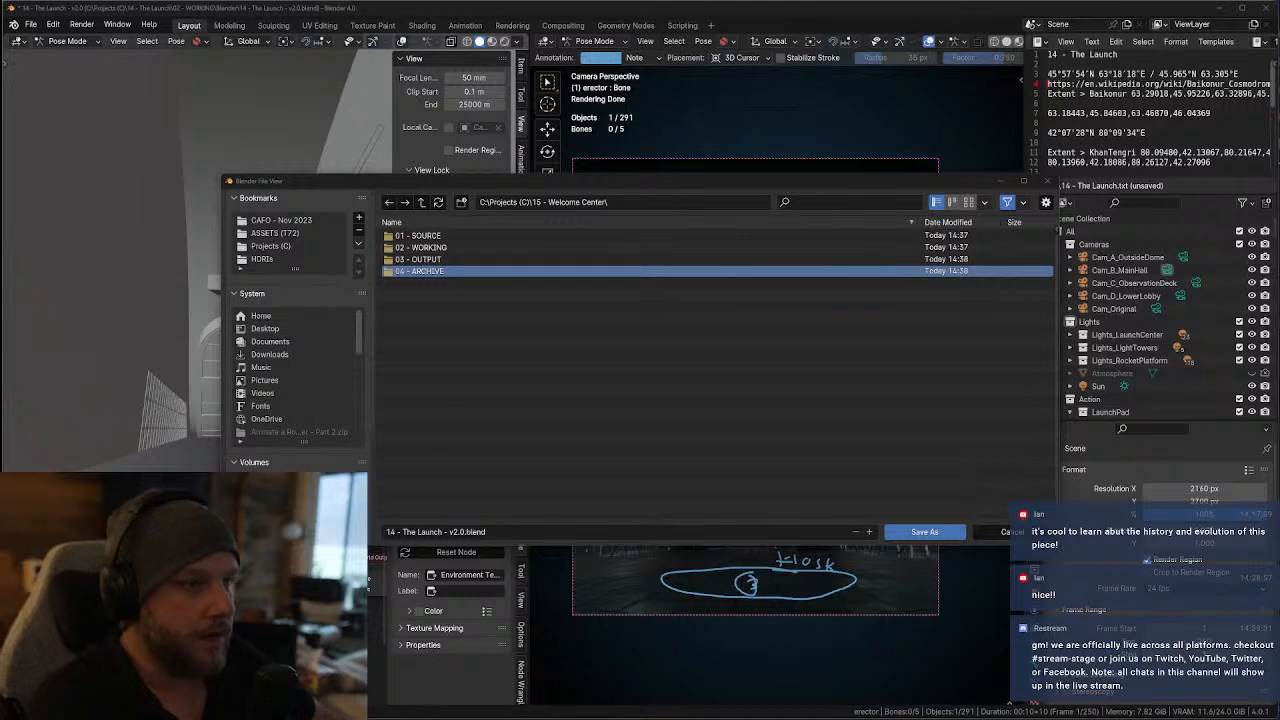
Save the project as "15 - Welcome Center - v1.0.blend" in the 02 - WORKING folder of 15 - Welcome Center
left_click(425, 248)
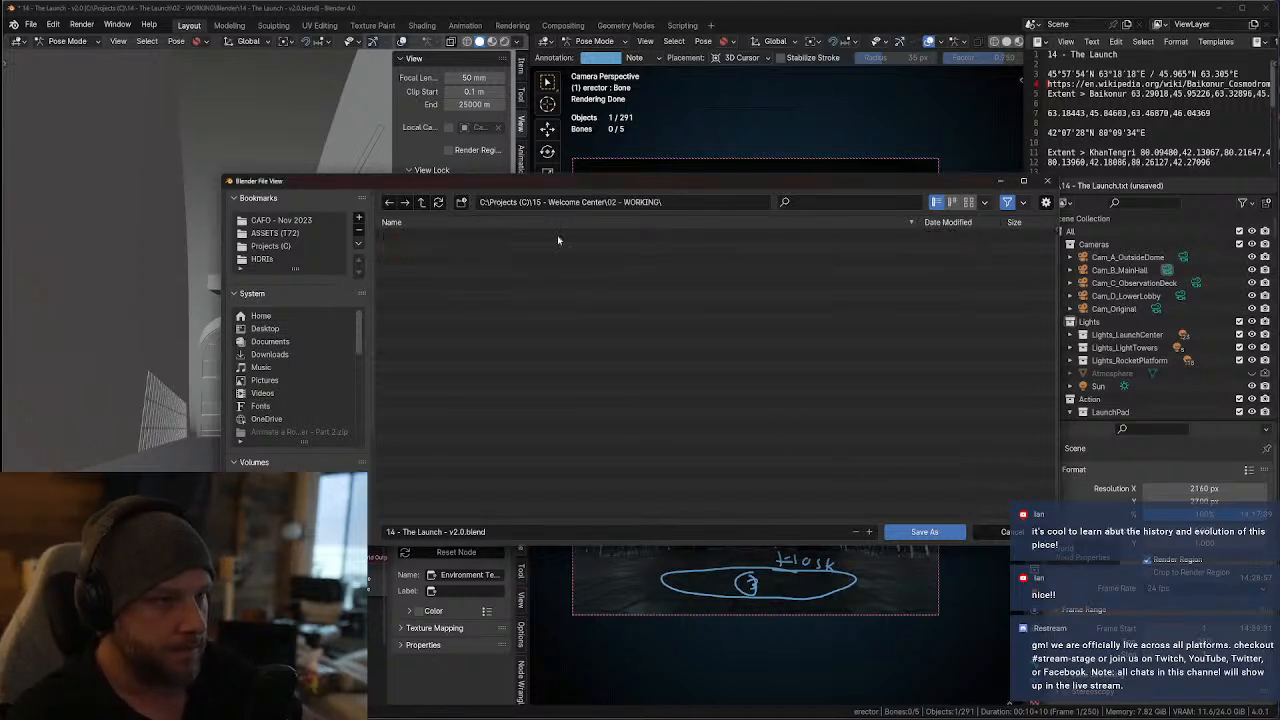
left_click(503, 532)
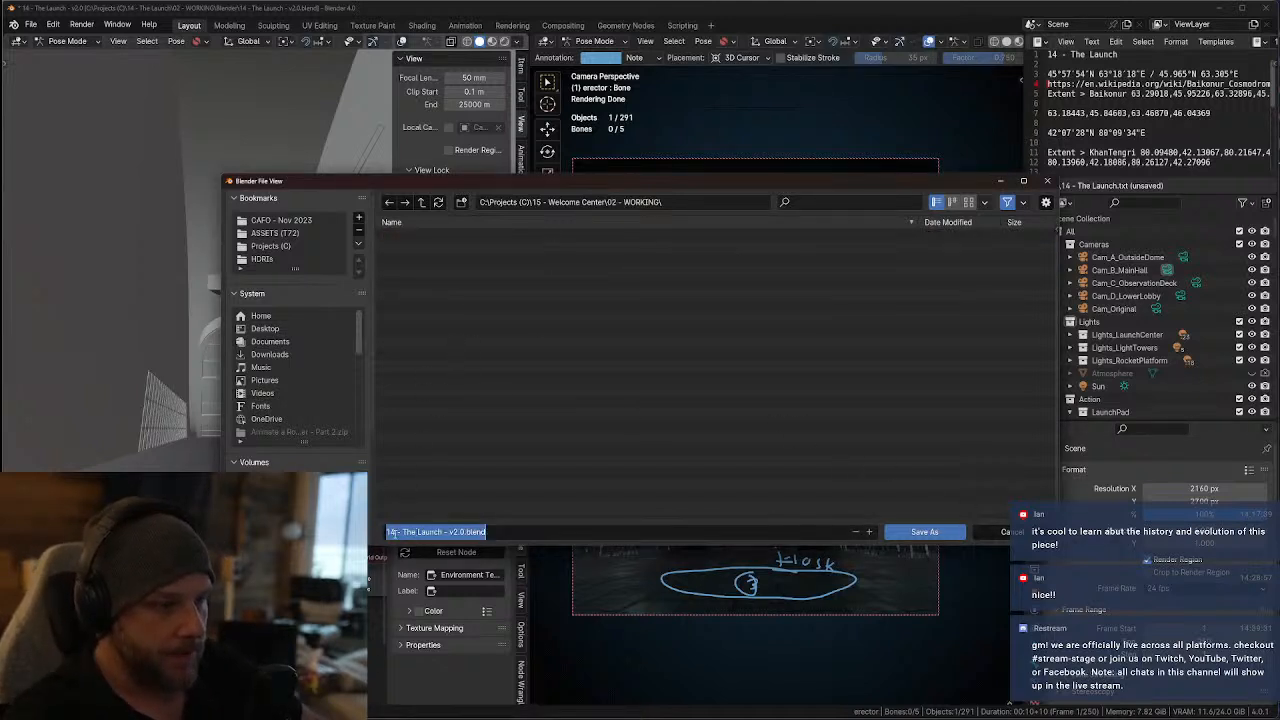
mouse_move(396, 532)
left_mouse_down()
mouse_move(424, 533)
mouse_move(402, 533)
left_mouse_up()
type("Welcome Cente")
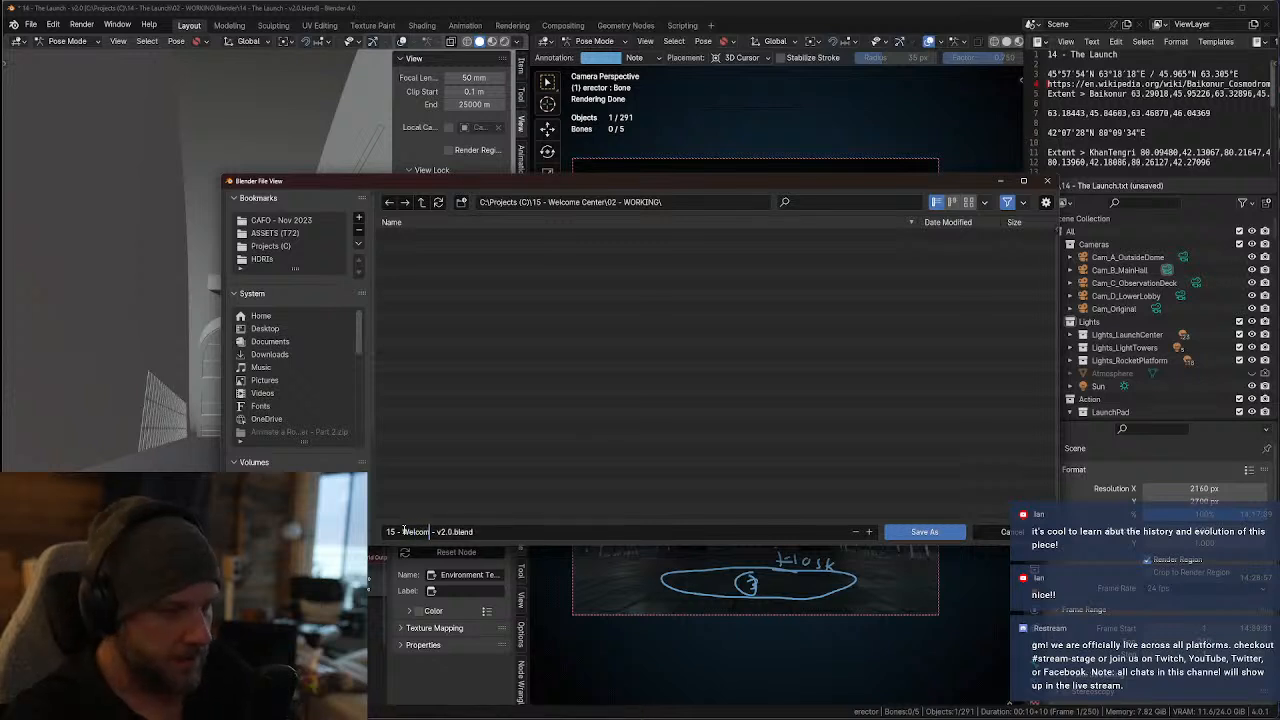
type("r")
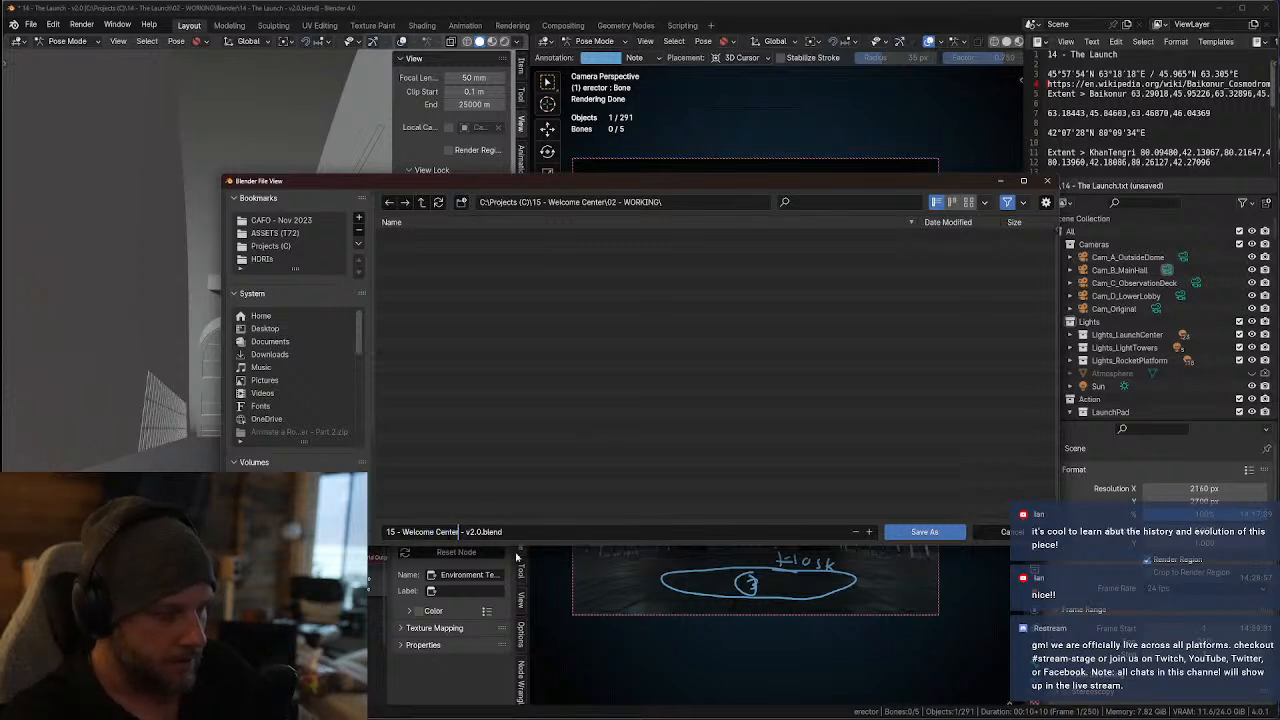
left_click_drag(482, 532, 475, 532)
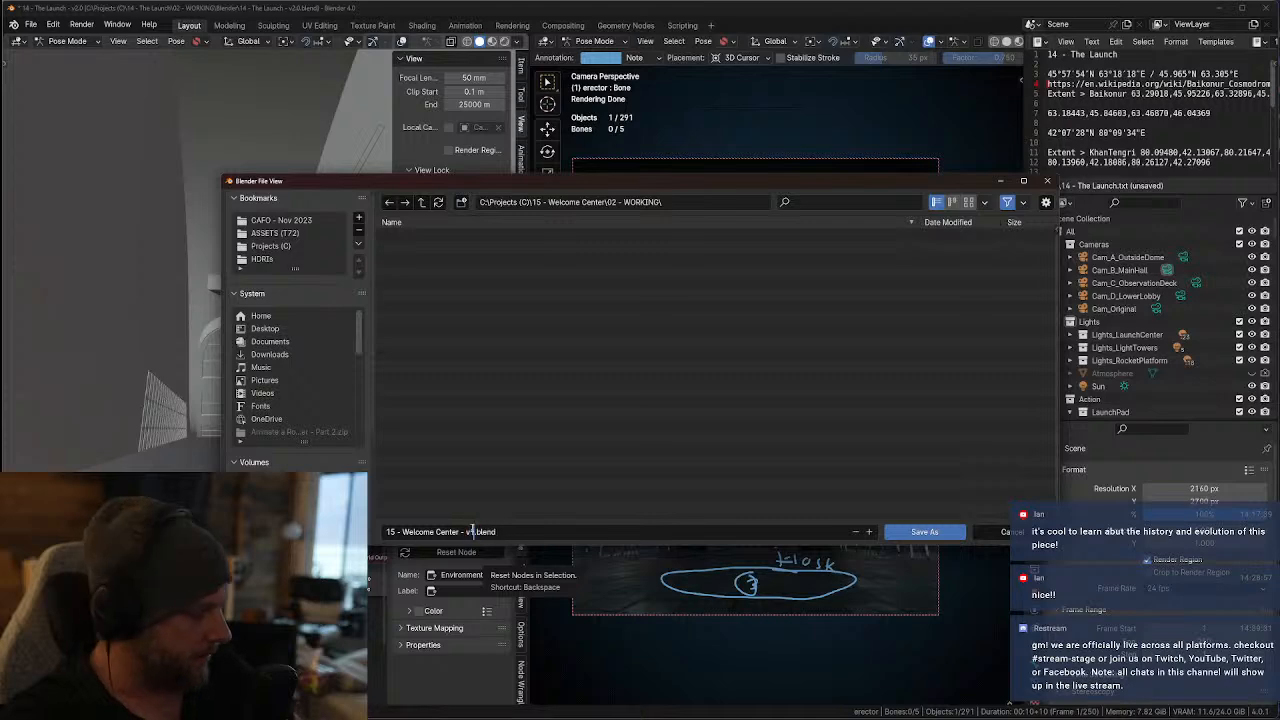
type("1")
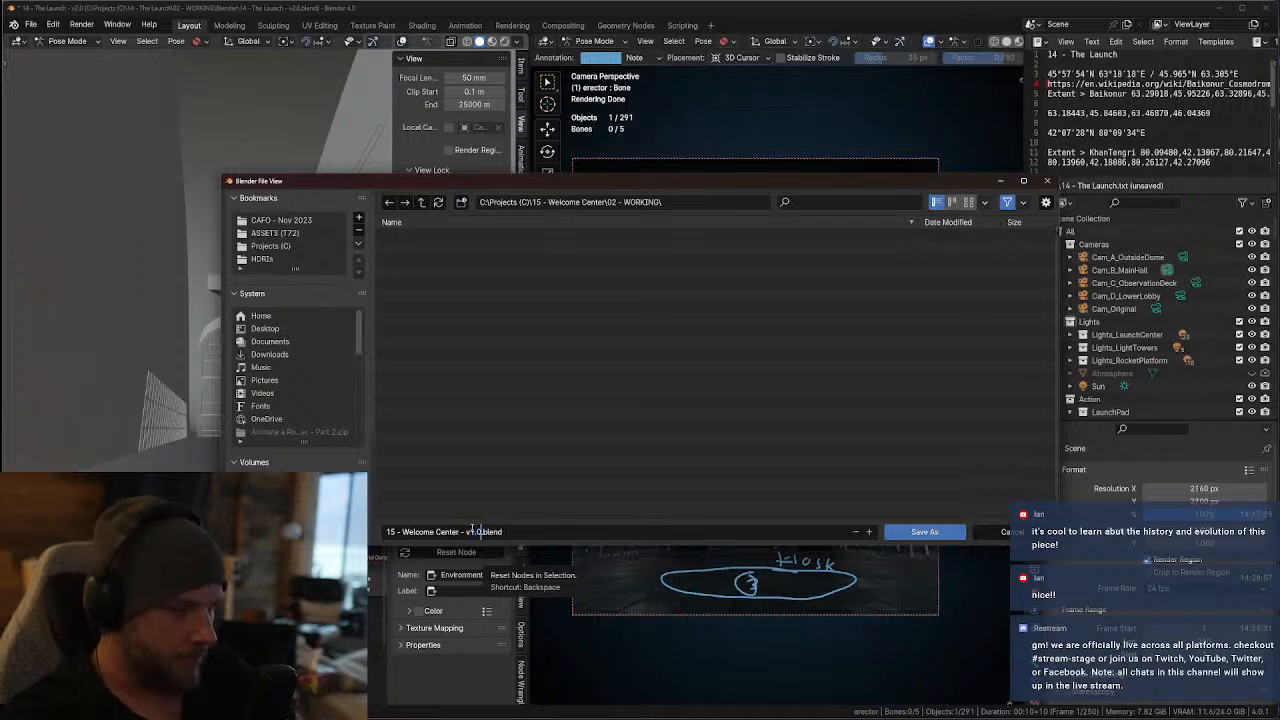
left_click(925, 534)
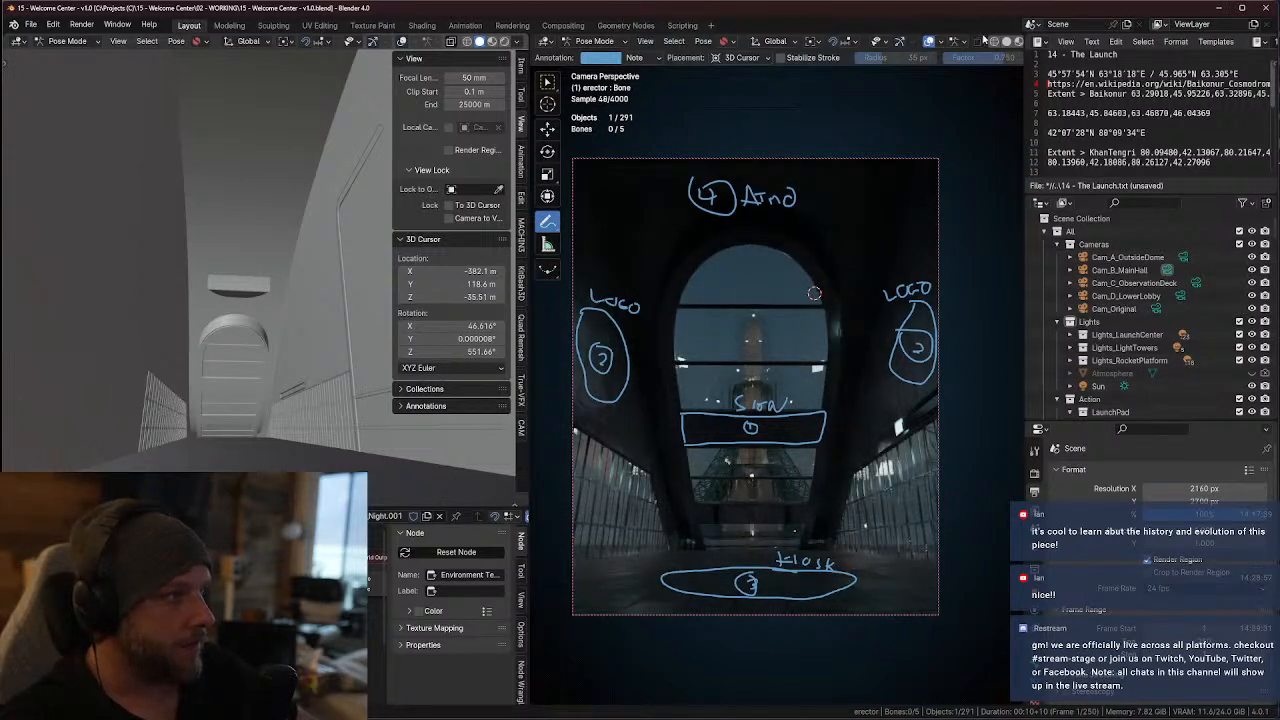
Hide the overlays in the large camera viewport and widen that viewport at the expense of the neighbouring solid-shaded one
left_click(928, 41)
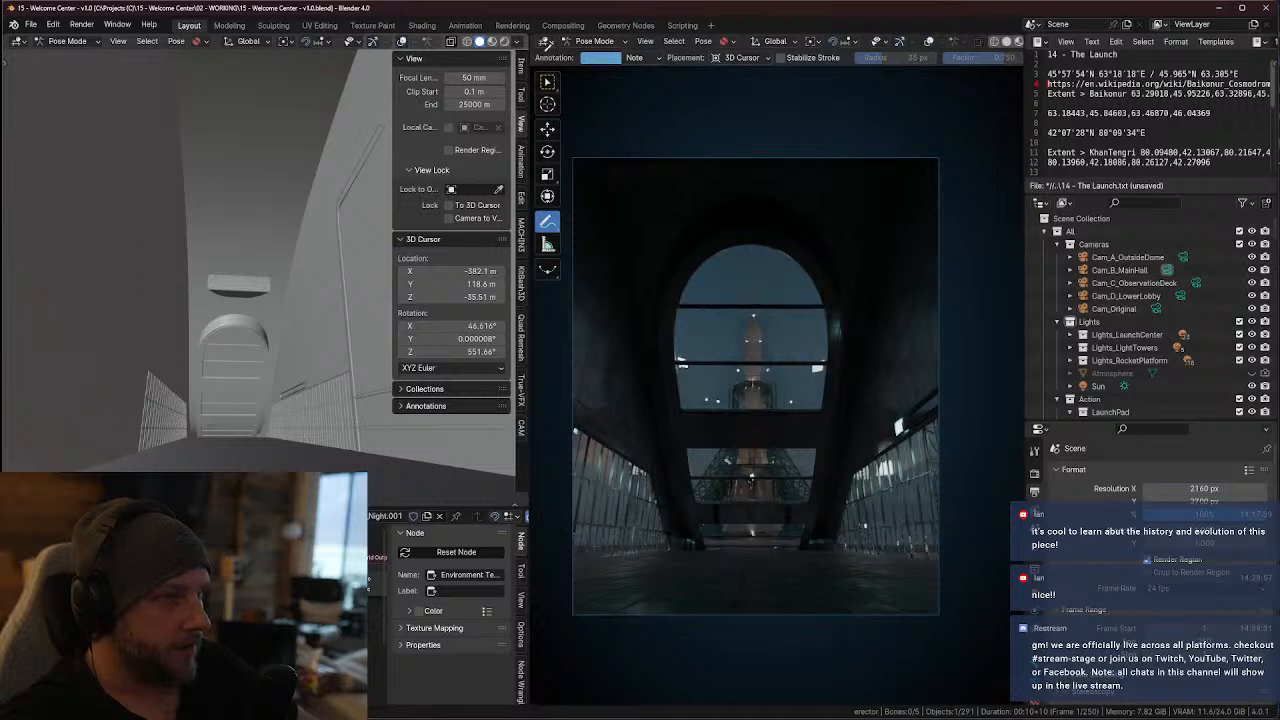
left_click(546, 43)
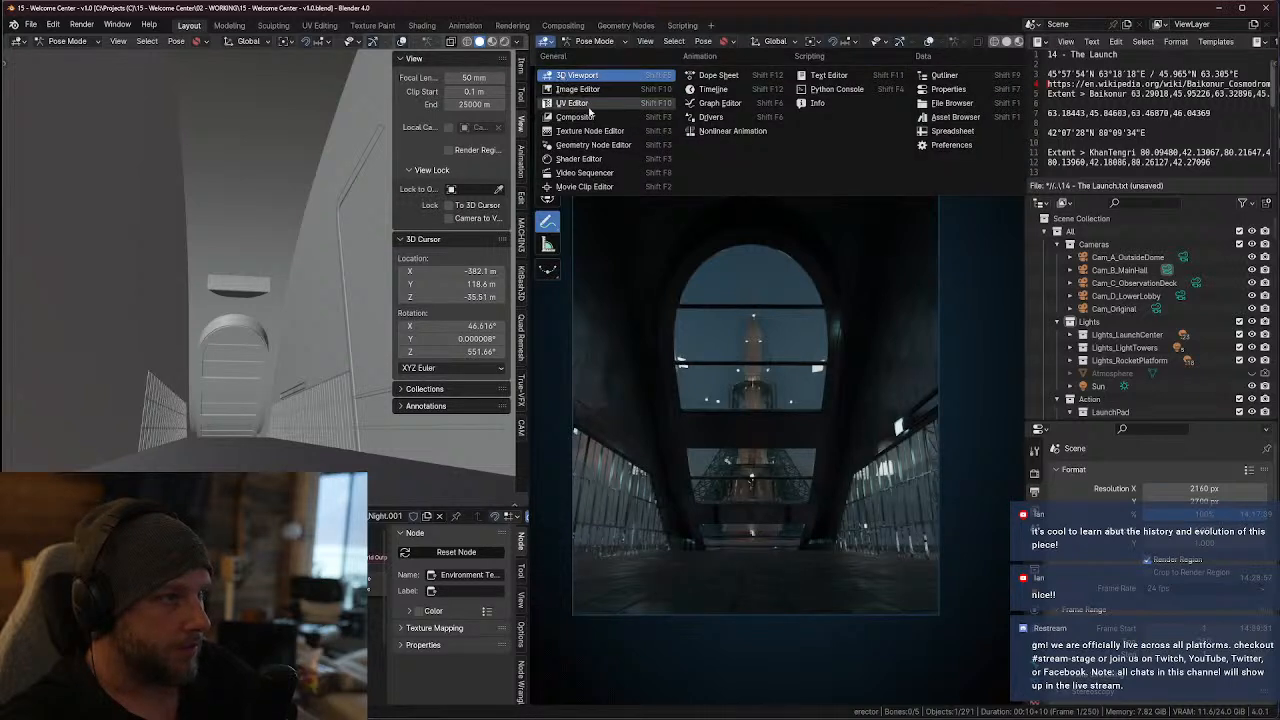
left_click(565, 77)
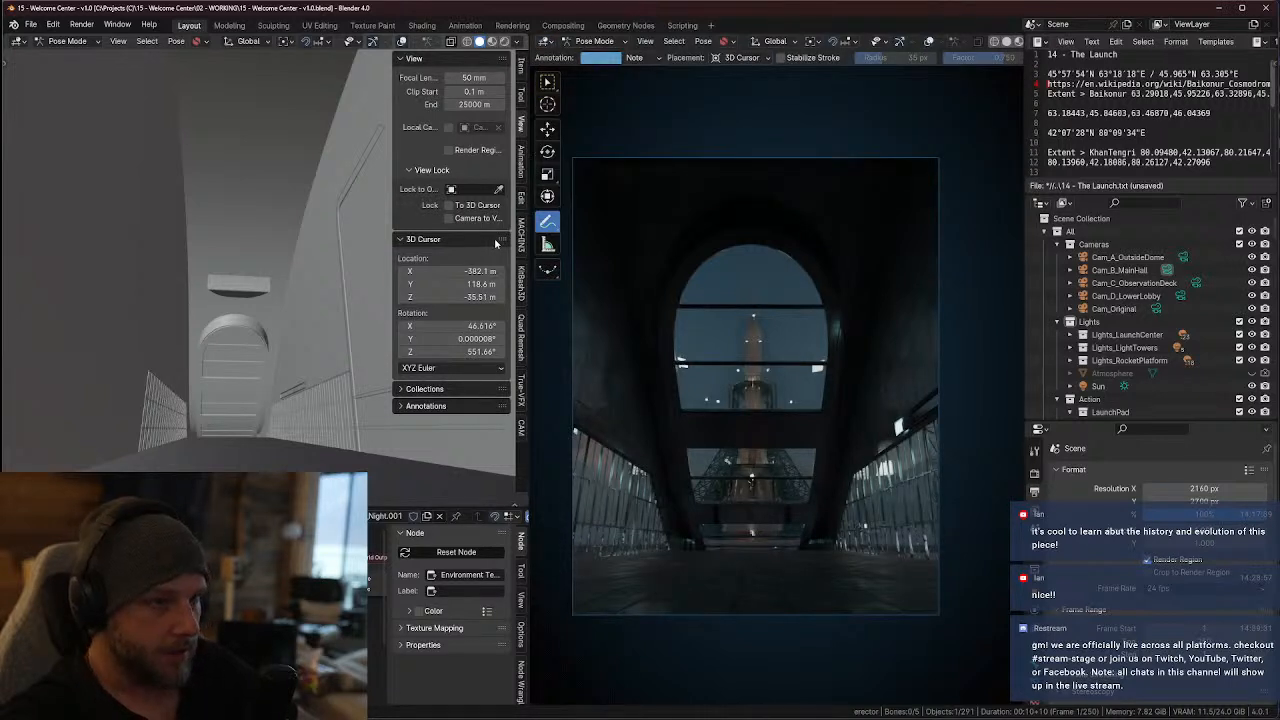
left_click_drag(528, 244, 377, 243)
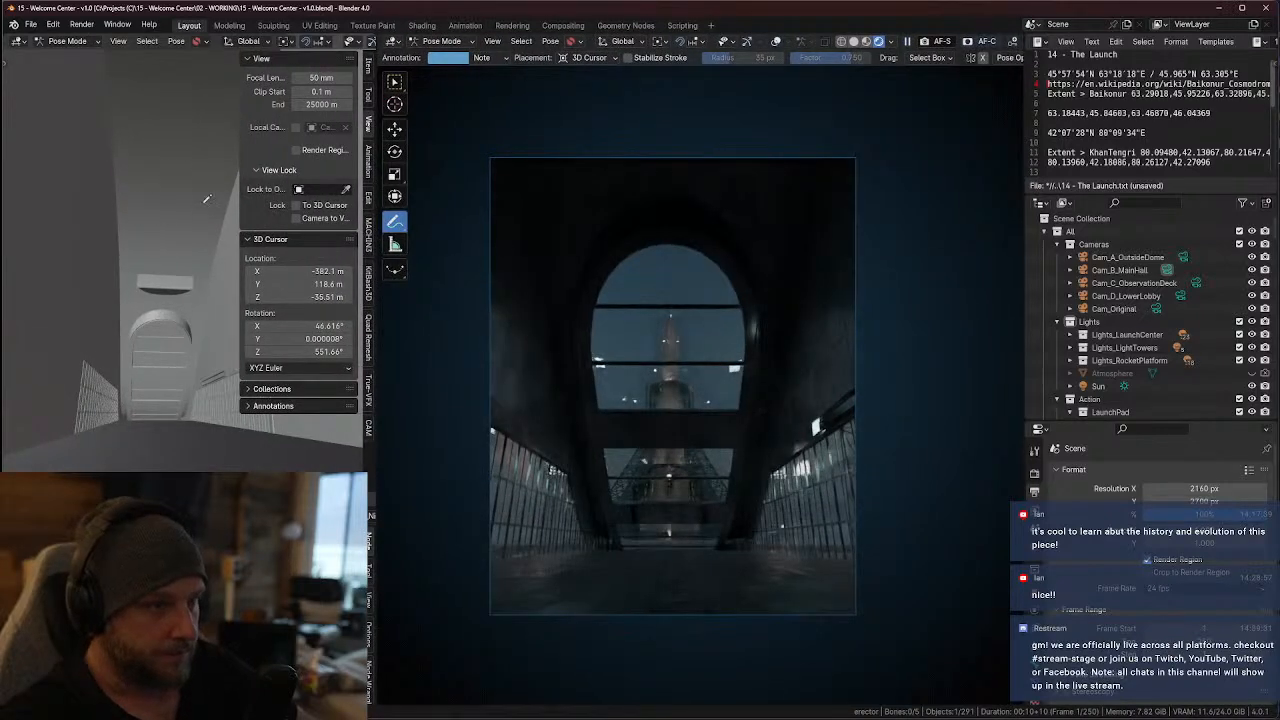
Switch the smaller viewport to Rendered shading and change from Pose Mode to Object Mode
key("z")
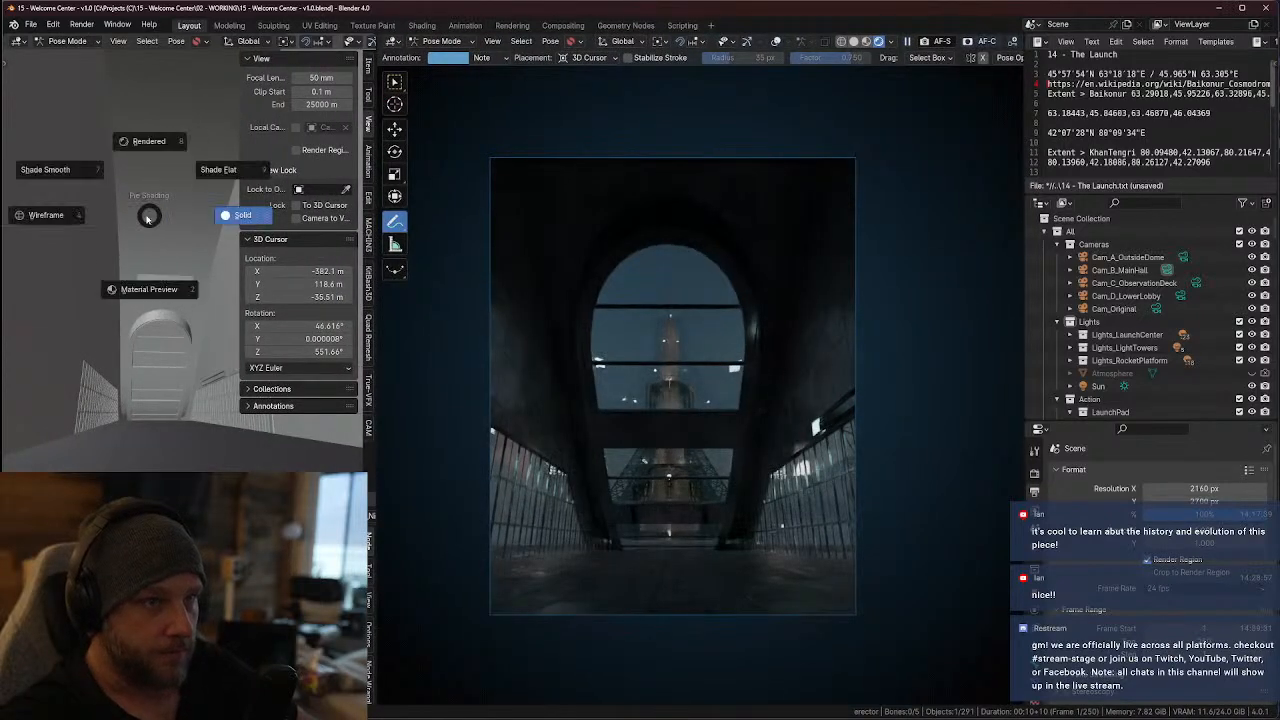
left_click(181, 293)
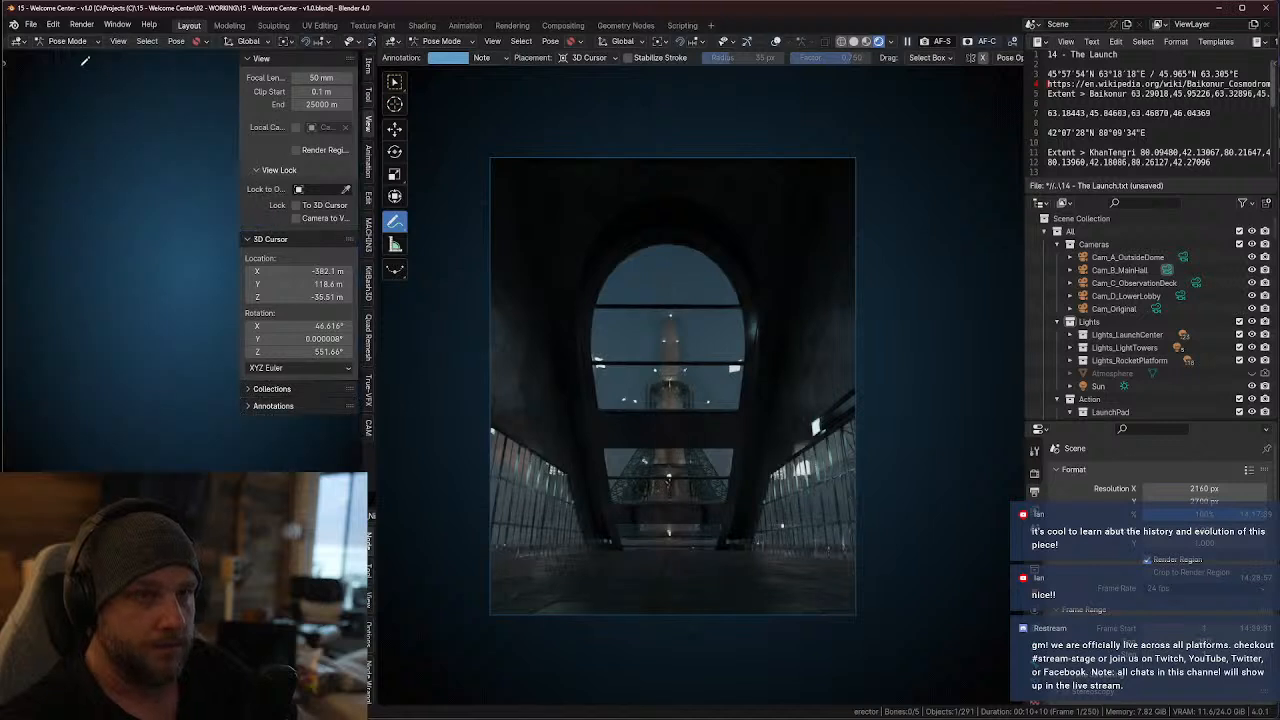
left_click(67, 41)
left_click(67, 57)
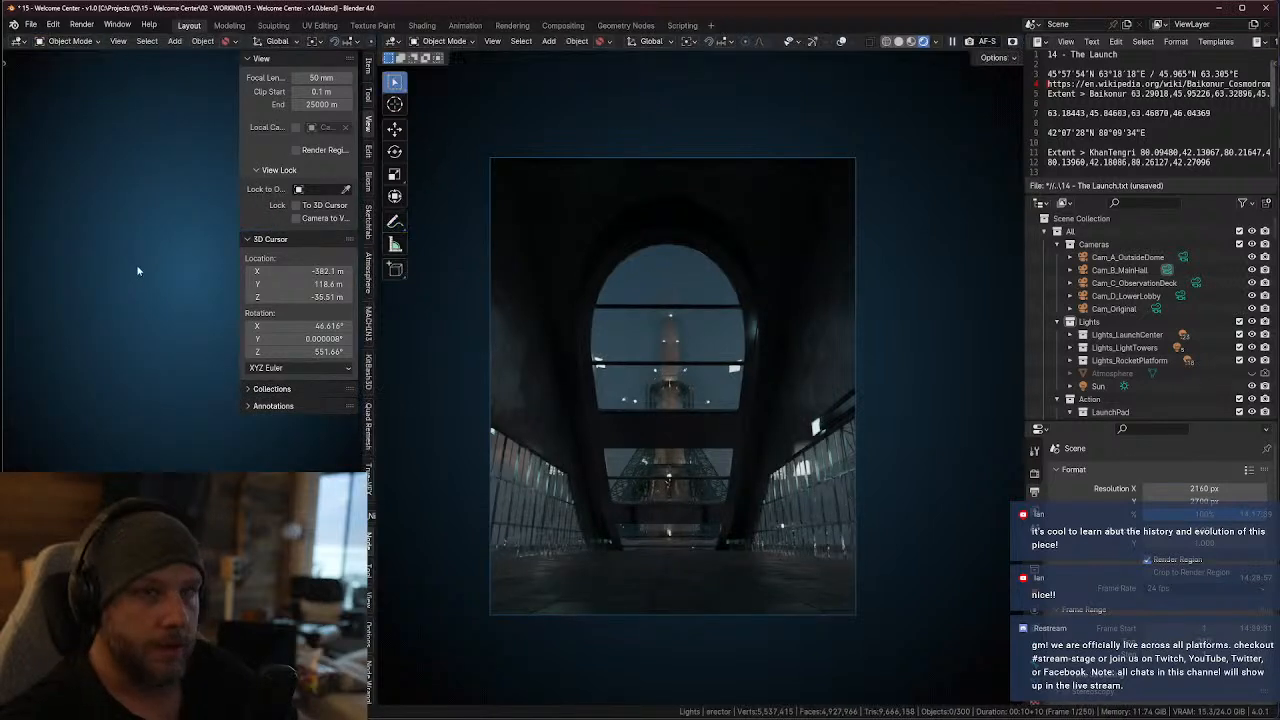
Show the active camera's view in the smaller viewport with the whole camera frame centred in the free area
key("KP_0")
middle_click_drag(150, 272, 101, 297)
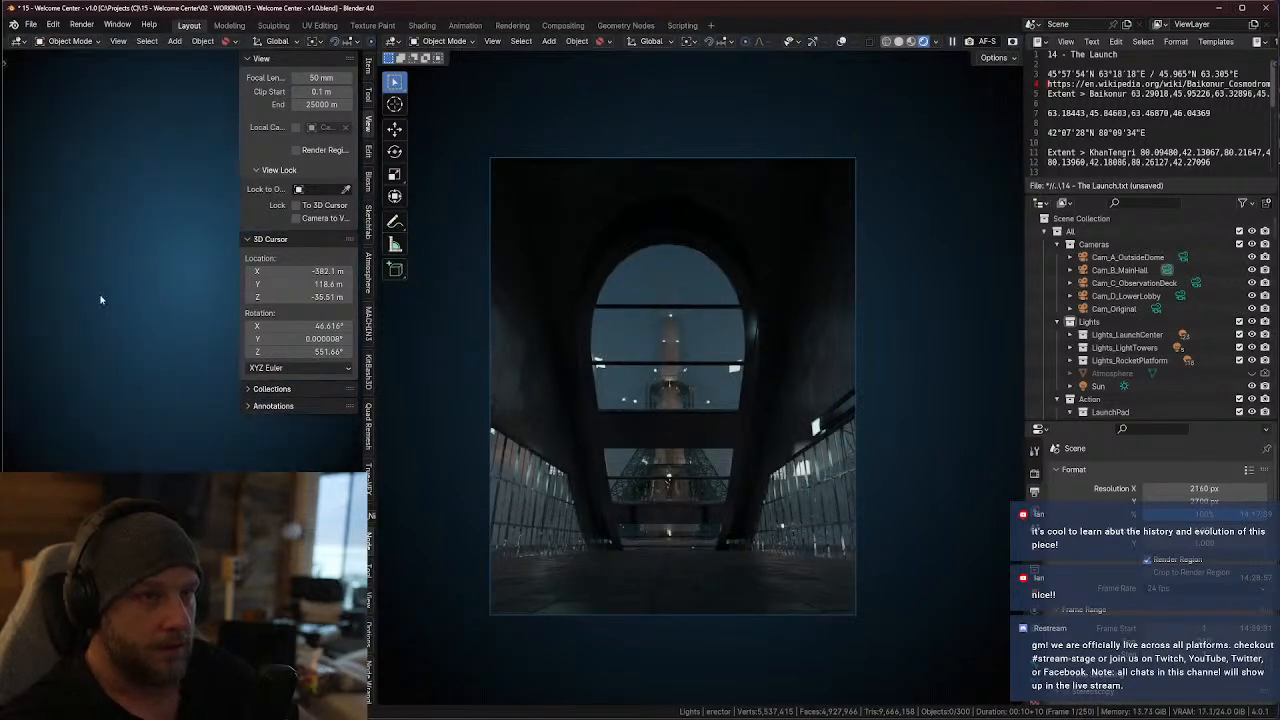
key("KP_0")
middle_click_drag(188, 301, 123, 314, "shift")
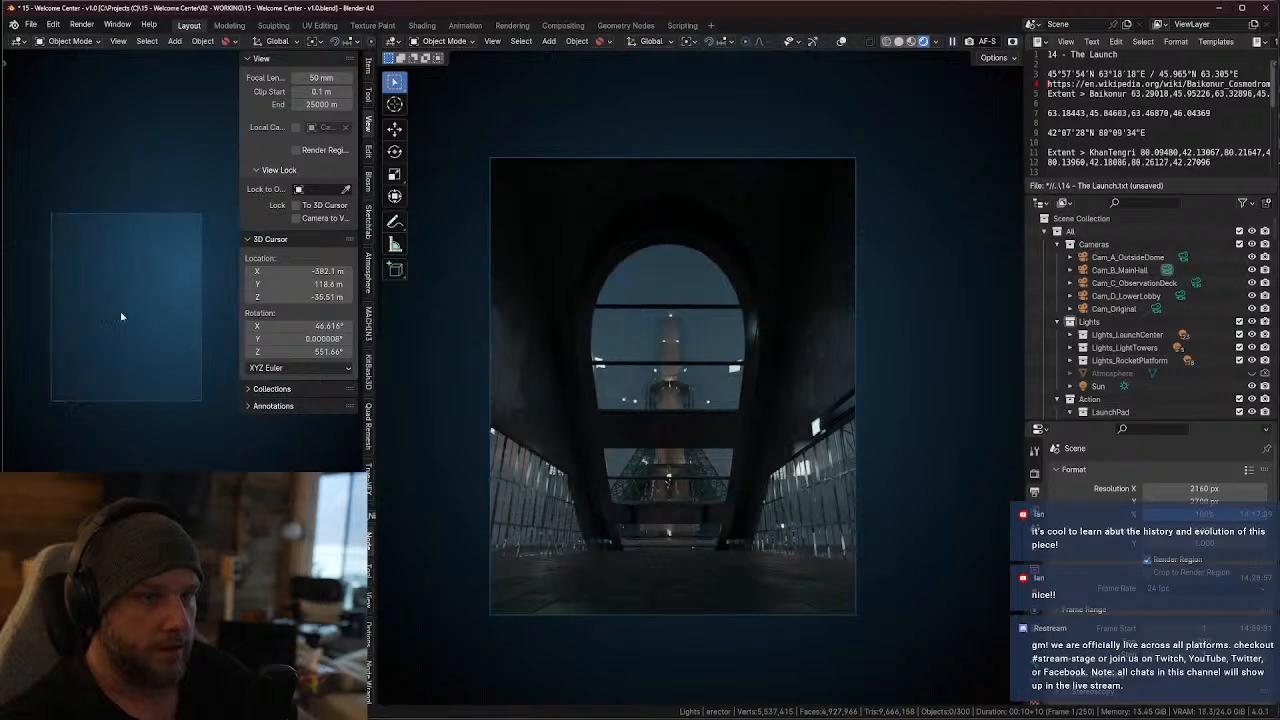
Save the project notes text as "15 - Welcome Center.txt" in the 15 - Welcome Center project folder
scroll(1130, 84, "down", 2)
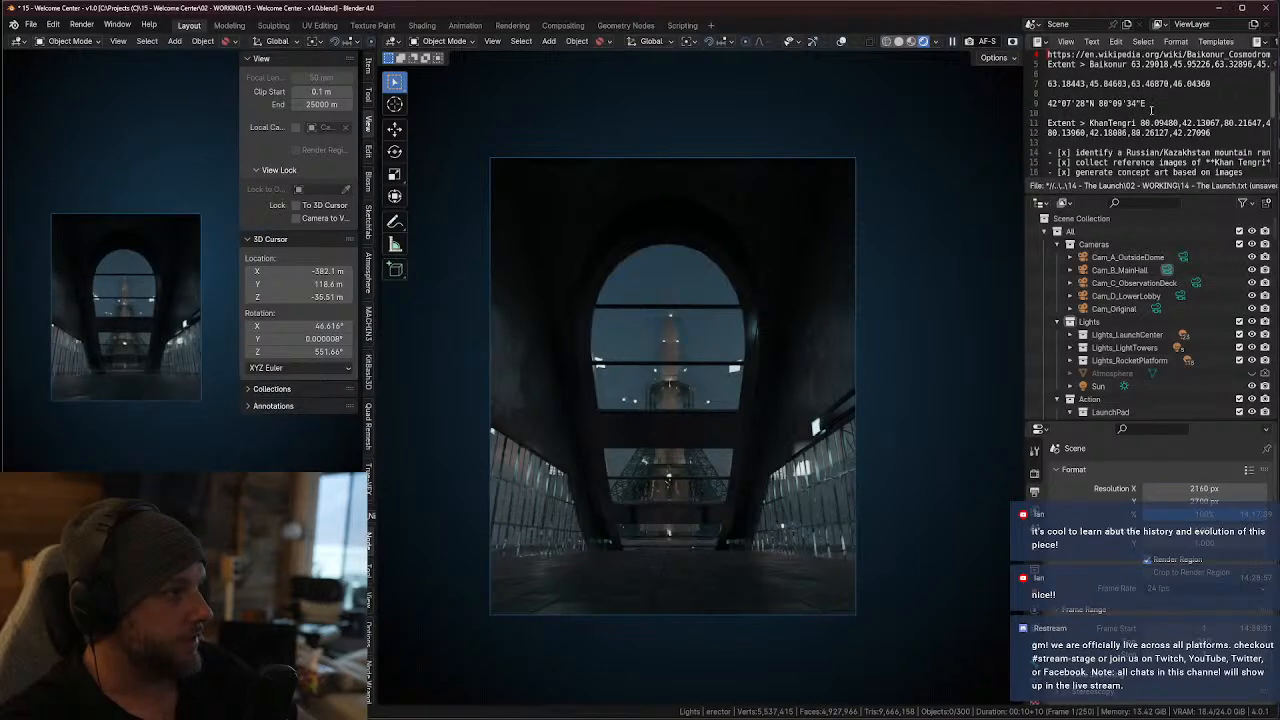
scroll(1150, 110, "up", 2)
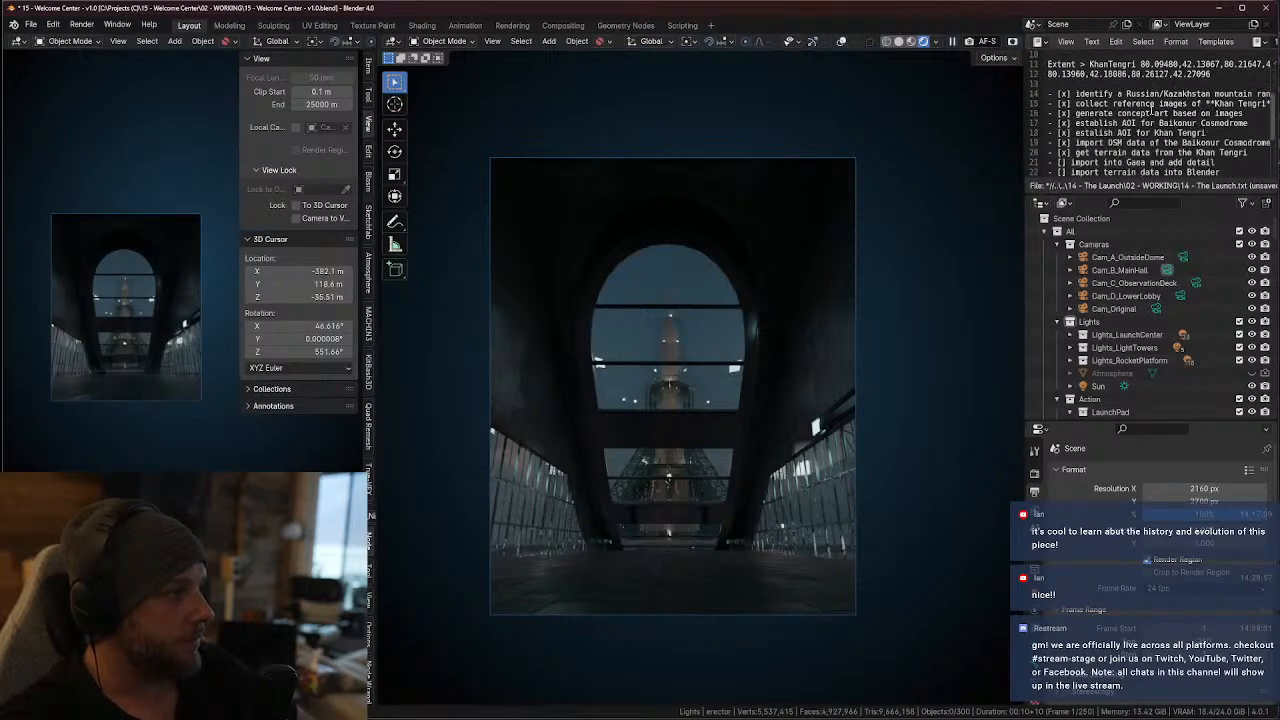
left_click(1093, 42)
left_click(1115, 121)
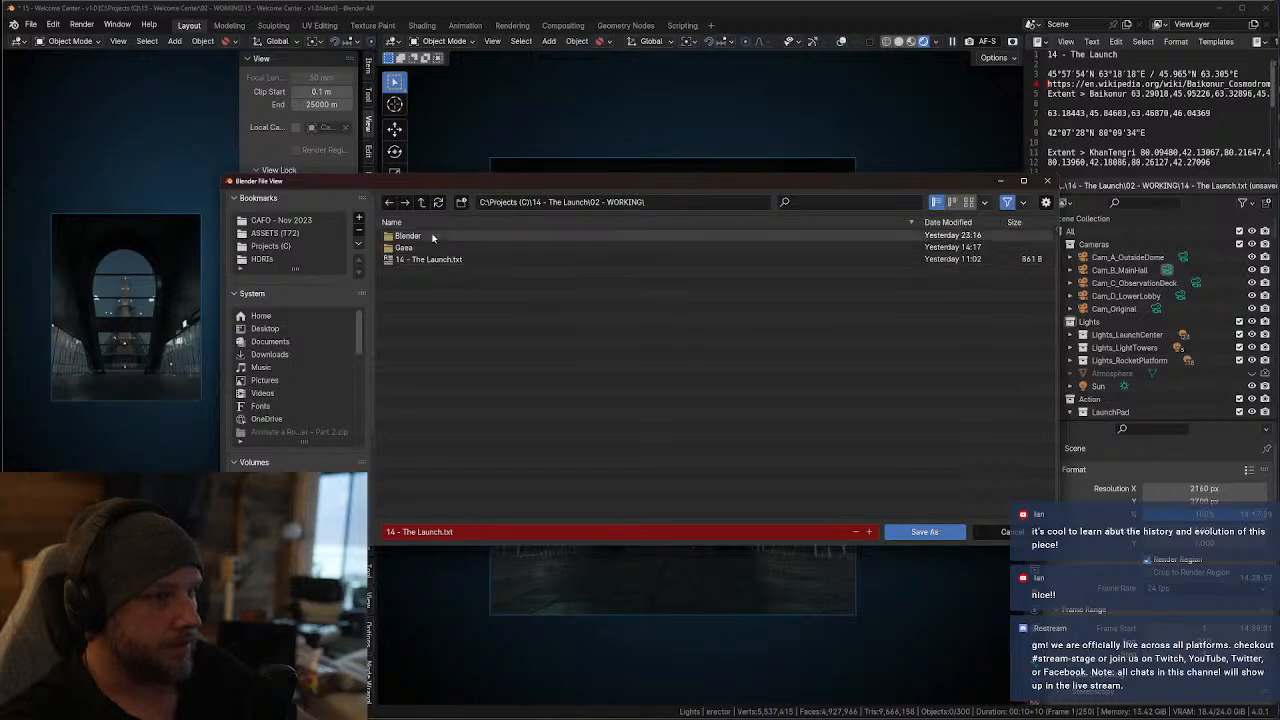
left_click(421, 202)
left_click(421, 202)
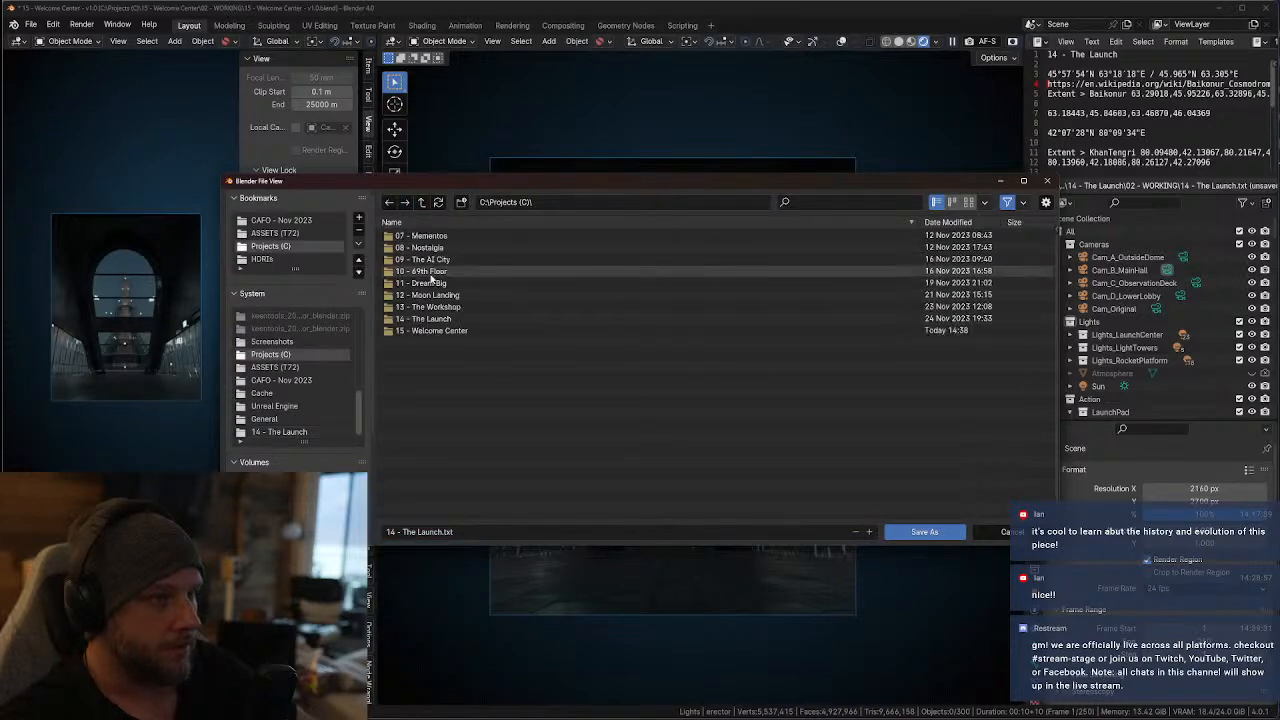
double_click(431, 330)
left_click(386, 531)
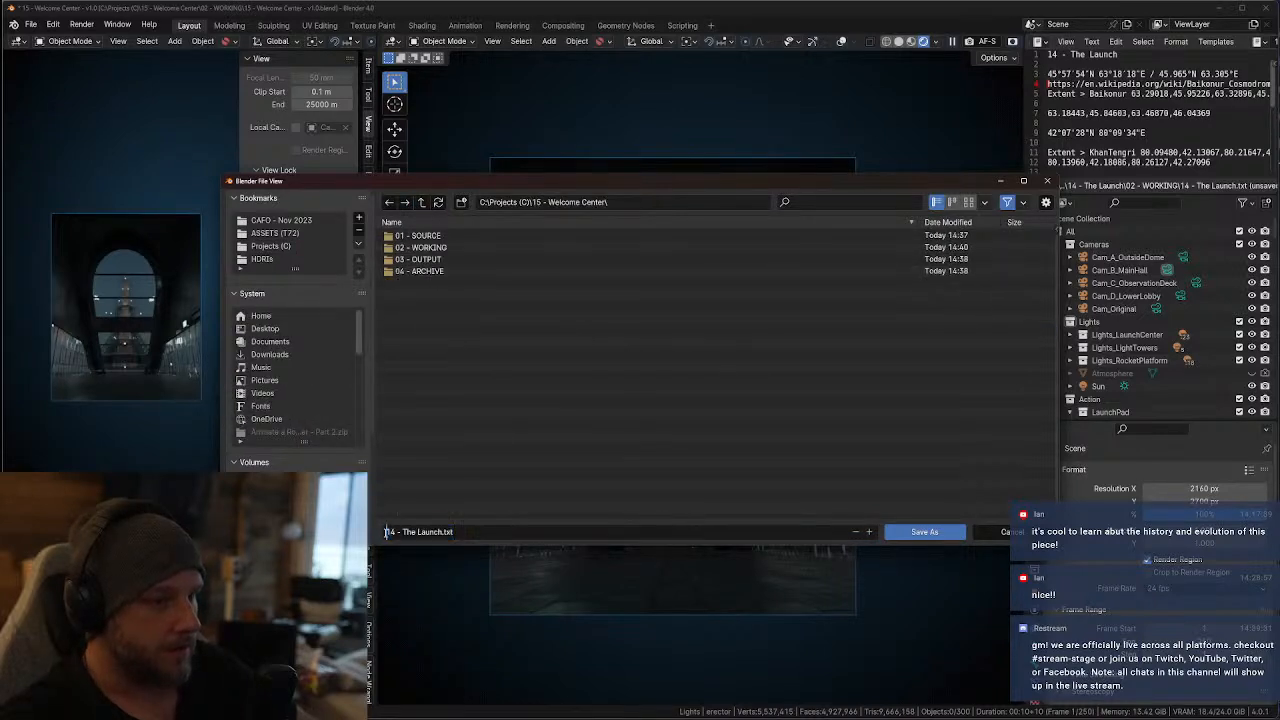
left_click_drag(386, 531, 401, 531)
type("15")
type("Welco")
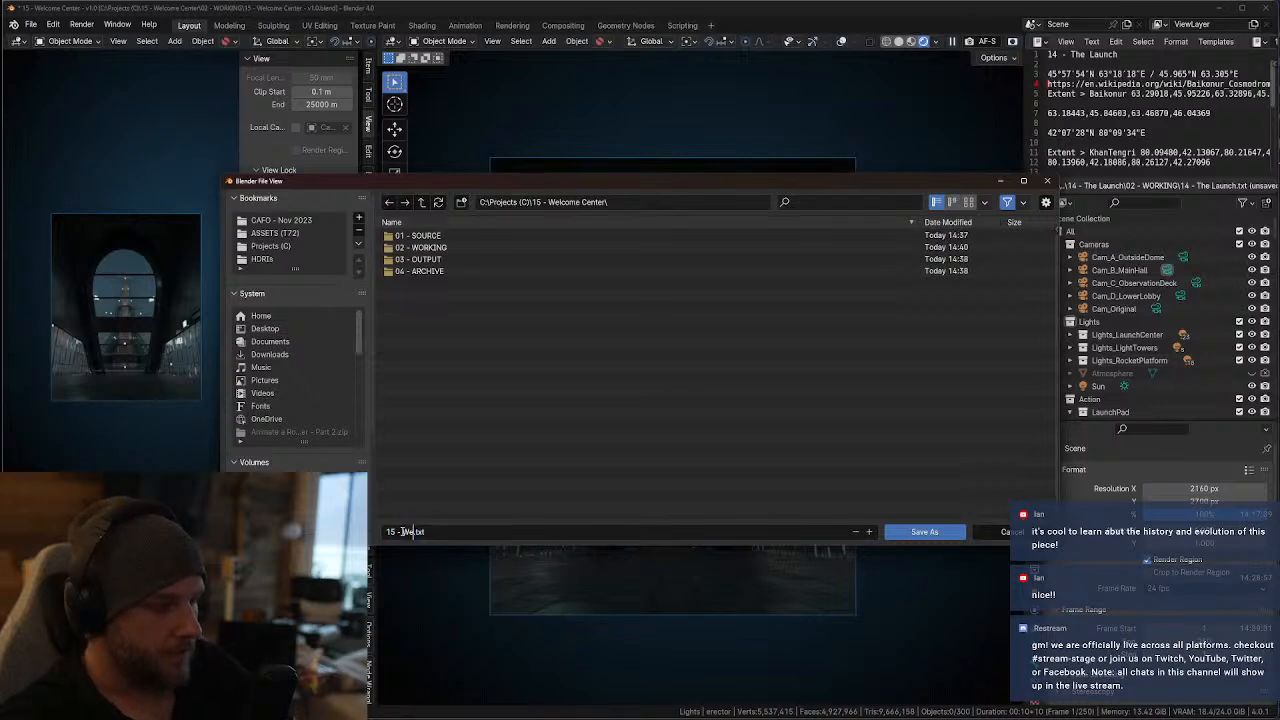
type("me Center")
key("Return")
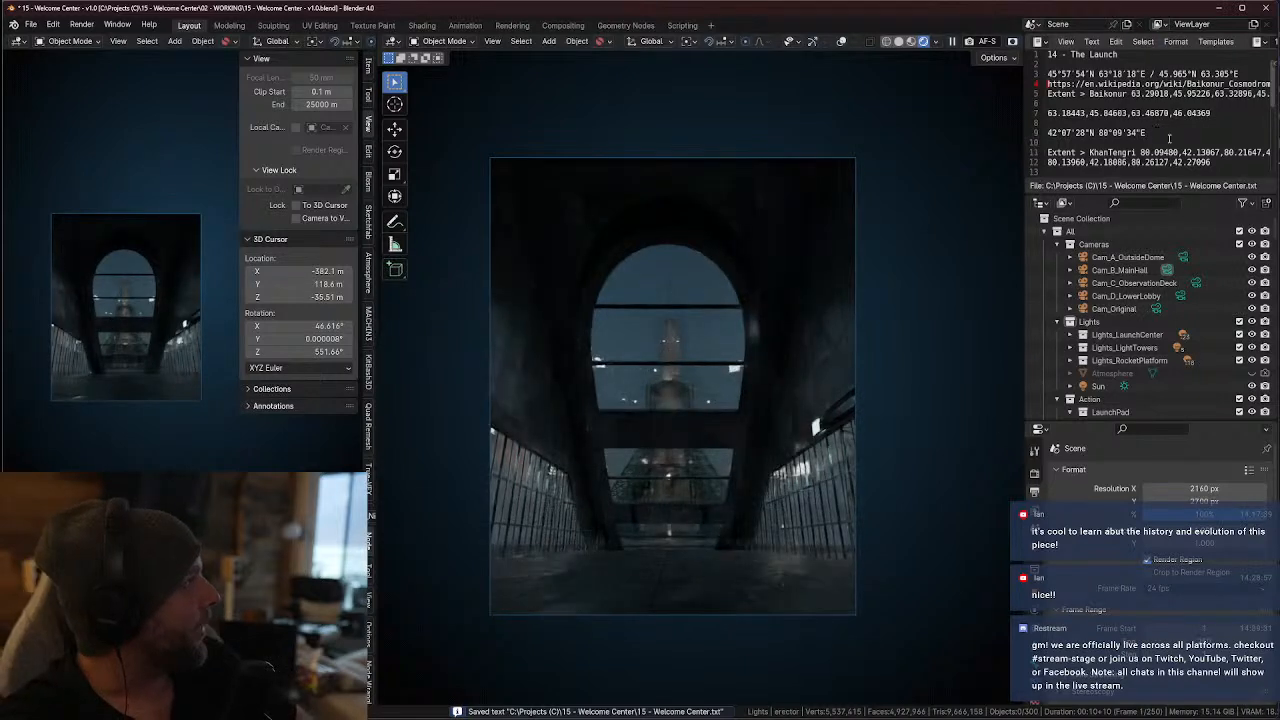
Change the title line of the notes to "15 - Welcome Center"
left_click(1142, 105)
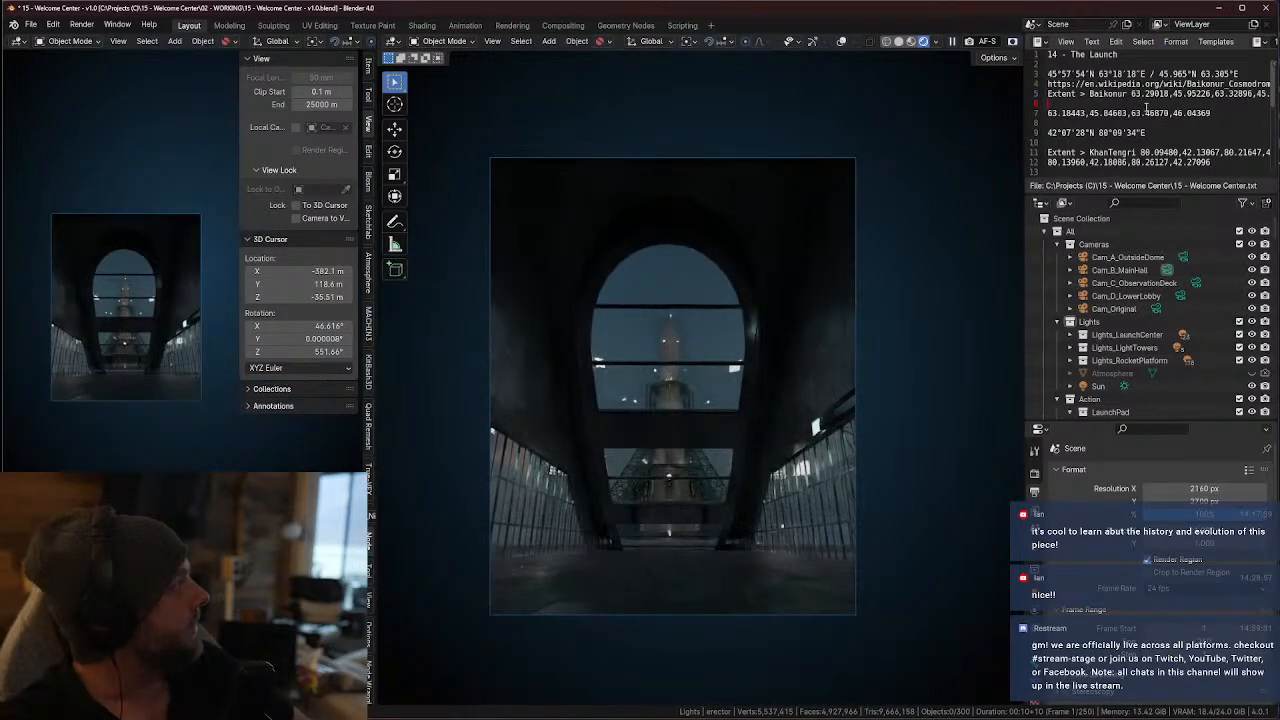
left_click(1142, 131)
left_click(1058, 55)
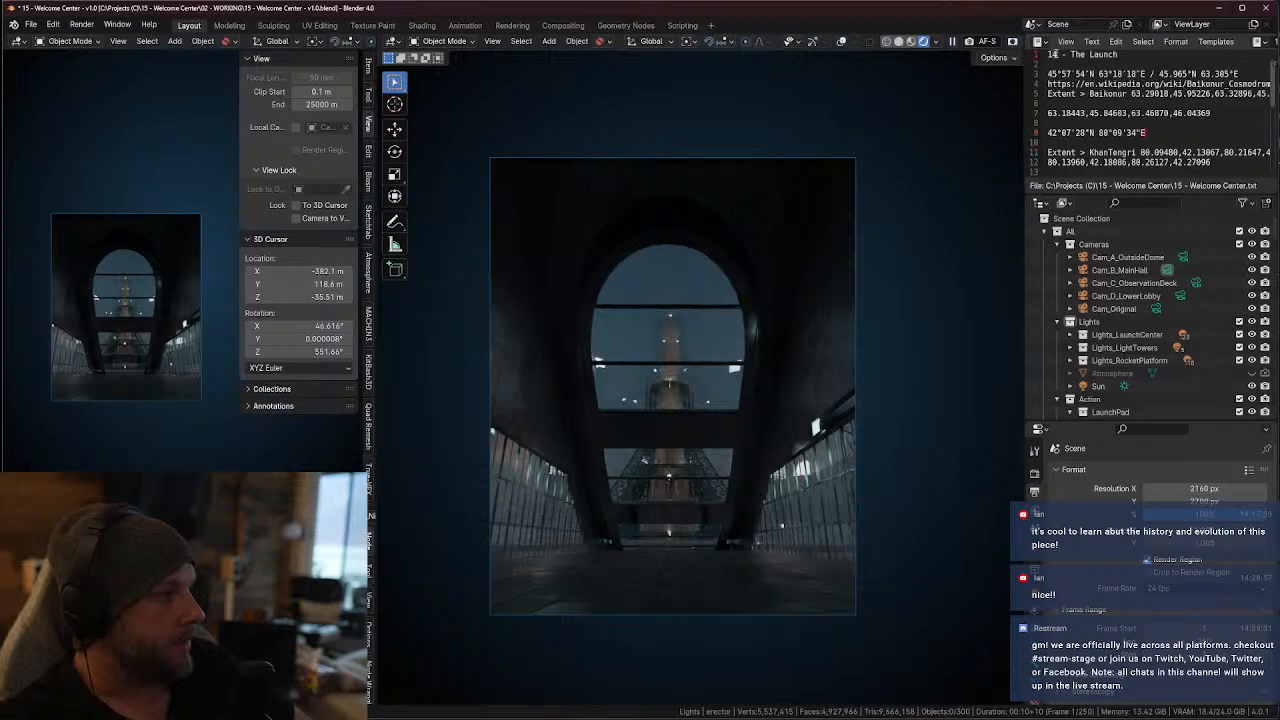
key("BackSpace")
type("5")
left_click_drag(1120, 56, 1073, 56)
type("Wel")
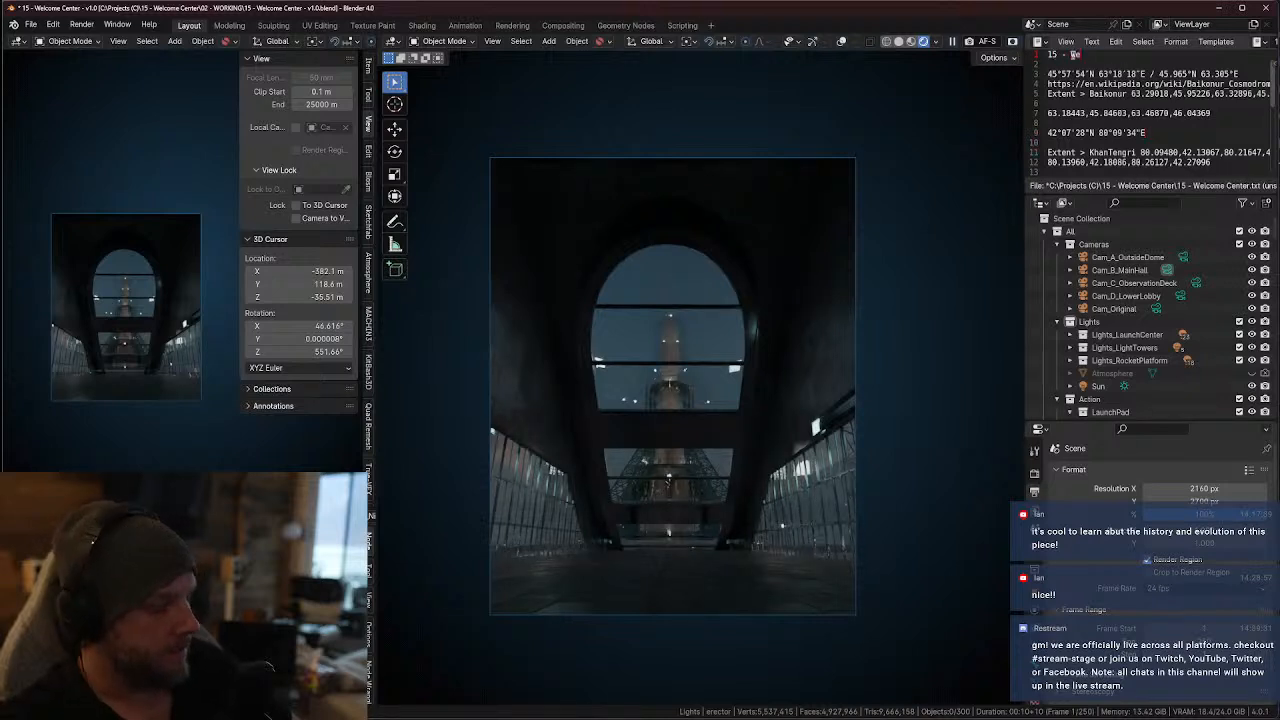
type("c")
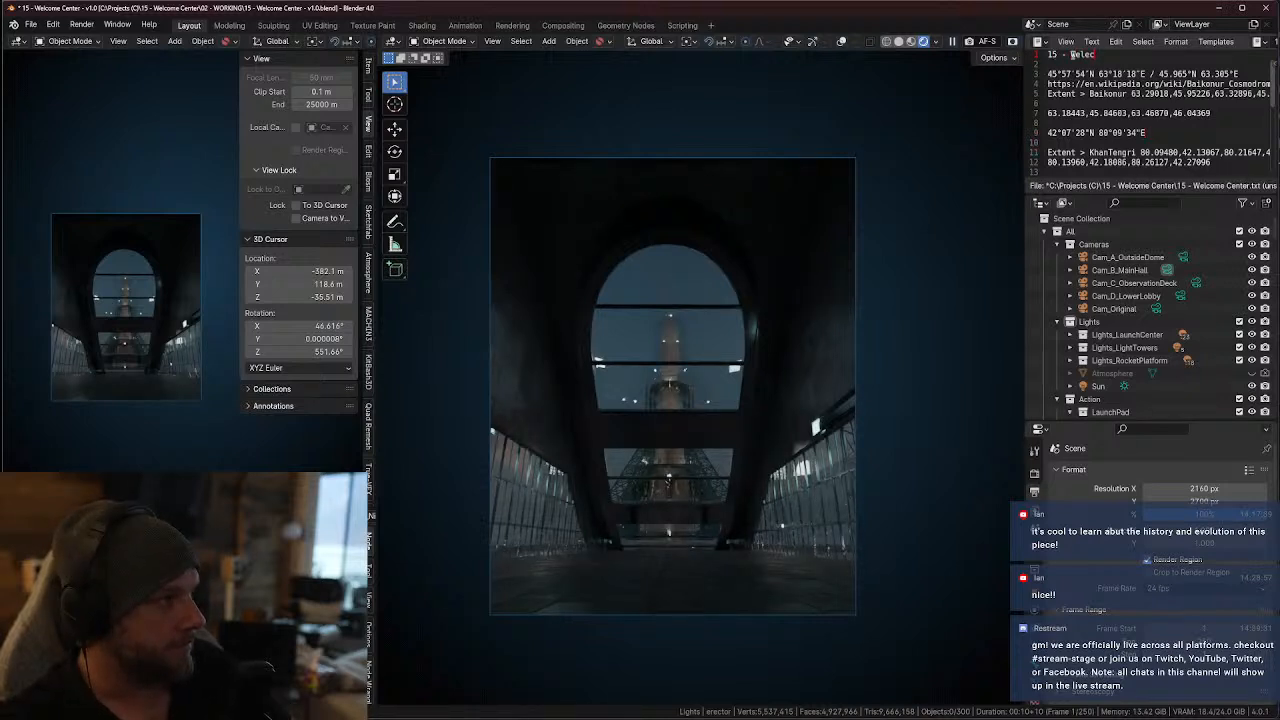
type("ome Center")
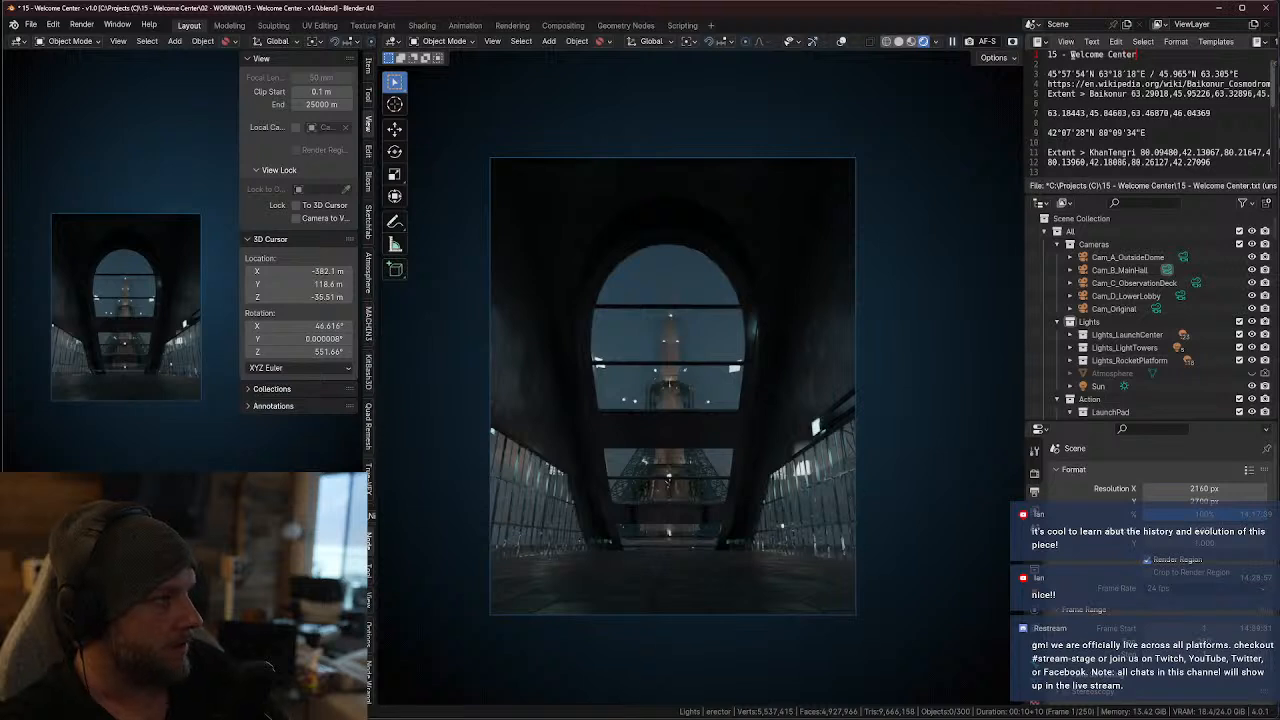
Save the edited notes over the existing "15 - Welcome Center.txt" in the project folder
left_click_drag(1048, 74, 1228, 187)
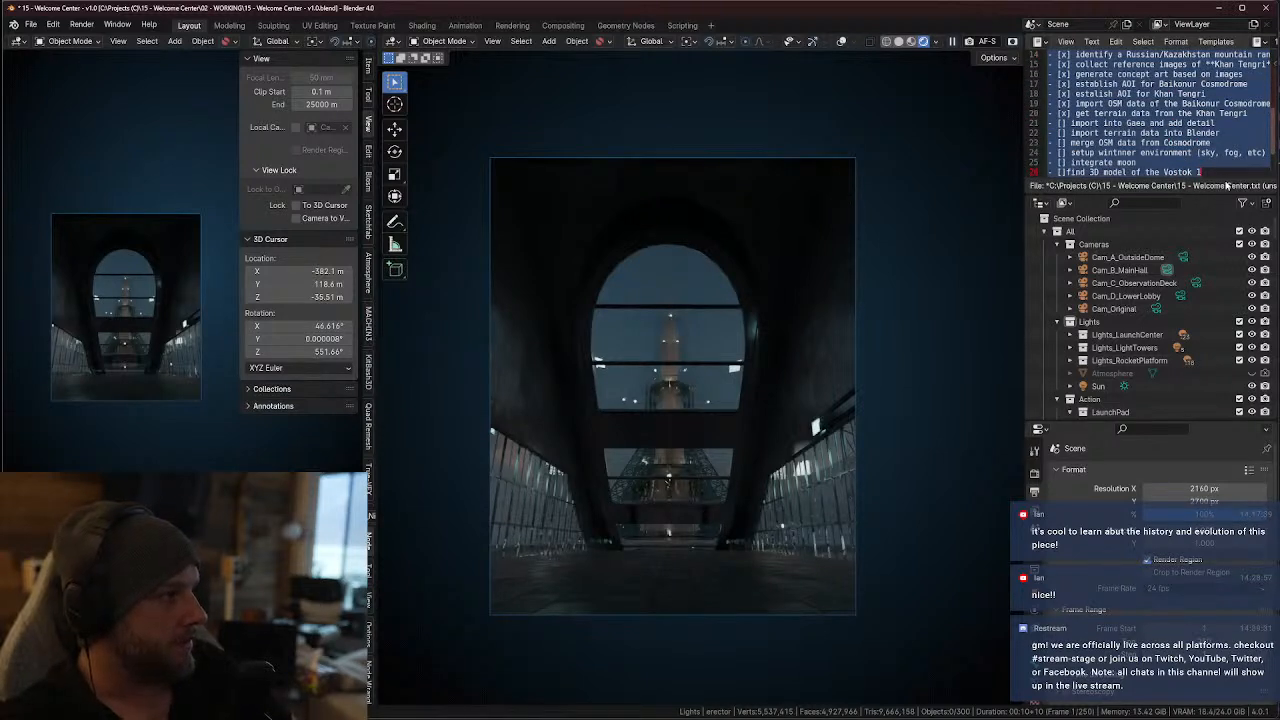
left_click(1189, 110)
scroll(1189, 110, "up", 4)
scroll(1189, 110, "down", 1)
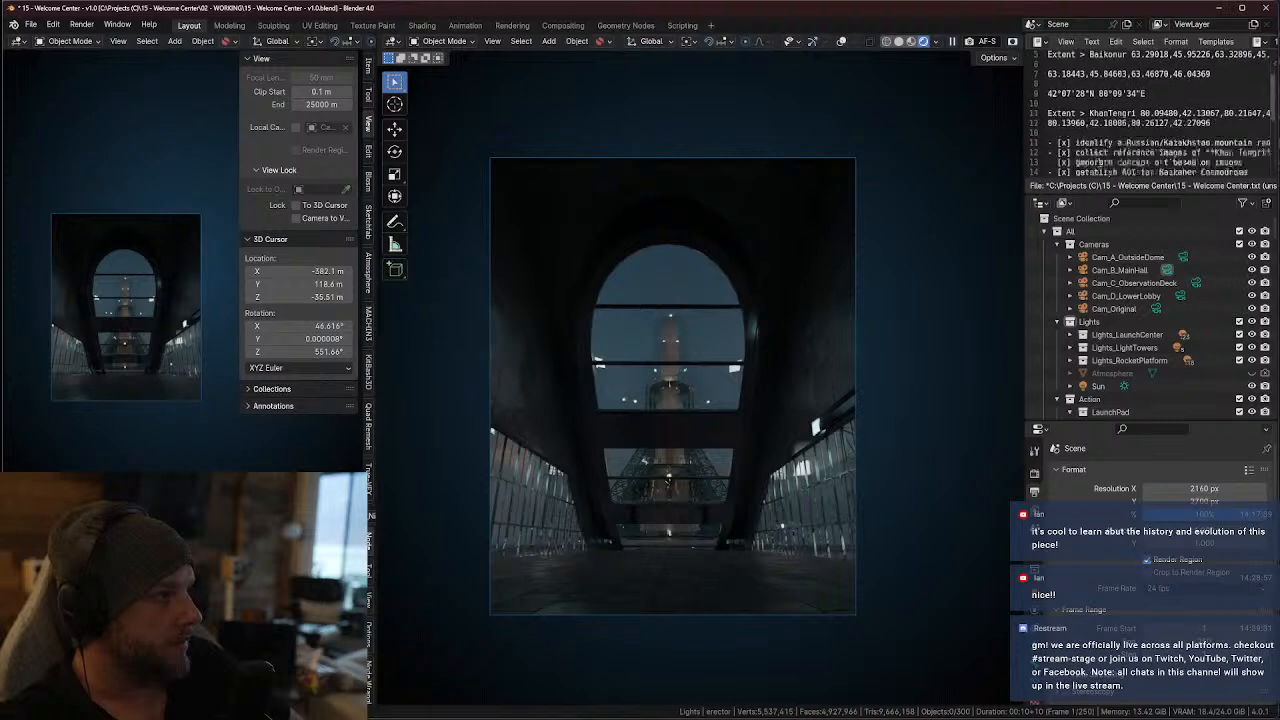
scroll(1137, 128, "up", 2)
key("ctrl+a")
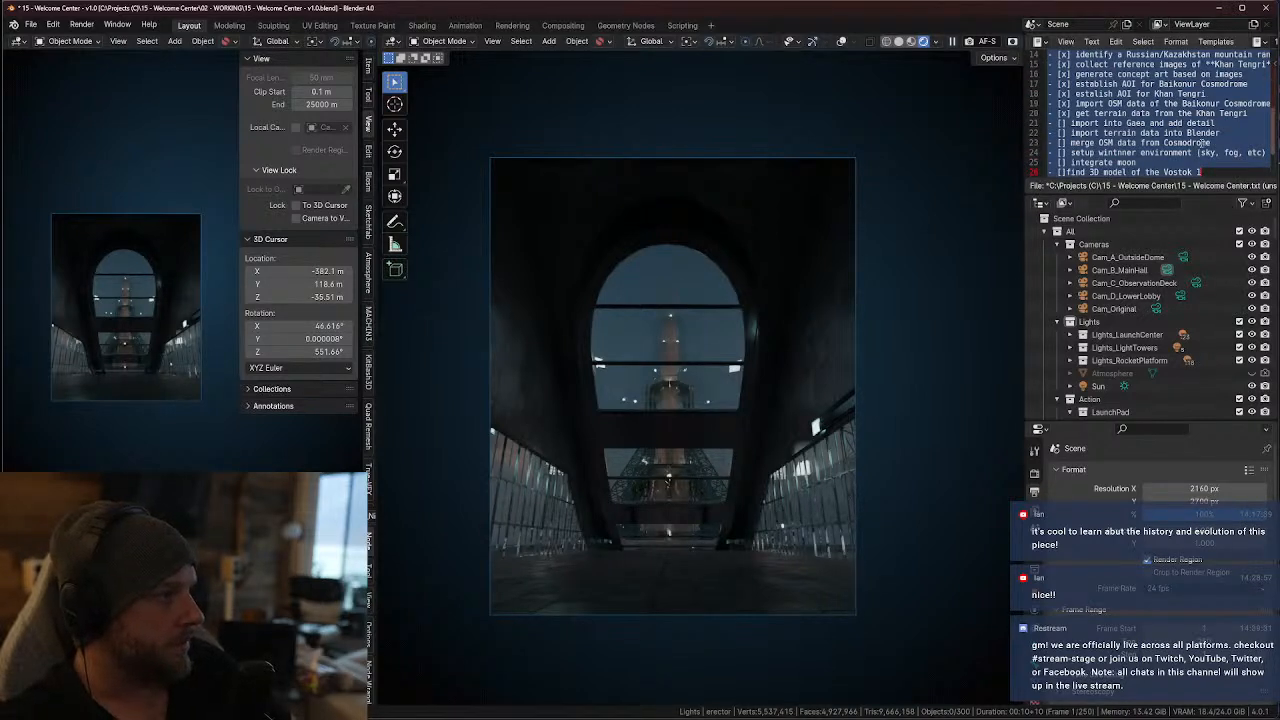
left_click(1091, 41)
left_click(1116, 131)
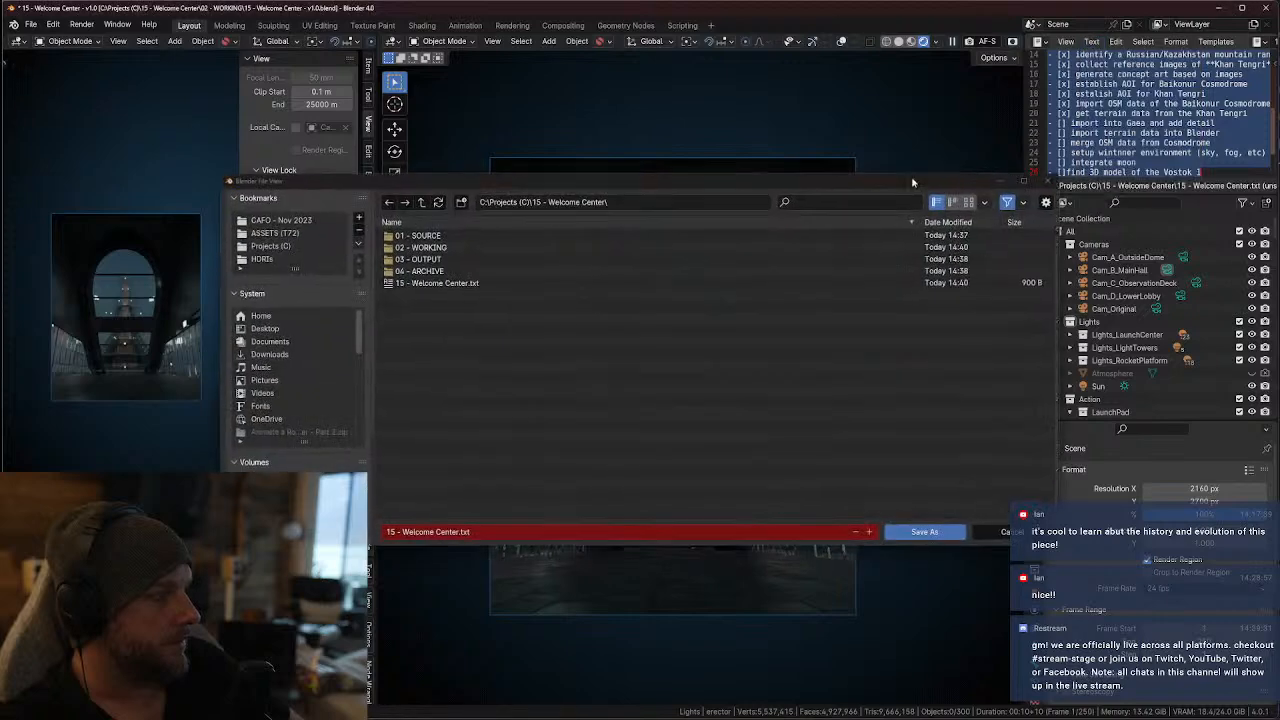
left_click(914, 536)
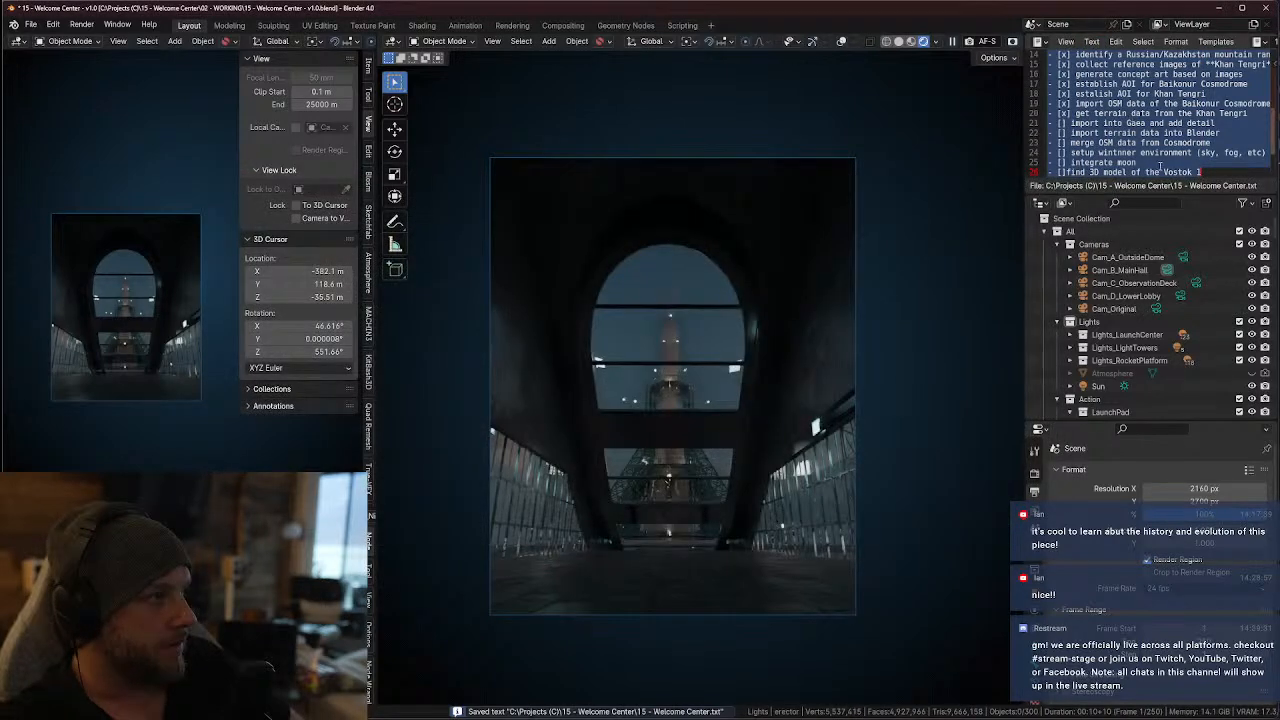
left_click(1155, 173)
Check the camera view at full size, restore the layout and open the Modeling workspace
key("ctrl+space")
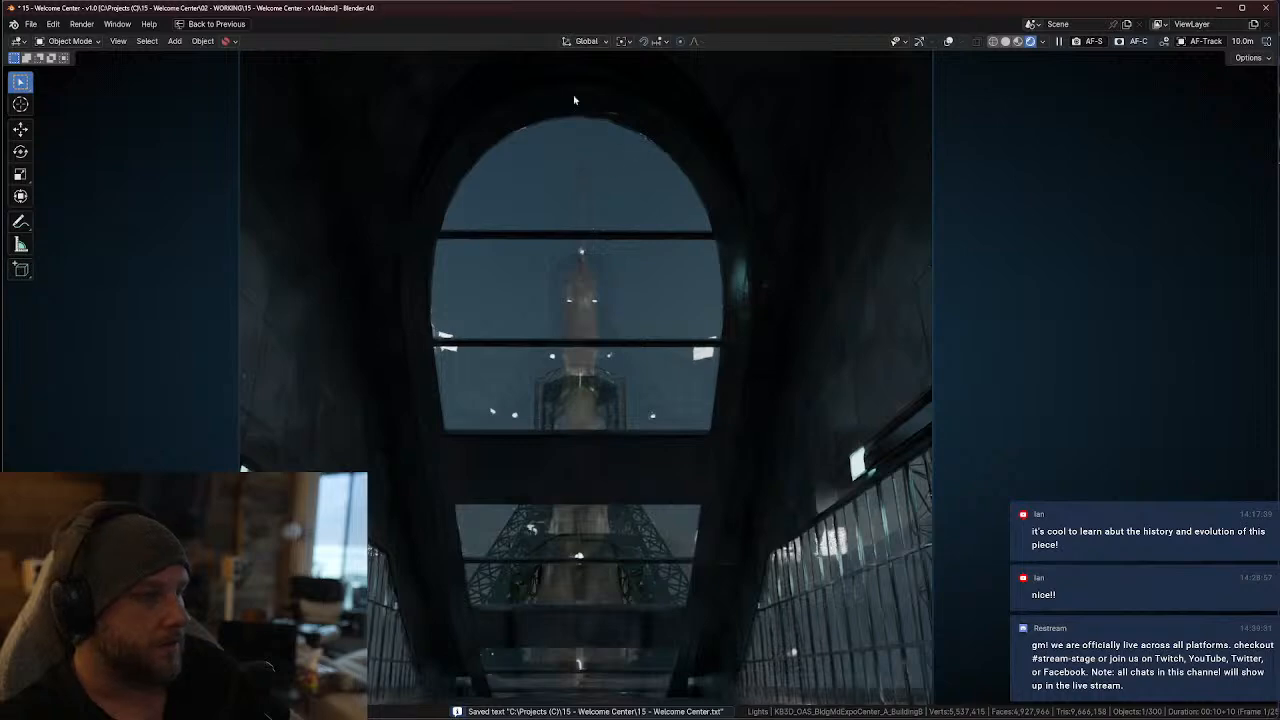
key("ctrl+space")
left_click(232, 26)
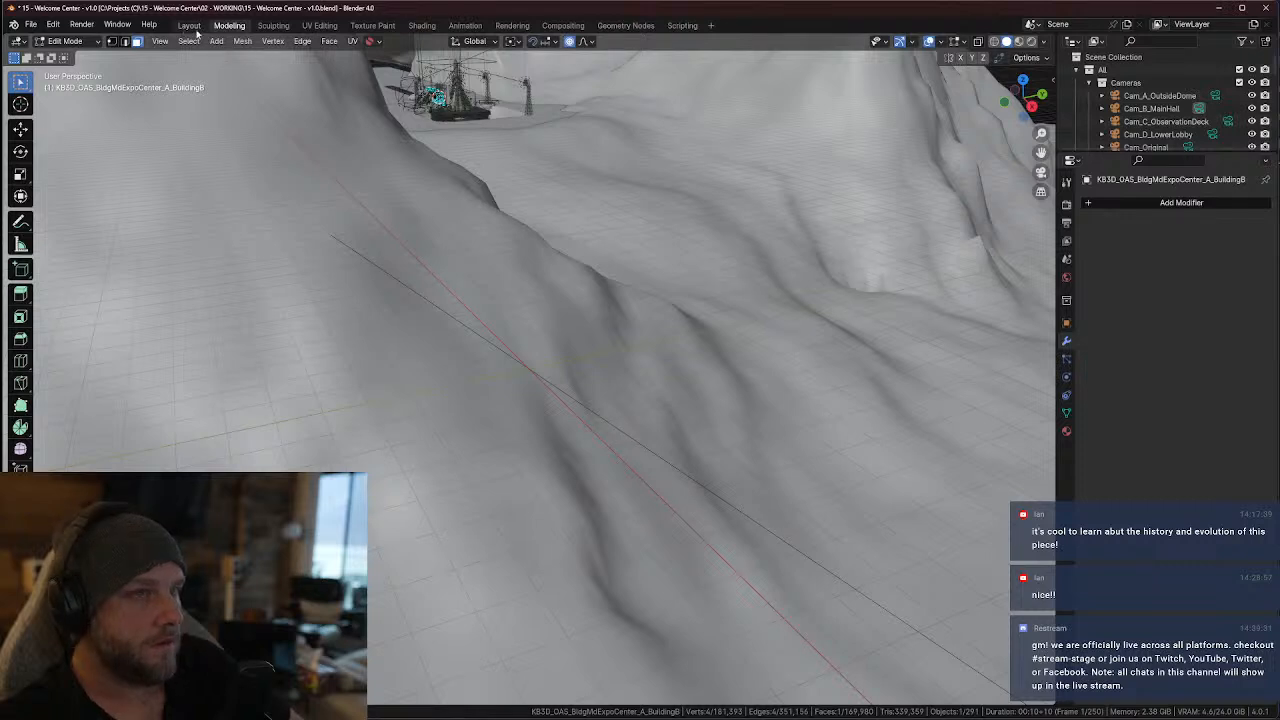
Return to the Layout workspace, turn off rendered shading in the small camera viewport and hide its sidebar
left_click(190, 26)
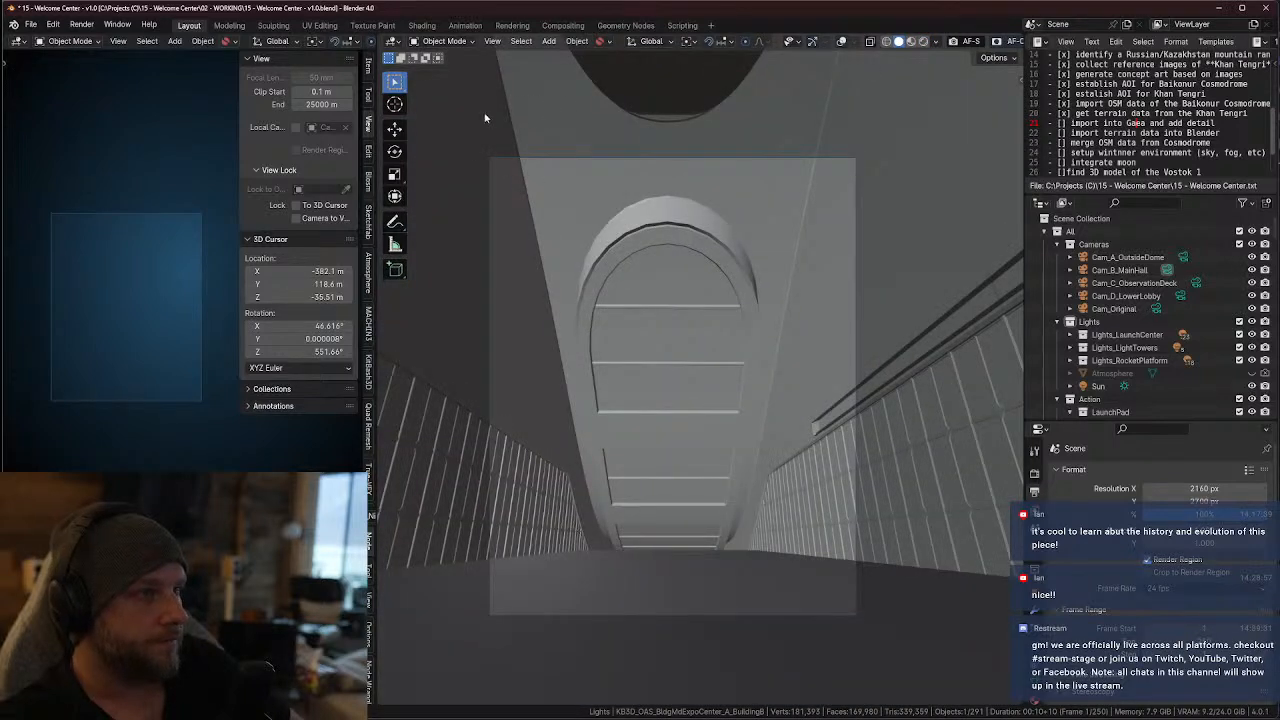
key("z")
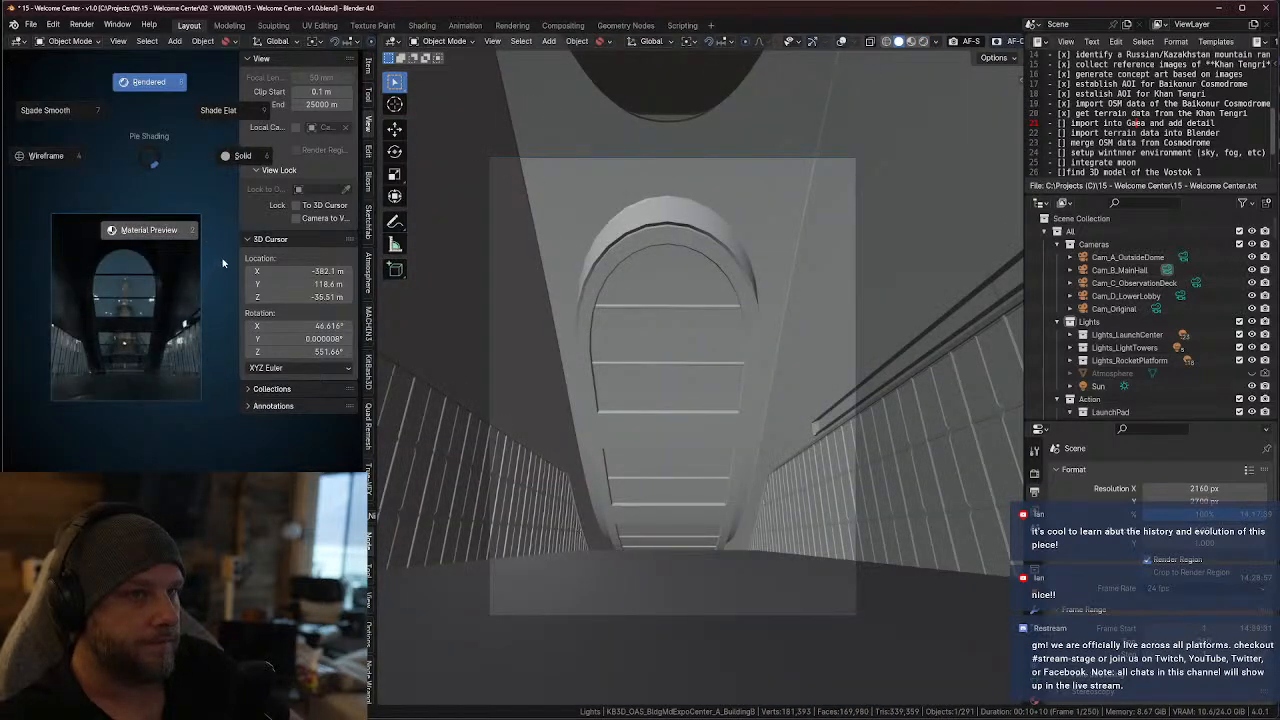
left_click(263, 200)
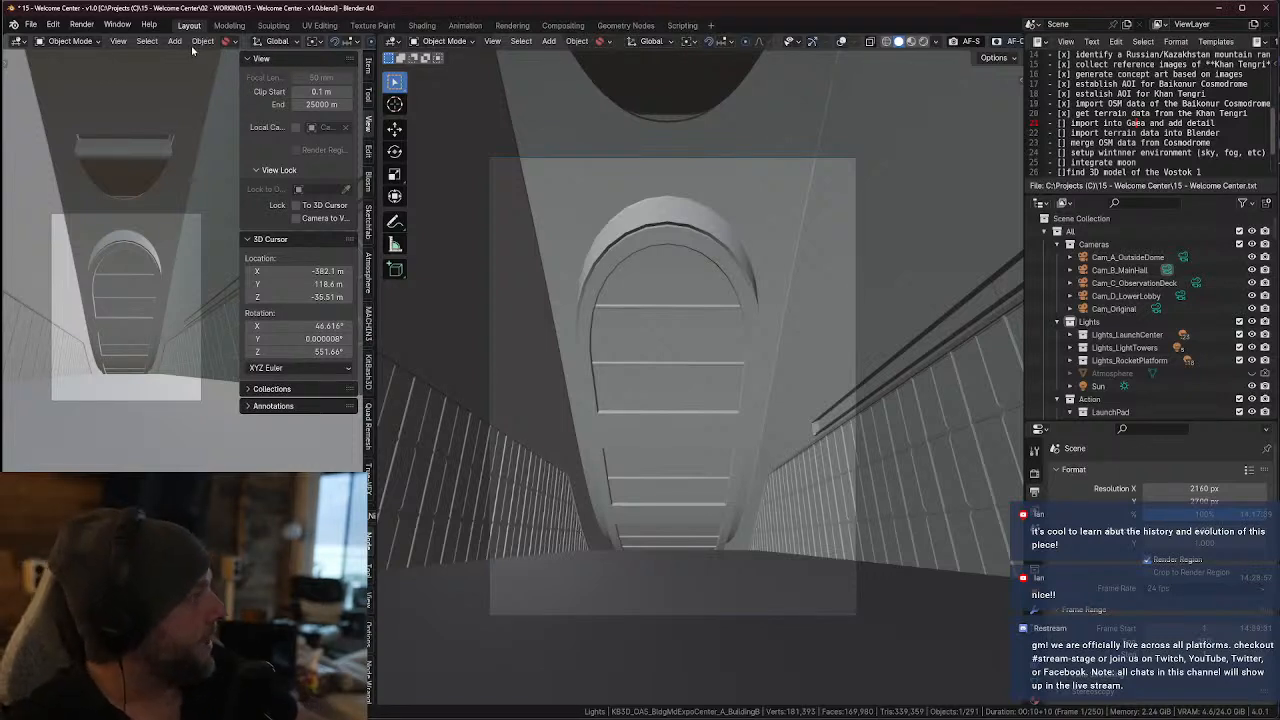
key("n")
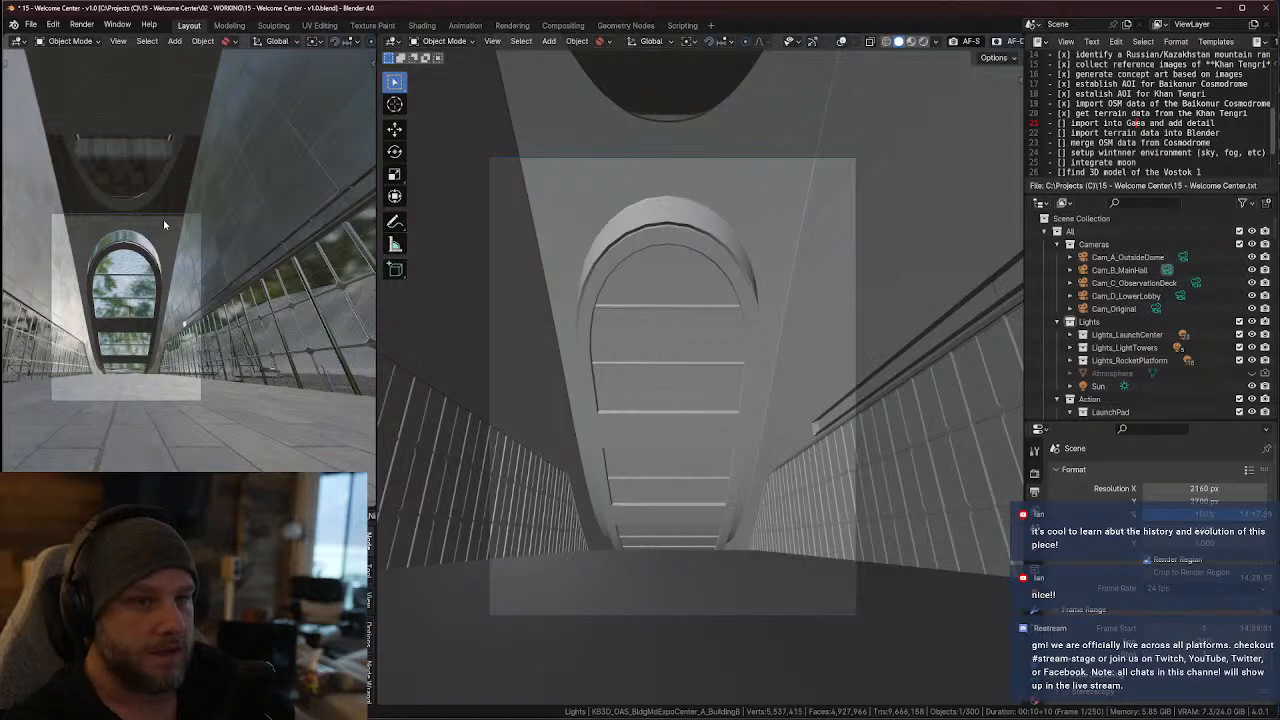
Switch the small camera viewport to Rendered shading and fit the whole camera frame inside it
key("Home")
scroll(331, 43, "right", 6)
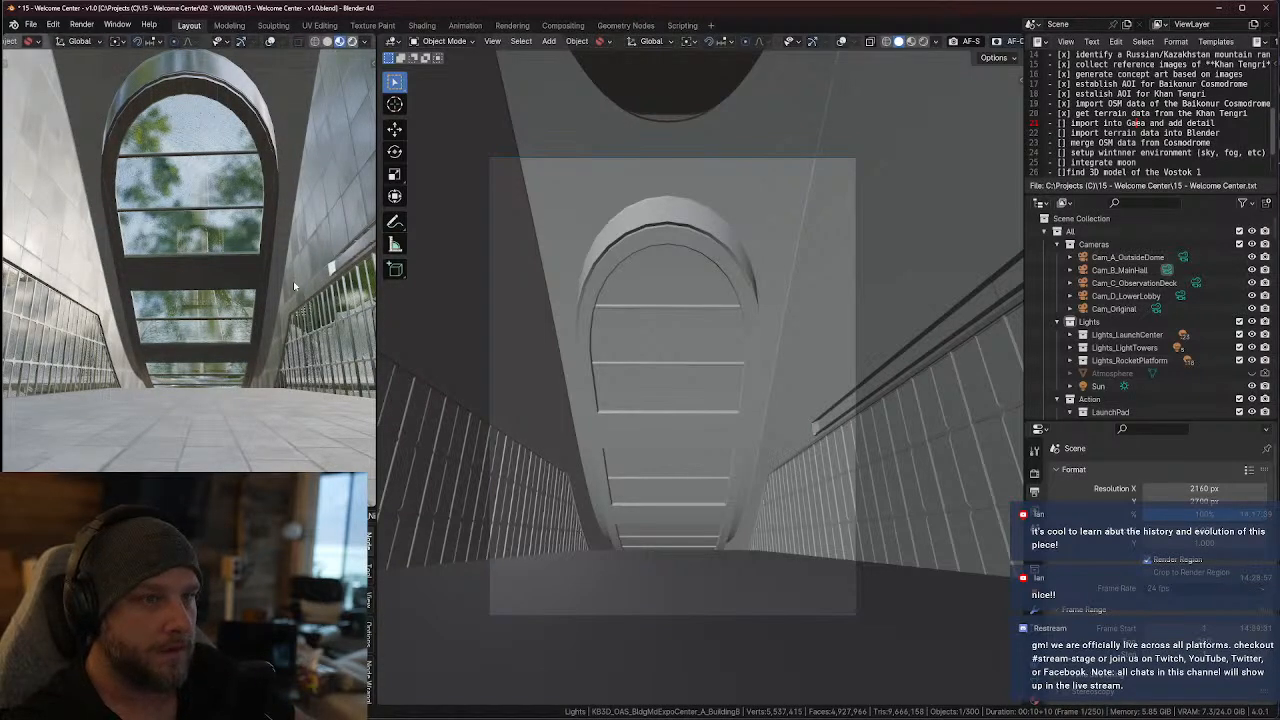
key("shift+z")
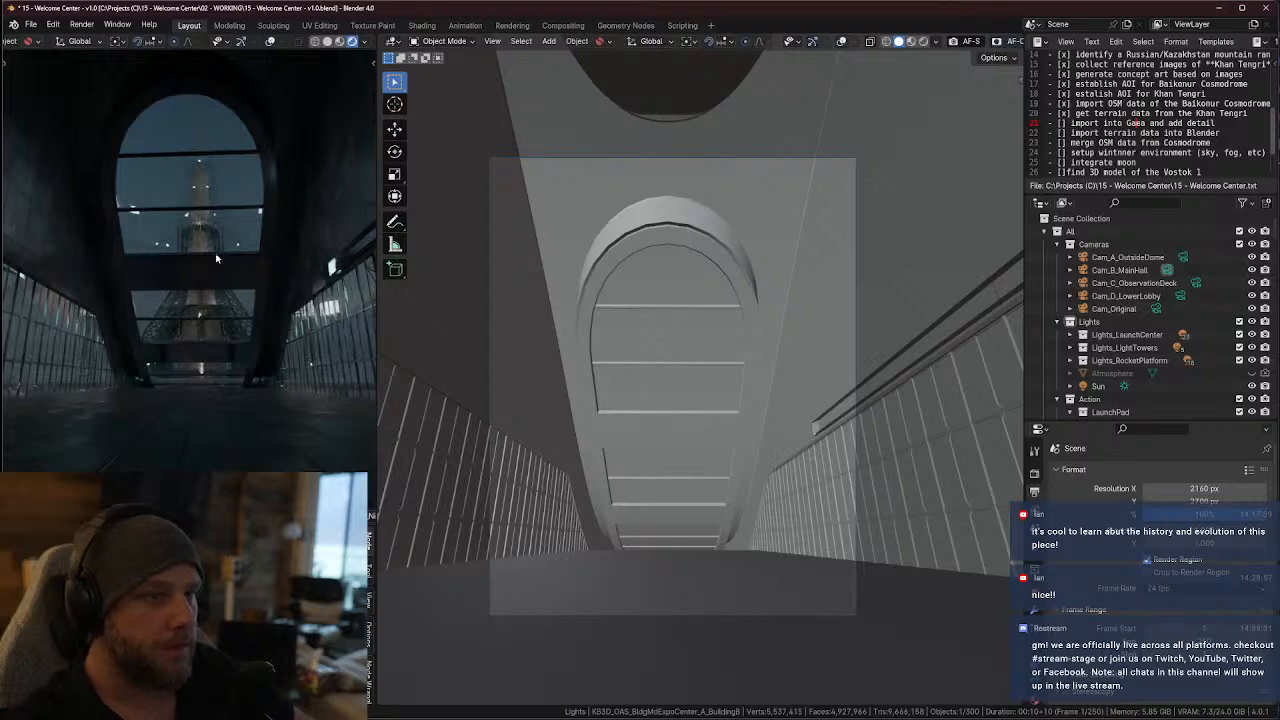
scroll(240, 267, "down", 3)
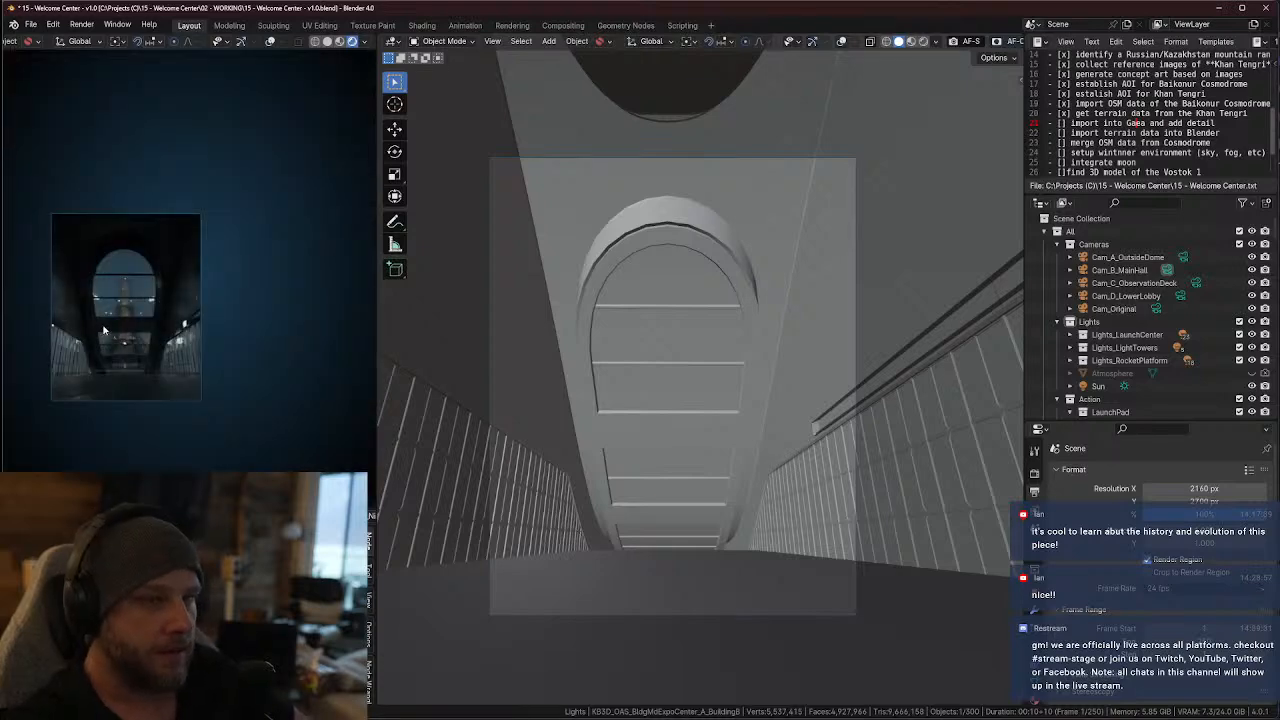
scroll(239, 309, "up", 4)
scroll(255, 309, "down", 1)
middle_click_drag(256, 309, 224, 292, "shift")
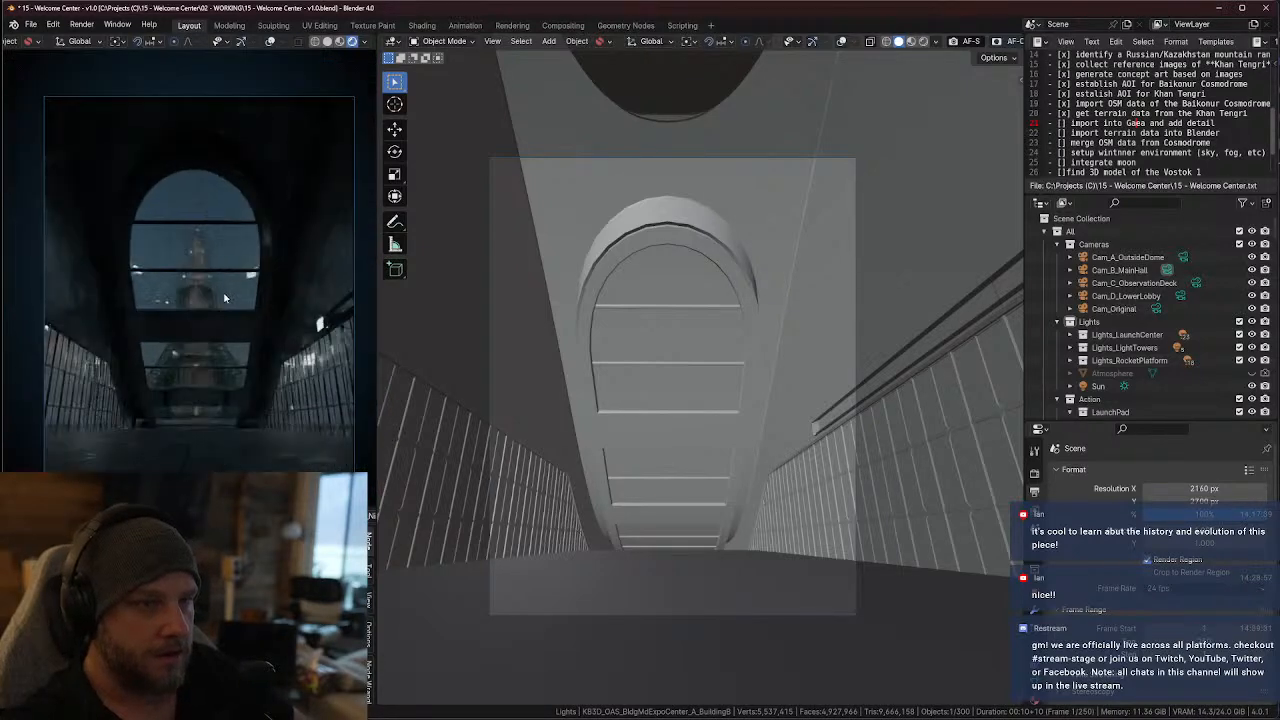
mouse_move(750, 541)
middle_mouse_down()
mouse_move(731, 544)
mouse_move(735, 530)
middle_mouse_up()
key("KP_0")
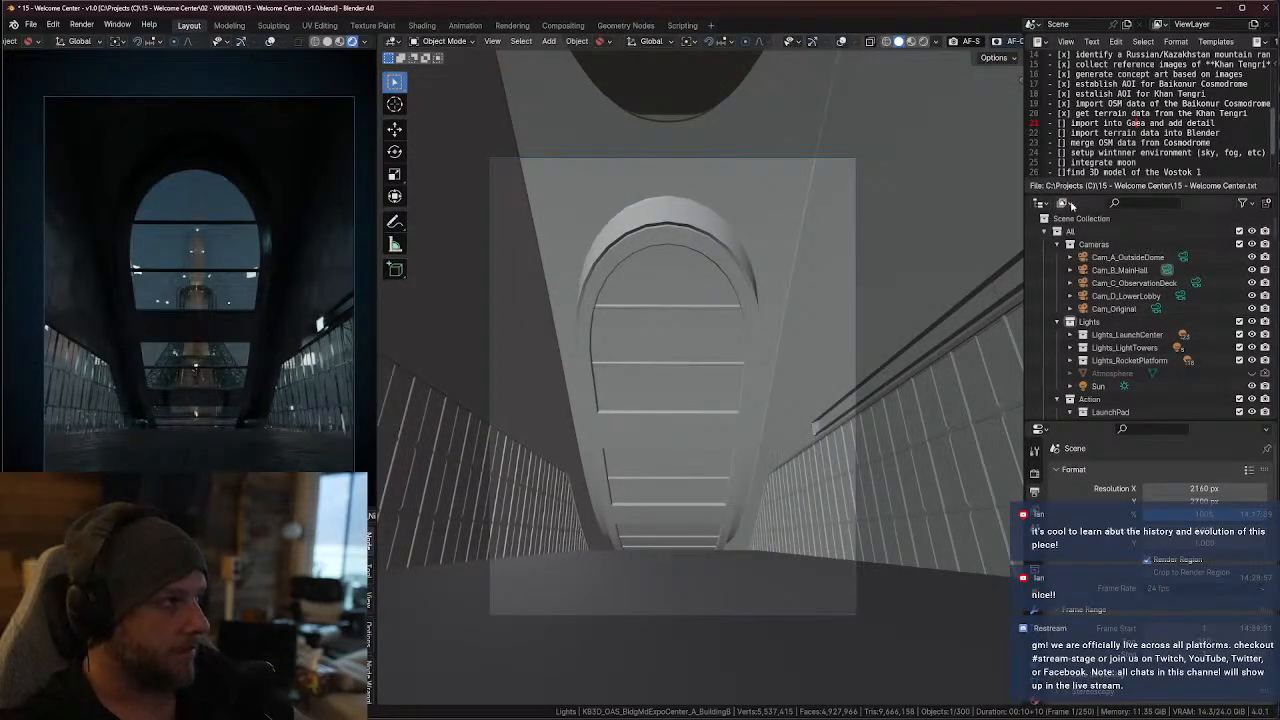
Delete all the old notes below the "15 - Welcome Center" title line
scroll(1129, 122, "up", 5)
left_click_drag(1103, 94, 1139, 100)
key("BackSpace")
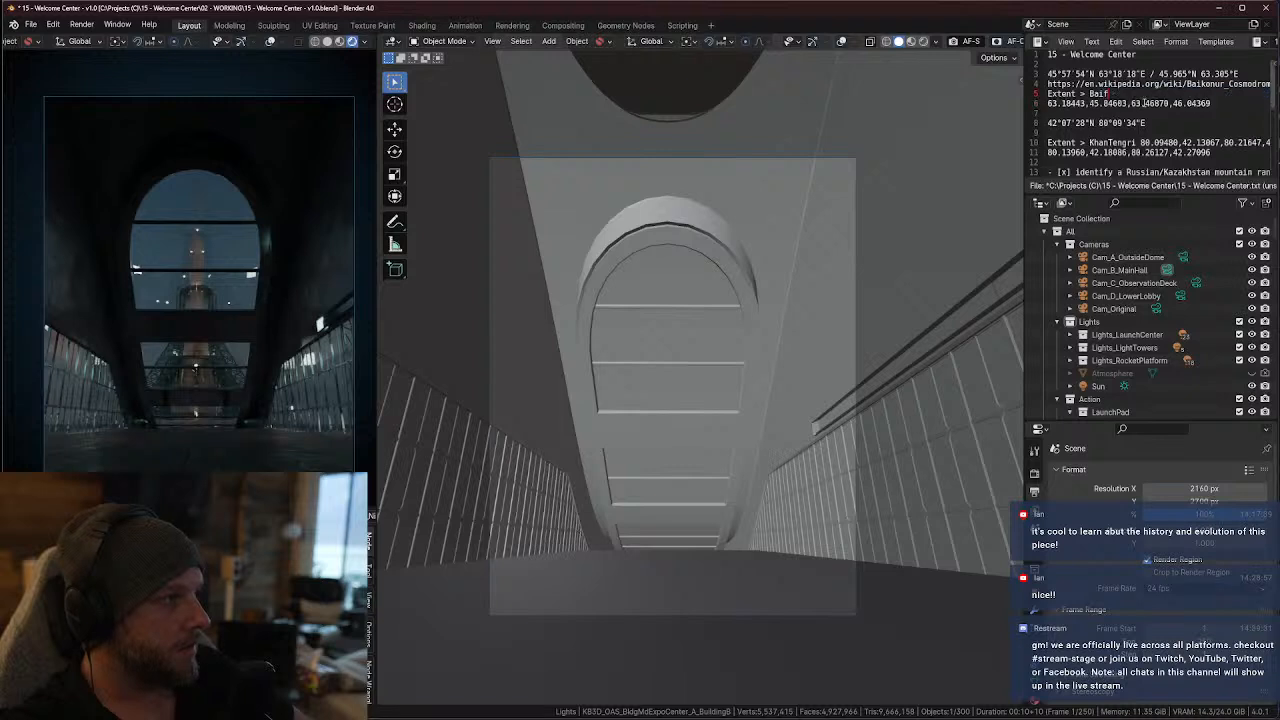
left_click_drag(1052, 74, 1178, 187)
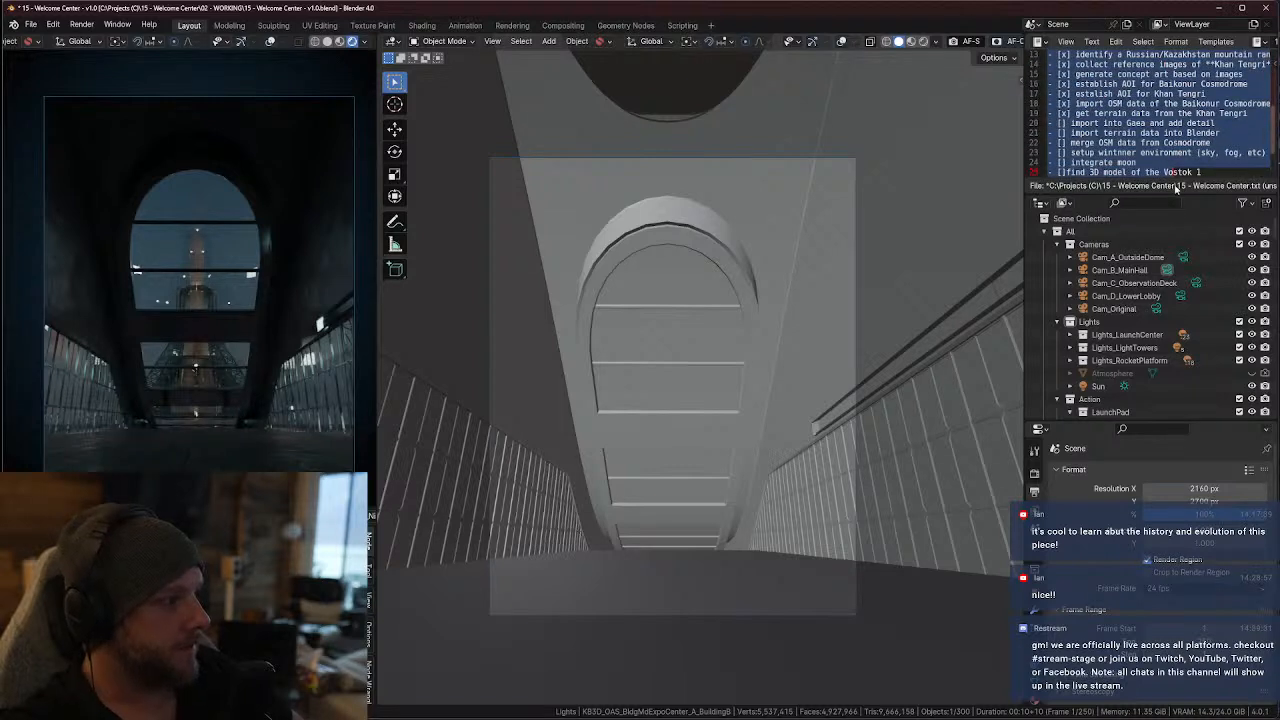
key("BackSpace")
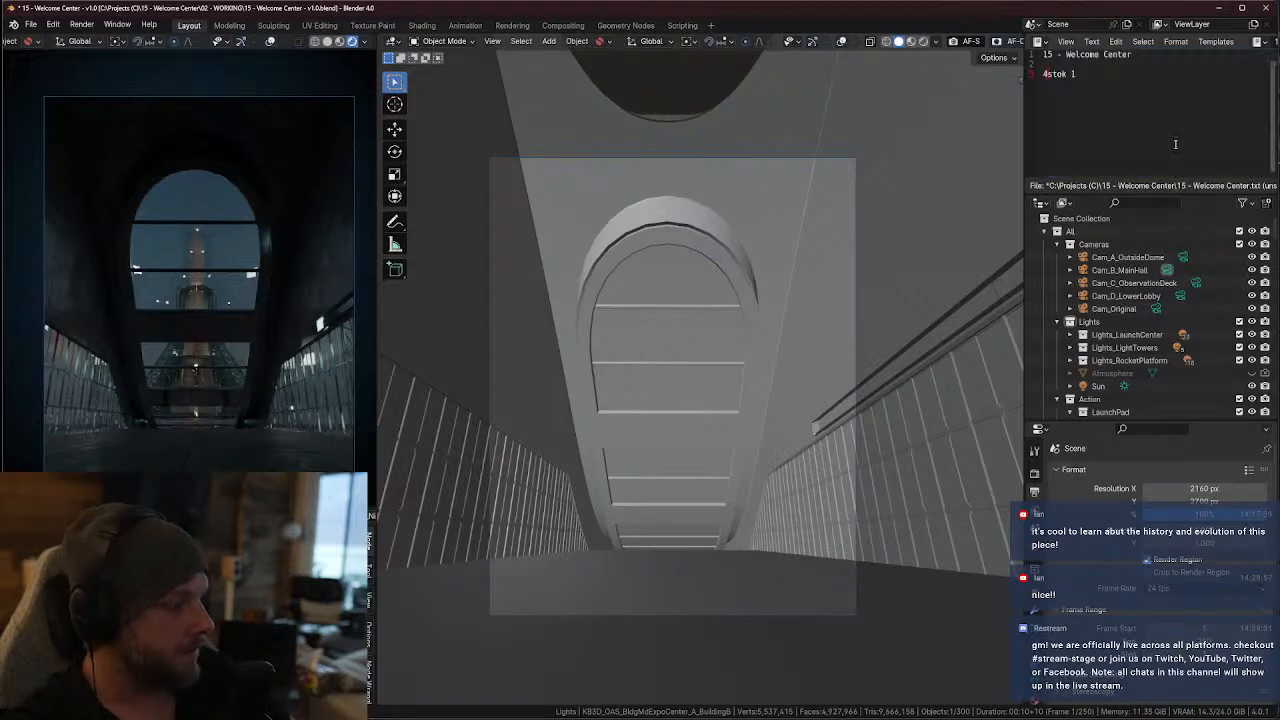
left_click_drag(1078, 74, 1036, 74)
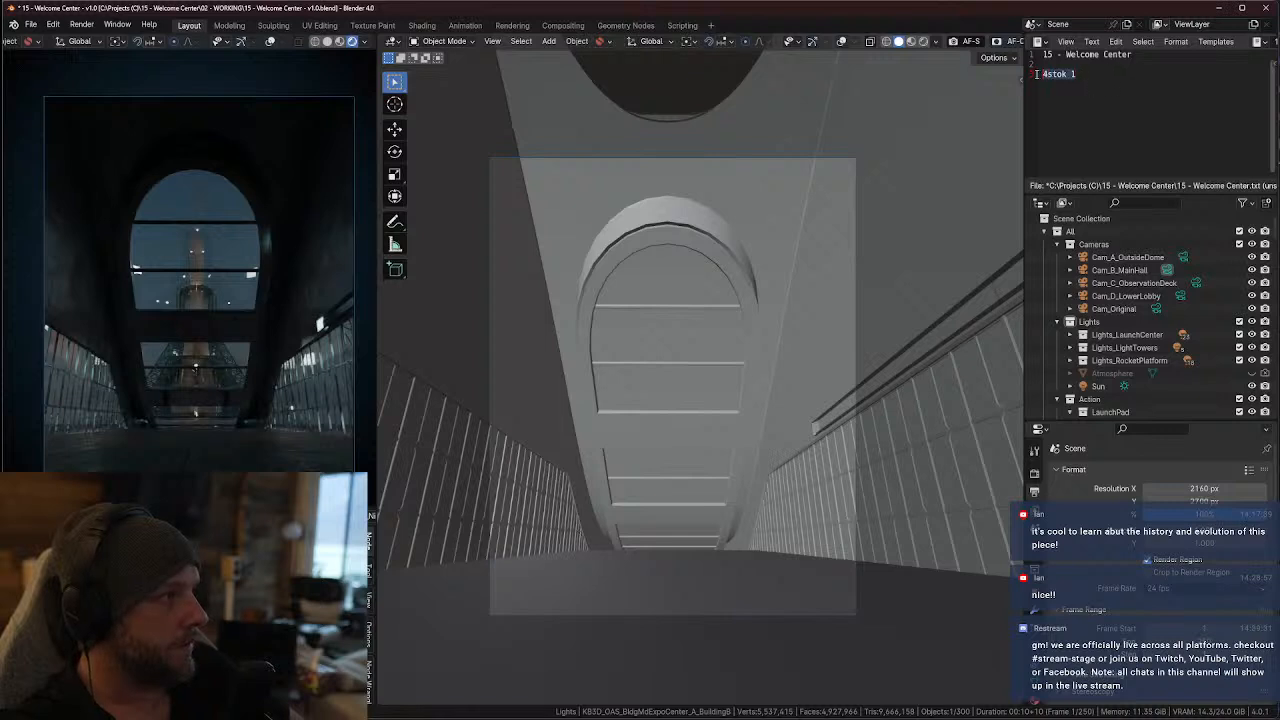
key("BackSpace")
Add the first to-do to the notes: "- [ ] bring in a kiosk/display asset"
type("- L")
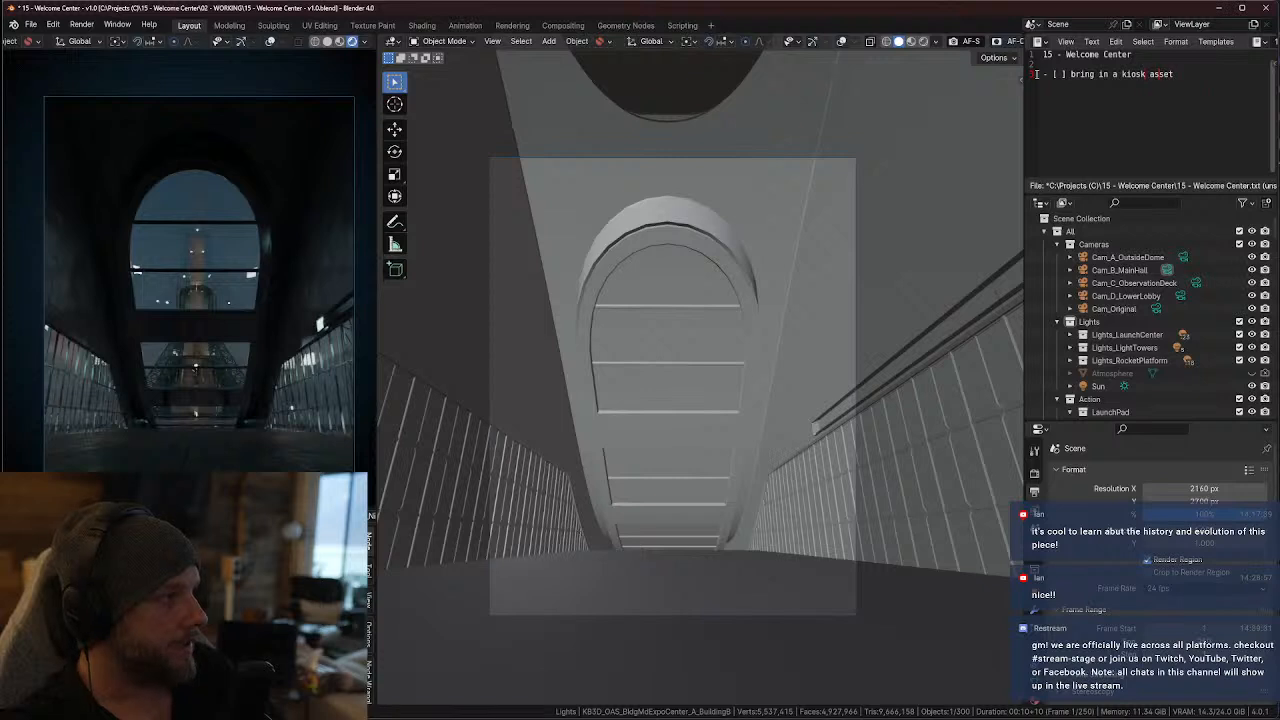
type("/displa")
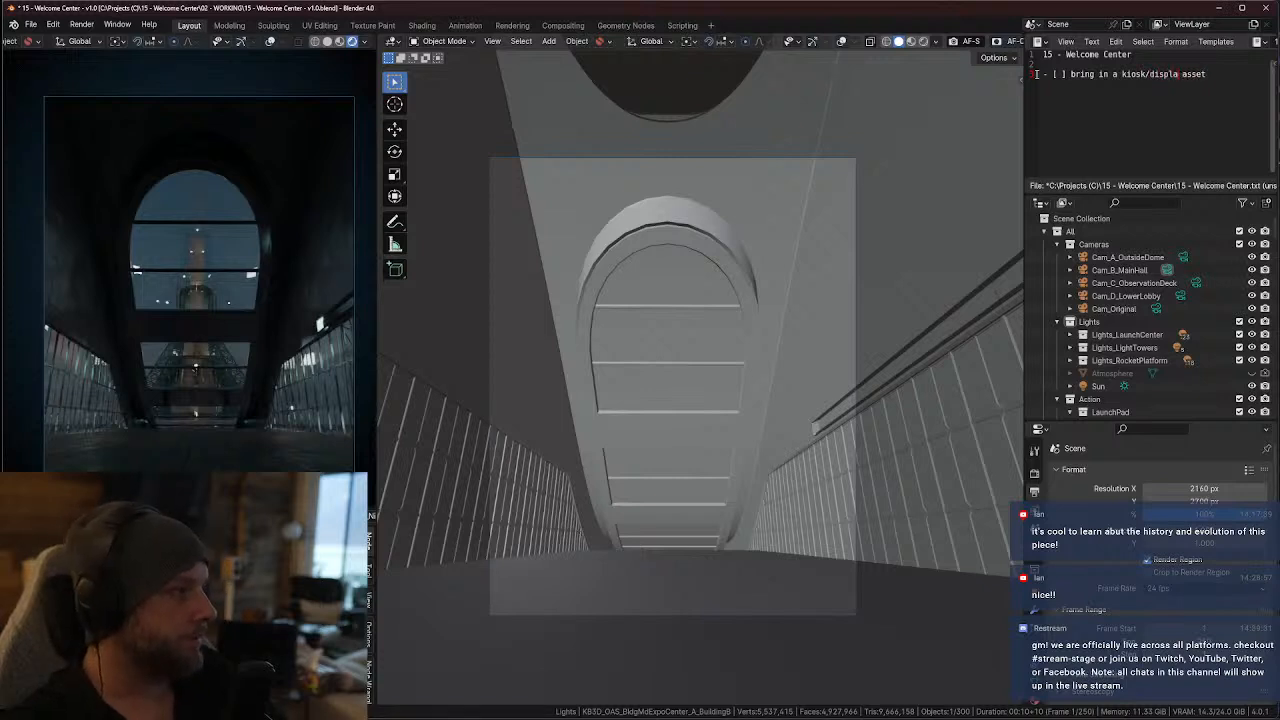
type("y")
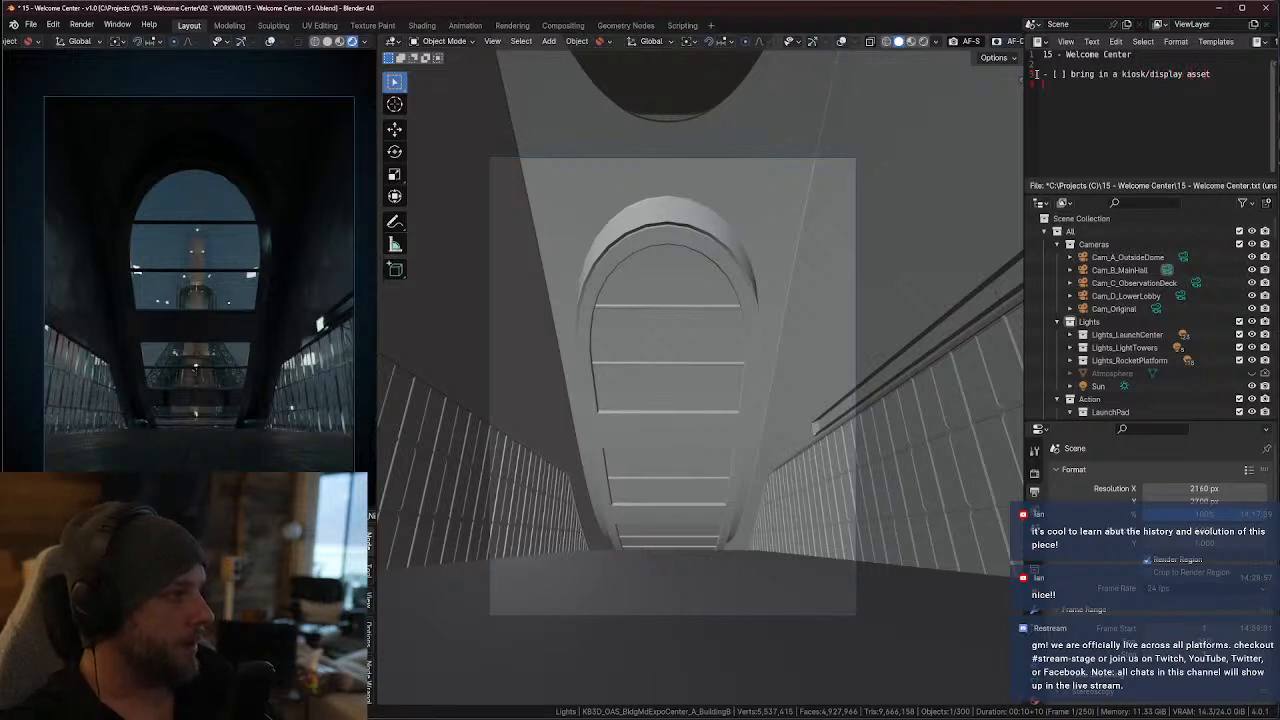
key("End")
key("Return")
Add the to-do "- [ ] change composition of shot" below the kiosk/display item
type("- ")
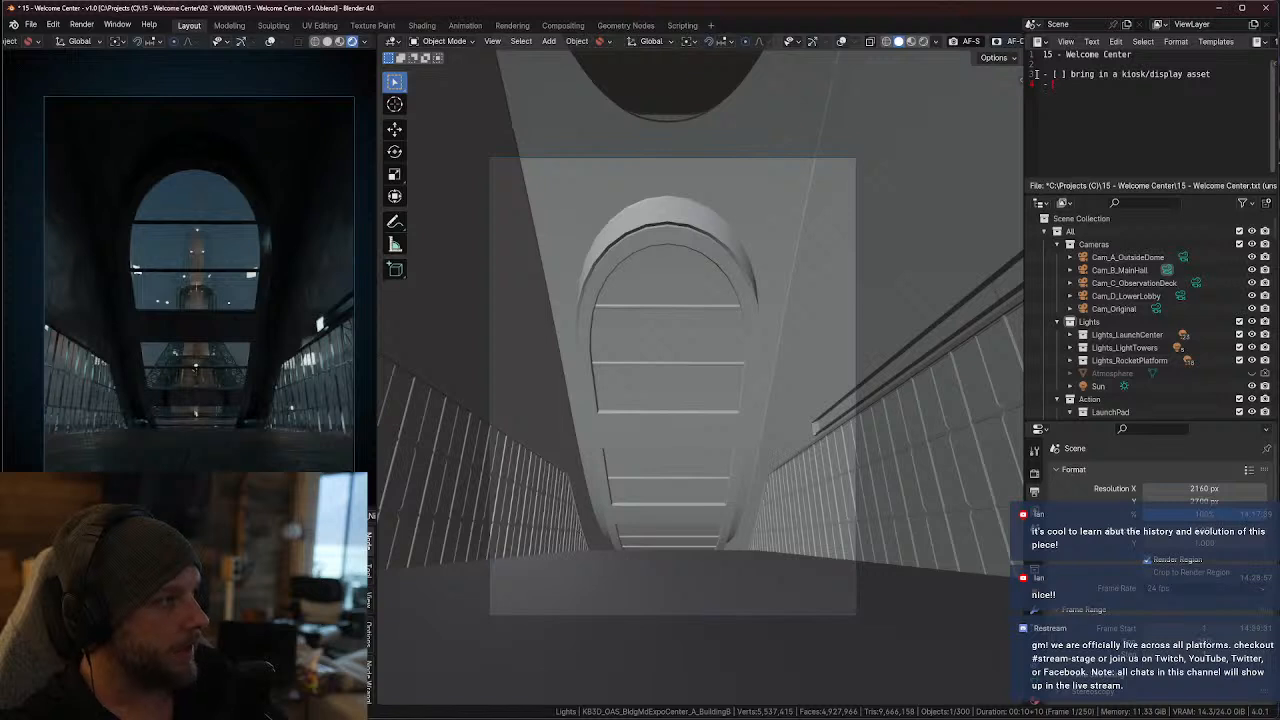
type("p[ ] chang")
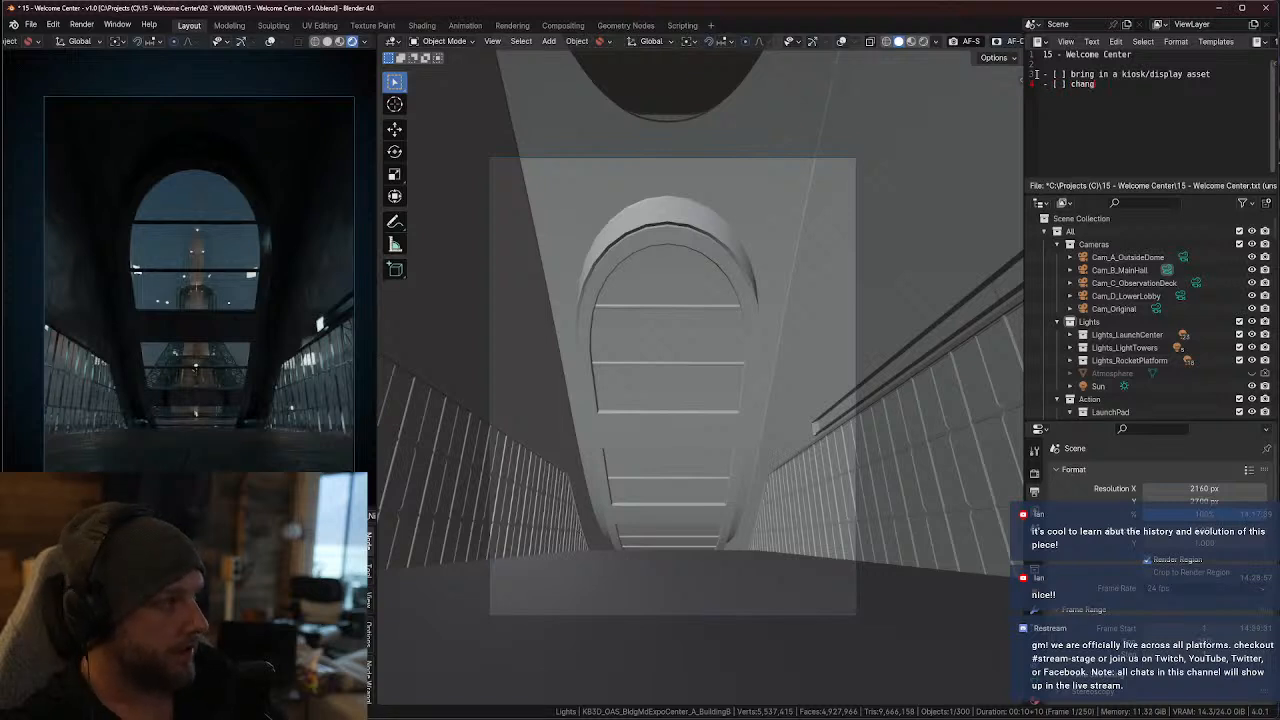
type("e composition")
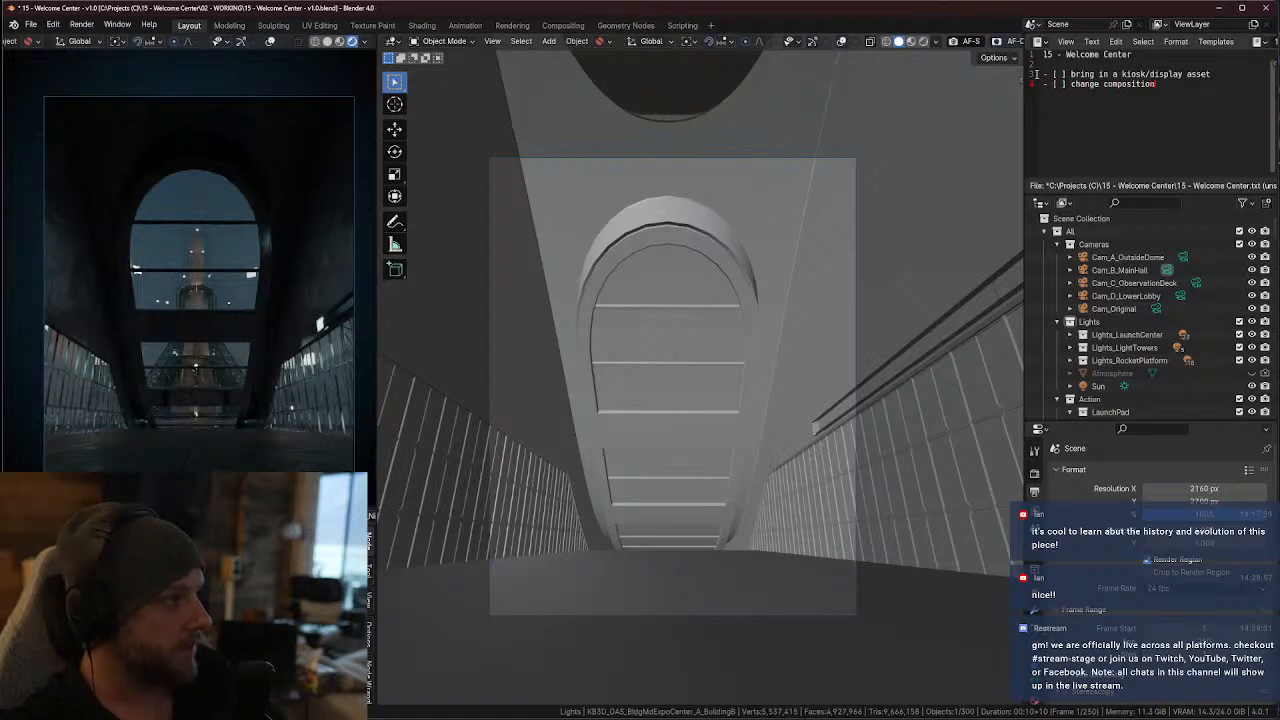
type(" fof chos")
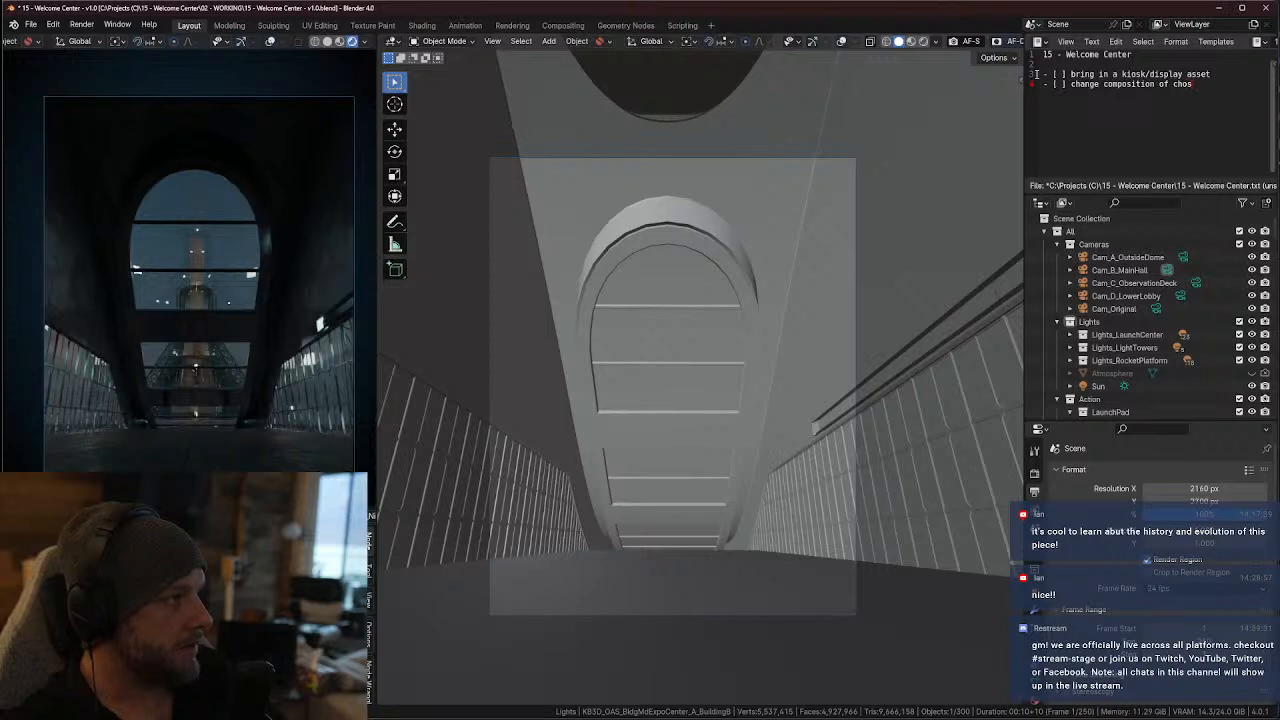
key("BackSpace")
type("shot")
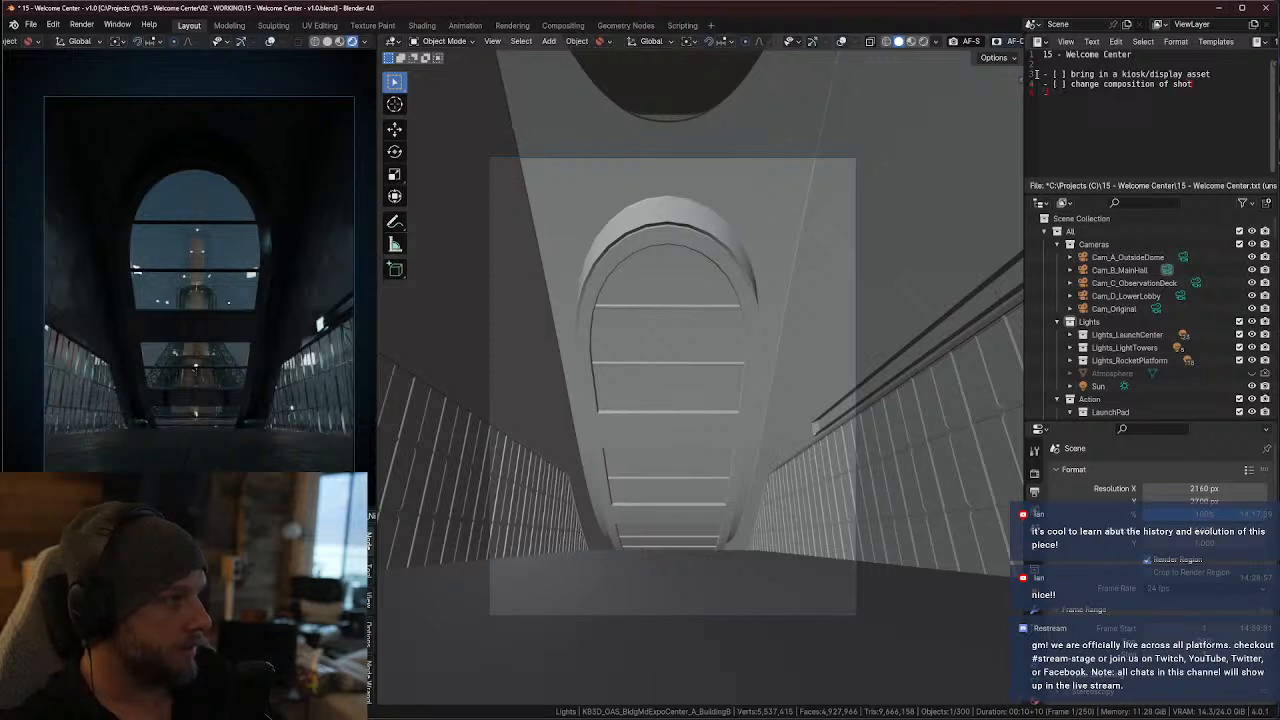
type(" - [ ] generate logo and")
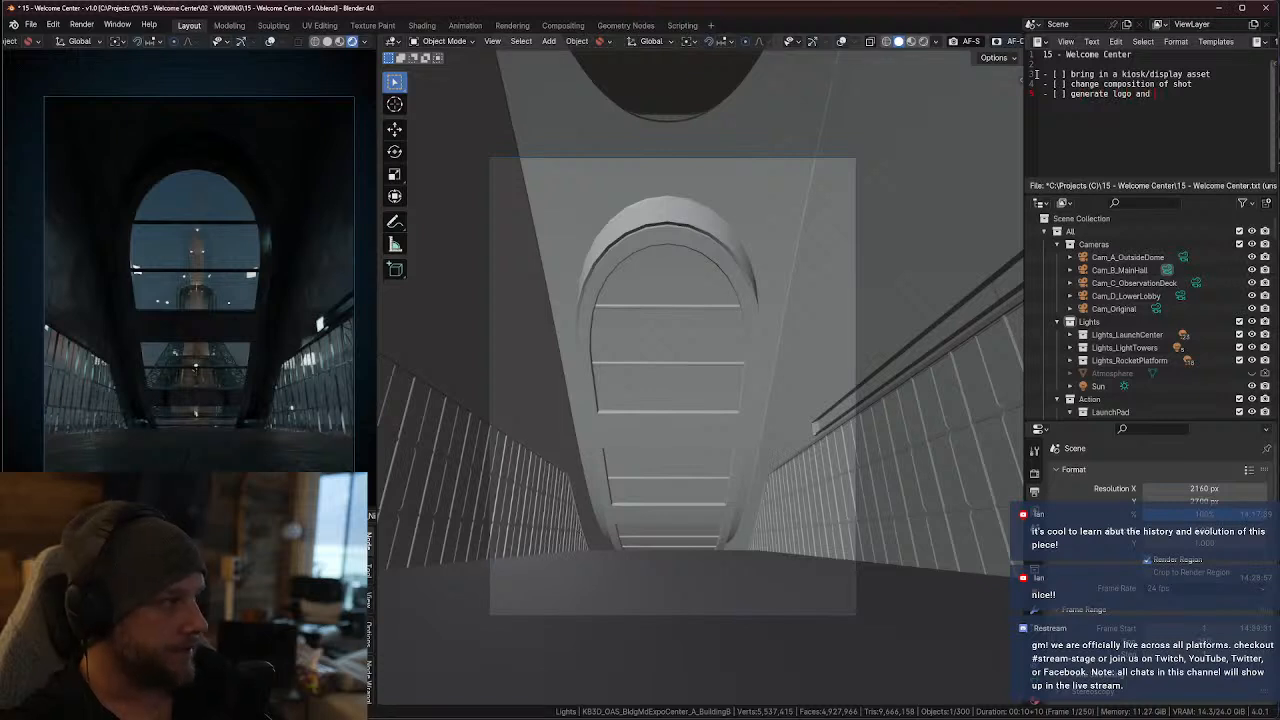
type(" sign - [ ] add logo/sign to scene")
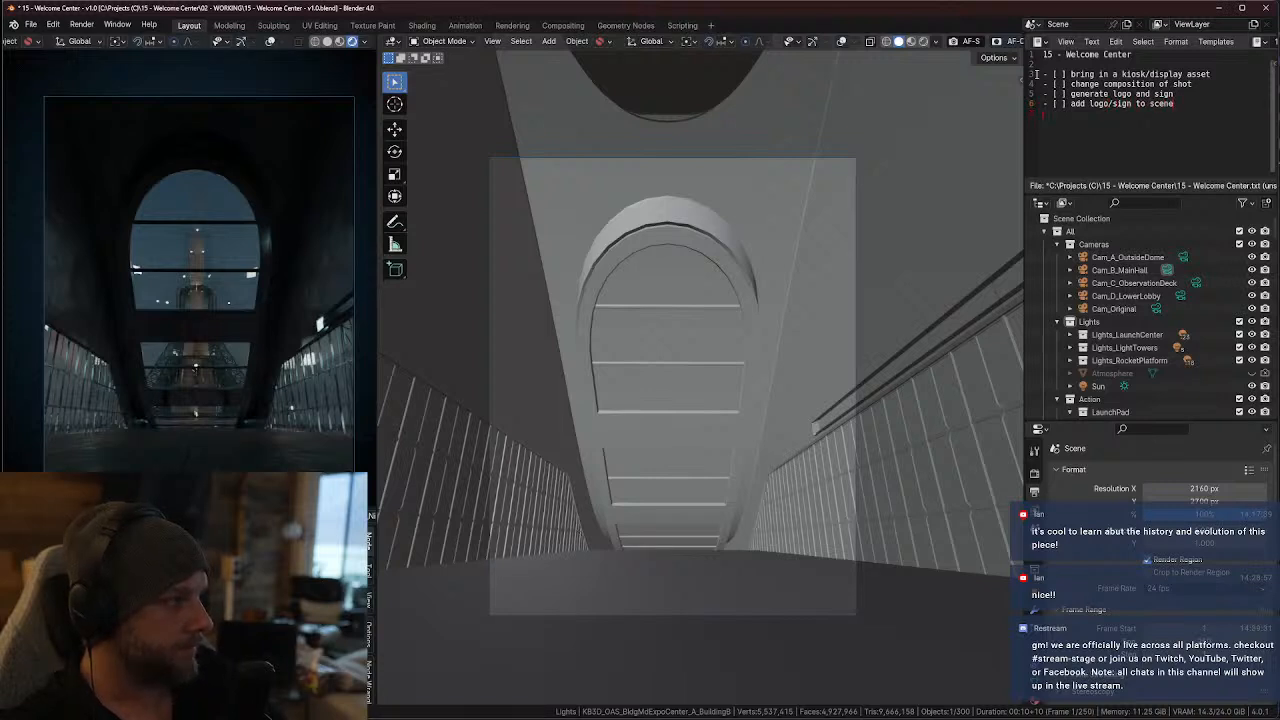
Add the to-do "- [ ] add details to kiosk" with the indented sub-item "- [ ] 3D Hologram of Sputnik"
type("[ ] add details to kios")
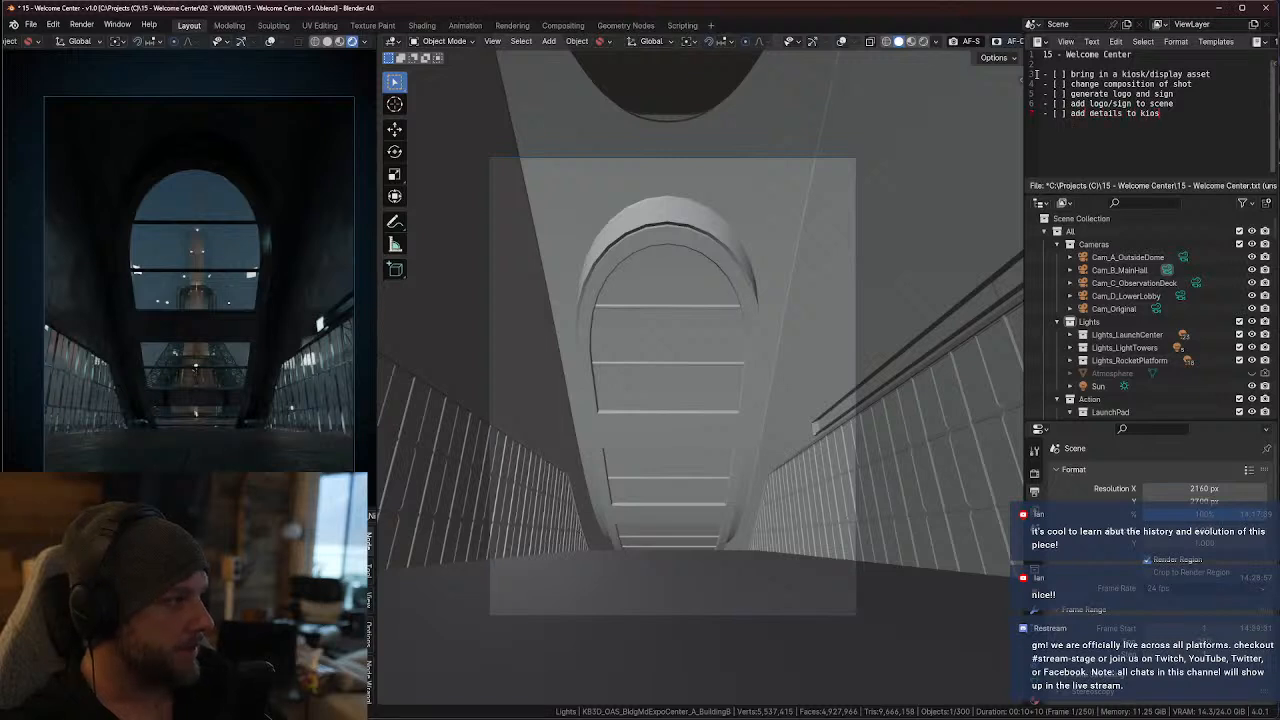
key("Return")
key("Return")
type("- ")
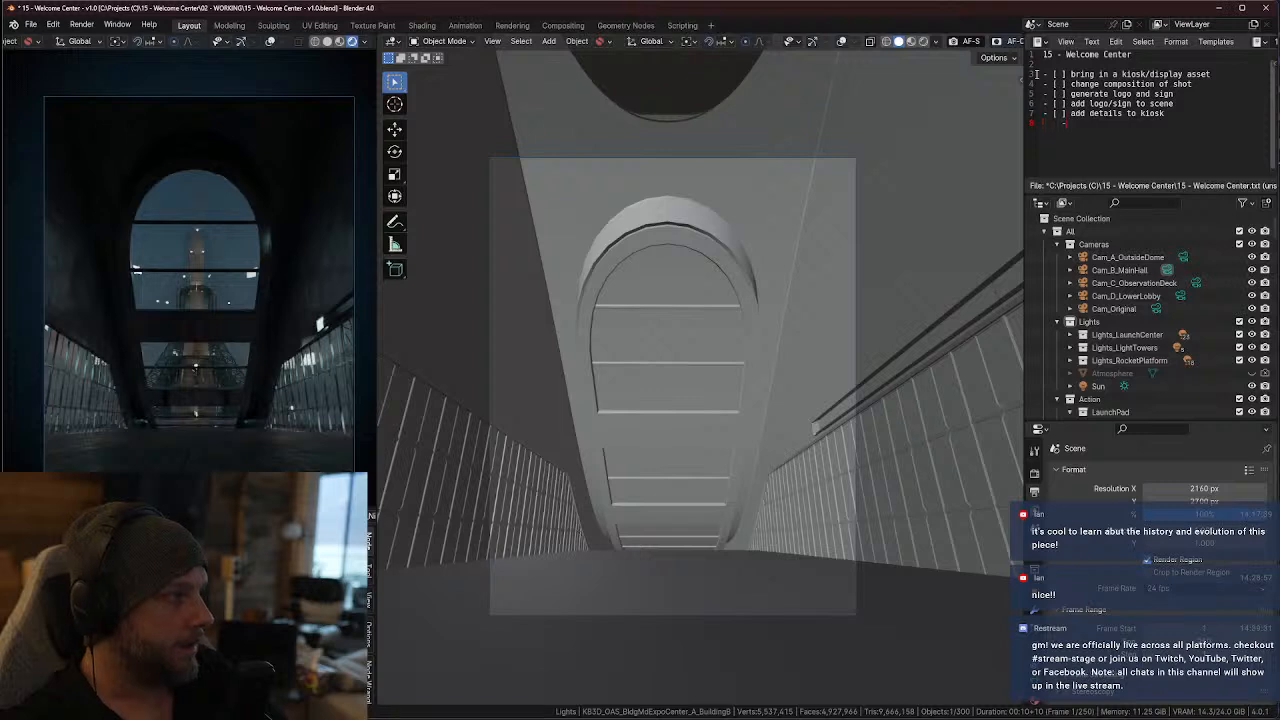
type("[")
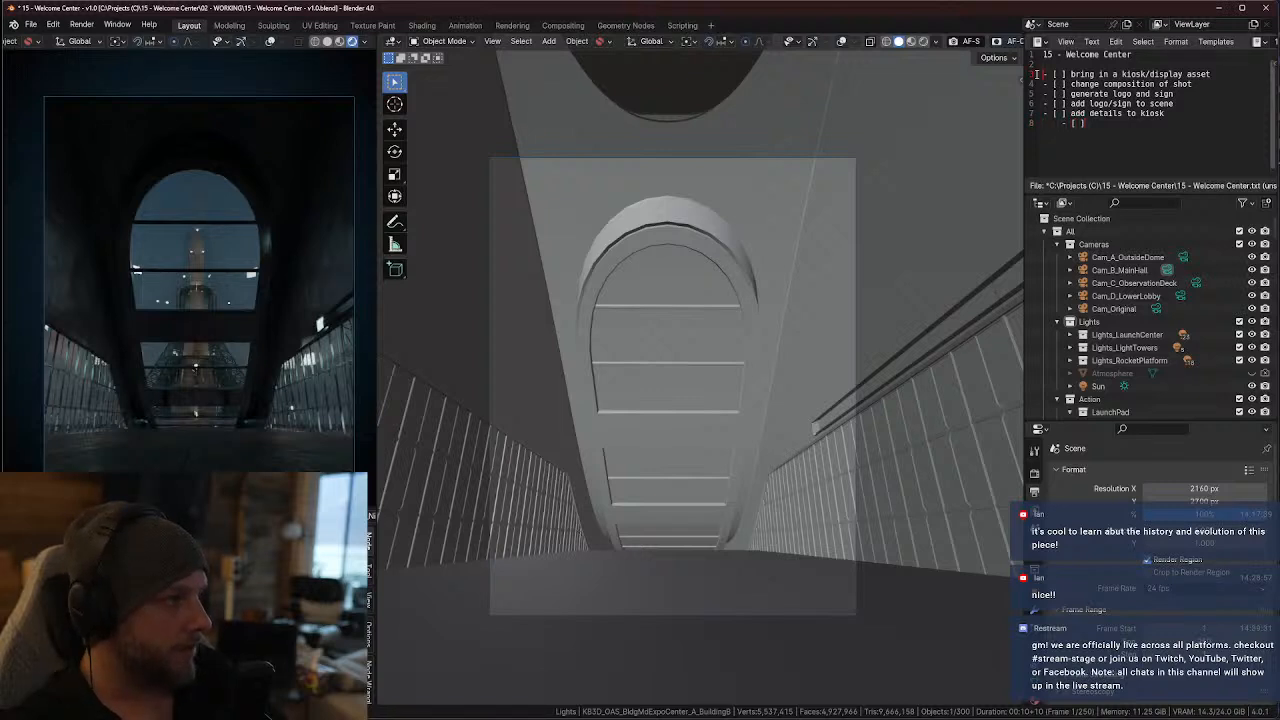
type(" ] 3D Hologram")
type("of Sup")
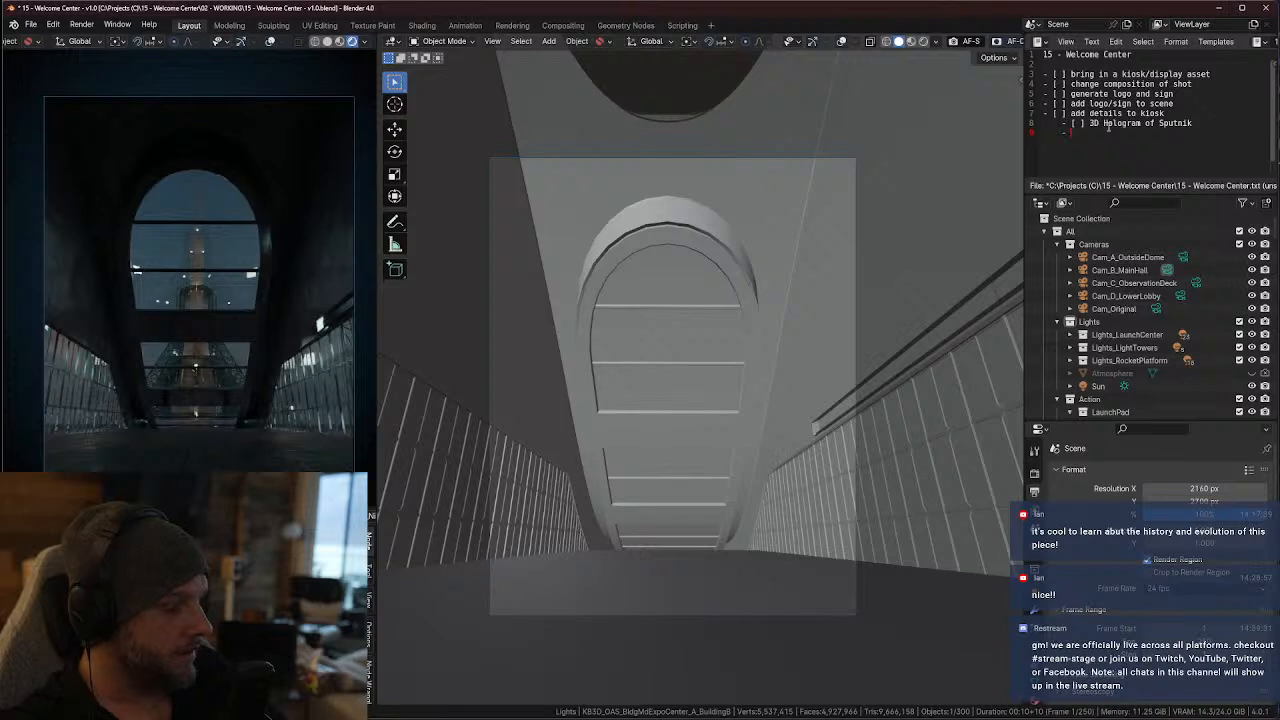
type("[ ] Mission Patch")
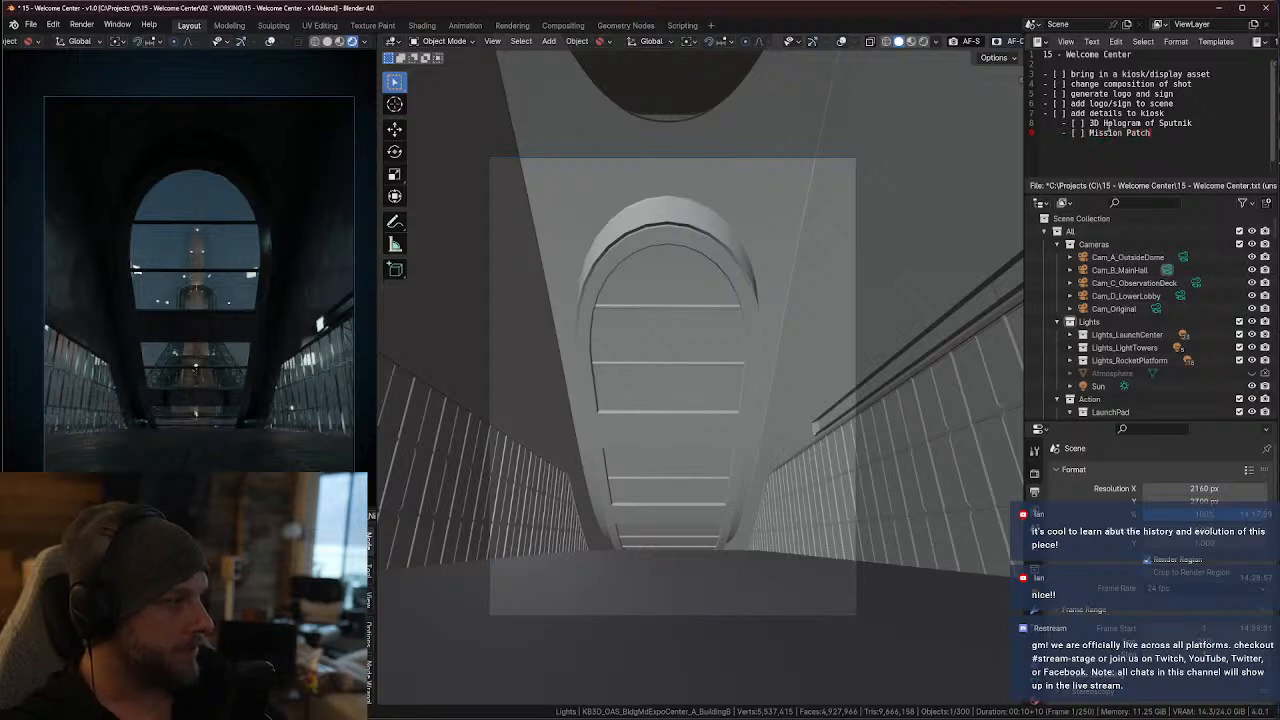
Add the indented checkbox sub-items "Mission Patch" and "Mission Details" under the kiosk details
key("Return")
type("- [ ]")
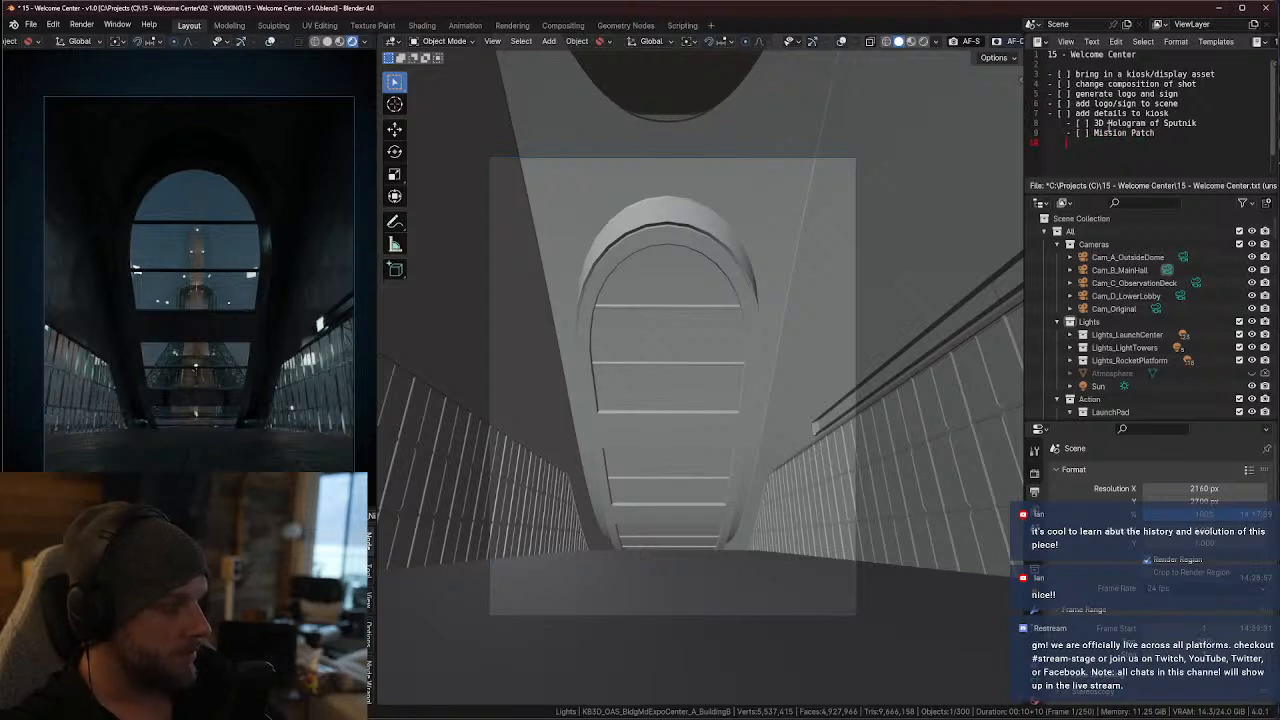
type(" M")
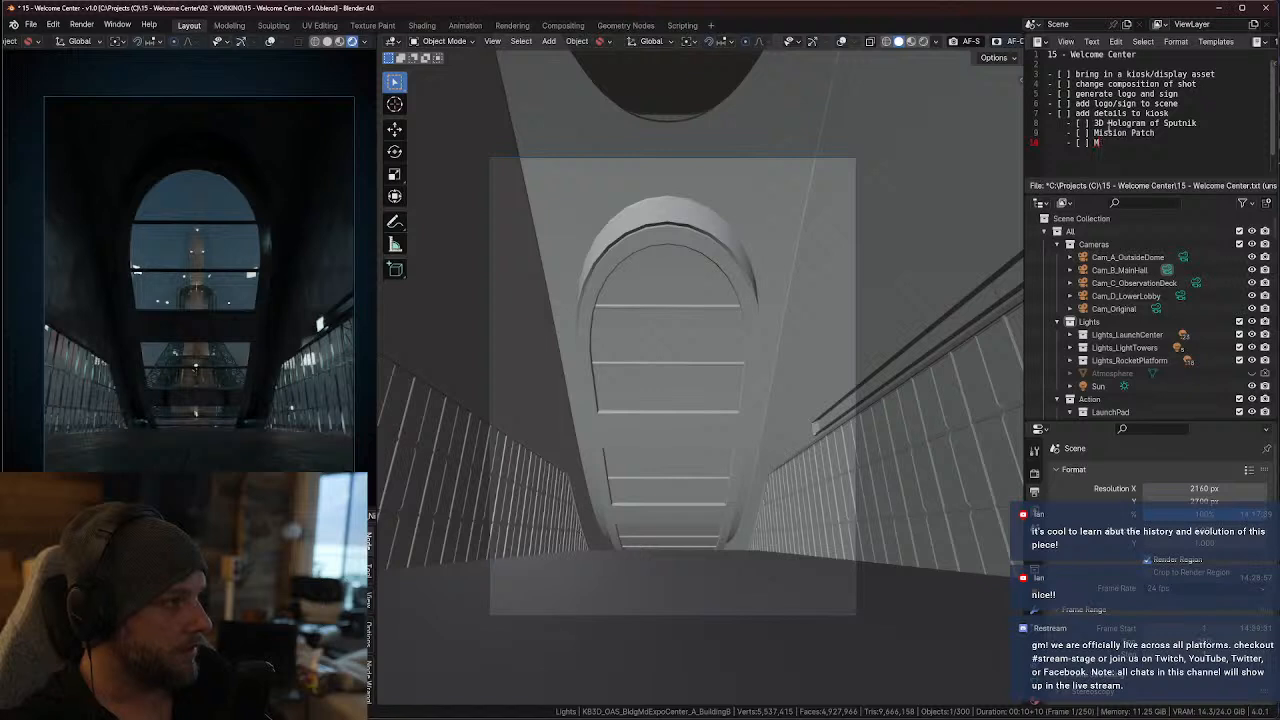
type("ission Detail")
type(" [")
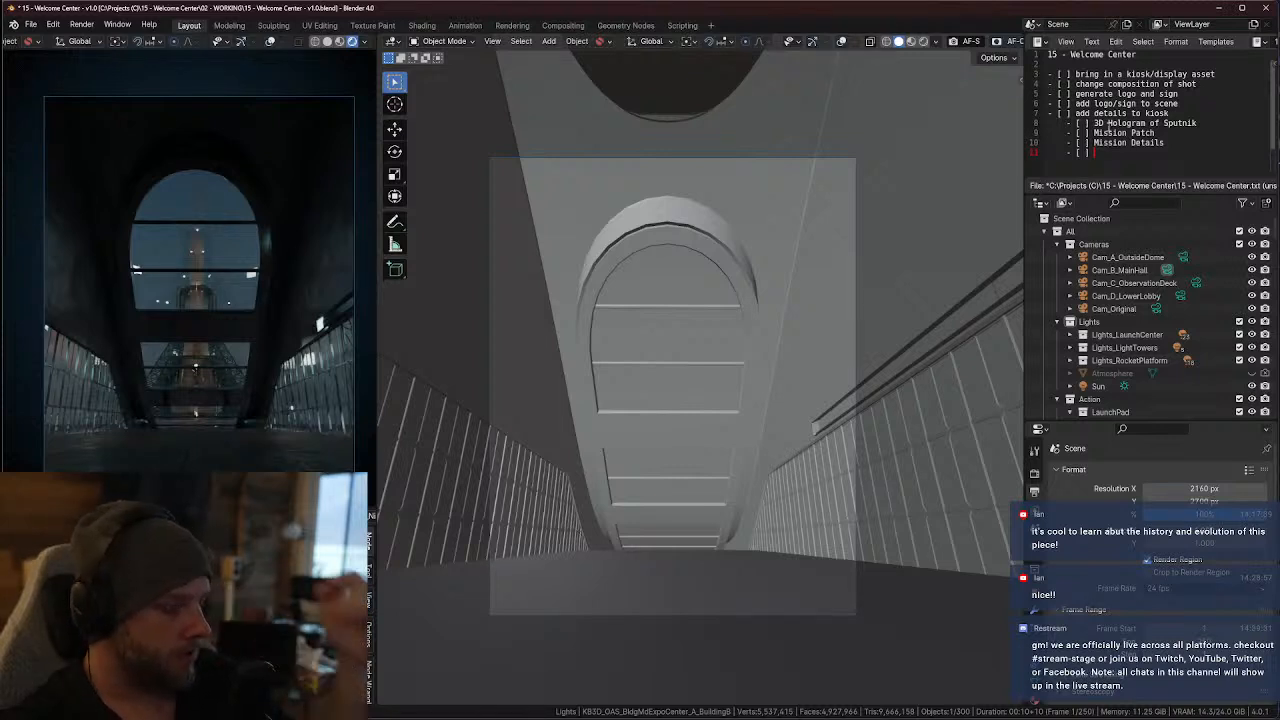
Add the kiosk sub-item "- [ ] Orbit (Eyes on Earth)" with an empty checkbox line below it
type("B")
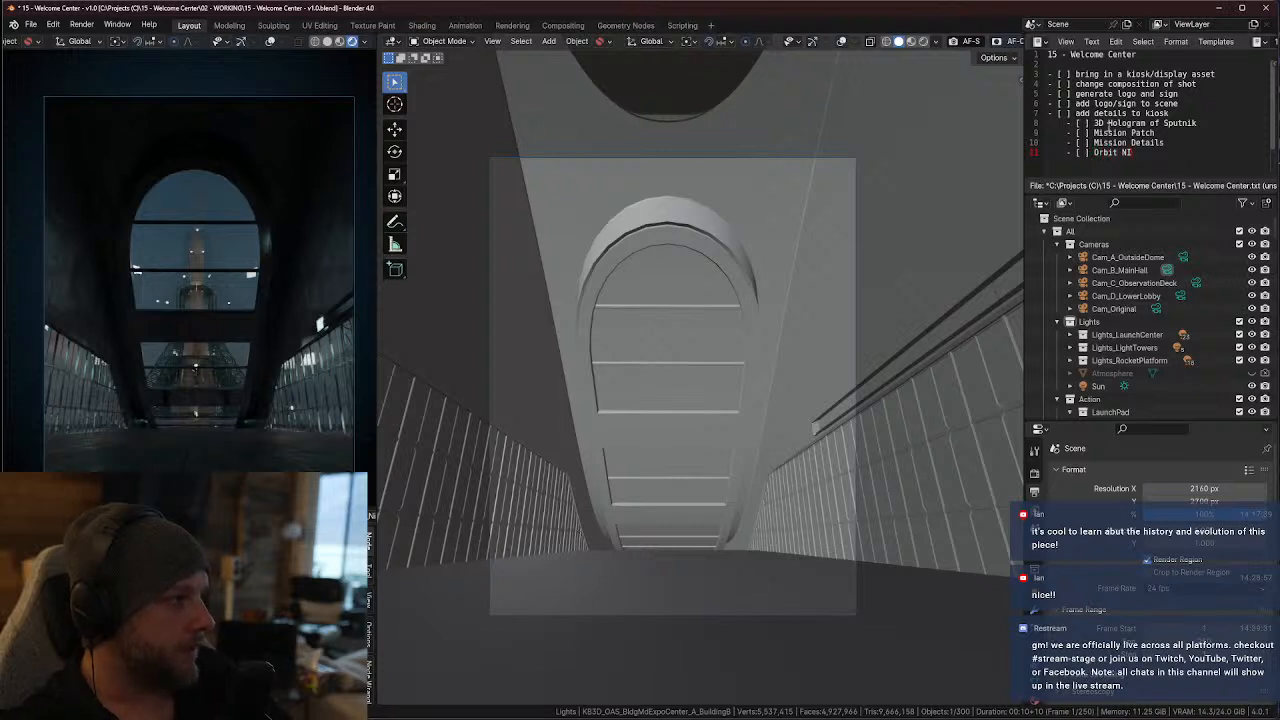
key("BackSpace")
key("BackSpace")
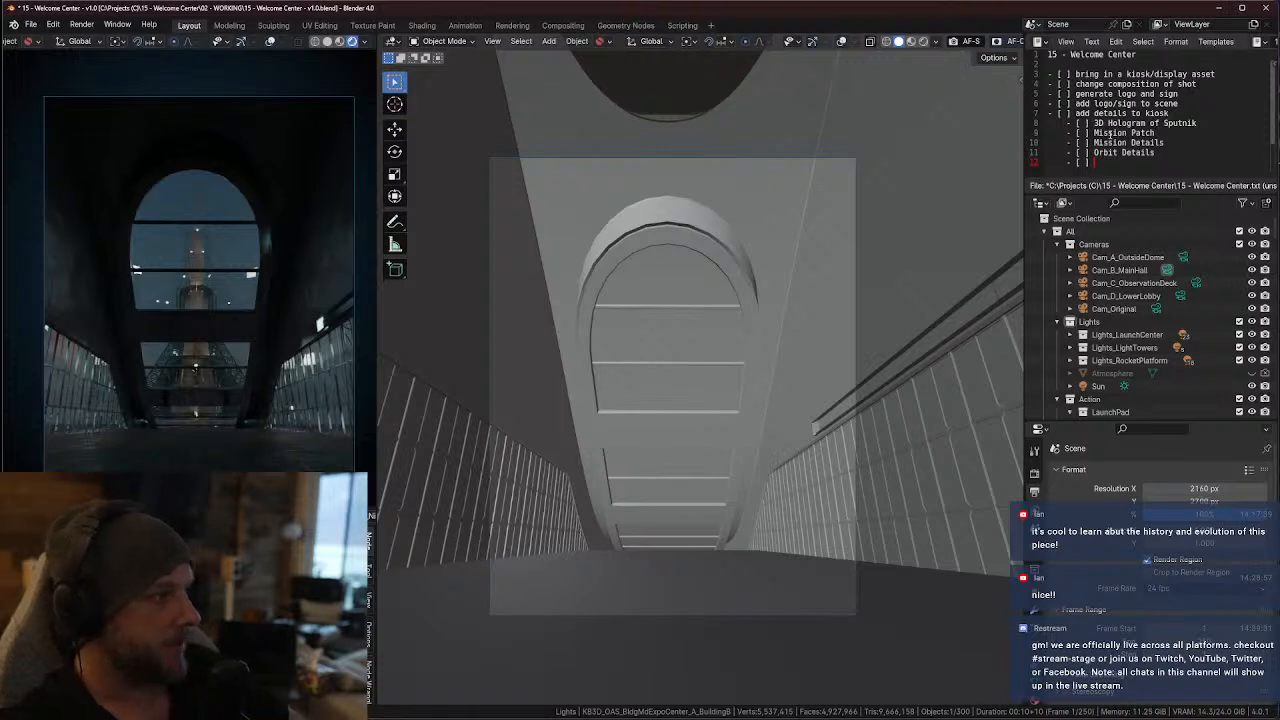
left_click(1167, 155)
key("ctrl+shift+Left")
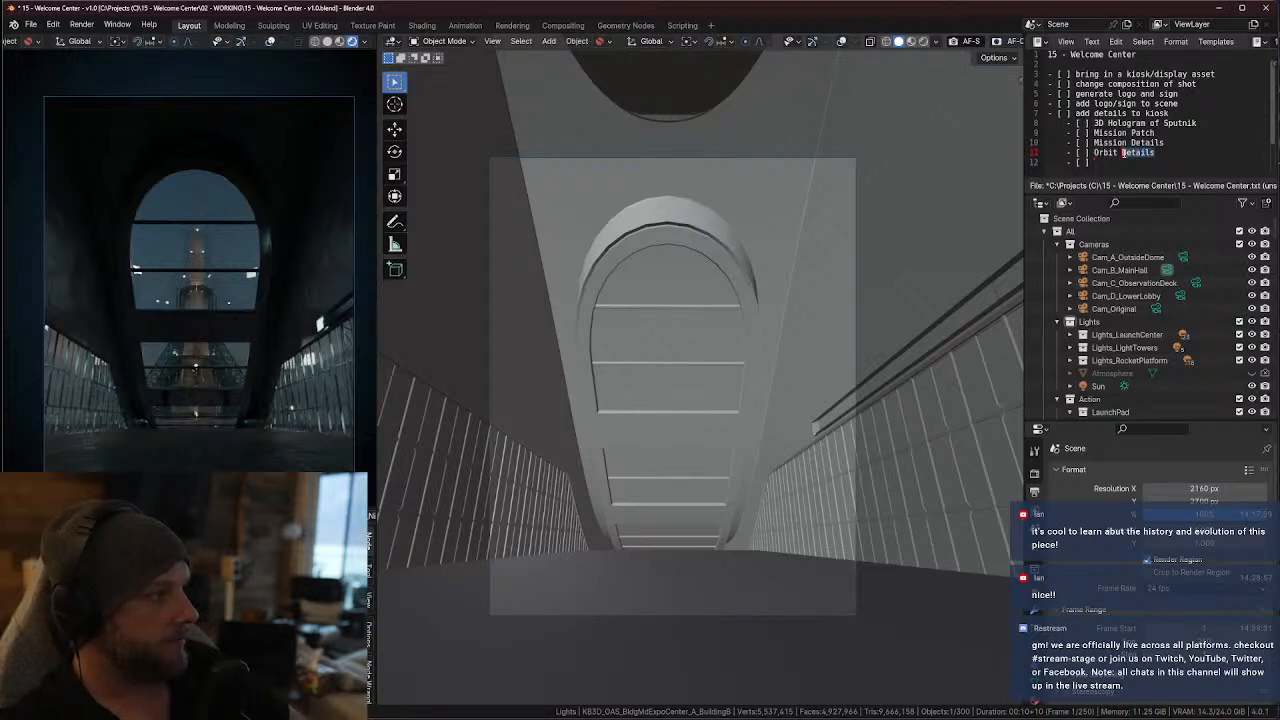
type("Eyes on Earth)")
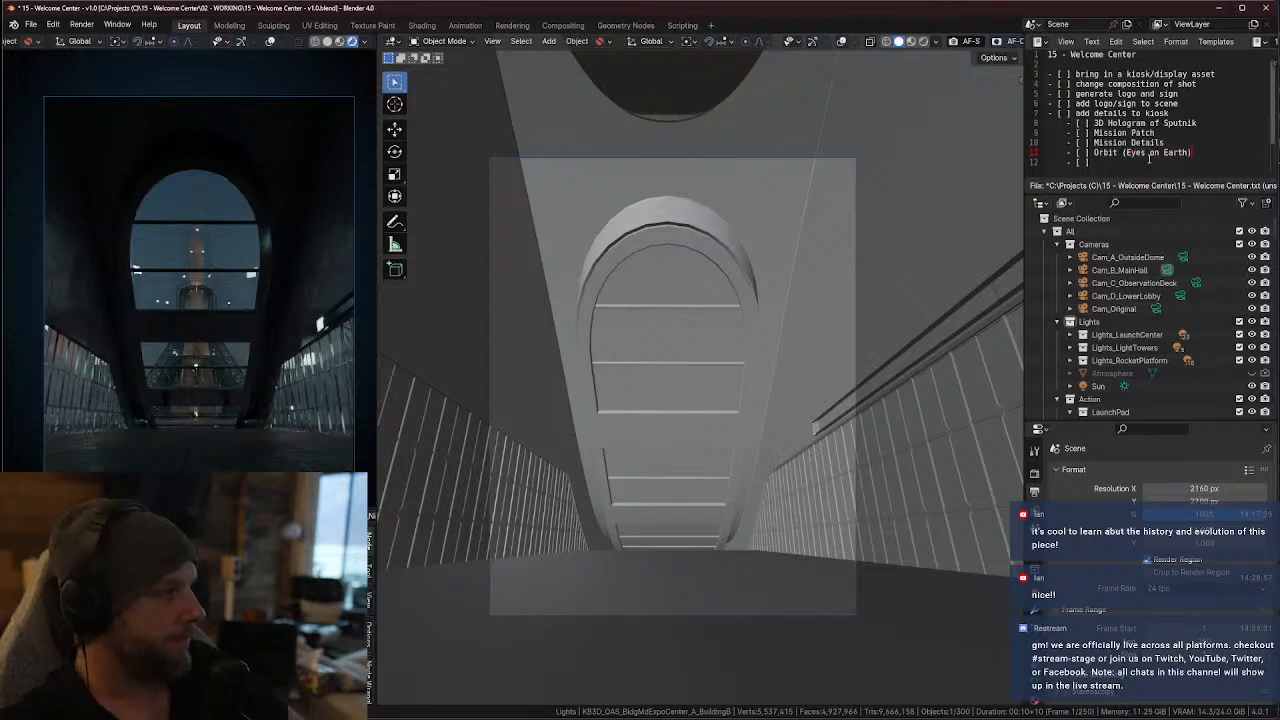
Outdent the empty checkbox below the kiosk sub-items and add the top-level to-do "decide on envorinment"
left_click(1149, 158)
key("BackSpace")
key("BackSpace")
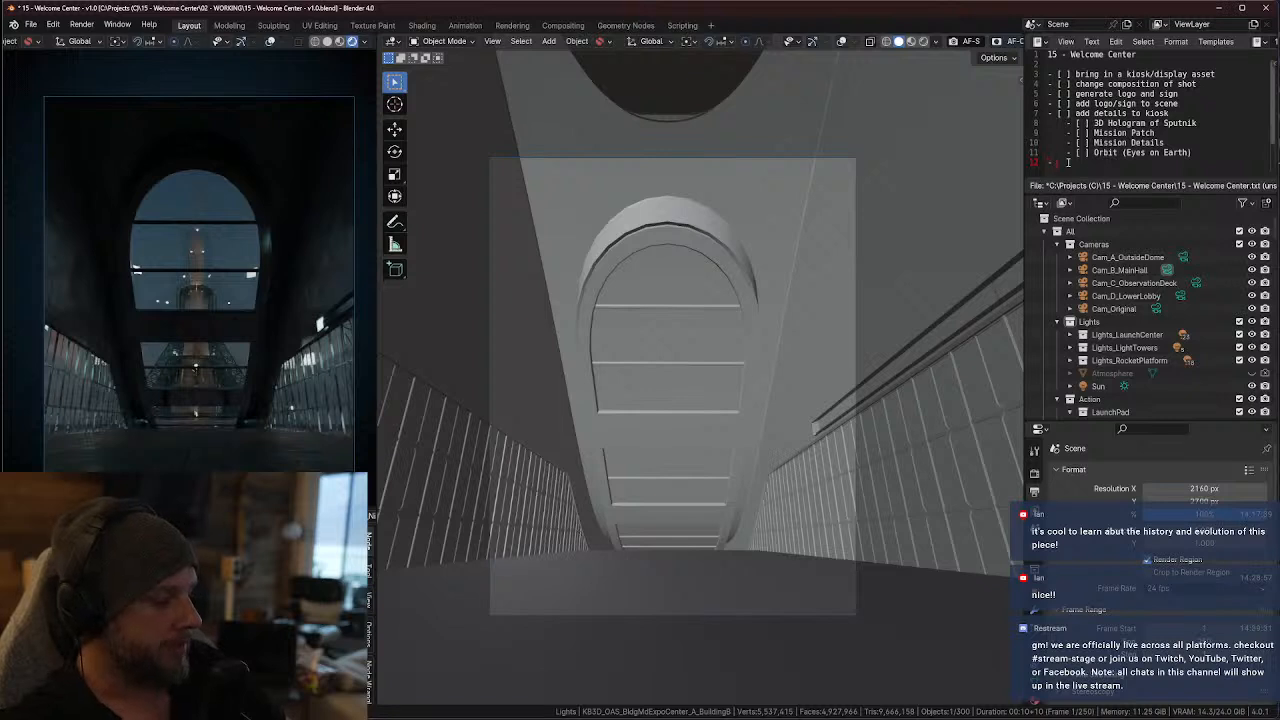
type("decid")
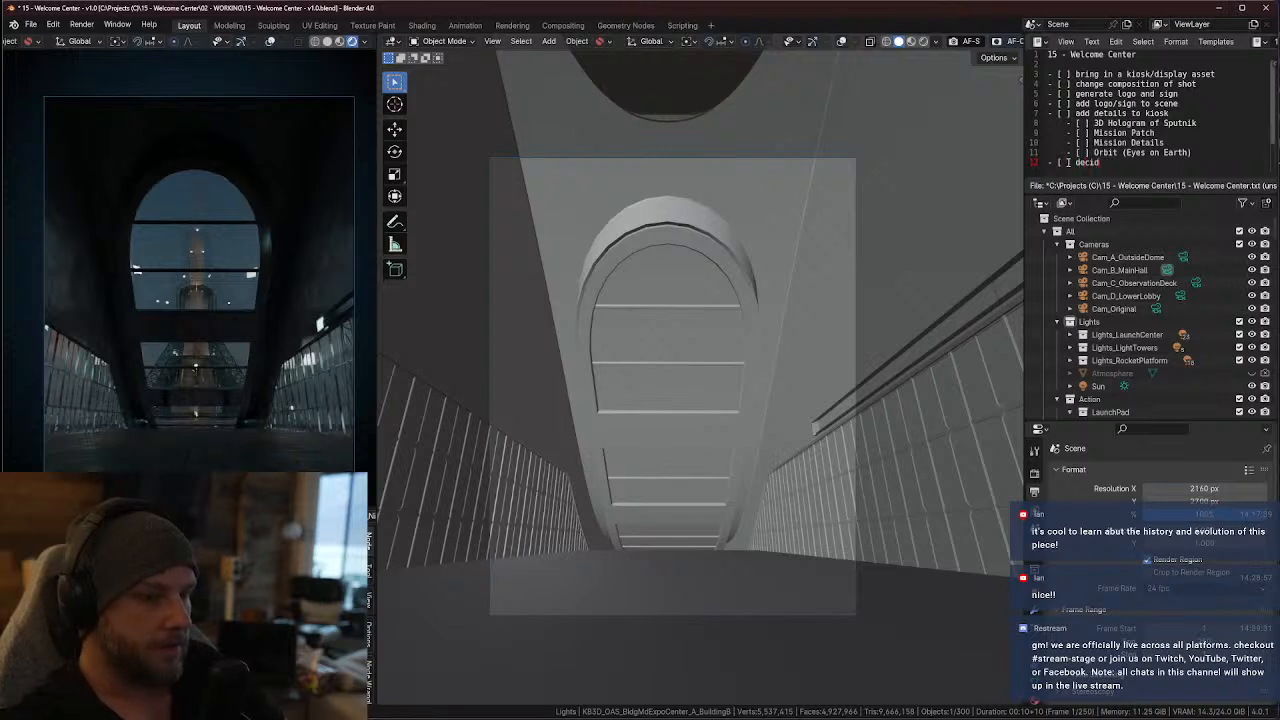
type("e on environment")
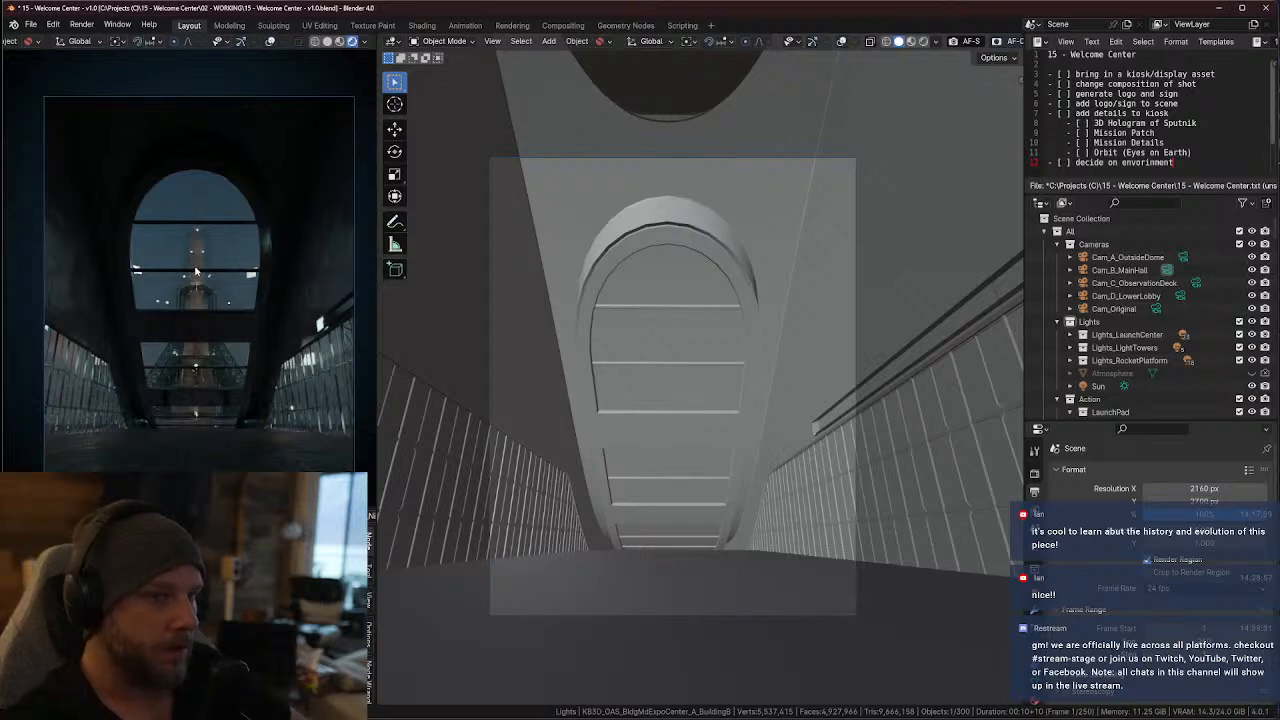
Examine the rocket and launch tower through the arched window in the rendered camera view
scroll(201, 245, "up", 5)
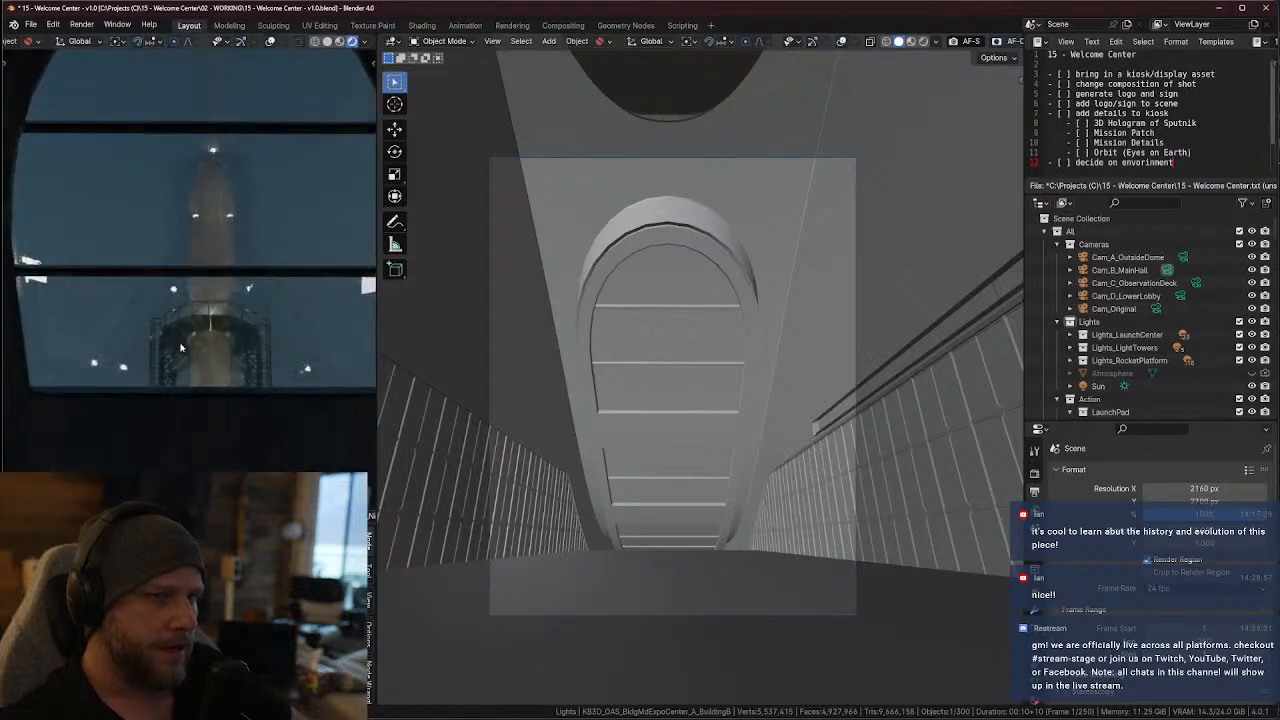
scroll(177, 328, "down", 1)
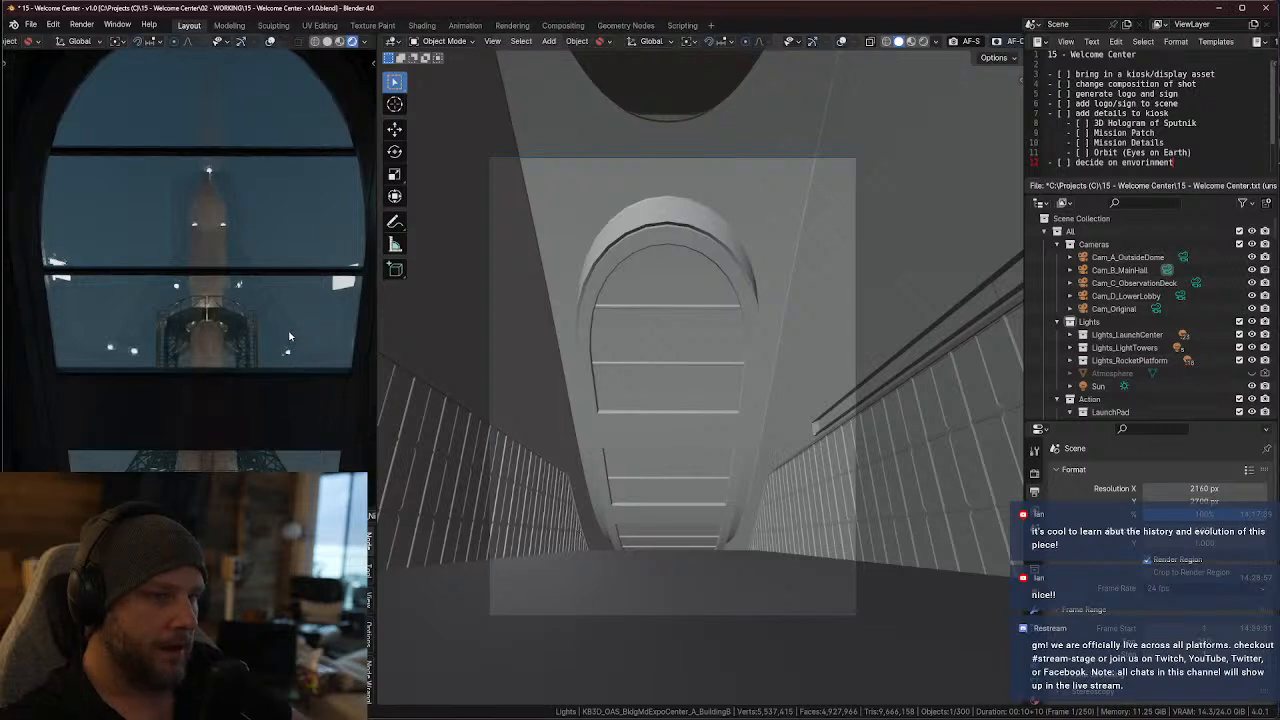
scroll(288, 336, "down", 2)
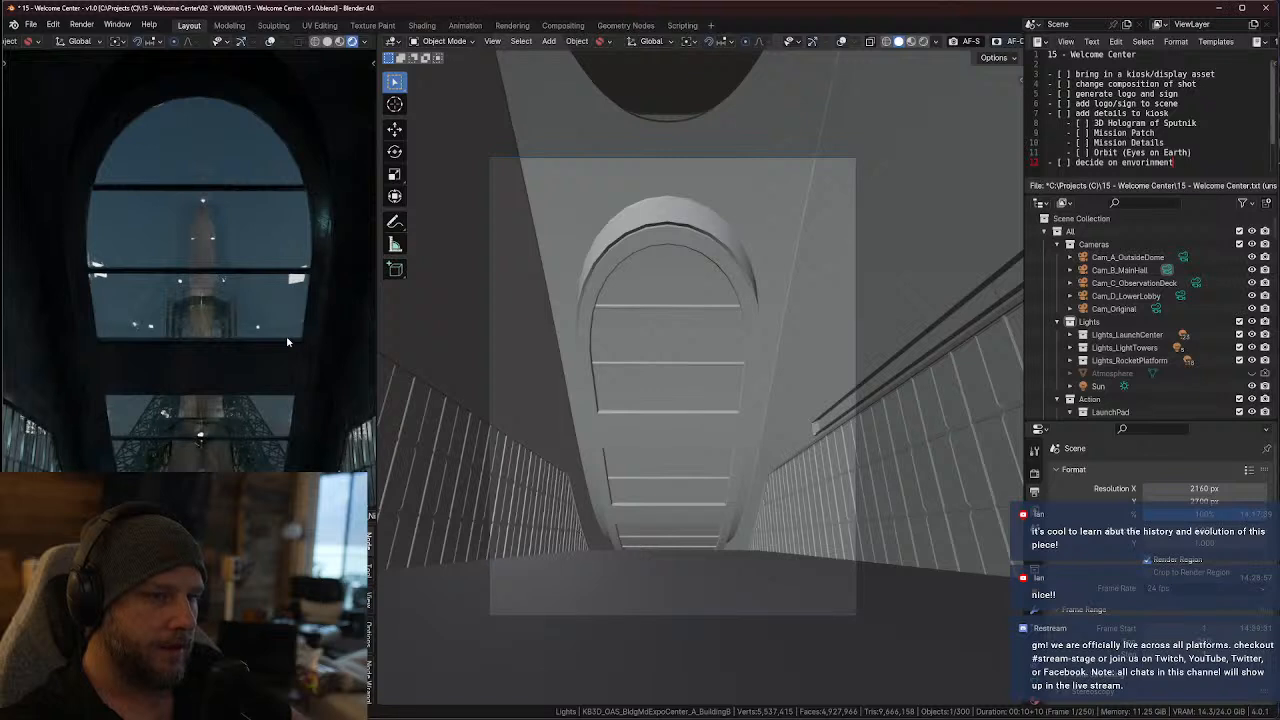
scroll(205, 285, "up", 2)
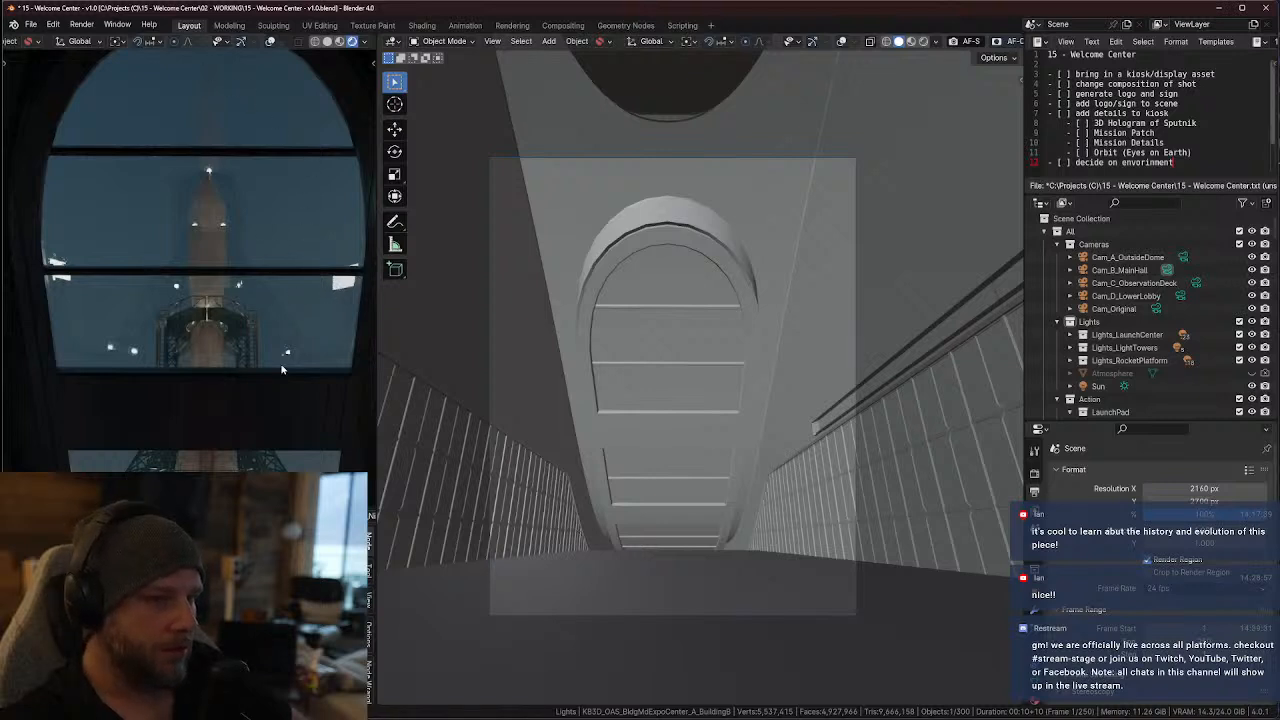
scroll(250, 340, "down", 3)
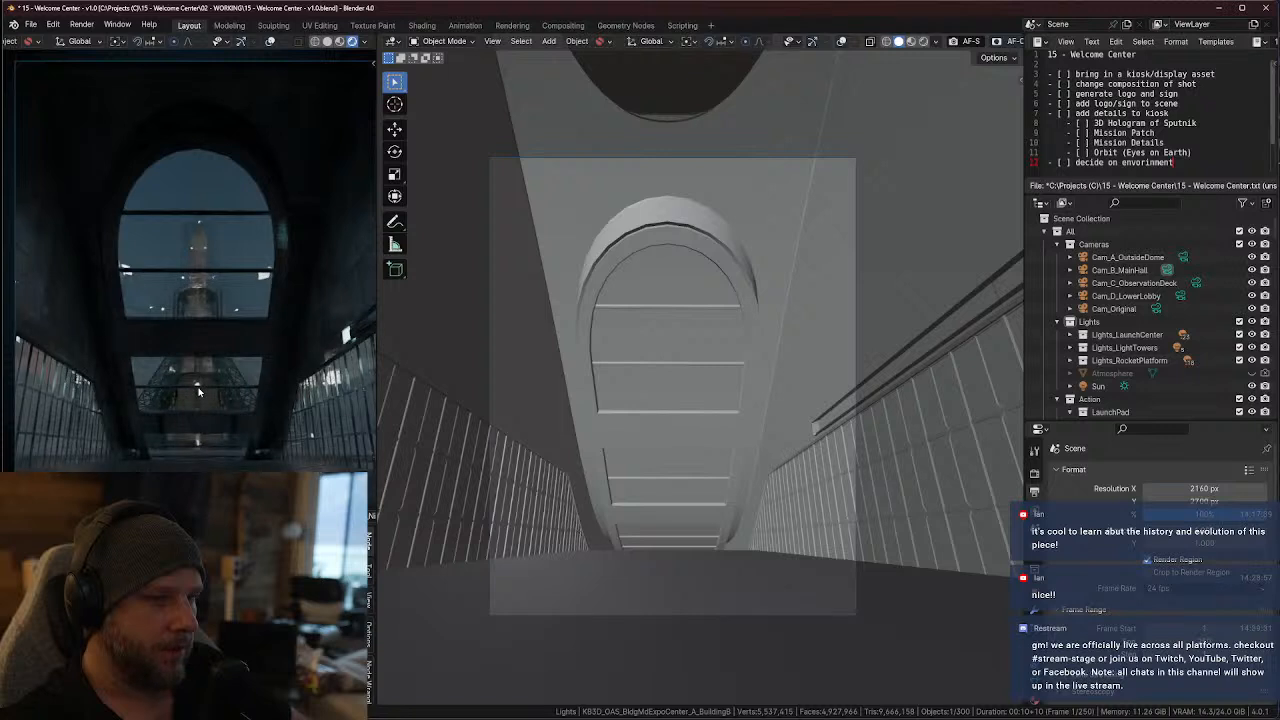
scroll(198, 392, "down", 1)
scroll(222, 390, "down", 1)
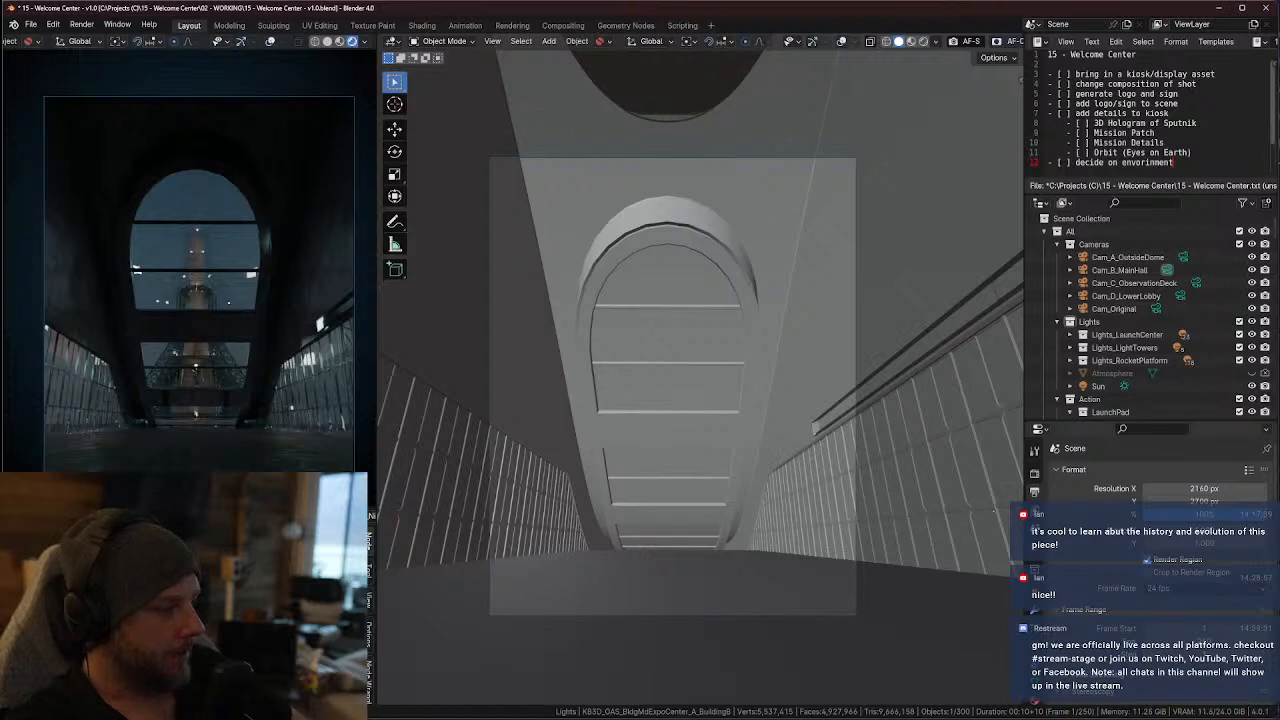
Launch the Cargo by KitBash3D app and make its window fill the screen
key("super")
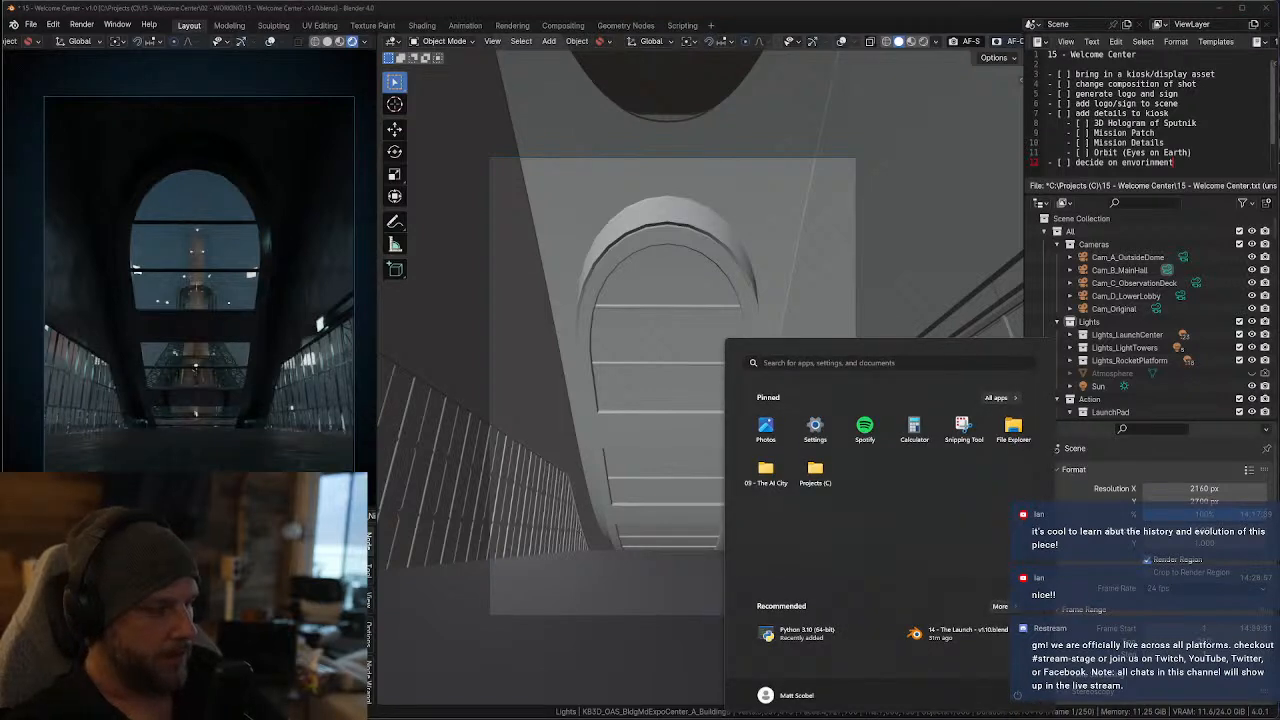
type("cargo by KitBash3D")
key("Return")
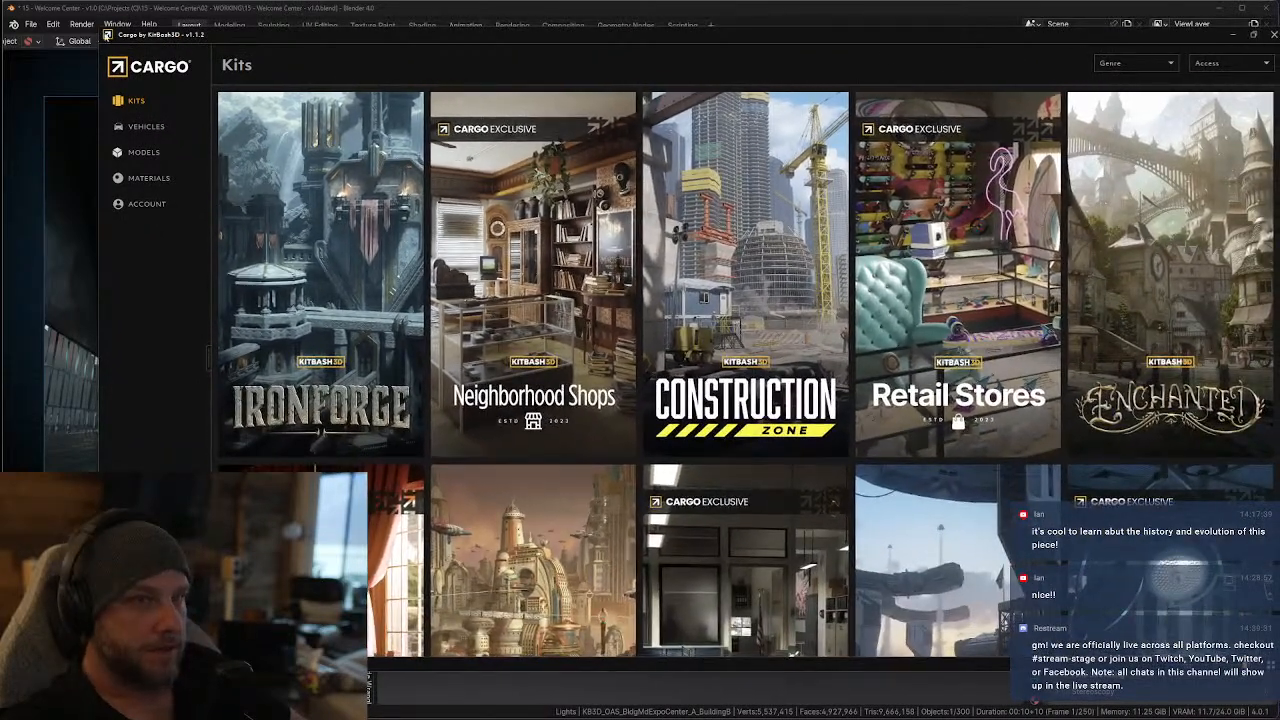
left_click_drag(100, 28, 4, 5)
mouse_move(224, 13)
left_mouse_down()
mouse_move(226, 35)
mouse_move(217, 14)
mouse_move(200, 37)
mouse_move(208, 1)
left_mouse_up()
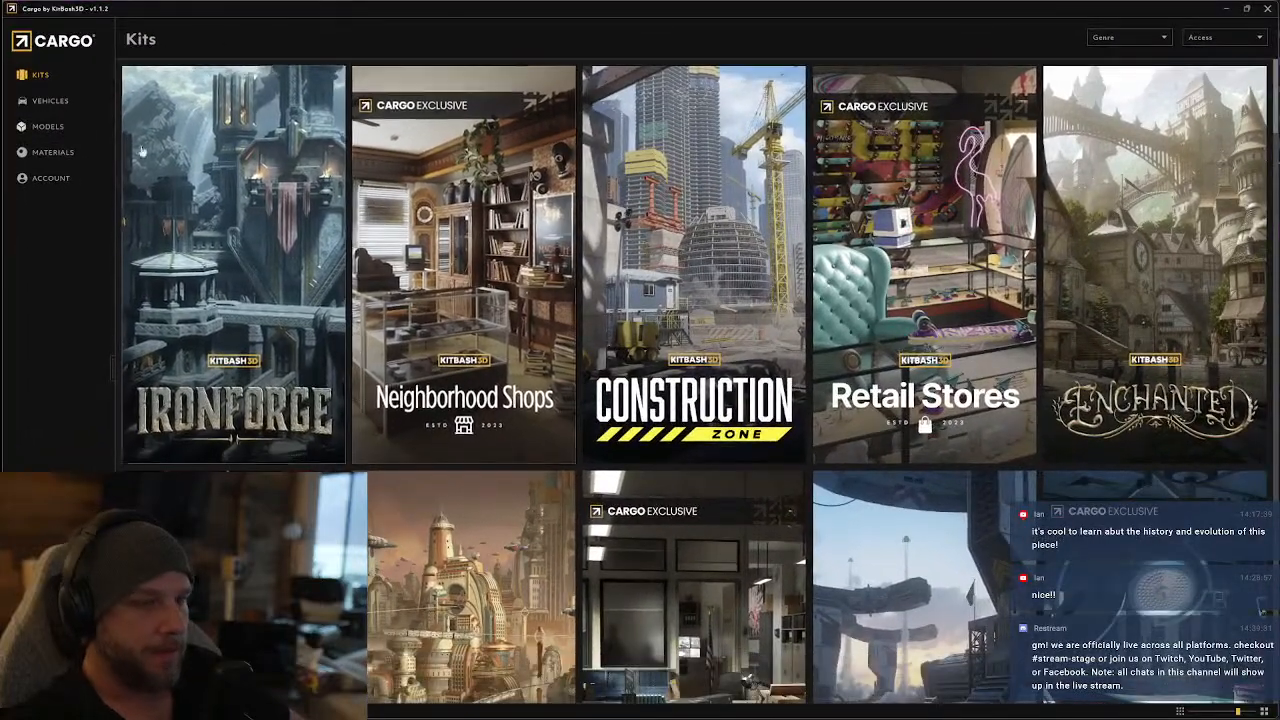
Find the Oasis kit in the Kits library and open its models
scroll(357, 294, "down", 3)
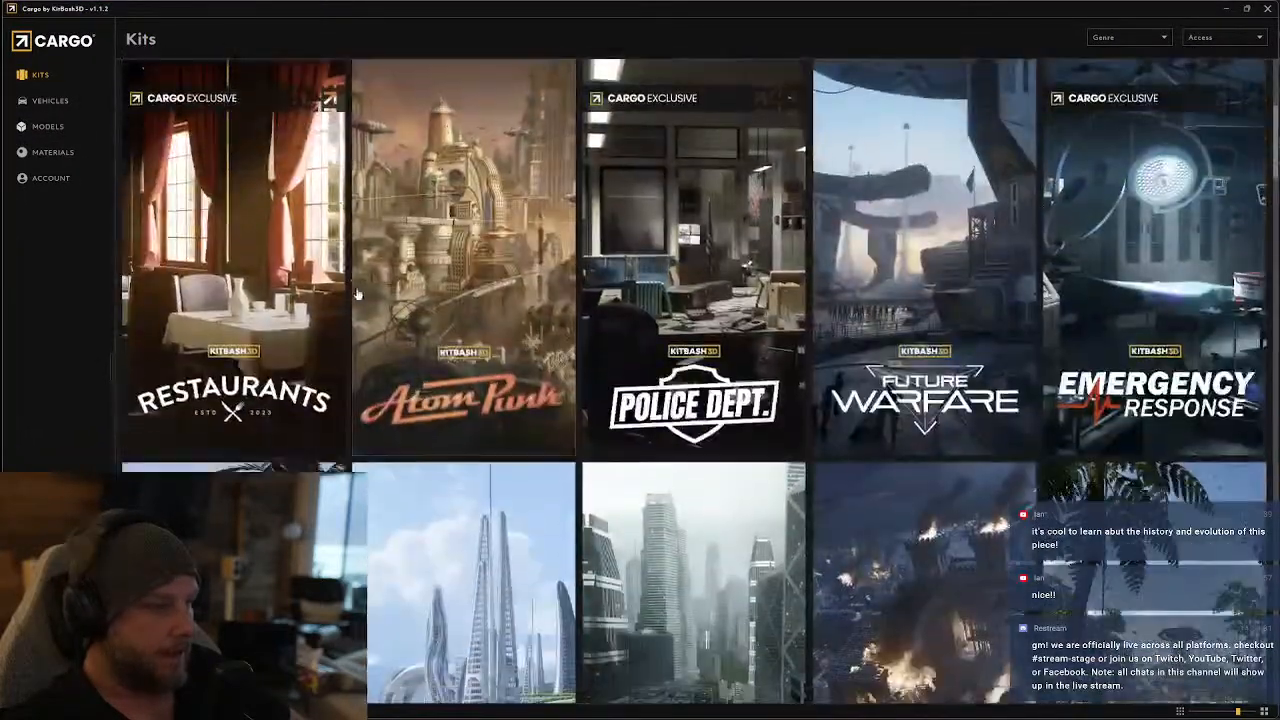
scroll(357, 294, "down", 3)
left_click(465, 400)
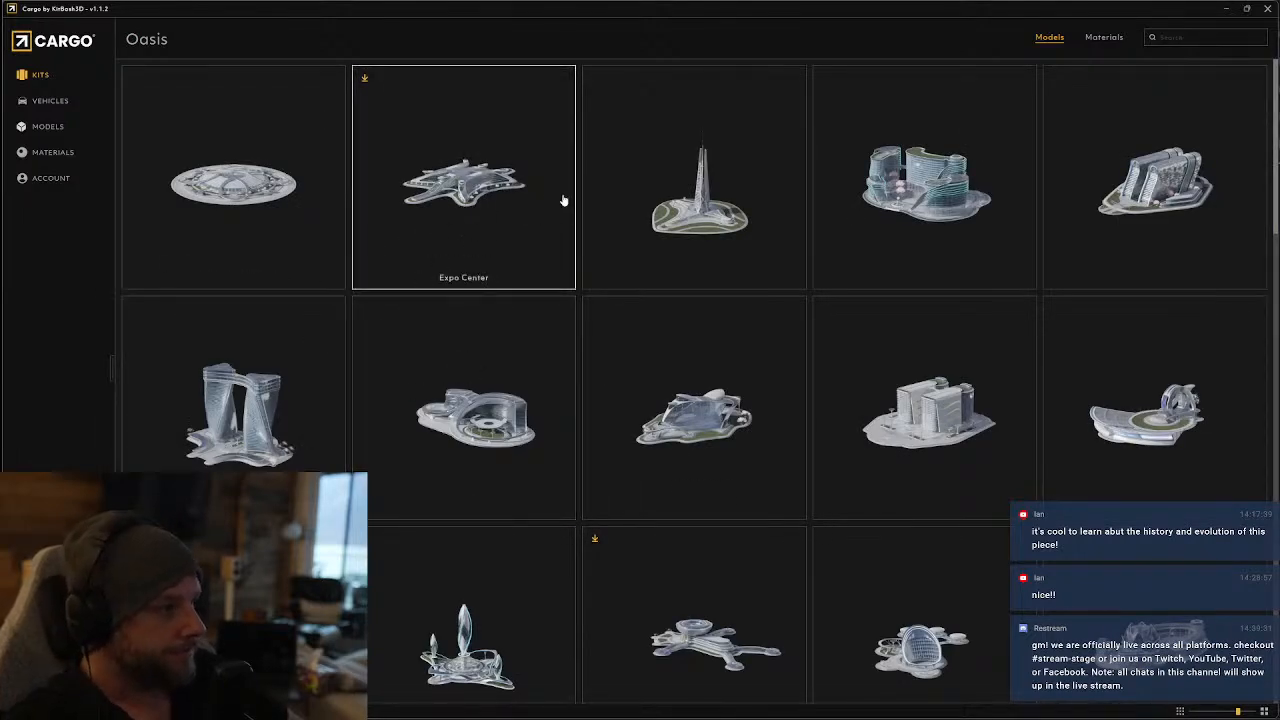
Browse the Oasis models for a kiosk asset and view the Canopy B preview enlarged
scroll(563, 205, "down", 1)
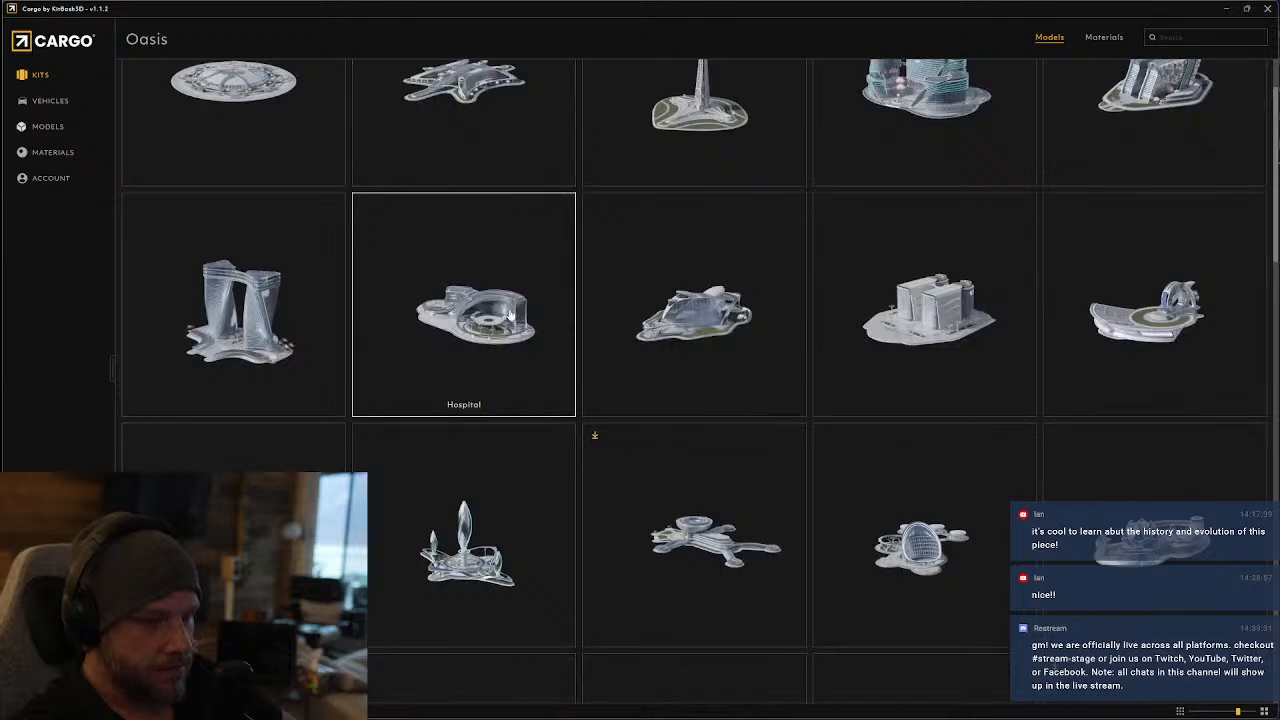
scroll(556, 381, "down", 1)
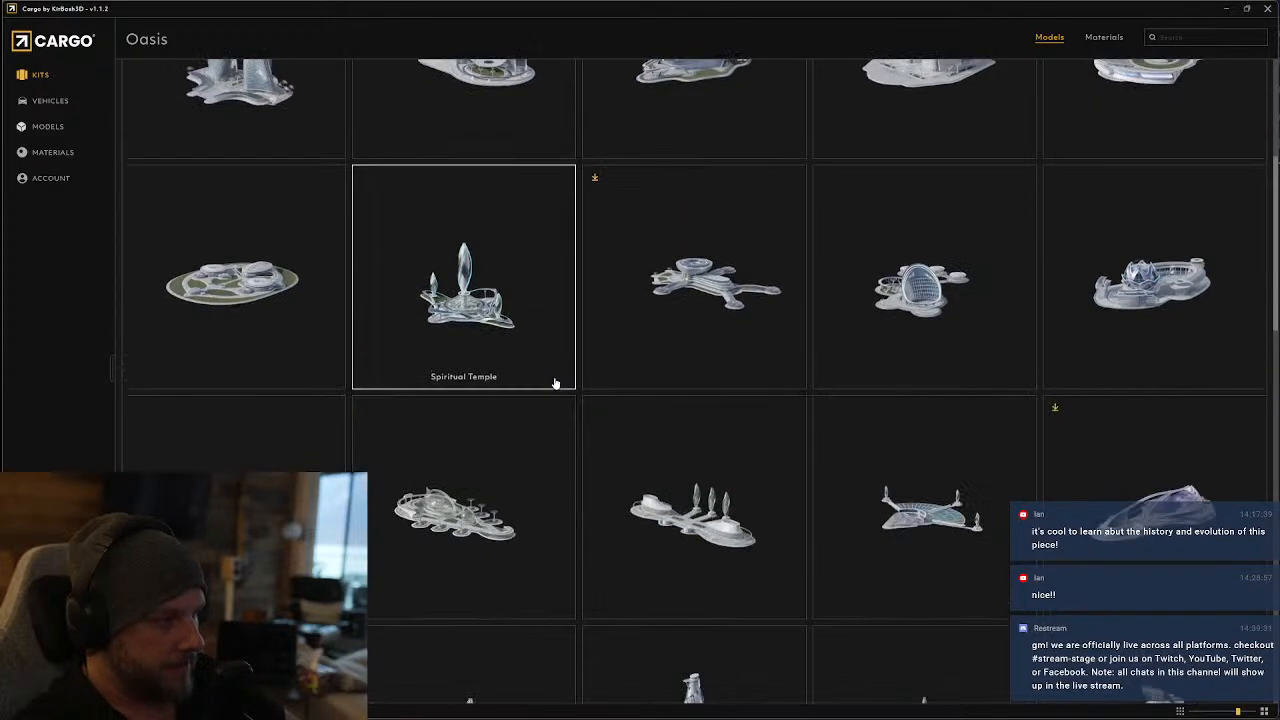
scroll(457, 449, "down", 1)
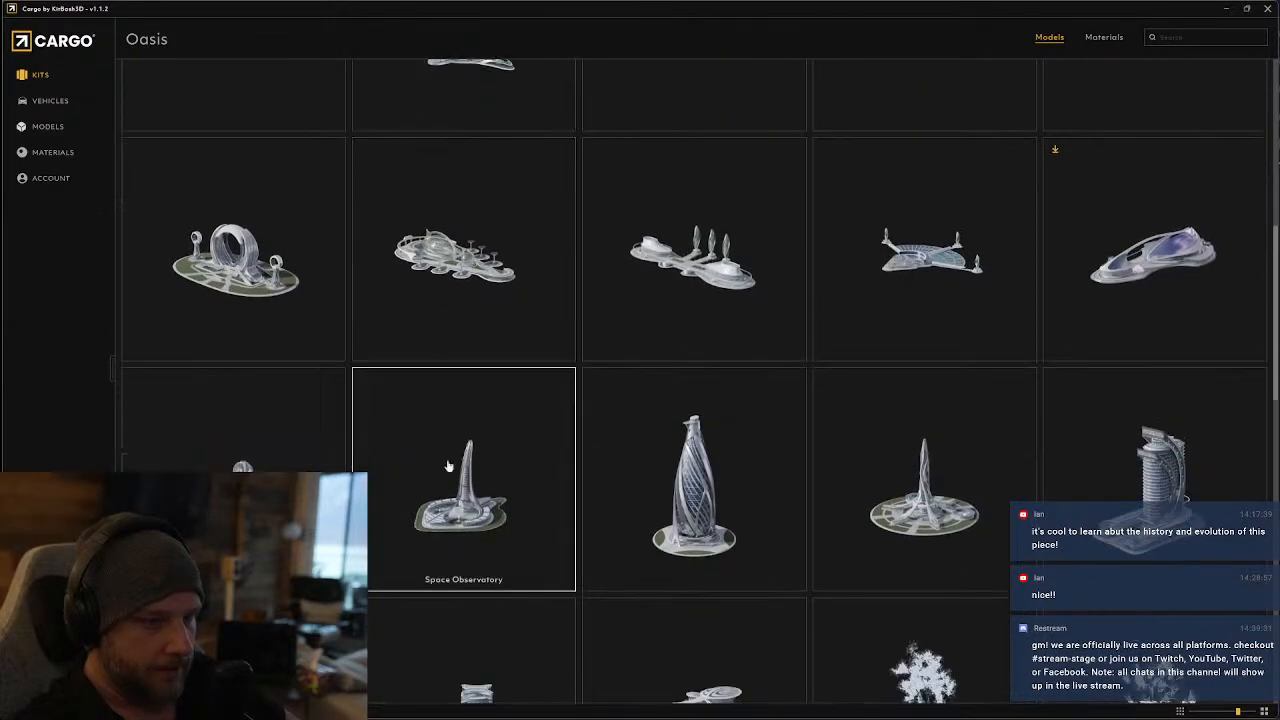
scroll(452, 465, "down", 1)
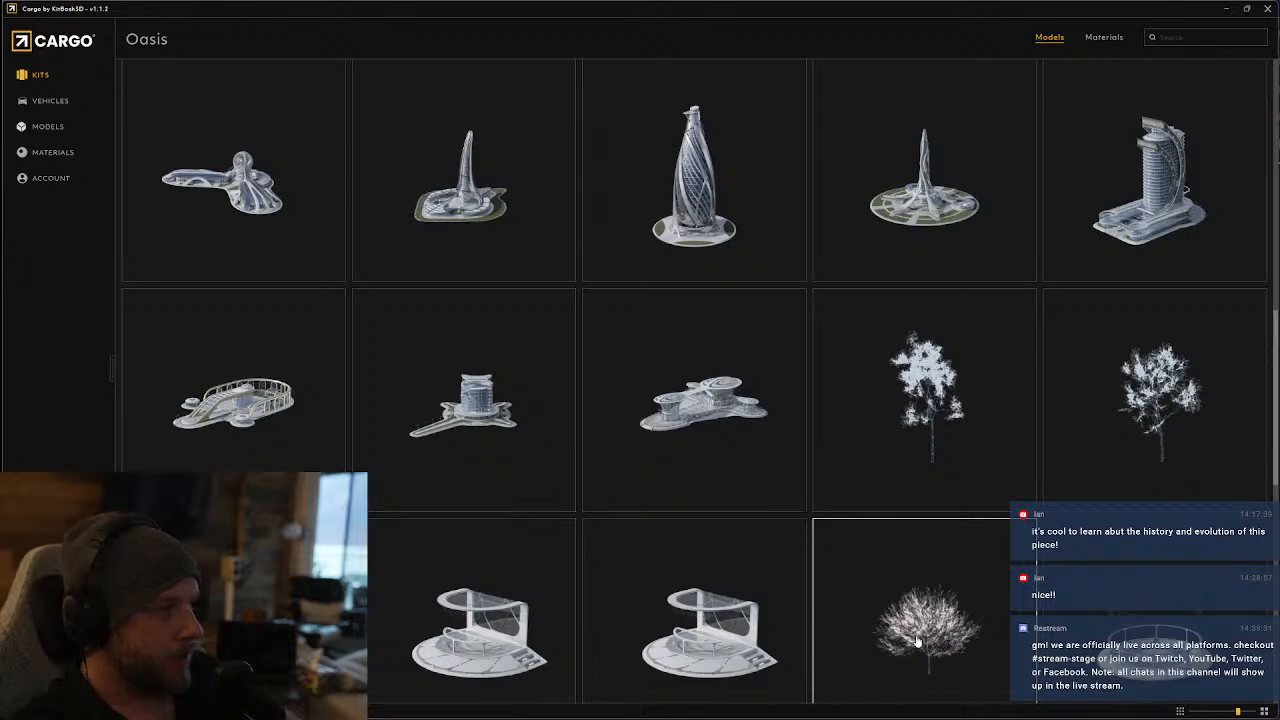
scroll(917, 640, "down", 3)
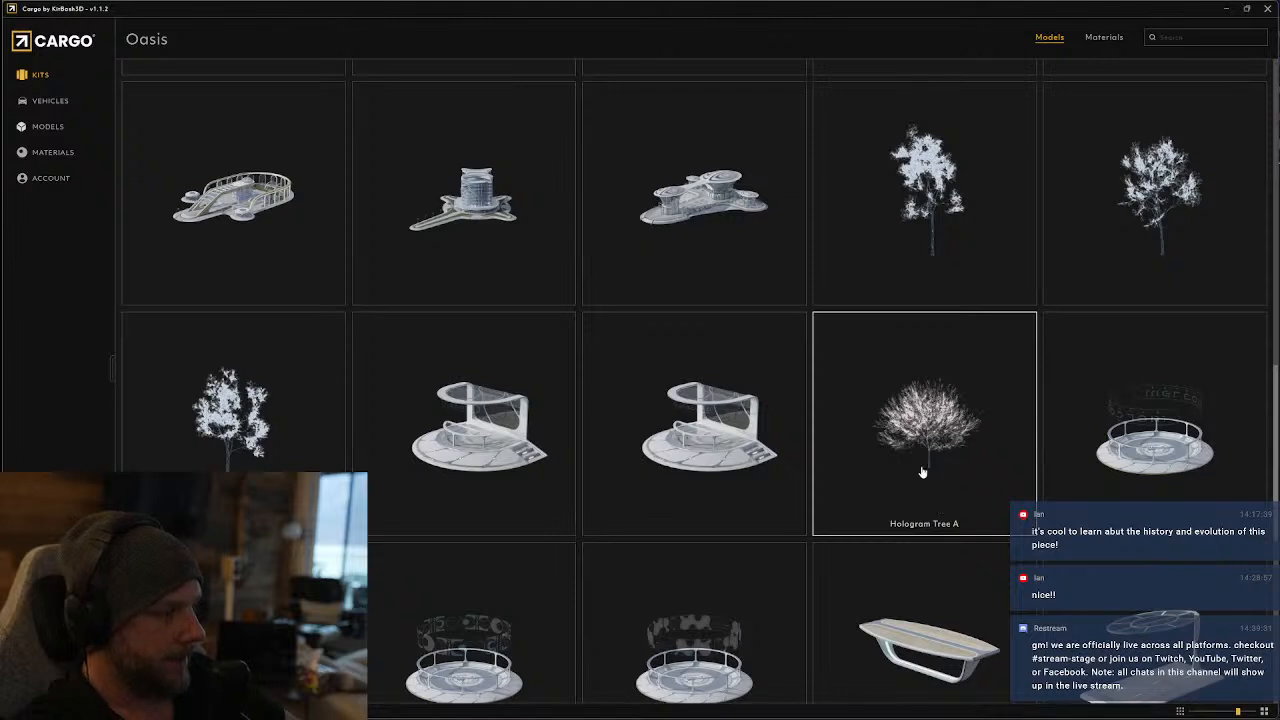
left_click(458, 432)
left_click(1252, 225)
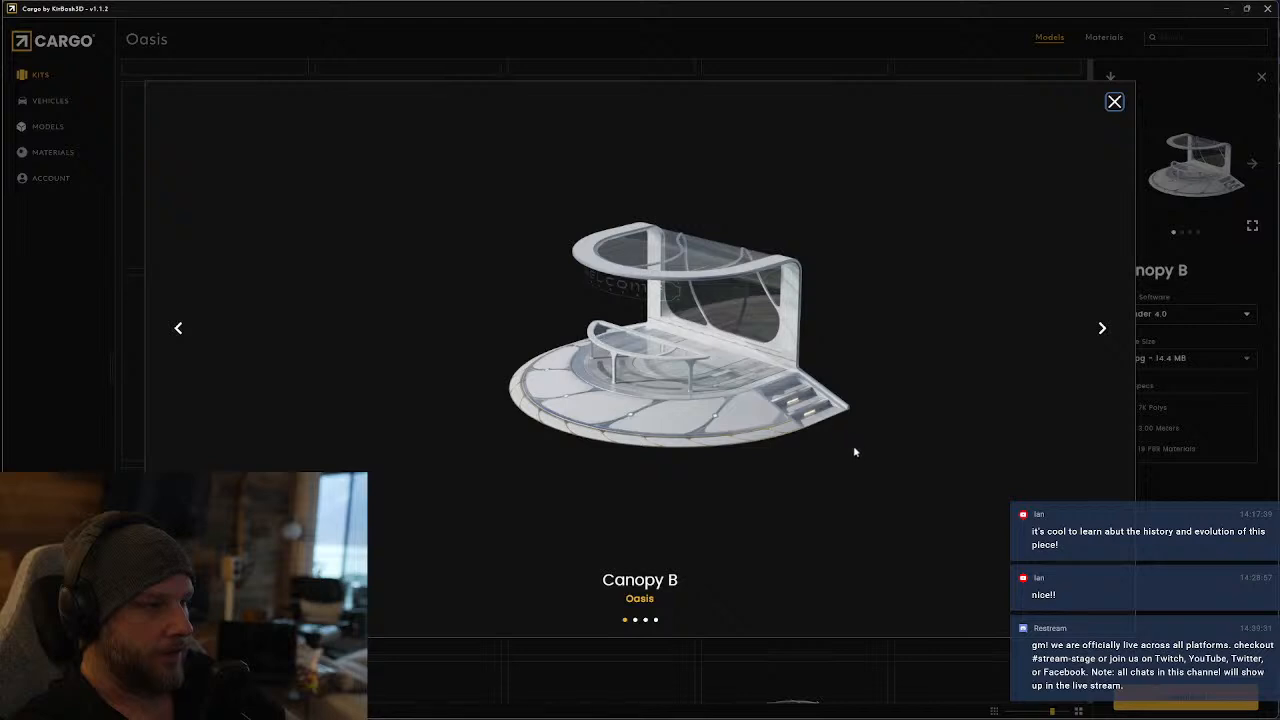
left_click(1115, 102)
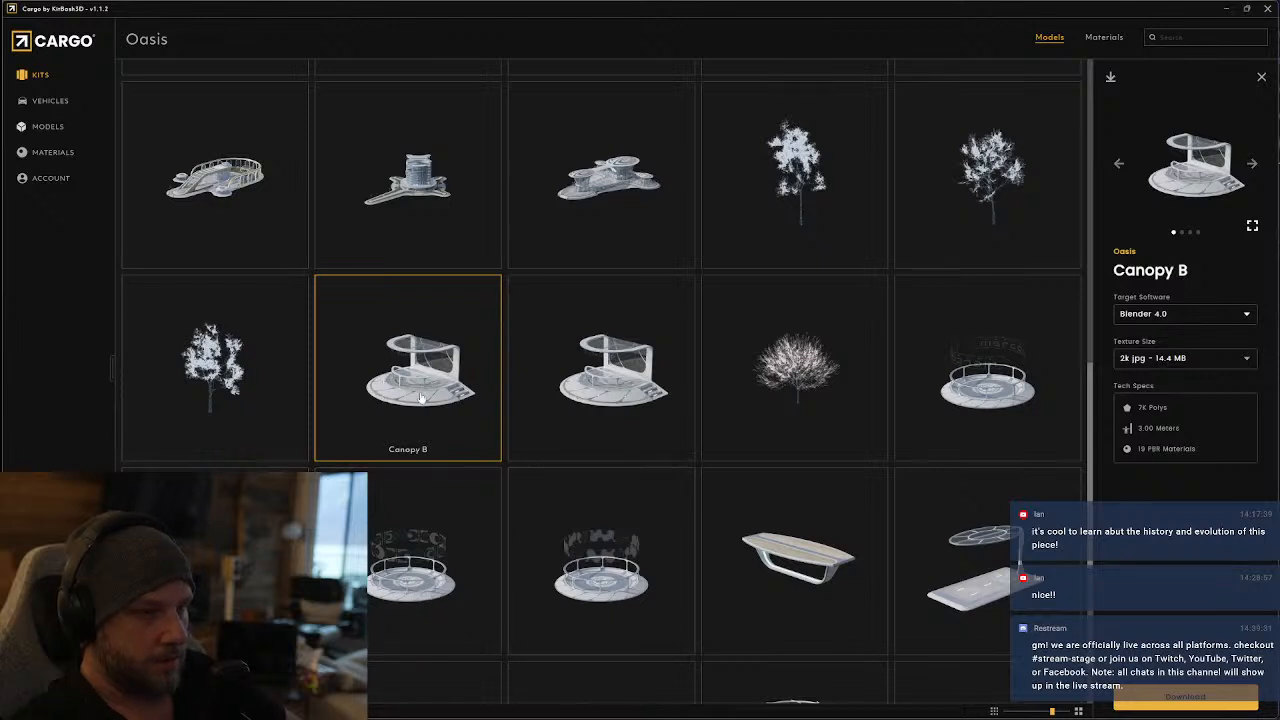
View the Hologram Projector F preview enlarged and bring up the details of Hologram Projector H
left_click(995, 350)
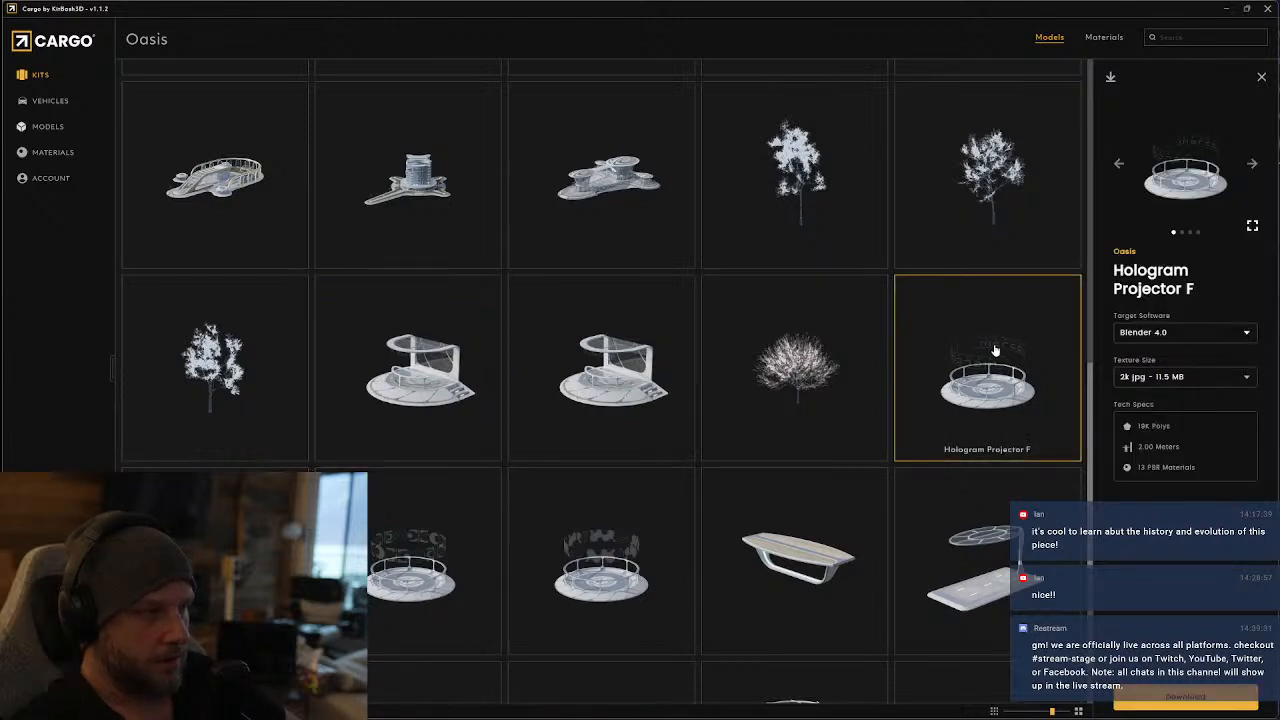
left_click(1252, 227)
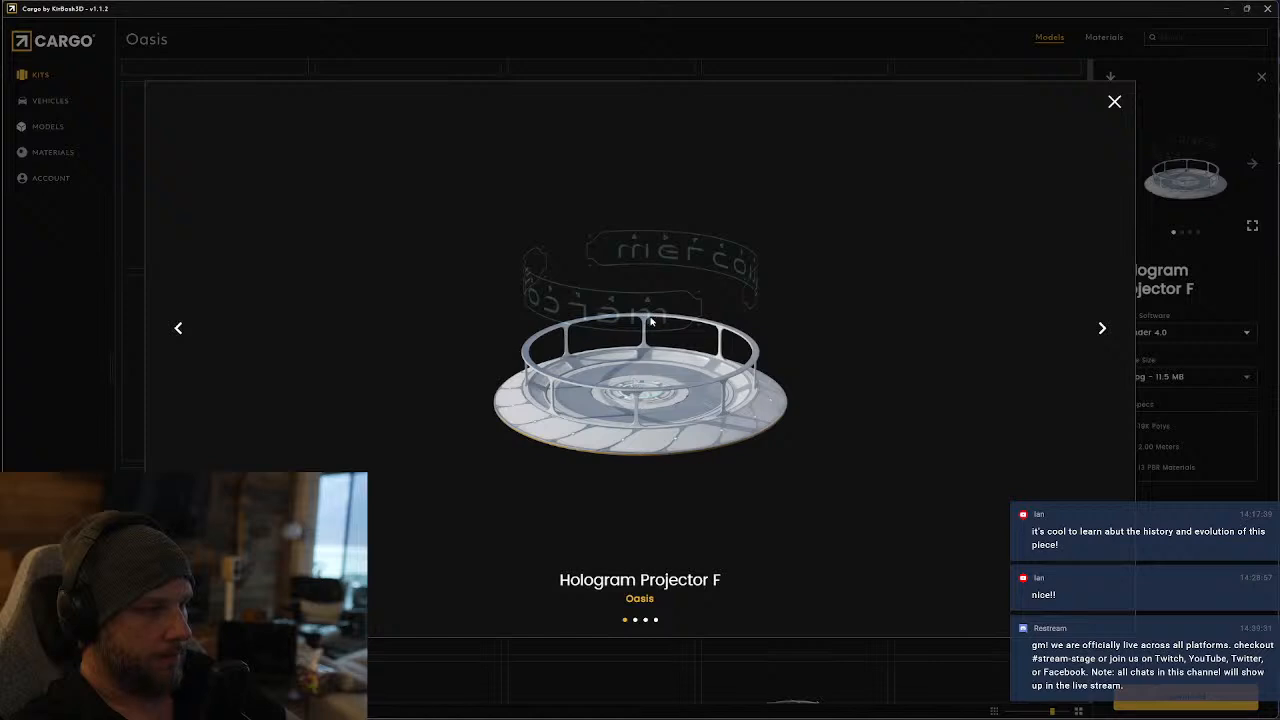
left_click(1114, 101)
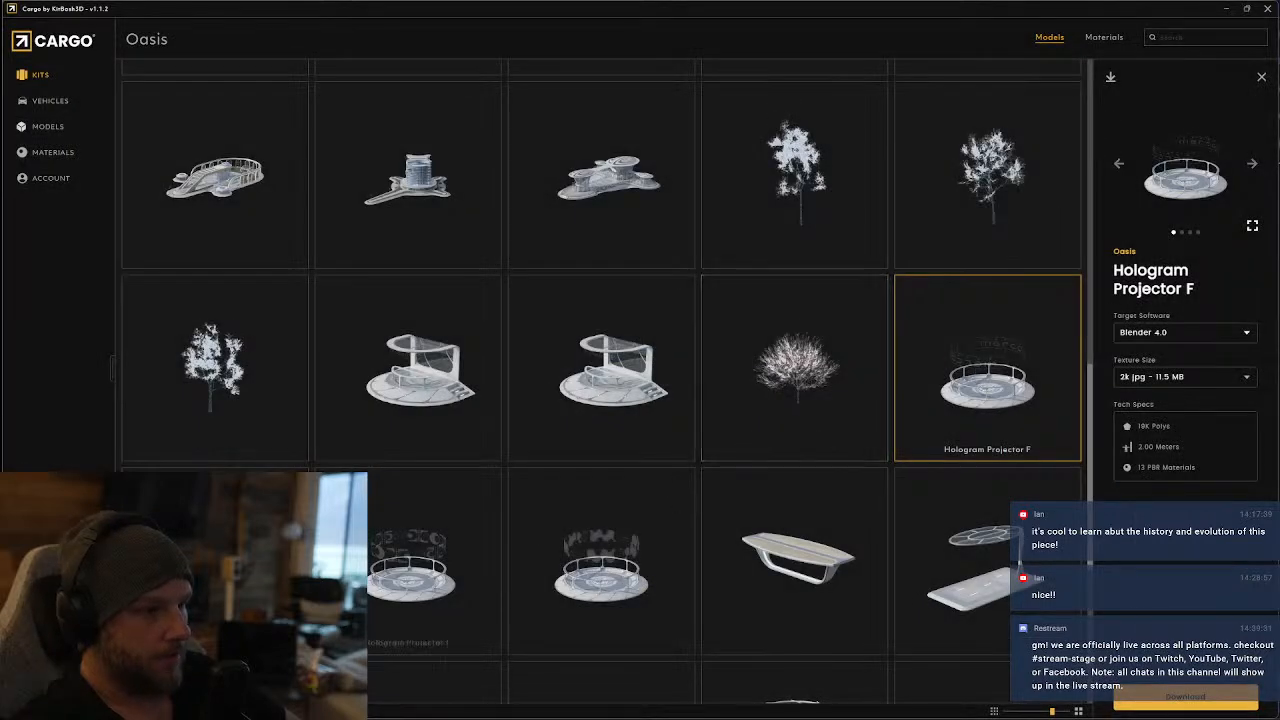
left_click(522, 484)
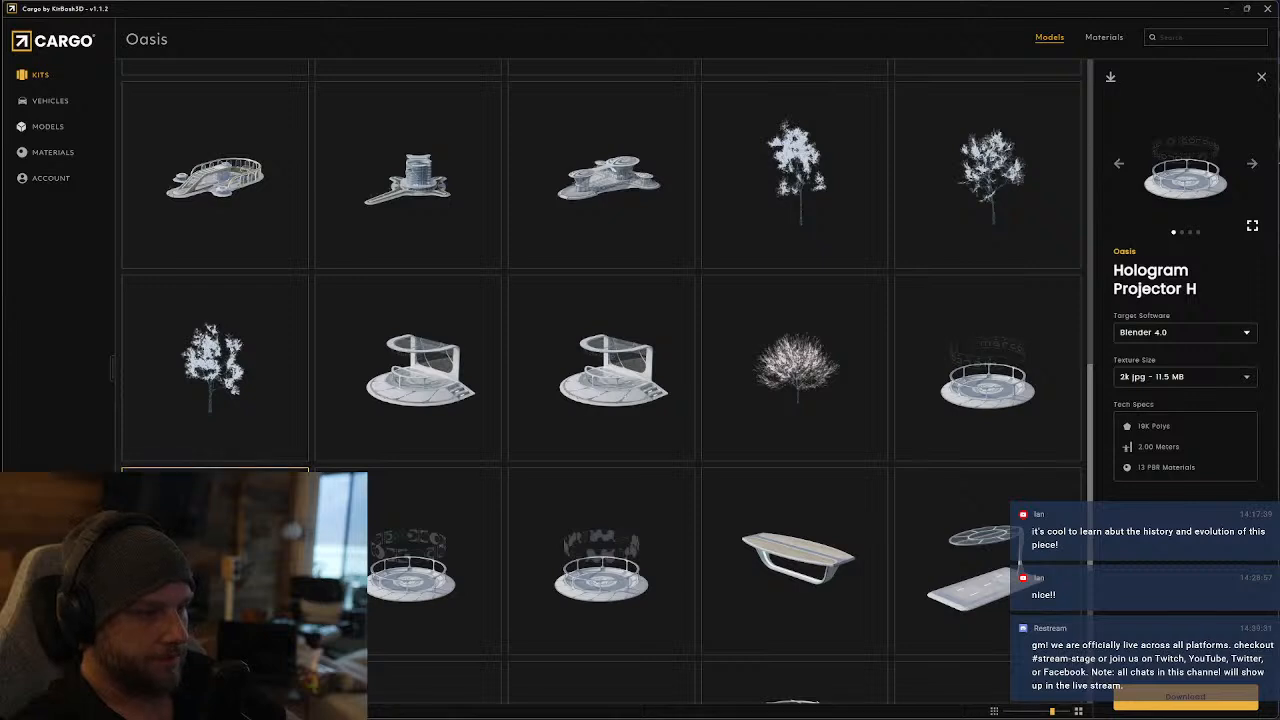
Compare the Canopy B and Canopy C models by switching between their details, ending on Canopy B
left_click(425, 385)
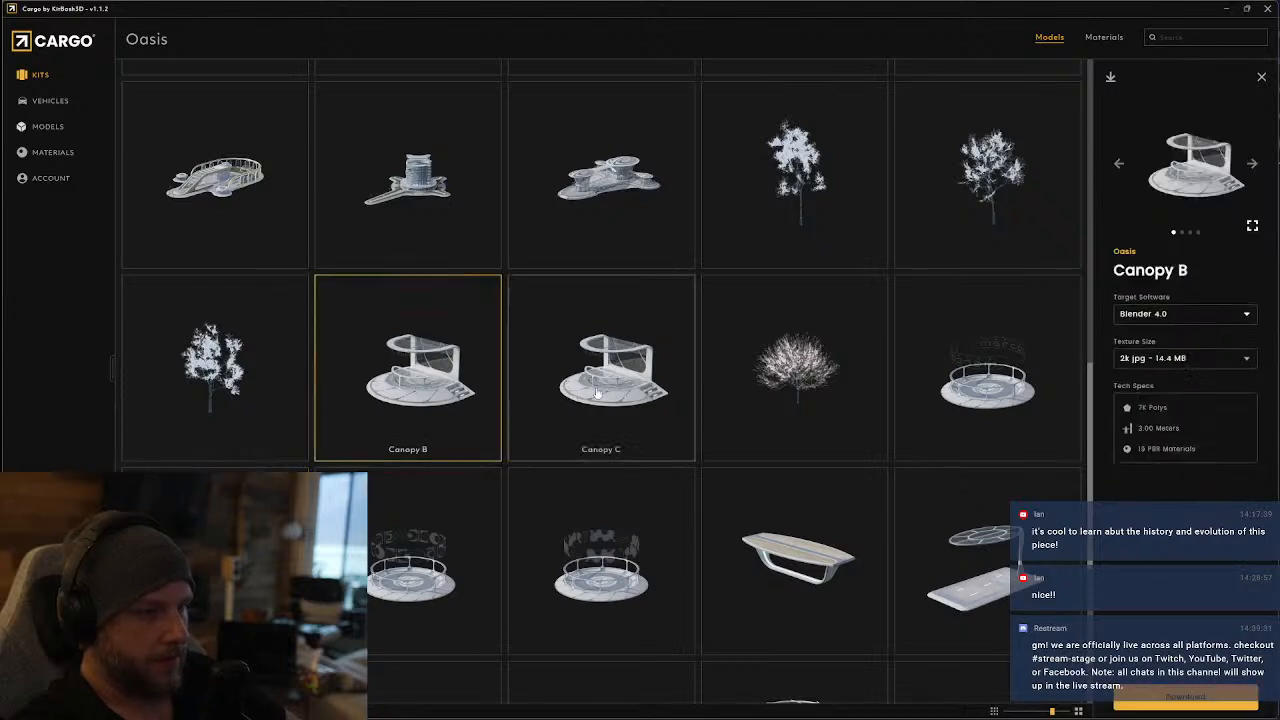
left_click(613, 390)
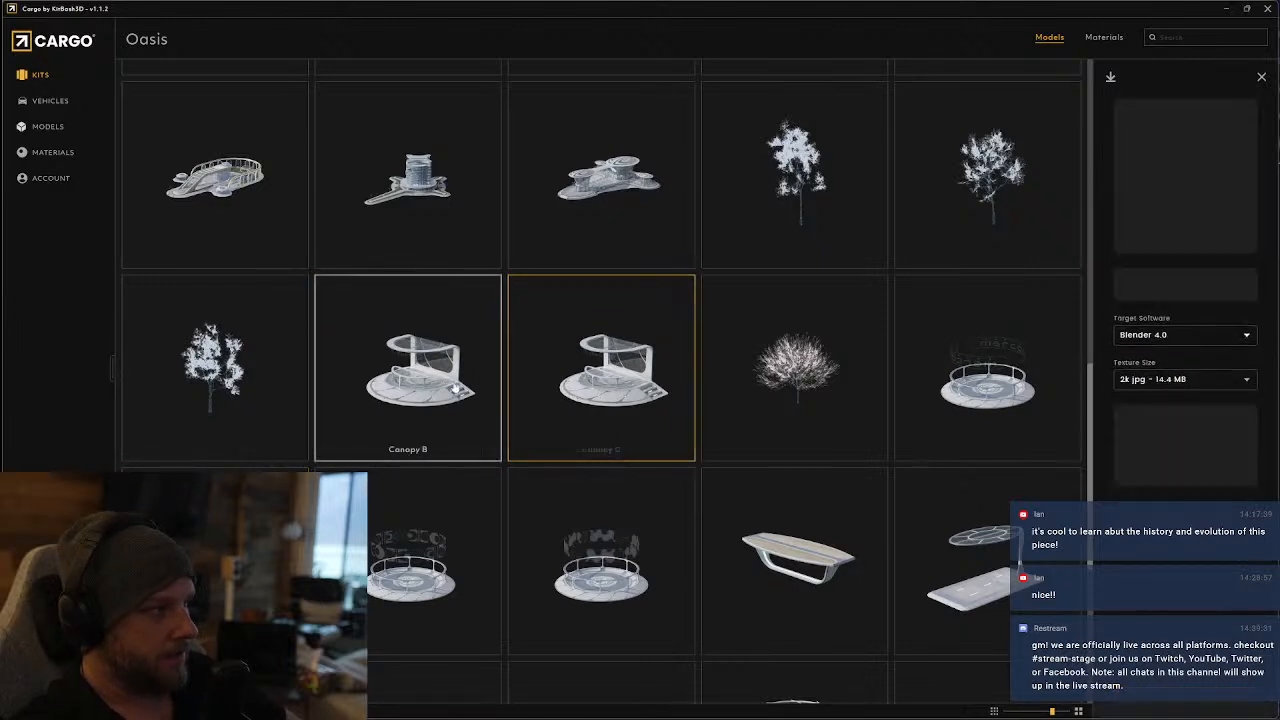
left_click(470, 372)
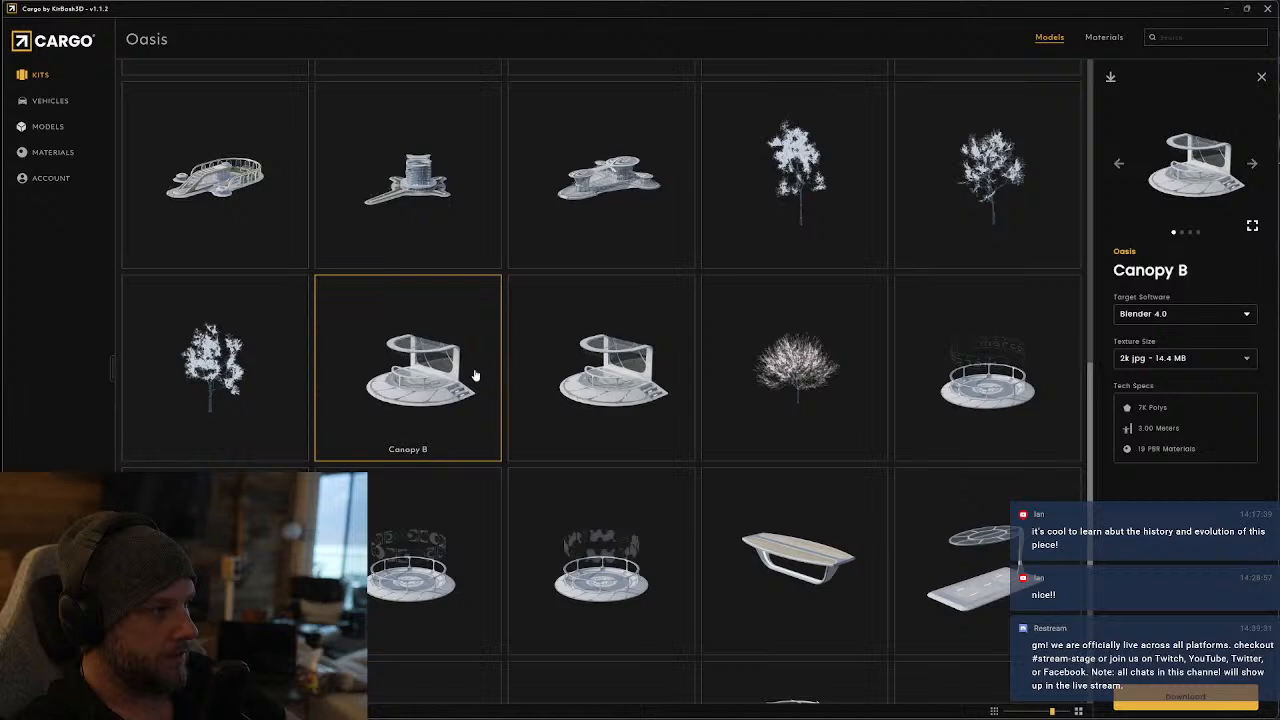
left_click(553, 371)
left_click(395, 372)
left_click(520, 366)
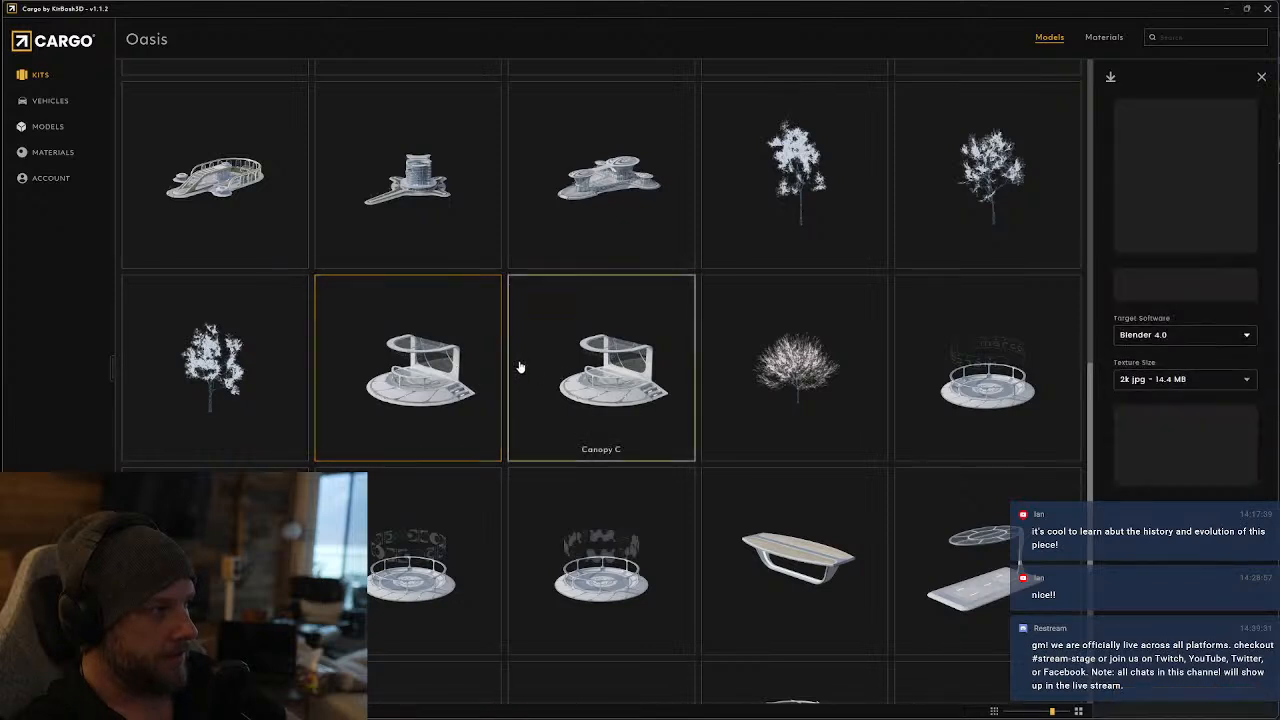
left_click(420, 368)
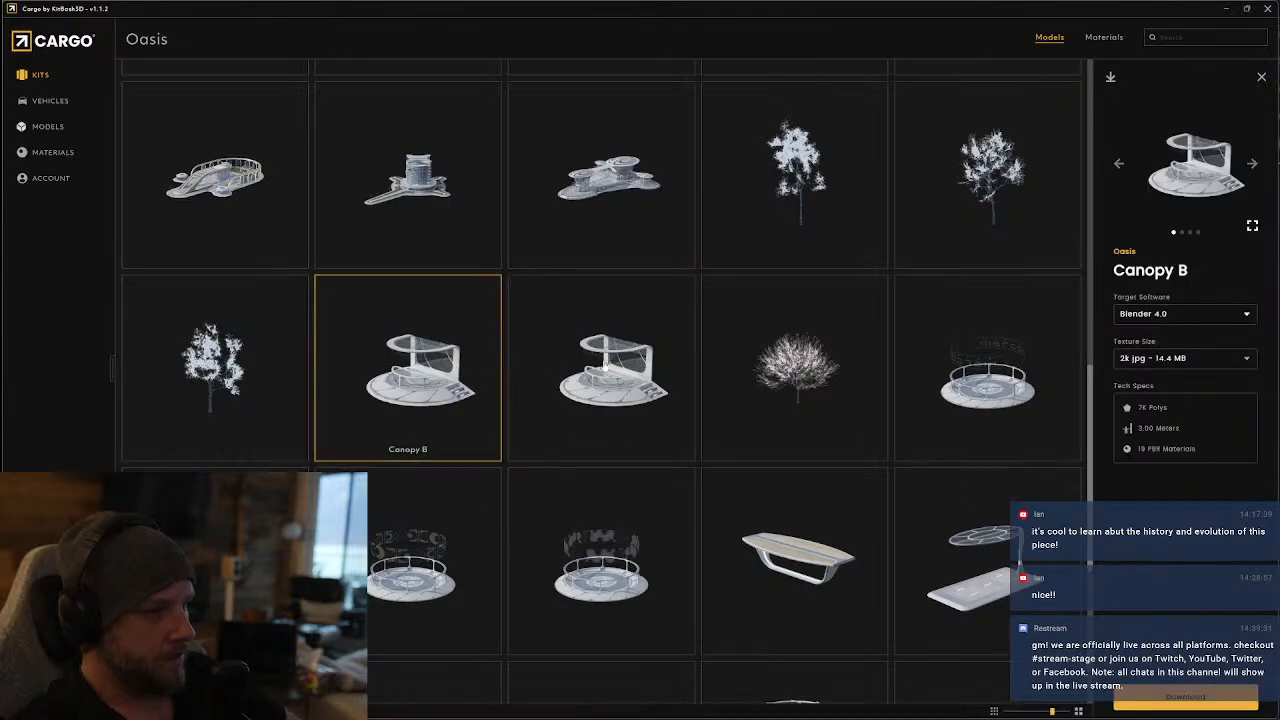
Examine Canopy B from its other preview angles, including the enlarged third and fourth images
left_click(1252, 165)
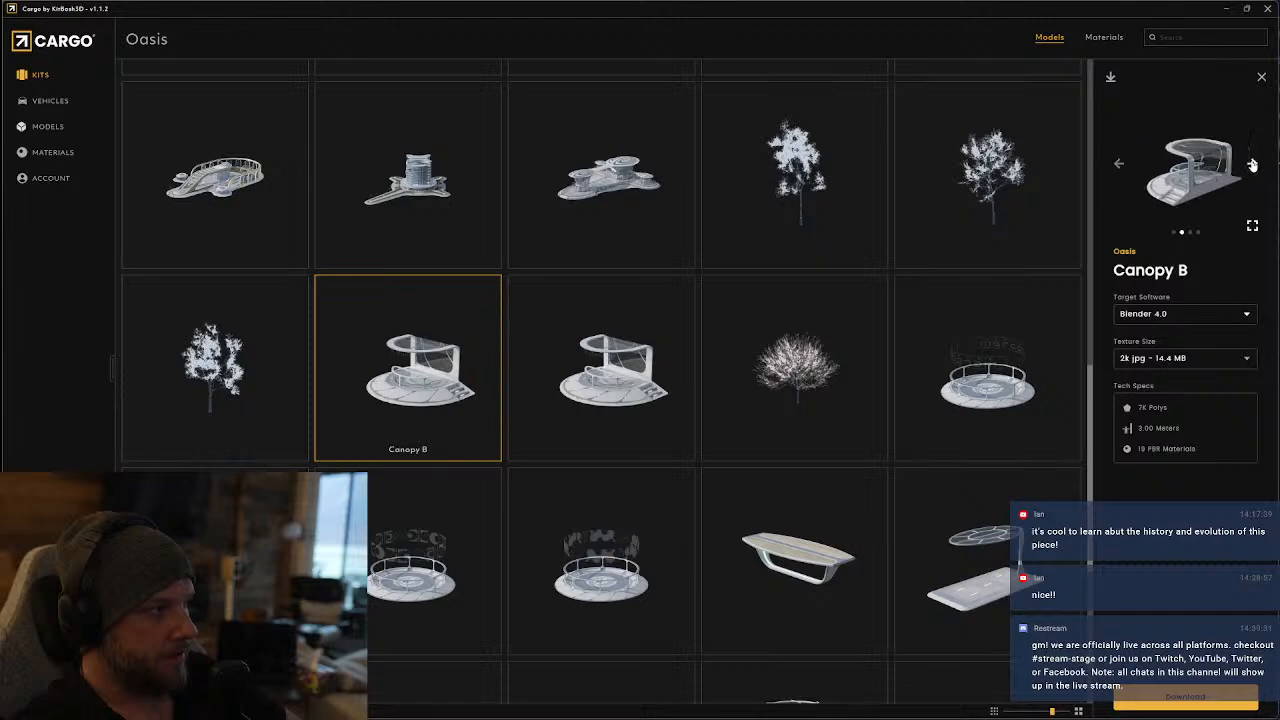
left_click(1252, 165)
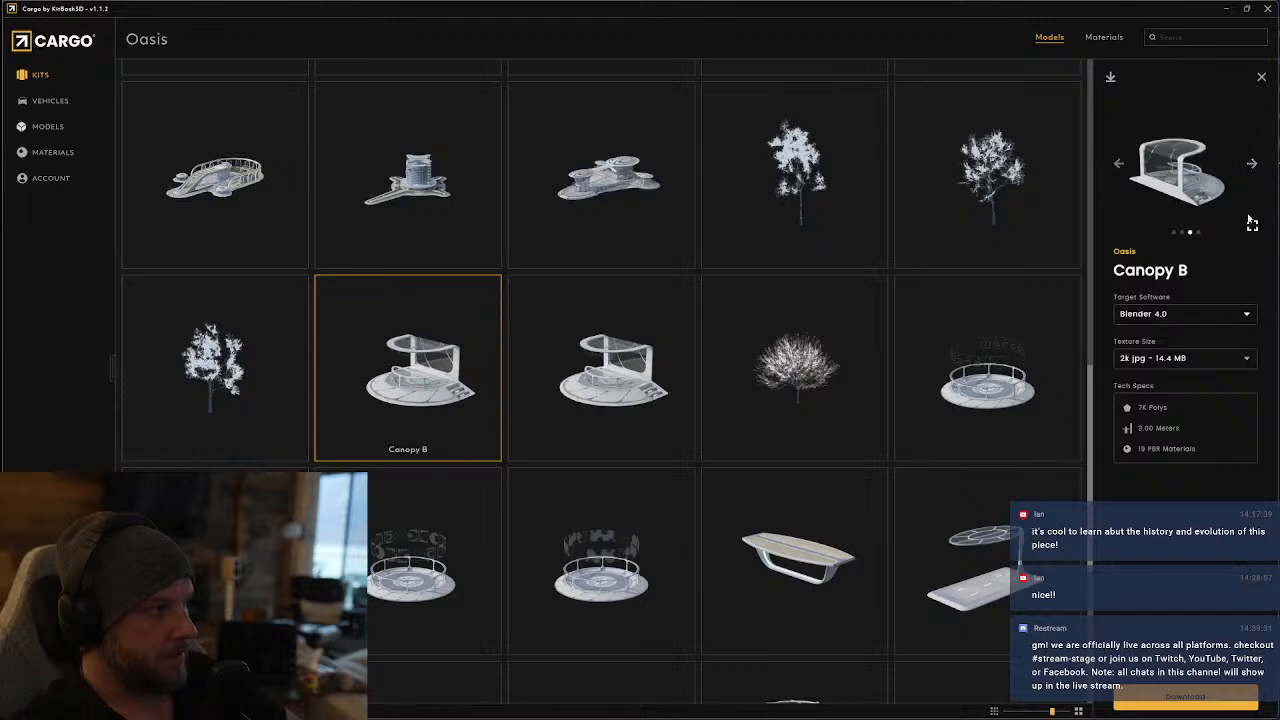
left_click(1252, 224)
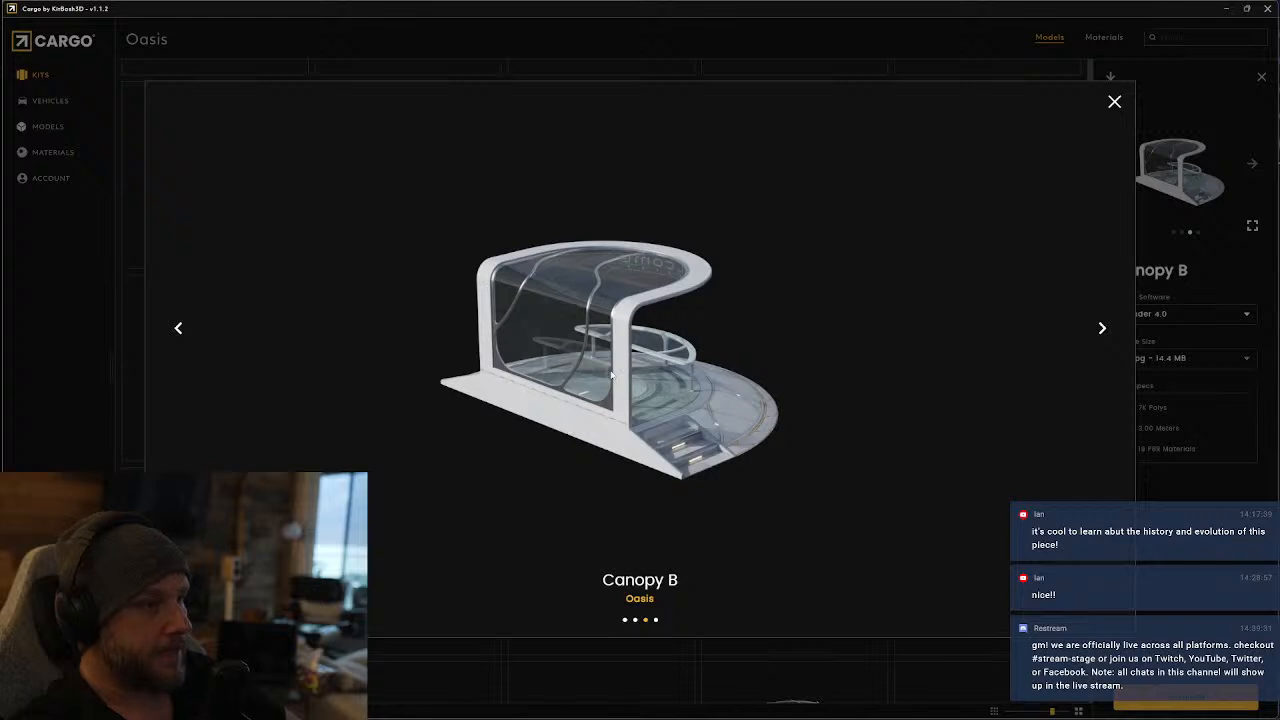
left_click(1104, 328)
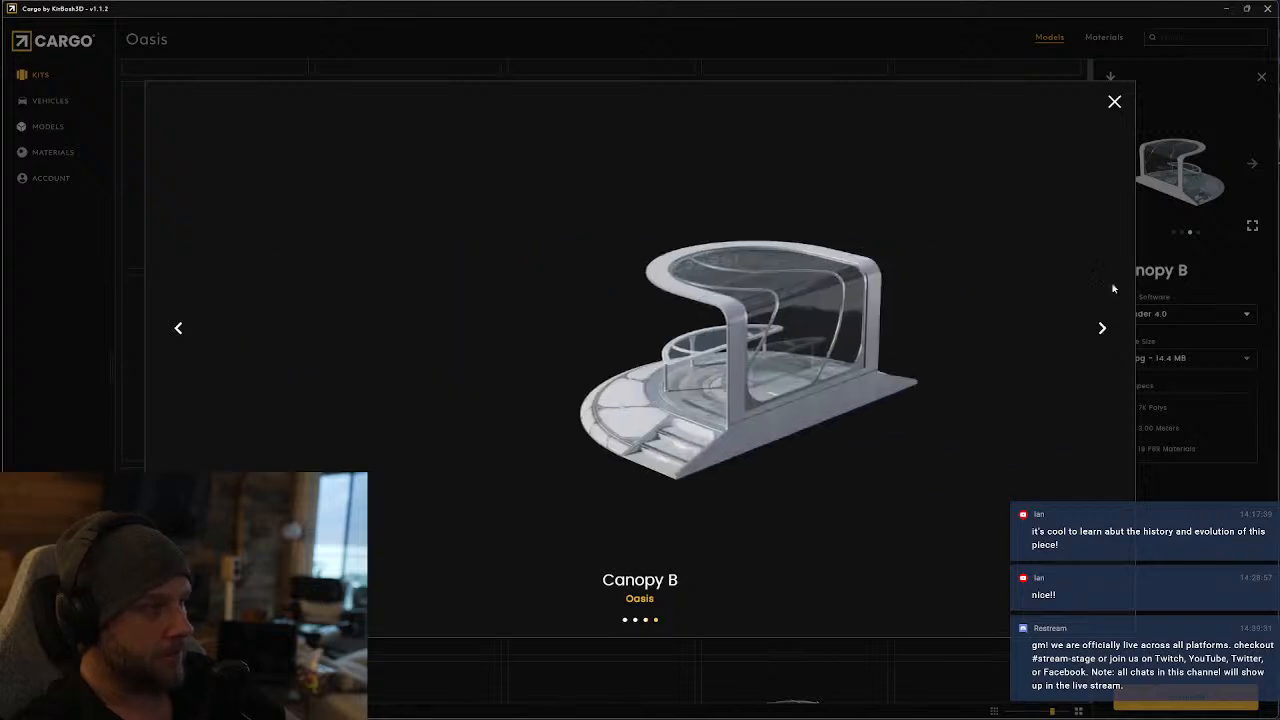
left_click(1116, 101)
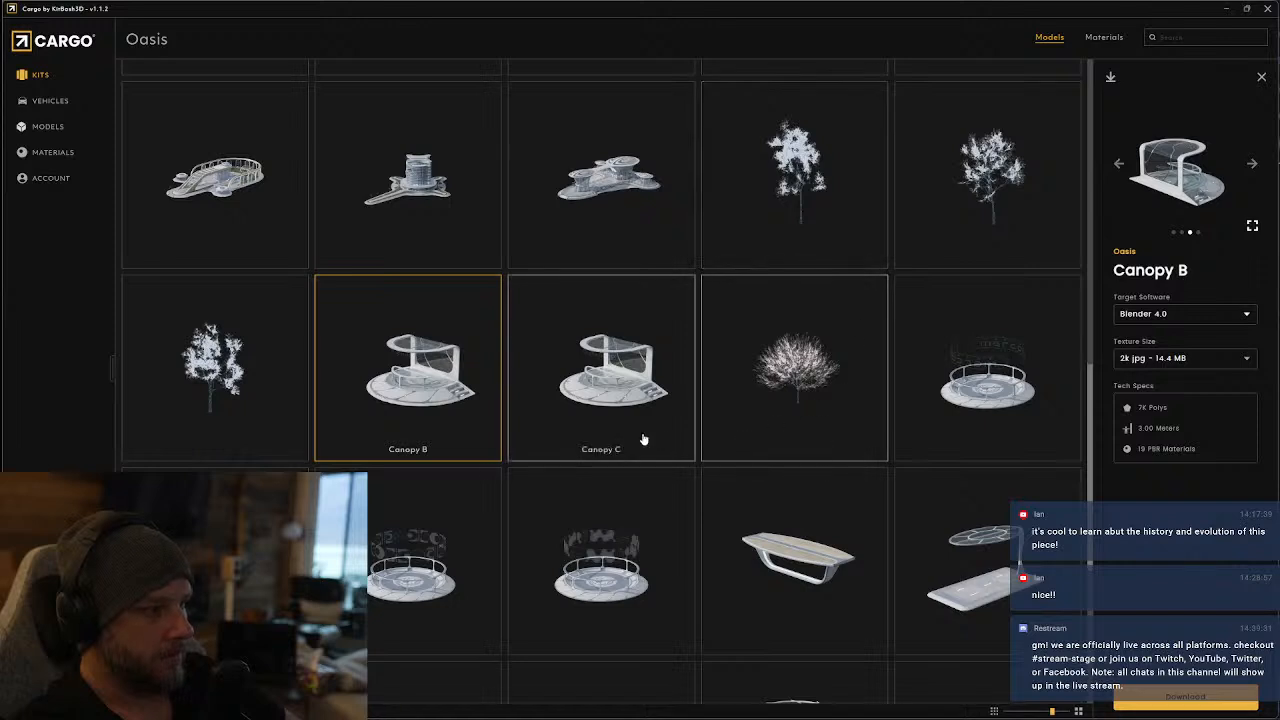
Download the Canopy B model for Blender 4.0 with 2k jpg textures
left_click(1162, 361)
left_click(1174, 411)
left_click(1178, 699)
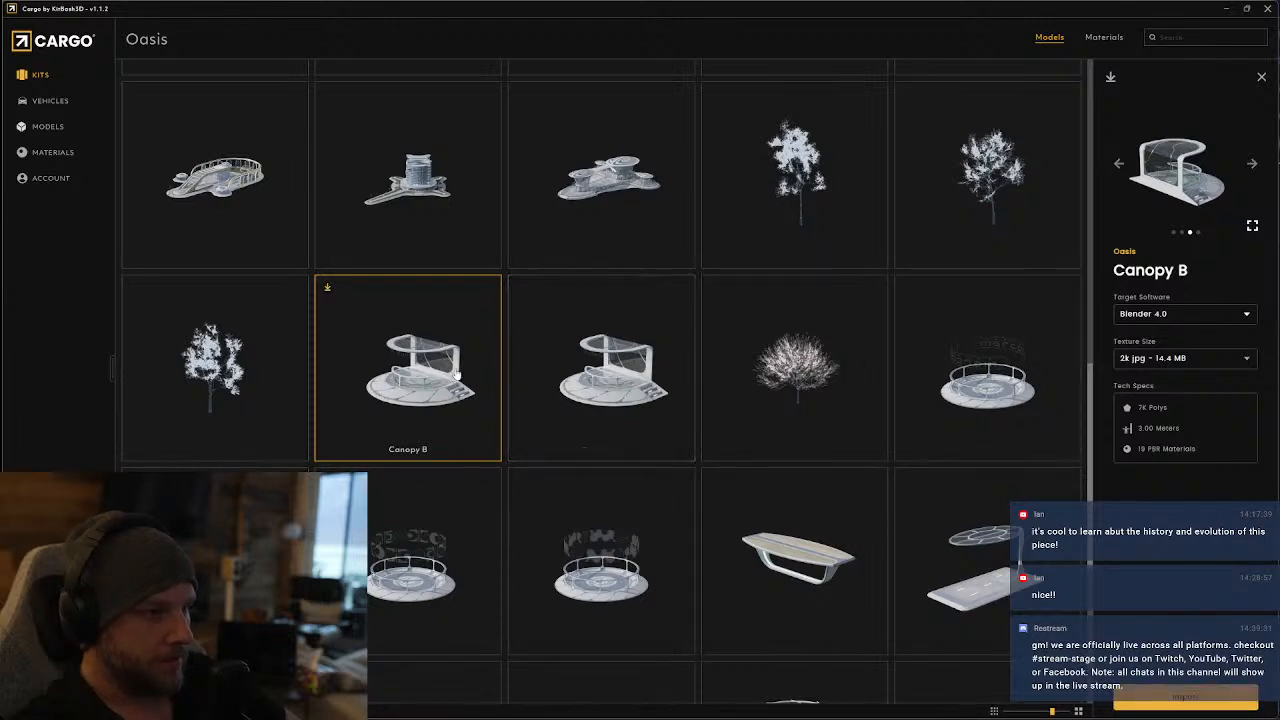
Compare the enlarged previews of Canopy C and Canopy B
left_click(600, 370)
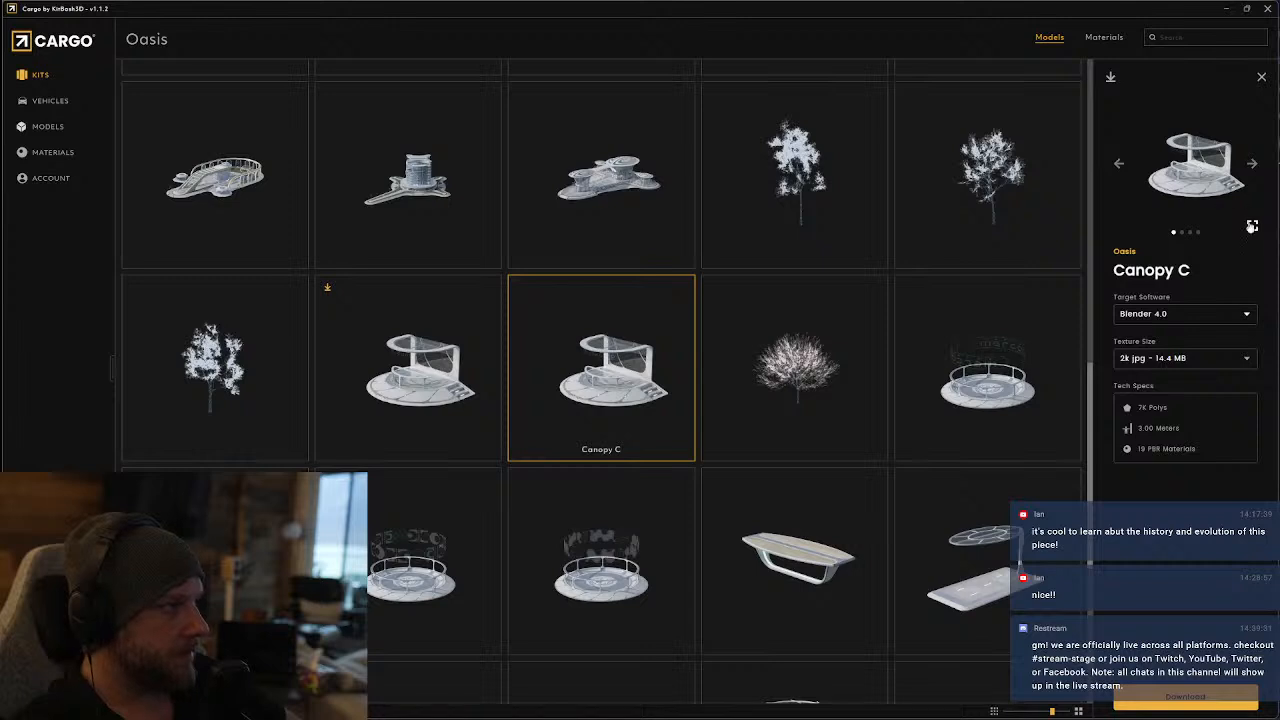
left_click(1252, 227)
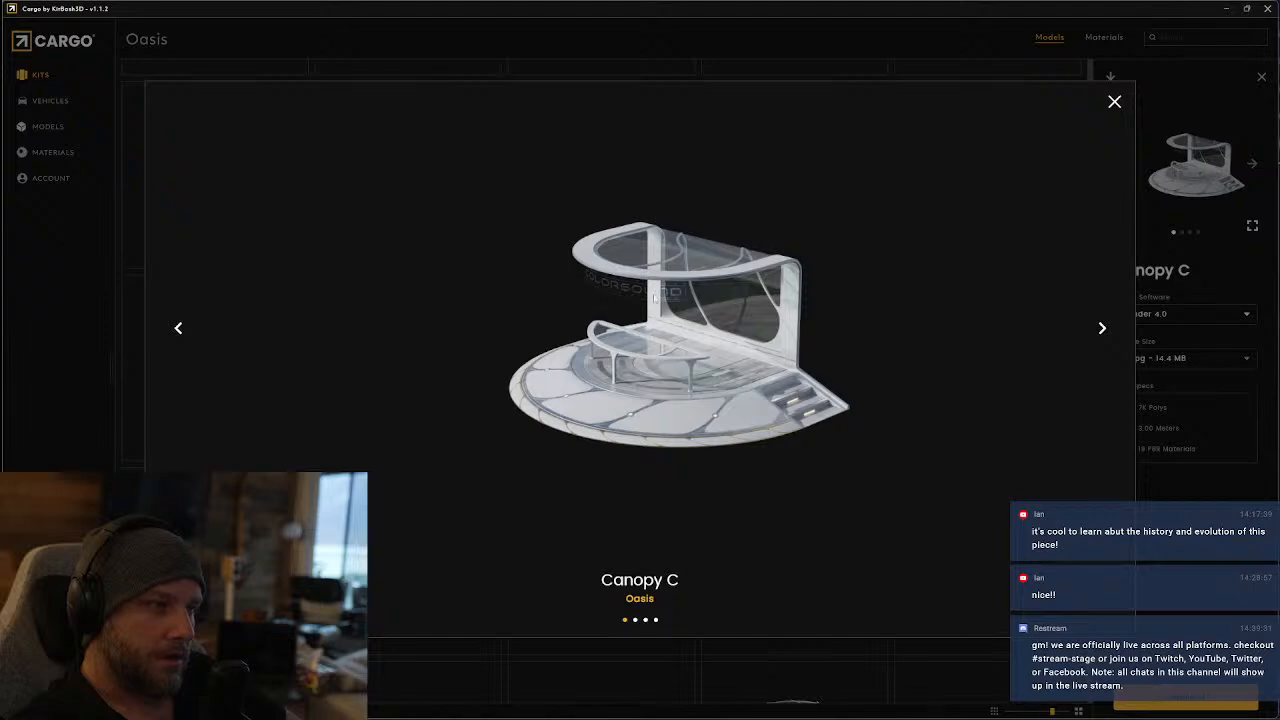
left_click(1114, 101)
left_click(335, 300)
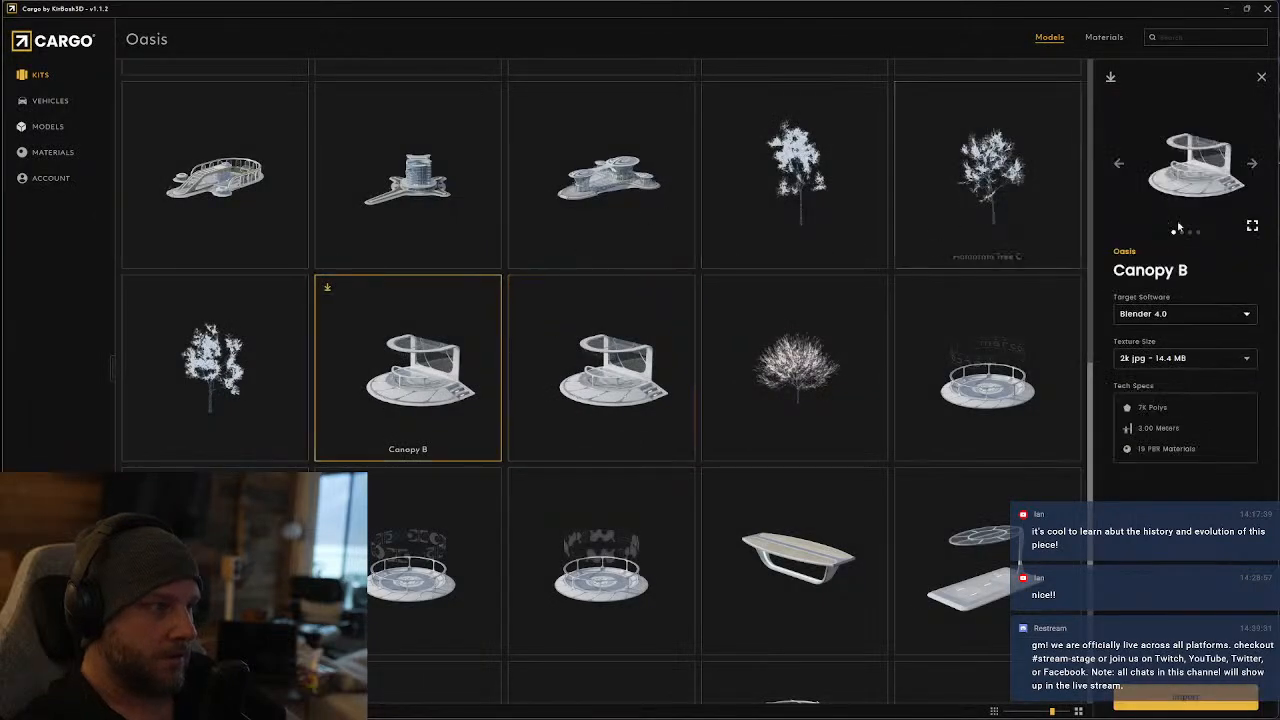
left_click(1252, 226)
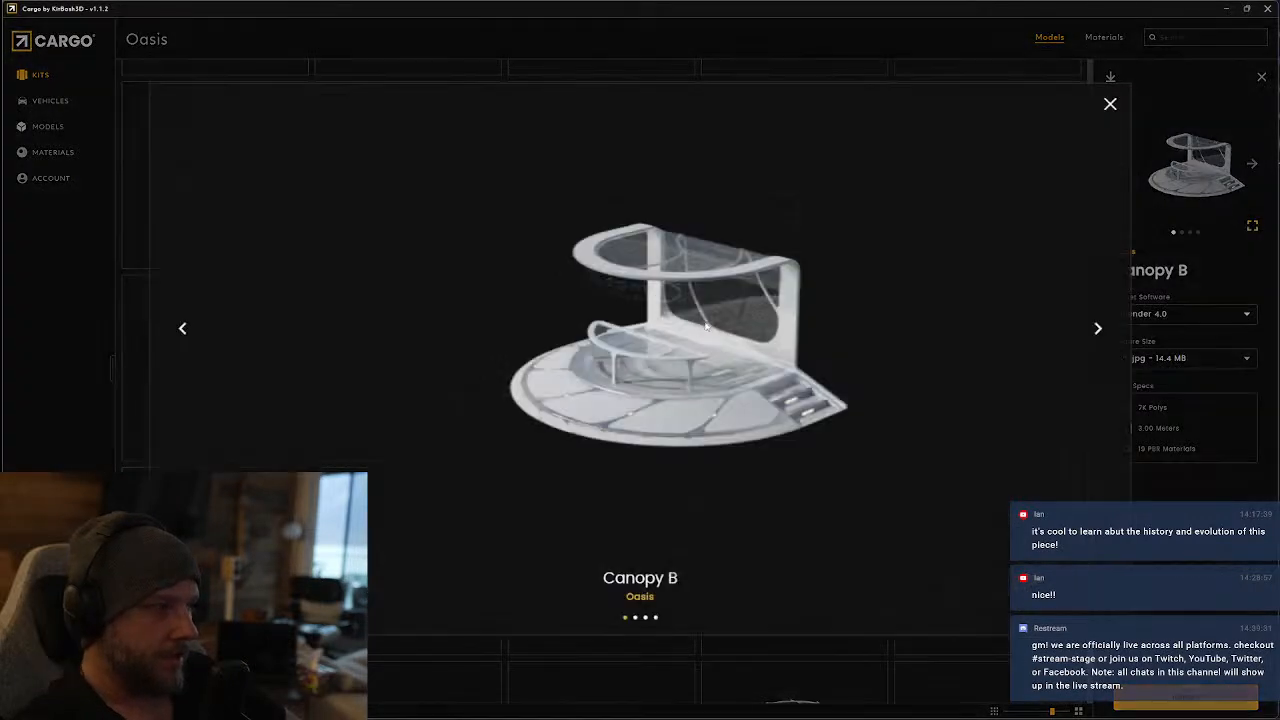
left_click(1114, 101)
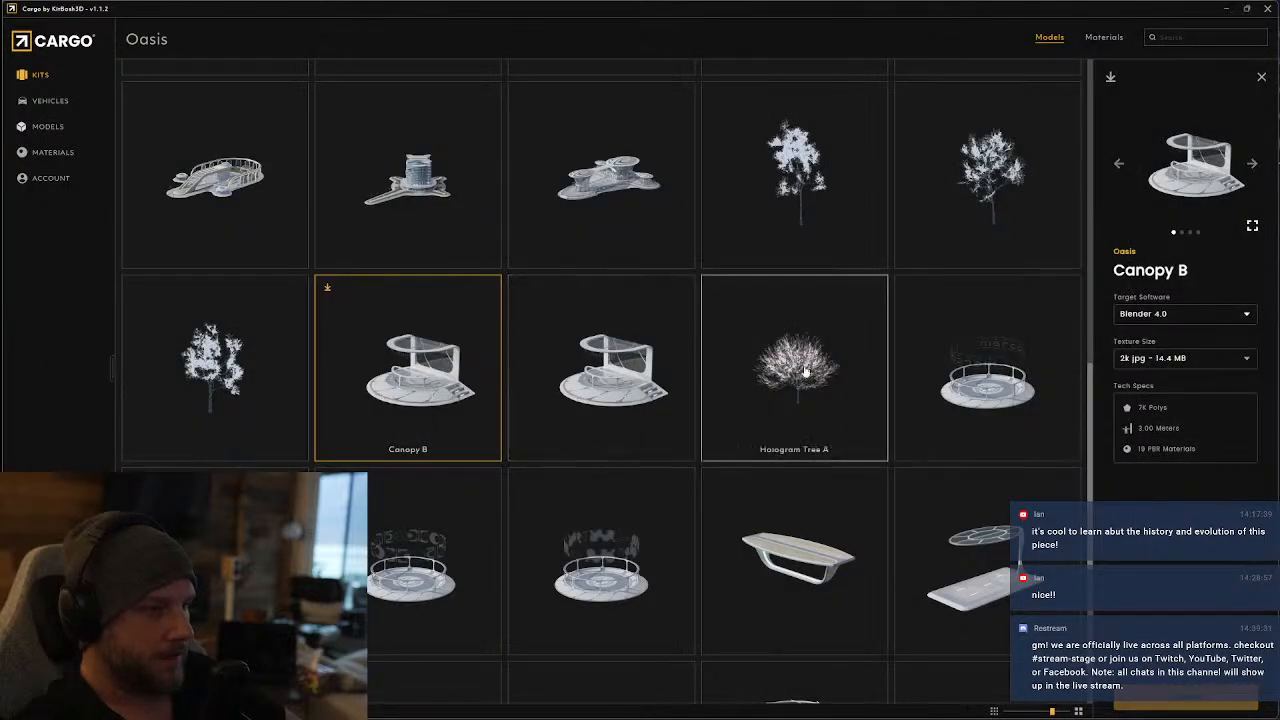
View the details of Hologram Projector F and examine the enlarged preview images of Hologram Projector H
left_click(990, 387)
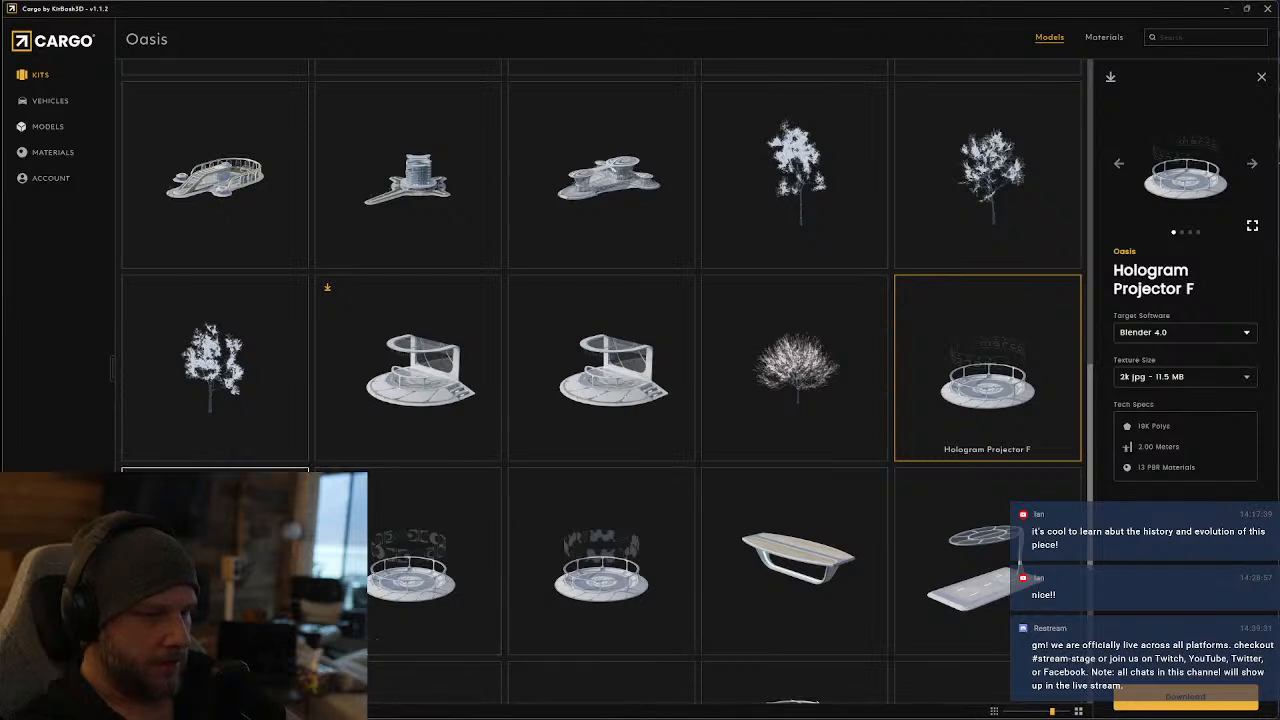
left_click(246, 573)
left_click(1252, 228)
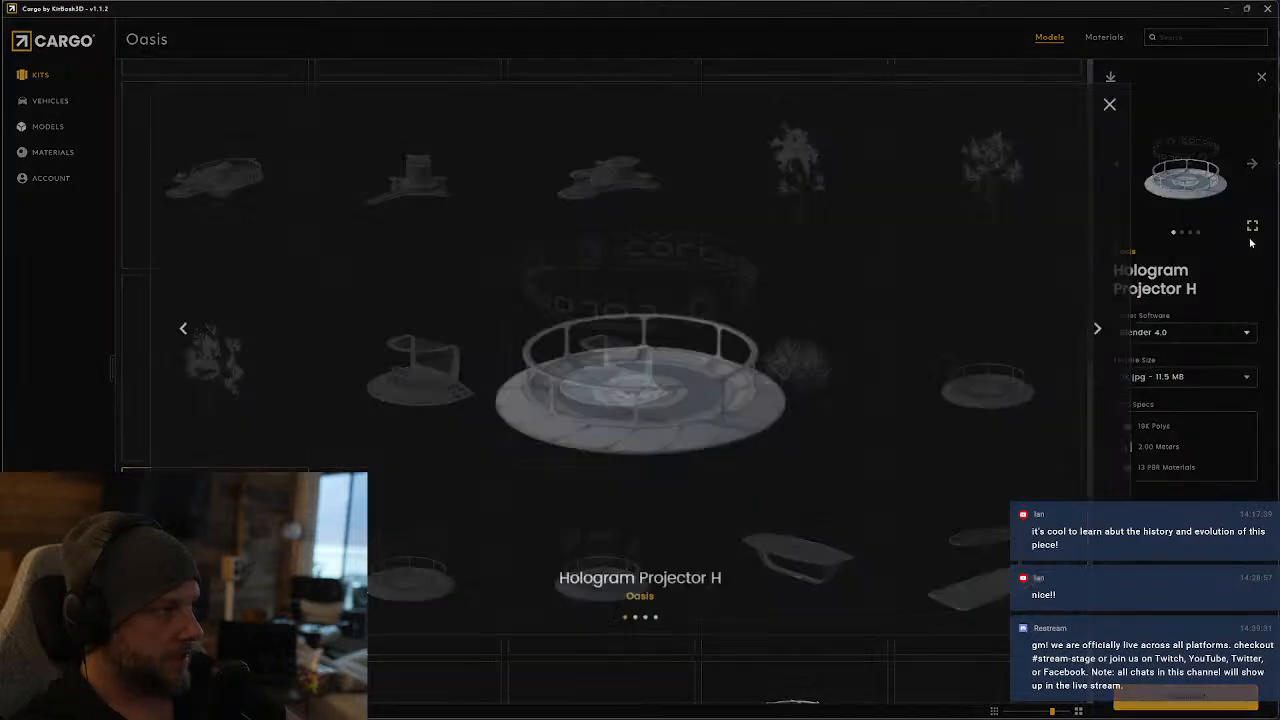
left_click(1102, 330)
left_click(1102, 330)
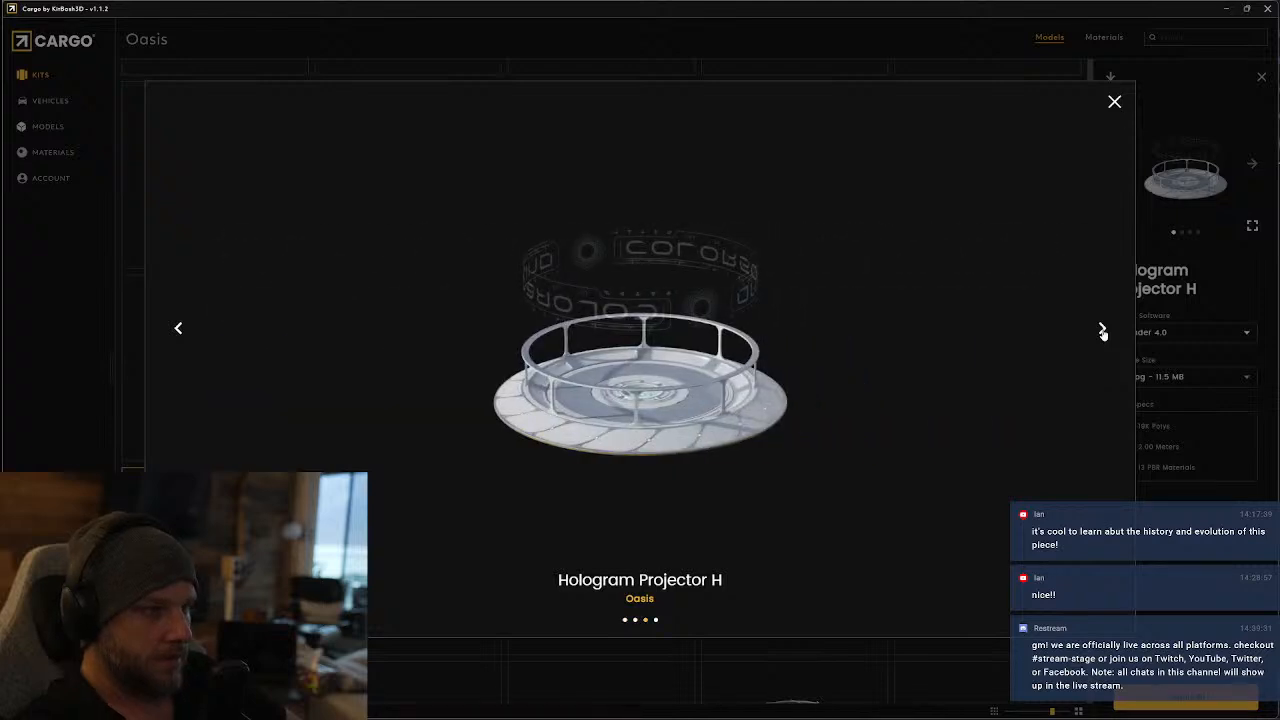
left_click(1102, 331)
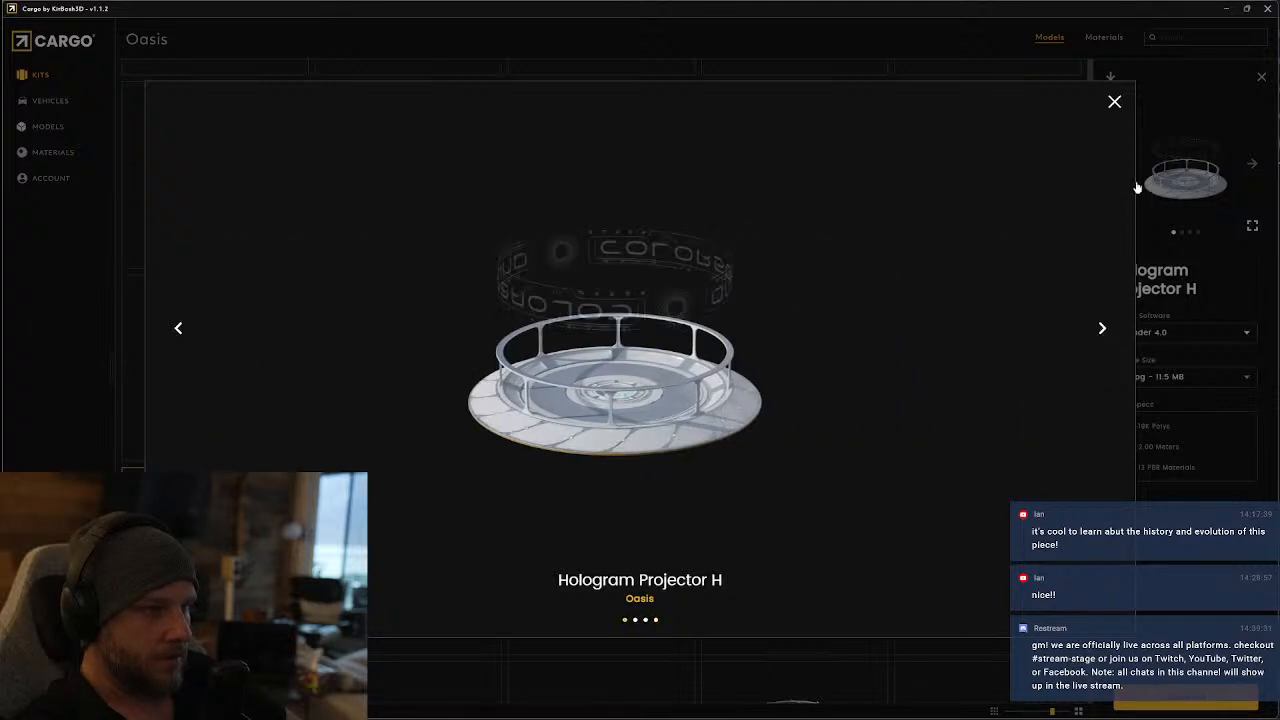
left_click(1114, 101)
Download the Hologram Projector G model for Blender 4.0 with 2k jpg textures
left_click(570, 575)
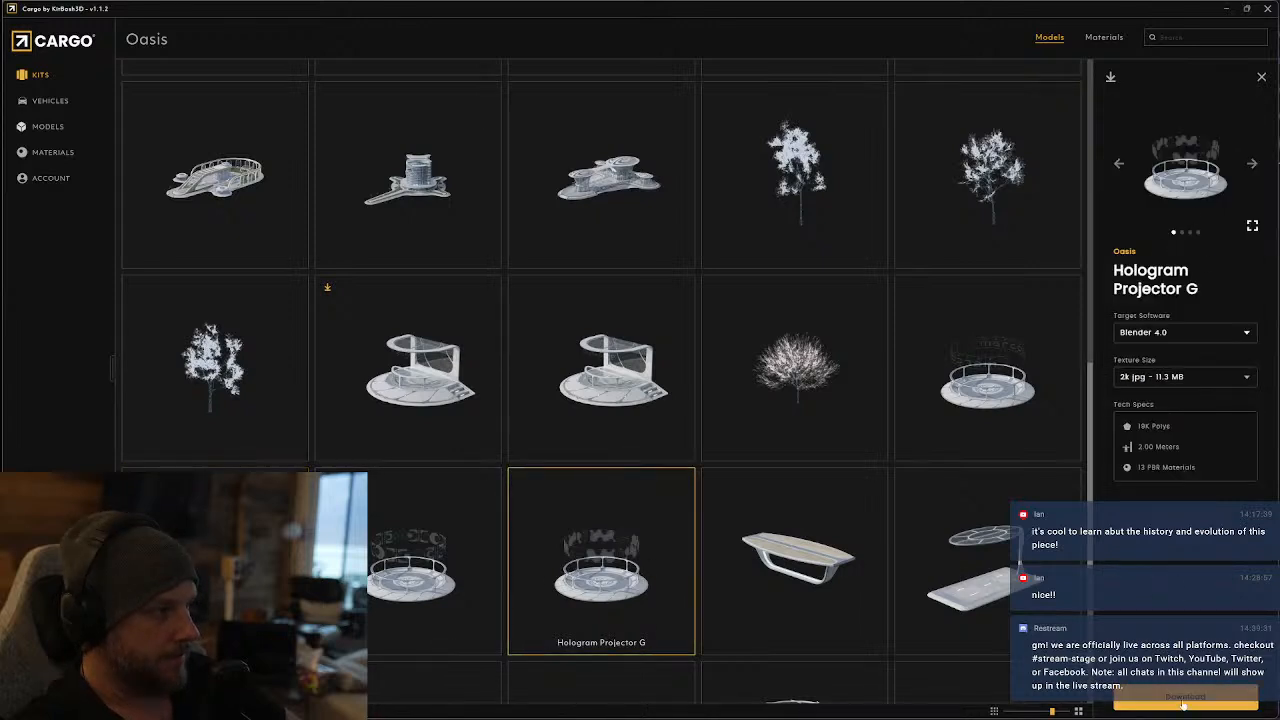
left_click(1183, 704)
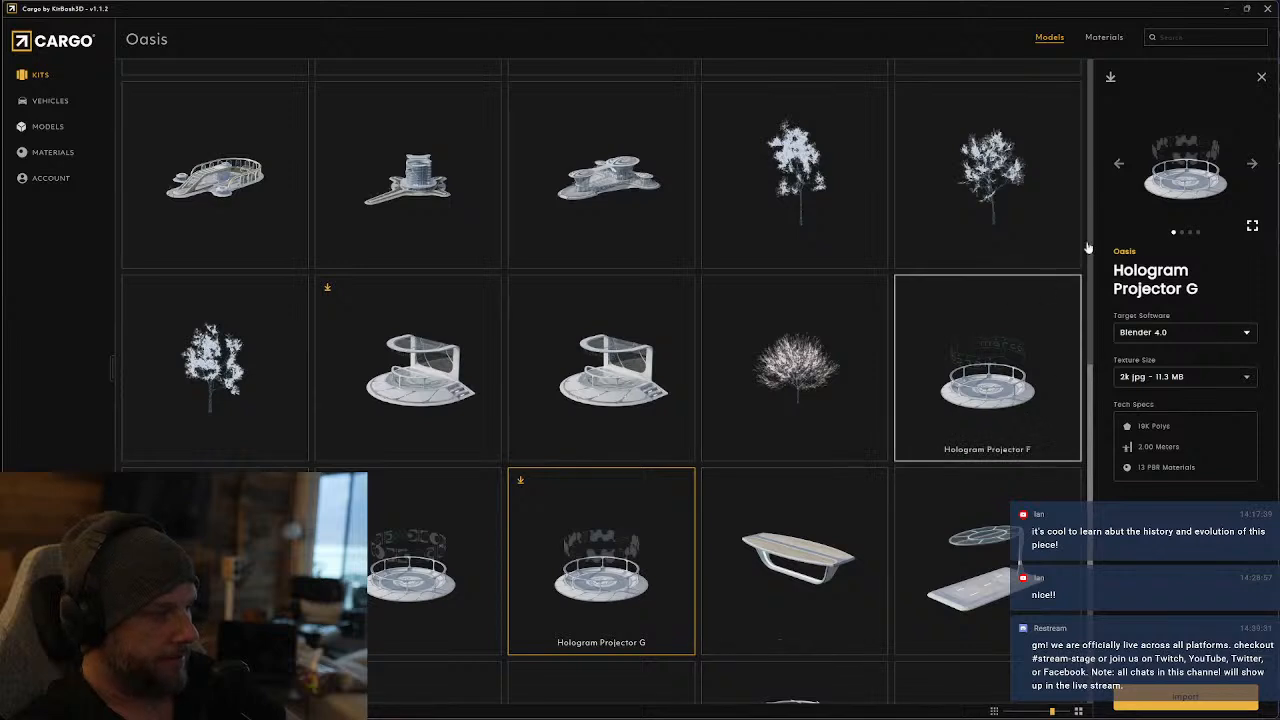
Check the enlarged preview of Hologram Projector C and download the model for Blender 4.0 with 2k jpg textures
scroll(880, 515, "down", 2)
scroll(880, 515, "down", 1)
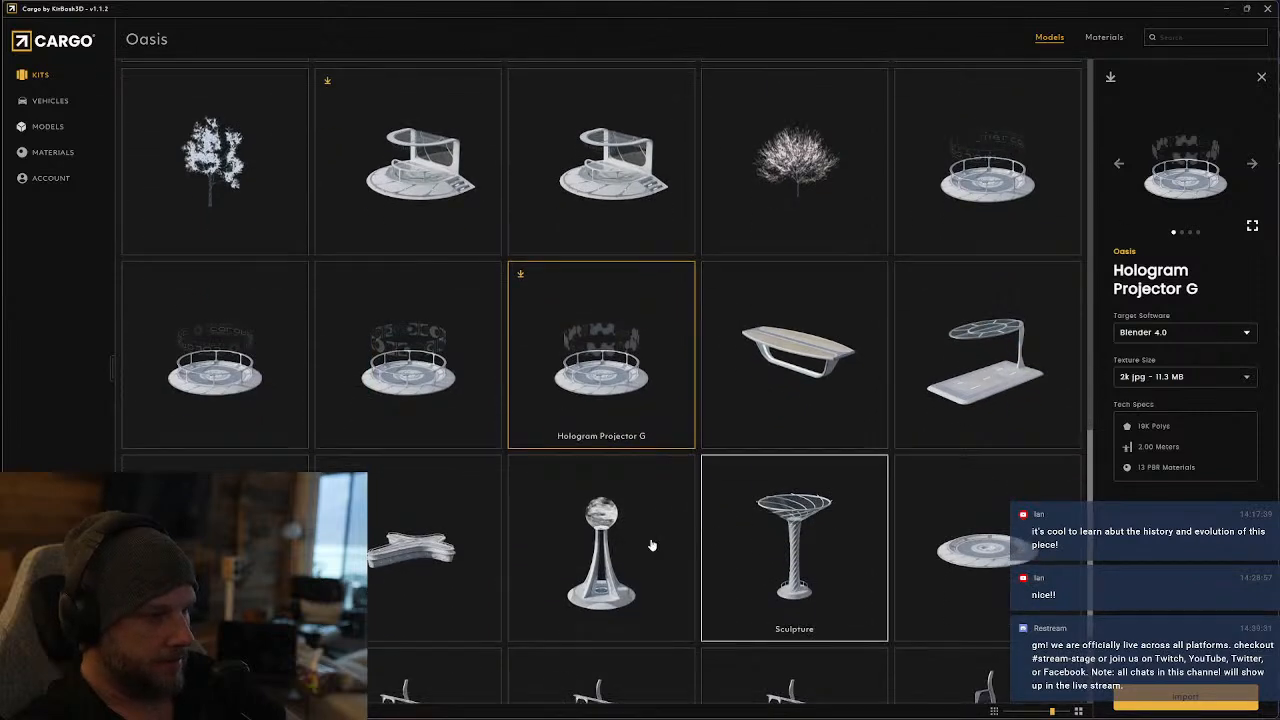
left_click(420, 545)
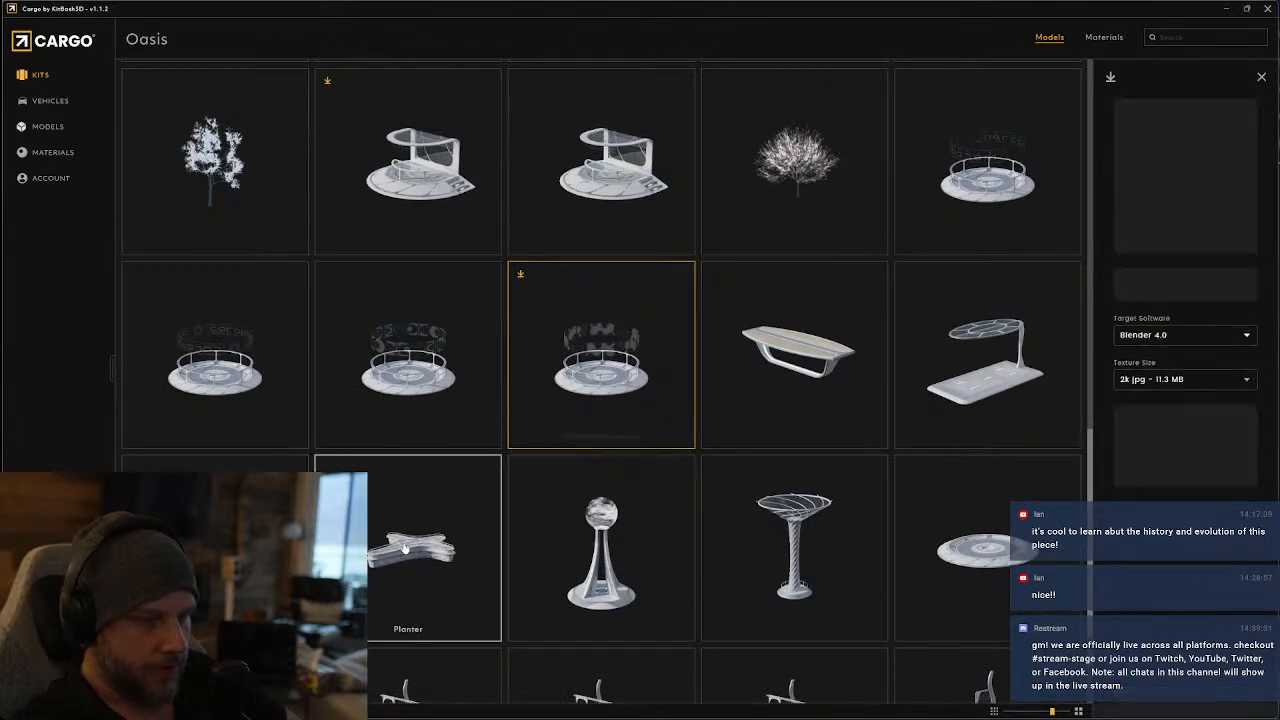
left_click(642, 527)
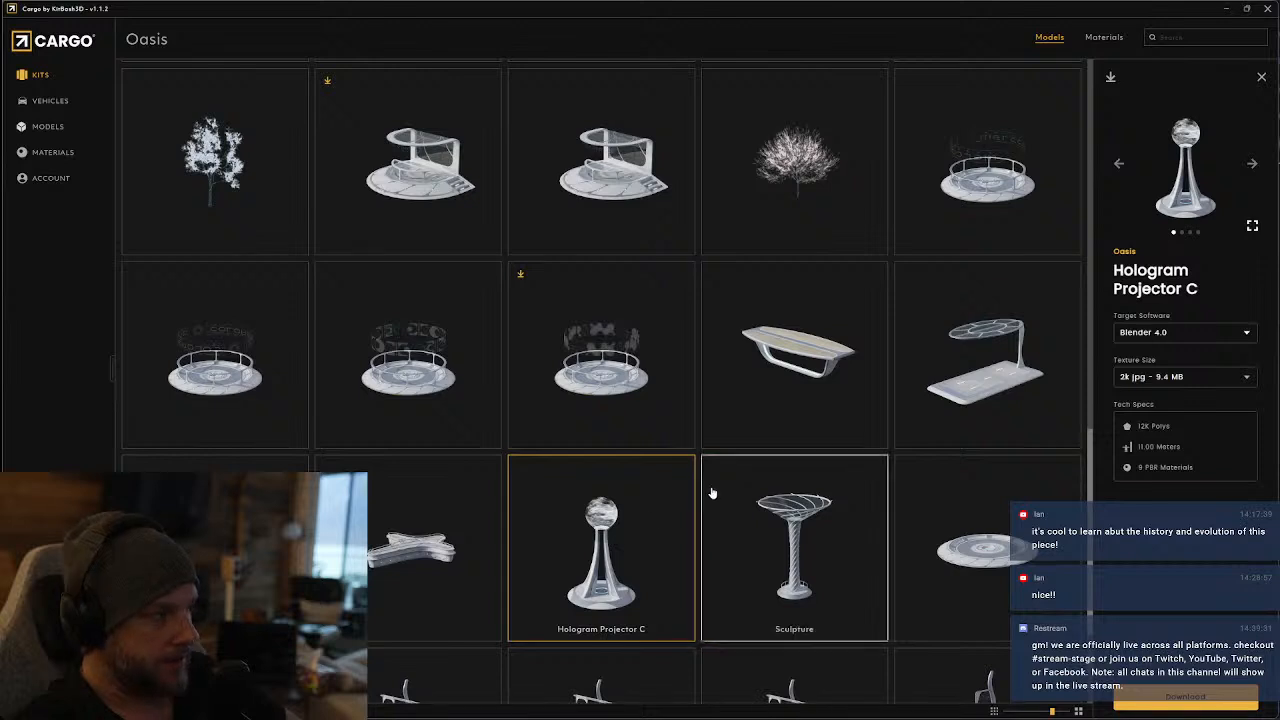
left_click(1252, 226)
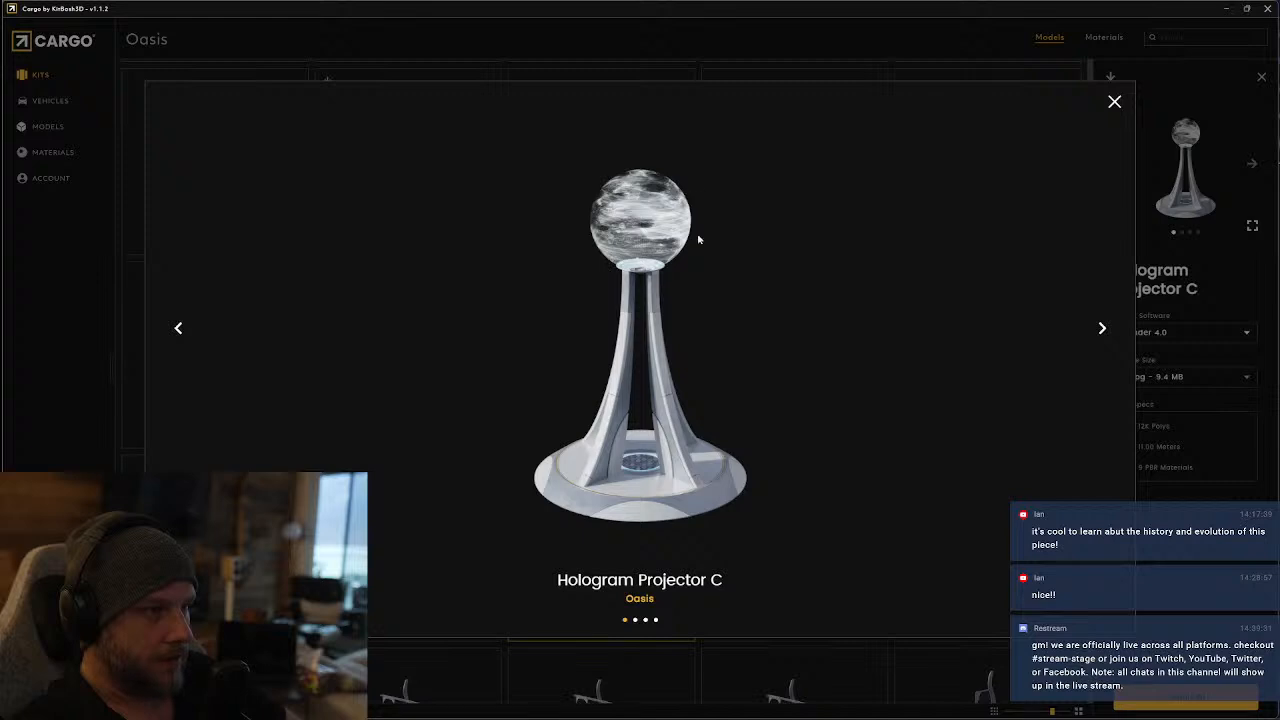
left_click(1114, 103)
left_click(1161, 702)
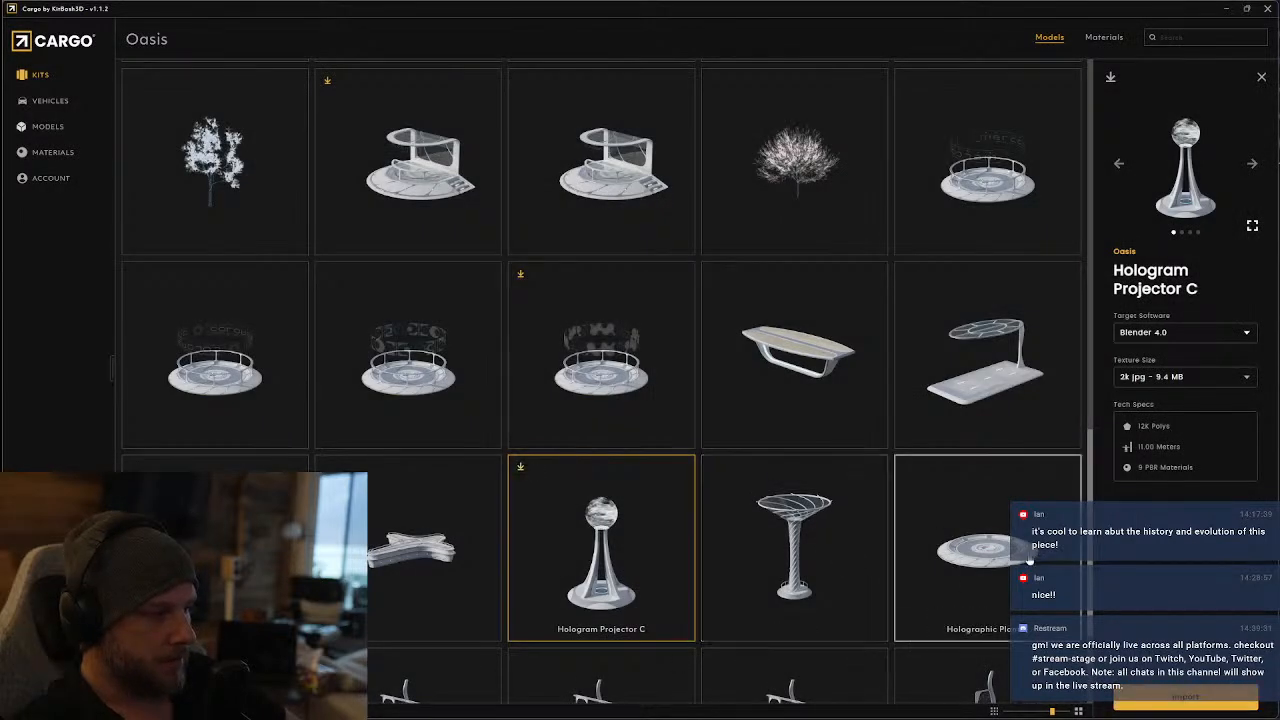
Check the enlarged preview of Hologram Projector B and download the model for Blender 4.0 with 2k jpg textures
scroll(1020, 607, "down", 2)
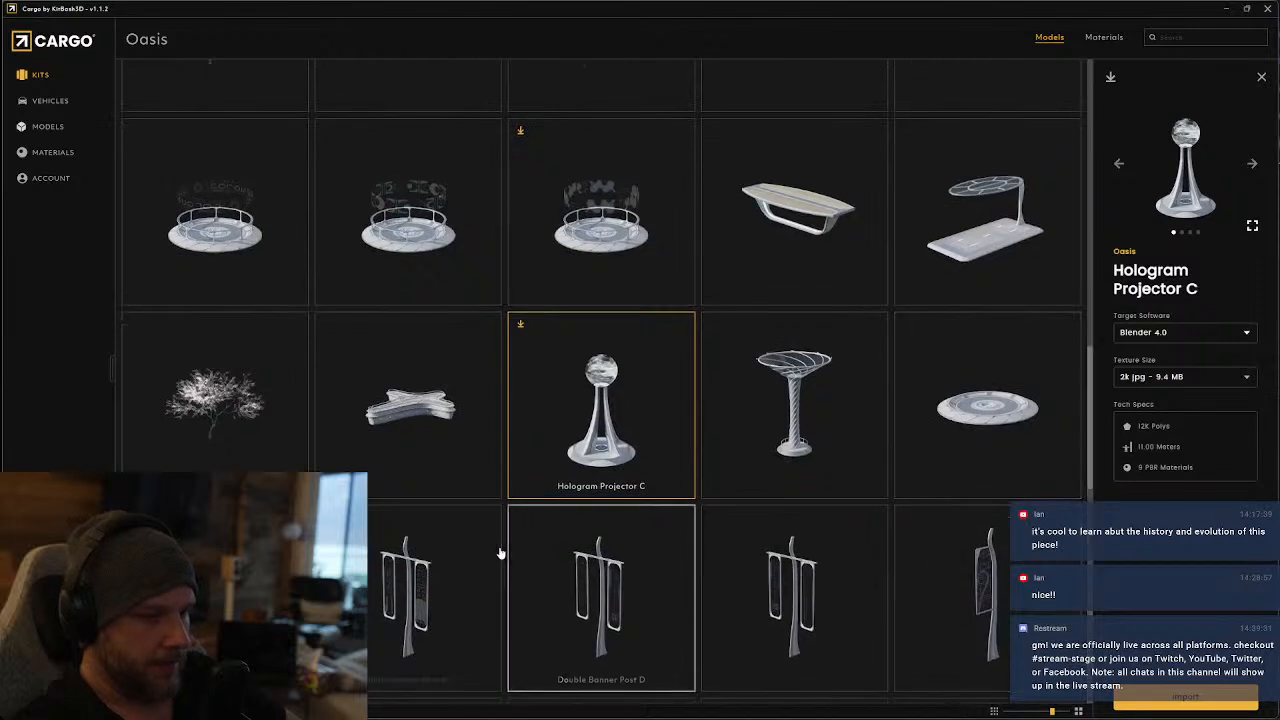
scroll(400, 597, "down", 1)
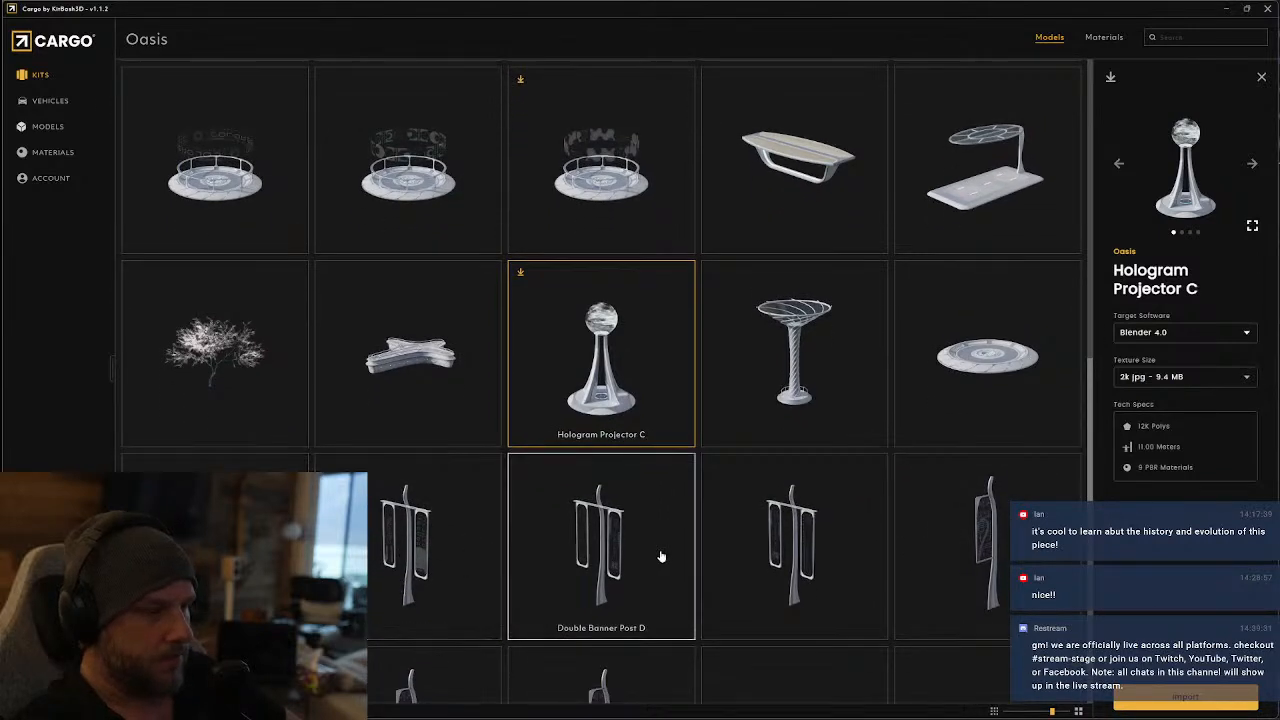
scroll(846, 526, "down", 2)
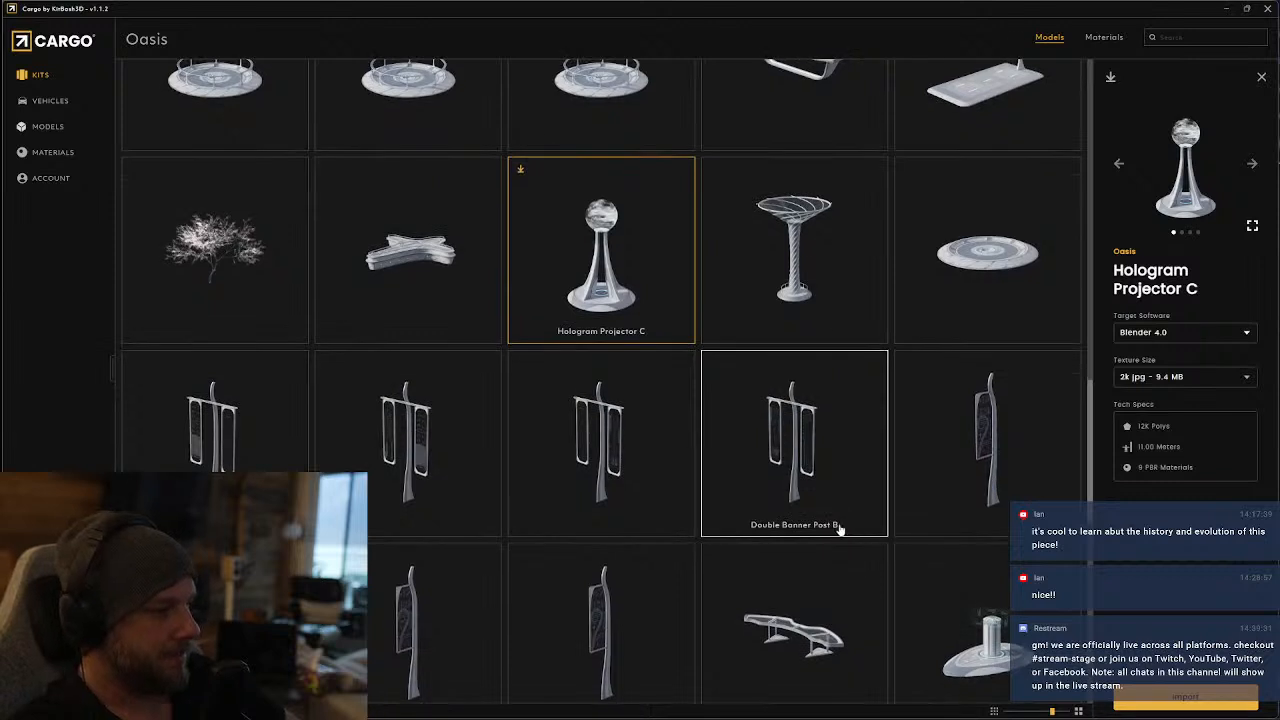
scroll(846, 526, "down", 2)
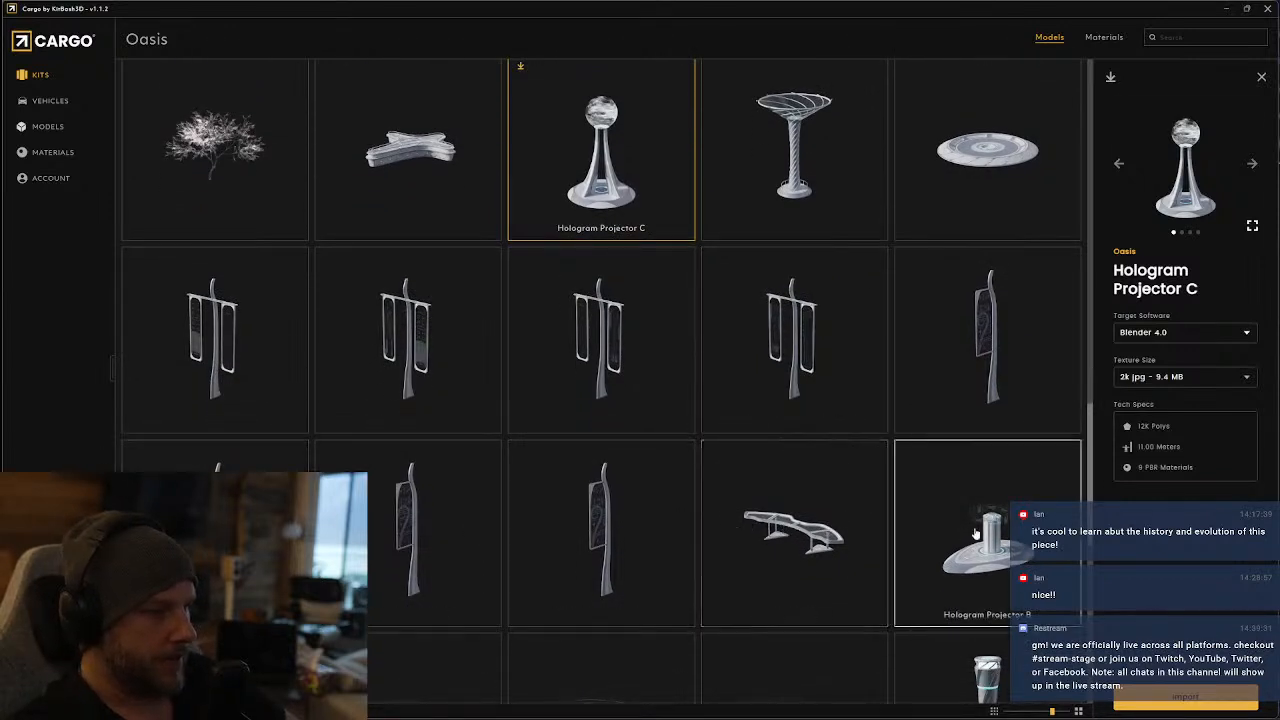
left_click(997, 524)
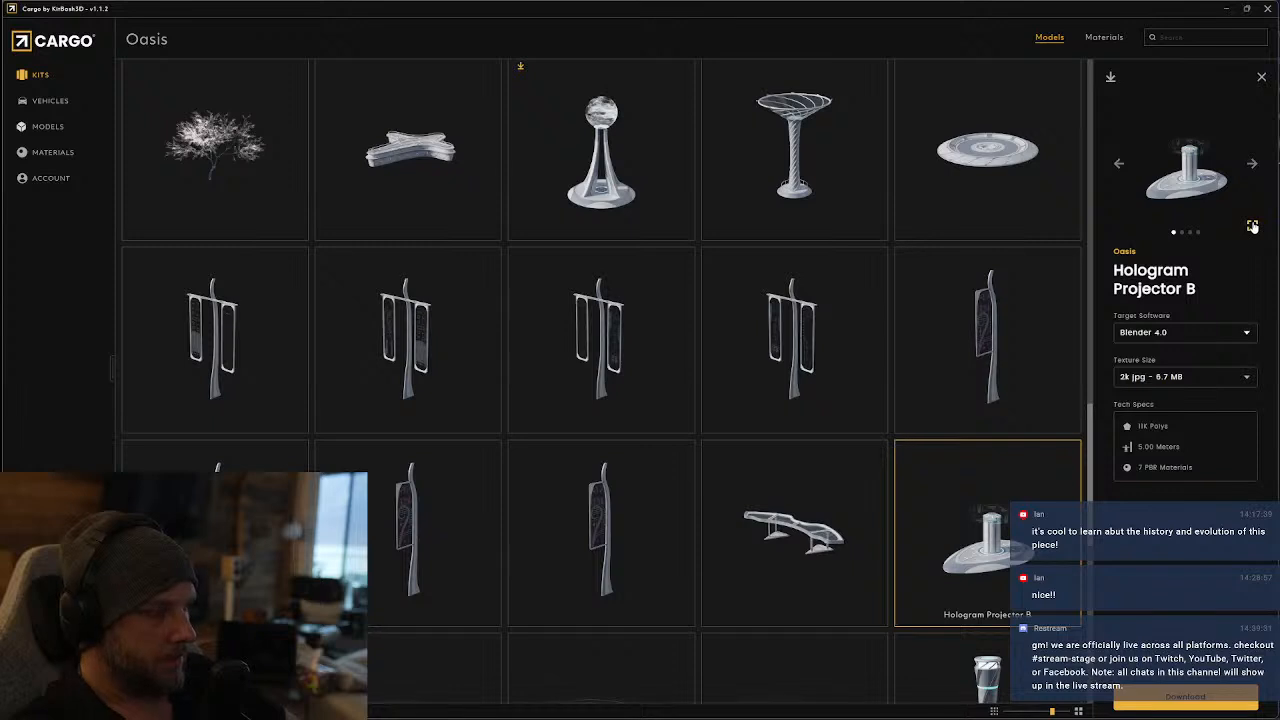
left_click(1252, 227)
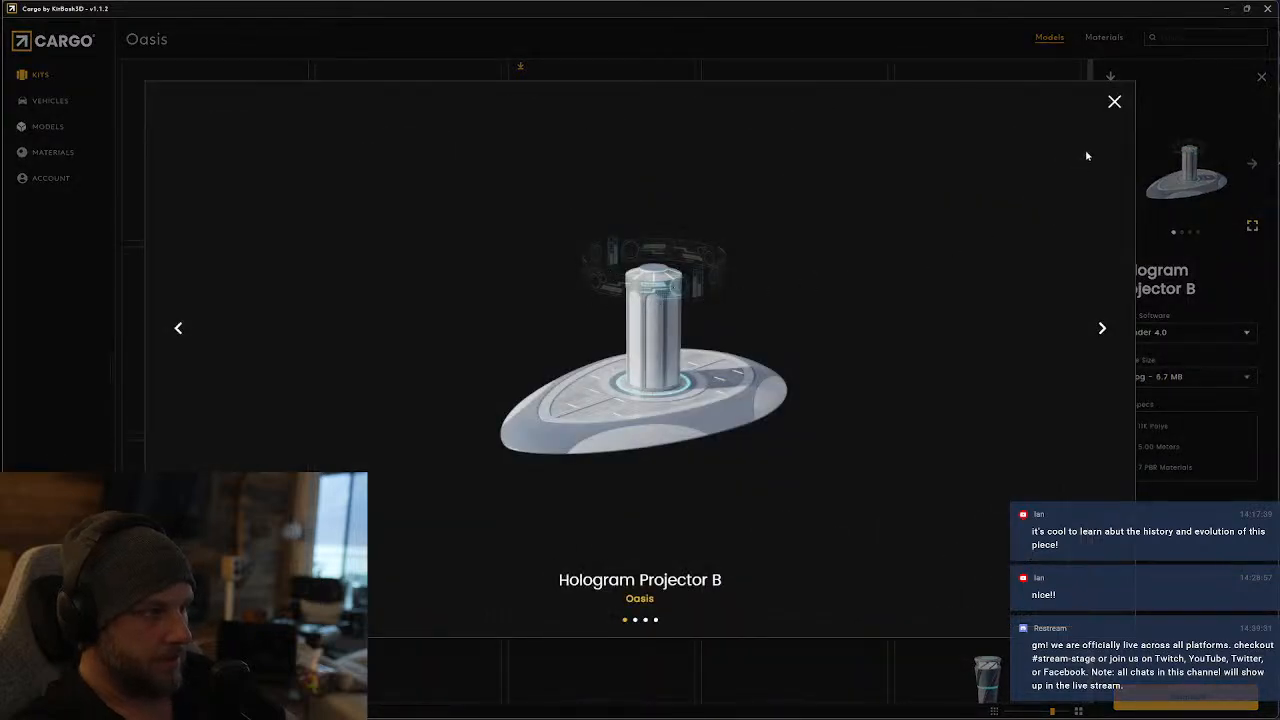
left_click(1115, 103)
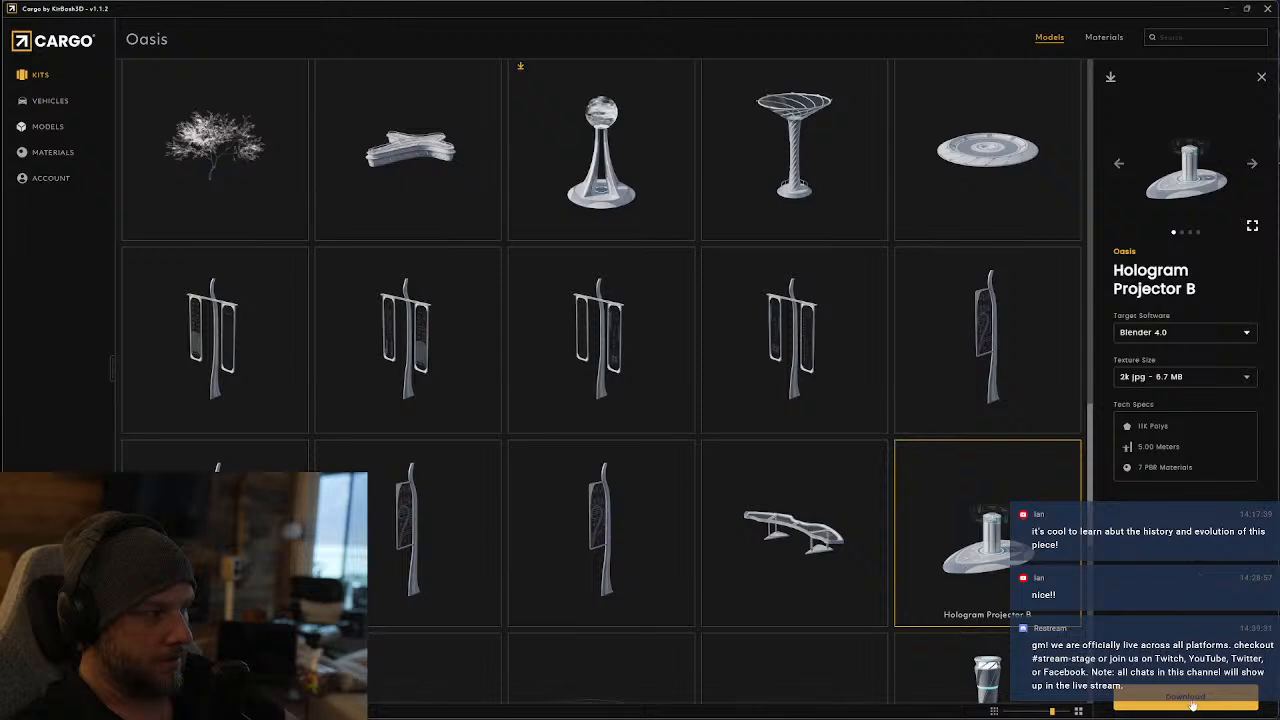
Examine the first two enlarged preview images of Hologram Projector A
scroll(790, 330, "down", 3)
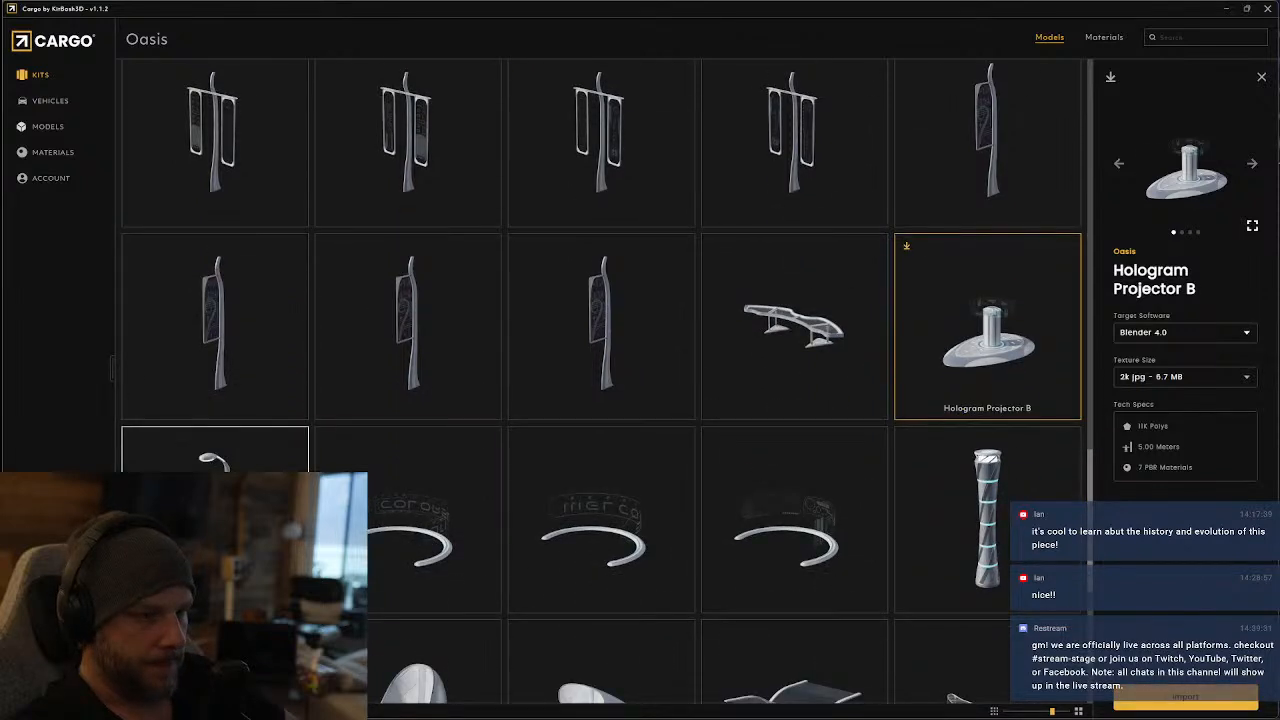
left_click(430, 520)
left_click(1165, 241)
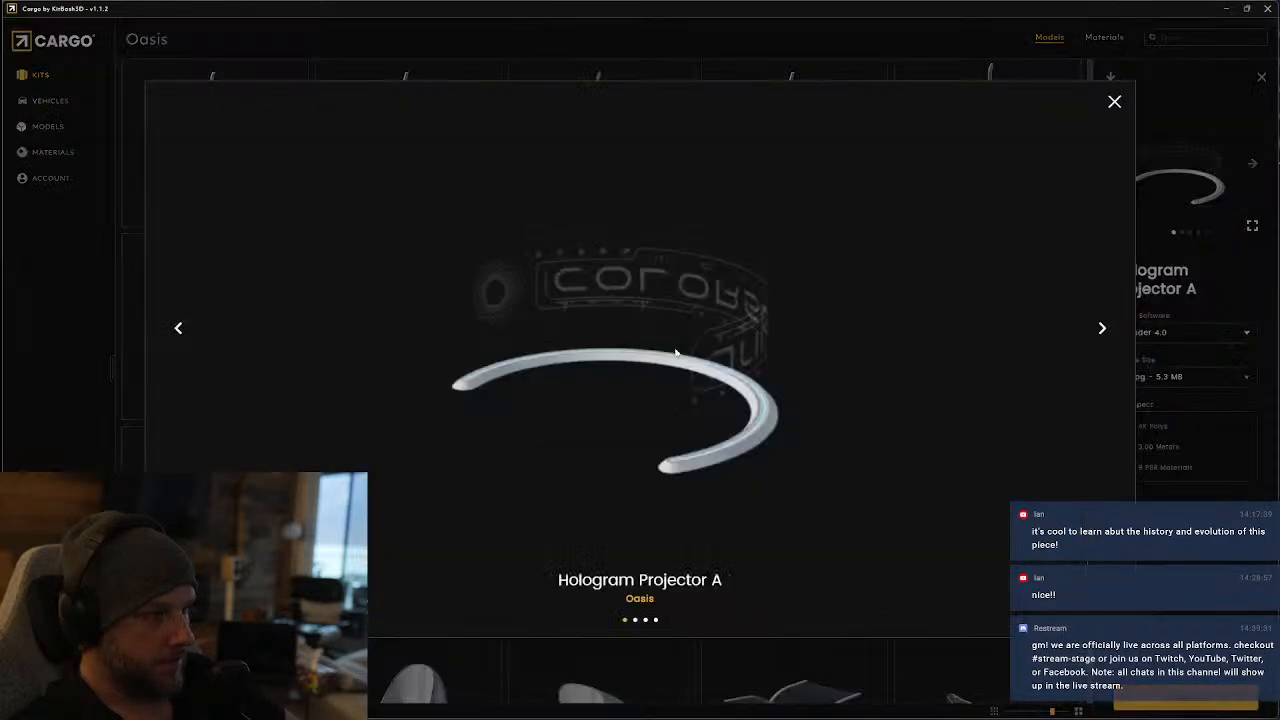
left_click(1101, 330)
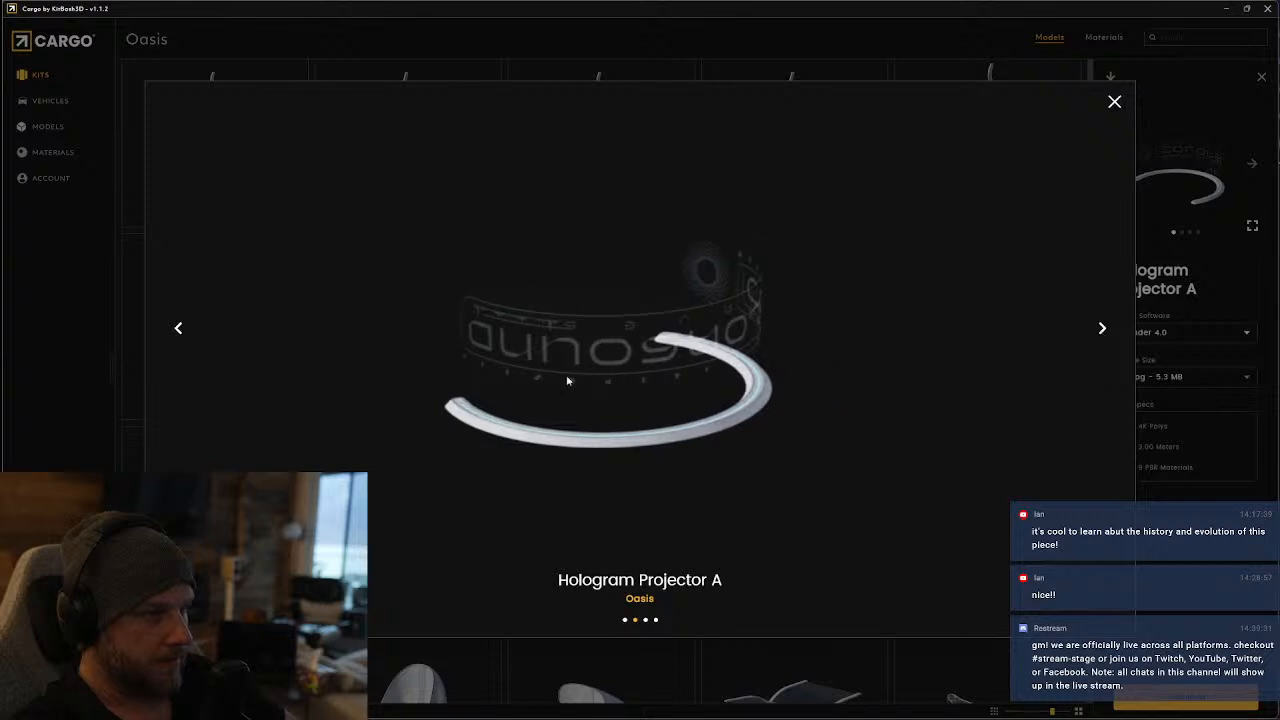
key("Escape")
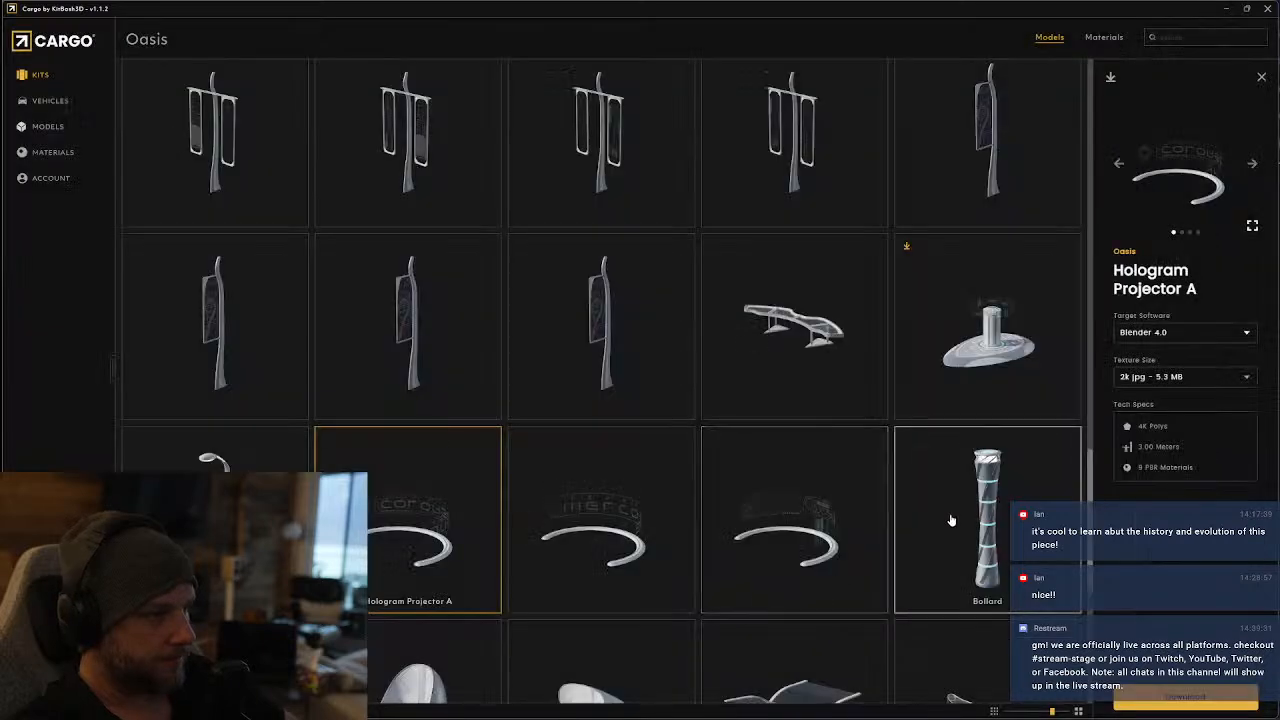
Check the second preview image of Hologram Wall A and download the model for Blender 4.0 with 2k jpg textures
scroll(990, 355, "down", 2)
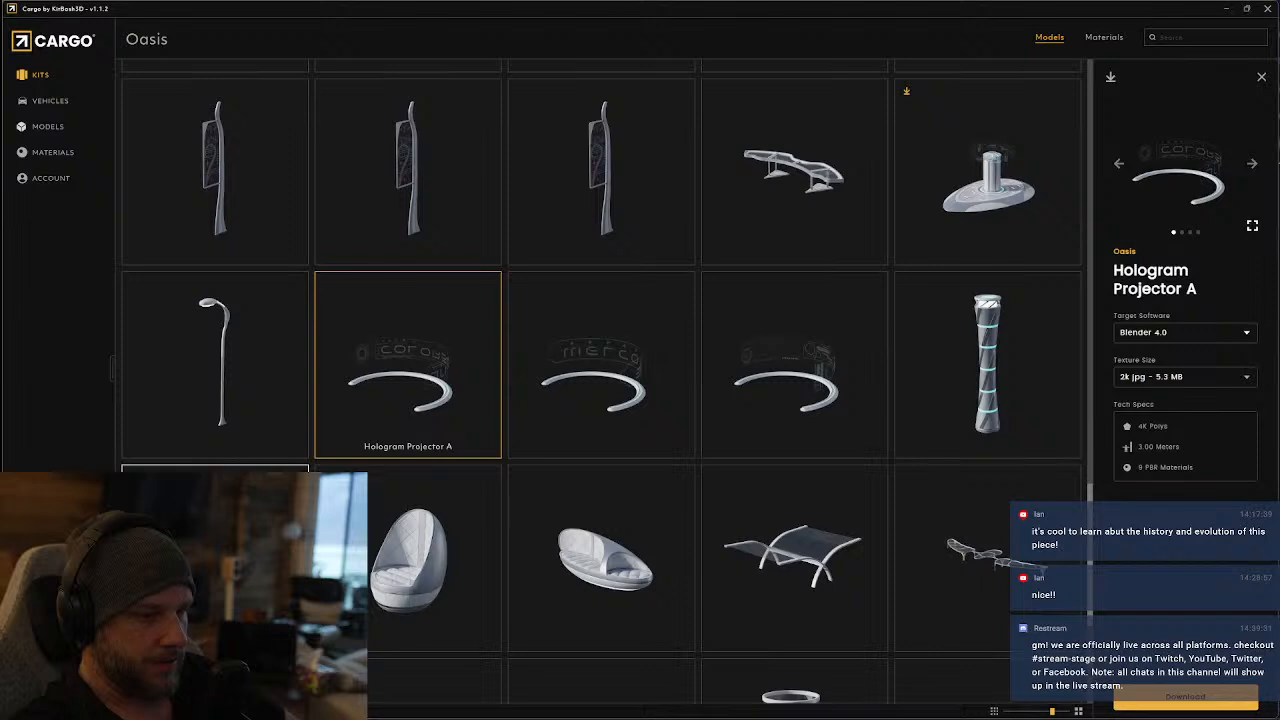
scroll(998, 580, "down", 3)
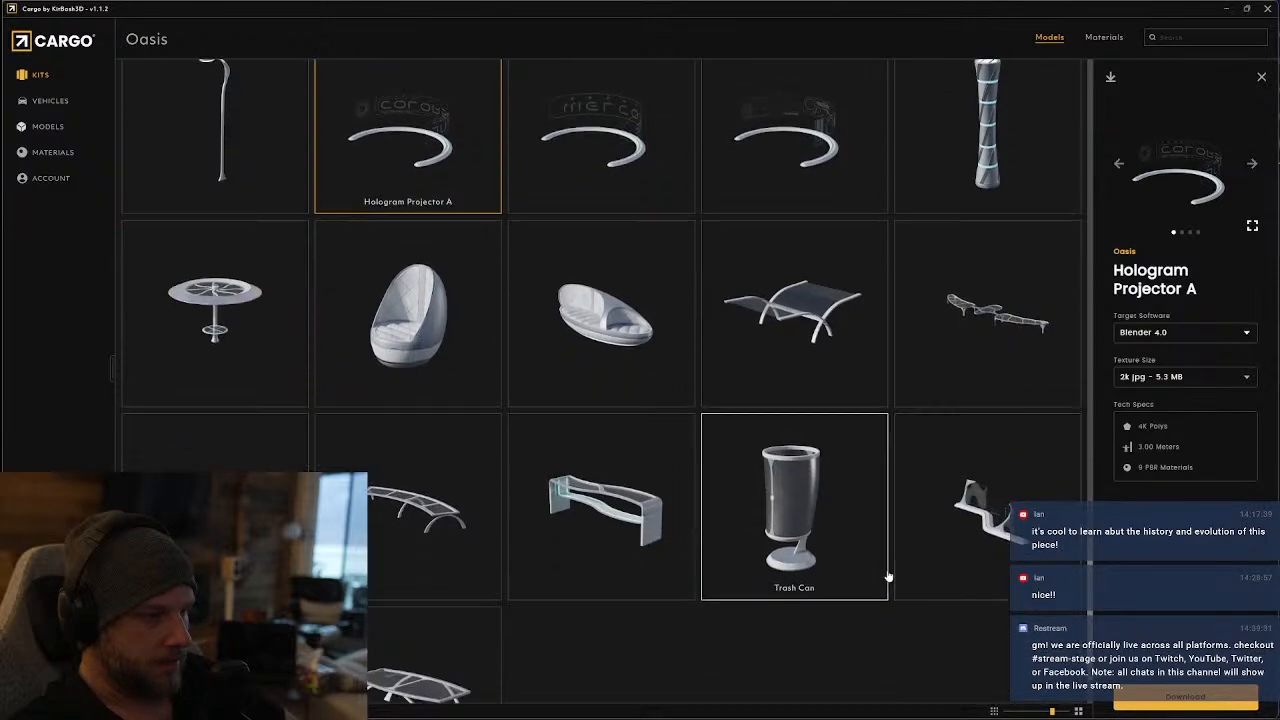
left_click(1012, 498)
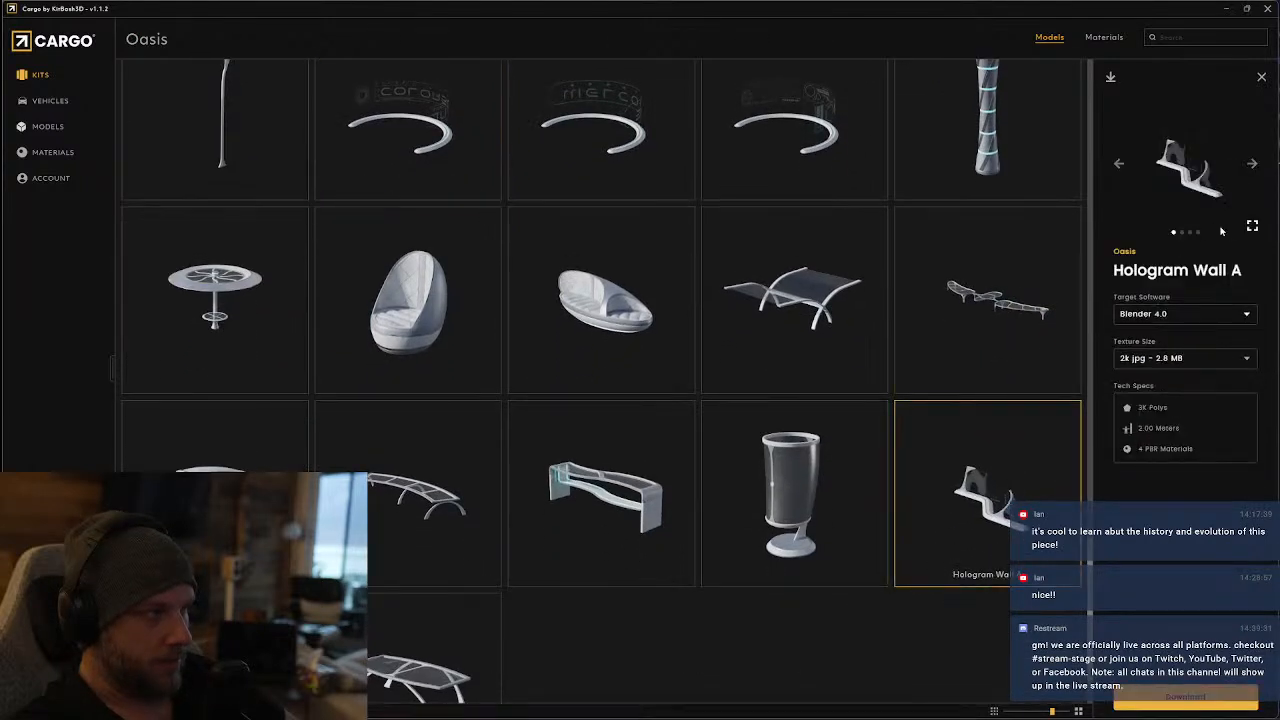
left_click(1252, 163)
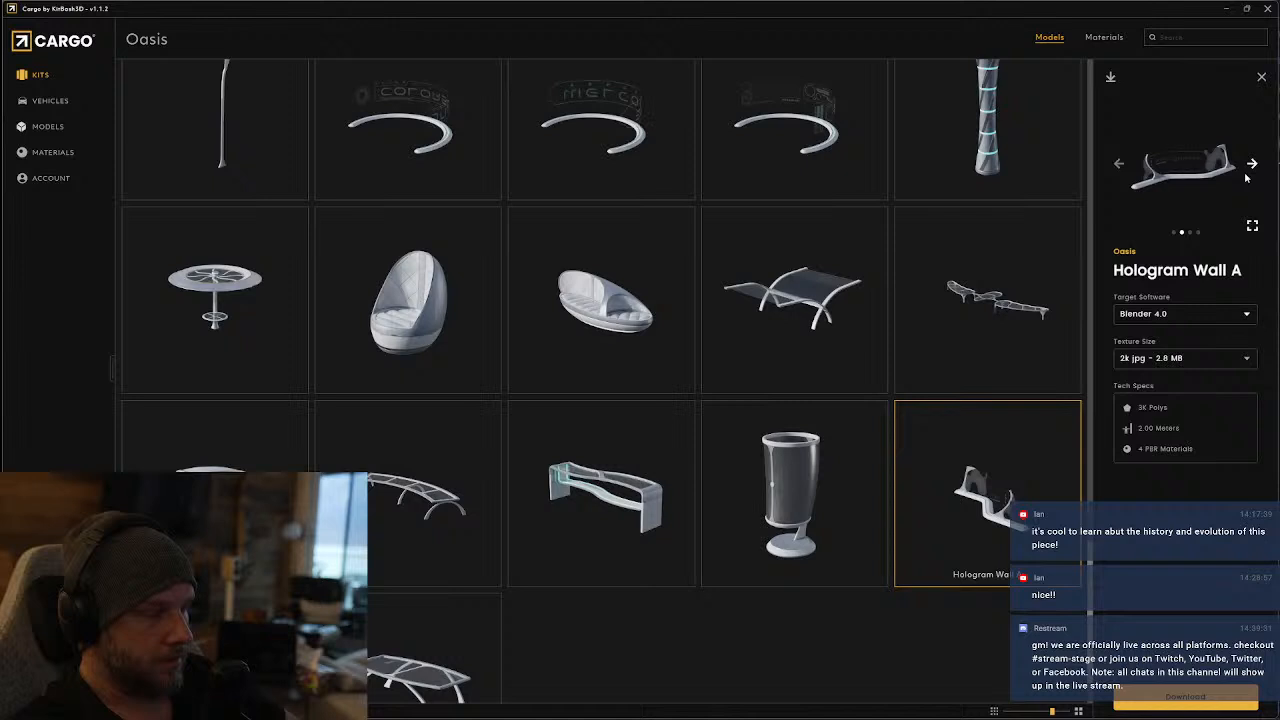
scroll(400, 634, "down", 1)
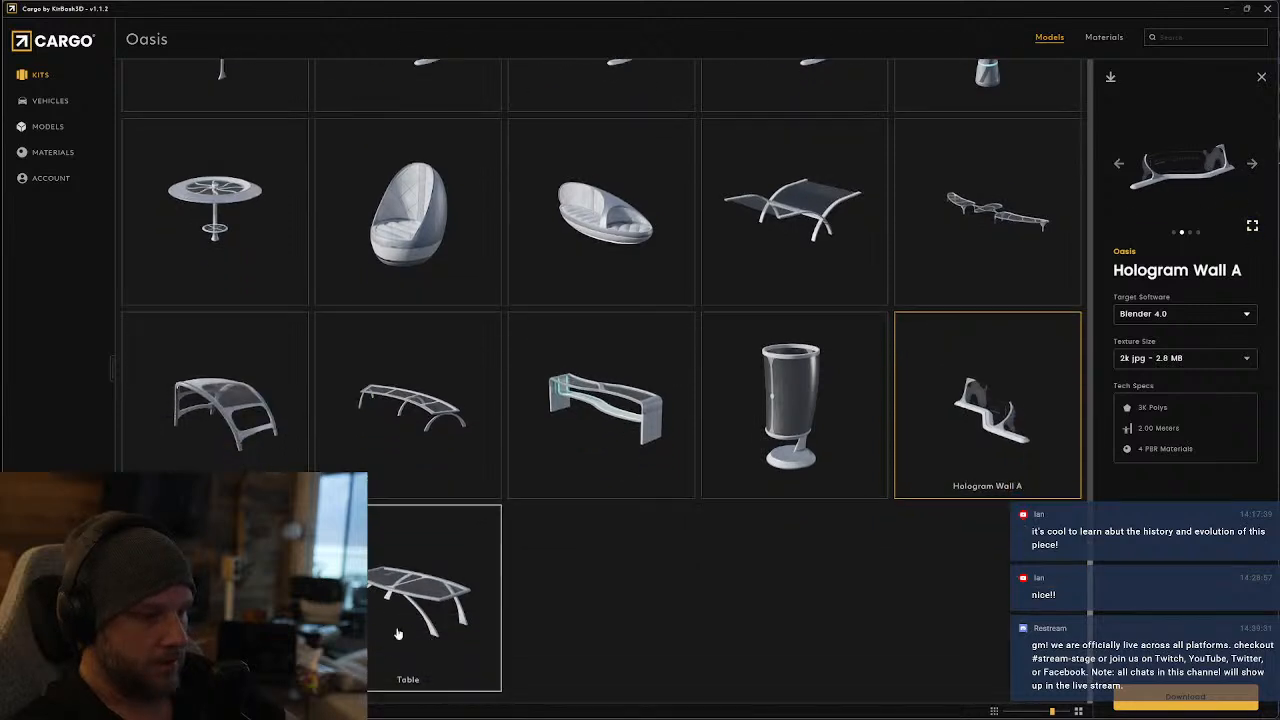
left_click(1152, 703)
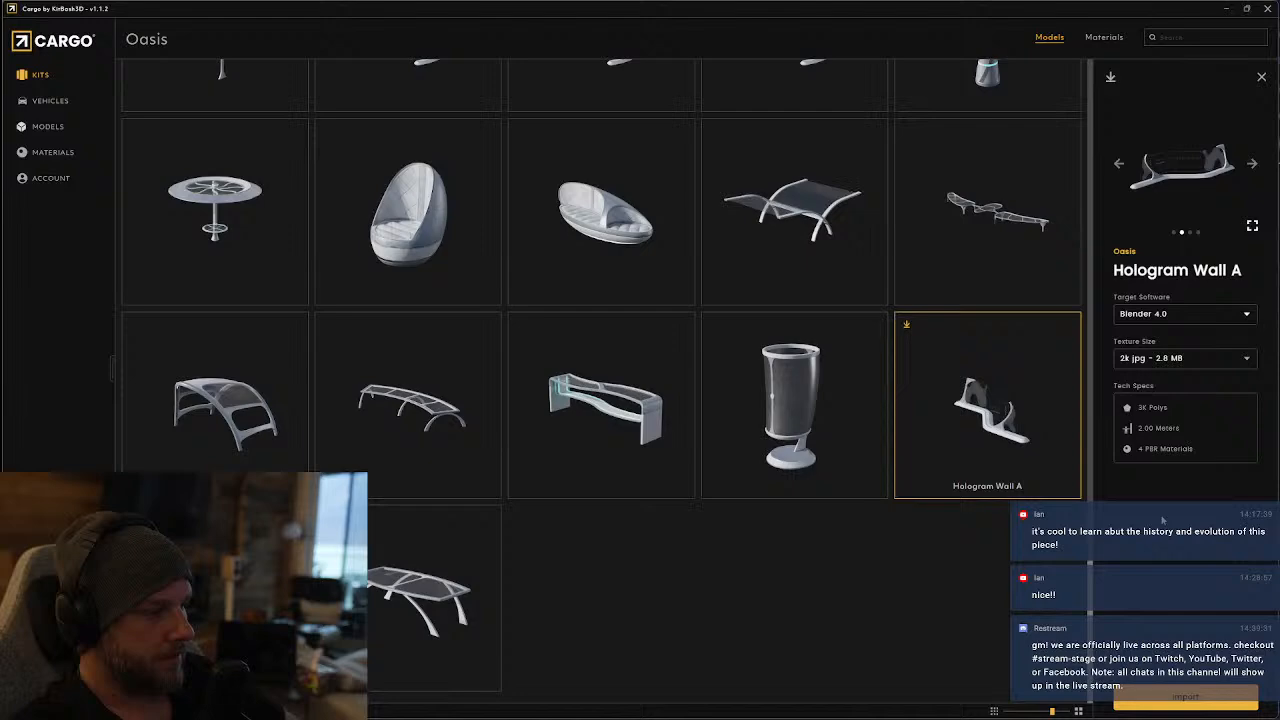
scroll(676, 572, "down", 20)
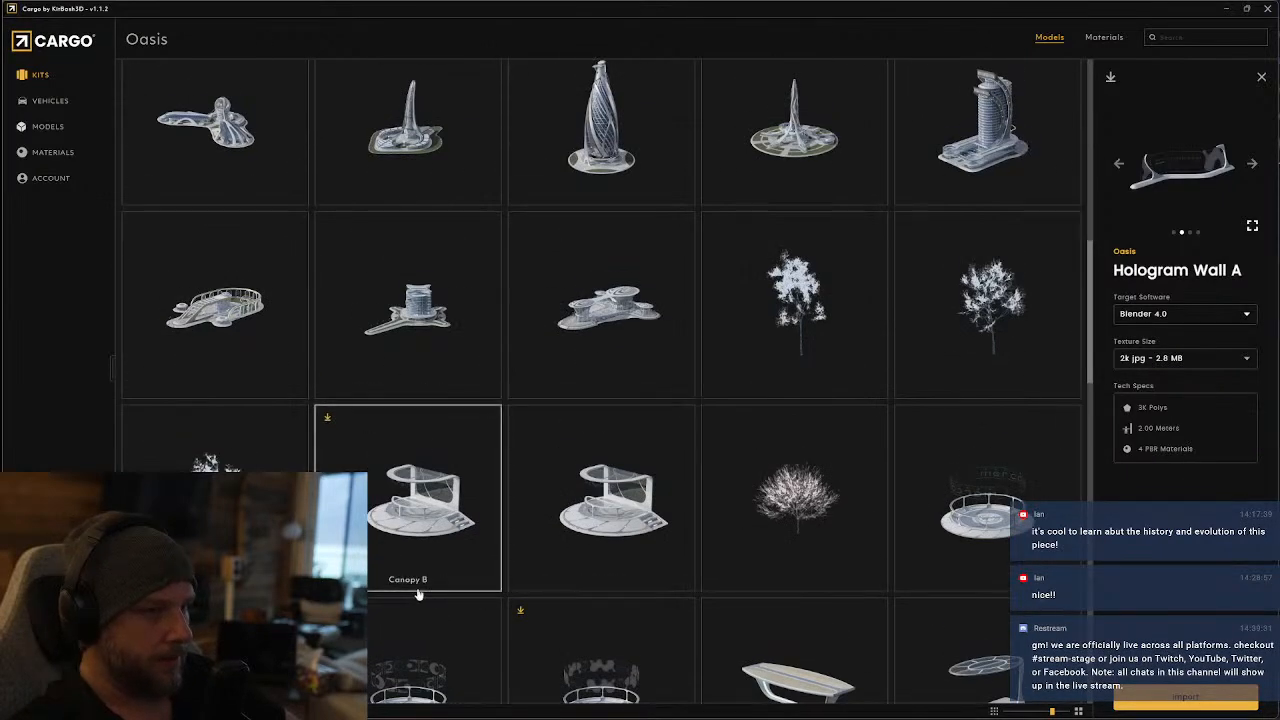
Leave the Oasis kit and open the Mission To Minerva kit from the kit library
scroll(490, 462, "up", 2)
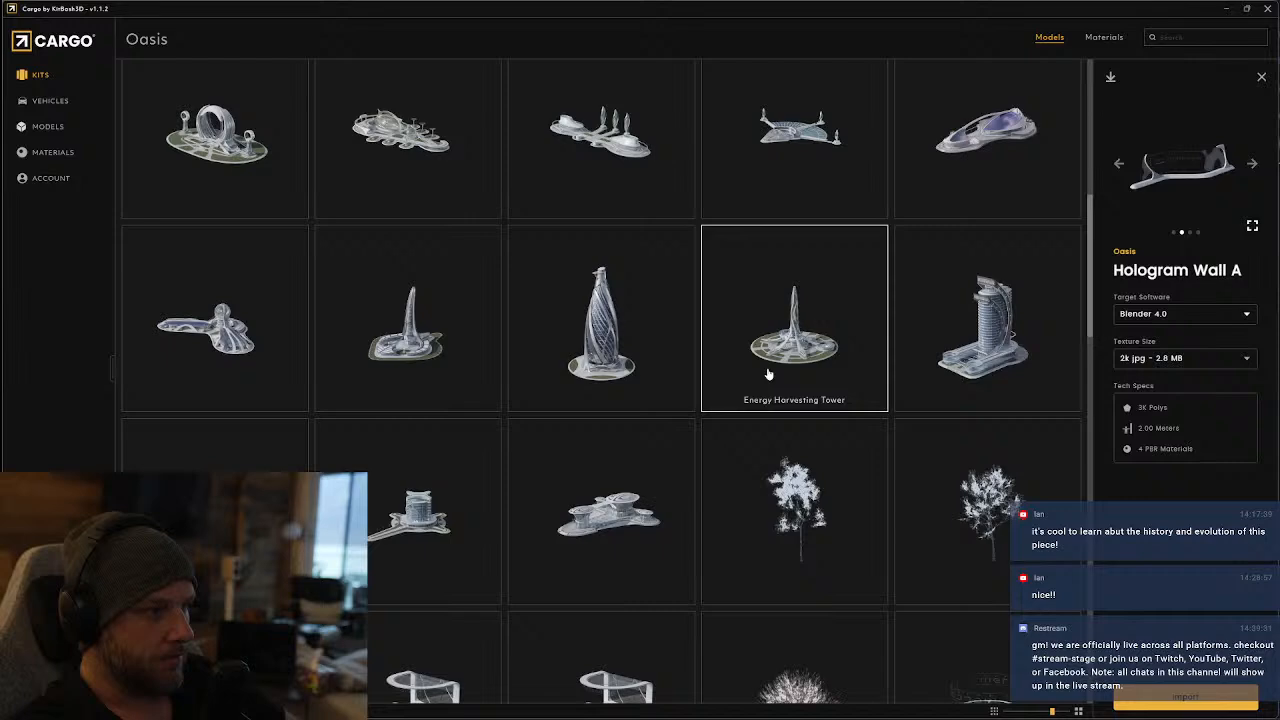
scroll(694, 515, "down", 3)
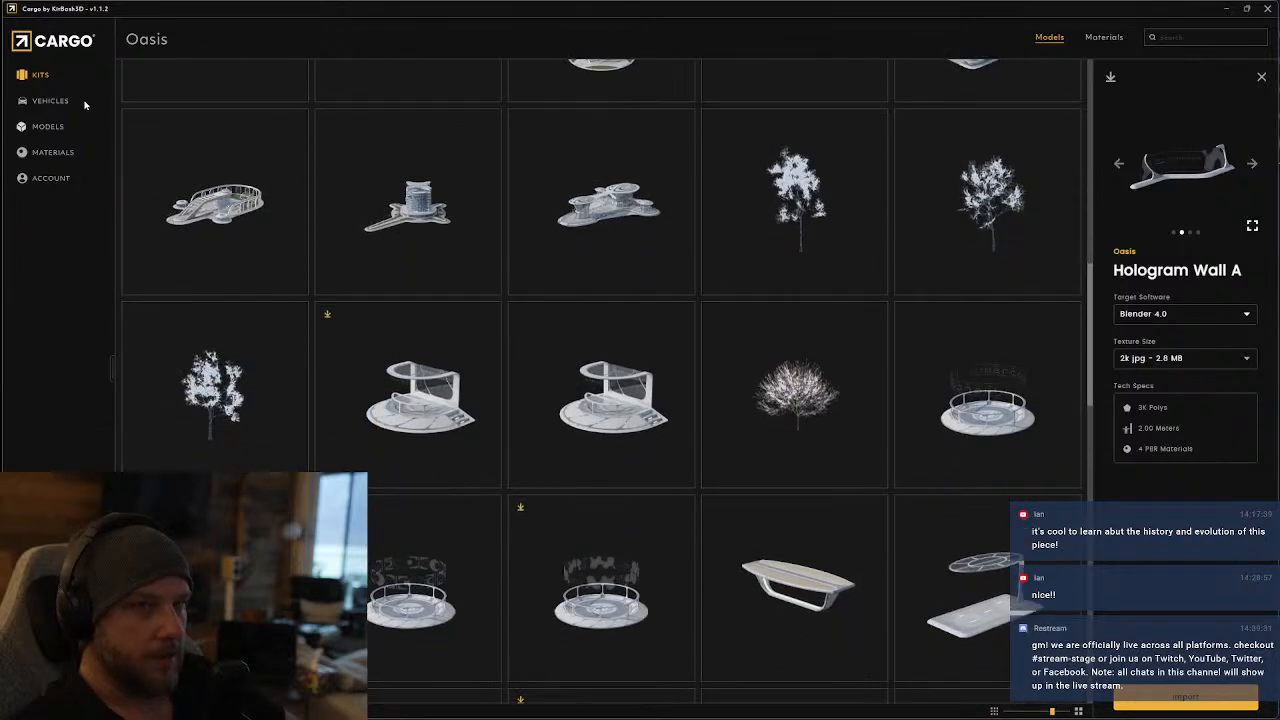
left_click(40, 74)
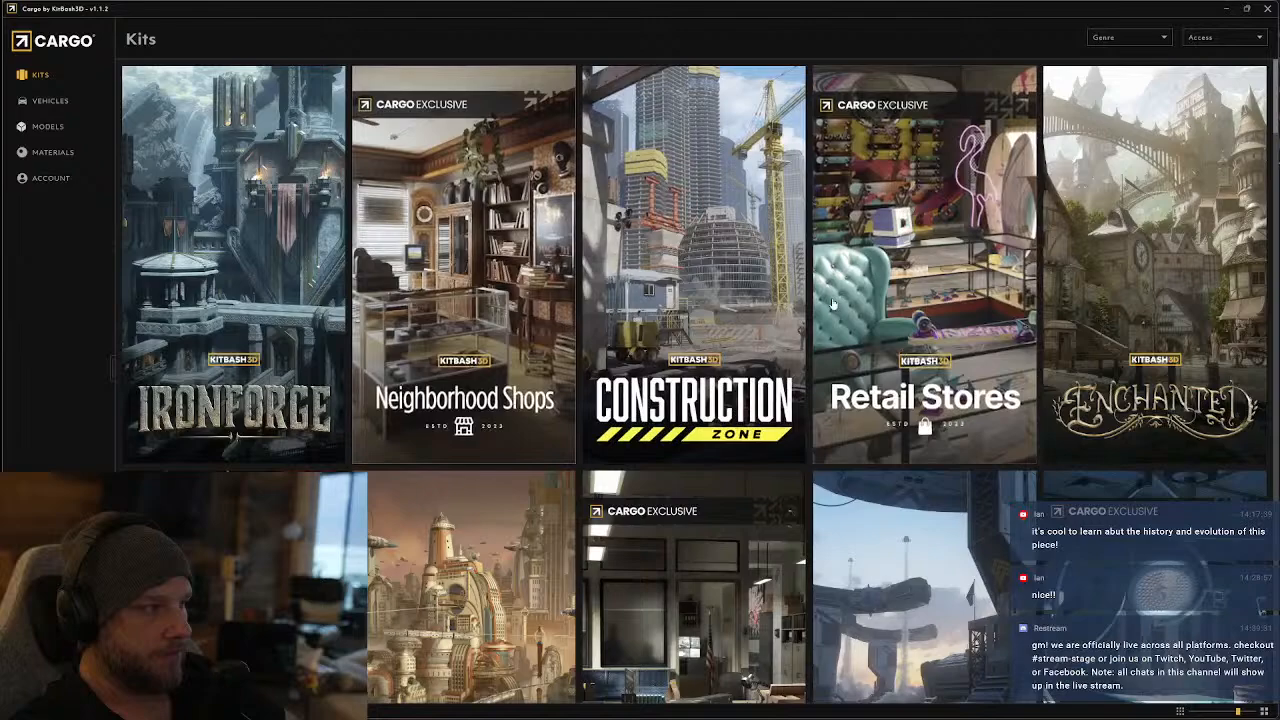
scroll(925, 300, "down", 3)
scroll(925, 300, "down", 5)
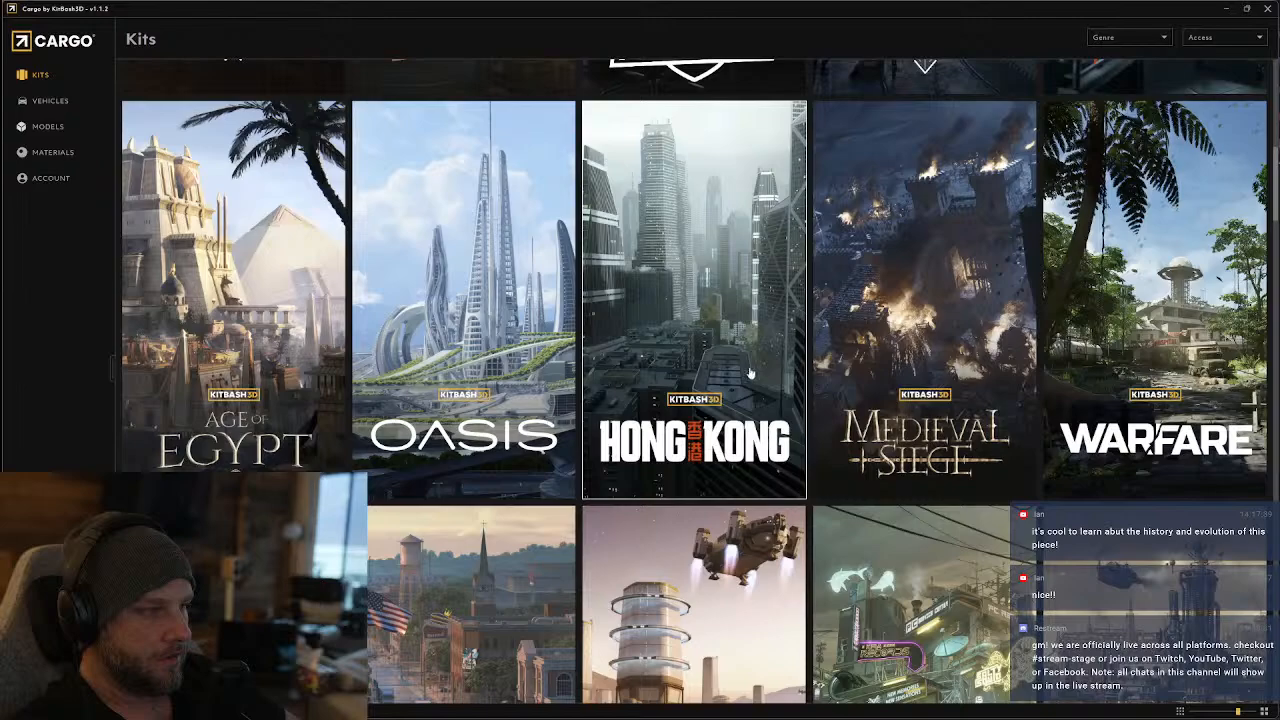
scroll(750, 373, "down", 2)
scroll(750, 373, "down", 1)
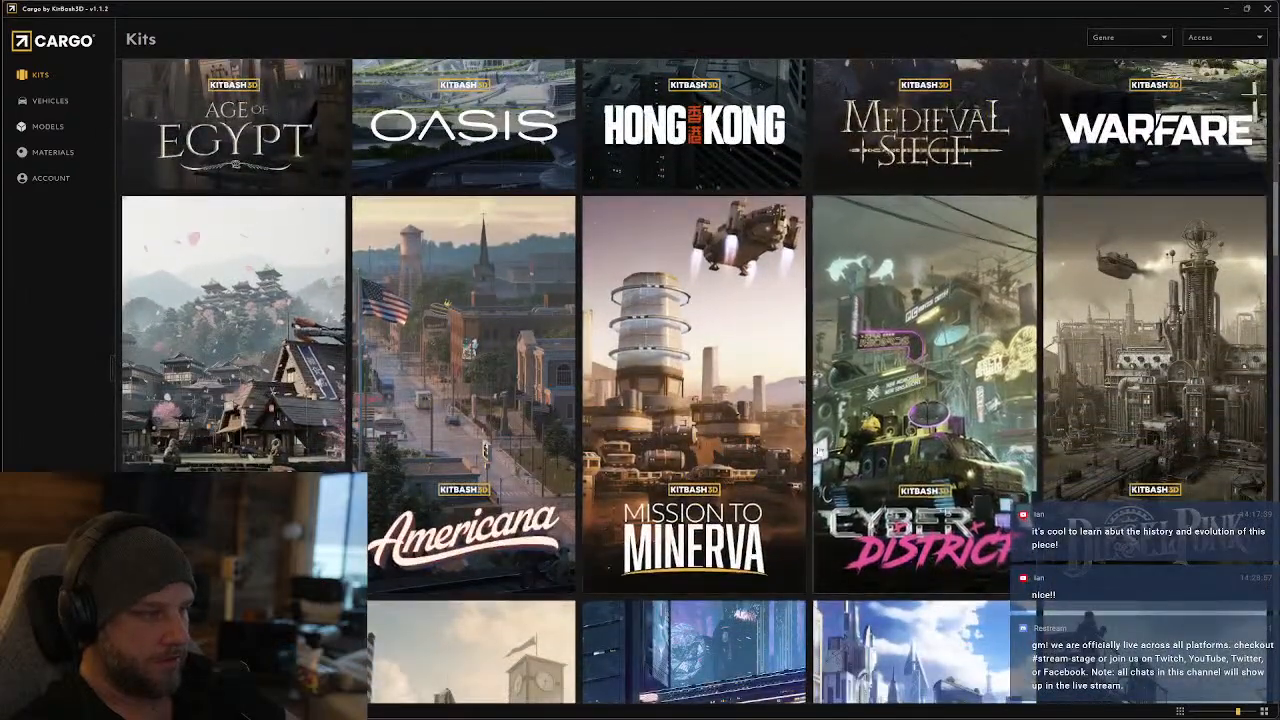
left_click(723, 429)
Find Space Station Kiosk A in the Mission To Minerva kit and download it for Blender 4.0 with 2k jpg textures
scroll(730, 407, "down", 3)
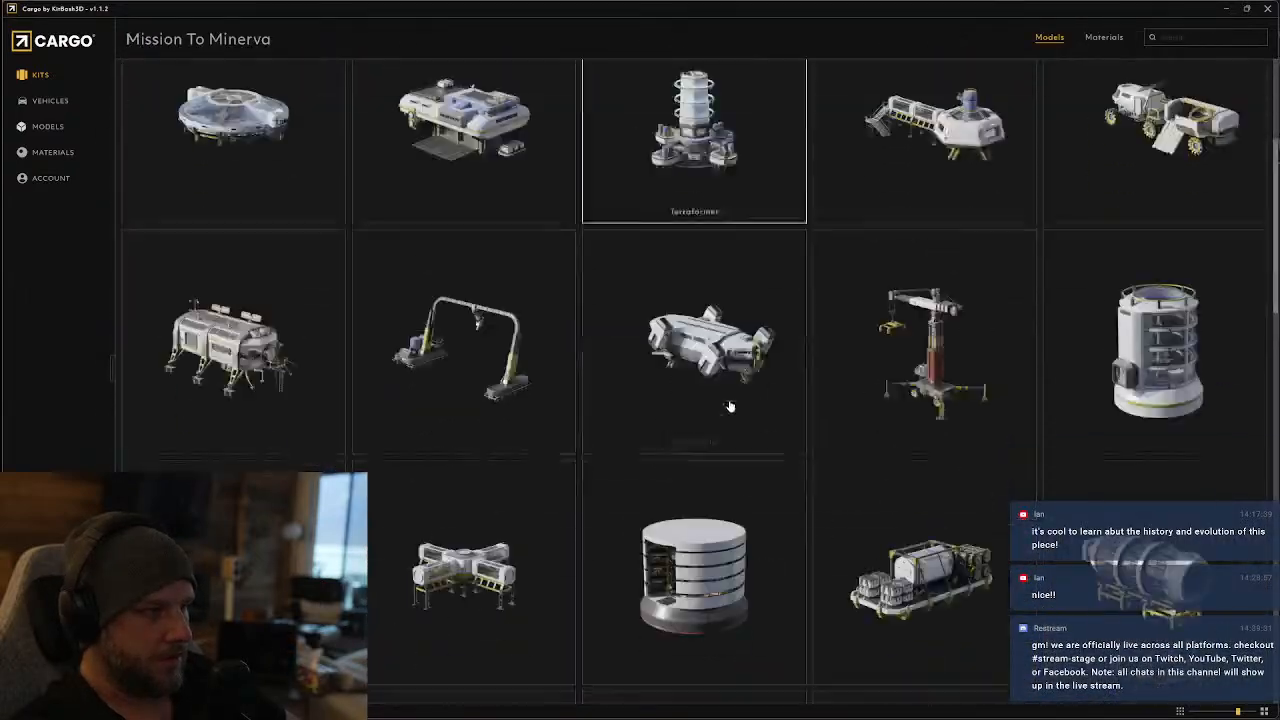
scroll(750, 415, "down", 10)
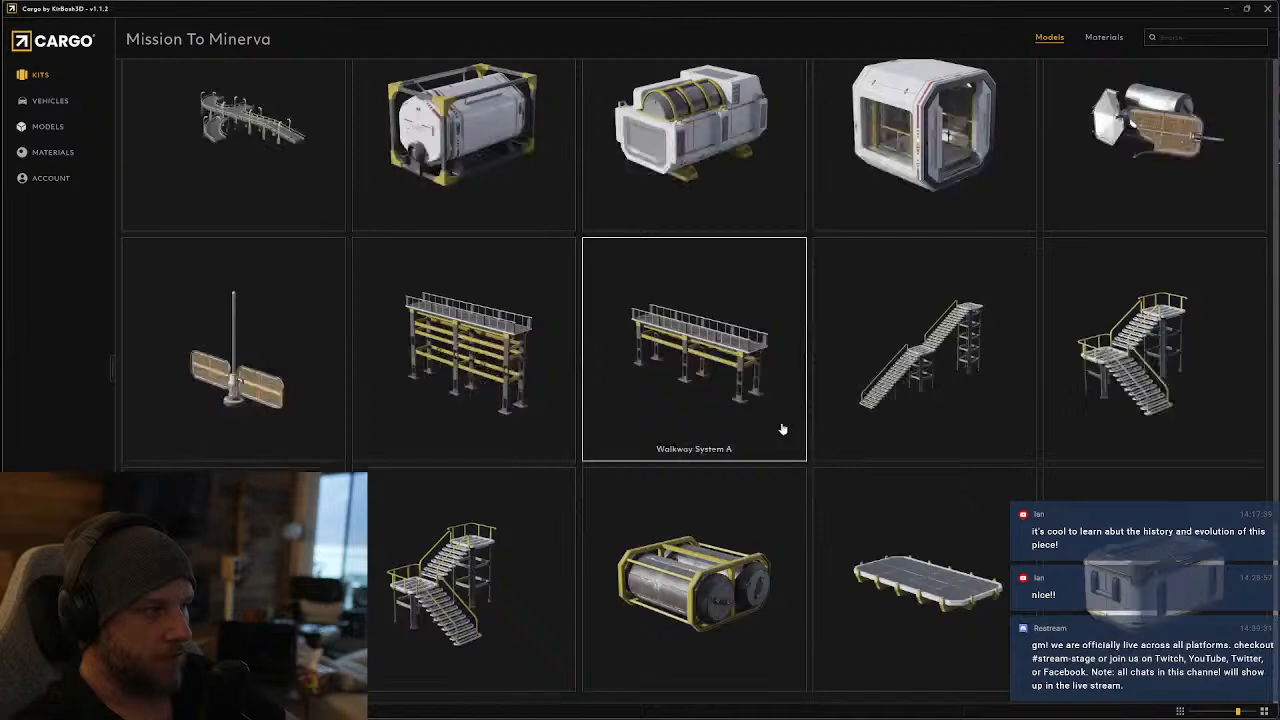
scroll(783, 429, "down", 5)
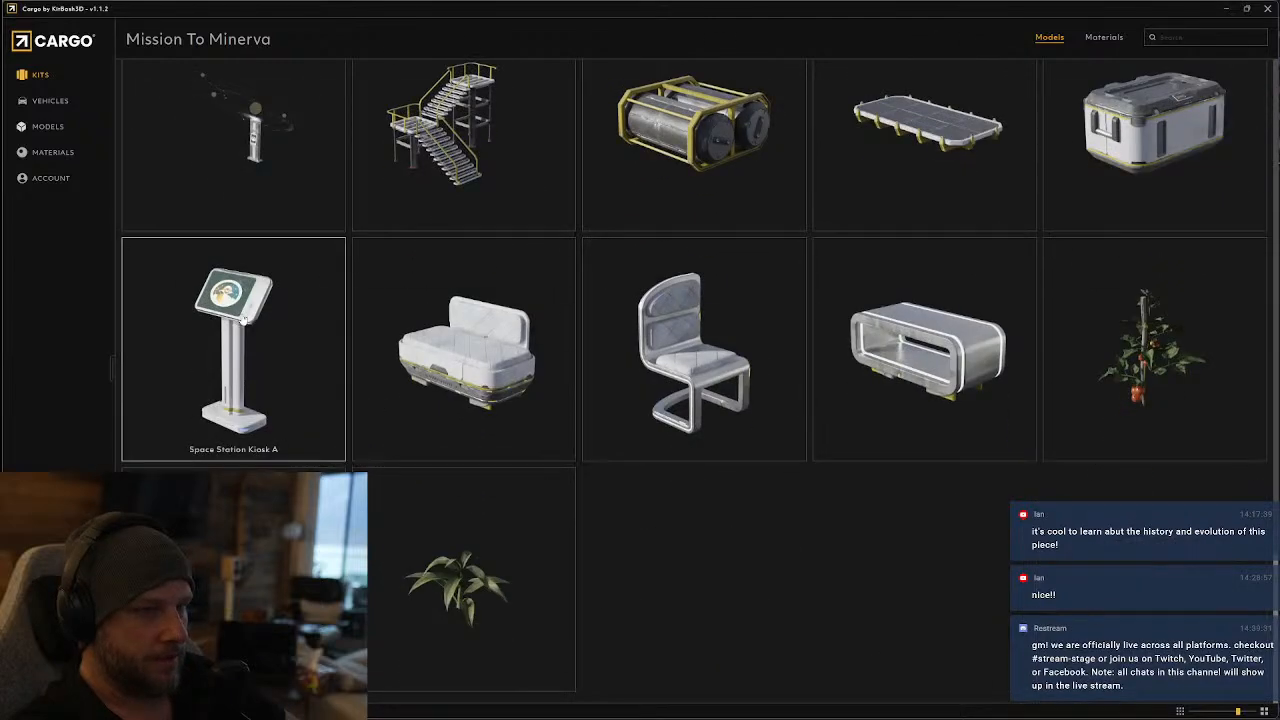
left_click(243, 319)
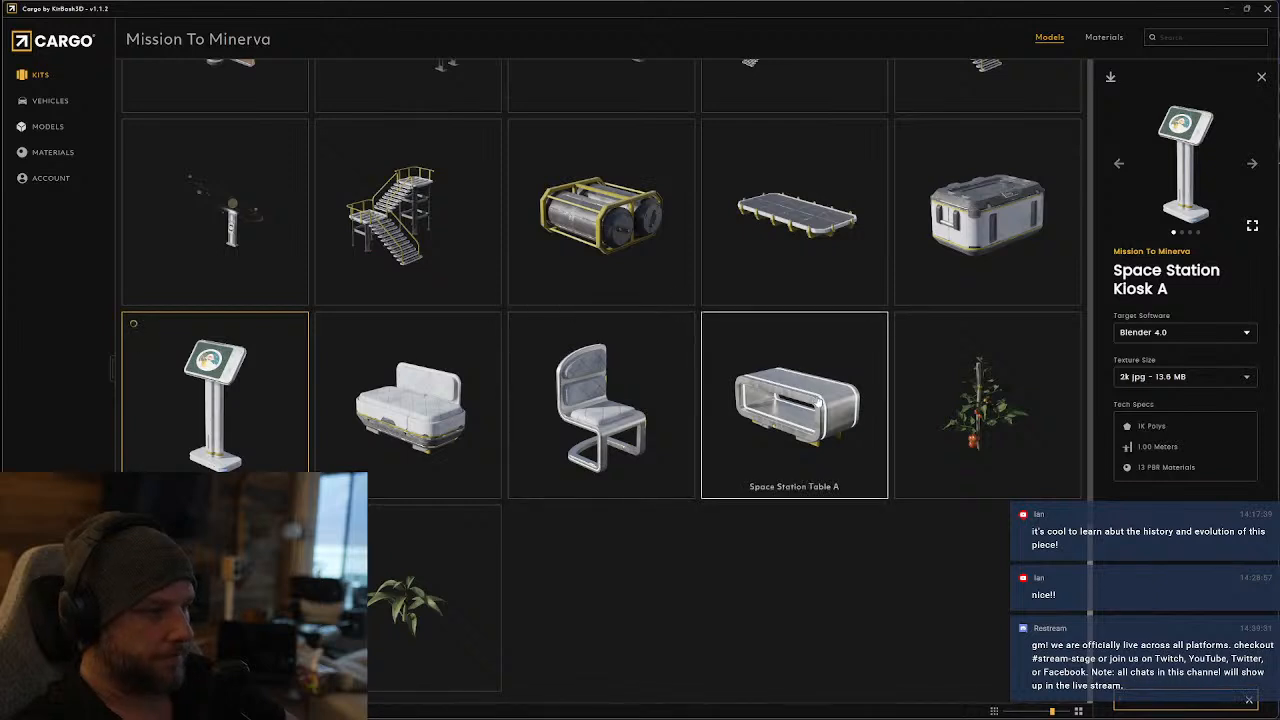
Return to the kit library and open the Cyber District kit
scroll(559, 266, "up", 3)
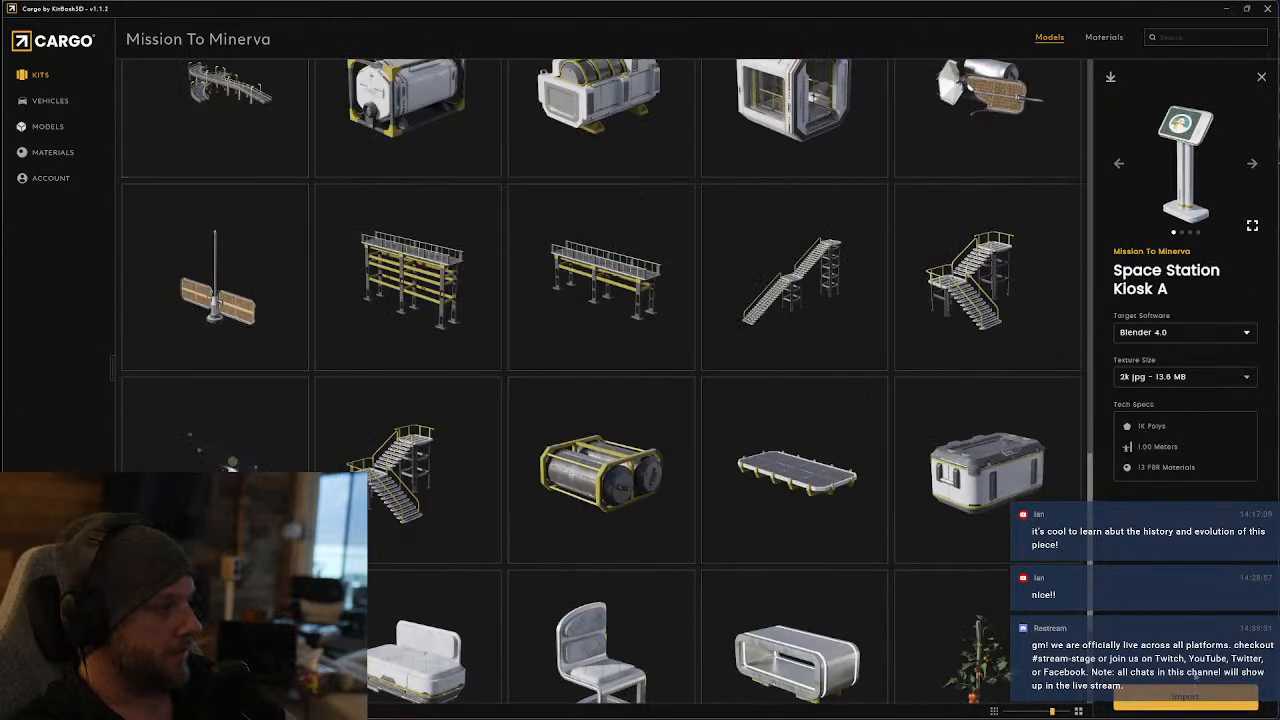
left_click(34, 78)
scroll(607, 421, "down", 5)
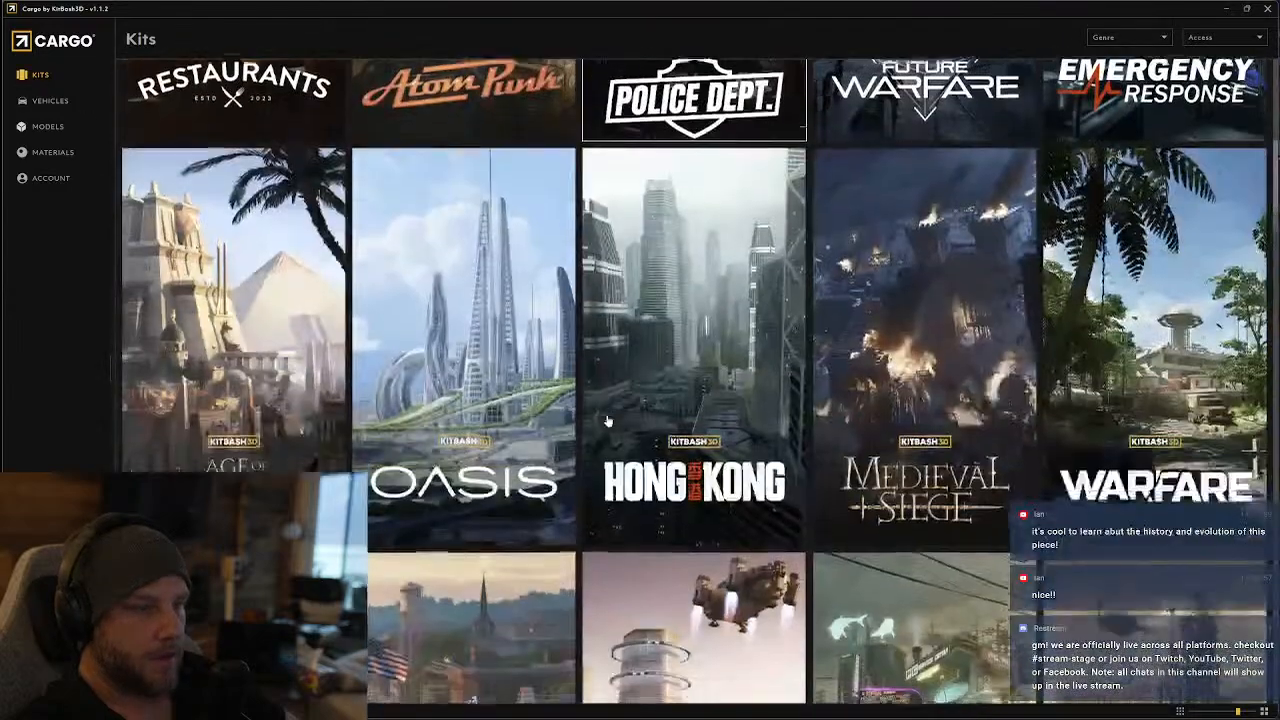
scroll(607, 421, "down", 4)
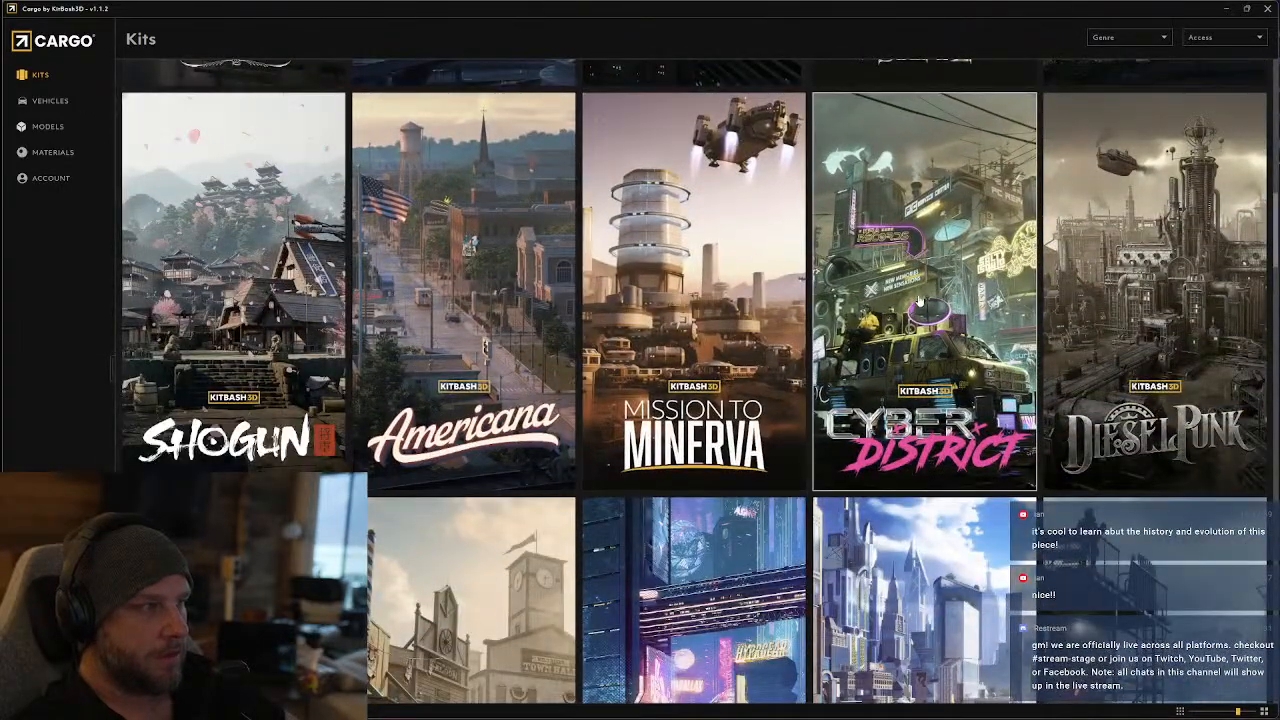
left_click(920, 300)
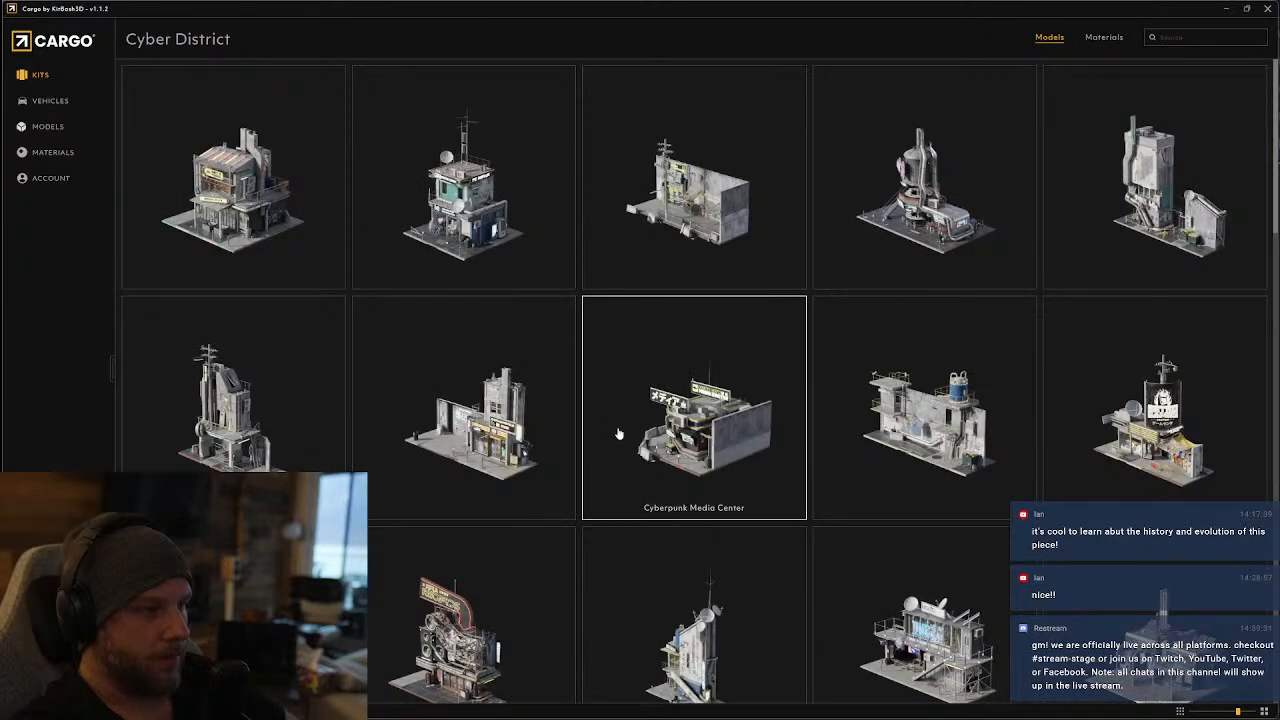
Examine the Cyber District prop models for kiosk candidates, including vending machines, the ATM, Map A, arcade cabinets and signs
scroll(565, 437, "down", 10)
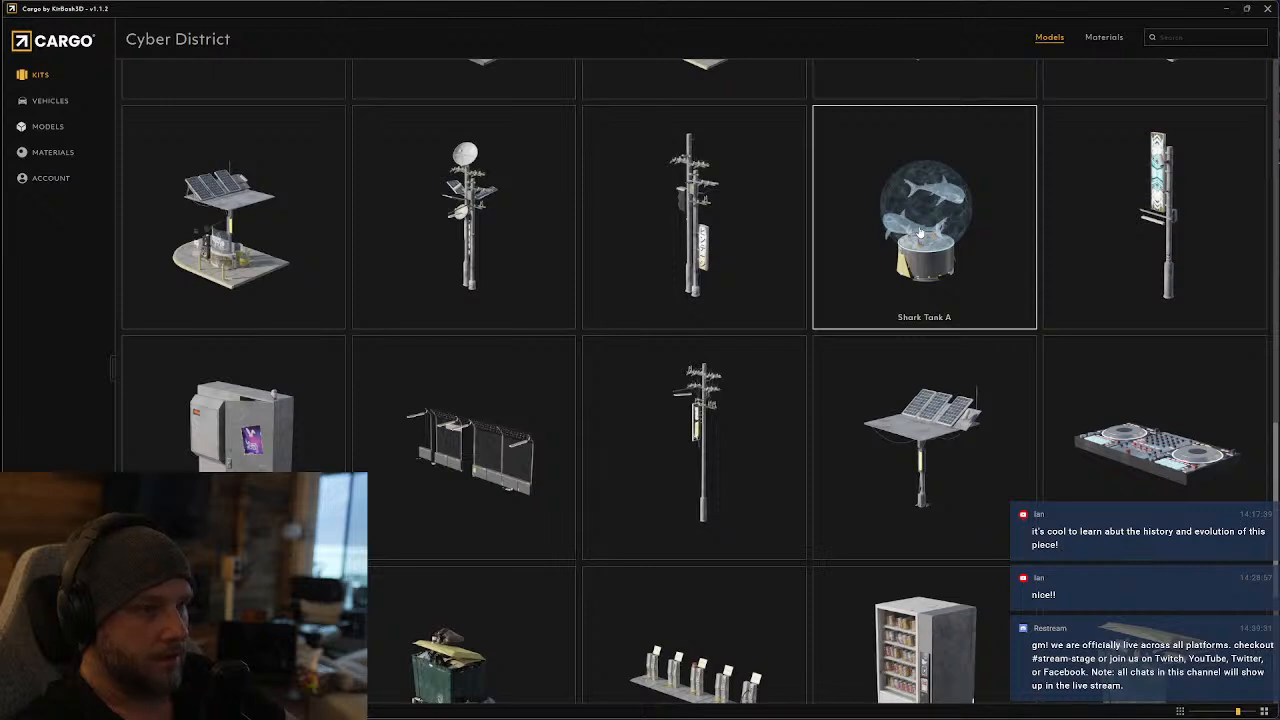
scroll(942, 283, "down", 5)
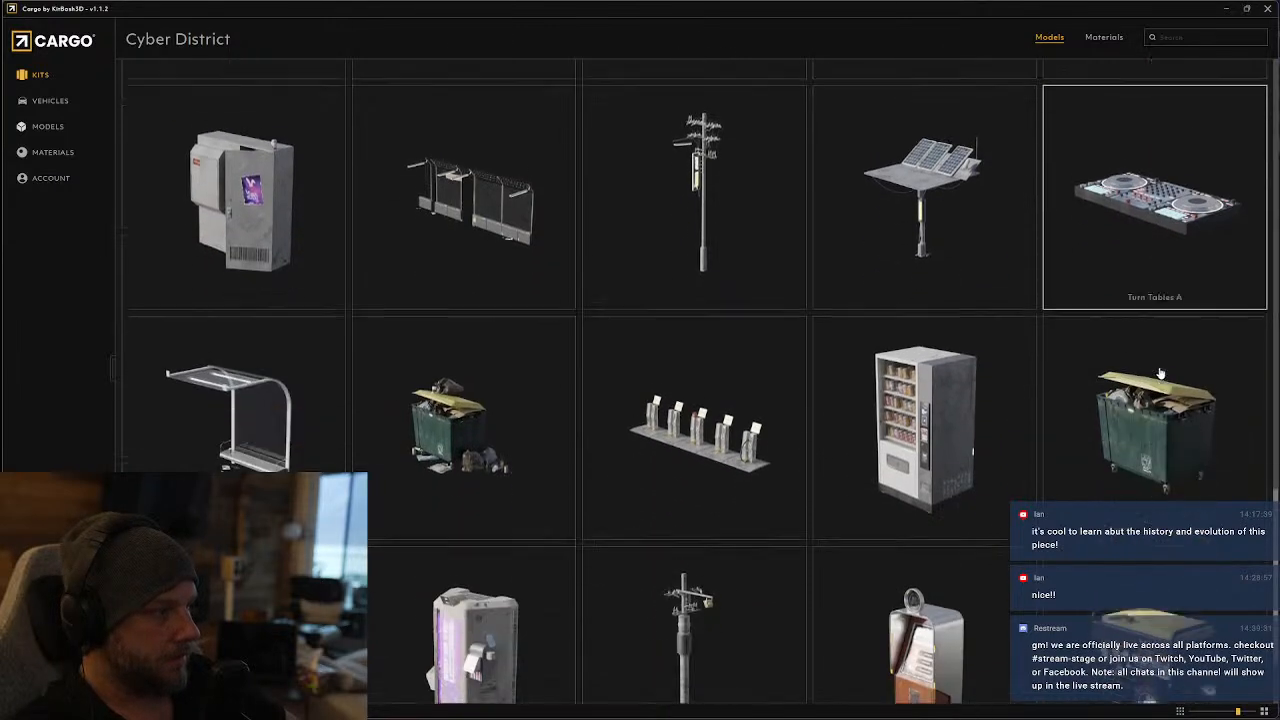
scroll(600, 400, "down", 2)
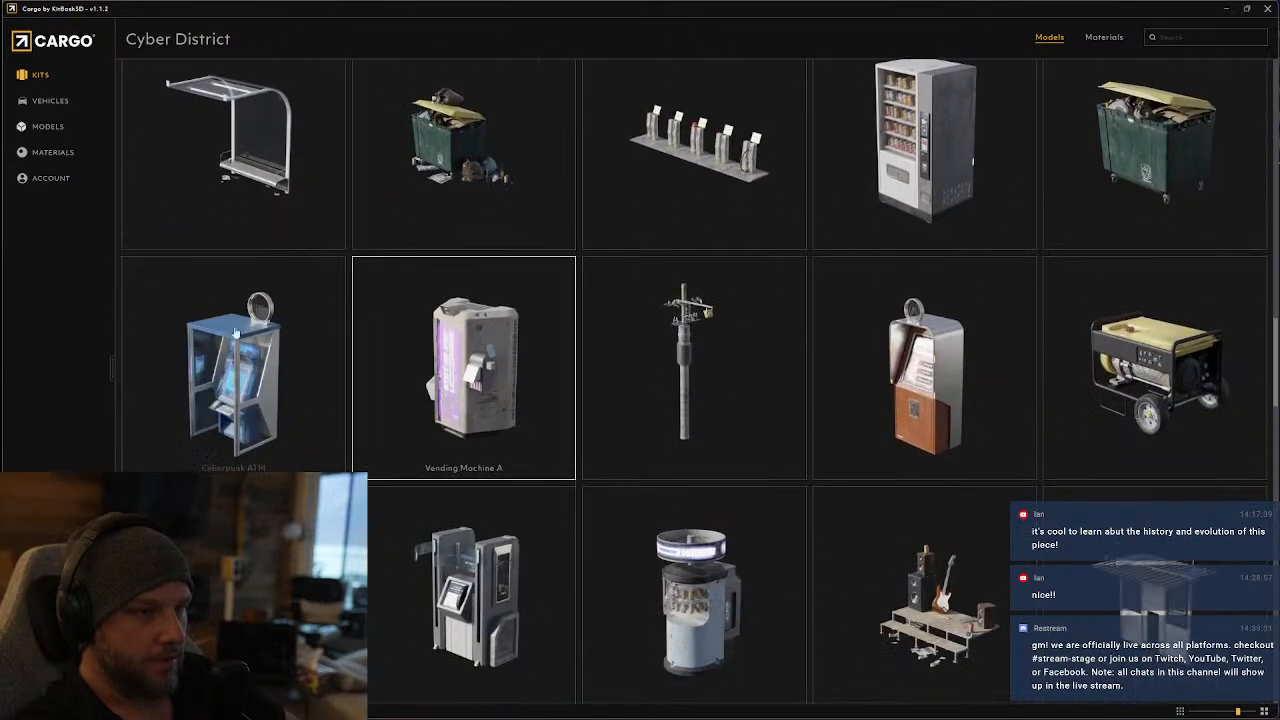
scroll(943, 366, "down", 3)
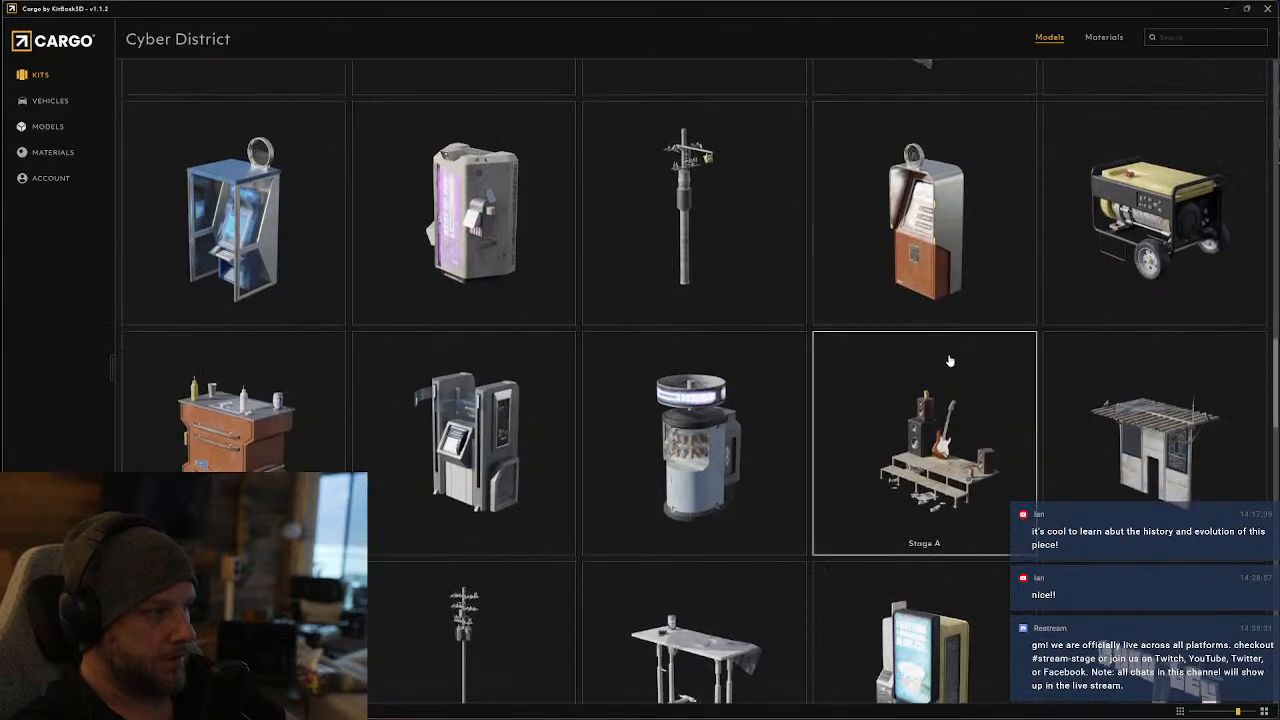
scroll(525, 350, "down", 3)
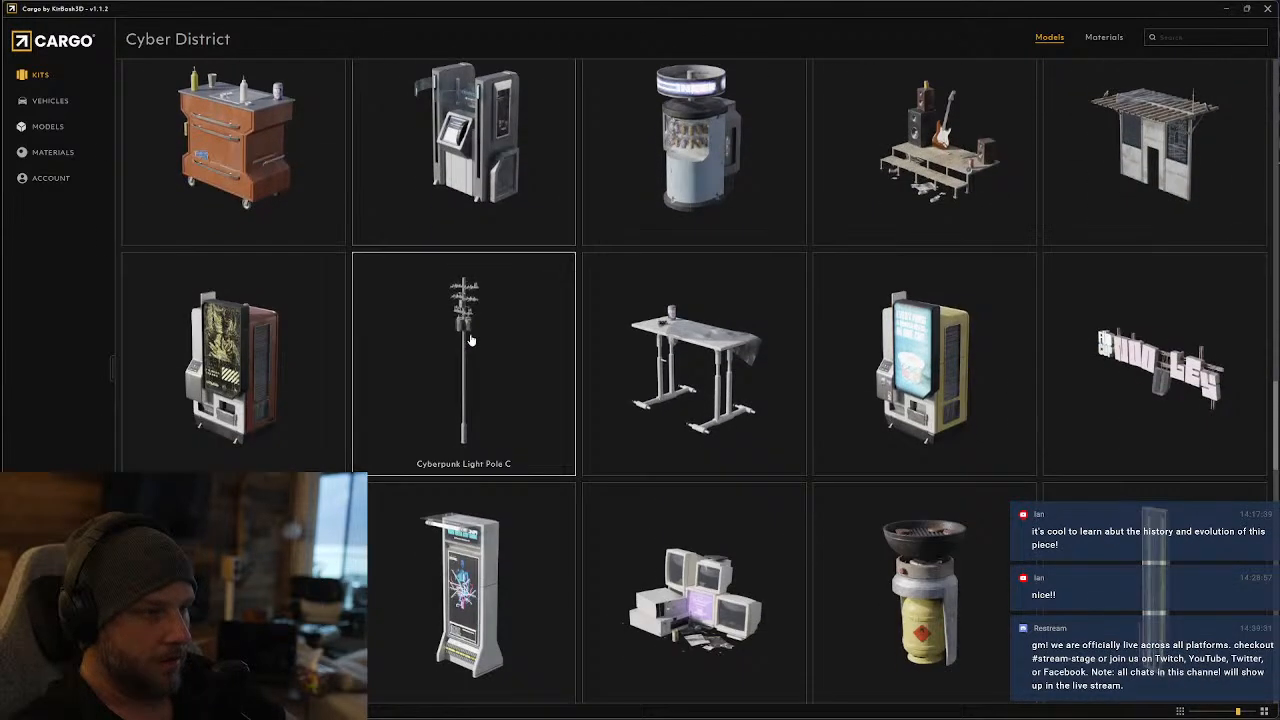
scroll(520, 362, "down", 2)
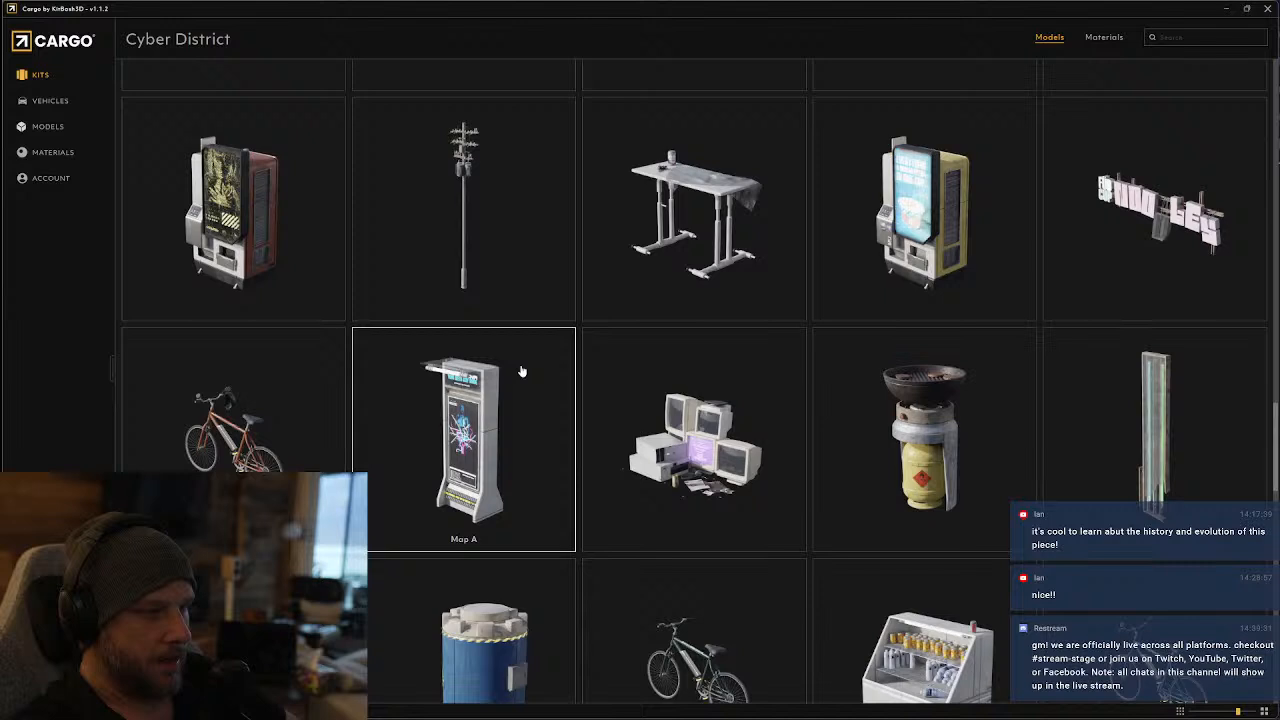
scroll(520, 371, "down", 3)
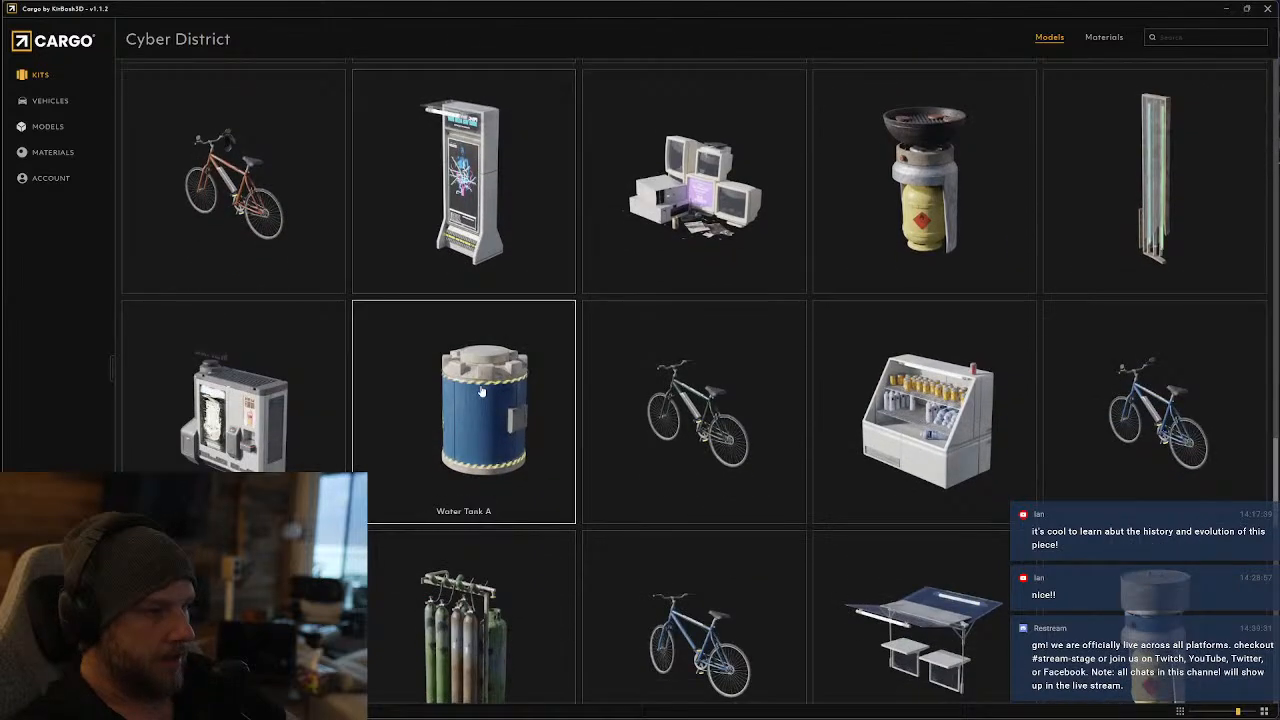
scroll(481, 393, "down", 2)
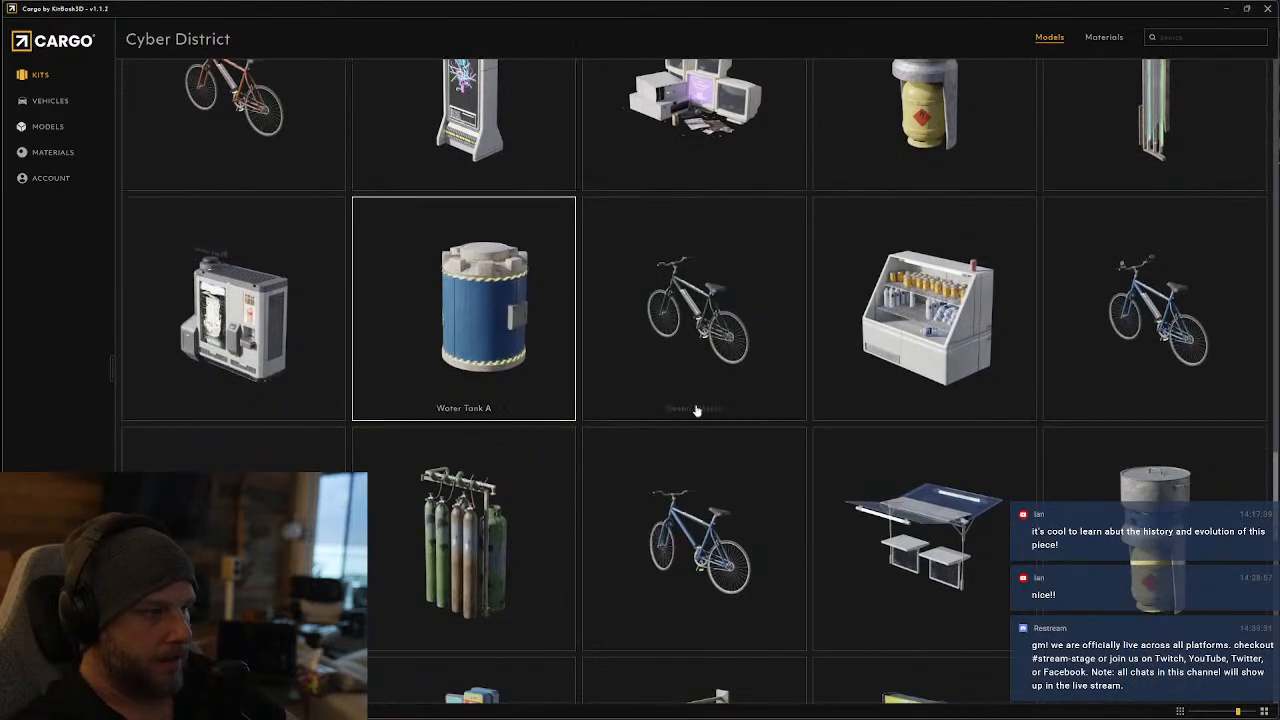
scroll(760, 423, "down", 2)
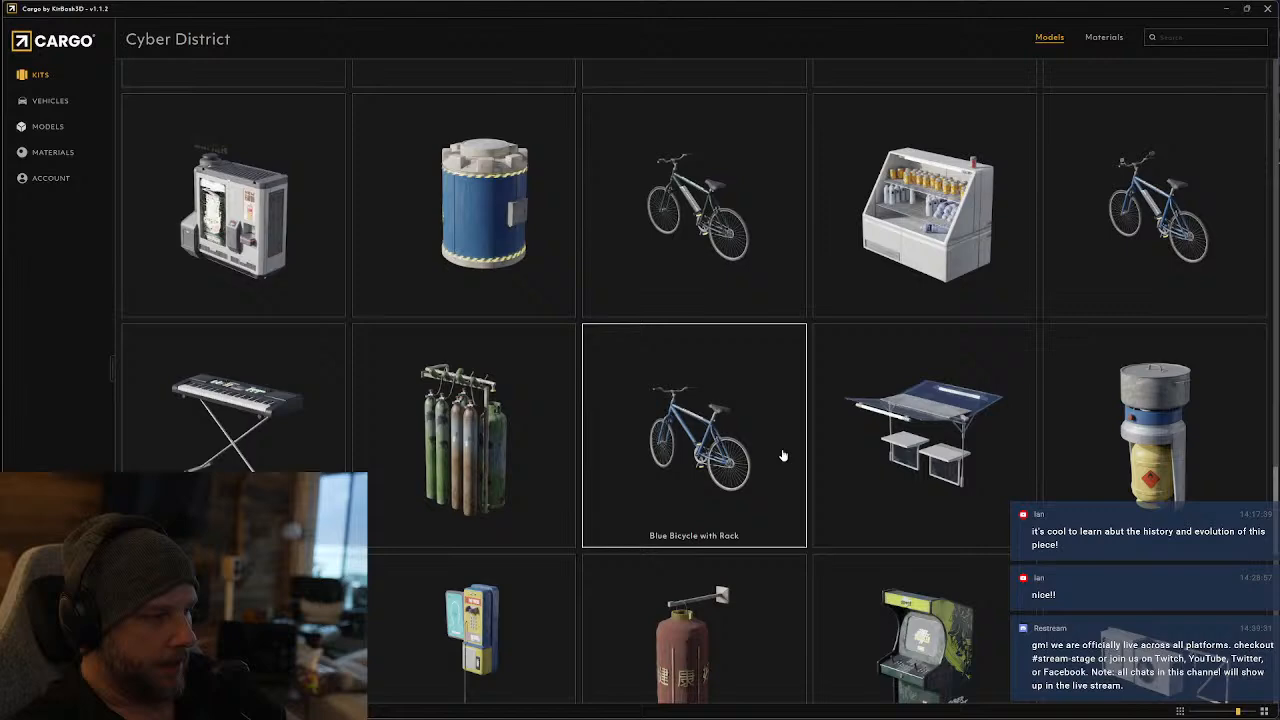
scroll(783, 455, "down", 4)
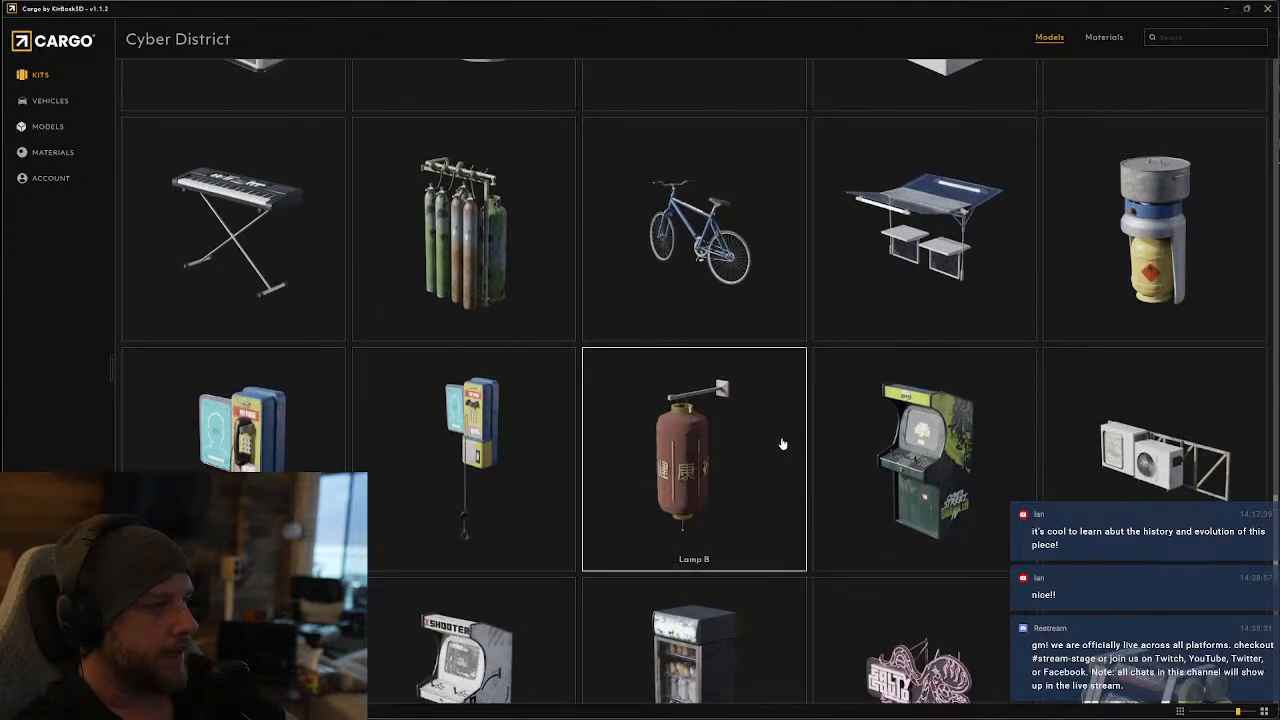
scroll(783, 445, "down", 4)
scroll(783, 448, "down", 3)
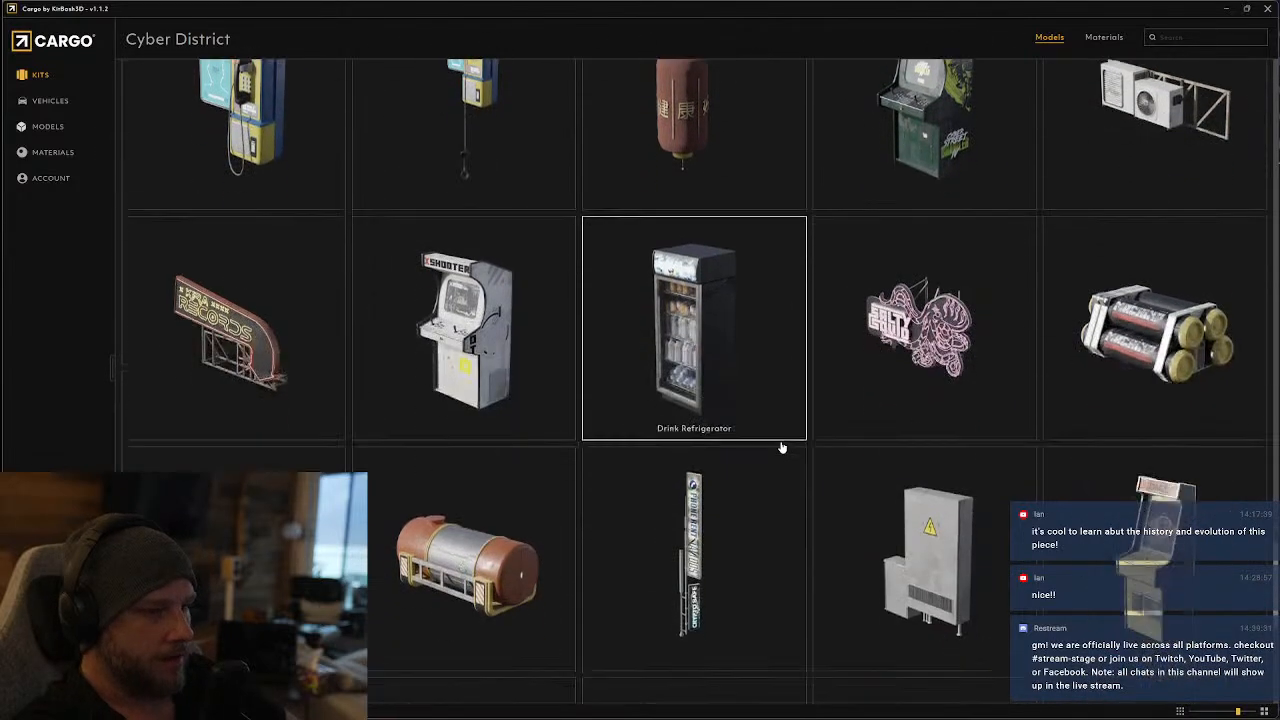
scroll(474, 385, "down", 2)
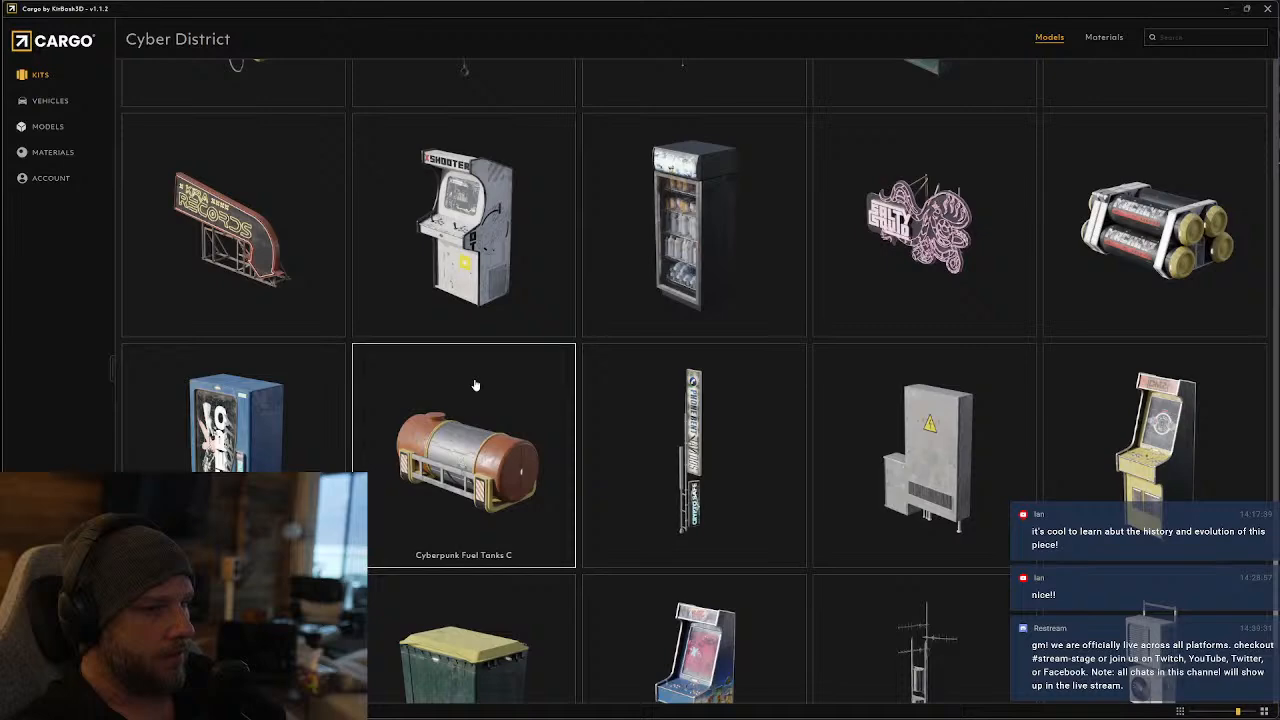
scroll(480, 392, "down", 4)
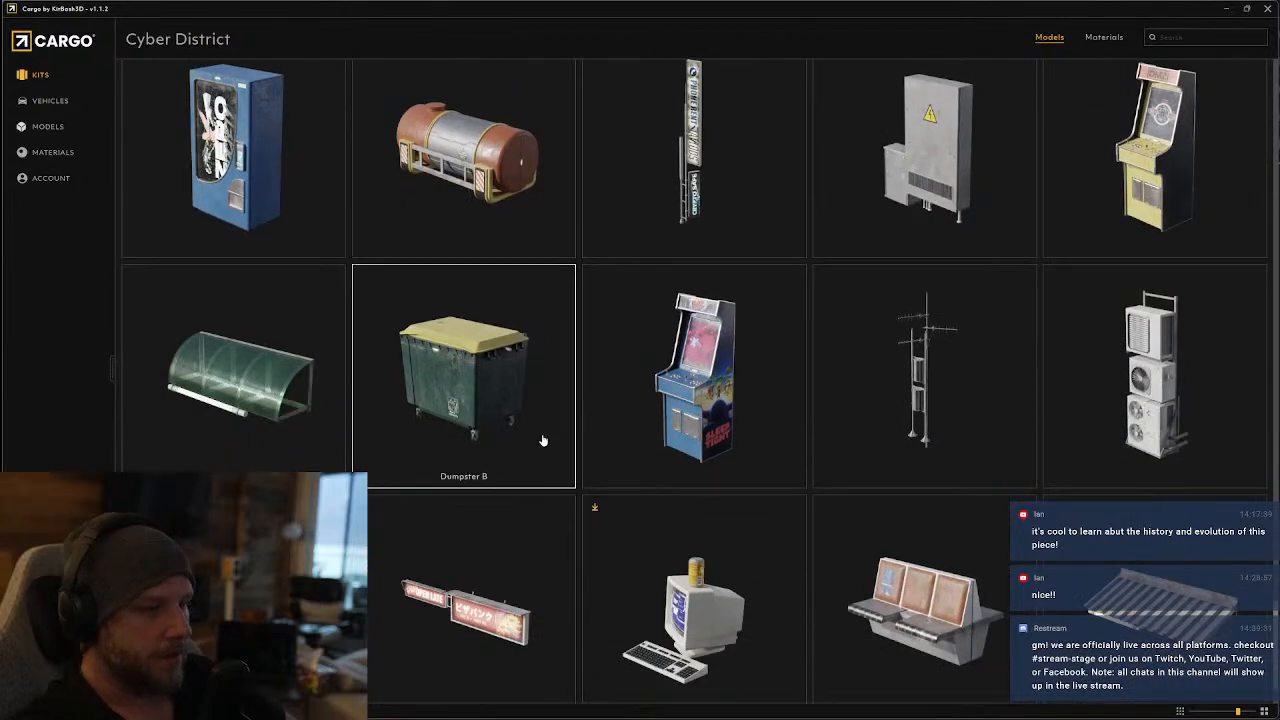
scroll(570, 430, "down", 2)
scroll(594, 450, "down", 2)
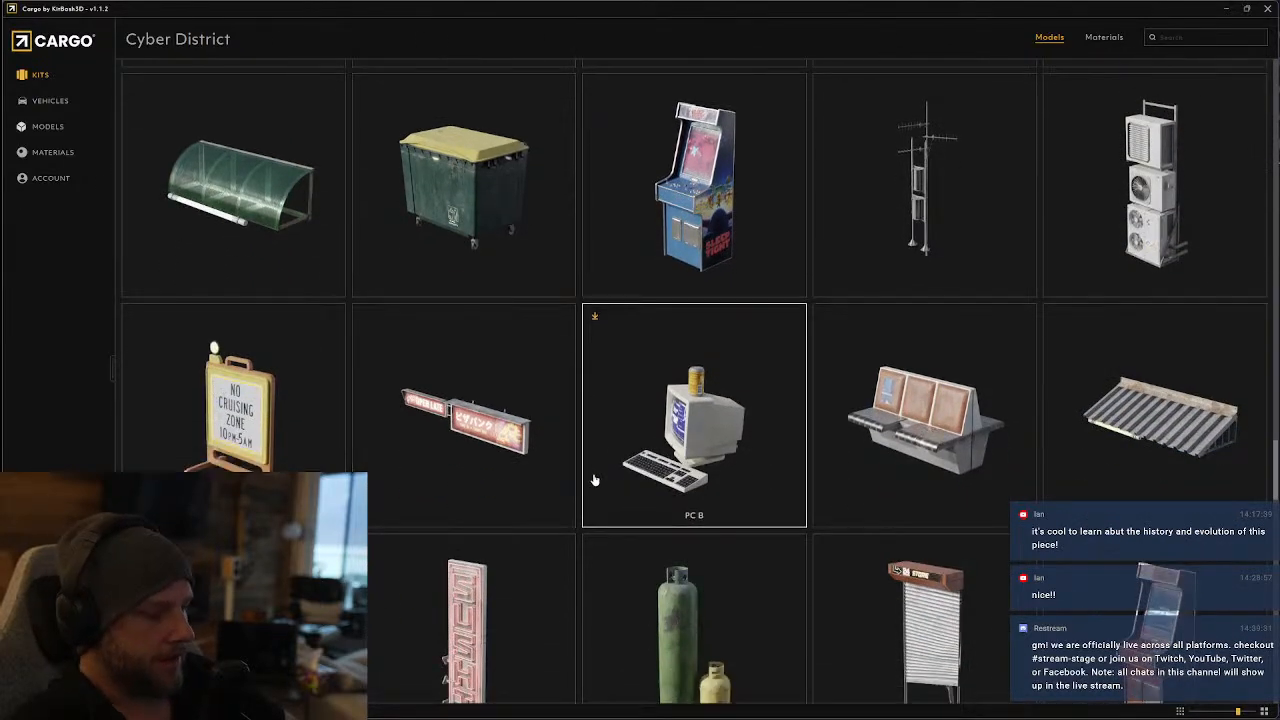
scroll(594, 481, "down", 2)
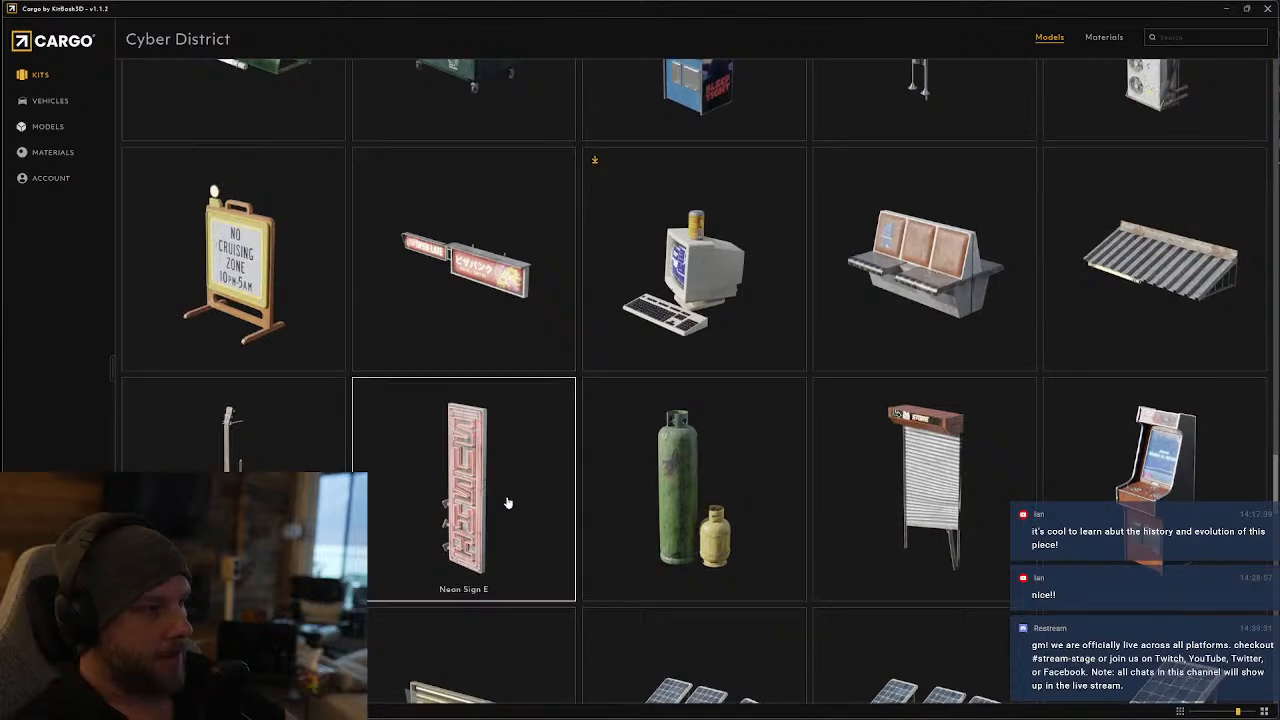
scroll(500, 500, "down", 2)
scroll(508, 503, "down", 1)
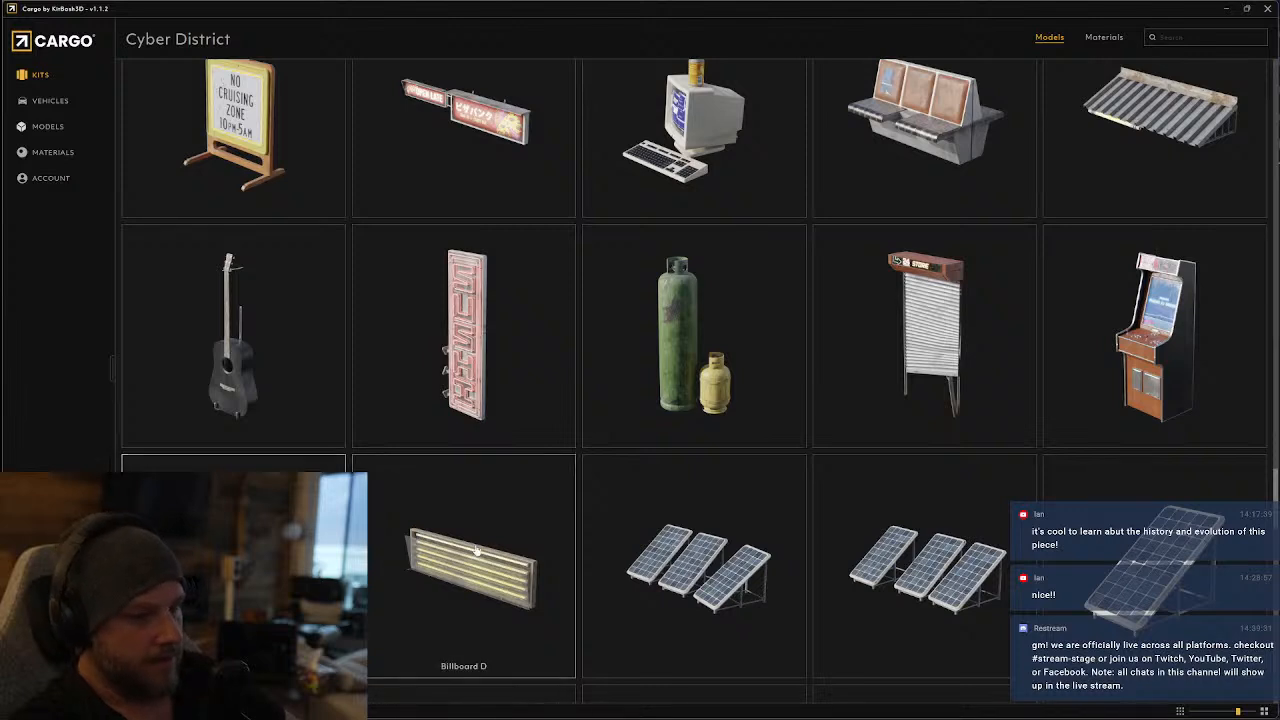
Find the Neon Sign B laundry sign and download it for Blender 4.0 with 2k jpg textures
scroll(503, 531, "down", 2)
scroll(585, 518, "down", 4)
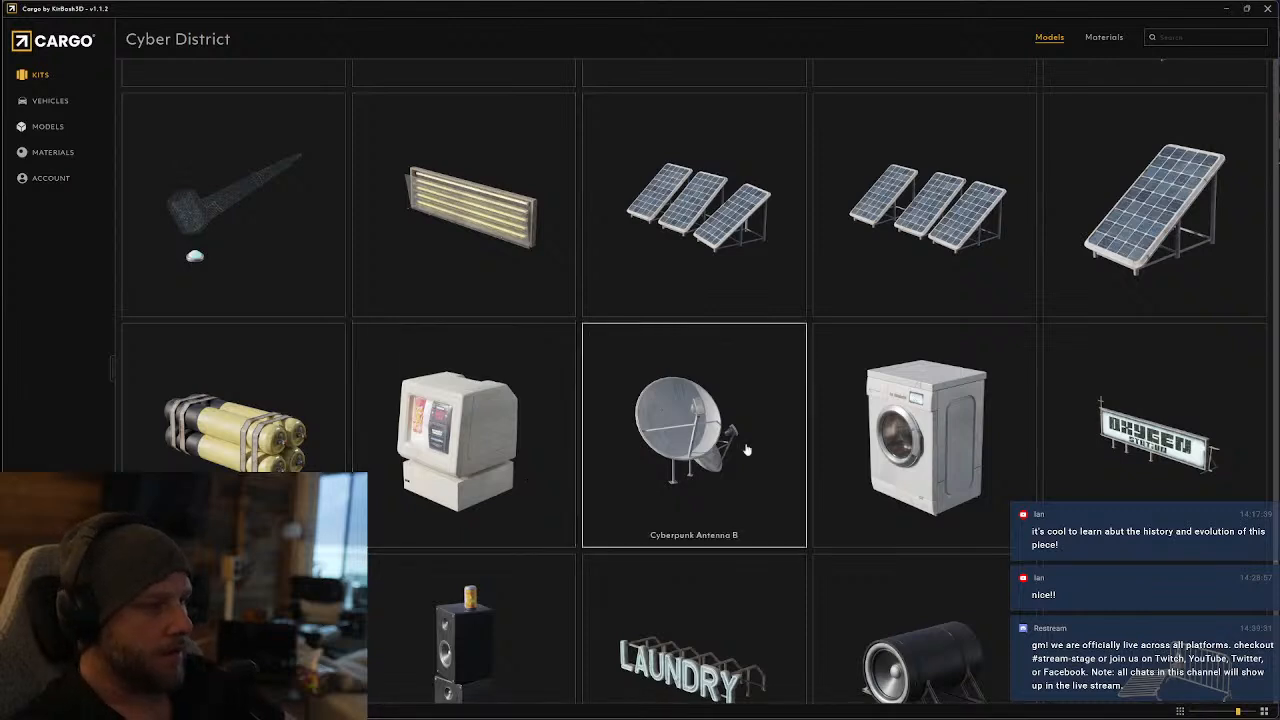
scroll(1000, 400, "down", 2)
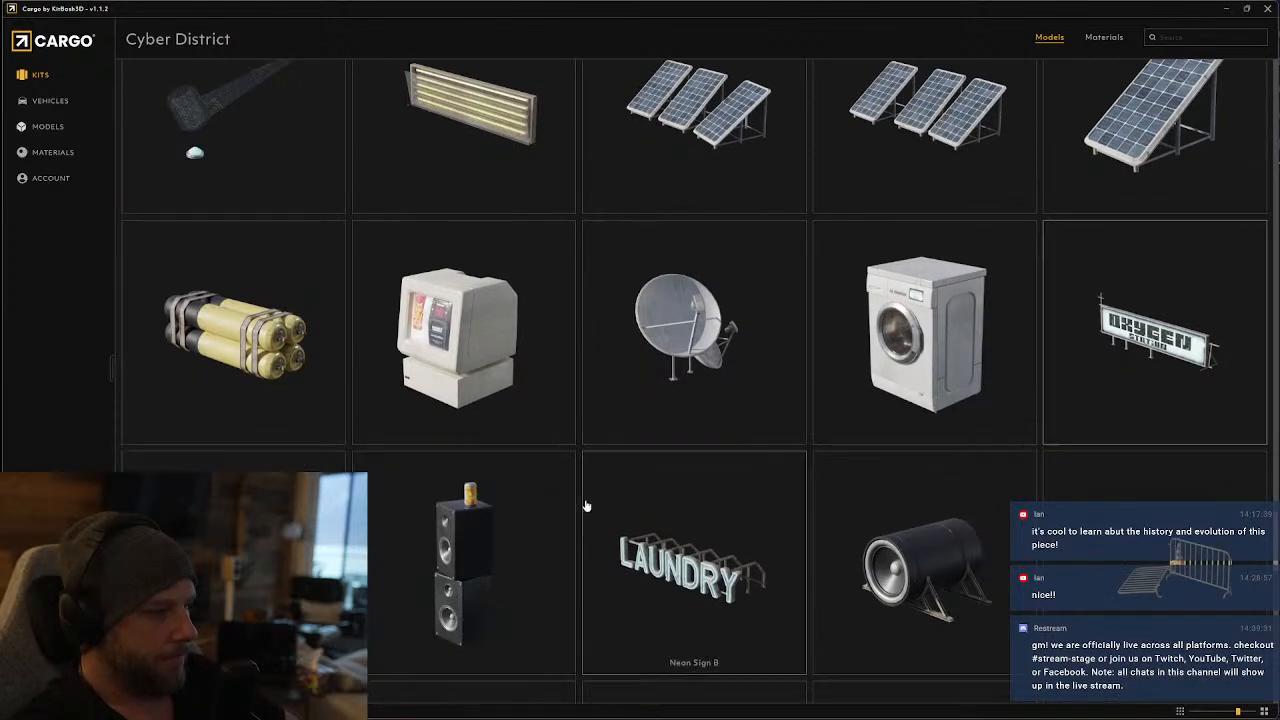
left_click(685, 530)
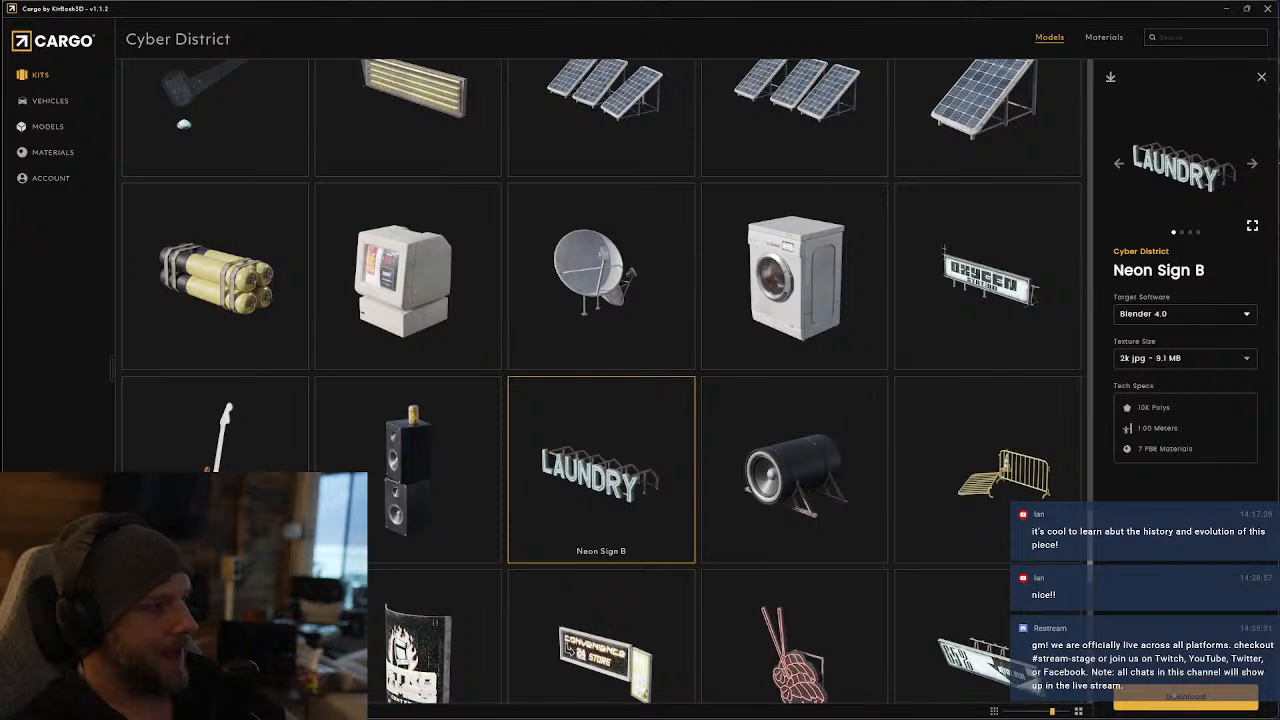
left_click(1182, 697)
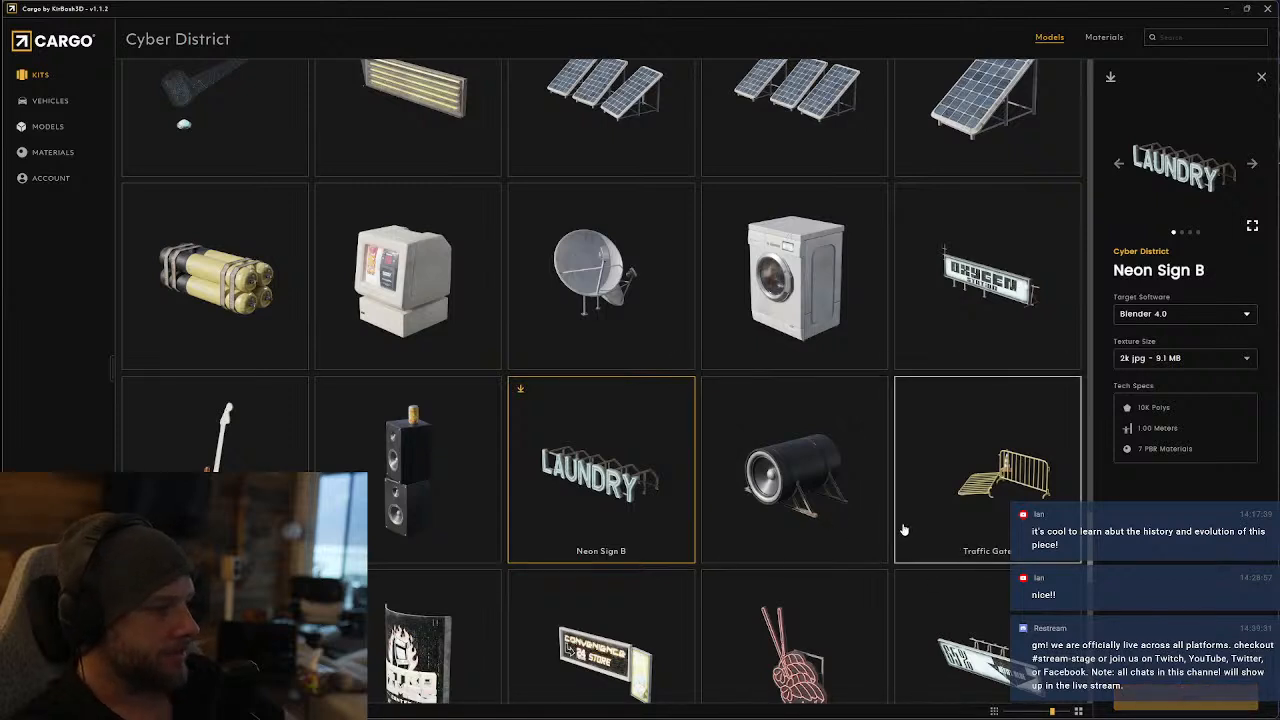
Find the Cyberpunk LED Screen B map display in the Cyber District kit and download it for Blender 4.0 with 2k jpg textures
scroll(918, 523, "down", 2)
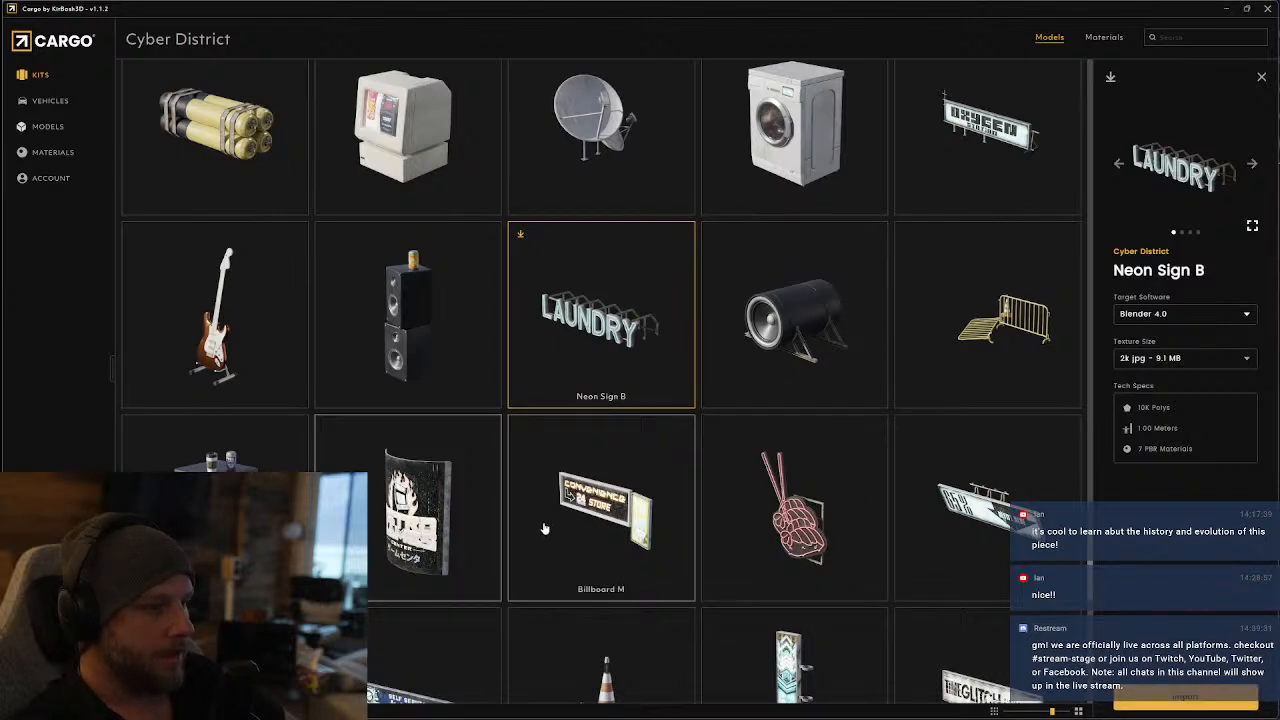
scroll(666, 536, "down", 1)
scroll(852, 422, "down", 1)
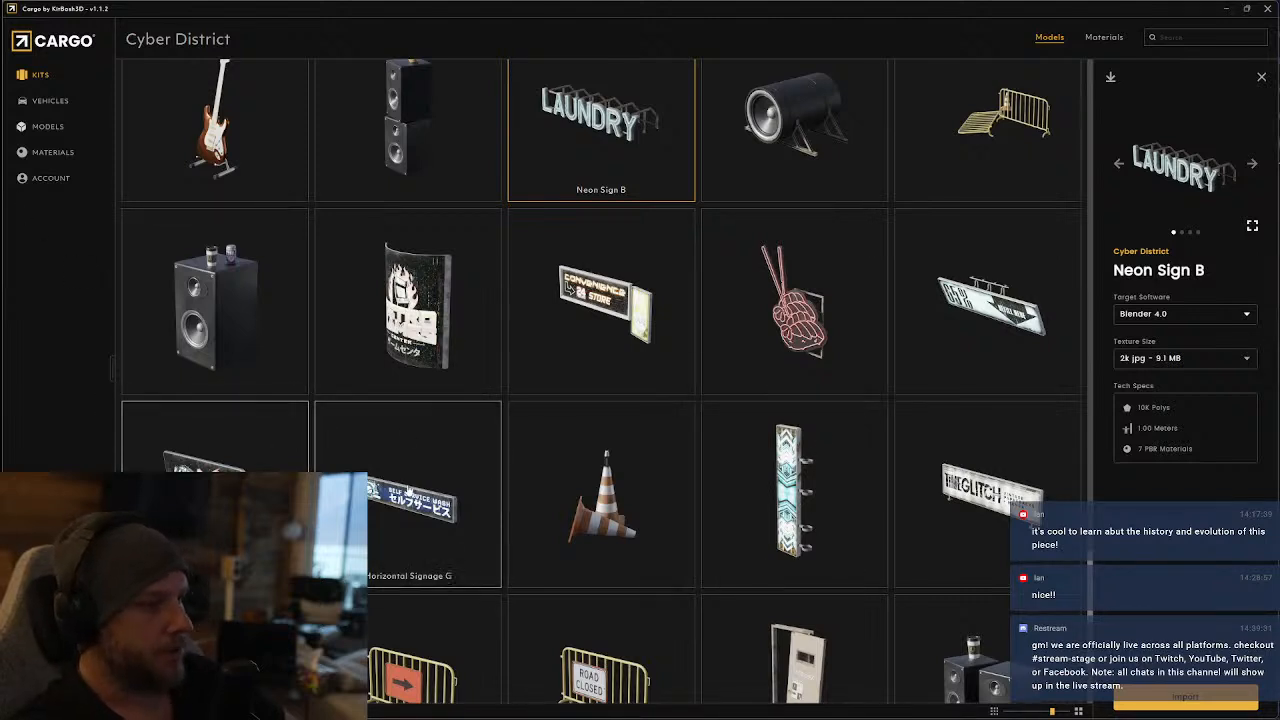
scroll(779, 500, "down", 2)
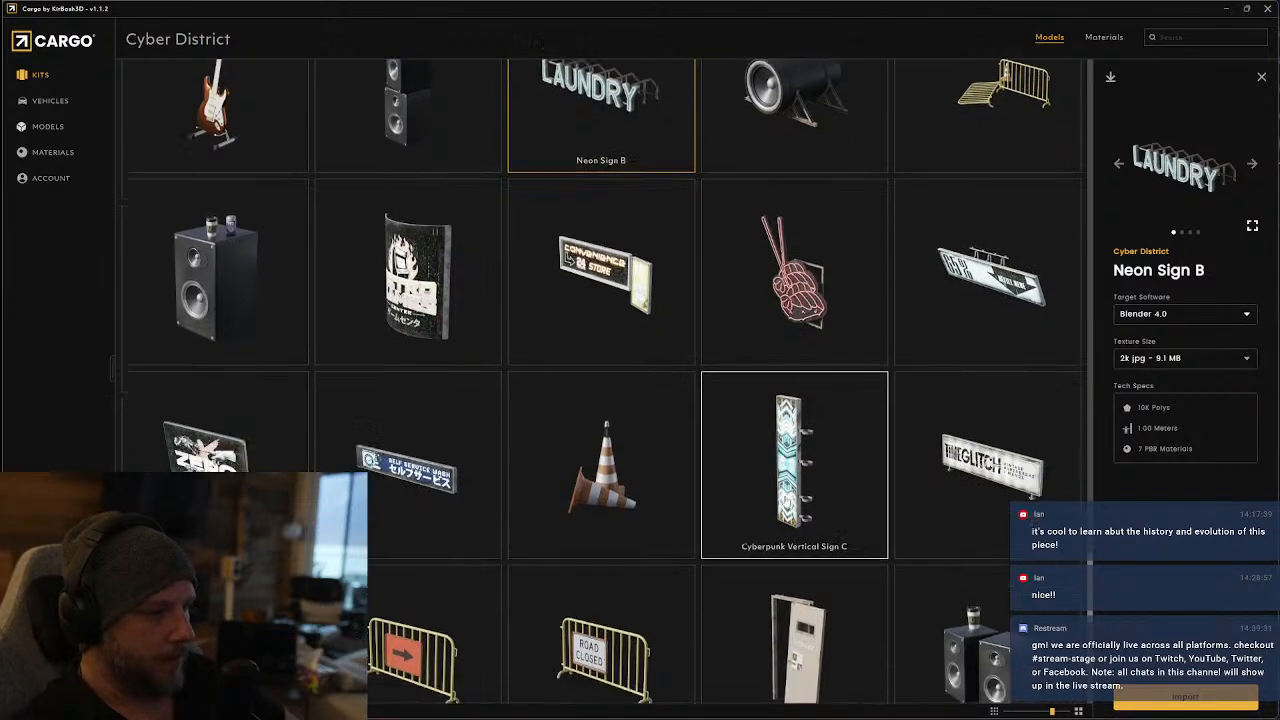
scroll(740, 543, "down", 2)
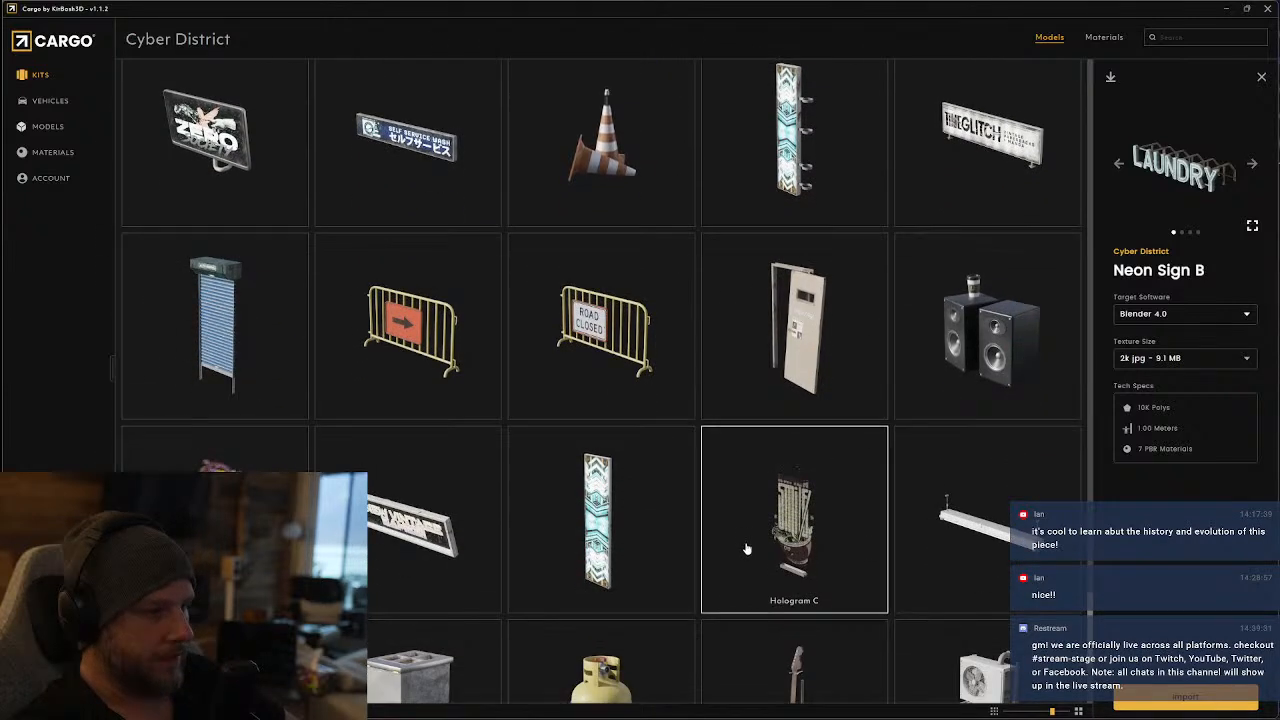
scroll(743, 550, "down", 2)
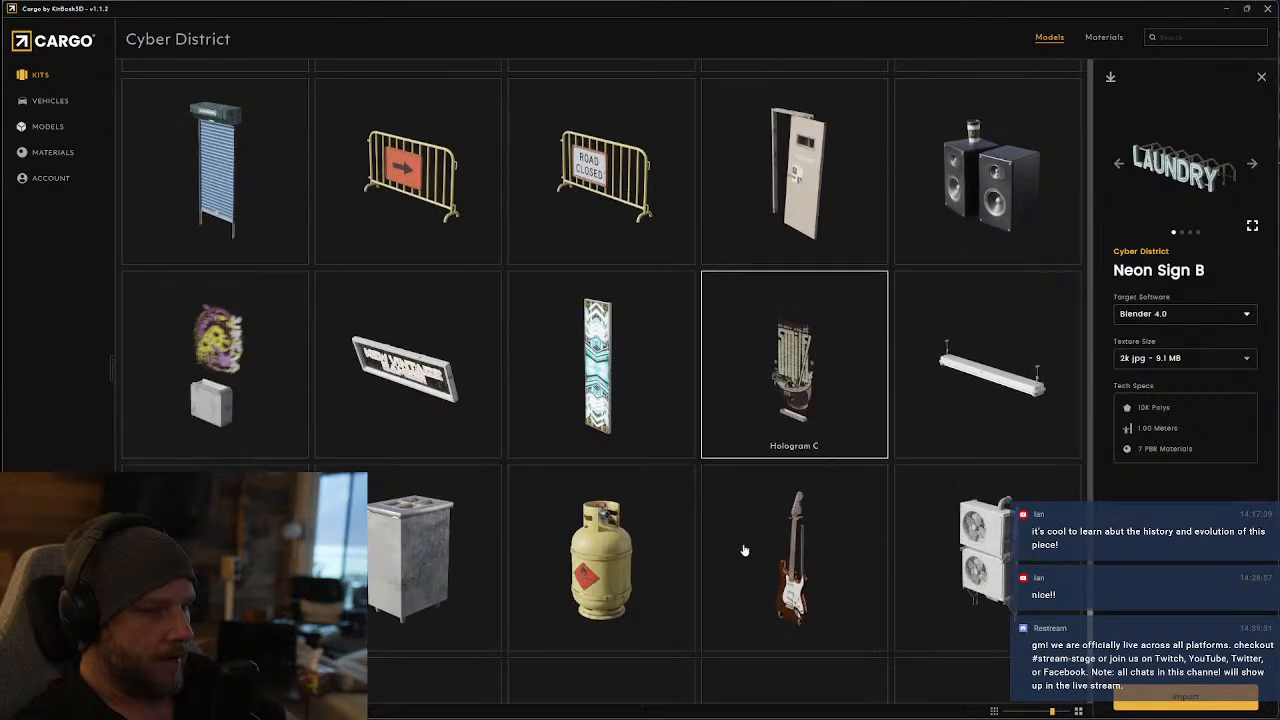
scroll(605, 555, "down", 1)
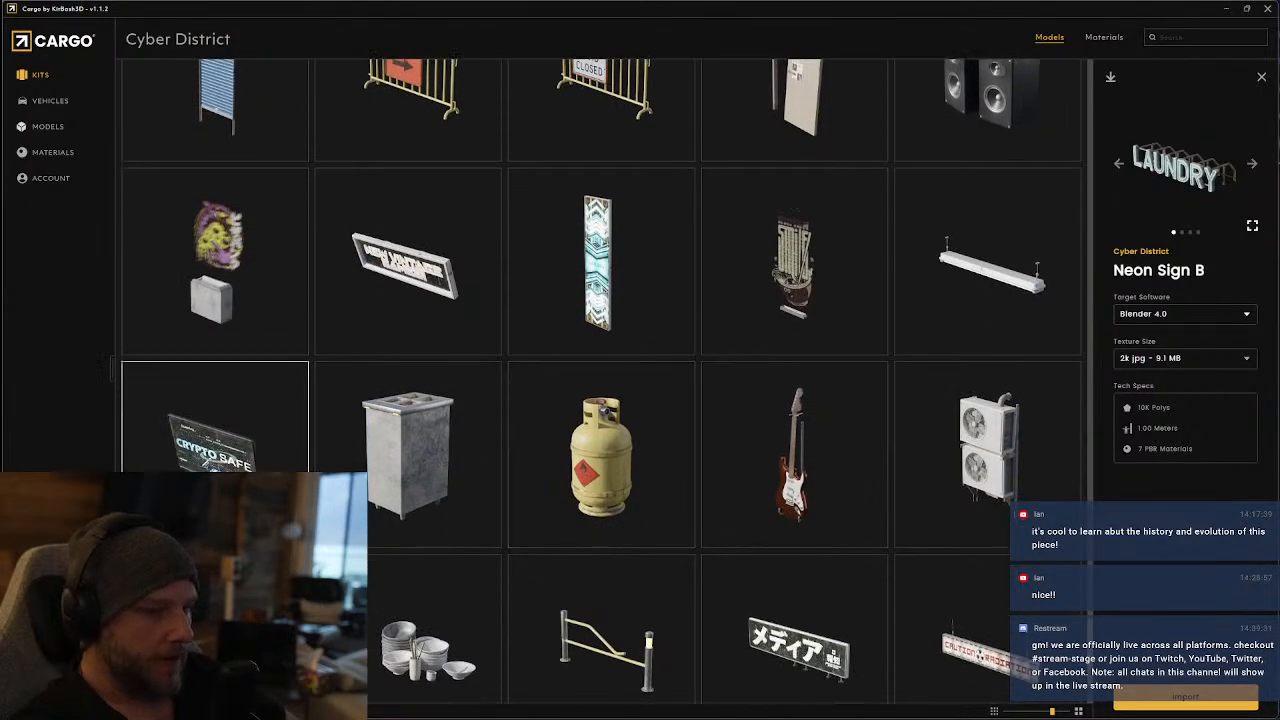
scroll(345, 430, "down", 3)
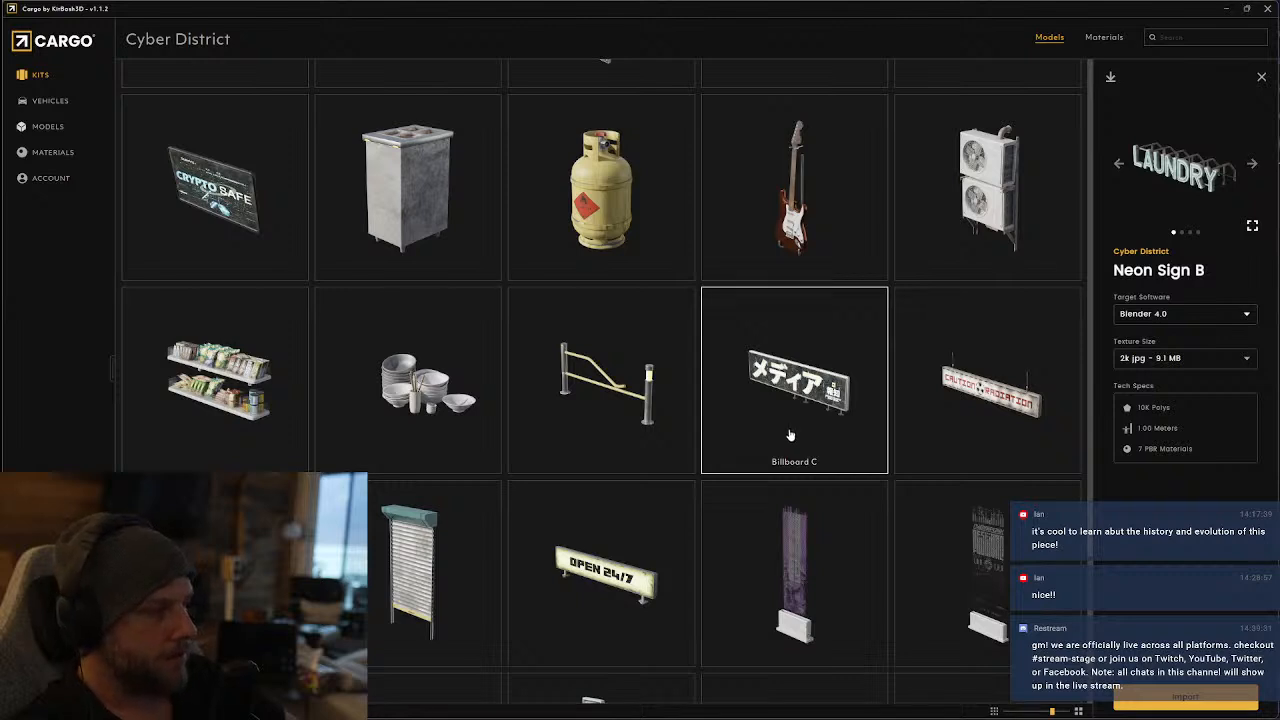
scroll(789, 436, "down", 5)
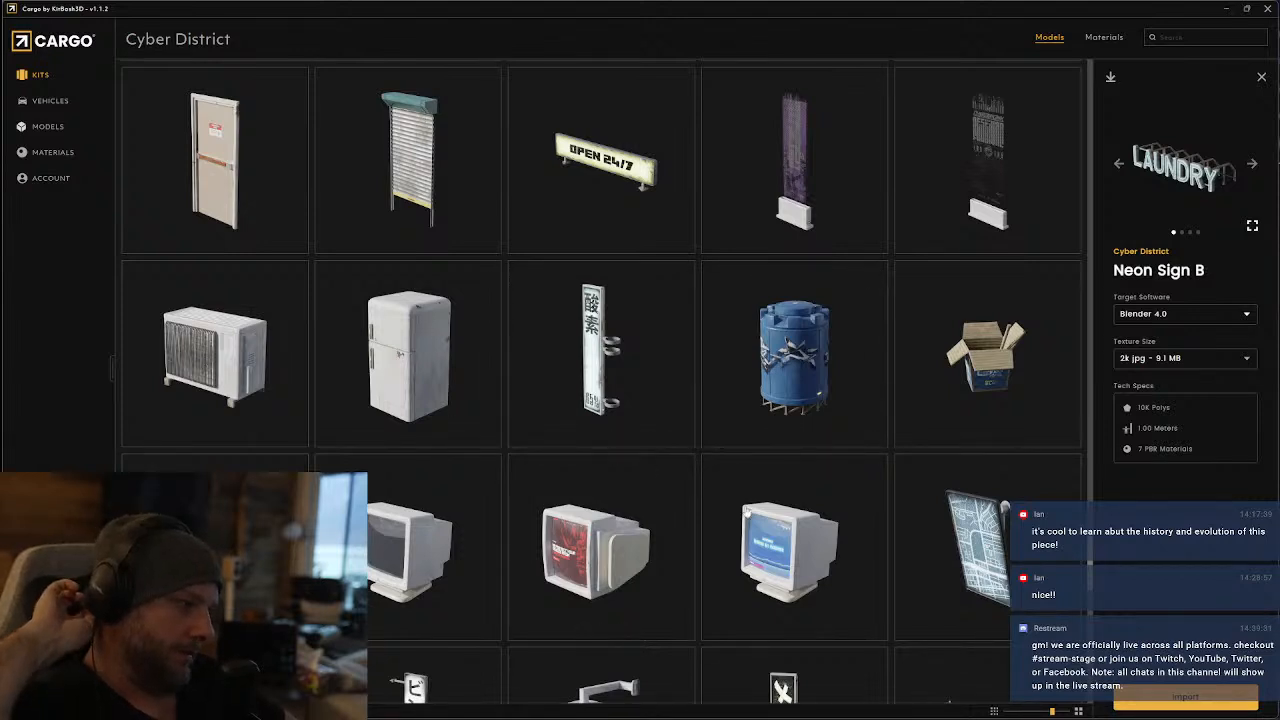
left_click(1015, 537)
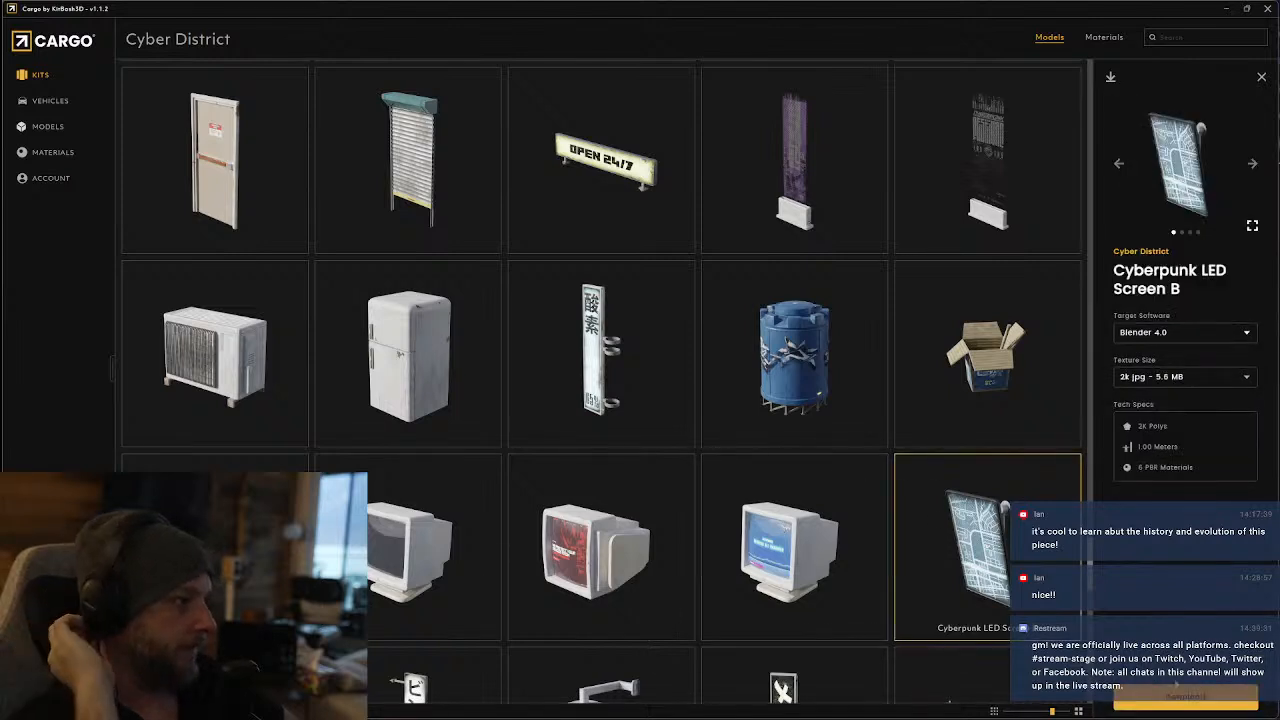
Examine the remaining Cyber District props for more signage, screen and furniture candidates
scroll(770, 565, "down", 2)
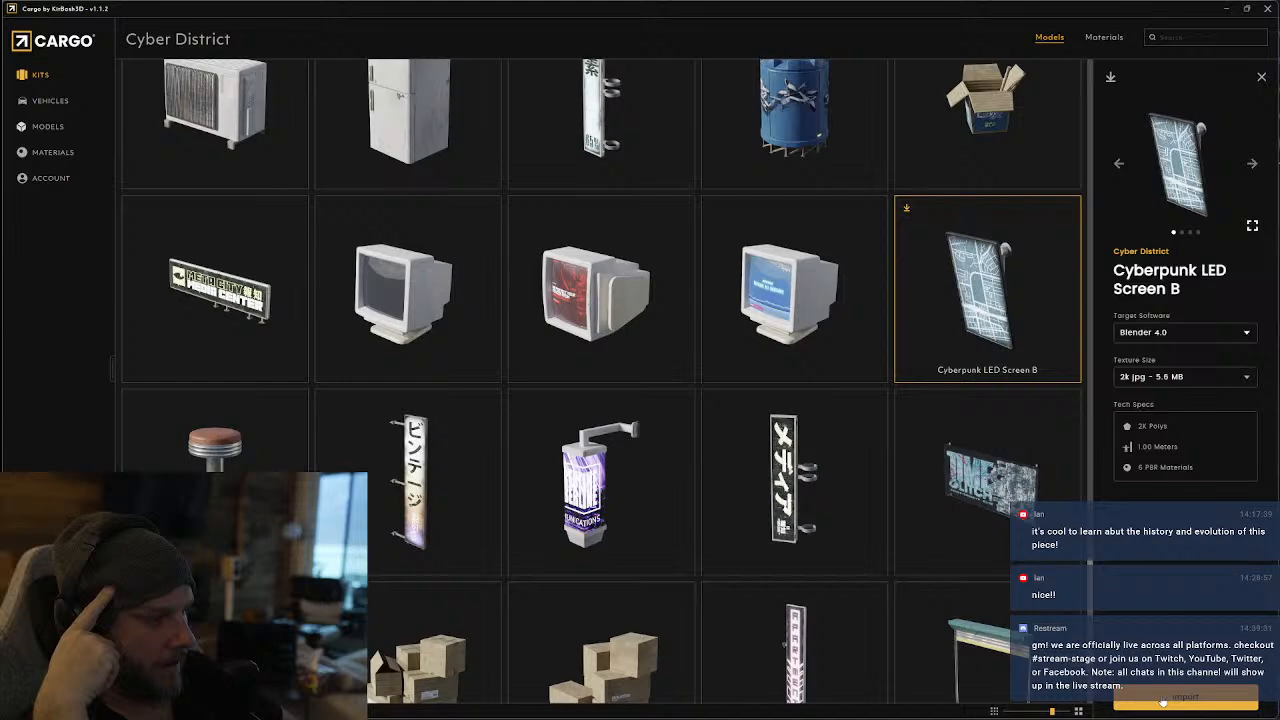
scroll(995, 560, "down", 2)
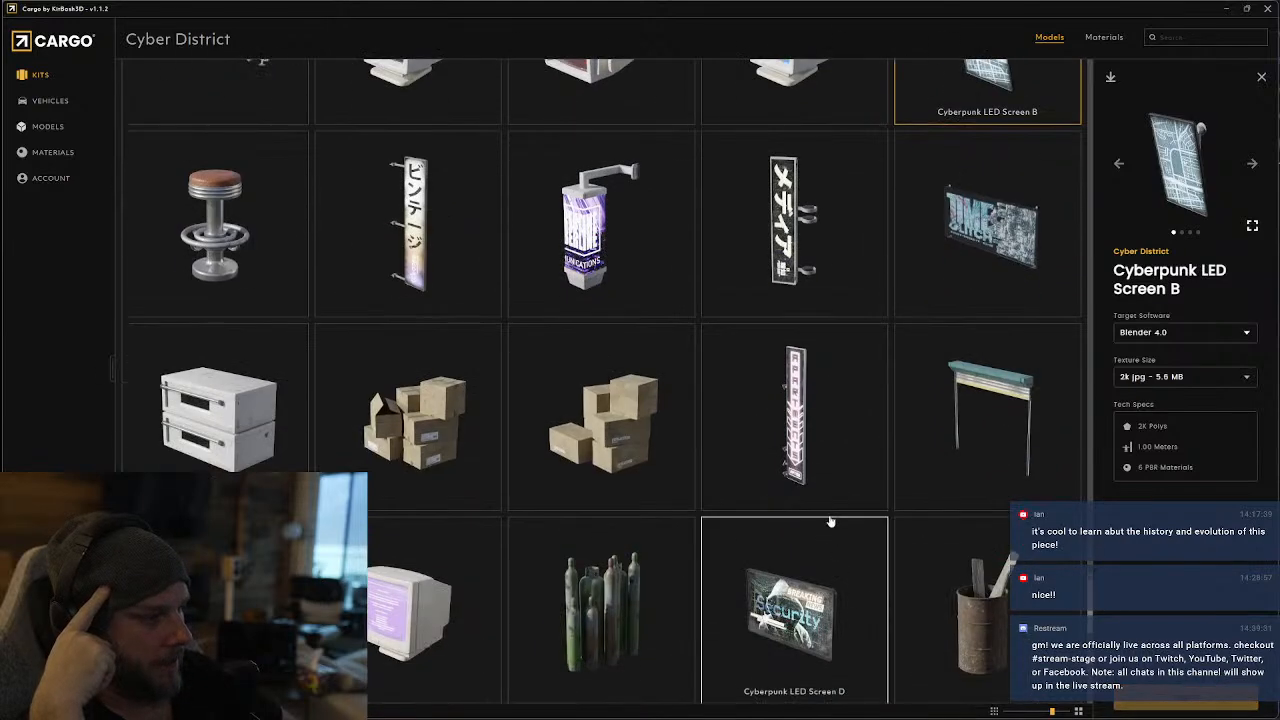
scroll(780, 440, "down", 2)
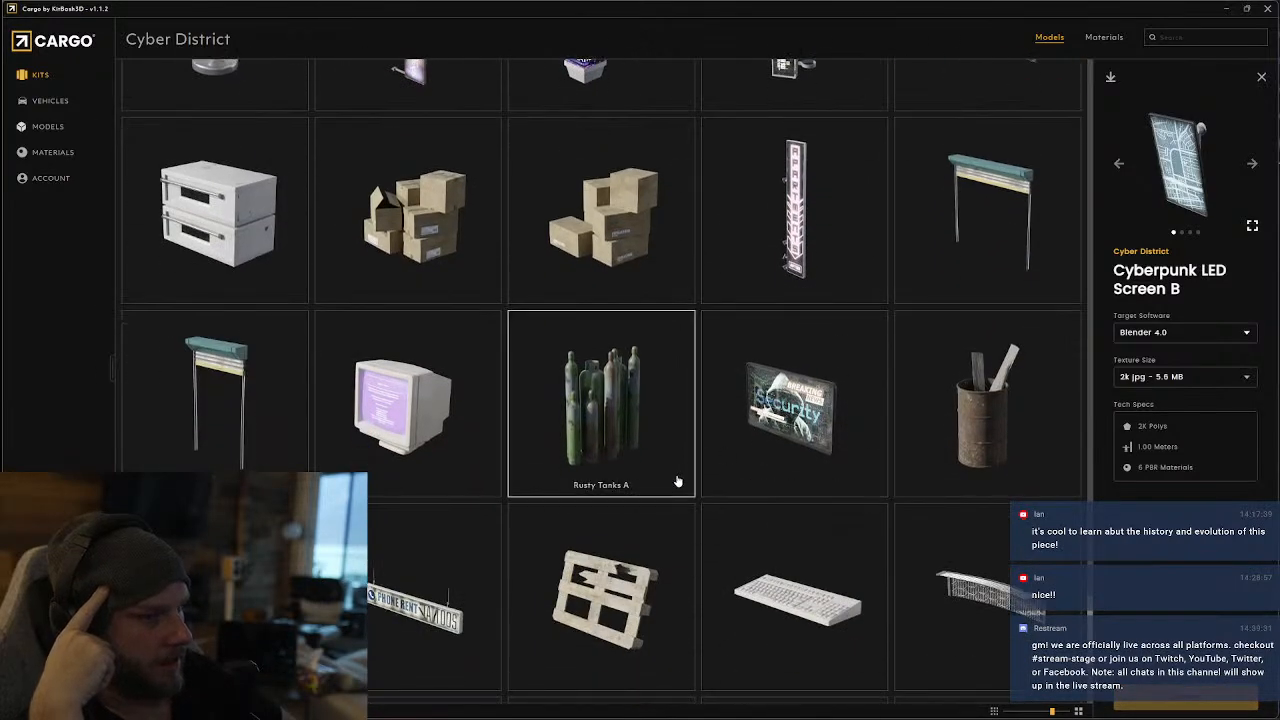
scroll(678, 483, "down", 5)
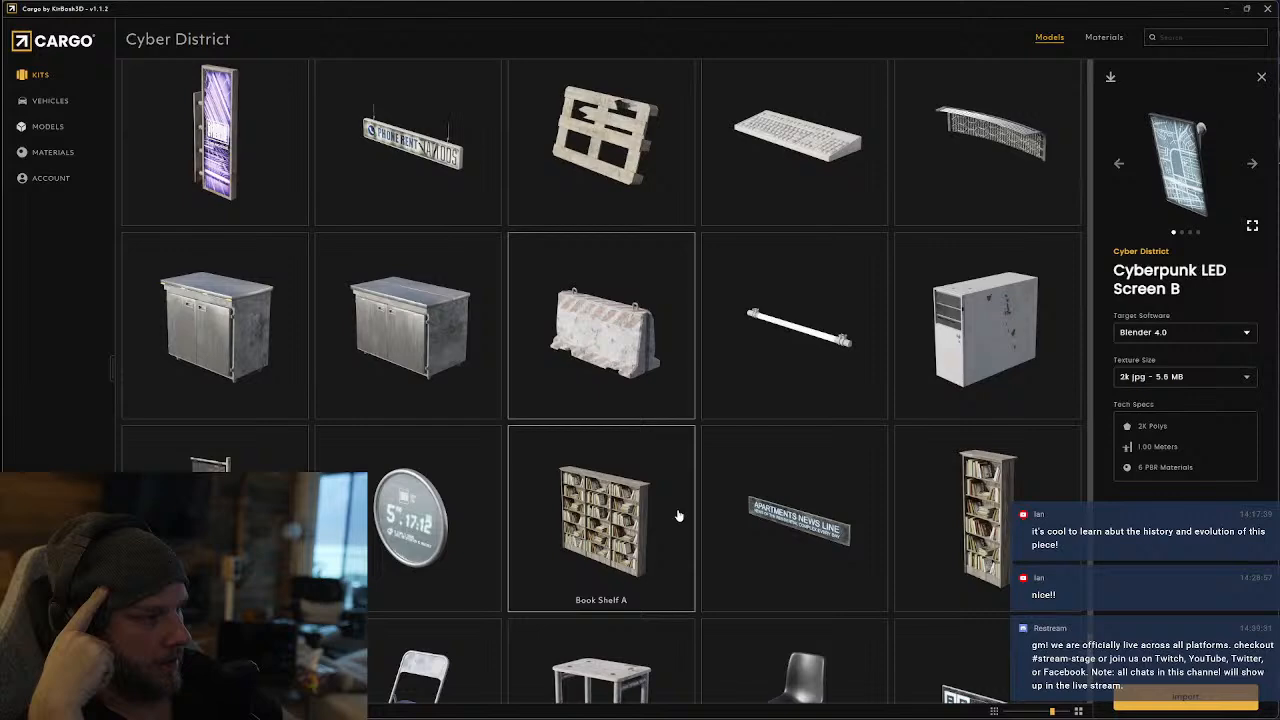
scroll(678, 515, "down", 6)
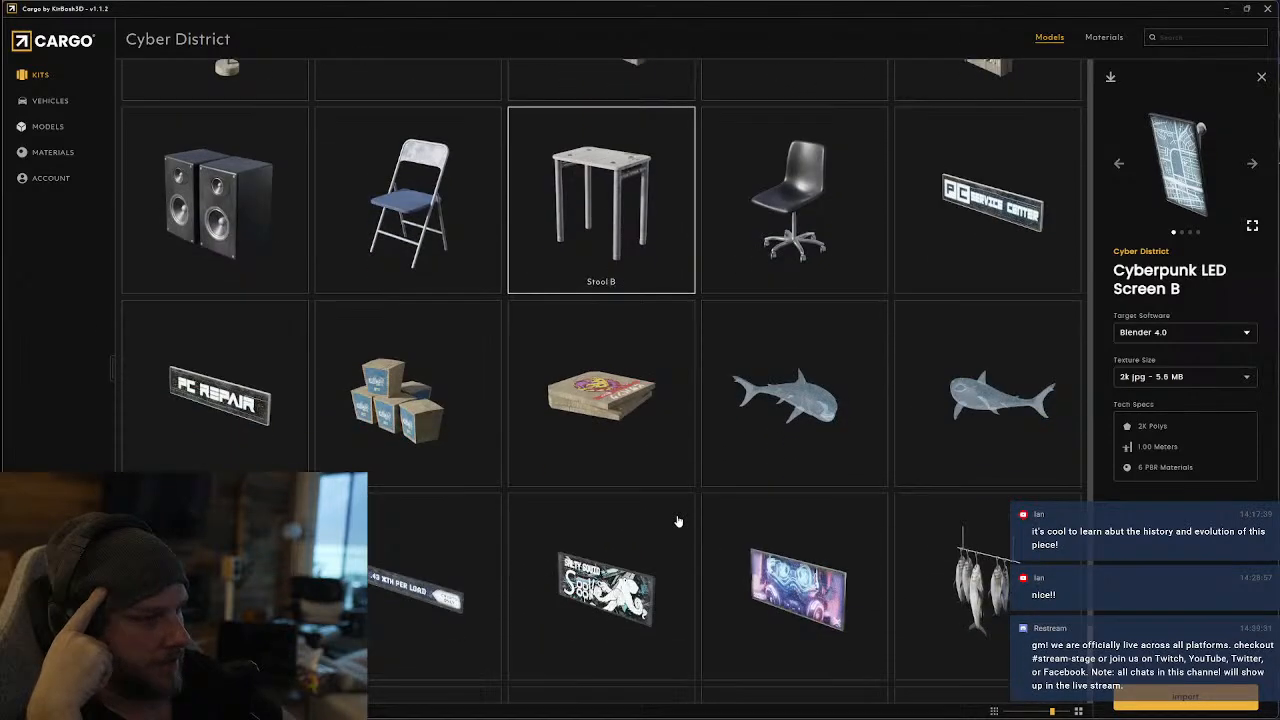
scroll(678, 521, "down", 2)
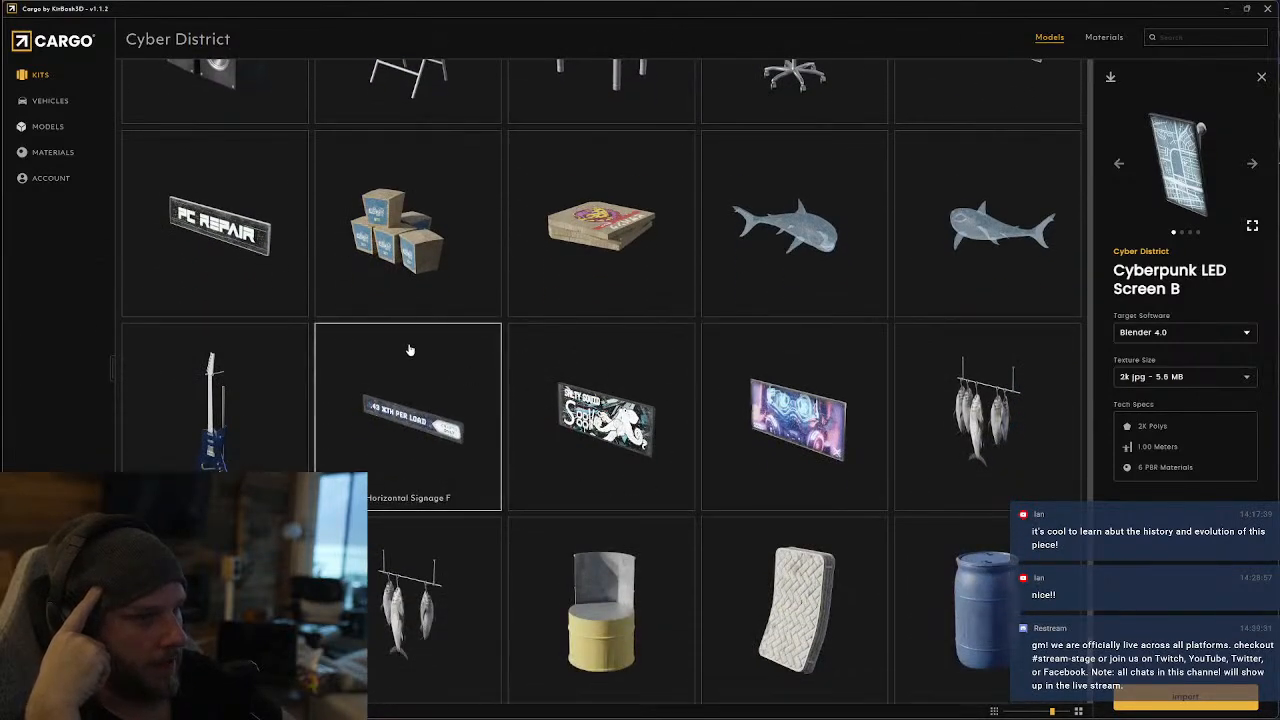
scroll(486, 366, "down", 2)
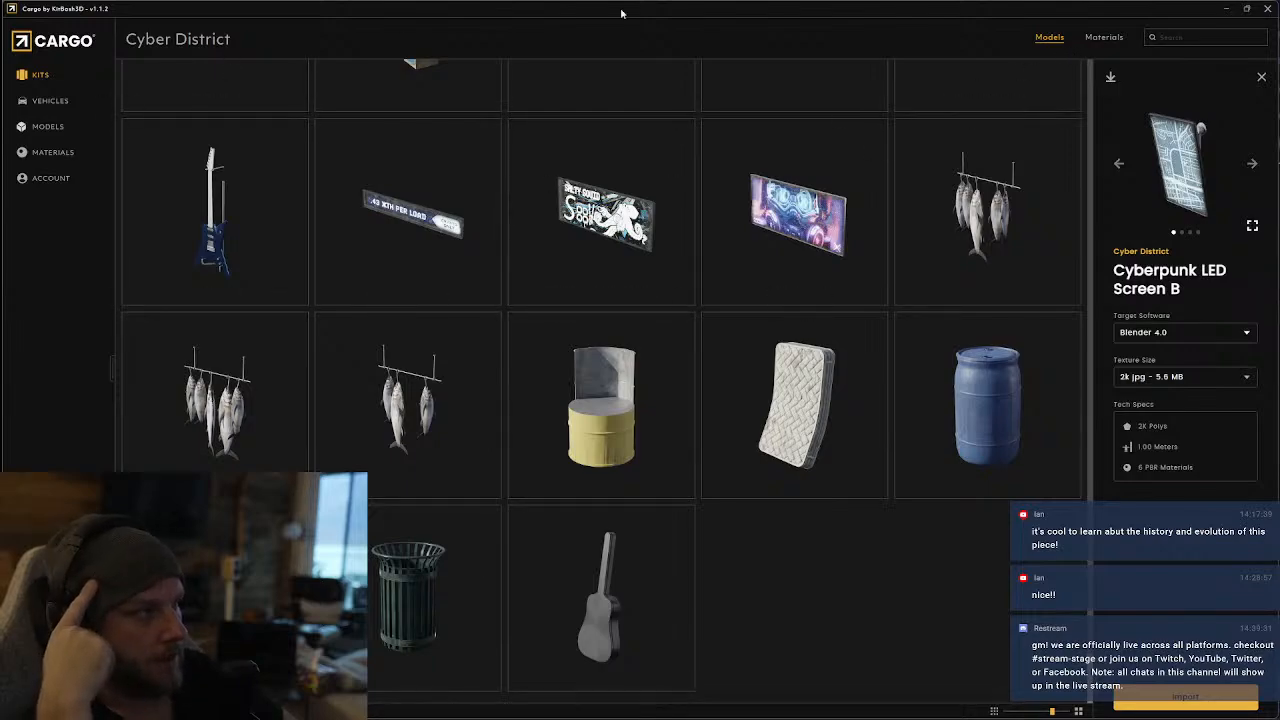
Return to the kit library and open the Atom Punk kit
left_click(30, 74)
scroll(565, 383, "down", 5)
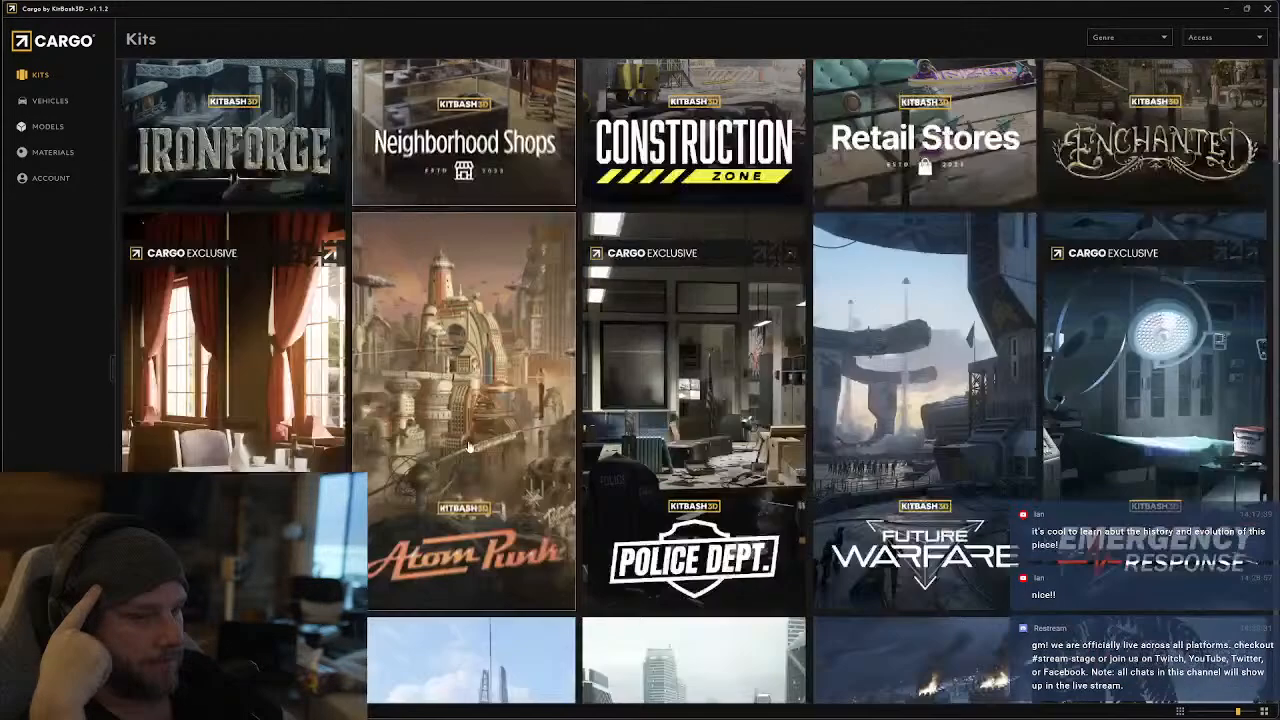
left_click(446, 332)
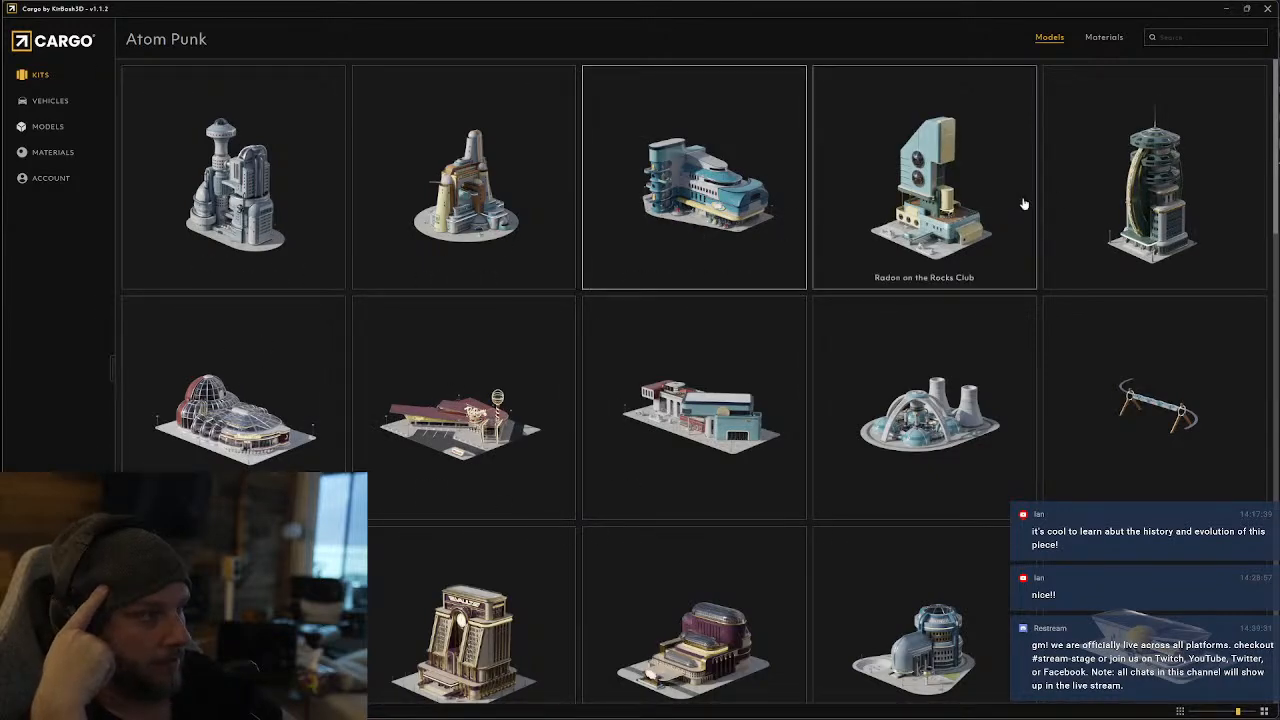
Find the Atom Sculpture in the Atom Punk kit and download it for Blender 4.0 with 2k jpg textures
scroll(979, 249, "down", 1)
scroll(979, 249, "down", 3)
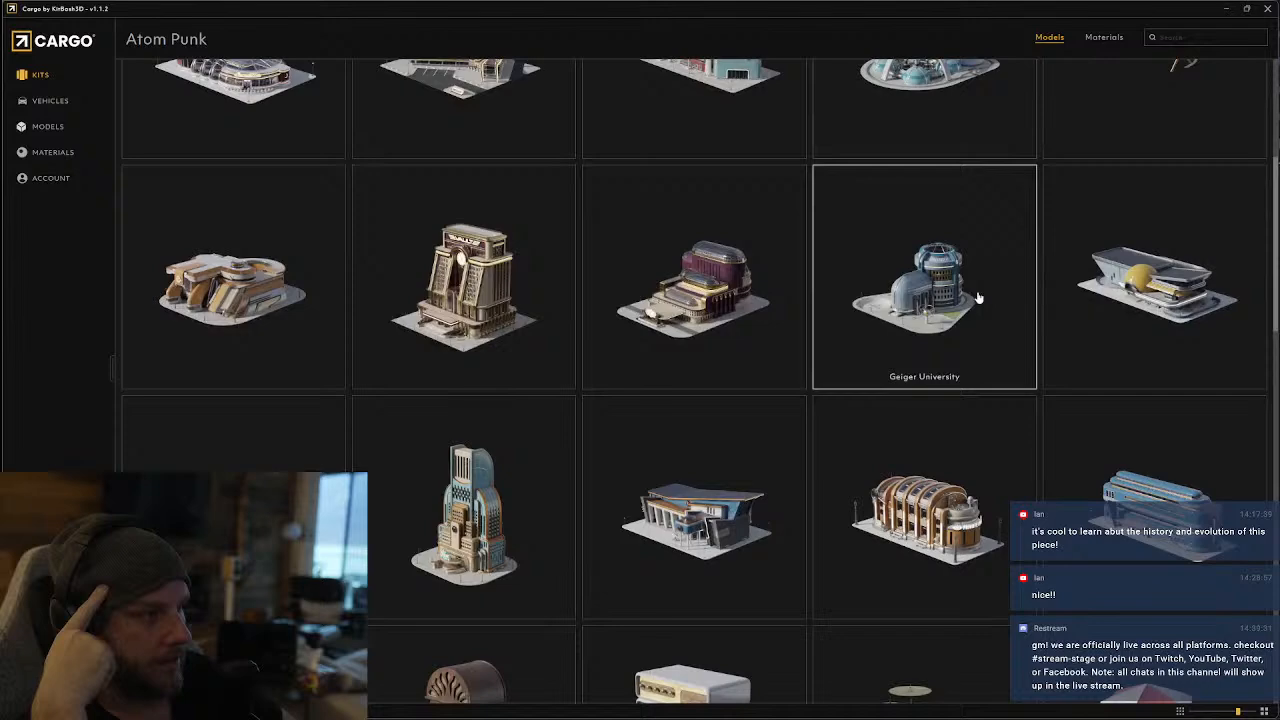
scroll(729, 419, "down", 5)
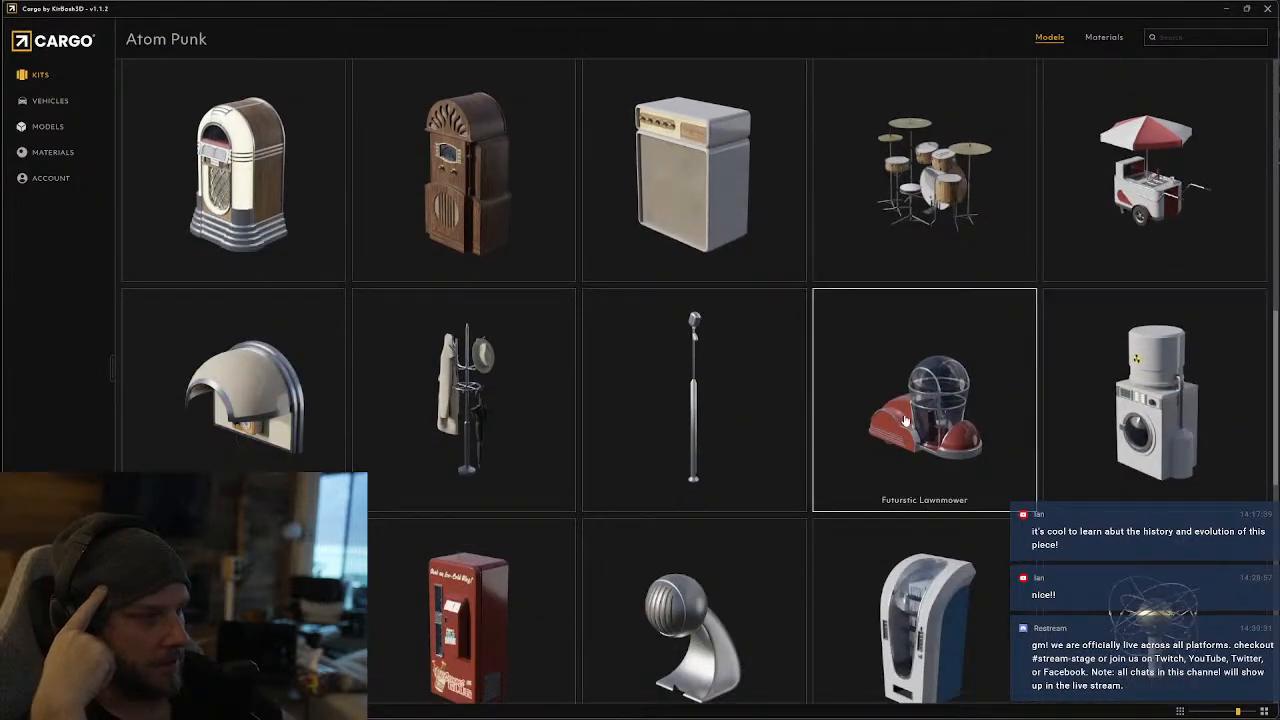
scroll(880, 428, "down", 2)
scroll(800, 437, "down", 2)
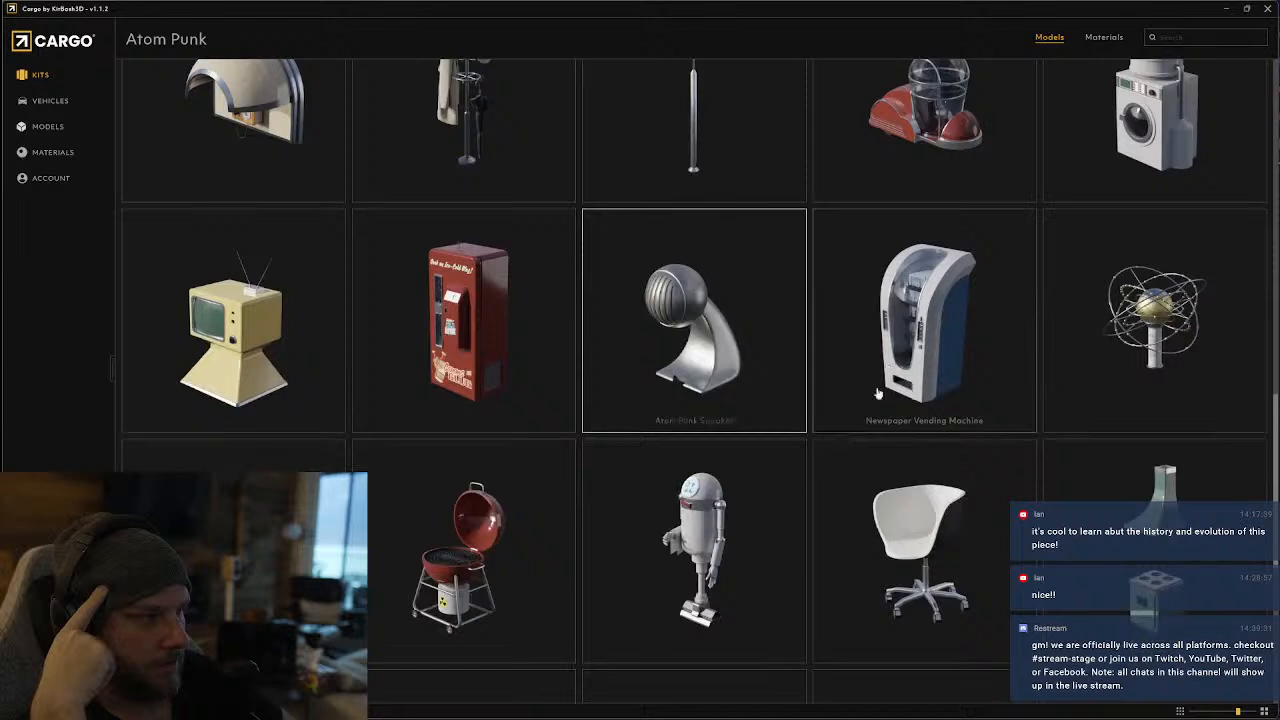
left_click(1152, 216)
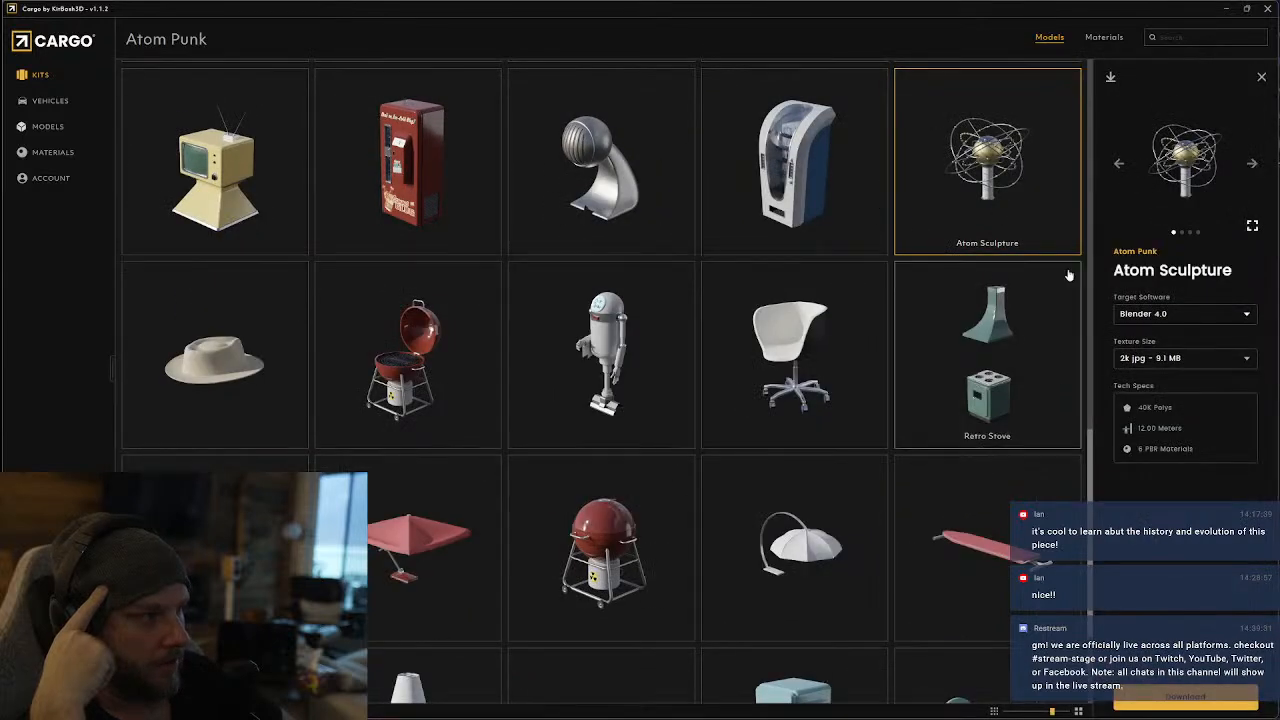
left_click(1186, 700)
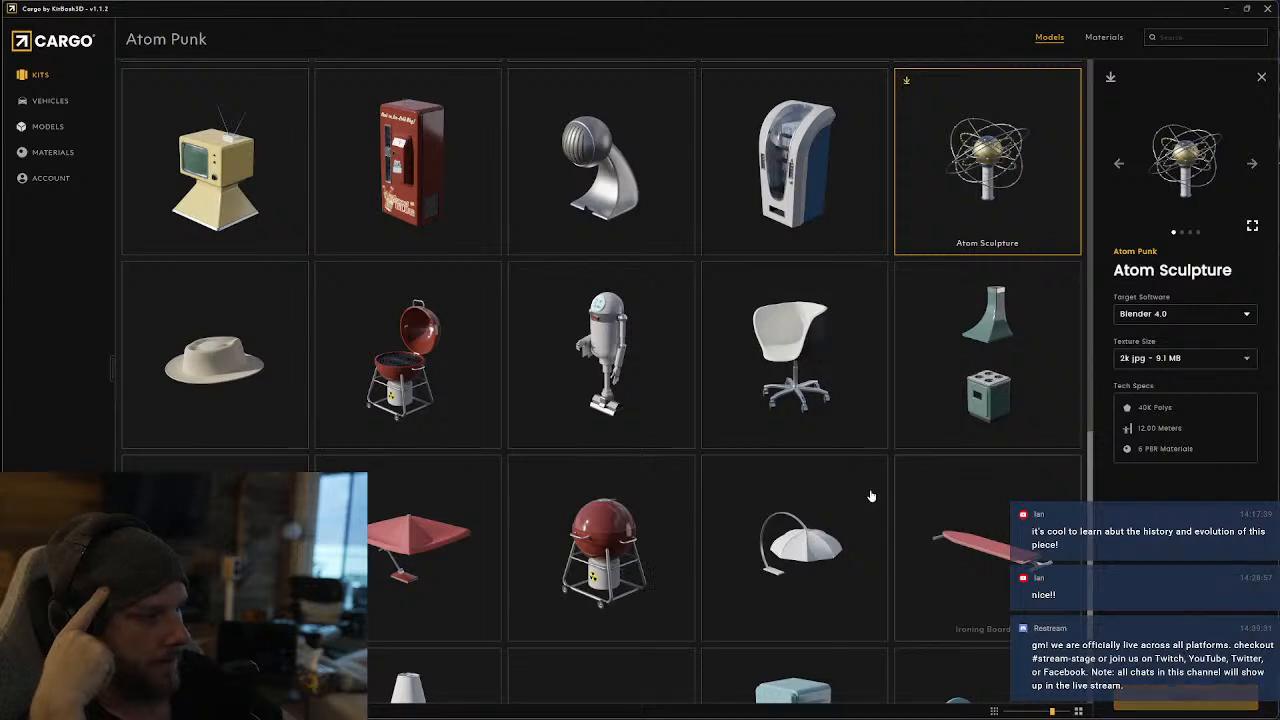
Examine the remaining Atom Punk props for usable pieces, including kiosks, seating, lamps, trash cans, signs and tables
scroll(860, 495, "down", 3)
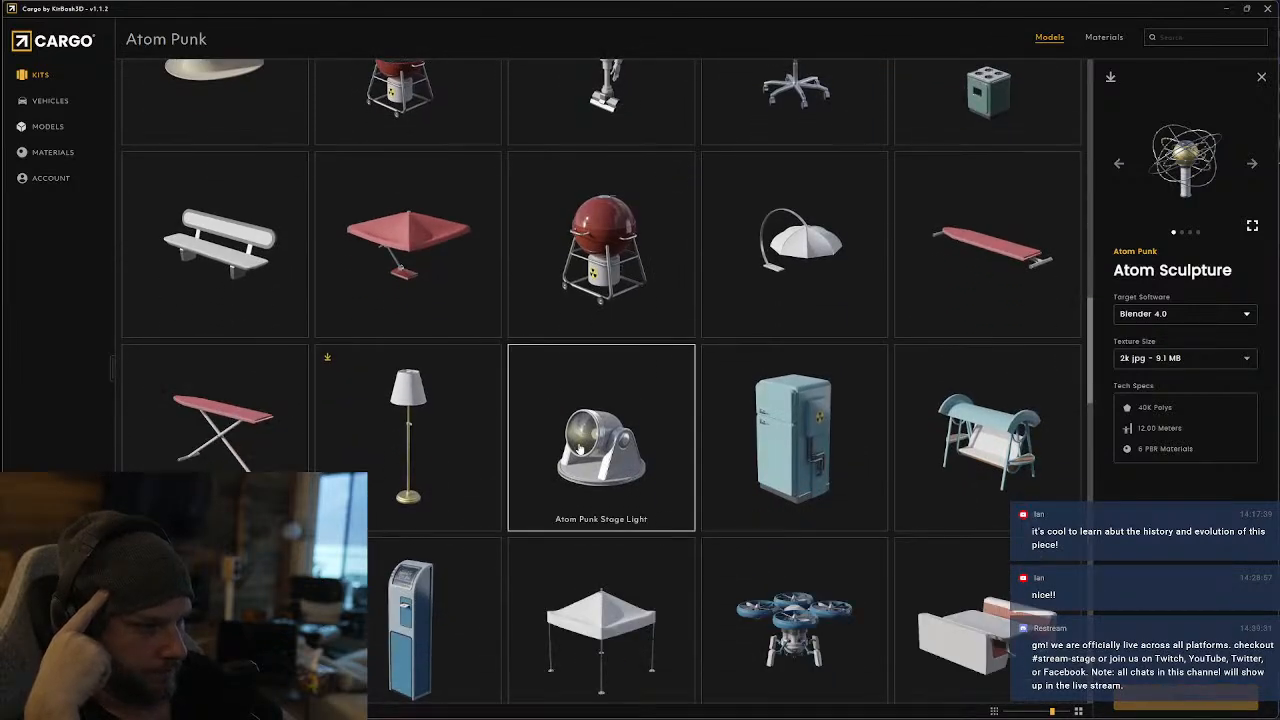
scroll(588, 454, "down", 2)
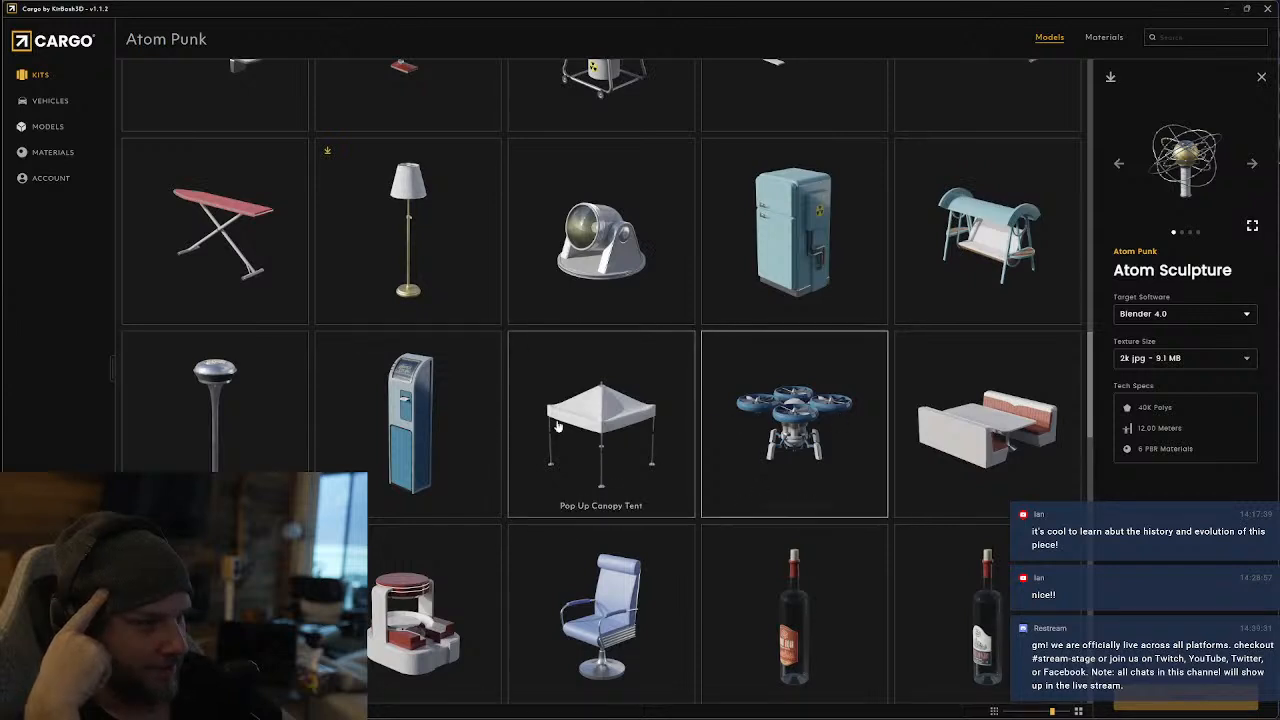
scroll(700, 490, "down", 2)
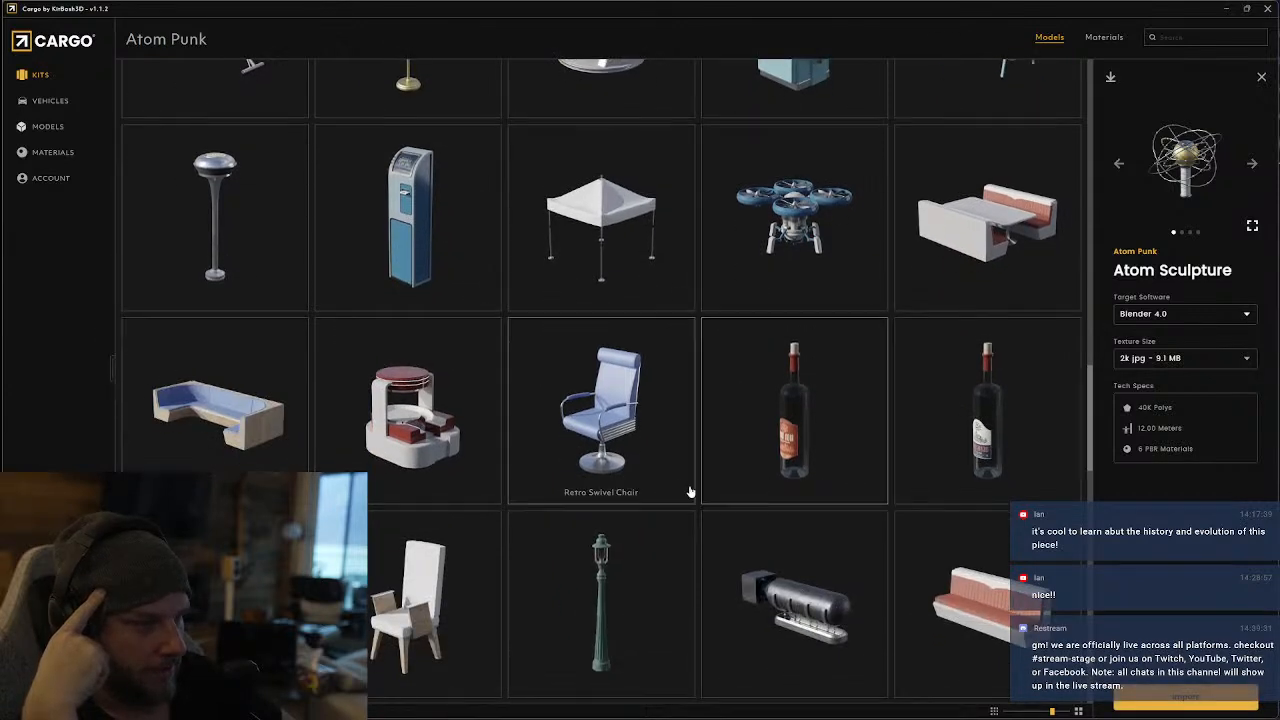
scroll(580, 488, "down", 2)
scroll(600, 495, "down", 2)
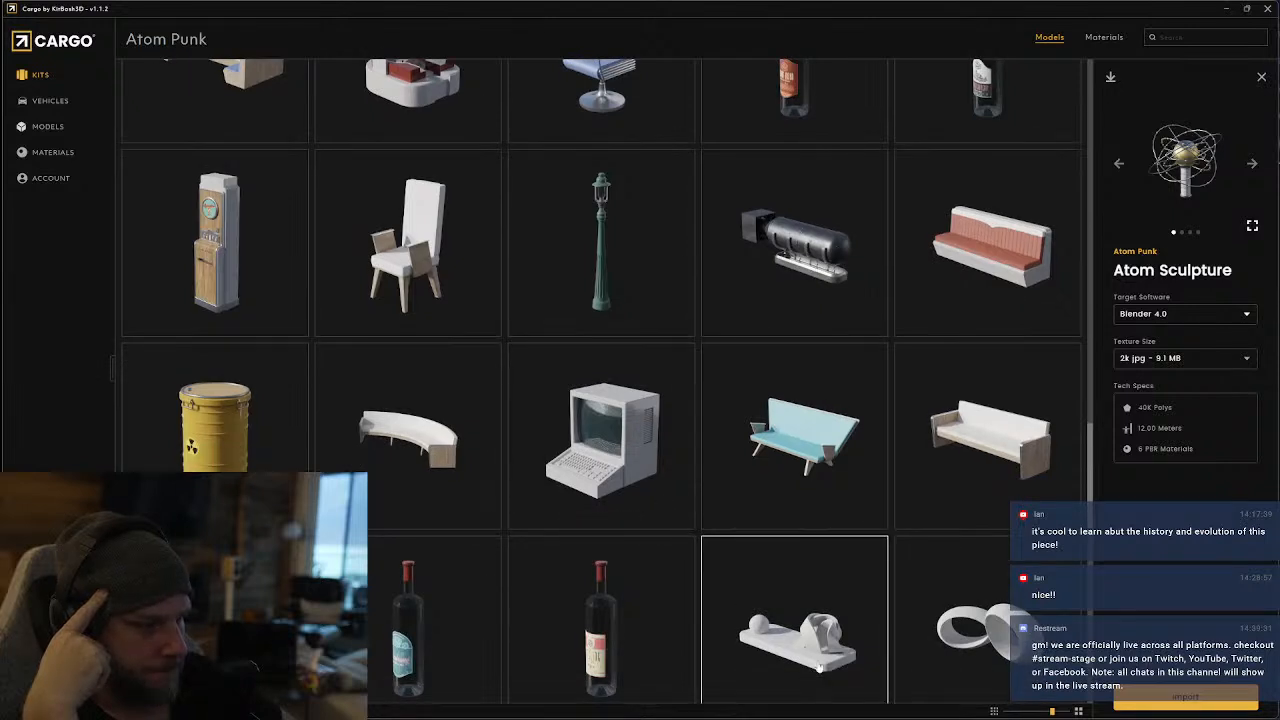
scroll(608, 545, "down", 5)
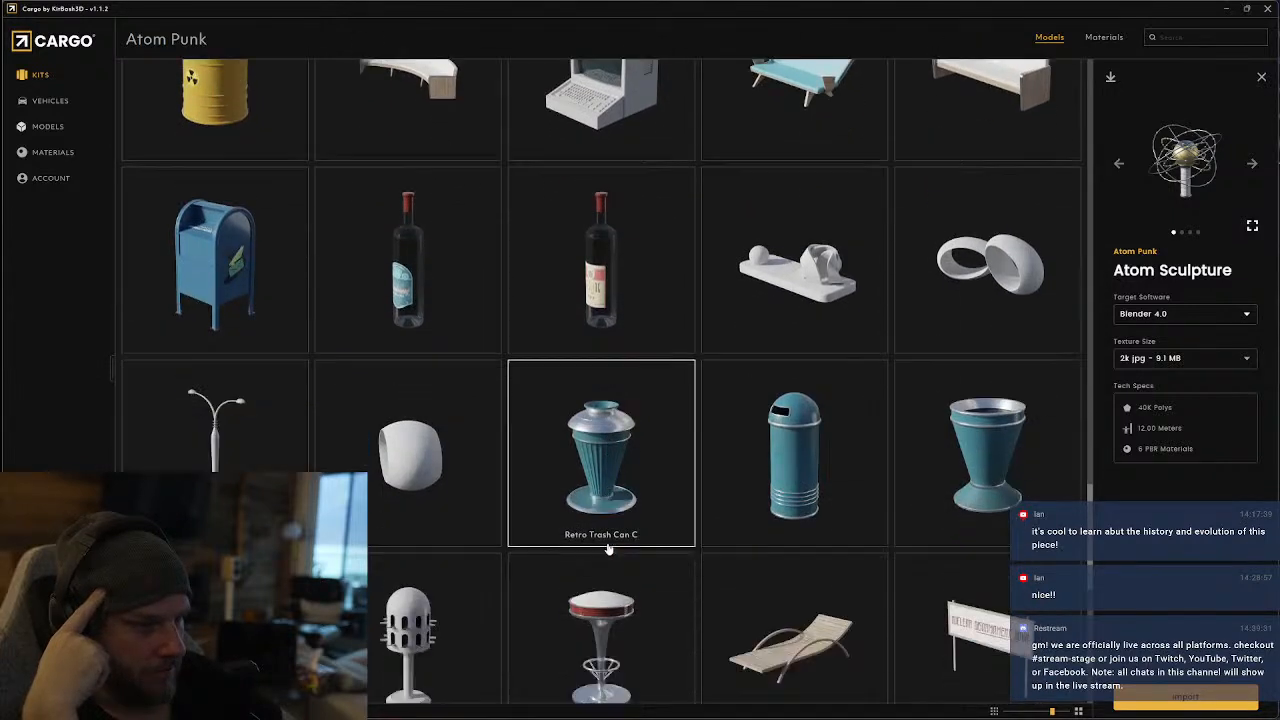
scroll(616, 549, "down", 2)
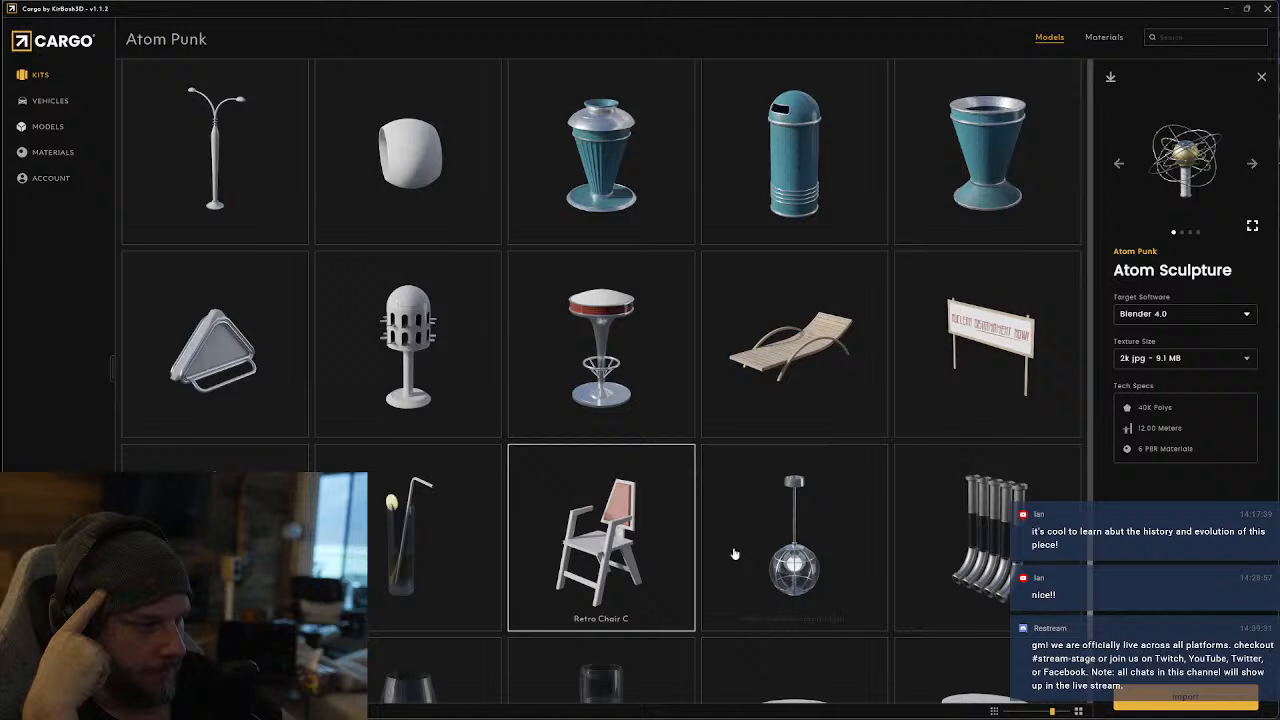
scroll(740, 555, "down", 2)
scroll(746, 558, "down", 1)
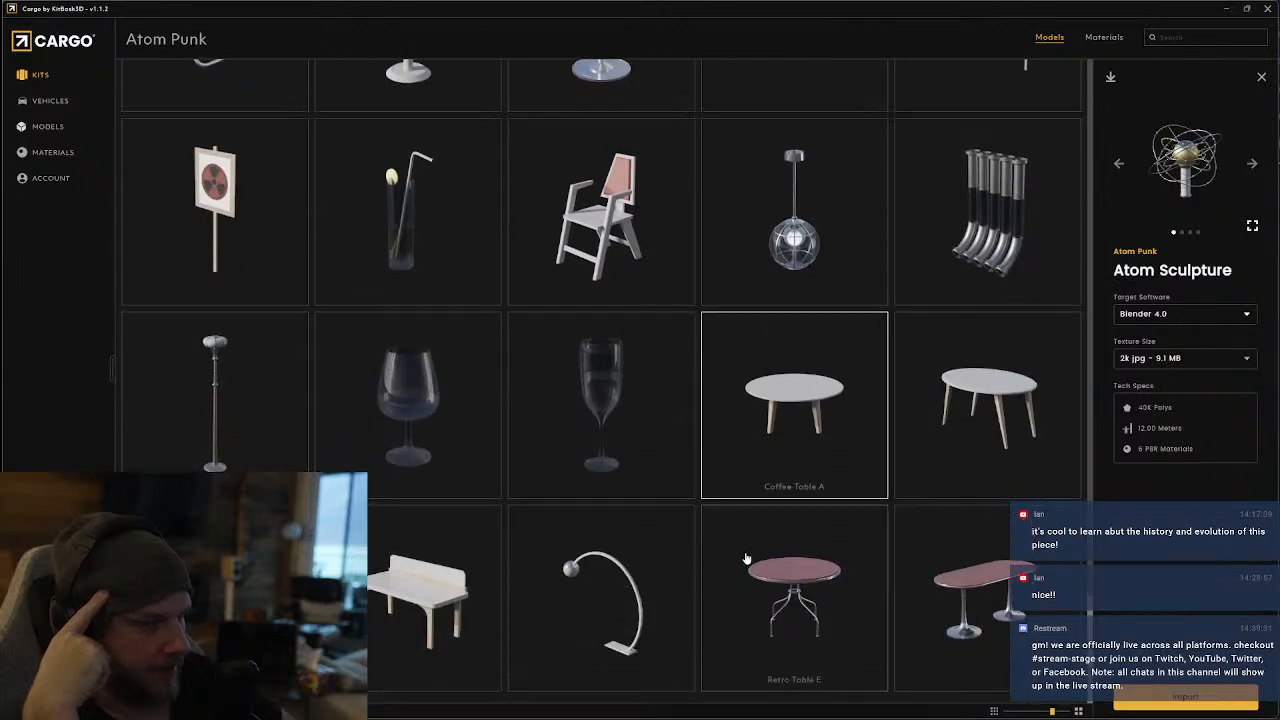
scroll(746, 558, "down", 4)
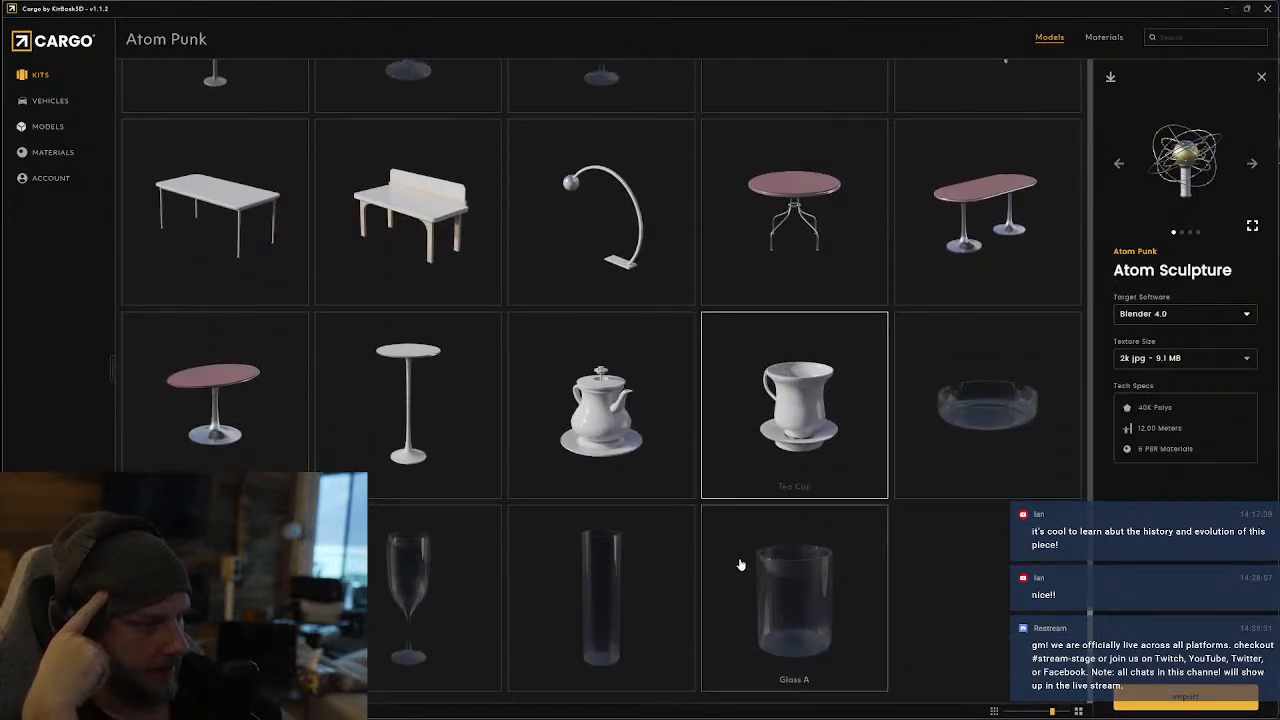
Return to the kit library and open the Neo San Francisco kit
left_click(40, 78)
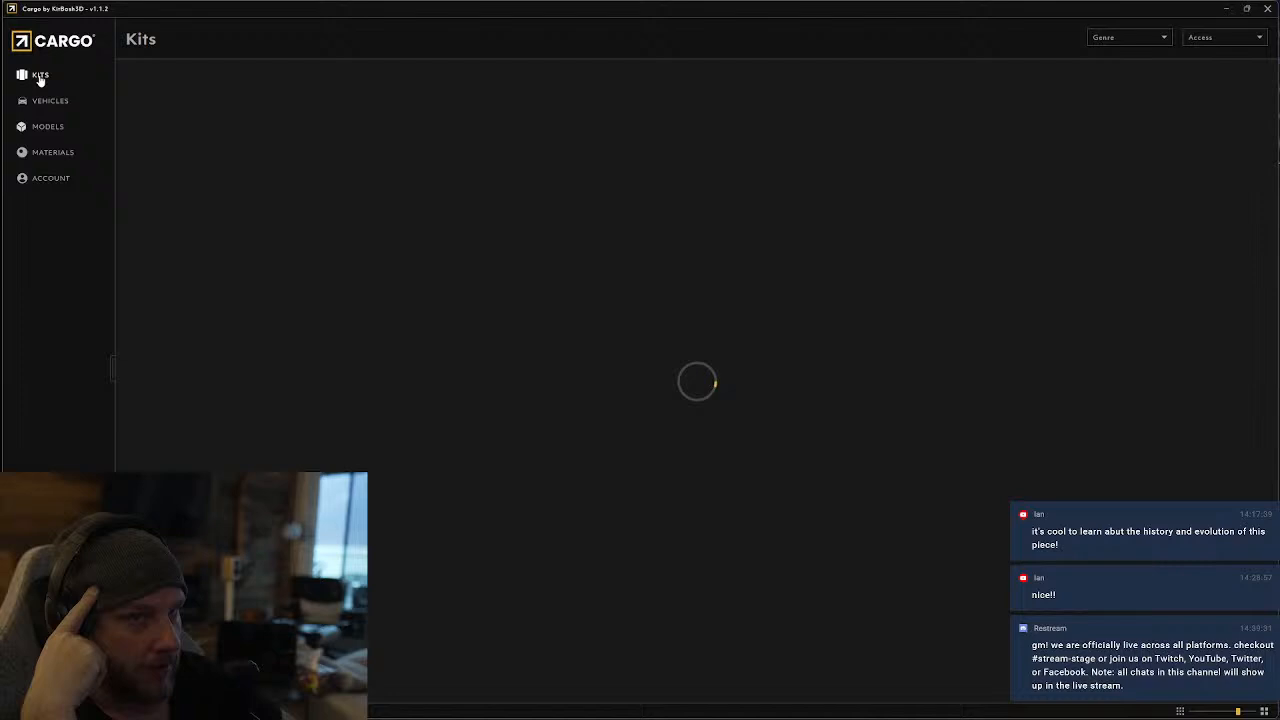
scroll(694, 180, "down", 5)
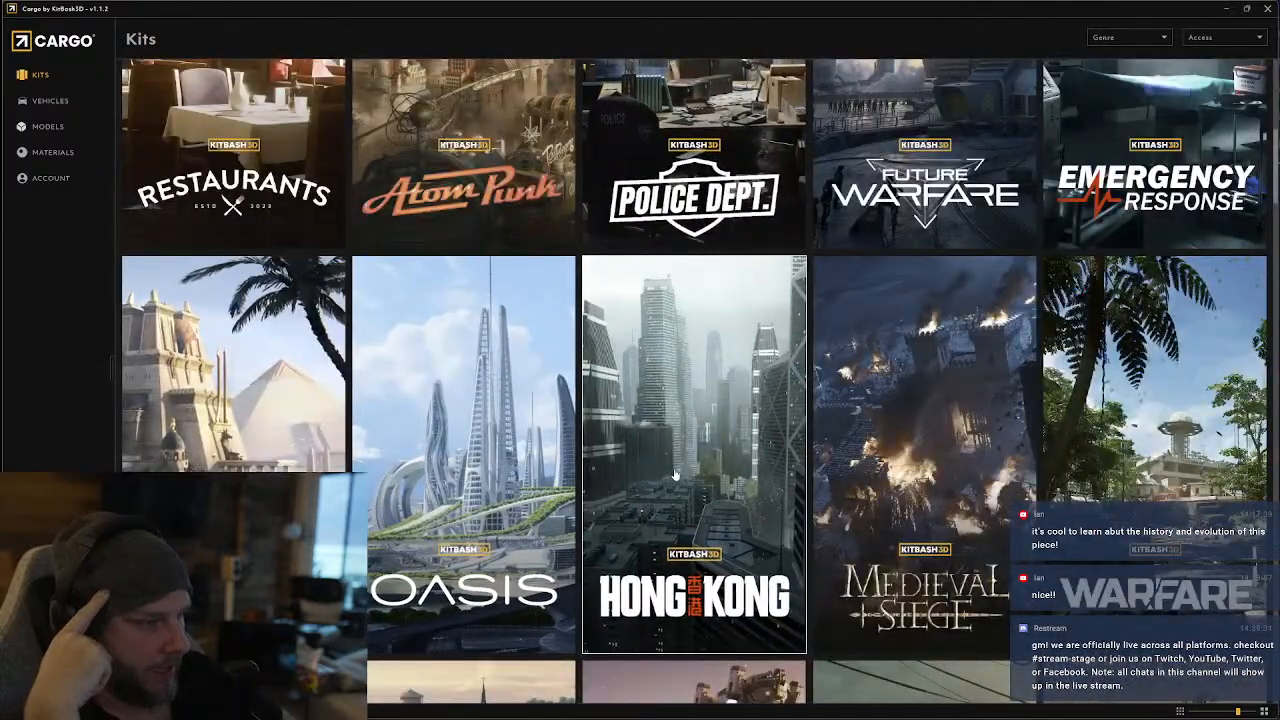
scroll(675, 475, "down", 4)
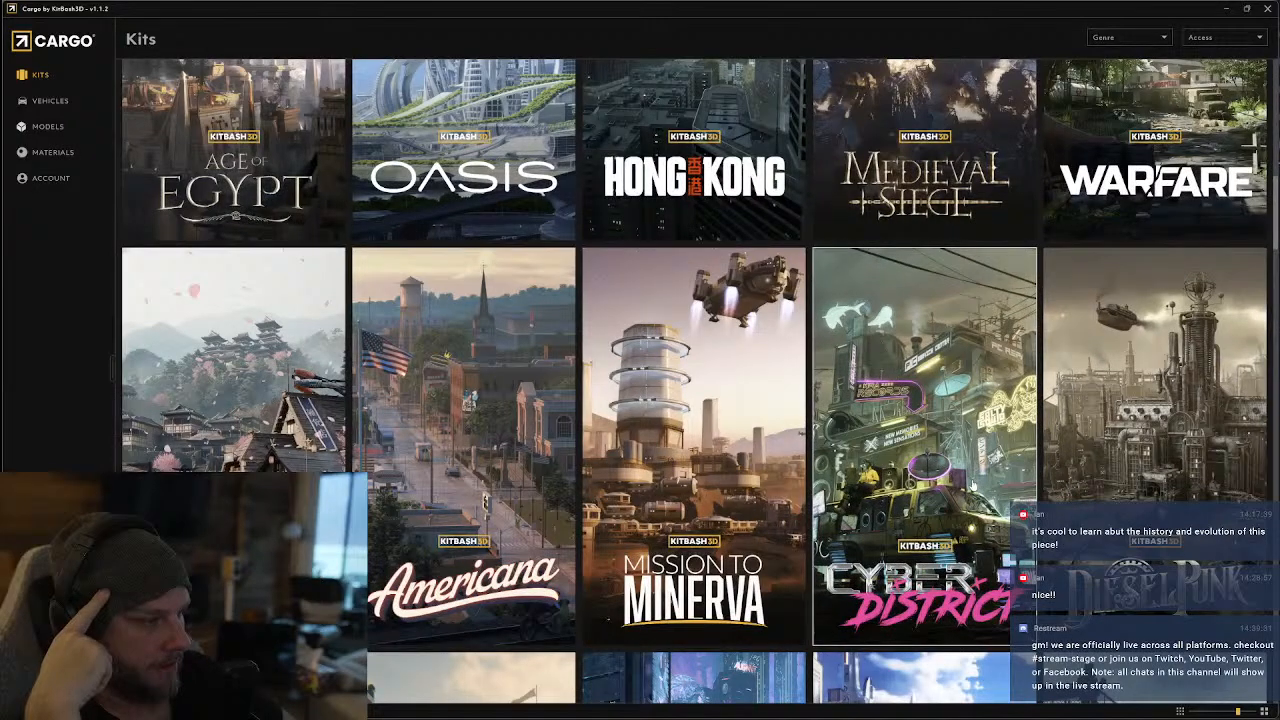
scroll(617, 471, "down", 5)
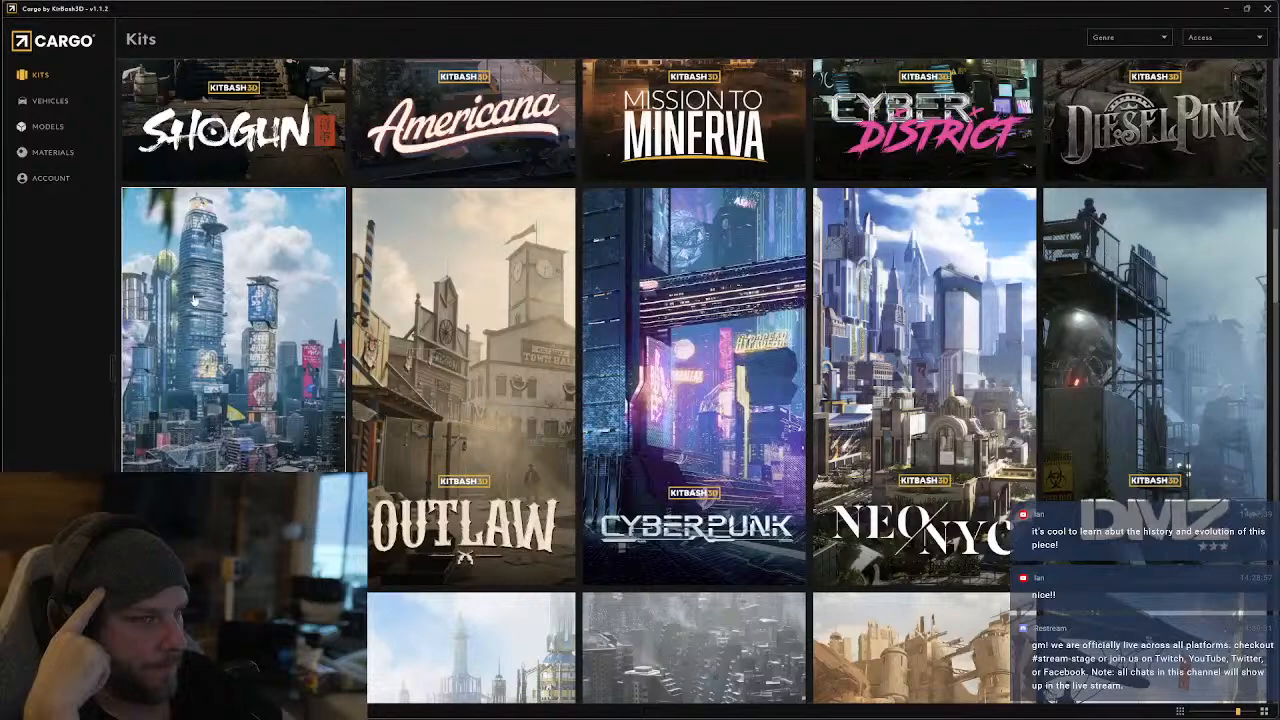
left_click(262, 345)
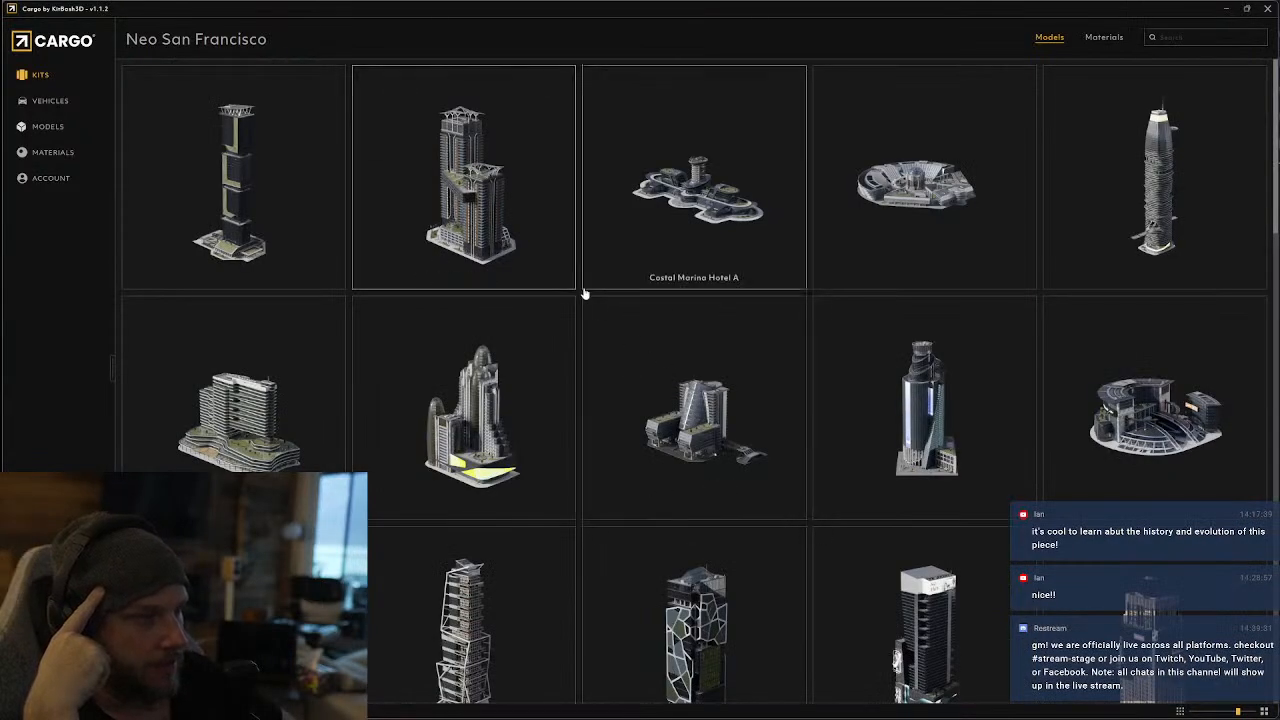
Find Hologram Projector A among the Neo San Francisco models and open its details
scroll(582, 296, "down", 3)
scroll(580, 303, "down", 10)
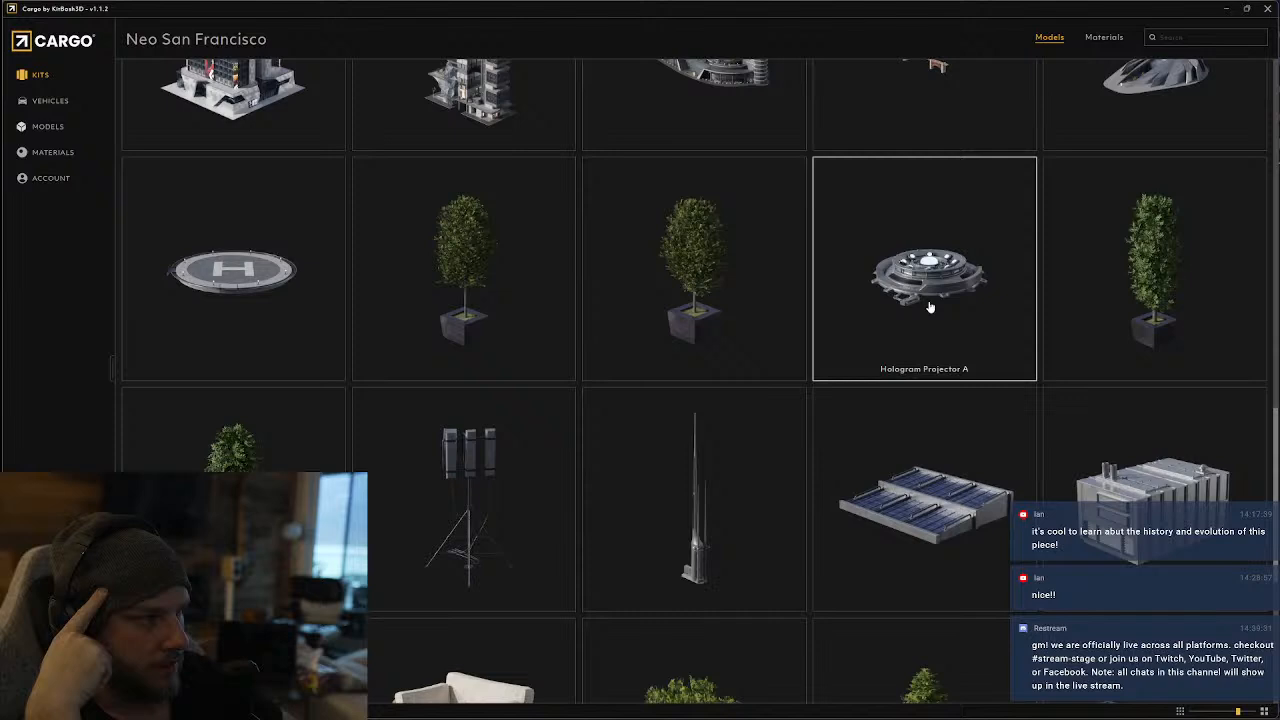
left_click(928, 286)
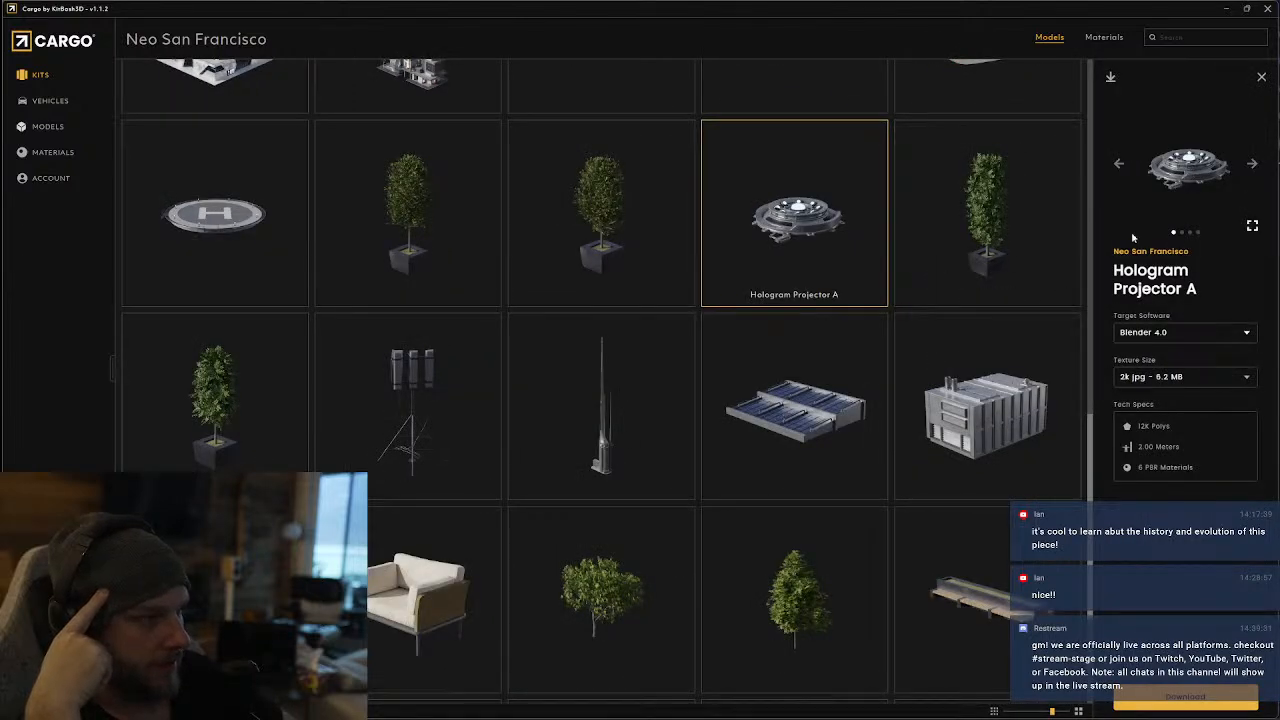
Examine the remaining Neo San Francisco props for usable ad displays, banners, benches, lamps, tables and trash cans
scroll(520, 410, "down", 3)
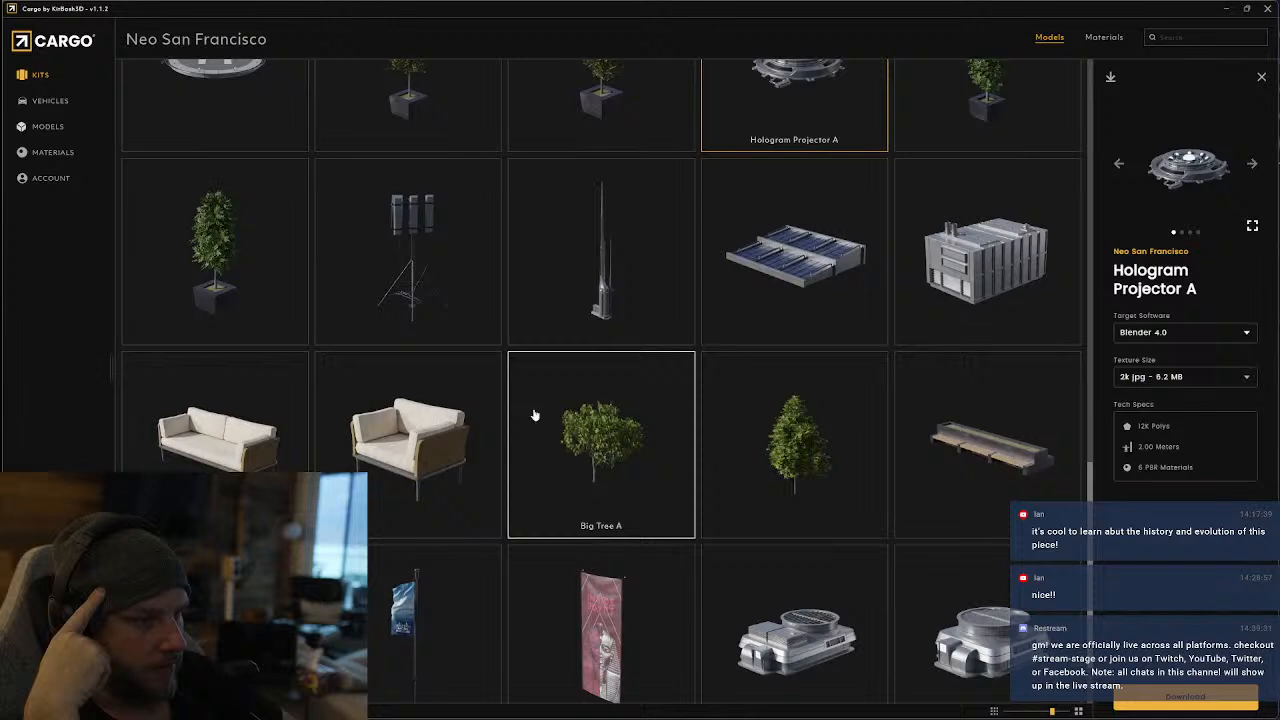
scroll(620, 417, "down", 4)
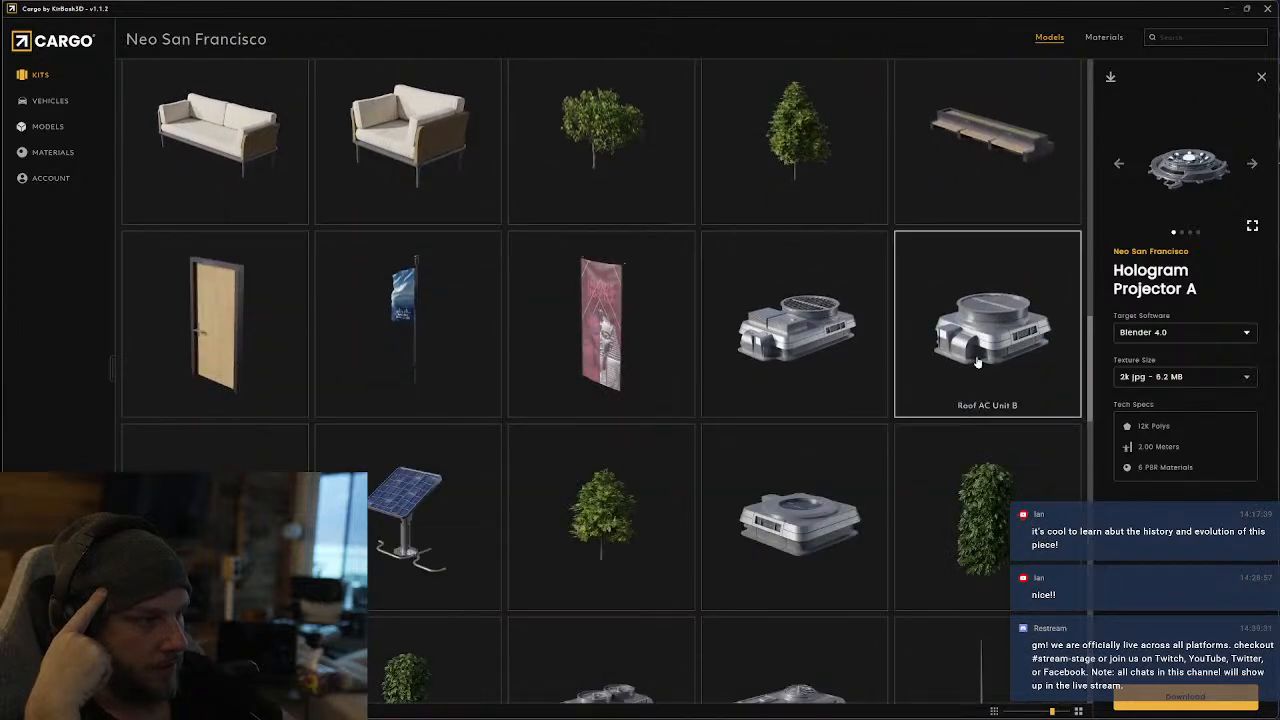
scroll(351, 357, "down", 1)
scroll(351, 357, "down", 1)
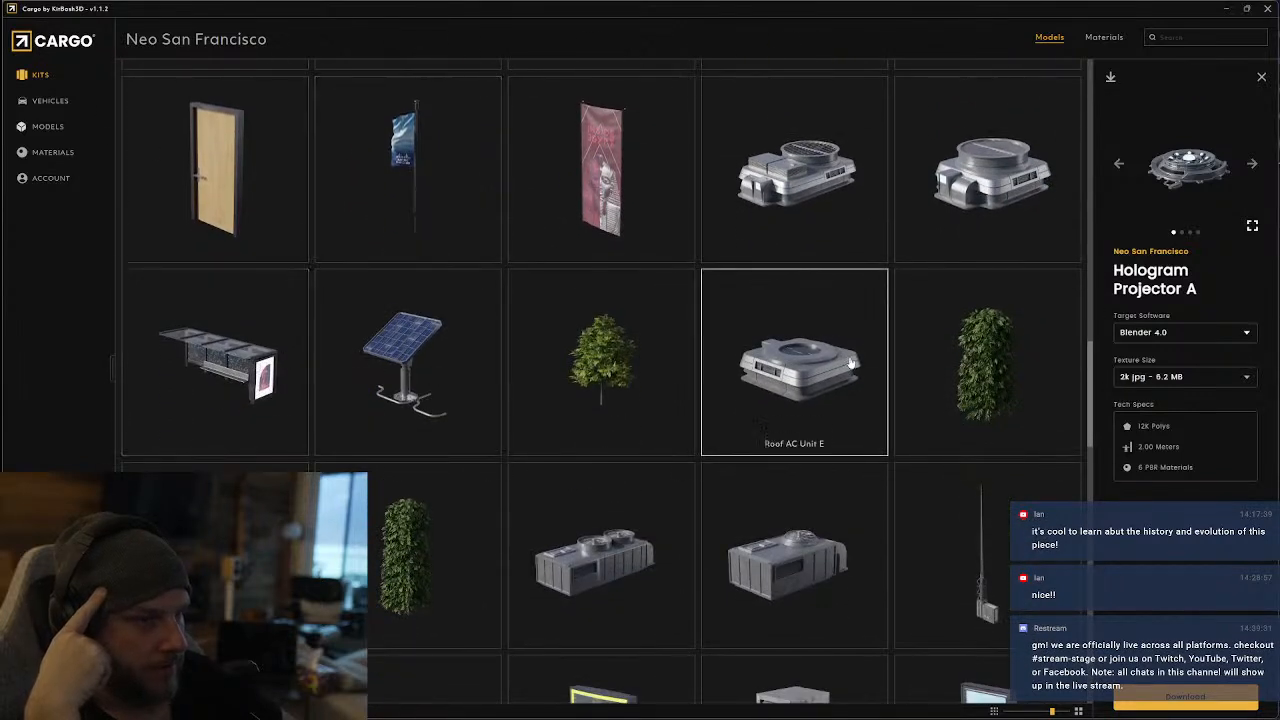
scroll(806, 371, "down", 4)
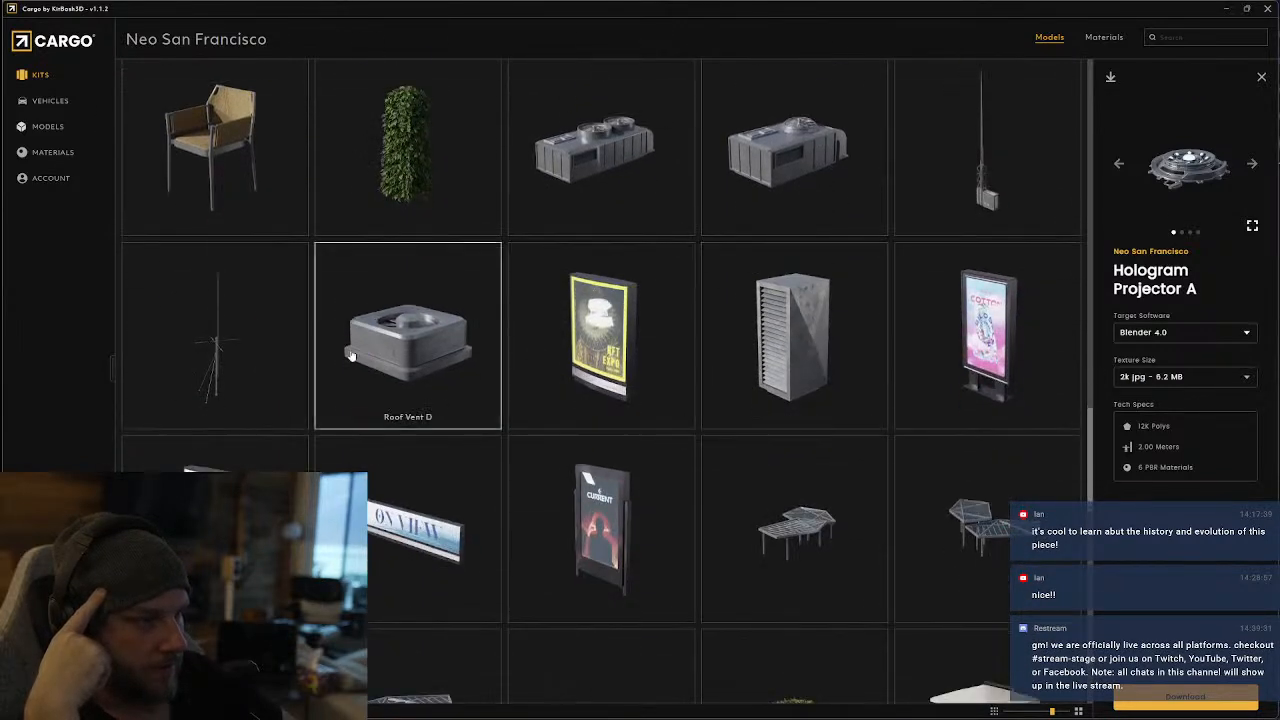
scroll(351, 357, "down", 2)
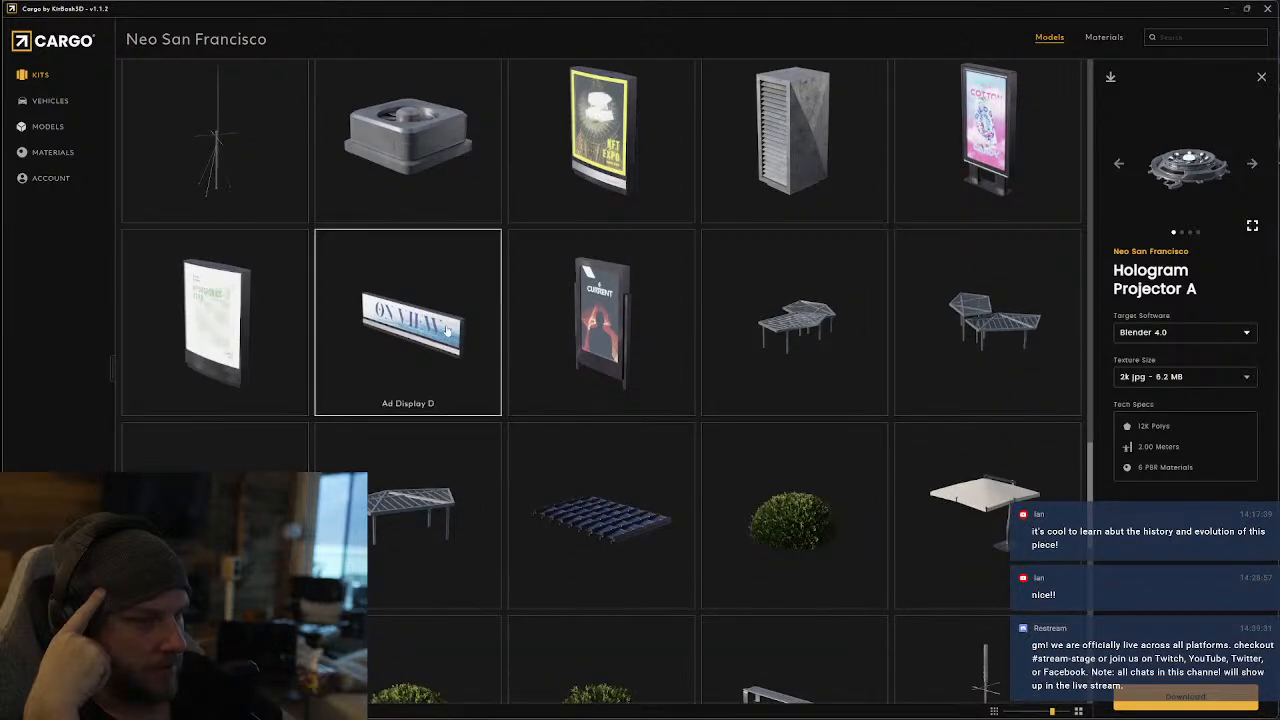
scroll(880, 417, "down", 2)
scroll(604, 250, "down", 2)
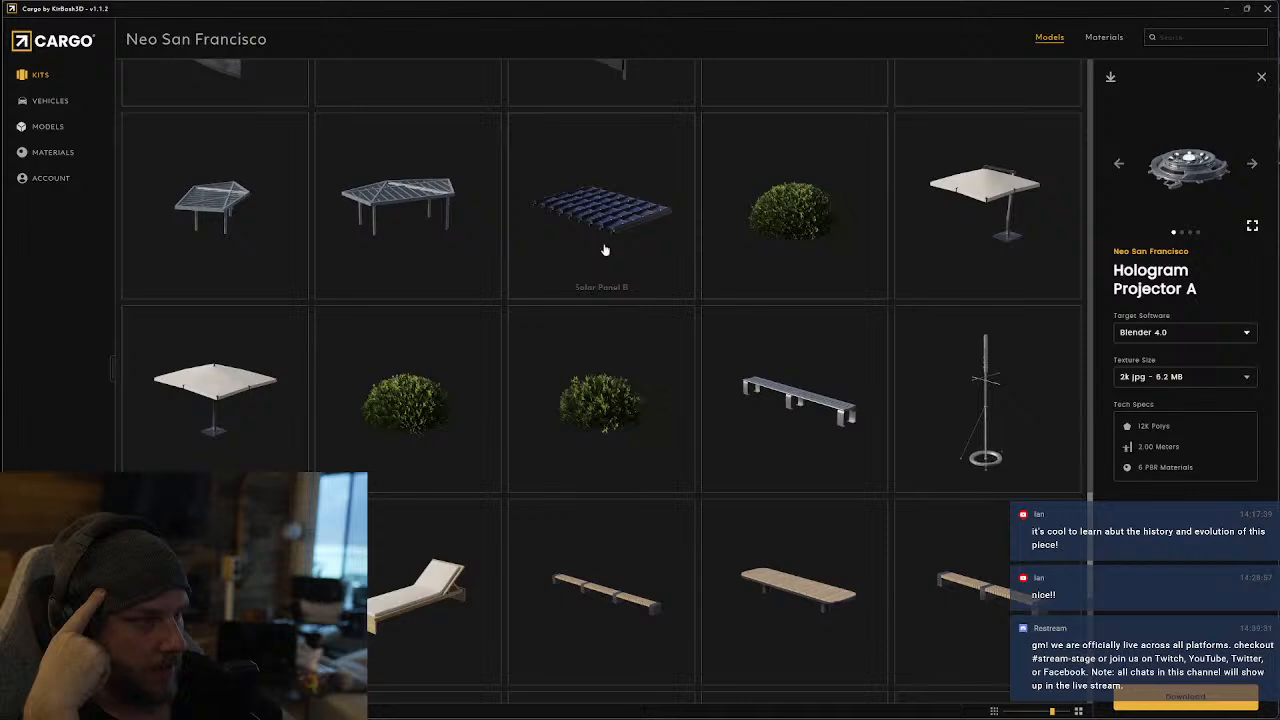
scroll(440, 300, "down", 6)
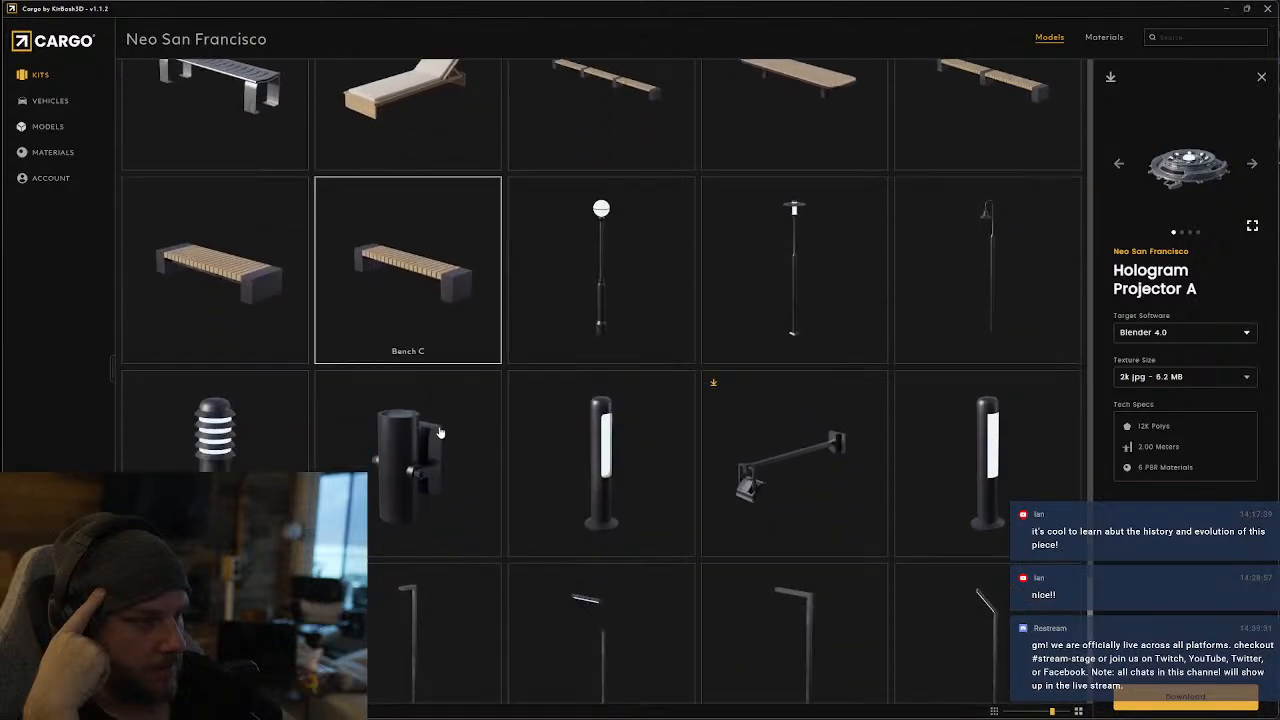
scroll(440, 437, "down", 5)
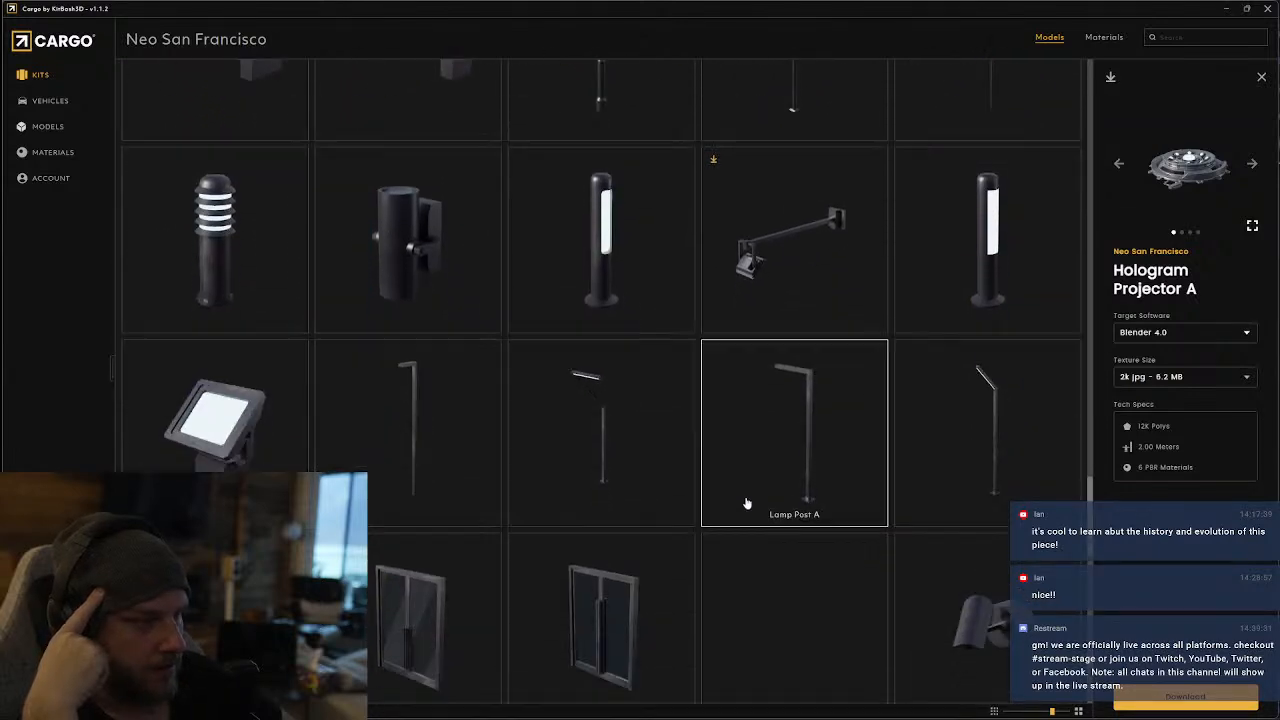
scroll(600, 480, "down", 2)
scroll(527, 470, "down", 3)
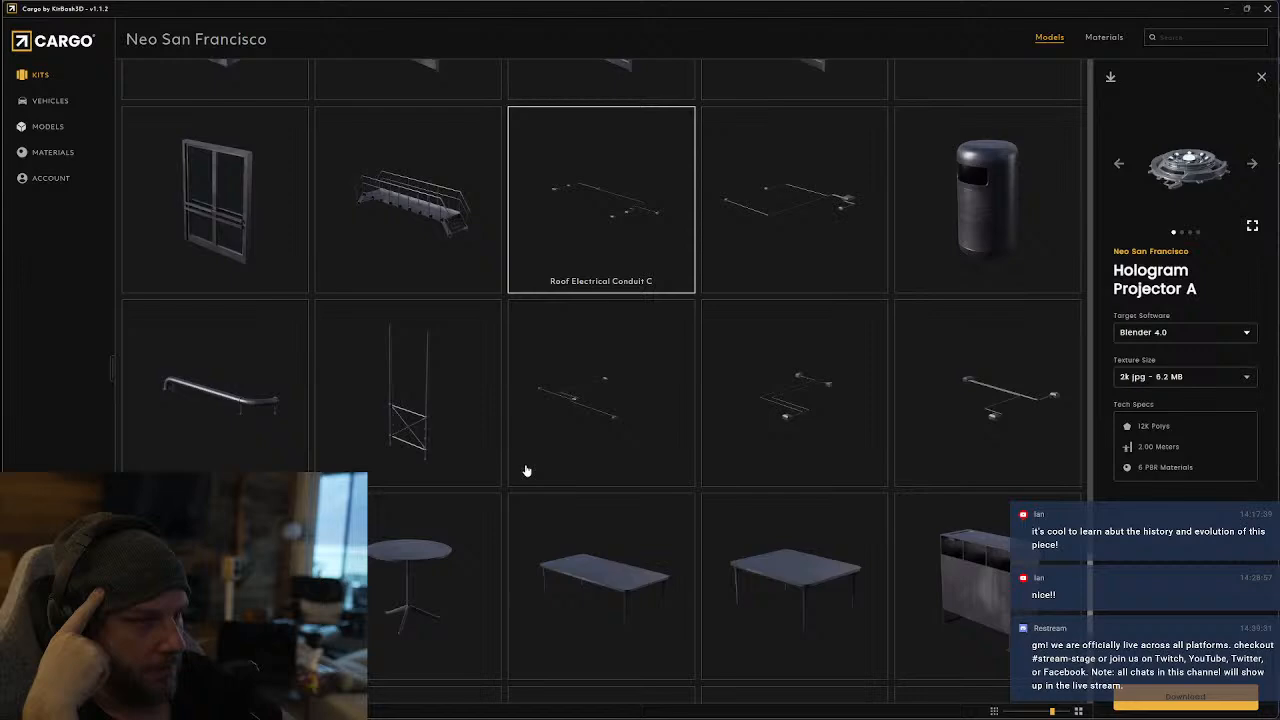
scroll(527, 470, "down", 5)
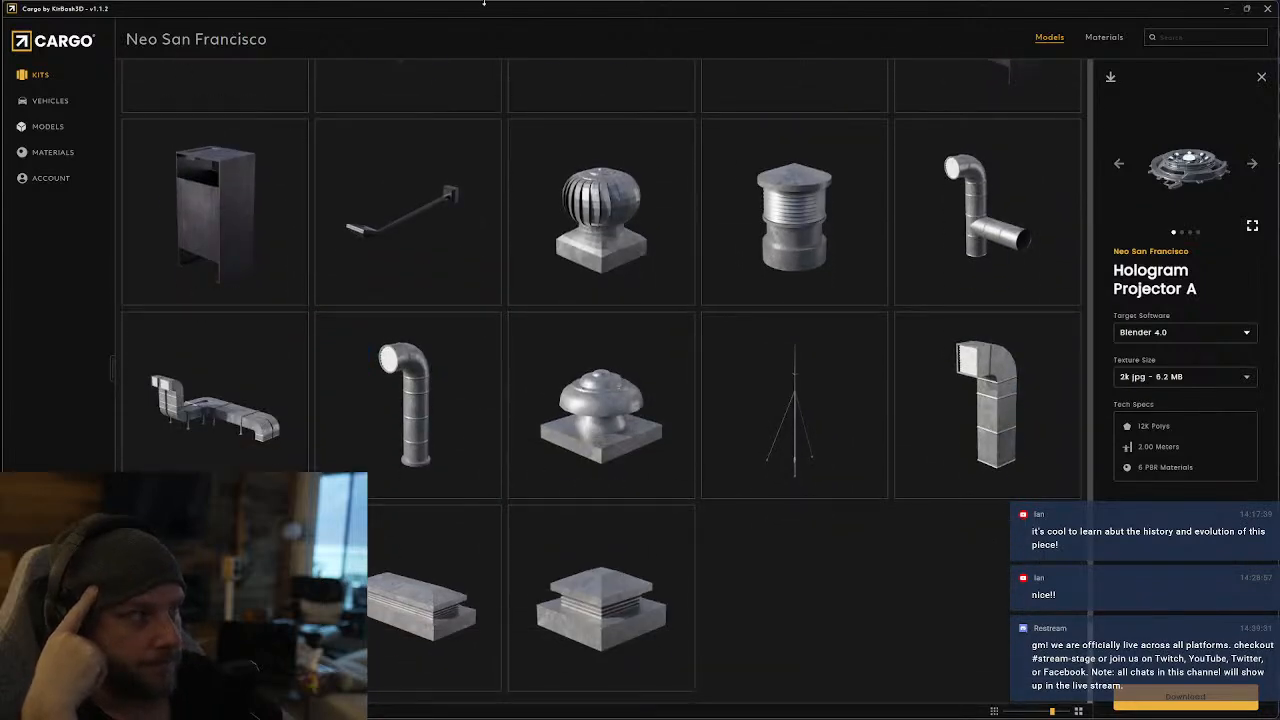
Return to the kit library and open the Cyber Punk kit
left_click(36, 78)
scroll(495, 508, "down", 10)
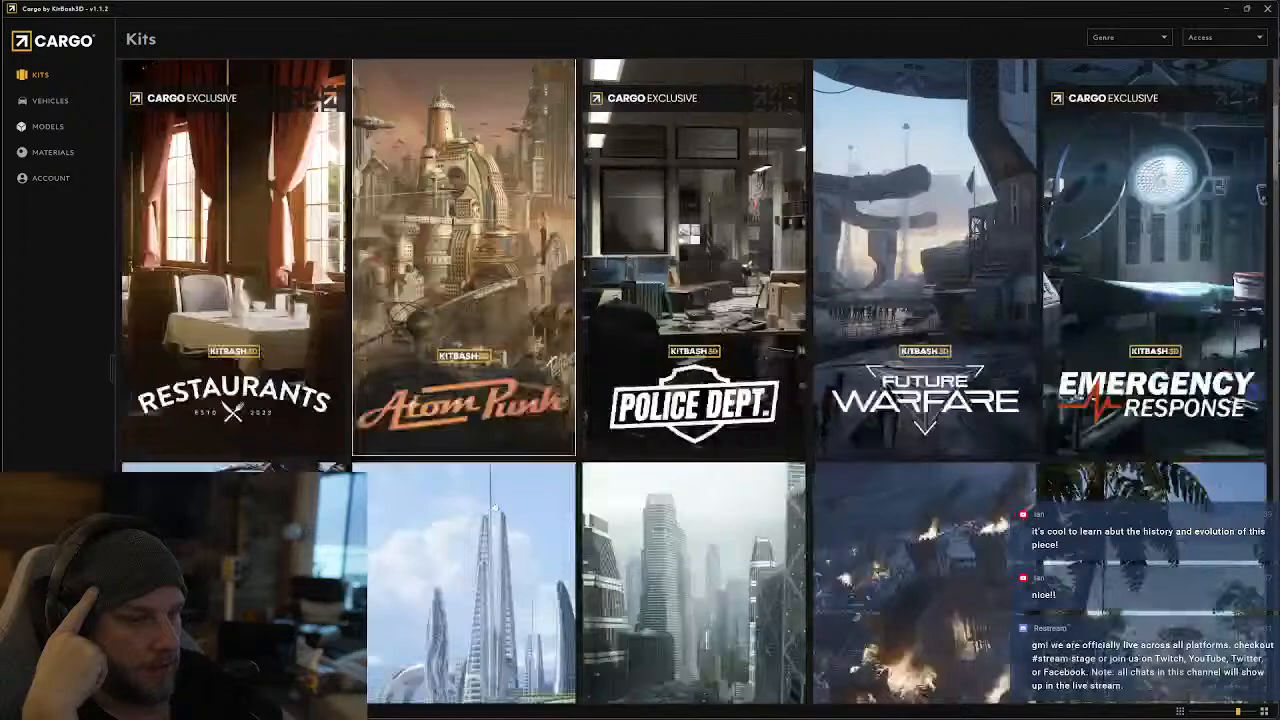
scroll(495, 508, "down", 3)
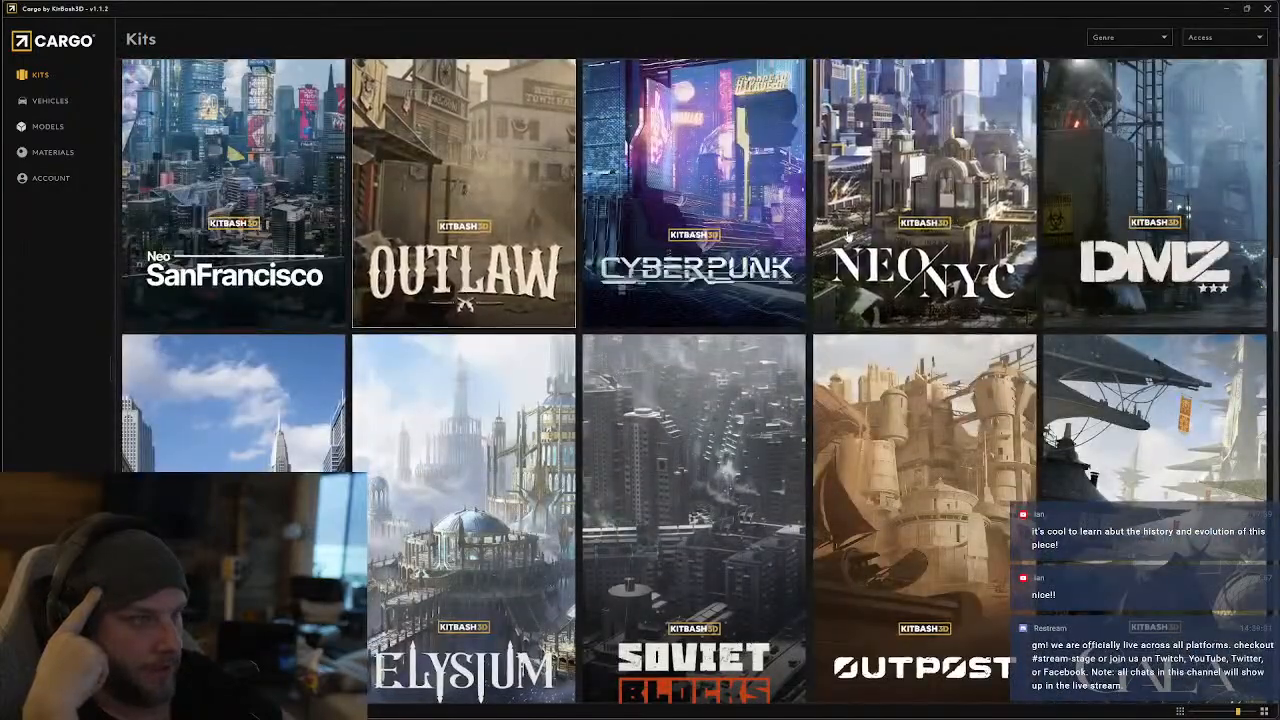
scroll(717, 420, "up", 2)
left_click(732, 262)
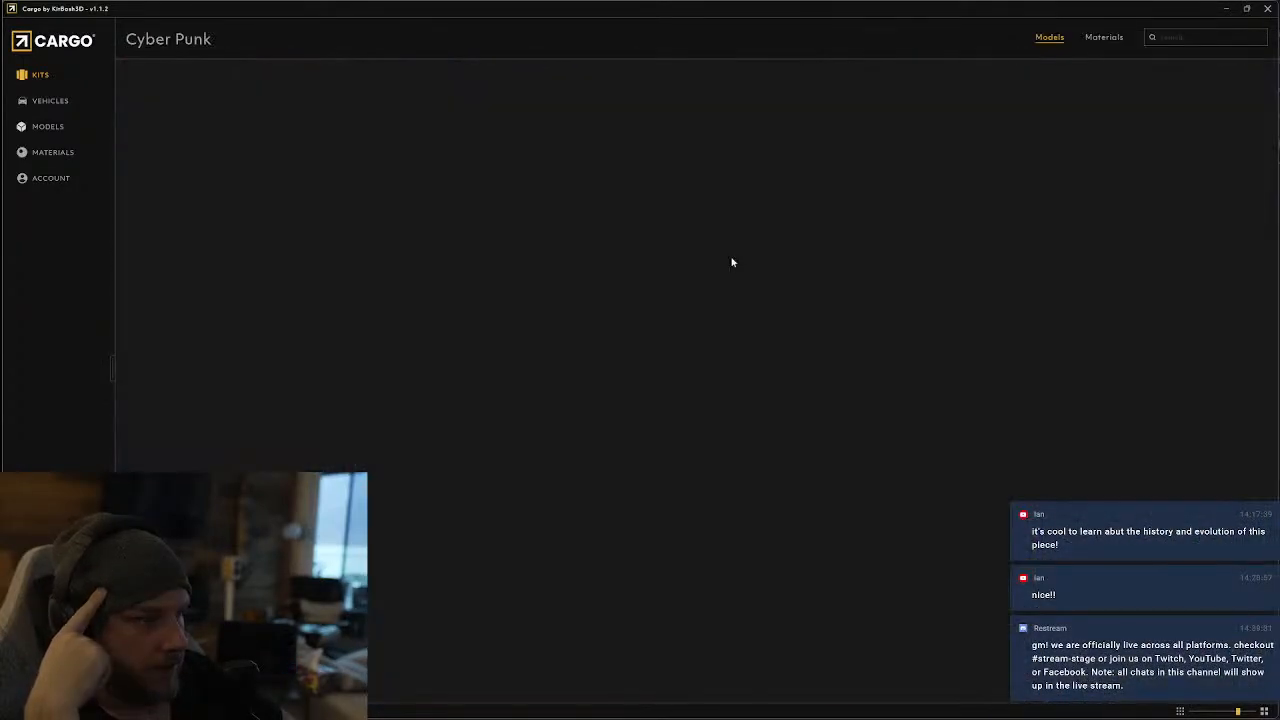
Look through the Cyber Punk models for signage and open the details of the ACPD Neon Sign
scroll(666, 292, "down", 3)
scroll(666, 292, "down", 10)
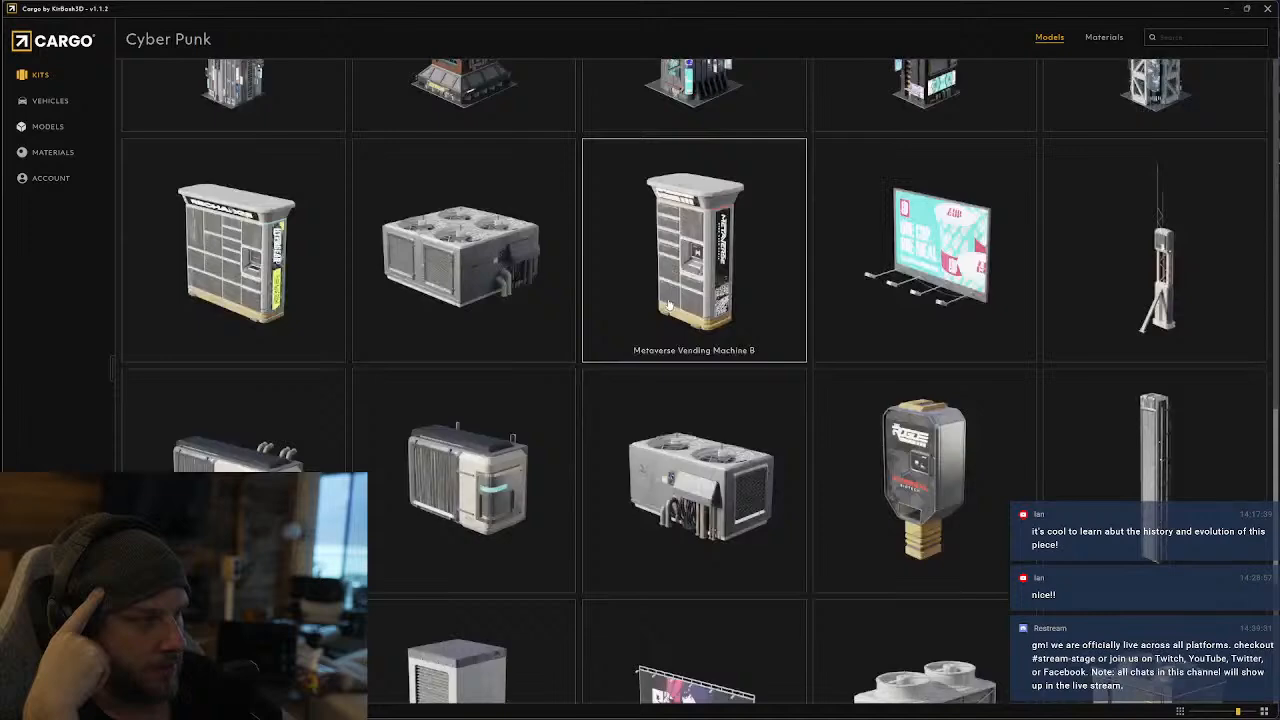
scroll(670, 309, "down", 3)
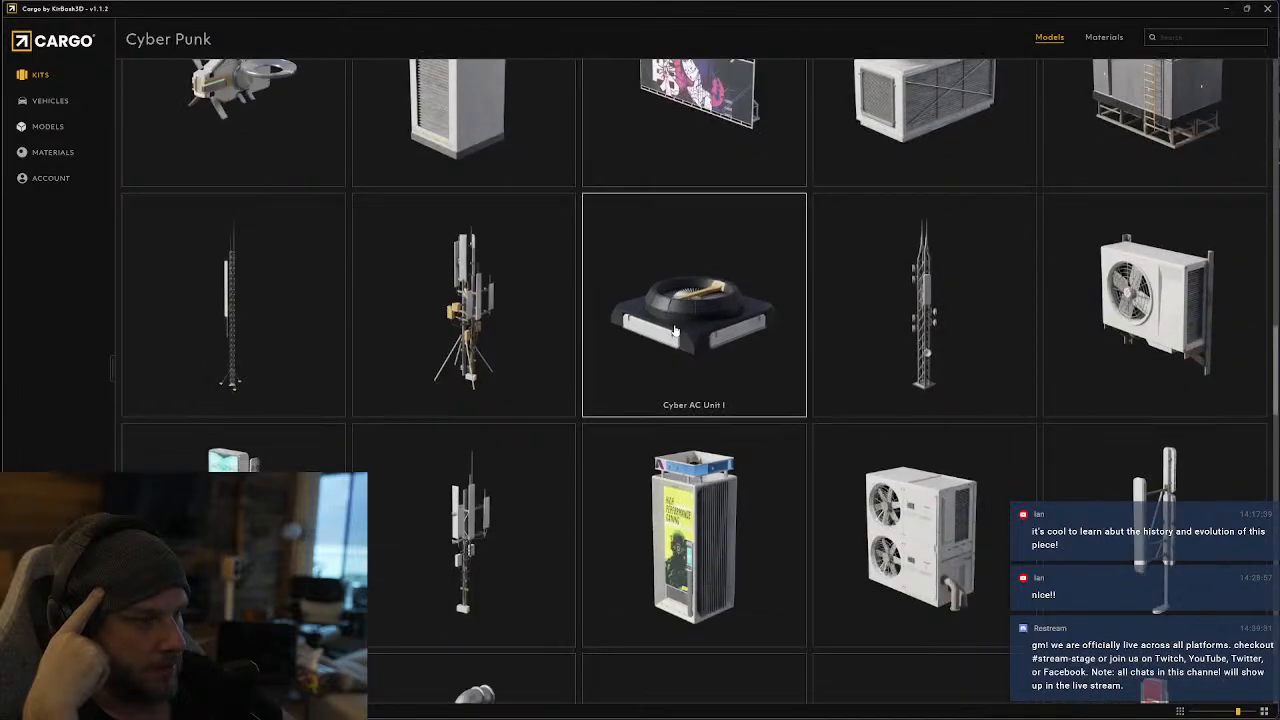
scroll(674, 330, "down", 6)
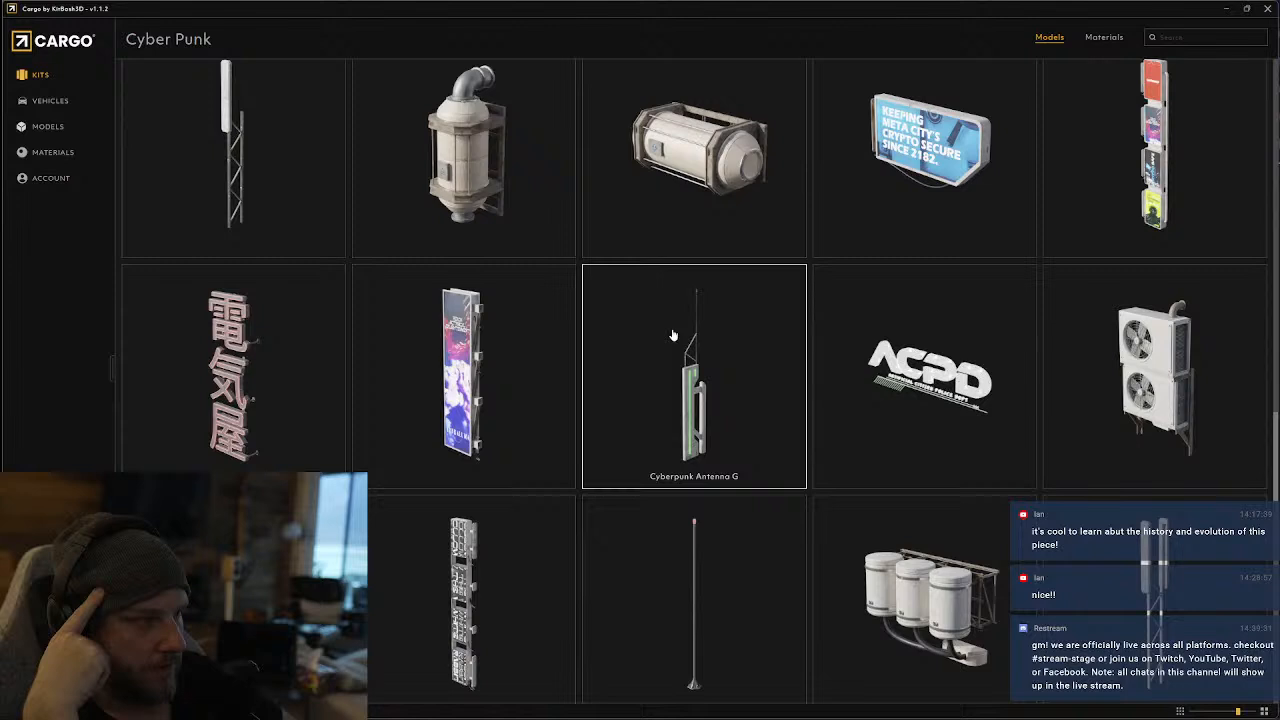
left_click(897, 348)
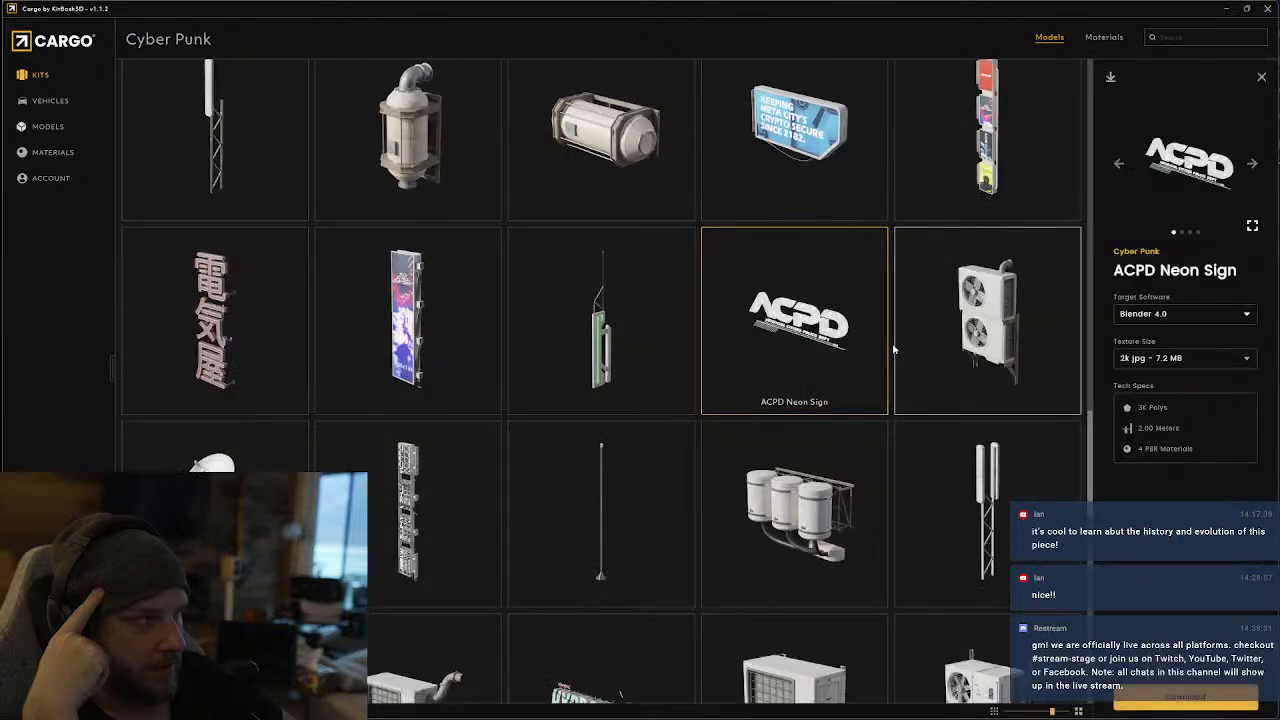
Examine the remaining Cyber Punk models for usable neon signs, billboards, kiosks and other props, through to the end of the kit
scroll(645, 355, "down", 2)
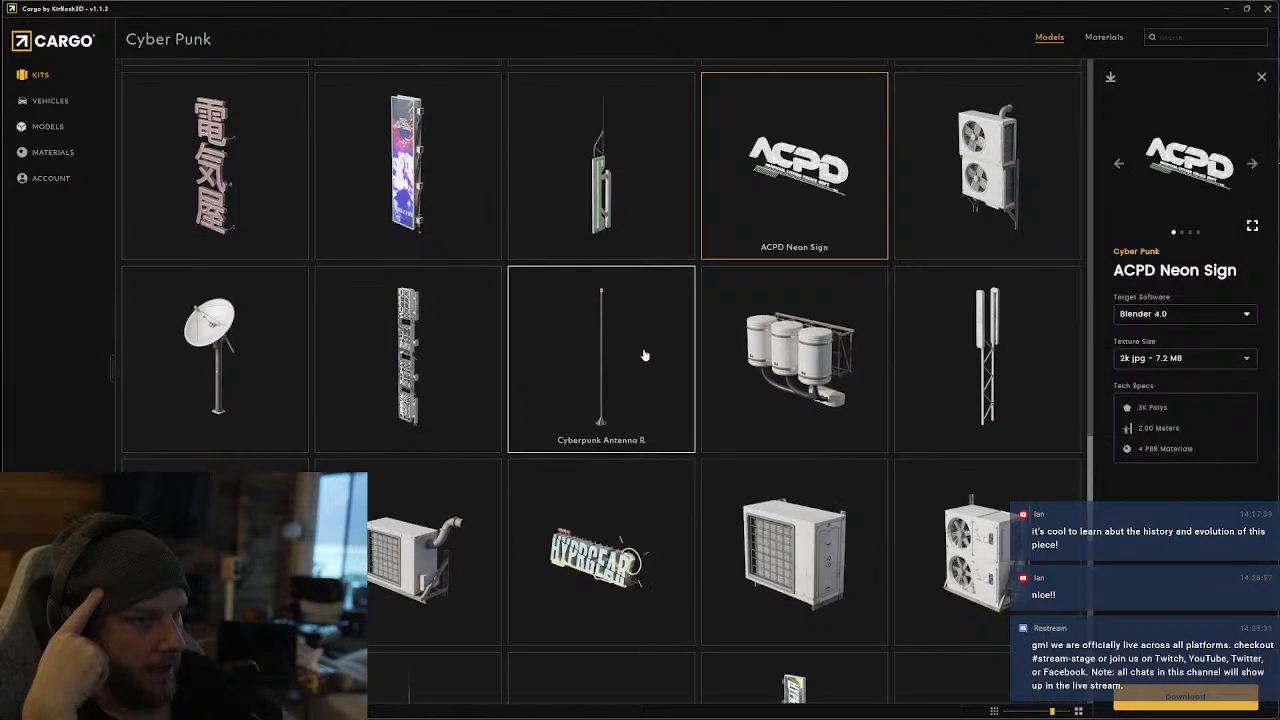
scroll(620, 355, "down", 4)
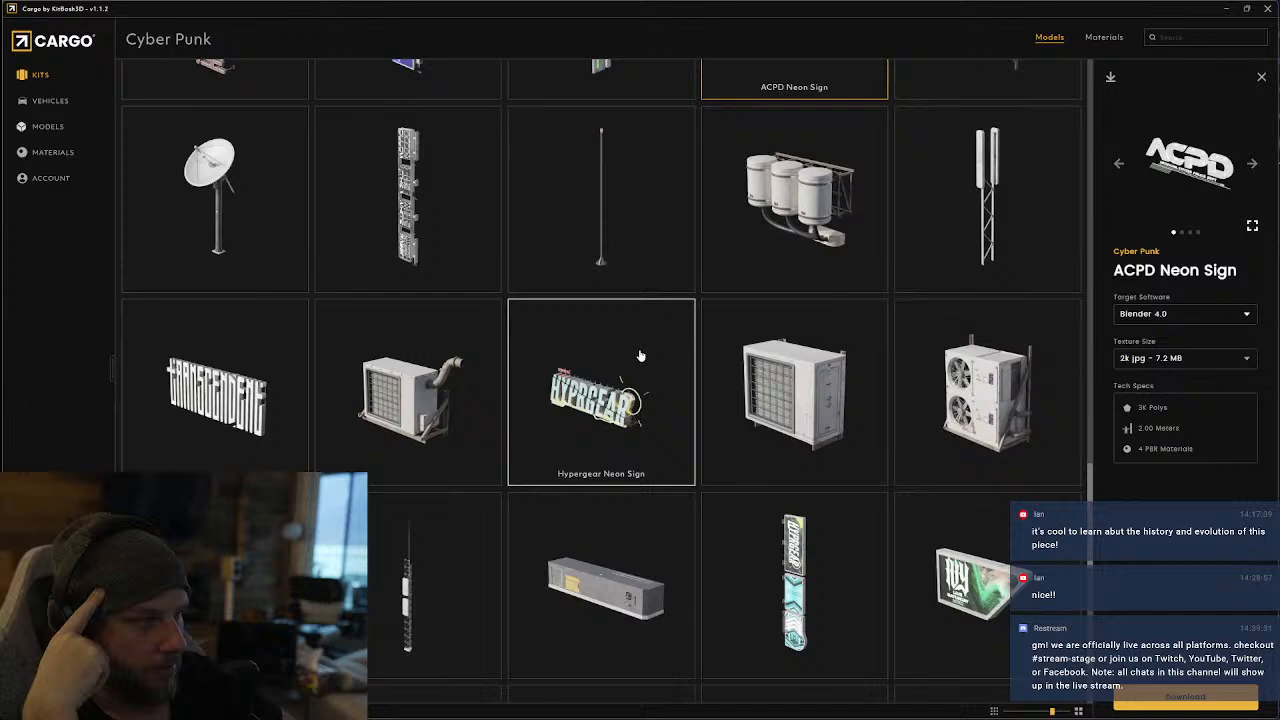
scroll(641, 356, "down", 1)
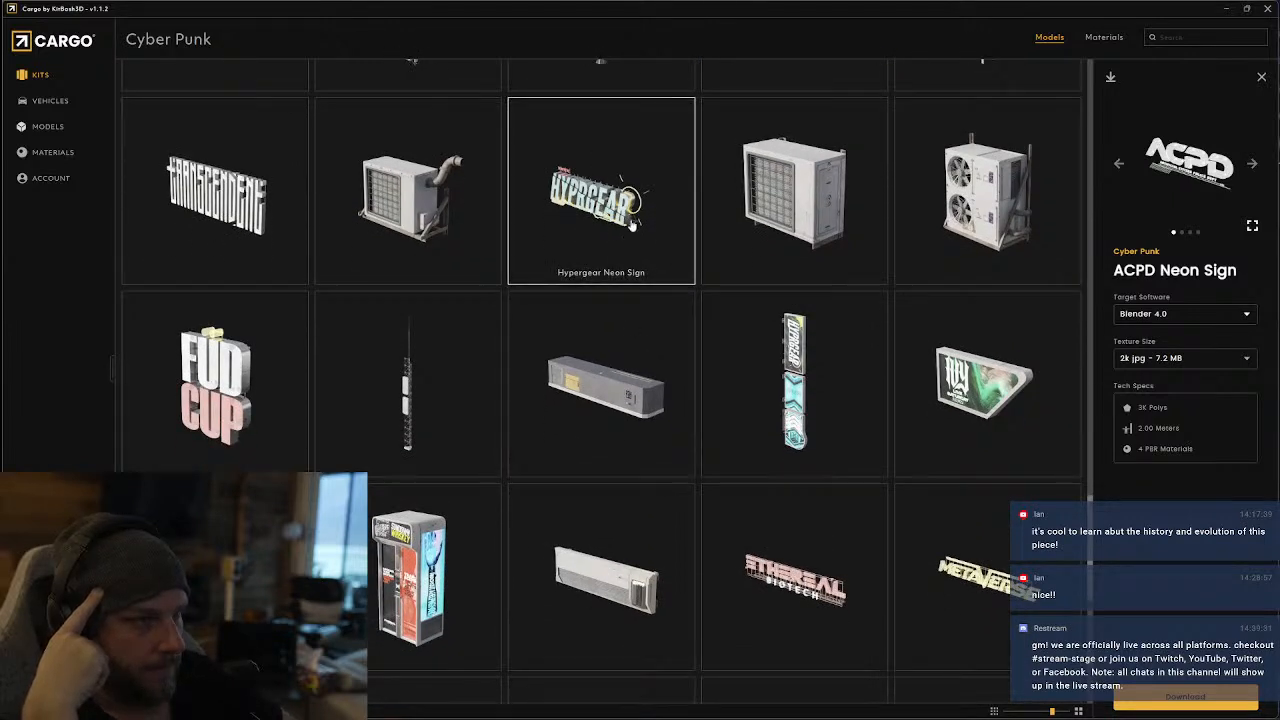
scroll(632, 225, "down", 2)
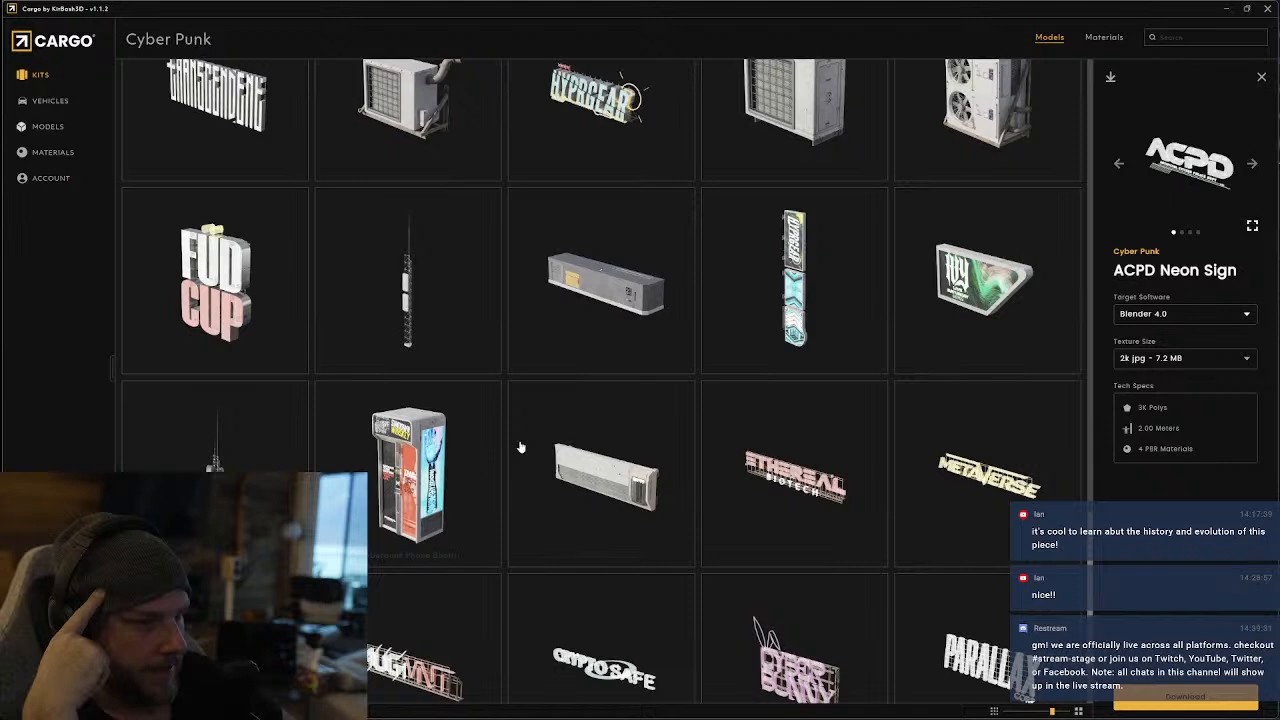
scroll(615, 462, "down", 2)
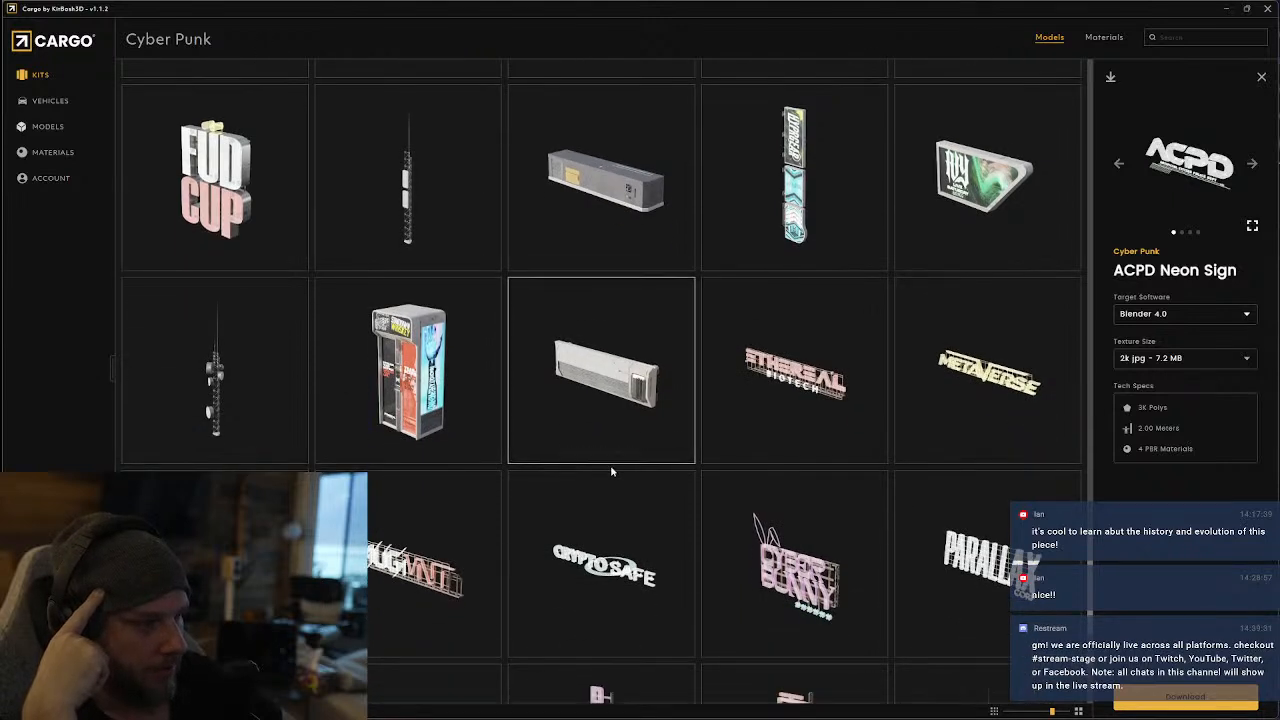
scroll(612, 471, "down", 3)
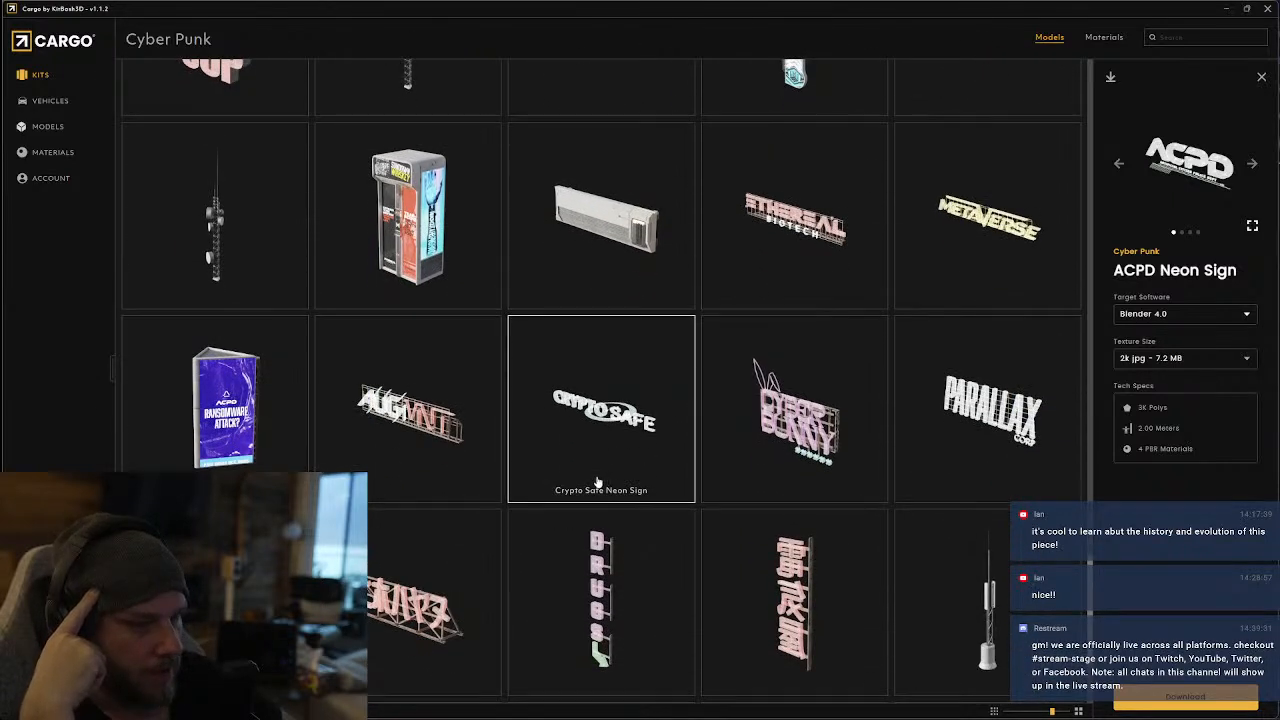
scroll(597, 482, "down", 2)
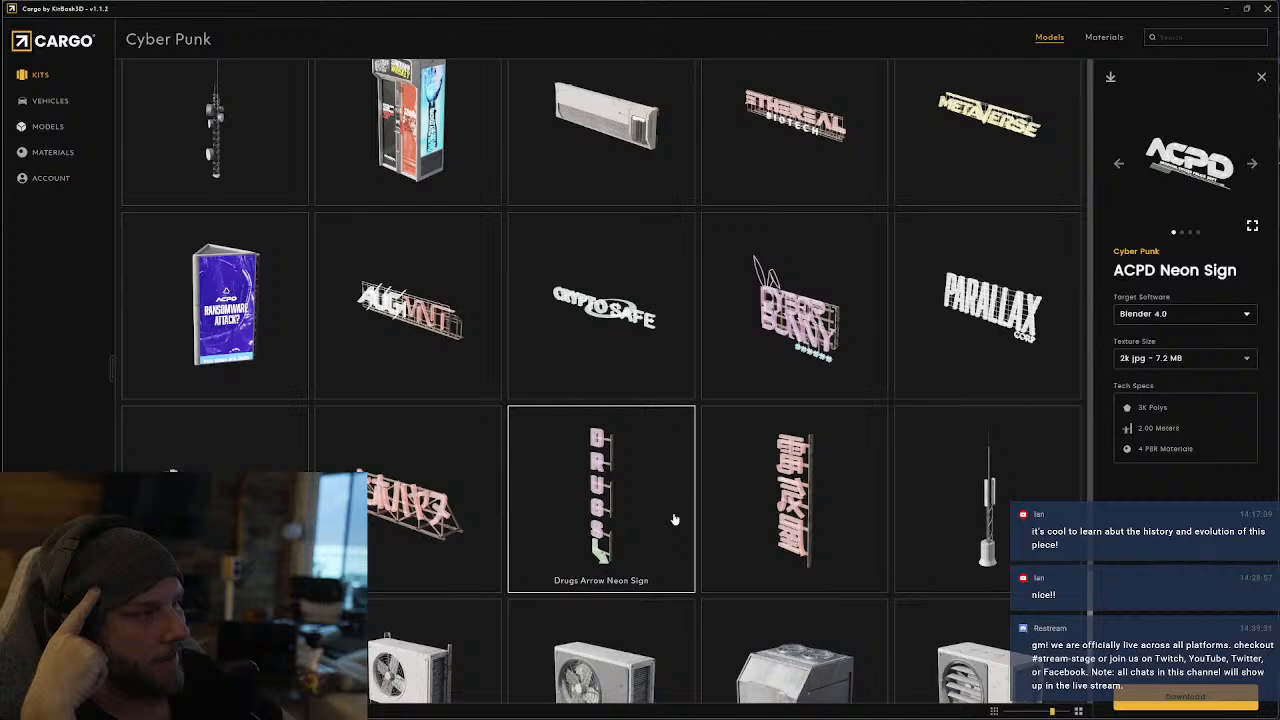
scroll(674, 519, "down", 8)
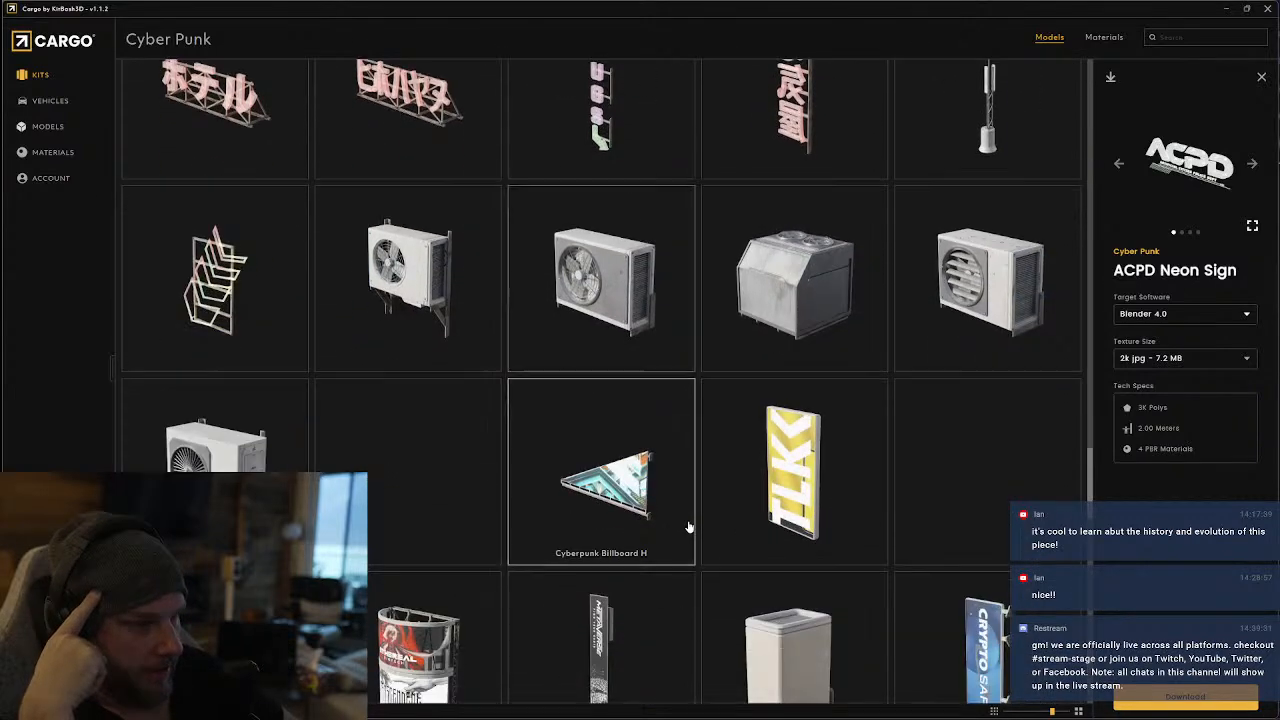
scroll(688, 527, "down", 4)
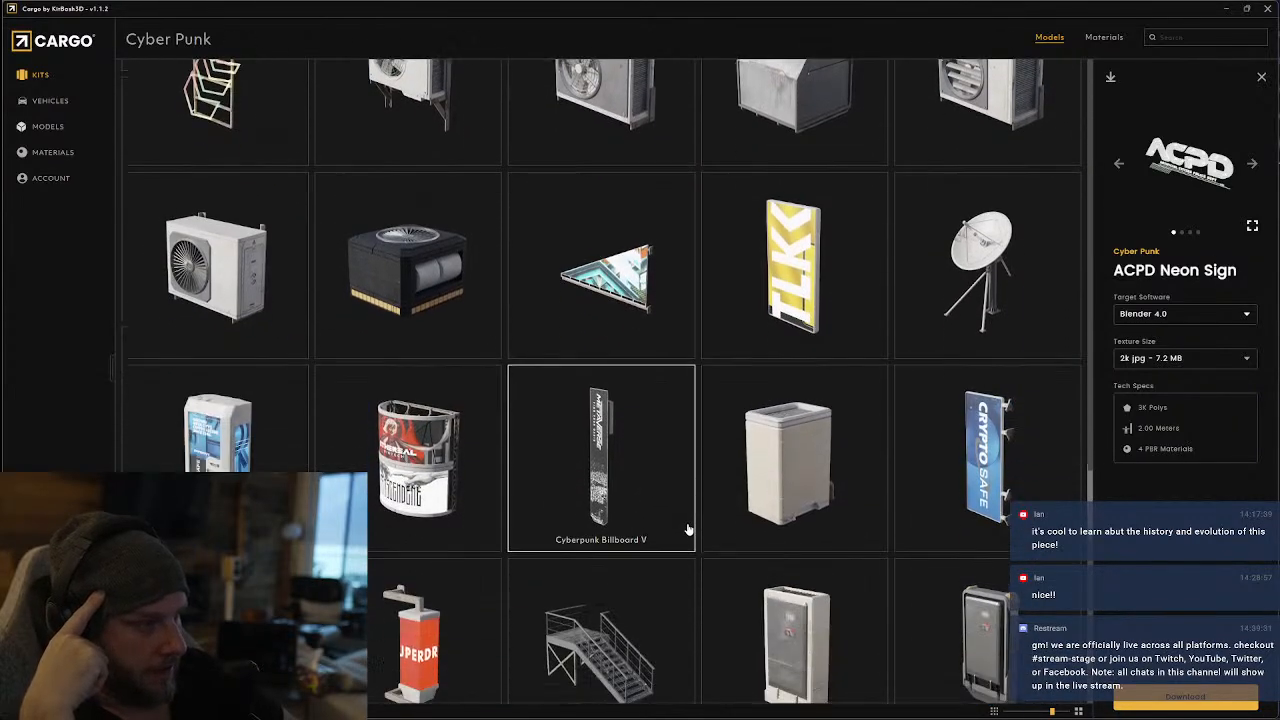
scroll(688, 530, "down", 3)
scroll(688, 530, "down", 3)
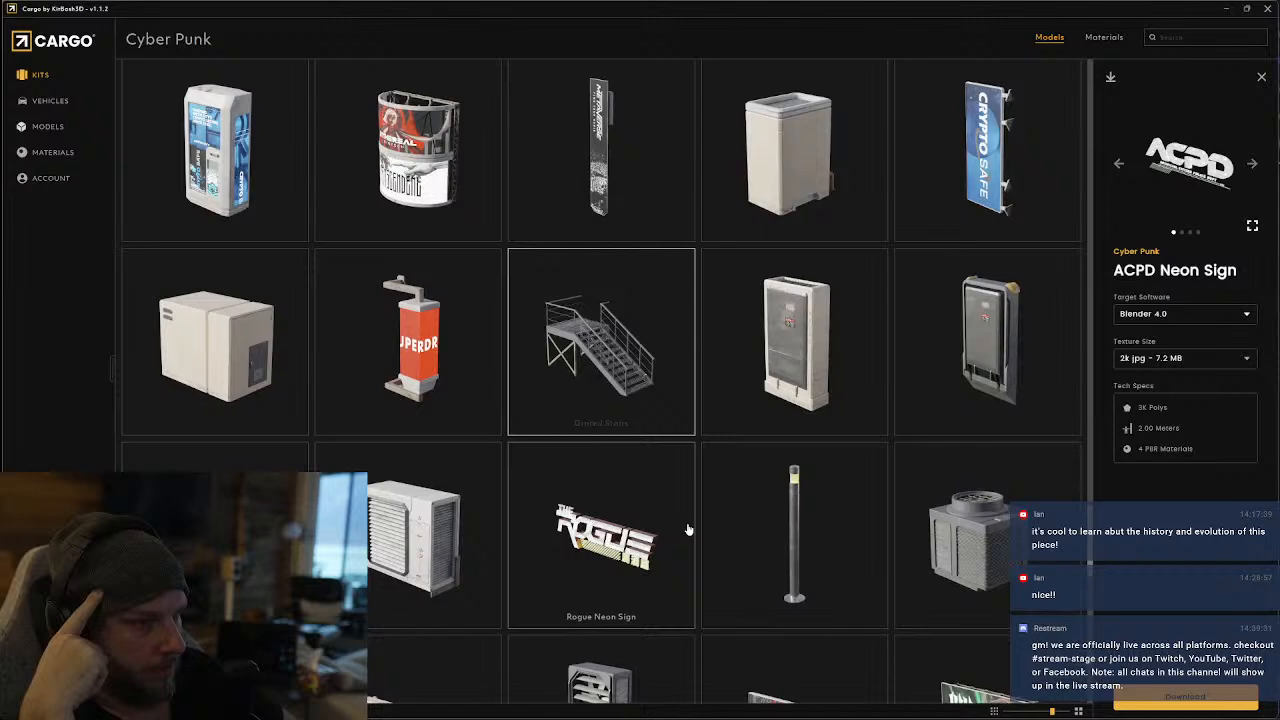
scroll(688, 530, "down", 4)
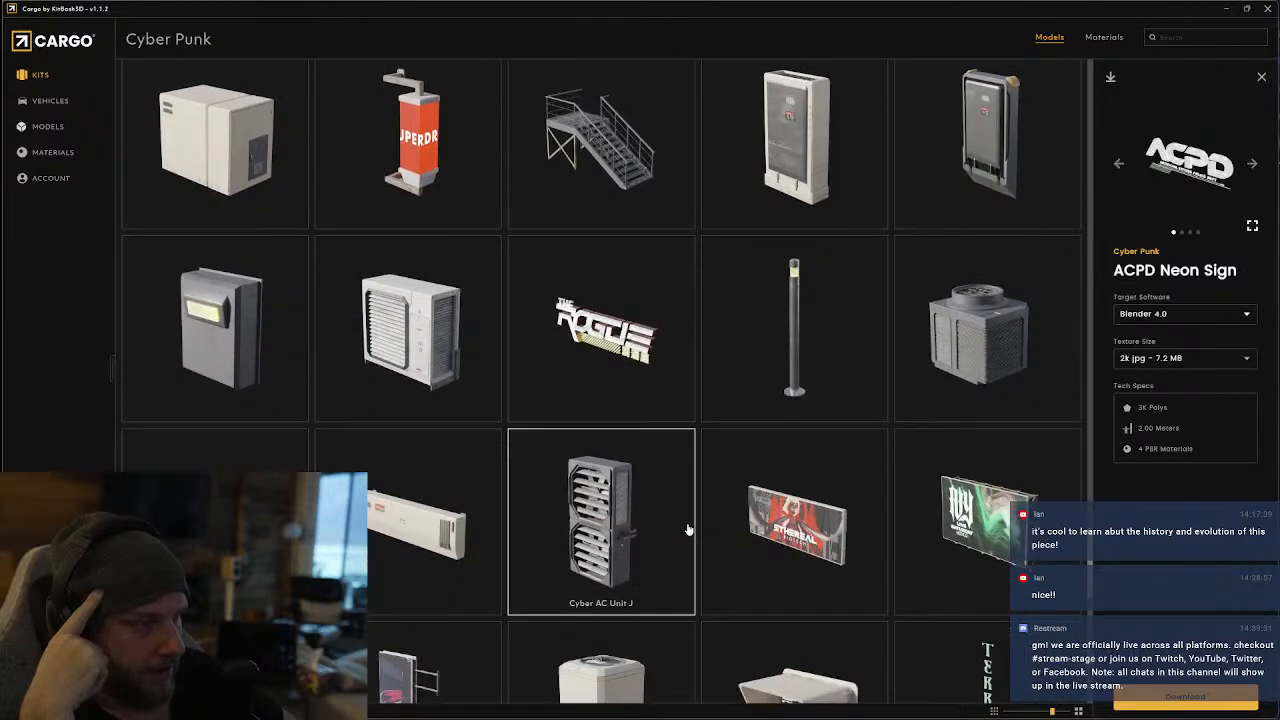
scroll(688, 530, "down", 4)
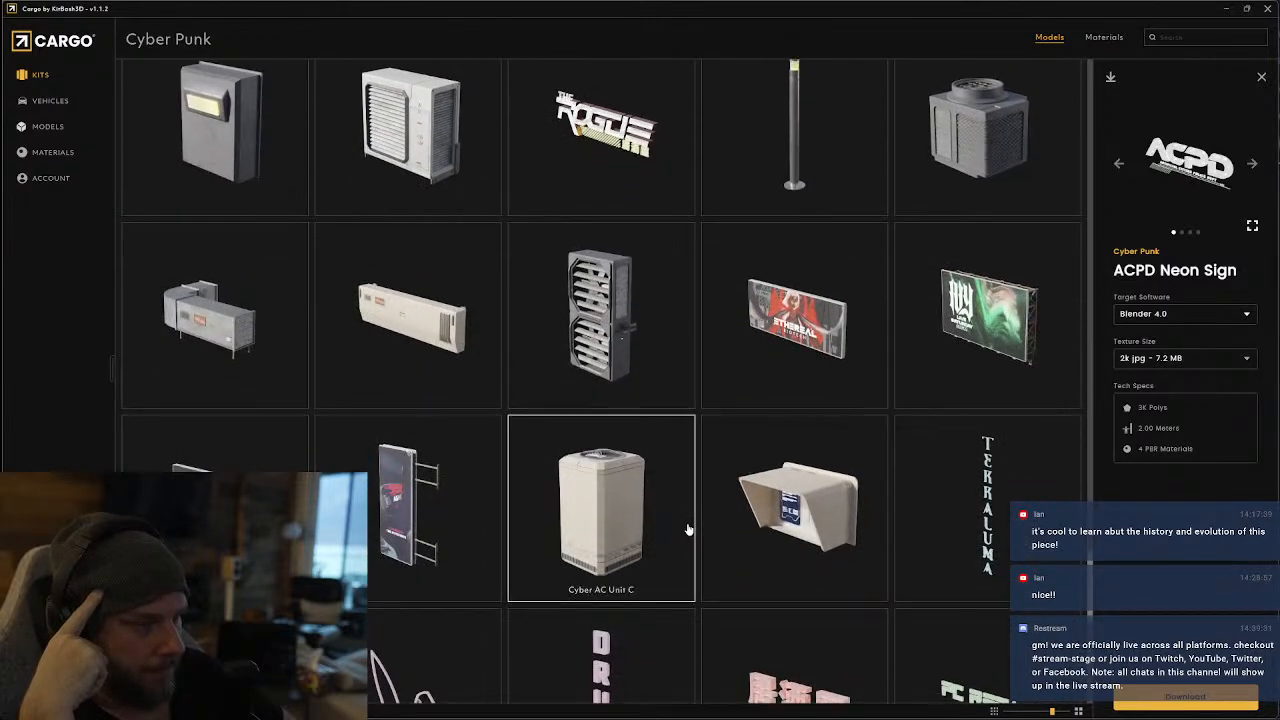
scroll(688, 530, "down", 5)
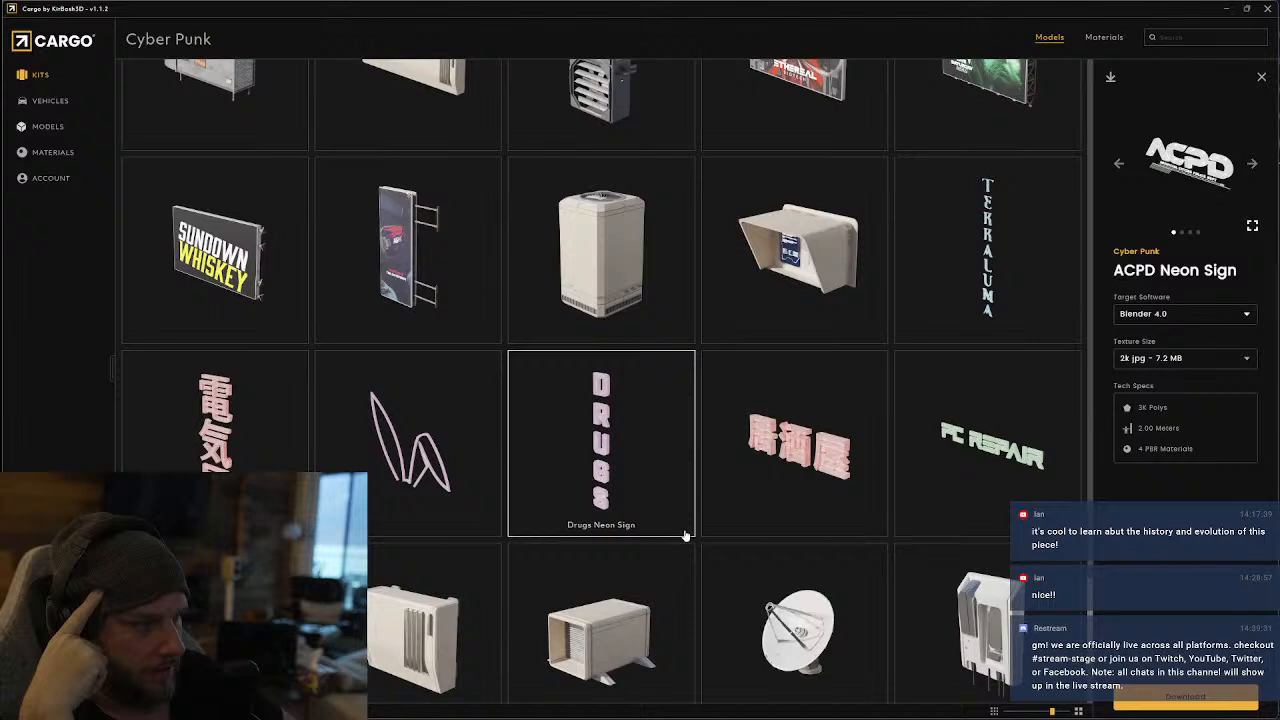
scroll(685, 536, "down", 6)
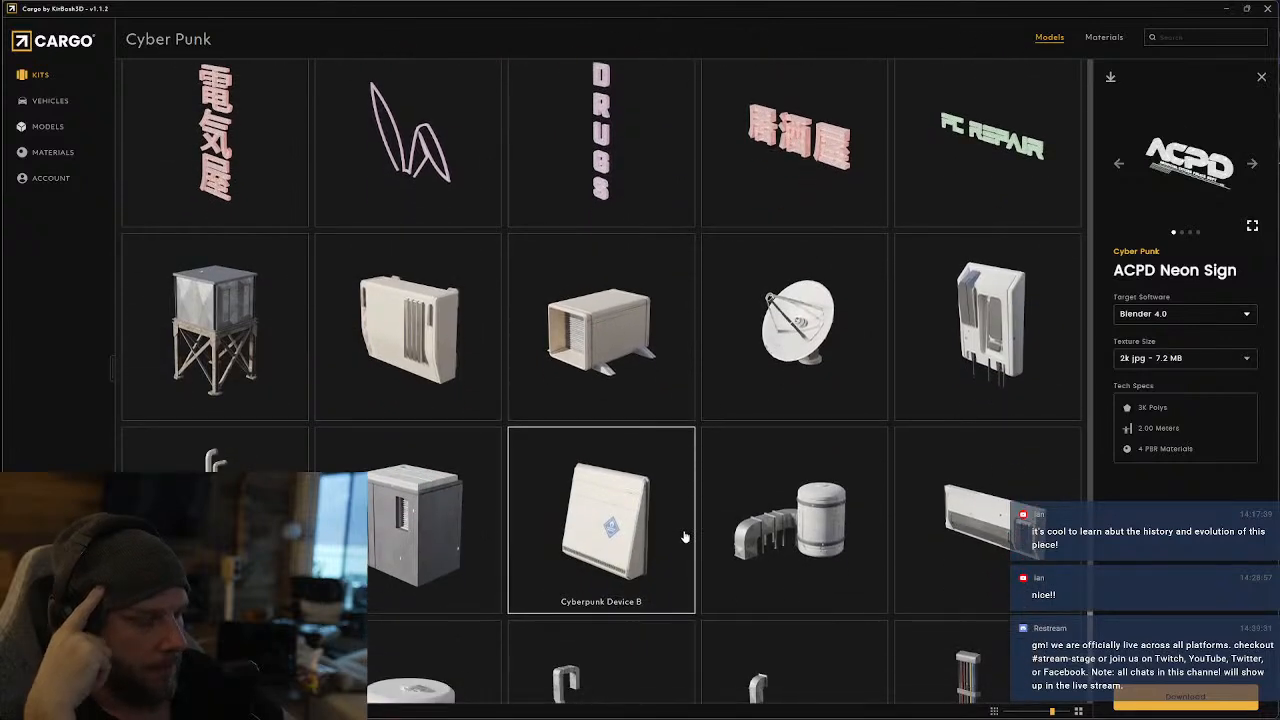
scroll(685, 537, "down", 3)
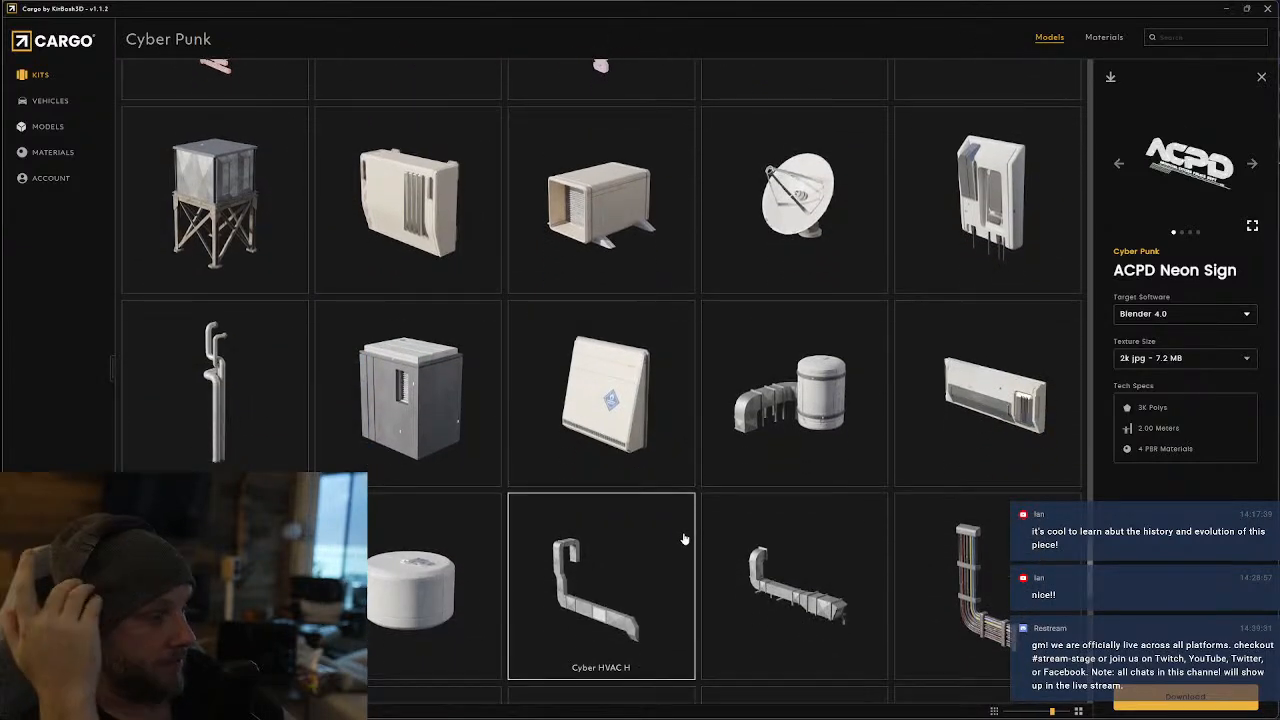
scroll(682, 541, "down", 8)
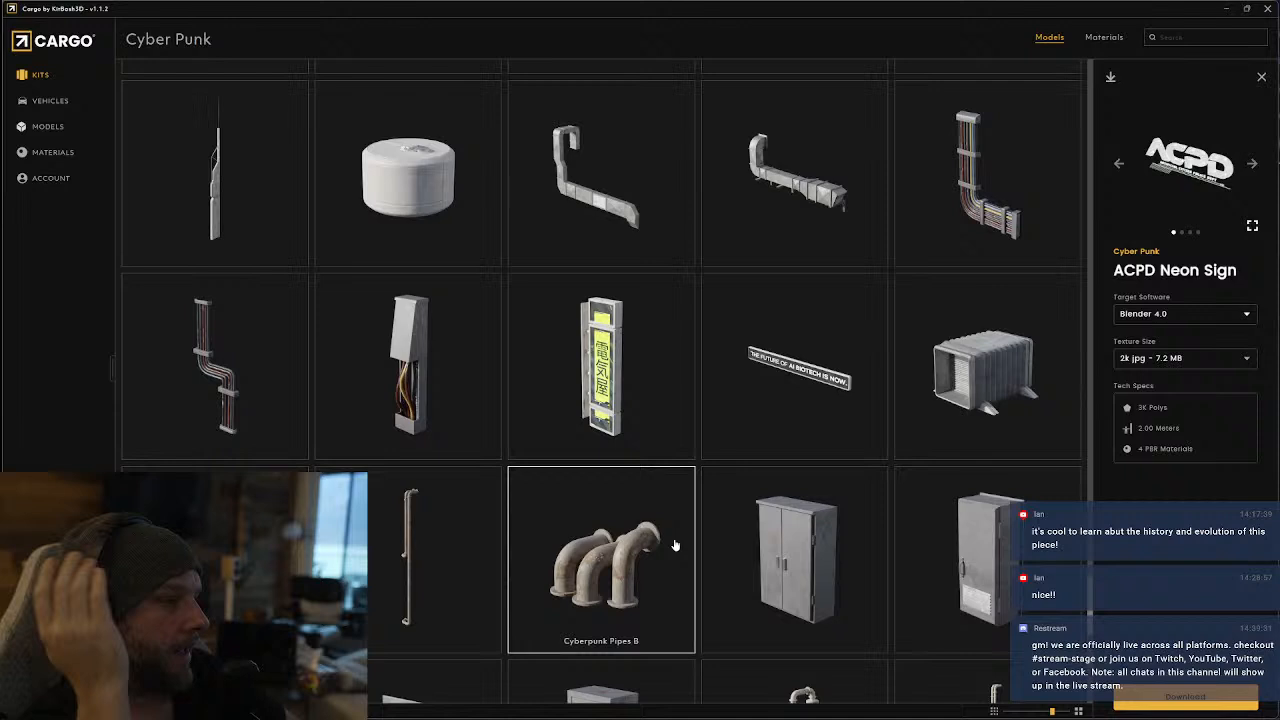
scroll(675, 545, "down", 4)
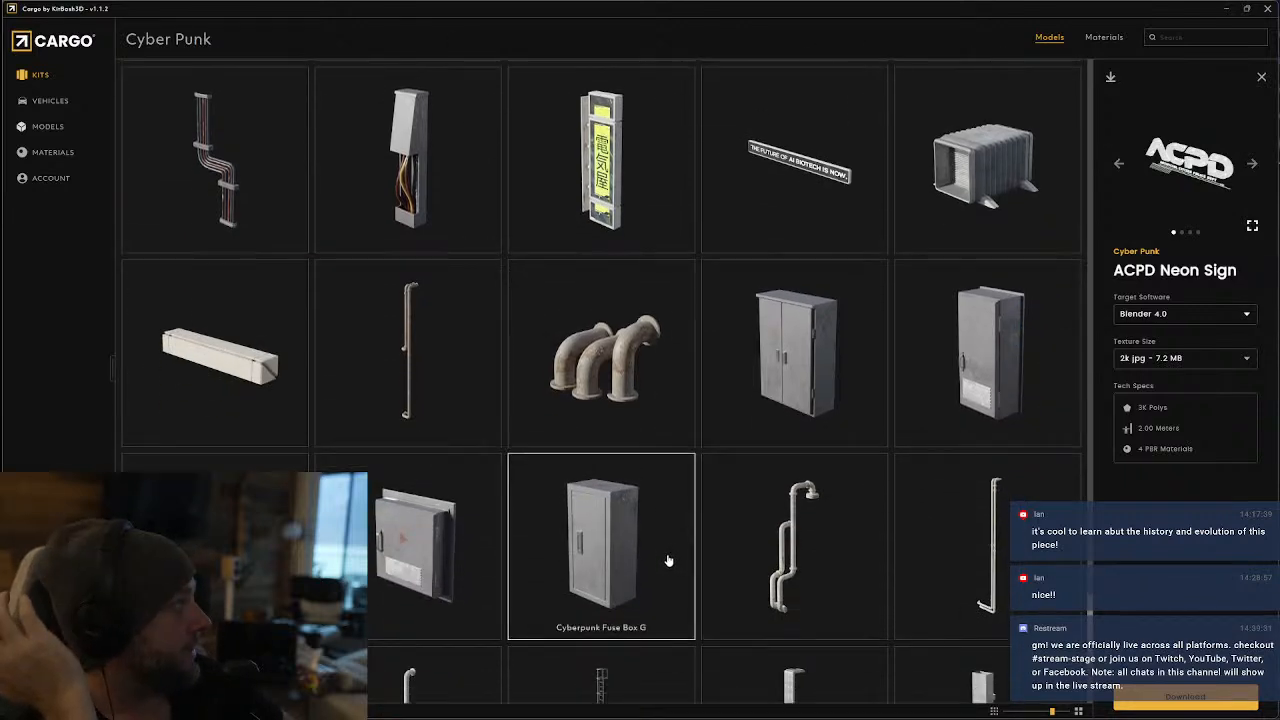
scroll(669, 561, "down", 10)
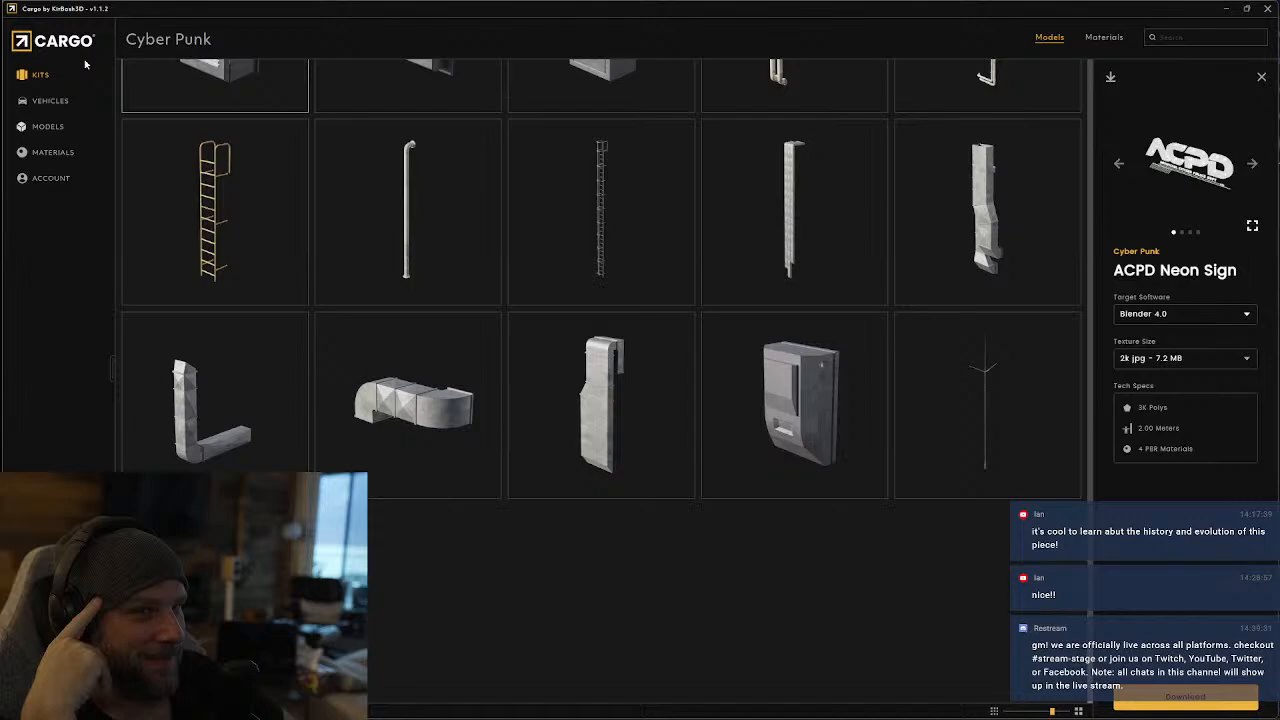
Return to the kit library and open the Neo NYC kit
left_click(40, 75)
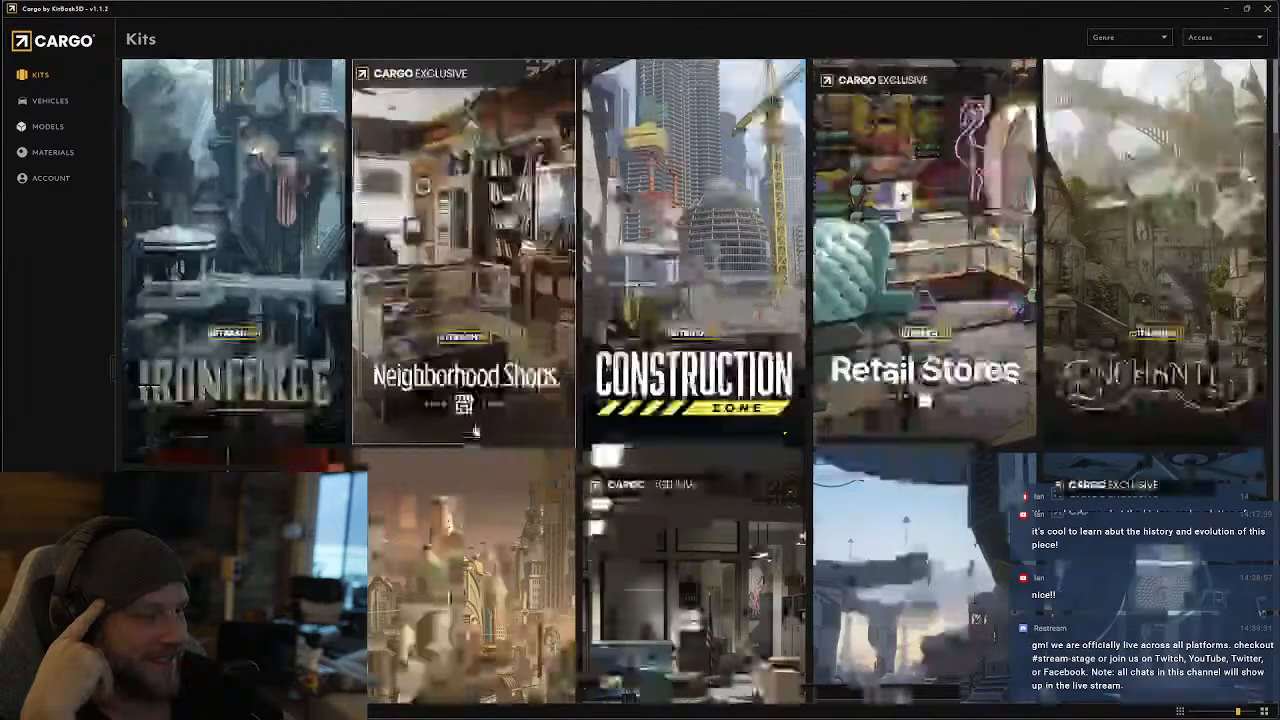
scroll(416, 444, "down", 15)
scroll(416, 444, "down", 4)
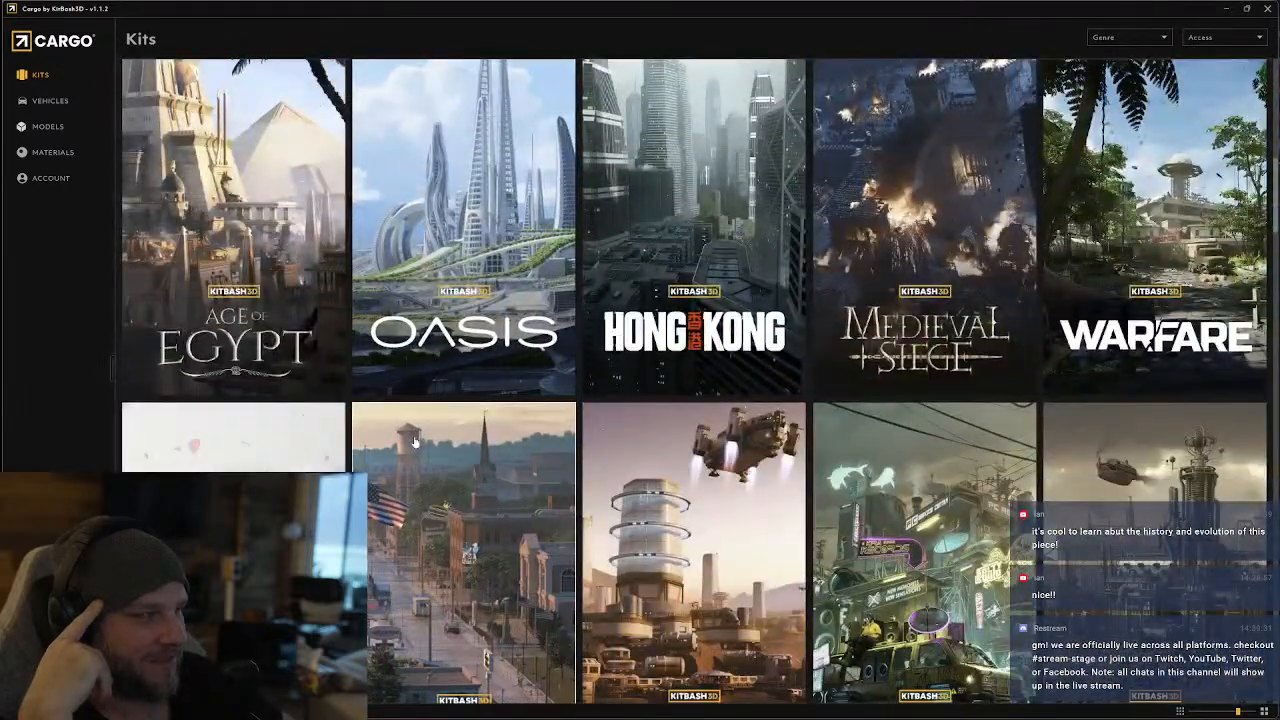
scroll(410, 446, "down", 5)
scroll(408, 449, "down", 5)
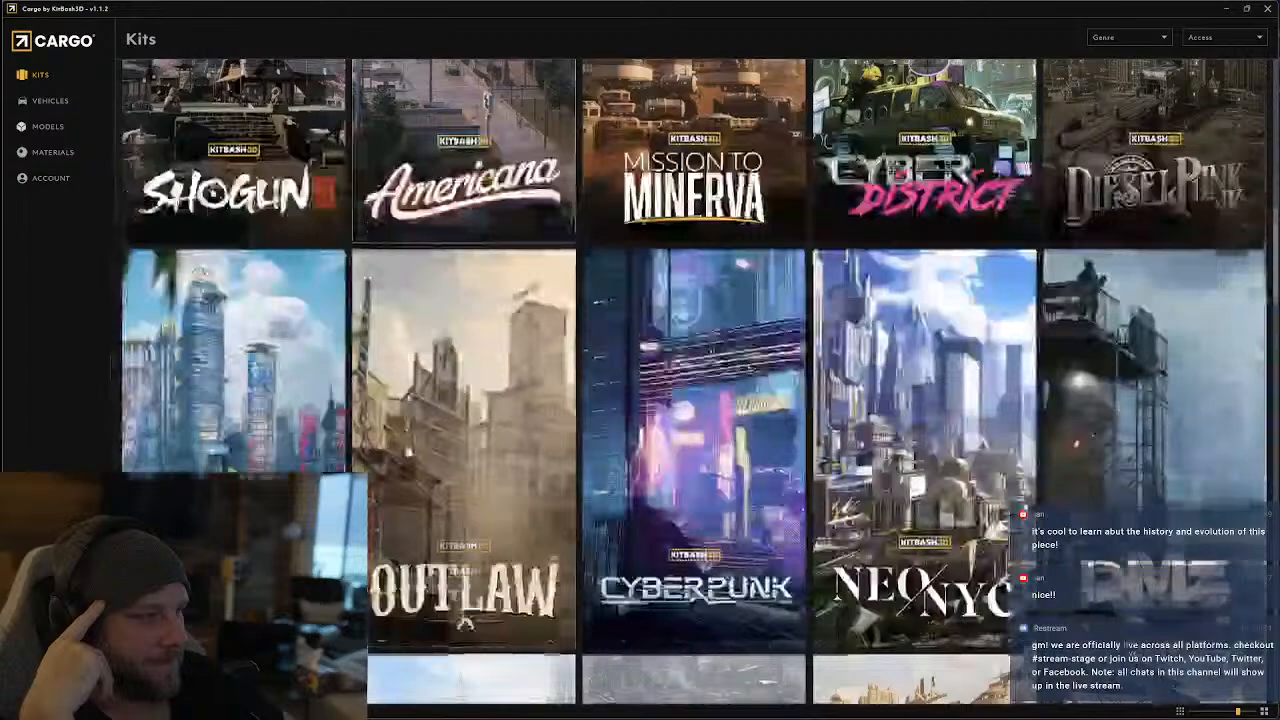
scroll(482, 348, "down", 1)
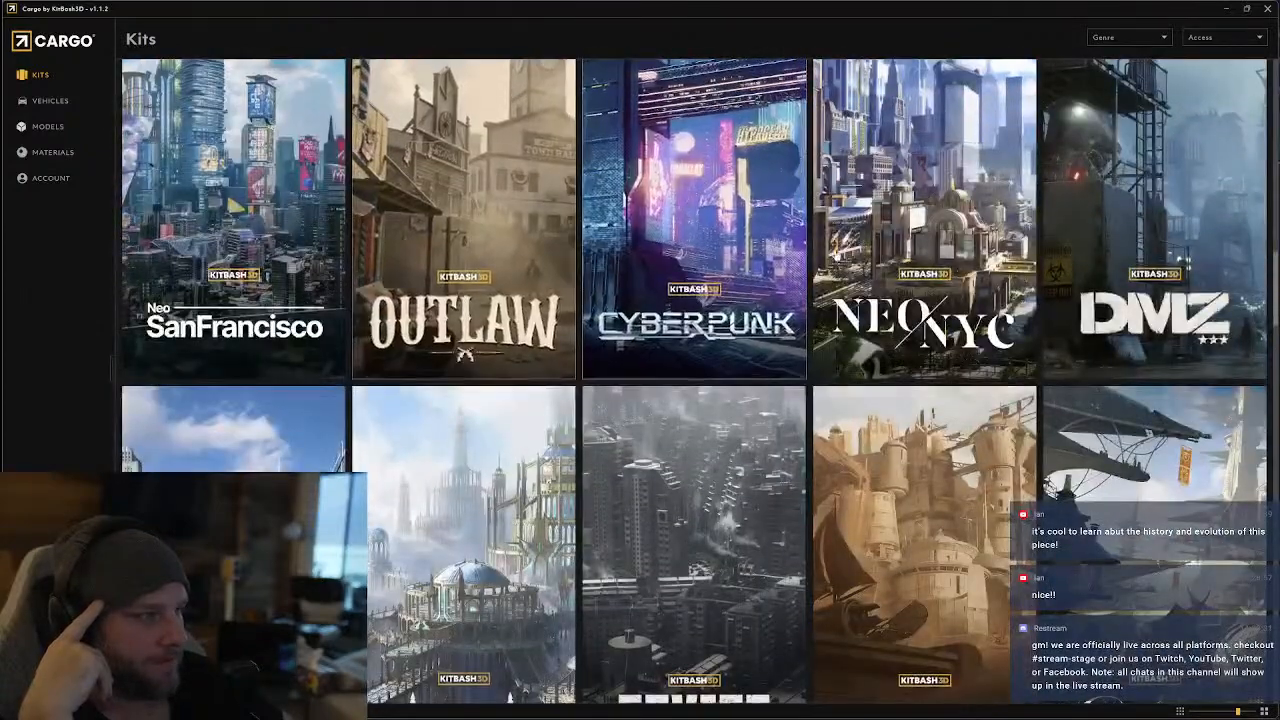
left_click(843, 277)
Look through the Neo NYC planters, solar panels and flags, and open the details of the Russian Flag
scroll(614, 372, "down", 10)
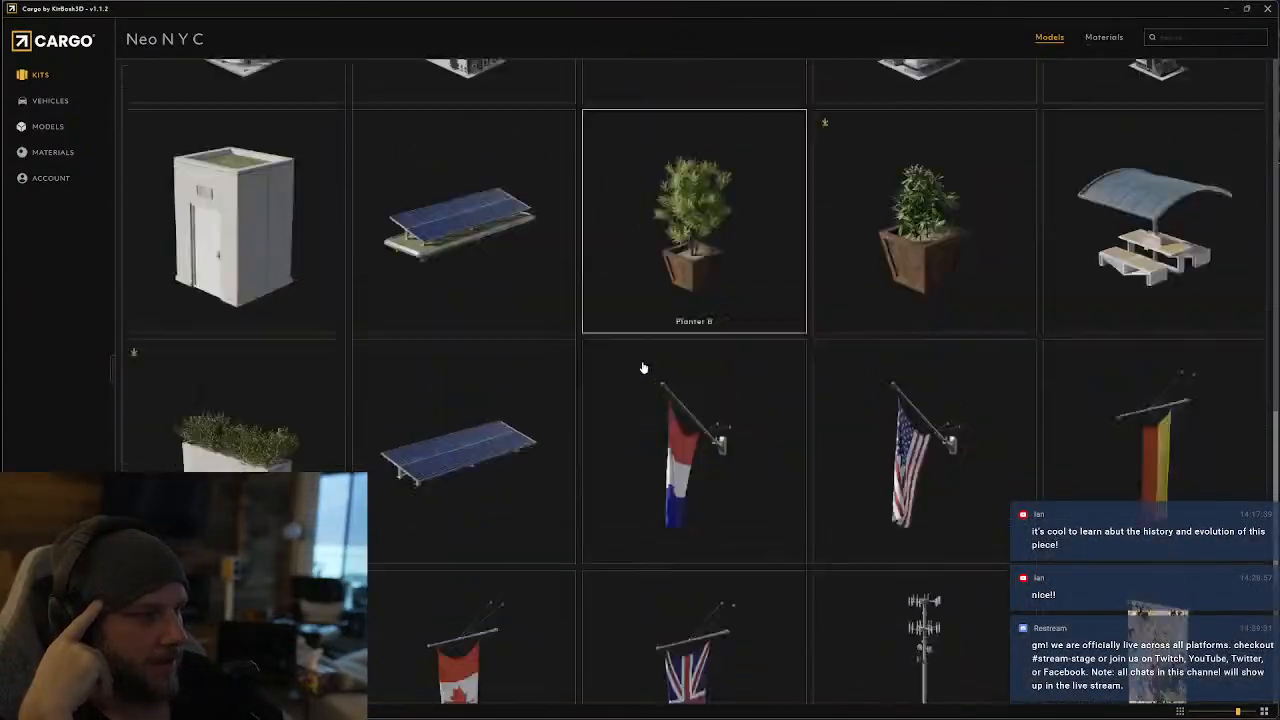
scroll(634, 354, "up", 2)
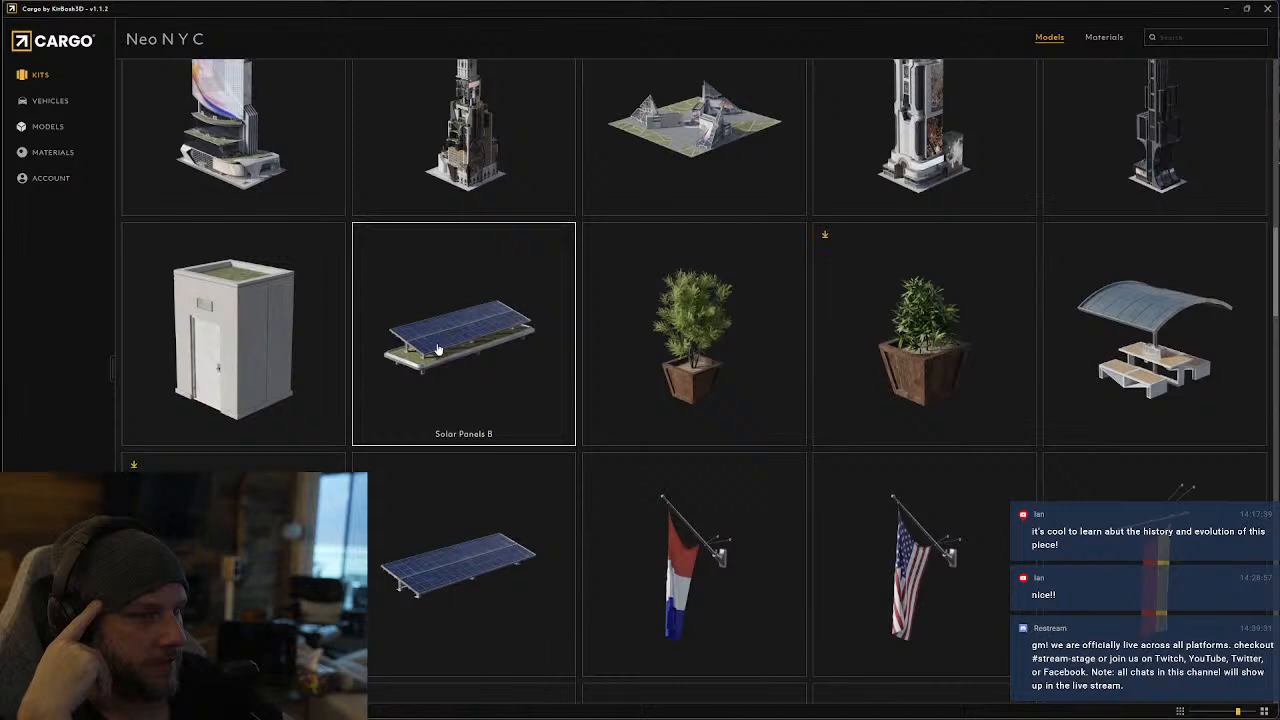
scroll(427, 354, "down", 3)
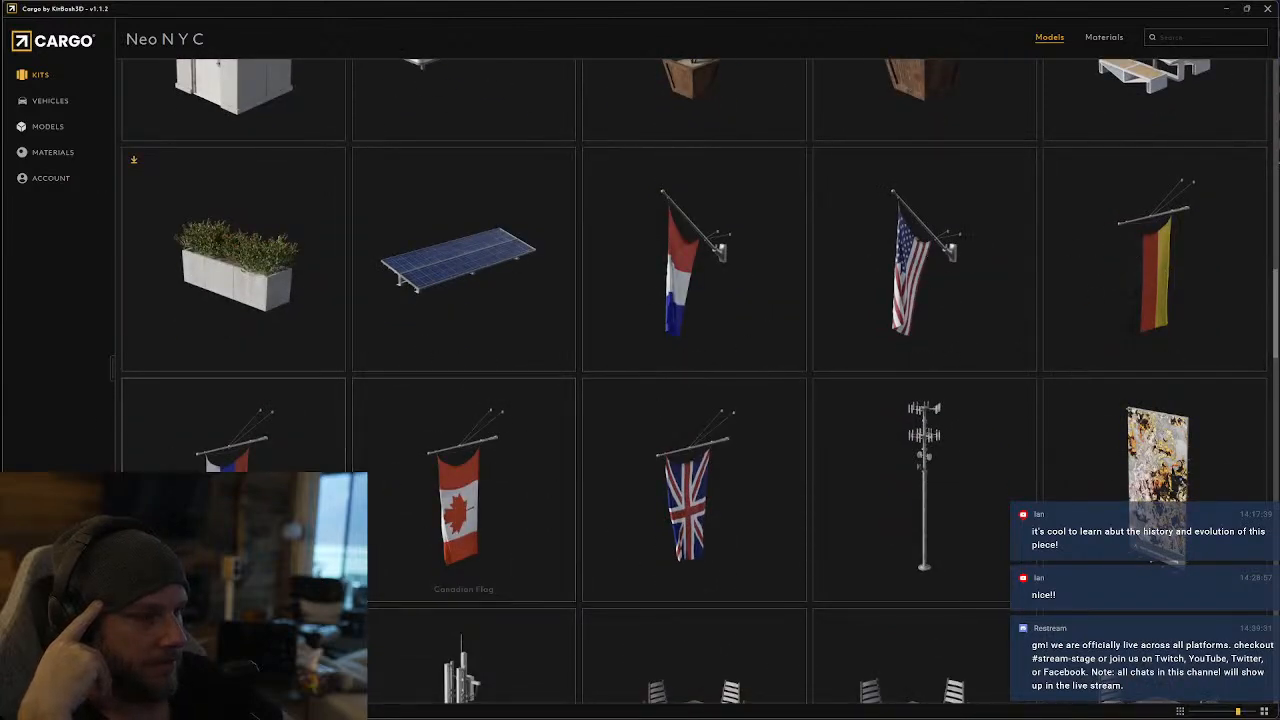
left_click(233, 440)
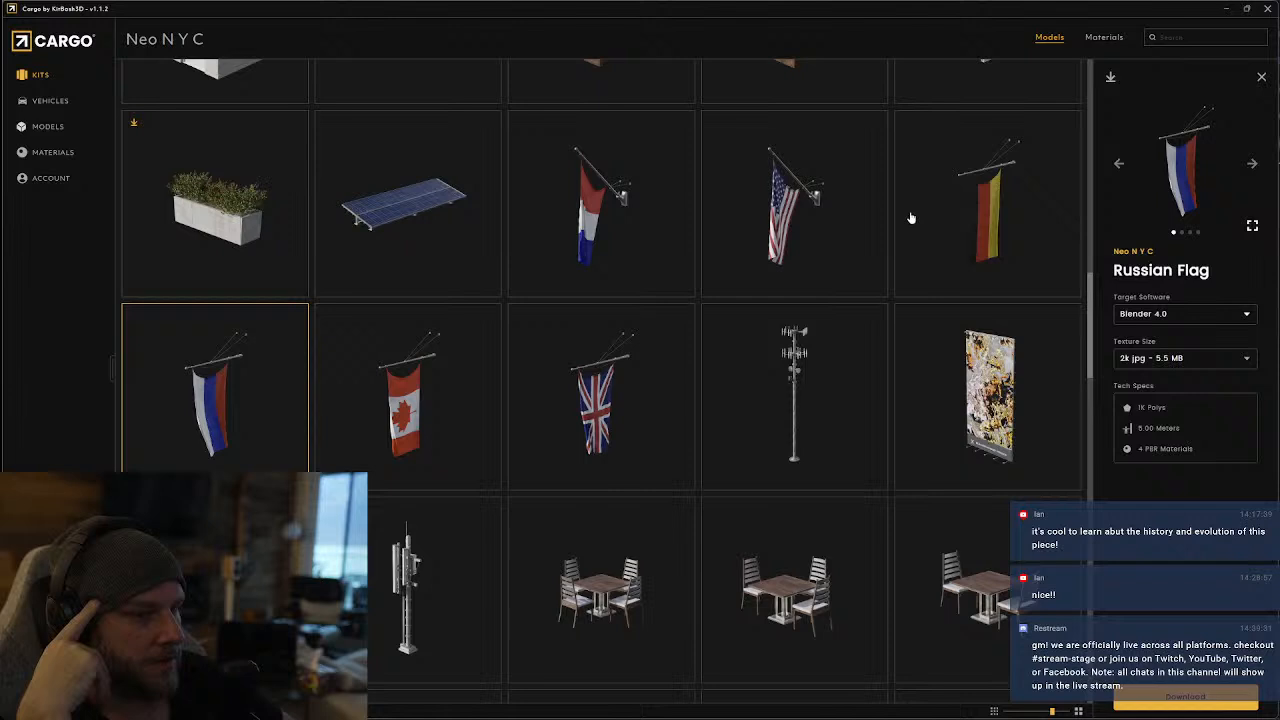
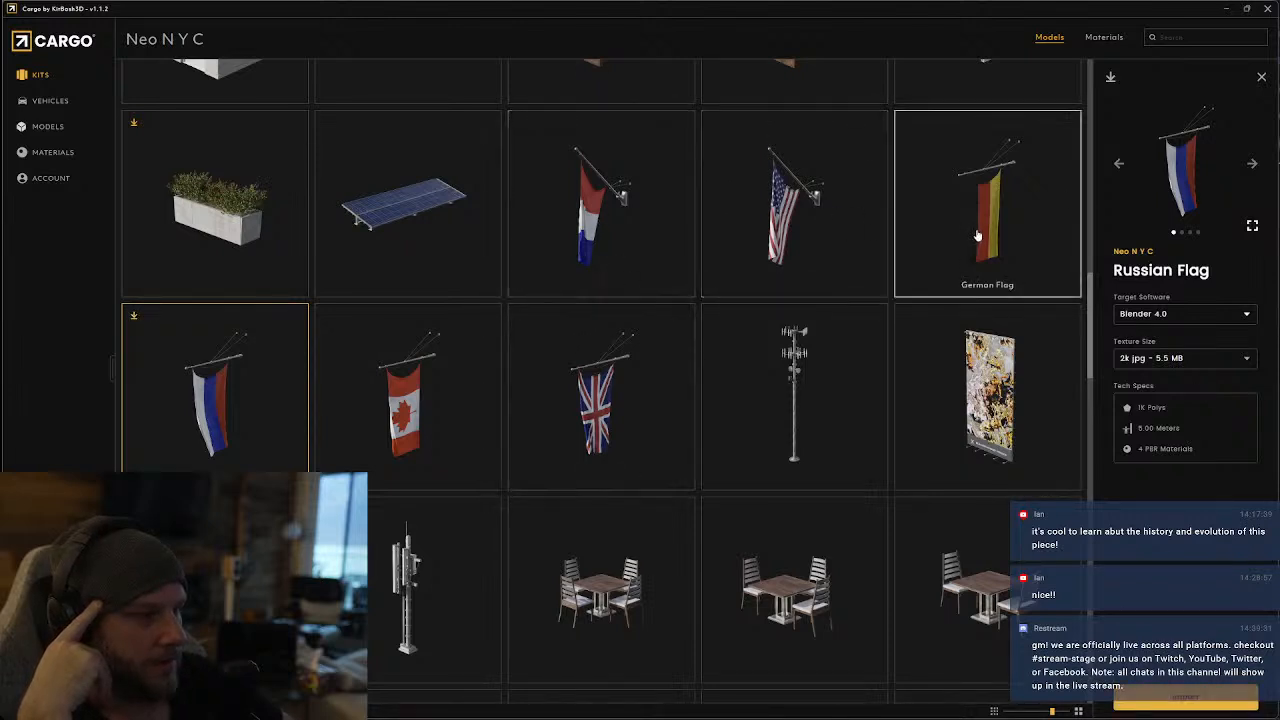
Look through the rest of the Neo NYC kit for usable billboards, furniture and props, and open the details of Skylight A
scroll(900, 380, "down", 2)
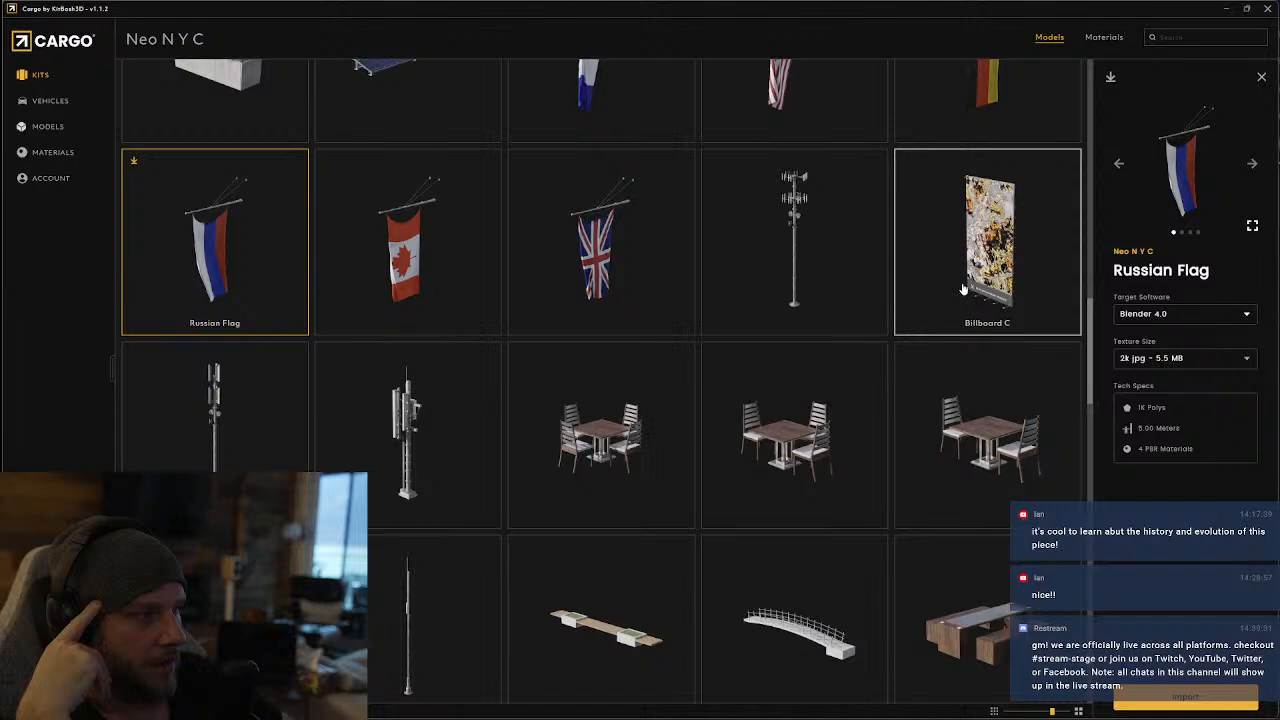
scroll(262, 422, "down", 6)
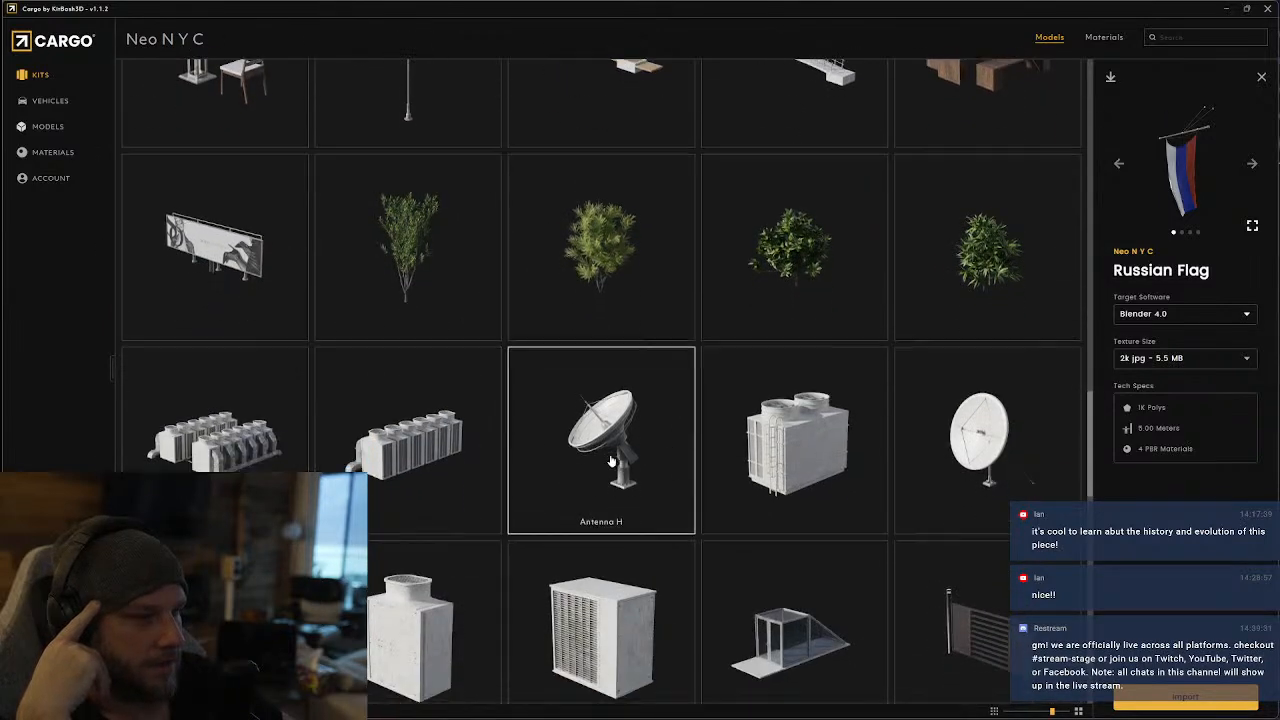
scroll(612, 460, "down", 2)
scroll(785, 470, "down", 3)
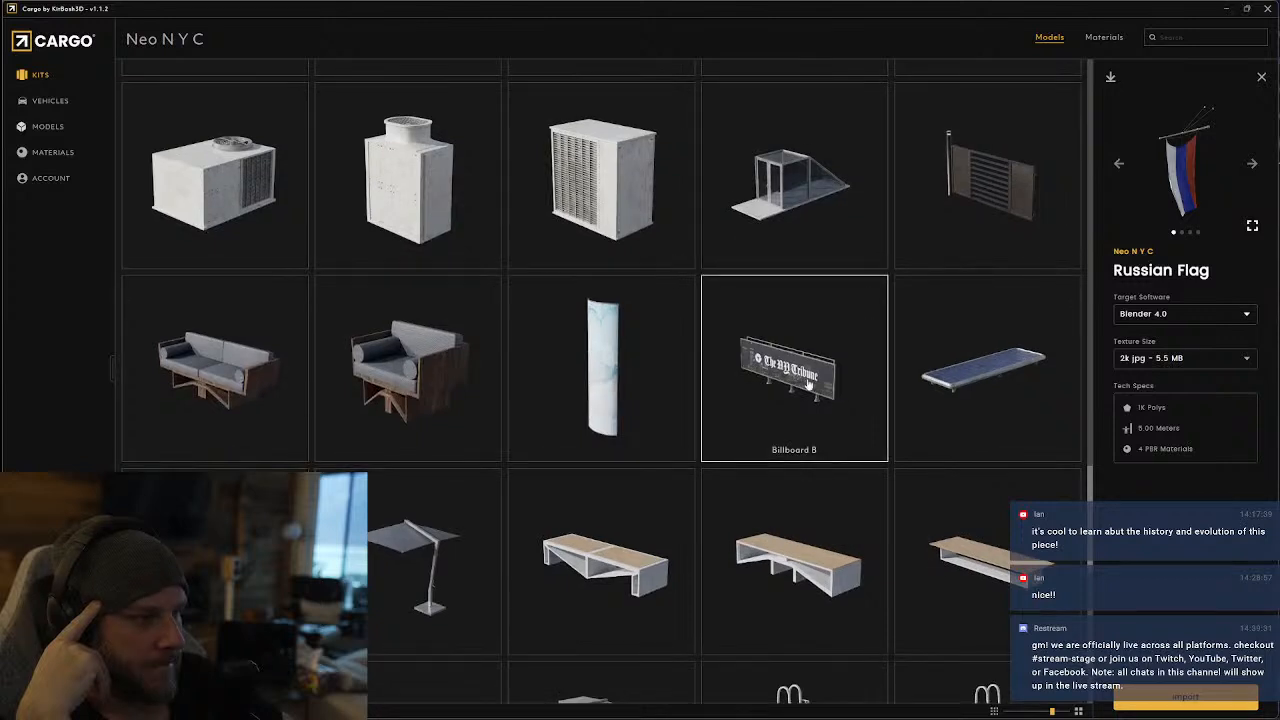
scroll(460, 460, "down", 2)
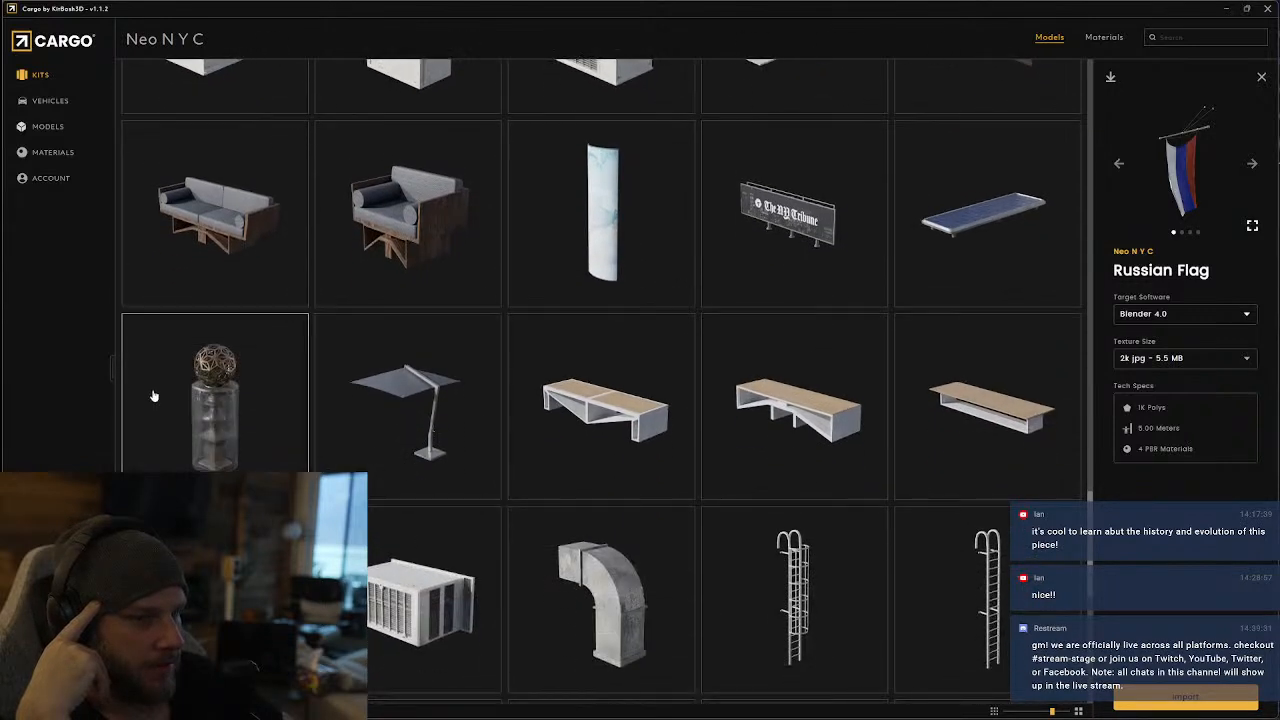
scroll(538, 420, "down", 5)
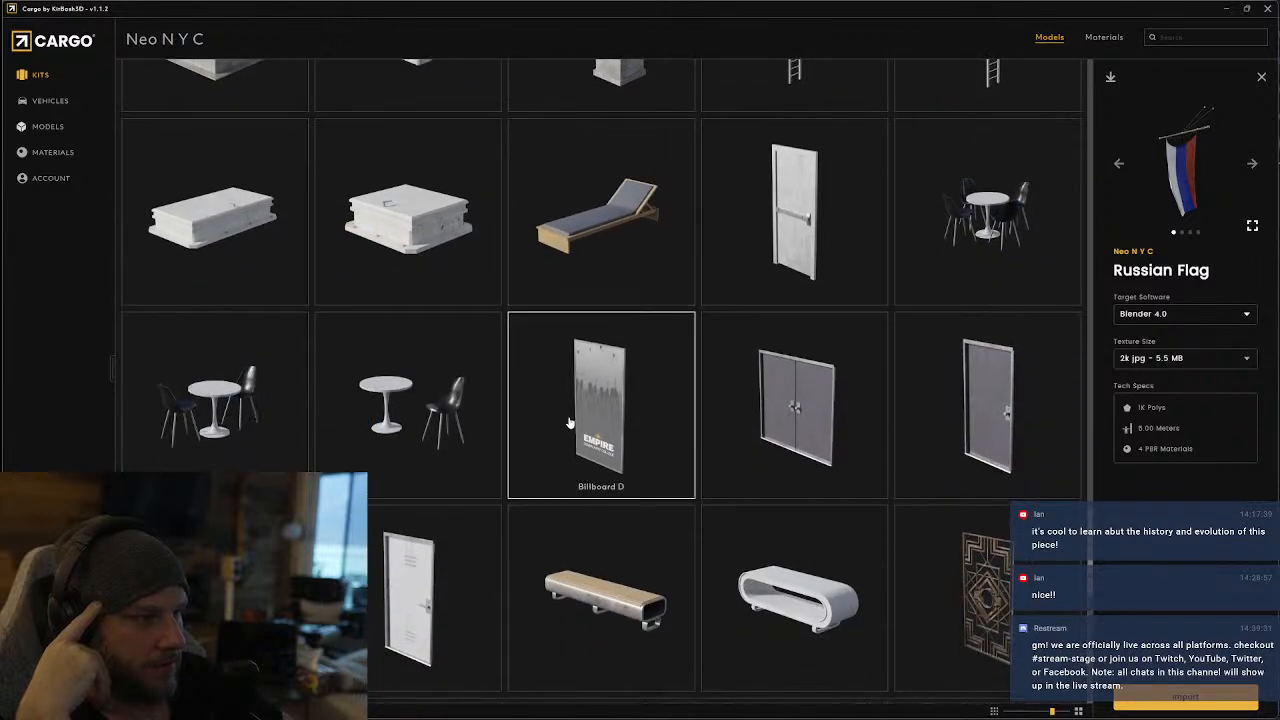
scroll(587, 425, "down", 2)
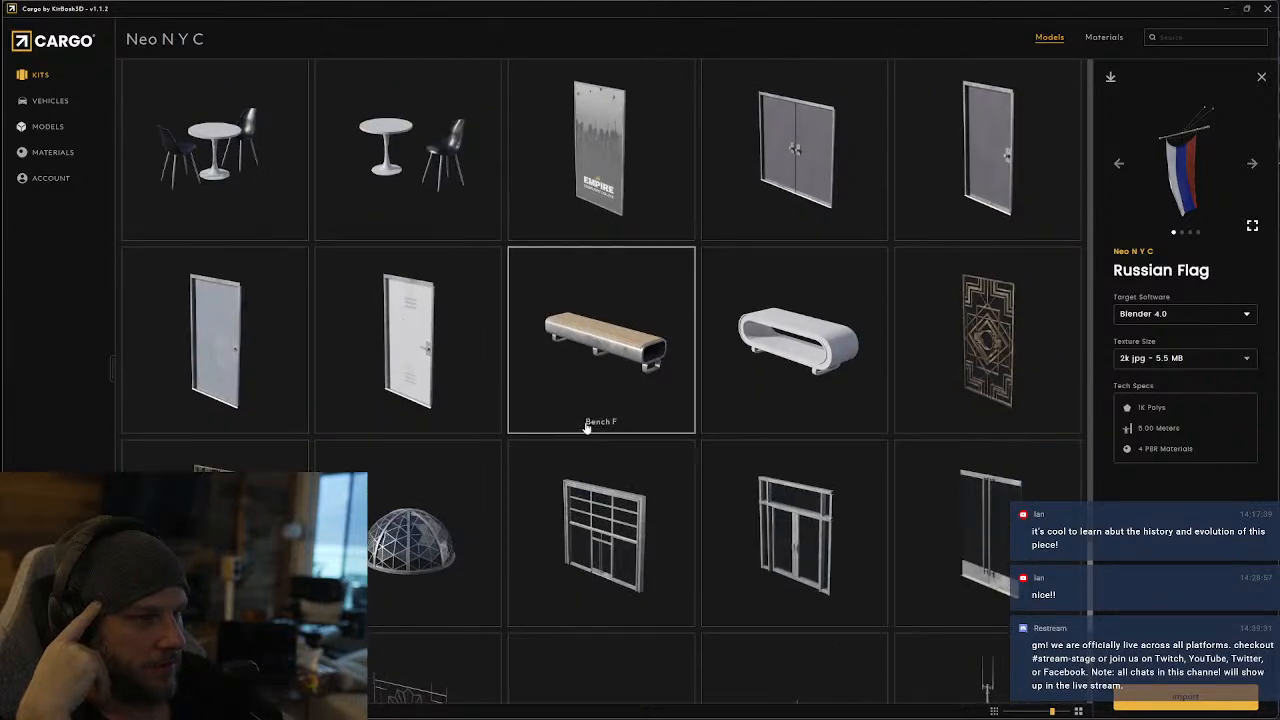
scroll(586, 427, "down", 2)
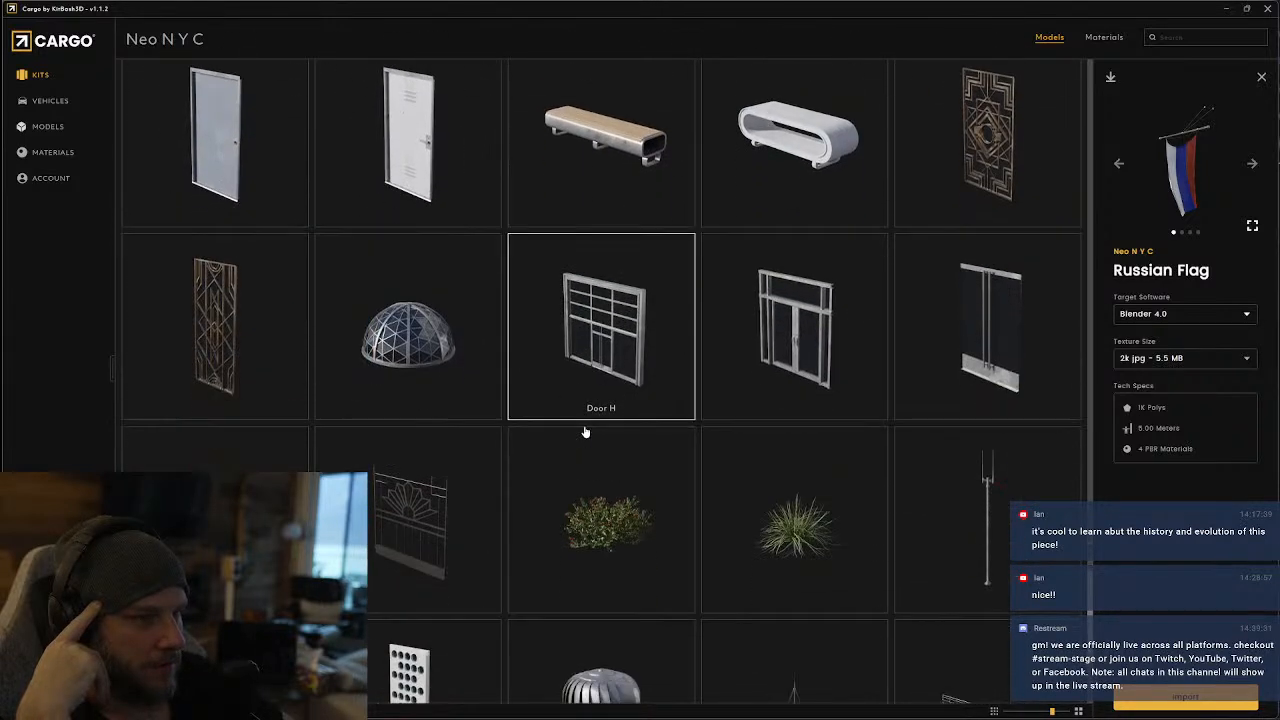
left_click(409, 360)
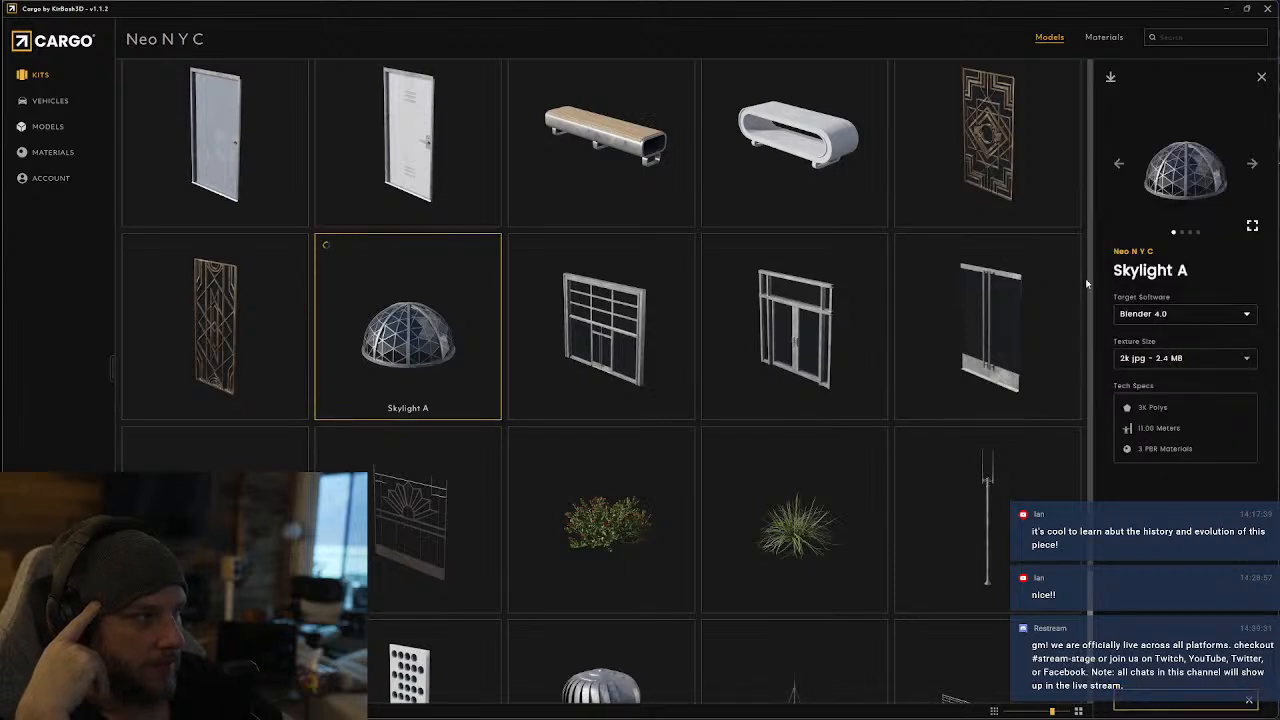
scroll(468, 549, "down", 2)
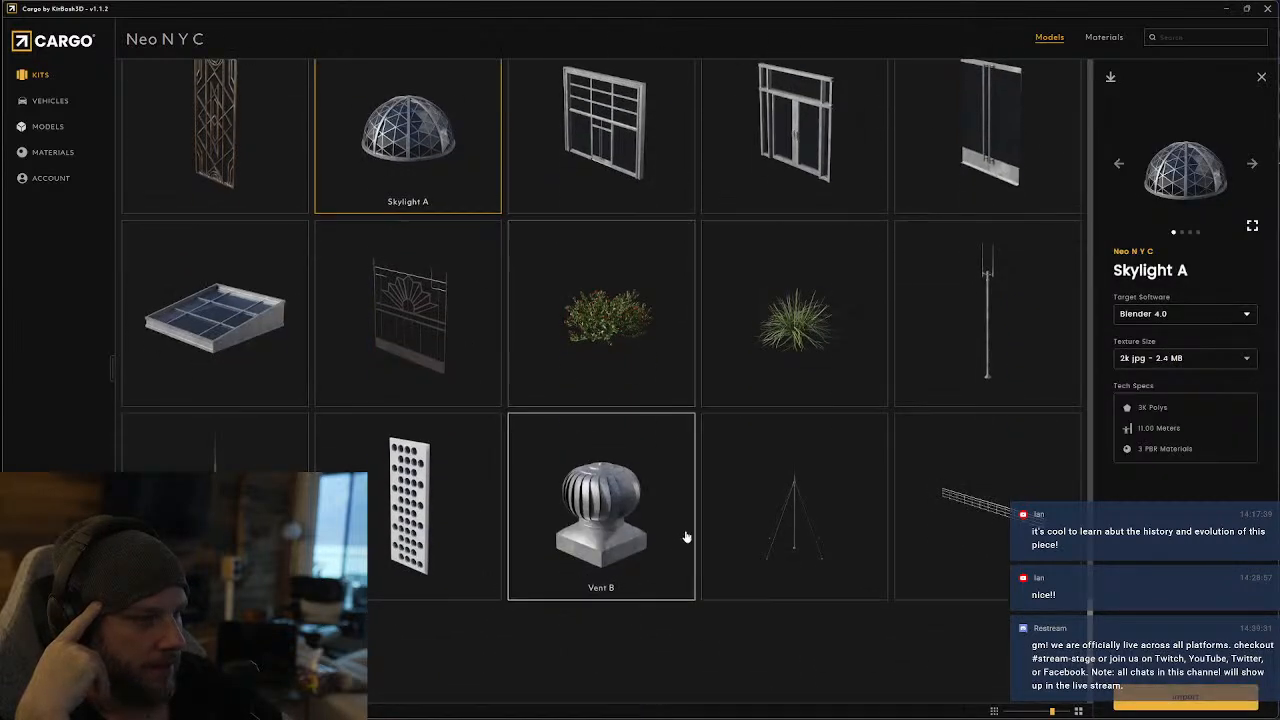
scroll(689, 414, "down", 1)
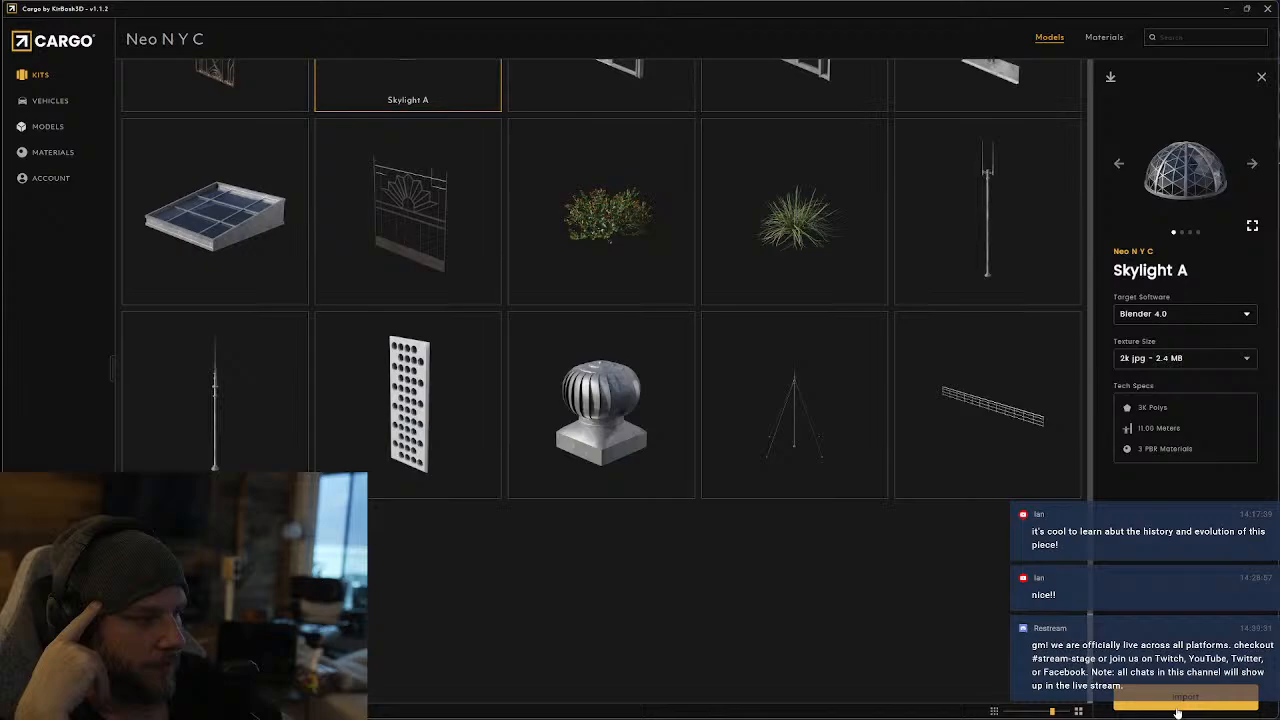
Return to the kit library and open the Soviet Blocks kit
left_click(40, 75)
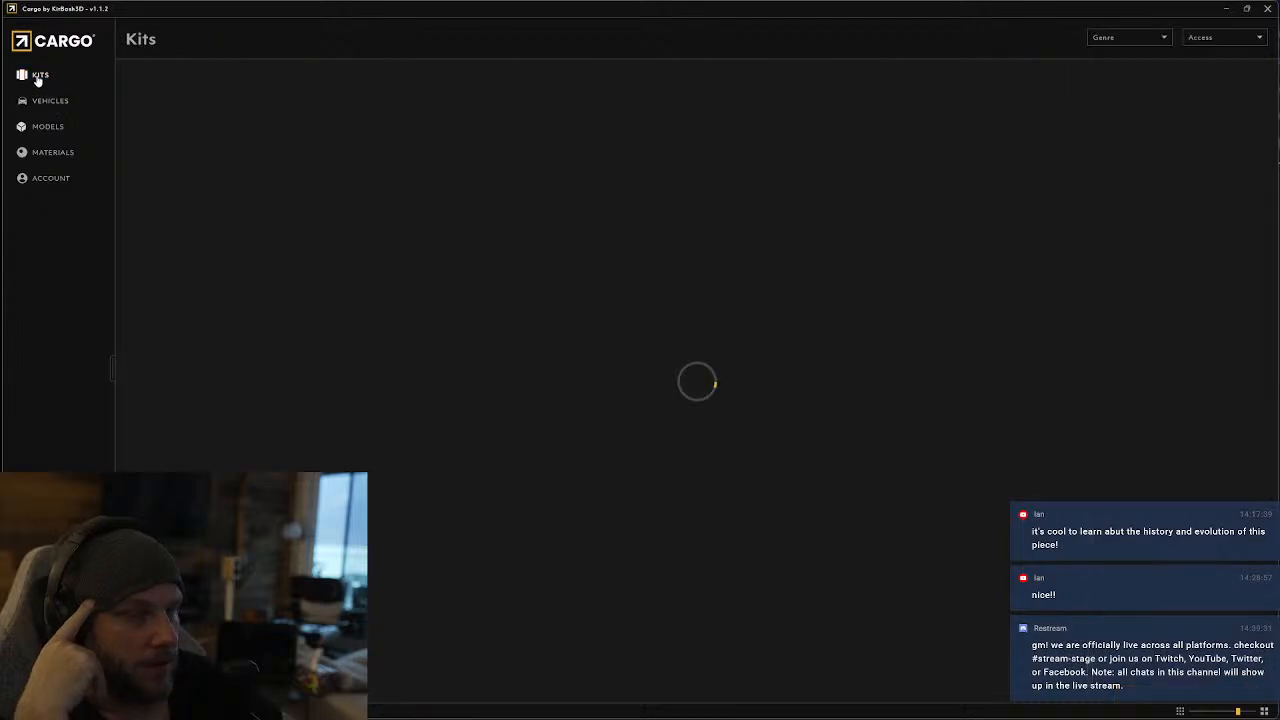
scroll(640, 380, "down", 6)
scroll(893, 353, "down", 5)
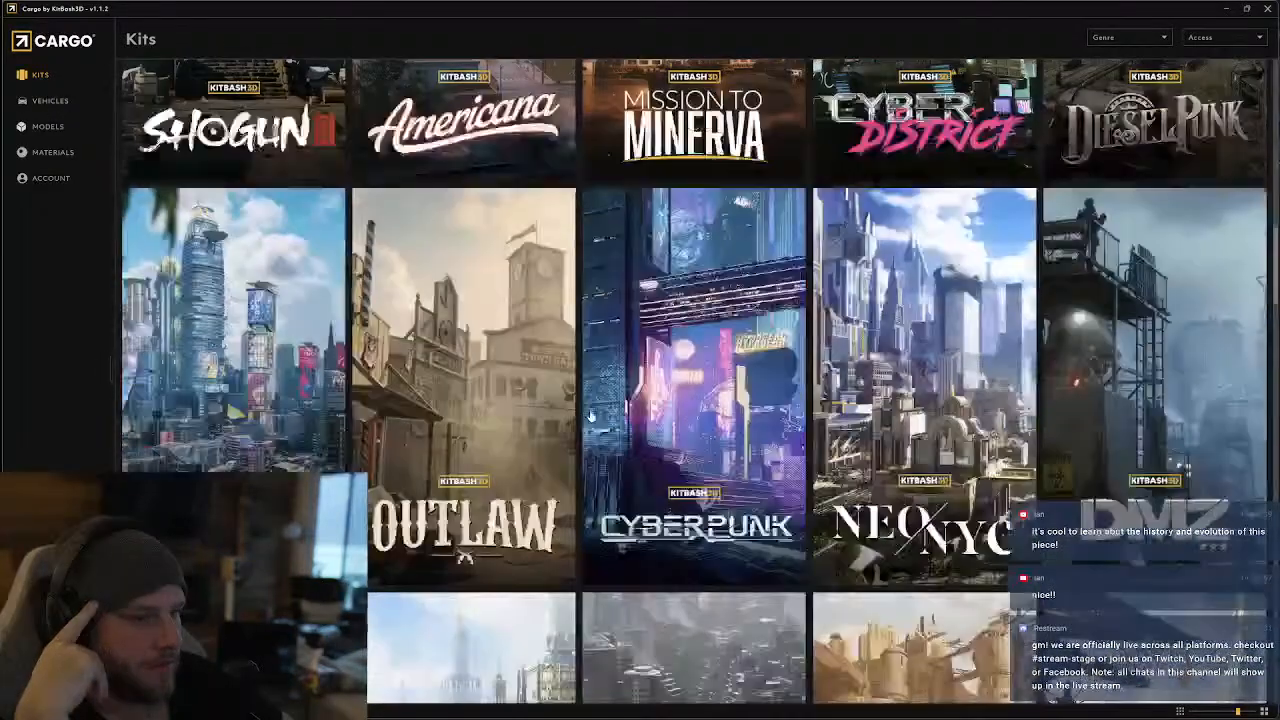
scroll(893, 353, "down", 4)
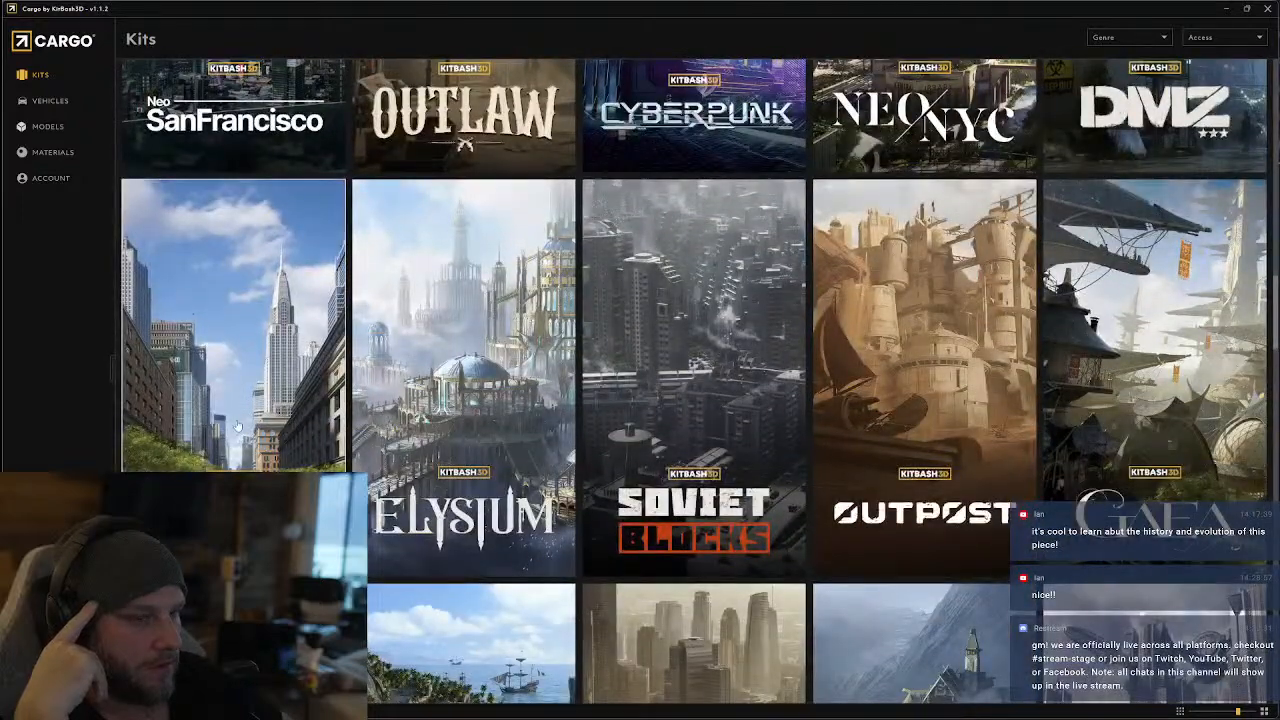
left_click(718, 447)
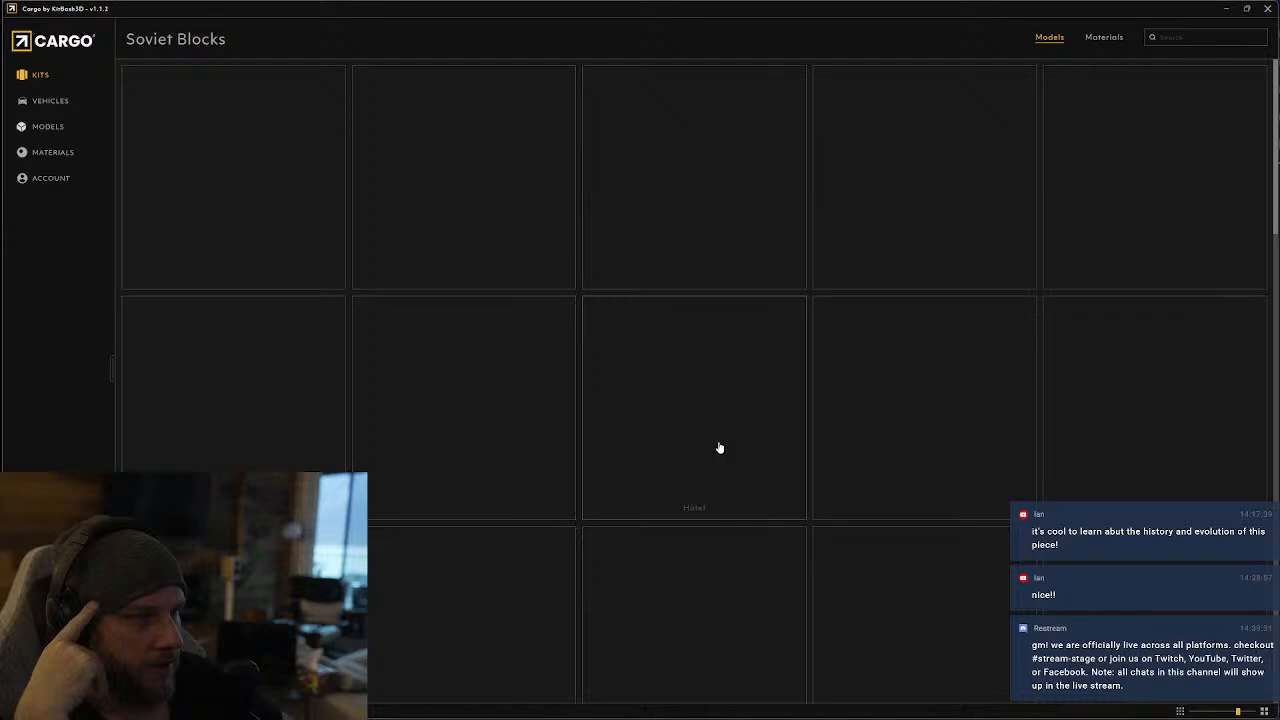
Look through the Soviet Blocks entrances, furniture and small props, through to the end of the kit
scroll(735, 456, "down", 4)
scroll(747, 456, "down", 15)
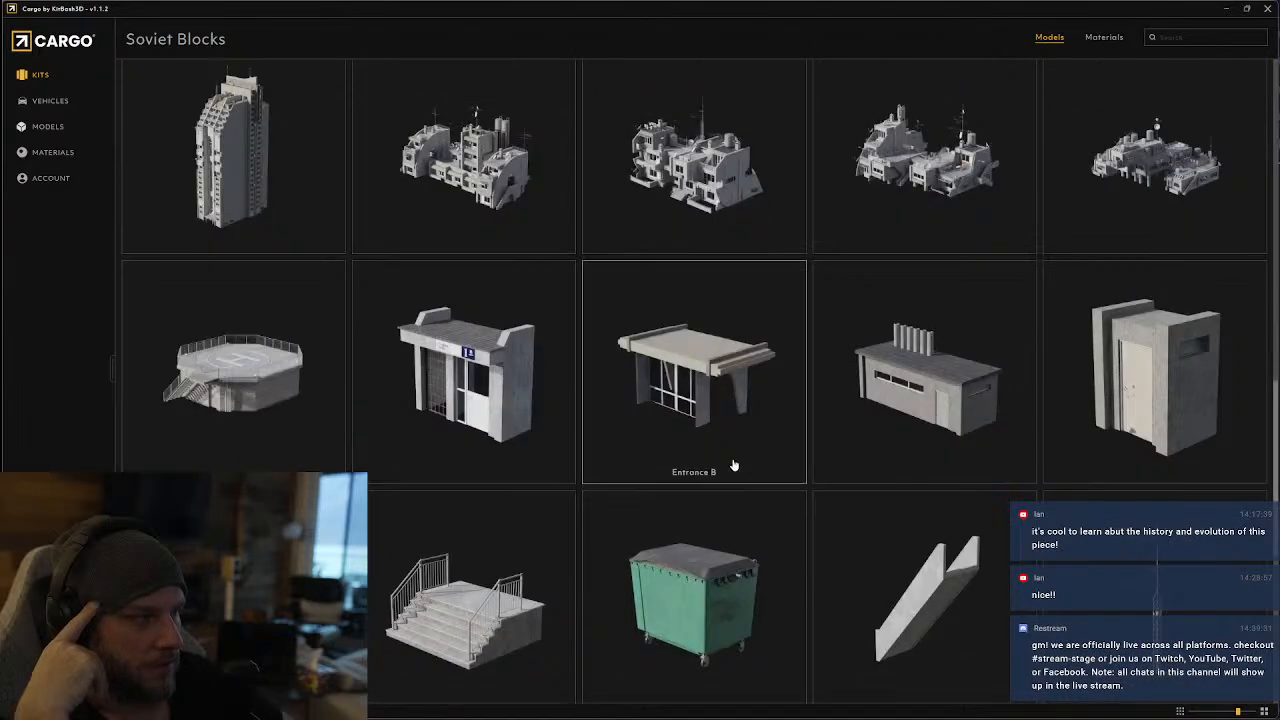
scroll(736, 476, "down", 2)
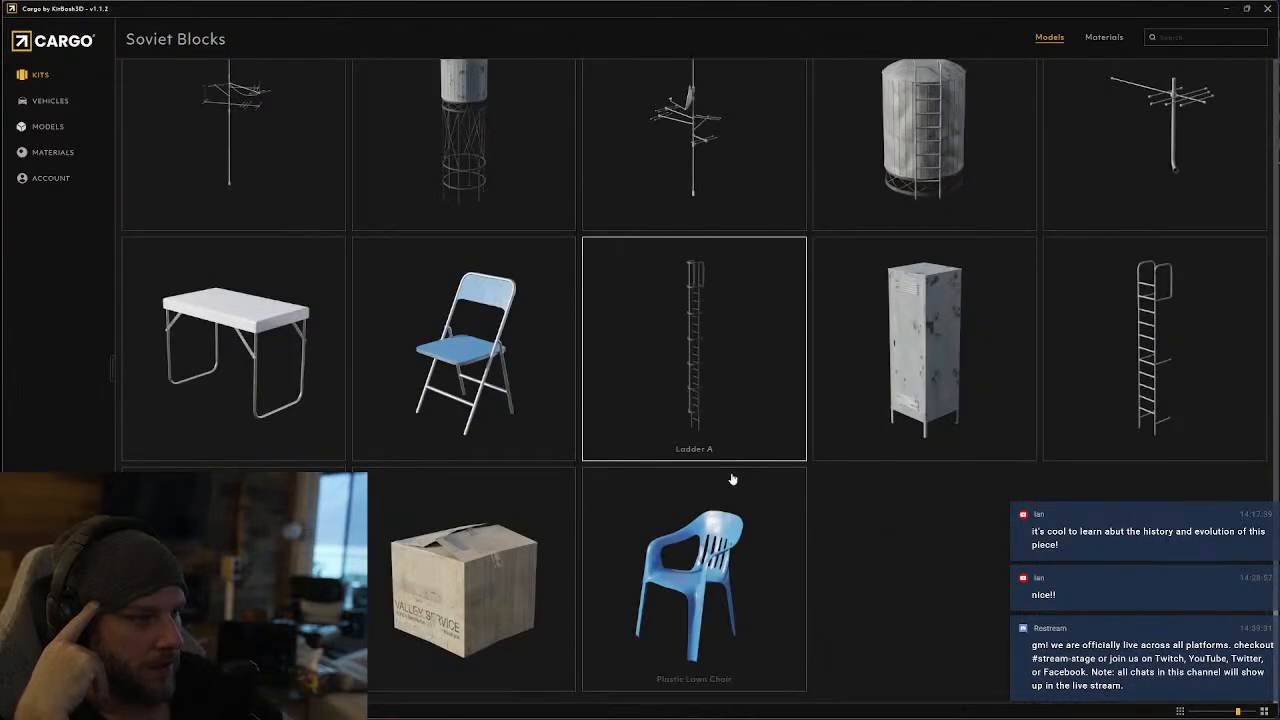
Go back to the kit library, compare the neighbouring kits and open the Los Angeles kit
left_click(37, 78)
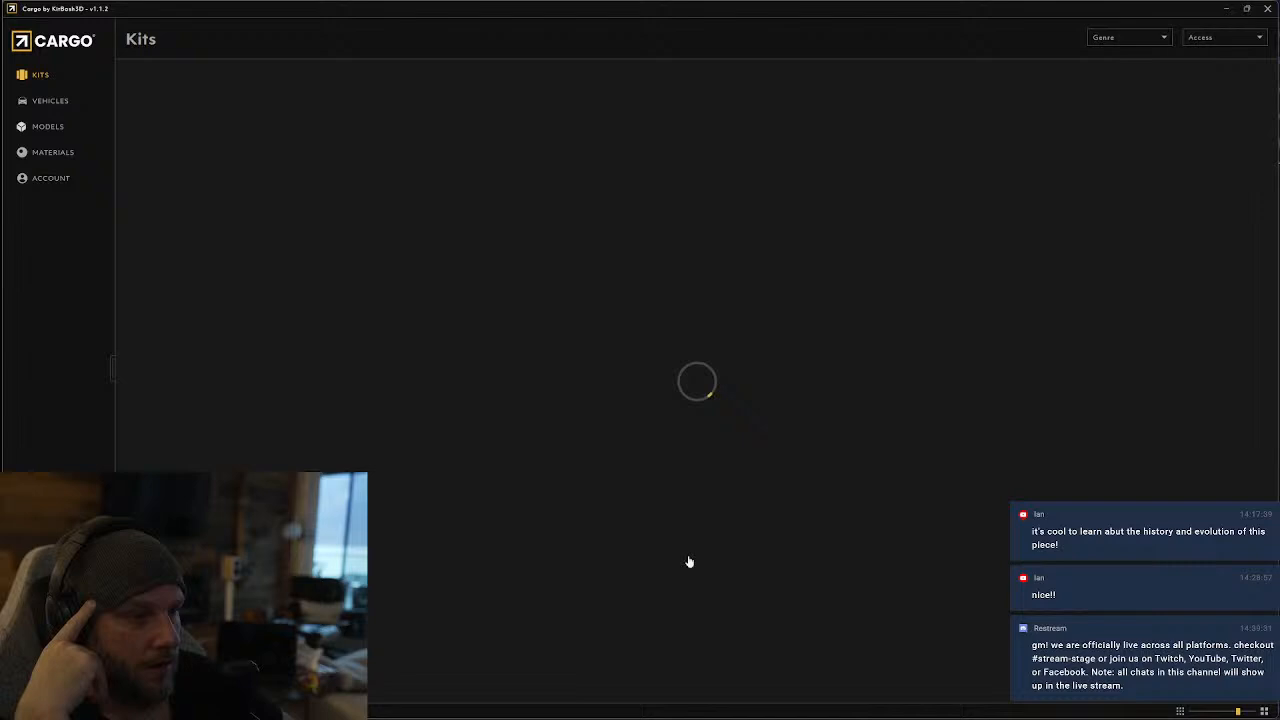
scroll(689, 563, "down", 10)
scroll(823, 327, "up", 5)
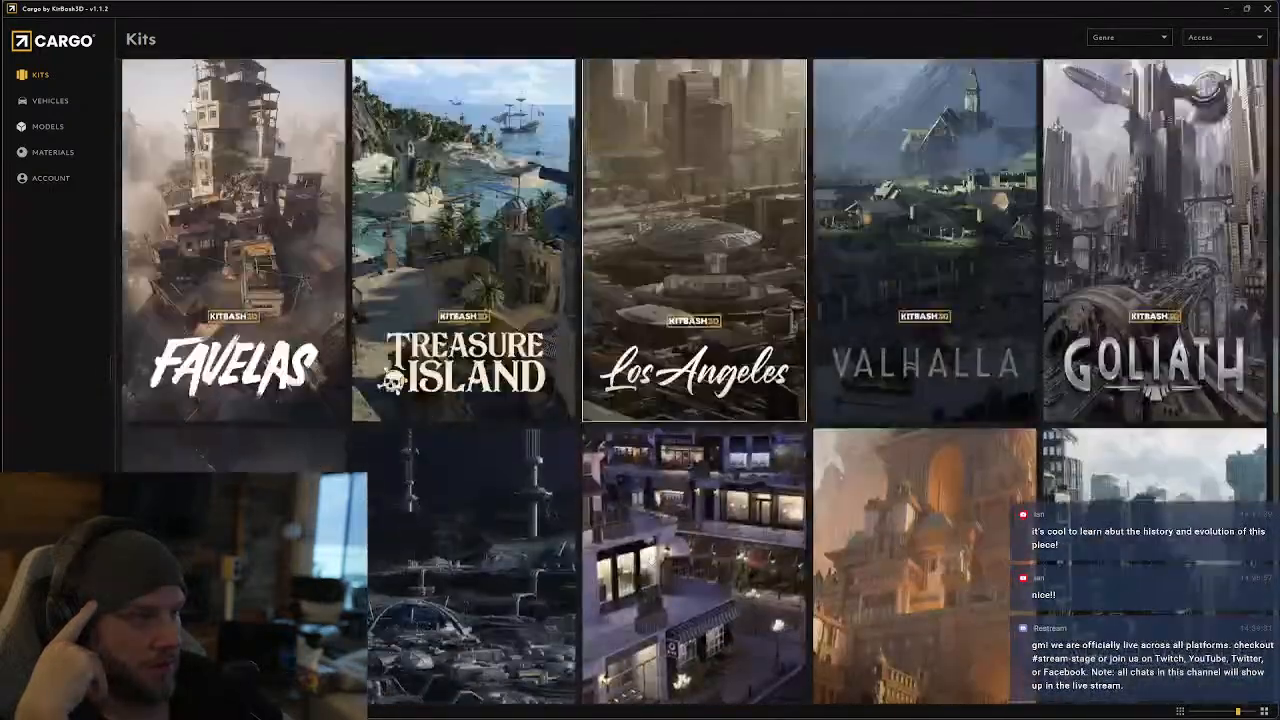
scroll(823, 327, "up", 3)
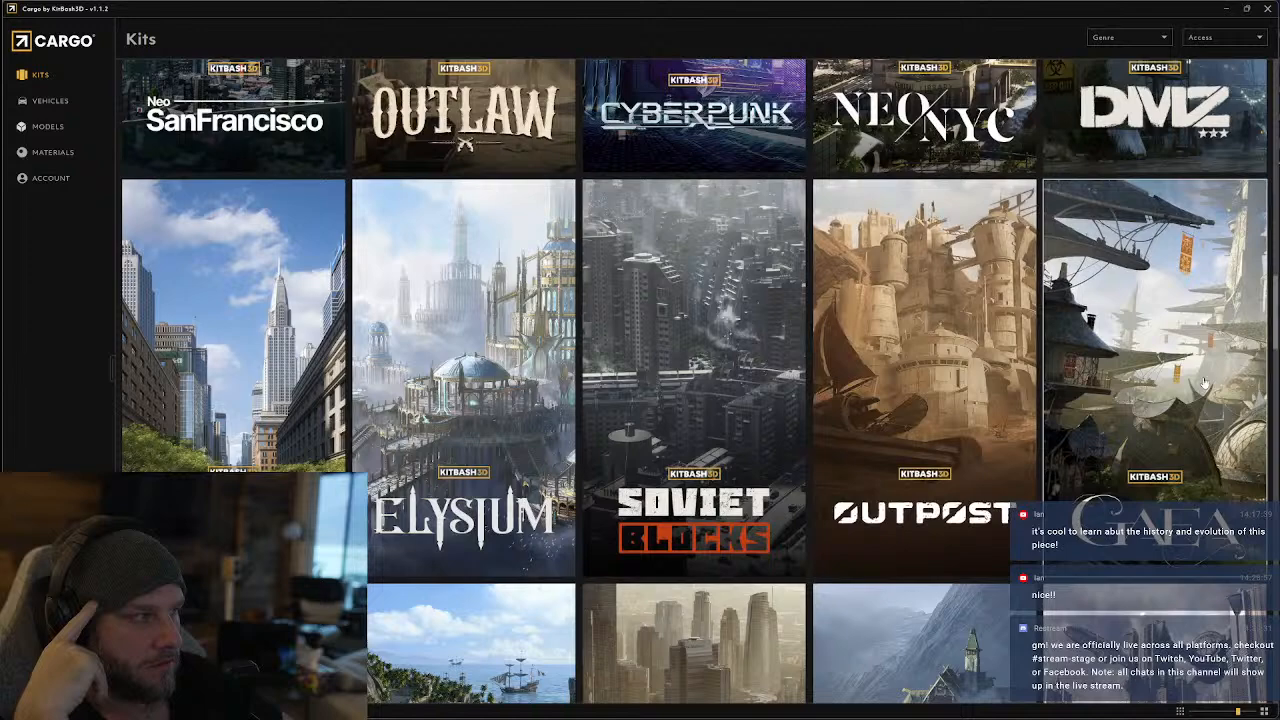
scroll(1205, 385, "down", 5)
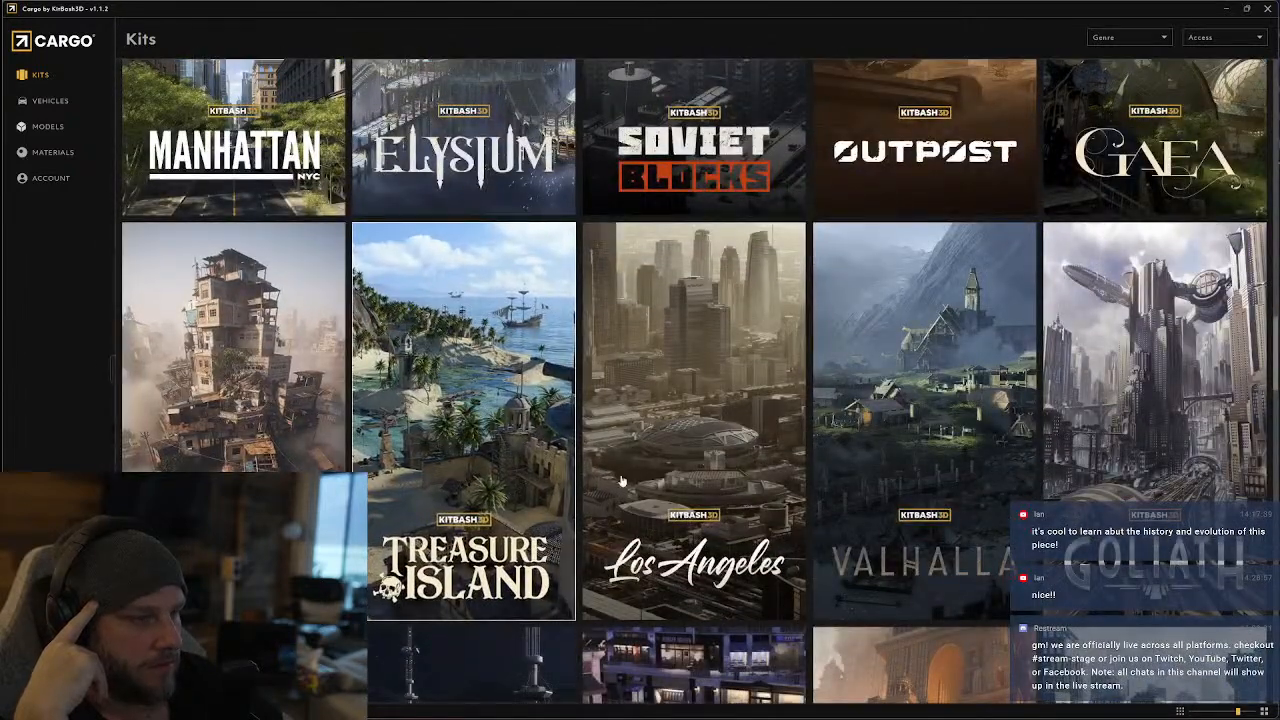
left_click(725, 520)
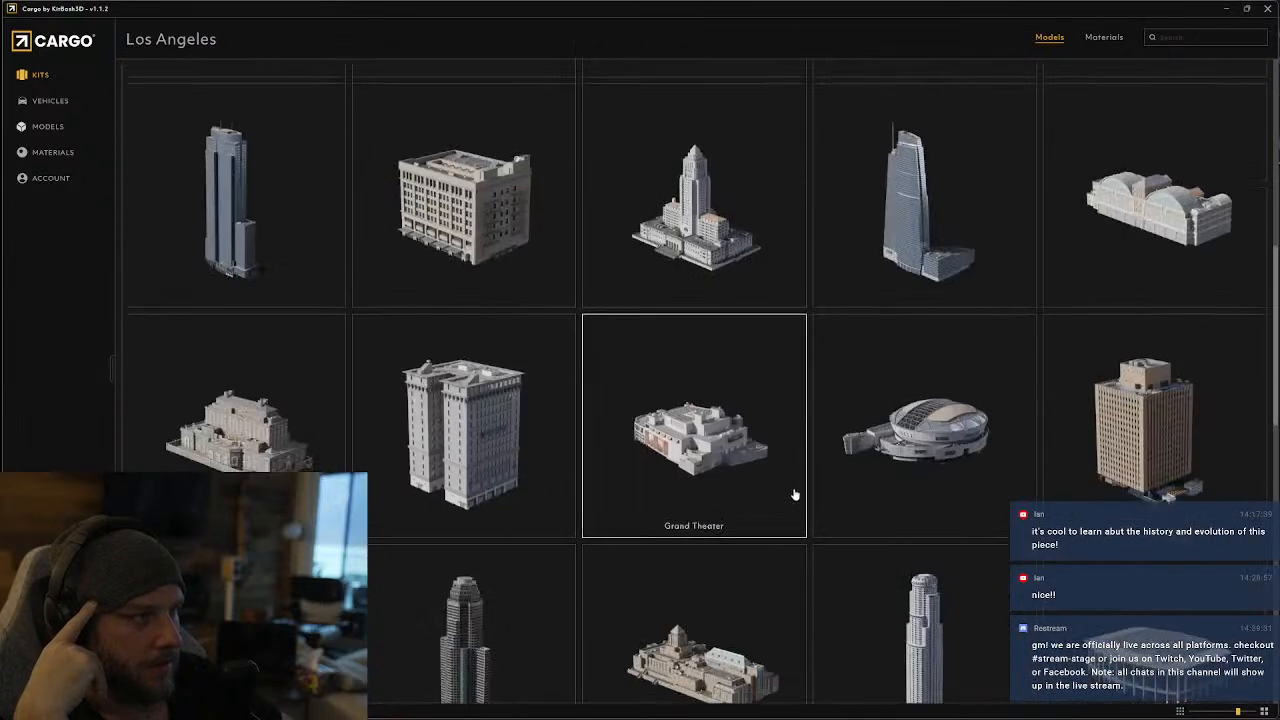
Look through the Los Angeles buildings, benches and street props, through to the end of the kit
scroll(791, 480, "down", 7)
scroll(791, 480, "up", 5)
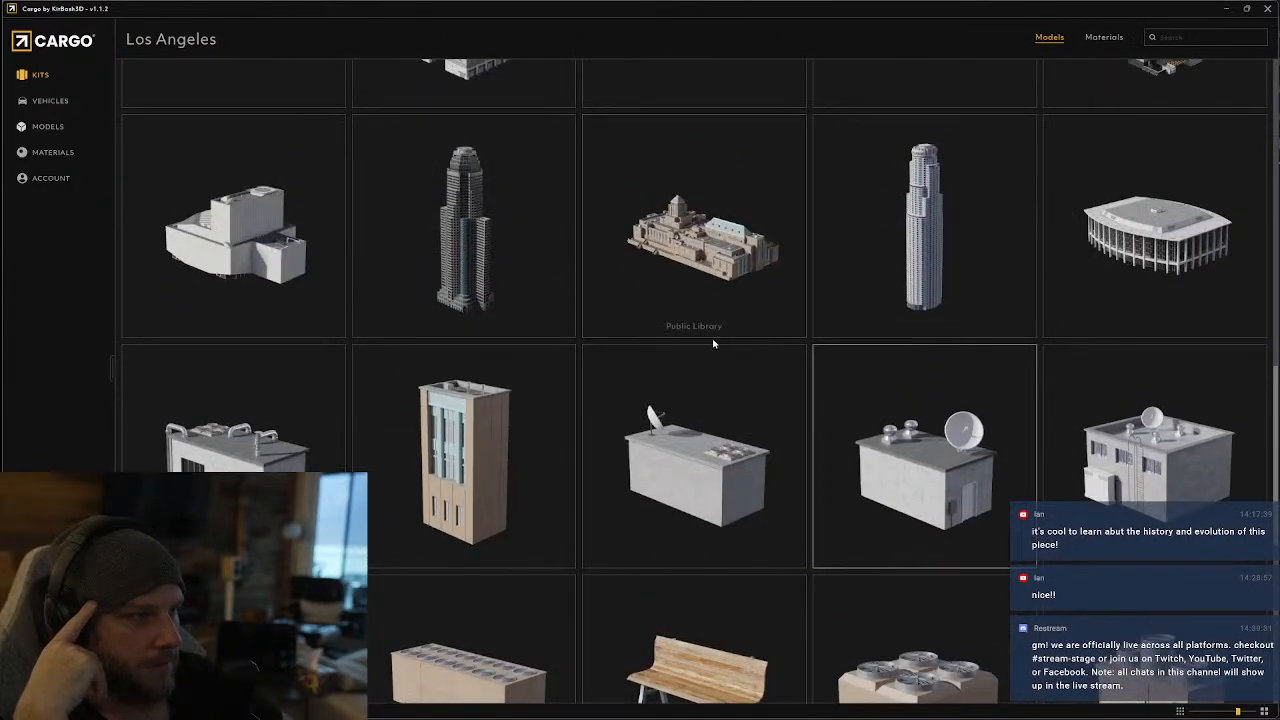
scroll(713, 343, "down", 5)
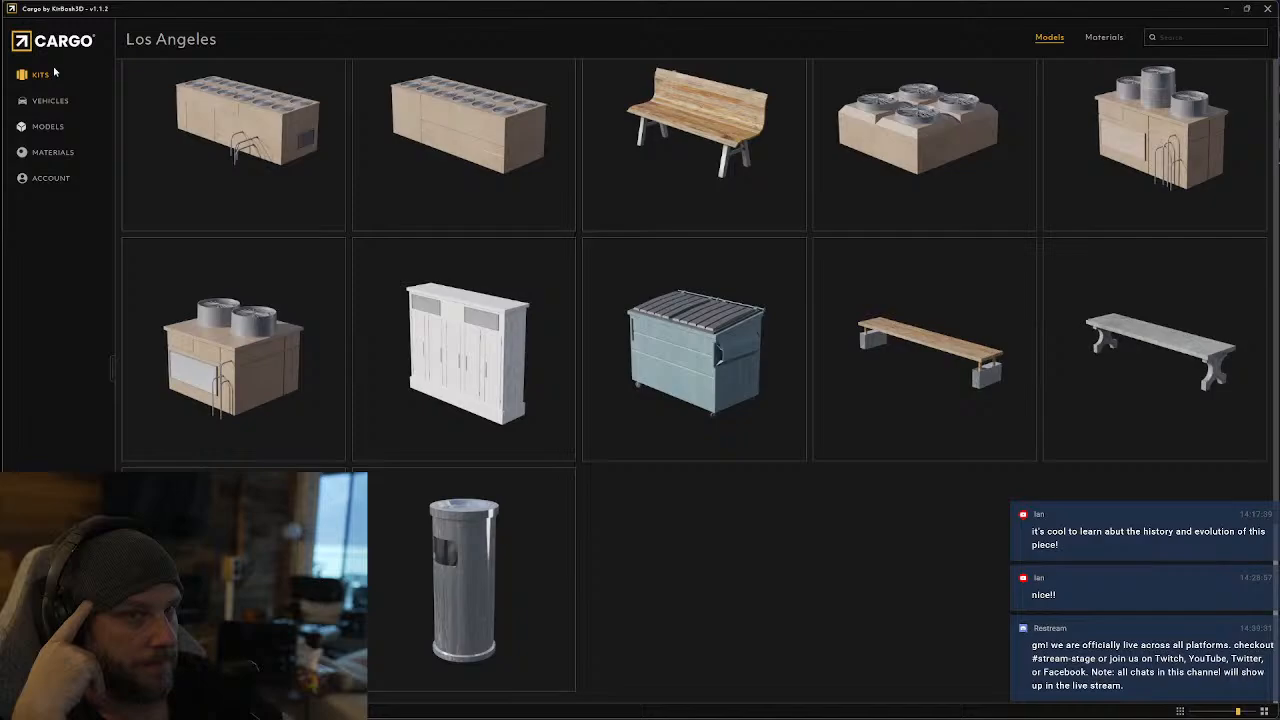
Return to the kit library and open the Goliath kit
left_click(55, 73)
scroll(640, 380, "down", 6)
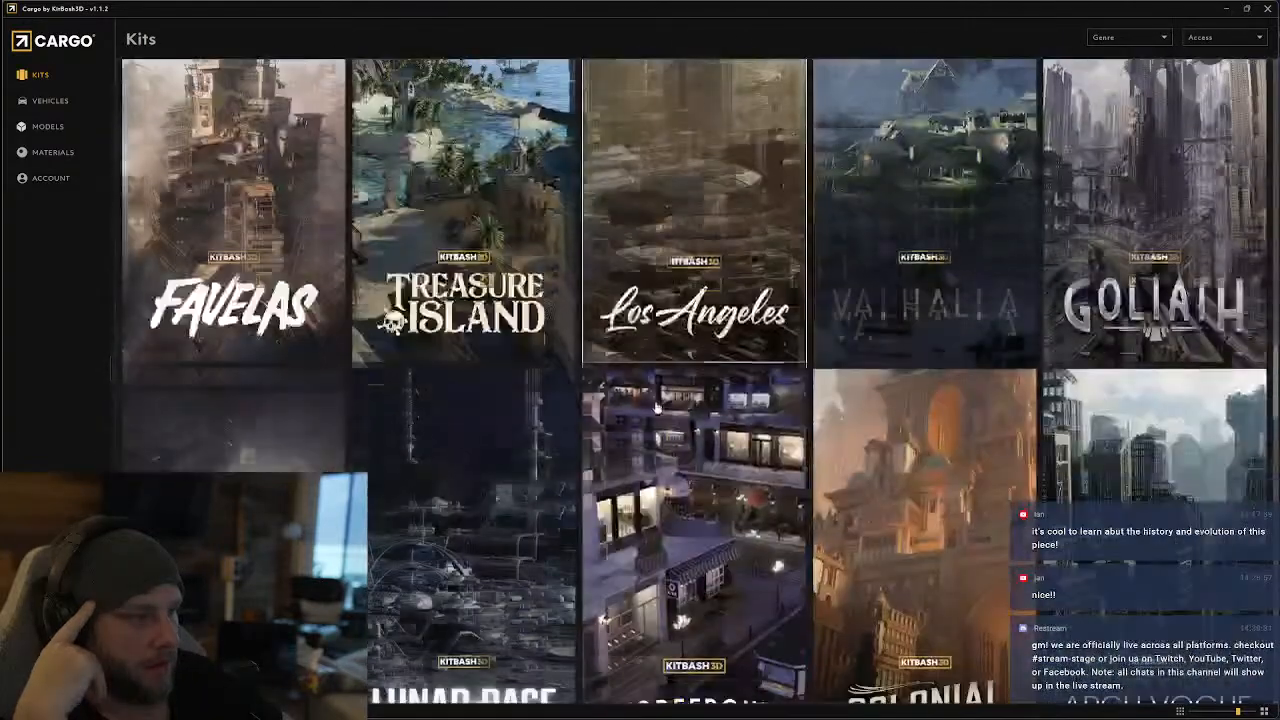
scroll(952, 348, "up", 1)
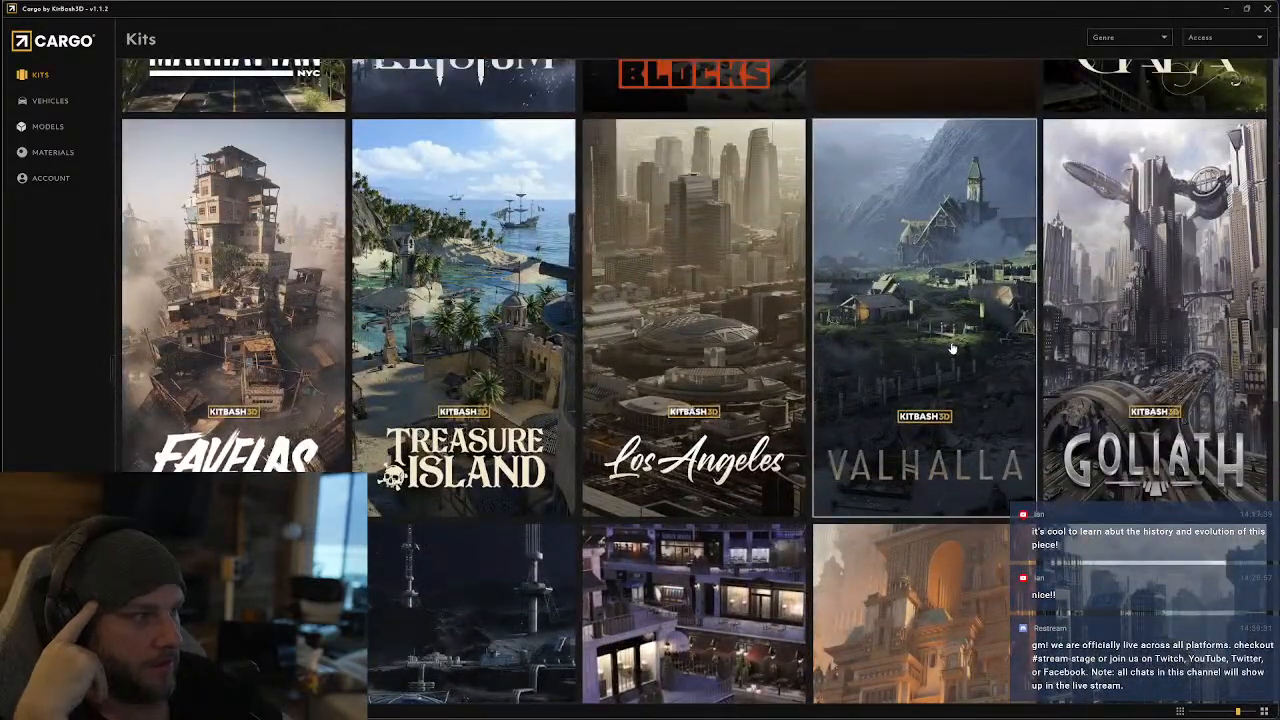
left_click(1120, 340)
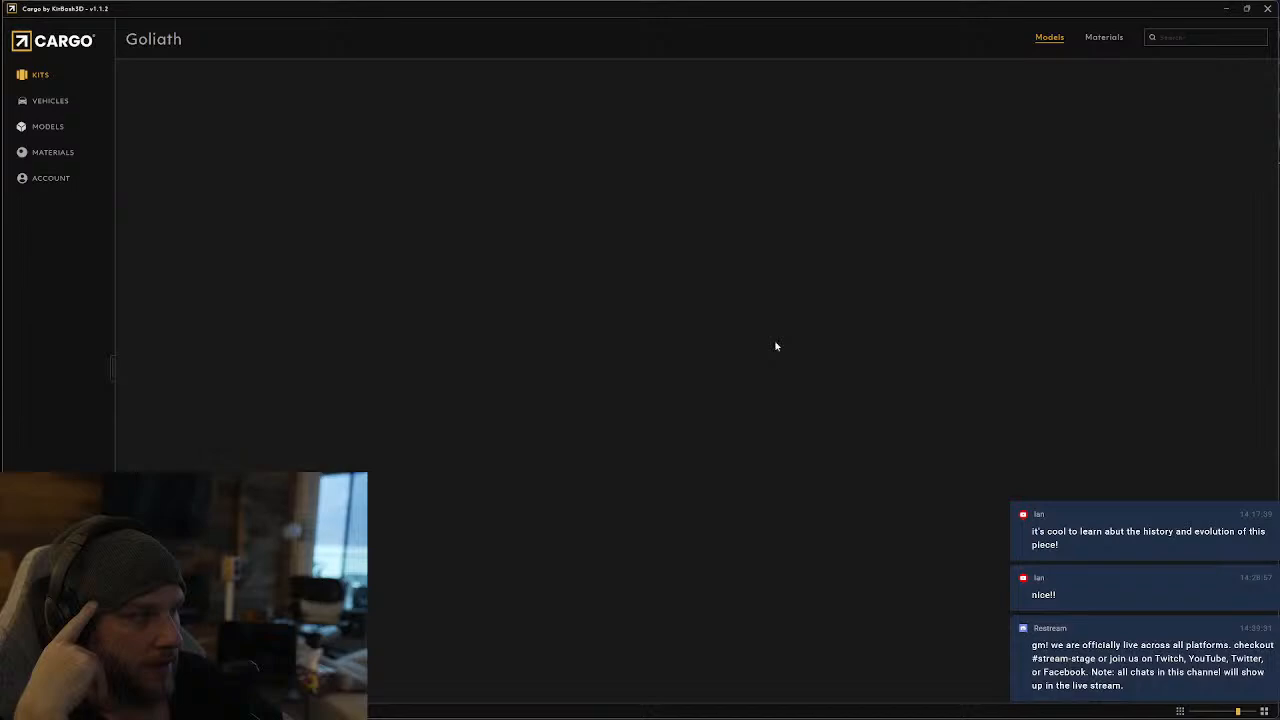
Examine the Goliath buildings, ornaments, statues and antennas for usable pieces
scroll(584, 378, "down", 2)
scroll(588, 390, "down", 15)
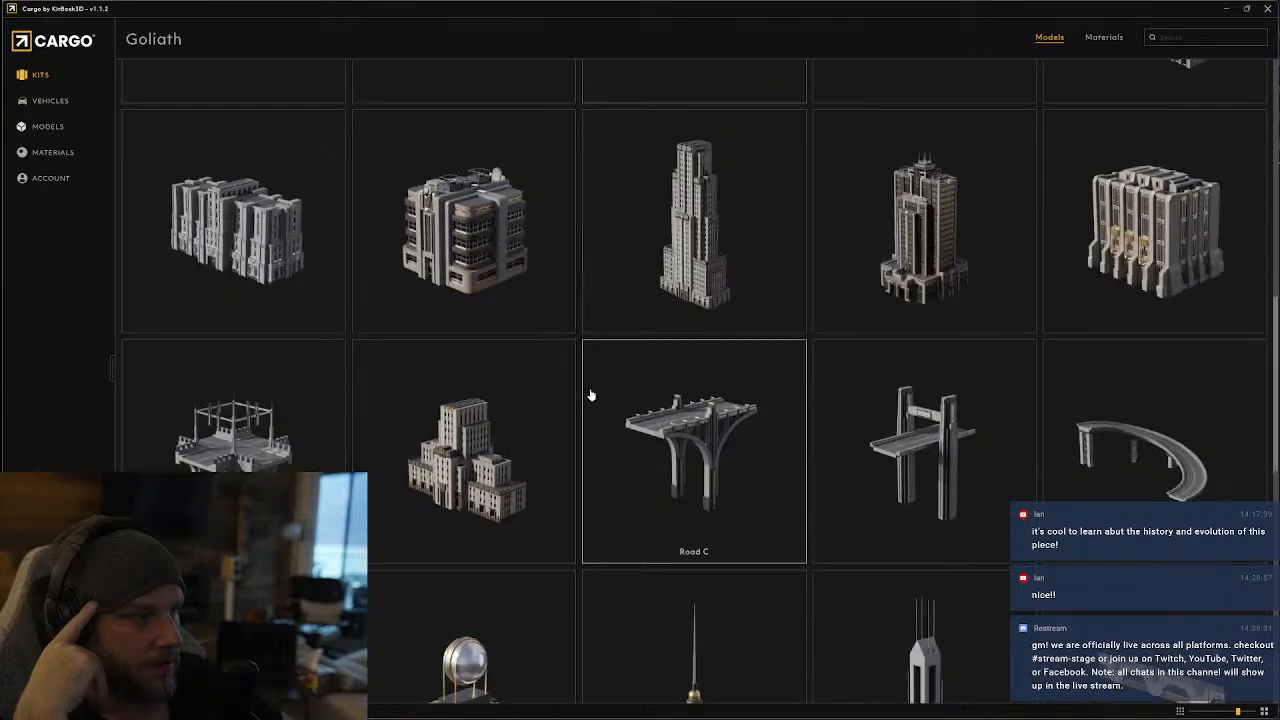
scroll(590, 401, "down", 2)
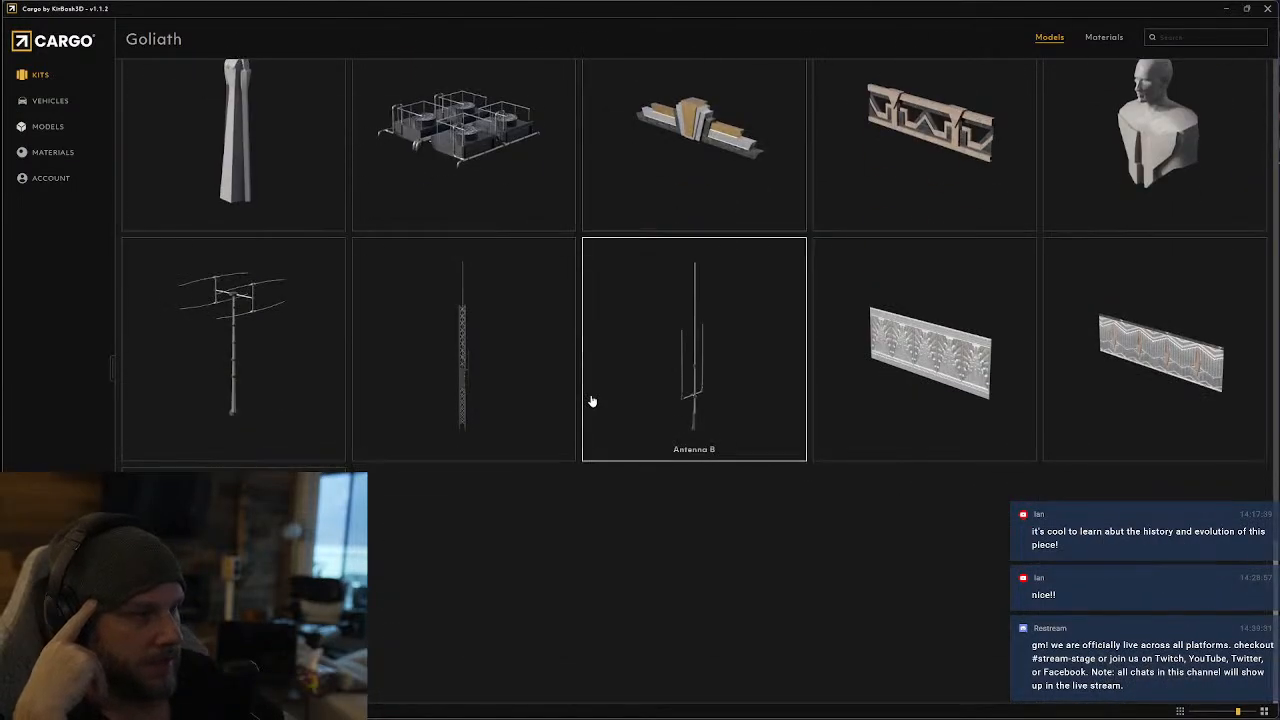
scroll(490, 402, "up", 4)
scroll(440, 403, "up", 2)
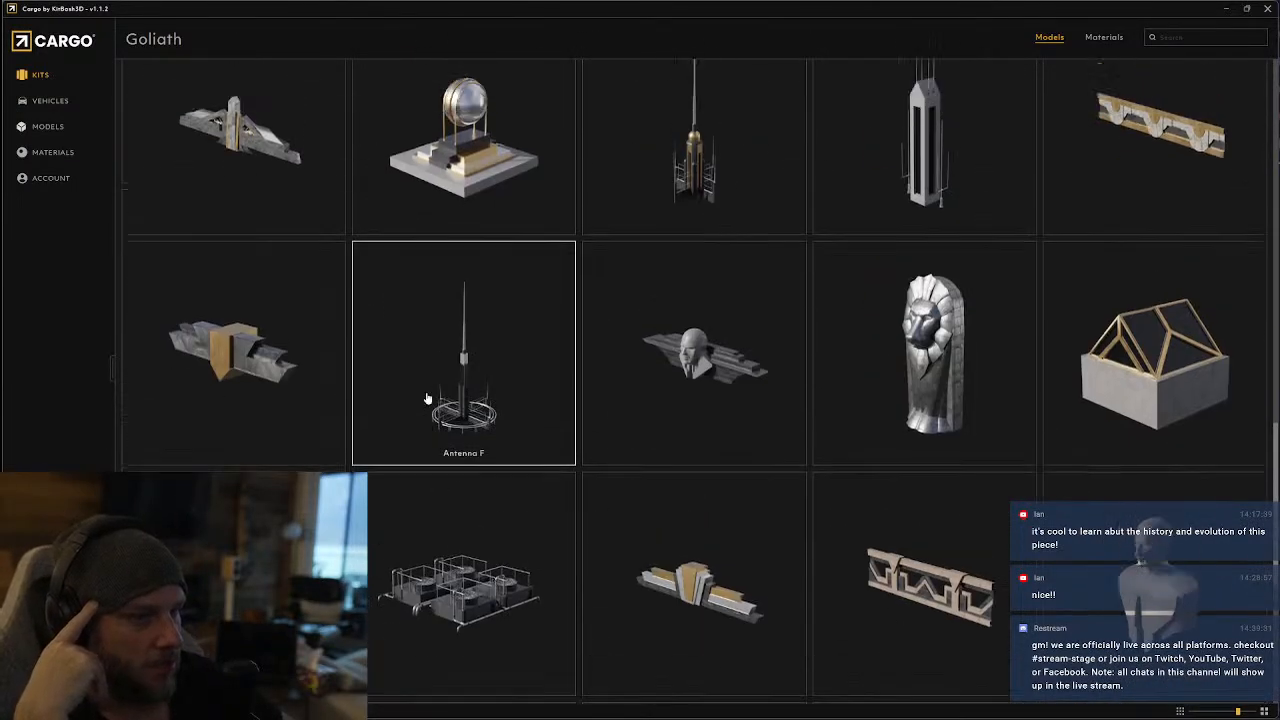
Leave the Goliath kit for the kit library and open the Lunar Base kit
left_click(38, 74)
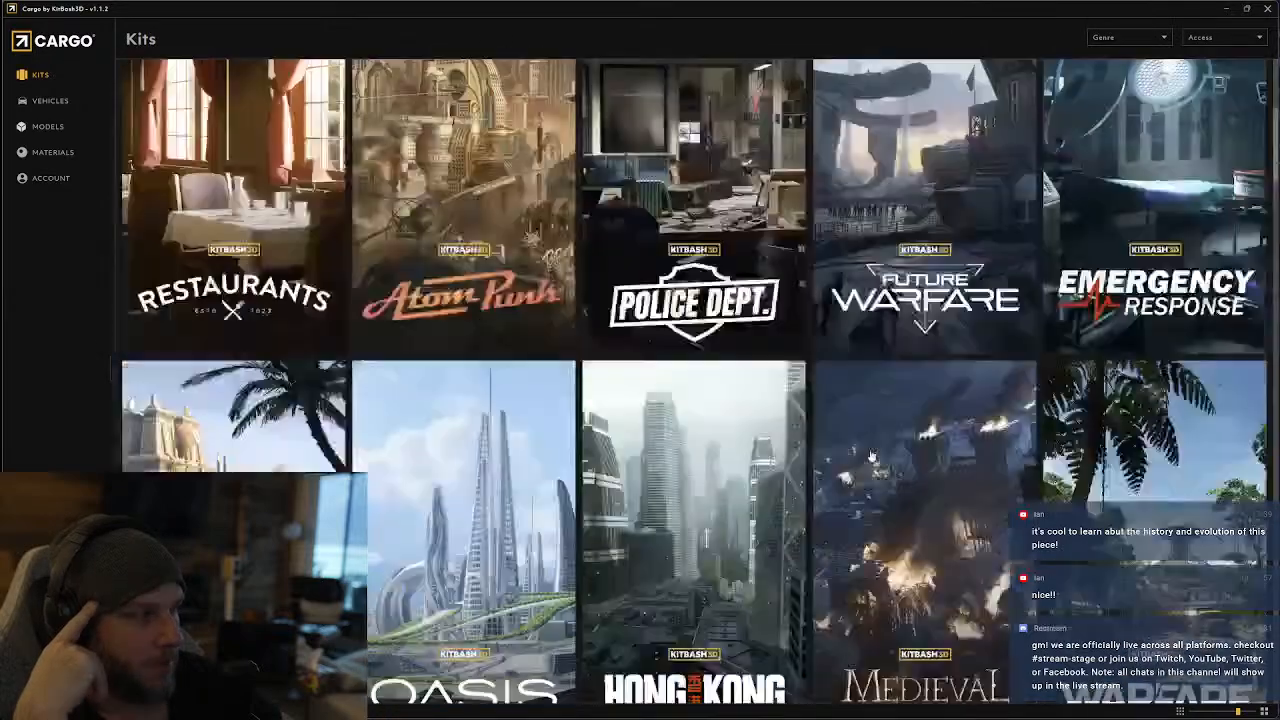
scroll(700, 270, "down", 5)
scroll(465, 352, "down", 7)
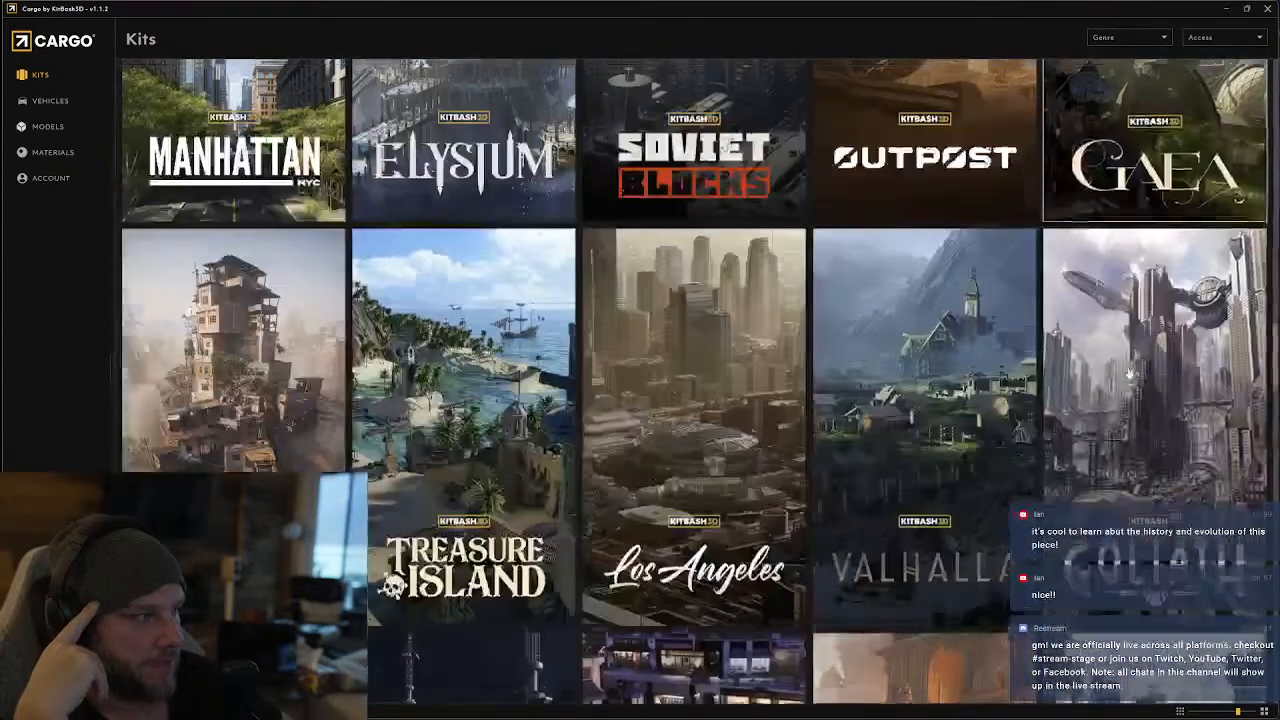
scroll(1095, 133, "down", 3)
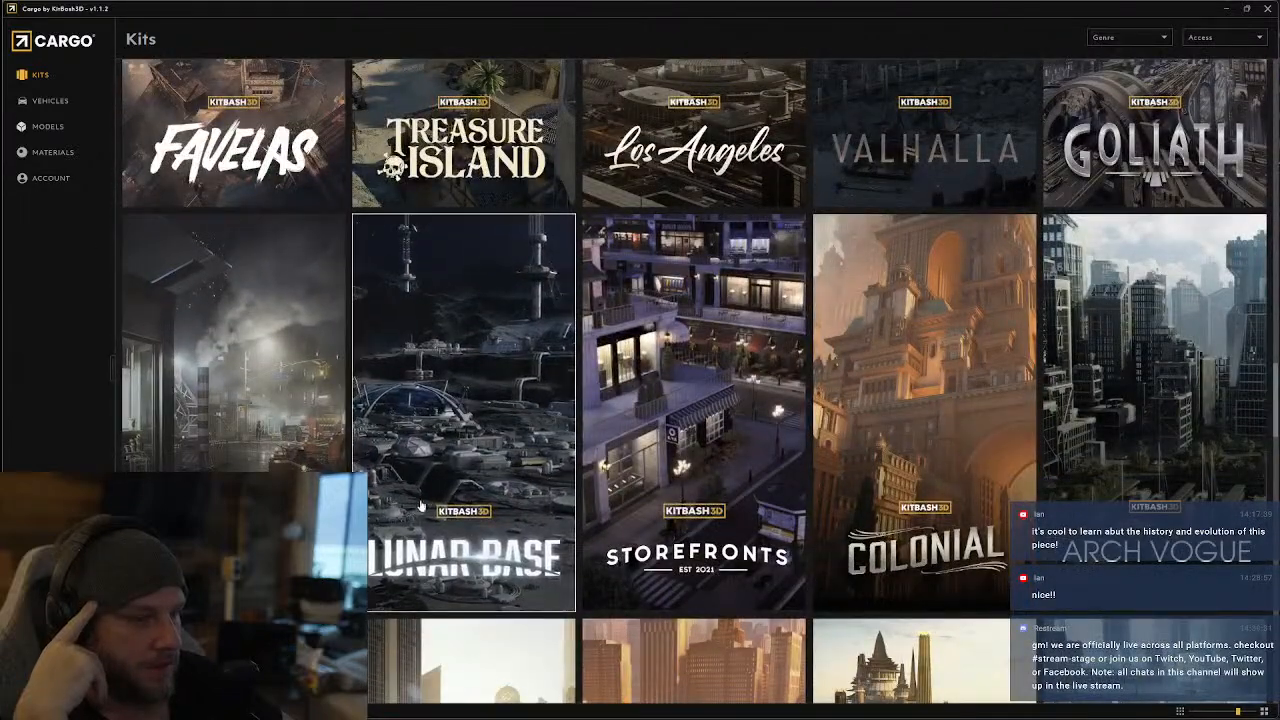
left_click(432, 508)
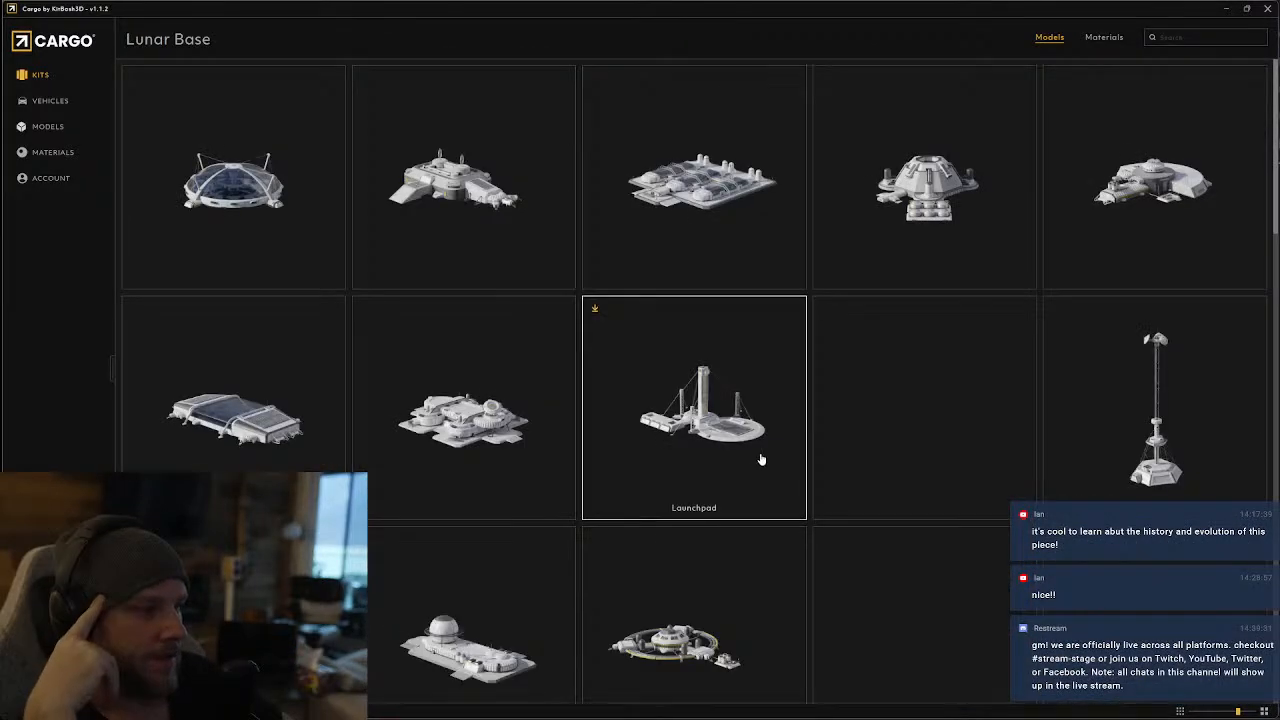
Examine the Lunar Base modules, platforms, antennas and small props for usable pieces, through to the end of the kit
scroll(760, 459, "down", 10)
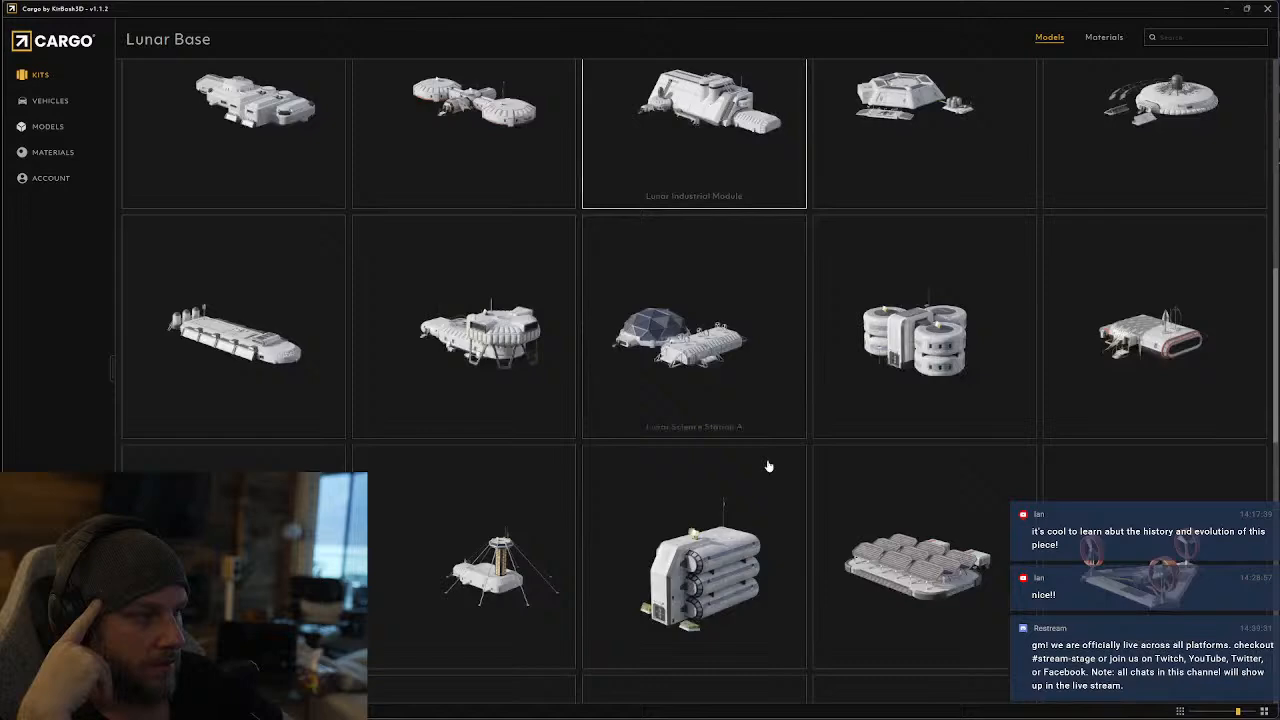
scroll(772, 481, "down", 3)
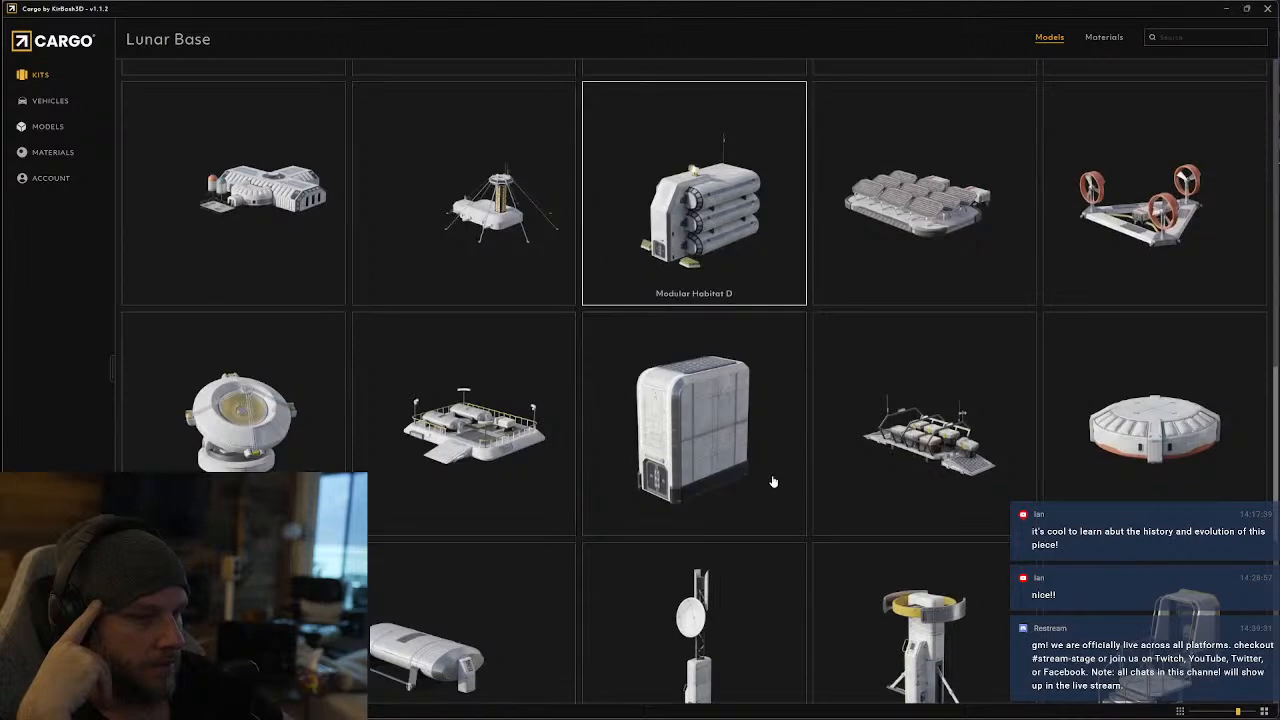
scroll(772, 481, "down", 2)
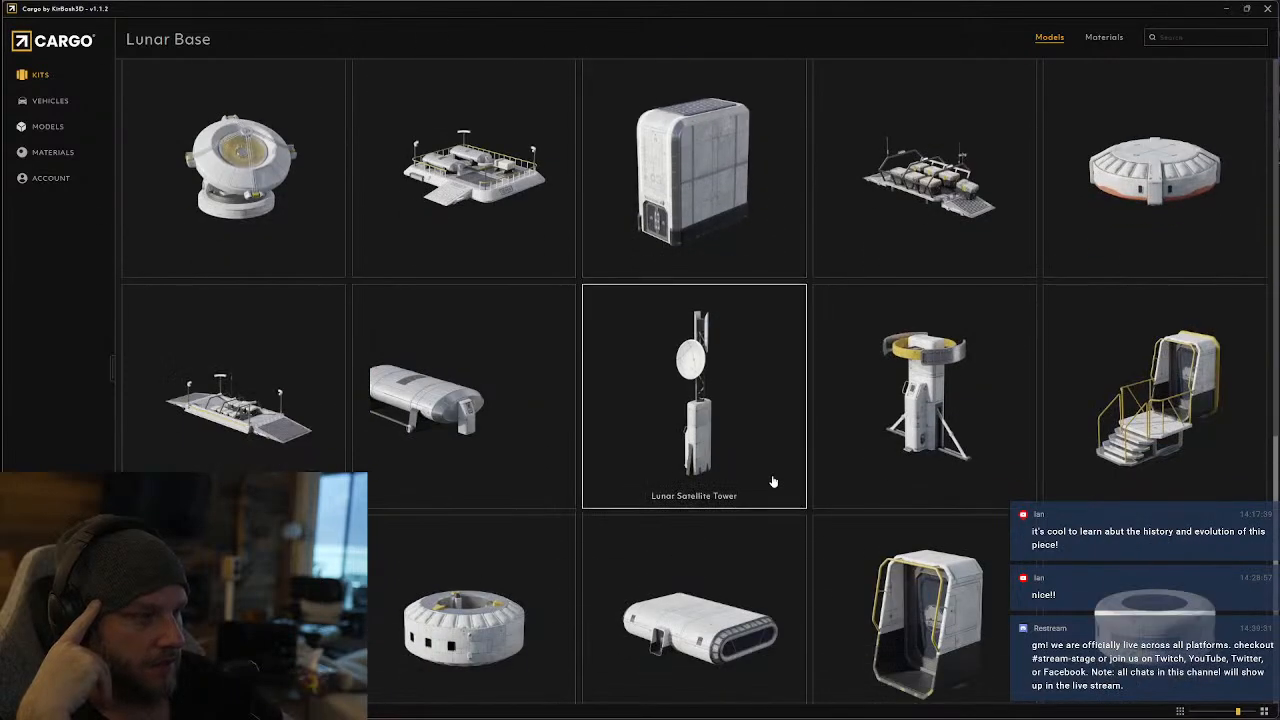
scroll(772, 481, "down", 3)
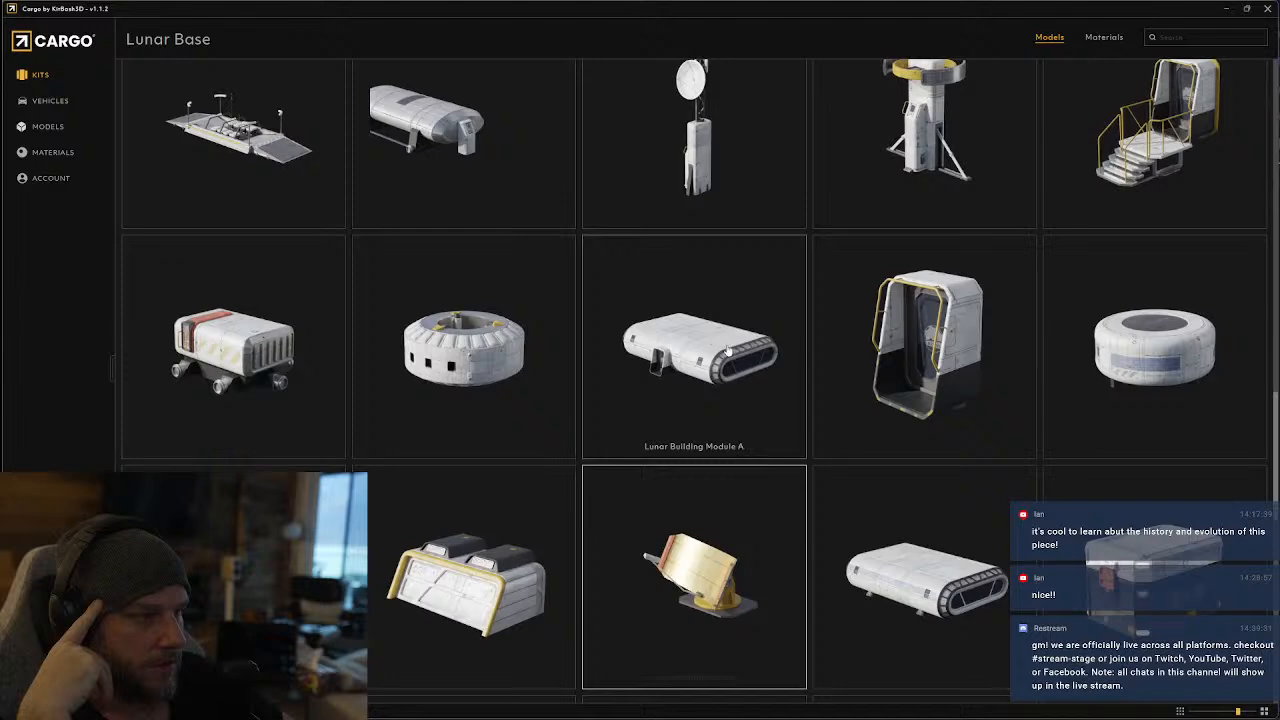
scroll(727, 346, "down", 10)
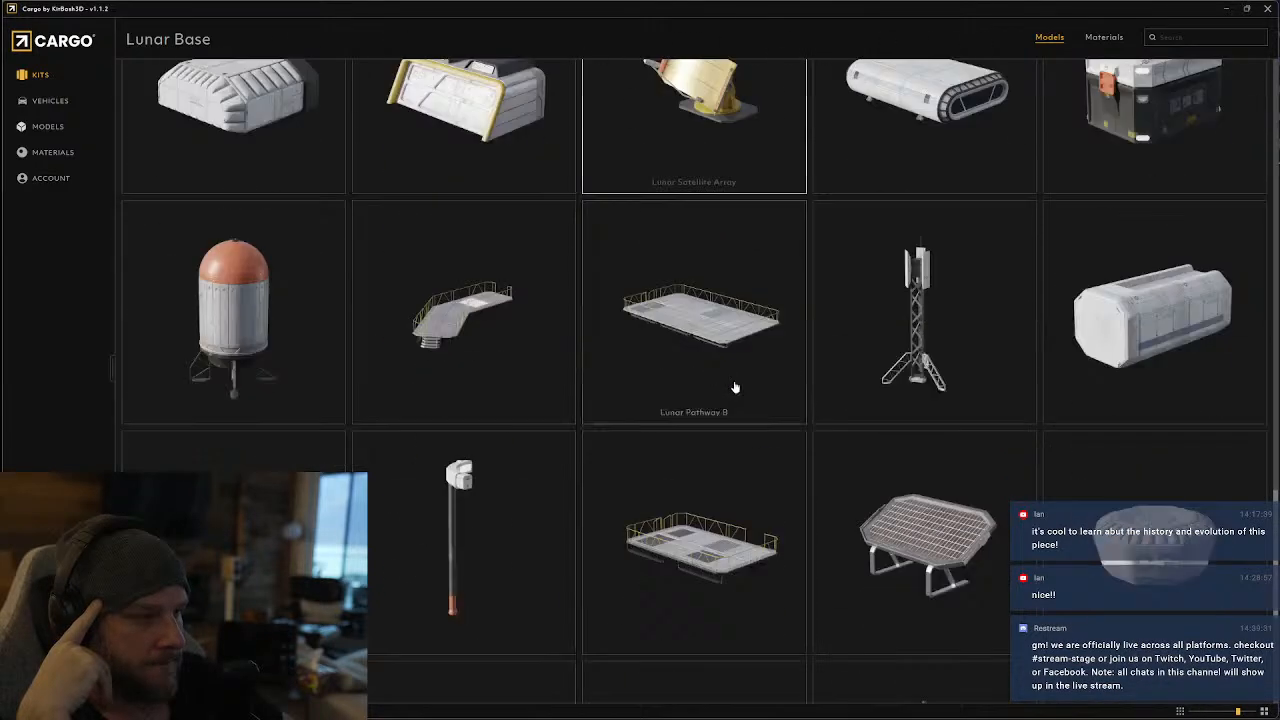
scroll(731, 389, "up", 3)
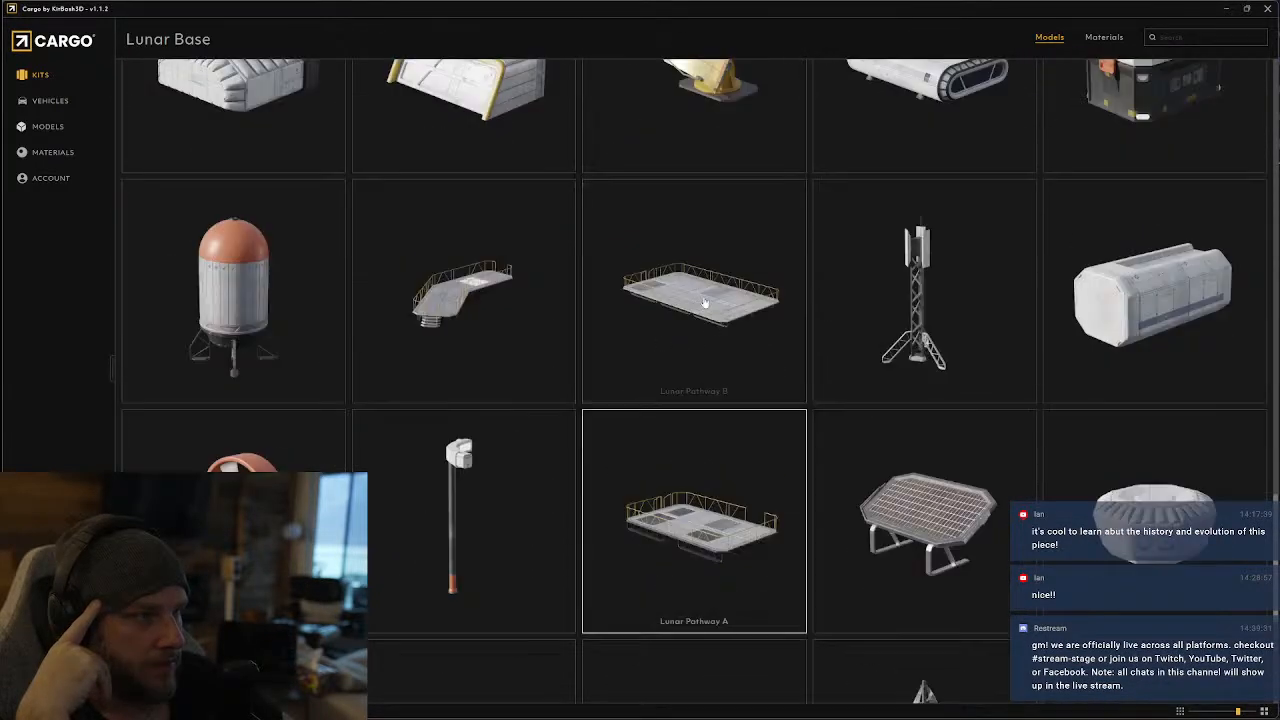
scroll(1120, 370, "down", 3)
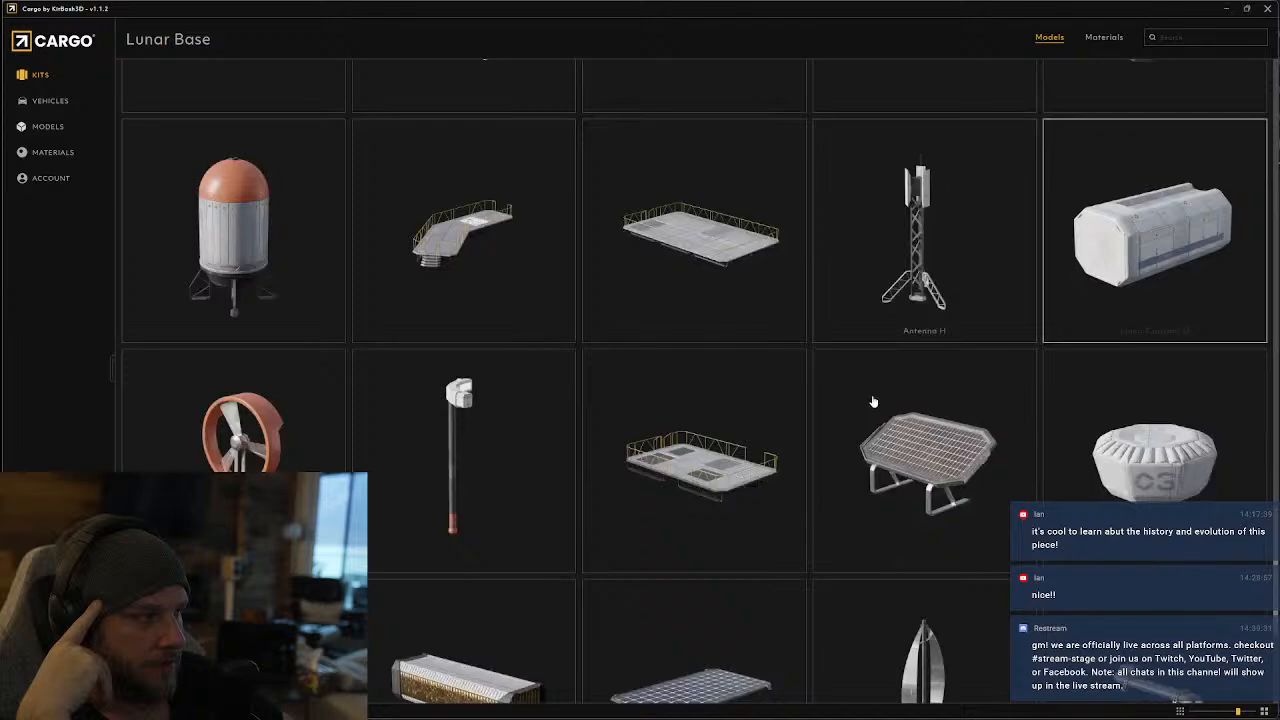
scroll(583, 485, "down", 1)
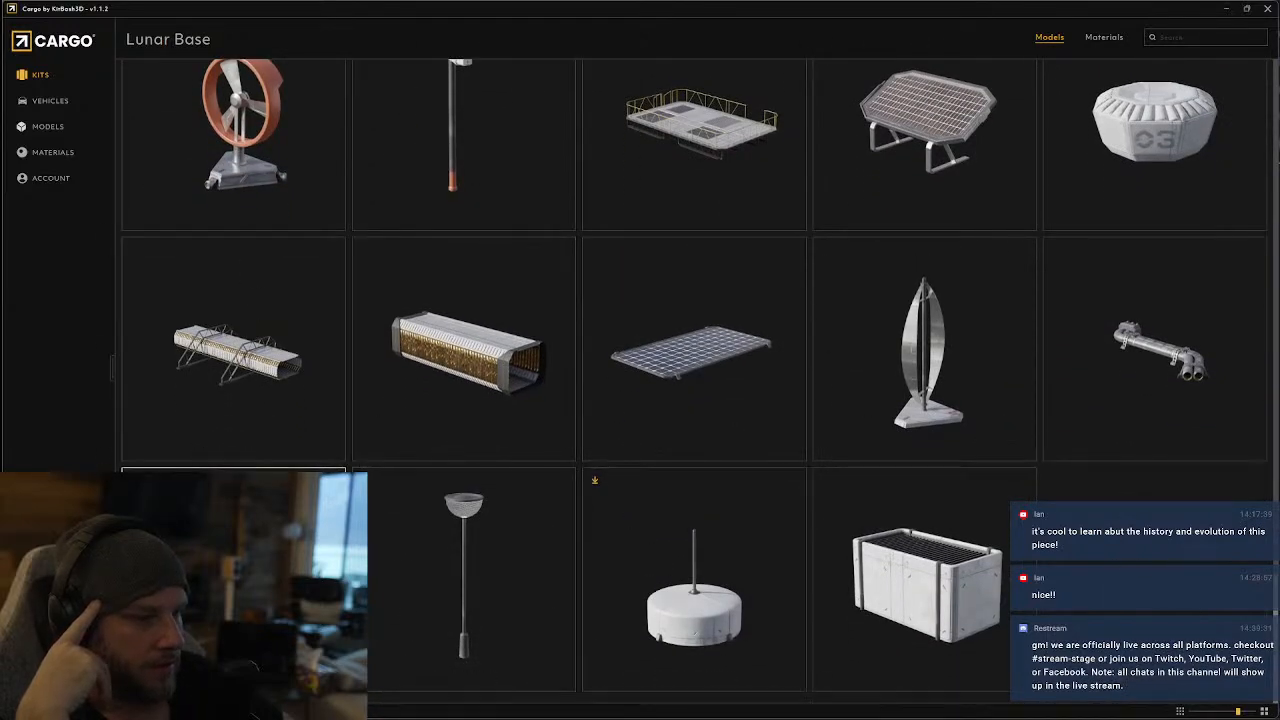
Return to the kit library and open the Storefronts kit
left_click(42, 74)
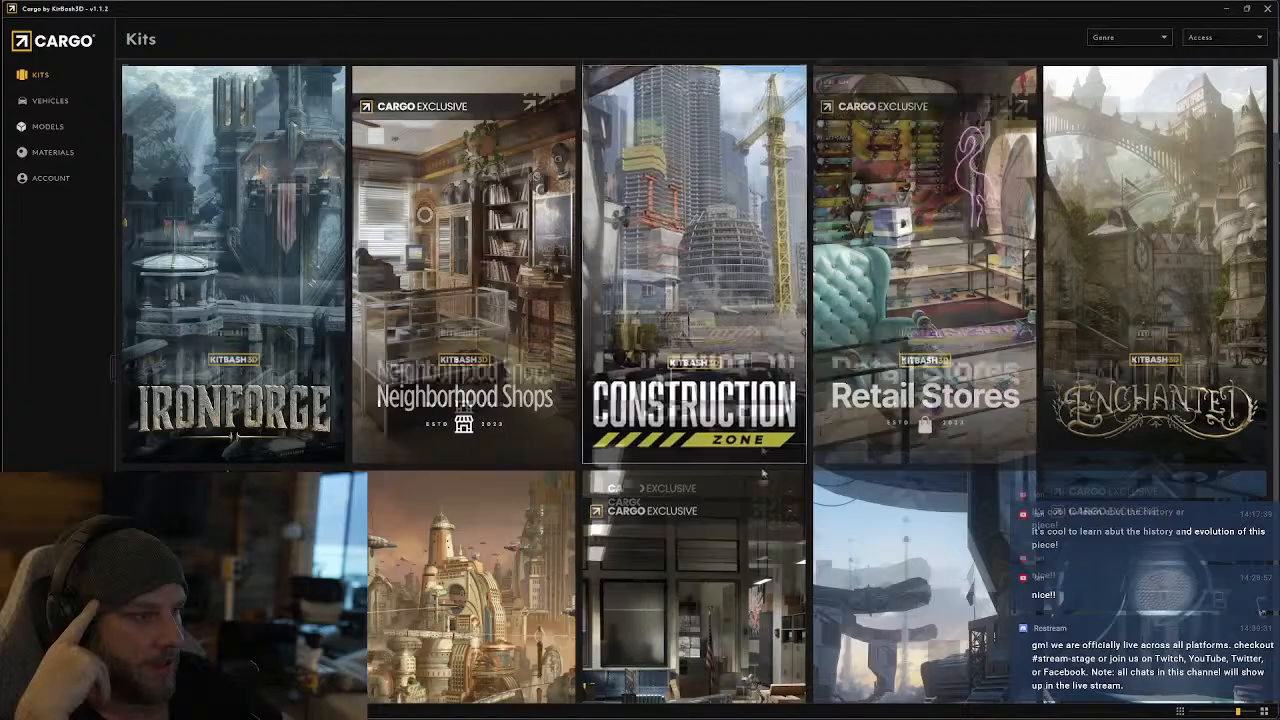
scroll(657, 274, "down", 8)
scroll(694, 330, "down", 8)
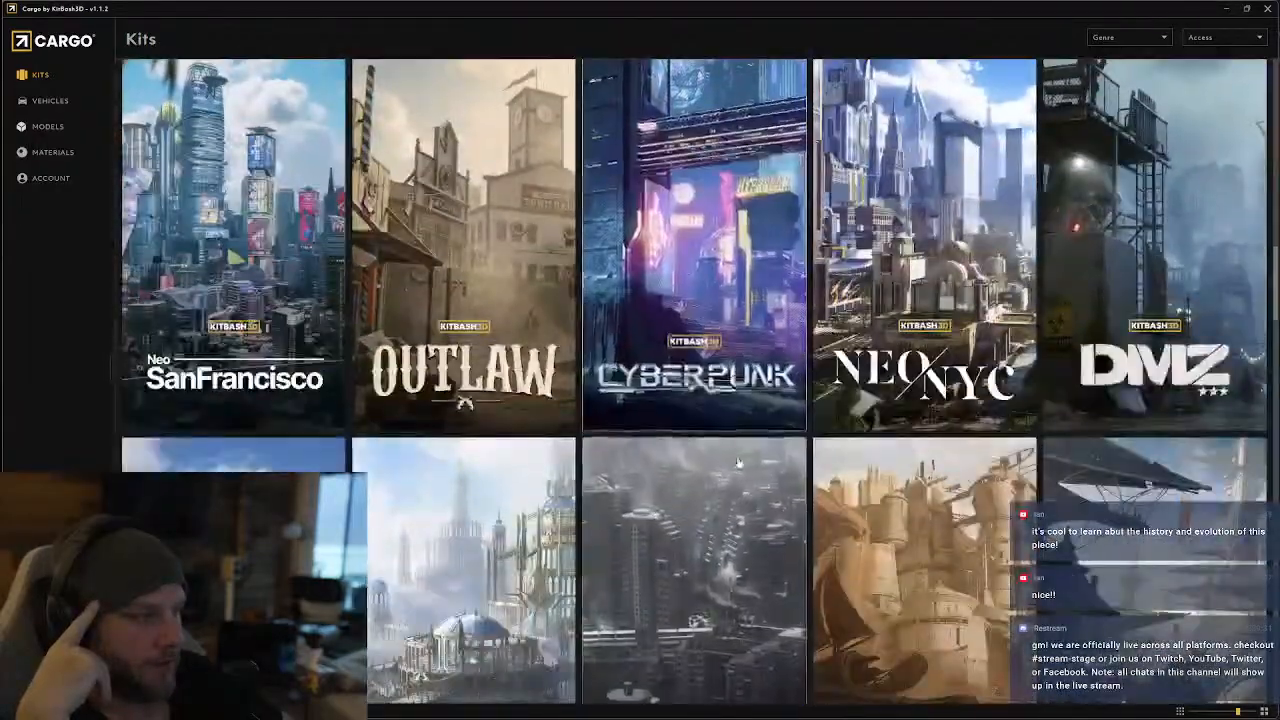
scroll(731, 465, "down", 6)
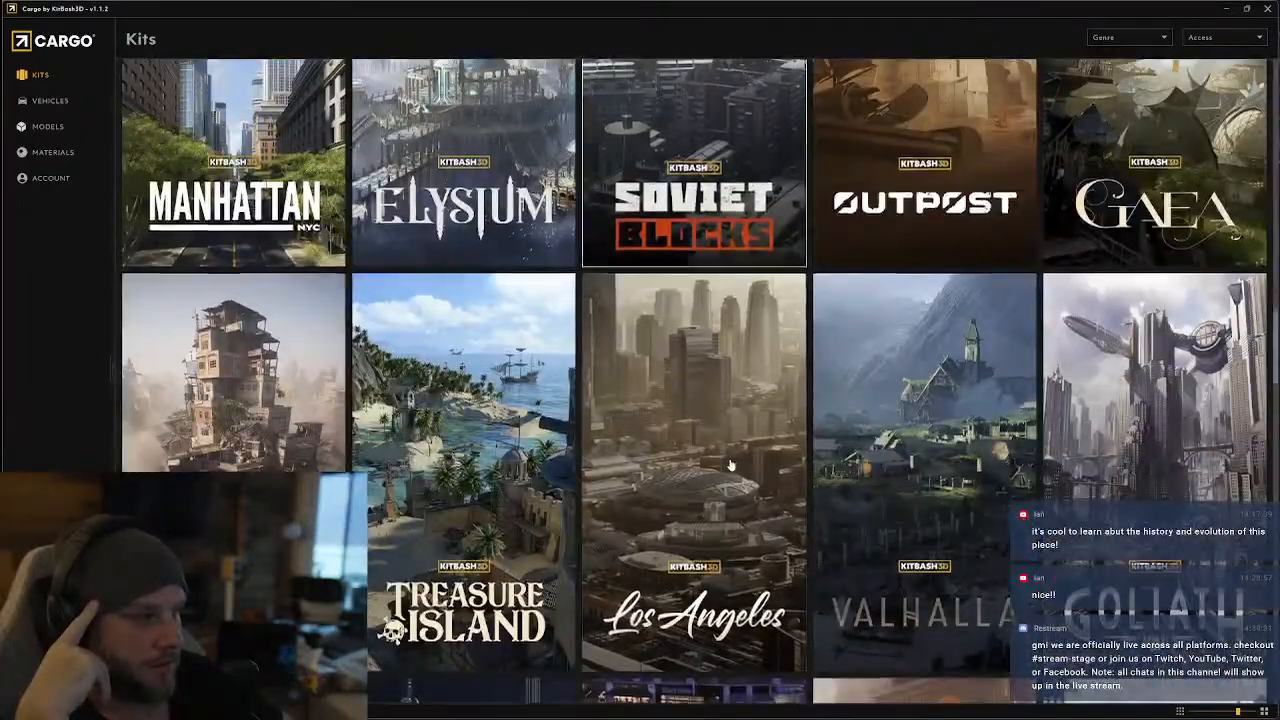
scroll(731, 465, "down", 3)
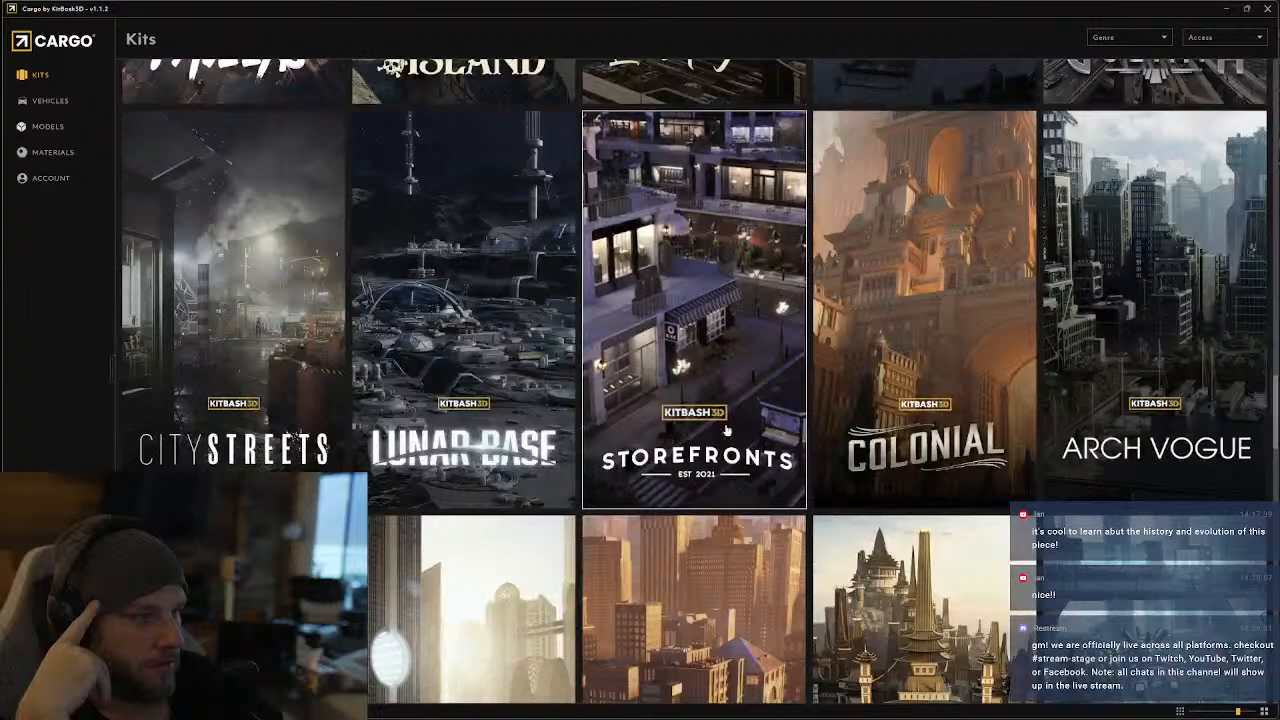
left_click(700, 337)
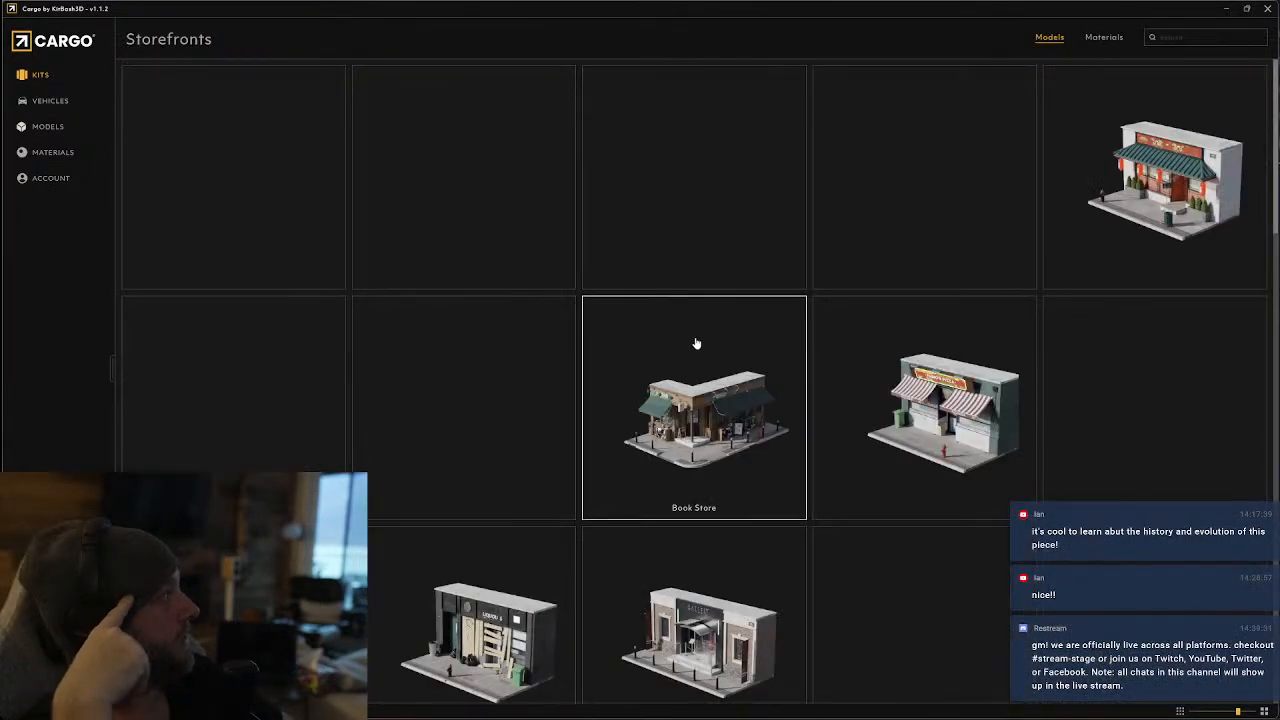
Look through the Storefronts shops, signs, awnings, planters and street props for usable kiosk and signage pieces
scroll(563, 346, "down", 10)
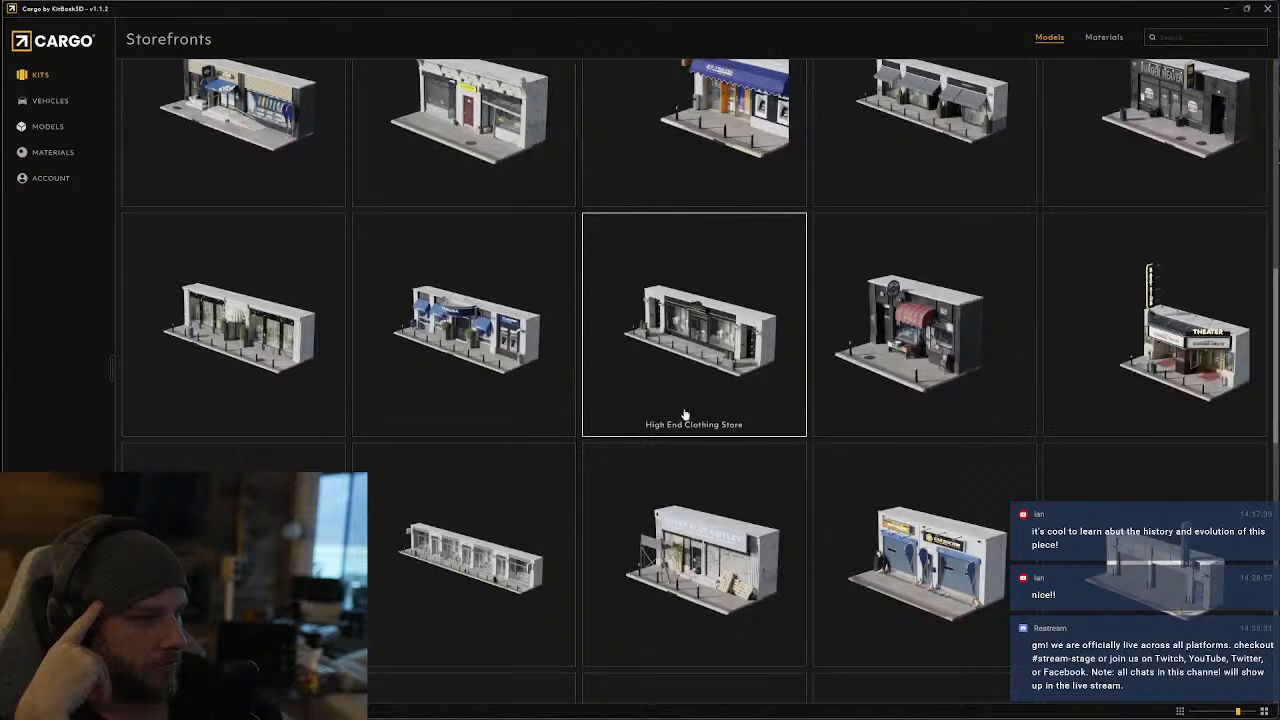
scroll(700, 420, "down", 2)
scroll(686, 366, "up", 2)
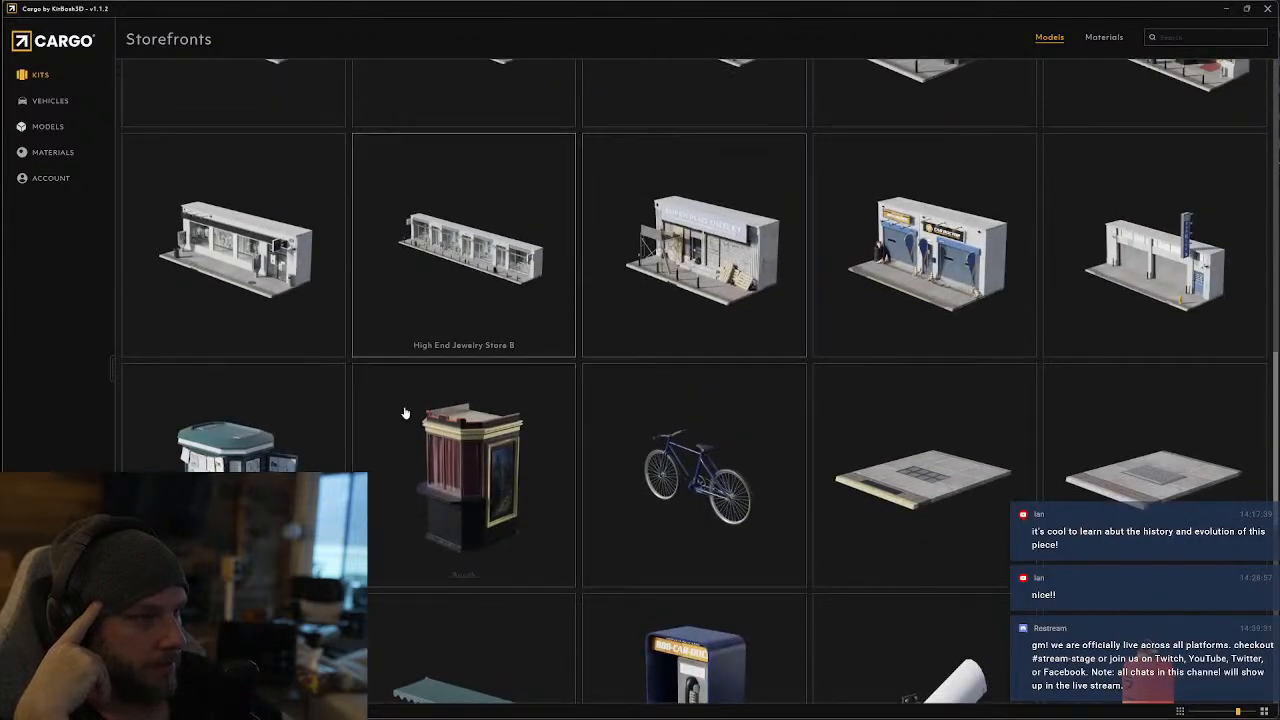
scroll(763, 500, "down", 5)
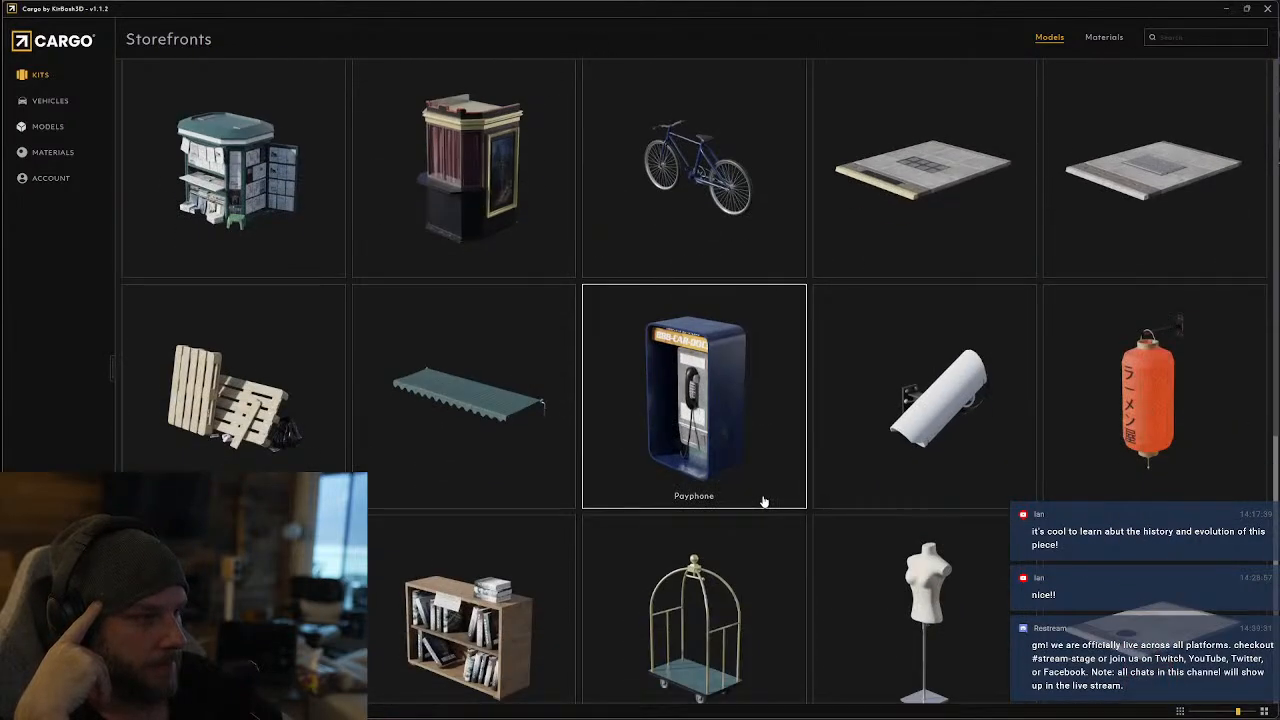
scroll(763, 500, "down", 5)
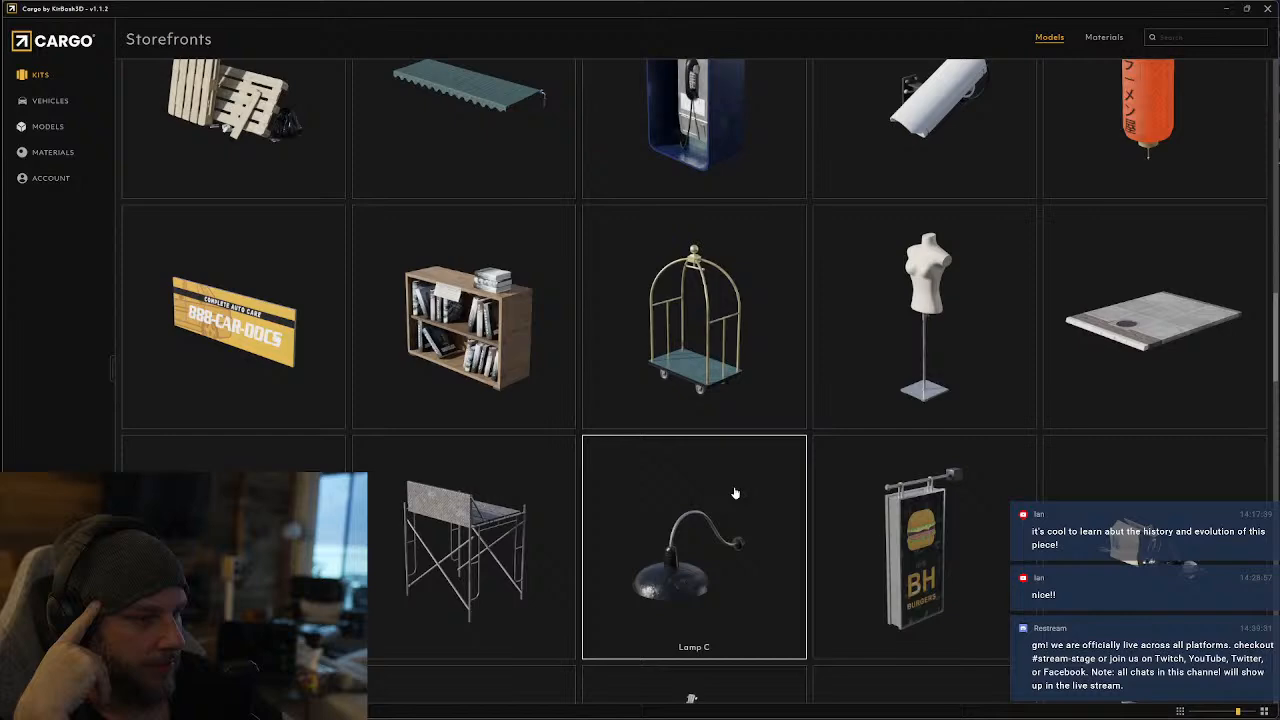
scroll(735, 493, "down", 4)
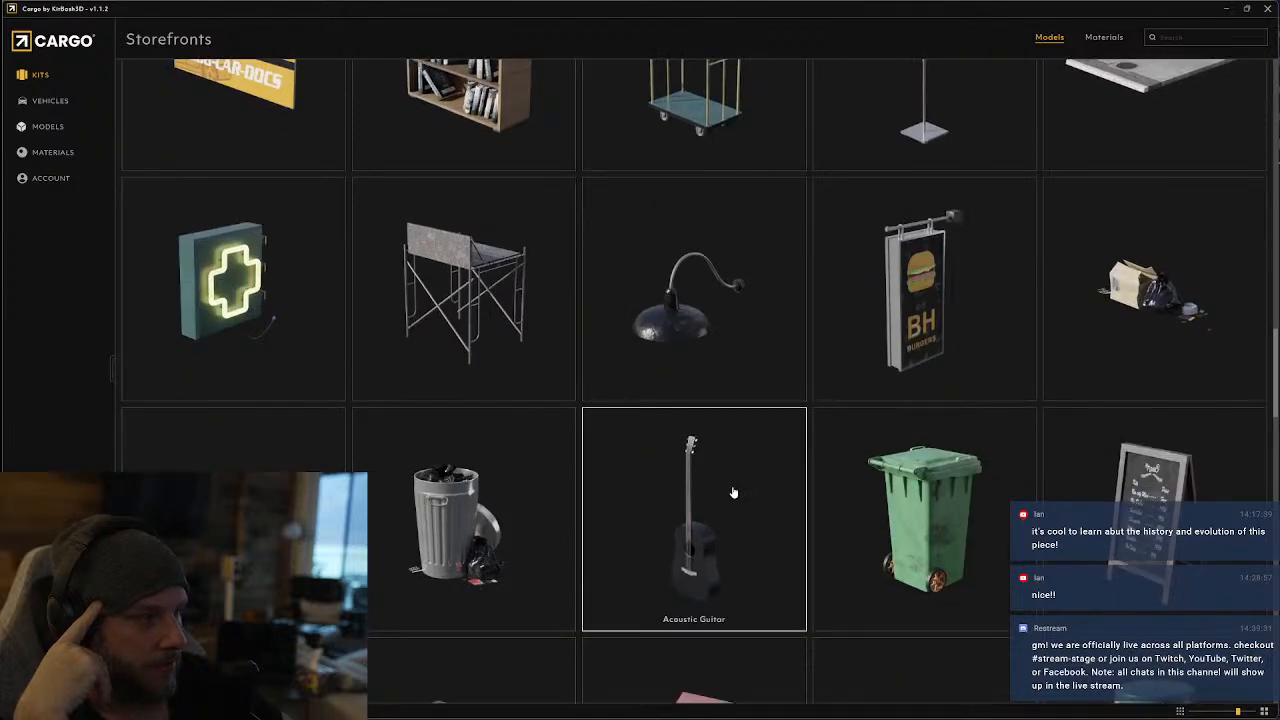
scroll(733, 492, "down", 5)
scroll(733, 492, "down", 5)
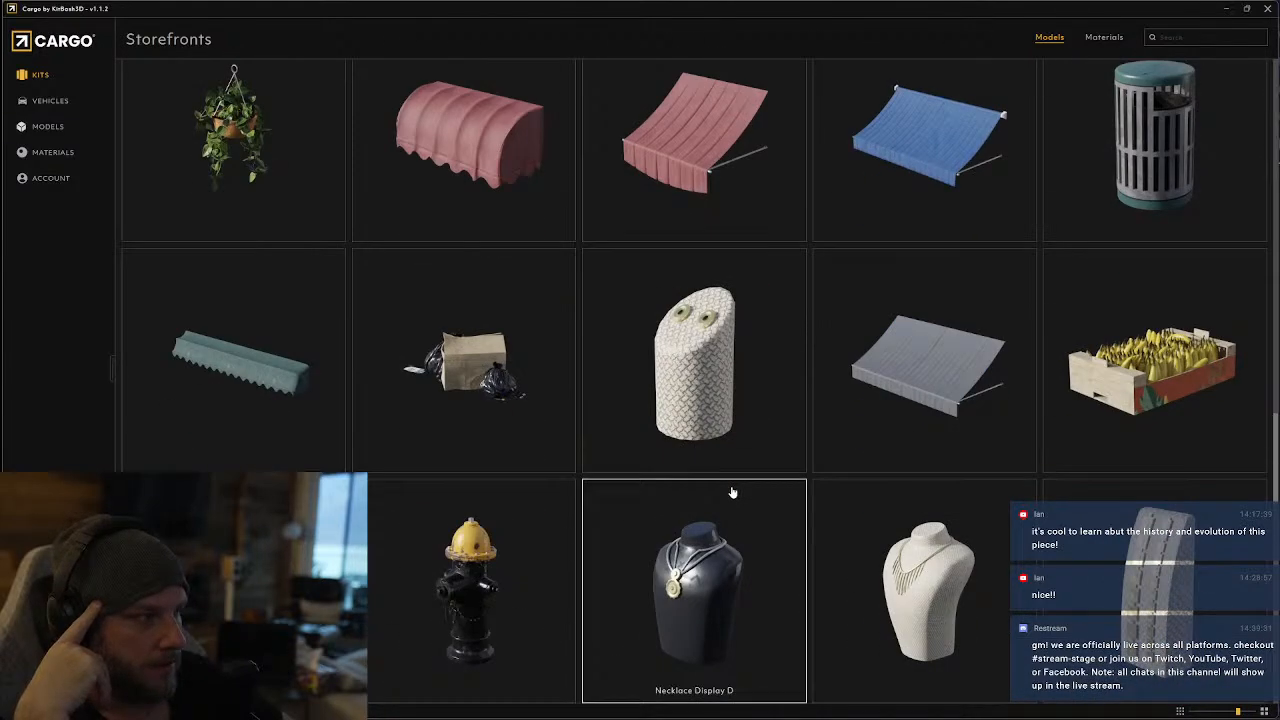
scroll(731, 492, "down", 20)
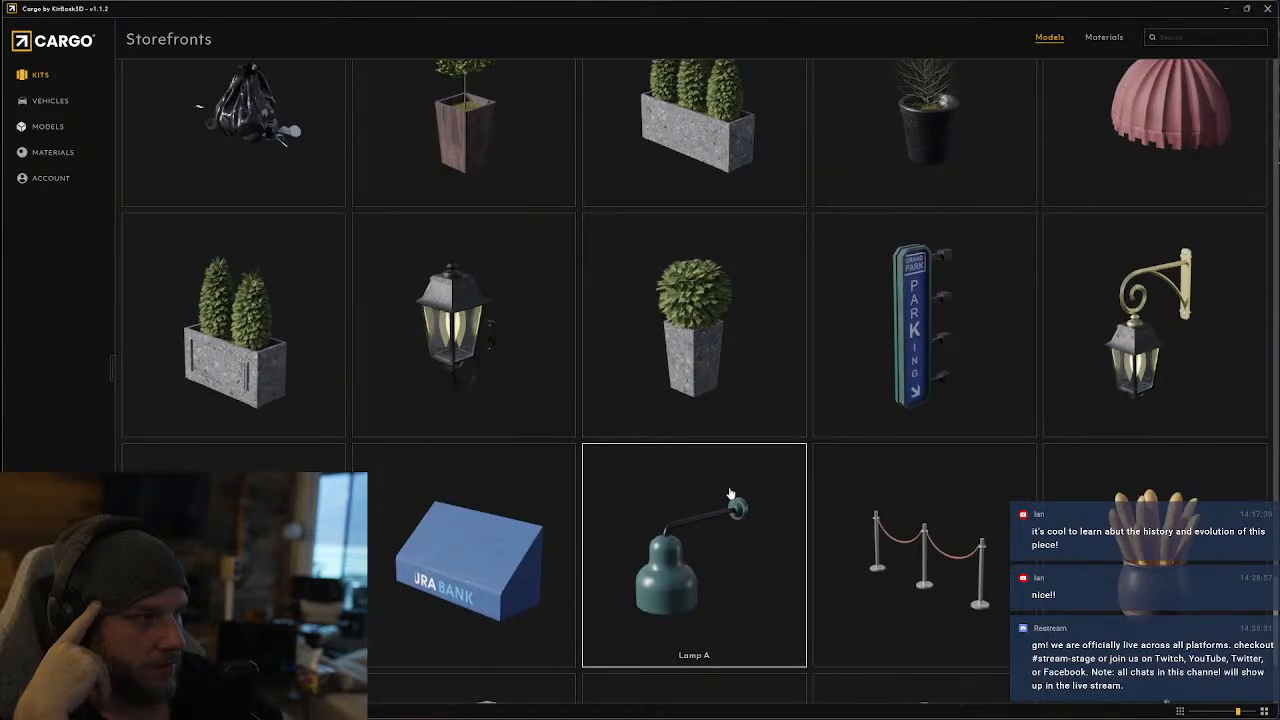
scroll(730, 493, "down", 4)
scroll(730, 493, "down", 4)
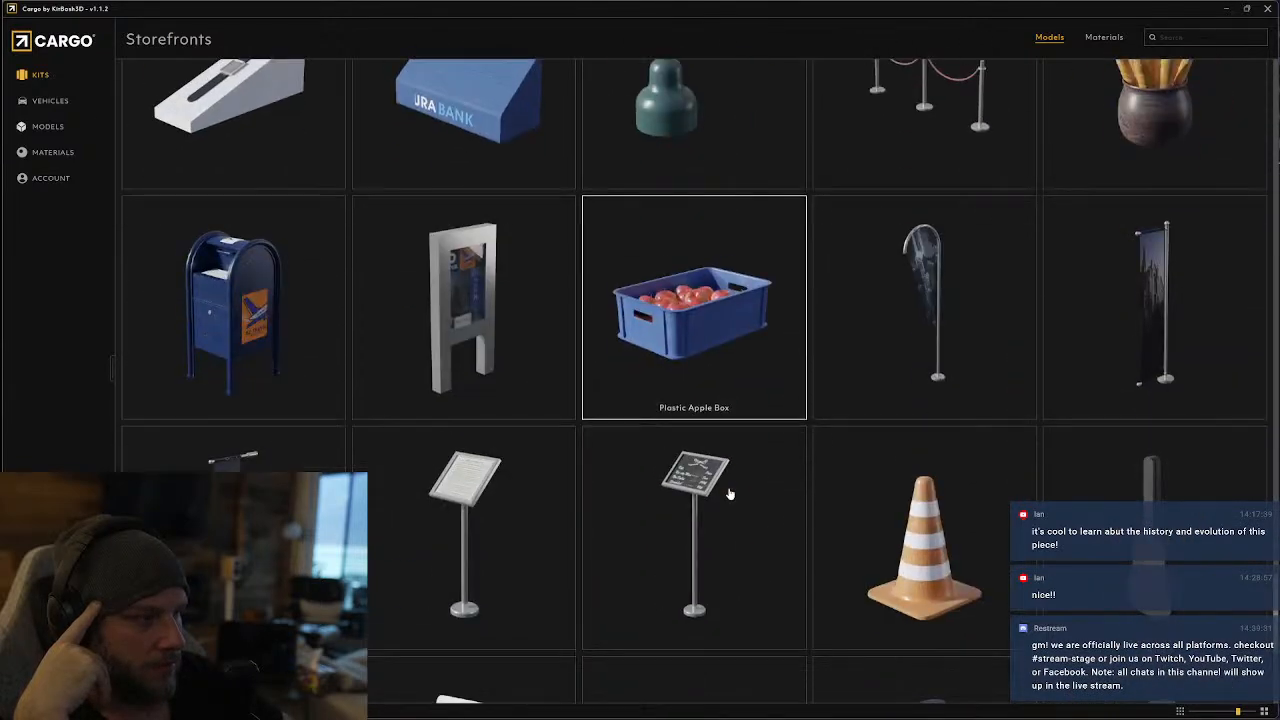
Download the Banner A and Banner G models for Blender 4.0 with 2k jpg textures
left_click(453, 293)
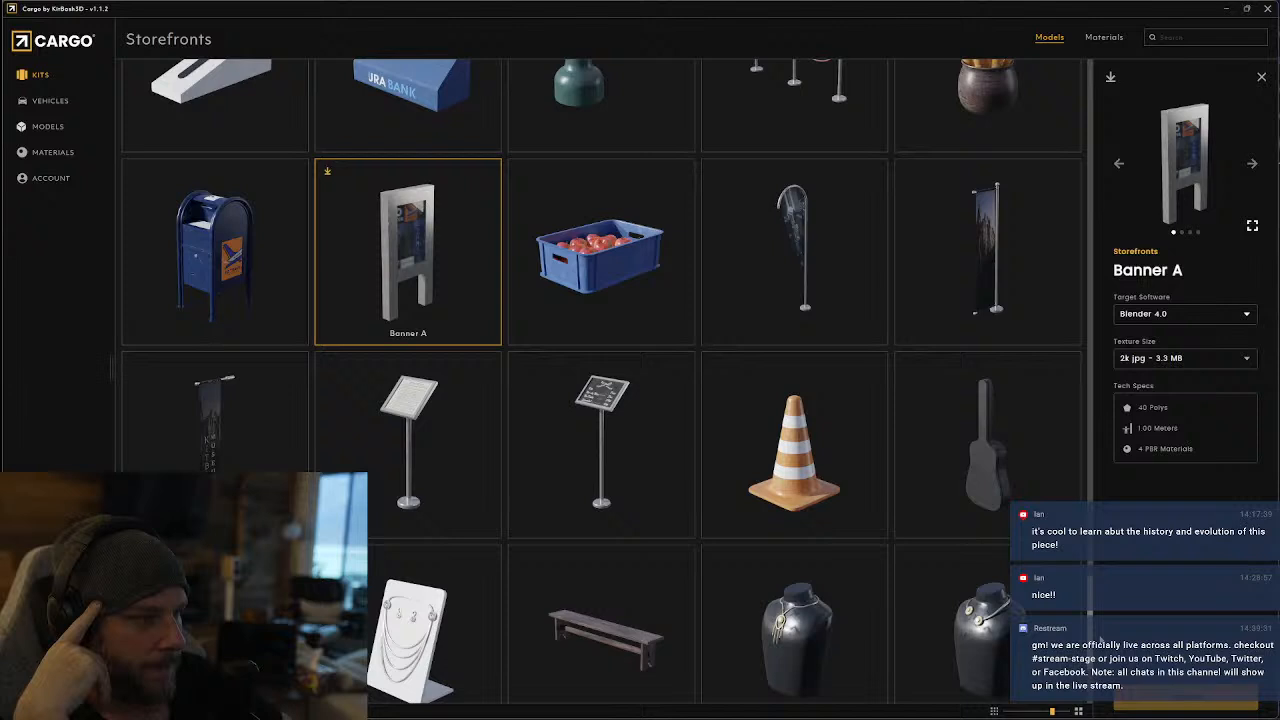
scroll(335, 415, "down", 3)
scroll(335, 415, "up", 3)
left_click(245, 428)
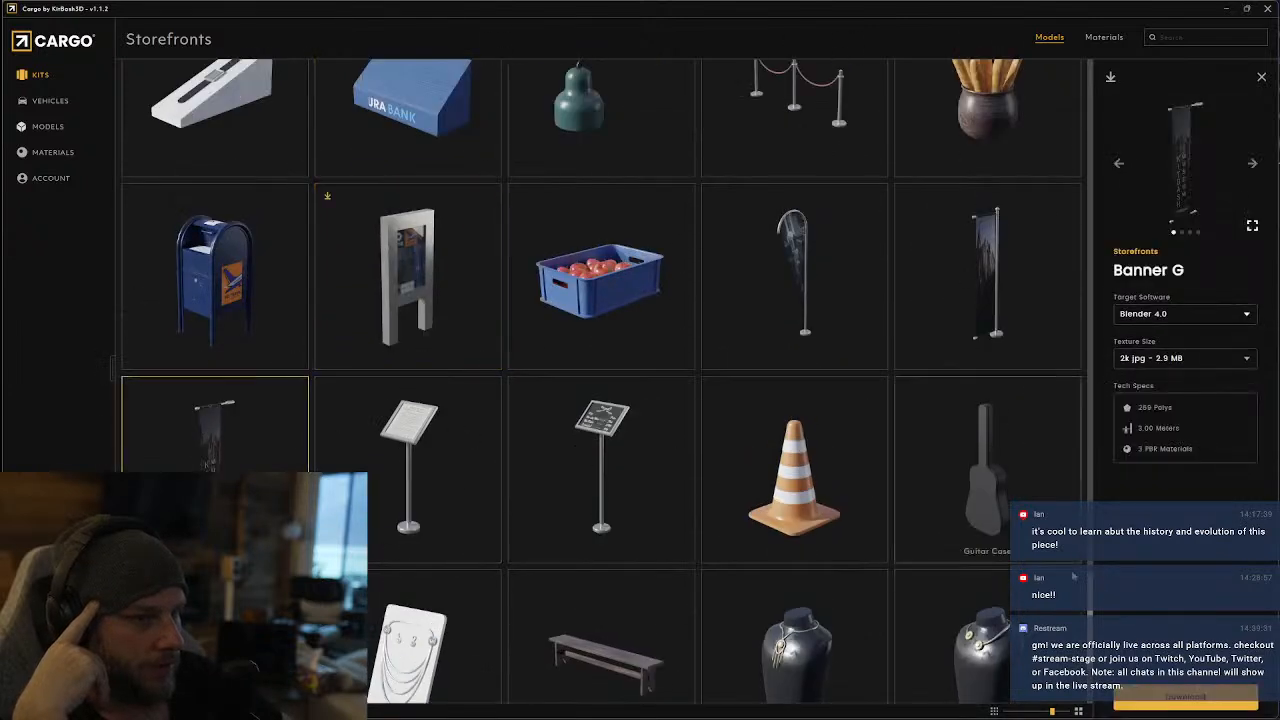
left_click(1181, 706)
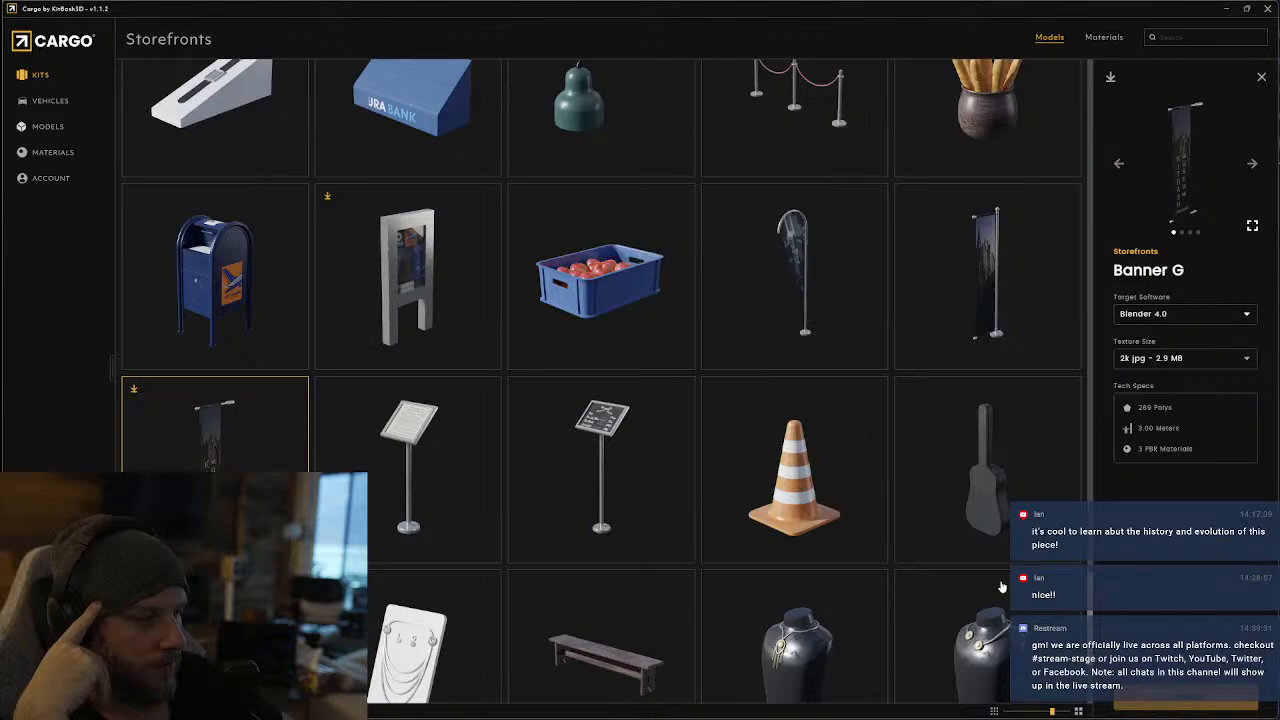
Switch from Storefronts to the Arch Vogue kit and look through its buildings, decorations, lights and furniture
scroll(845, 521, "down", 3)
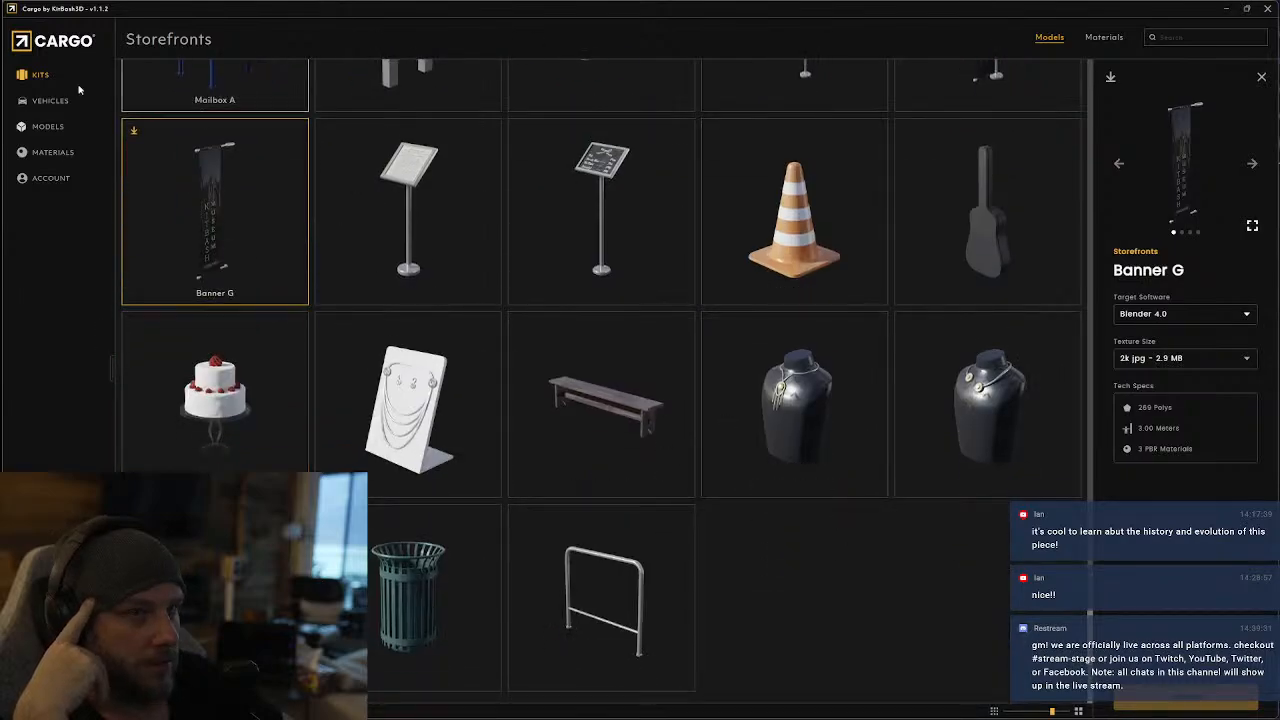
left_click(37, 78)
scroll(618, 499, "down", 10)
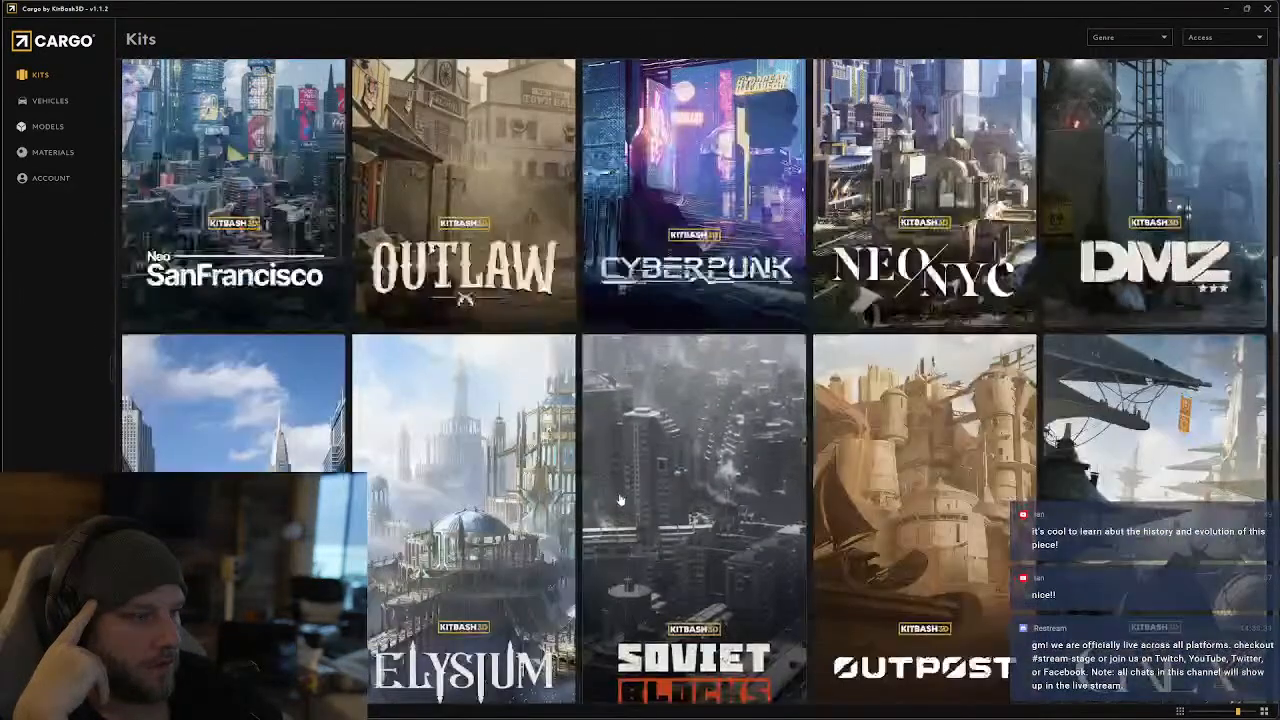
scroll(619, 497, "down", 10)
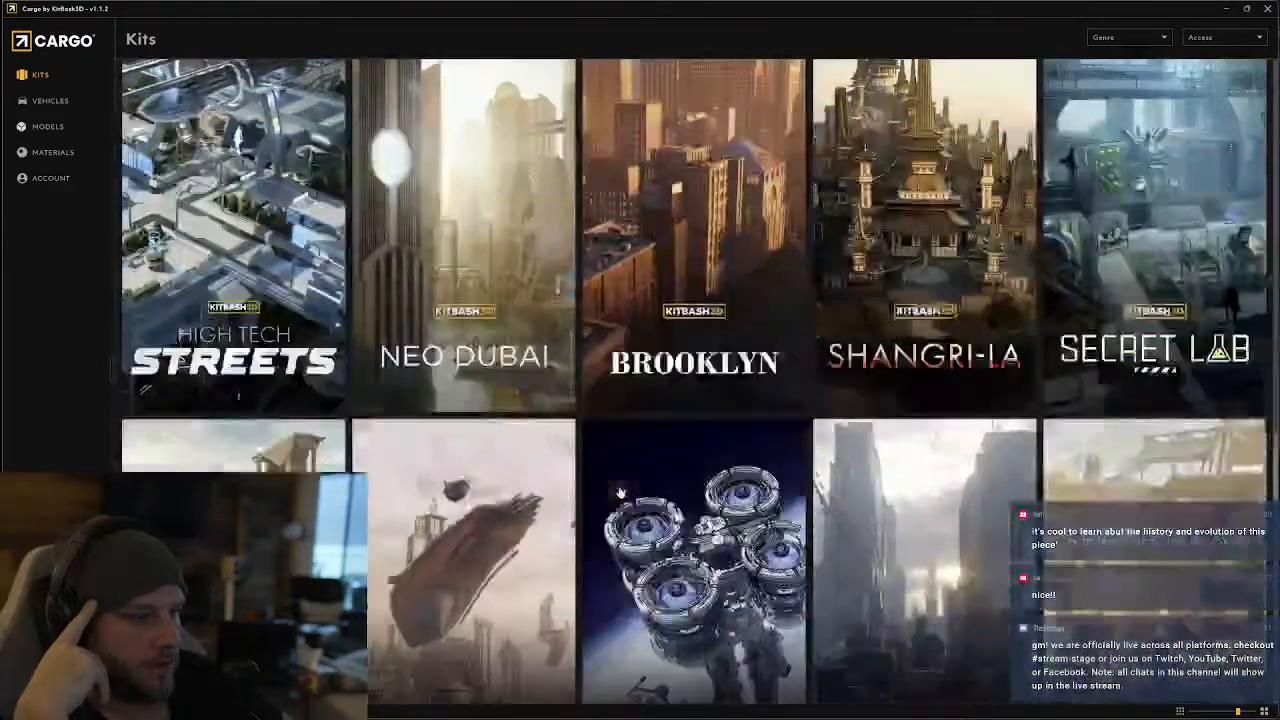
scroll(625, 434, "up", 3)
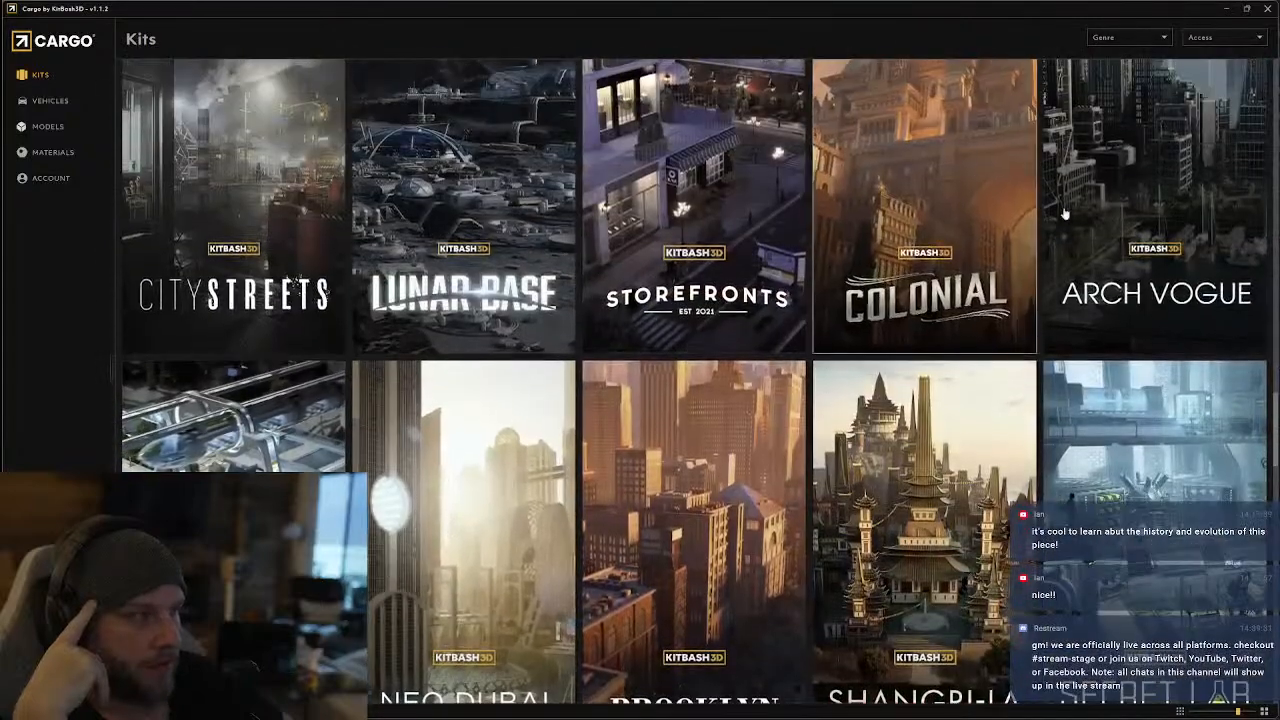
scroll(1019, 258, "up", 1)
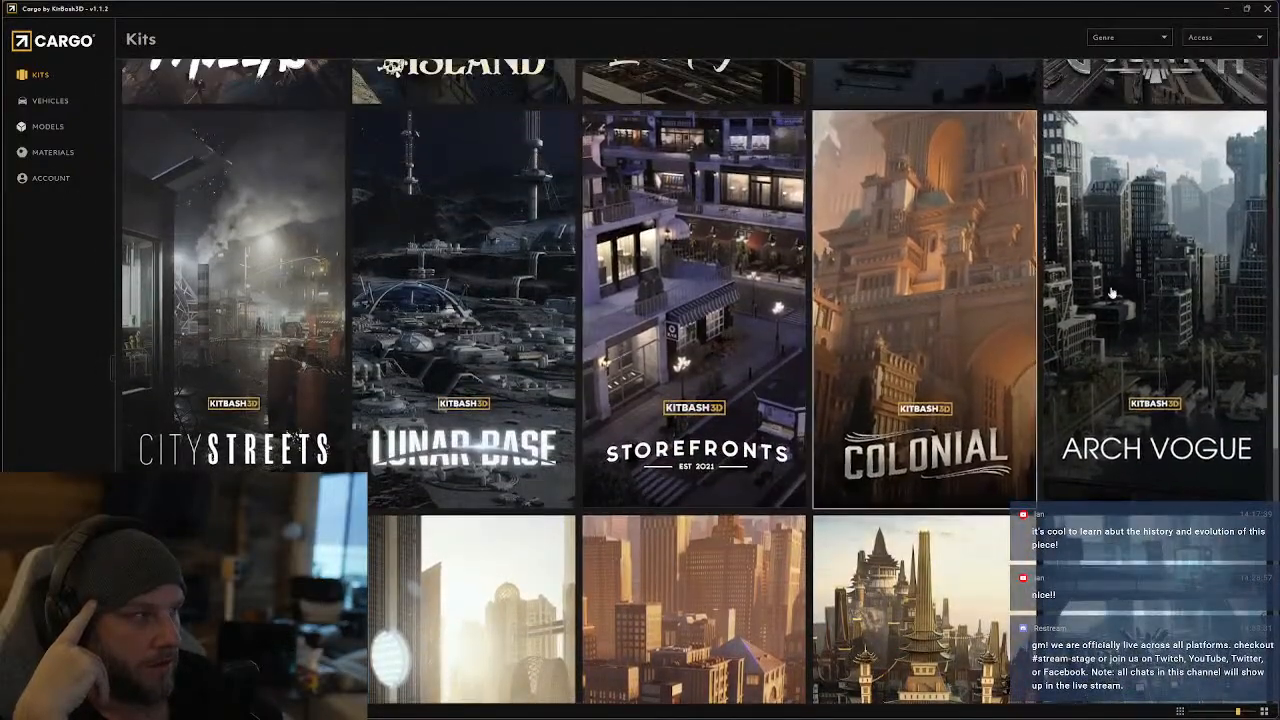
left_click(1146, 301)
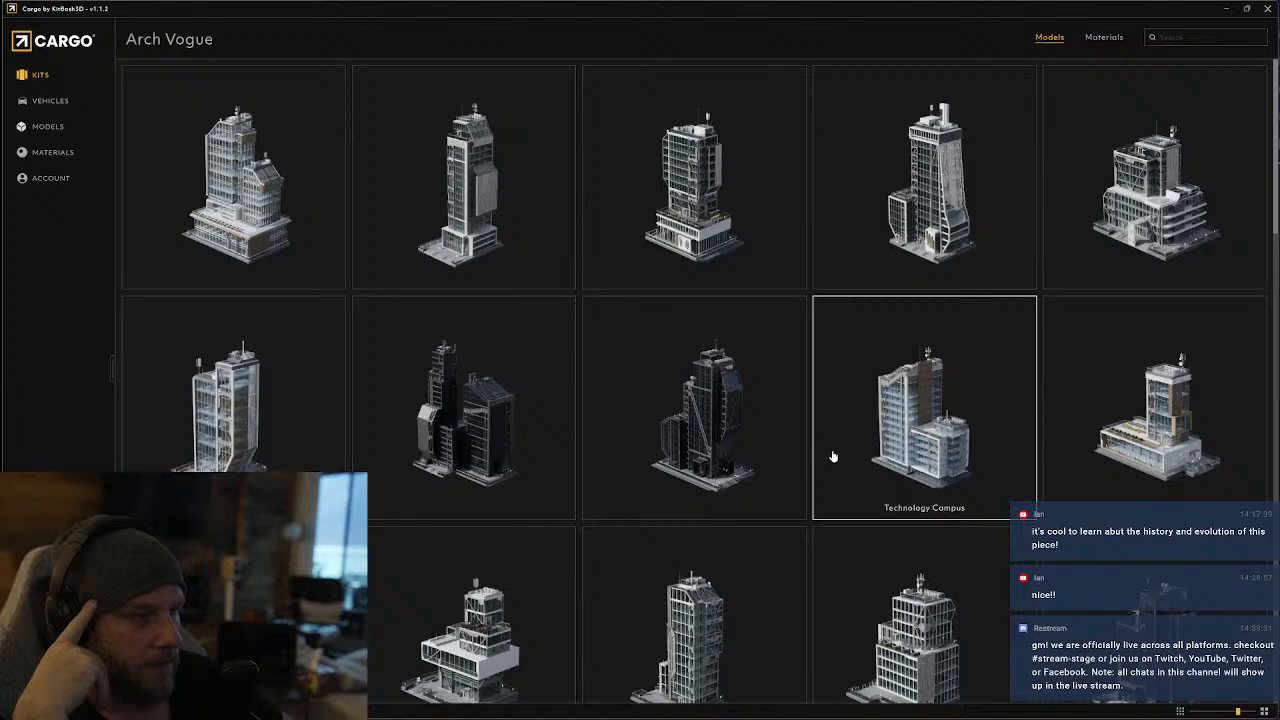
scroll(832, 456, "down", 10)
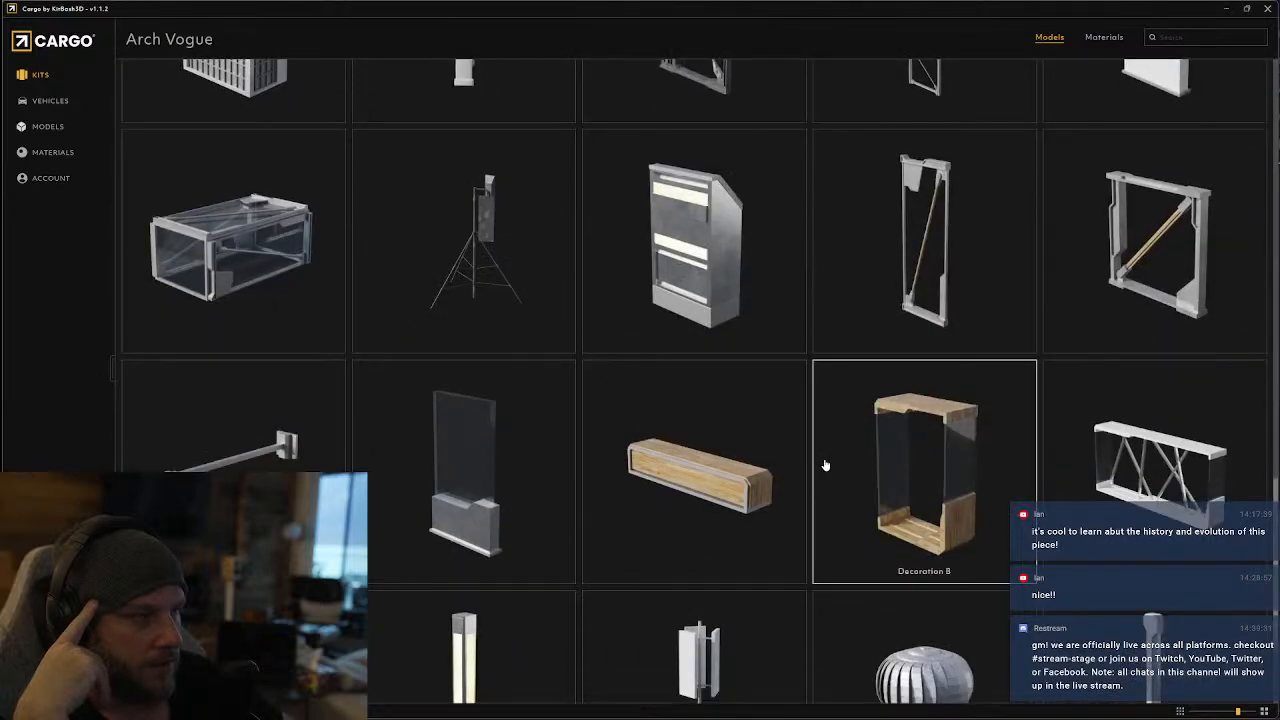
scroll(825, 465, "down", 3)
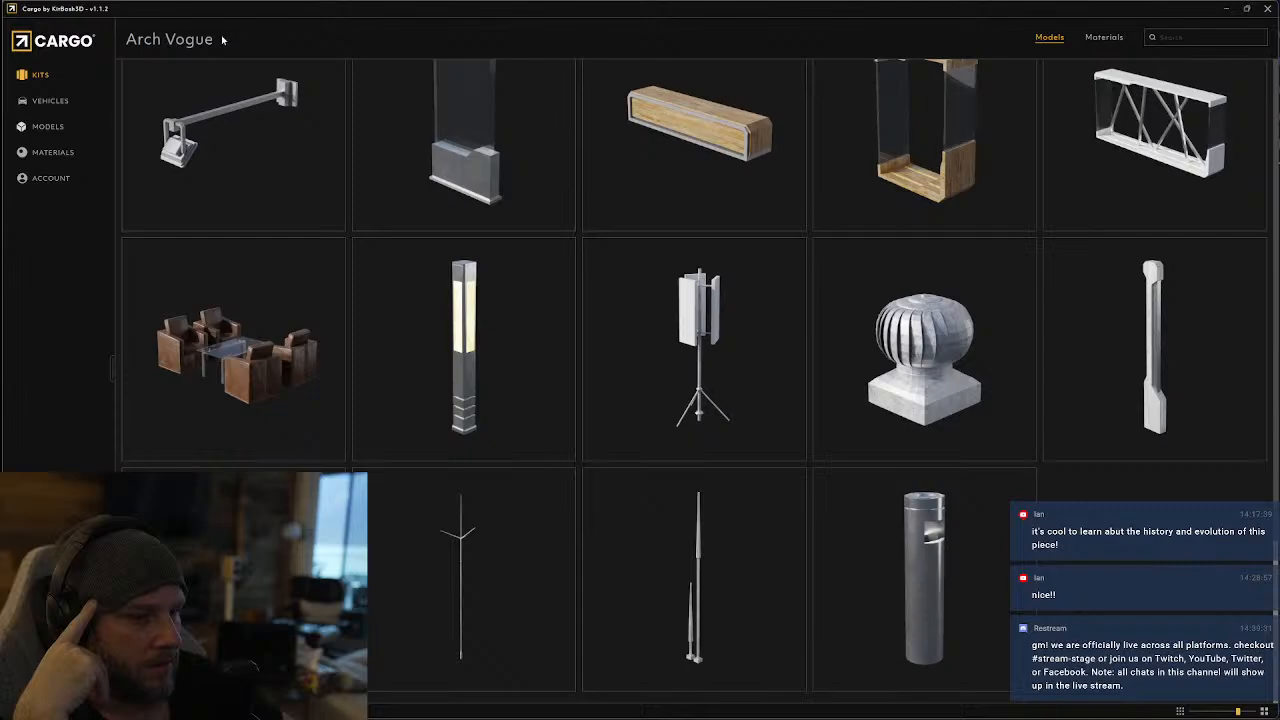
Leave the Arch Vogue kit for the kit library and open the High Tech Streets kit
left_click(42, 78)
scroll(829, 533, "down", 15)
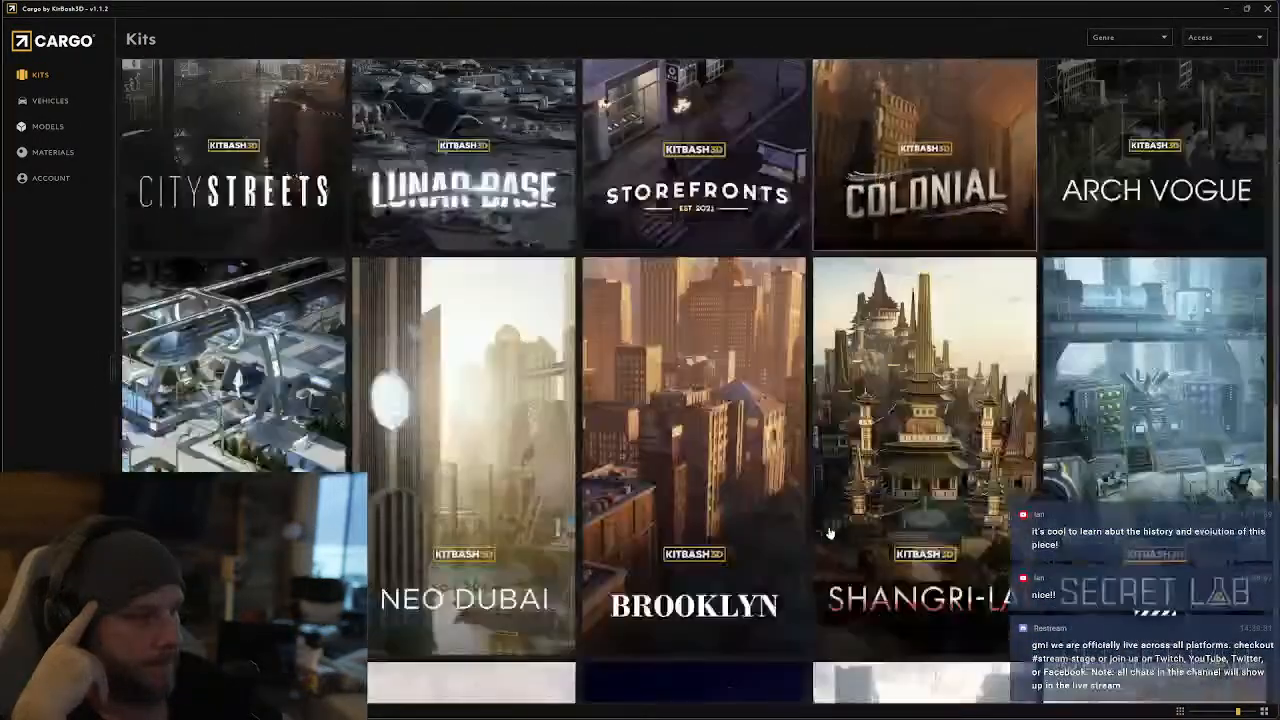
scroll(997, 302, "up", 2)
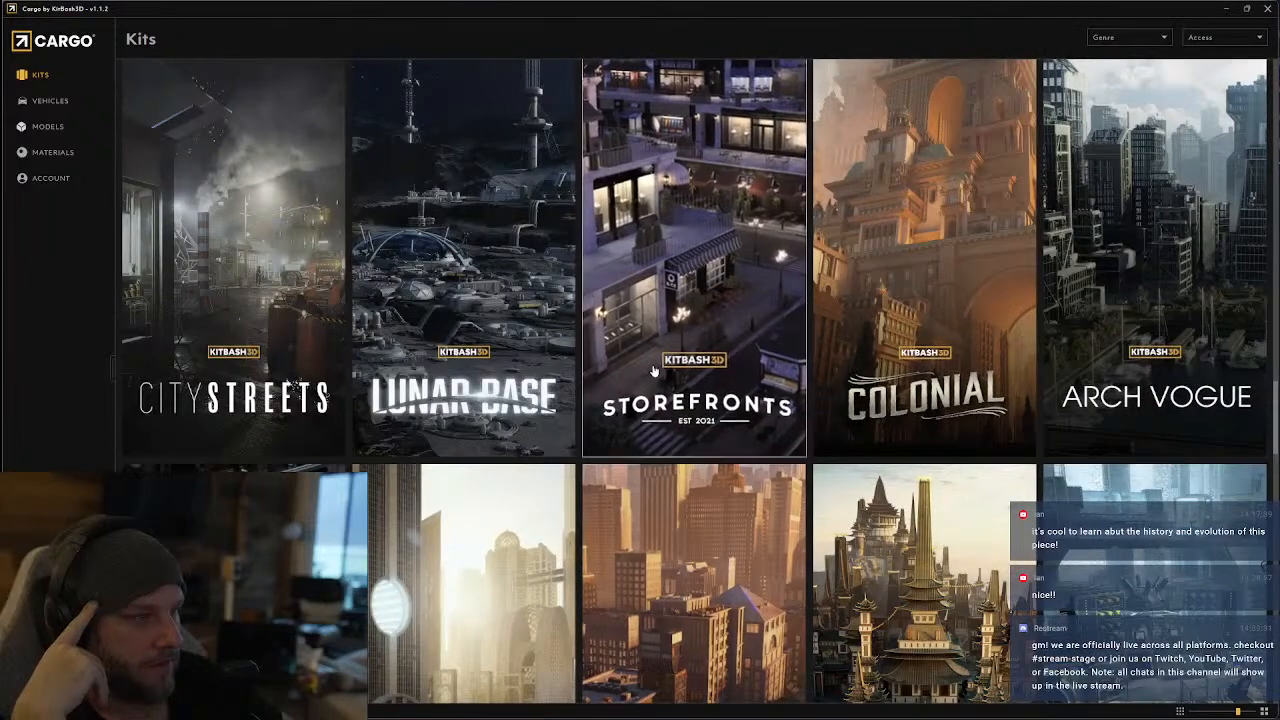
scroll(653, 371, "up", 2)
scroll(400, 400, "down", 4)
left_click(276, 418)
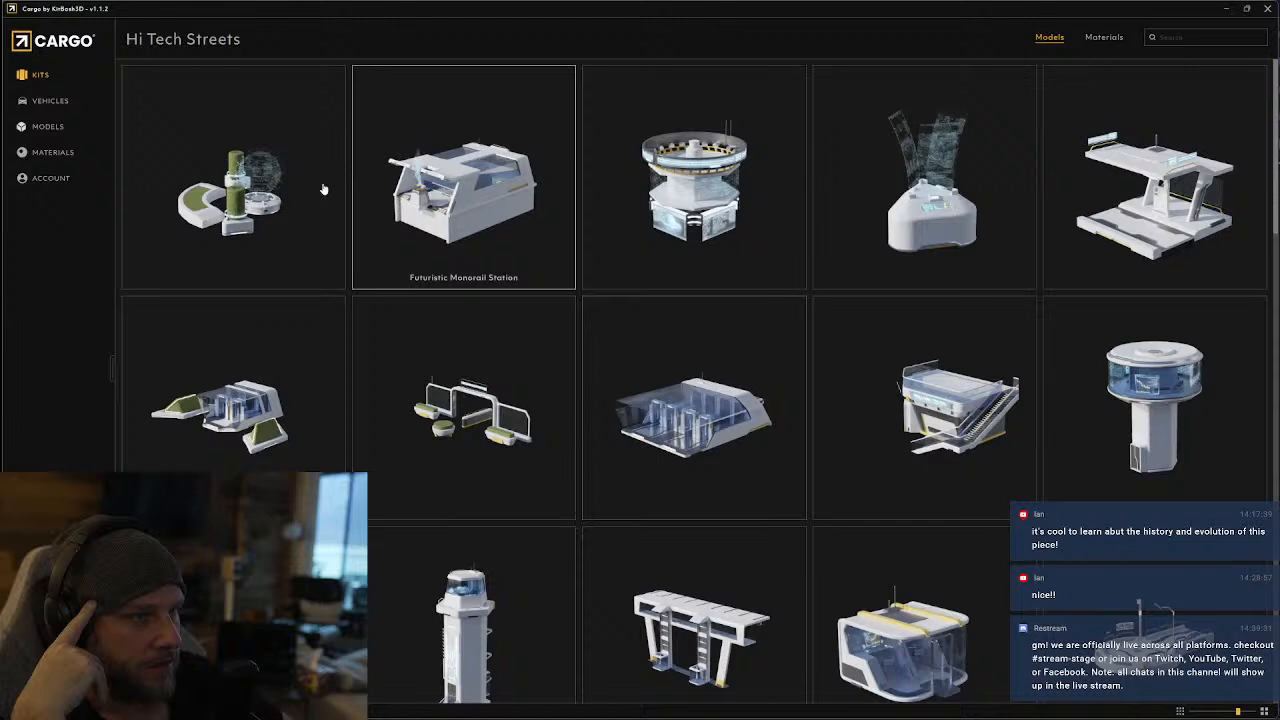
Preview the Garden Area model's other views, and download Garden Area and Holograph Control Panel for Blender 4.0 with 2k jpg textures
left_click(274, 203)
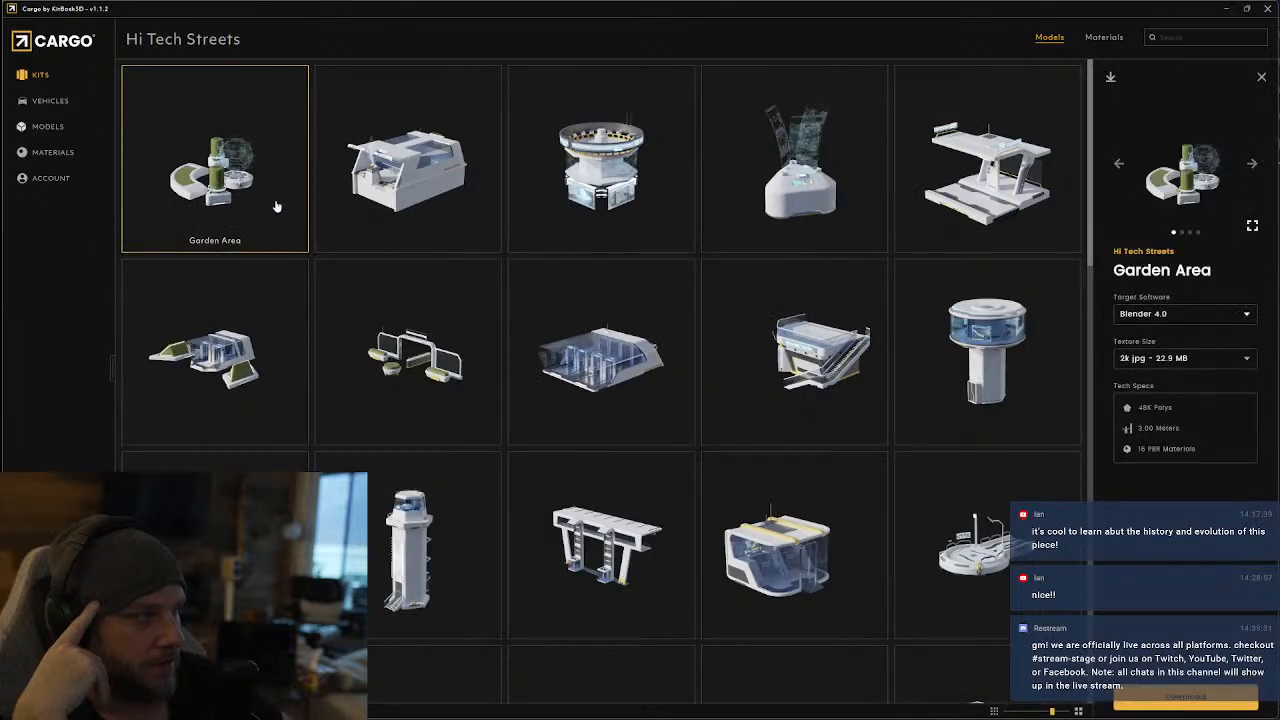
left_click(1252, 165)
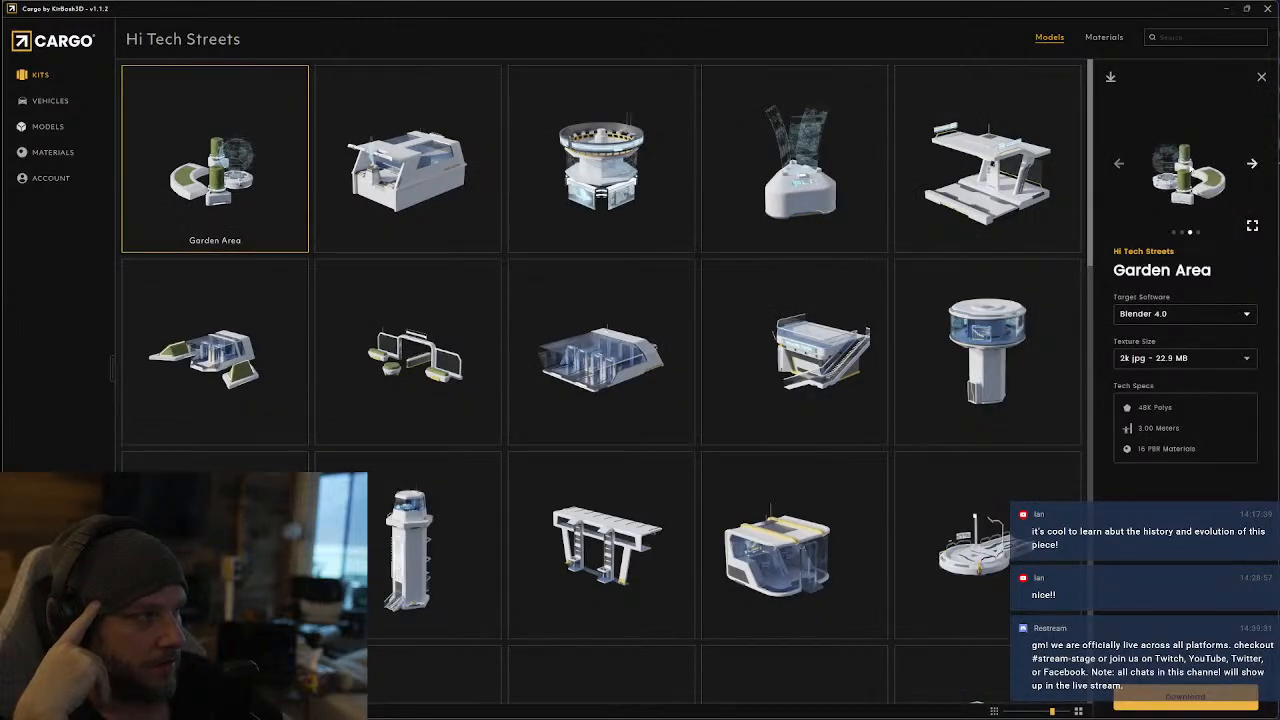
left_click(1120, 166)
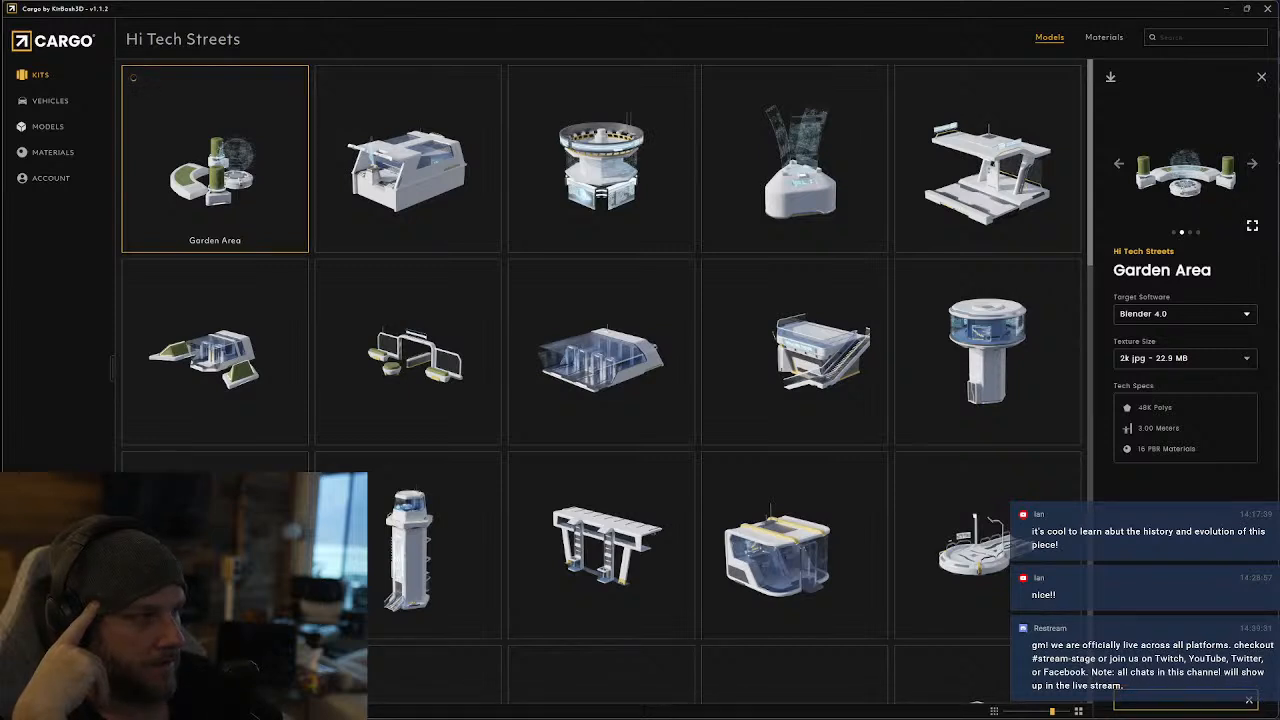
left_click(1212, 703)
left_click(822, 188)
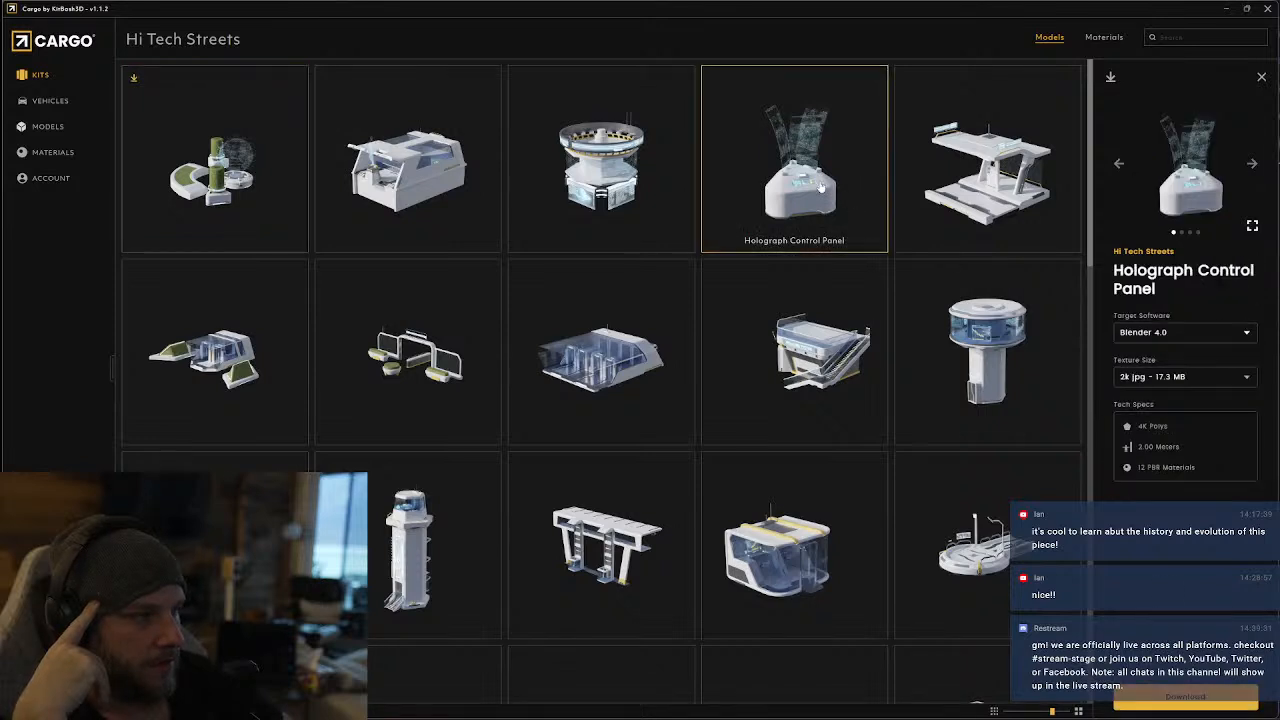
left_click(1161, 706)
Inspect the Futuristic Road Sign and look through the rest of the Hi Tech Streets signs, seating, planters, walkways and street props
left_click(586, 202)
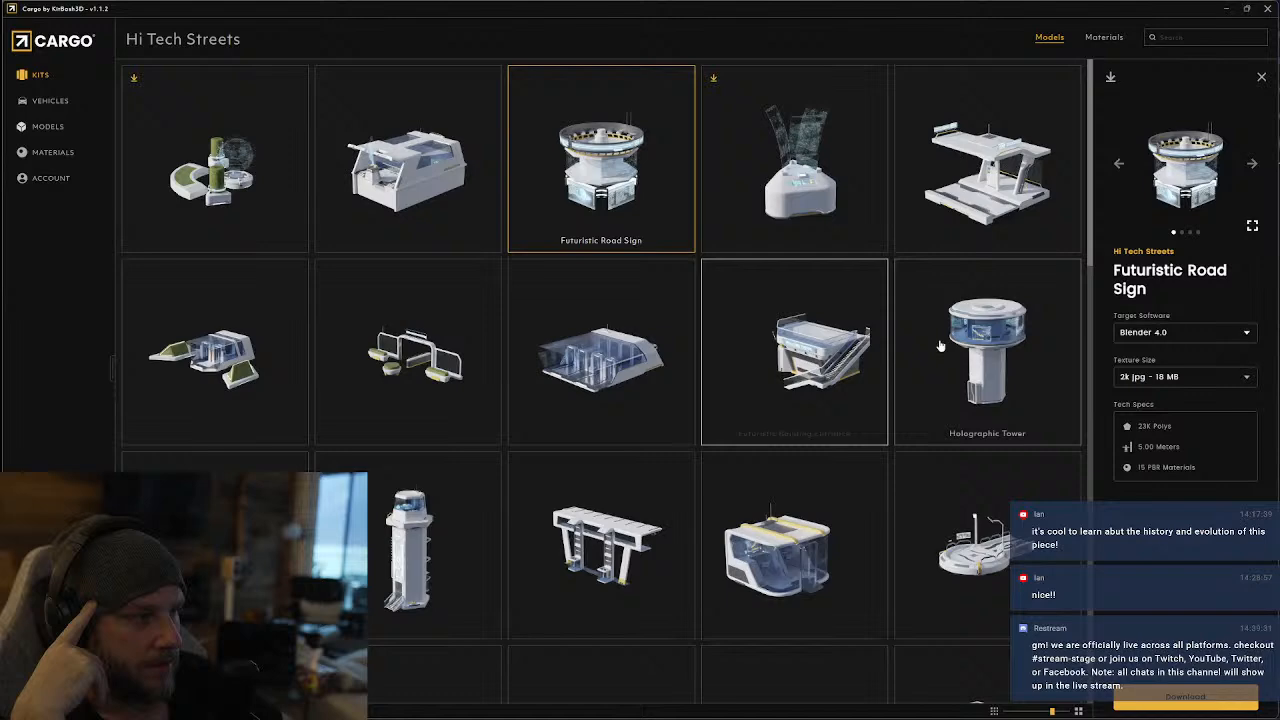
scroll(940, 347, "down", 1)
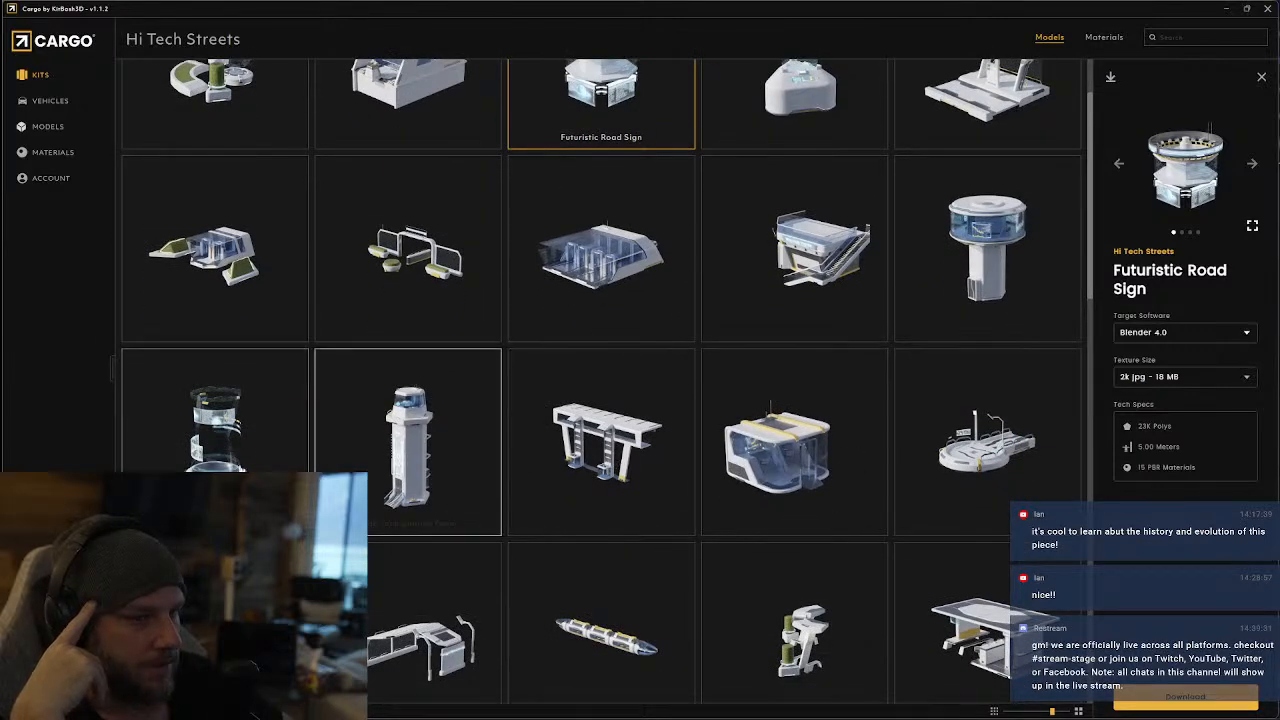
scroll(238, 468, "down", 2)
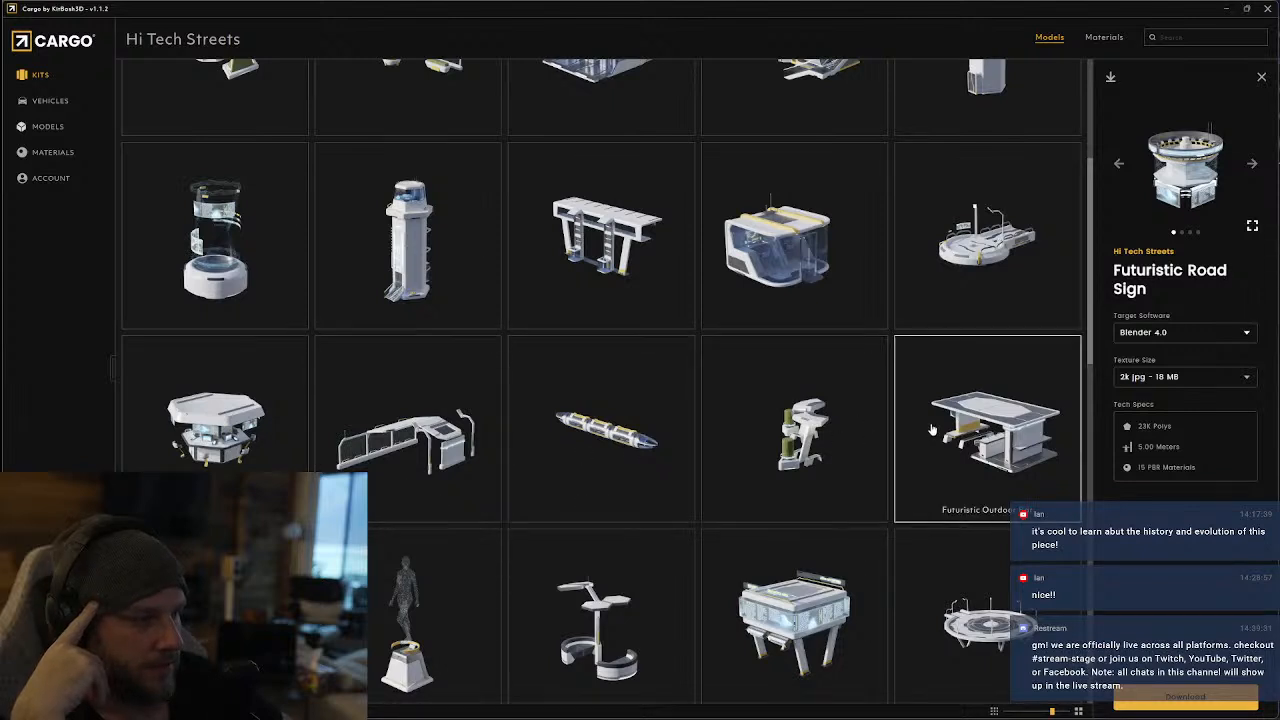
scroll(984, 588, "down", 2)
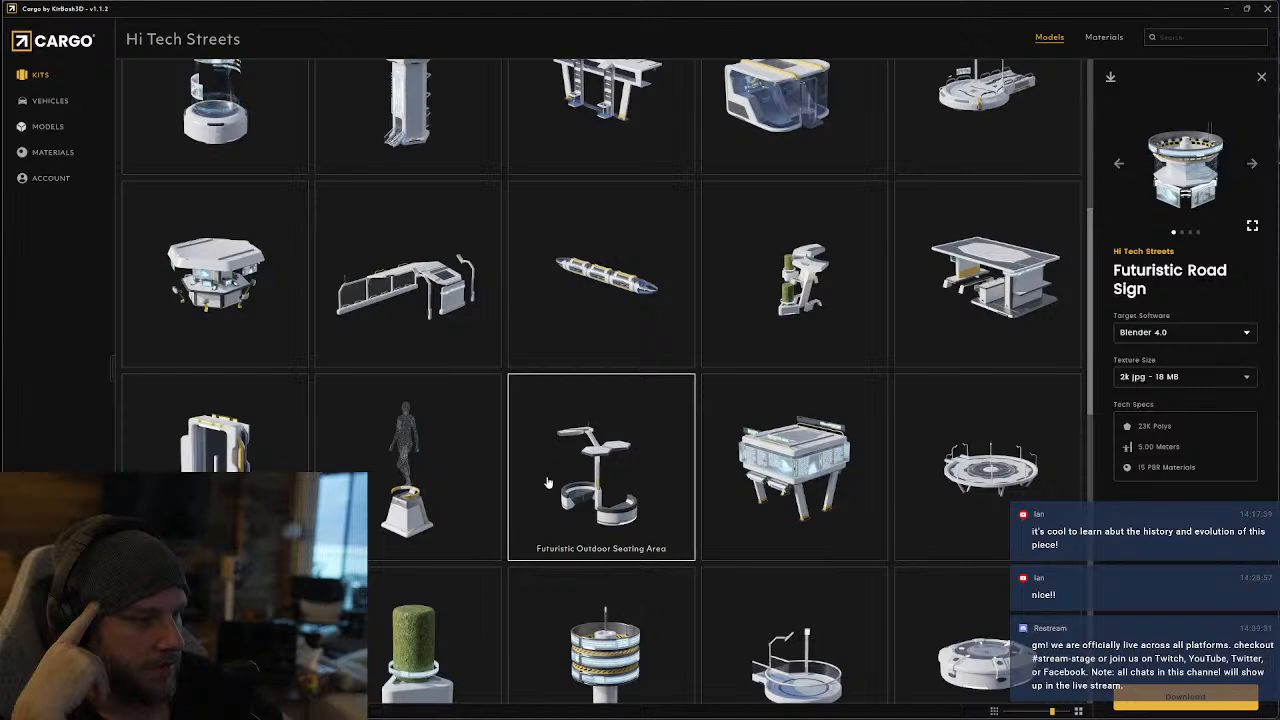
scroll(547, 483, "down", 3)
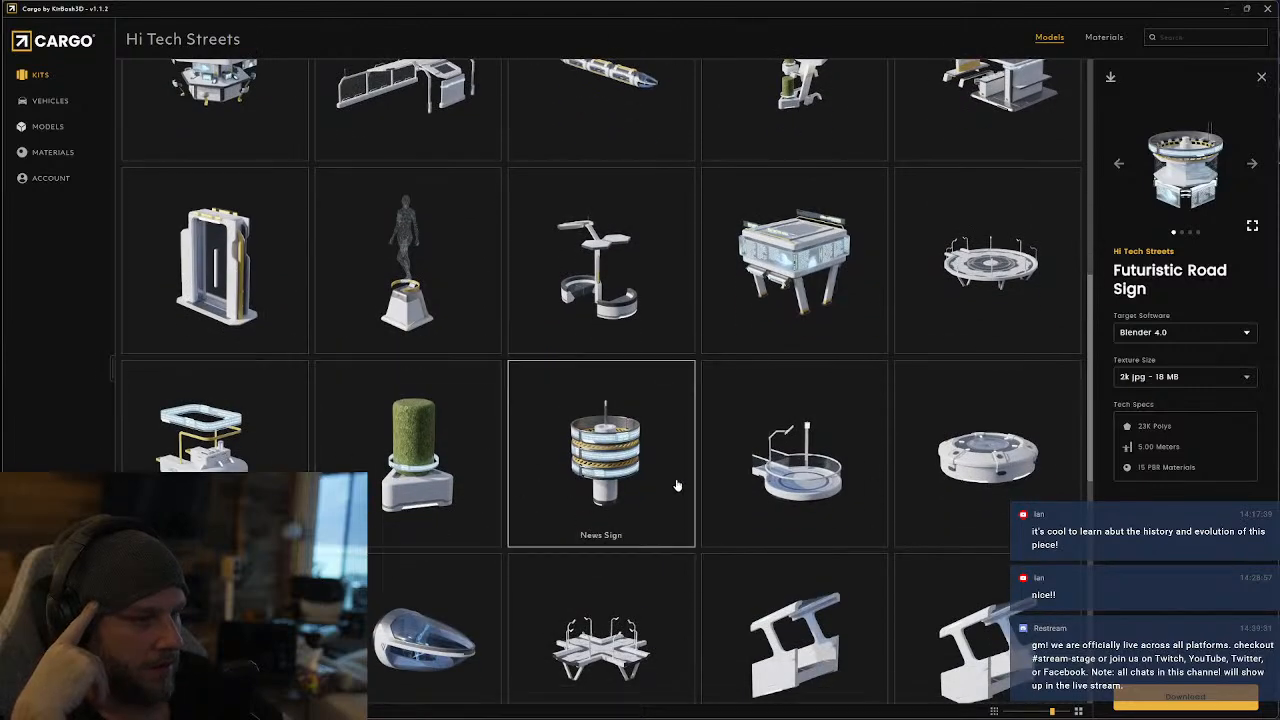
scroll(690, 470, "down", 2)
scroll(787, 450, "down", 1)
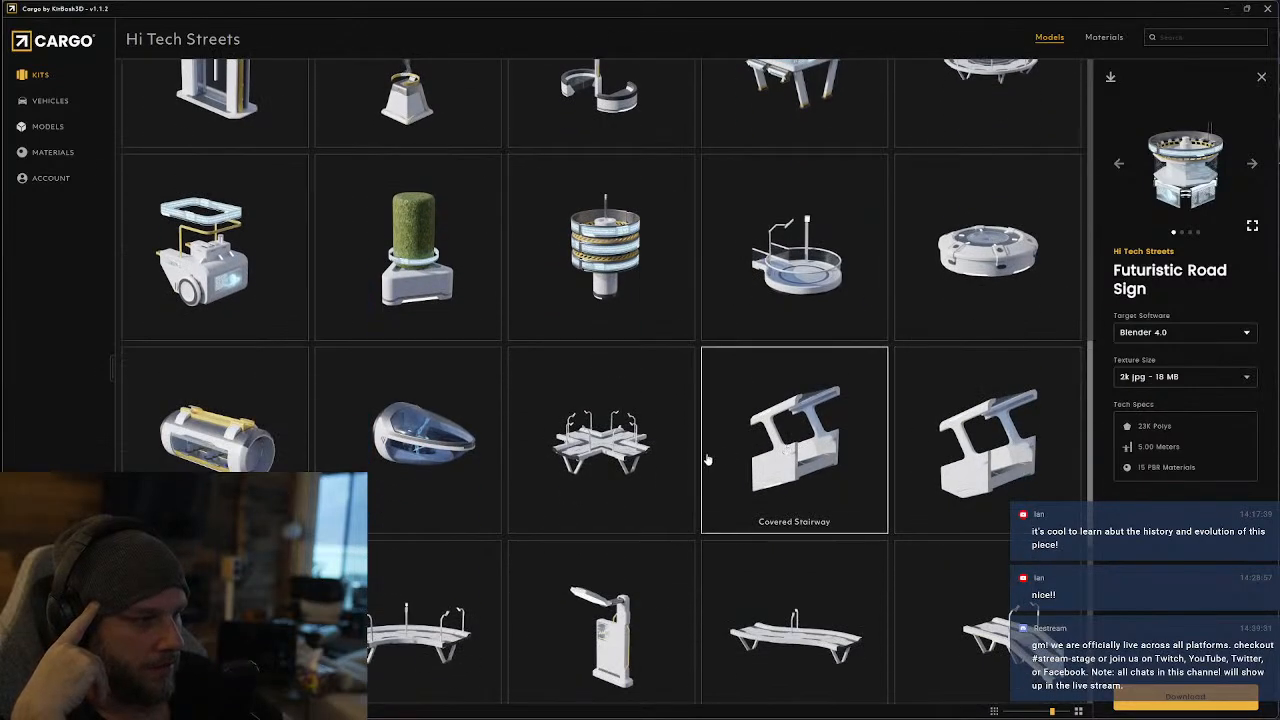
scroll(685, 389, "down", 6)
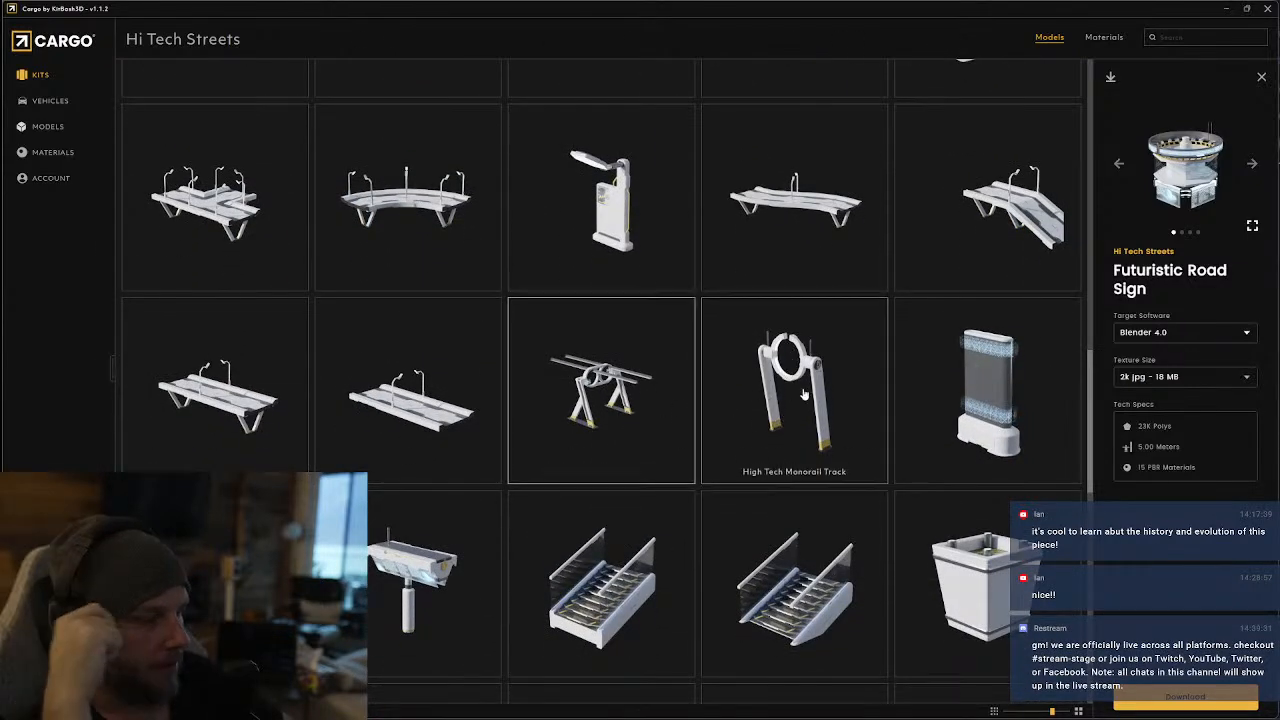
scroll(720, 460, "down", 5)
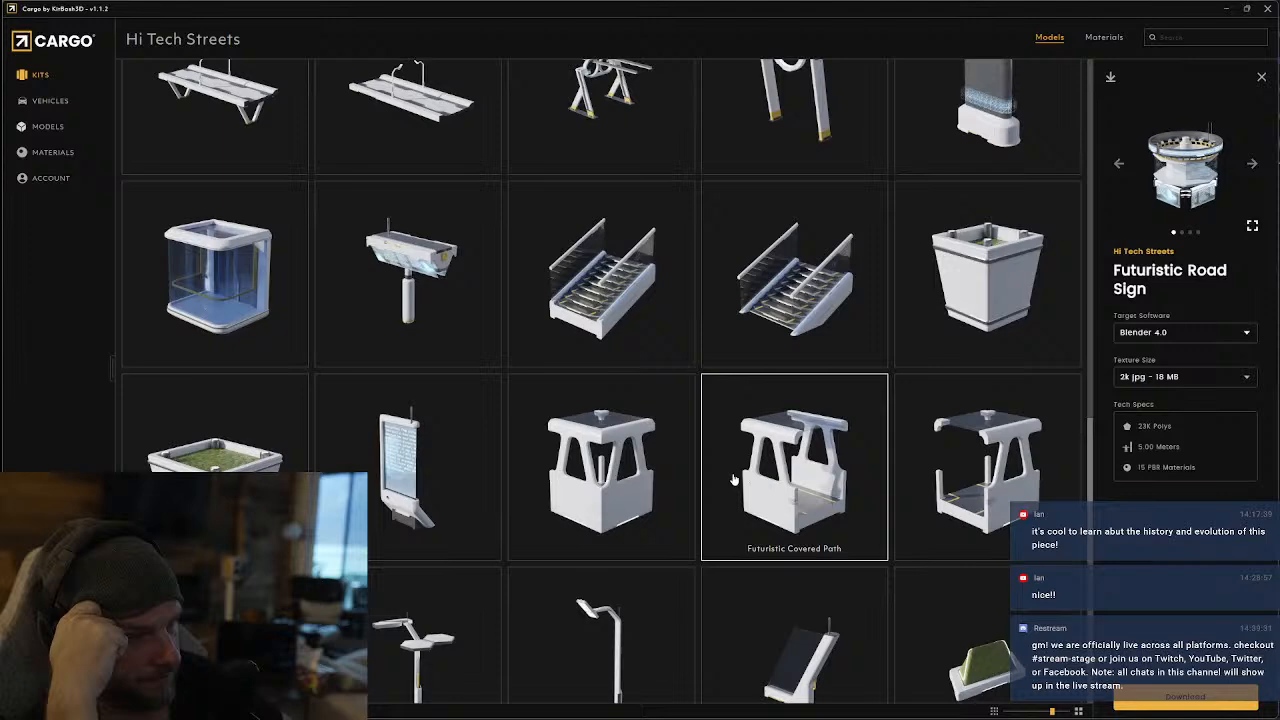
scroll(733, 480, "down", 8)
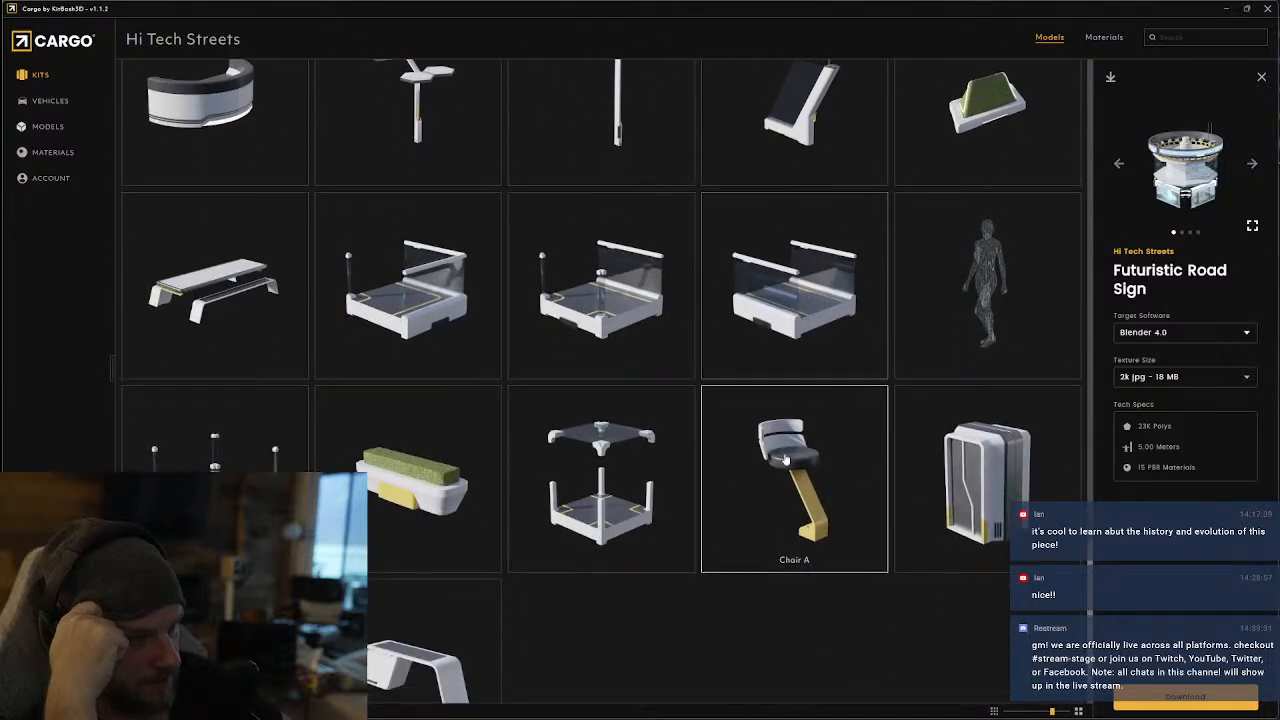
scroll(785, 459, "down", 1)
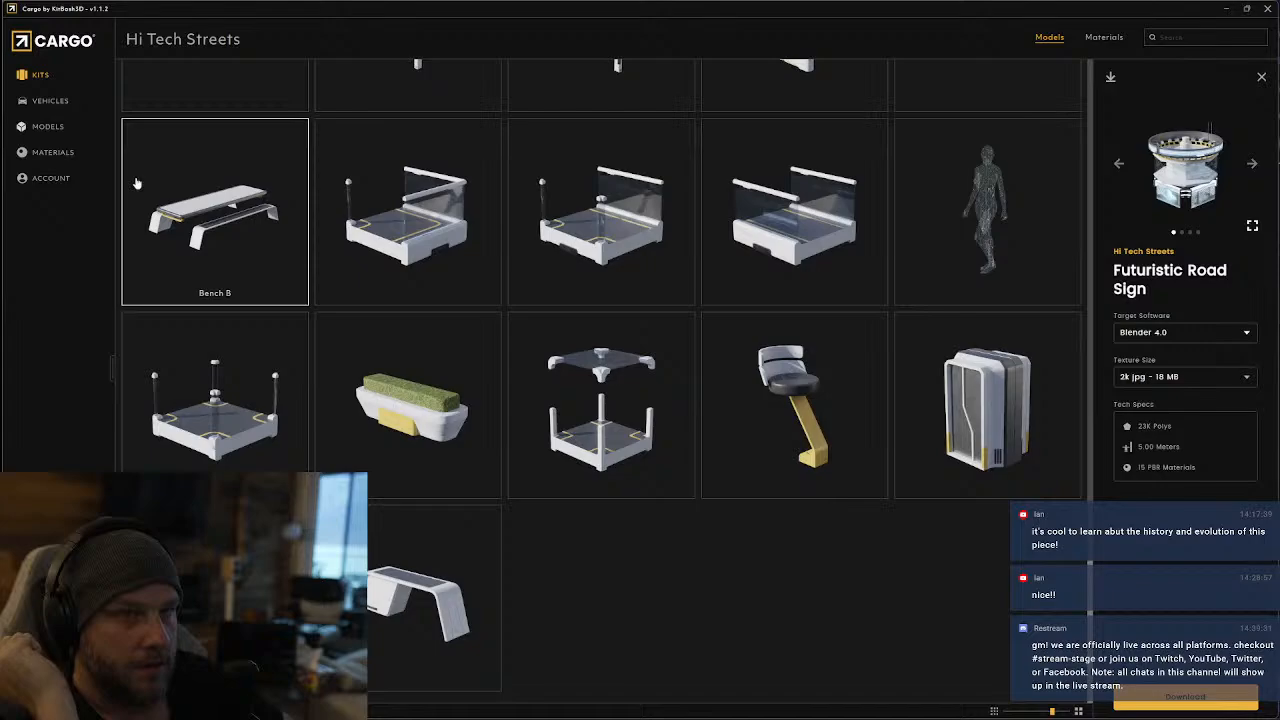
Switch from Hi Tech Streets to the Neo Dubai kit and look through its buildings, bus stops, signs and rooftop parts
left_click(40, 75)
scroll(463, 175, "down", 15)
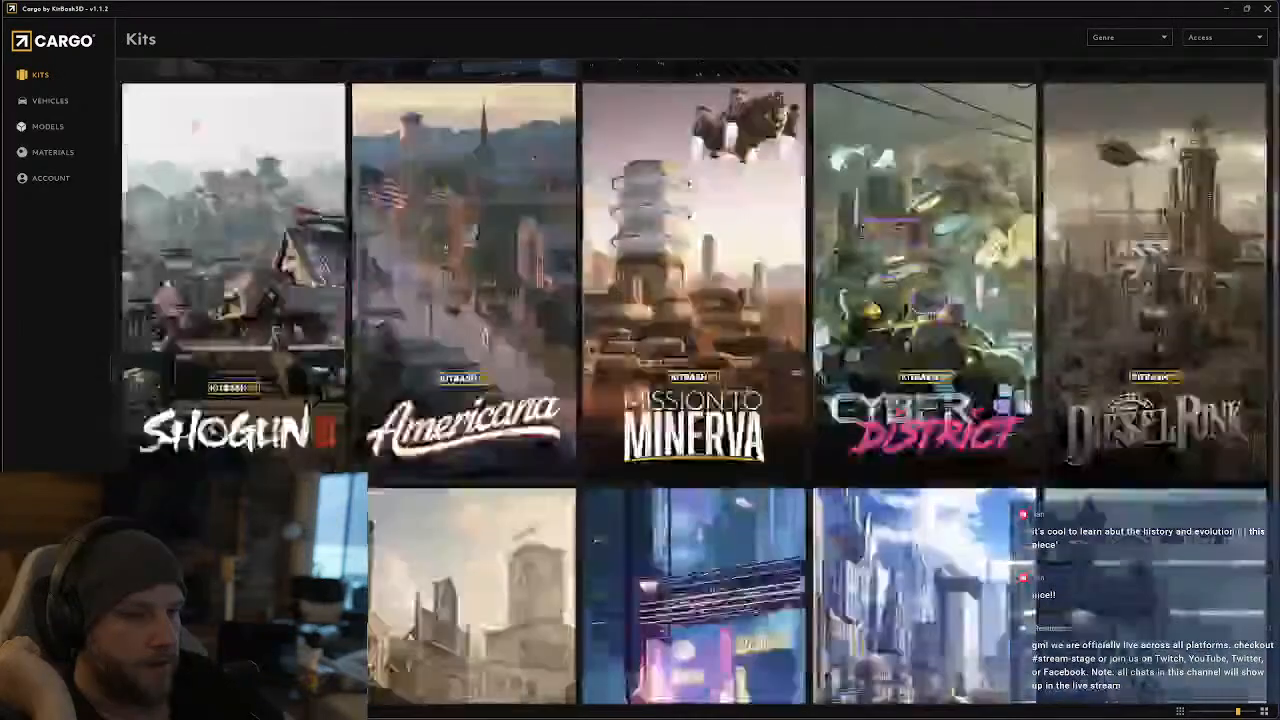
scroll(455, 492, "down", 8)
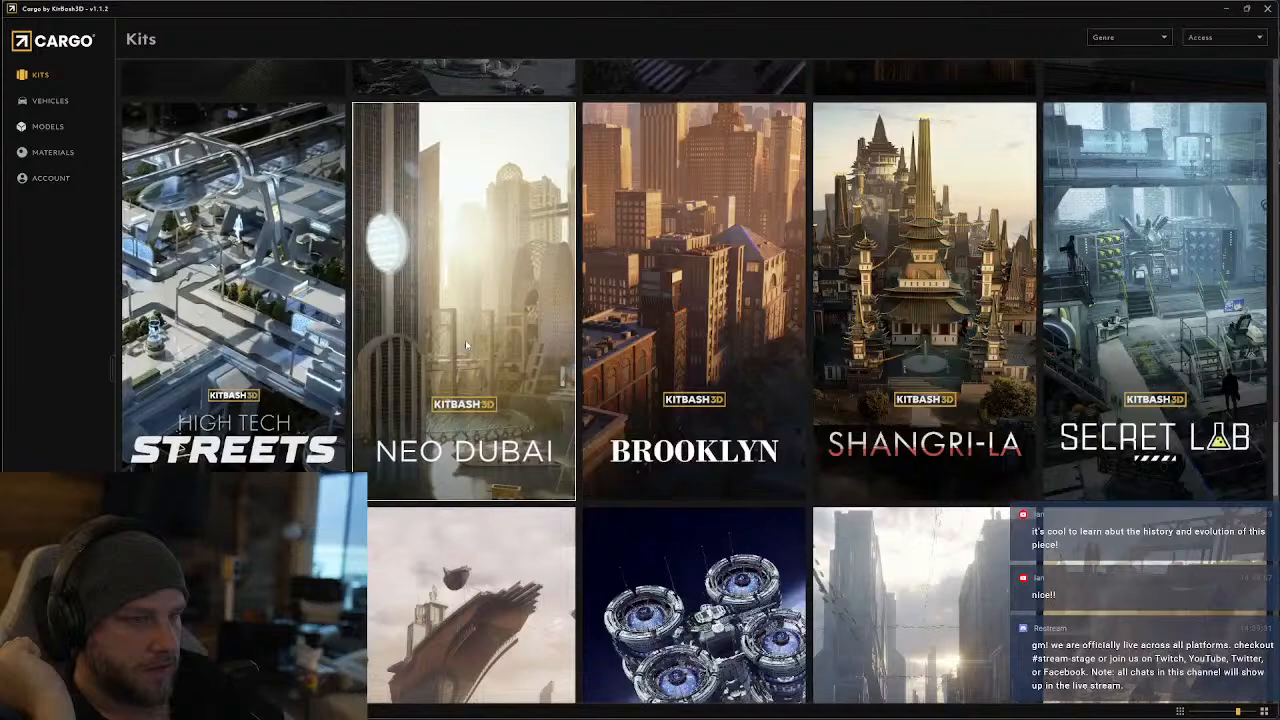
left_click(465, 340)
scroll(660, 452, "down", 10)
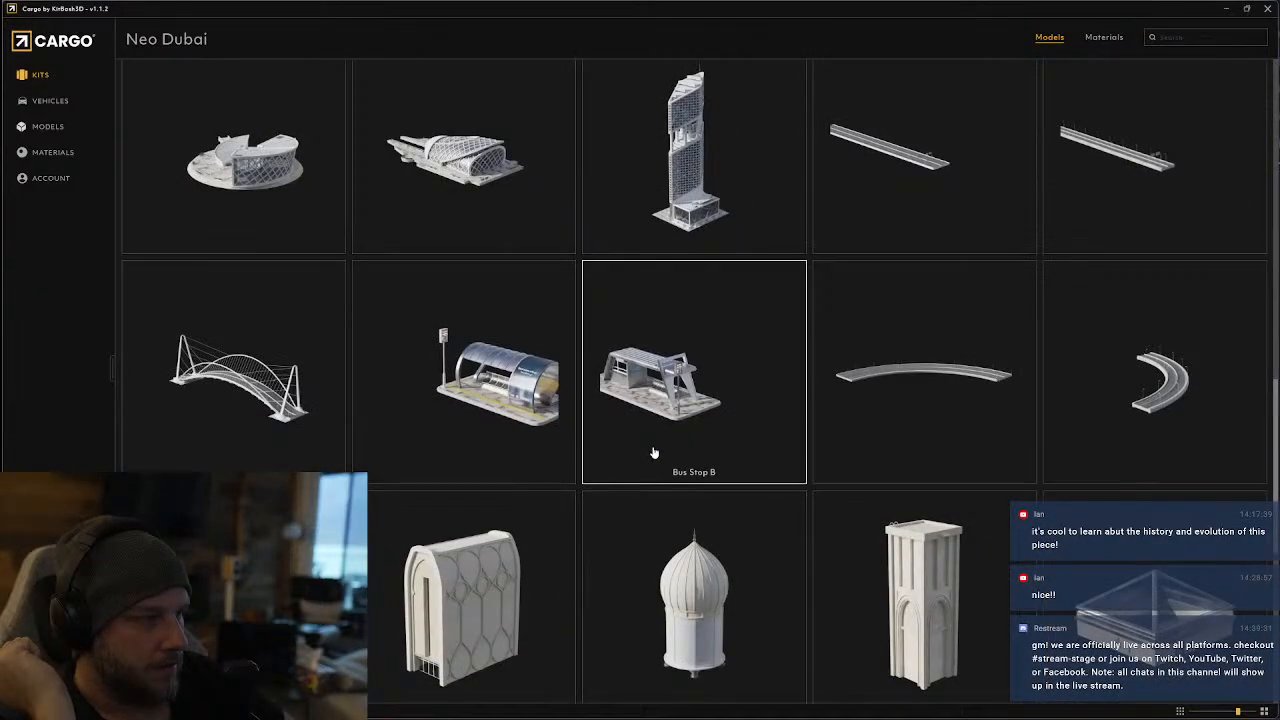
scroll(653, 453, "down", 5)
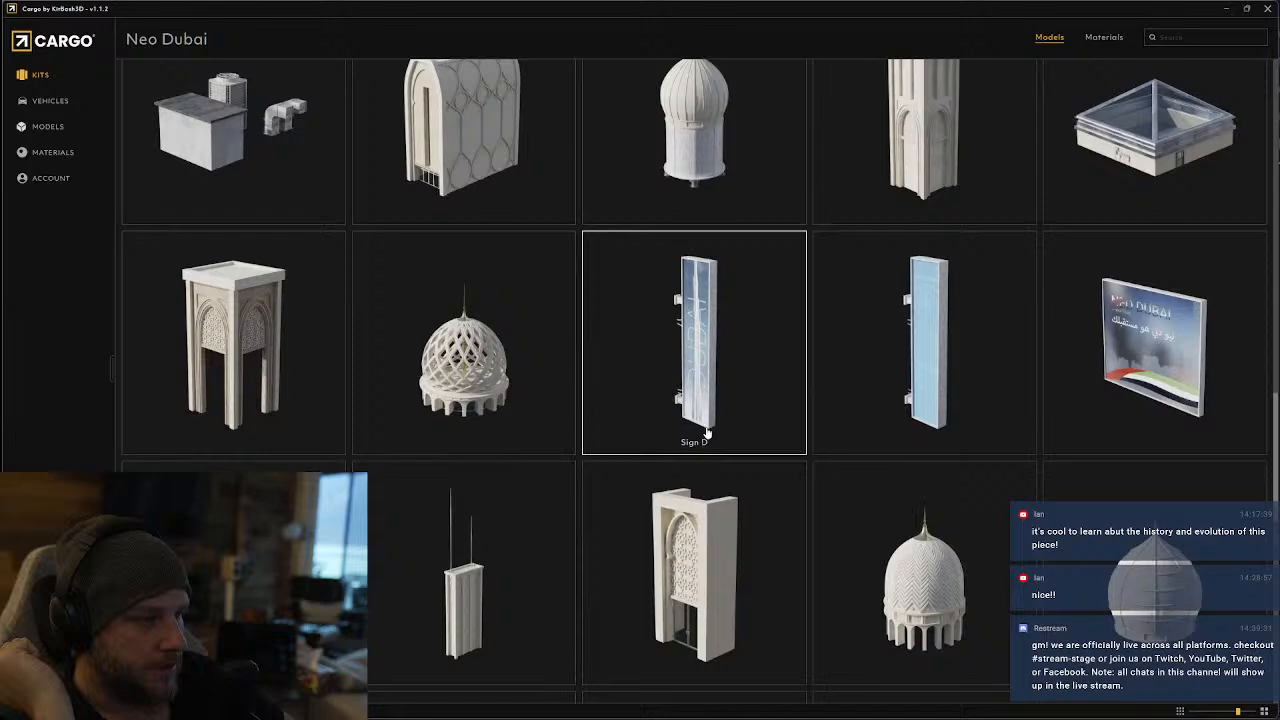
scroll(909, 446, "down", 6)
scroll(909, 446, "down", 4)
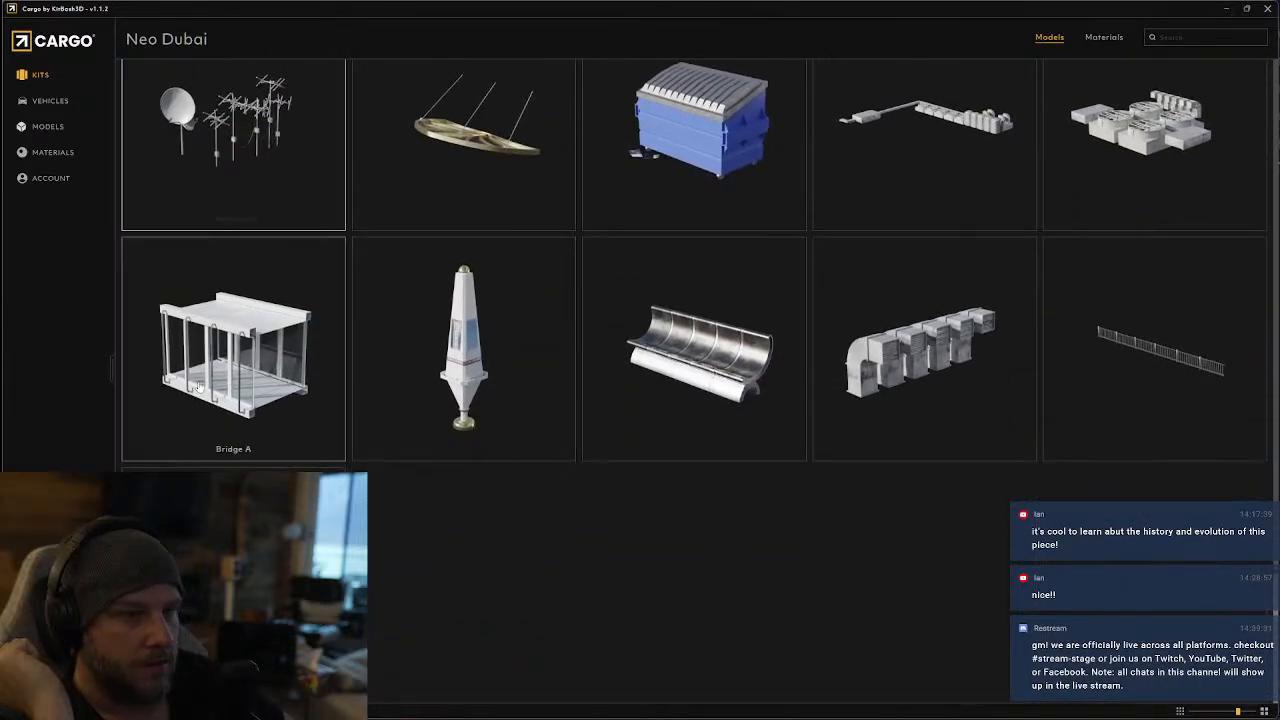
Return to the kit library, compare the available kits, and look through the Spaceships kit's ships, hull parts and frames
left_click(40, 75)
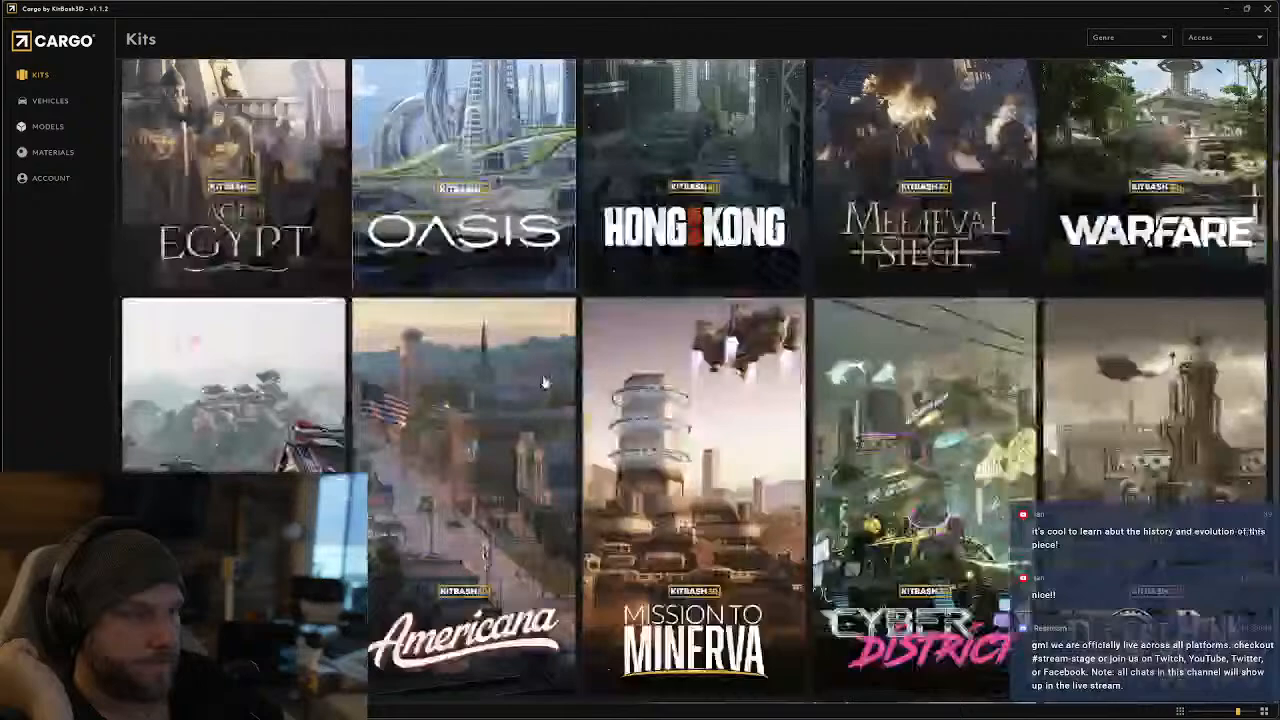
scroll(543, 380, "down", 10)
scroll(563, 330, "up", 6)
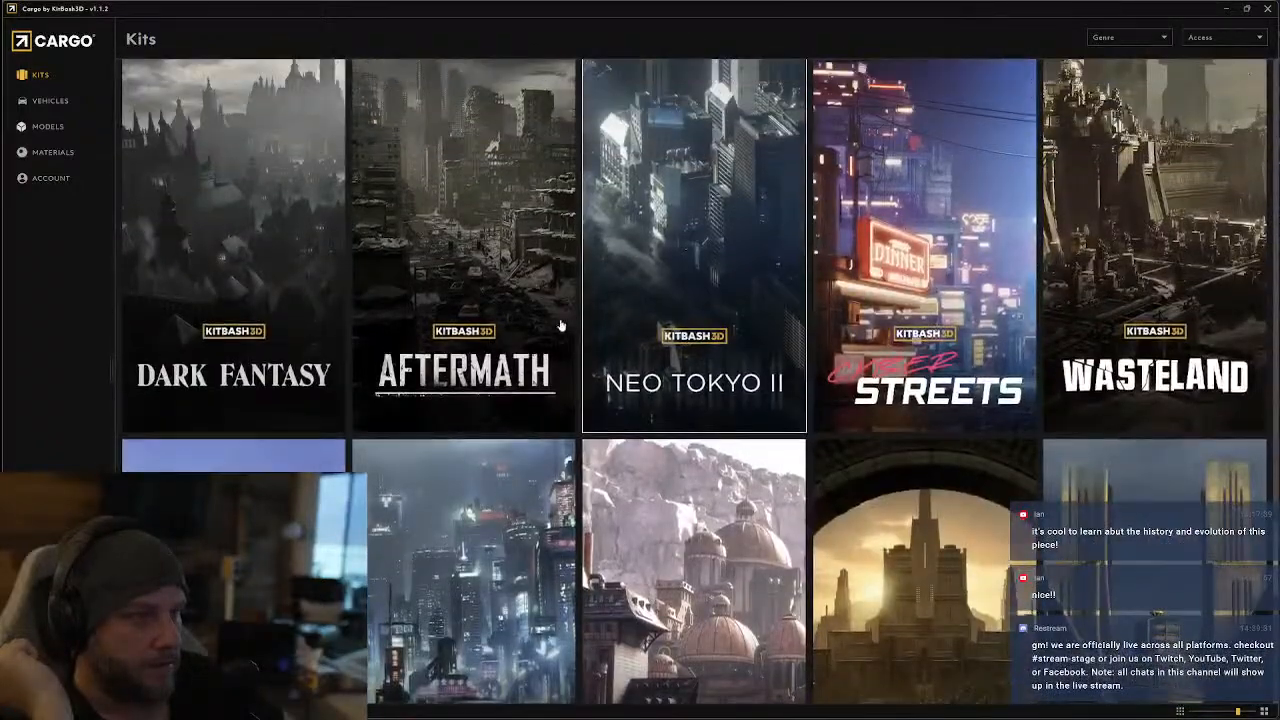
scroll(563, 362, "up", 3)
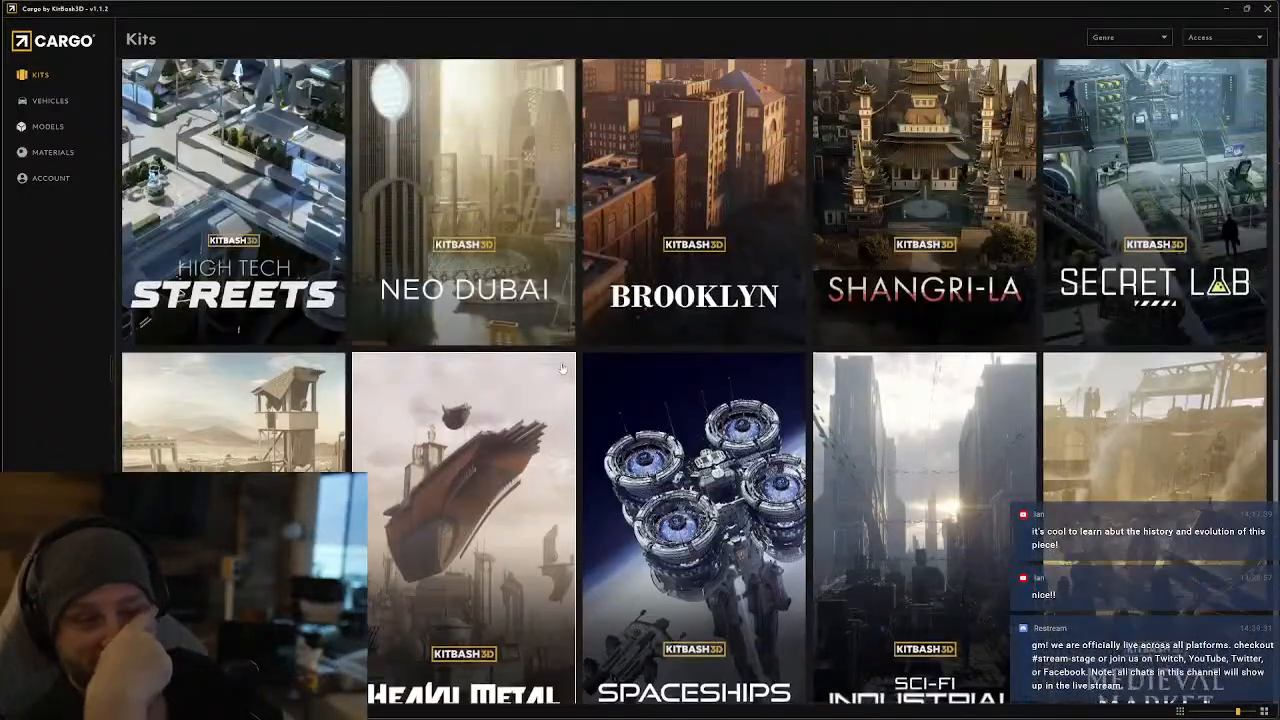
scroll(566, 381, "up", 3)
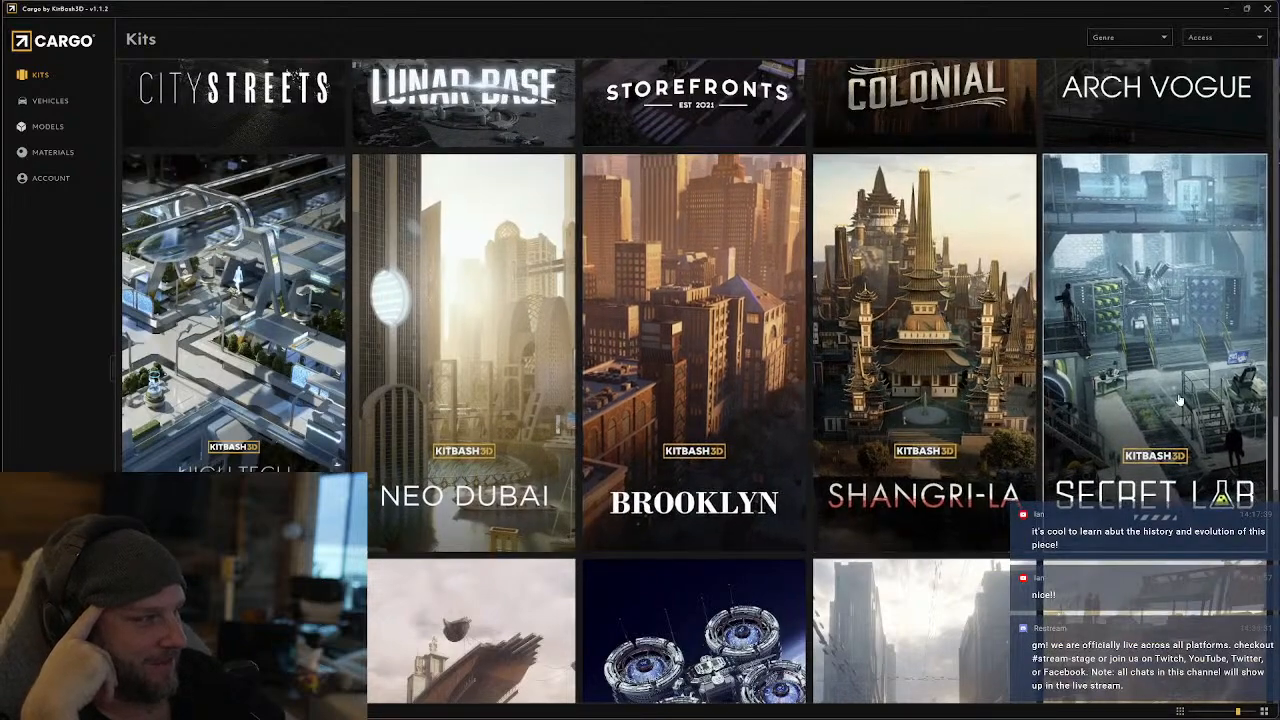
scroll(1180, 400, "down", 5)
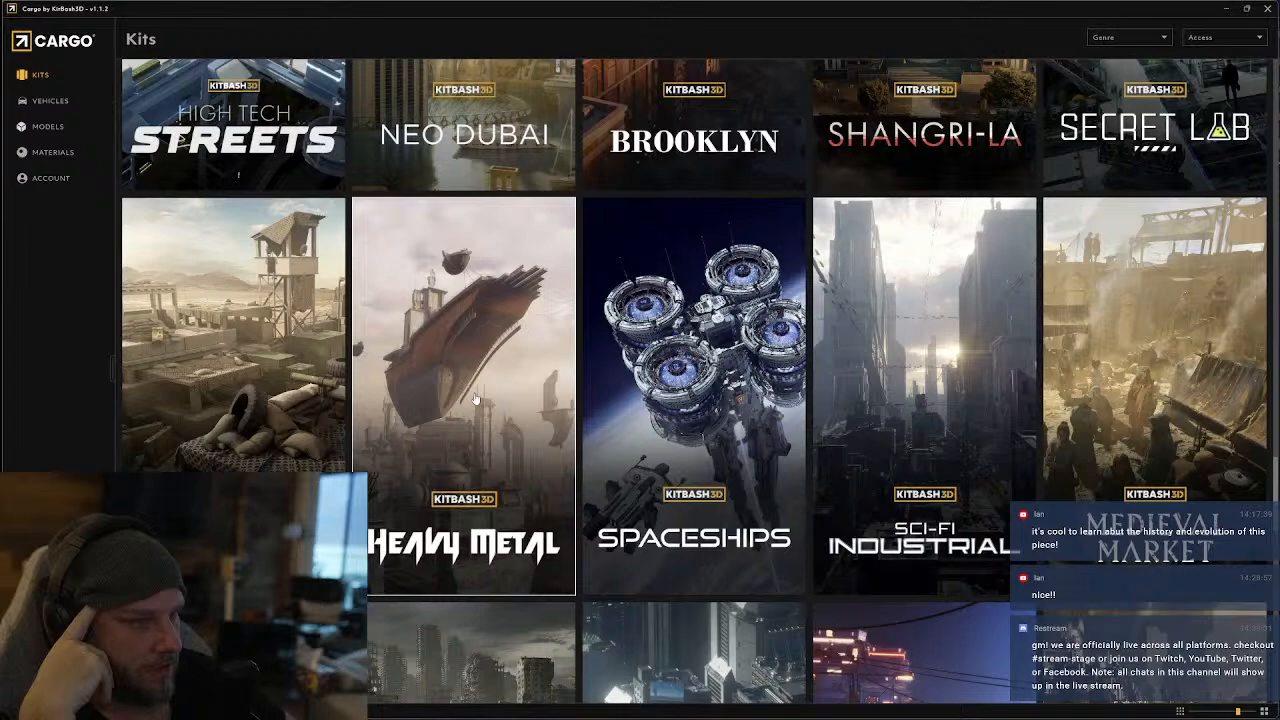
left_click(770, 398)
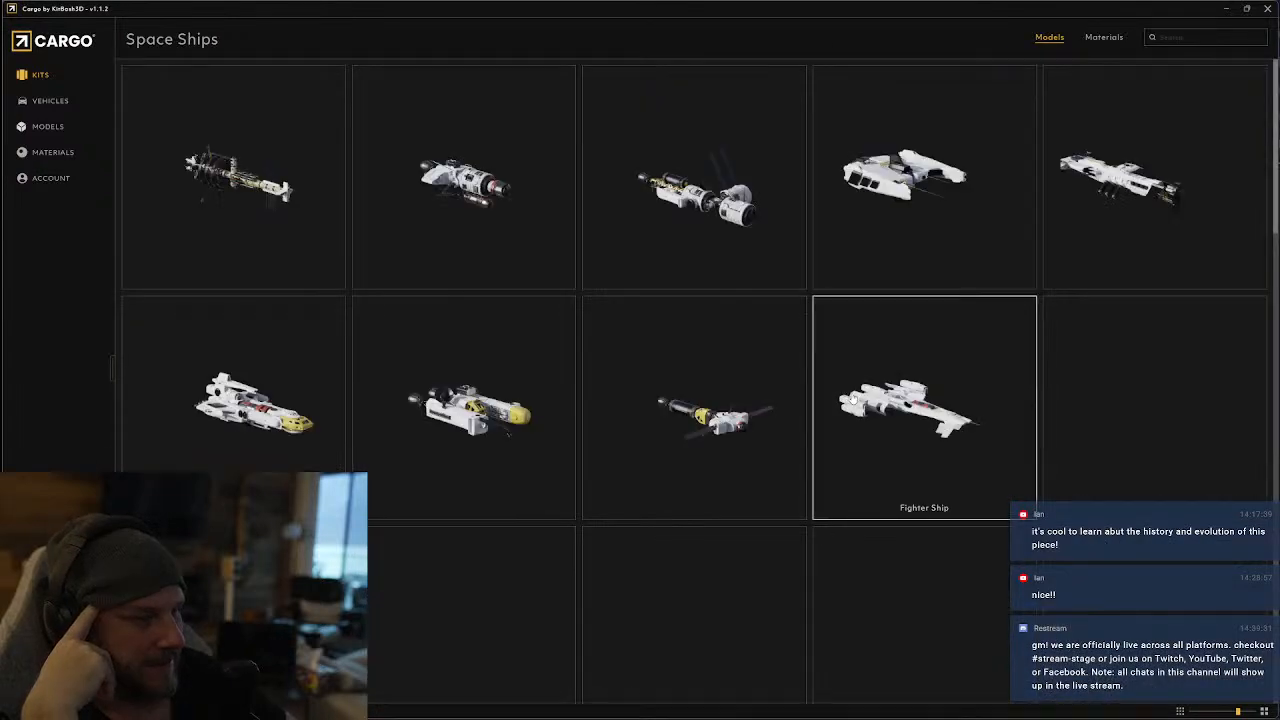
scroll(852, 398, "down", 15)
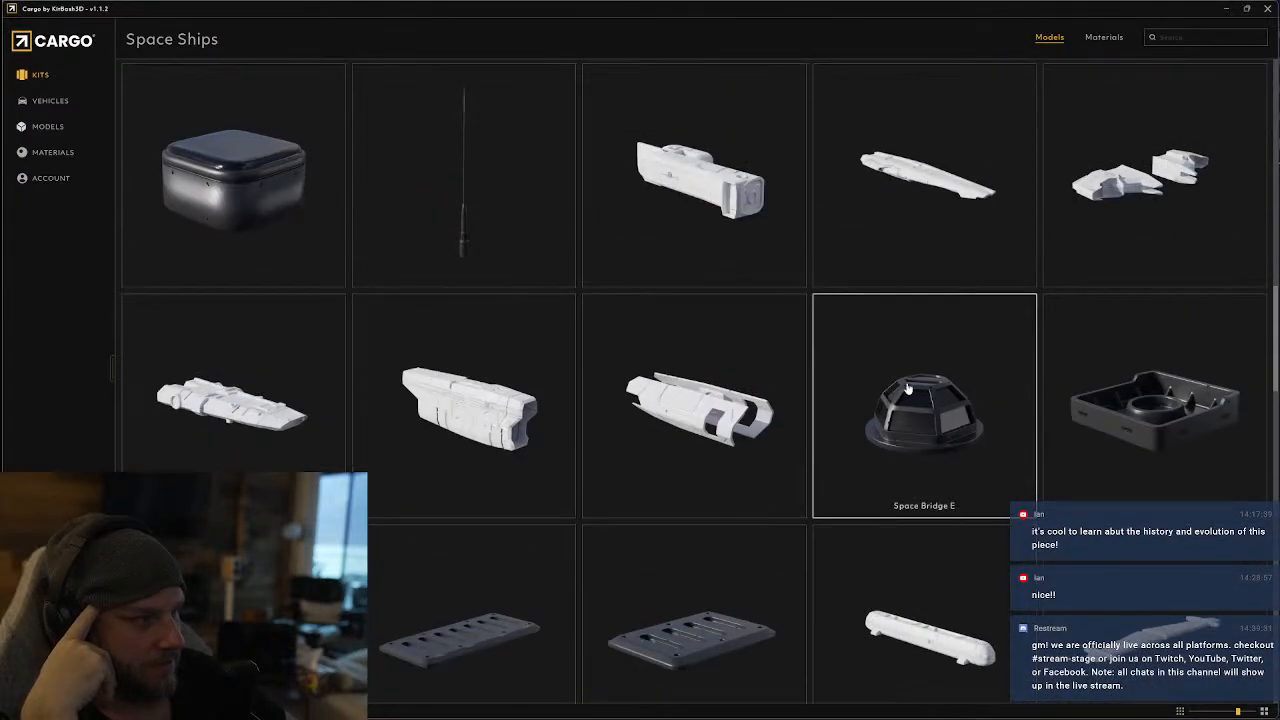
scroll(908, 390, "down", 10)
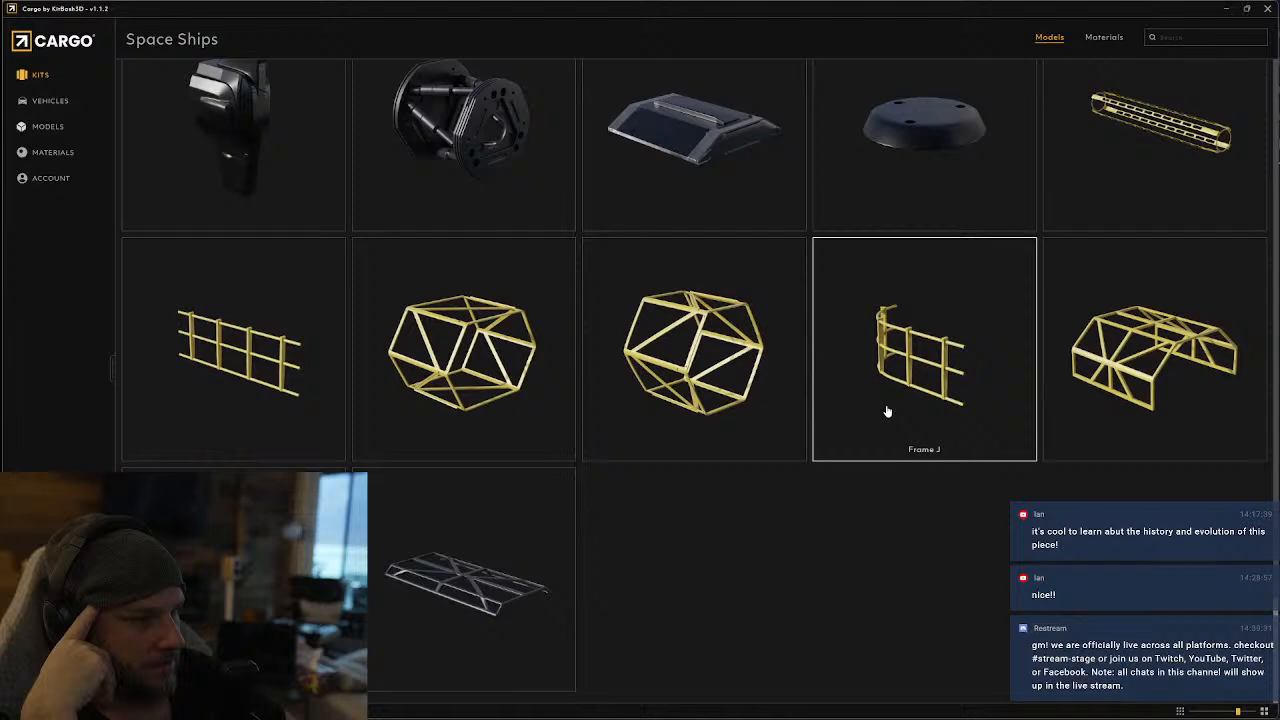
scroll(930, 355, "up", 3)
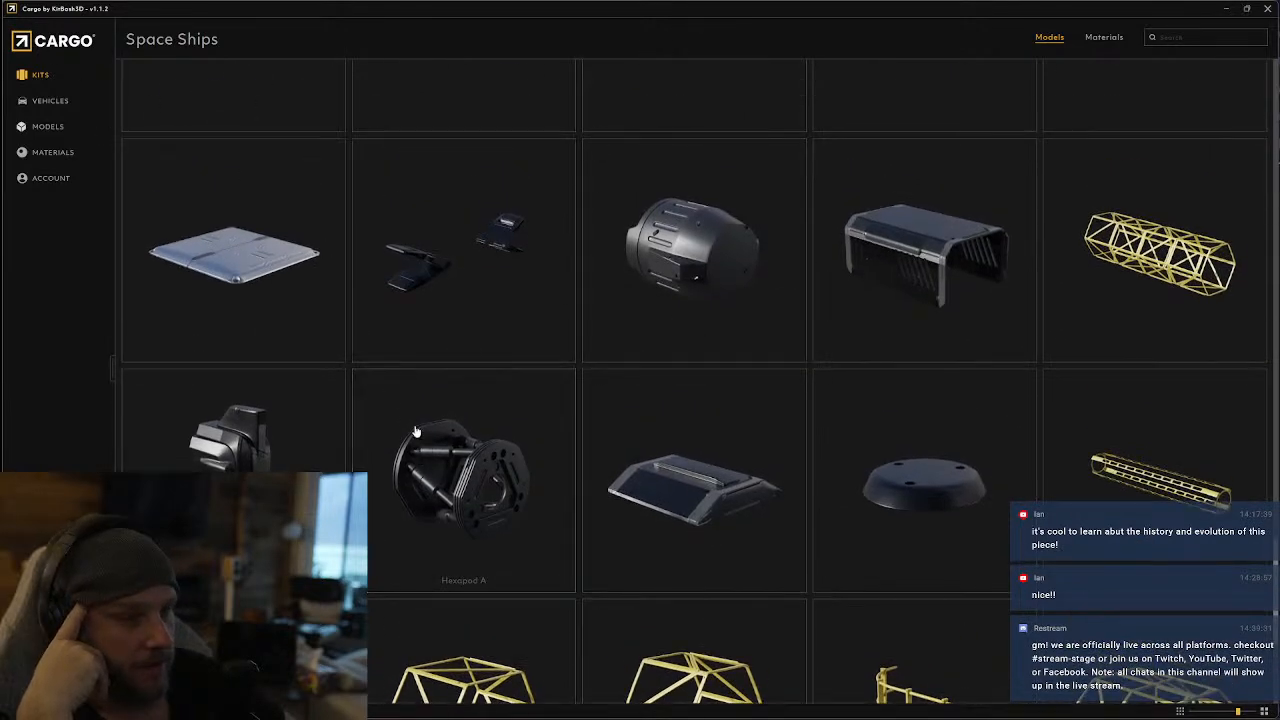
Switch from Spaceships to the Neo Tokyo II kit and look through its buildings, antennas and satellite towers
left_click(40, 74)
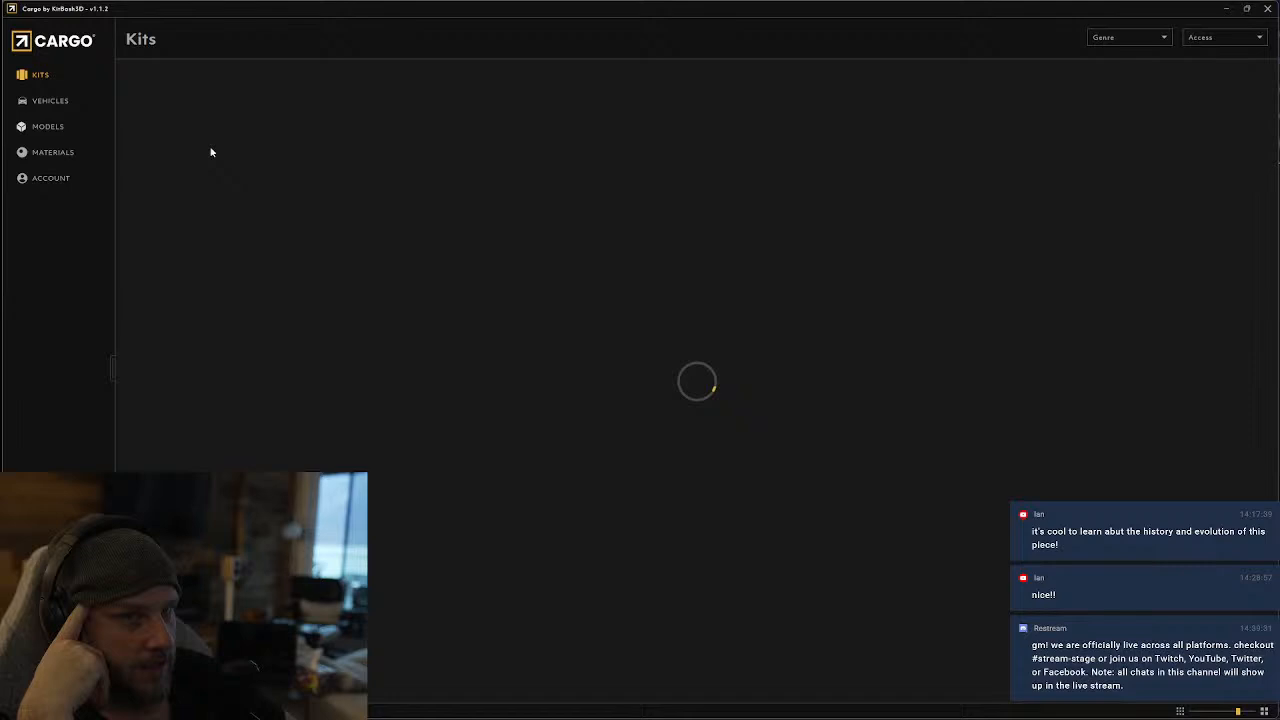
scroll(865, 470, "down", 10)
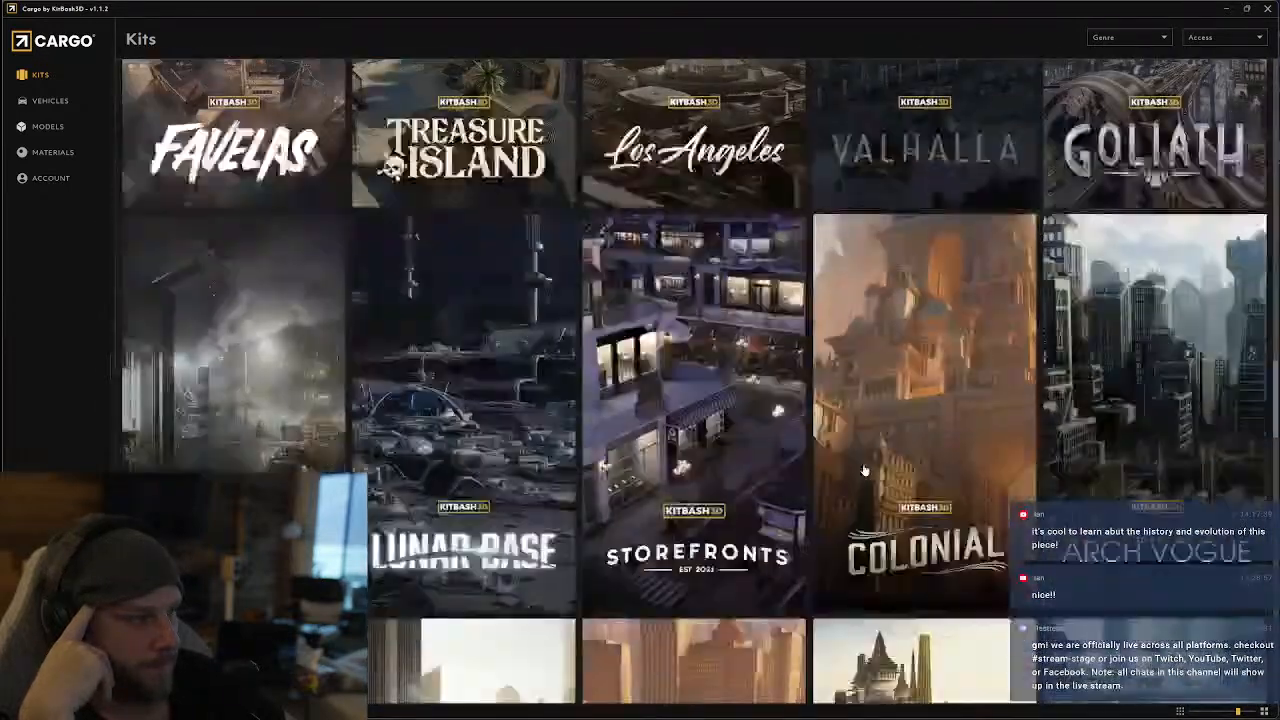
scroll(865, 470, "down", 3)
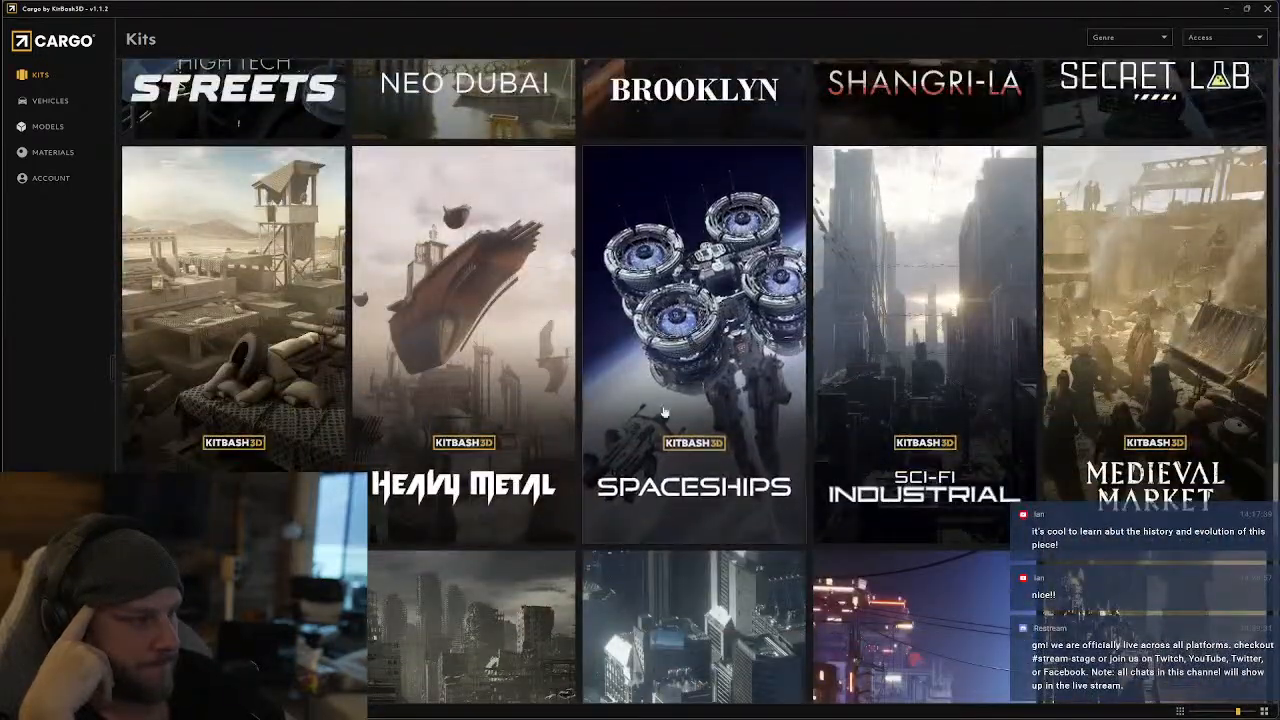
scroll(881, 414, "down", 4)
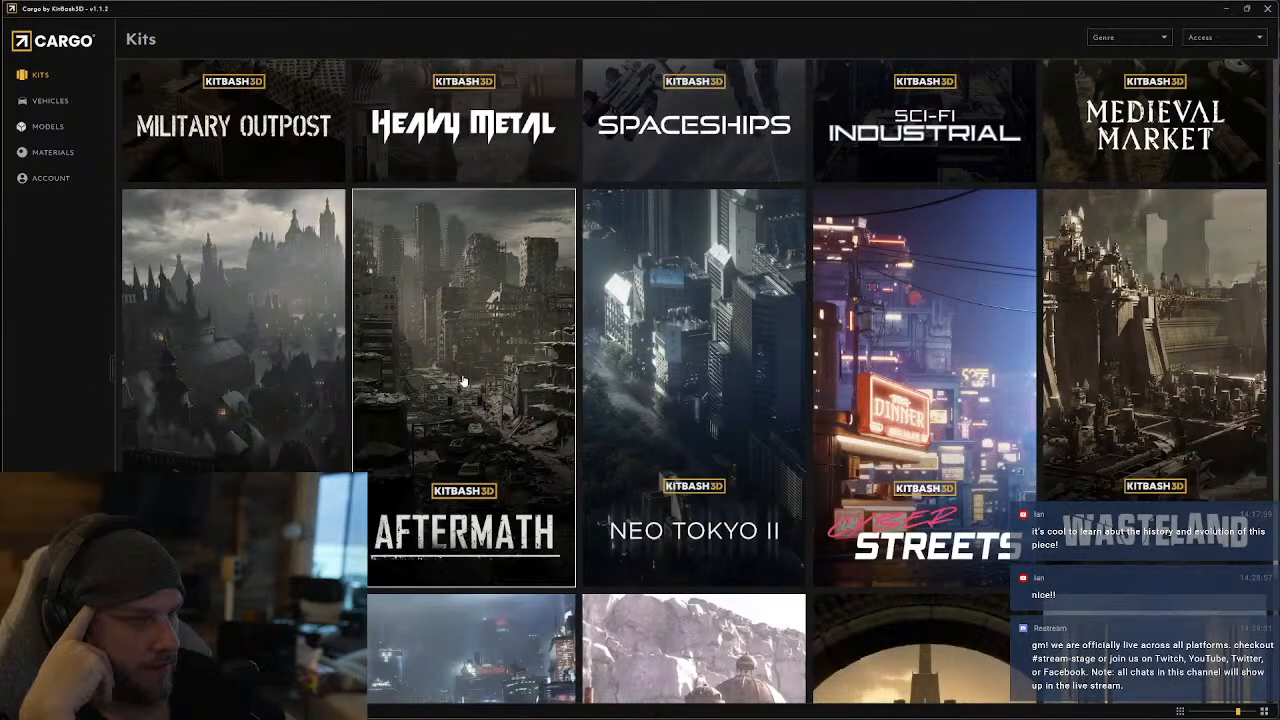
left_click(698, 377)
scroll(606, 451, "down", 2)
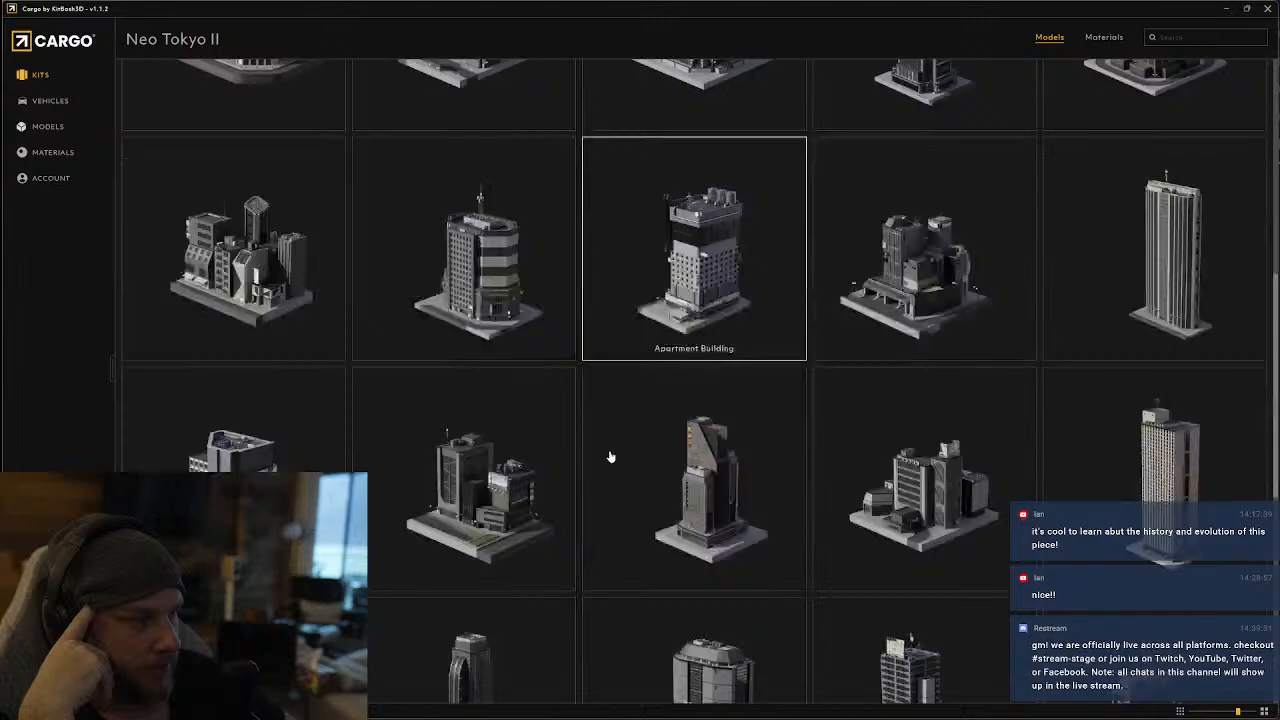
scroll(610, 457, "down", 6)
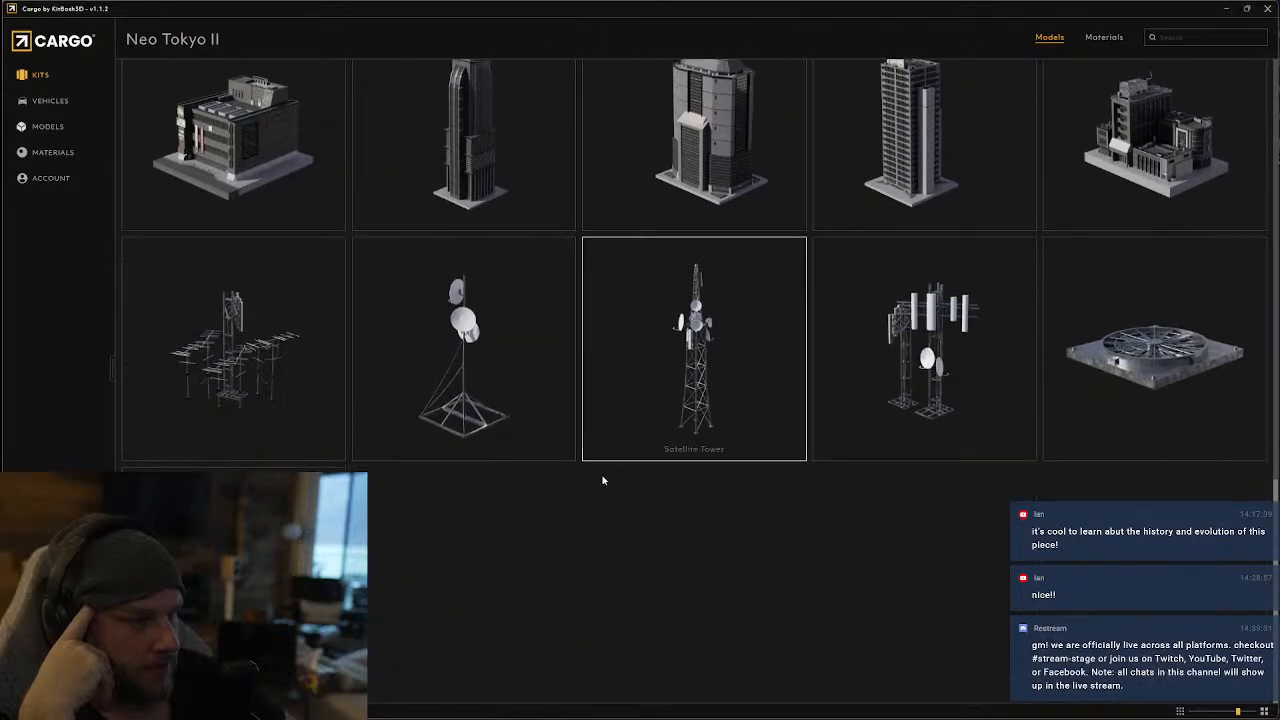
scroll(606, 488, "up", 5)
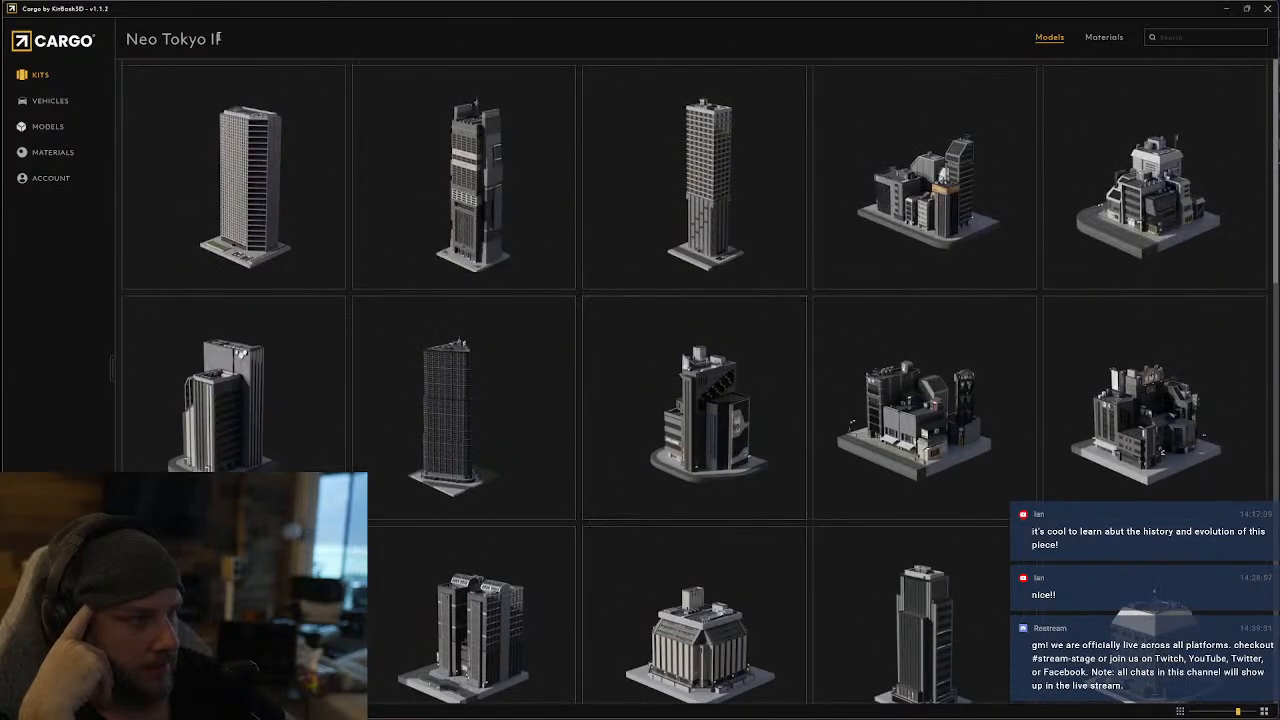
Switch from Neo Tokyo II to the Cyber Streets kit and look through its kiosks, vending machines, street props, bottles and trash items
left_click(56, 78)
scroll(822, 524, "down", 10)
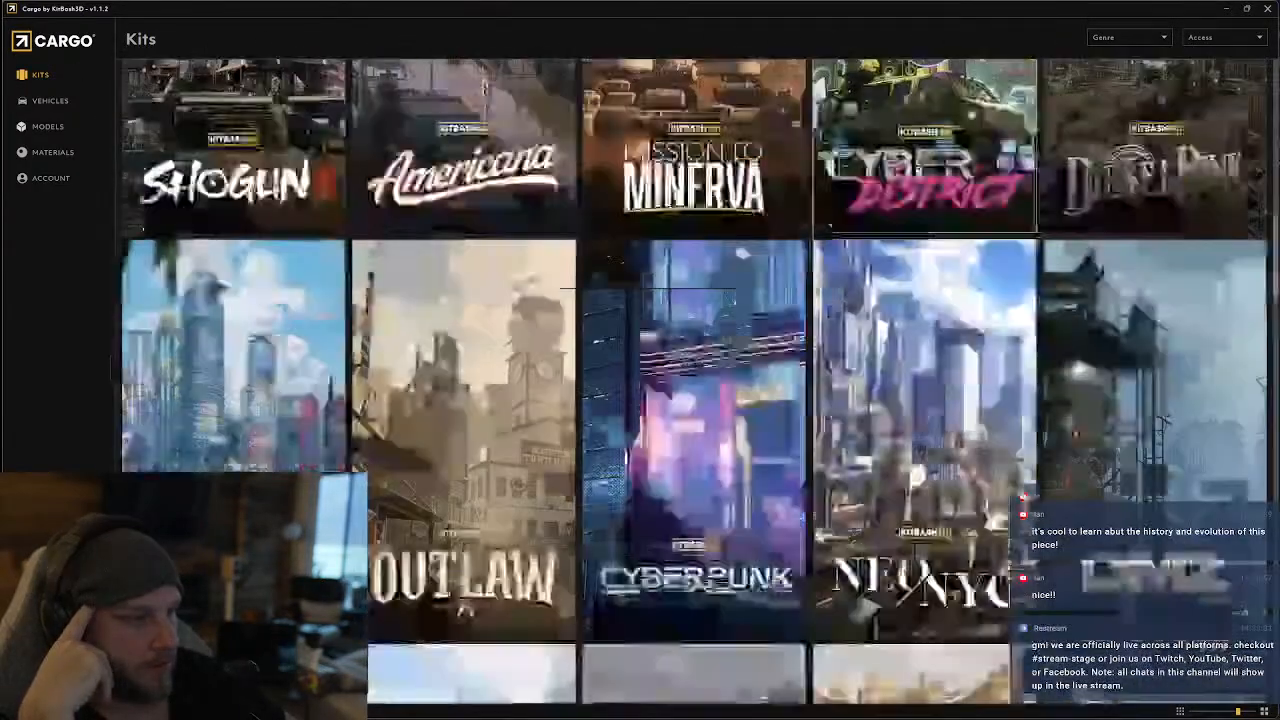
scroll(822, 524, "down", 10)
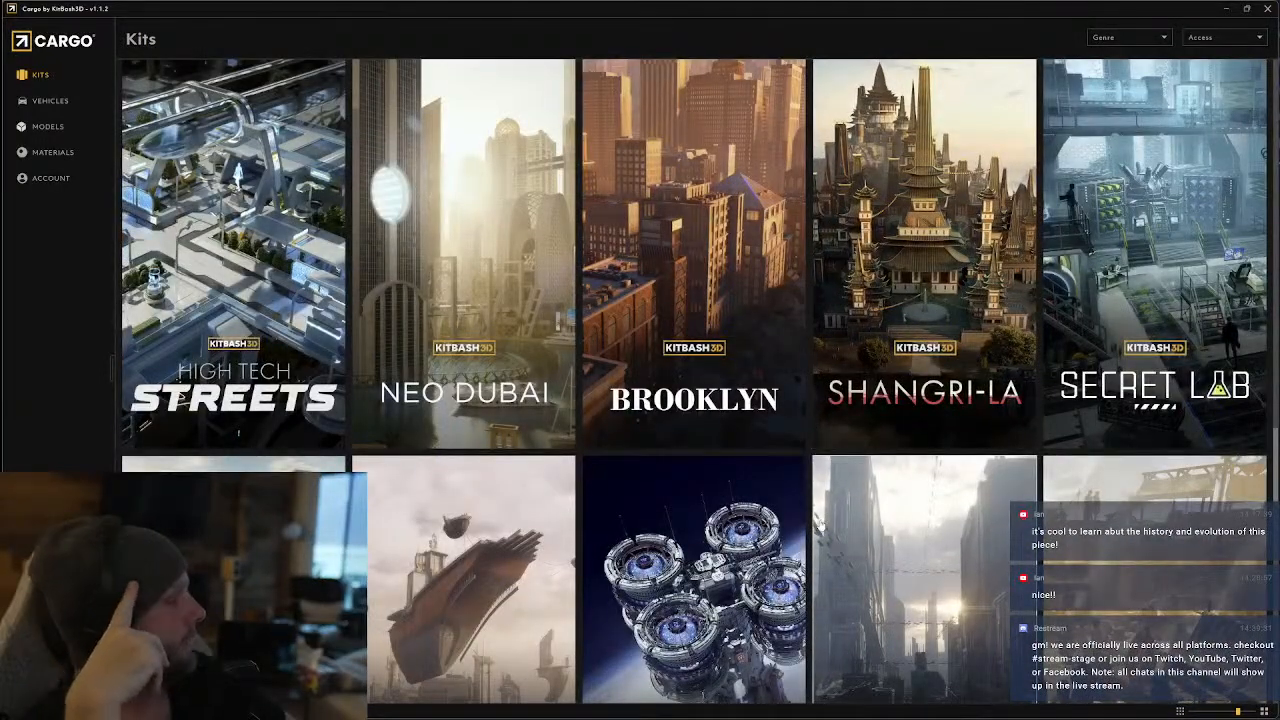
scroll(816, 525, "down", 3)
scroll(812, 530, "down", 3)
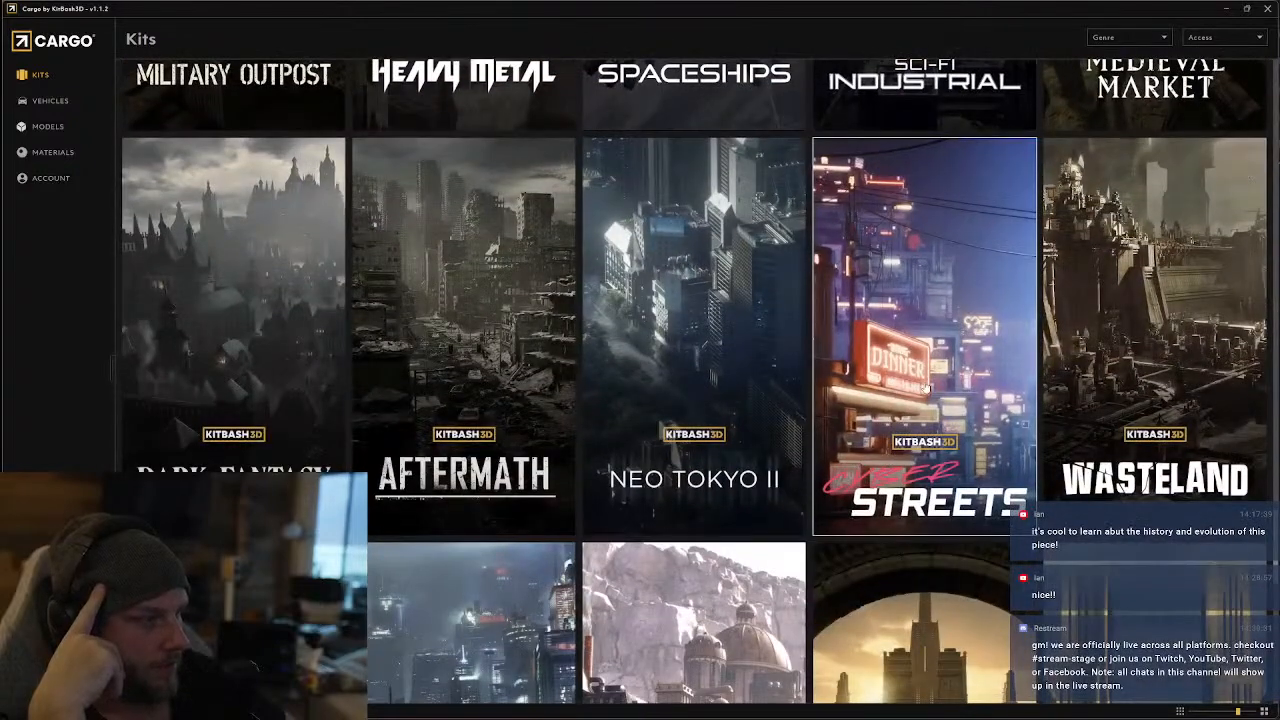
scroll(922, 395, "down", 2)
left_click(957, 258)
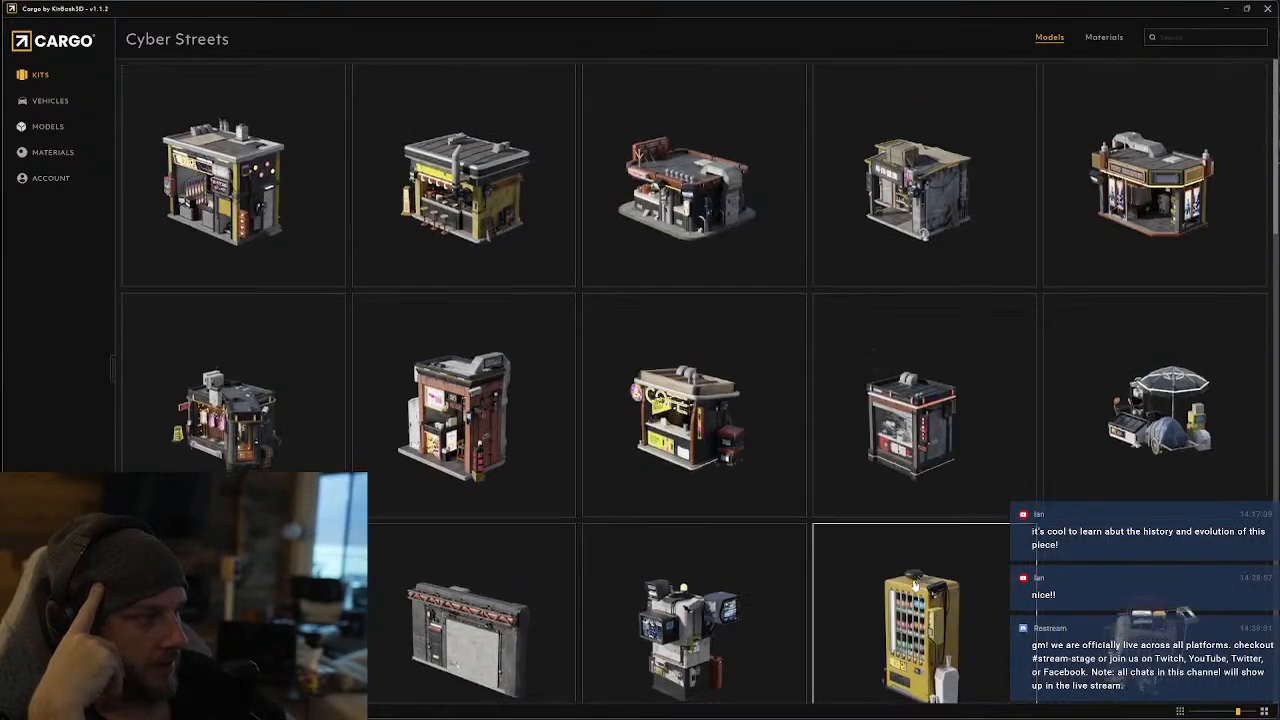
scroll(913, 586, "down", 10)
scroll(912, 588, "down", 10)
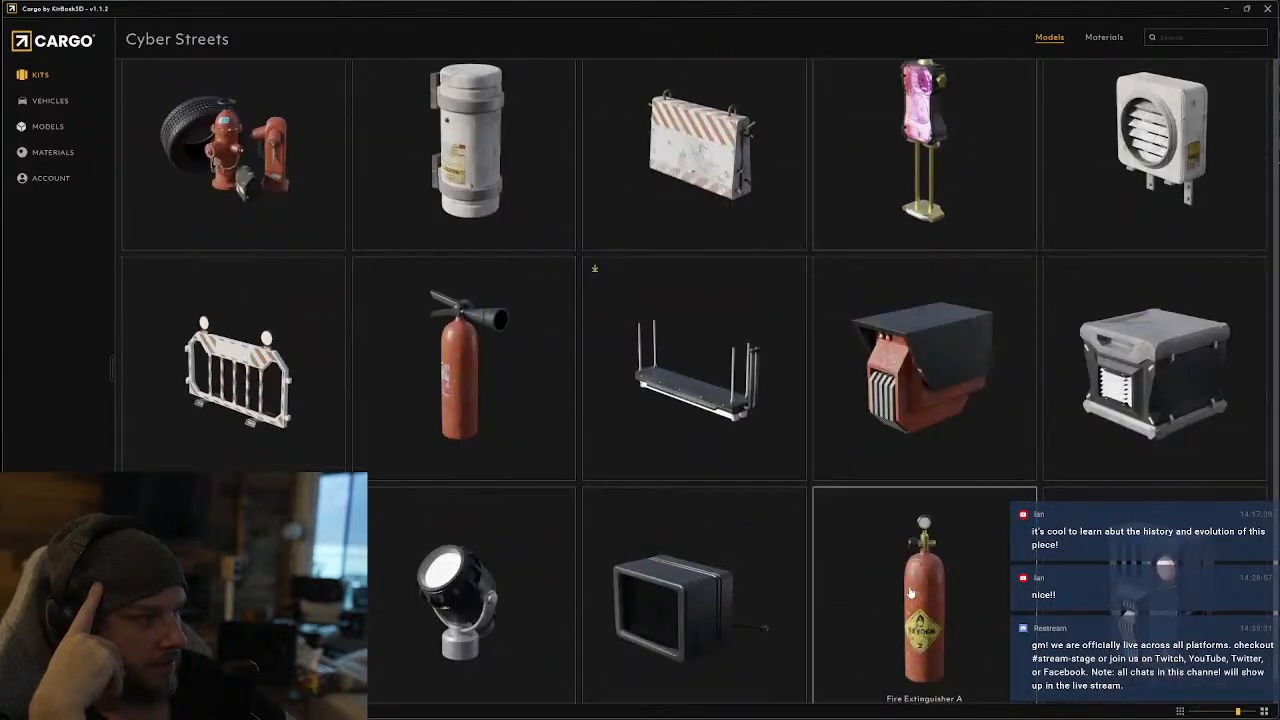
scroll(897, 597, "down", 10)
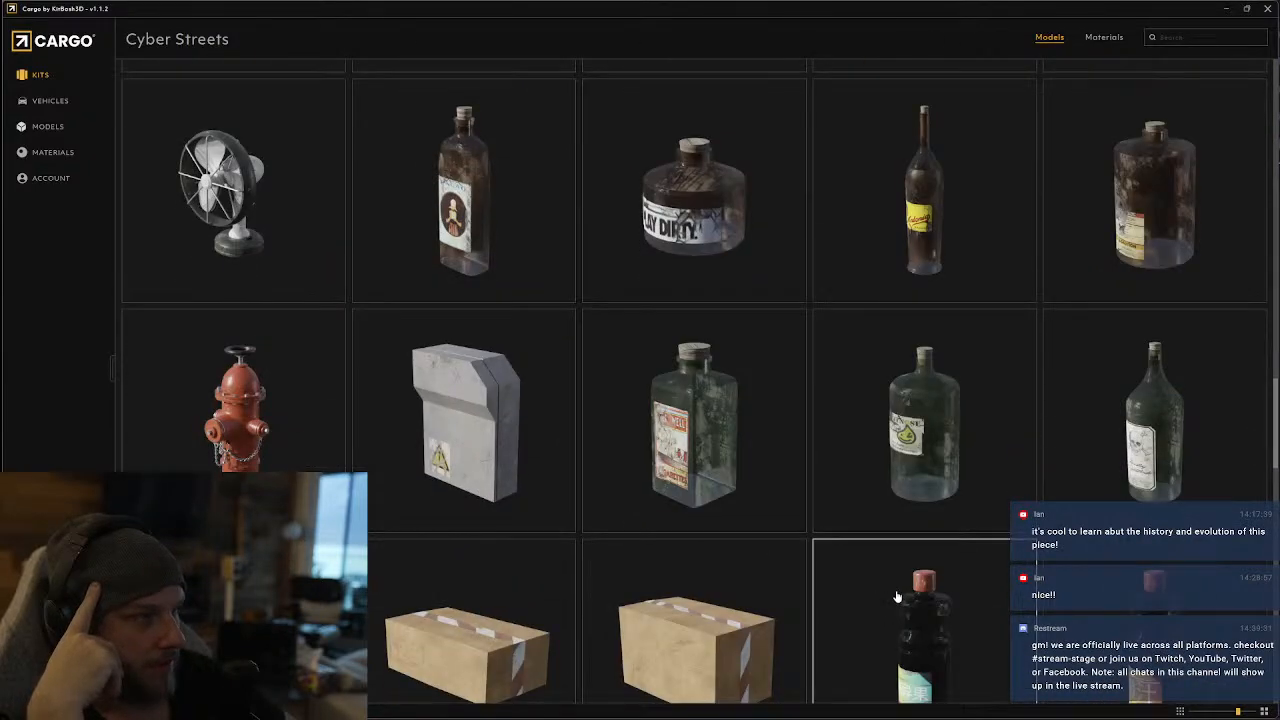
scroll(895, 603, "down", 5)
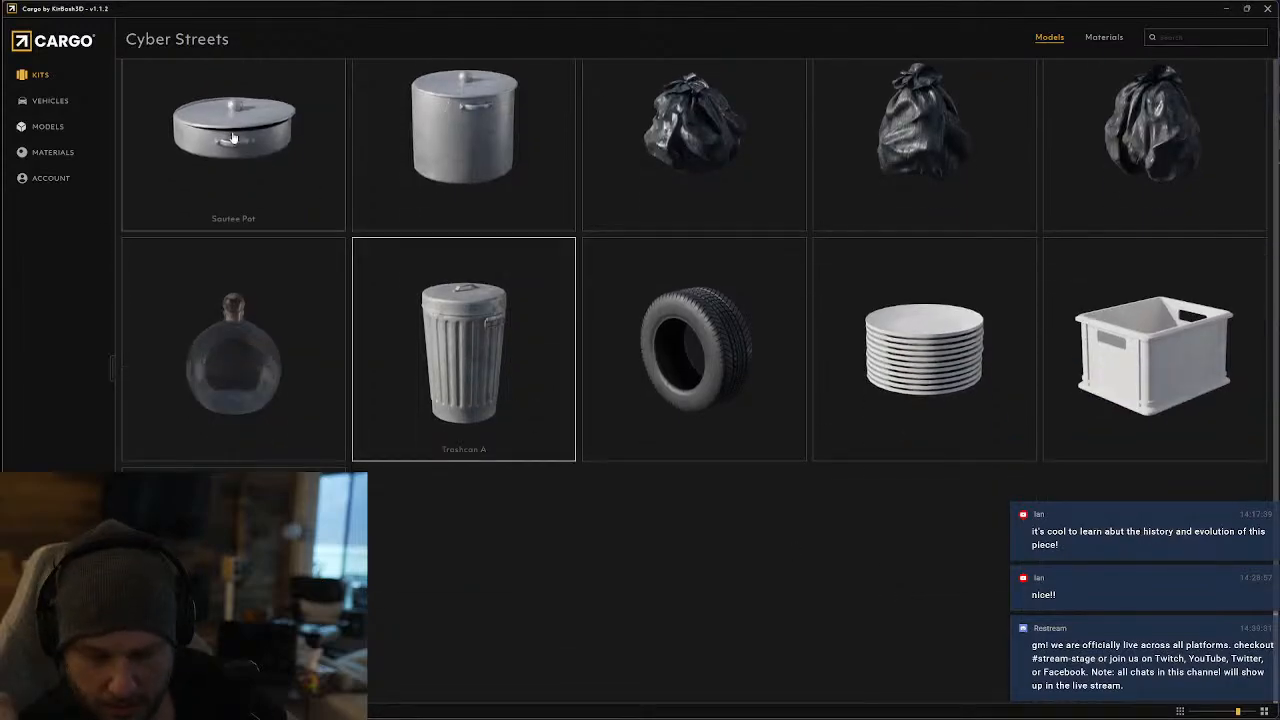
Return to the kit library, compare the kits around Cyber Streets, and look through the Neo Shanghai kit's buildings
left_click(40, 75)
scroll(668, 378, "down", 15)
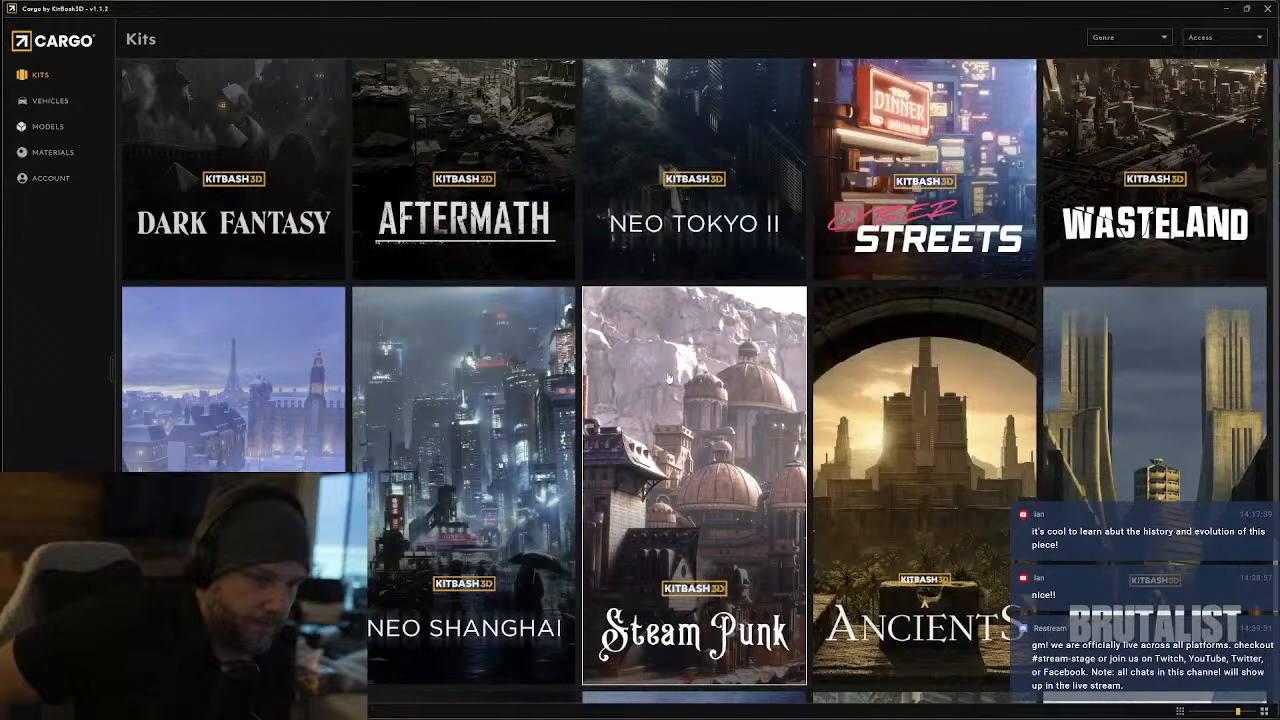
scroll(733, 411, "up", 1)
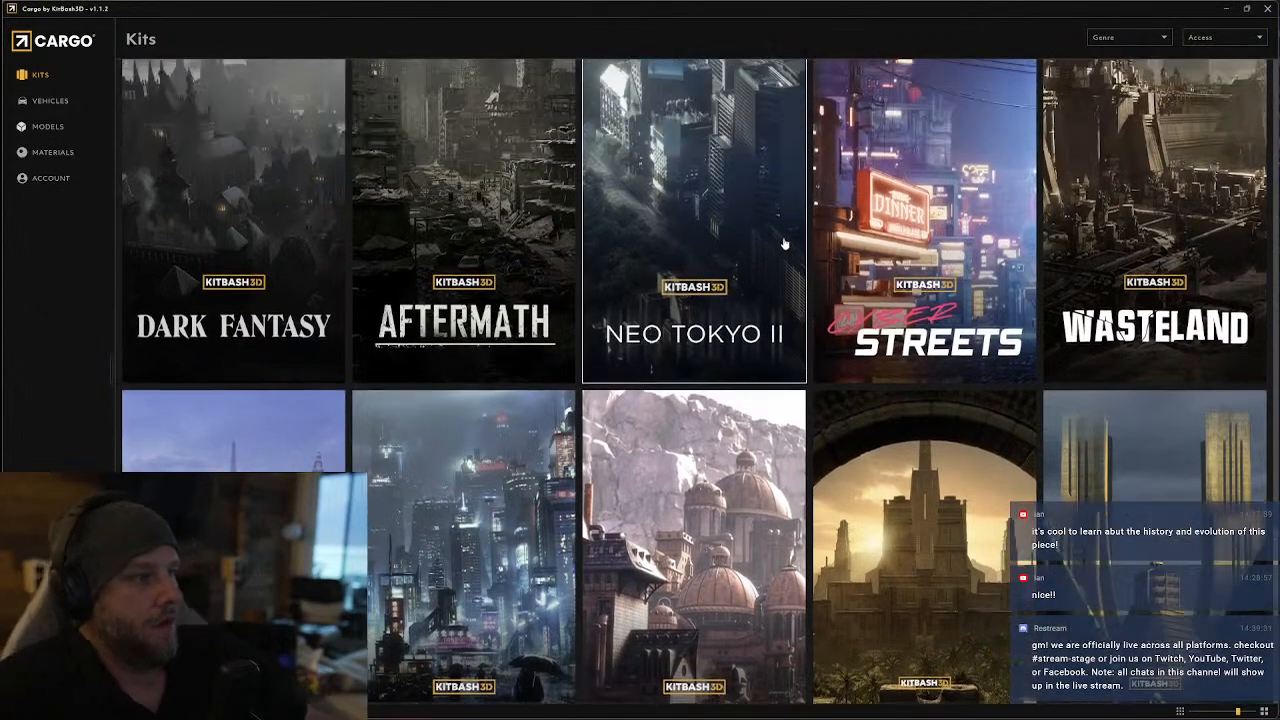
scroll(918, 313, "down", 2)
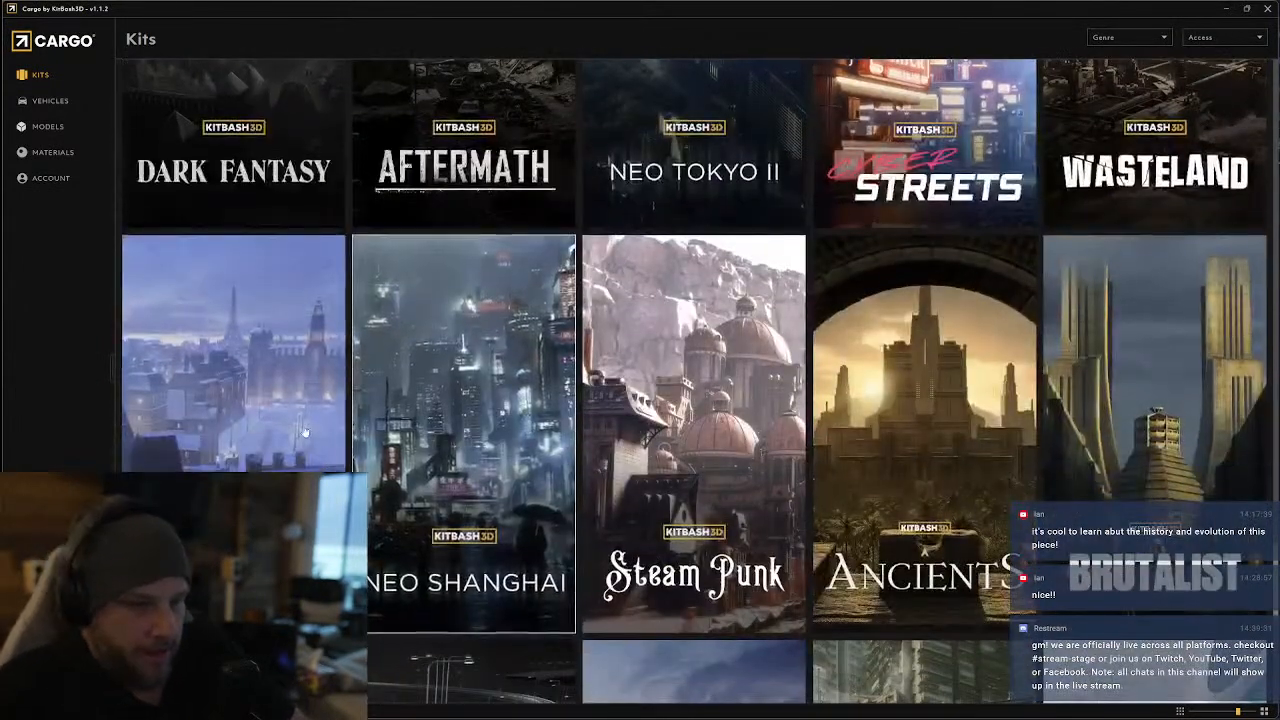
left_click(438, 439)
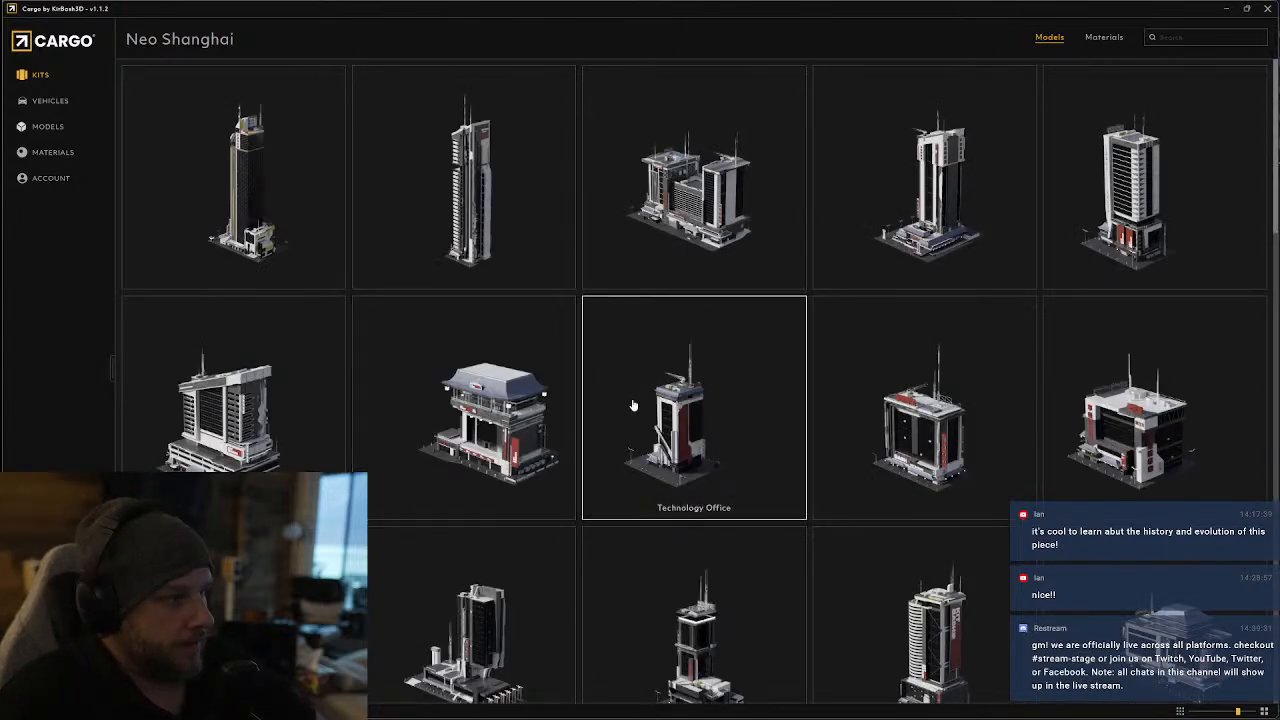
scroll(638, 420, "down", 4)
scroll(638, 427, "down", 5)
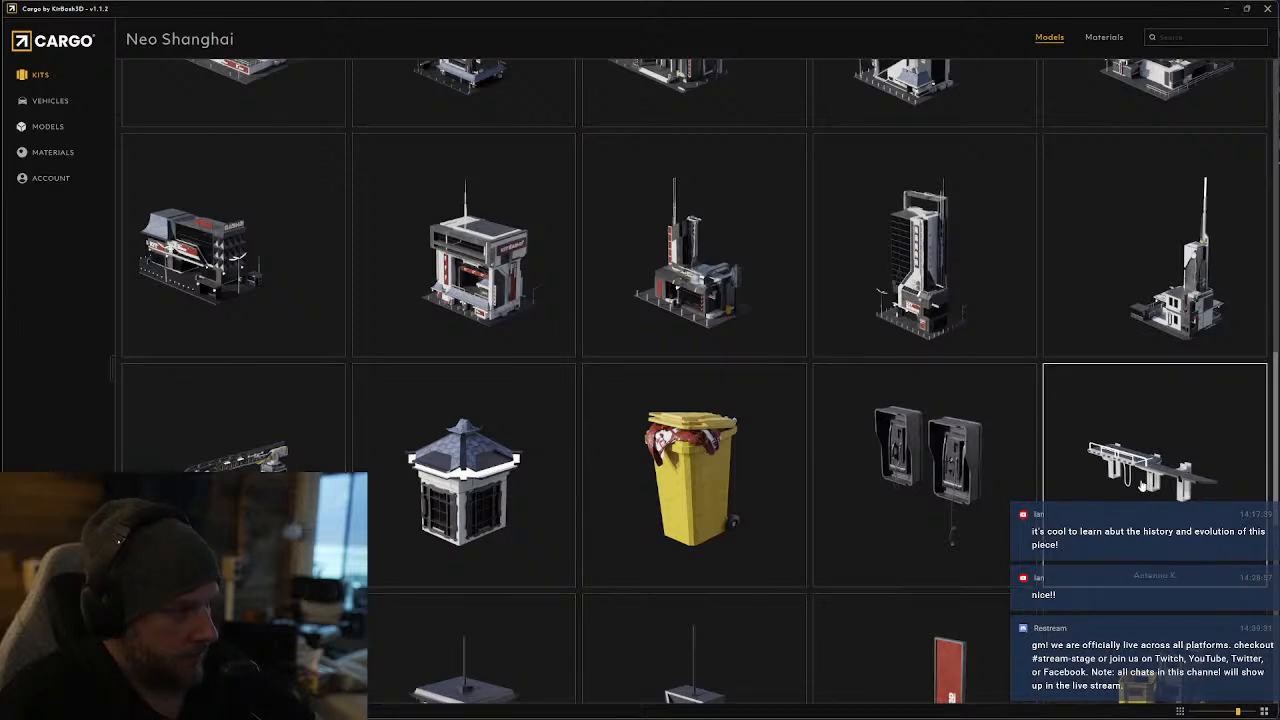
Examine Neo Shanghai's billboards, lanterns, sandwich board, neon signs and antennas, and look back over its buildings
scroll(942, 460, "down", 3)
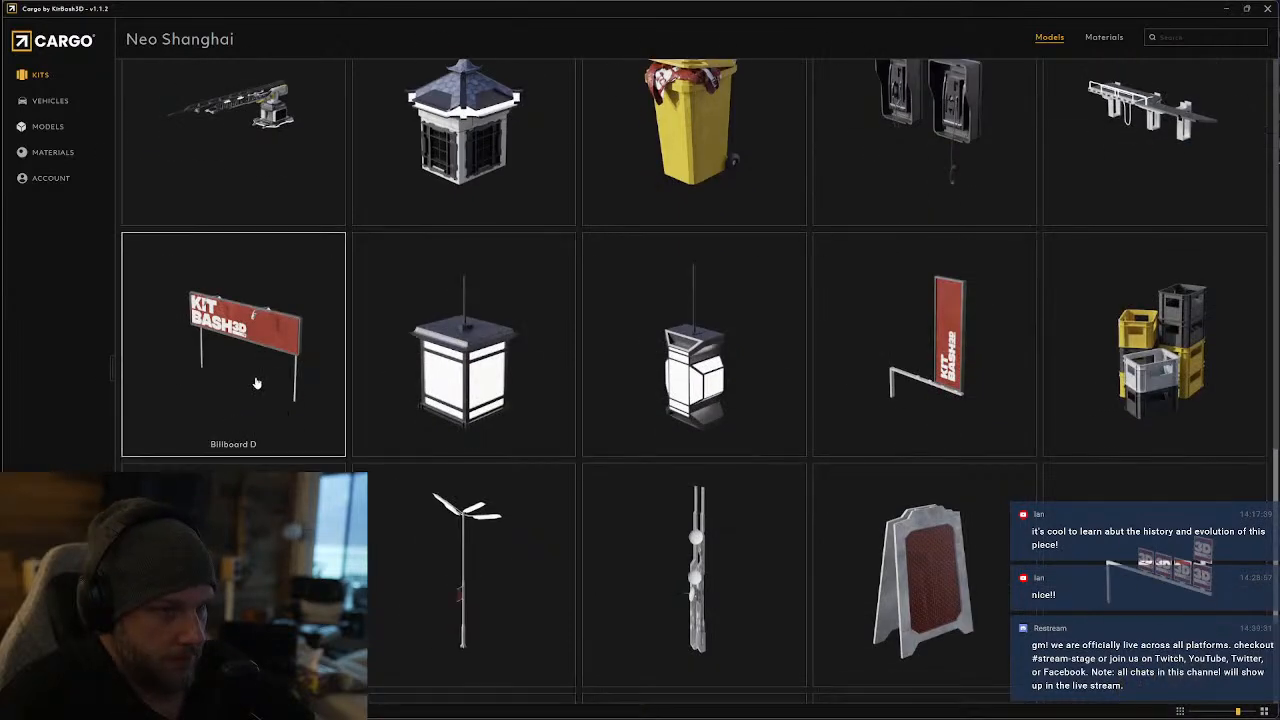
scroll(1043, 397, "down", 2)
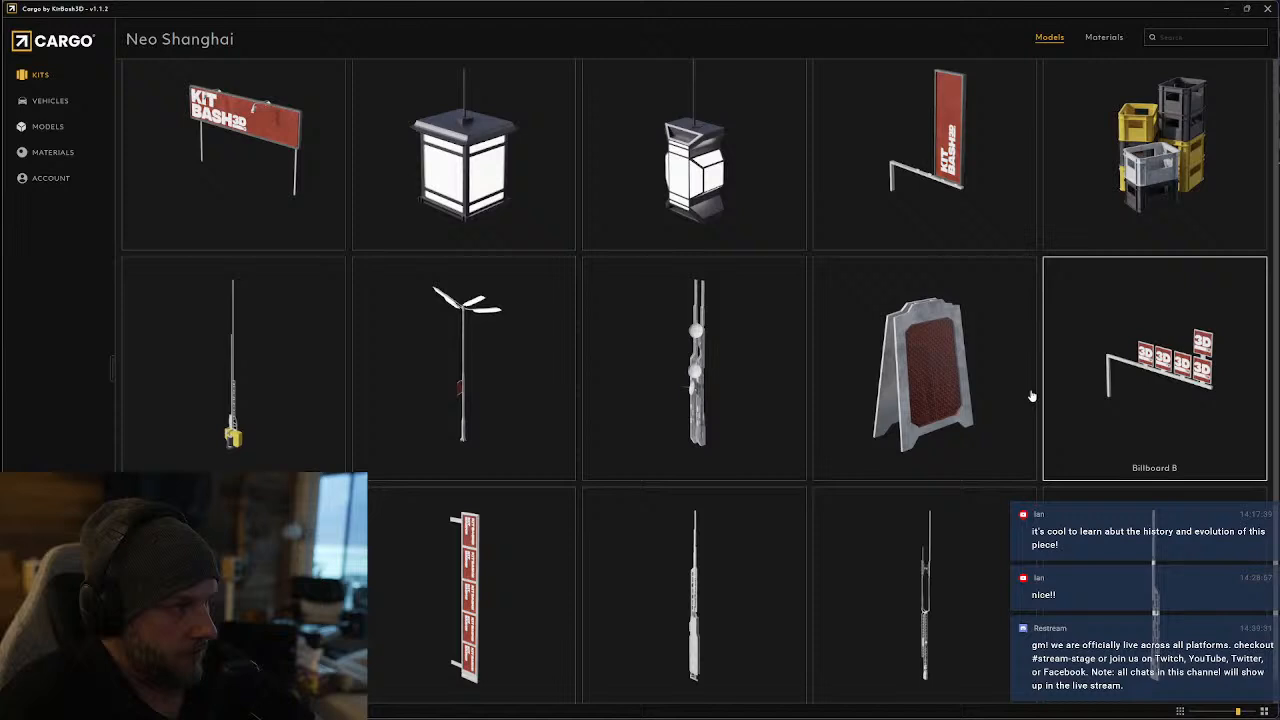
scroll(323, 423, "down", 3)
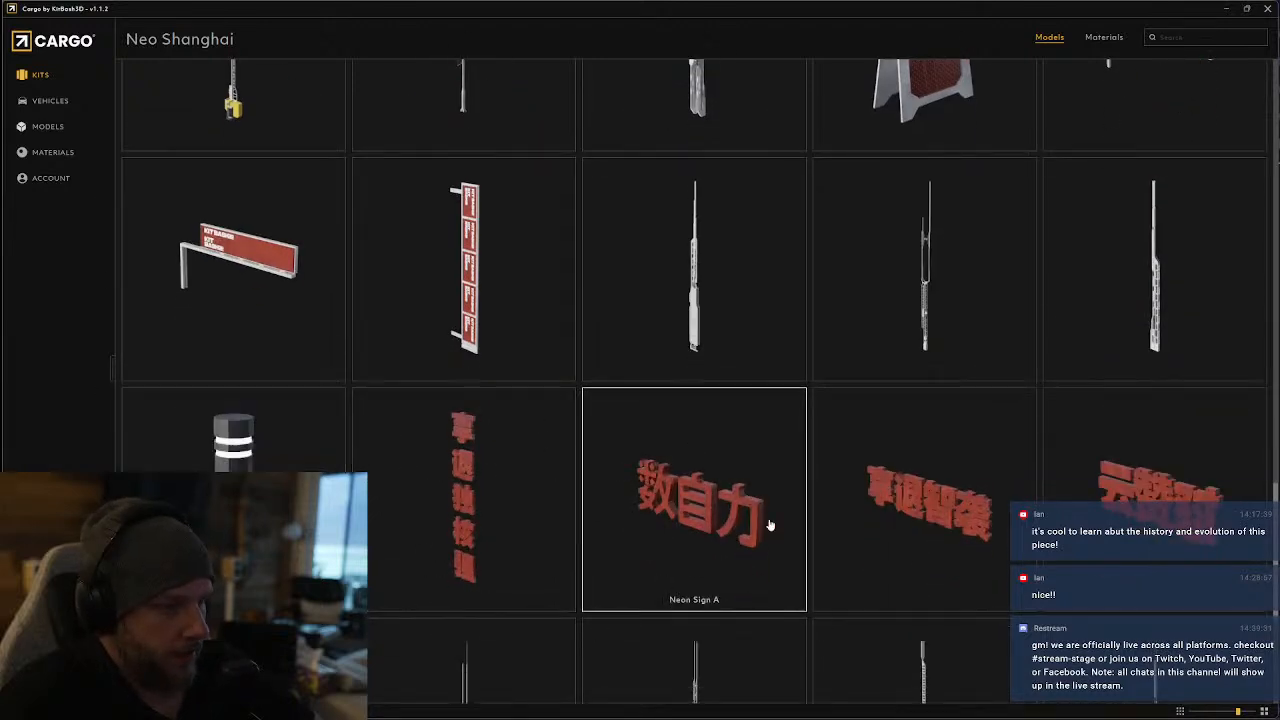
scroll(465, 565, "down", 2)
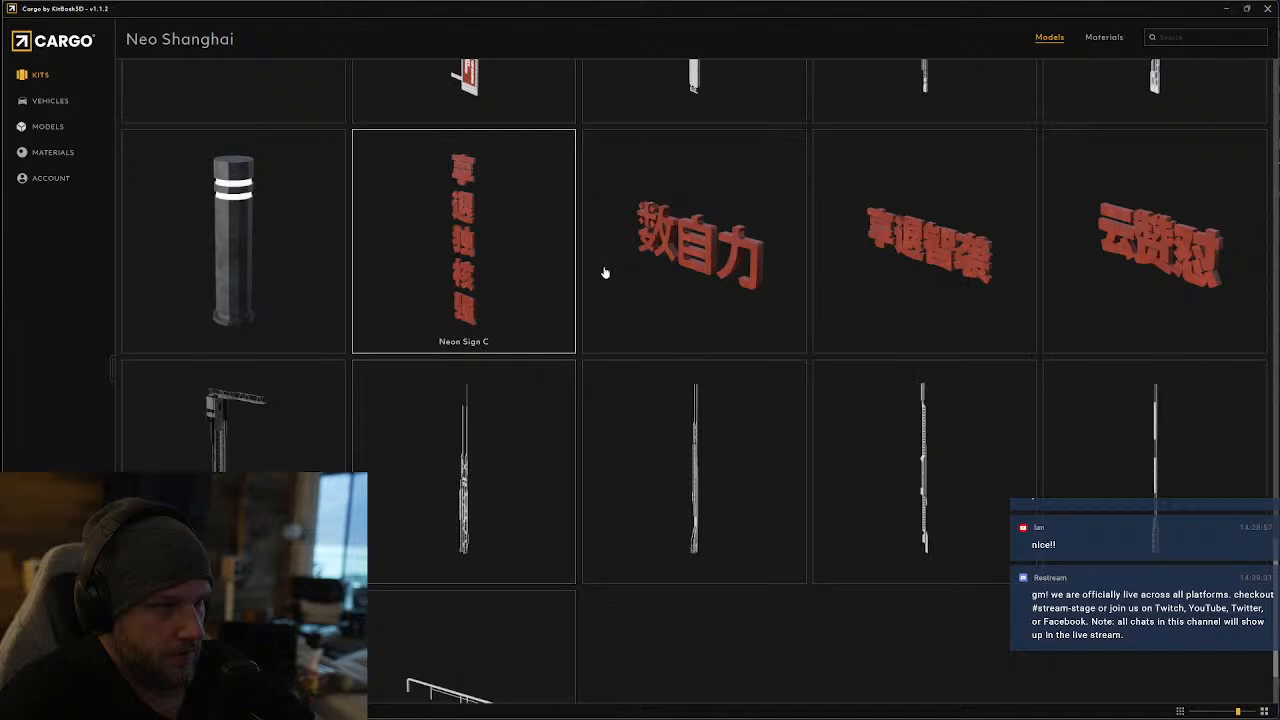
scroll(604, 272, "down", 1)
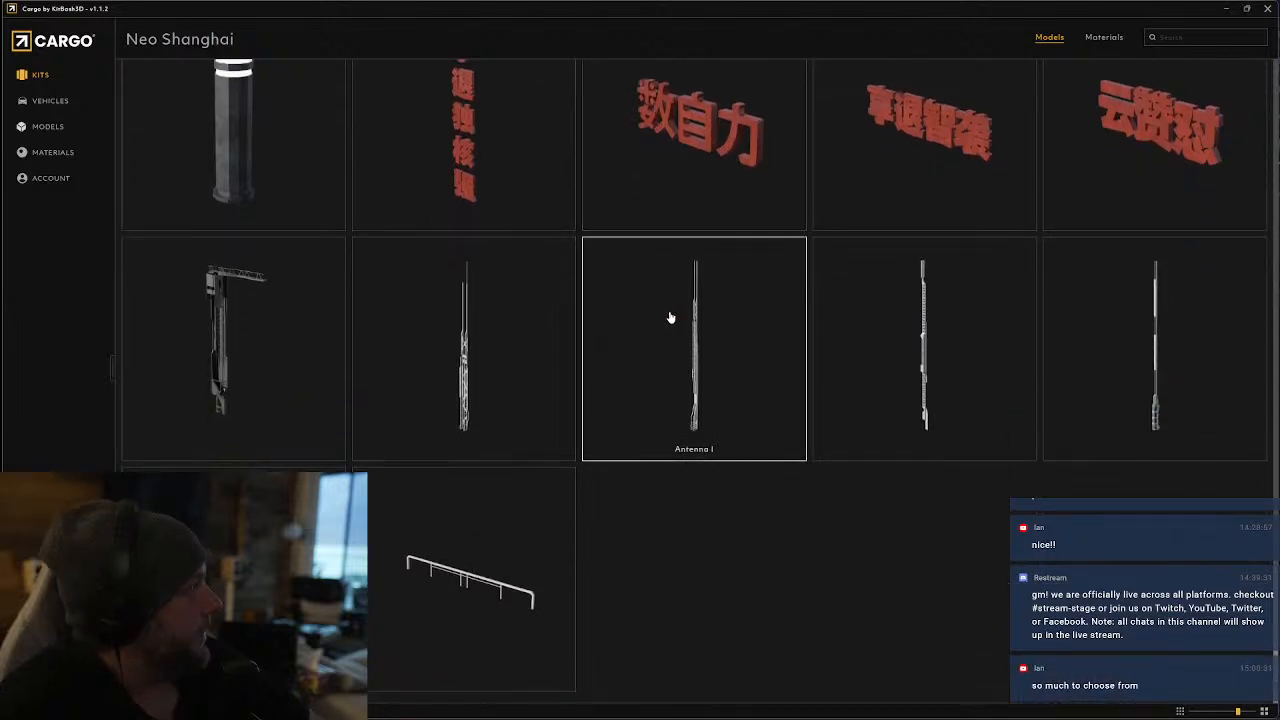
scroll(497, 431, "up", 1)
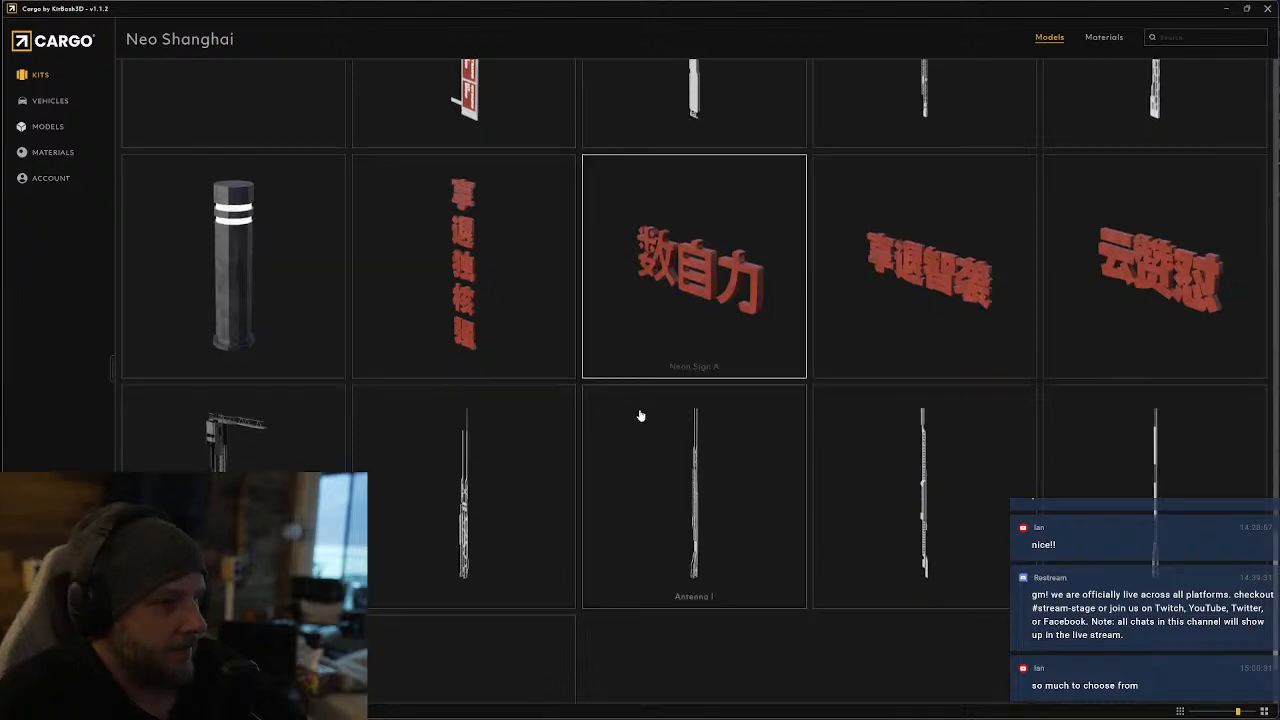
scroll(640, 417, "up", 5)
scroll(645, 428, "up", 5)
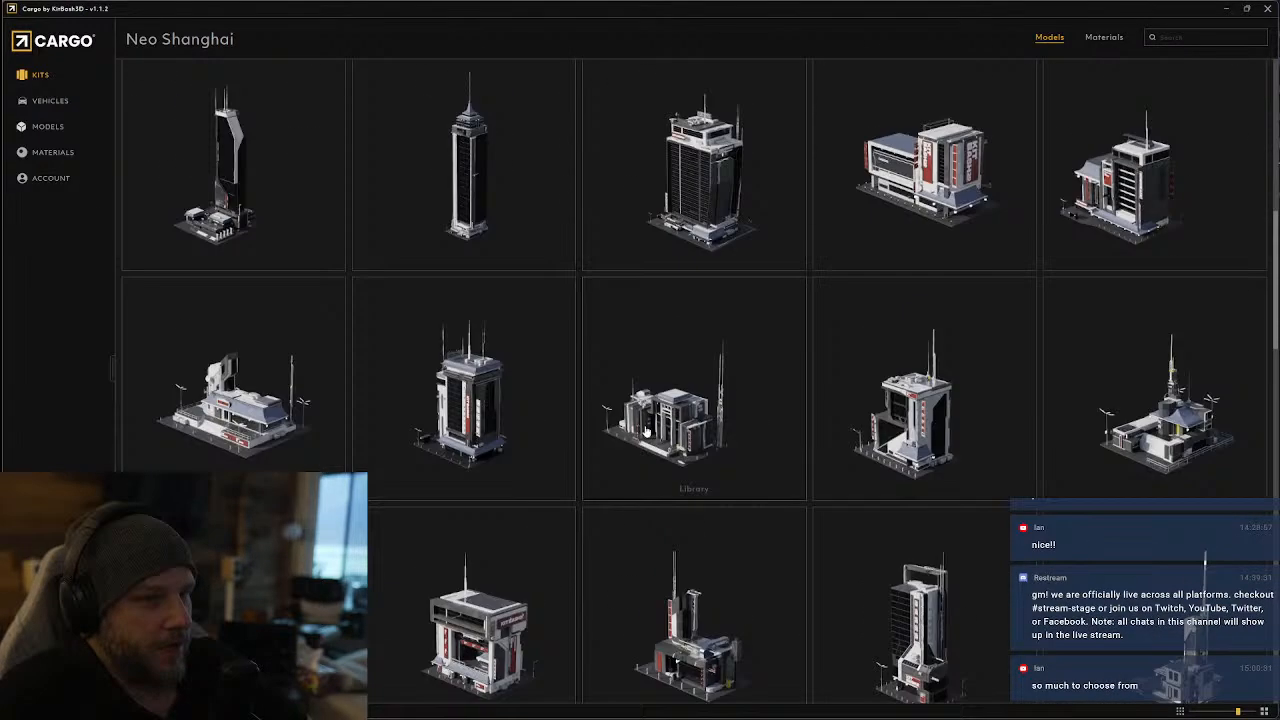
Switch from Neo Shanghai to the Brutalist kit and look through its buildings and monuments
left_click(42, 75)
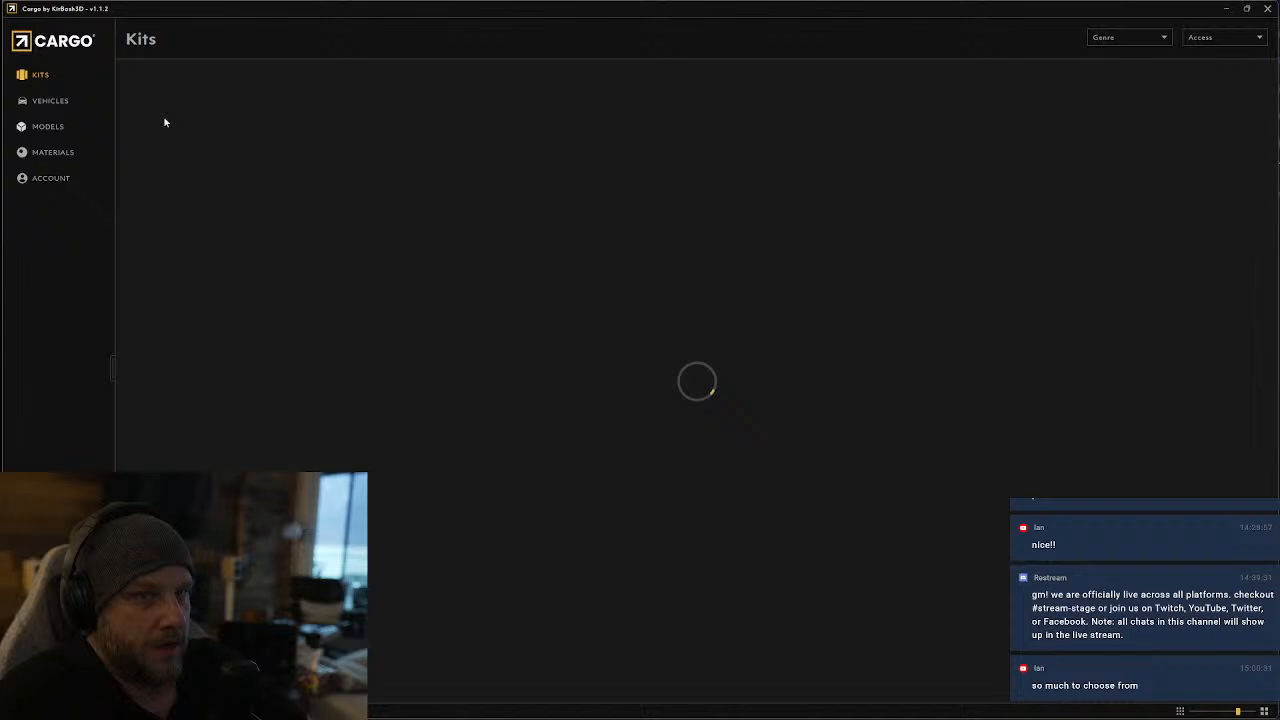
scroll(640, 380, "down", 10)
scroll(464, 250, "down", 15)
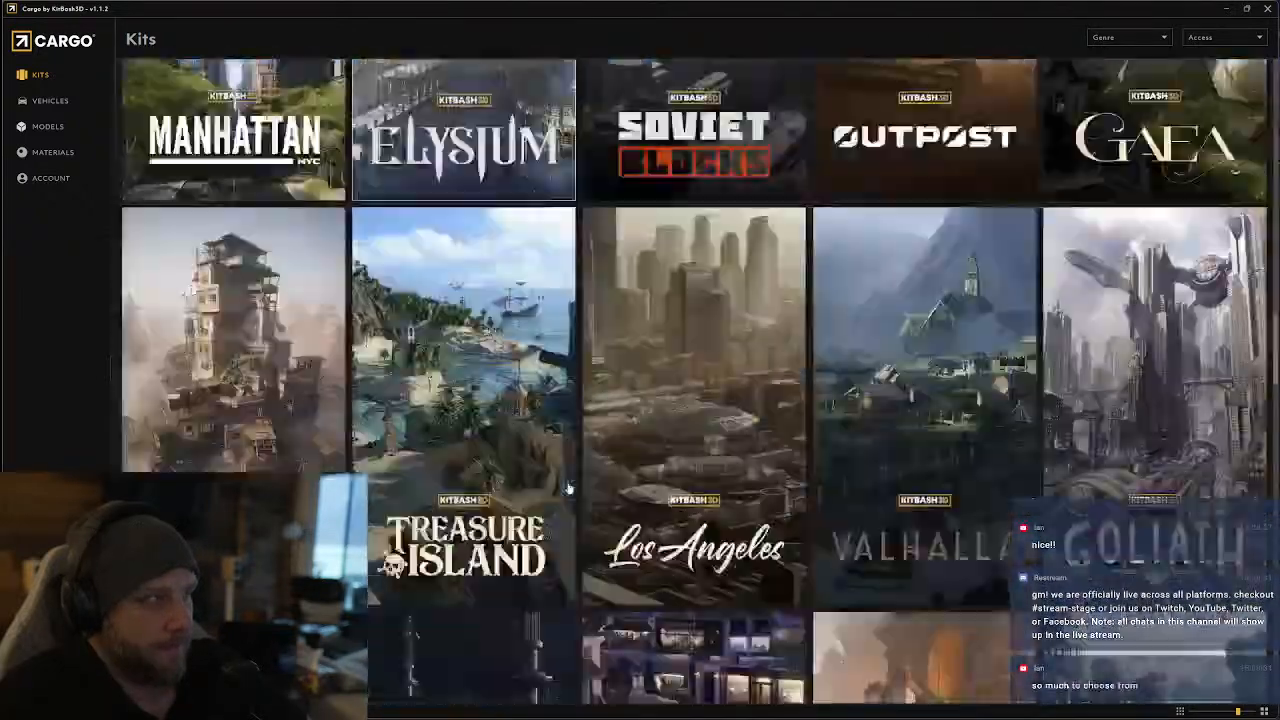
scroll(665, 410, "down", 5)
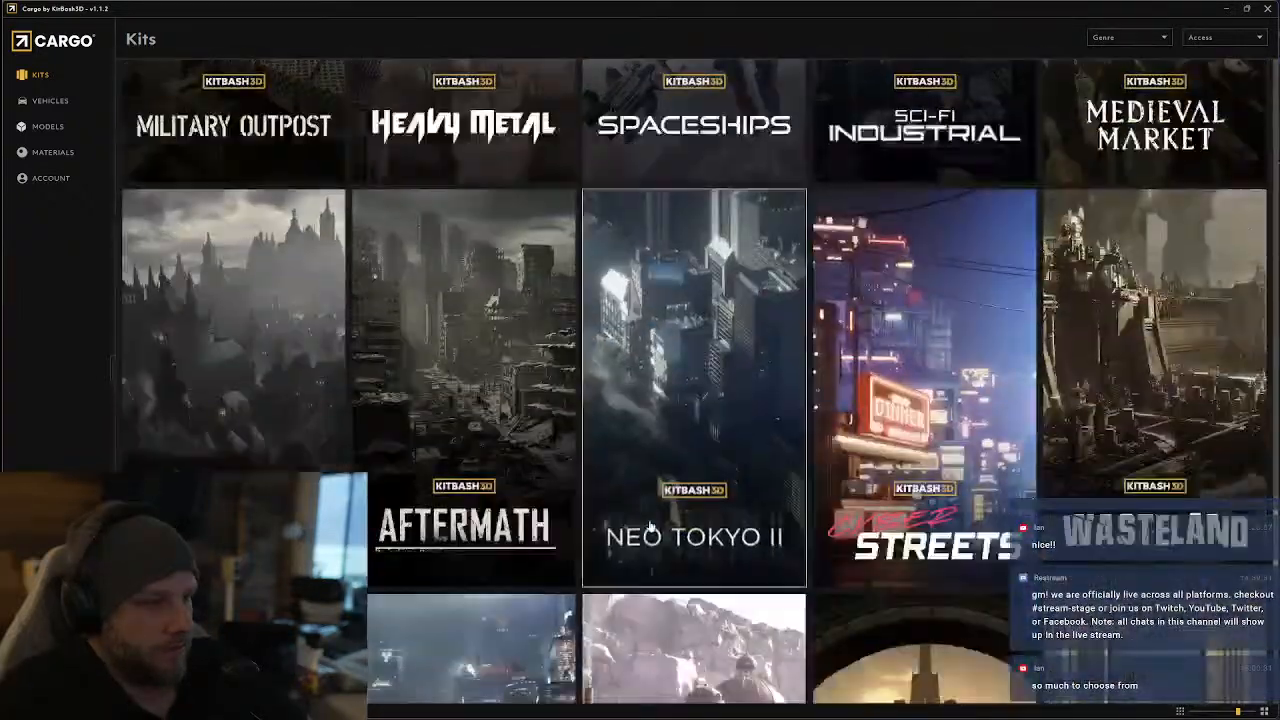
scroll(665, 410, "up", 2)
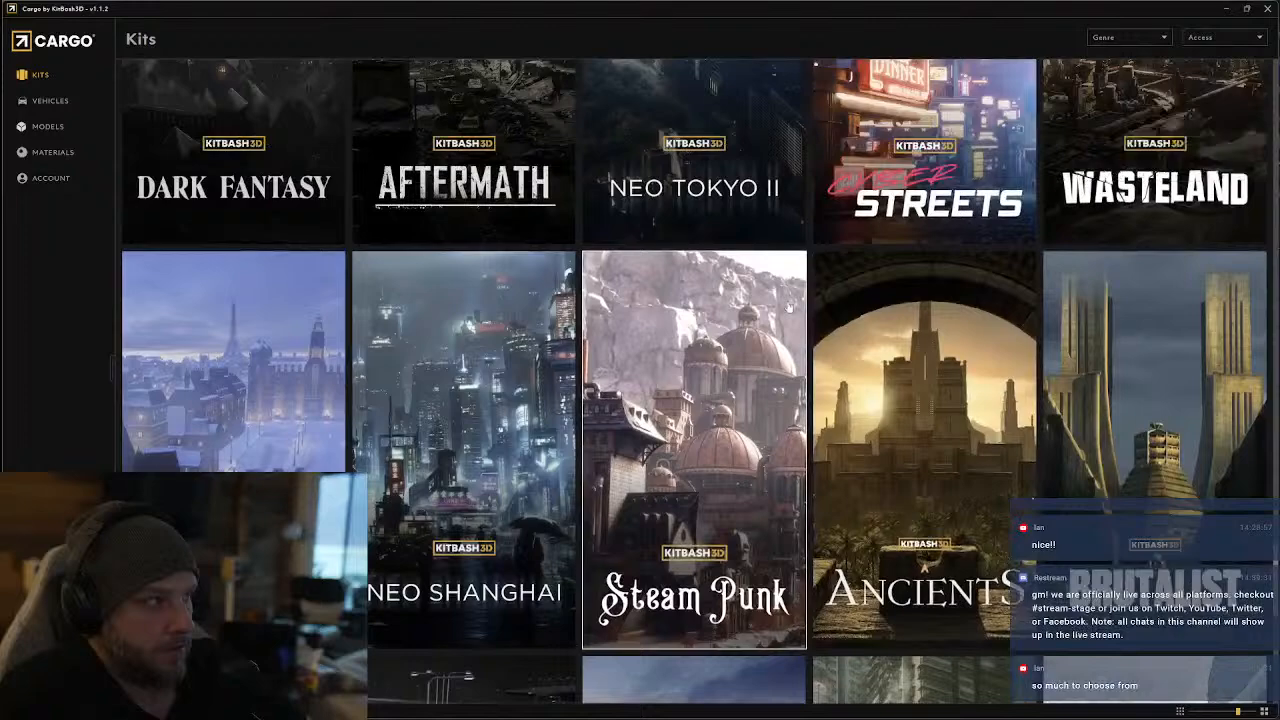
scroll(517, 492, "down", 2)
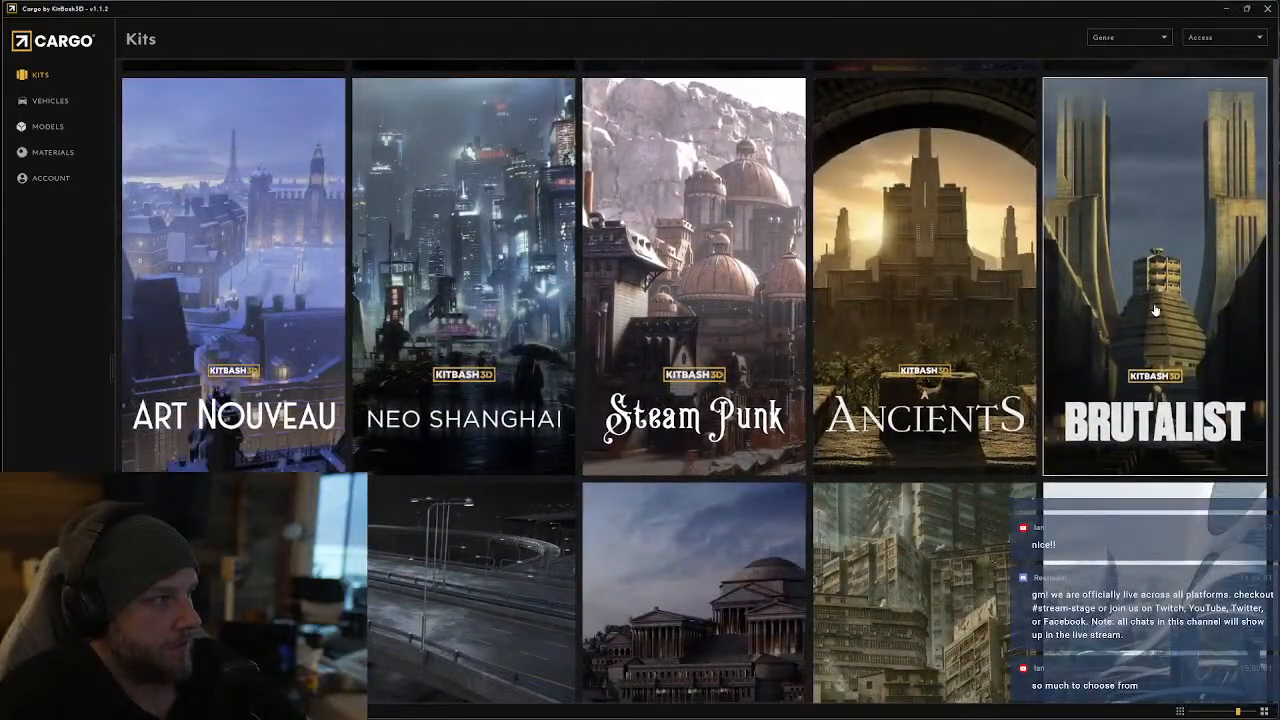
left_click(1166, 252)
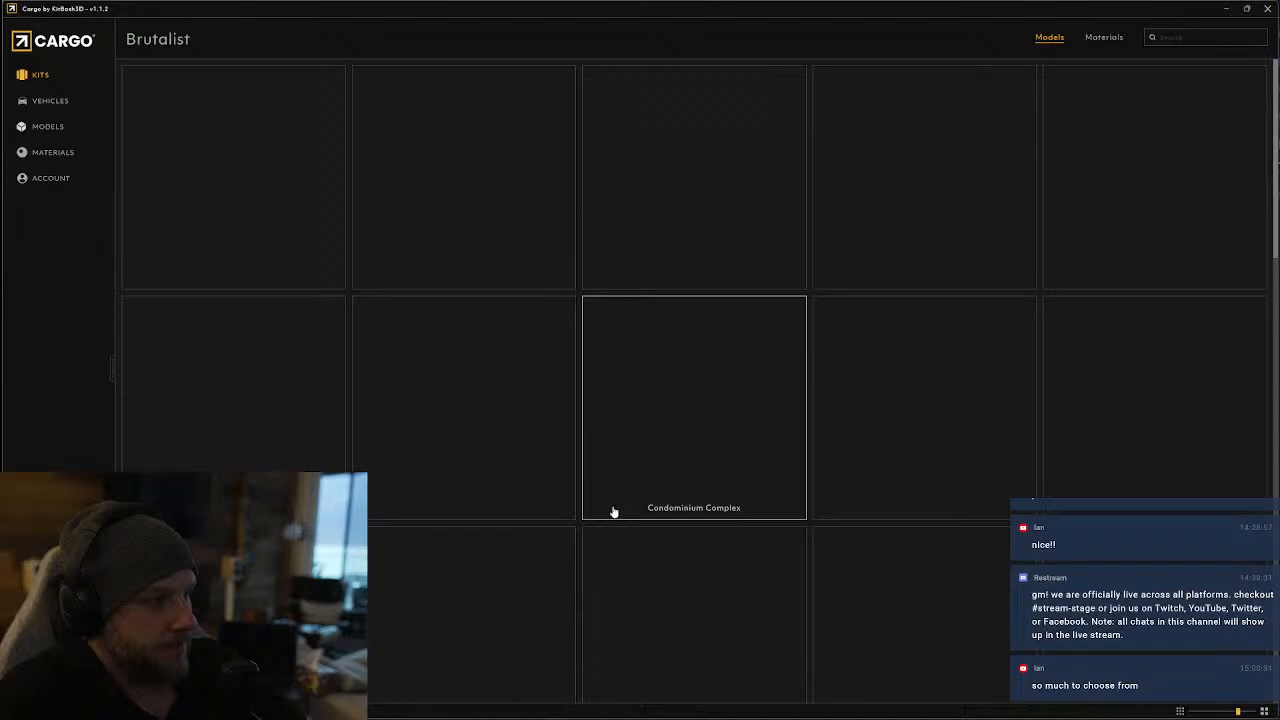
scroll(606, 496, "down", 2)
scroll(606, 496, "down", 10)
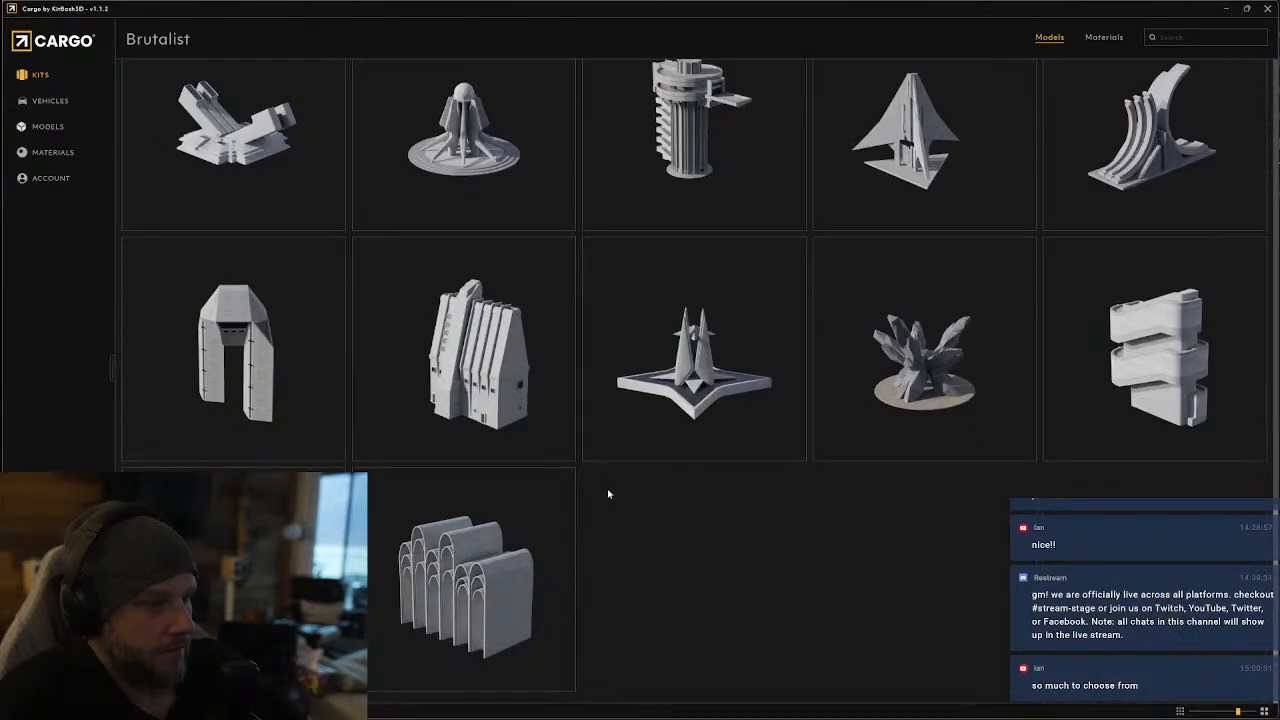
Return to the kit library, compare the remaining kits, and look through the Neo Tokyo kit's city blocks, offices and towers
left_click(40, 74)
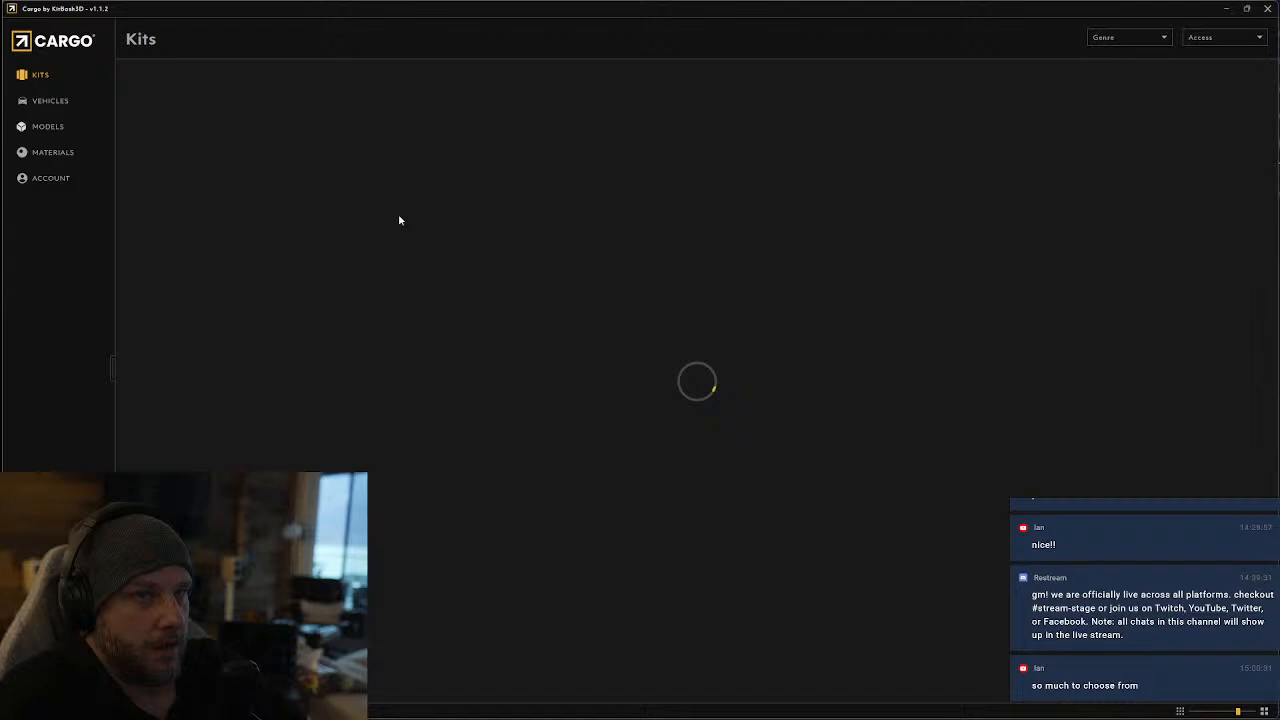
scroll(900, 465, "down", 15)
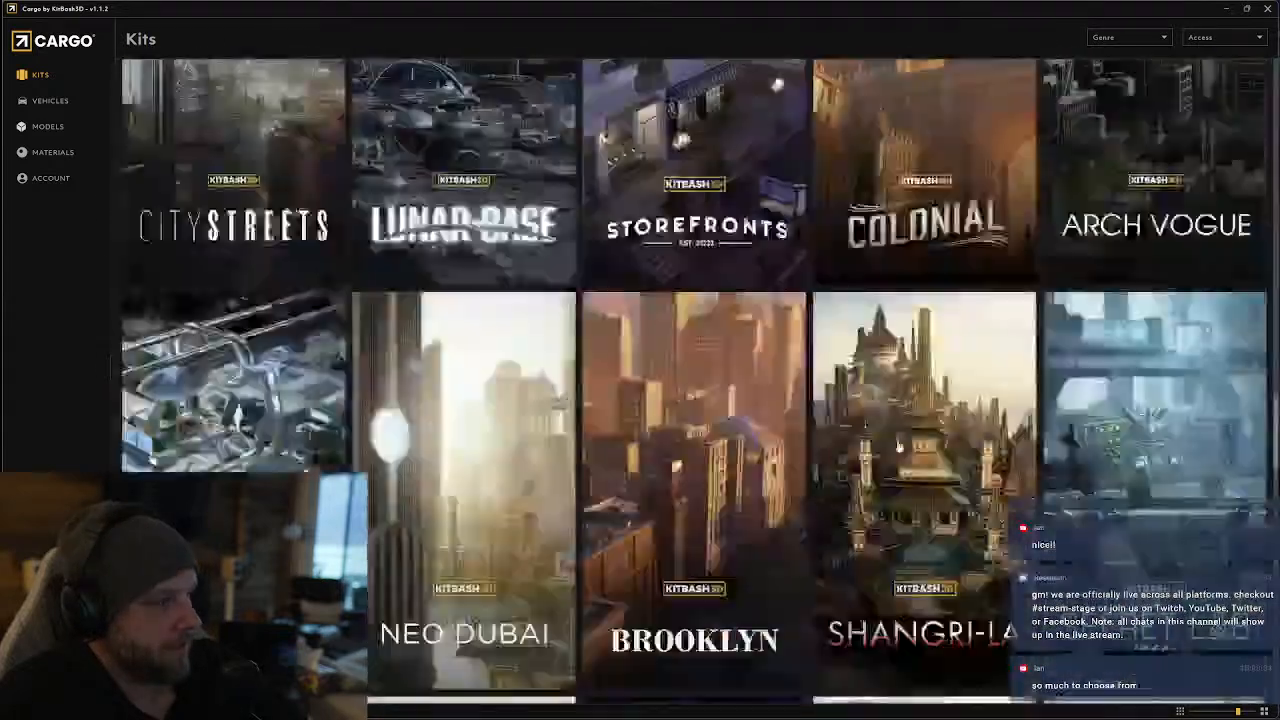
scroll(856, 503, "up", 5)
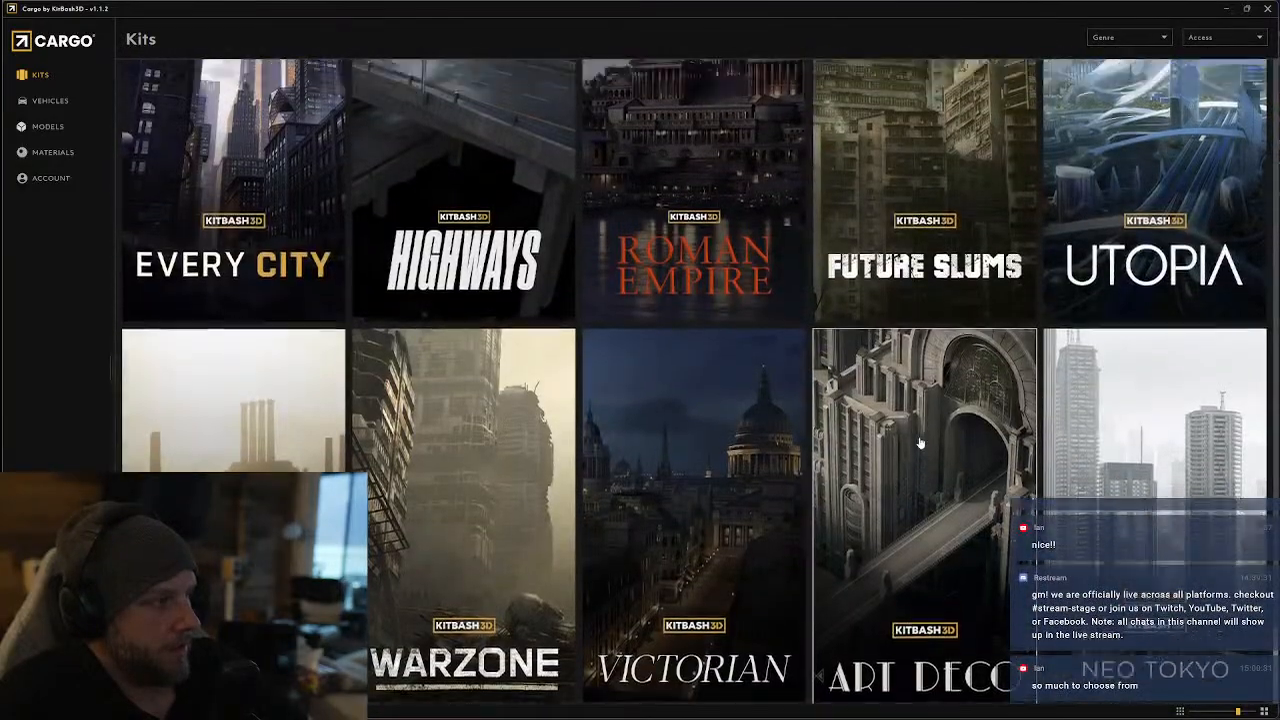
scroll(1070, 286, "down", 3)
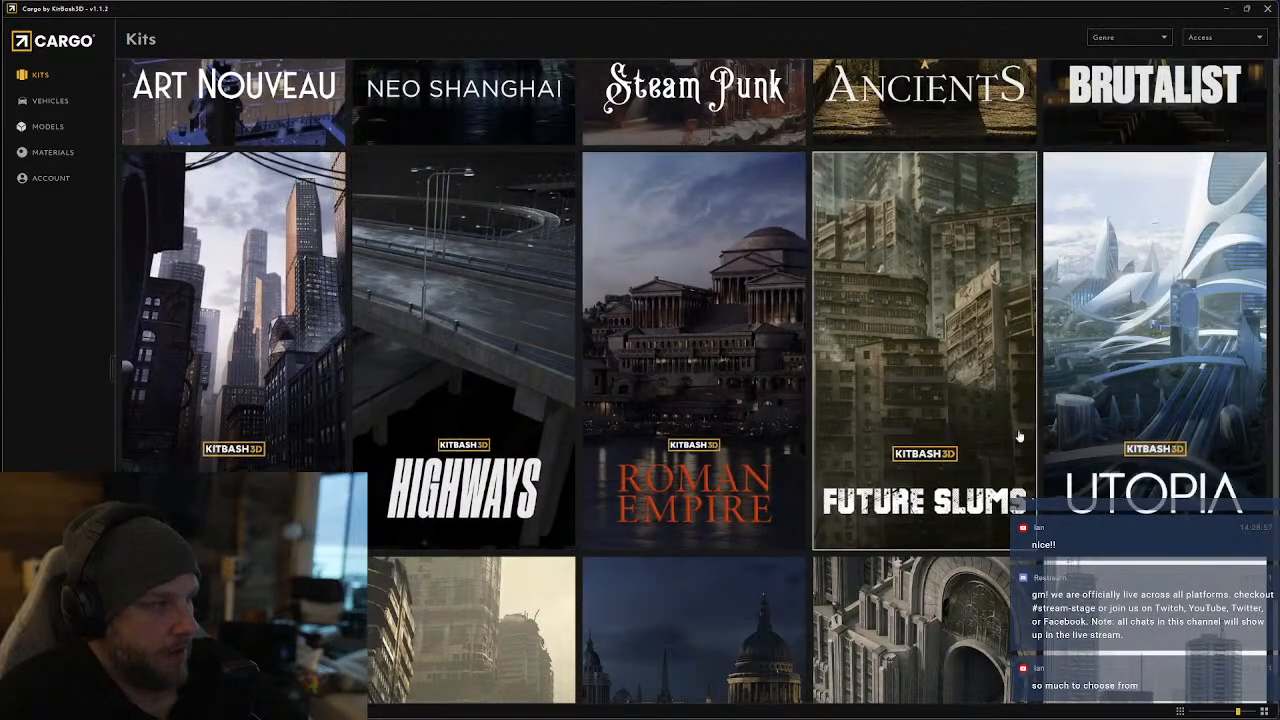
scroll(1132, 431, "down", 3)
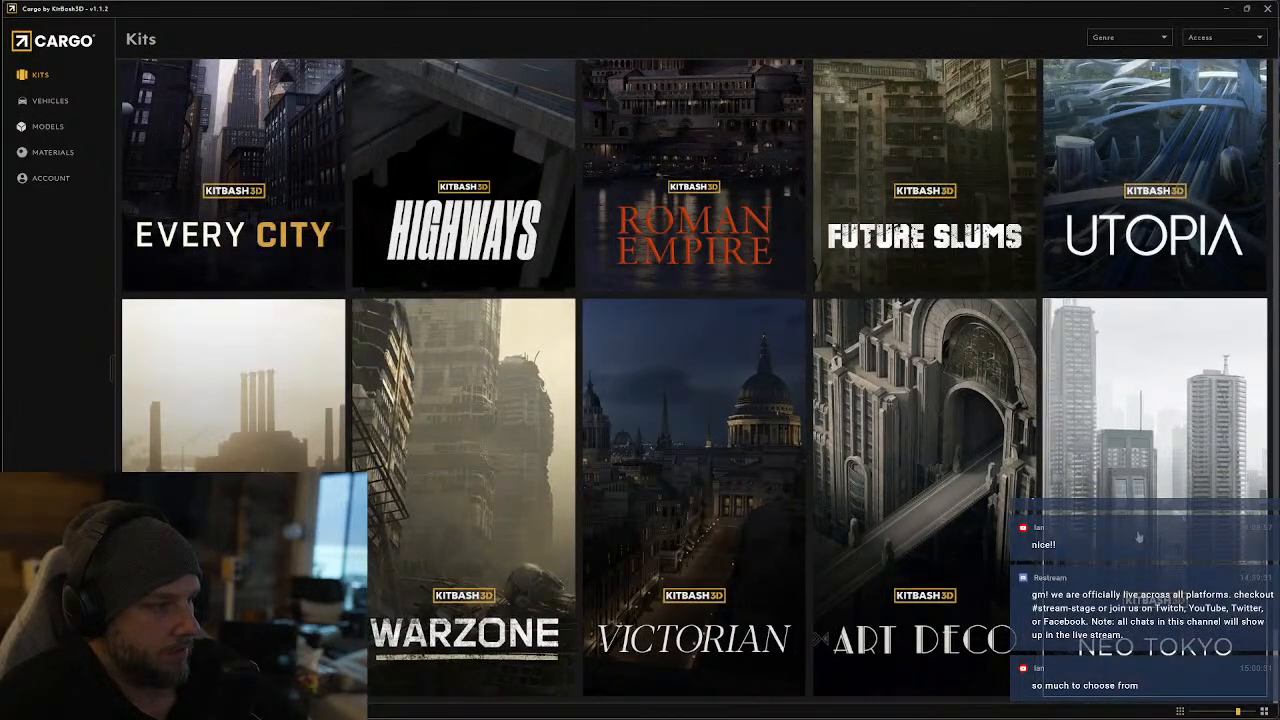
left_click(1110, 572)
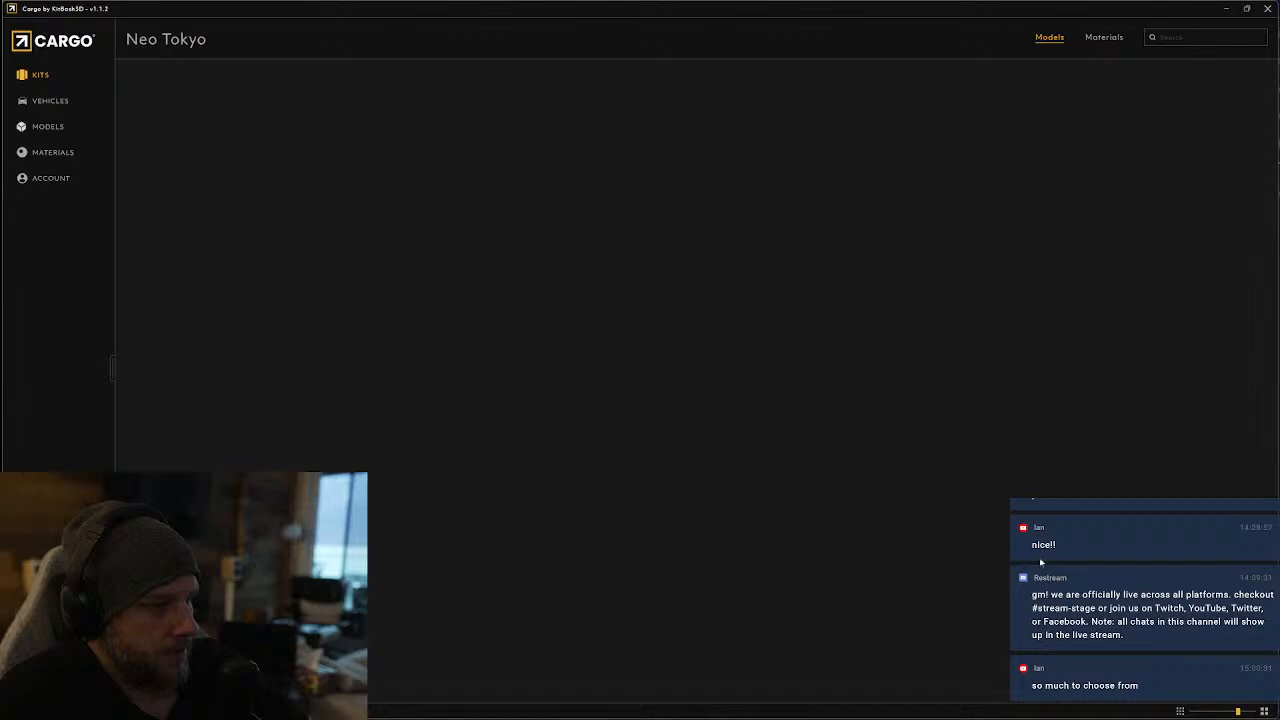
scroll(771, 537, "down", 3)
scroll(764, 560, "down", 2)
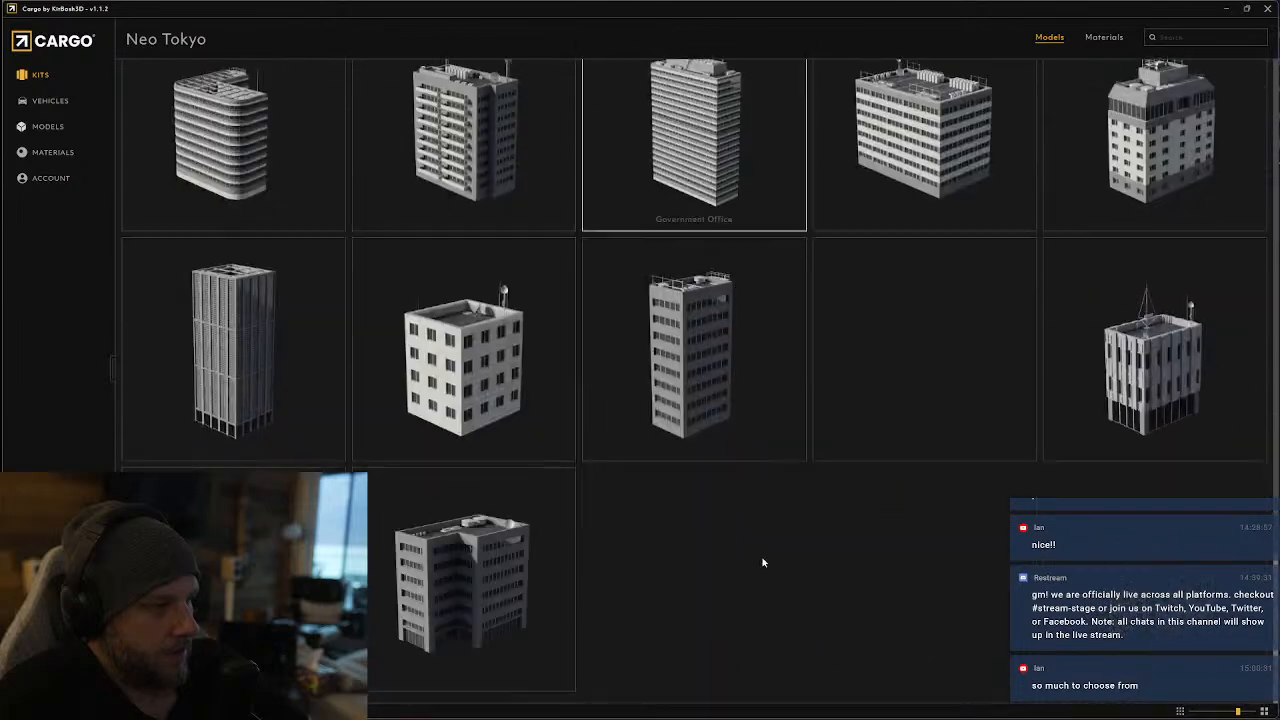
scroll(340, 195, "down", 10)
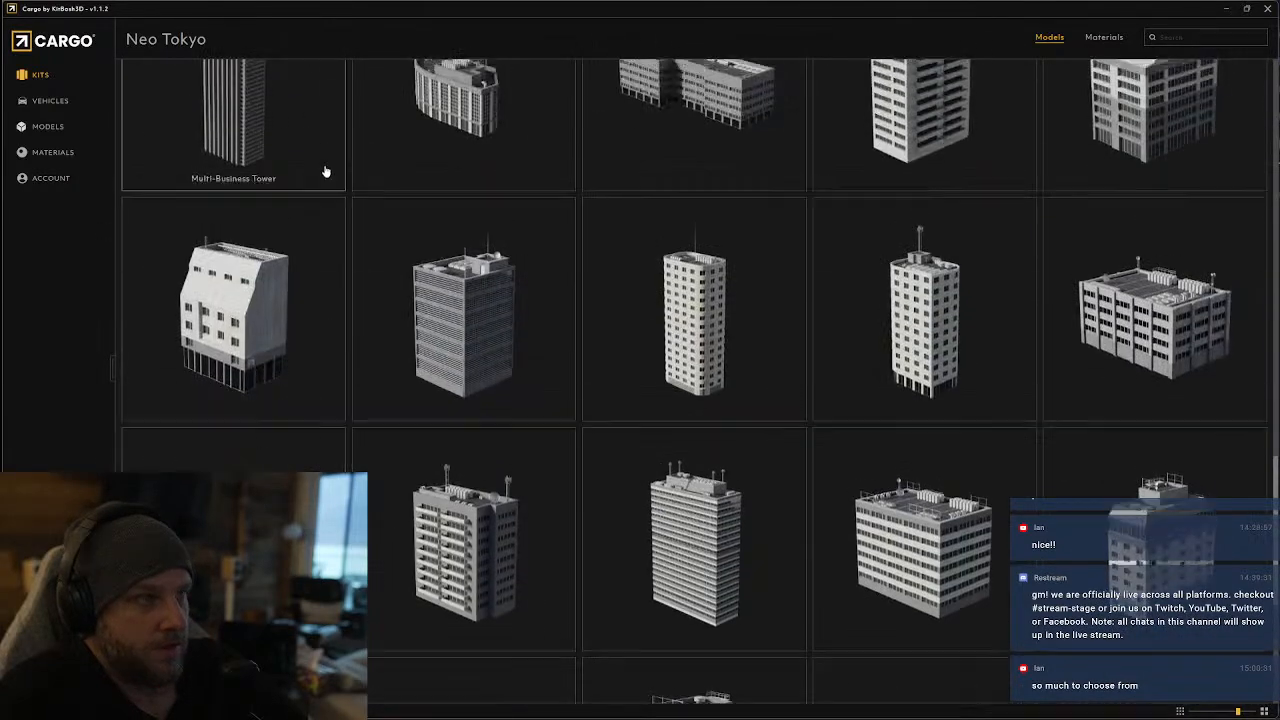
scroll(398, 241, "up", 10)
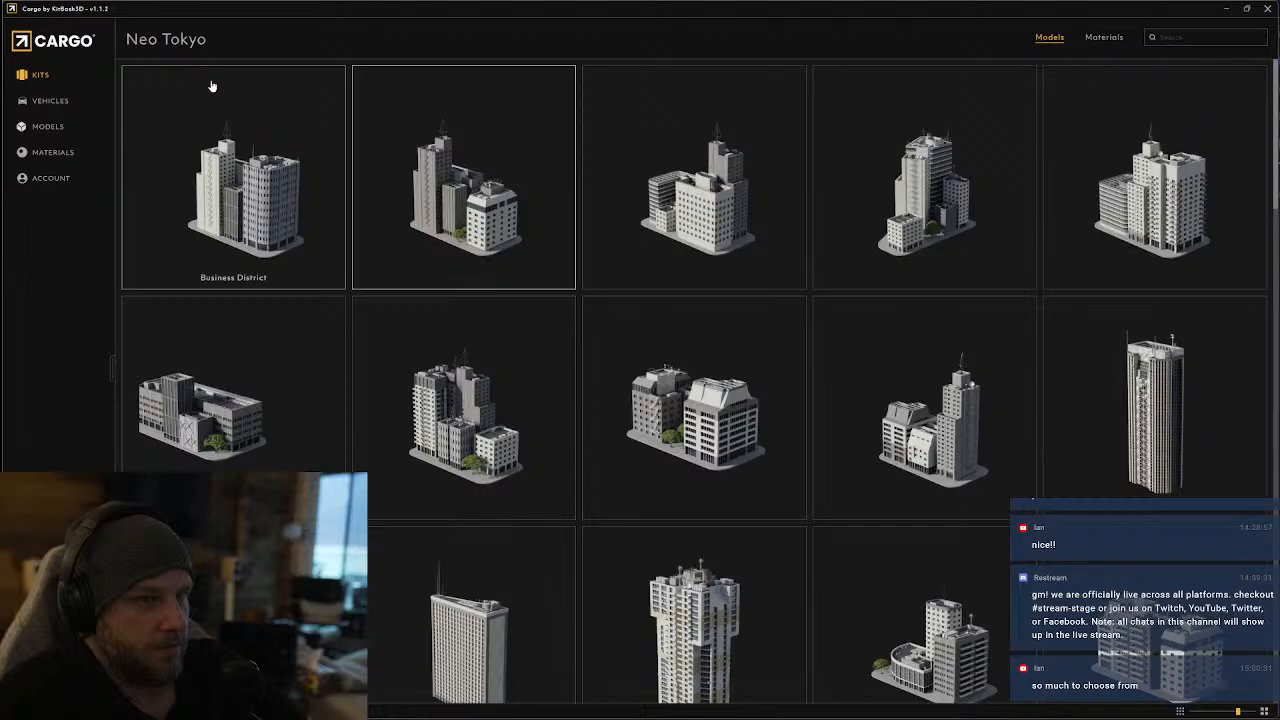
Return to the kit library, compare the remaining kits, and look through the Every City kit's doors, windows, stairs and fences
left_click(40, 76)
scroll(507, 373, "down", 12)
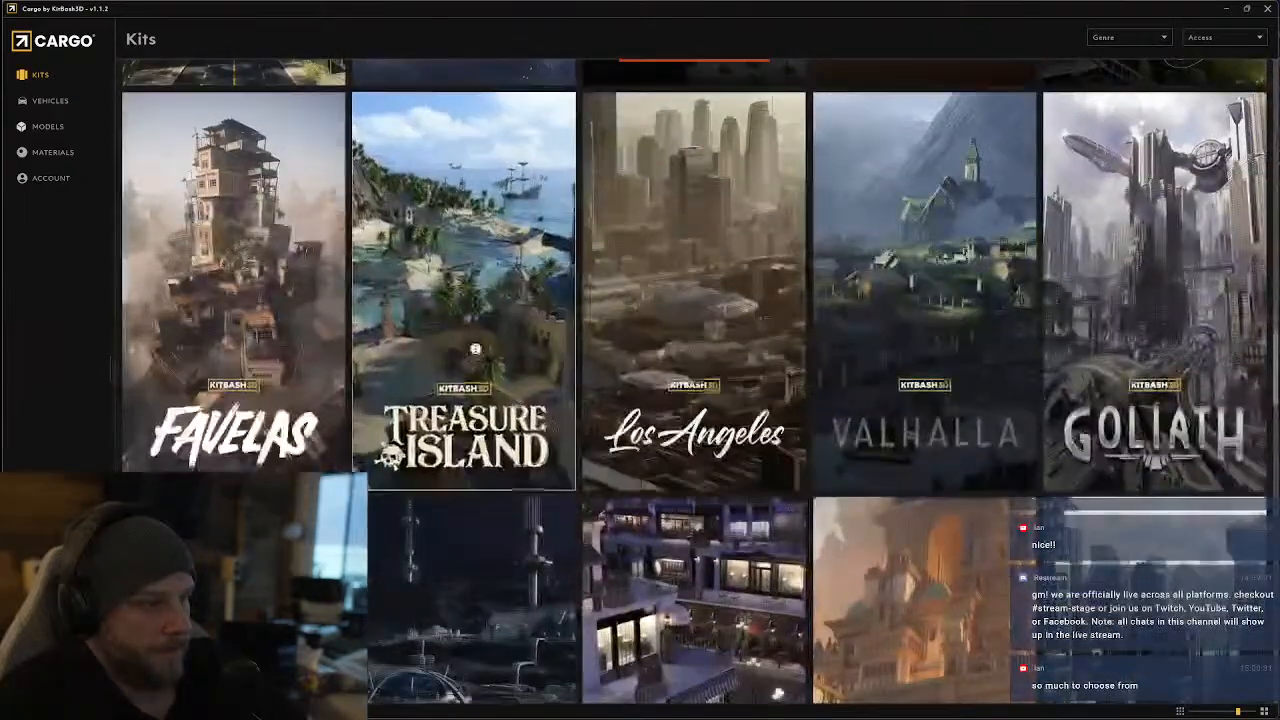
scroll(670, 450, "down", 5)
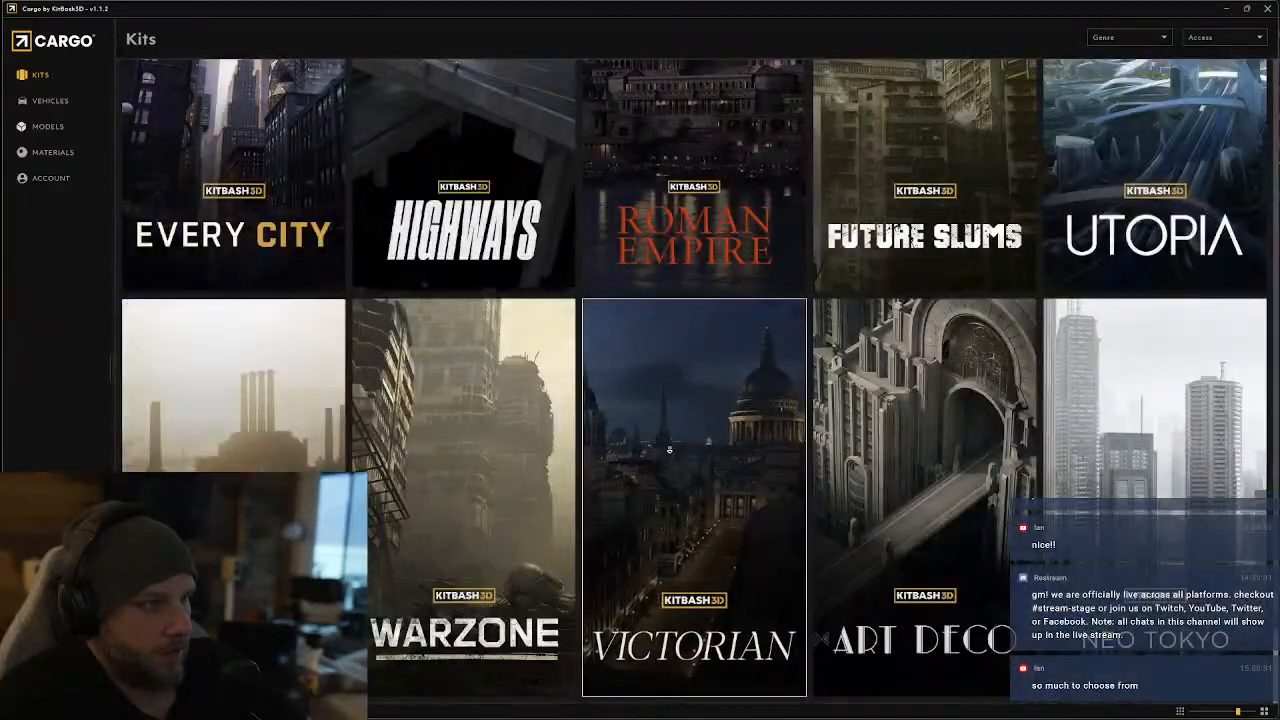
scroll(404, 292, "up", 3)
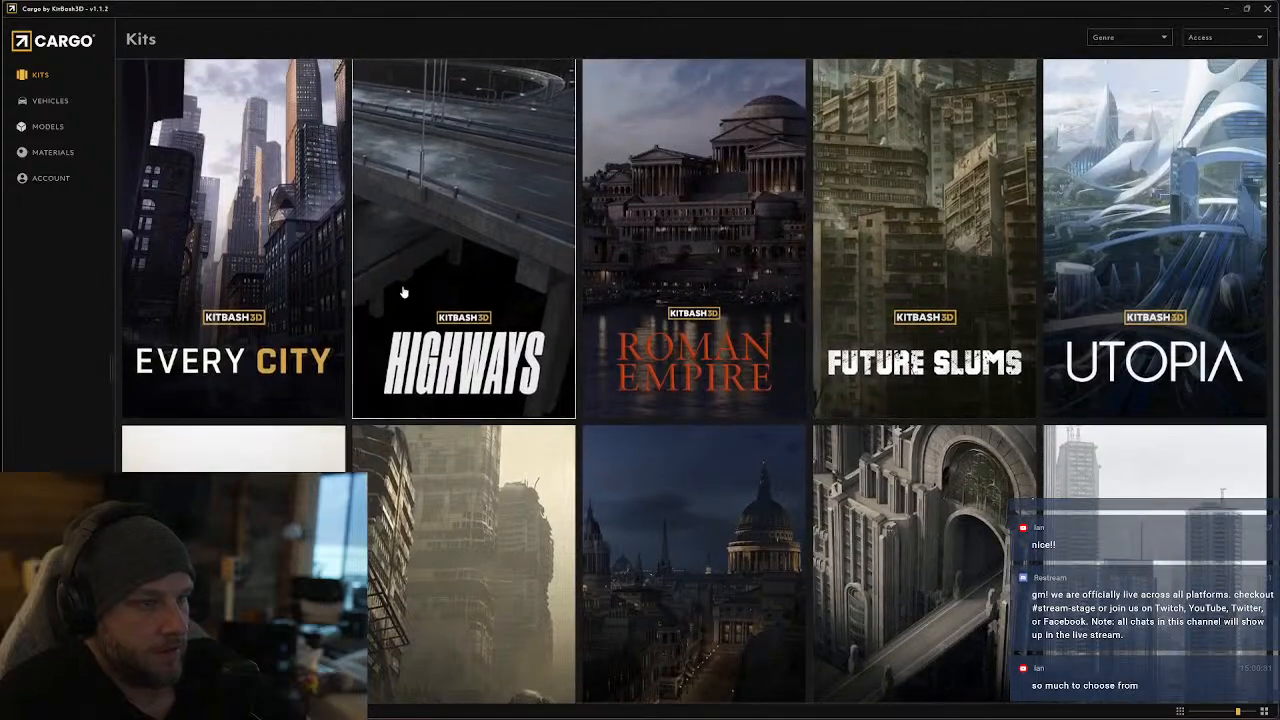
left_click(257, 288)
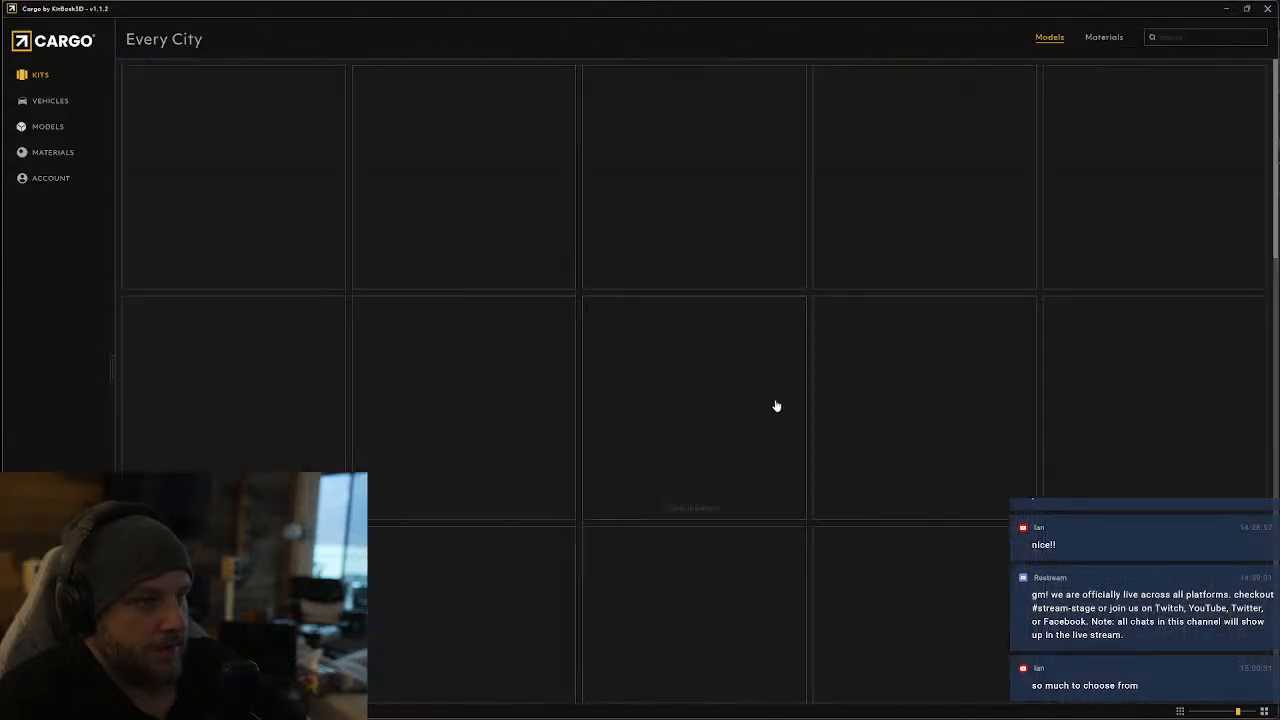
scroll(813, 393, "down", 15)
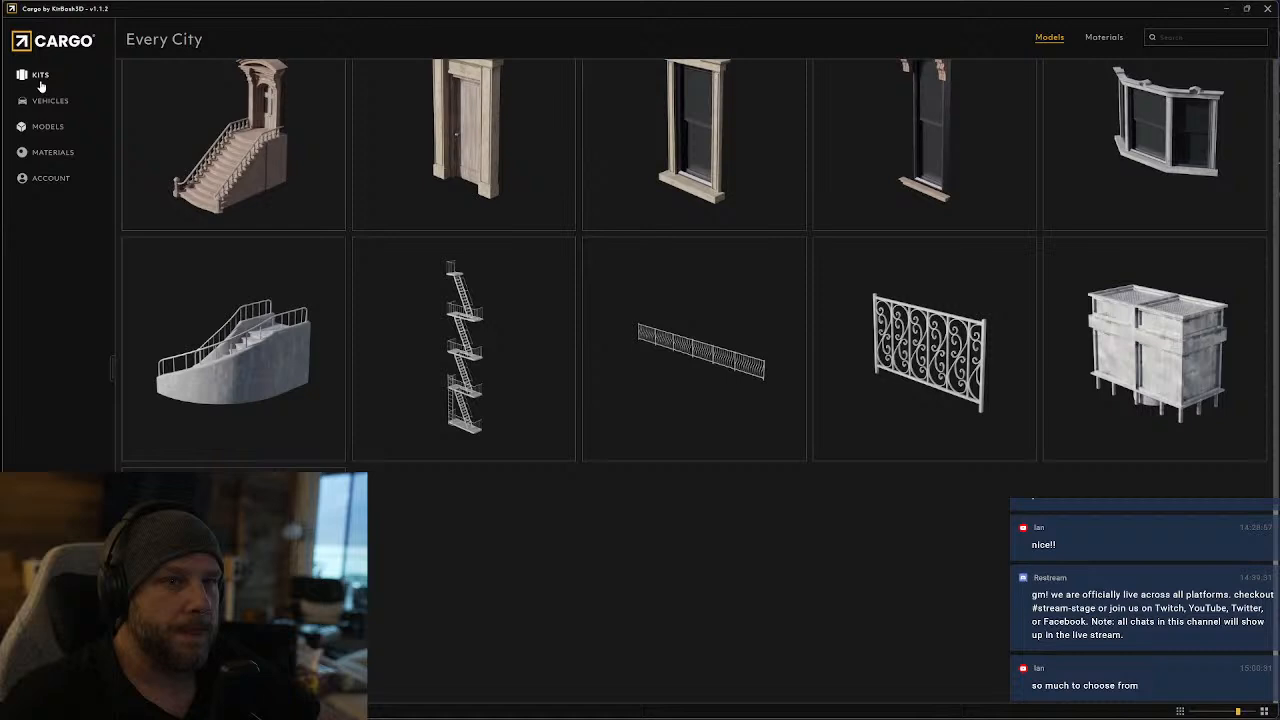
Search the full model library for "flag" and look through the flags, banners and flagpoles
left_click(48, 126)
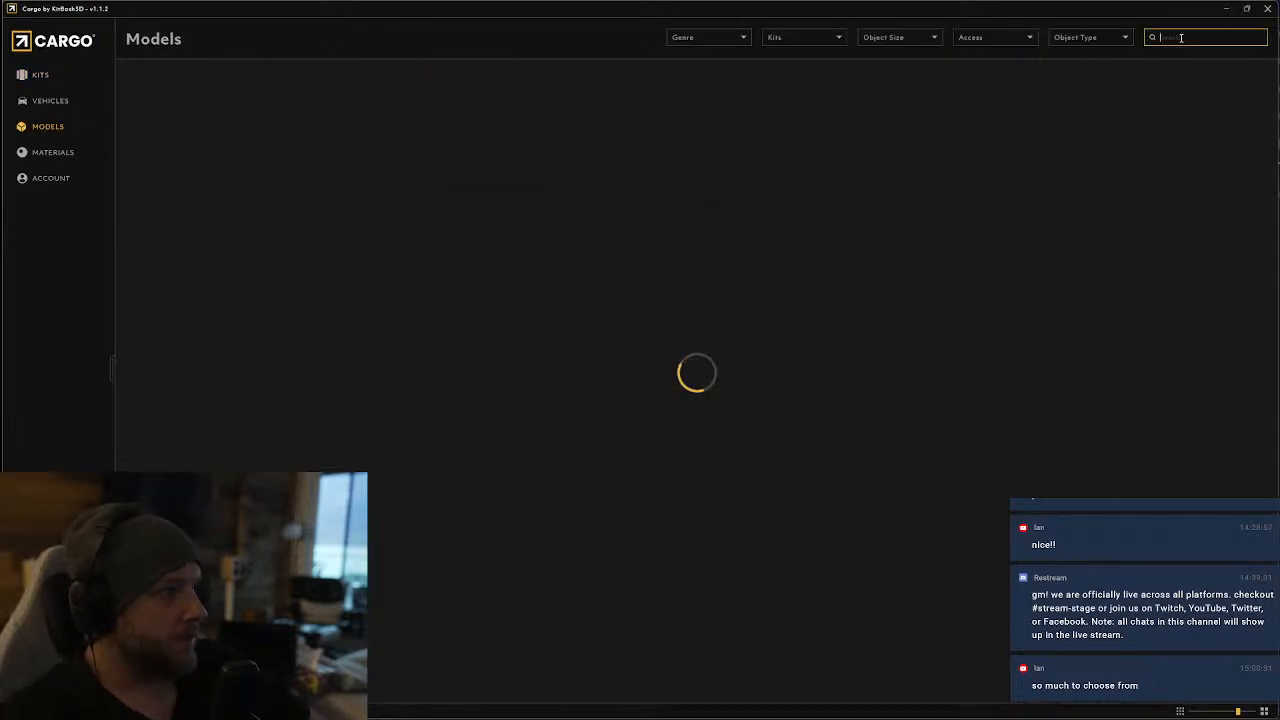
type("flag")
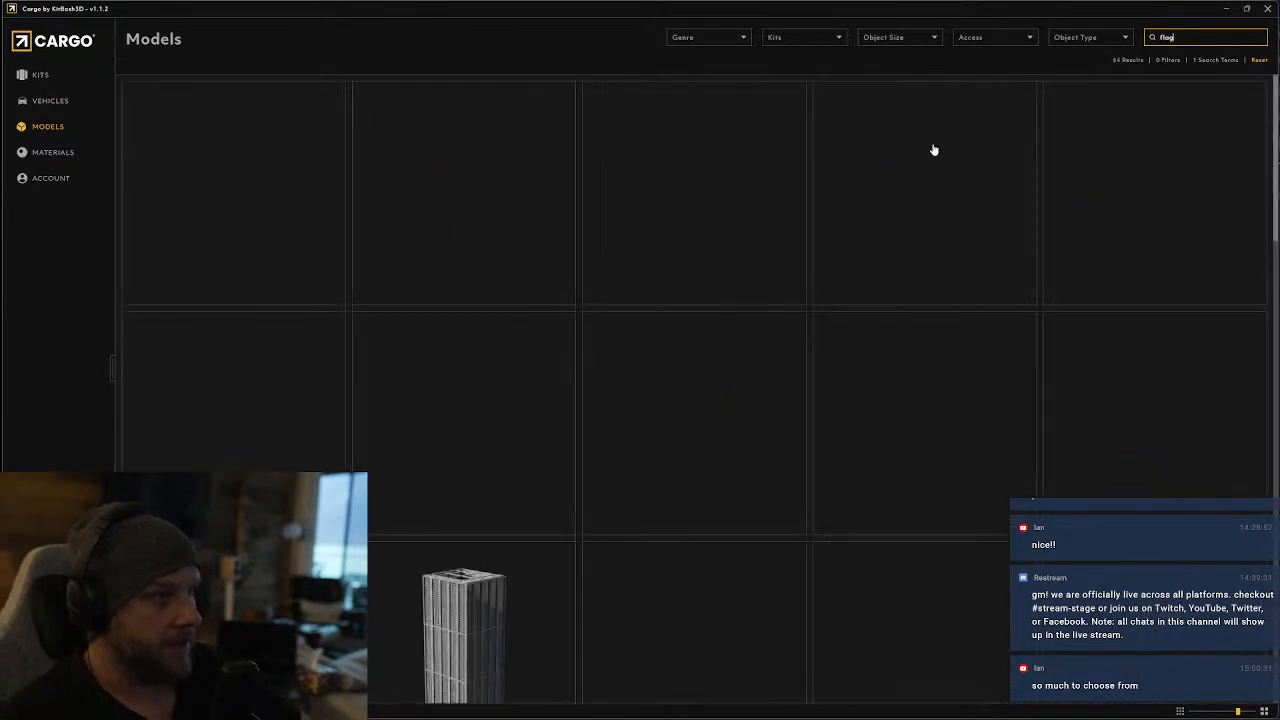
scroll(555, 450, "down", 6)
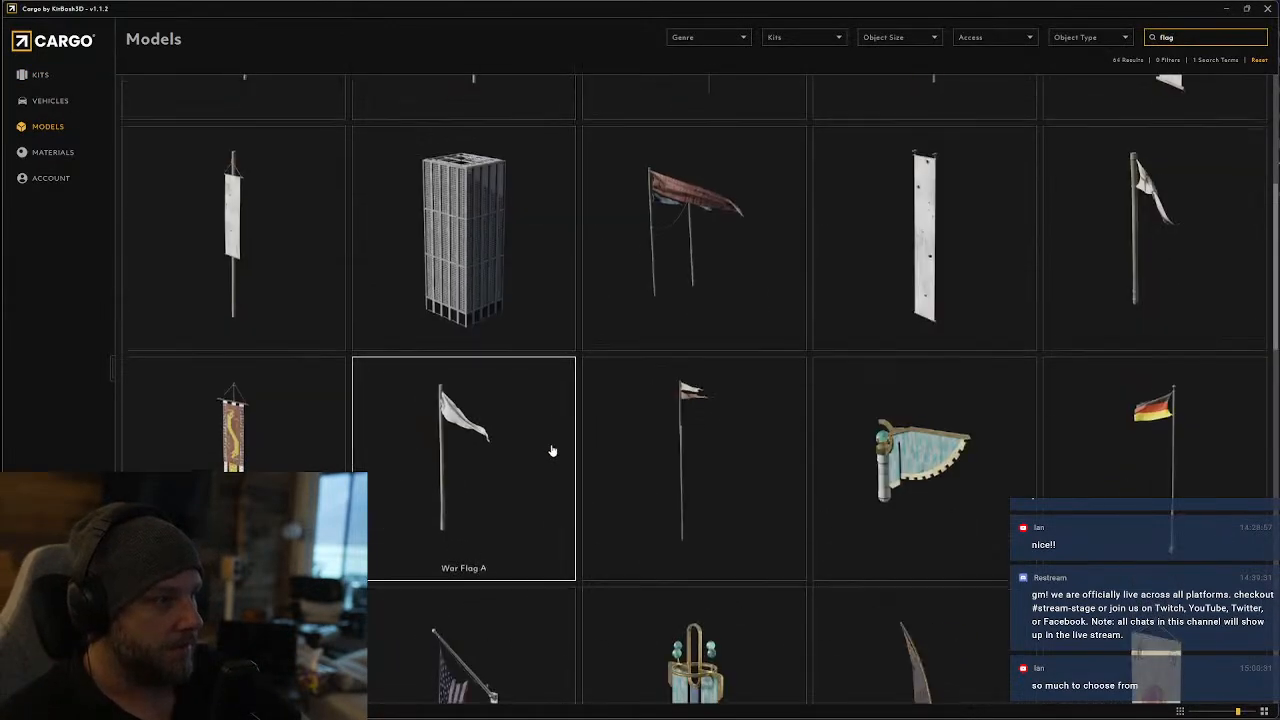
scroll(1125, 173, "up", 2)
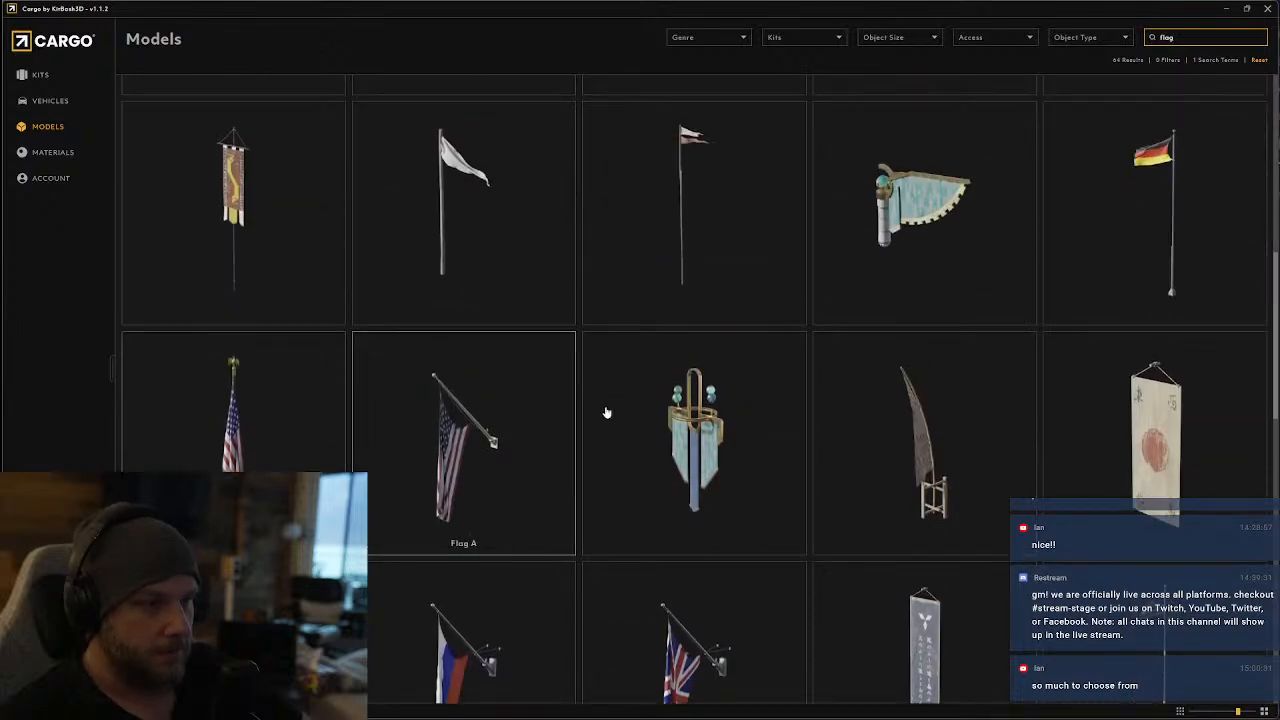
scroll(606, 412, "down", 1)
scroll(650, 470, "down", 1)
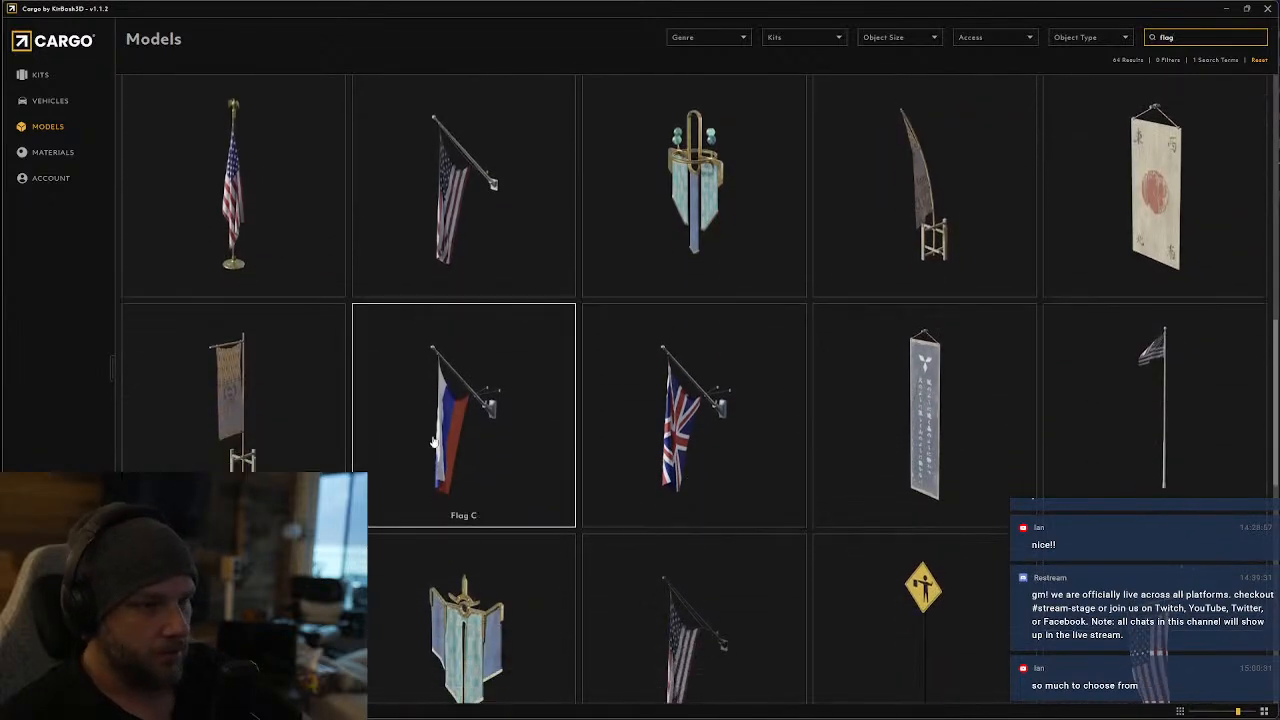
scroll(440, 450, "down", 2)
scroll(1162, 426, "down", 1)
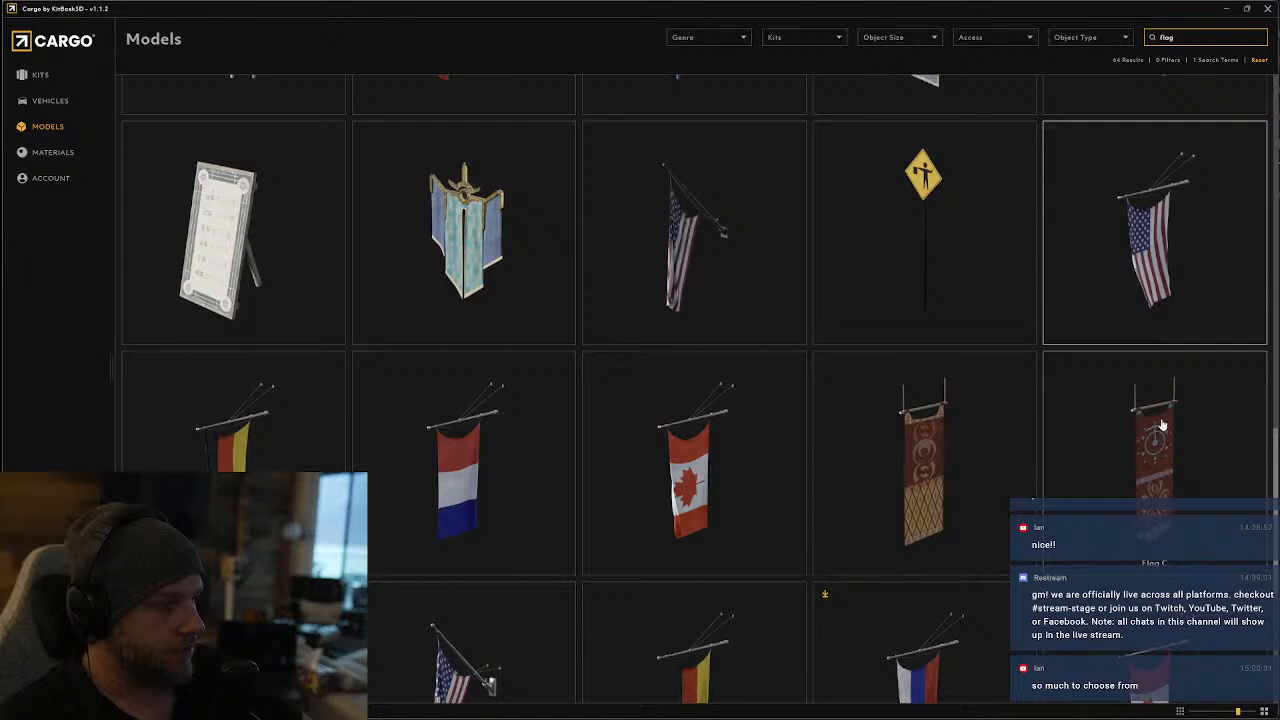
scroll(240, 480, "down", 1)
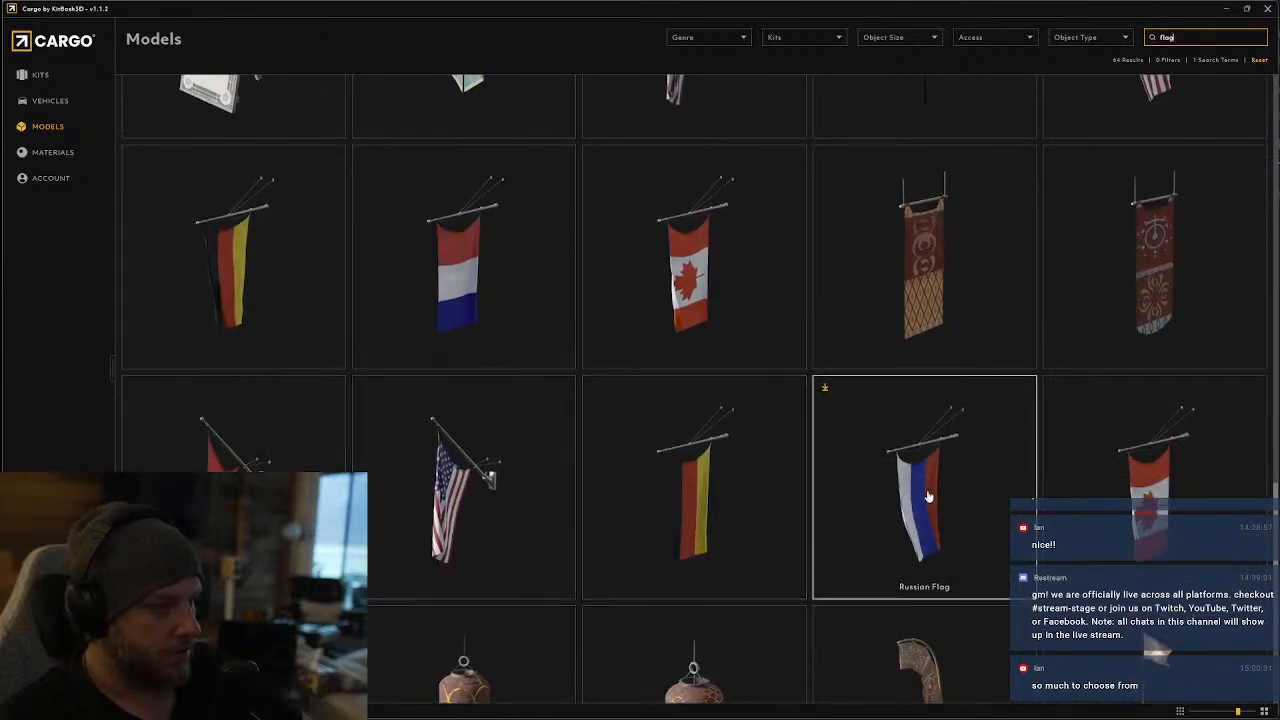
scroll(928, 497, "down", 3)
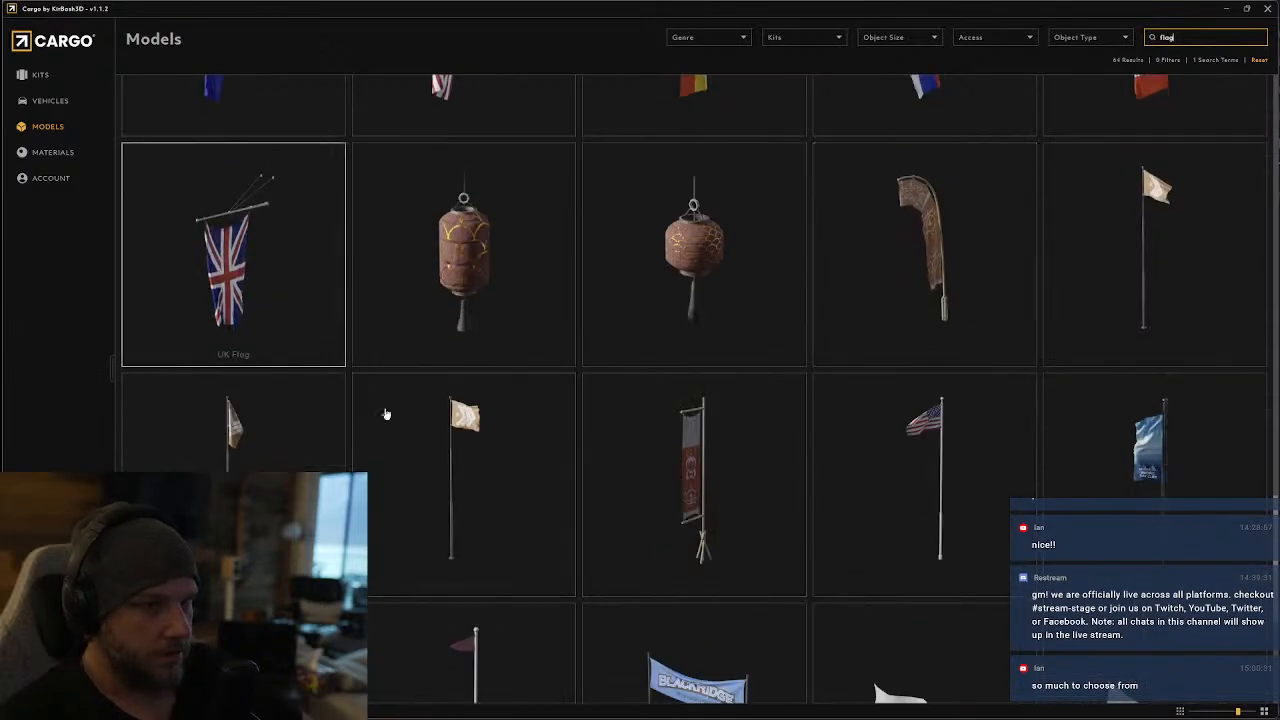
scroll(871, 371, "down", 2)
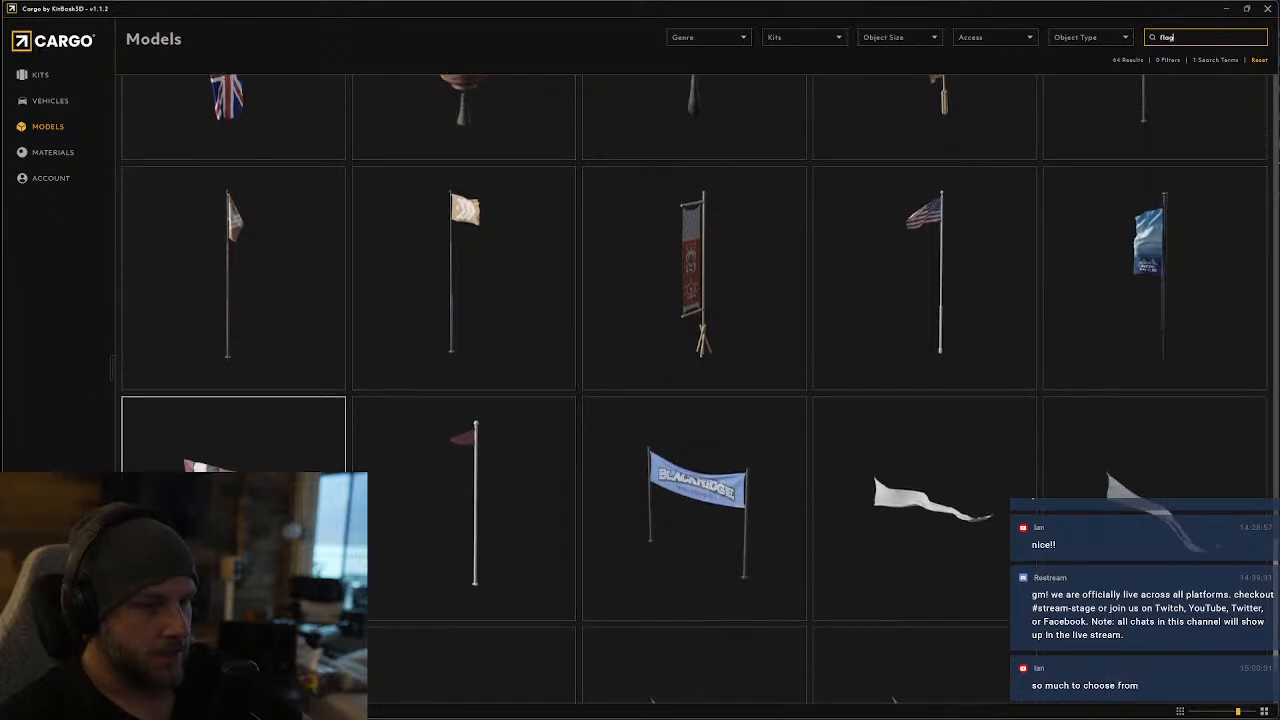
scroll(784, 493, "down", 2)
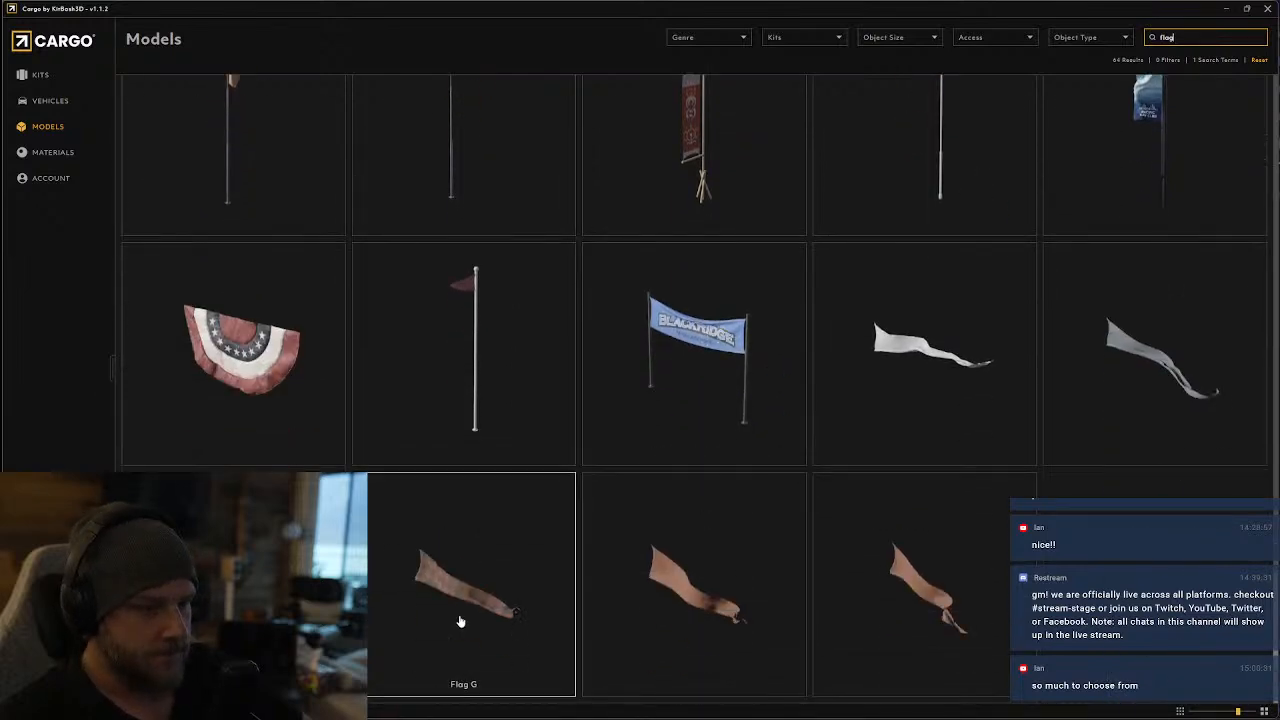
scroll(560, 640, "up", 15)
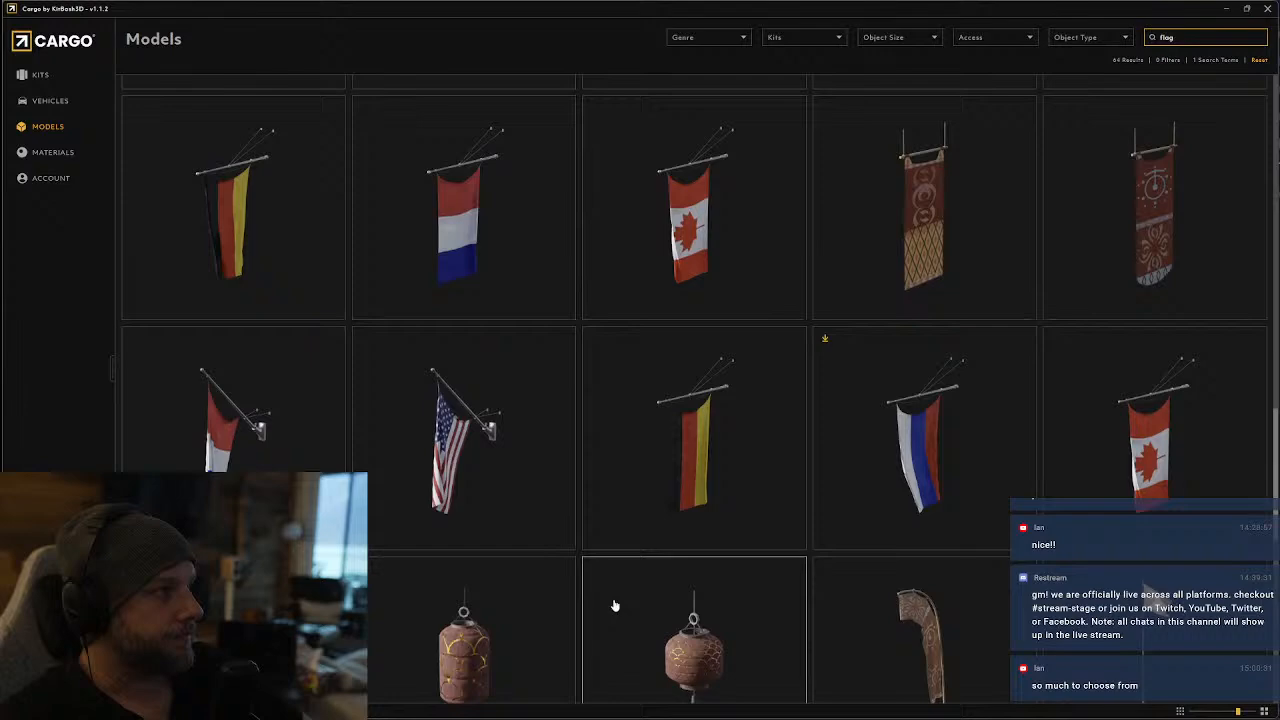
Filter the full model library to Downloaded models and skim through the towers and props
left_click(52, 178)
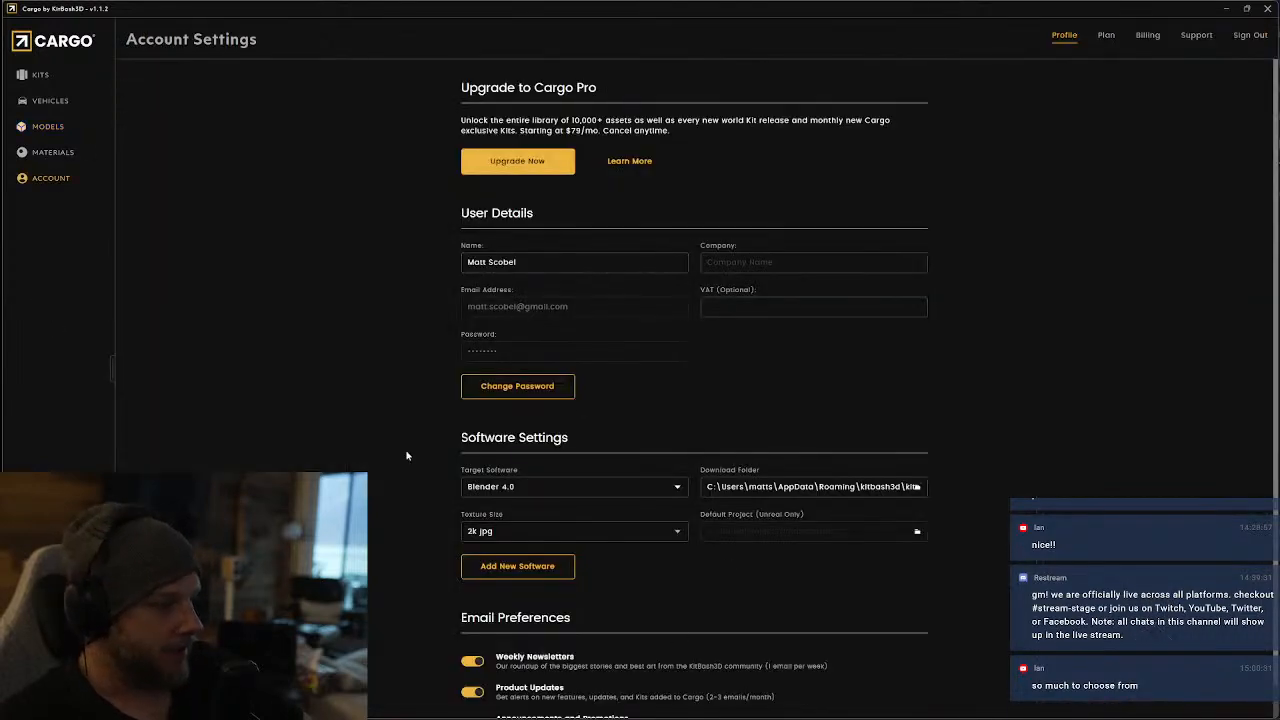
left_click(40, 126)
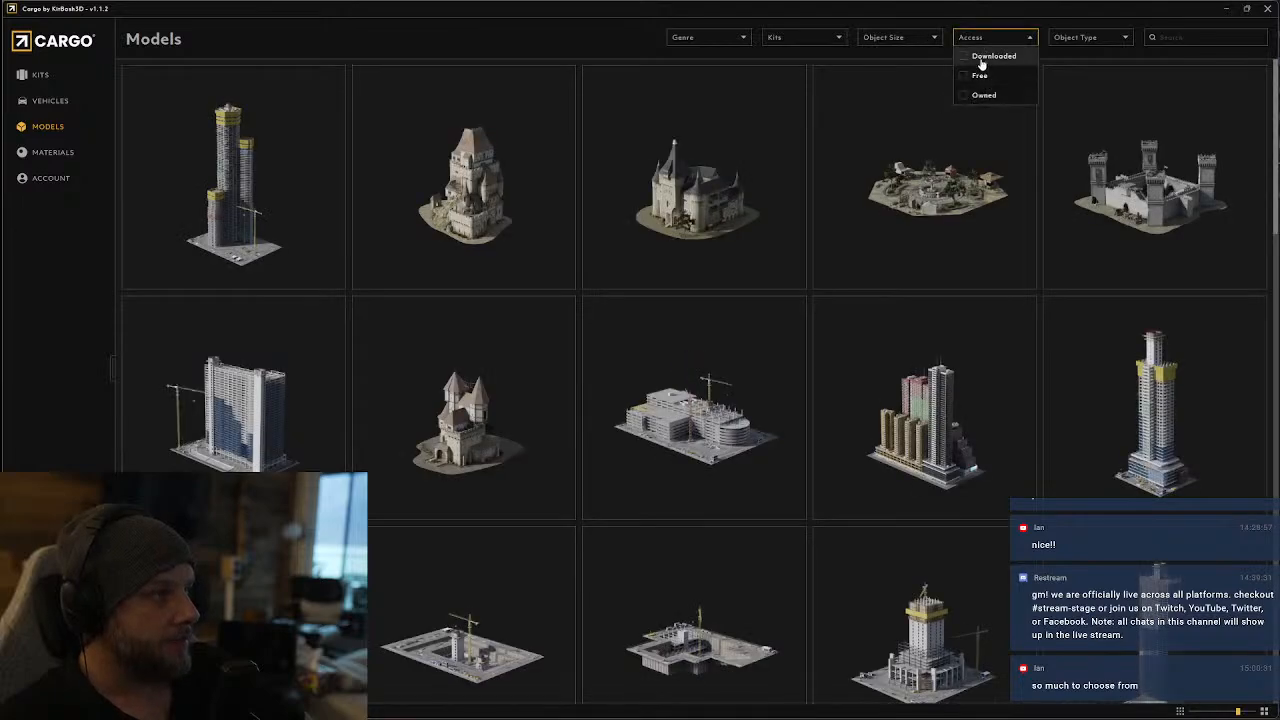
left_click(983, 57)
scroll(723, 566, "down", 10)
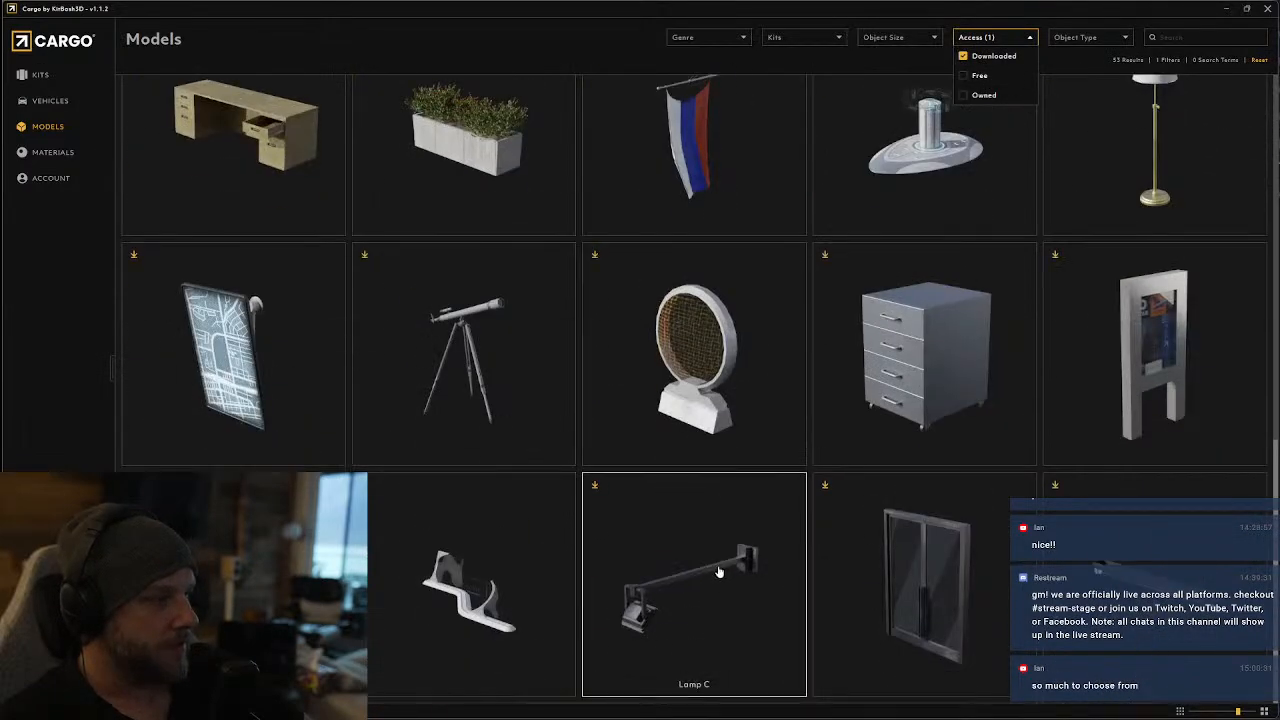
scroll(718, 571, "down", 15)
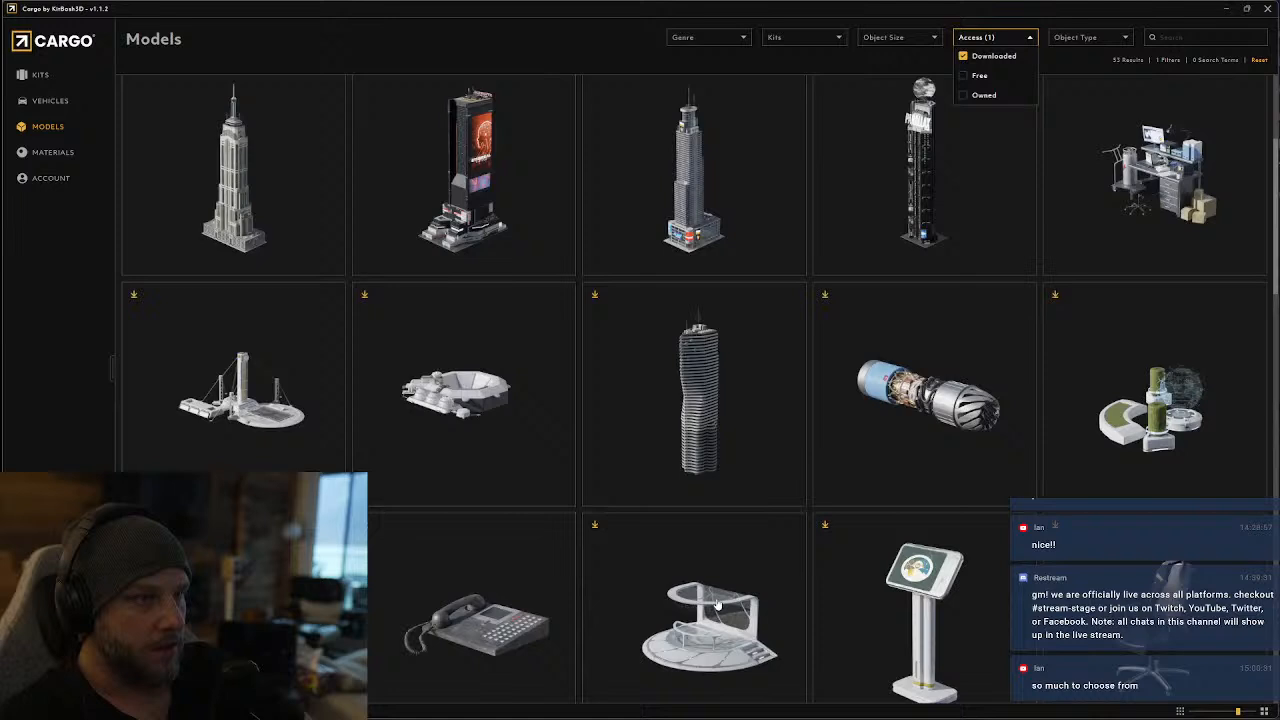
scroll(716, 604, "up", 2)
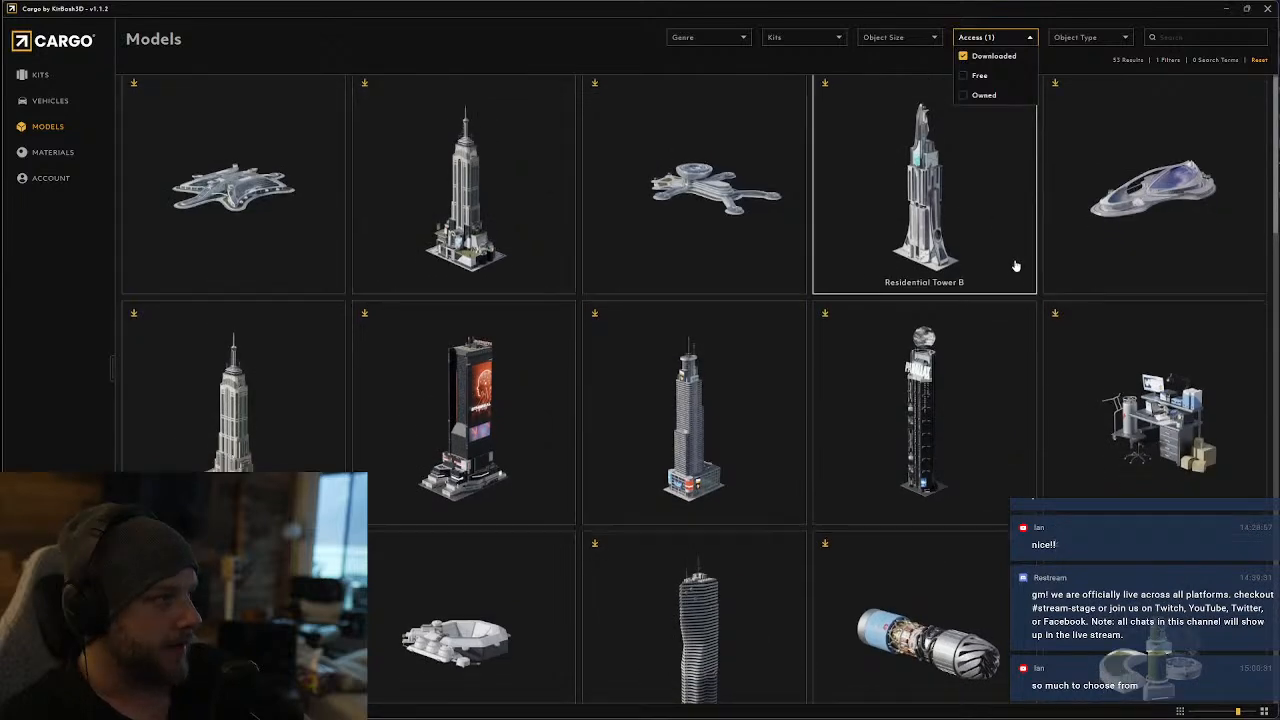
Examine the downloaded props one row at a time, including the canopy, kiosk, hologram projectors, sculptures, furniture, lamps and display panels
scroll(1100, 350, "down", 1)
scroll(645, 369, "down", 2)
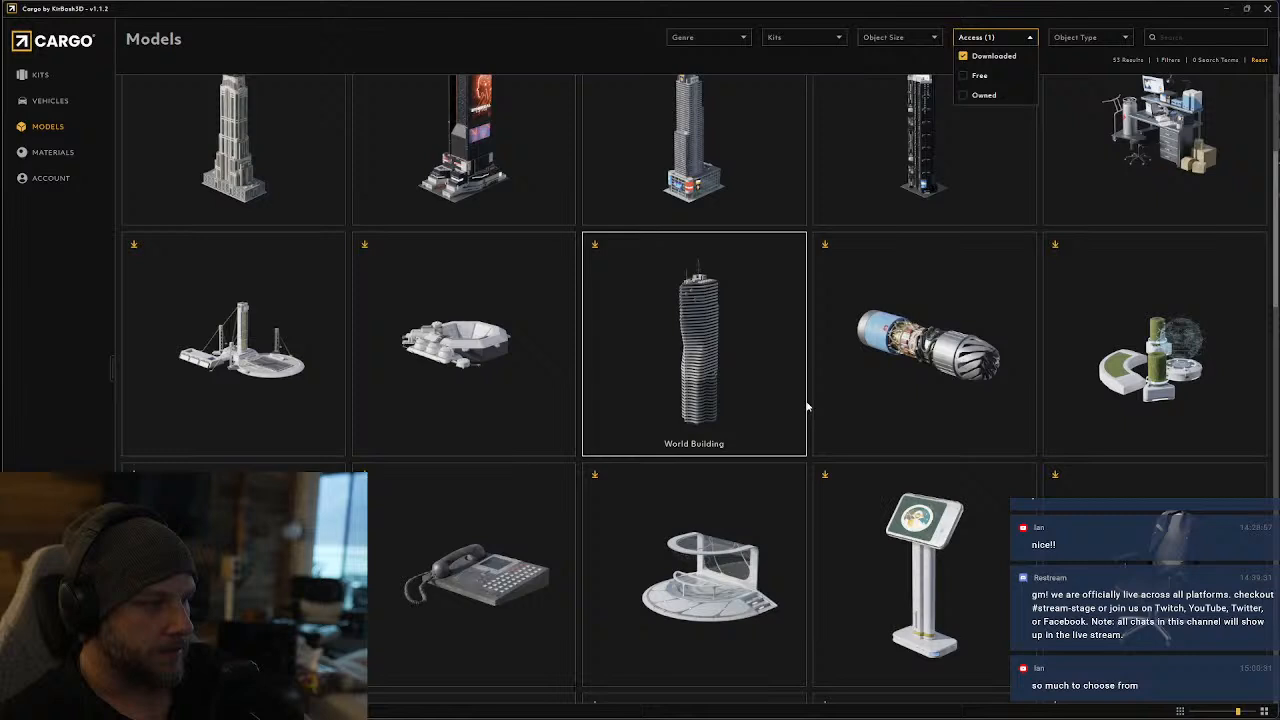
scroll(663, 452, "down", 2)
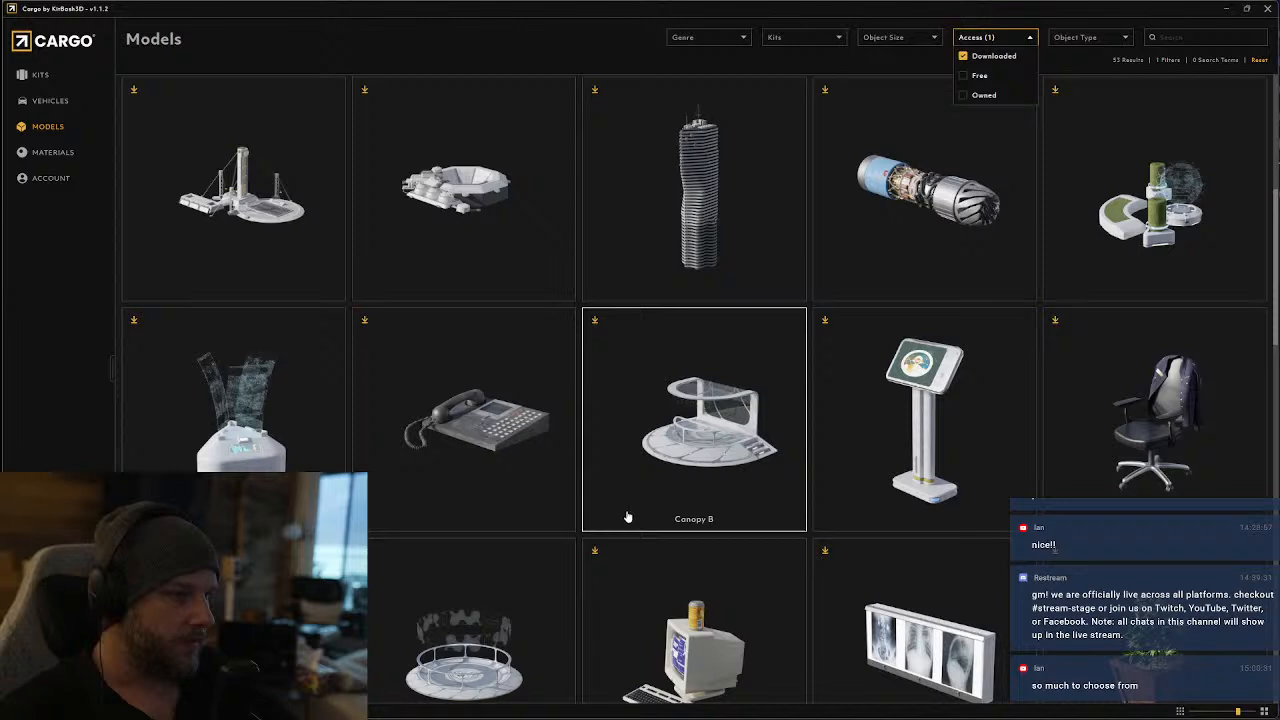
scroll(960, 400, "up", 1)
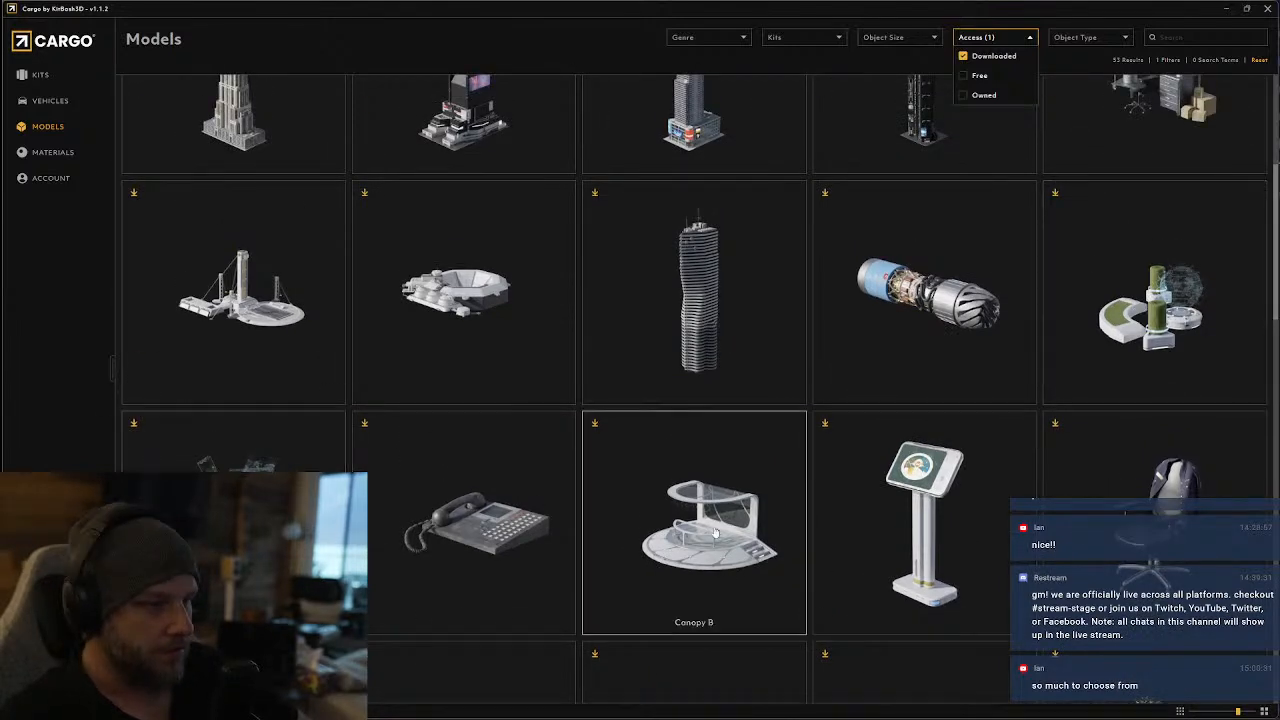
scroll(857, 514, "down", 3)
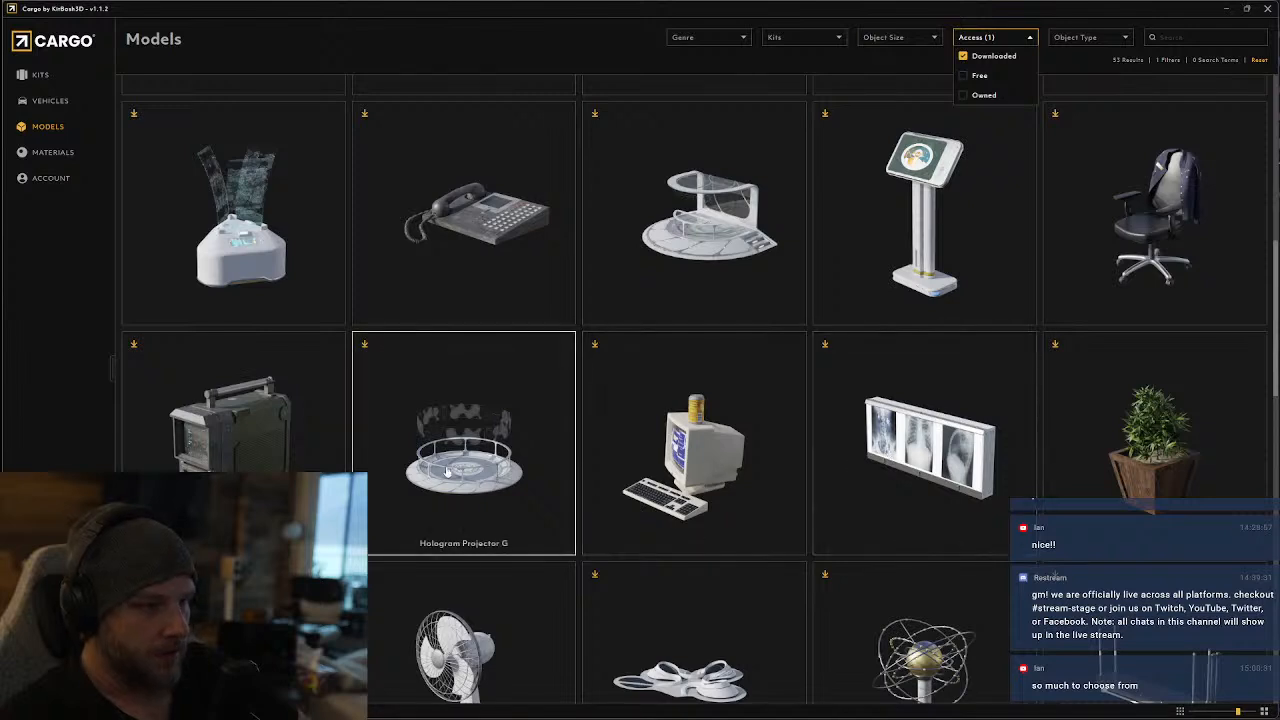
scroll(447, 471, "down", 2)
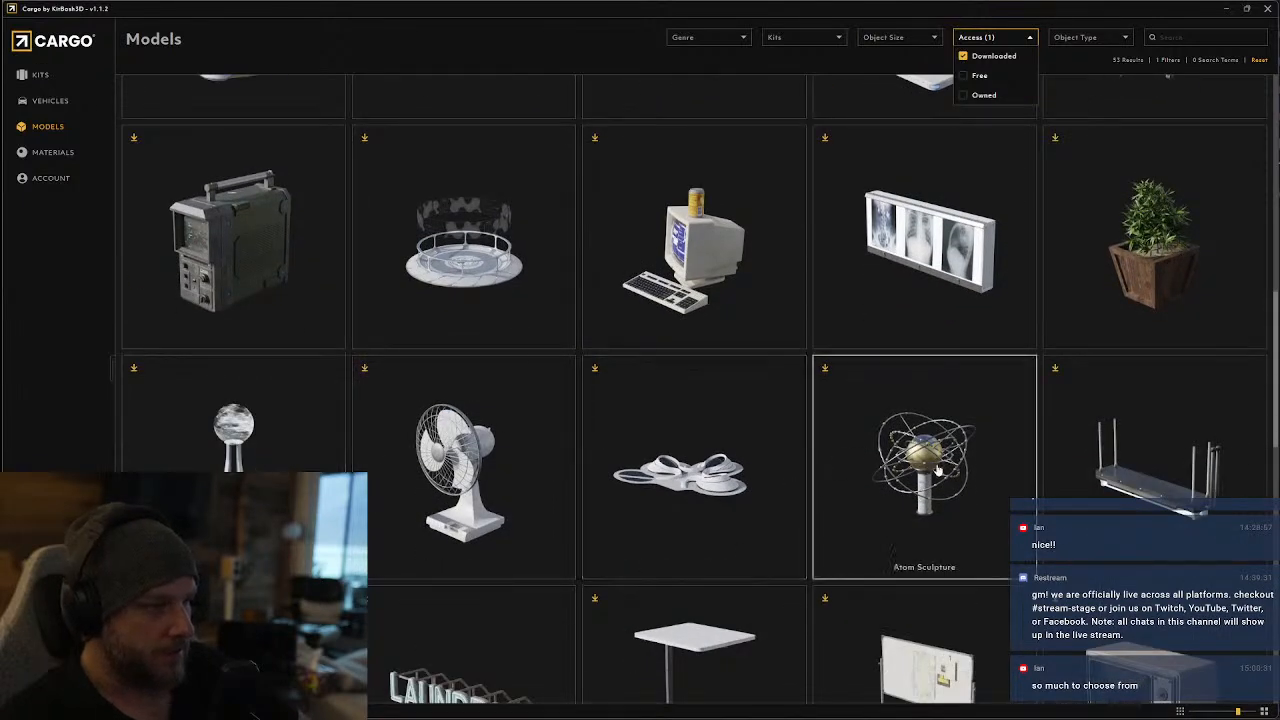
scroll(937, 470, "down", 2)
scroll(953, 491, "down", 2)
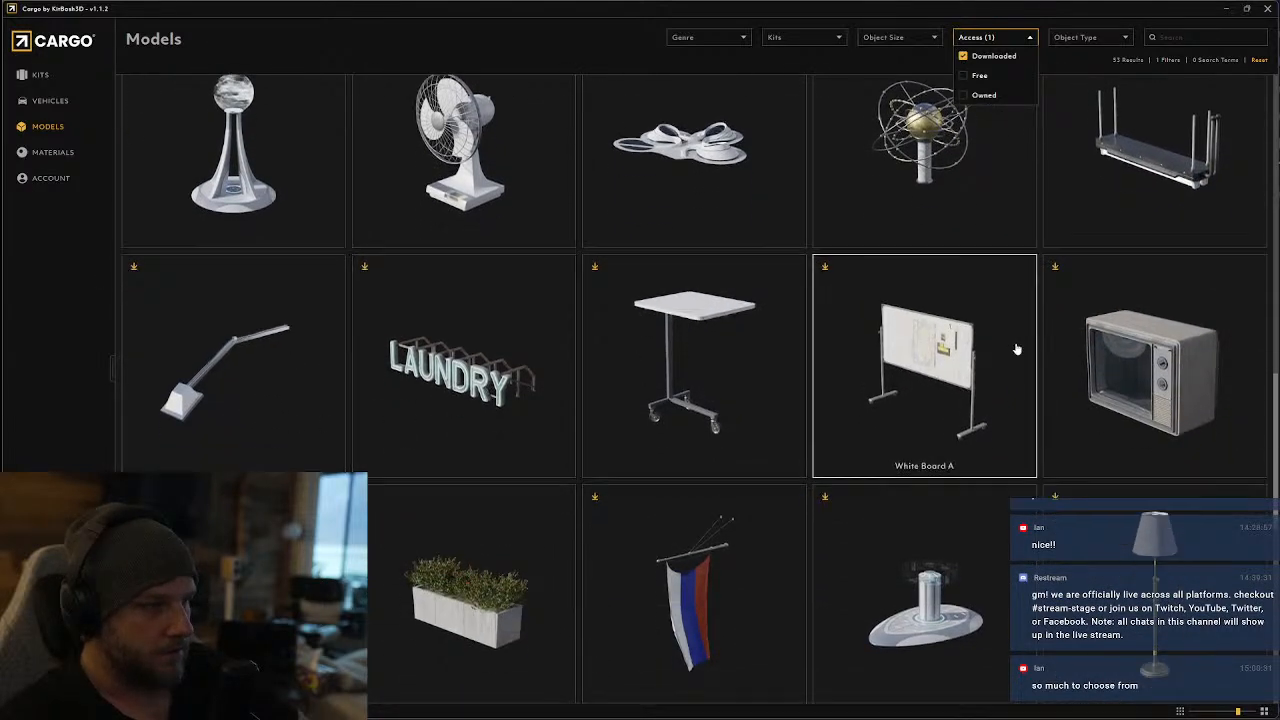
scroll(1014, 349, "down", 3)
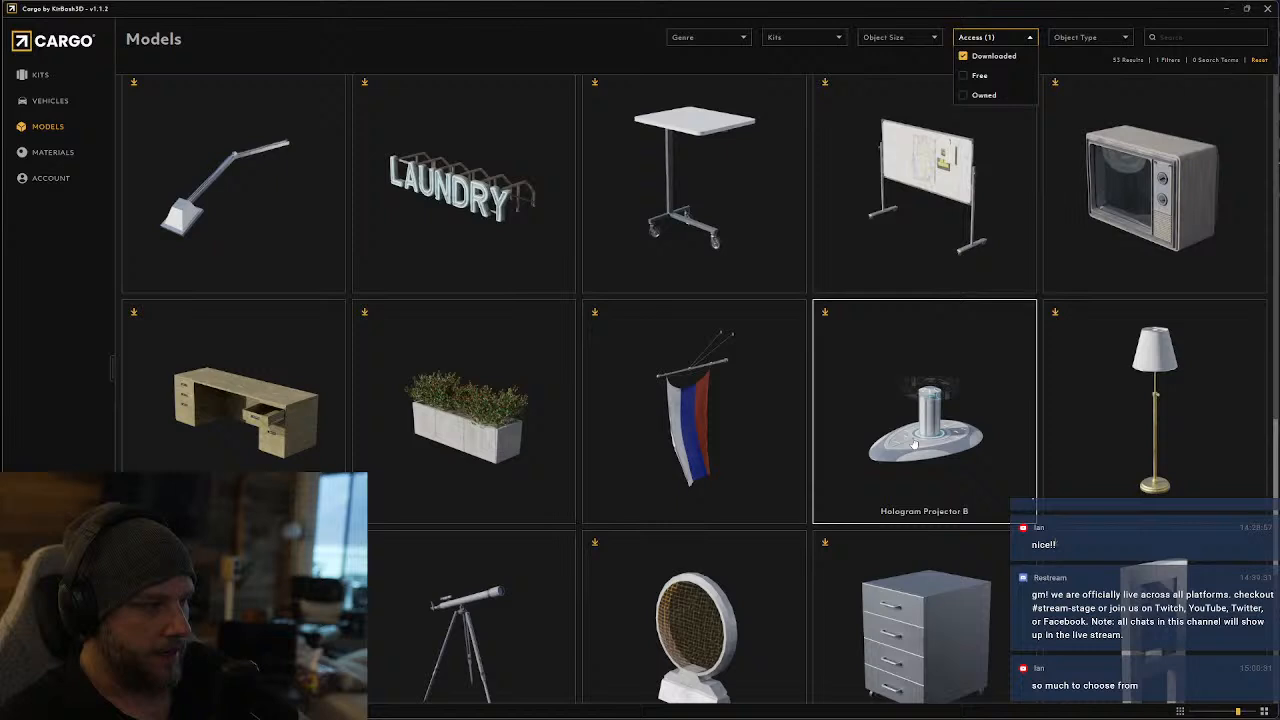
scroll(330, 468, "down", 2)
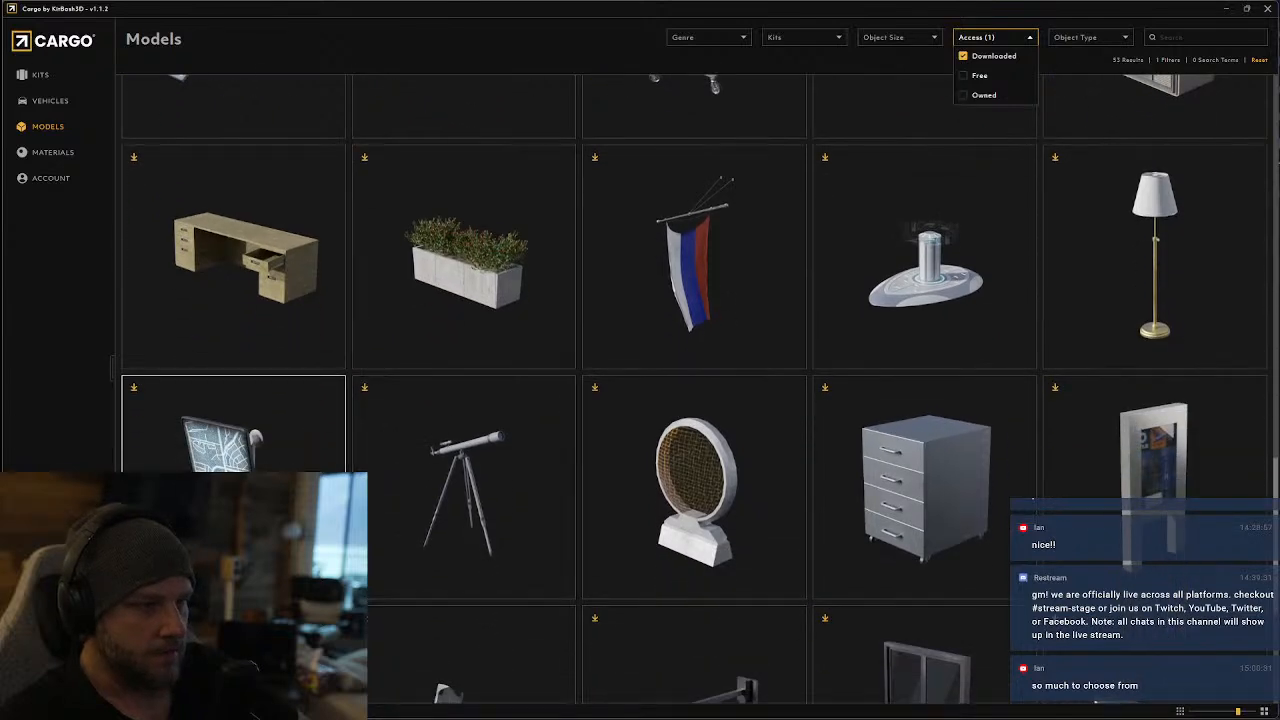
scroll(640, 480, "down", 4)
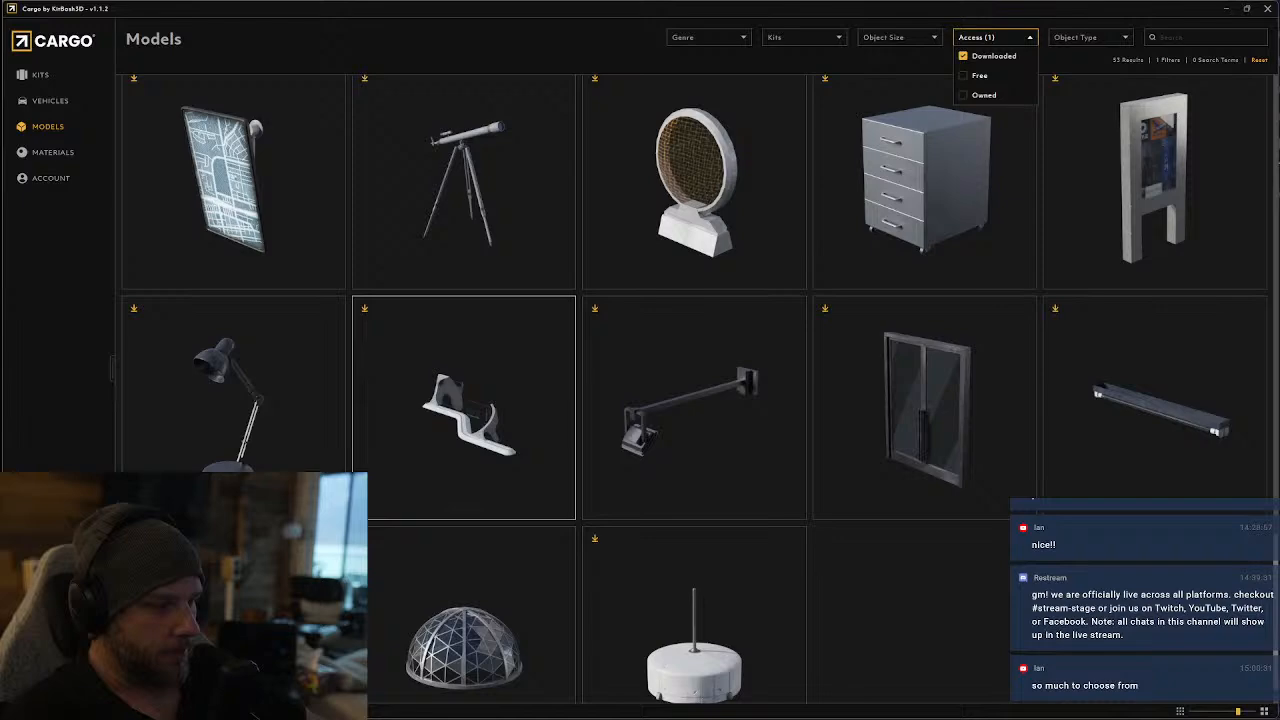
Switch to Blender and inspect the main hall around its camera view
key("alt+Tab")
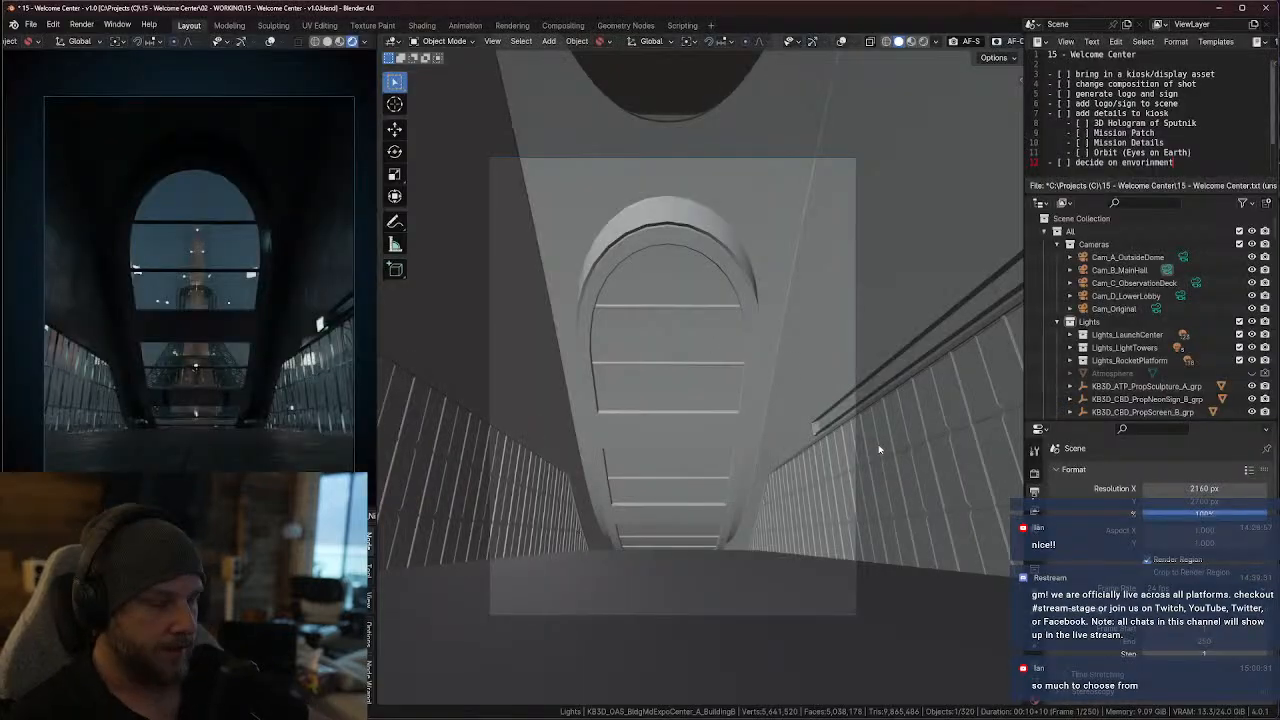
middle_click_drag(718, 420, 711, 467)
key("KP_0")
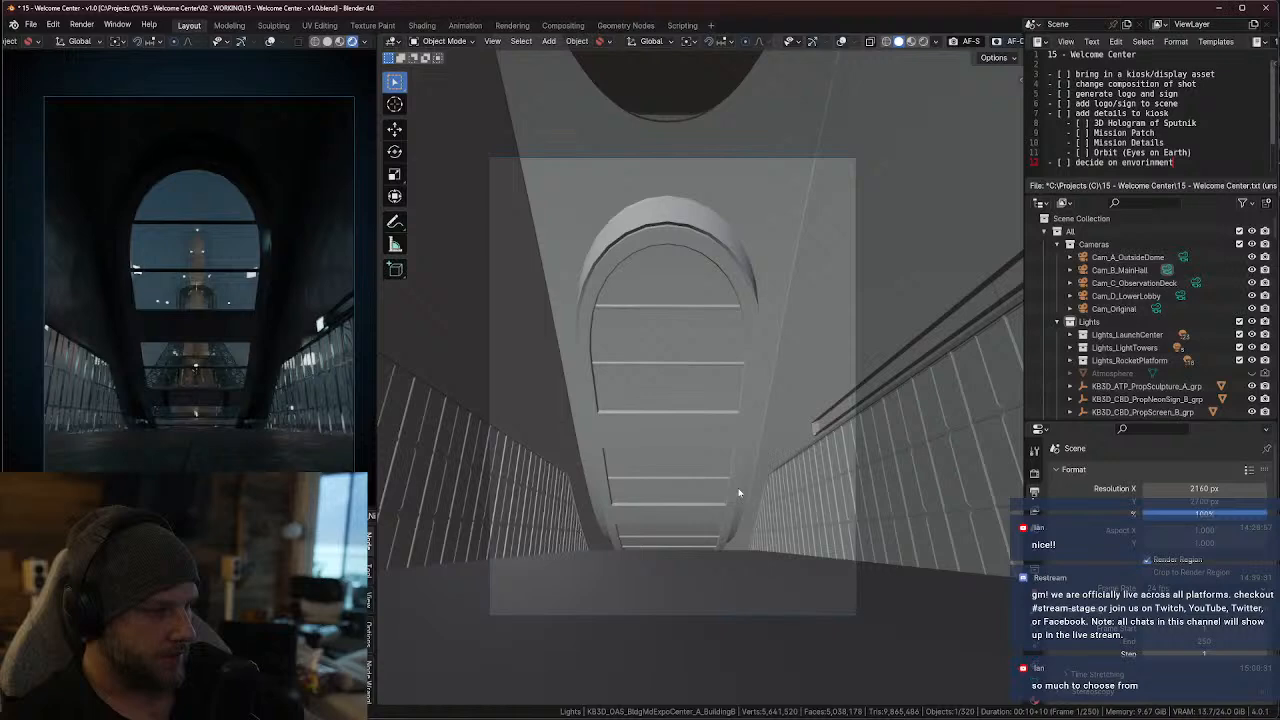
Duplicate the Cam_B_MainHall camera in place, make the copy the active scene camera, and look through it
left_click(1119, 270)
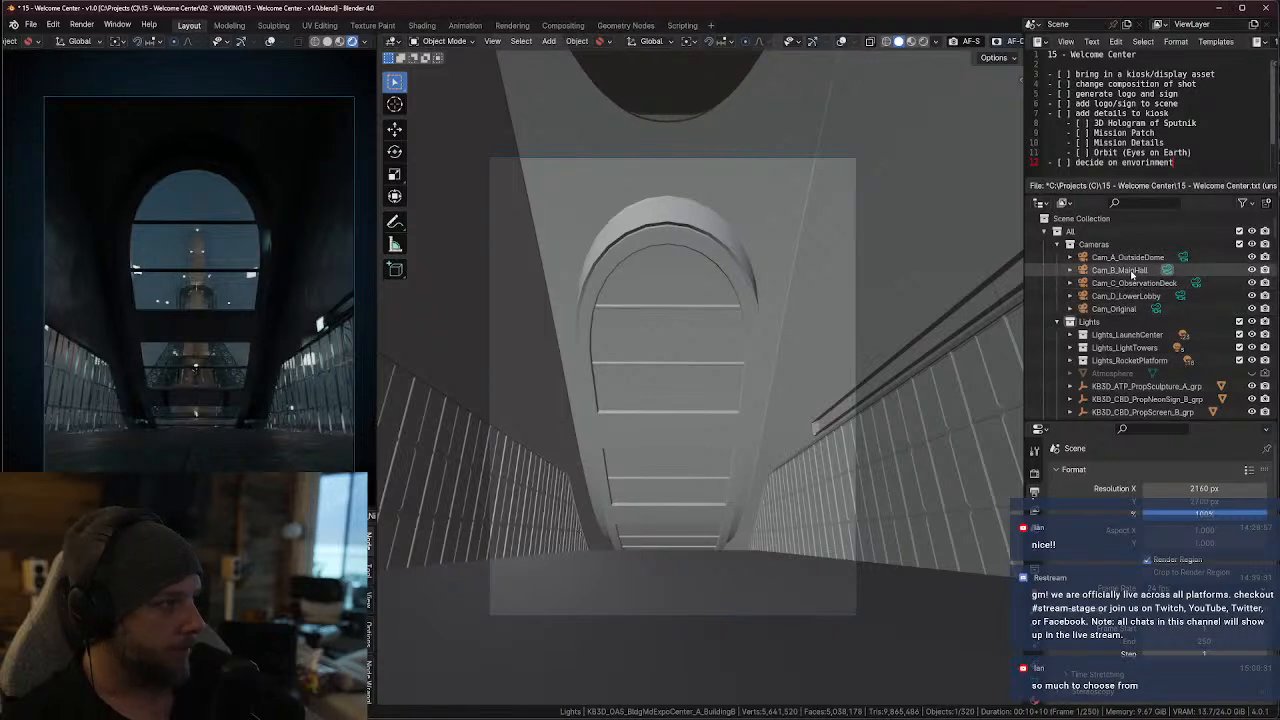
key("shift+d")
right_click(1045, 300)
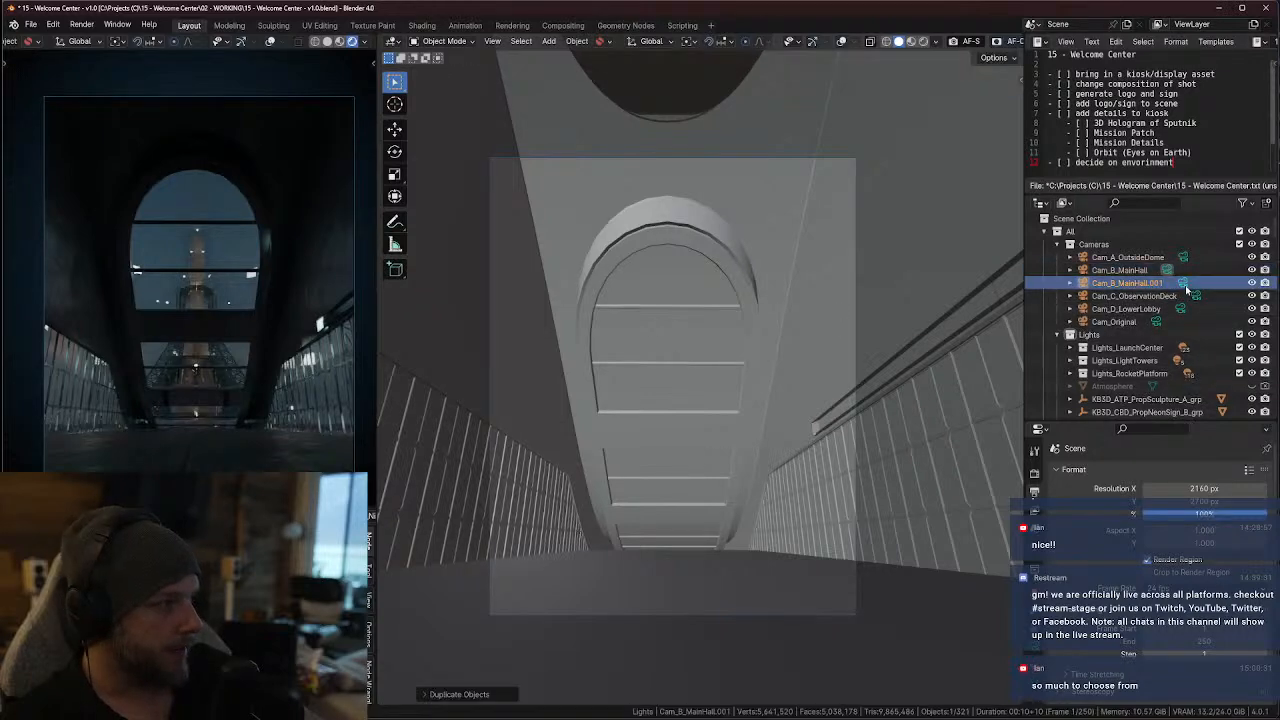
left_click(1184, 284)
key("KP_0")
mouse_move(866, 372)
middle_mouse_down()
mouse_move(837, 386)
mouse_move(846, 368)
middle_mouse_up()
scroll(845, 367, "down", 3)
key("KP_0")
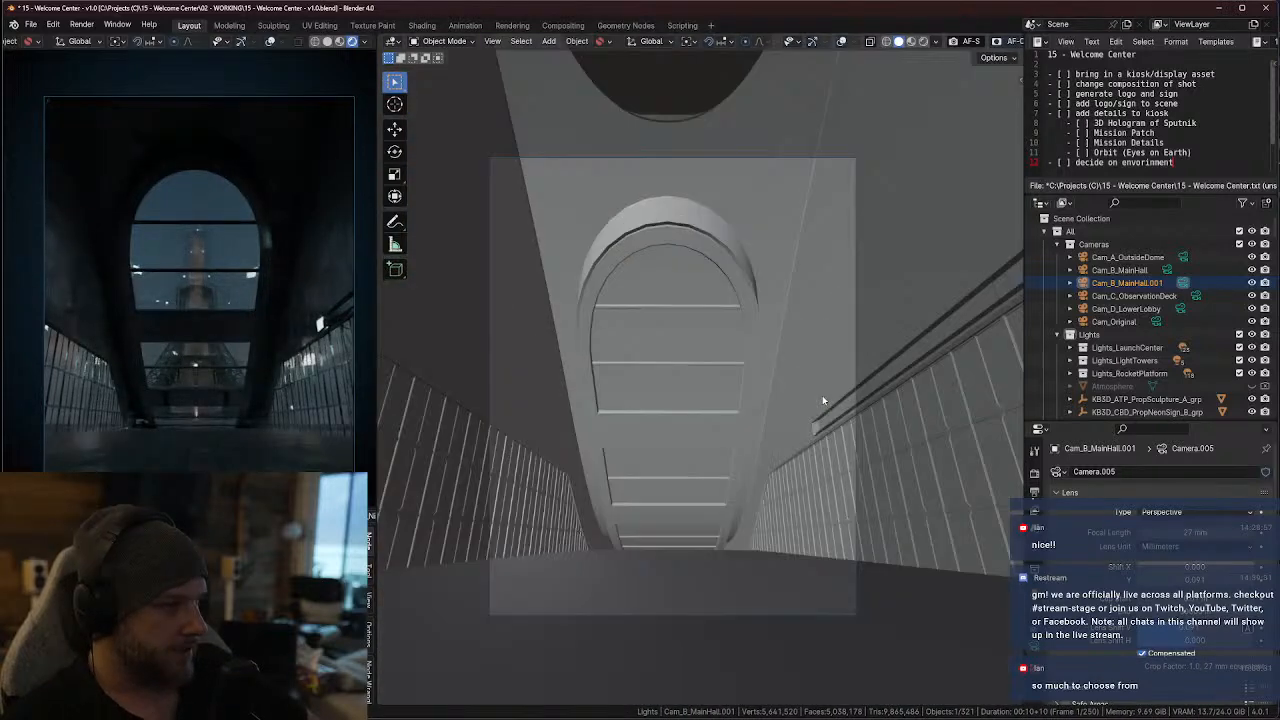
Lock the camera to the view and reframe Cam_B_MainHall.001 on the arched window from a slightly turned angle
key("n")
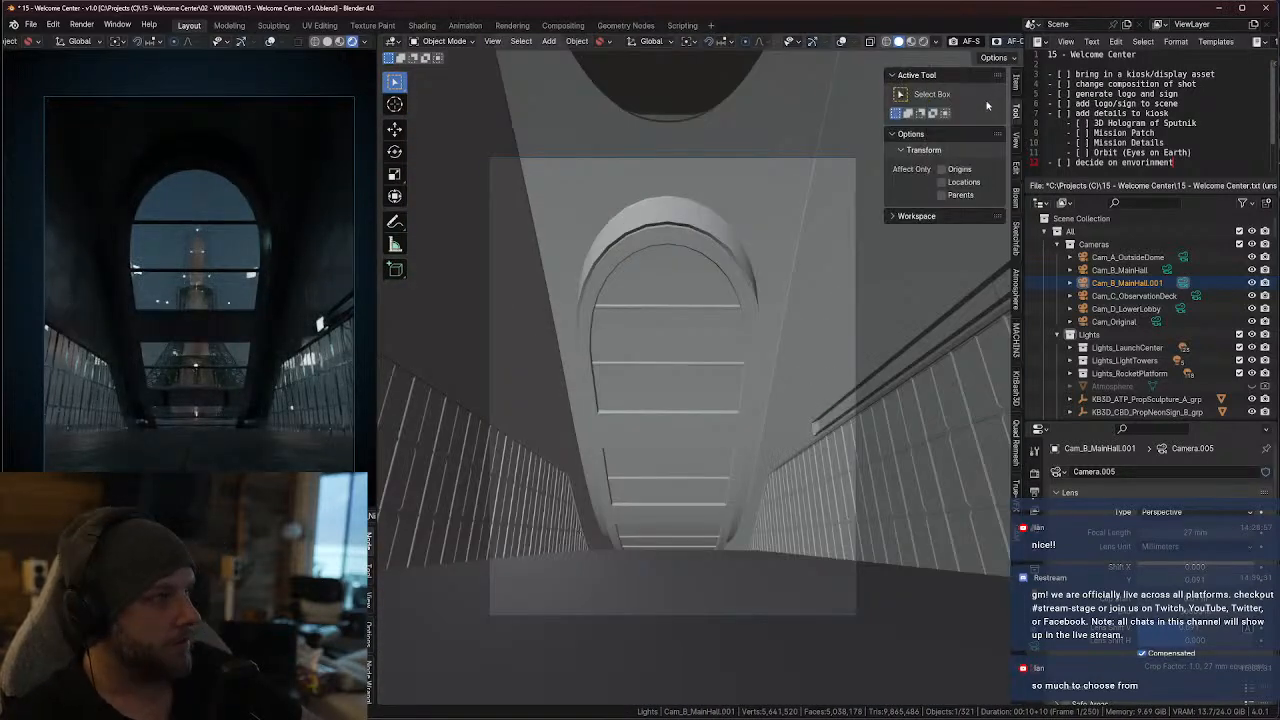
left_click(1016, 141)
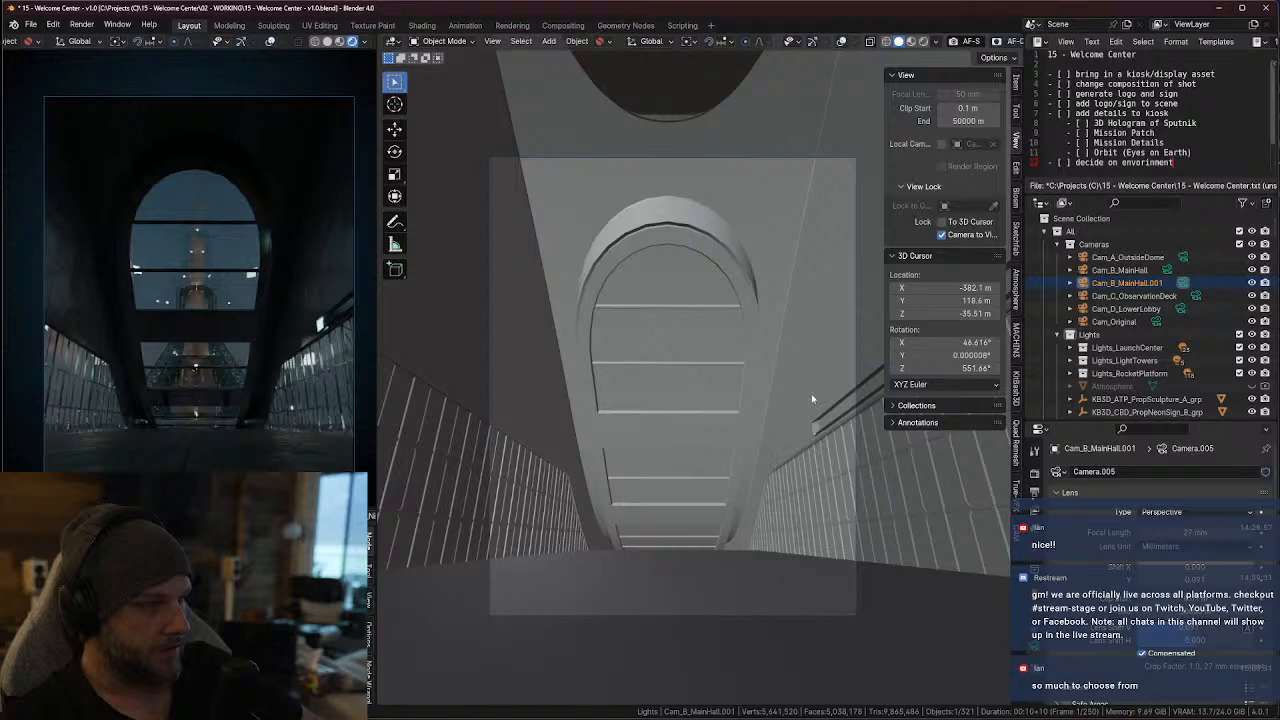
middle_click_drag(812, 399, 771, 408, "shift")
scroll(797, 400, "down", 1)
scroll(791, 408, "up", 1)
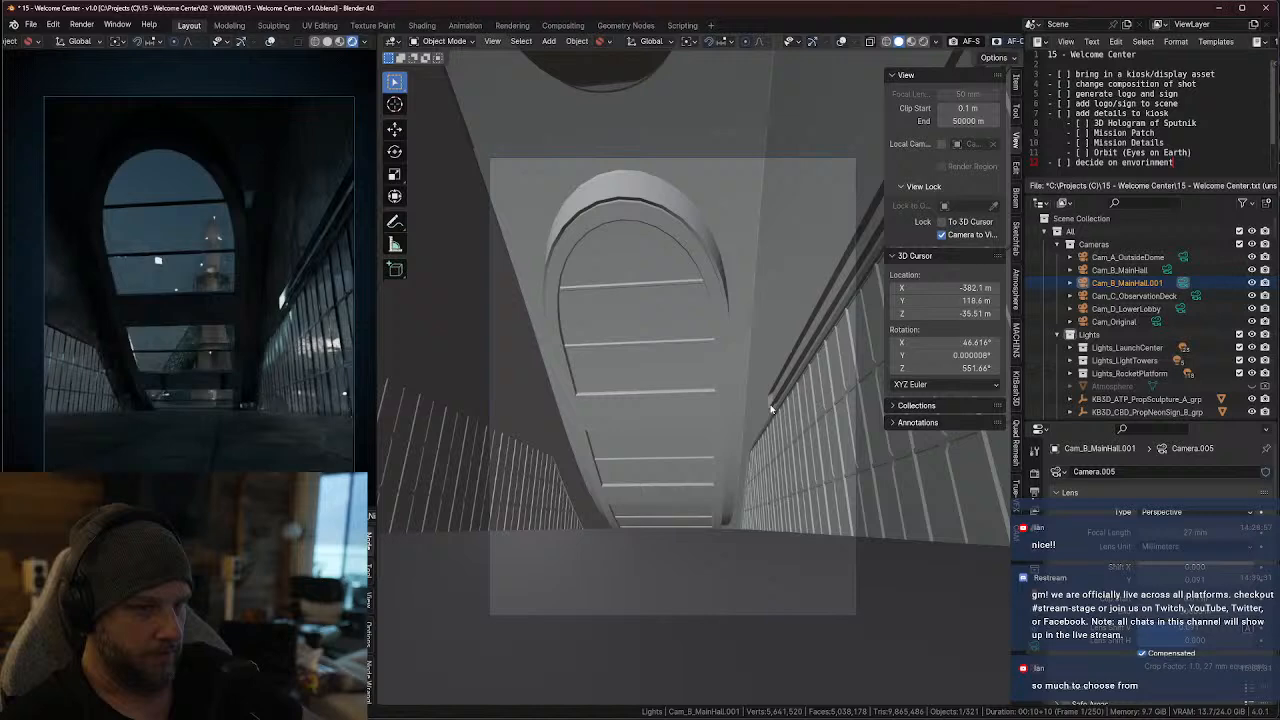
Rotate Cam_B_MainHall.001 to about 108.92° on X and -67.757° on Z, with its Y location at about 118.56 m
left_click(1016, 84)
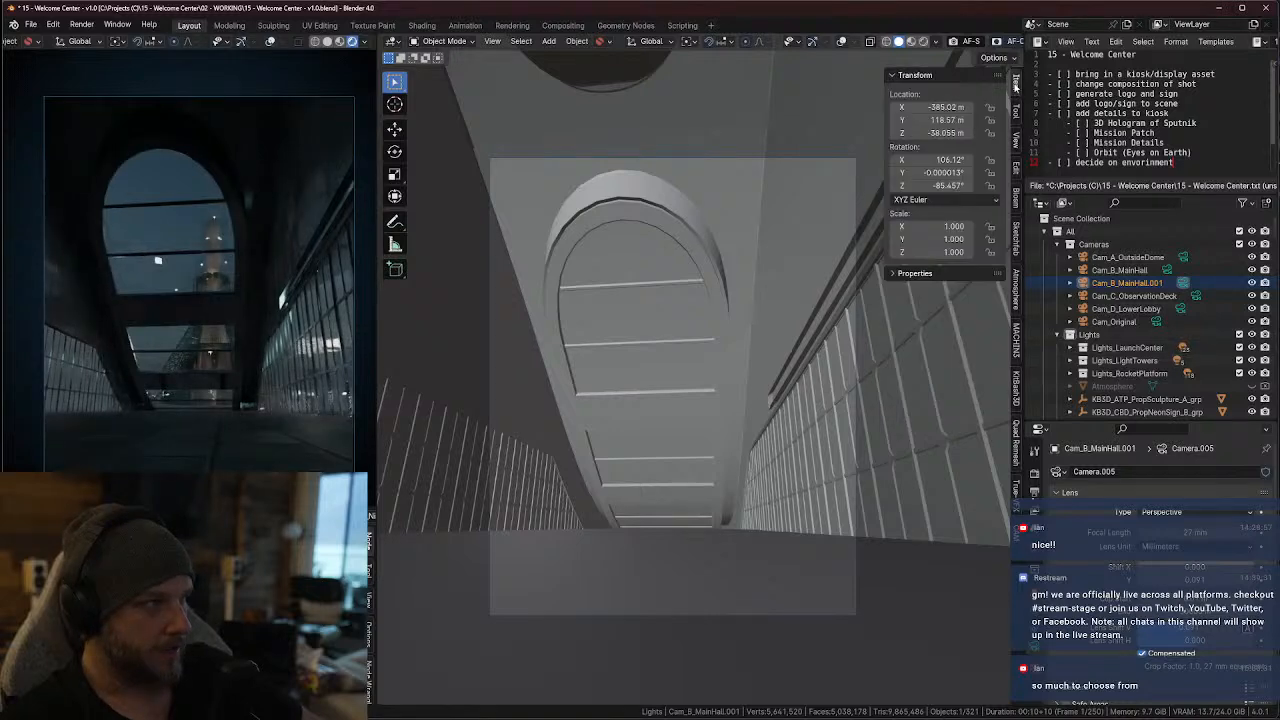
left_click_drag(930, 186, 993, 186)
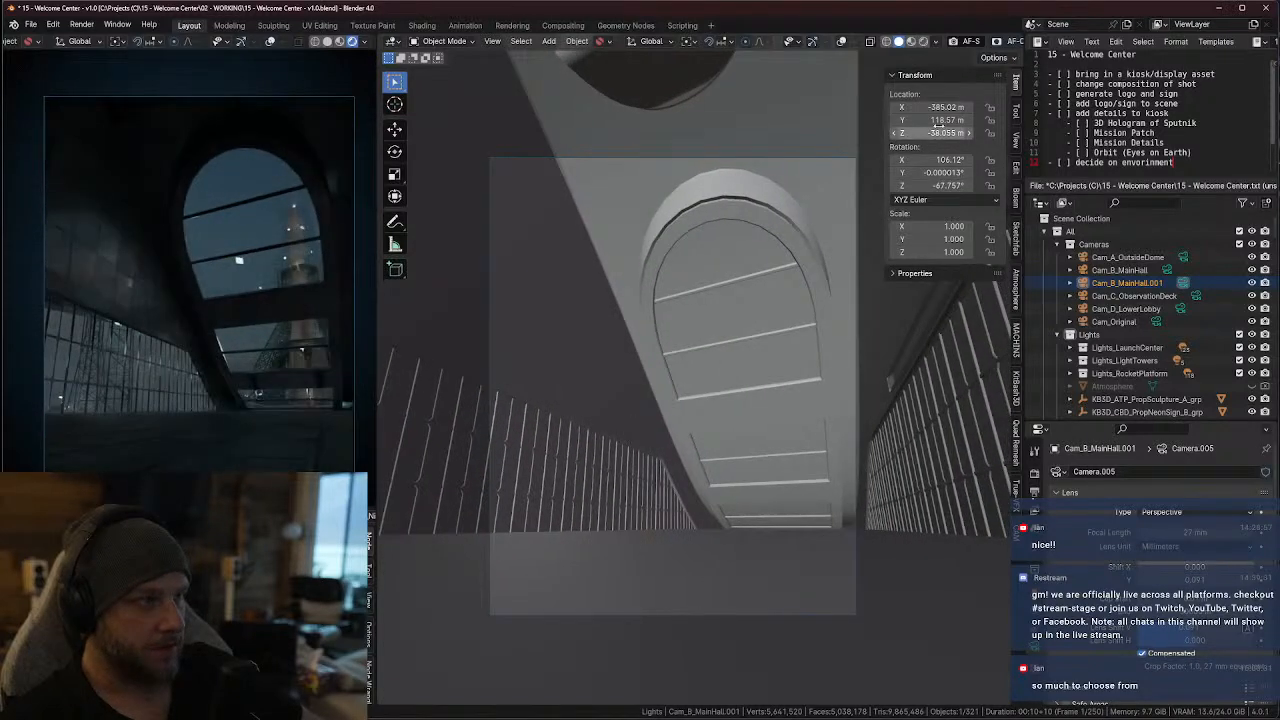
left_click_drag(936, 119, 935, 116)
left_click_drag(945, 160, 955, 160)
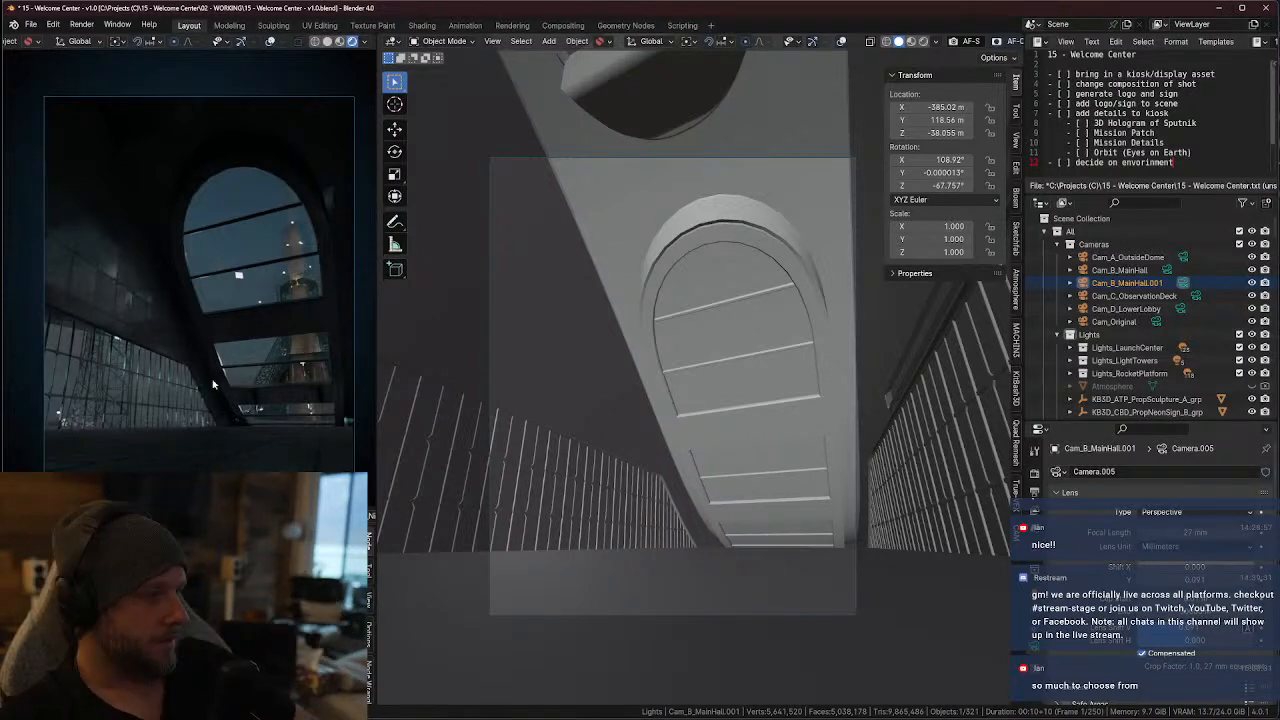
Duplicate Cam_B_MainHall.001 in place and make the copy the active scene camera
left_click(1090, 282)
key("shift+d")
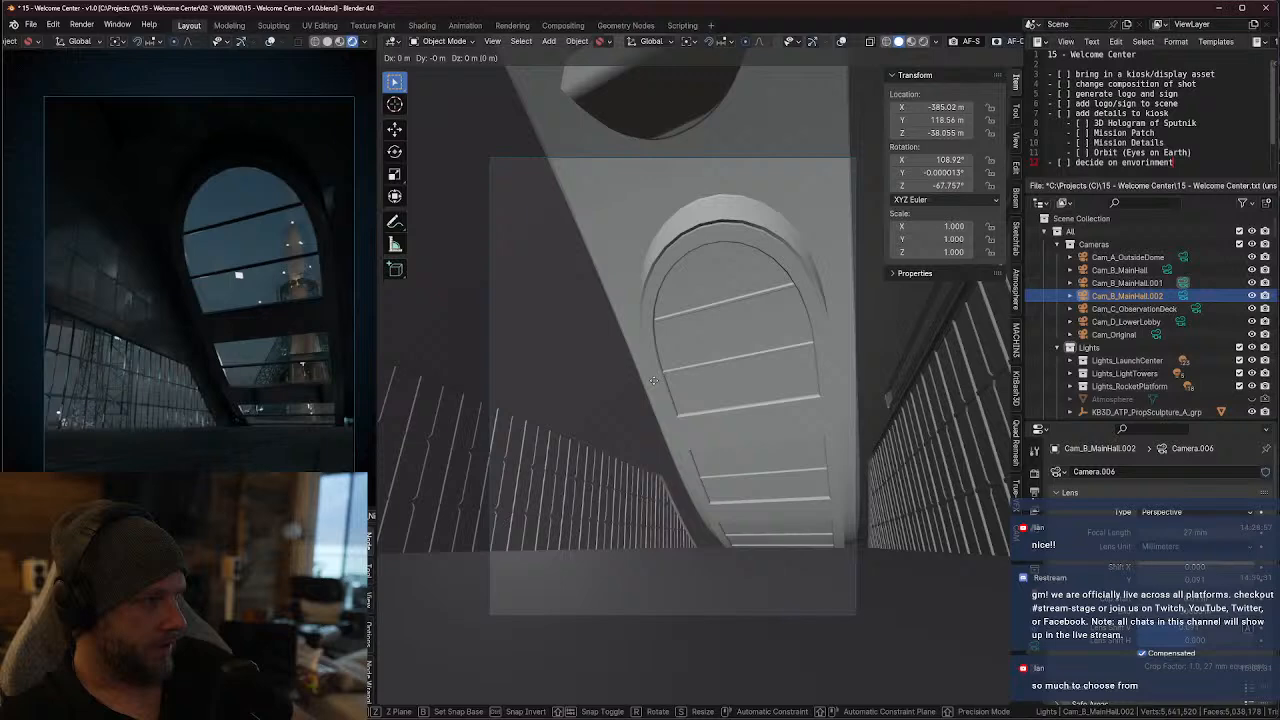
right_click(653, 380)
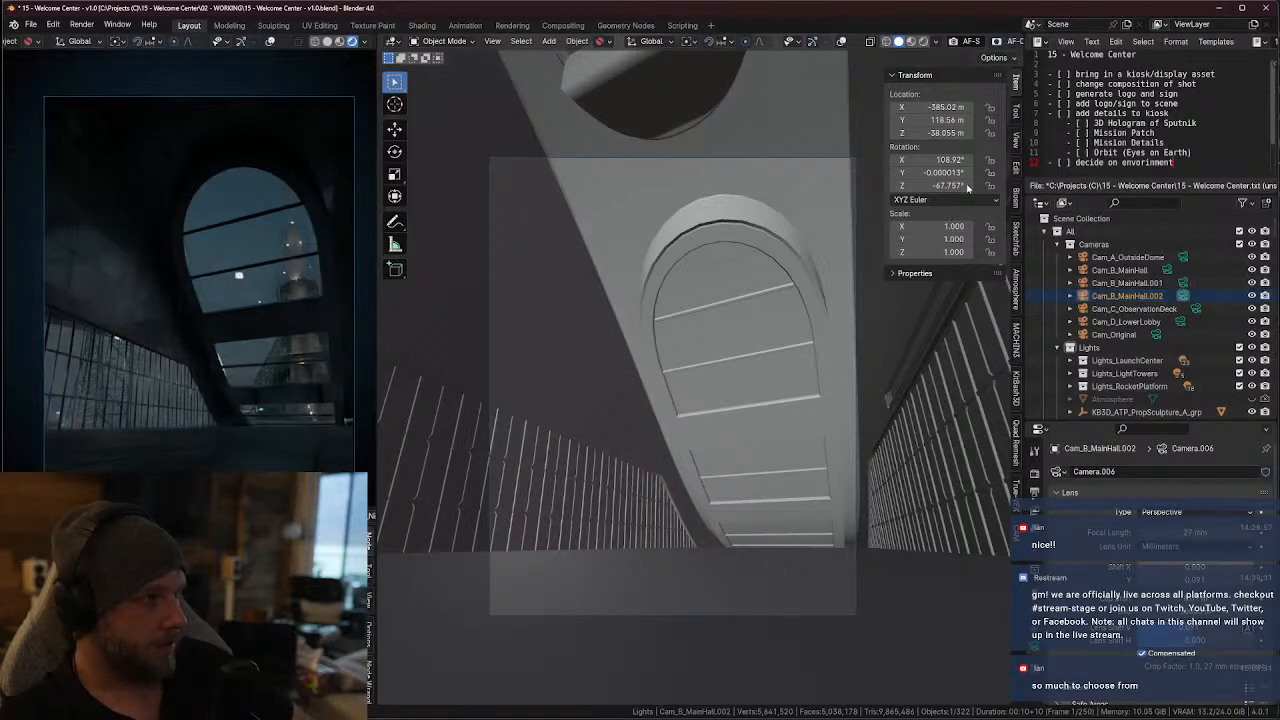
Pull the Cam_B_MainHall.002 camera back down the hall to about X -390.31 m, Y 118.46 m, Z -37.751 m, keeping the arched window framed
middle_click_drag(695, 354, 701, 352)
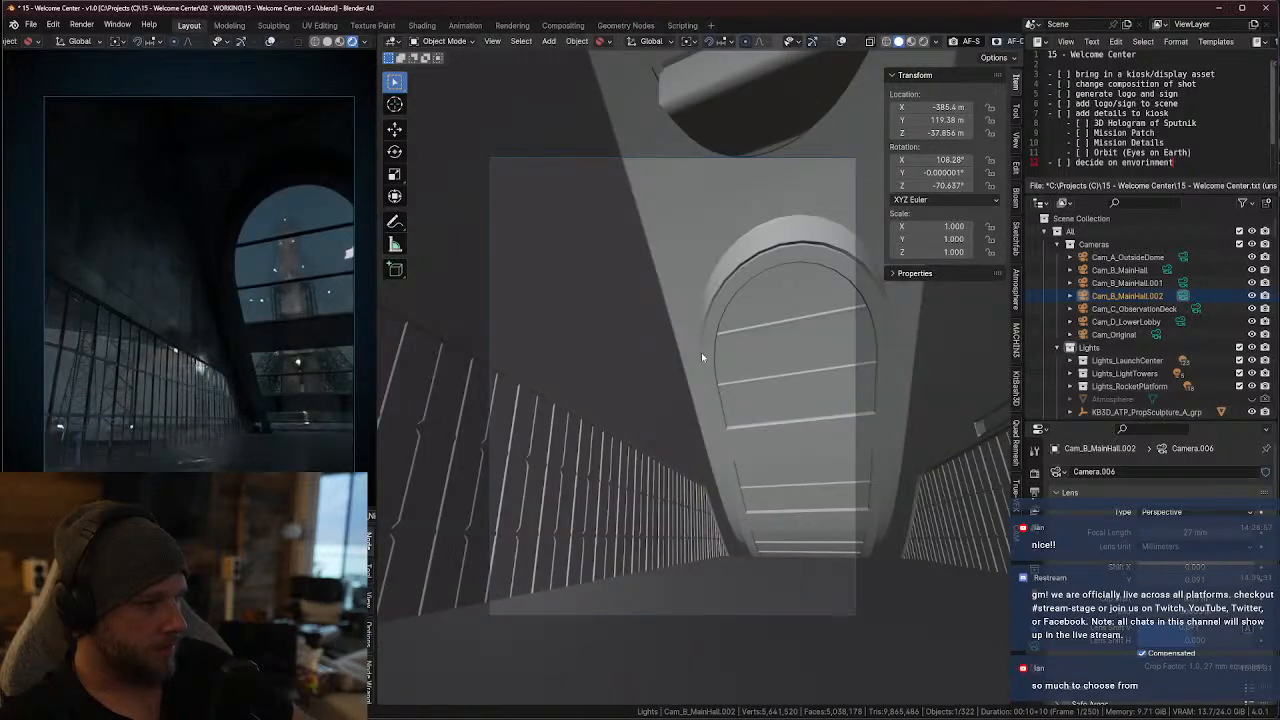
scroll(703, 354, "up", 3)
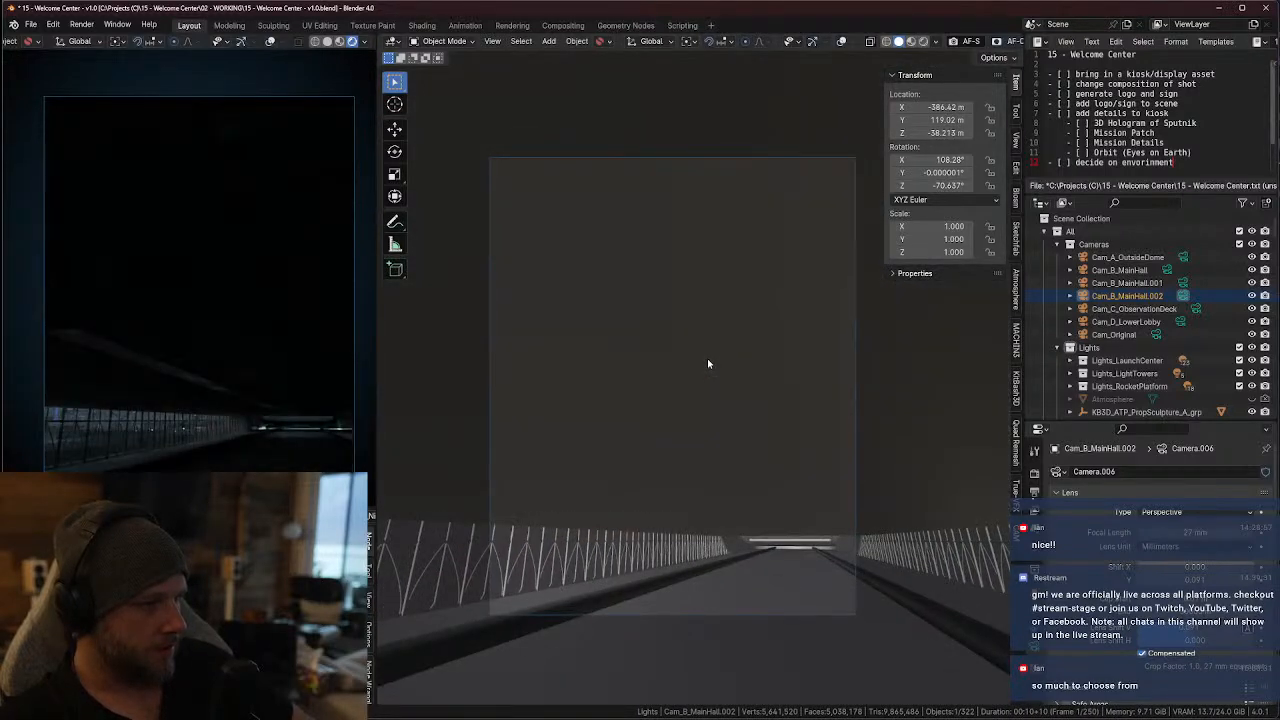
scroll(709, 364, "down", 3)
scroll(711, 377, "down", 1)
scroll(712, 385, "up", 3)
mouse_move(713, 394)
middle_mouse_down("shift")
mouse_move(728, 411)
mouse_move(740, 400)
mouse_move(709, 394)
mouse_move(706, 405)
middle_mouse_up("shift")
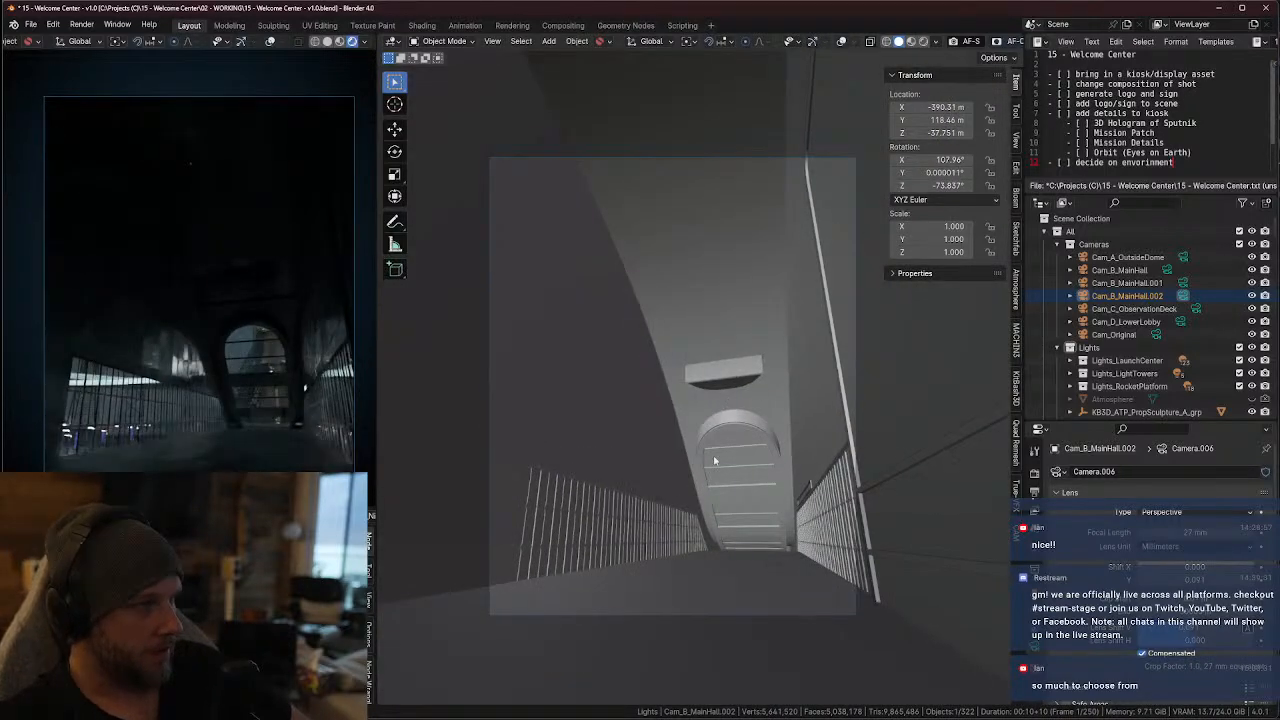
Trackball-rotate the camera to about 99.182°, 2.1508°, -82.742° and move it along global X to about -390.66 m
key("r")
key("r")
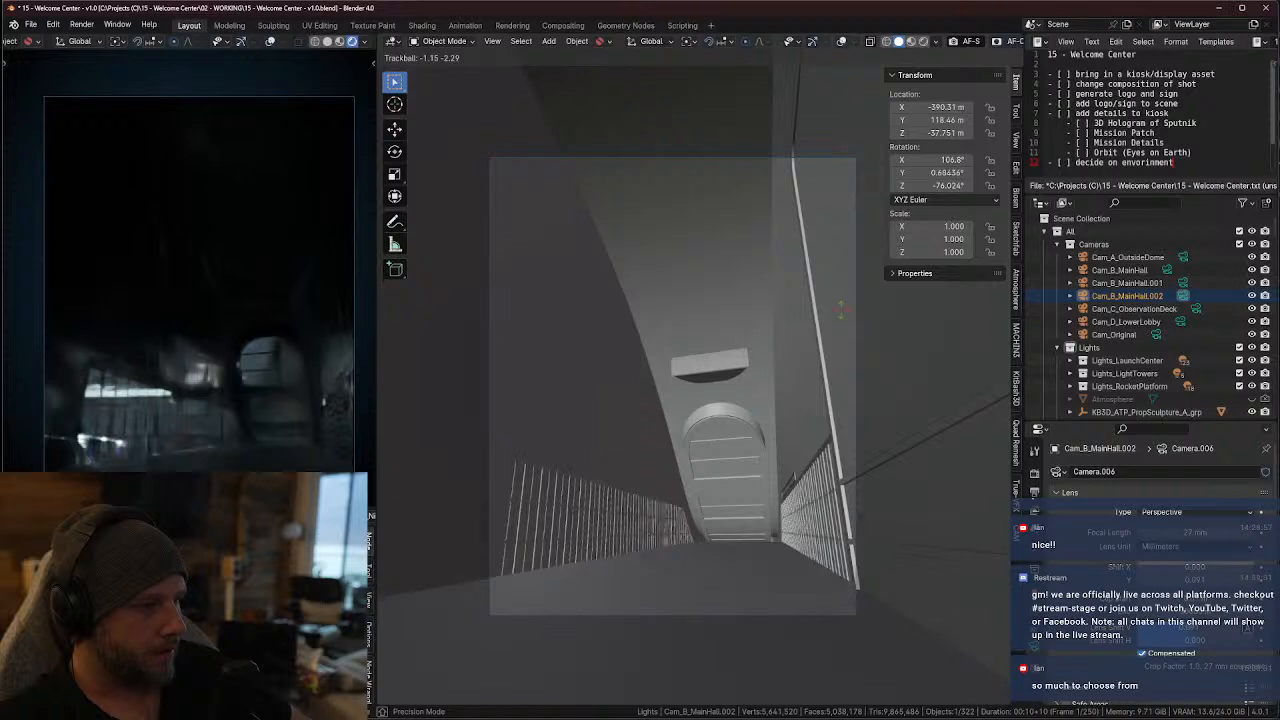
left_click(835, 304)
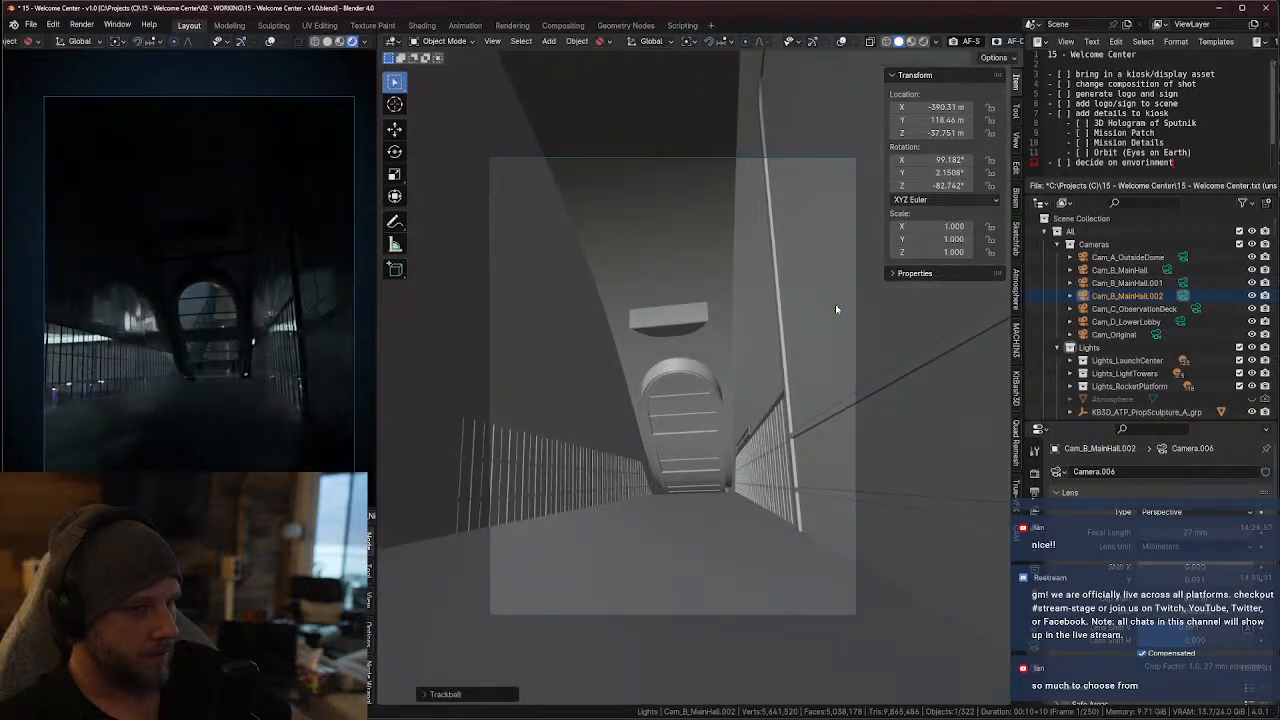
key("g")
key("x")
left_click(829, 307)
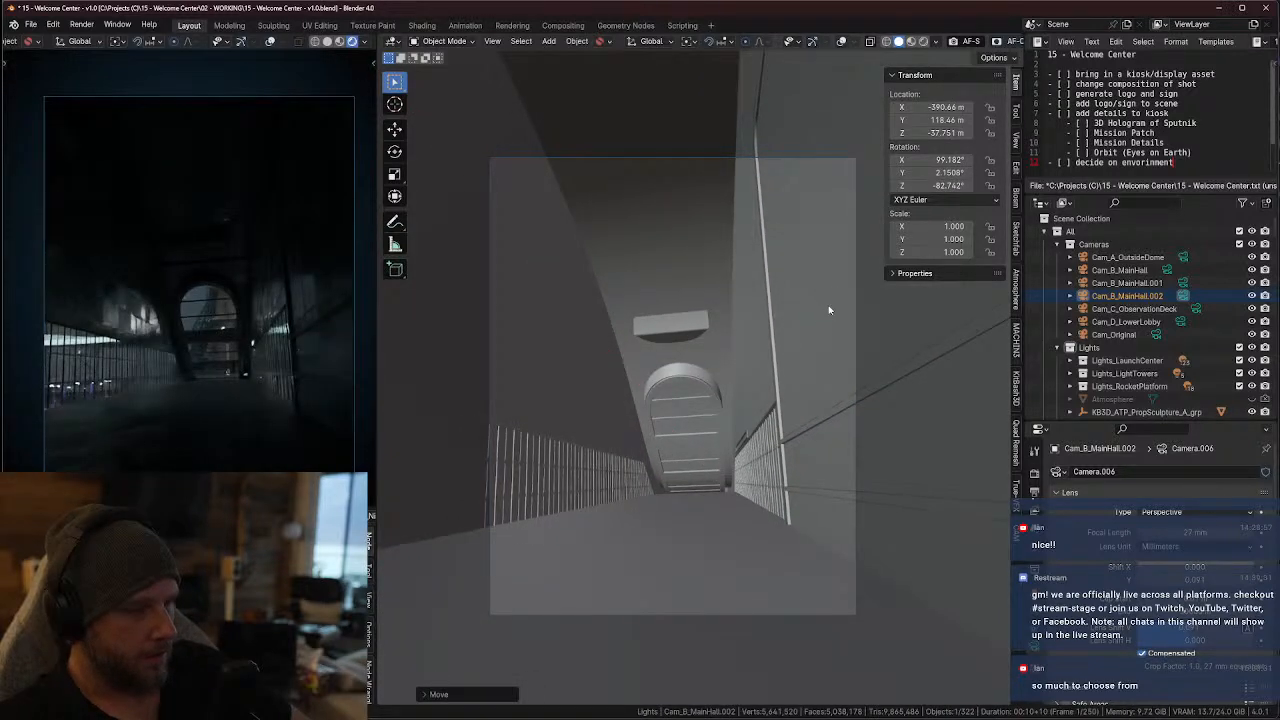
Slide the camera sideways along its local X axis to about X -390.75 m, Y 119.15 m, Z -37.725 m
key("x")
key("Escape")
key("g")
key("x")
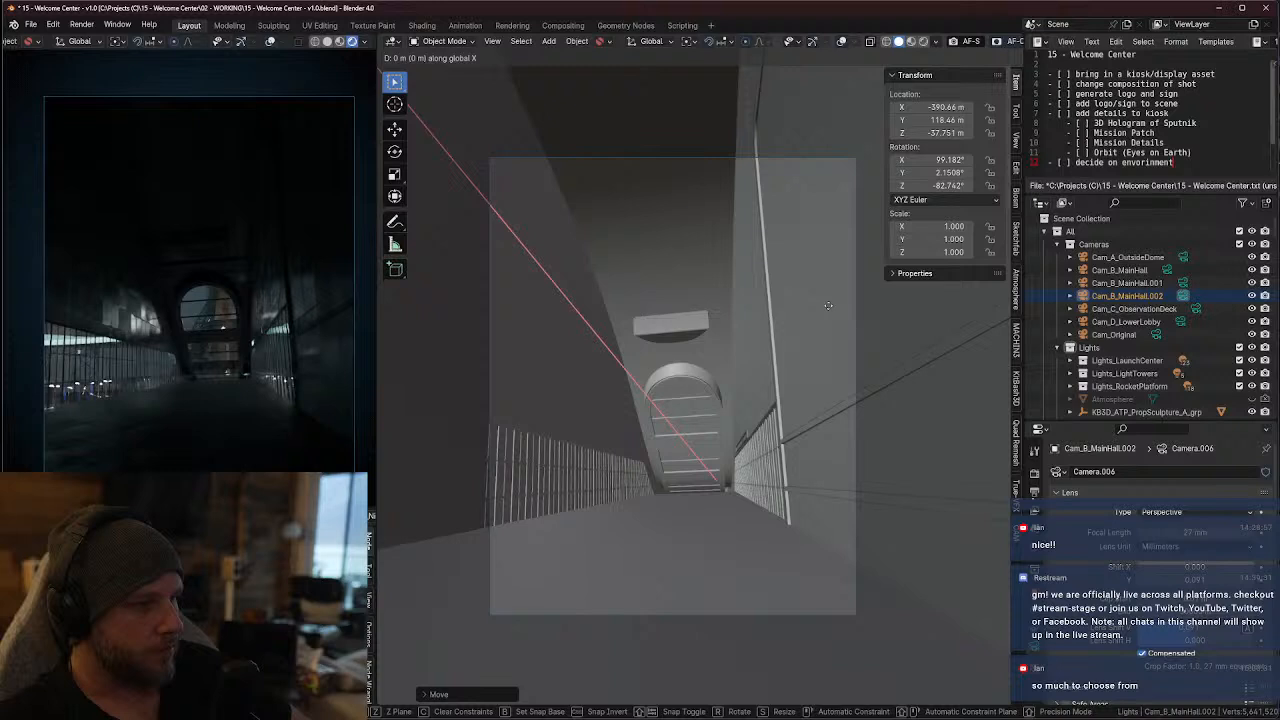
key("x")
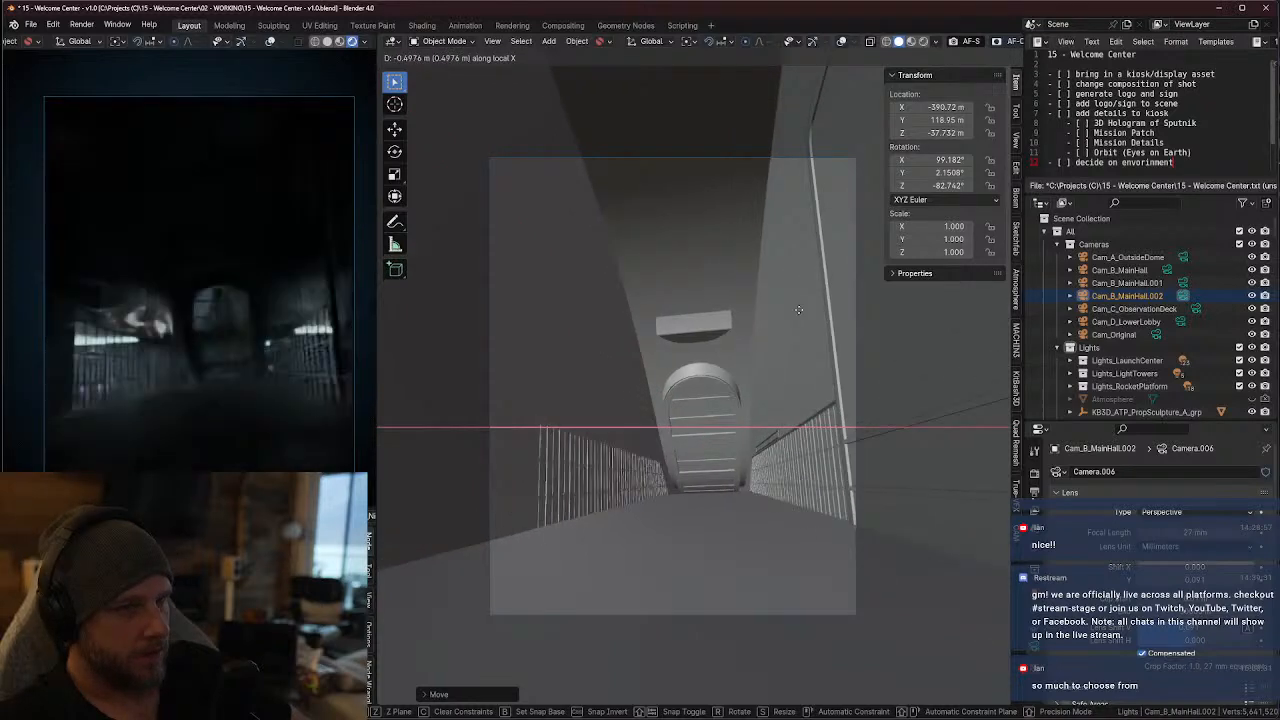
left_click(797, 321)
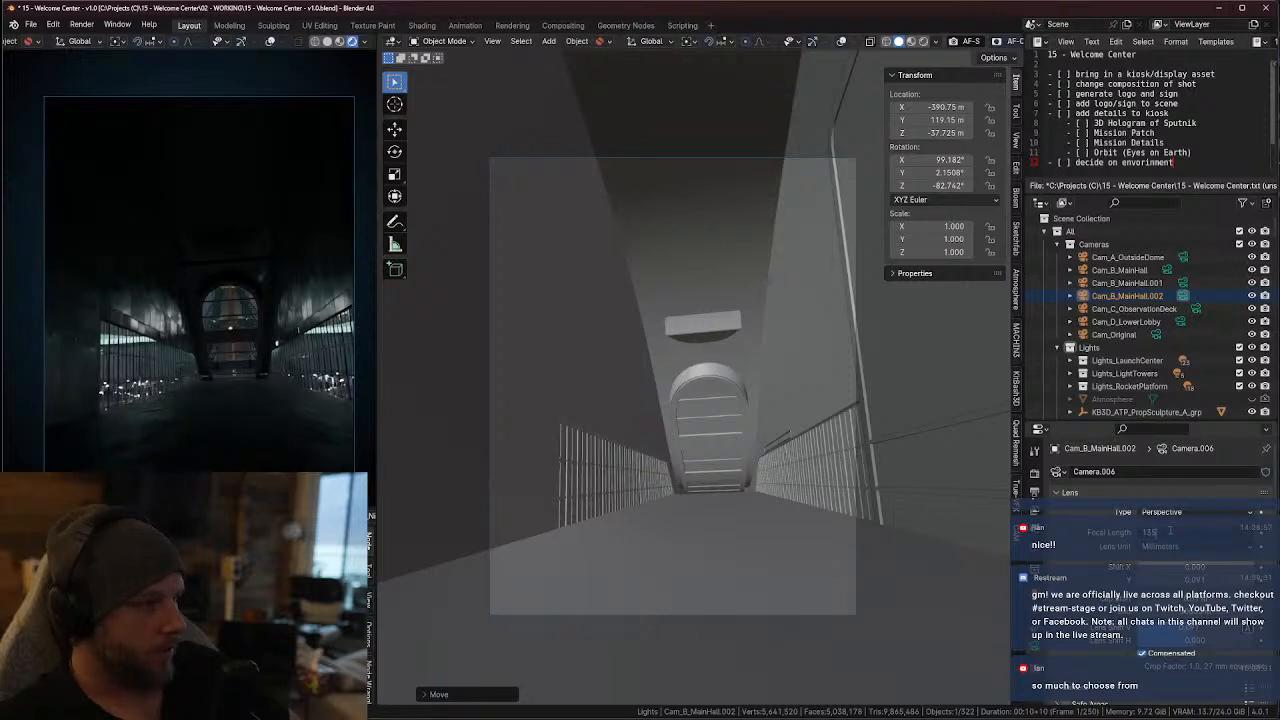
Set the camera's focal length to 135 mm and reframe it on the arched window
key("Return")
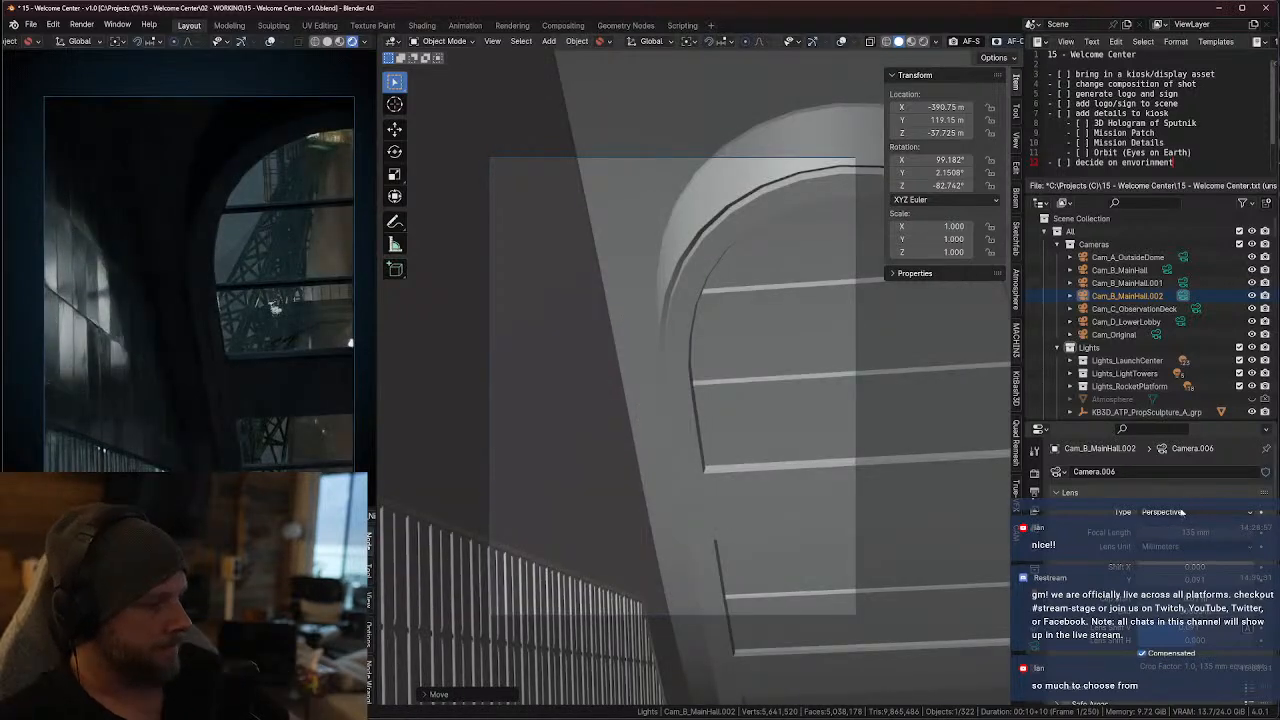
middle_click_drag(757, 508, 723, 429, "shift")
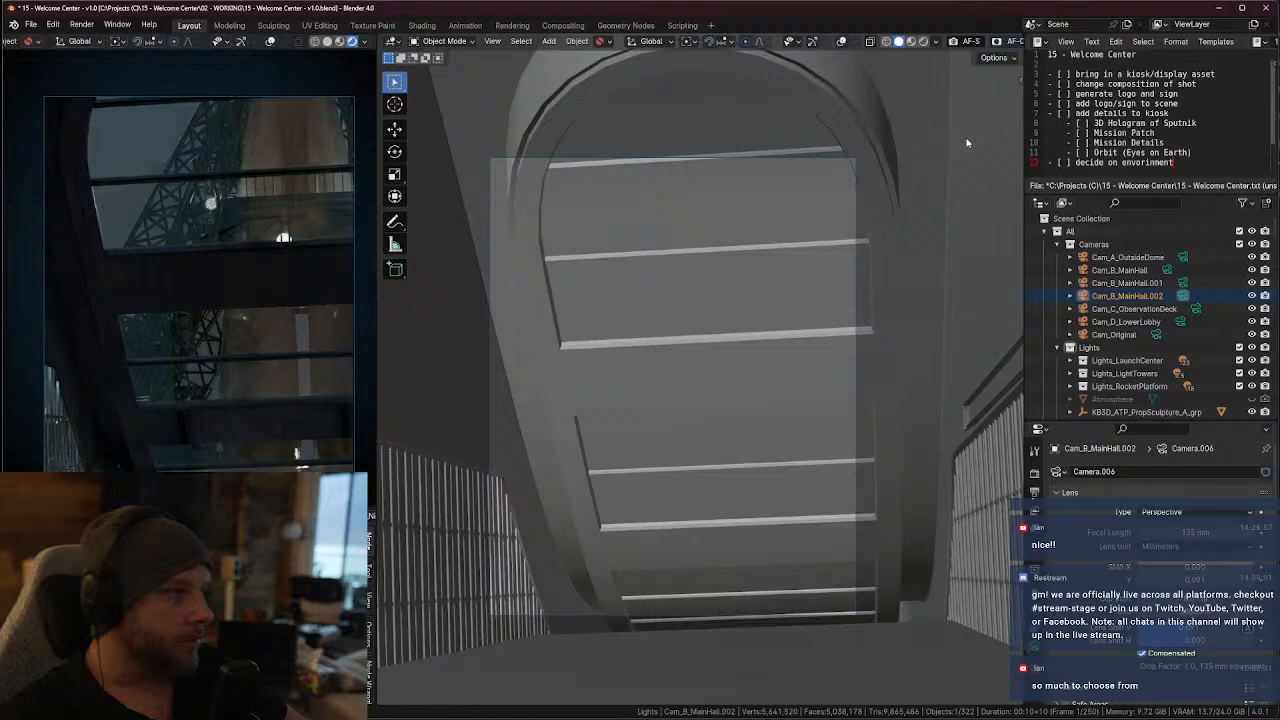
Unlock the camera from the view and display the building from directly above with X-ray and overlays on
left_click(1016, 147)
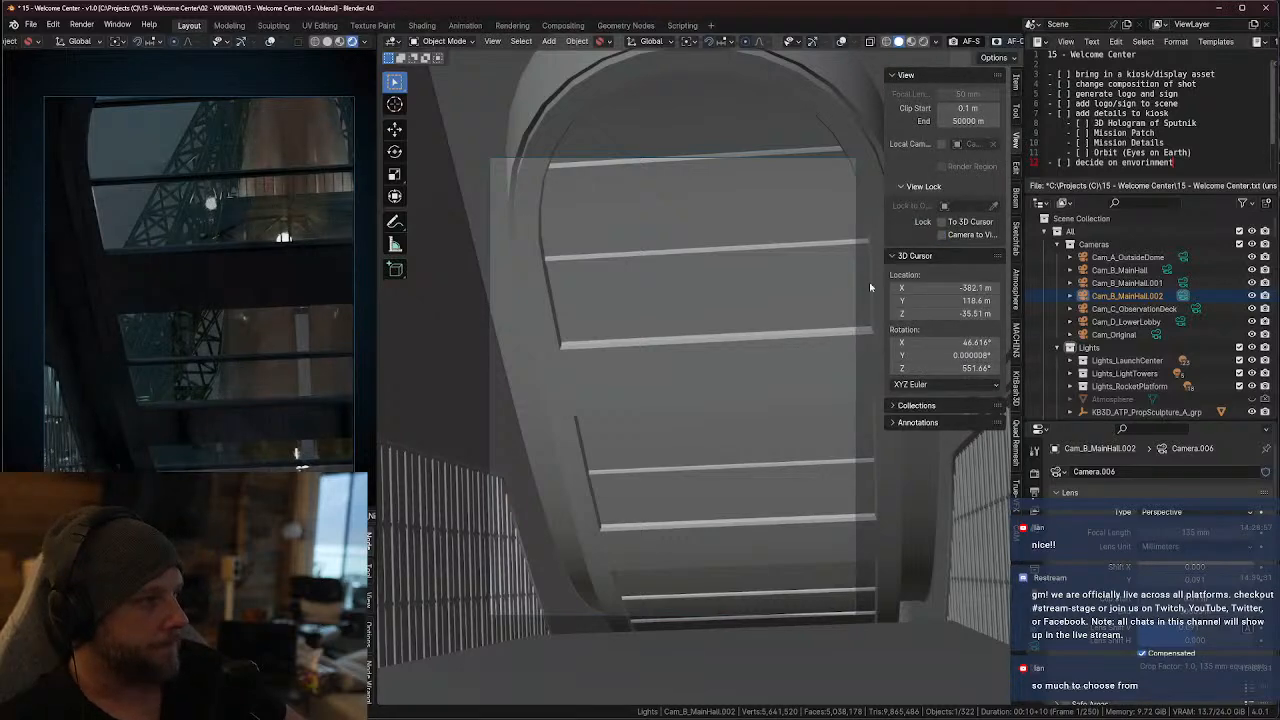
middle_click_drag(870, 288, 596, 502)
scroll(698, 425, "down", 5)
key("alt+z")
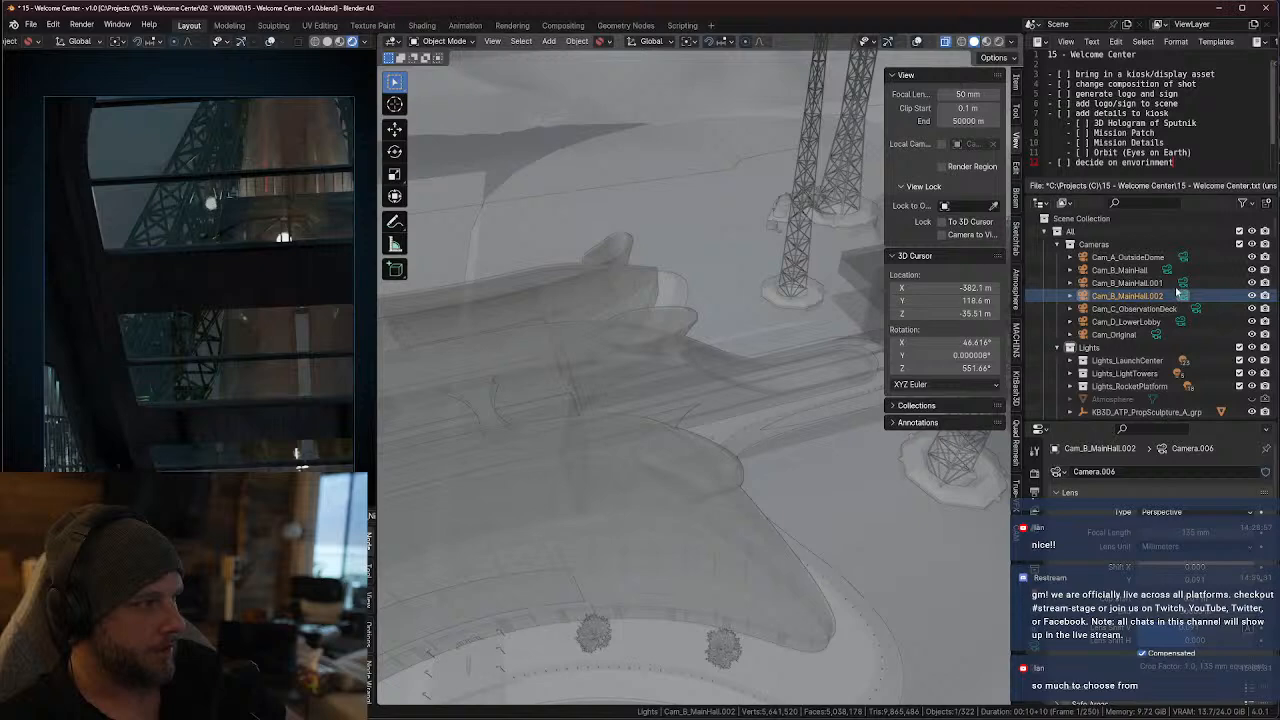
left_click(917, 42)
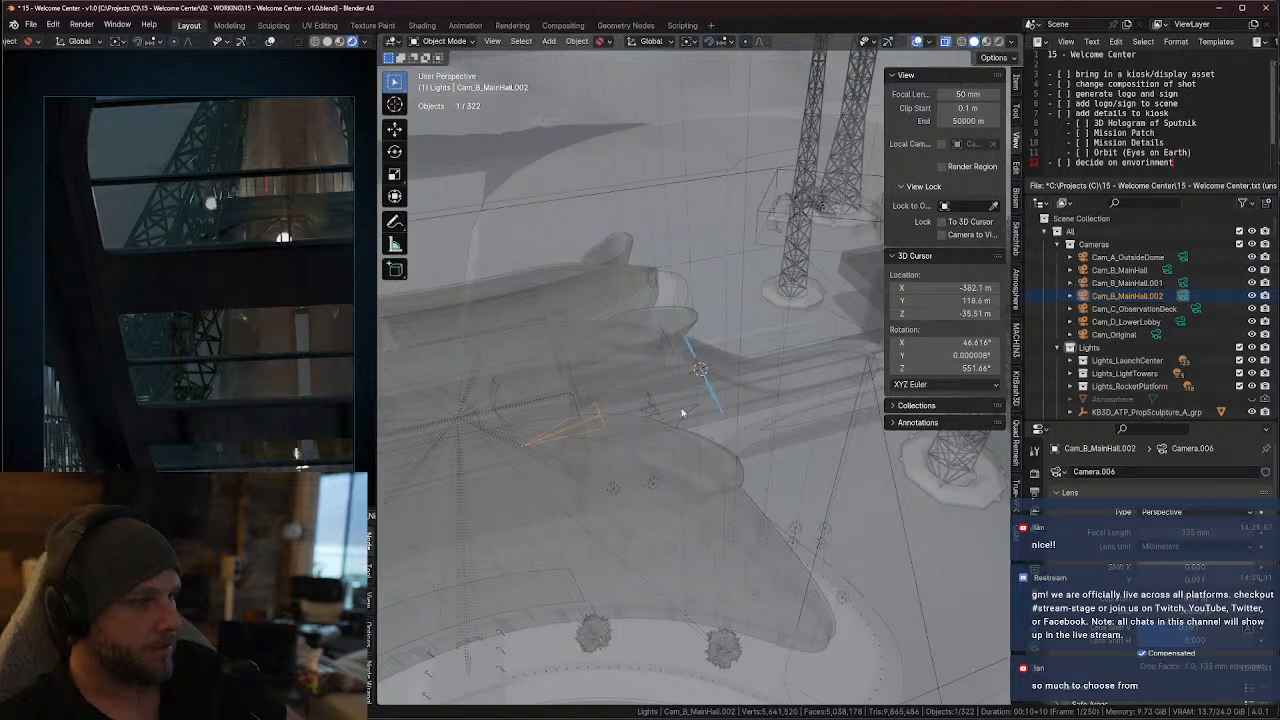
middle_click_drag(682, 413, 672, 470)
key("KP_7")
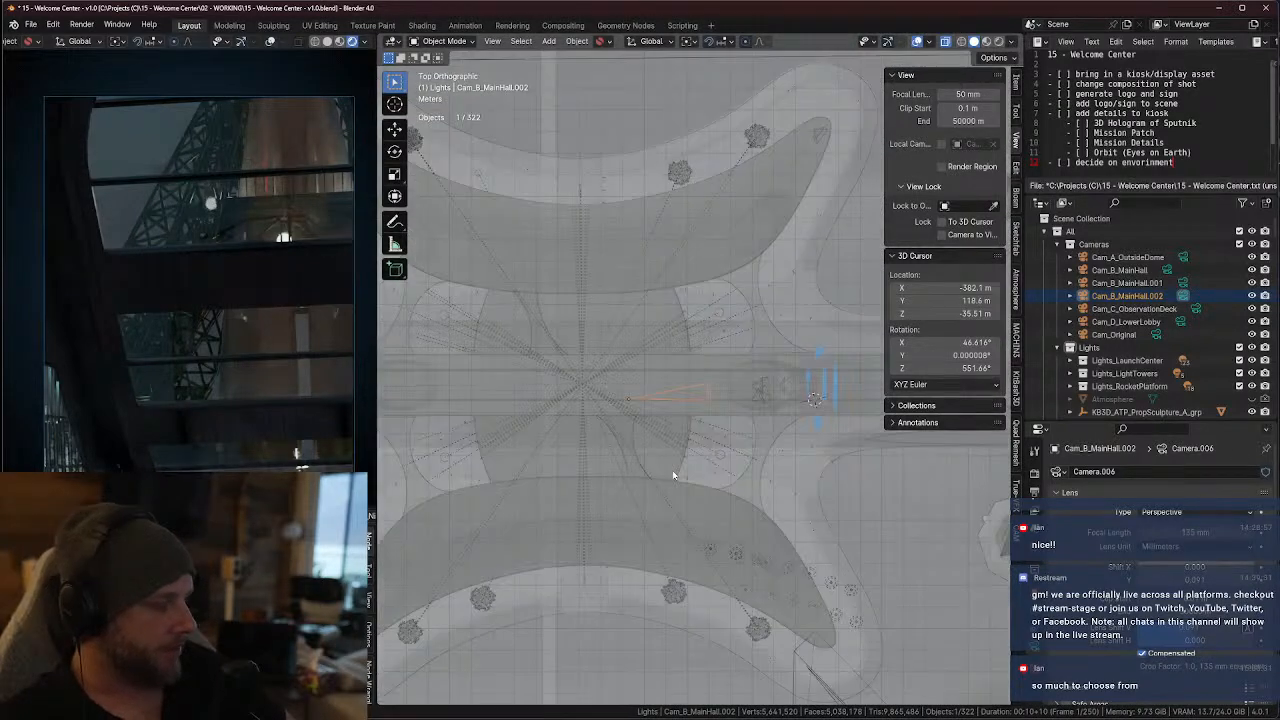
Move Cam_B_MainHall.002 farther back from the arched window in top view and rotate it in line with the hall
scroll(667, 475, "up", 8)
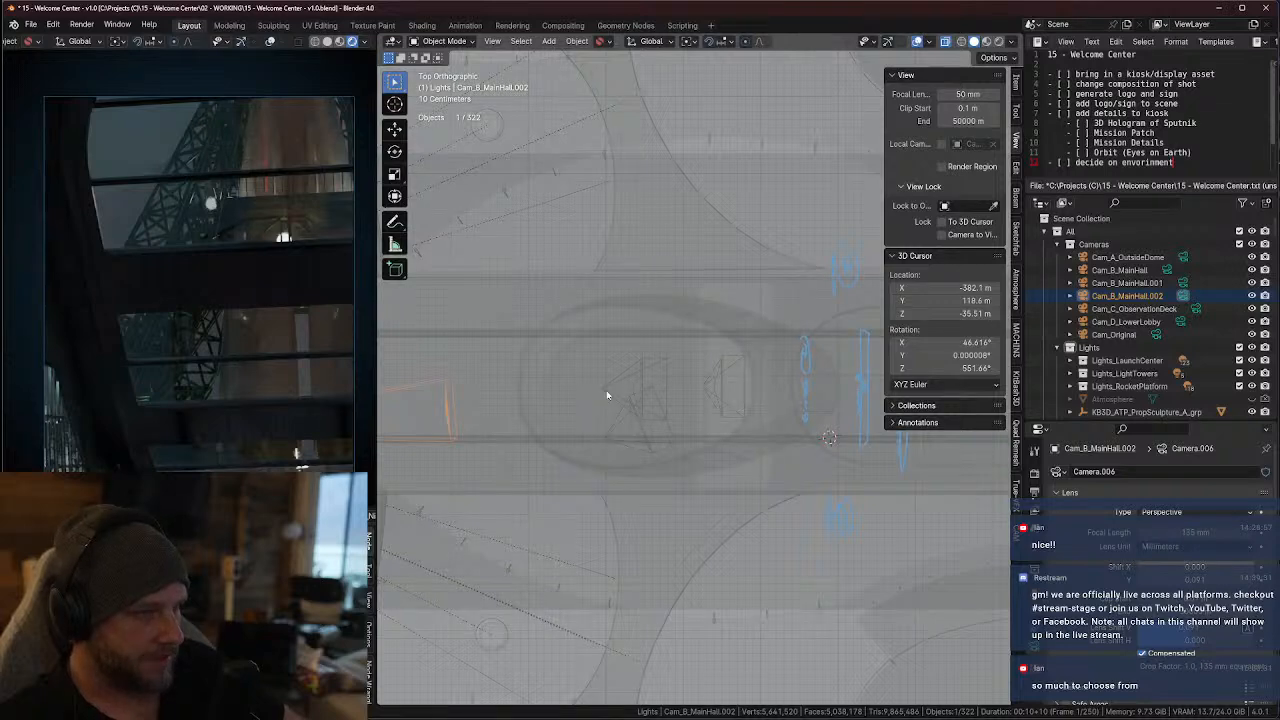
scroll(469, 428, "down", 5)
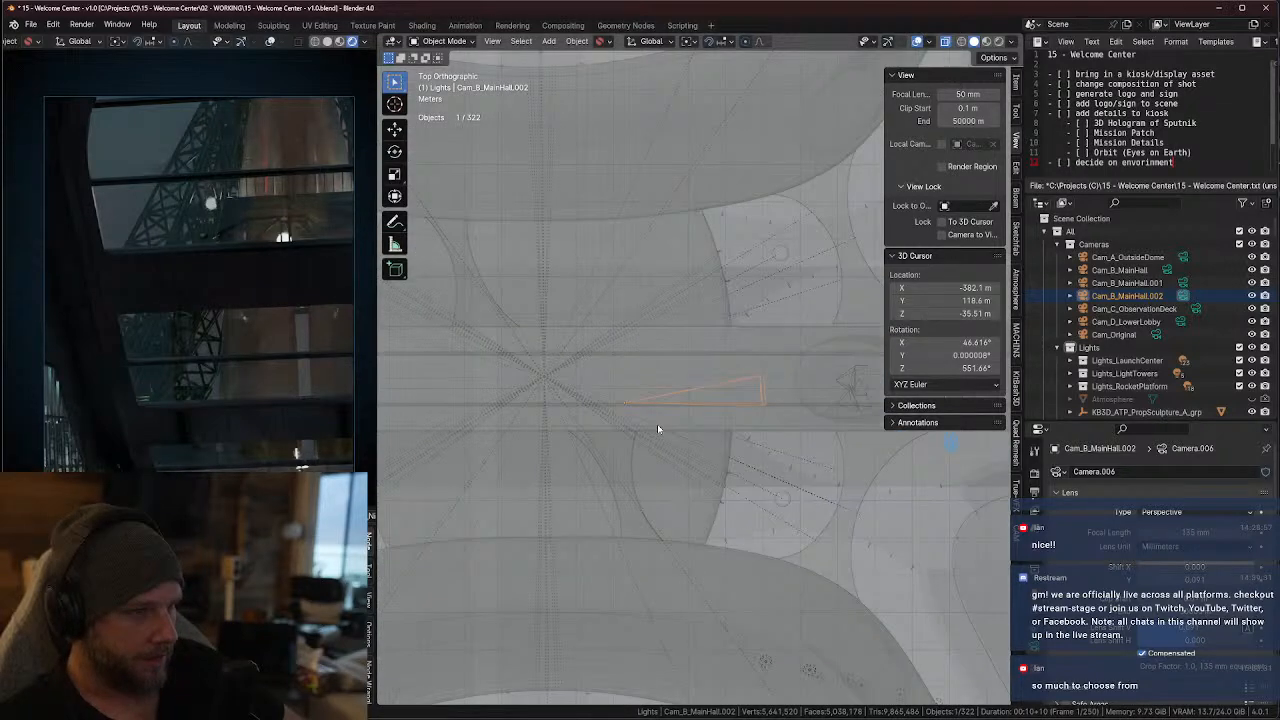
key("g")
left_click(429, 406)
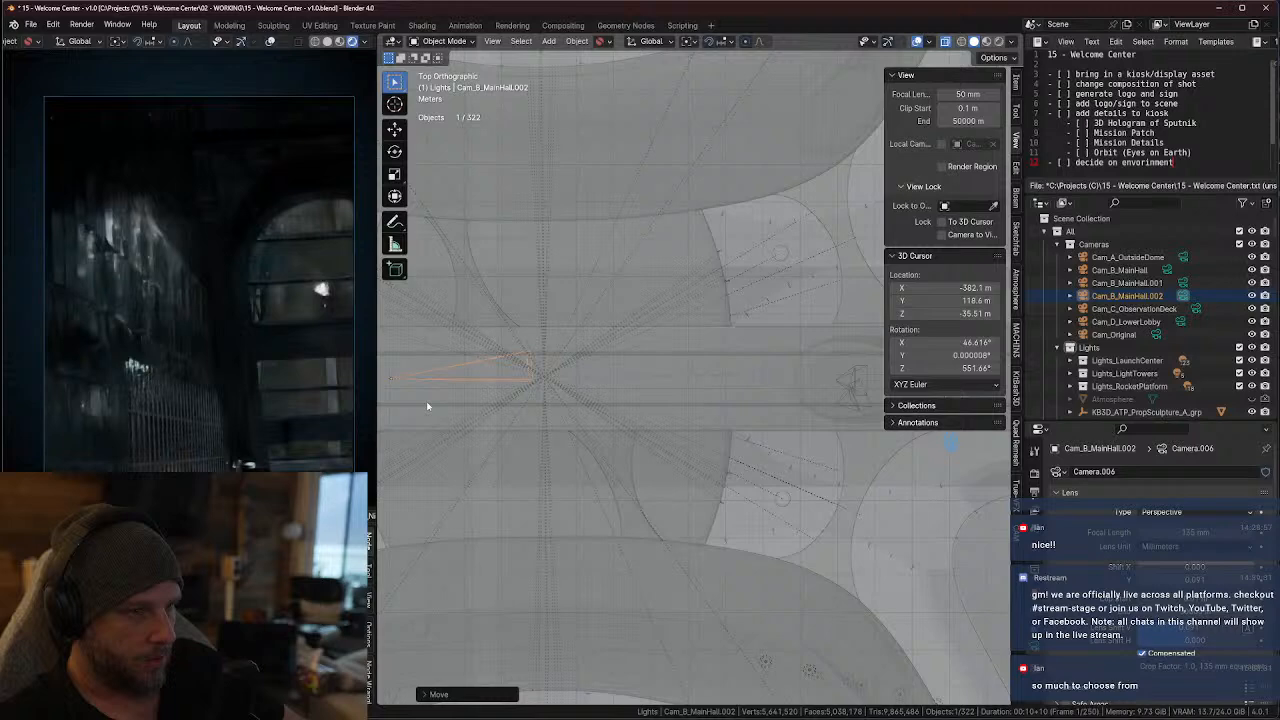
middle_click_drag(429, 430, 890, 436, "shift")
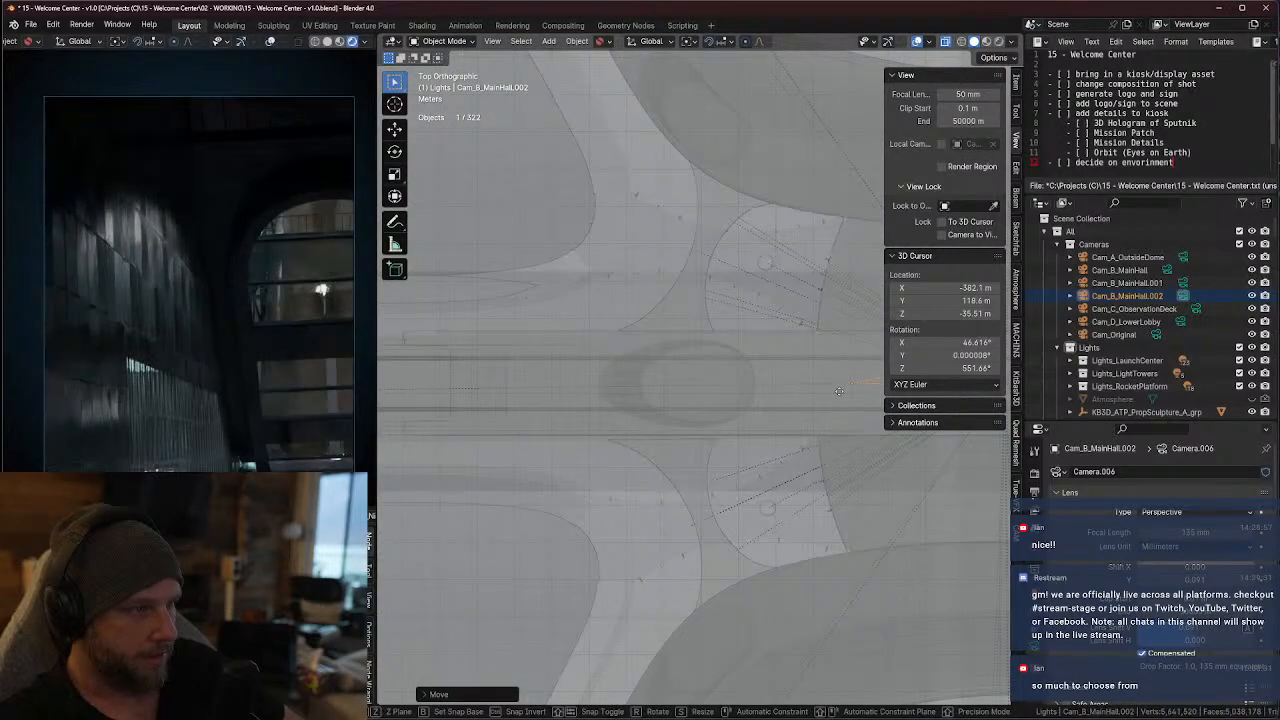
key("g")
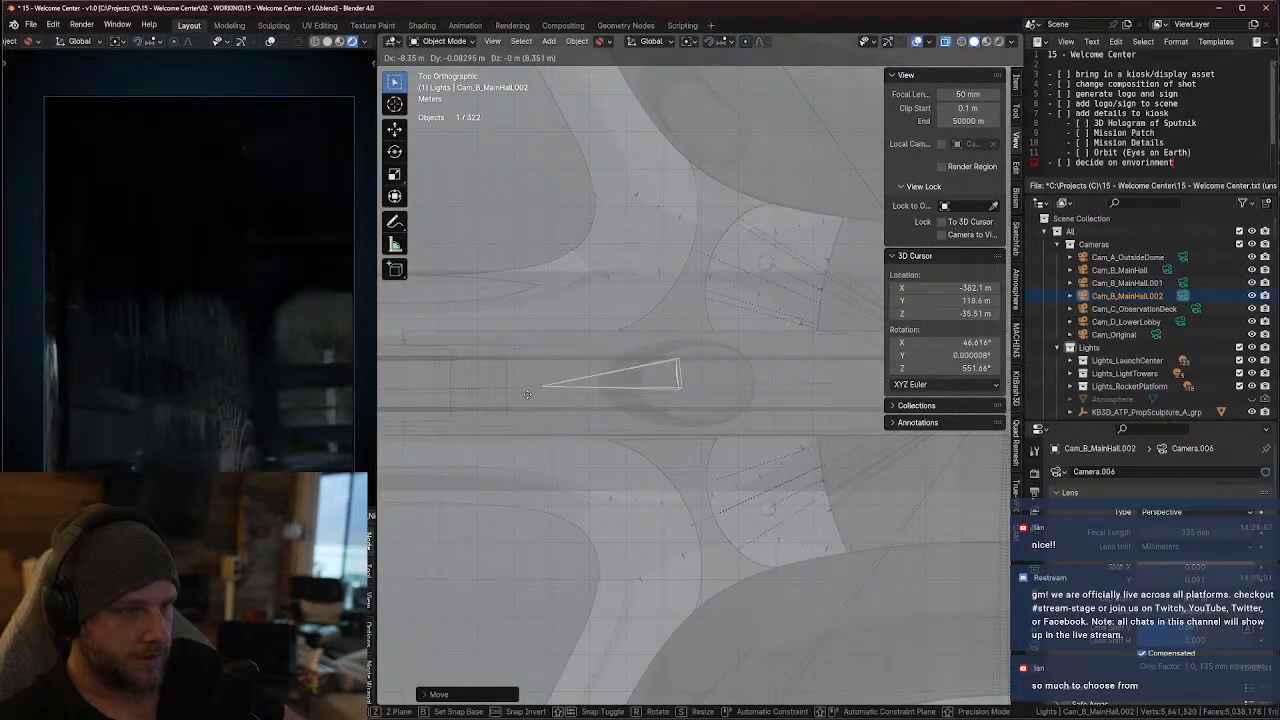
key("r")
left_click(740, 435)
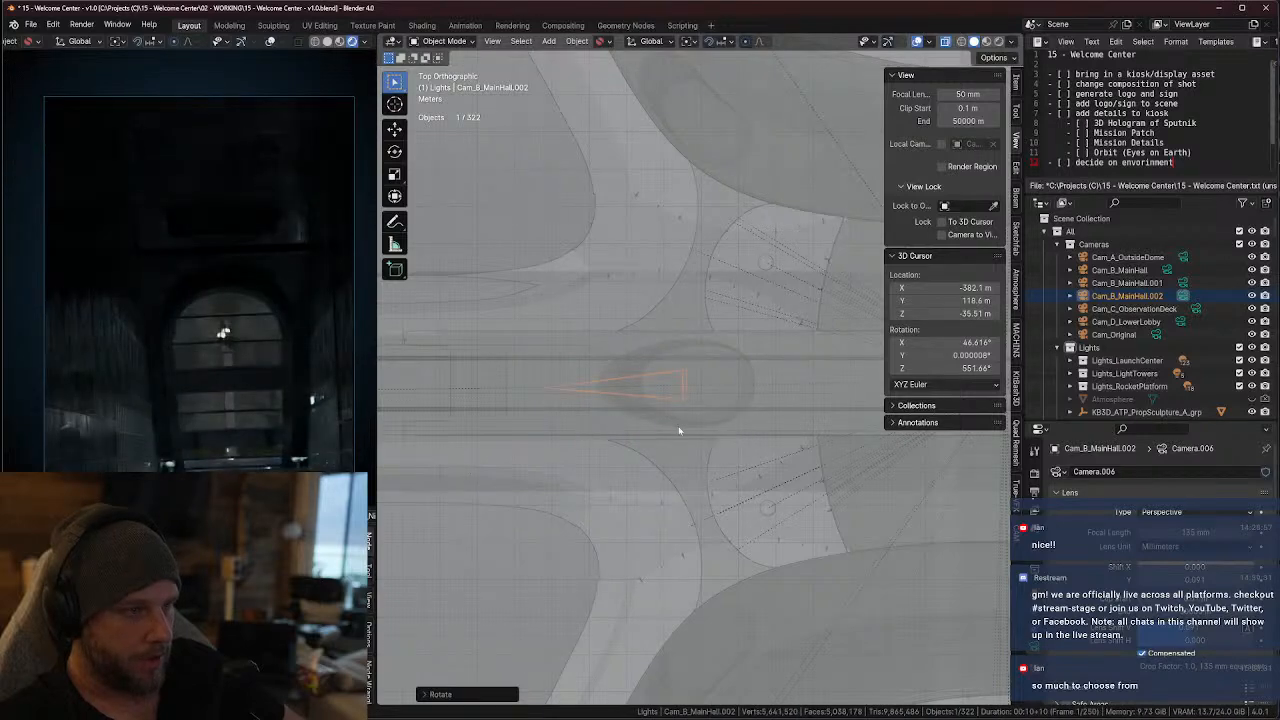
Turn off X-ray and lower the camera about 0.165 m along global Z inside the hall
middle_click_drag(565, 412, 734, 278)
key("alt+z")
scroll(732, 300, "up", 4)
key("g")
key("z")
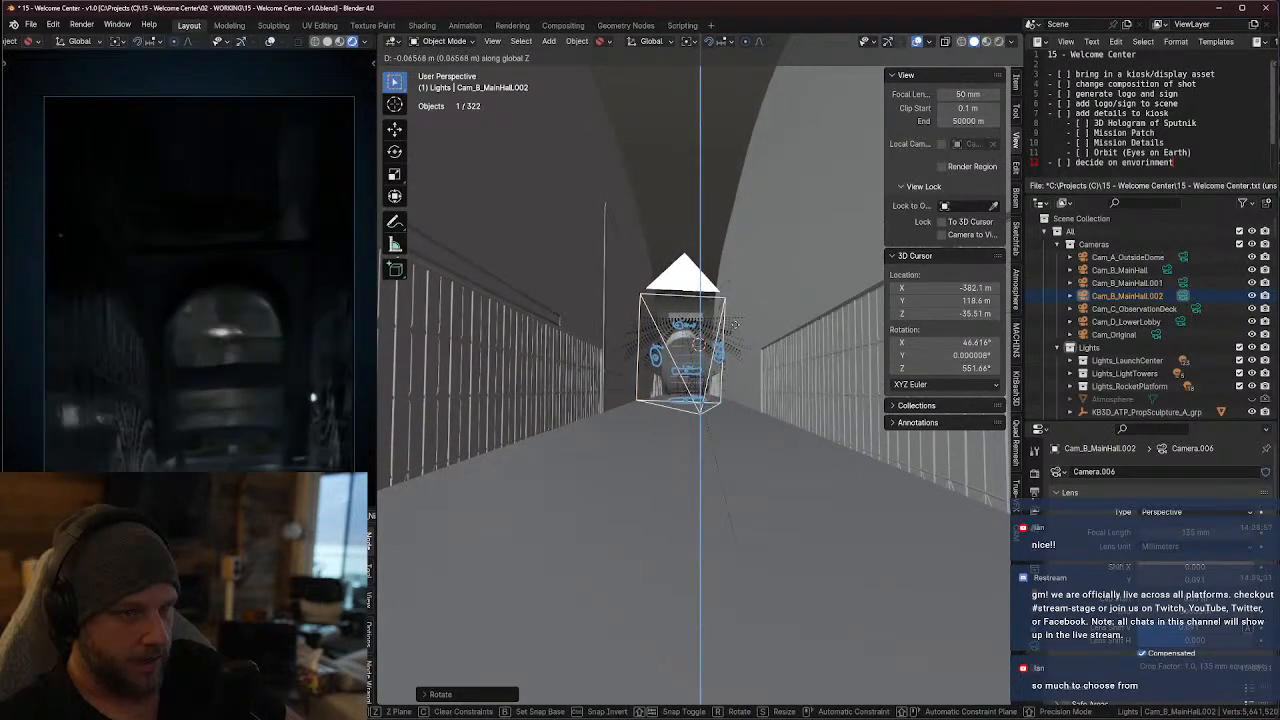
left_click(734, 392)
middle_click_drag(734, 392, 584, 437)
scroll(691, 378, "down", 1)
scroll(694, 380, "up", 1)
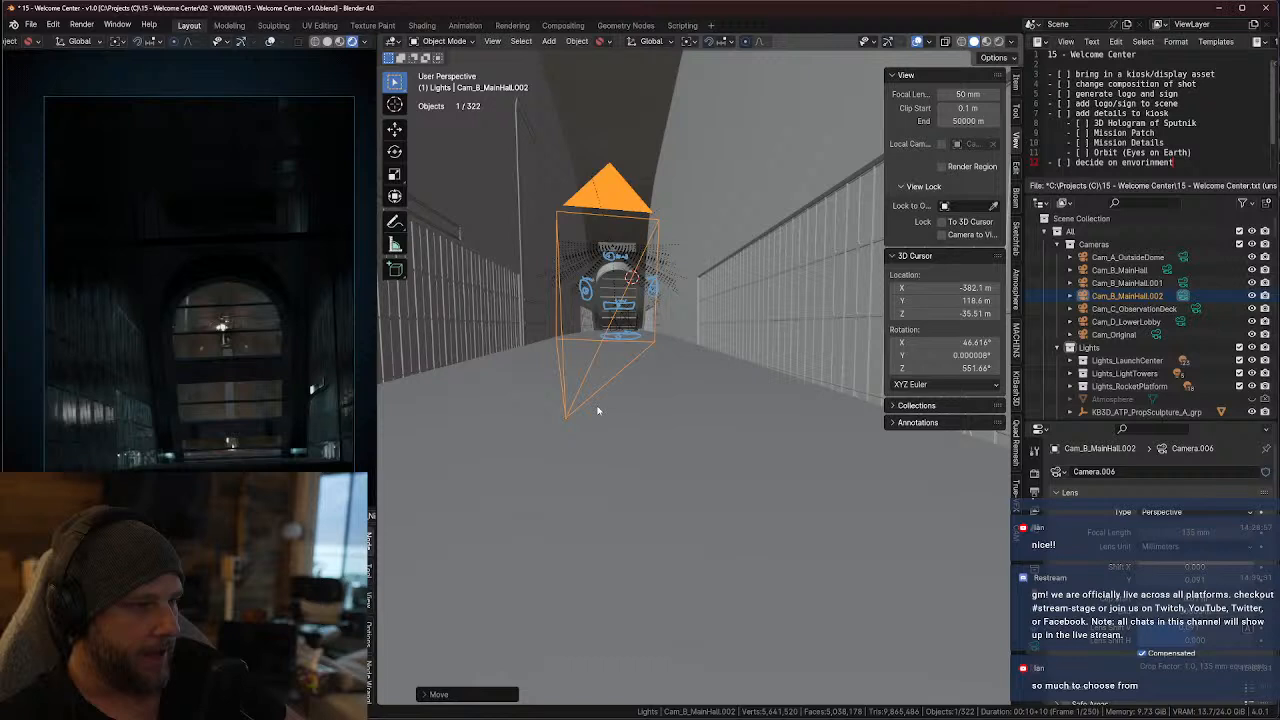
Set the rotation of Cam_B_MainHall.002 to 90° on X, 0° on Y and -90° on Z
key("r")
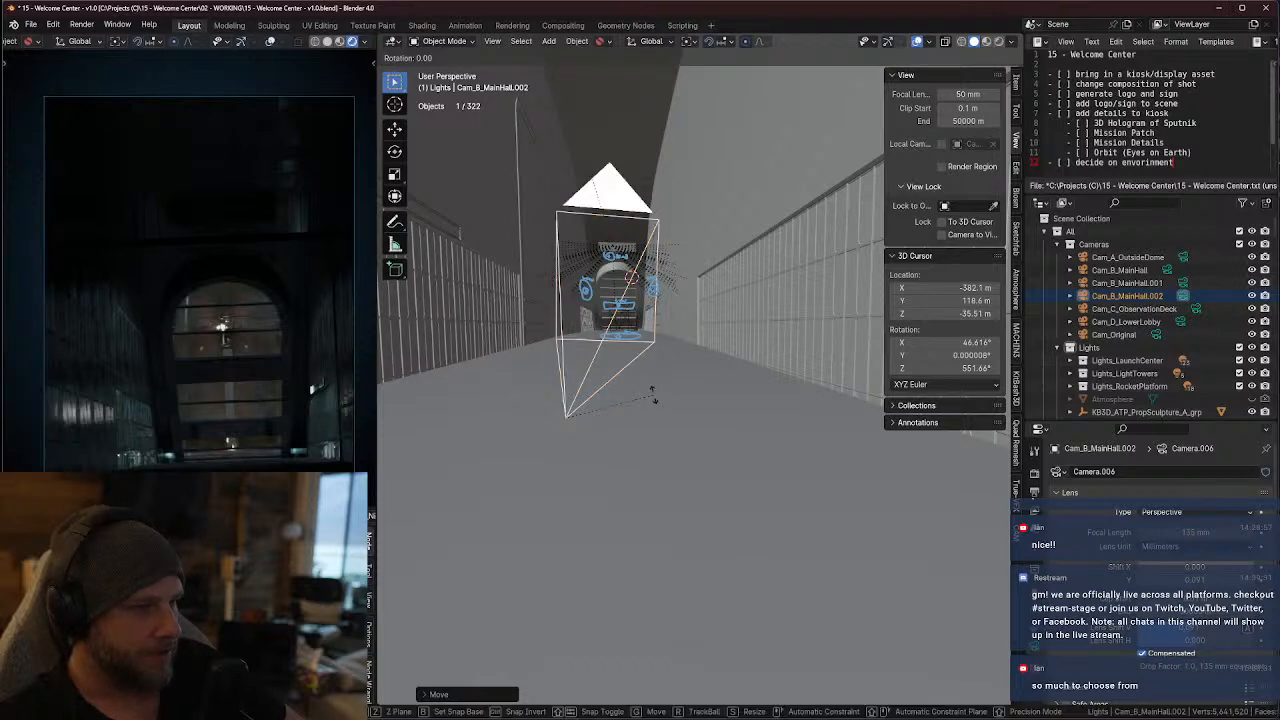
key("Escape")
left_click(1017, 88)
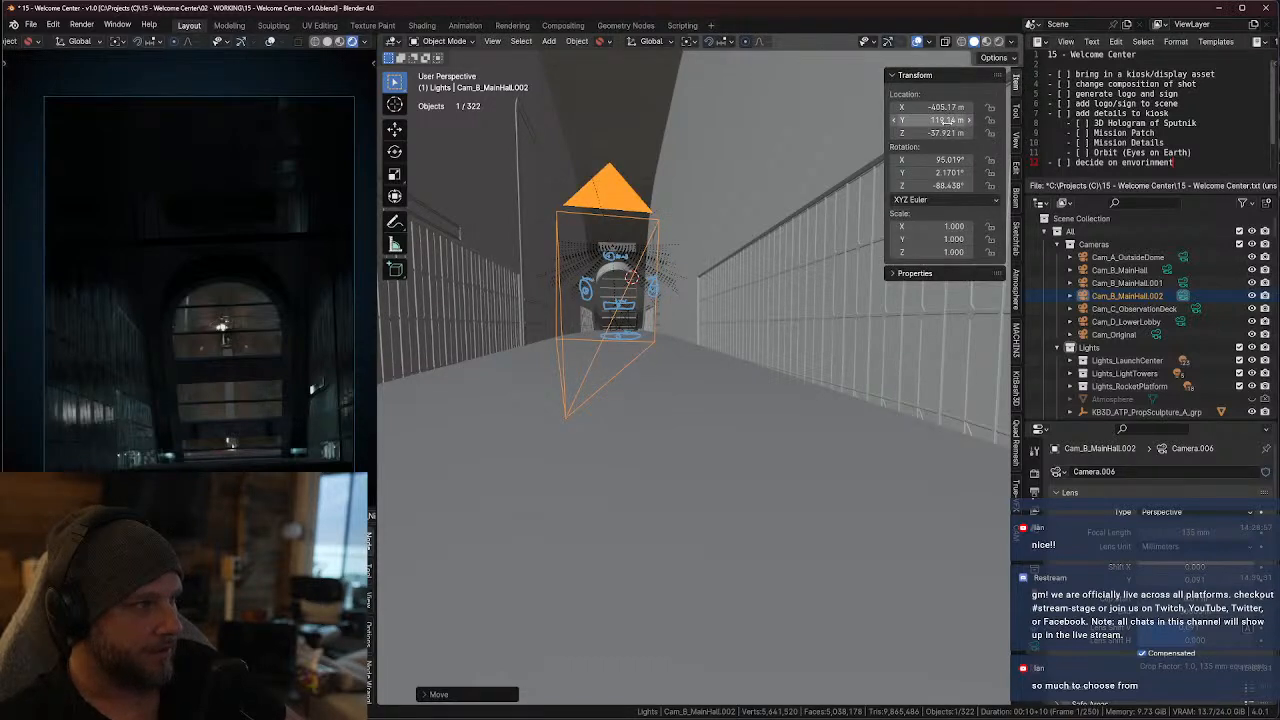
left_click(932, 172)
type("0")
key("Return")
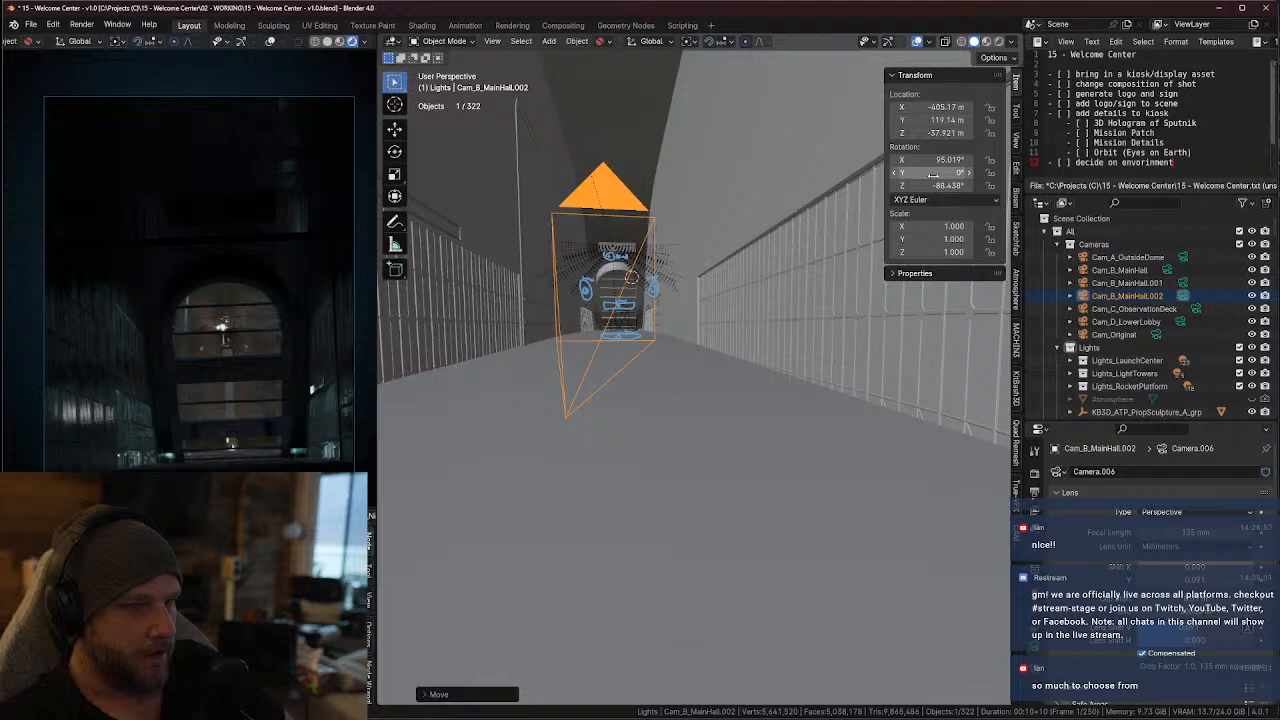
left_click(936, 160)
type("90")
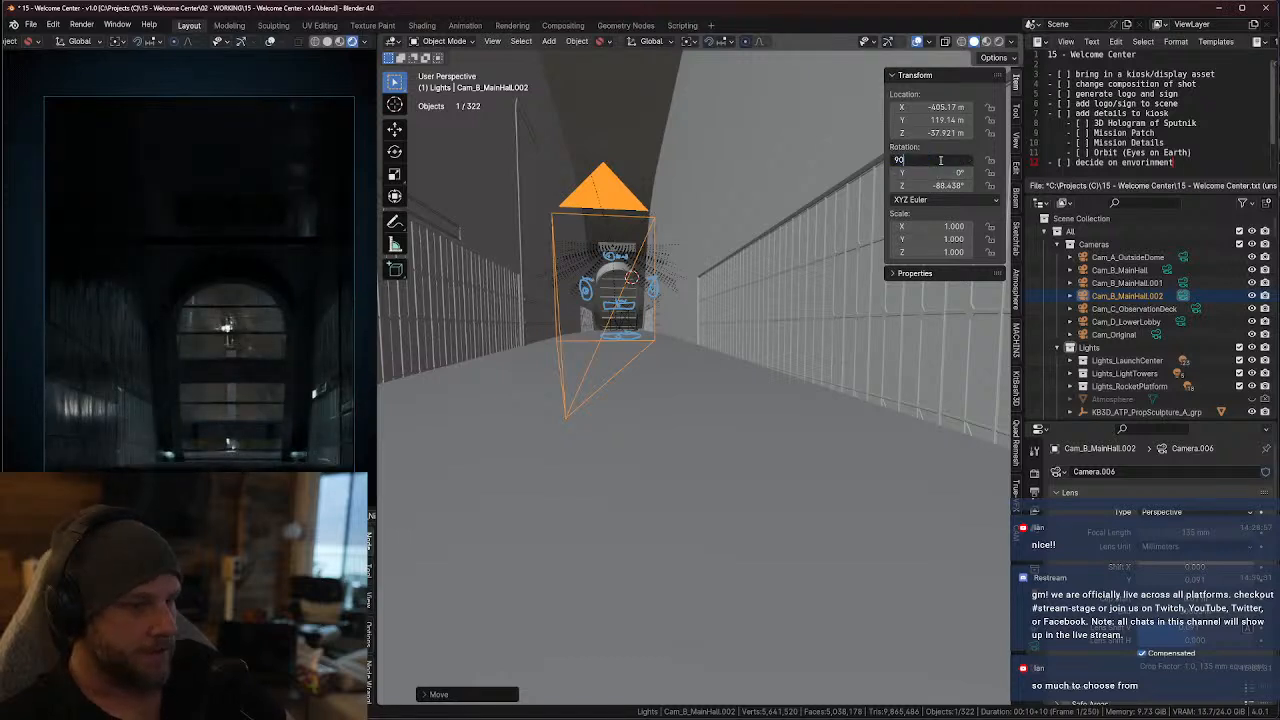
key("Return")
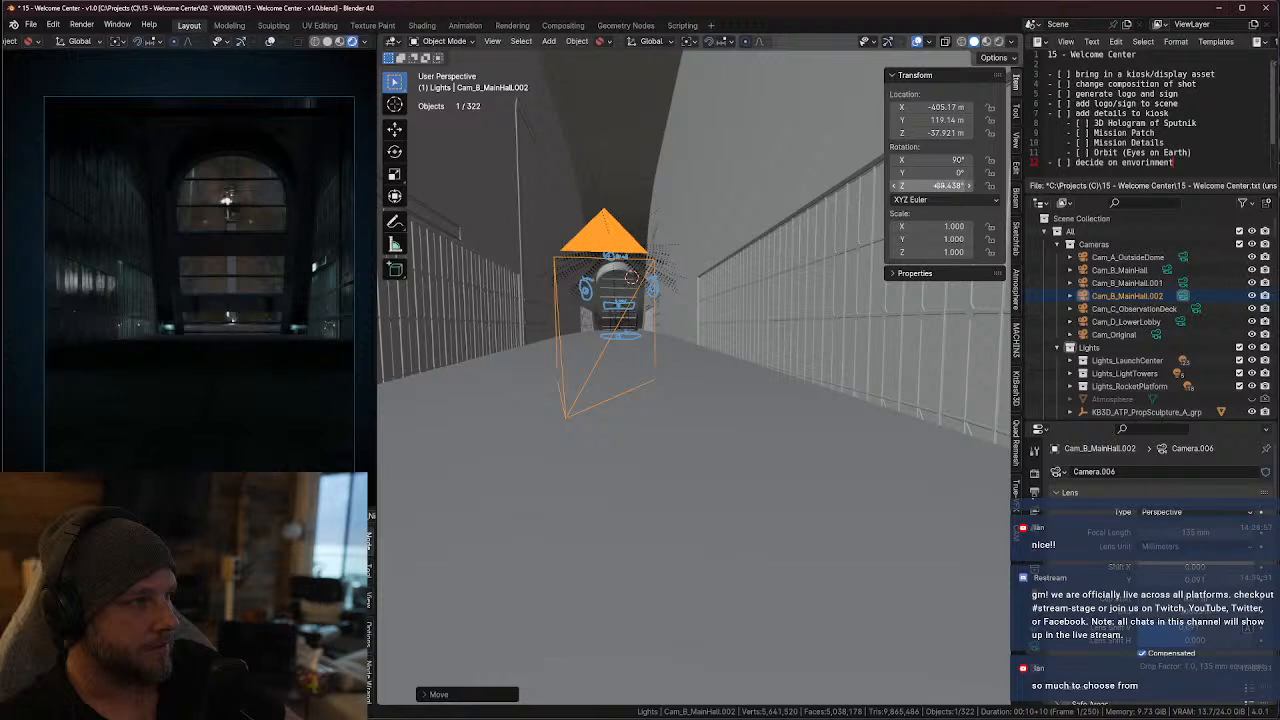
left_click(935, 186)
type("-90")
key("Return")
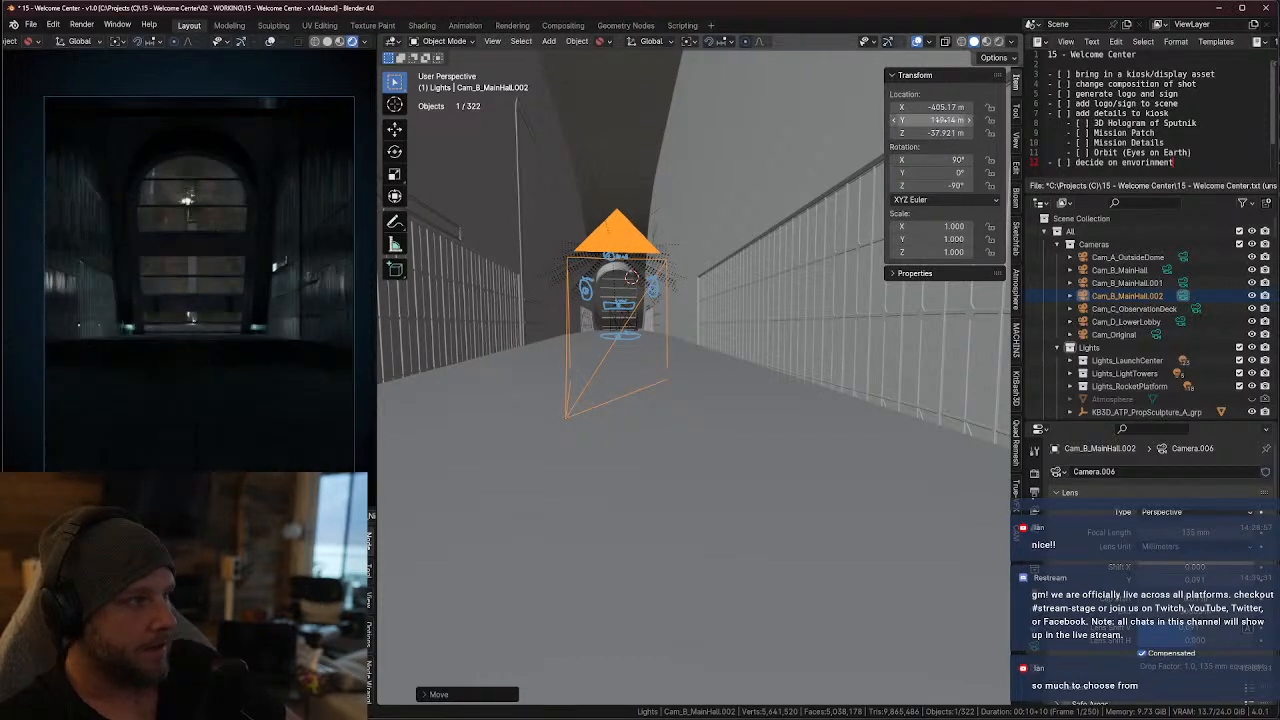
Nudge the camera's location to X -405.15 m, Y 119.13 m and Z -37.931 m
left_click_drag(940, 107, 937, 133)
middle_click_drag(791, 166, 771, 172)
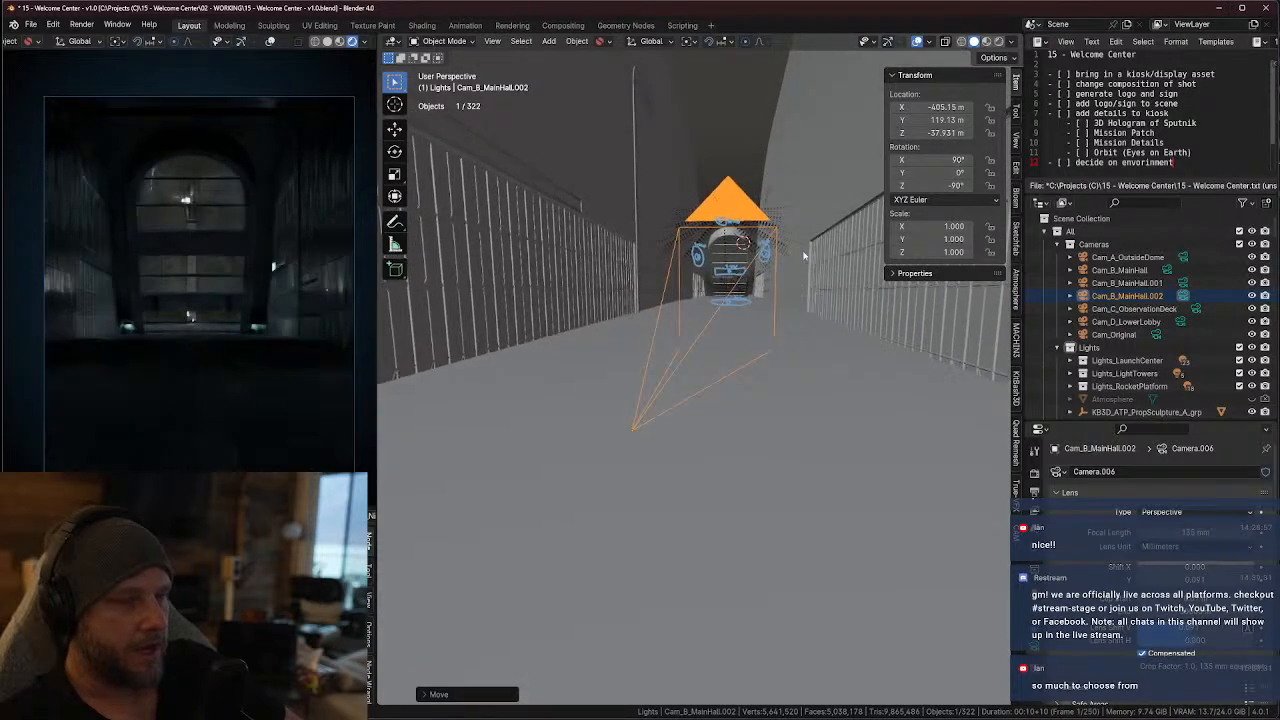
middle_click_drag(804, 256, 806, 265)
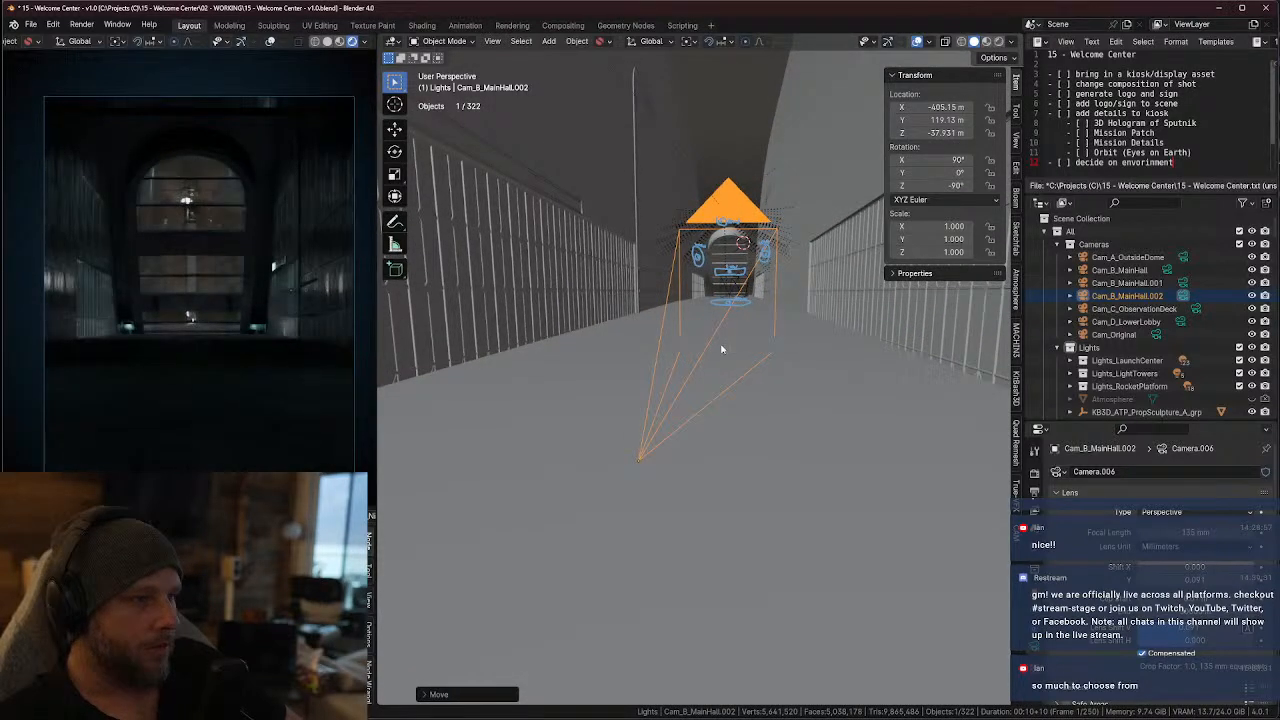
Trackball-rotate the camera to about 92° on X, 0.22° on Y and -89.43° on Z to reframe the arched window
key("r")
key("r")
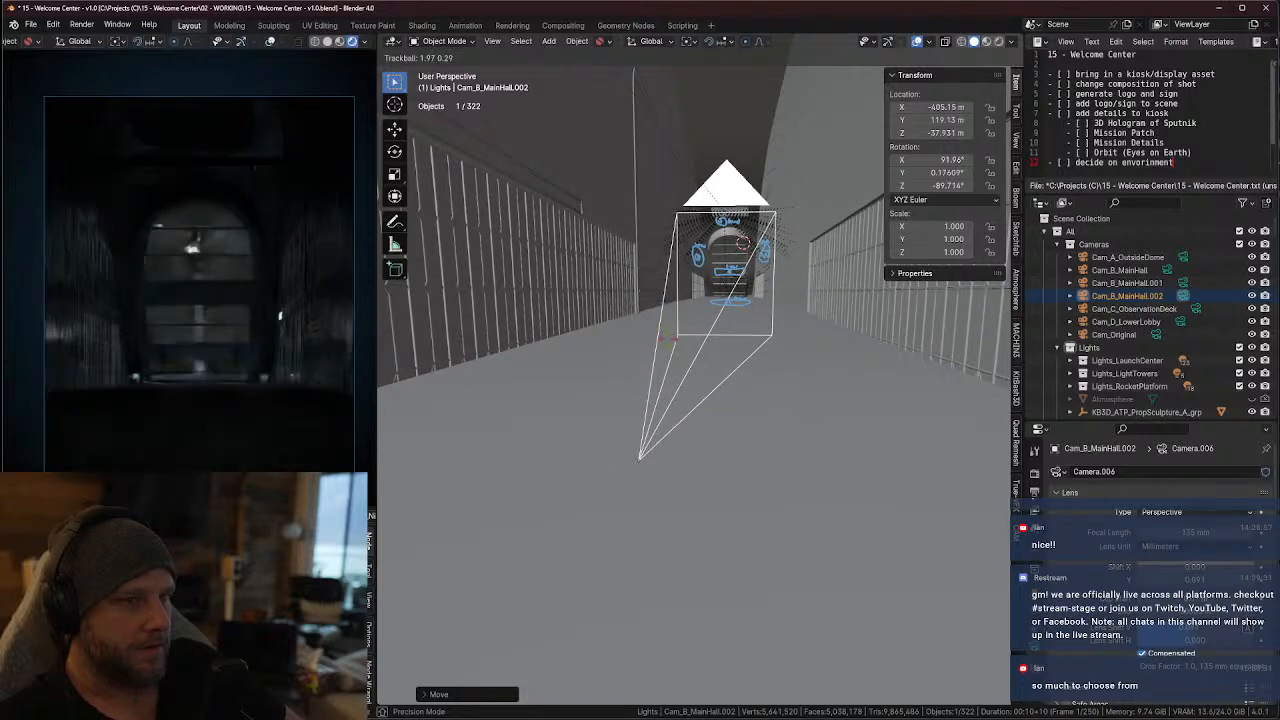
left_click(676, 342)
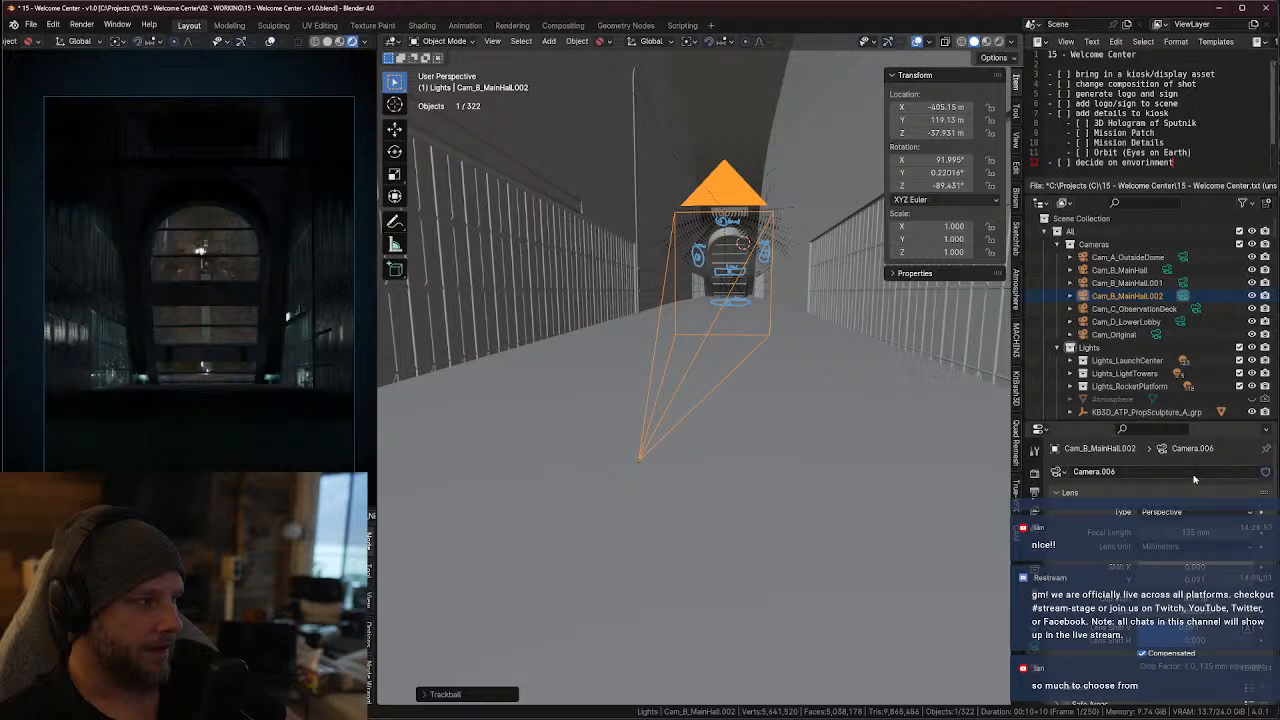
Try focal lengths of 200 mm and 400 mm on the camera and return it to 135 mm
left_click(1181, 532)
type("200")
key("Return")
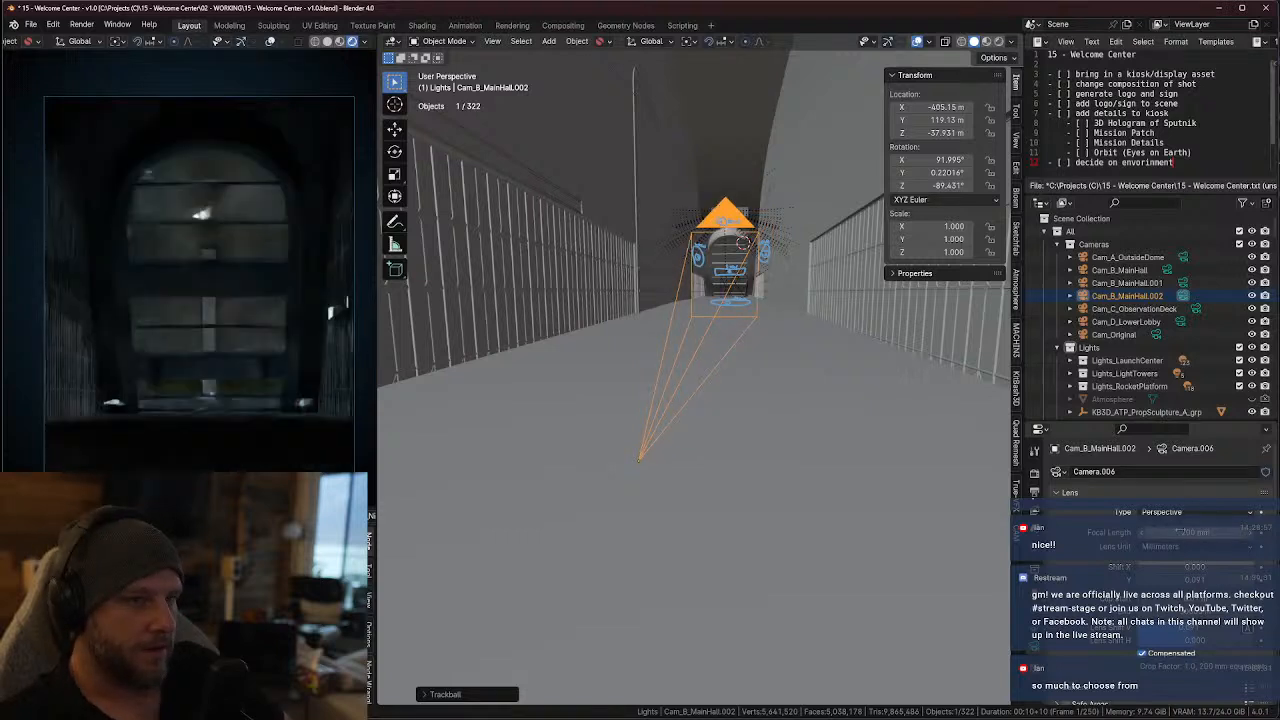
left_click(1180, 531)
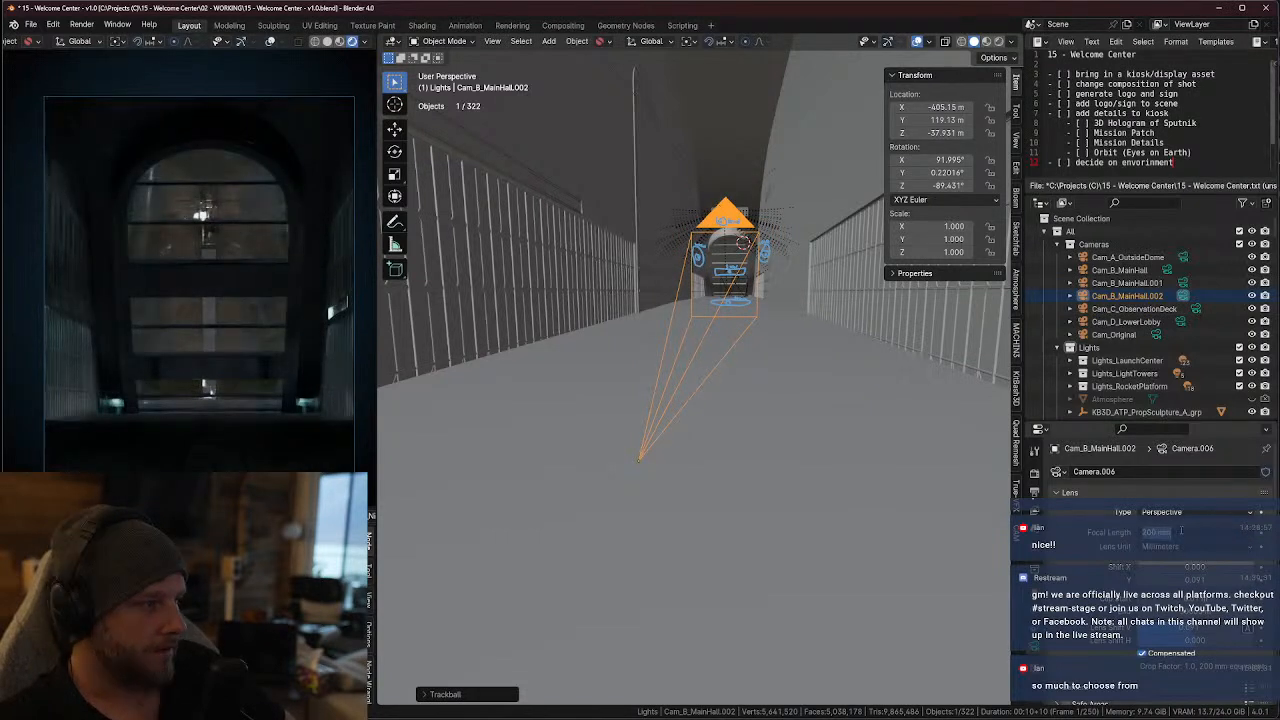
type("400")
key("Return")
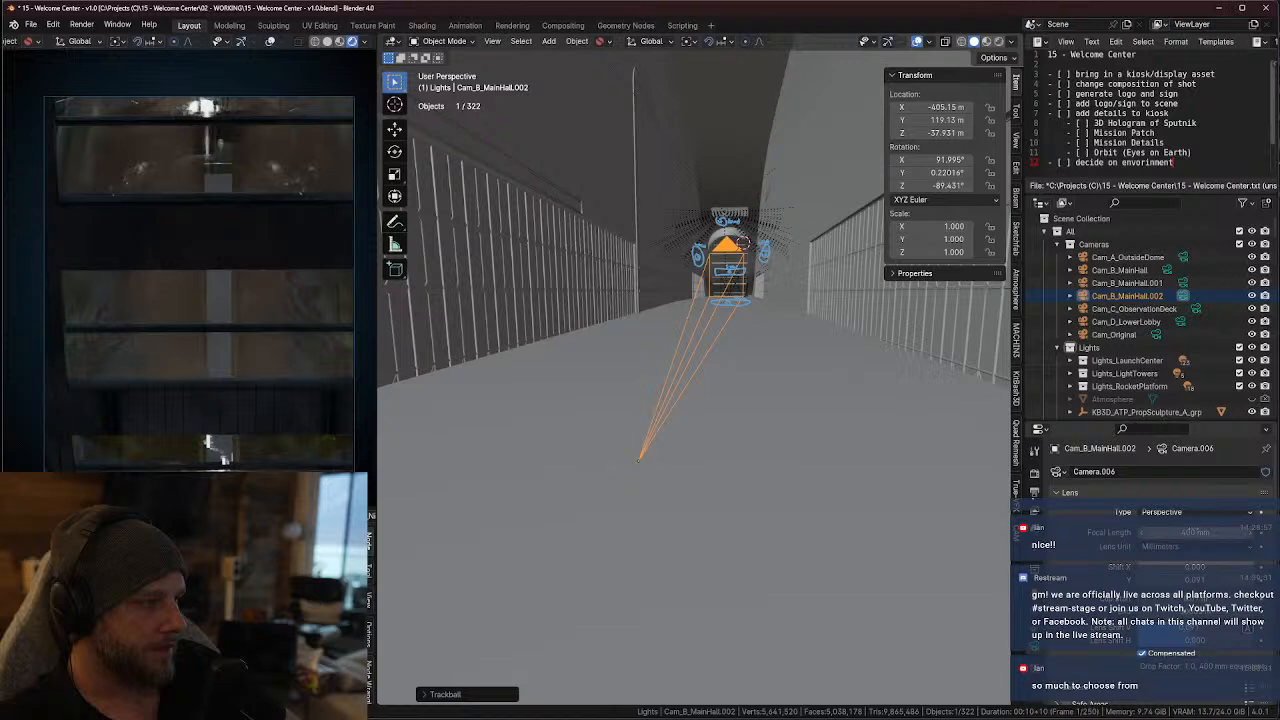
double_click(1195, 531)
type("135")
key("Return")
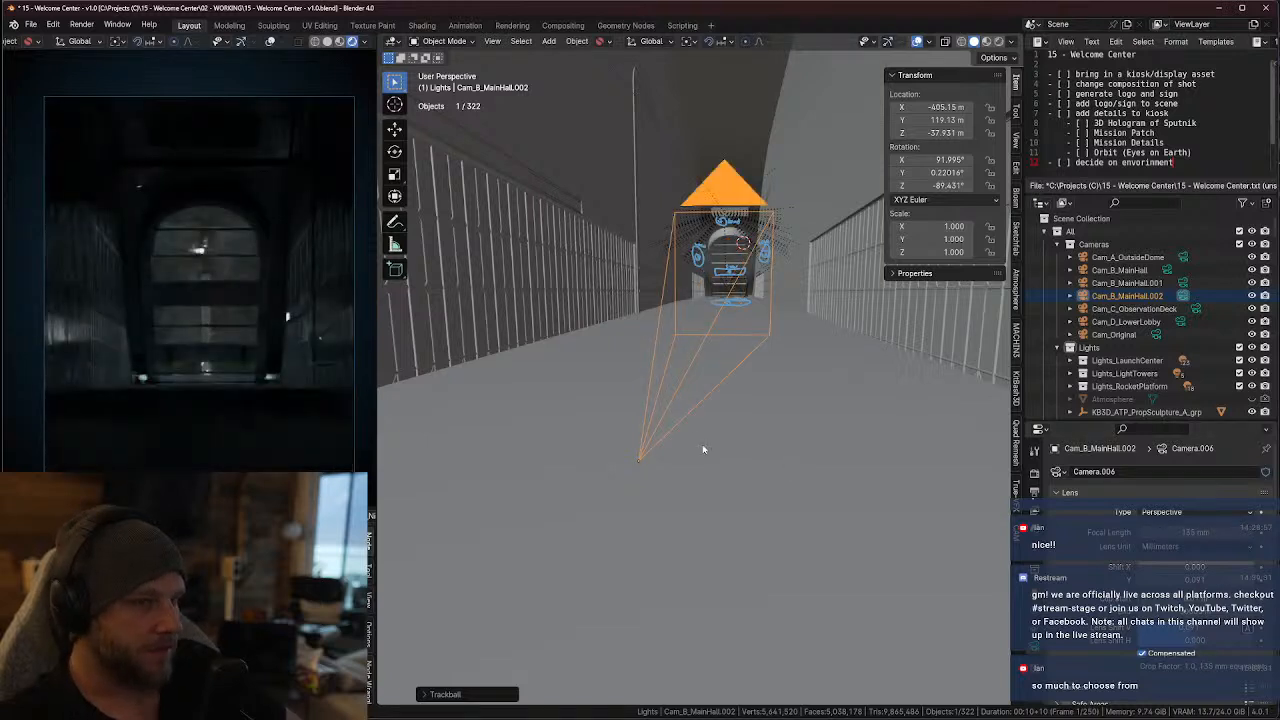
Move the camera about 10 m forward along the hall toward the arched window, in top view with X-ray on
key("KP_7")
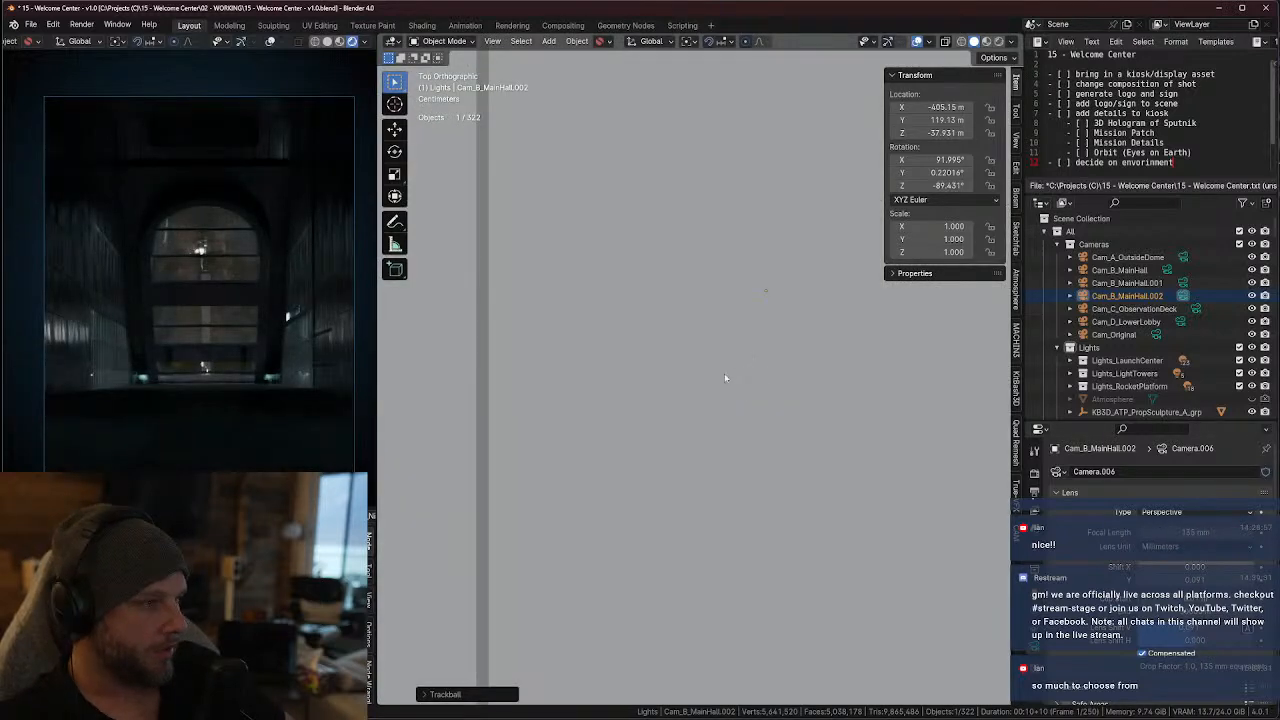
scroll(735, 377, "down", 10)
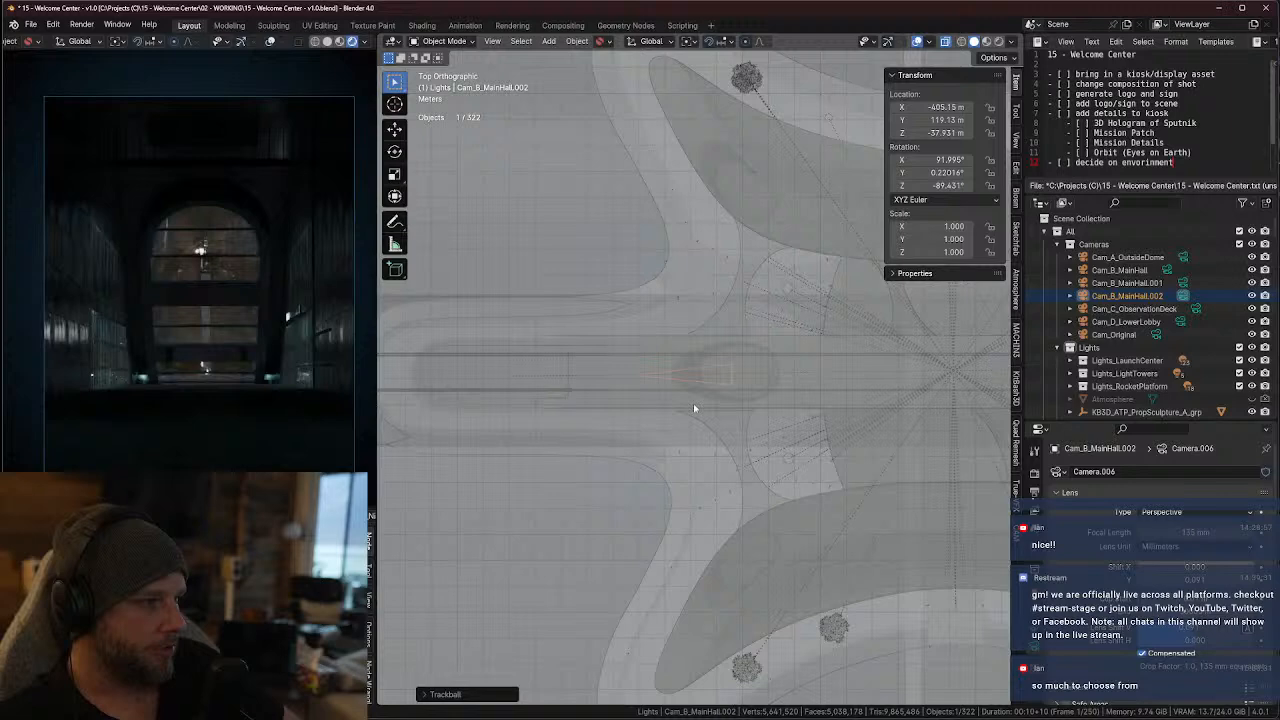
key("g")
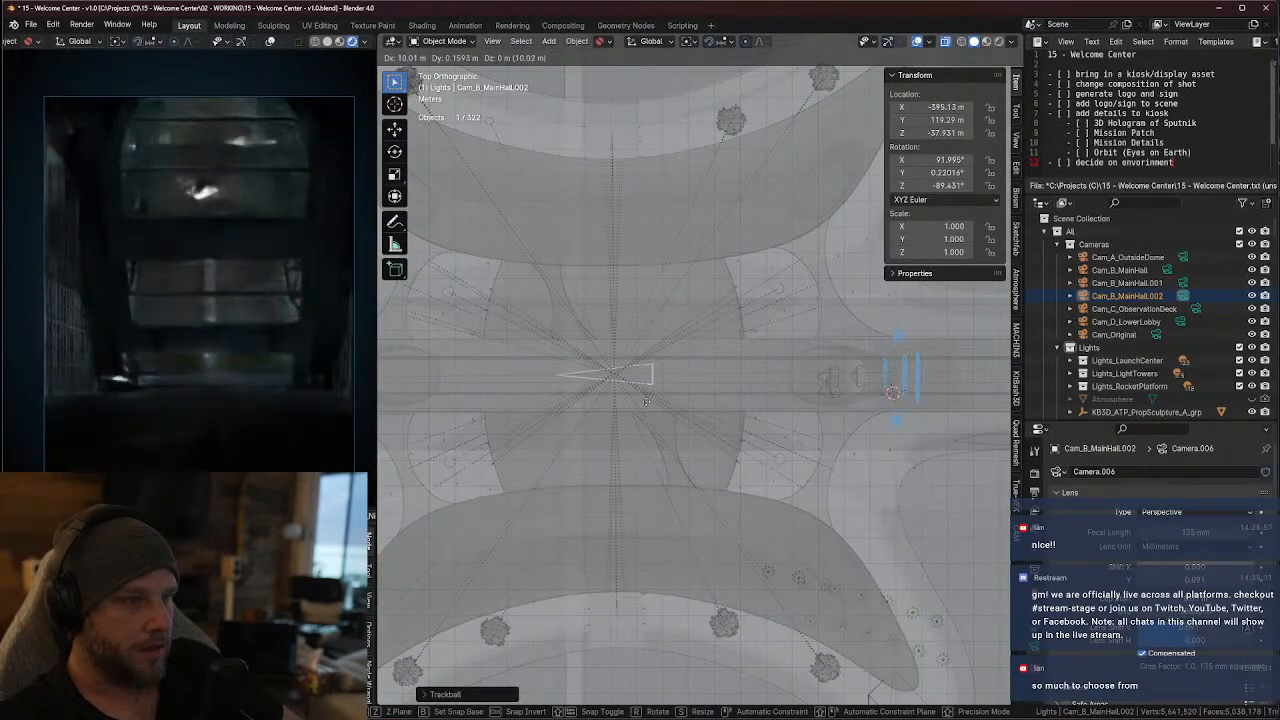
left_click(652, 406)
Lower the camera about 0.13 m along global Z in perspective view
middle_click_drag(718, 416, 795, 288)
scroll(720, 403, "up", 5)
key("g")
key("z")
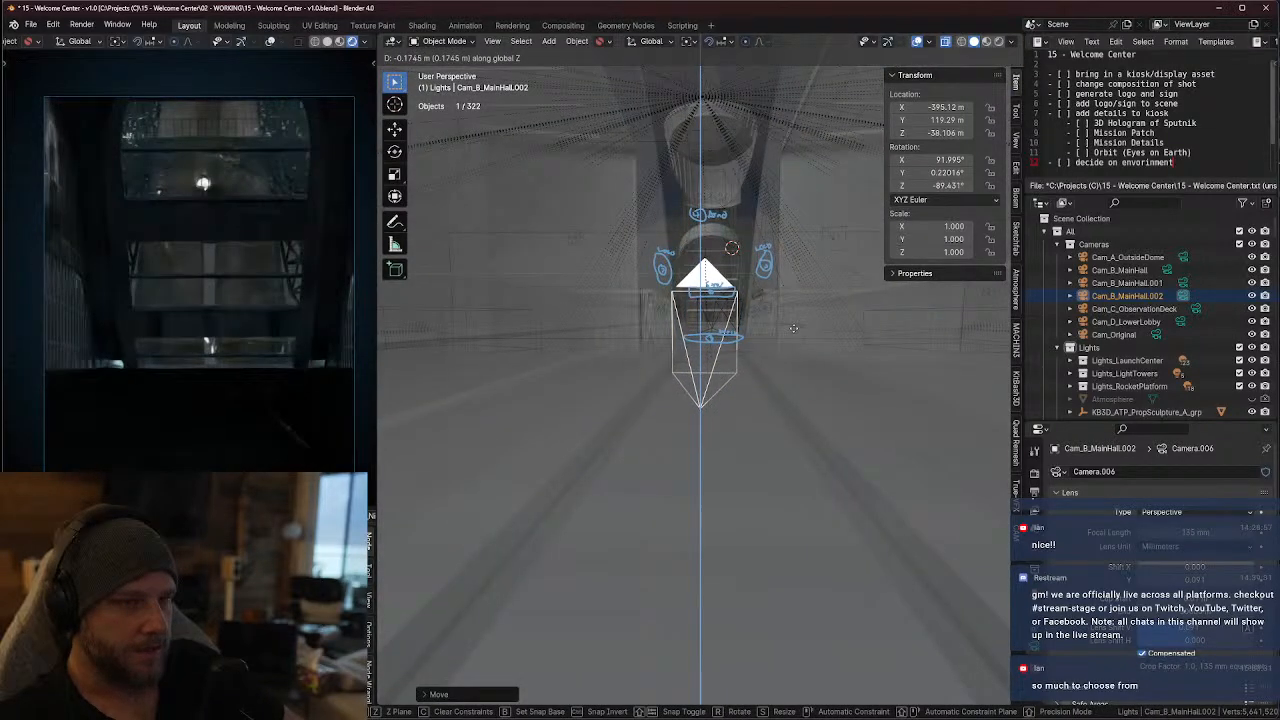
left_click(797, 323)
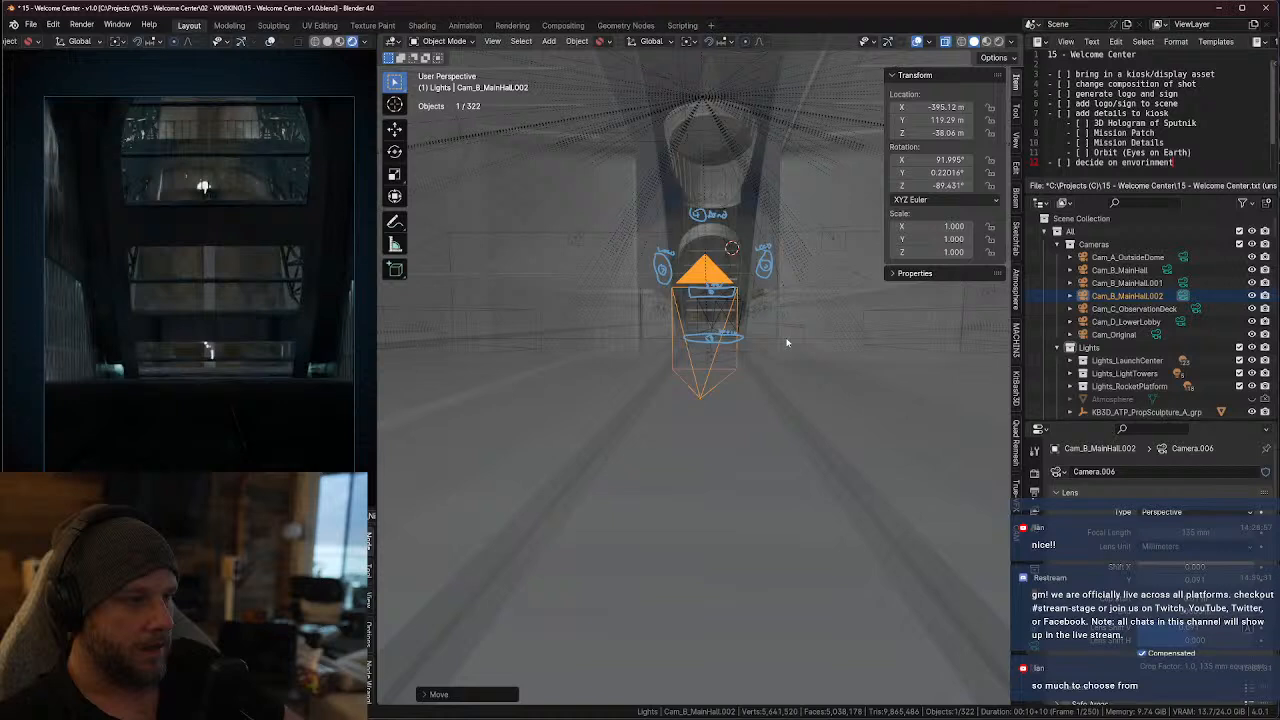
Tilt the camera upward by rotating it about -2.91° around global Y, and turn off X-ray
key("r")
key("y")
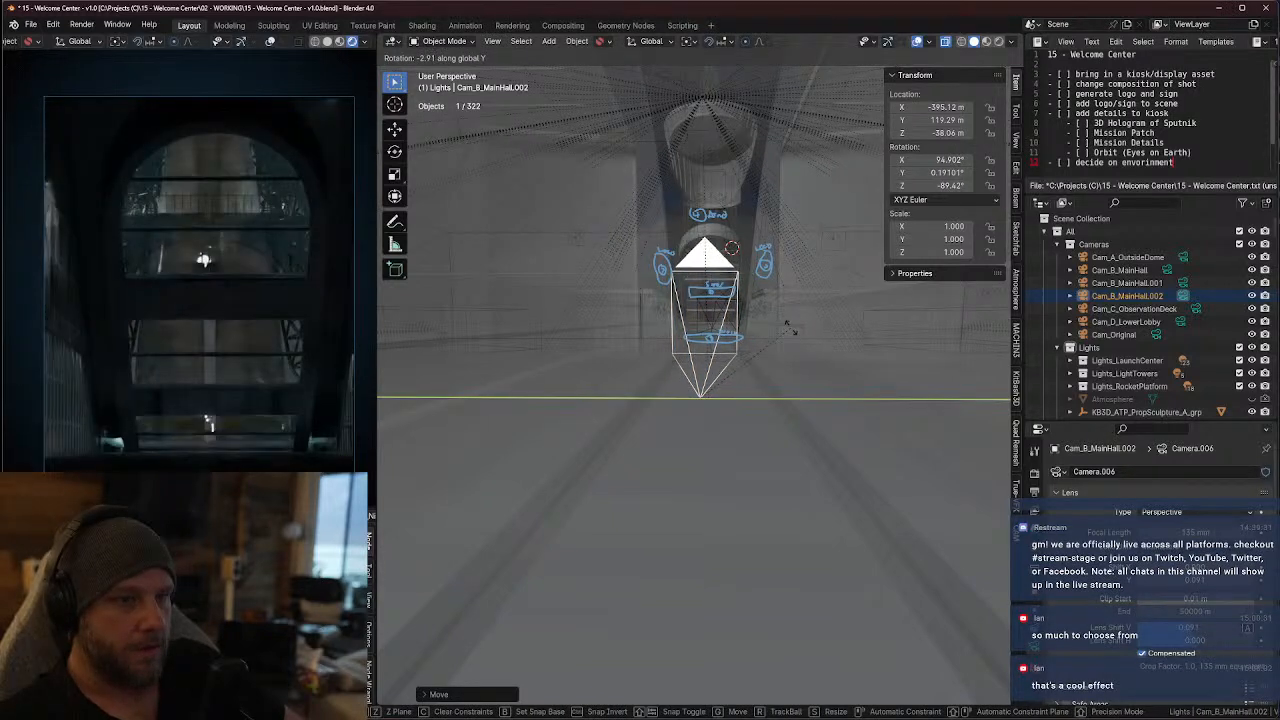
left_click(788, 328)
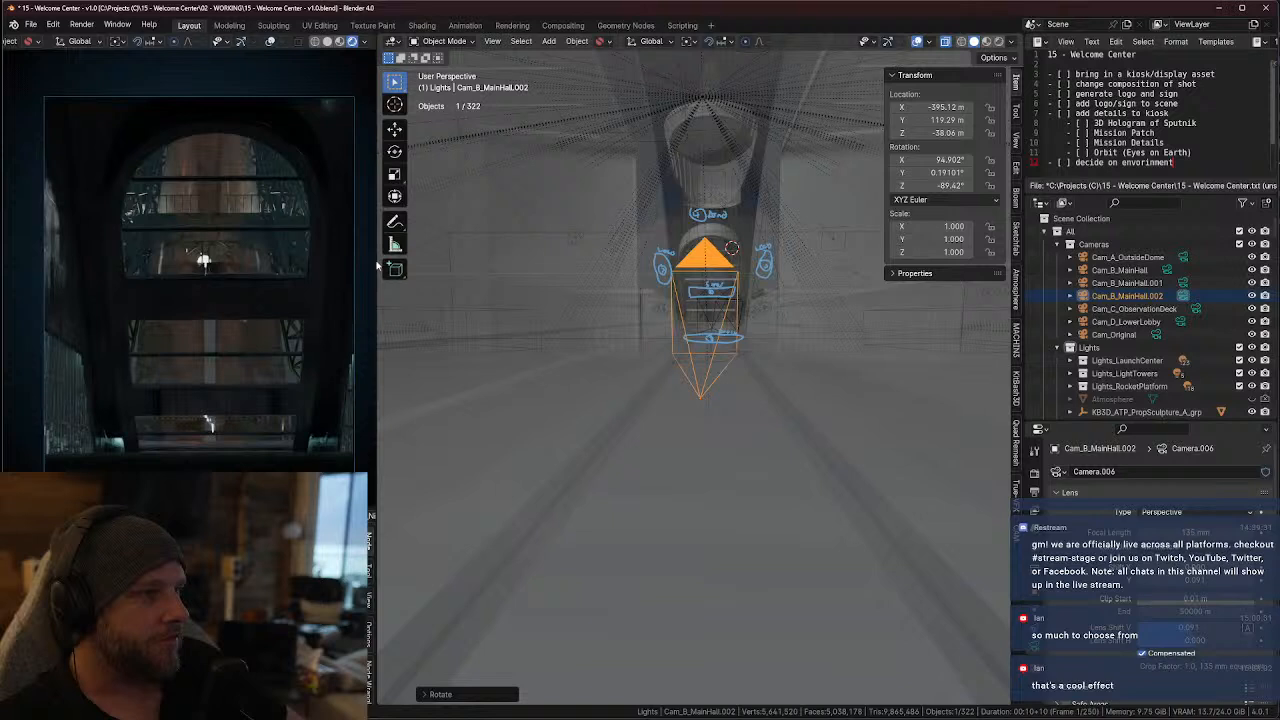
key("alt+z")
scroll(748, 321, "up", 2)
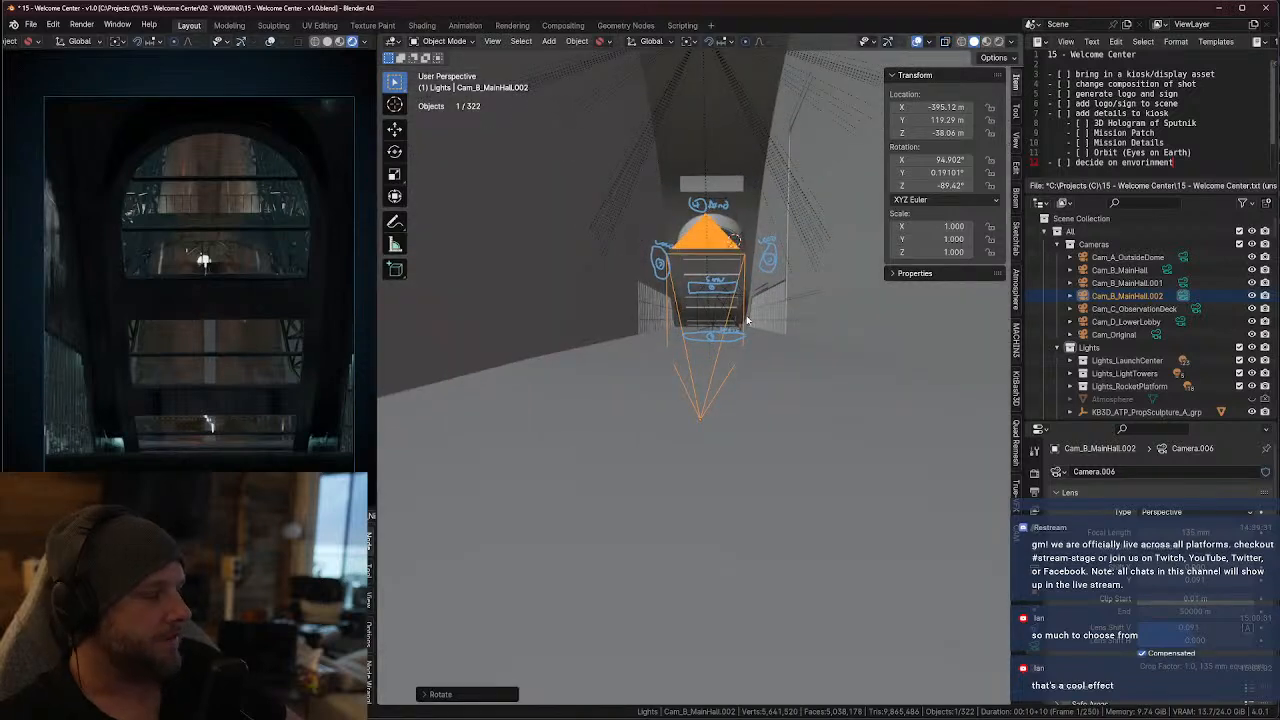
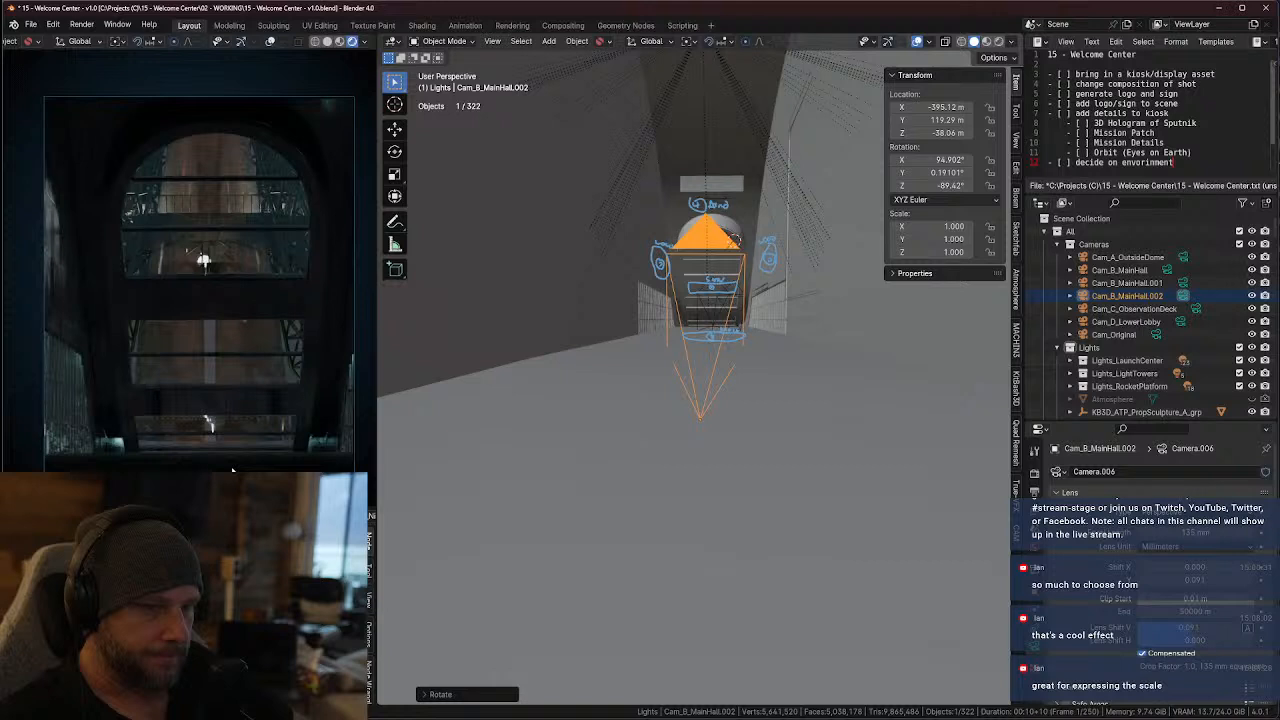
Rotate the Cam_B_MainHall.002 camera about -0.3° around global Z
middle_click_drag(723, 420, 751, 389)
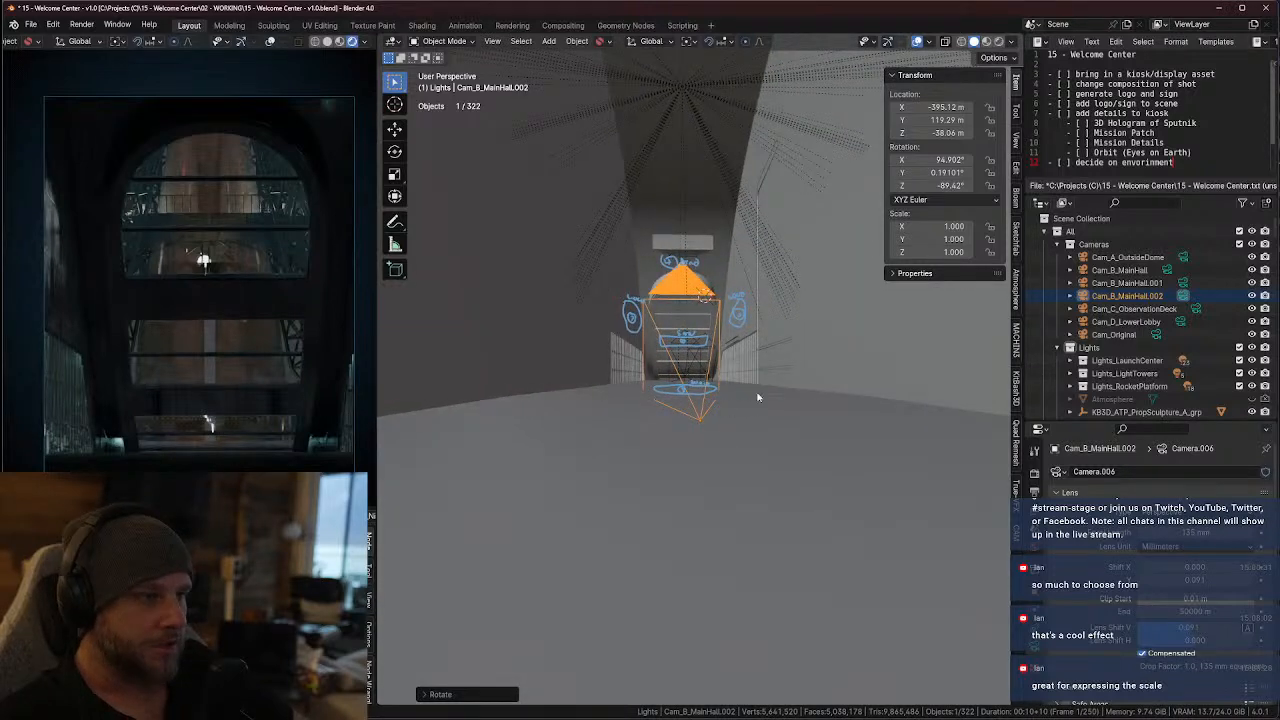
key("r")
key("z")
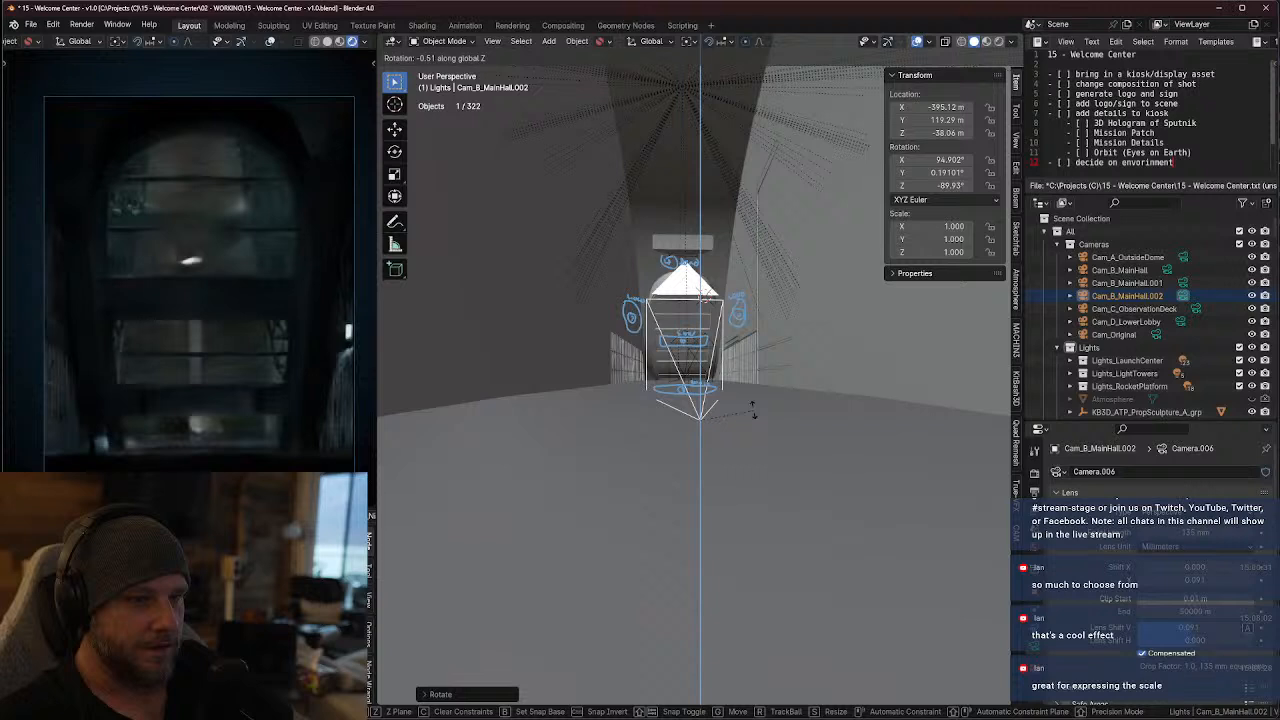
left_click(752, 405)
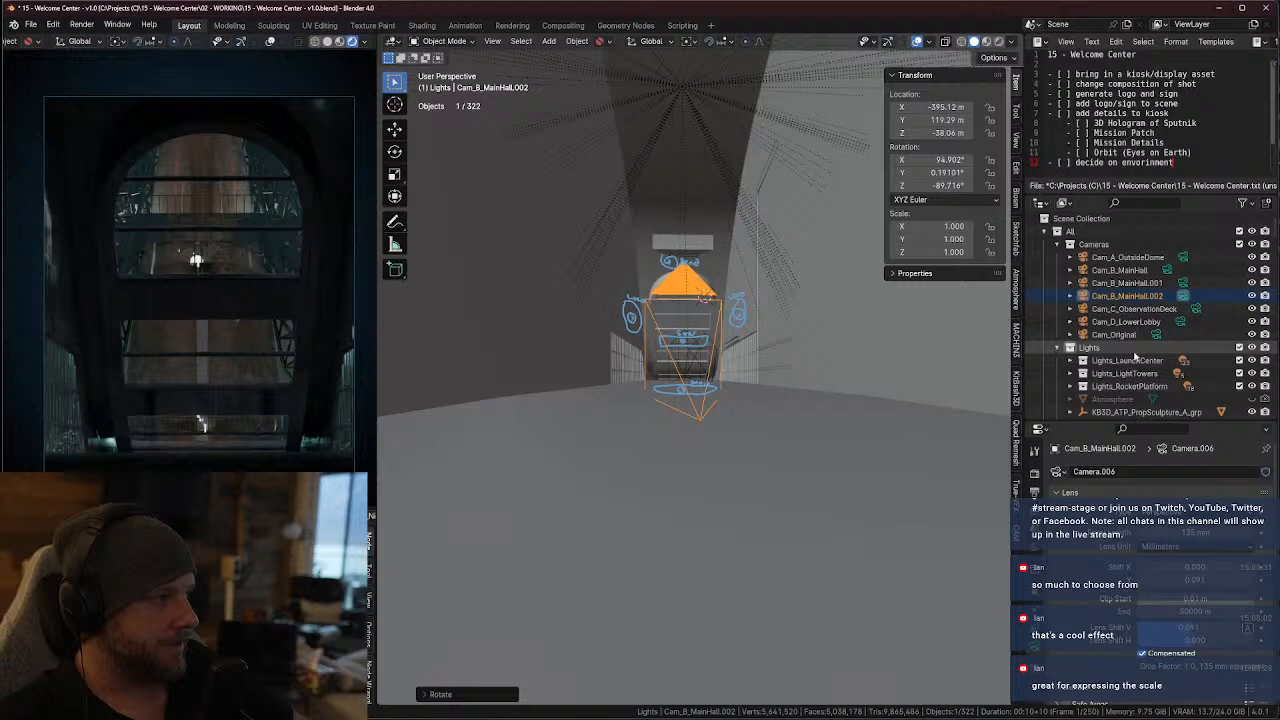
Set the size of the Base point light in the Lights_RocketPlatform collection to 0.01 m
left_click(1071, 373)
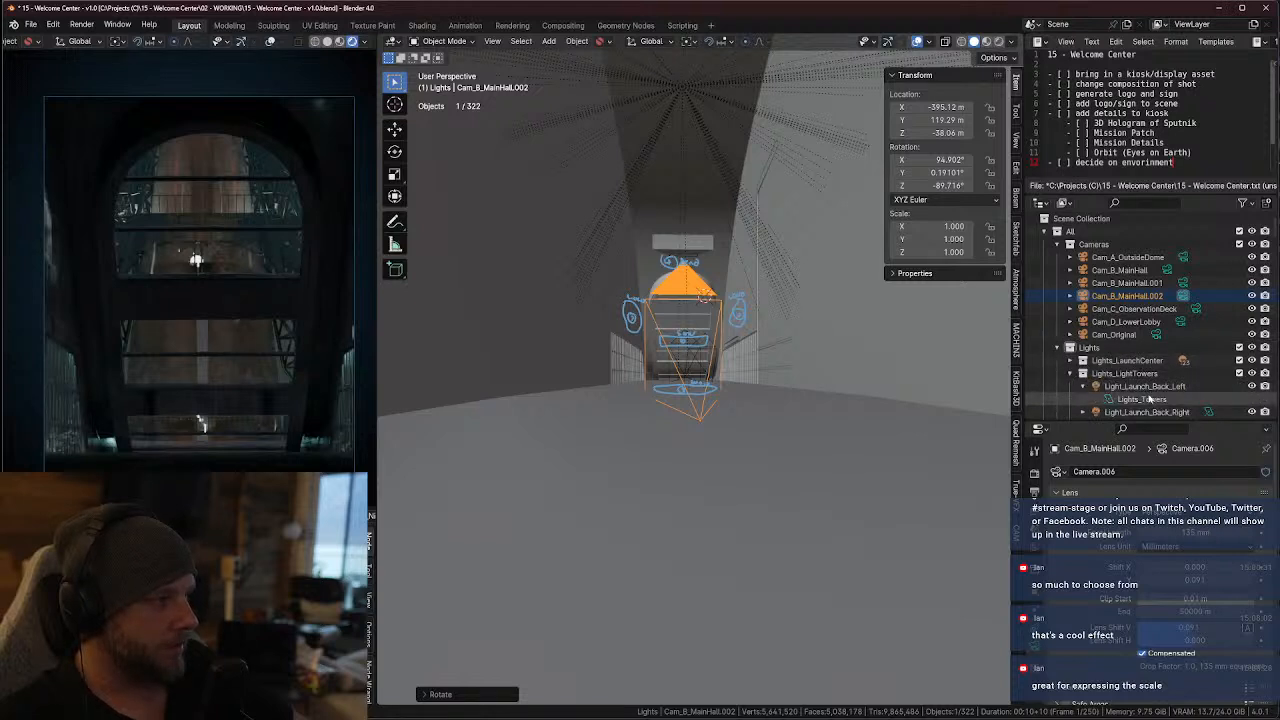
scroll(1075, 330, "down", 3)
left_click(1082, 283)
left_click(1071, 271)
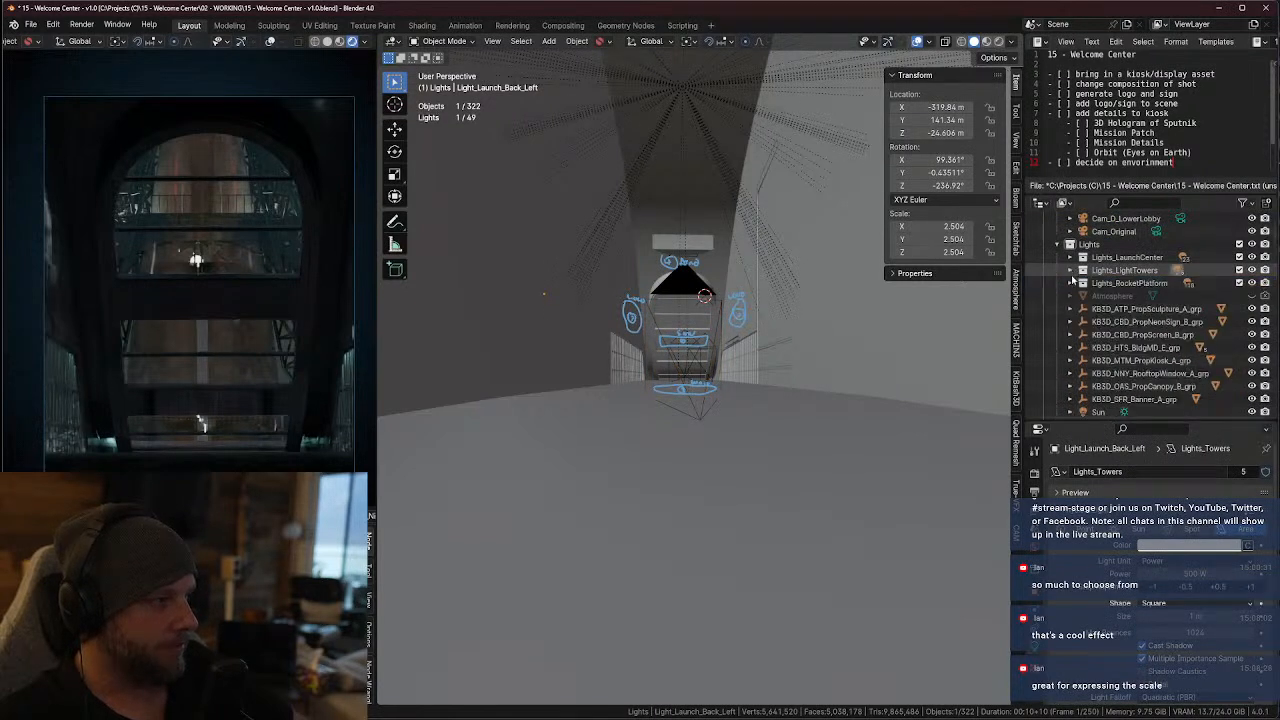
left_click(1071, 284)
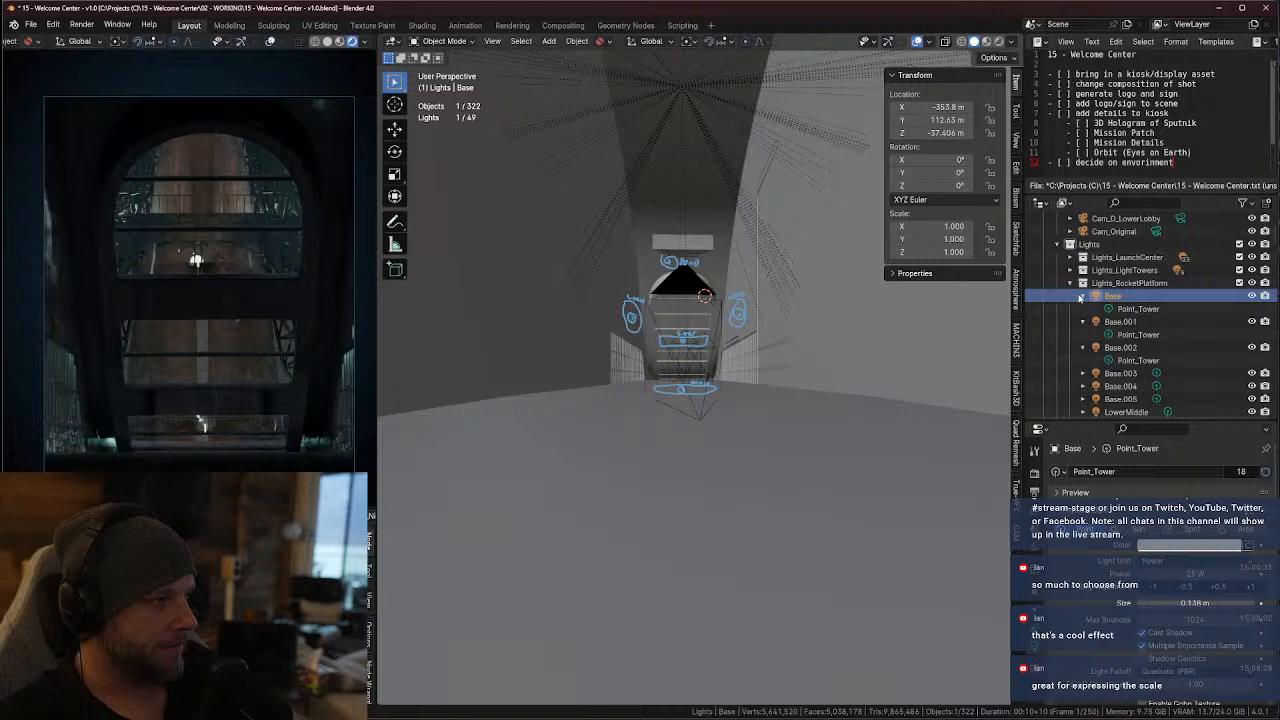
left_click(1108, 297)
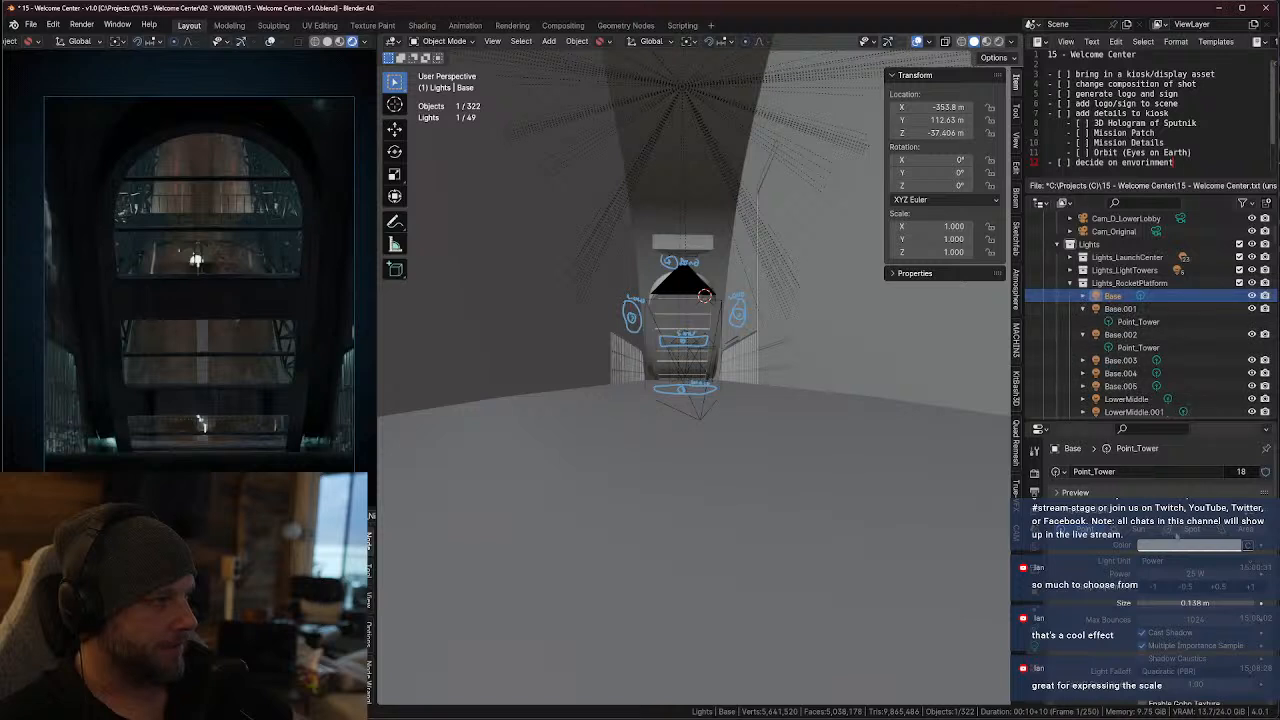
left_click(1204, 604)
type(".01")
key("Return")
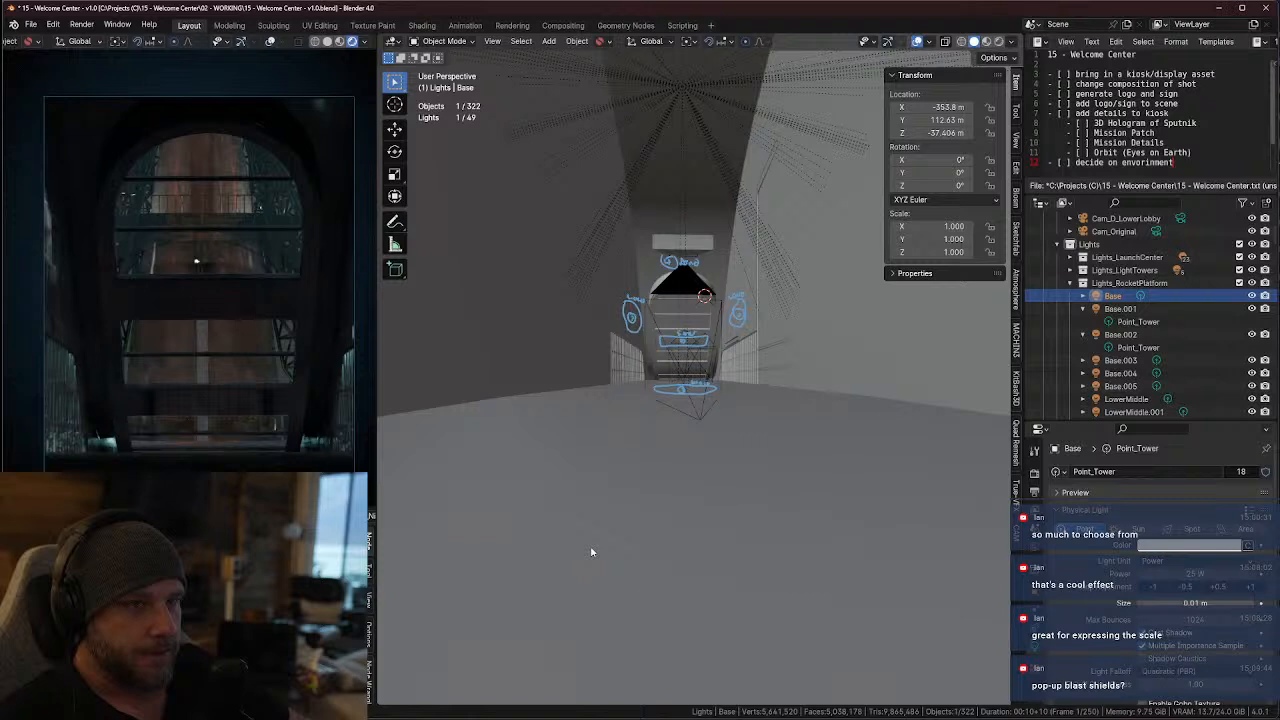
Move the Cam_B_MainHall.002 camera about -0.09 m along global Y
left_click(698, 422)
key("g")
key("x")
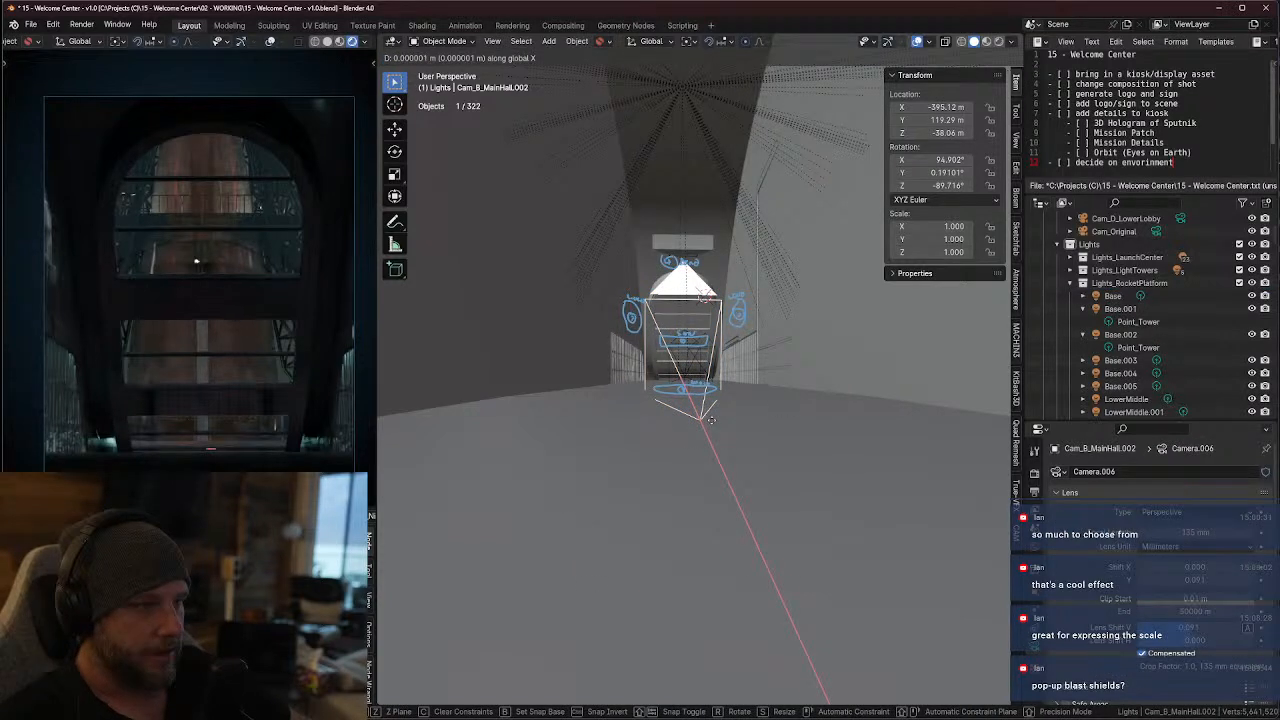
key("y")
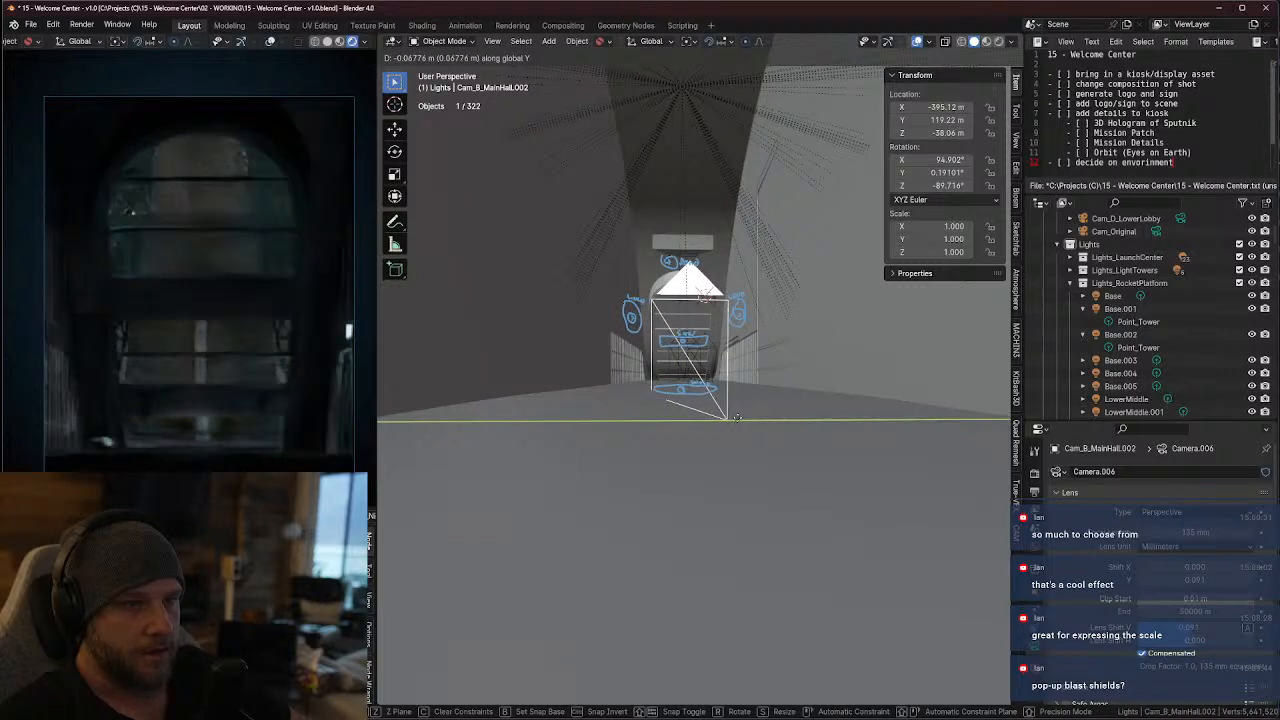
left_click(745, 417)
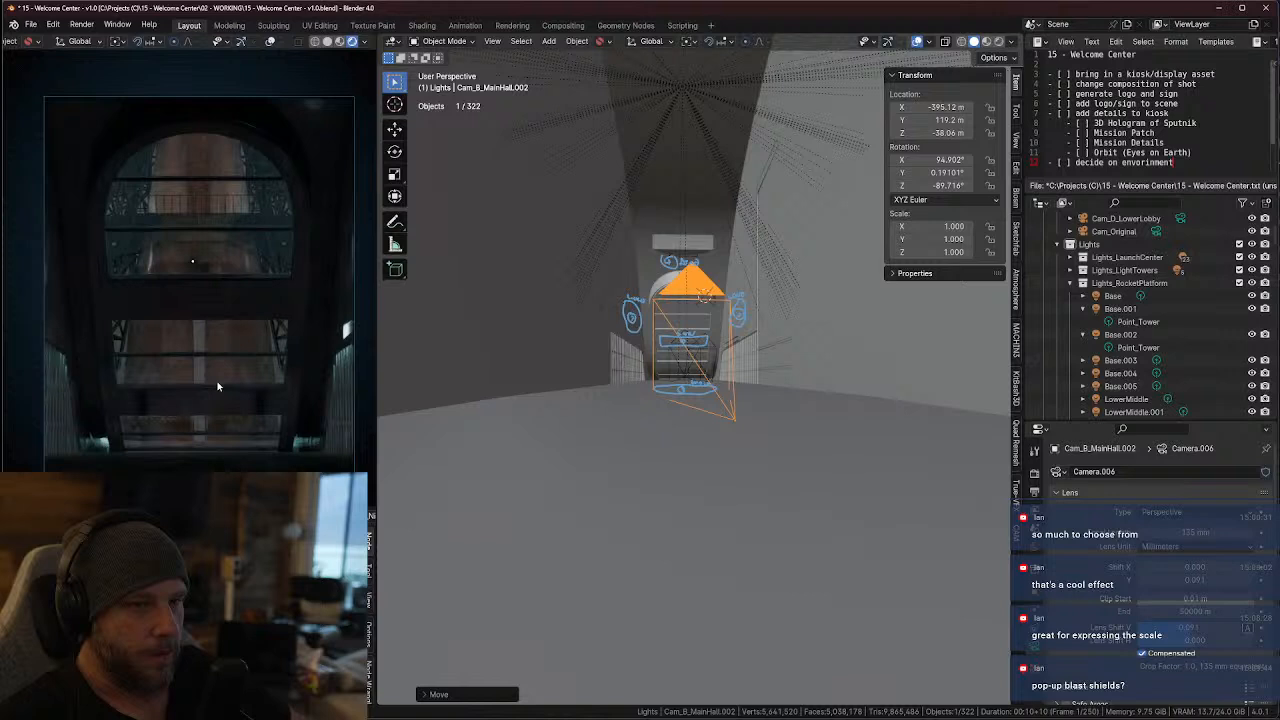
Place the 3D cursor just in front of the camera and add a point light there
middle_click_drag(782, 384, 786, 426)
scroll(767, 358, "down", 2)
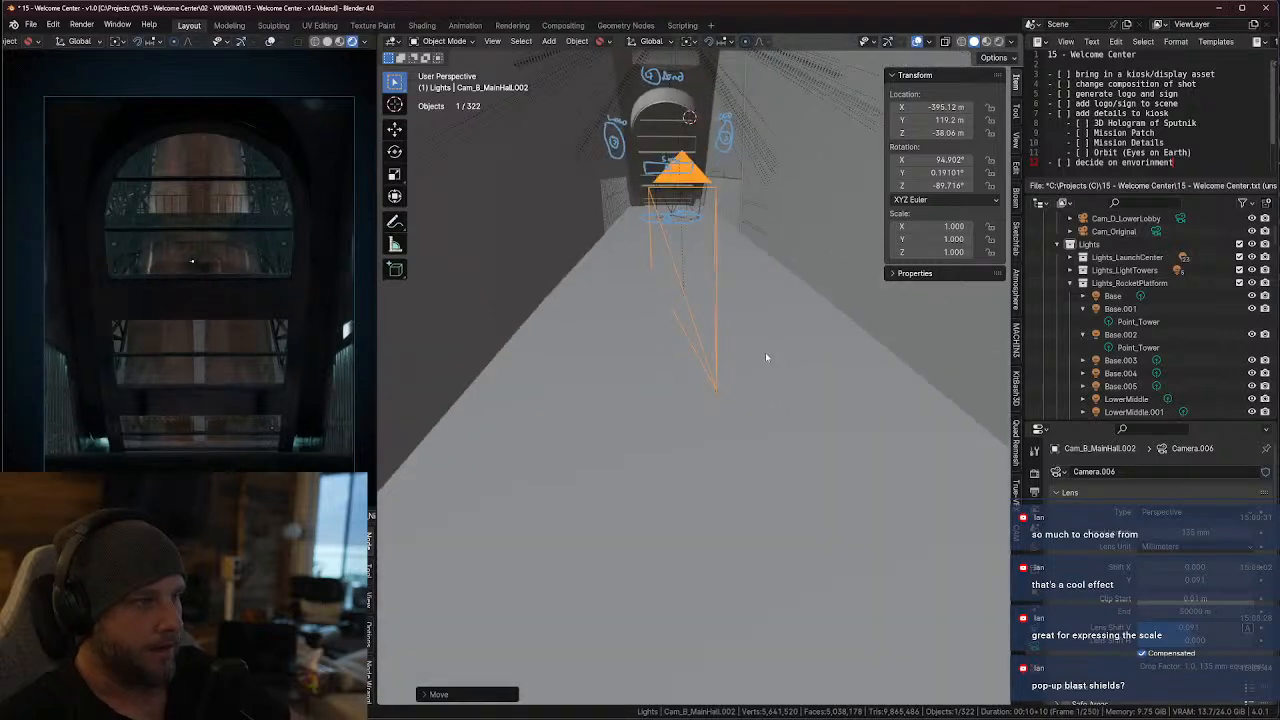
middle_click_drag(766, 355, 764, 341)
left_click(549, 41)
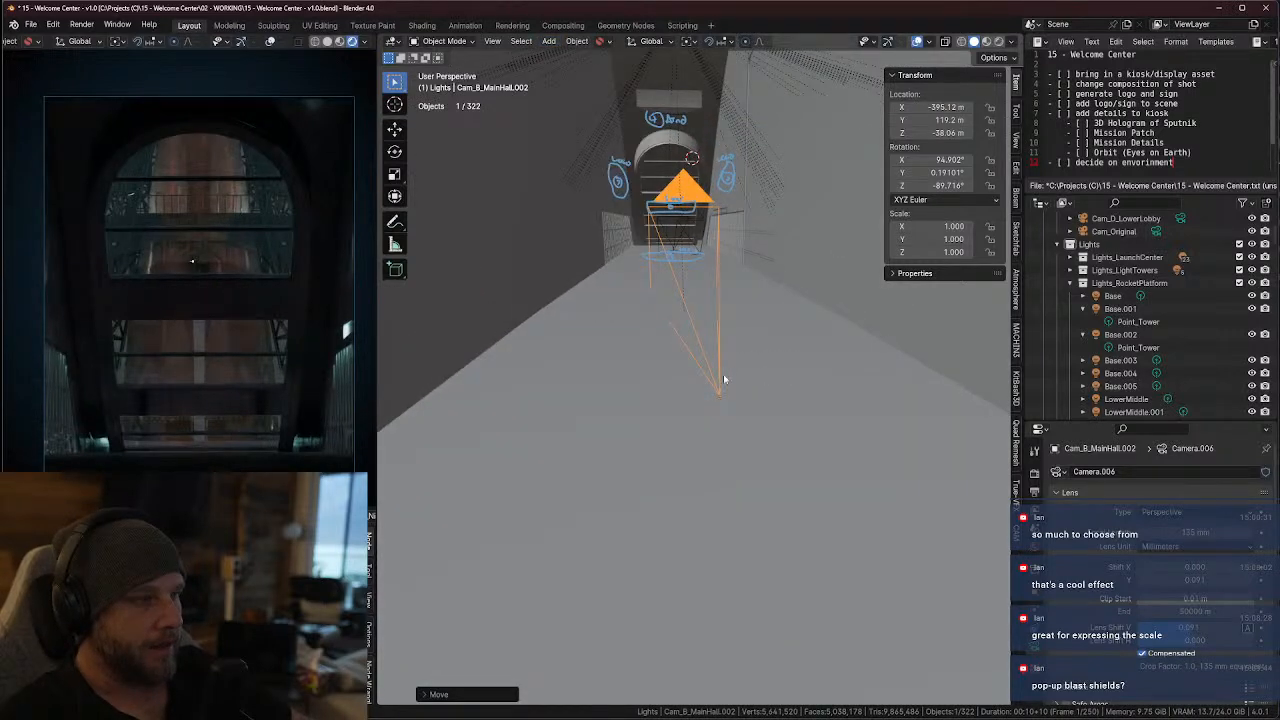
left_click(549, 41)
mouse_move(583, 58)
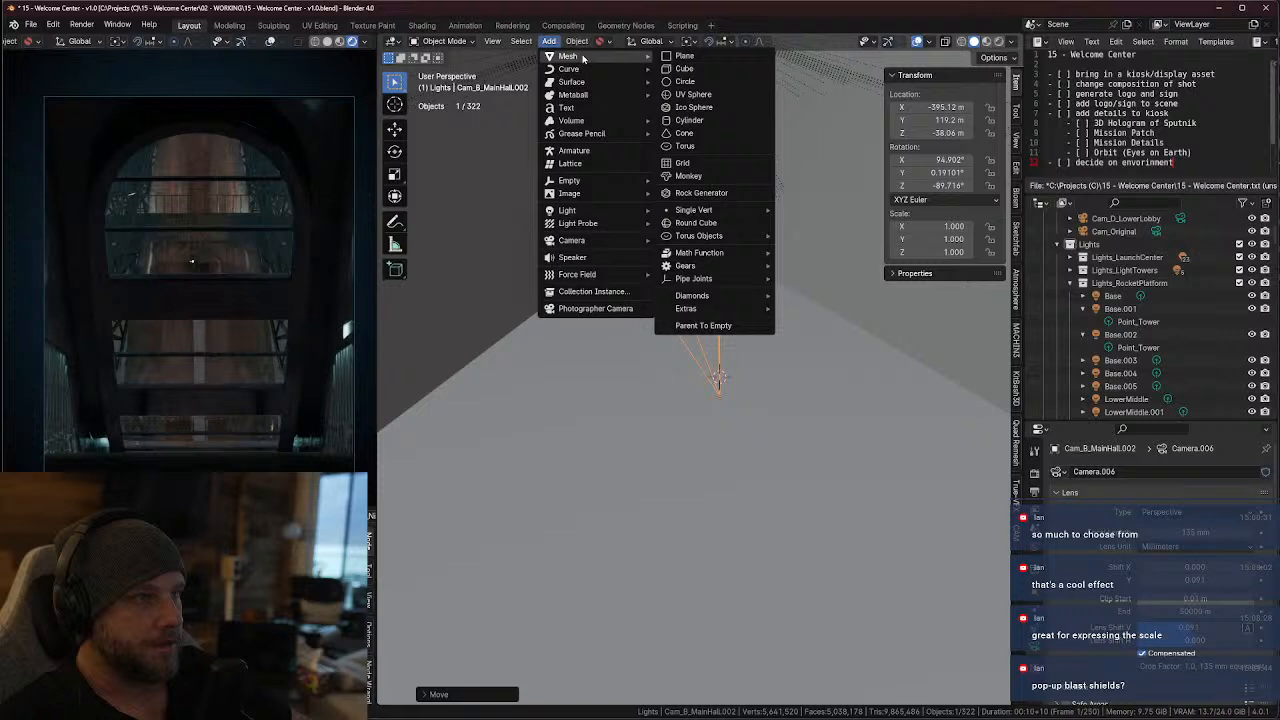
mouse_move(625, 215)
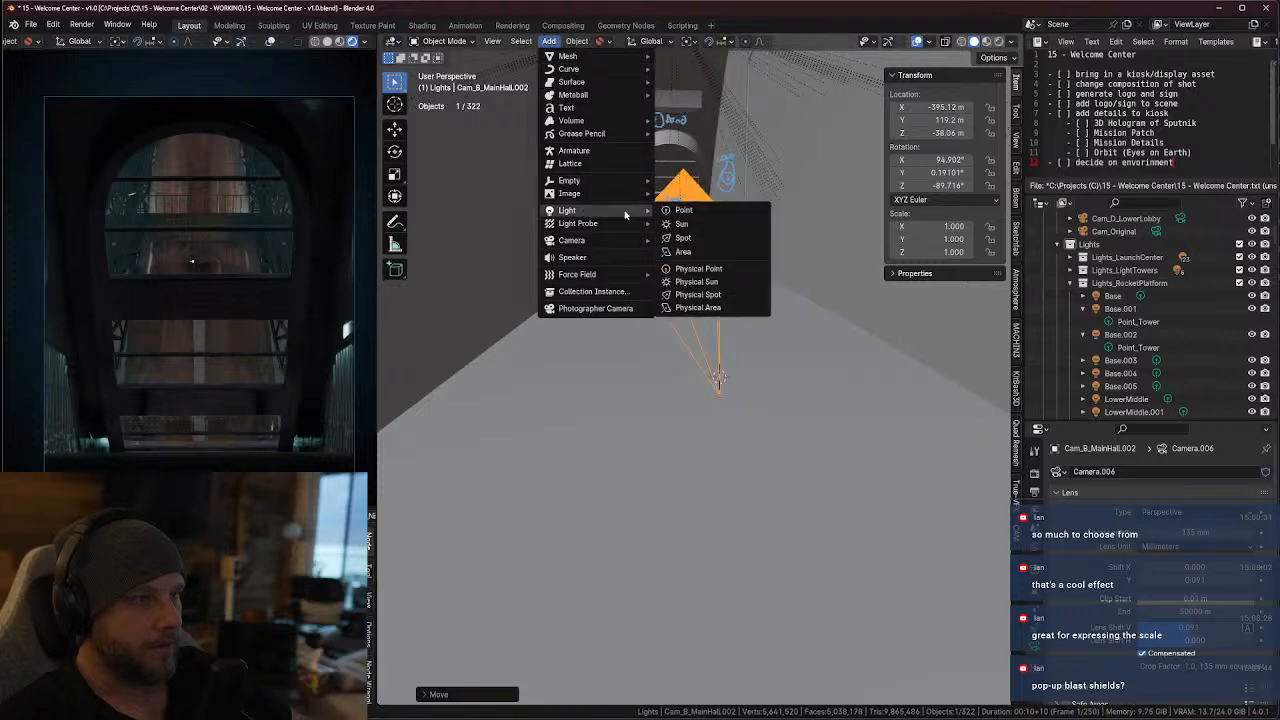
left_click(679, 210)
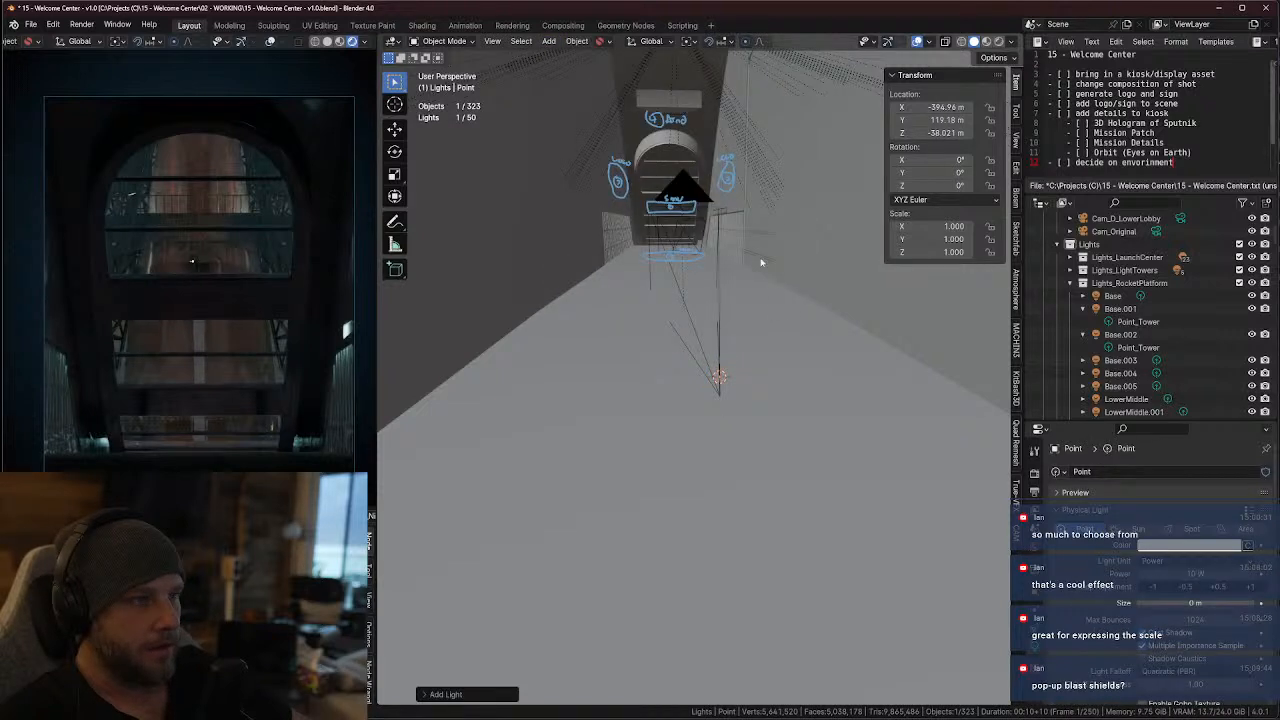
Raise the new point light about 0.06 m along global Z and set its power to 100 W
key("g")
key("z")
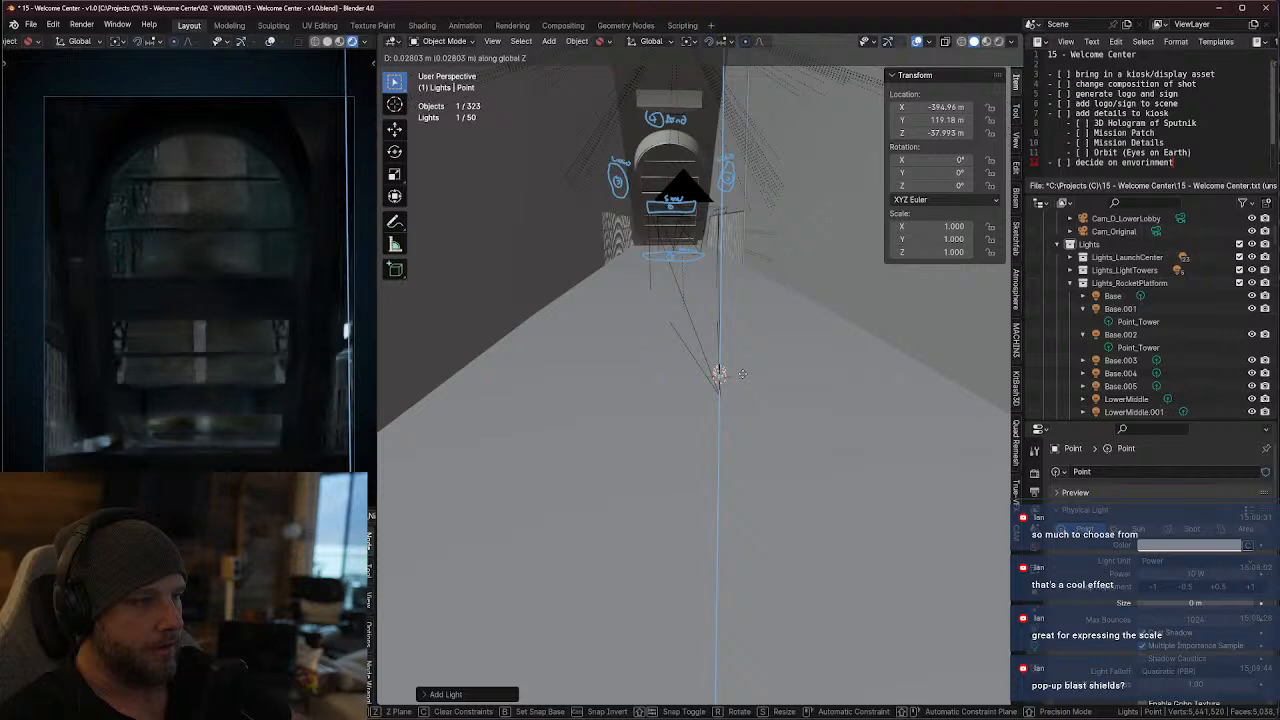
left_click(737, 371)
middle_click_drag(737, 371, 800, 300)
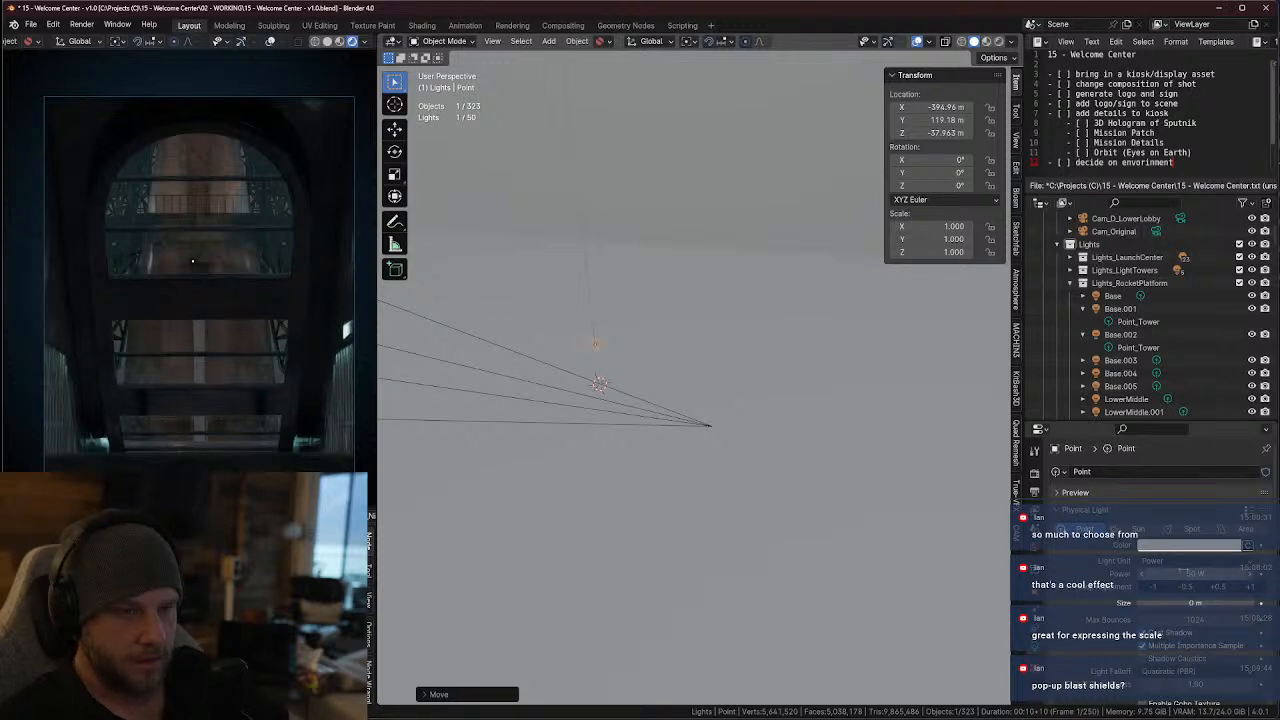
left_click(1187, 573)
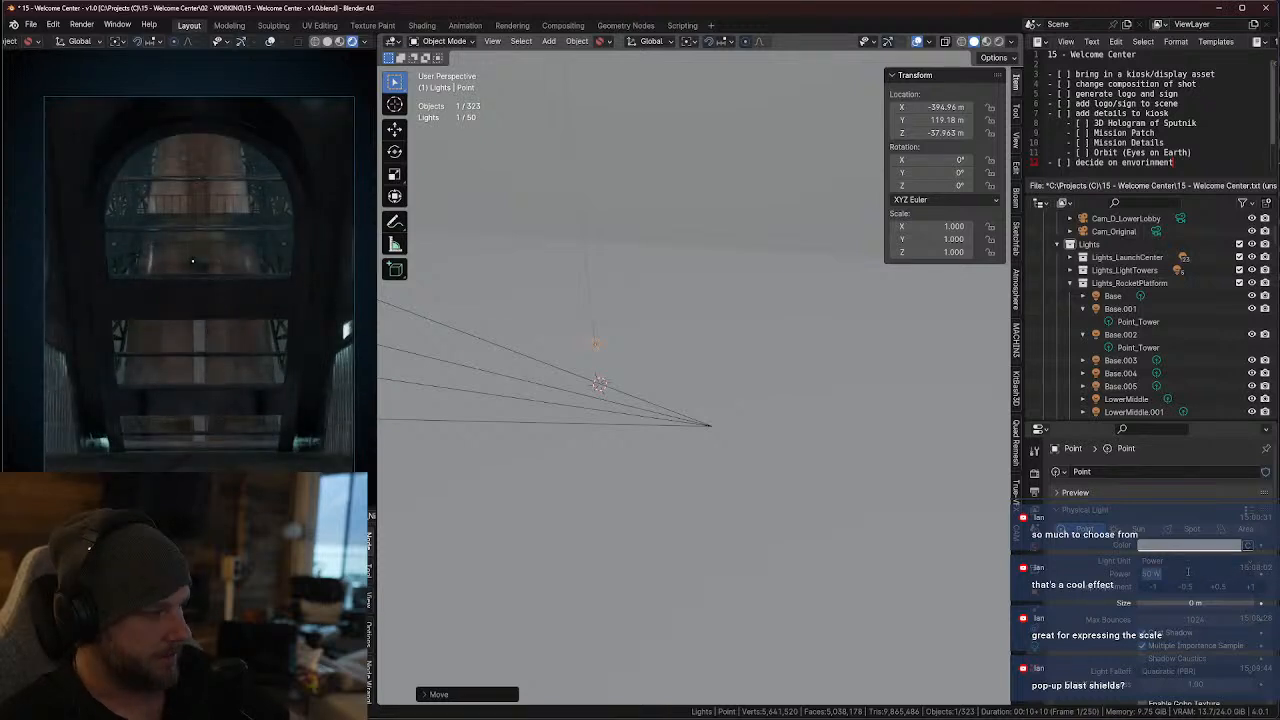
type("100")
key("Return")
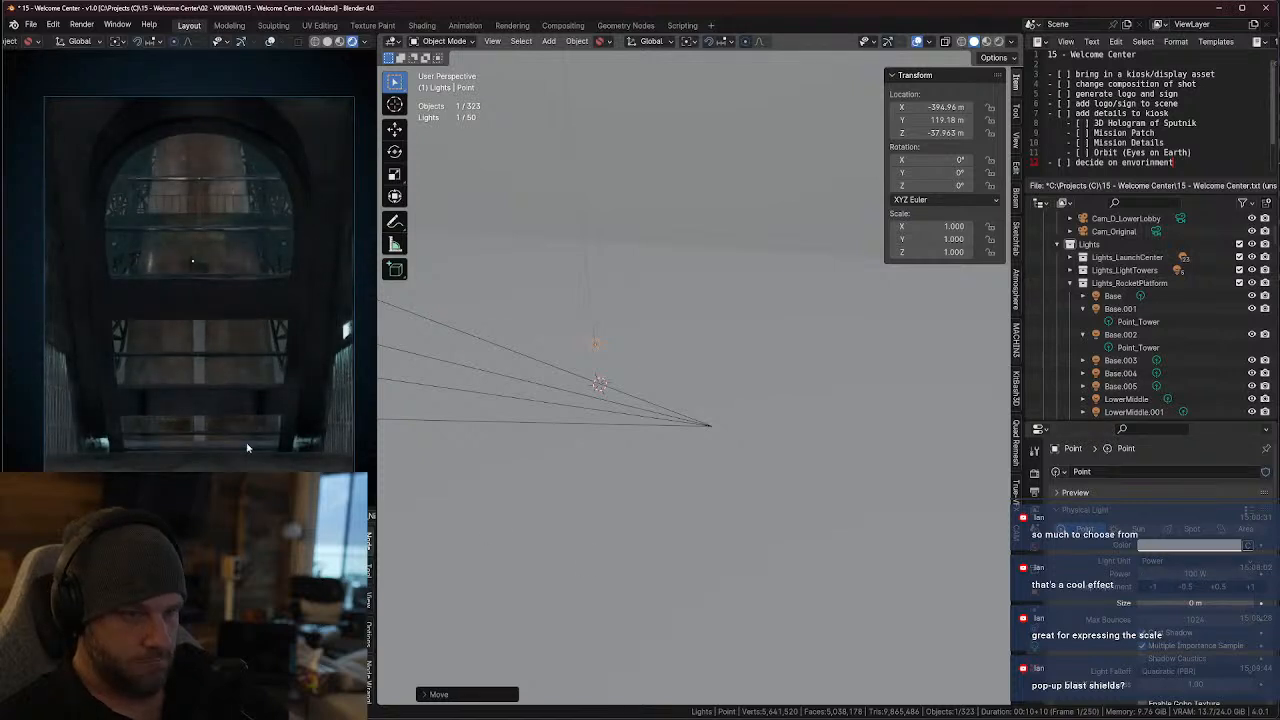
Lower the Cam_B_MainHall.002 camera about 0.056 m along global Z
left_click(711, 425)
key("g")
key("z")
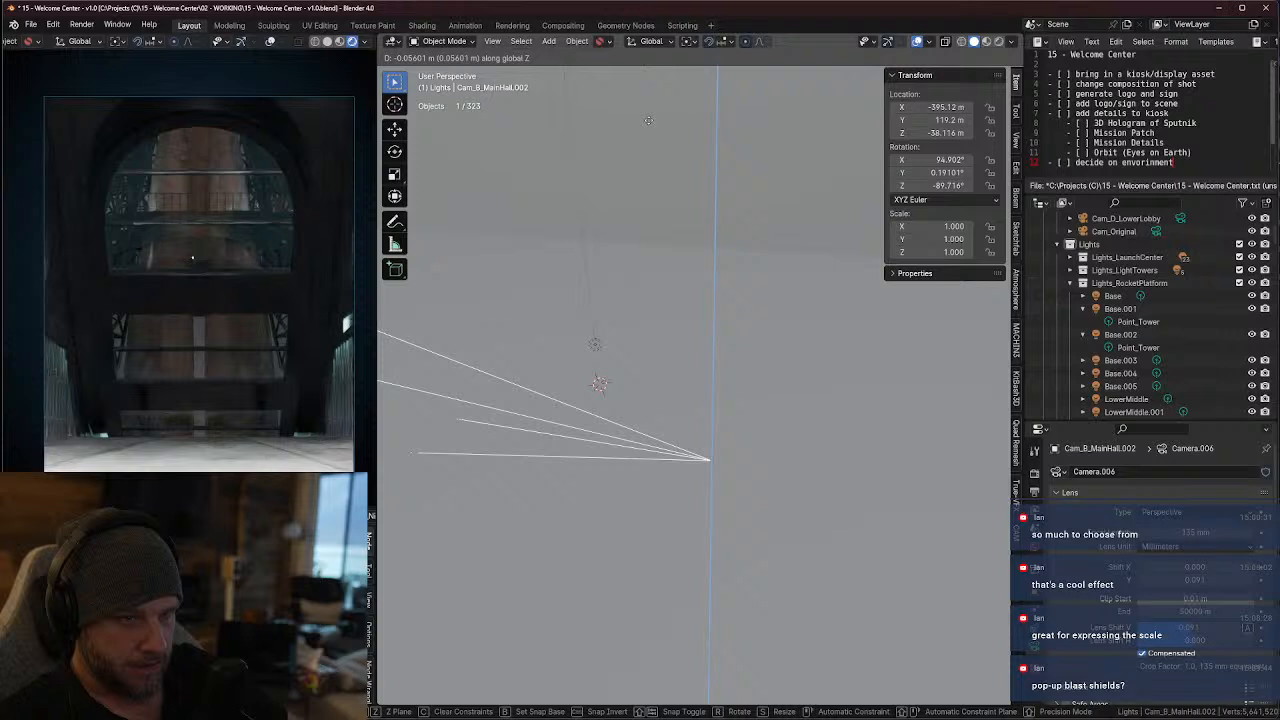
left_click(645, 123)
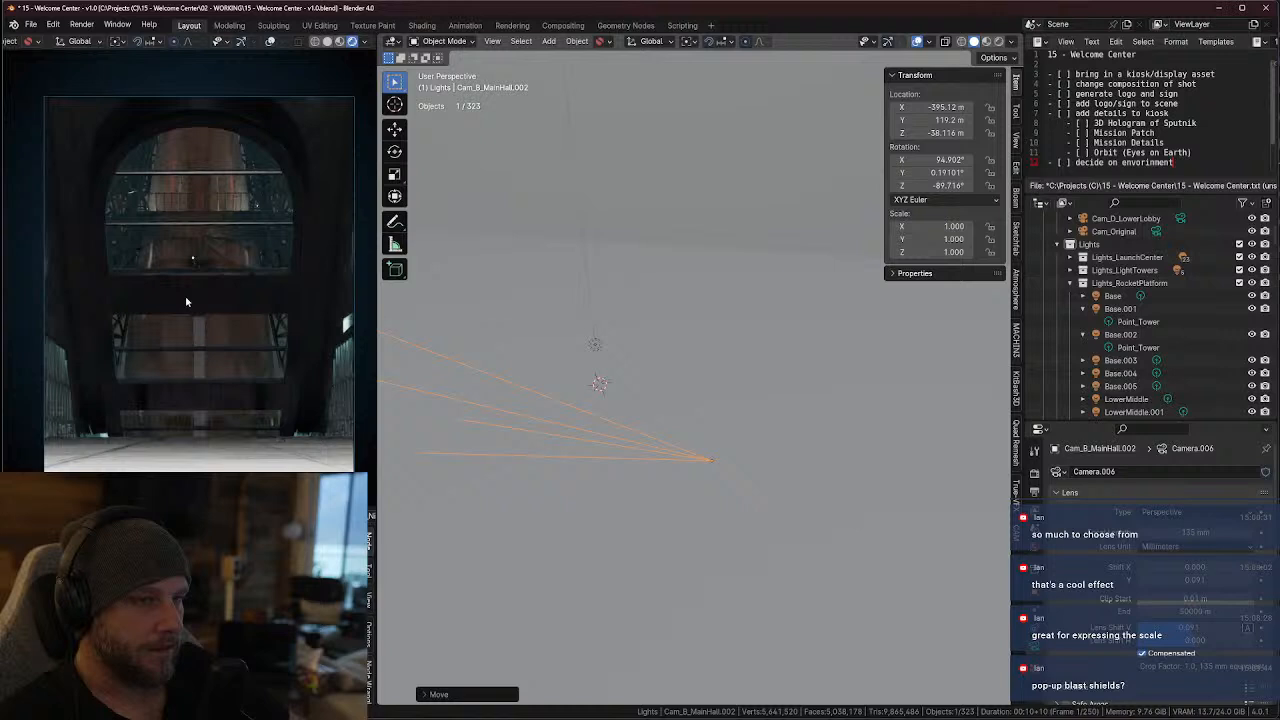
Rename the Cam_B_MainHall.002 camera to Cam_E_LongLens
scroll(1141, 302, "up", 5)
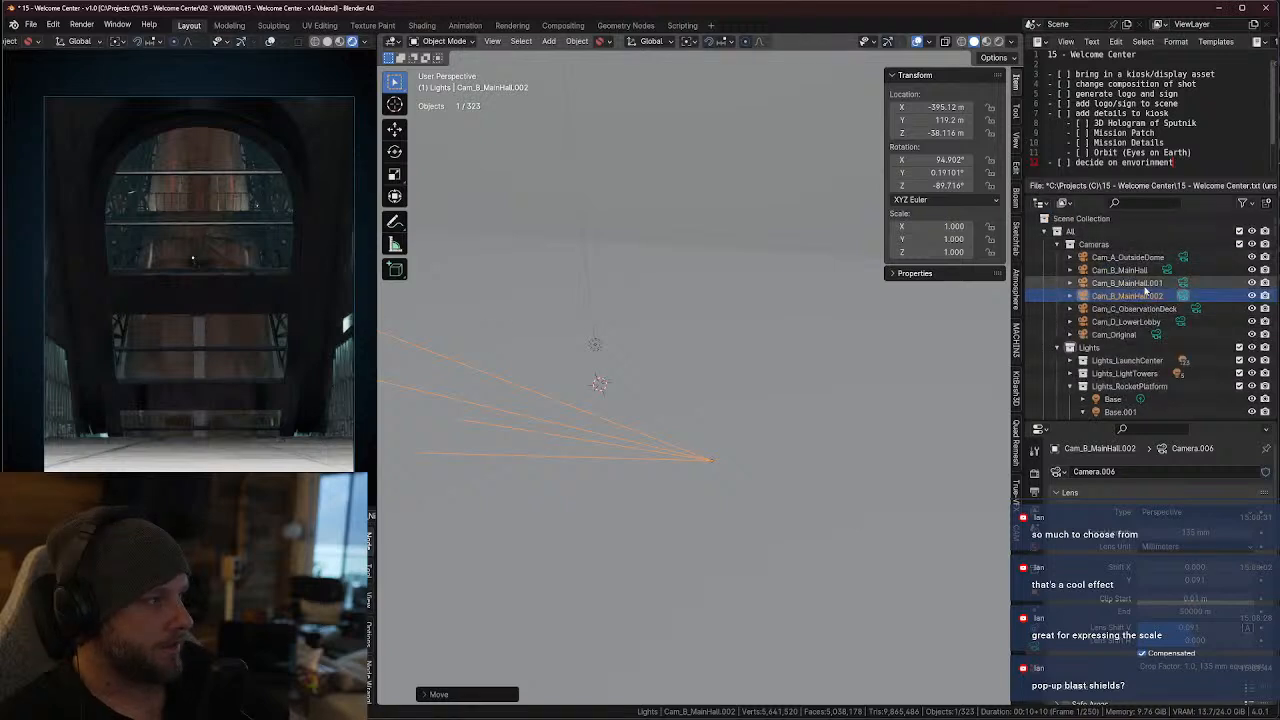
double_click(1138, 297)
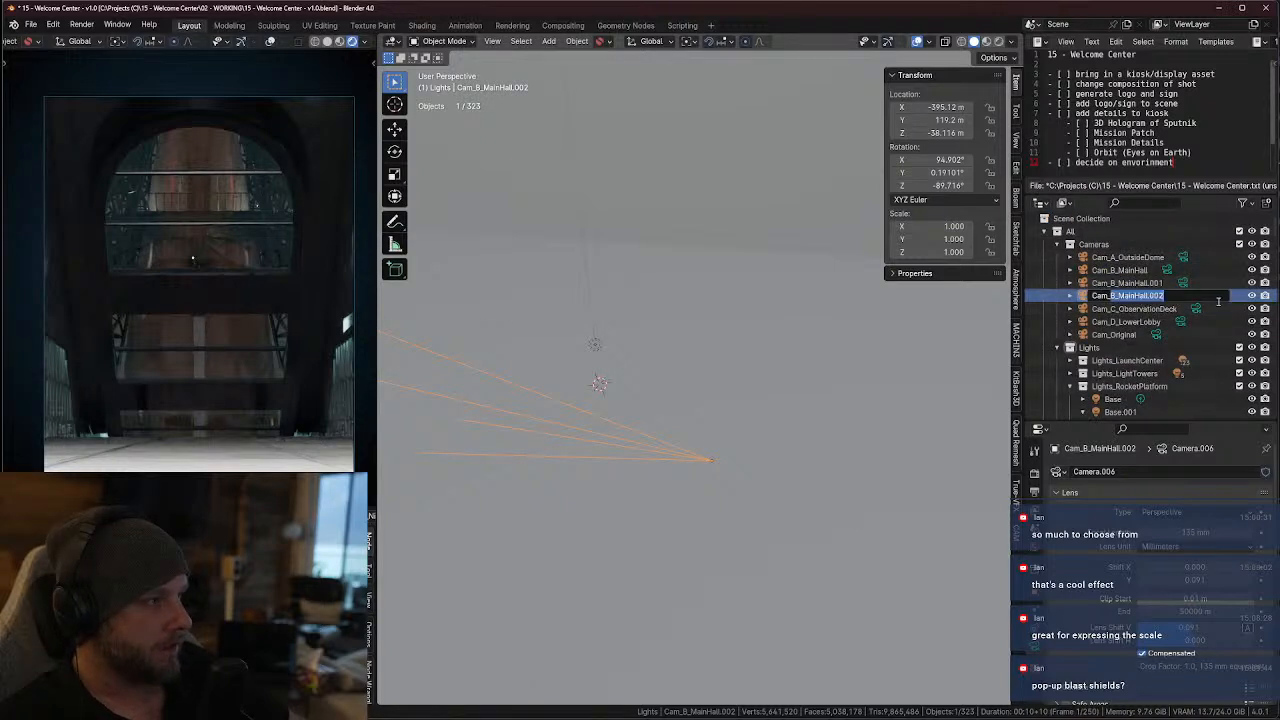
type("Cam_E_")
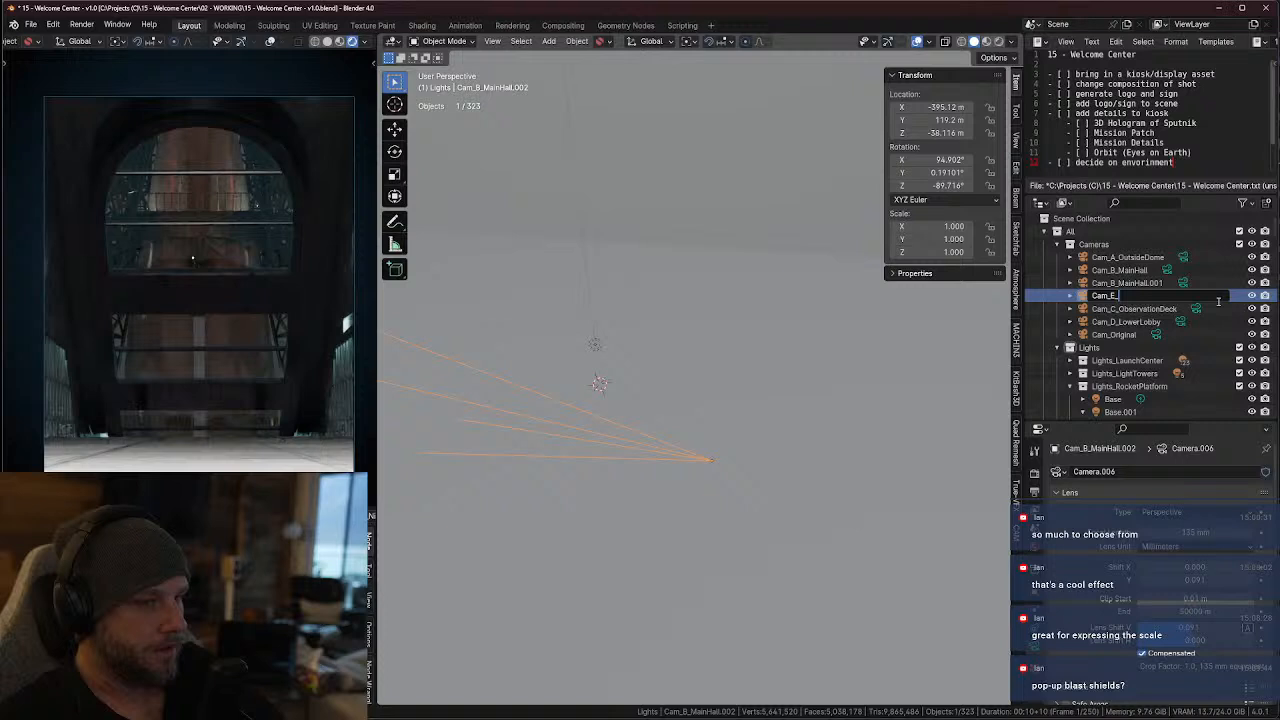
type("LongLen")
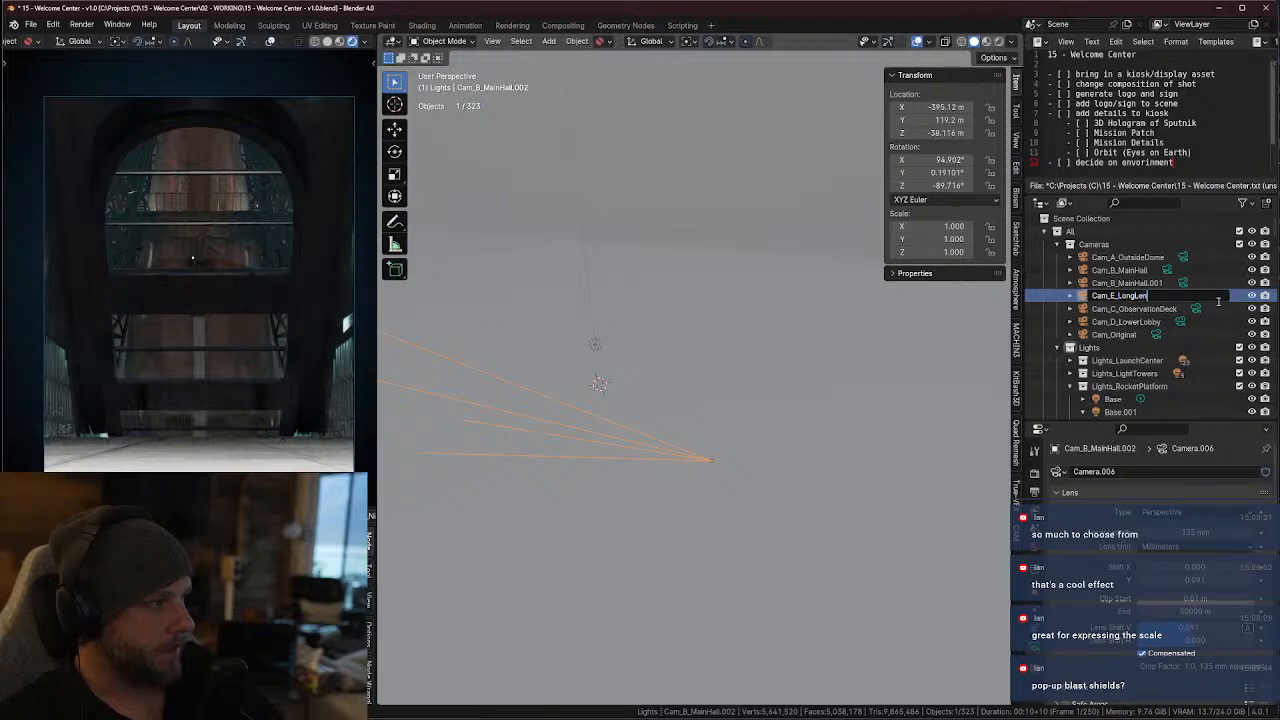
type("s")
key("Return")
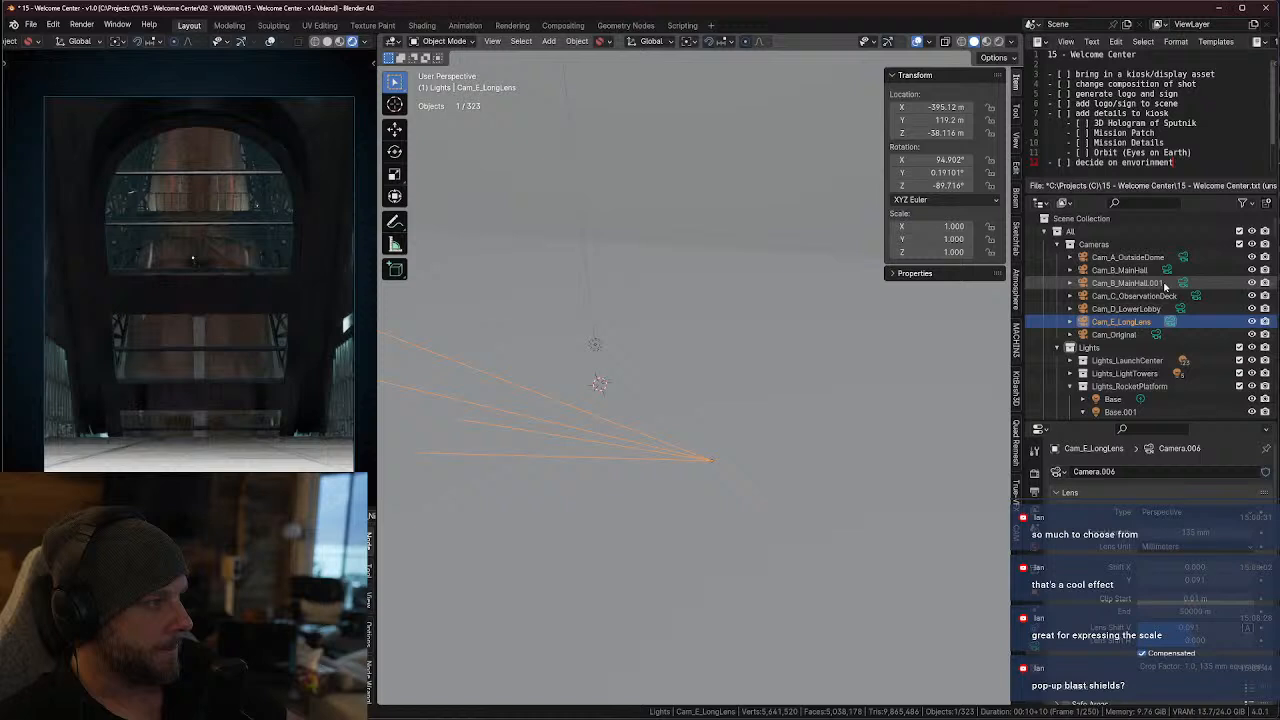
Make Cam_B_MainHall.001 the active camera and rename it to Cam_B_MainHall_Offset
left_click(1132, 285)
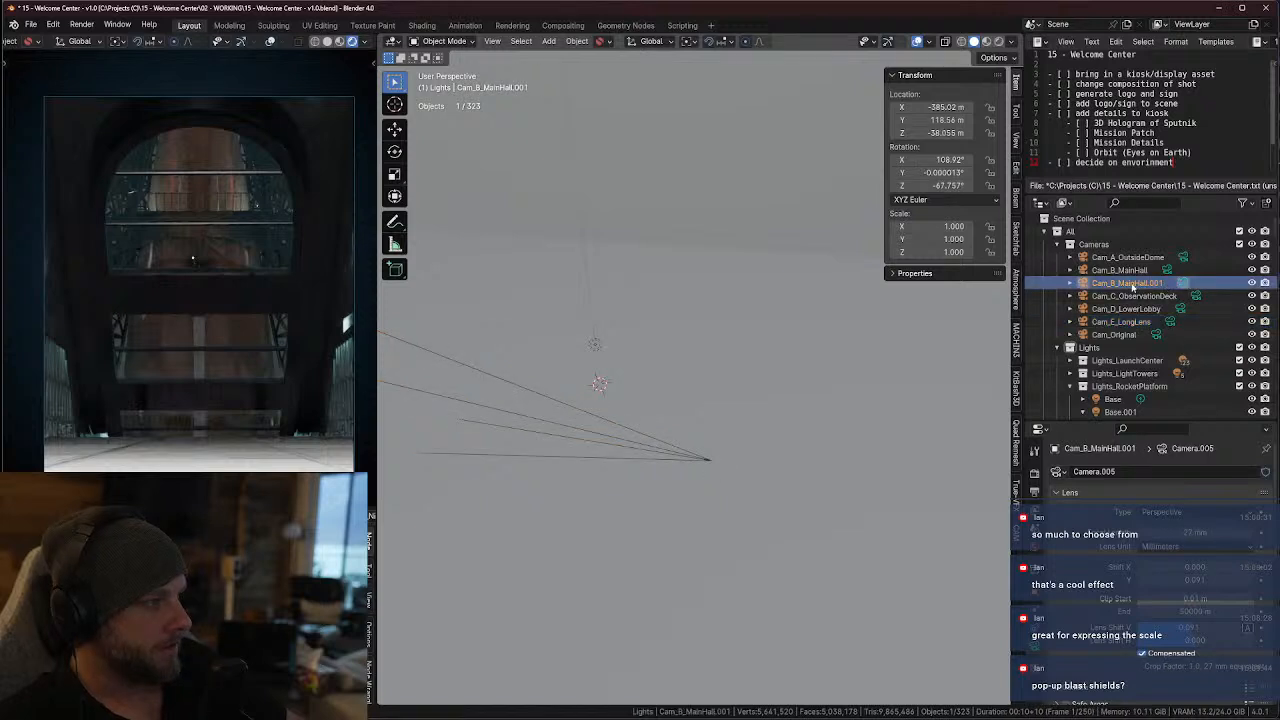
double_click(1124, 284)
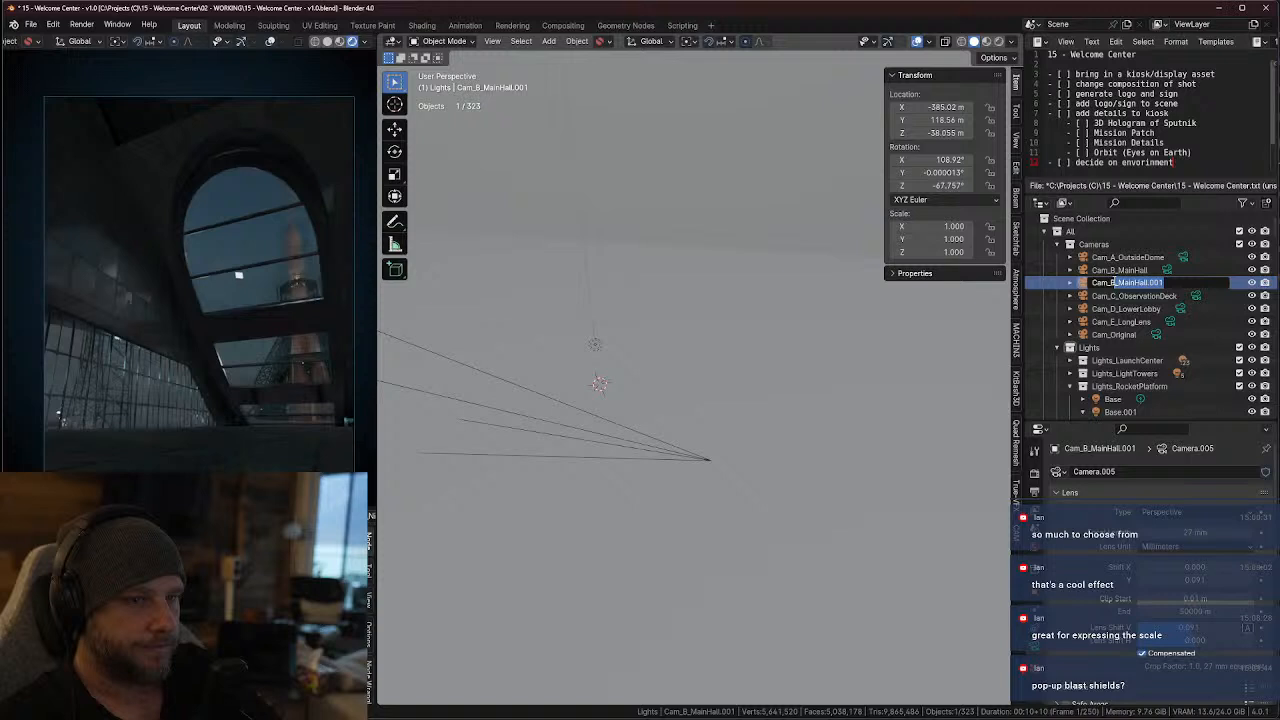
key("BackSpace")
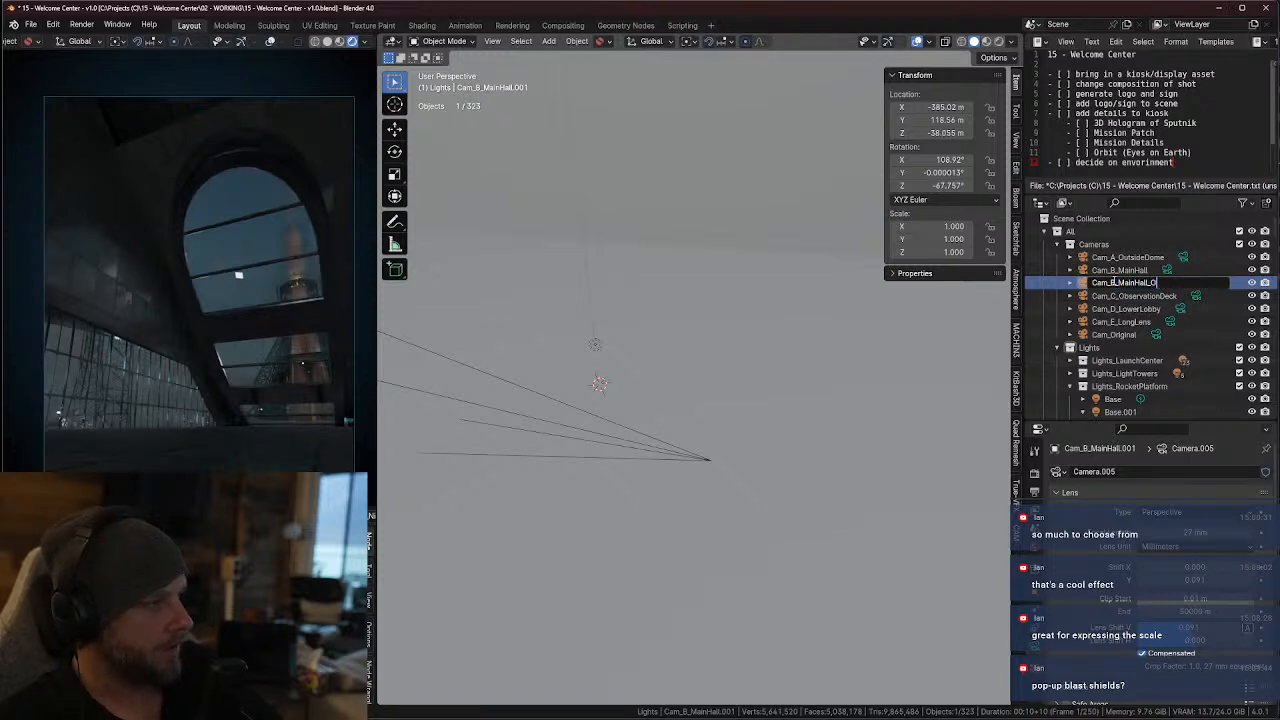
key("Return")
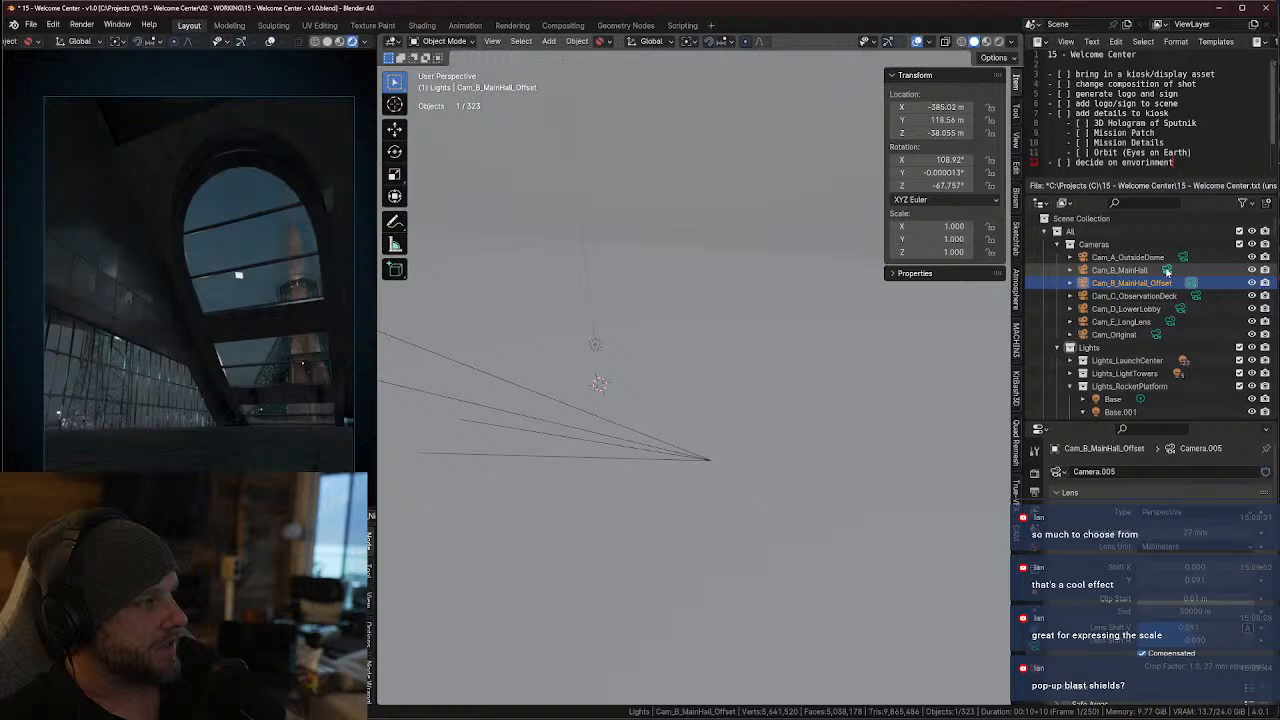
Compare the shots by switching the active camera between Cam_B_MainHall and Cam_B_MainHall_Offset, ending on Cam_B_MainHall_Offset
left_click(1168, 271)
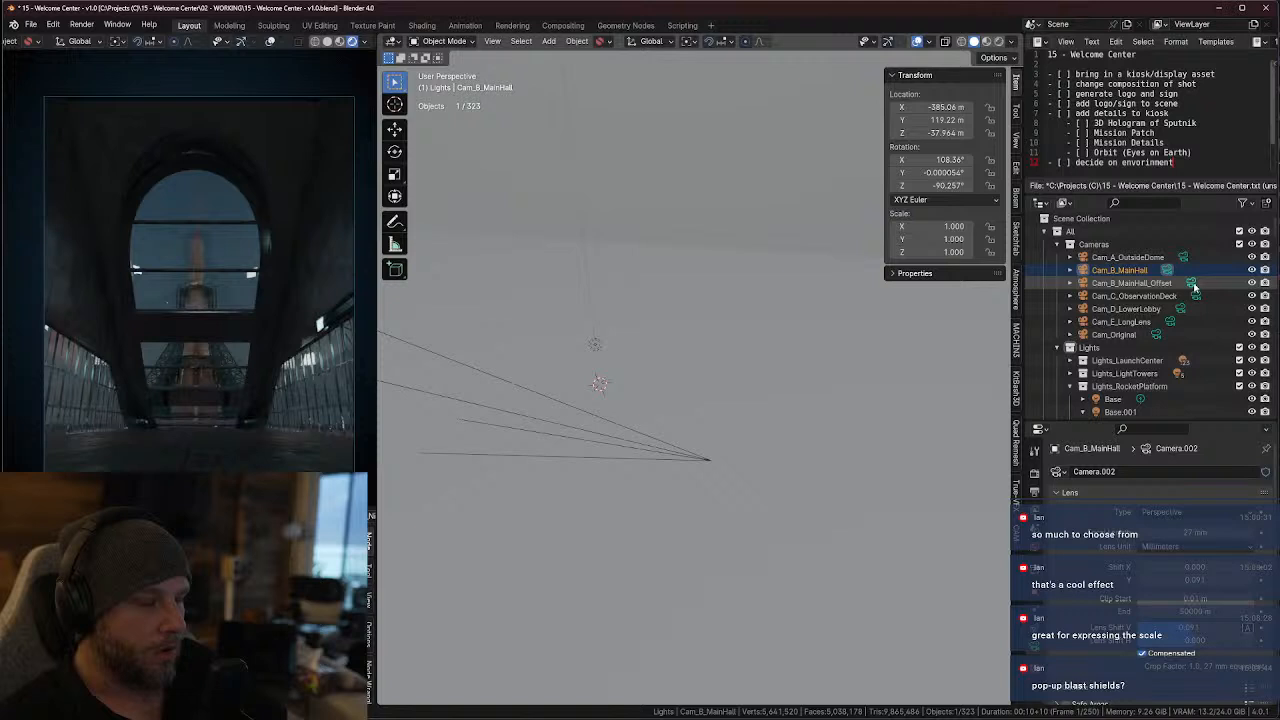
left_click(1194, 285)
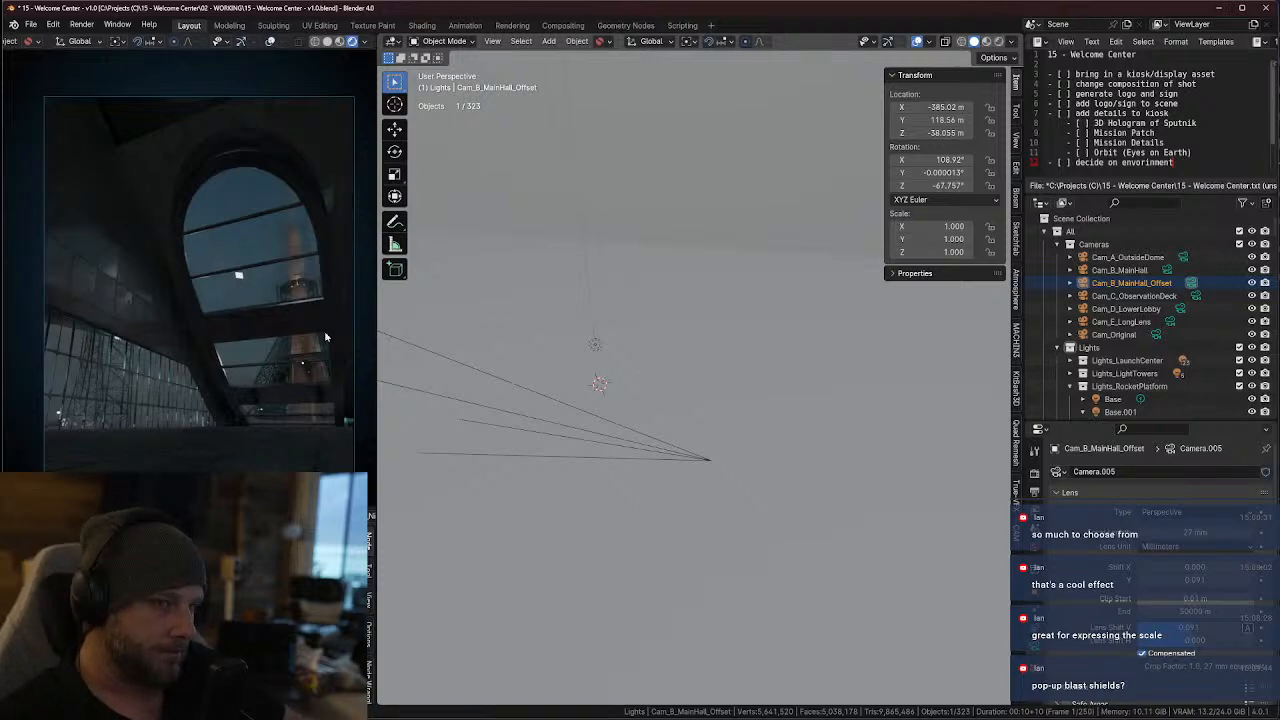
left_click(1169, 270)
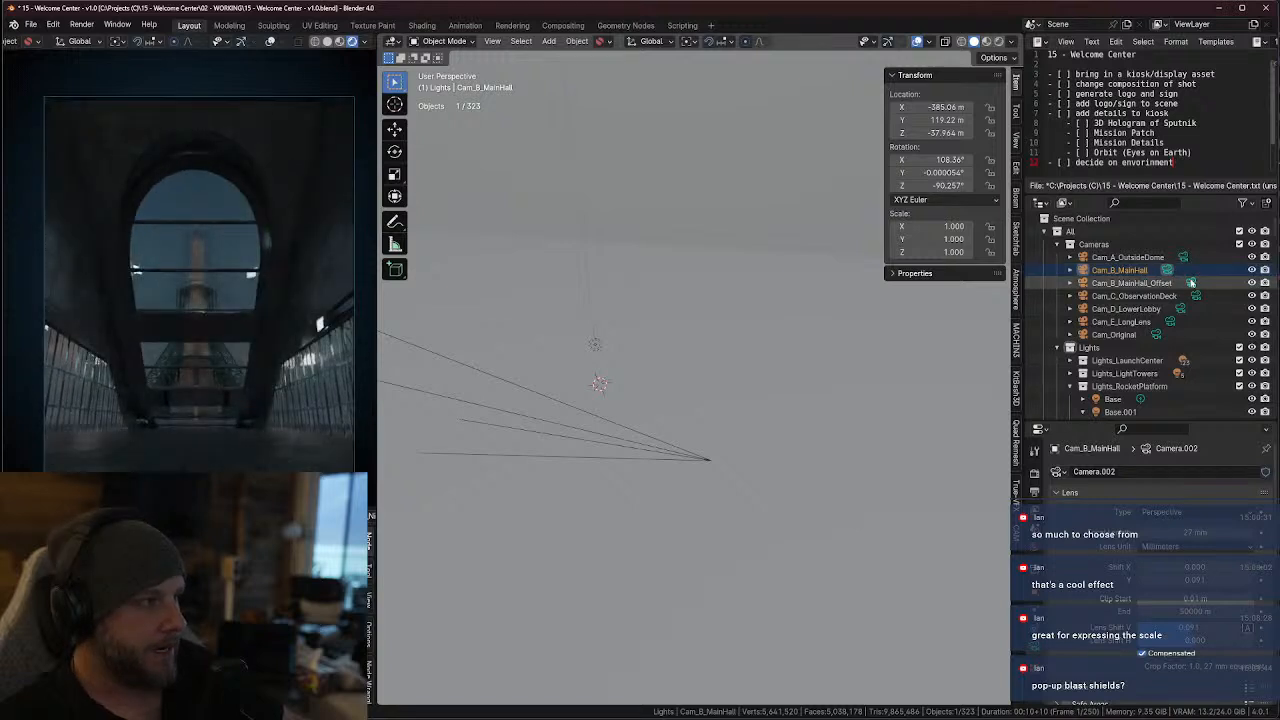
left_click(1193, 287)
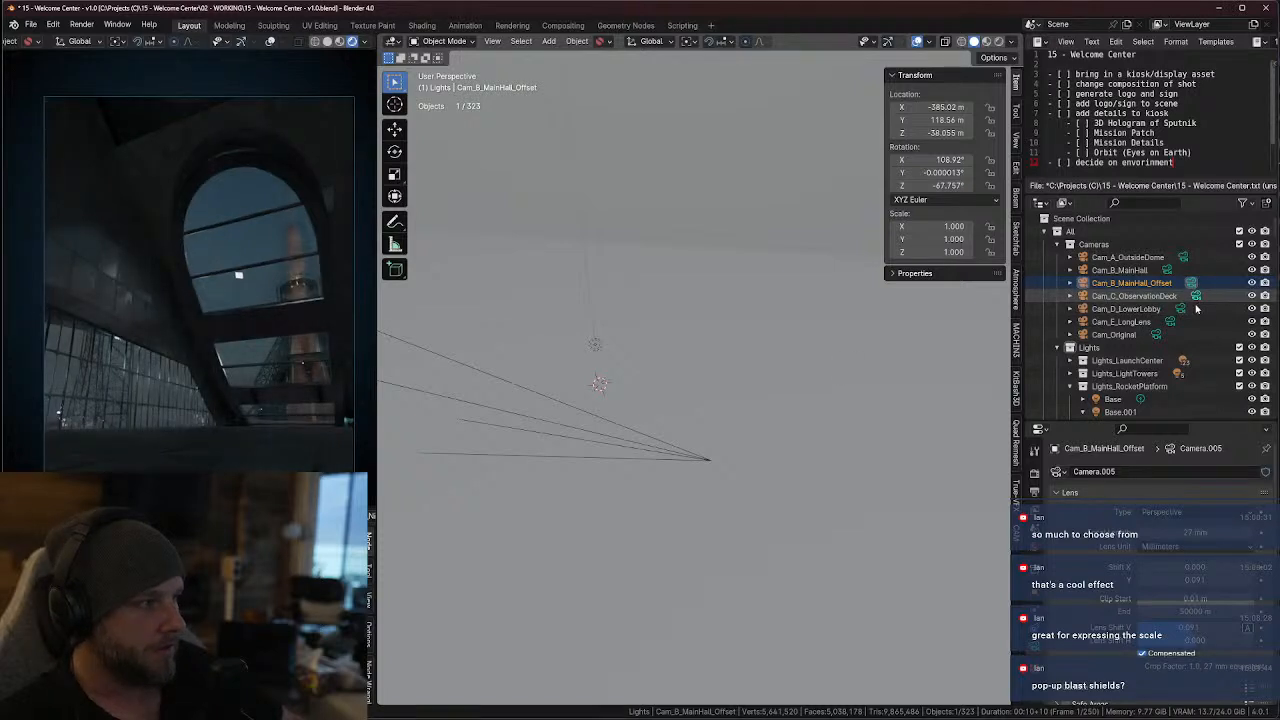
Preview the observation deck and long lens shots by switching the active camera to Cam_C_ObservationDeck and Cam_E_LongLens
left_click(1195, 297)
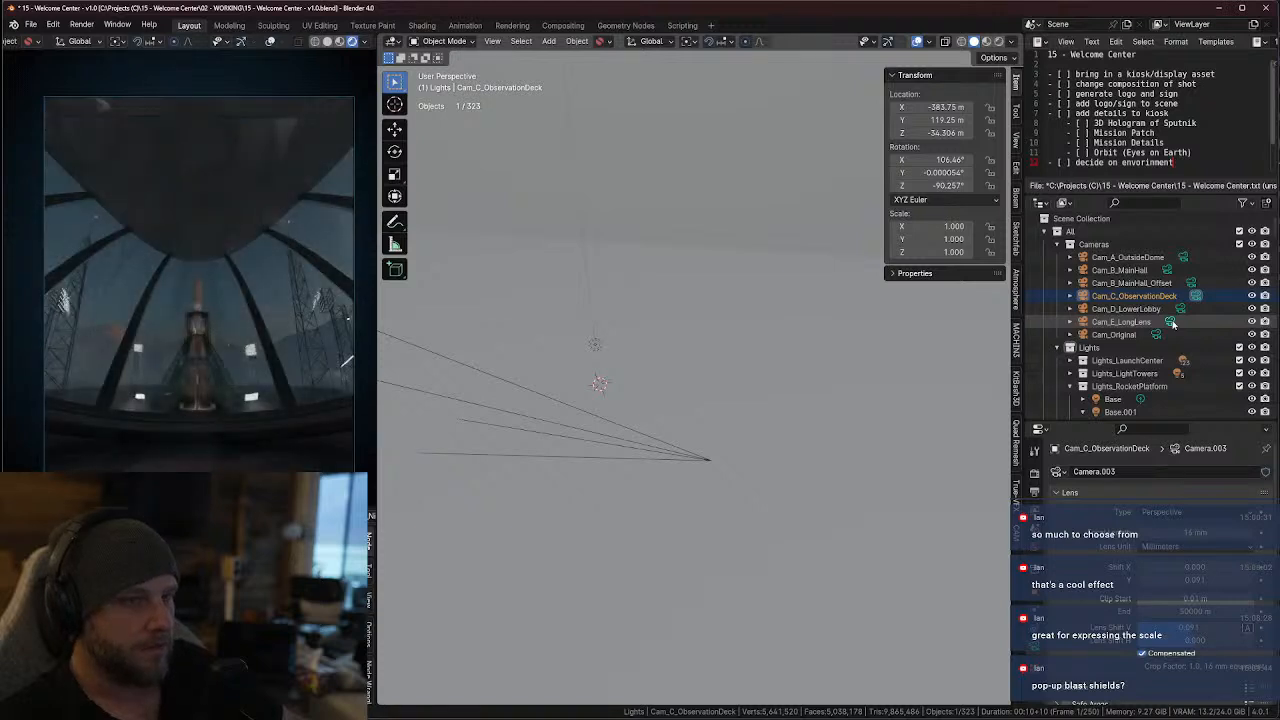
left_click(1172, 323)
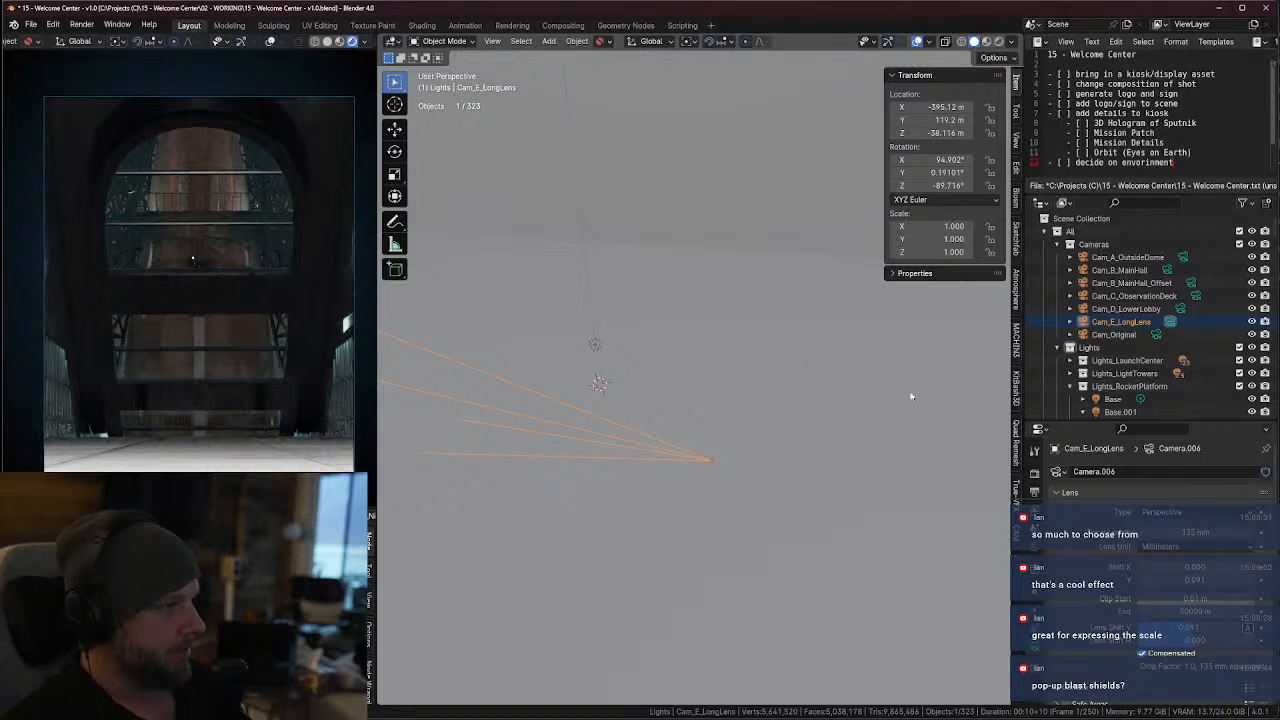
Collapse the Lights_RocketPlatform collection in the scene hierarchy
left_click(1070, 386)
scroll(1124, 370, "down", 5)
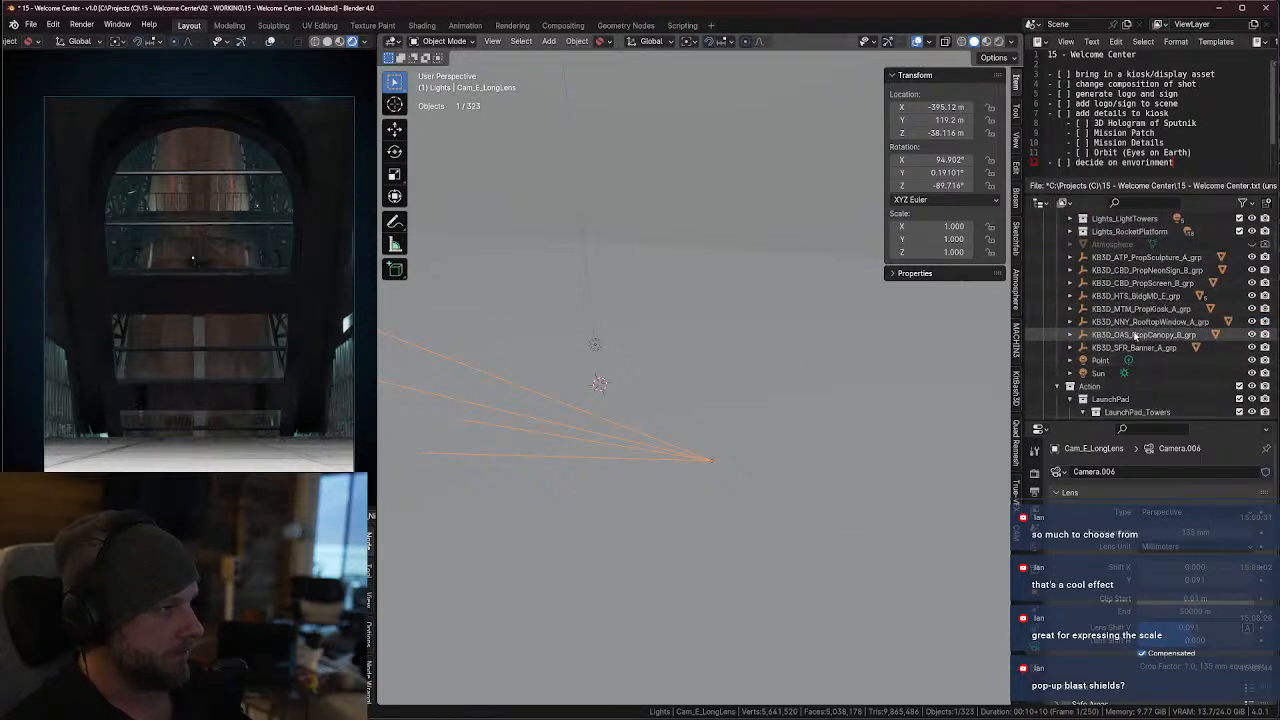
scroll(775, 380, "down", 10)
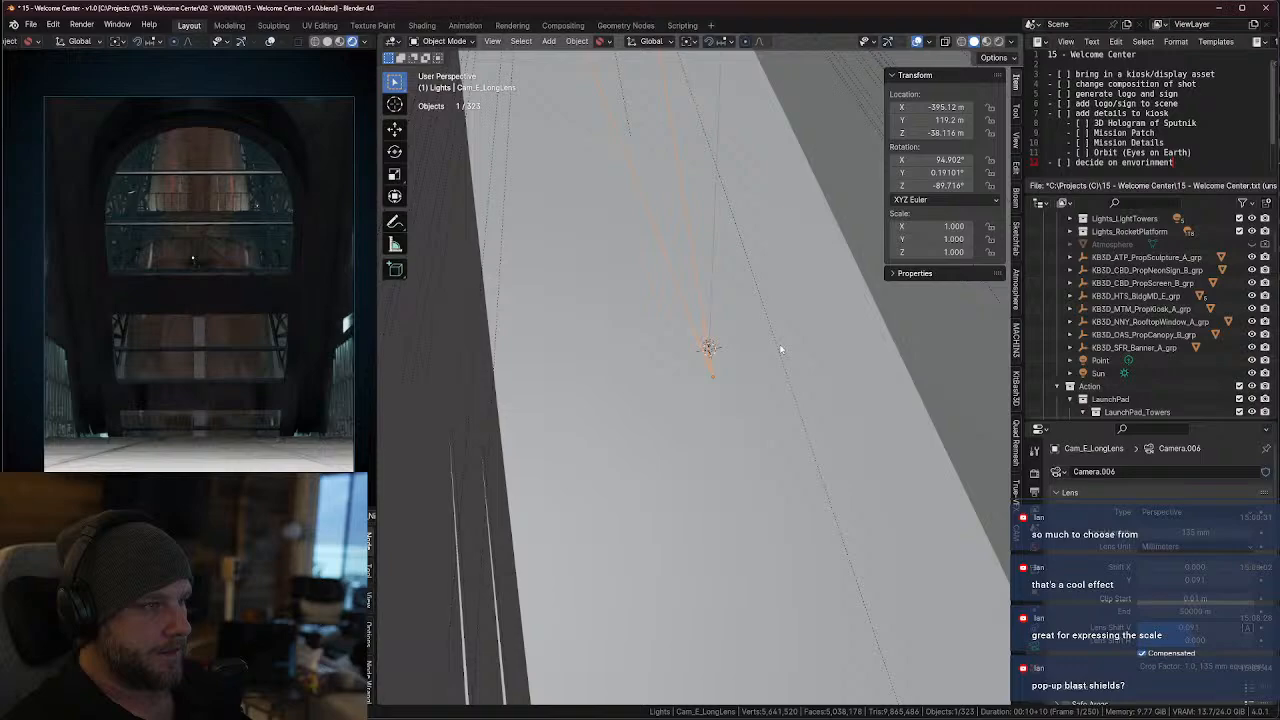
Add a cylinder at the 3D cursor on the main hall floor and scale it uniformly to about 0.217 m
middle_click_drag(705, 373, 785, 410)
key("KP_Decimal")
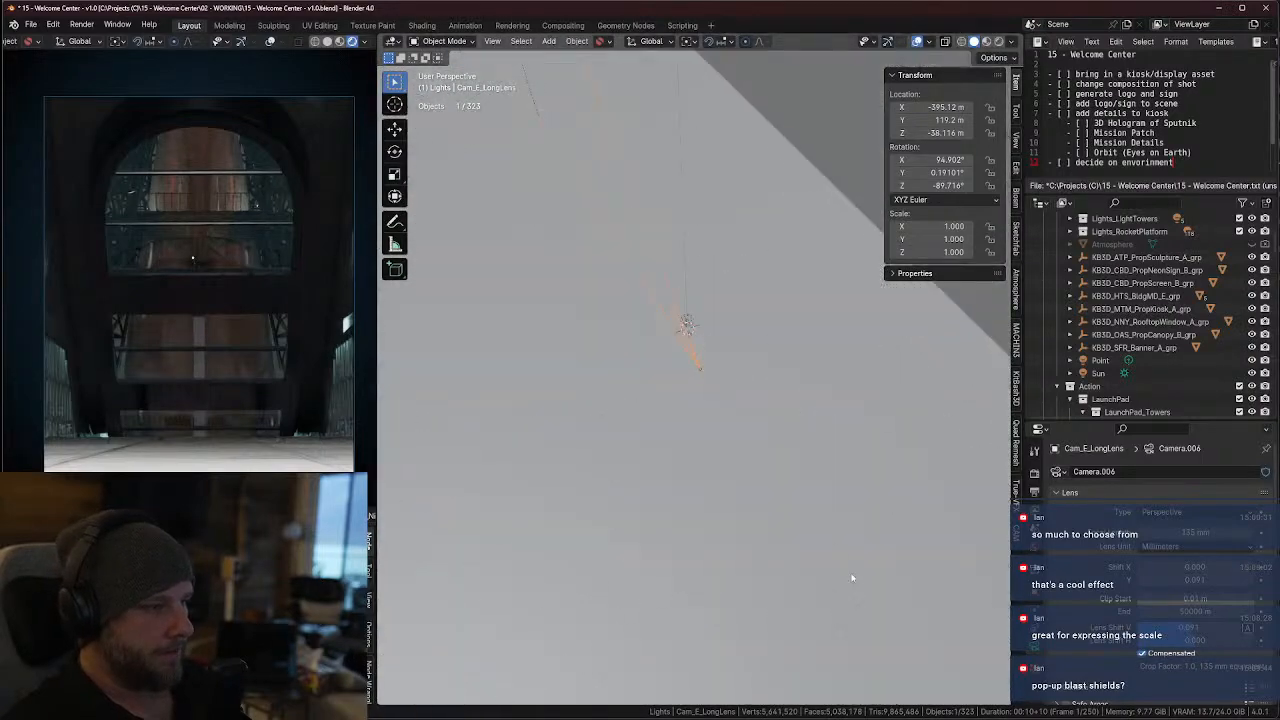
middle_click_drag(851, 577, 965, 68)
middle_click_drag(892, 237, 570, 321)
left_click(765, 183)
key("KP_Decimal")
left_click(549, 41)
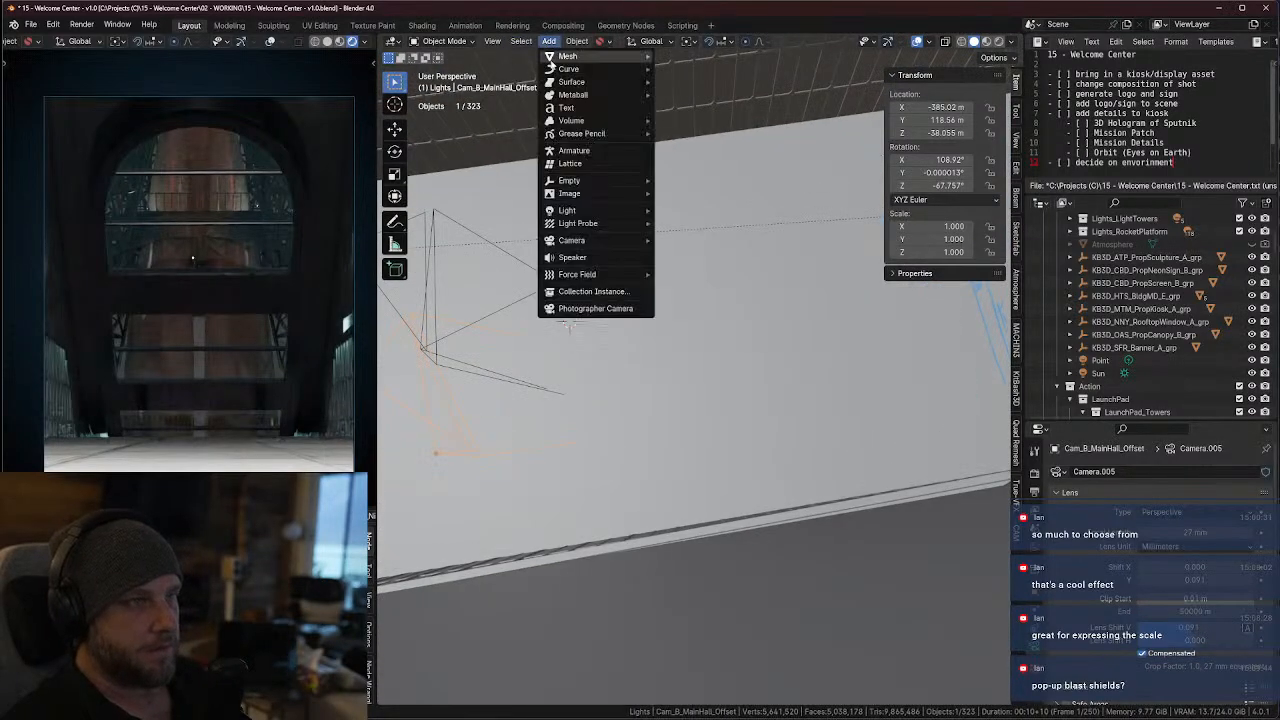
mouse_move(576, 60)
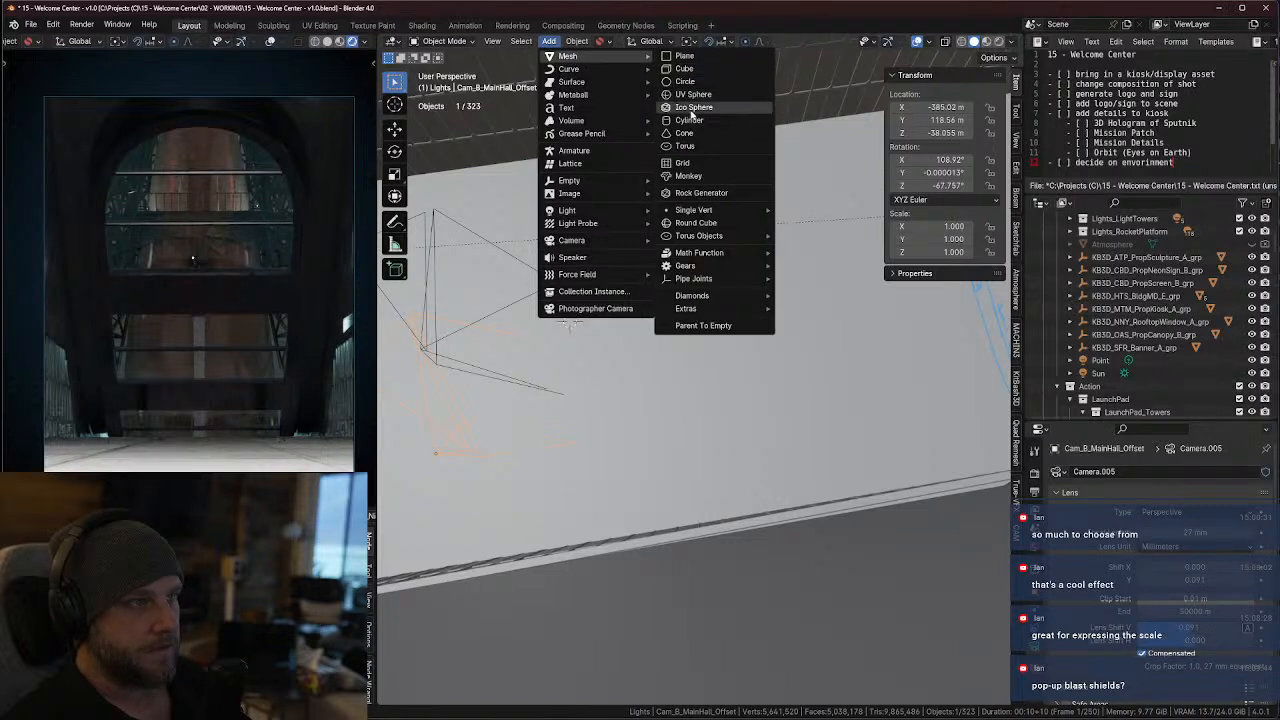
left_click(689, 121)
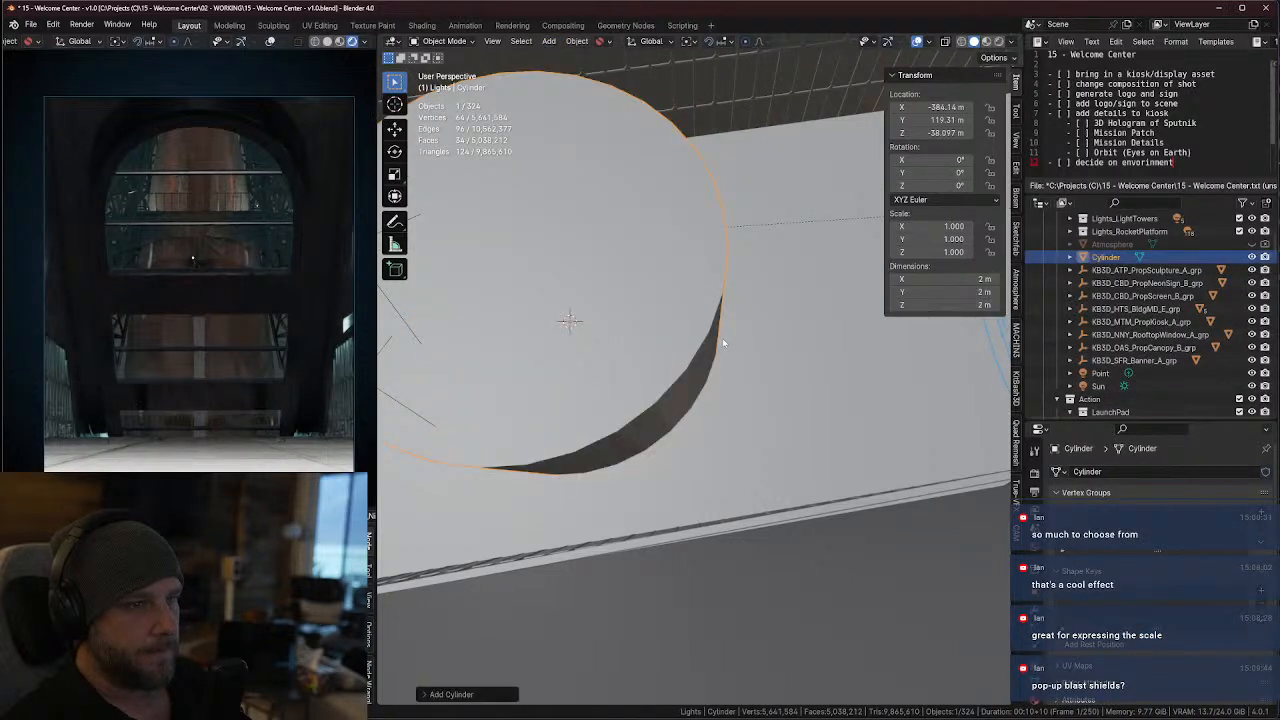
key("s")
left_click(598, 321)
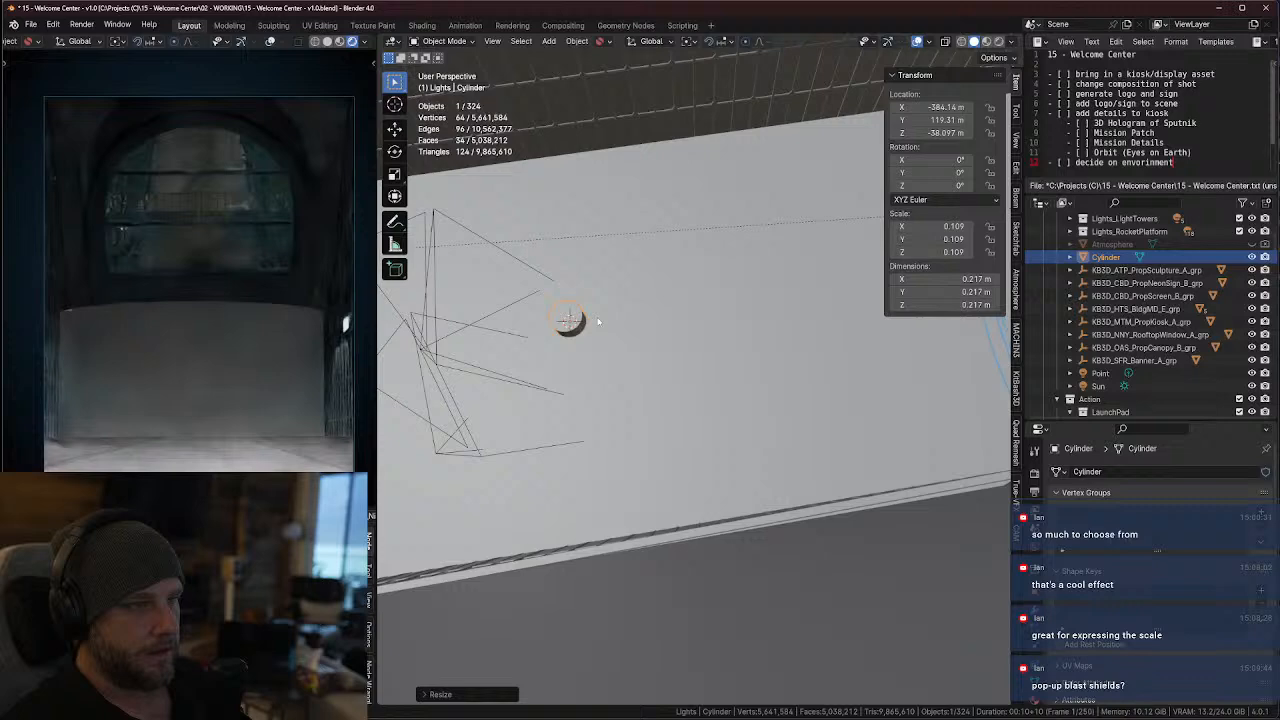
Raise the cylinder about 0.089 m along global Z
key("KP_Decimal")
scroll(643, 306, "down", 6)
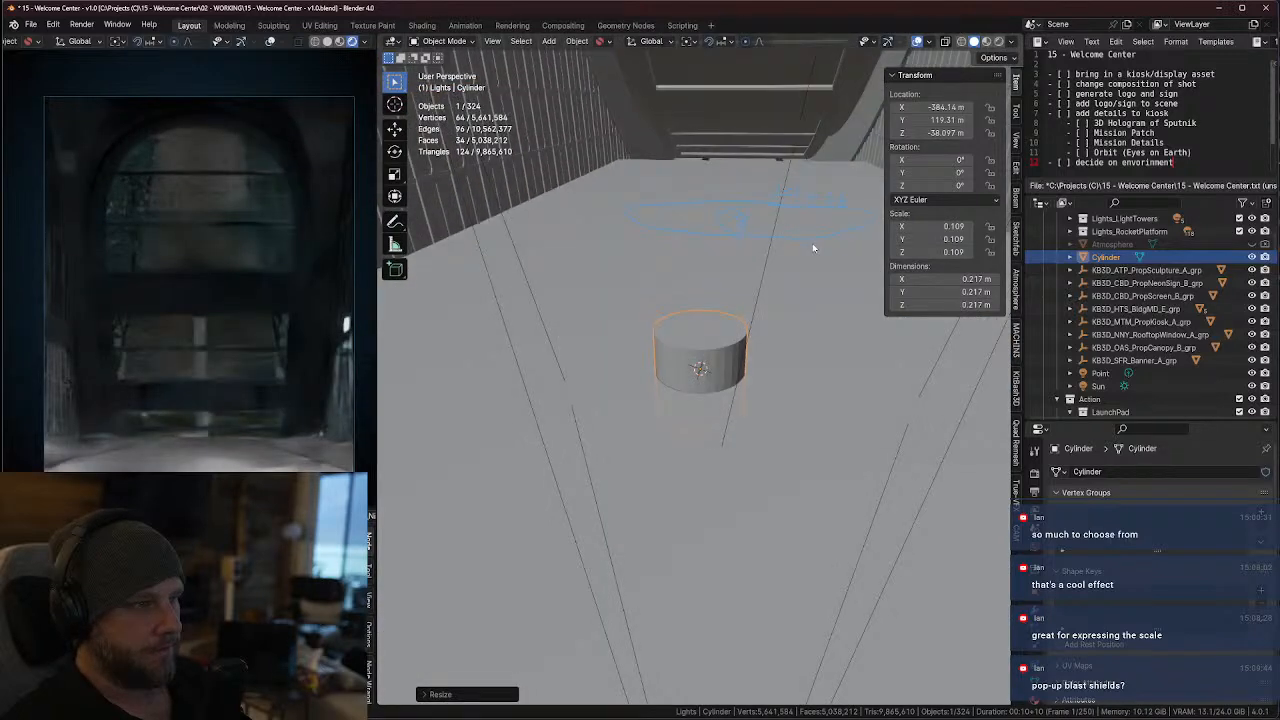
key("g")
key("z")
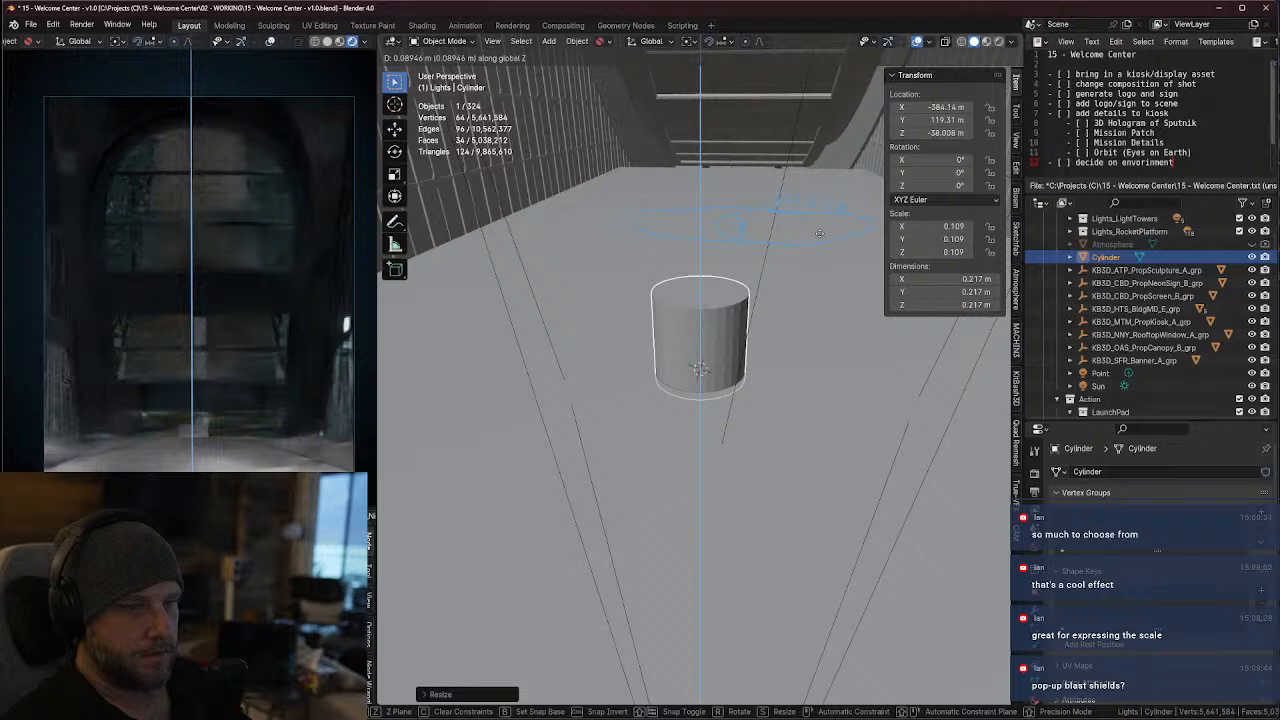
left_click(820, 237)
Reposition the cylinder in top view to about X -383.8 m, Y 119.24 m and scale it uniformly to about 0.131 m
scroll(717, 321, "down", 5)
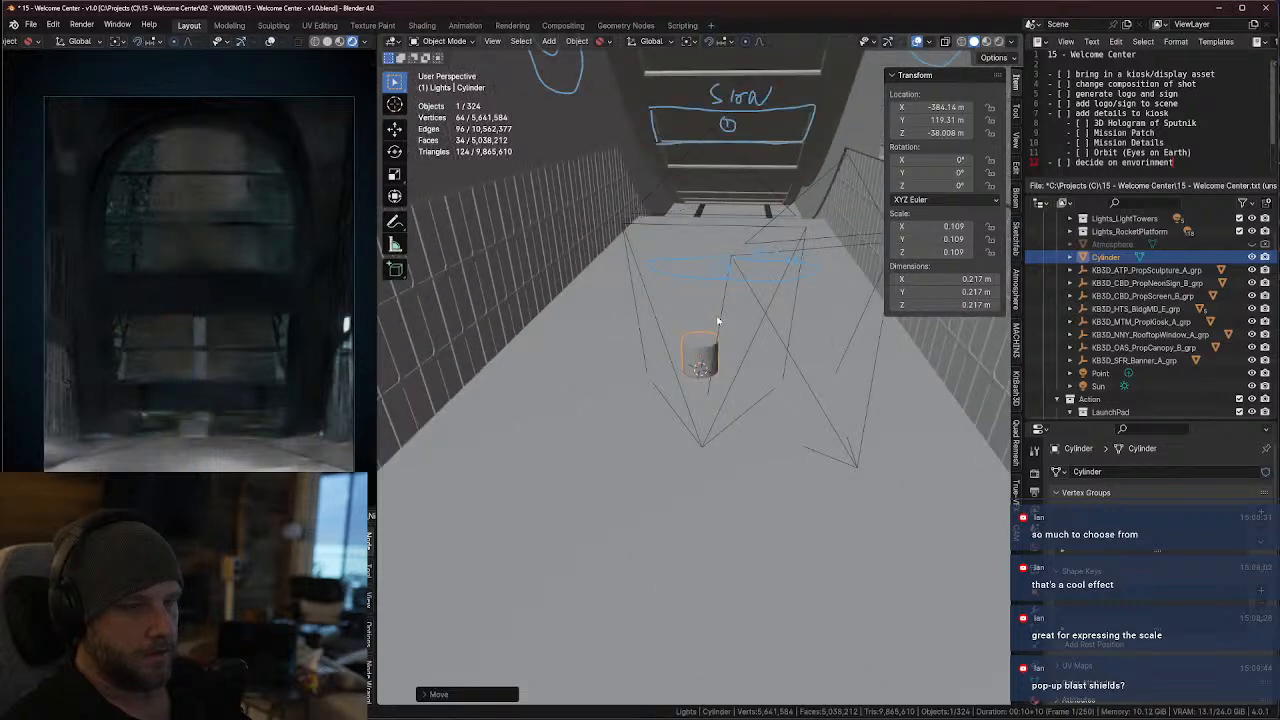
middle_click_drag(744, 341, 597, 375)
key("KP_7")
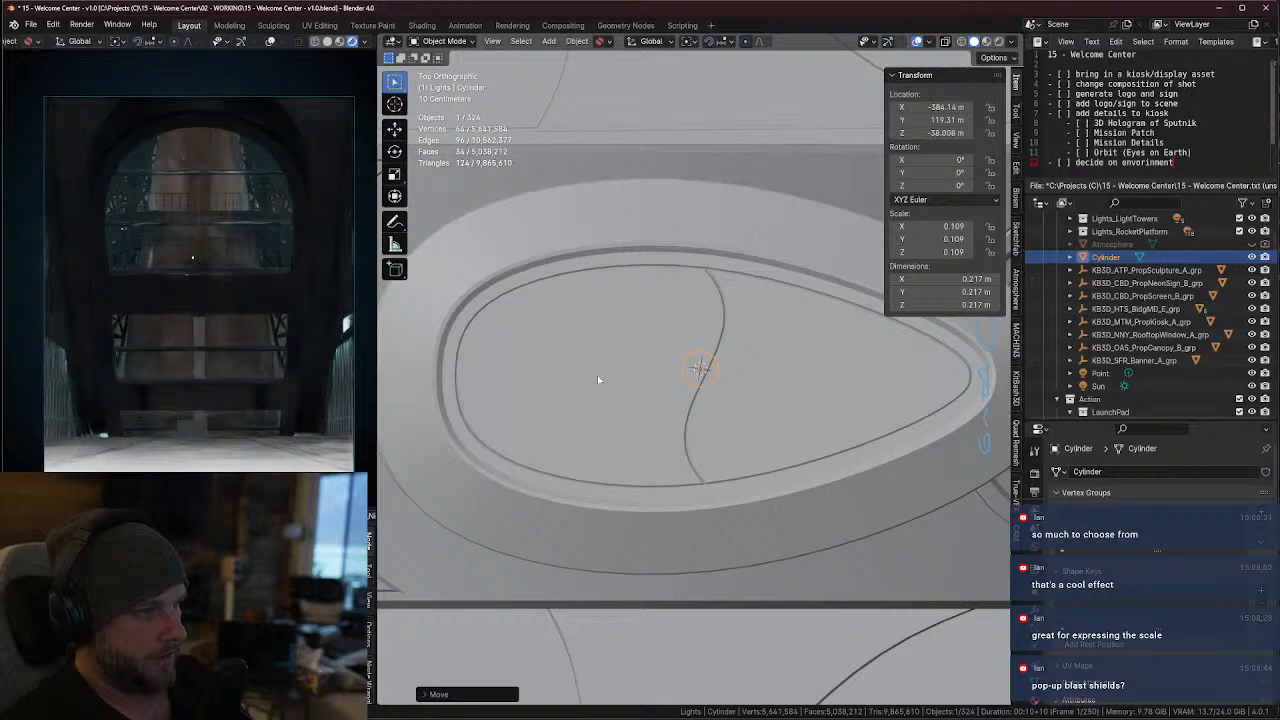
scroll(700, 399, "down", 3)
key("alt+z")
scroll(710, 393, "up", 5)
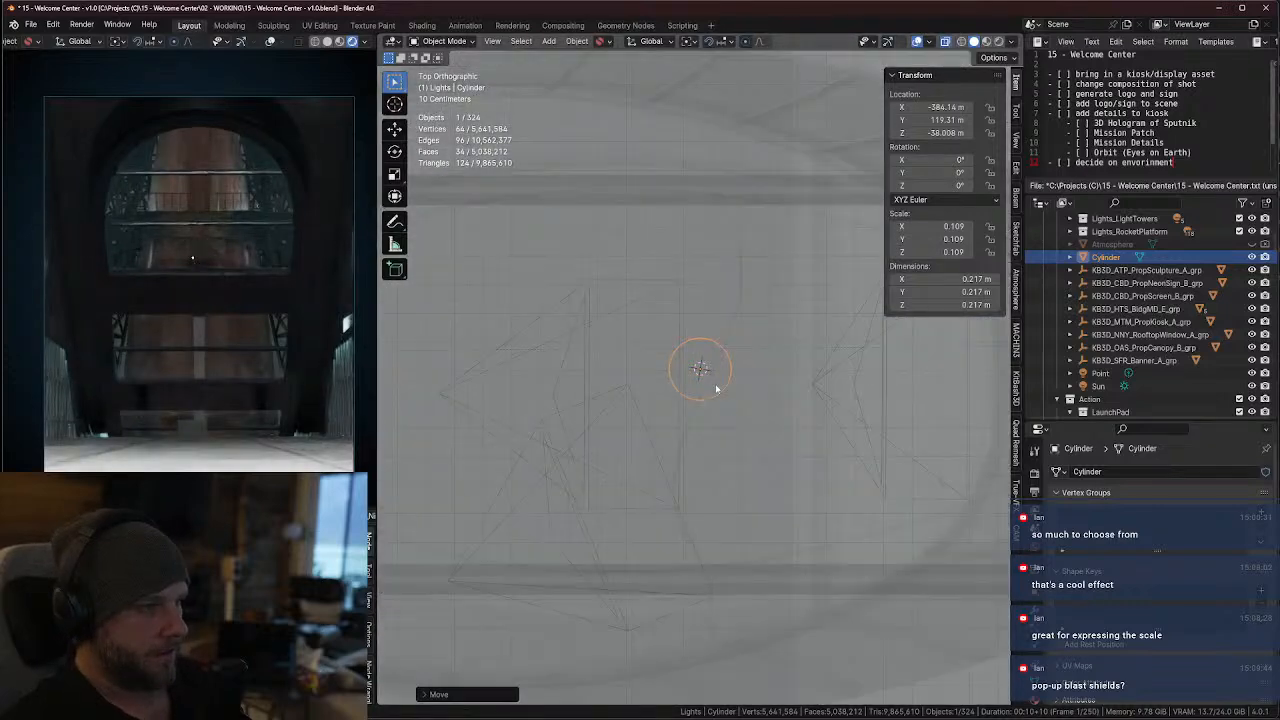
key("g")
left_click(815, 403)
key("s")
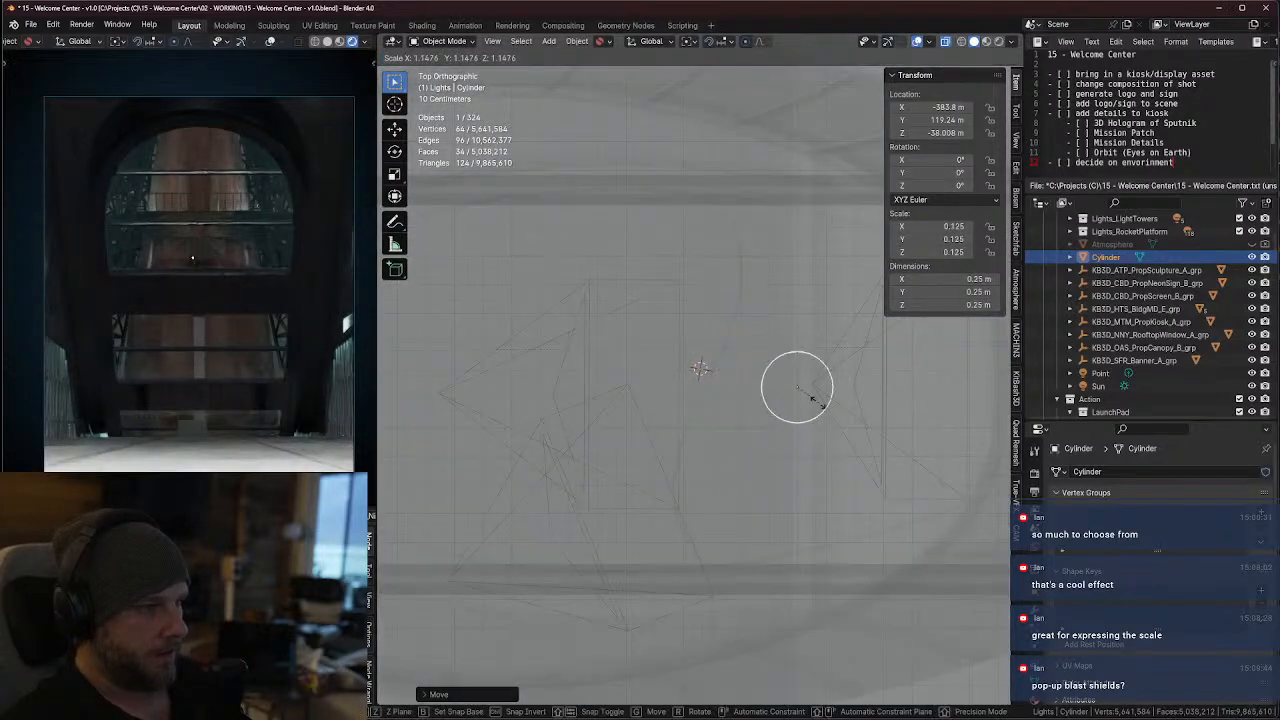
left_click(803, 394)
Adjust the cylinder's height along global Z to about -38.009 m, near the sketched kiosk outline
mouse_move(806, 396)
middle_mouse_down()
mouse_move(851, 425)
mouse_move(926, 340)
mouse_move(925, 322)
middle_mouse_up()
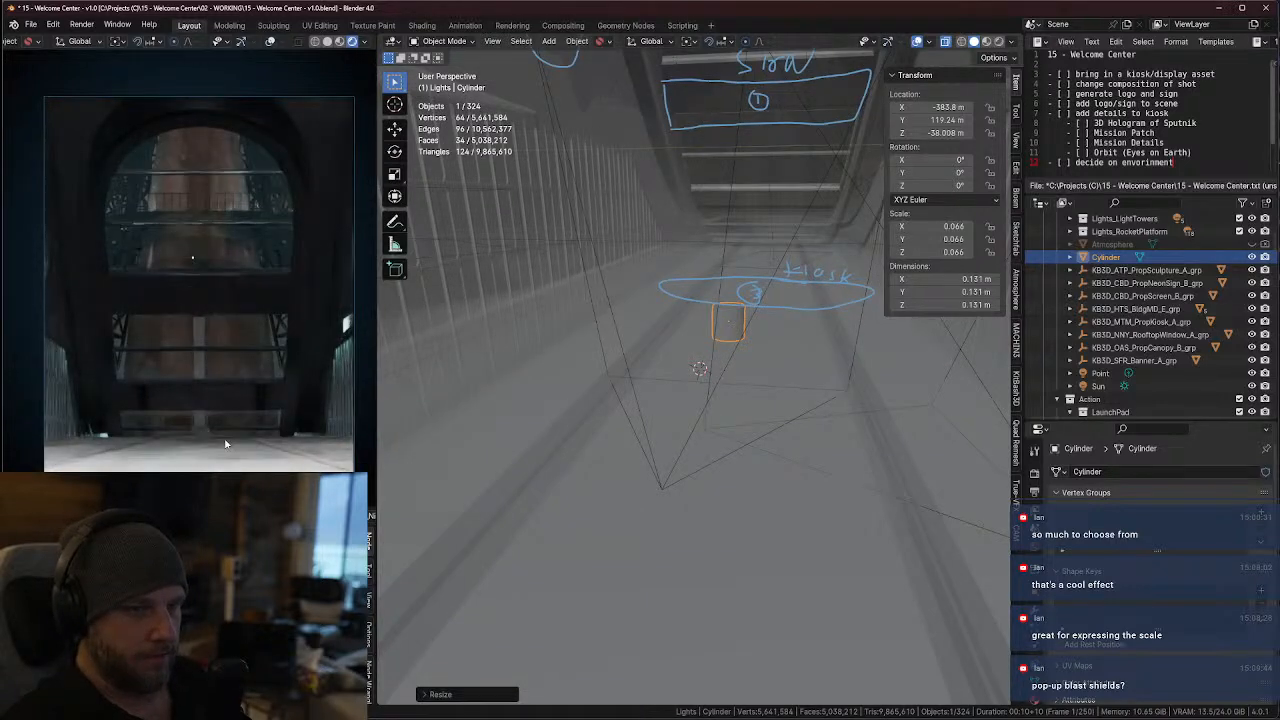
middle_click_drag(745, 348, 734, 316)
key("alt+z")
scroll(741, 330, "up", 2)
key("g")
key("z")
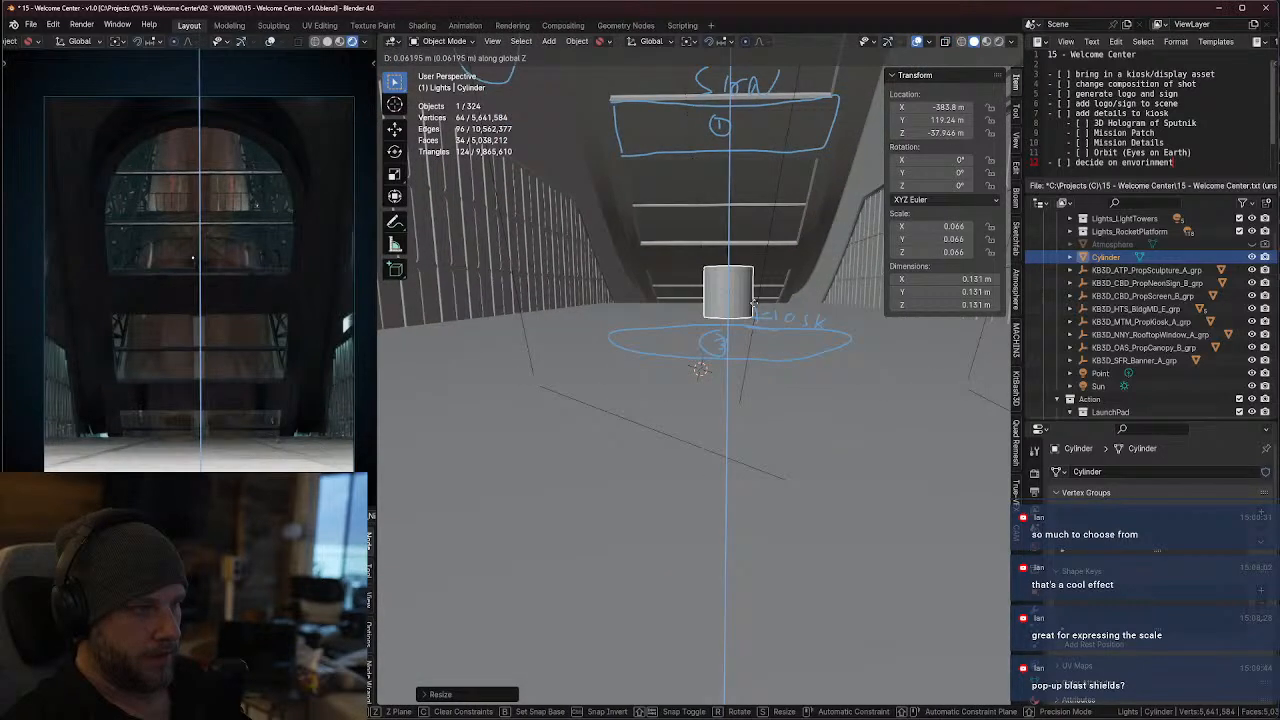
left_click(755, 331)
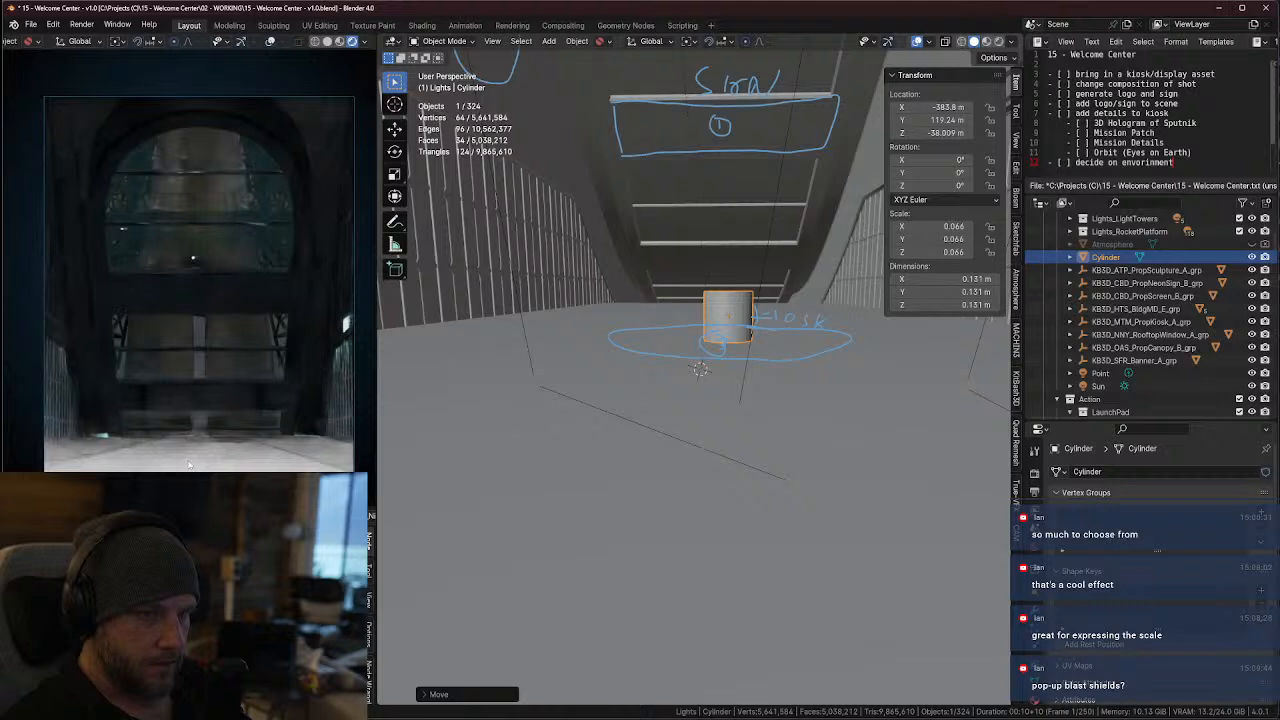
Check the cylinder in the Cam_B_MainHall_Offset and Cam_B_MainHall shots by making each the active camera in turn
scroll(1204, 274, "up", 4)
scroll(1204, 274, "up", 2)
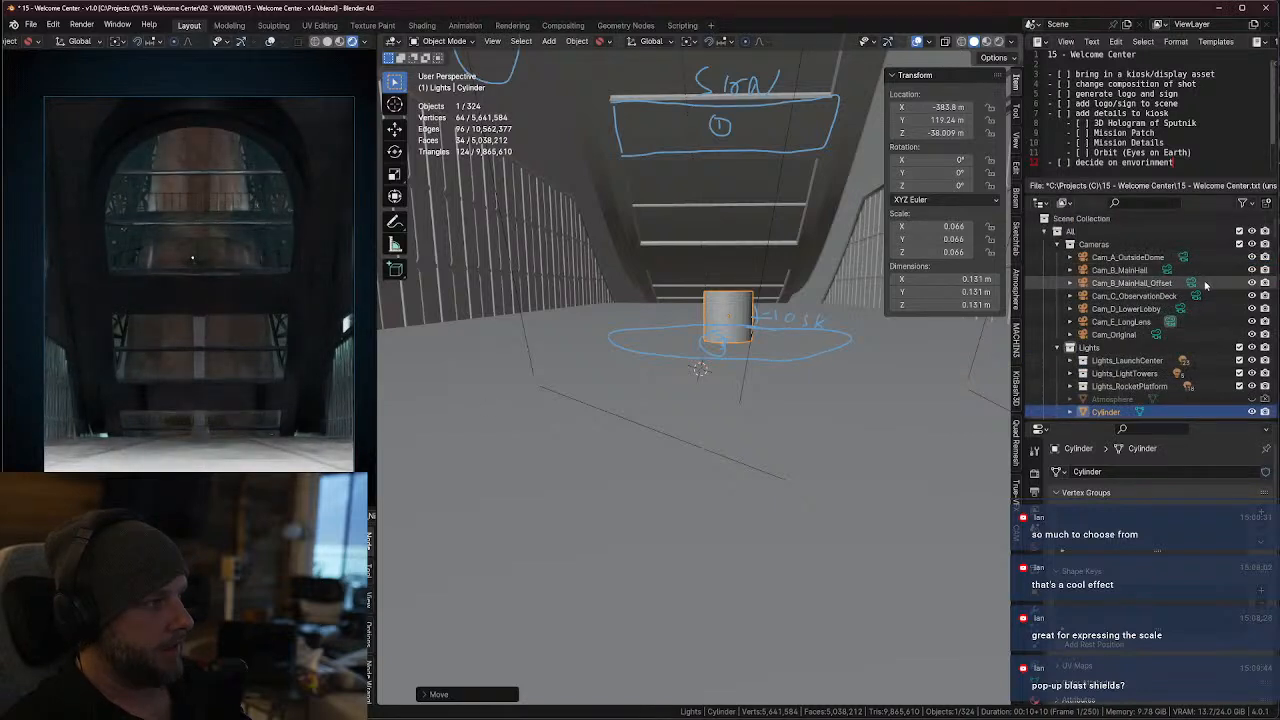
left_click(1194, 283)
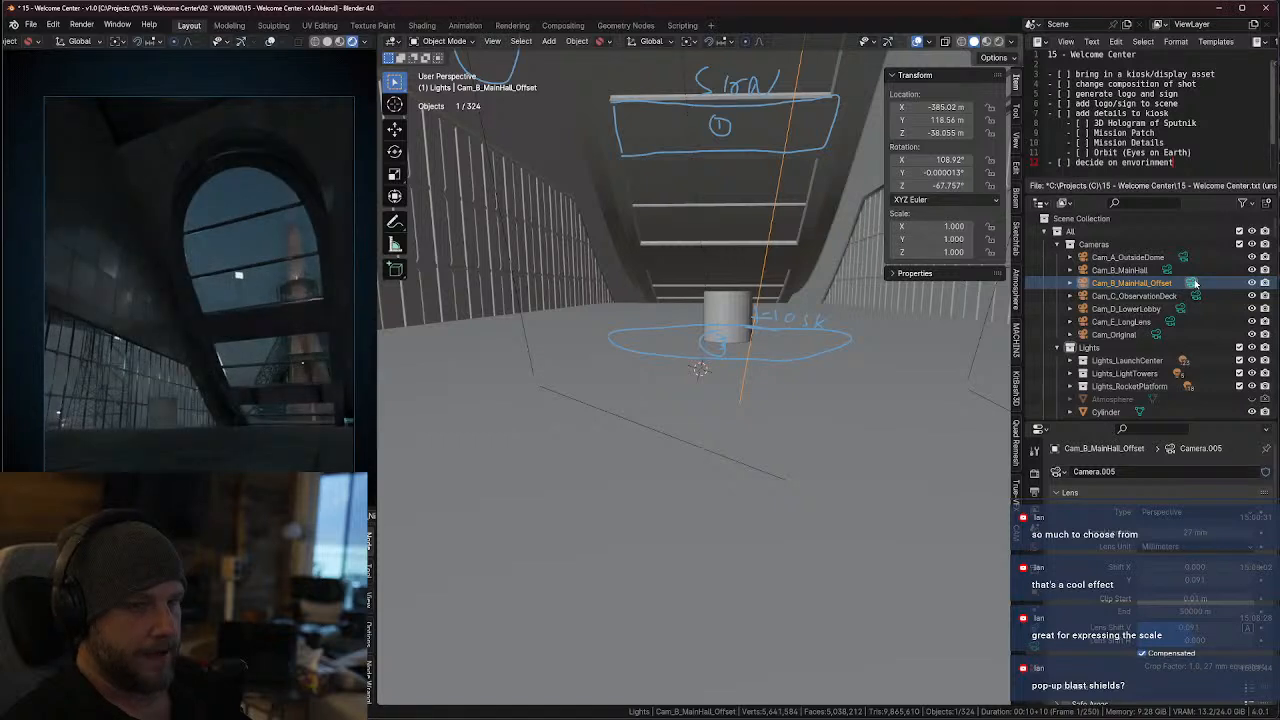
left_click(1166, 270)
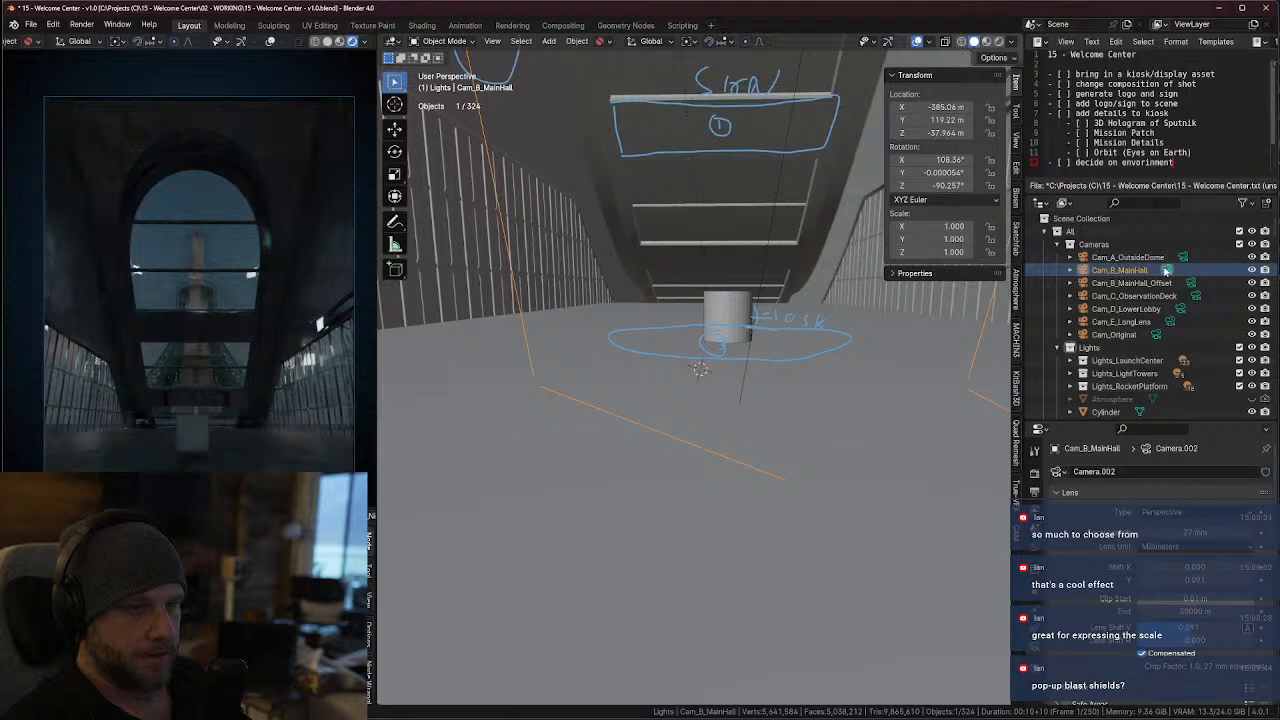
Scale the cylinder uniformly up to about 0.405 m in top view
left_click(1105, 411)
key("KP_Decimal")
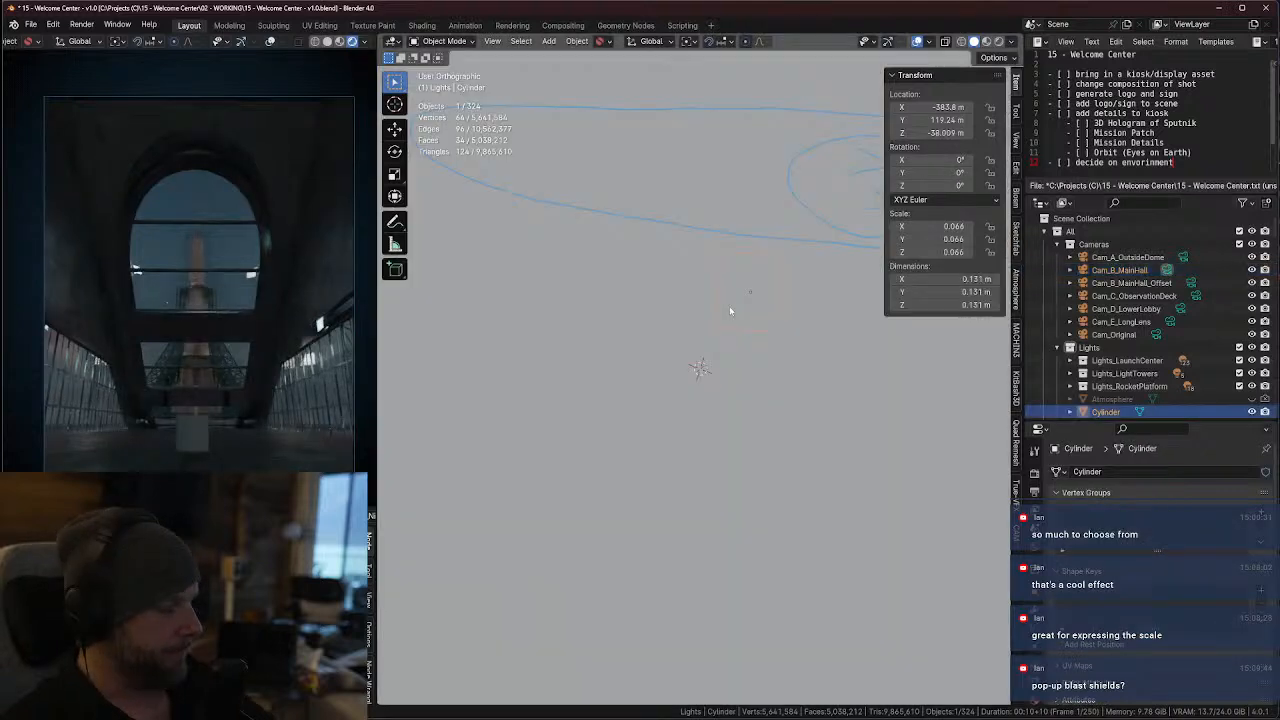
scroll(937, 386, "down", 3)
key("KP_7")
key("alt+z")
scroll(874, 402, "up", 3)
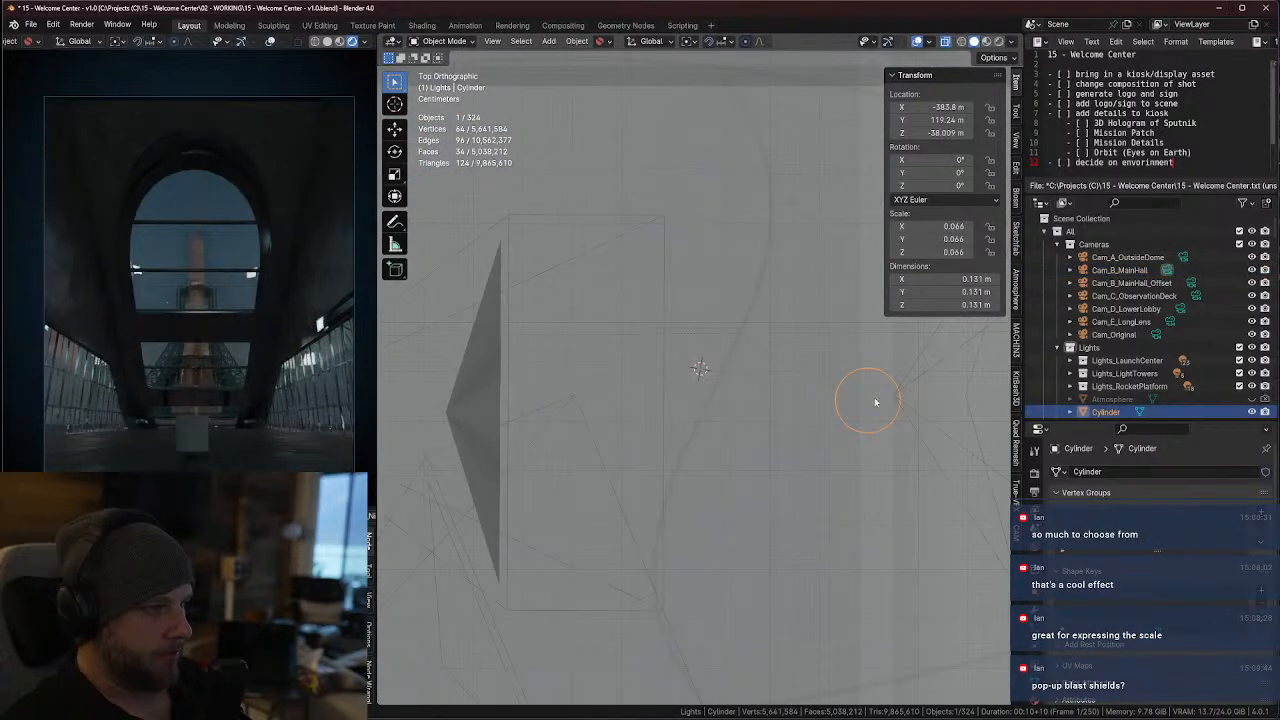
key("s")
left_click(971, 409)
middle_click_drag(971, 409, 766, 340)
key("KP_7")
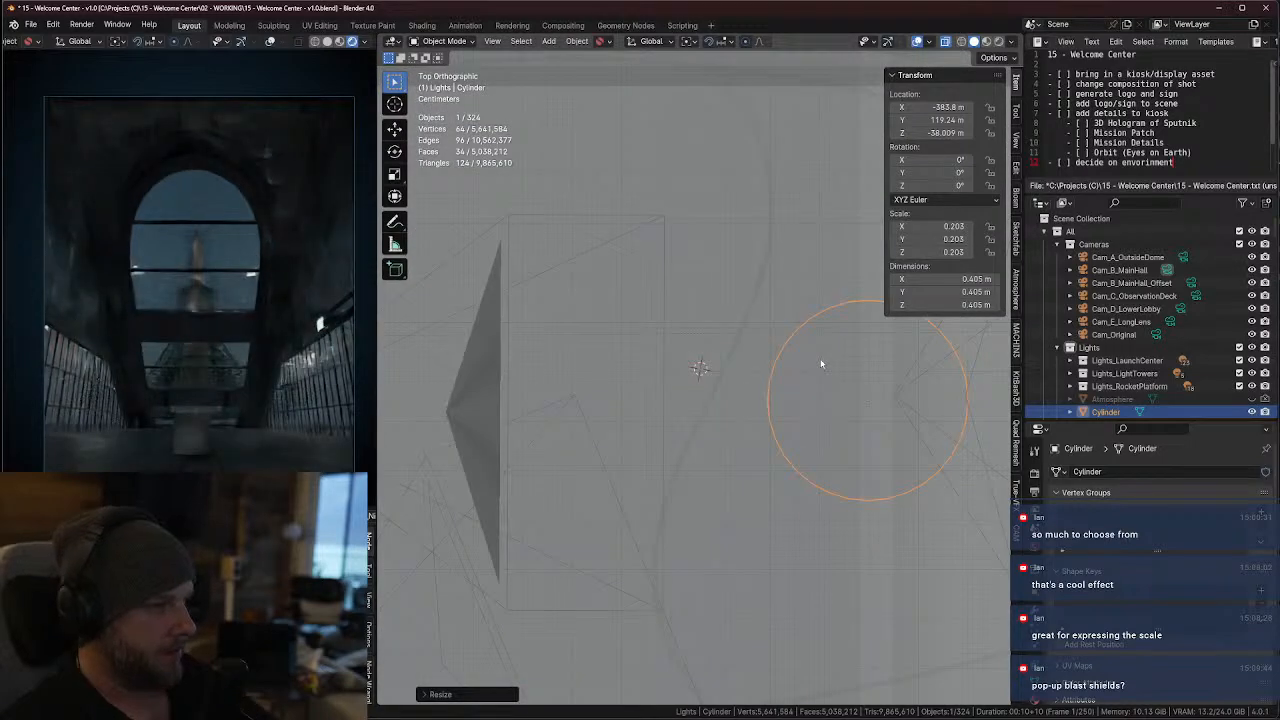
Make Cam_B_MainHall_Offset the active camera and raise the cylinder about 0.108 m along global Z
left_click(1192, 283)
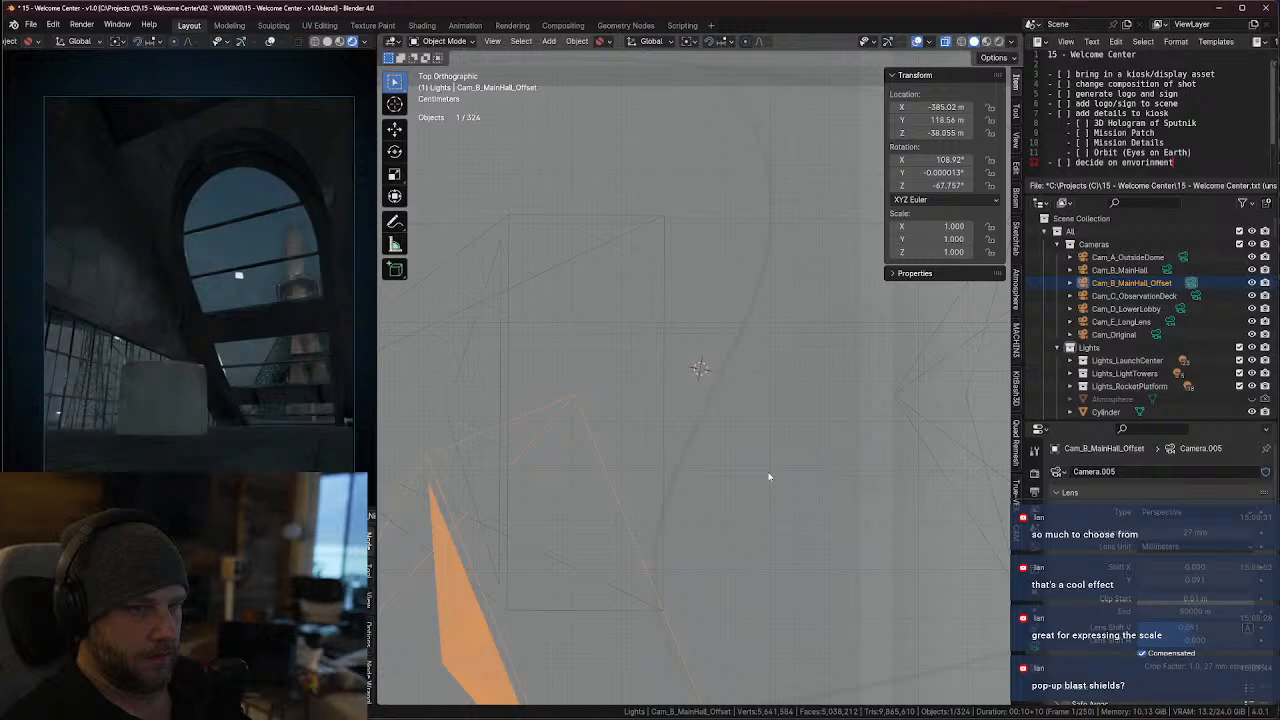
middle_click_drag(781, 439, 835, 320)
left_click(838, 322)
key("g")
key("z")
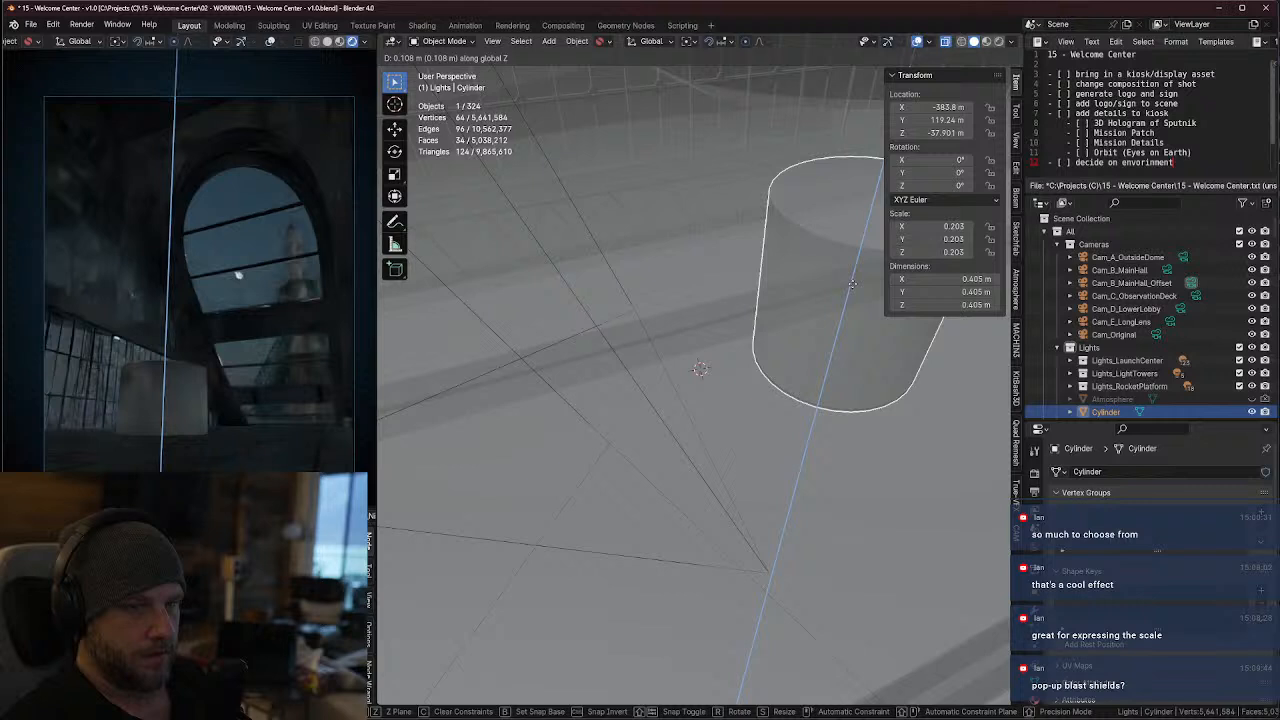
left_click(852, 284)
Scale the cylinder along Z only, to a height of about 0.302 m
key("s")
key("z")
right_click(844, 295)
key("s")
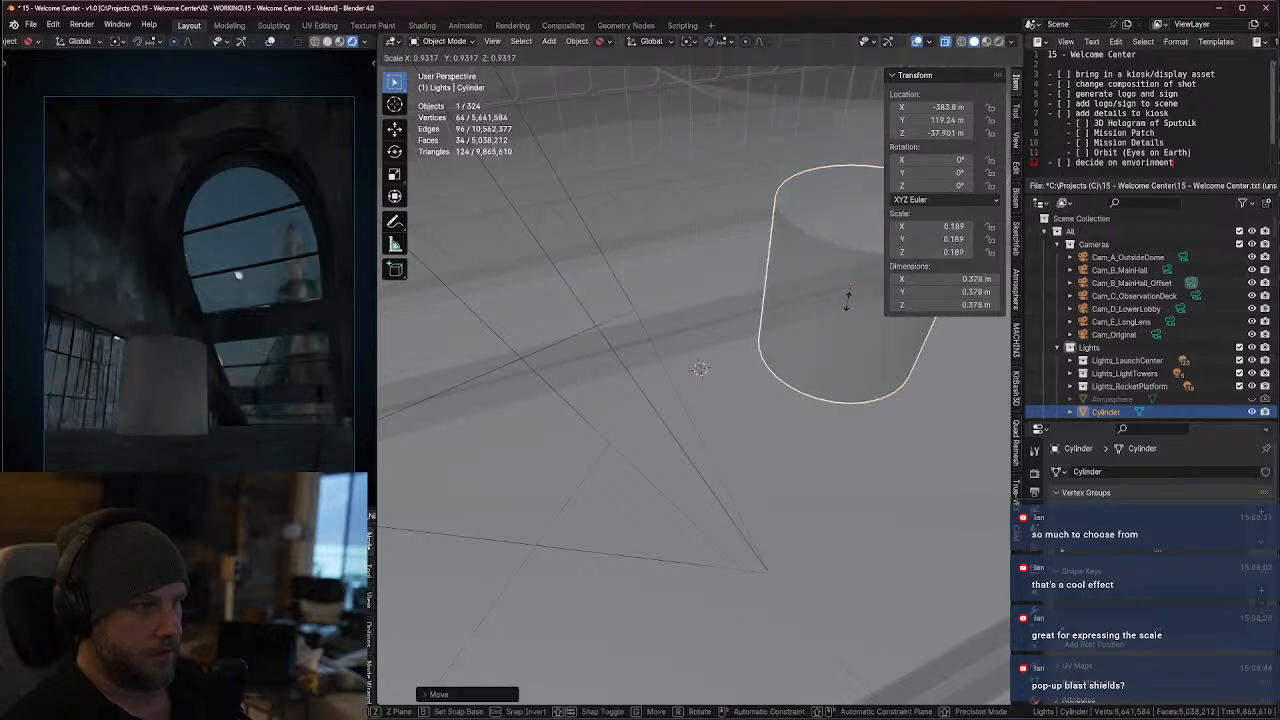
key("z")
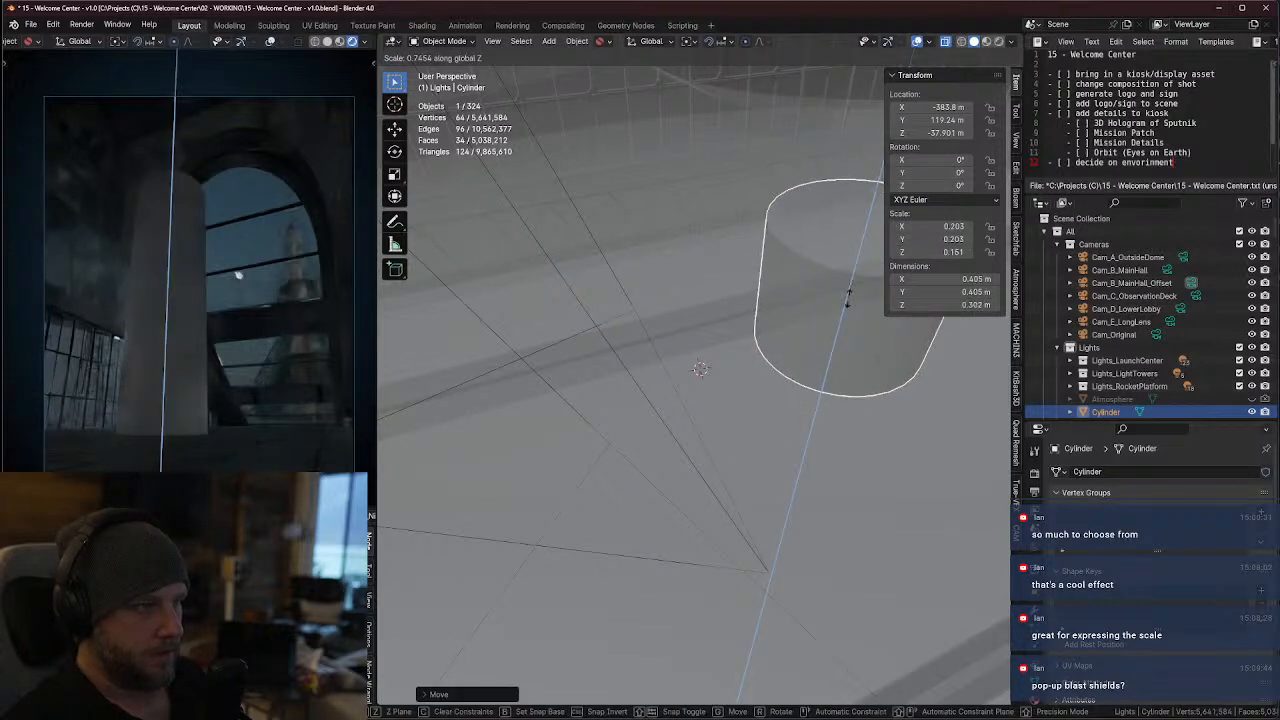
left_click(848, 296)
Lower the cylinder along global Z to about -37.954 m so it sits closer to the floor
key("g")
key("z")
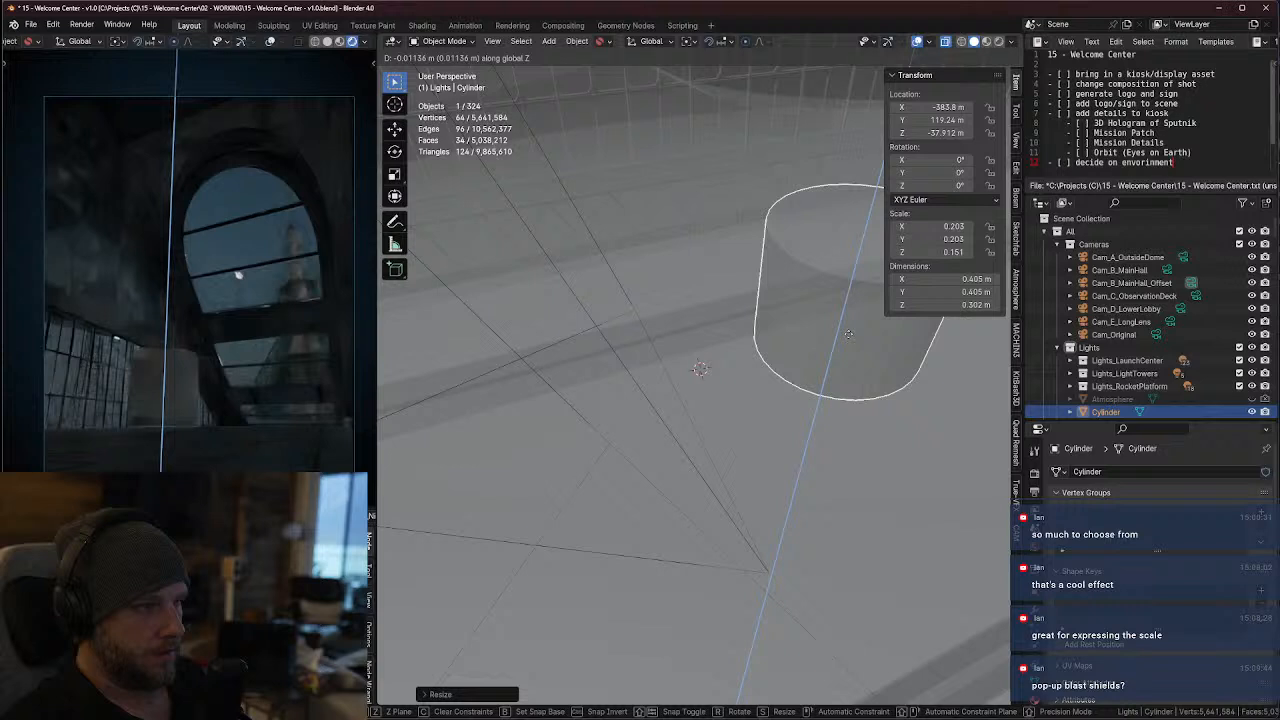
left_click(852, 369)
key("alt+z")
middle_click_drag(826, 366, 878, 328)
key("g")
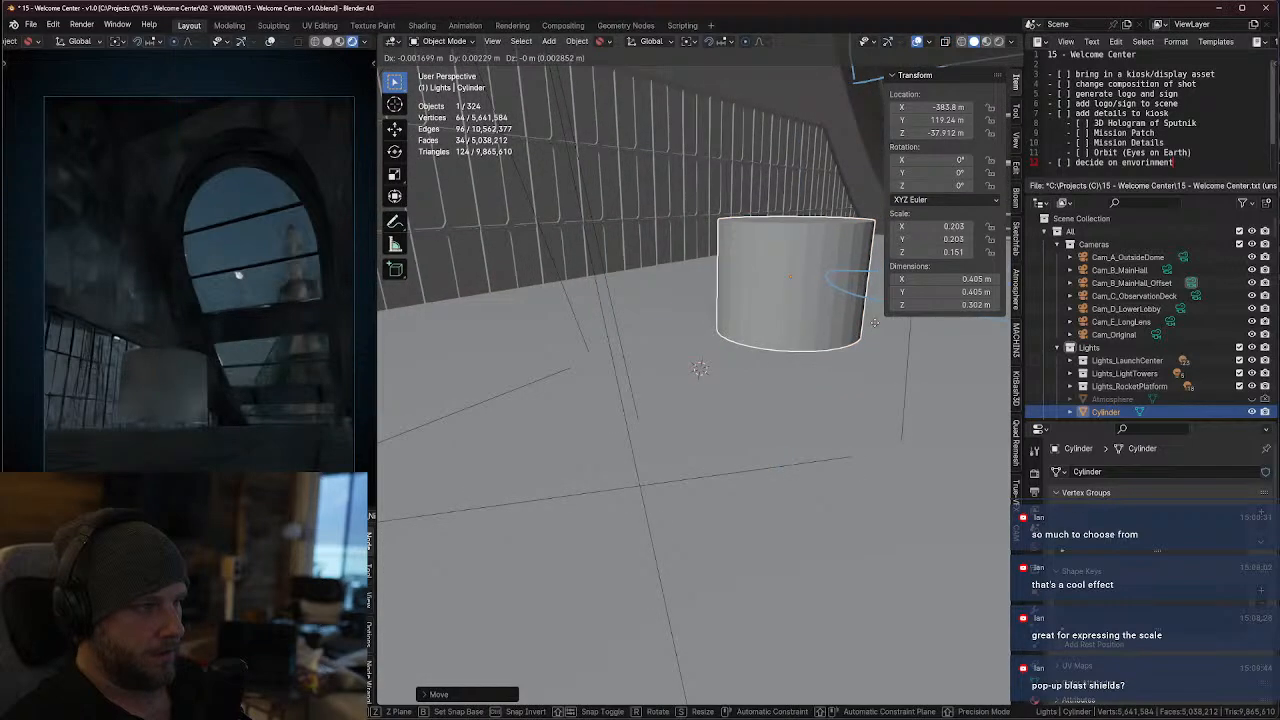
key("z")
left_click(872, 341)
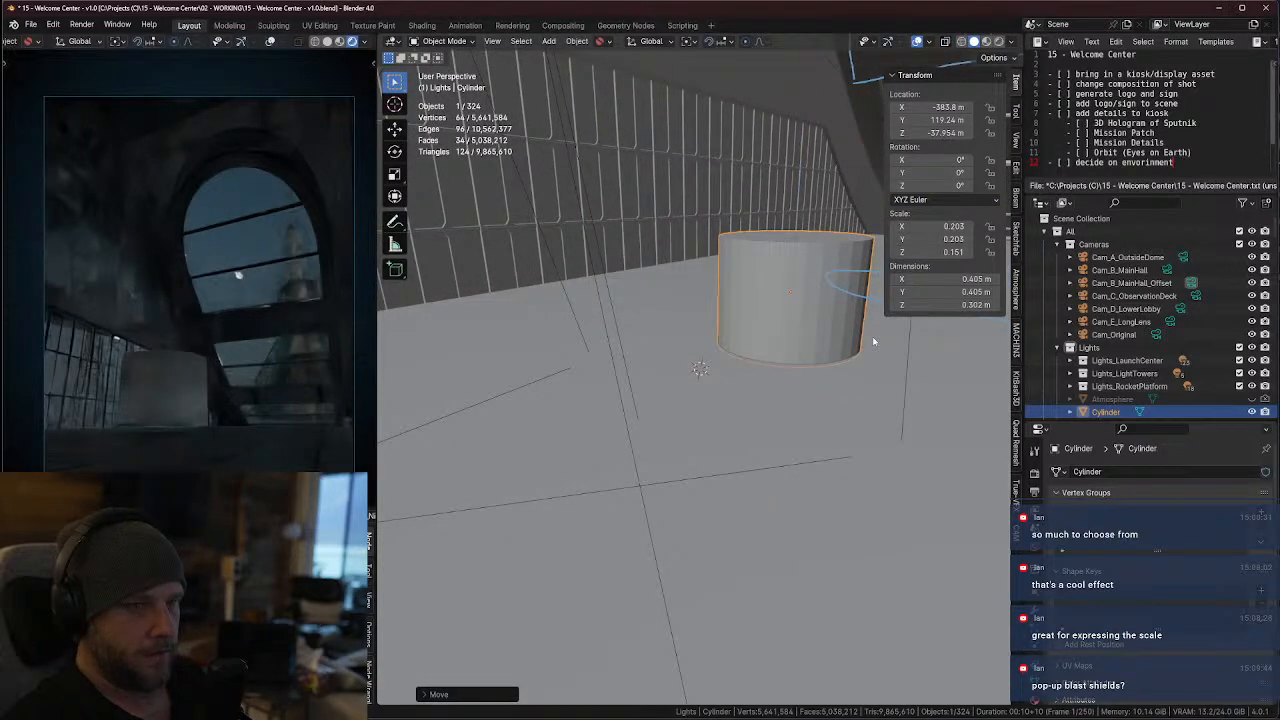
Move the cylinder about -0.239 m along global X, toward the camera
key("g")
key("y")
key("x")
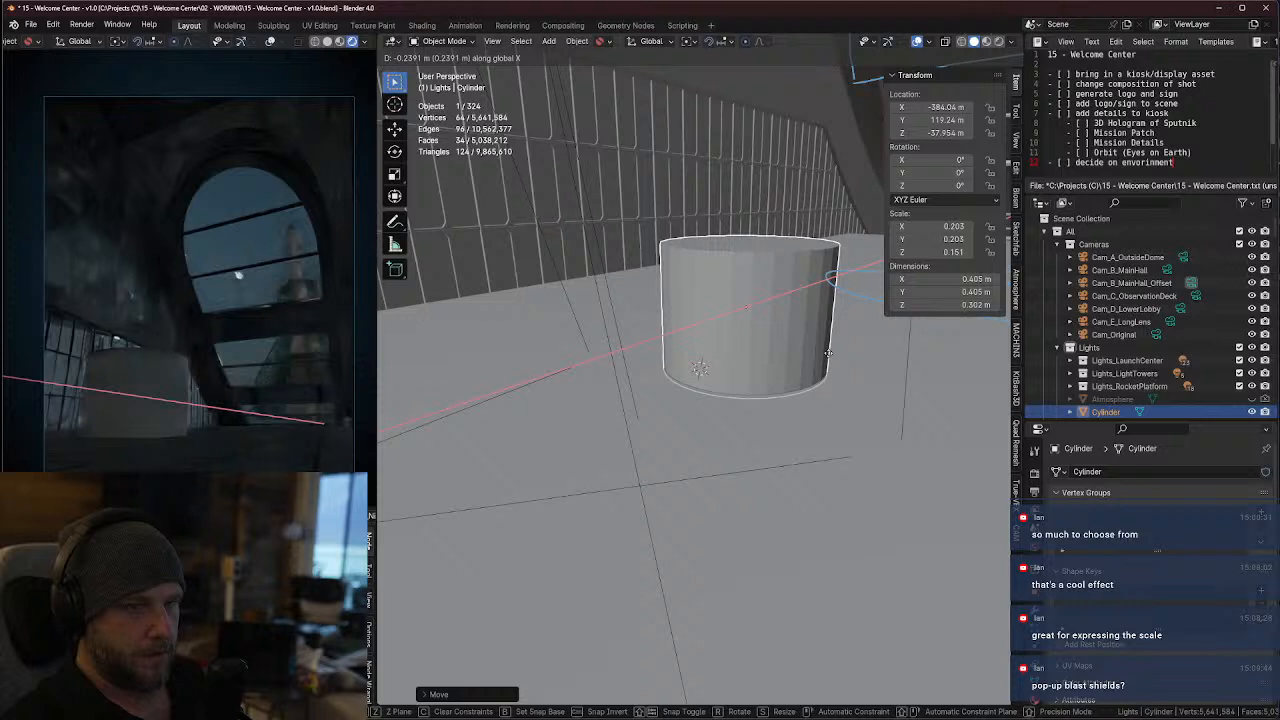
left_click(828, 352)
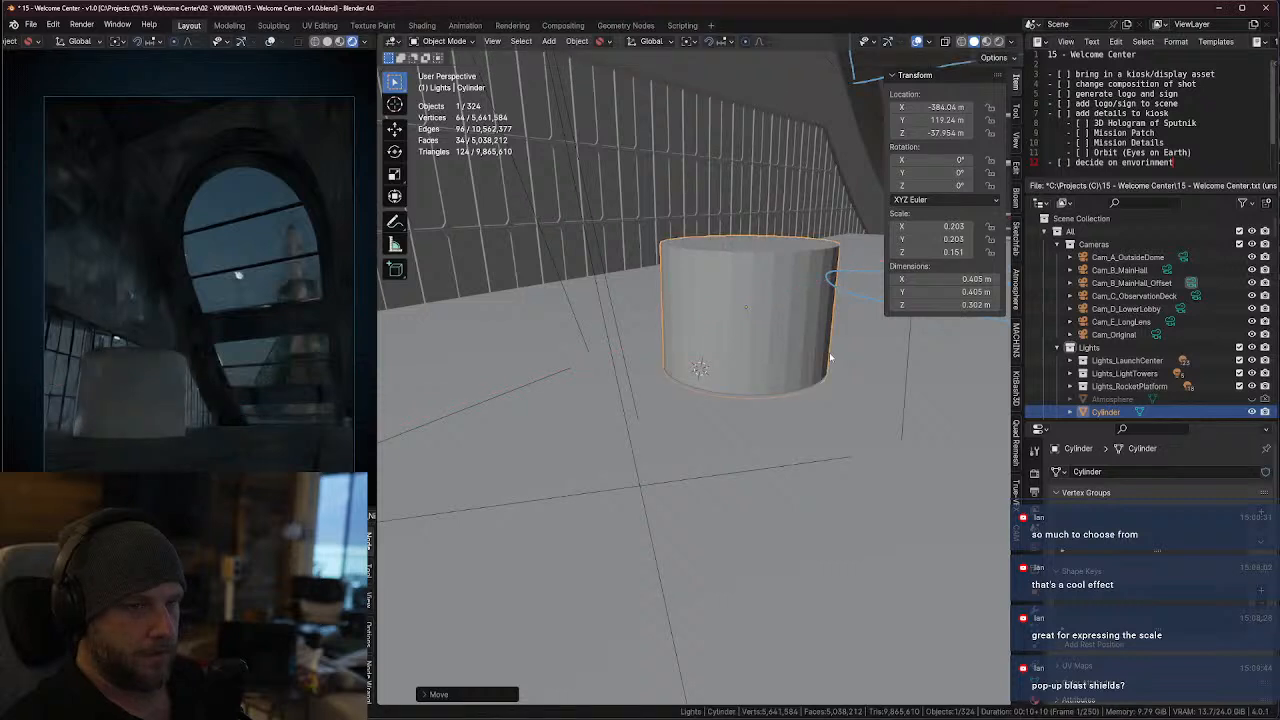
Scale the cylinder uniformly to about 0.494 m wide and 0.368 m high, and raise it along Z to about -37.914 m
key("s")
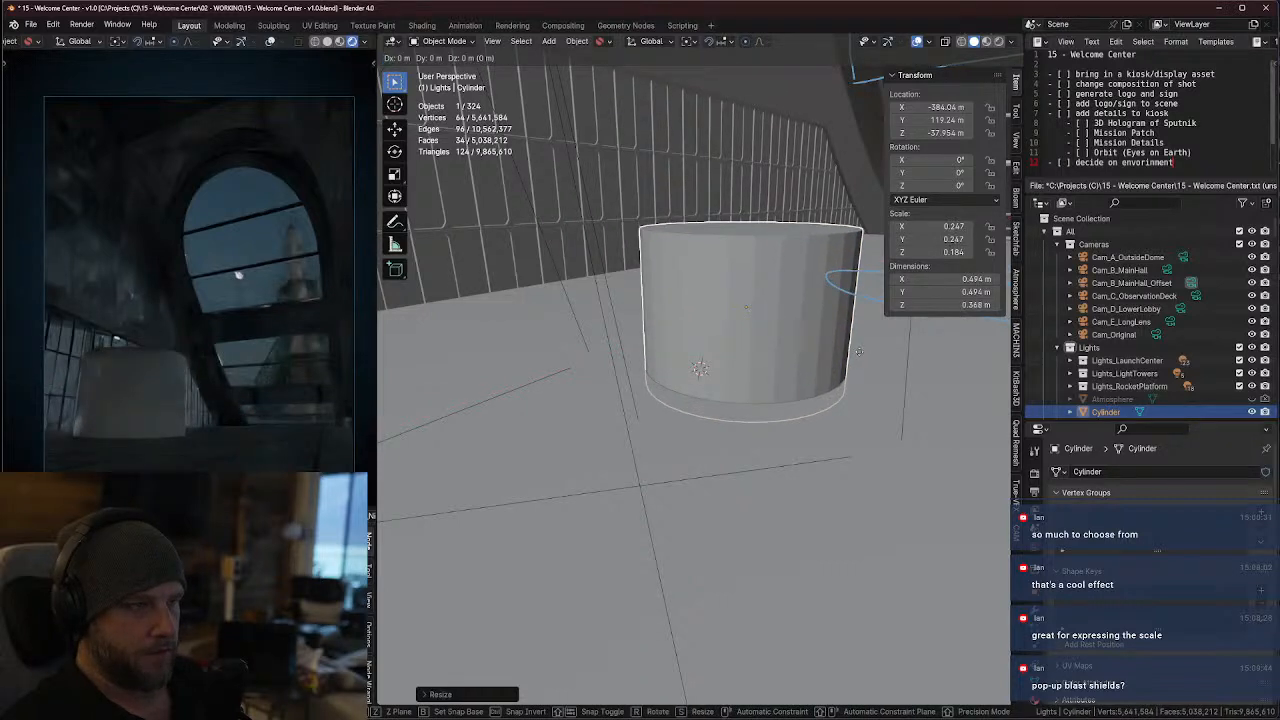
key("z")
left_click(854, 434)
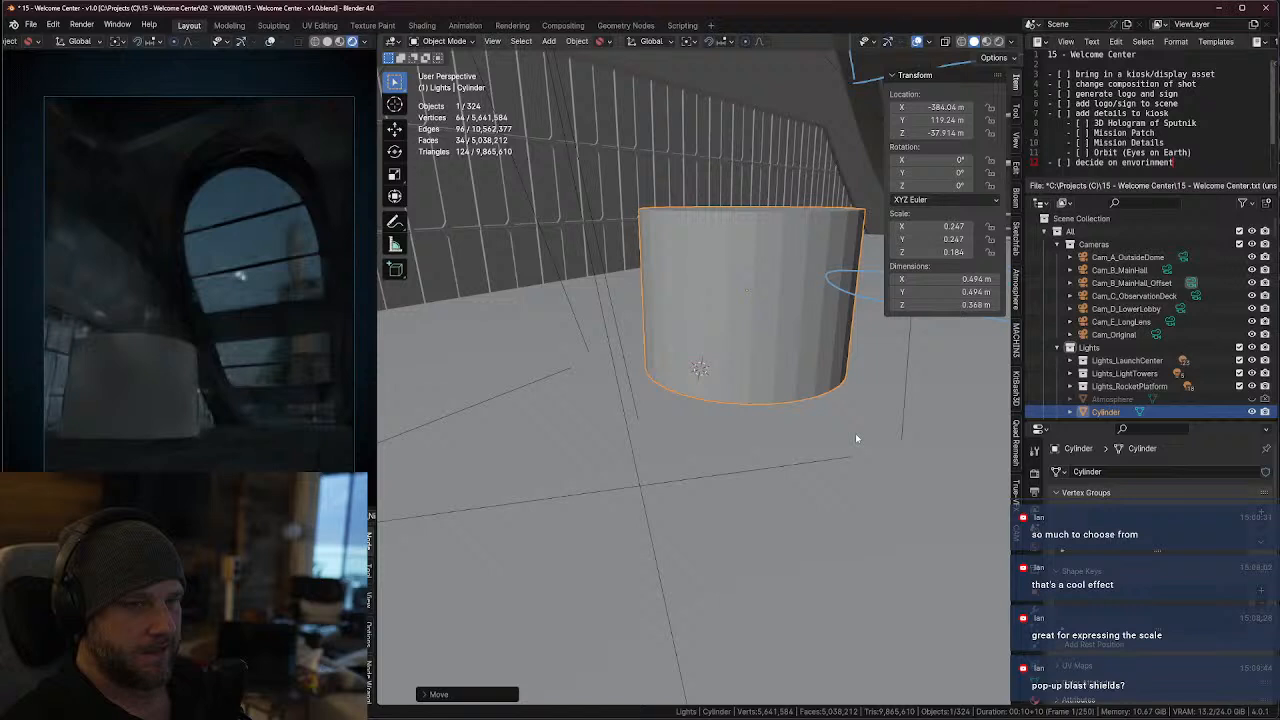
Scale the cylinder uniformly to about 0.457 m wide and 0.341 m high, and lower it along Z to about -37.927 m
key("s")
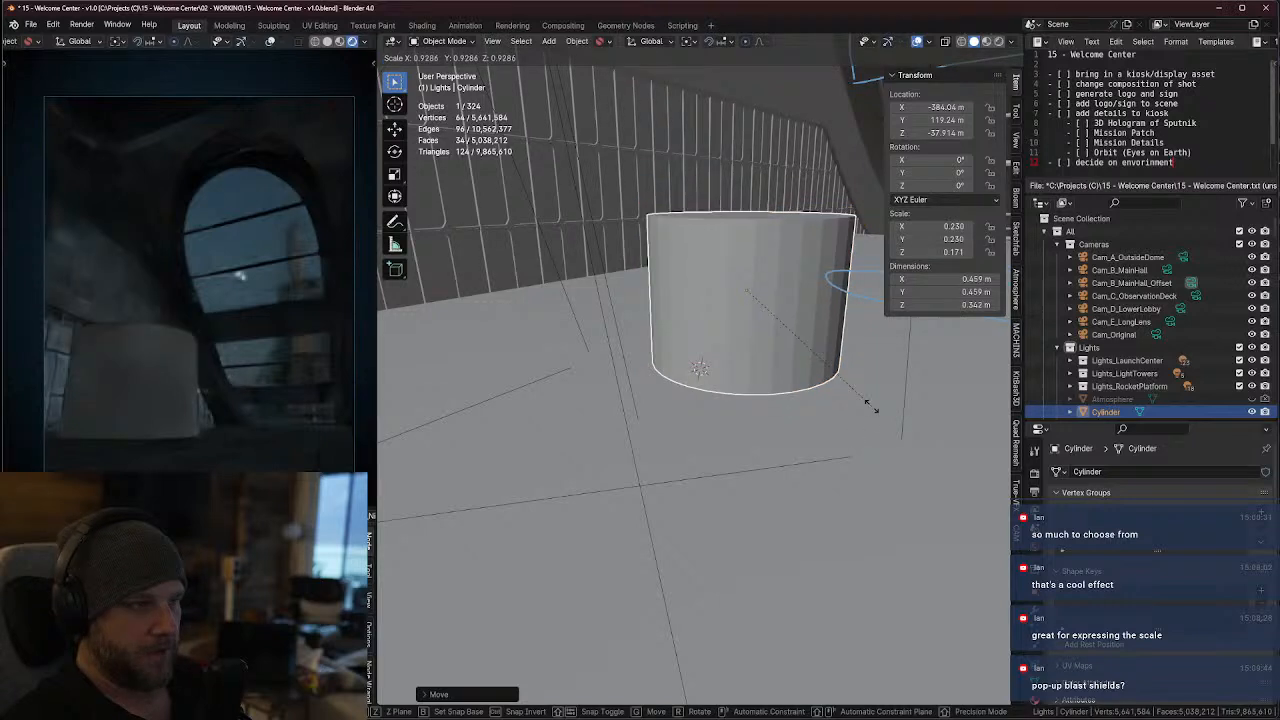
key("z")
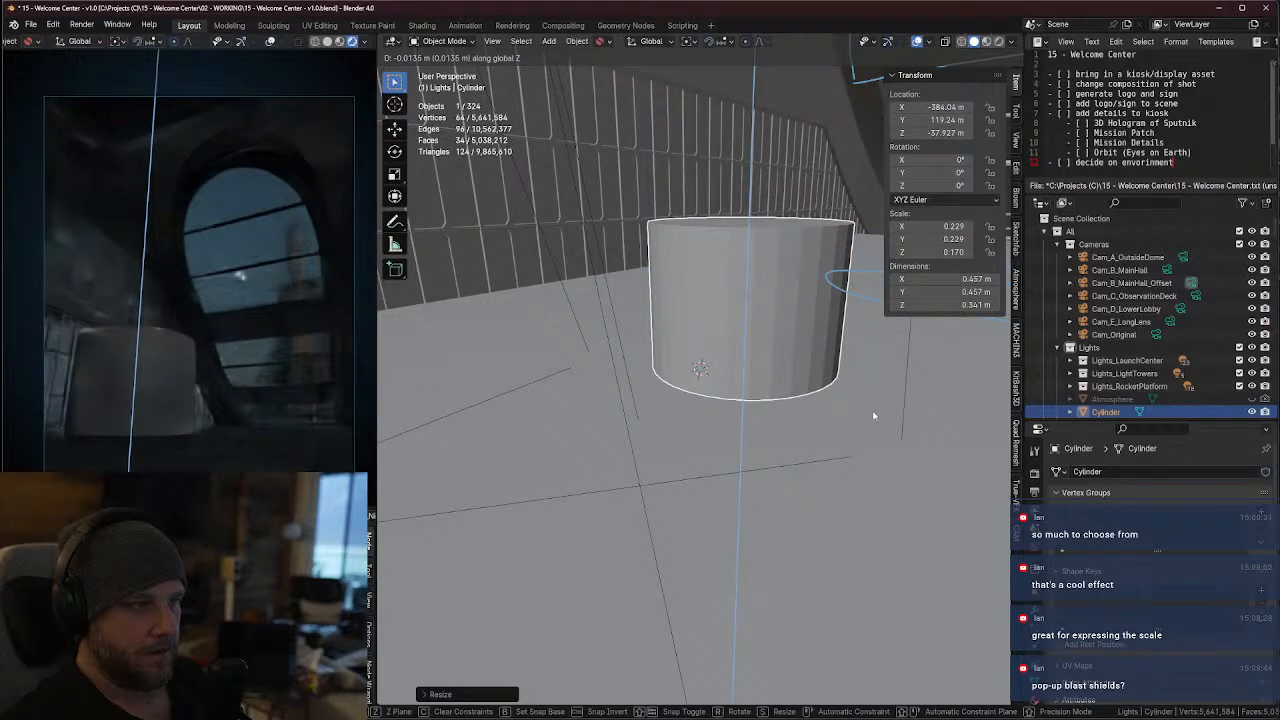
left_click(858, 437)
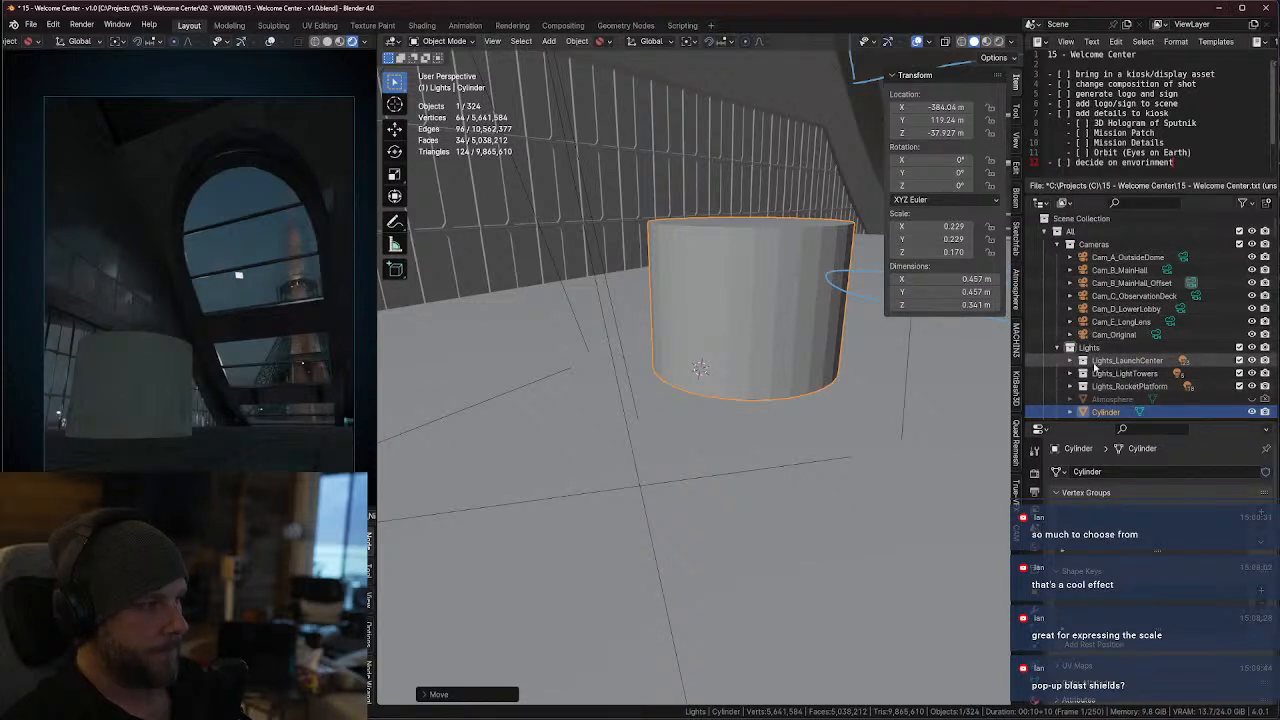
Switch the camera view to Cam_E_LongLens and duplicate that camera in place
scroll(1112, 390, "down", 4)
scroll(1138, 338, "up", 4)
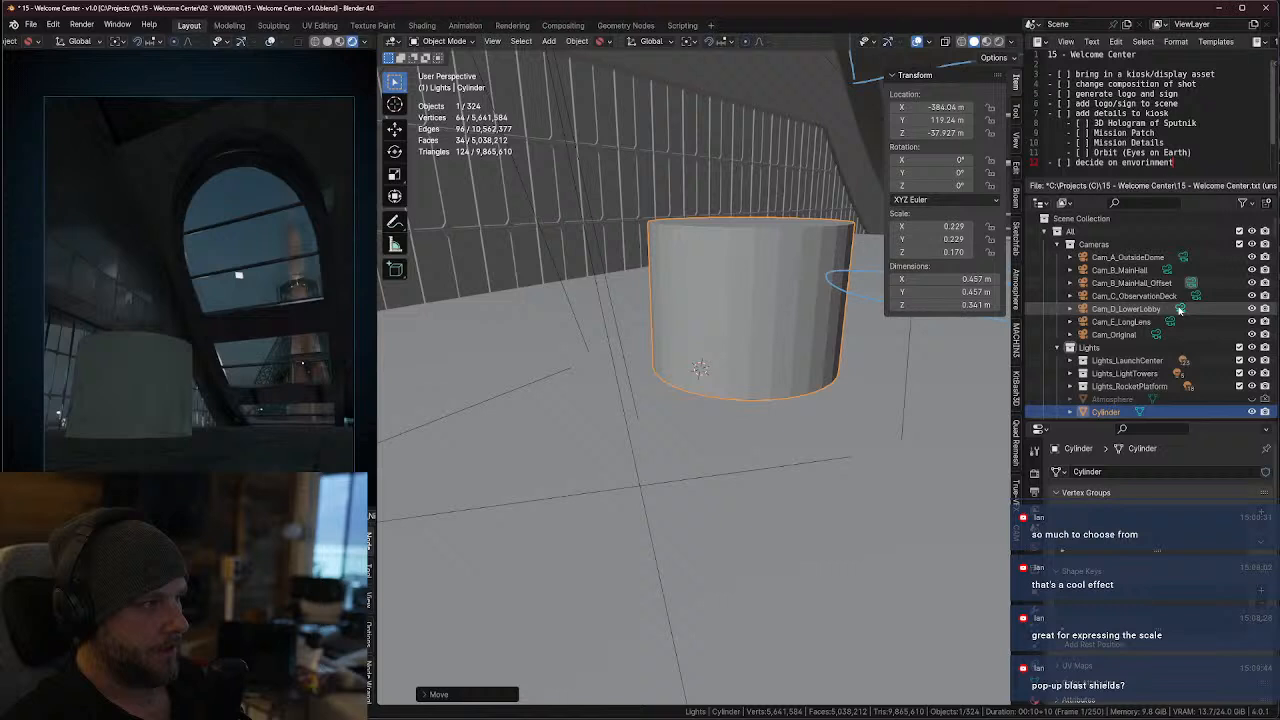
left_click(1170, 323)
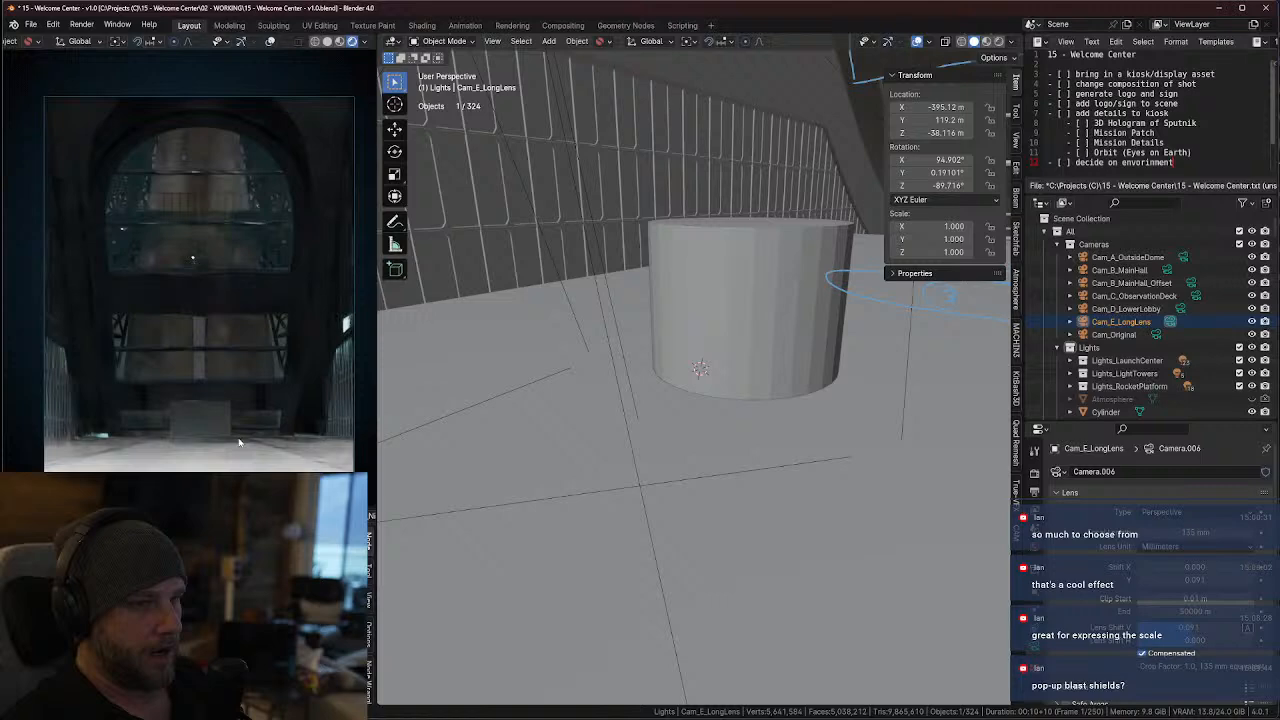
middle_click_drag(705, 388, 808, 420)
scroll(807, 419, "down", 4)
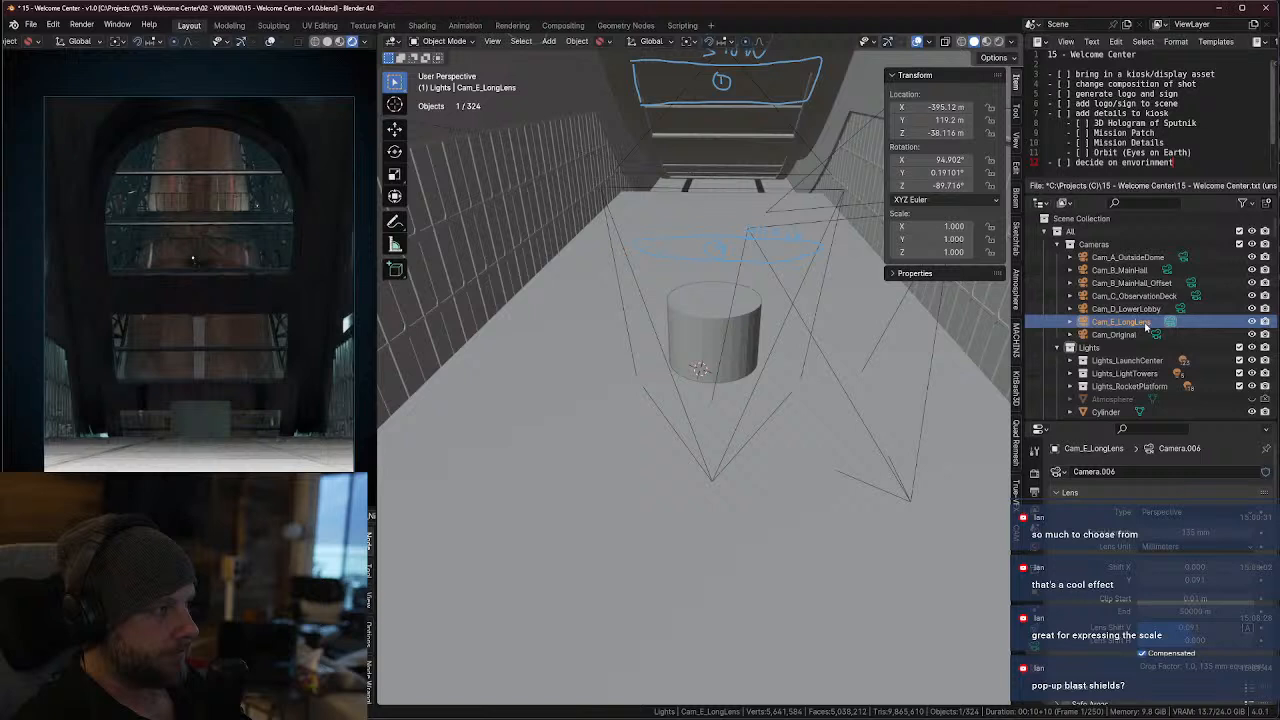
key("shift+d")
right_click(800, 367)
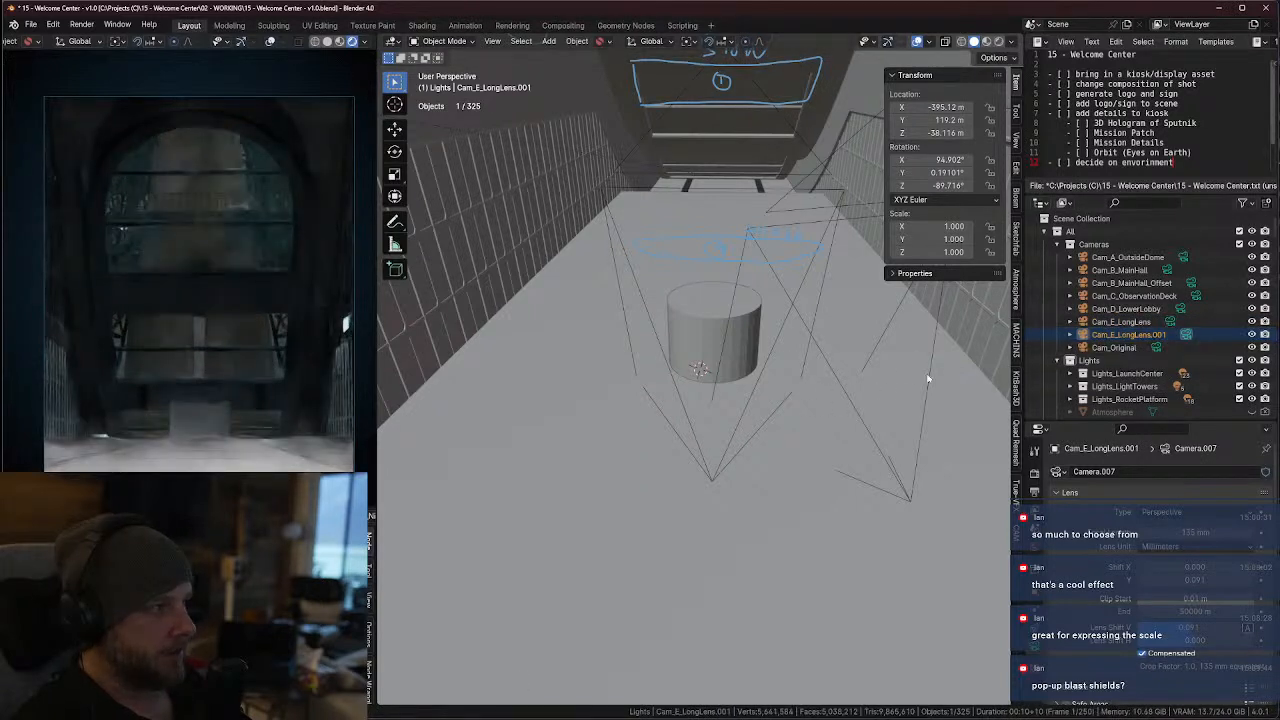
Move the duplicated long lens camera forward along the hall toward the cylinder, to about X -389.69 m and Z -38.066 m
key("KP_7")
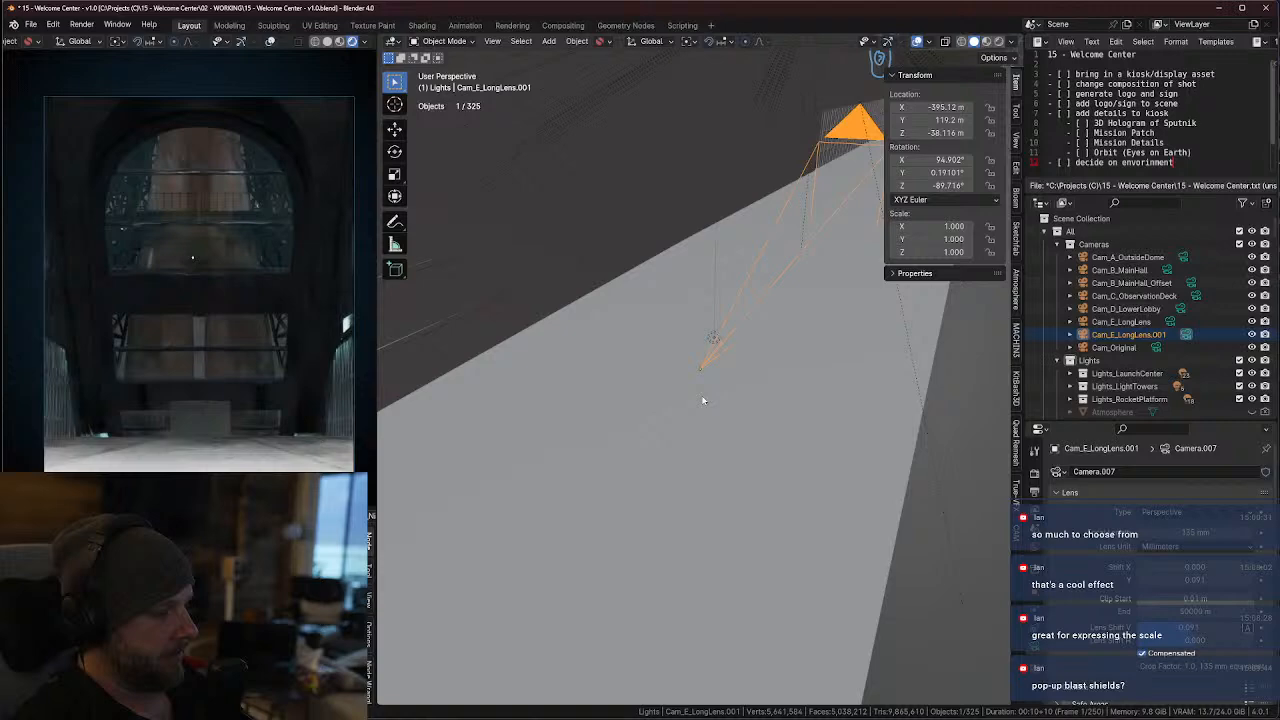
key("KP_Decimal")
scroll(703, 400, "down", 10)
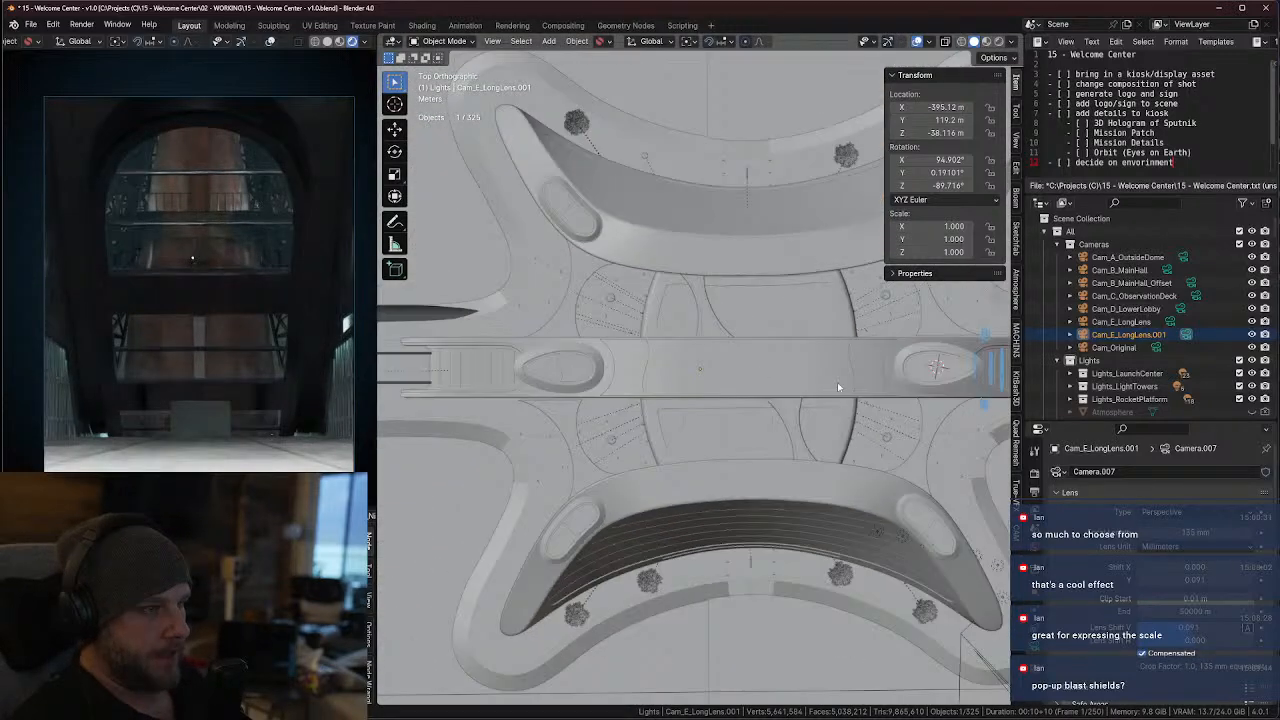
key("g")
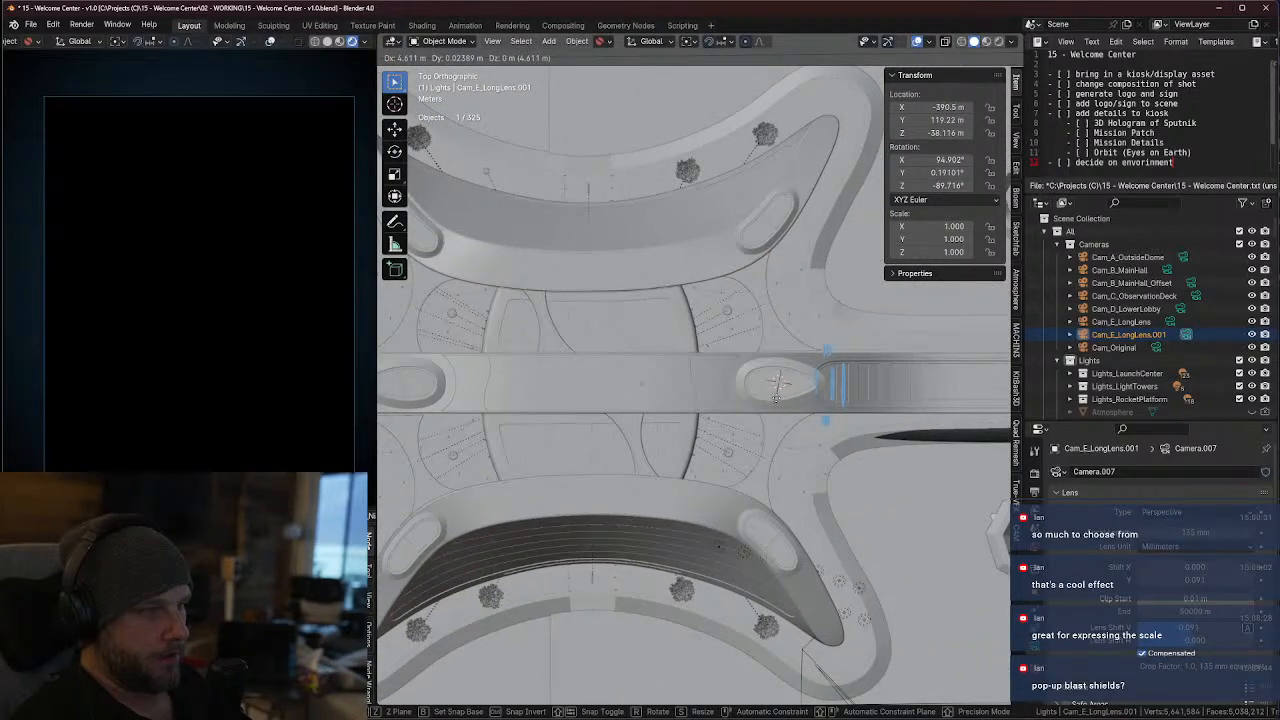
left_click(780, 397)
middle_click_drag(780, 397, 727, 331)
key("KP_Decimal")
key("g")
key("x")
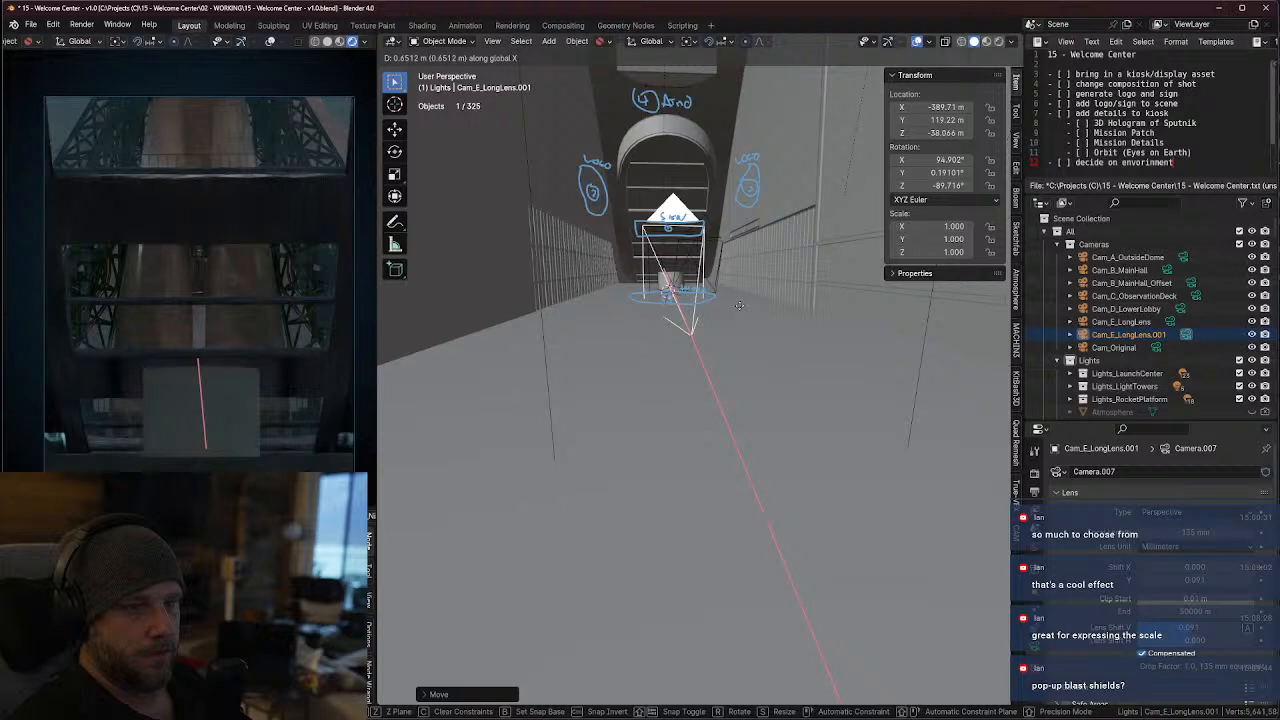
left_click(739, 305)
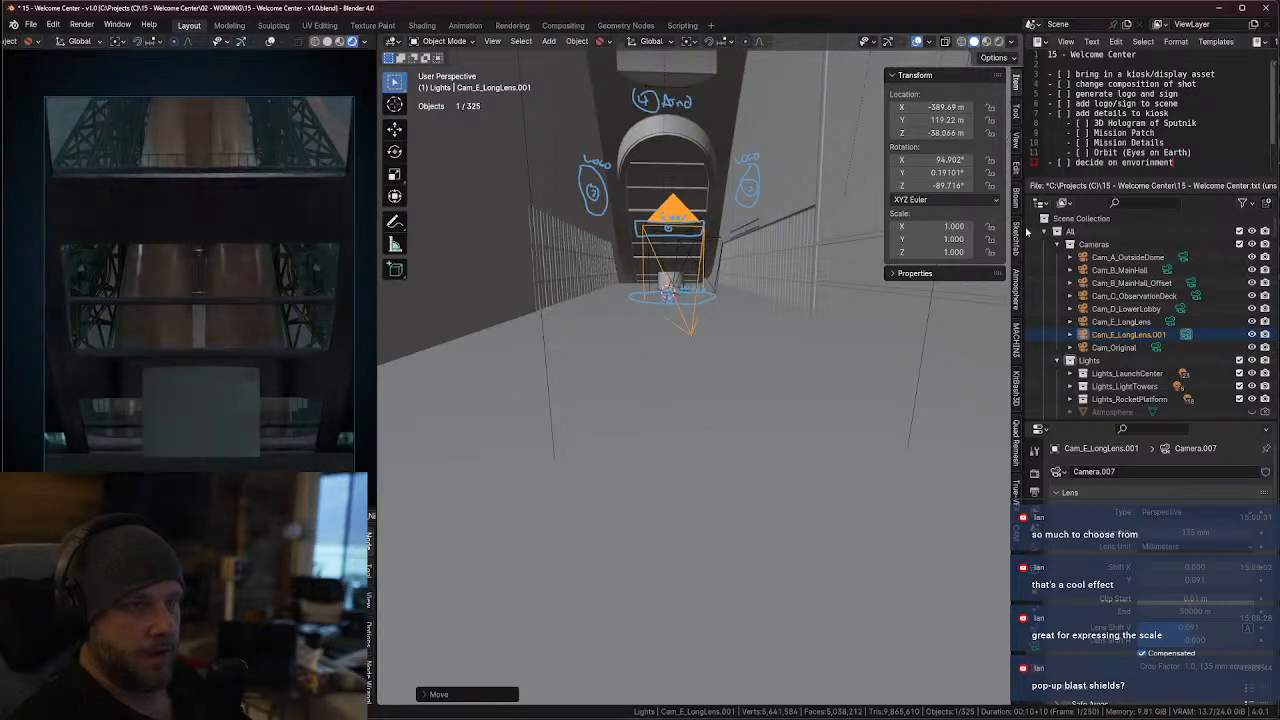
Set the duplicated camera's focal length to 85 mm
left_click(1192, 533)
type("85")
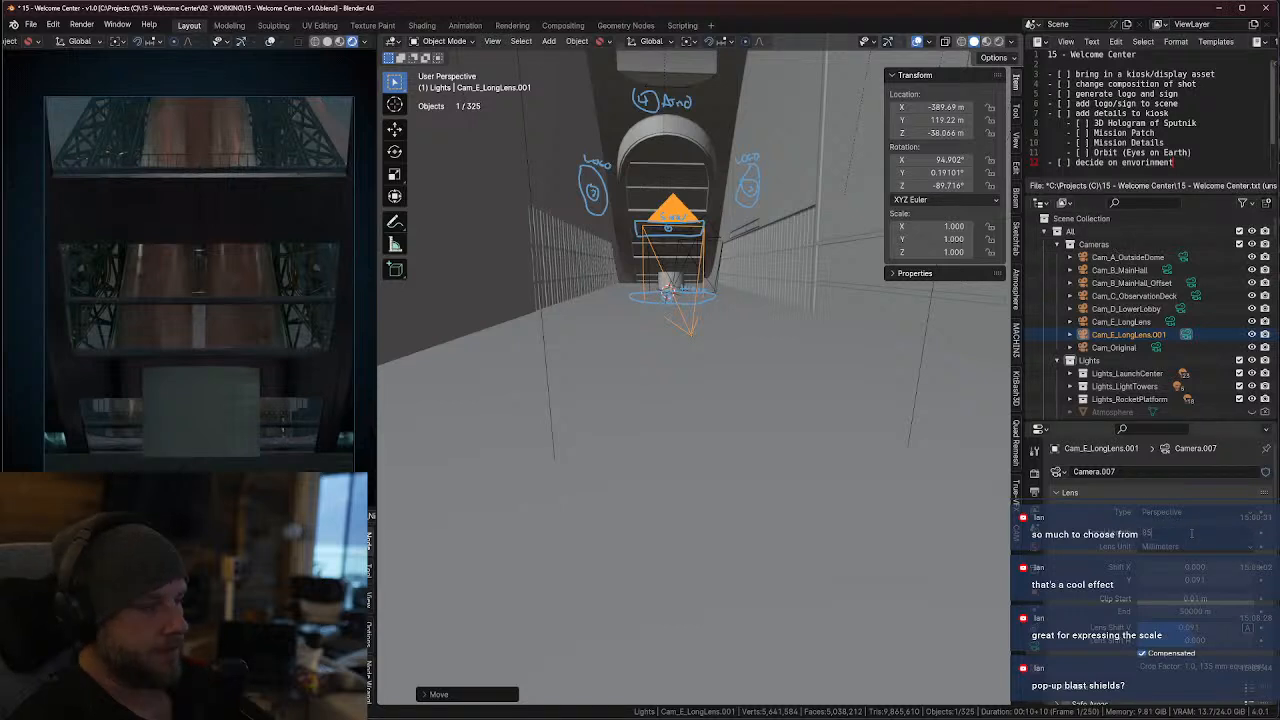
key("Return")
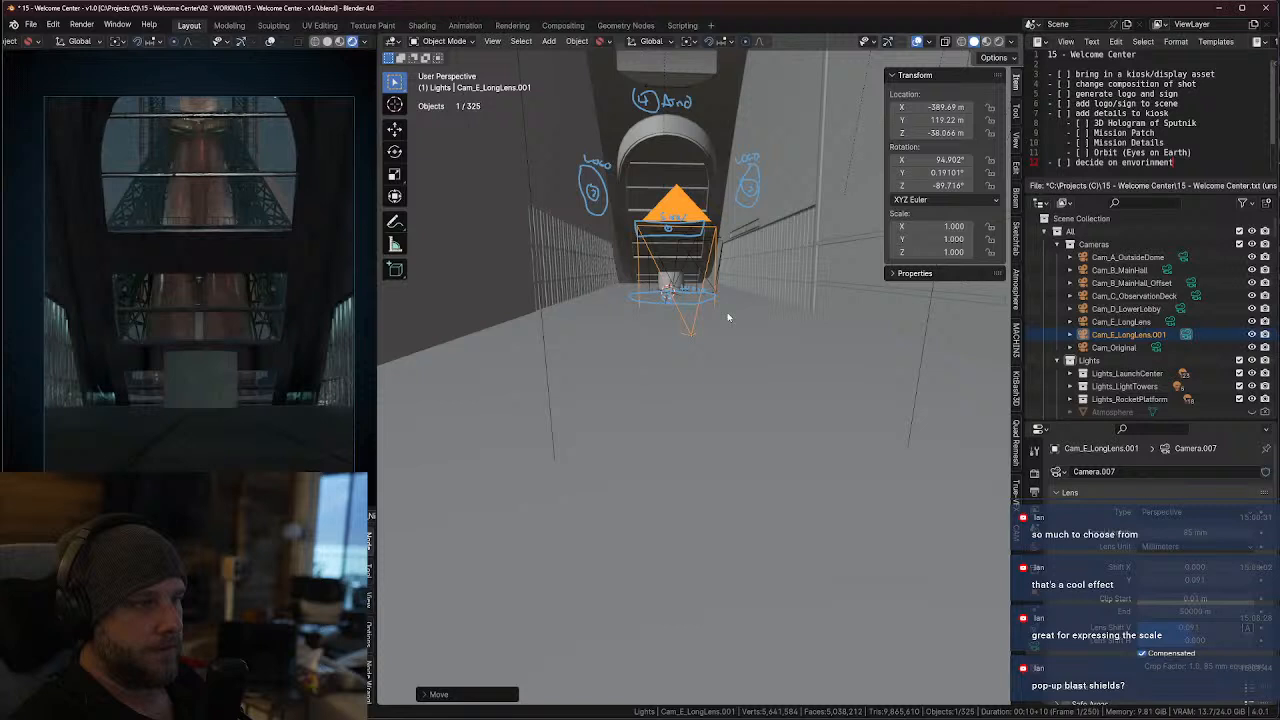
Move the duplicated camera in the top view closer to the cylinder, to about X -388.72 m and Y 119.26 m
key("KP_7")
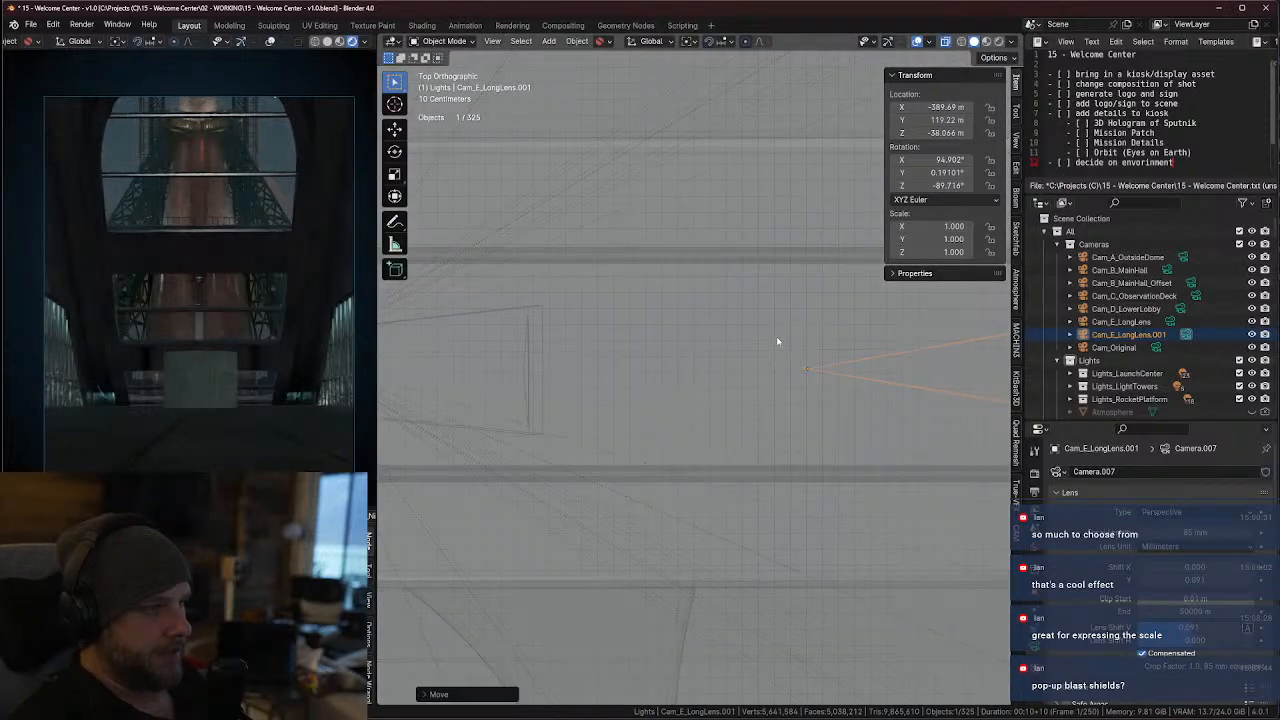
key("KP_Decimal")
key("g")
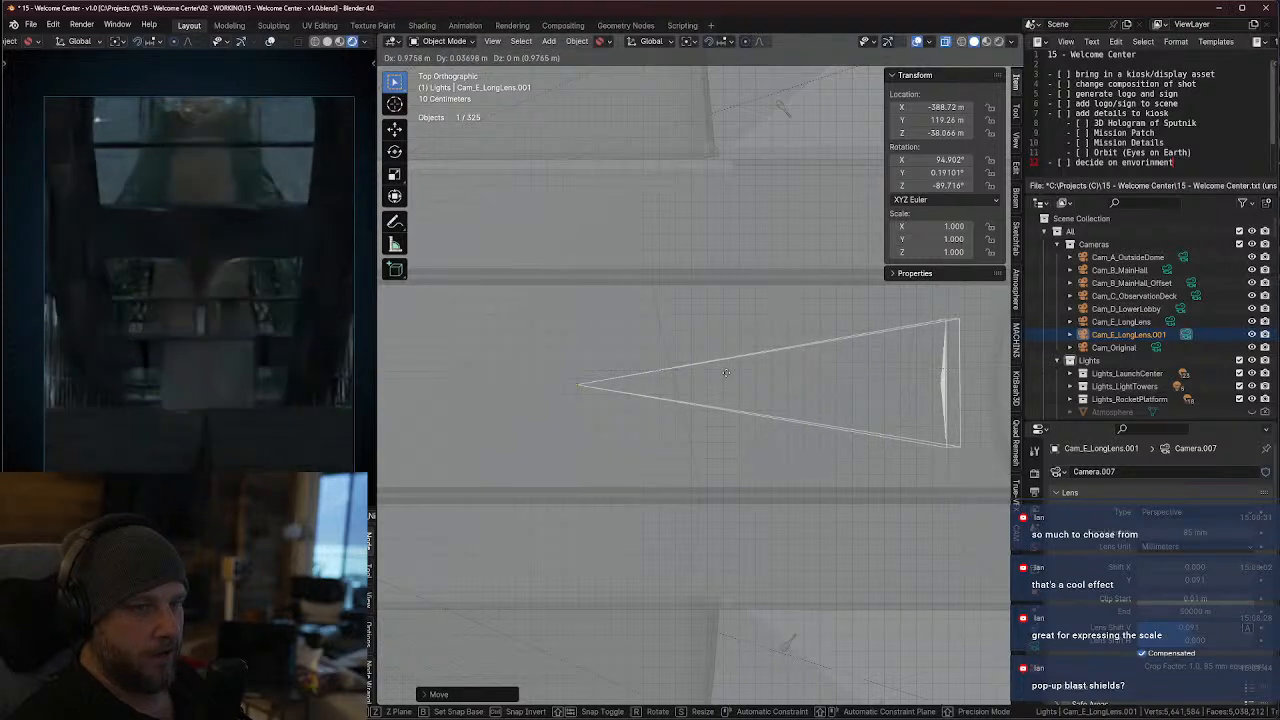
left_click(726, 373)
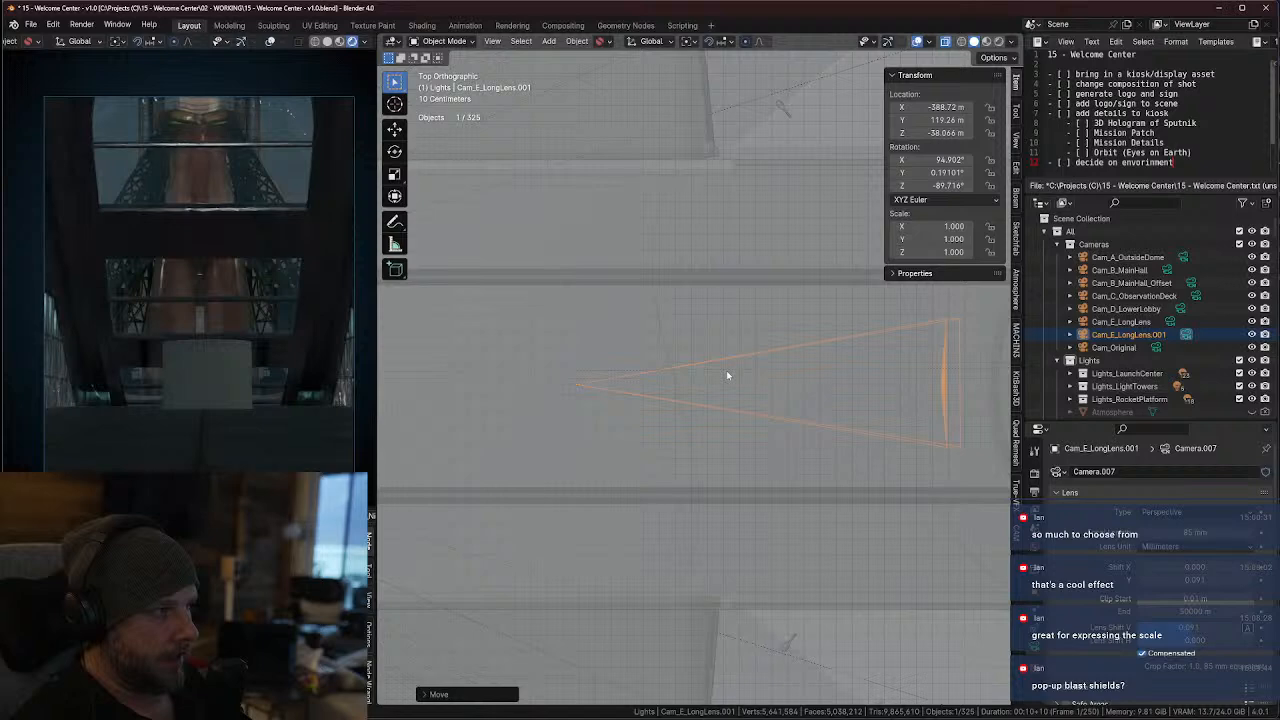
Raise the duplicated camera slightly along global Z to about -38.043 m
middle_click_drag(727, 375, 798, 325)
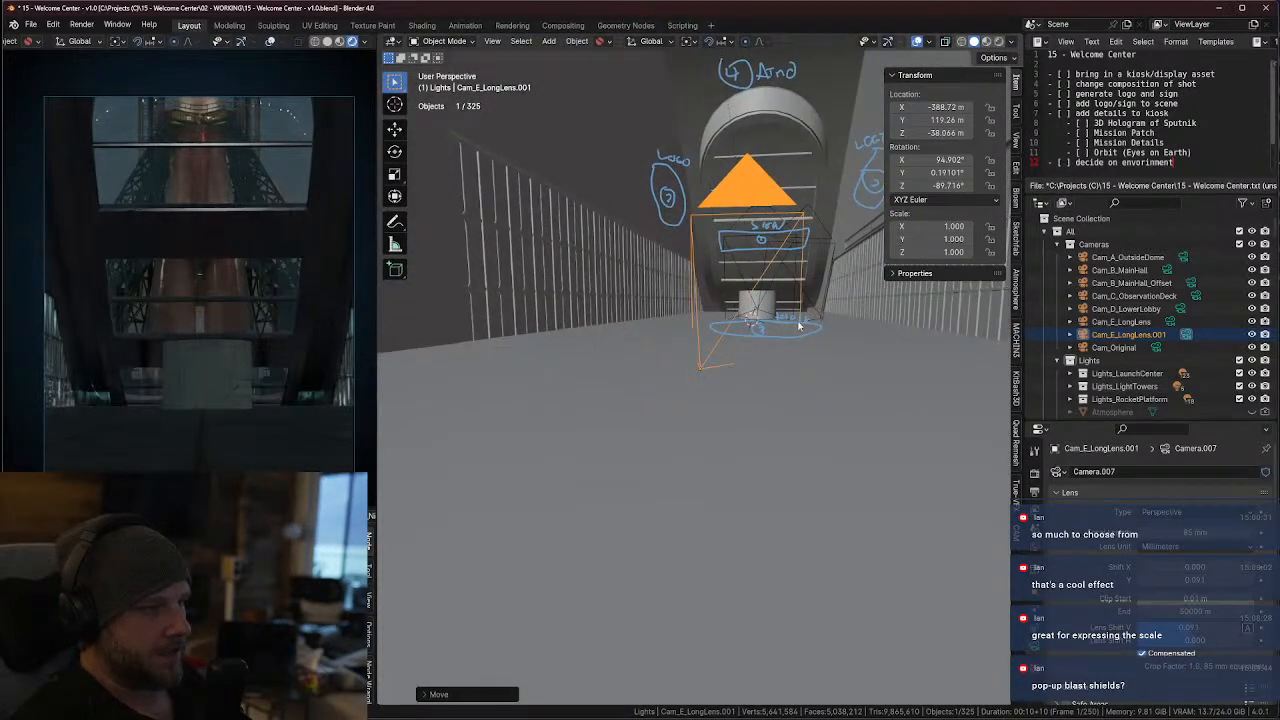
key("g")
key("z")
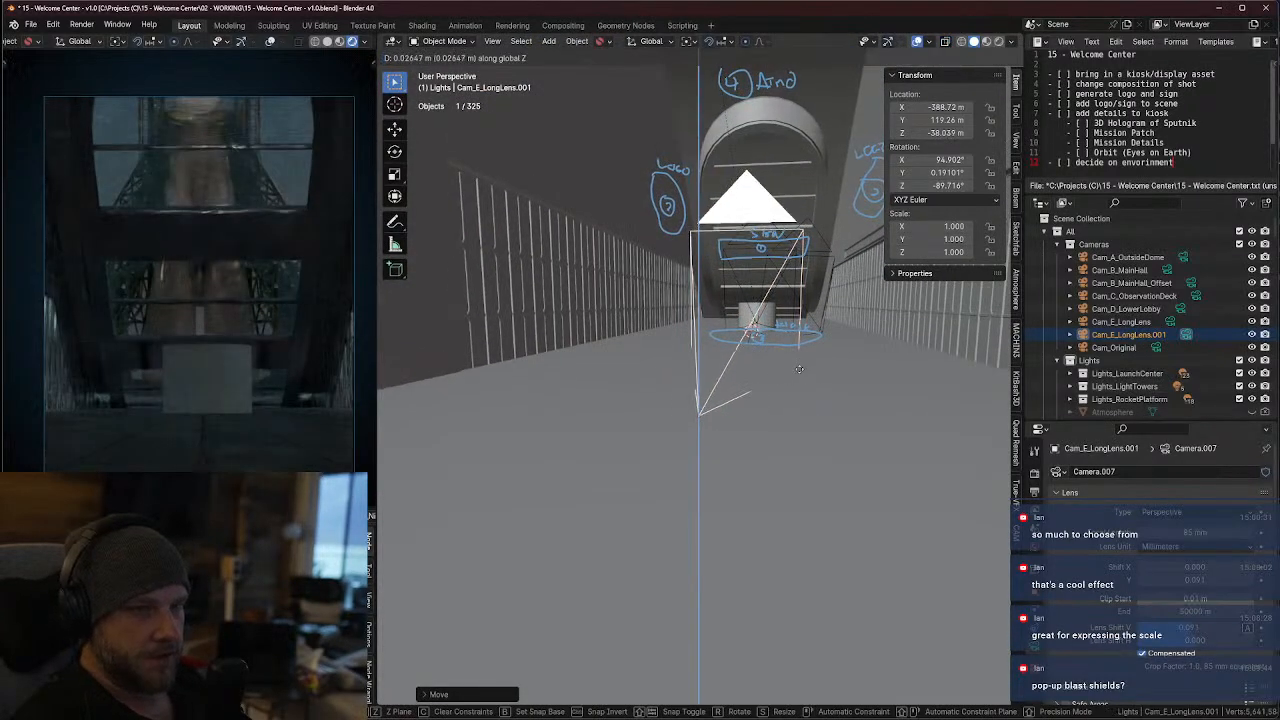
left_click(801, 372)
middle_click_drag(801, 372, 814, 378)
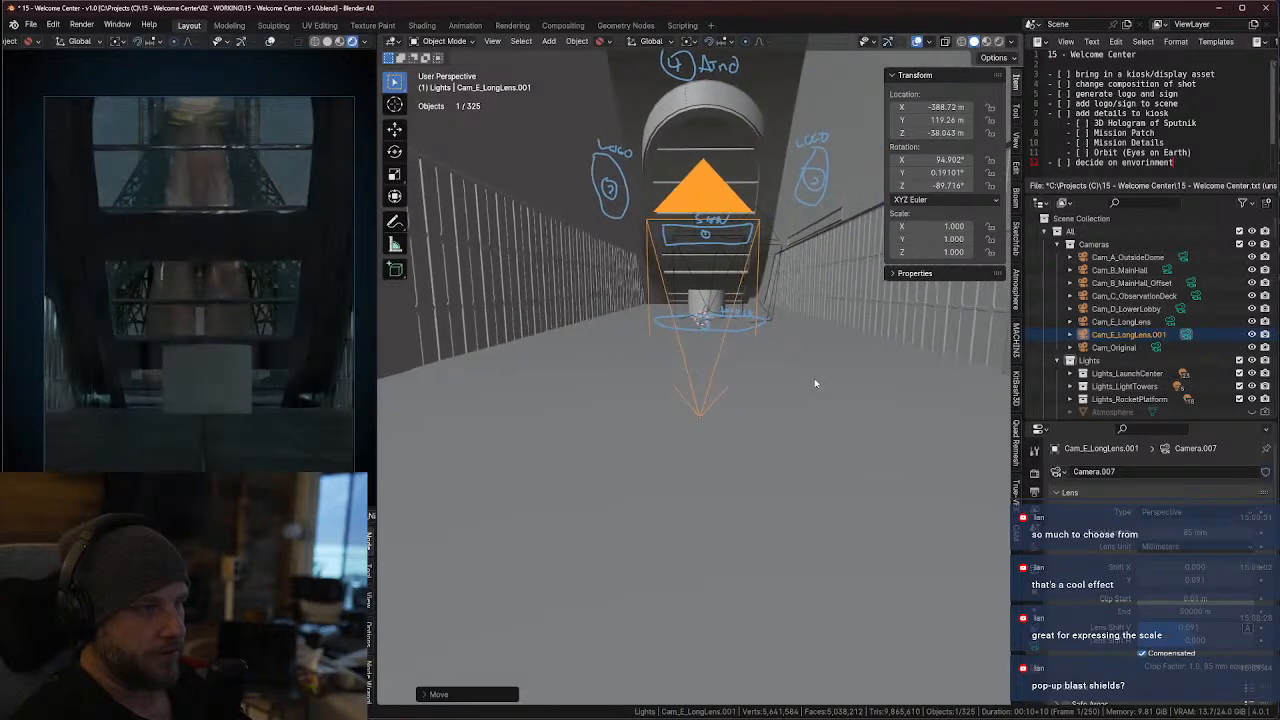
Shift the duplicated camera along global Y to about 119.23 m to center the hall in its frame
key("g")
key("x")
key("y")
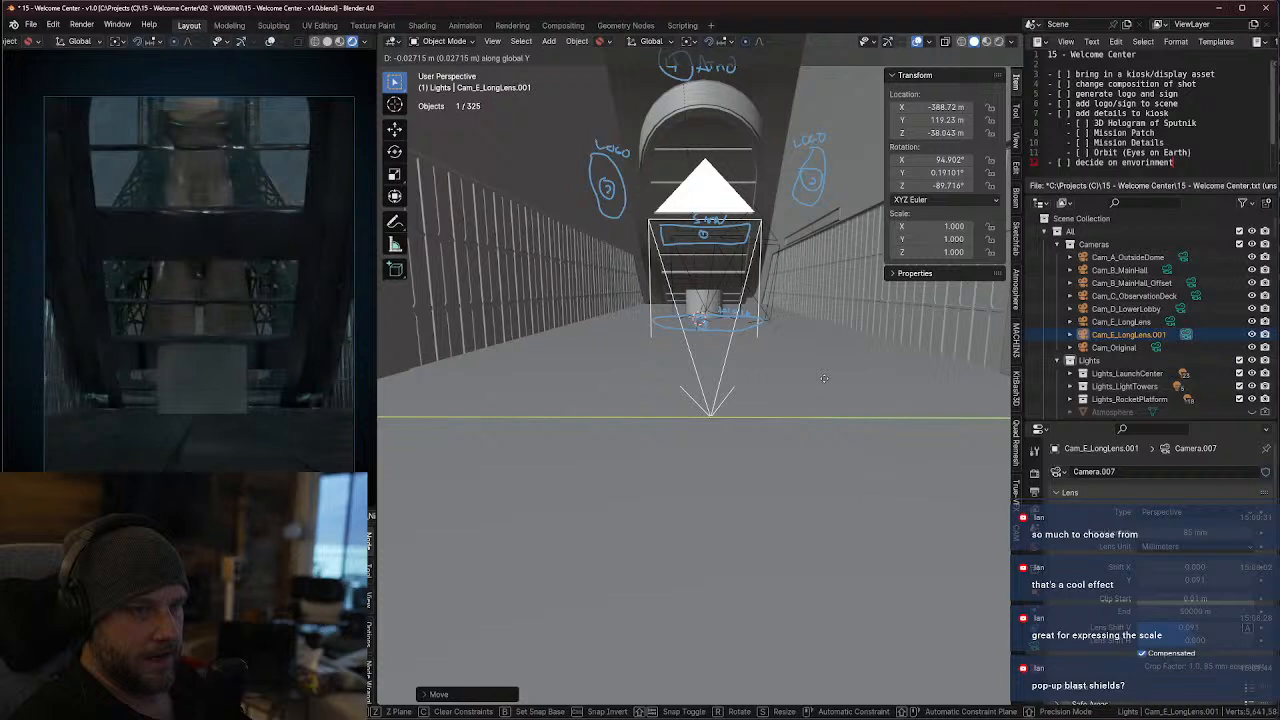
left_click(823, 378)
key("g")
key("y")
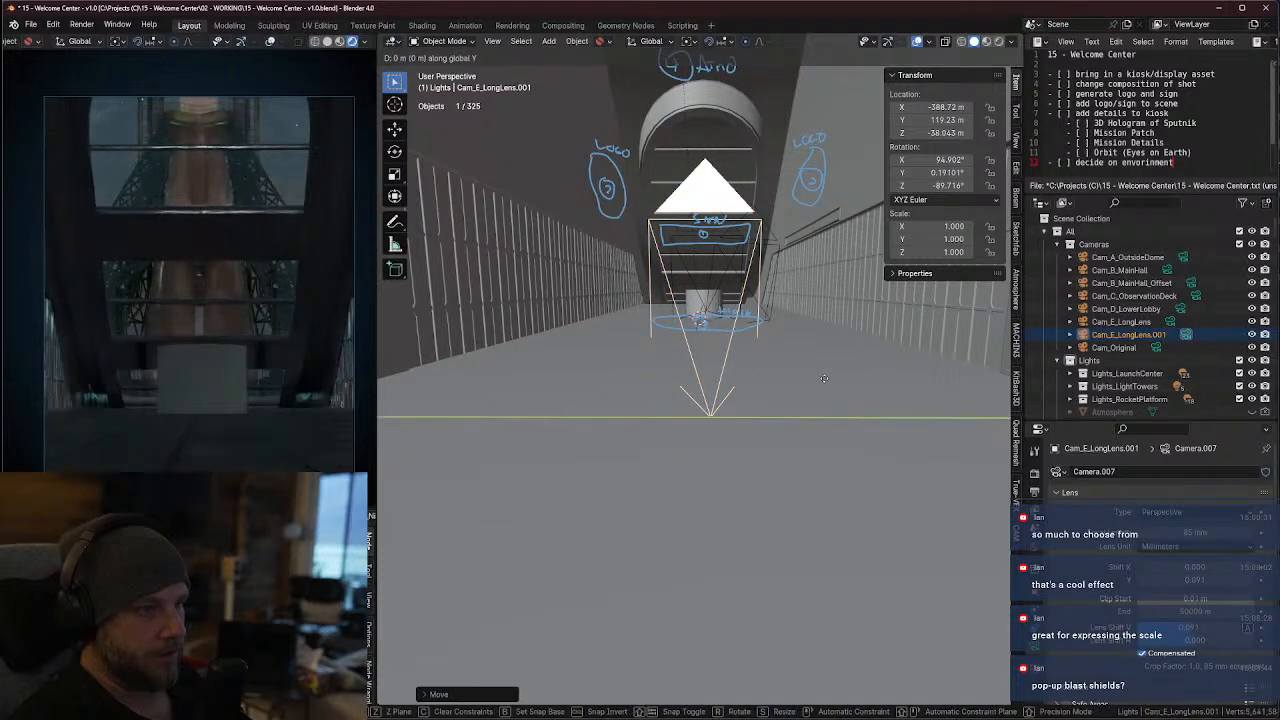
key("x")
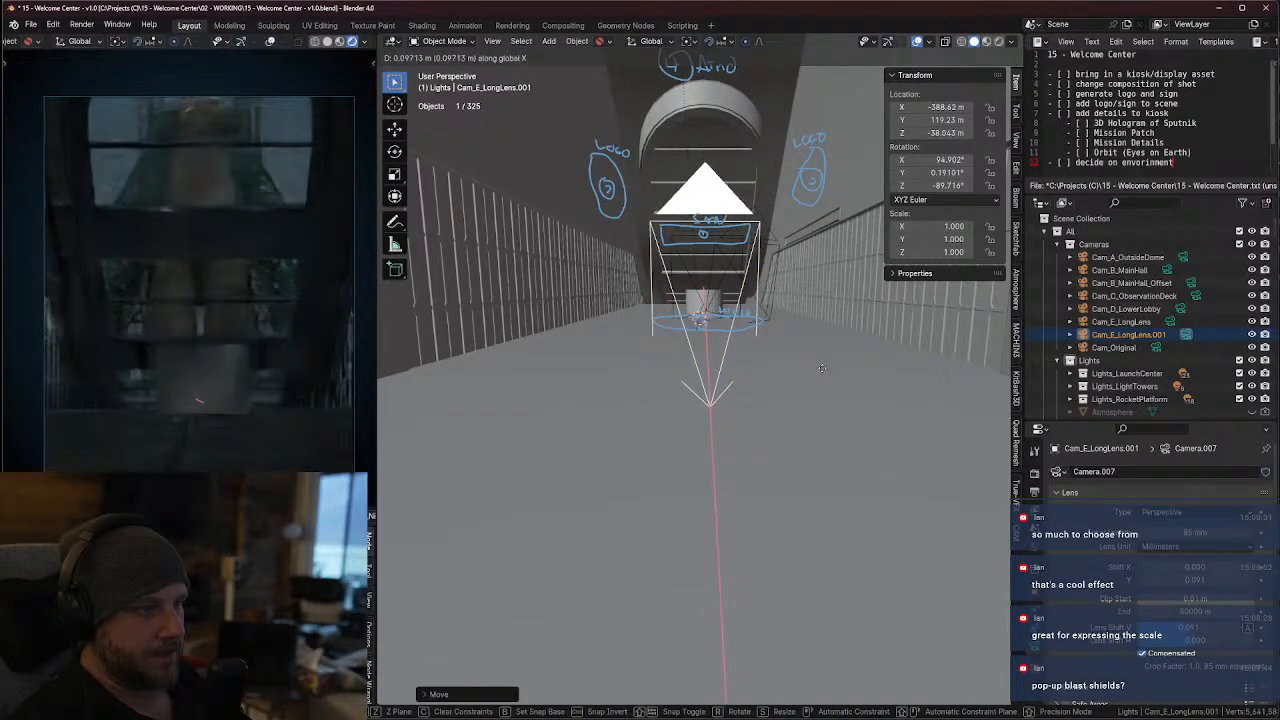
left_click(822, 368)
Tilt the duplicated camera upward by rotating it about -2.48° around global Y
key("r")
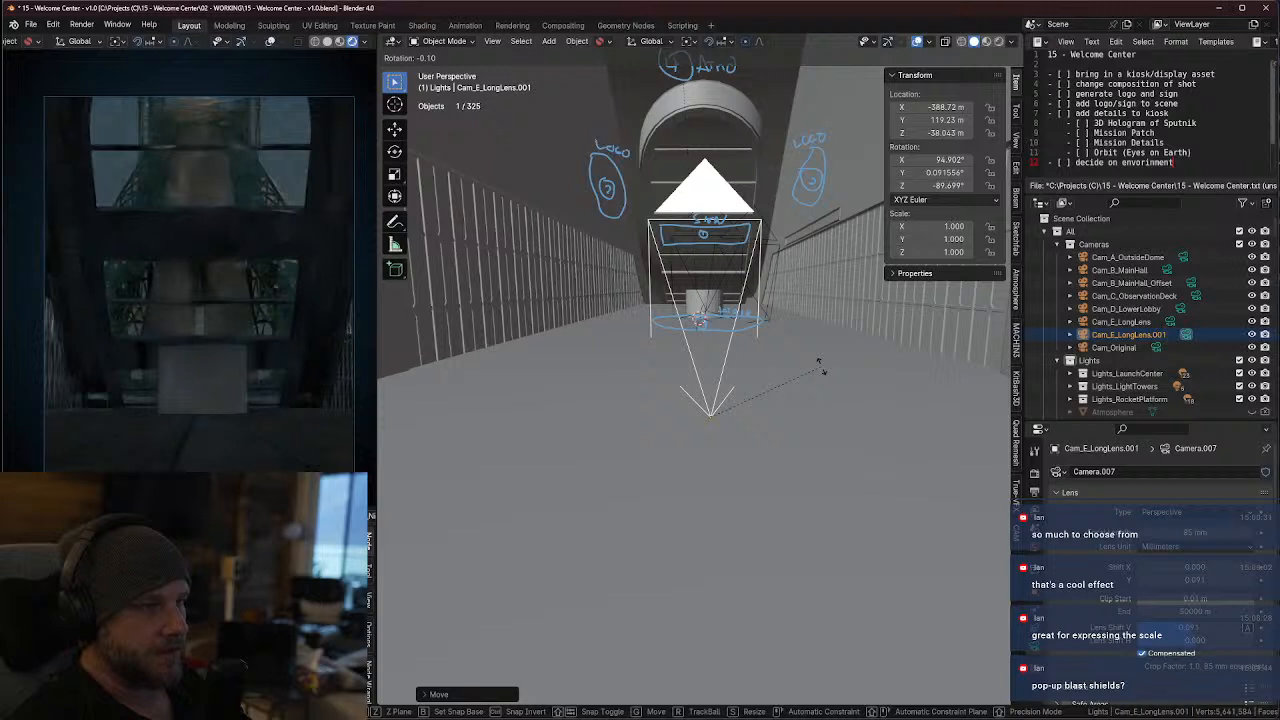
key("y")
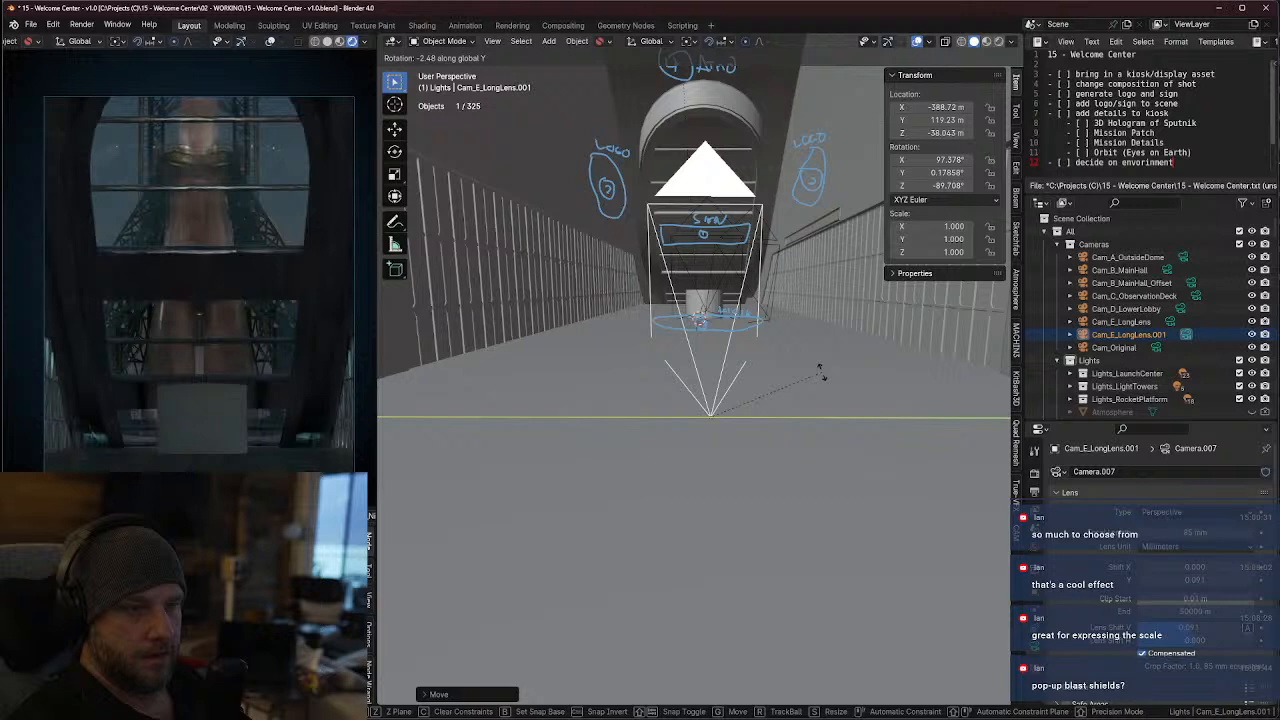
left_click(820, 372)
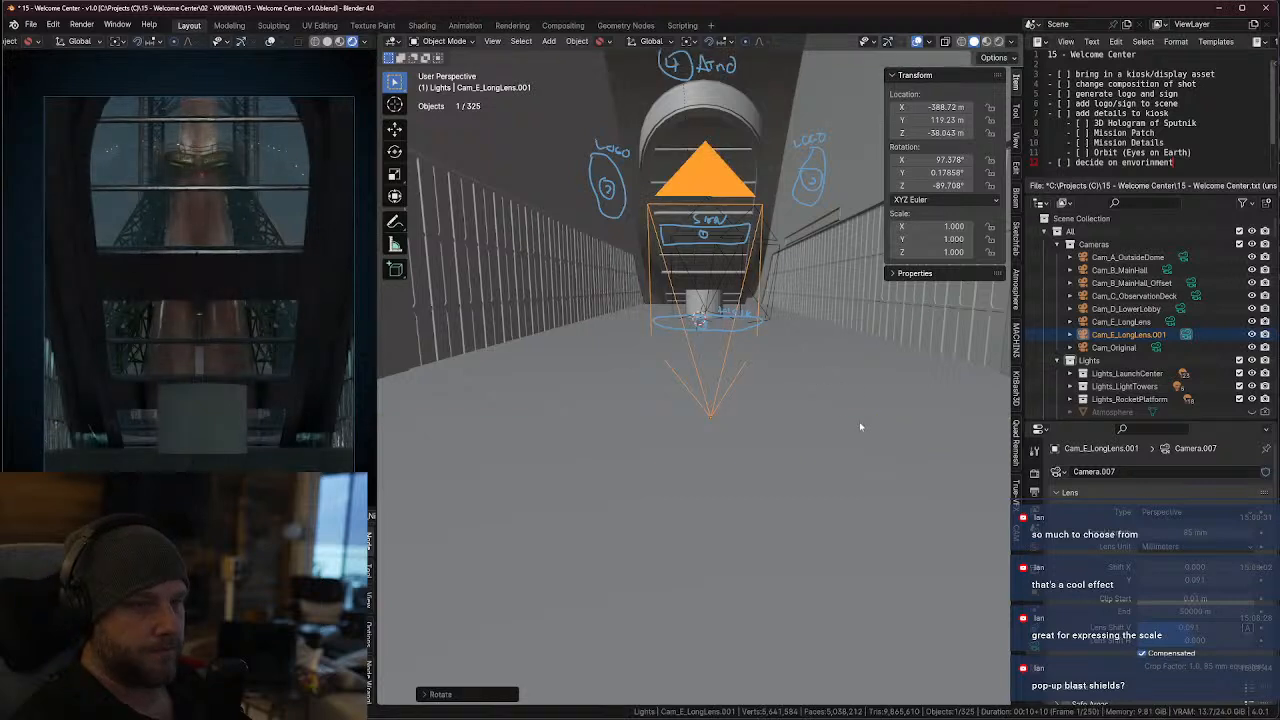
Select the kiosk placeholder cylinder and frame it in the 3D viewport
left_click(715, 299)
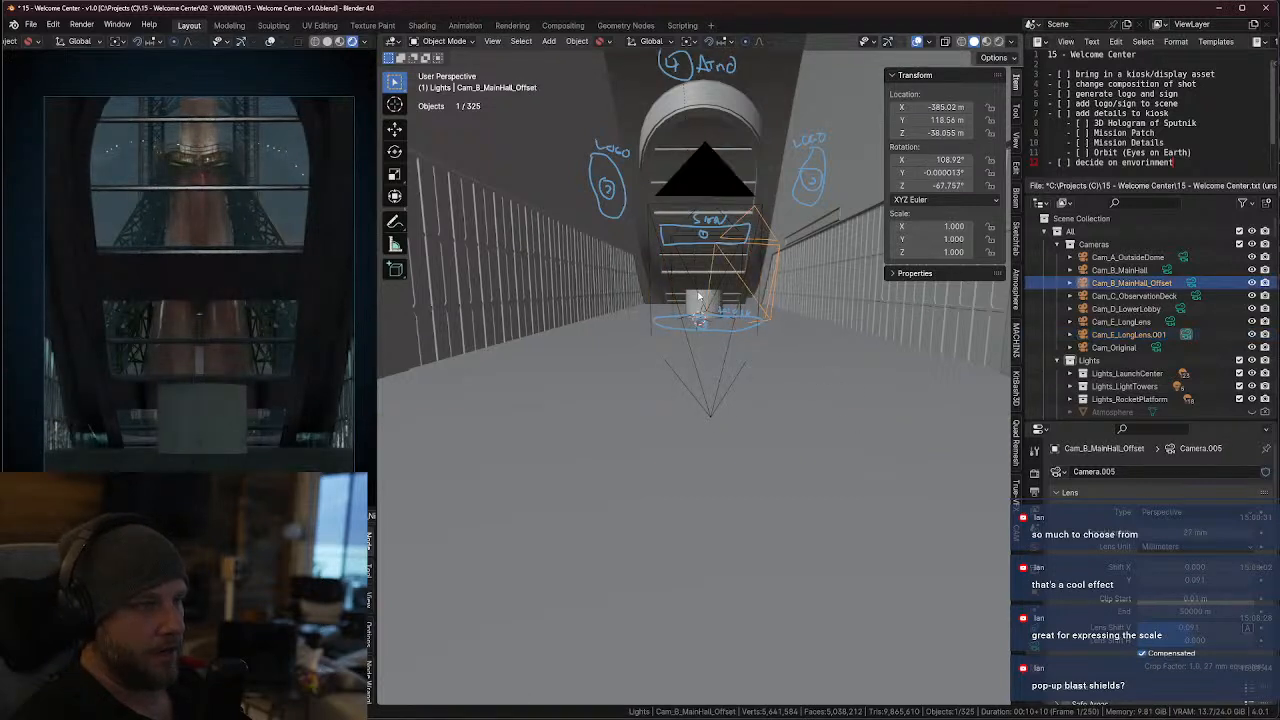
left_click(700, 298)
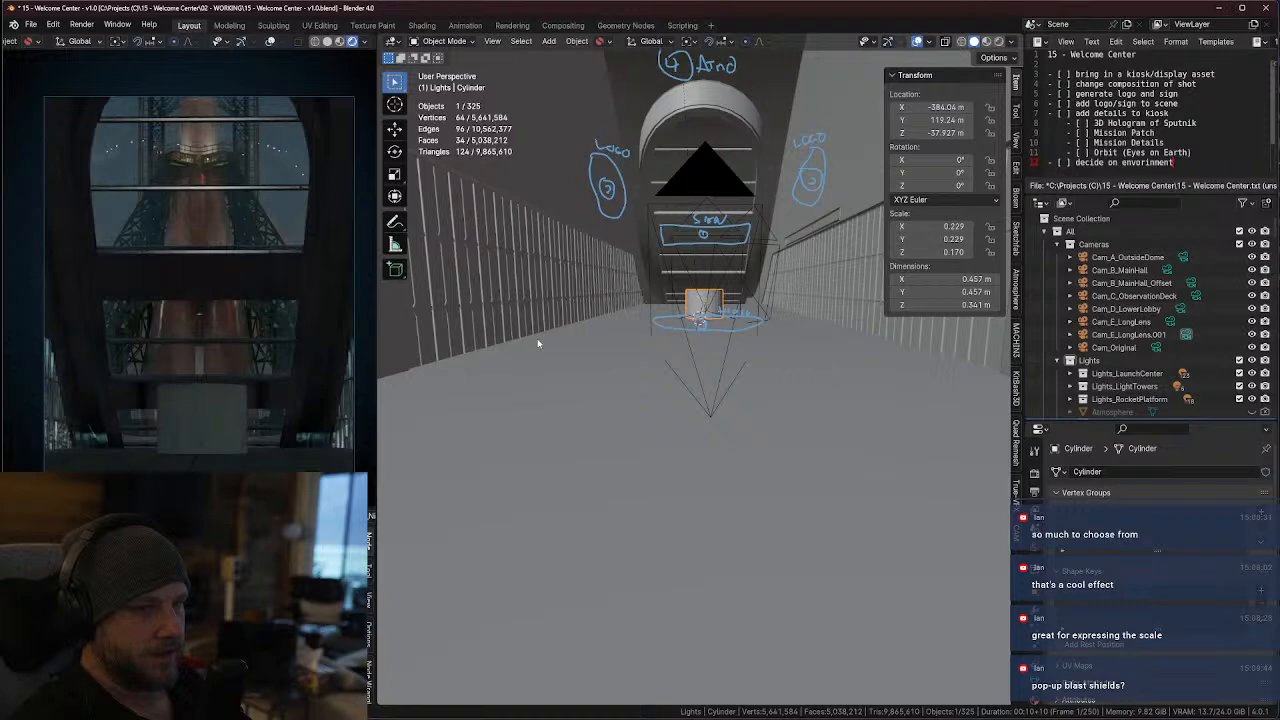
key("KP_Decimal")
scroll(668, 389, "down", 5)
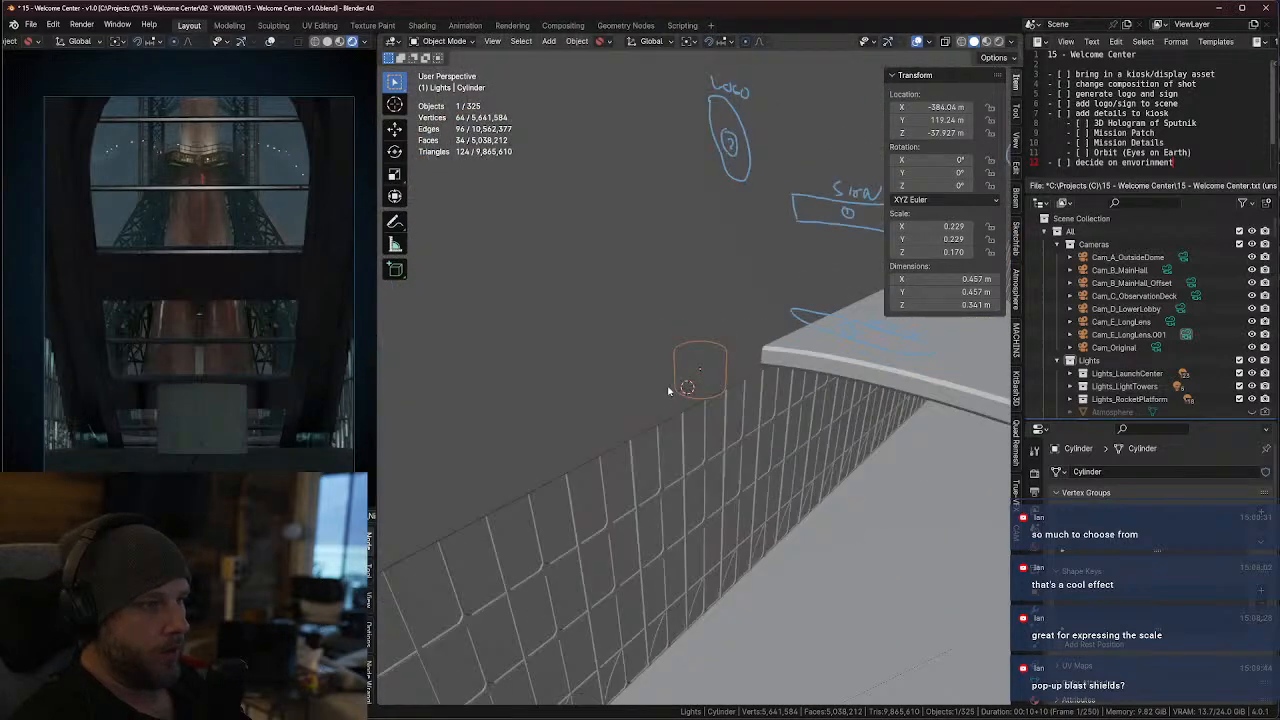
scroll(668, 391, "up", 1)
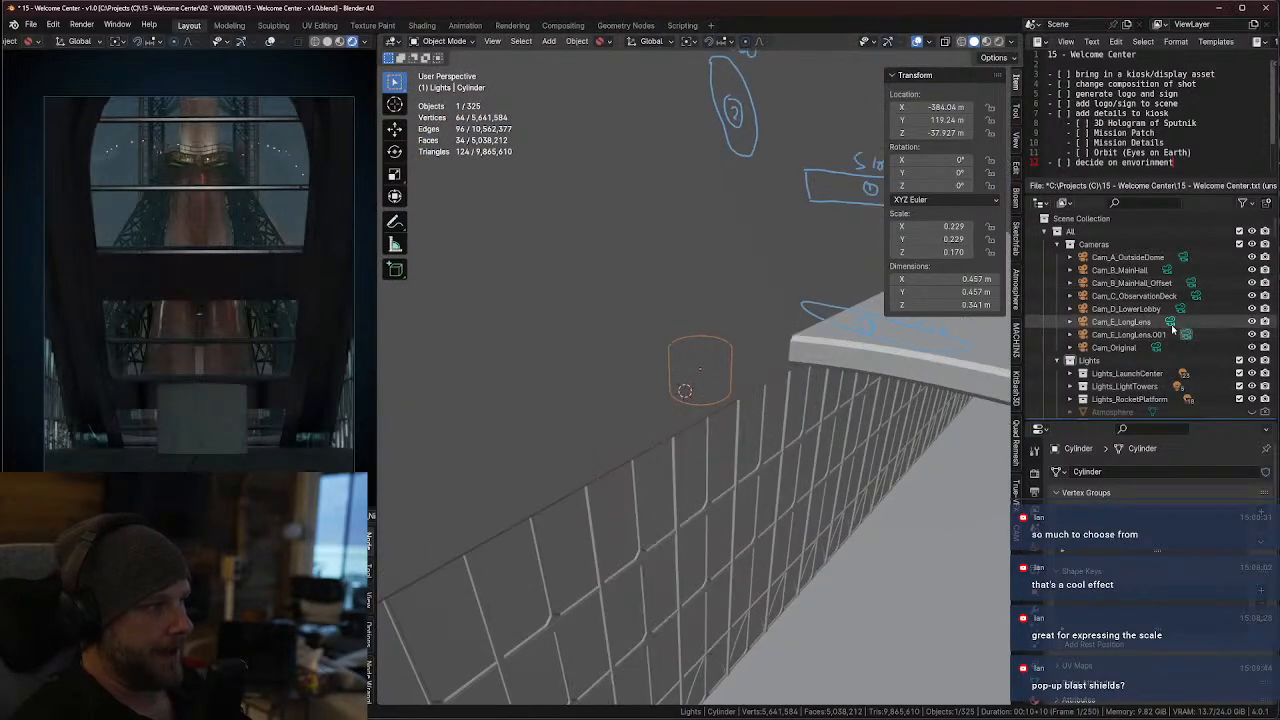
Compare the shots from Cam_E_LongLens, its duplicate, Cam_C_ObservationDeck and Cam_B_MainHall_Offset, ending on the main hall offset camera
left_click(1171, 327)
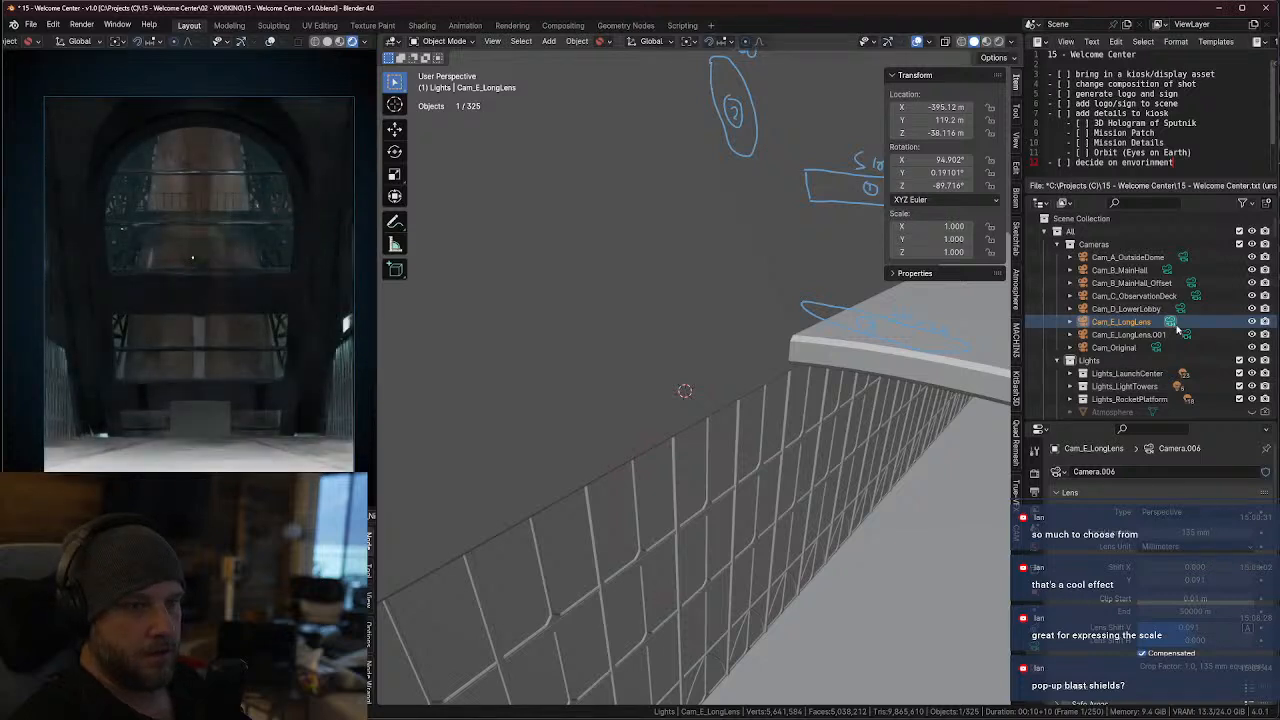
left_click(1179, 336)
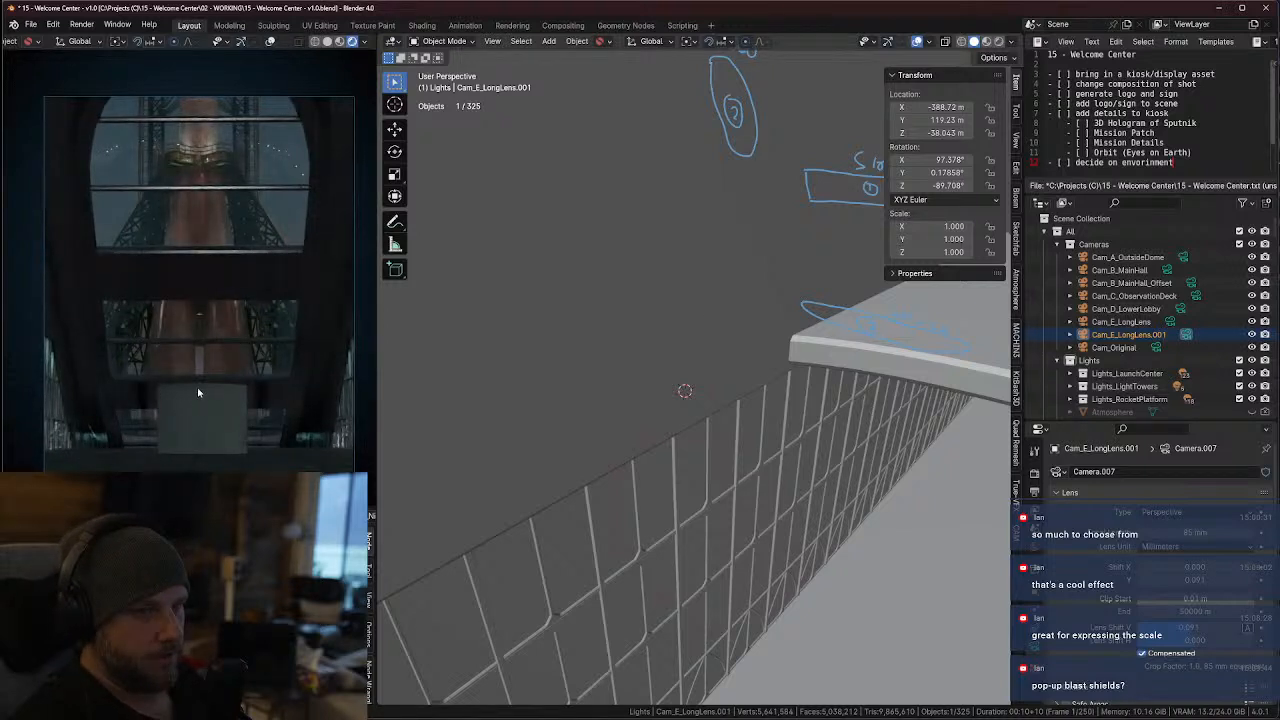
left_click(1191, 285)
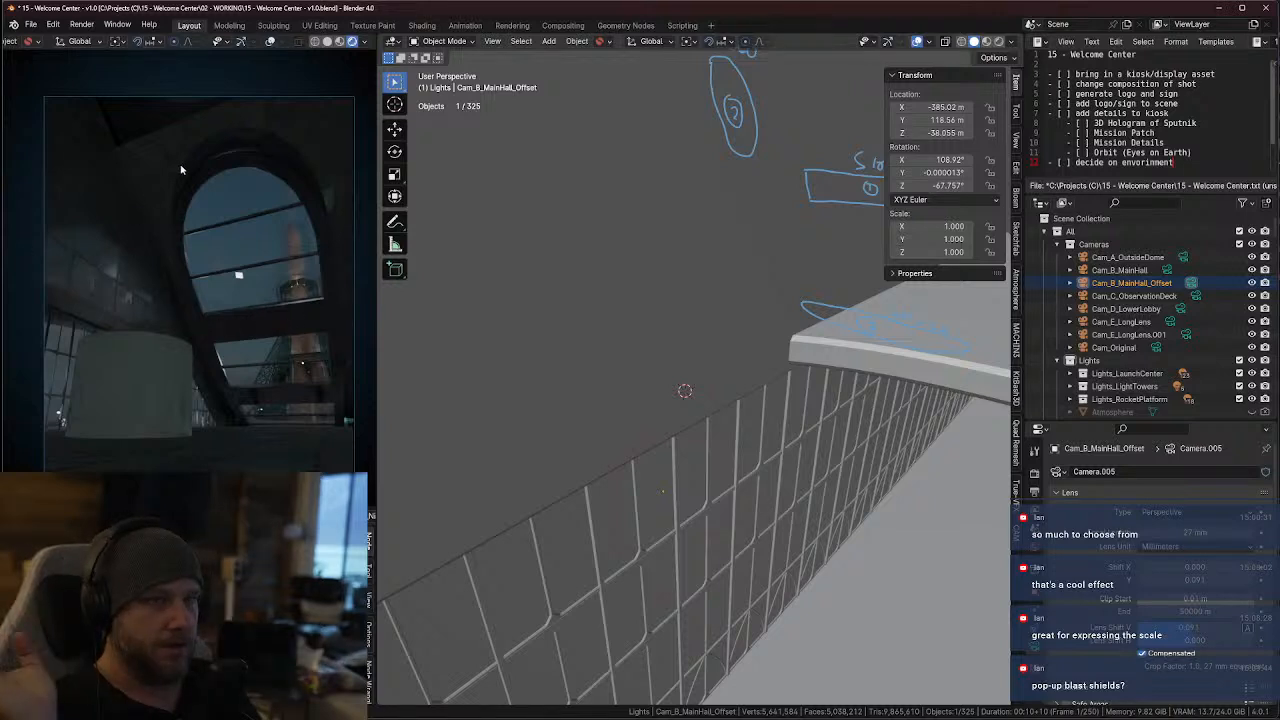
left_click(1186, 335)
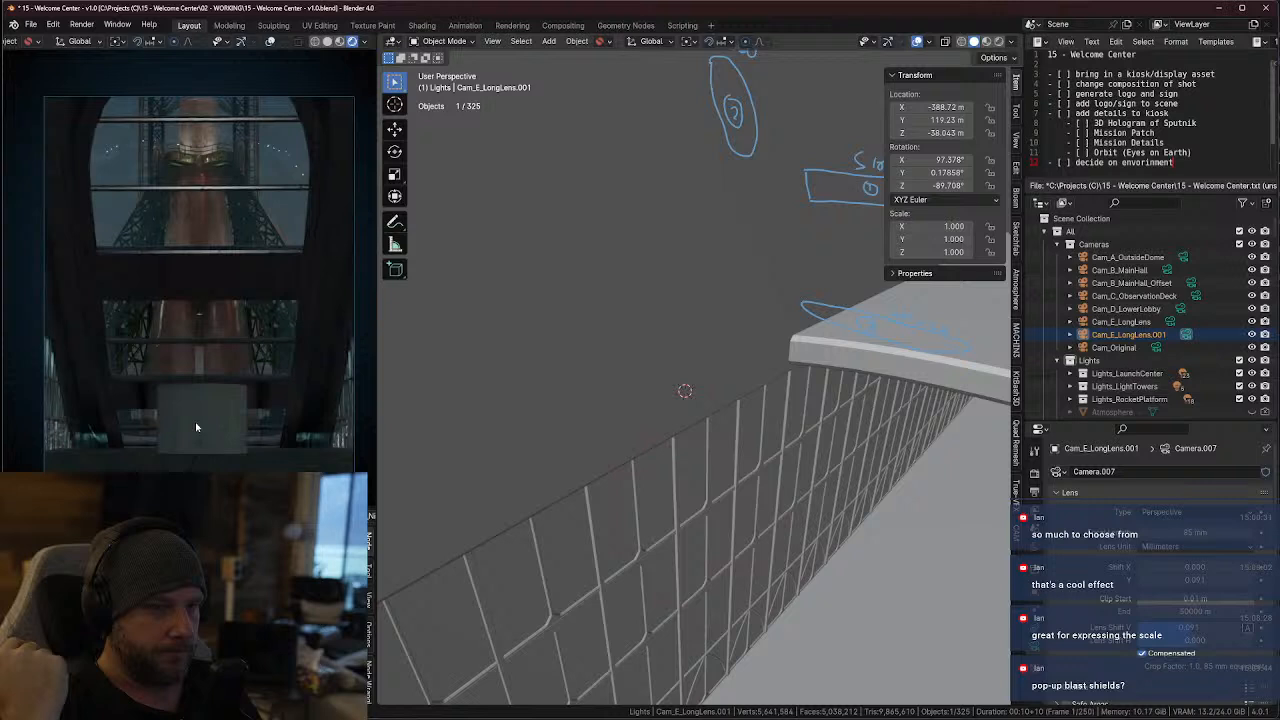
left_click(1170, 322)
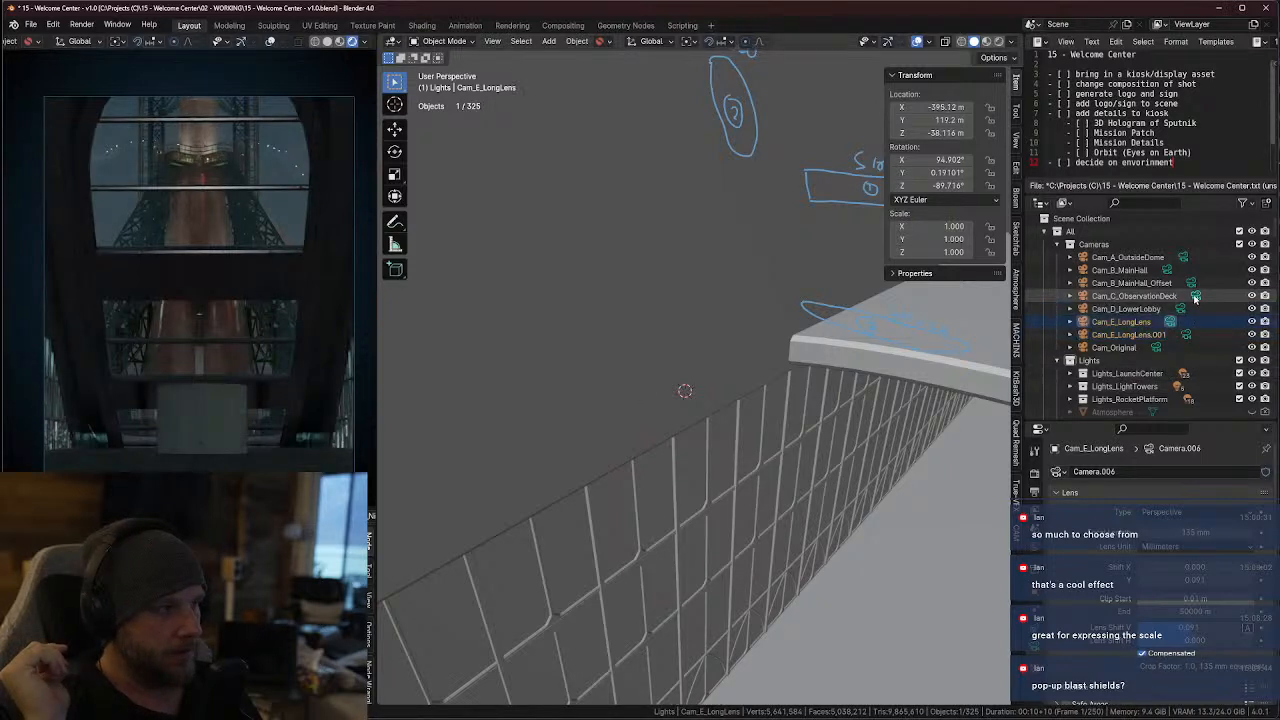
left_click(1195, 297)
left_click(1195, 297)
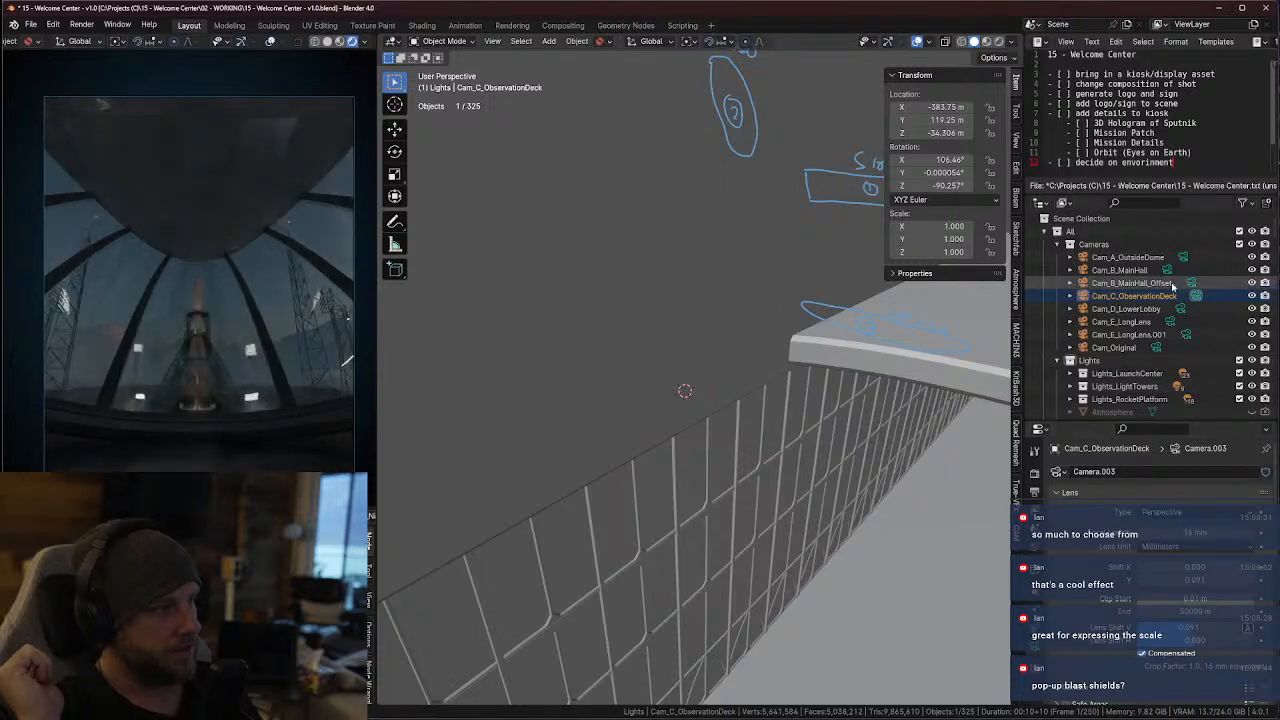
left_click(1191, 284)
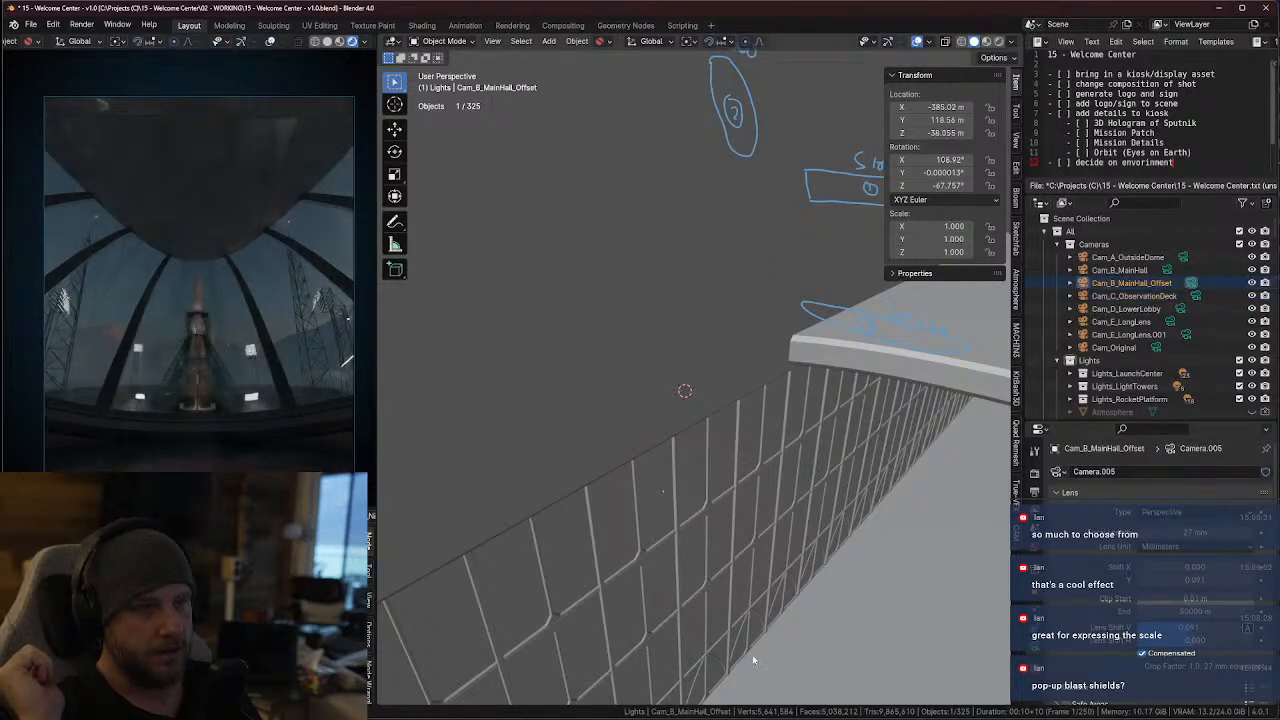
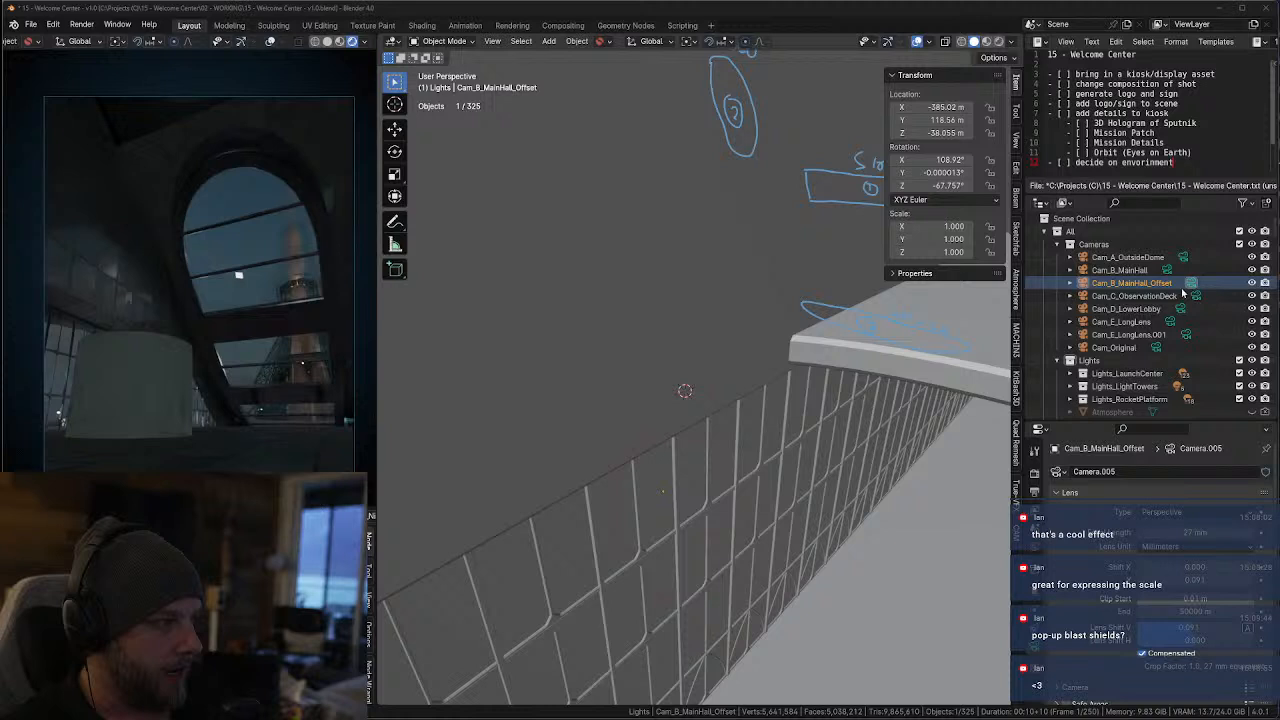
Compare the shots from Cam_E_LongLens.001 and Cam_D_LowerLobby, ending on the Cam_B_MainHall_Offset camera
left_click(1165, 337)
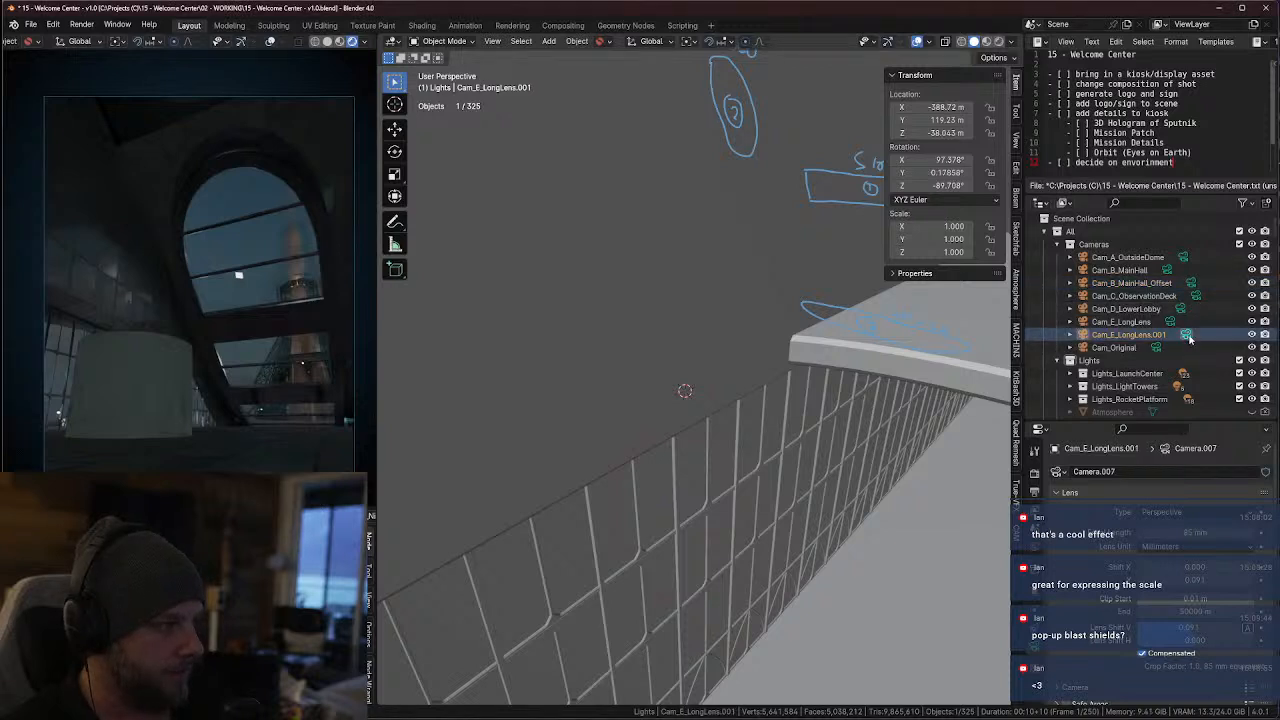
left_click(1188, 336)
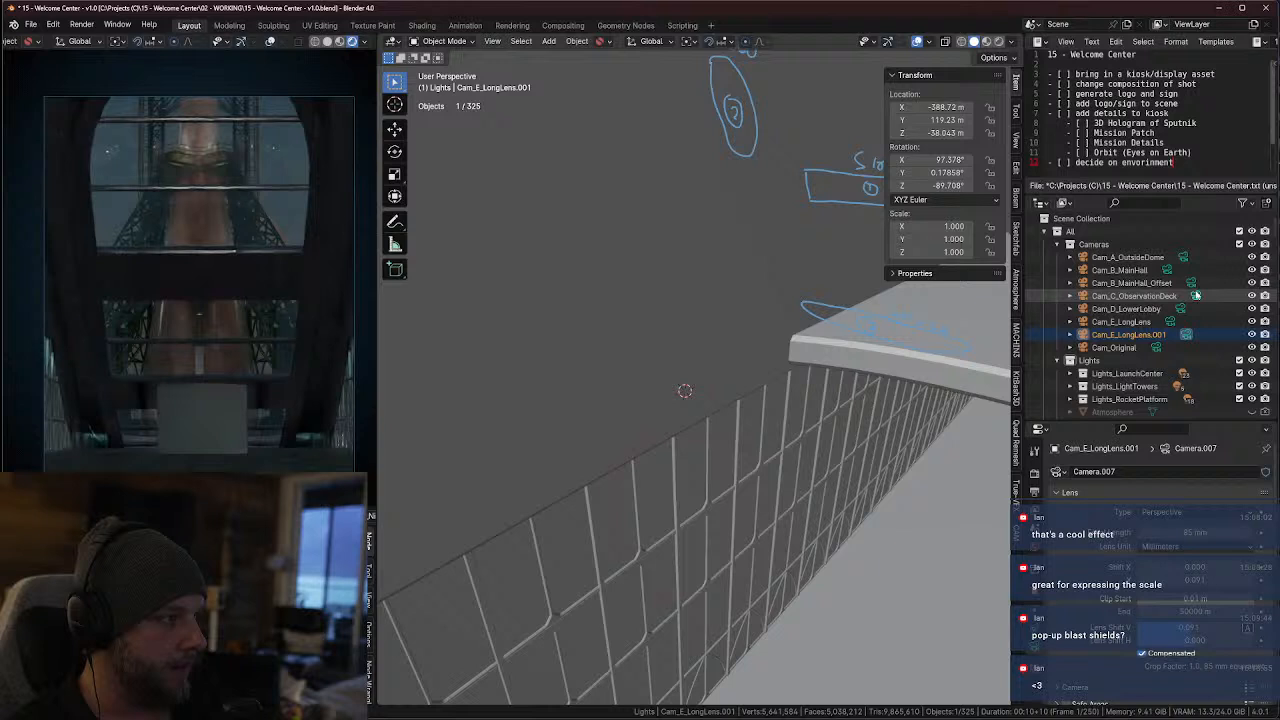
left_click(1181, 309)
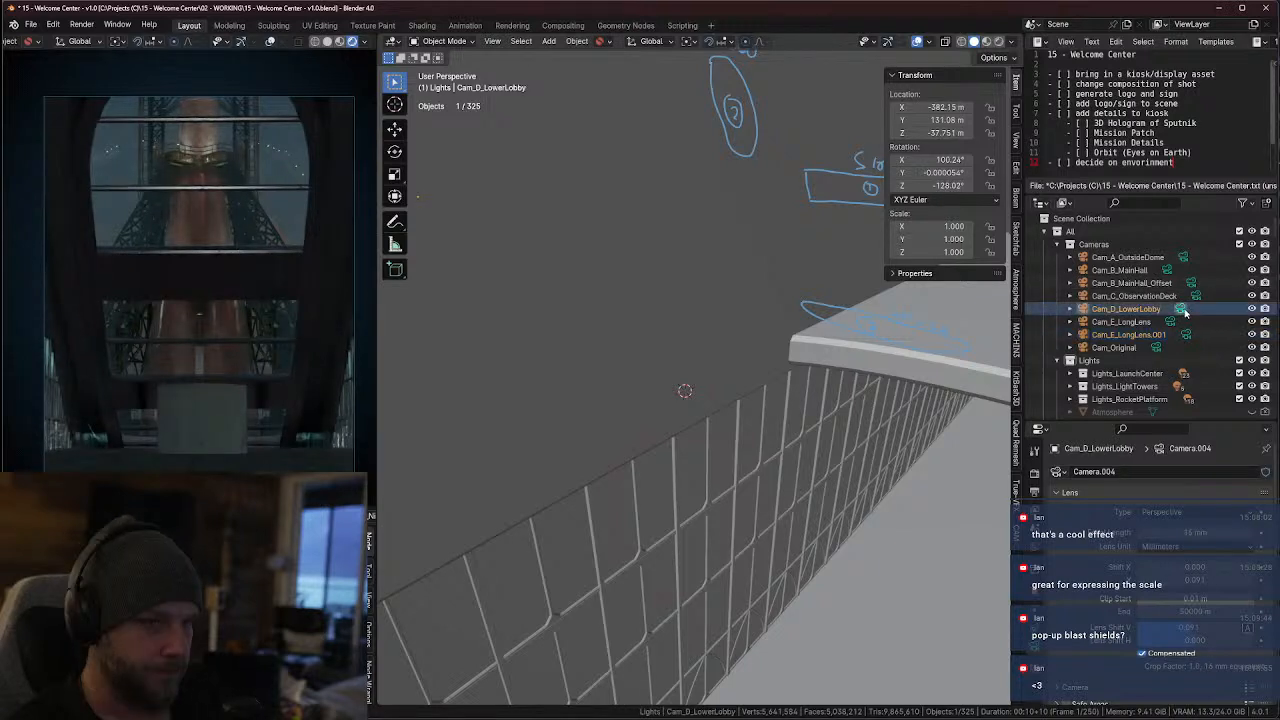
left_click(1183, 310)
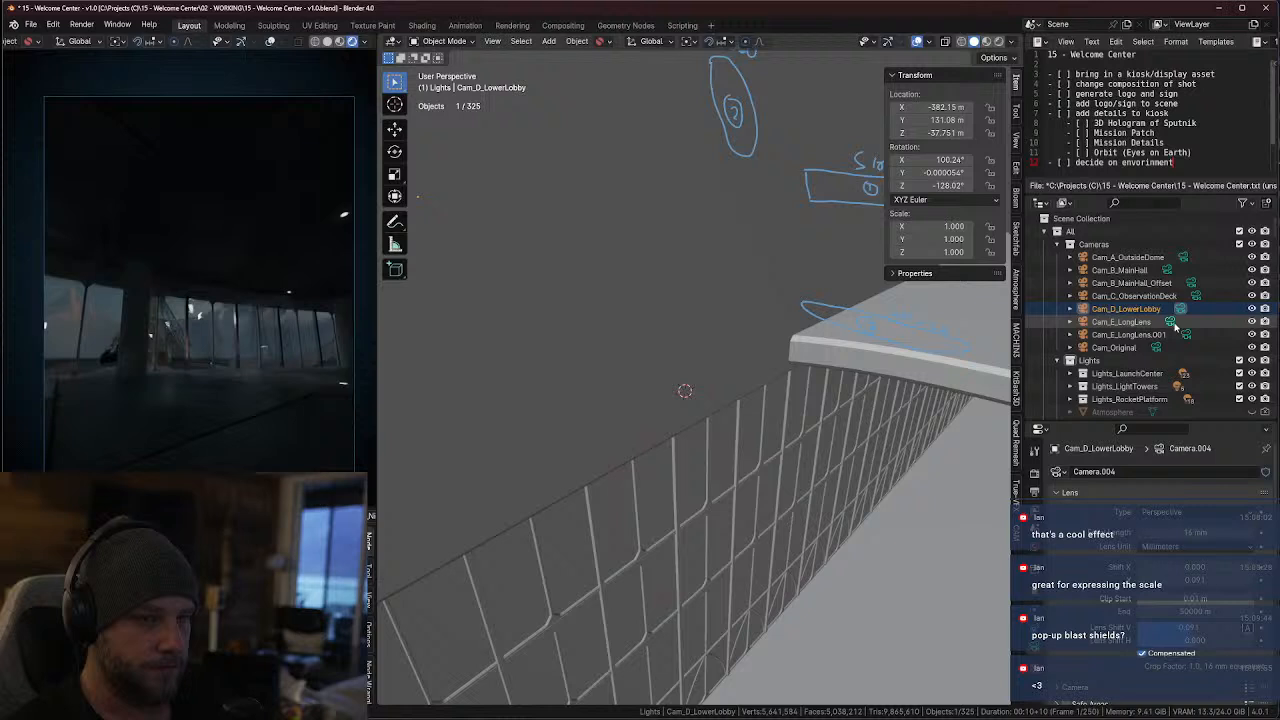
left_click(1192, 284)
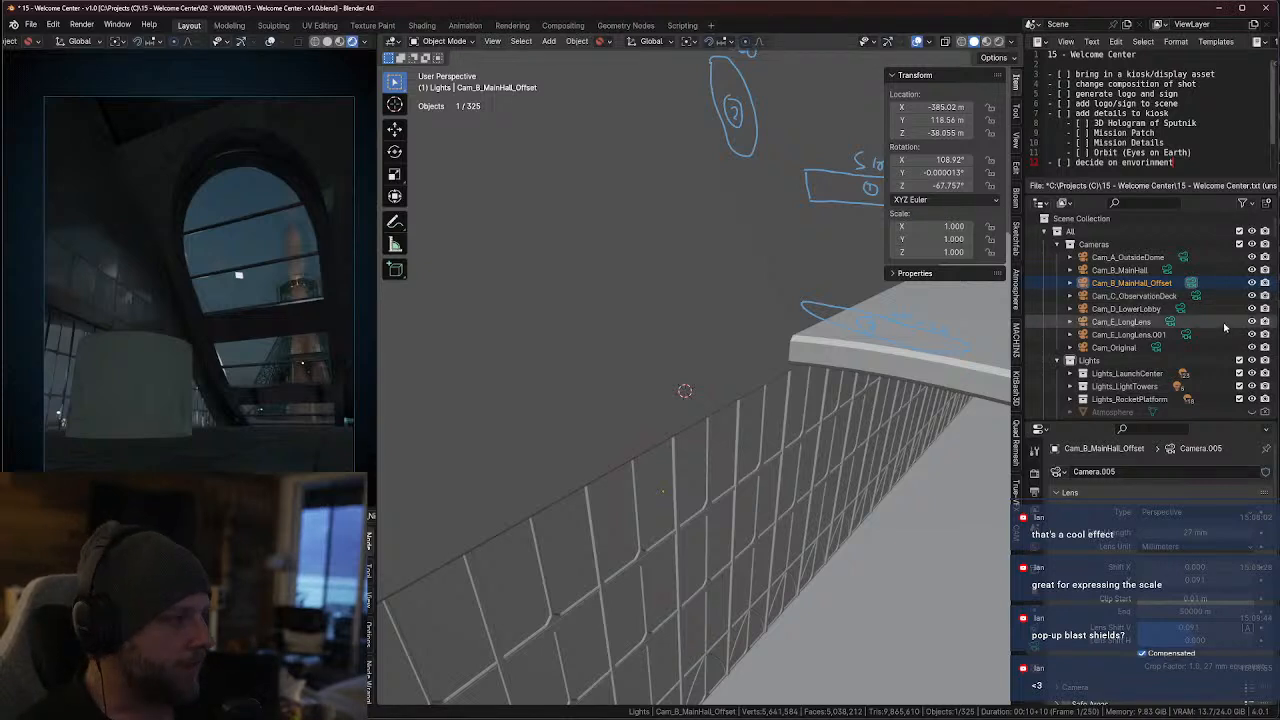
Move the KB3D groups from KB3D_ATP_PropSculpture_A_grp through KB3D_SFR_Banner_A_grp into a new collection named Kiosk
scroll(1210, 323, "down", 5)
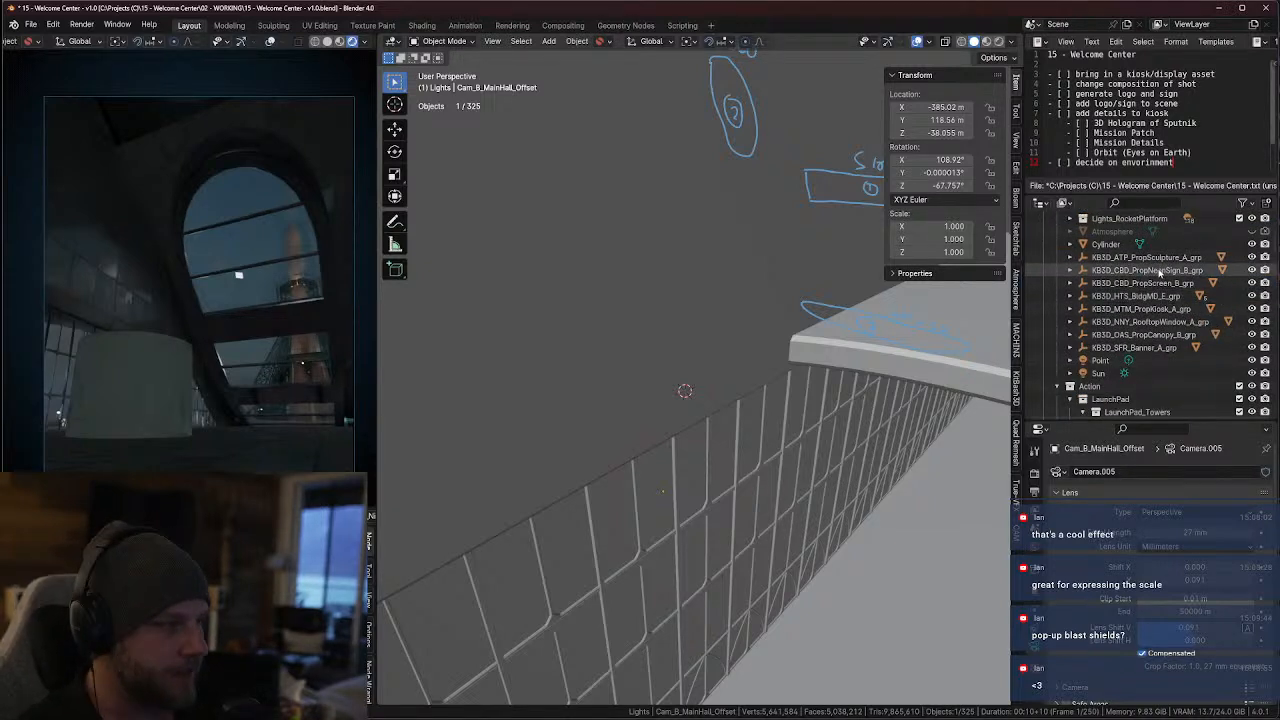
left_click(1150, 259)
left_click(1157, 296)
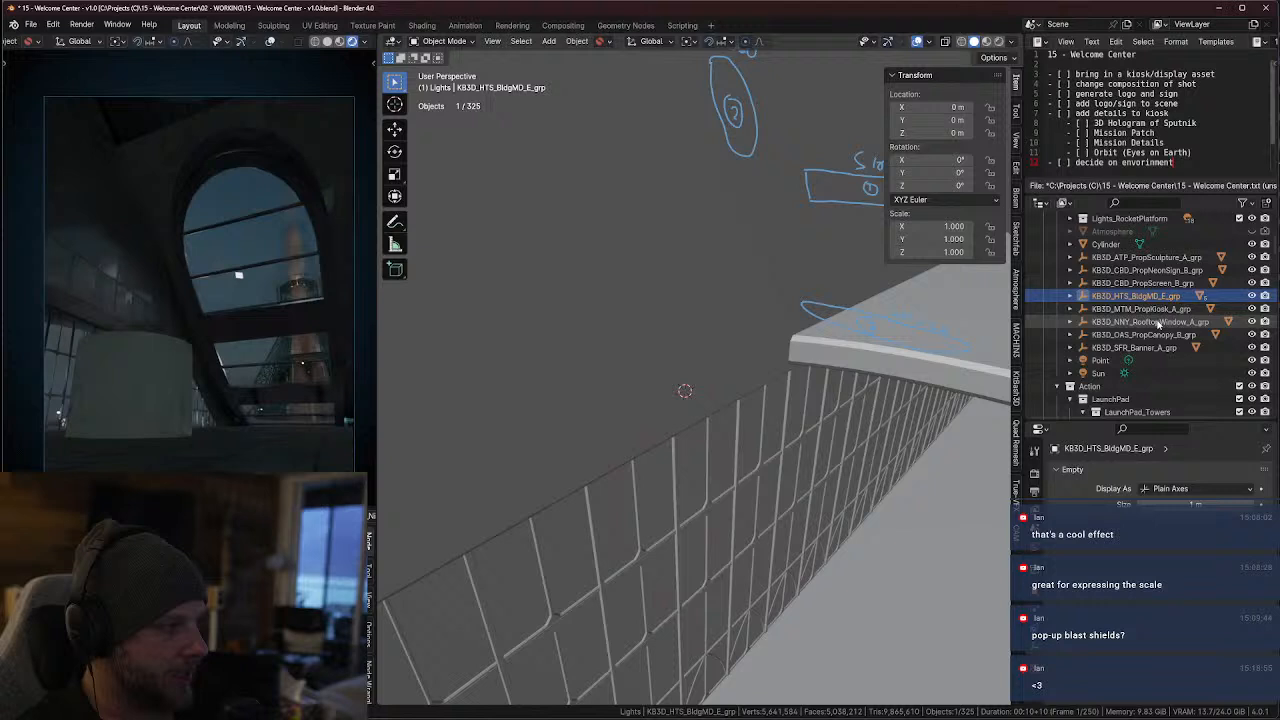
left_click(1157, 321)
left_click(1150, 347)
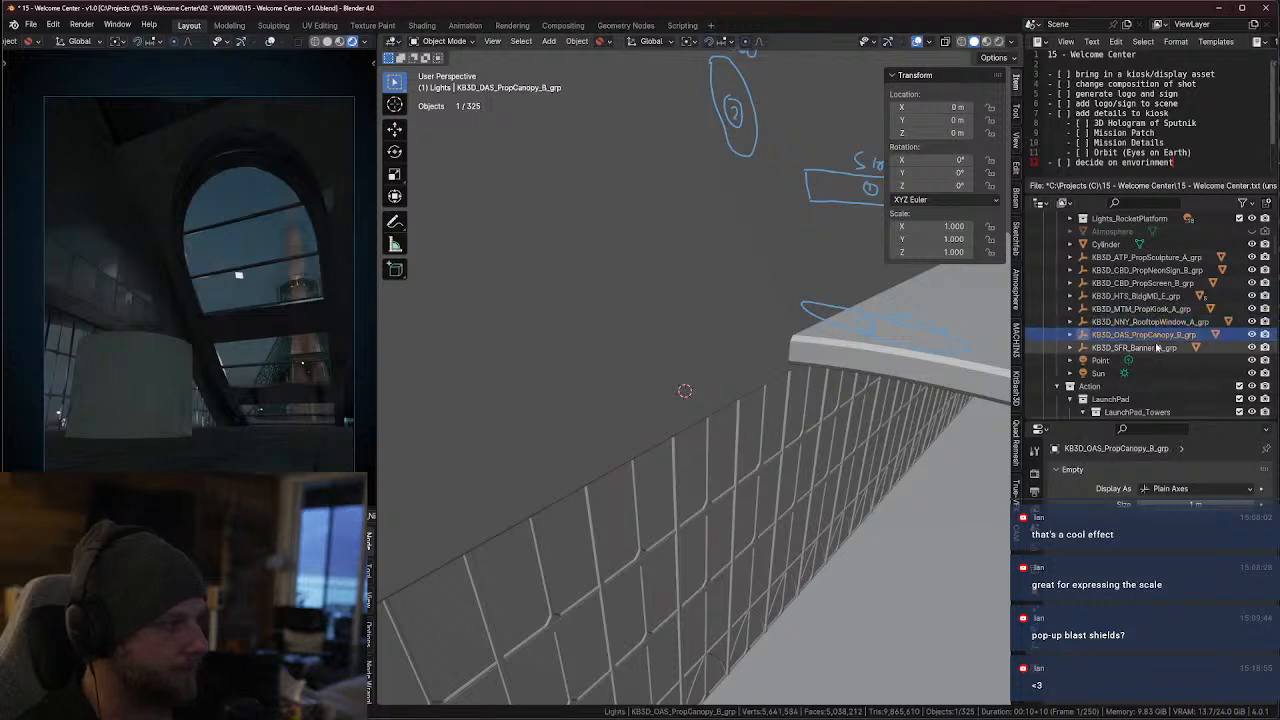
left_click(1147, 260, "shift")
key("m")
left_click(1145, 261)
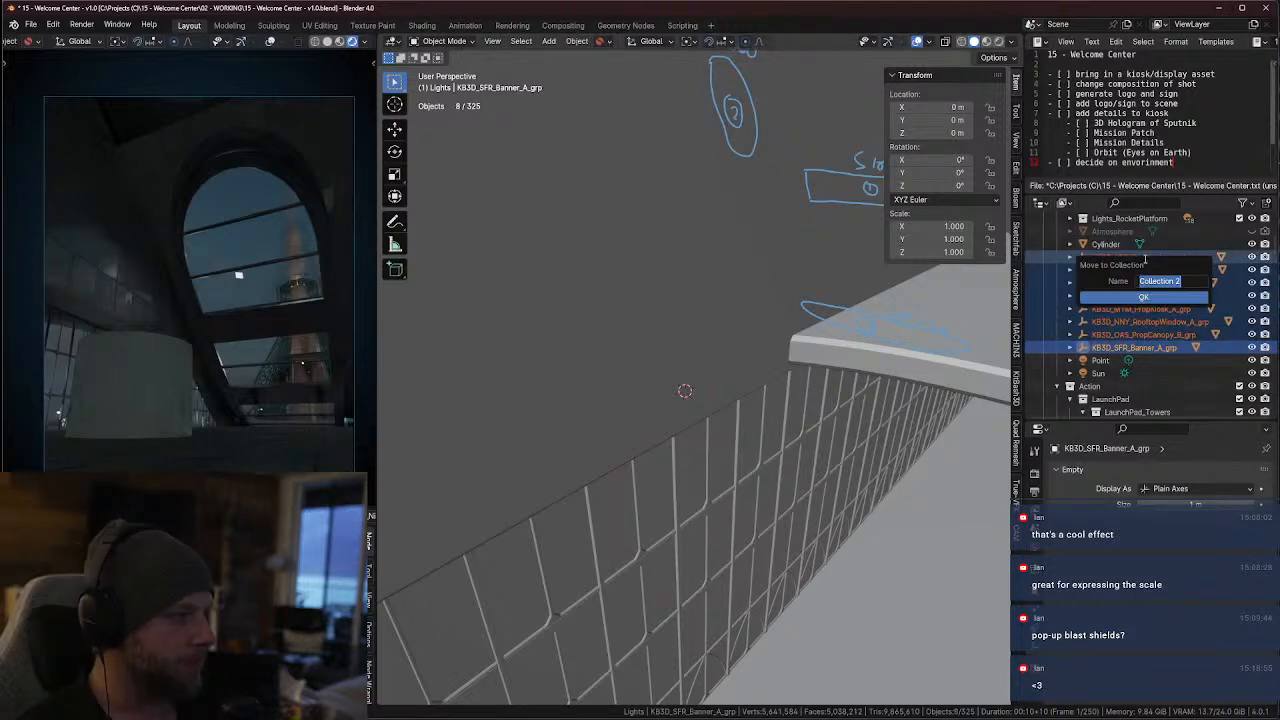
type("Kiosk")
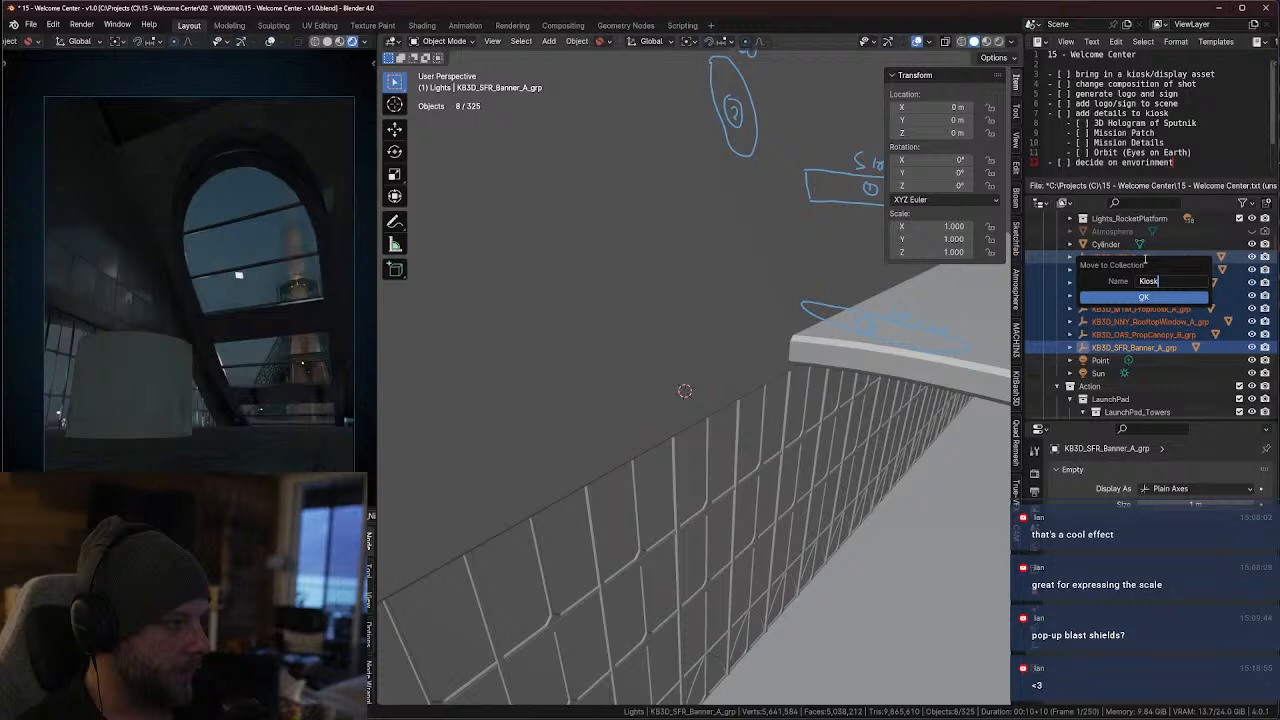
key("Return")
Select all KB3D groups in the Kiosk collection and snap them to the 3D cursor in the main hall
scroll(1147, 322, "down", 5)
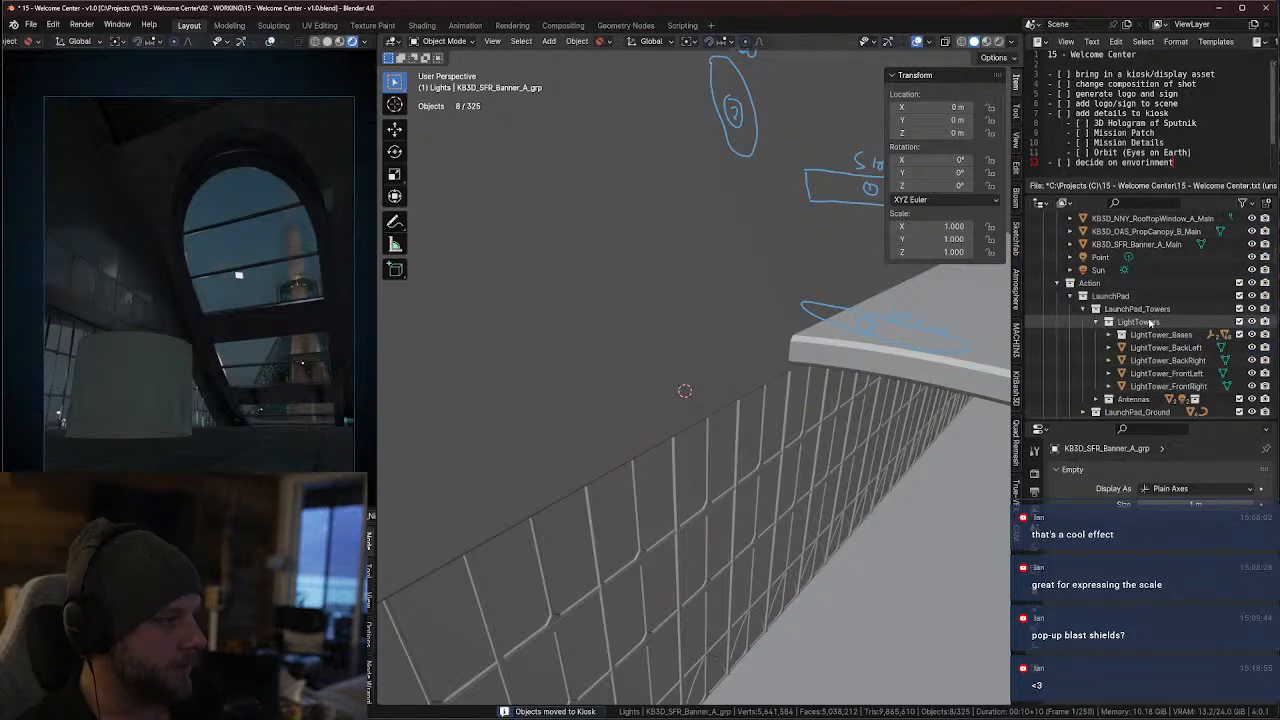
scroll(1124, 322, "down", 5)
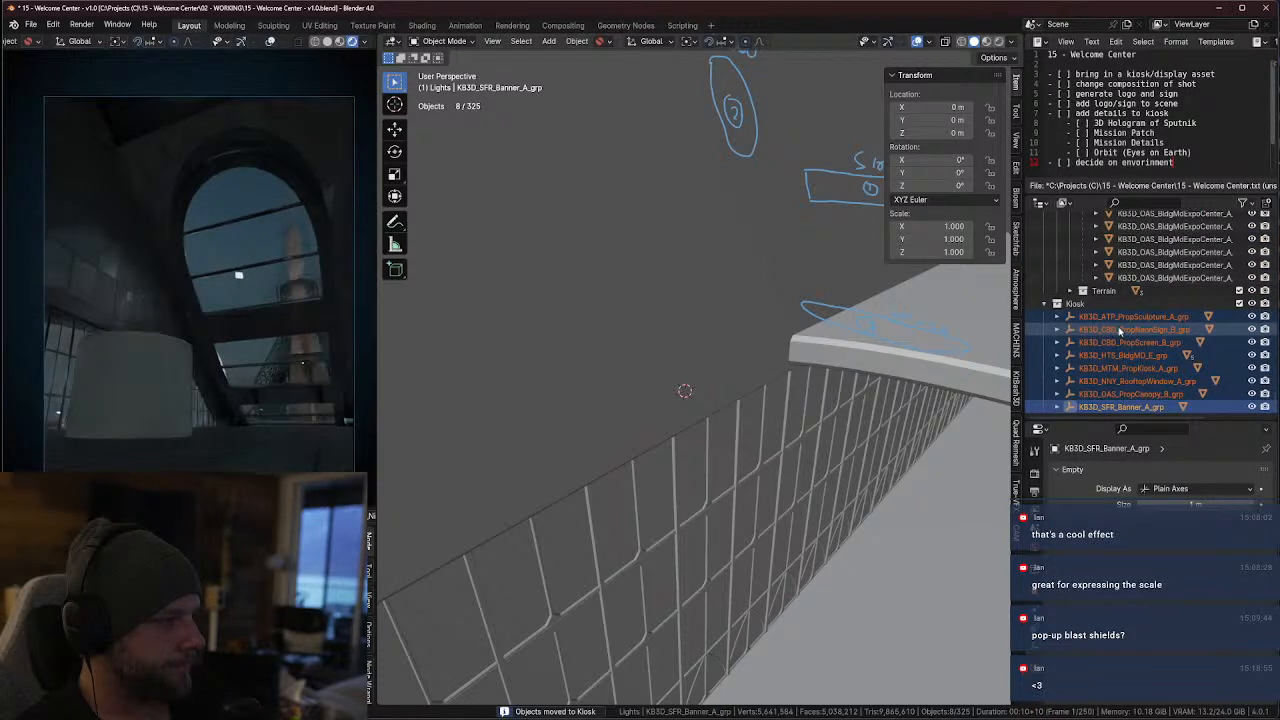
left_click(1105, 317)
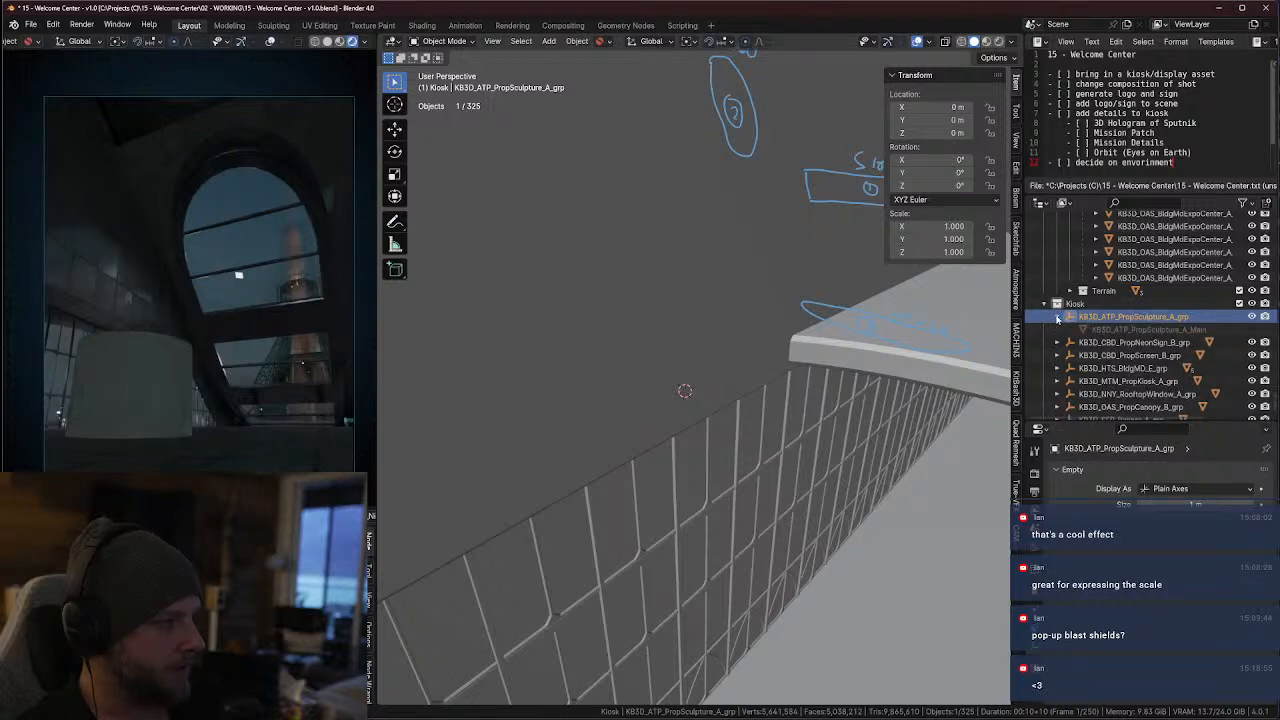
key("KP_Decimal")
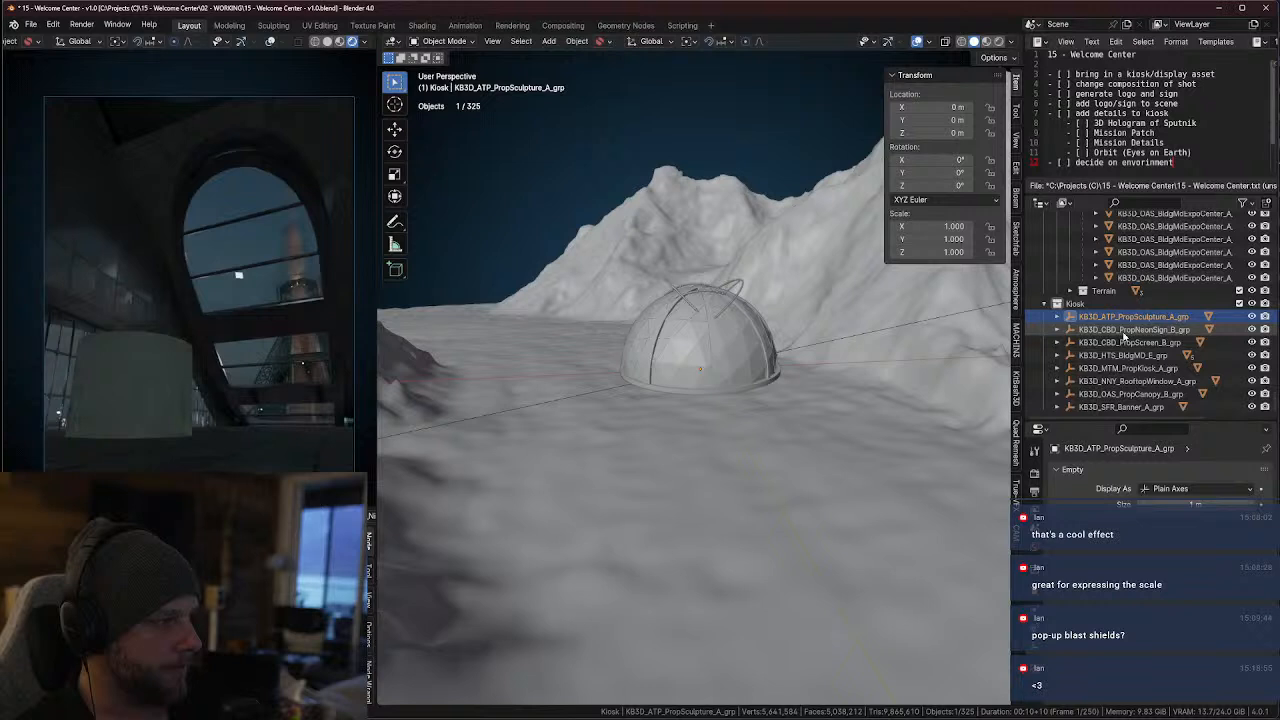
right_click(1075, 303)
left_click(960, 401)
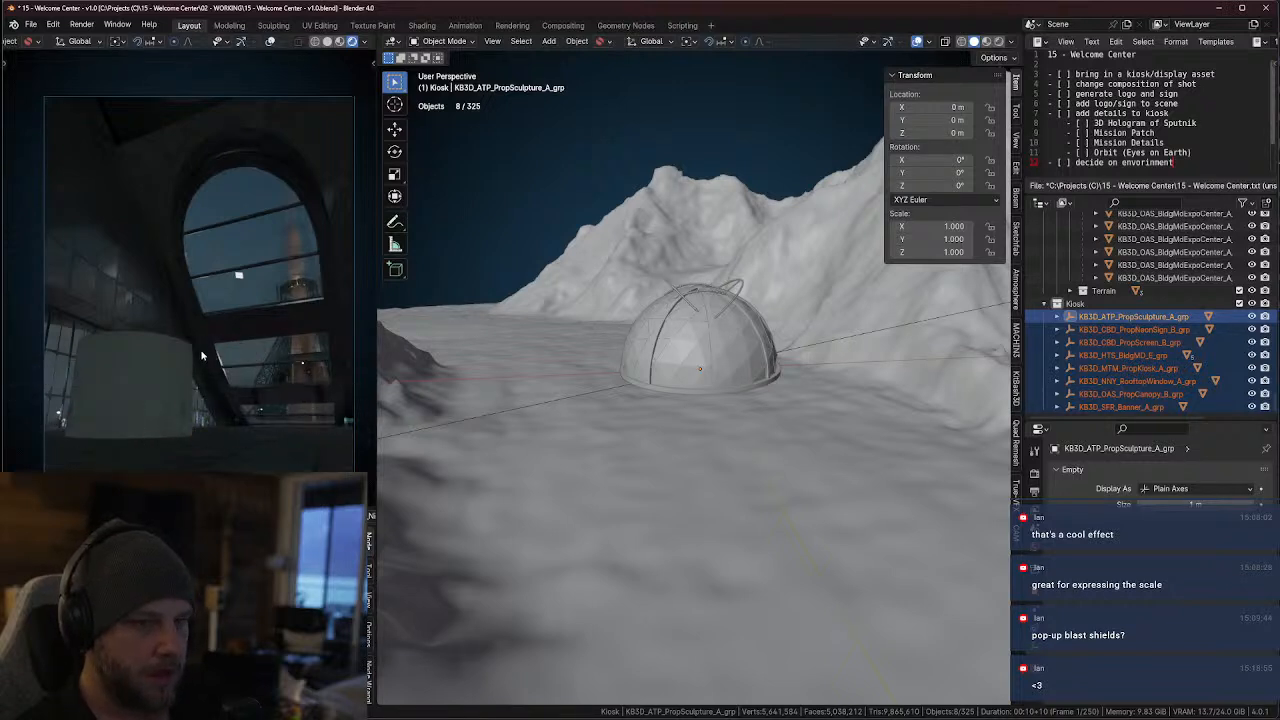
key("shift+s")
left_click(204, 320)
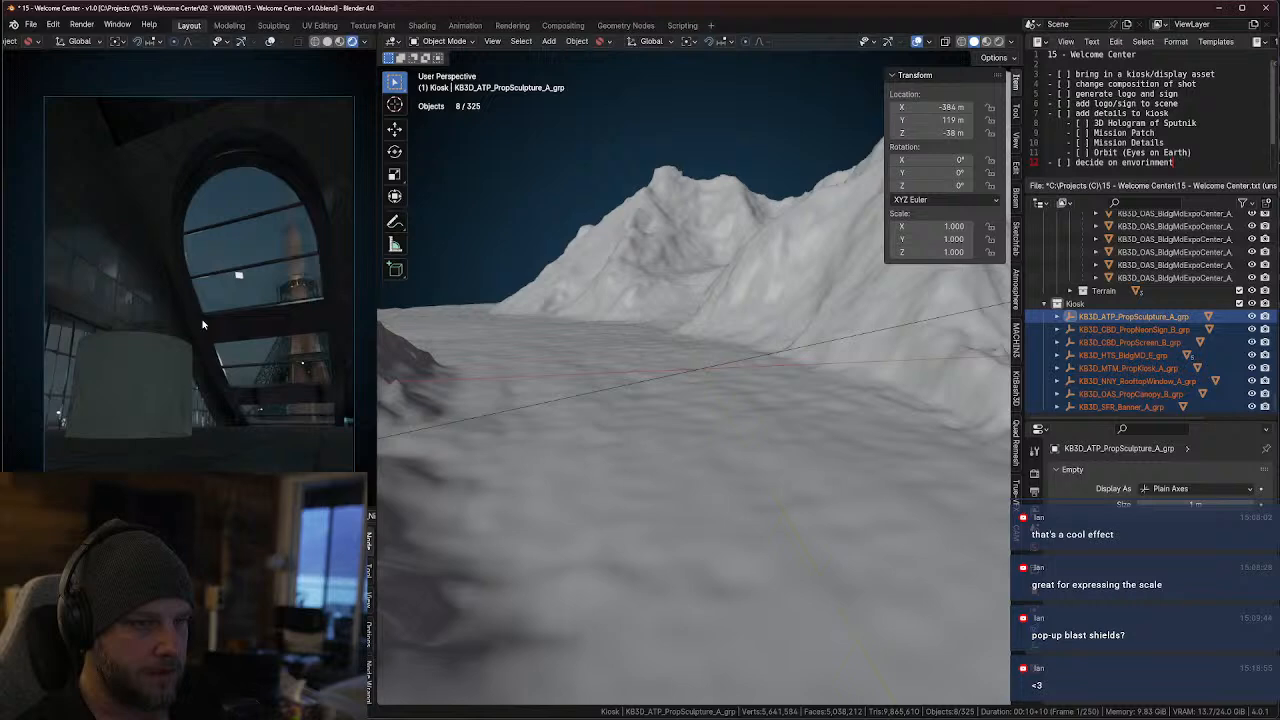
key("KP_Decimal")
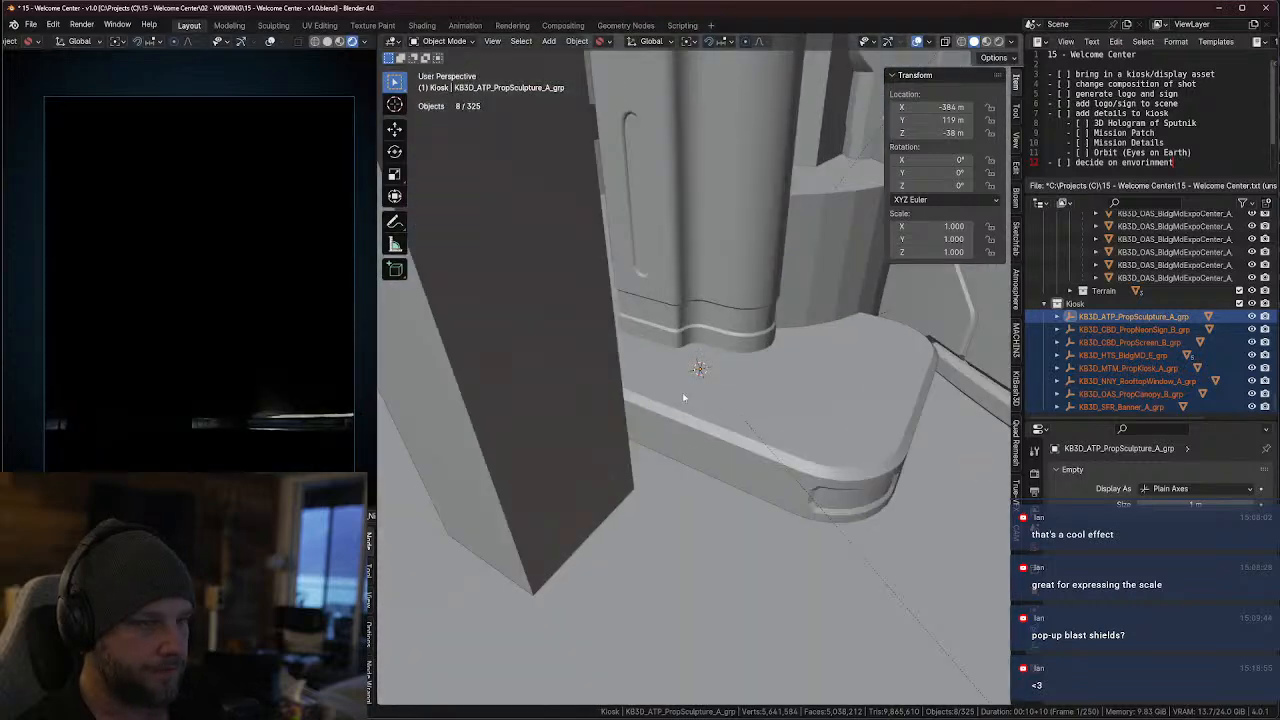
Scale the selected kiosk groups down to about 0.064 so that the props fit inside the hall
scroll(745, 363, "up", 10)
middle_click_drag(729, 370, 680, 356, "shift")
scroll(811, 346, "down", 5)
scroll(811, 346, "up", 4)
middle_click_drag(811, 346, 851, 294)
scroll(832, 328, "down", 3)
scroll(836, 324, "up", 3)
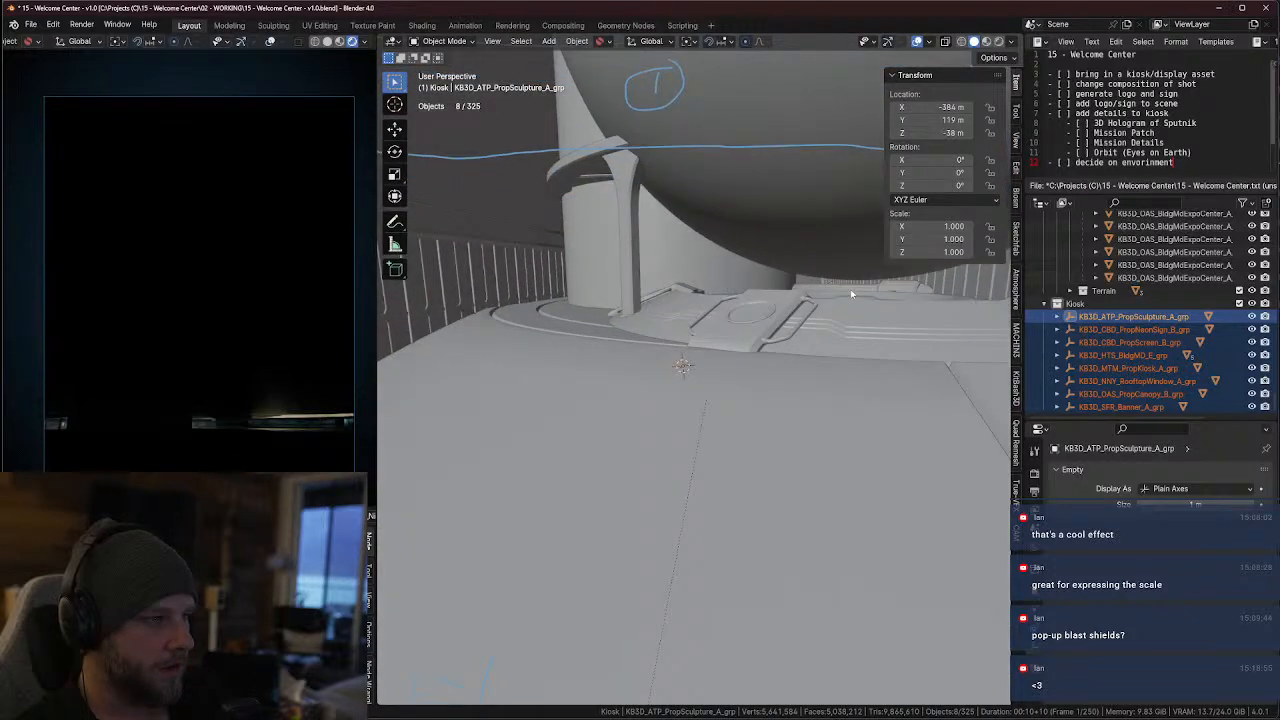
key("s")
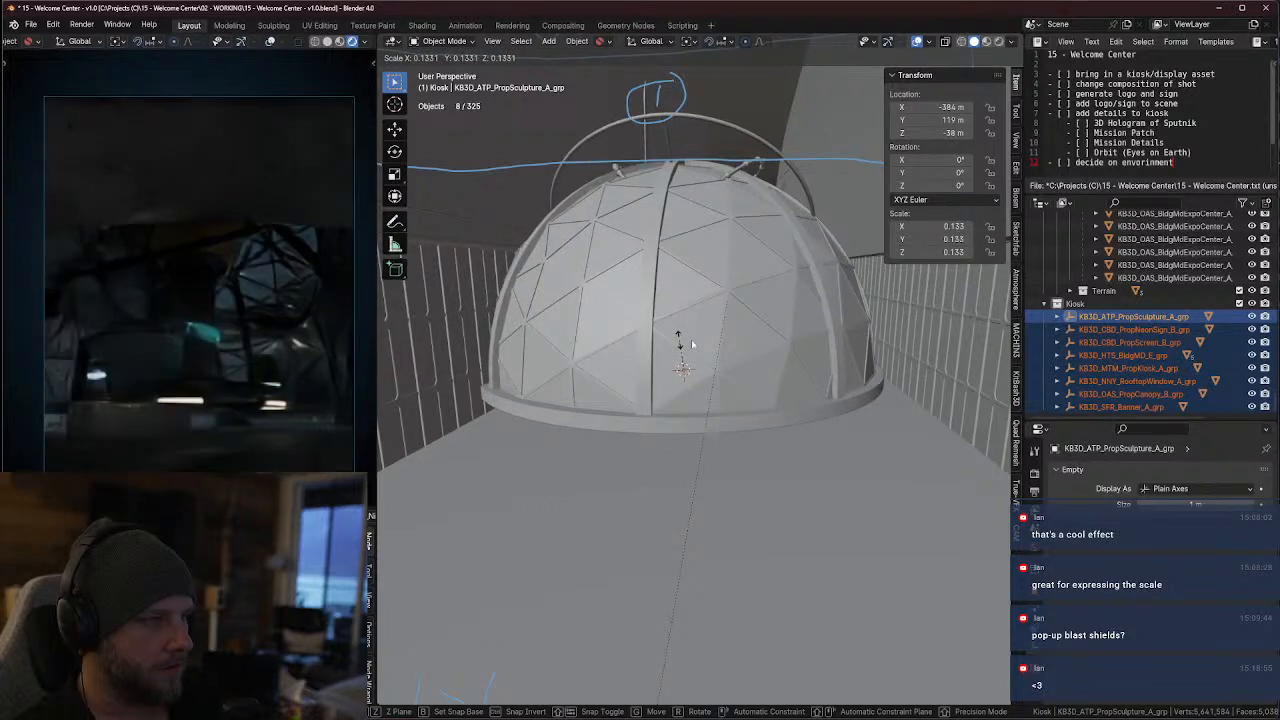
left_click(679, 341)
key("s")
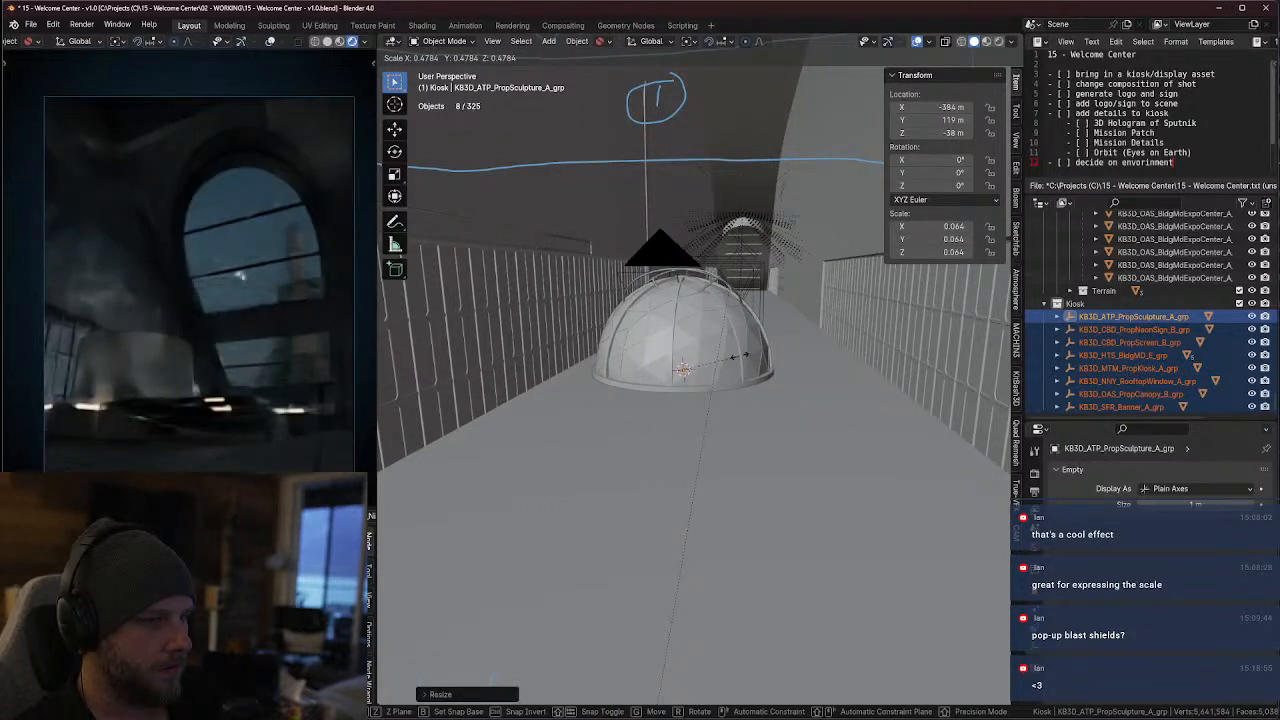
left_click(740, 355)
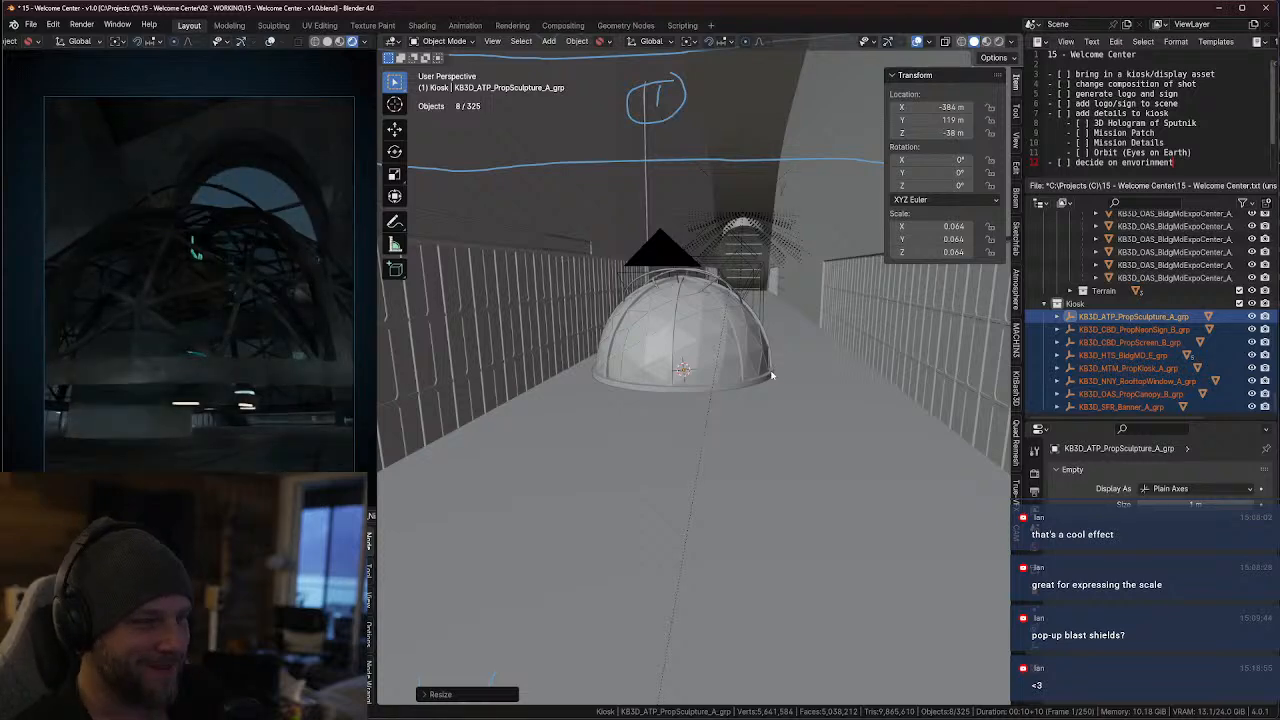
Select the rooftop window dome, frame it in the 3D viewport and locate its mesh in the outliner
middle_click_drag(771, 375, 729, 373)
left_click(732, 328)
key("KP_Decimal")
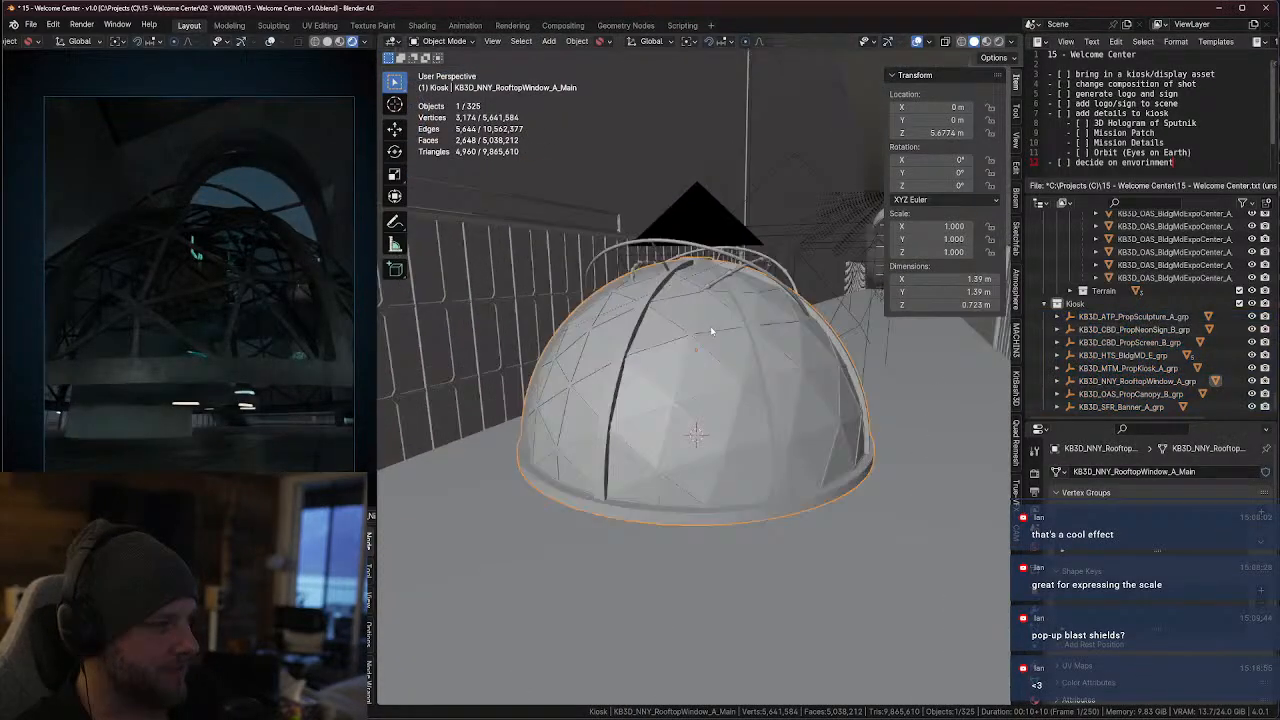
key("KP_Decimal")
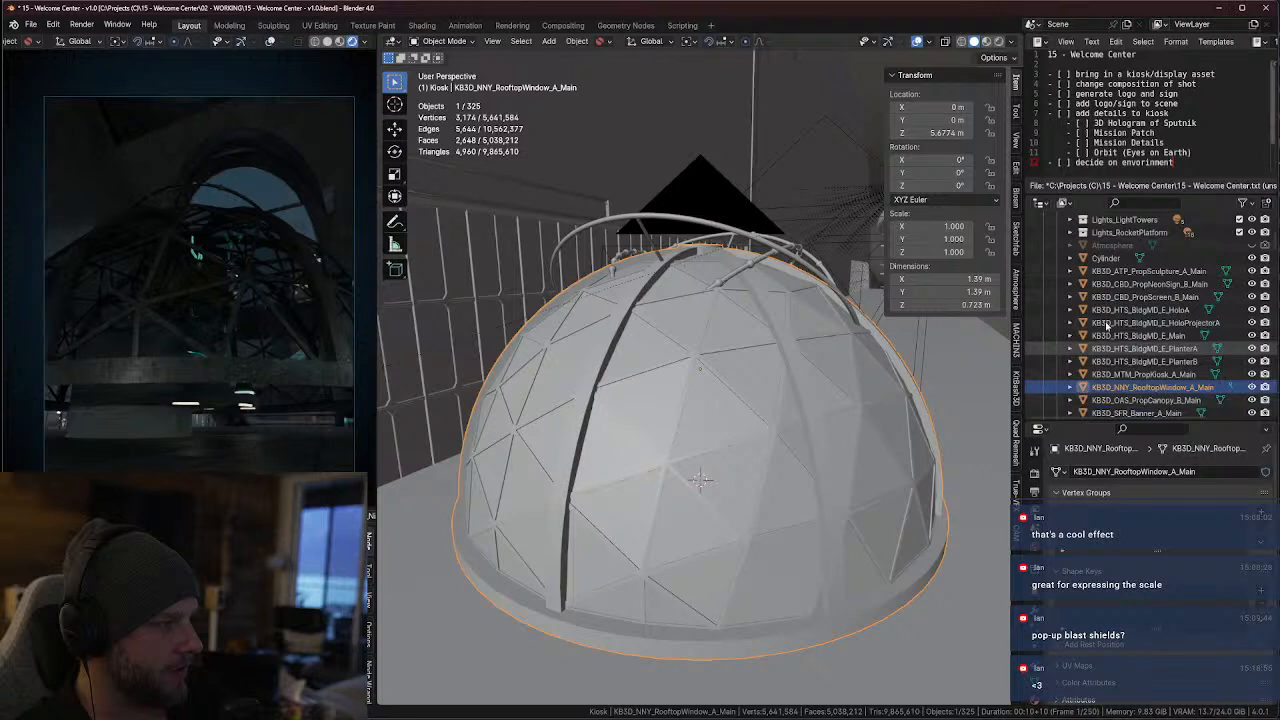
scroll(1120, 339, "down", 3)
scroll(1146, 326, "up", 2)
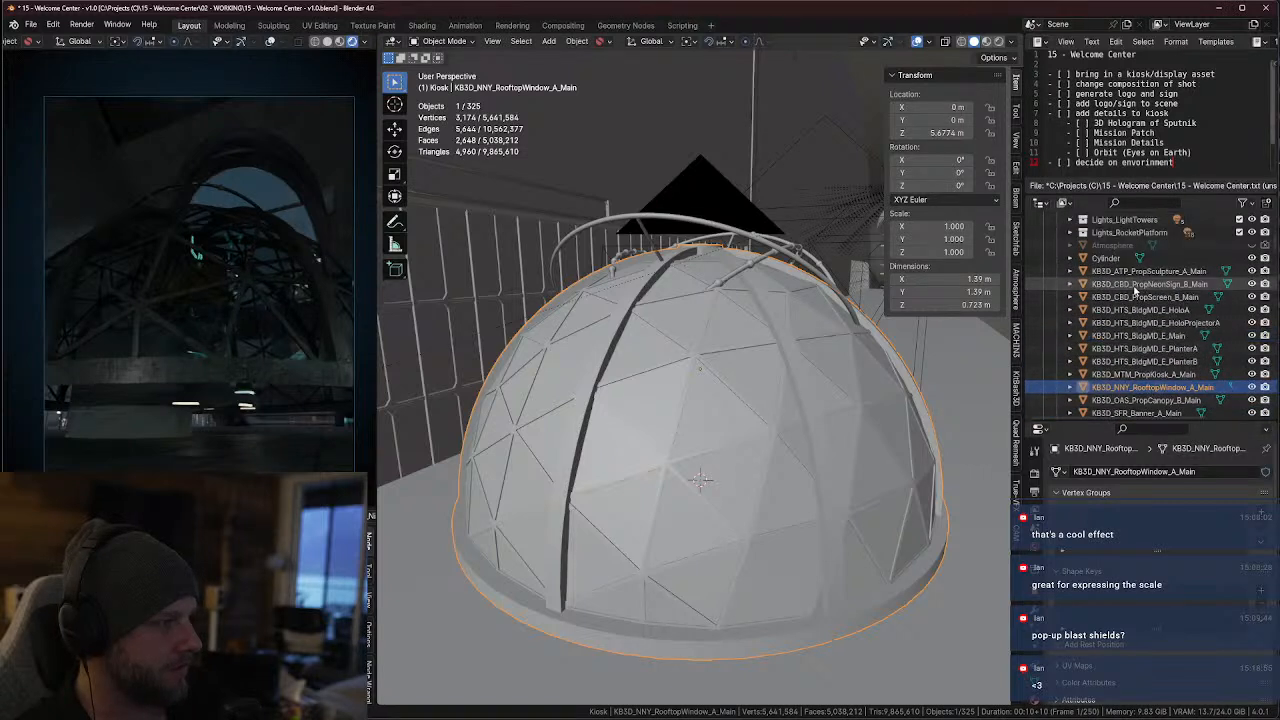
Move the meshes from KB3D_ATP_PropSculpture_A_Main through KB3D_SFR_Banner_A_Main out of the Lights collection into the Kiosk collection
left_click(1141, 271)
scroll(1140, 275, "down", 2)
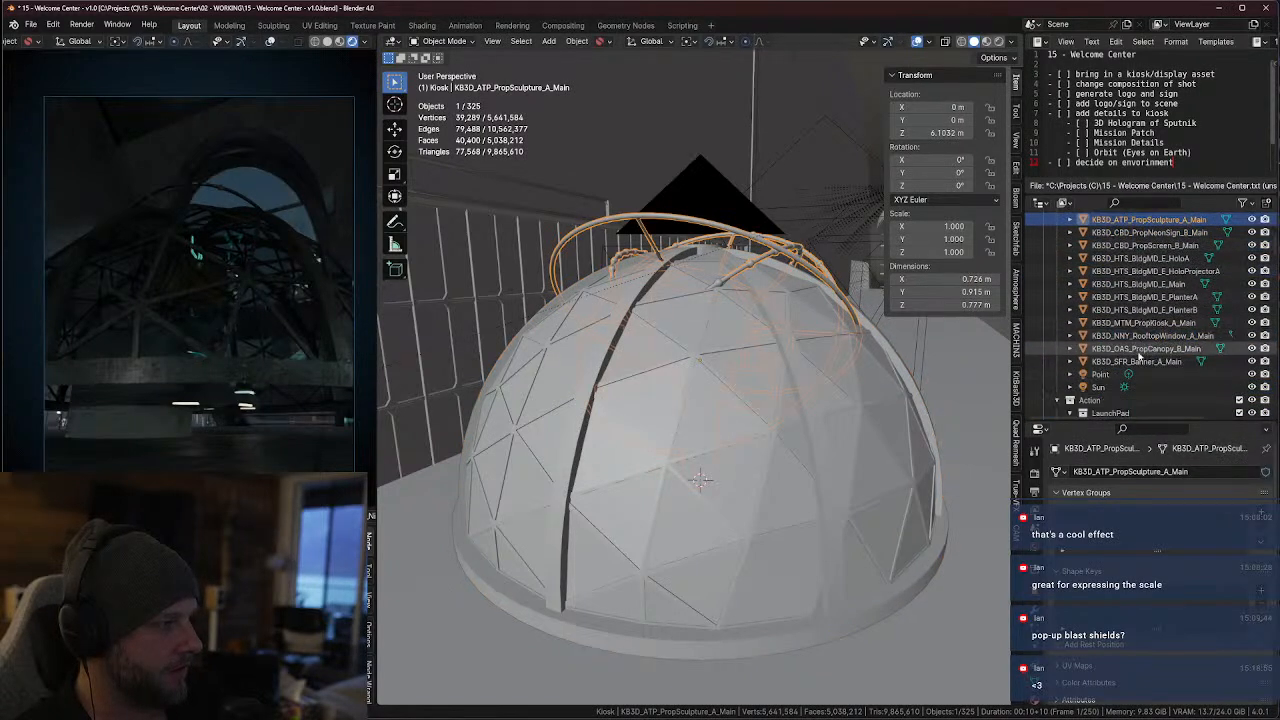
left_click(1137, 366, "shift")
scroll(1140, 368, "down", 5)
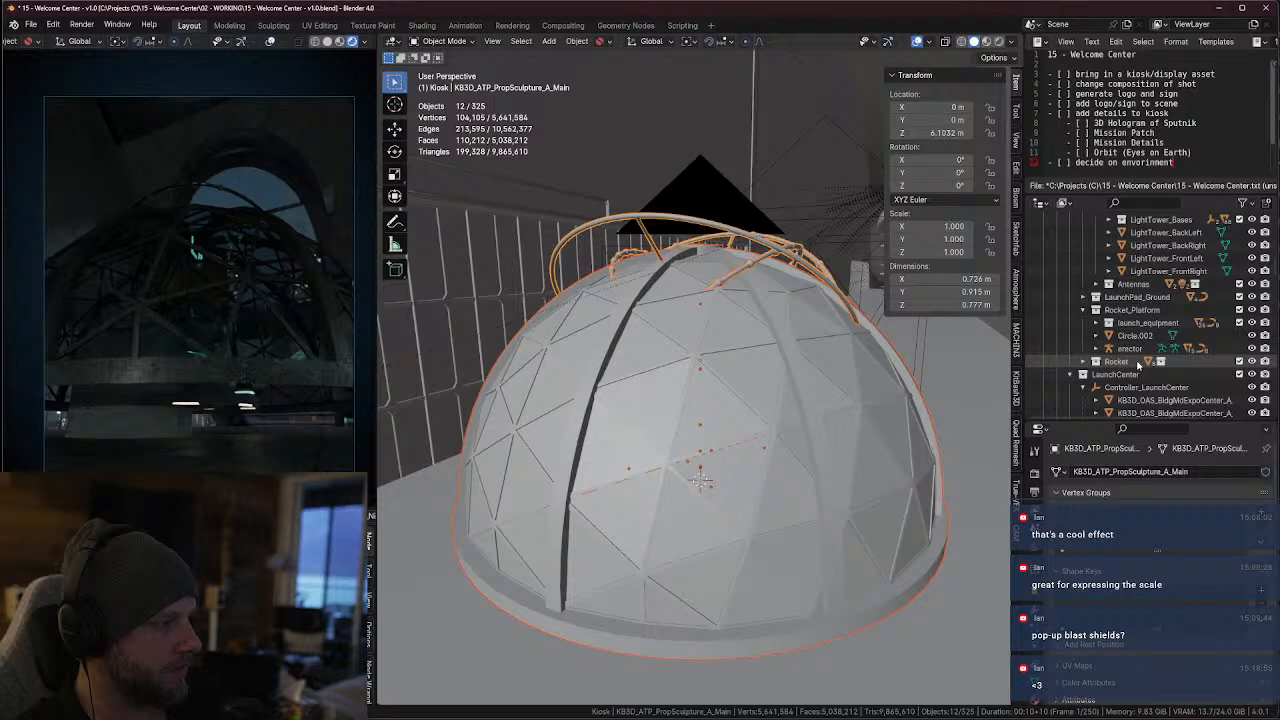
scroll(1144, 374, "up", 5)
left_click(1059, 374)
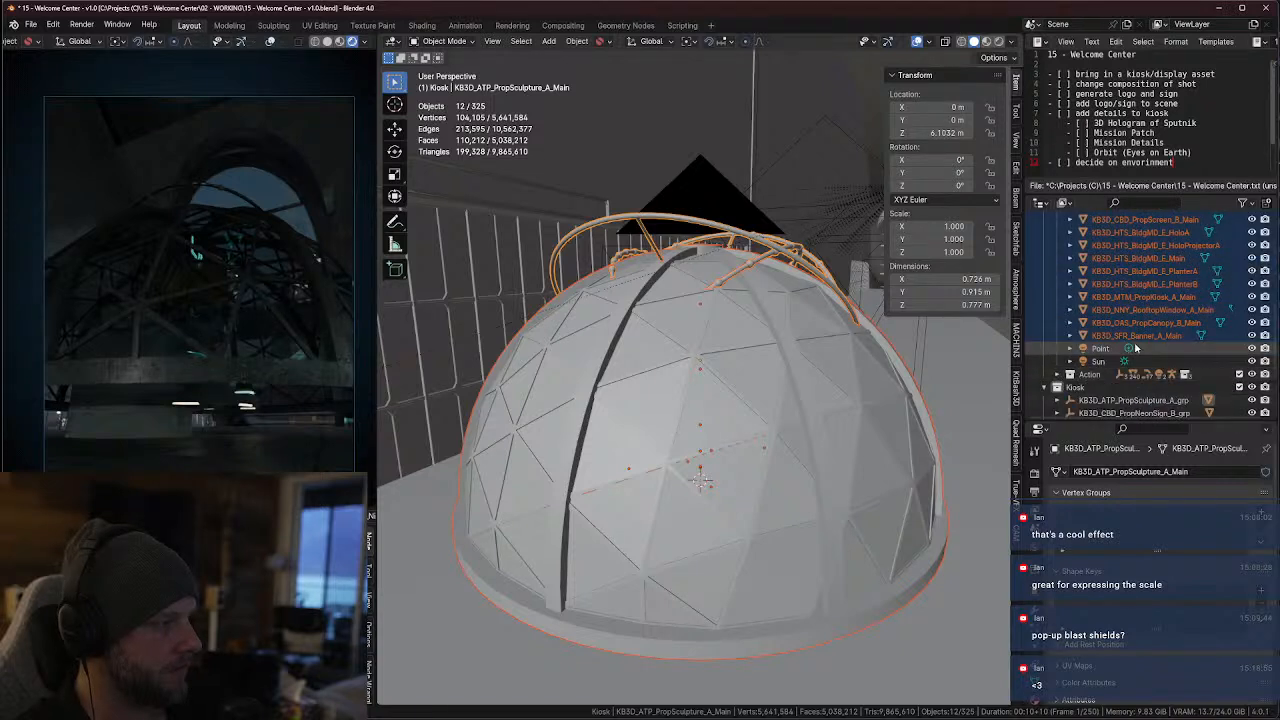
left_click_drag(1133, 337, 1148, 351)
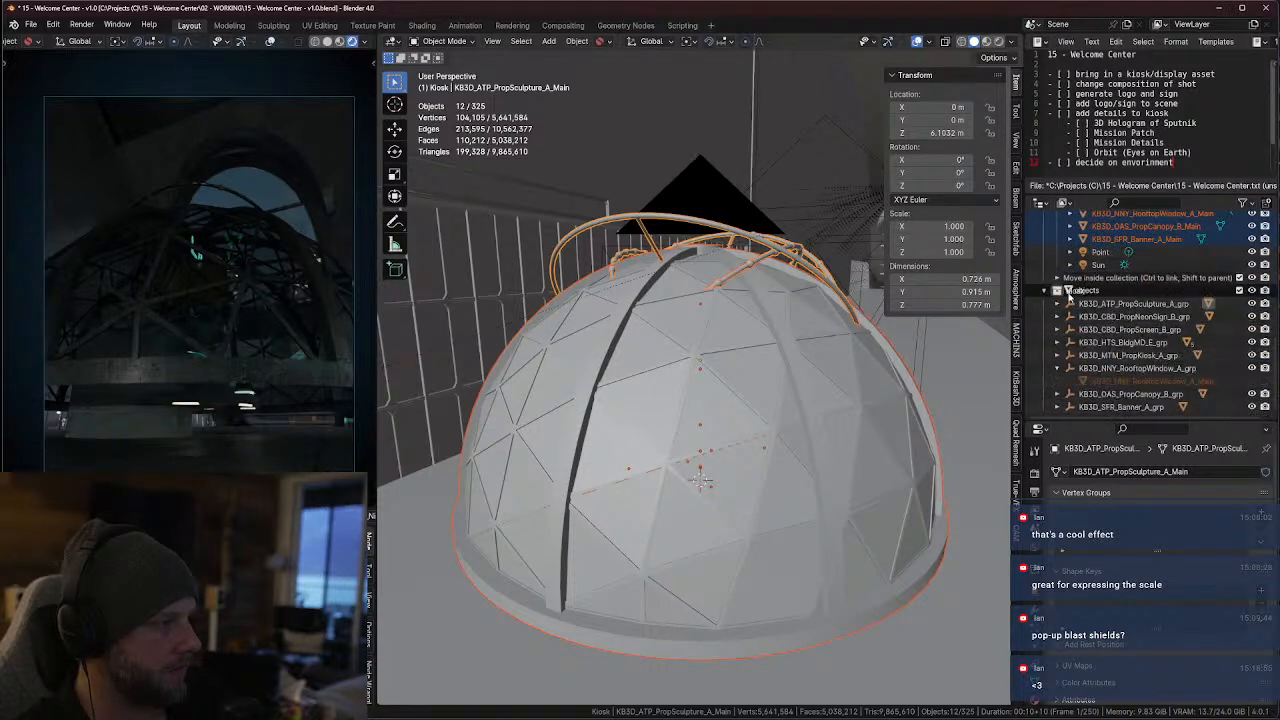
left_click_drag(1068, 296, 1070, 297)
scroll(1105, 303, "up", 5)
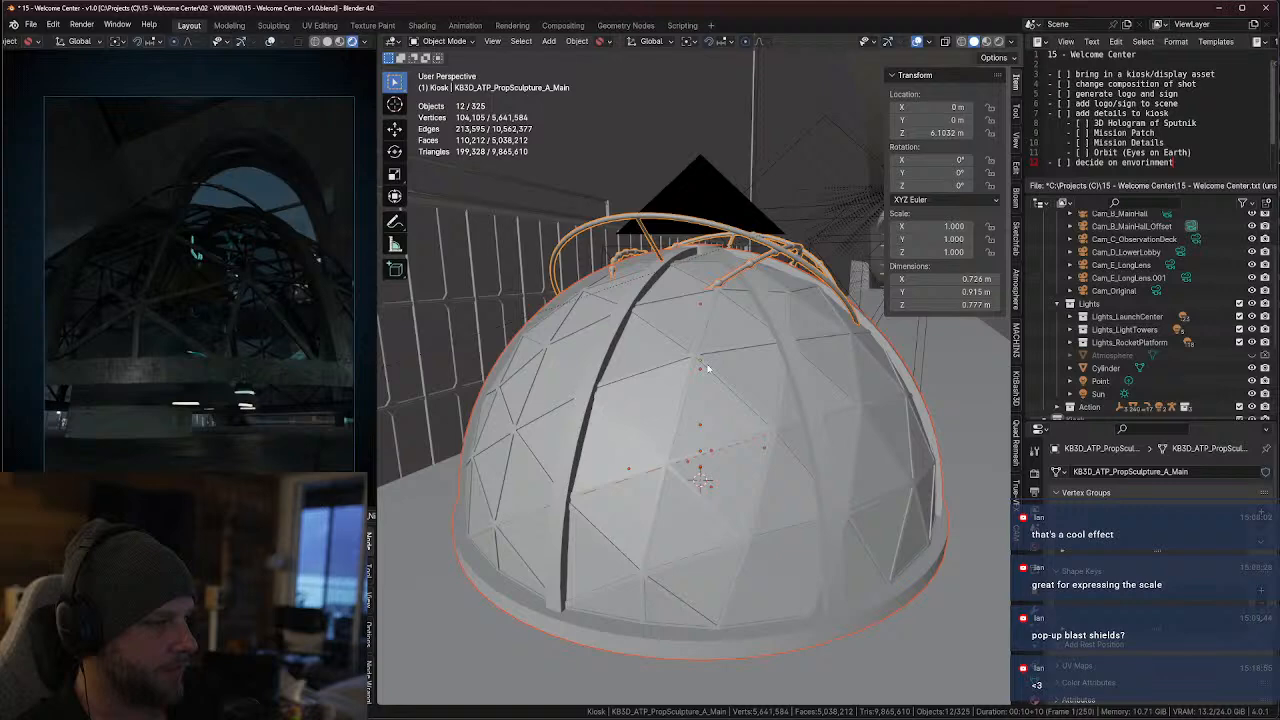
Raise the rooftop window dome along Z to about 29.96 m, clear of the props underneath
left_click(792, 297)
key("KP_Decimal")
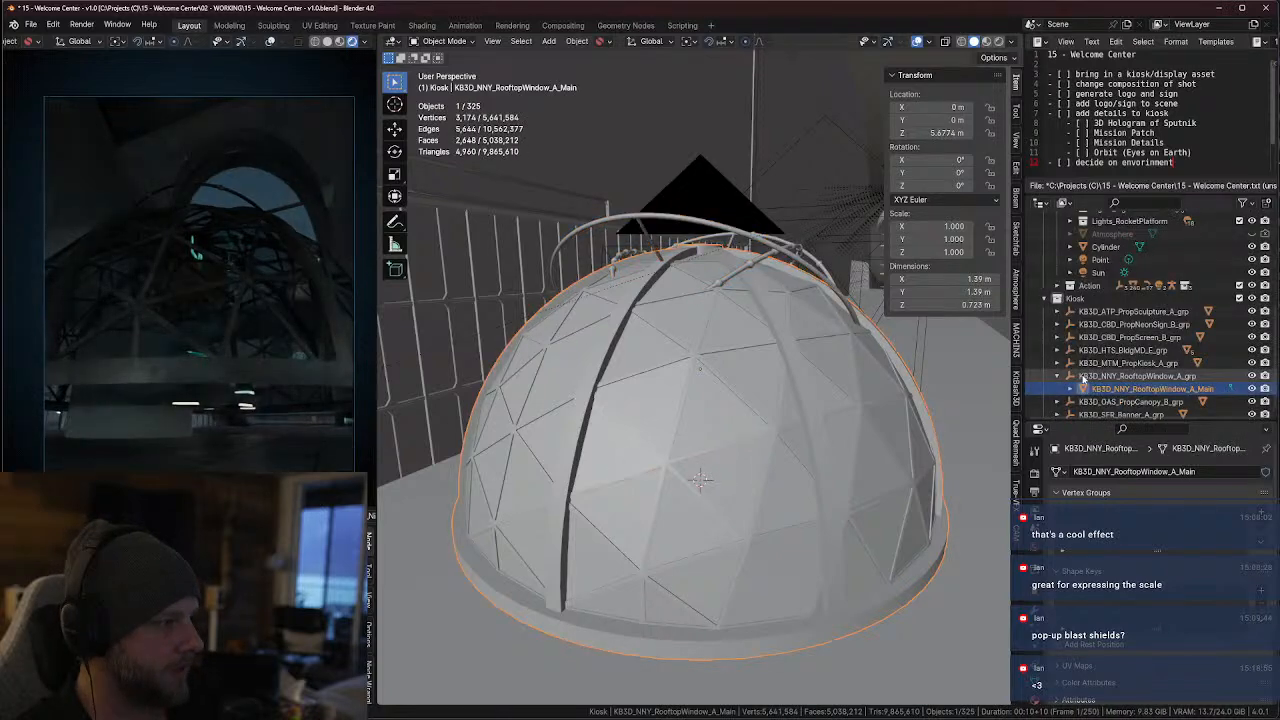
scroll(793, 297, "down", 5)
scroll(731, 383, "up", 2)
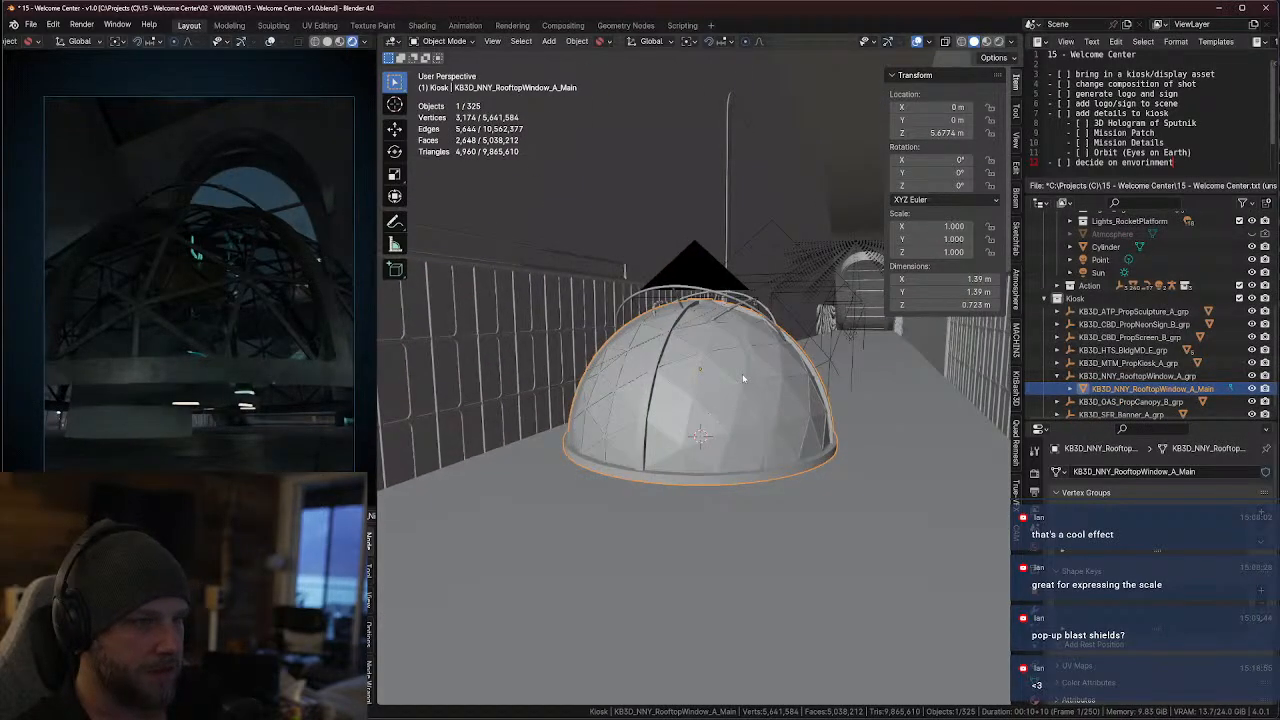
key("g")
key("z")
left_click(797, 227)
scroll(797, 229, "down", 2)
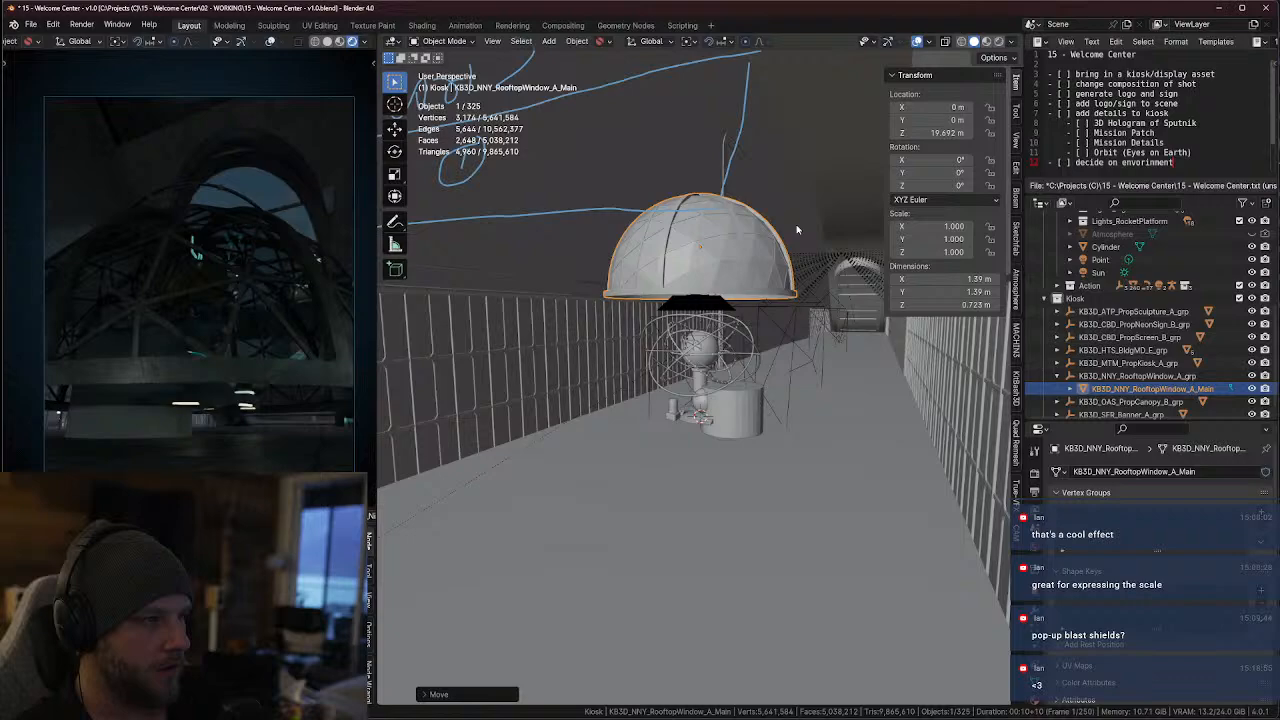
middle_click_drag(797, 229, 725, 286, "shift")
scroll(727, 286, "up", 2)
key("g")
key("z")
left_click(760, 172)
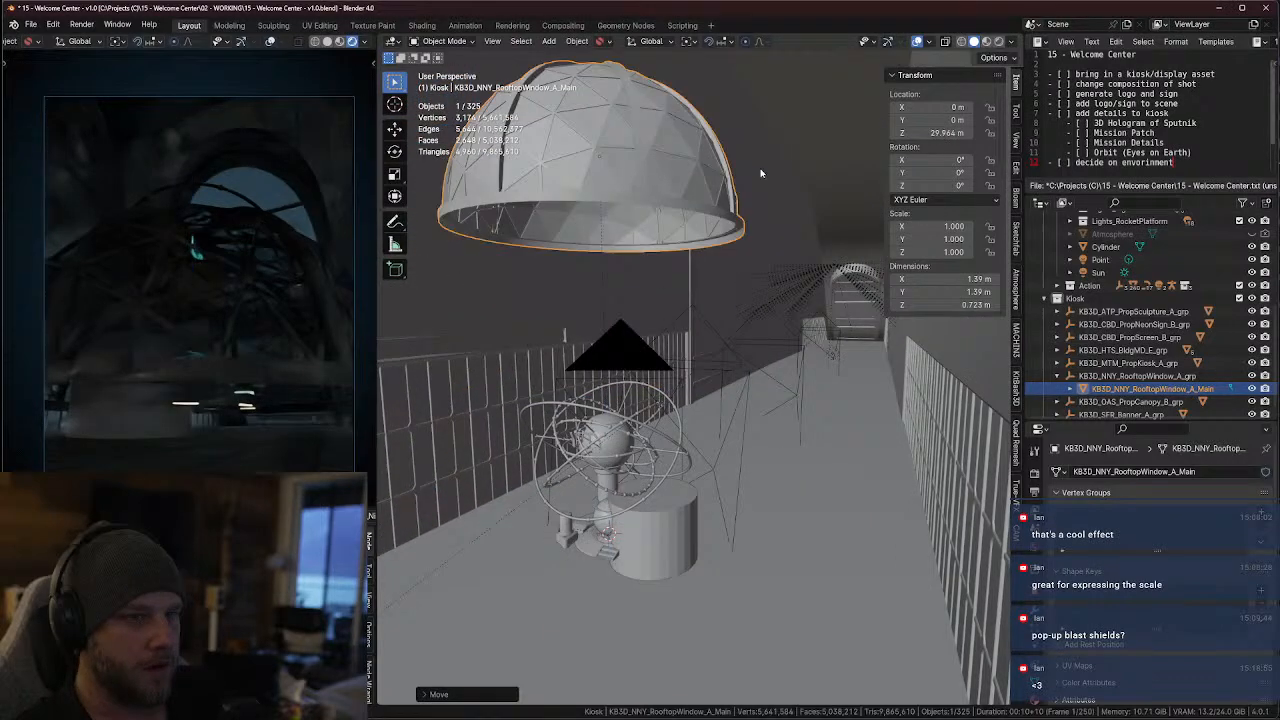
Raise the rooftop window dome further to a Z location of about 70.9 m and shift it along X to about -76.3 m
mouse_move(760, 172)
middle_mouse_down("shift")
mouse_move(598, 318)
mouse_move(711, 332)
mouse_move(742, 315)
mouse_move(678, 306)
mouse_move(643, 346)
mouse_move(680, 349)
mouse_move(609, 360)
middle_mouse_up("shift")
key("KP_Decimal")
scroll(643, 300, "down", 6)
scroll(711, 332, "down", 4)
key("g")
key("z")
key("y")
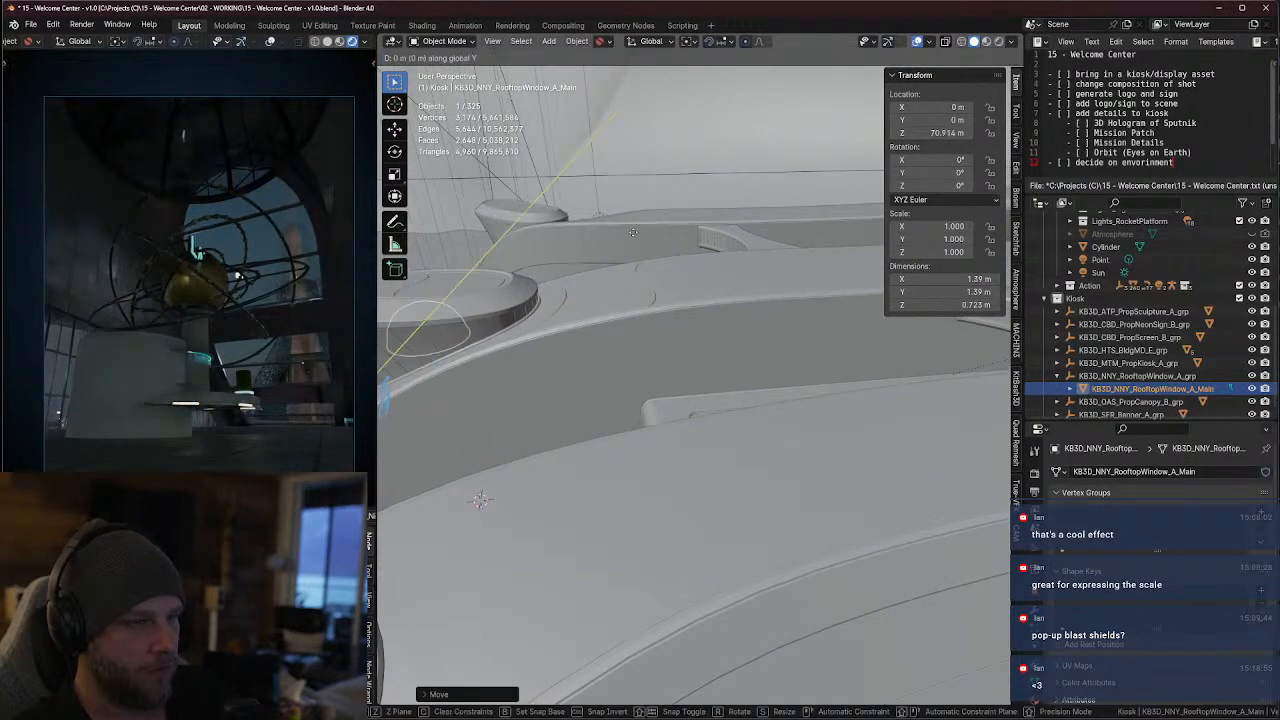
key("x")
left_click(870, 240)
key("z")
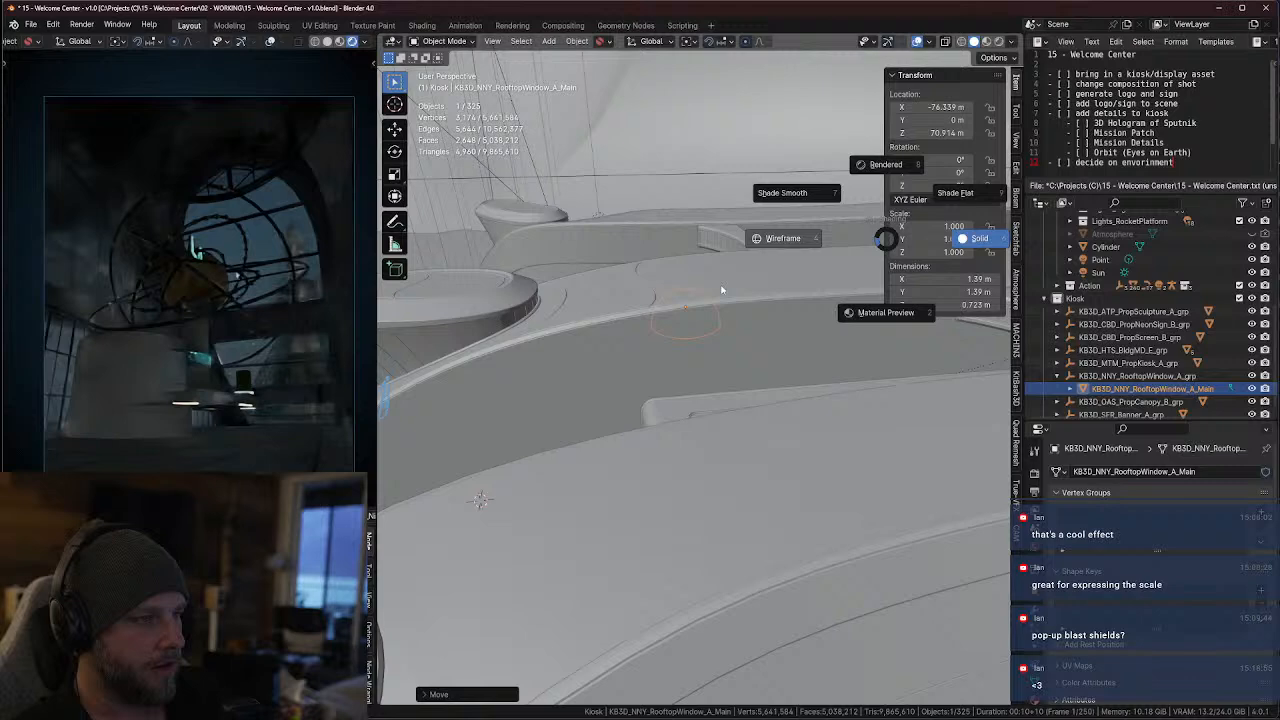
Return the viewport to Solid shading and raise the rooftop window dome along Z to about 87.26 m
left_click(793, 307)
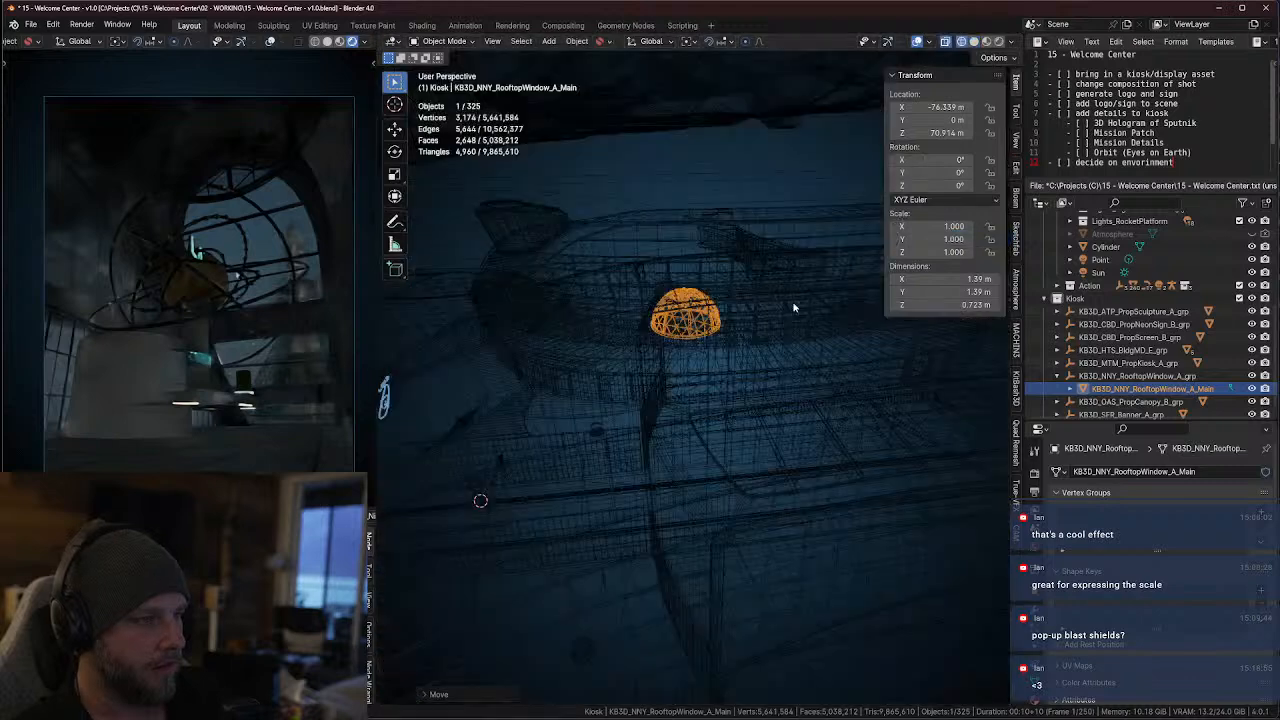
left_click(975, 42)
key("g")
key("z")
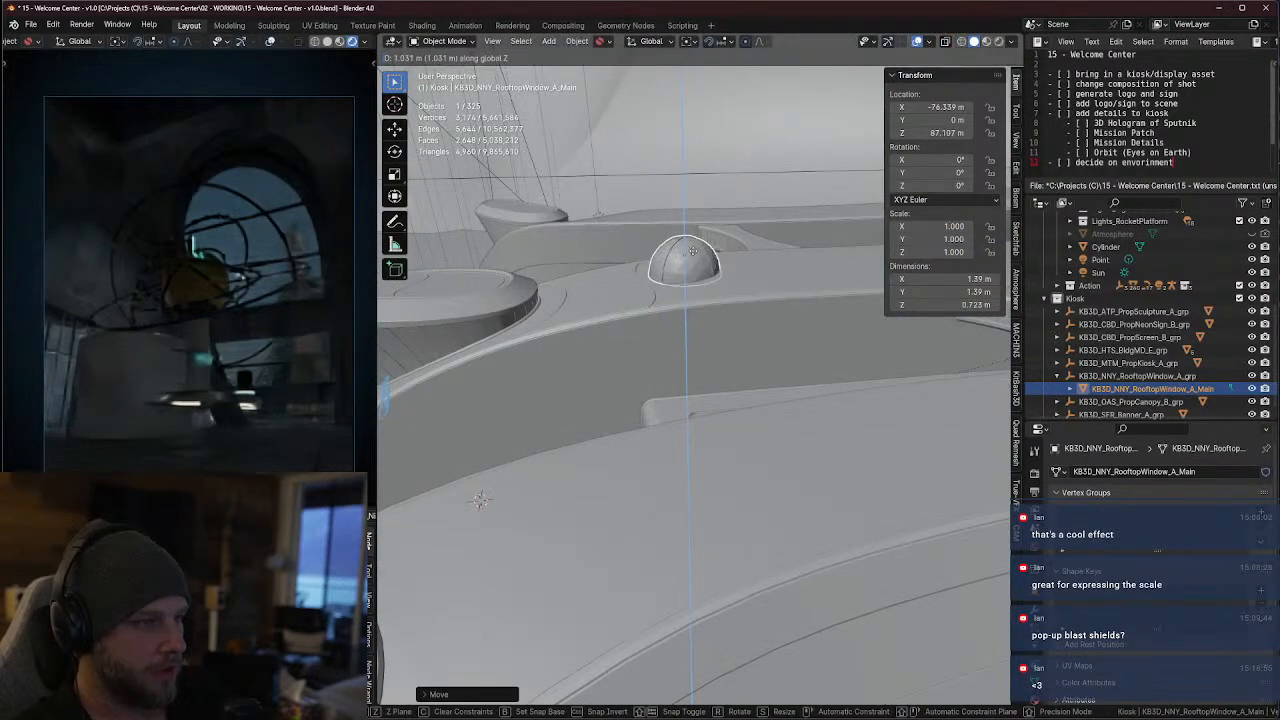
left_click(696, 337)
Select the expo center building mesh (KB3D_OAS_BldgMdExpoCenter_A_BuildingB) inside the curved row of windows
middle_click_drag(696, 337, 655, 362)
middle_click_drag(531, 444, 714, 452)
scroll(702, 404, "up", 2)
scroll(715, 452, "up", 5)
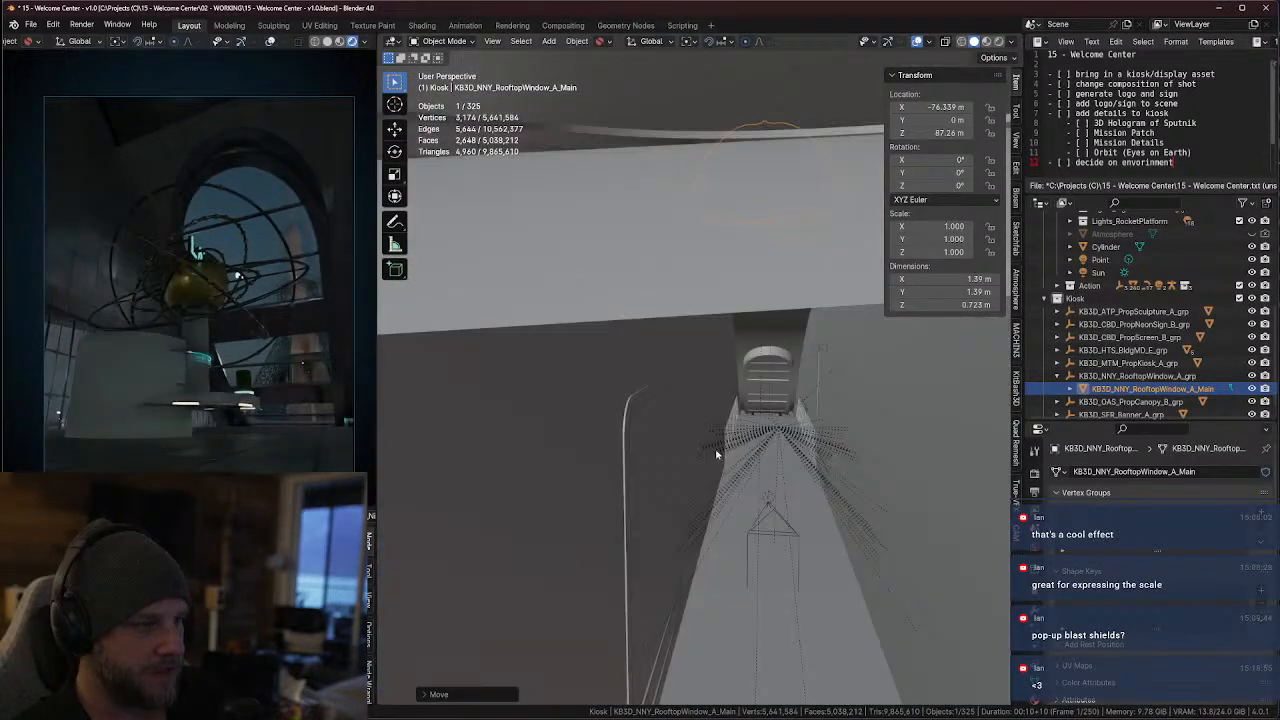
scroll(724, 481, "down", 4)
left_click(739, 389)
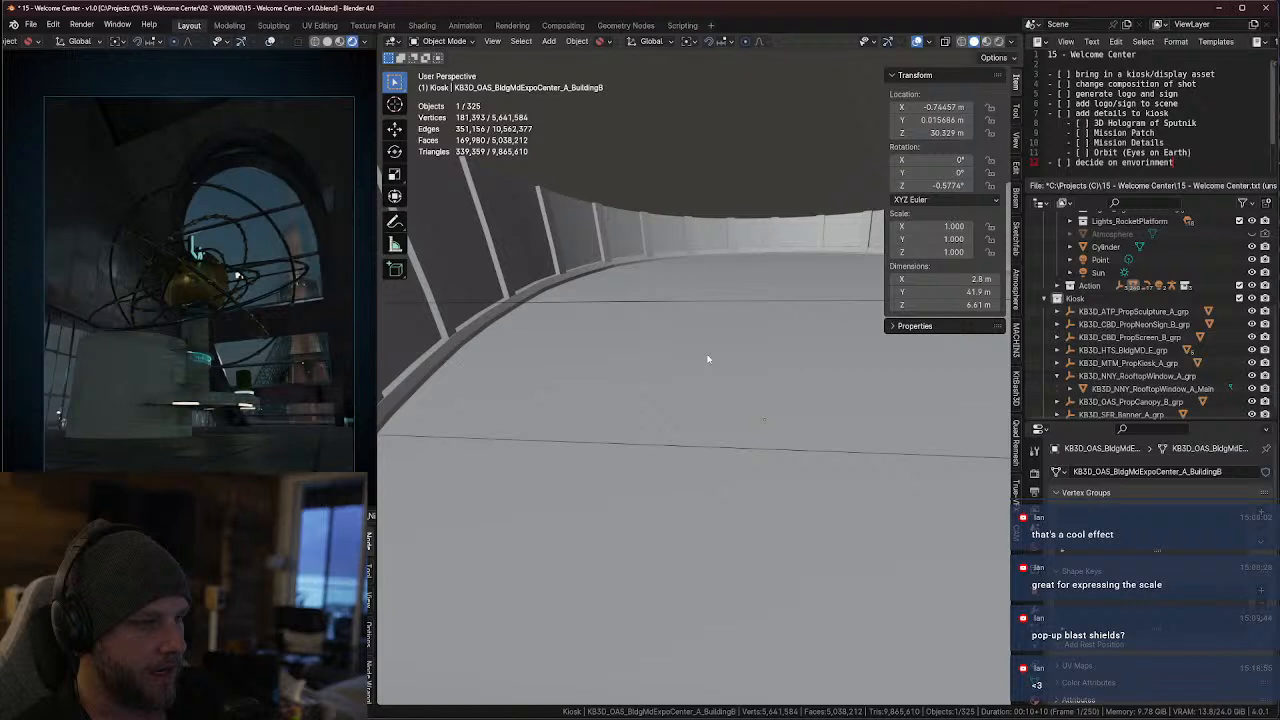
Isolate the Kiosk collection and make the All collection visible again
key("2")
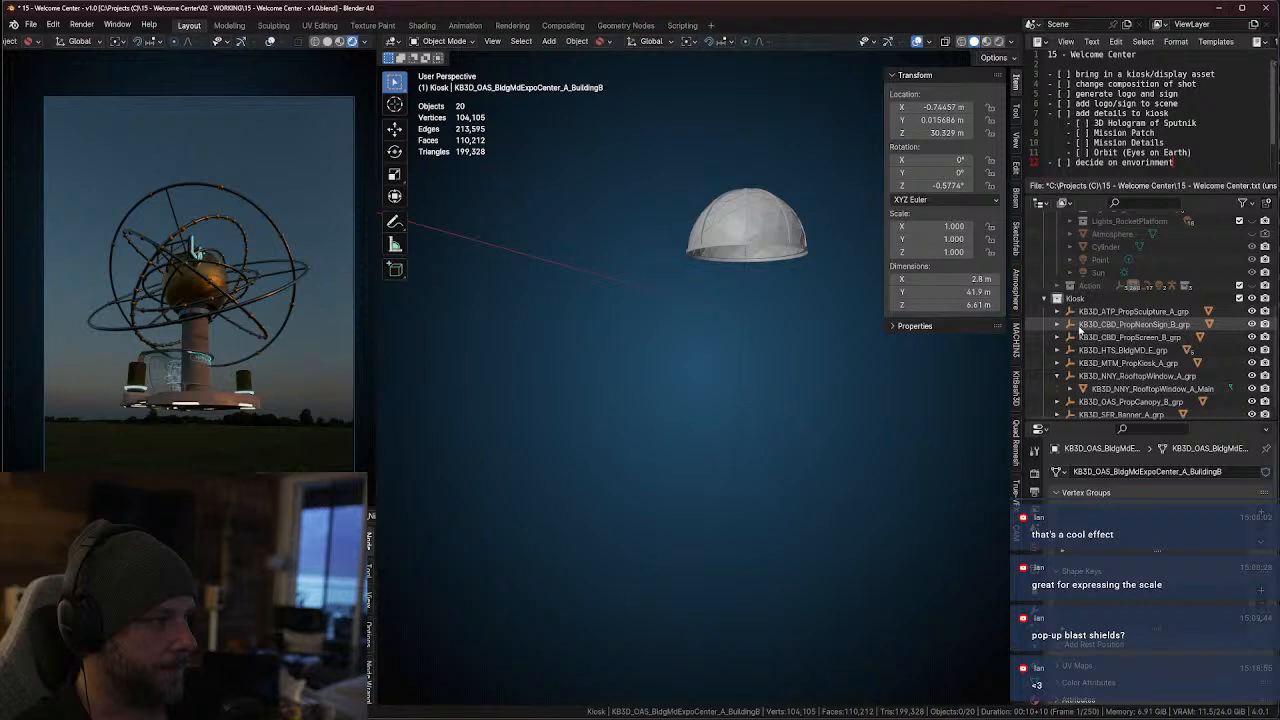
scroll(1108, 330, "up", 6)
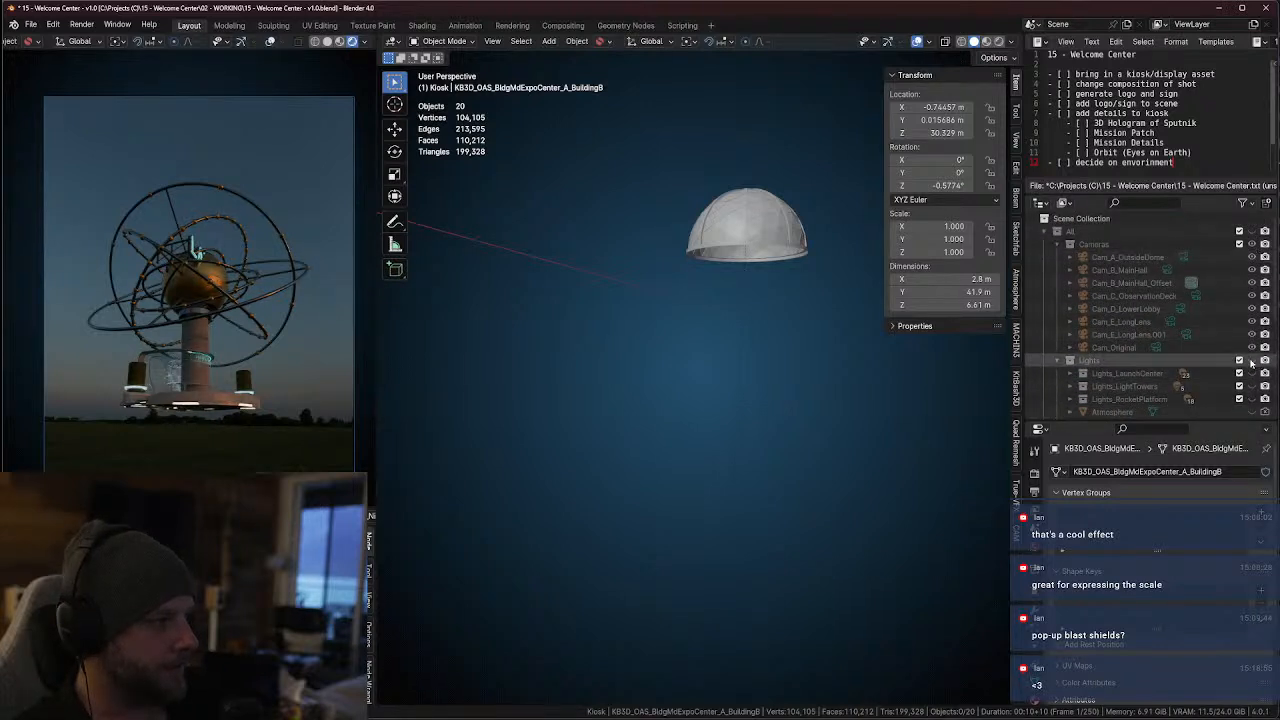
scroll(1238, 374, "down", 4)
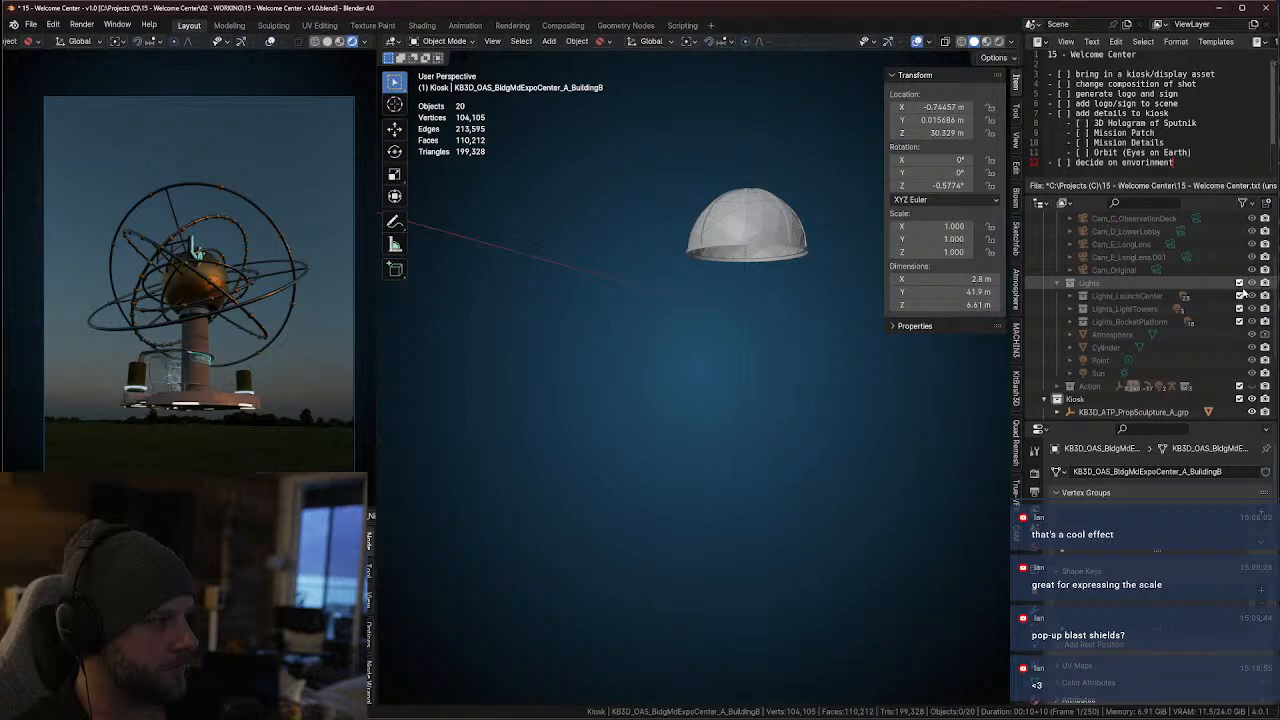
scroll(1240, 290, "up", 4)
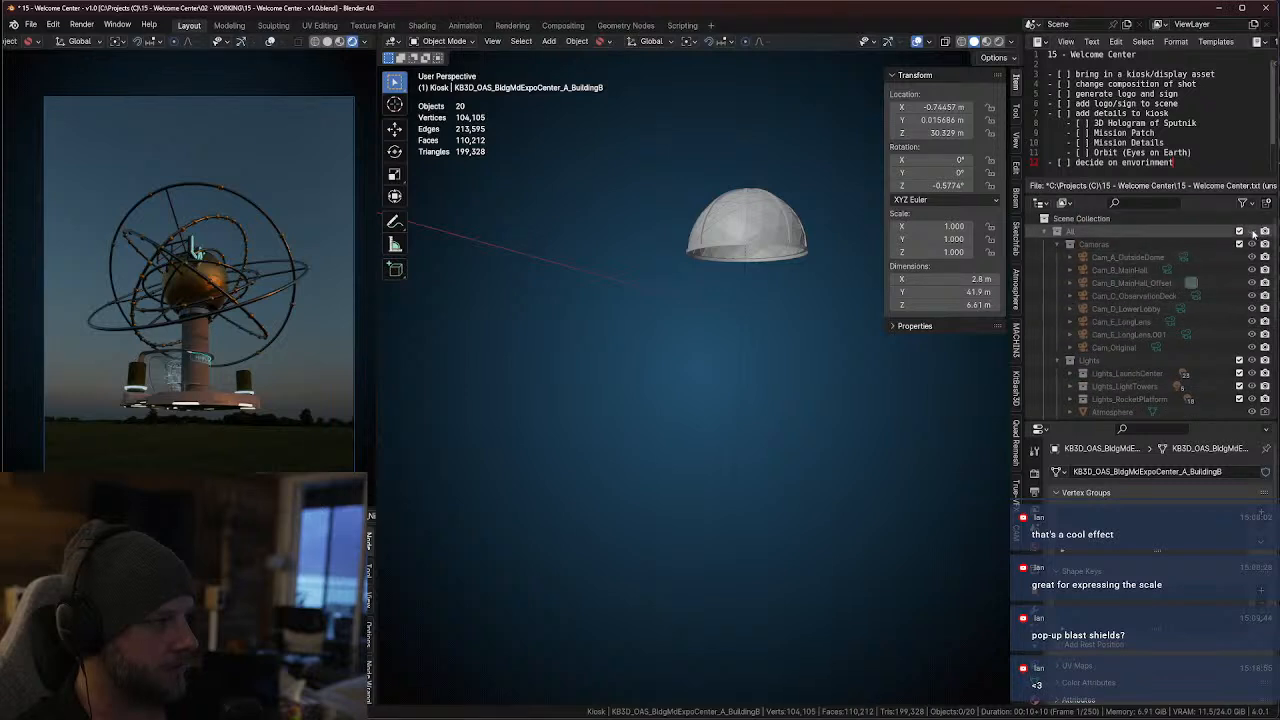
left_click(1253, 232)
Hide the Atmosphere object of the Lights collection in the viewport
scroll(1178, 343, "down", 6)
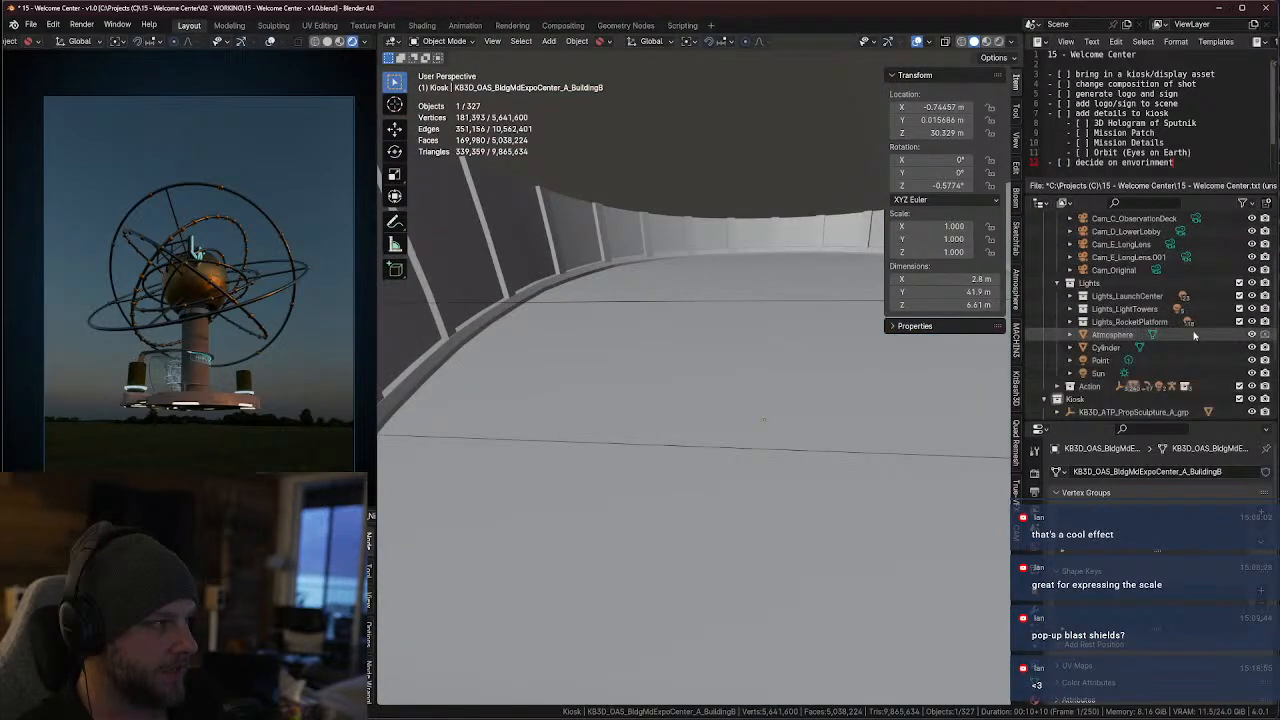
left_click(1261, 227)
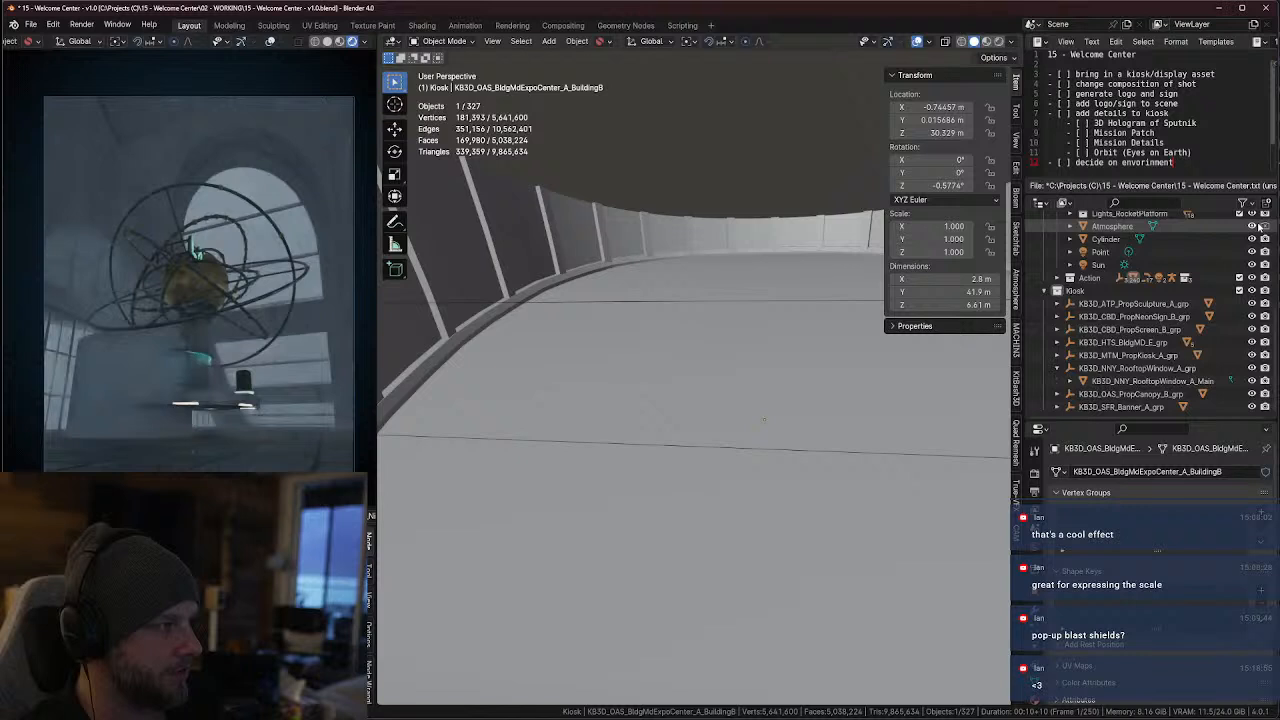
left_click(1252, 227)
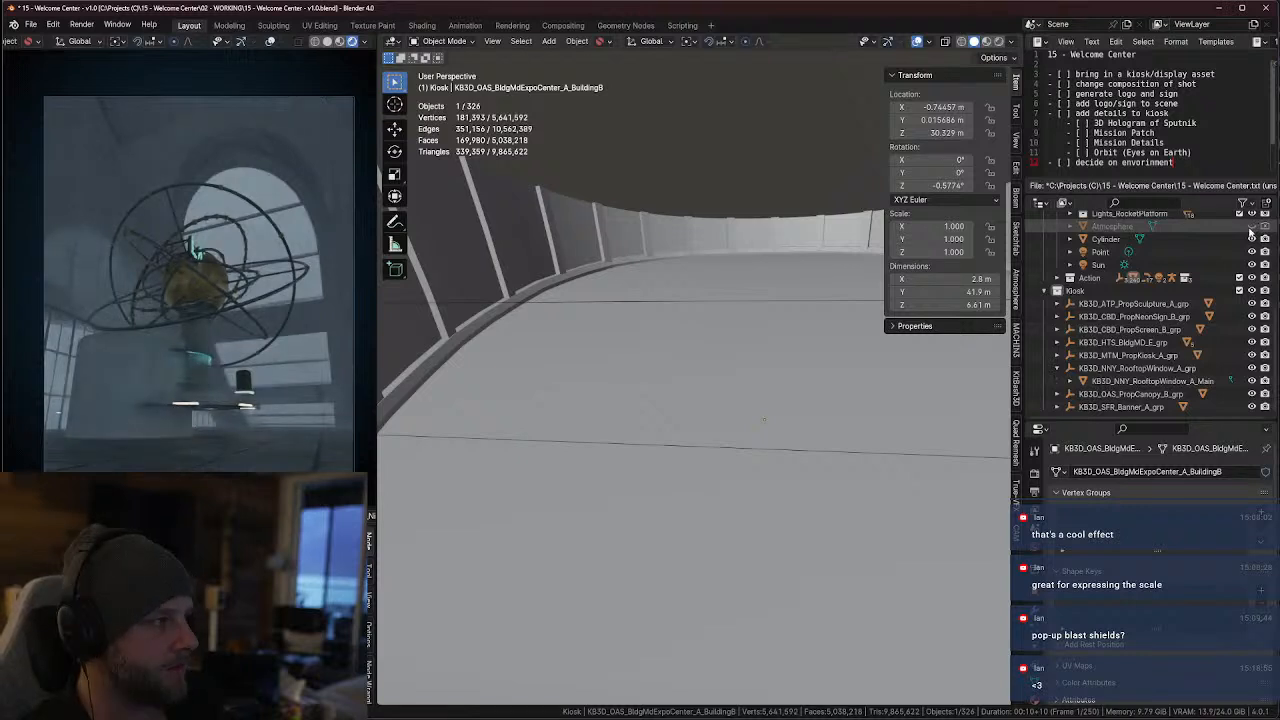
scroll(1195, 343, "up", 5)
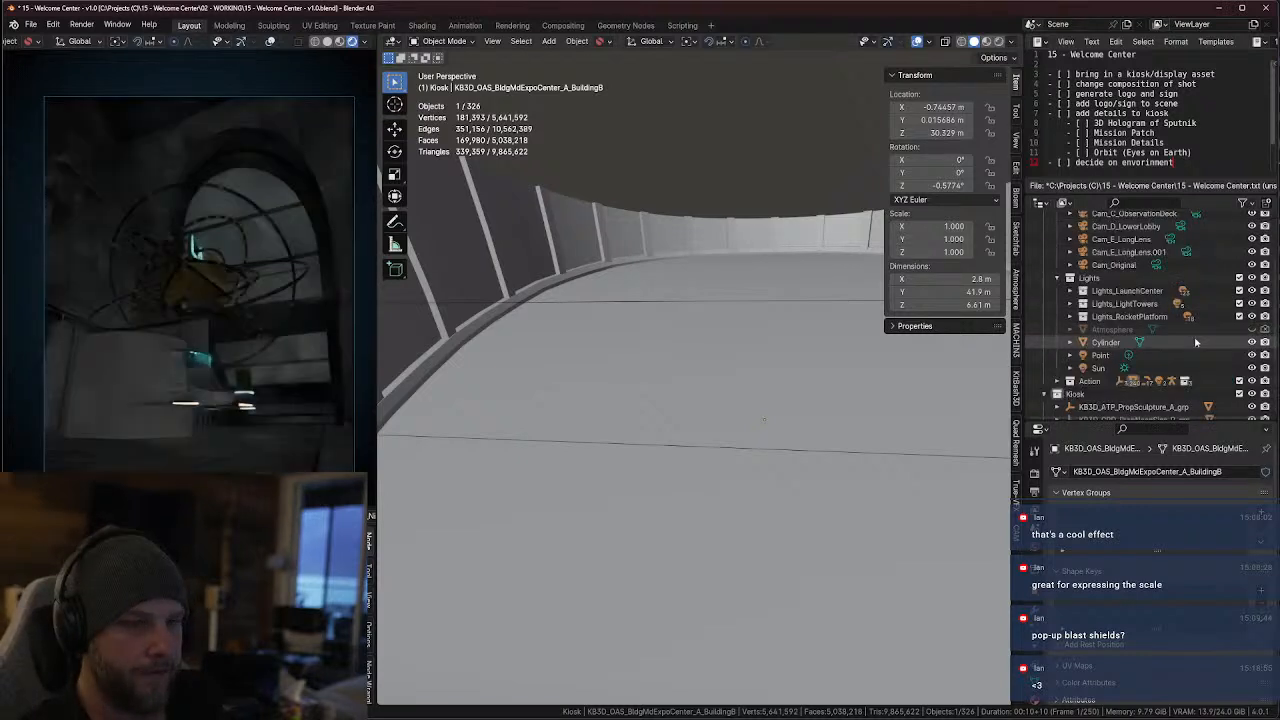
scroll(1150, 360, "up", 4)
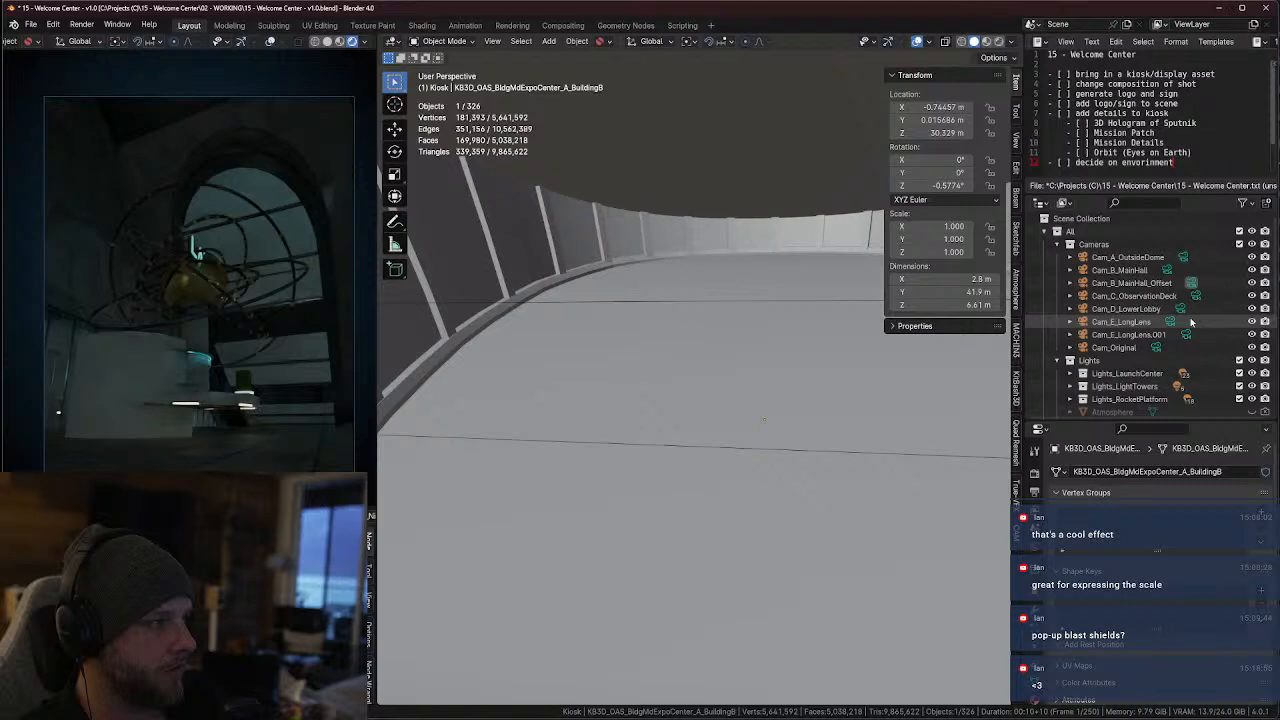
Select the Cylinder object in the Lights collection and frame it in the 3D viewport
scroll(1175, 365, "down", 5)
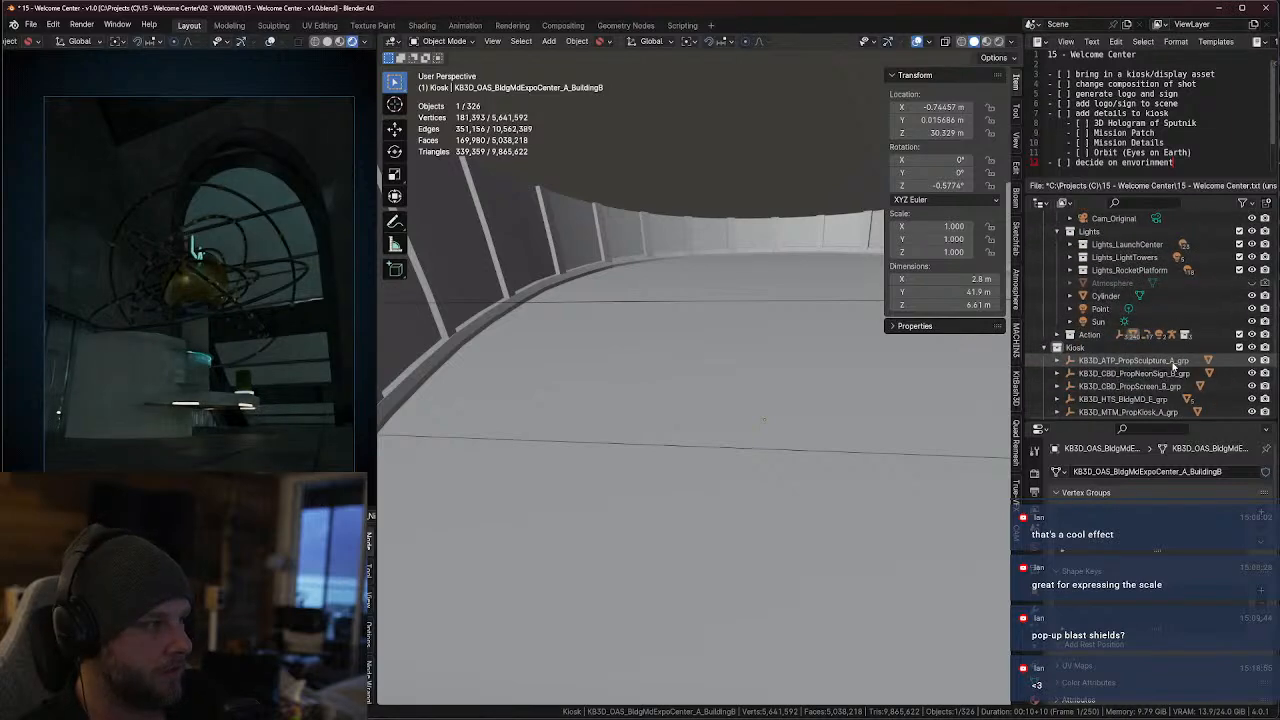
left_click(1105, 296)
key("KP_Decimal")
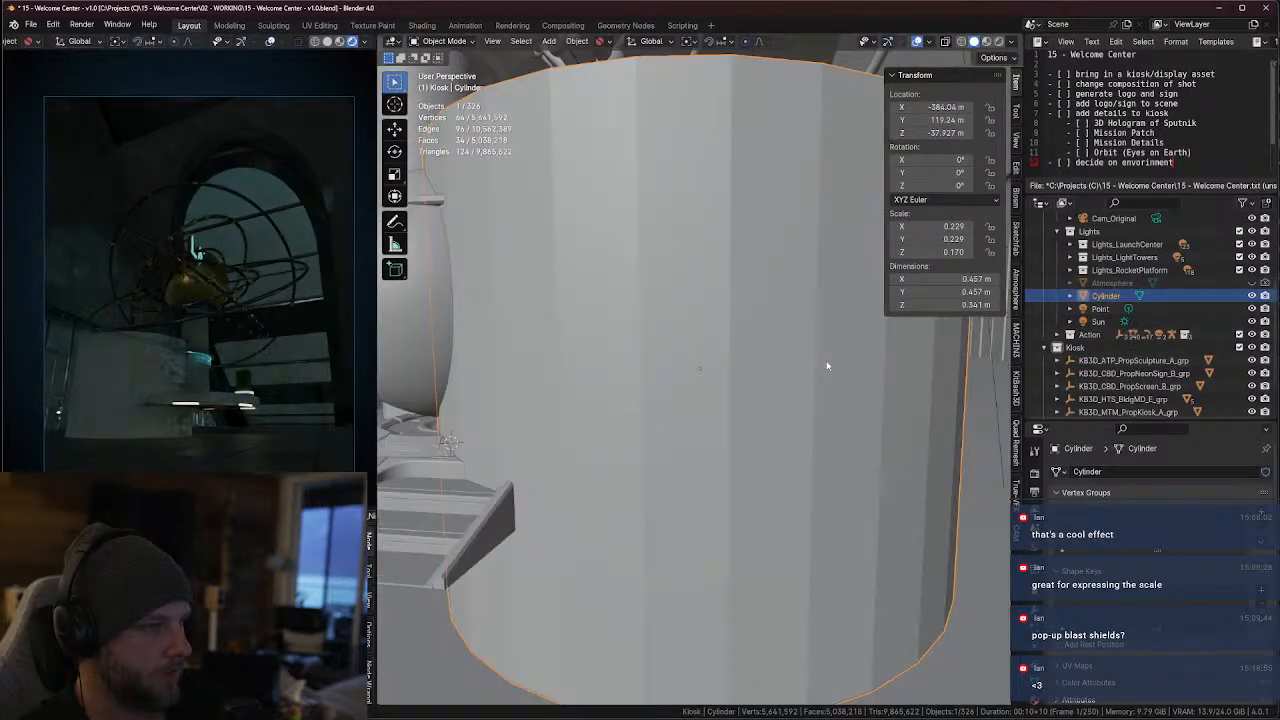
scroll(1090, 330, "down", 2)
Expand the Action collection, collapse its LaunchPad_Towers and LaunchCenter groups, and hide Tunnel_Boolean in the viewport
left_click(1057, 277)
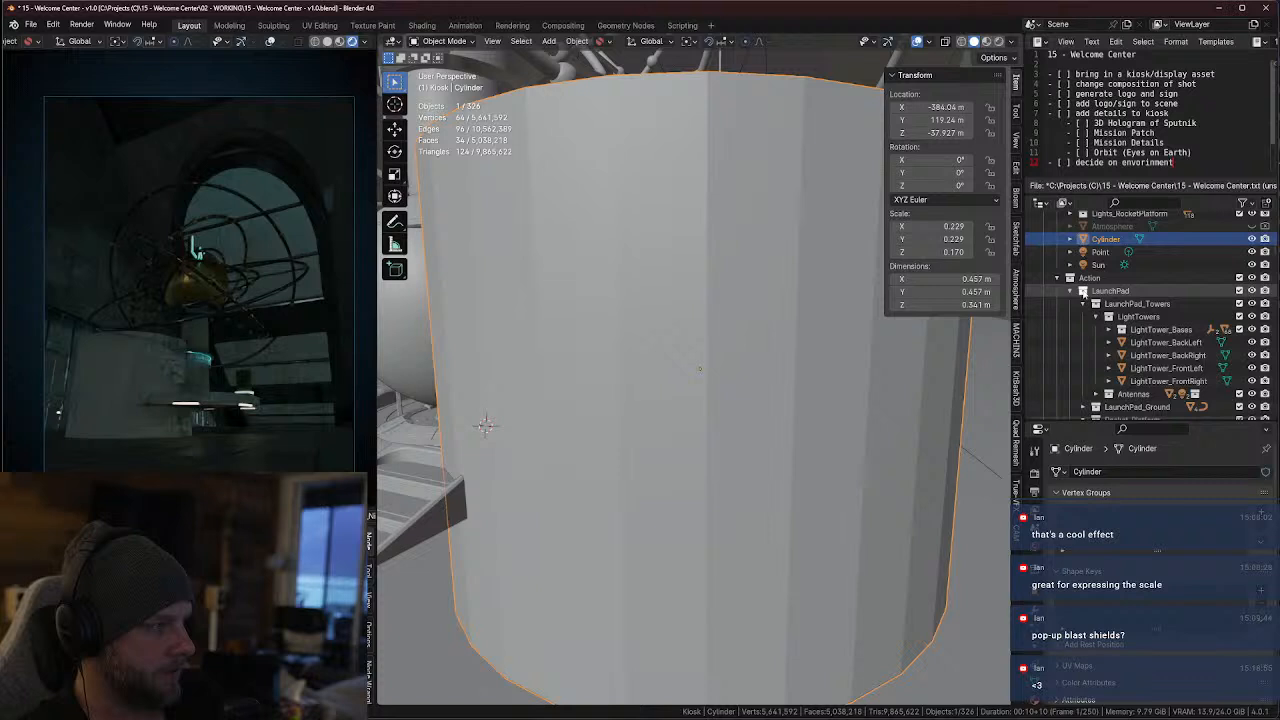
left_click(1083, 329)
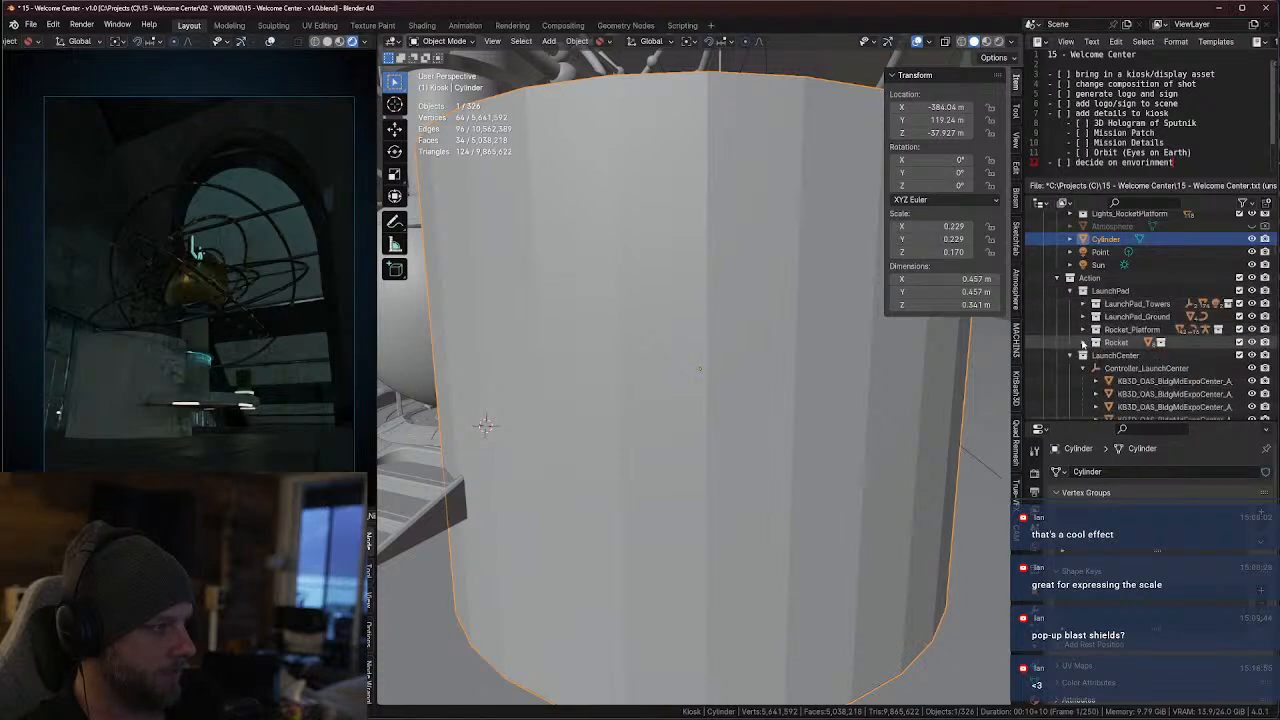
left_click(1071, 356)
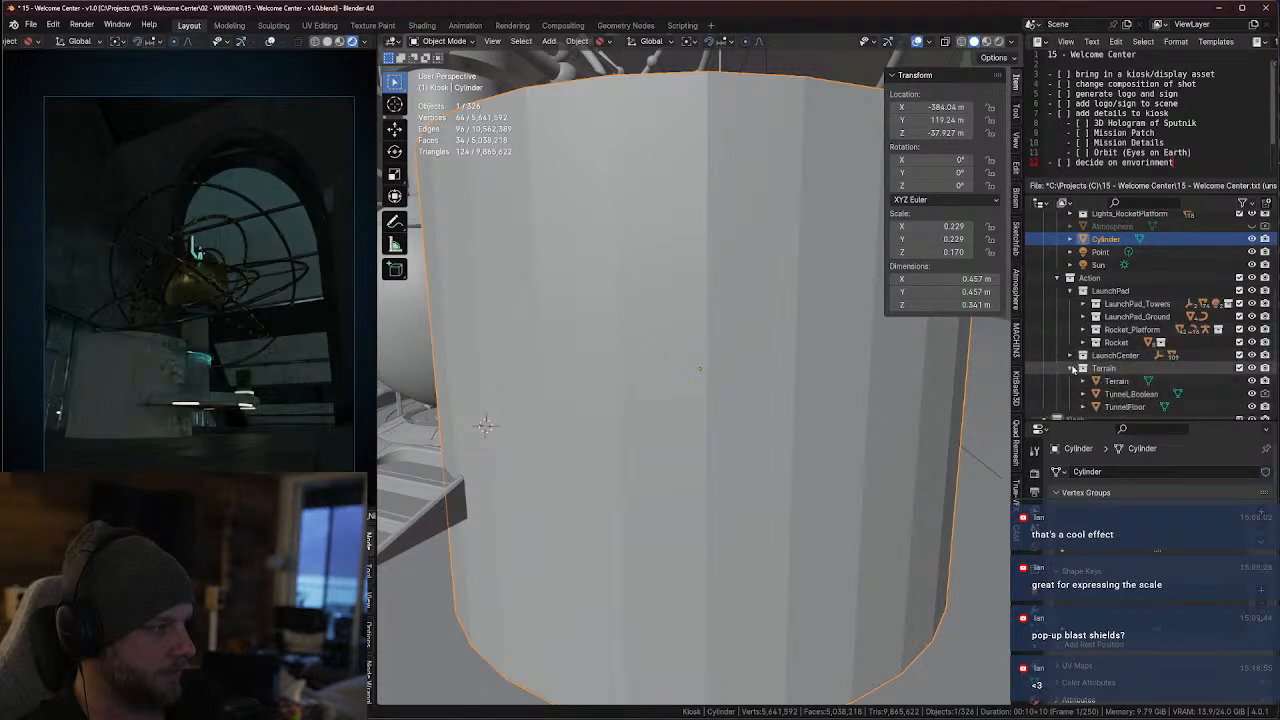
scroll(1100, 365, "down", 2)
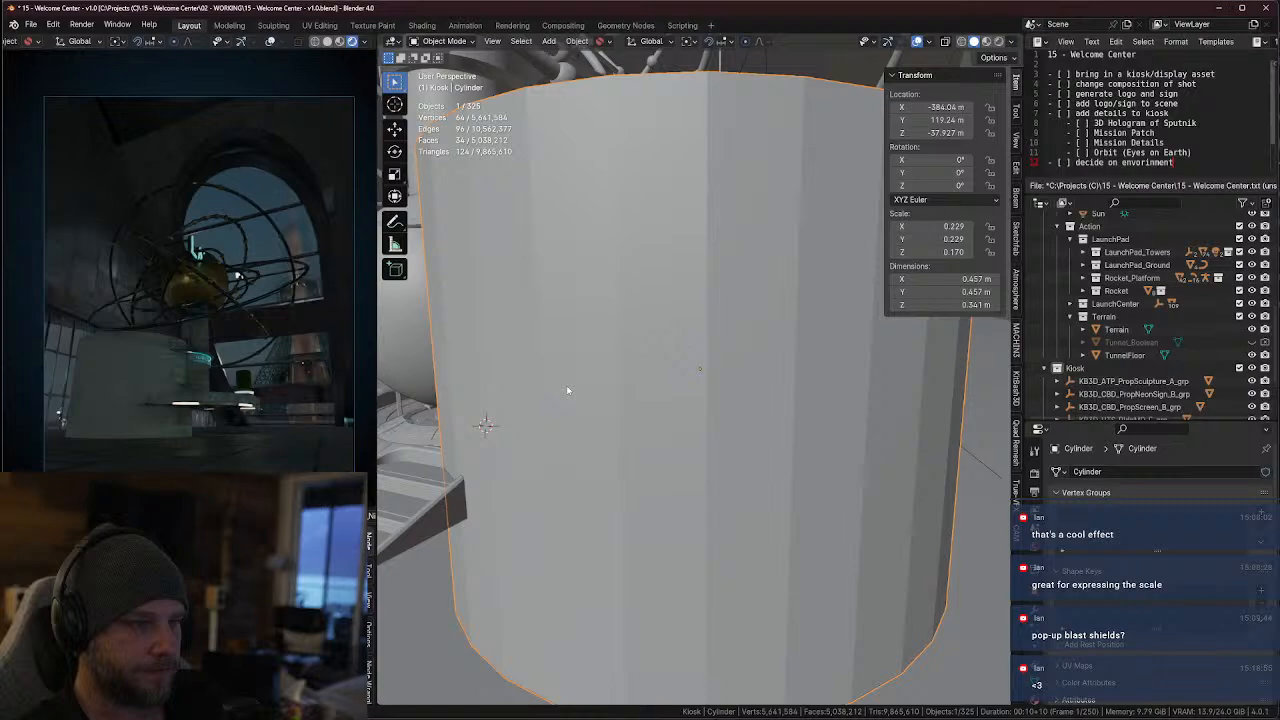
Select the expo center building mesh above the kiosk from inside the main hall and enter Edit Mode on it
scroll(566, 390, "down", 2)
middle_click_drag(566, 390, 631, 420)
scroll(631, 420, "down", 4)
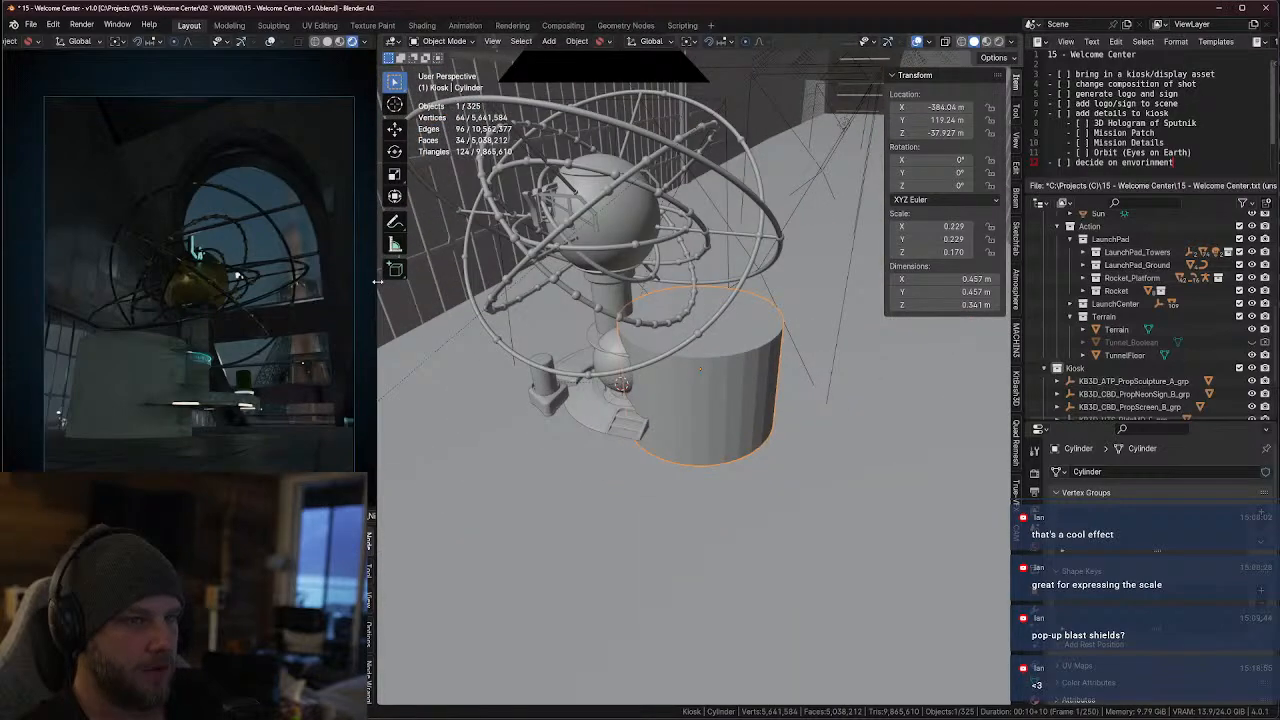
middle_click_drag(665, 222, 668, 192)
middle_click_drag(668, 192, 743, 349, "shift")
scroll(667, 317, "down", 4)
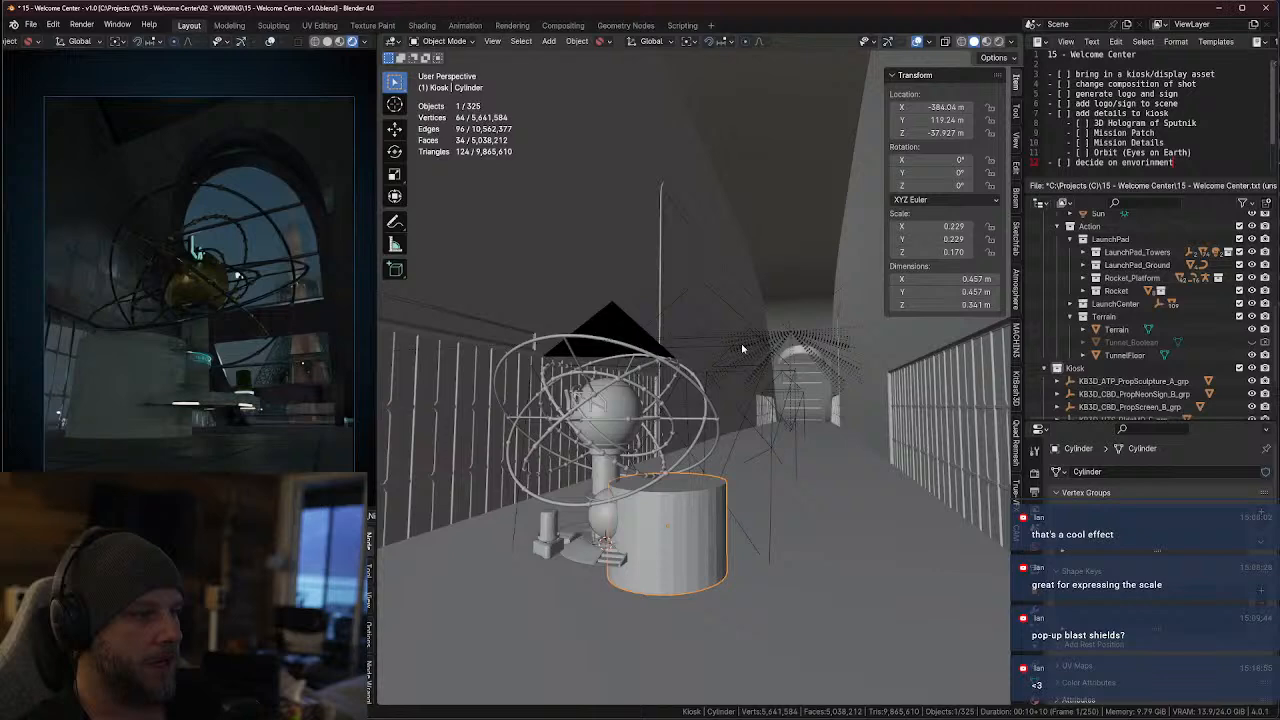
mouse_move(743, 255)
middle_mouse_down("shift")
mouse_move(750, 527)
mouse_move(711, 506)
mouse_move(686, 449)
mouse_move(543, 471)
mouse_move(648, 547)
mouse_move(687, 436)
middle_mouse_up("shift")
scroll(668, 497, "up", 4)
left_click(691, 552)
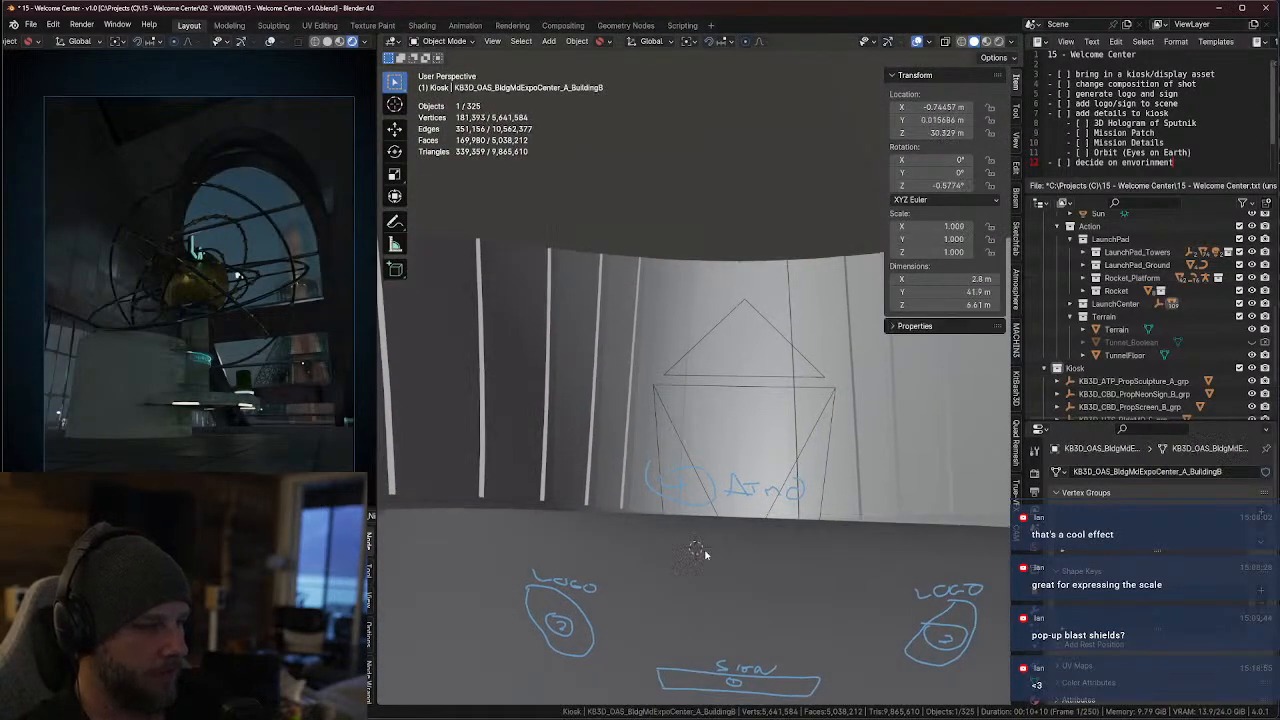
key("alt+z")
middle_click_drag(704, 553, 706, 411)
key("alt+z")
scroll(757, 443, "up", 5)
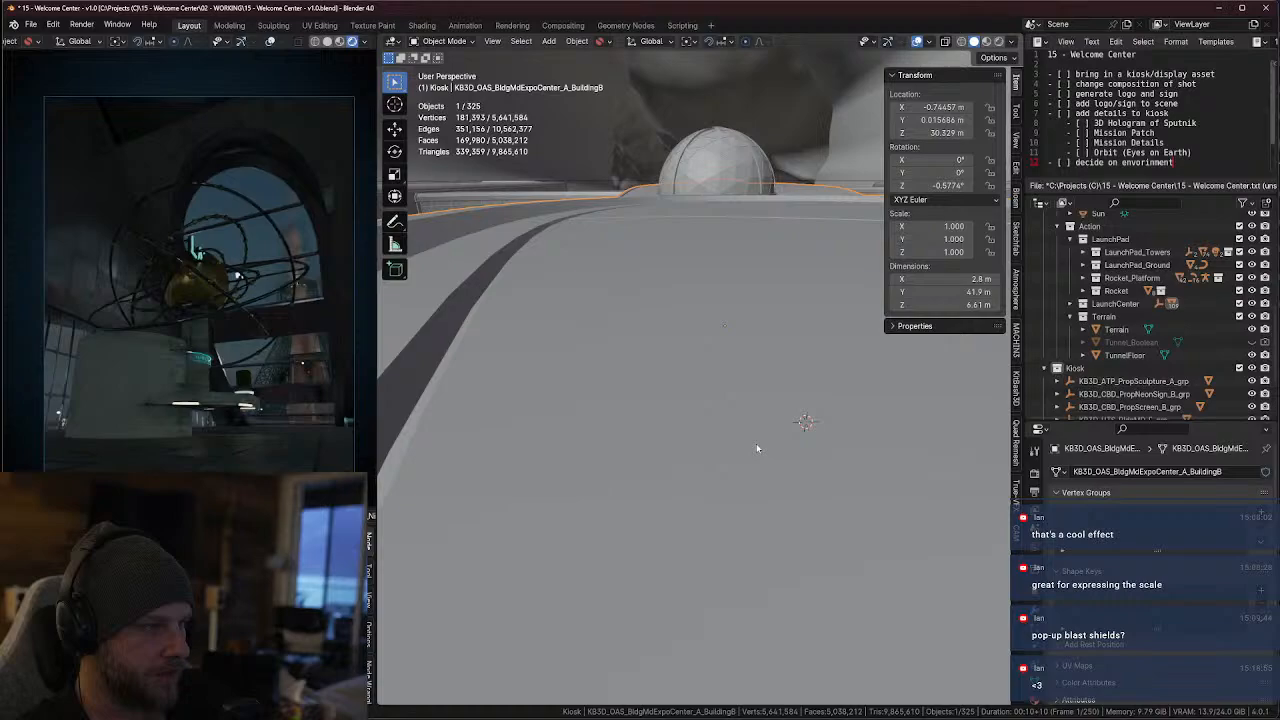
key("Tab")
Select a strip of the flat surface enclosed by the curved windows, grow the selection four times across it and delete those faces
scroll(757, 385, "up", 4)
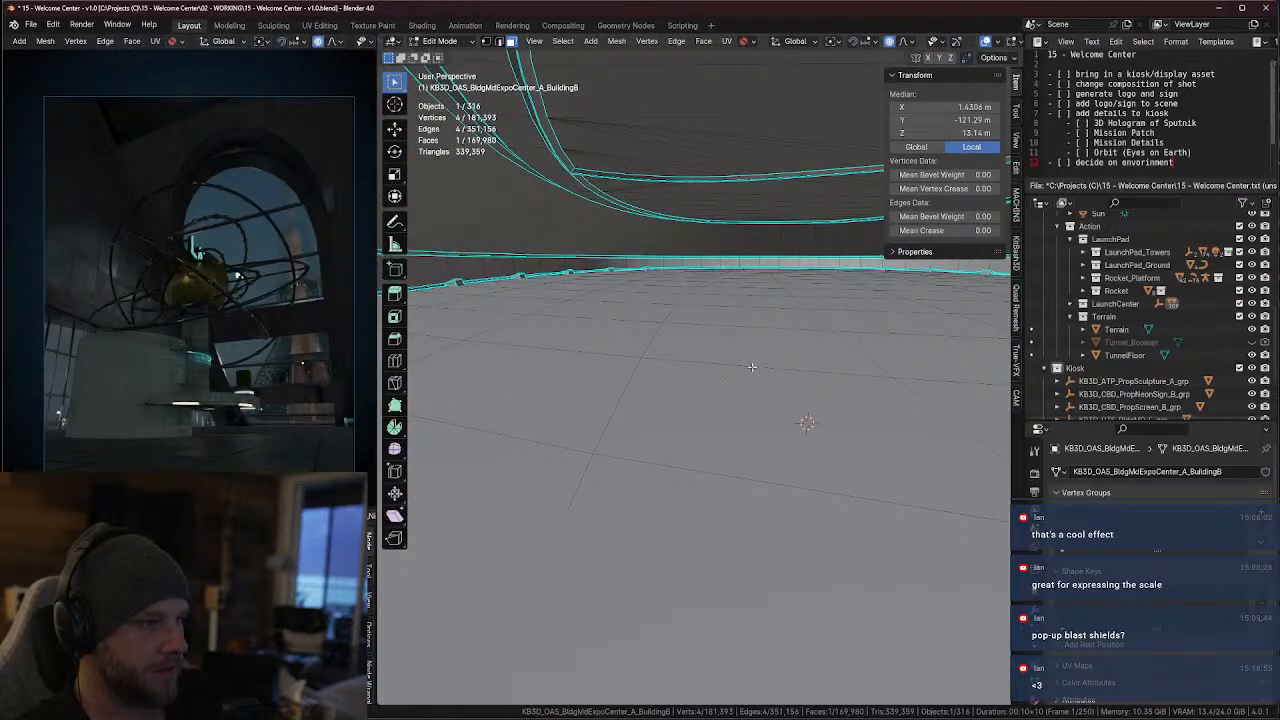
scroll(751, 362, "down", 8)
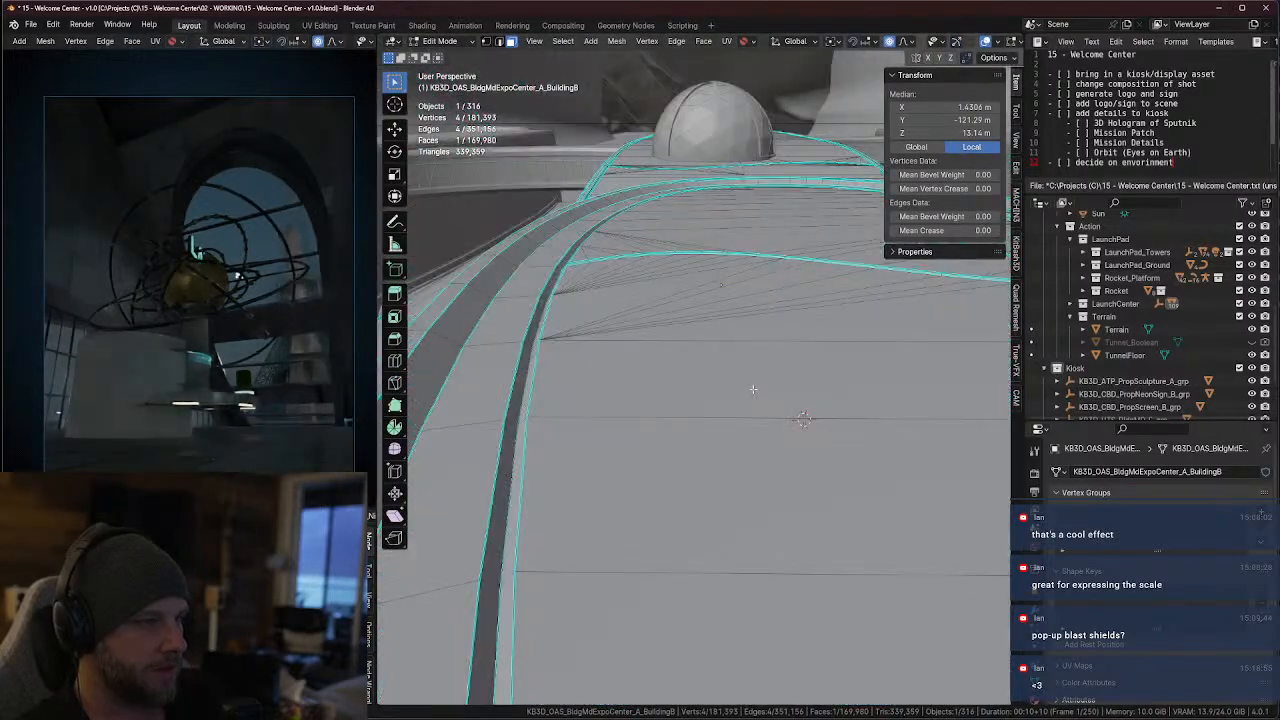
scroll(753, 388, "up", 8)
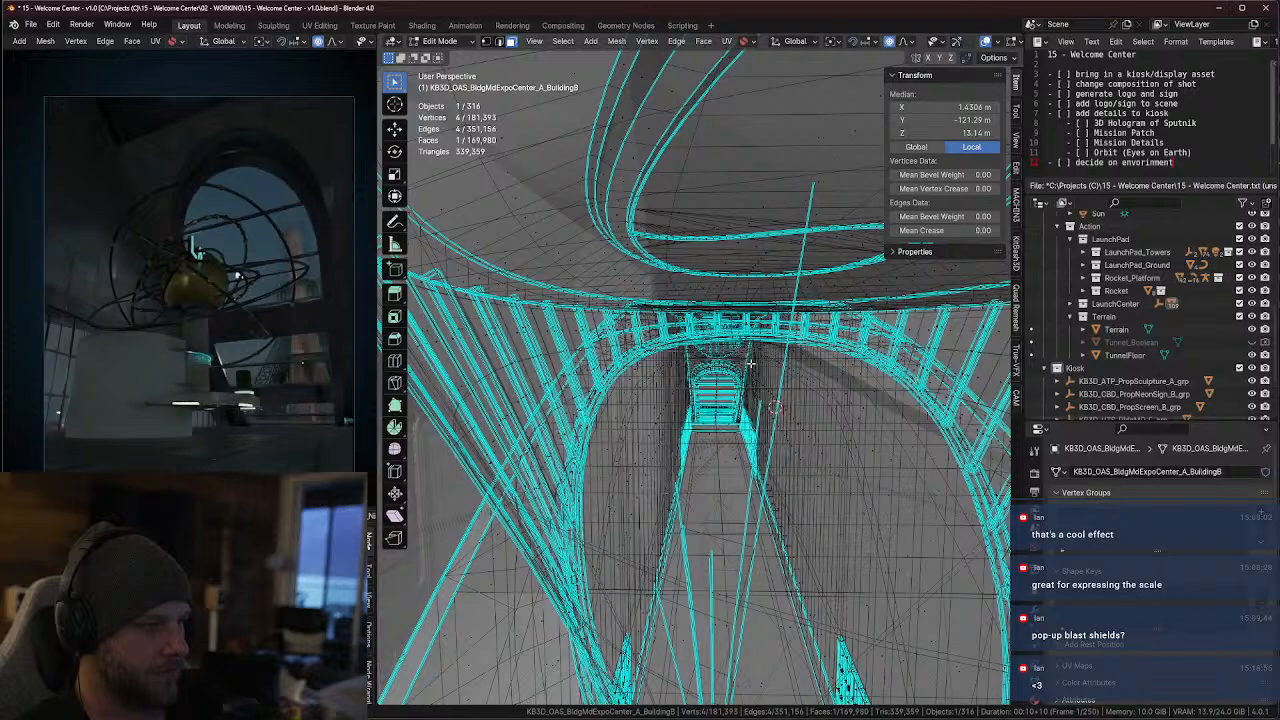
scroll(748, 364, "up", 6)
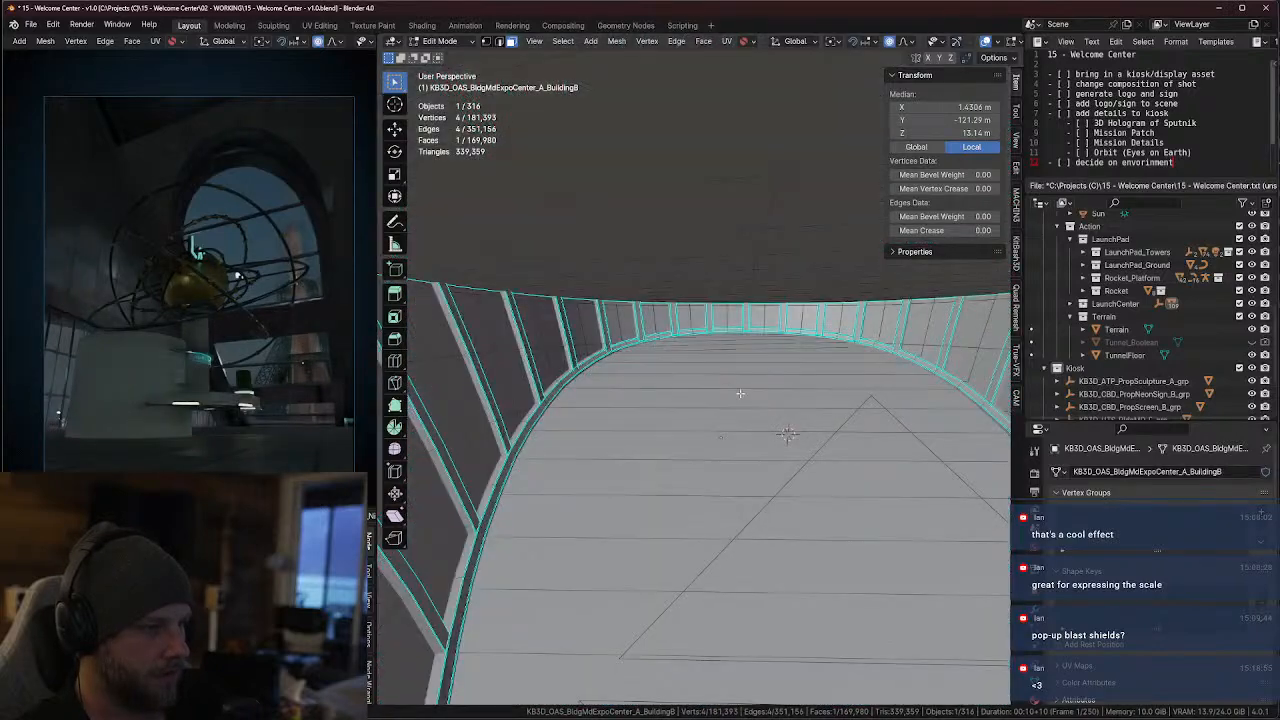
left_click(730, 396, "shift")
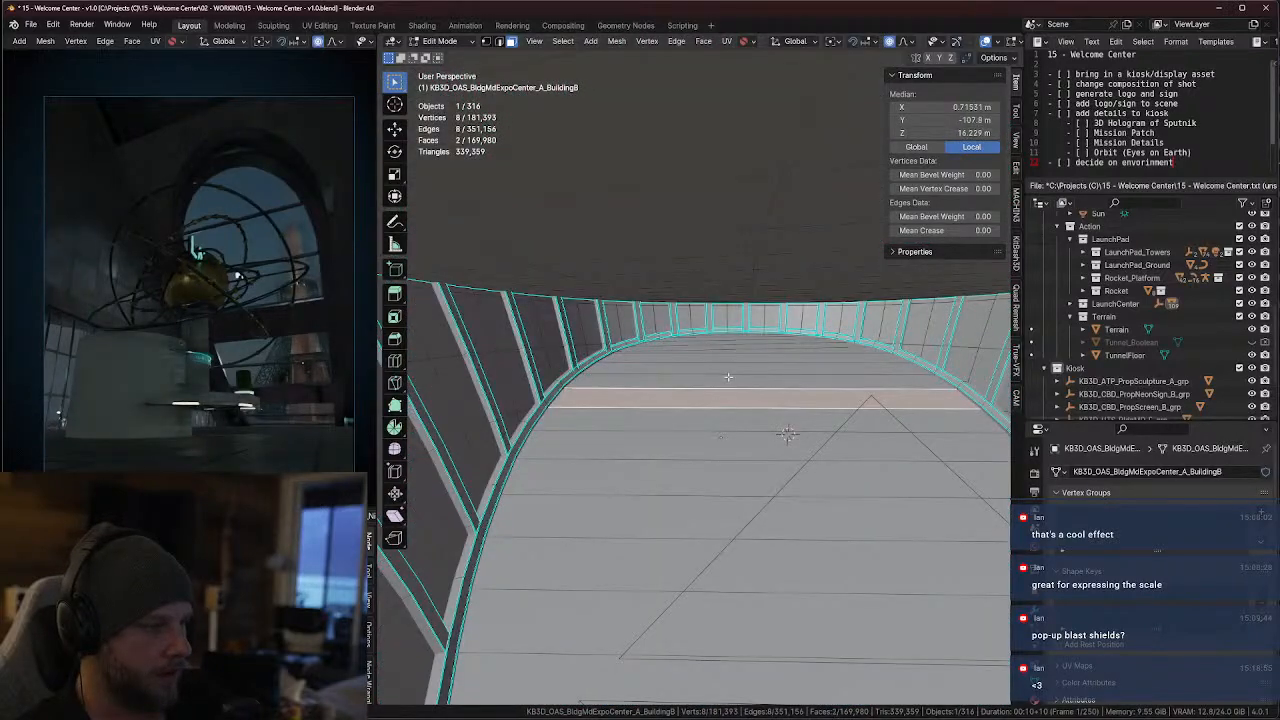
key("ctrl+KP_Add")
key("ctrl+KP_Add")
key("ctrl+KP_Add")
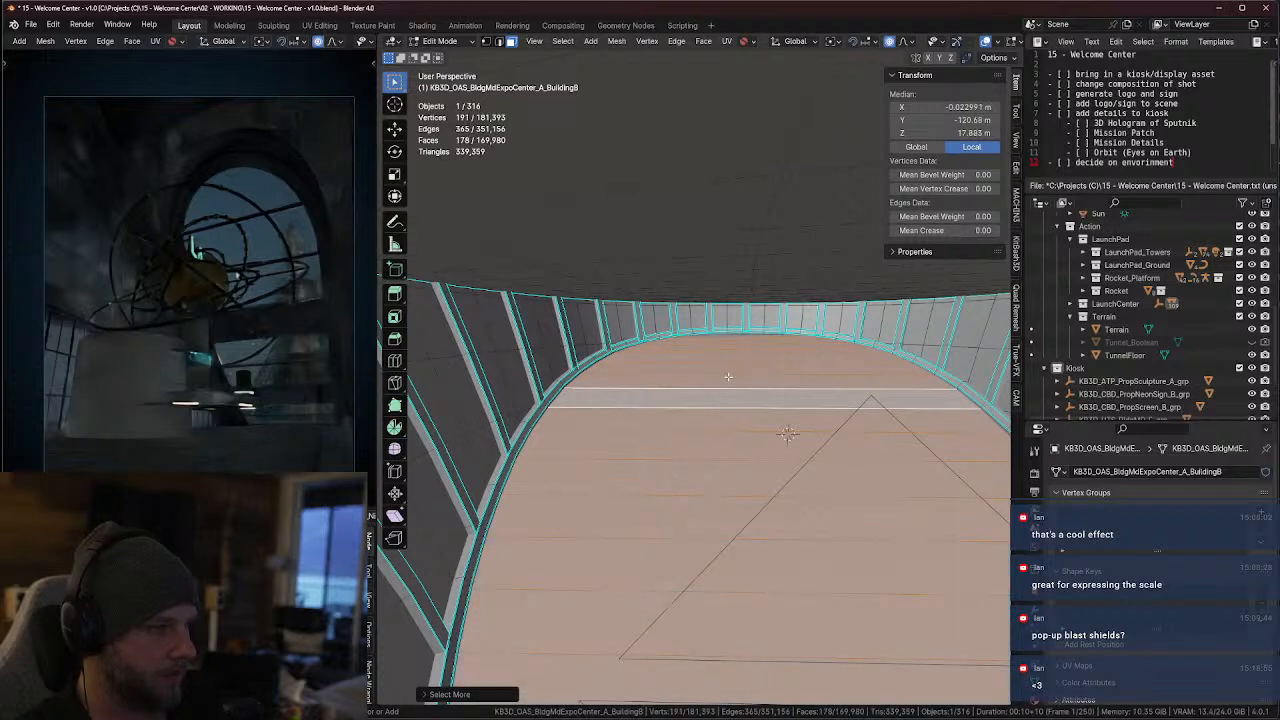
key("ctrl+KP_Add")
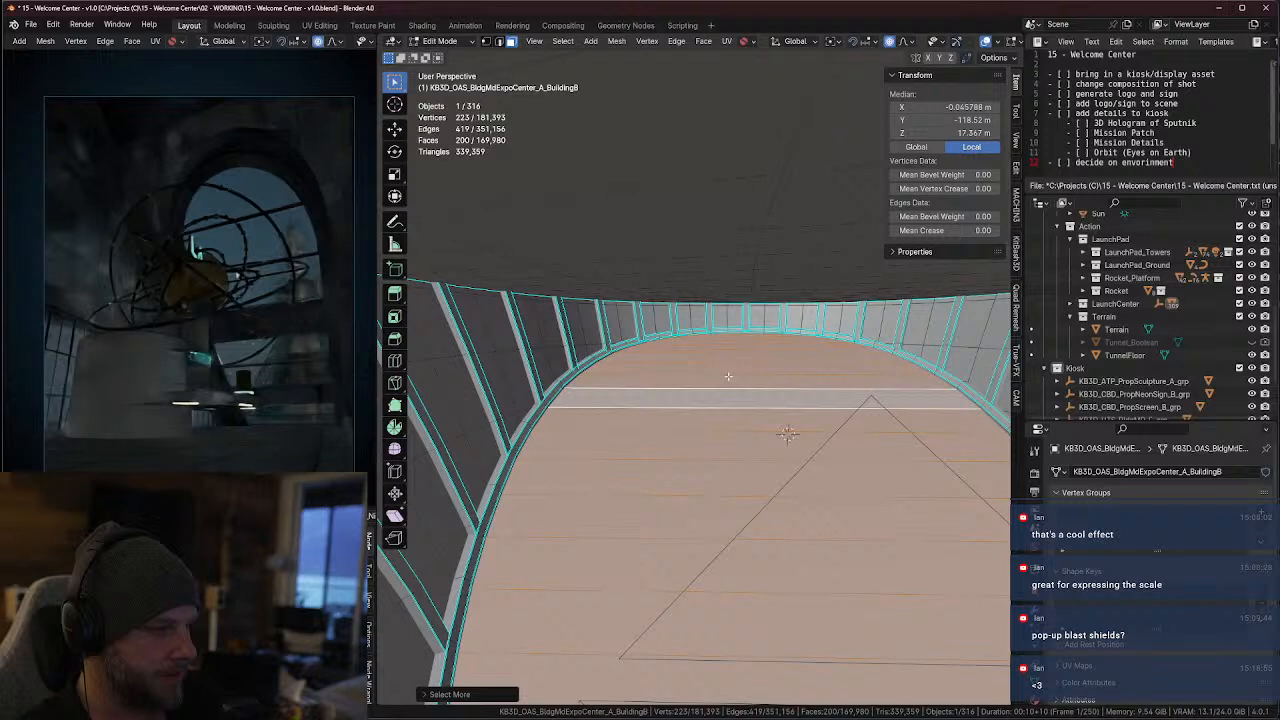
key("x")
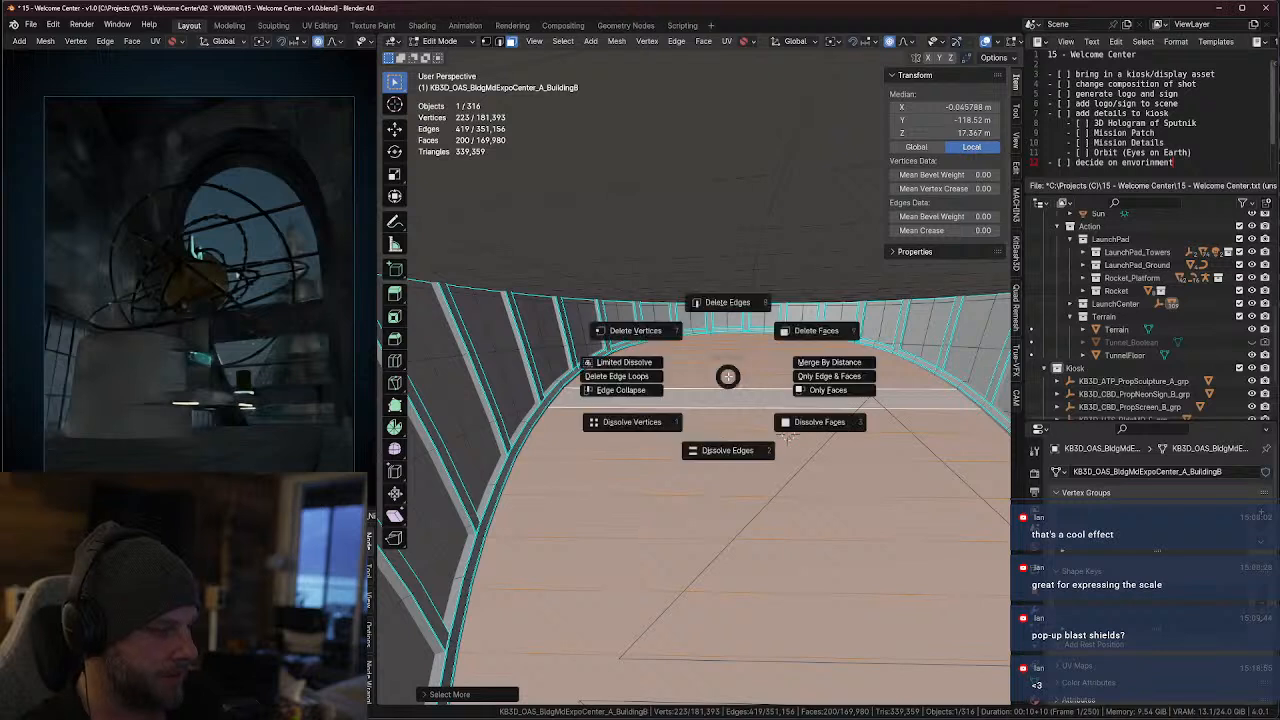
left_click(806, 331)
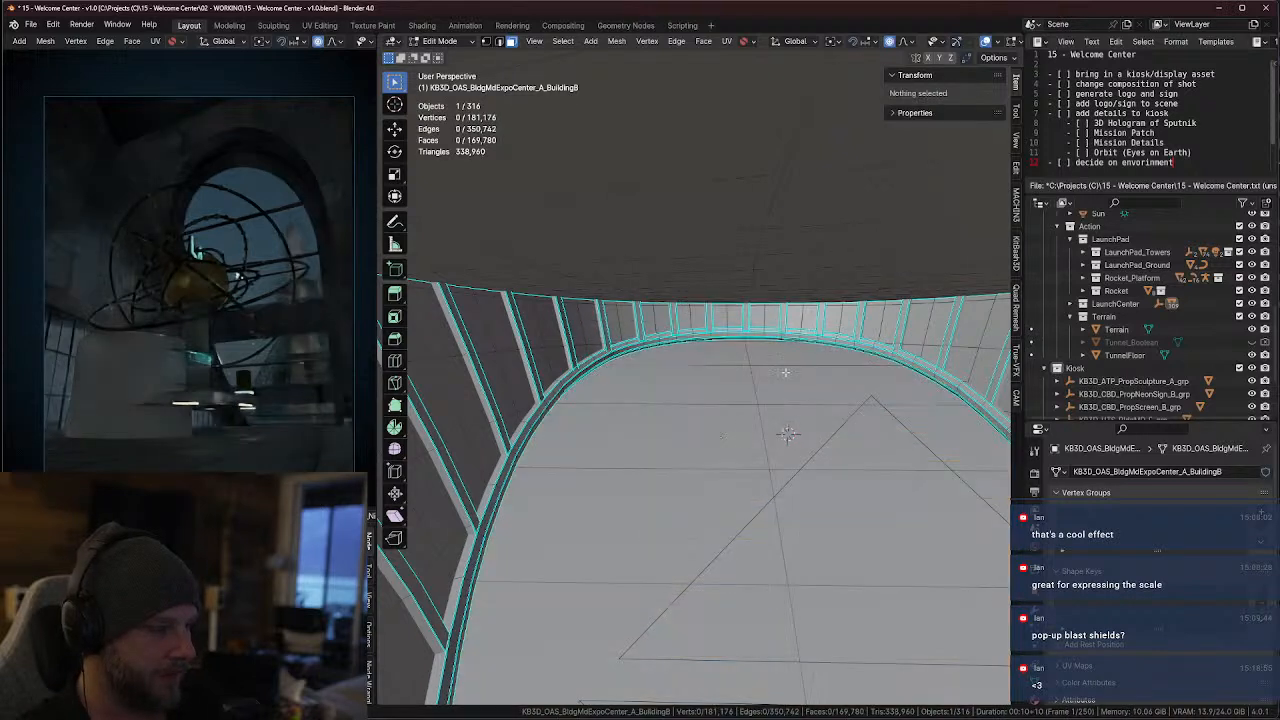
Try to select the remaining surface enclosed by the curved windows by growing the selection from one panel
left_click(706, 436)
key("ctrl+KP_Add")
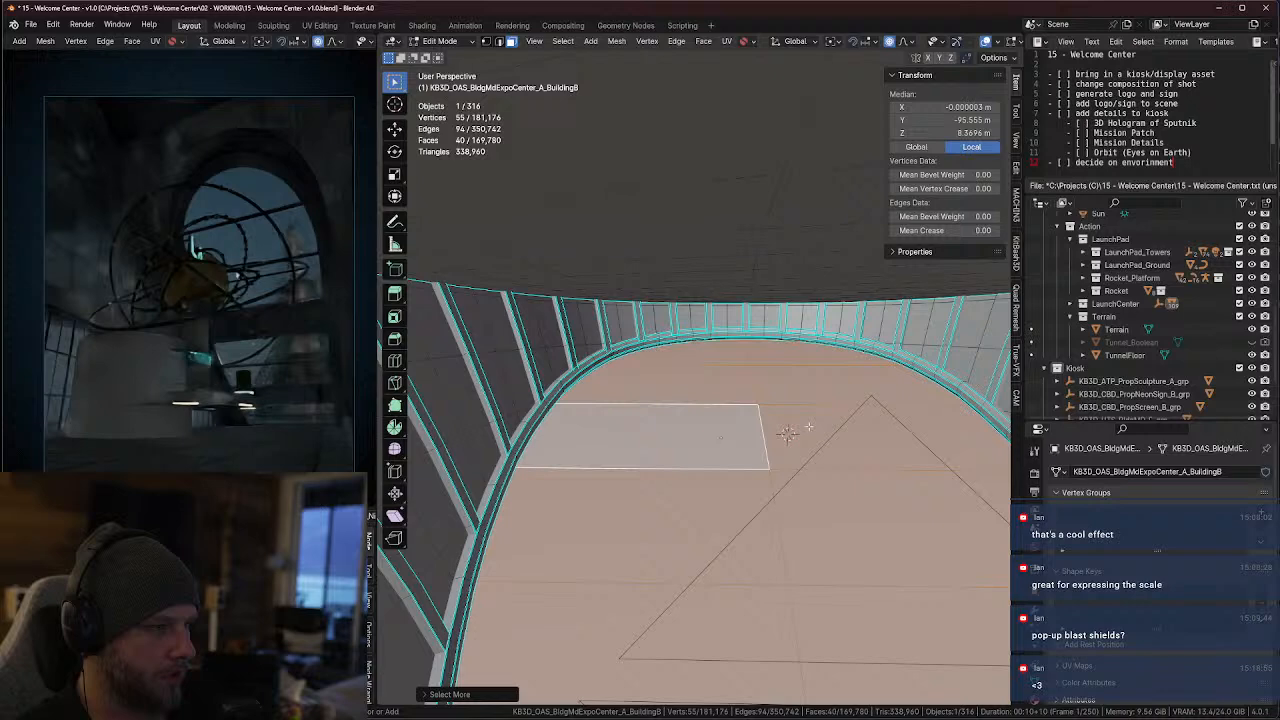
middle_click_drag(690, 462, 687, 433)
left_click(687, 433)
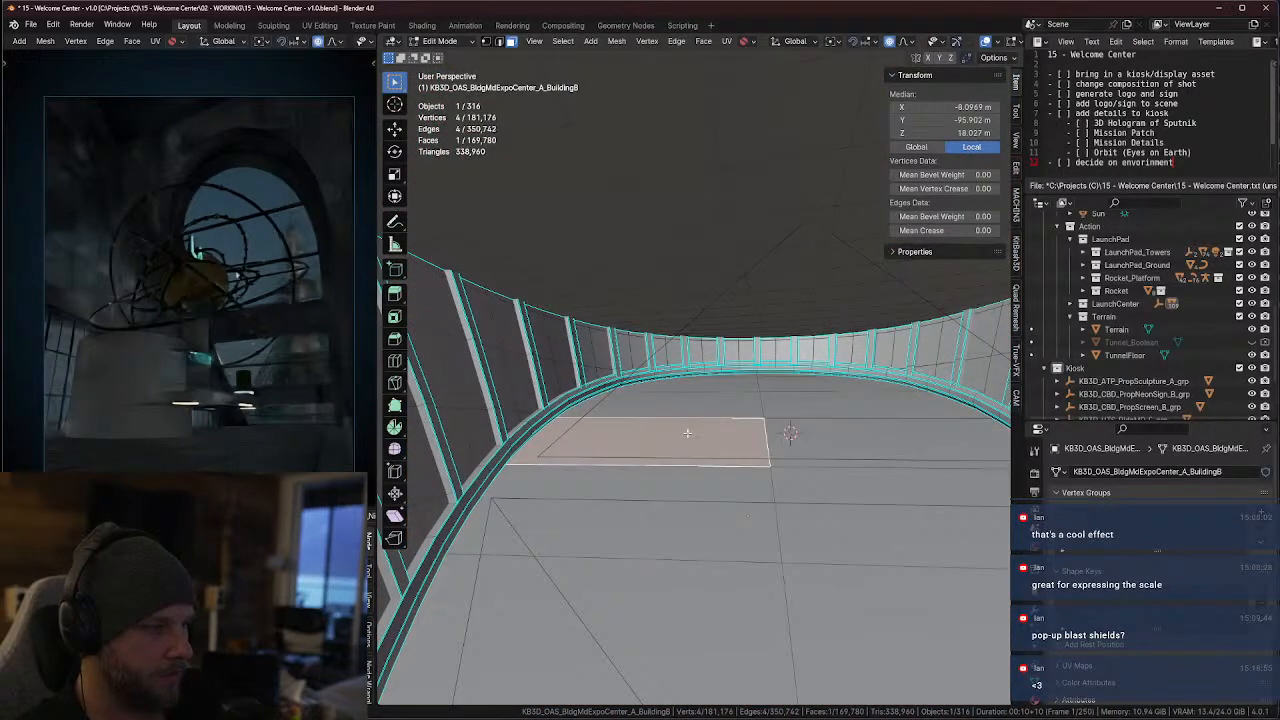
left_click(700, 404)
middle_click_drag(764, 413, 772, 354)
left_click(772, 443)
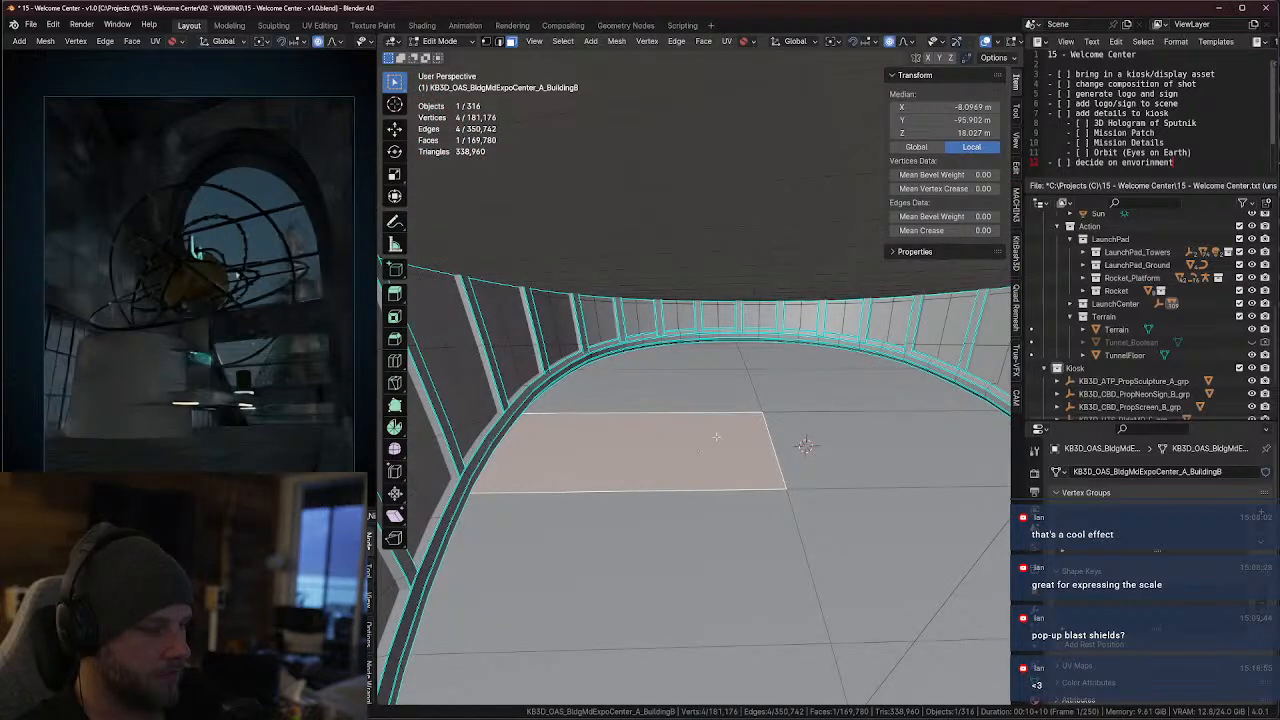
Try to open the surface beneath the dome by selecting six adjoining panels and deleting those faces
middle_click_drag(716, 436, 627, 423)
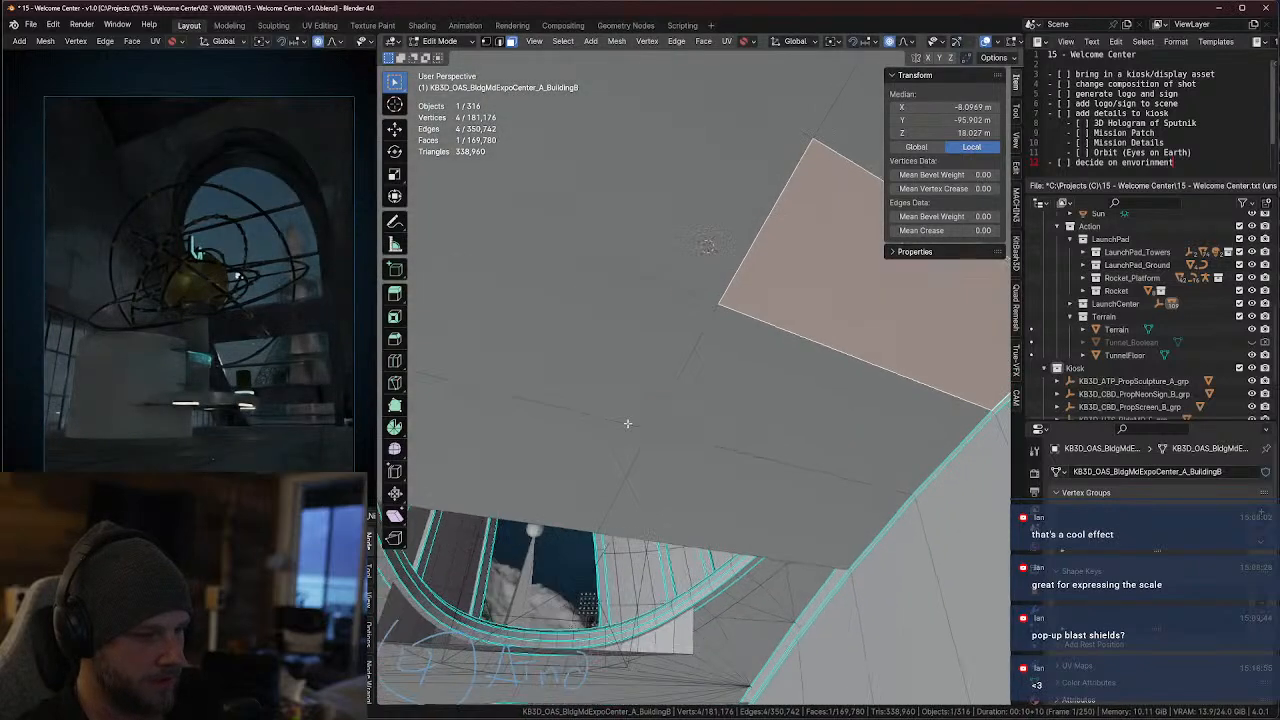
left_click(547, 453)
left_click(686, 482, "shift")
left_click(722, 265, "shift")
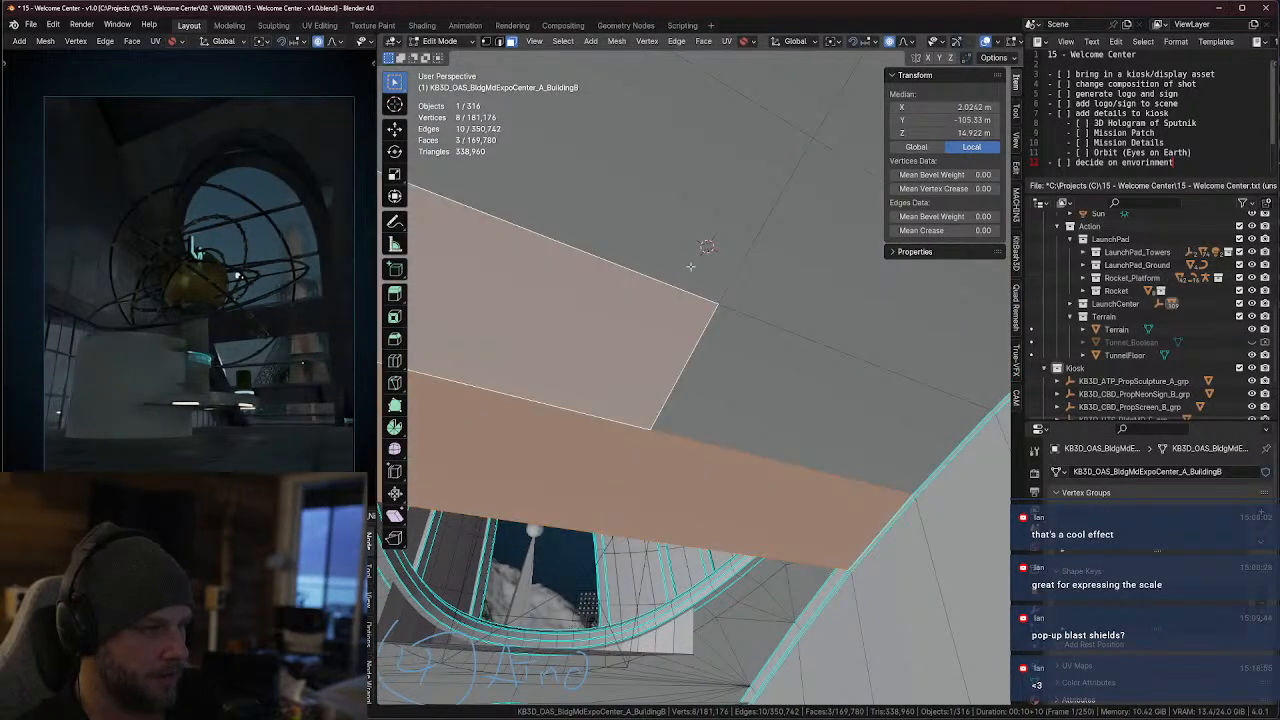
left_click(813, 333, "shift")
left_click(780, 350, "shift")
left_click(756, 384, "shift")
key("x")
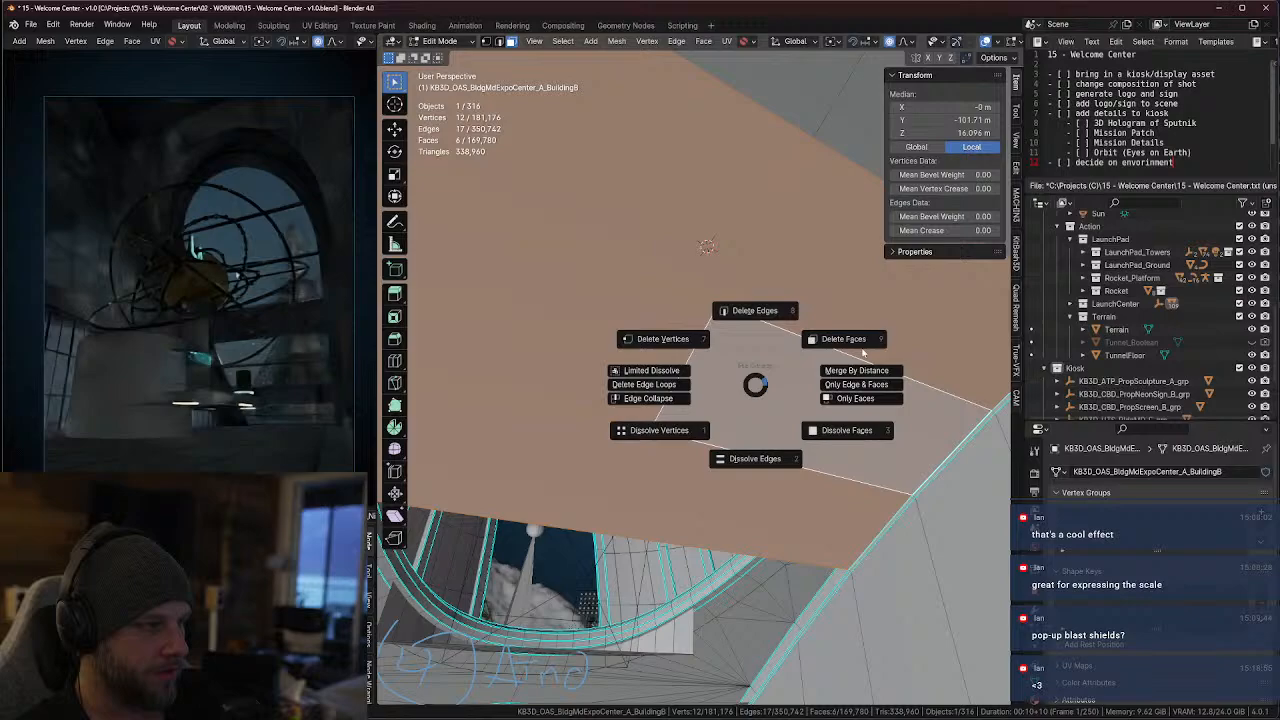
left_click(843, 339)
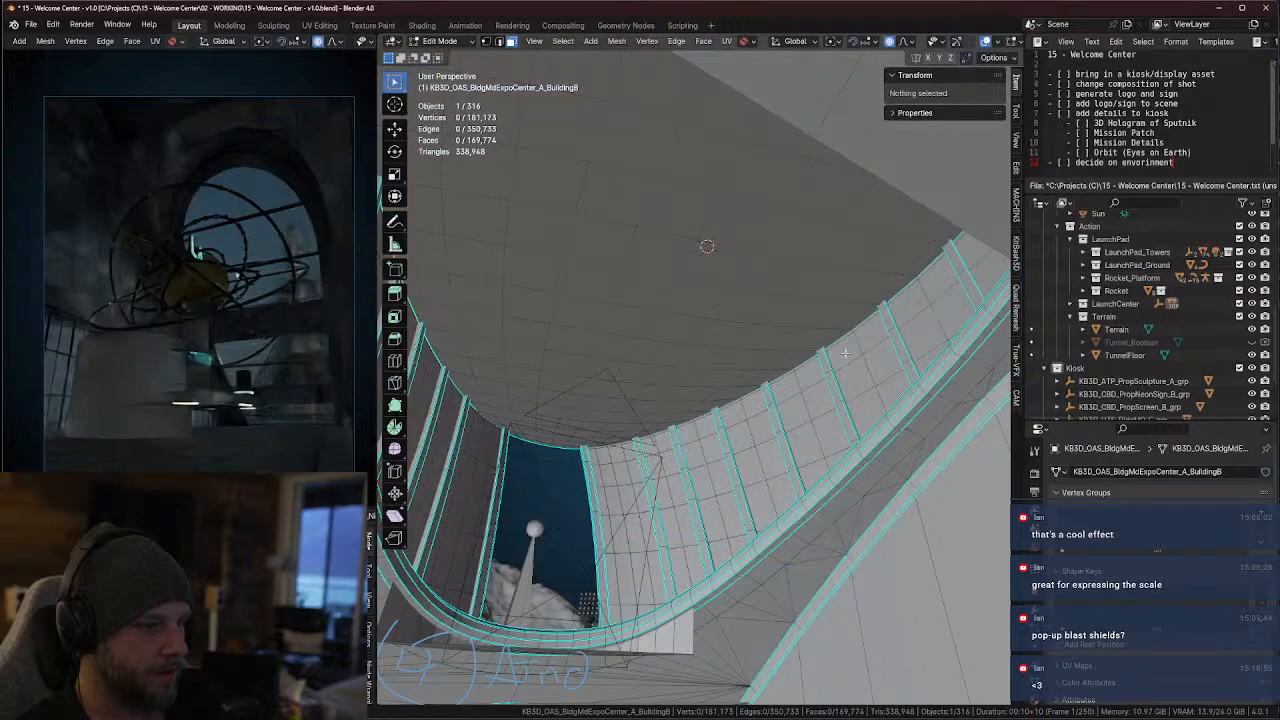
Undo the recent face deletions and selections until the dome's front window faces are restored
middle_click_drag(845, 352, 537, 451)
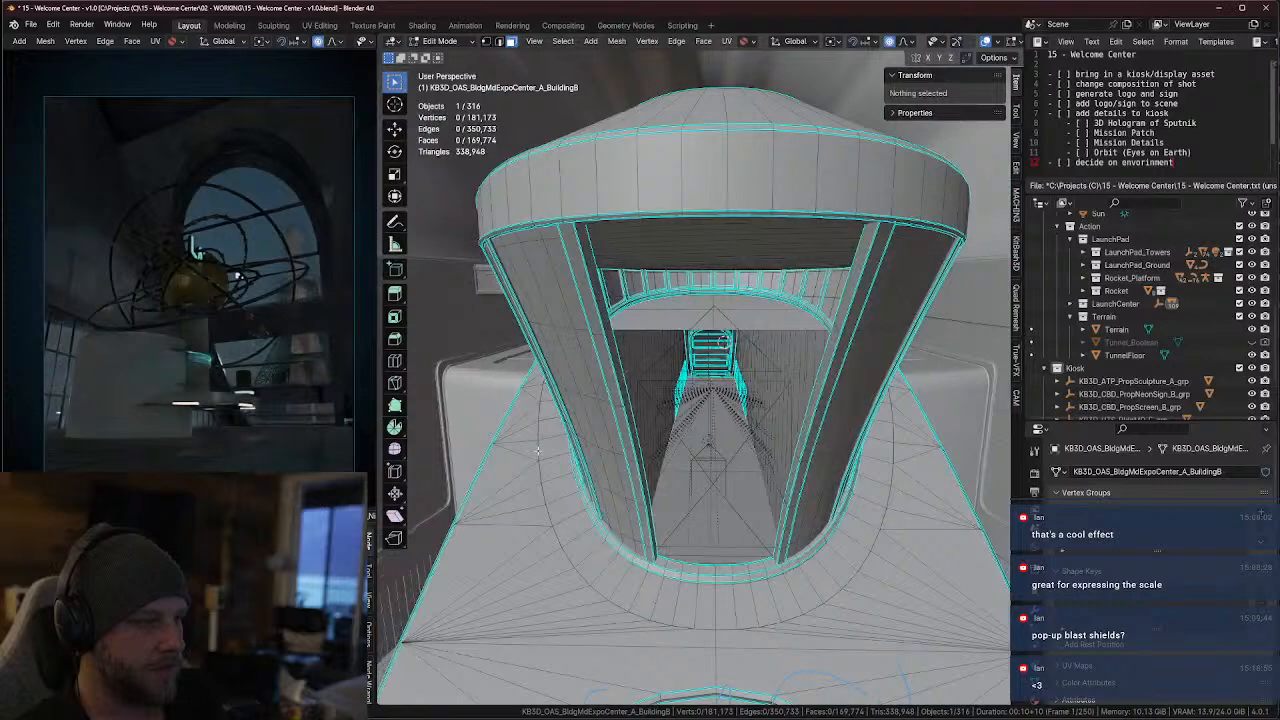
scroll(538, 451, "down", 3)
key("ctrl+z")
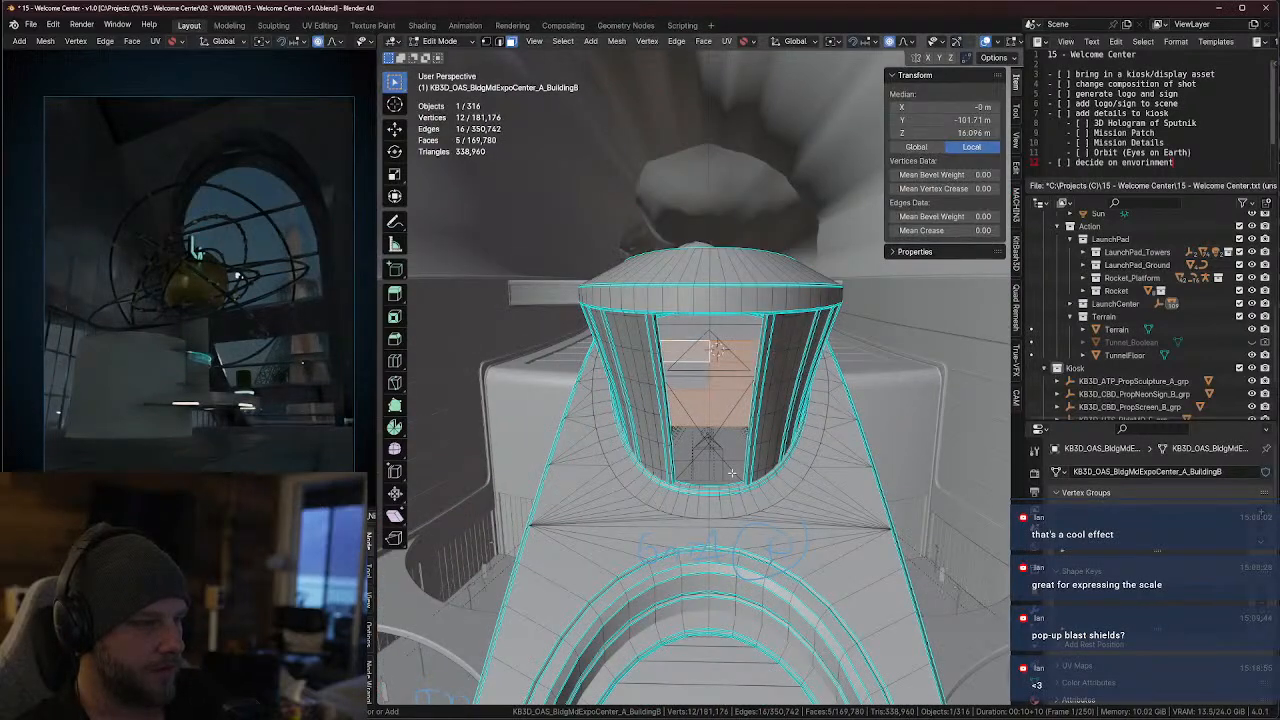
key("ctrl+z")
key("ctrl+z")
key("ctrl+z")
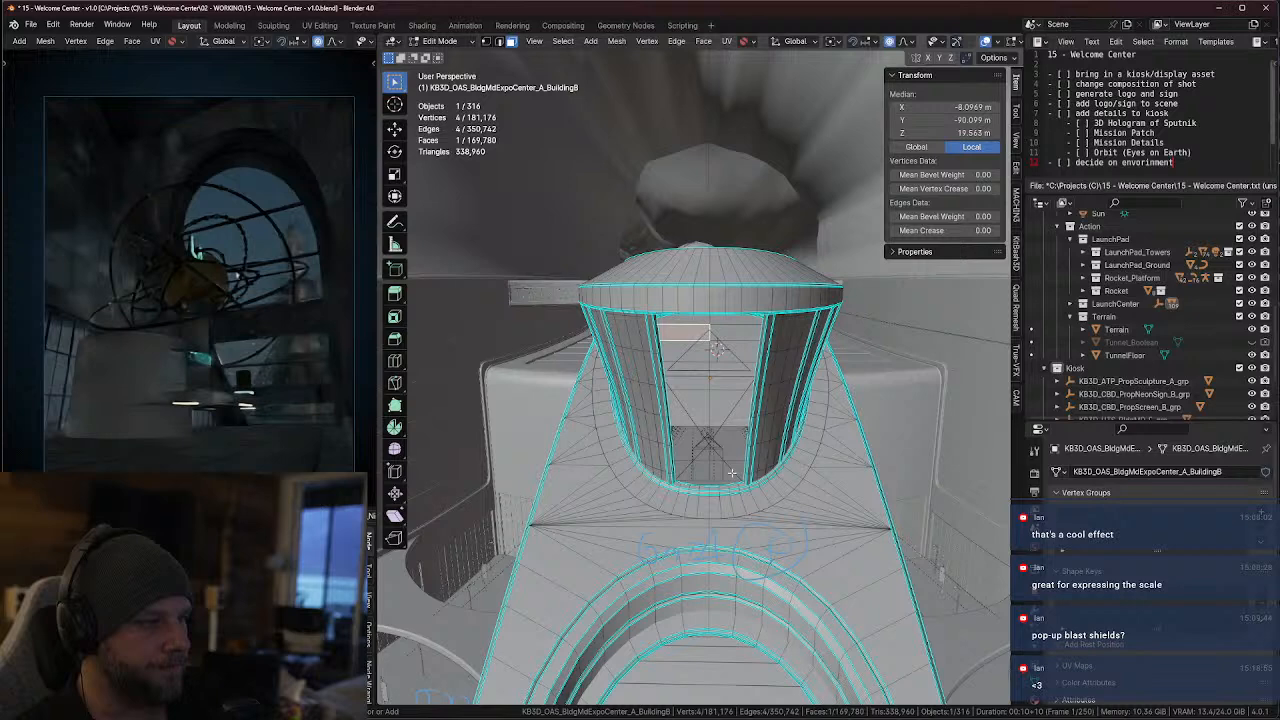
key("ctrl+l")
key("ctrl+z")
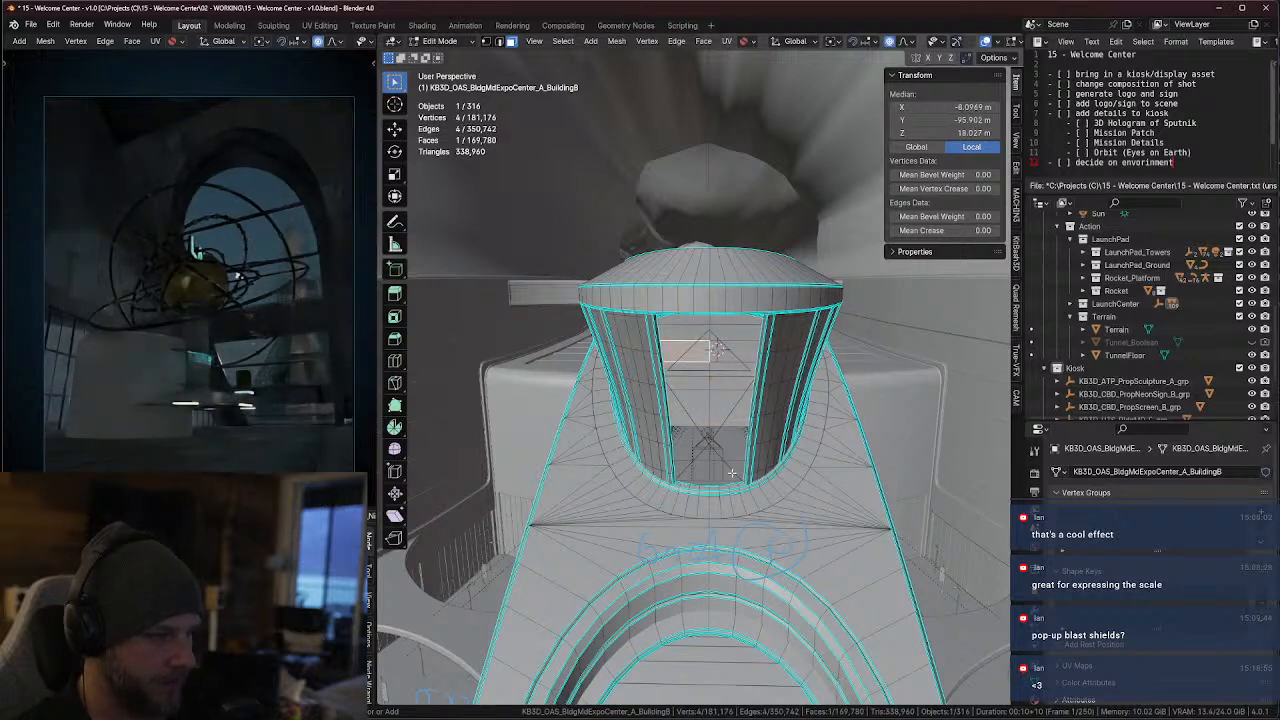
key("ctrl+z")
key("ctrl+z")
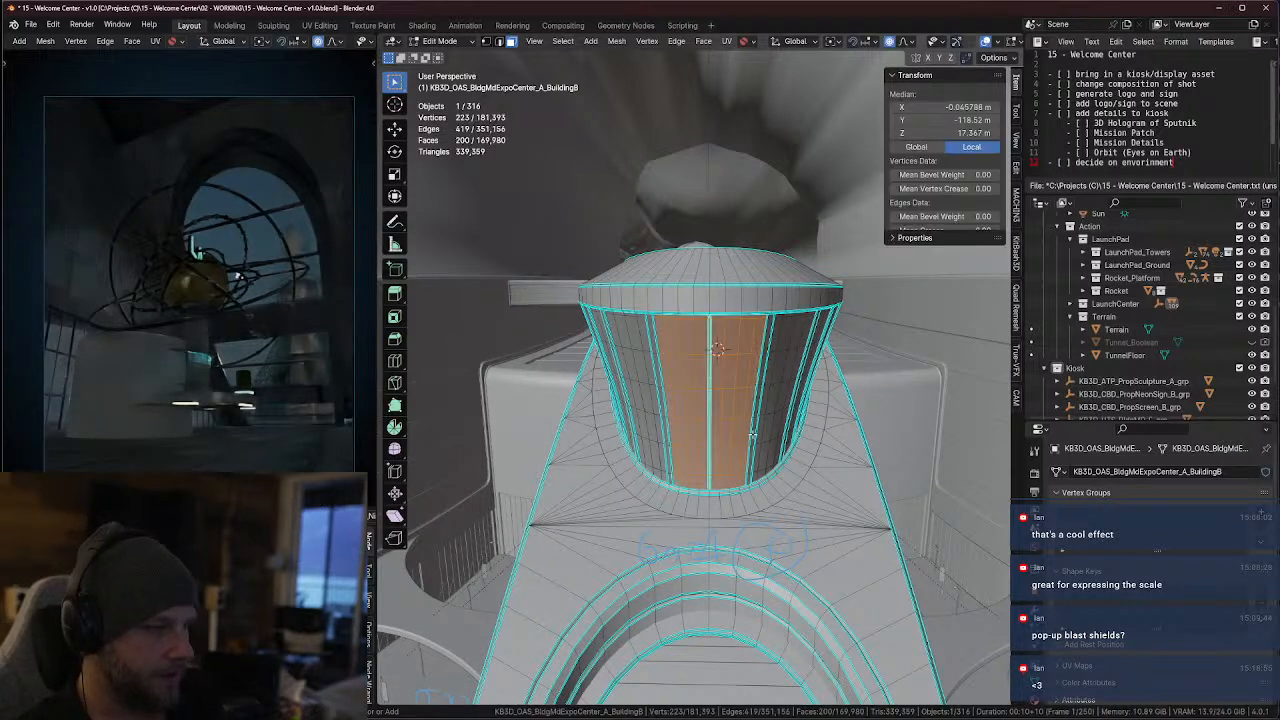
Reselect a narrow strip of the surface inside the window ring, grow the selection across the surface and delete those faces
scroll(709, 397, "up", 8)
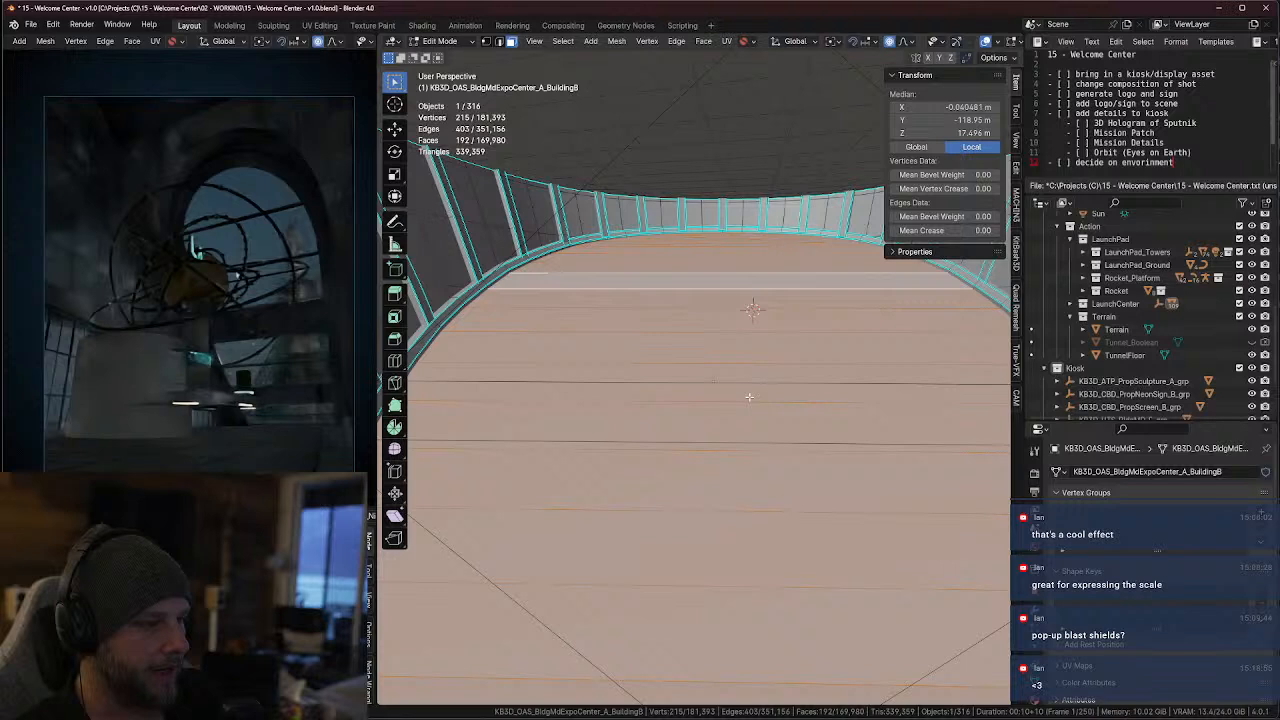
left_click(737, 323)
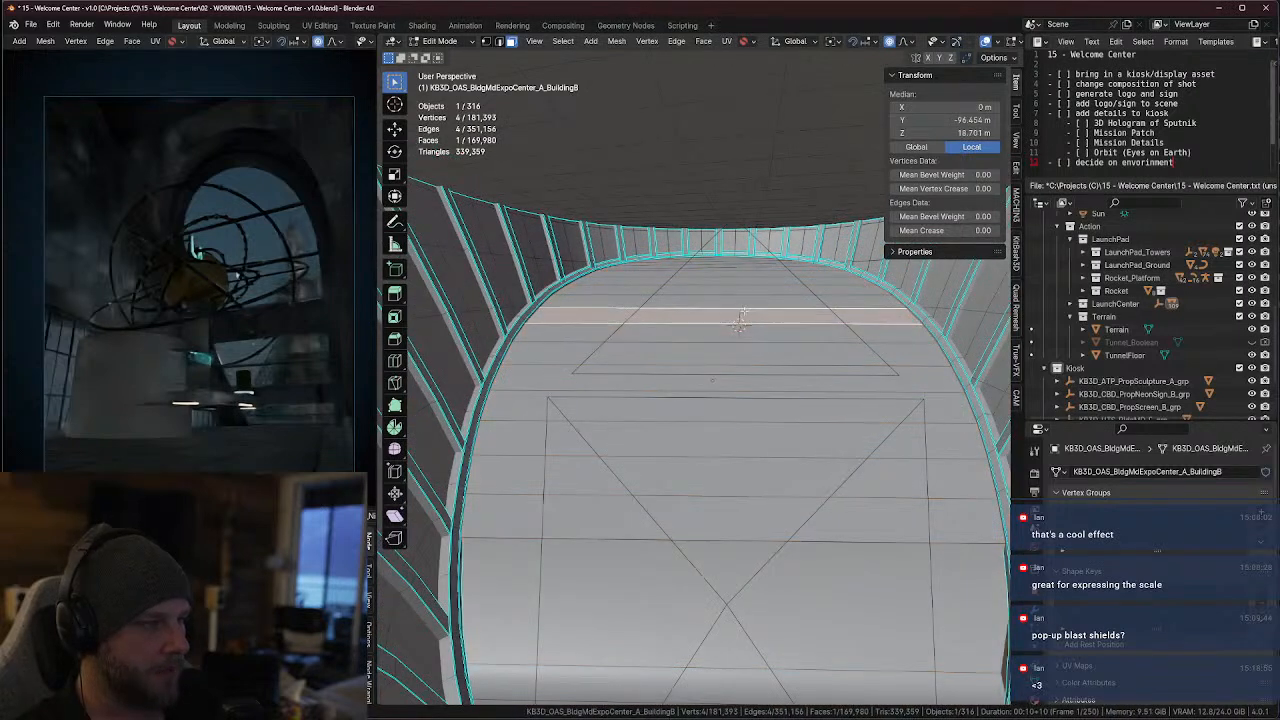
key("ctrl+KP_Add")
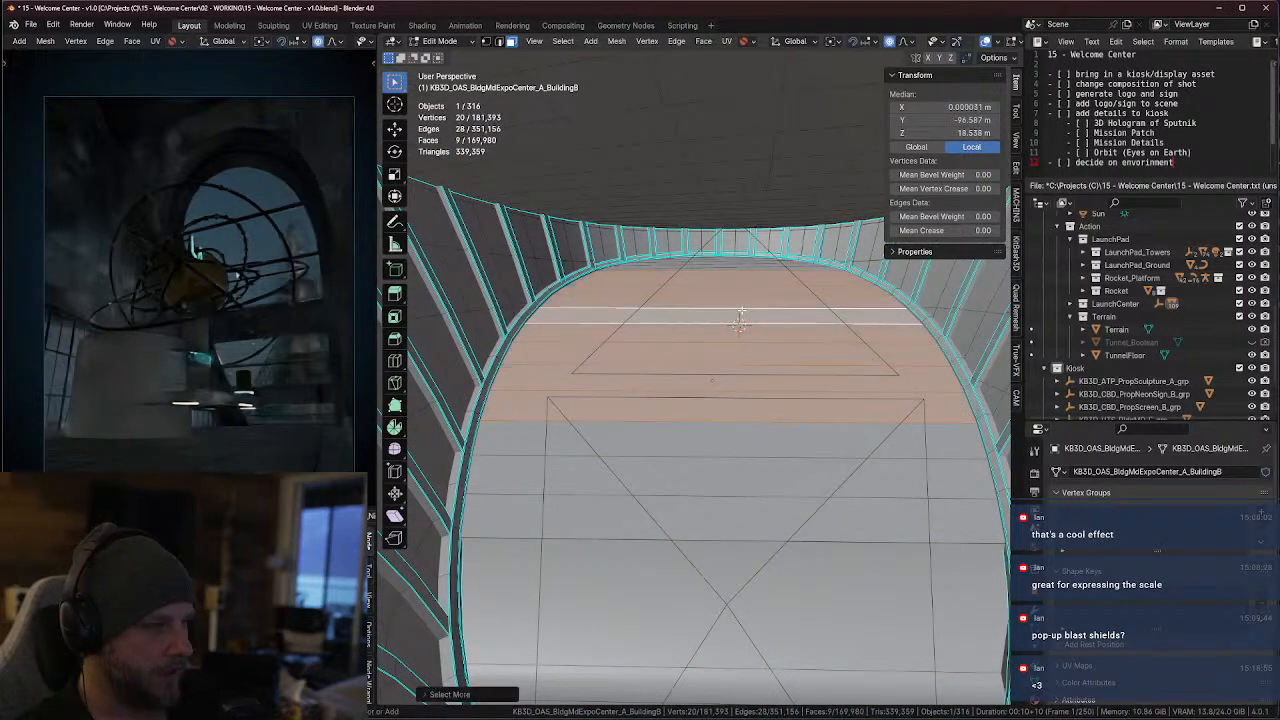
key("ctrl+KP_Add")
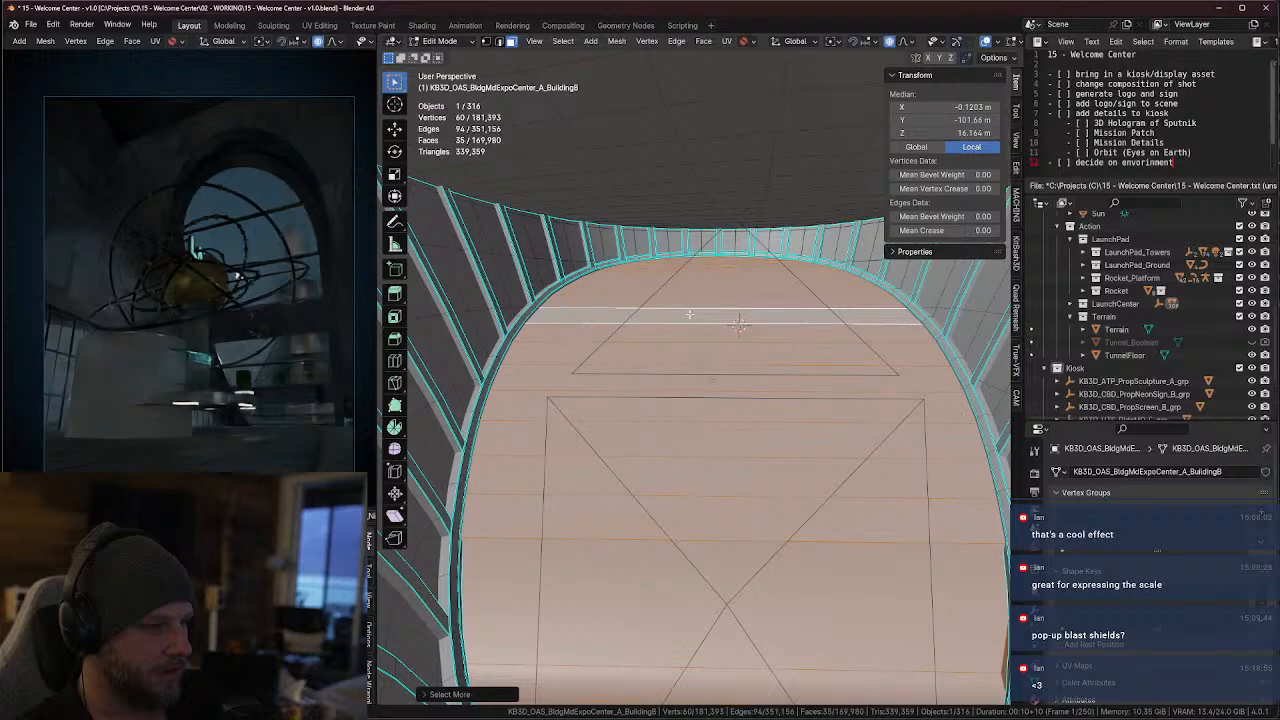
scroll(690, 314, "down", 6)
middle_click_drag(690, 314, 742, 455)
key("x")
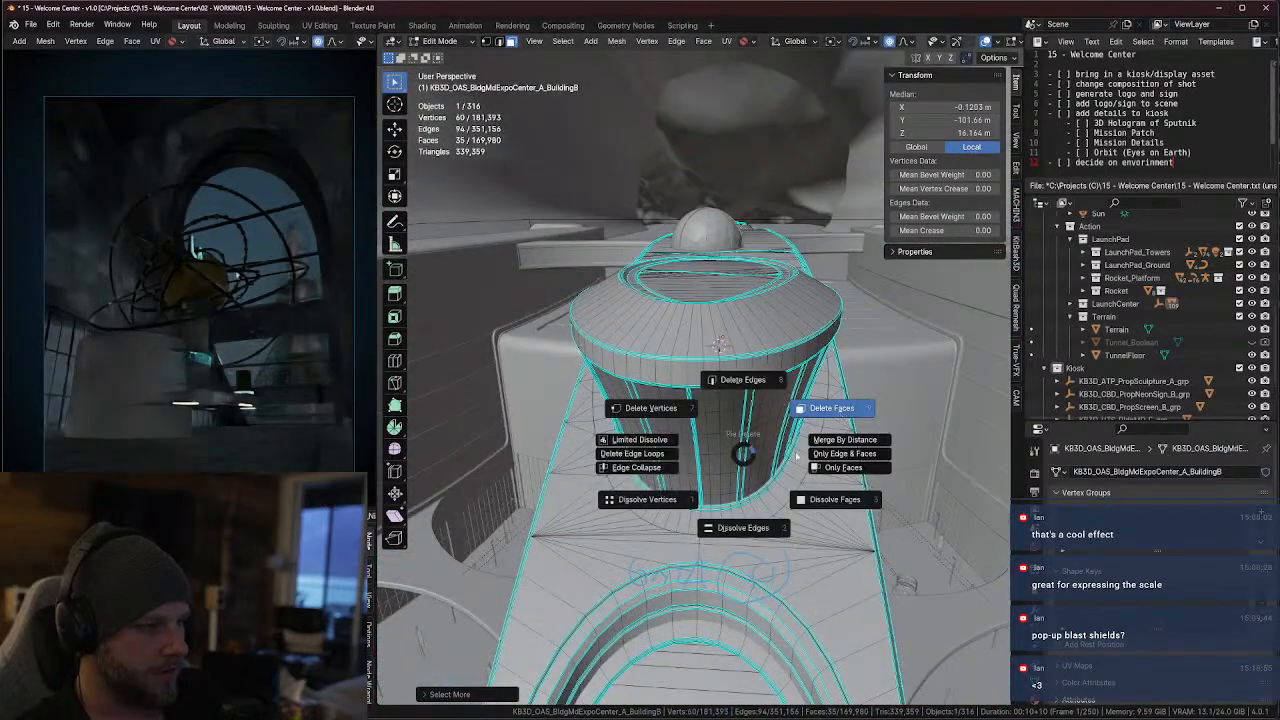
left_click(800, 445)
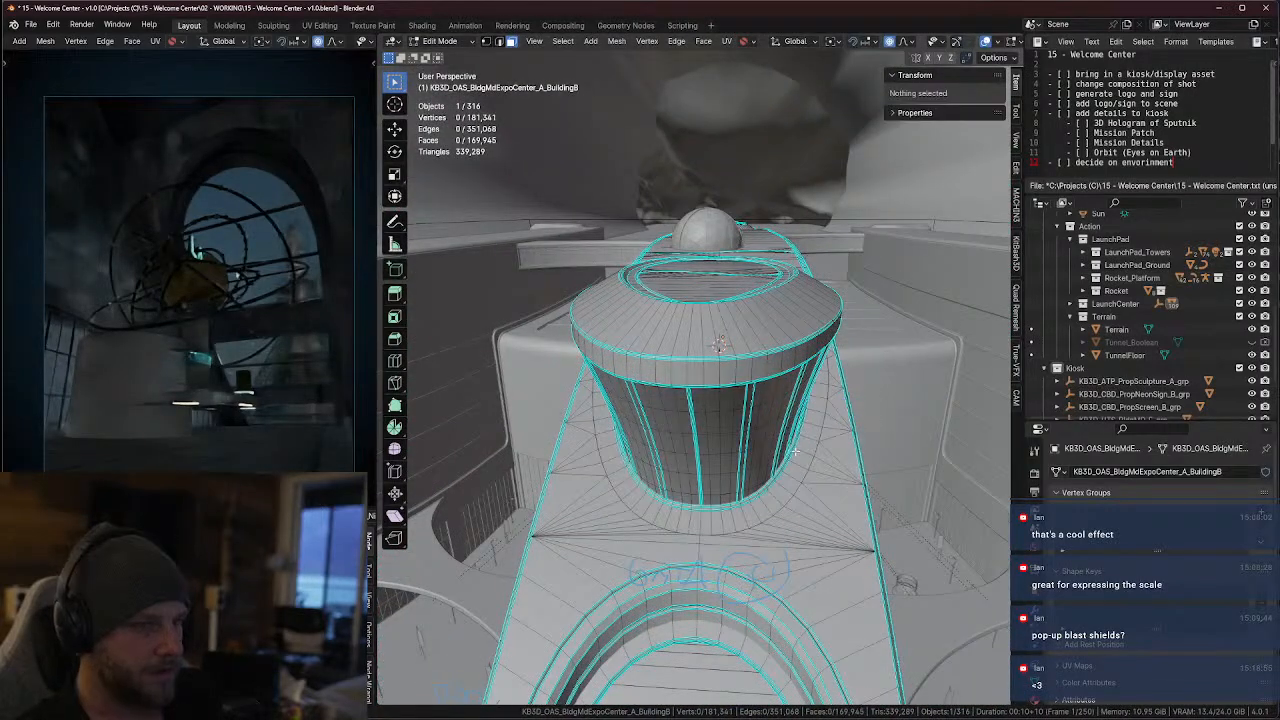
Select the ten remaining panels of the underlying surface enclosed by the curved windows and delete their faces
scroll(746, 344, "up", 6)
left_click(746, 344)
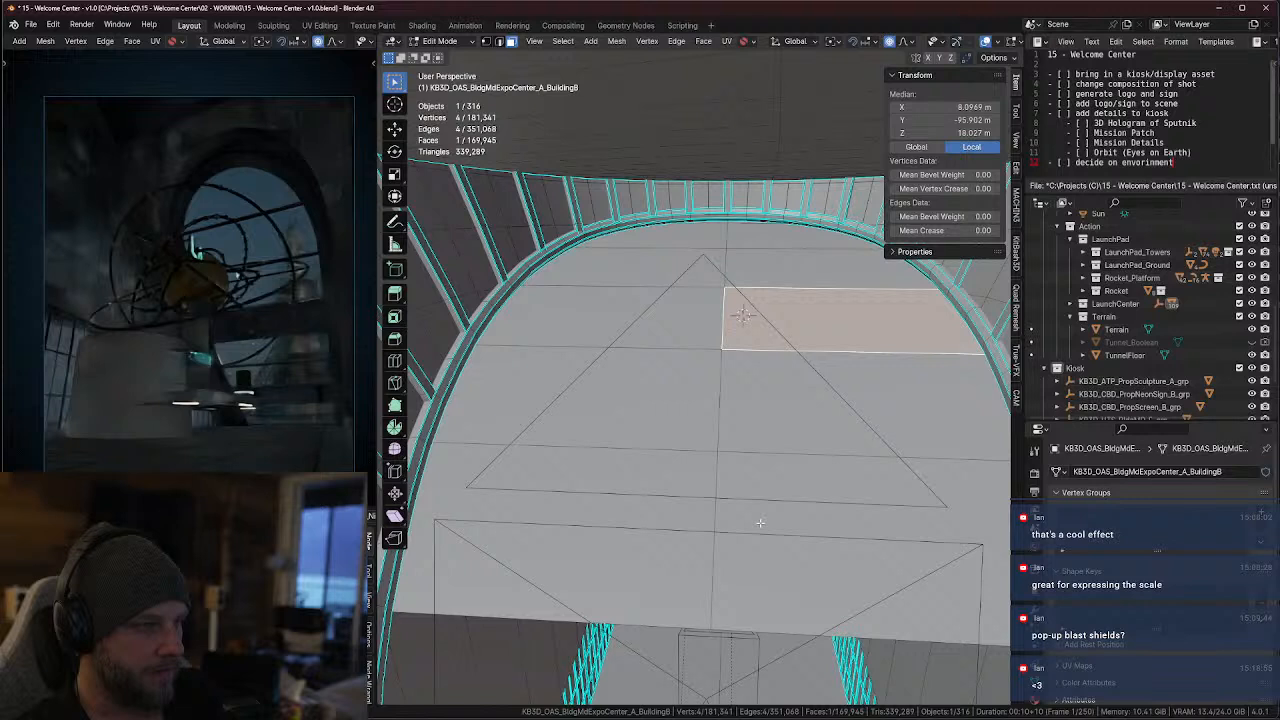
left_click(820, 550, "shift")
left_click(620, 560, "shift")
left_click(670, 417, "shift")
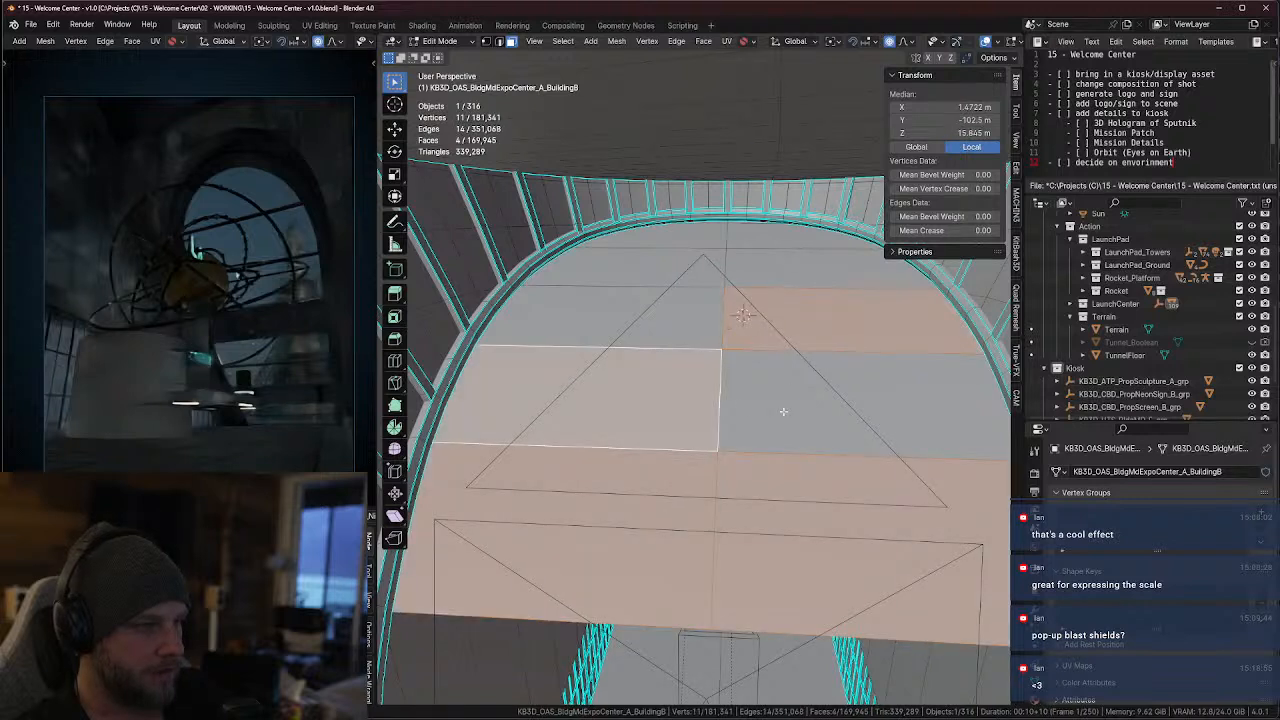
left_click(784, 412, "shift")
left_click(630, 315, "shift")
left_click(640, 268, "shift")
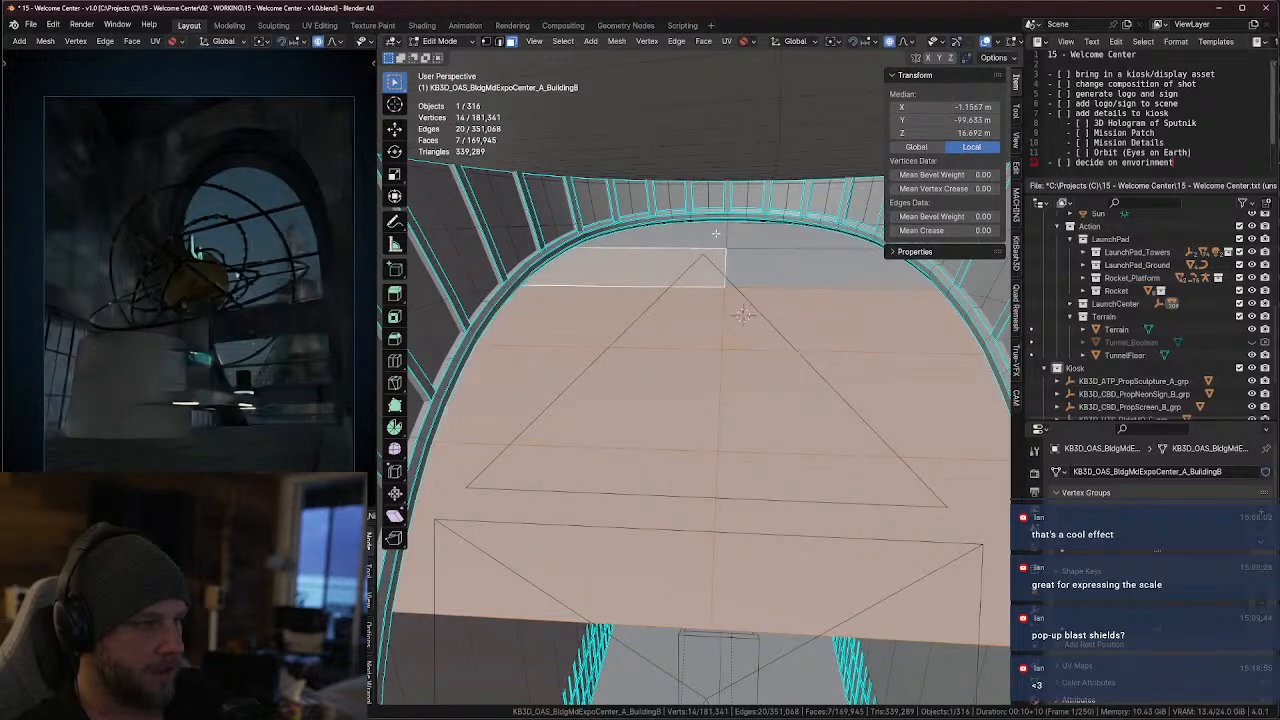
left_click(650, 238, "shift")
left_click(769, 262, "shift")
left_click(769, 266, "shift")
key("x")
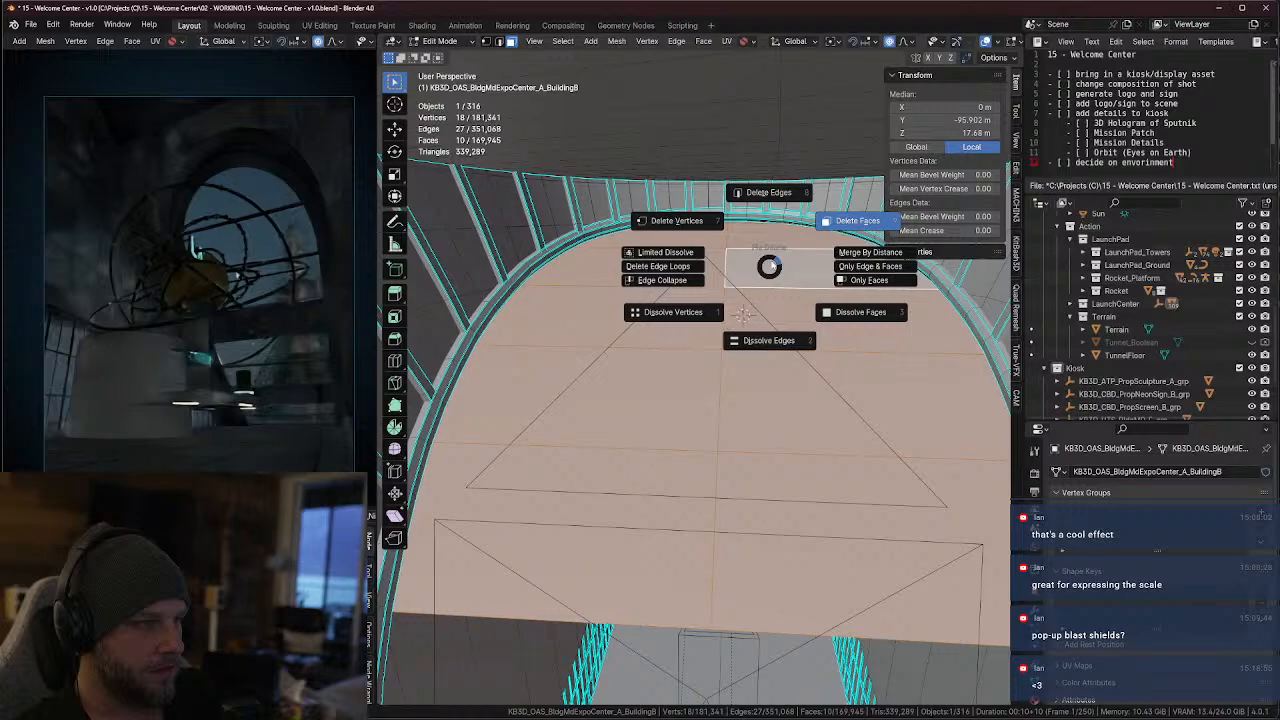
left_click(836, 262)
Leave Edit Mode on the building and delete the Cylinder object surrounding the kiosk in the main hall
middle_click_drag(836, 262, 679, 305)
scroll(636, 318, "up", 3)
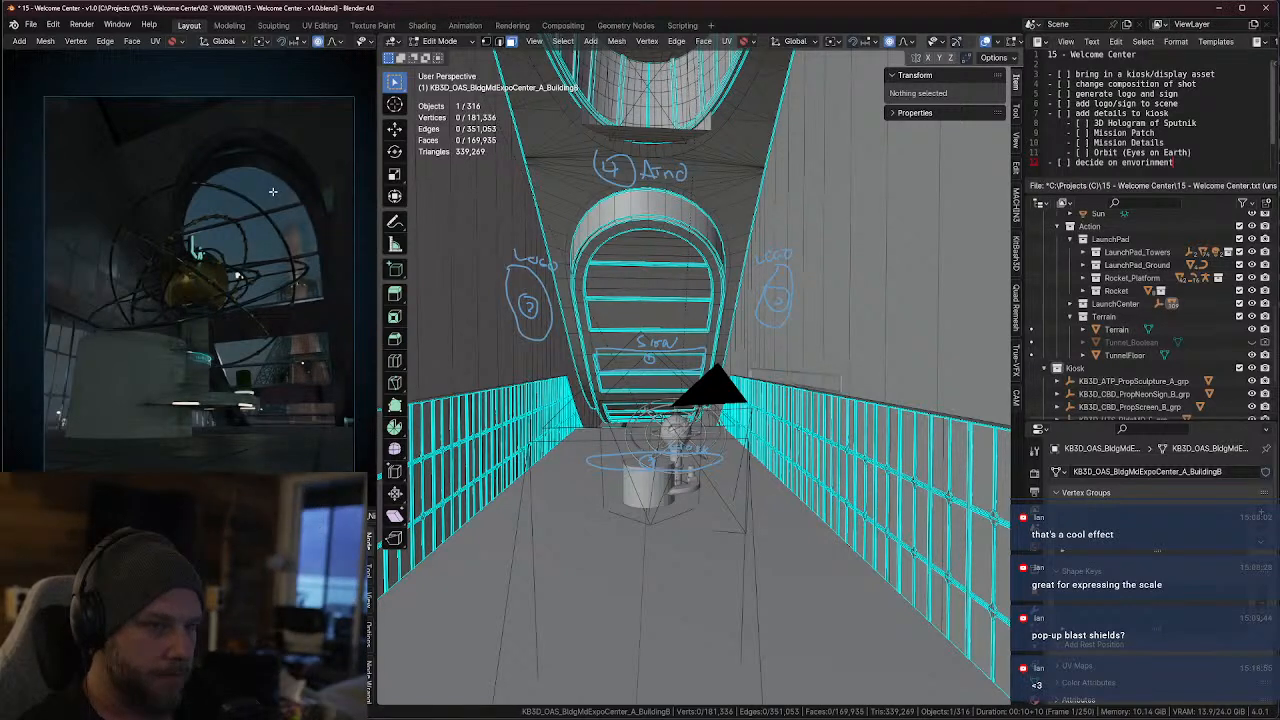
key("Tab")
left_click(685, 438)
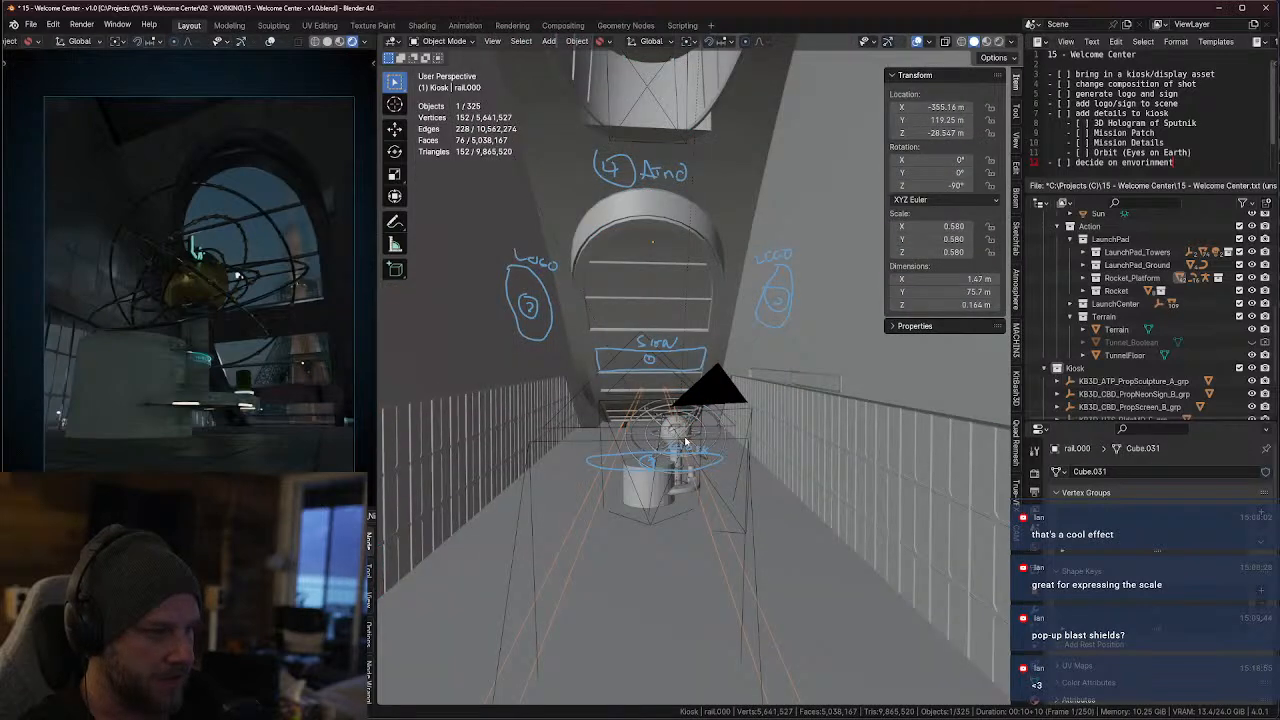
left_click(652, 474)
left_click(643, 481)
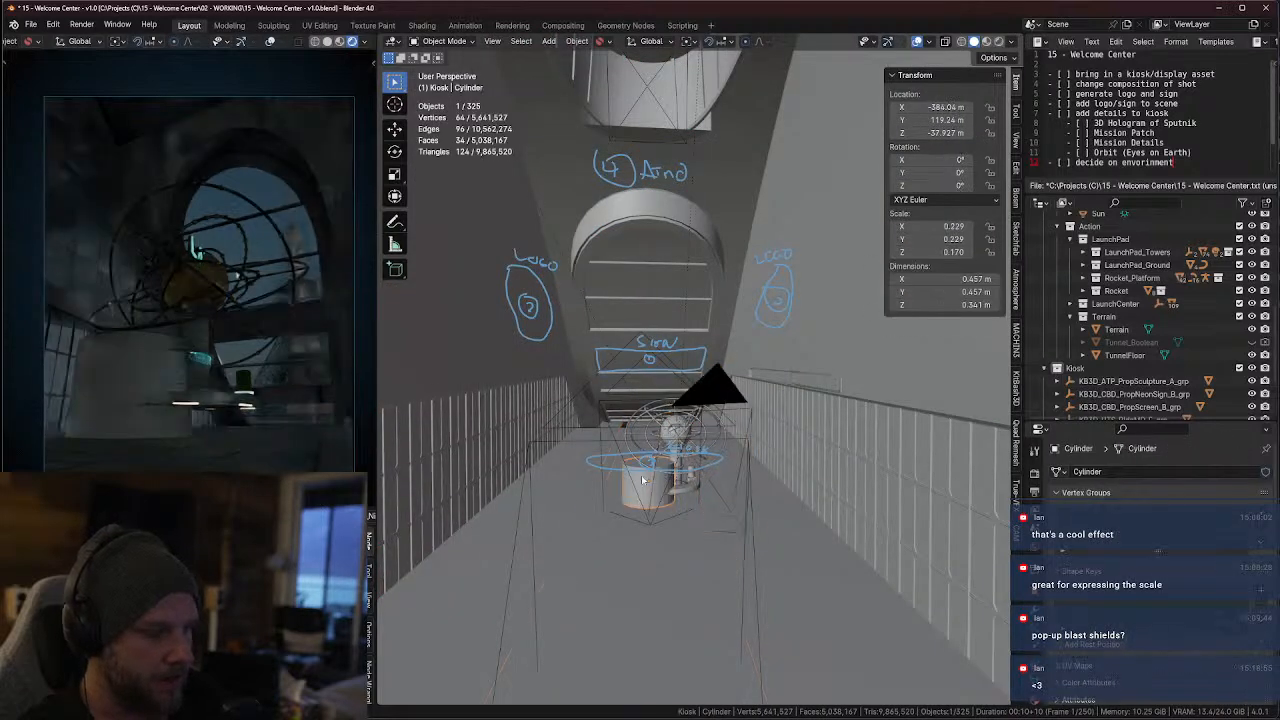
scroll(648, 480, "up", 3)
middle_click_drag(650, 482, 678, 410)
key("Delete")
left_click(678, 410)
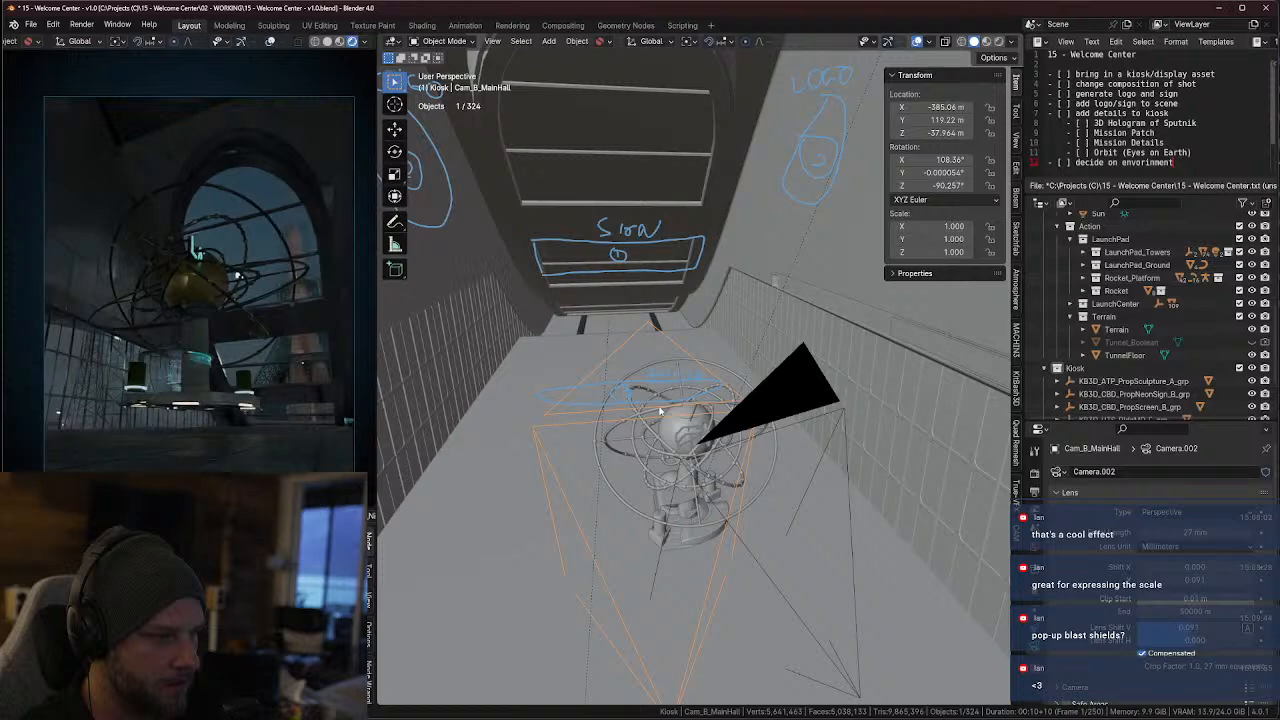
Turn off the Annotations and Extras overlays in the 3D viewport
middle_click_drag(660, 411, 840, 380)
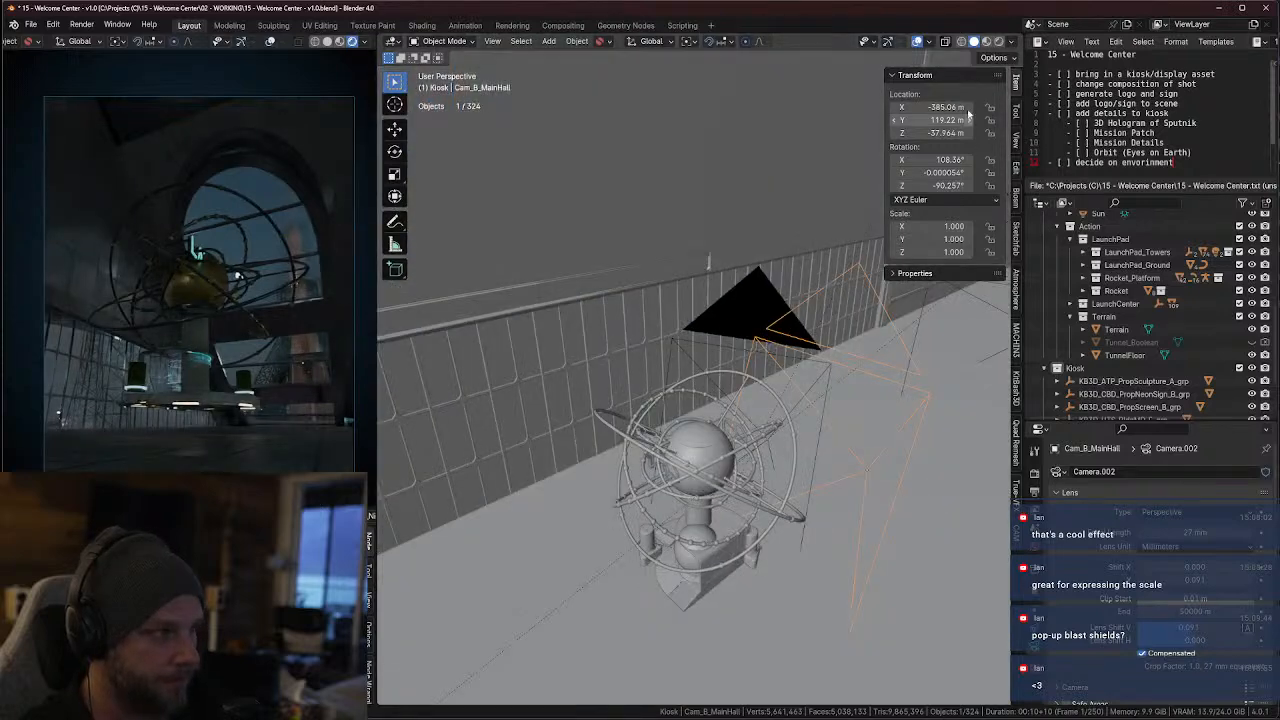
left_click(1013, 42)
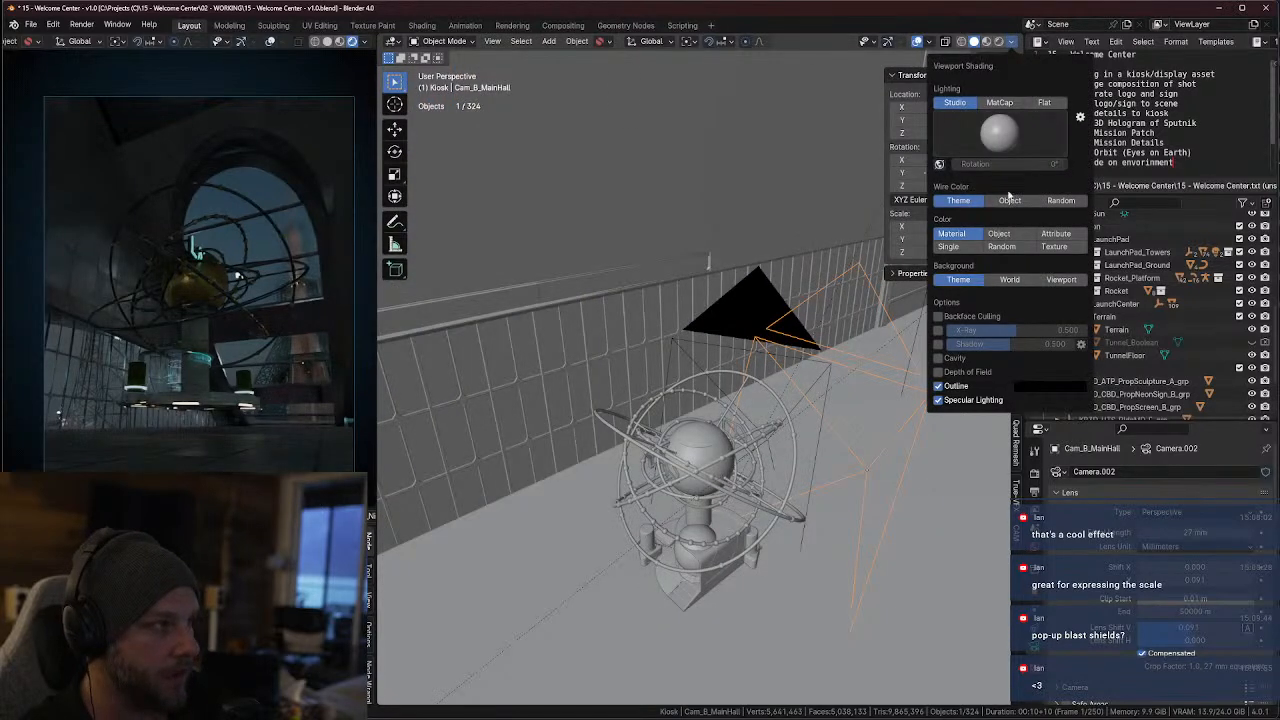
left_click(928, 42)
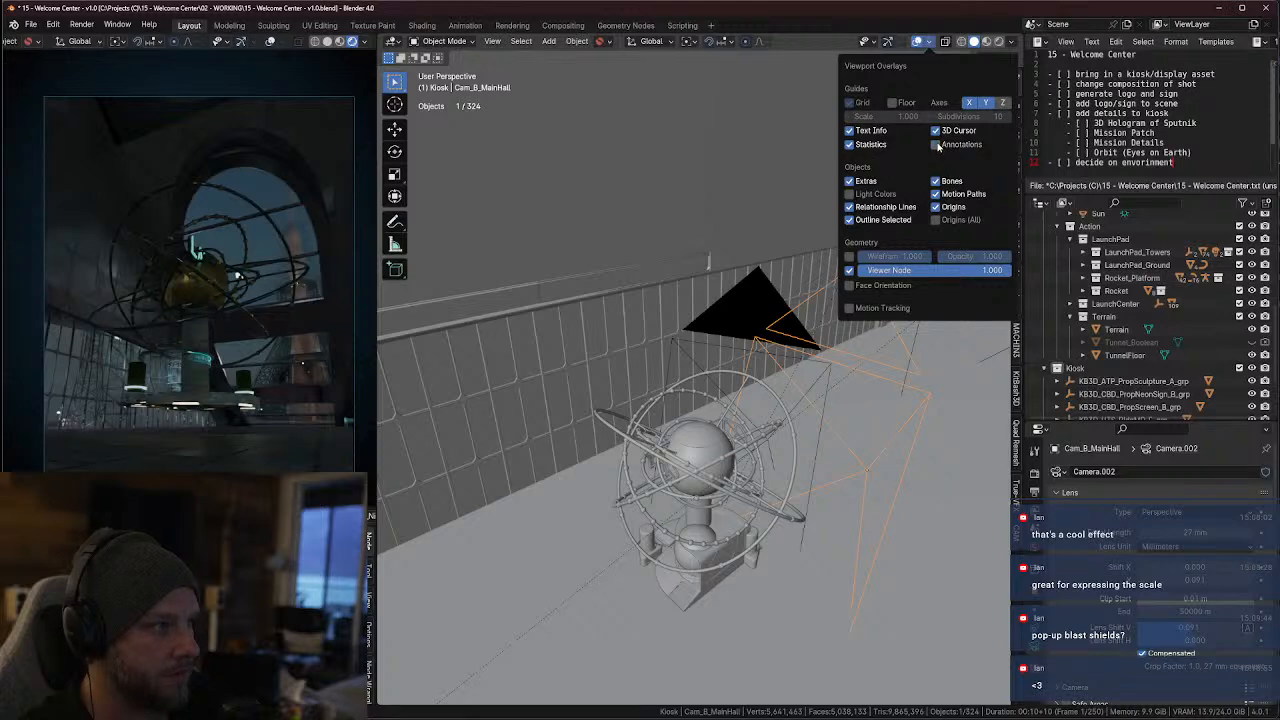
mouse_move(773, 429)
middle_mouse_down()
mouse_move(780, 446)
mouse_move(765, 450)
middle_mouse_up()
left_click(929, 42)
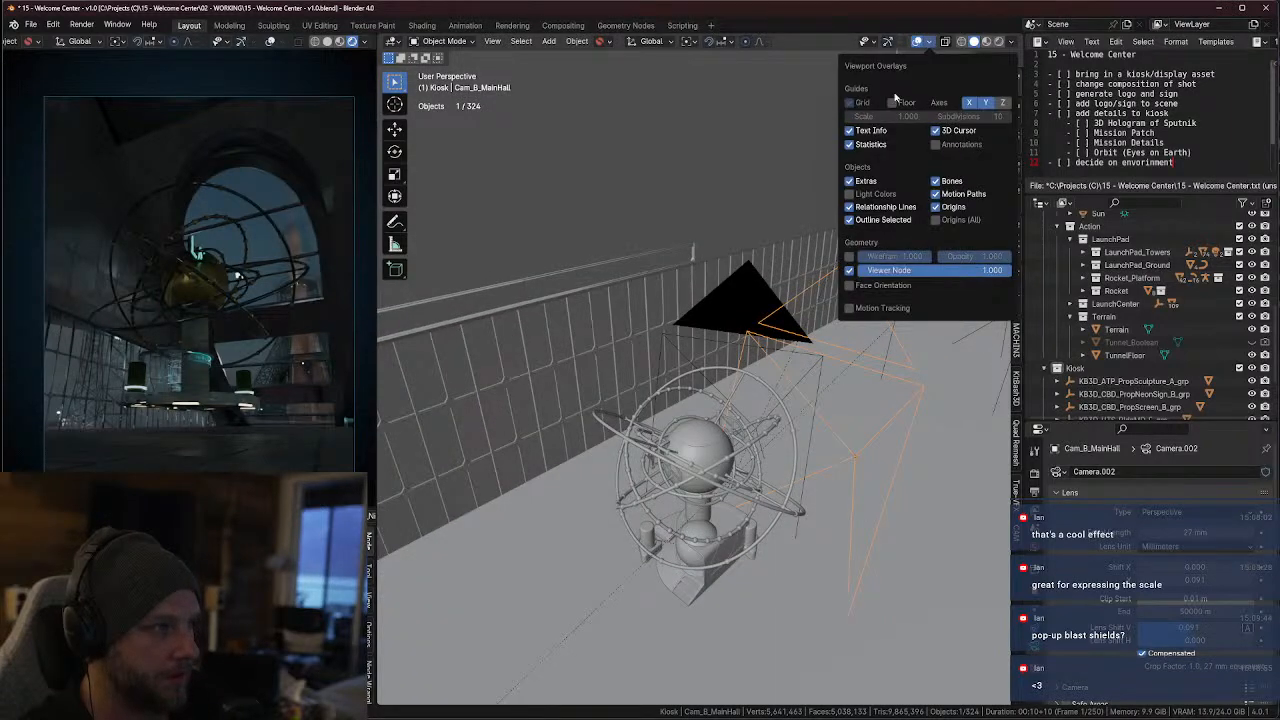
left_click(849, 183)
Move the orbit-ring sculpture away from the kiosk to about 8.215 m in X and lower it to about 4.543 m in Z
middle_click_drag(778, 424, 625, 452)
left_click(745, 440)
key("KP_7")
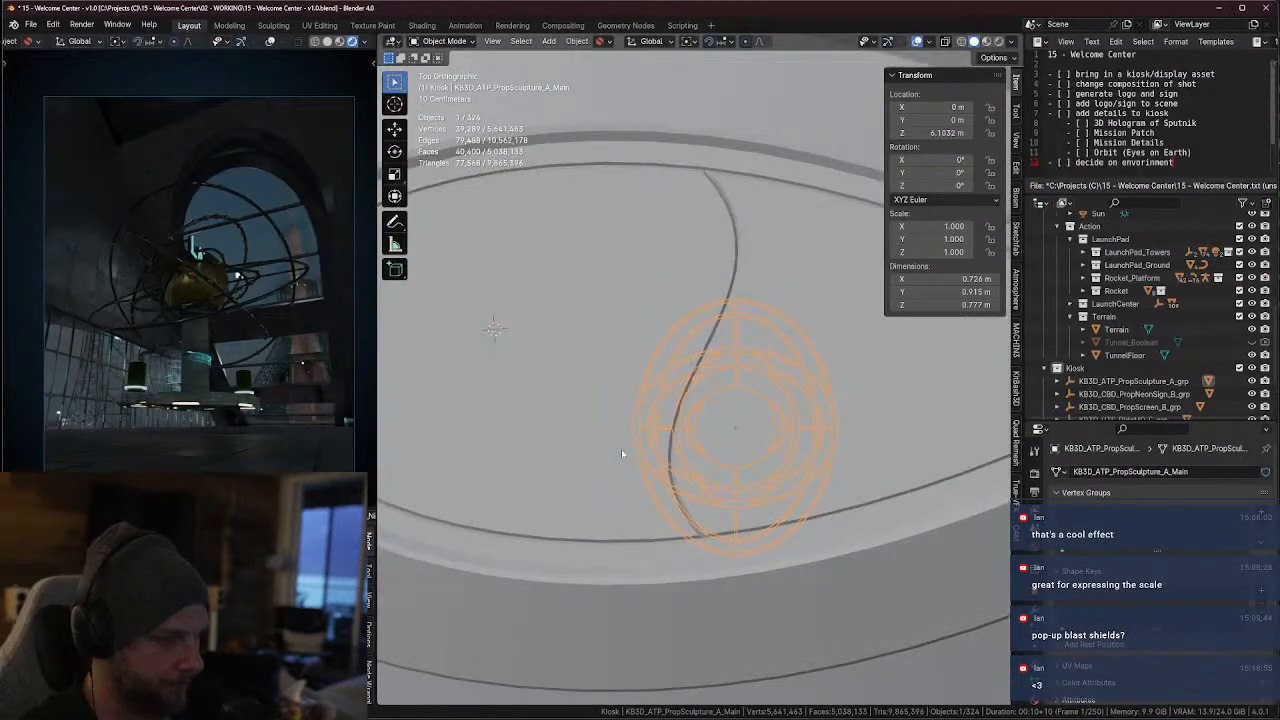
middle_click_drag(791, 437, 745, 428)
key("g")
key("x")
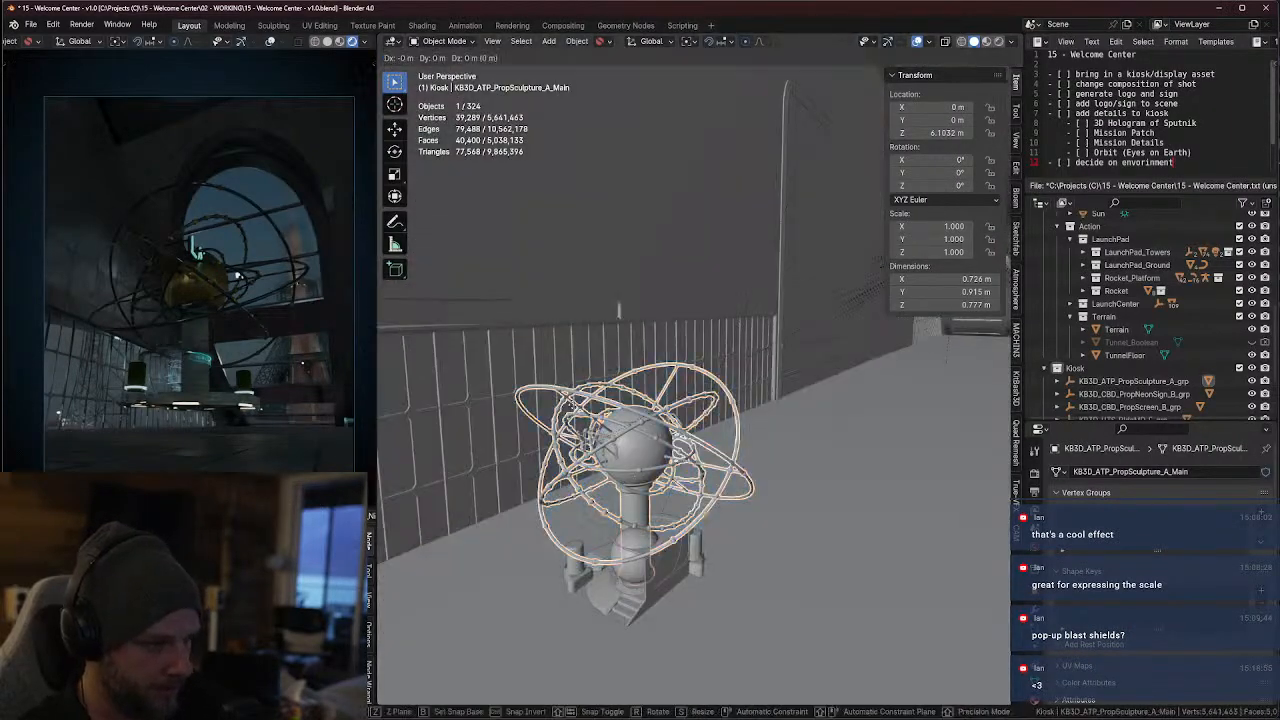
left_click(606, 552)
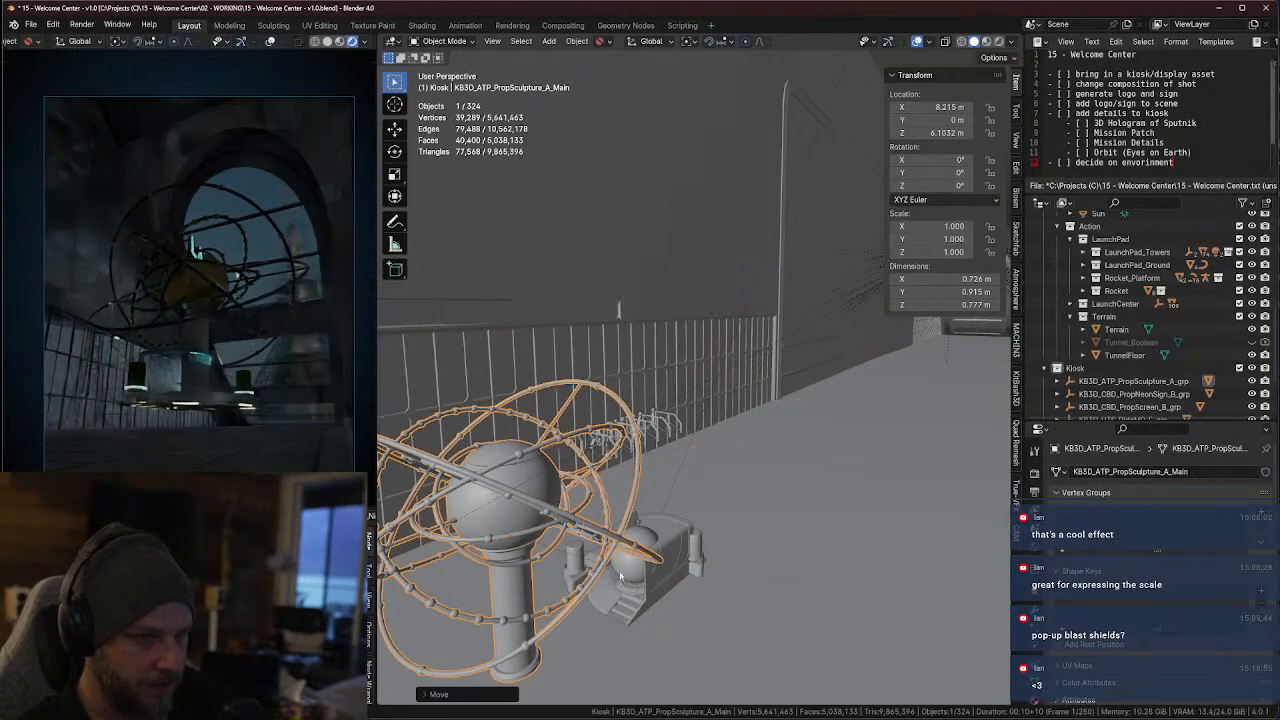
middle_click_drag(606, 552, 714, 464, "shift")
key("g")
key("z")
left_click(724, 508)
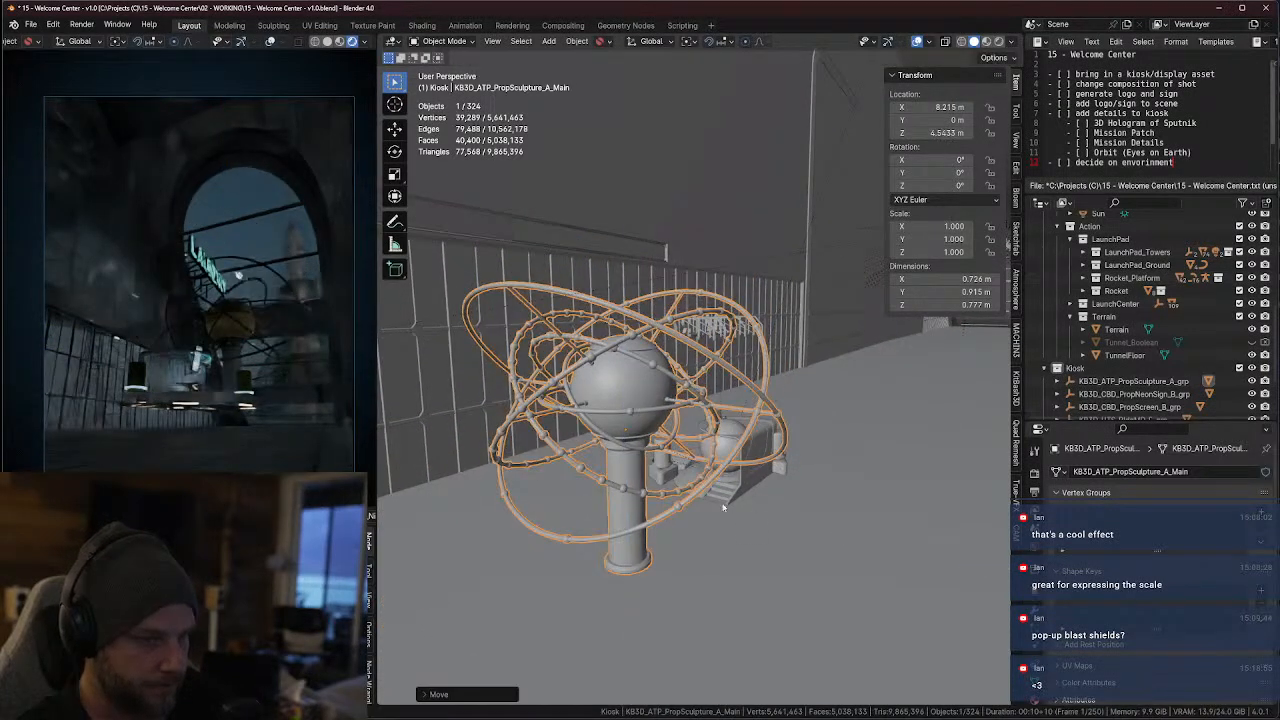
Rotate the kiosk's canopy piece about Z to about 166°, and select the hologram sphere above it
middle_click_drag(743, 514, 711, 514)
left_click(734, 457)
middle_click_drag(736, 459, 800, 464)
key("r")
key("z")
left_click(664, 404)
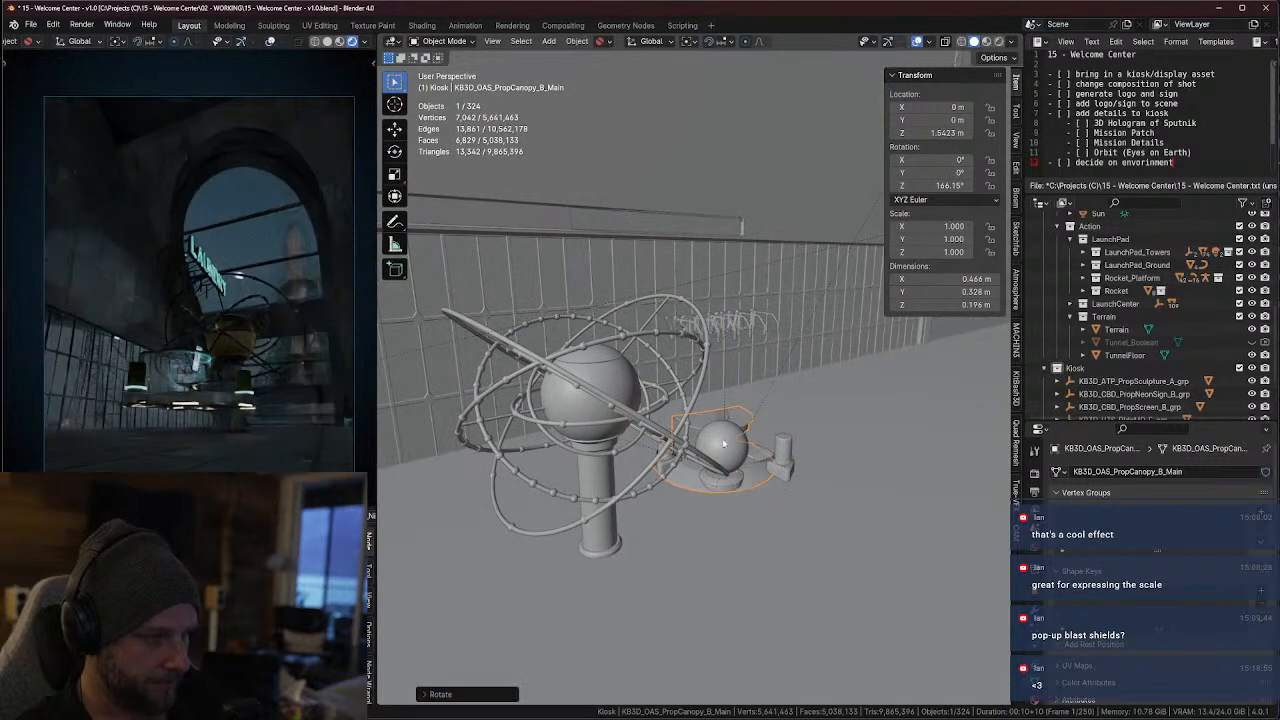
left_click(727, 447)
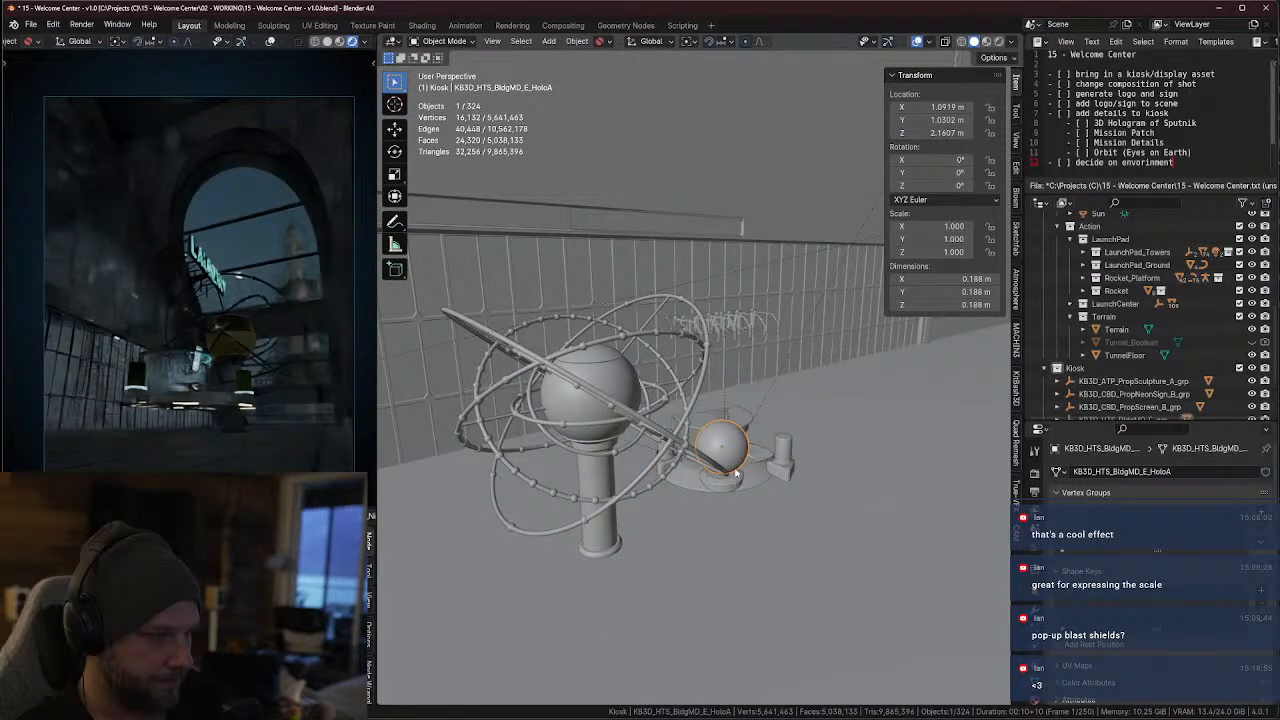
Raise the KB3D_HTS_BldgMD_E_grp hologram assembly to about -37.806 m in Z and rotate it about Z to about -135.46°
key("KP_Decimal")
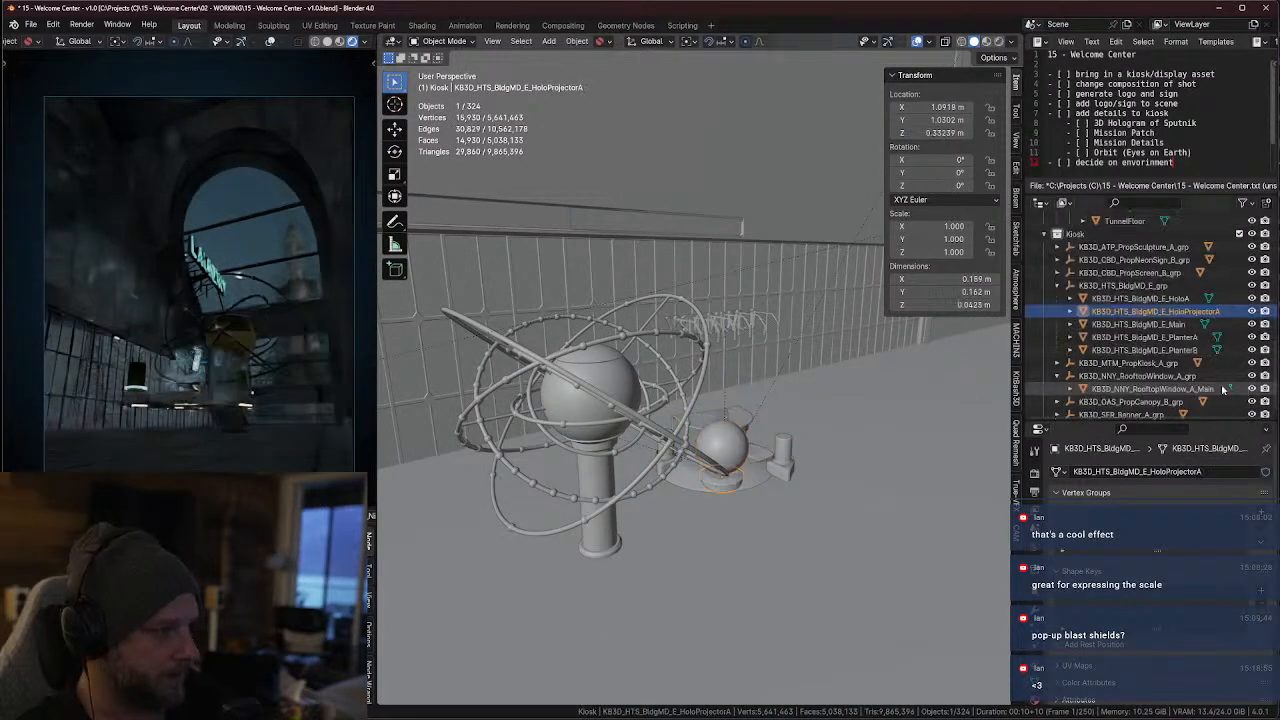
left_click(1100, 288)
key("g")
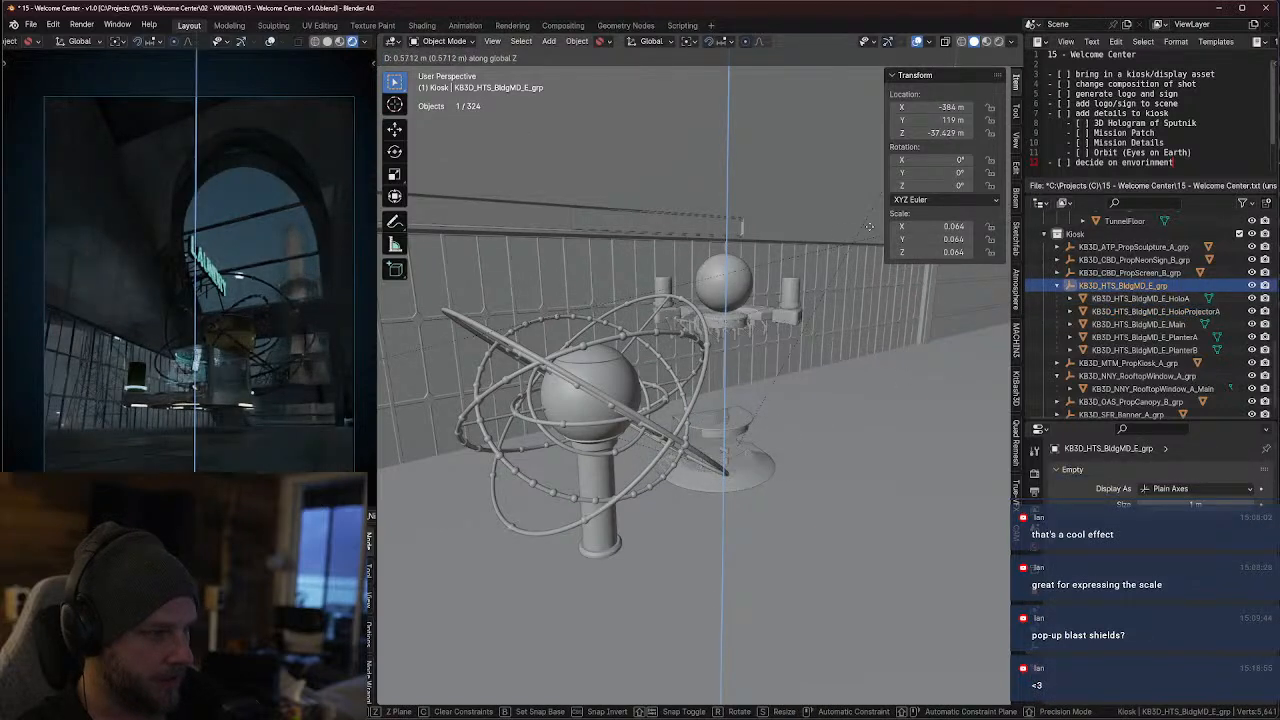
left_click(871, 331)
key("r")
key("z")
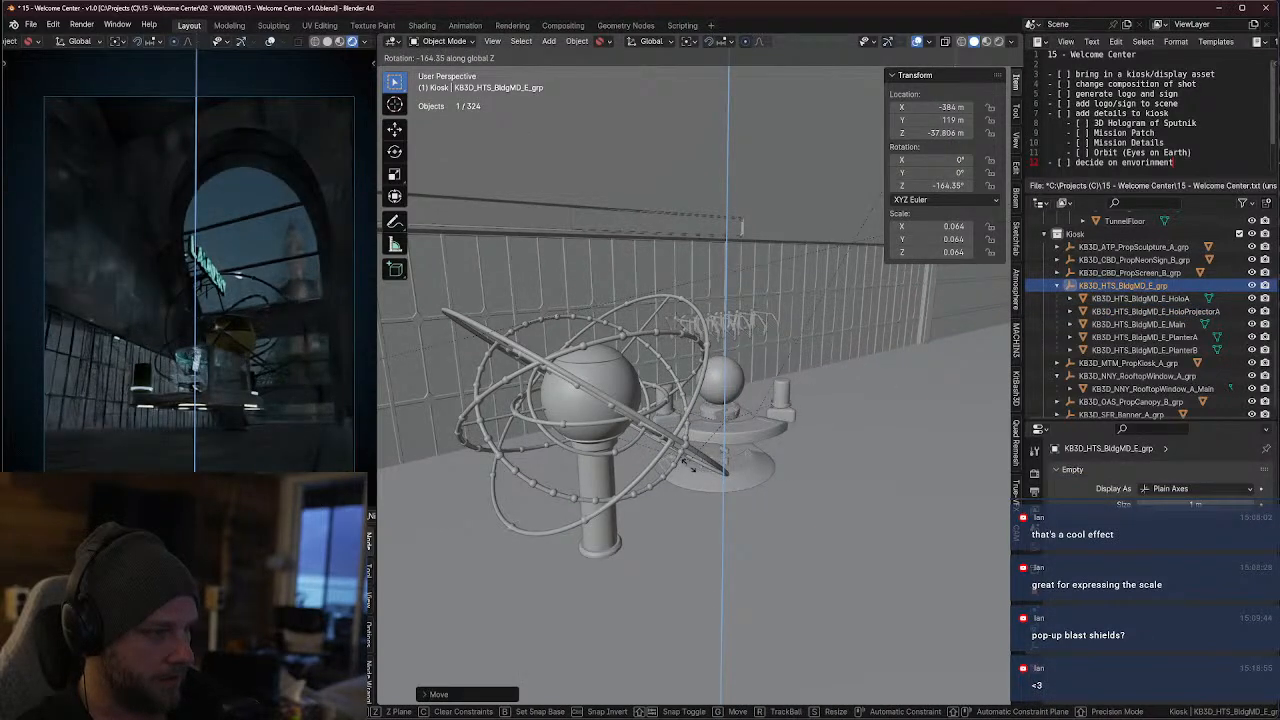
left_click(805, 471)
Shift the hologram assembly to about 119.14 m in Y and lower it to the floor at about -38.107 m in Z
key("g")
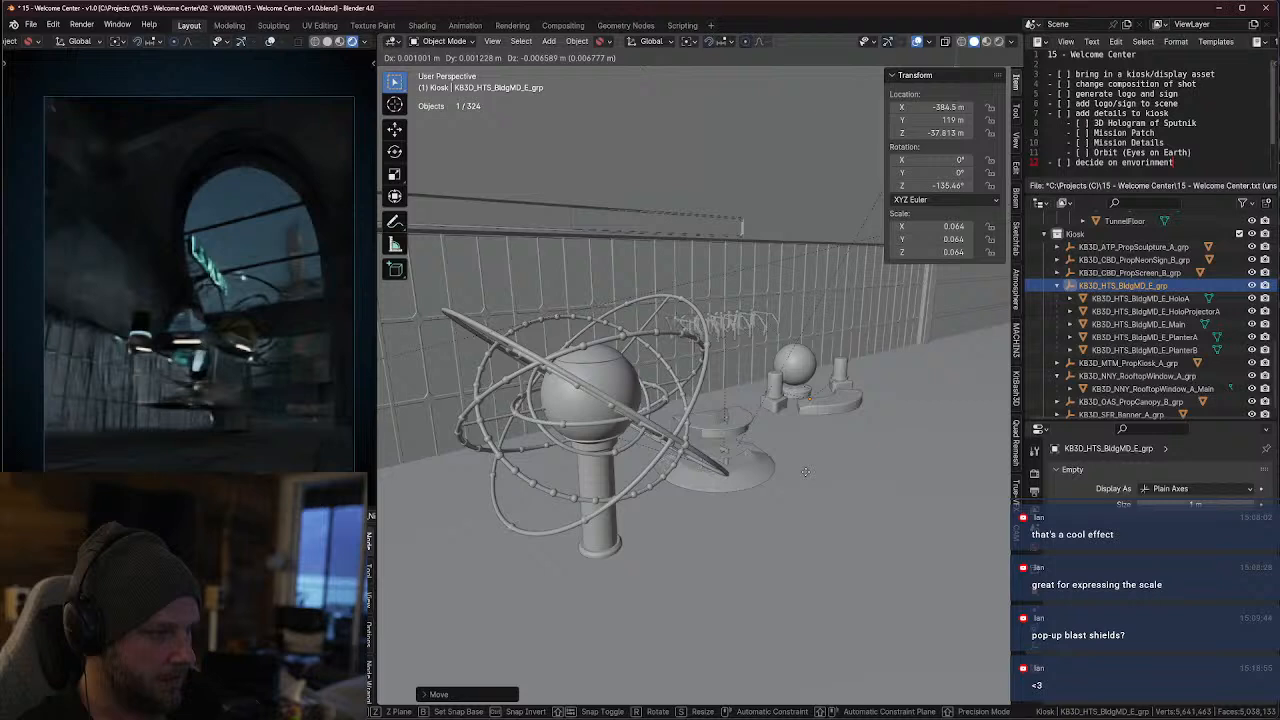
key("z")
key("y")
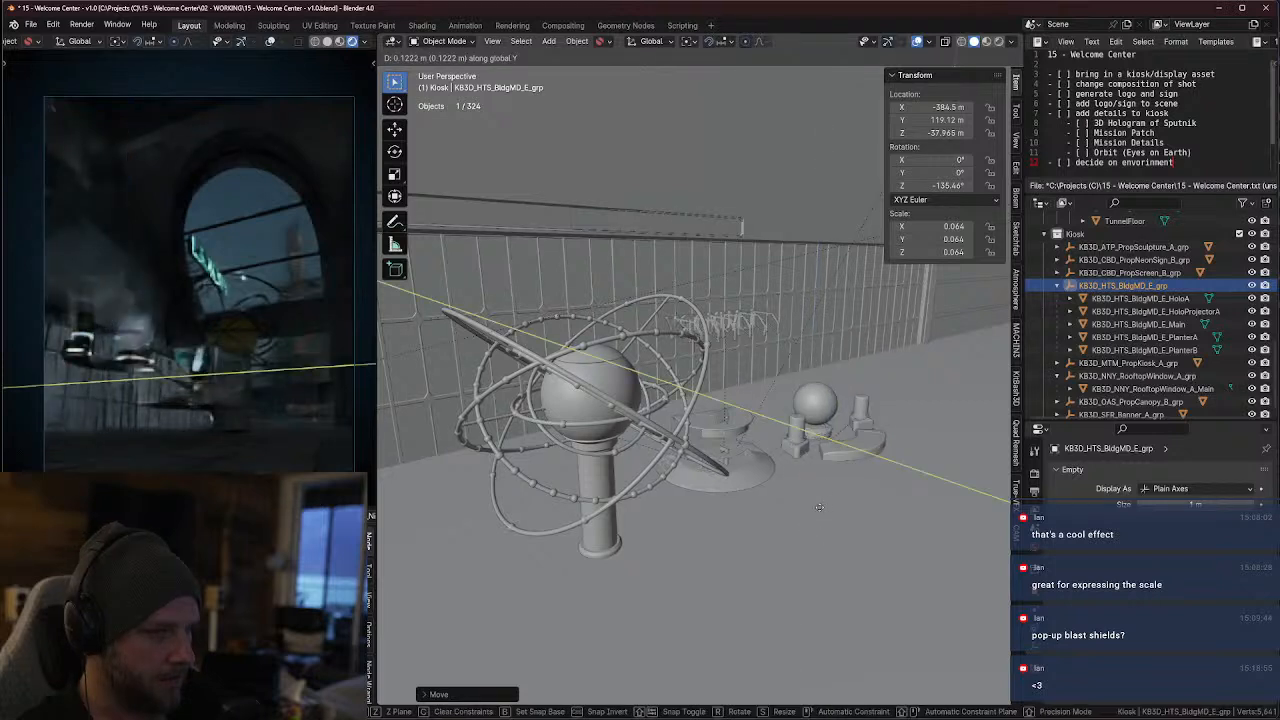
key("z")
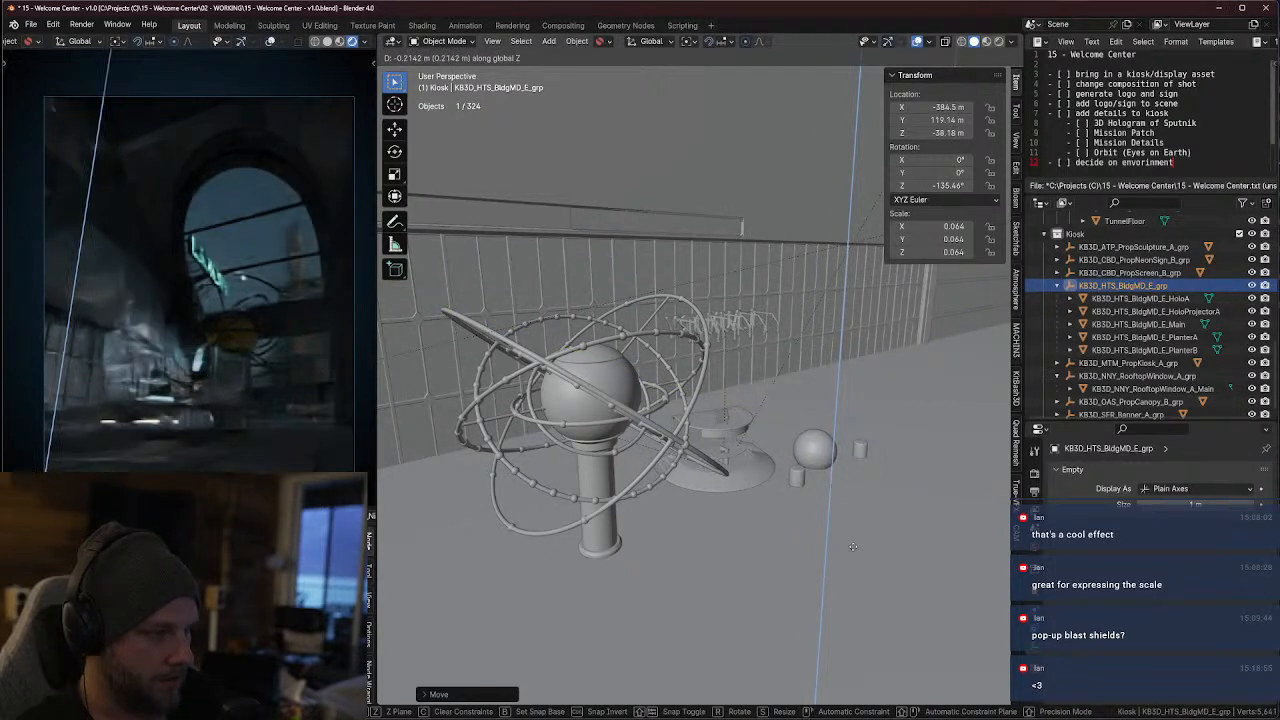
left_click(851, 535)
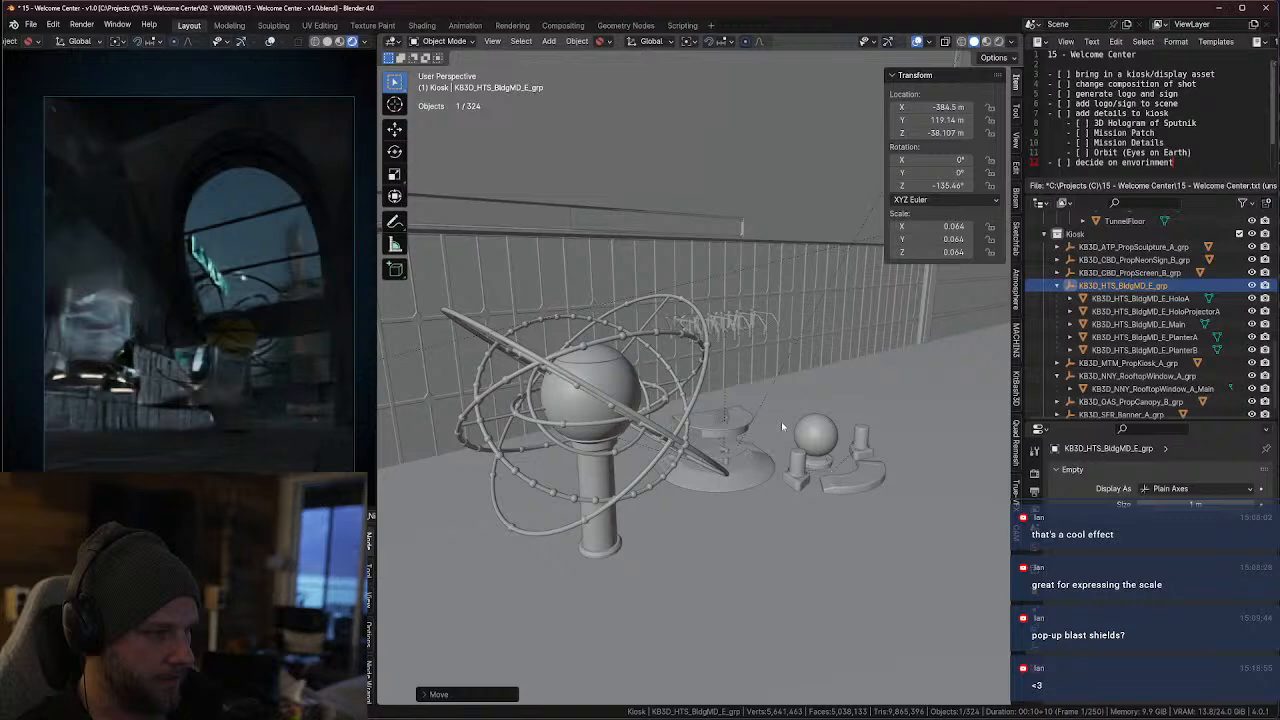
Collapse the hologram group's hierarchy and lower the KB3D_ATP_PropSculpture_A_grp sculpture to about -38.014 m in Z
left_click(1068, 275)
left_click(1058, 285)
left_click(1107, 305)
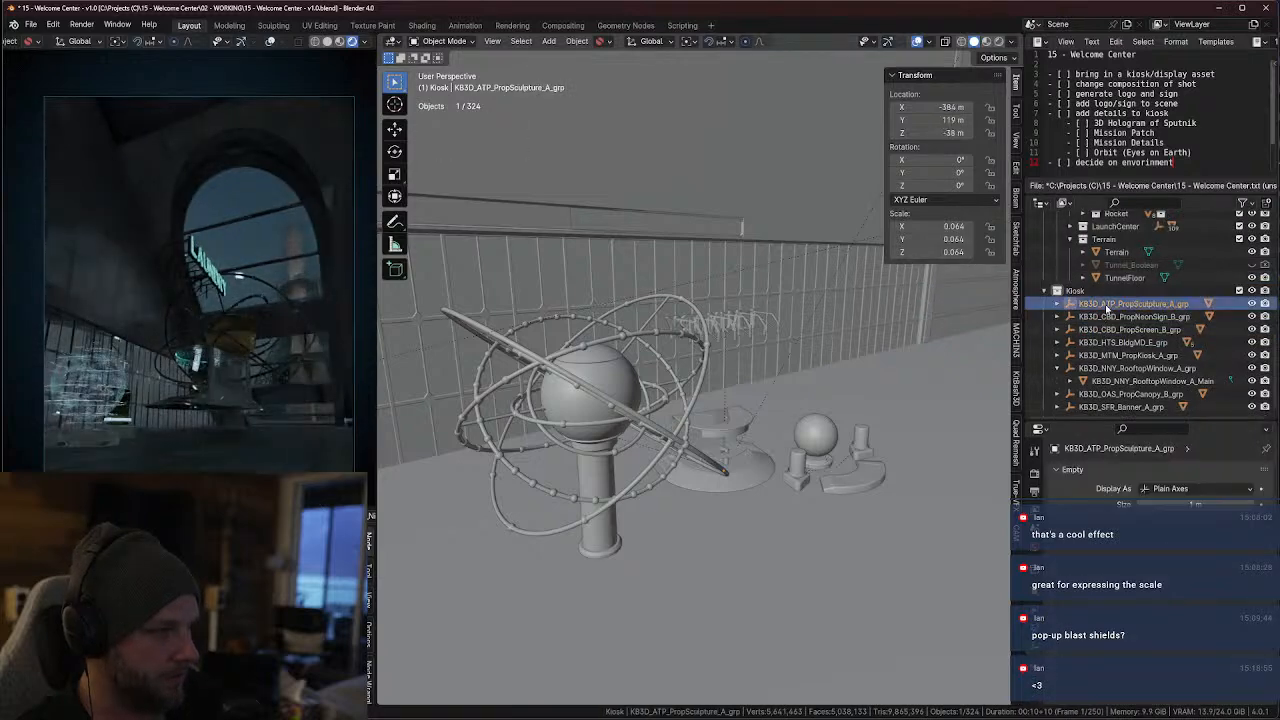
key("KP_Decimal")
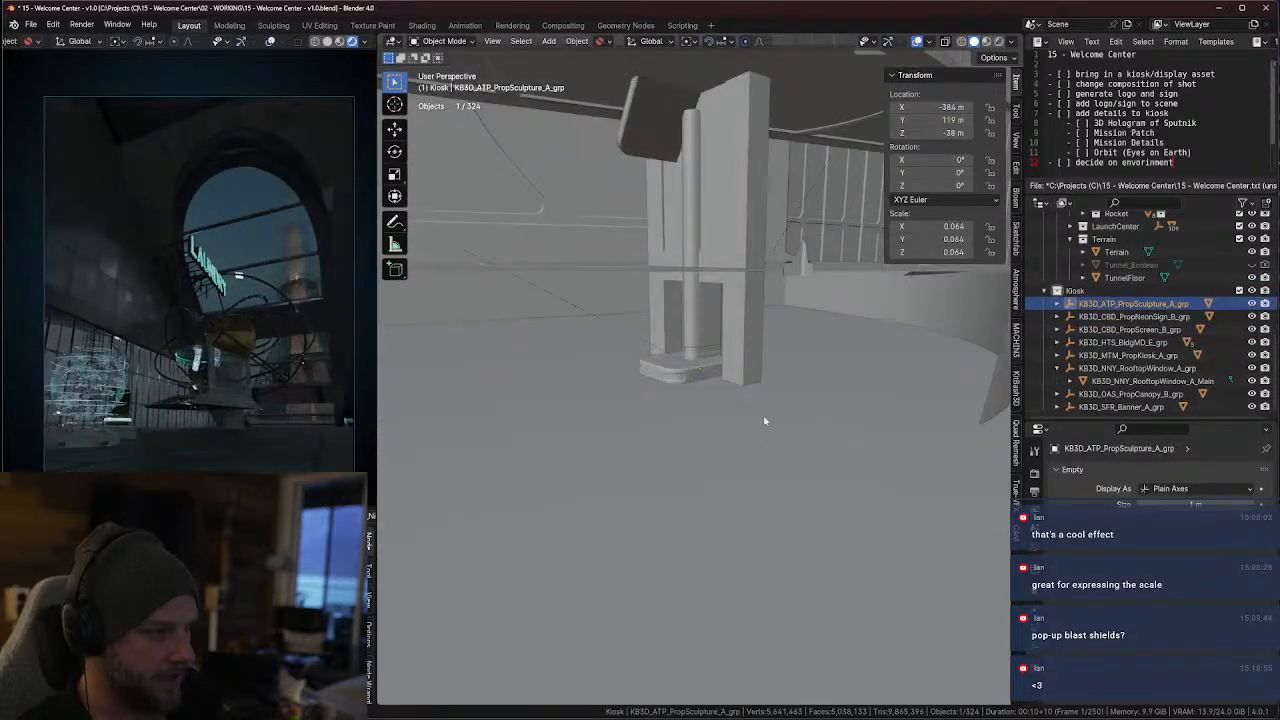
scroll(761, 418, "down", 6)
key("KP_Decimal")
scroll(766, 420, "down", 6)
key("g")
key("z")
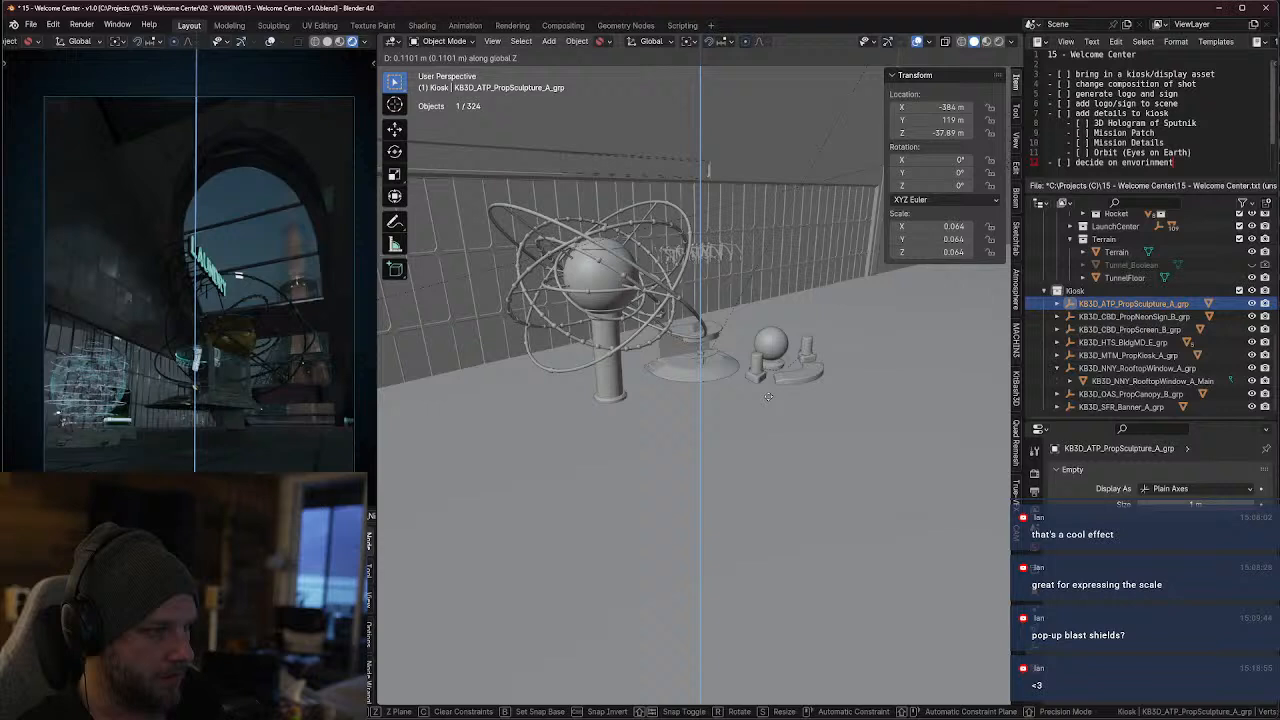
left_click(763, 423)
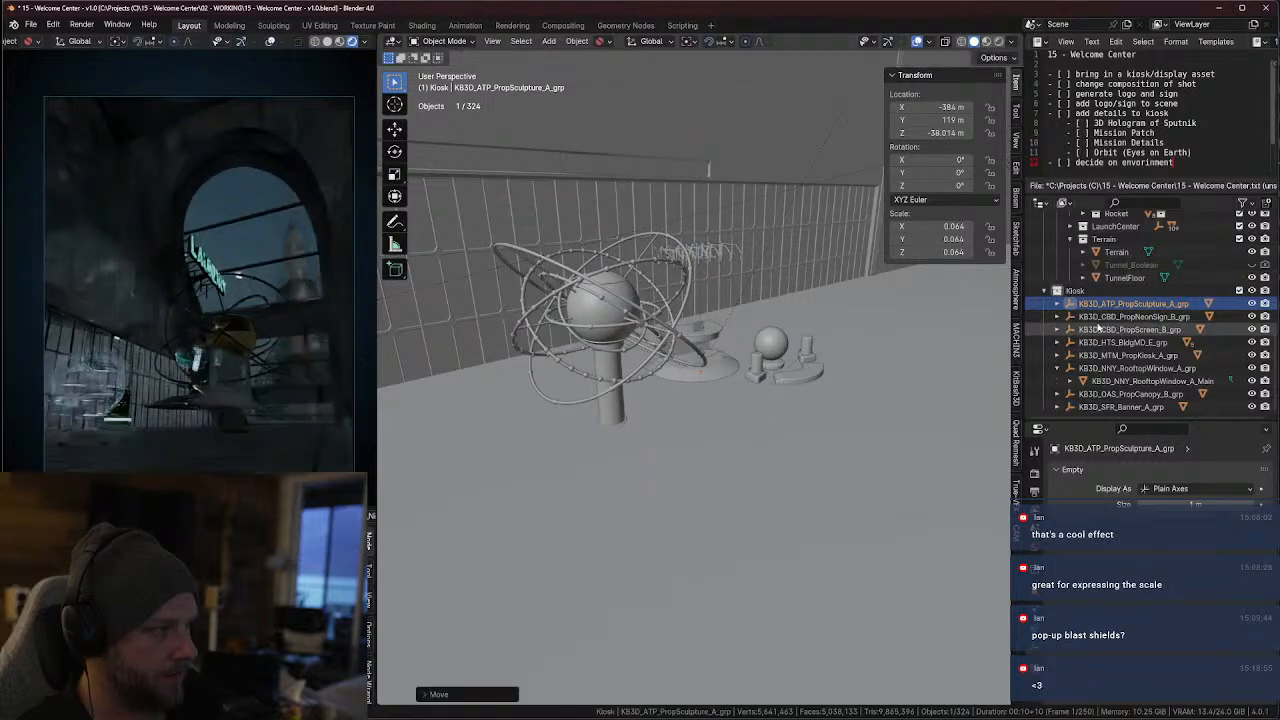
Raise the KB3D_CBD_PropNeonSign_B_grp neon sign above the kiosk area to about -37.501 m in Z
left_click(1076, 317)
key("g")
key("z")
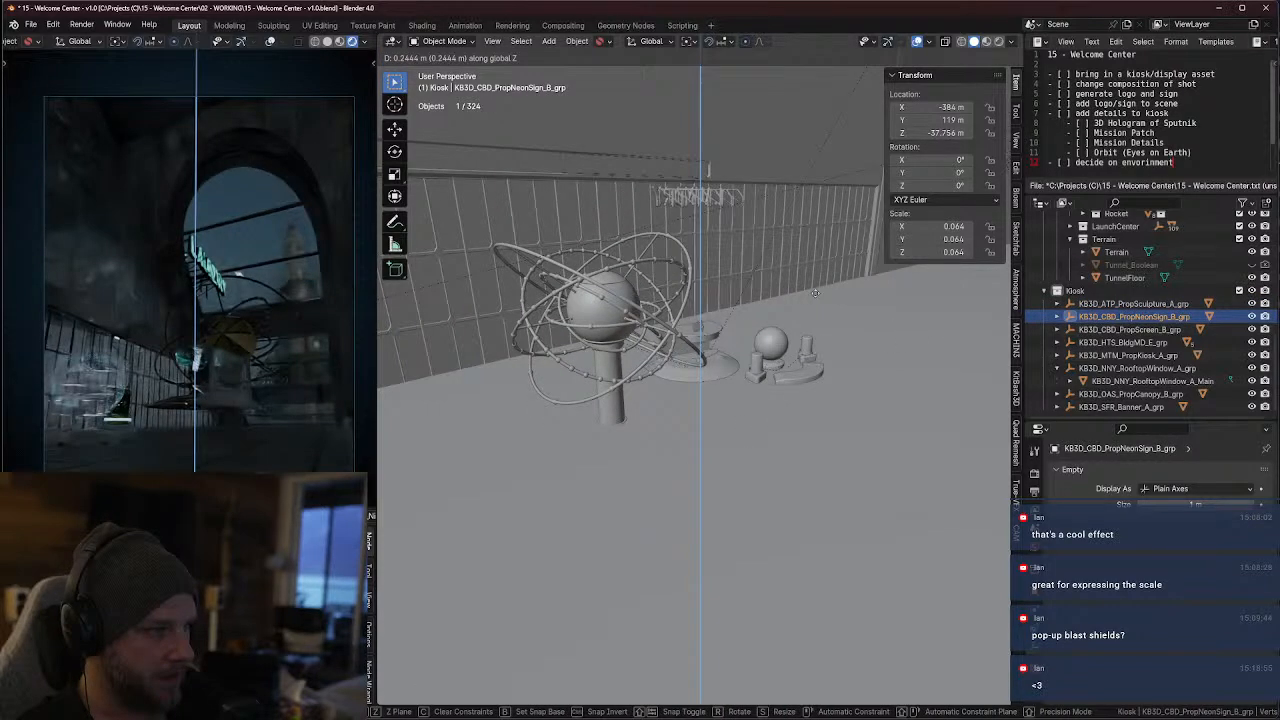
left_click(808, 245)
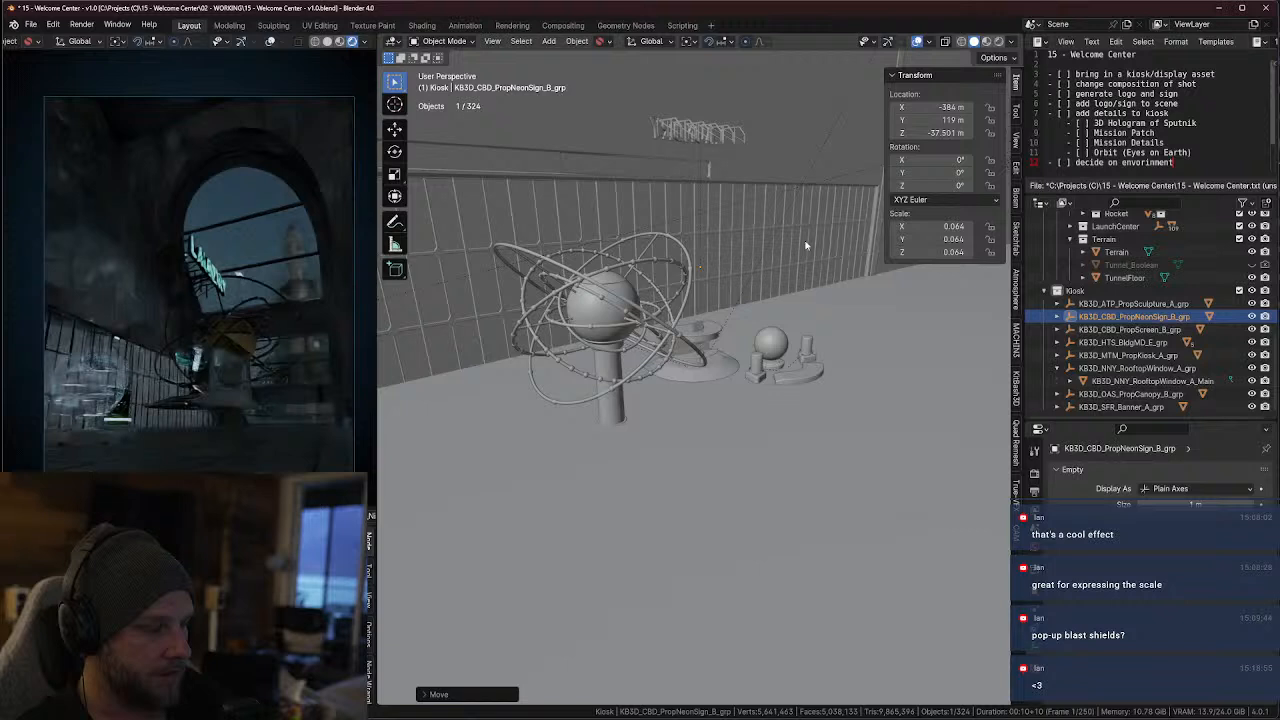
Rotate the neon sign group about the global Z axis to about -273.06°
key("r")
key("z")
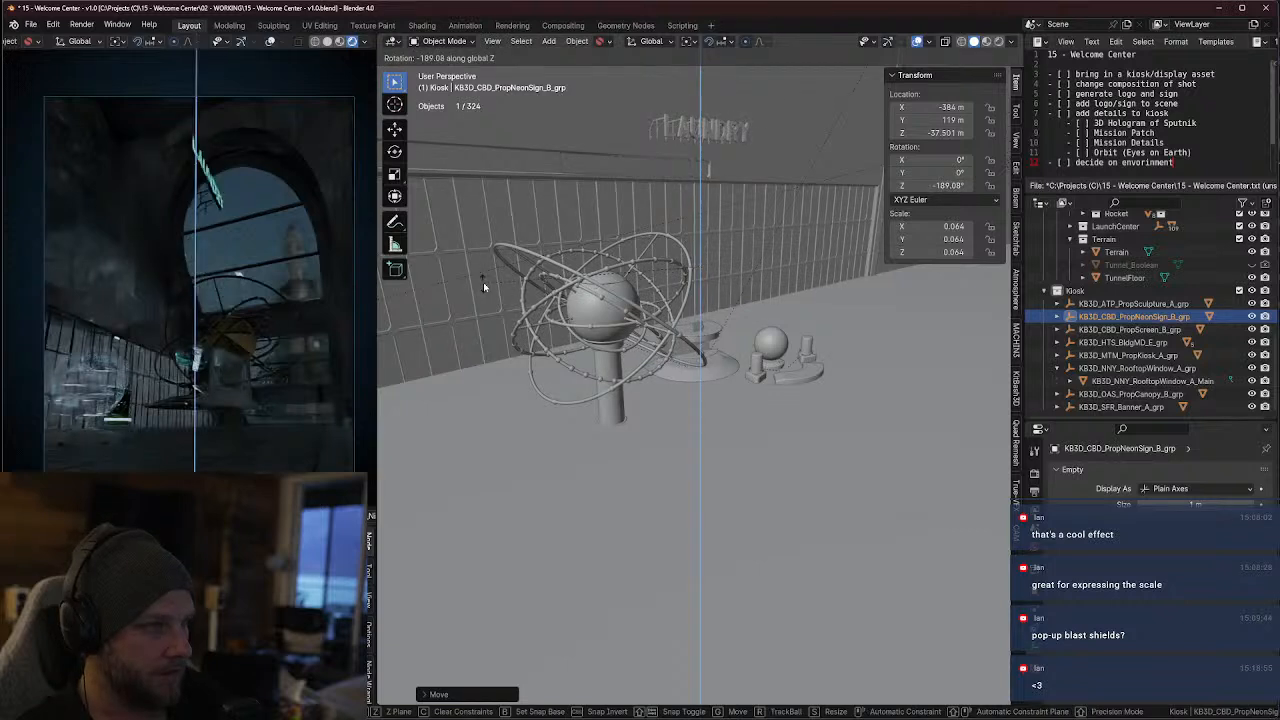
left_click(483, 282)
key("r")
key("z")
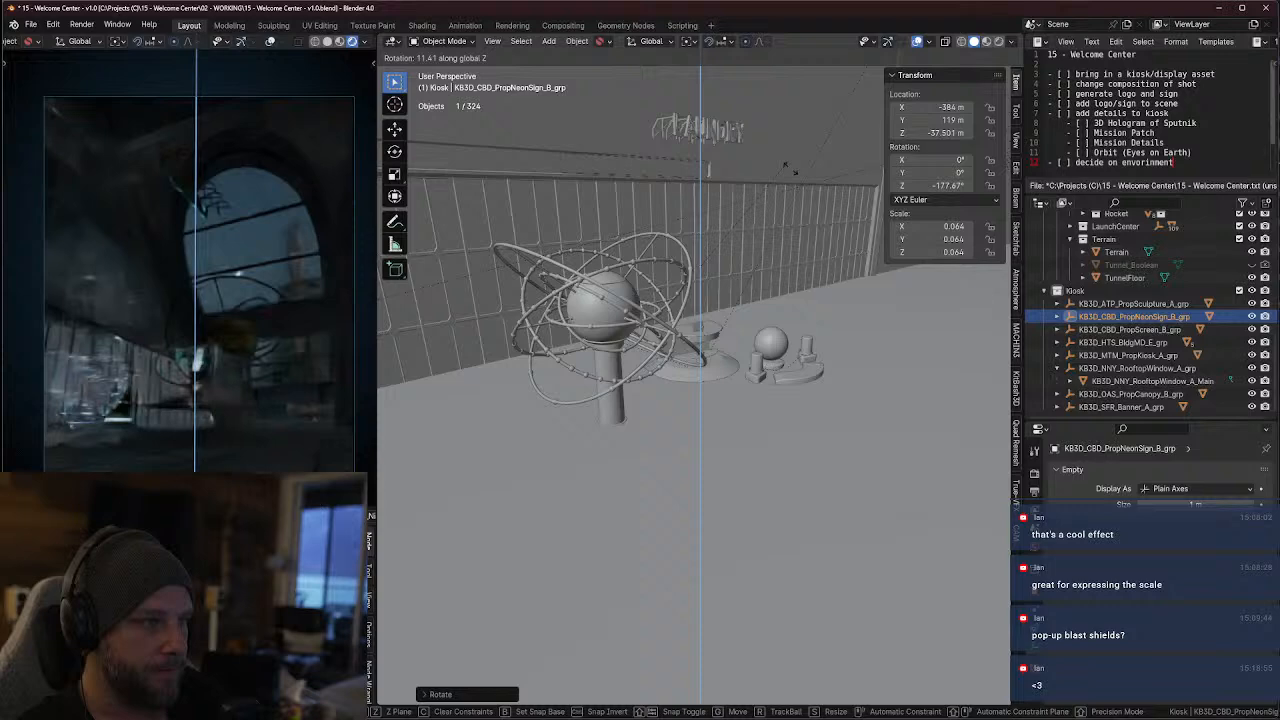
left_click(783, 212)
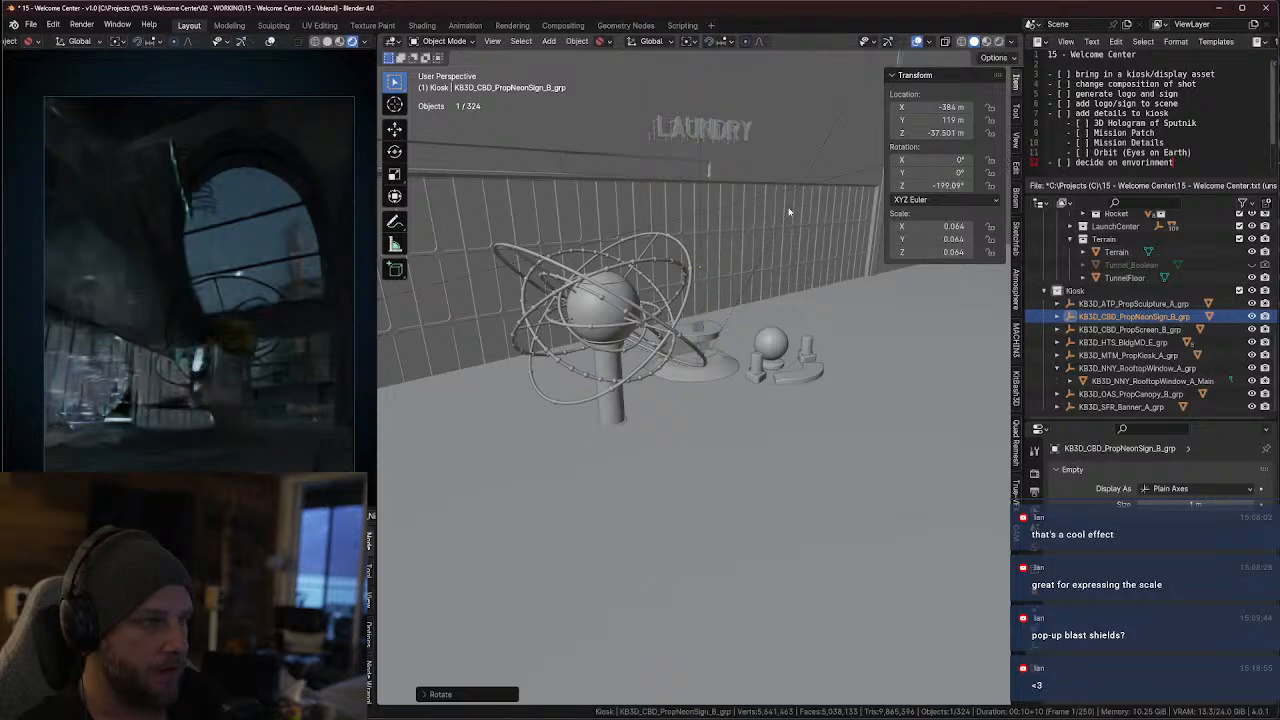
middle_click_drag(774, 212, 754, 264)
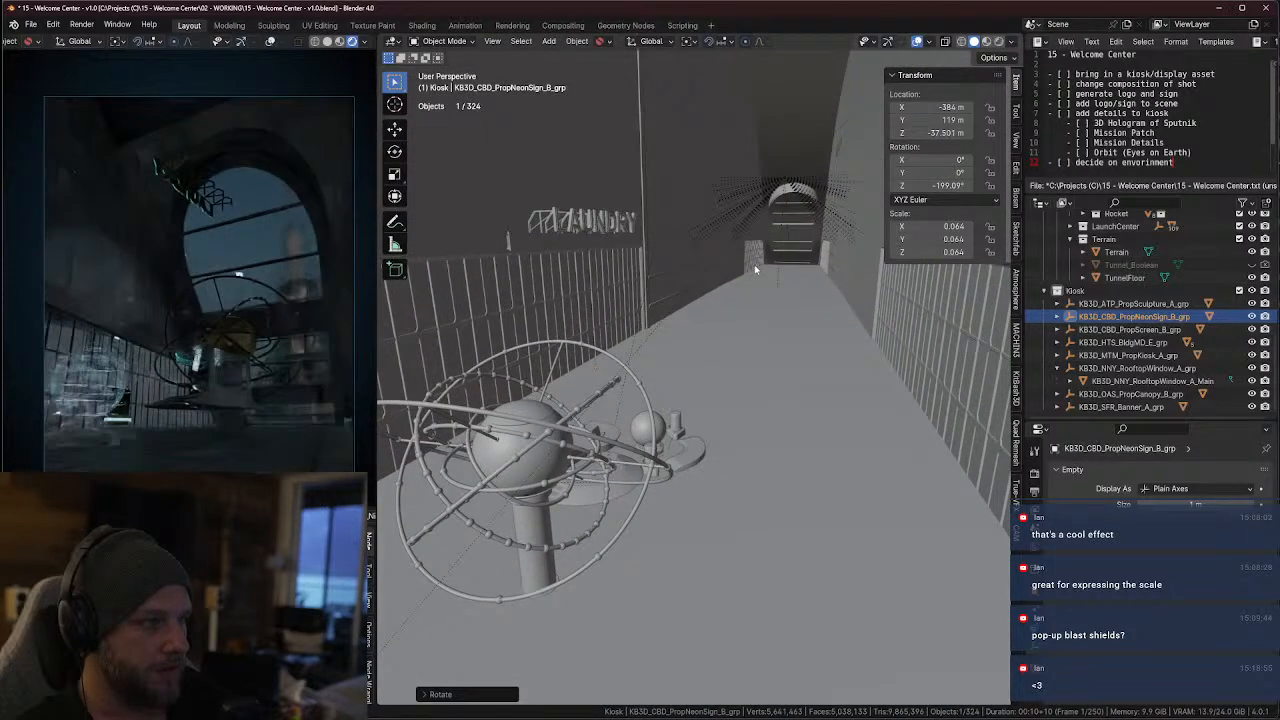
key("r")
key("z")
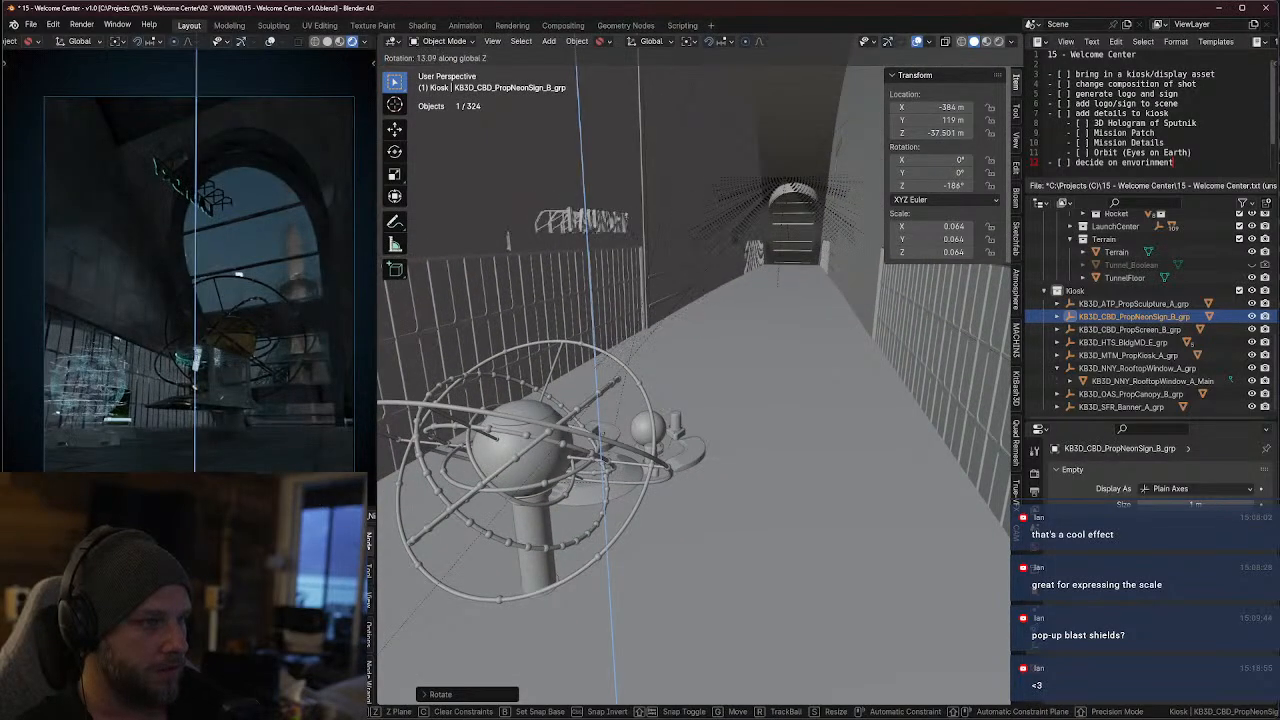
Move the neon sign group down the hall to about -395.03 m in X and 119.46 m in Y
key("g")
key("y")
key("x")
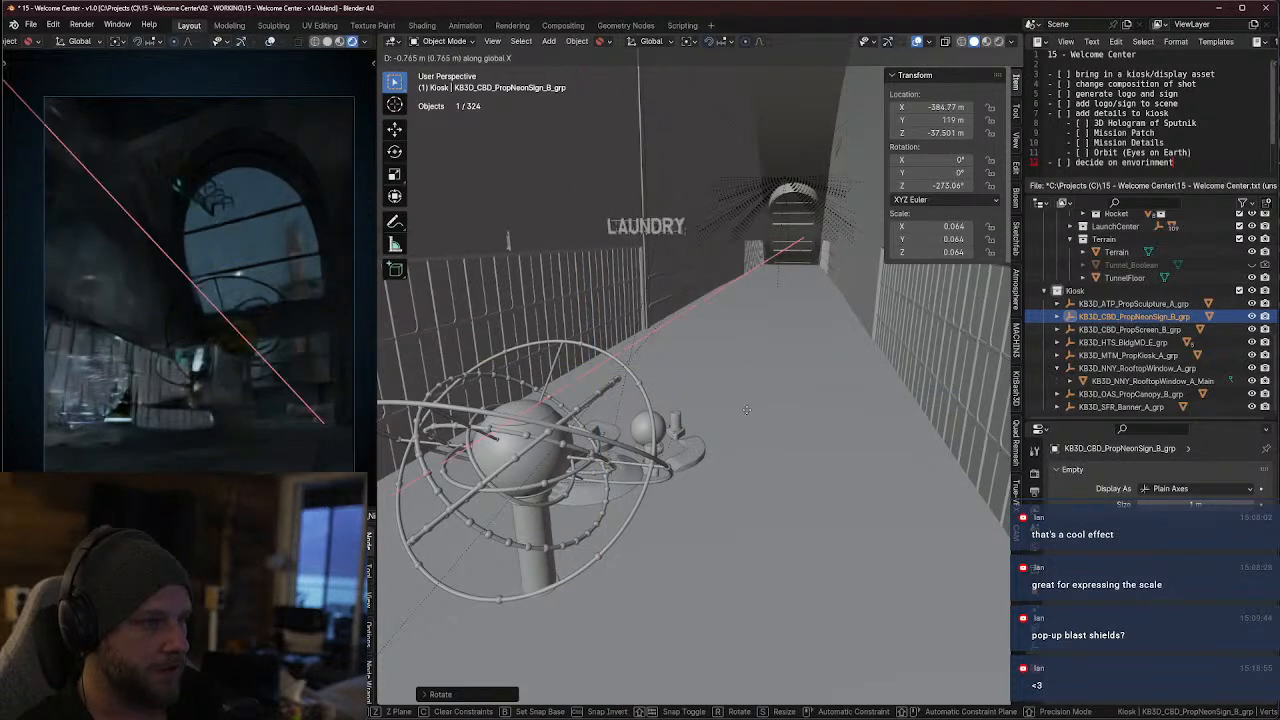
left_click(845, 305)
key("g")
key("x")
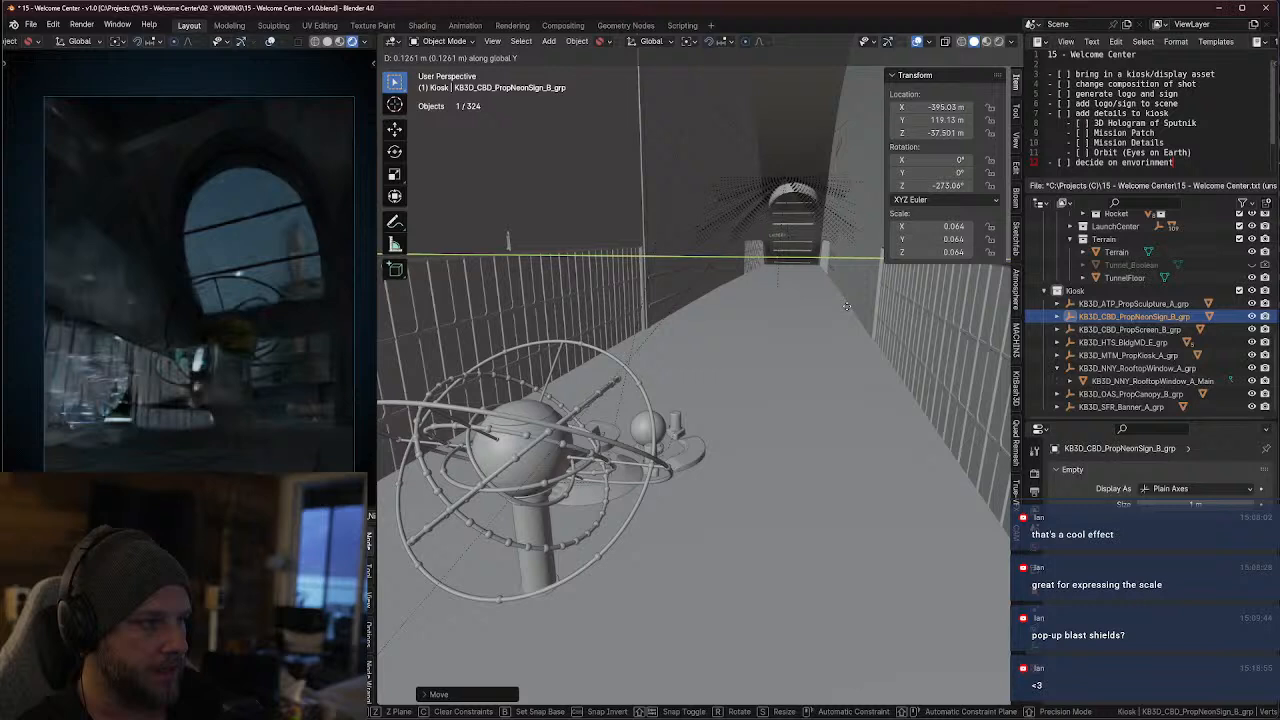
left_click(860, 312)
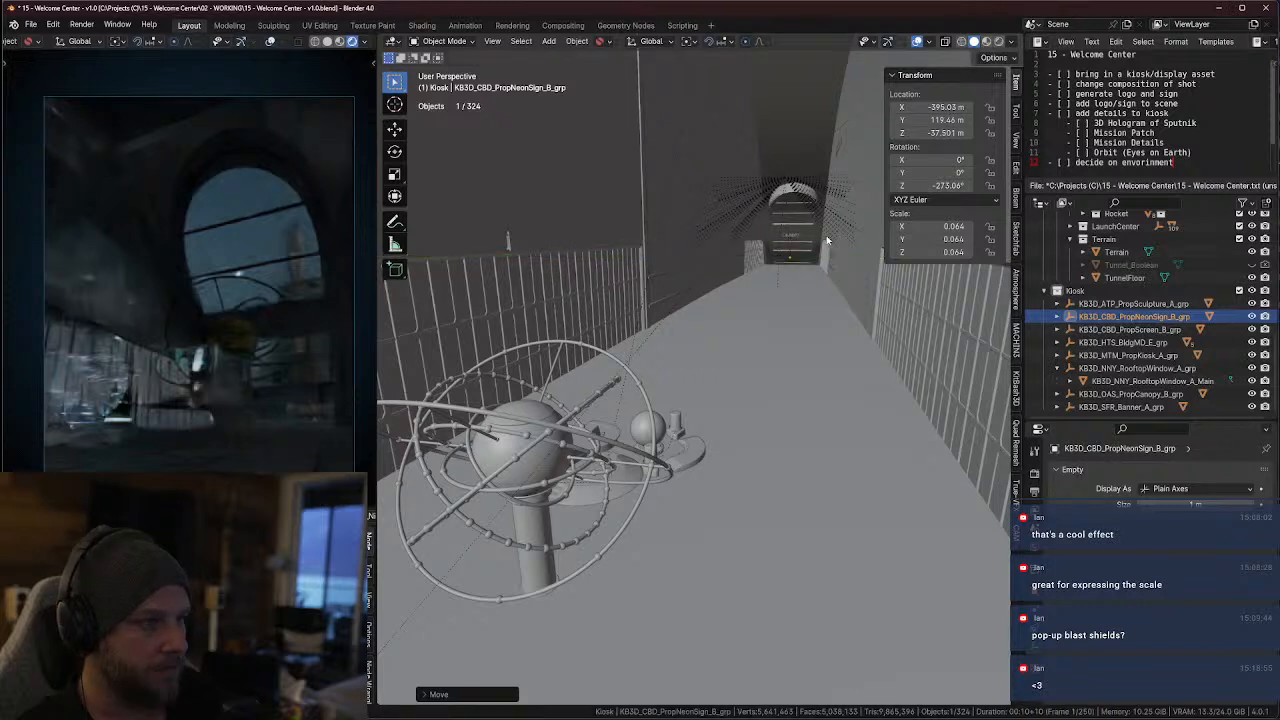
Lower the neon sign group to about -37.776 m in Z
key("g")
key("z")
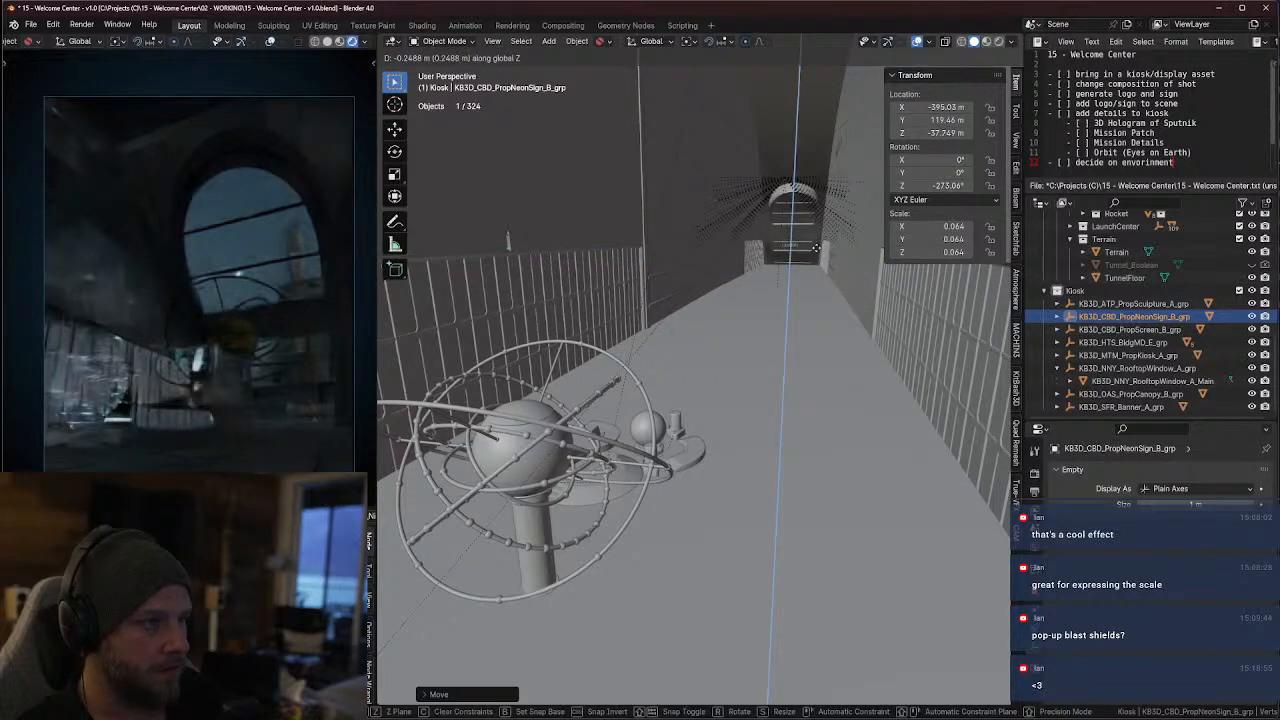
left_click(817, 255)
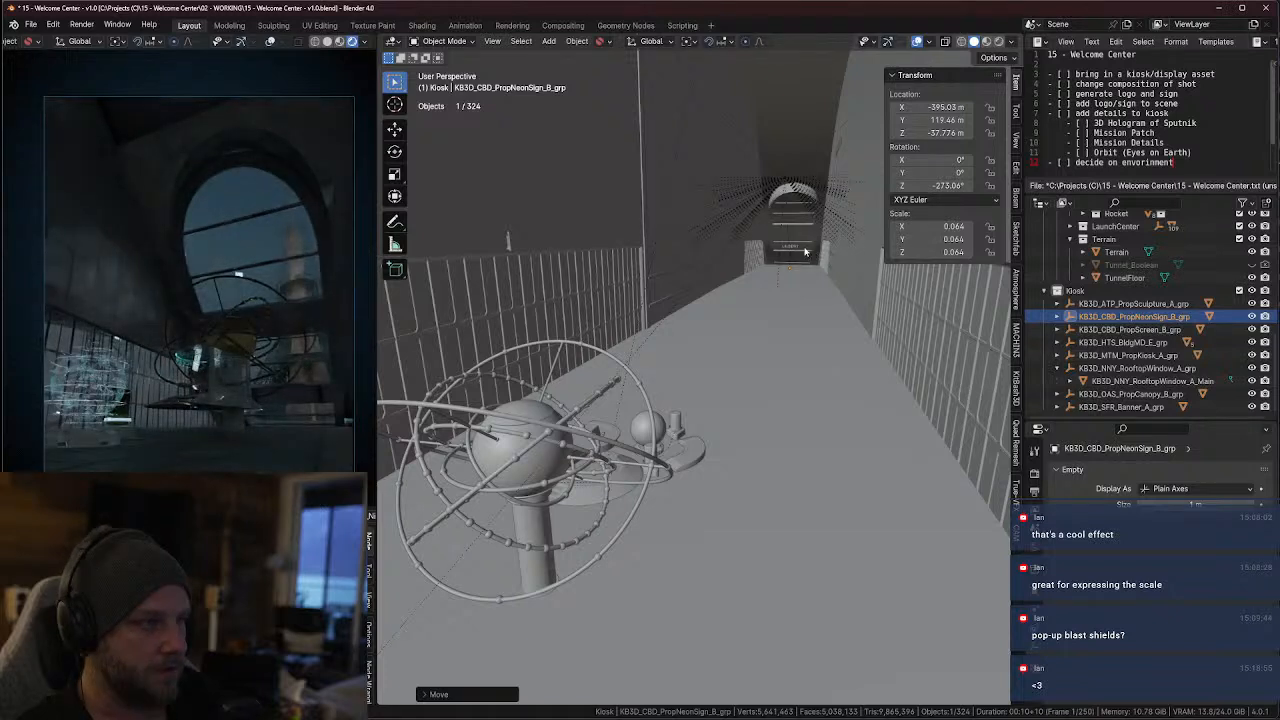
Move the neon sign group farther toward the arched window, to about -400.54 m in X
scroll(805, 251, "up", 5)
scroll(793, 181, "down", 3)
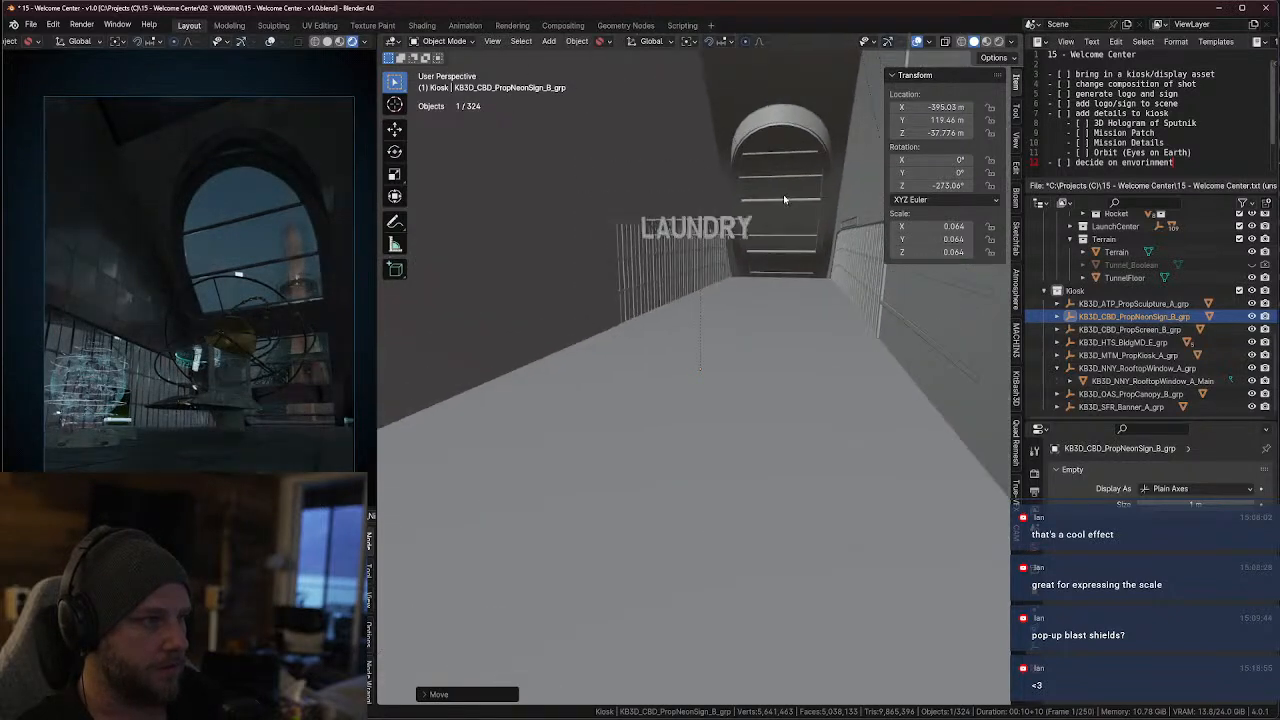
key("g")
key("y")
key("x")
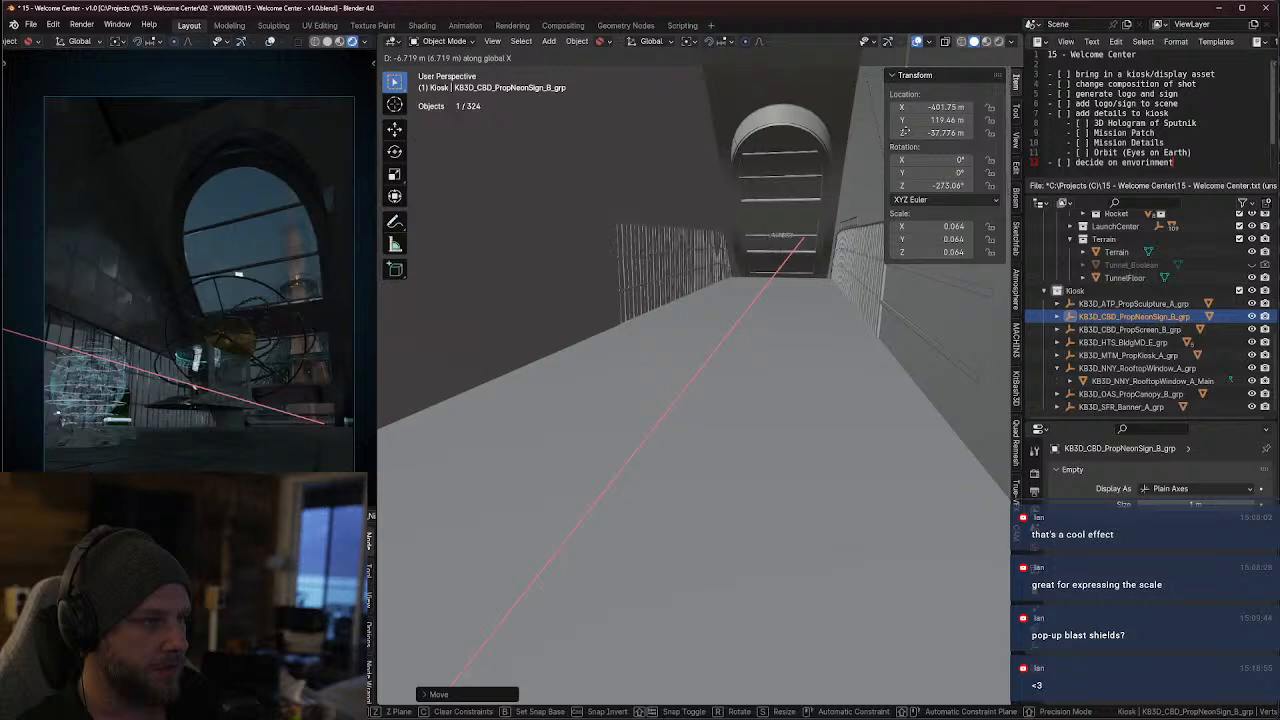
left_click(829, 210)
Push the neon sign group closer to the window along X, to about -401.71 m
scroll(818, 235, "up", 3)
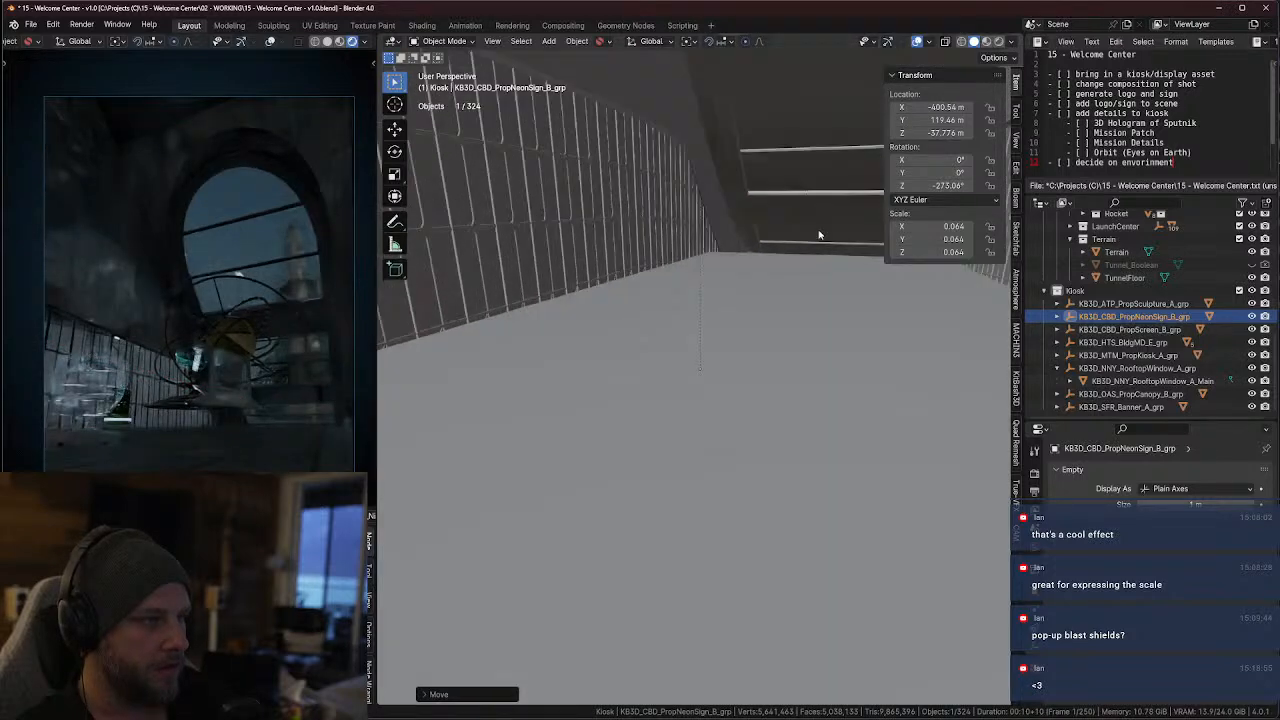
scroll(818, 235, "down", 4)
key("g")
key("y")
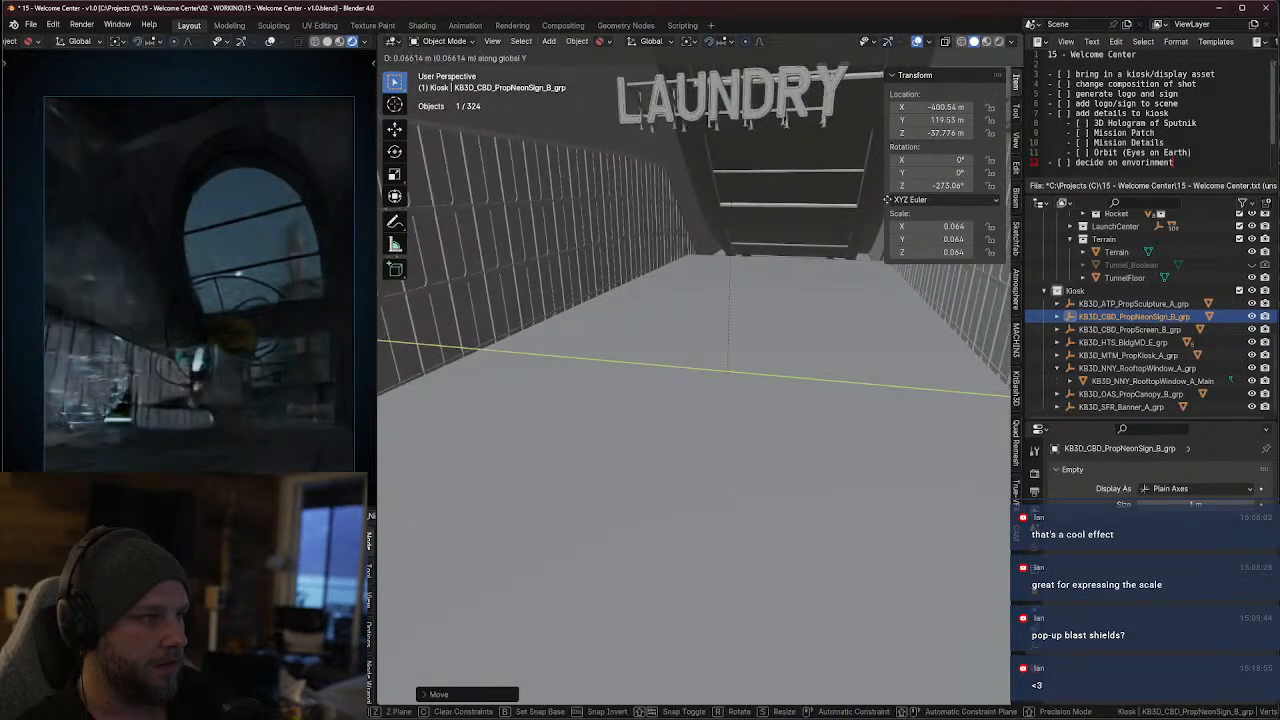
key("x")
left_click(825, 175)
Move the neon sign group along X to about -402.44 m, checking its placement from other angles
scroll(820, 170, "up", 3)
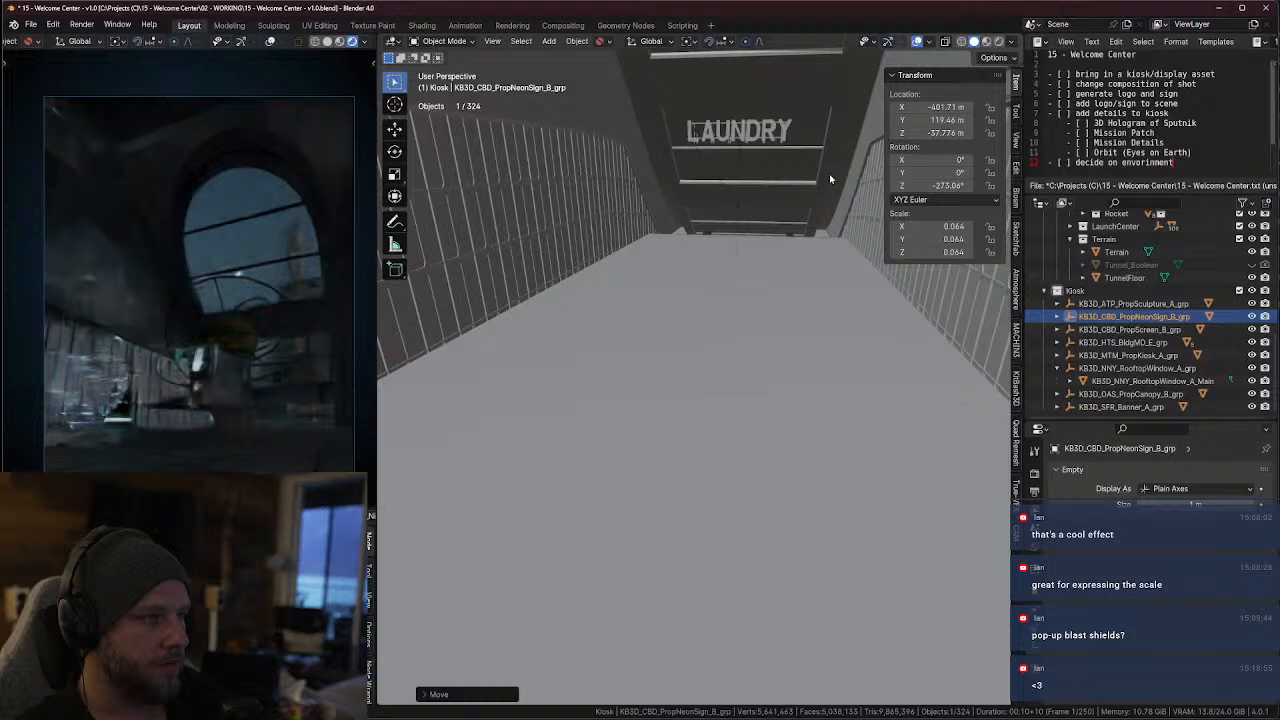
middle_click_drag(816, 167, 509, 138)
key("g")
key("x")
left_click(893, 122)
key("g")
right_click(855, 173)
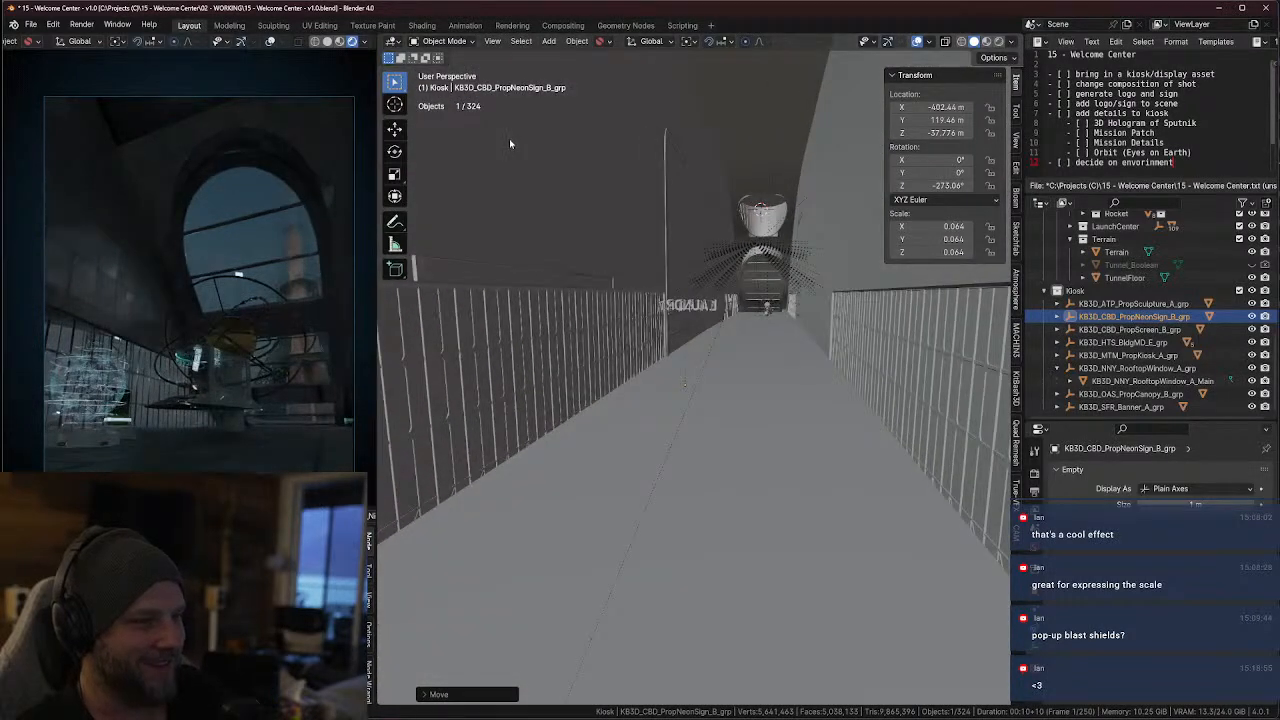
Select the LAUNDRY sign mesh and move it to about -1.0854 m in X, 20.322 m in Y and 15.822 m in Z
middle_click_drag(460, 482, 681, 446)
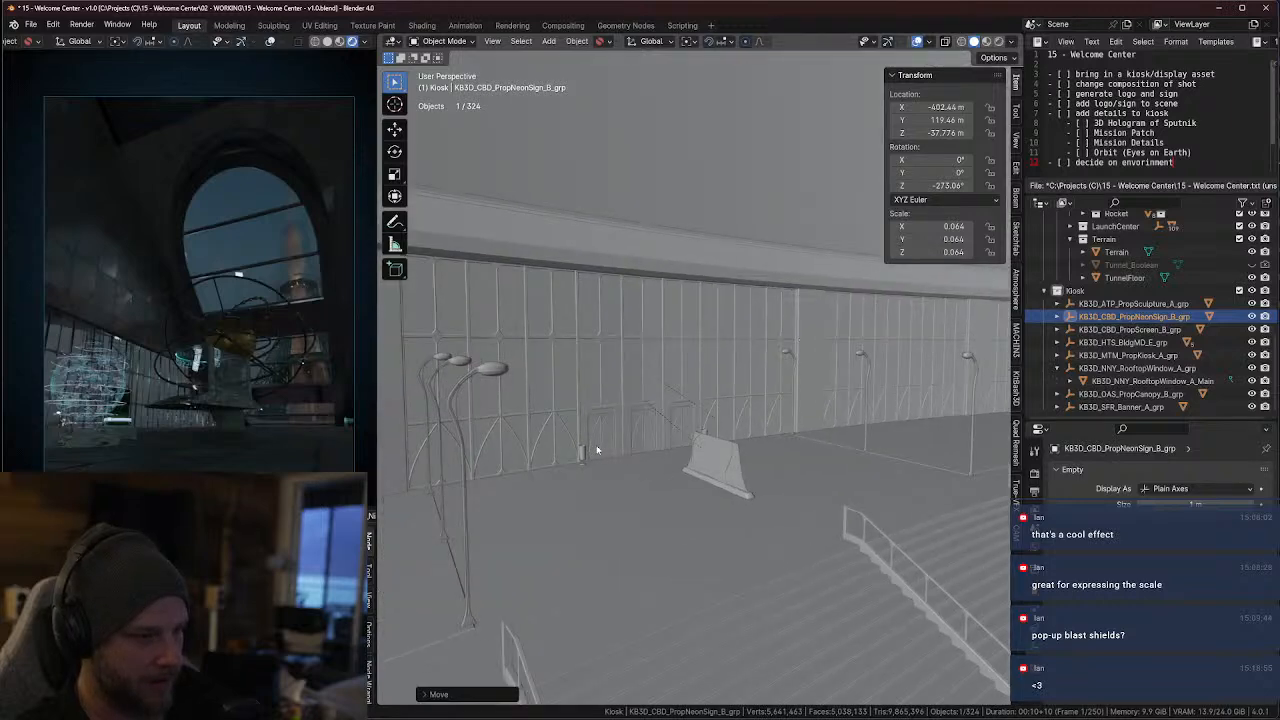
middle_click_drag(597, 450, 748, 316)
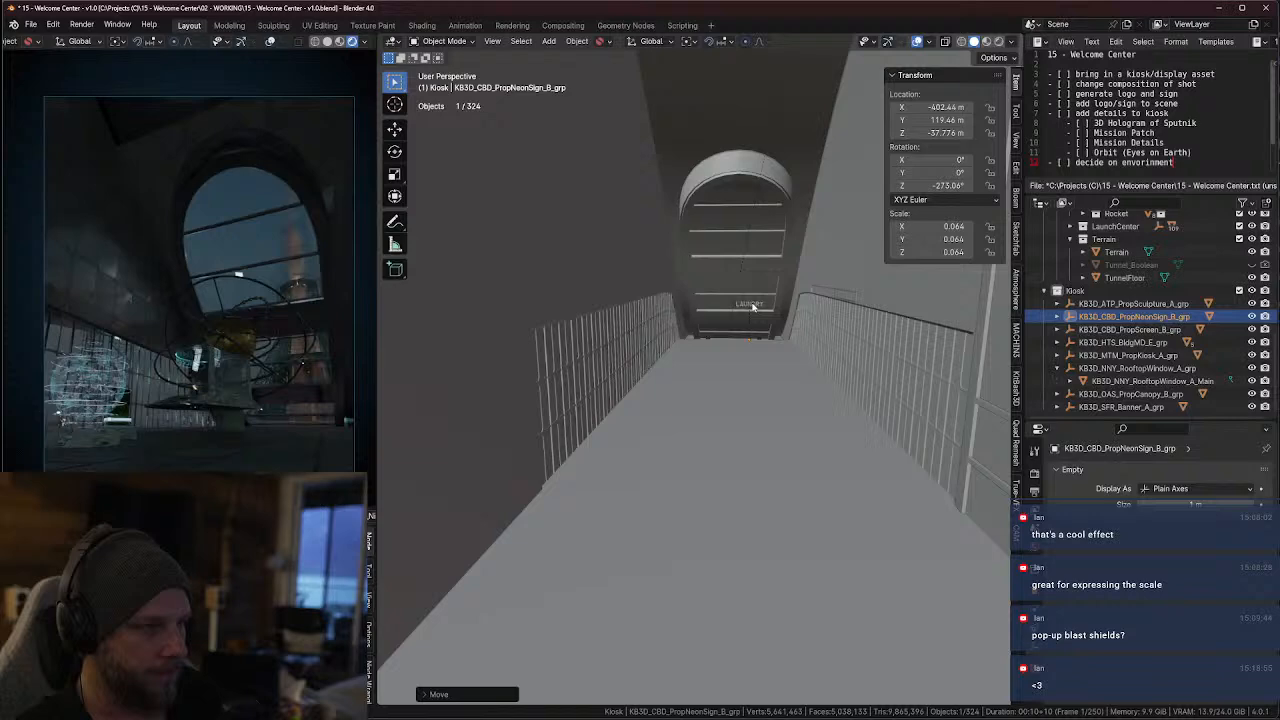
left_click(753, 307)
key("KP_Decimal")
key("g")
key("y")
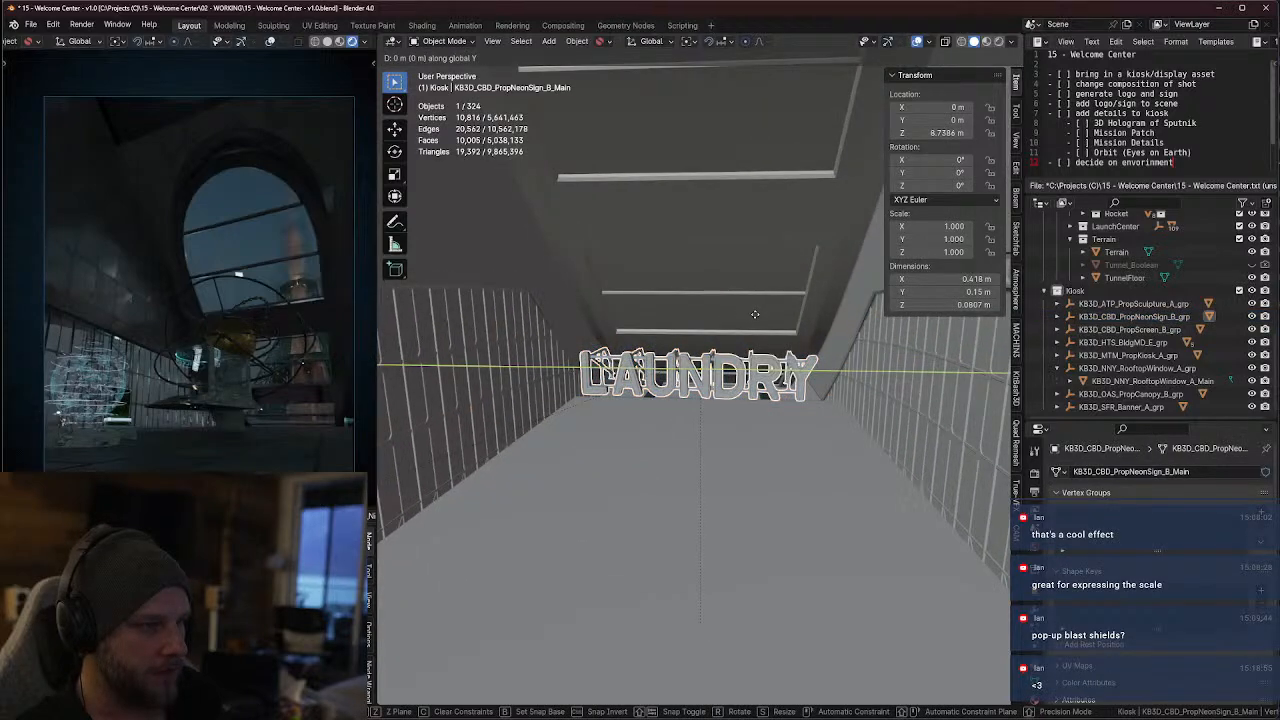
key("x")
key("z")
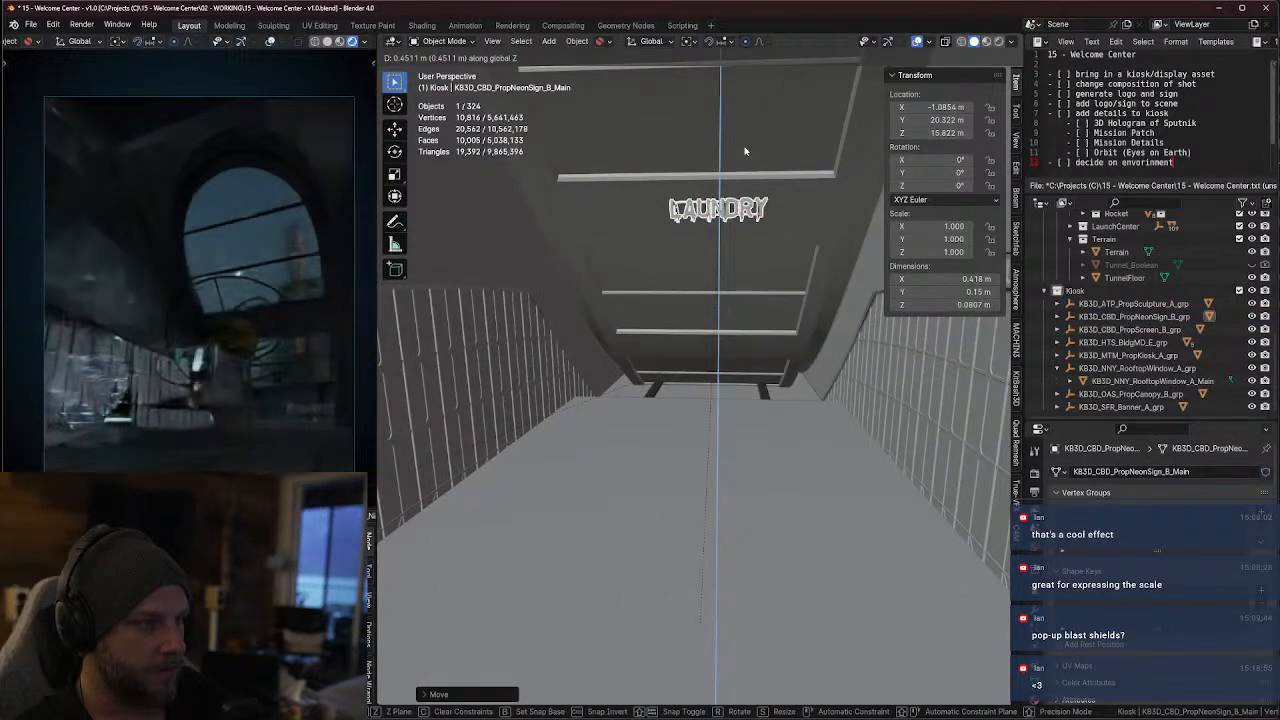
left_click(744, 151)
Move the LAUNDRY sign mesh along global X toward the window, to local coordinates of about -1.4211 m in X and 26.607 m in Y
key("KP_Decimal")
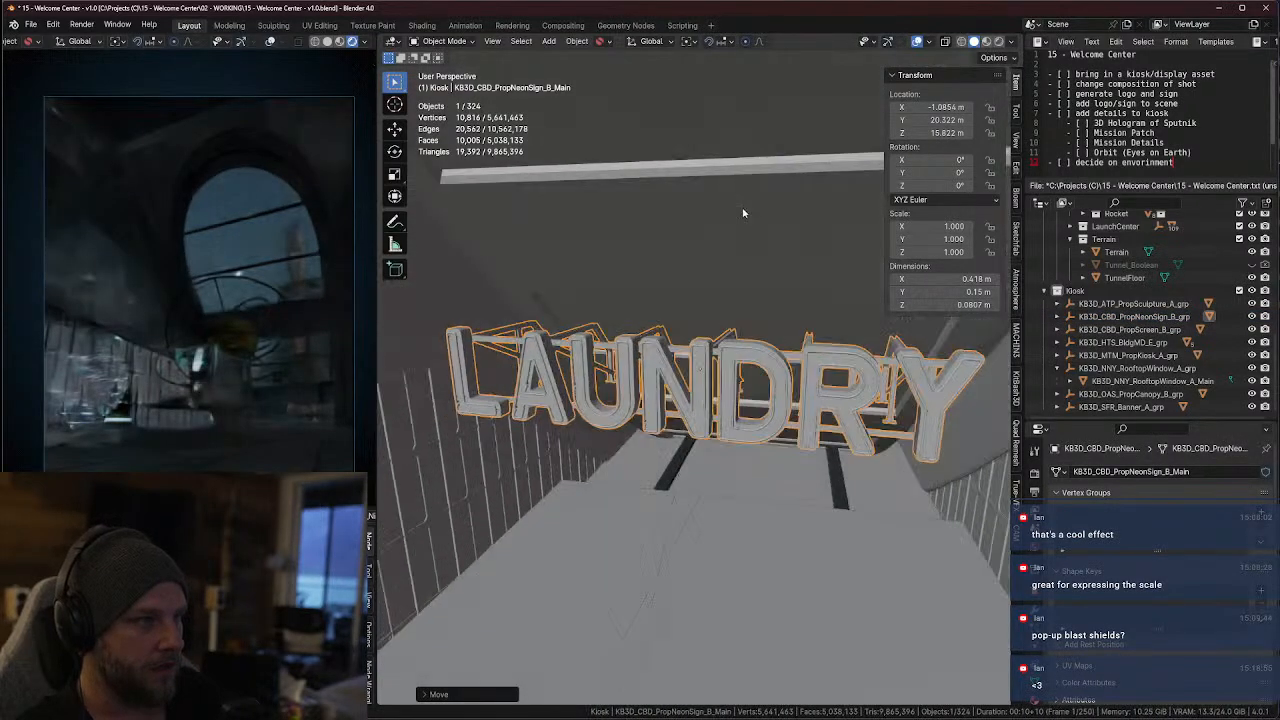
middle_click_drag(743, 213, 688, 220)
key("g")
key("x")
left_click(927, 200)
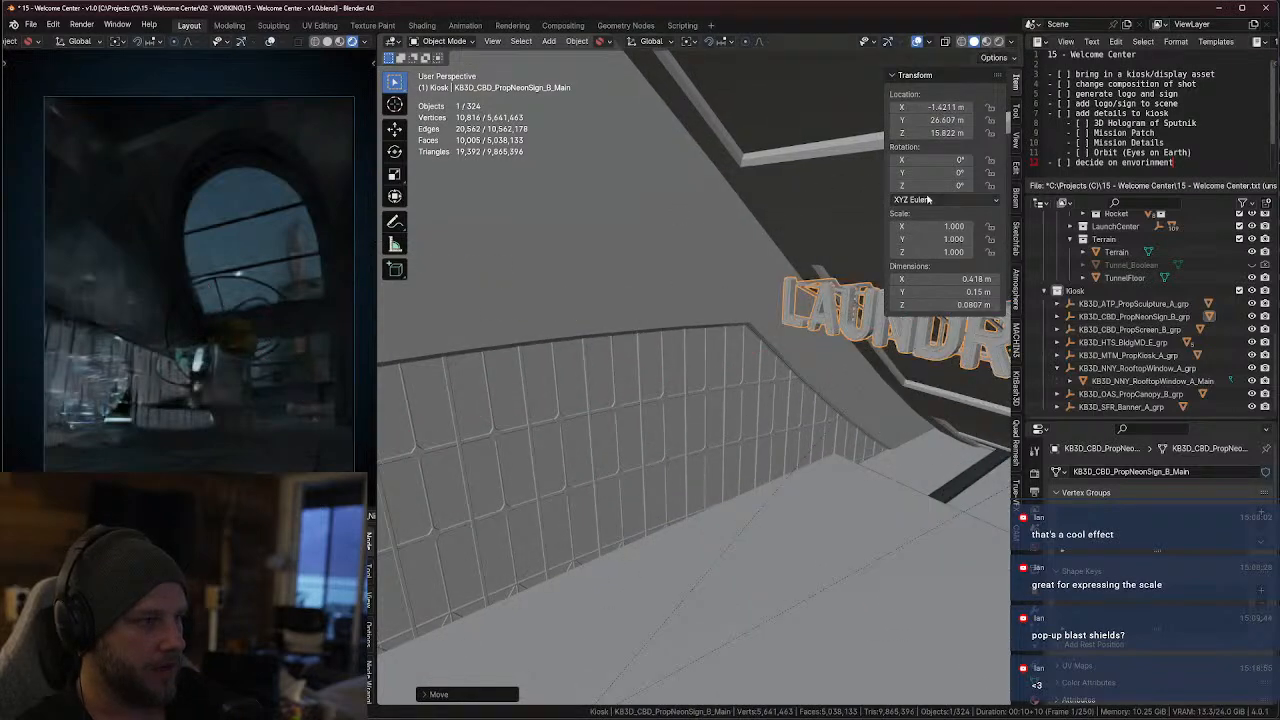
Move the LAUNDRY mesh along global X to about -1.8571 m X and 34.769 m Y locally, and raise it to 19.658 m Z
middle_click_drag(806, 214, 874, 214)
key("g")
key("x")
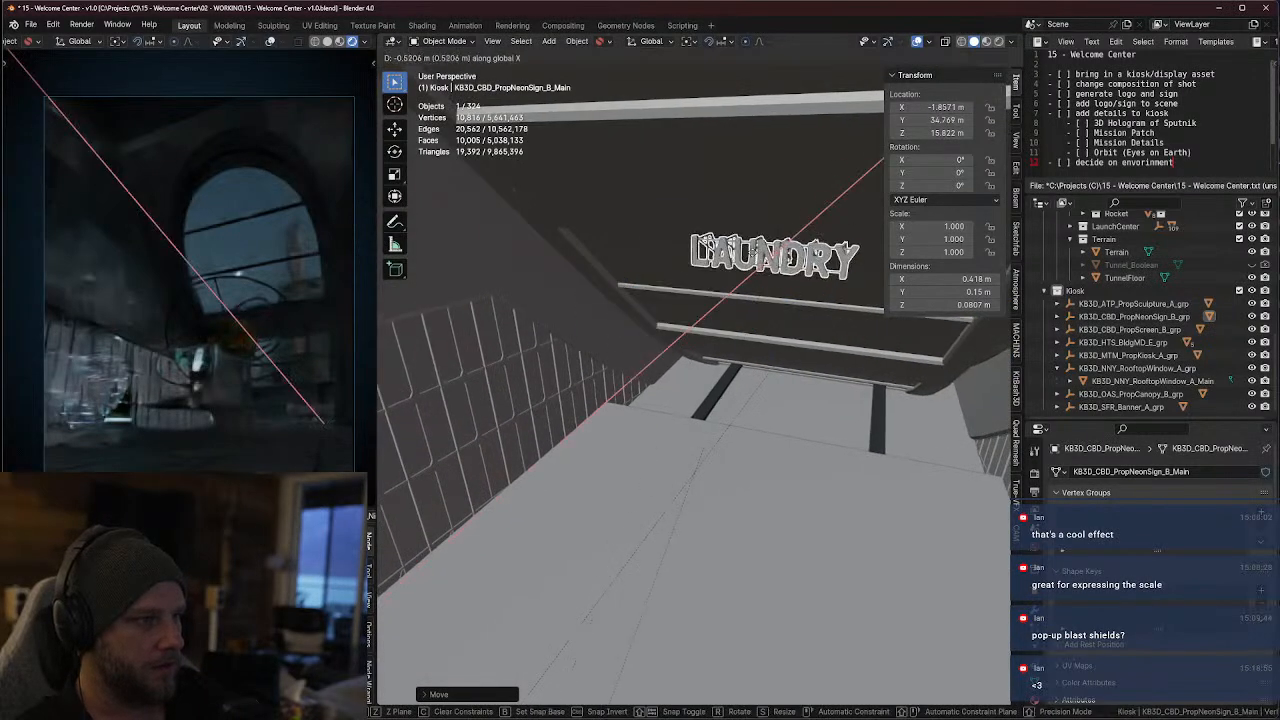
key("z")
left_click(661, 176)
Push the LAUNDRY mesh further along global X, to local coordinates of about -2.011 m in X and 37.652 m in Y
key("KP_Decimal")
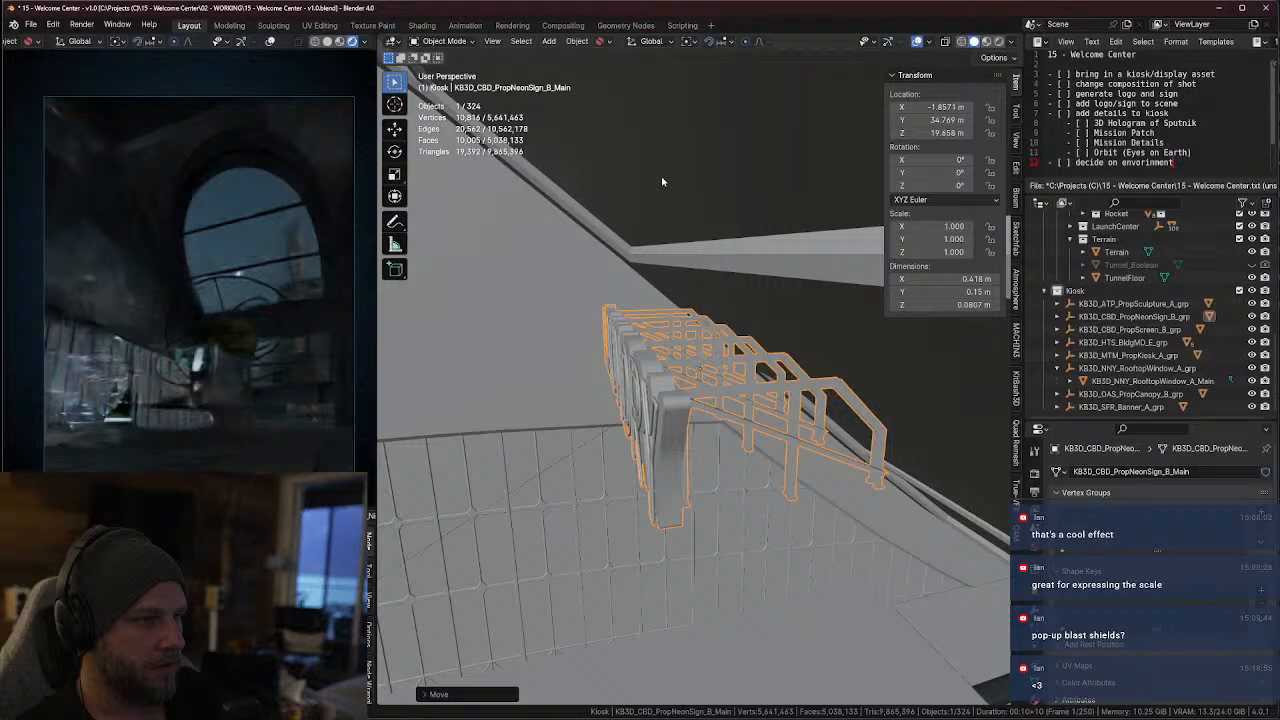
key("g")
key("x")
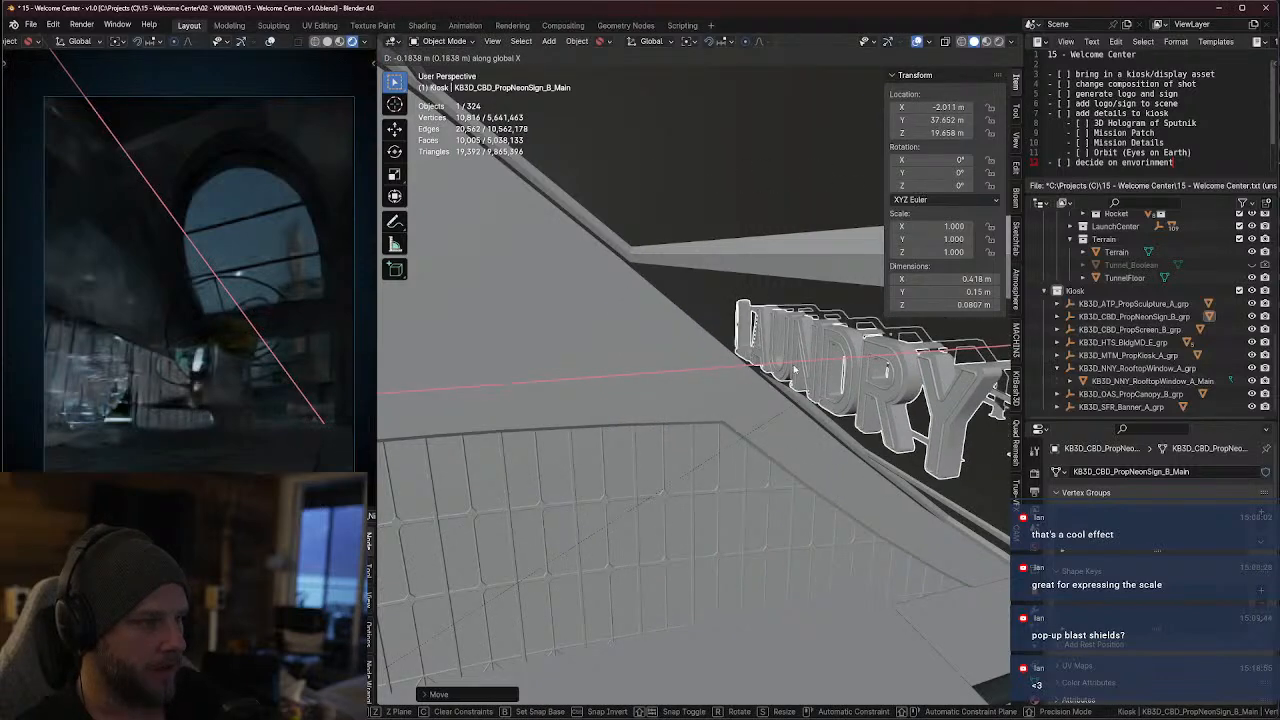
left_click(795, 369)
Scale the LAUNDRY mesh uniformly to about 3.650 and lower it along Z to about 17.643 m
middle_click_drag(795, 369, 880, 362)
scroll(780, 355, "down", 4)
middle_click_drag(750, 350, 708, 345)
key("s")
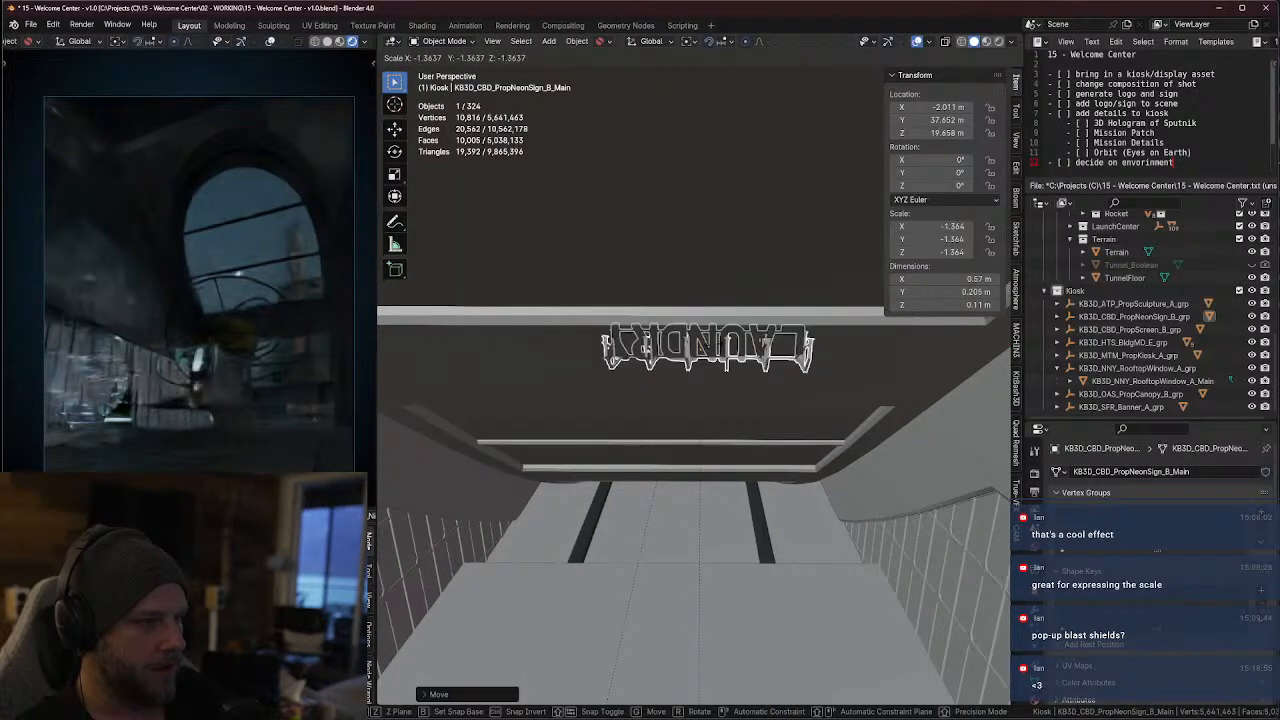
left_click(648, 300)
key("g")
key("z")
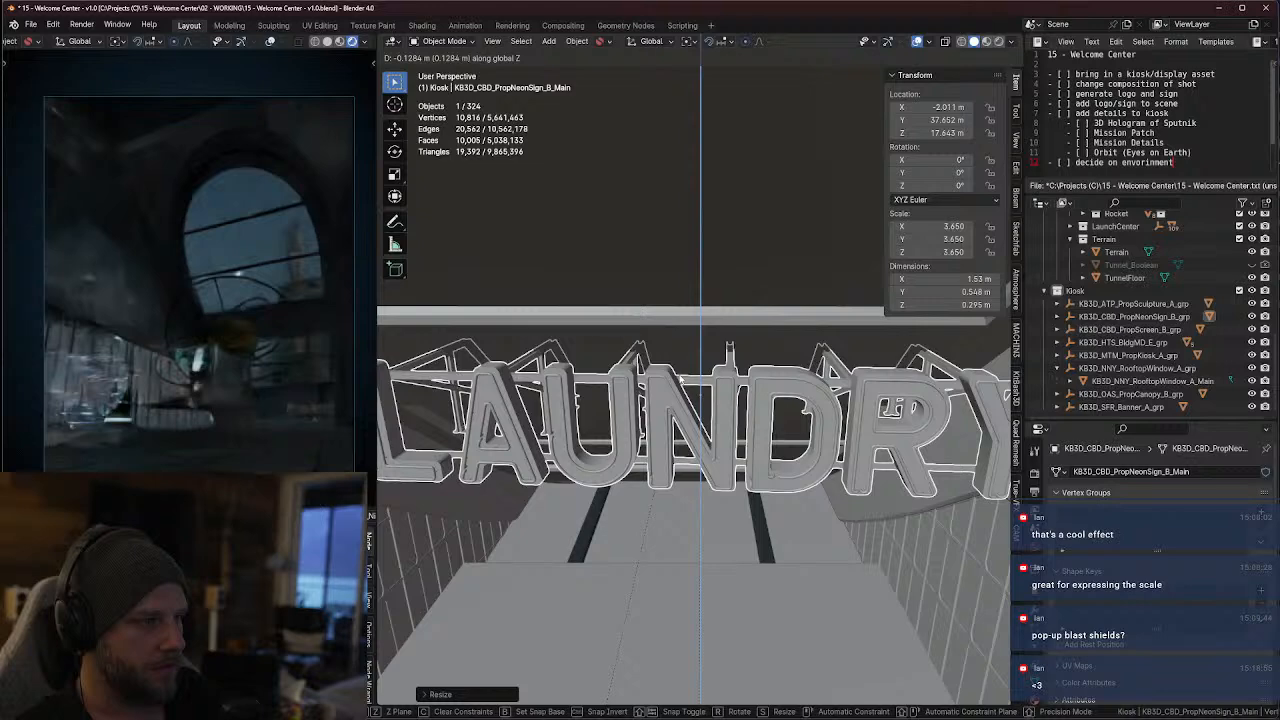
left_click(740, 345)
Scale the LAUNDRY mesh down to about 3.109 and shift it along global Y to about -3.9461 m in local X
middle_click_drag(780, 360, 701, 406)
scroll(756, 372, "down", 3)
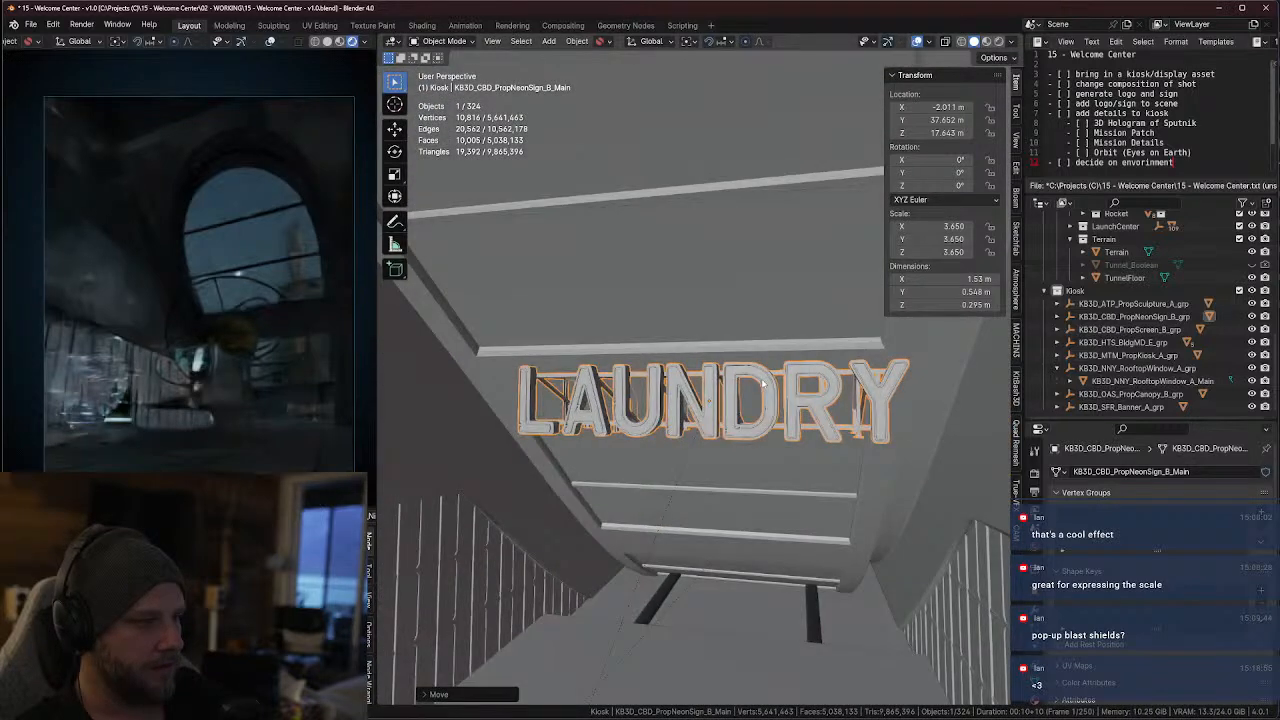
middle_click_drag(756, 372, 857, 394)
key("s")
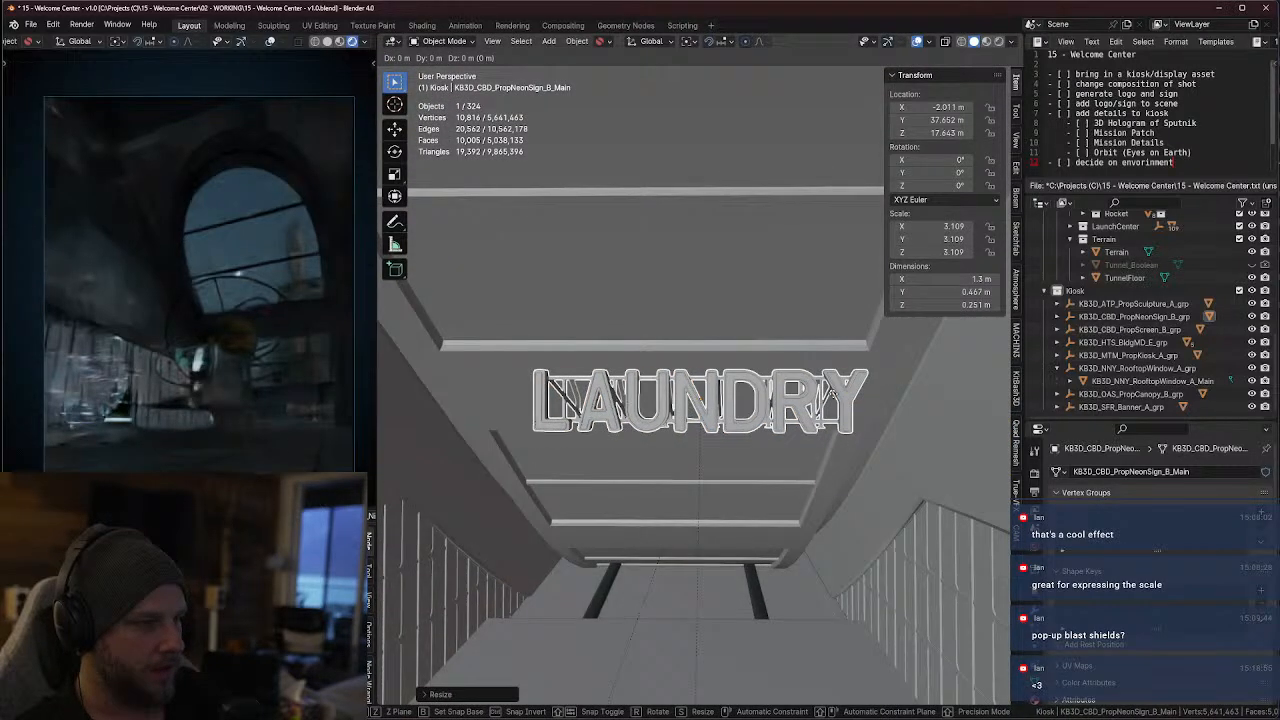
key("g")
key("y")
left_click(800, 395)
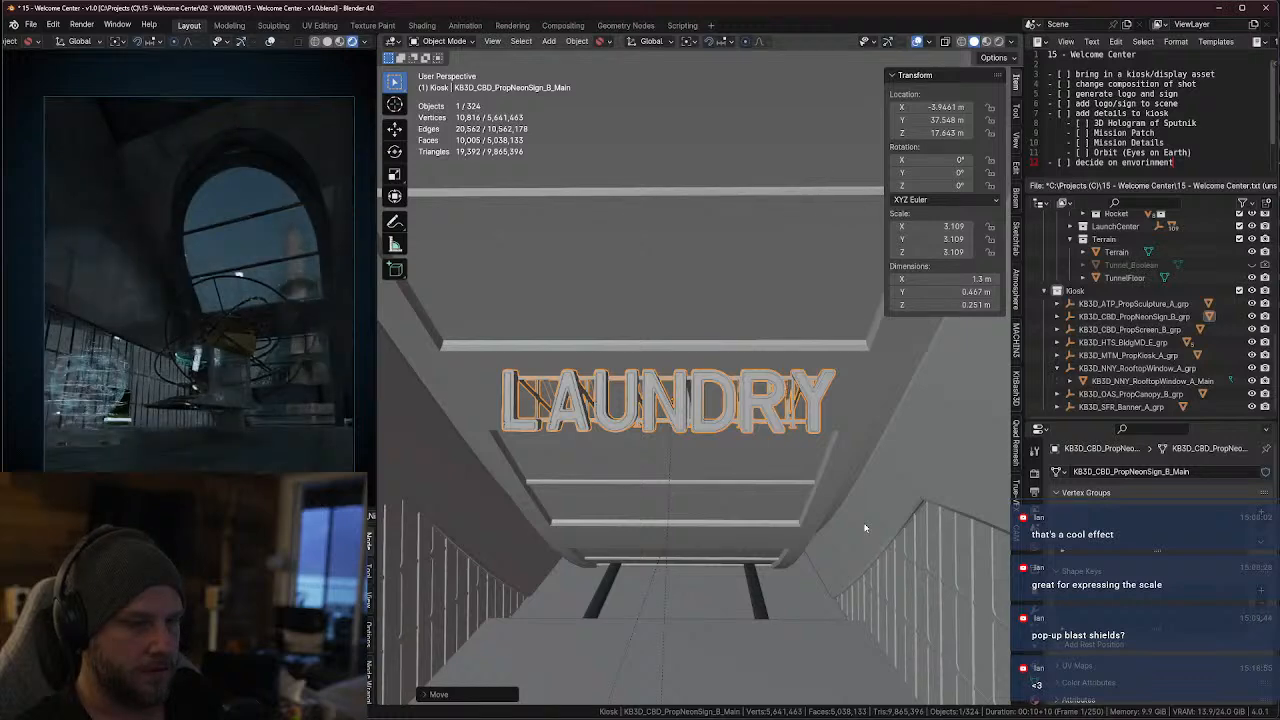
Switch the active scene camera to Cam_E_LongLens.001
middle_click_drag(820, 497, 311, 347)
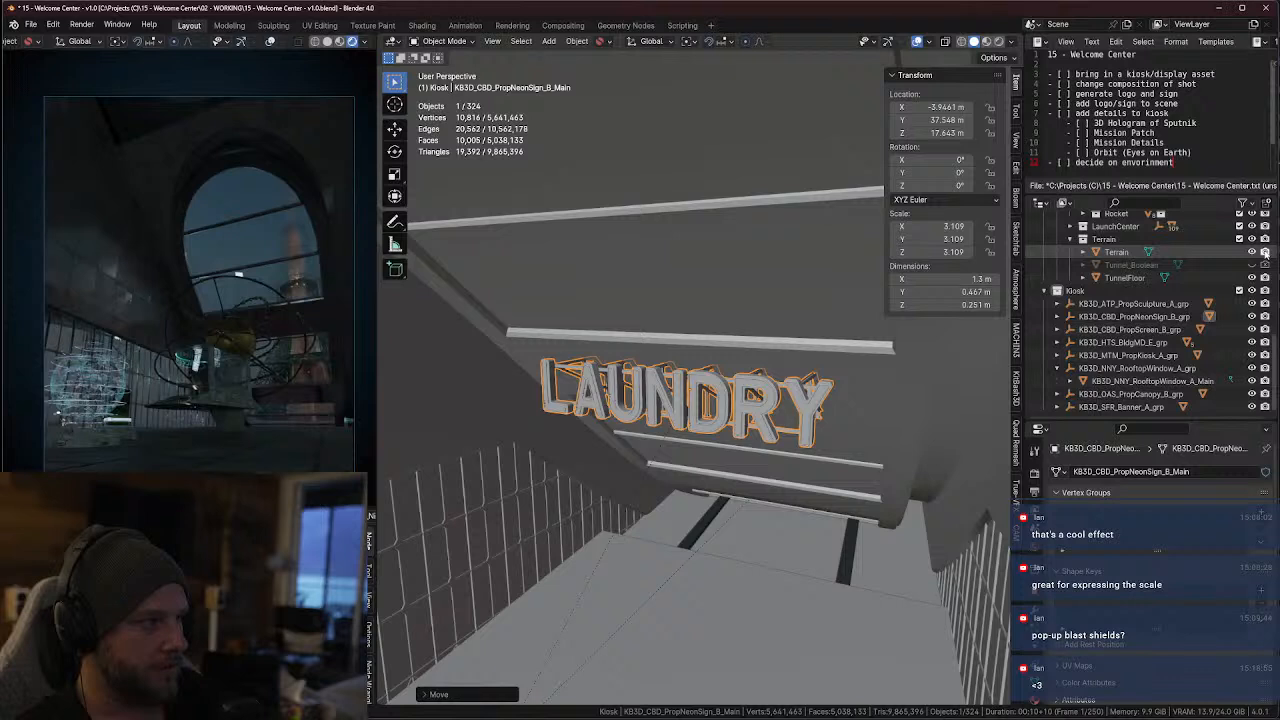
scroll(1210, 324, "up", 10)
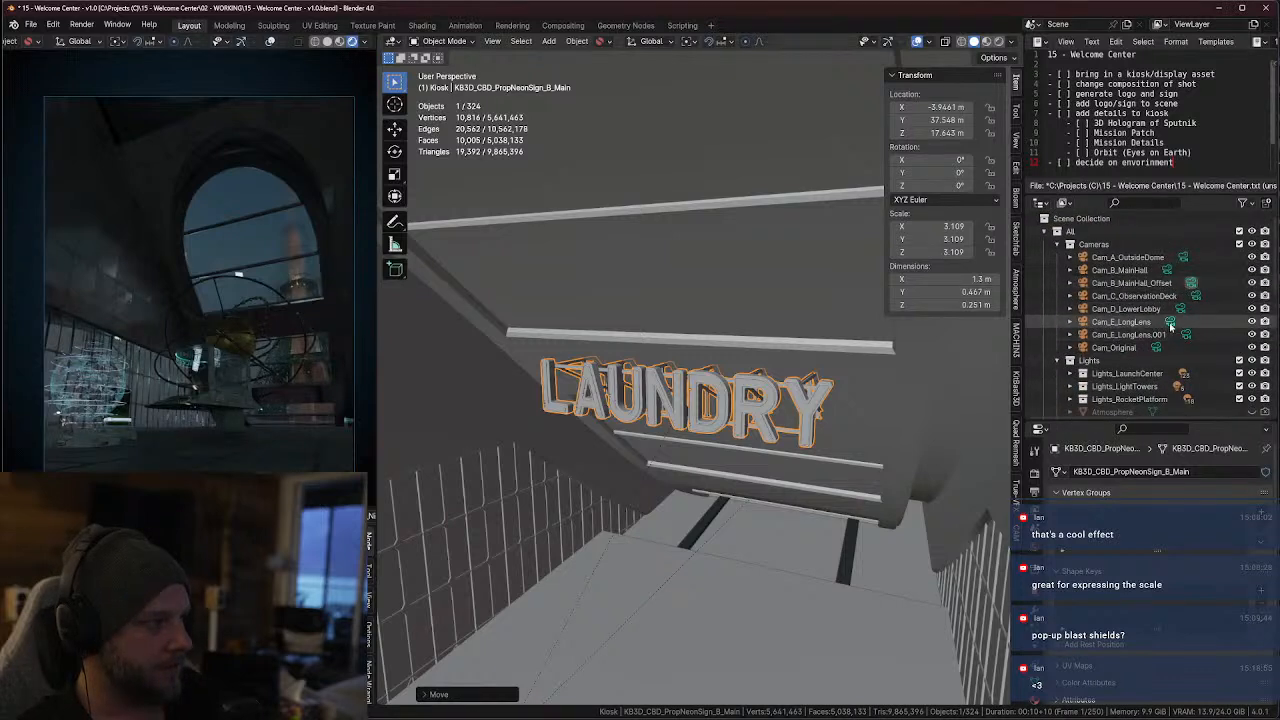
left_click(1186, 335)
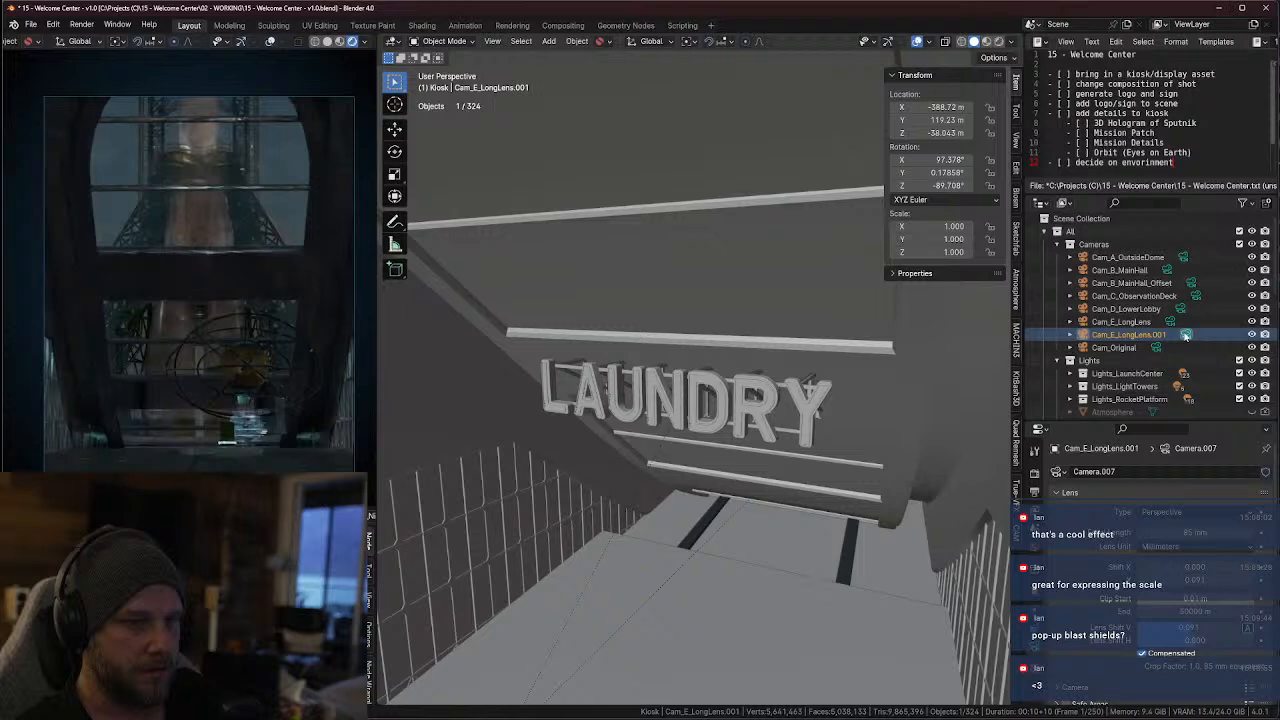
key("KP_Decimal")
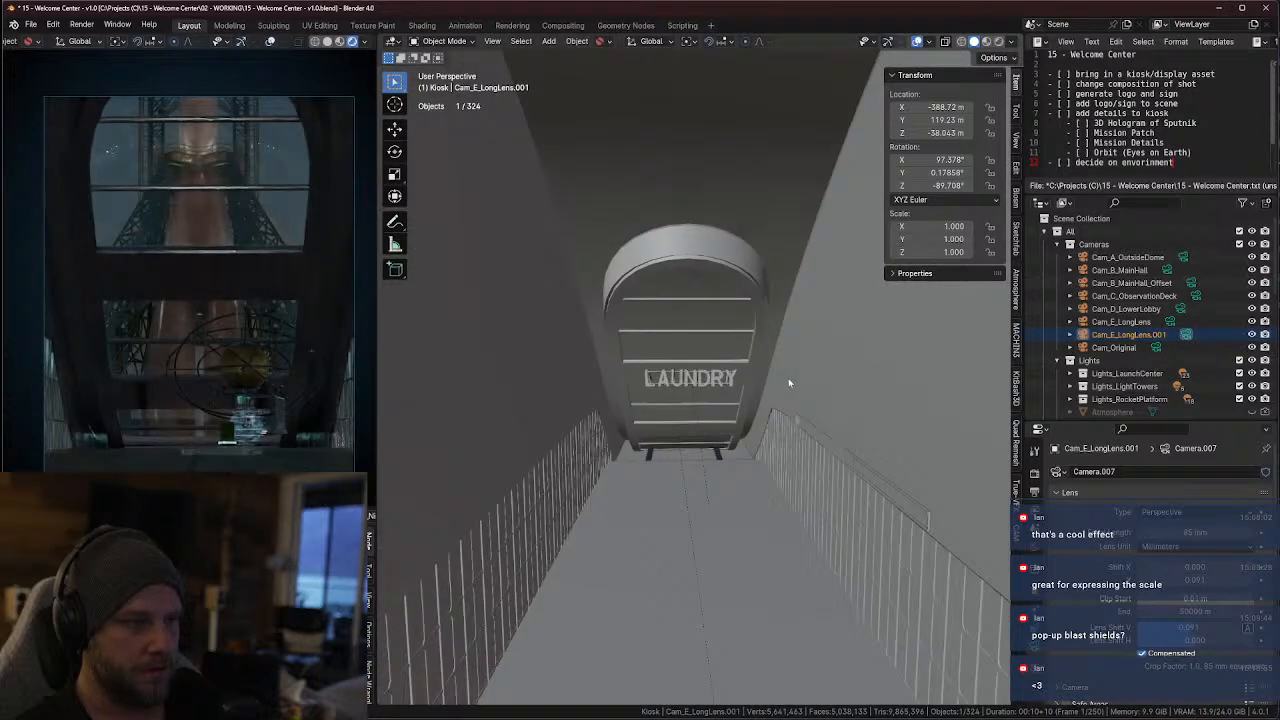
scroll(775, 376, "down", 4)
mouse_move(774, 373)
middle_mouse_down()
mouse_move(773, 347)
mouse_move(769, 391)
middle_mouse_up()
scroll(771, 371, "down", 6)
scroll(769, 391, "up", 10)
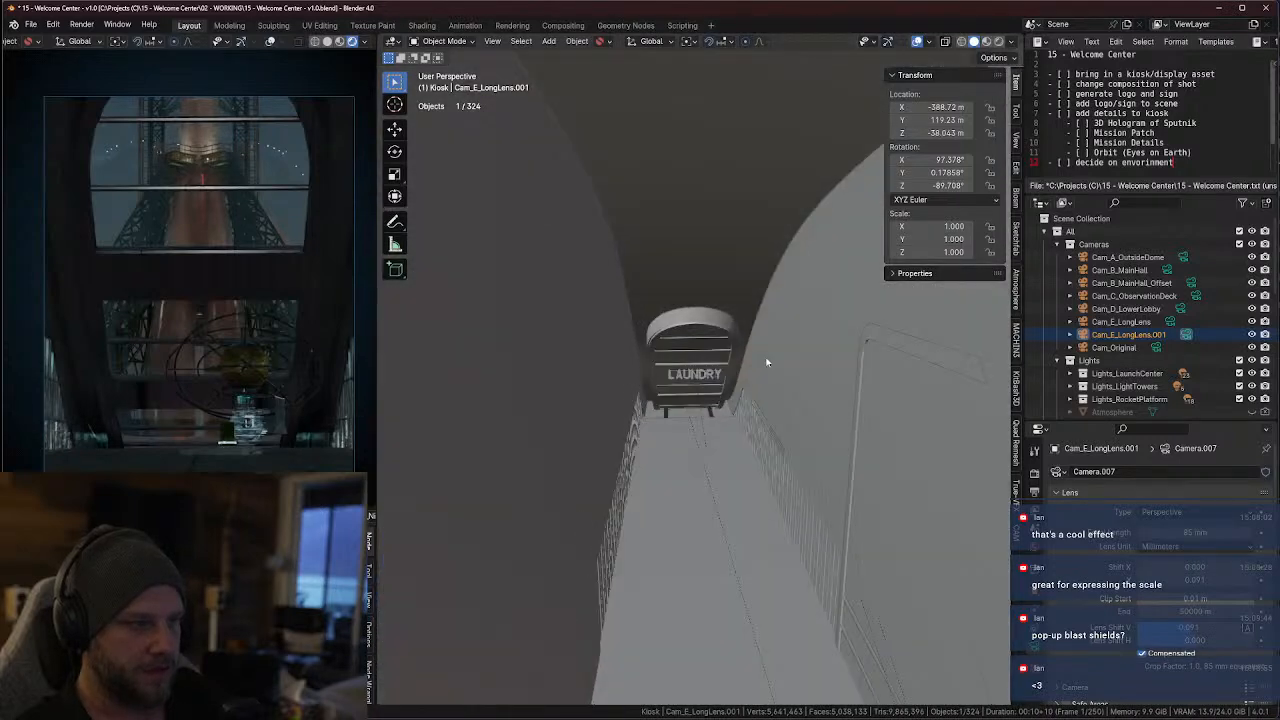
Move the LAUNDRY mesh in top view to about 20.597 m X and -449.75 m Y, and rotate it to -176.58° about Z
left_click(700, 376)
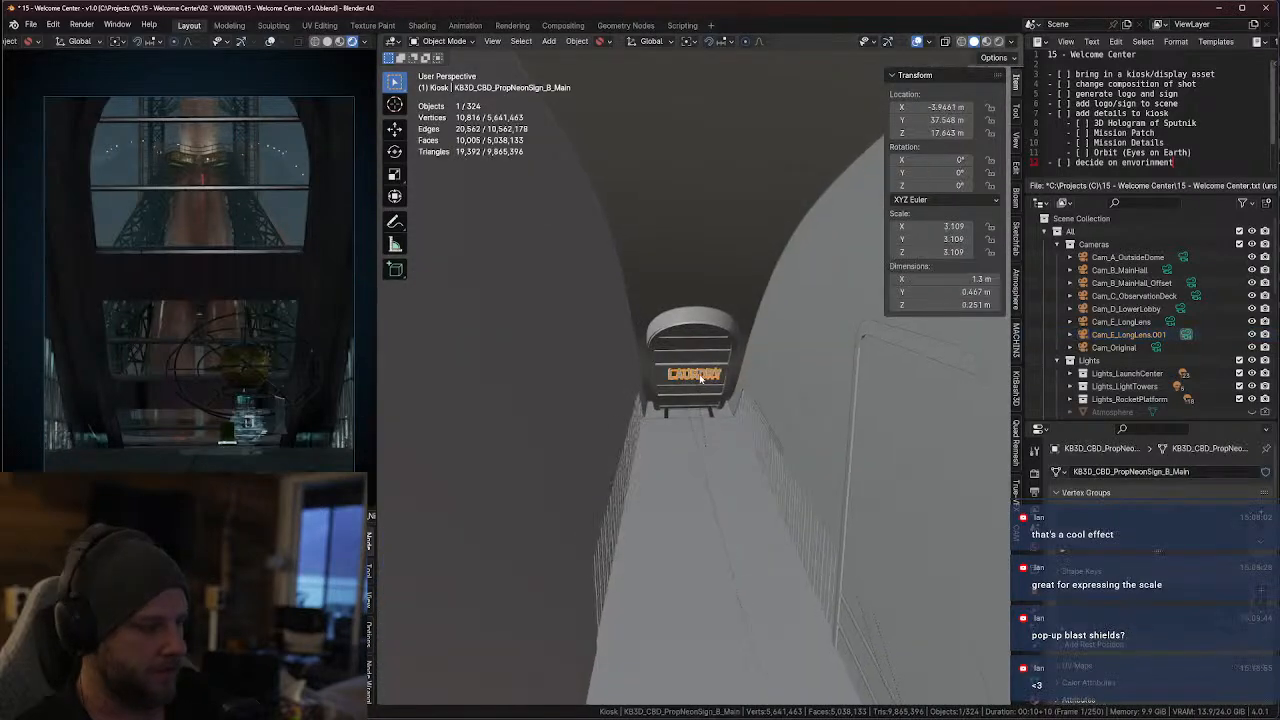
key("KP_7")
scroll(774, 376, "down", 5)
middle_click_drag(868, 403, 572, 417, "shift")
key("g")
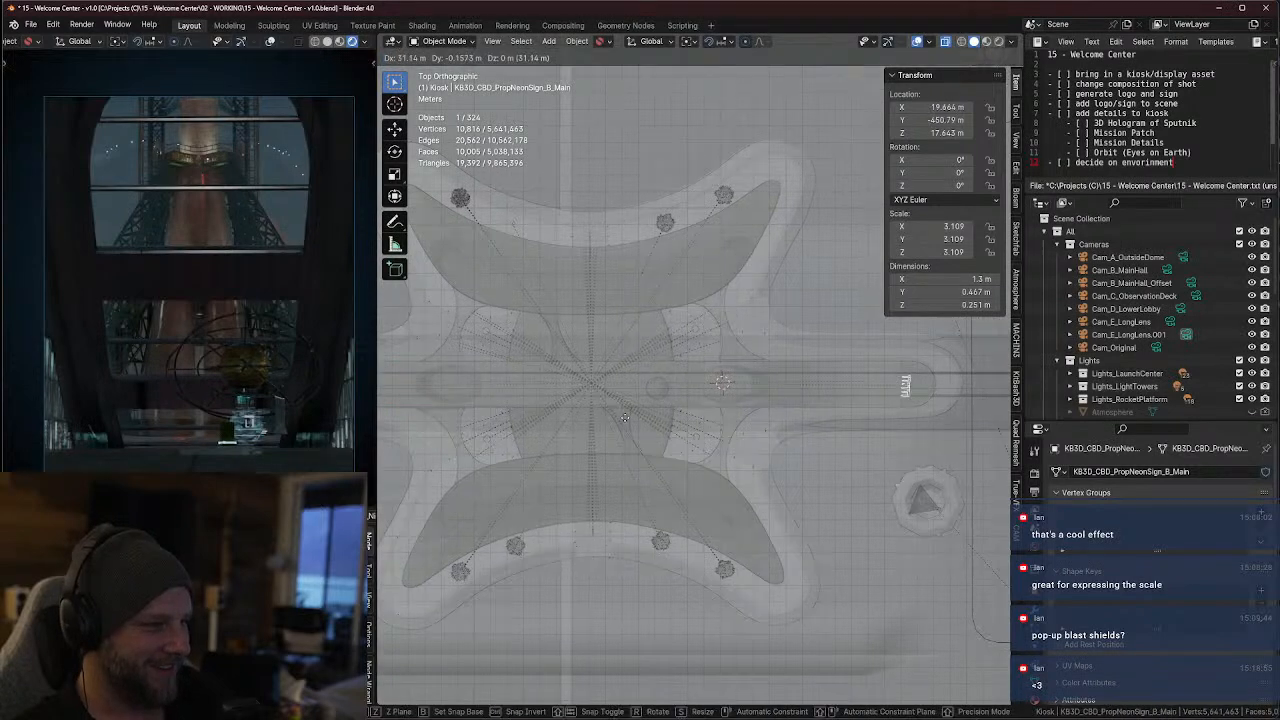
left_click(618, 421)
key("r")
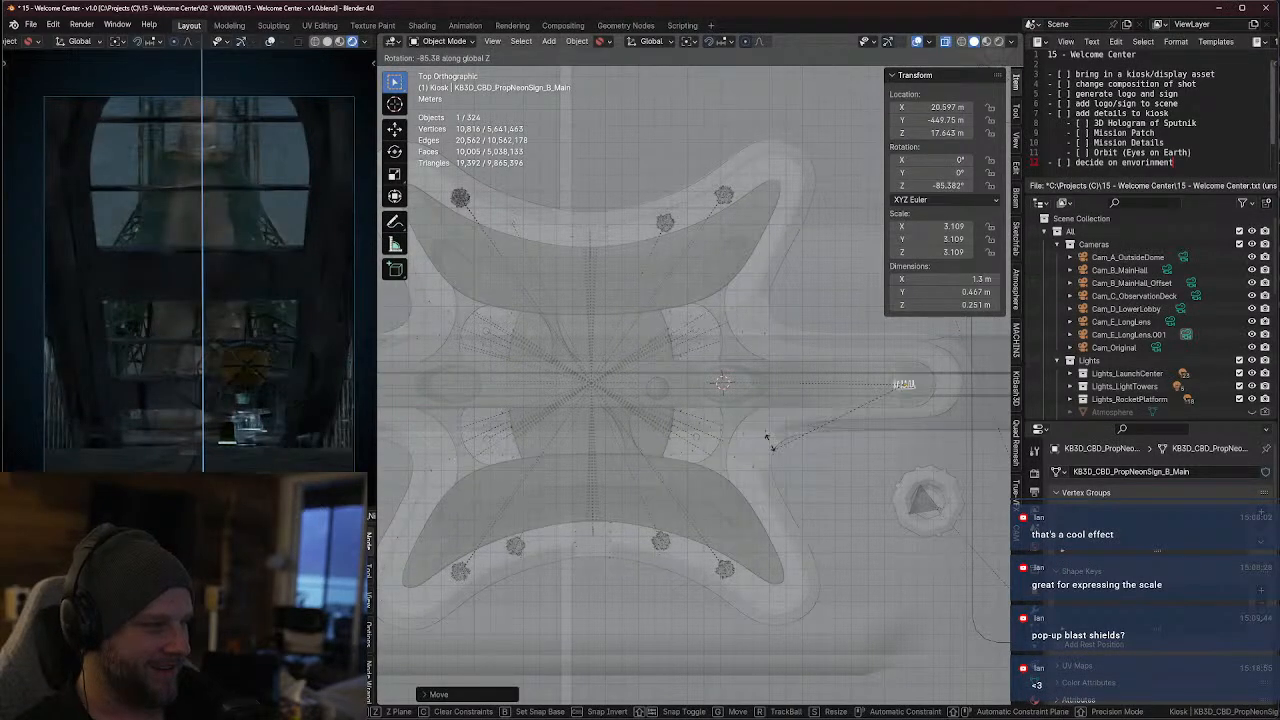
left_click(881, 334)
Reposition the LAUNDRY mesh from the top view to about 13.441 m in X and -277.31 m in Y
key("KP_Decimal")
middle_click_drag(943, 431, 692, 402)
scroll(837, 326, "down", 8)
scroll(788, 351, "down", 4)
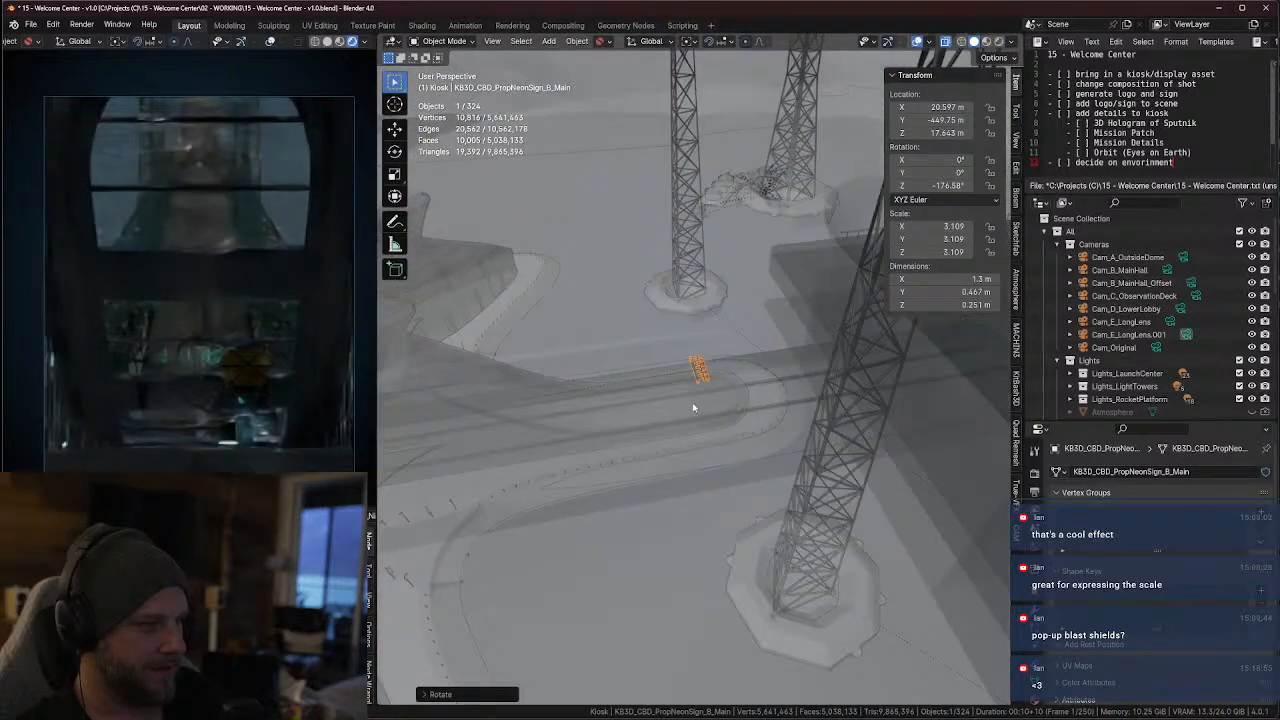
key("KP_7")
key("g")
left_click(388, 399)
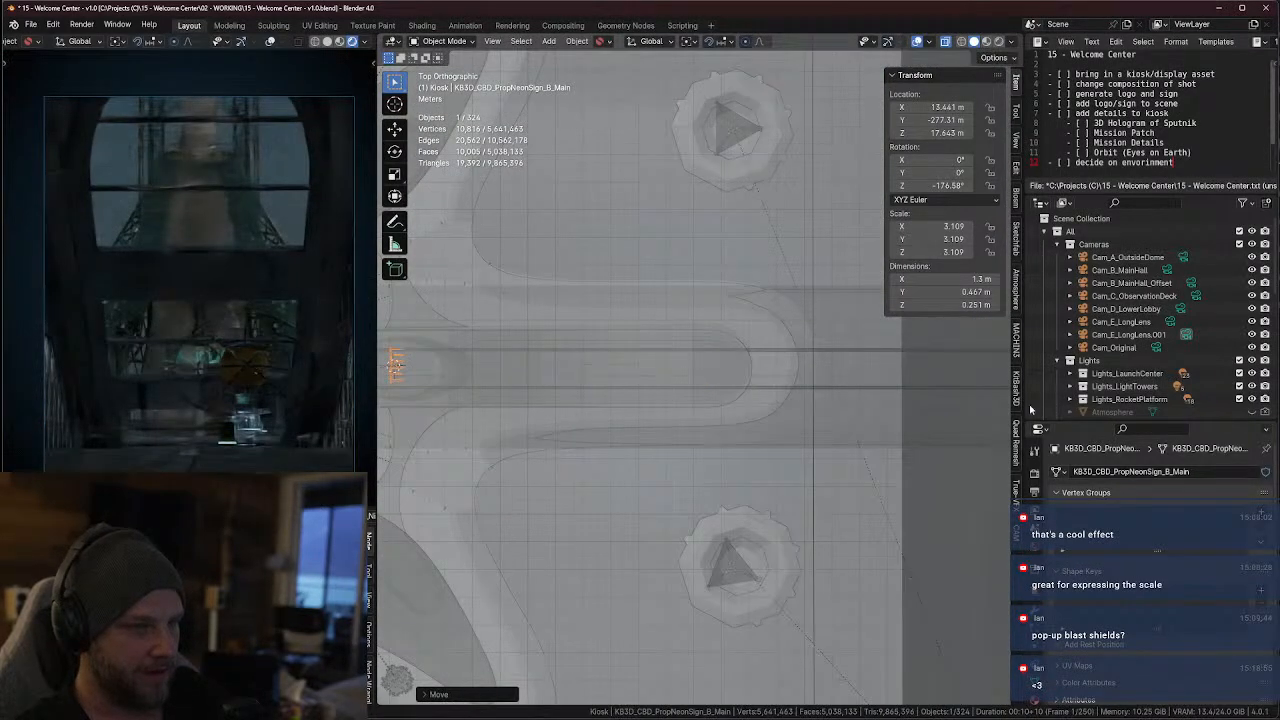
Shift the LAUNDRY mesh further in top view to about 7.5771 m in X and -222.46 m in Y
middle_click_drag(523, 397, 796, 381, "shift")
key("g")
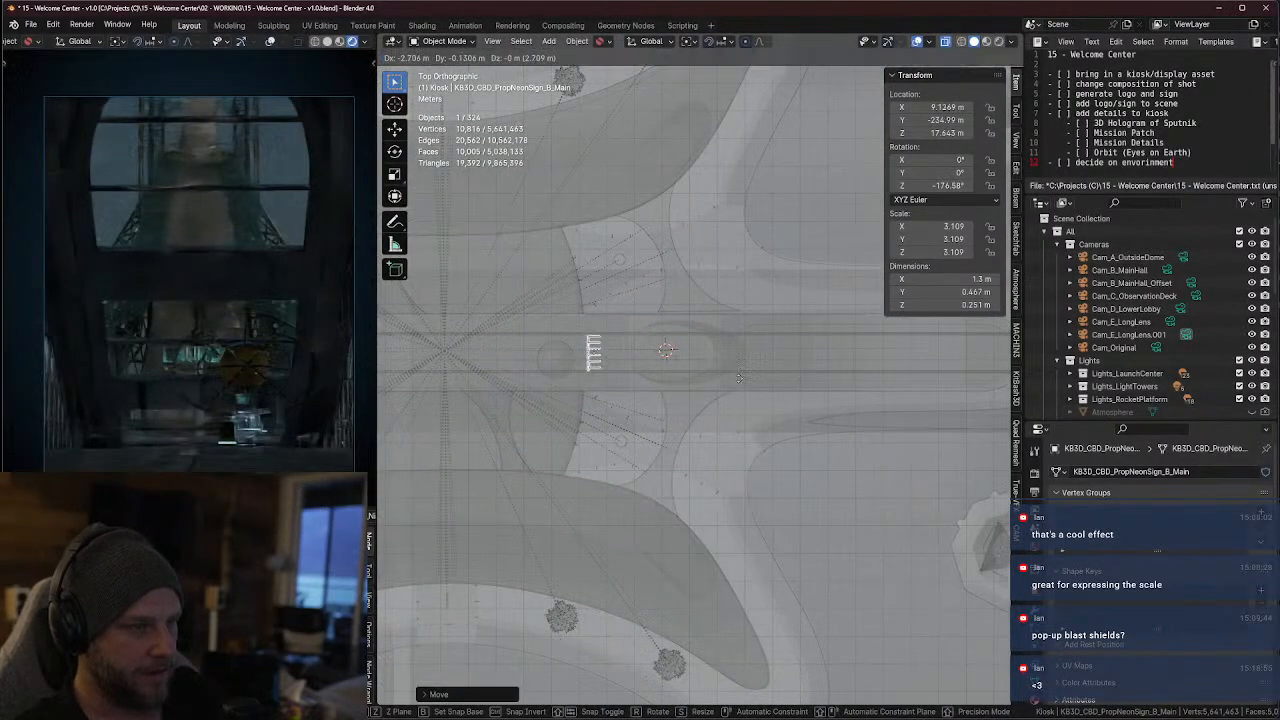
left_click(711, 381)
Bring the LAUNDRY mesh back along the hall in top view, to about 13.707 m in X and -310.86 m in Y
key("KP_Decimal")
mouse_move(657, 383)
middle_mouse_down()
mouse_move(791, 243)
mouse_move(734, 320)
mouse_move(662, 360)
middle_mouse_up()
scroll(791, 243, "down", 3)
scroll(663, 359, "down", 6)
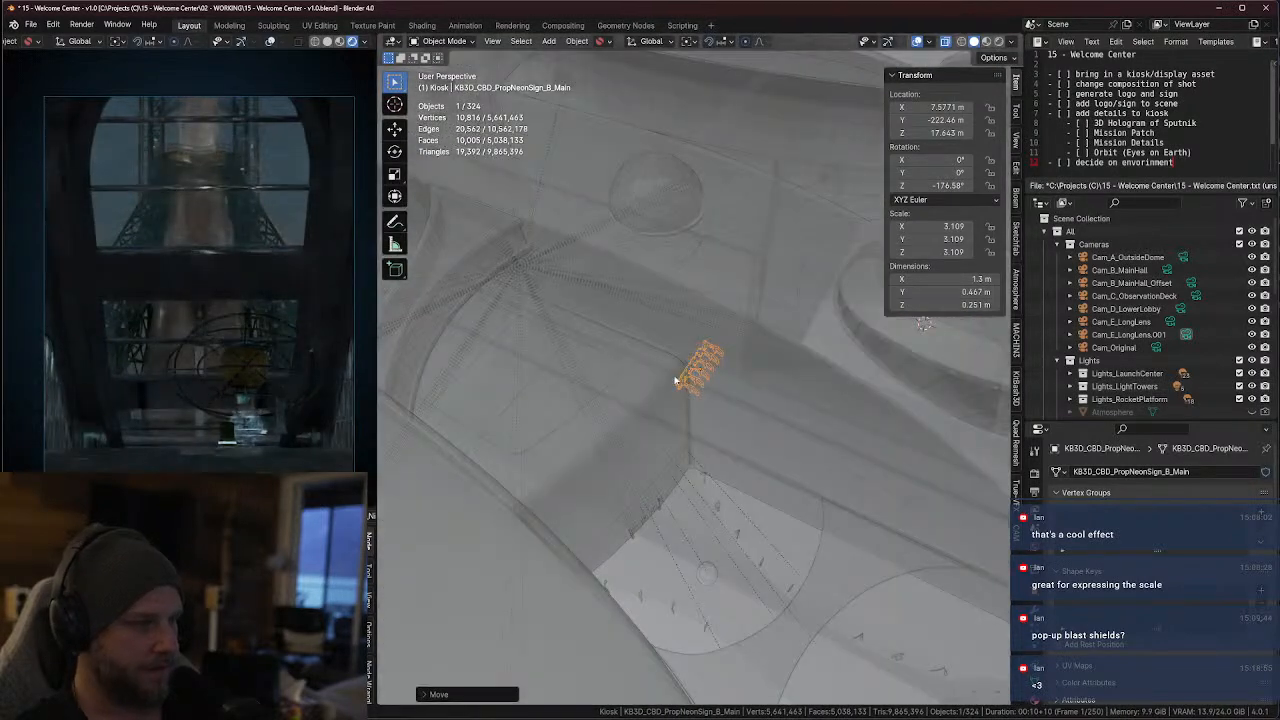
key("KP_7")
scroll(727, 390, "up", 2)
key("g")
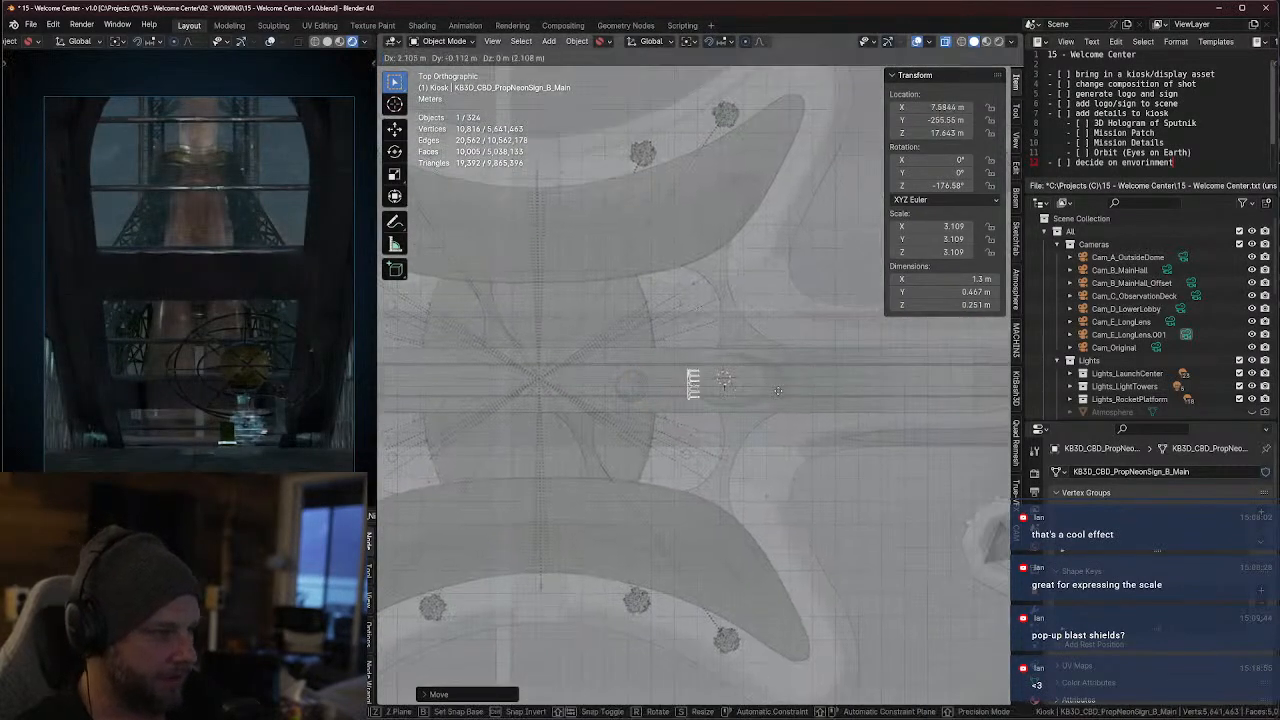
left_click(775, 380)
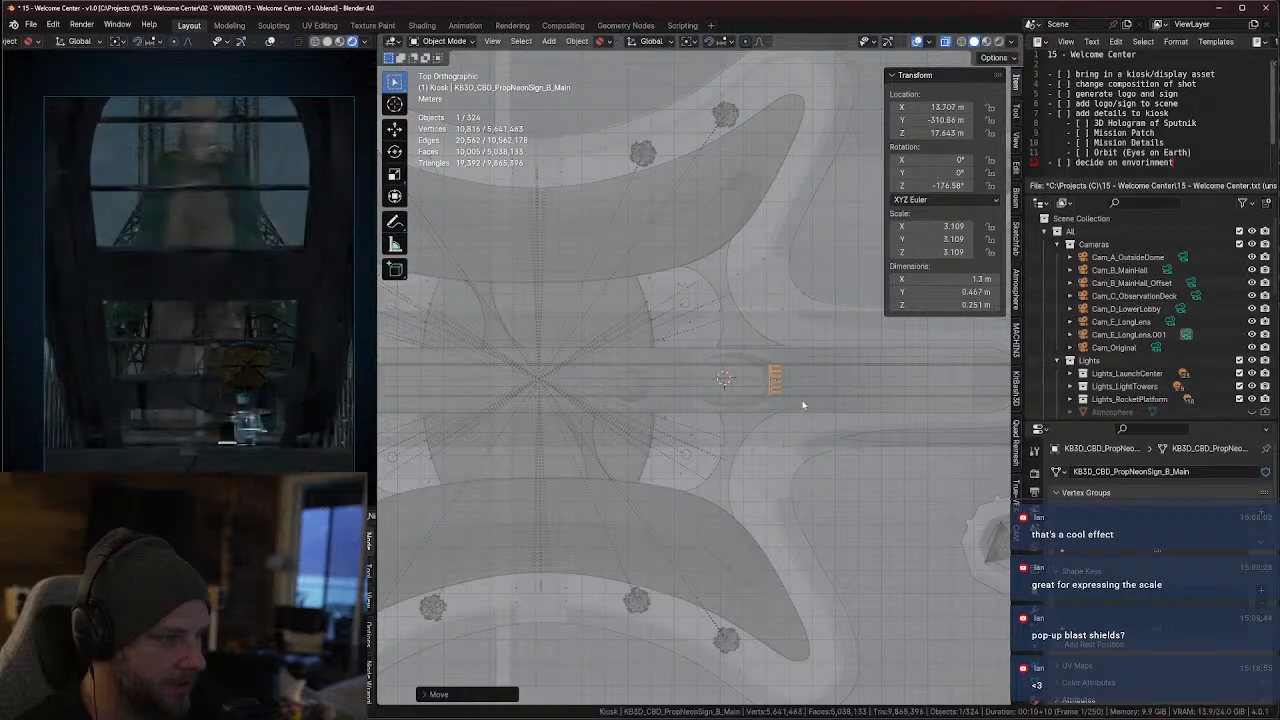
Move the LAUNDRY mesh along global X toward the arched window, to about 16.543 m in X and -363.95 m in Y locally
middle_click_drag(803, 400, 930, 279)
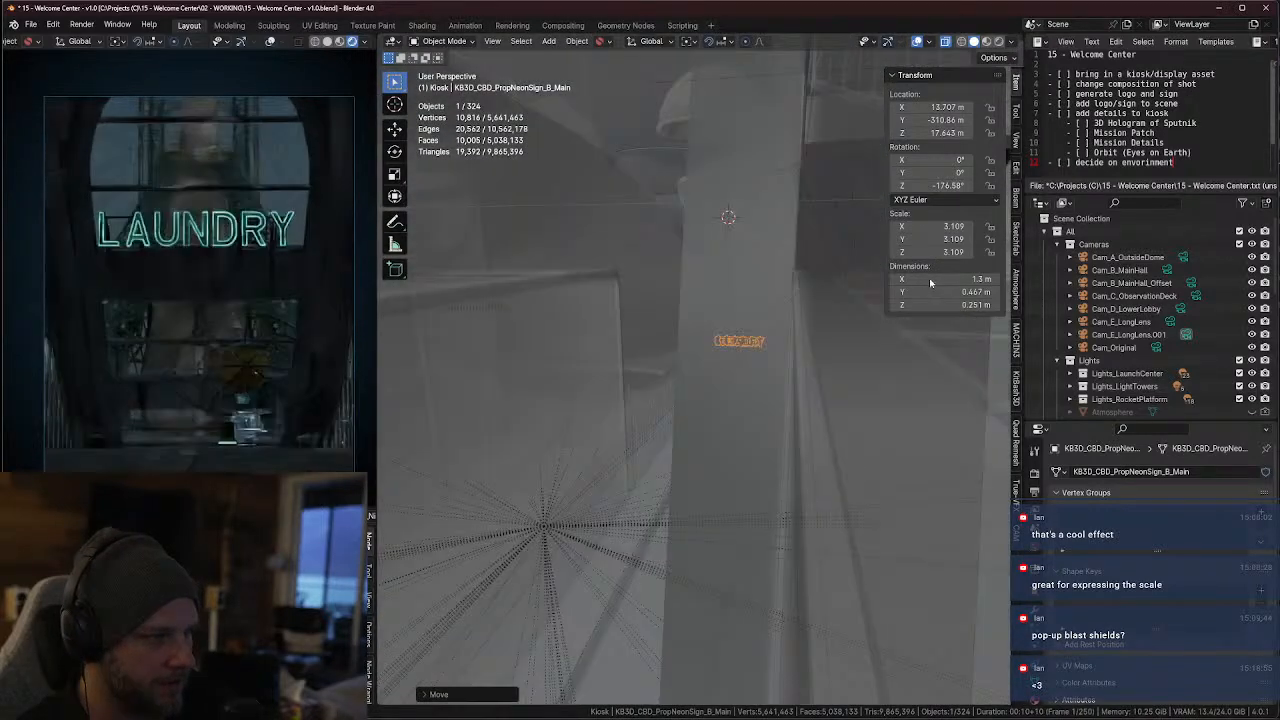
scroll(800, 325, "up", 6)
mouse_move(712, 375)
middle_mouse_down("shift")
mouse_move(630, 422)
mouse_move(680, 374)
mouse_move(705, 381)
middle_mouse_up("shift")
key("g")
right_click(680, 374)
key("g")
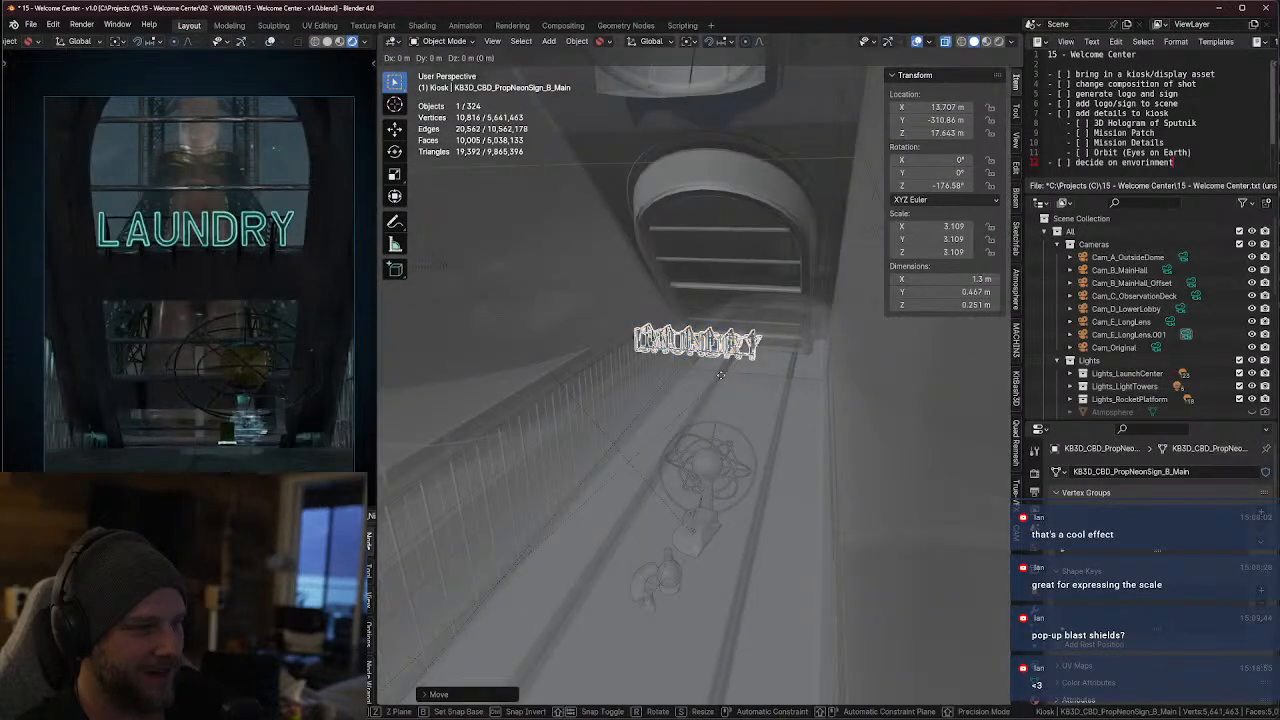
key("y")
key("x")
left_click(764, 319)
Lower the LAUNDRY mesh along global Z to about 13.454 m
key("g")
key("z")
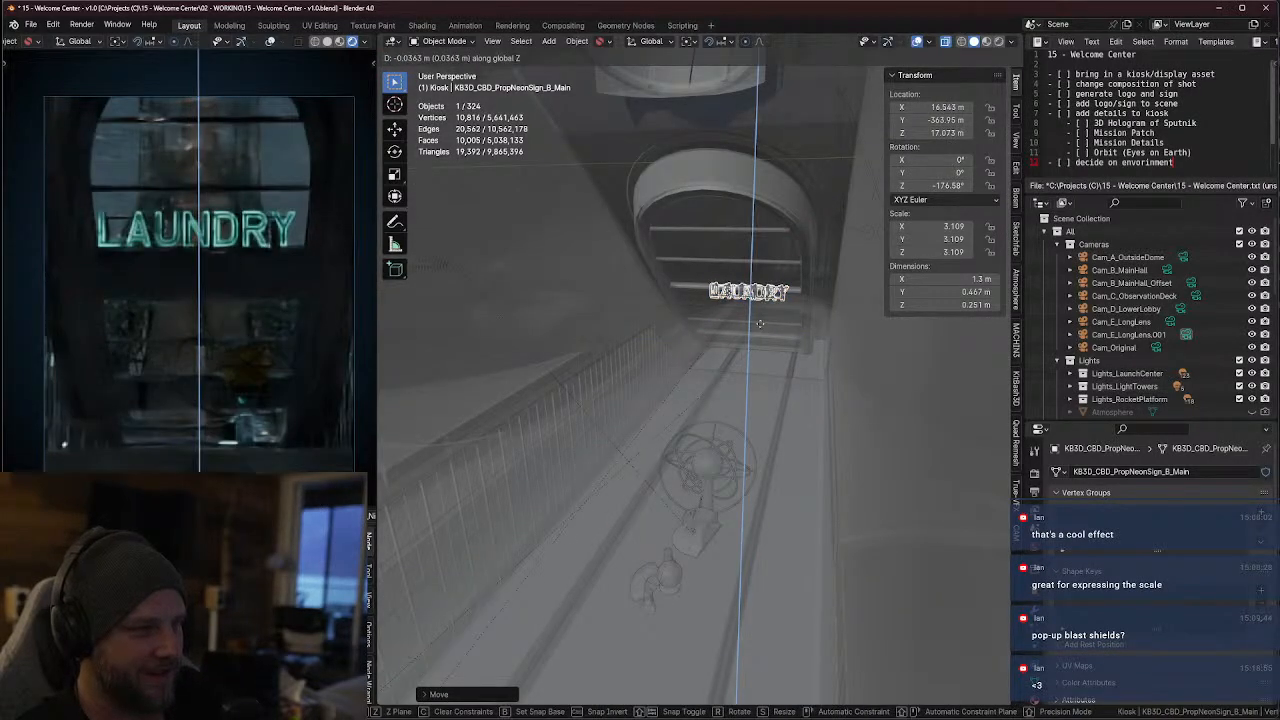
left_click(758, 336)
Pull the LAUNDRY mesh along global X to about 15.235 m in X and -339.47 m in Y locally
key("KP_Decimal")
middle_click_drag(758, 336, 657, 335)
scroll(657, 335, "down", 4)
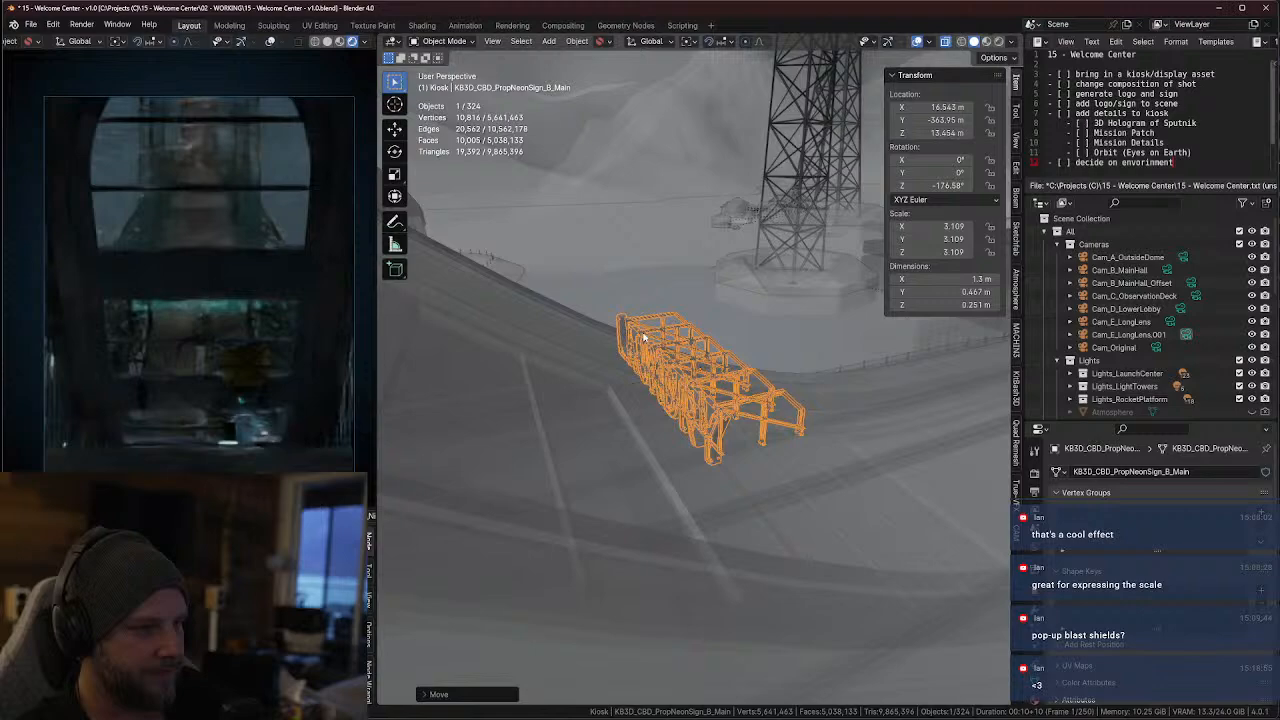
key("g")
key("y")
key("x")
left_click(504, 369)
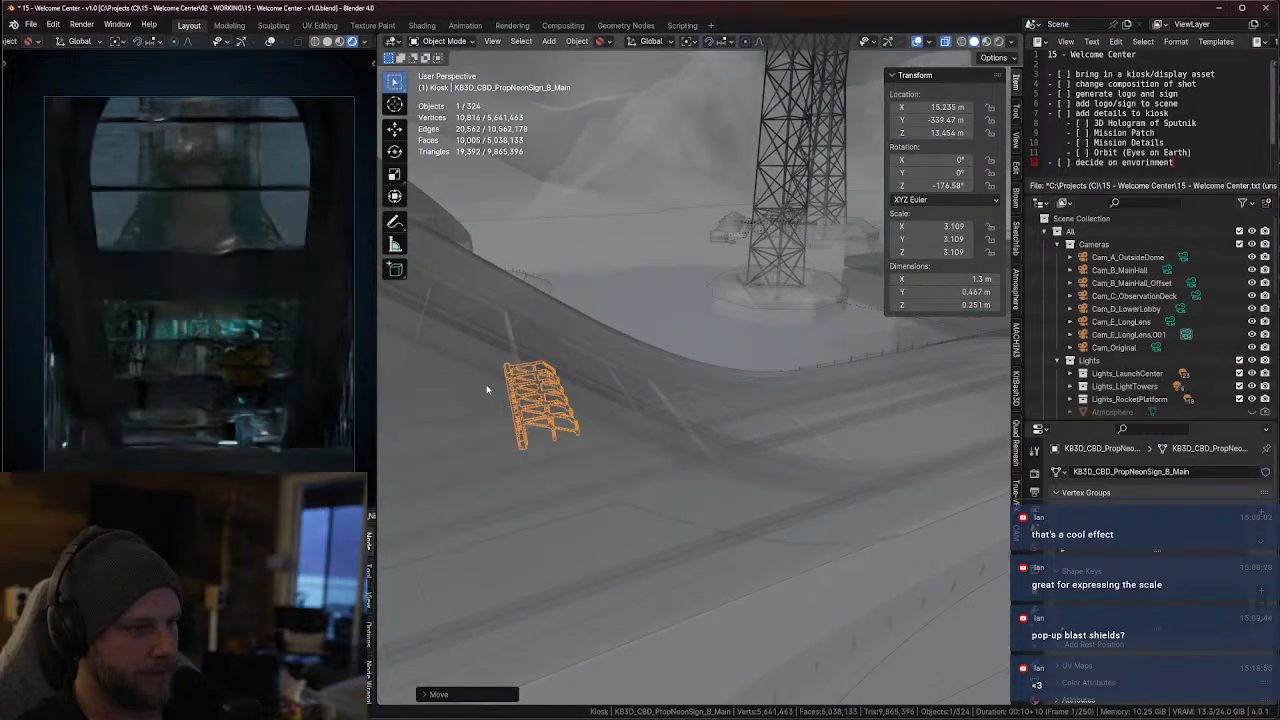
Raise the LAUNDRY mesh along global Z to about 18.303 m
key("KP_Decimal")
middle_click_drag(504, 370, 684, 362)
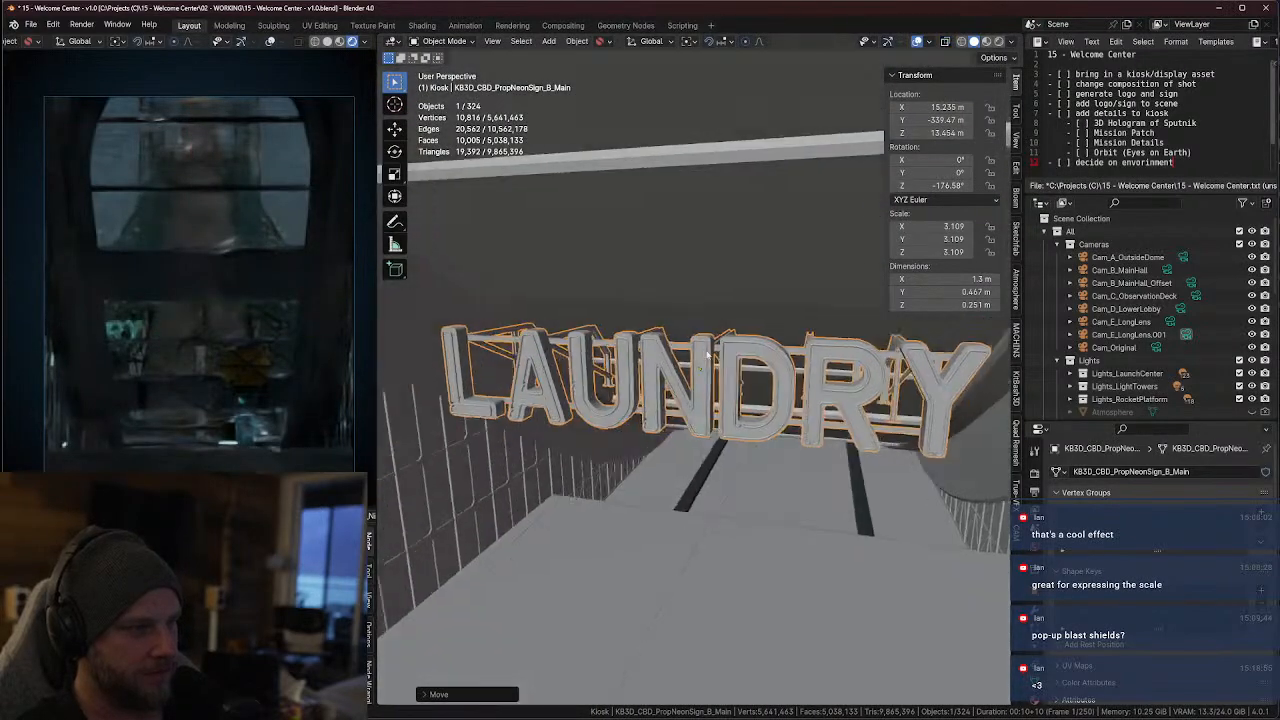
scroll(684, 362, "up", 1)
key("g")
key("z")
left_click(688, 232)
Tilt the LAUNDRY mesh about global Y to a 16.4° X rotation and nudge it along global X to about 15.285 m
scroll(692, 250, "down", 5)
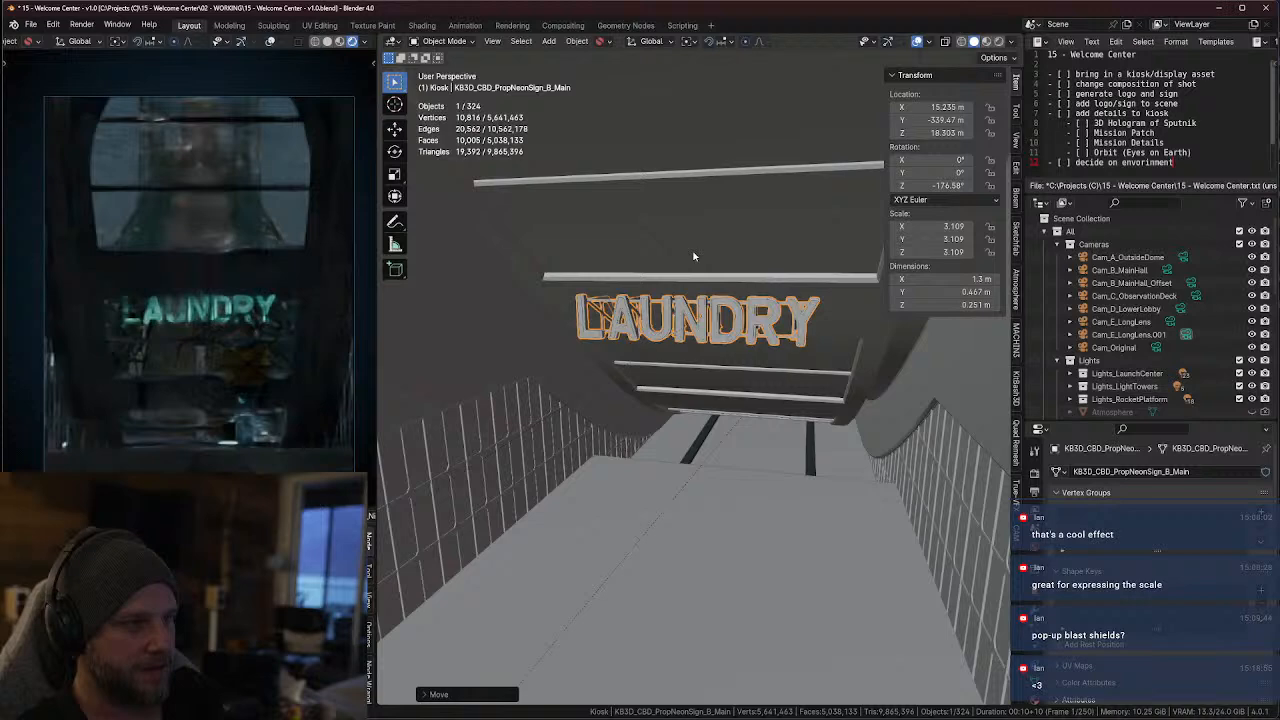
middle_click_drag(694, 257, 645, 318)
scroll(698, 300, "up", 3)
key("g")
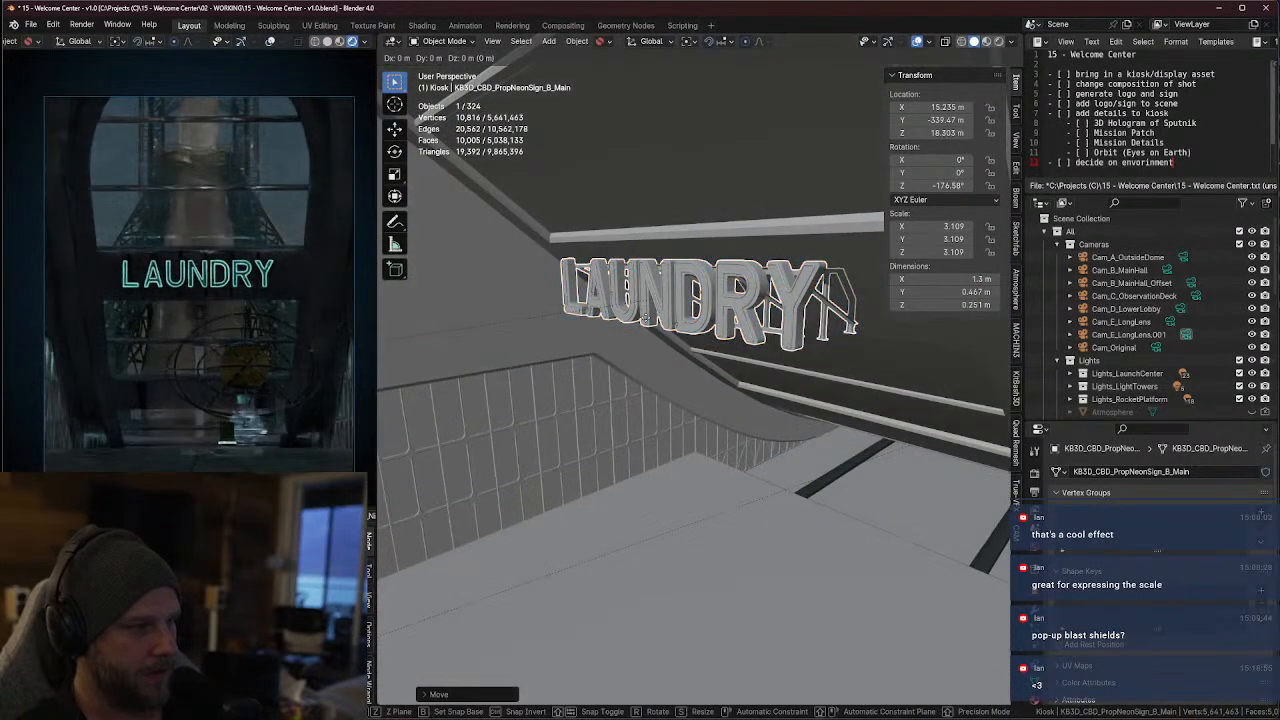
key("r")
key("x")
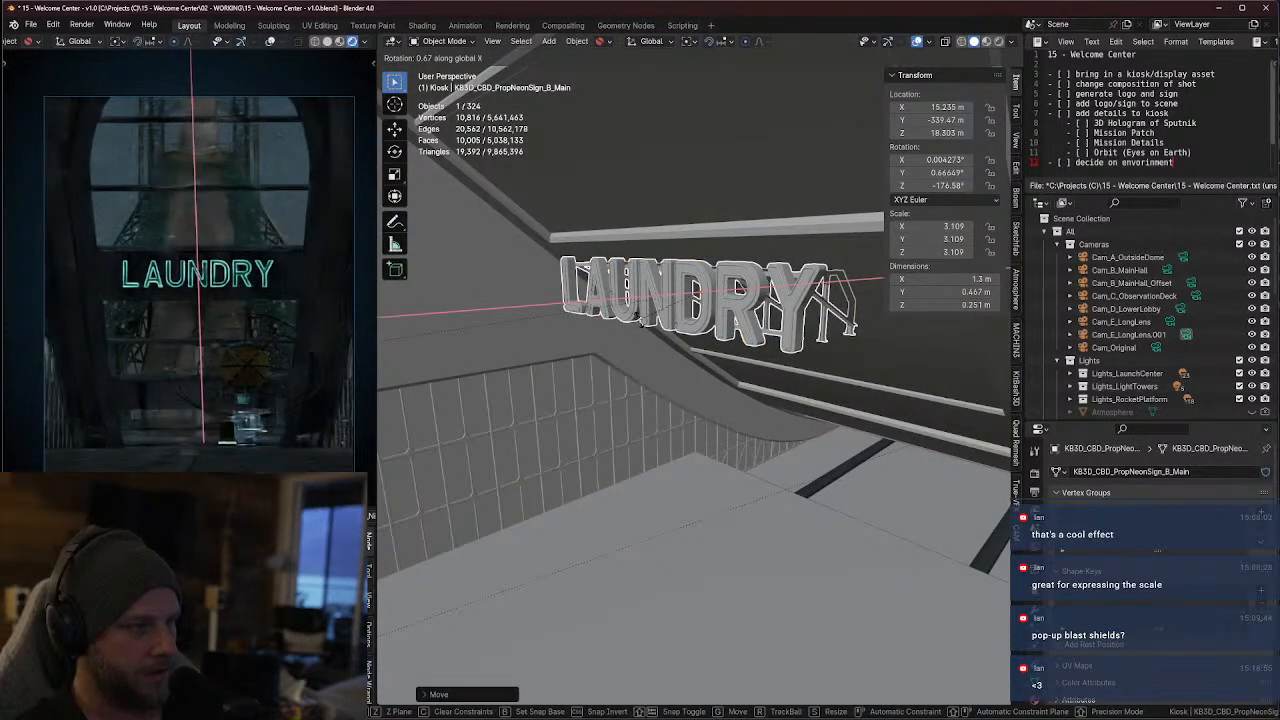
left_click(645, 345)
key("g")
key("x")
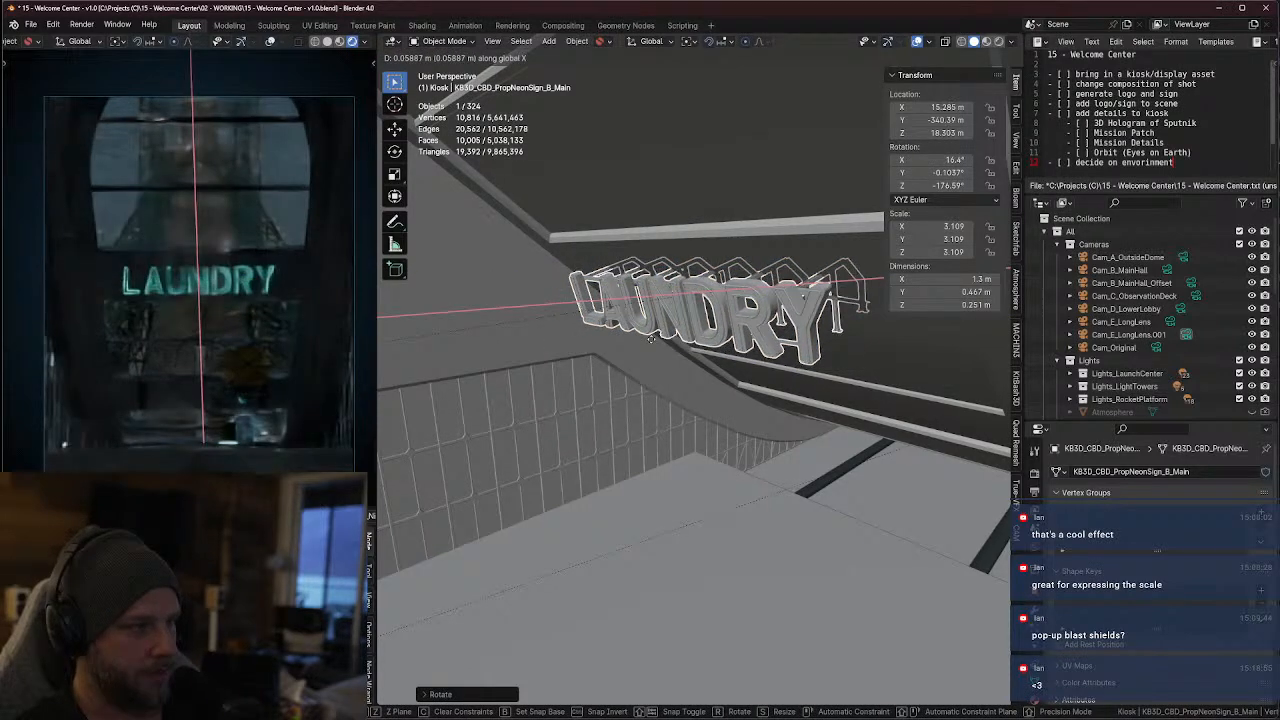
left_click(651, 339)
Scale the LAUNDRY mesh up to about 3.604 and raise it along Z to about 18.816 m
middle_click_drag(651, 339, 726, 346)
key("s")
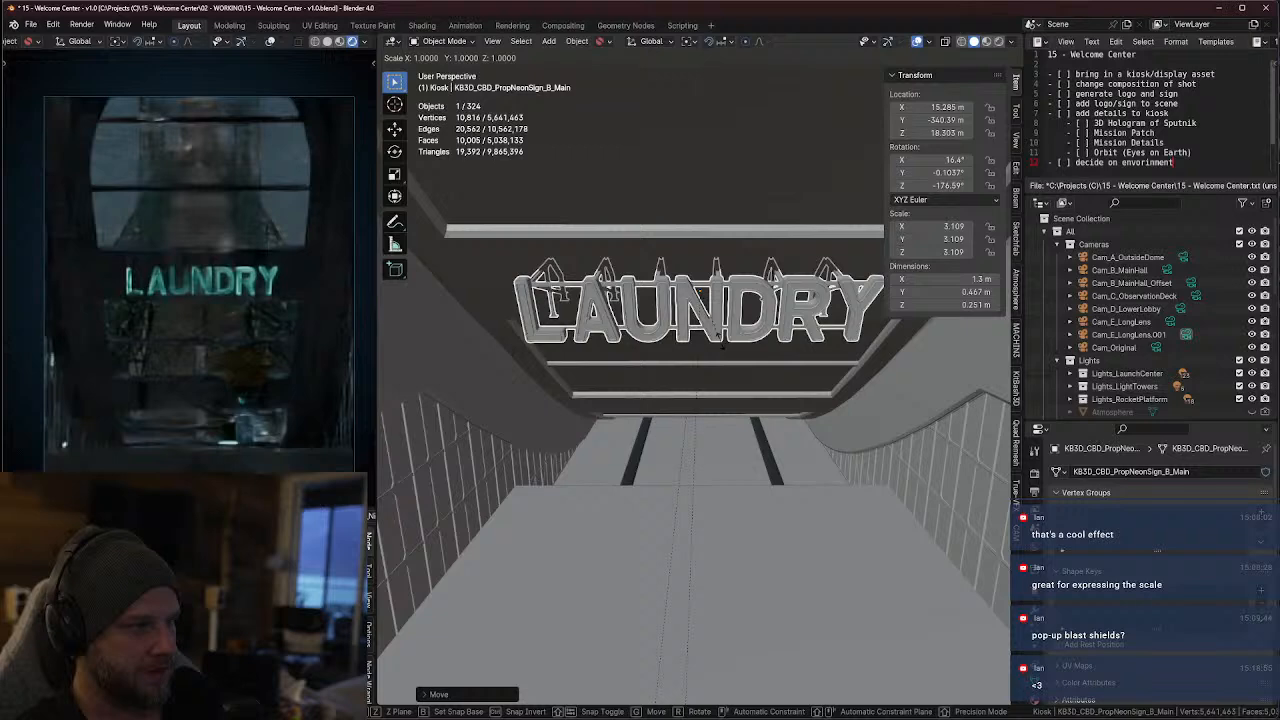
left_click(739, 345)
key("g")
key("z")
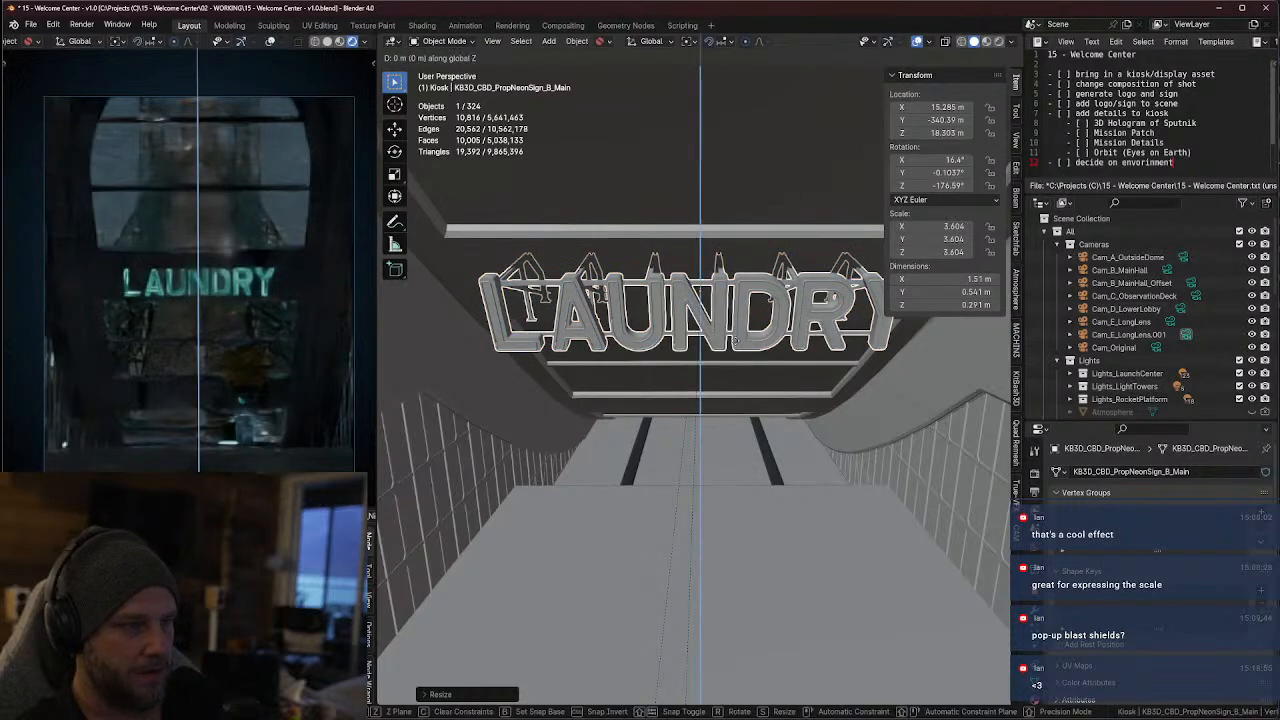
left_click(740, 337)
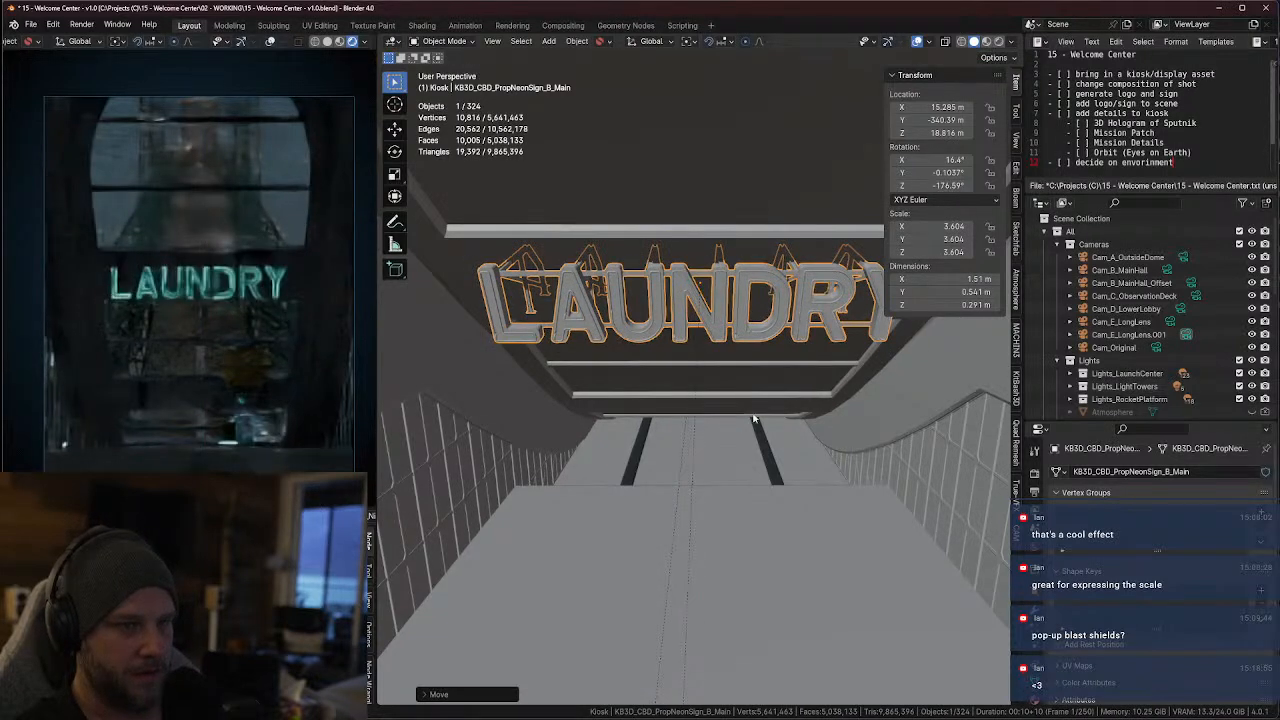
Scale the LAUNDRY mesh down to about 3.135 and raise it along global Z to about 19.421 m
key("s")
left_click(736, 369)
key("g")
key("z")
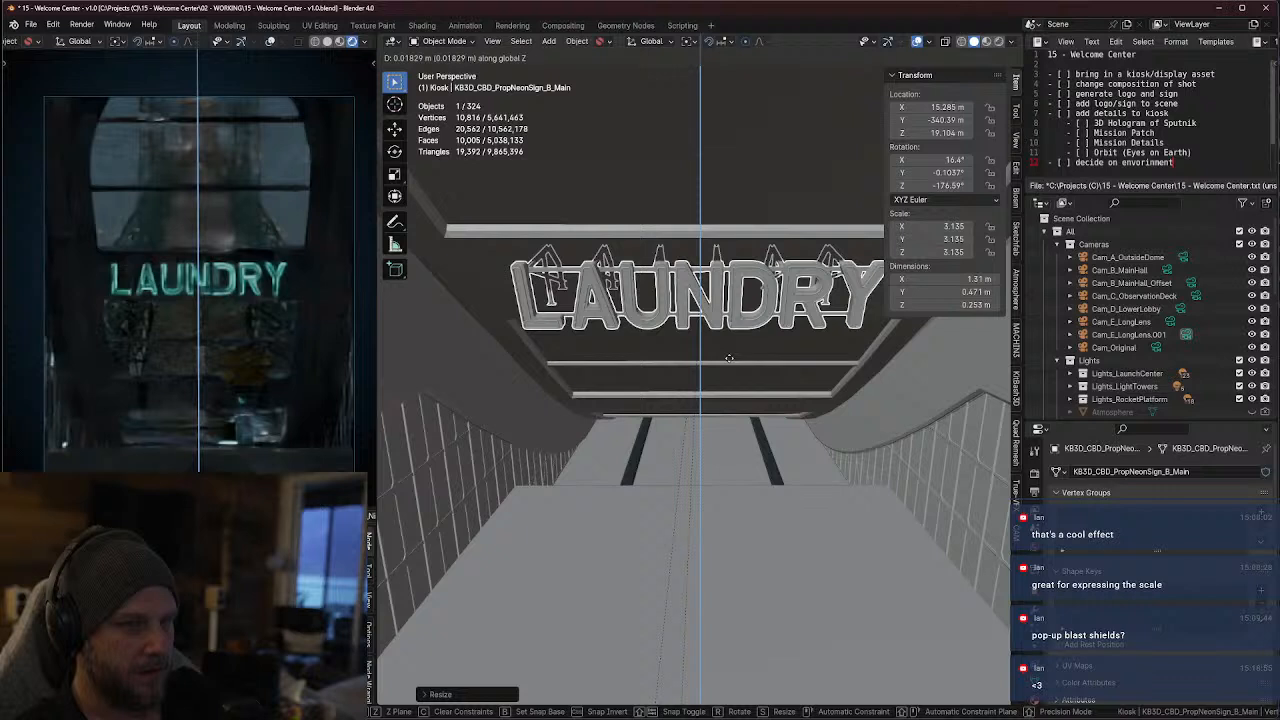
left_click(730, 358)
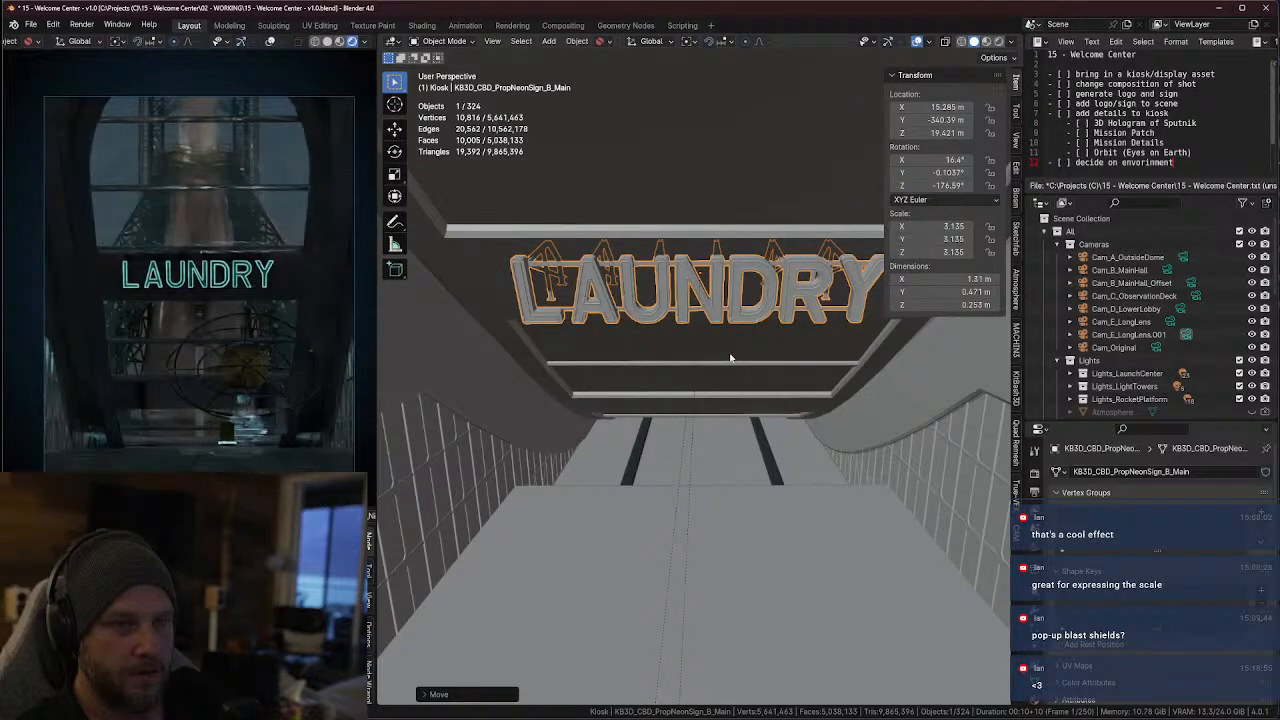
Slide the LAUNDRY mesh along its local X axis to about 14.898 m in X
key("g")
key("x")
key("x")
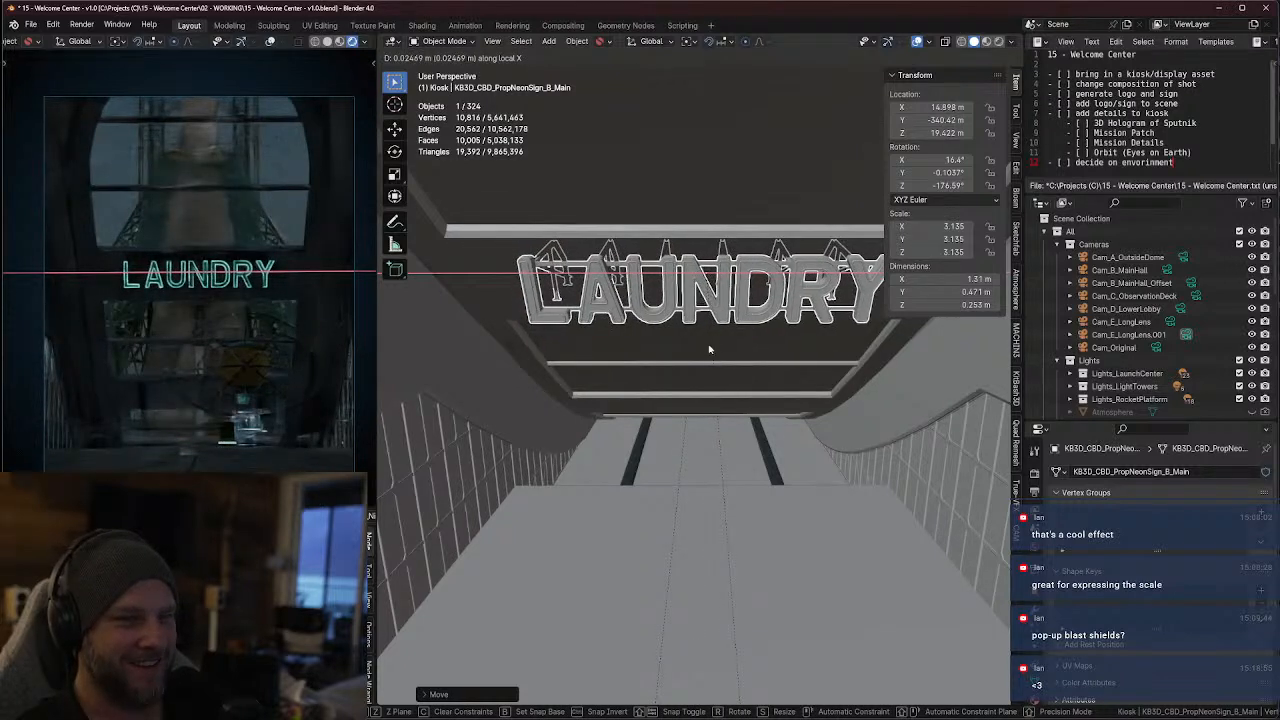
left_click(711, 348)
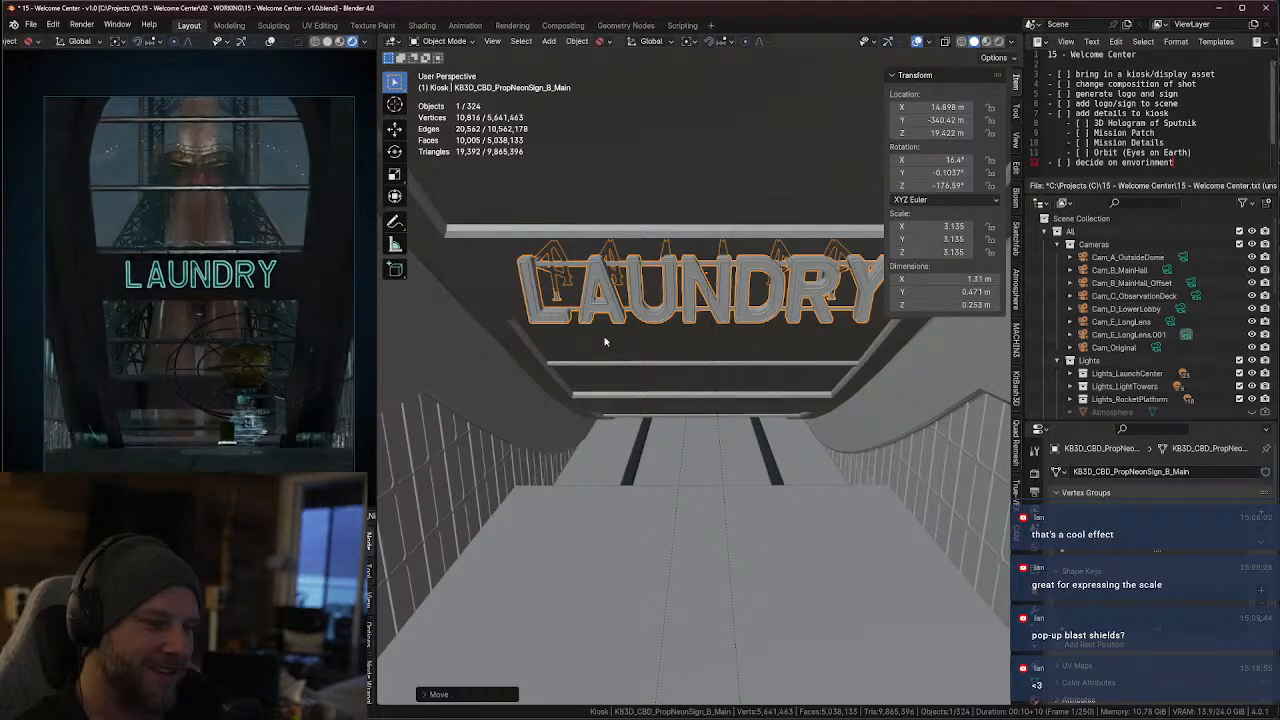
Examine the LAUNDRY sign's letters, neon tubing and mesh structure up close from several angles
middle_click_drag(728, 305, 680, 294)
scroll(726, 300, "up", 4)
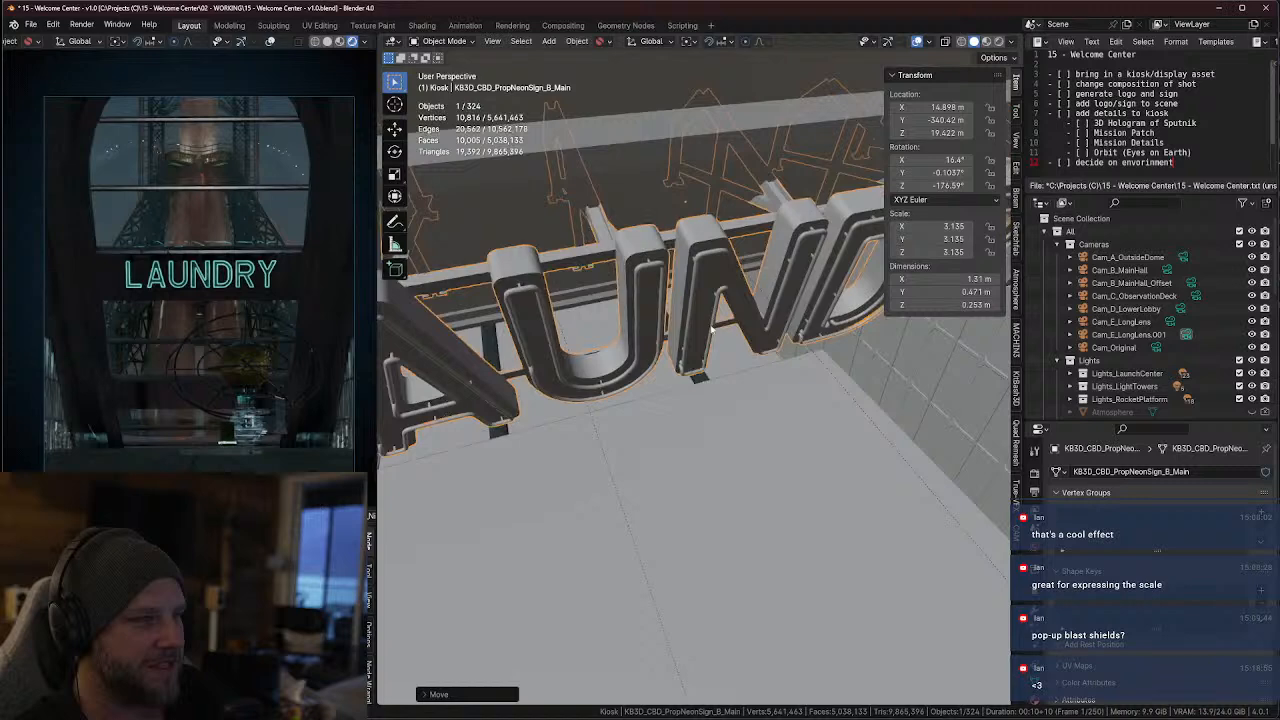
scroll(677, 290, "up", 3)
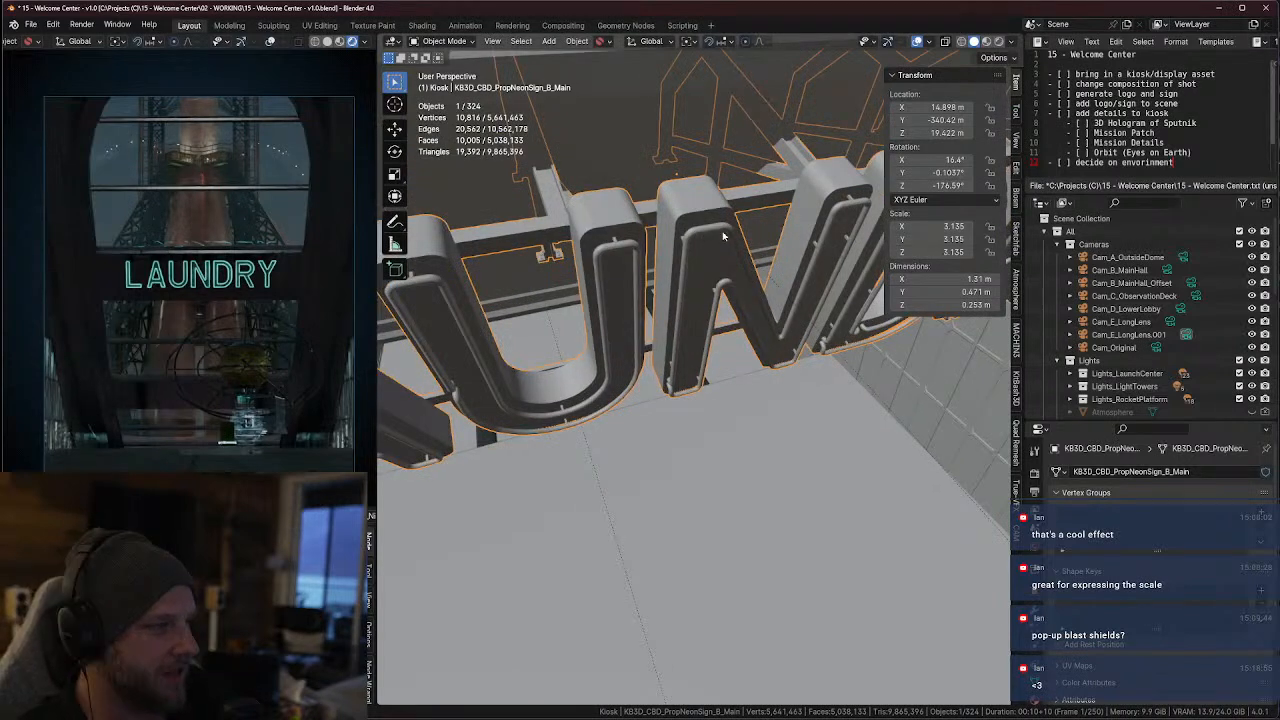
key("KP_Decimal")
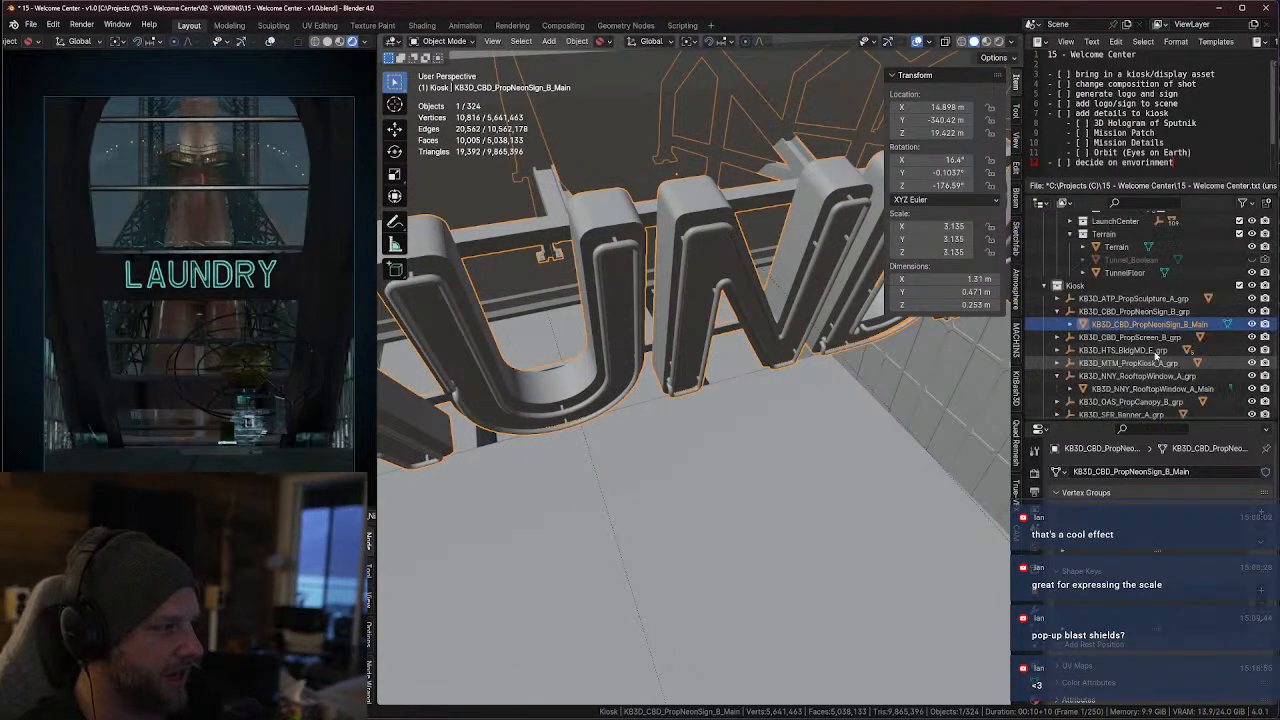
left_click(1071, 324)
middle_click_drag(668, 310, 695, 277)
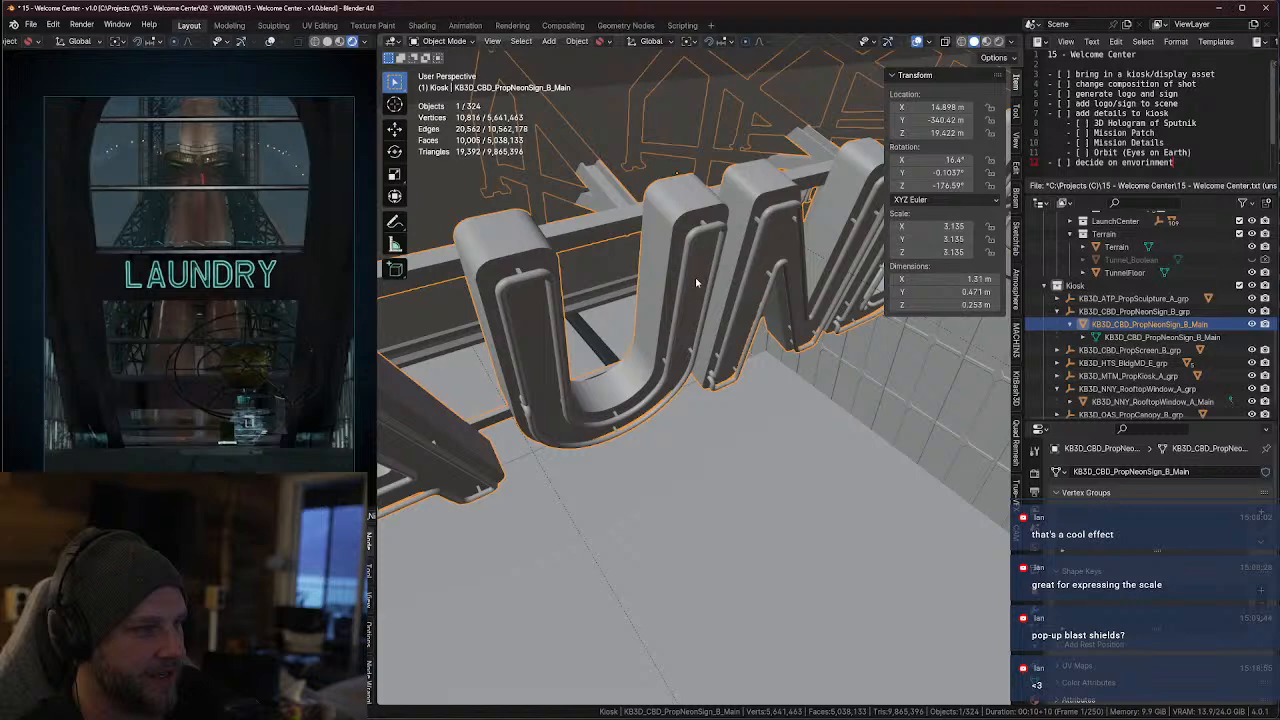
key("Tab")
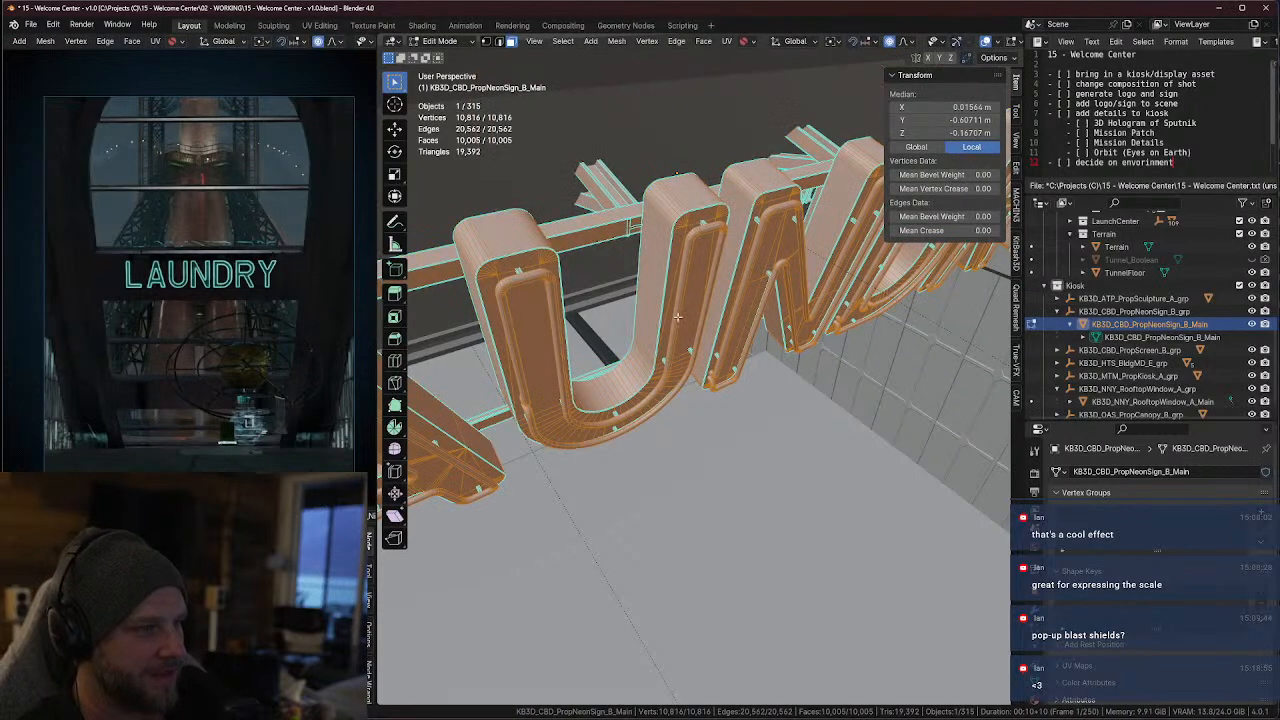
key("Tab")
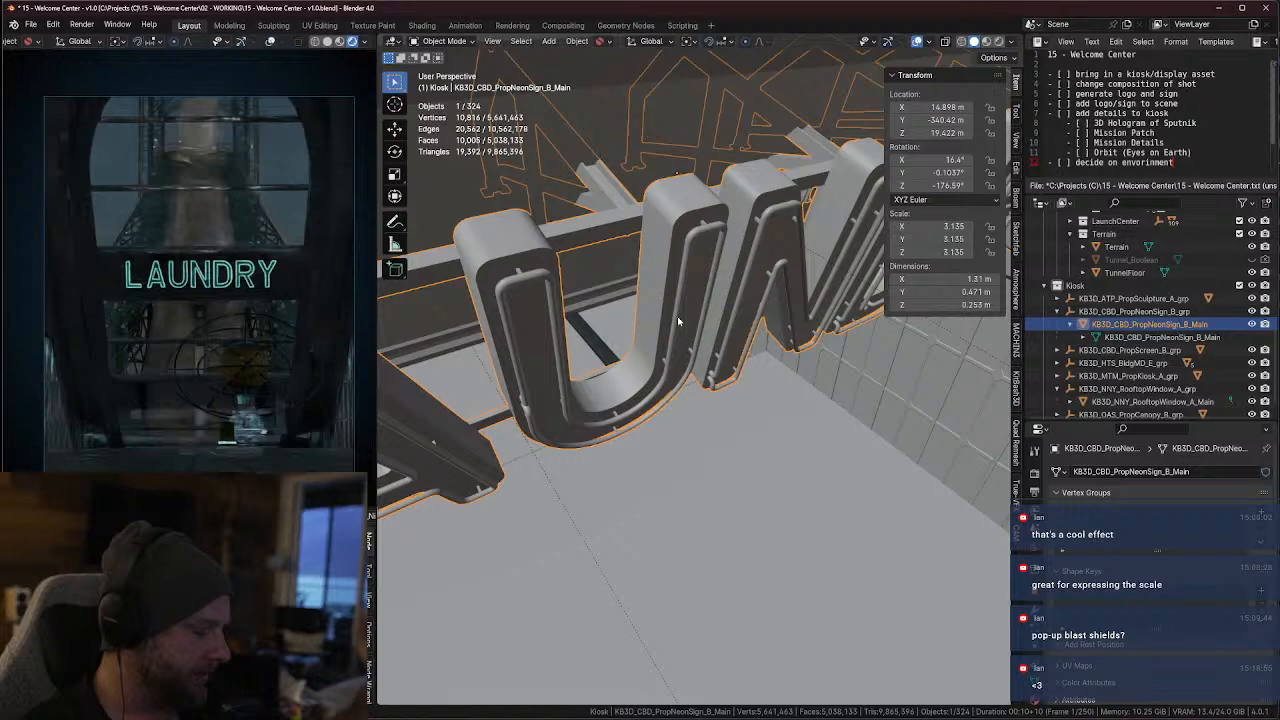
middle_click_drag(677, 316, 589, 297)
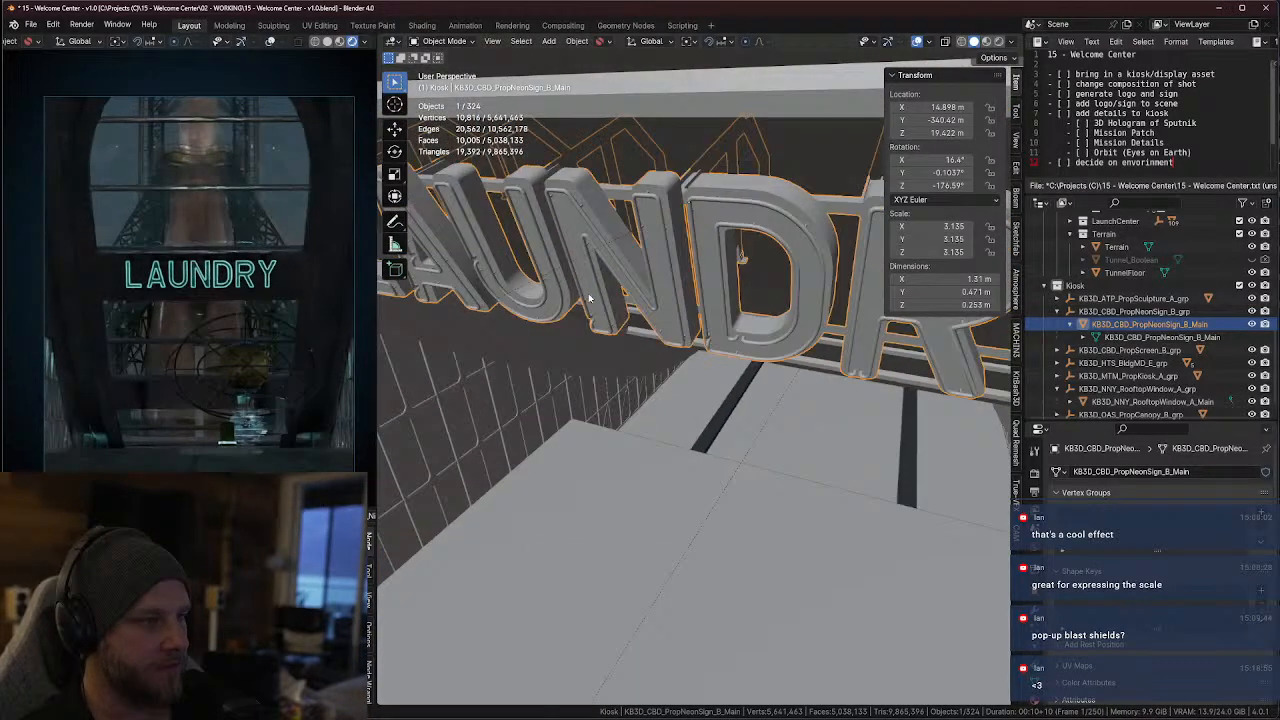
scroll(600, 296, "up", 3)
middle_click_drag(696, 262, 668, 349, "shift")
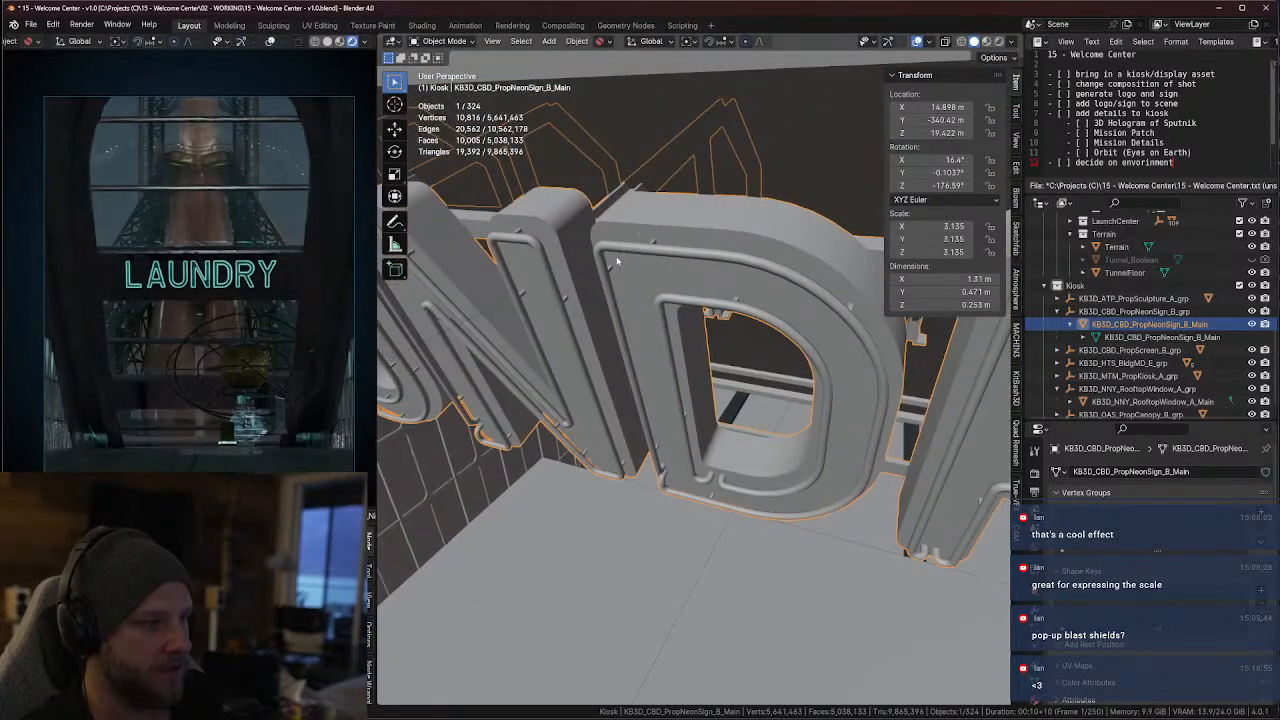
middle_click_drag(670, 433, 713, 383)
scroll(719, 374, "down", 2)
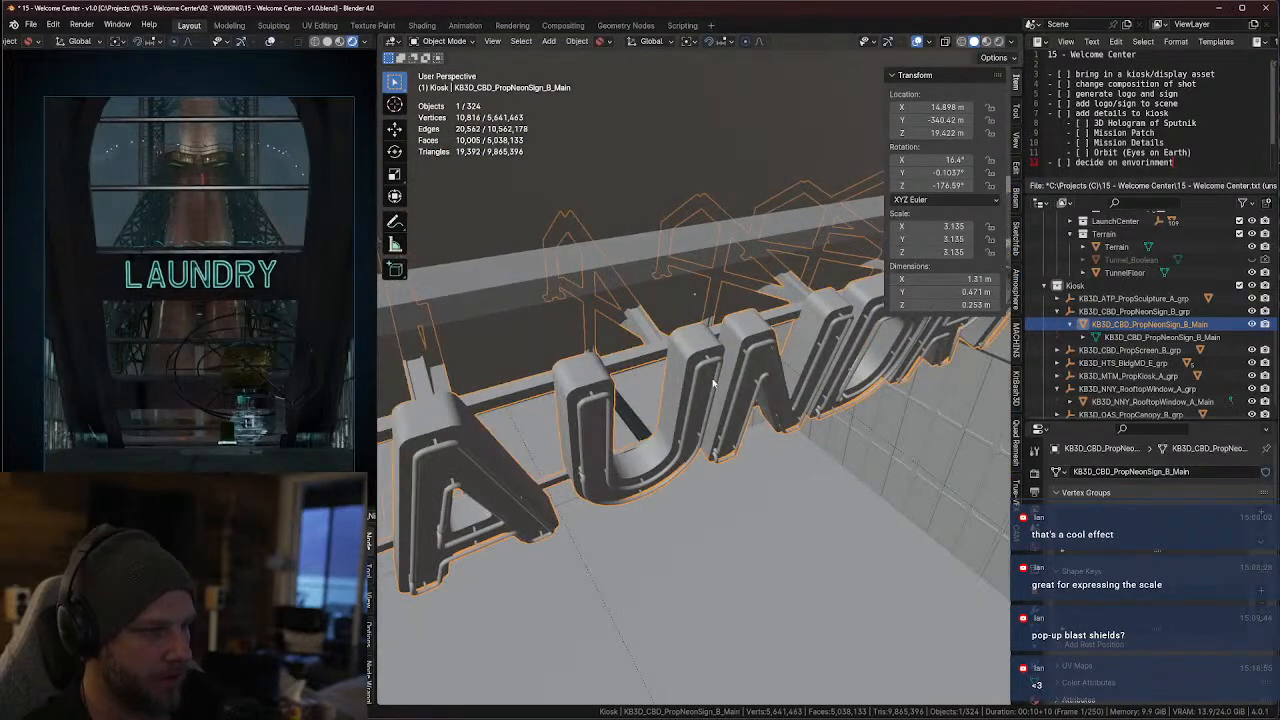
scroll(713, 383, "up", 2)
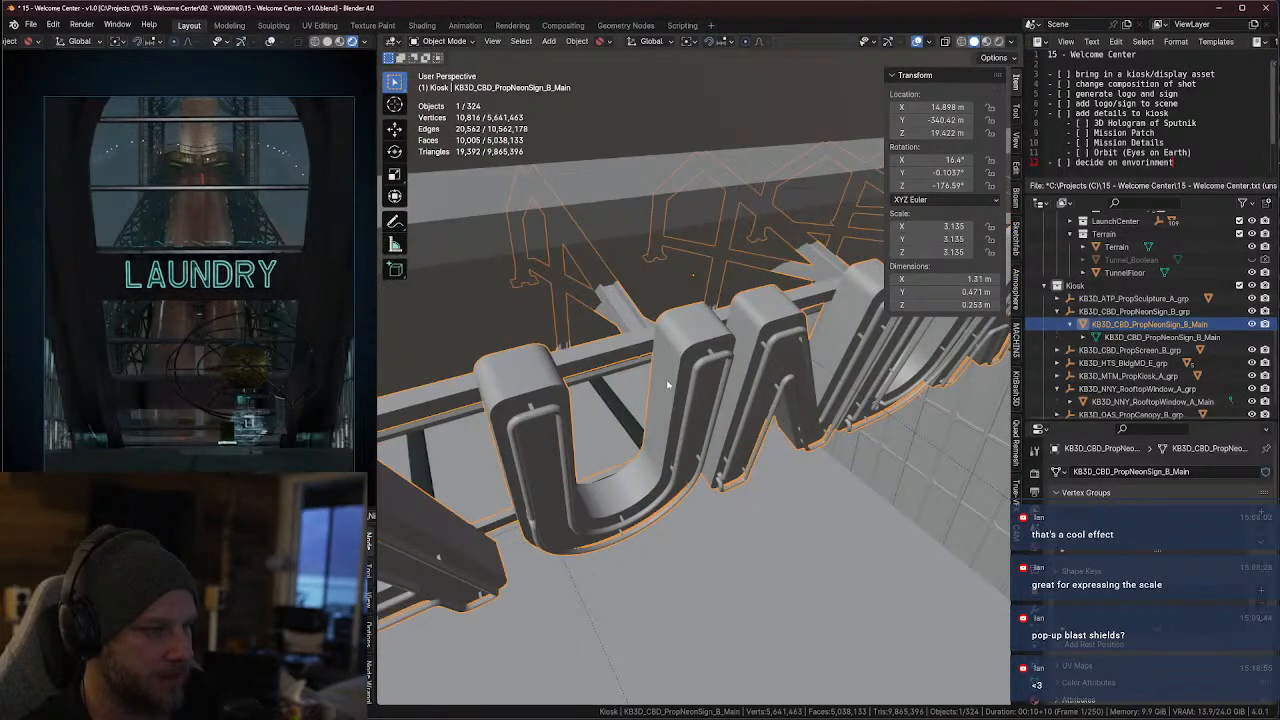
middle_click_drag(647, 318, 662, 320)
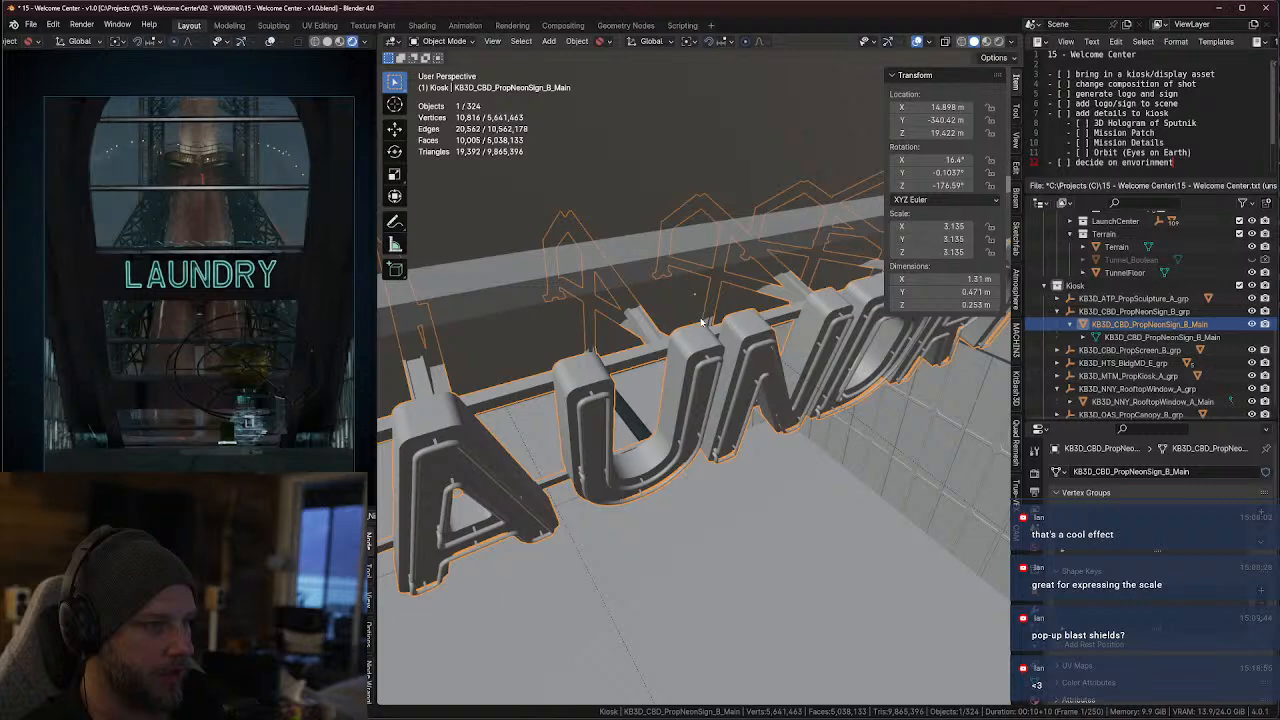
scroll(665, 320, "up", 3)
scroll(707, 336, "down", 5)
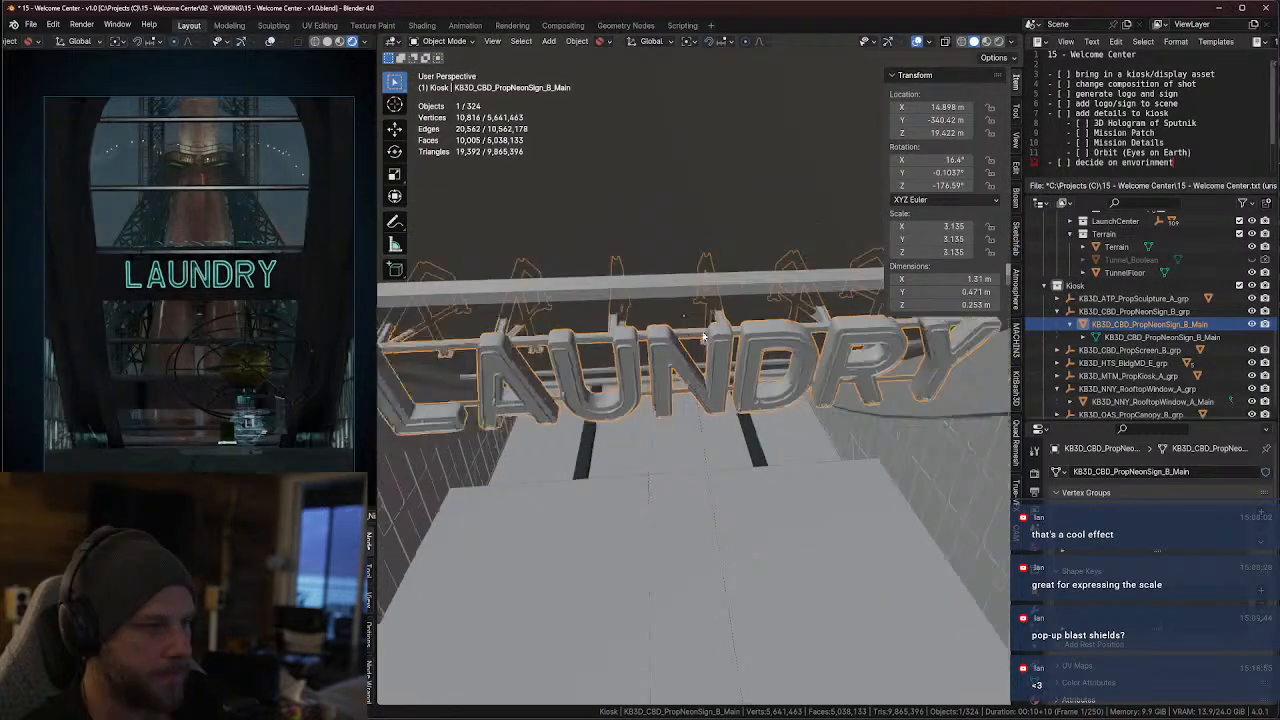
scroll(1183, 302, "up", 8)
scroll(1183, 302, "up", 1)
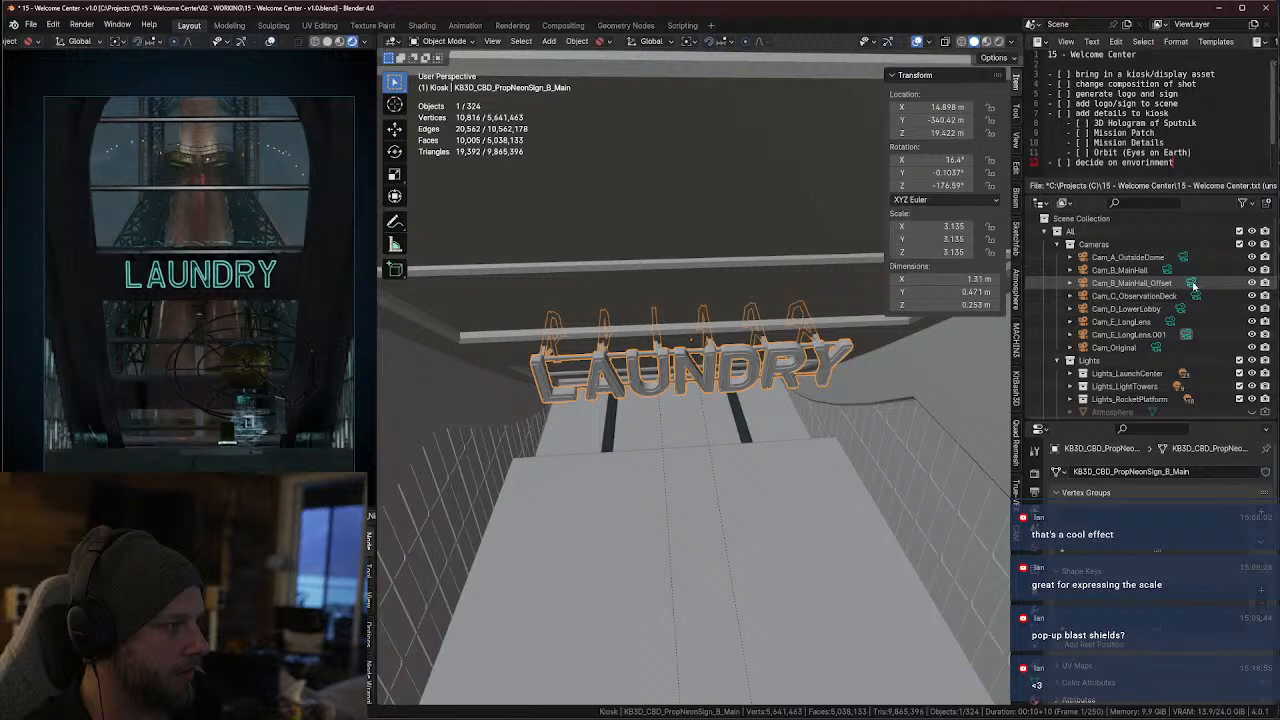
Make Cam_B_MainHall_Offset the active camera and lower the LAUNDRY mesh along global Z to about 19.149 m
left_click(1192, 284)
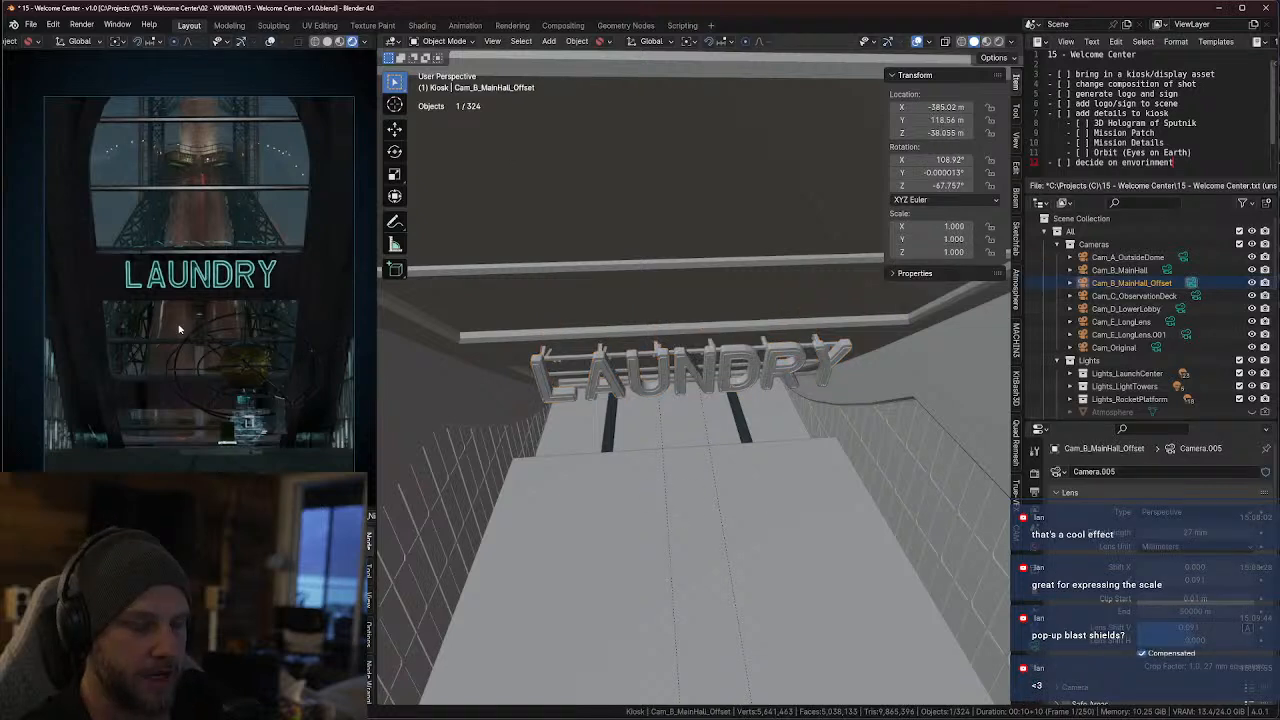
key("ctrl+KP_0")
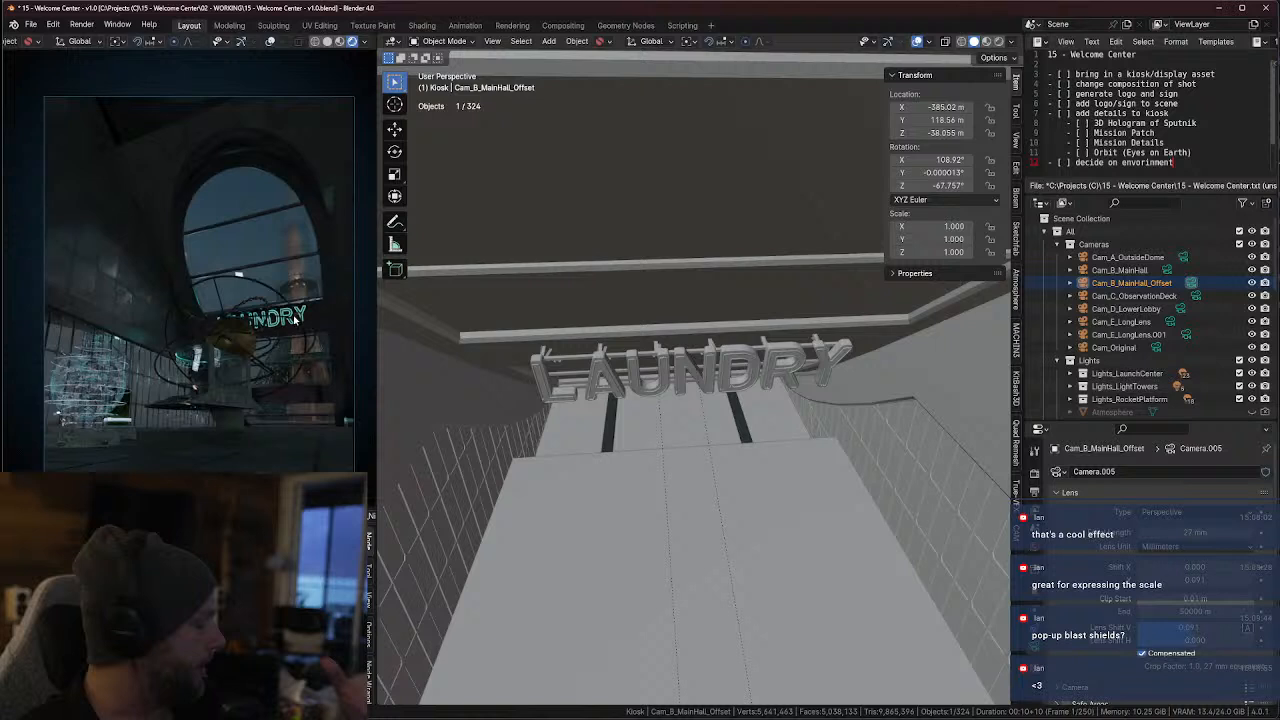
left_click(757, 357)
key("g")
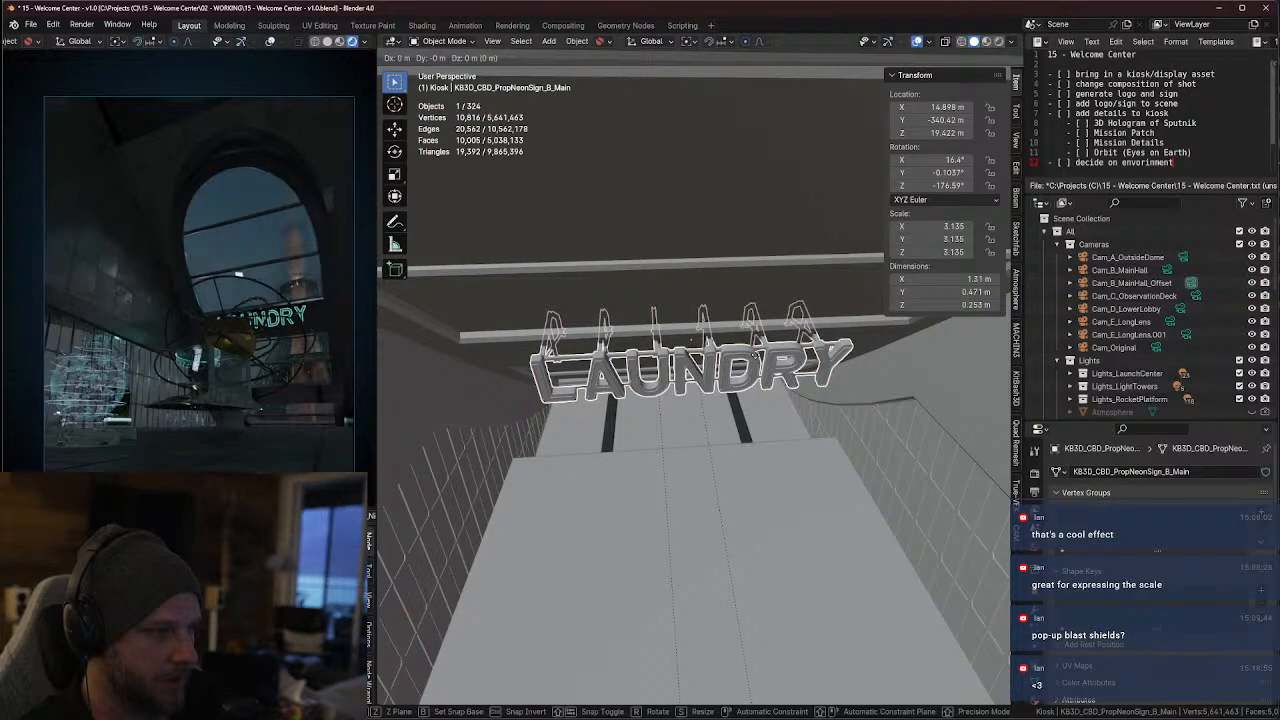
key("z")
left_click(777, 430)
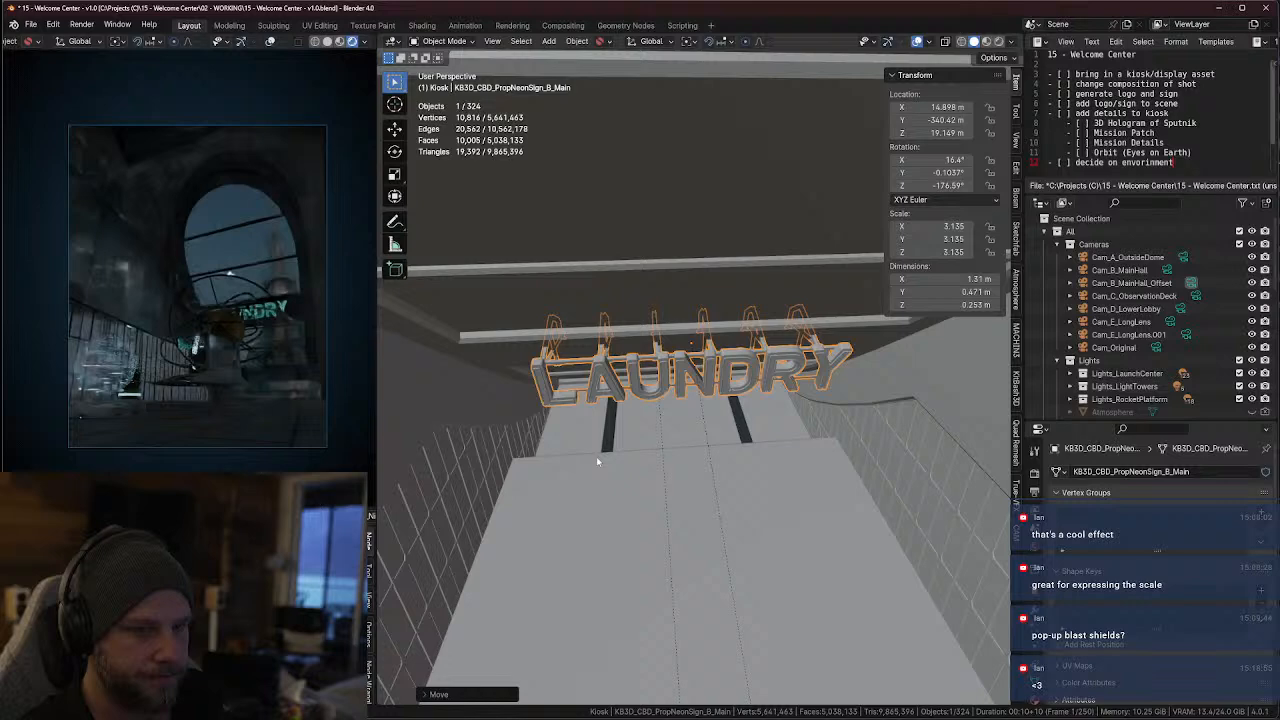
Select the sculpture mesh and shift it in plan to about -2.688 m in X and 1.840 m in Y
scroll(600, 462, "down", 6)
mouse_move(777, 483)
middle_mouse_down()
mouse_move(754, 477)
mouse_move(700, 350)
middle_mouse_up()
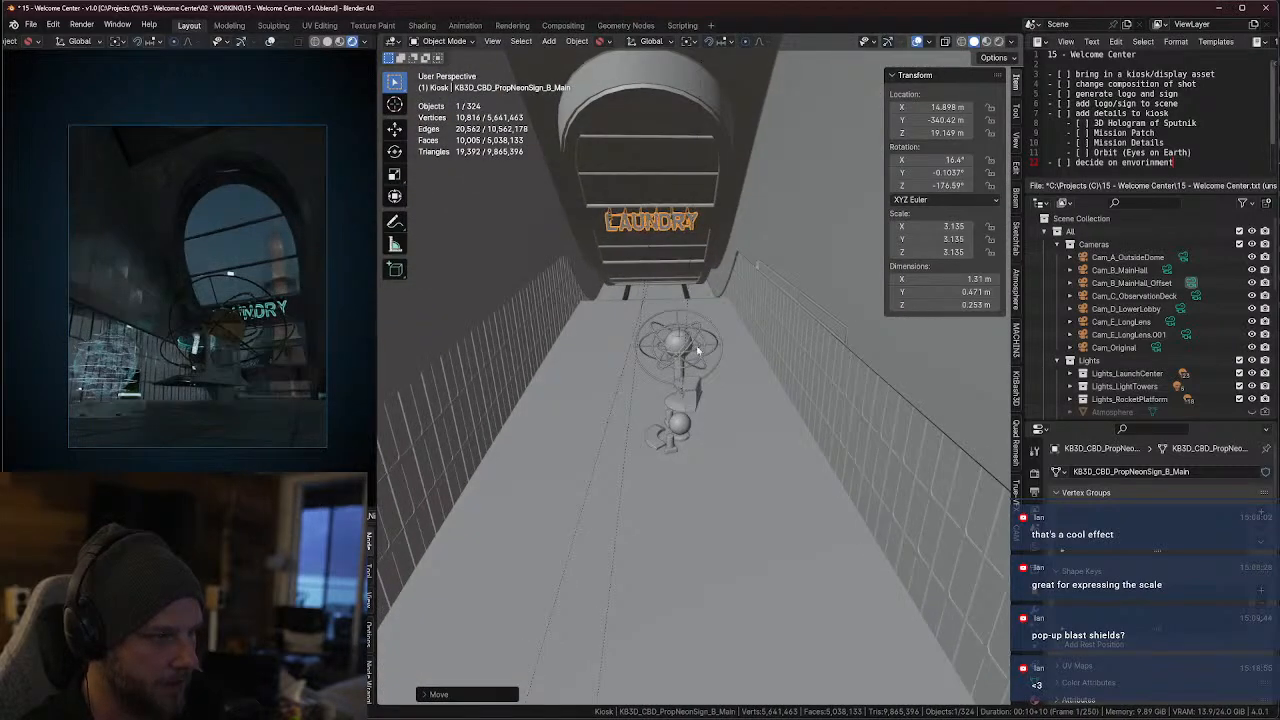
left_click(698, 347)
key("KP_7")
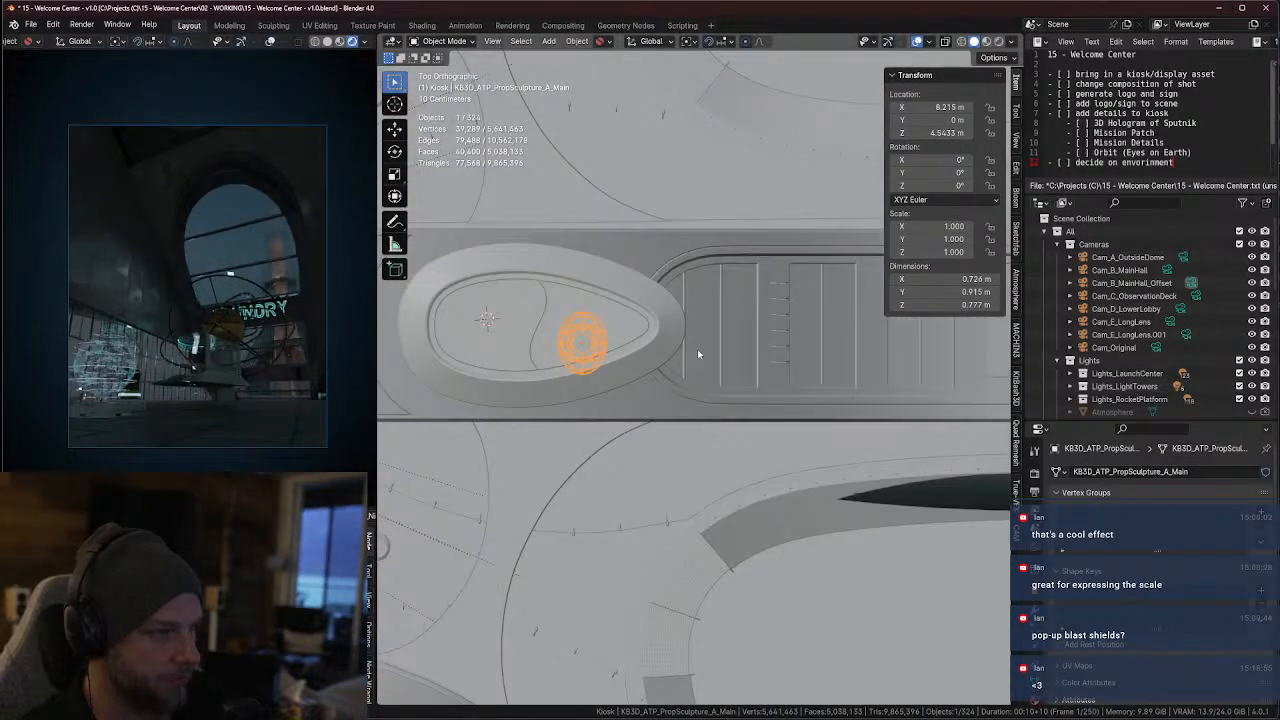
scroll(697, 352, "up", 2)
scroll(573, 328, "up", 2)
key("g")
left_click(475, 300)
mouse_move(475, 300)
middle_mouse_down()
mouse_move(490, 318)
mouse_move(646, 217)
middle_mouse_up()
key("g")
key("y")
key("x")
key("z")
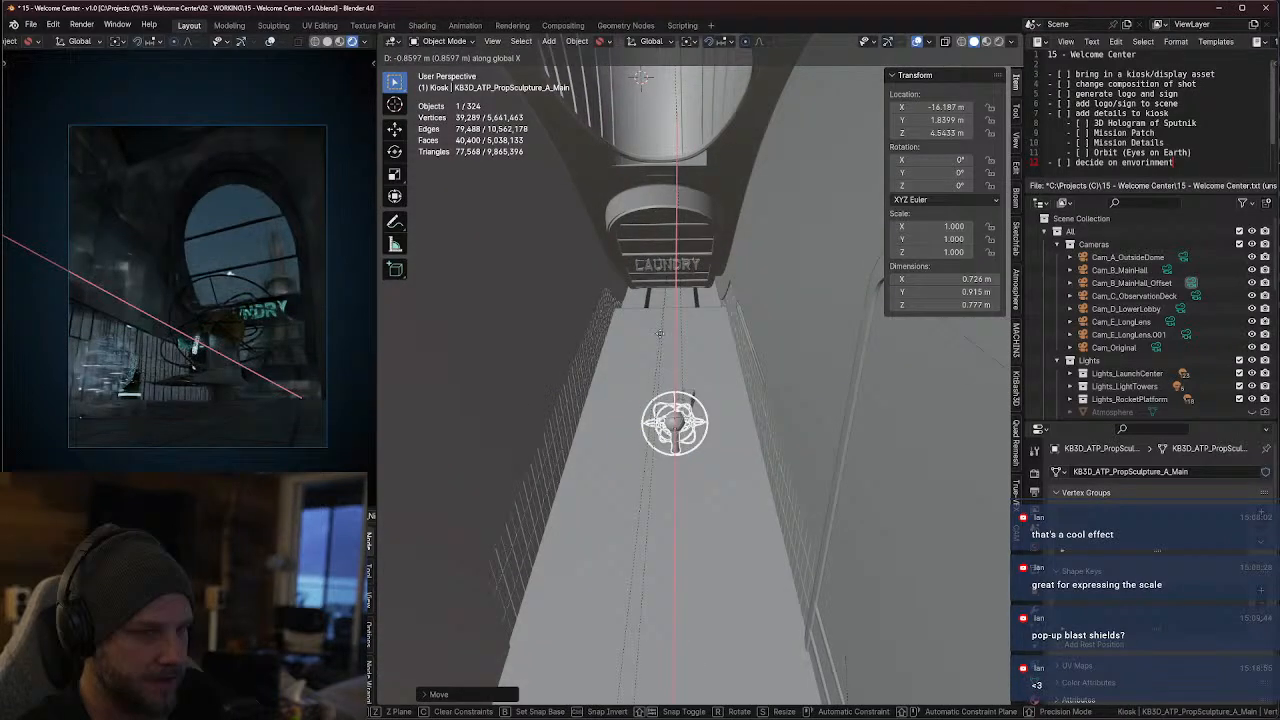
key("Escape")
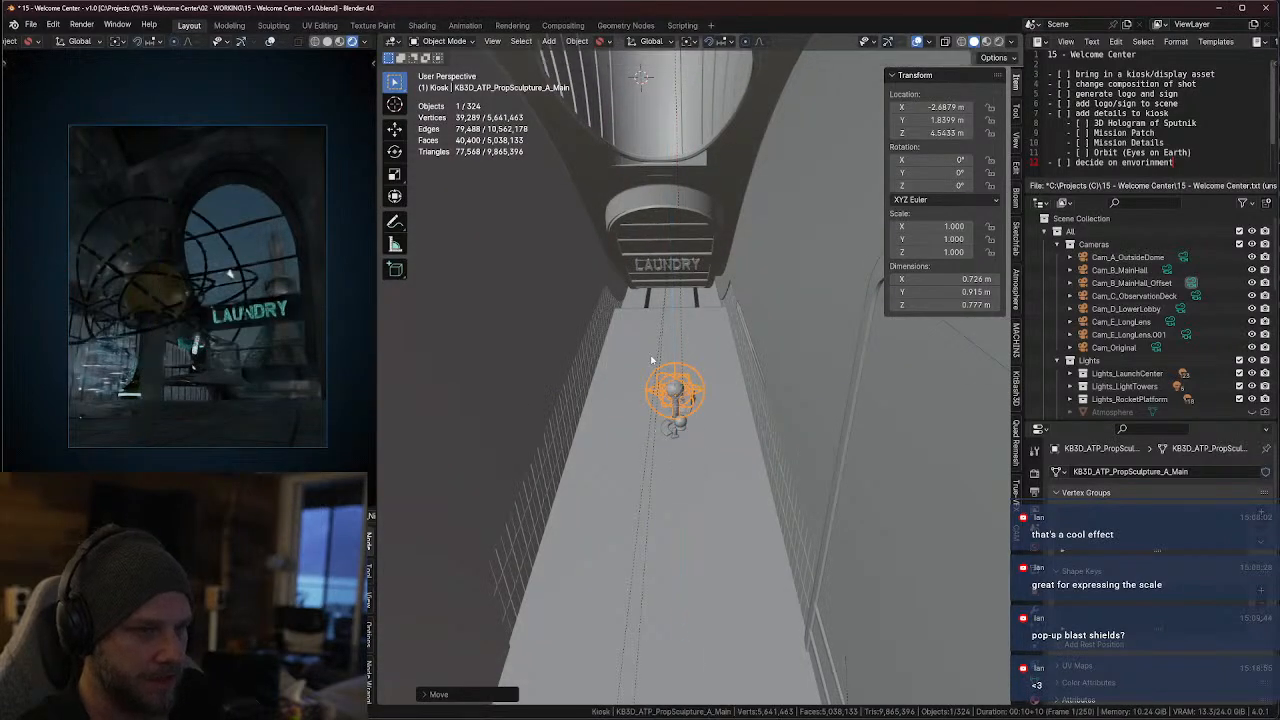
Try the sculpture mesh in front of the kiosk by pulling it along global X to about -35.657 m
key("g")
key("x")
left_click(639, 452)
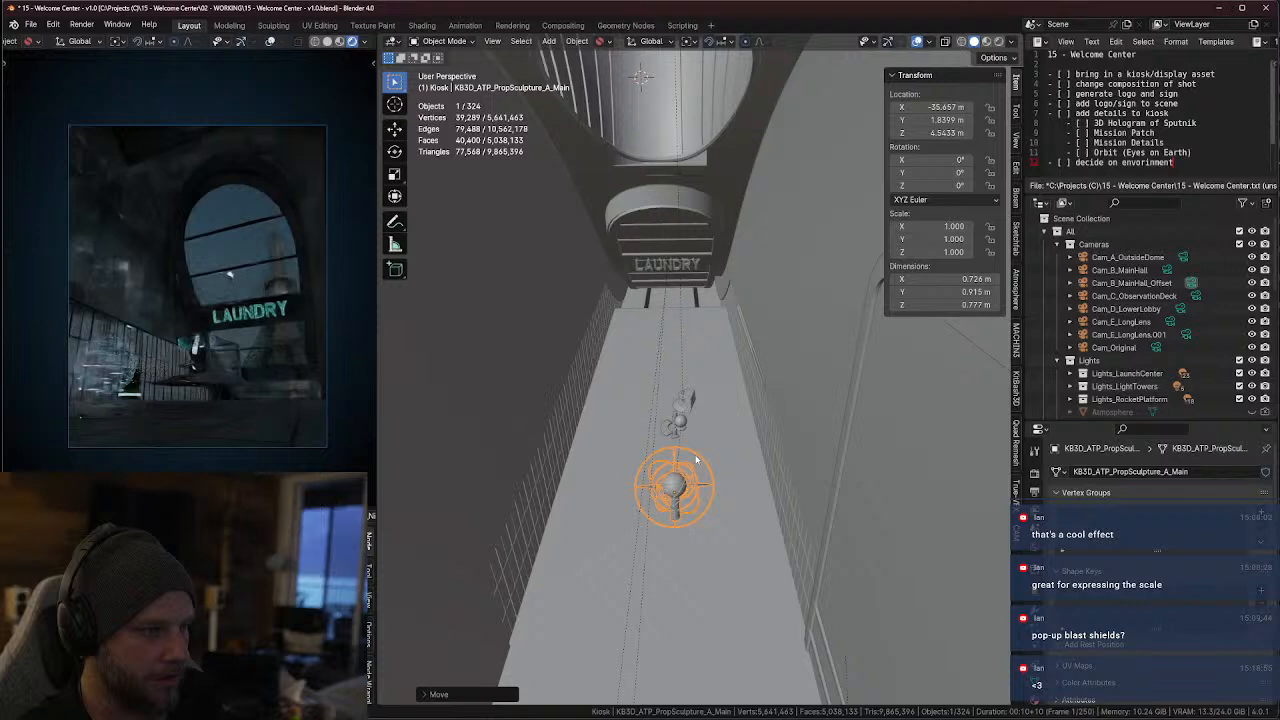
mouse_move(639, 452)
middle_mouse_down()
mouse_move(697, 429)
mouse_move(690, 392)
middle_mouse_up()
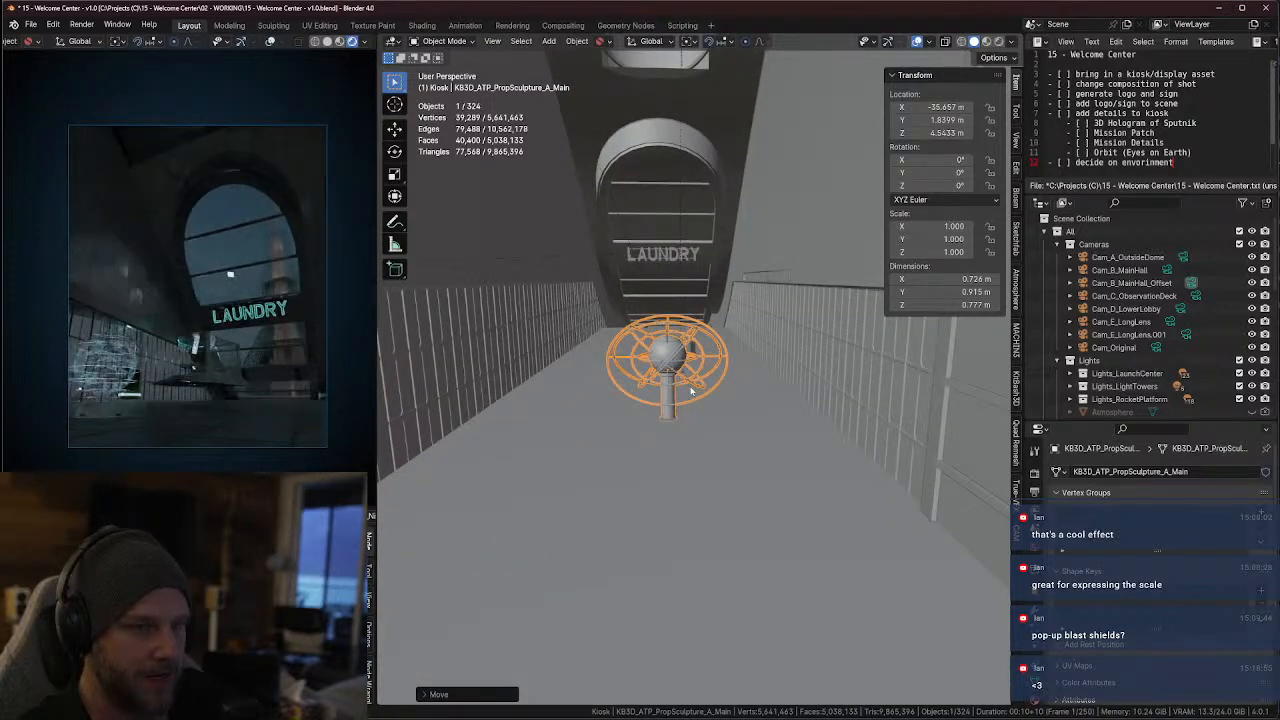
Push the sculpture mesh along global X towards the arched window, to about 63.205 m
middle_click_drag(691, 391, 680, 396)
key("g")
key("x")
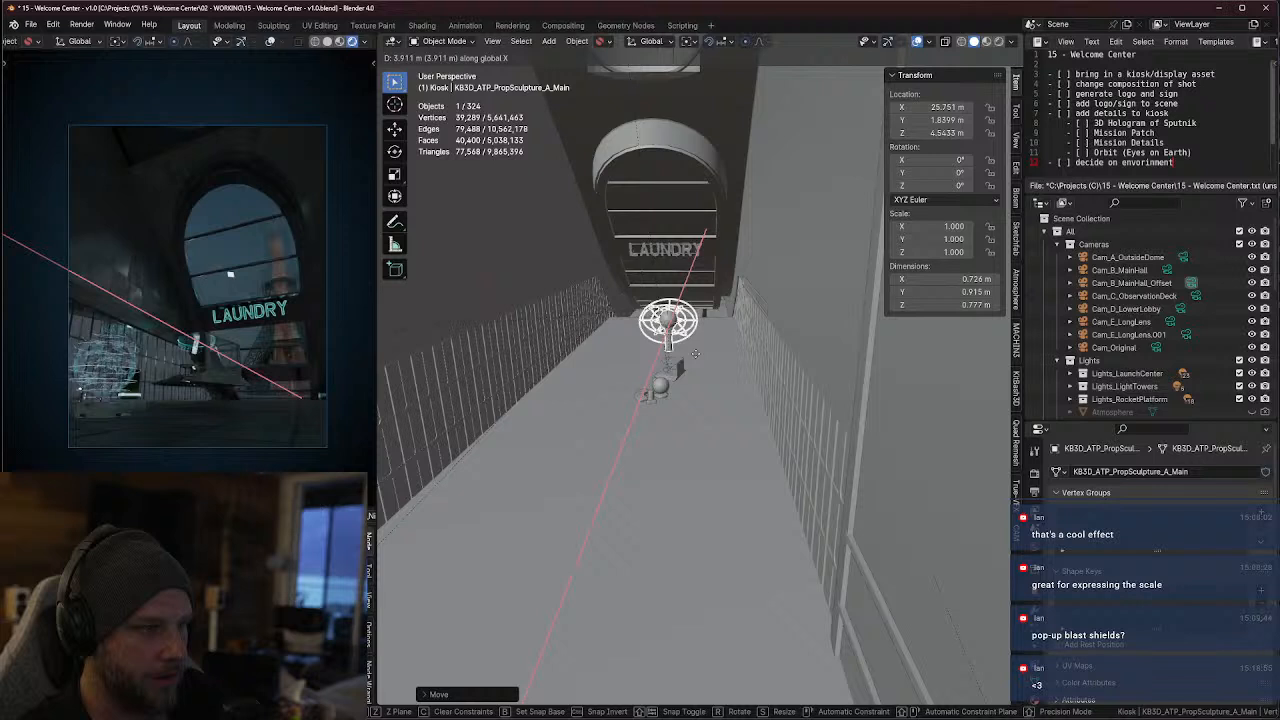
left_click(721, 264)
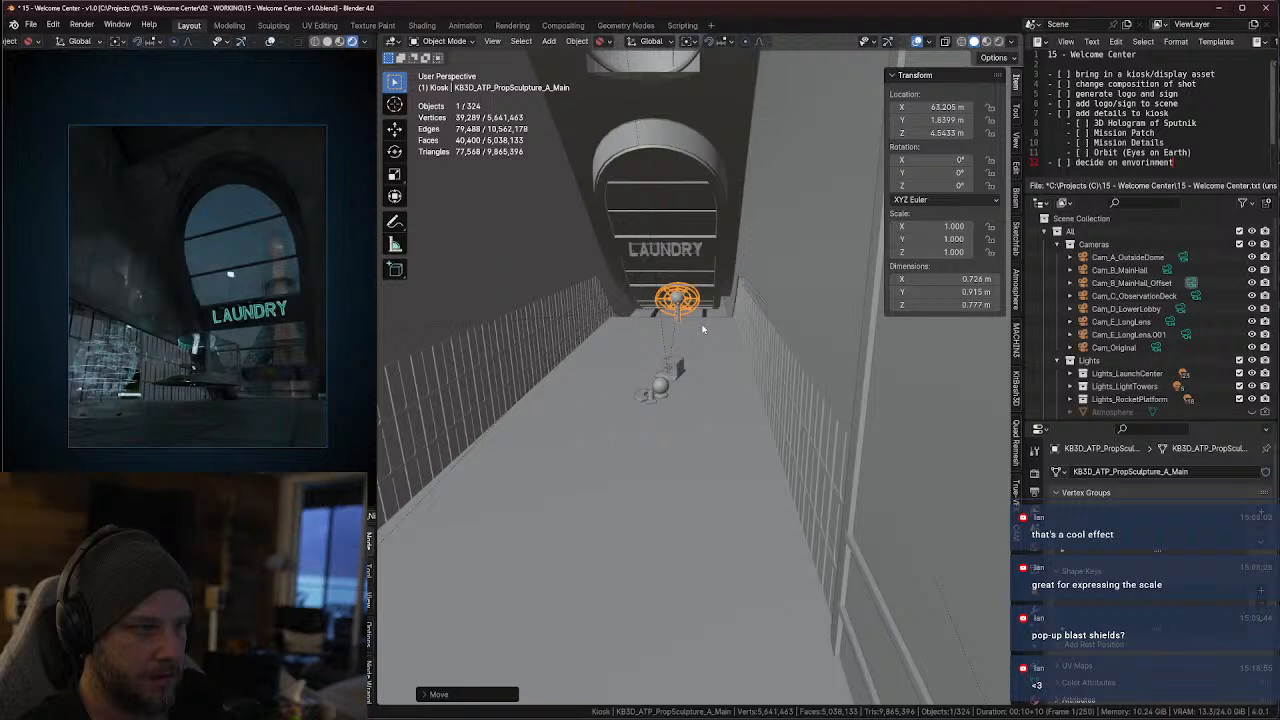
Nudge the sculpture mesh along global Y to about 2.727 m
middle_click_drag(712, 326, 724, 325)
key("g")
key("x")
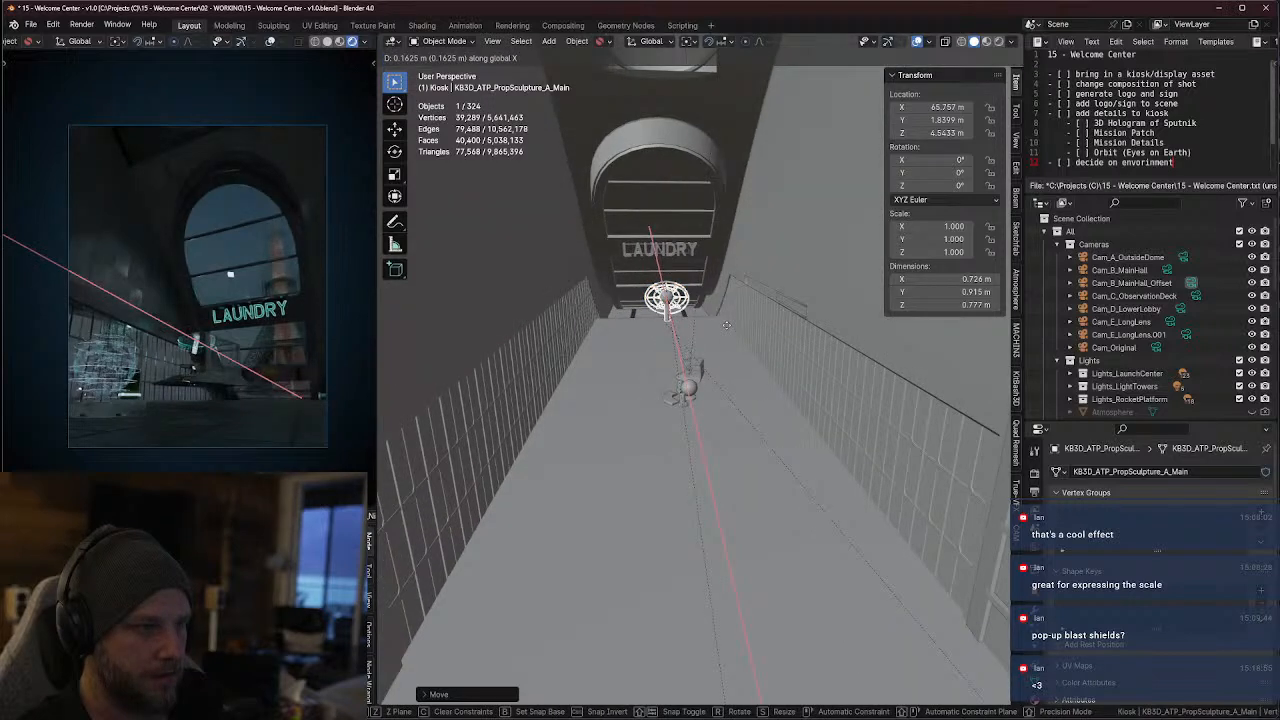
key("y")
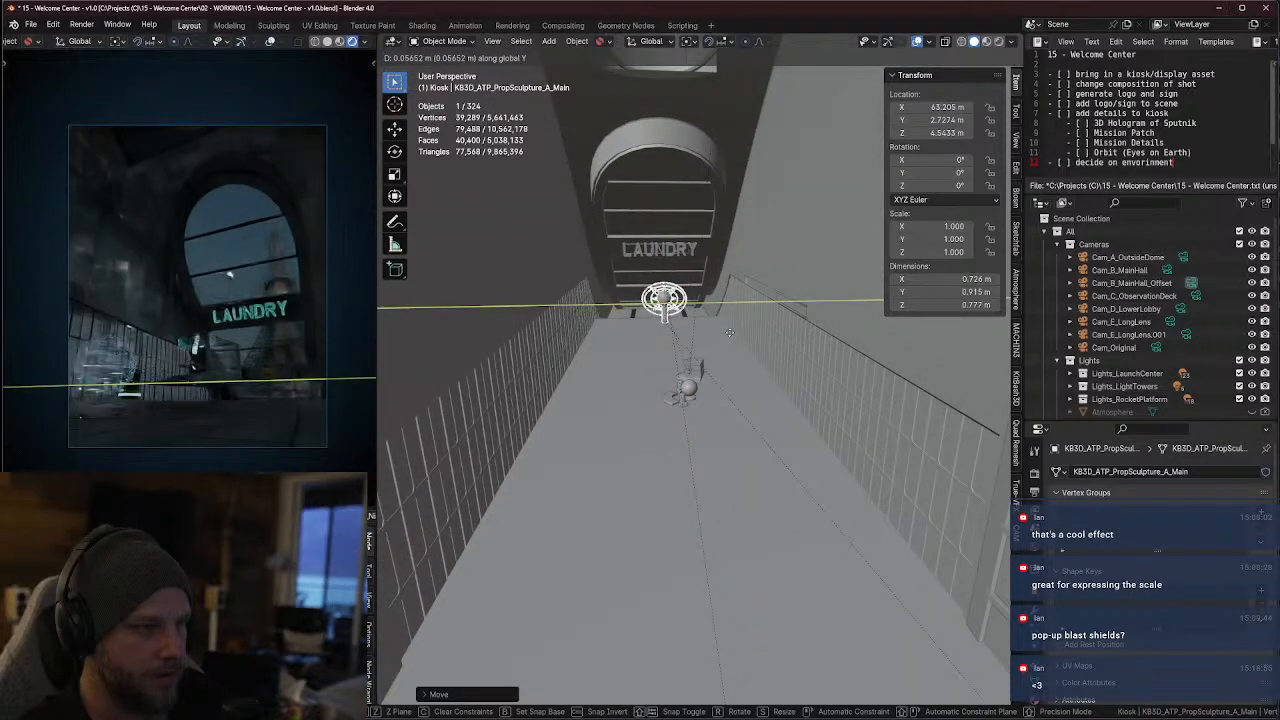
left_click(730, 337)
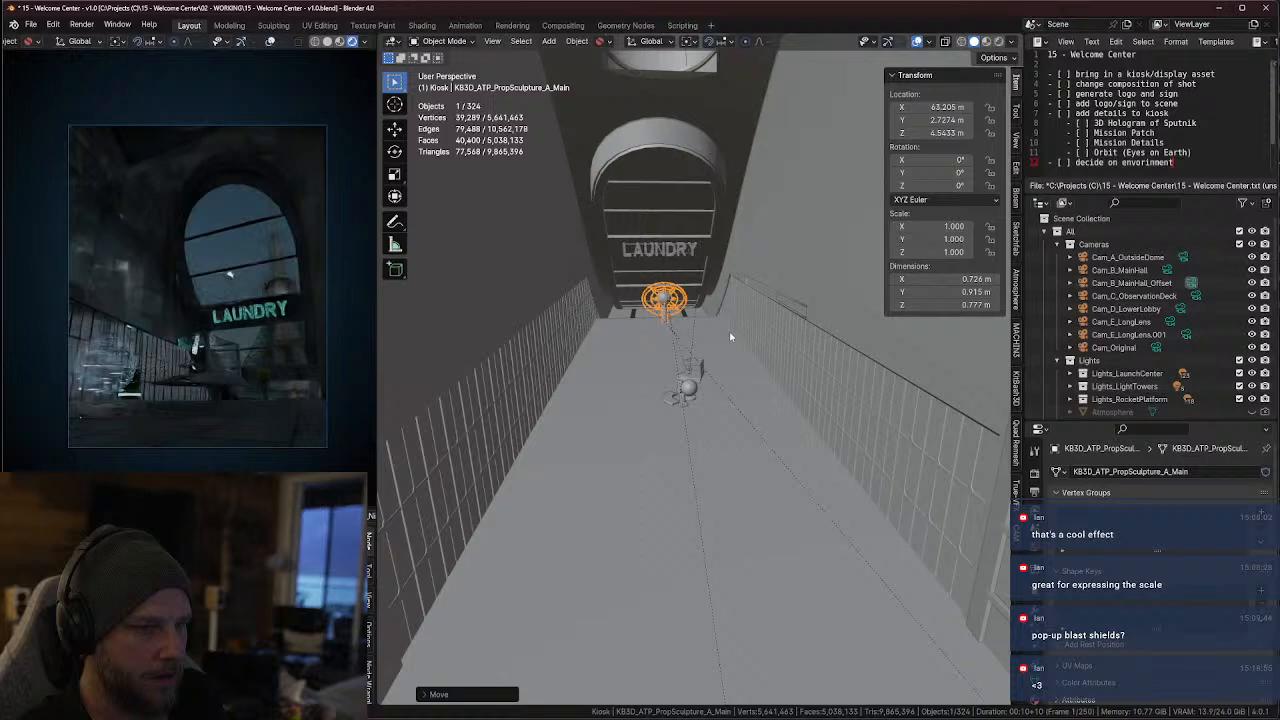
mouse_move(705, 310)
middle_mouse_down()
mouse_move(698, 290)
mouse_move(692, 306)
mouse_move(648, 298)
mouse_move(653, 326)
mouse_move(679, 178)
middle_mouse_up()
scroll(665, 319, "up", 3)
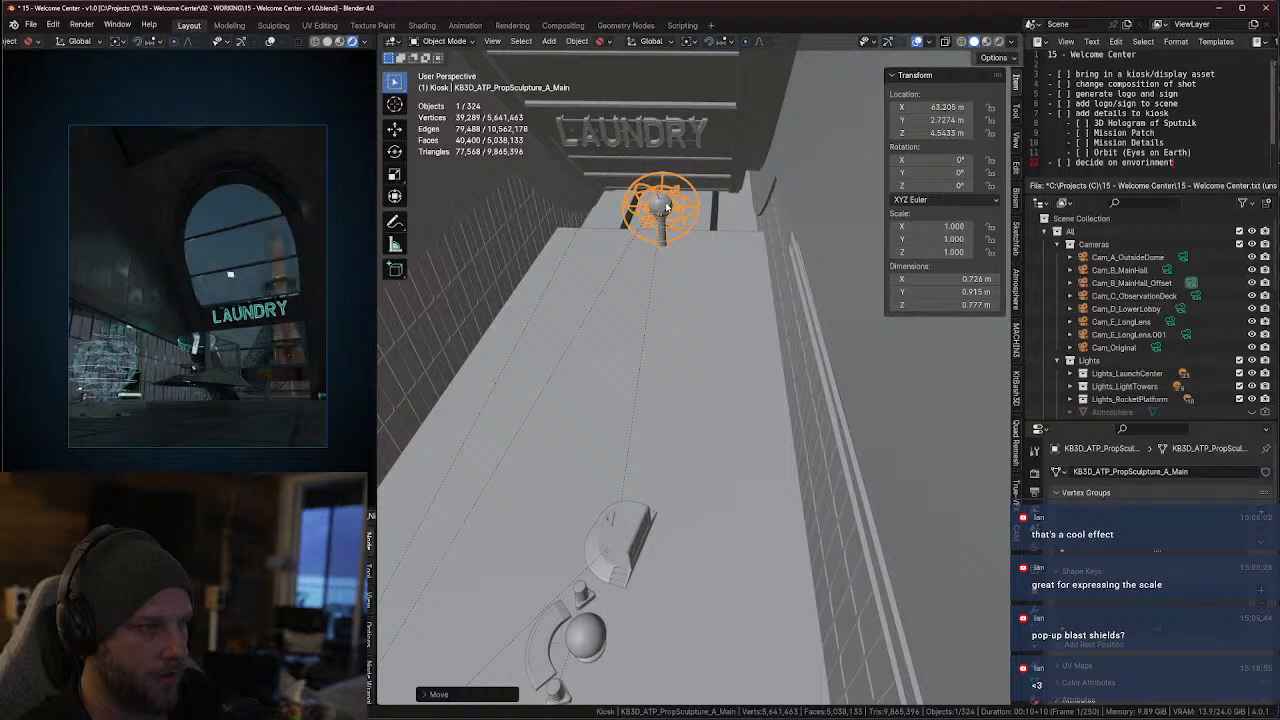
middle_click_drag(680, 222, 660, 234)
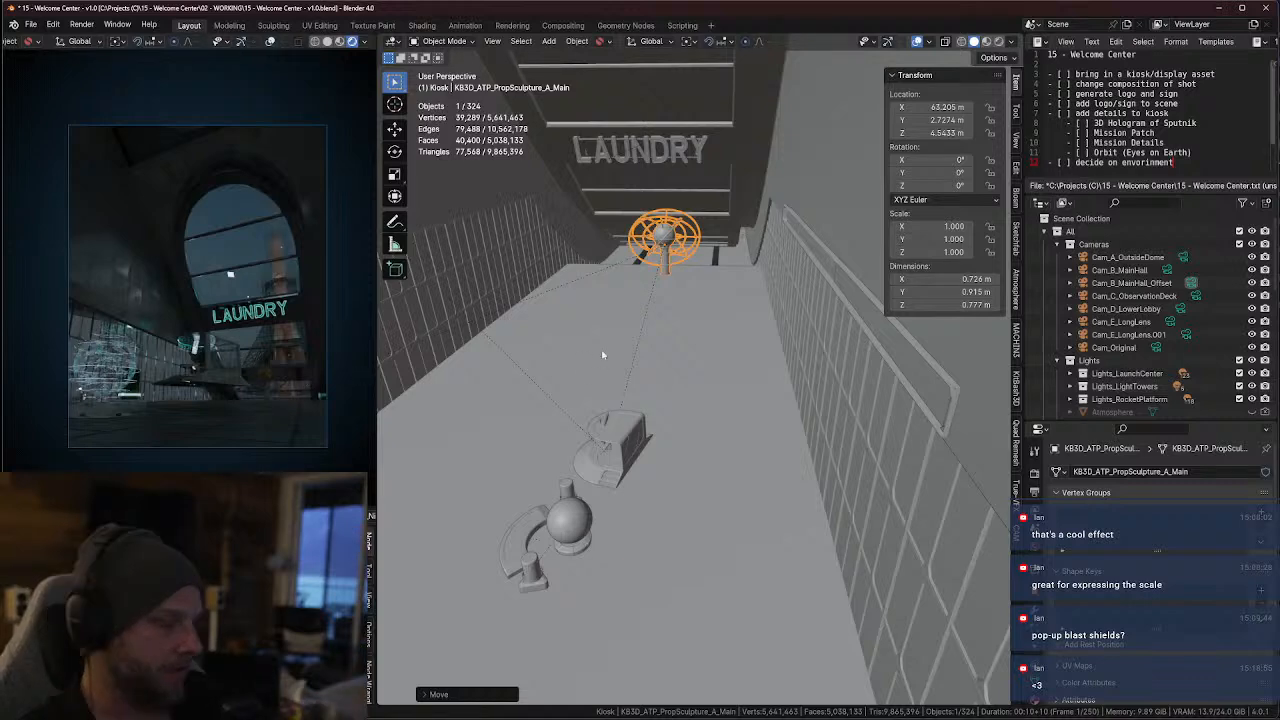
middle_click_drag(577, 500, 626, 490)
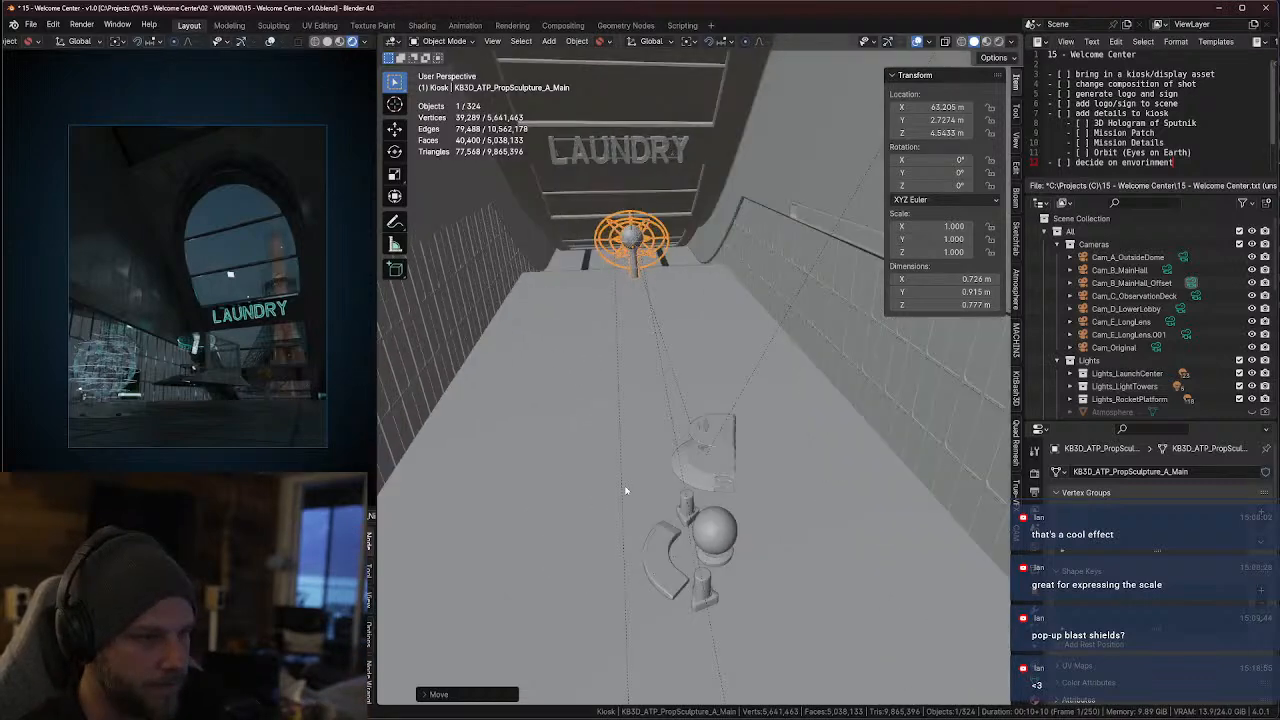
Select the canopy prop among the kiosk pieces and rotate it about global Z to about -36.45°
middle_click_drag(703, 474, 955, 501)
key("KP_0")
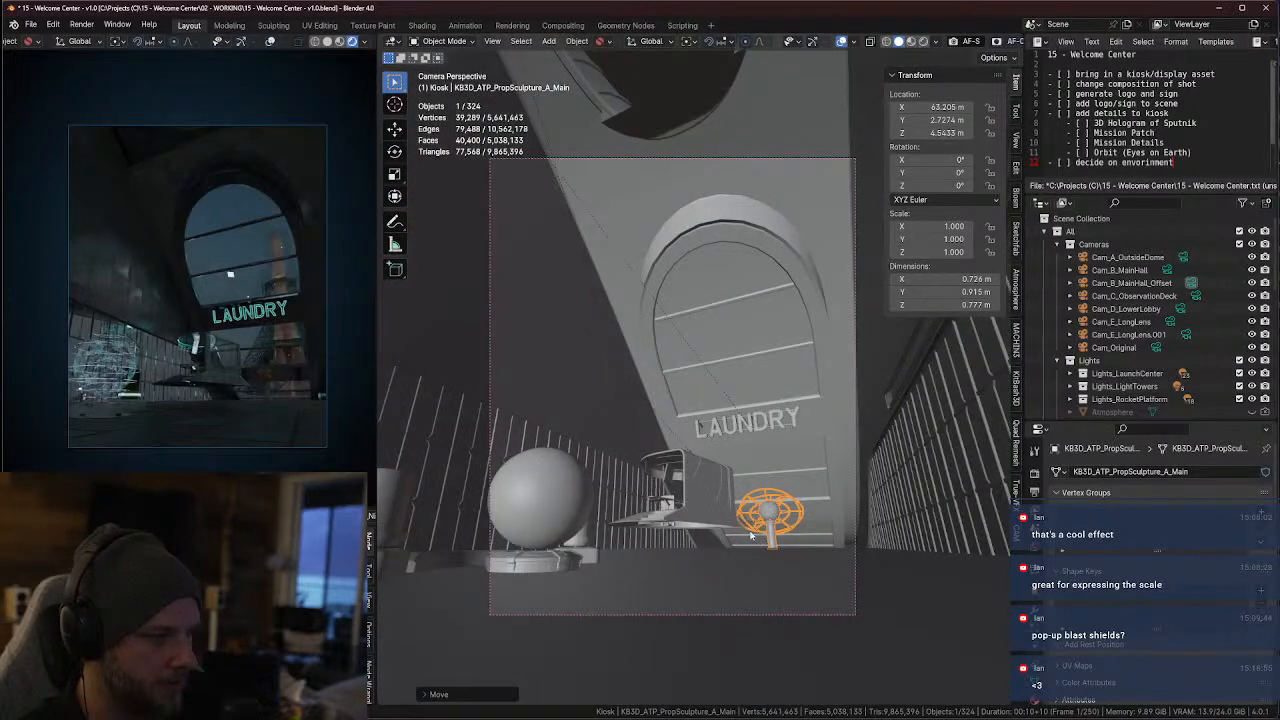
left_click(694, 497)
middle_click_drag(691, 491, 686, 514)
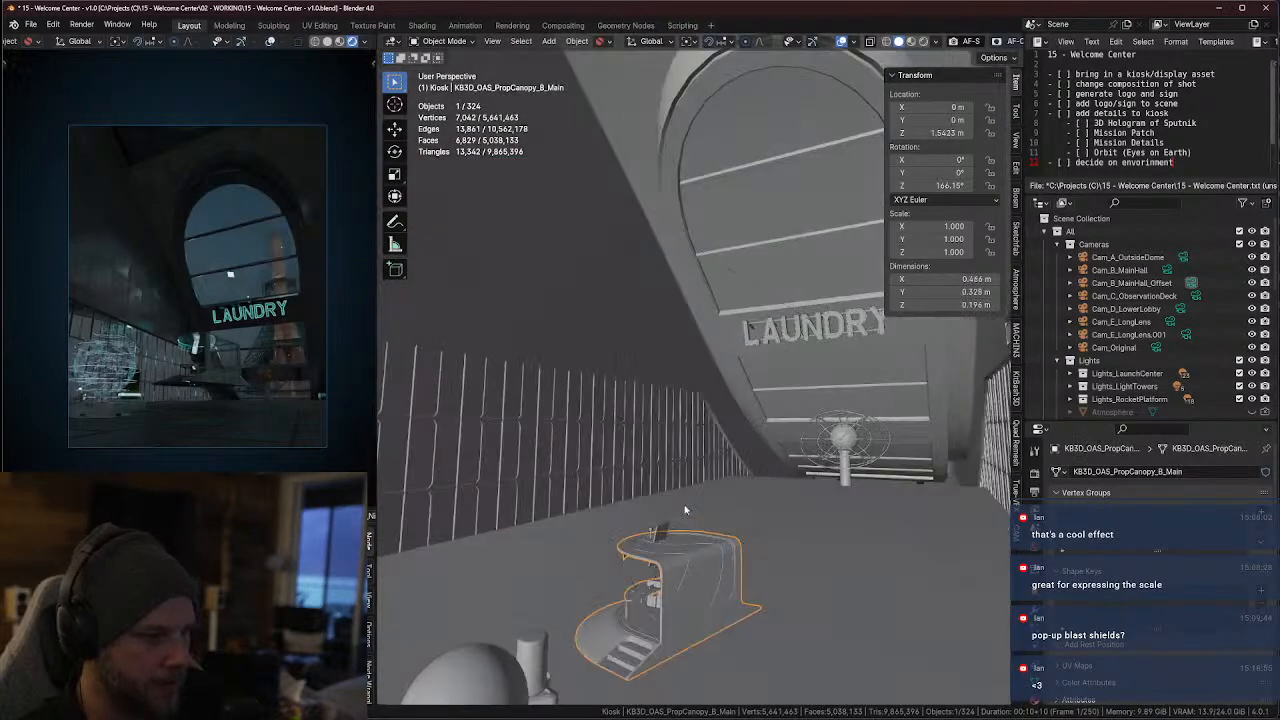
scroll(700, 570, "up", 1)
scroll(704, 600, "down", 1)
middle_click_drag(700, 597, 709, 553, "shift")
key("r")
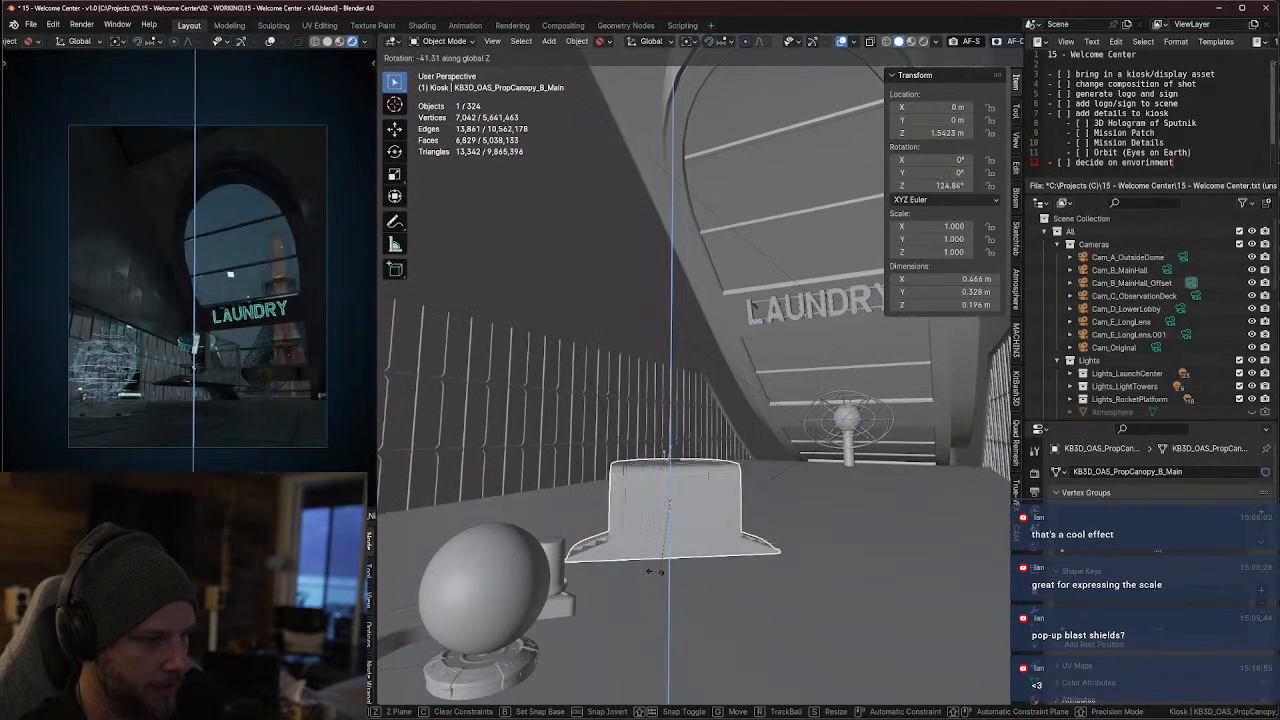
key("Escape")
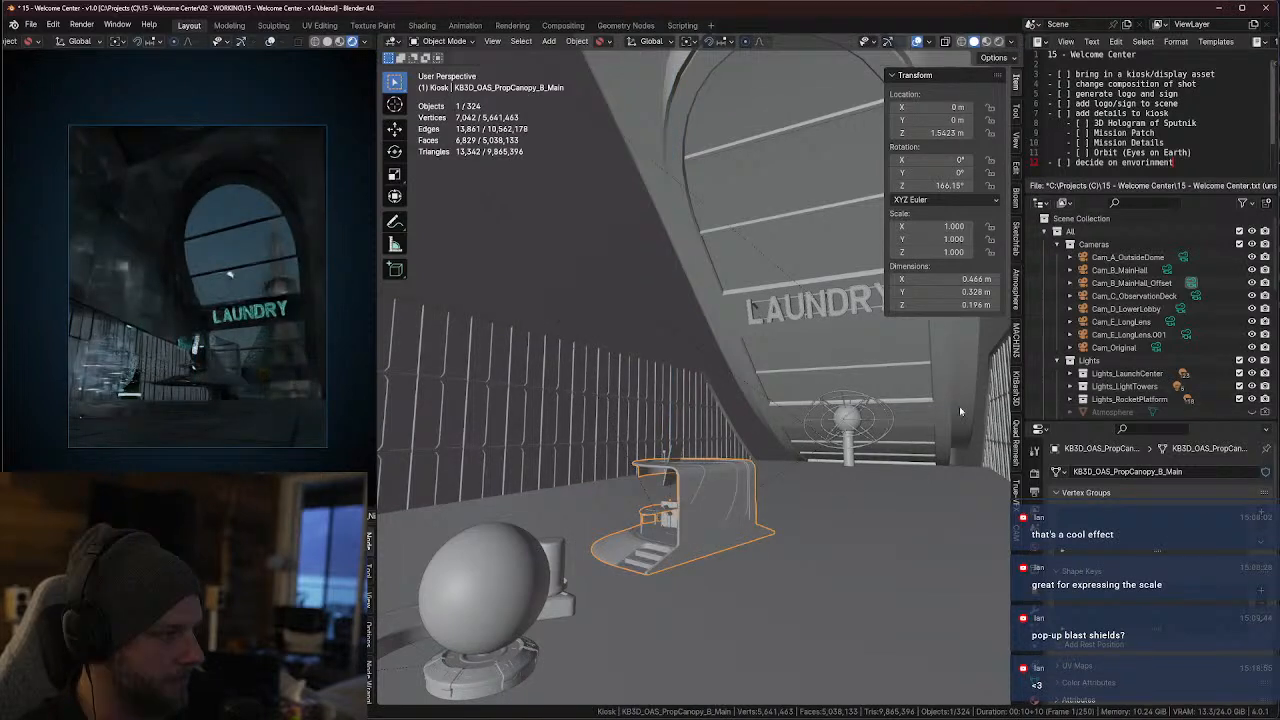
key("r")
key("z")
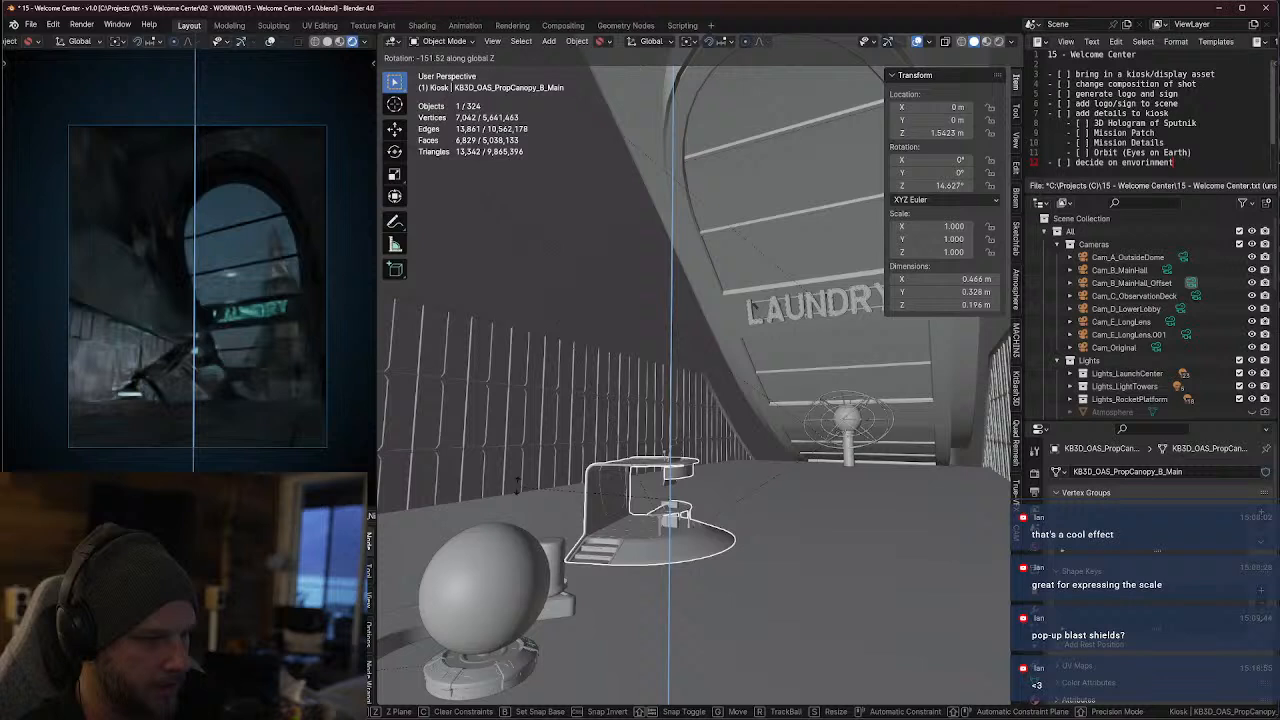
left_click(655, 480)
Lower the canopy prop along global Z to about -0.024 m
key("g")
key("z")
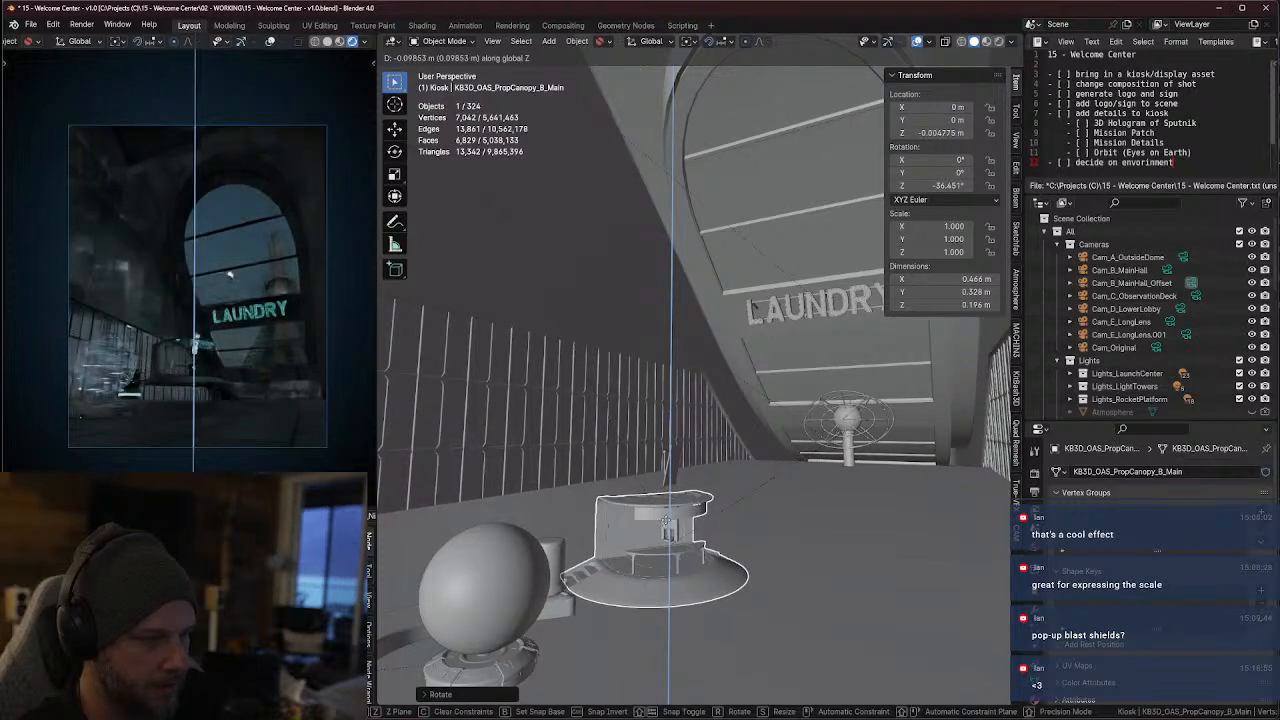
left_click(664, 519)
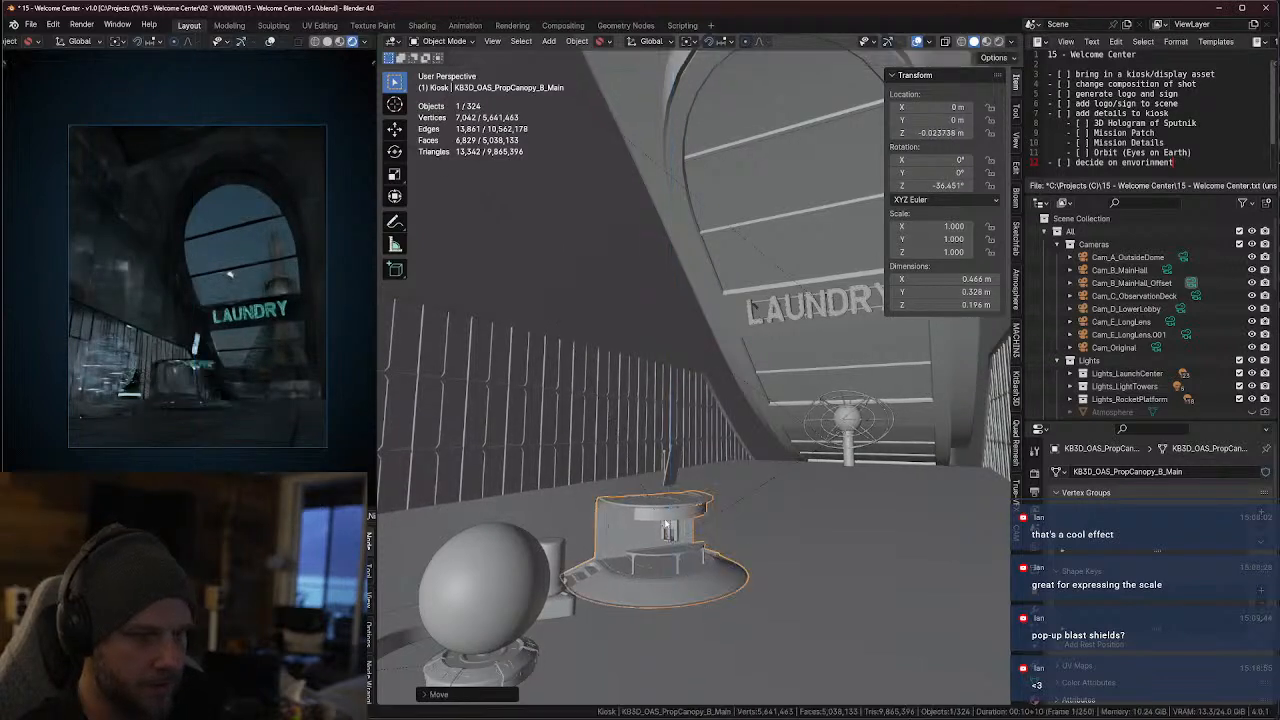
Select the screen prop floating above the canopy and hide KB3D_CBD_PropScreen_B_Main in the viewport
left_click(677, 467)
mouse_move(677, 467)
middle_mouse_down()
mouse_move(685, 480)
mouse_move(693, 468)
middle_mouse_up()
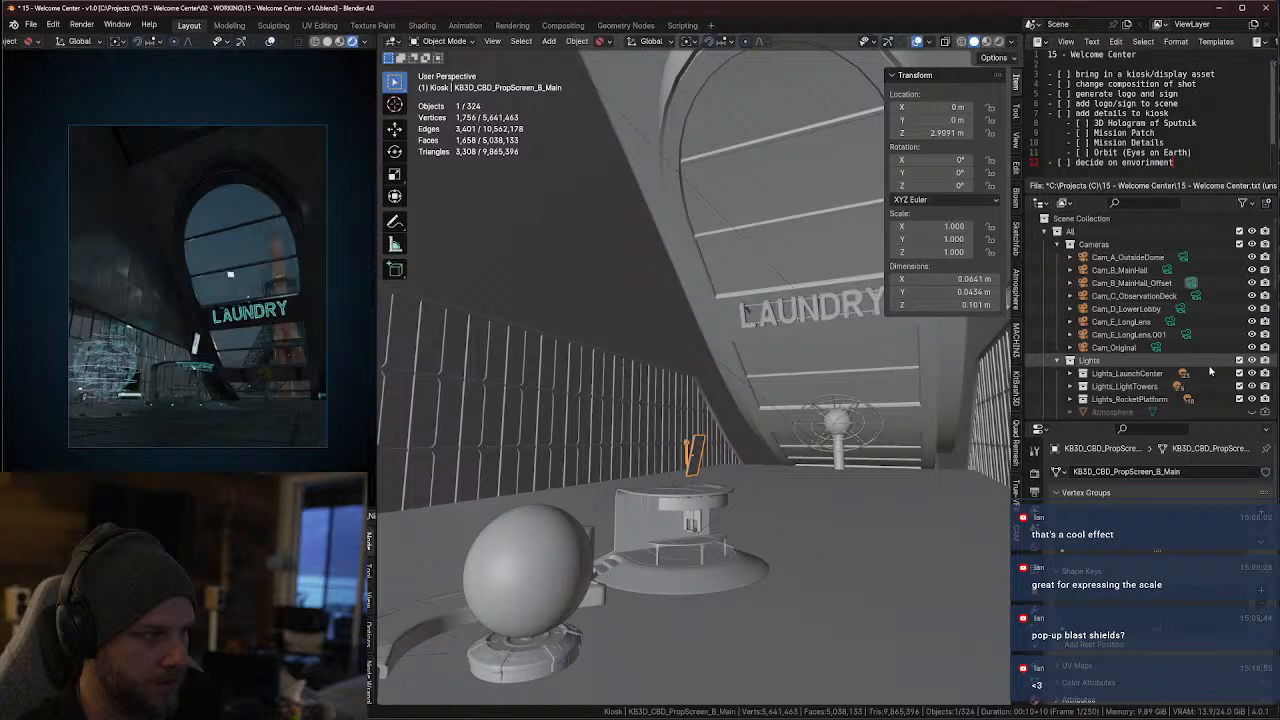
key("KP_Decimal")
left_click(1253, 338)
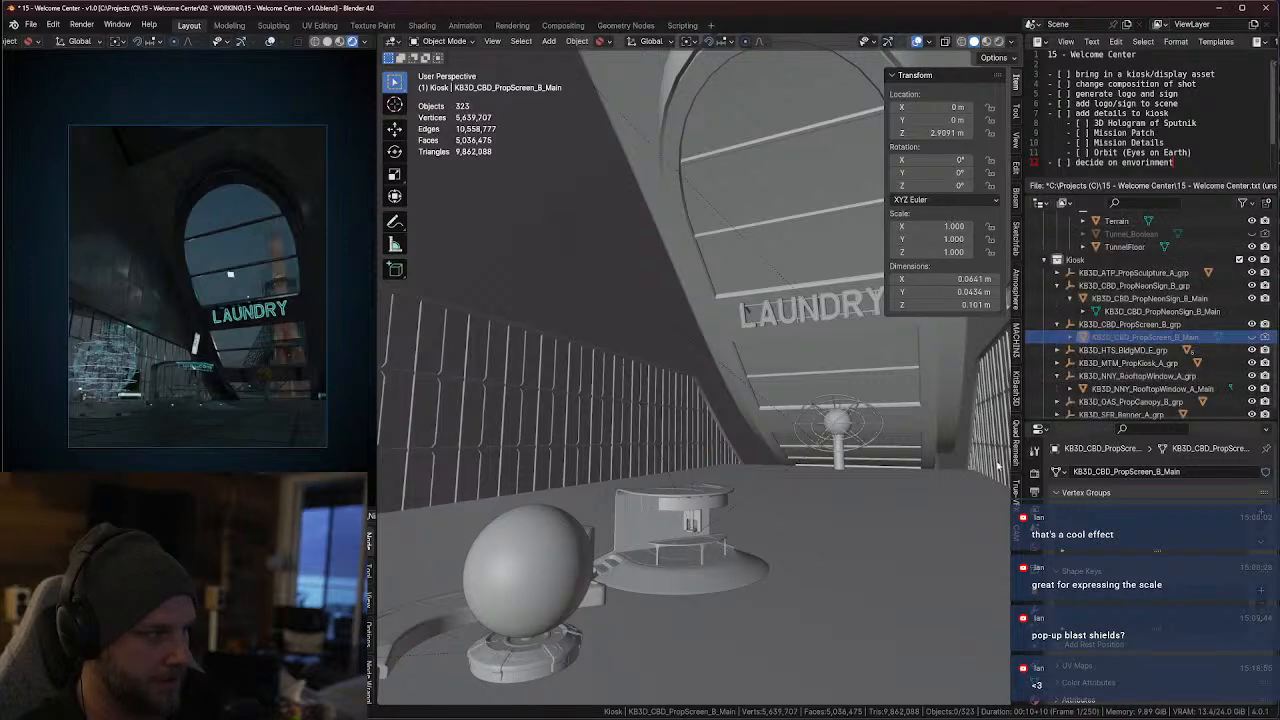
Select the PropKiosk_A mesh inside the canopy and move it along global X to about -3.696 m
left_click(690, 523)
key("KP_Decimal")
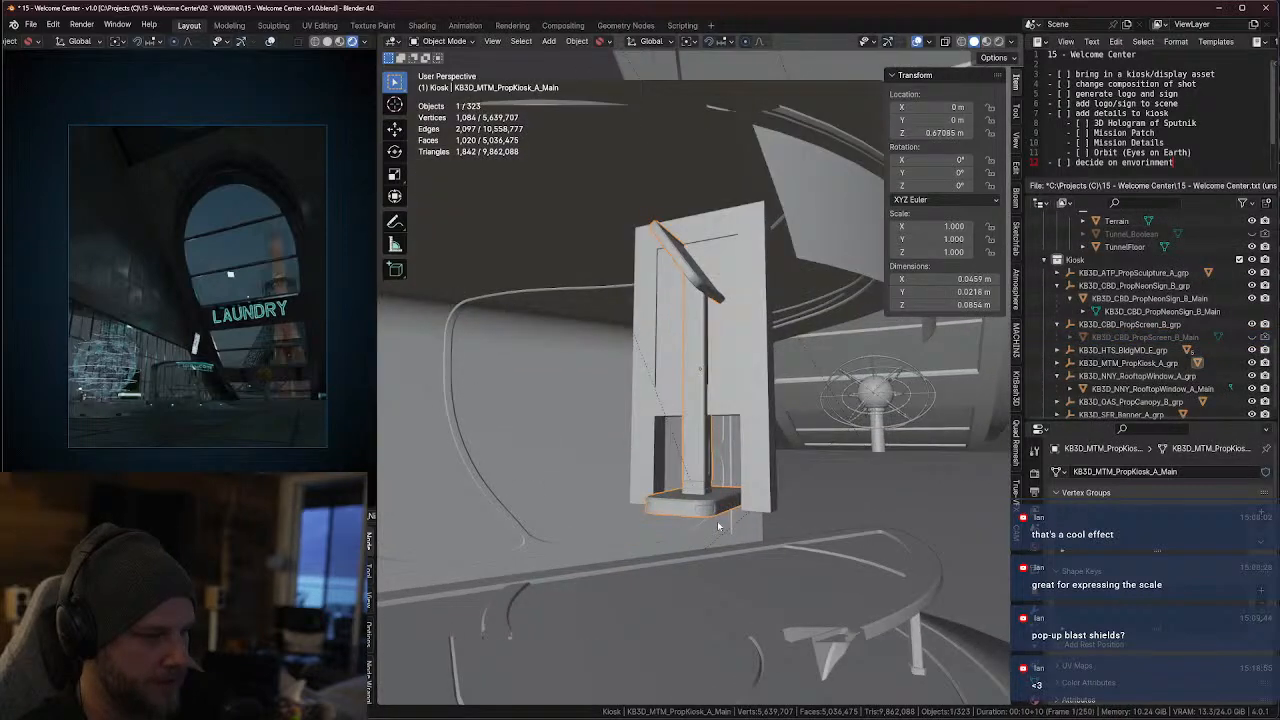
key("g")
key("x")
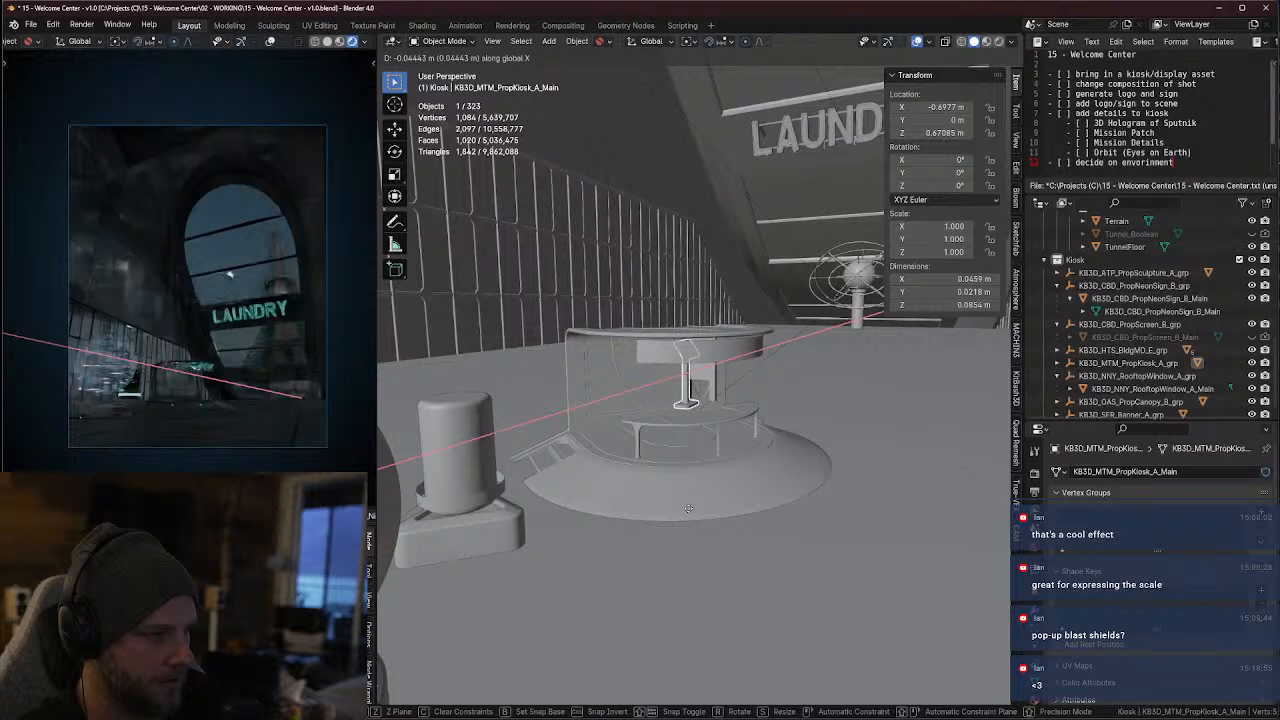
left_click(629, 559)
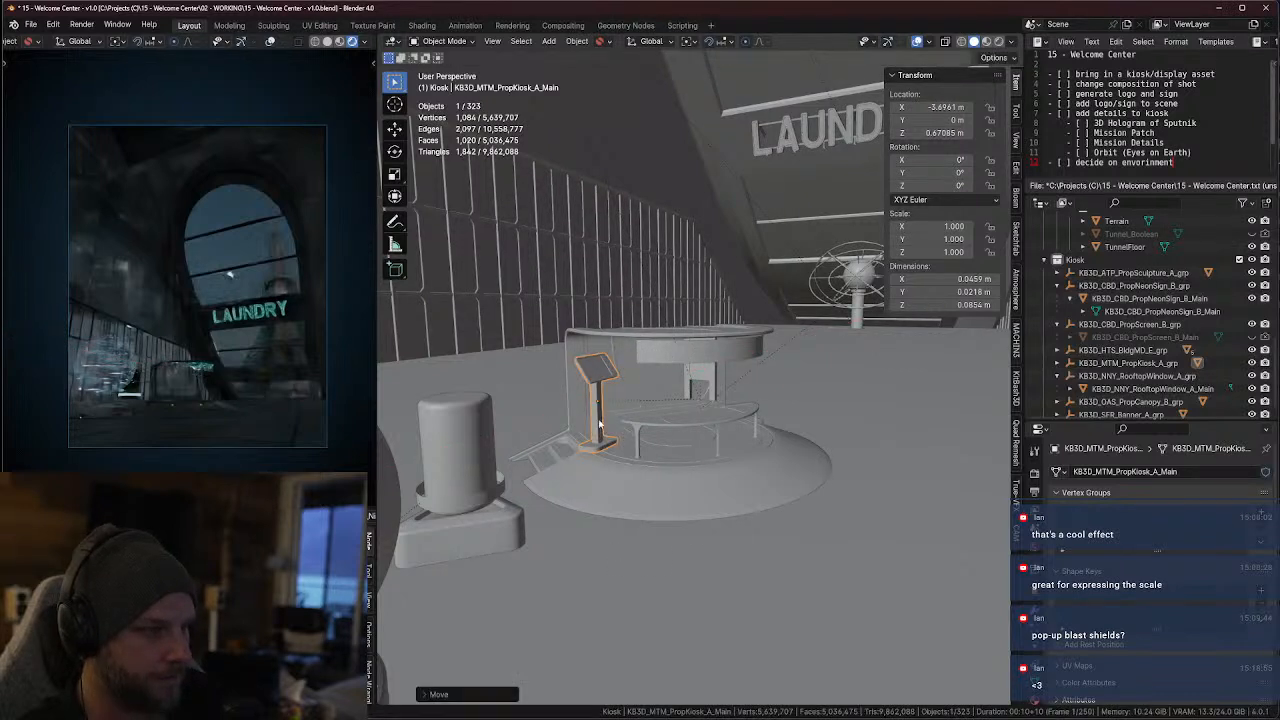
Apply Drop It to the PropKiosk_A mesh and lower it along global Z to about -0.877 m
right_click(598, 425)
left_click(530, 655)
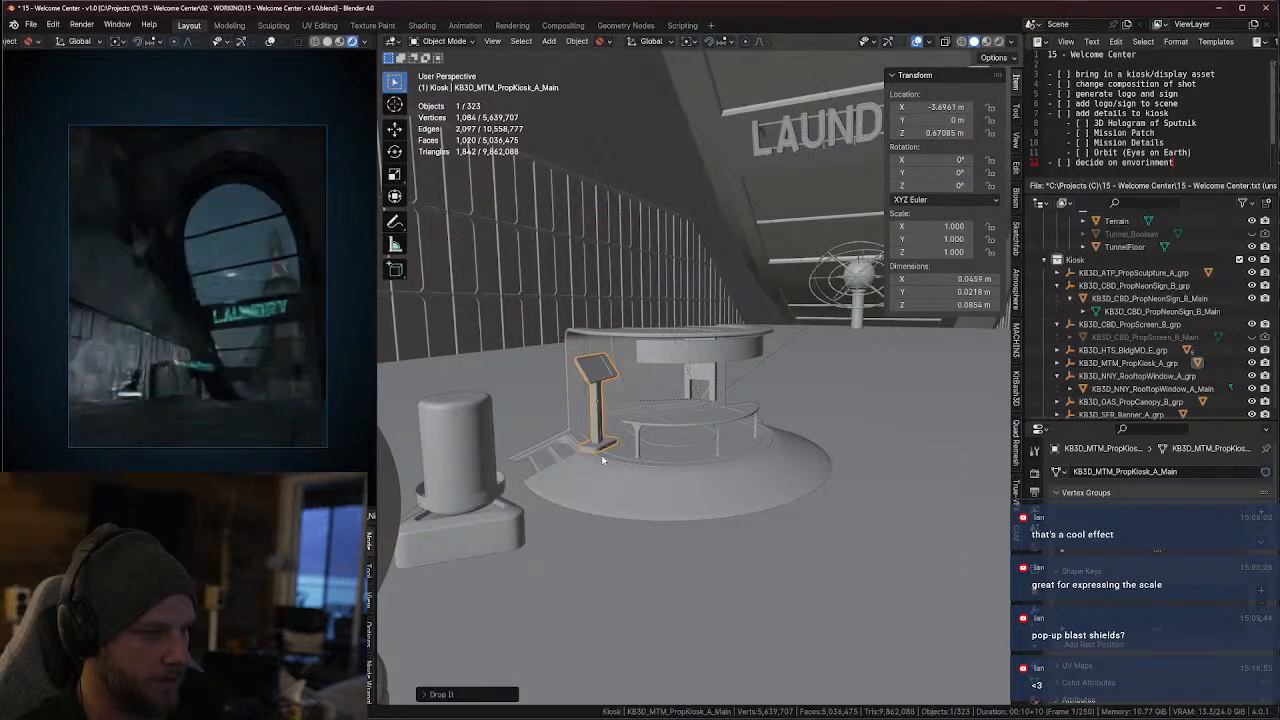
key("g")
key("z")
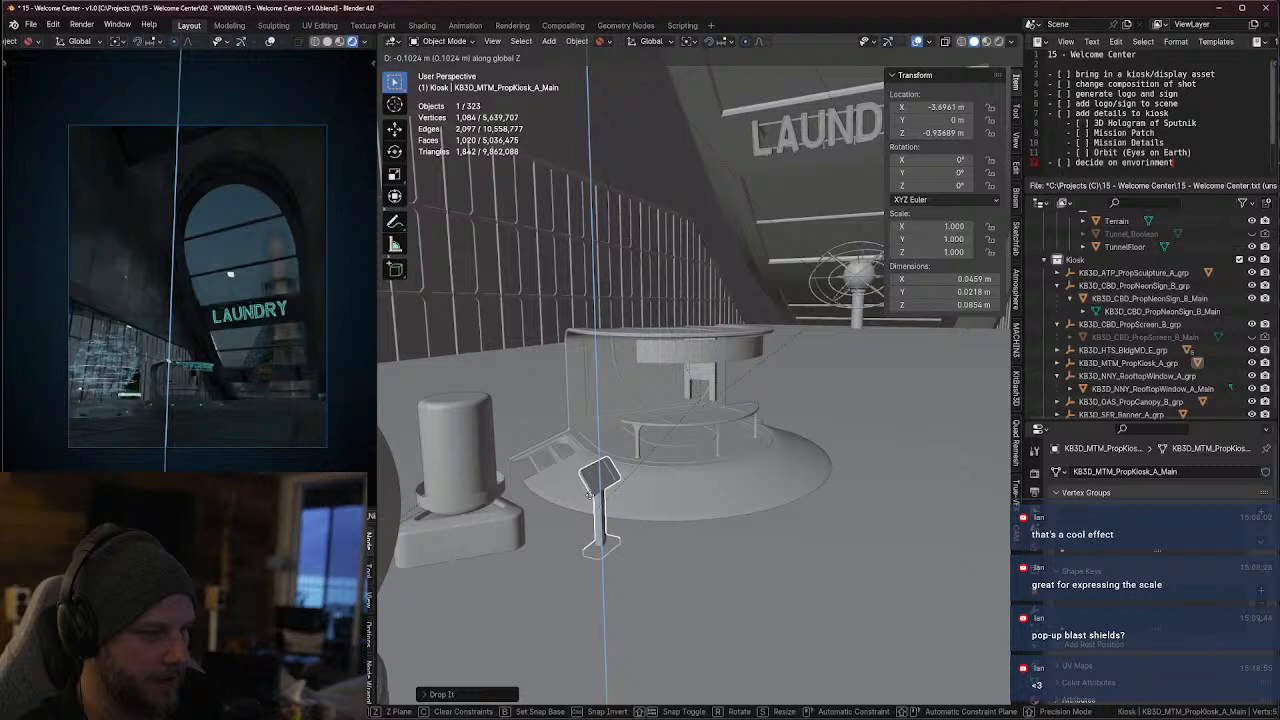
left_click(618, 488)
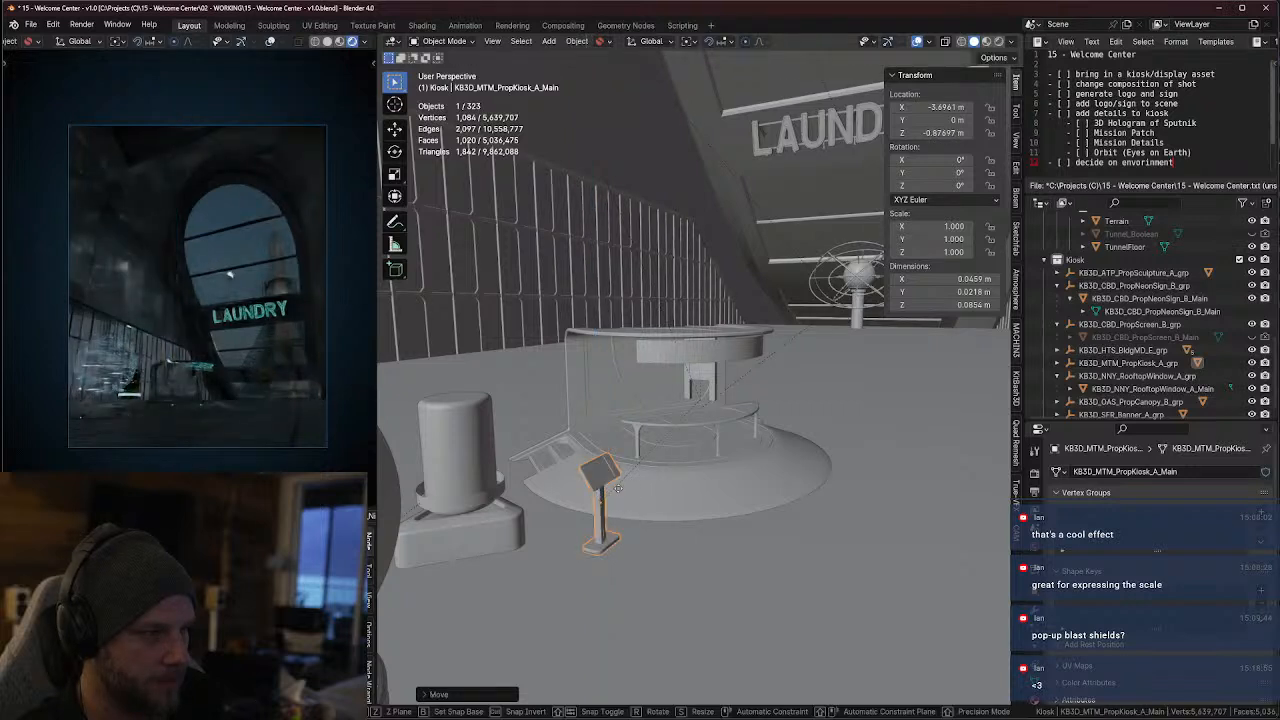
Move the PropKiosk_A mesh along global X to about 3.817 m and rotate it about Z to about -68.3°
key("g")
key("x")
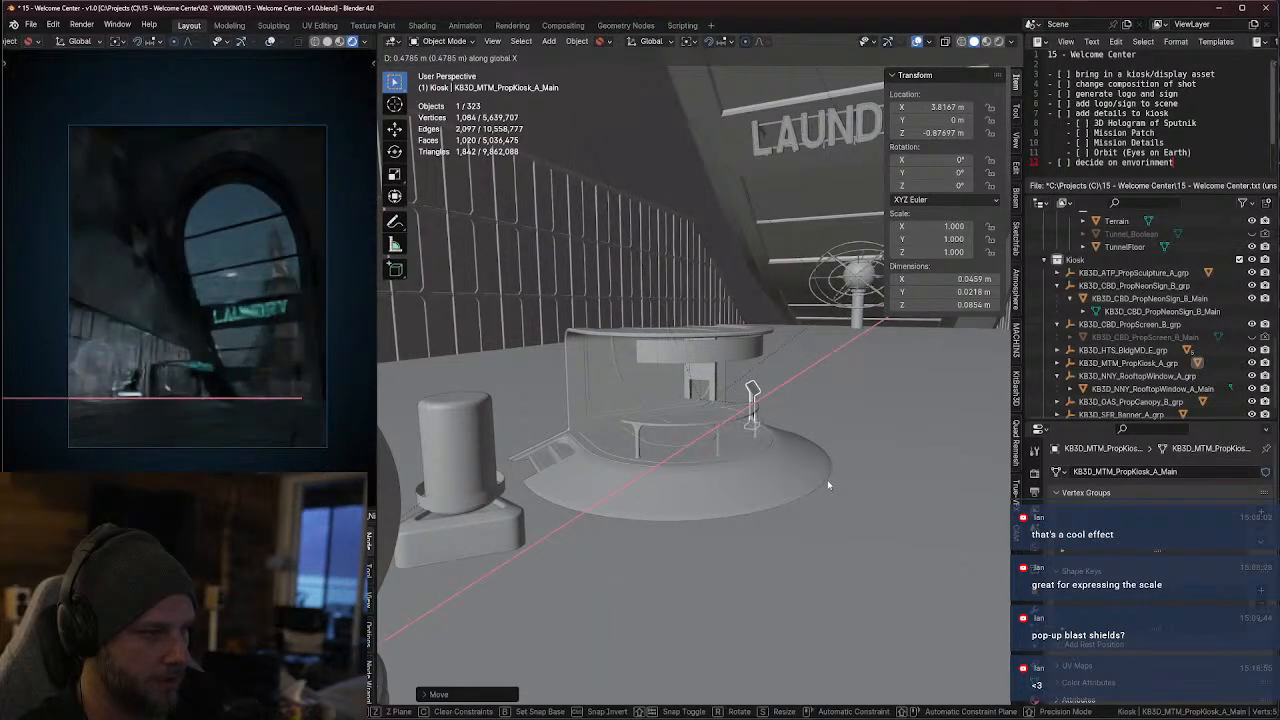
left_click(828, 486)
key("r")
key("z")
left_click(815, 510)
Place the PropKiosk_A mesh in front of the canopy, at about -3.665 m in Y and -3.922 m in X
key("g")
key("y")
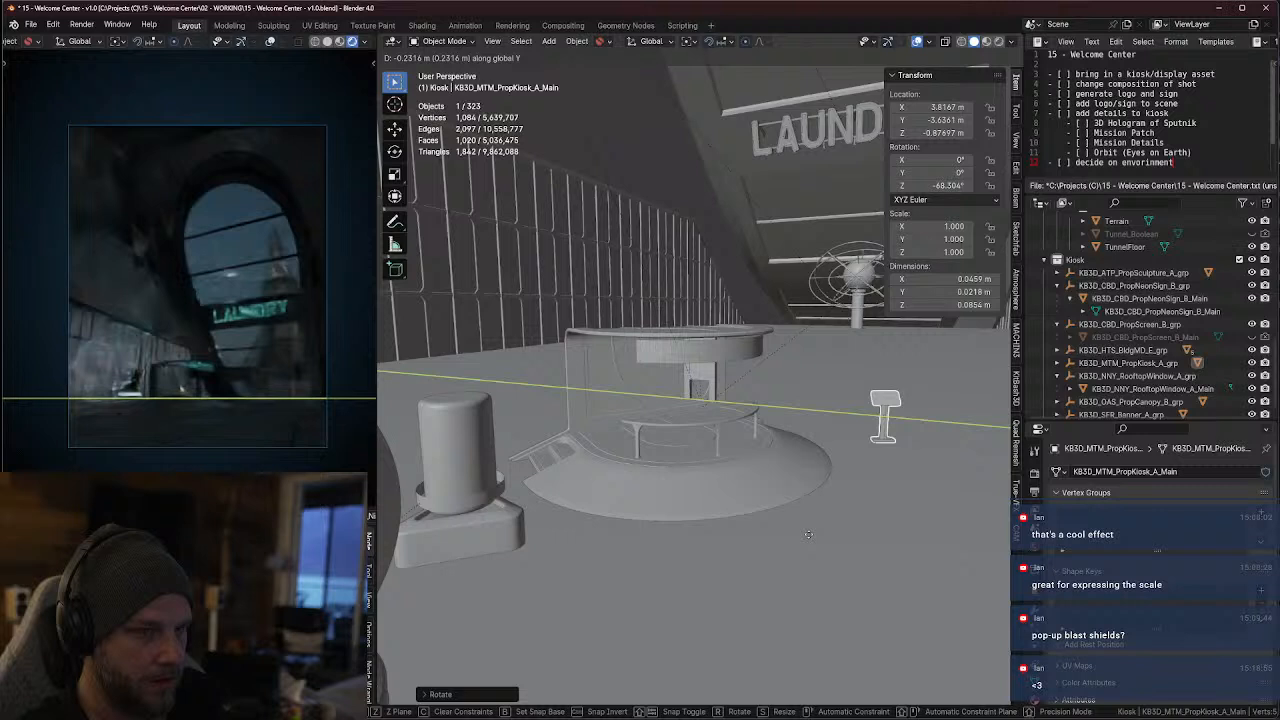
left_click(943, 515)
key("g")
key("x")
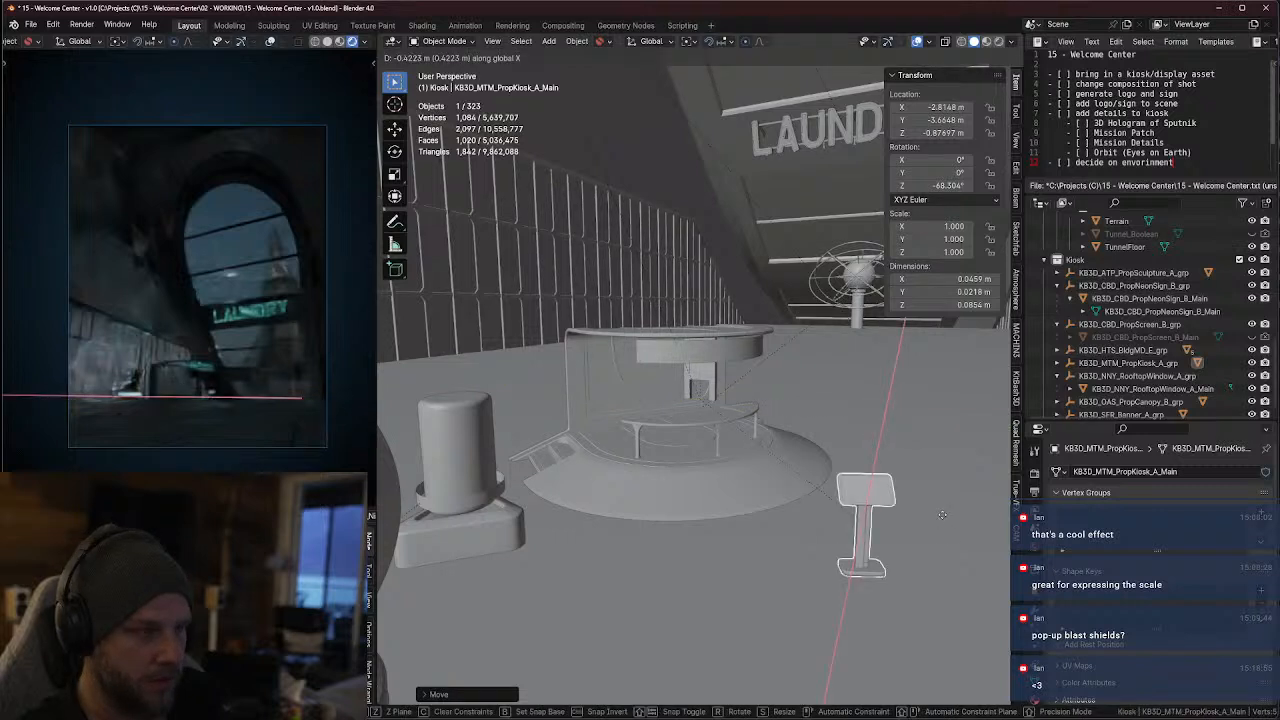
left_click(877, 623)
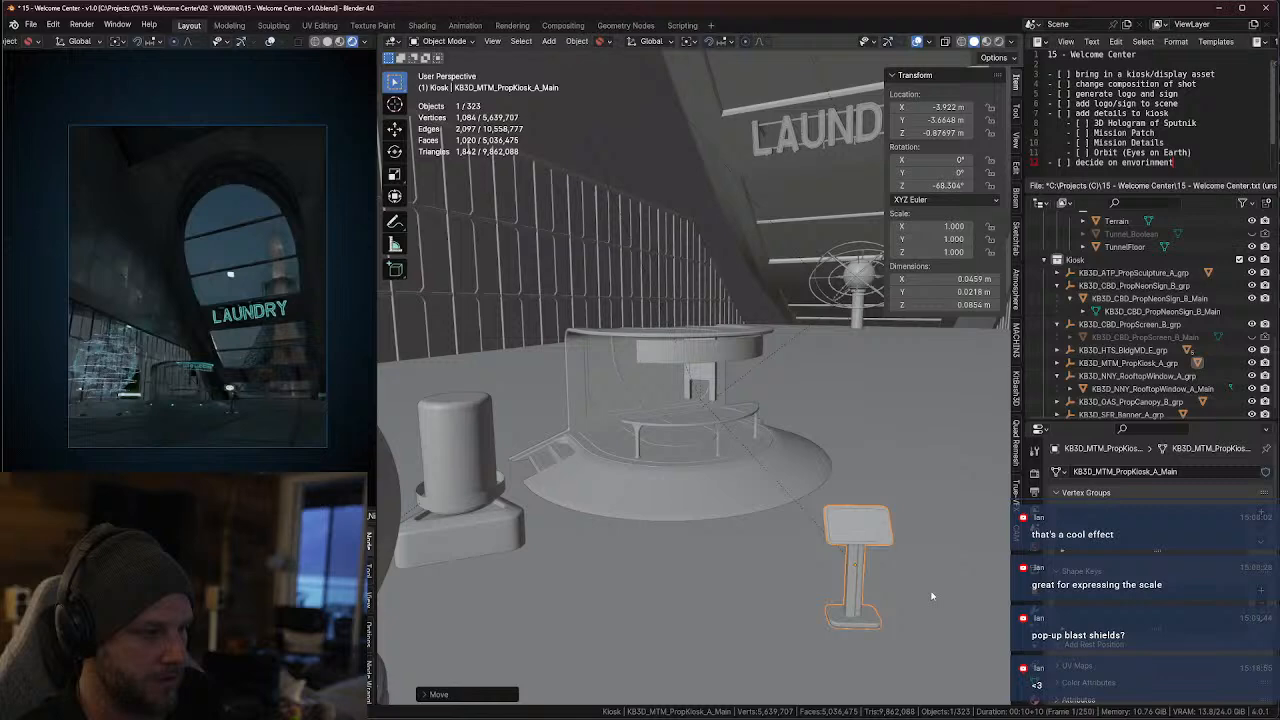
Enable the Extras viewport overlay so the camera outlines are drawn
scroll(920, 594, "down", 3)
scroll(920, 594, "down", 4)
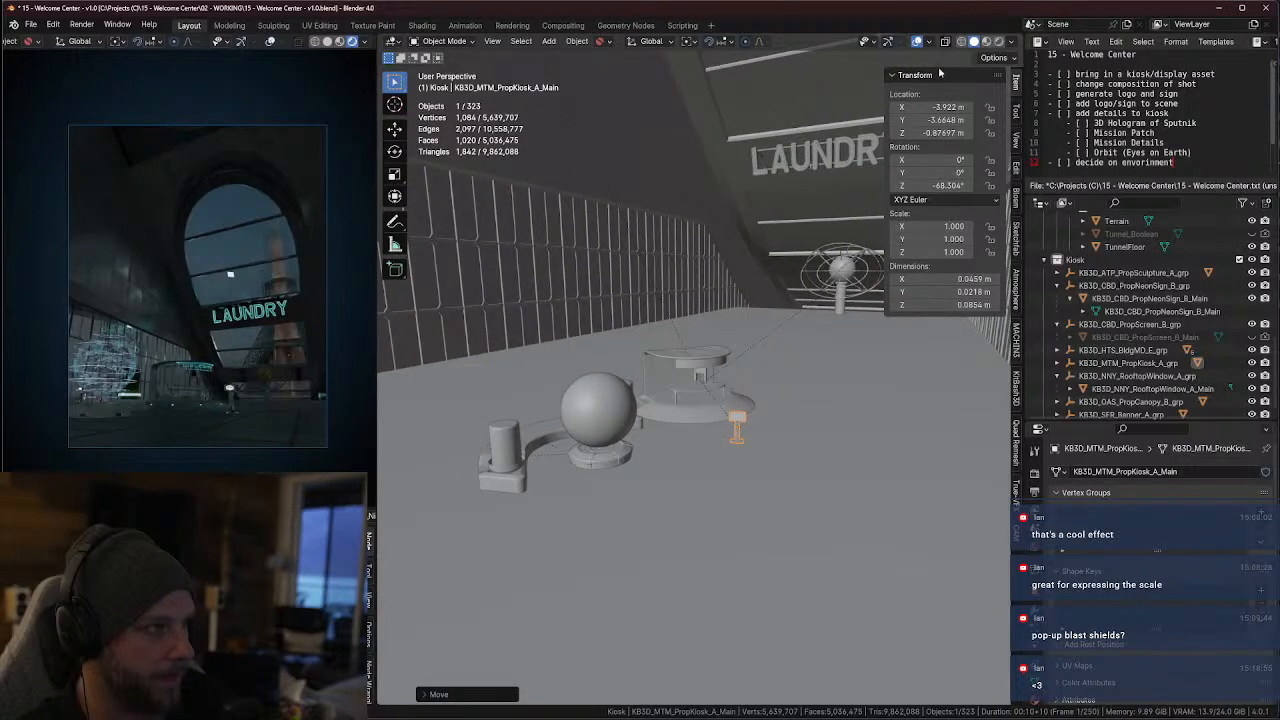
left_click(928, 41)
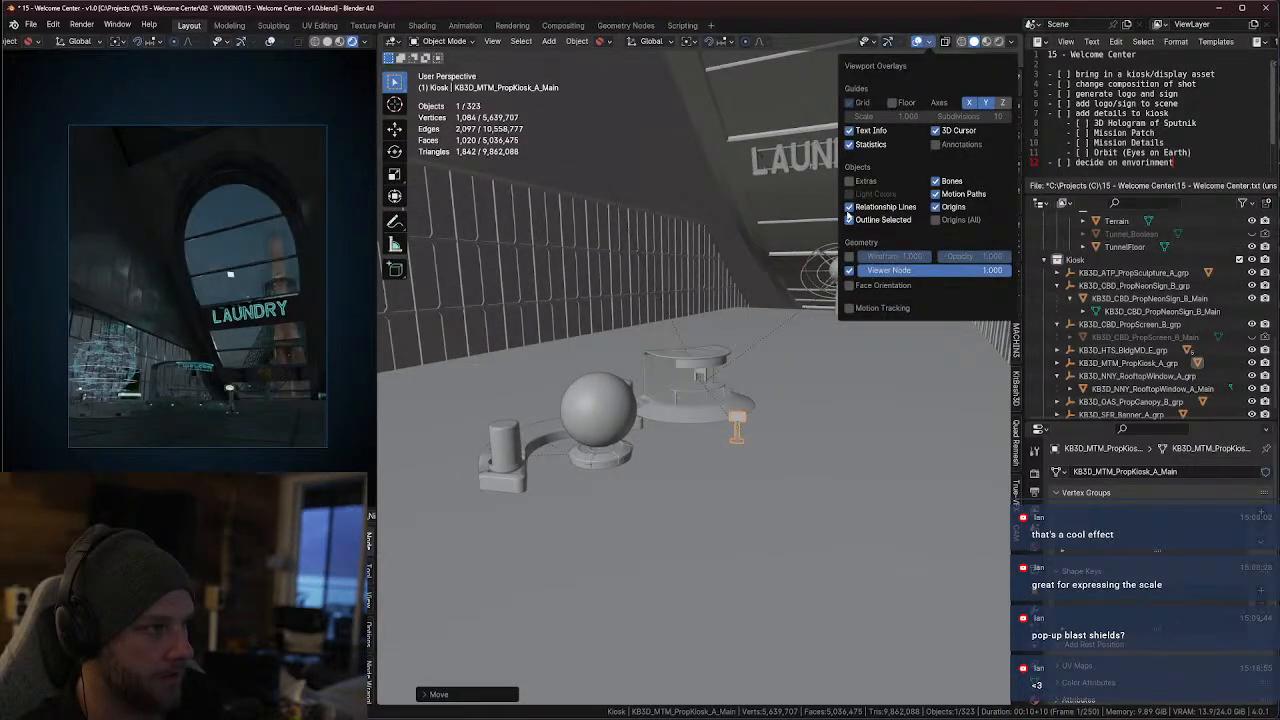
left_click(849, 181)
scroll(1152, 310, "up", 8)
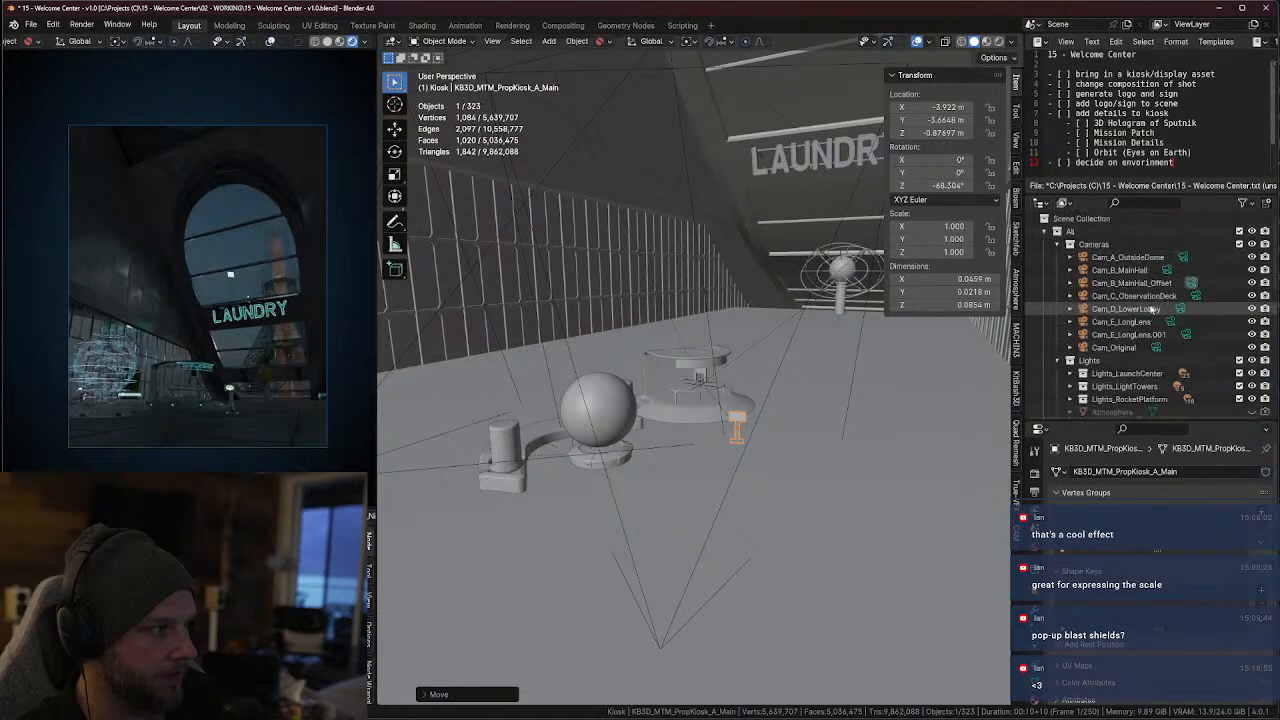
Hide the Cam_B_MainHall and Cam_E_LongLens cameras in the viewport
left_click(1264, 270)
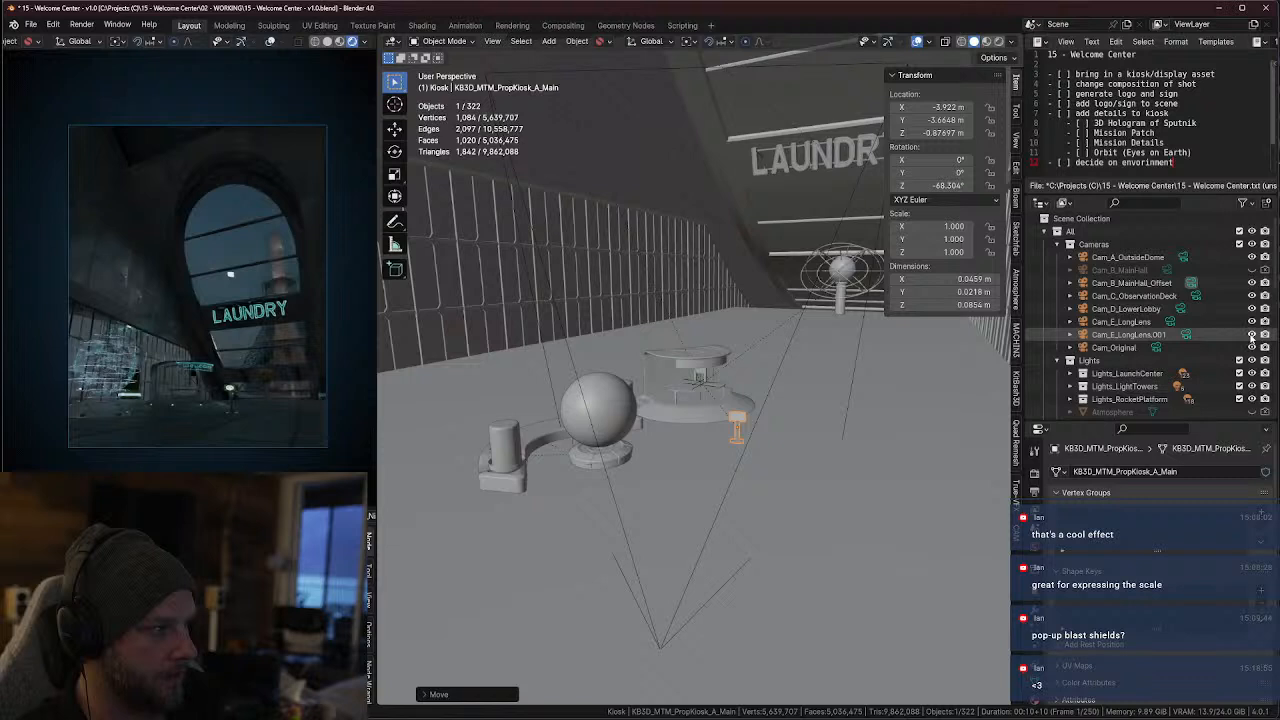
left_click(1265, 335)
left_click(1265, 322)
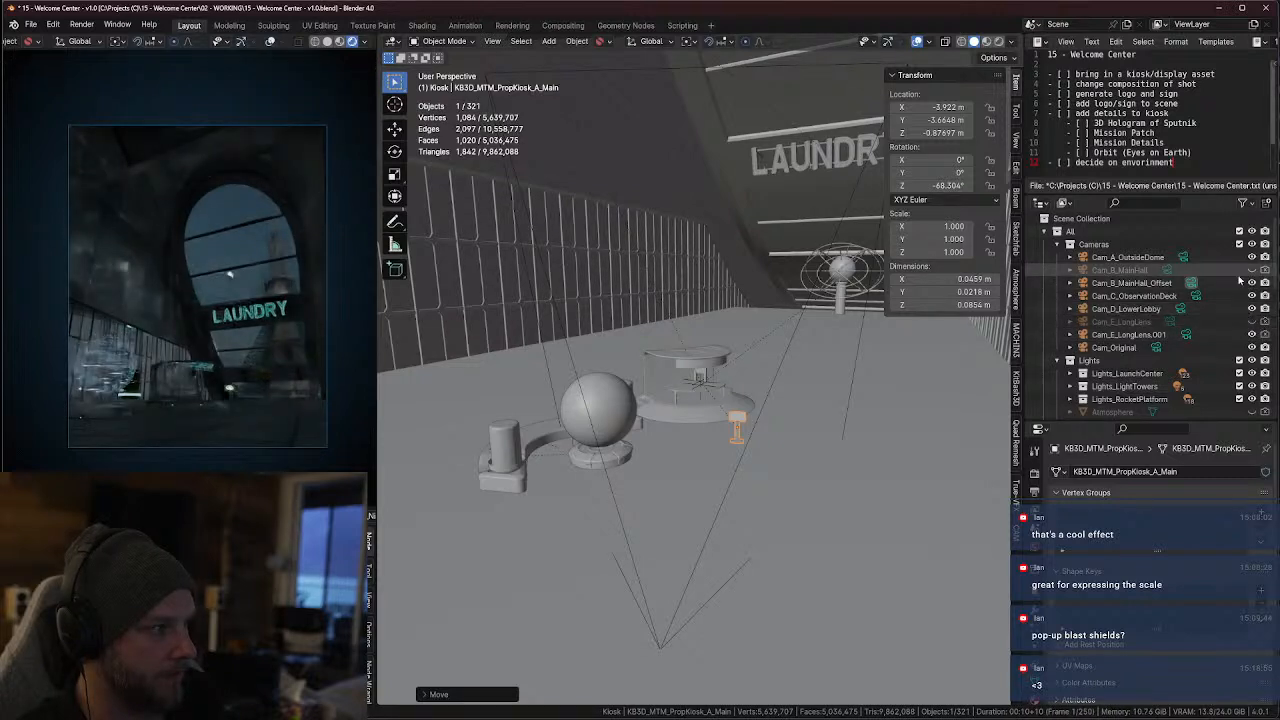
Select the Cam_B_MainHall_Offset camera and scale its outline down to about 0.310
left_click(738, 501)
key("s")
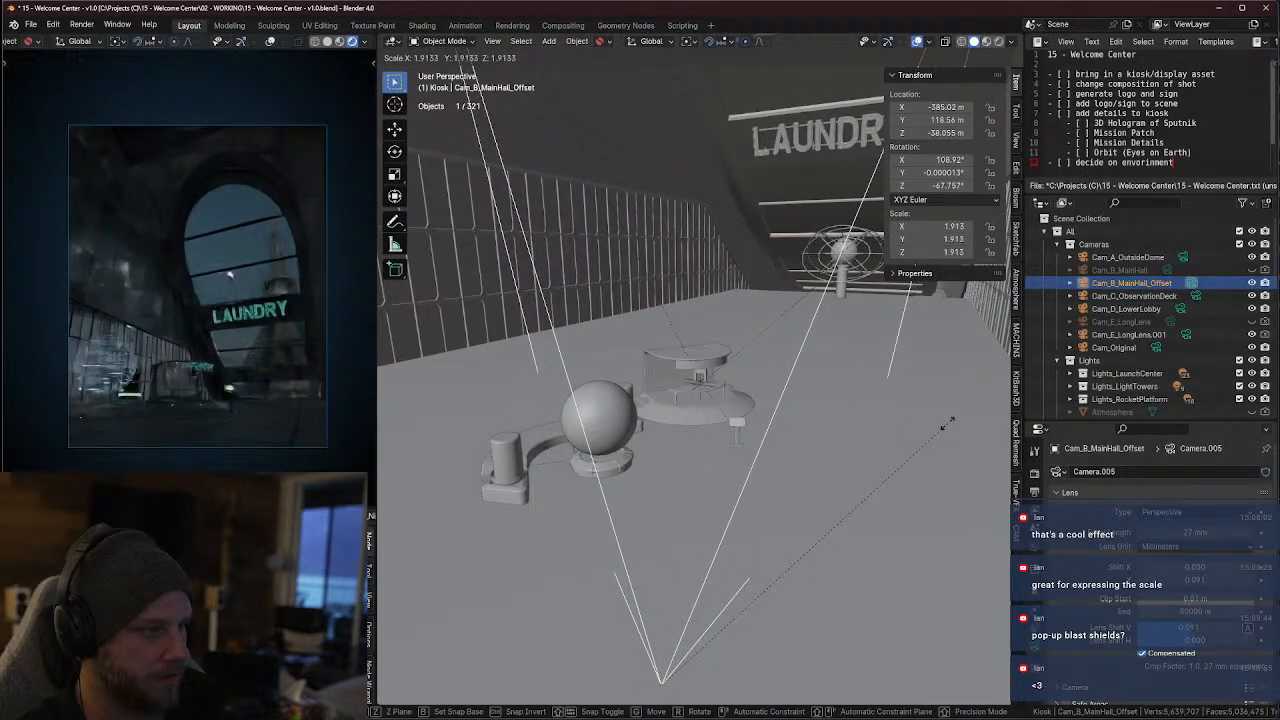
left_click(950, 427)
middle_click_drag(772, 434, 827, 456)
key("s")
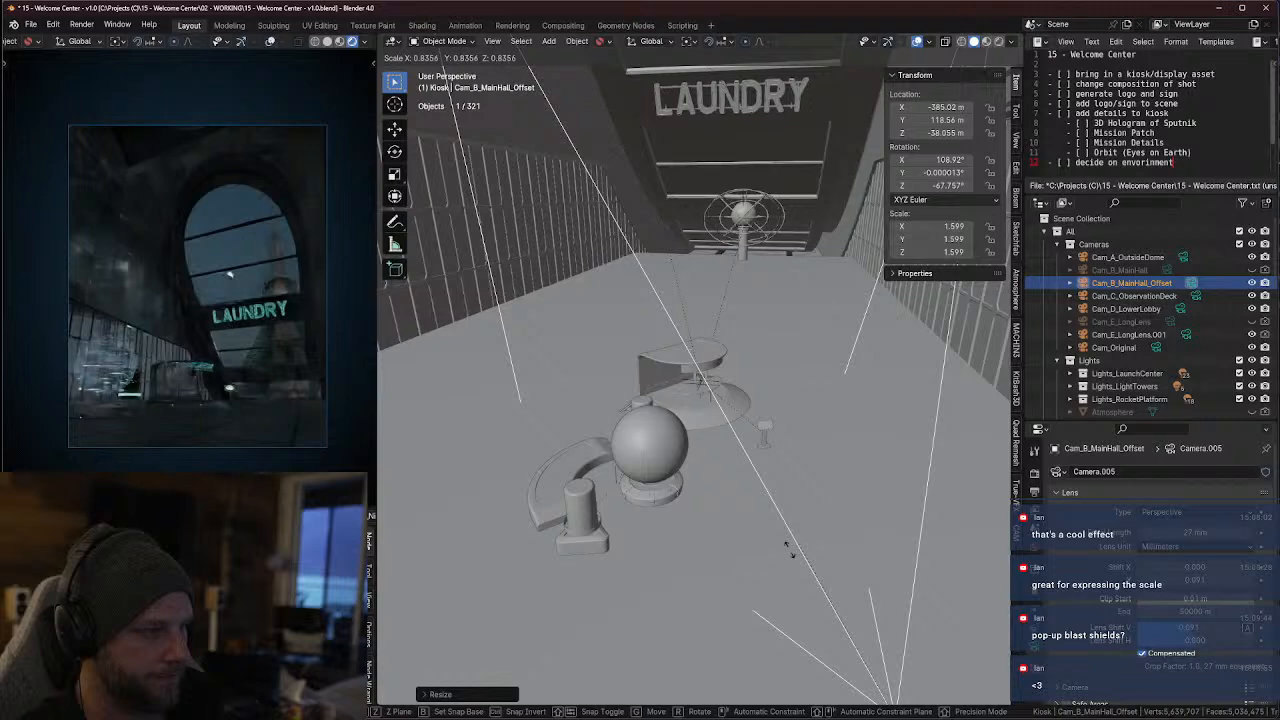
left_click(872, 638)
middle_click_drag(872, 638, 719, 507)
Select the PropKiosk_A mesh and, in see-through top view, move it towards the camera to about -9.719 m X, -5.170 m Y
left_click(669, 452)
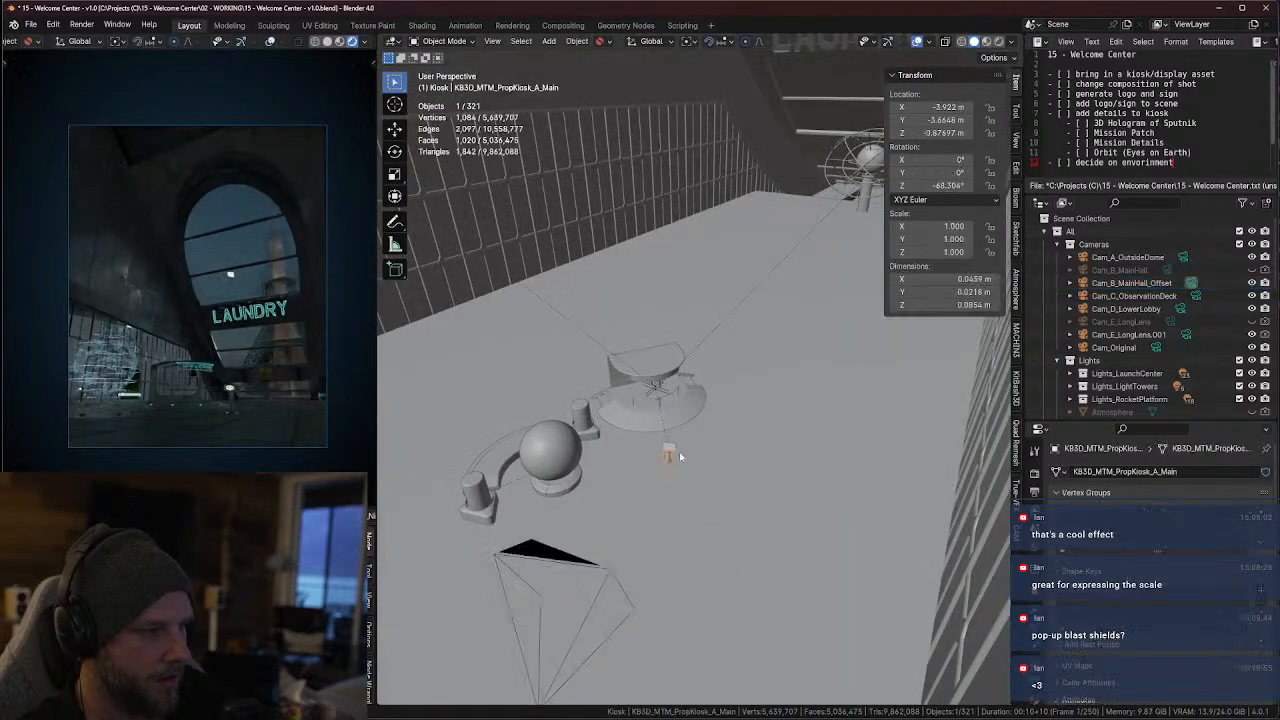
mouse_move(669, 456)
middle_mouse_down()
mouse_move(612, 471)
mouse_move(642, 457)
mouse_move(652, 474)
middle_mouse_up()
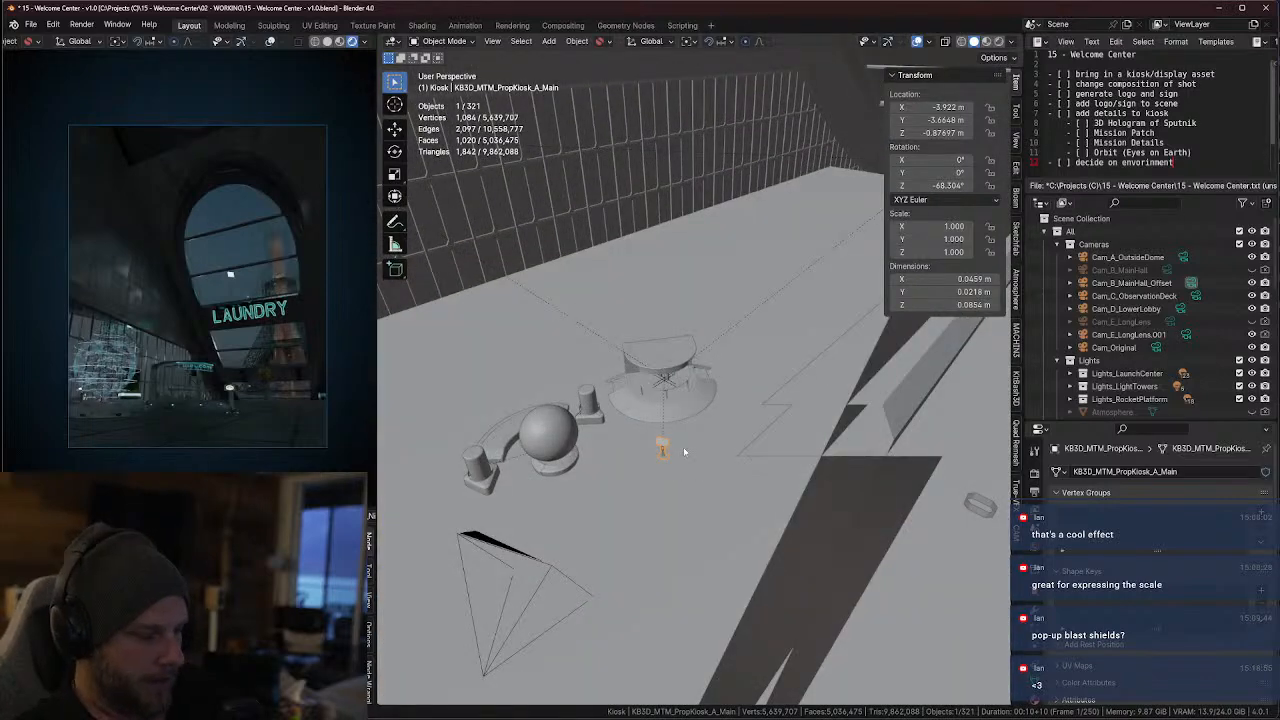
key("KP_7")
key("alt+z")
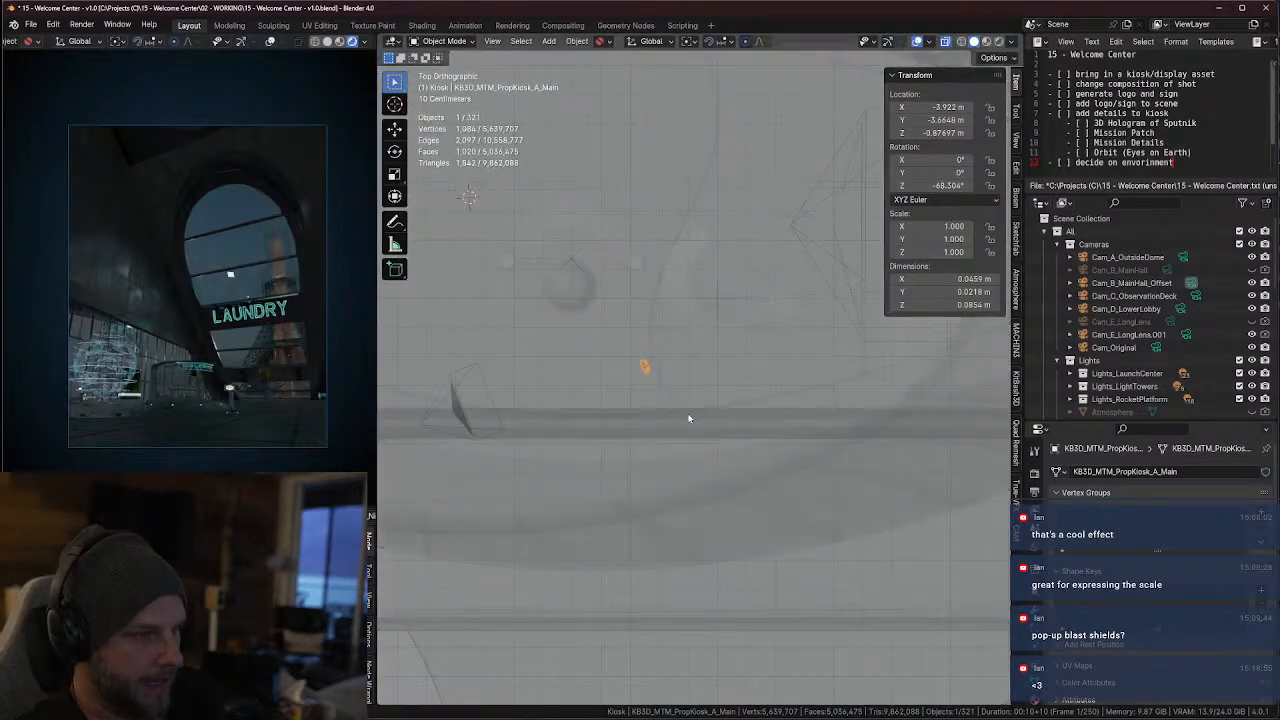
key("g")
left_click(552, 442)
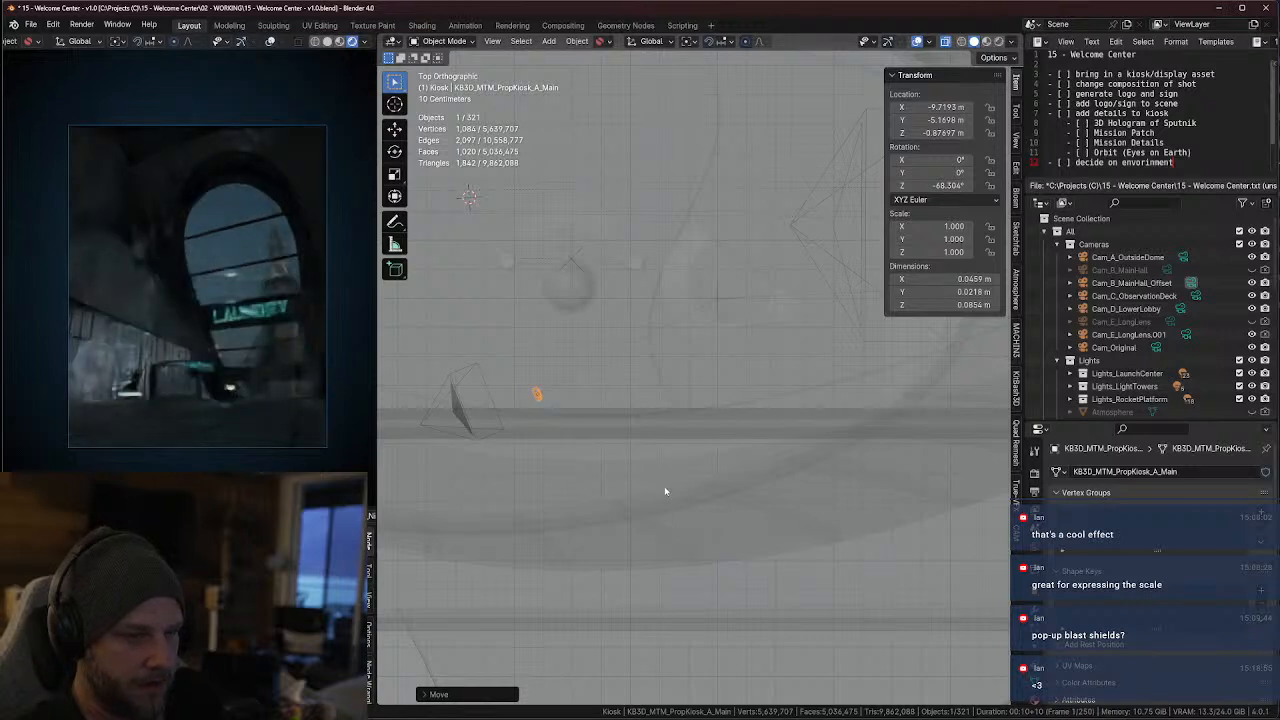
Shift the PropKiosk_A mesh to about -9.636 m X and -6.034 m Y and rotate it about Z to about -89.34°
key("g")
left_click(533, 443)
key("r")
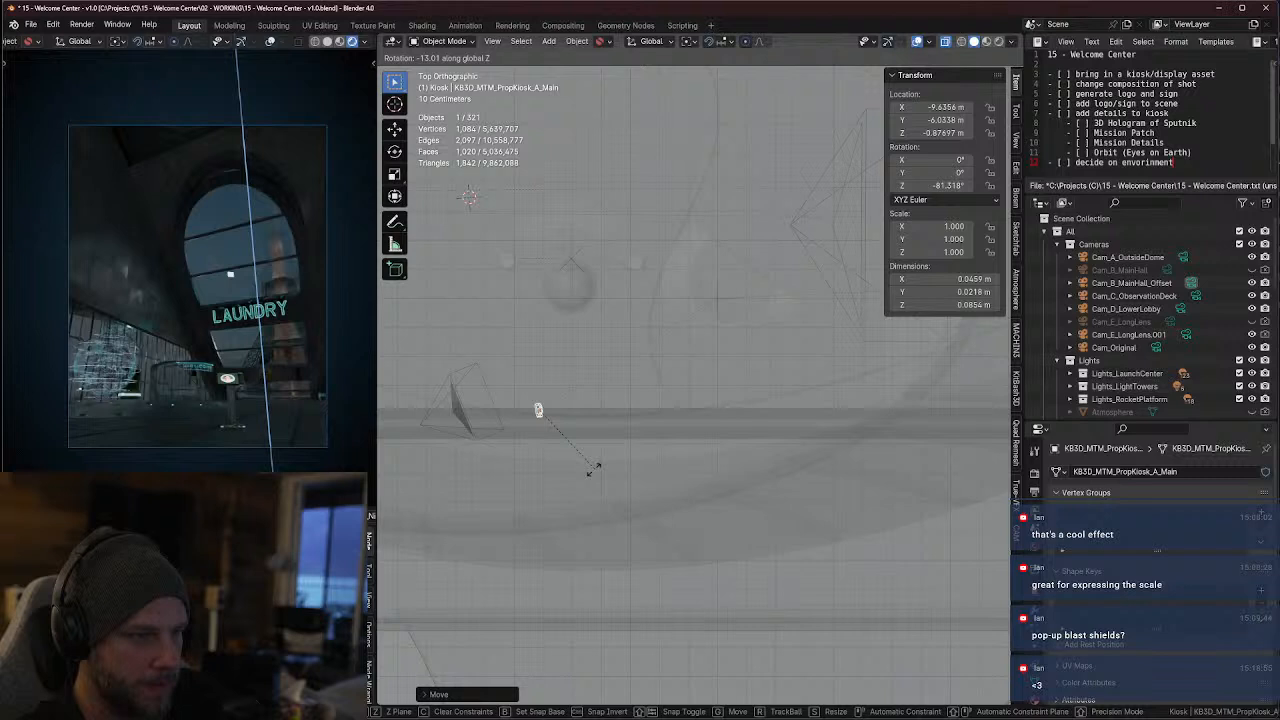
left_click(586, 480)
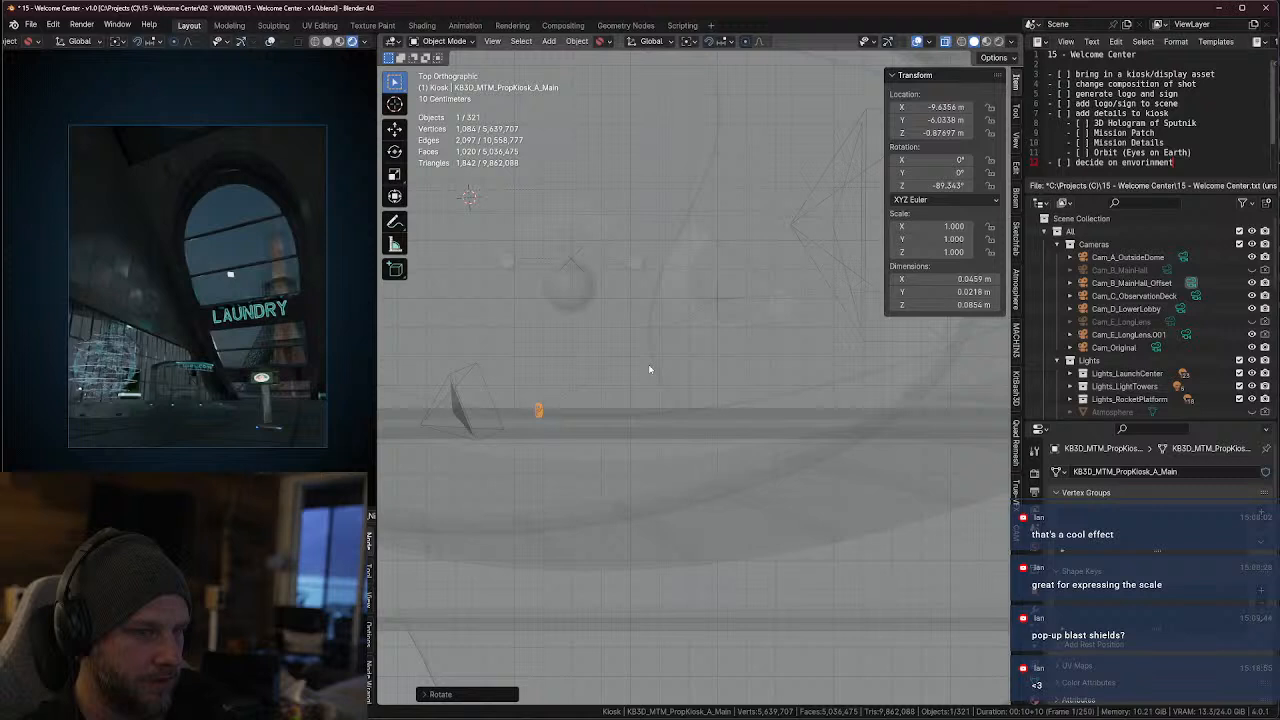
Level the Cam_B_MainHall_Offset camera to 90° X rotation using the automatic vertical lens shift, giving 0.363
left_click(1166, 285)
scroll(1121, 611, "down", 1)
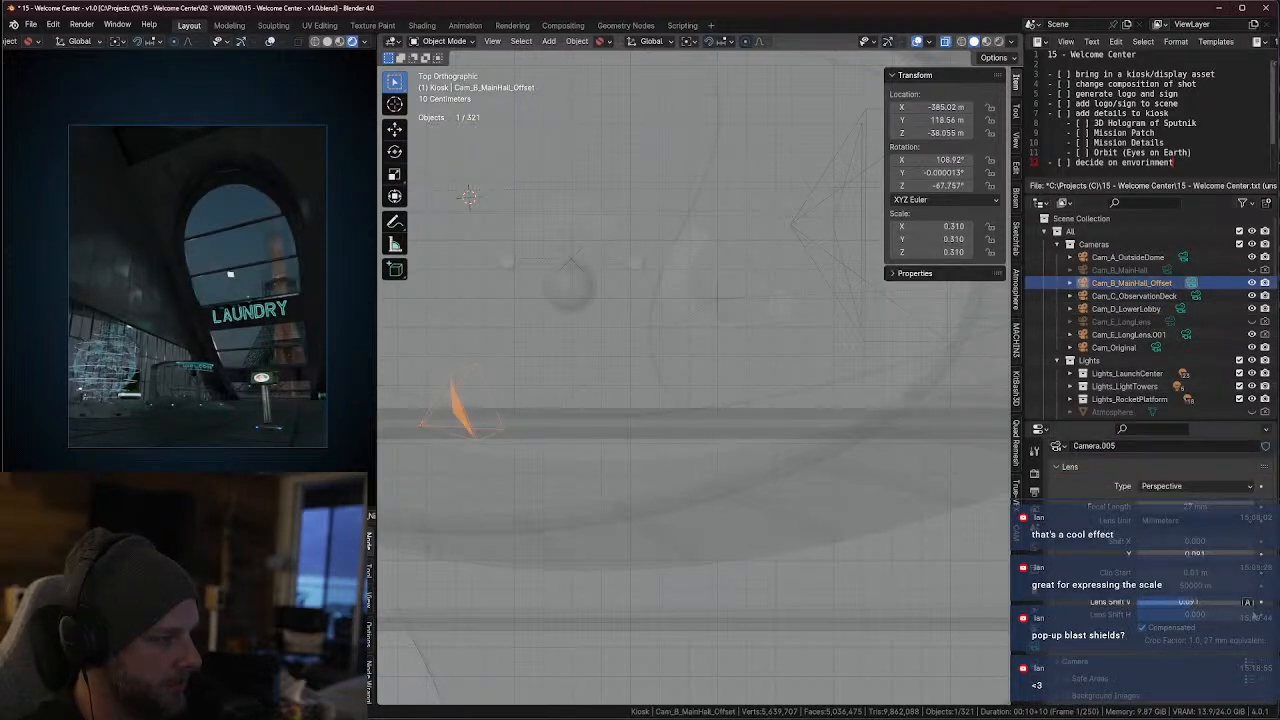
left_click(1248, 605)
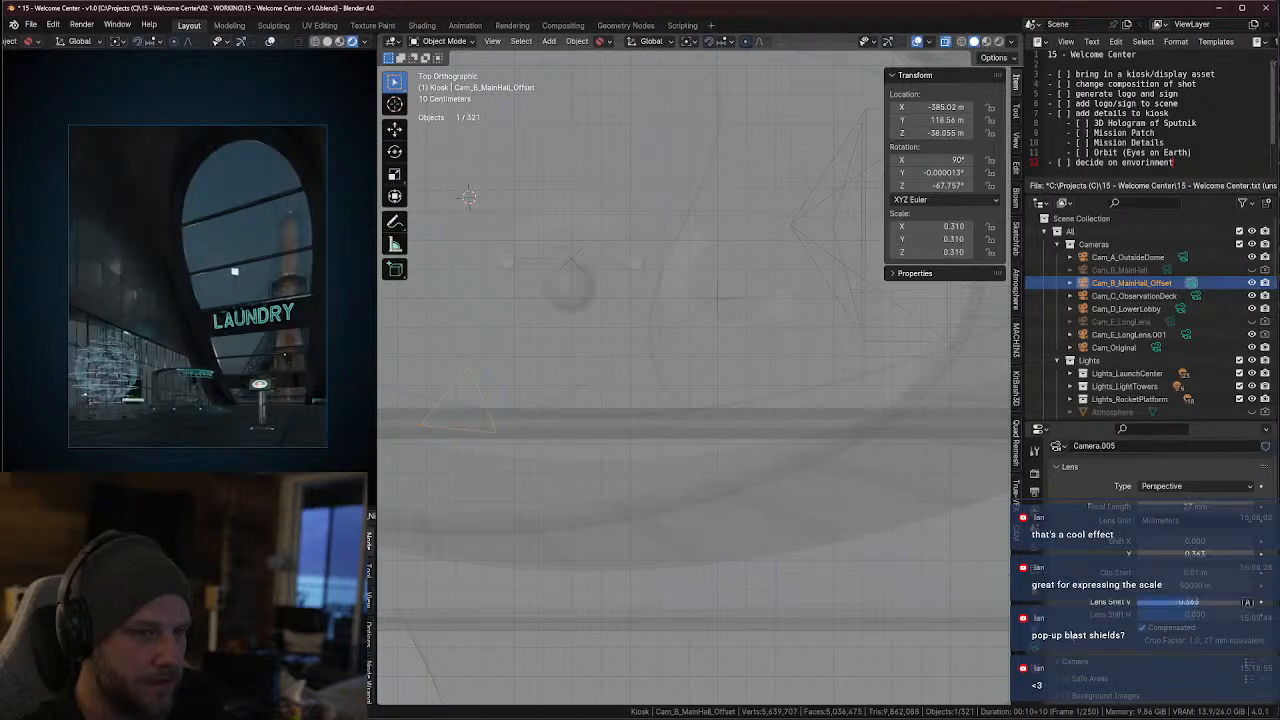
left_click(1248, 602)
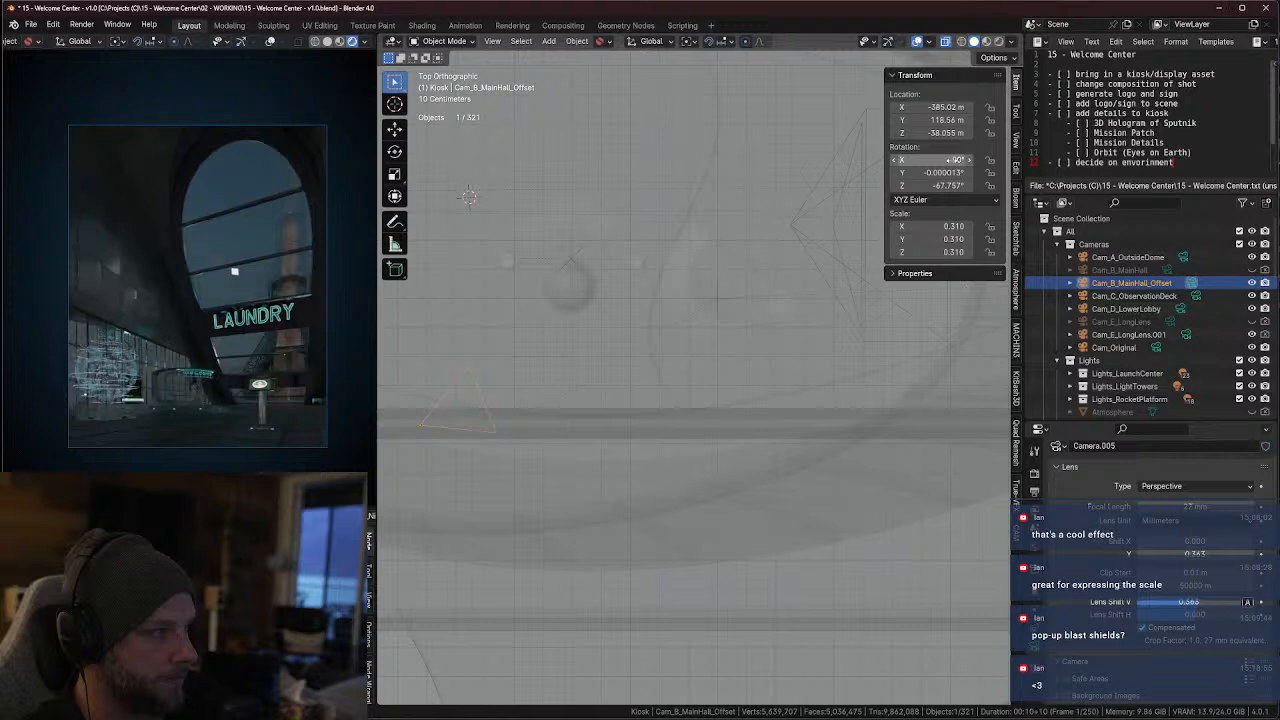
Set the Cam_B_MainHall_Offset camera's Y rotation to 0°
left_click(948, 173)
type("0")
key("Return")
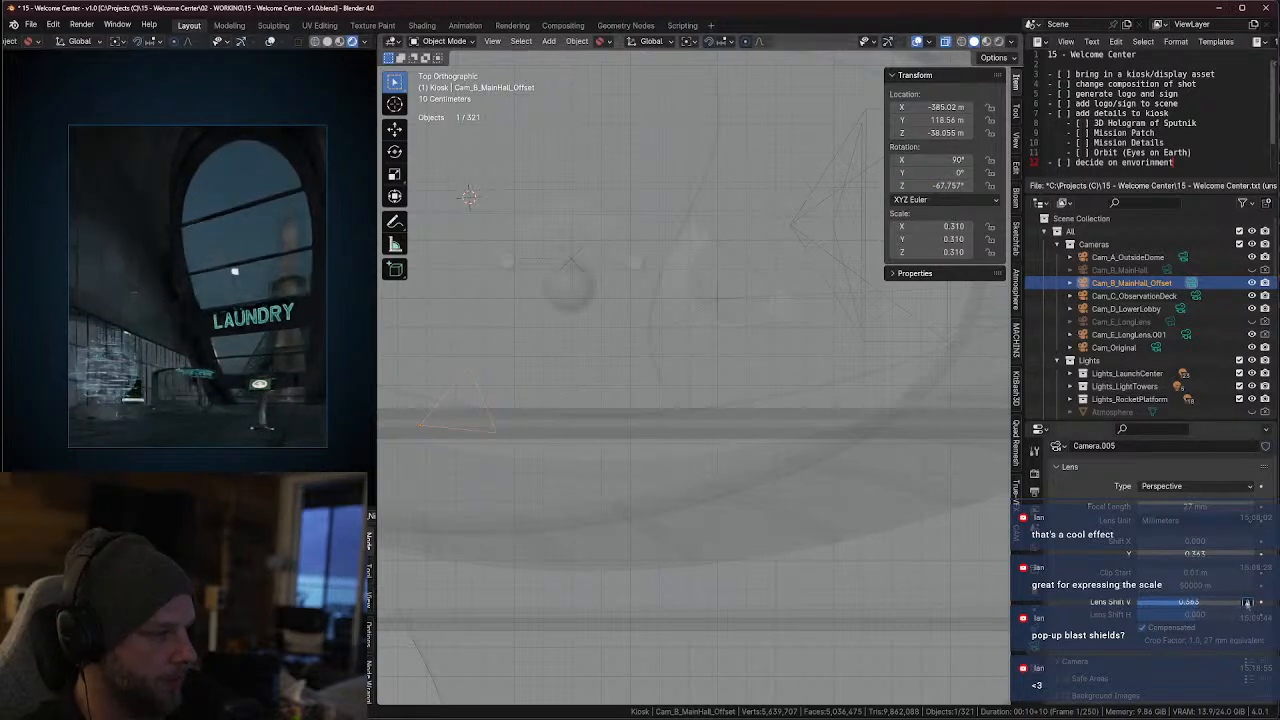
Reset the camera's vertical lens shift to 0, trying the automatic vertical shift once more and undoing it
left_click(1207, 603)
type("0")
key("Return")
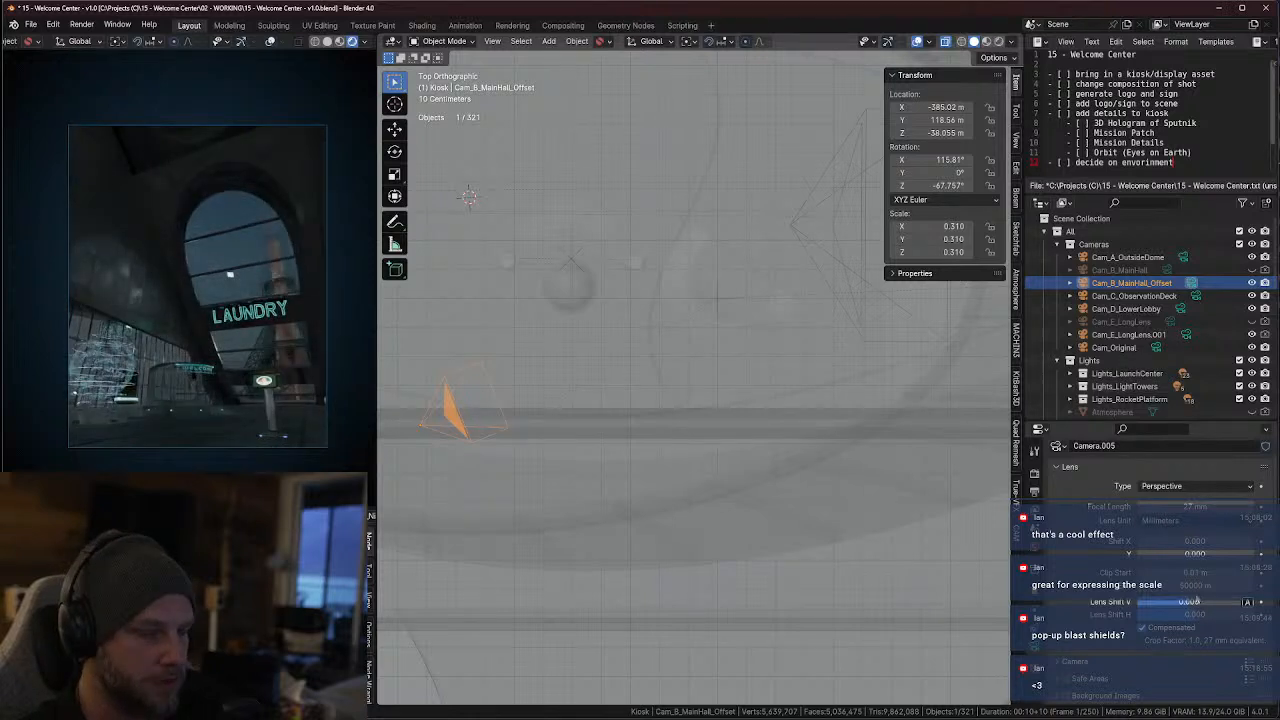
left_click(1247, 602)
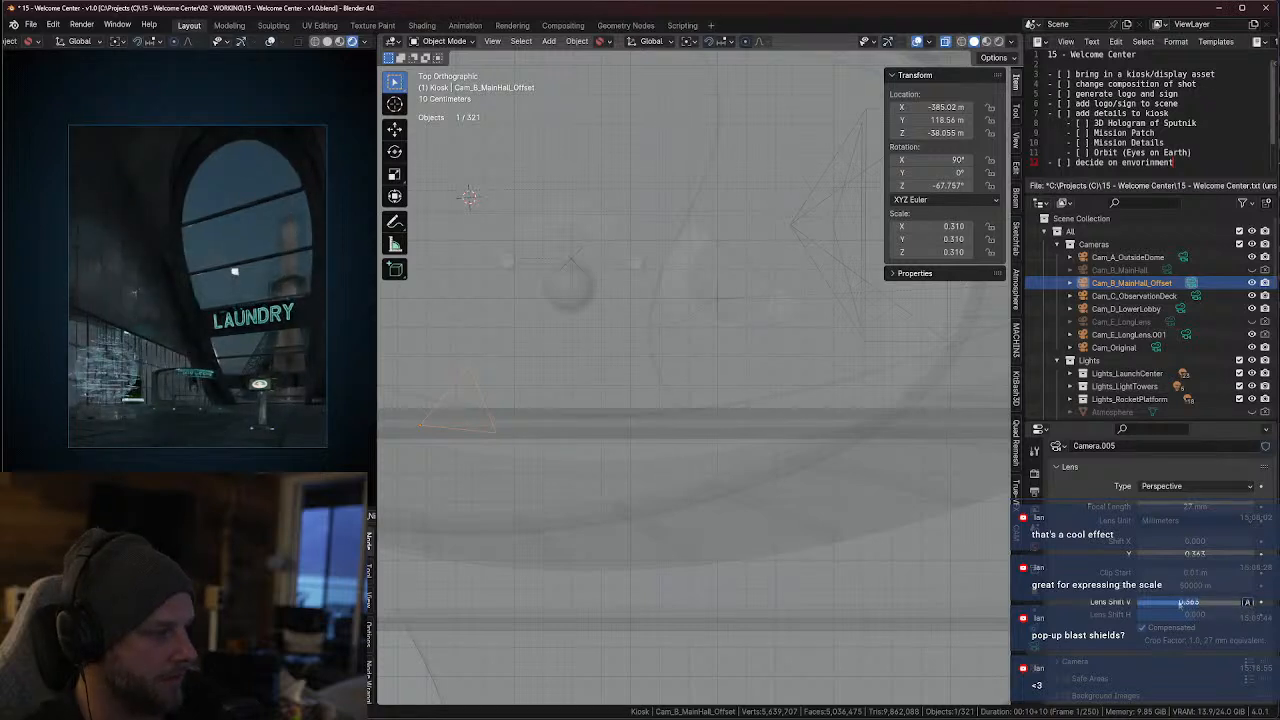
key("ctrl+z")
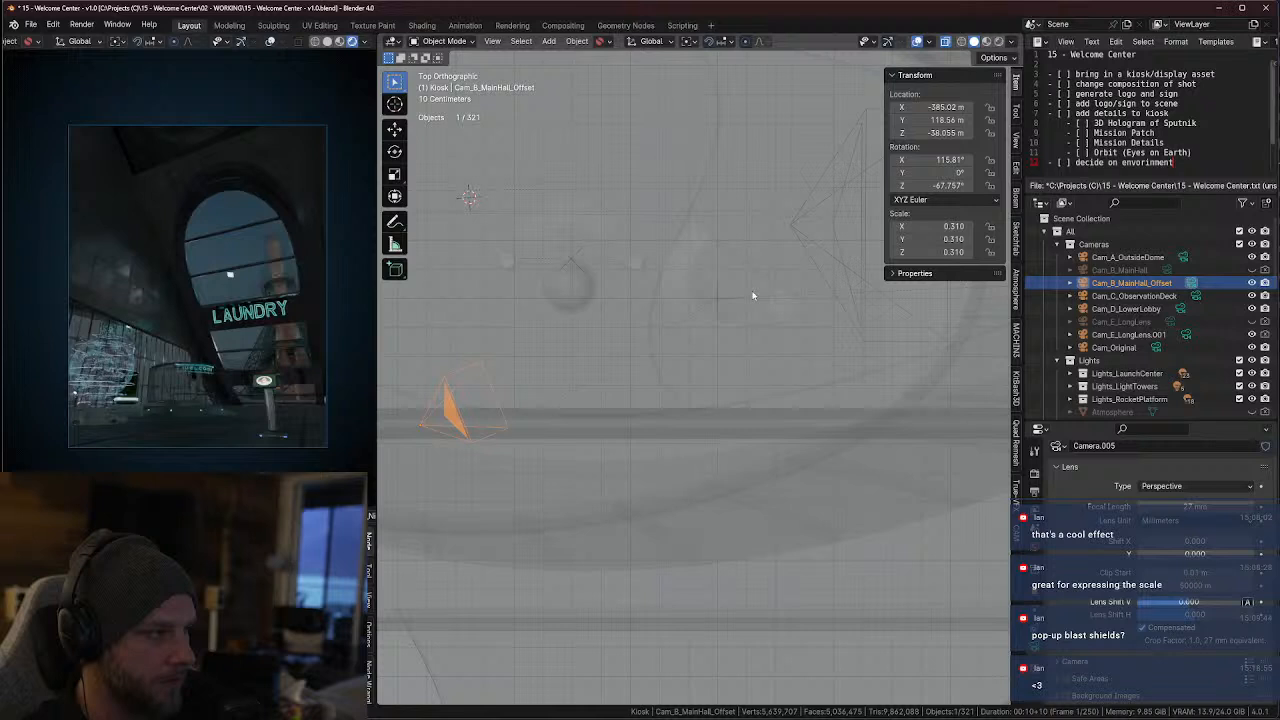
Turn off see-through display and isolate the five KB3D_HTS_BldgMD_E meshes, HoloA through PlanterB, in local view
left_click(566, 293)
key("alt+z")
middle_click_drag(571, 293, 581, 363)
left_click(581, 363)
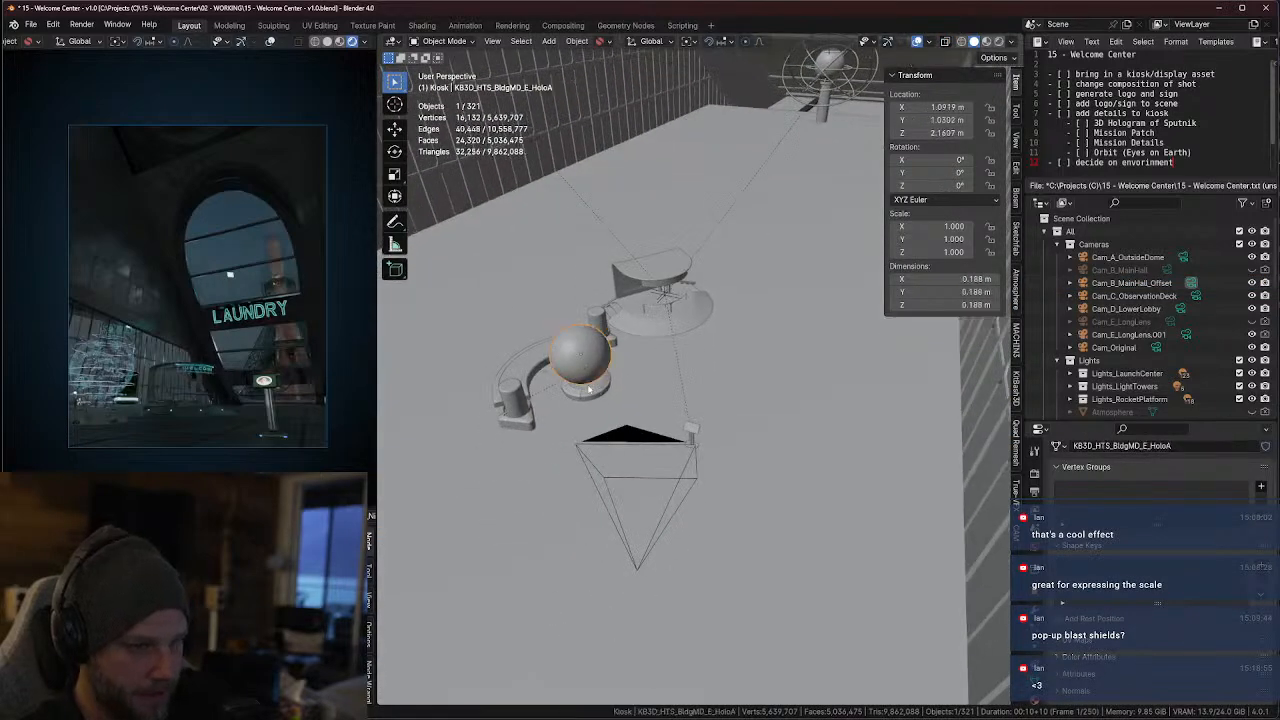
left_click(512, 400)
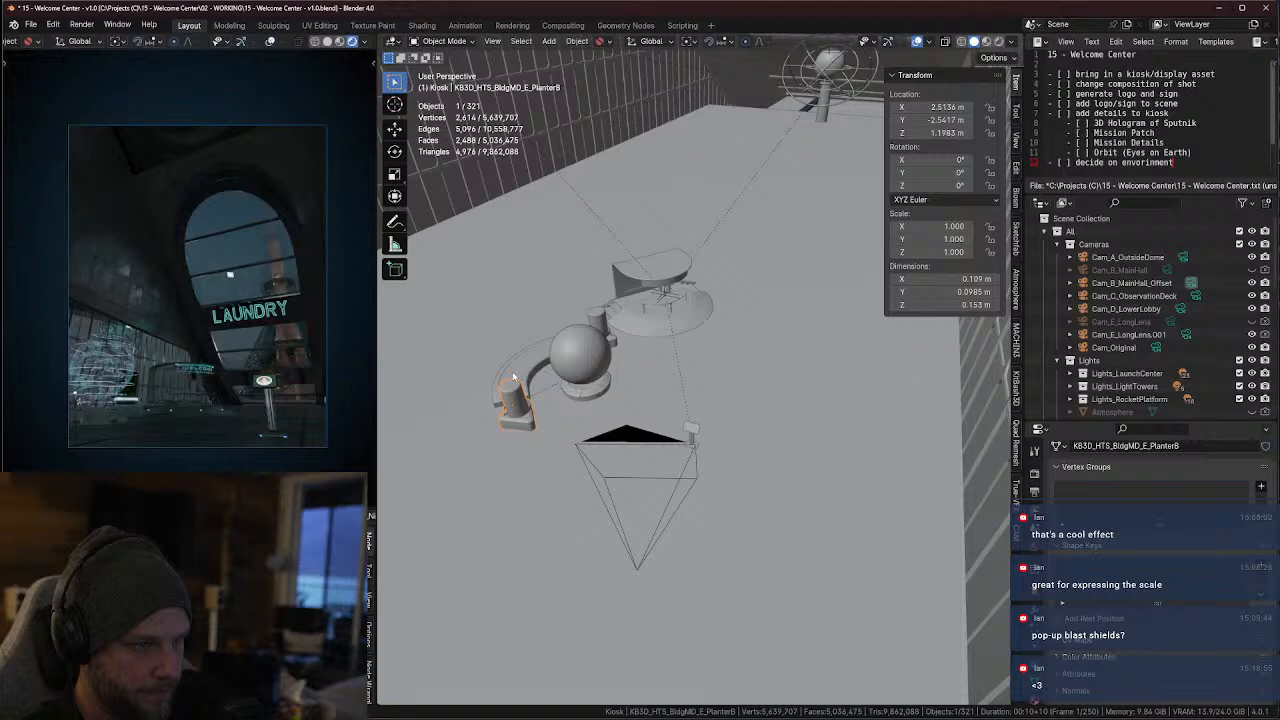
middle_click_drag(515, 368, 574, 388)
key("KP_Decimal")
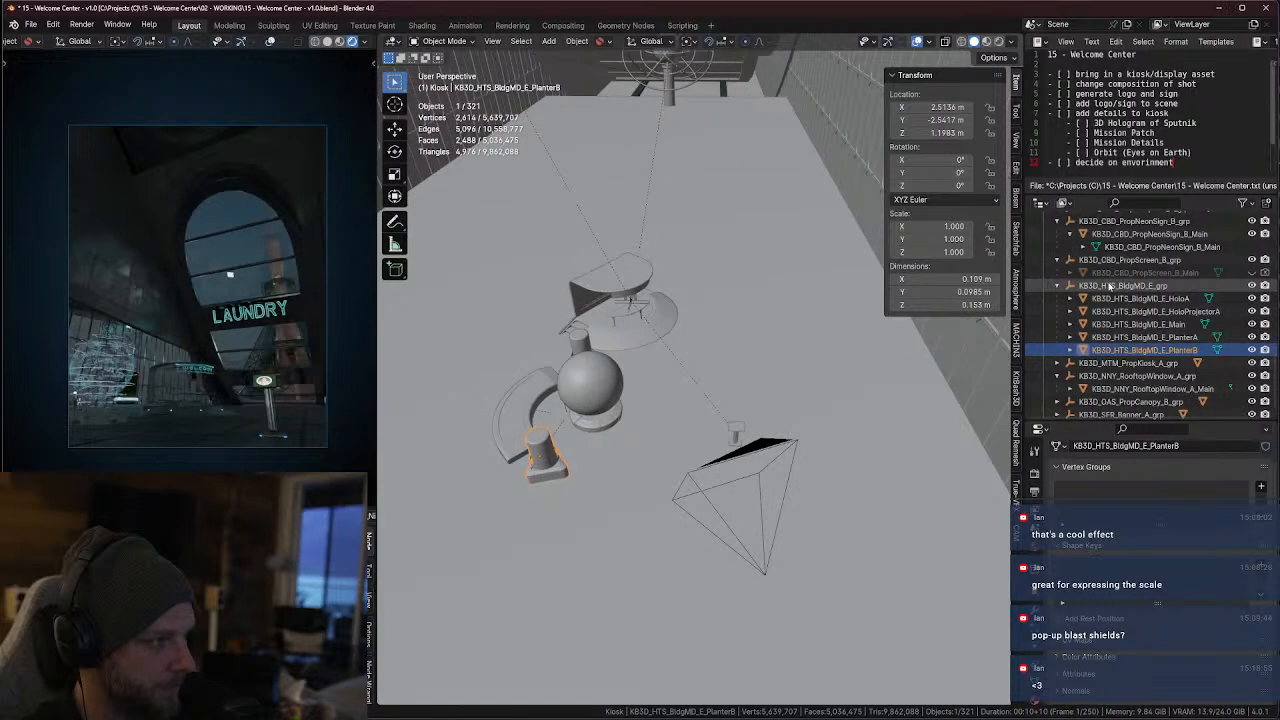
left_click(1109, 287)
left_click(1119, 300)
left_click(1102, 350, "shift")
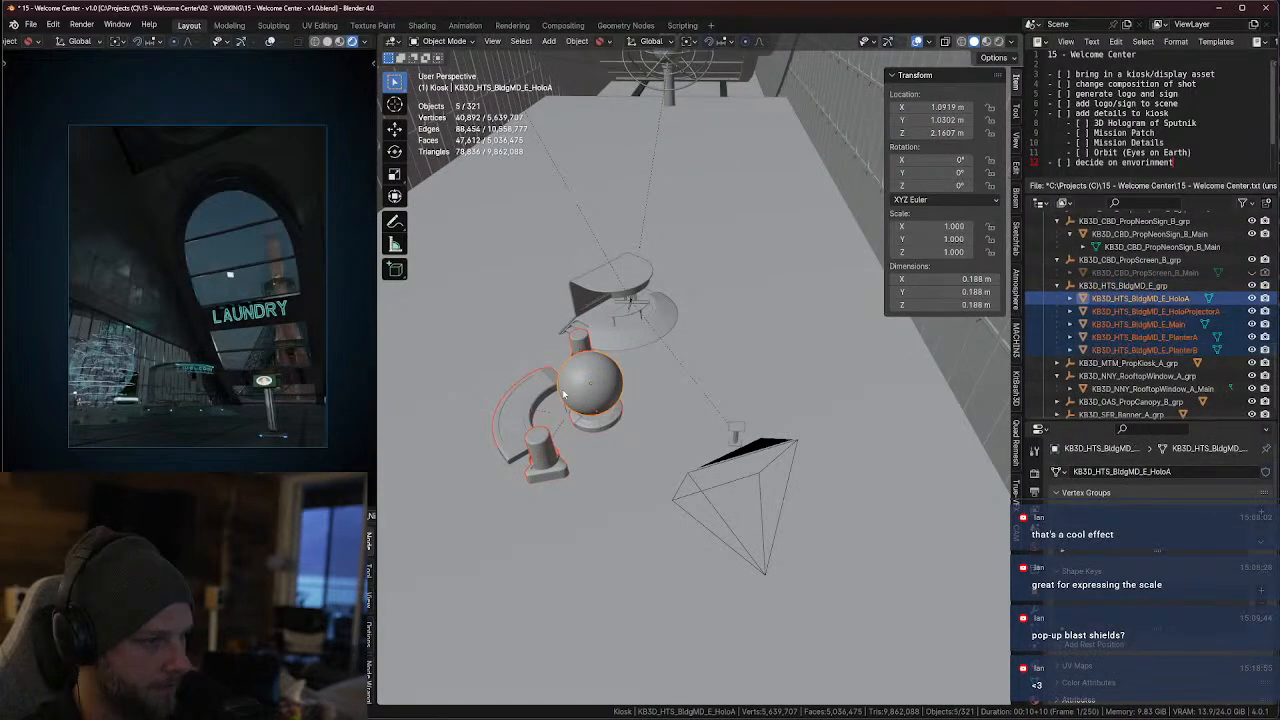
key("KP_Divide")
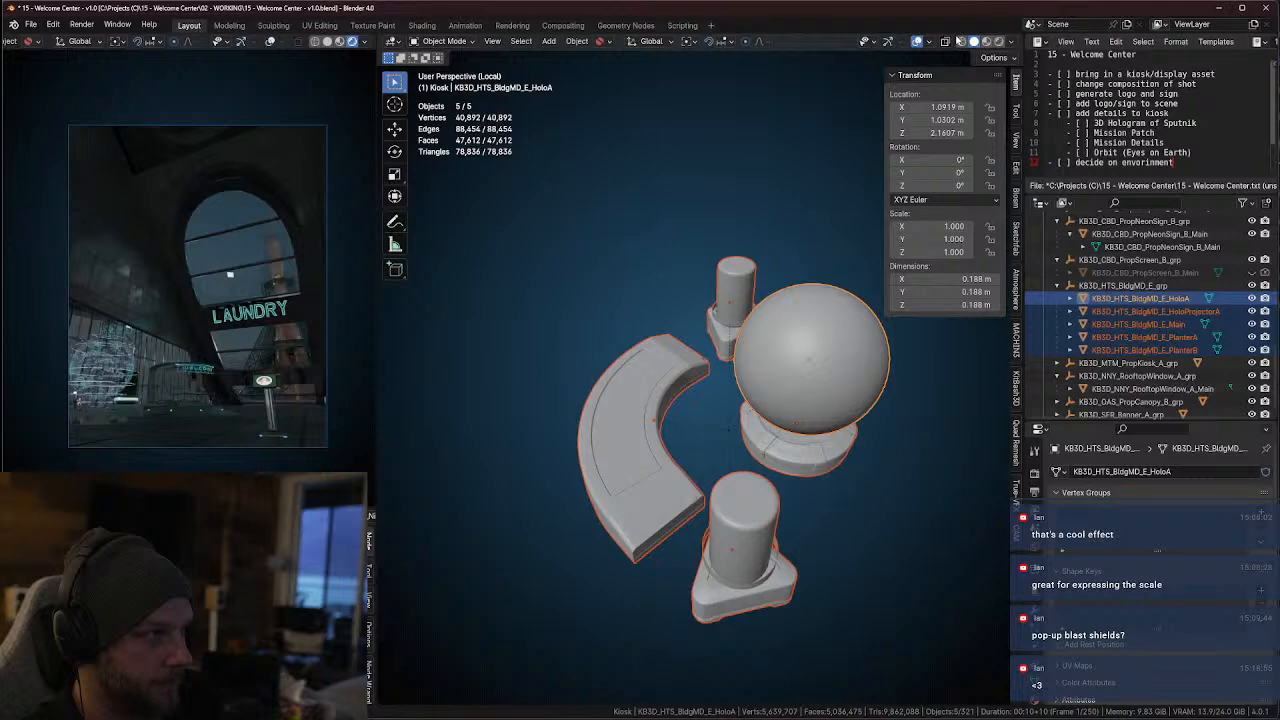
Display the isolated props in Material Preview, inspect the globe and its projector base close up, and select the HoloA globe mesh
key("z")
key("2")
mouse_move(729, 434)
middle_mouse_down()
mouse_move(748, 393)
mouse_move(657, 463)
mouse_move(785, 378)
middle_mouse_up()
scroll(657, 463, "up", 3)
middle_click_drag(785, 378, 744, 451)
scroll(694, 367, "up", 2)
left_click(702, 395)
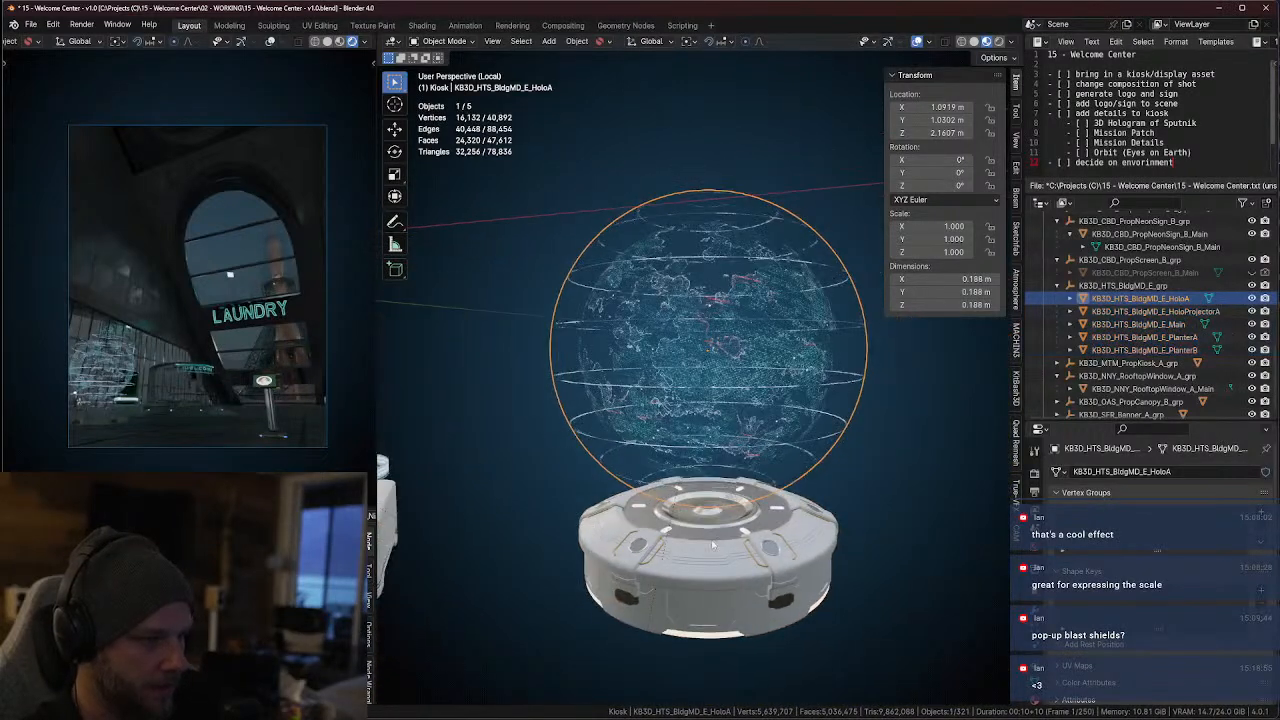
left_click(713, 545)
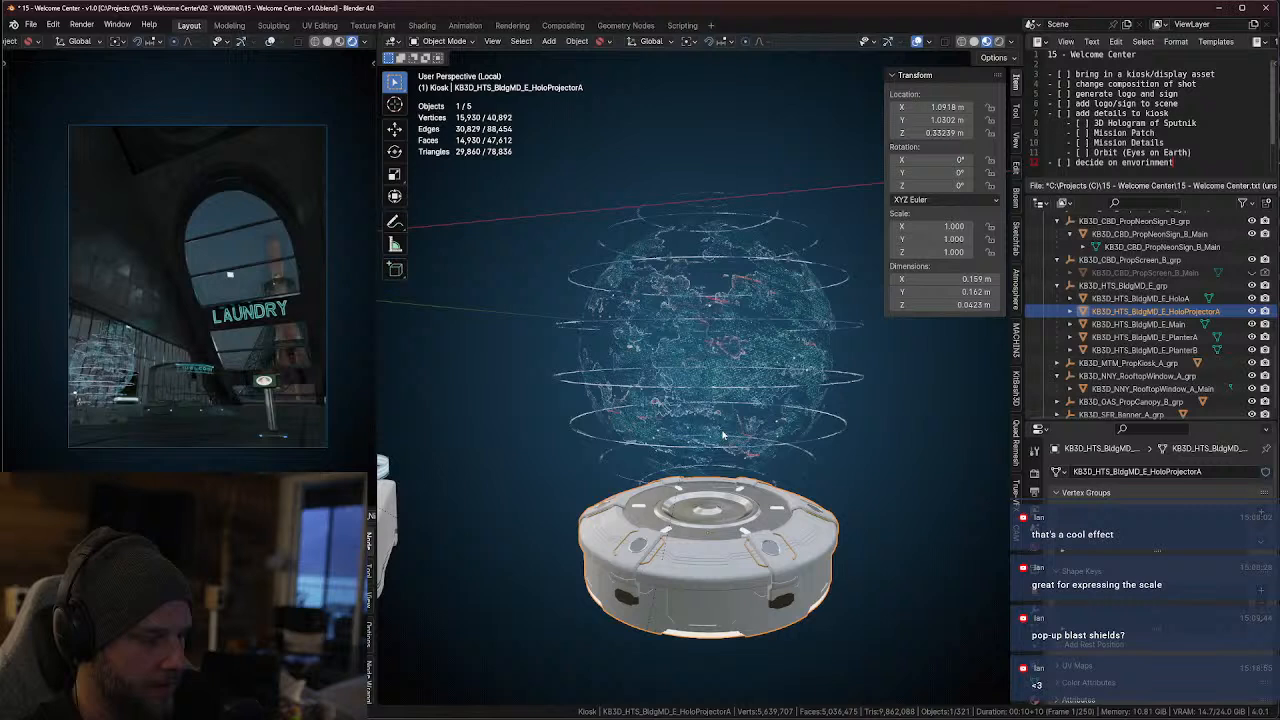
left_click(724, 395)
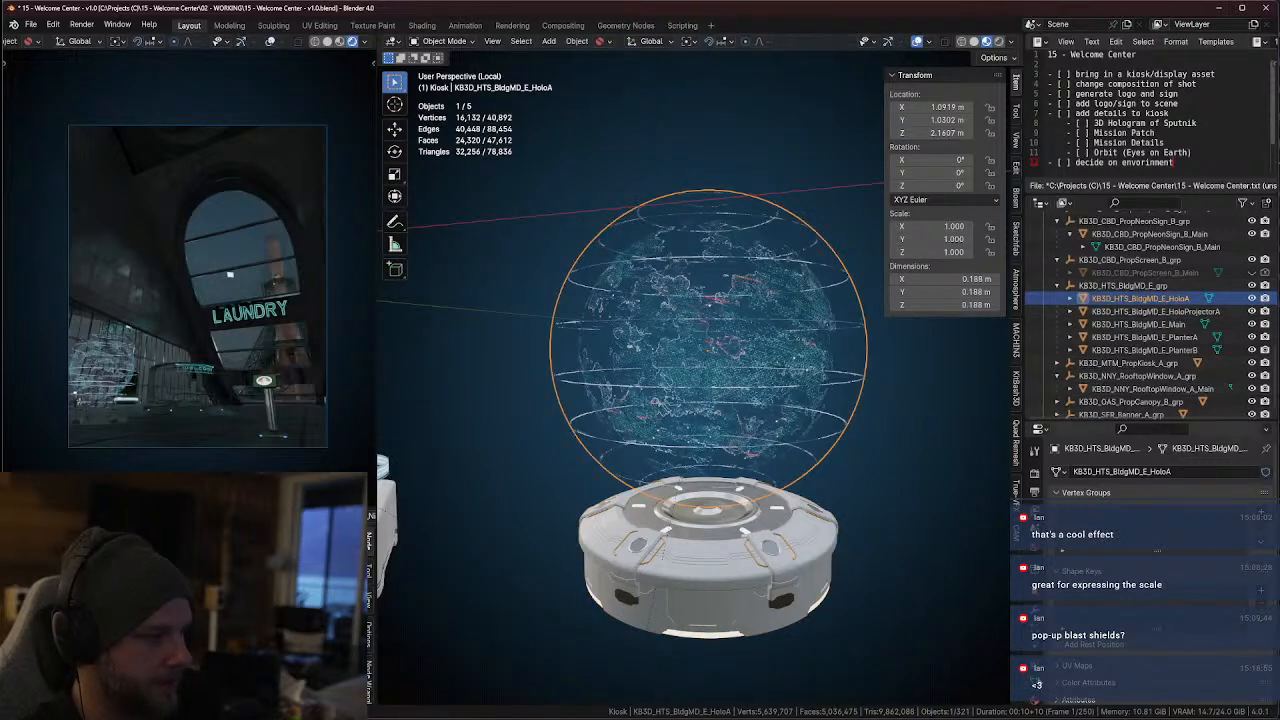
Open the HoloA globe's material settings and make the KB3D_HTS_HoloLines slot active
left_click(1036, 700)
left_click(1122, 488)
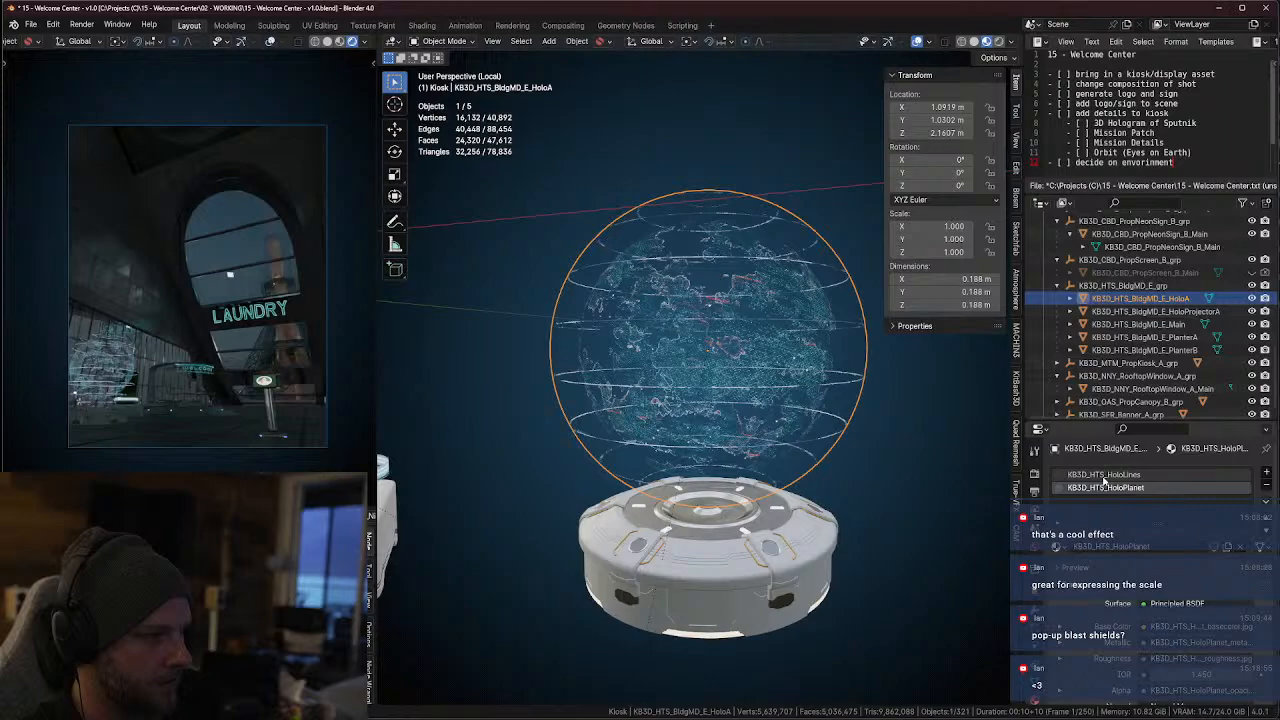
left_click(1104, 476)
middle_click_drag(850, 470, 800, 449)
scroll(746, 352, "up", 2)
middle_click_drag(746, 352, 780, 342)
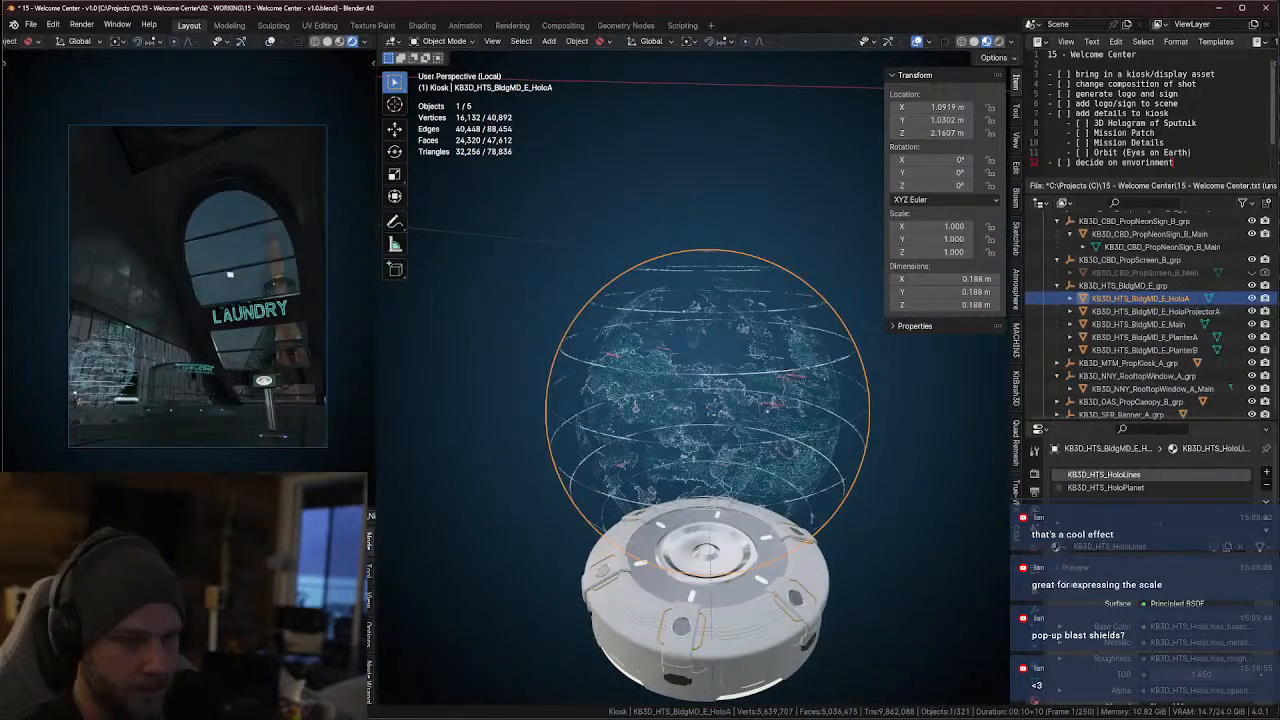
Split the 3D viewport into two stacked viewports
left_click(14, 516)
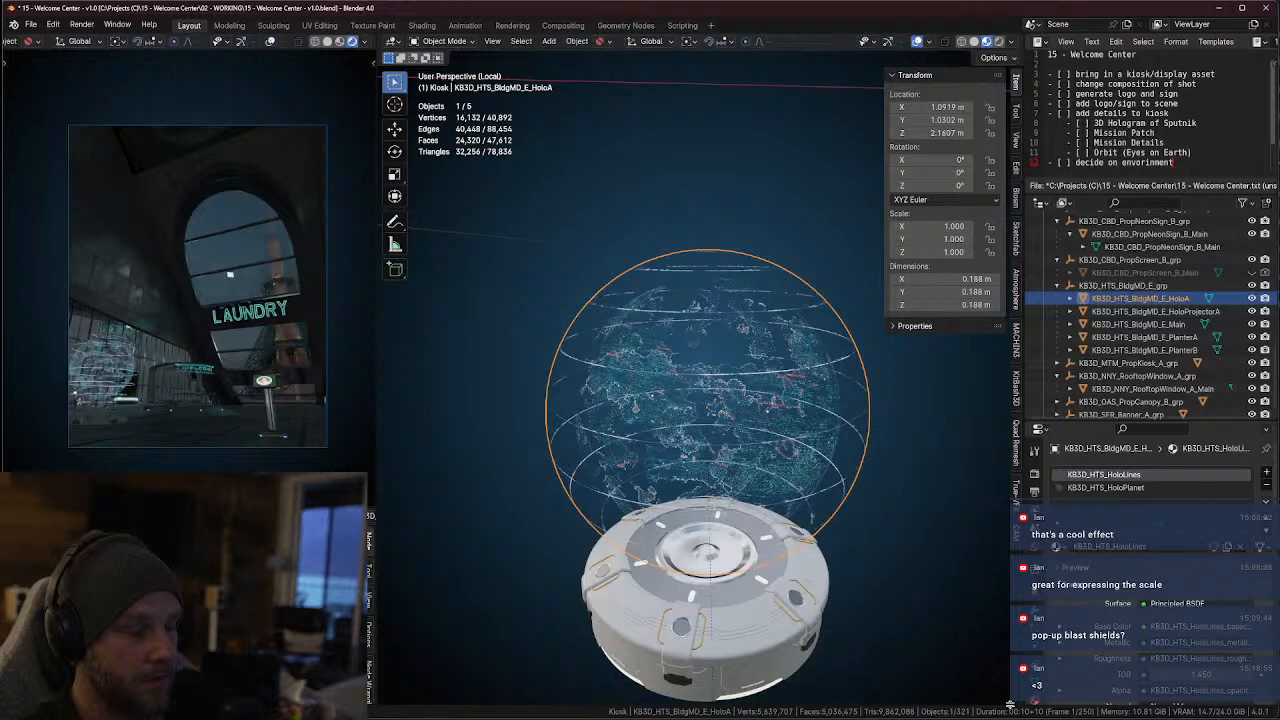
left_click_drag(1018, 702, 1016, 483)
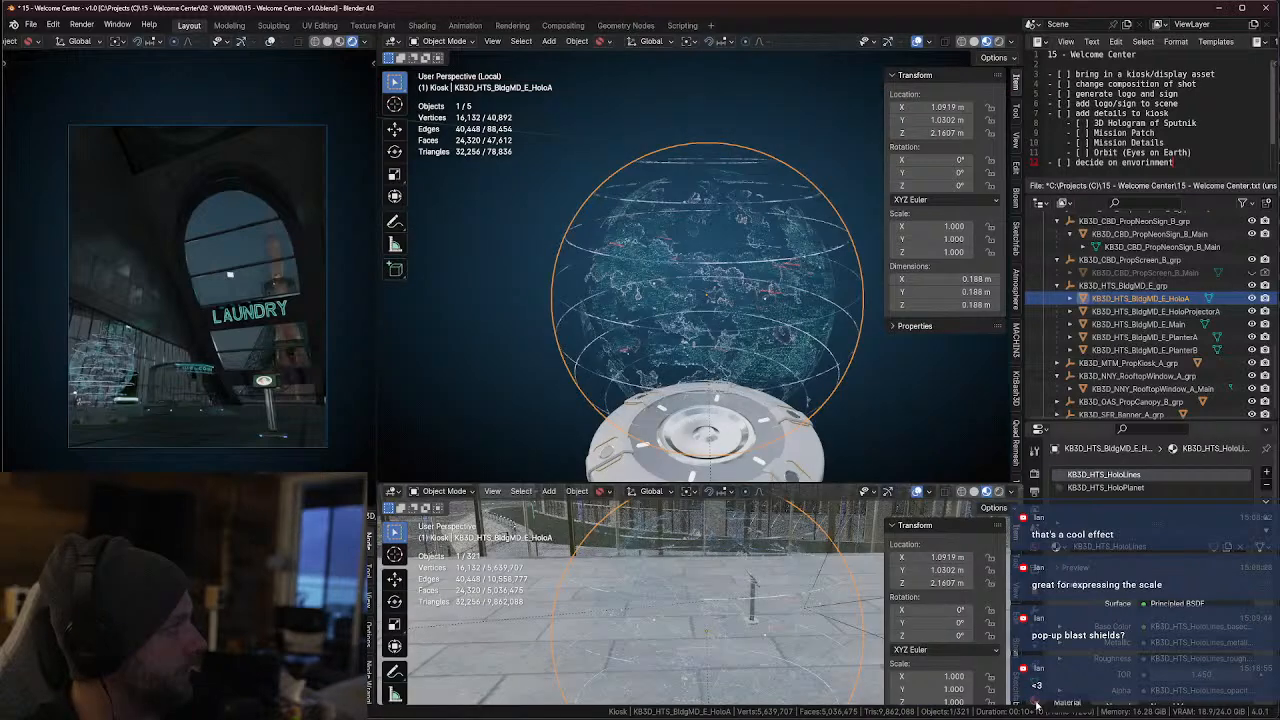
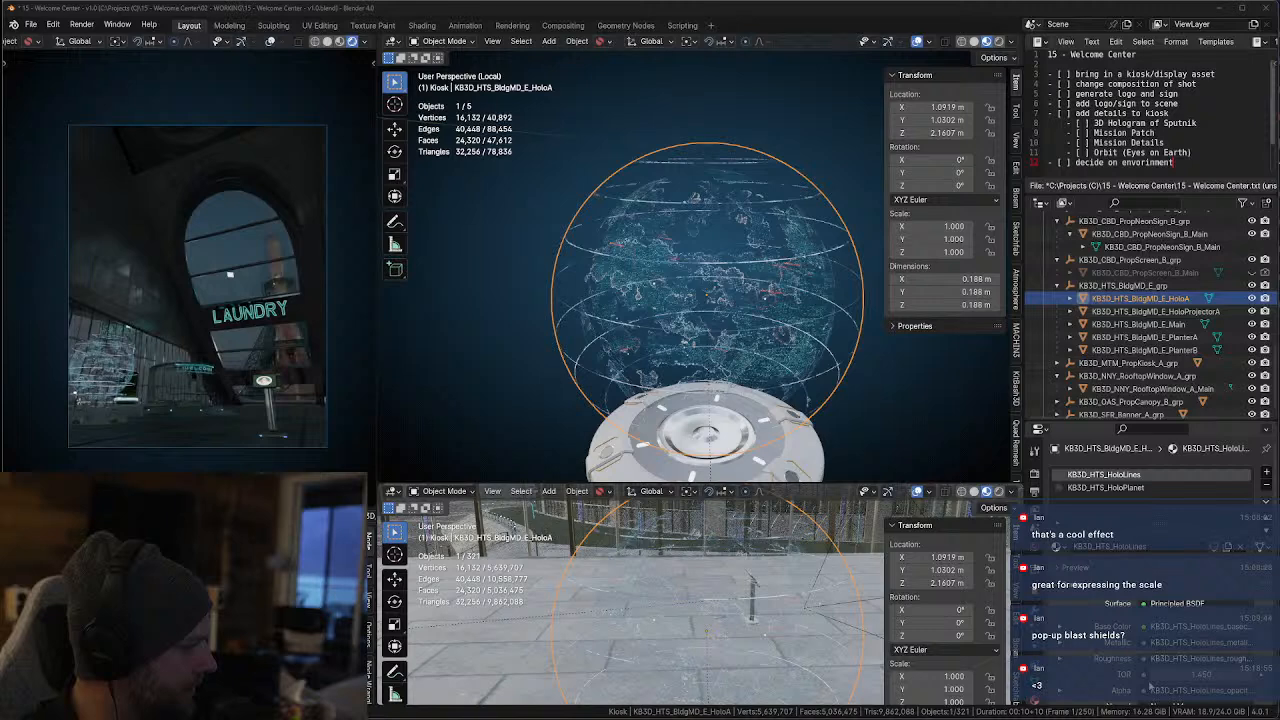
Switch to Elgato Wave Link, raise the headphone monitor mix volume, and minimize the mixer
key("super")
type("ave")
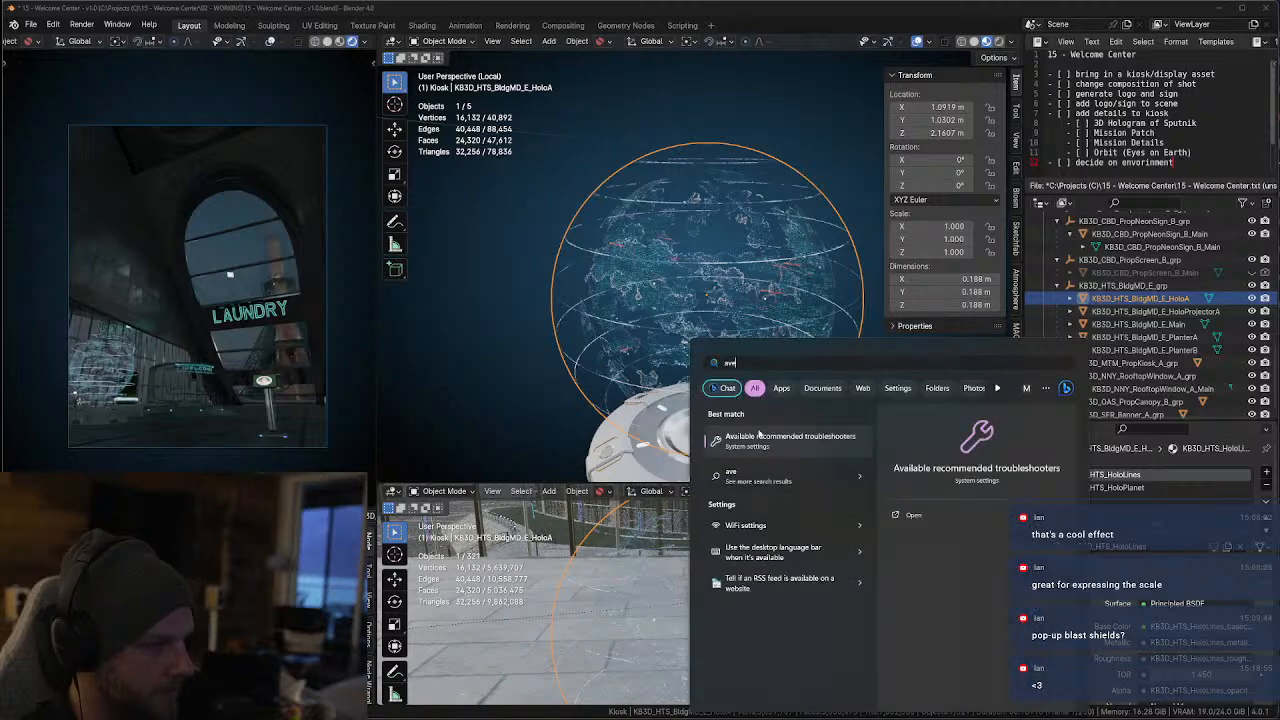
key("BackSpace")
key("BackSpace")
key("BackSpace")
type("wav")
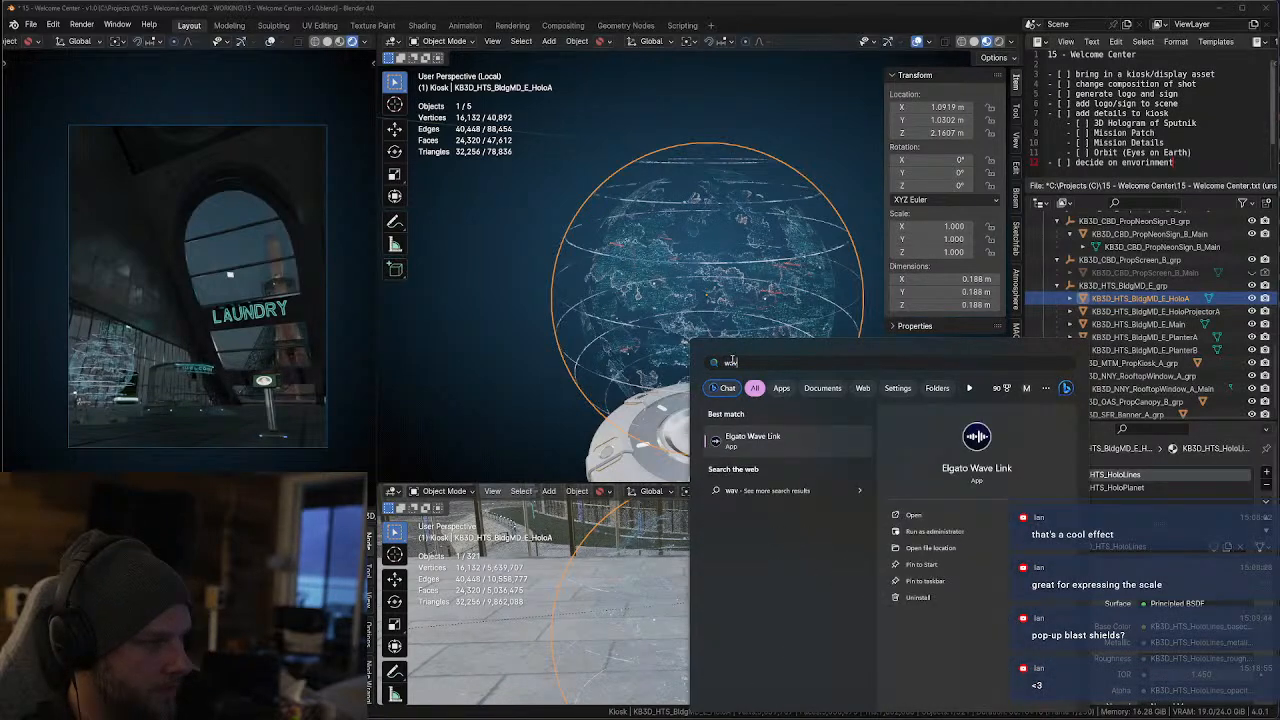
type("e")
left_click(755, 445)
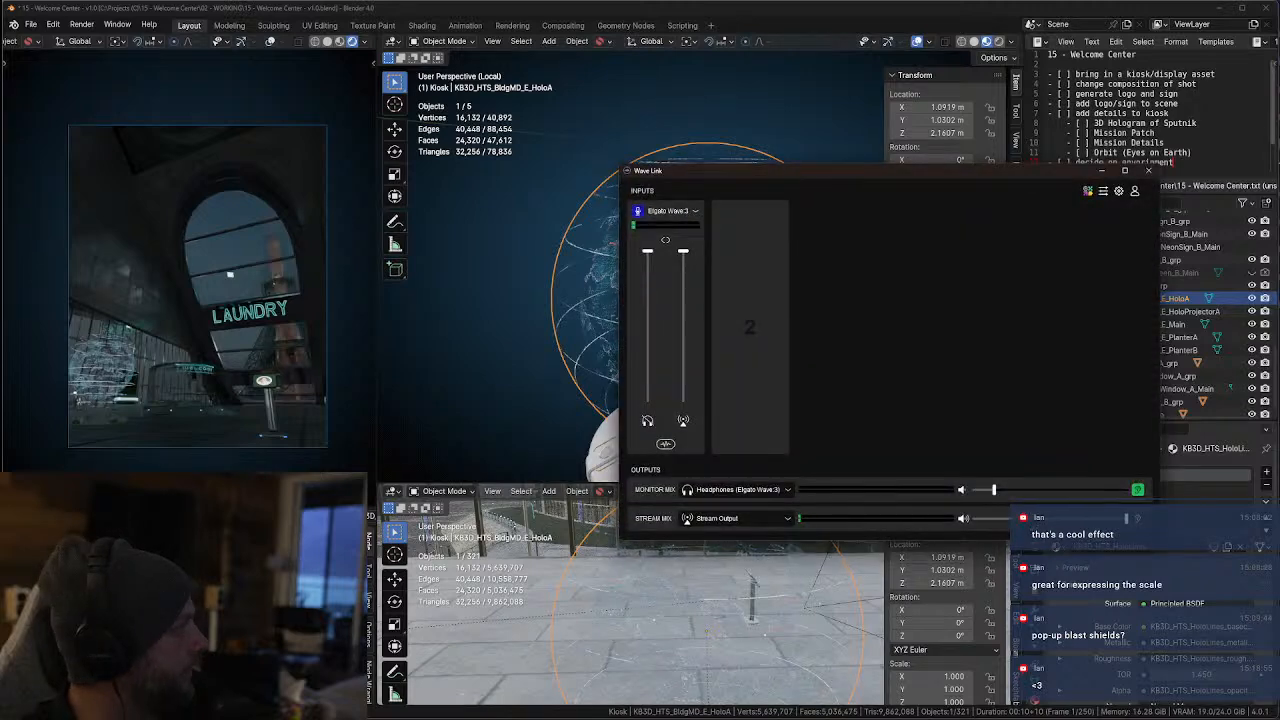
left_click_drag(995, 490, 1051, 491)
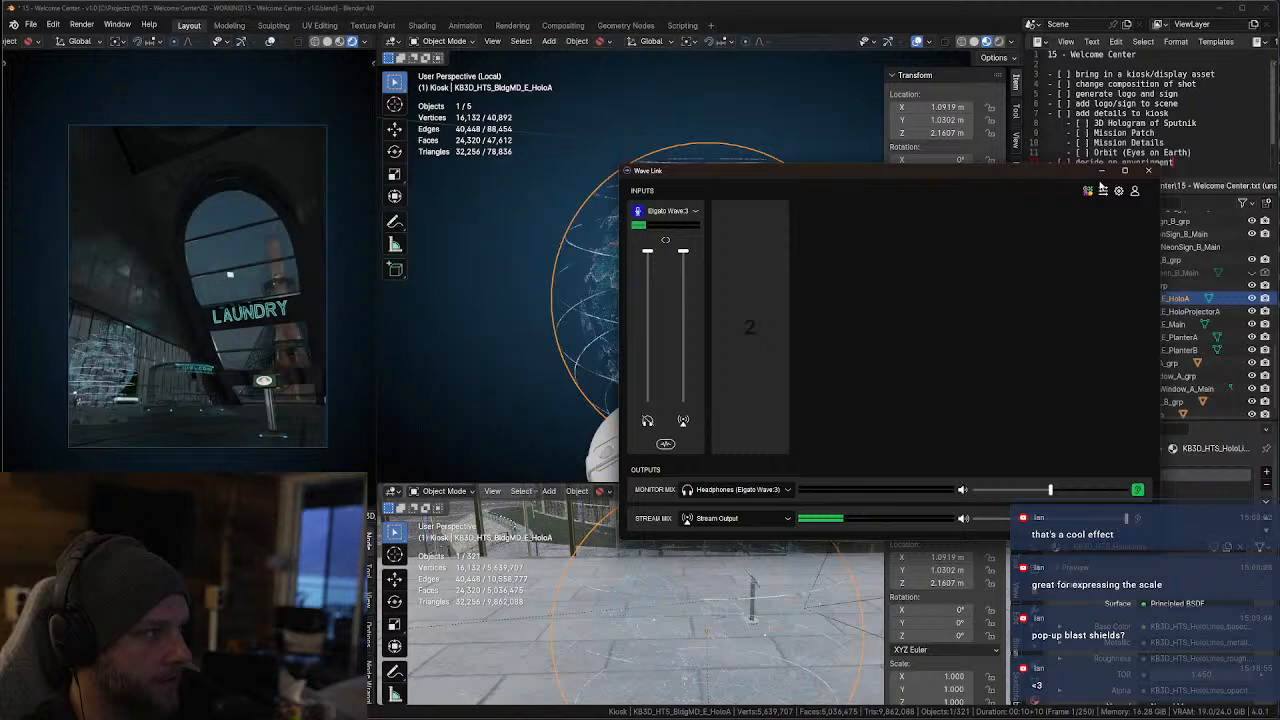
left_click(1102, 172)
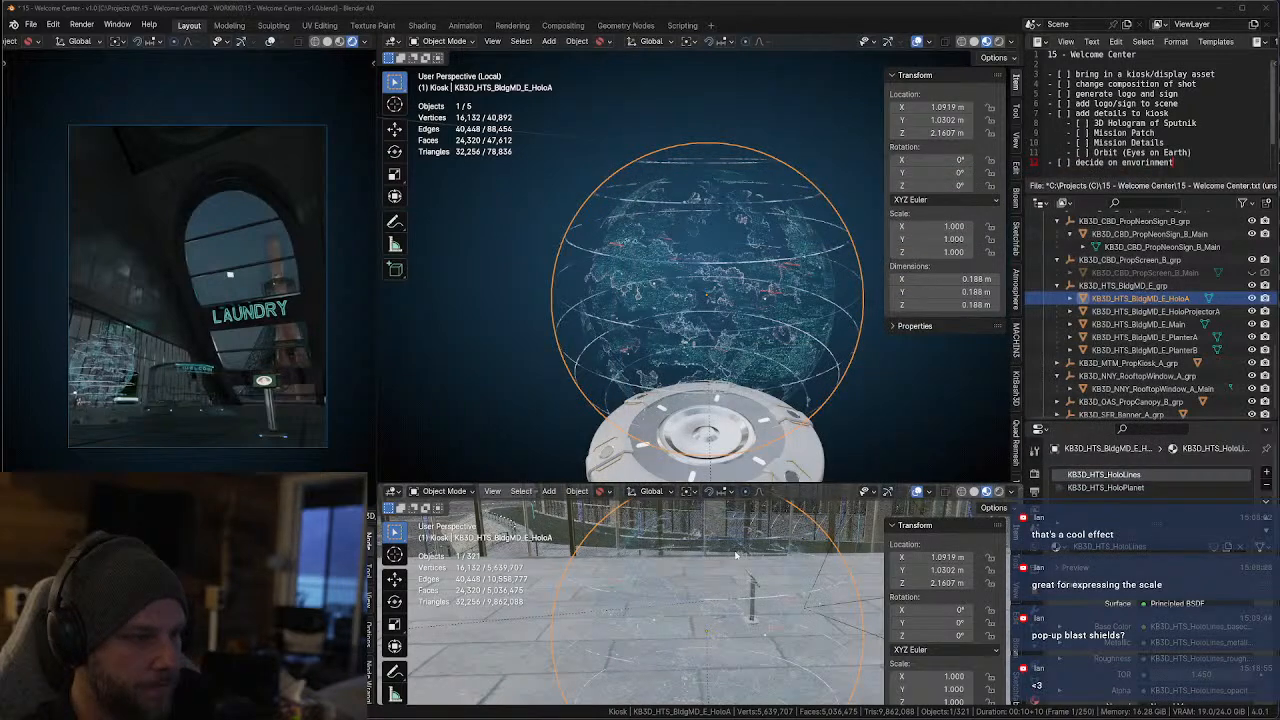
Select the small kiosk prop beside the laundry sign in the camera view
left_click(272, 382)
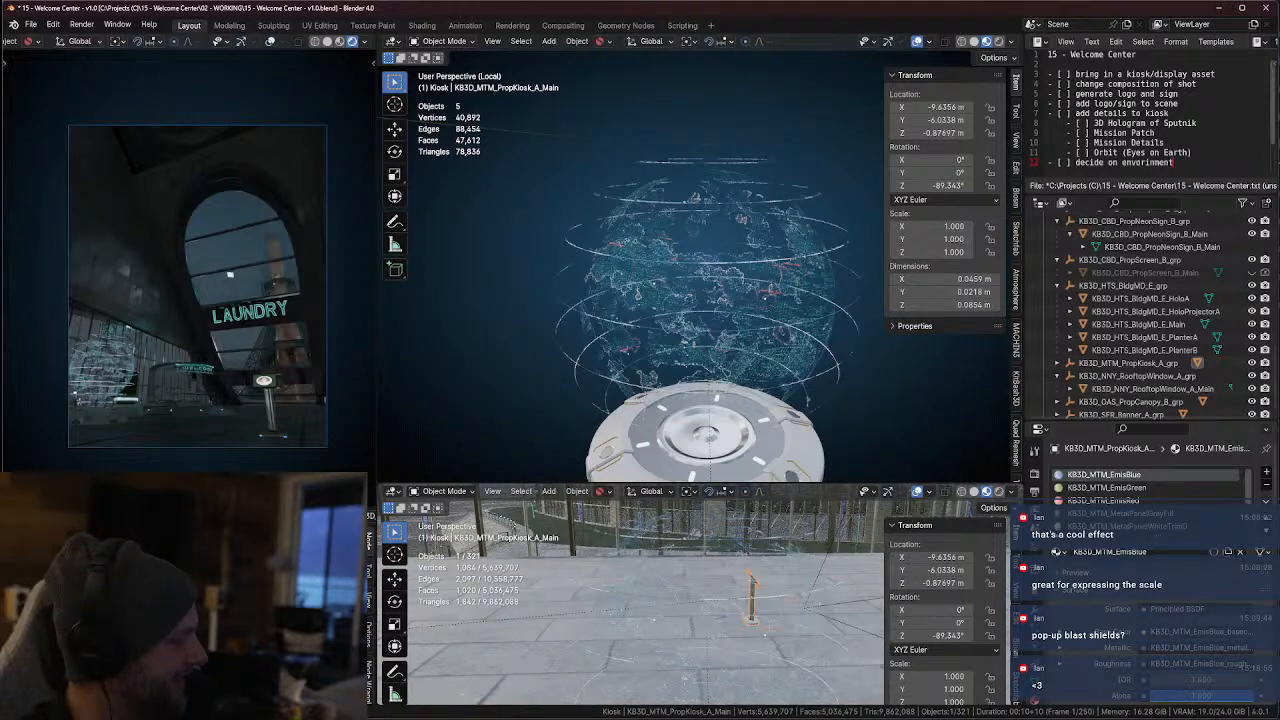
Switch to the browser, skip through the final part of the Dream Big video, and close its page
key("alt+Tab")
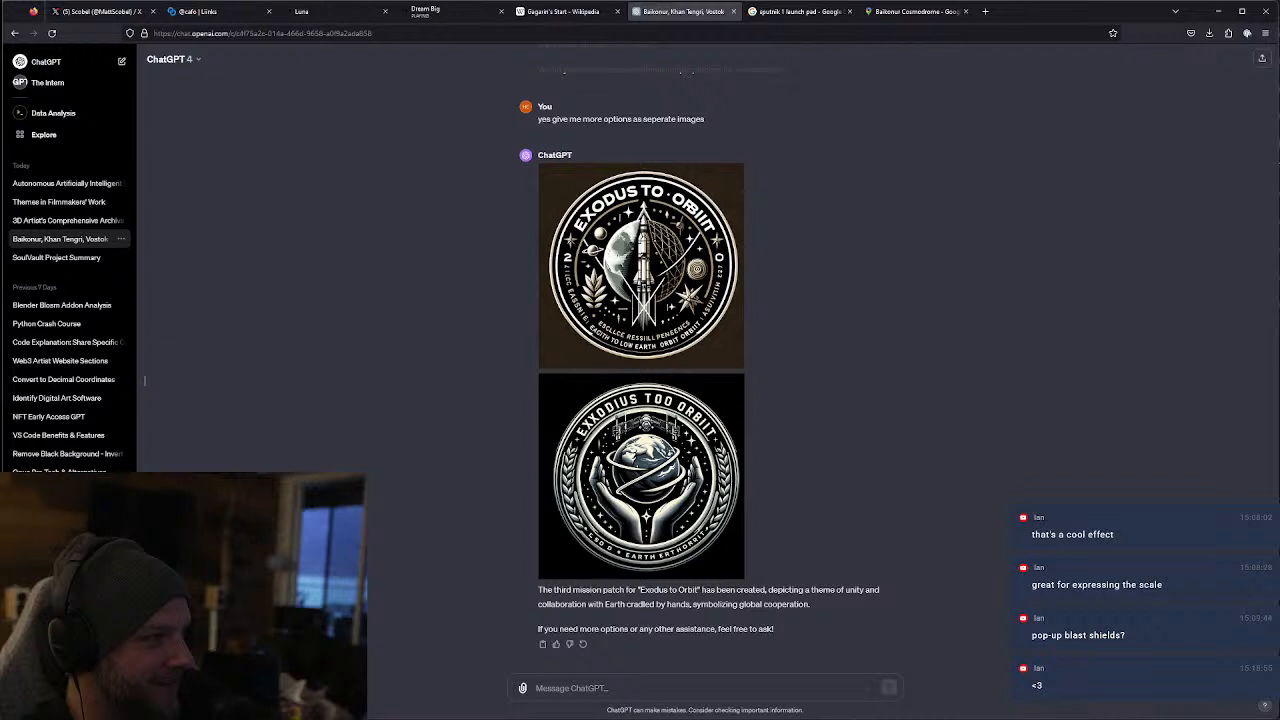
left_click(439, 16)
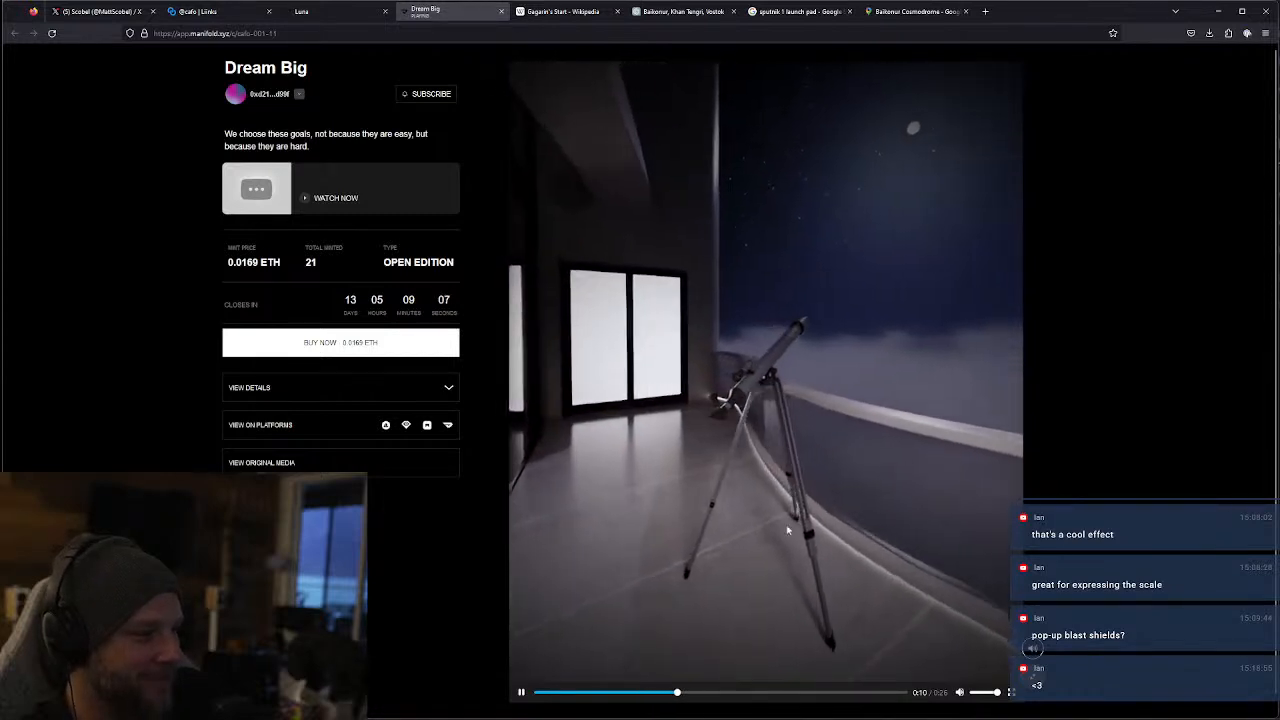
left_click(862, 692)
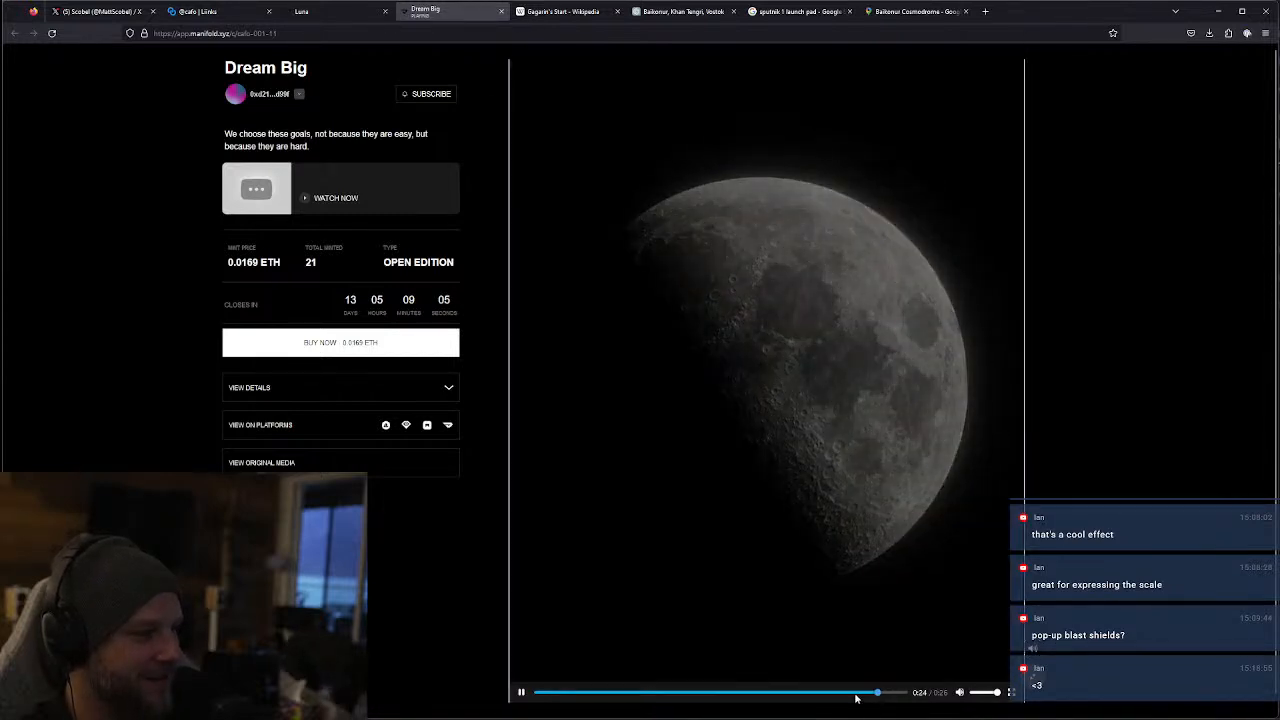
left_click(846, 694)
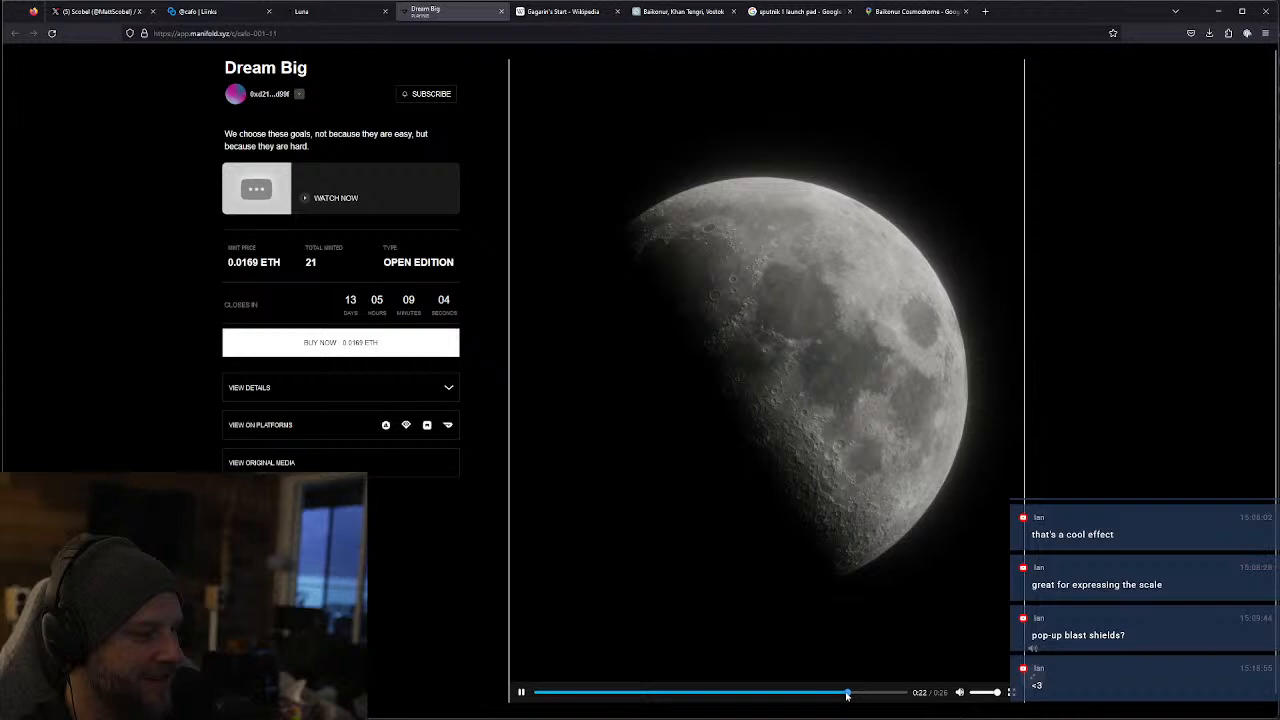
left_click(810, 694)
left_click(790, 695)
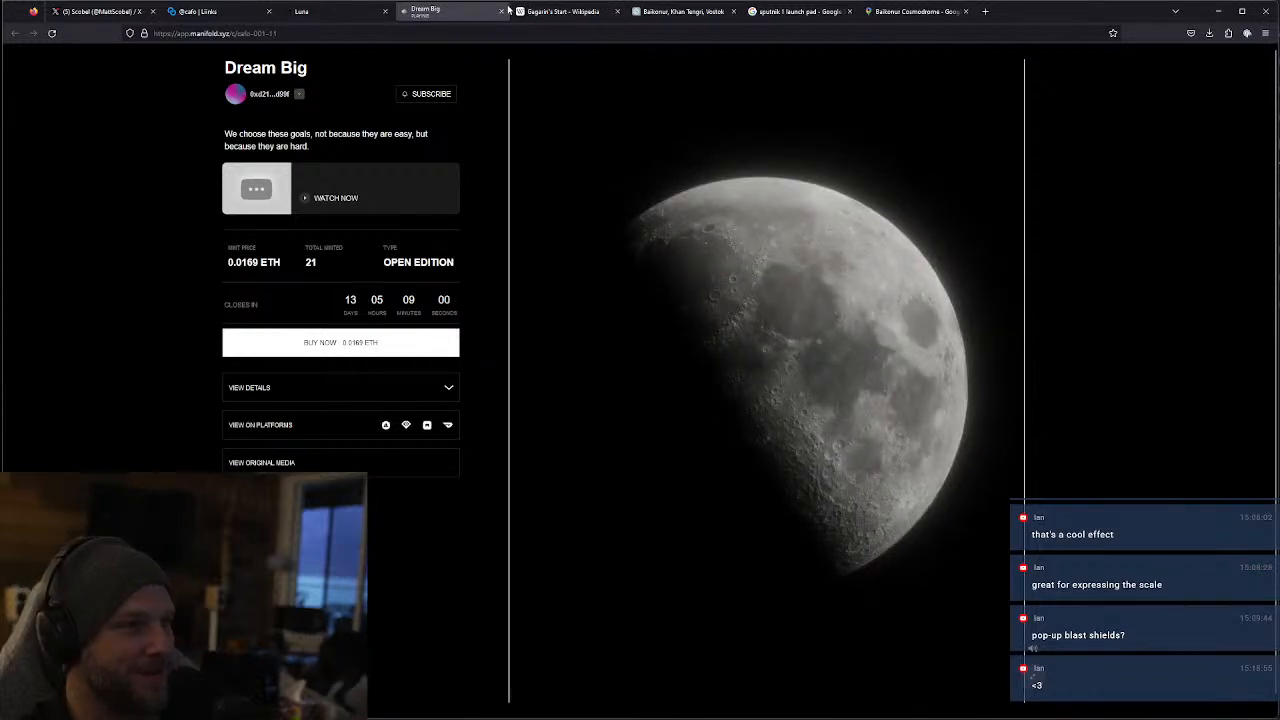
left_click(503, 11)
left_click(1218, 11)
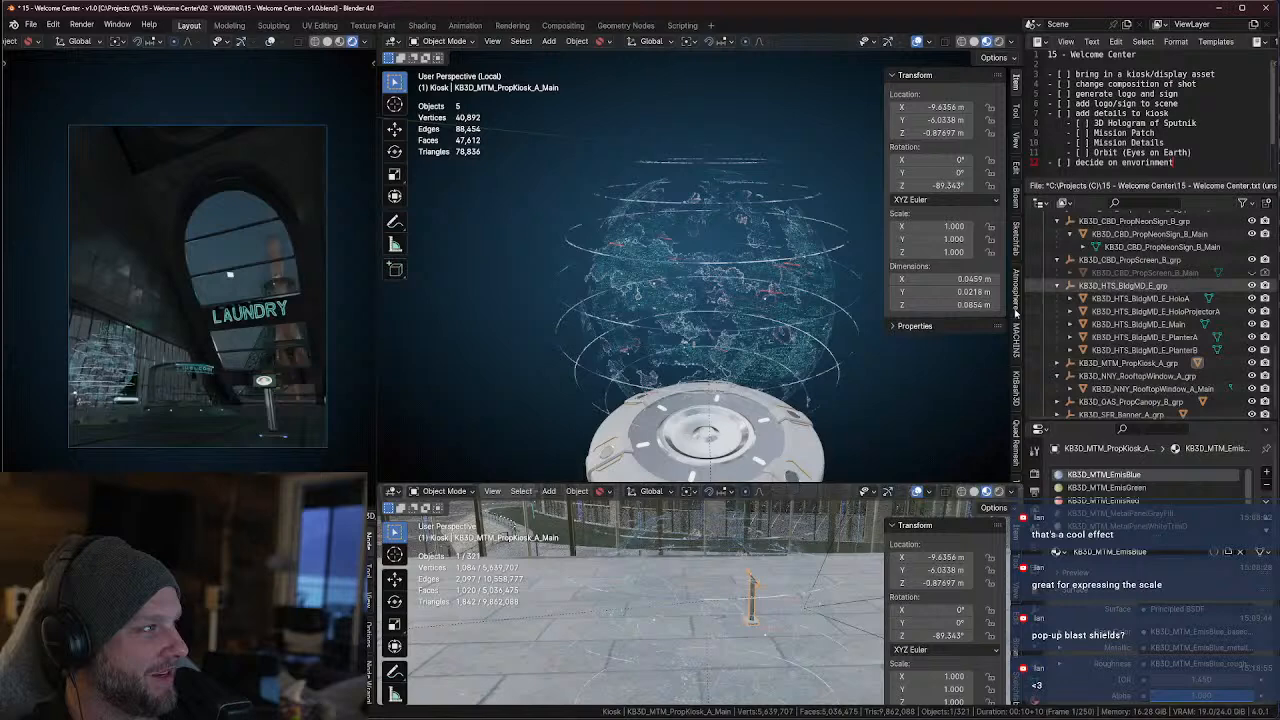
left_click(860, 716)
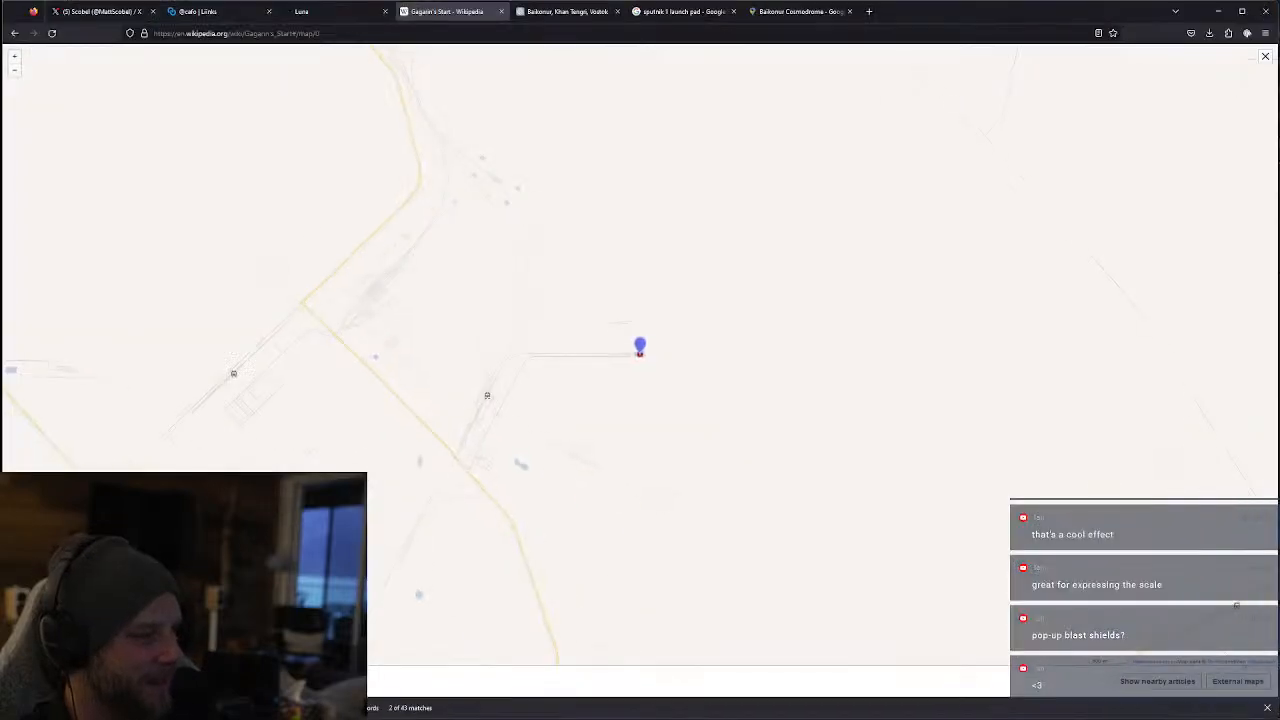
right_click(884, 716)
left_click(874, 717)
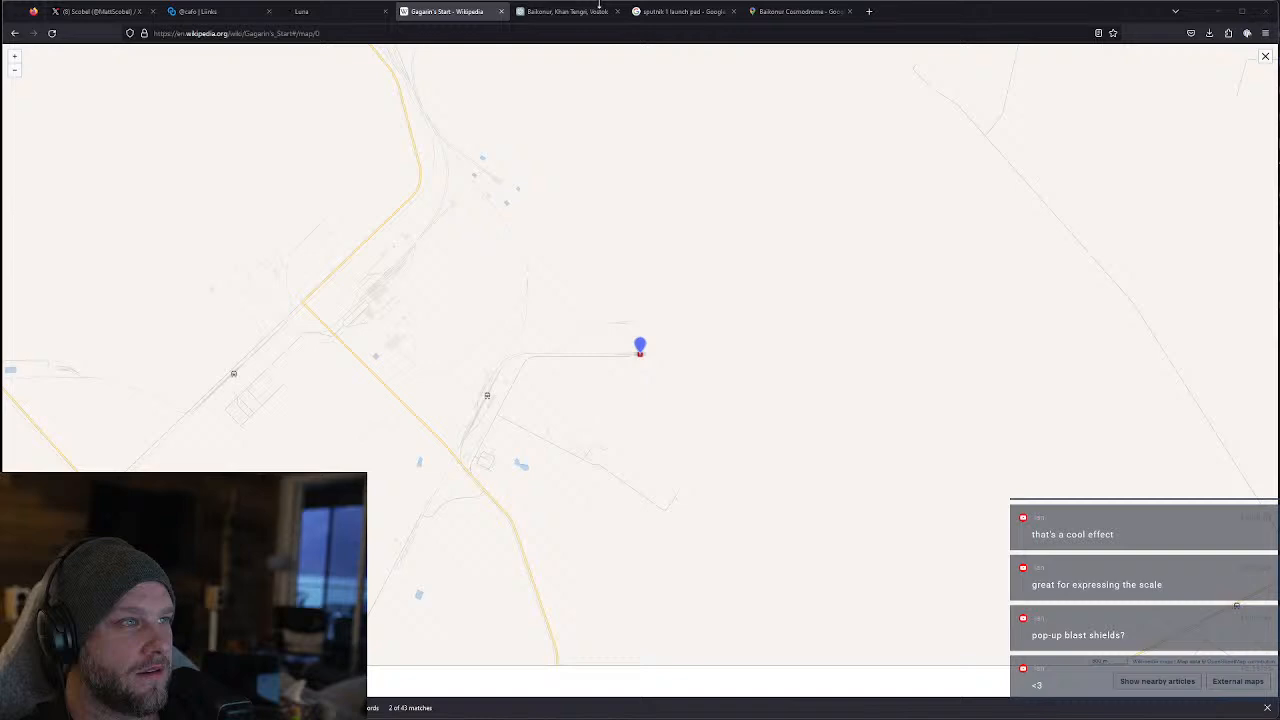
left_click(1217, 11)
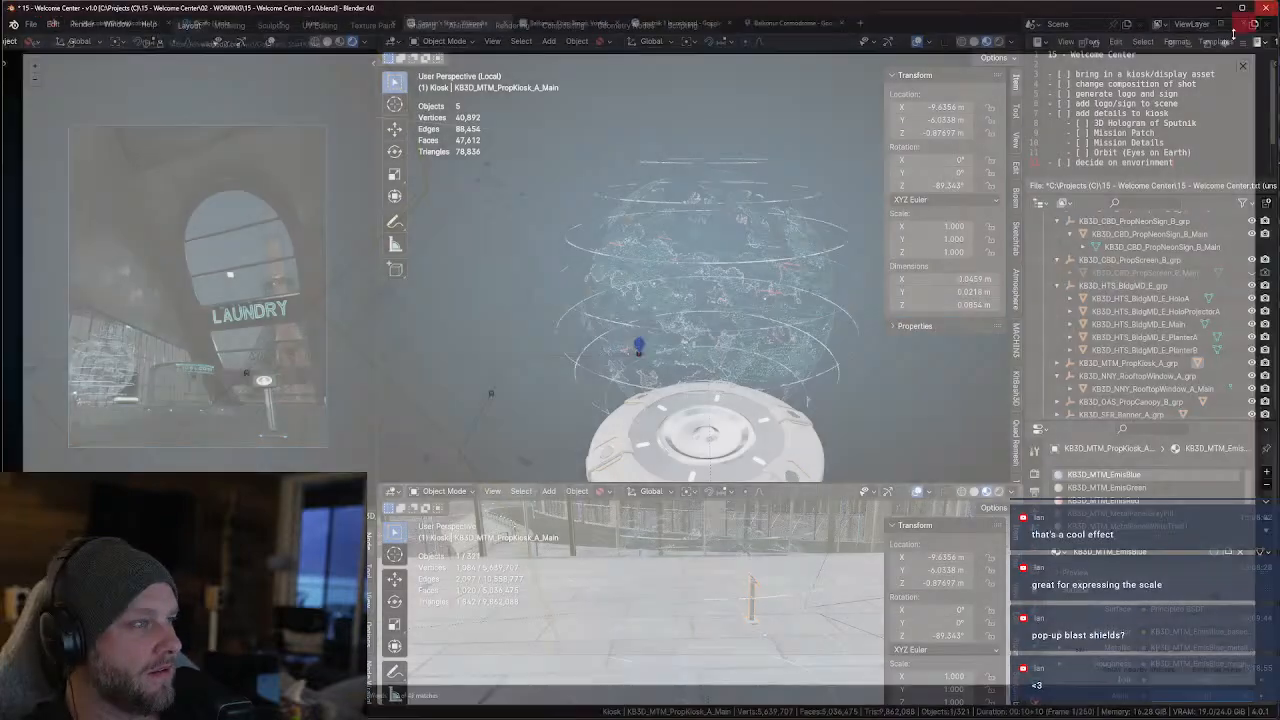
Change the lower 3D viewport to the Shader Editor to show the selected kiosk's material nodes
middle_click_drag(698, 322, 713, 332)
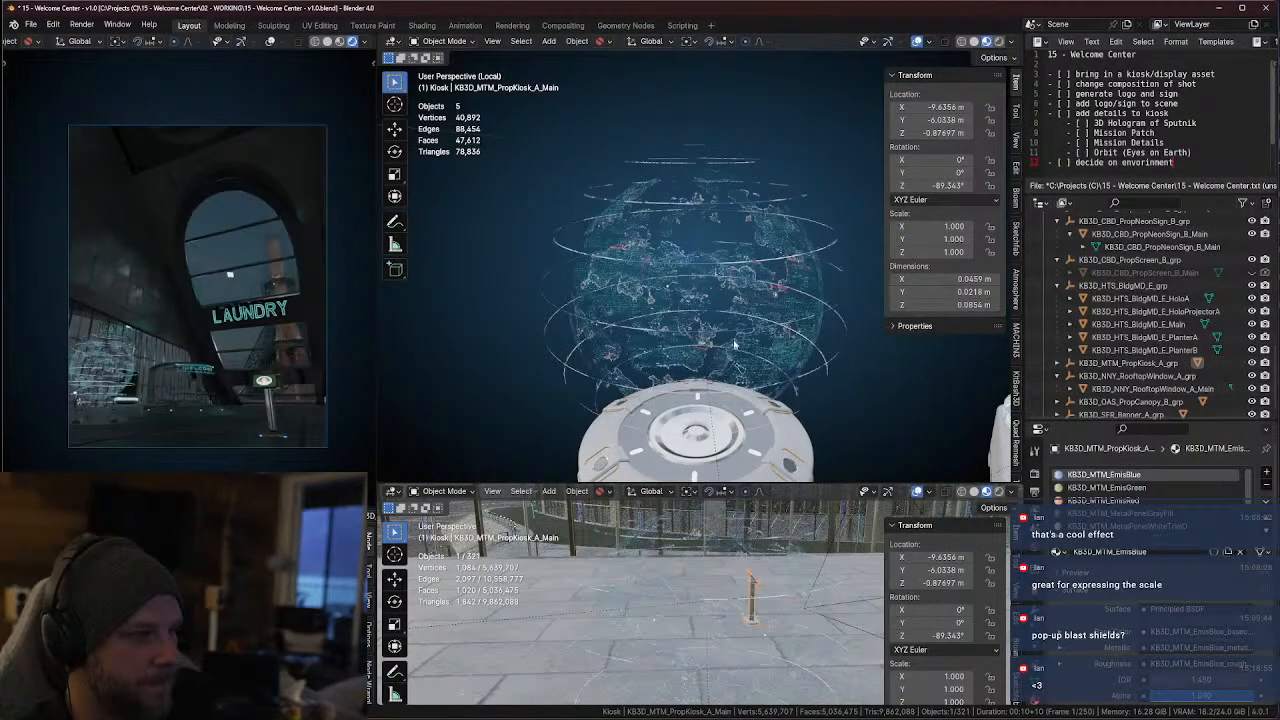
left_click(391, 491)
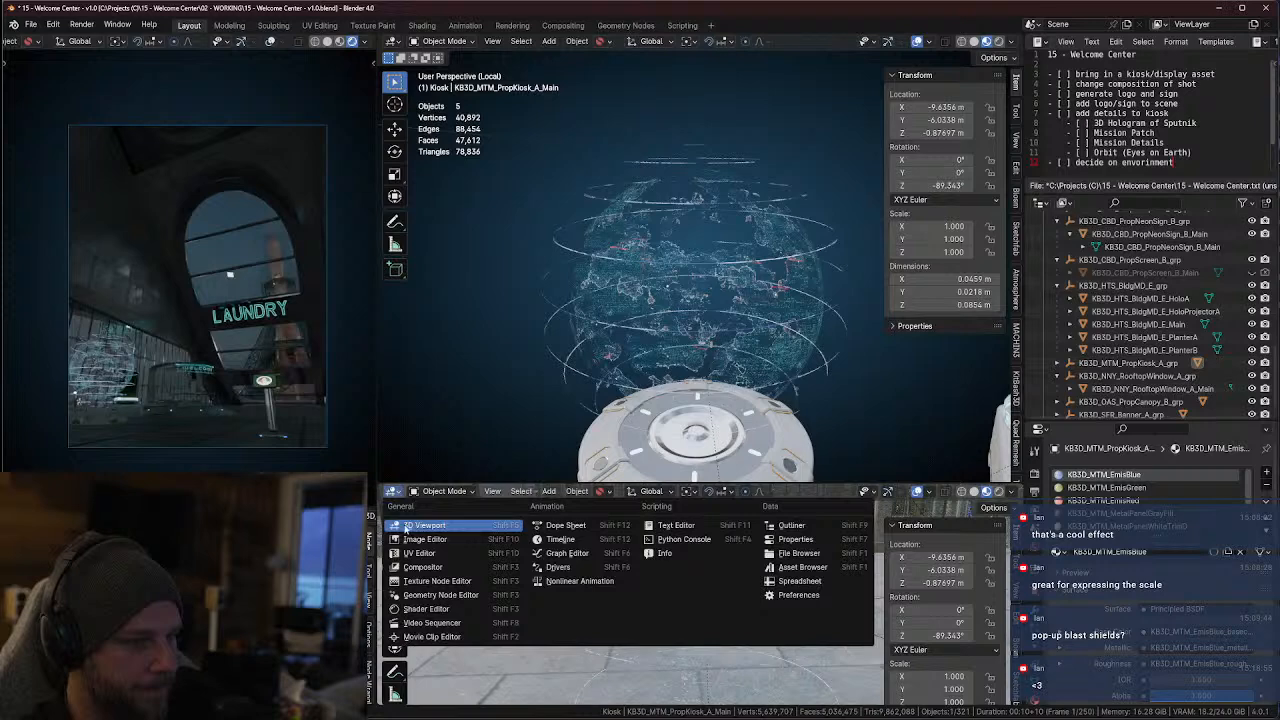
left_click(440, 606)
scroll(606, 580, "up", 6)
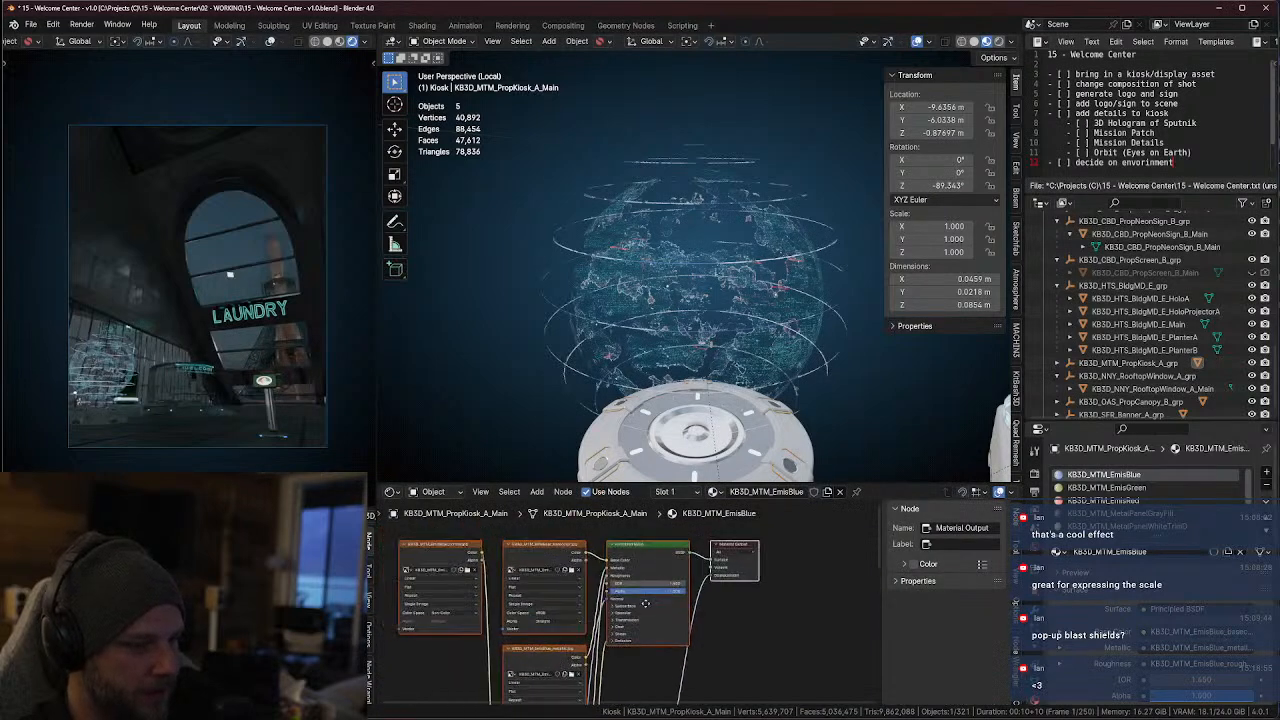
Examine the base color and metallic image texture nodes of the KB3D_MTM_EmisBlue material
left_click(574, 557)
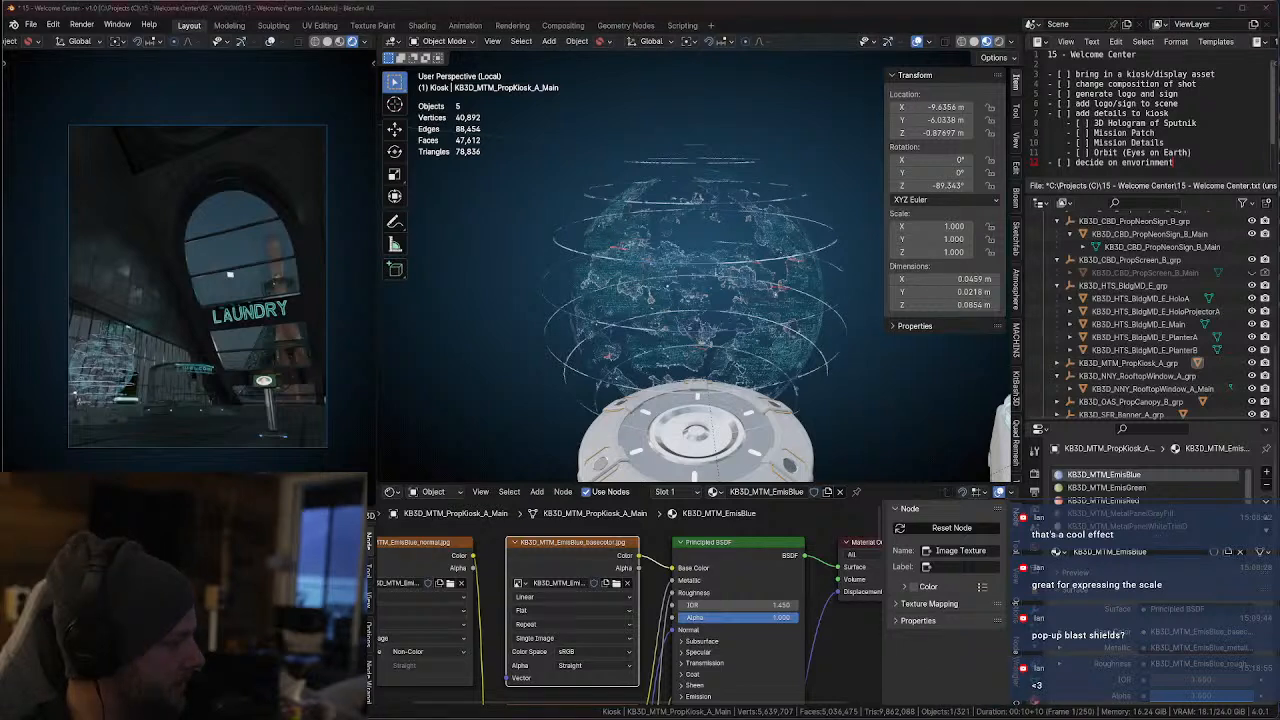
middle_click_drag(718, 716, 748, 645)
left_click(622, 638)
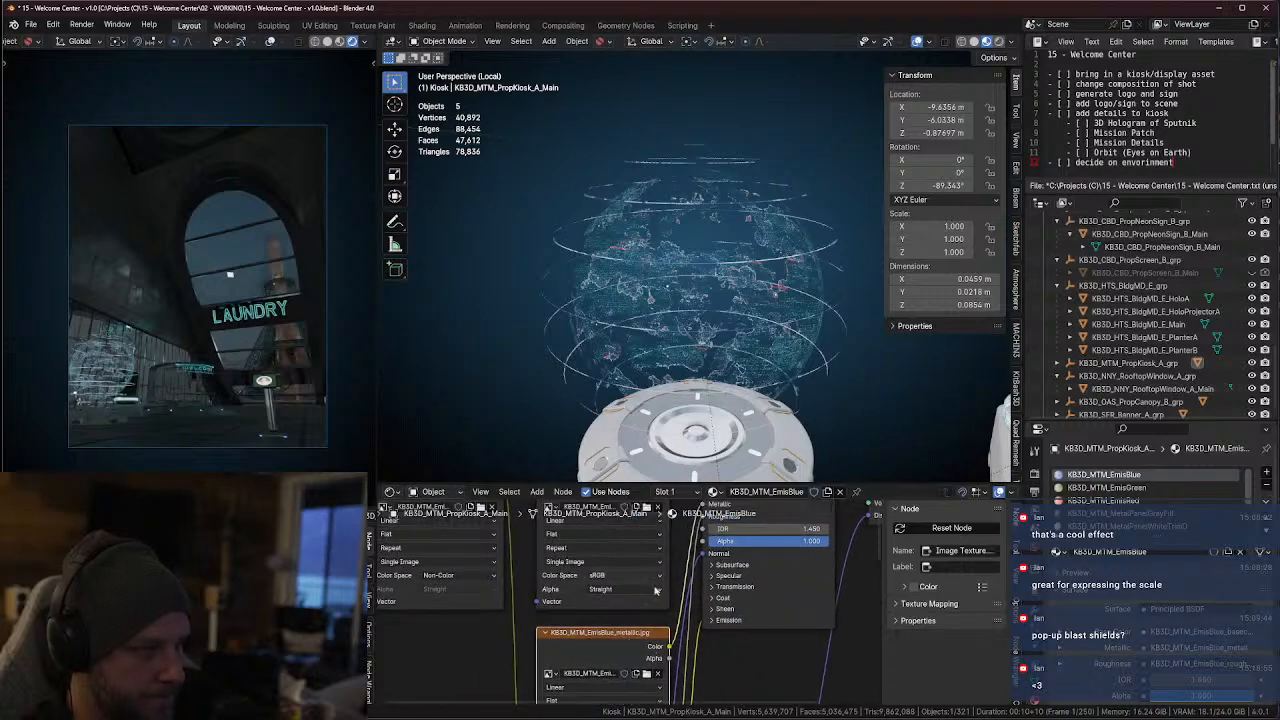
middle_click_drag(688, 646, 664, 604)
scroll(692, 649, "down", 1)
Change the area beside the node graph to the Image Editor and display the EmisBlue base color texture
left_click(14, 512)
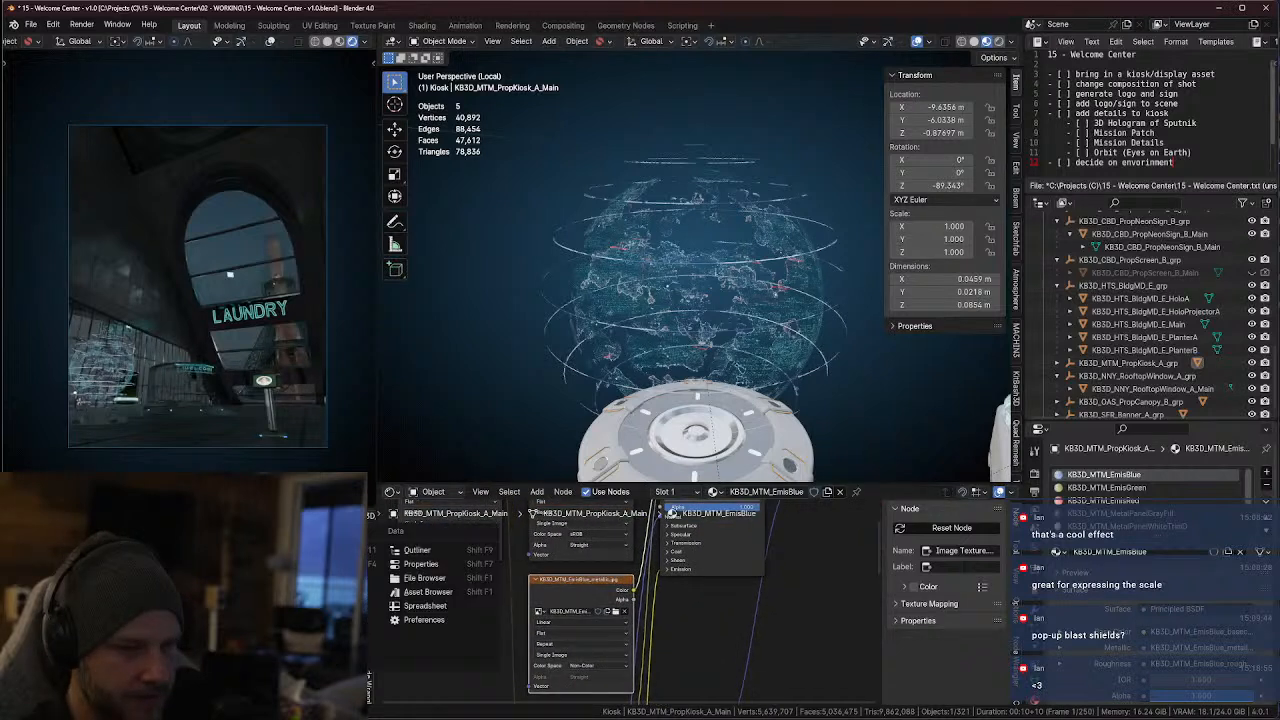
left_click(48, 564)
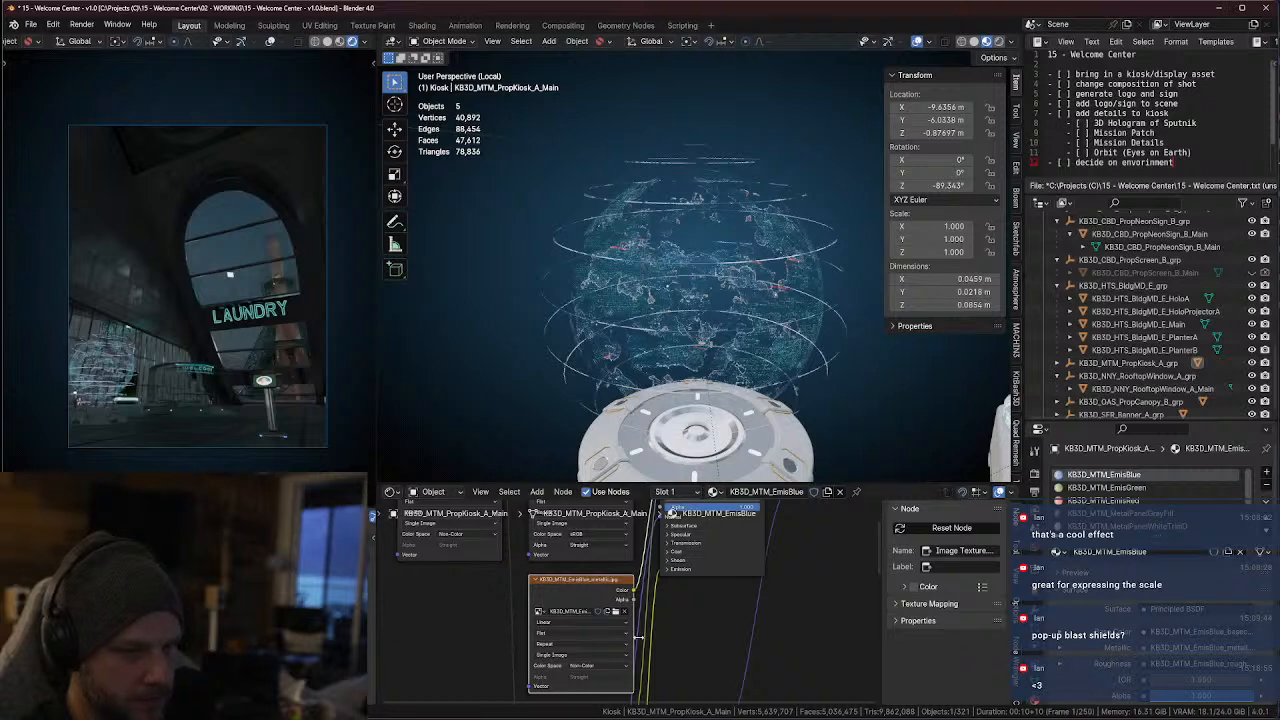
middle_click_drag(655, 610, 588, 685)
middle_click_drag(616, 612, 644, 652)
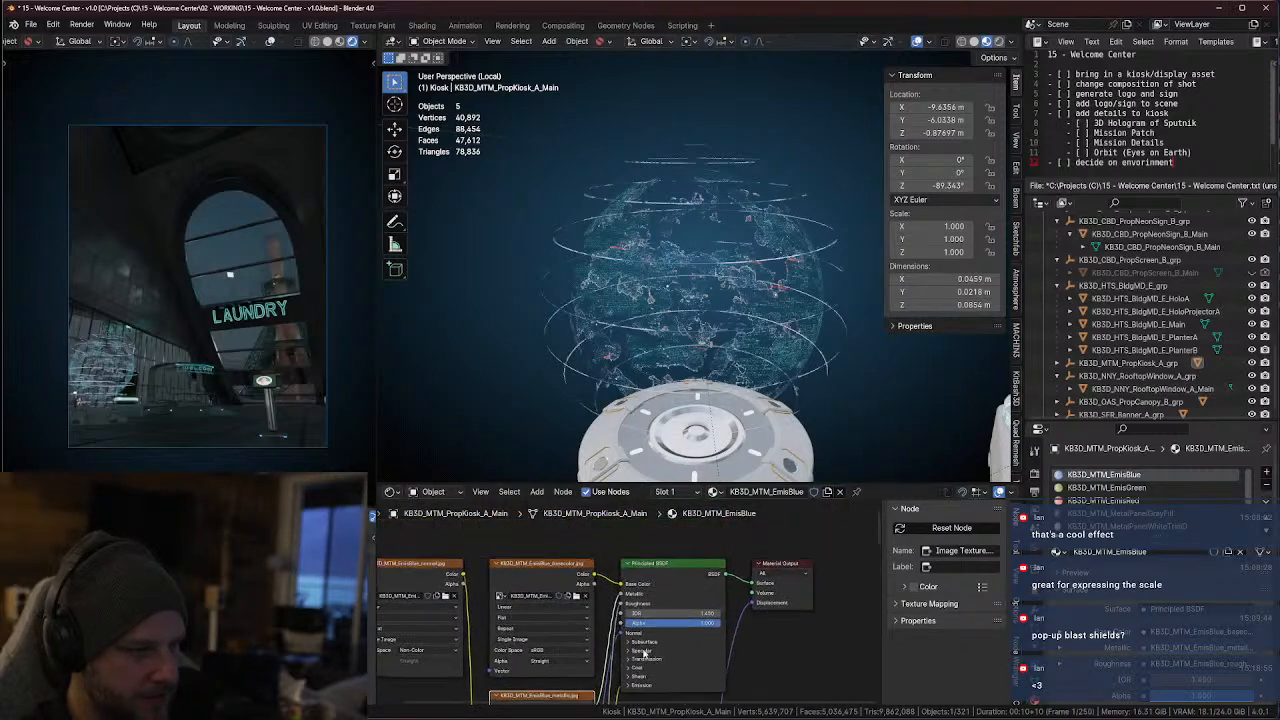
left_click(520, 568)
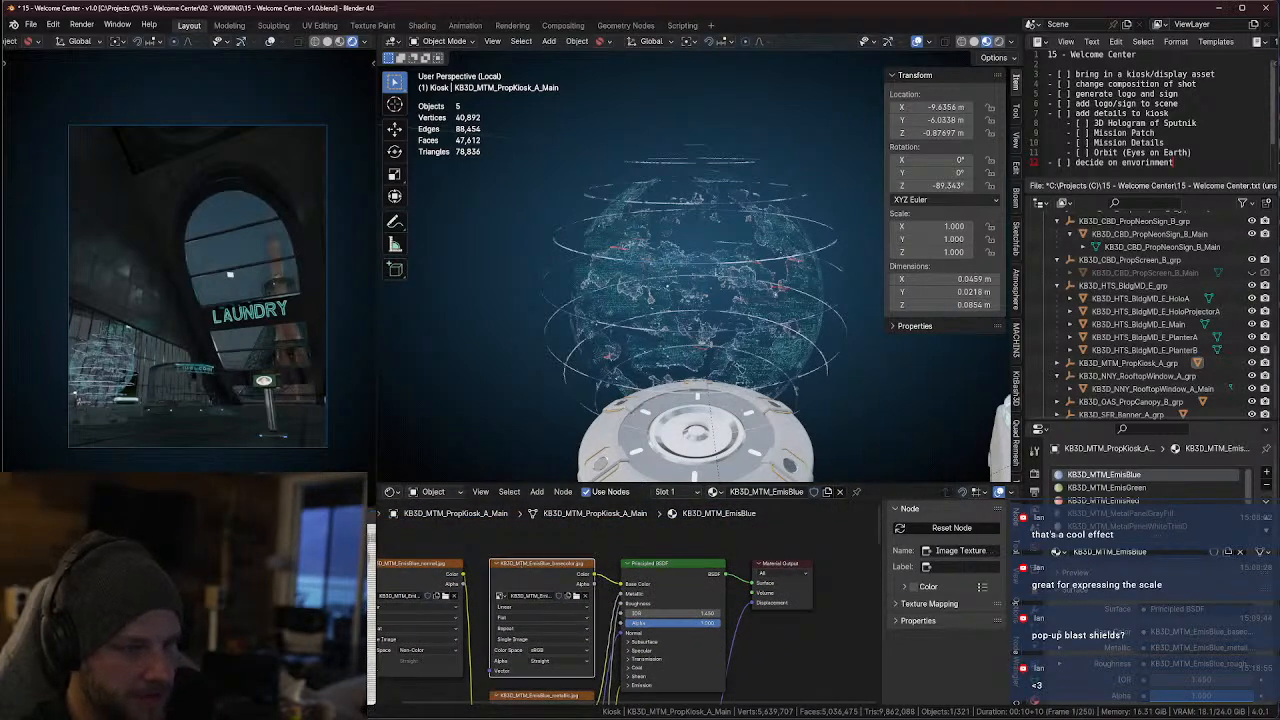
middle_click_drag(585, 633, 703, 633)
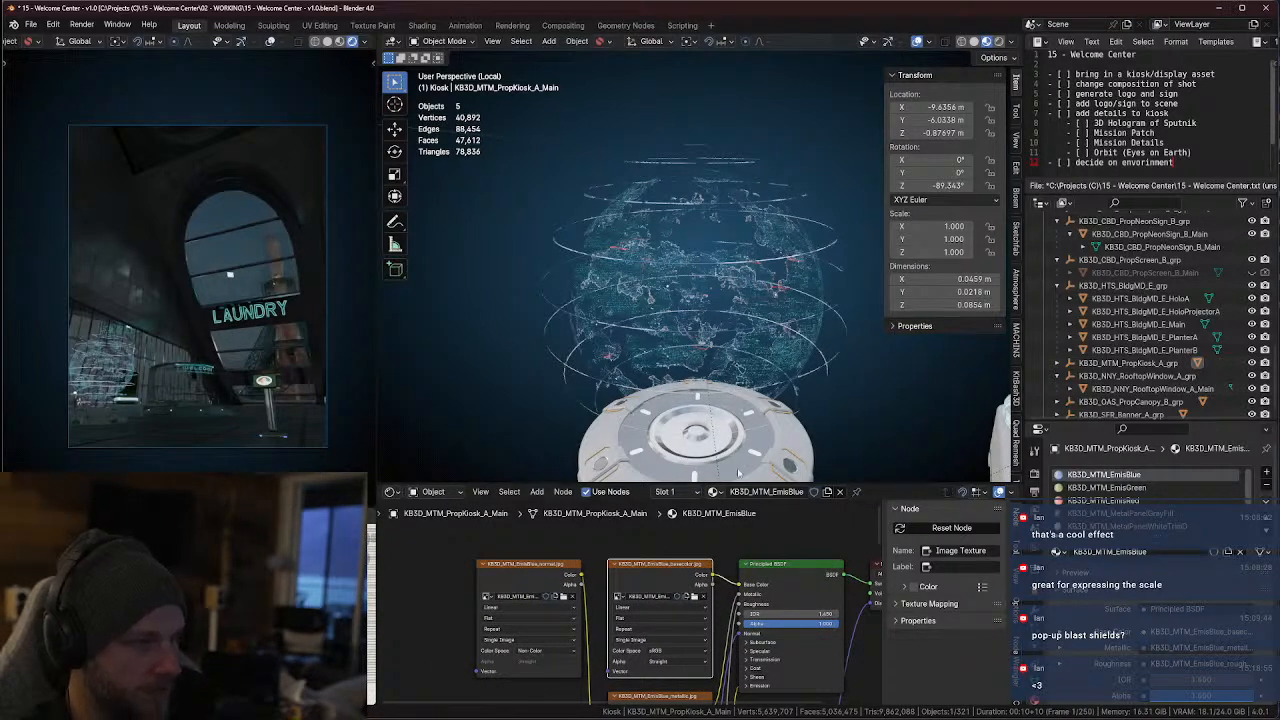
left_click(704, 598)
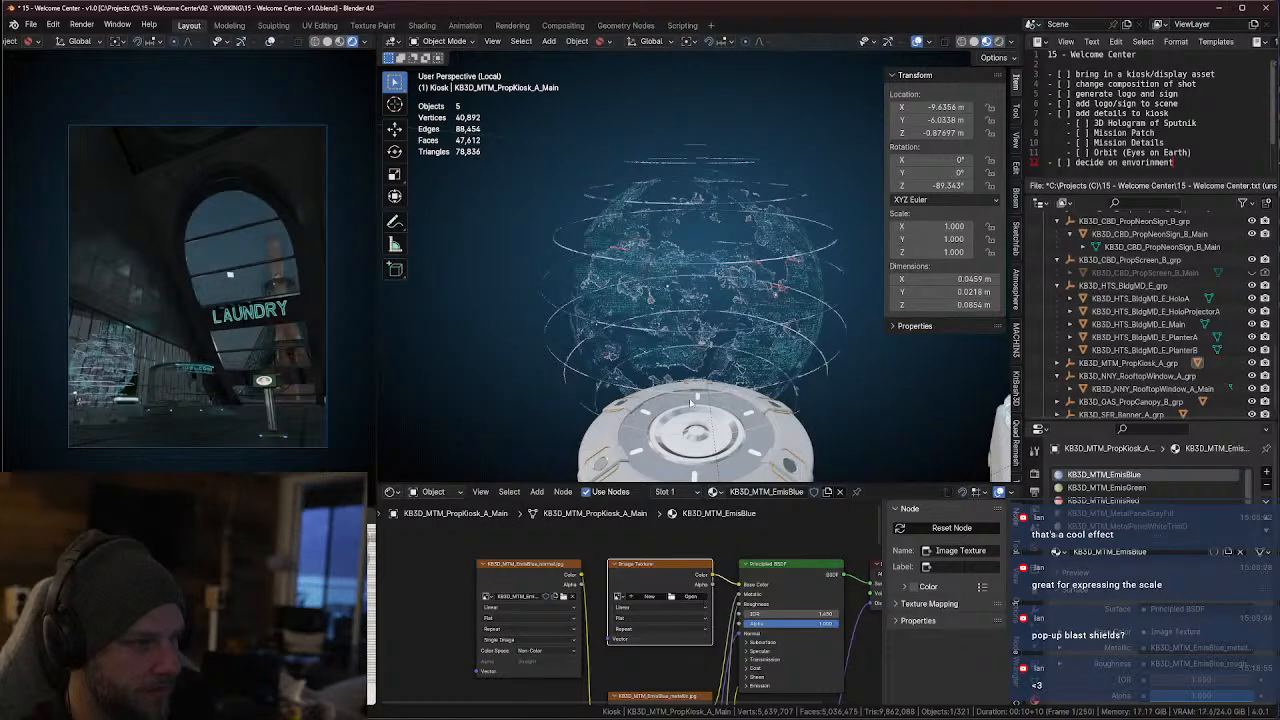
middle_click_drag(690, 402, 723, 379)
key("ctrl+z")
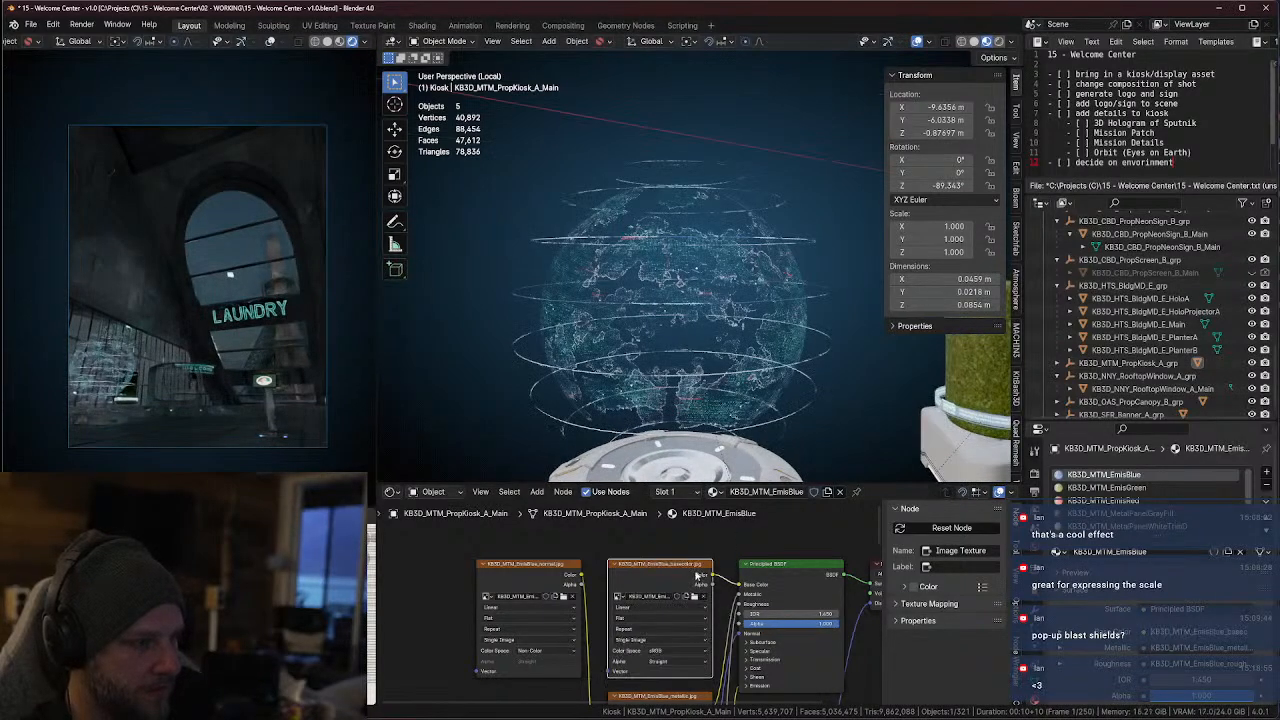
Select the hologram globe KB3D_HTS_BldgMD_E_HoloA and bring its HoloLines material nodes into view
middle_click_drag(738, 373, 697, 386)
scroll(657, 591, "down", 4)
middle_click_drag(791, 650, 695, 672)
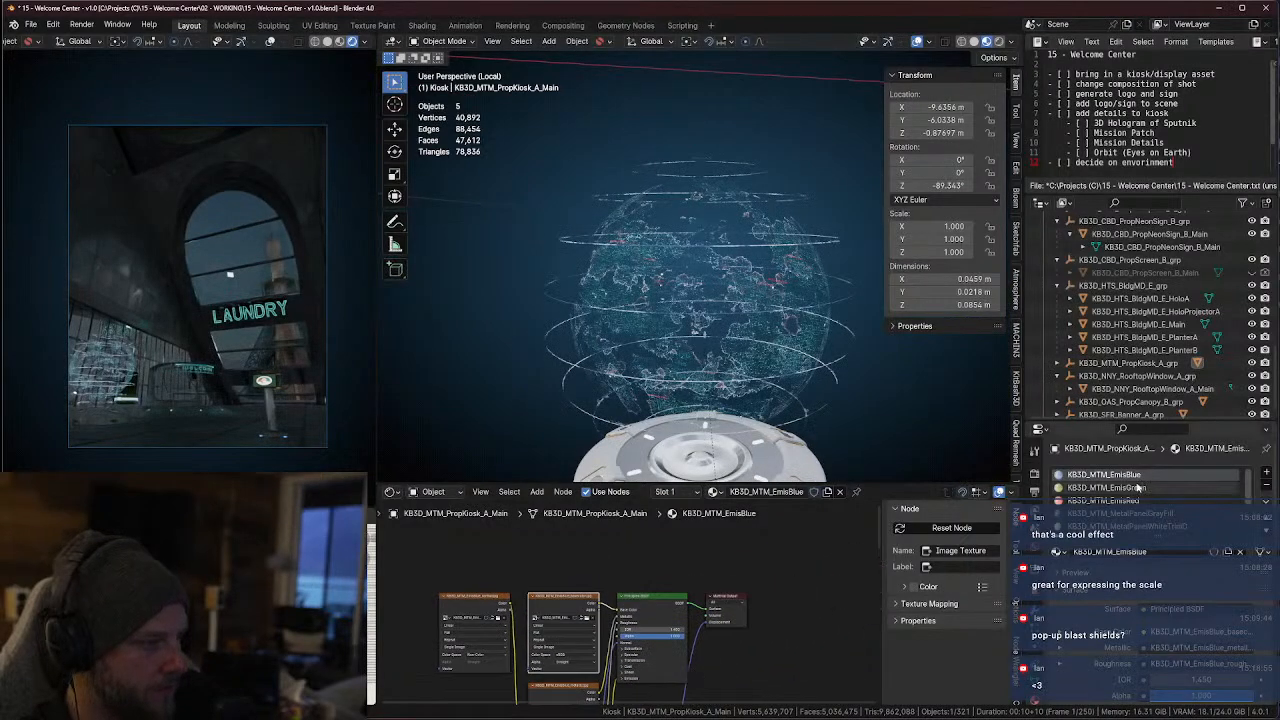
left_click(768, 343)
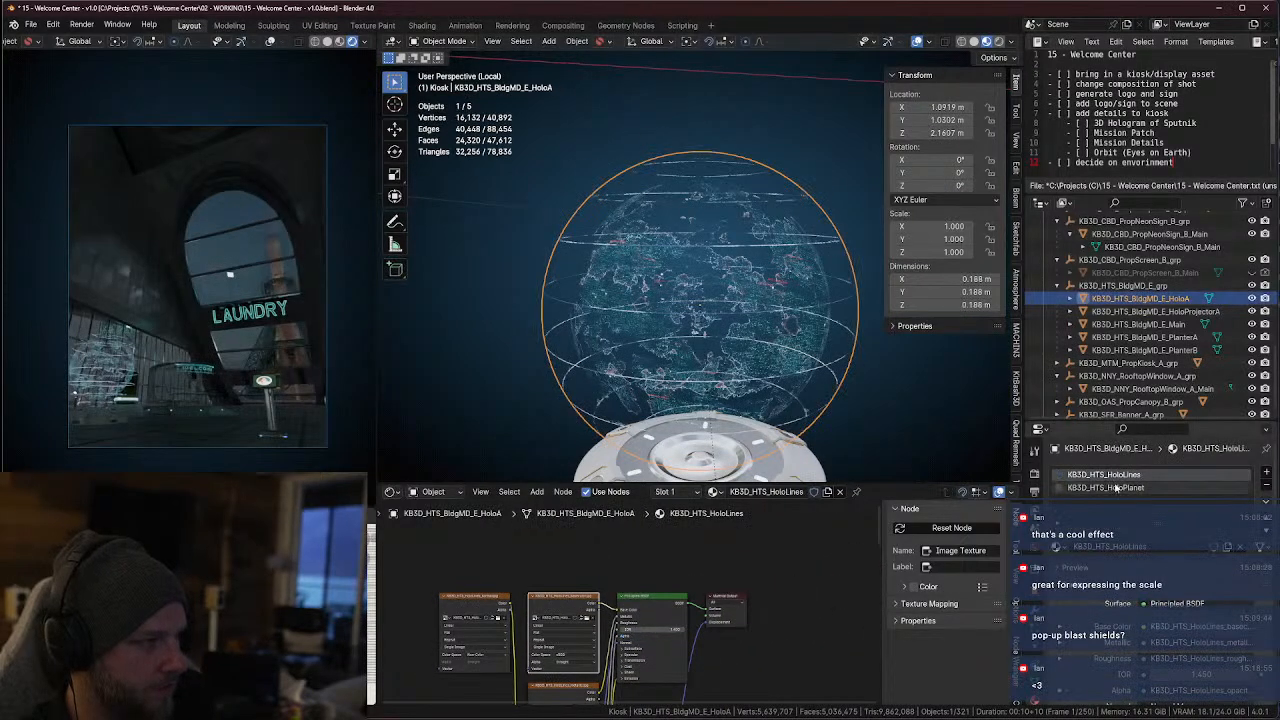
middle_click_drag(608, 645, 655, 620)
scroll(655, 620, "up", 4)
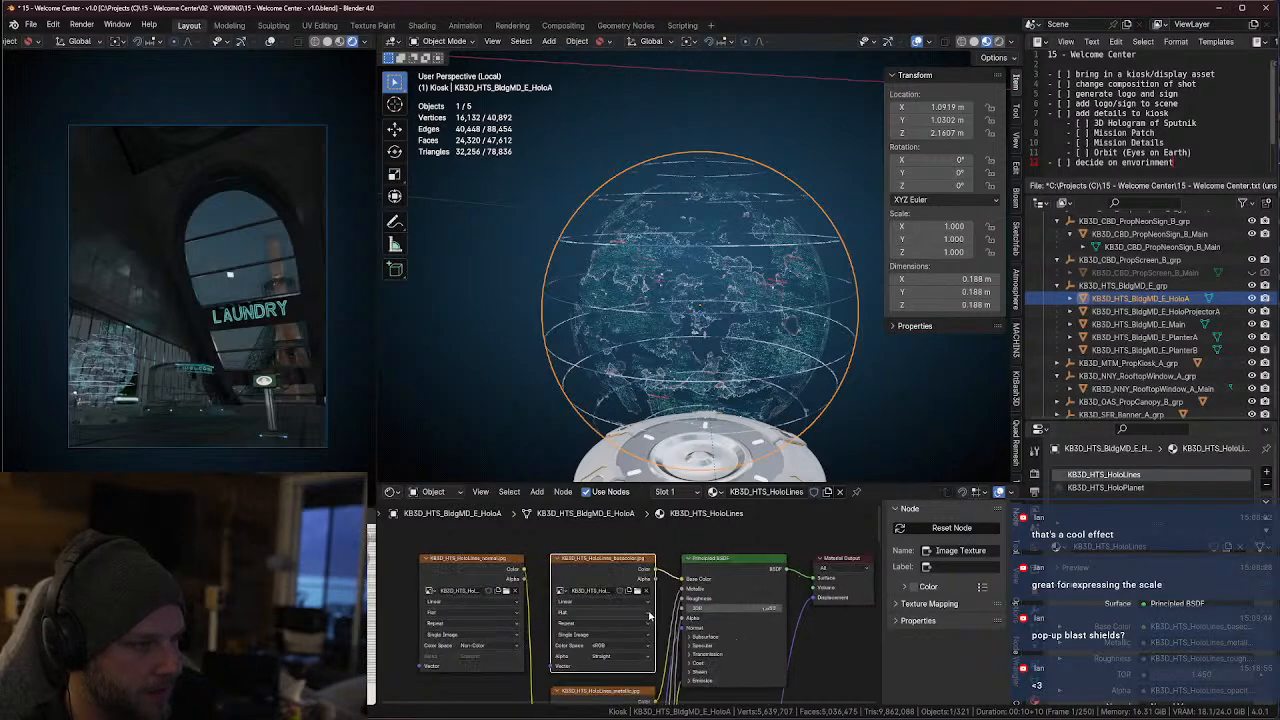
scroll(618, 625, "down", 3)
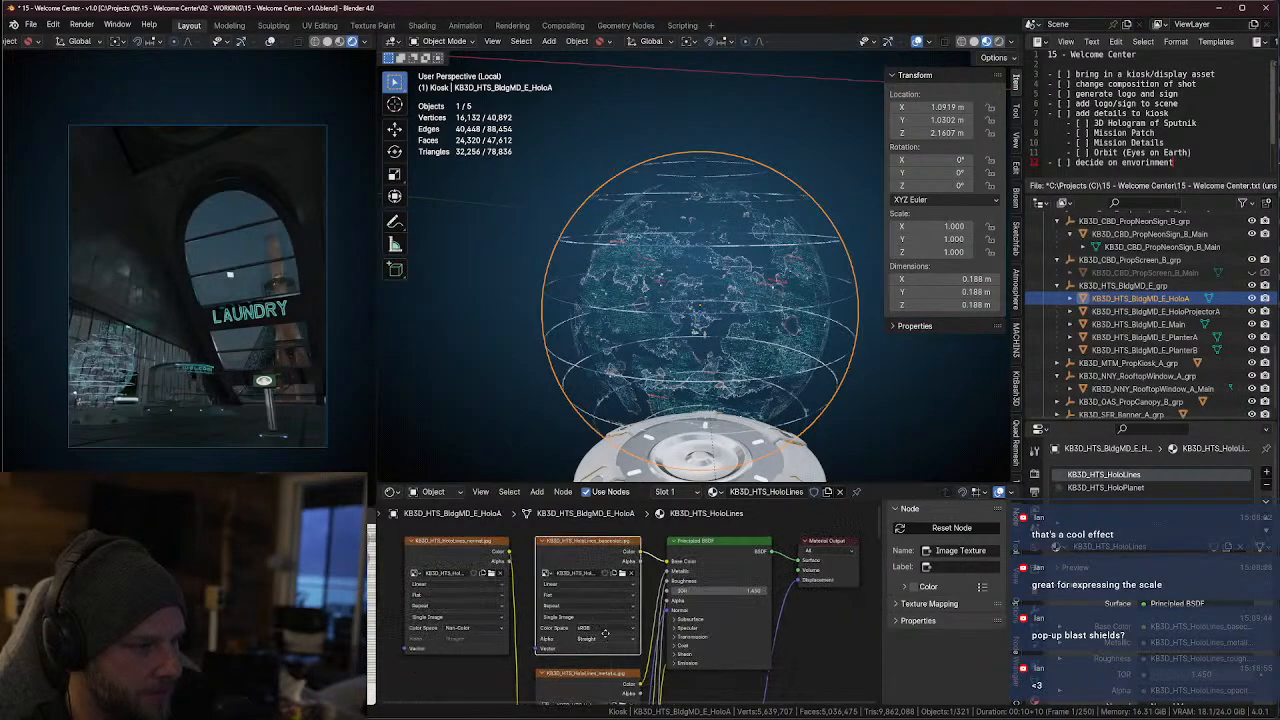
Check the HoloPlanet material's base color texture and switch back to the HoloLines material to inspect the globe
left_click(1110, 488)
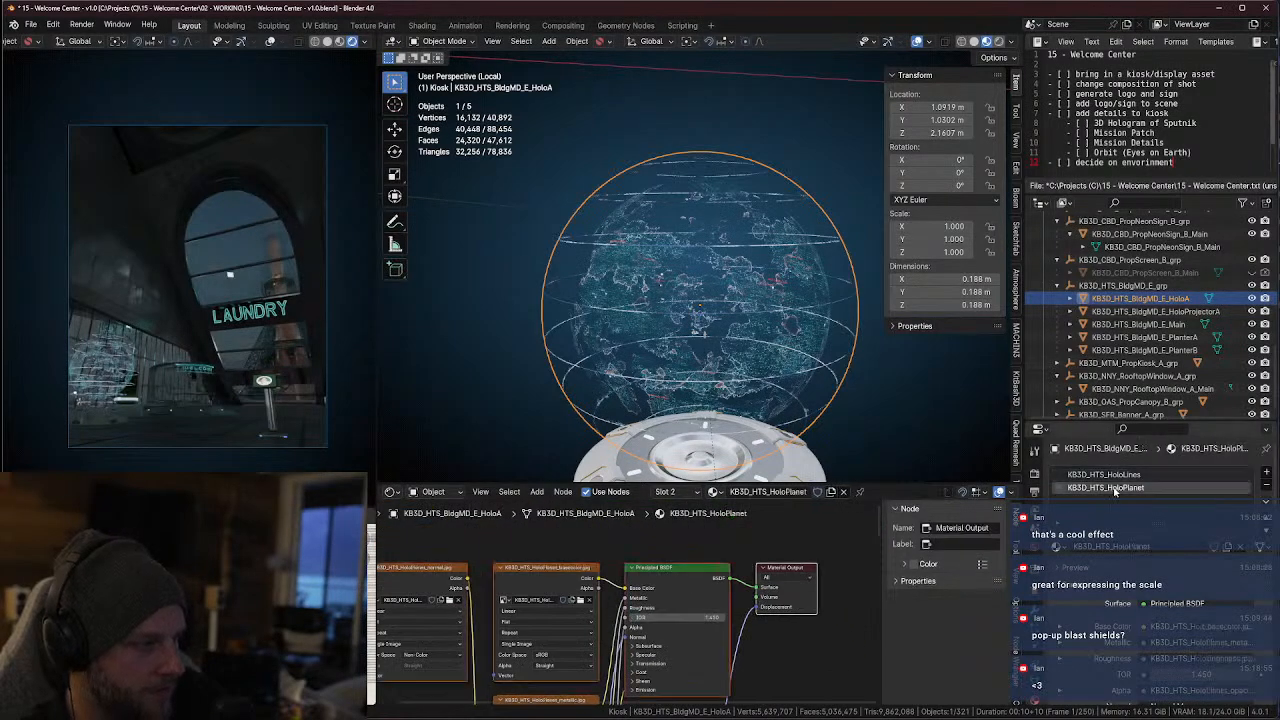
left_click(610, 563)
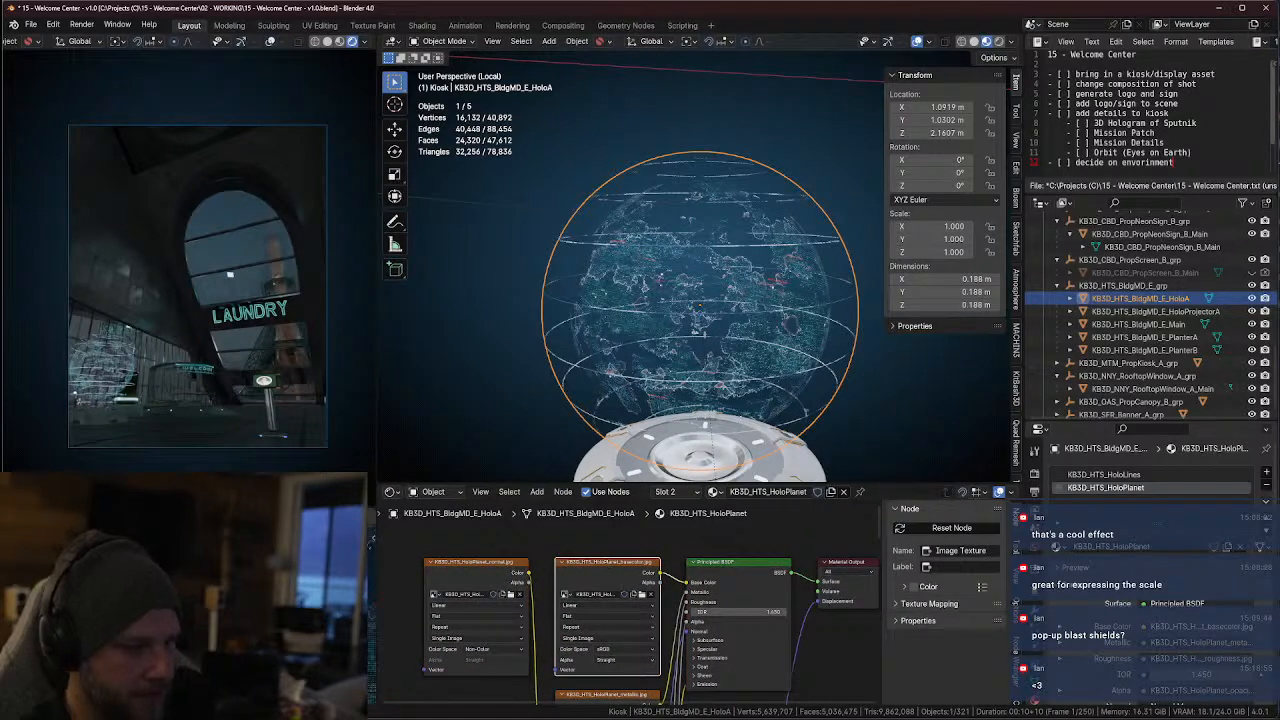
left_click(1147, 474)
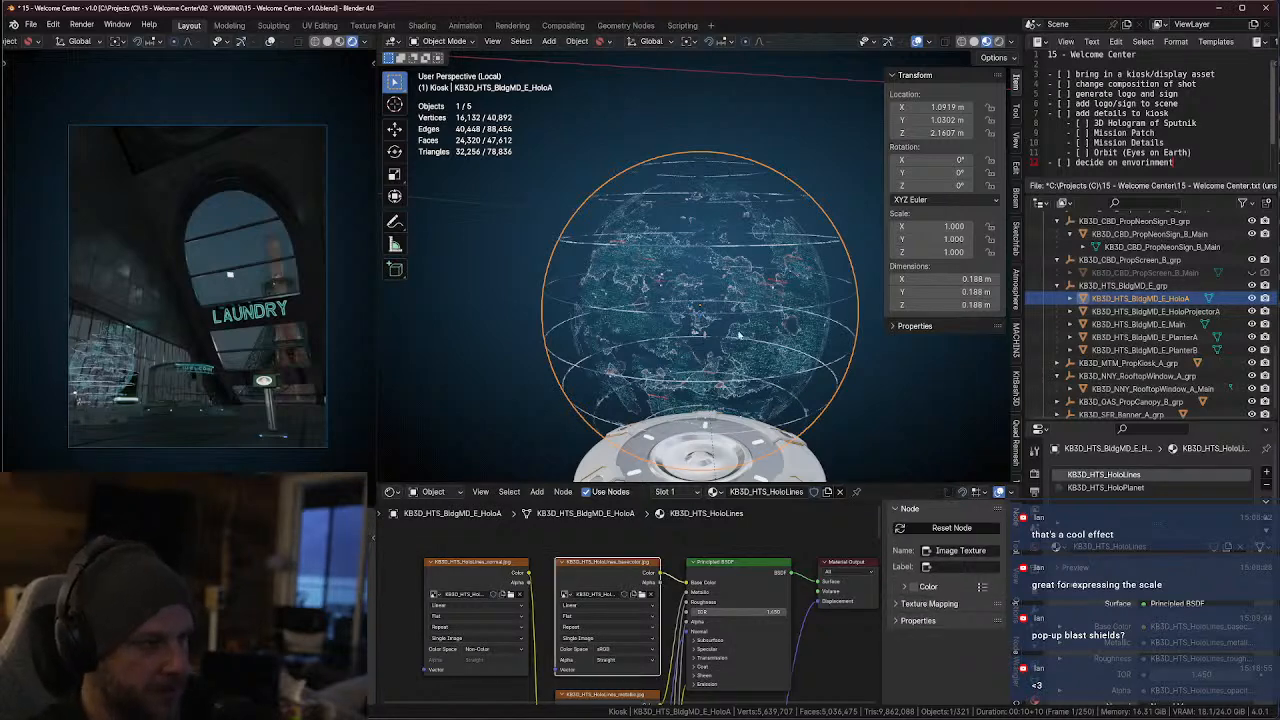
scroll(740, 335, "up", 2)
middle_click_drag(596, 280, 668, 292)
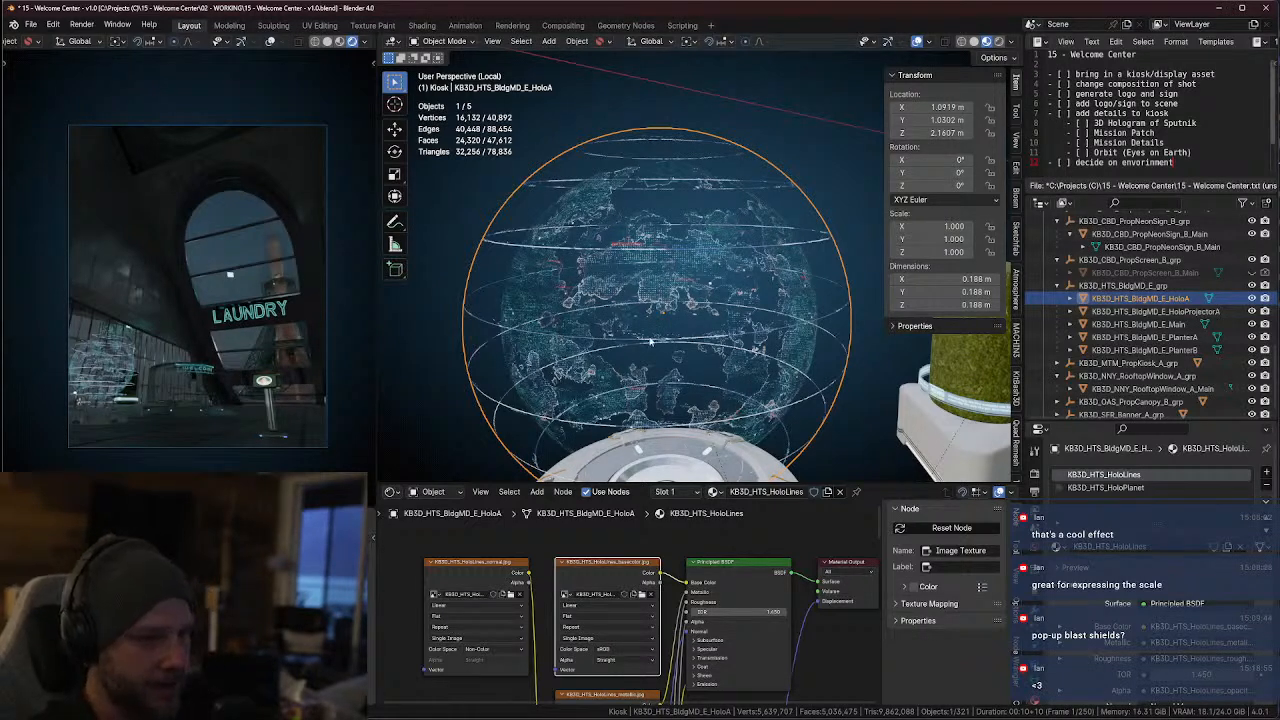
Select the curved hedge planter in front of the hologram projector and switch the viewport to solid shading
scroll(650, 342, "down", 6)
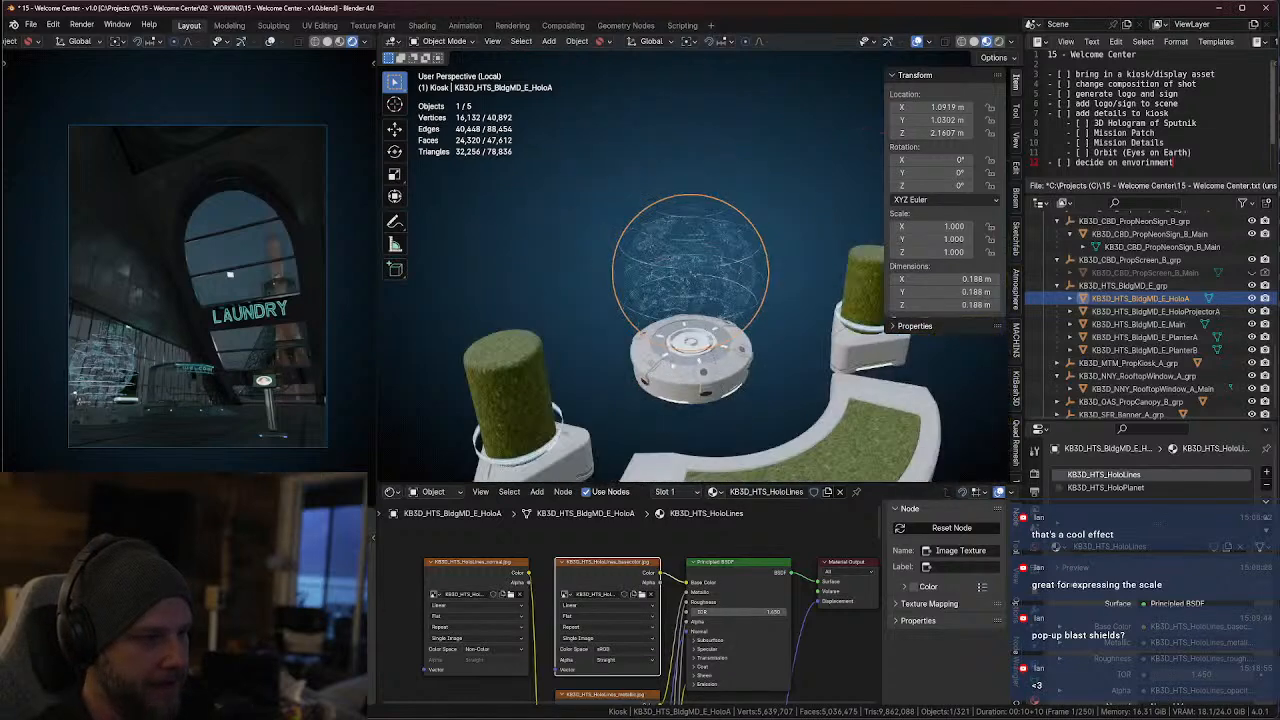
scroll(692, 342, "down", 2)
left_click(819, 420)
scroll(819, 420, "down", 3)
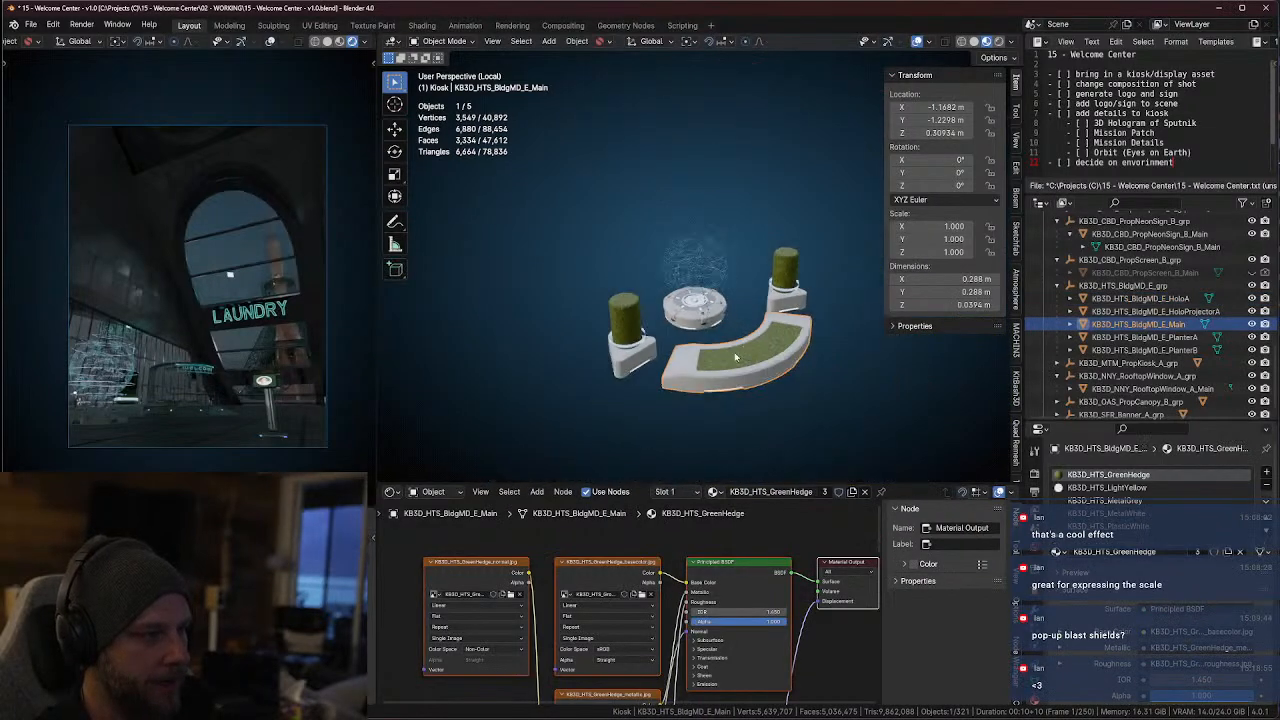
left_click(974, 42)
scroll(789, 321, "up", 5)
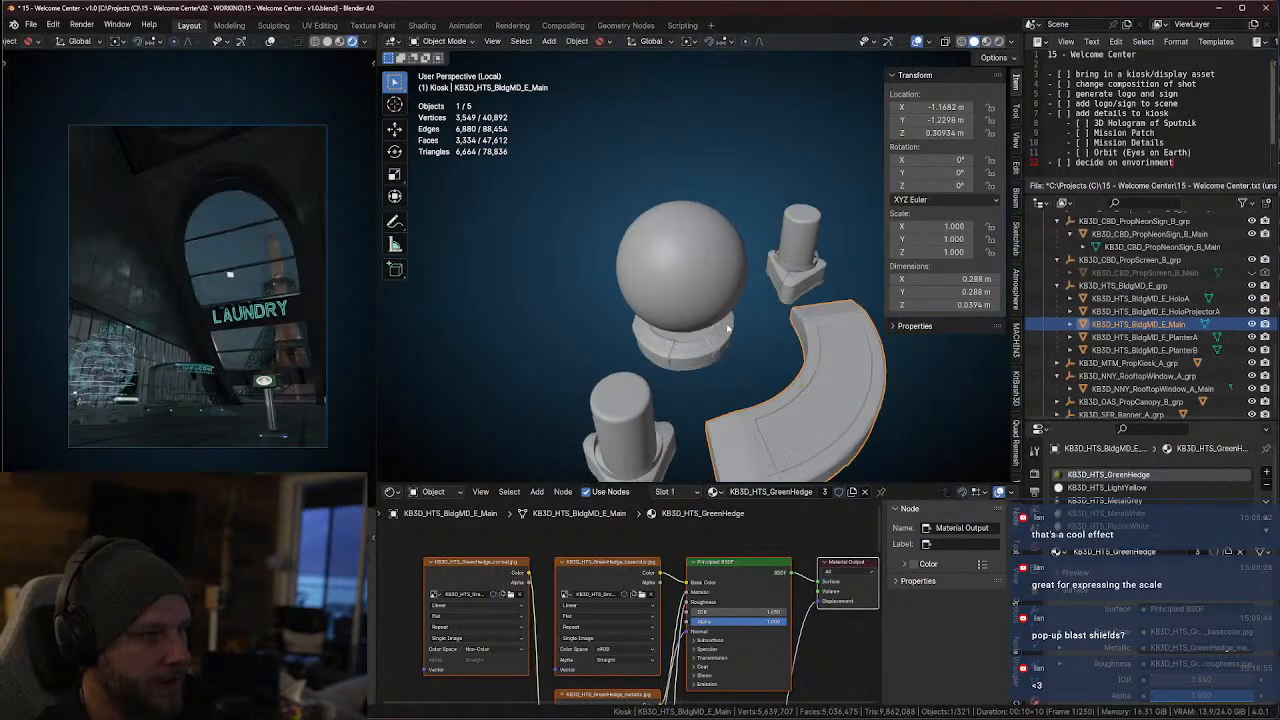
Delete the curved hedge base and both cylindrical planters, and hide the hologram's parent empty KB3D_HTS_BldgMD_E_grp
left_click(701, 369)
left_click(789, 409)
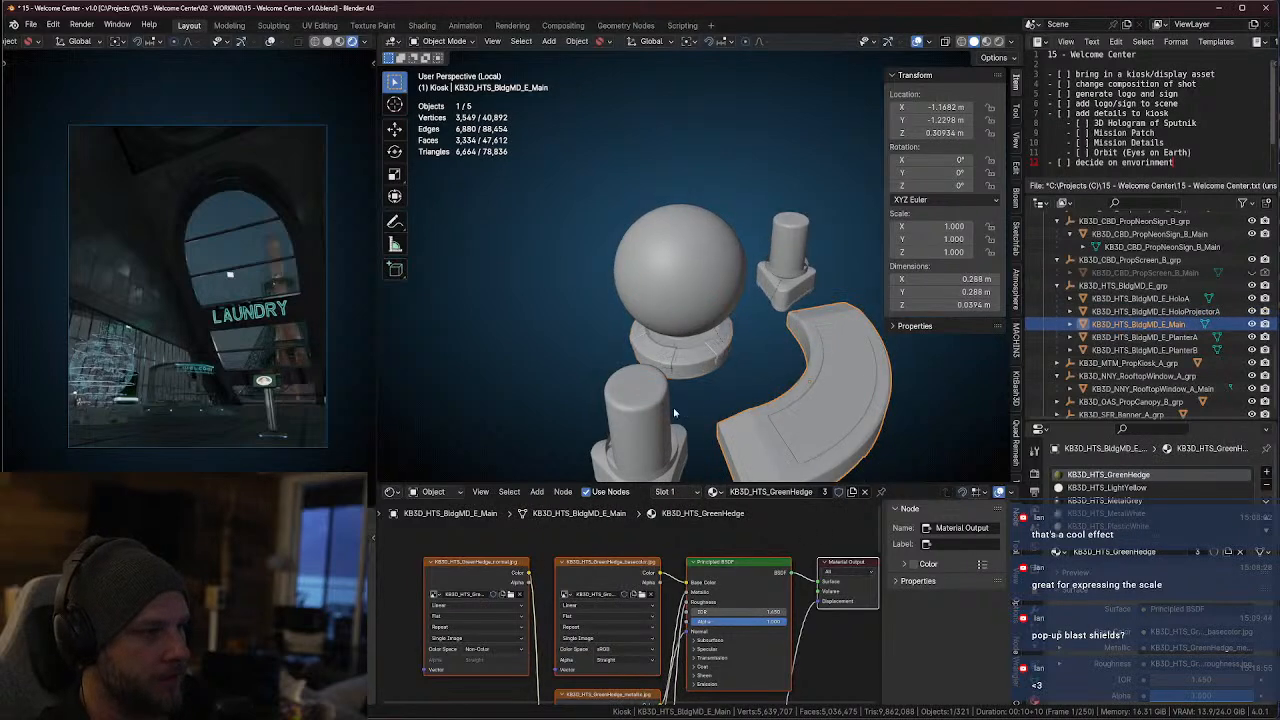
left_click(664, 444, "shift")
left_click(806, 268, "shift")
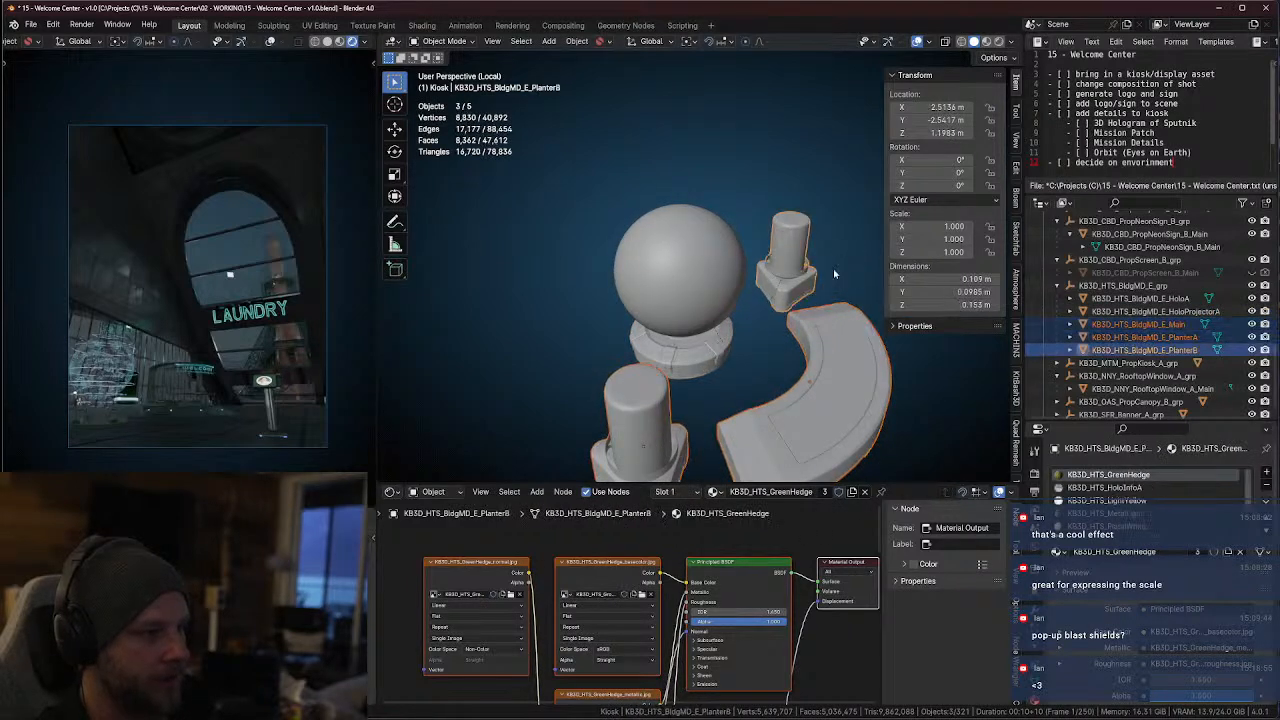
key("x")
left_click(817, 346)
left_click(695, 333)
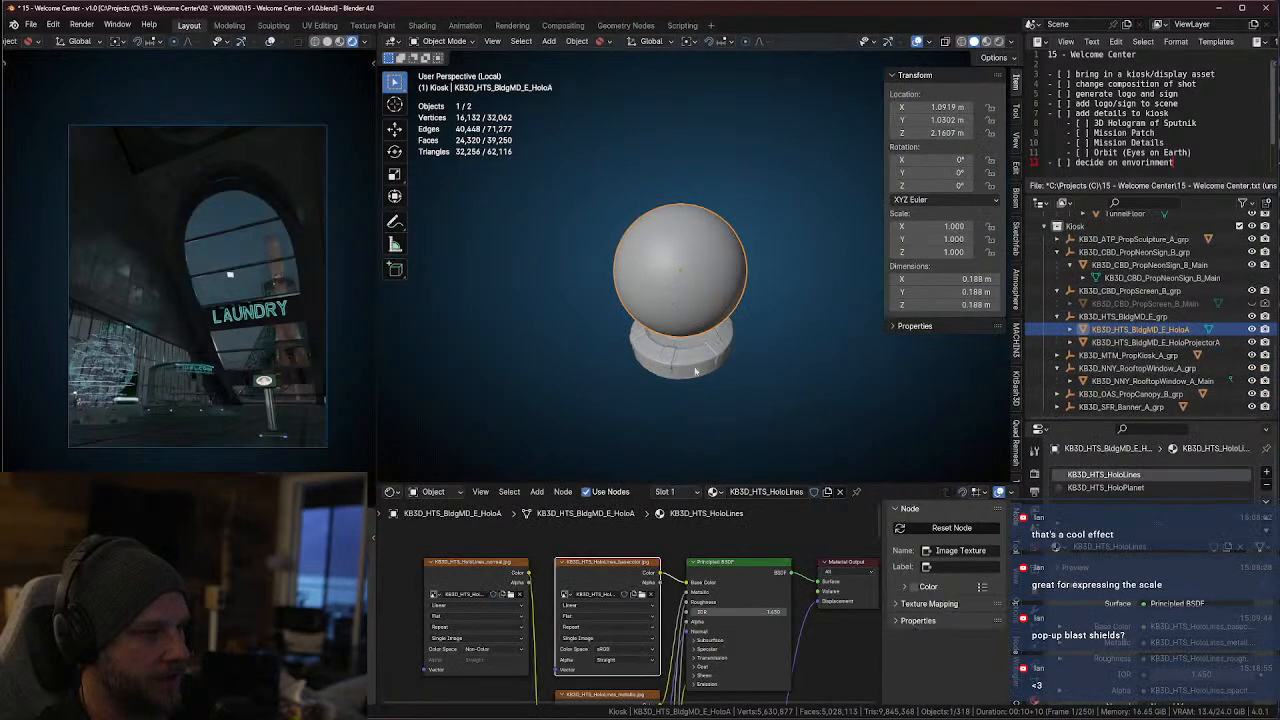
left_click(1125, 316)
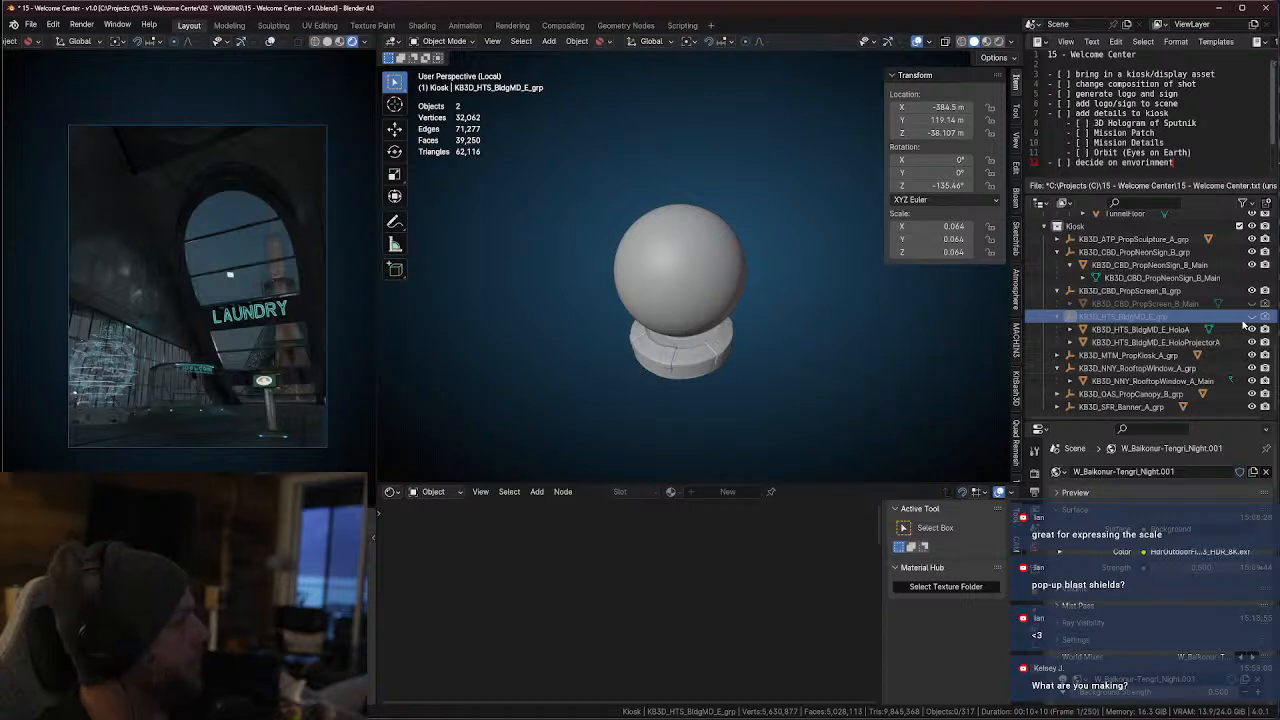
Pick the canopy KB3D_OAS_PropCanopy_B_Main in the camera view and locate it with its parent group in the object hierarchy
left_click(192, 369)
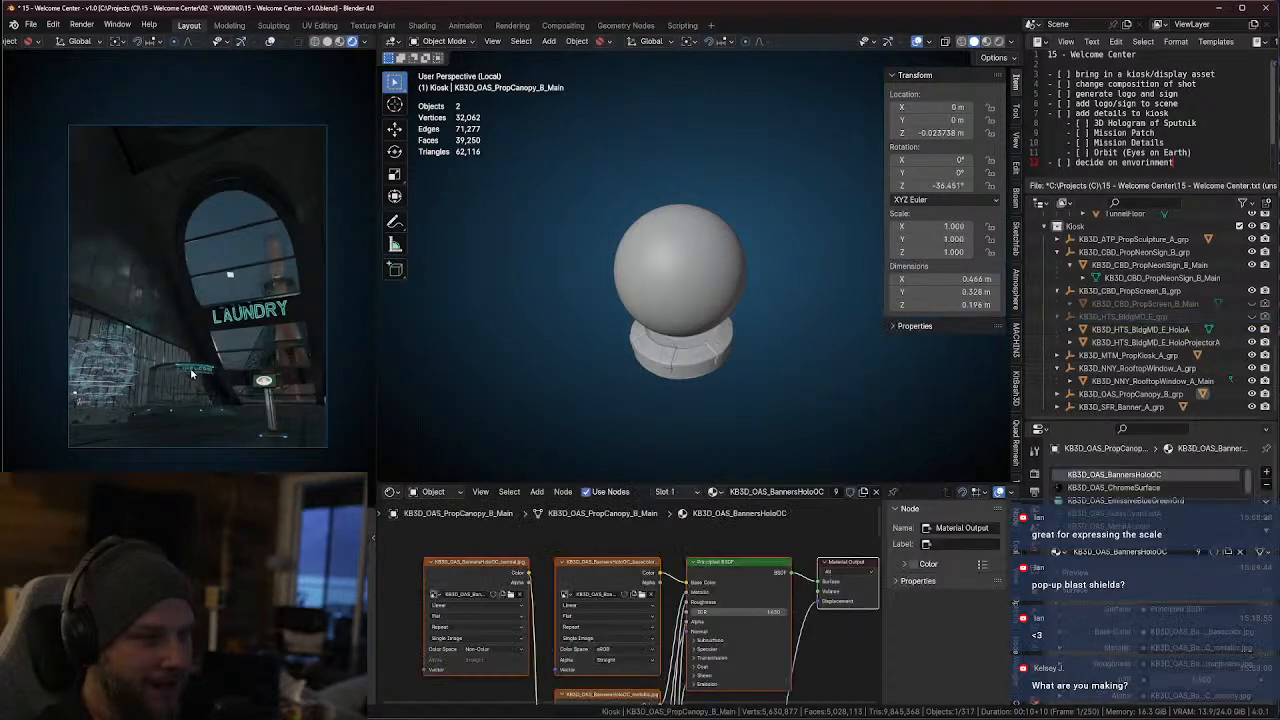
middle_click_drag(738, 382, 763, 383)
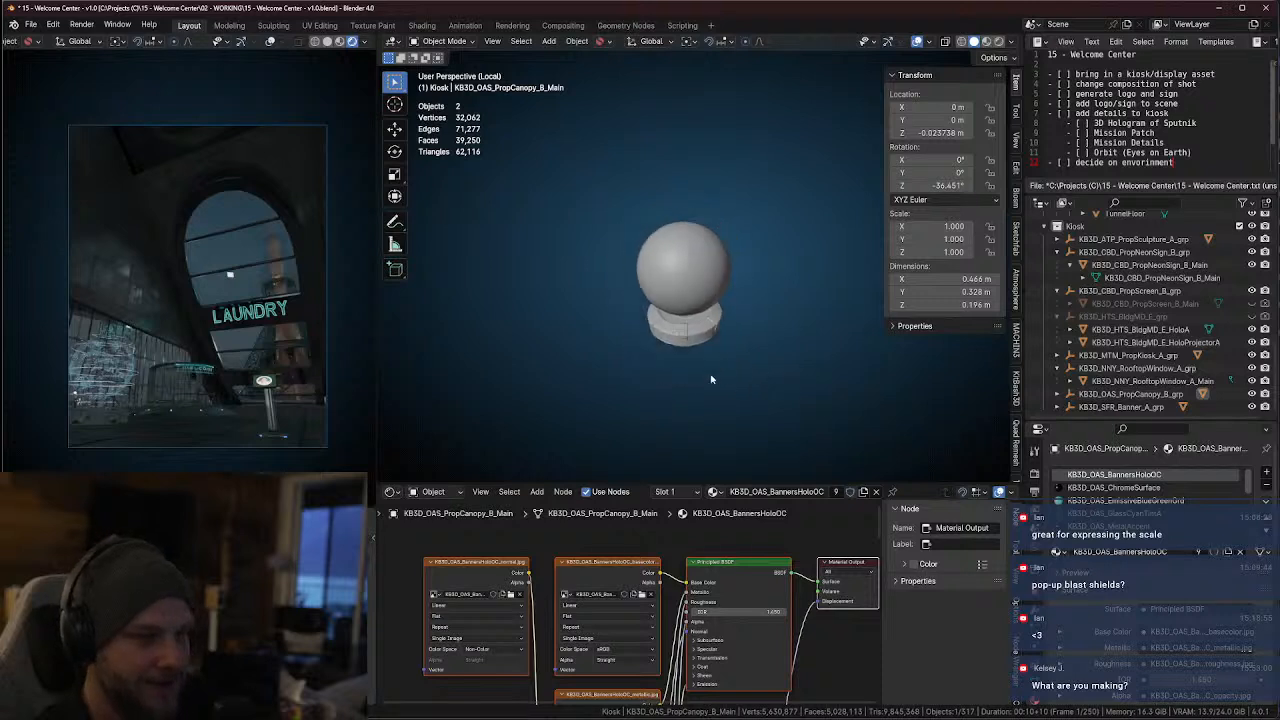
scroll(711, 378, "up", 3)
middle_click_drag(733, 395, 713, 379, "shift")
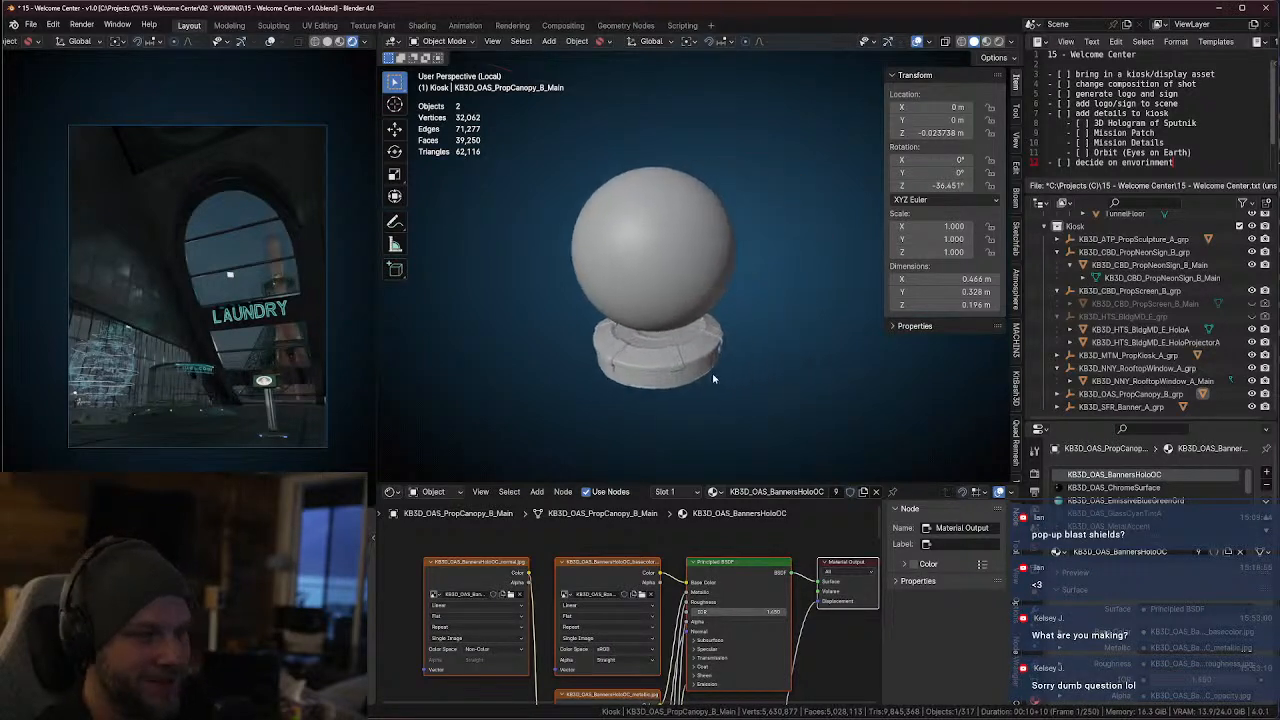
key("KP_Decimal")
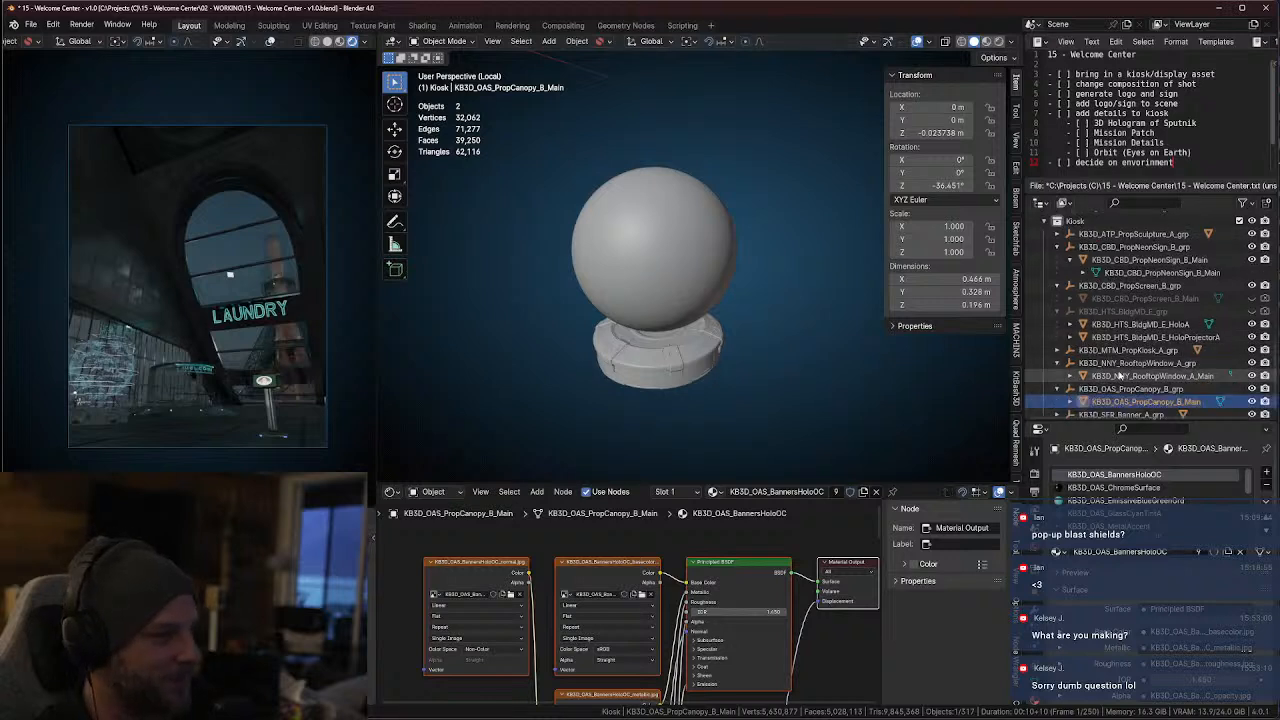
left_click(1150, 390)
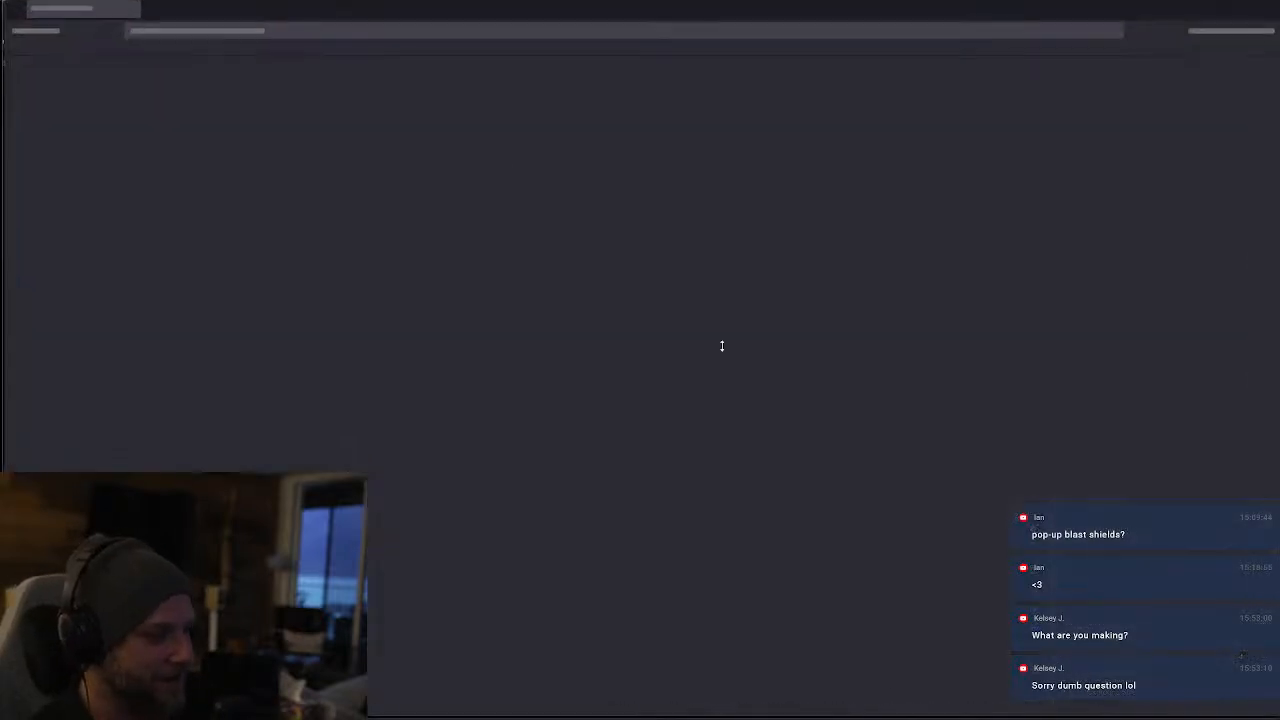
Switch to the Firefox browser and open twitter.com
left_click(251, 34)
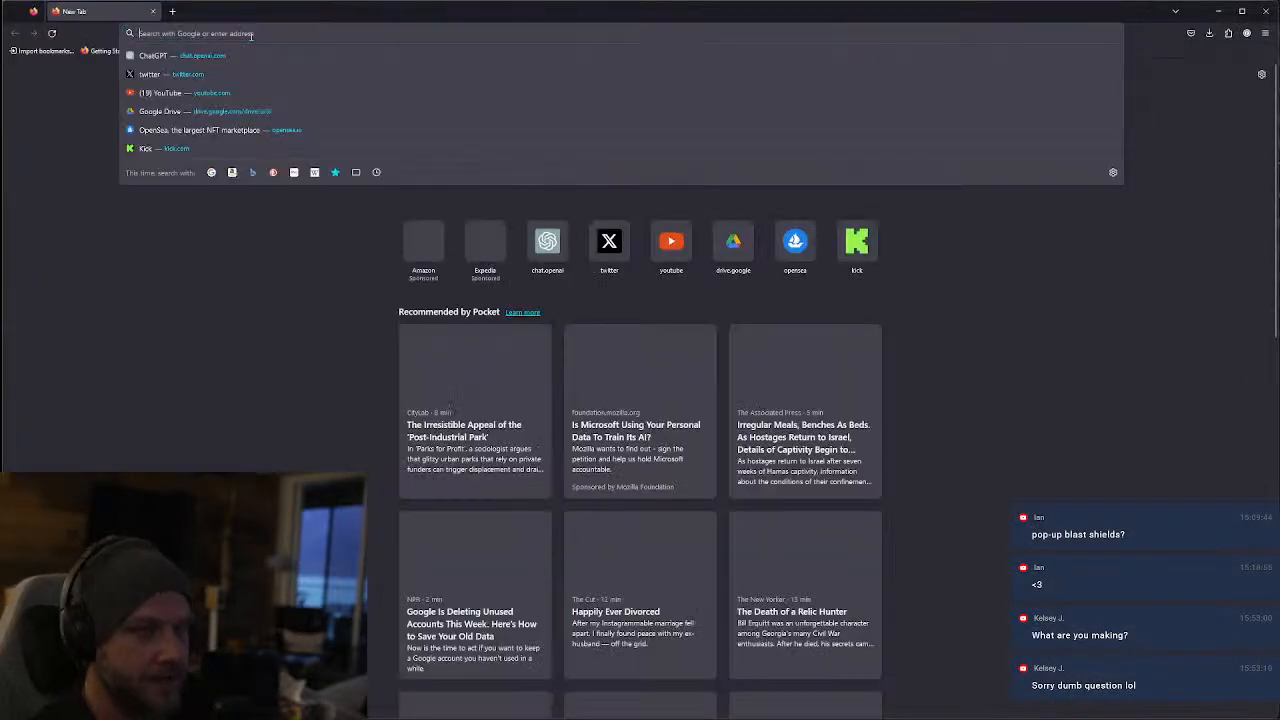
type("twitter.com")
key("Return")
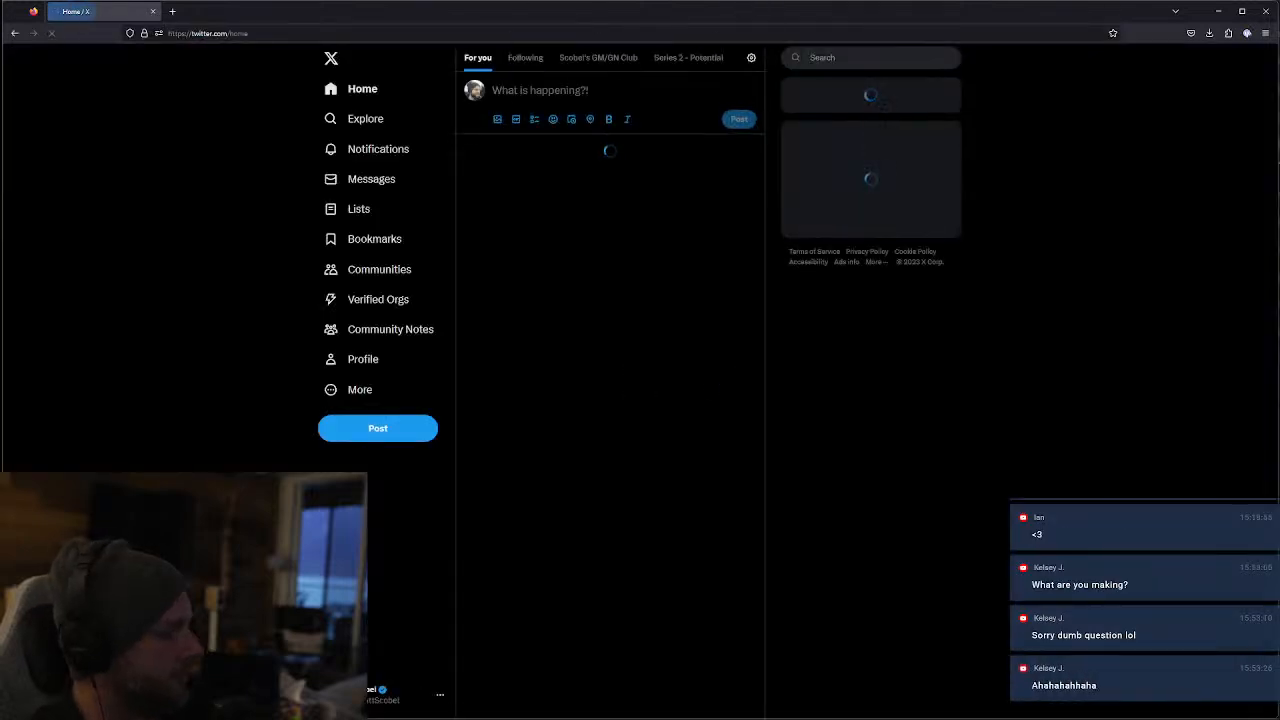
Switch to Wave Link to adjust the headphone monitor mix volume, and return to the browser
left_click(960, 718)
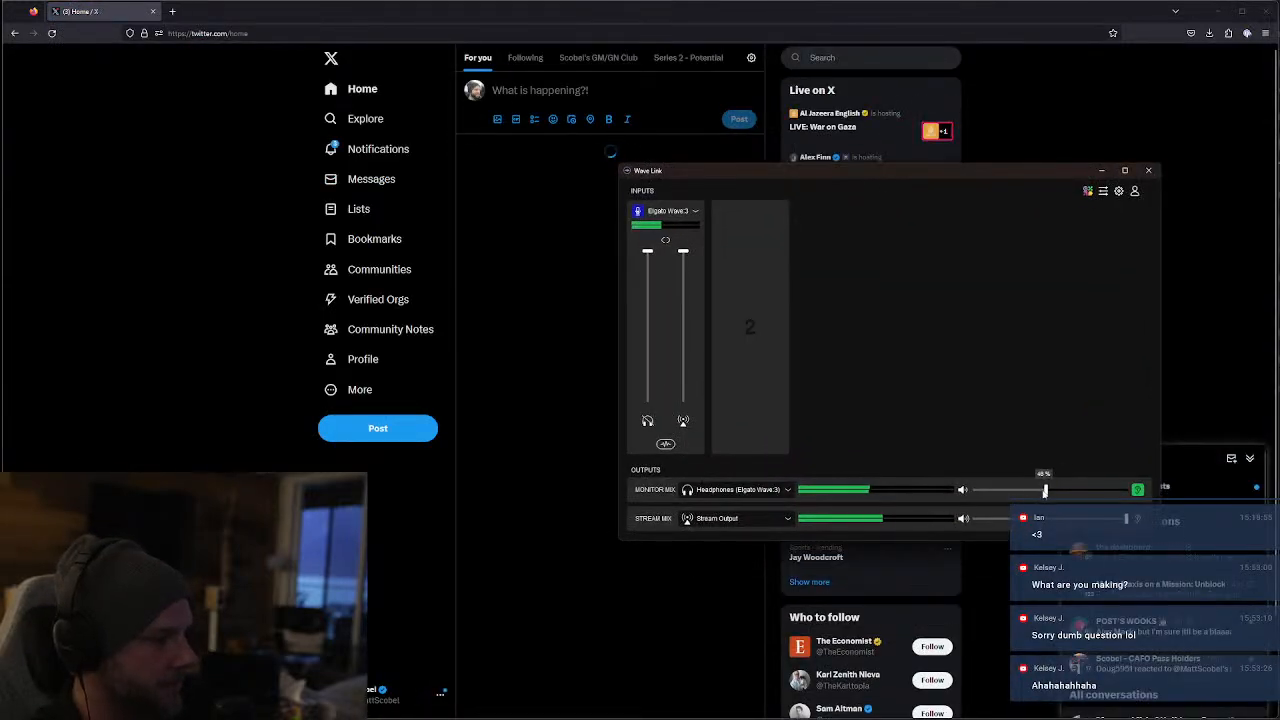
left_click(237, 270)
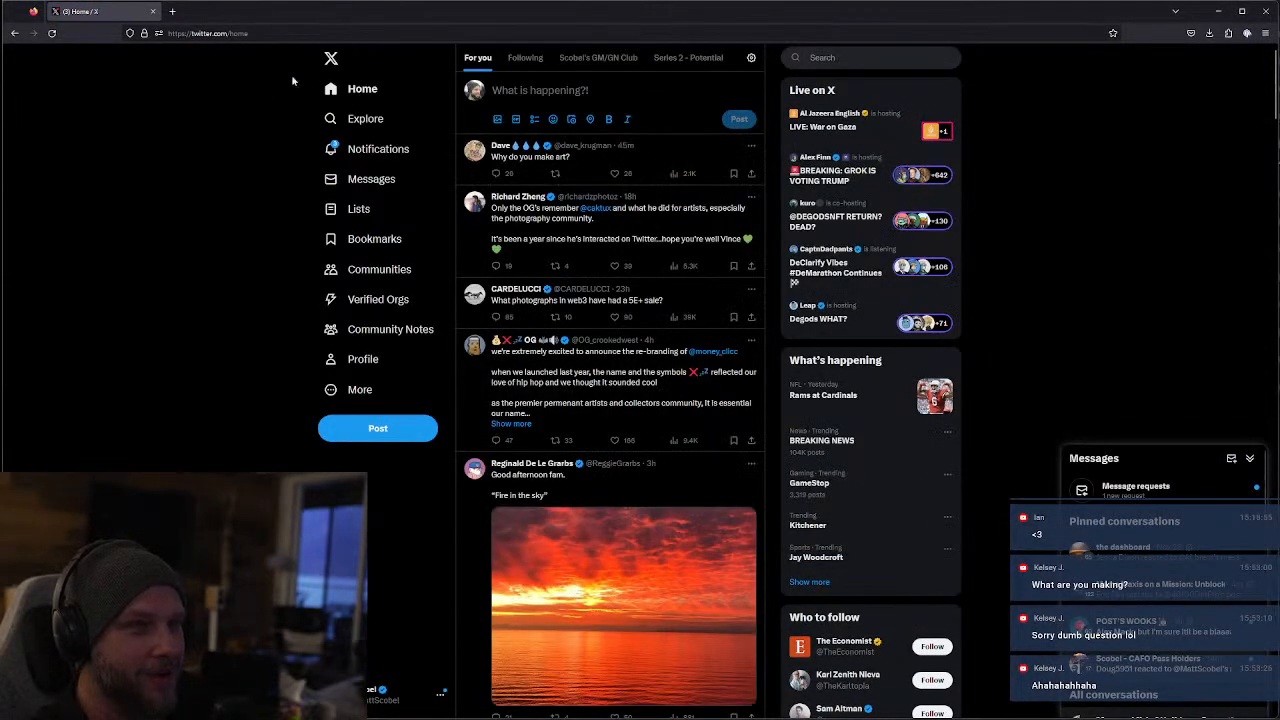
left_click(208, 33)
left_click(326, 280)
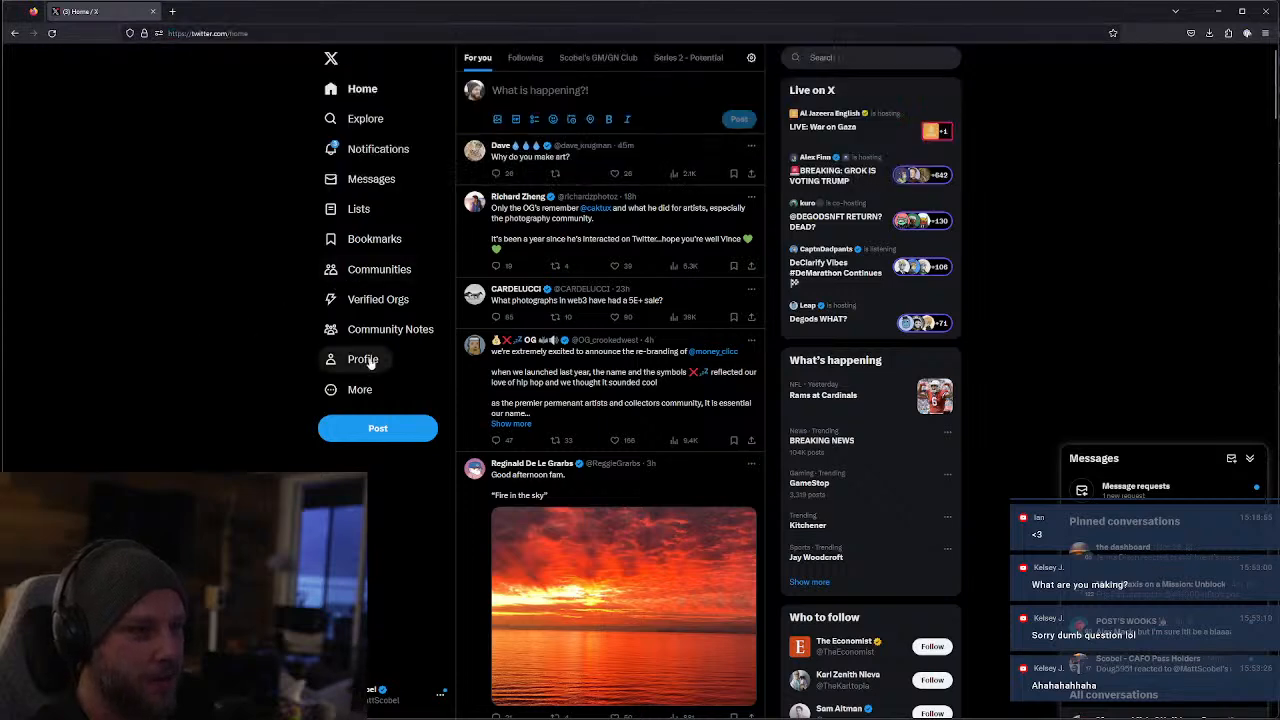
Go to opensea.io, search for "cafo" and open the artist's CAFO collection
left_click(205, 34)
type("opensea.io/")
key("Return")
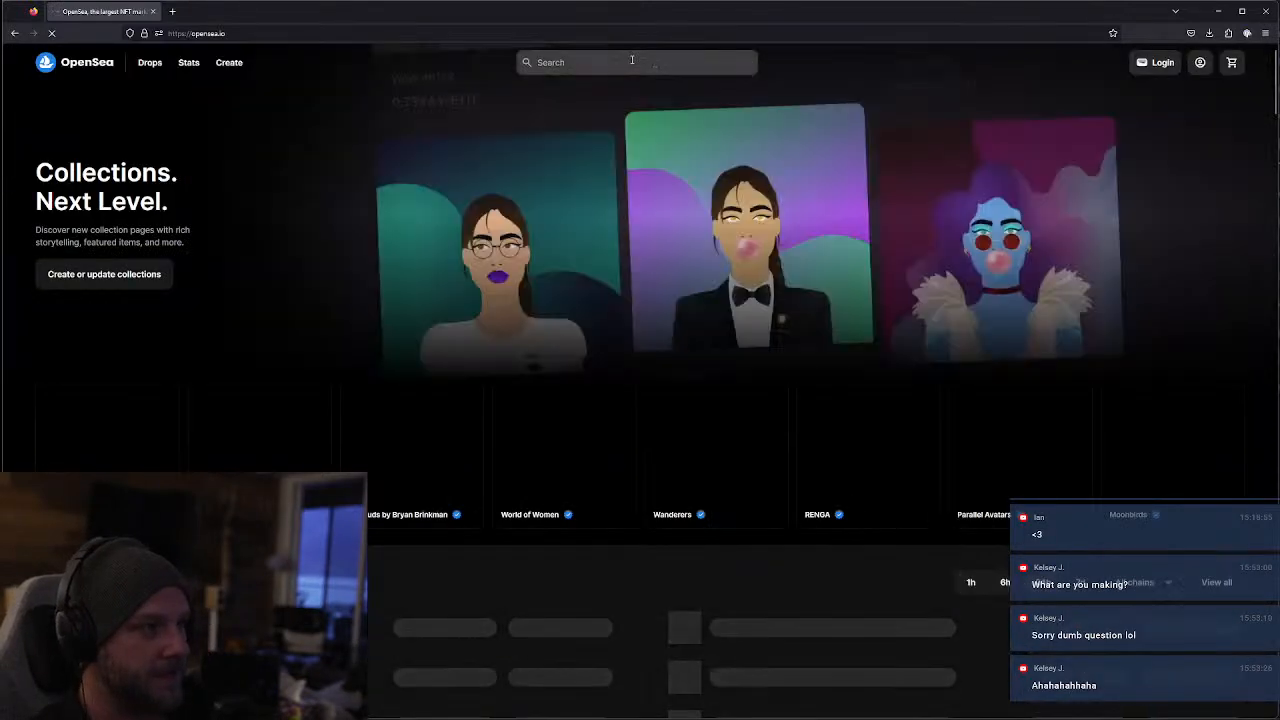
left_click(622, 60)
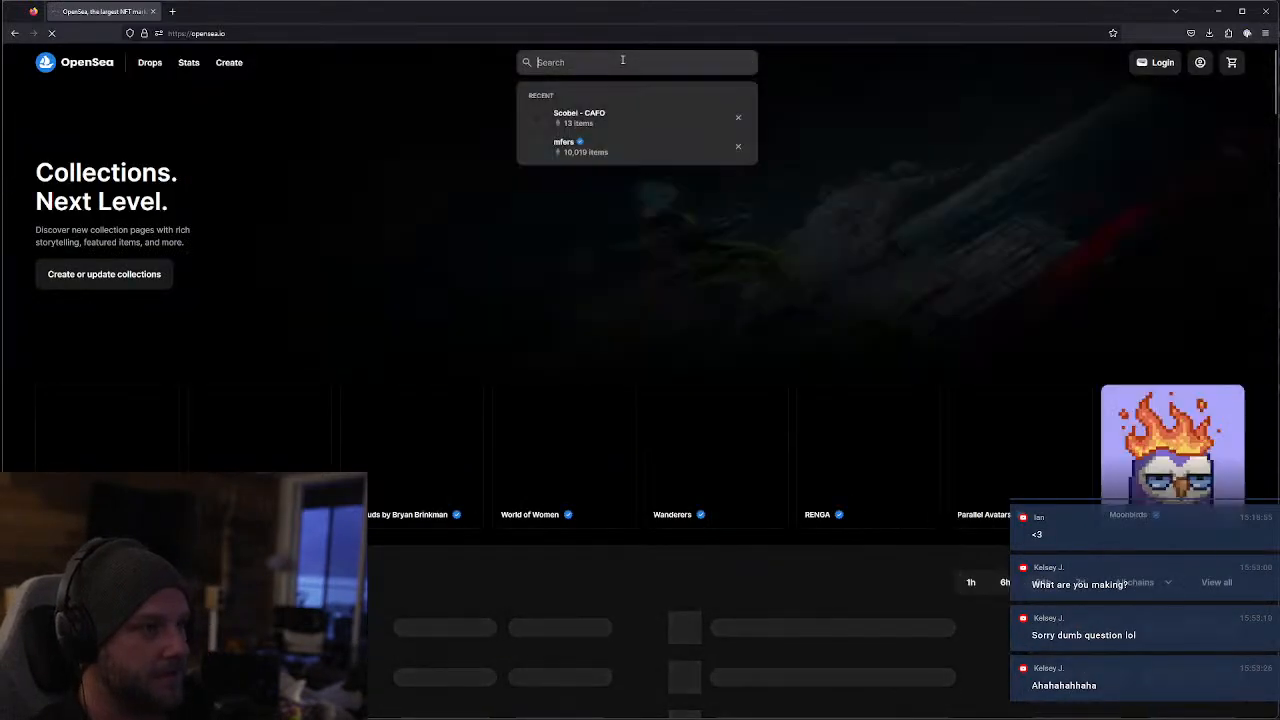
type("cafo")
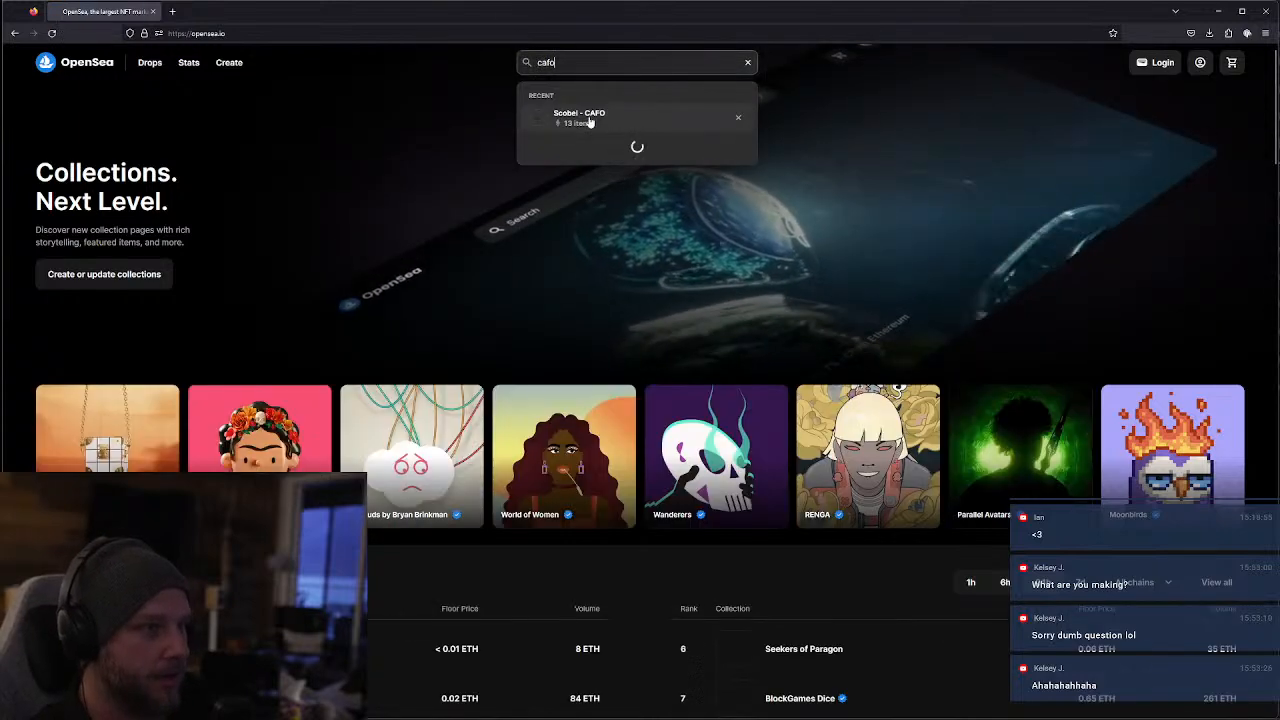
left_click(589, 116)
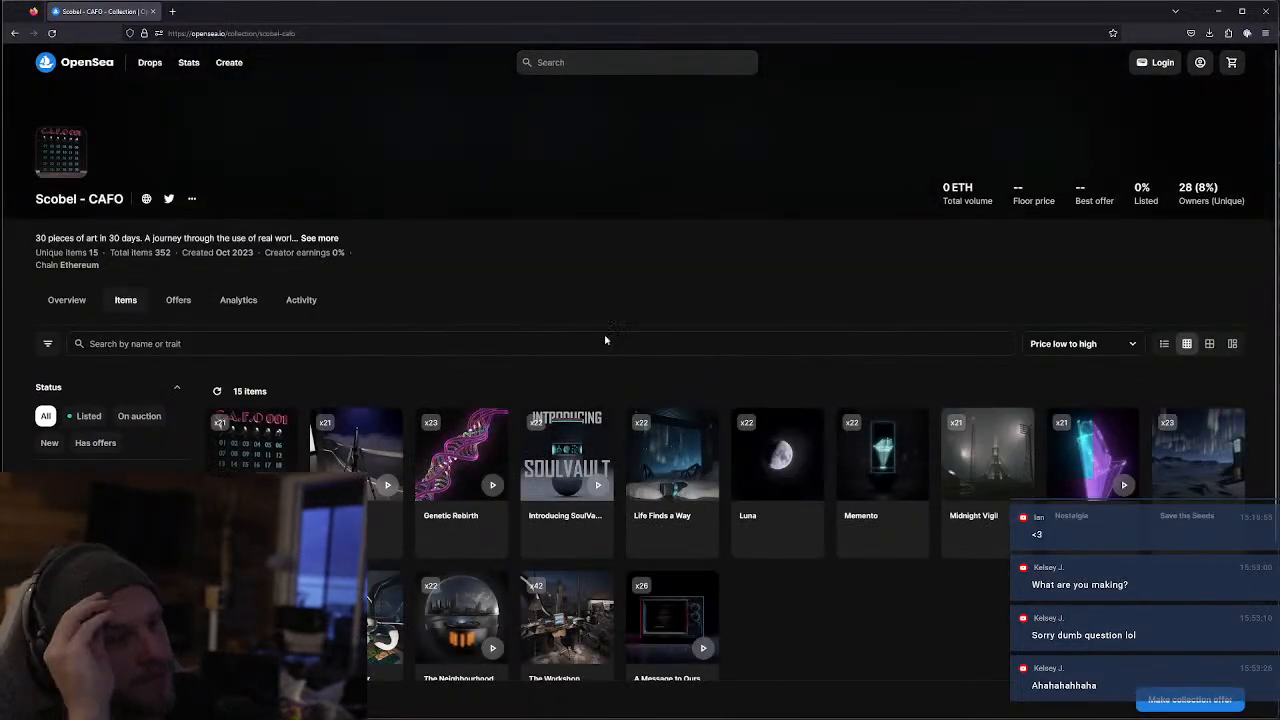
Sort the CAFO collection's items by Recently created
left_click(1085, 343)
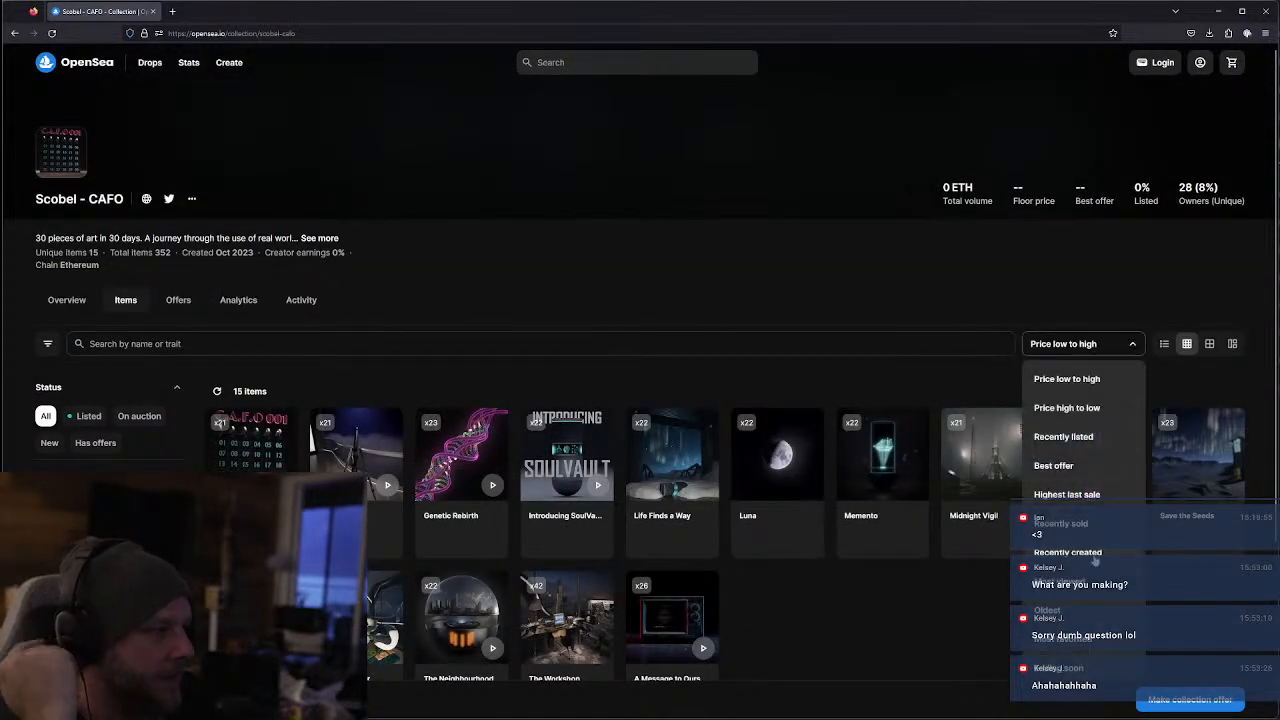
scroll(1081, 560, "down", 2)
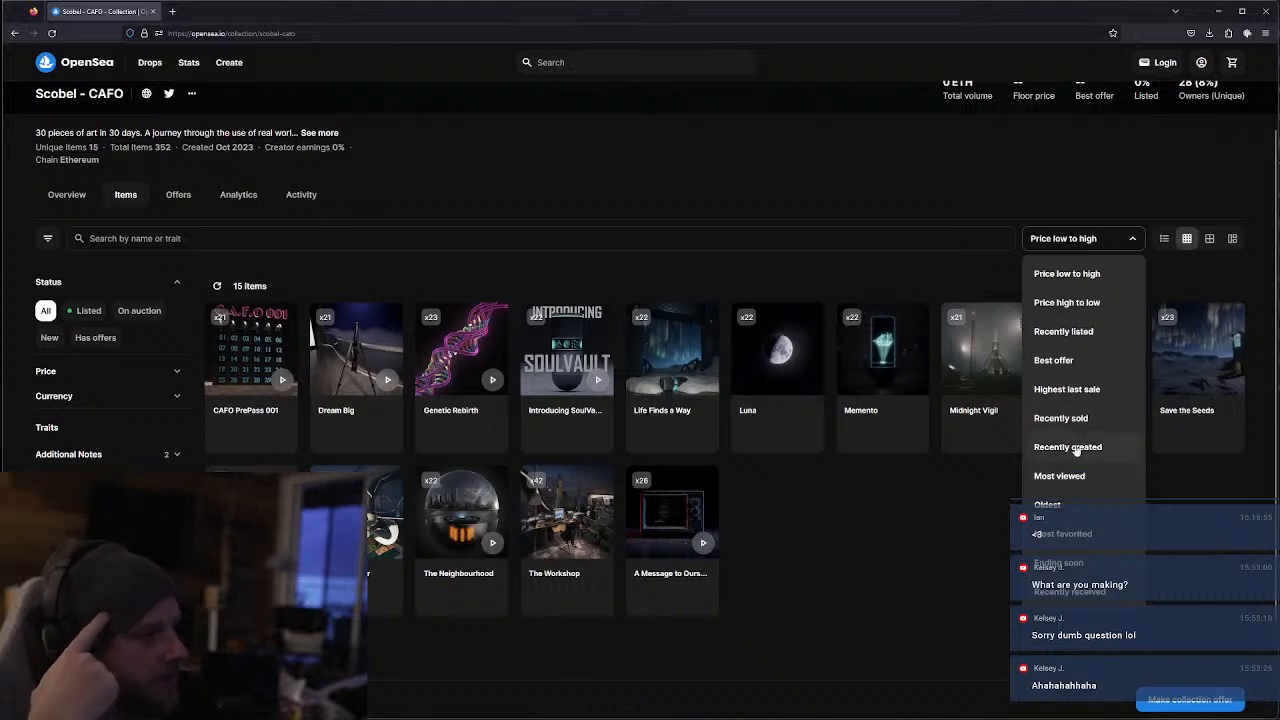
left_click(1067, 447)
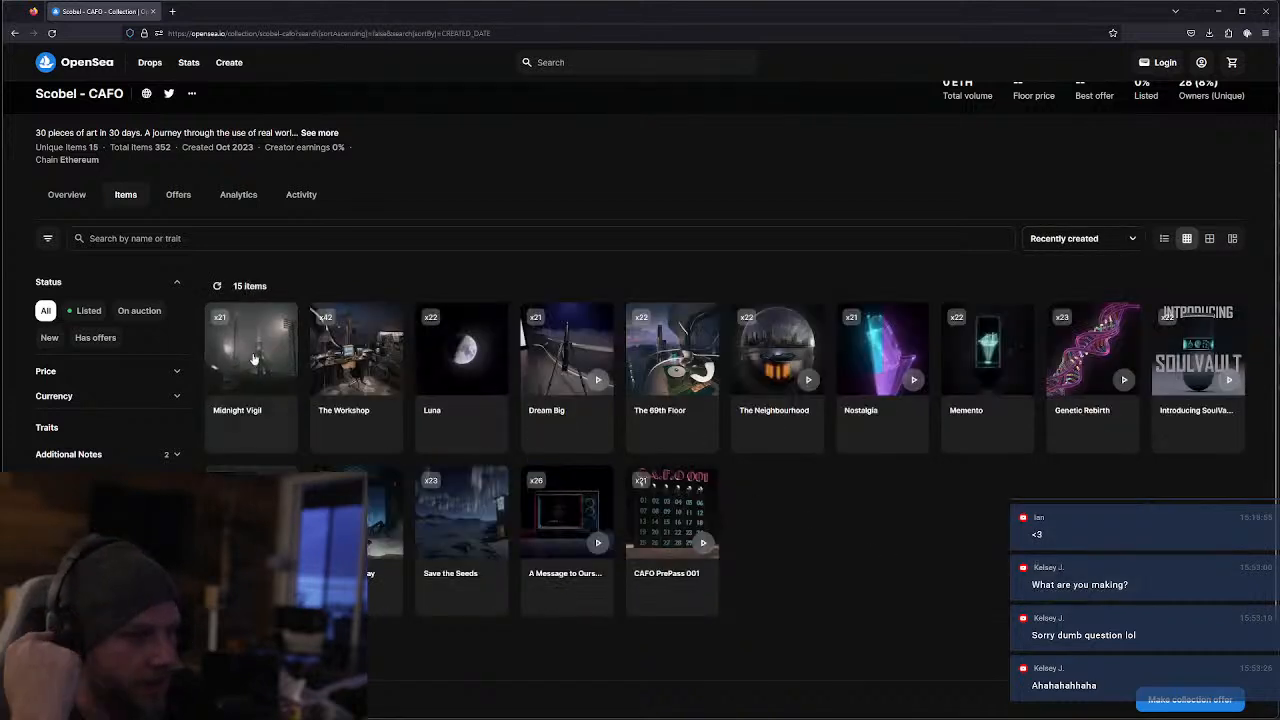
left_click(1107, 238)
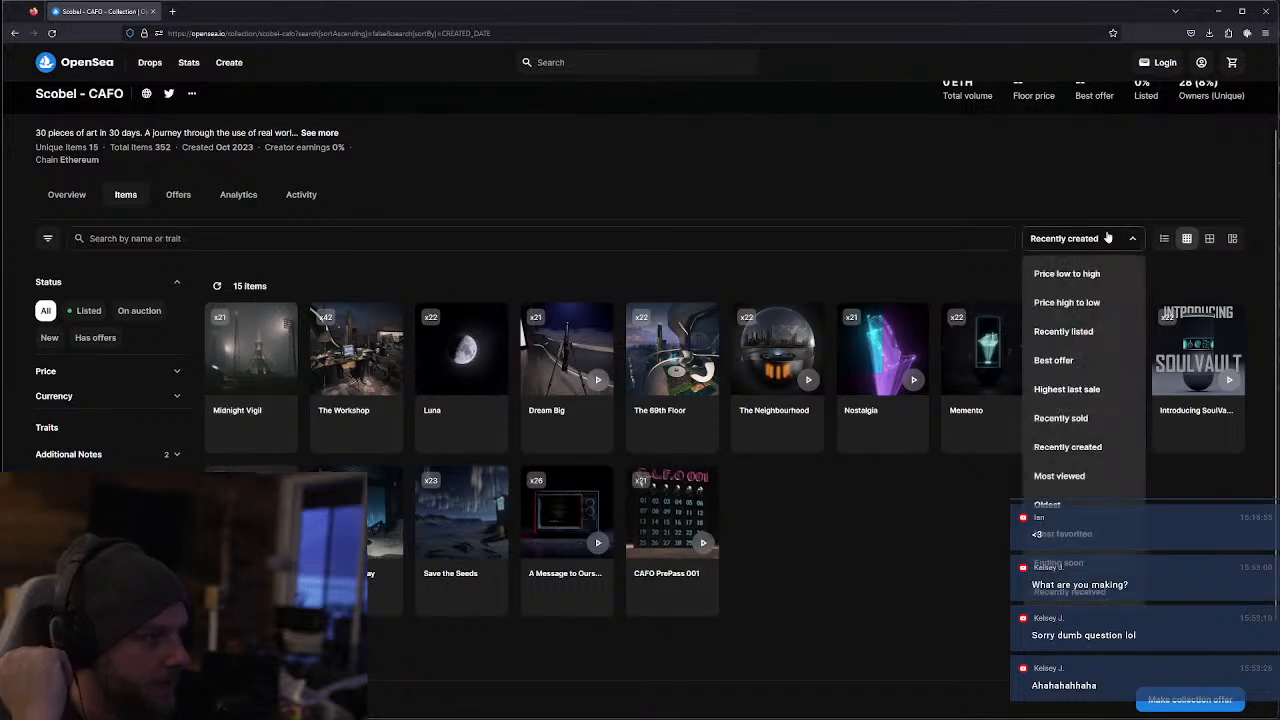
left_click(810, 627)
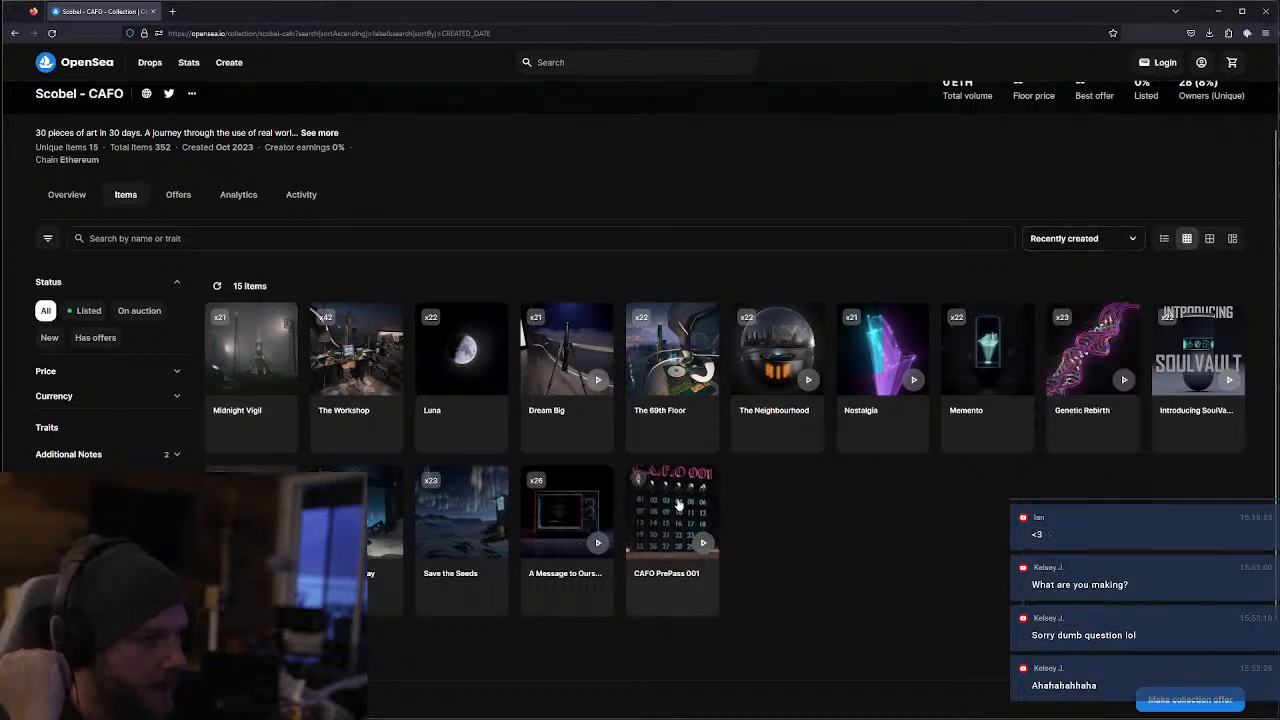
View the artworks "A Message to Ourselves" and "Save the Seeds", returning to the collection after each
left_click(557, 522)
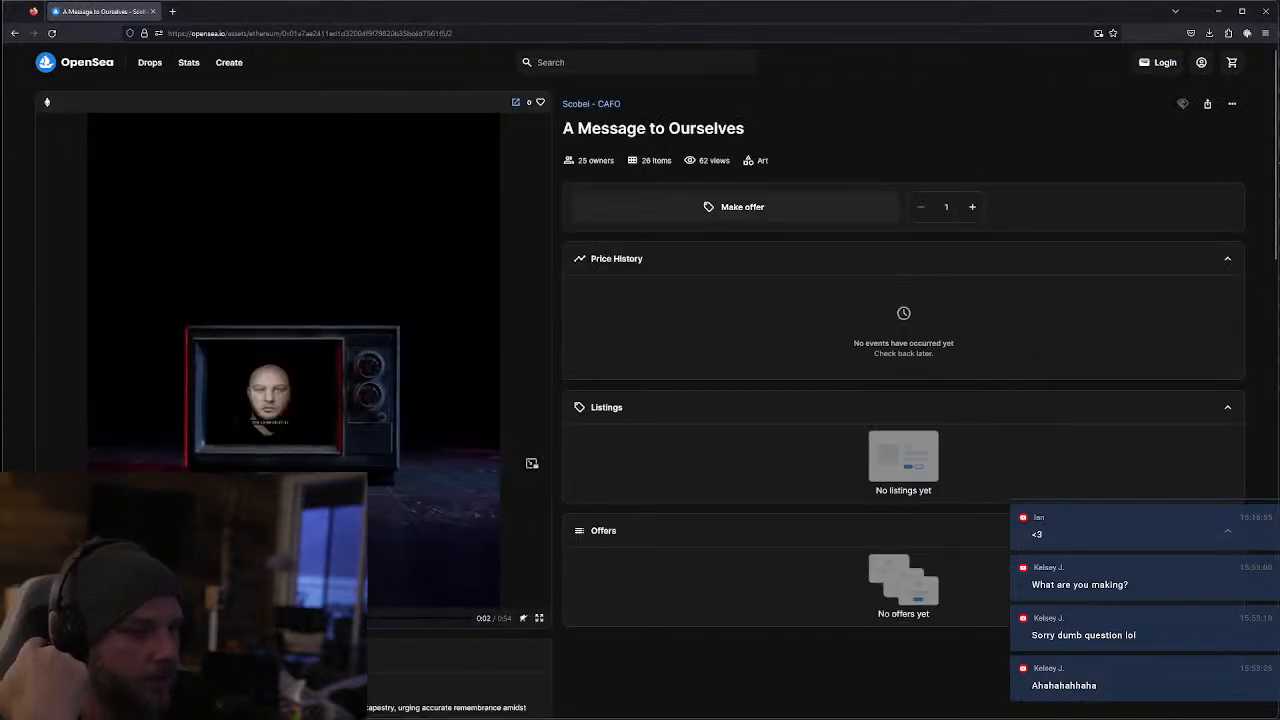
left_click(14, 33)
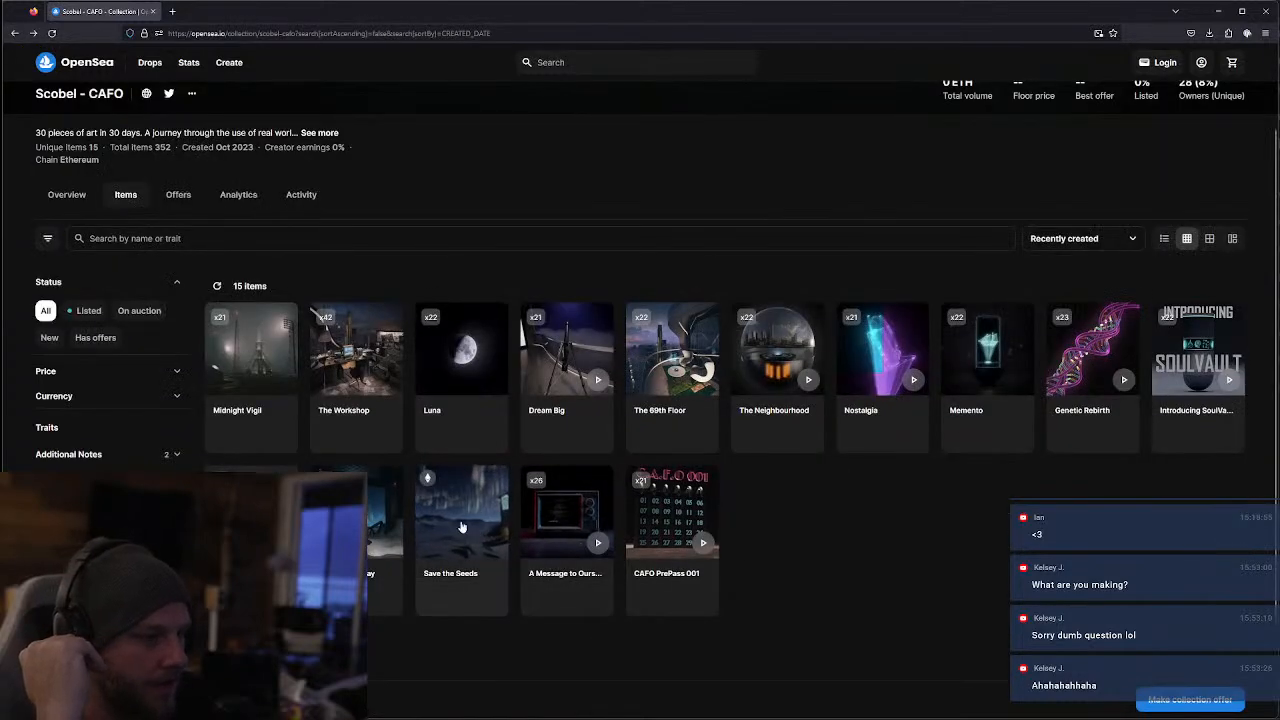
left_click(462, 527)
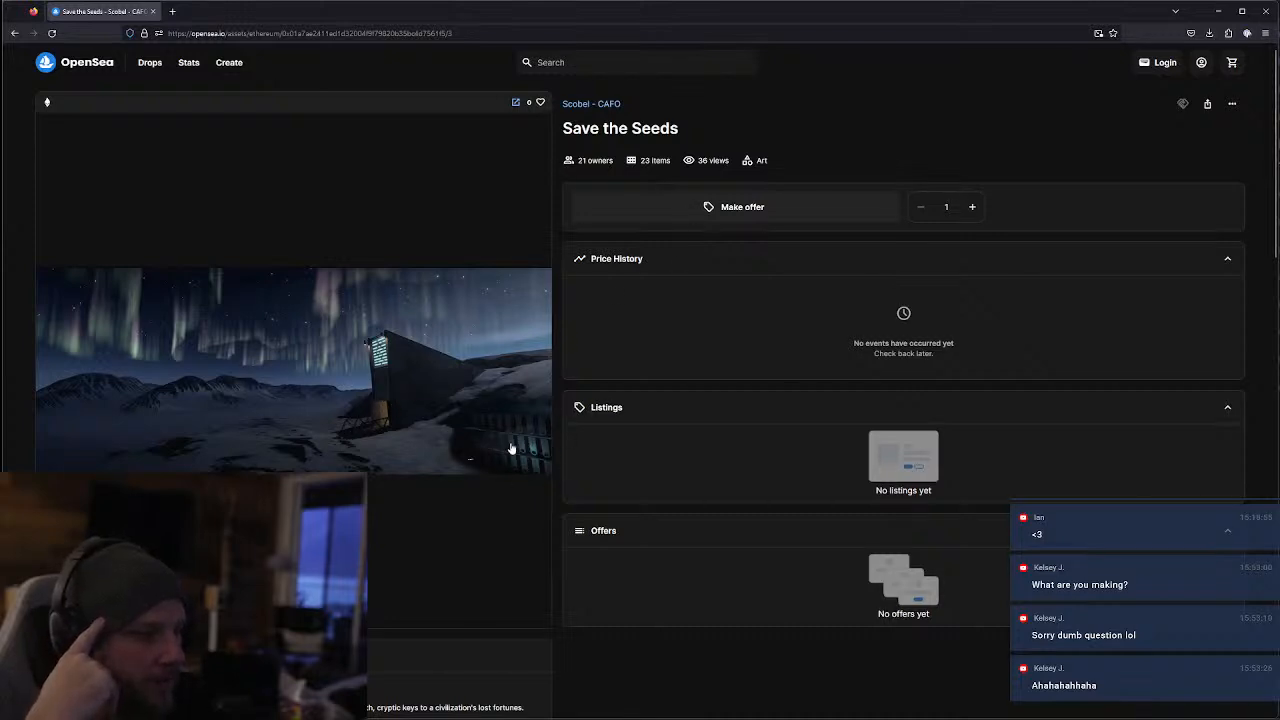
left_click(14, 33)
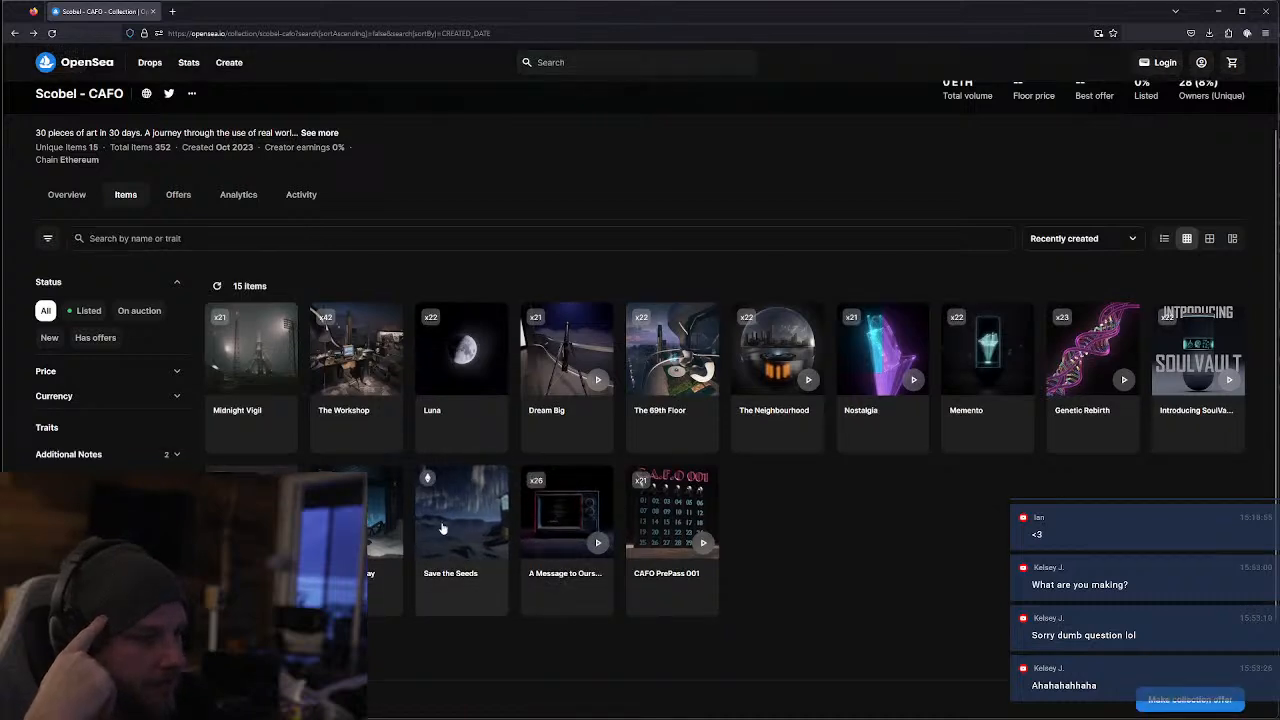
View the artworks "Life Finds a Way" and "Seed for the Soul", returning to the collection after each
left_click(383, 585)
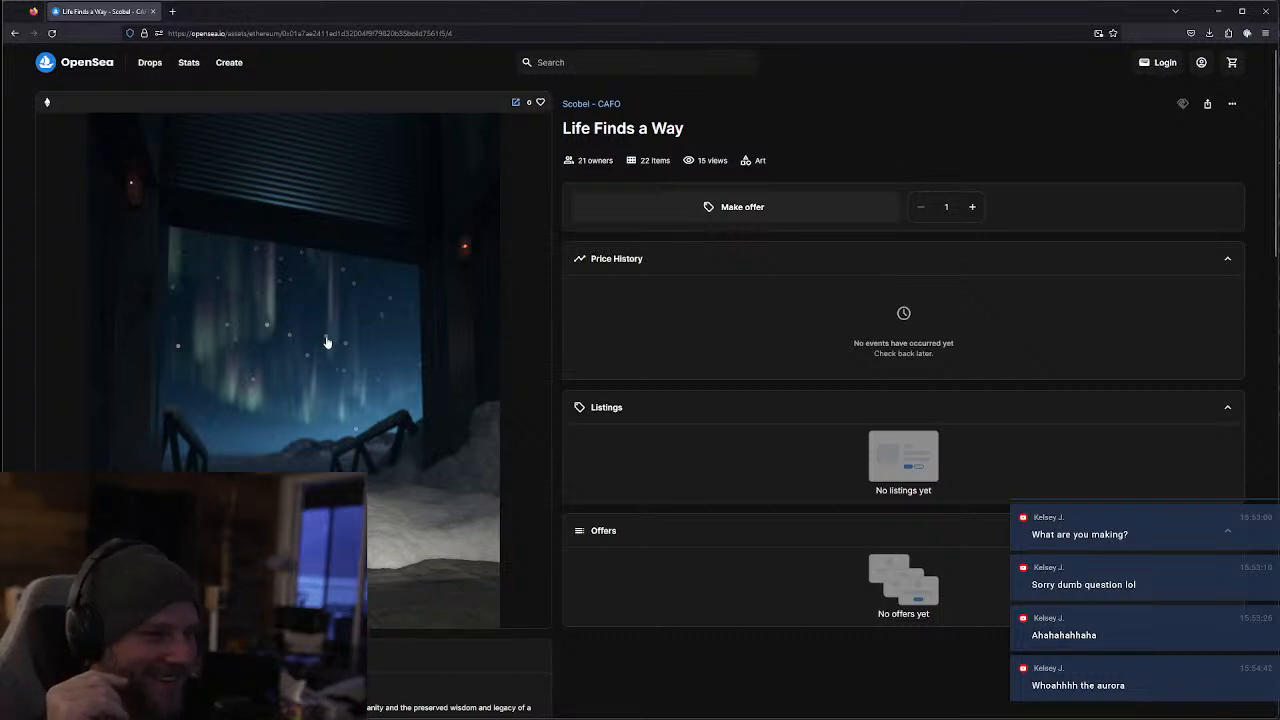
left_click(13, 33)
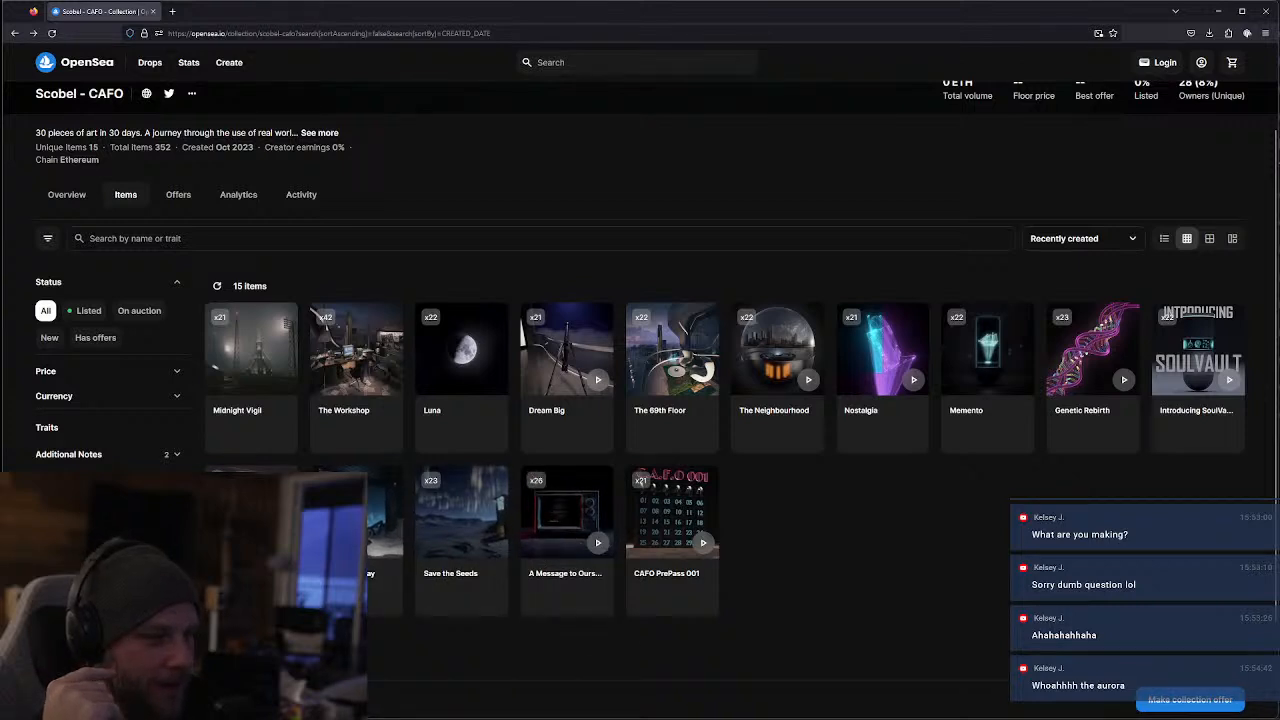
left_click(258, 540)
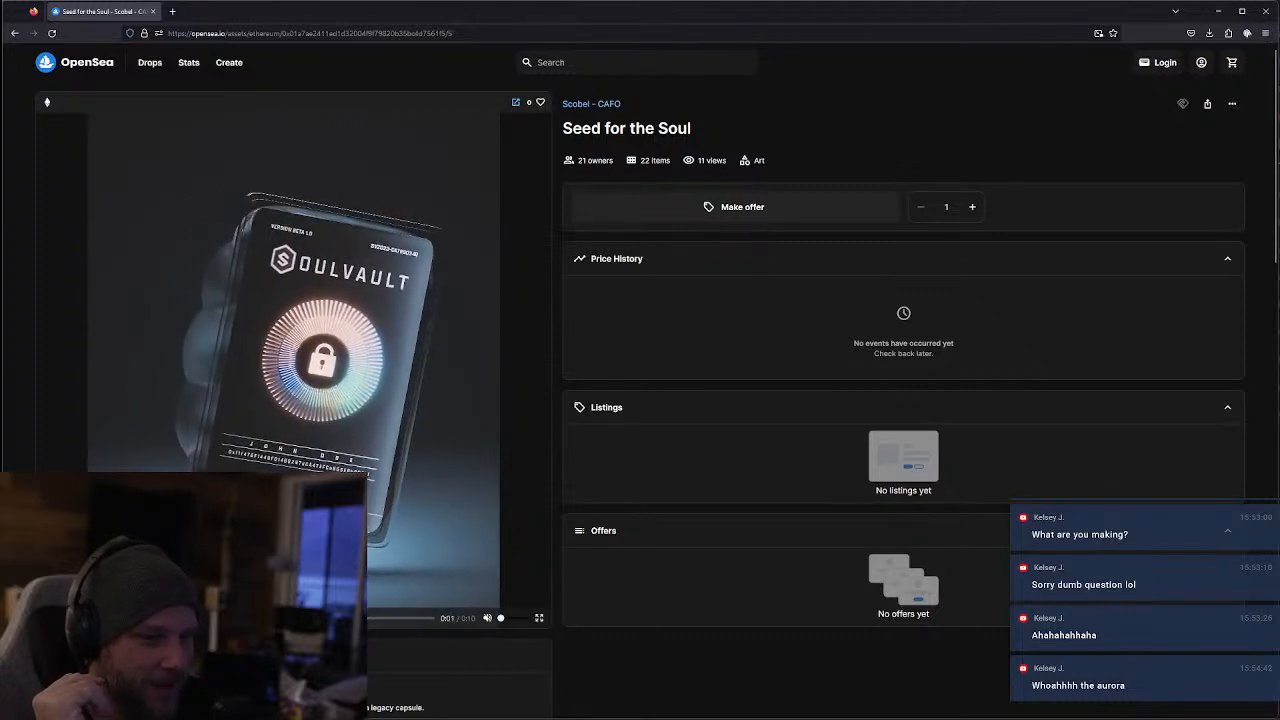
left_click(16, 33)
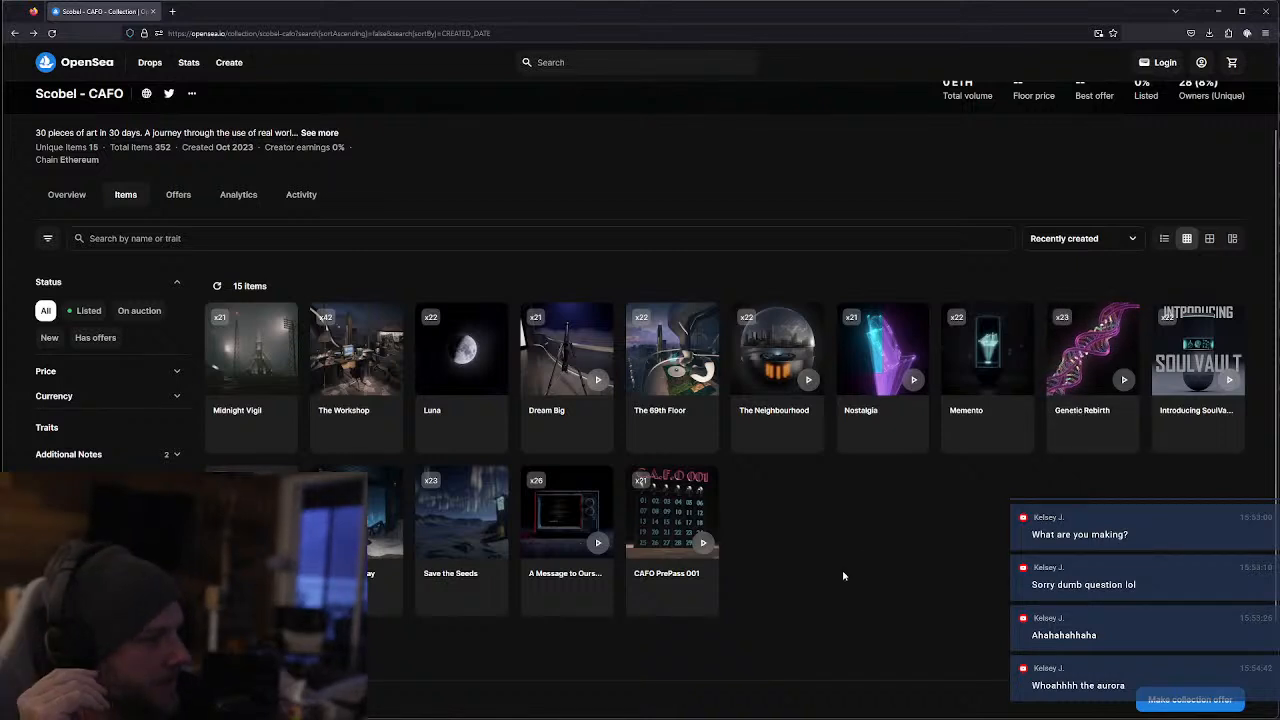
Preview the artwork "Introducing SoulVault" in the collection grid, open its page to watch the video, and return to the collection
left_click(1229, 380)
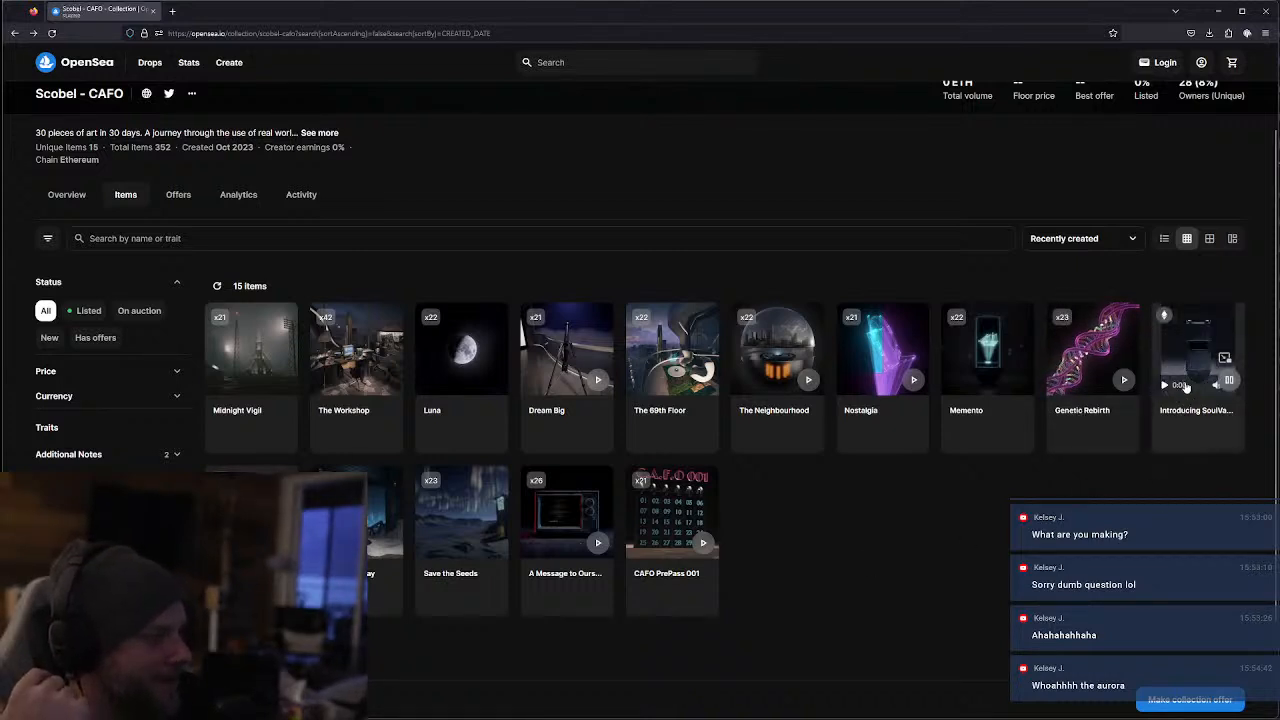
left_click(1224, 360)
left_click(1152, 358)
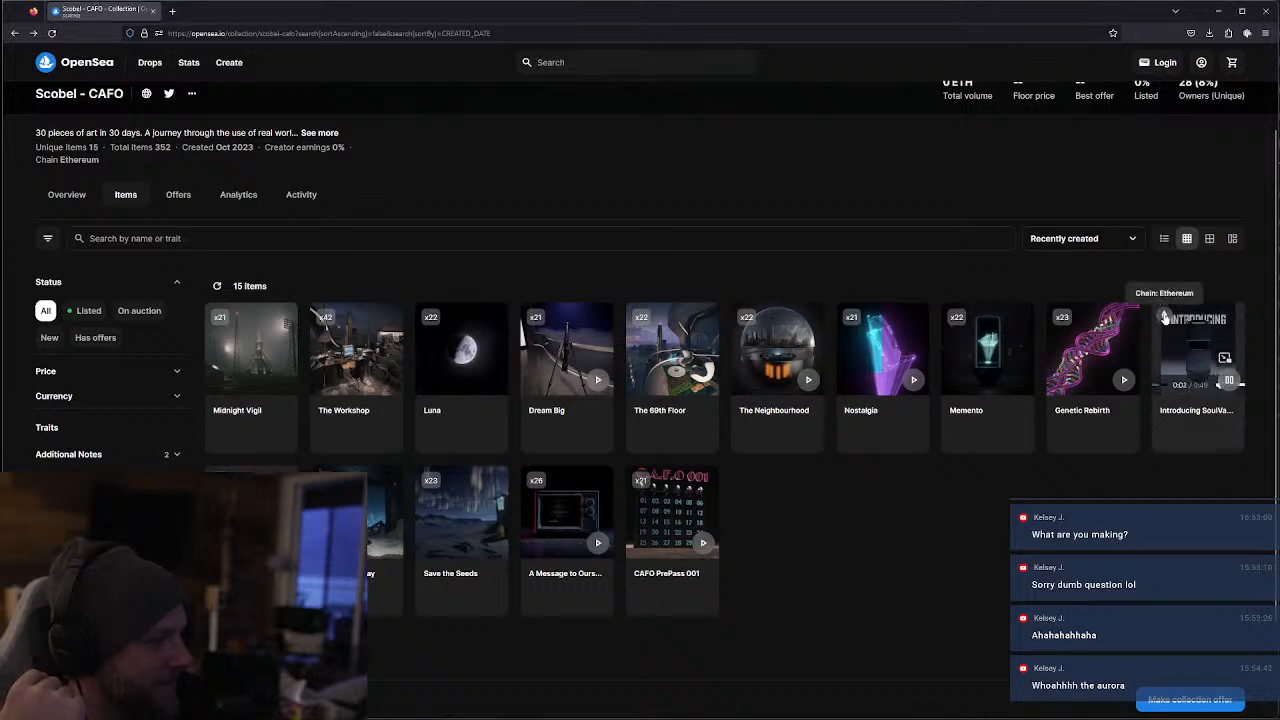
left_click(1231, 384)
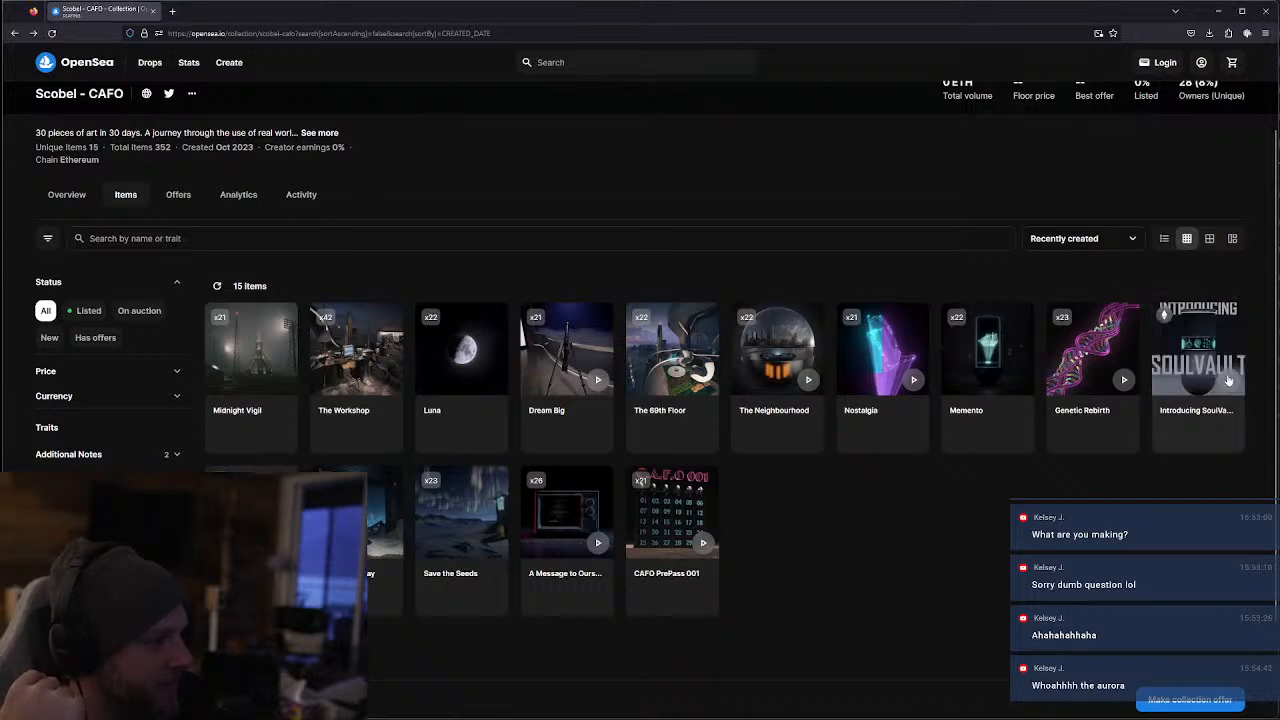
left_click(1229, 380)
left_click(1229, 380)
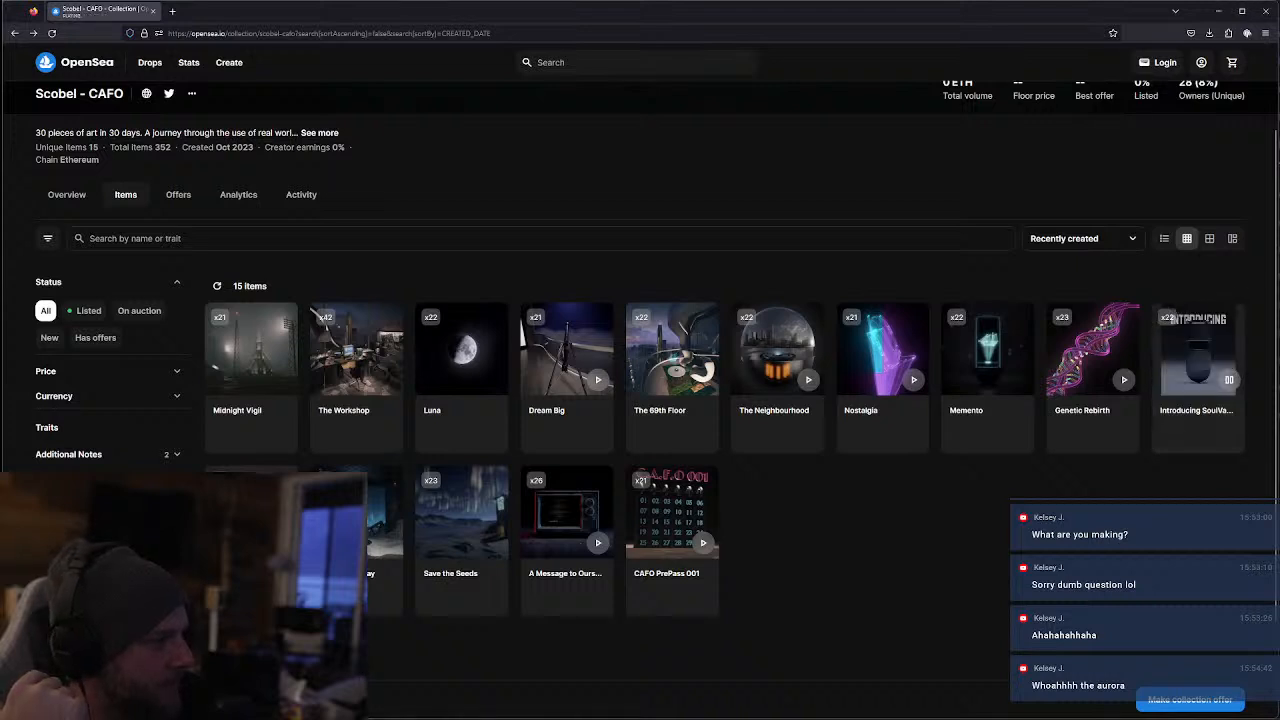
left_click(1192, 417)
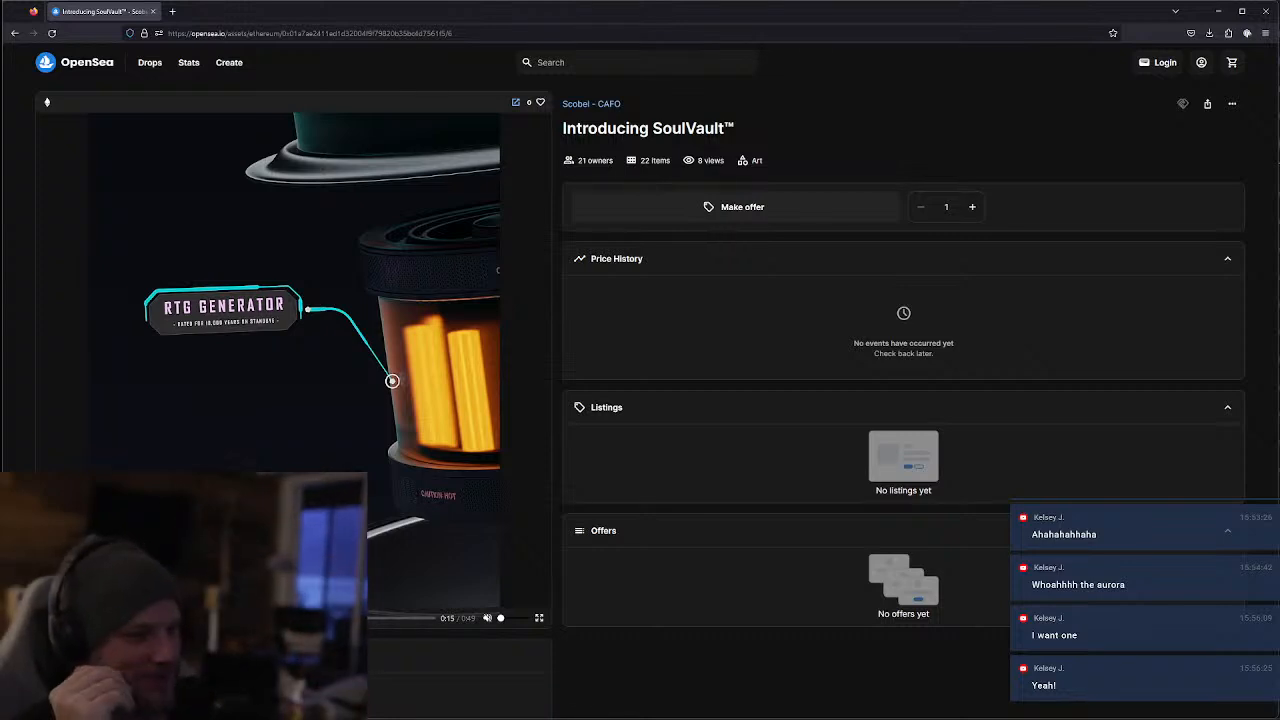
left_click(150, 618)
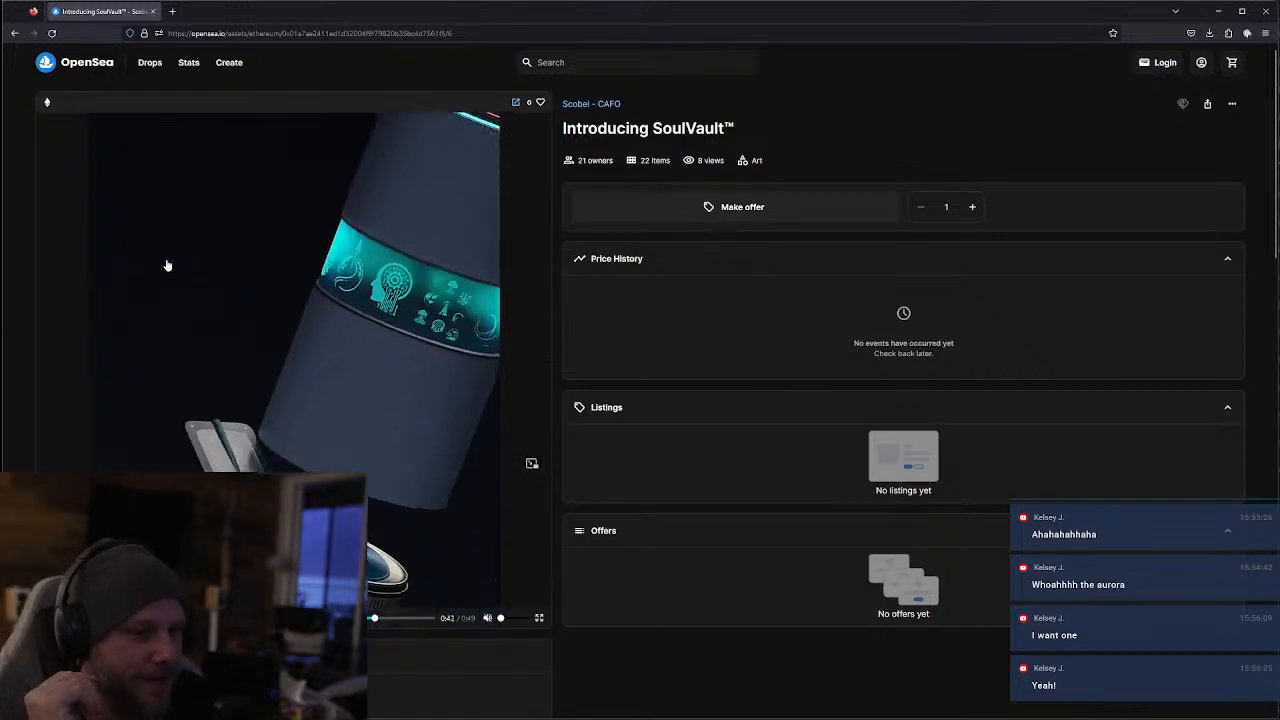
left_click(15, 34)
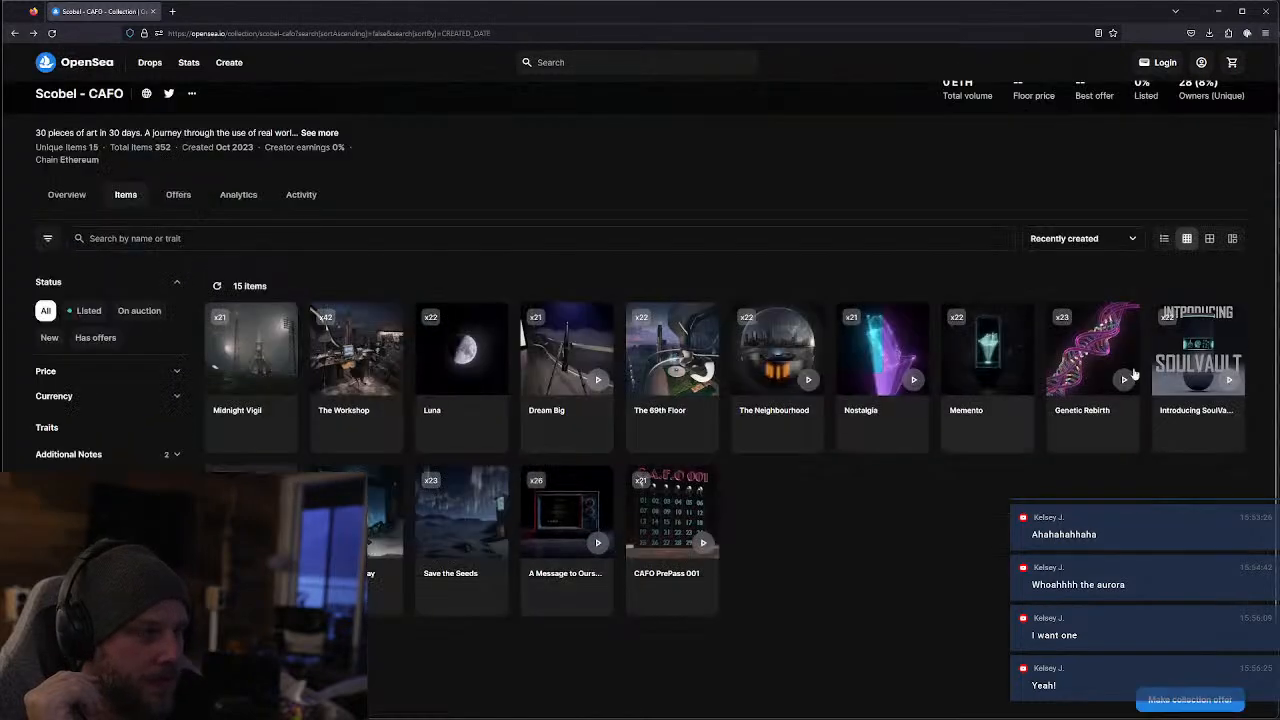
View the artworks "Genetic Rebirth" and "Memento", returning to the collection after each
left_click(1118, 440)
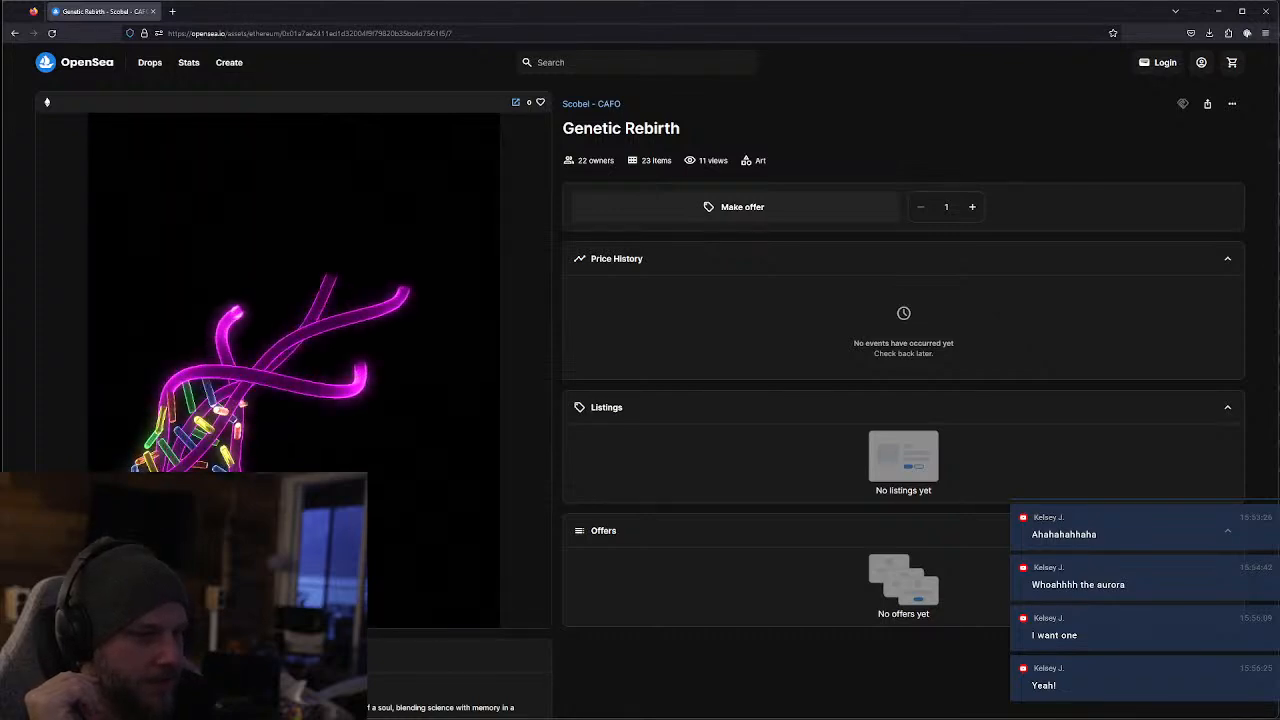
left_click(14, 34)
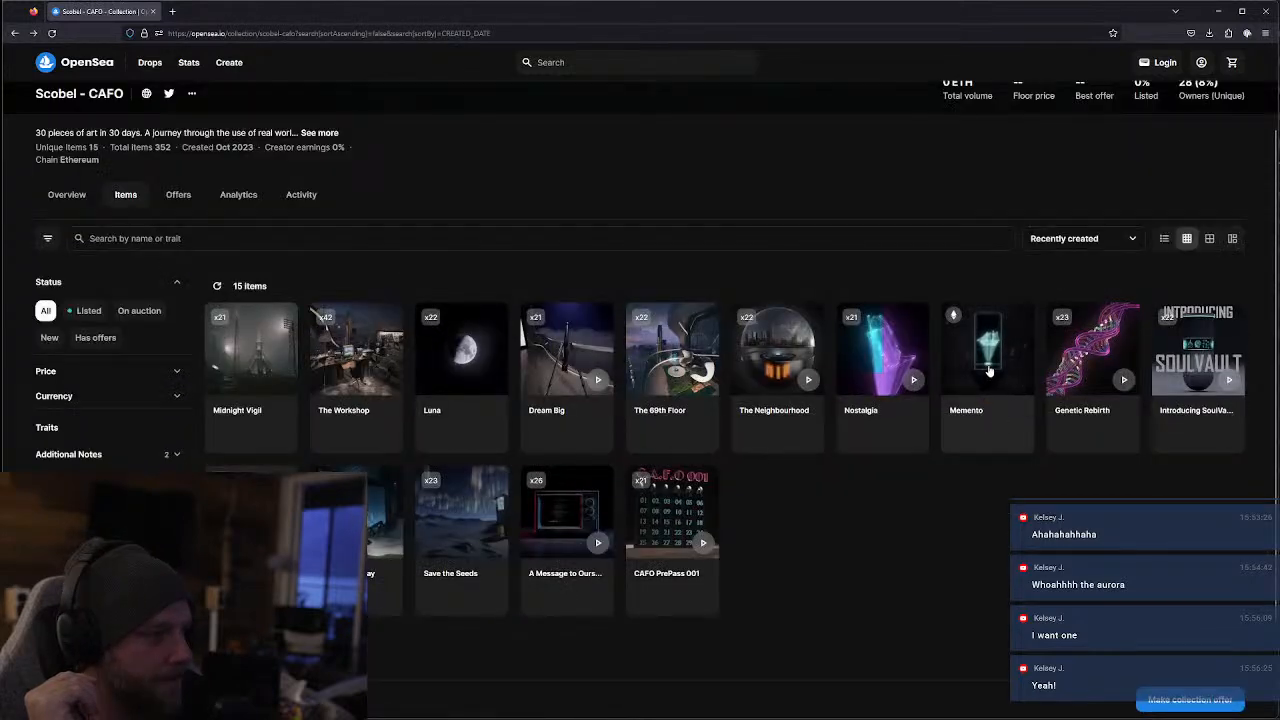
left_click(988, 372)
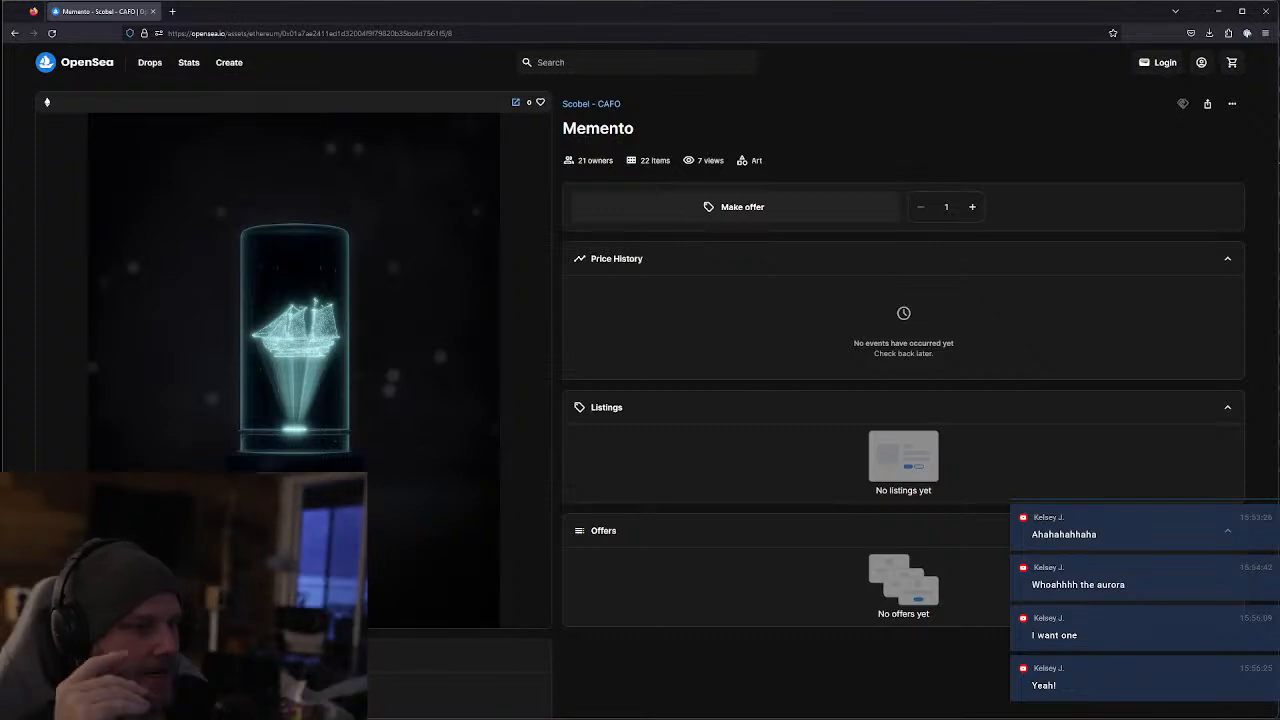
left_click(13, 34)
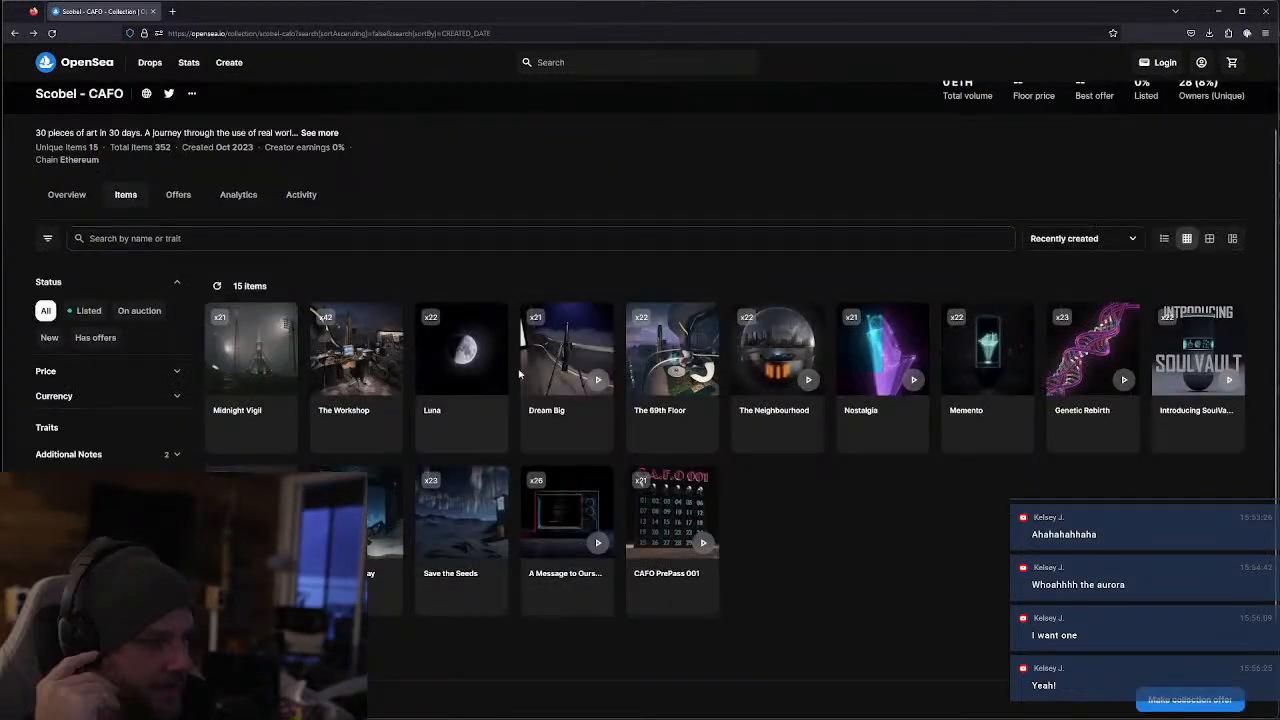
View the artworks "Nostalgia" and "The Neighbourhood", returning to the collection after each
left_click(907, 443)
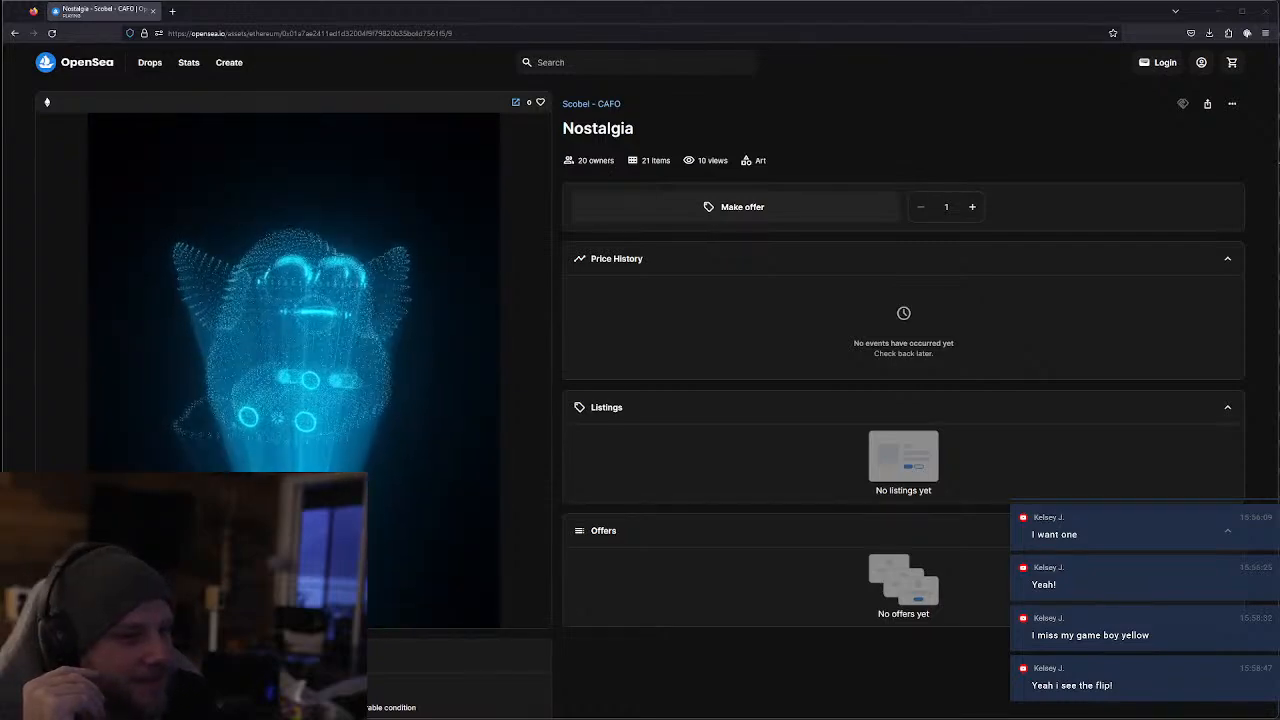
left_click(14, 33)
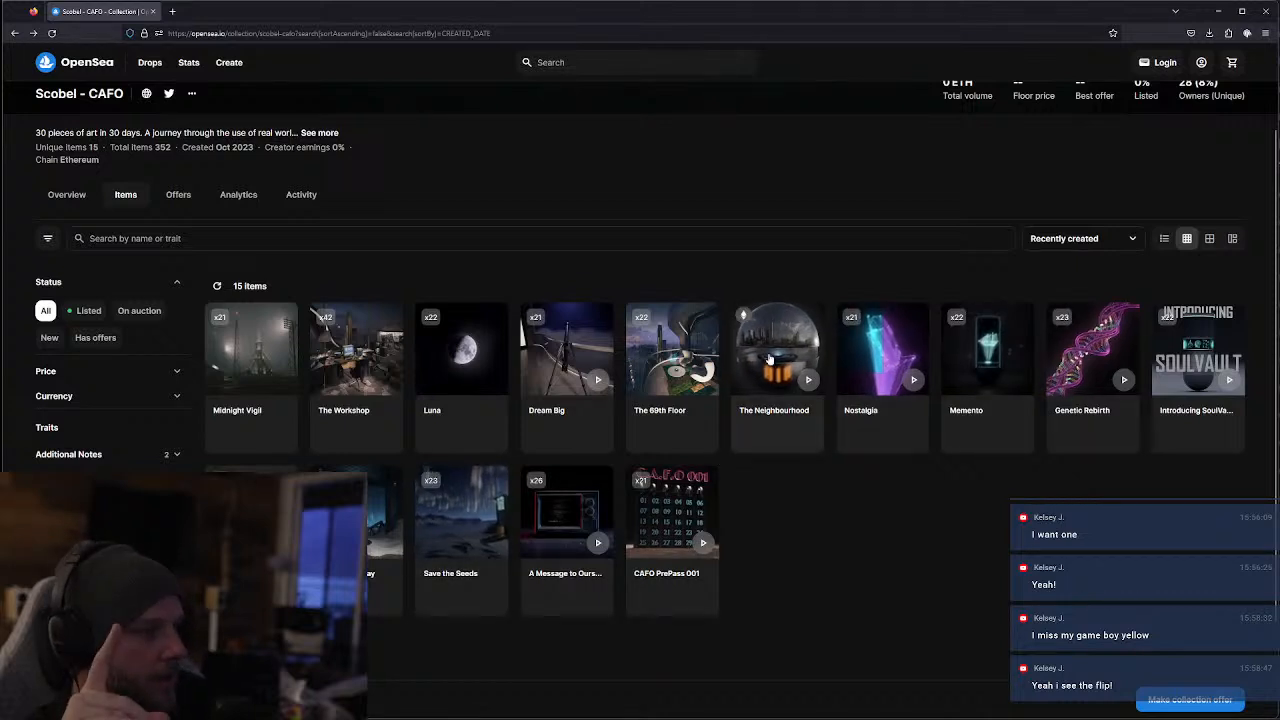
left_click(781, 384)
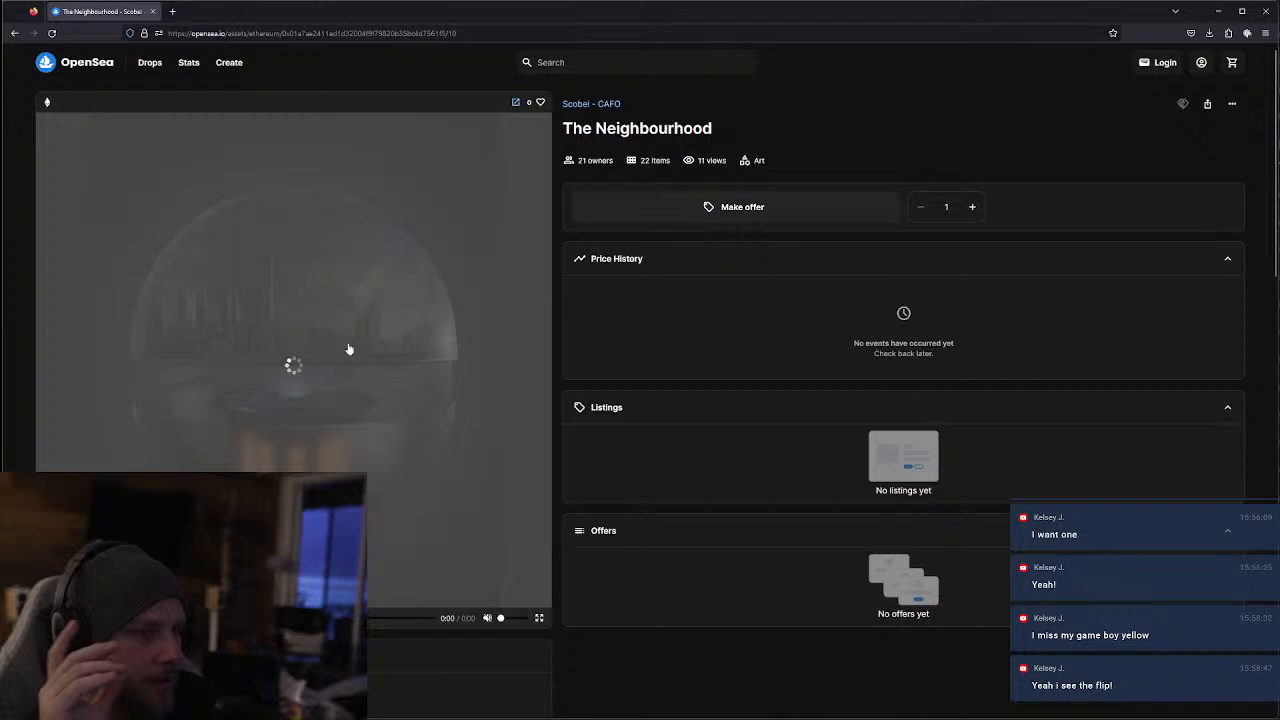
left_click(305, 339)
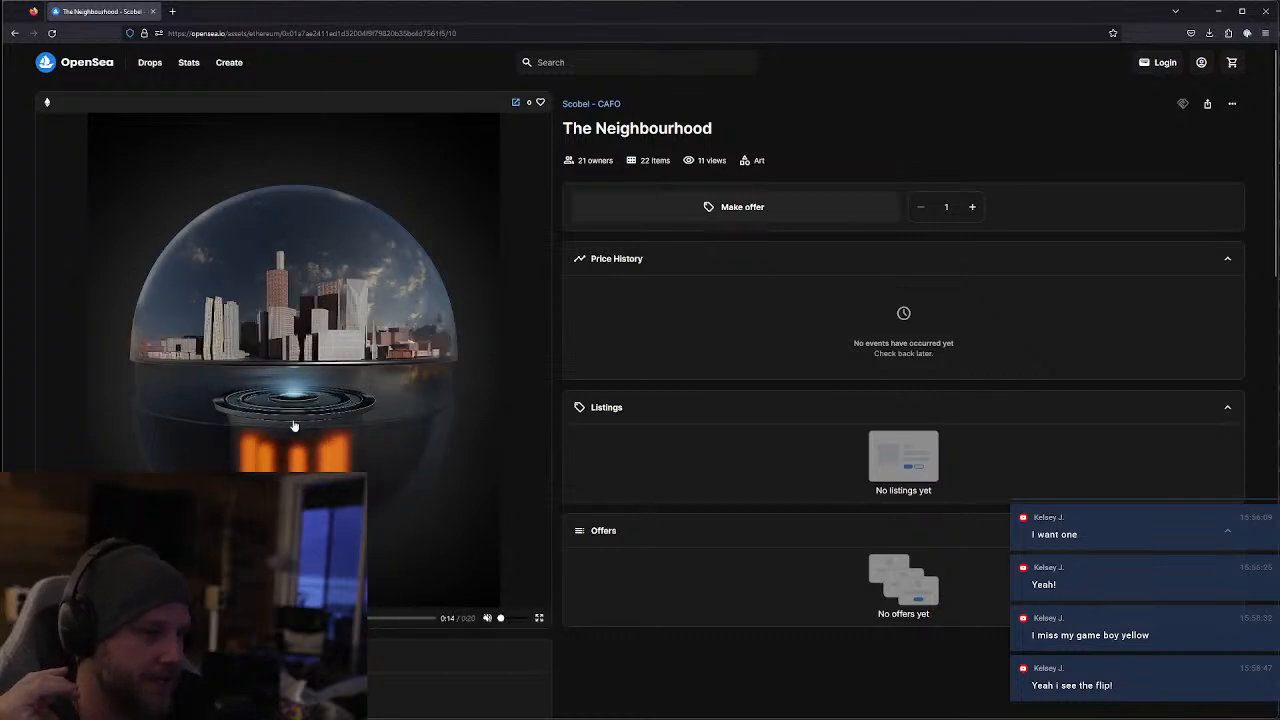
left_click(15, 34)
View the artwork "The 69th Floor", move the browser window aside to uncover the Blender render, and return to the collection
left_click(668, 370)
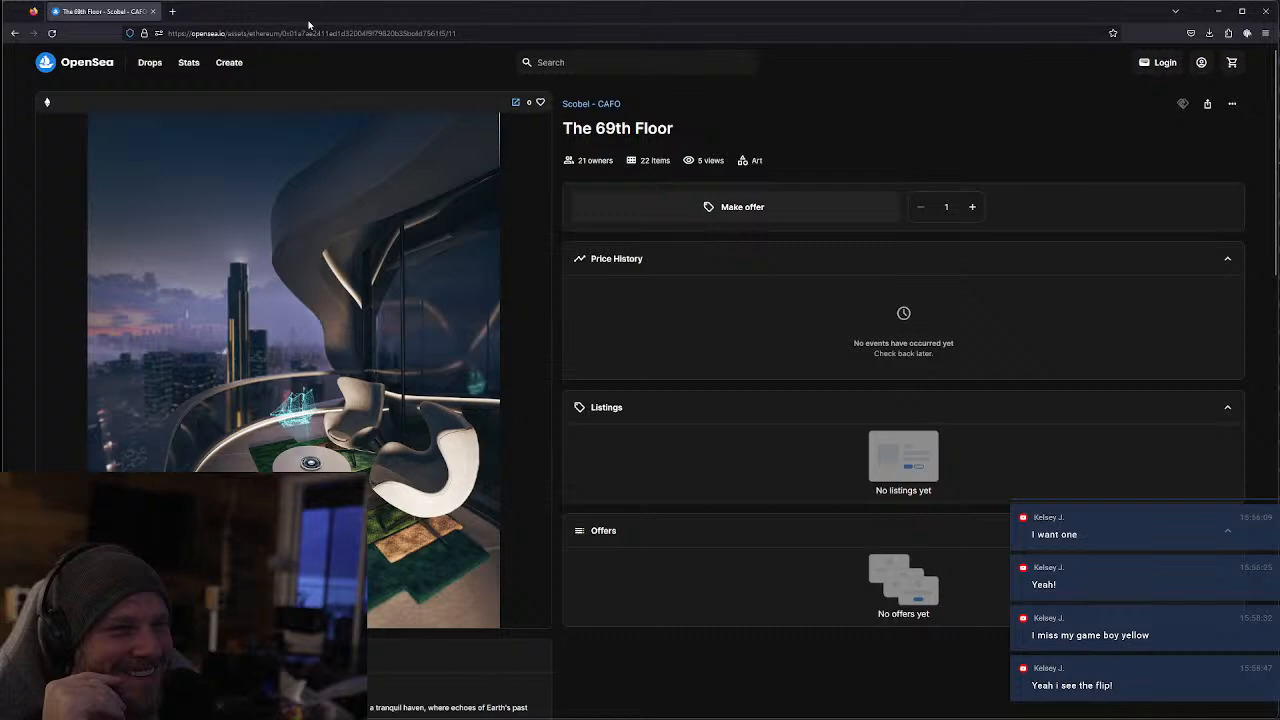
left_click_drag(317, 19, 870, 19)
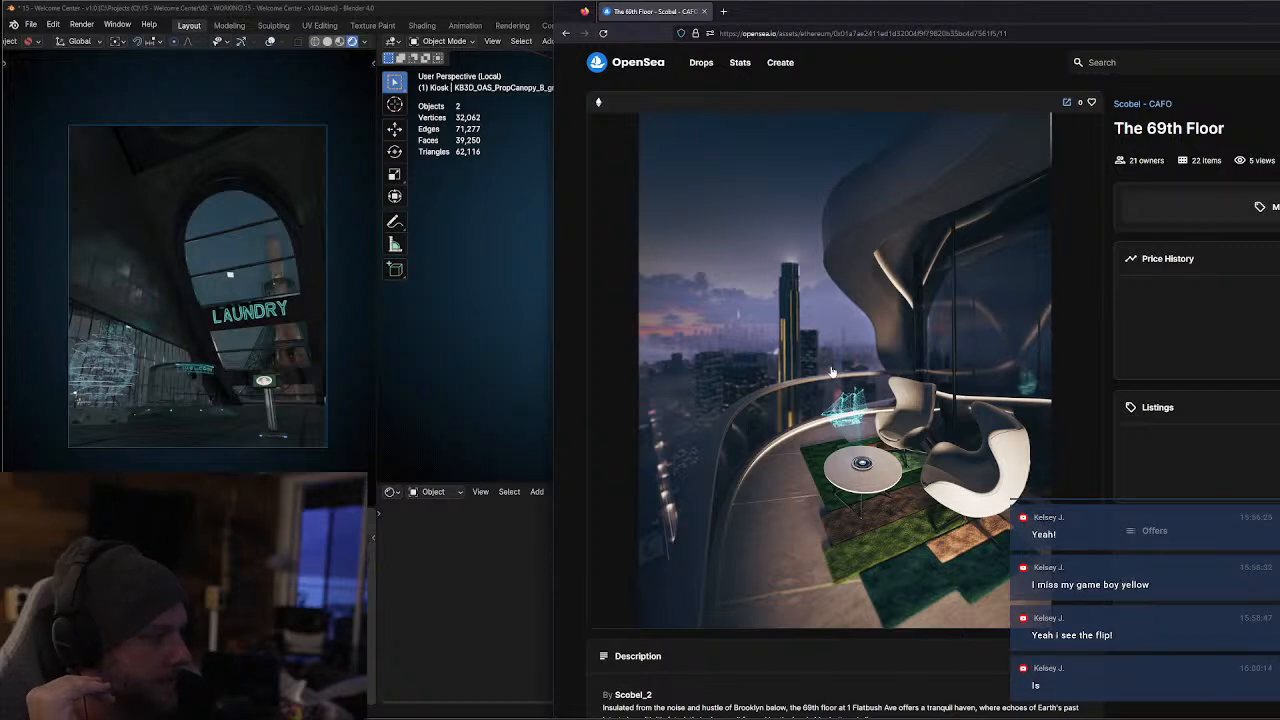
left_click(566, 34)
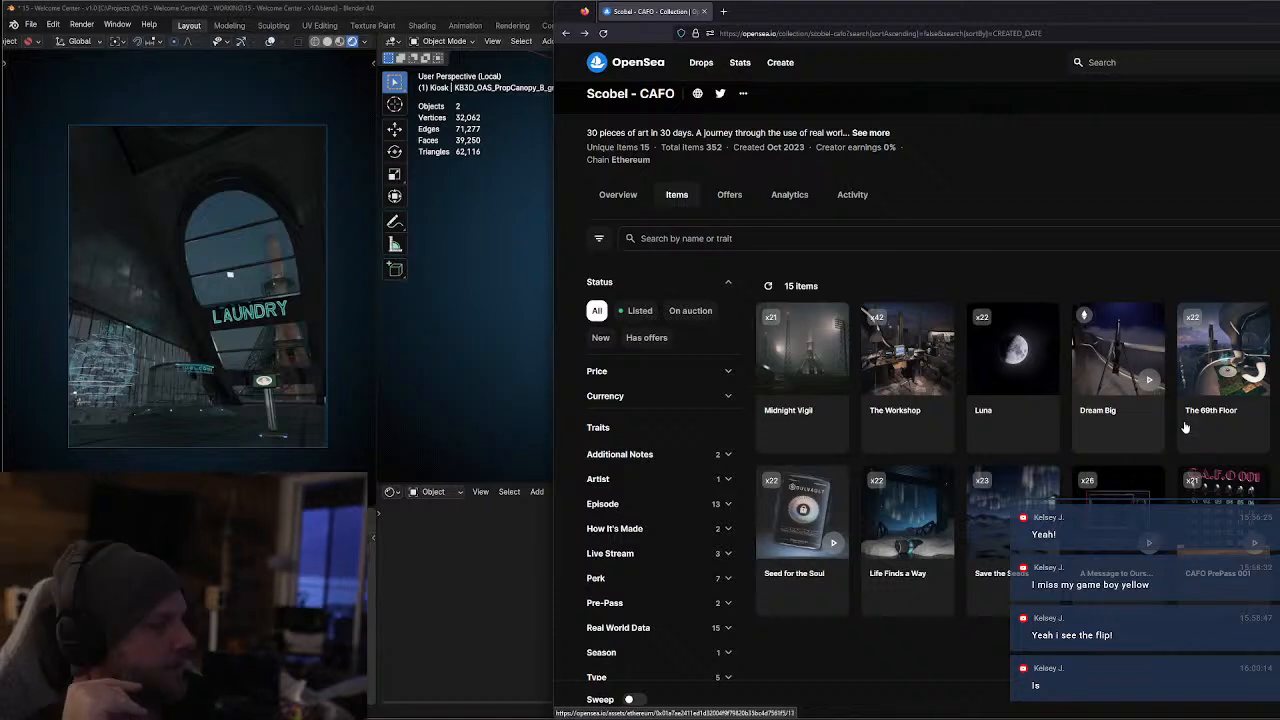
Open the artwork "Dream Big", play its video with pauses in between, and return to the collection
left_click(1145, 405)
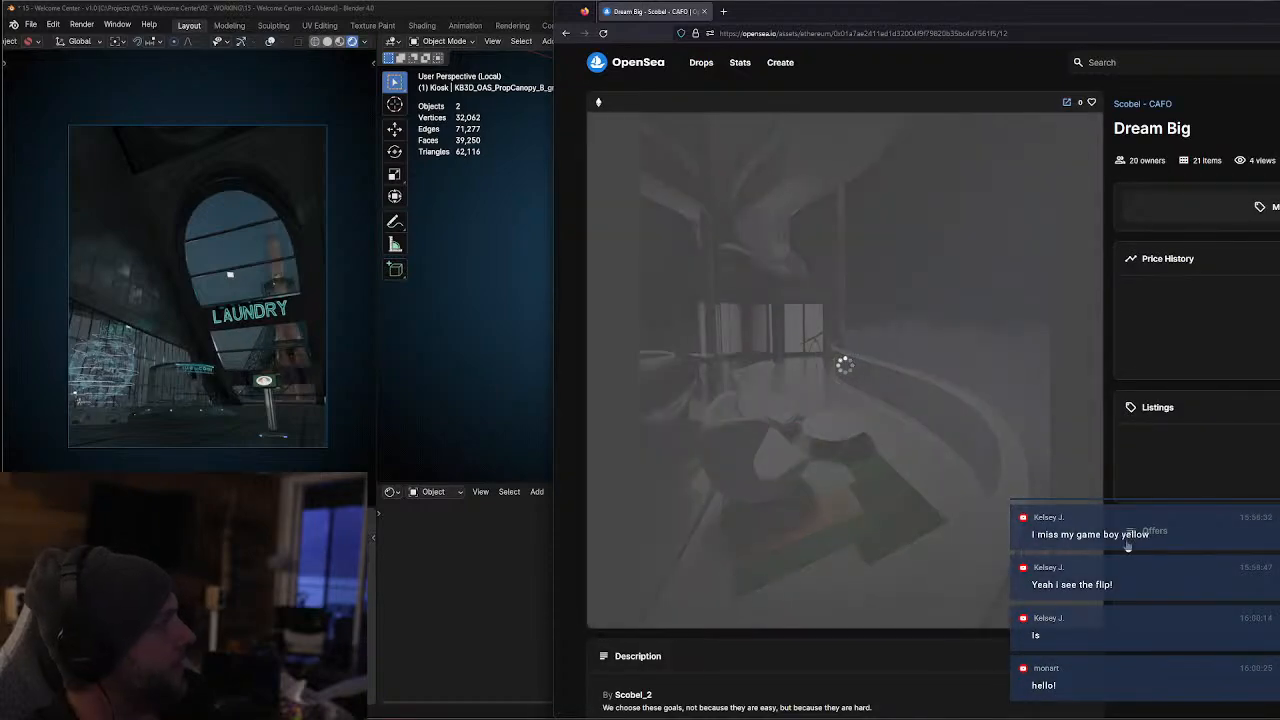
mouse_move(985, 598)
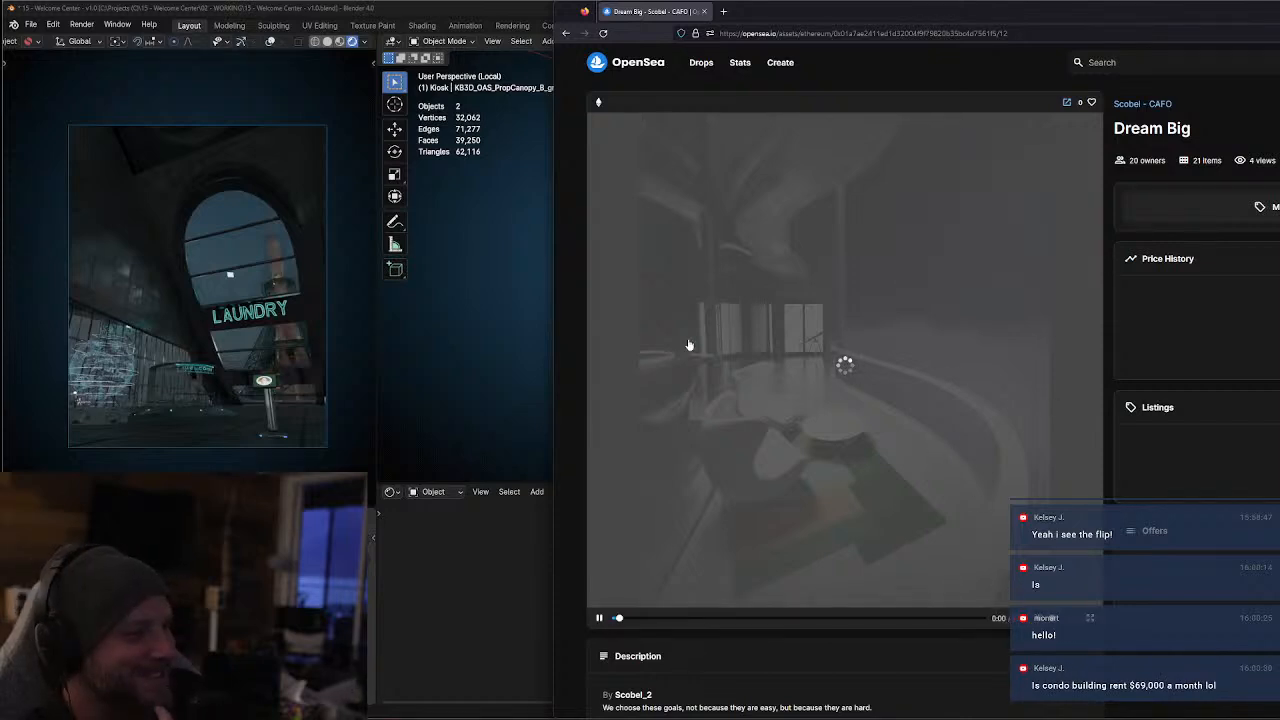
left_click(600, 619)
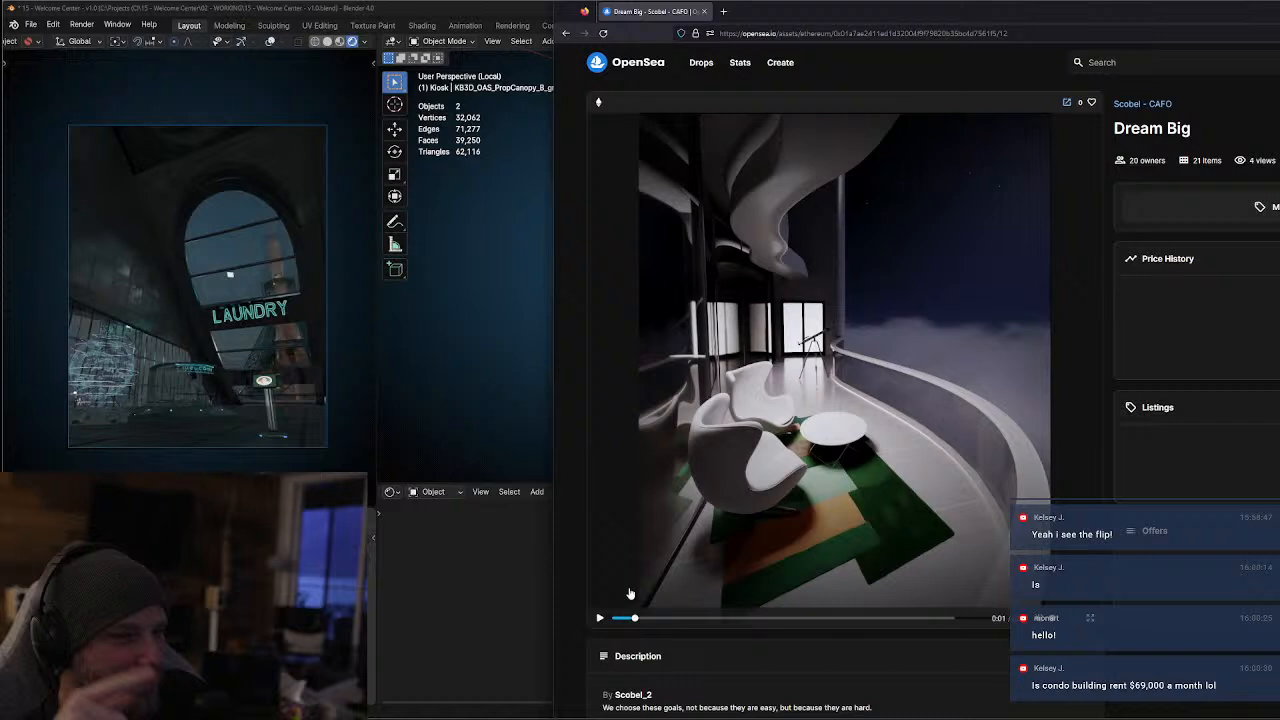
left_click(600, 618)
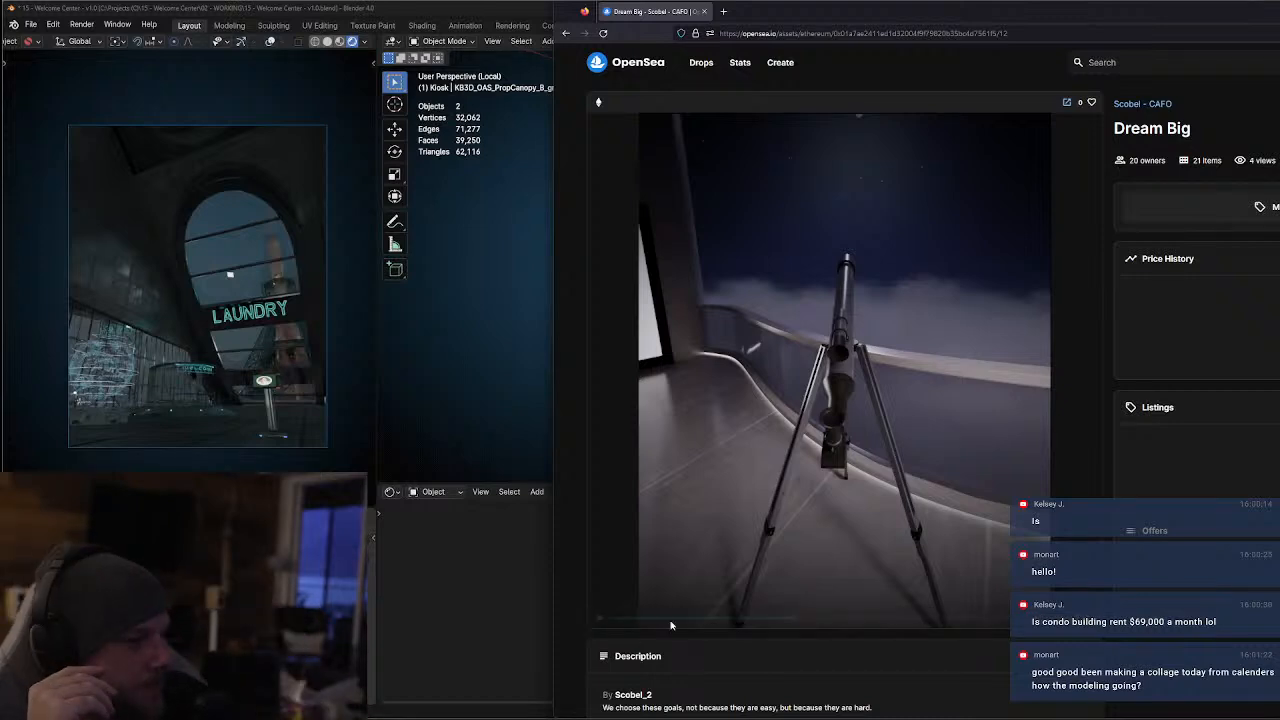
mouse_move(600, 621)
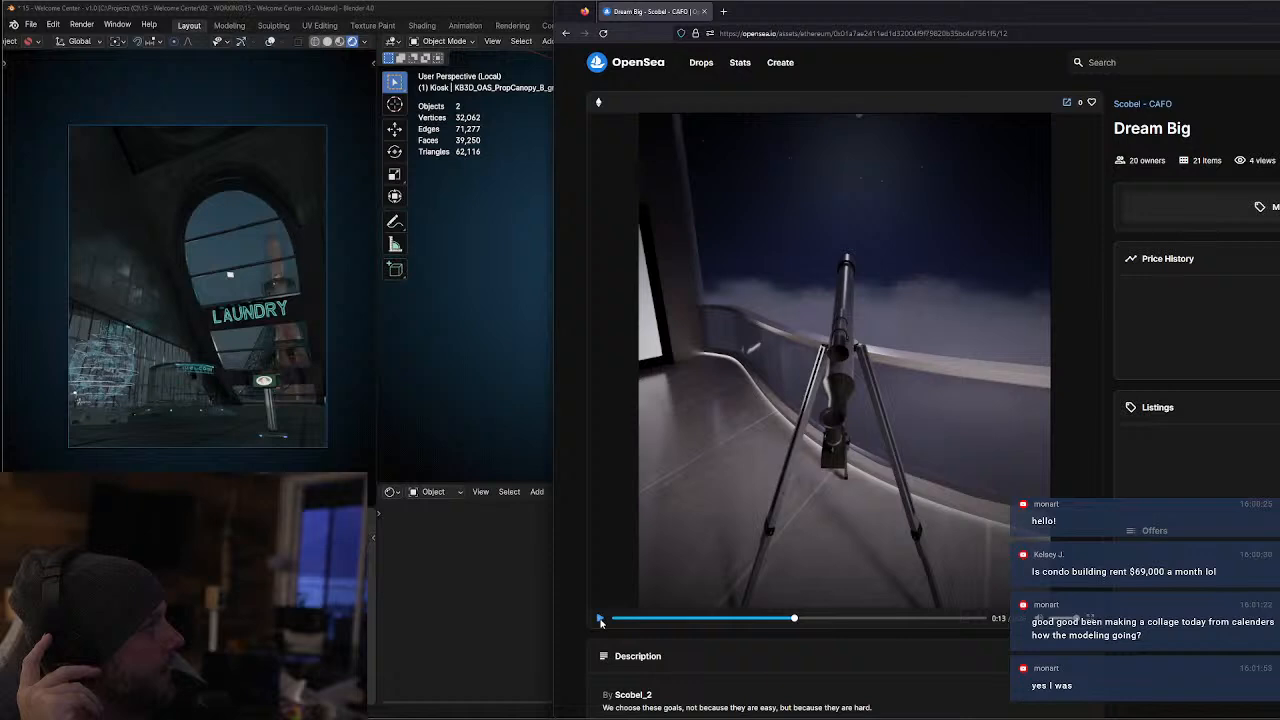
left_click(600, 619)
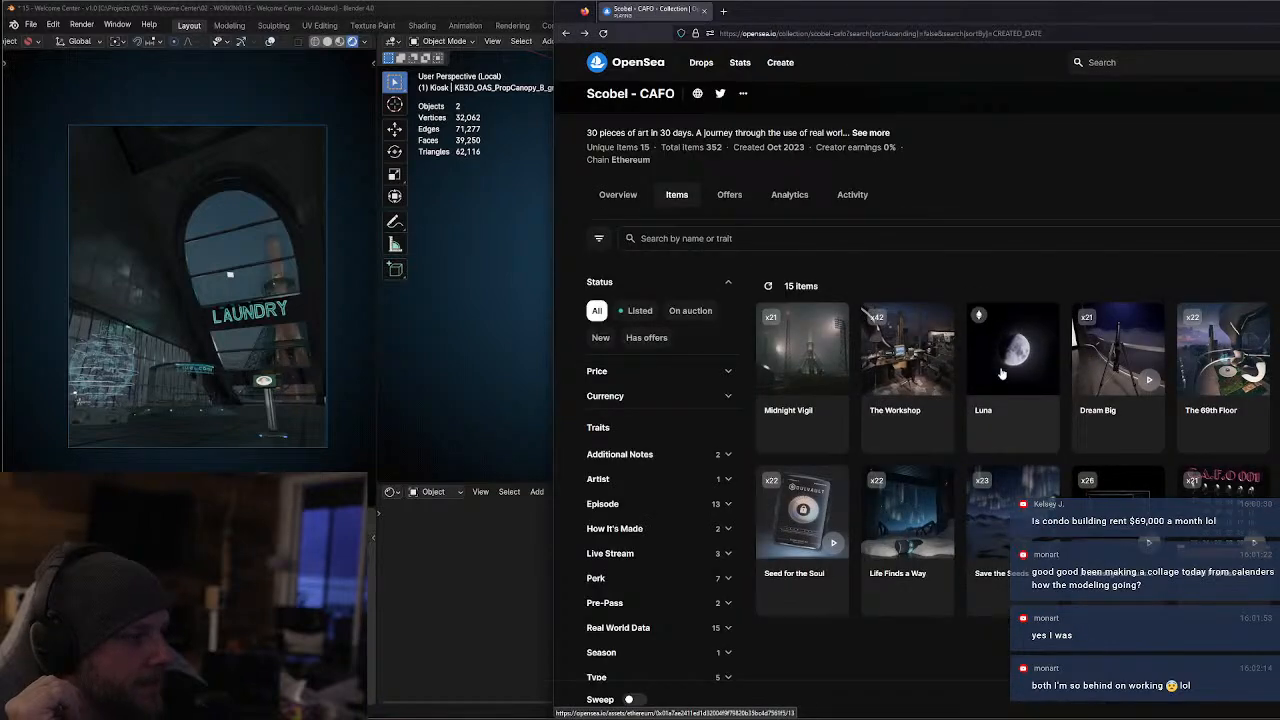
View the artworks "Luna" and "The Workshop" enlarged, returning to the collection after each
left_click(1012, 384)
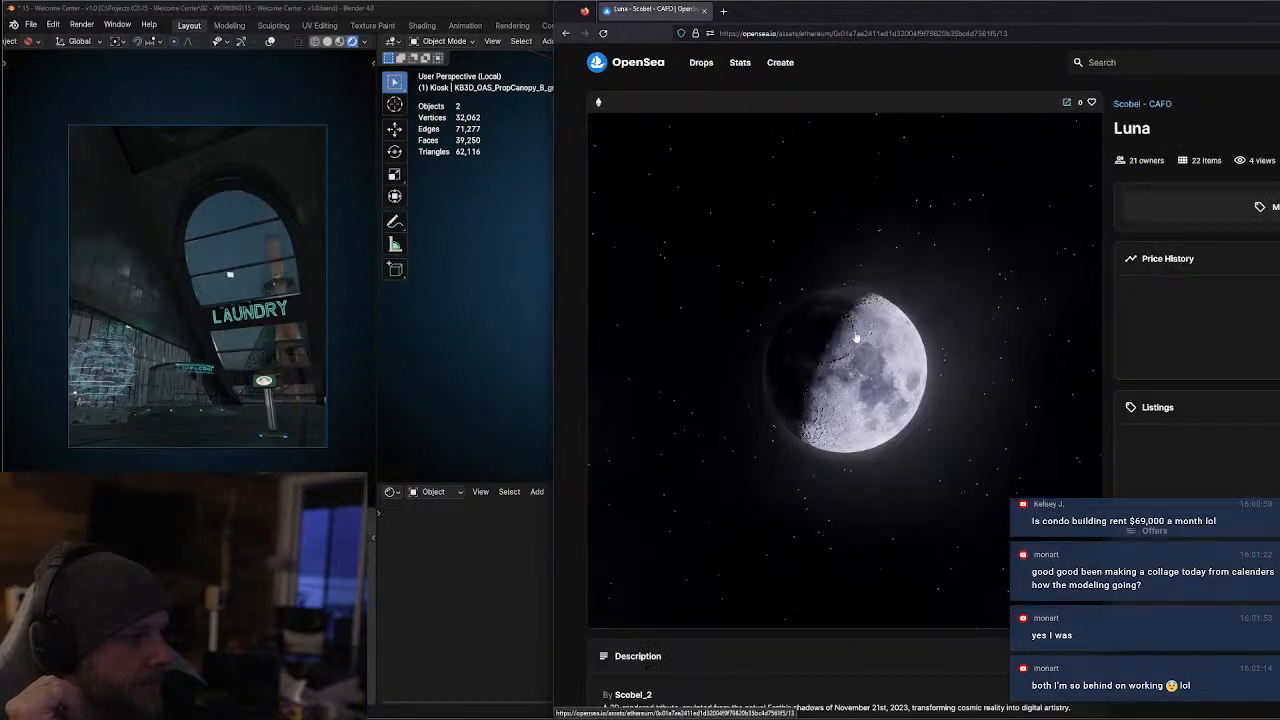
left_click(864, 299)
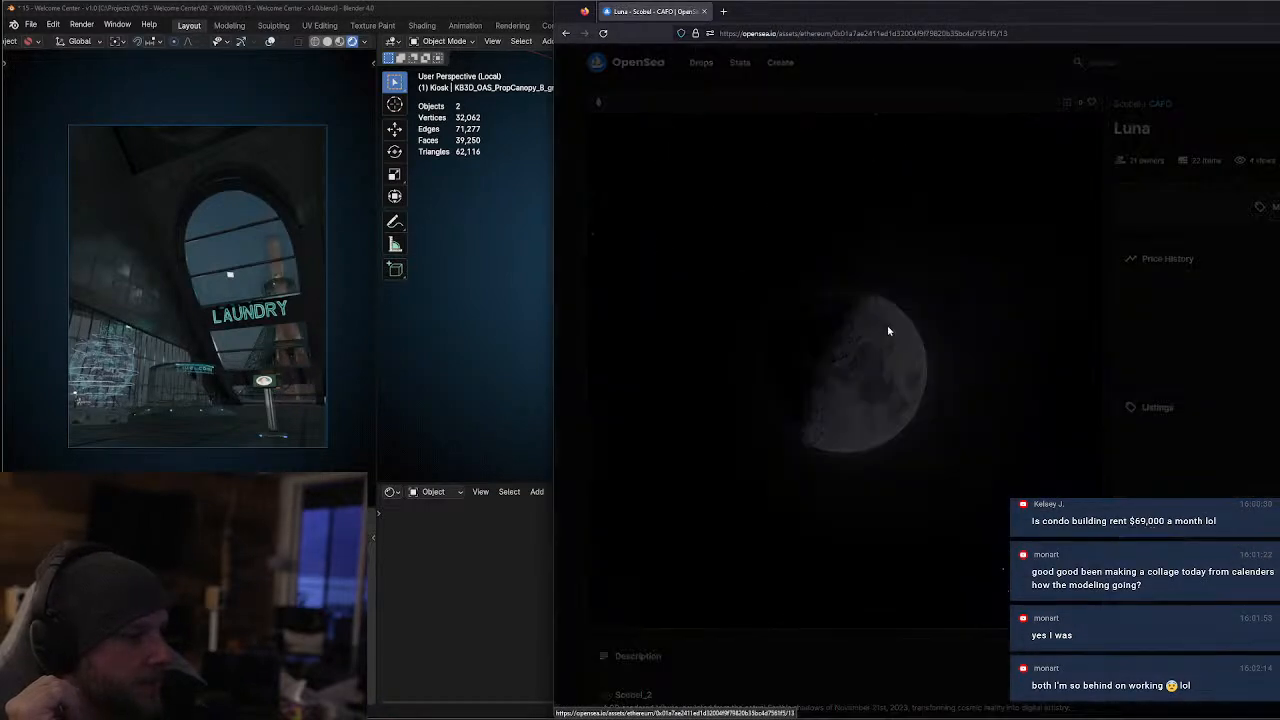
left_click(565, 33)
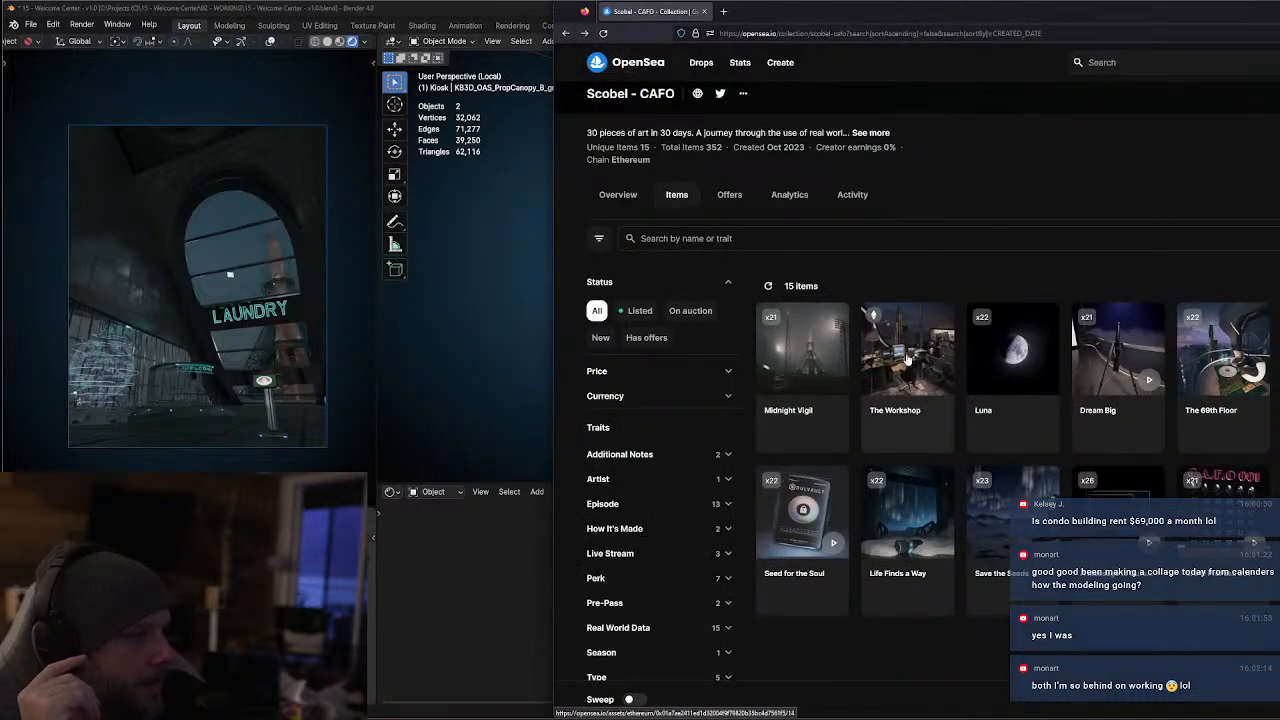
left_click(890, 383)
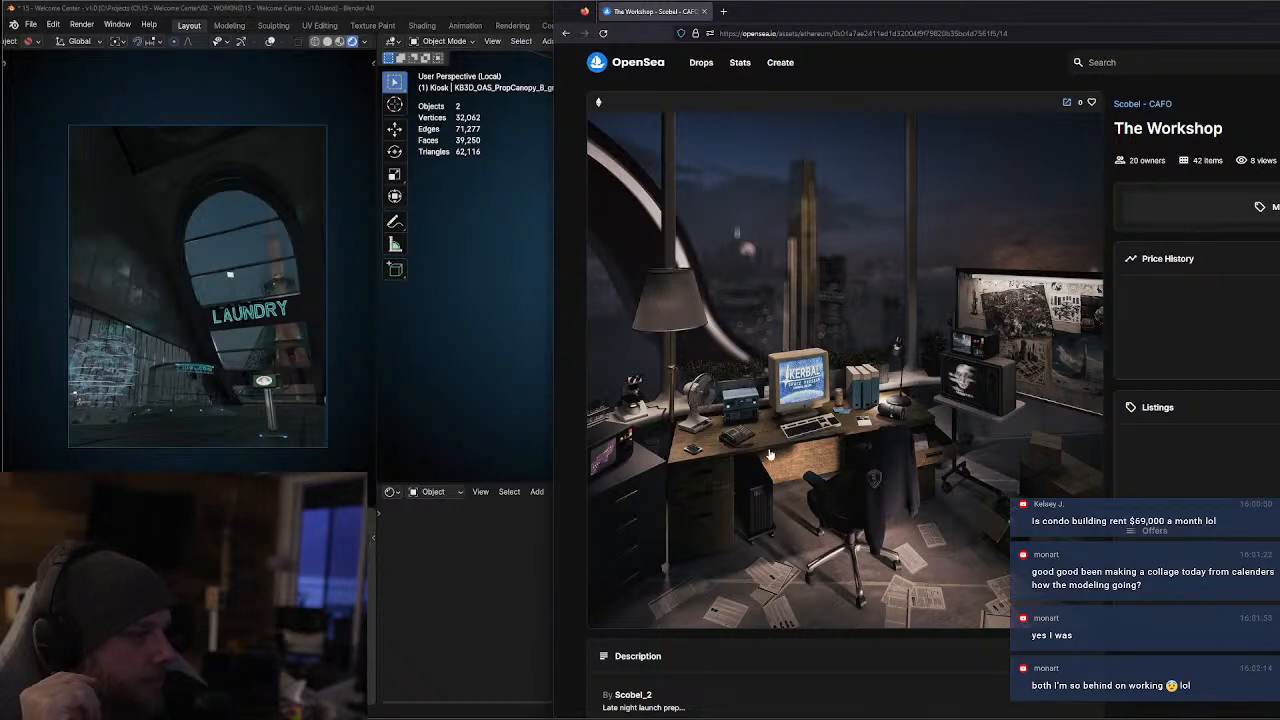
left_click(972, 435)
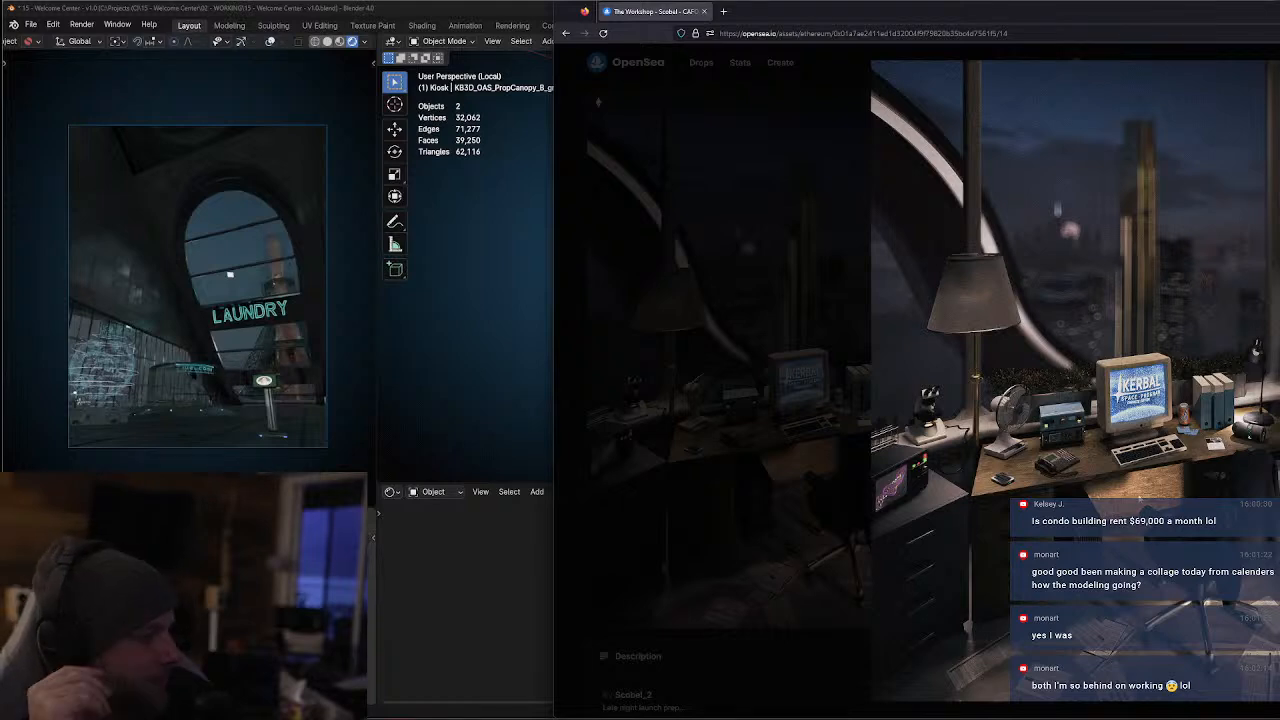
left_click(565, 34)
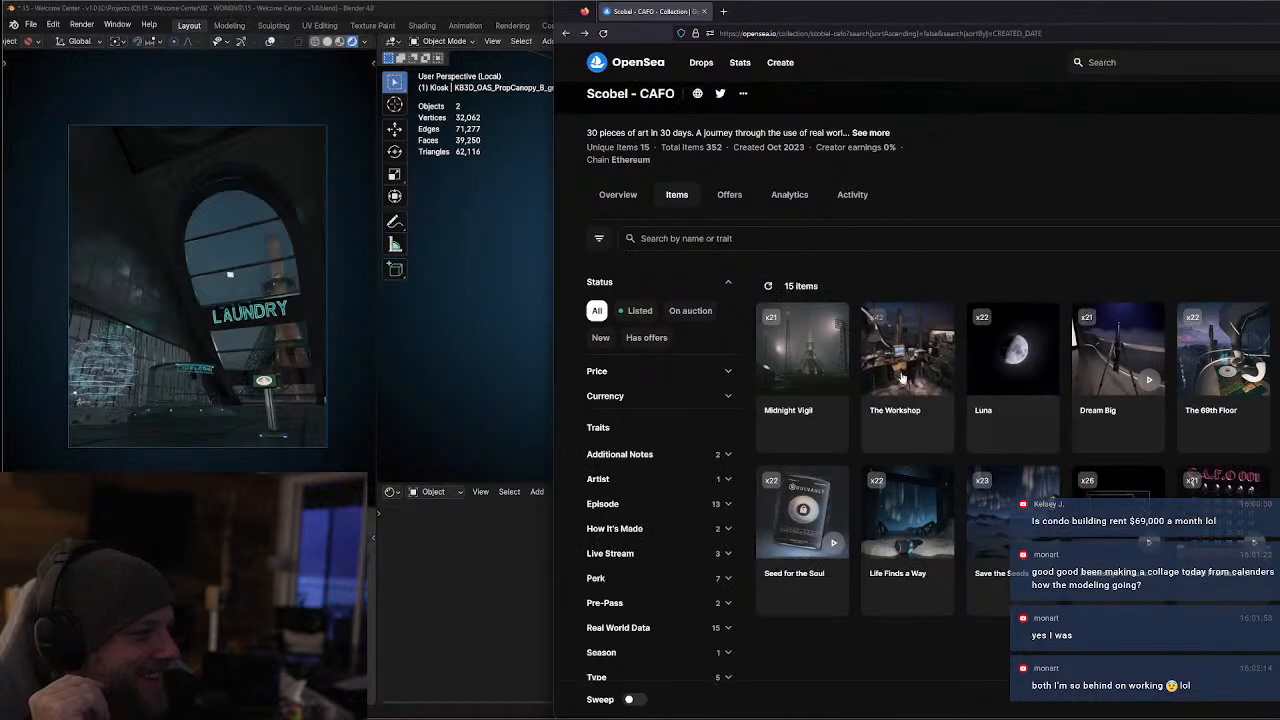
Open the artwork "Midnight Vigil" from the collection, view it enlarged, and close the enlarged image
left_click(1116, 446)
left_click(894, 377)
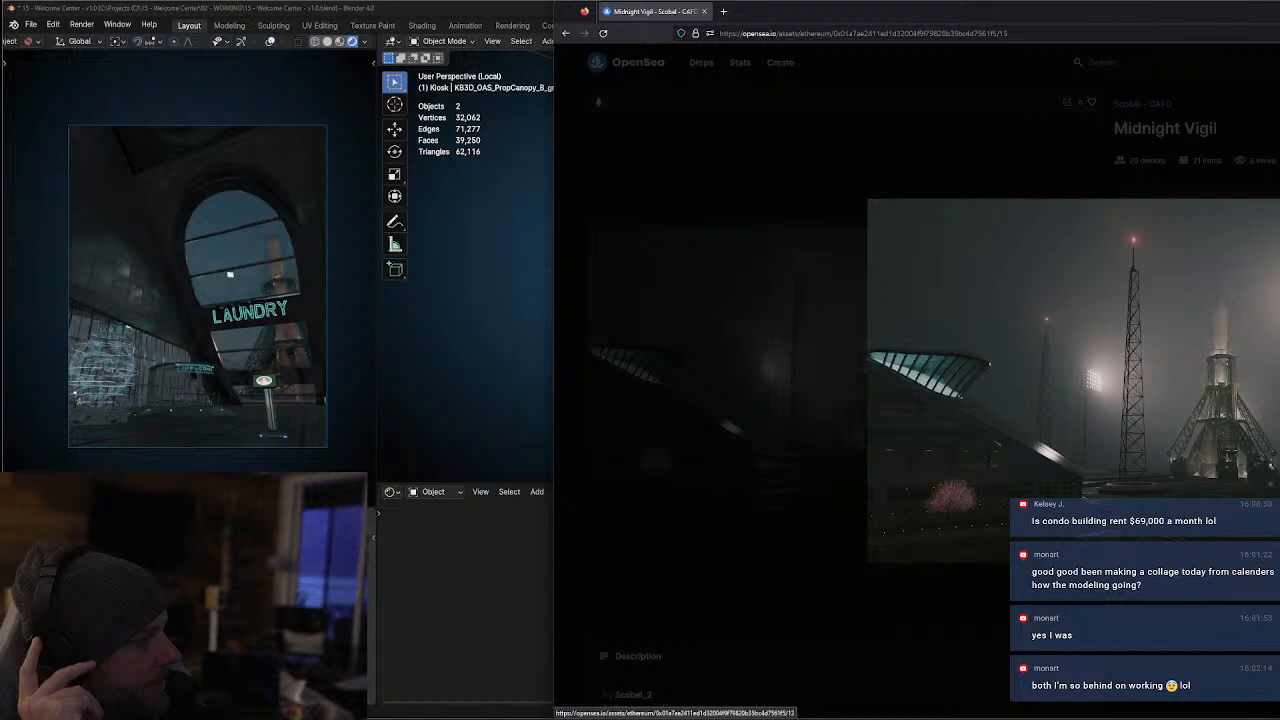
left_click(781, 124)
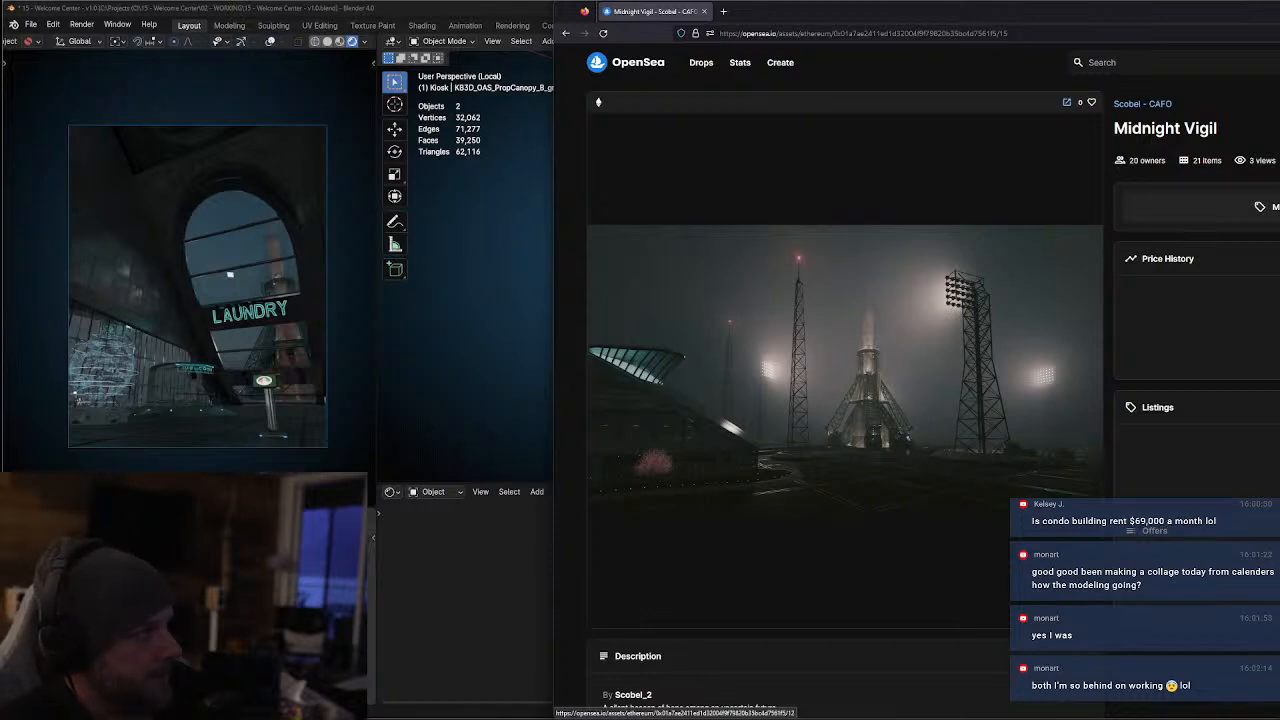
Switch back to Blender, close the Wave Link window, select the kiosk's hologram sphere and exit local view
left_click(541, 386)
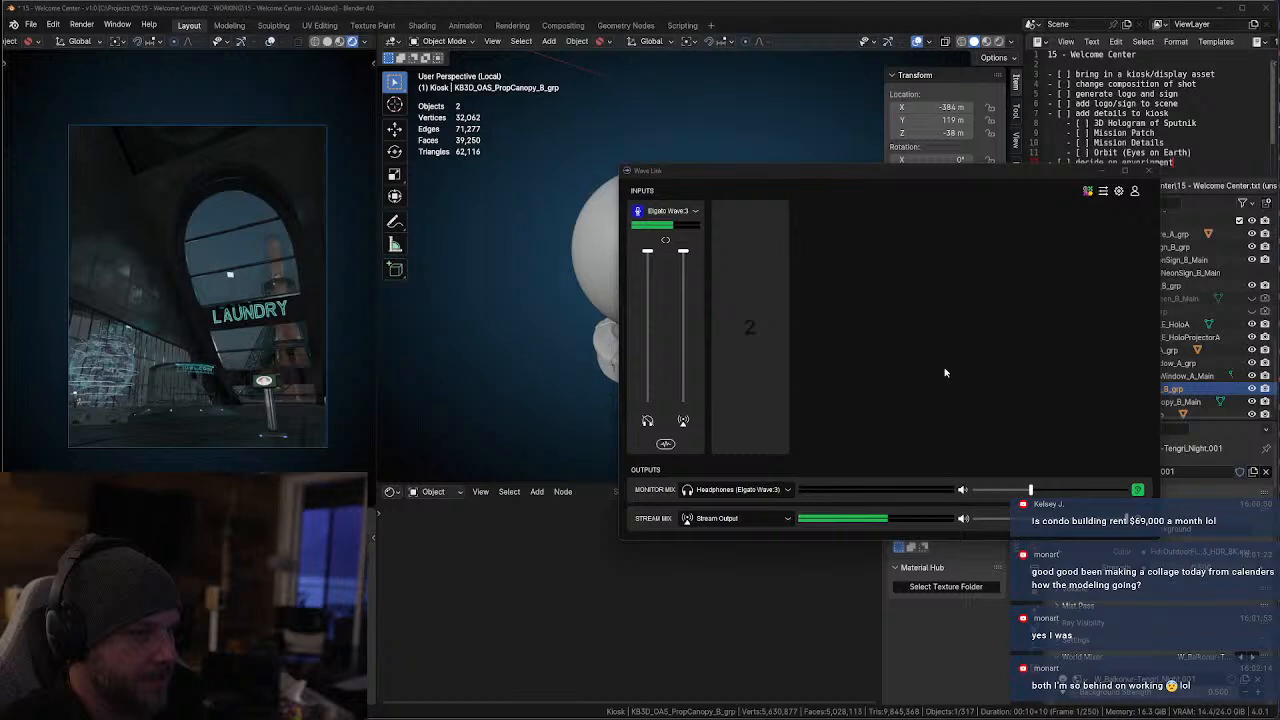
left_click(1148, 170)
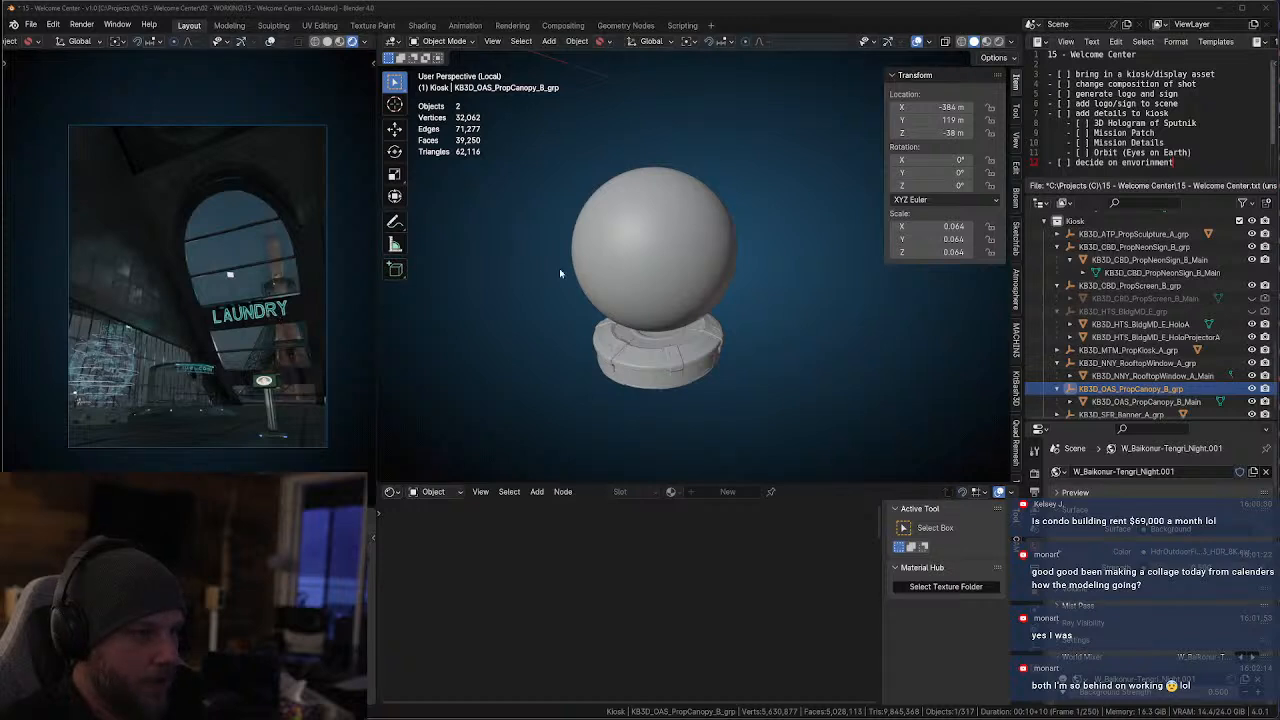
left_click(721, 257)
key("KP_Divide")
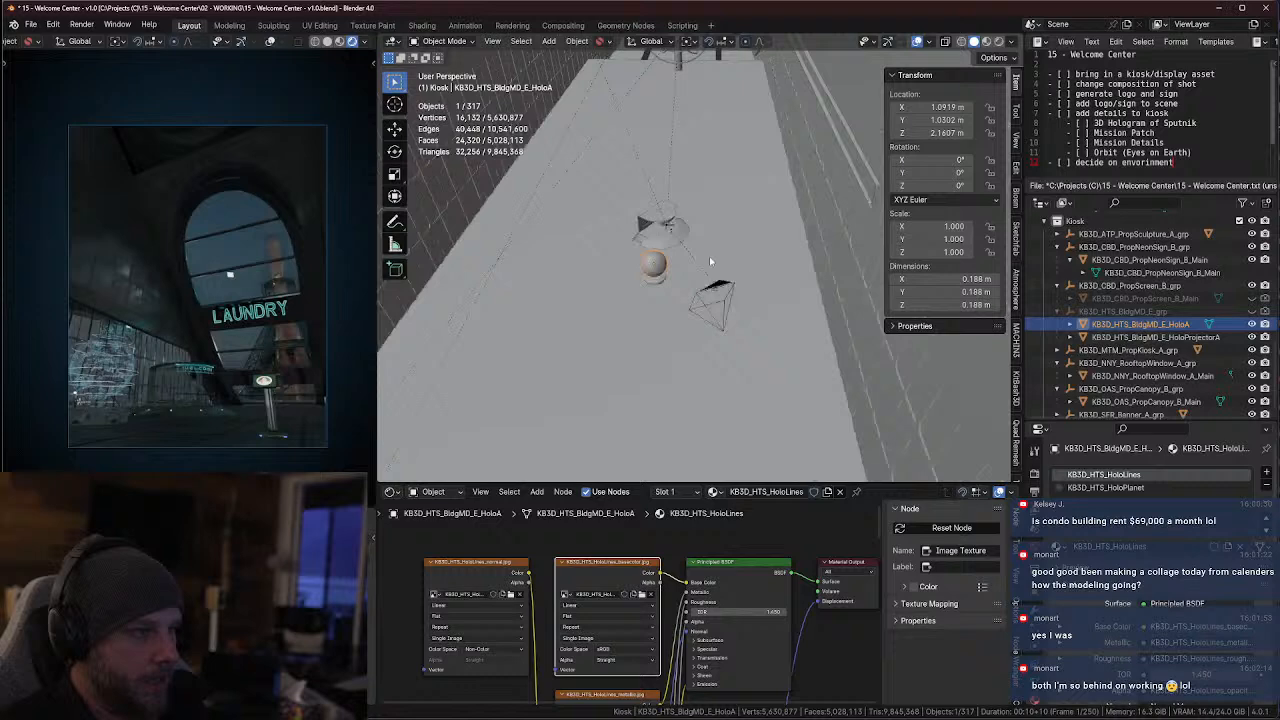
Examine the mountain terrain surrounding the whole scene from far out in the 3D viewport
scroll(741, 274, "down", 12)
middle_click_drag(741, 274, 678, 193)
scroll(719, 224, "down", 3)
scroll(719, 224, "down", 6)
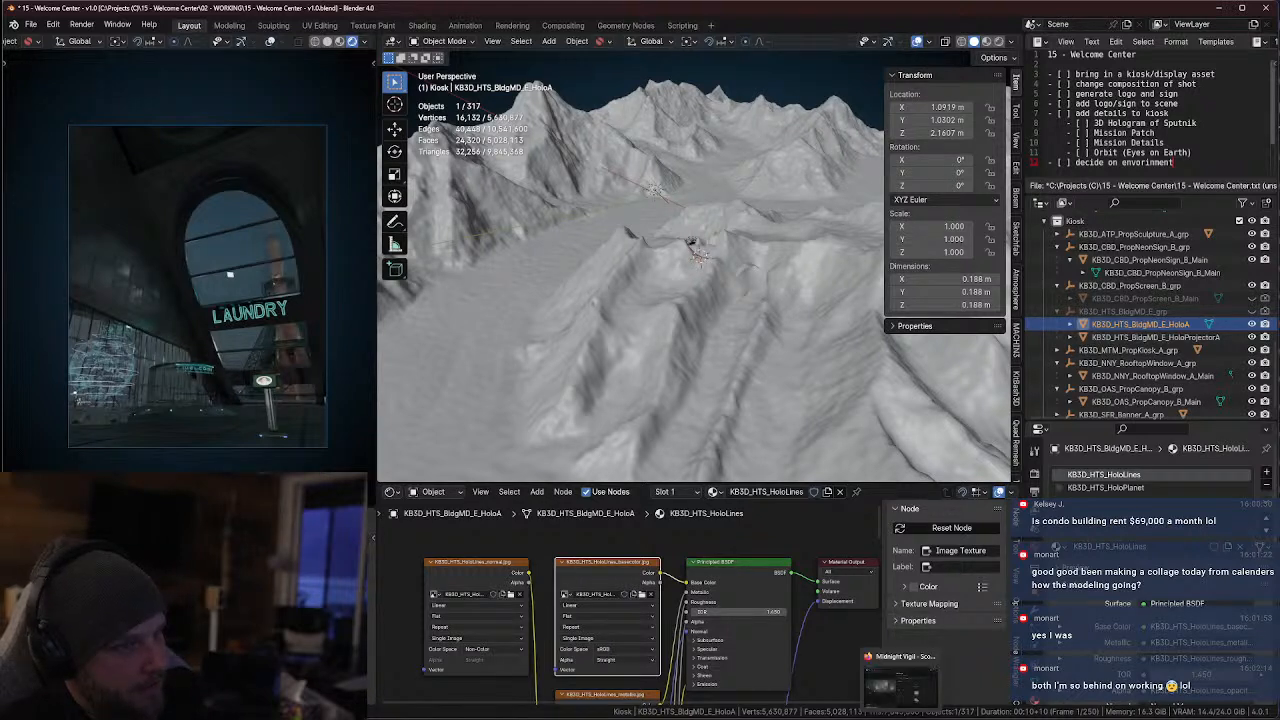
Switch to Firefox and search the web for "khan tengry" in a new tab
left_click(901, 690)
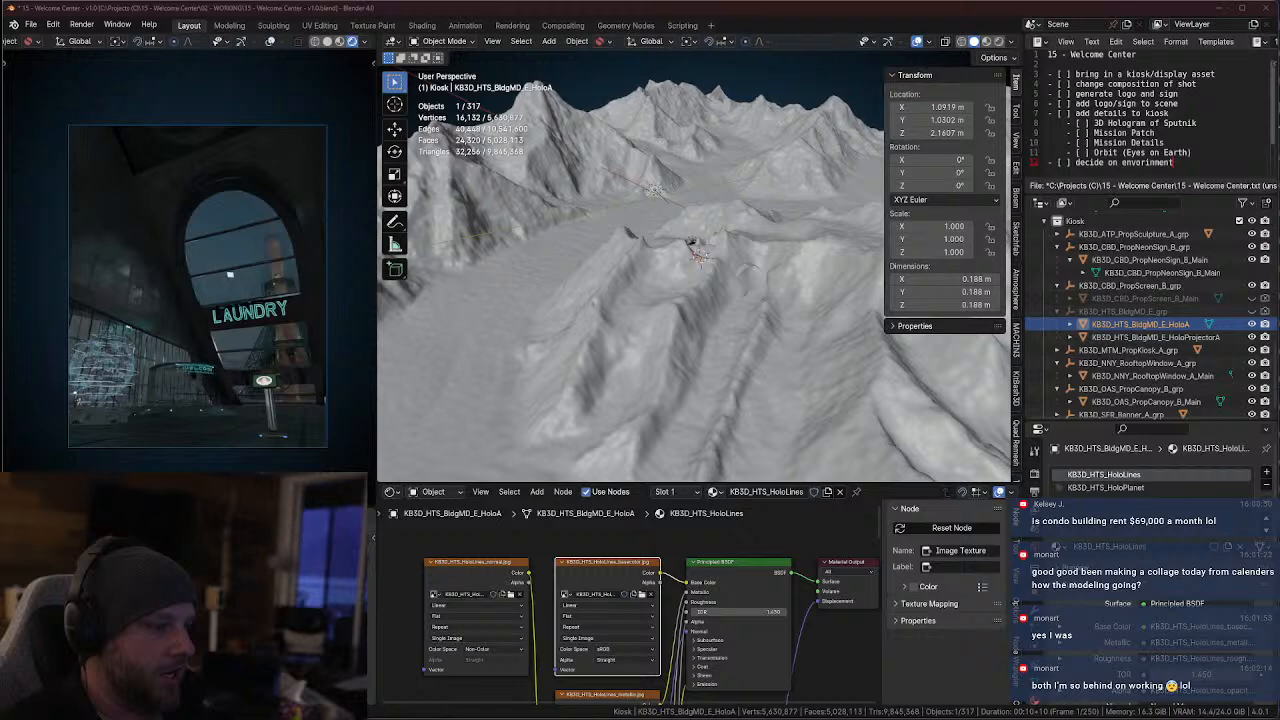
left_click(728, 13)
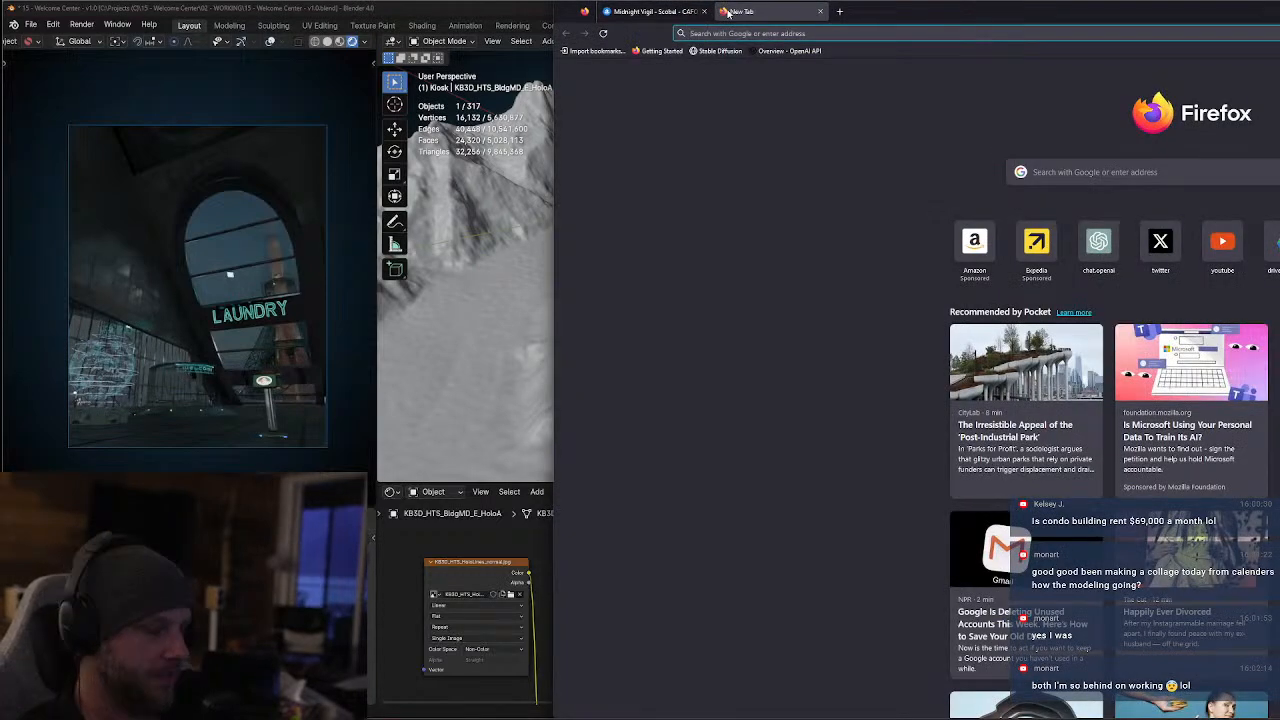
type("khan tengri")
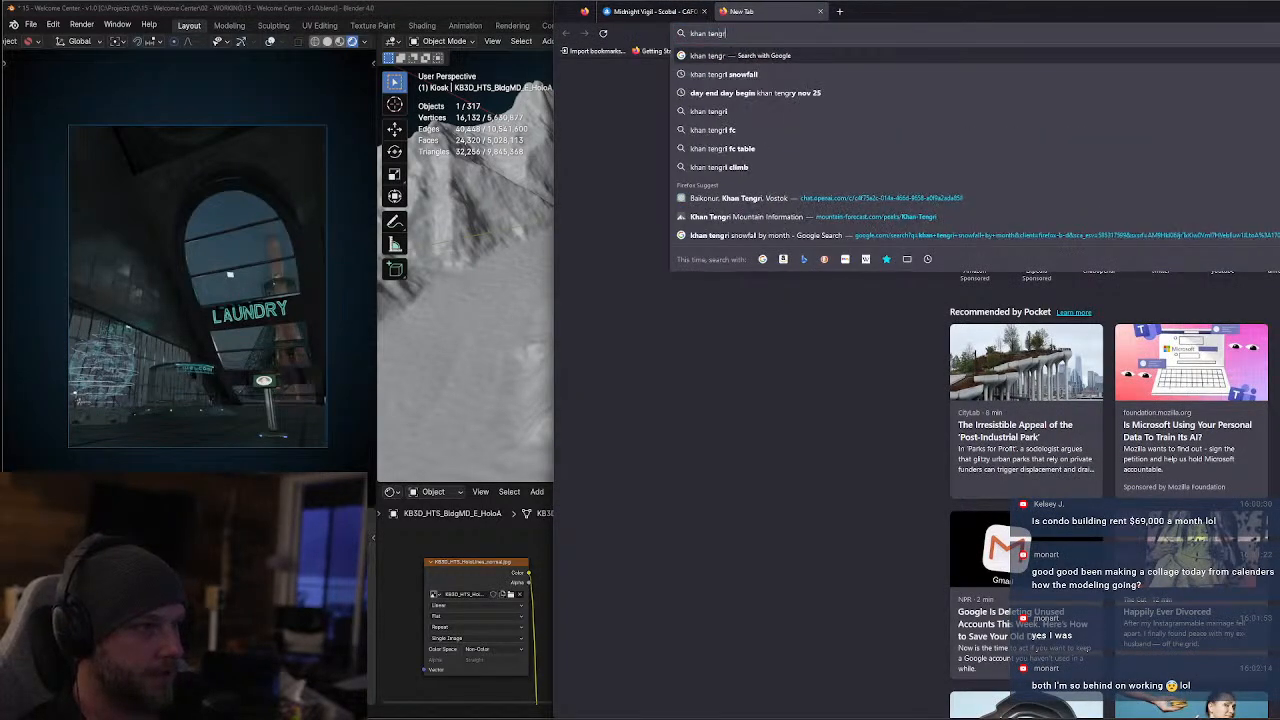
key("Return")
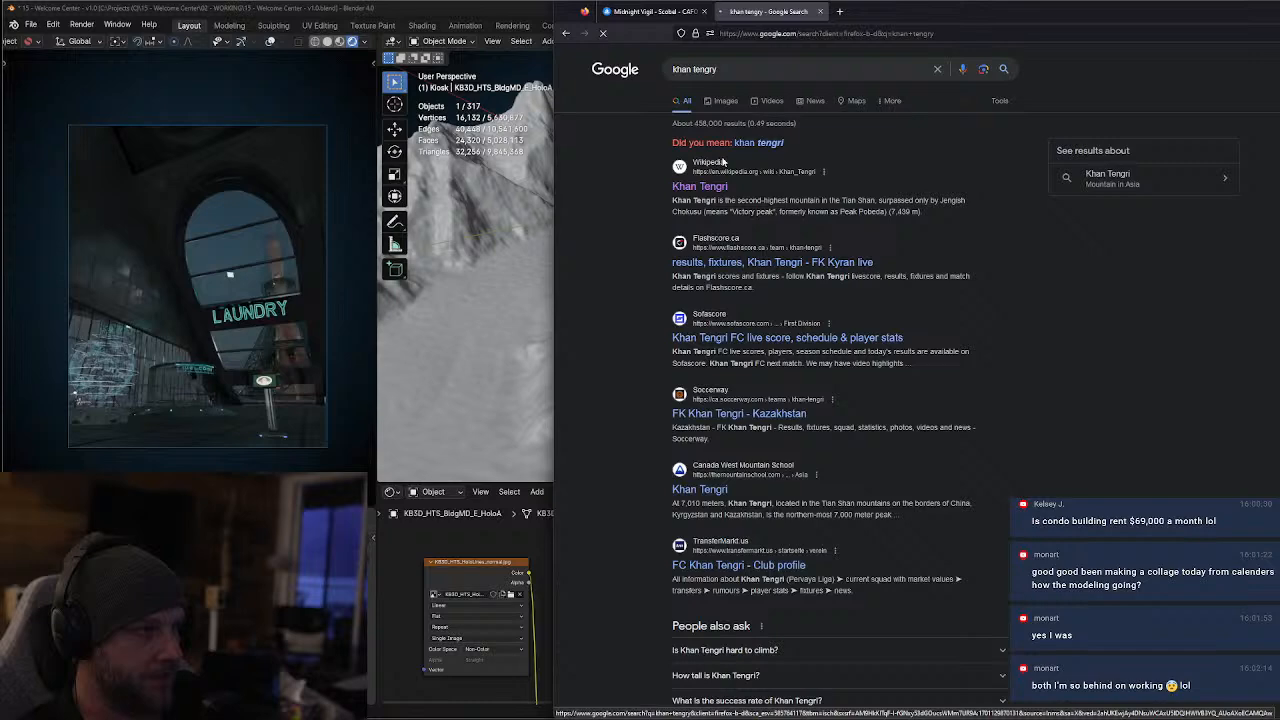
View the mountain photo in Wikipedia's Khan Tengri article, and return to the search to show its image results
left_click(717, 186)
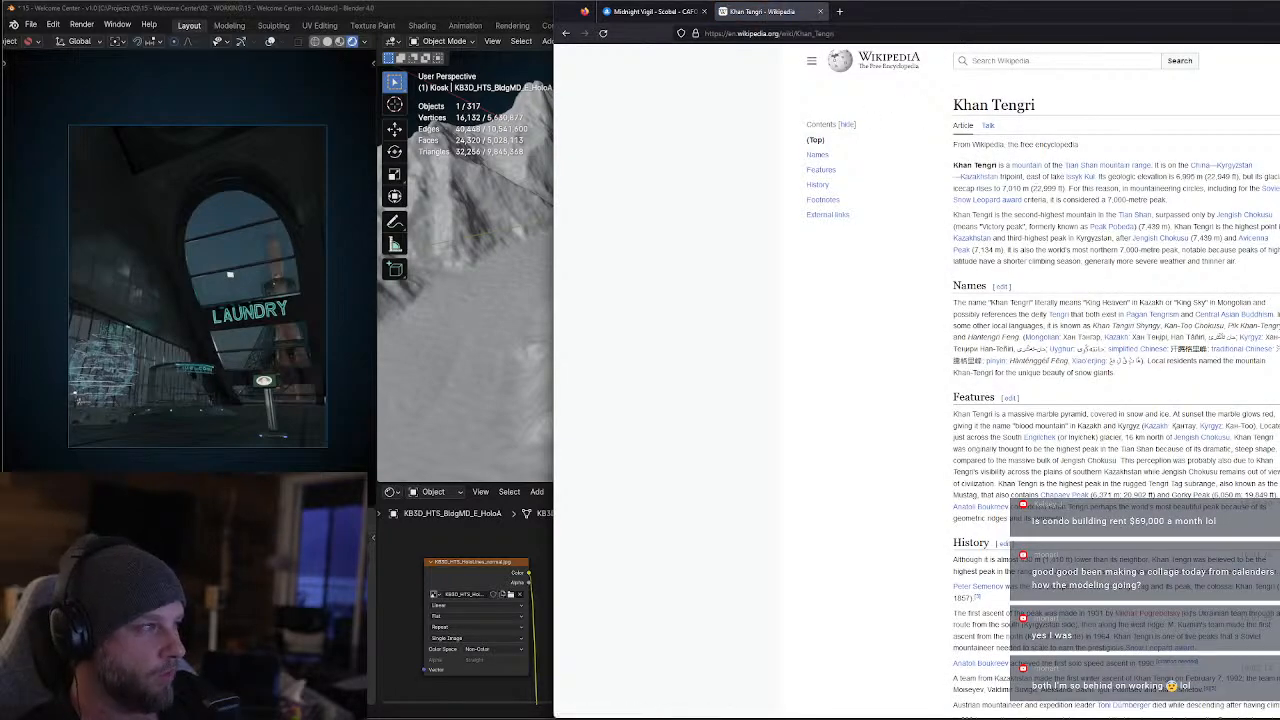
left_click(1279, 230)
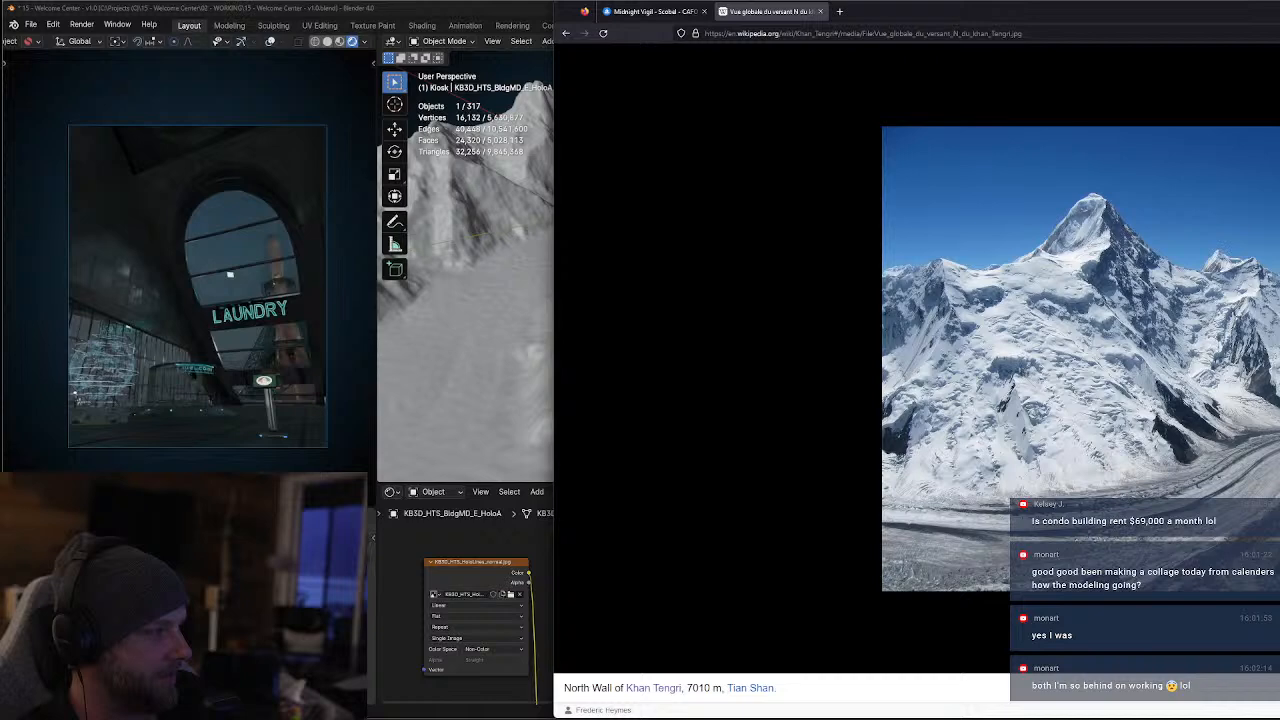
left_click(565, 33)
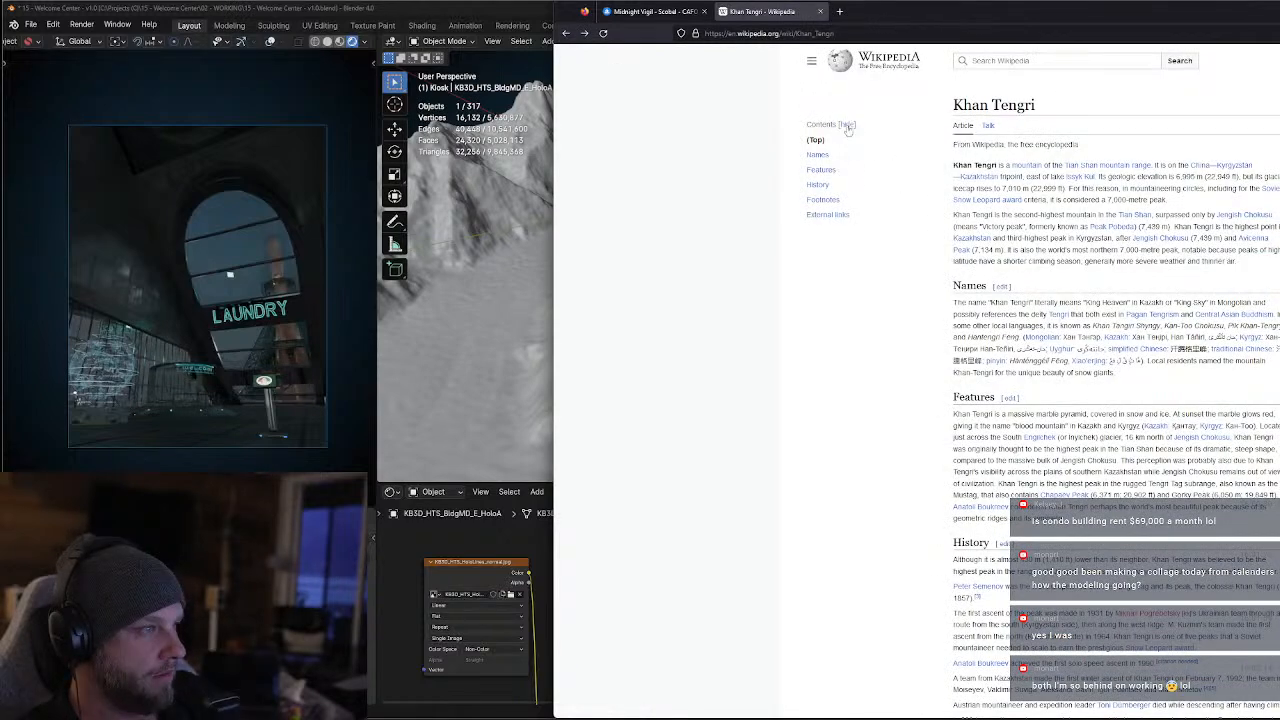
left_click(565, 33)
left_click(726, 101)
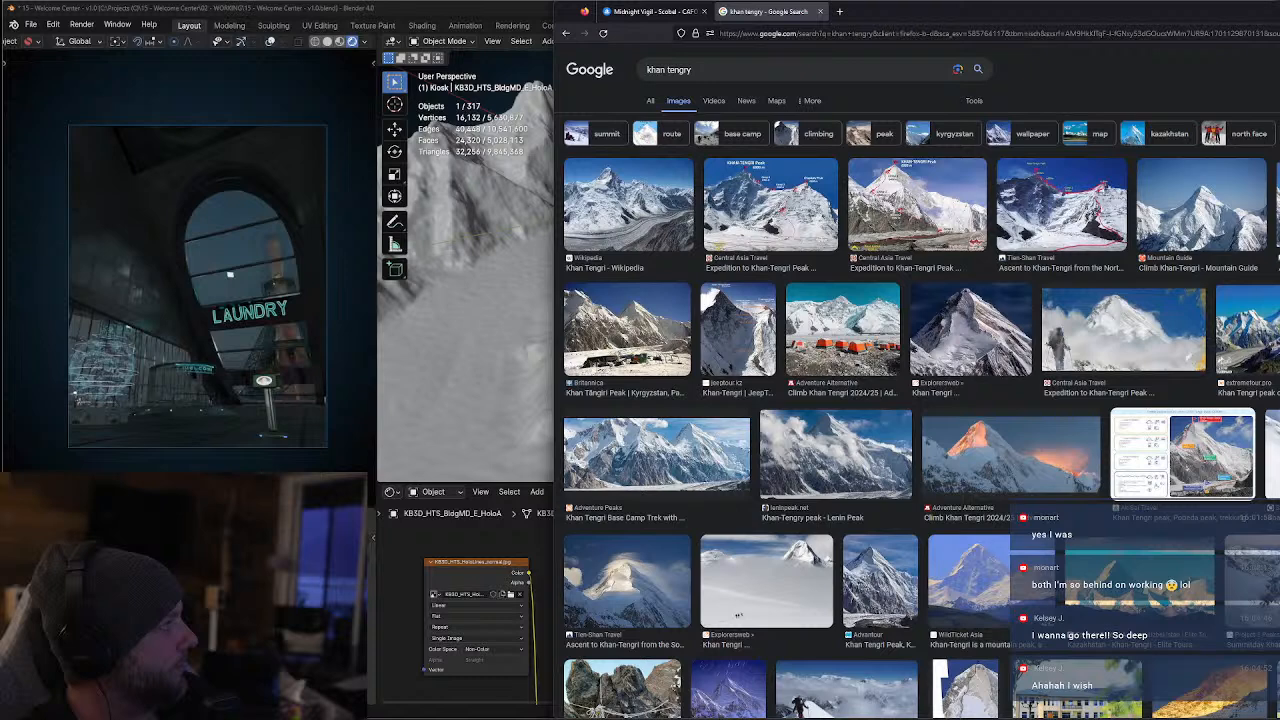
Open Google Earth at earth.google.com in a new tab
left_click(839, 12)
type("earth.google.com/")
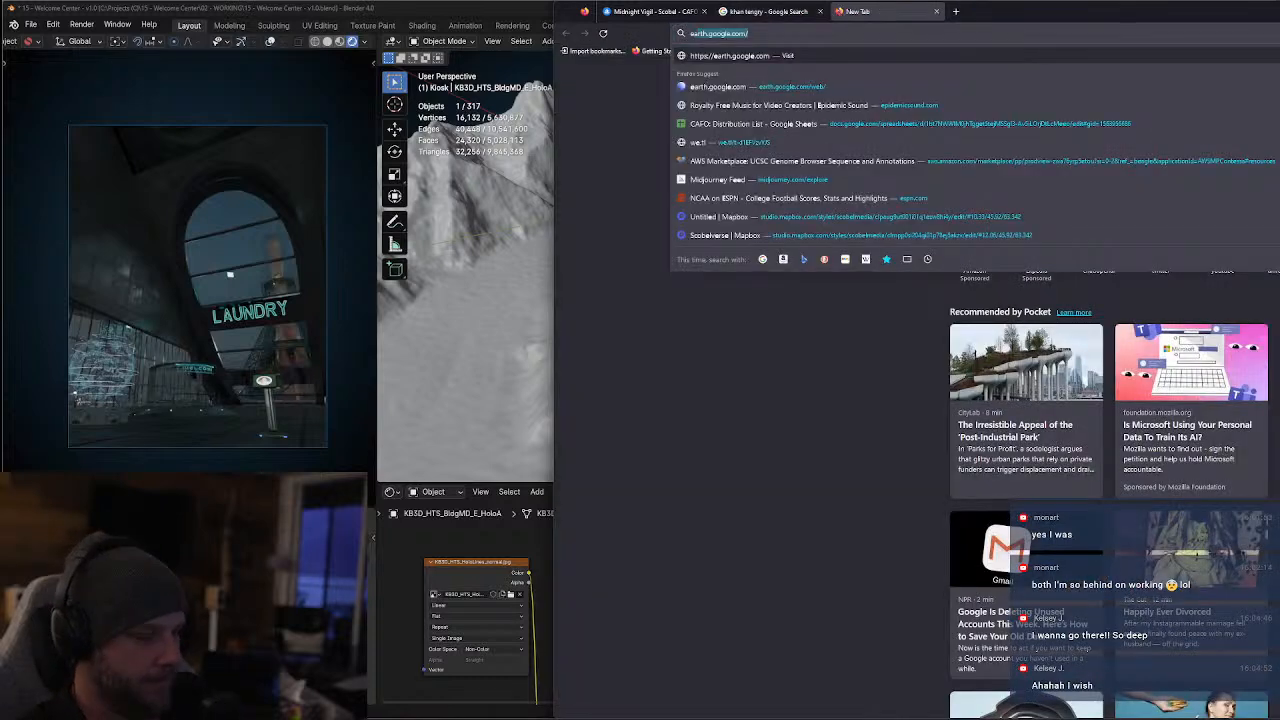
key("Return")
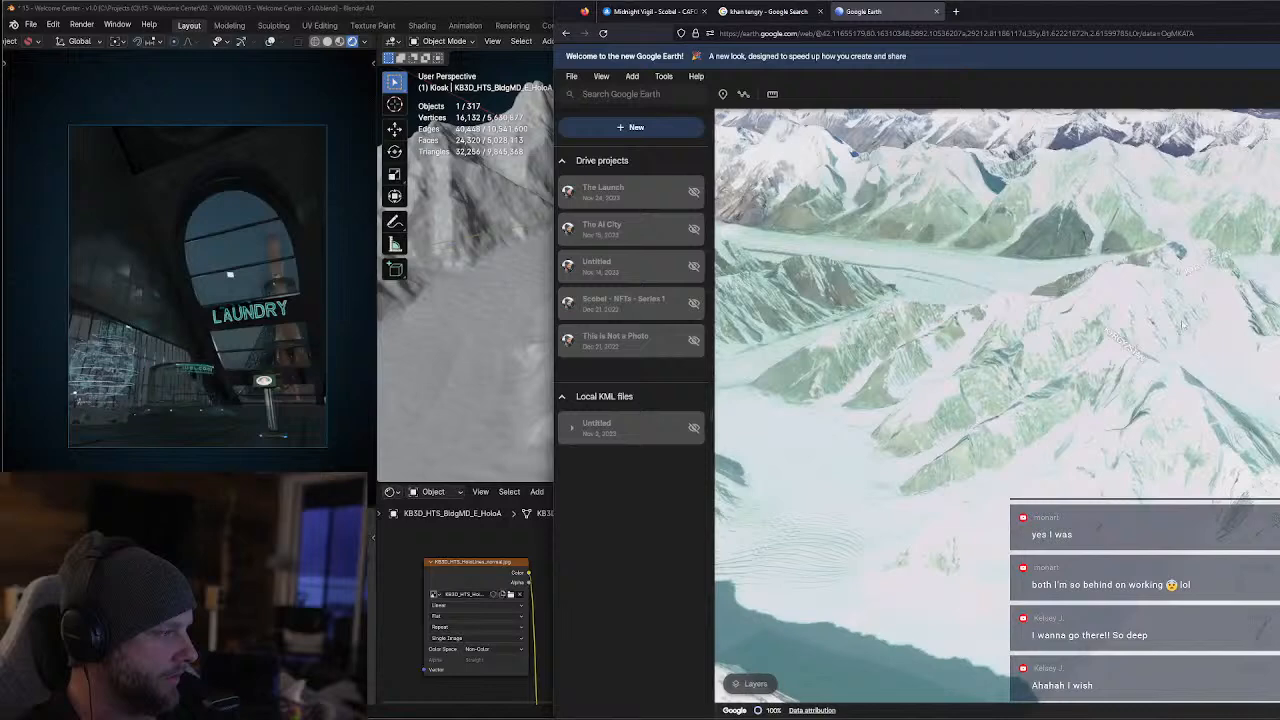
Examine the snowy ranges and glaciers around Khan Tengri and Jengish Chokusu in 3D, tilting down to a horizon-level view
middle_click_drag(1142, 332, 1120, 326)
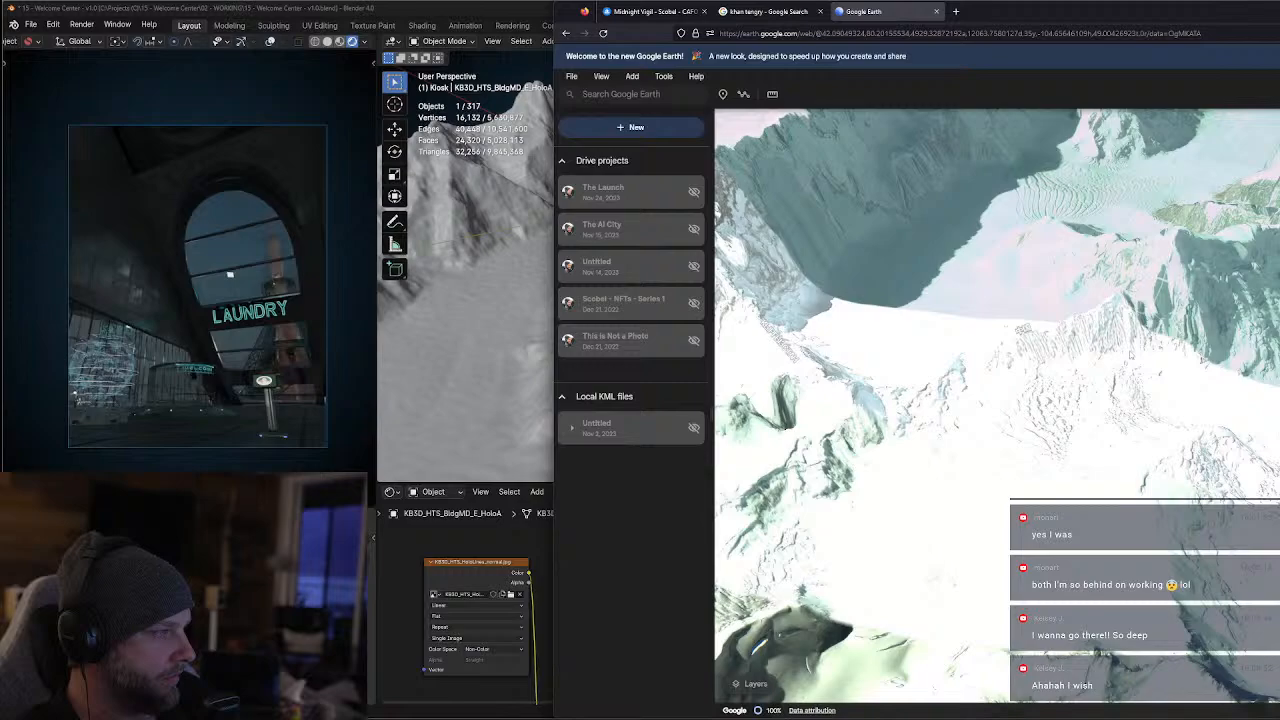
middle_click_drag(1110, 332, 1136, 335)
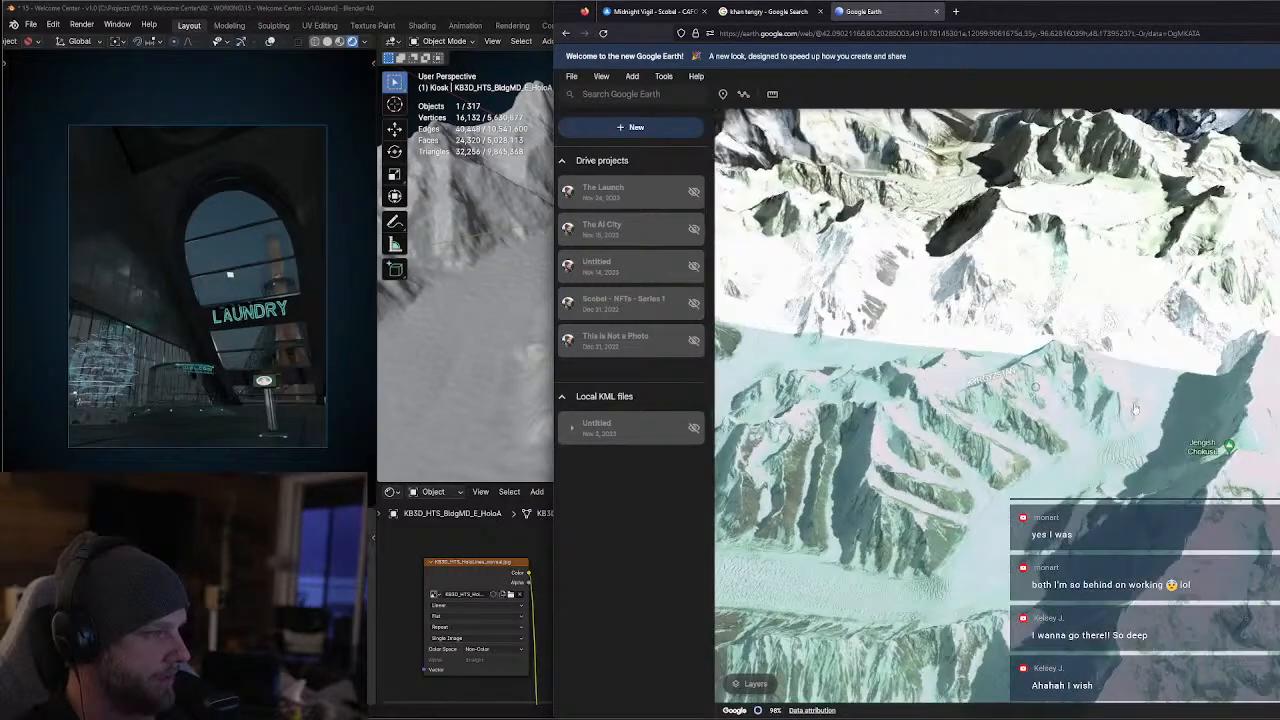
left_click_drag(1151, 264, 1240, 317)
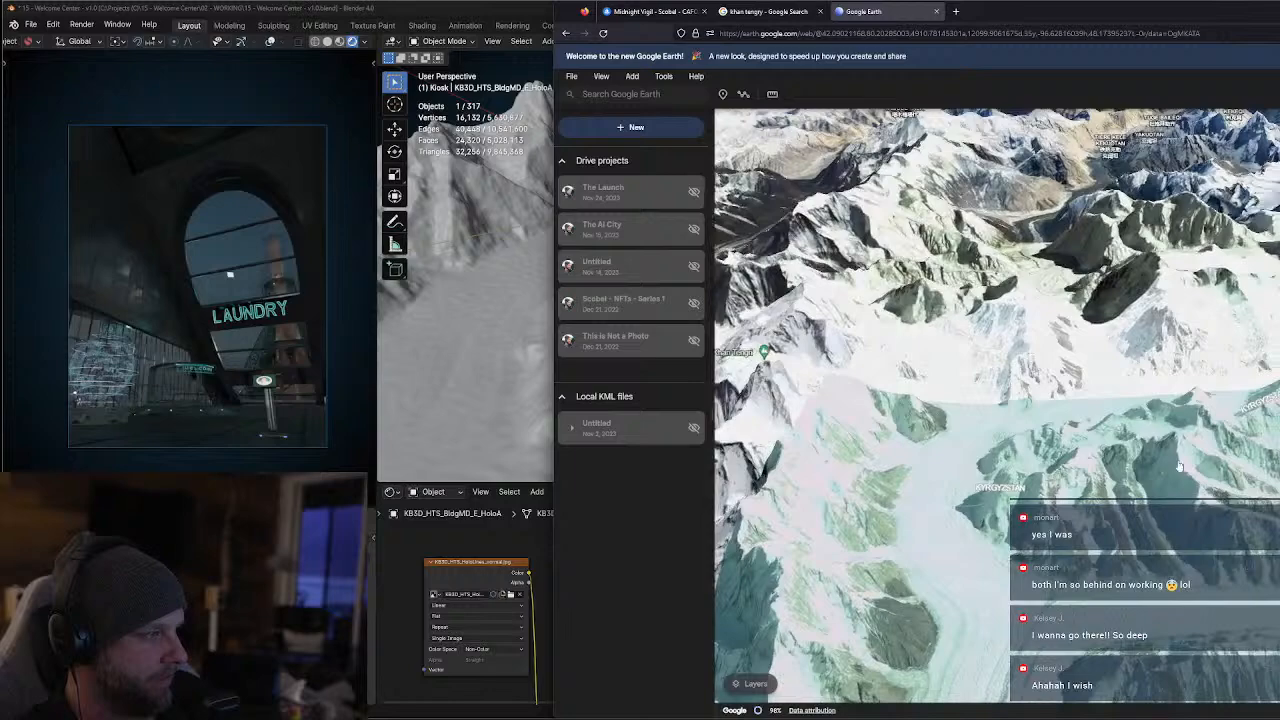
middle_click_drag(1107, 503, 1131, 648)
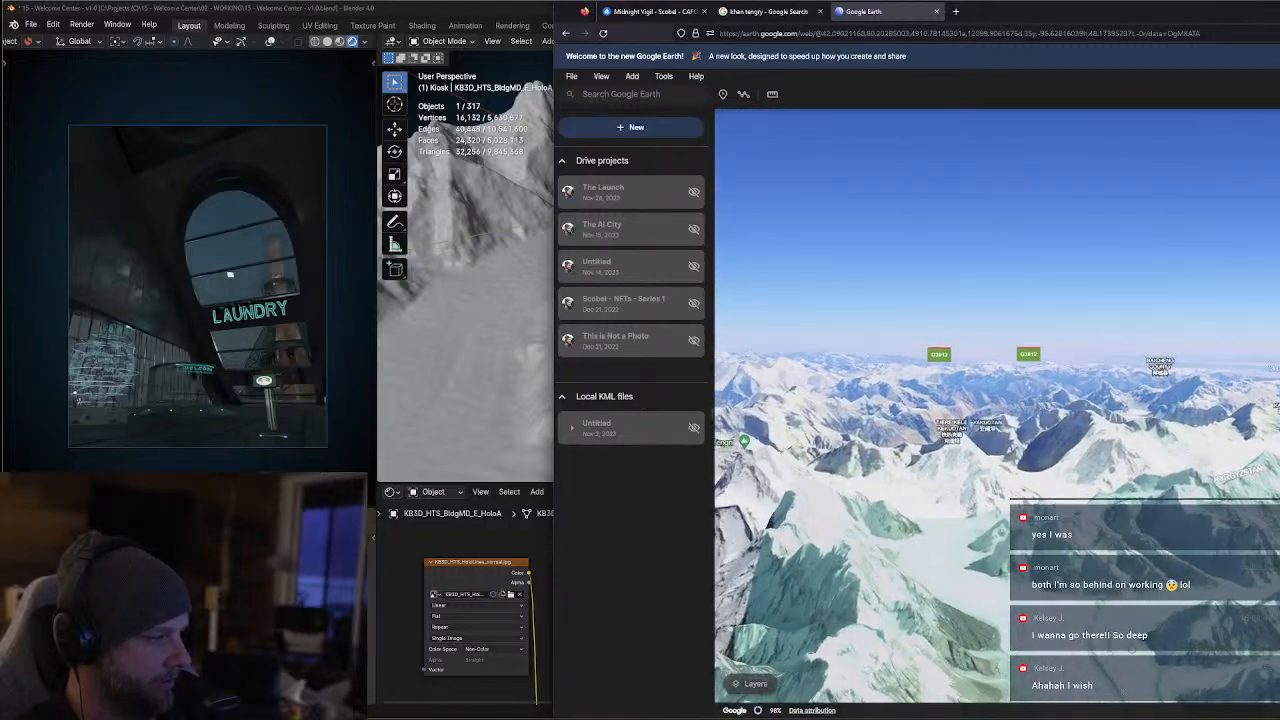
scroll(997, 406, "down", 5)
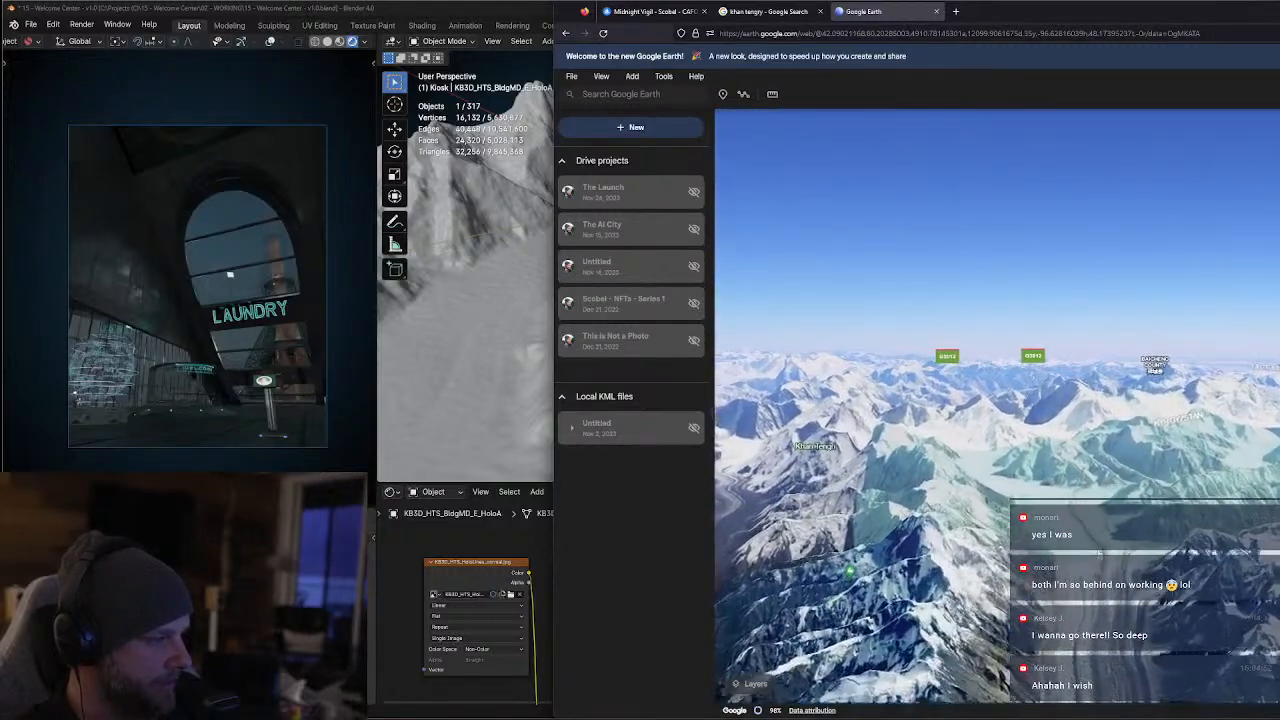
scroll(1109, 535, "up", 8)
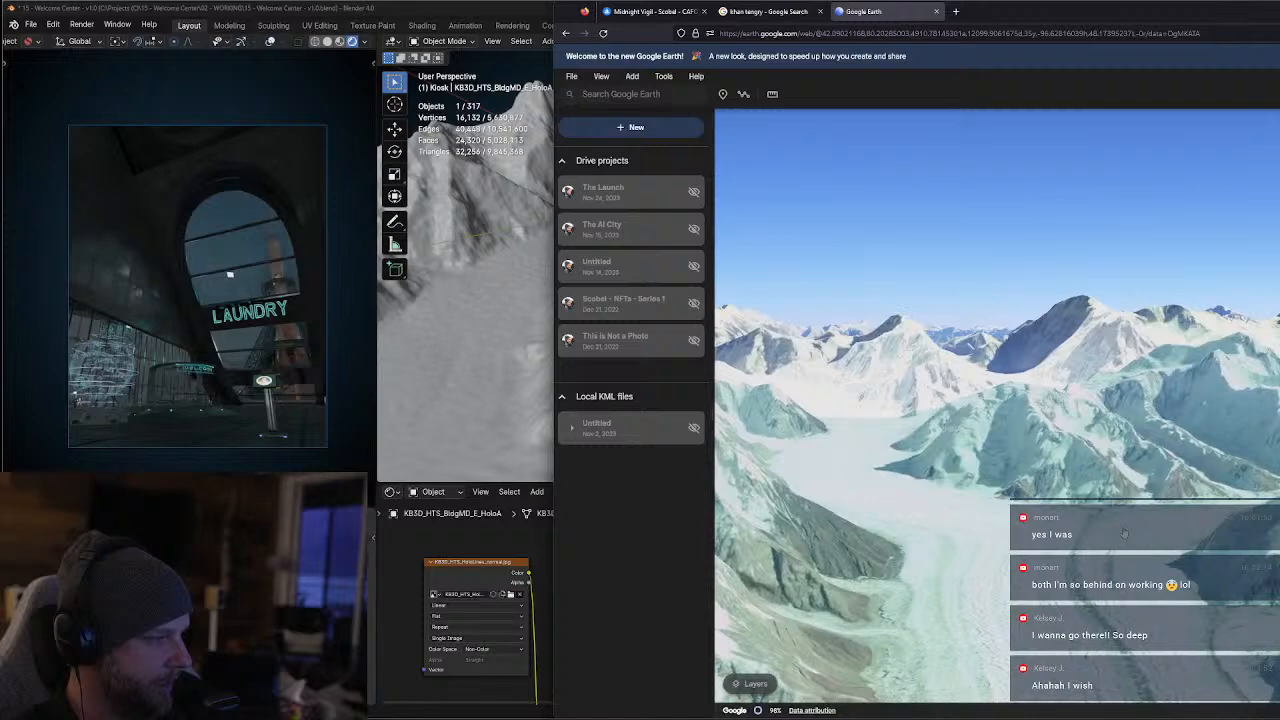
scroll(1109, 535, "up", 5)
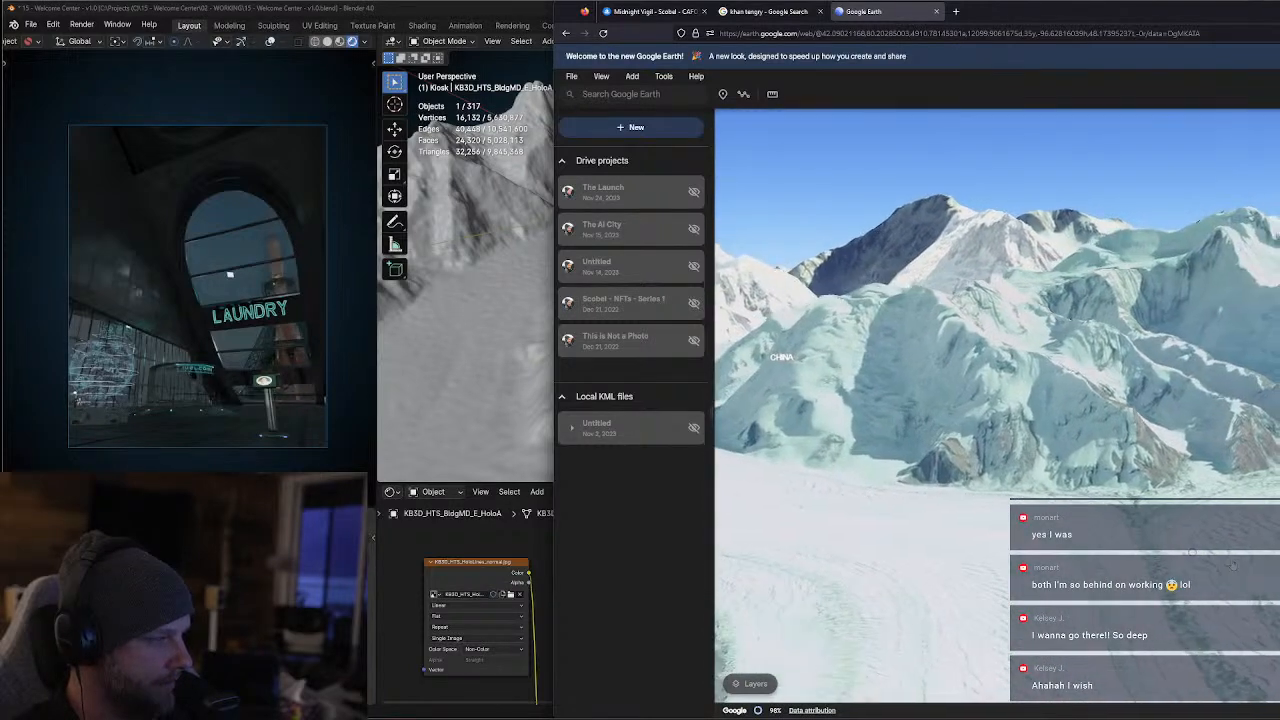
scroll(1235, 566, "down", 5)
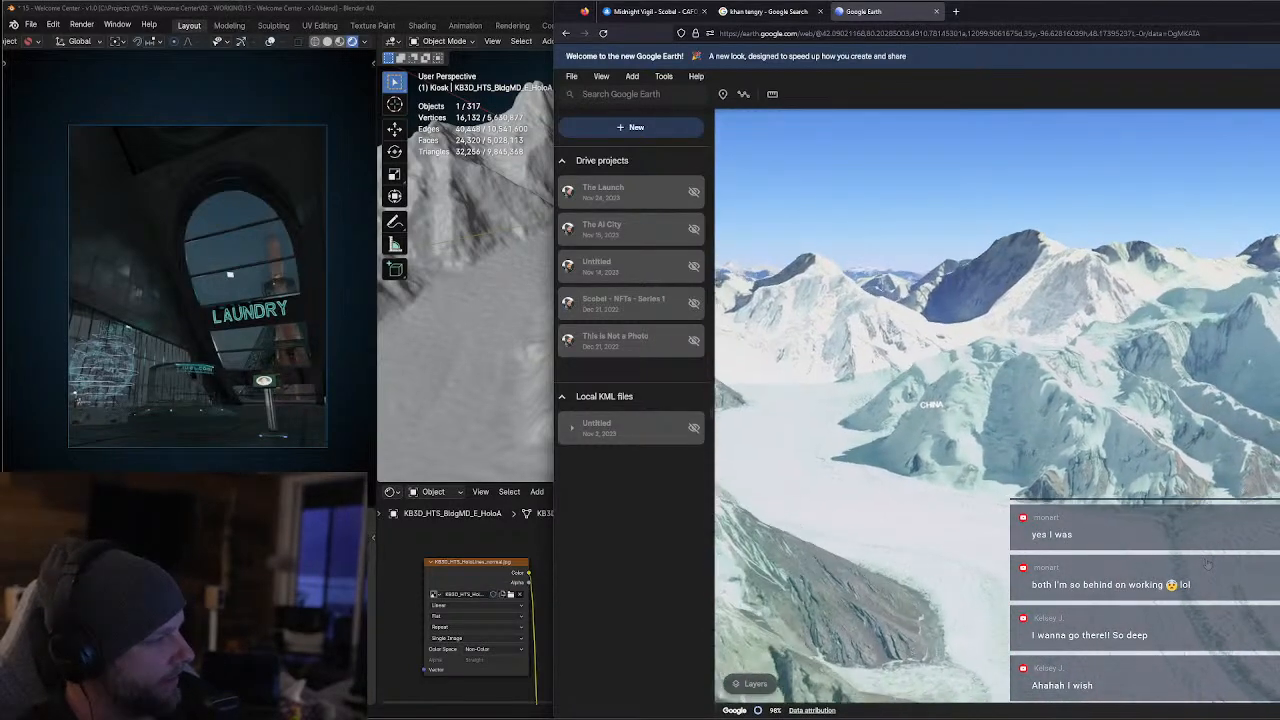
middle_click_drag(1201, 602, 1198, 660)
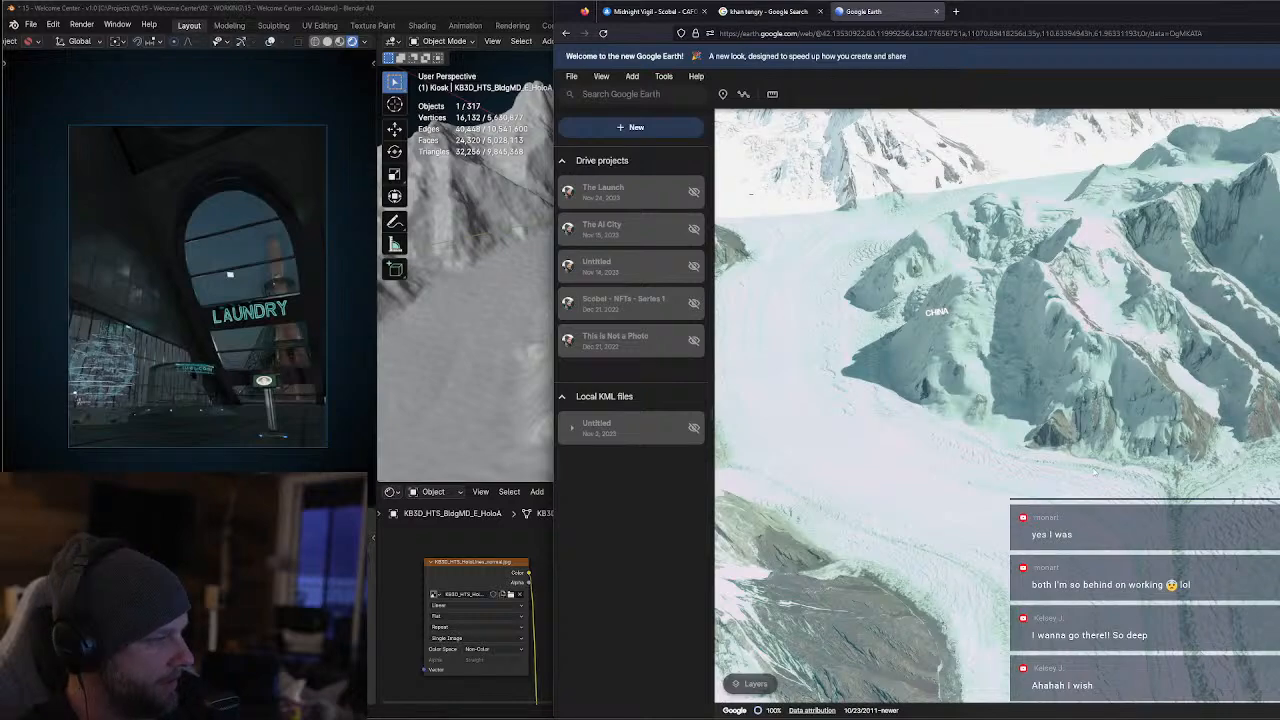
Locate the Khan Tengri peak on the map and examine it and the neighbouring glaciers from above
middle_click_drag(985, 400, 1161, 432)
left_click_drag(1161, 432, 1118, 570)
middle_click_drag(1112, 500, 992, 303)
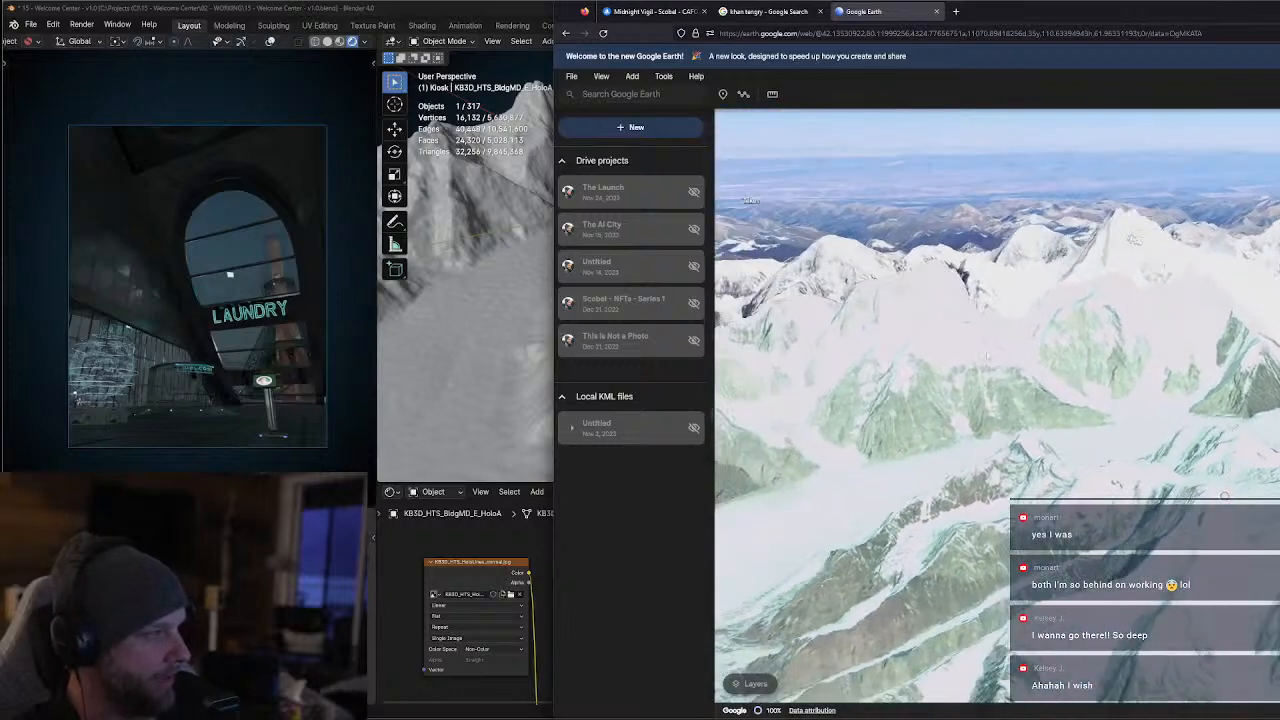
scroll(1189, 488, "up", 5)
scroll(1189, 488, "down", 3)
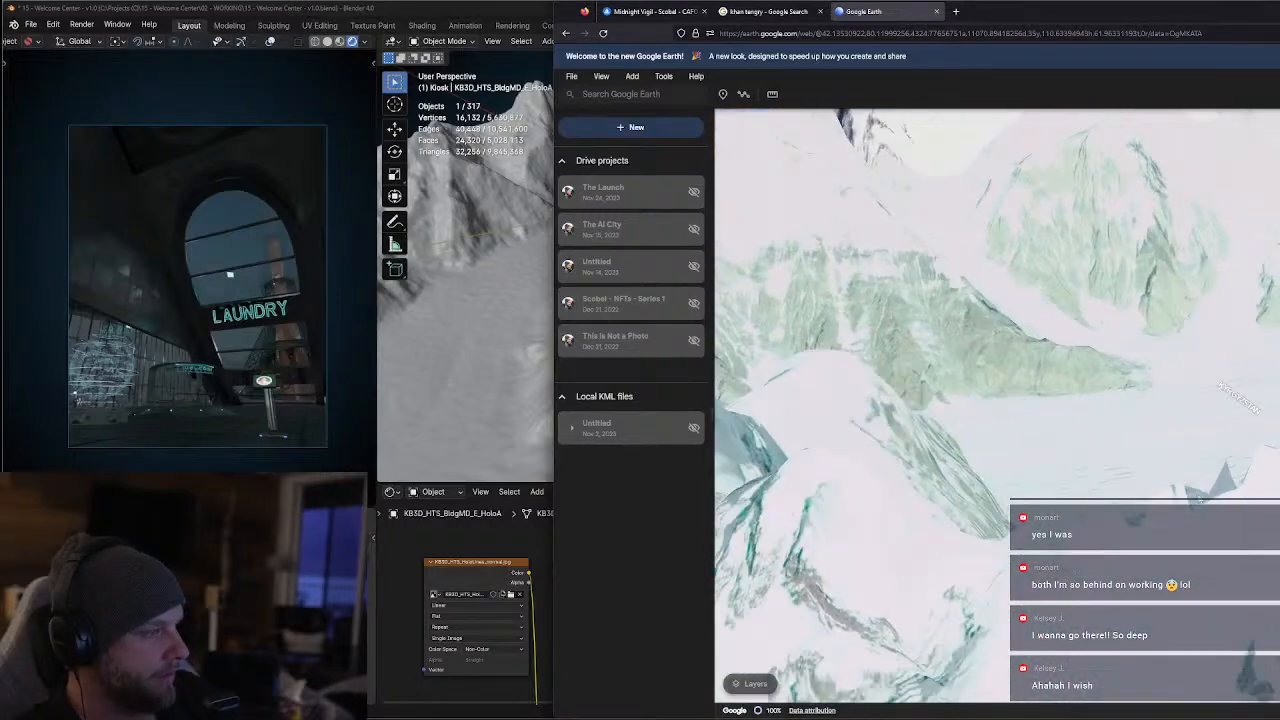
middle_click_drag(1189, 488, 1097, 356)
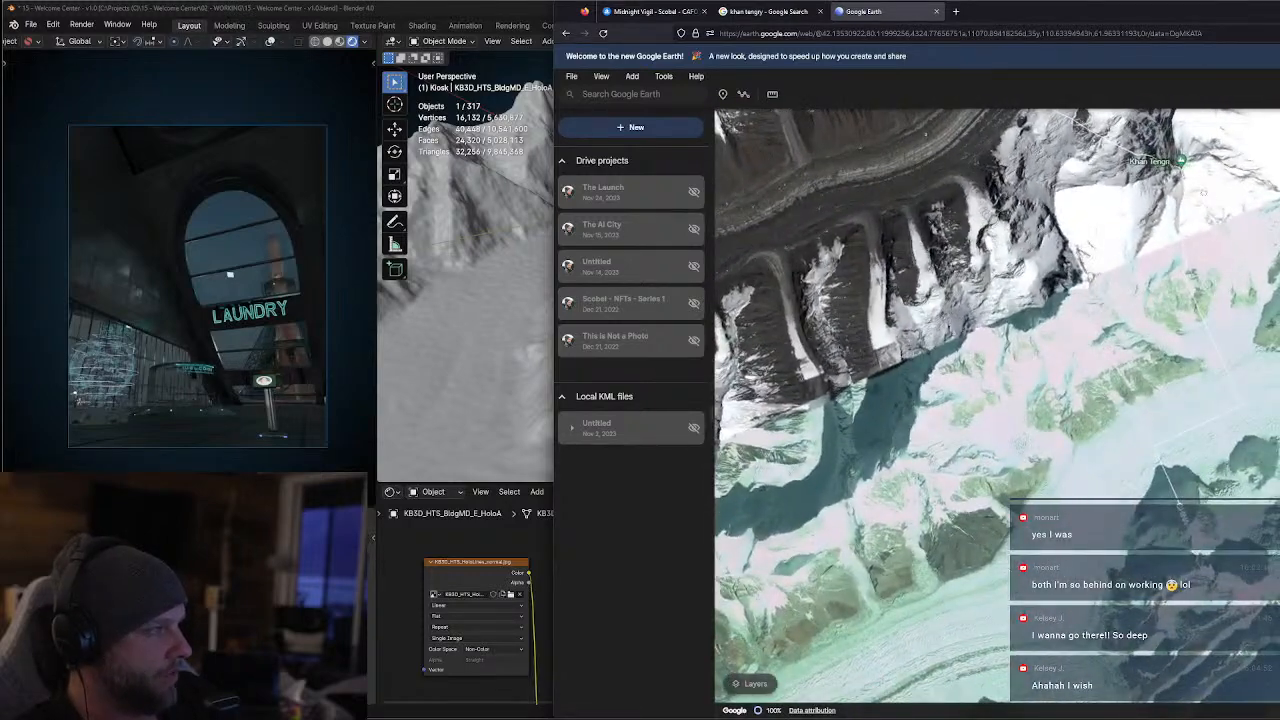
left_click_drag(1180, 205, 1138, 365)
scroll(1143, 352, "up", 3)
middle_click_drag(1145, 349, 1131, 404)
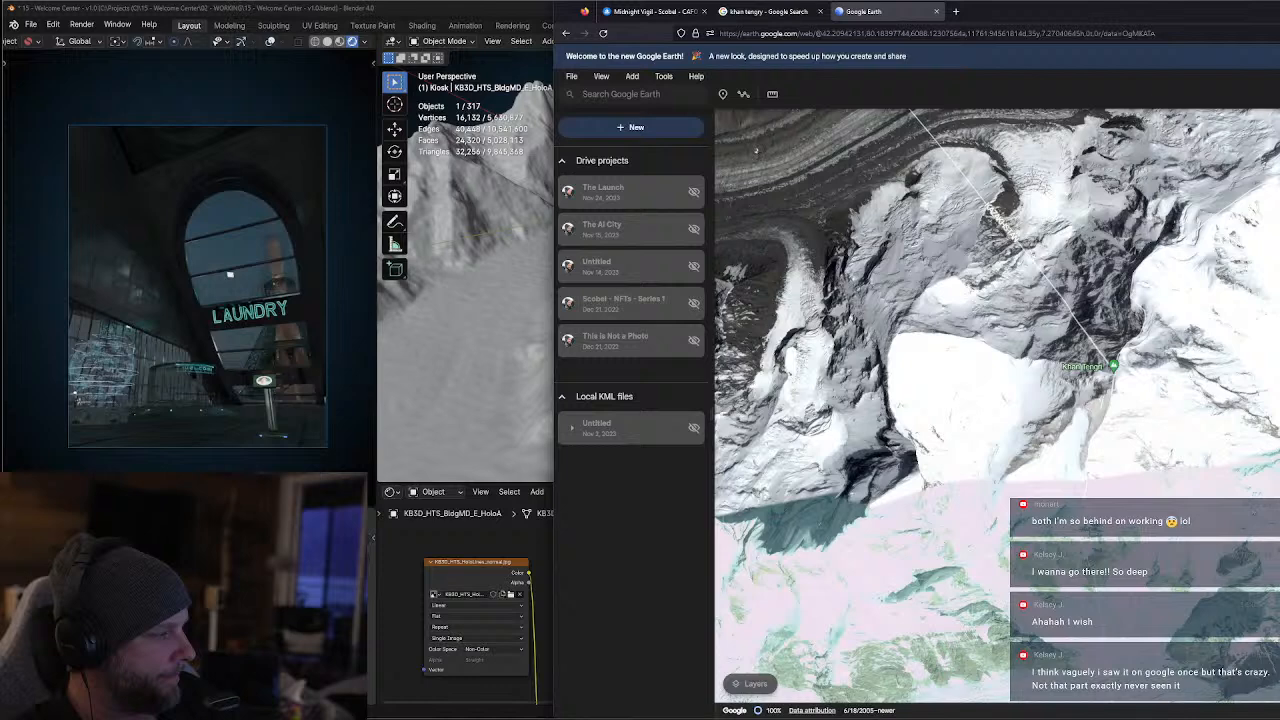
scroll(1183, 443, "down", 3)
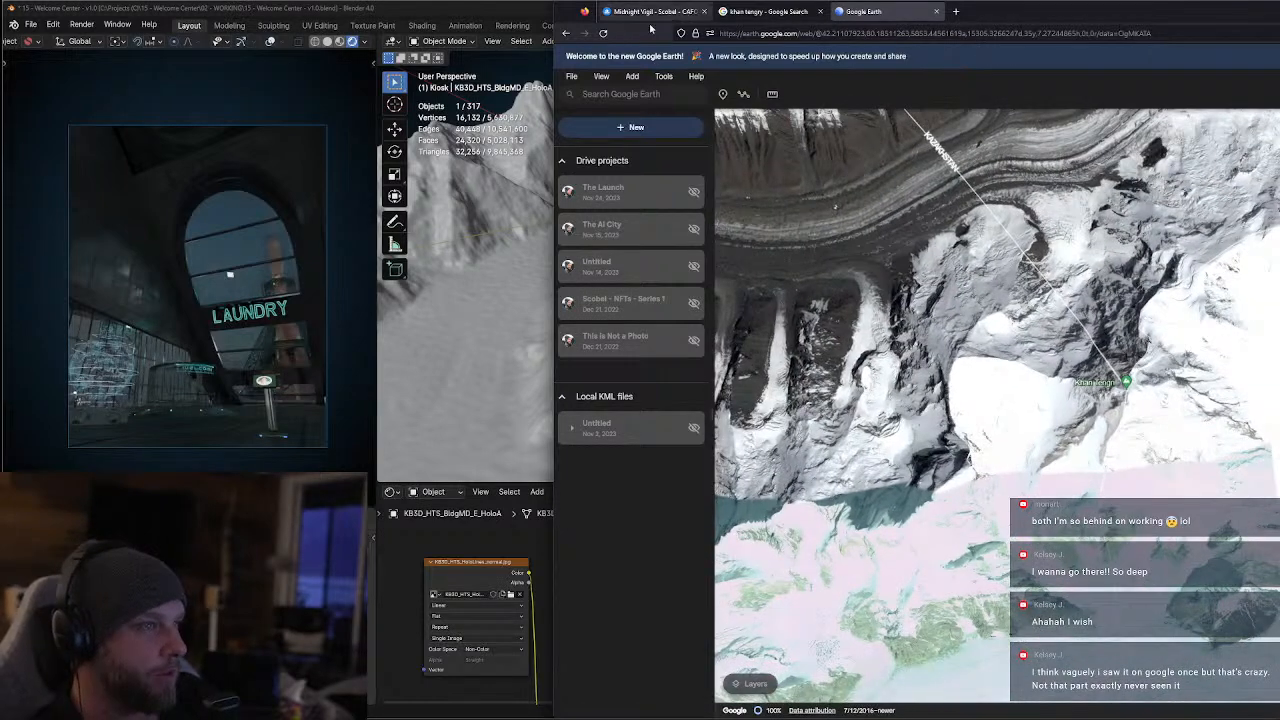
Switch back to Blender, examine the launch site within the terrain from above, and hide the 3D viewport's sidebar
key("alt+Tab")
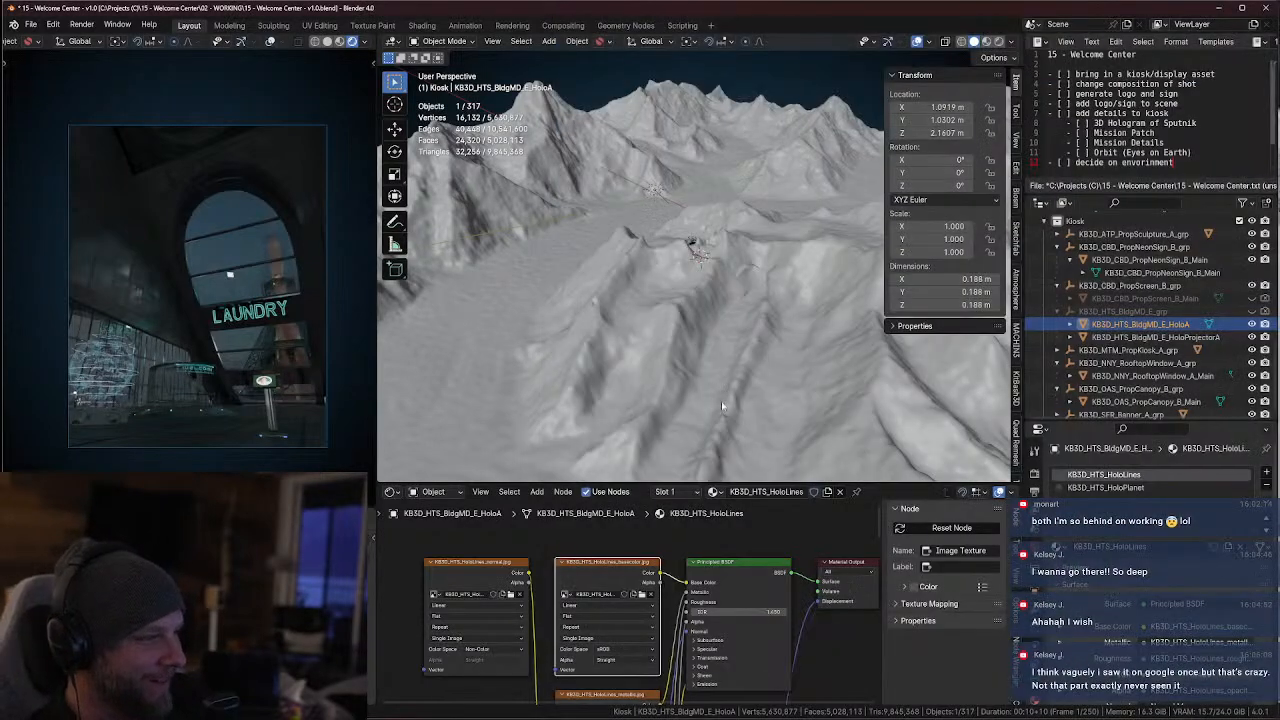
middle_click_drag(722, 405, 762, 460)
scroll(740, 400, "up", 4)
middle_click_drag(655, 290, 758, 279)
scroll(715, 235, "up", 2)
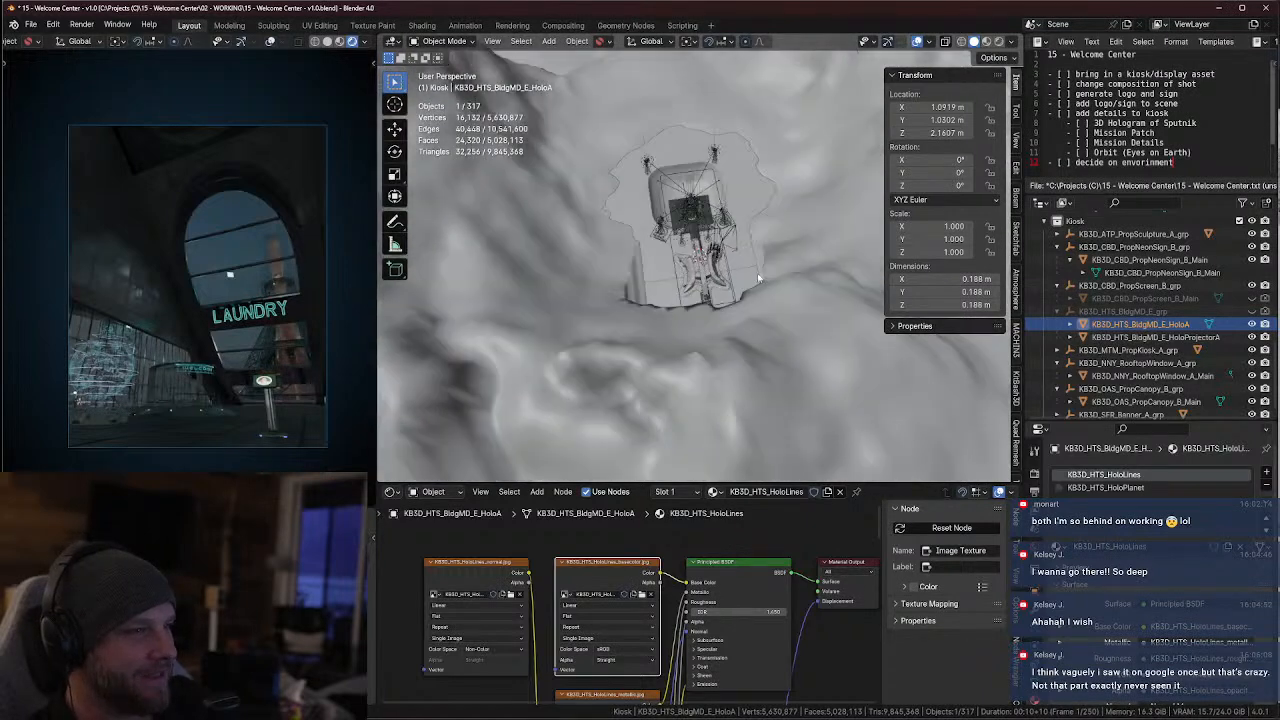
scroll(730, 283, "up", 4)
middle_click_drag(708, 330, 870, 385)
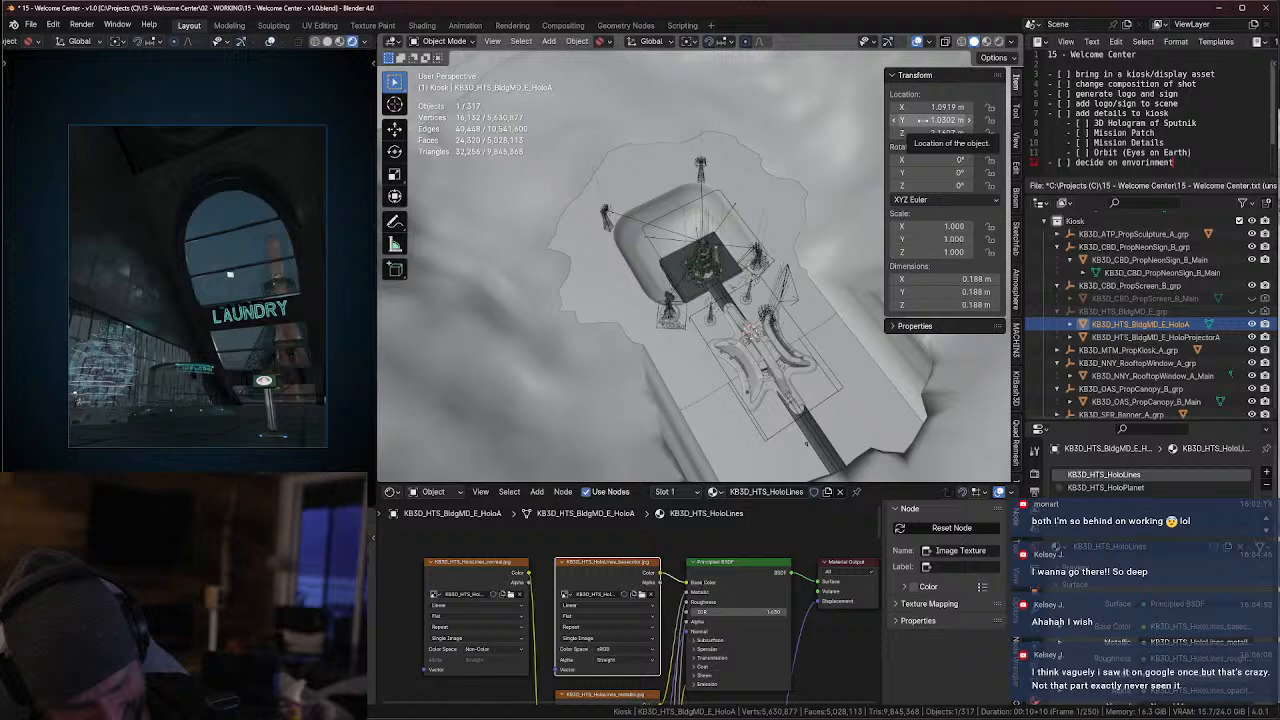
key("n")
Examine the rocket launch pad and its buildings from near ground level, with the mountain peak behind them
middle_click_drag(920, 222, 919, 180)
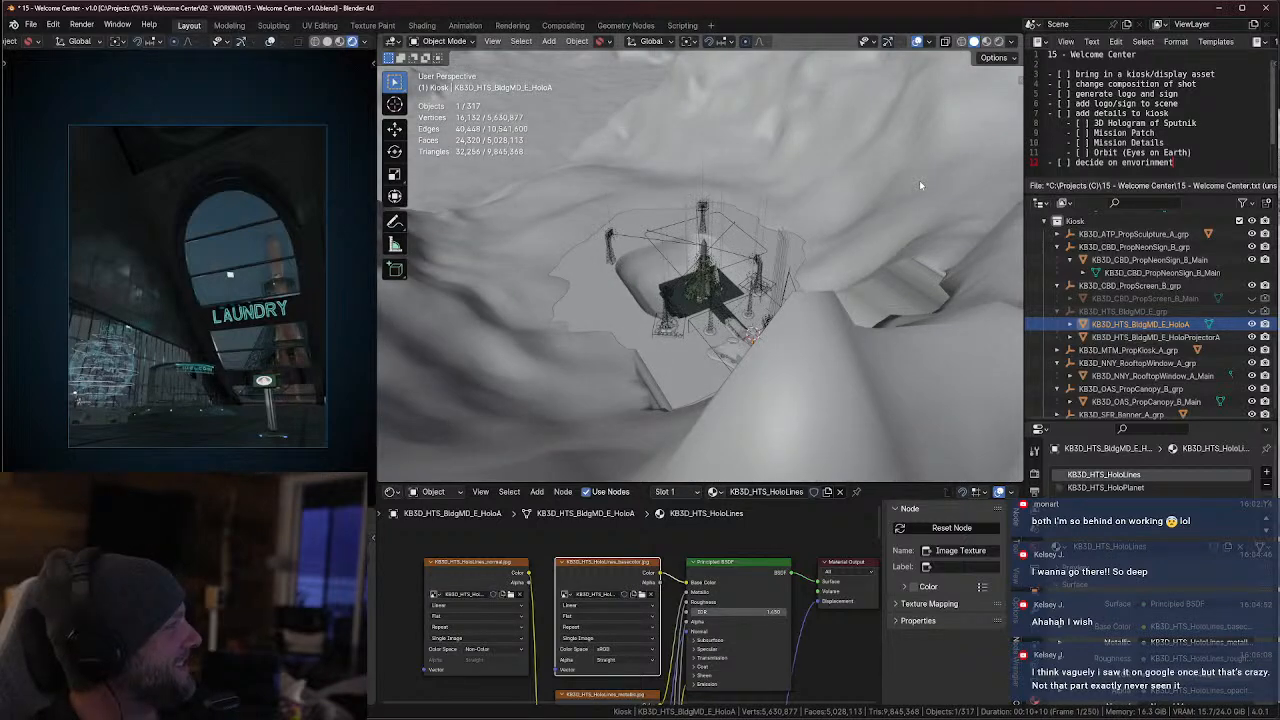
middle_click_drag(795, 284, 703, 245)
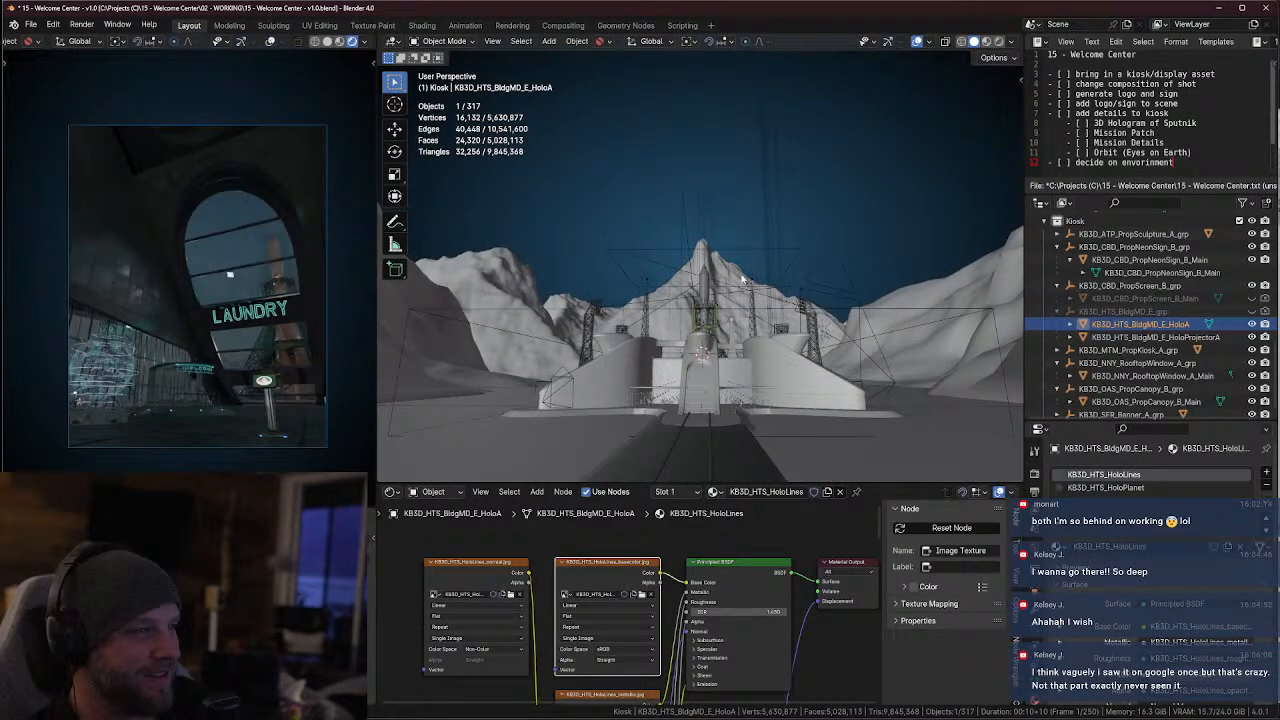
middle_click_drag(845, 348, 735, 347)
scroll(1100, 280, "up", 8)
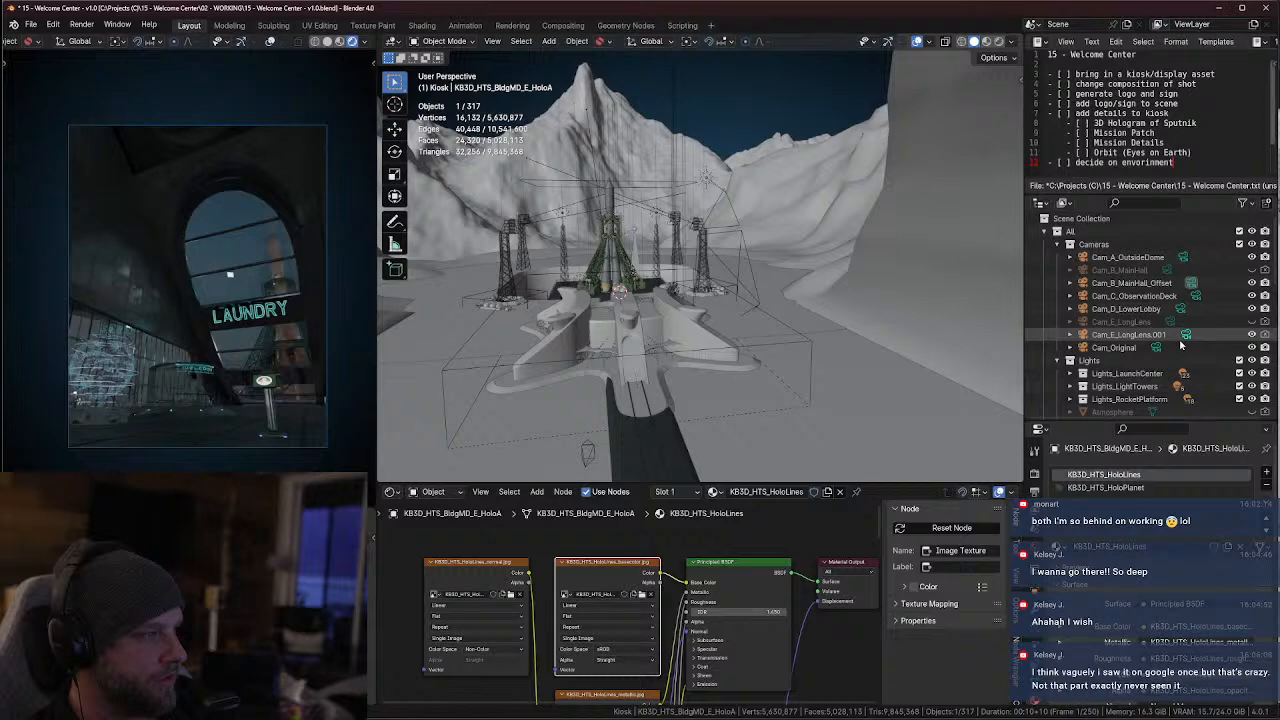
Make Cam_A_OutsideDome the active camera and maximize the rendered viewport to view its full frame
left_click(1183, 258)
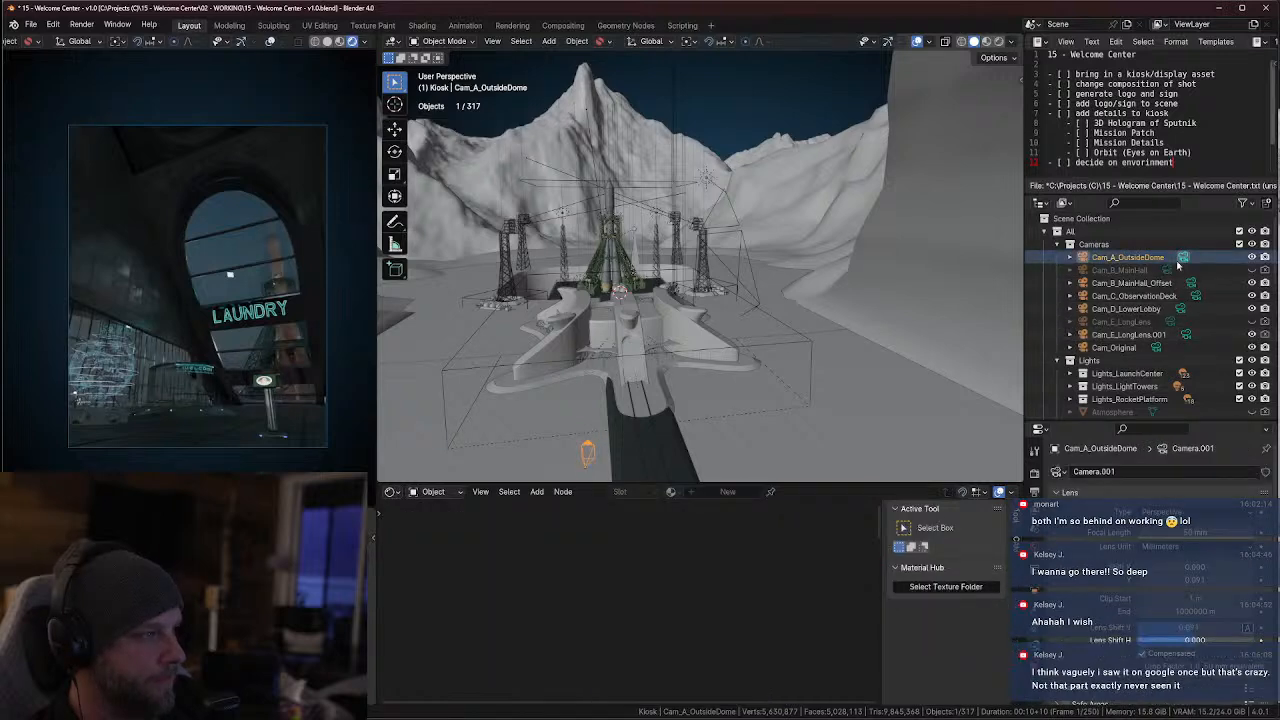
key("ctrl+KP_0")
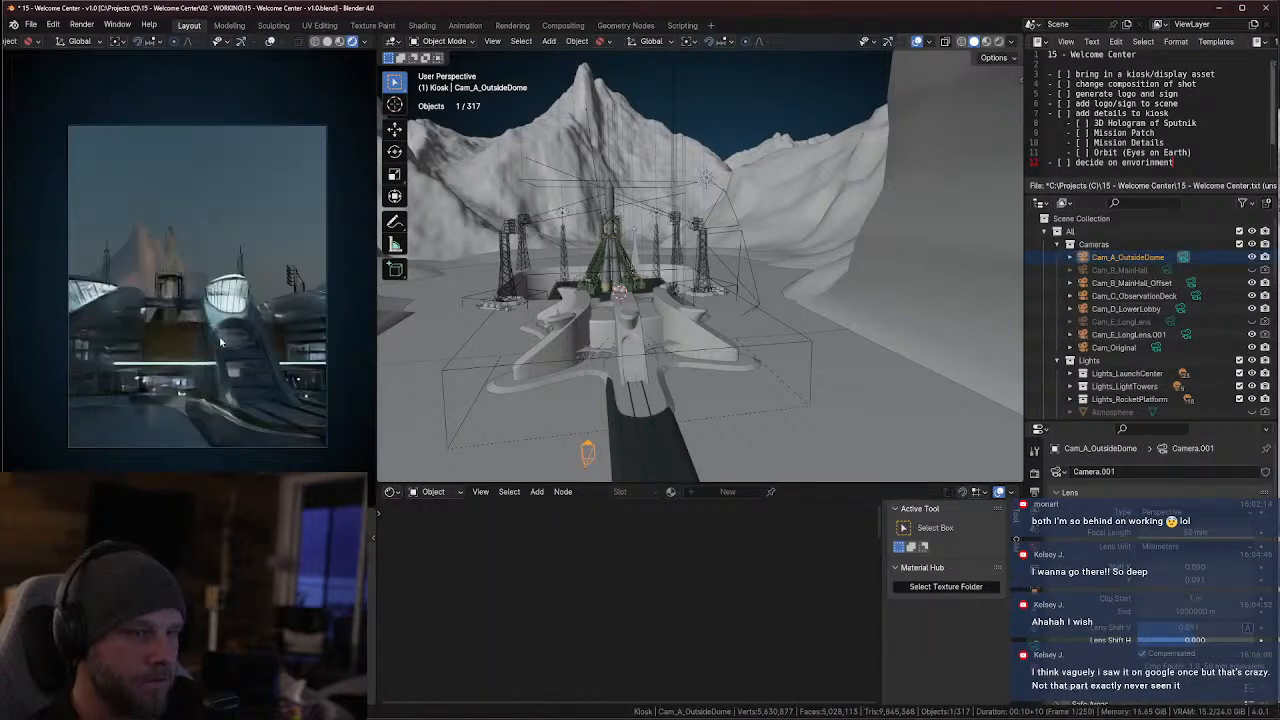
key("ctrl+space")
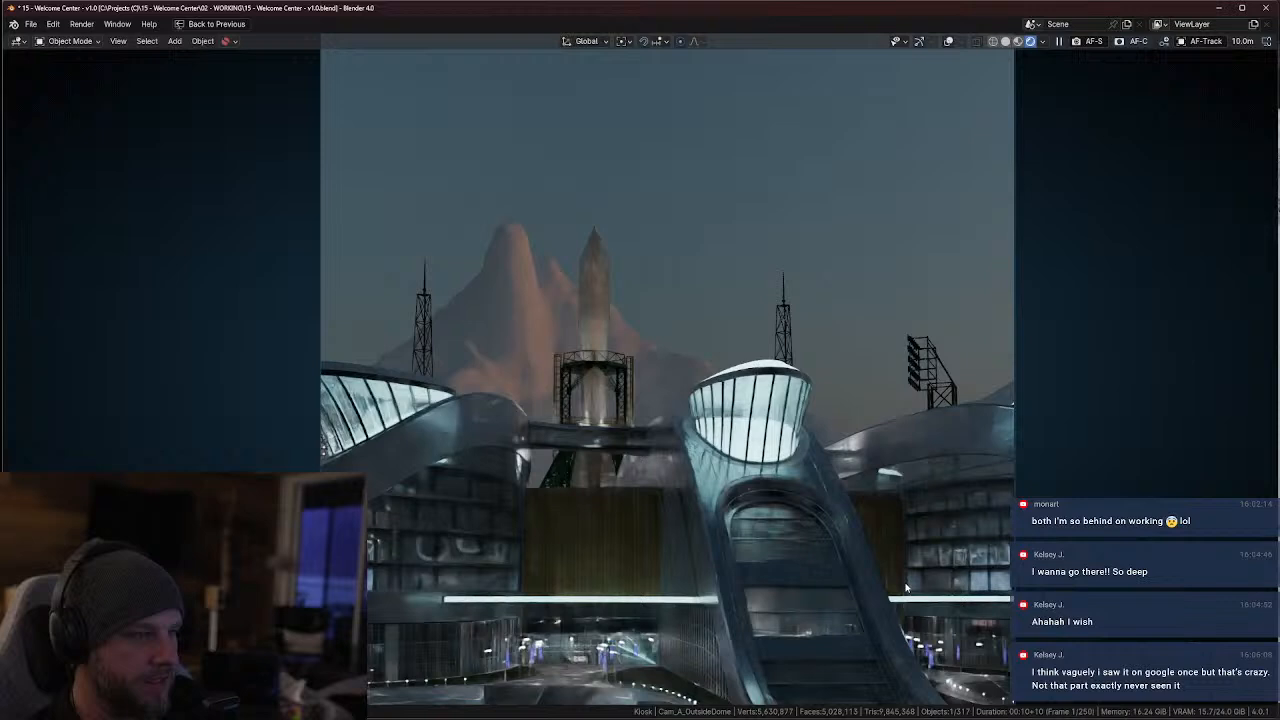
scroll(875, 567, "down", 3)
scroll(871, 563, "up", 1)
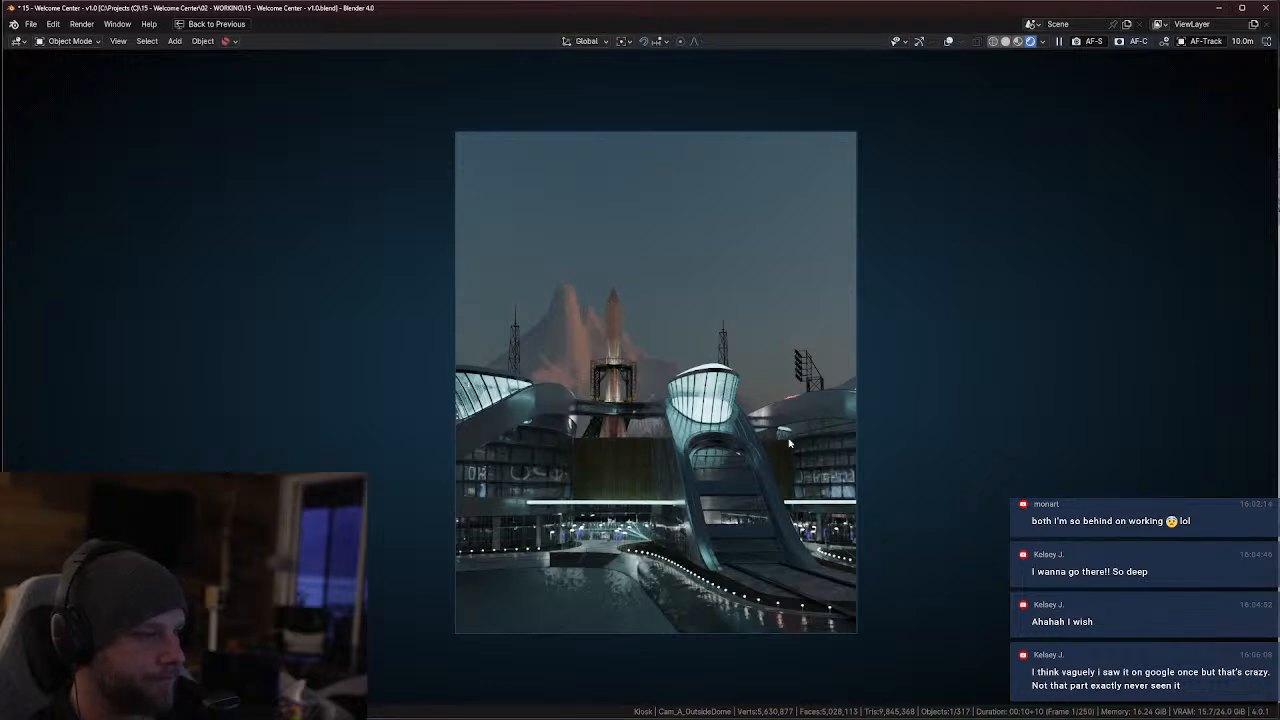
Make Cam_B_MainHall_Offset the active camera and view the 3D viewport maximized before restoring the full layout
key("ctrl+space")
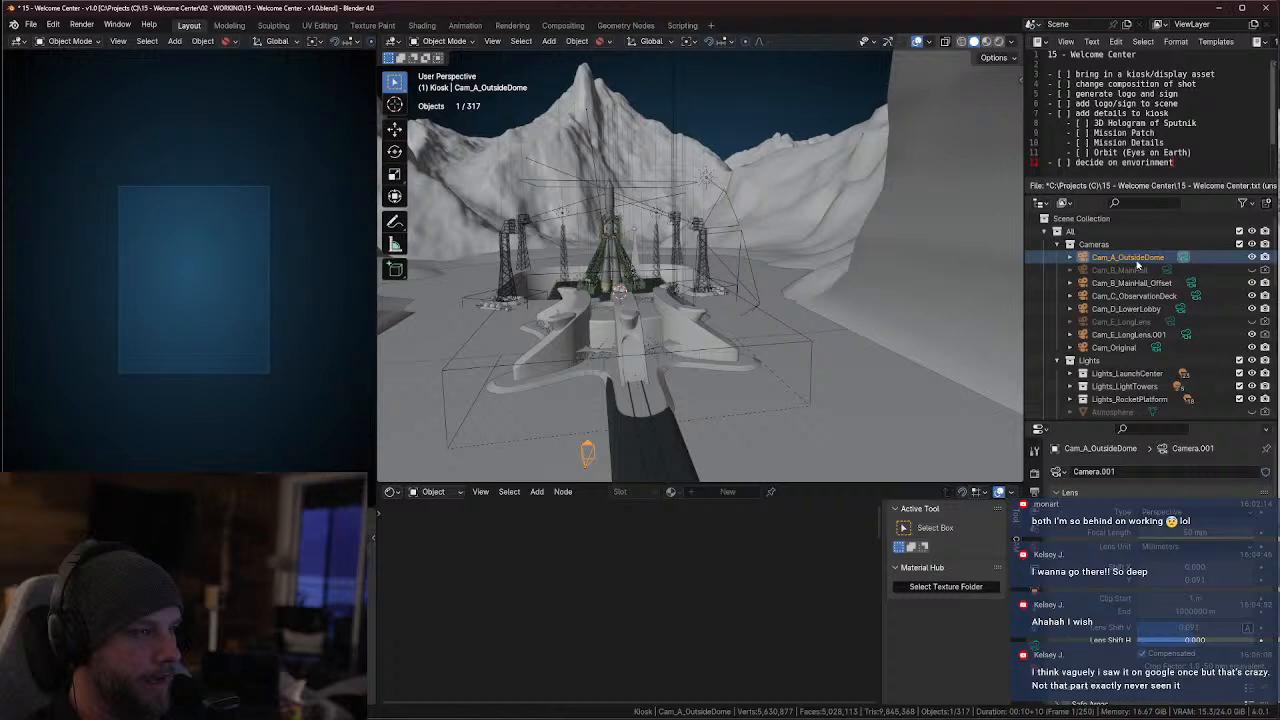
left_click(1193, 284)
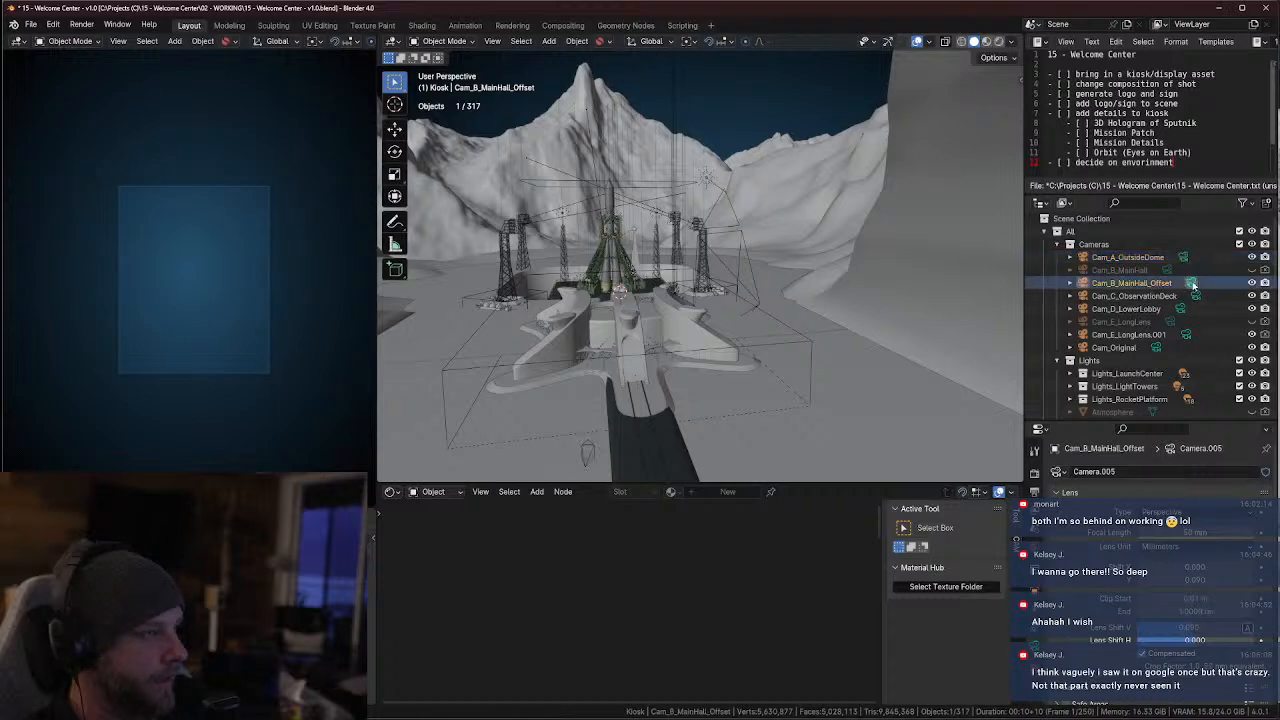
key("ctrl+space")
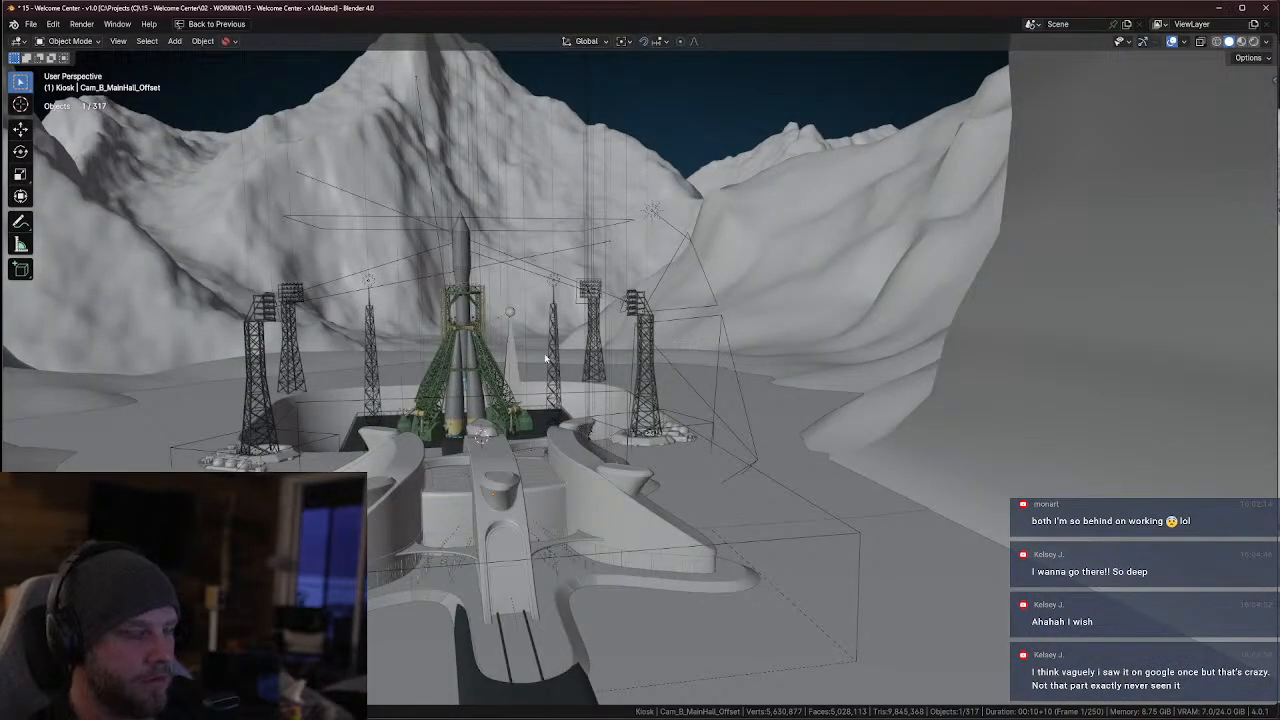
key("ctrl+space")
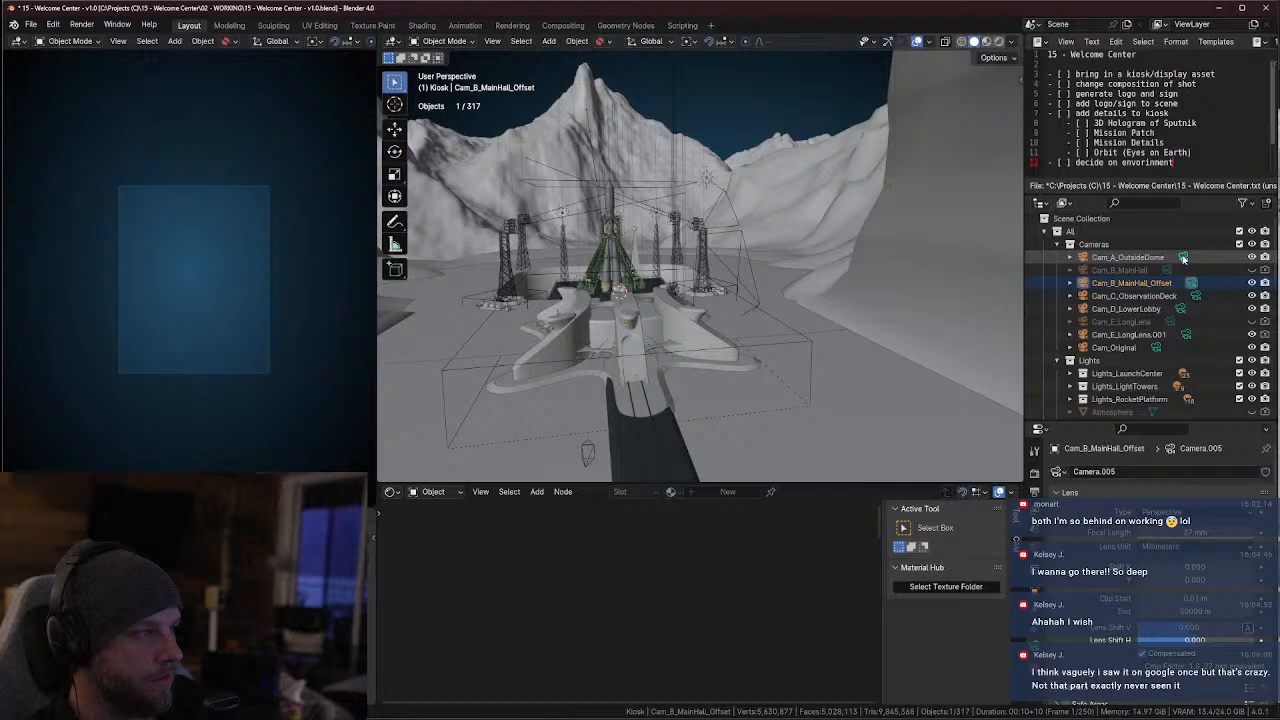
Make Cam_C_ObservationDeck the active camera and view its rendered frame in the maximized viewport
left_click(1193, 296)
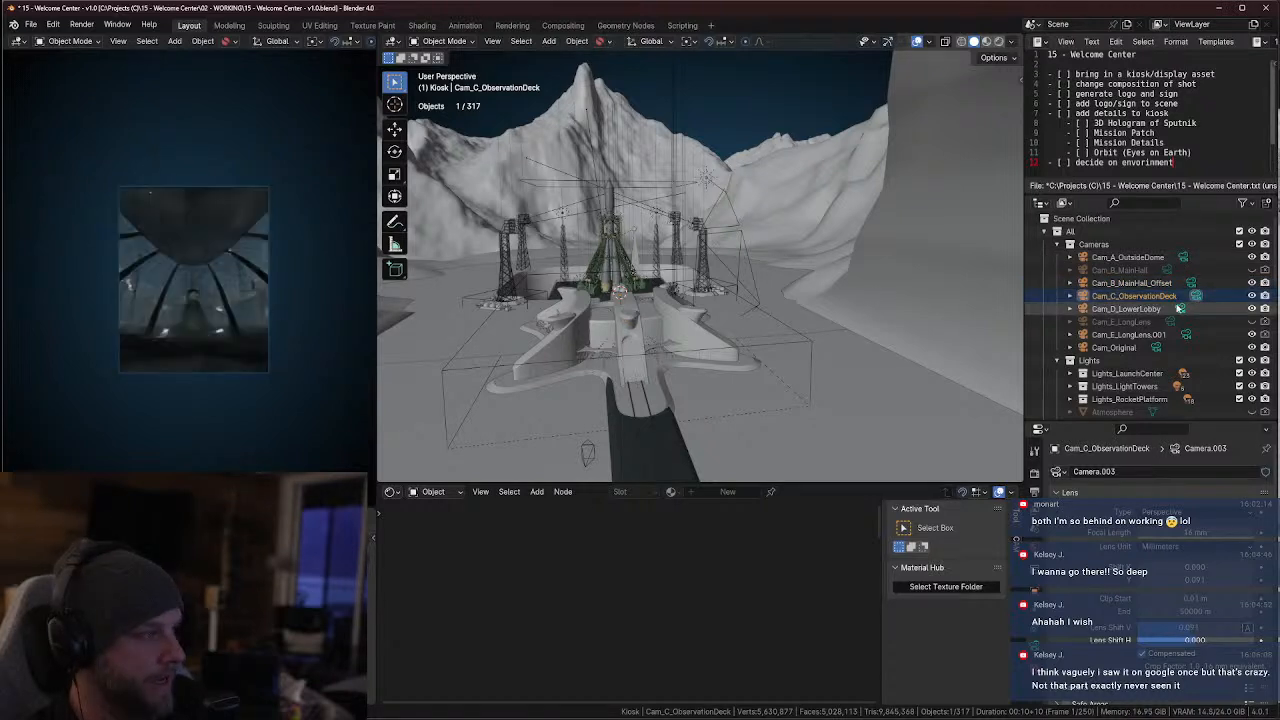
key("ctrl+space")
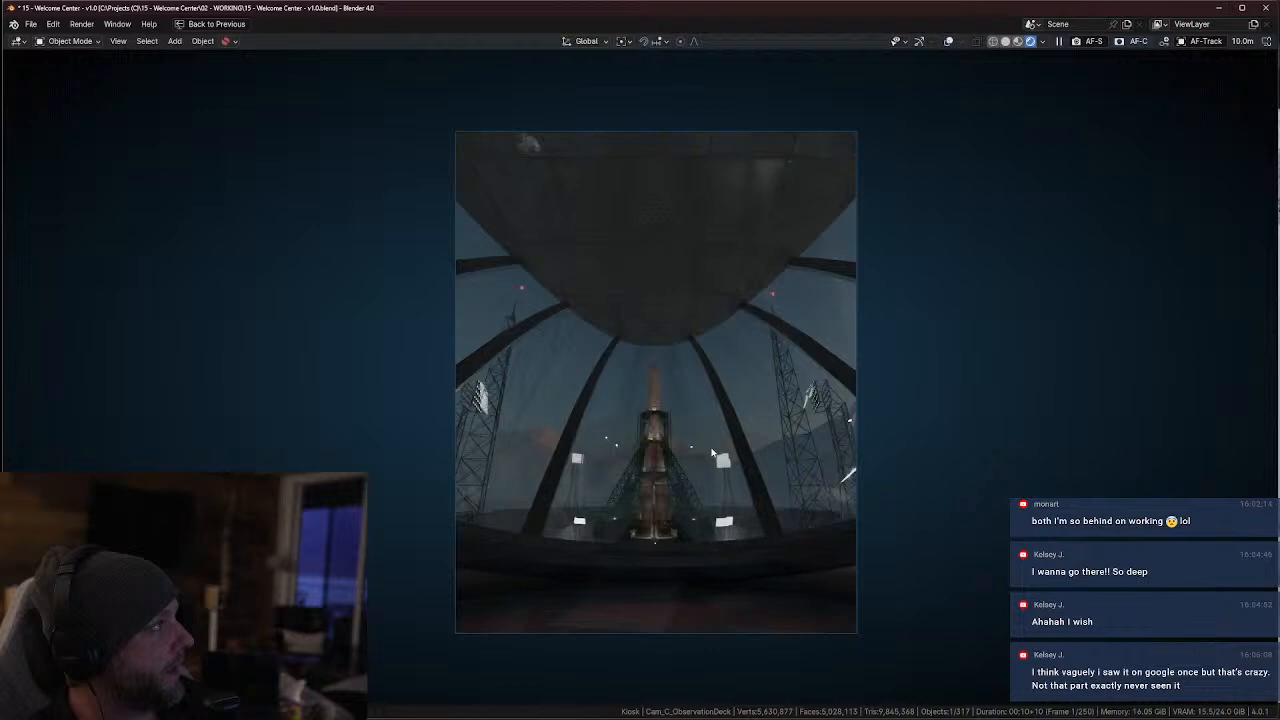
key("ctrl+space")
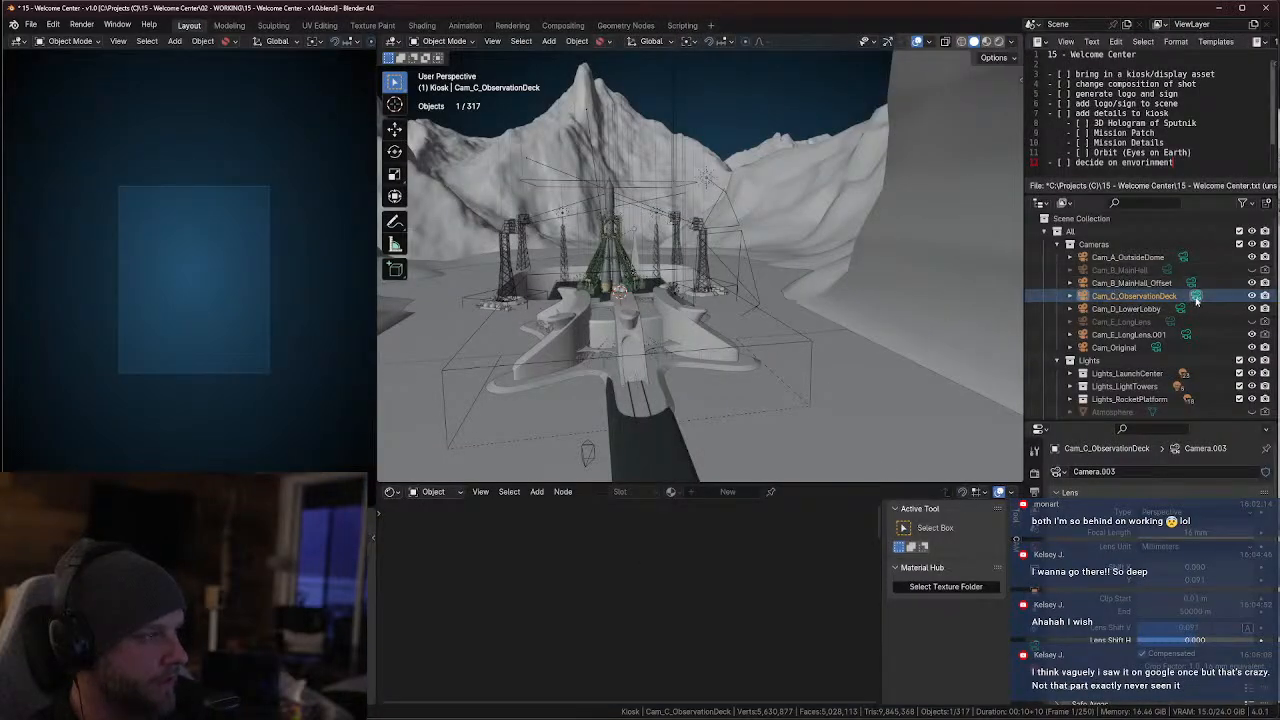
Make Cam_D_LowerLobby the active camera and view its rendered frame enlarged in the maximized viewport
left_click(1180, 309)
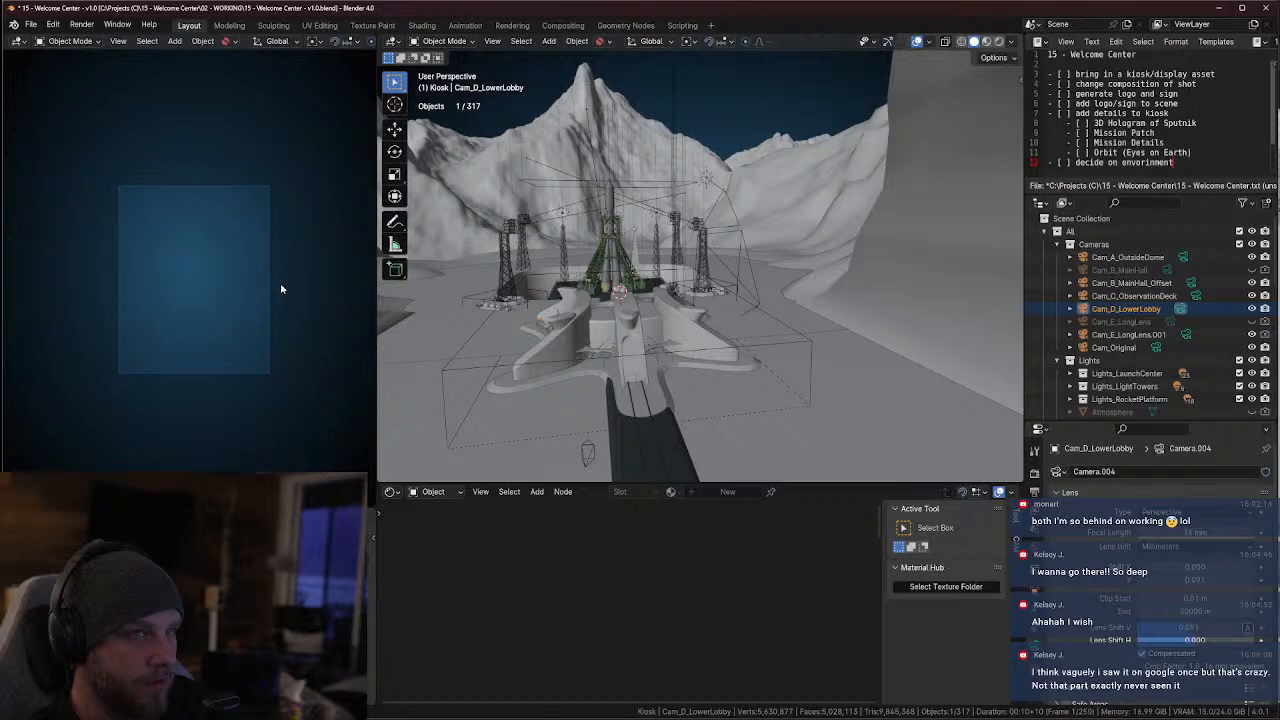
scroll(245, 280, "up", 1)
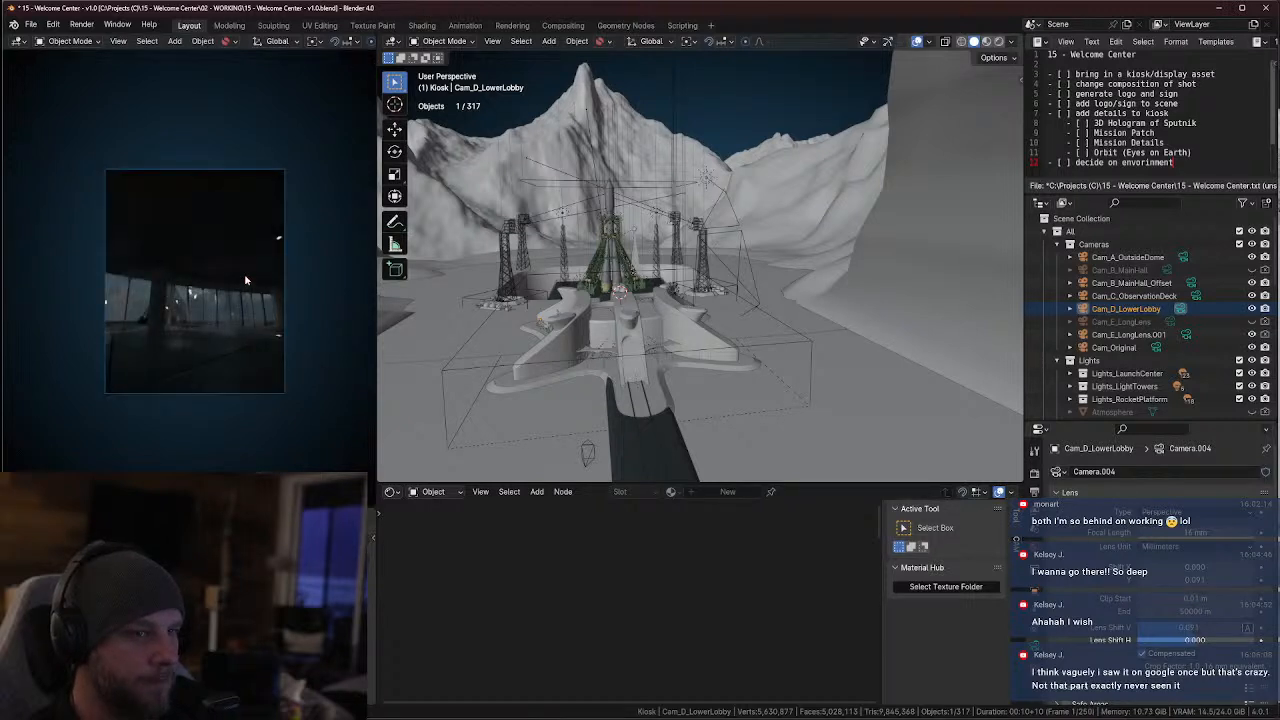
key("ctrl+space")
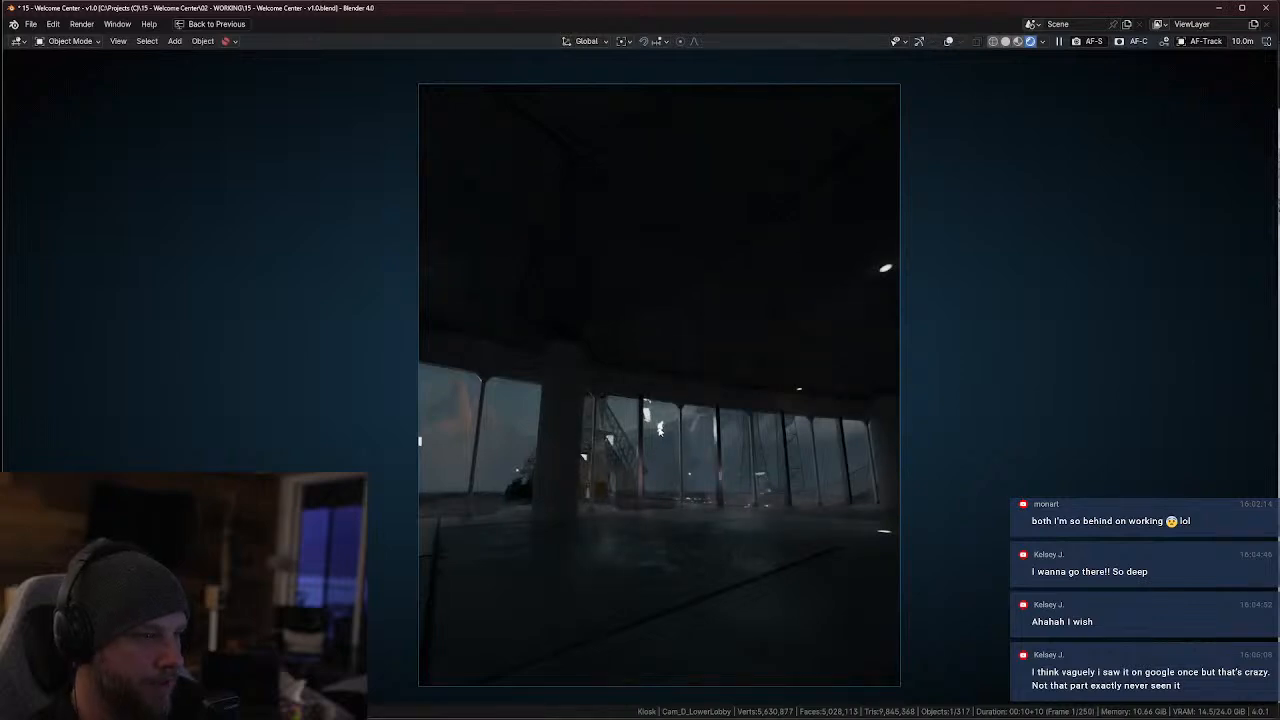
key("ctrl+space")
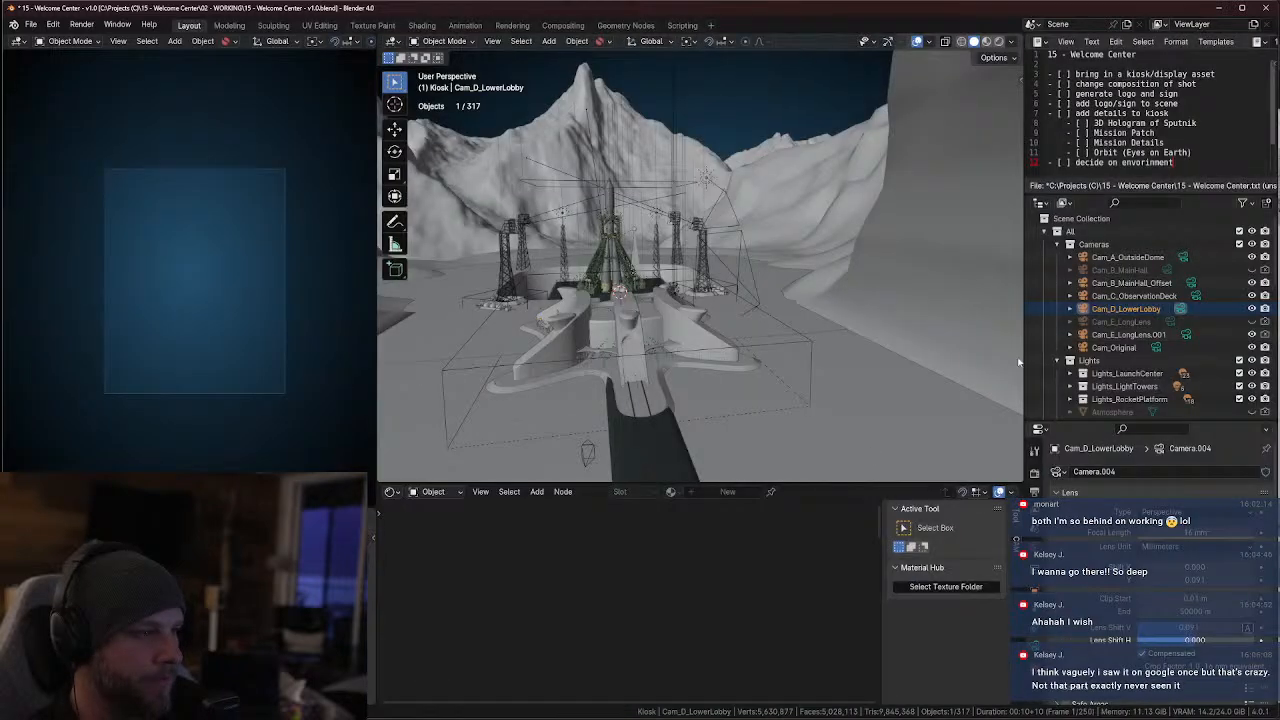
Examine the launch complex up to the main hall interior, and view the full rendered frame of Cam_B_MainHall_Offset
scroll(736, 317, "down", 6)
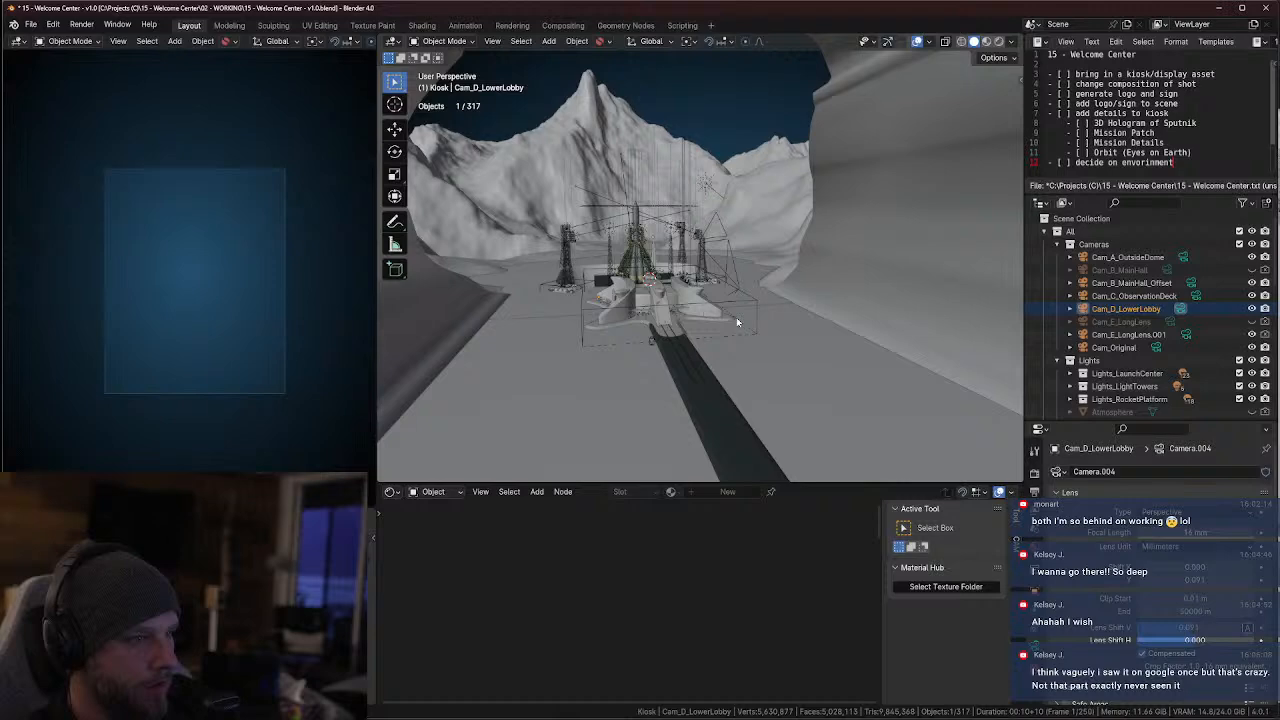
scroll(717, 322, "up", 10)
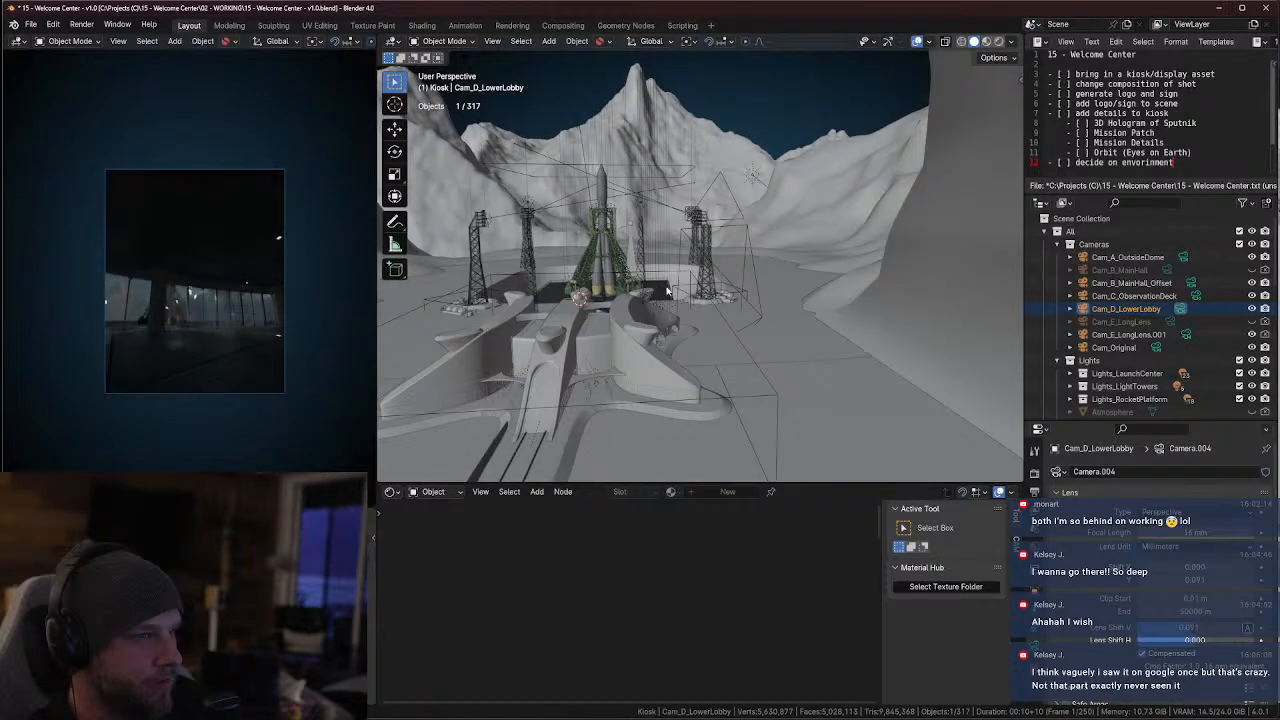
scroll(748, 284, "up", 10)
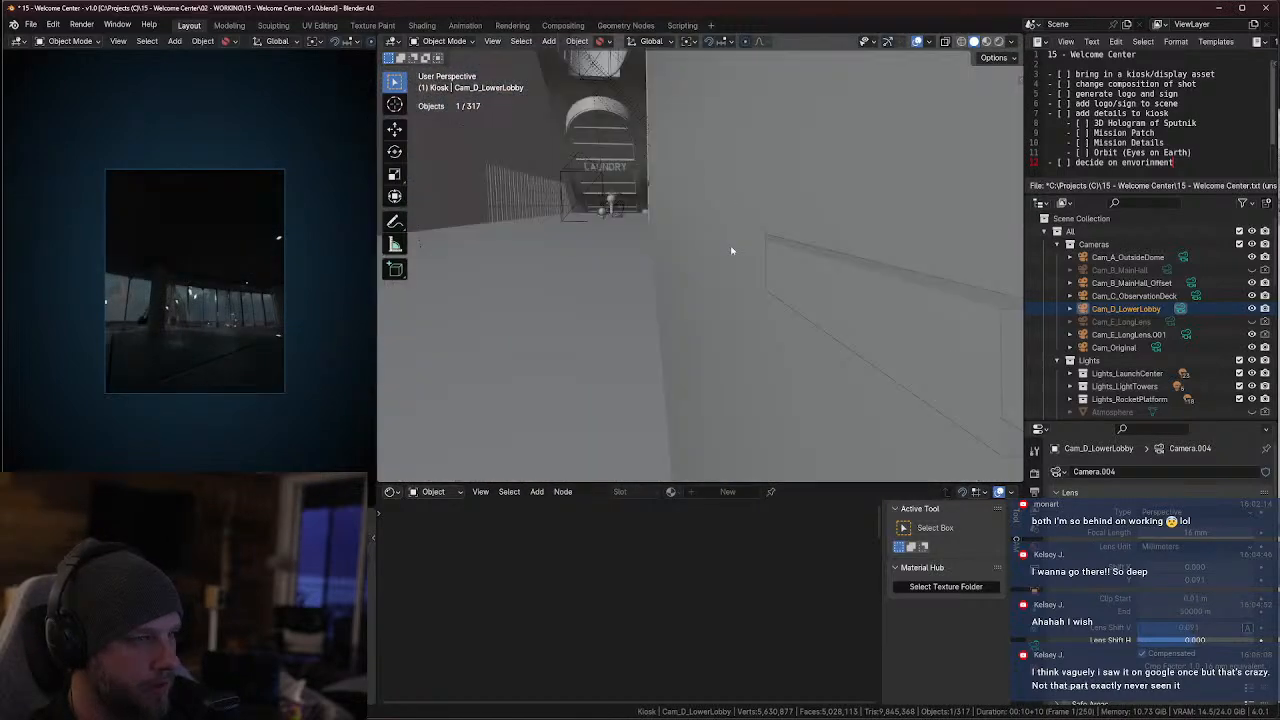
left_click(1190, 283)
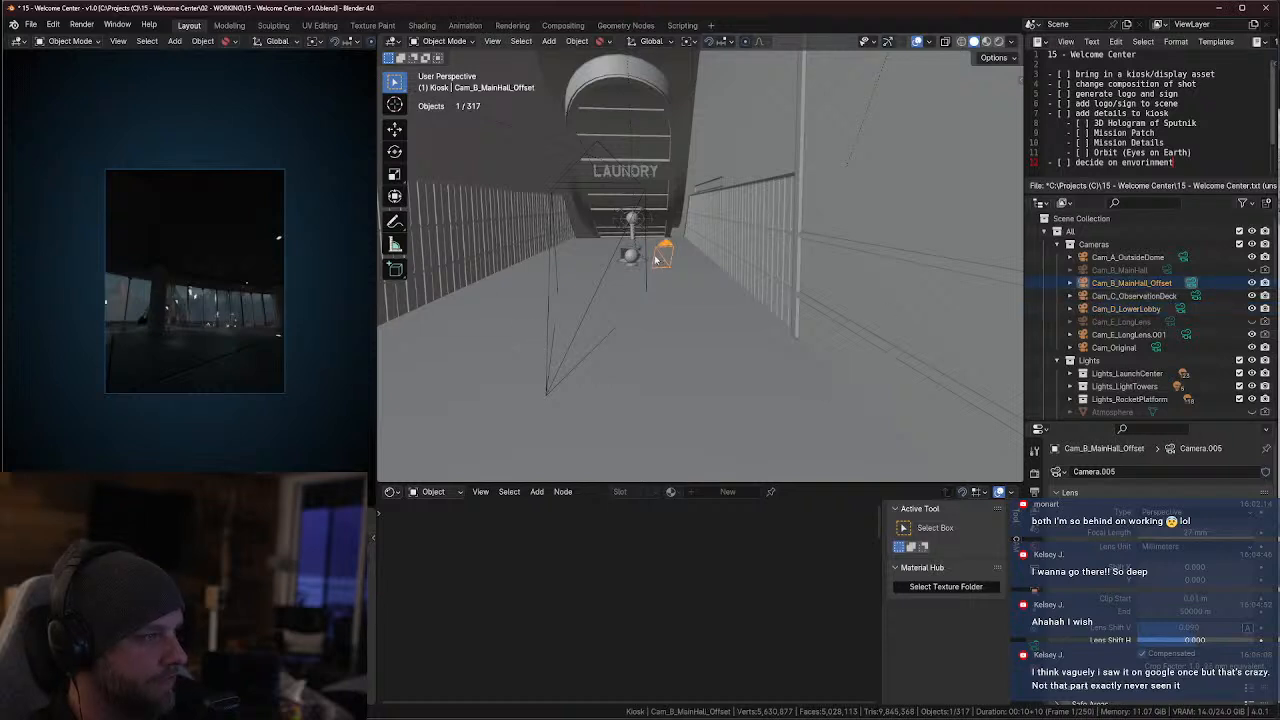
key("ctrl+space")
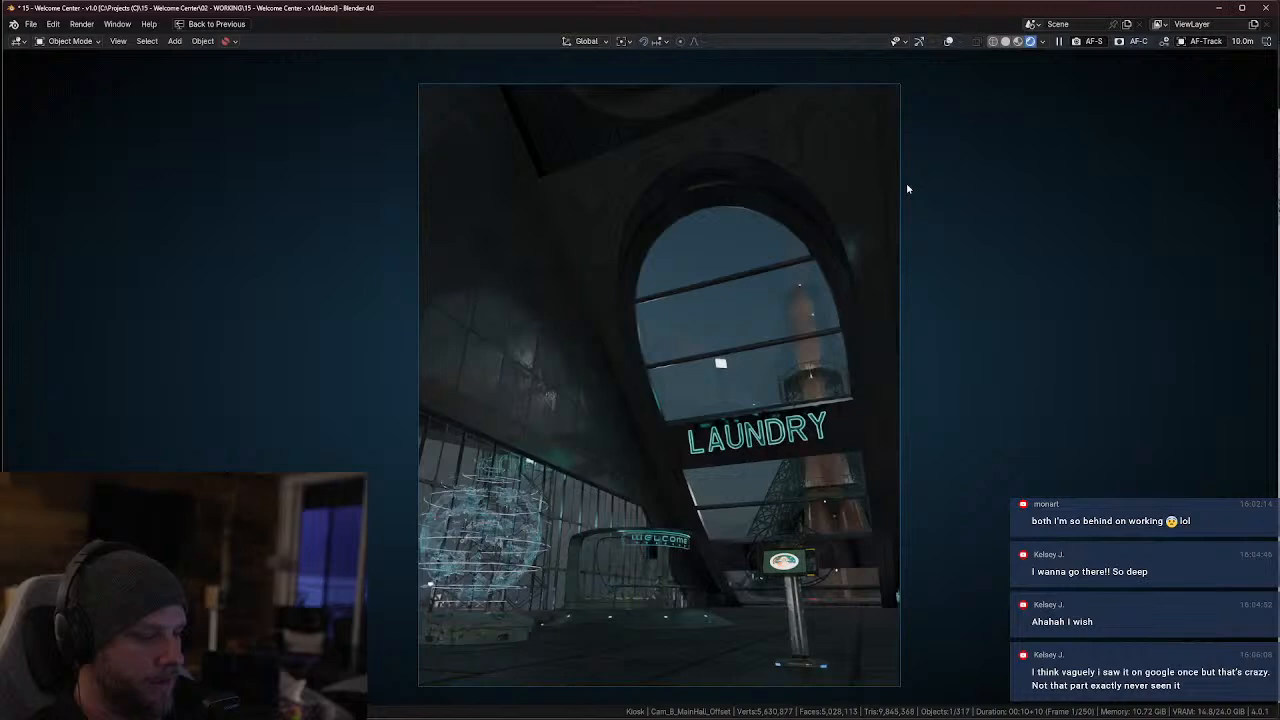
key("ctrl+space")
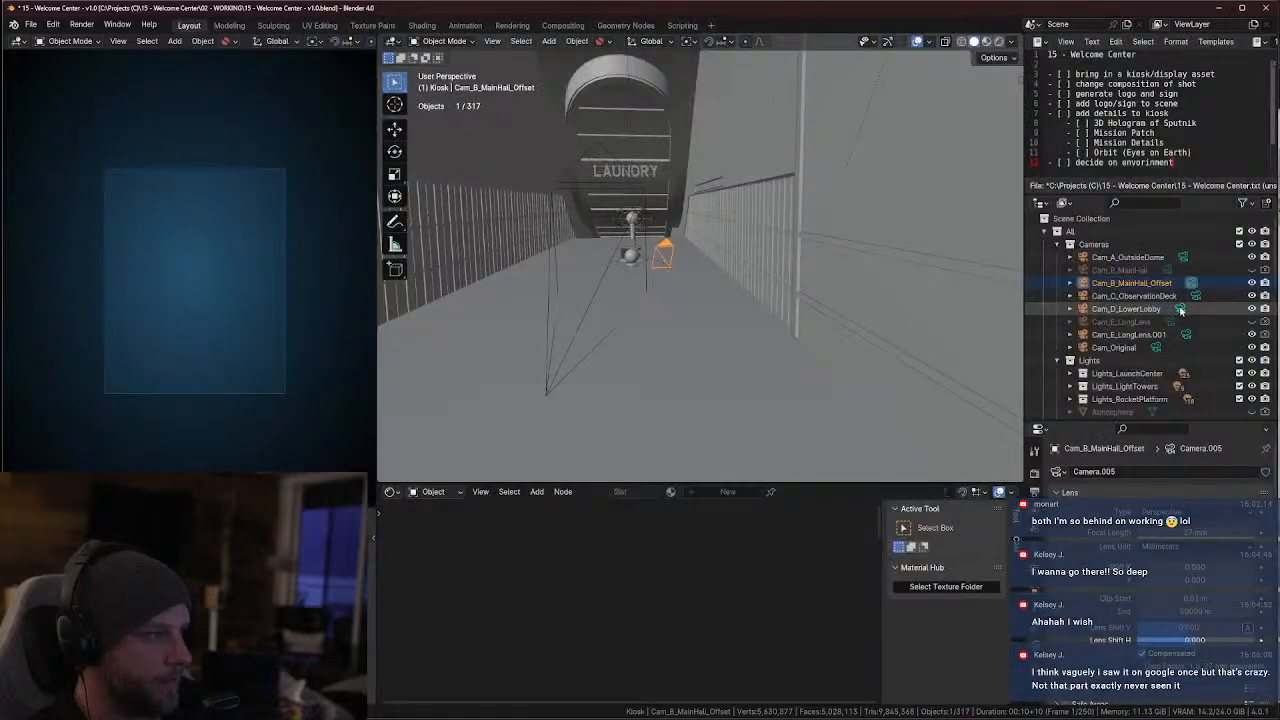
Make Cam_E_LongLens.001 the active camera and delete the ringed sculpture prop below the LAUNDRY sign in its rendered view
left_click(1186, 336)
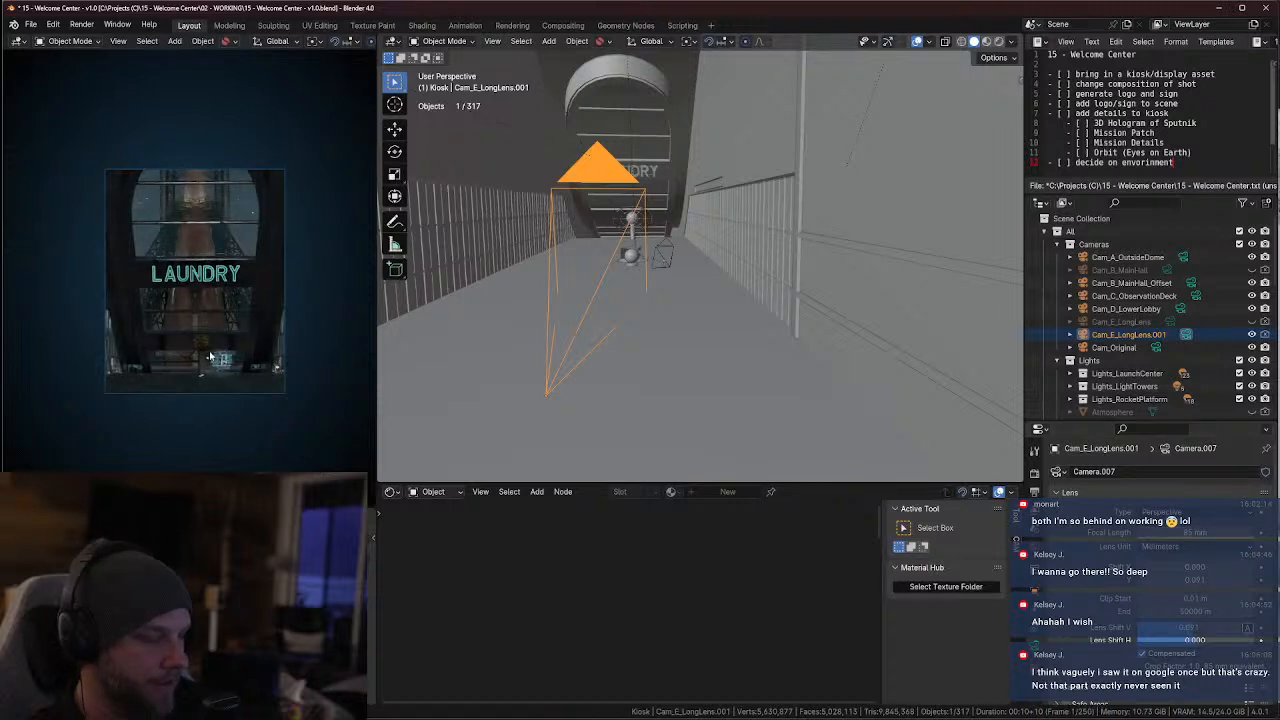
key("ctrl+space")
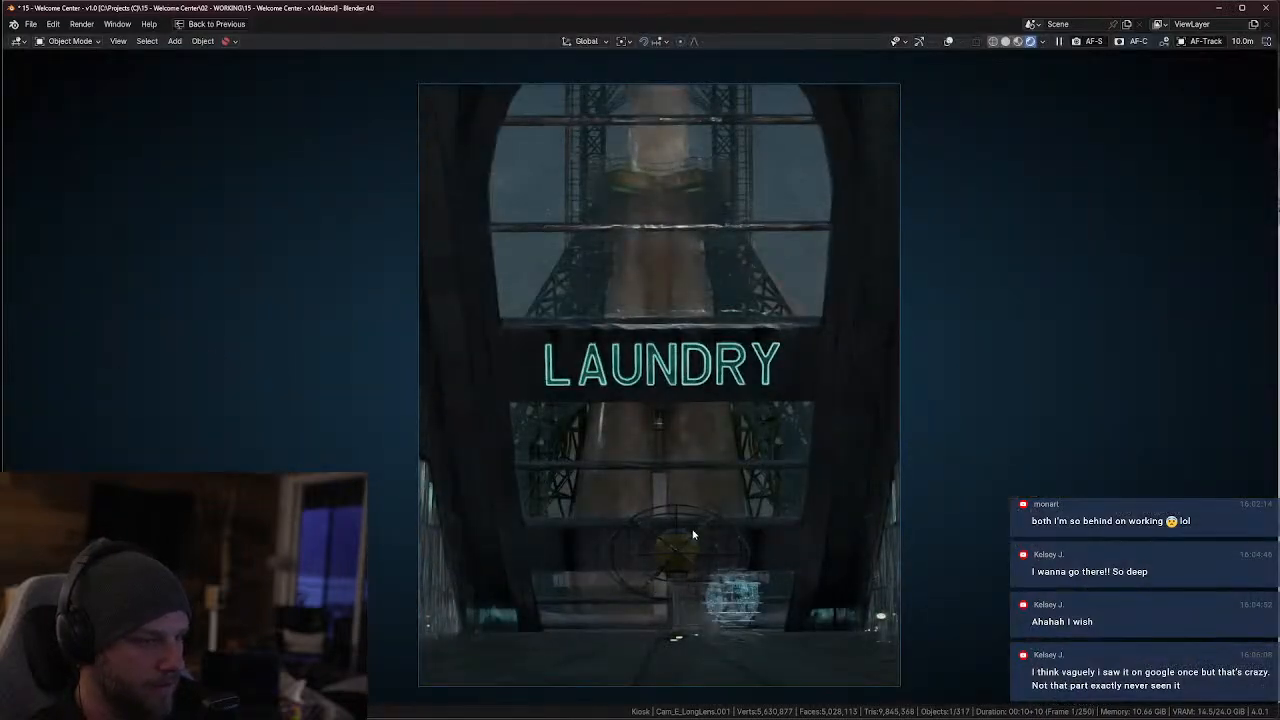
left_click(693, 536)
key("Delete")
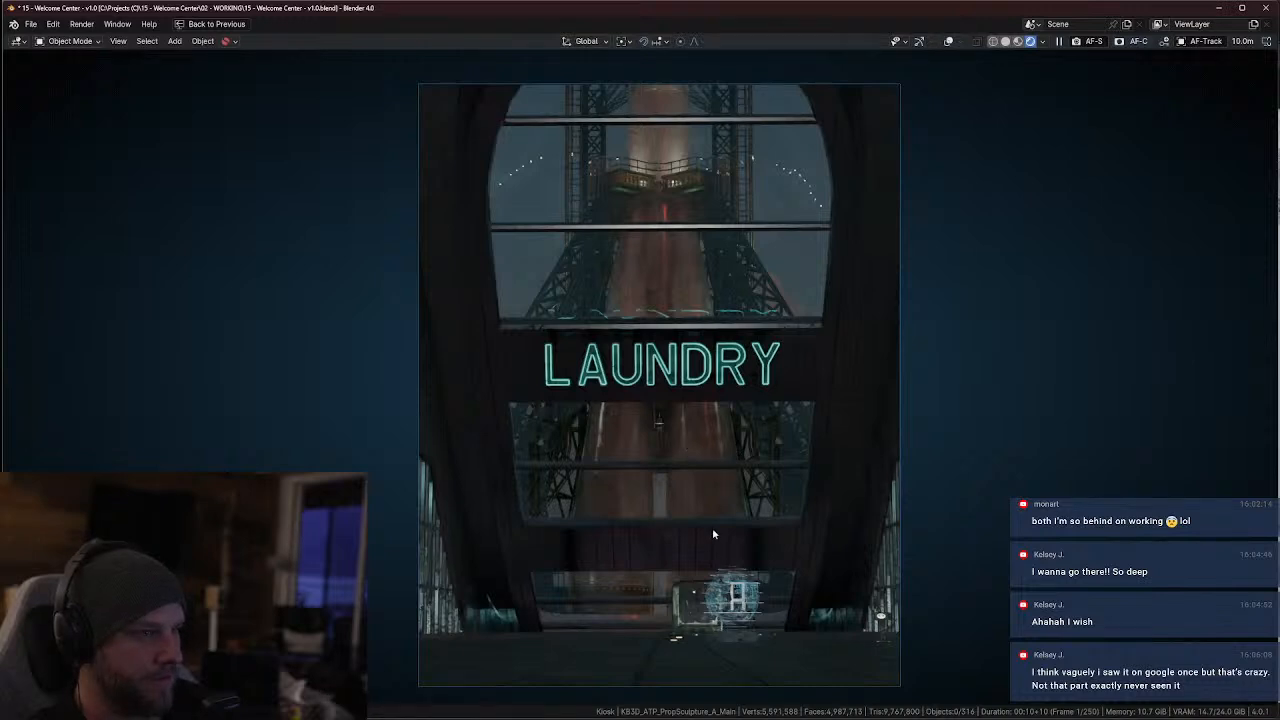
key("ctrl+space")
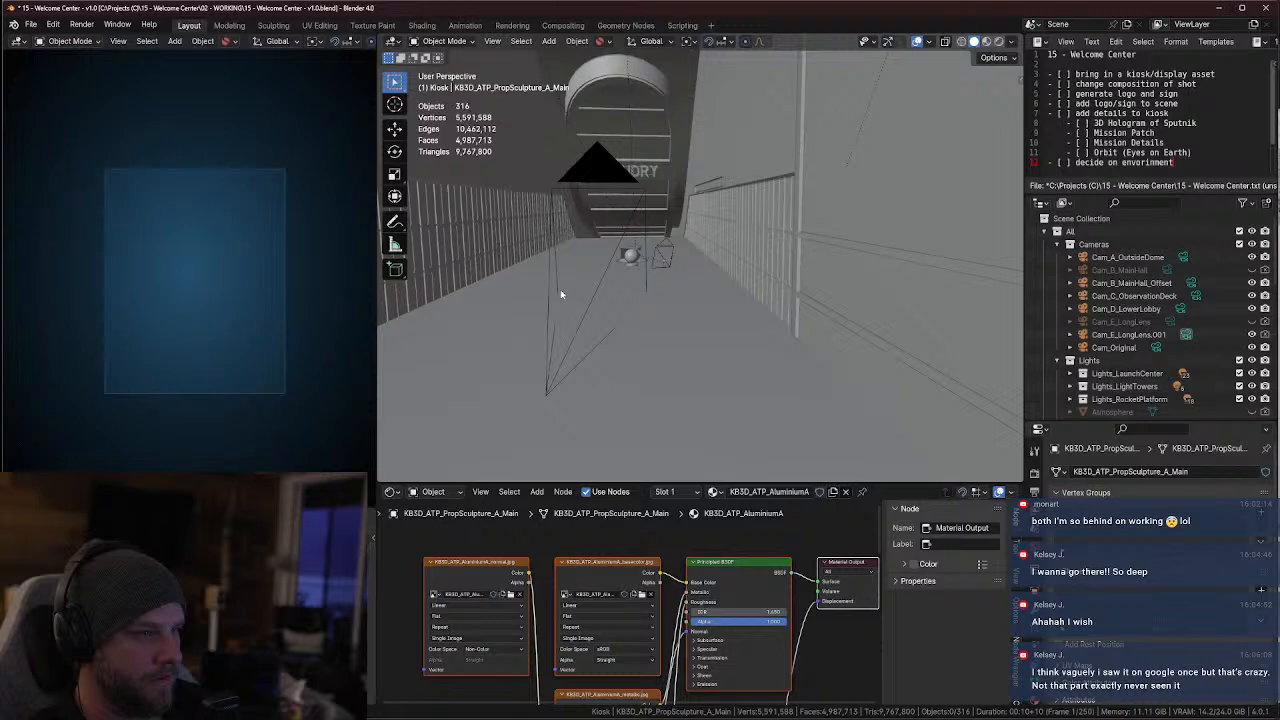
Switch to the browser, load chat.openai.com in place of the Khan Tengri image search, and expand the window to full screen
middle_click_drag(588, 283, 677, 208)
scroll(666, 300, "up", 3)
key("alt+Tab")
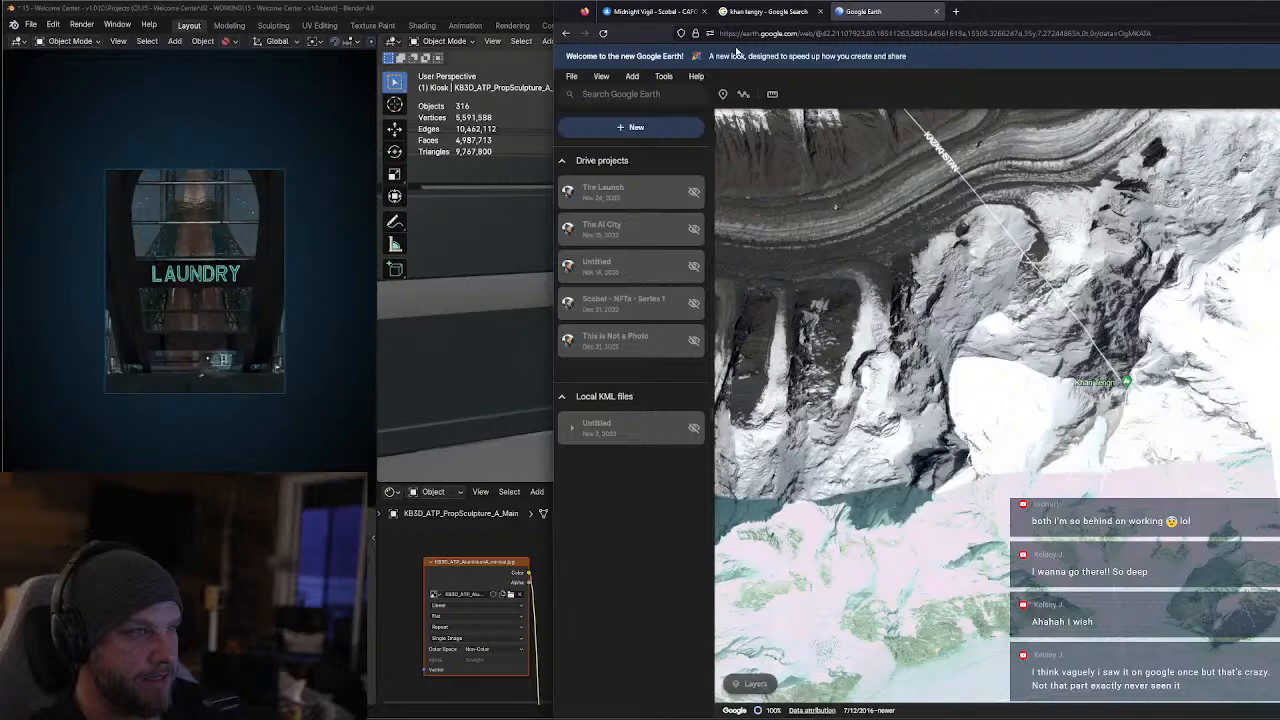
left_click(753, 12)
left_click(742, 32)
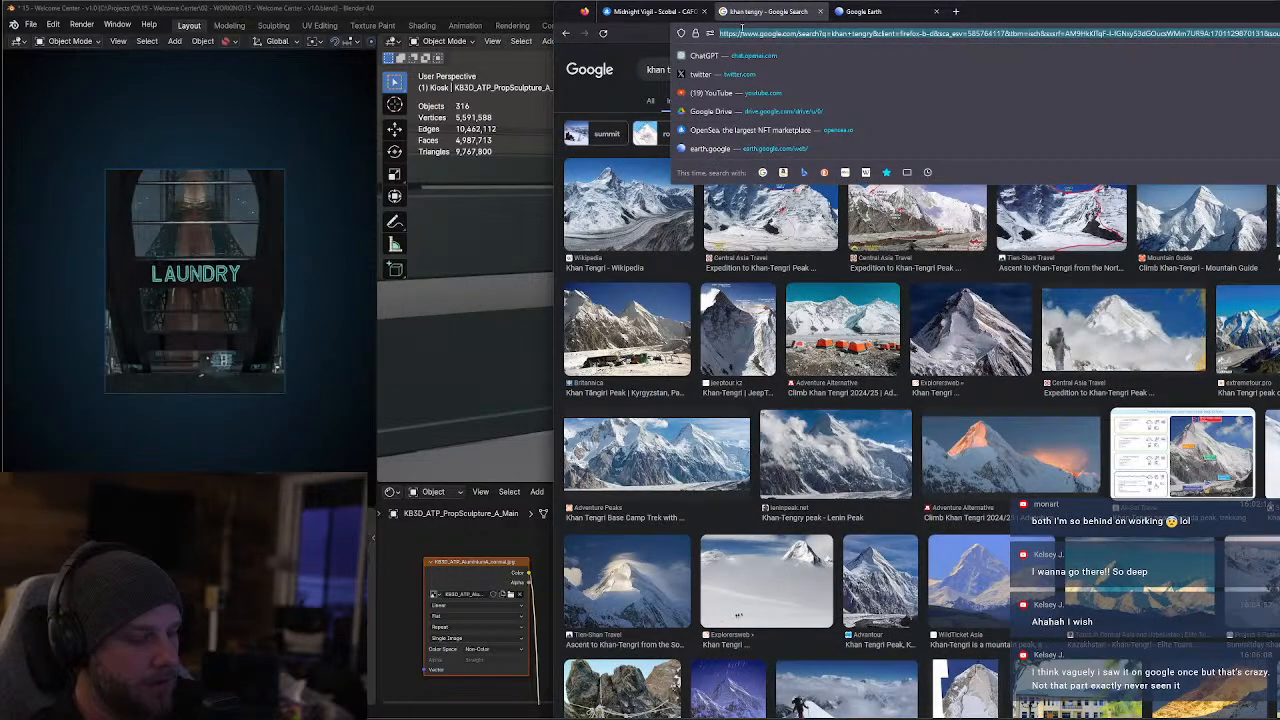
type("chat.openai.com")
key("Return")
left_click_drag(1008, 14, 467, 21)
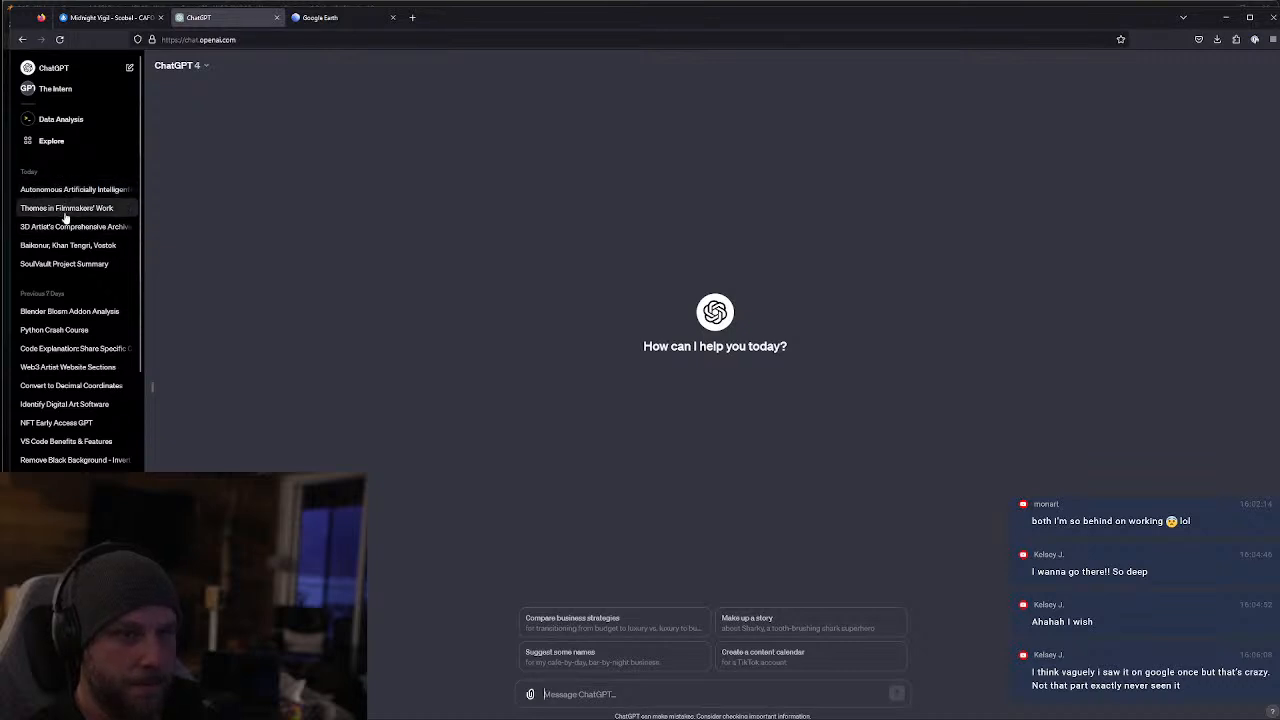
Open the ChatGPT conversation on Baikonur, Khan Tengri and Vostok, and view the uploaded Baikonur-Tengri logo enlarged
left_click(72, 250)
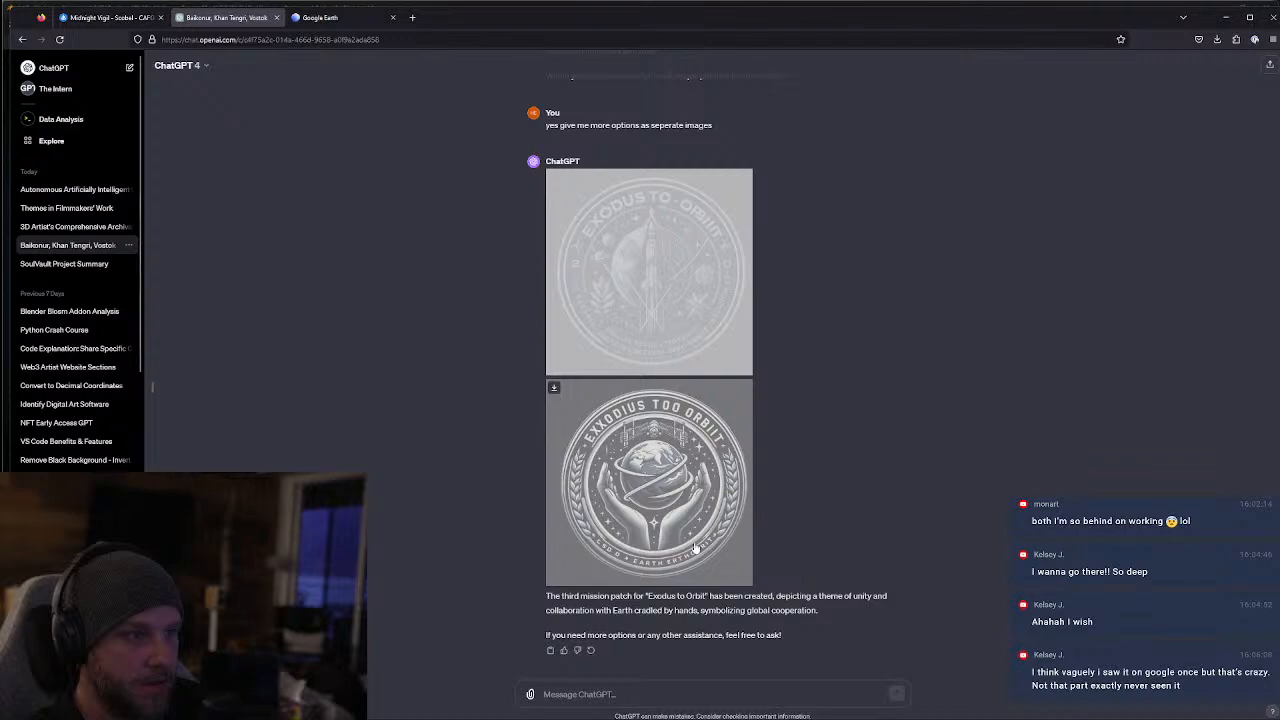
scroll(700, 580, "up", 15)
scroll(690, 556, "up", 5)
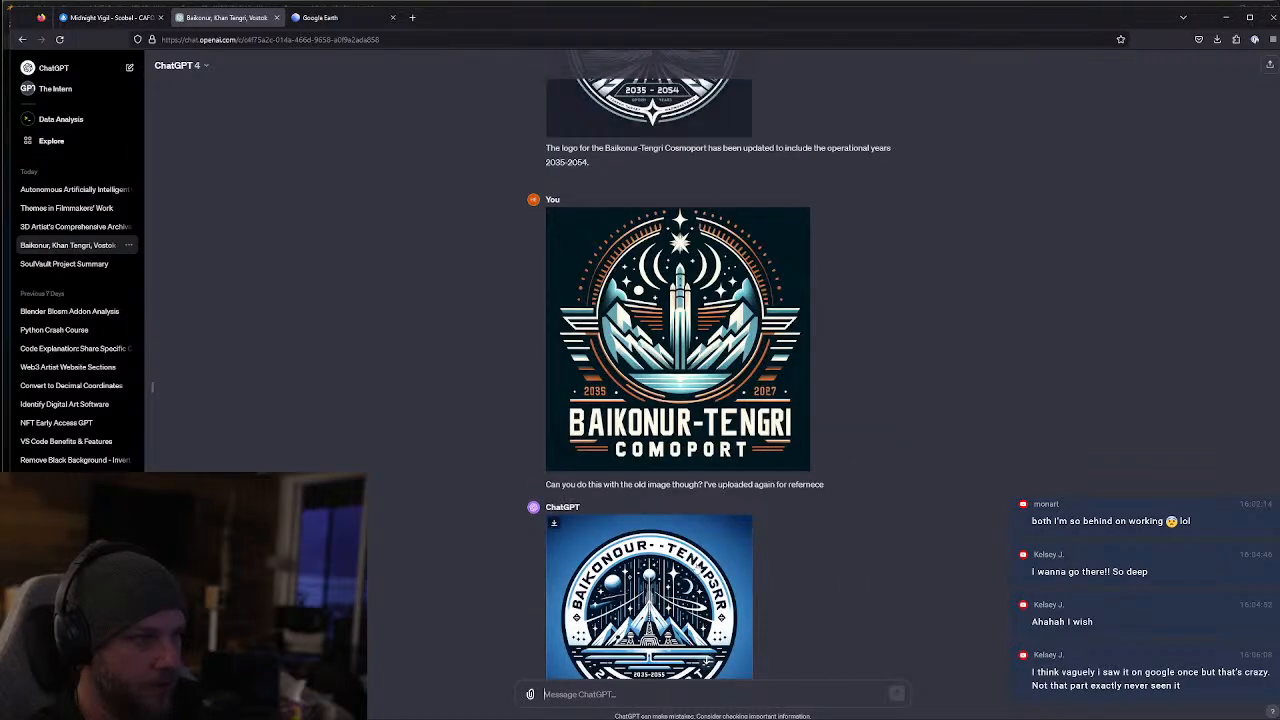
left_click(770, 470)
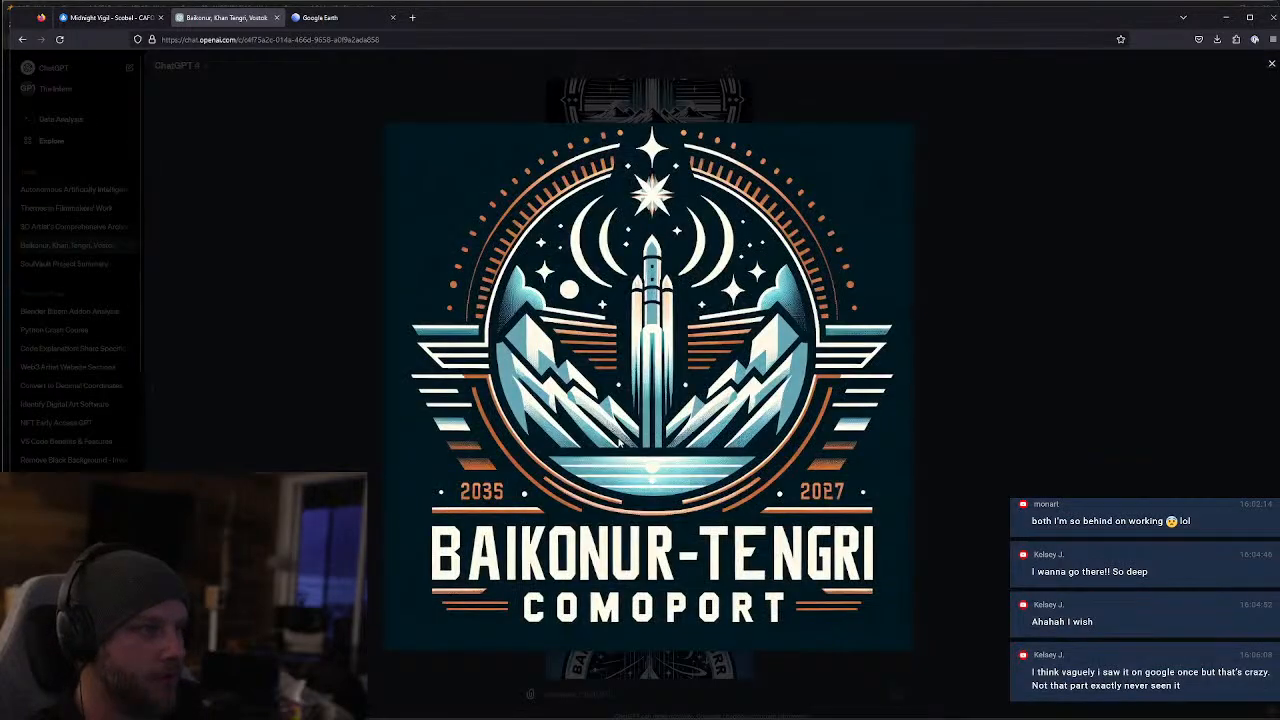
left_click(1044, 260)
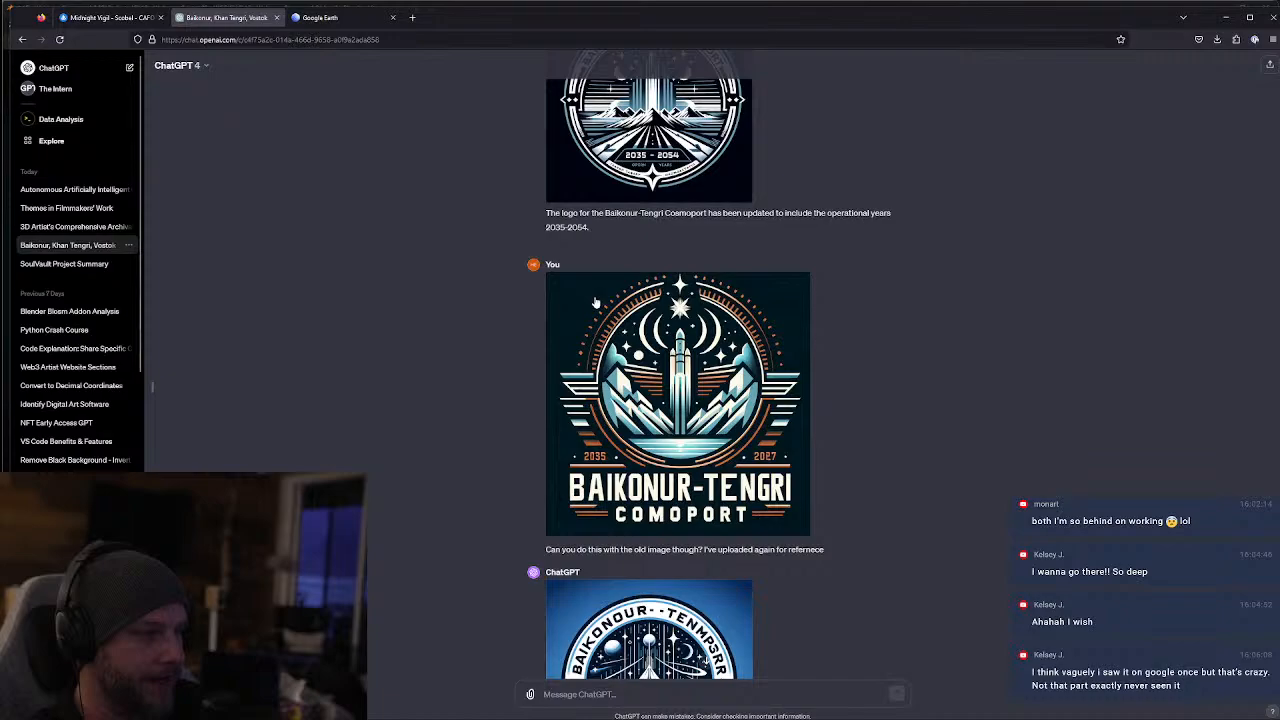
Review the conversation's earlier logo and sign images, and view the lettering sign over the cloudy mountain landscape enlarged
scroll(715, 452, "up", 4)
scroll(715, 452, "up", 4)
scroll(690, 420, "down", 12)
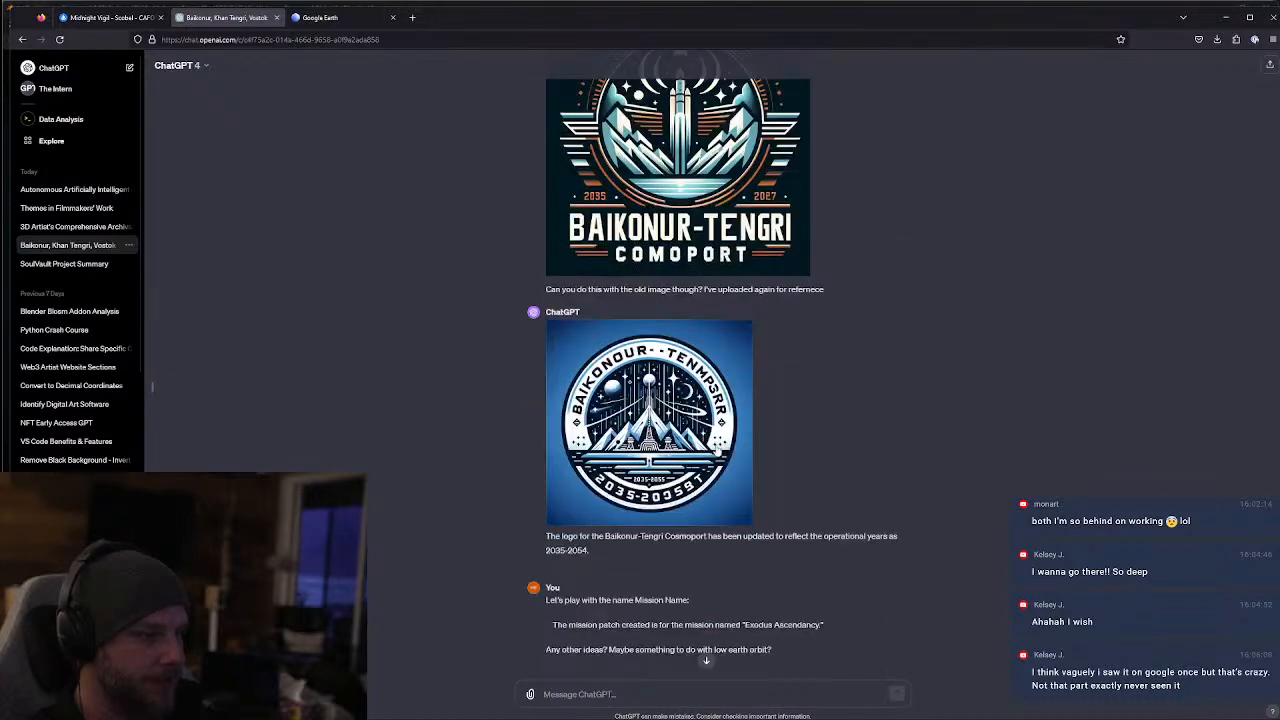
scroll(668, 391, "up", 20)
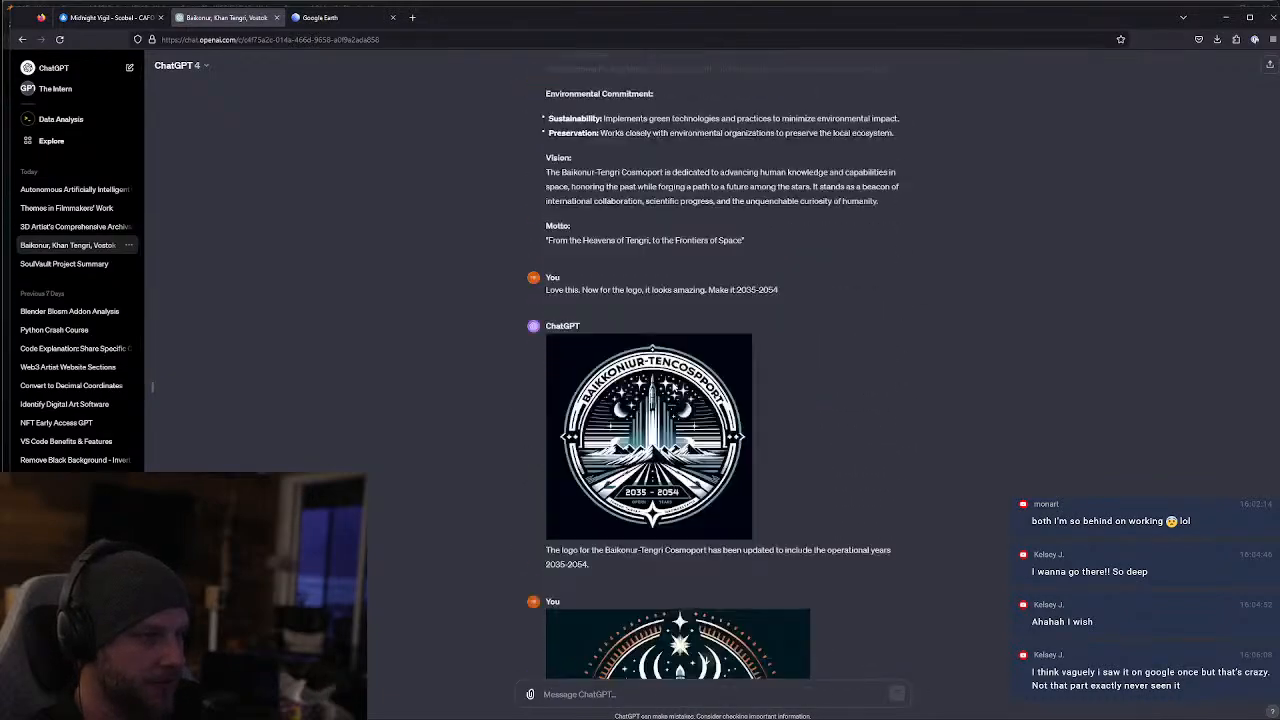
left_click(666, 585)
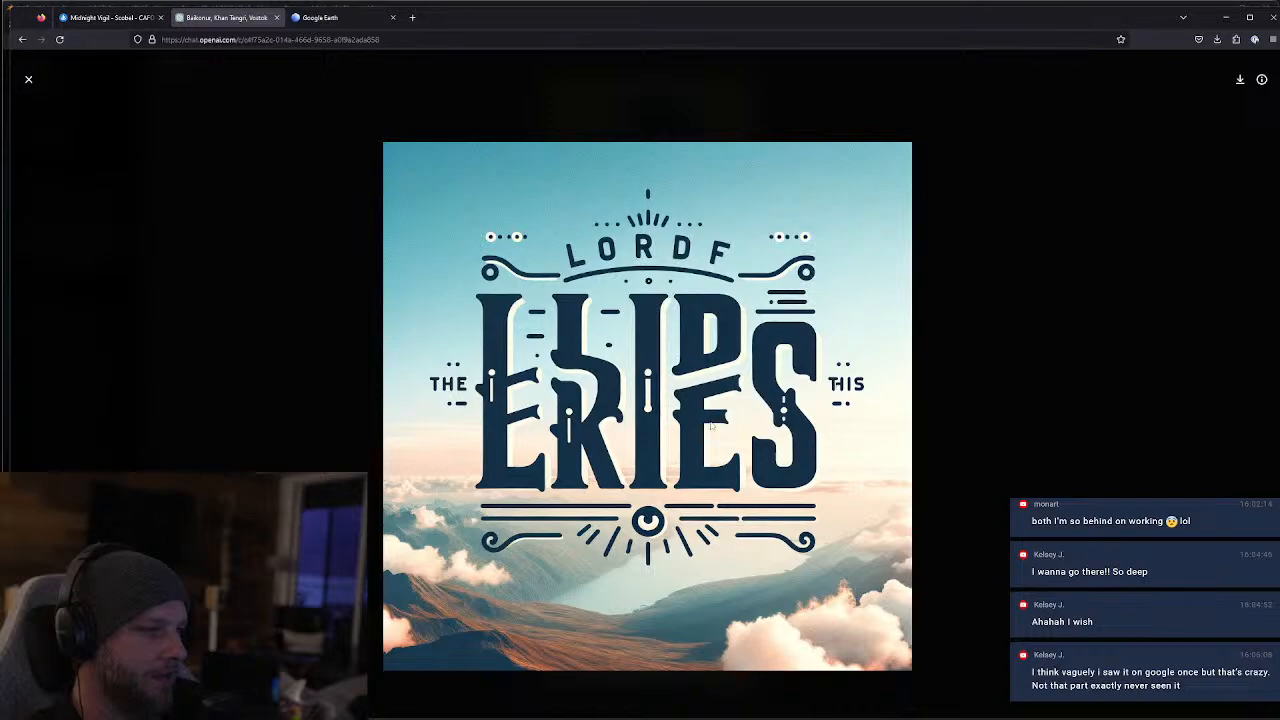
left_click(28, 79)
Send ChatGPT the prompt: Generate me more sign options for "Lord of the Skies"
scroll(706, 600, "down", 10)
scroll(706, 600, "down", 10)
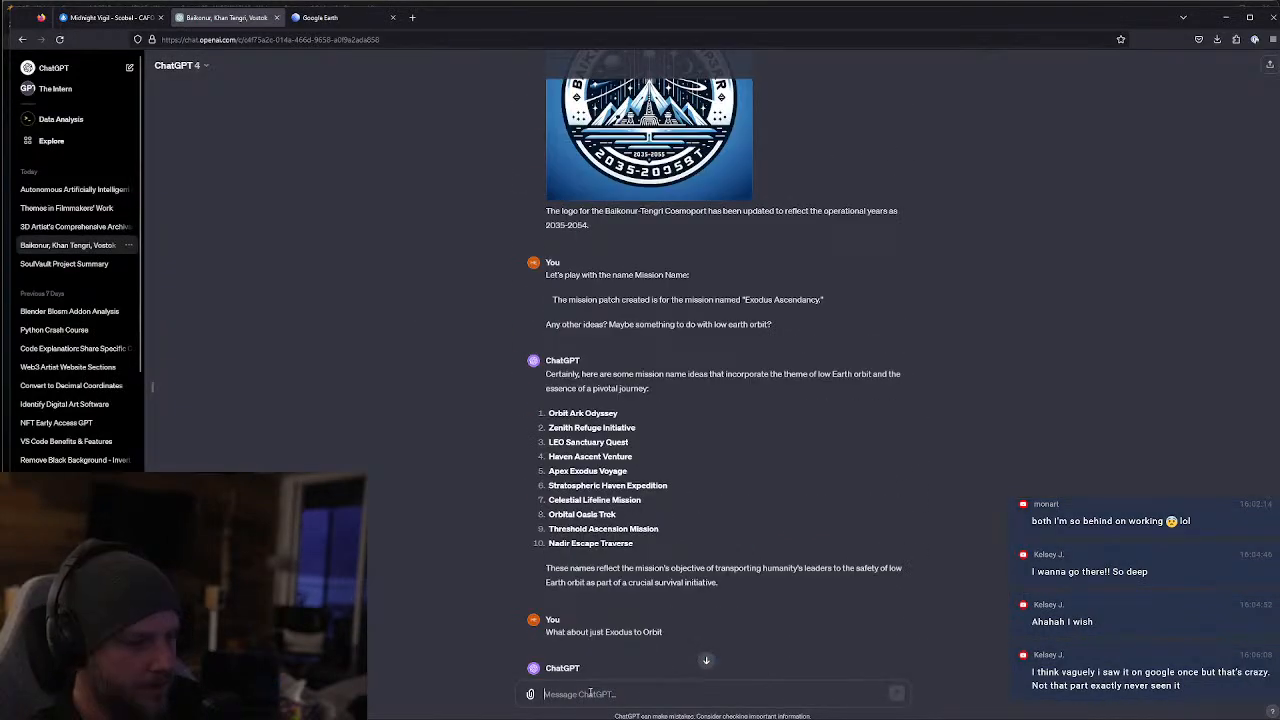
type("Generate me more sign options")
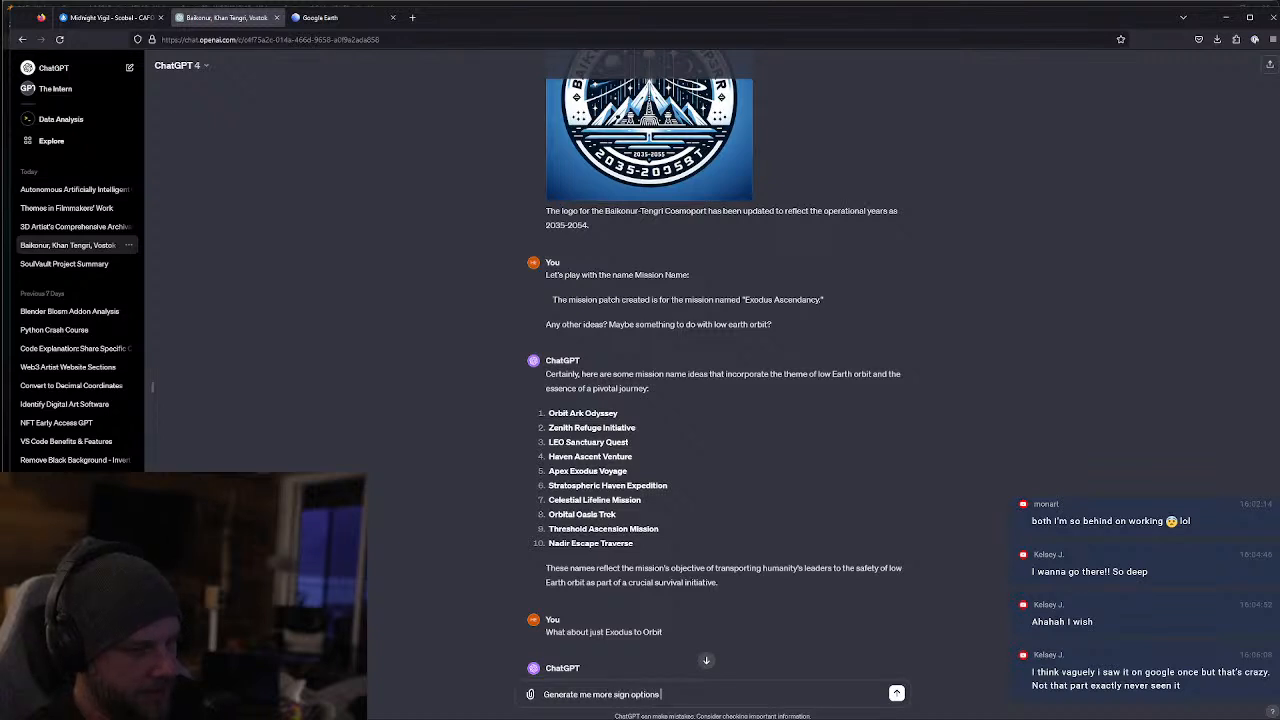
type("for \"Lord of the S")
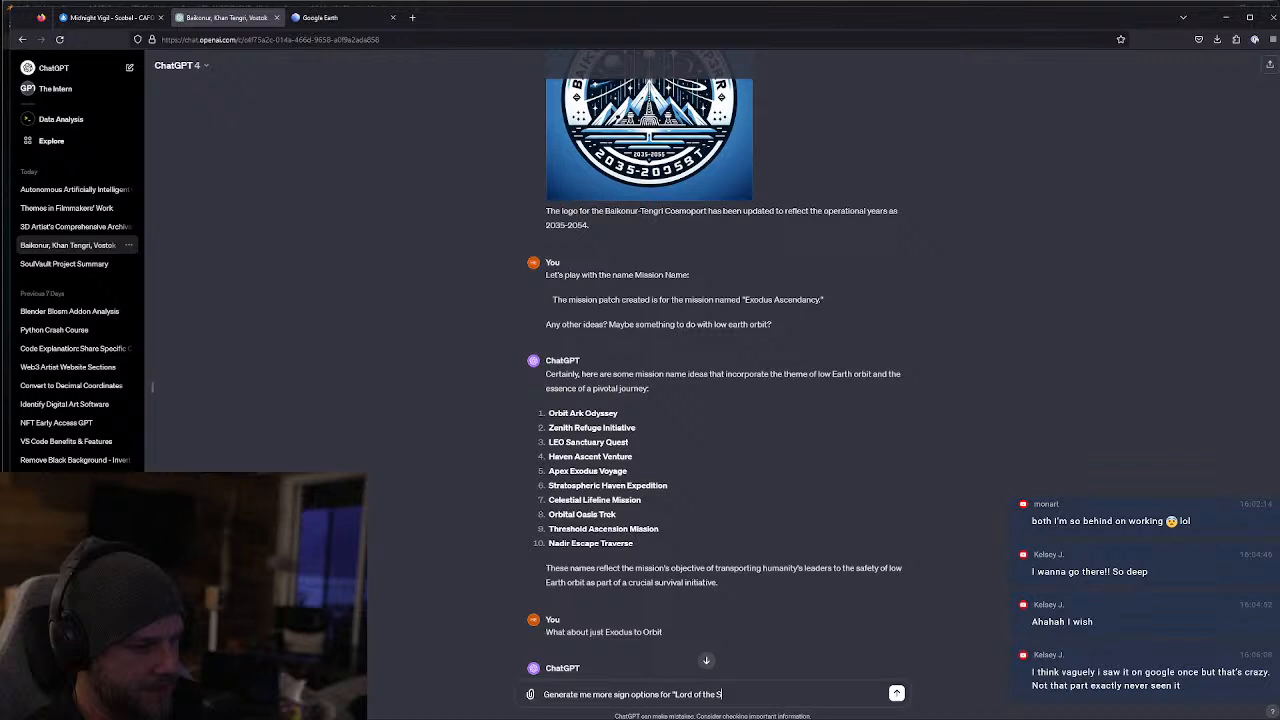
type("kies\"")
key("Return")
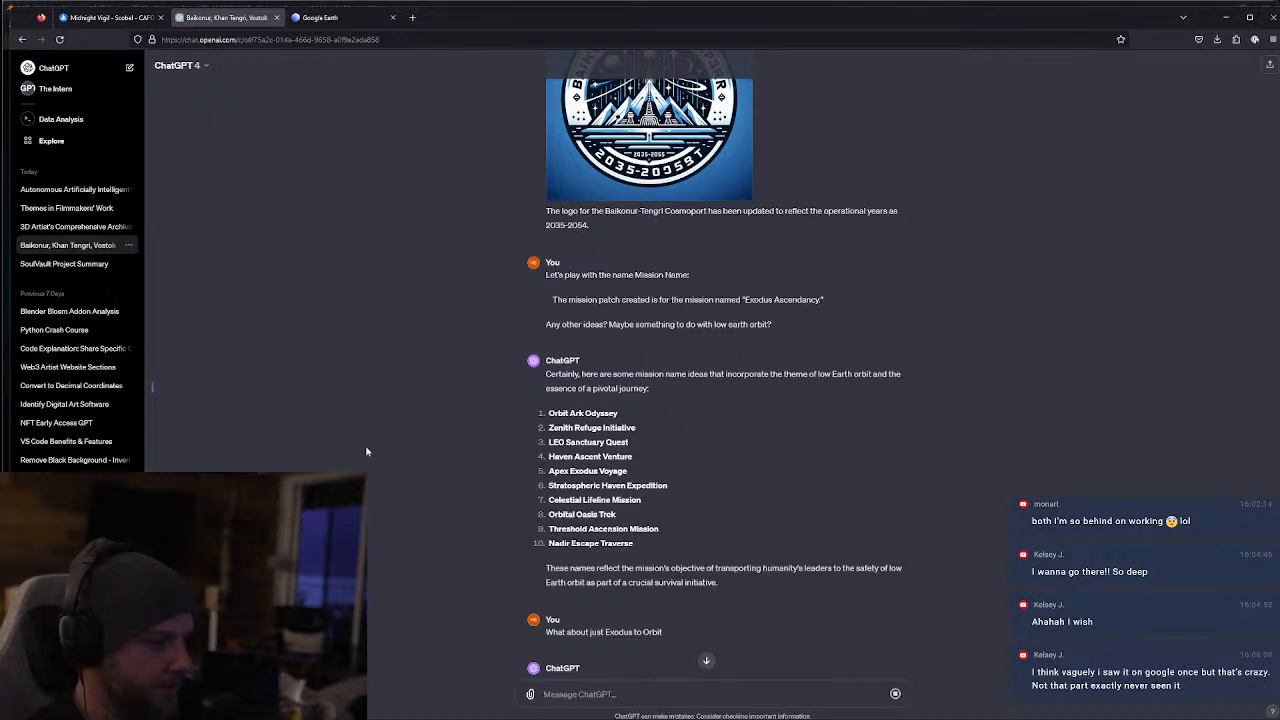
Collapse the chat history sidebar and go to the end of the conversation, where the "Lord of the Skies" sign request is
left_click(152, 387)
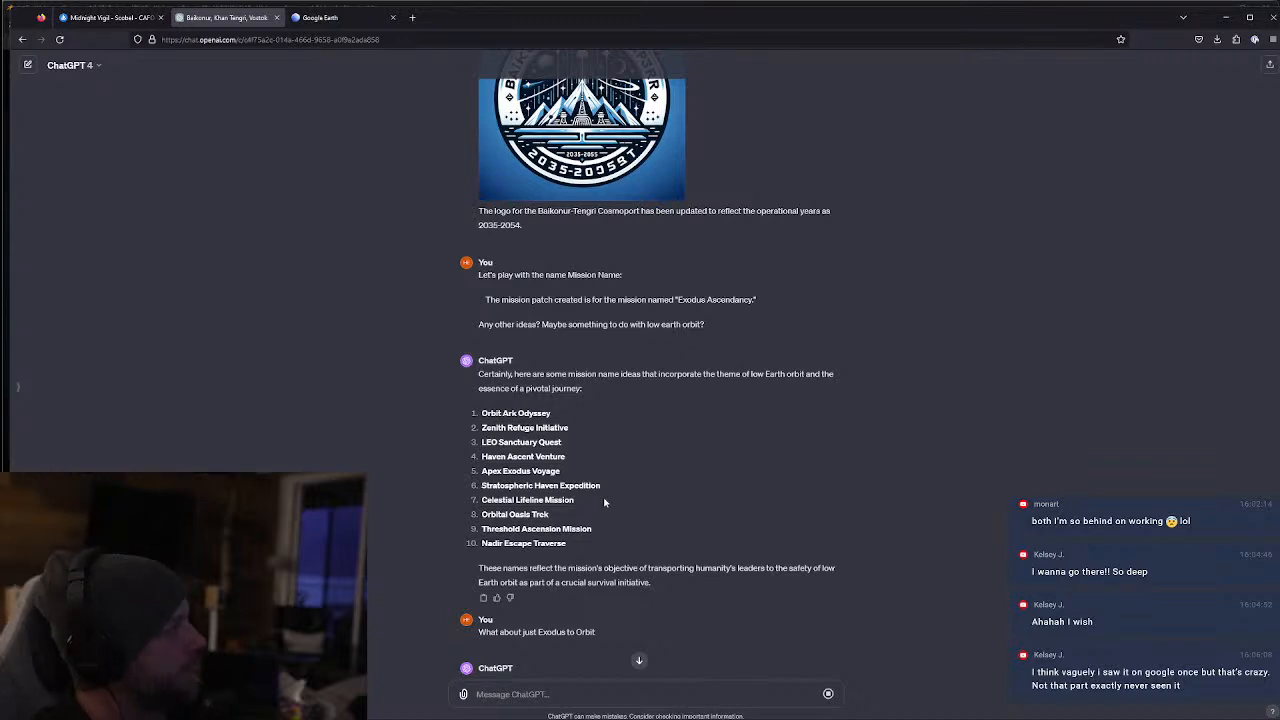
scroll(577, 501, "down", 15)
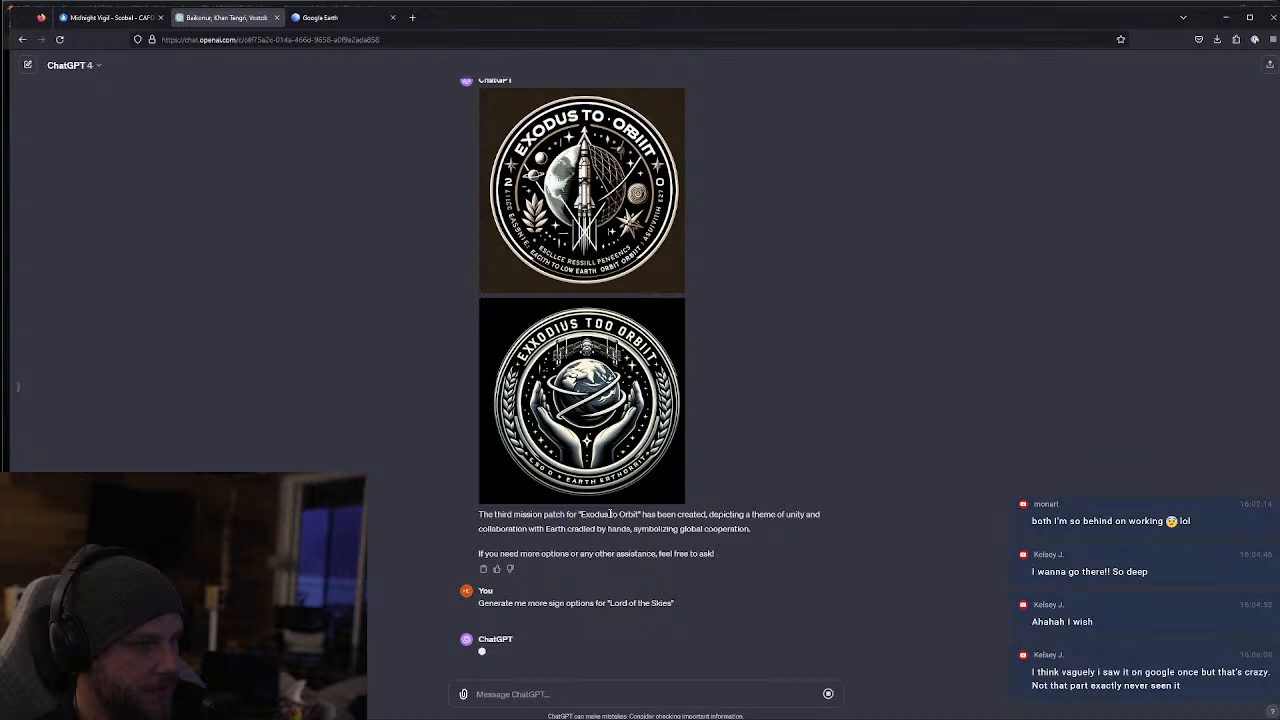
Switch to Blender and make Cam_B_MainHall_Offset the active camera, with its frame enlarged in the rendered view
key("alt+Tab")
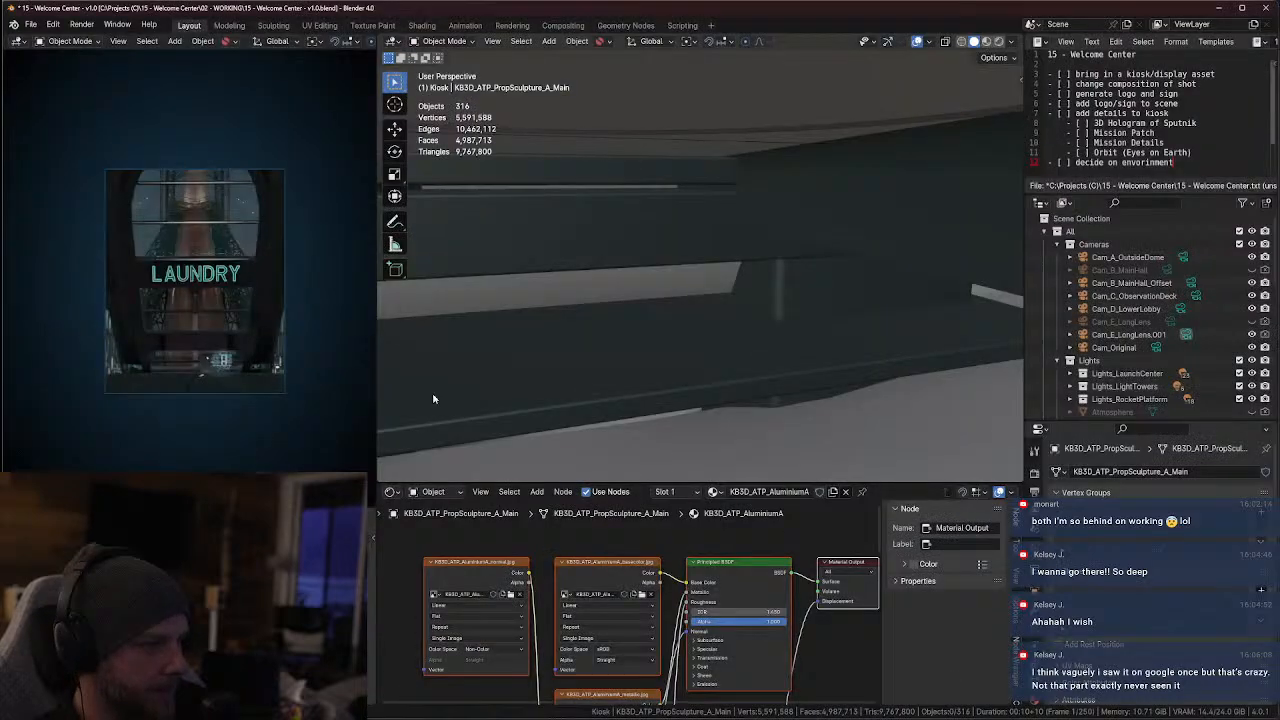
left_click(1190, 283)
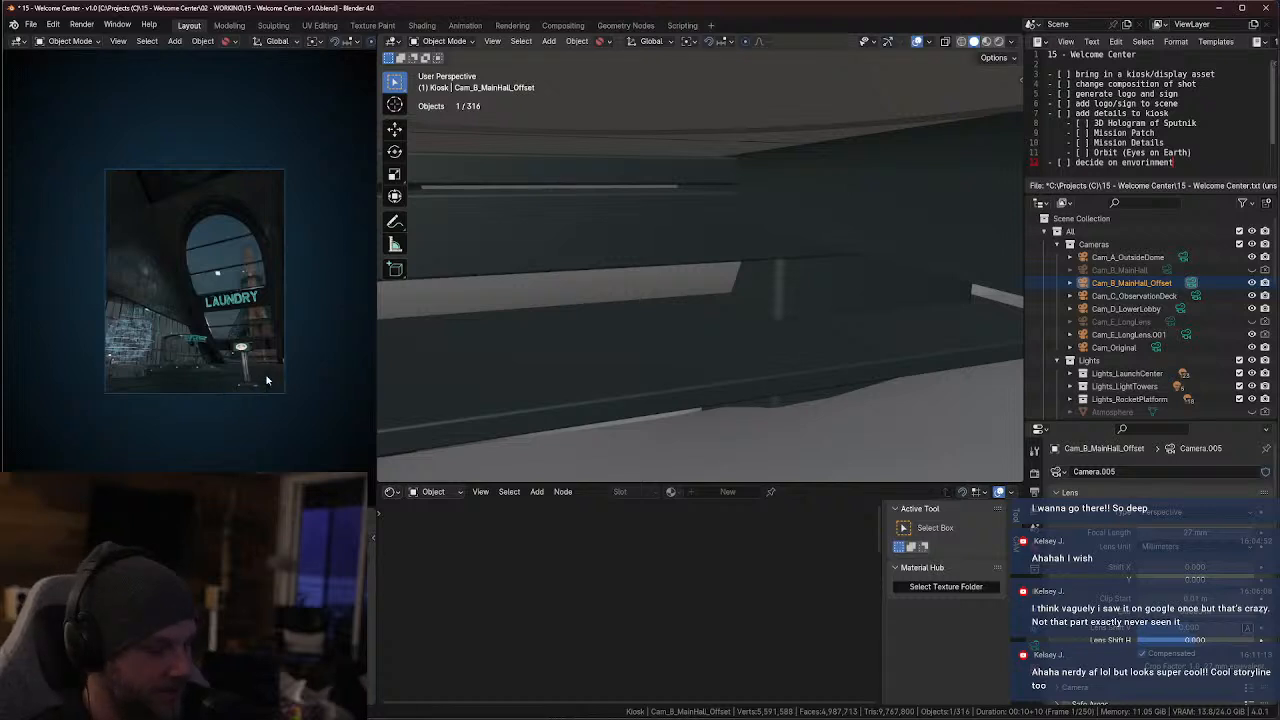
scroll(240, 385, "up", 5)
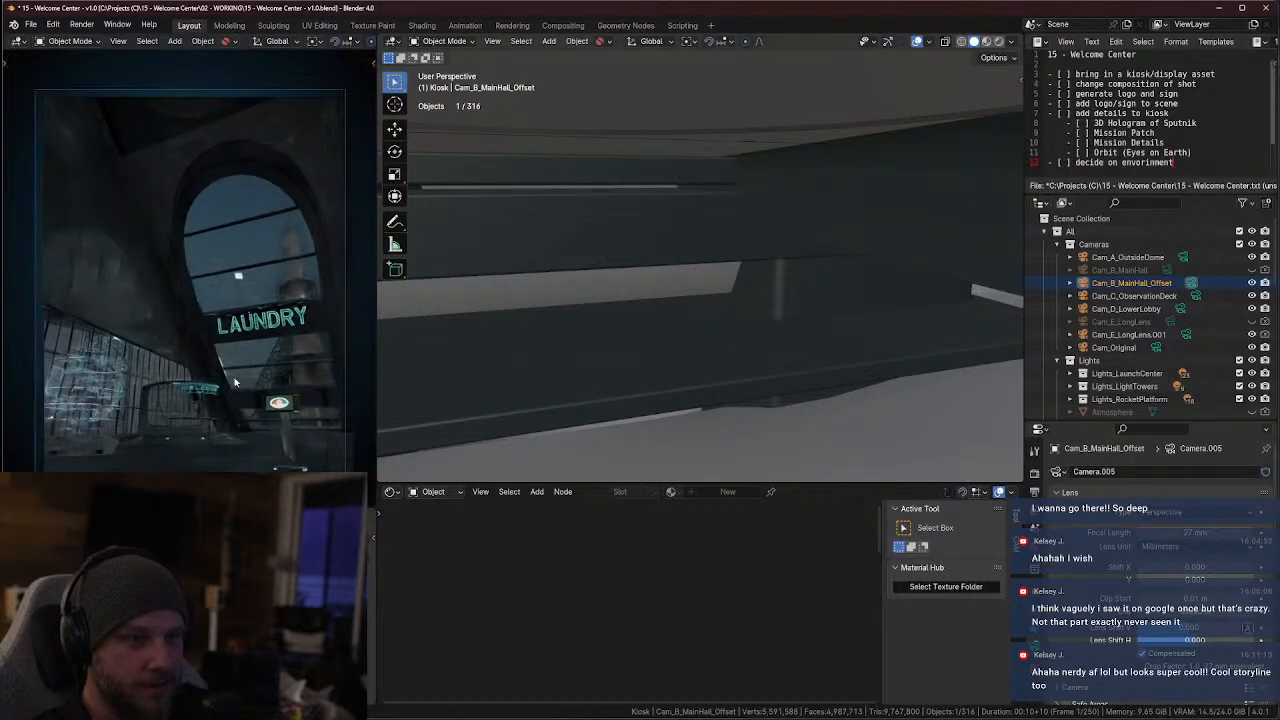
mouse_move(236, 382)
middle_mouse_down("shift")
mouse_move(220, 368)
mouse_move(235, 379)
middle_mouse_up("shift")
scroll(232, 374, "up", 1)
scroll(232, 375, "down", 1)
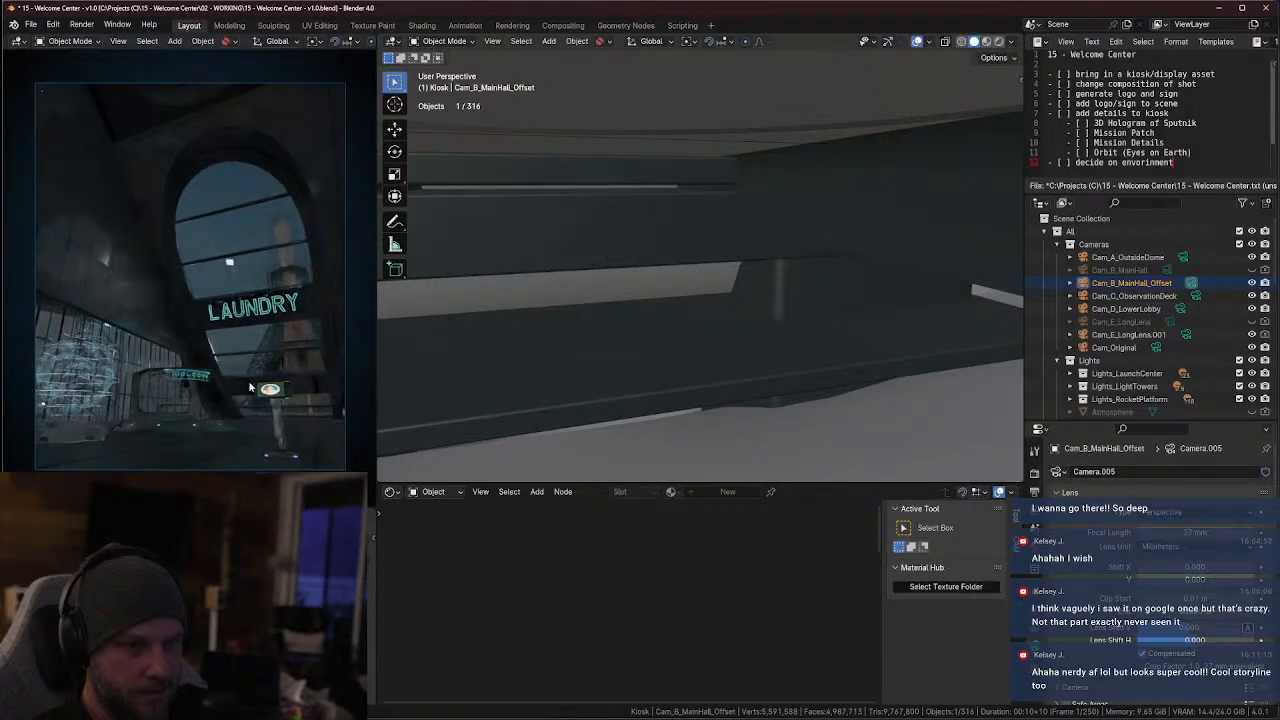
scroll(250, 380, "up", 2)
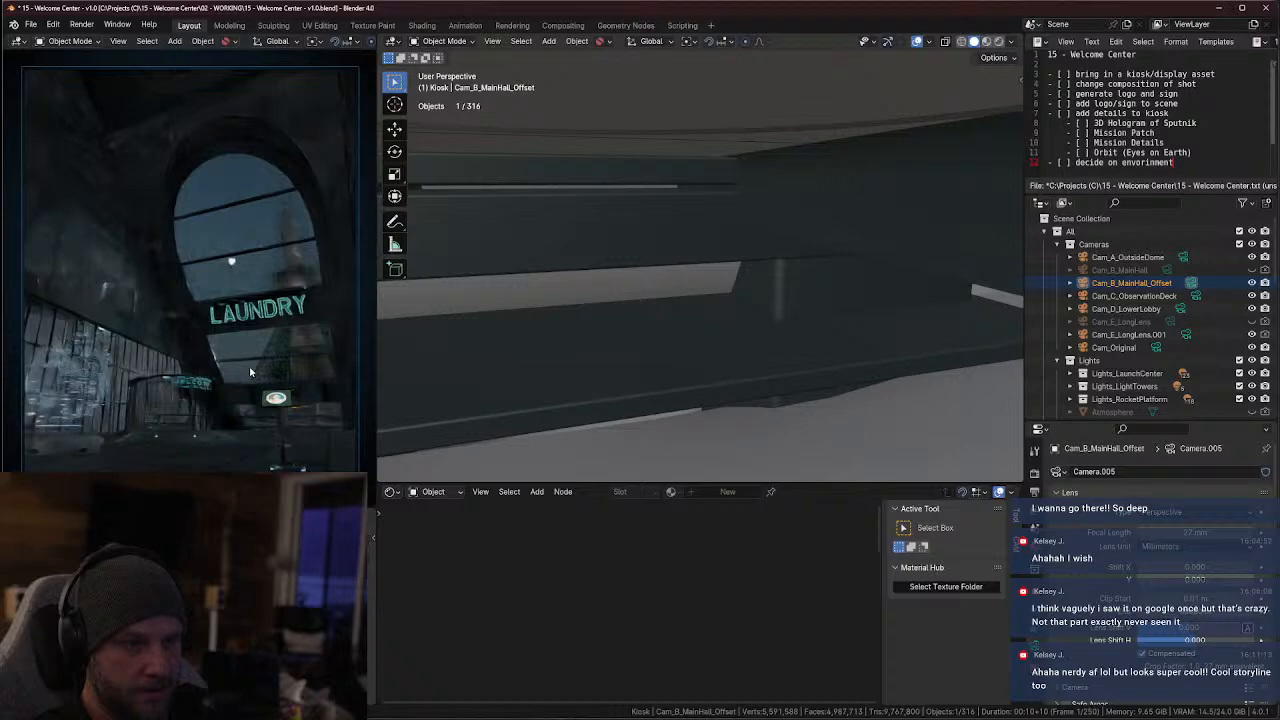
scroll(662, 421, "down", 6)
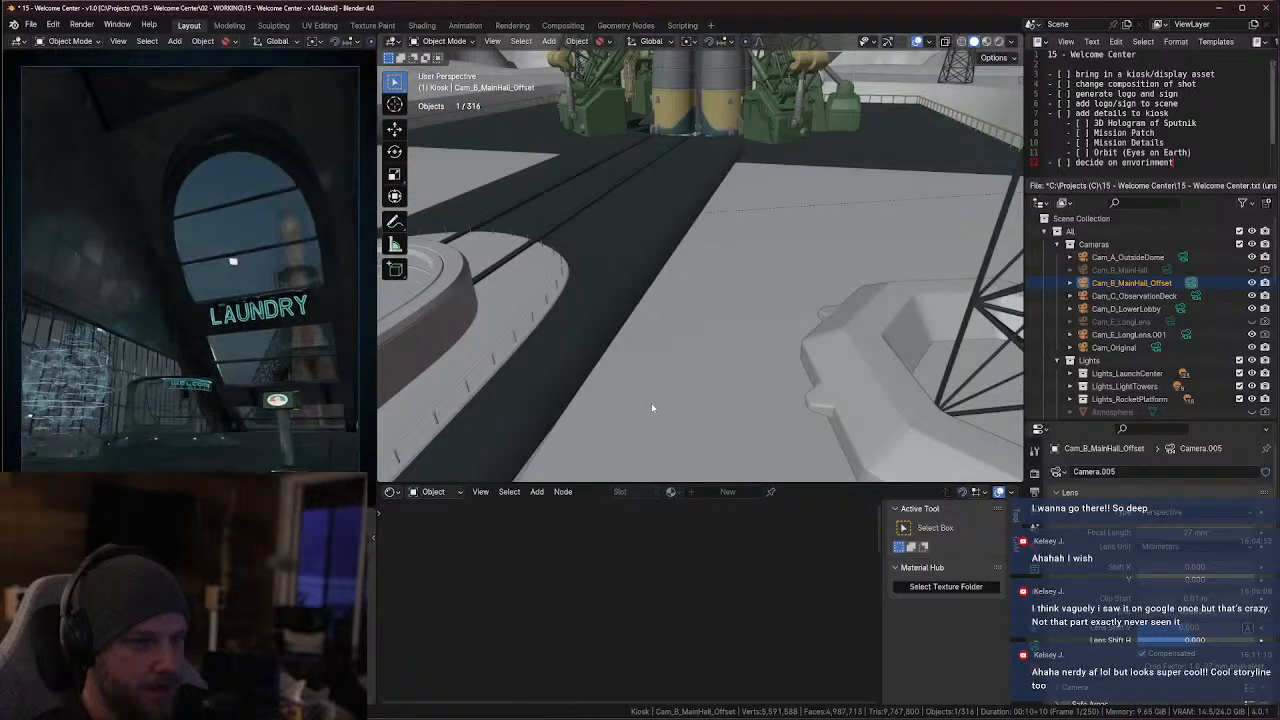
Find the canopy kiosk KB3D_OAS_PropCanopy_B_Main in the main hall and examine it up close
middle_click_drag(651, 407, 765, 341)
scroll(685, 386, "up", 4)
scroll(804, 432, "down", 3)
scroll(785, 371, "down", 6)
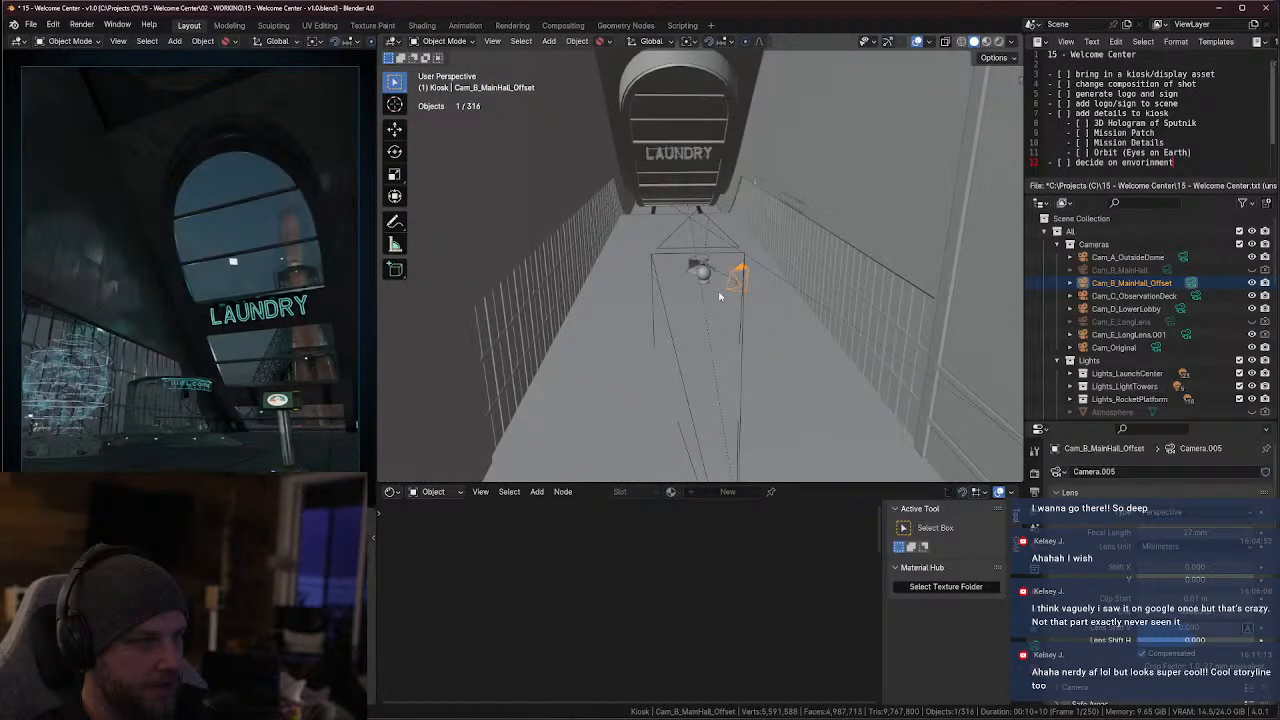
scroll(659, 250, "up", 6)
middle_click_drag(658, 249, 739, 256)
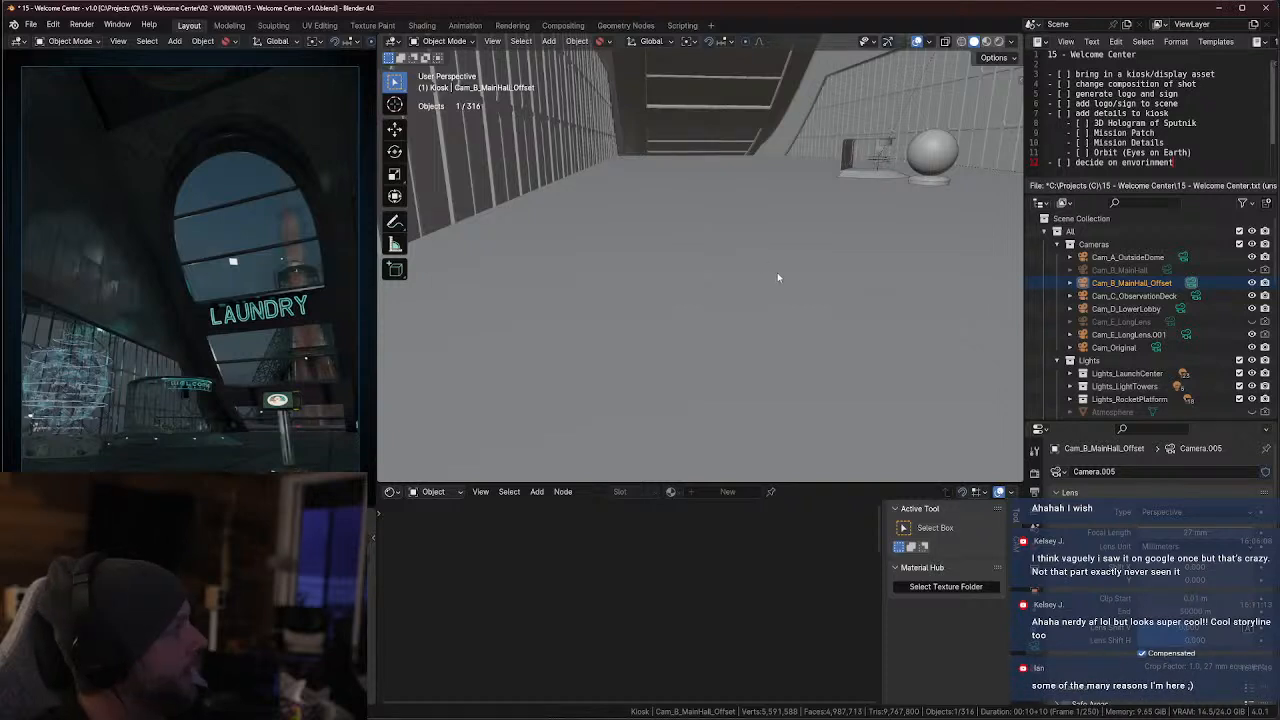
middle_click_drag(783, 289, 767, 299, "shift")
left_click(766, 256)
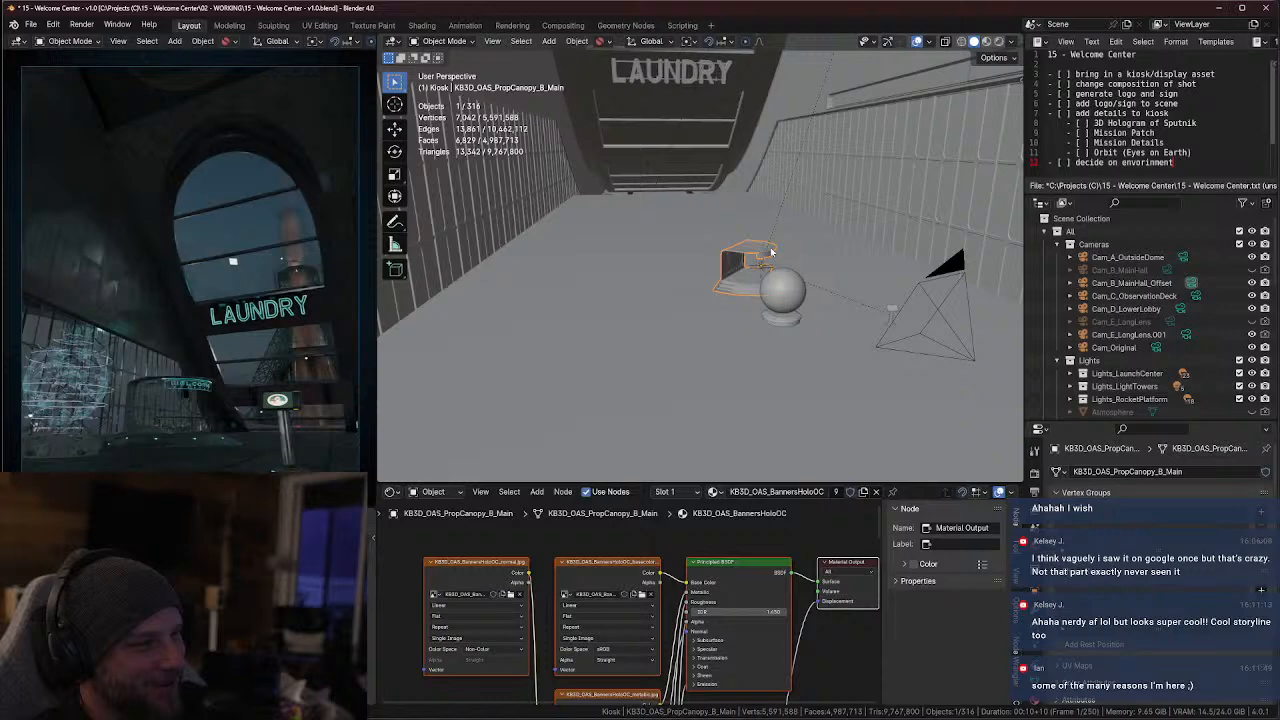
key("KP_Decimal")
middle_click_drag(770, 266, 741, 315)
Move the small banner out of the canopy kiosk, about 0.35 m in negative Y and about 0.1 m down in Z
left_click(714, 241)
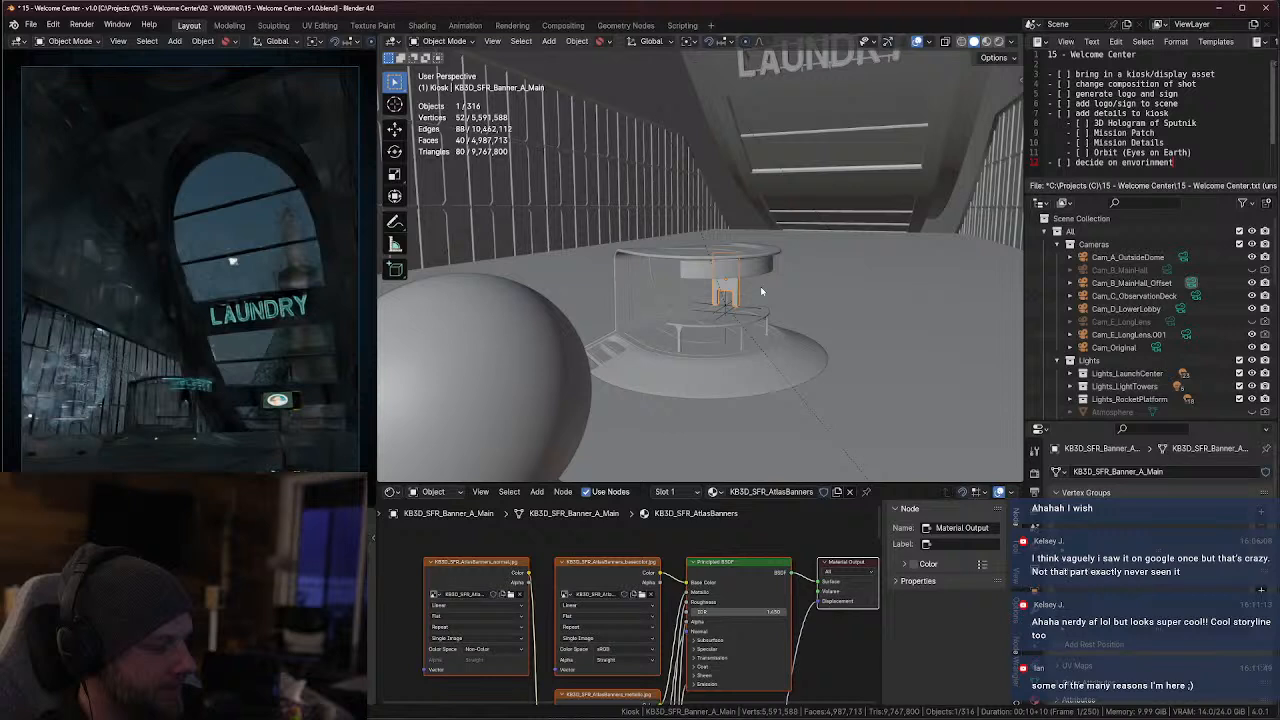
key("g")
key("x")
key("y")
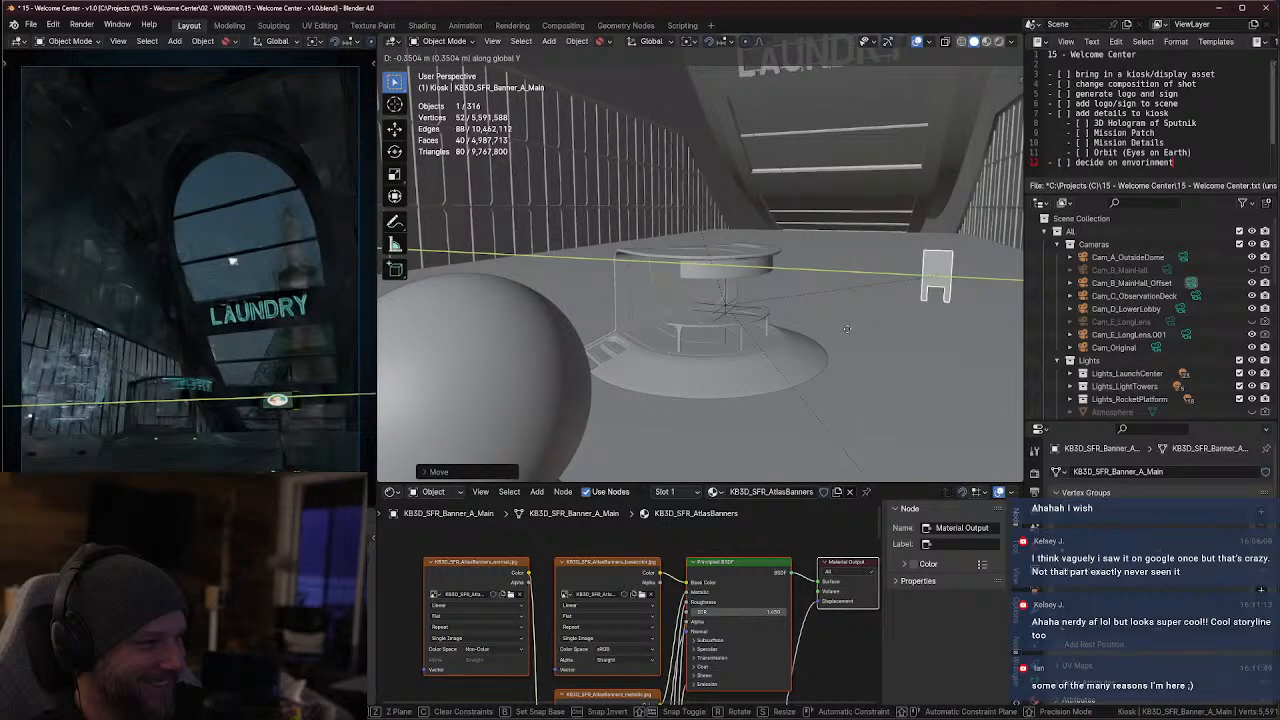
key("z")
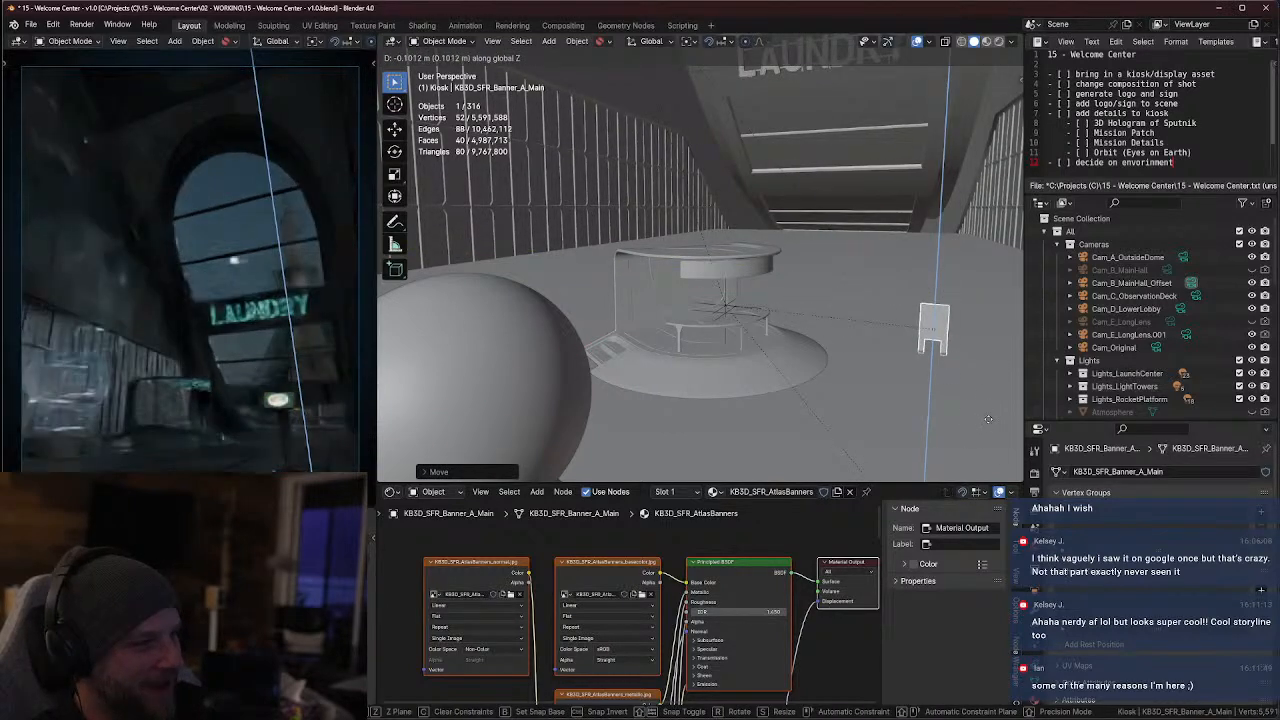
left_click(984, 418)
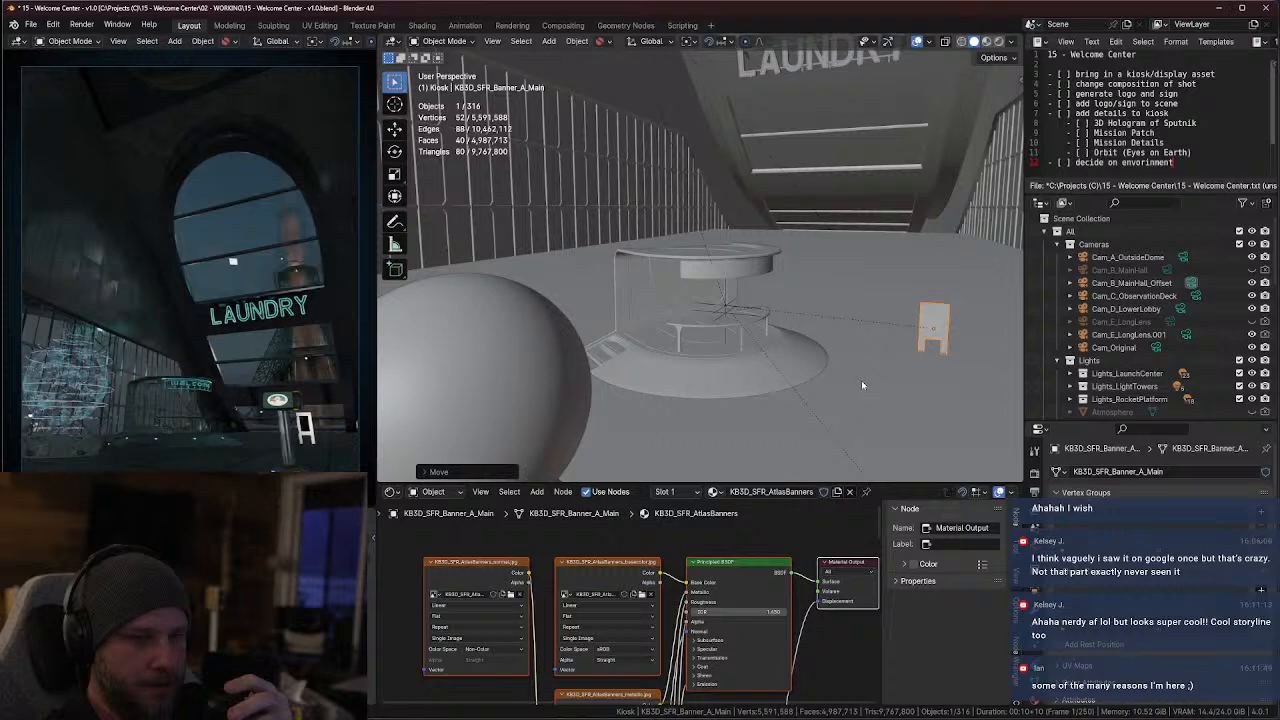
Hide the hologram sphere KB3D_HTS_BldgMD_E_HoloA and its projector base KB3D_HTS_BldgMD_E_HoloProjectorA
left_click(533, 373)
scroll(531, 374, "down", 3)
left_click(627, 375, "shift")
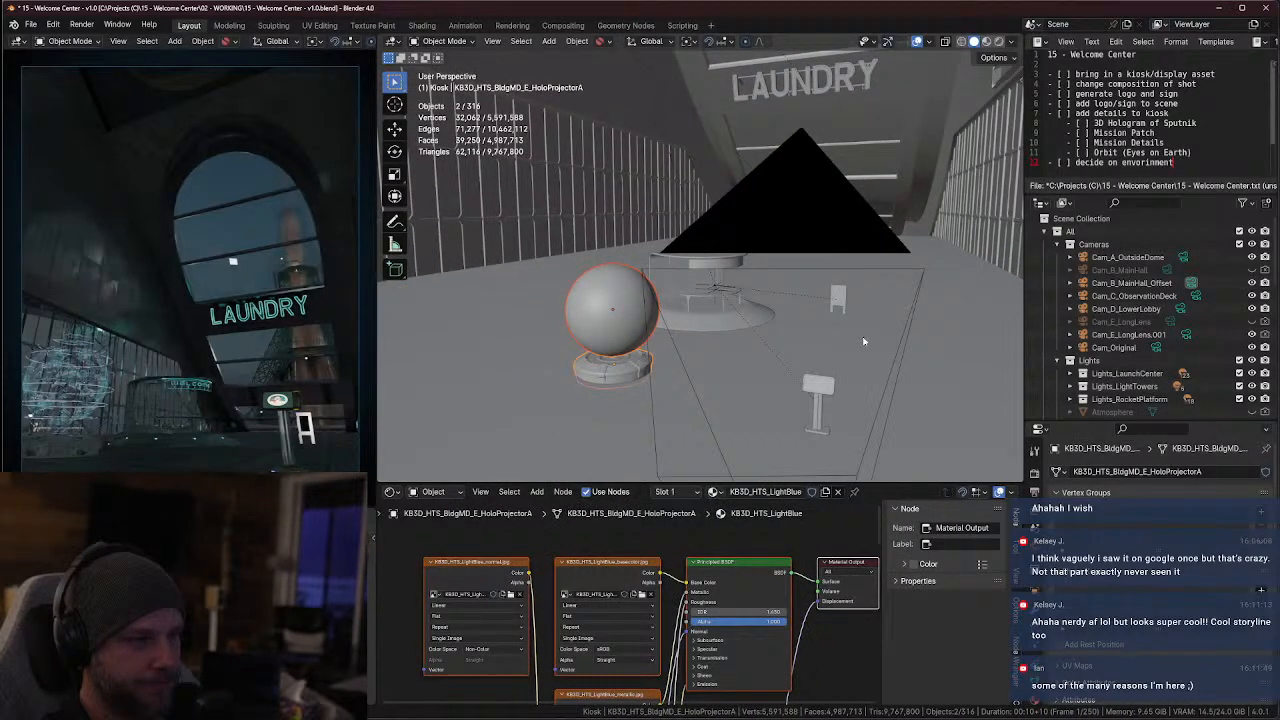
key("KP_Decimal")
left_click(1252, 337)
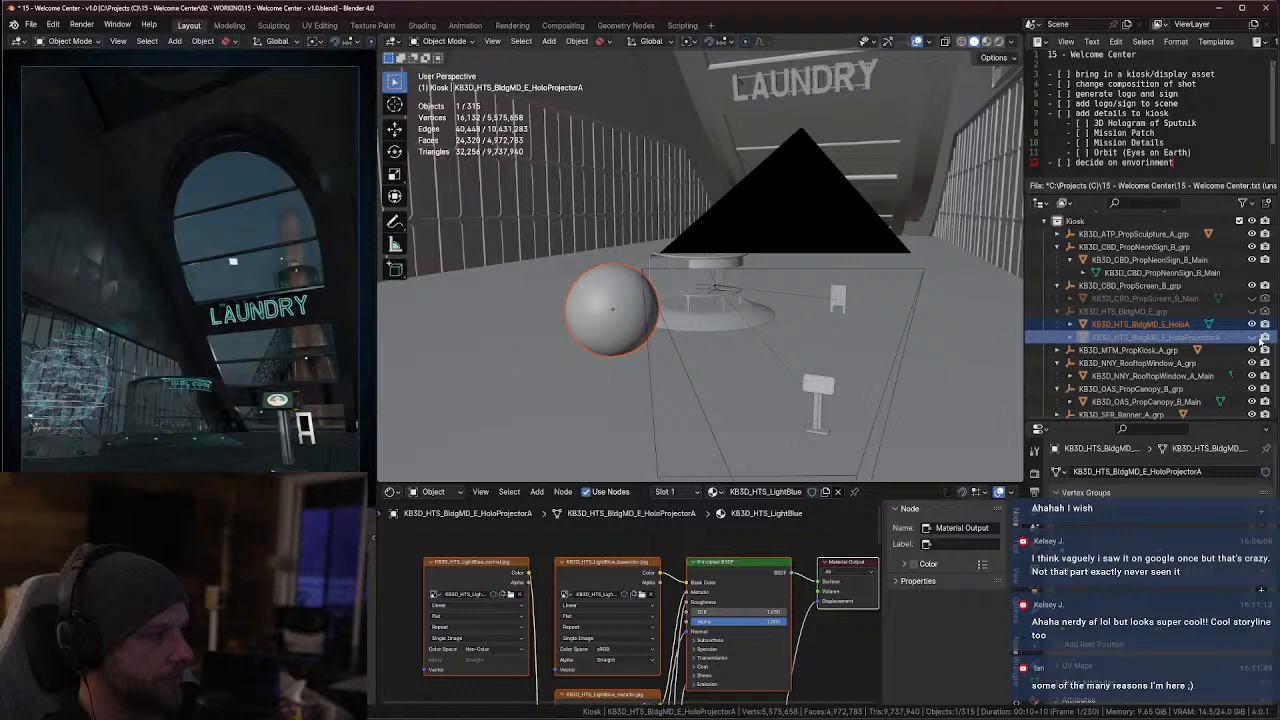
left_click(1252, 324)
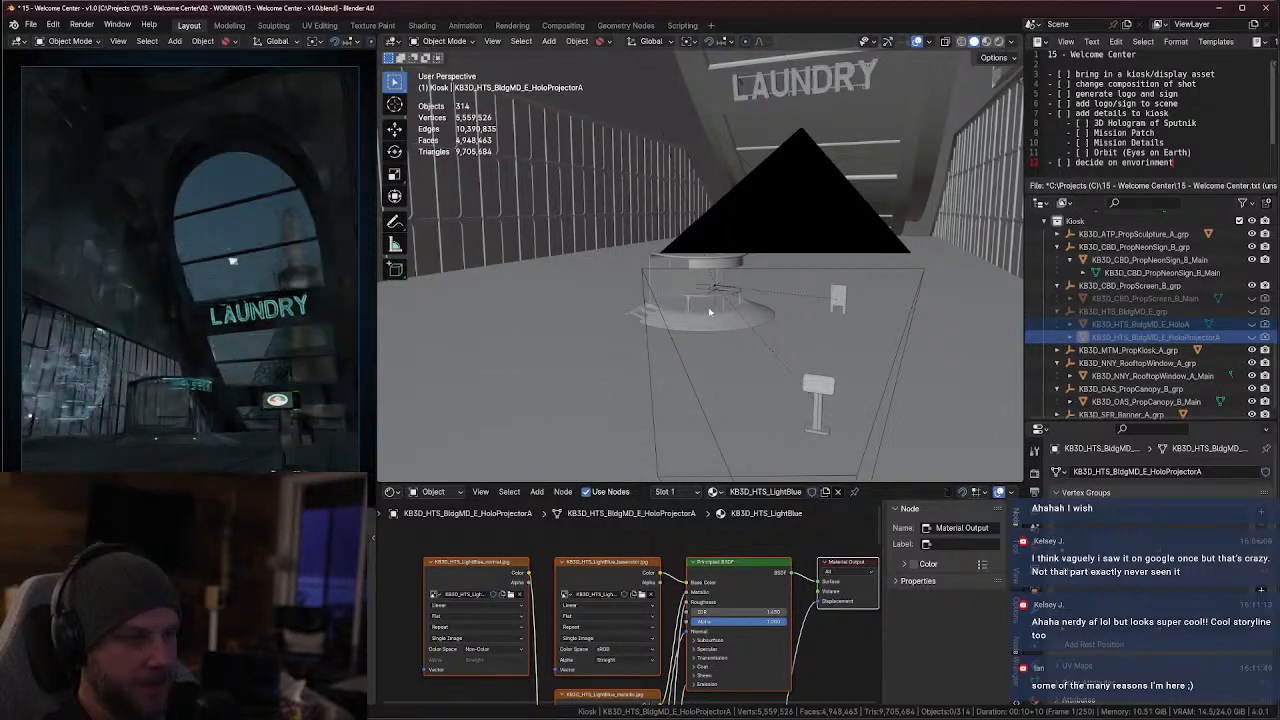
Move the canopy kiosk KB3D_OAS_PropCanopy_B_Main about 0.54 m in negative X, closer to the camera
left_click(670, 328)
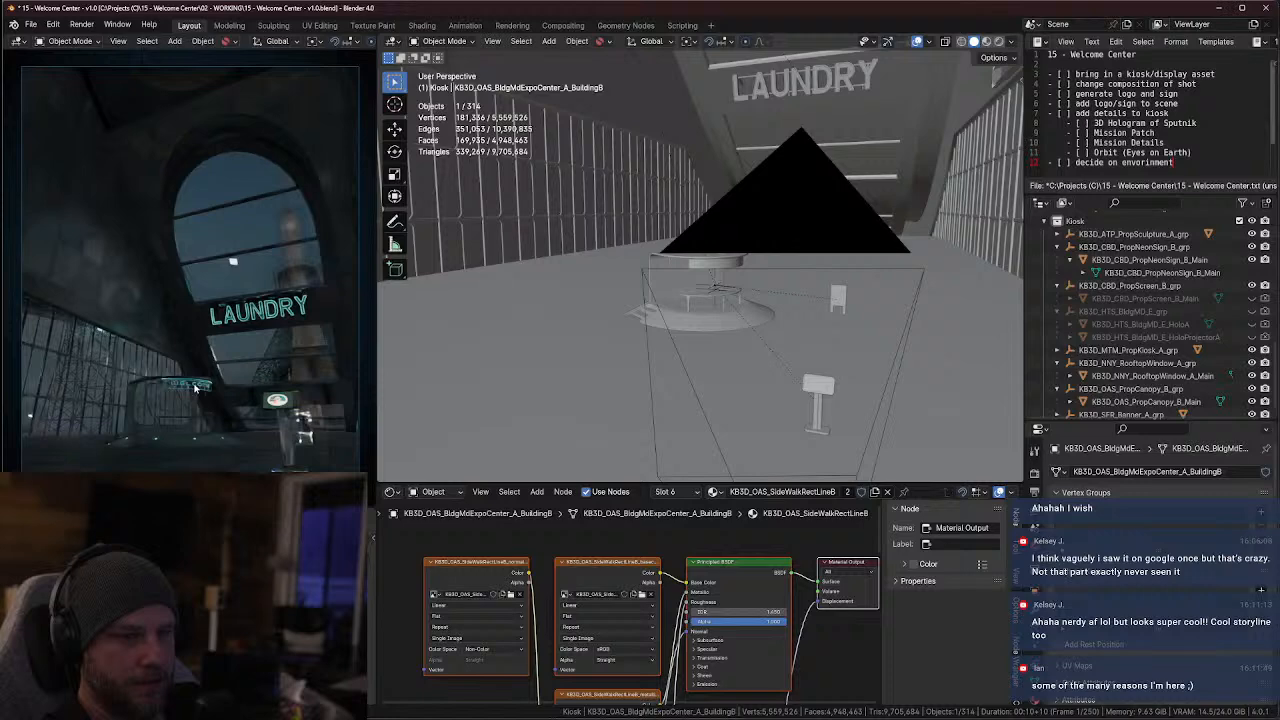
left_click(1131, 389)
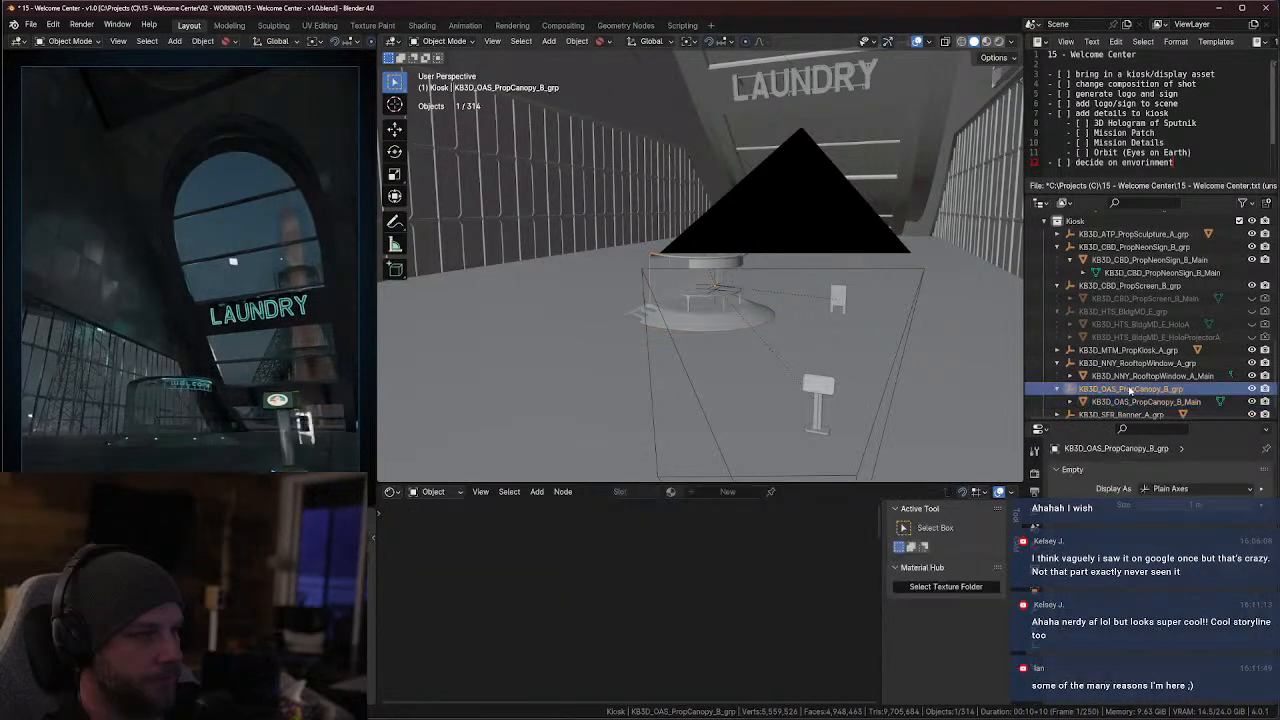
left_click(743, 317)
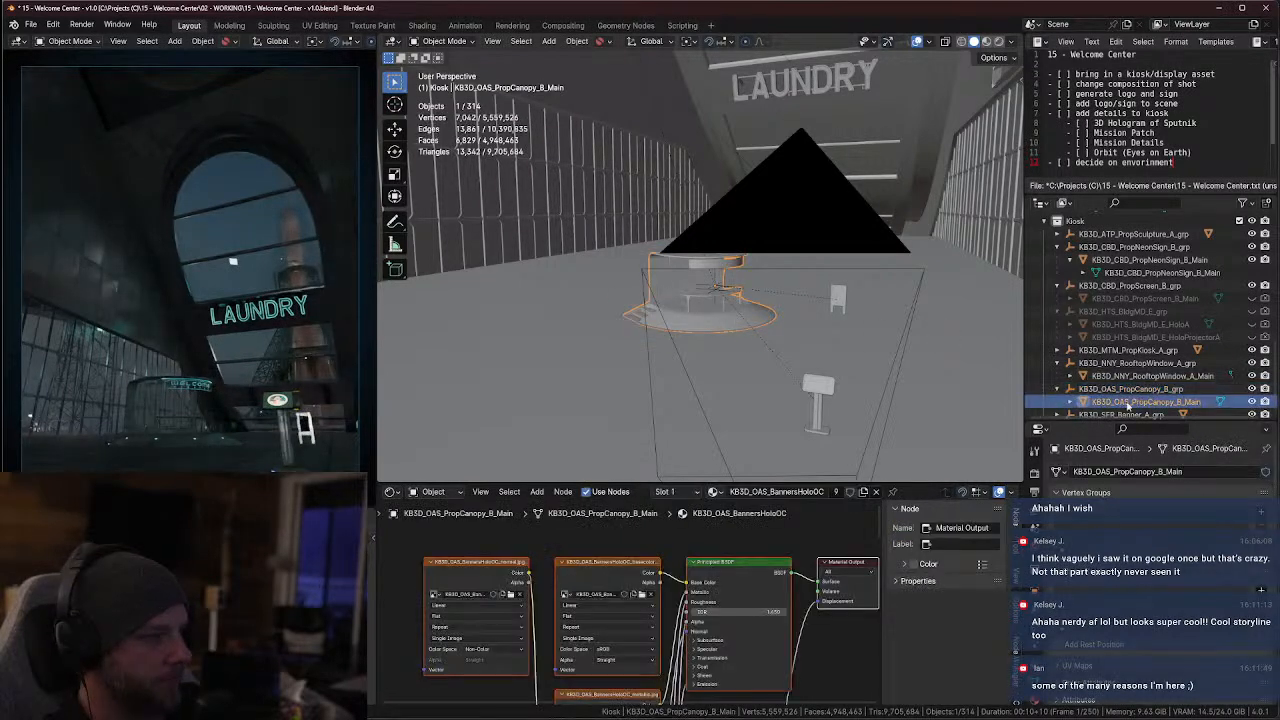
key("g")
key("x")
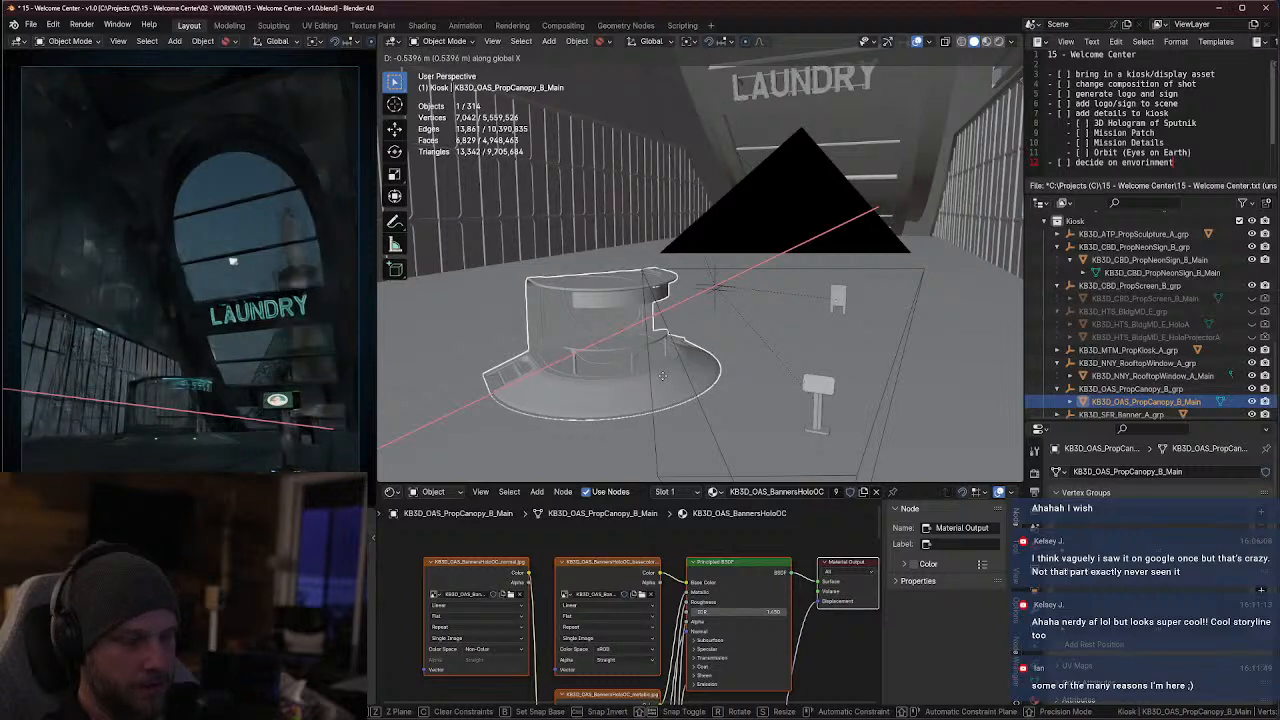
left_click(663, 380)
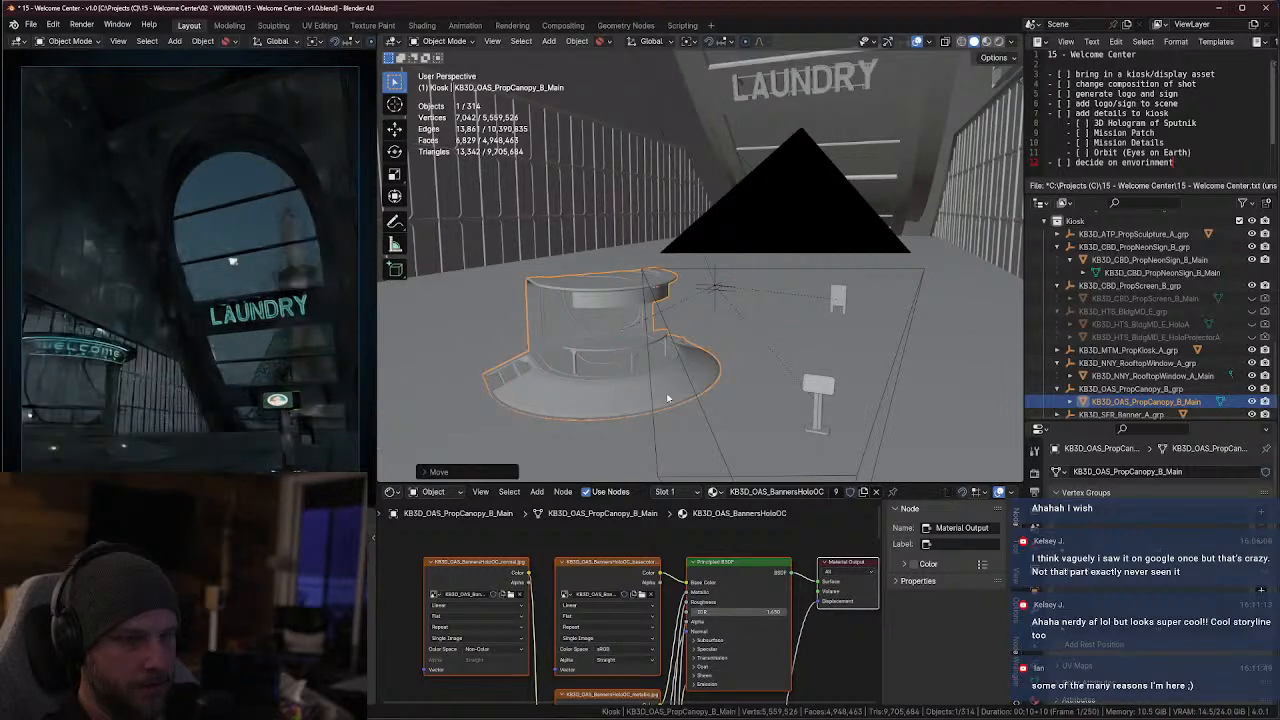
Nudge the canopy kiosk slightly back along X and check its framing through the camera
key("g")
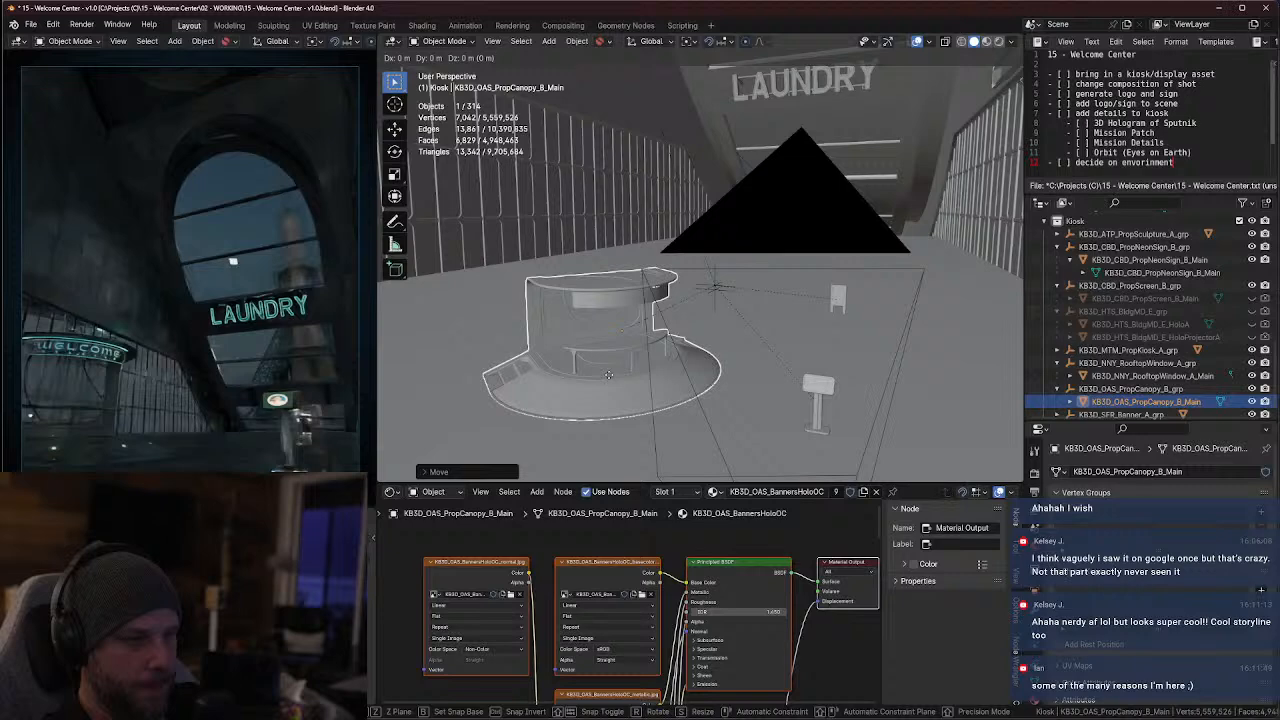
key("x")
left_click(624, 383)
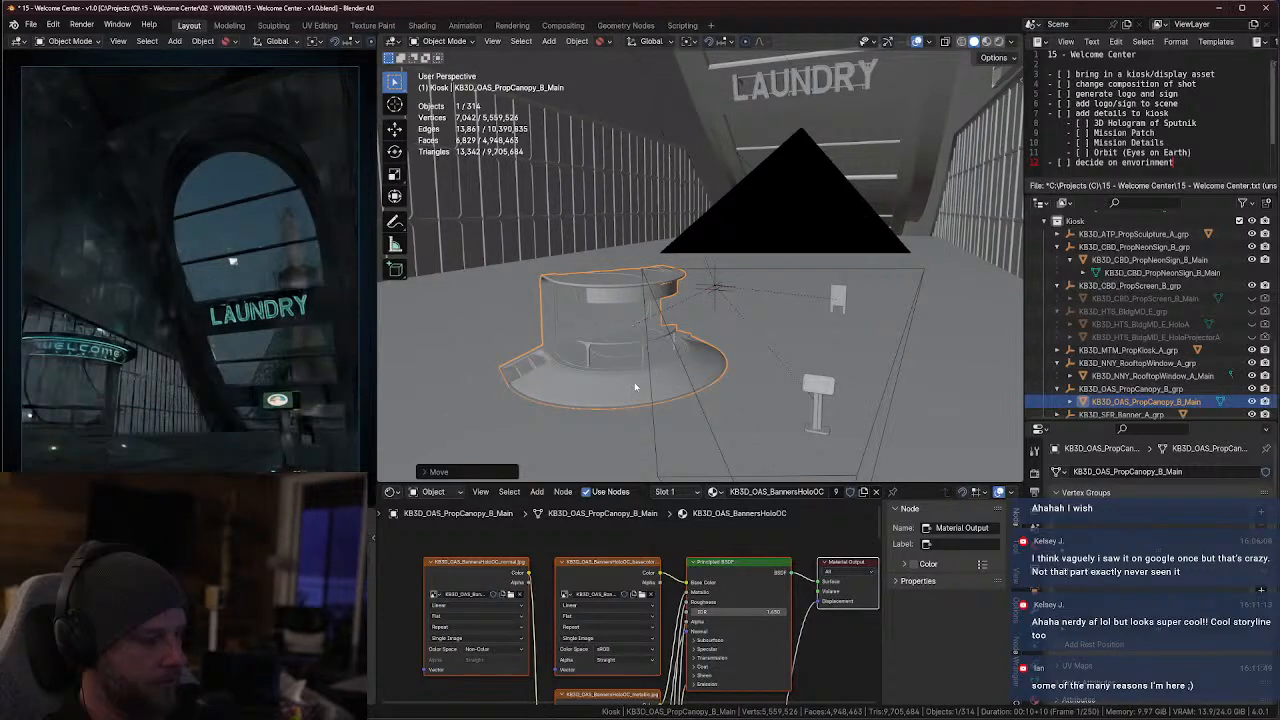
key("KP_0")
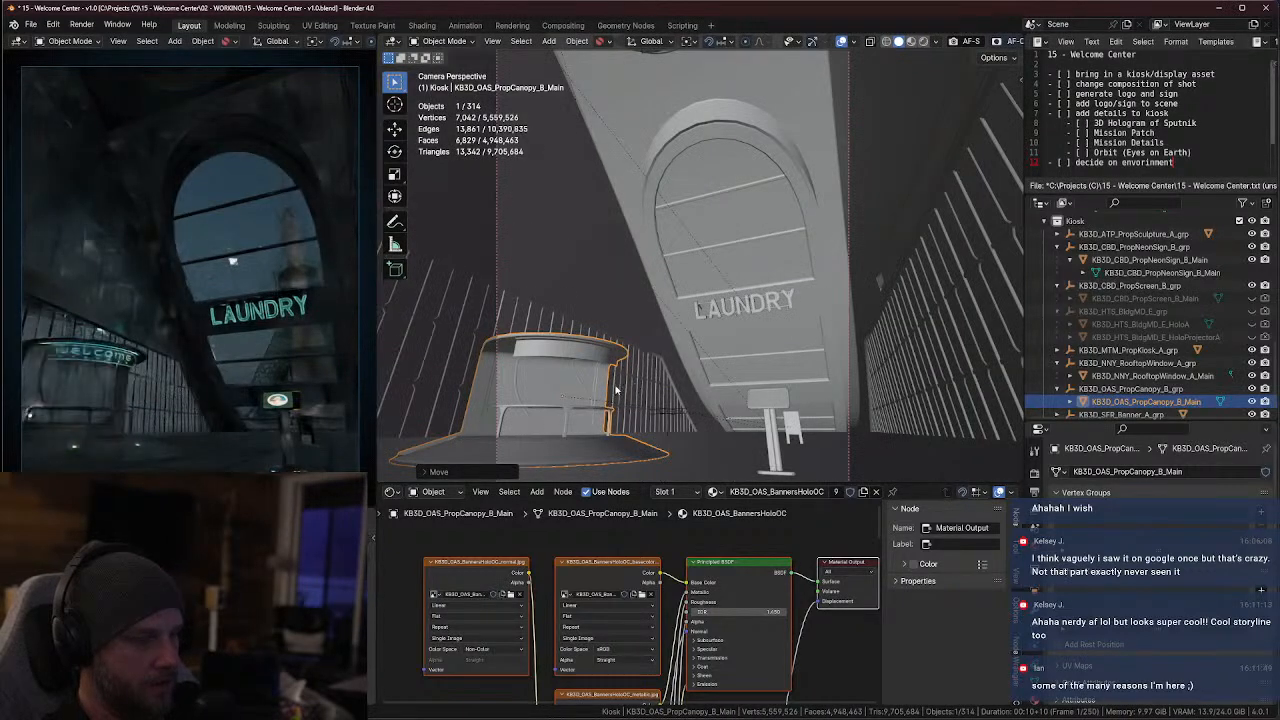
From the top view, reposition the canopy kiosk in the hall and rotate it about 34 degrees around Z
key("KP_7")
key("KP_Decimal")
scroll(616, 360, "down", 5)
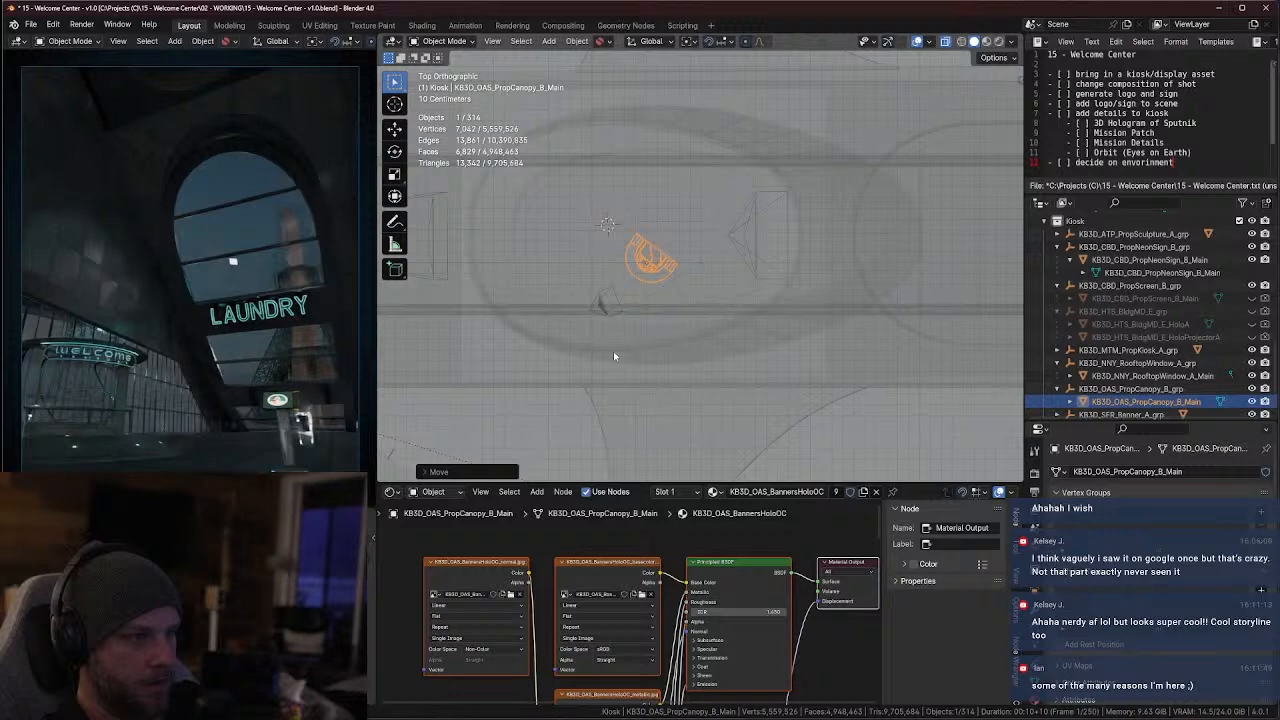
key("g")
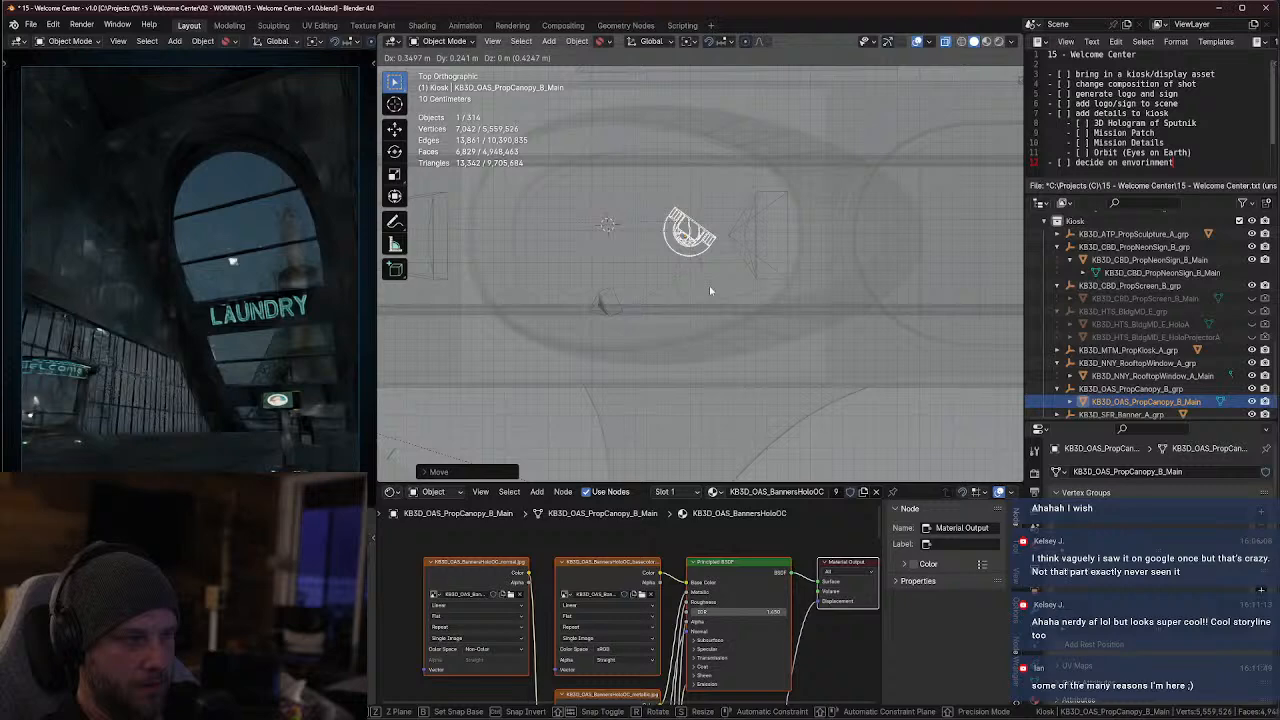
left_click(710, 291)
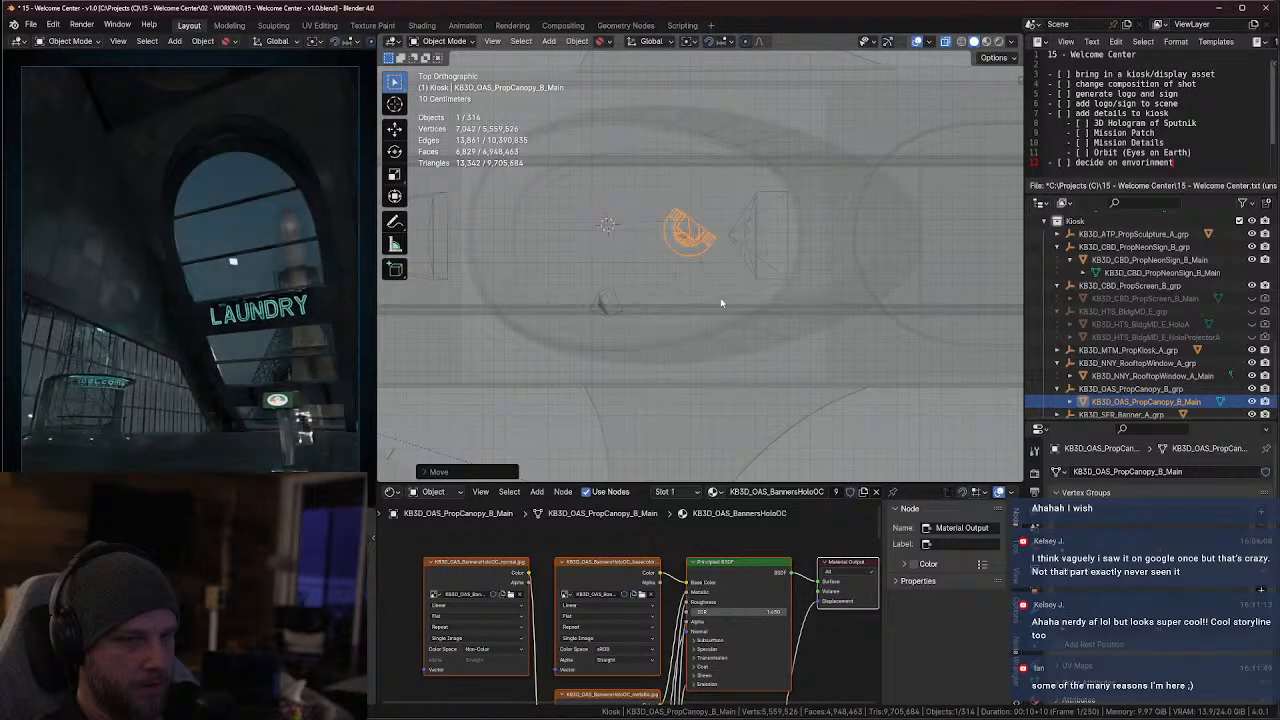
key("g")
left_click(688, 323)
key("r")
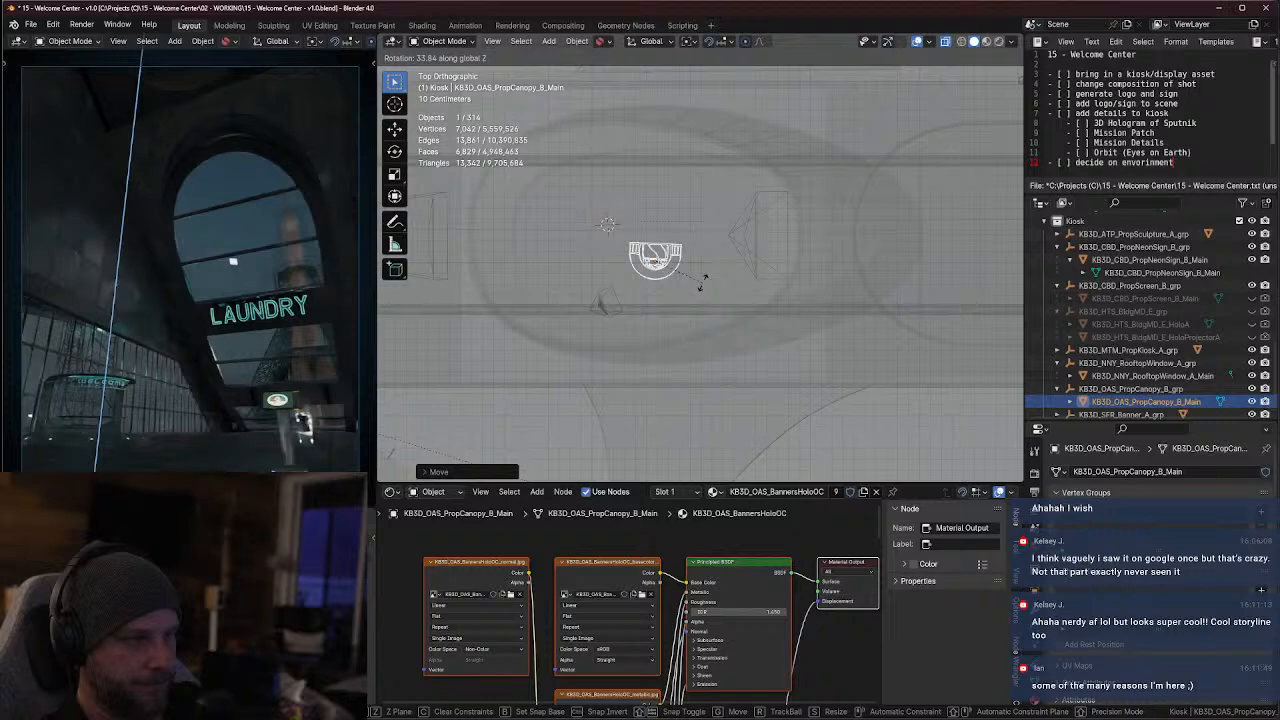
left_click(706, 290)
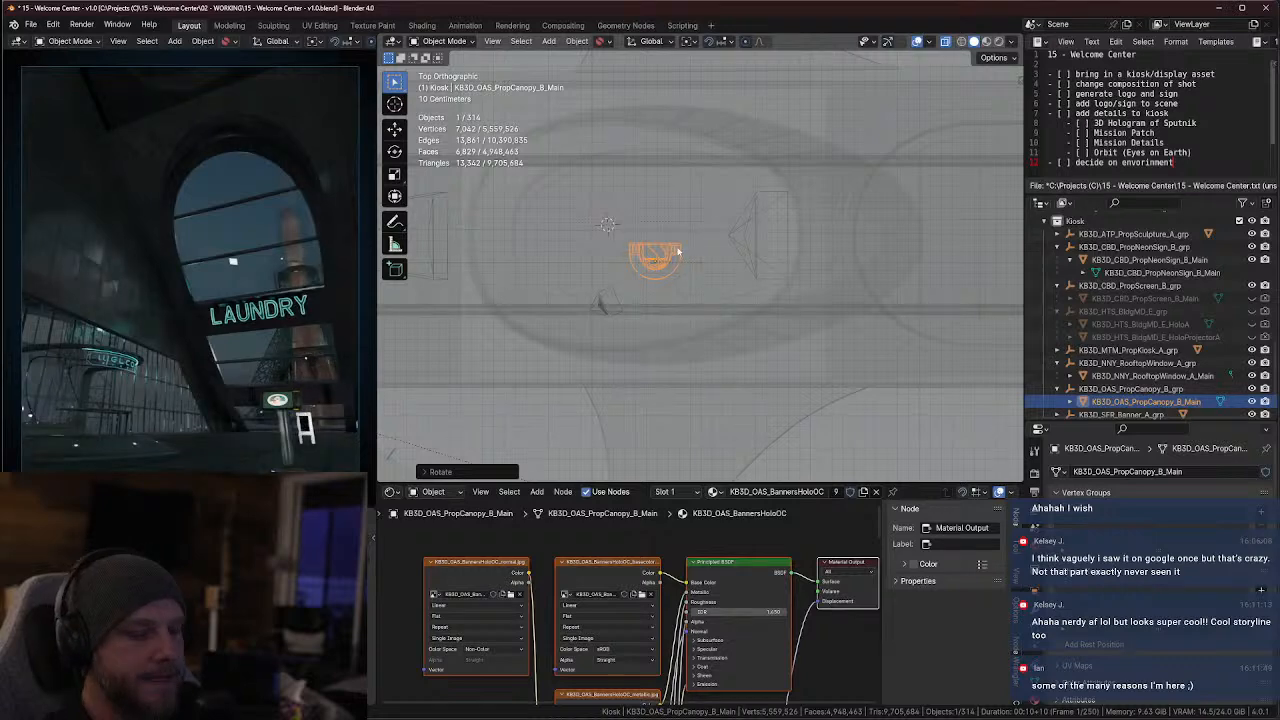
Make two linked duplicates of the canopy kiosk, leaving both in place on the original
key("shift+d")
right_click(678, 213)
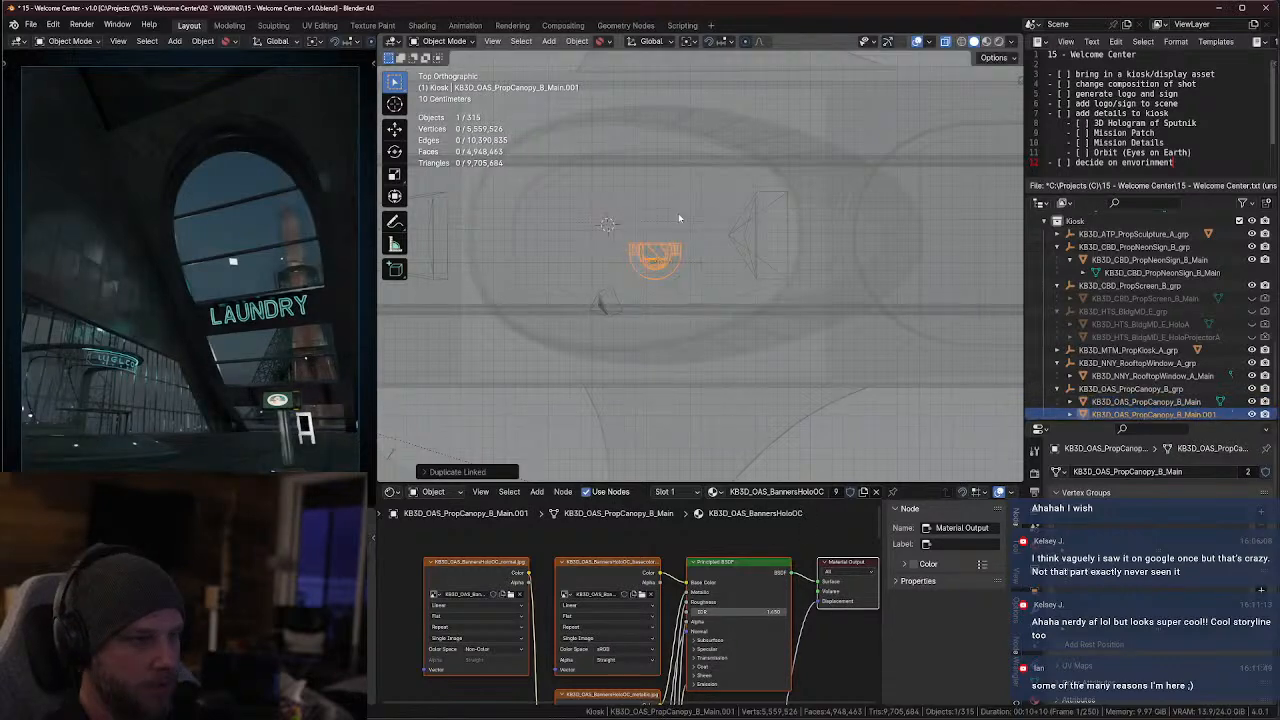
key("alt+d")
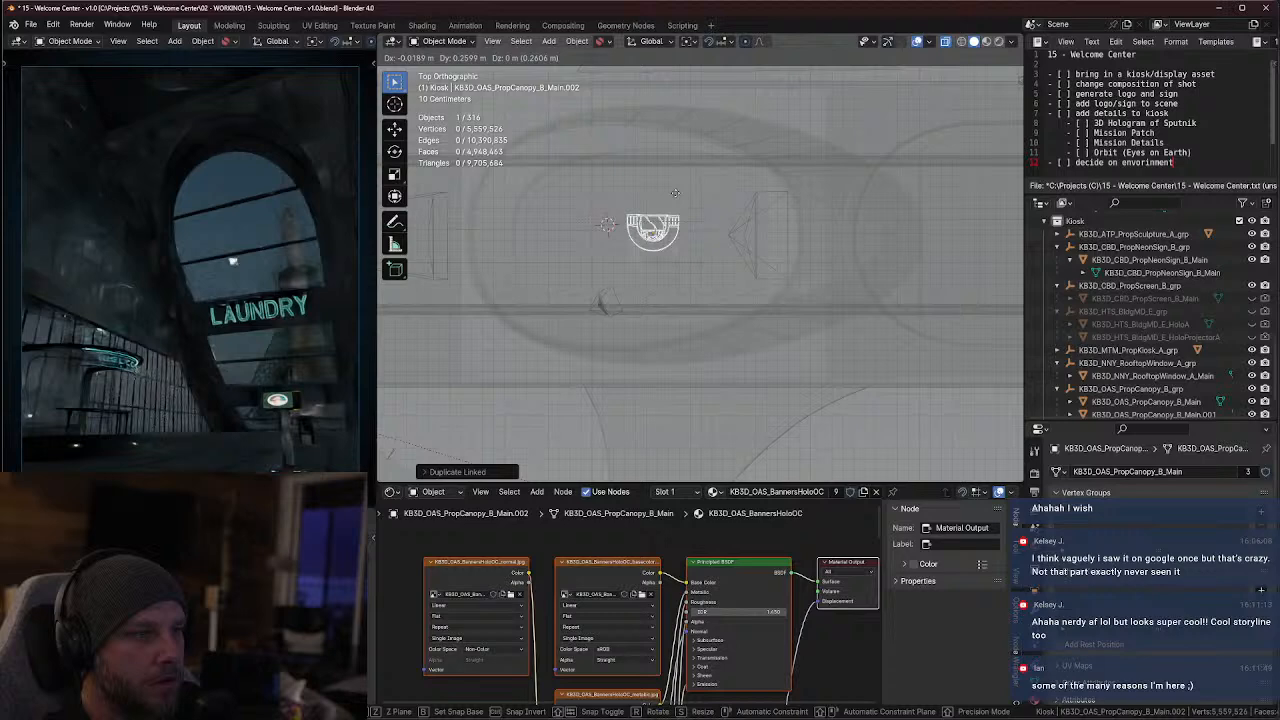
right_click(681, 249)
Make another linked duplicate of the canopy kiosk, place it beside the original along Y, and rotate it 180 degrees around Z
scroll(681, 249, "up", 3)
middle_click_drag(681, 249, 727, 293)
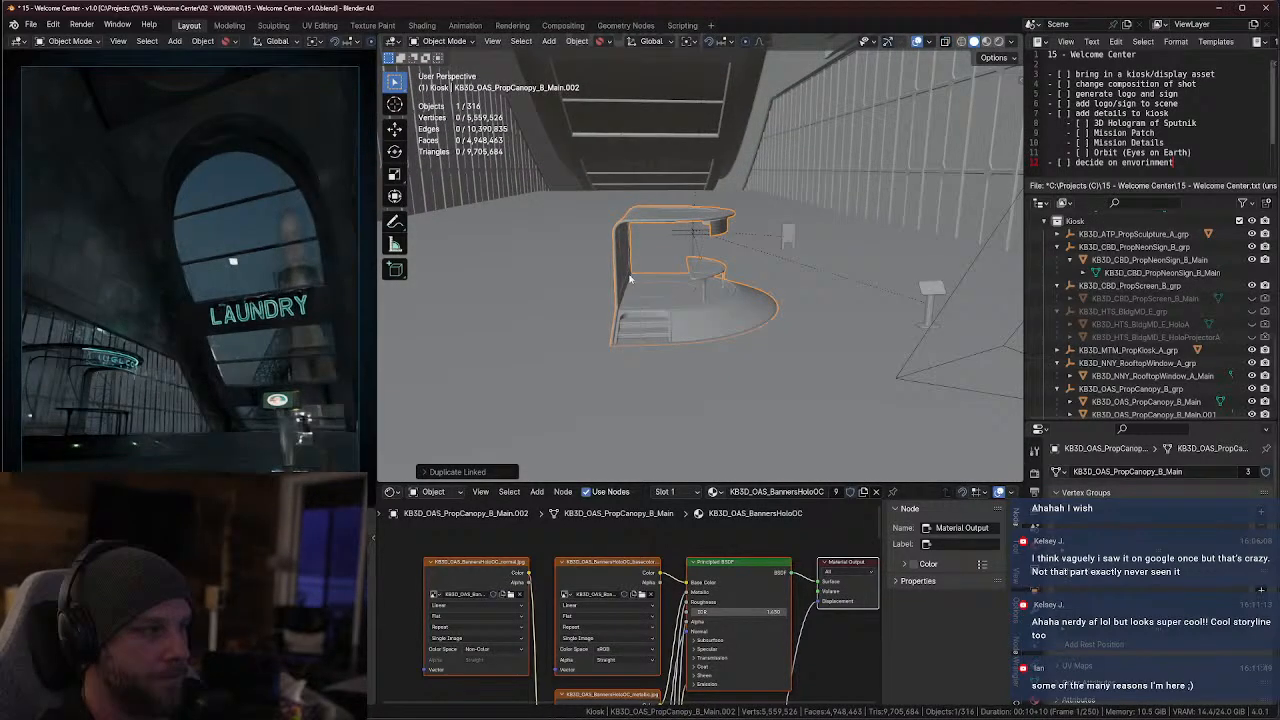
key("alt+d")
key("x")
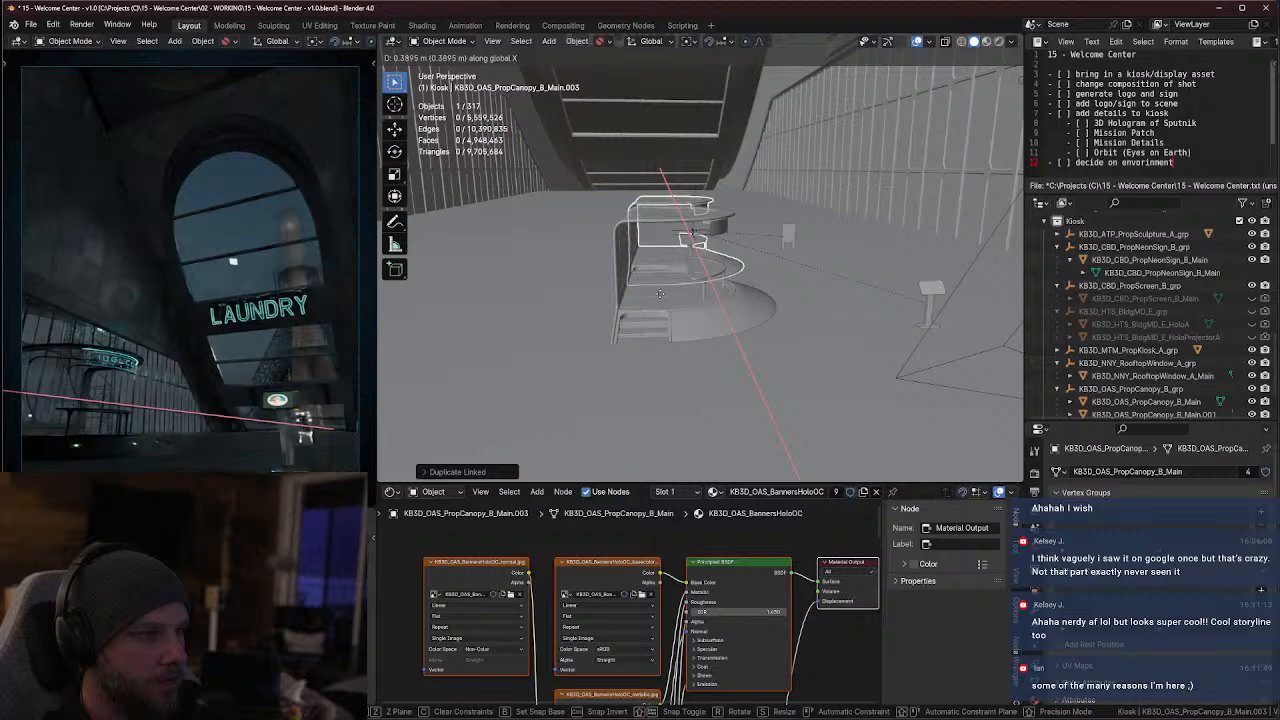
left_click(604, 309)
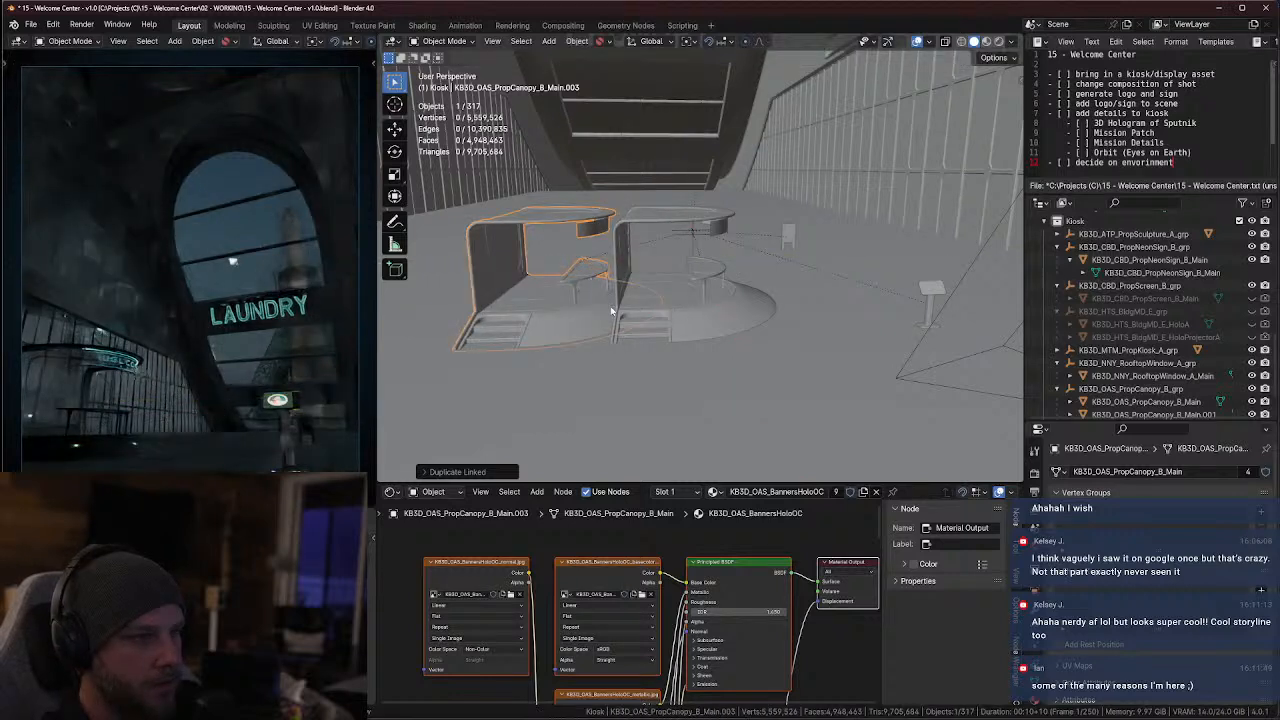
key("r")
key("9")
key("BackSpace")
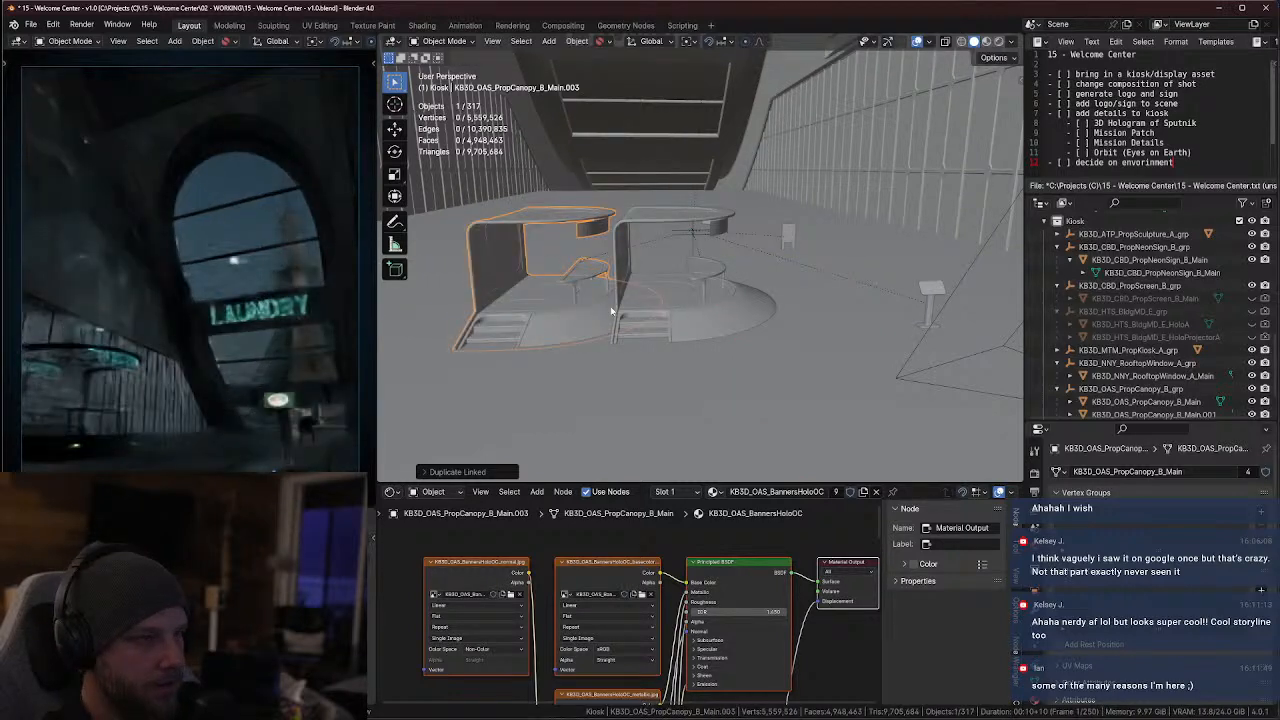
type("z180")
key("Return")
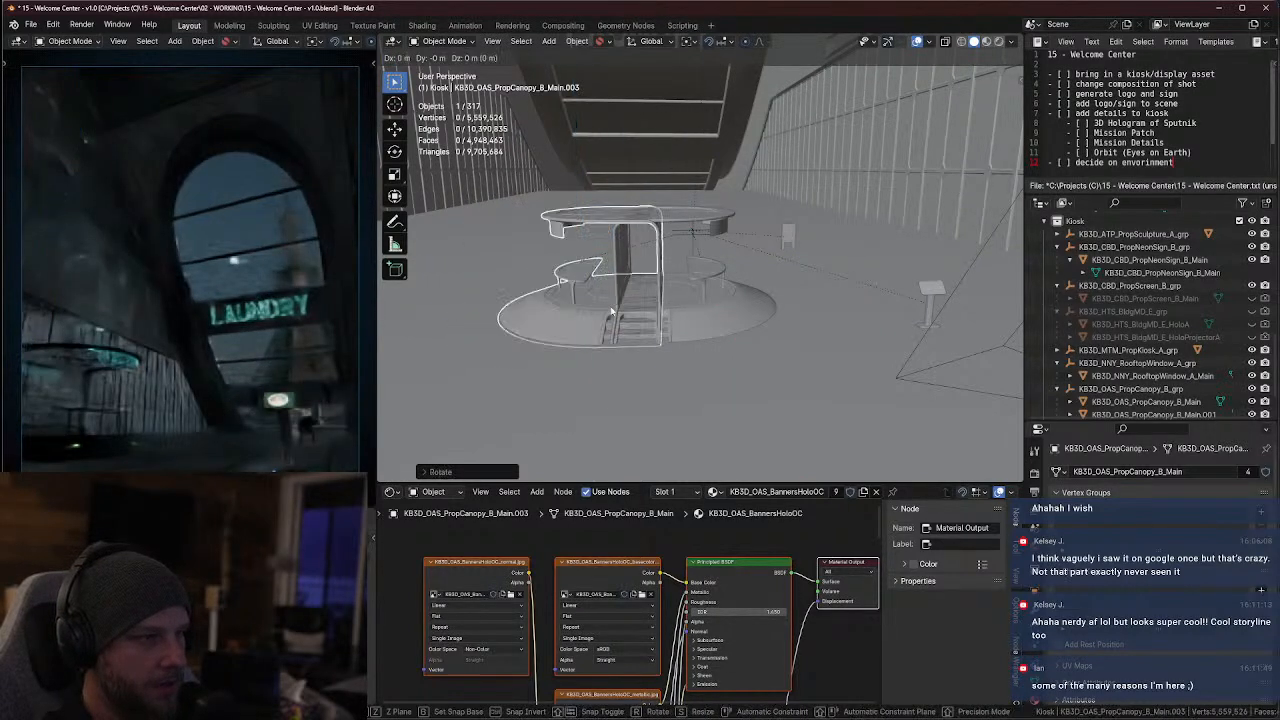
Slide the rotated kiosk duplicate along Y and X until it sits back-to-back with the original canopy kiosk
key("g")
key("y")
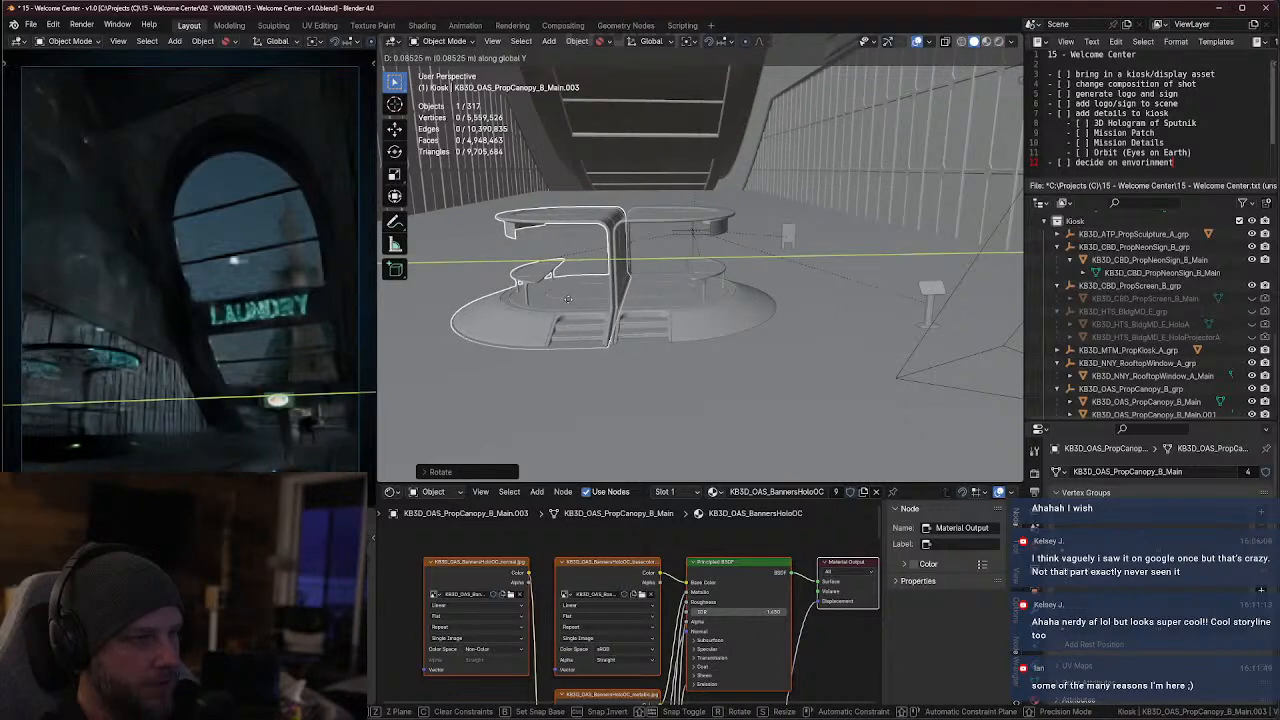
left_click(570, 299)
middle_click_drag(626, 329, 625, 408)
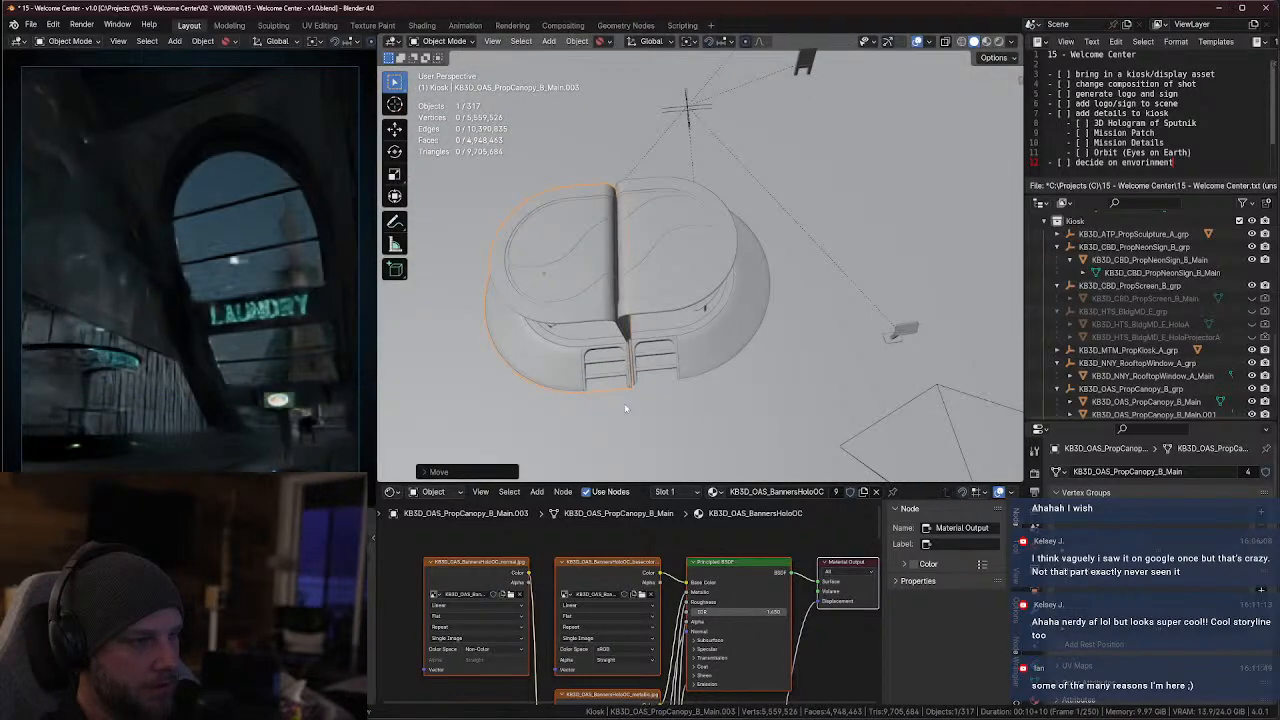
scroll(631, 326, "up", 2)
key("g")
key("x")
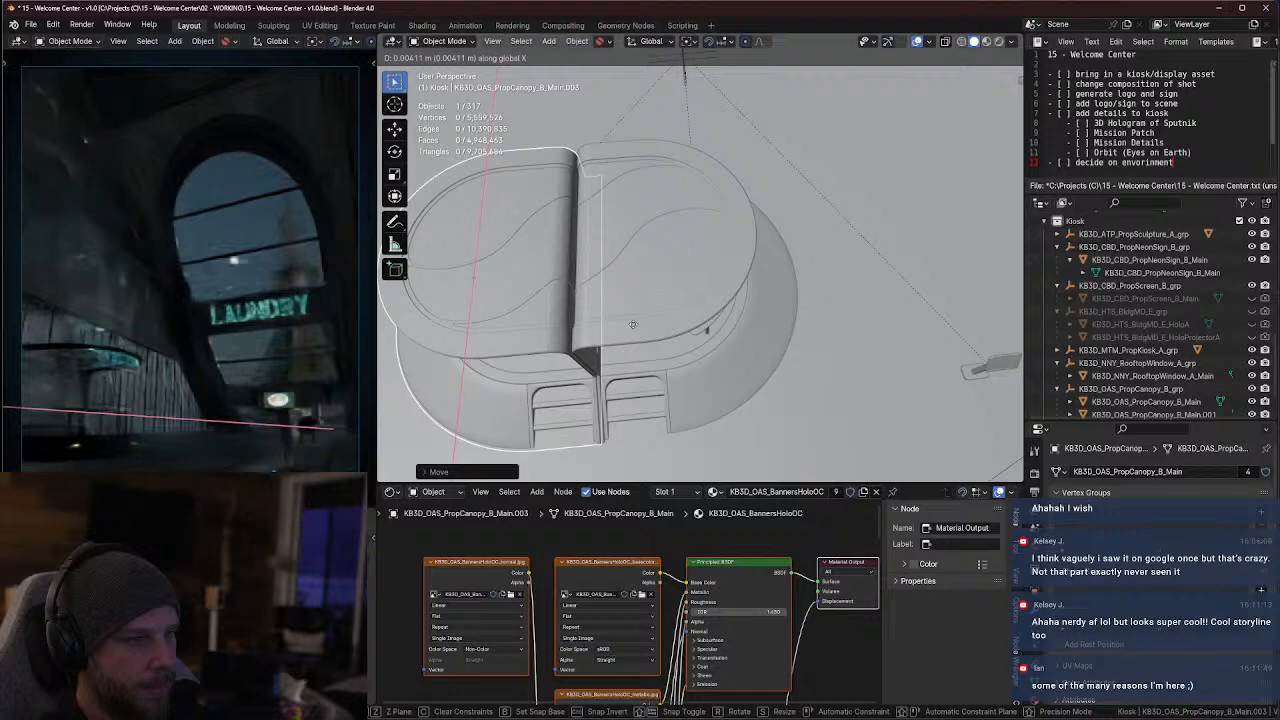
left_click(632, 324)
middle_click_drag(632, 324, 642, 300)
scroll(632, 271, "down", 5)
Select both back-to-back kiosk halves and, from the top view, shift them together slightly in positive X and Y
left_click(640, 252)
left_click(640, 253, "shift")
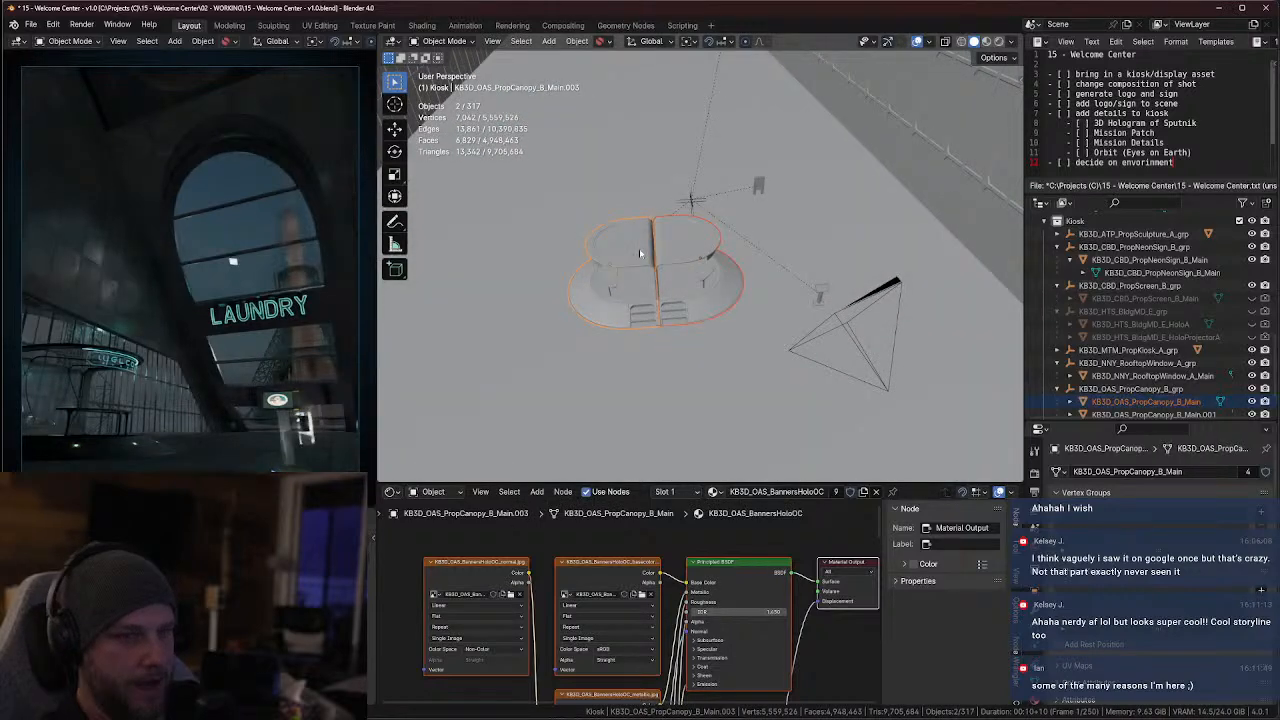
key("KP_7")
scroll(706, 240, "down", 6)
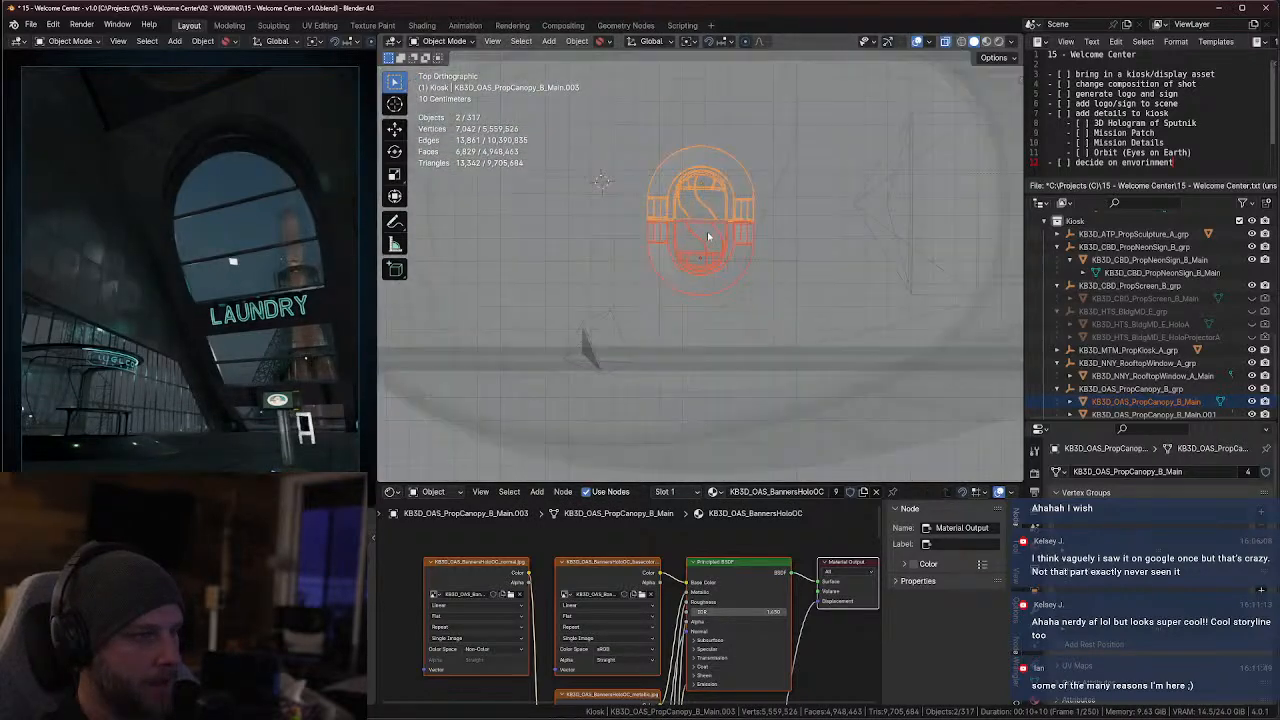
key("g")
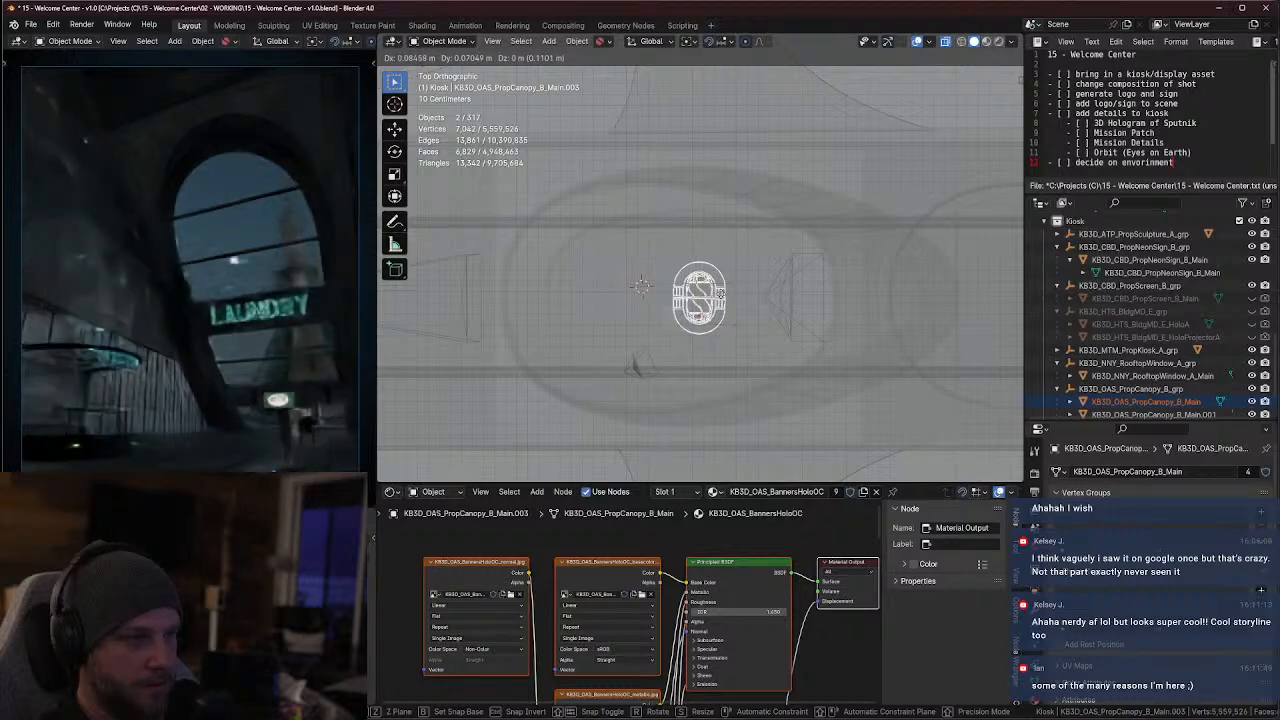
left_click(743, 303)
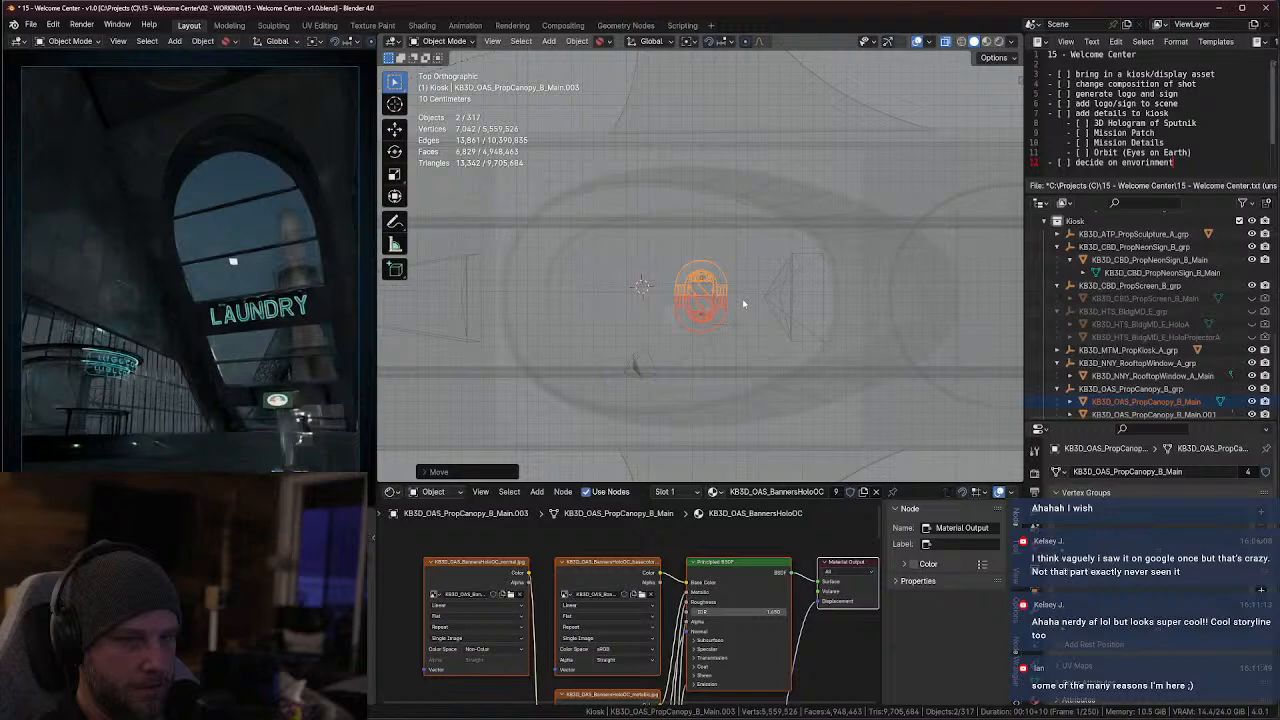
Delete the three kiosk duplicates KB3D_OAS_PropCanopy_B_Main.001, .002 and .003, keeping the original KB3D_OAS_PropCanopy_B_Main
middle_click_drag(743, 303, 784, 304)
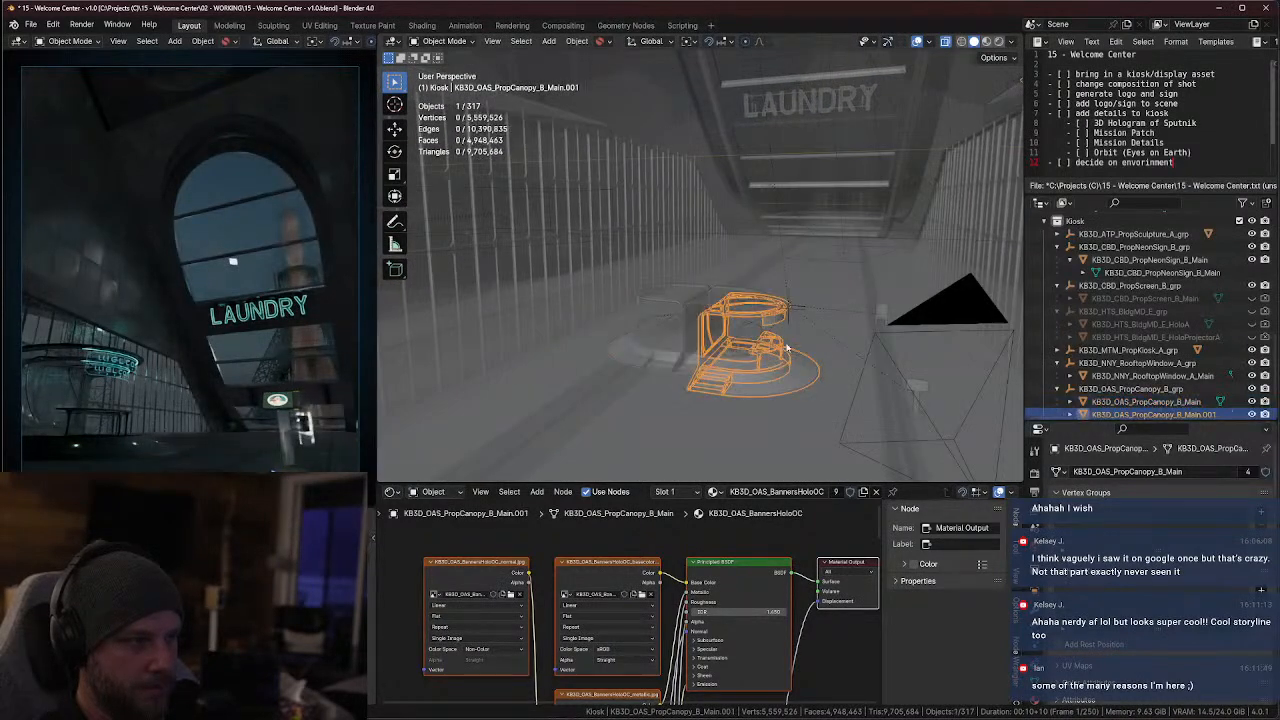
left_click(1127, 391)
left_click(1150, 414, "shift")
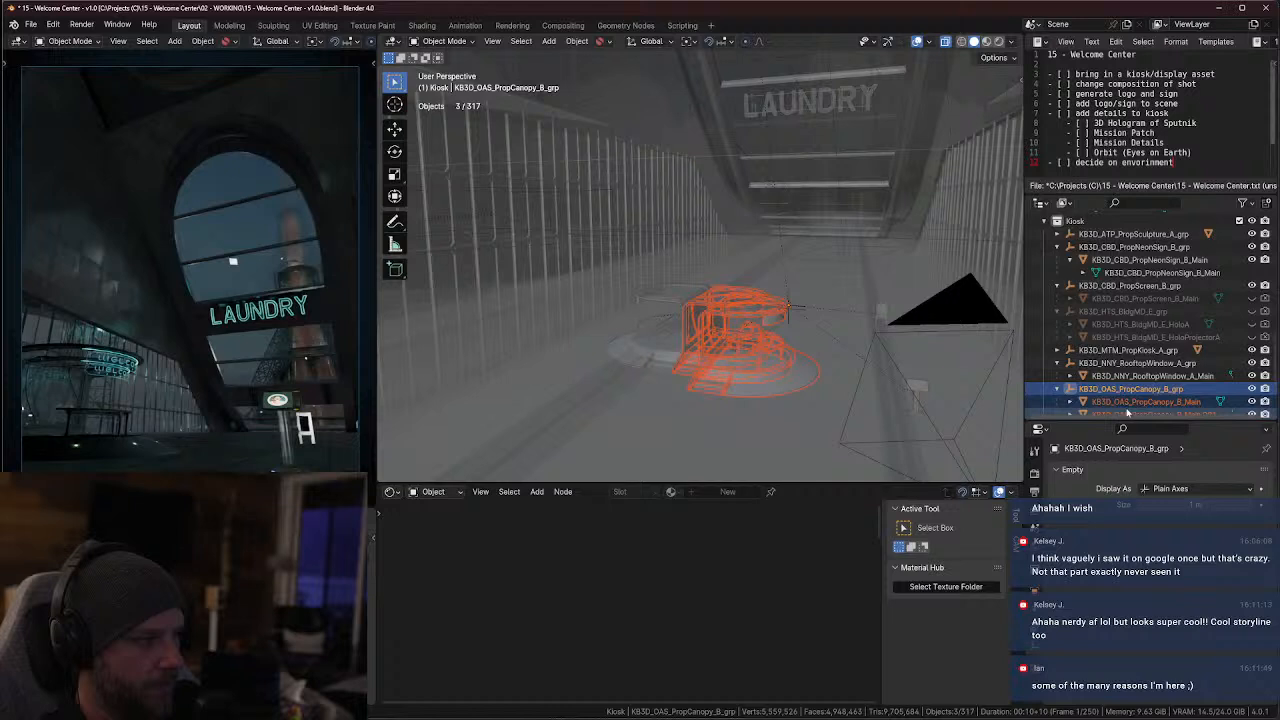
scroll(1150, 410, "down", 2)
left_click(1135, 343)
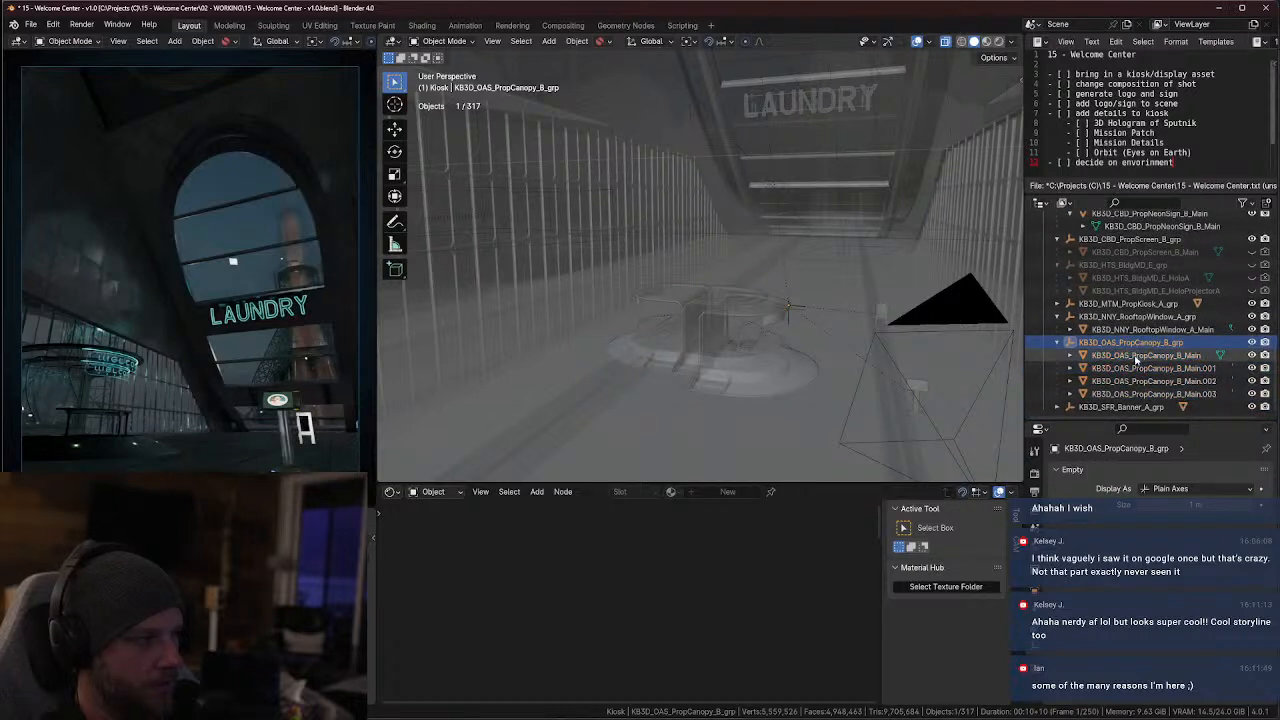
left_click(1135, 356)
left_click(1136, 367)
left_click(1135, 356)
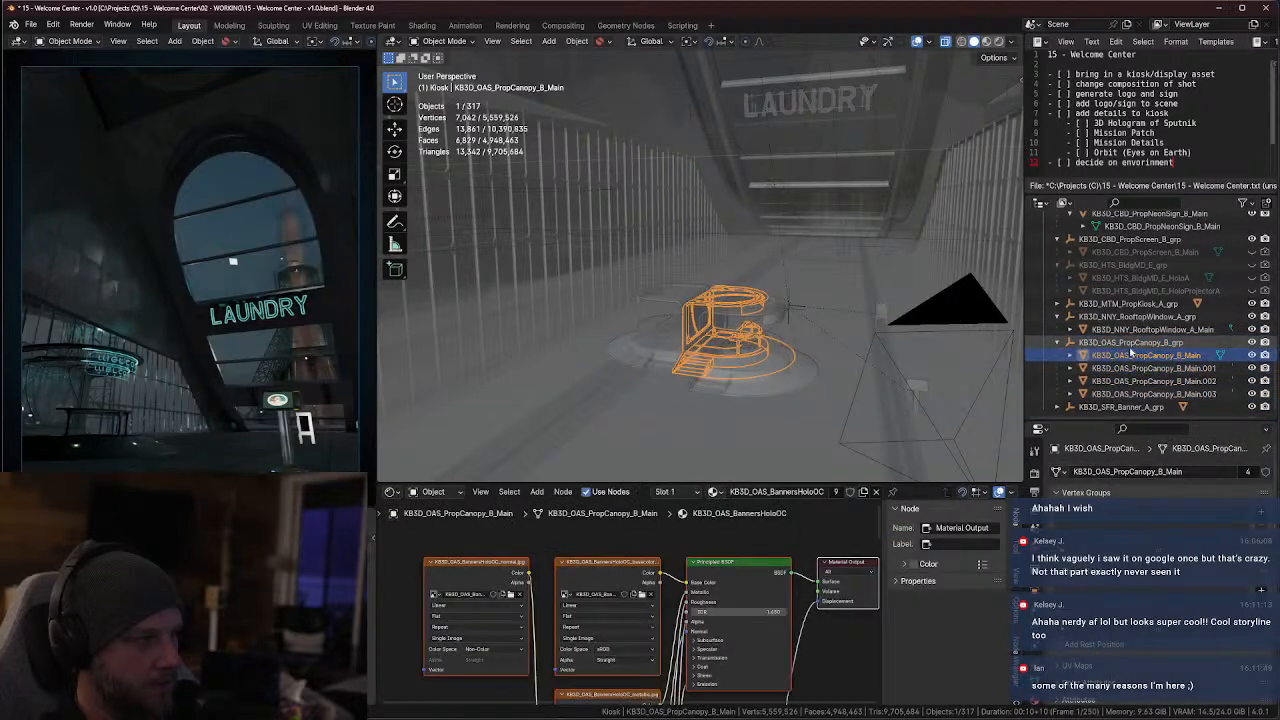
left_click(1139, 370)
left_click(1139, 393, "shift")
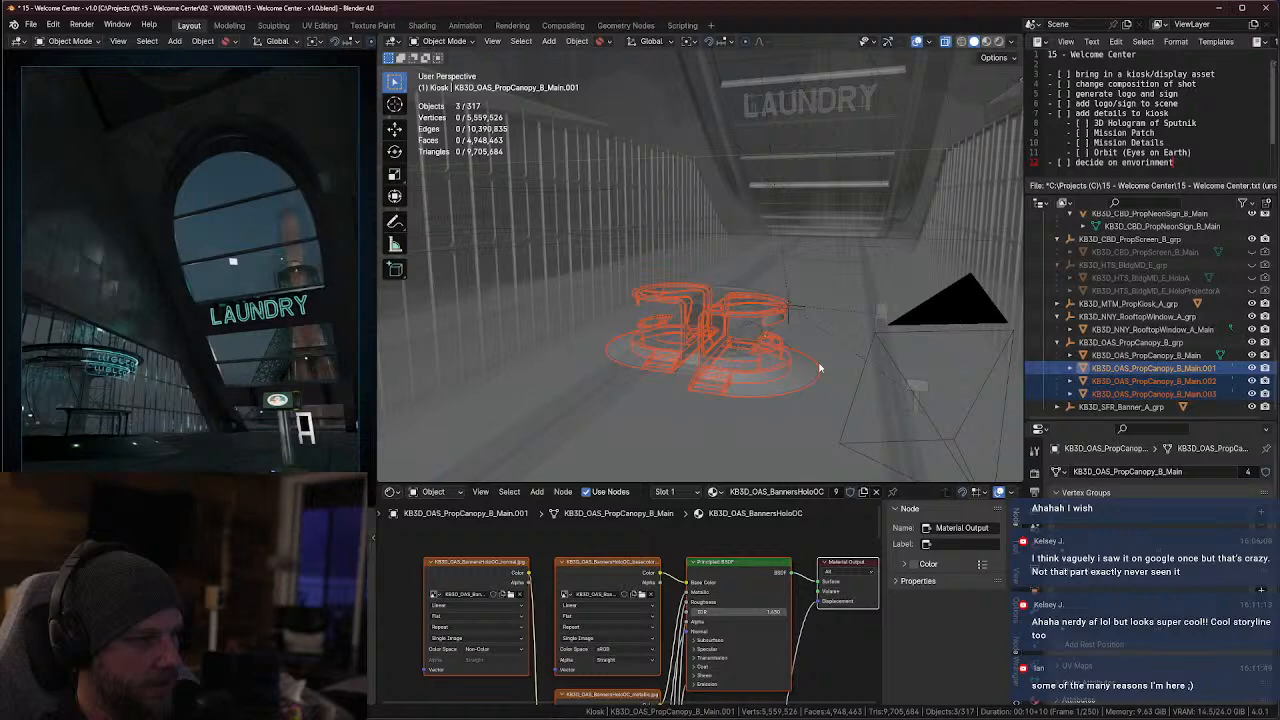
key("x")
left_click(748, 360)
left_click(752, 347)
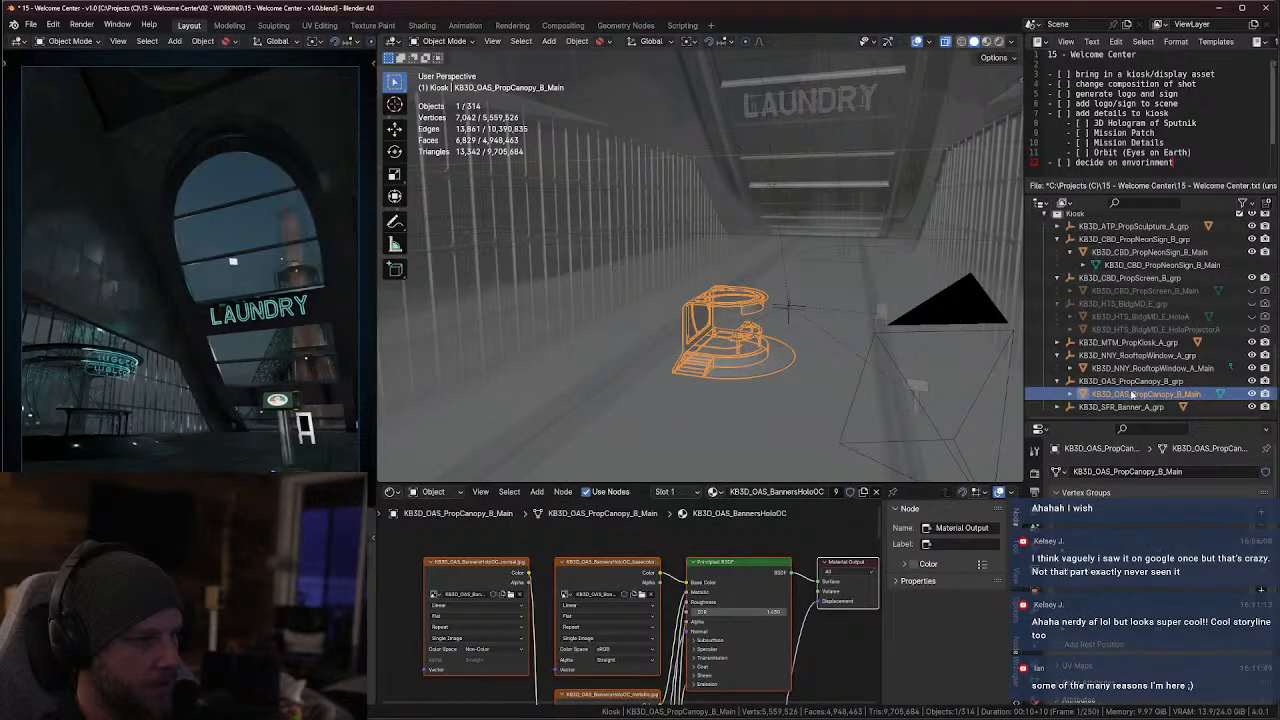
key("Tab")
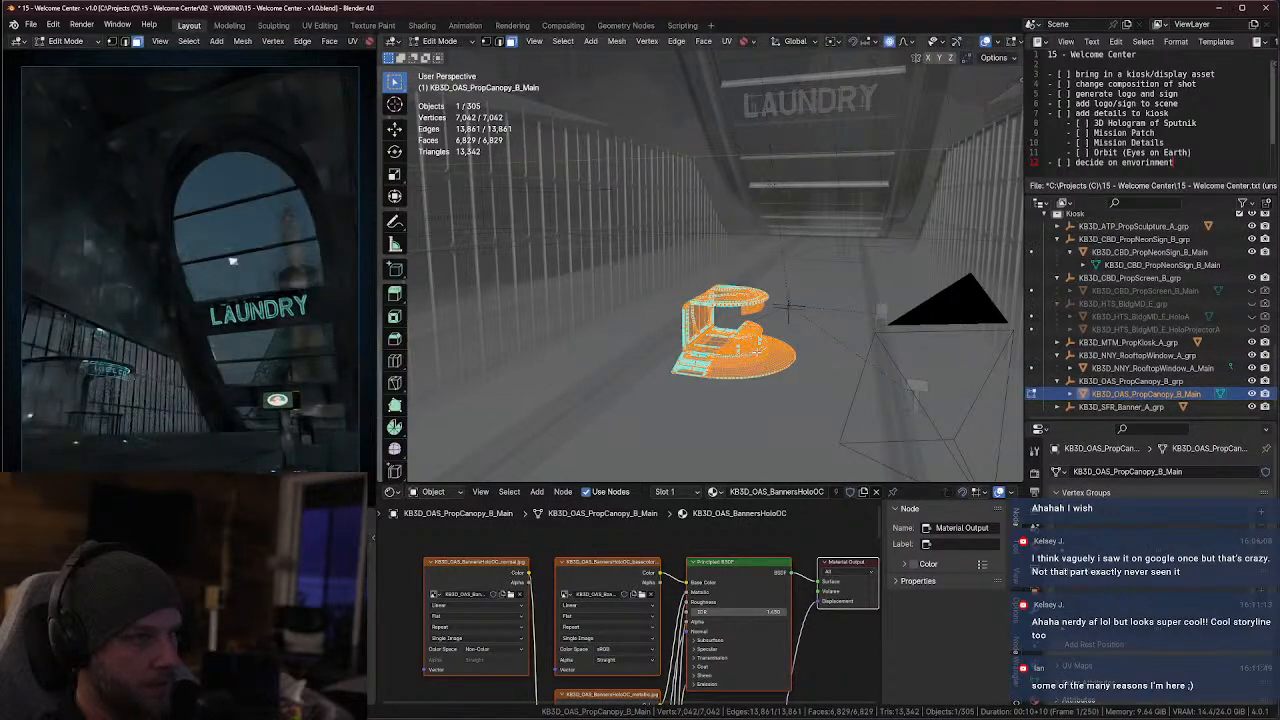
key("Tab")
middle_click_drag(757, 350, 801, 347)
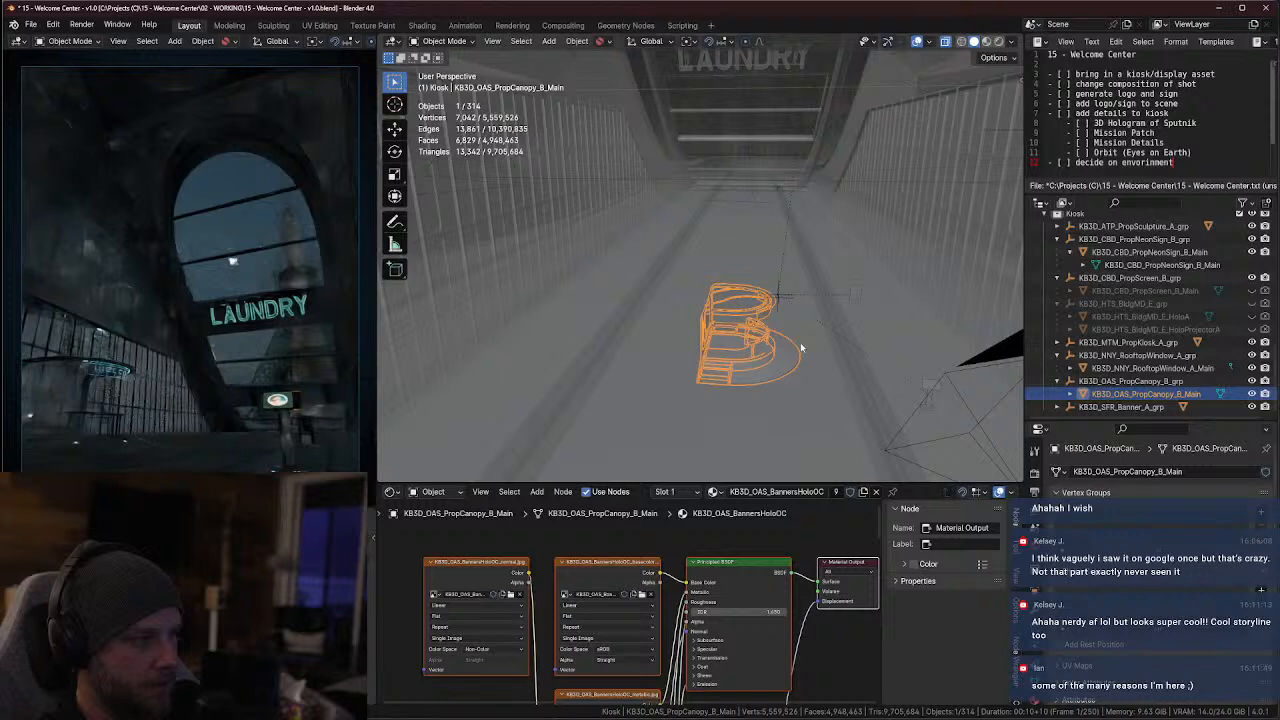
key("bracketleft")
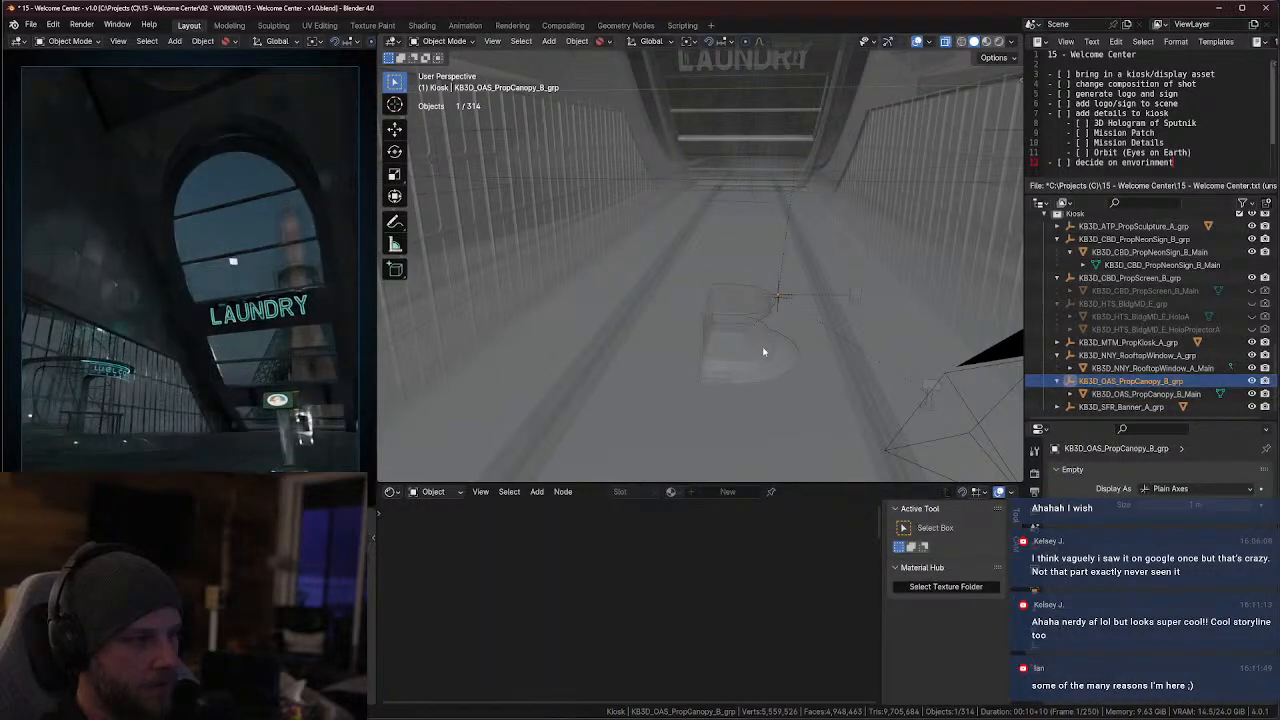
key("bracketright")
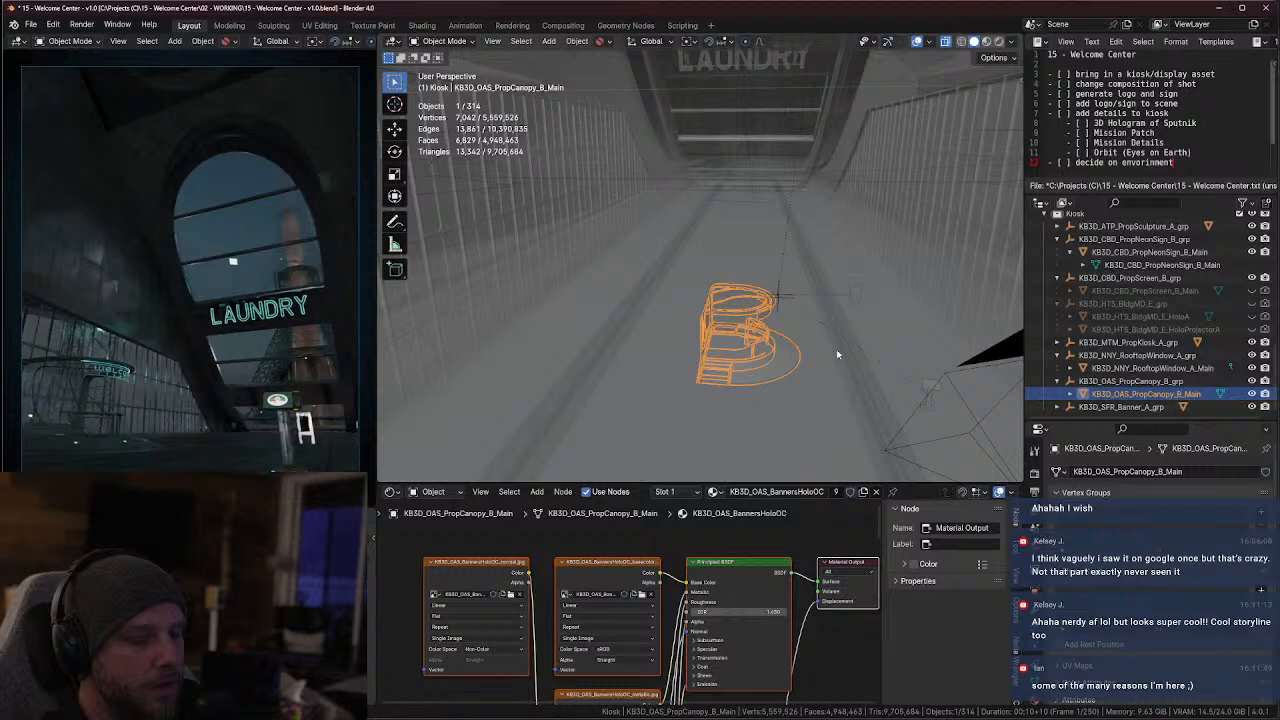
Make a linked duplicate of the remaining canopy kiosk, offset it along Y, and rotate it 180 degrees around Z
key("shift+d")
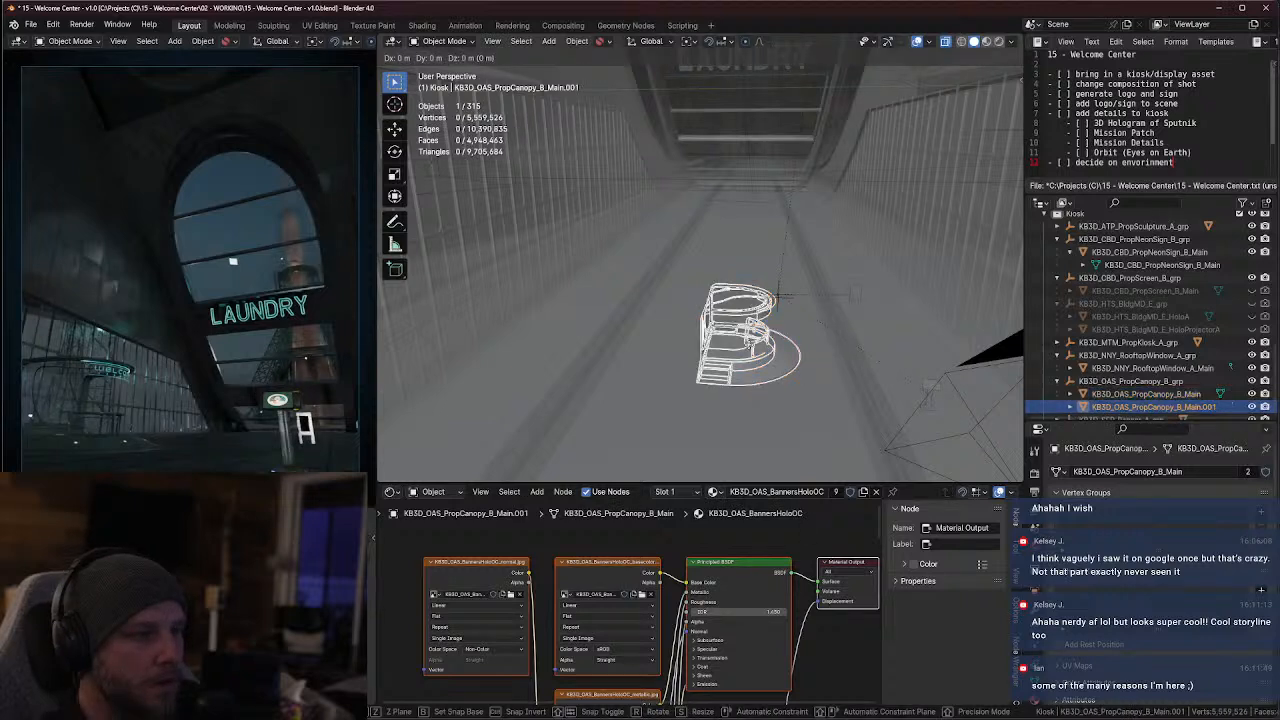
key("x")
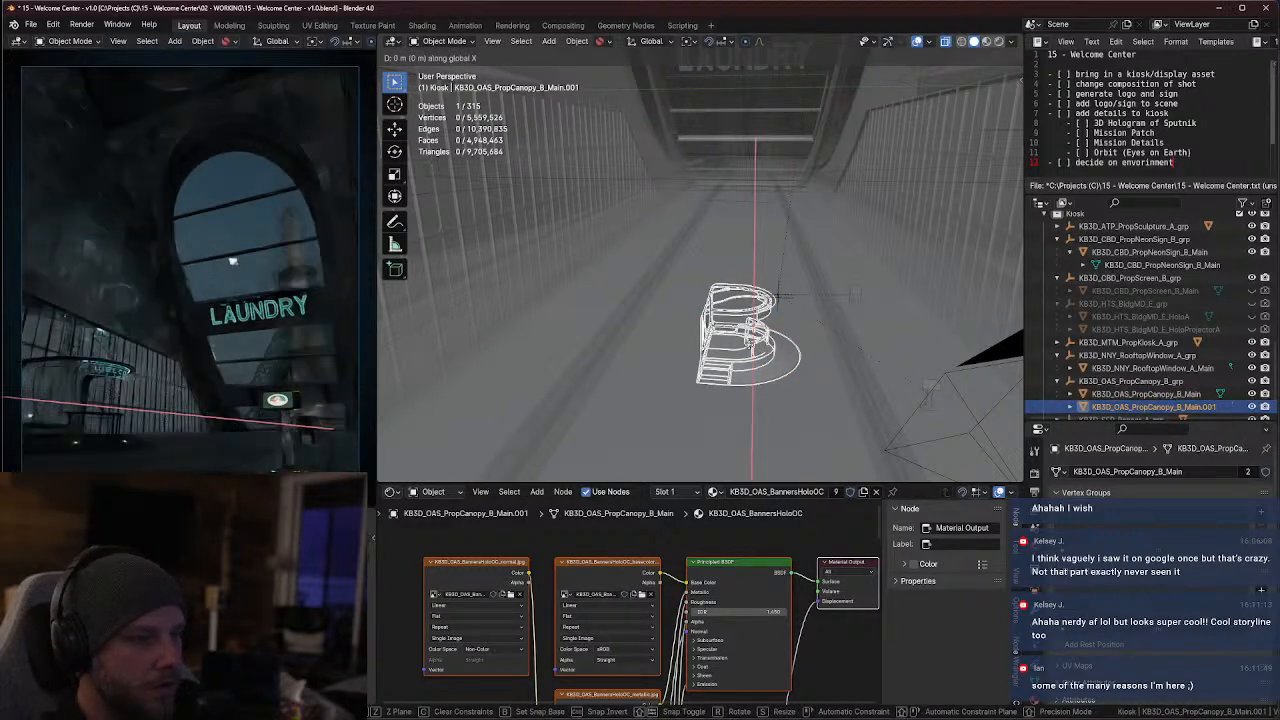
key("y")
left_click(655, 345)
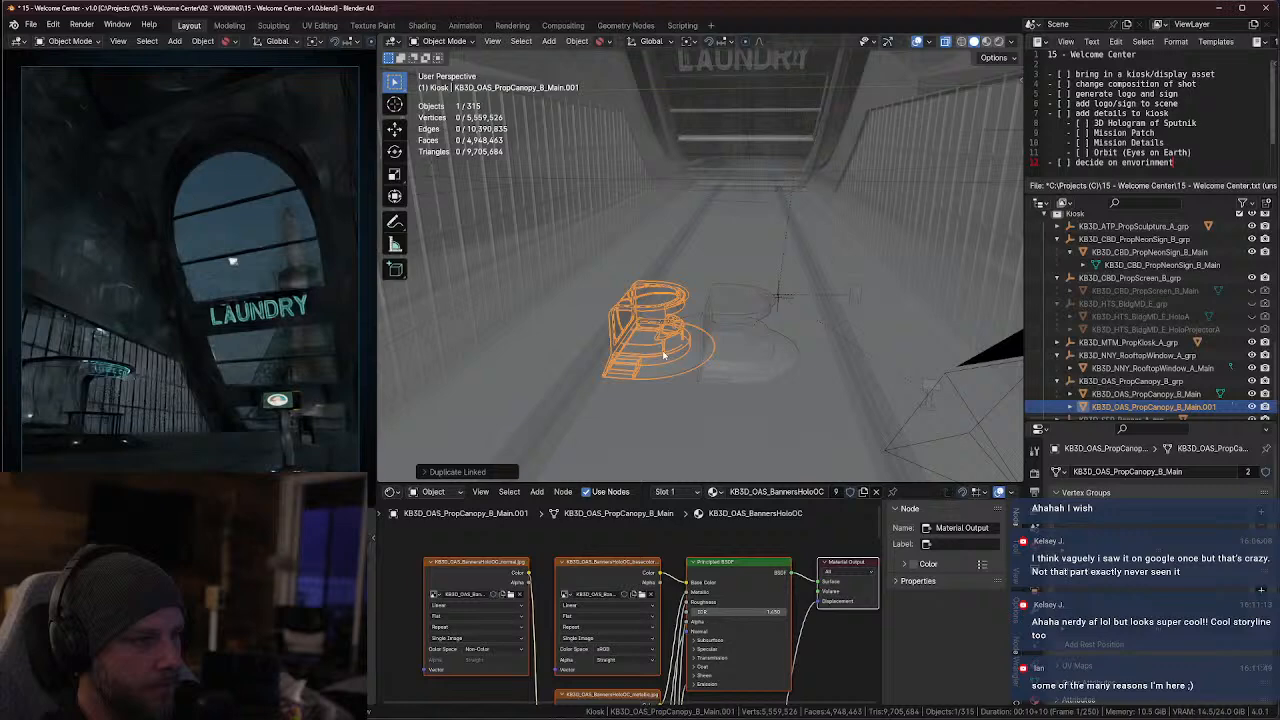
key("r")
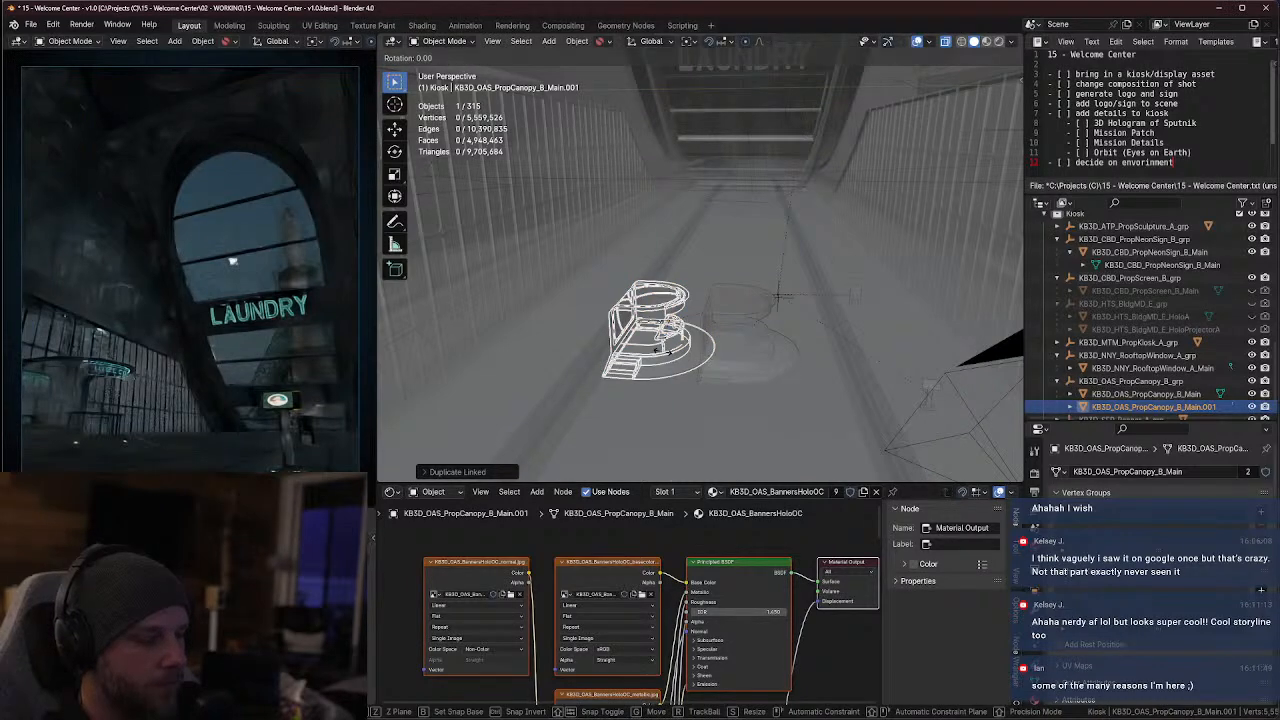
type("z180")
key("Return")
Align the rotated duplicate back-to-back with the original kiosk along Y and X so the two halves meet
scroll(655, 353, "up", 5)
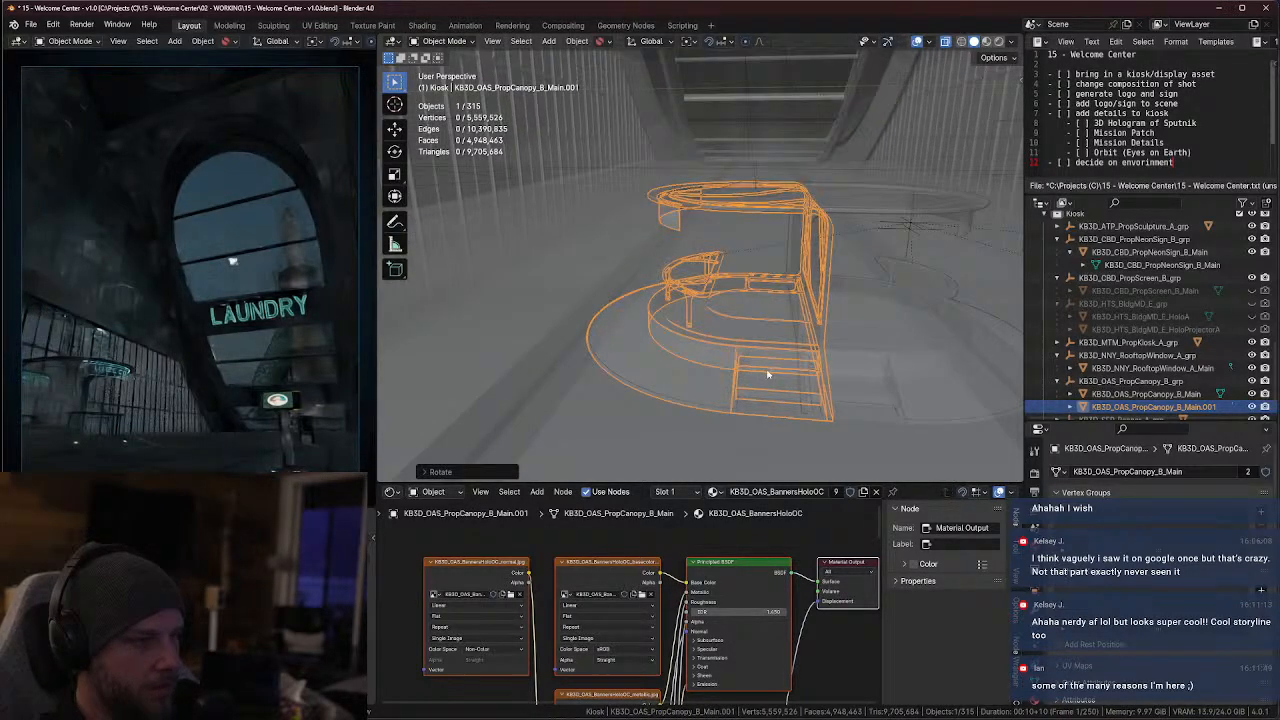
middle_click_drag(766, 373, 767, 404)
key("g")
key("y")
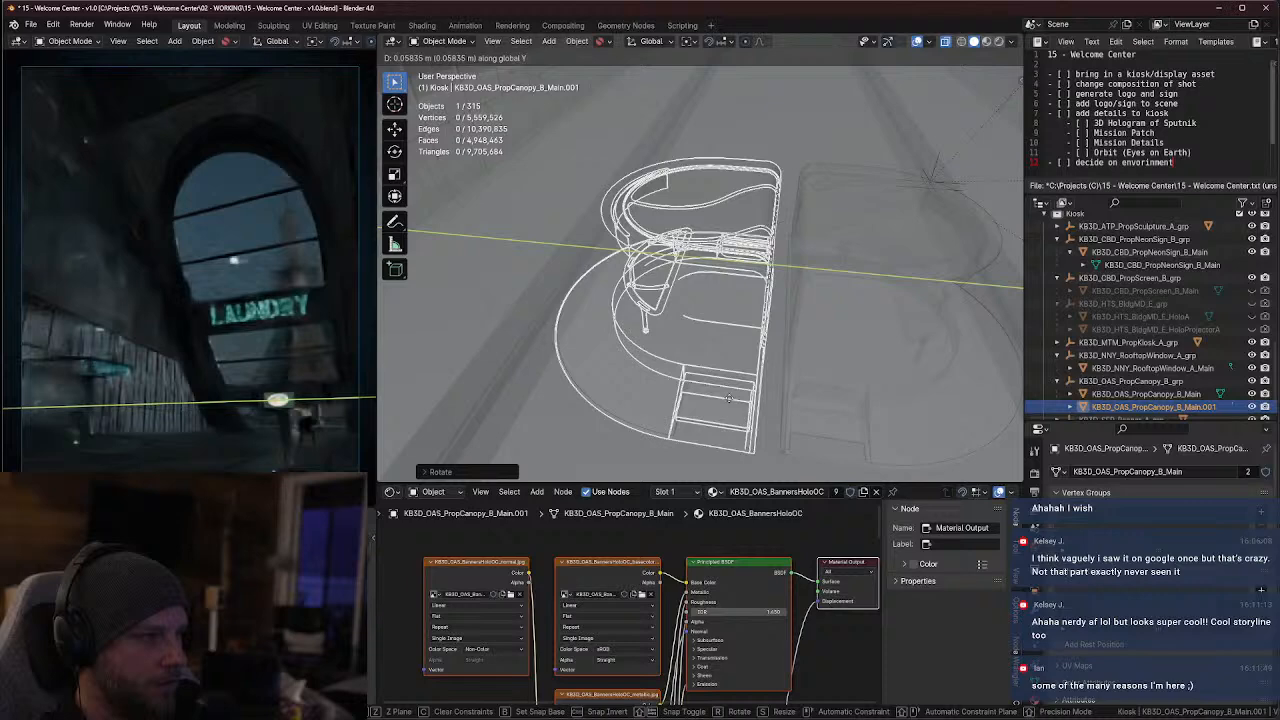
left_click(744, 399)
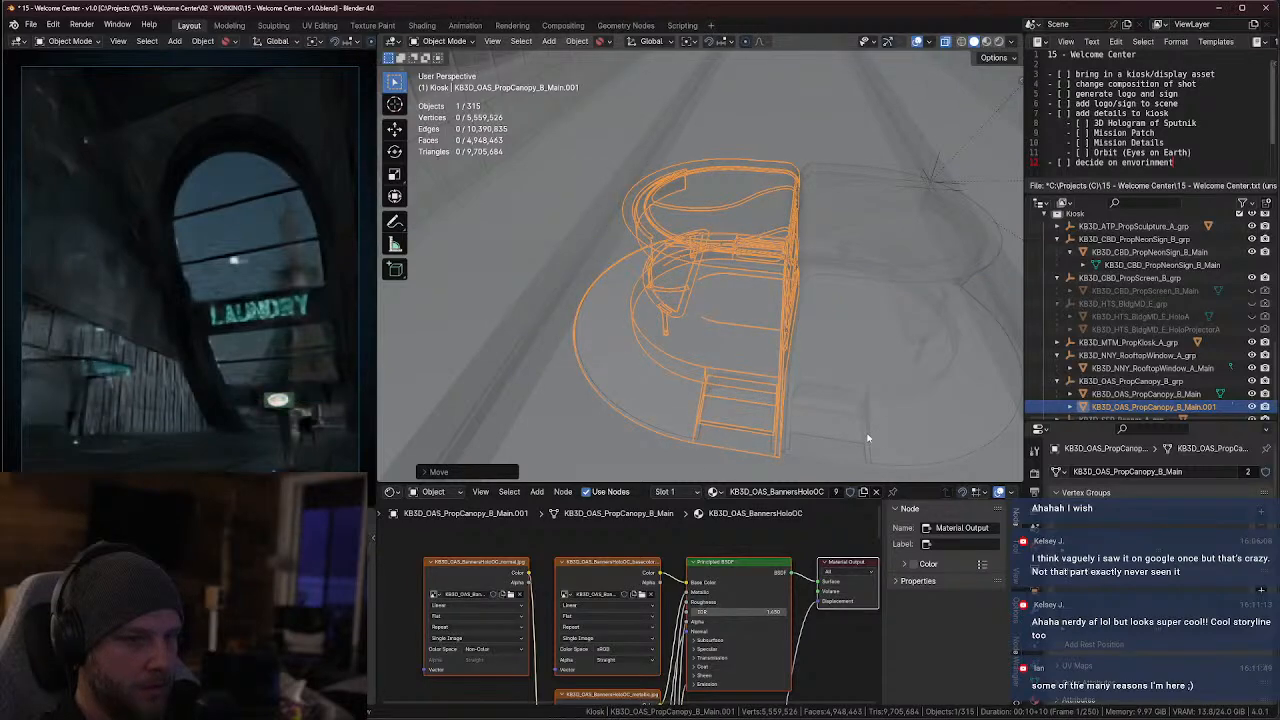
key("Tab")
middle_click_drag(852, 387, 737, 314)
key("Tab")
key("alt+z")
key("g")
key("x")
left_click(817, 350)
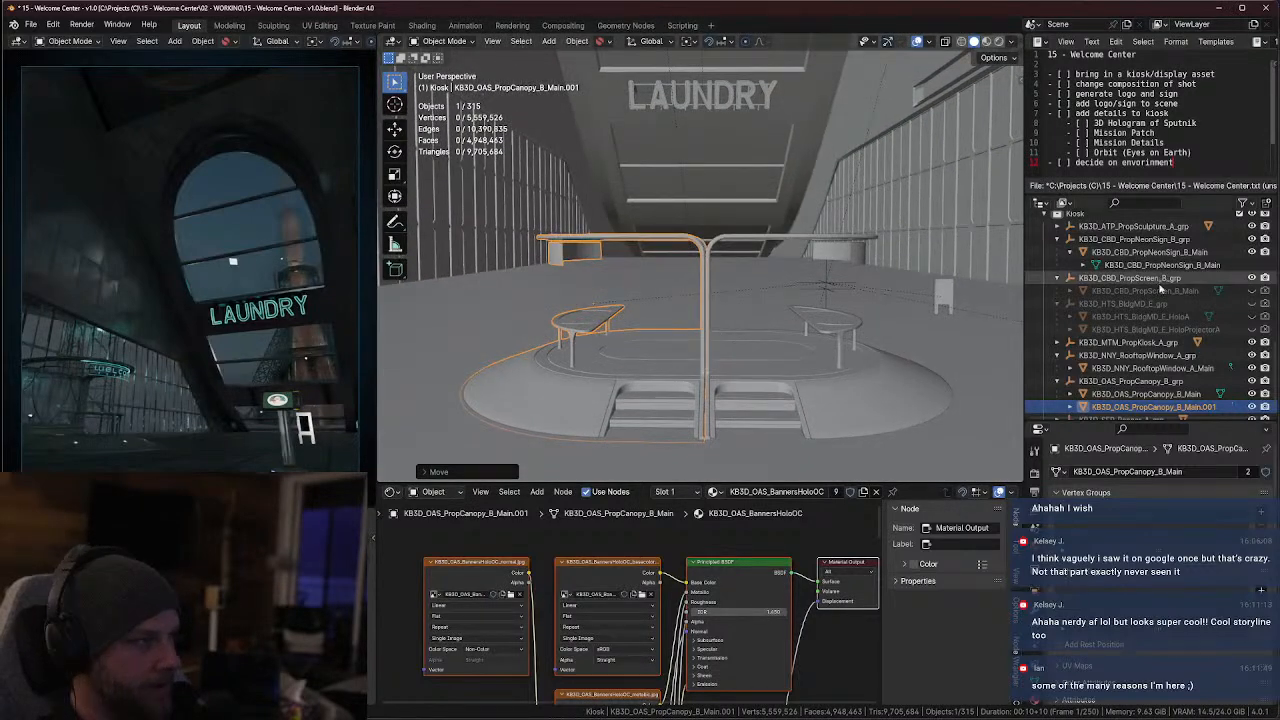
In the camera view, select both kiosk halves, scale them up slightly together, and raise them slightly along Z
key("KP_0")
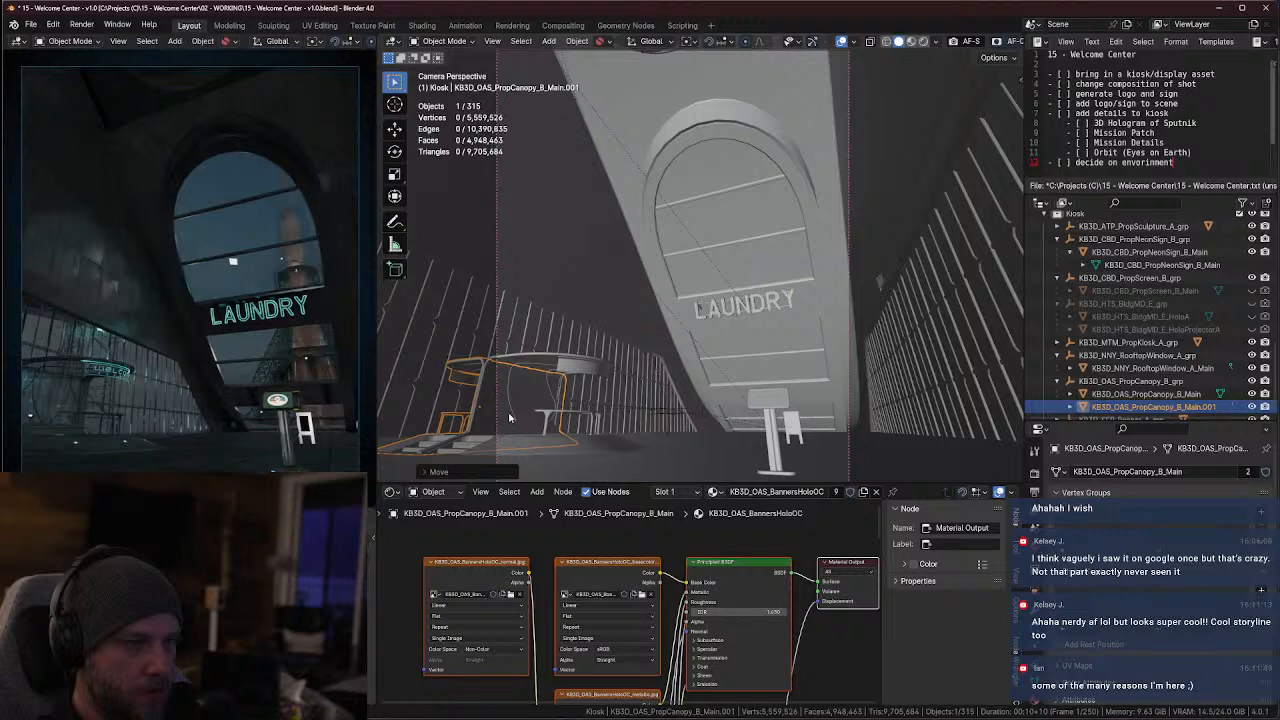
left_click(594, 376)
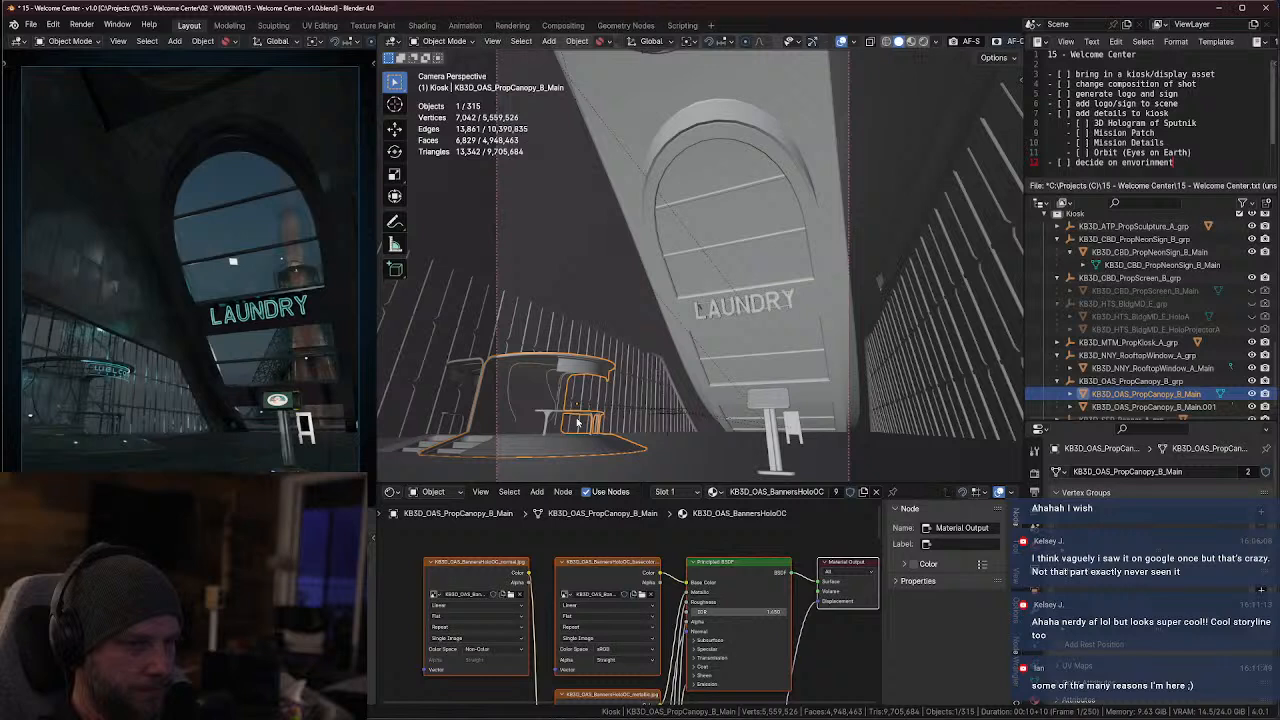
left_click(436, 445, "shift")
key("s")
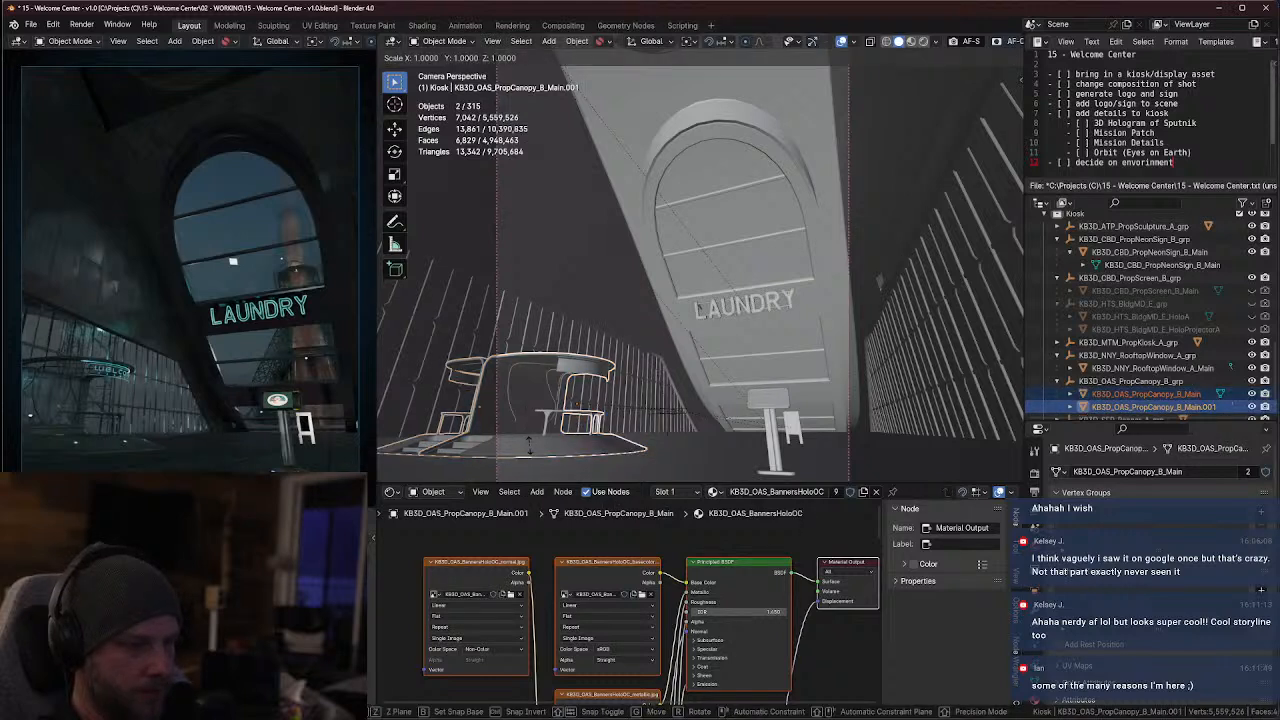
left_click(543, 450)
key("g")
key("z")
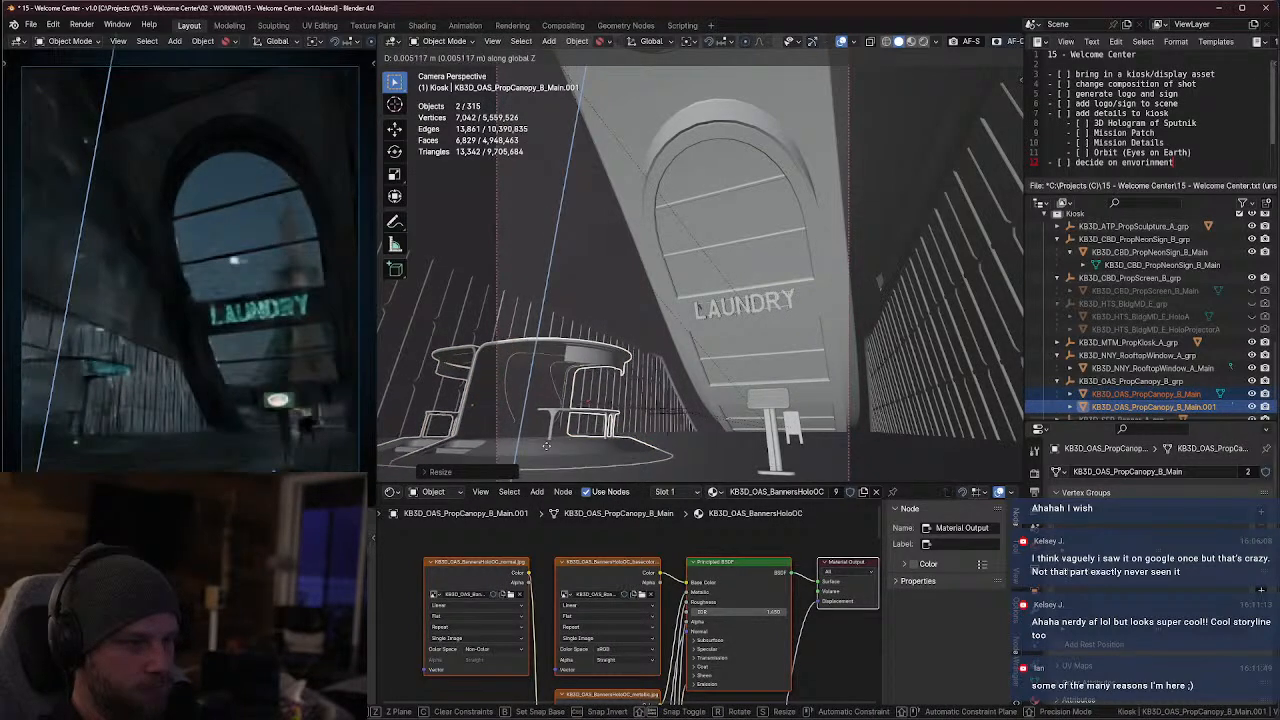
left_click(548, 440)
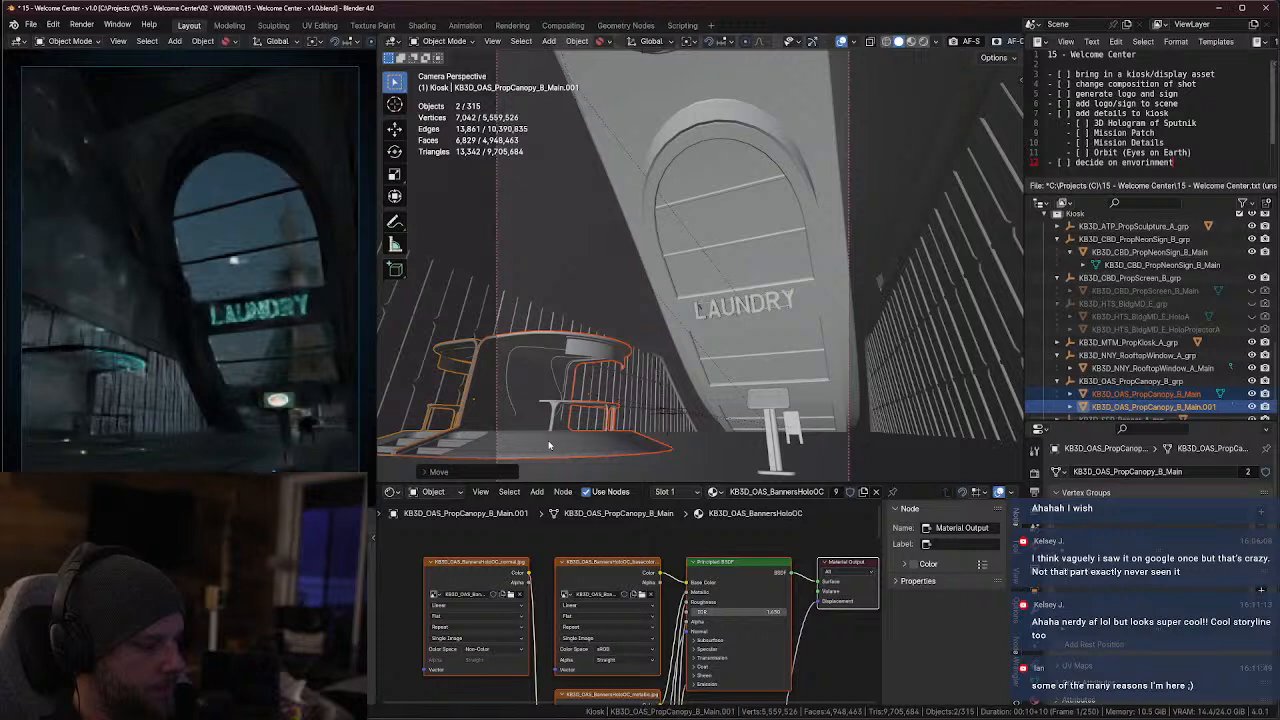
In the top view, shift both kiosk halves together along X and rotate them clockwise so the Welcome sign faces the main hall camera
key("KP_7")
key("KP_Decimal")
scroll(705, 378, "down", 4)
key("g")
key("x")
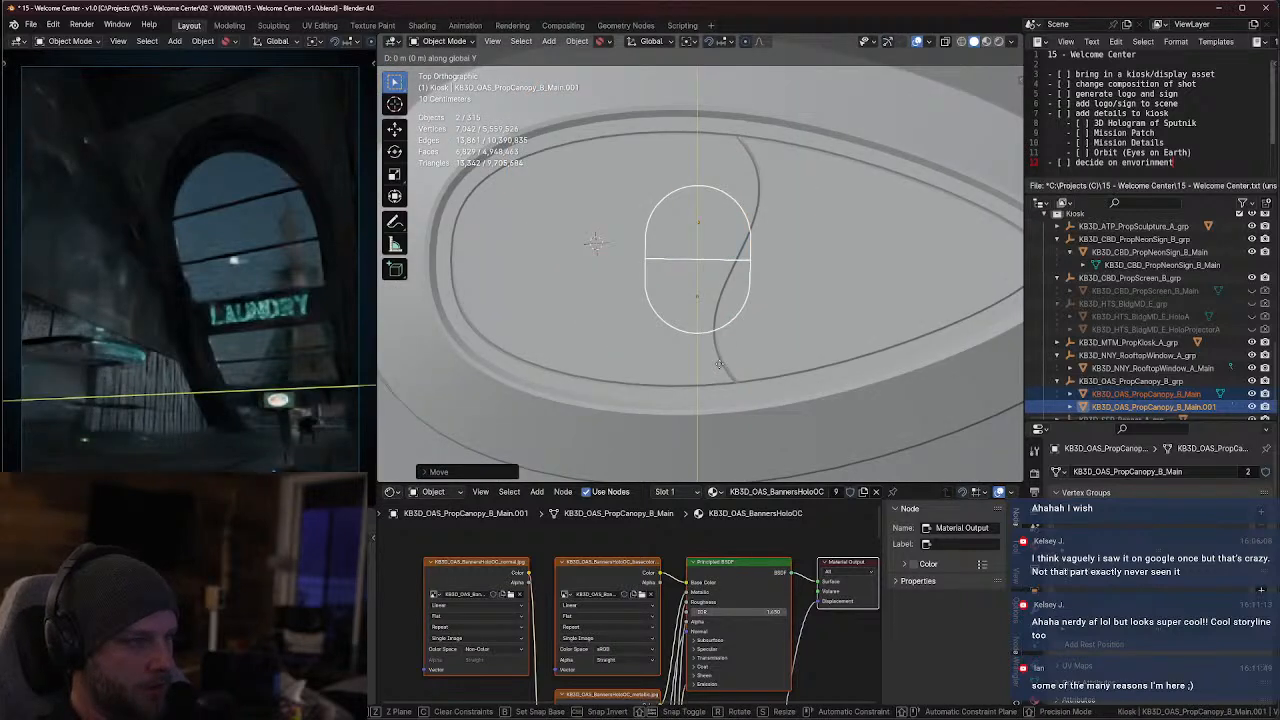
left_click(792, 374)
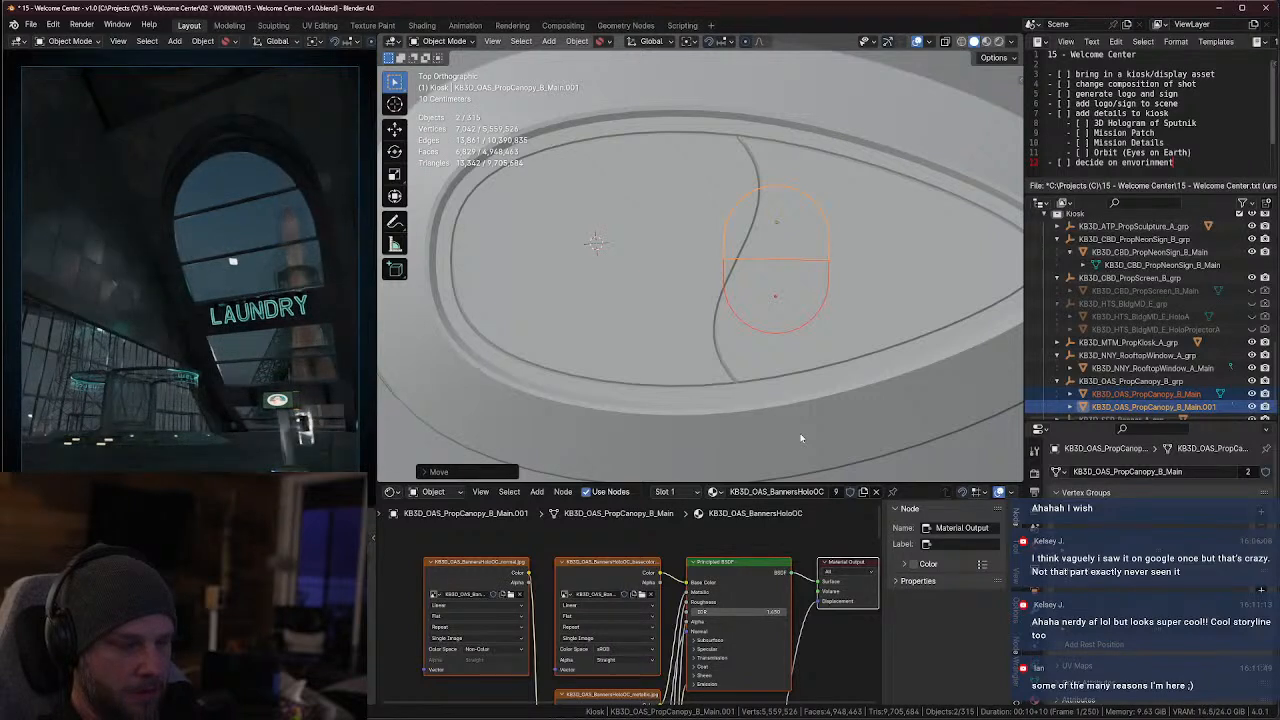
key("g")
key("x")
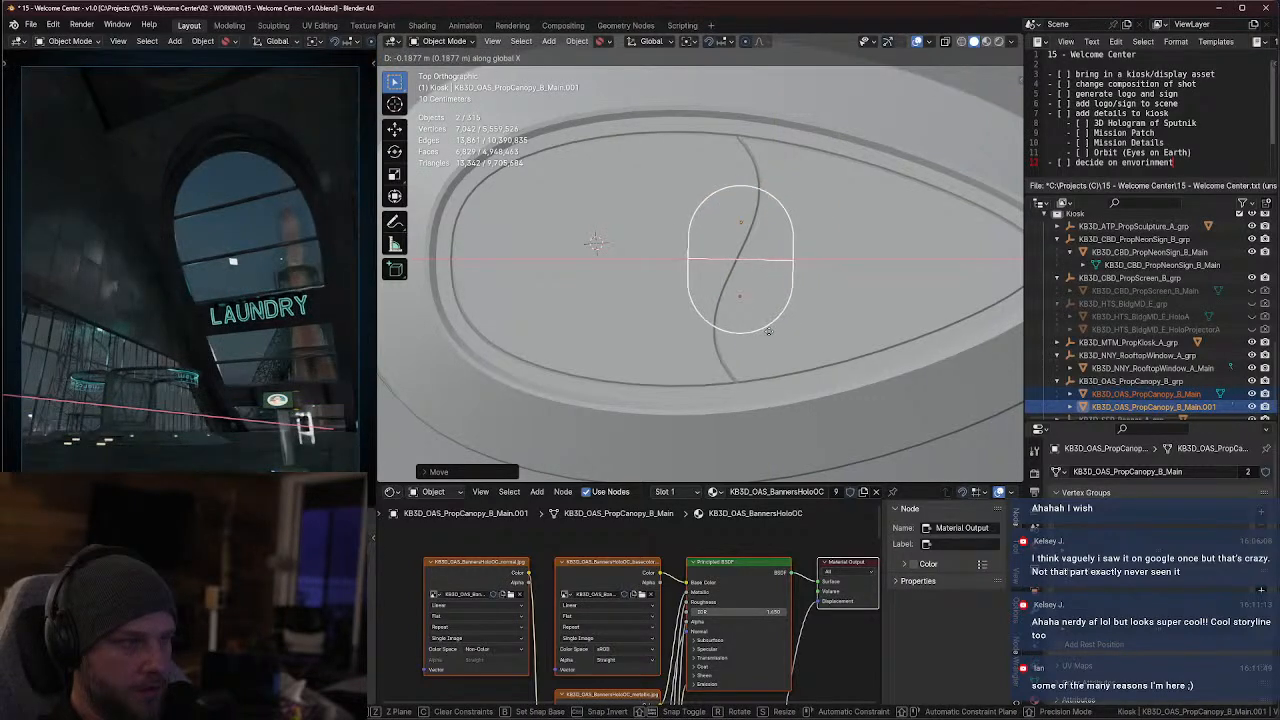
left_click(765, 340)
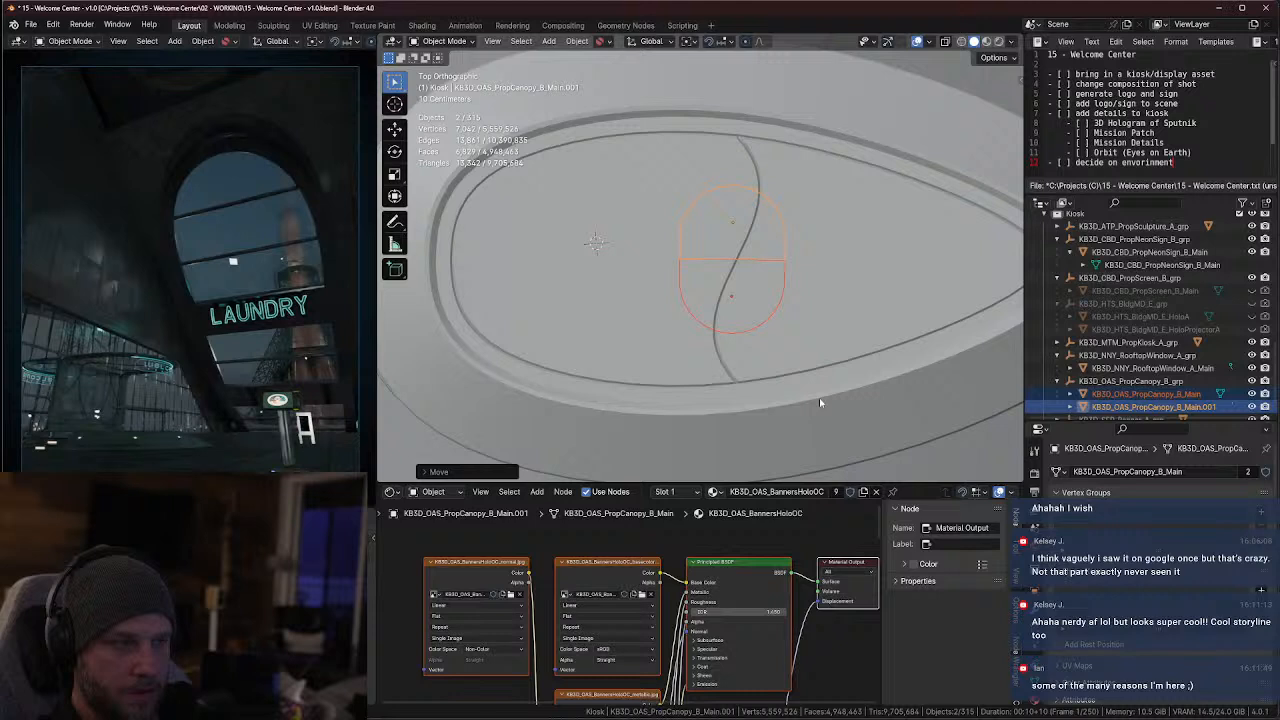
key("r")
left_click(784, 373)
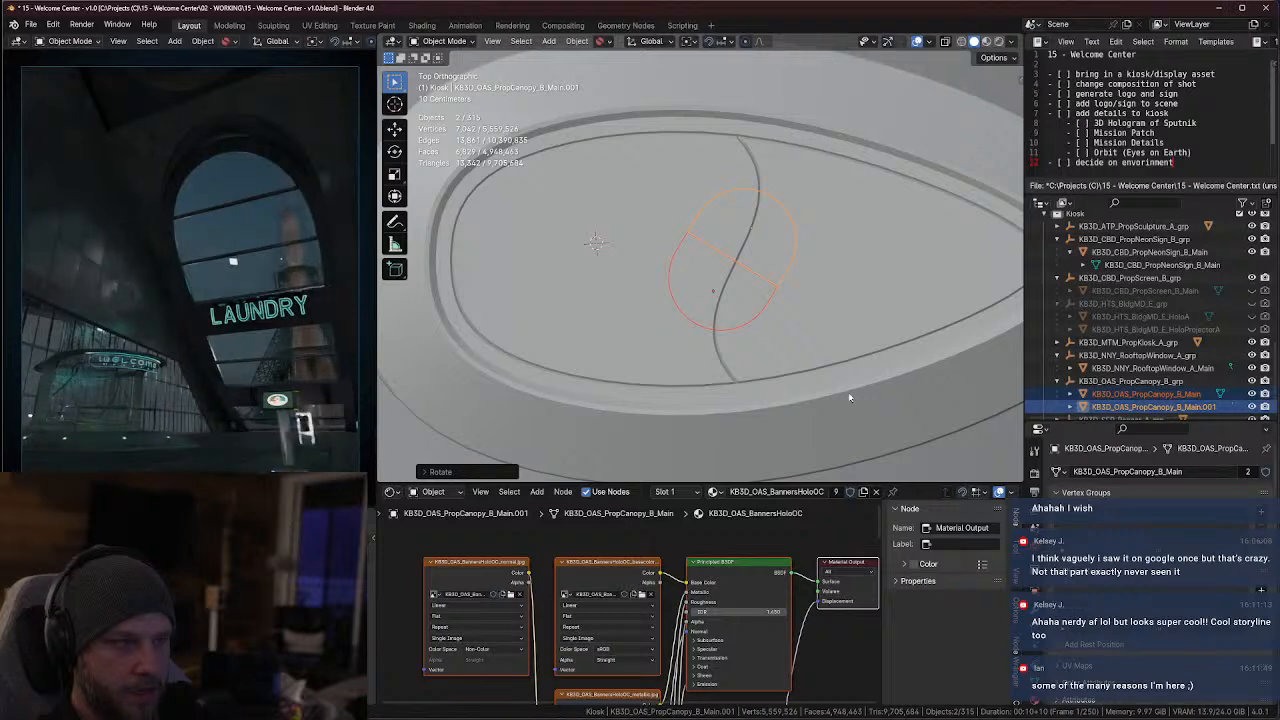
Check the kiosk through the Cam_E_LongLens.001 camera, and switch back to Cam_B_MainHall_Offset
middle_click_drag(774, 332, 880, 320)
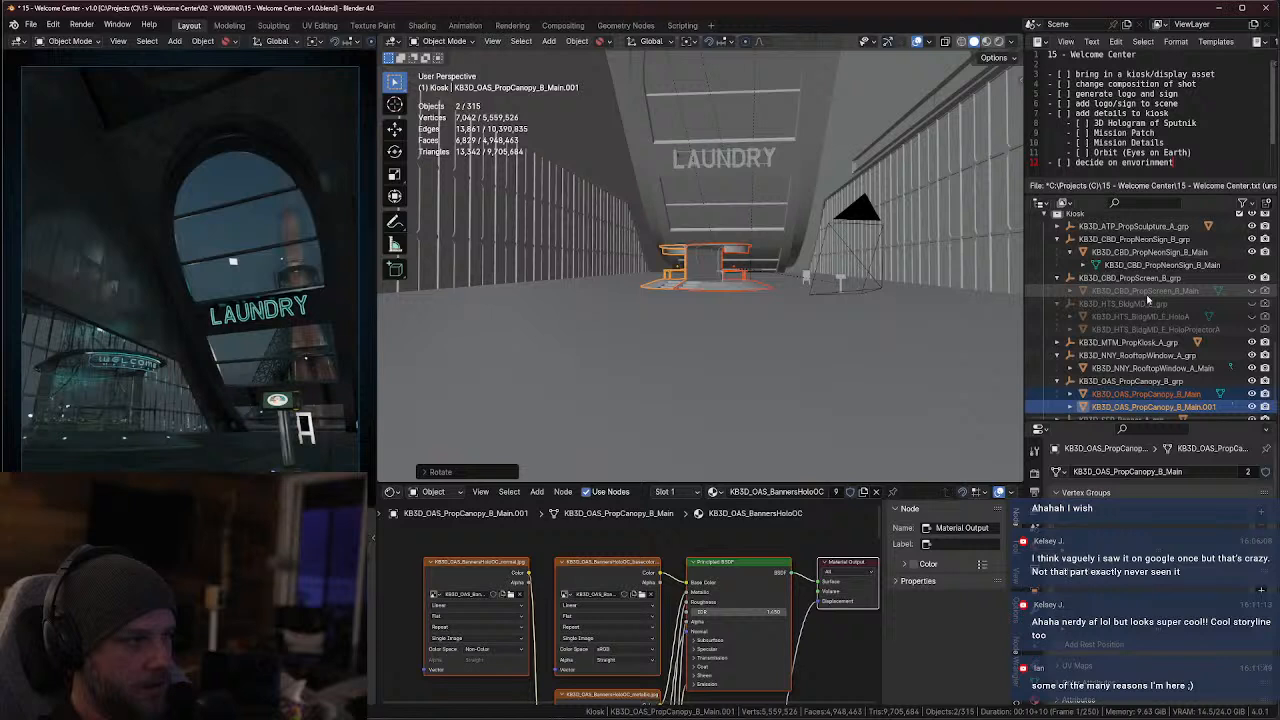
scroll(1249, 365, "up", 2)
scroll(1249, 365, "up", 8)
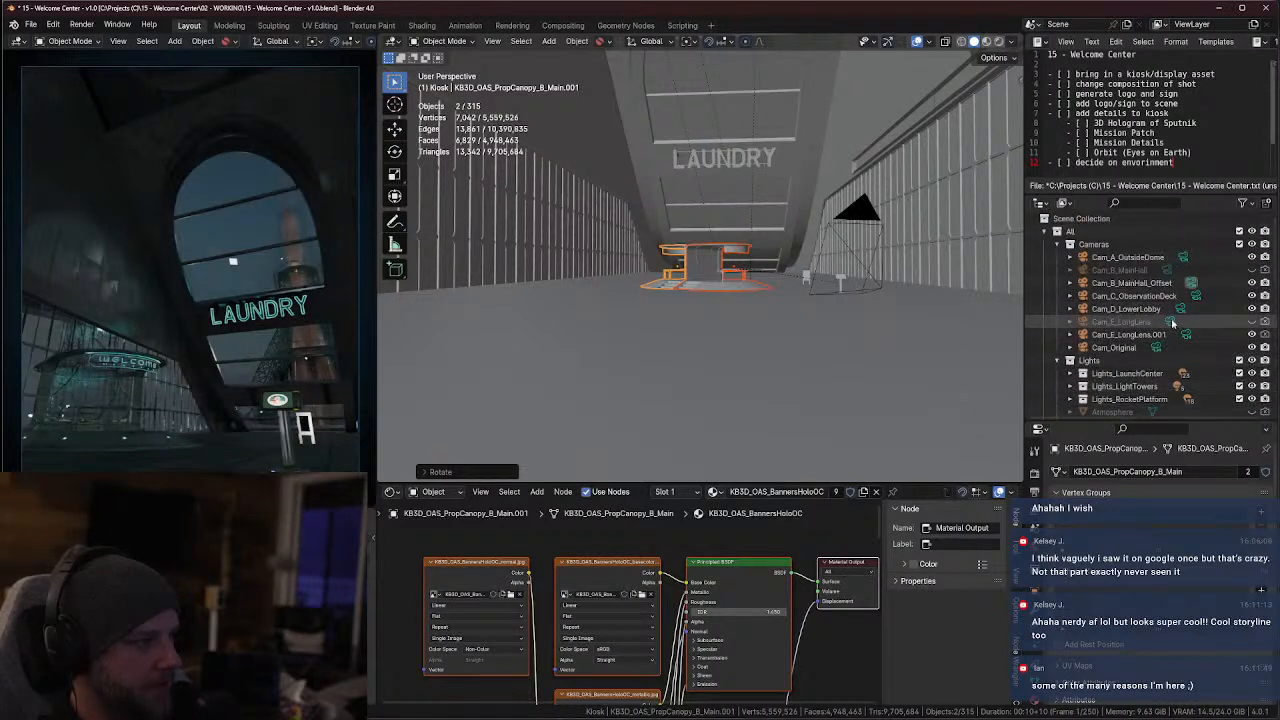
left_click(1186, 335)
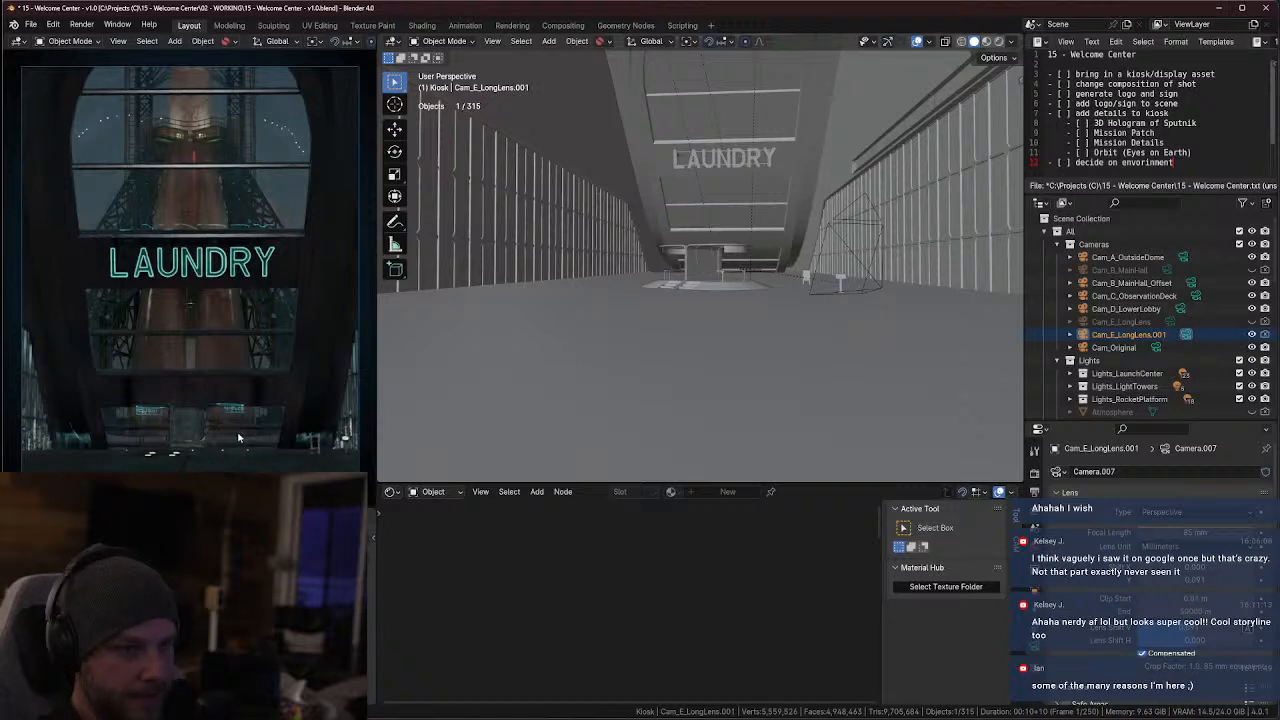
left_click(1190, 283)
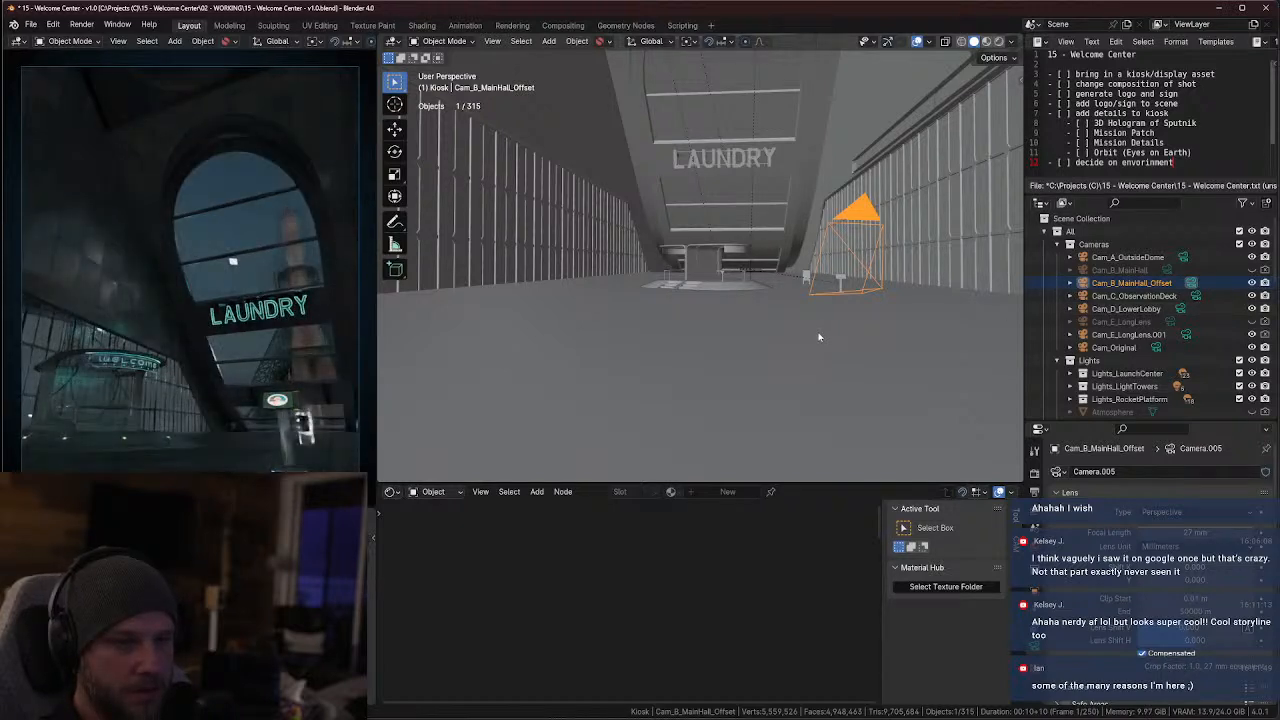
Select the kiosk half KB3D_OAS_PropCanopy_B_Main and examine how it joins the other half from above and at an angle
left_click(727, 288)
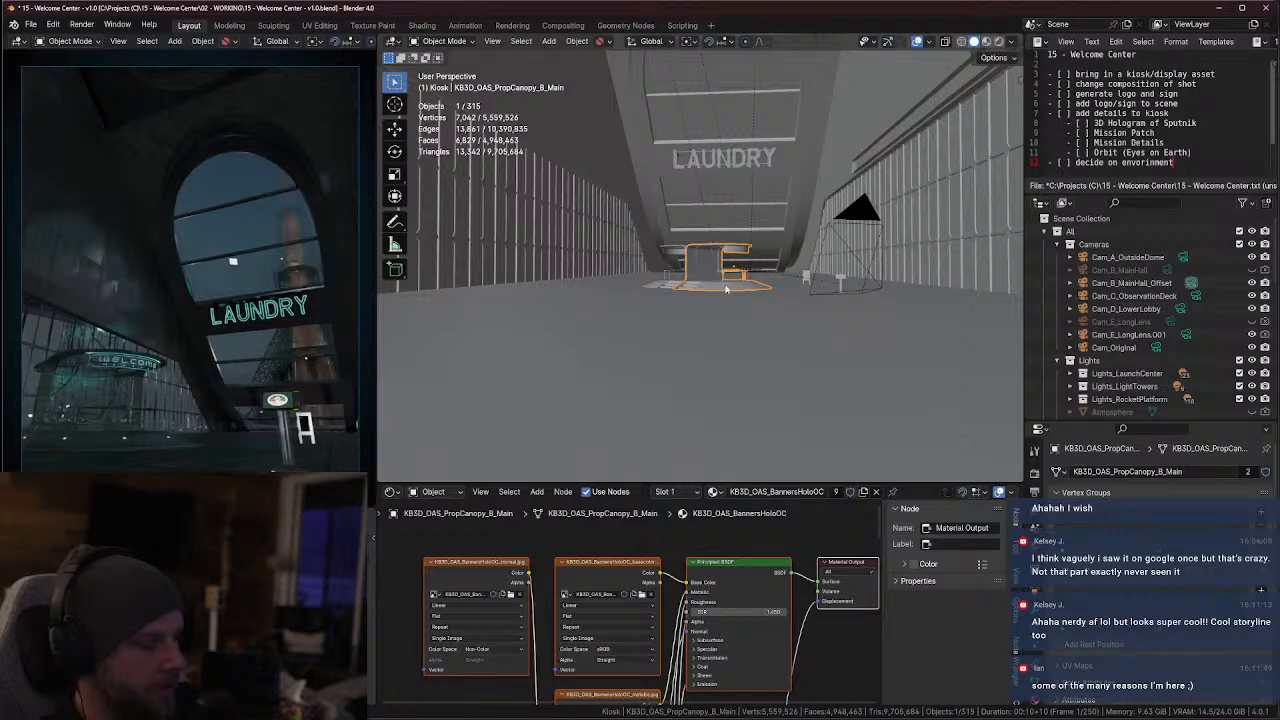
key("KP_7")
scroll(727, 290, "down", 6)
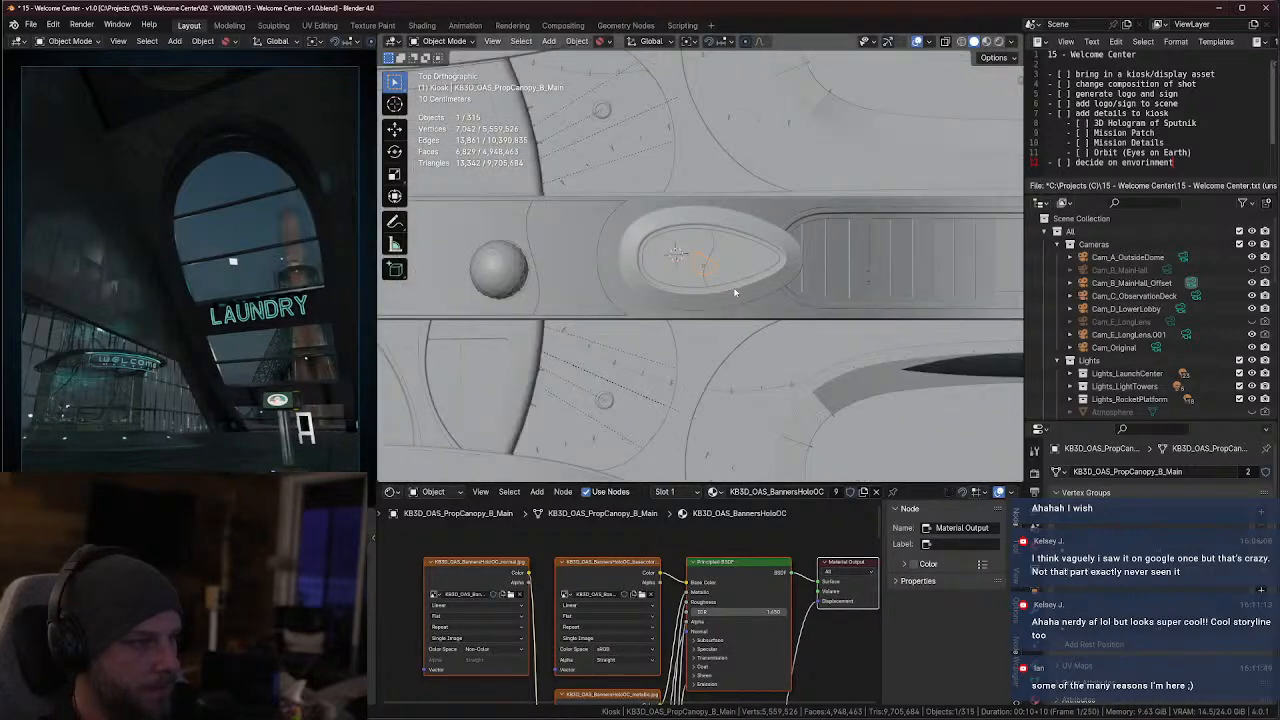
scroll(734, 292, "up", 1)
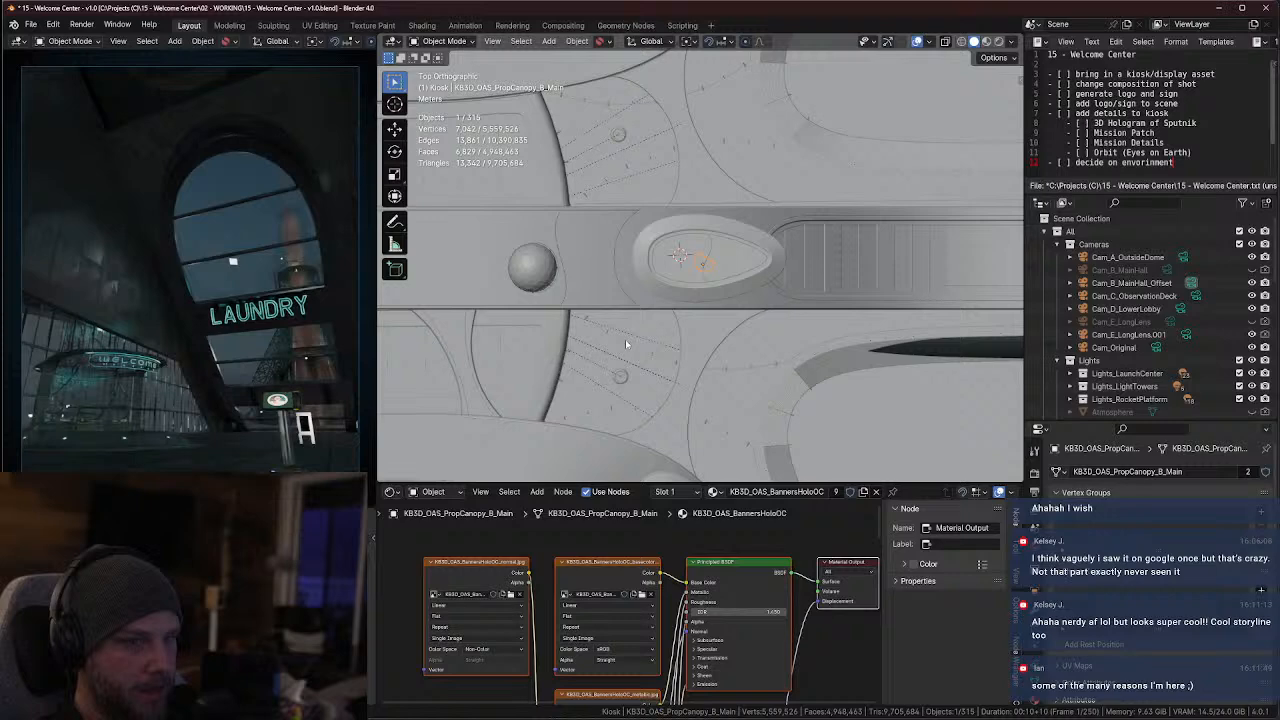
middle_click_drag(625, 339, 763, 296)
scroll(757, 267, "up", 10)
key("alt+z")
key("alt+z")
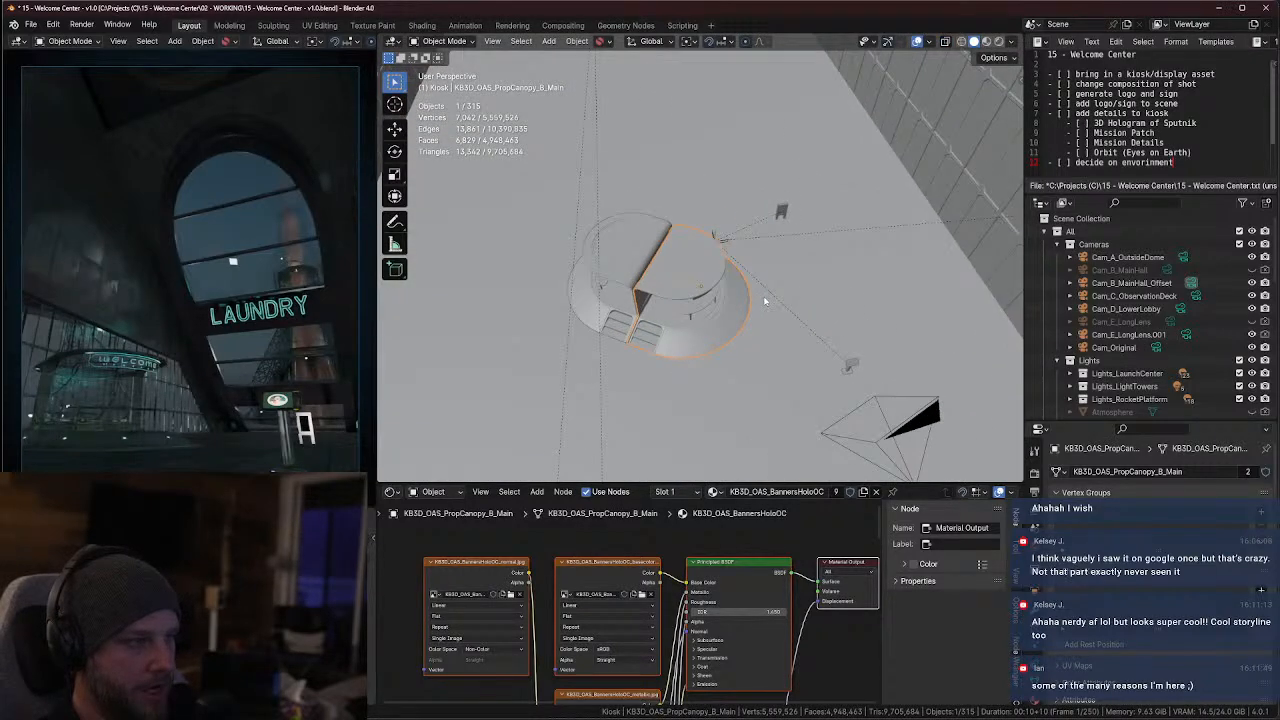
key("g")
key("x")
key("z")
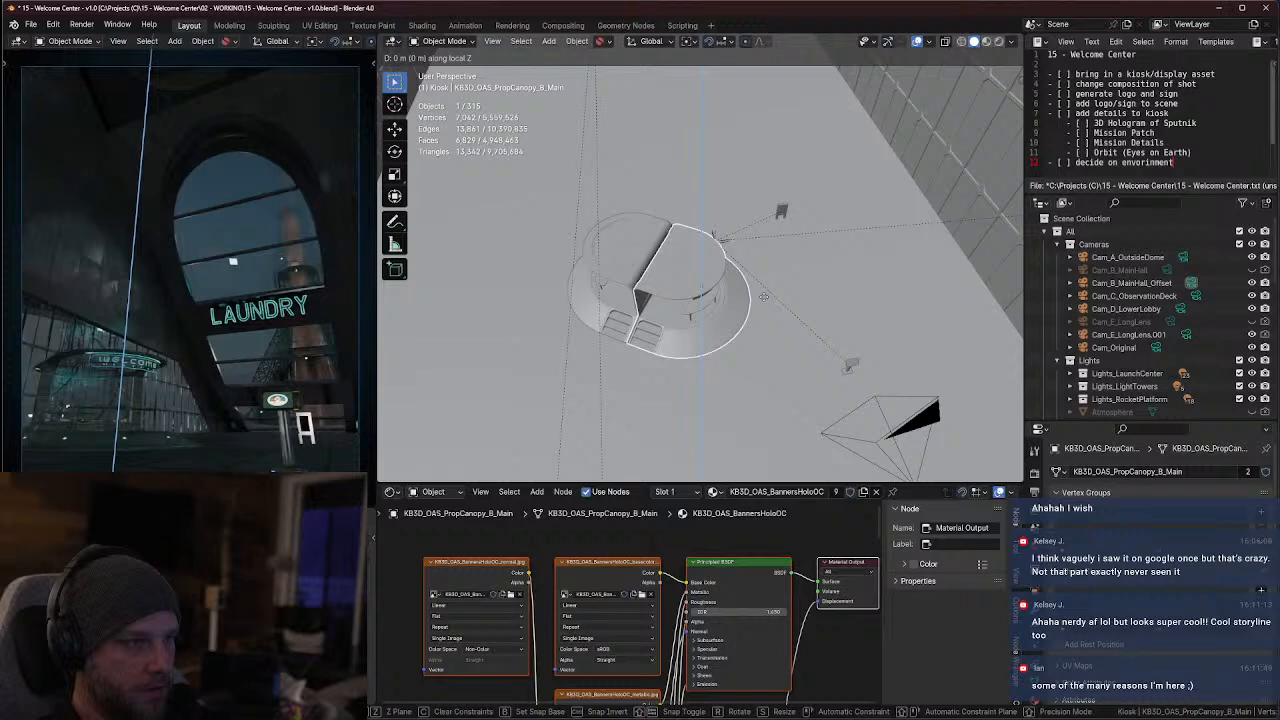
key("y")
right_click(764, 297)
In the see-through top view, reposition the selected canopy kiosk half freely on the floor plane to adjust its placement in the camera framing
key("KP_7")
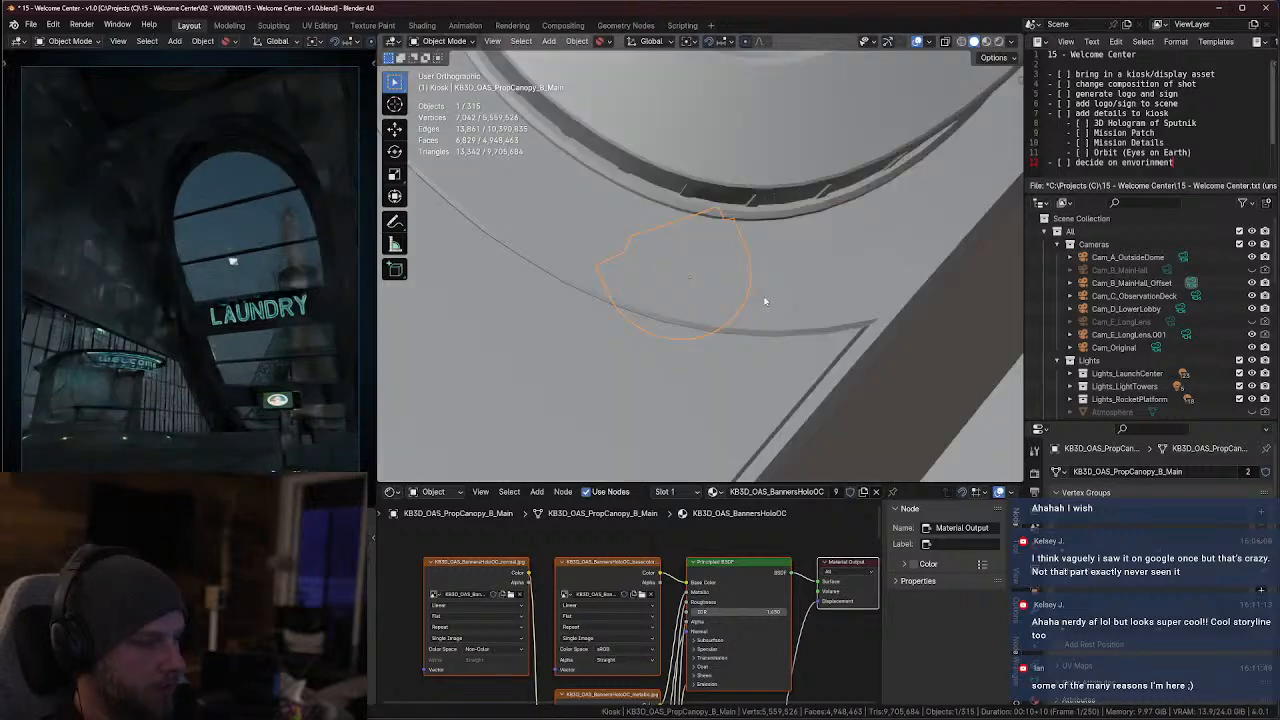
key("alt+z")
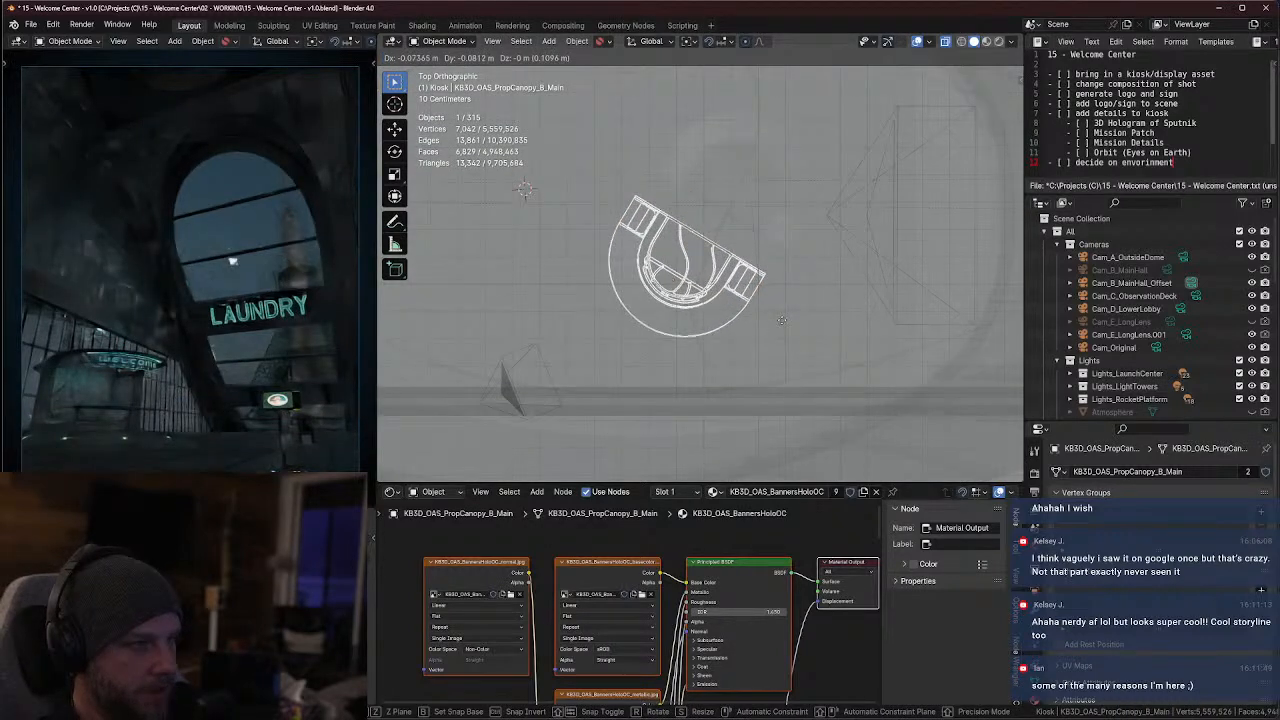
left_click(782, 332)
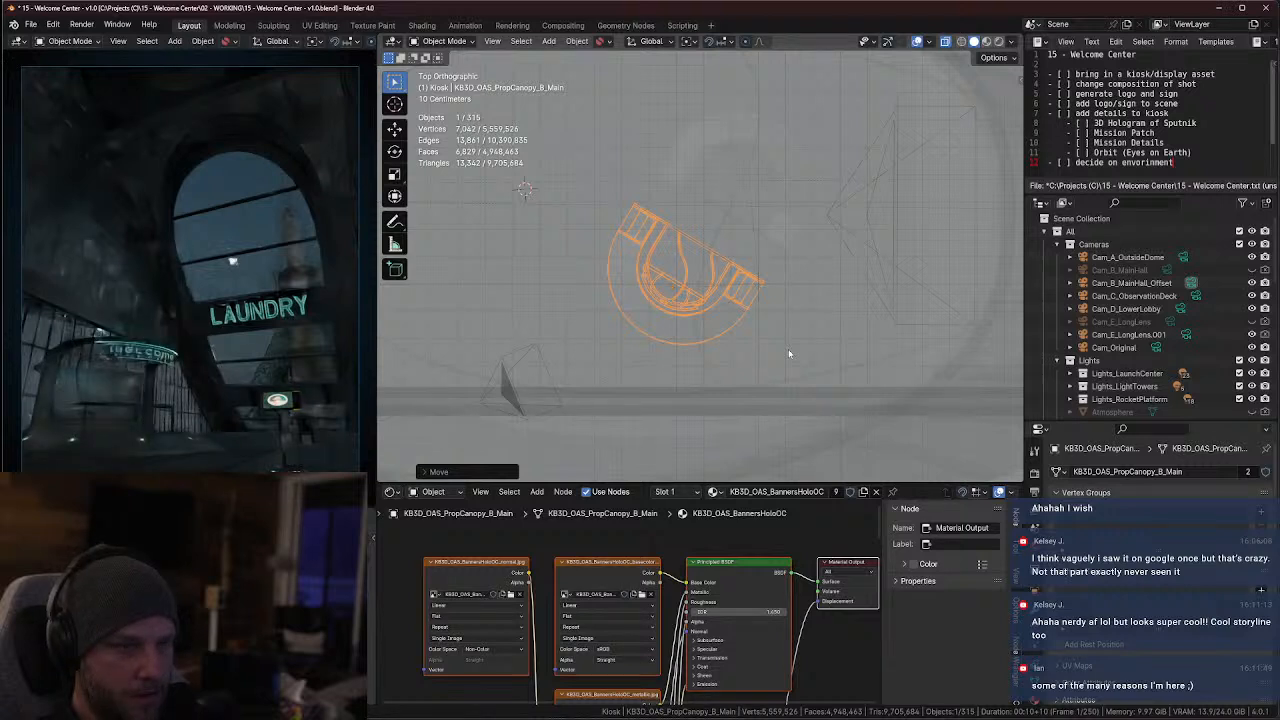
key("g")
left_click(751, 360)
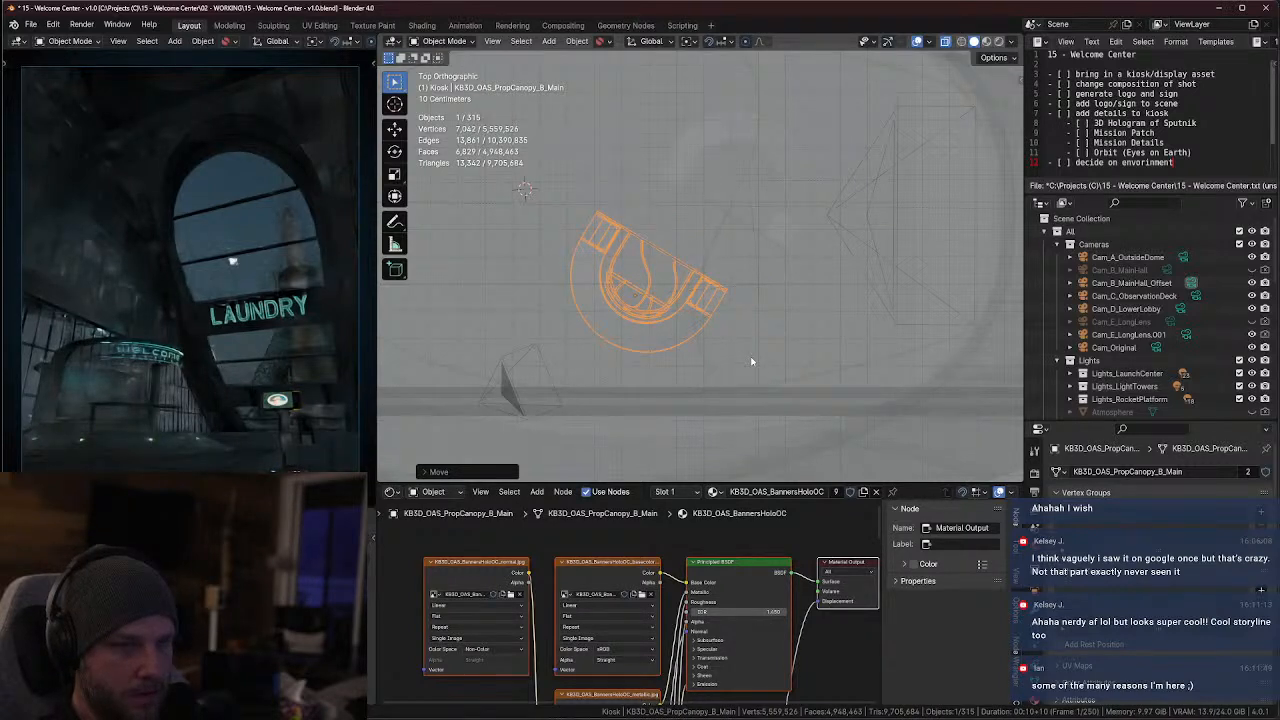
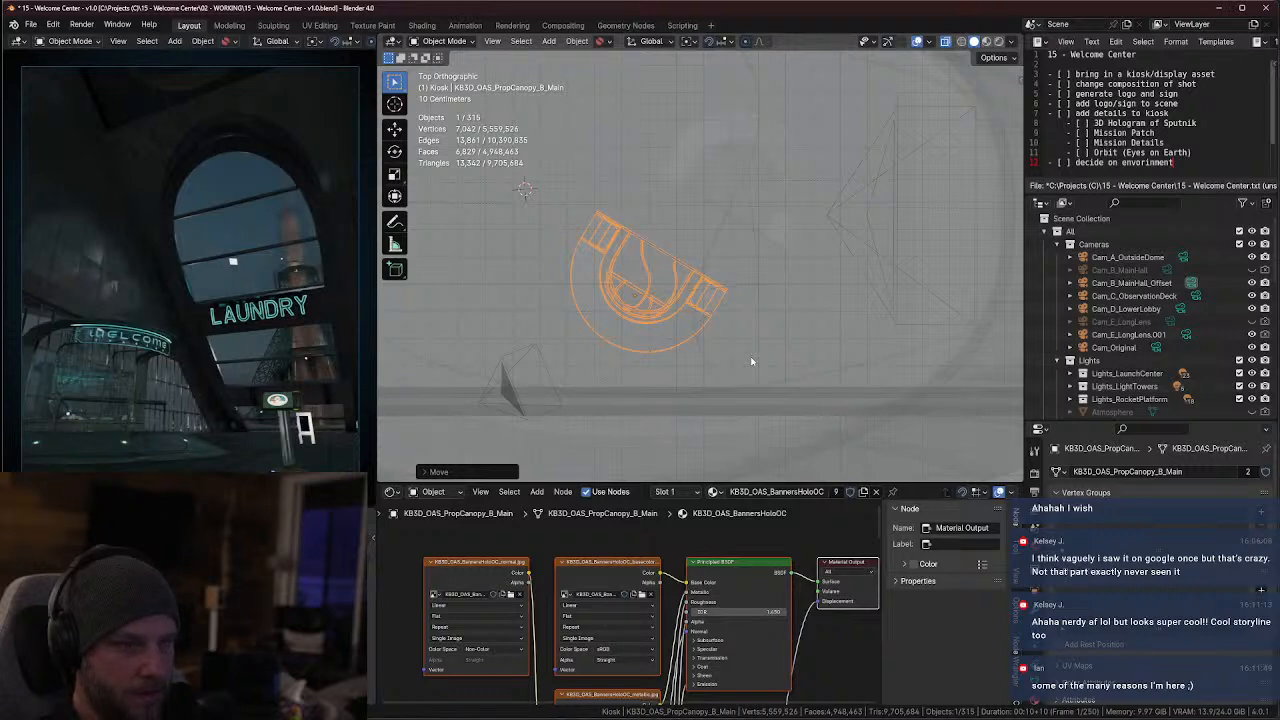
Nudge the selected canopy kiosk half slightly on the floor plane and inspect its placement and roof up close
key("r")
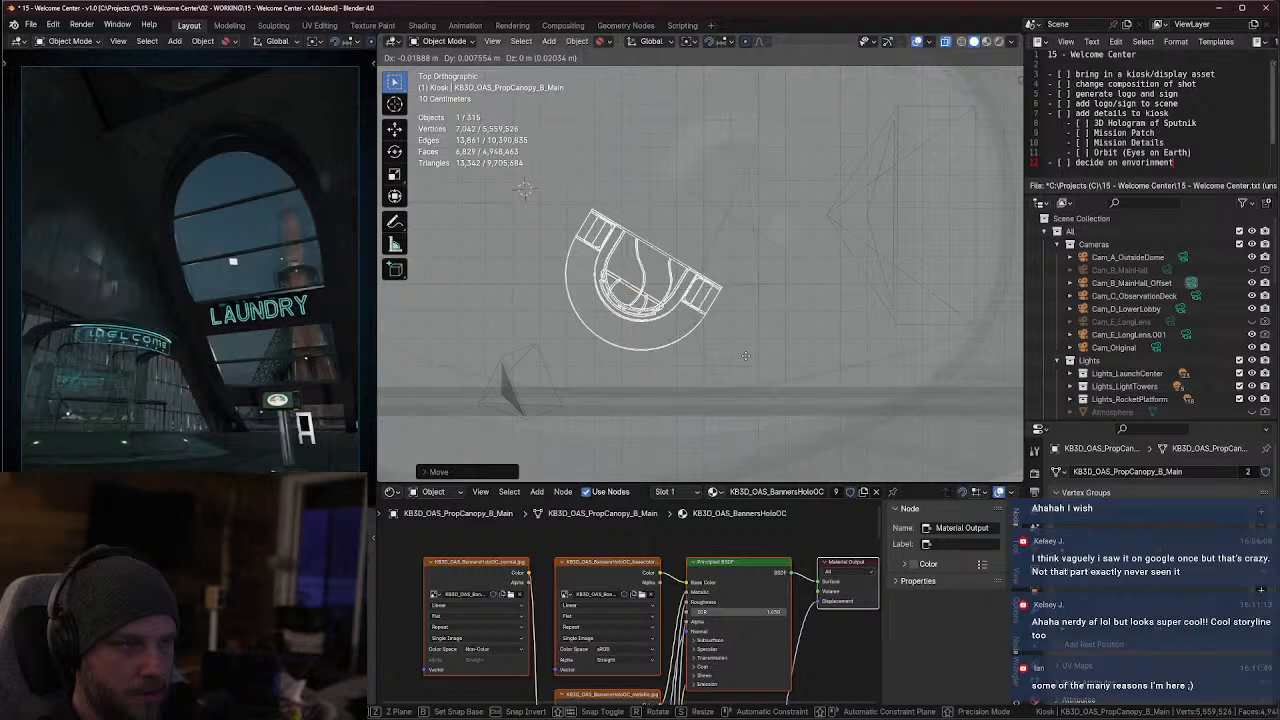
left_click(745, 358)
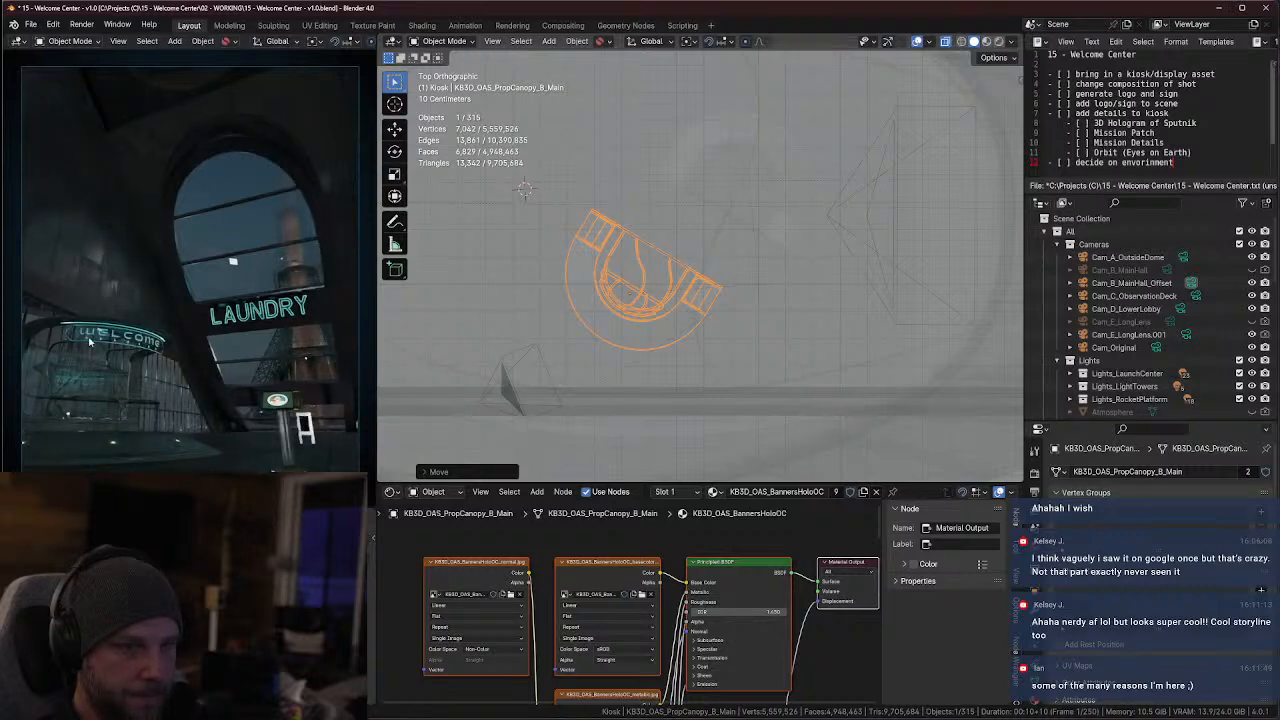
middle_click_drag(591, 311, 694, 363)
scroll(715, 275, "up", 4)
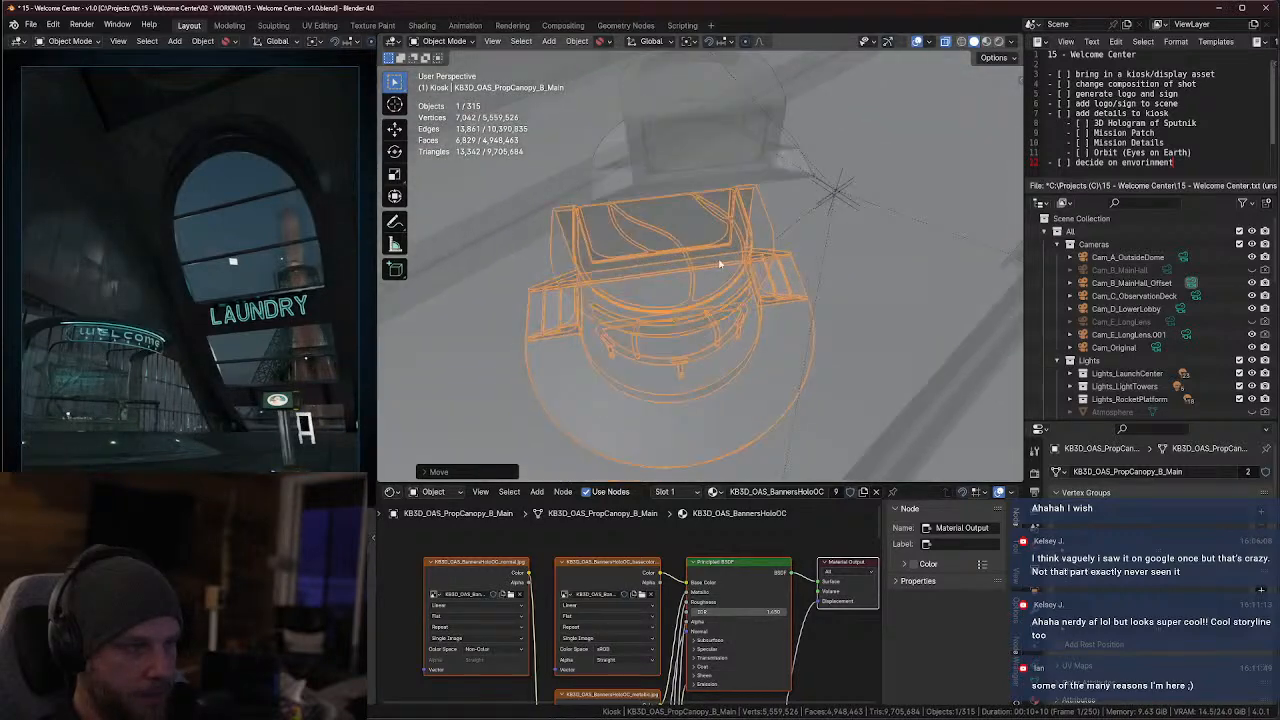
key("alt+z")
middle_click_drag(711, 276, 723, 226)
scroll(730, 270, "up", 4)
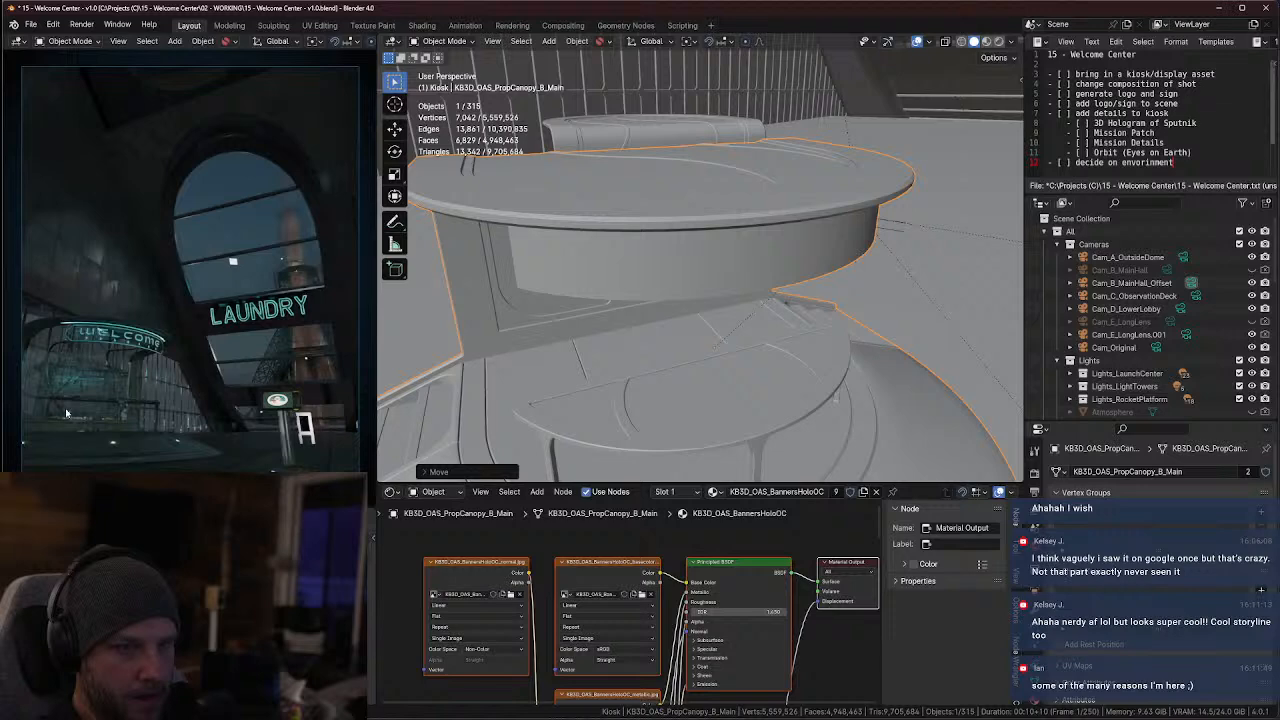
middle_click_drag(487, 356, 644, 368)
scroll(640, 348, "down", 4)
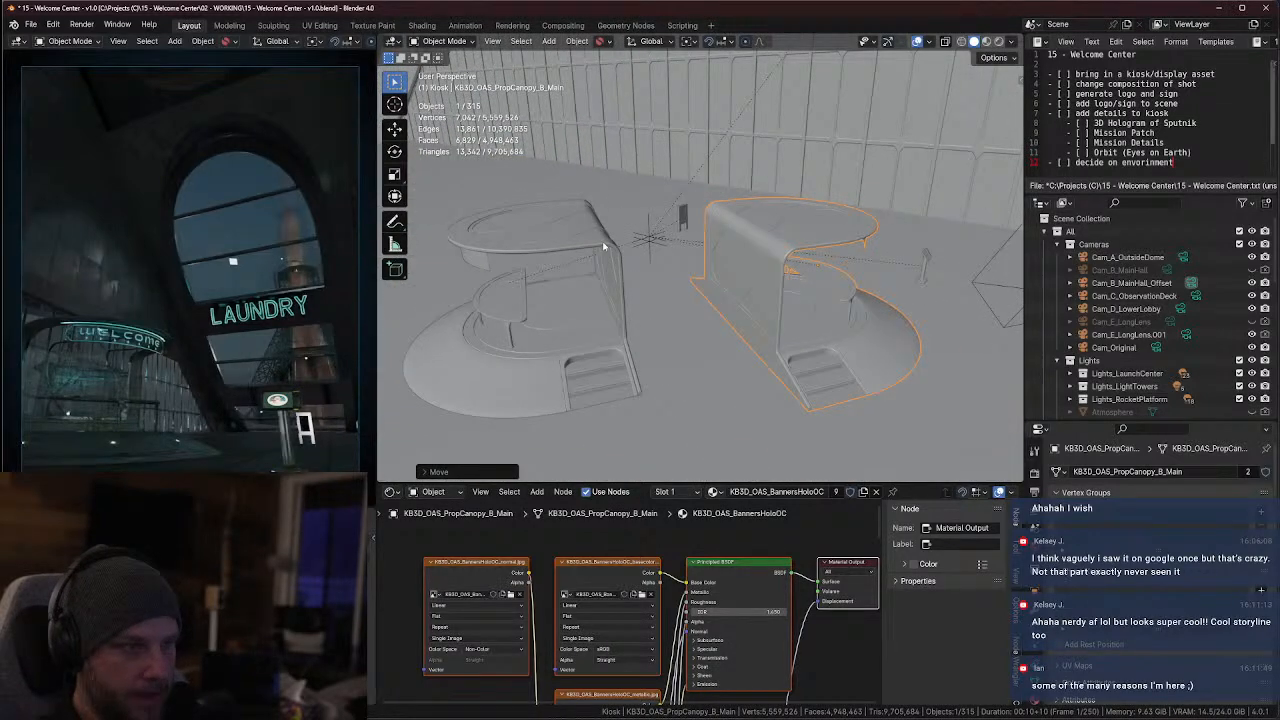
Select the second canopy kiosk half, KB3D_OAS_PropCanopy_B_Main.001, and hide it
left_click(603, 247)
middle_click_drag(603, 248, 568, 284)
key("KP_Decimal")
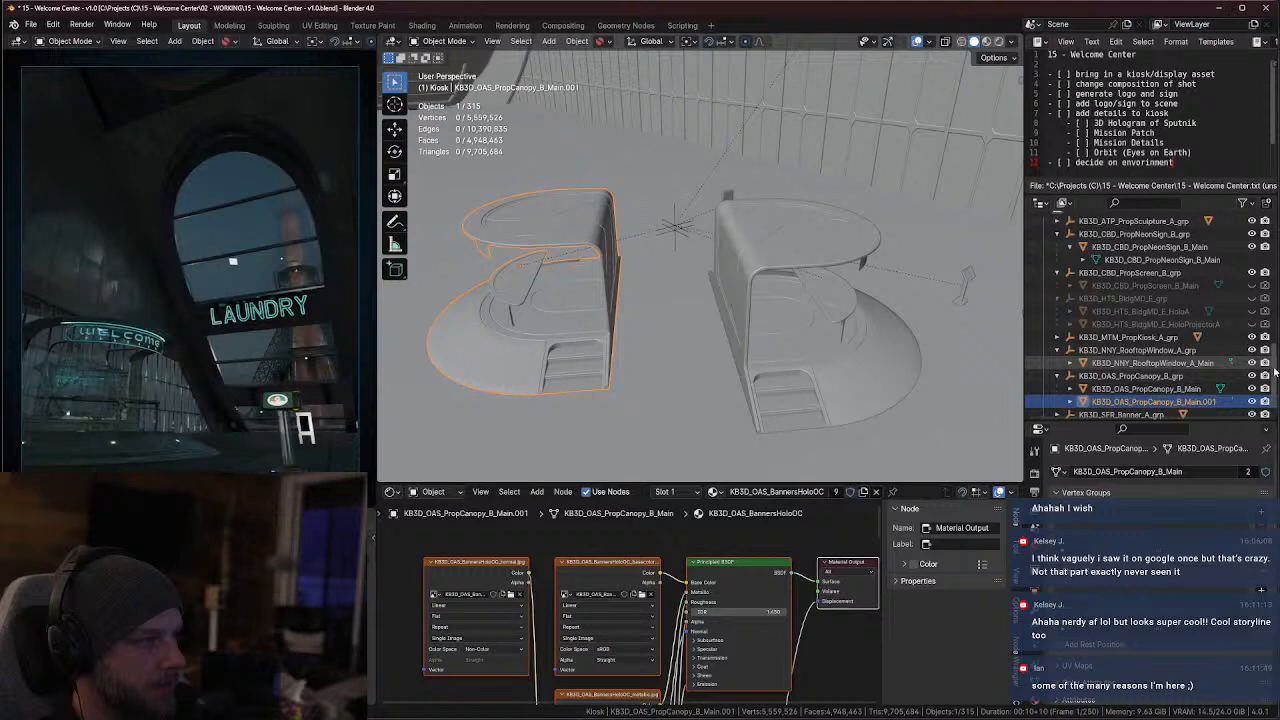
key("h")
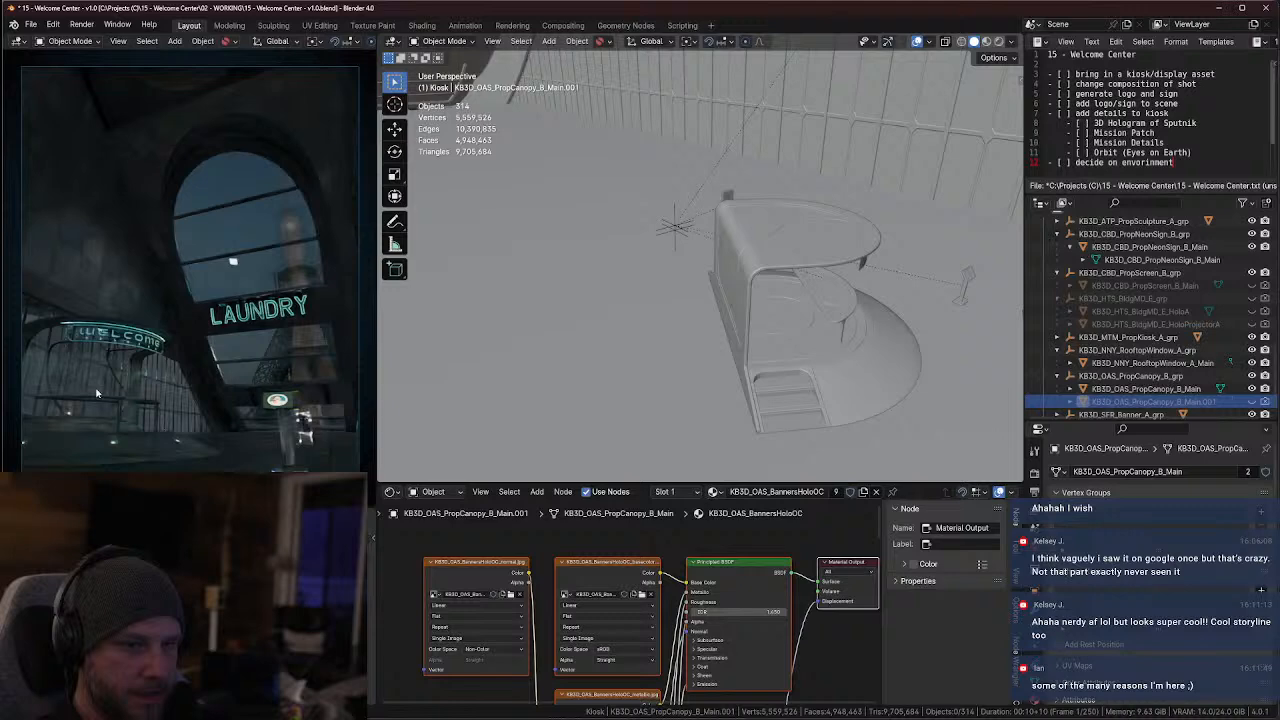
Scale up the small information stand KB3D_MTM_PropKiosk_A_Main and adjust its height so its base sits on the floor
middle_click_drag(709, 366, 684, 345)
scroll(716, 380, "up", 3)
scroll(712, 367, "up", 2)
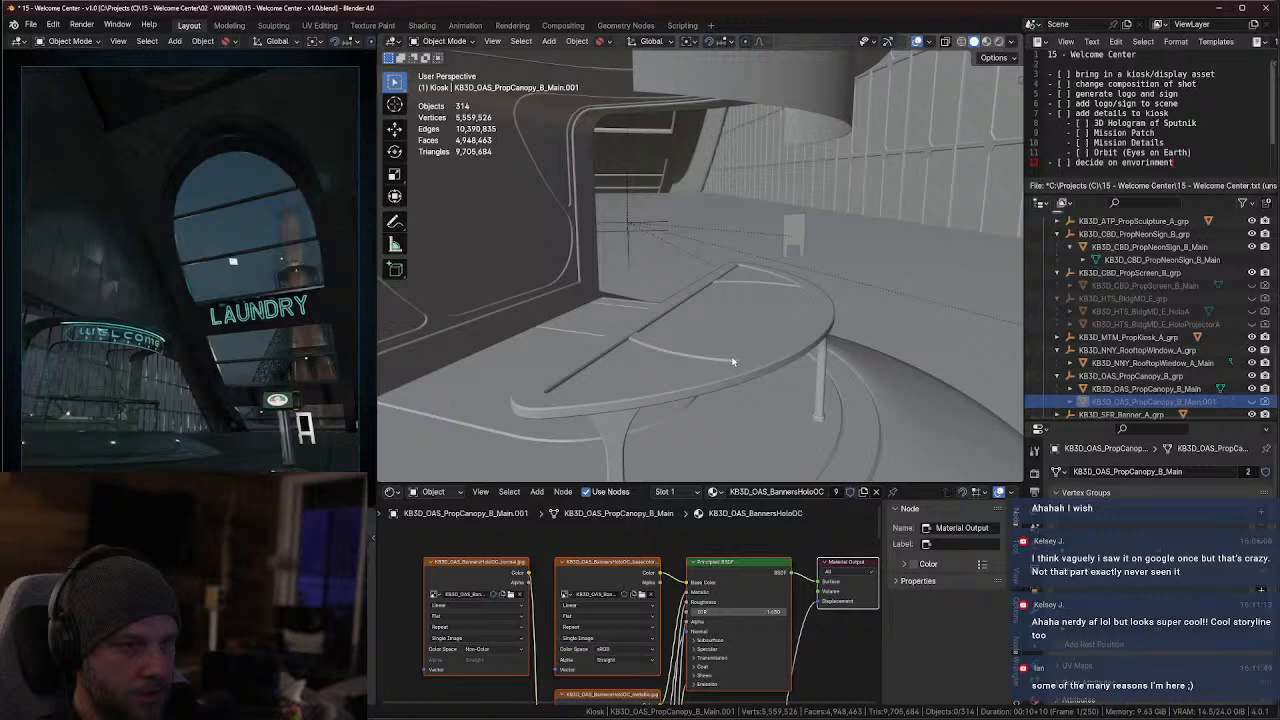
scroll(799, 387, "down", 4)
middle_click_drag(797, 390, 685, 377, "shift")
scroll(685, 377, "down", 3)
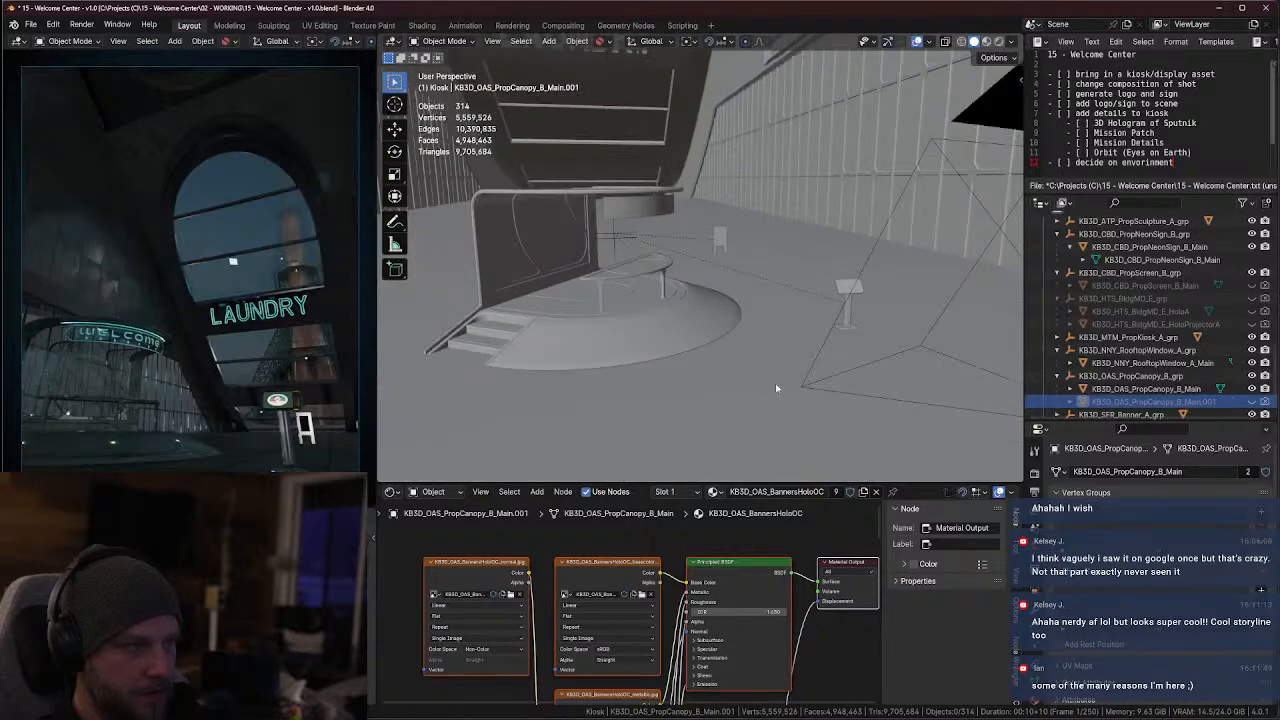
middle_click_drag(775, 383, 793, 350)
left_click(793, 345)
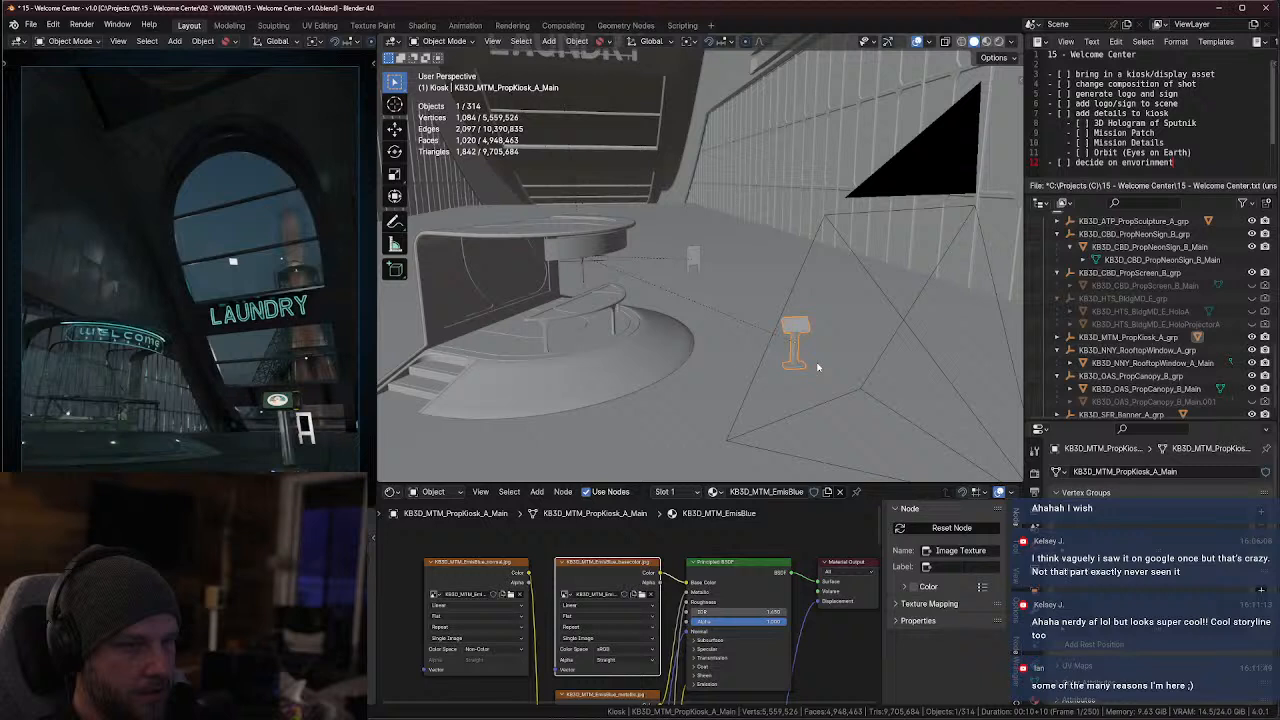
key("s")
left_click(870, 360)
key("g")
key("z")
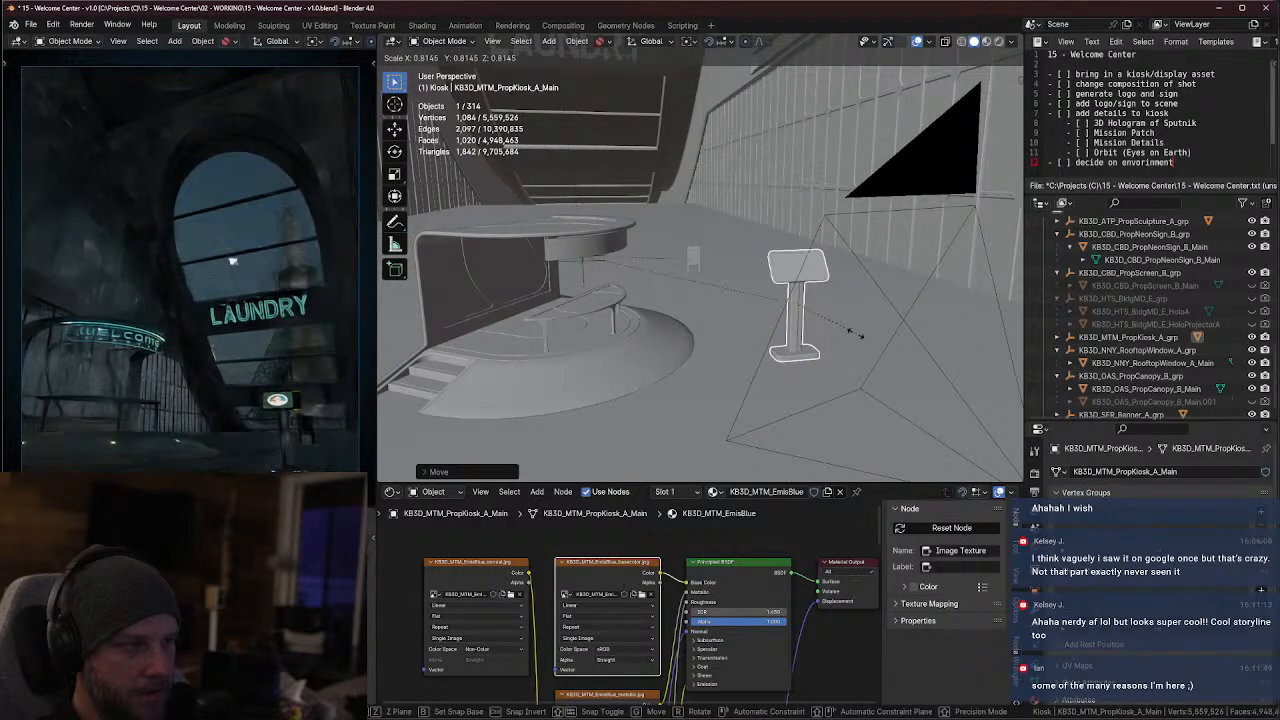
left_click(863, 351)
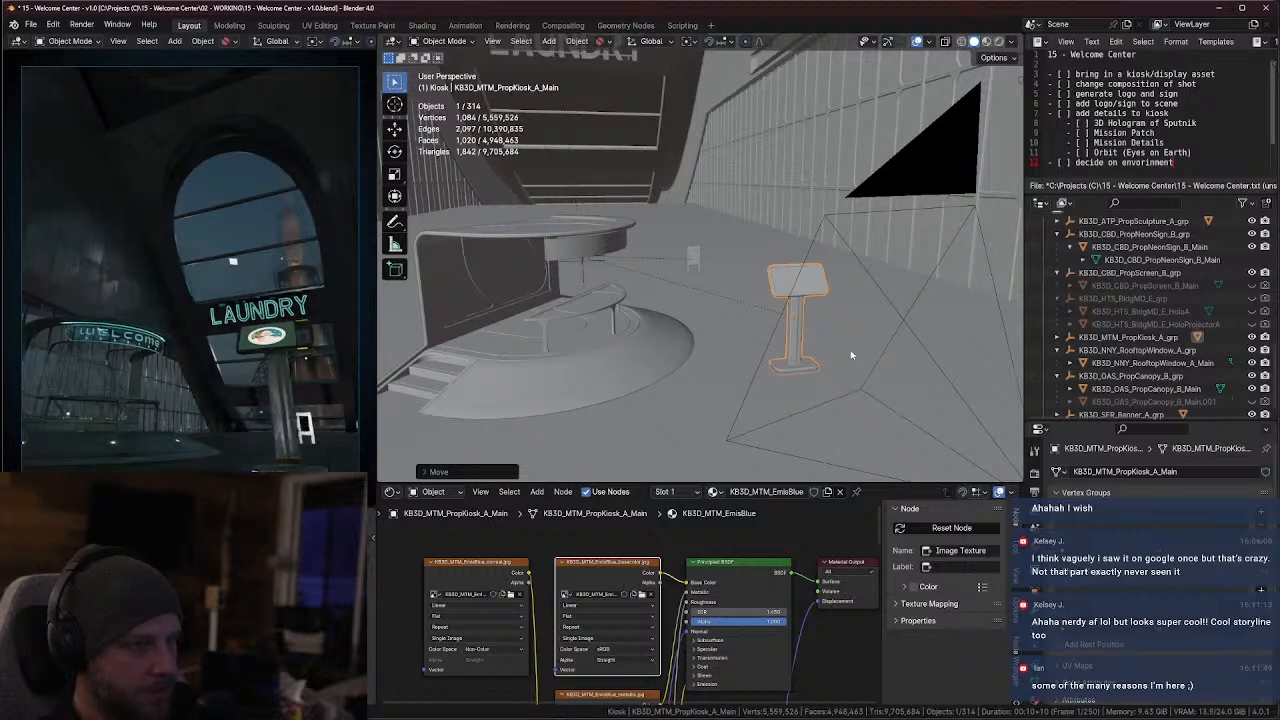
Move the KB3D_SFR_Banner_A_Main sign along X to beside the information stand, and inspect its poster up close in the camera view
middle_click_drag(863, 347, 809, 287)
left_click(802, 266)
key("g")
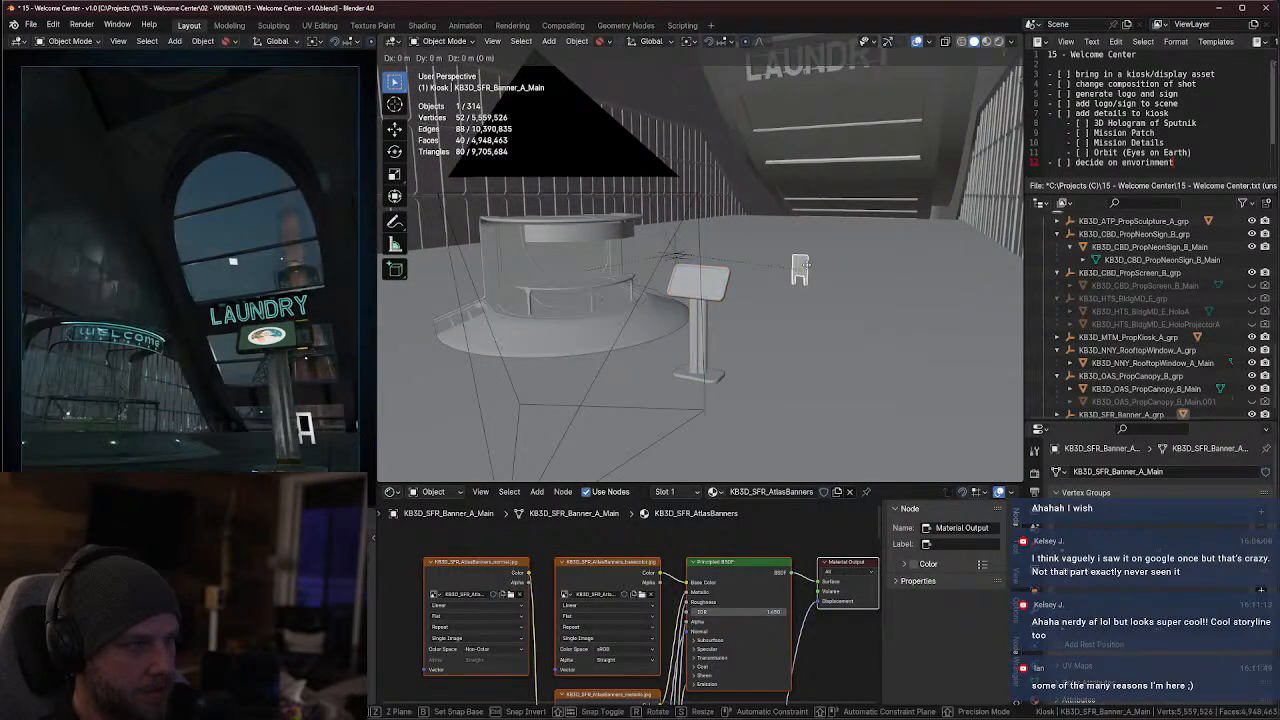
key("y")
key("x")
left_click(691, 404)
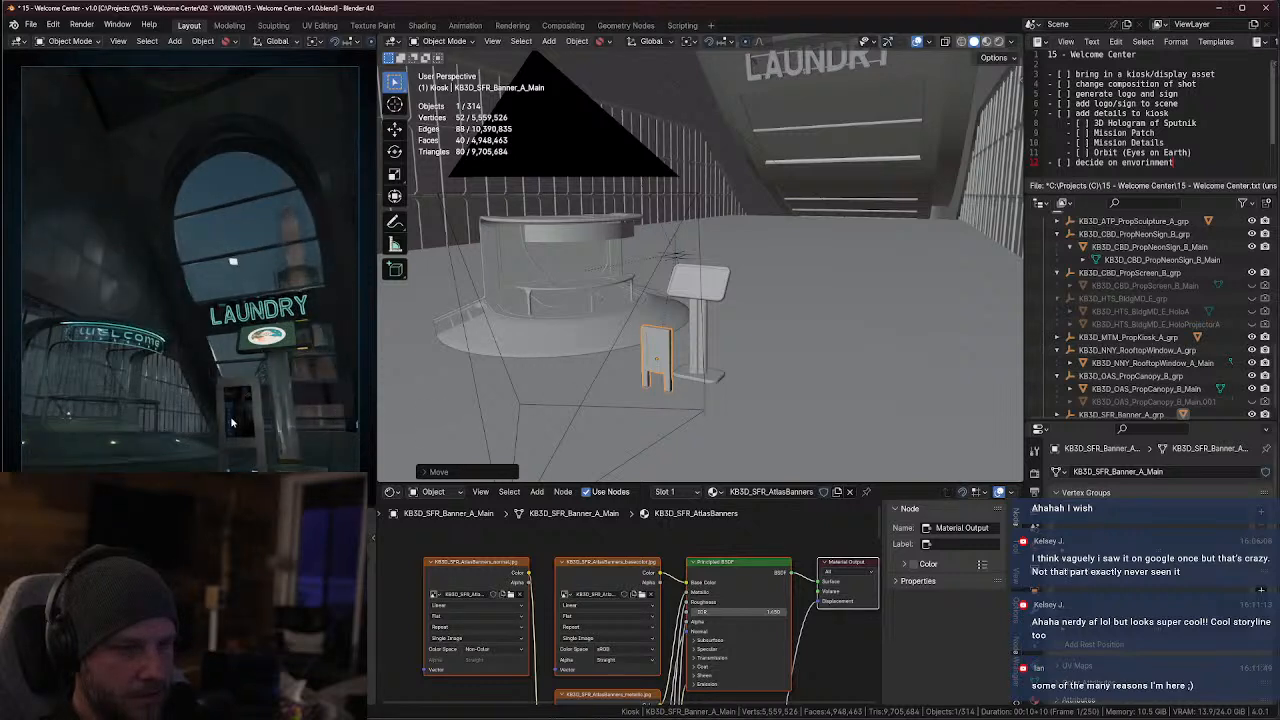
scroll(252, 430, "up", 2)
scroll(253, 300, "up", 6)
middle_click_drag(250, 430, 4, 176, "shift")
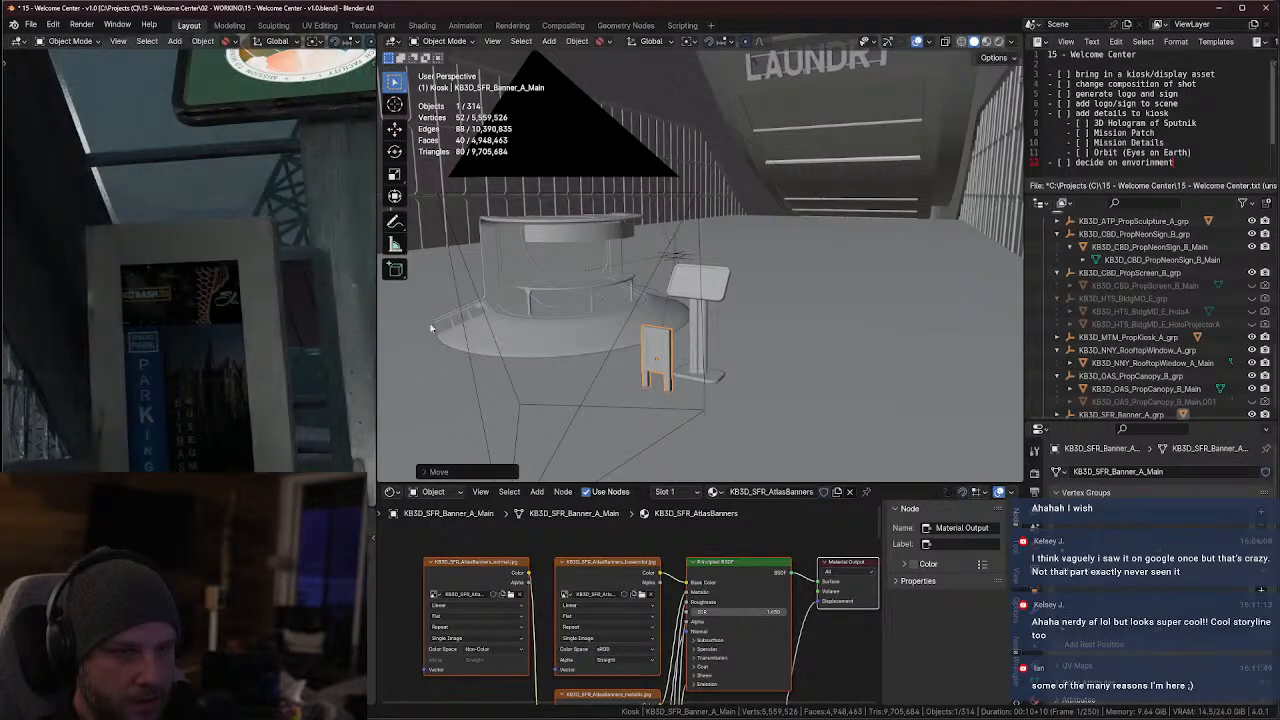
scroll(500, 280, "down", 4)
scroll(284, 184, "down", 4)
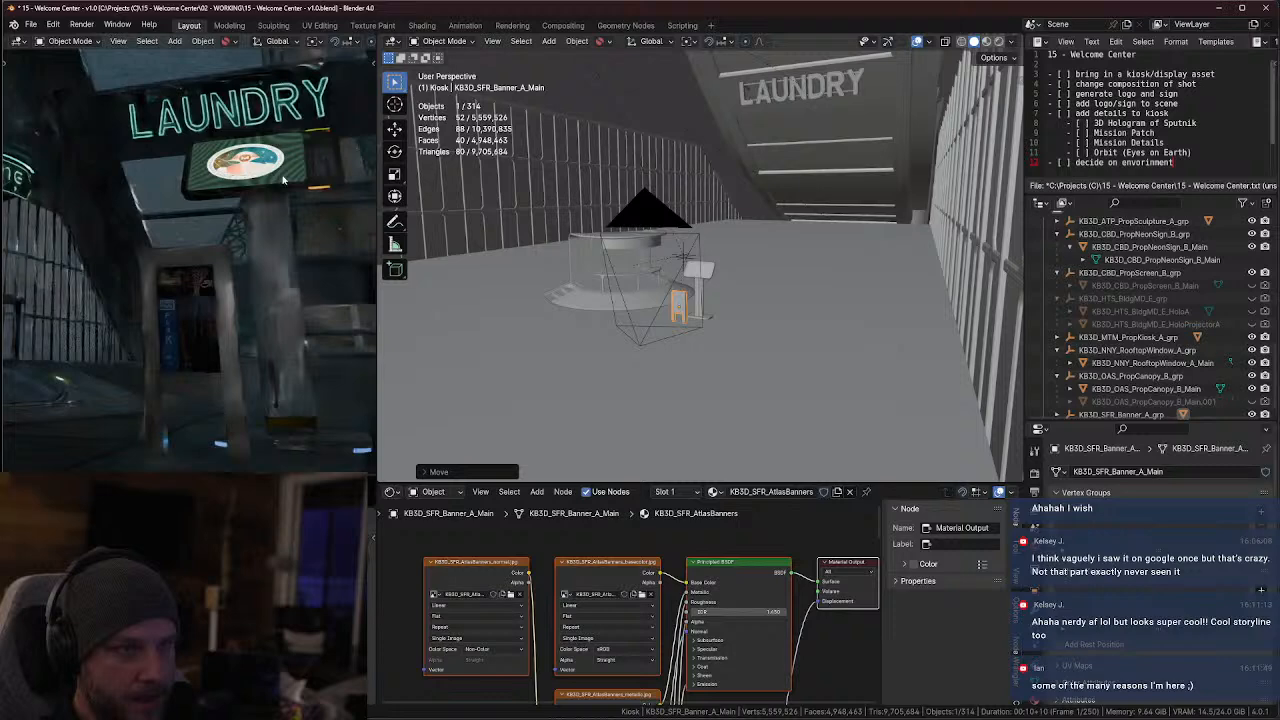
Select the information stand KB3D_MTM_PropKiosk_A_Main and scale it down uniformly
middle_click_drag(665, 322, 729, 335)
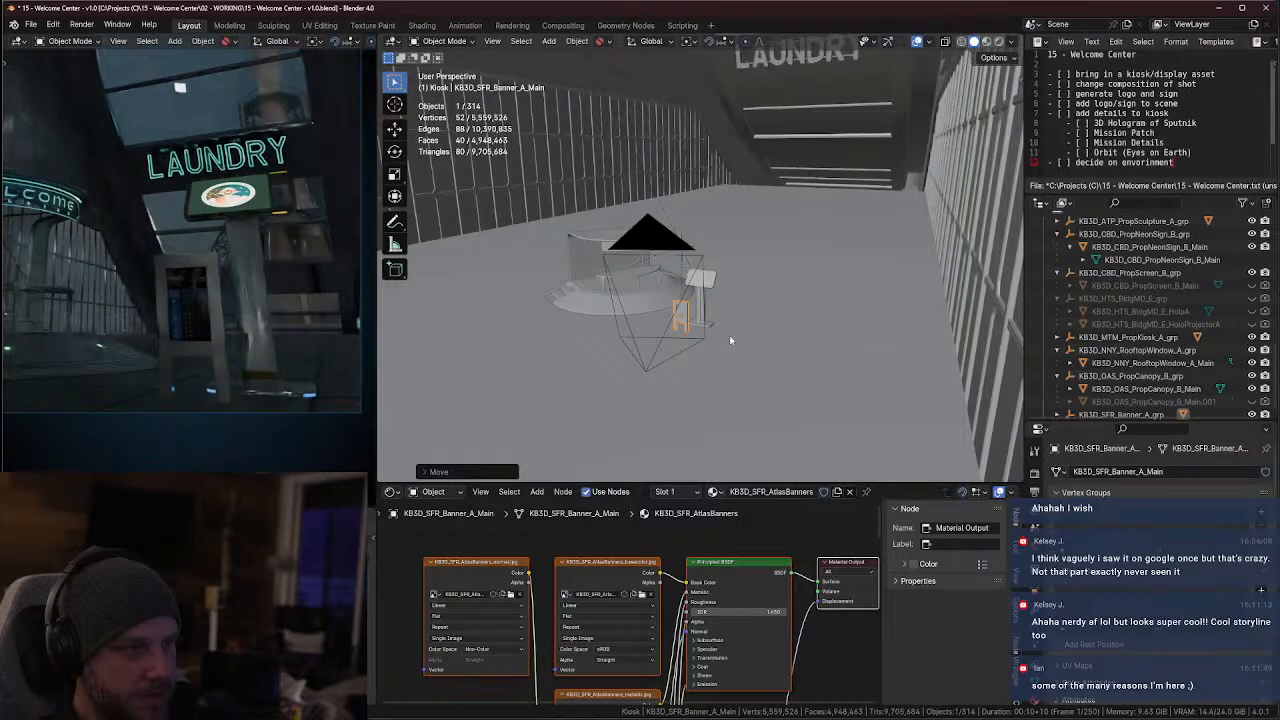
left_click(713, 285)
key("KP_7")
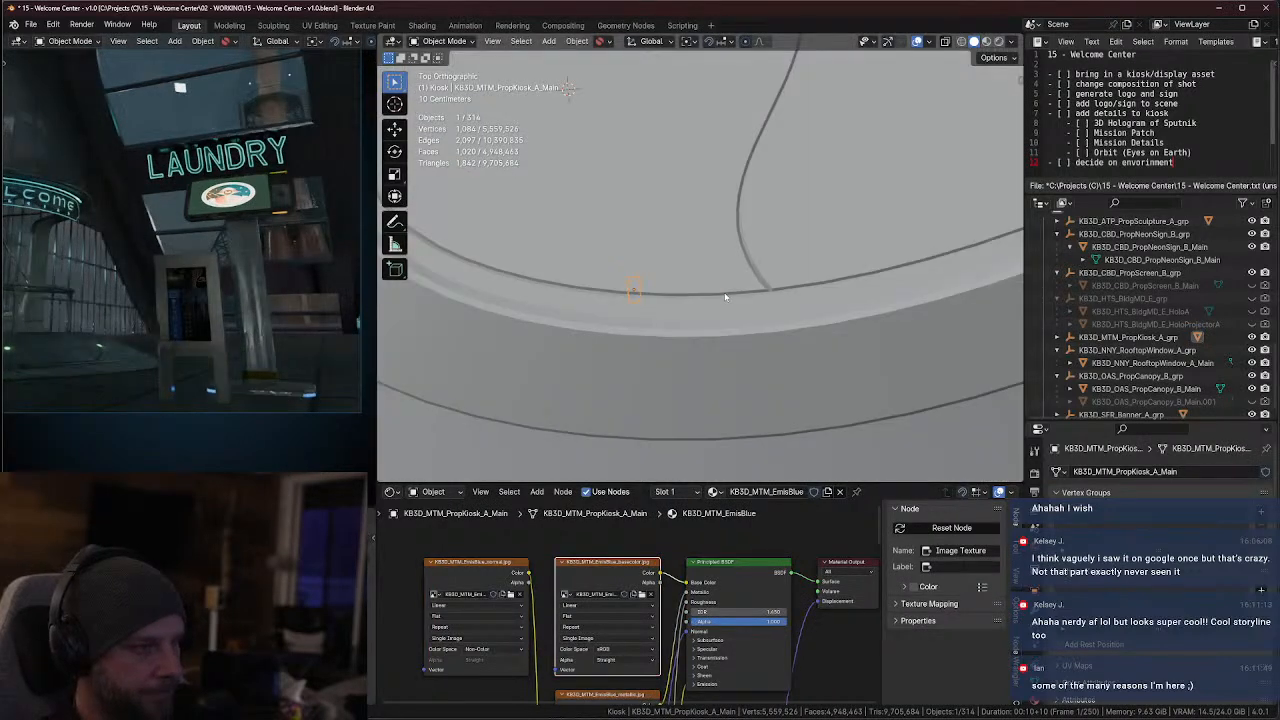
scroll(717, 304, "down", 4)
middle_click_drag(717, 307, 737, 247)
scroll(734, 250, "down", 7)
key("s")
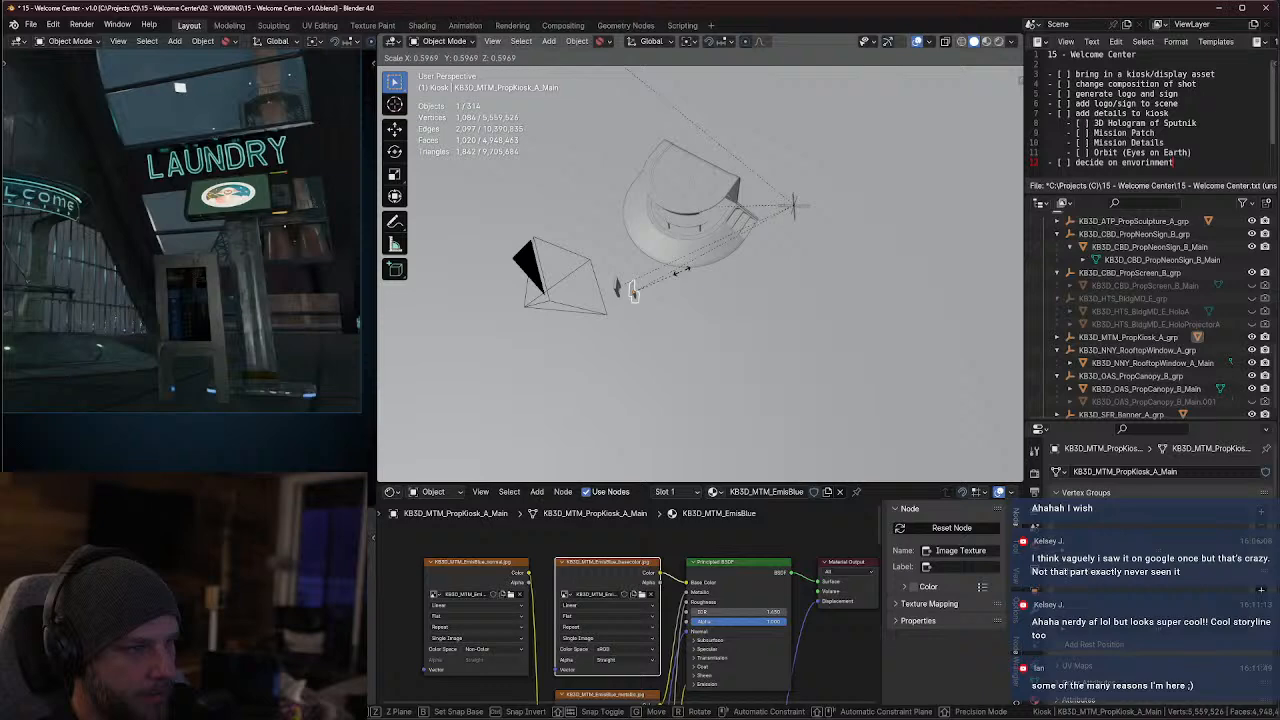
left_click(675, 300)
Lower the resized information stand along Z so its base rests on the floor
middle_click_drag(669, 320, 731, 260)
key("KP_Decimal")
scroll(725, 262, "down", 4)
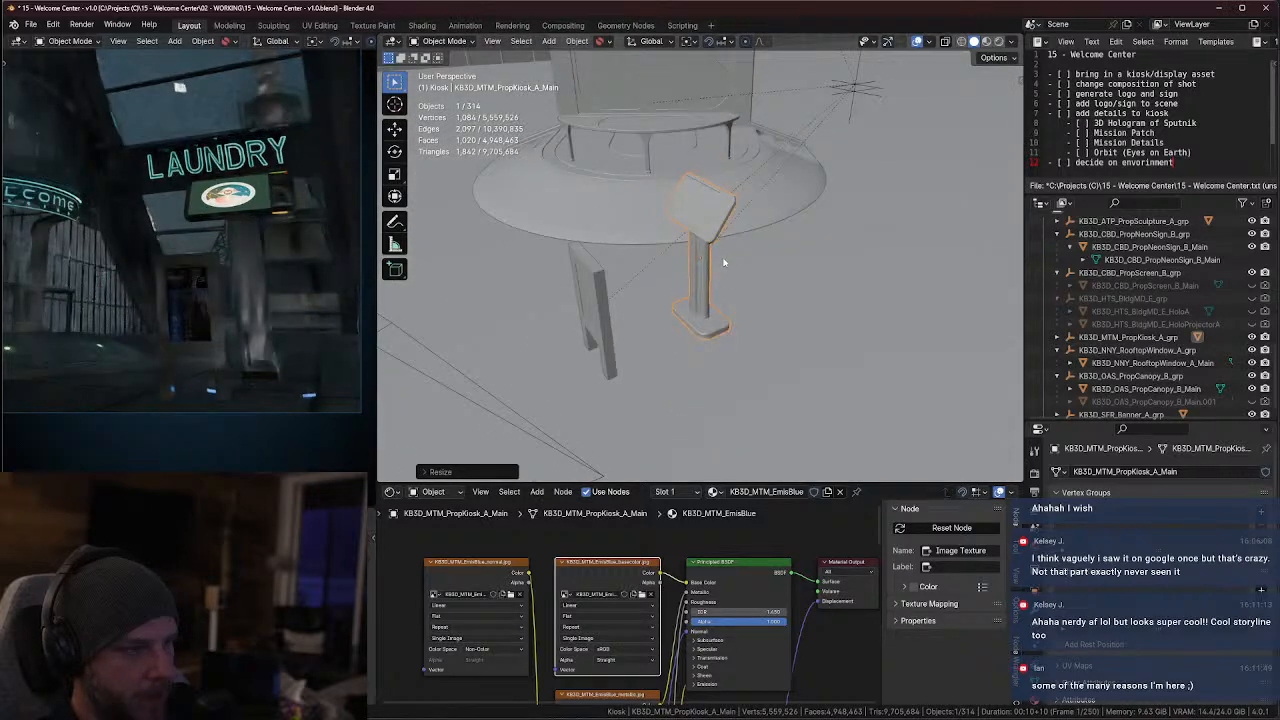
key("g")
key("z")
left_click(712, 282)
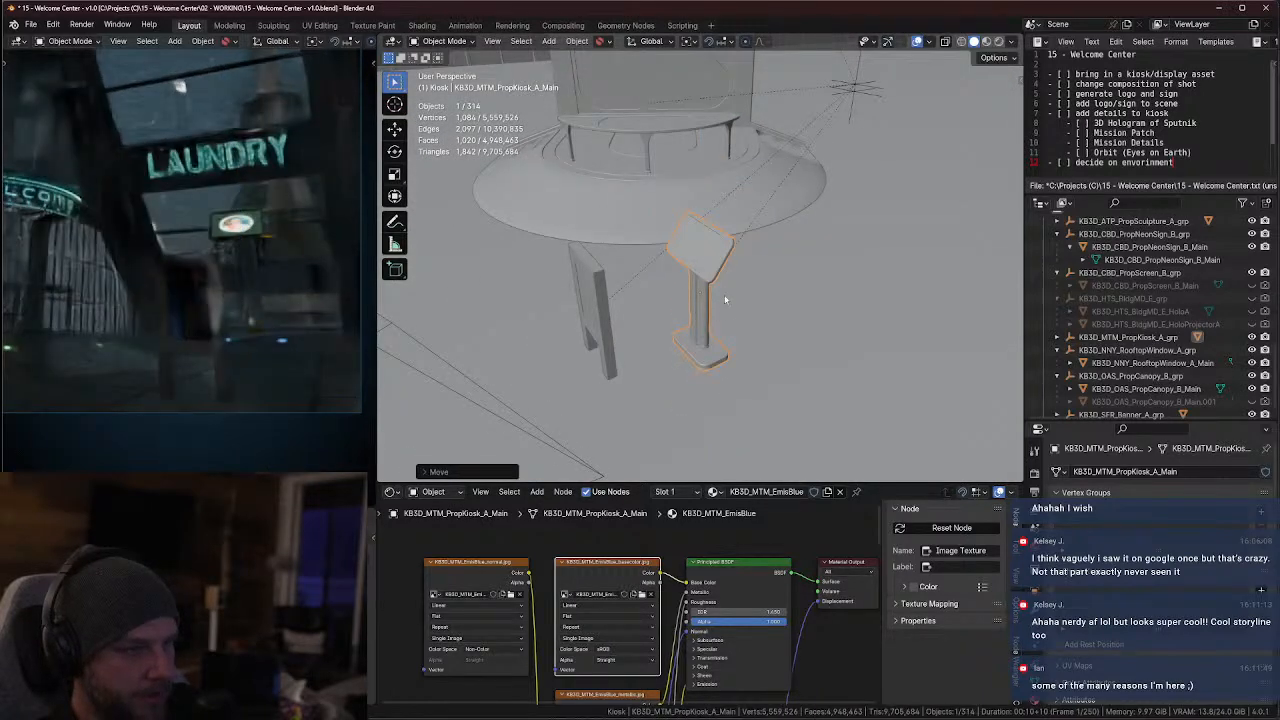
Hide the banner group KB3D_SFR_Banner_A_grp with its sign in both the viewport and renders
left_click(588, 305)
scroll(1150, 380, "down", 1)
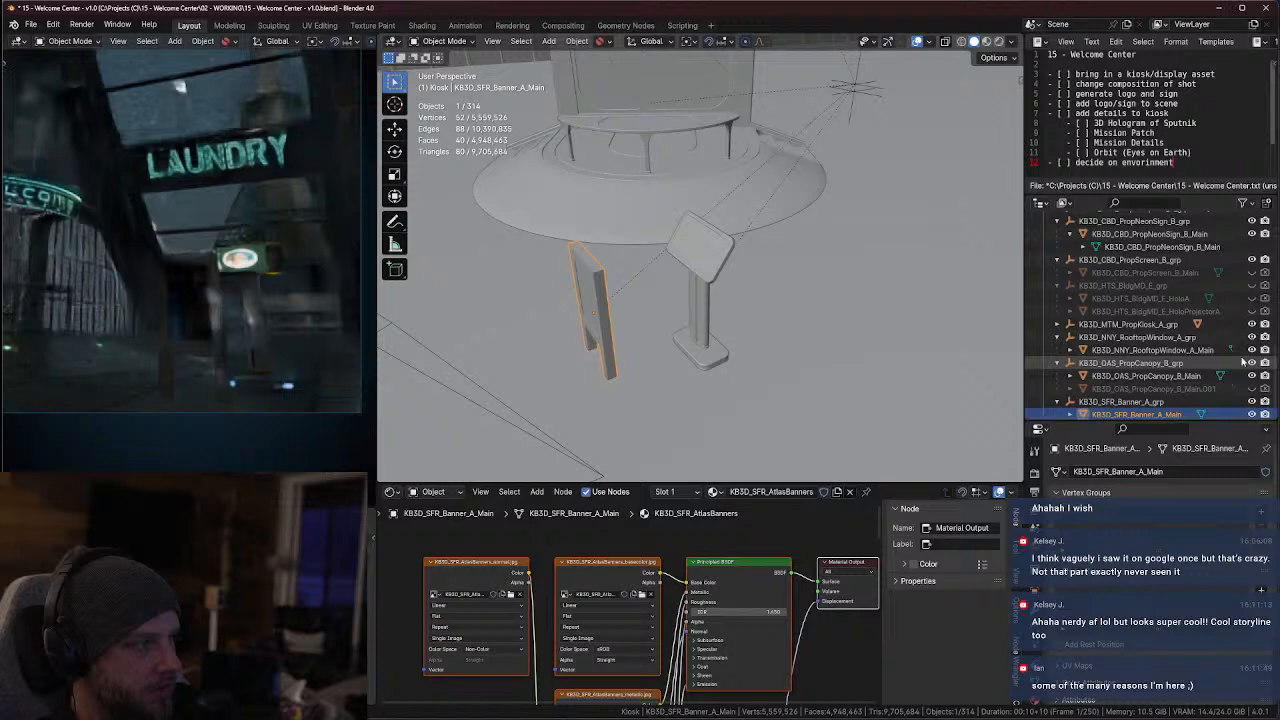
left_click(1252, 402, "shift")
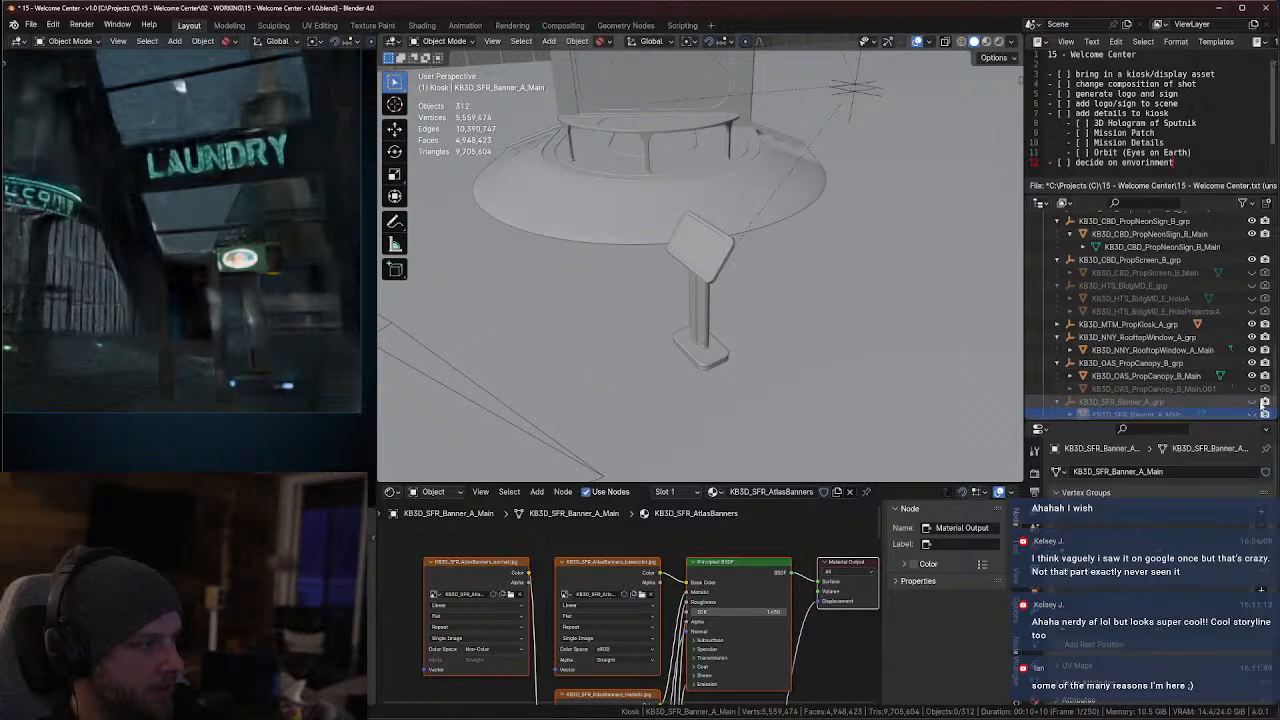
left_click(1265, 402, "shift")
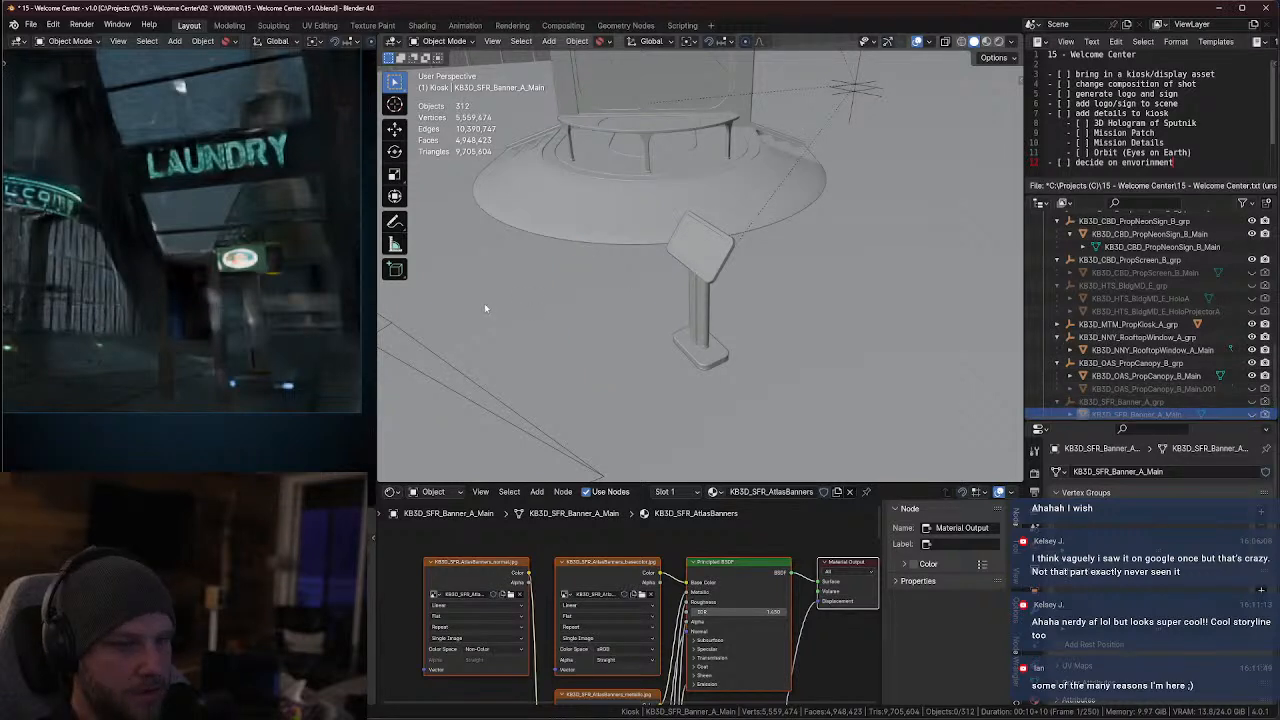
Rotate the Cam_B_MainHall_Offset camera about -2.8° around its local X axis and about -1° around global Z to reframe the shot
middle_click_drag(690, 362, 626, 313)
scroll(679, 353, "down", 3)
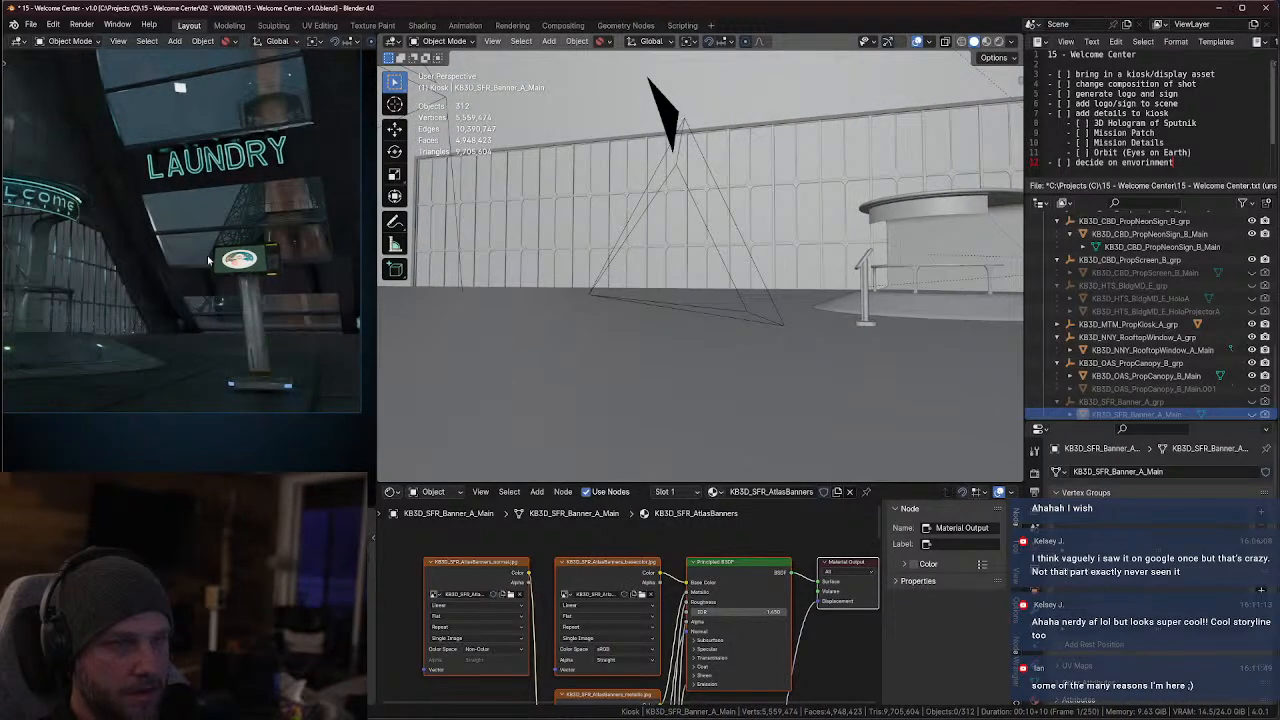
scroll(219, 230, "down", 2)
middle_click_drag(219, 230, 235, 296, "shift")
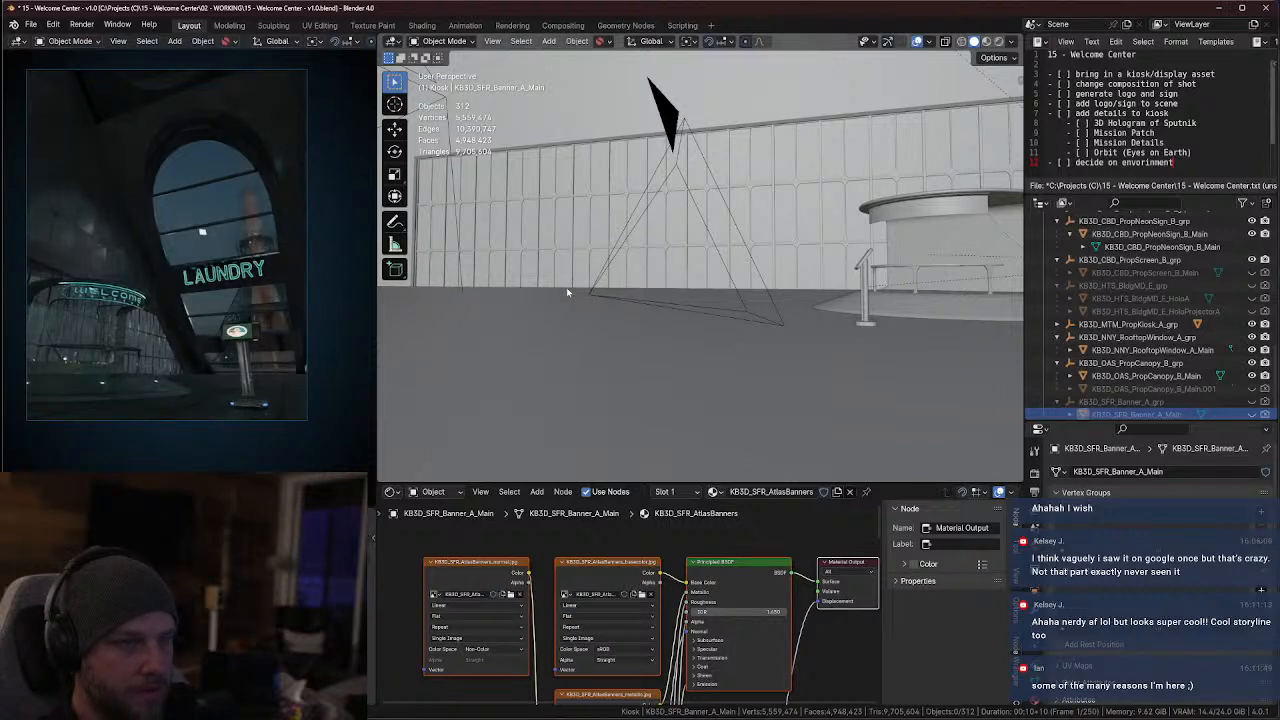
left_click(754, 265)
key("r")
key("x")
key("x")
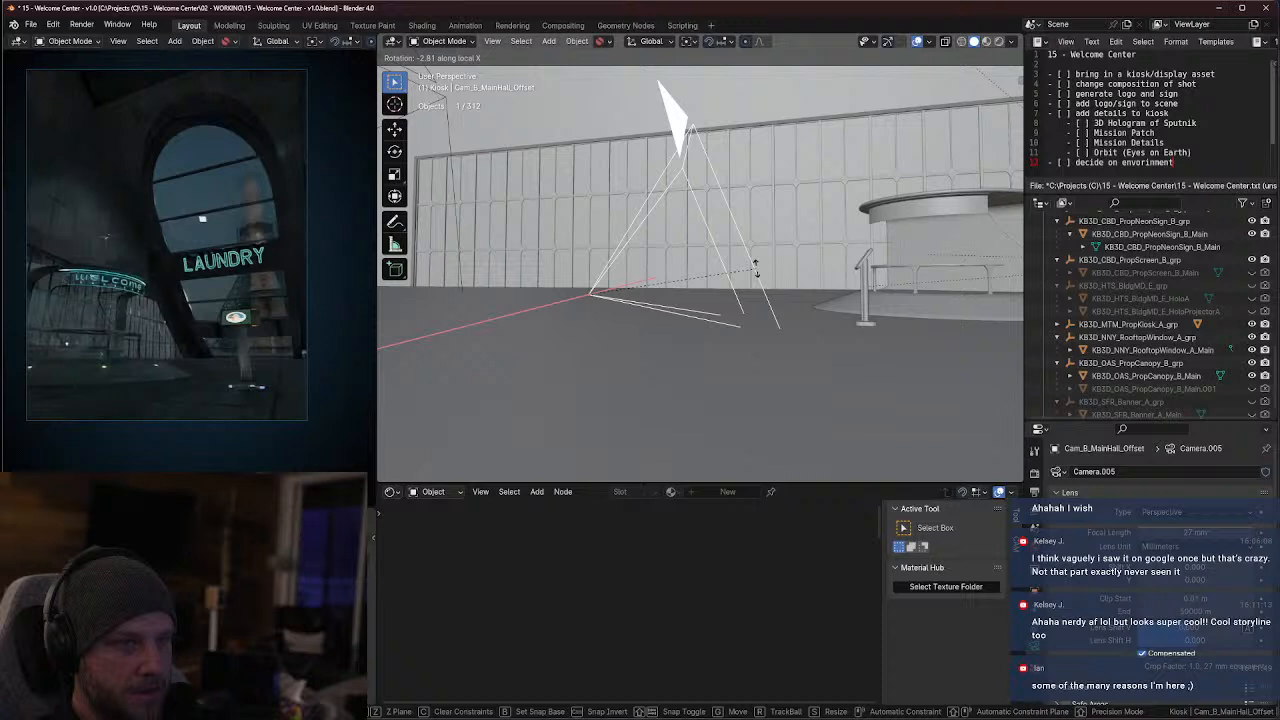
left_click(755, 268)
key("r")
key("z")
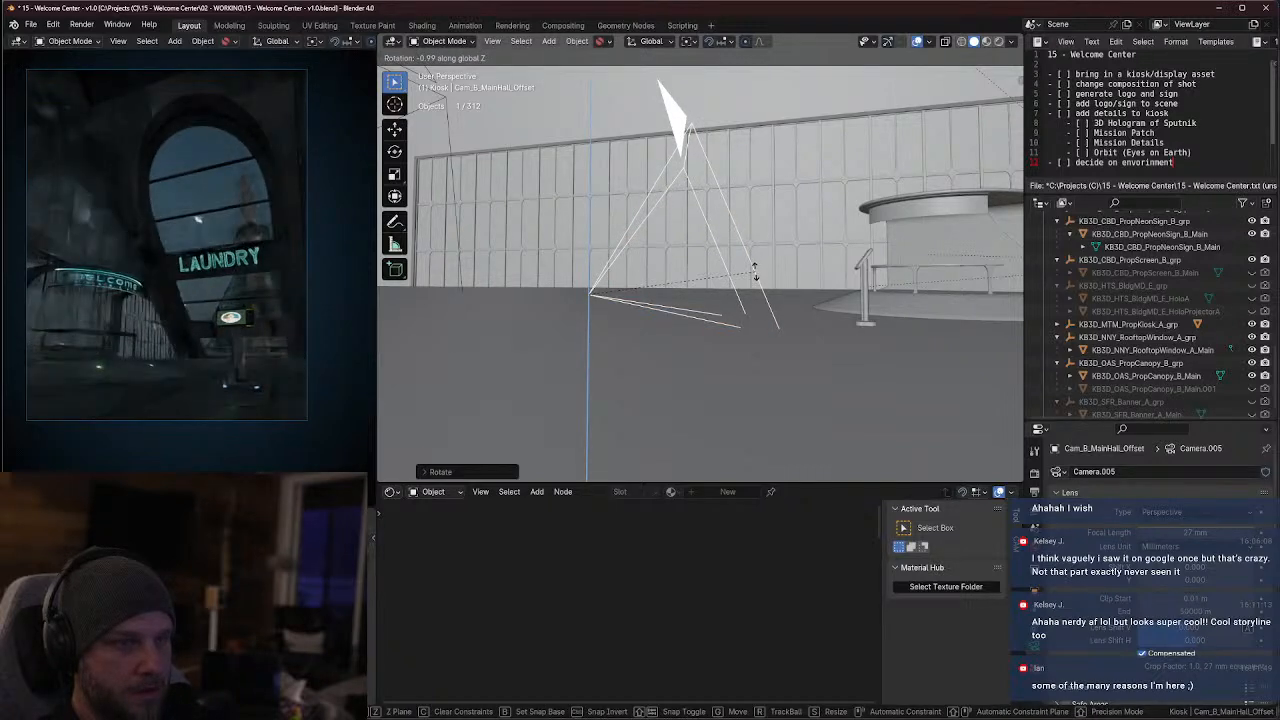
left_click(757, 276)
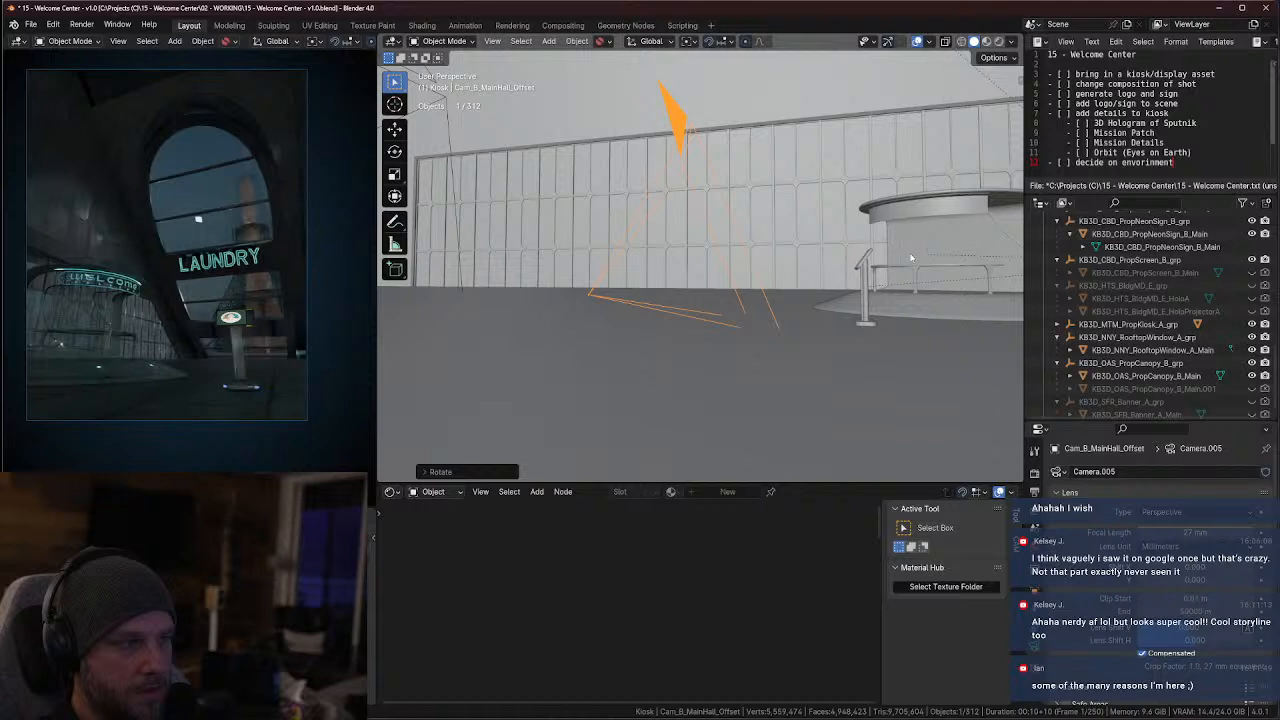
Move the information stand along X closer to the main hall camera, and shift it along Y toward the edge of the framing
left_click(866, 275)
key("g")
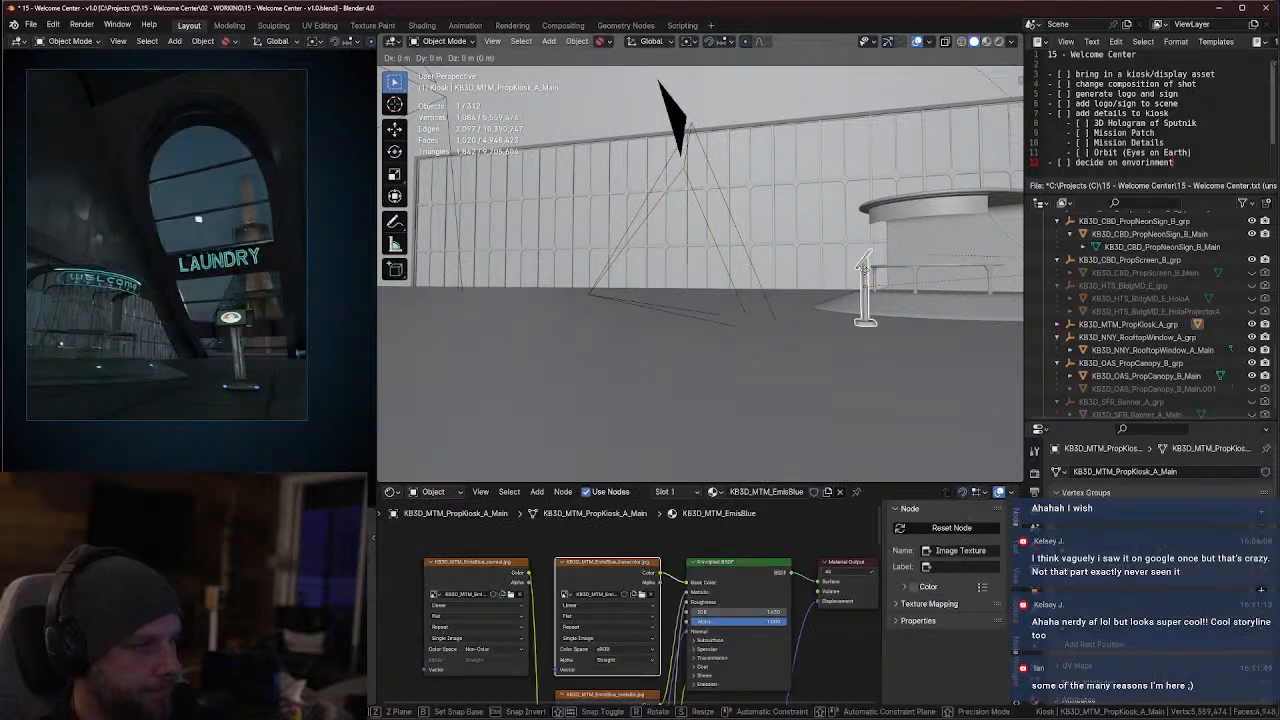
key("x")
left_click(778, 292)
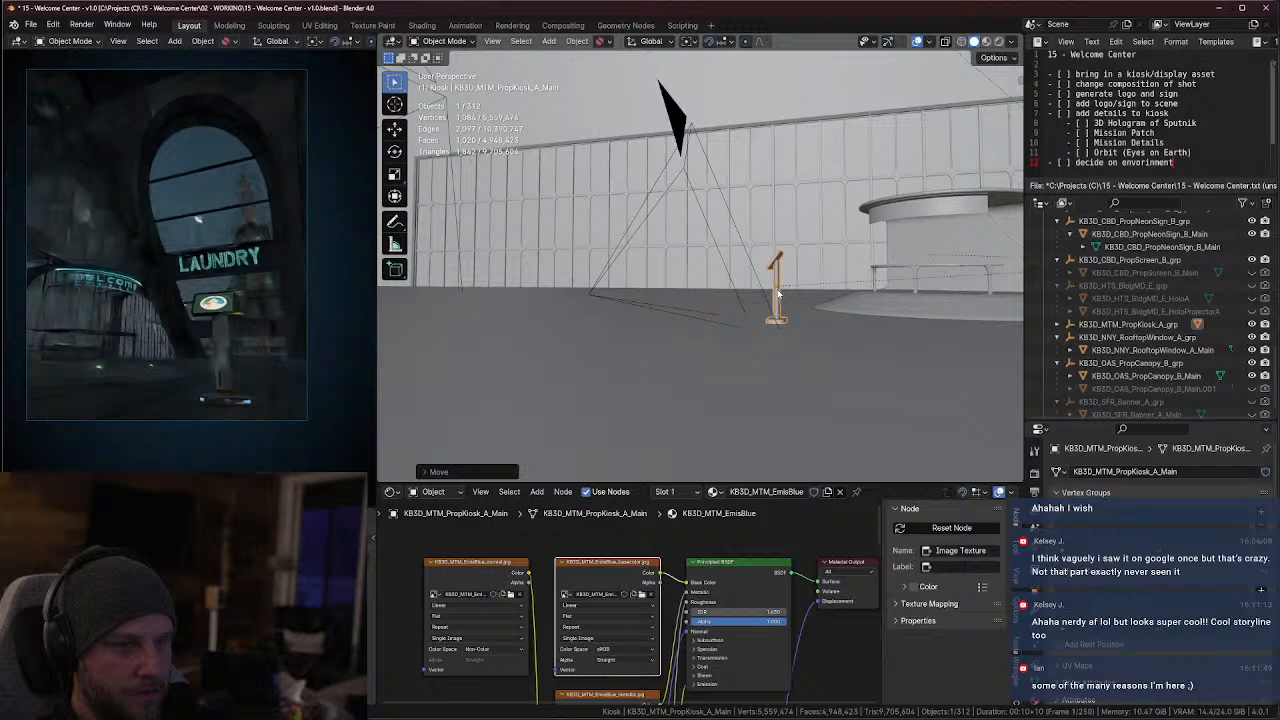
key("g")
key("y")
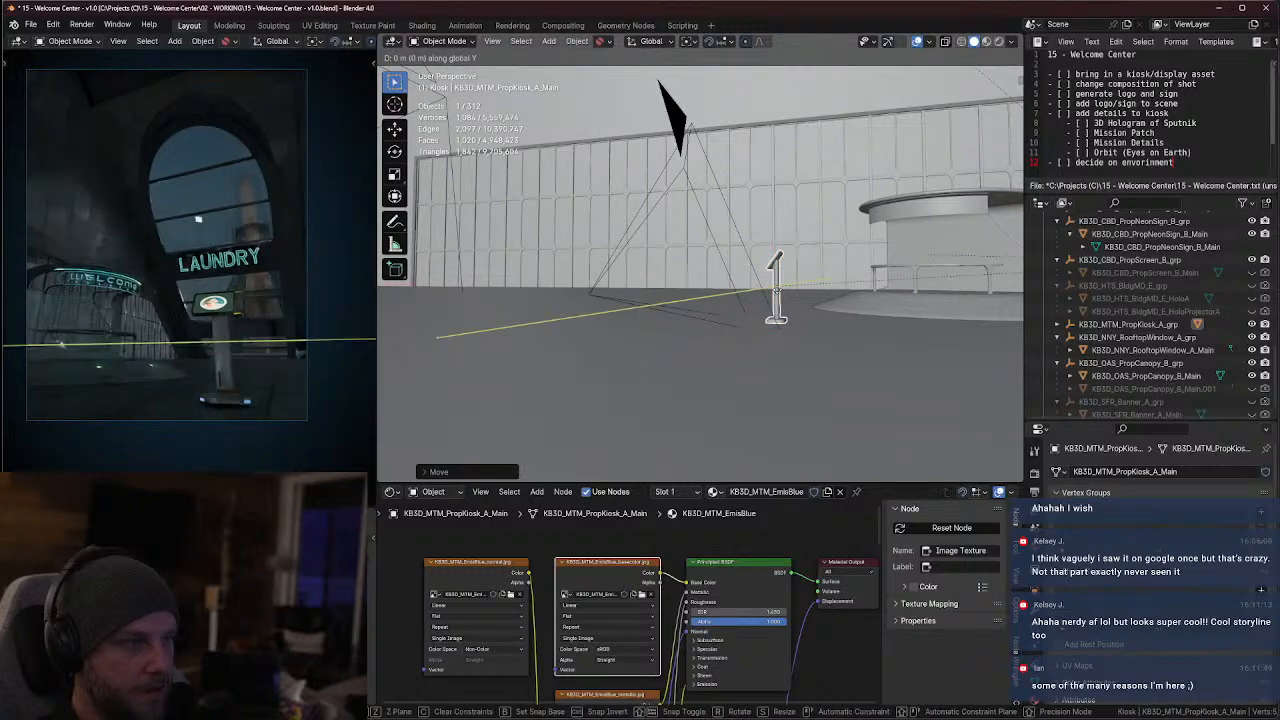
left_click(770, 298)
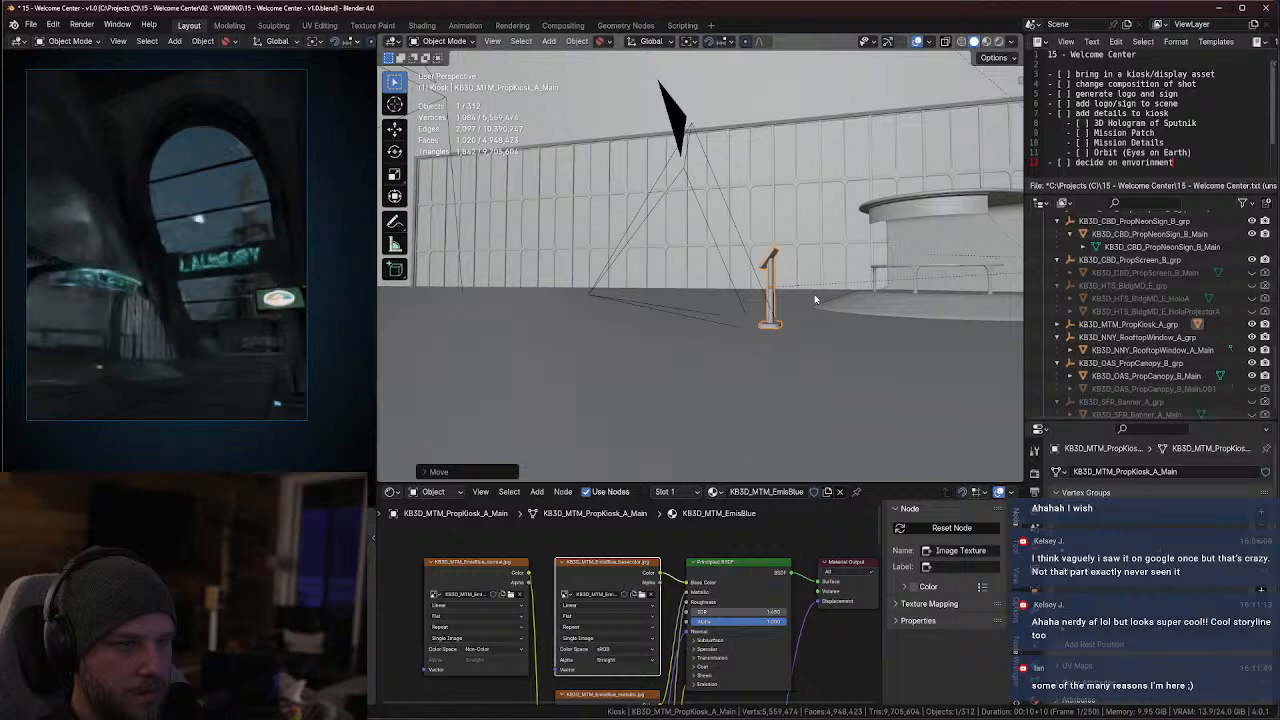
Shift the information stand slightly along Y, and rotate it about global Z to adjust its facing in the camera shot
key("g")
key("y")
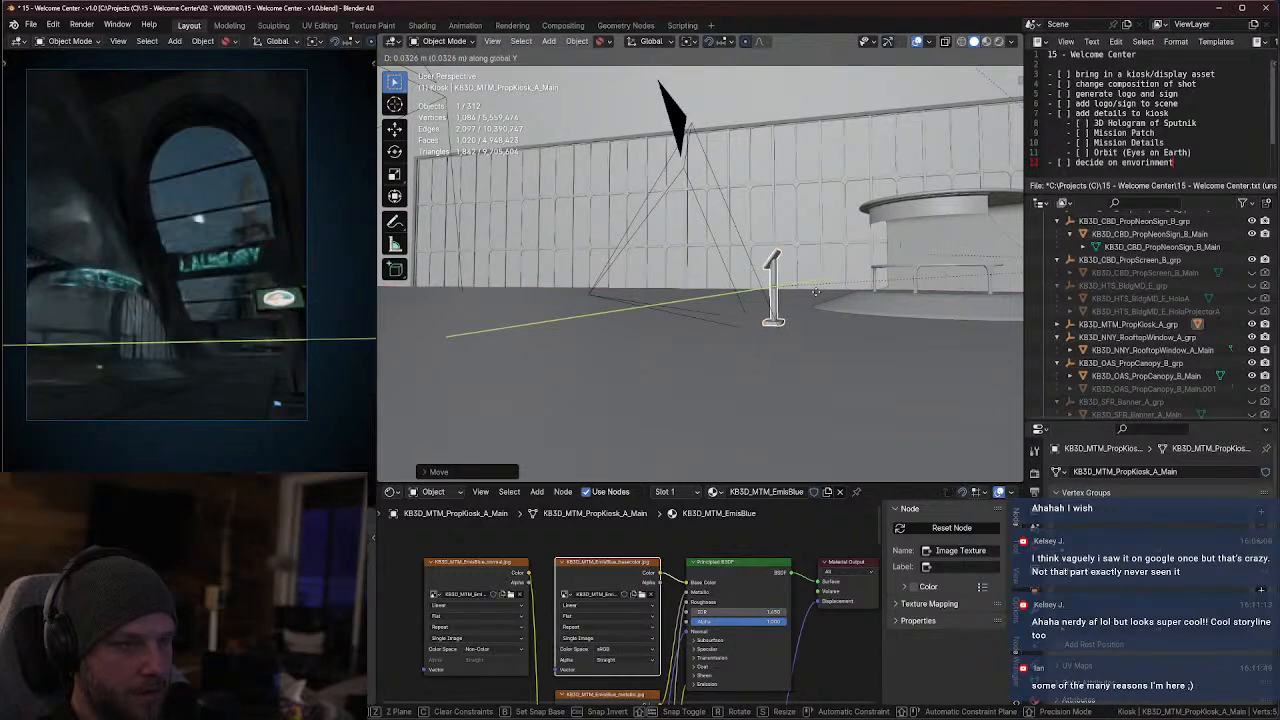
left_click(816, 285)
key("r")
key("z")
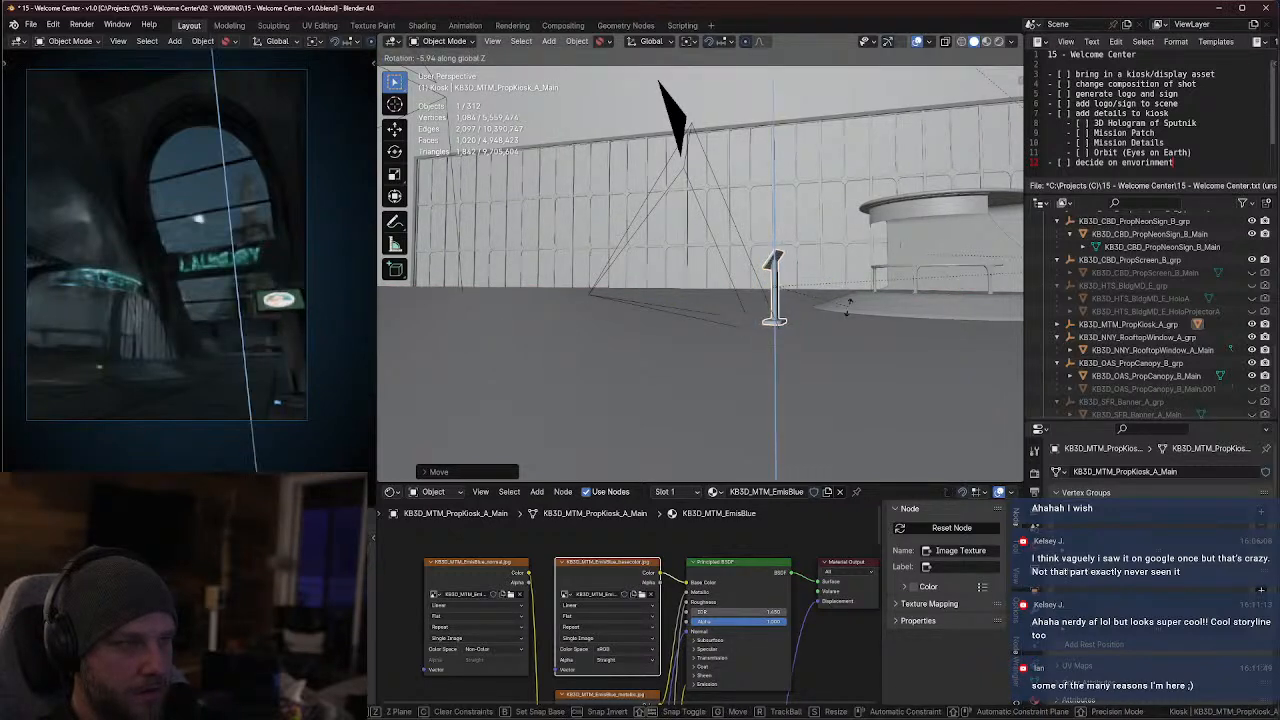
left_click(845, 312)
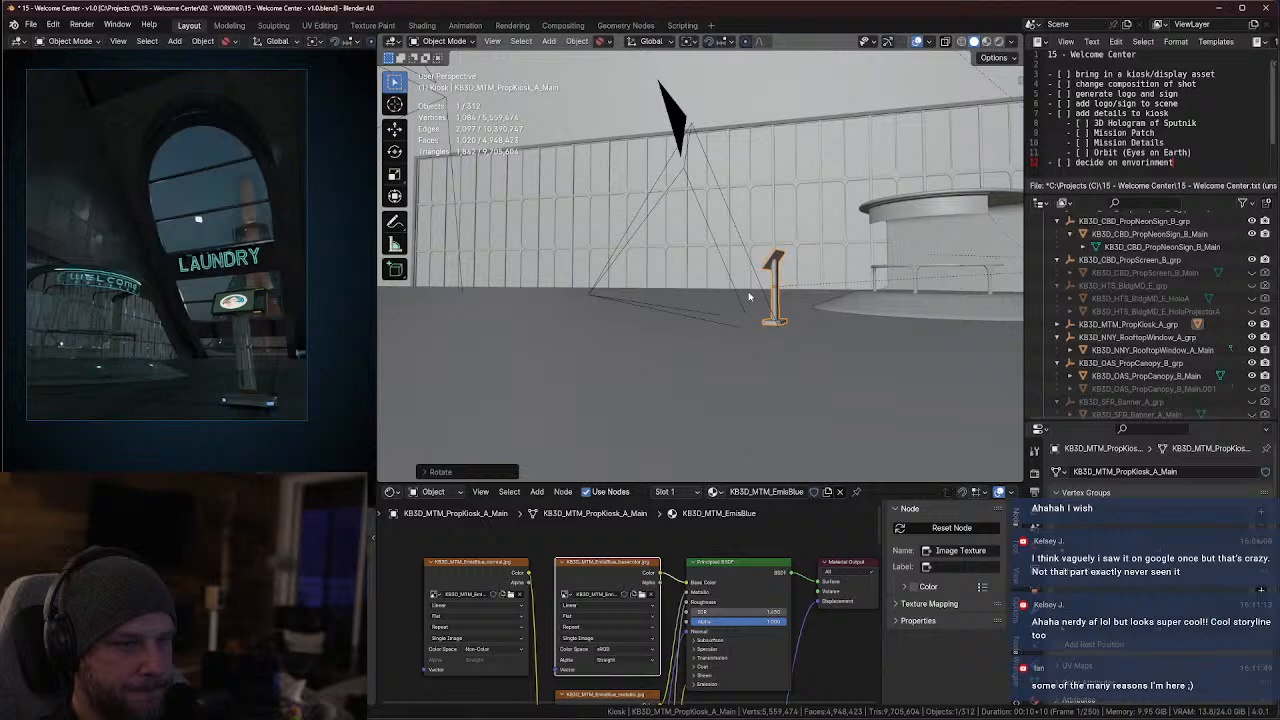
Lower the information stand slightly along Z to seat its base on the floor
middle_click_drag(748, 296, 795, 315)
key("g")
key("z")
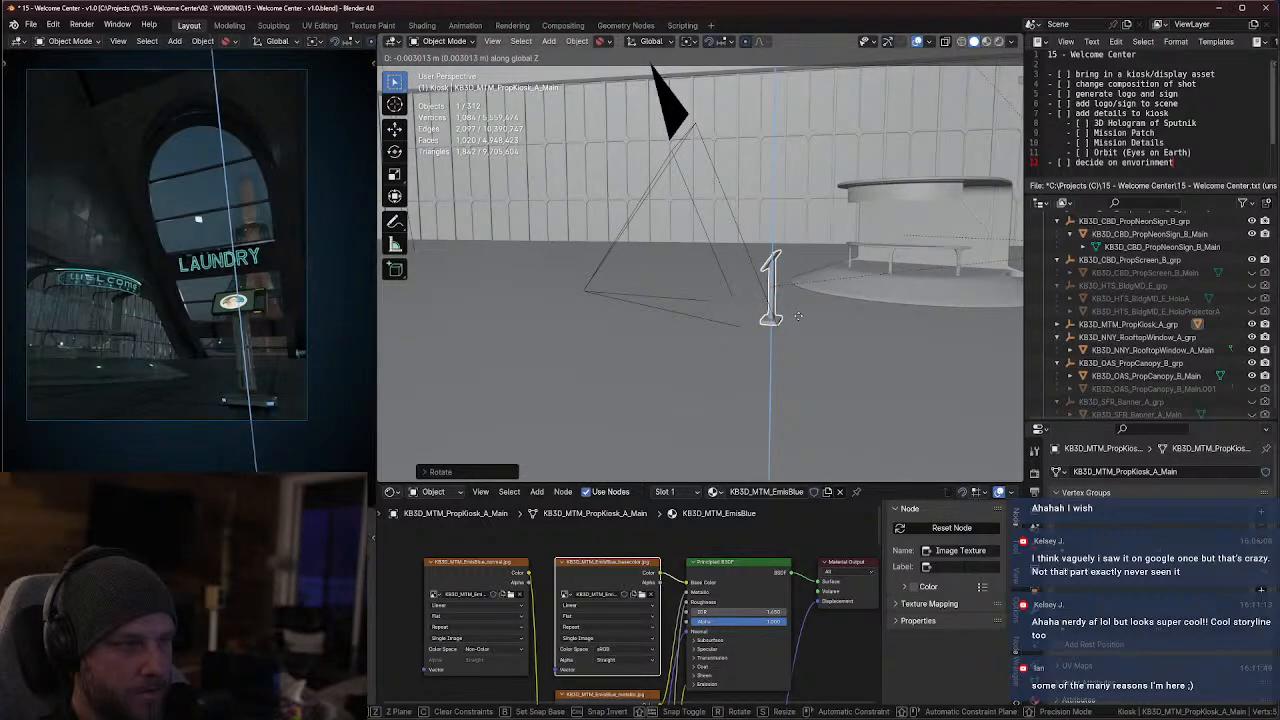
left_click(798, 317)
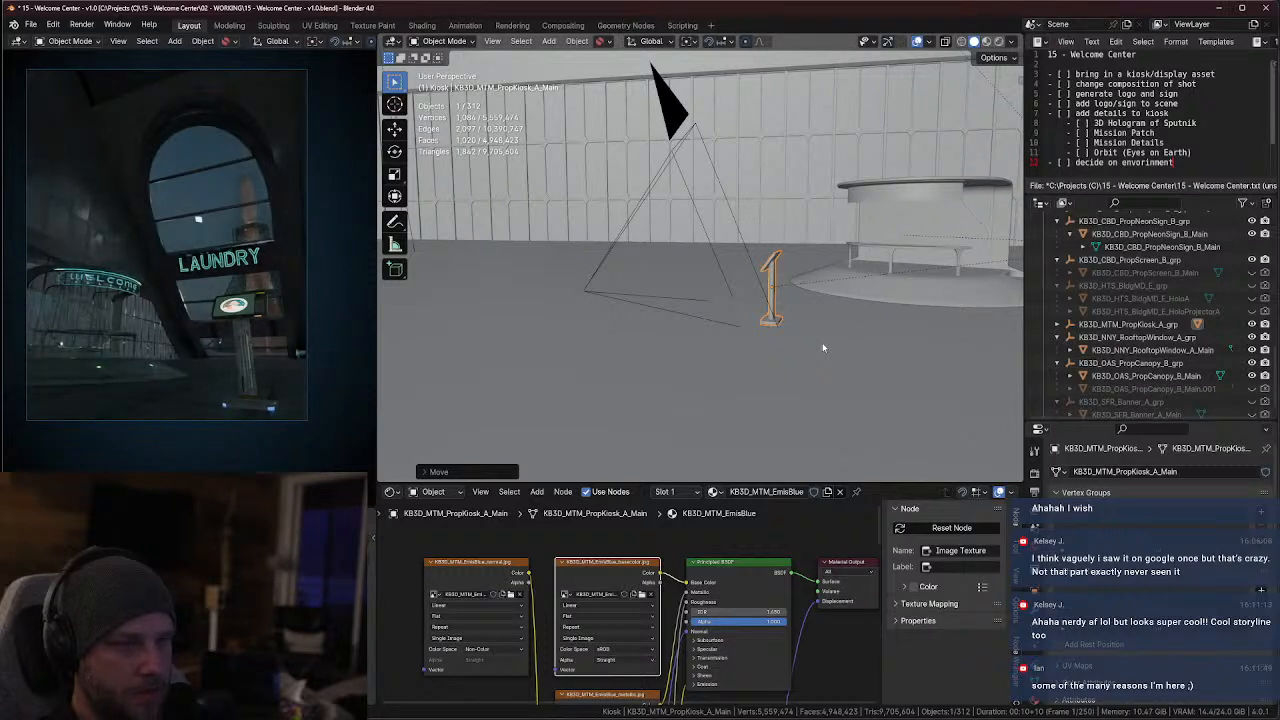
Rotate the information stand further about global Z to fine-tune the angle its screen shows to the main hall camera
key("r")
key("z")
left_click(781, 359)
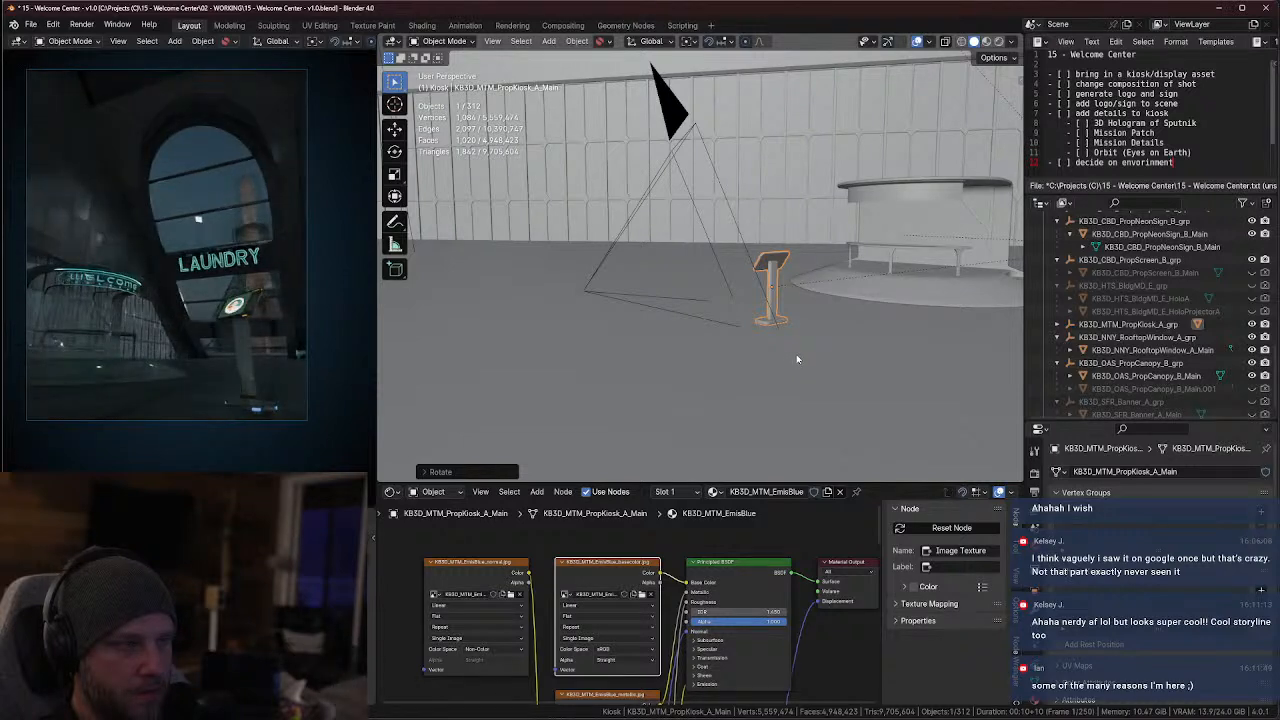
key("r")
key("z")
left_click(811, 340)
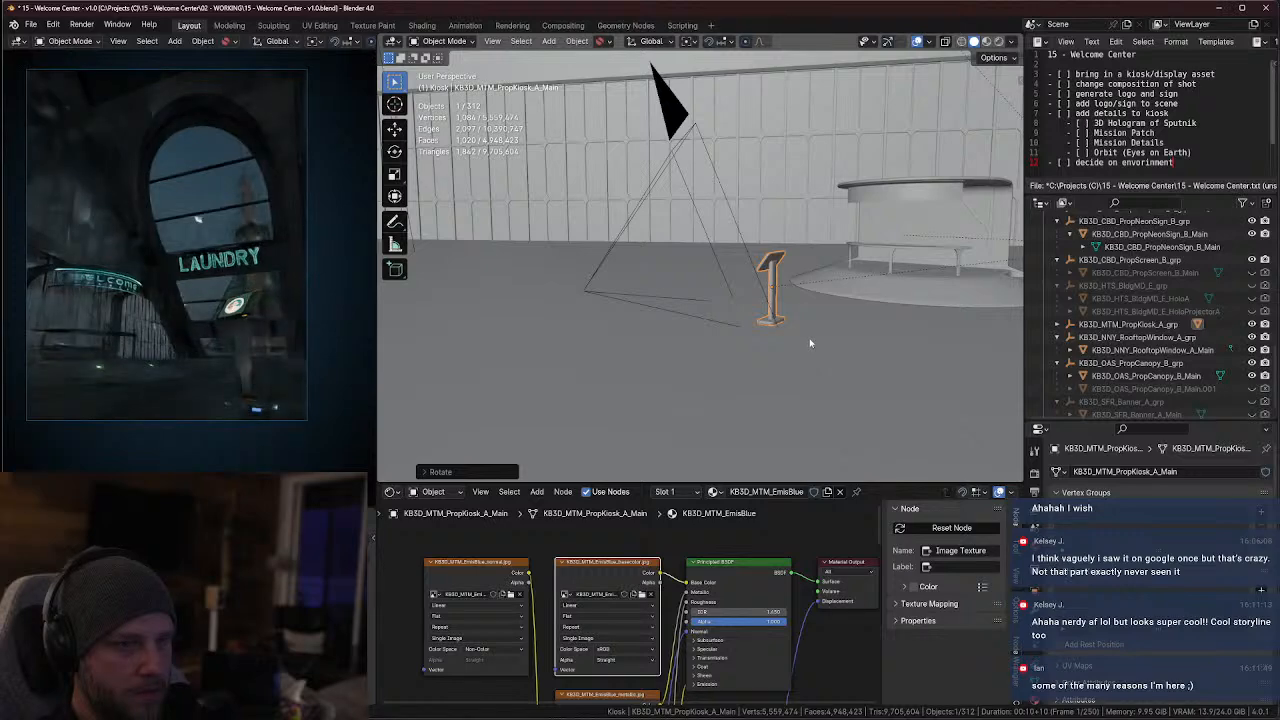
Move the information stand along Y toward the outer edge of the main hall camera's framing
key("KP_Decimal")
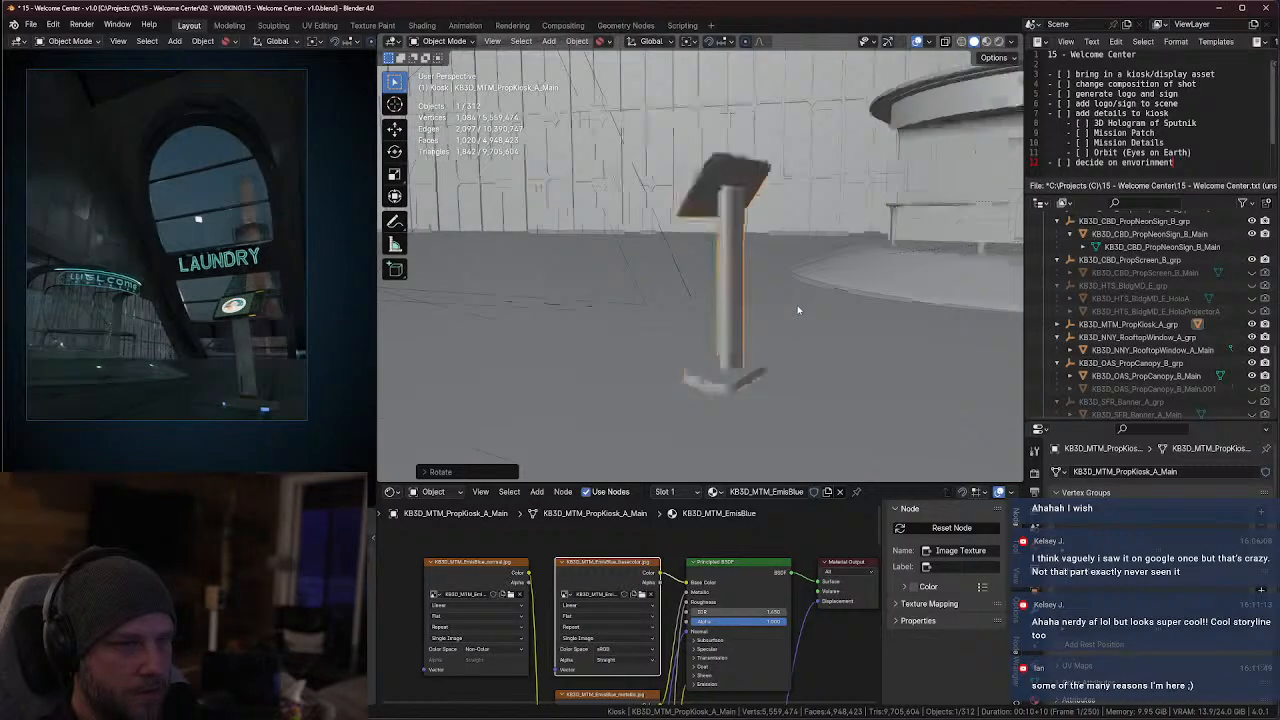
middle_click_drag(797, 309, 909, 380)
scroll(811, 339, "down", 5)
middle_click_drag(811, 339, 851, 277)
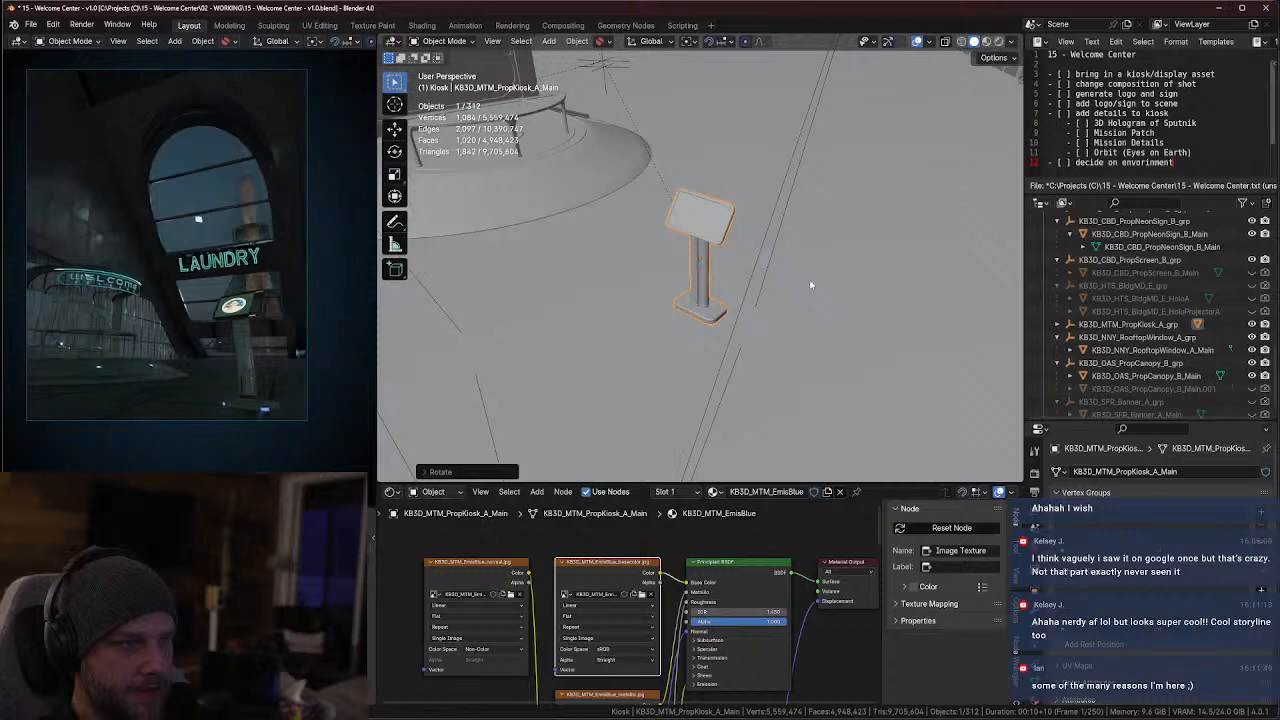
key("g")
key("x")
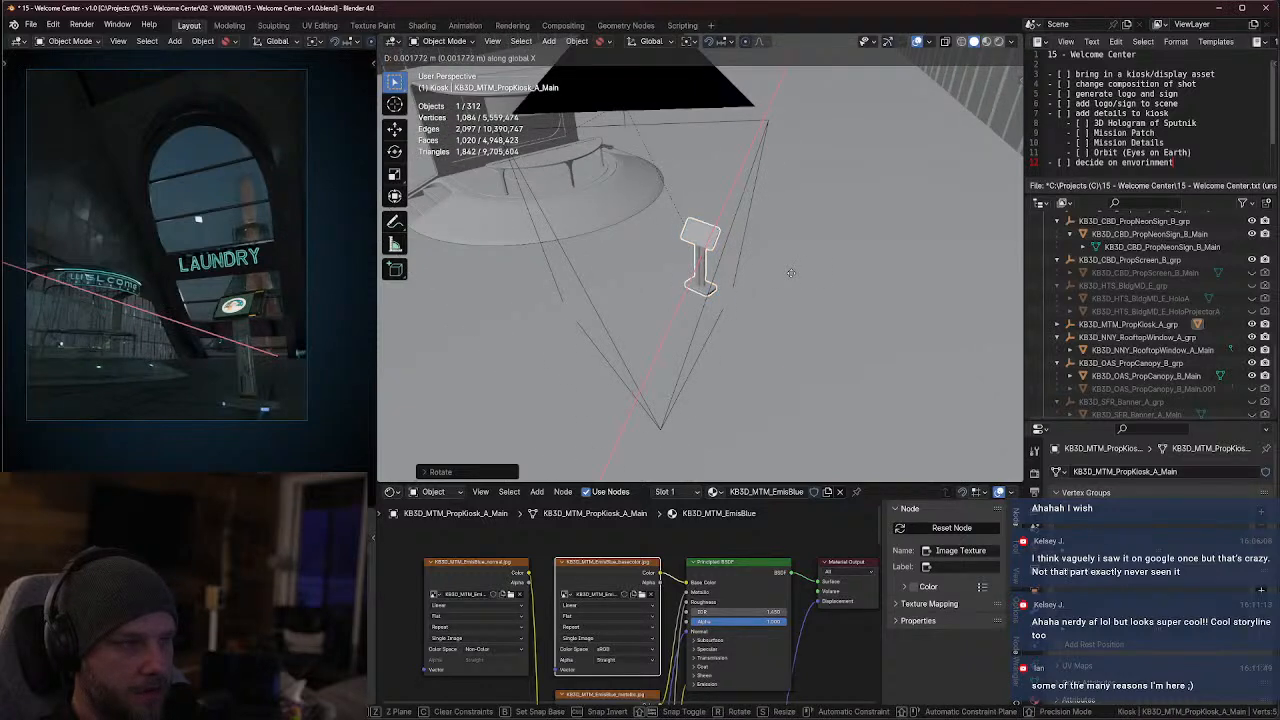
key("y")
left_click(802, 275)
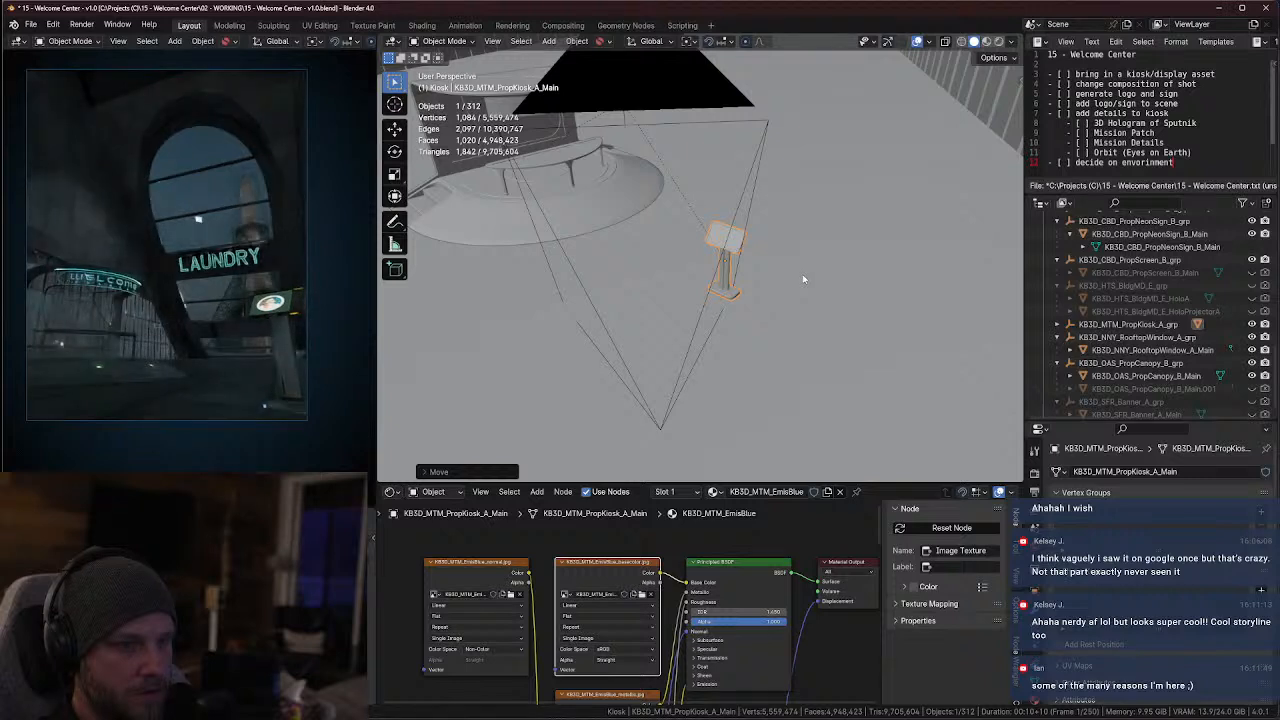
Scale the information stand down and lower it along Z back to the floor
key("s")
left_click(772, 278)
key("g")
key("z")
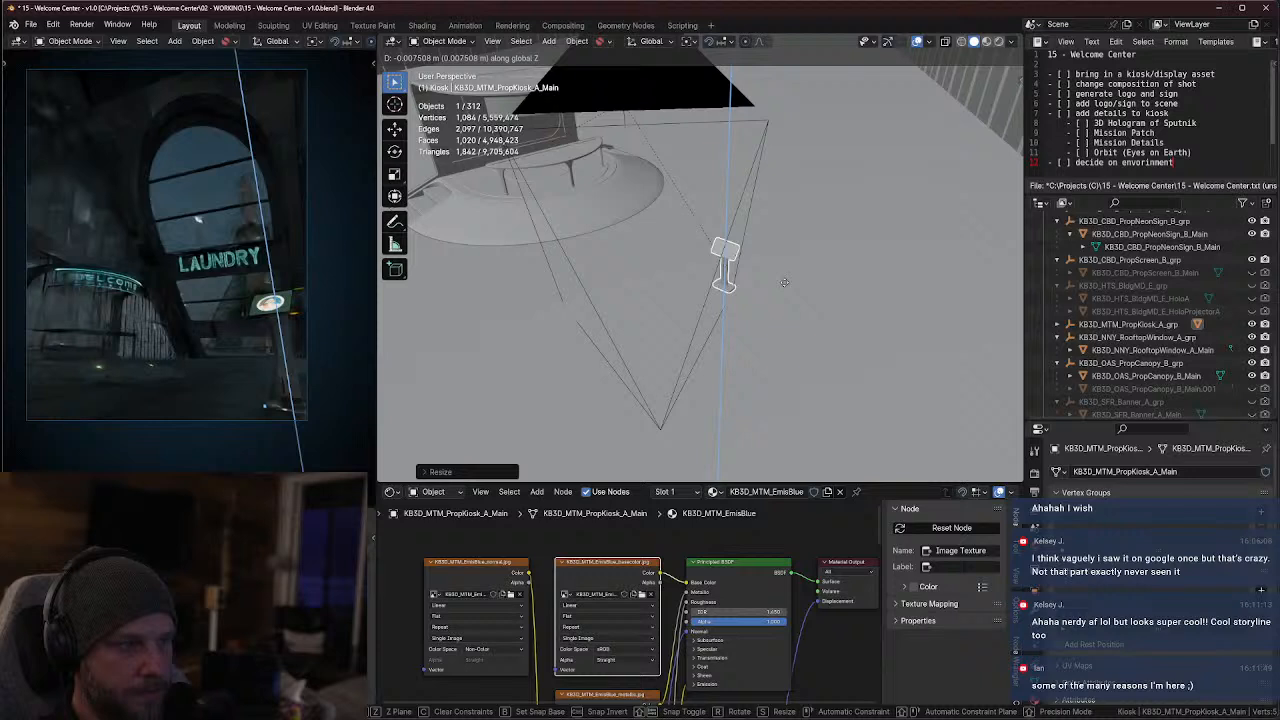
left_click(786, 290)
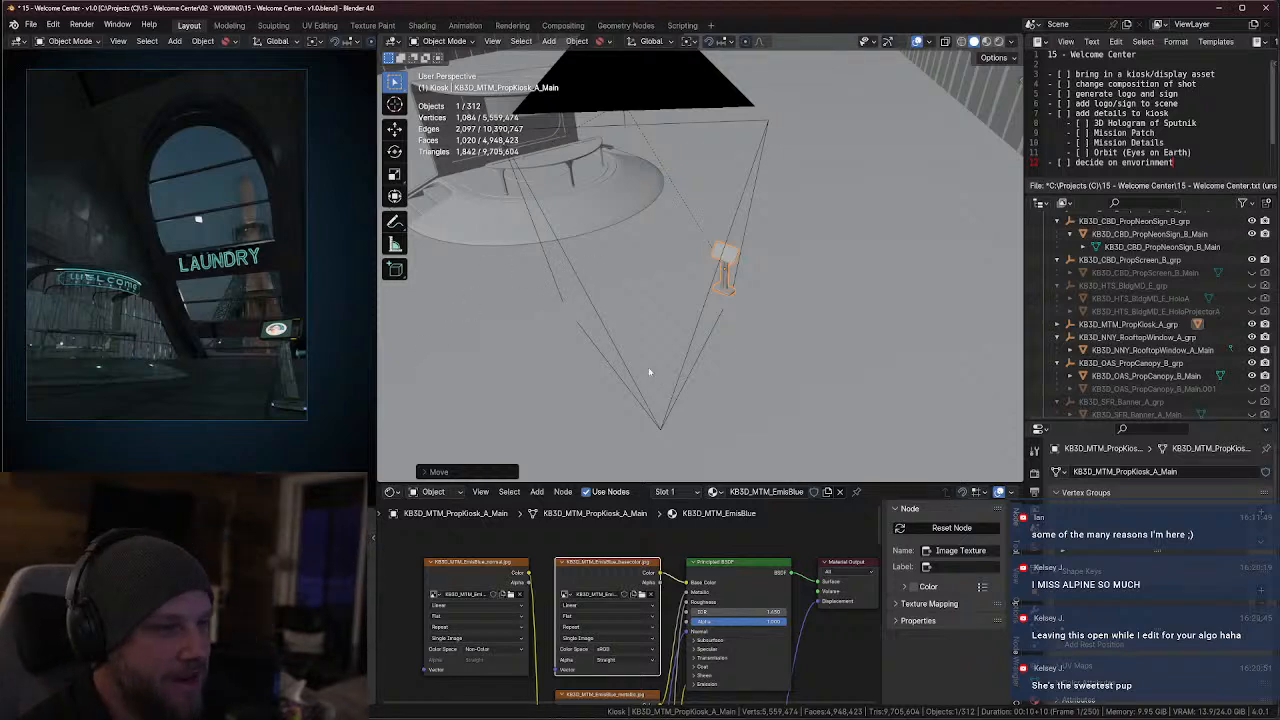
Shift the smaller information stand along Y back toward the middle of the camera framing, and adjust its position along X
middle_click_drag(740, 334, 734, 343)
key("KP_7")
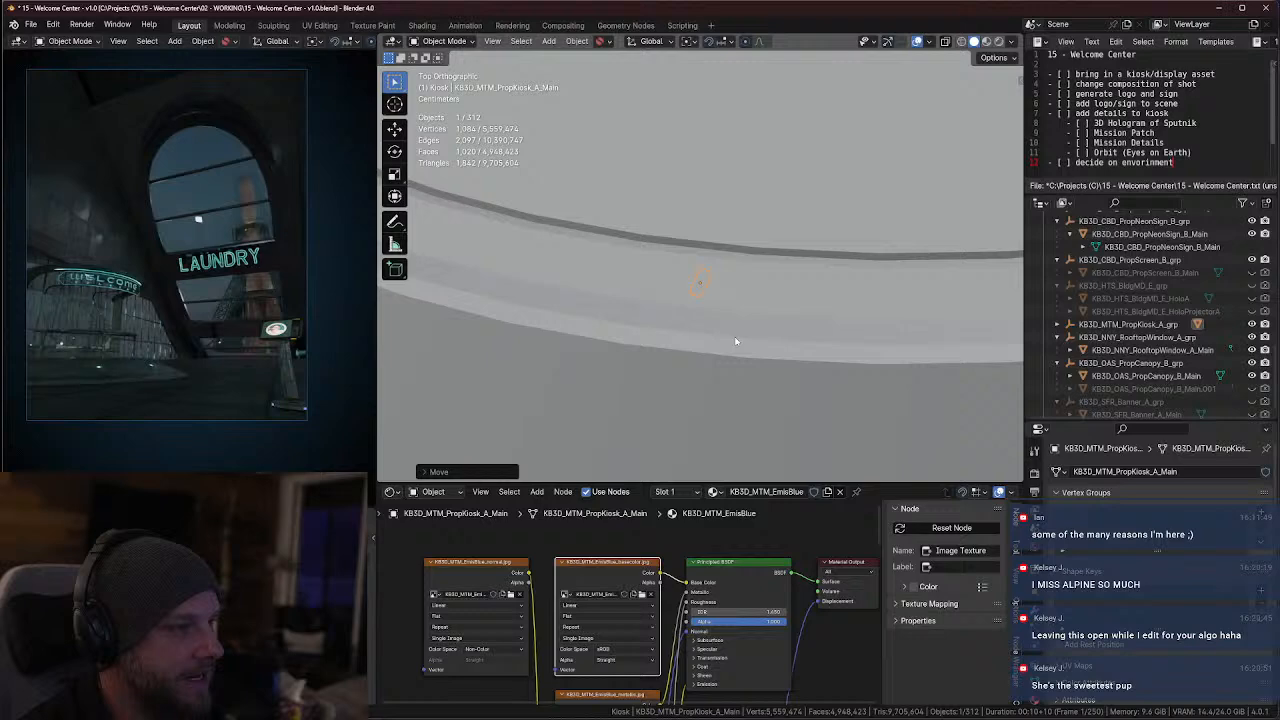
key("KP_7")
scroll(711, 340, "up", 3)
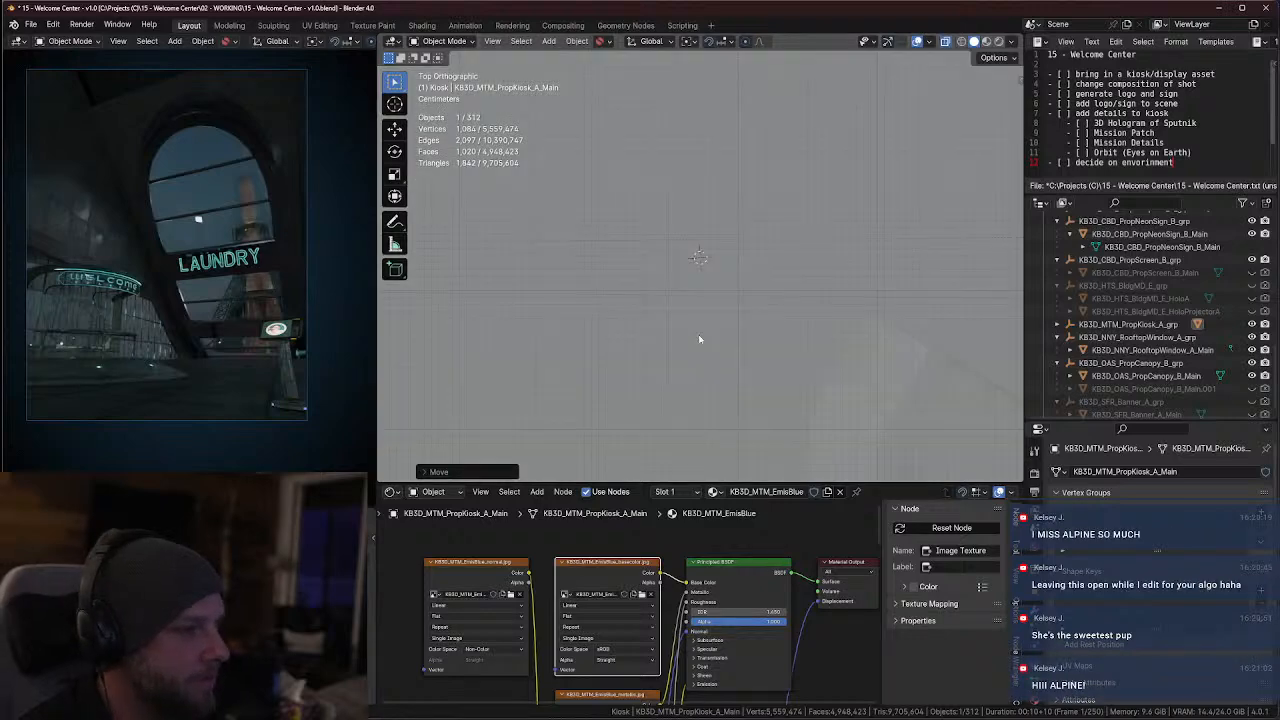
key("alt+z")
mouse_move(694, 303)
middle_mouse_down()
mouse_move(702, 256)
mouse_move(777, 189)
mouse_move(763, 169)
mouse_move(730, 200)
mouse_move(756, 207)
mouse_move(693, 190)
middle_mouse_up()
key("KP_Decimal")
key("alt+z")
key("alt+z")
key("g")
key("y")
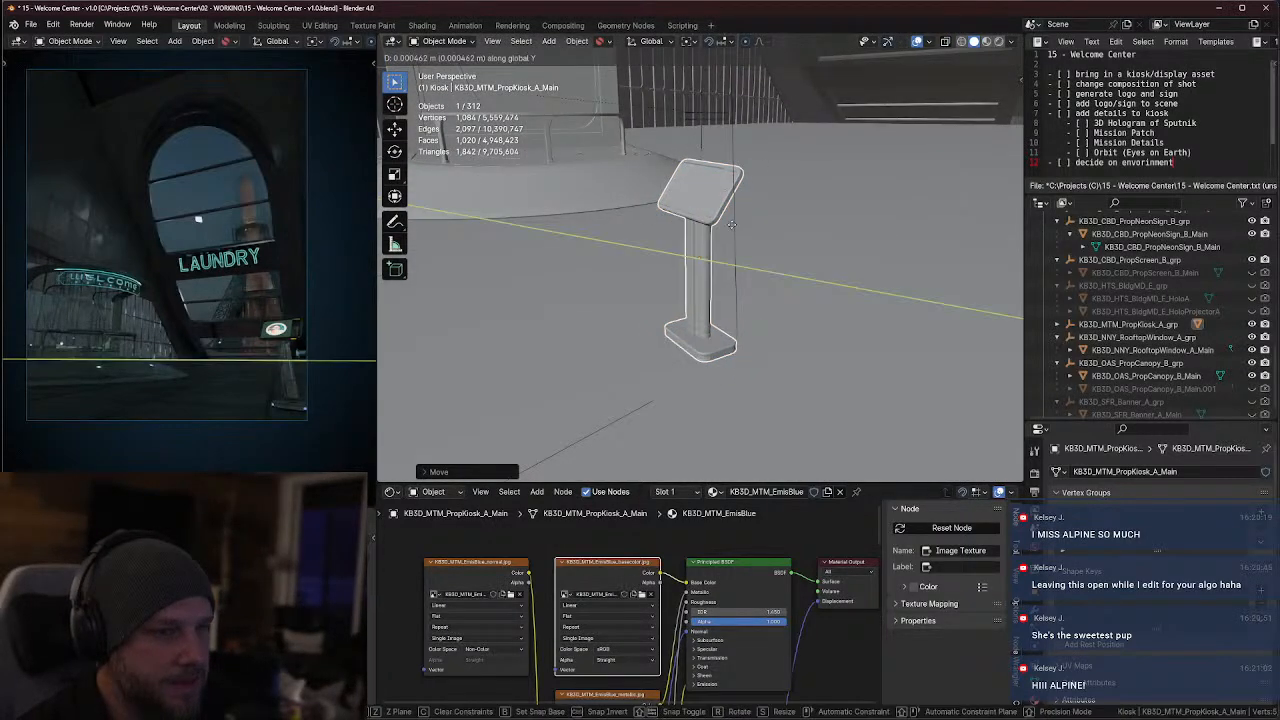
left_click(695, 191)
key("g")
key("x")
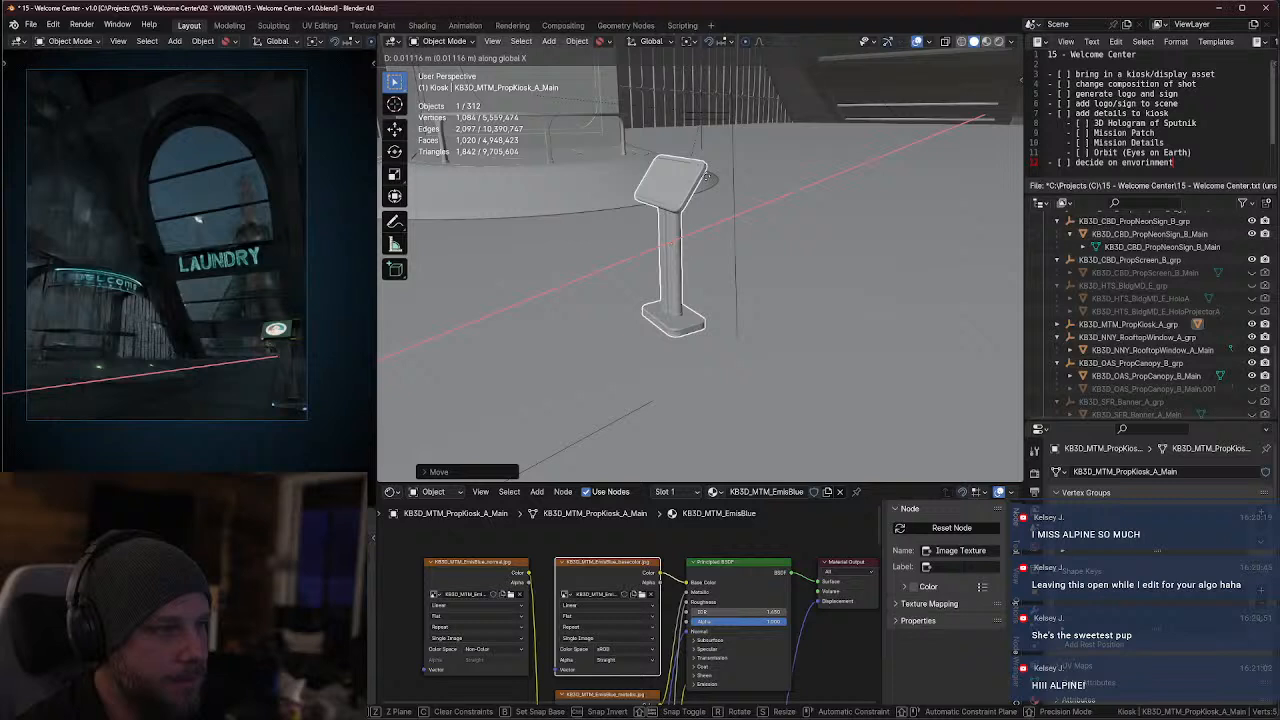
left_click(734, 219)
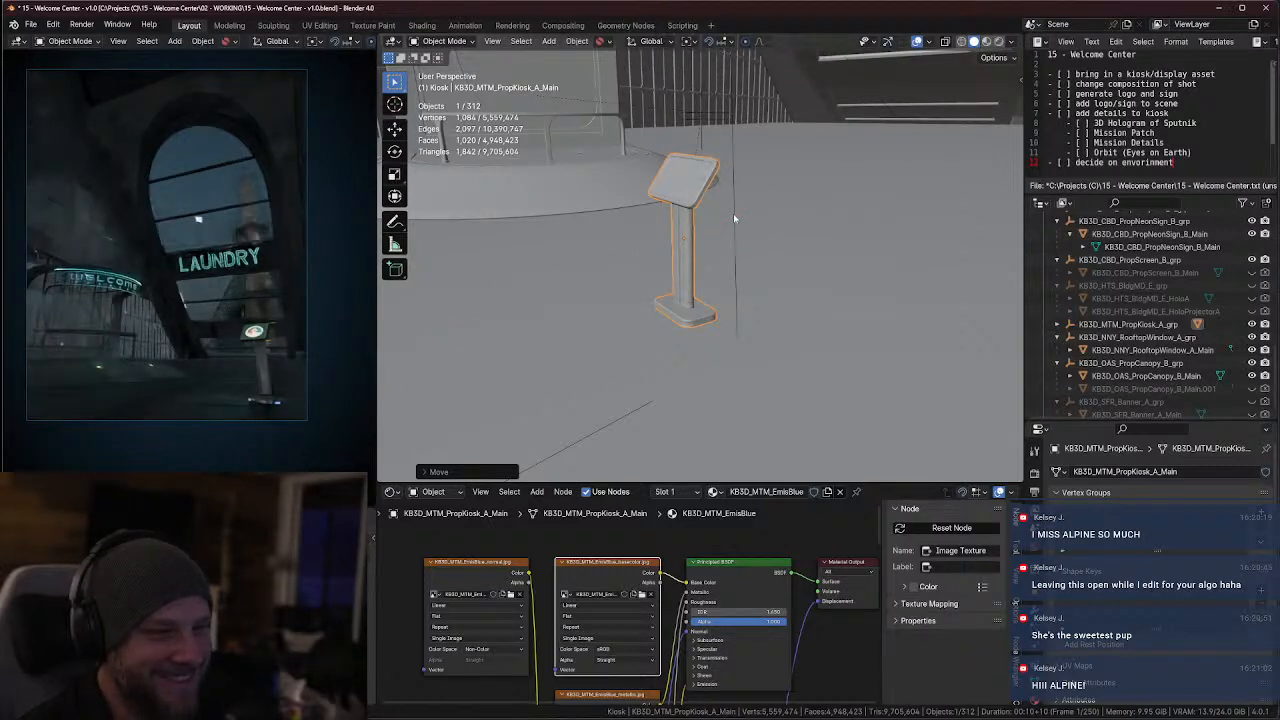
Push the information stand farther from the main hall camera along X and shift it along Y to sit further inside the frame
key("g")
key("y")
key("x")
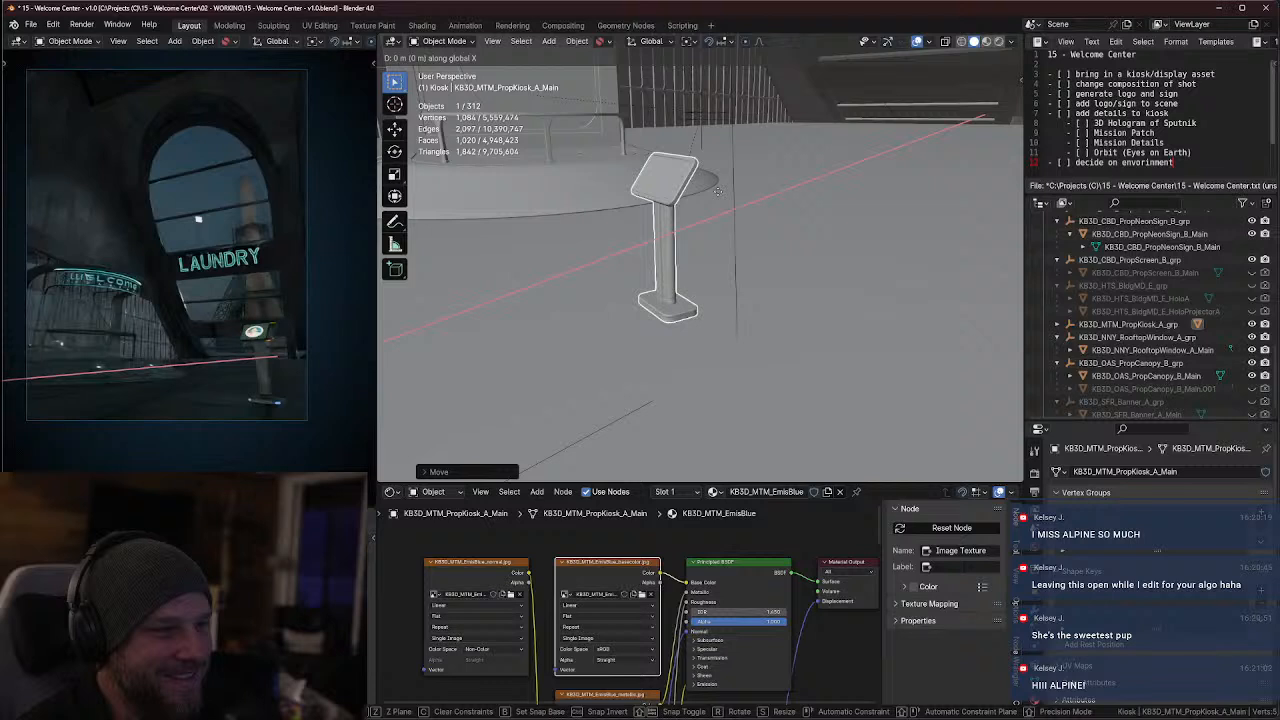
left_click(735, 279)
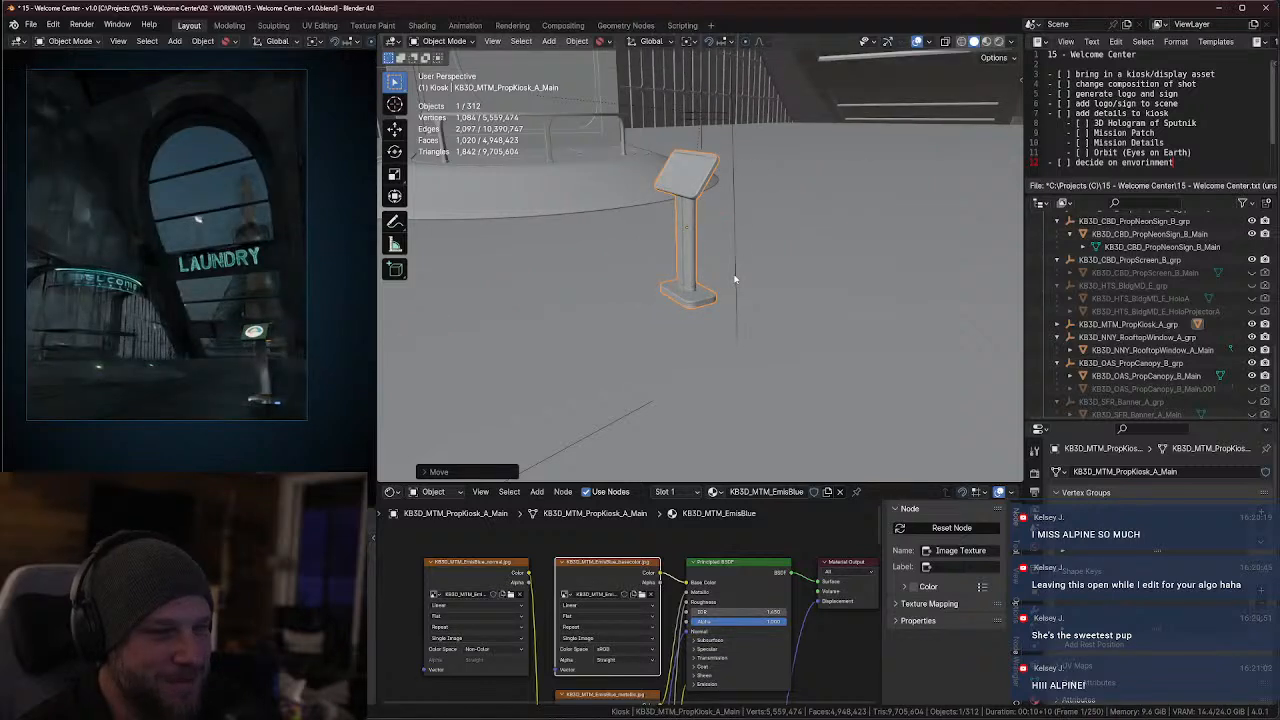
key("g")
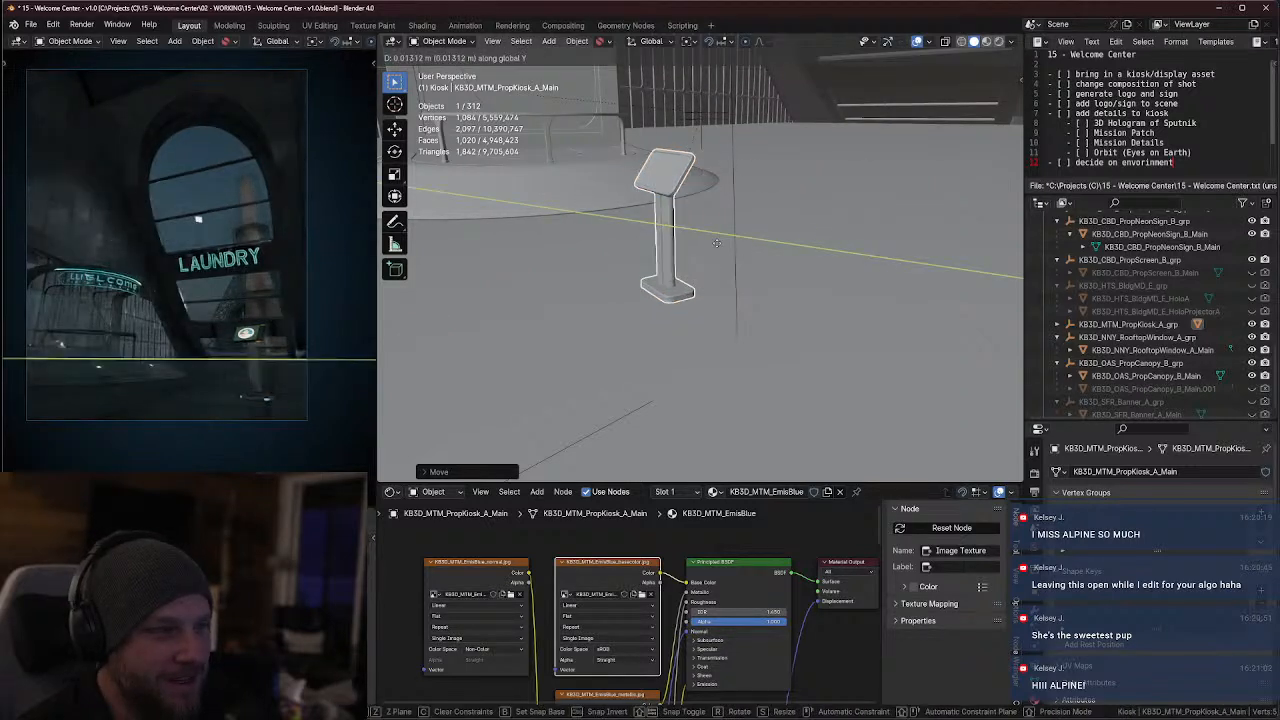
key("y")
key("x")
left_click(731, 217)
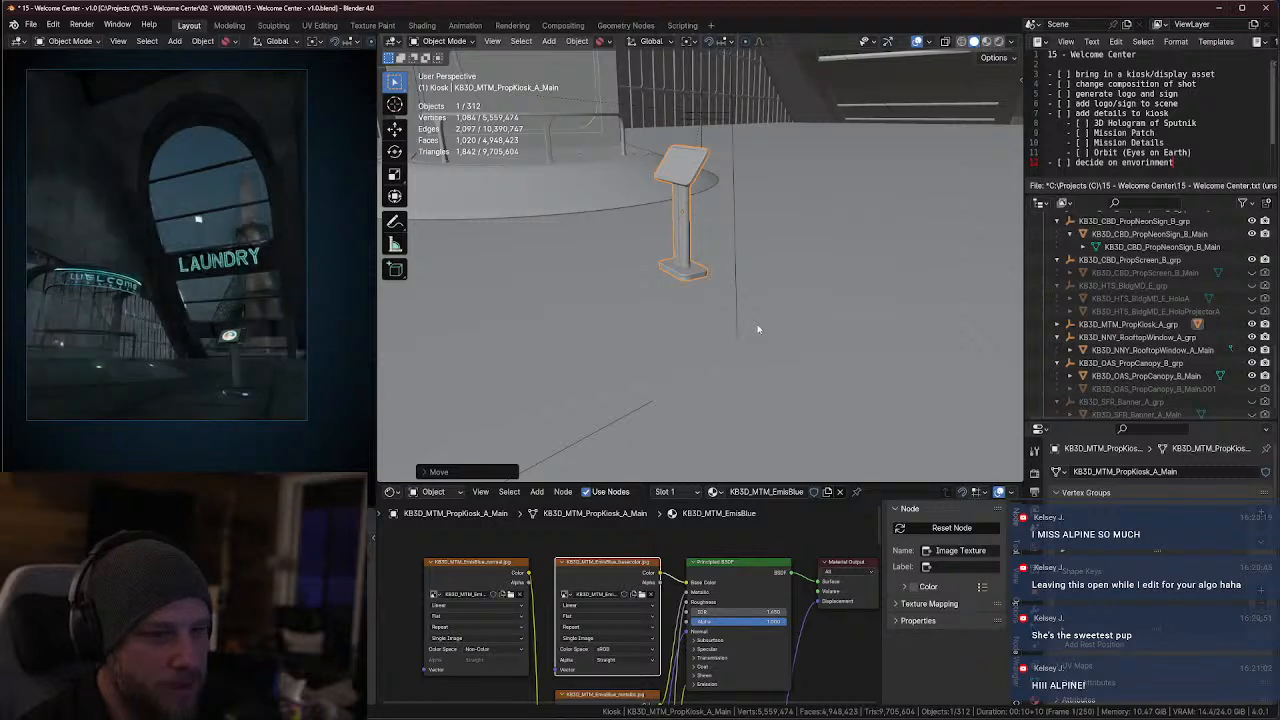
Scale the information stand up and adjust its height along Z so its base rests on the floor
key("s")
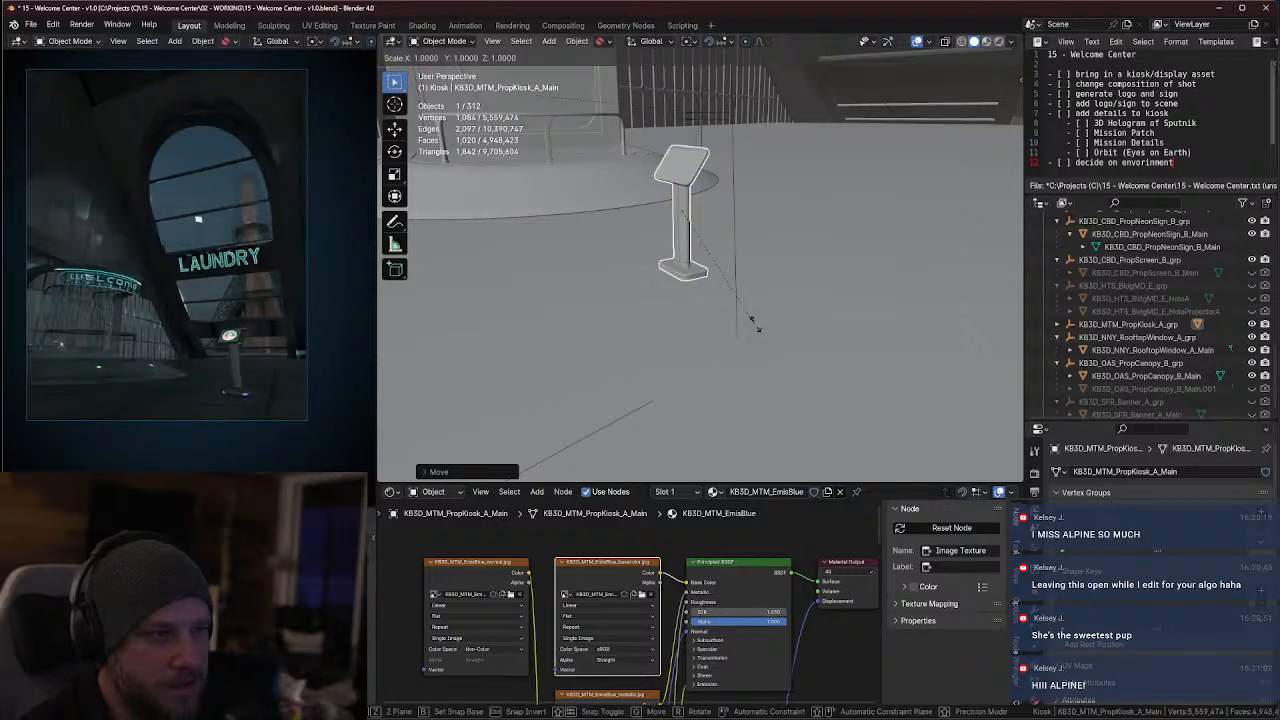
left_click(797, 323)
key("g")
key("z")
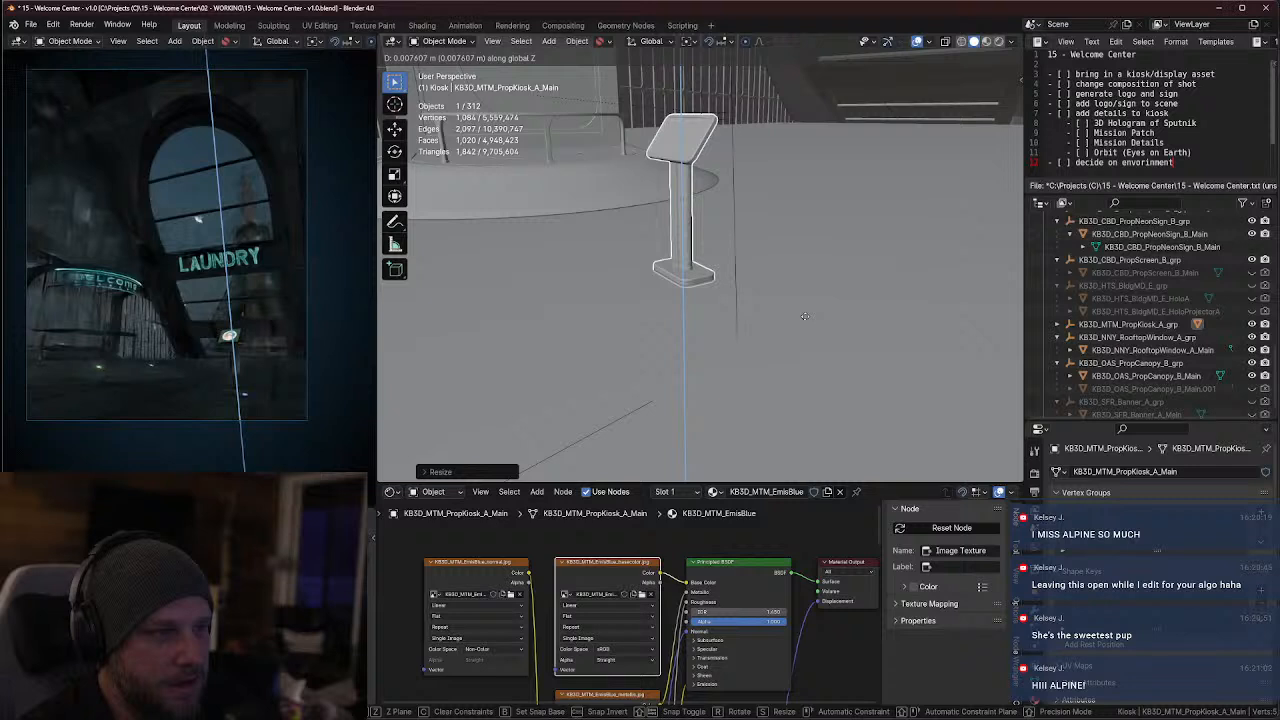
left_click(801, 332)
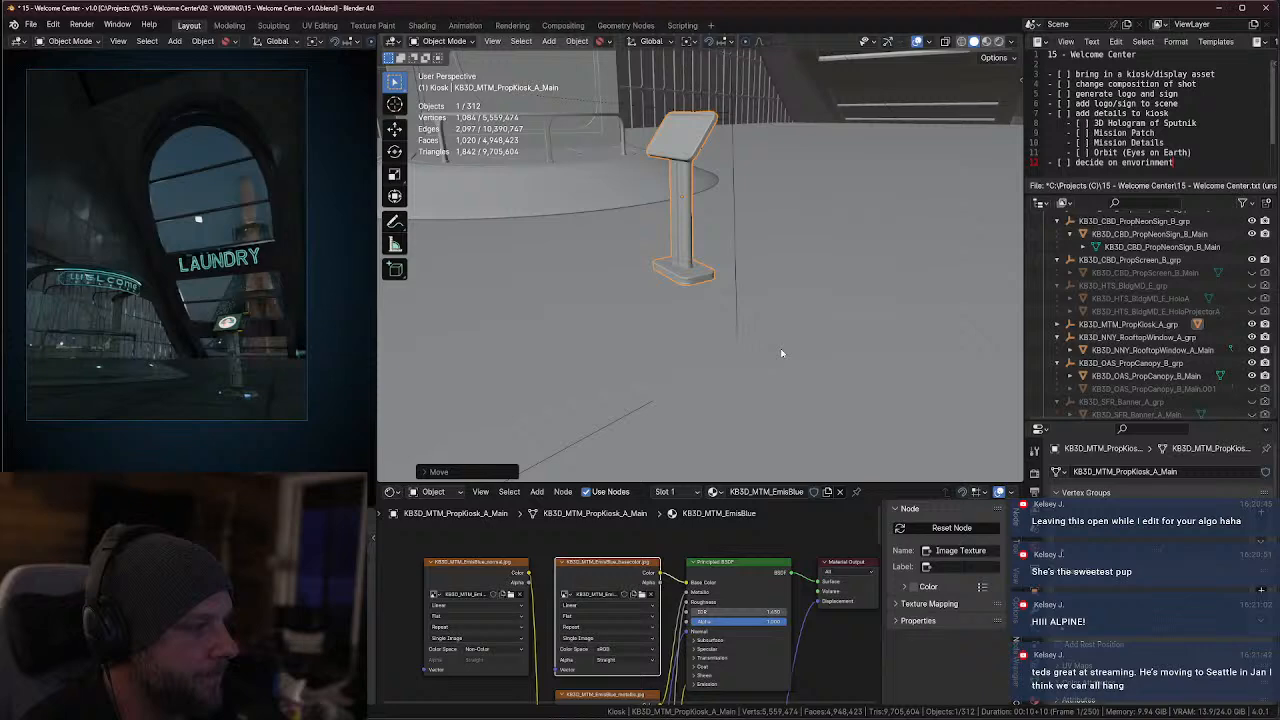
Switch to Firefox and open the Twitch website in a new tab
key("alt+Tab")
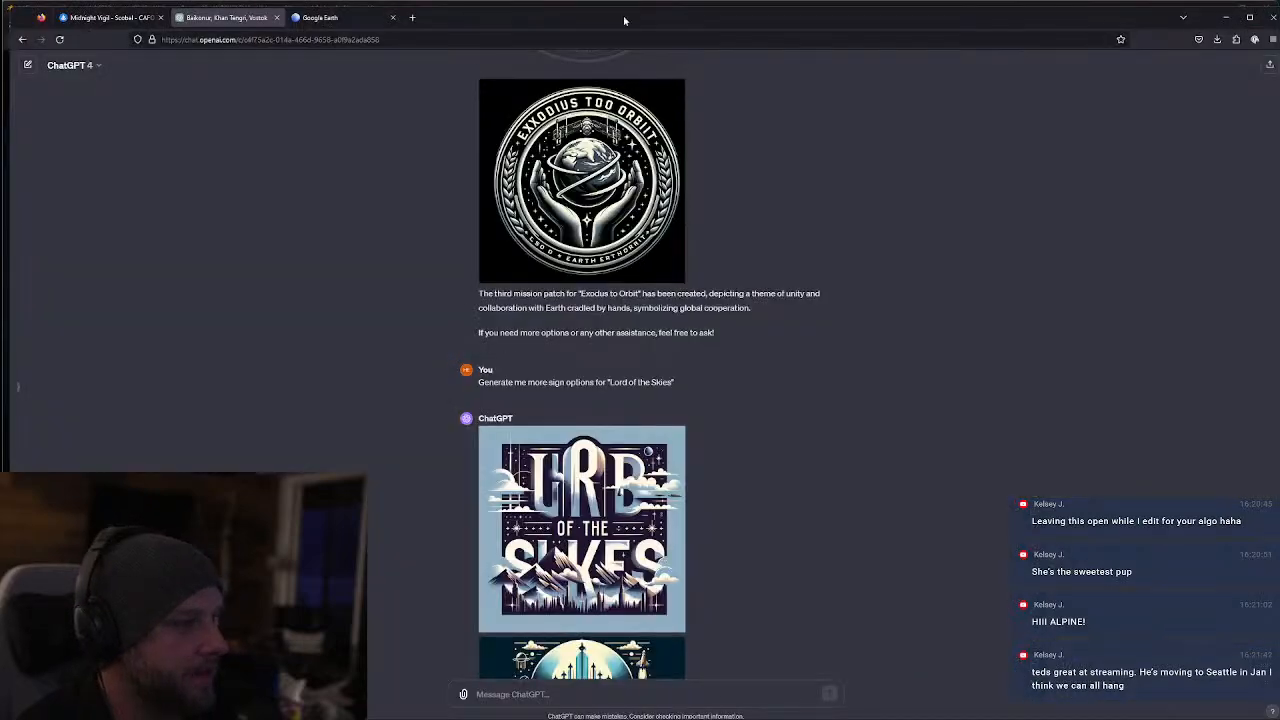
left_click(416, 20)
type("twitch.tv/")
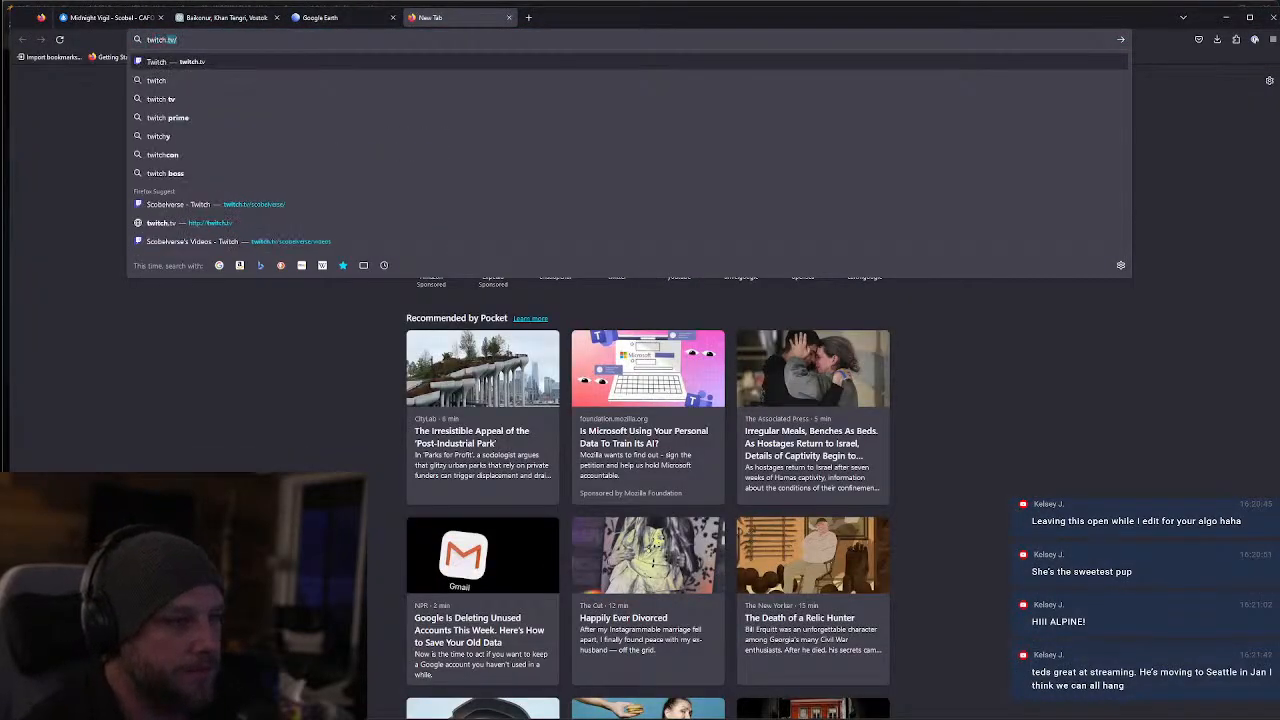
key("Return")
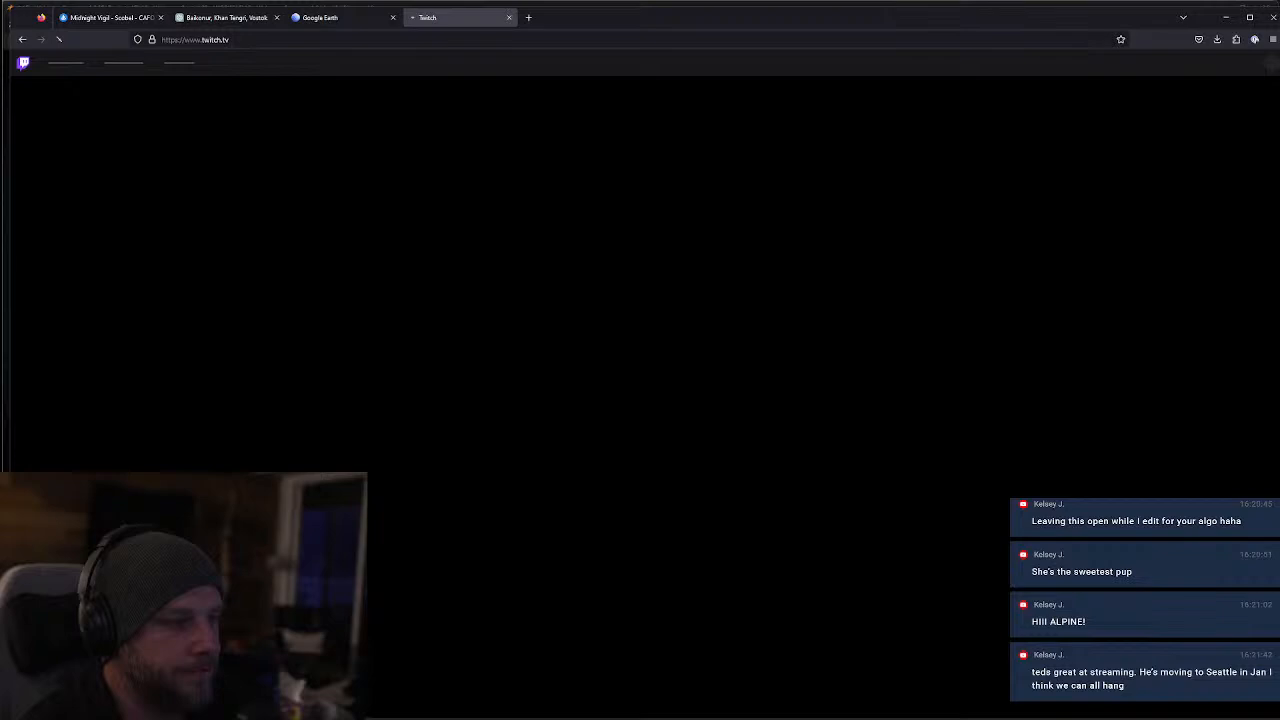
Search Twitch for the channel tedslittledream, open it and browse its videos
left_click(610, 62)
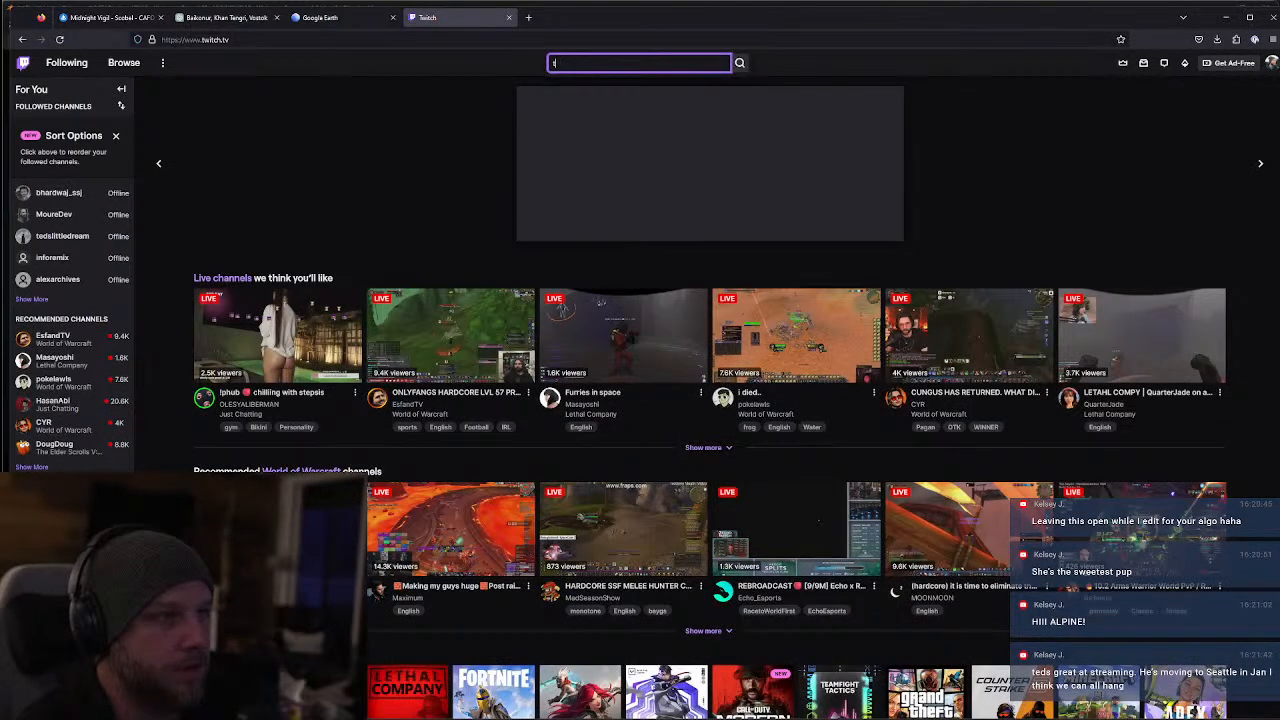
type("tedli")
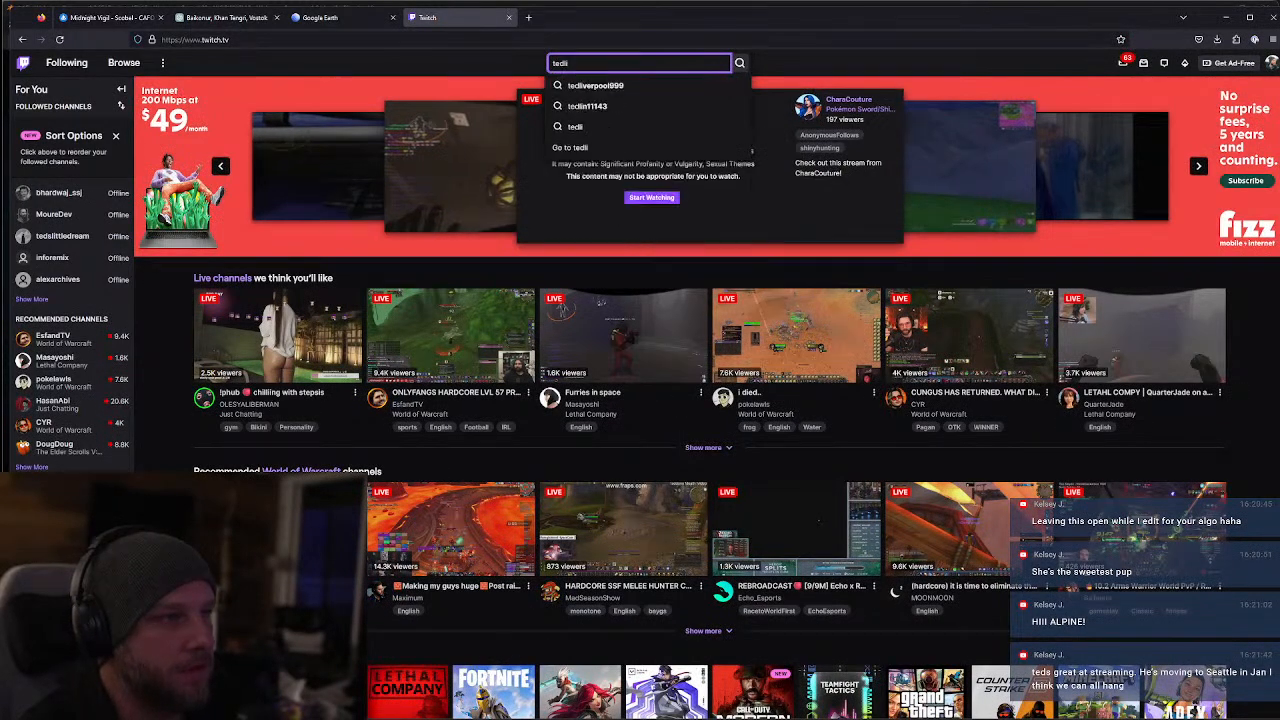
key("BackSpace")
key("BackSpace")
type("slitt")
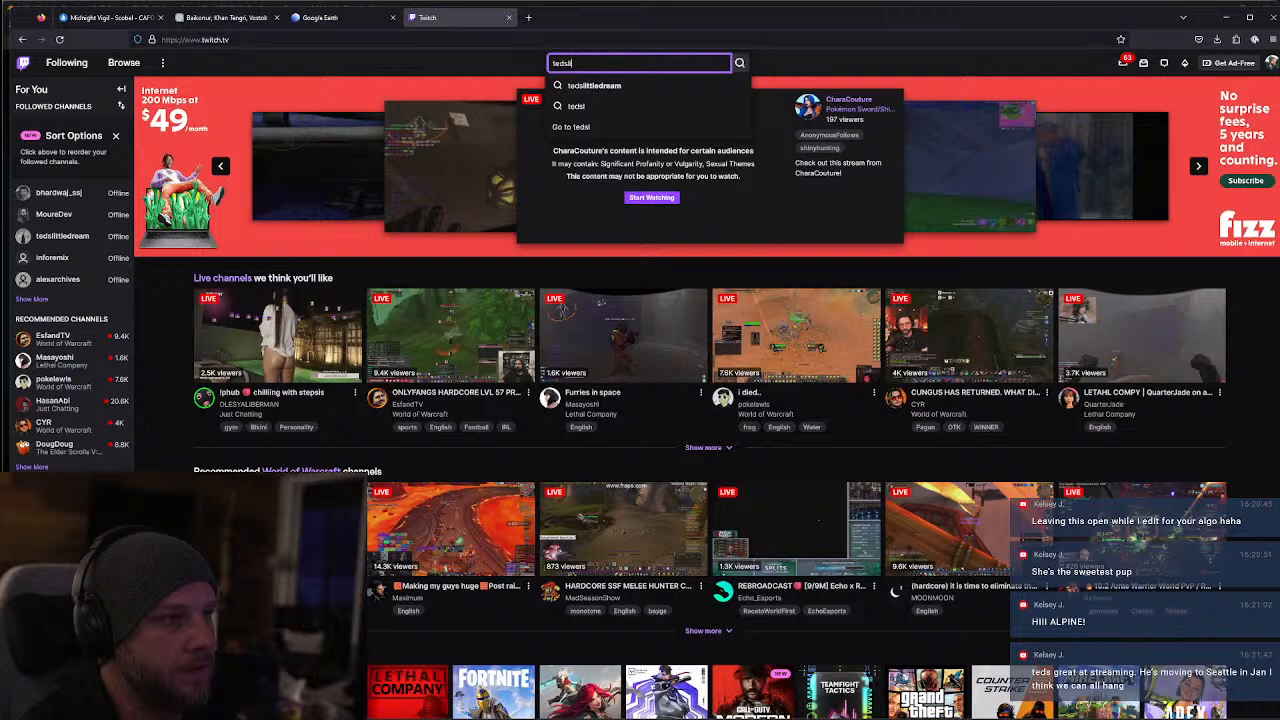
type("ledream")
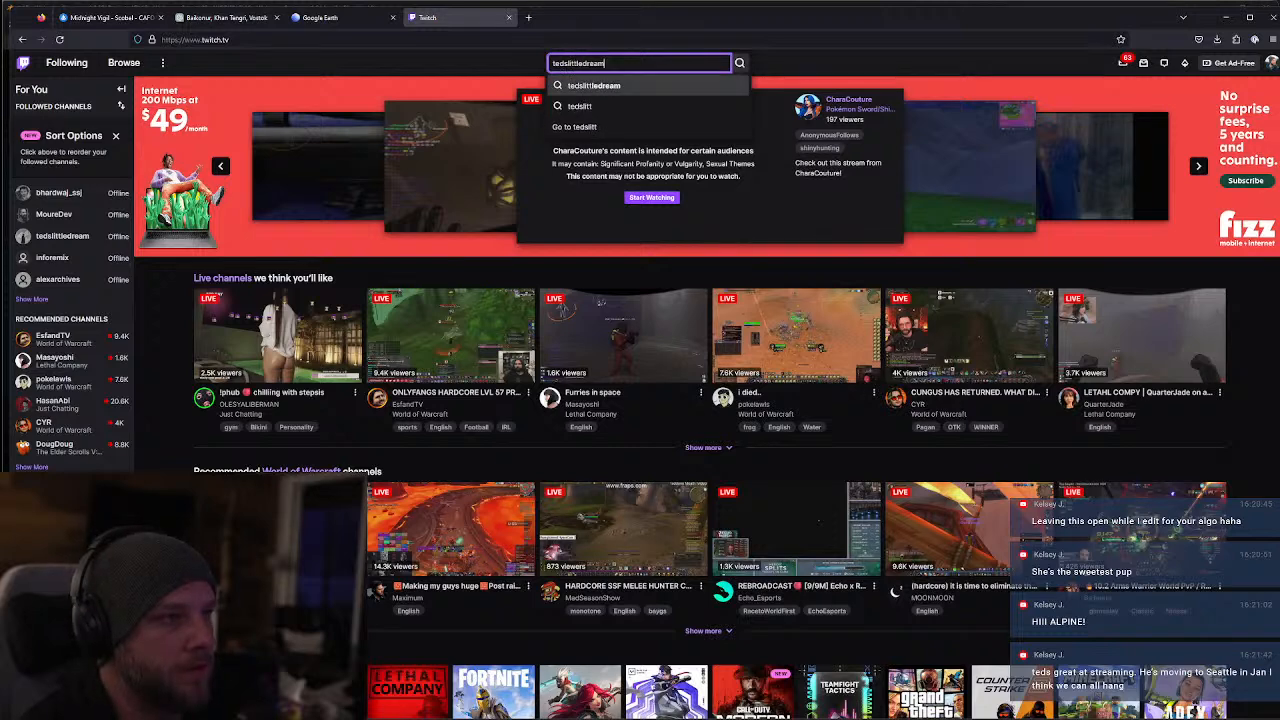
key("Return")
left_click(522, 139)
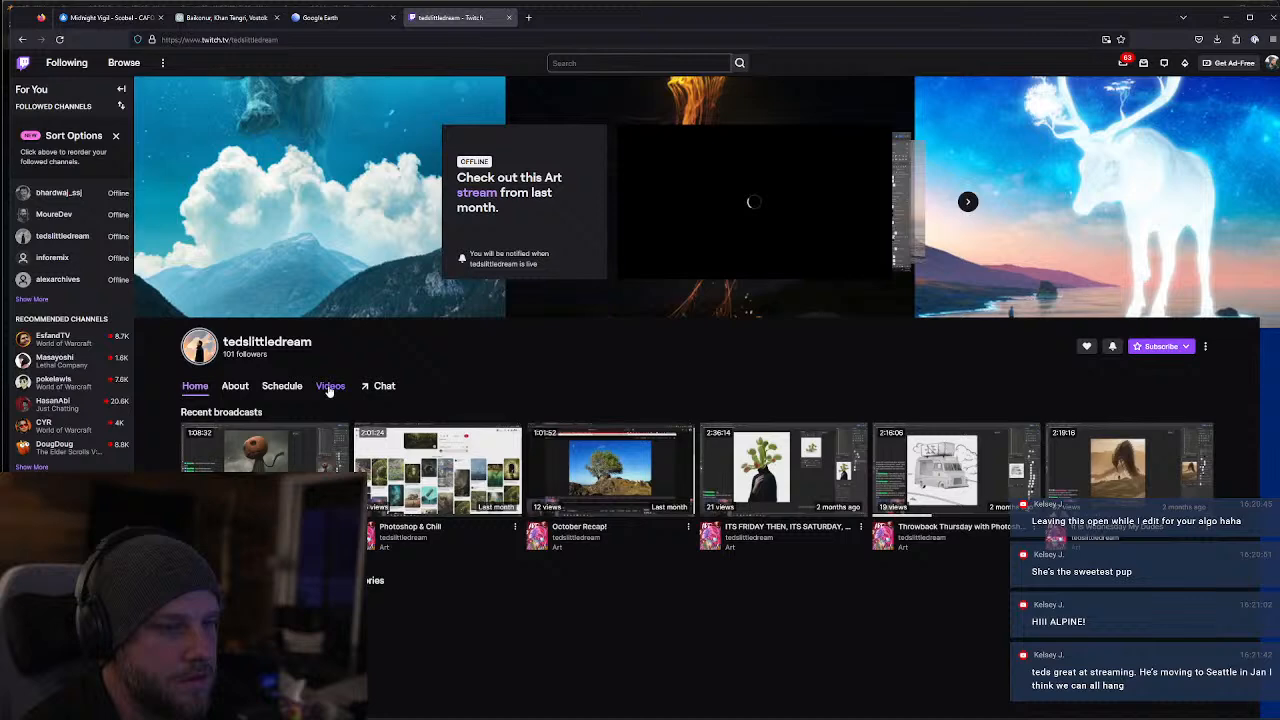
left_click(331, 387)
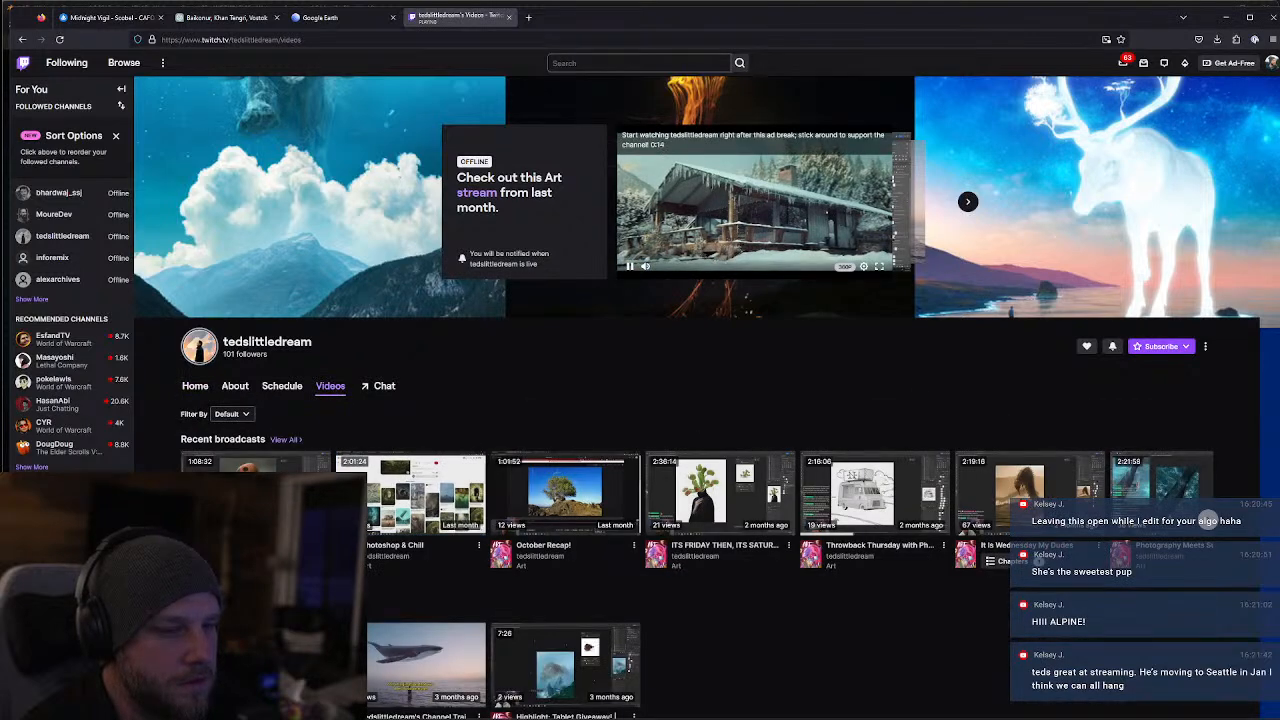
scroll(743, 368, "down", 2)
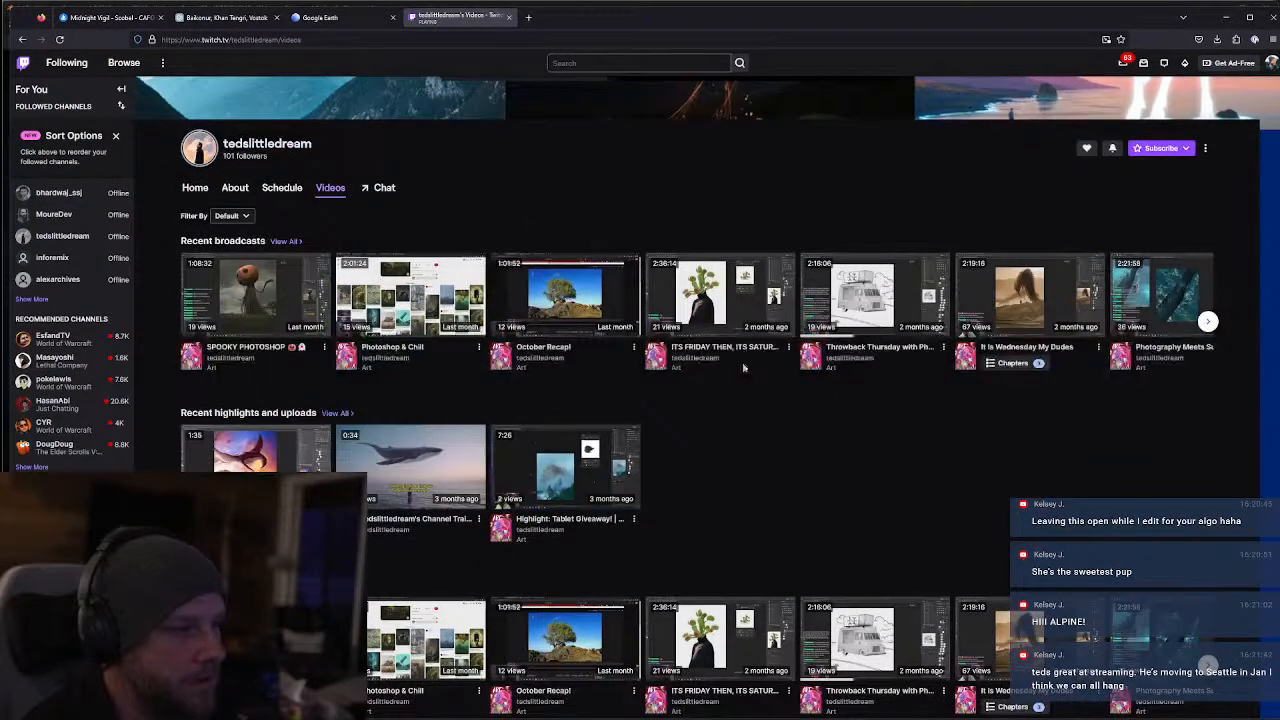
View all of the tedslittledream channel's recent broadcasts, return to its videos overview and close the Twitch tab
scroll(813, 383, "up", 1)
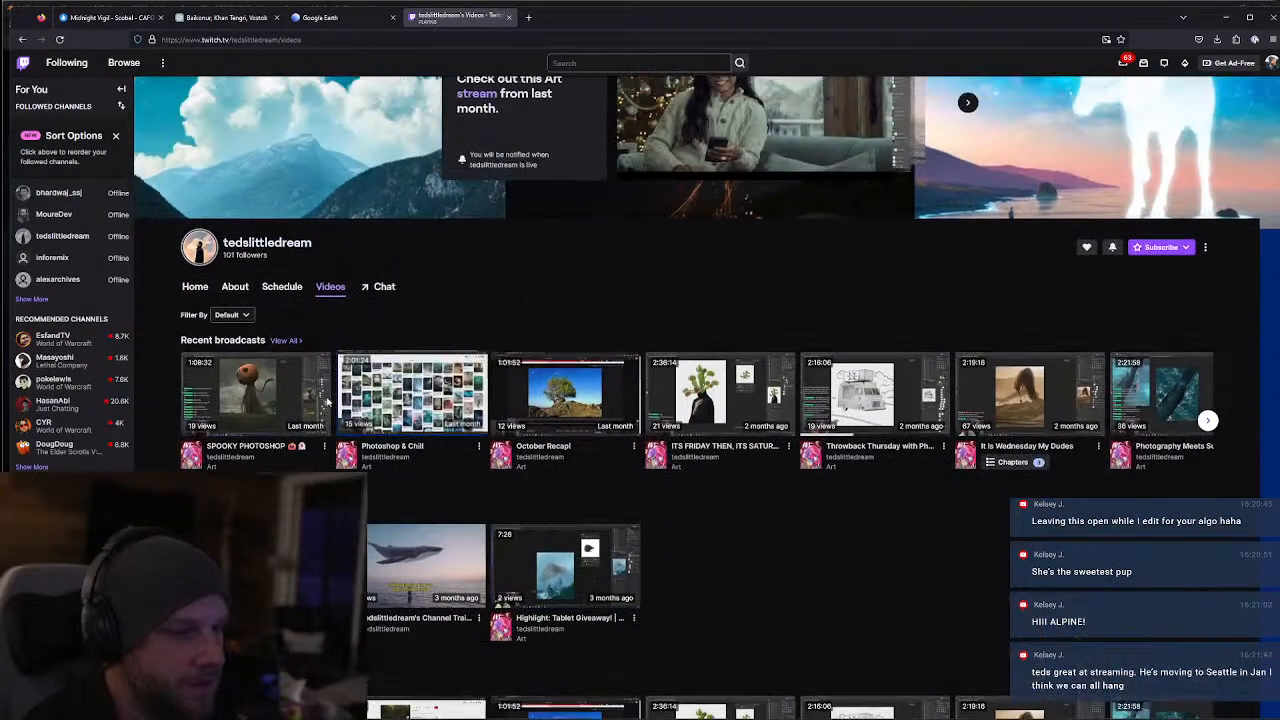
left_click(284, 341)
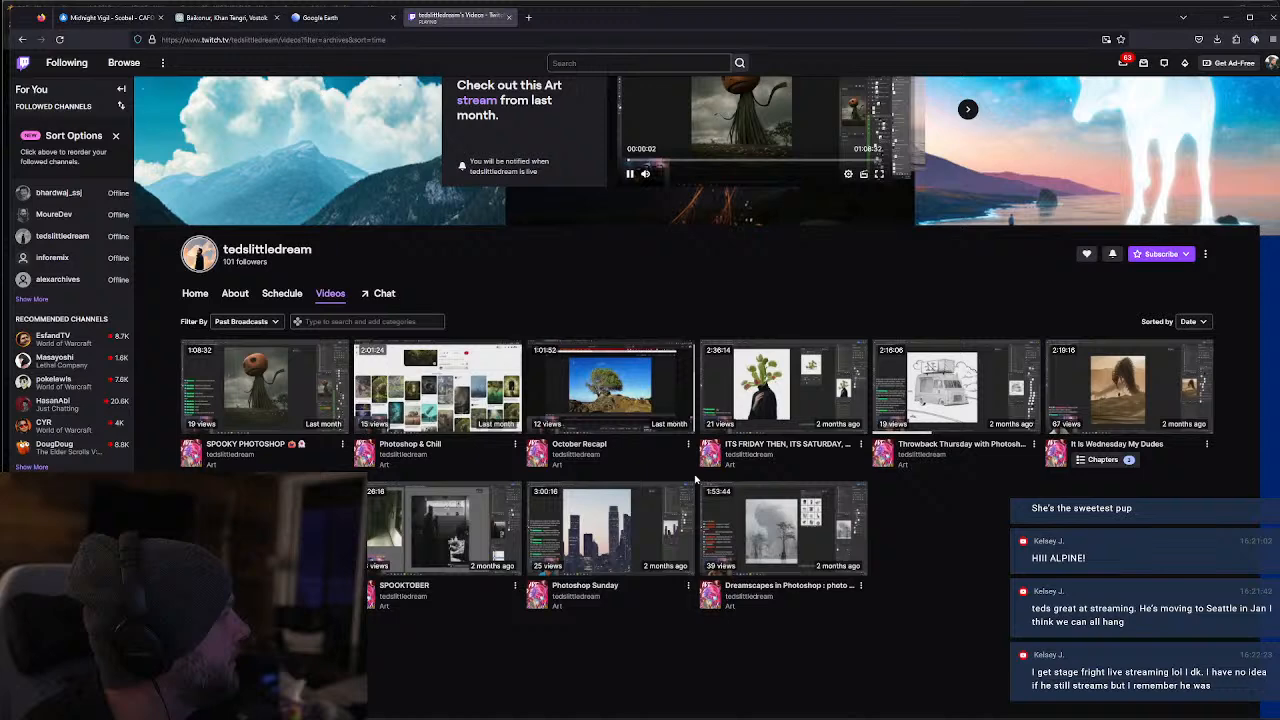
scroll(610, 420, "up", 1)
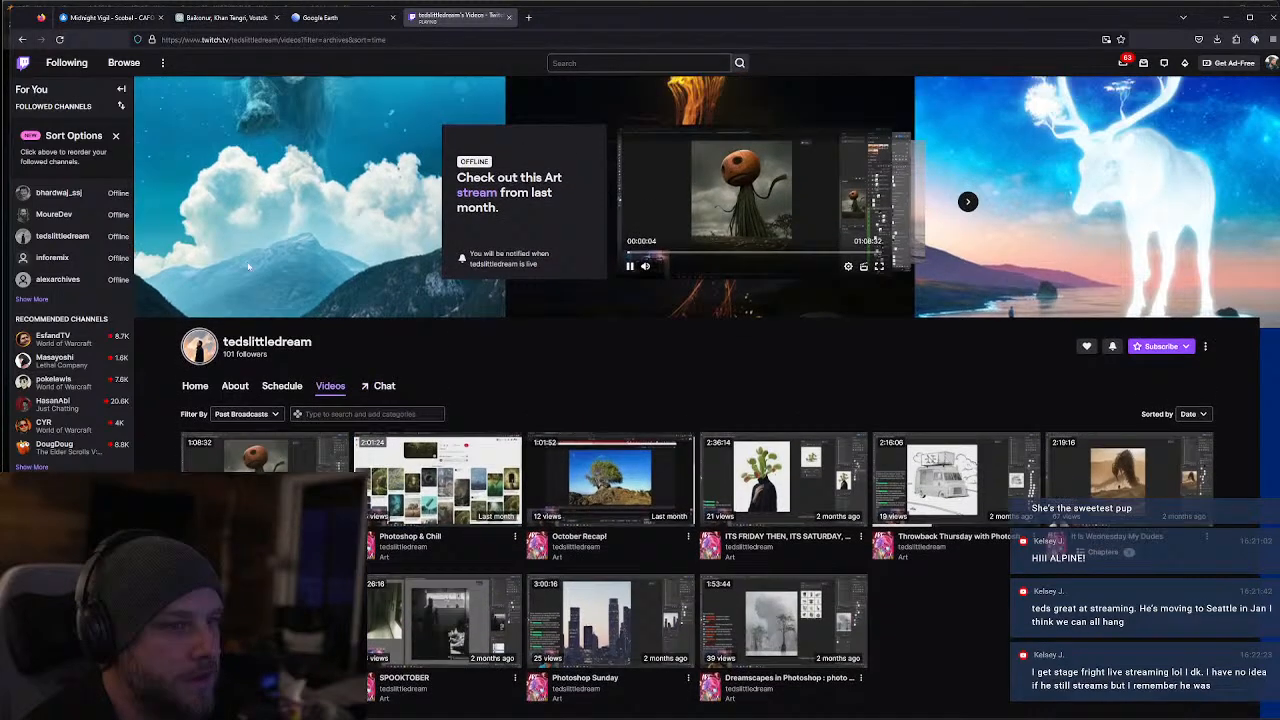
left_click(22, 41)
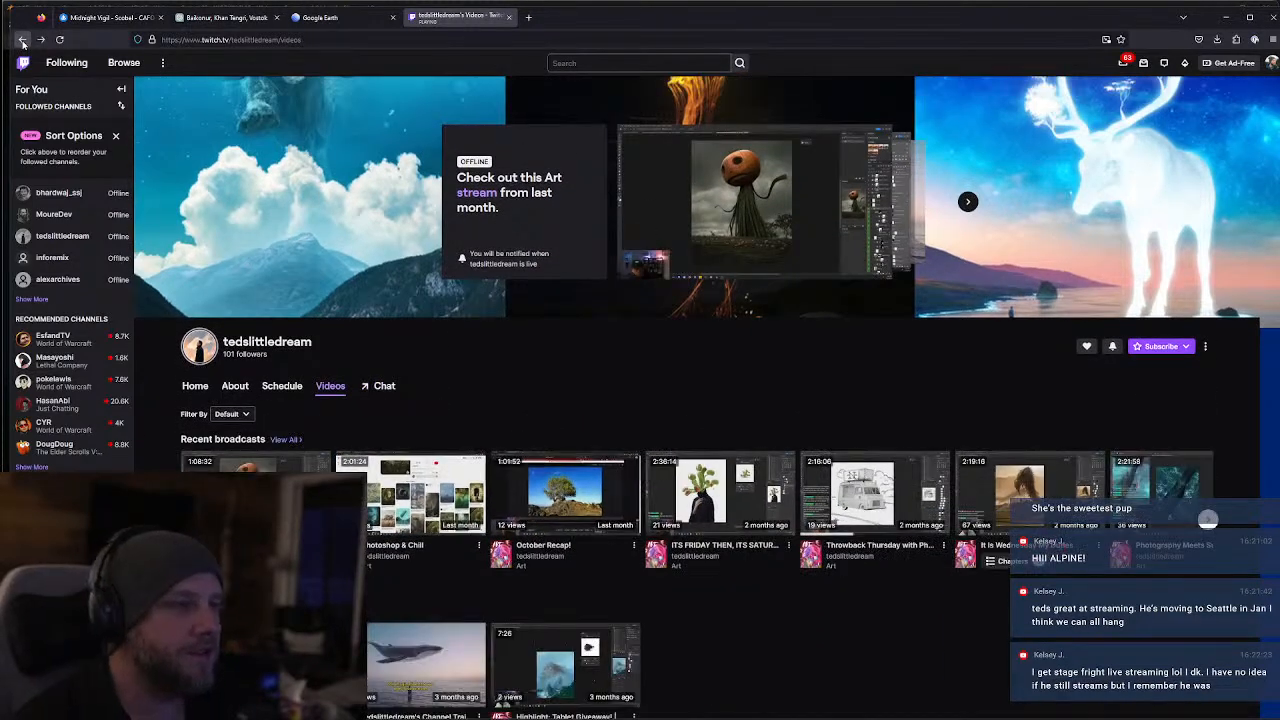
left_click(508, 17)
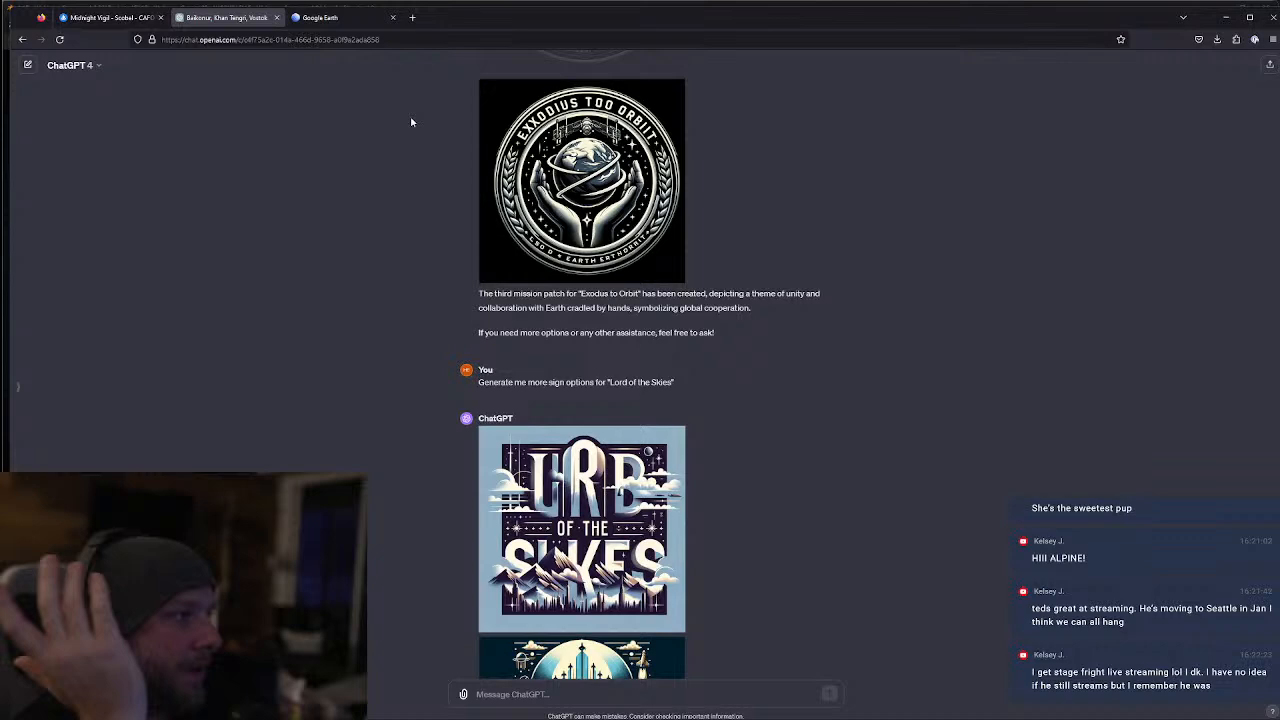
Reopen the Twitch home page in a new browser tab
left_click(295, 39)
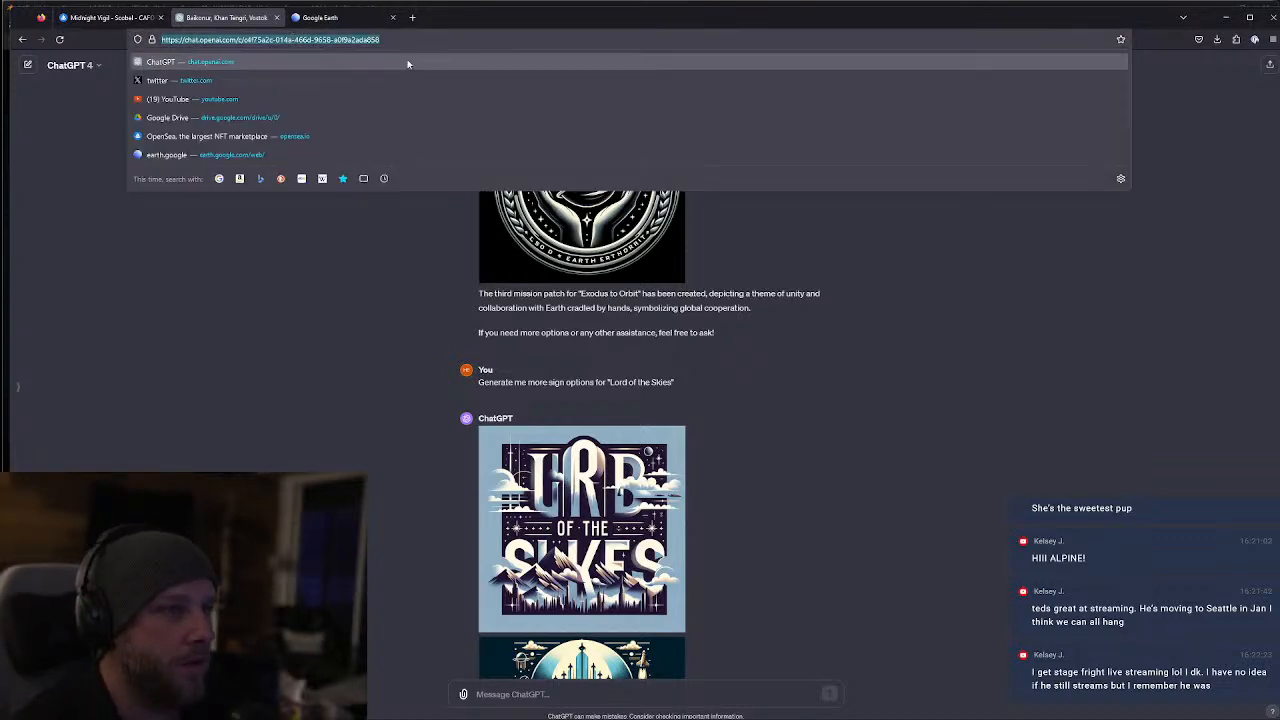
key("ctrl+t")
type("twitch")
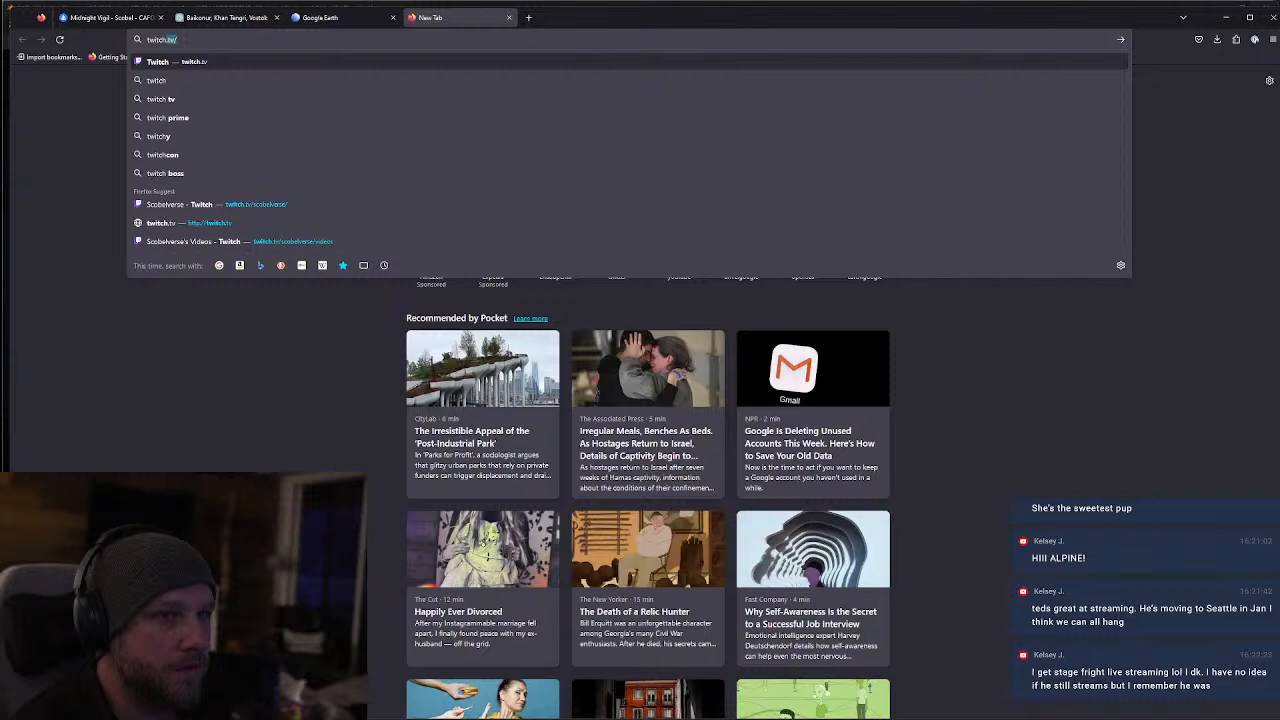
key("Return")
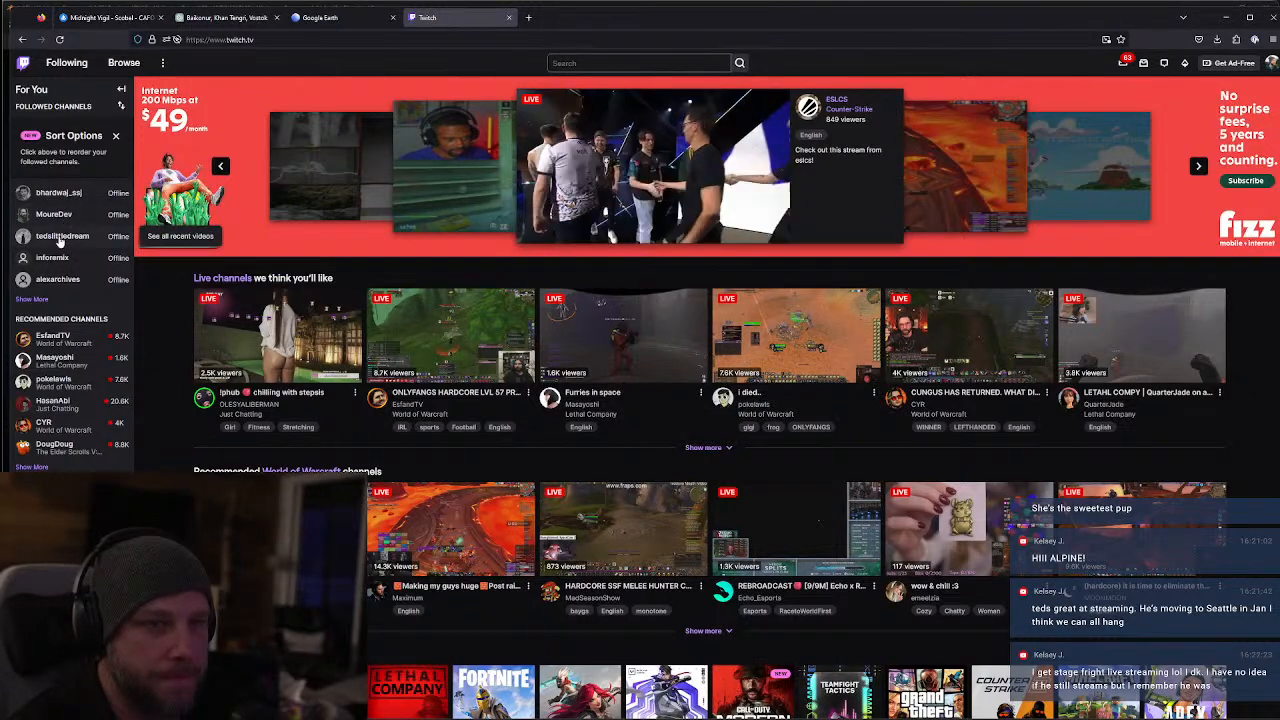
Browse the live streams in Twitch's Creative category, then close the Twitch tab
left_click(124, 63)
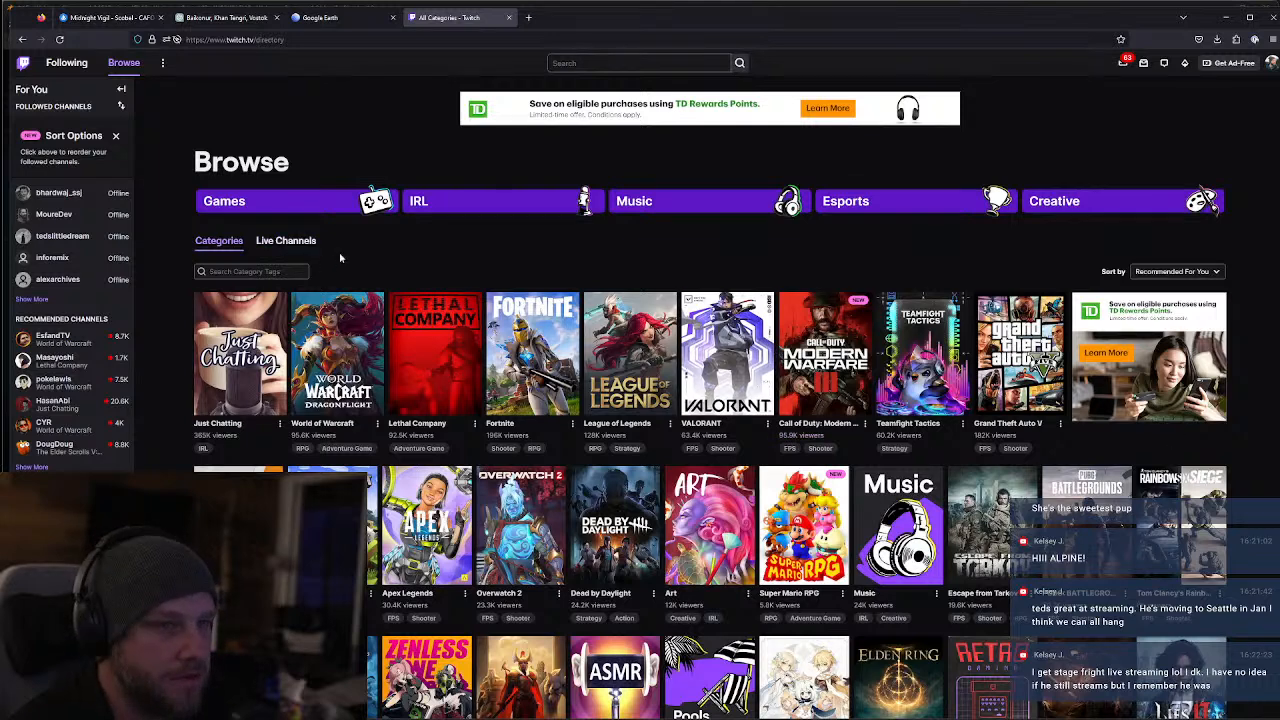
left_click(1082, 210)
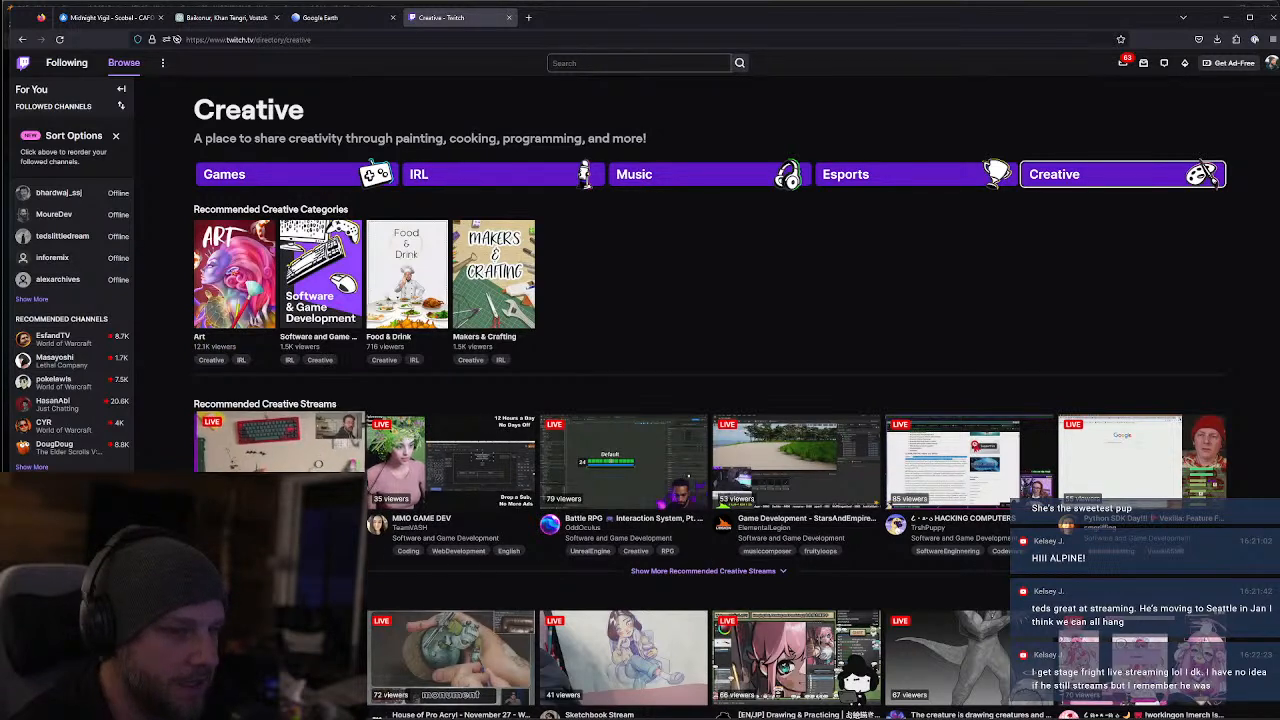
scroll(280, 450, "down", 1)
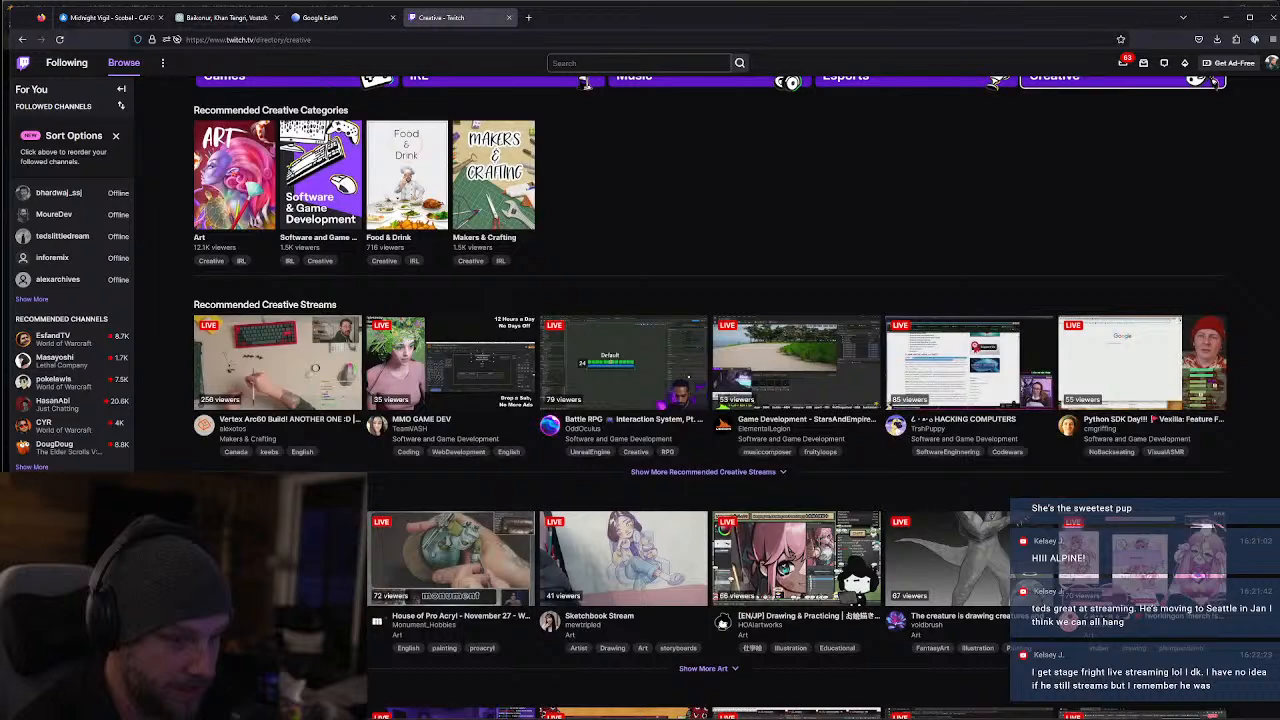
scroll(865, 306, "down", 3)
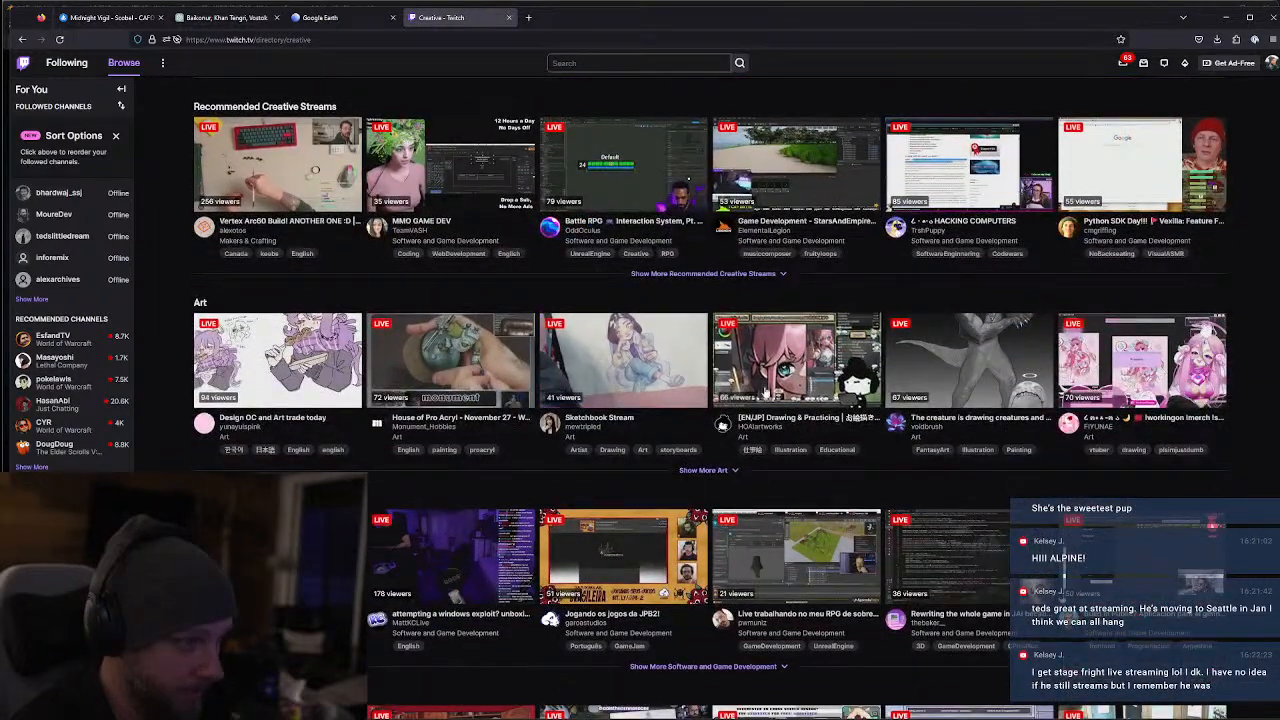
scroll(865, 306, "down", 1)
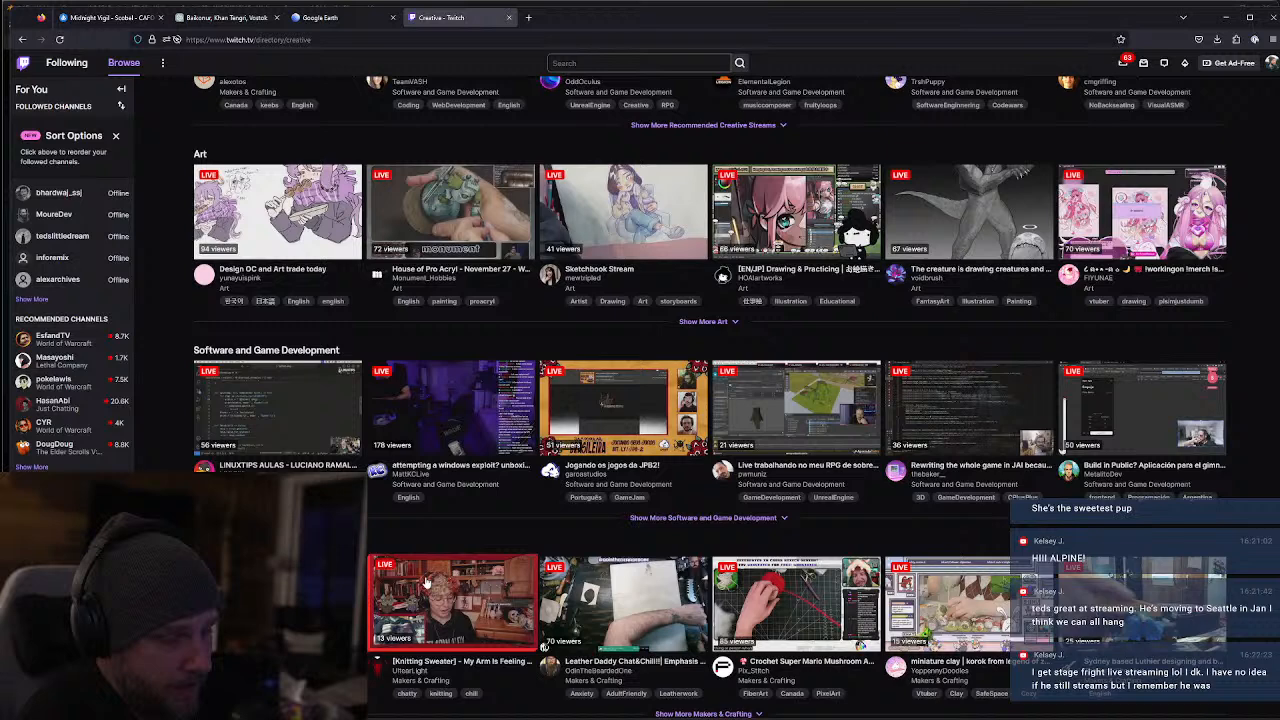
scroll(449, 551, "up", 3)
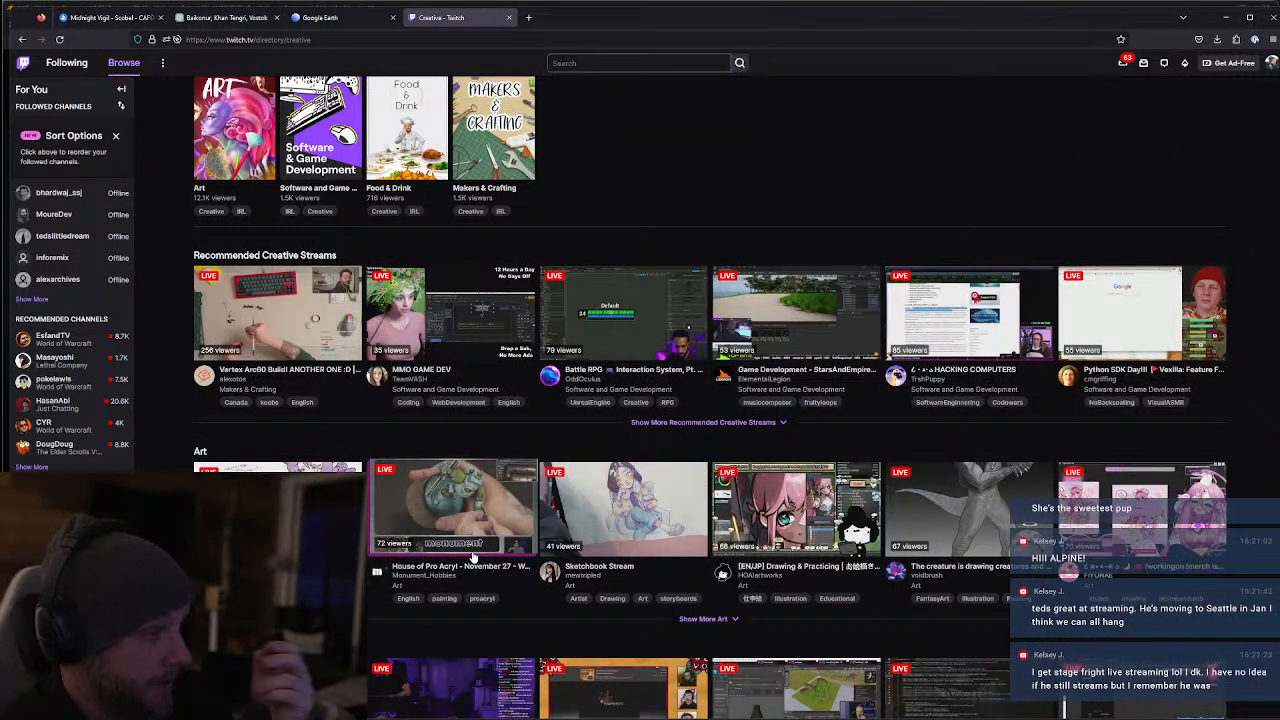
key("ctrl+w")
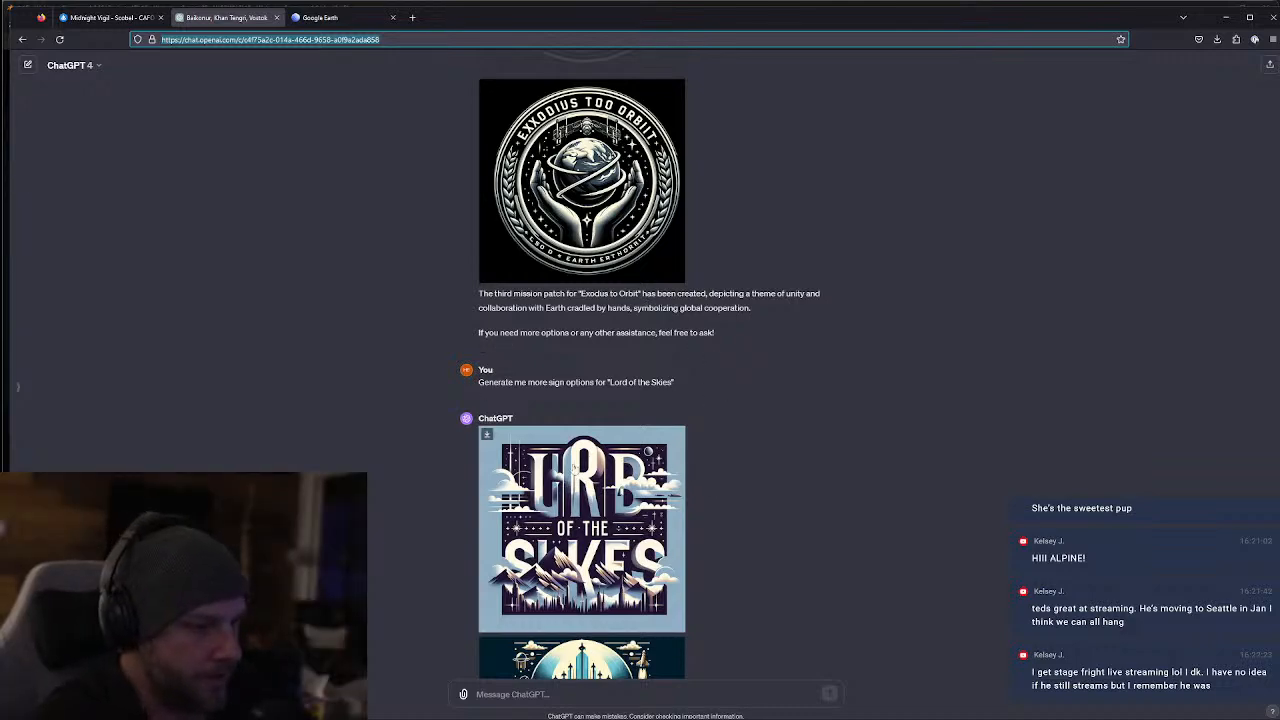
Ask ChatGPT: "I would a plane sign, vector style something that could go on an actual neon or acrylic sign...font is good"
scroll(632, 437, "down", 1)
scroll(632, 437, "down", 5)
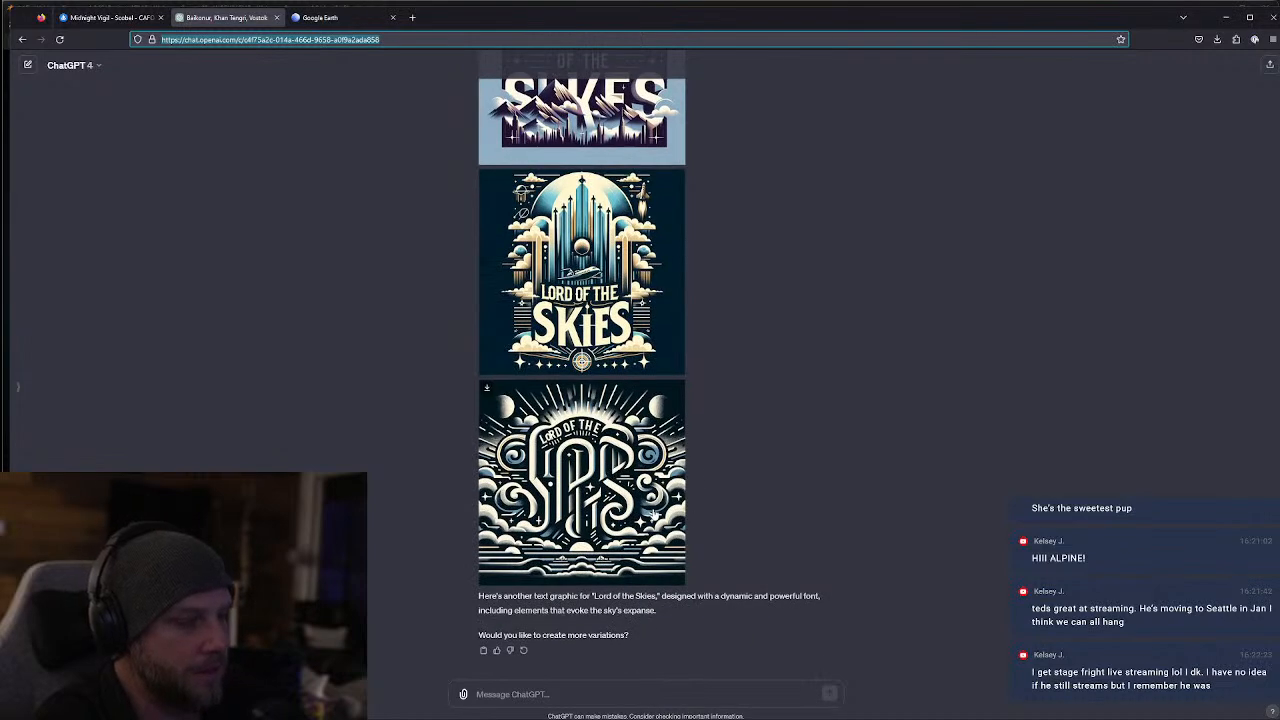
scroll(653, 513, "up", 2)
scroll(653, 513, "down", 2)
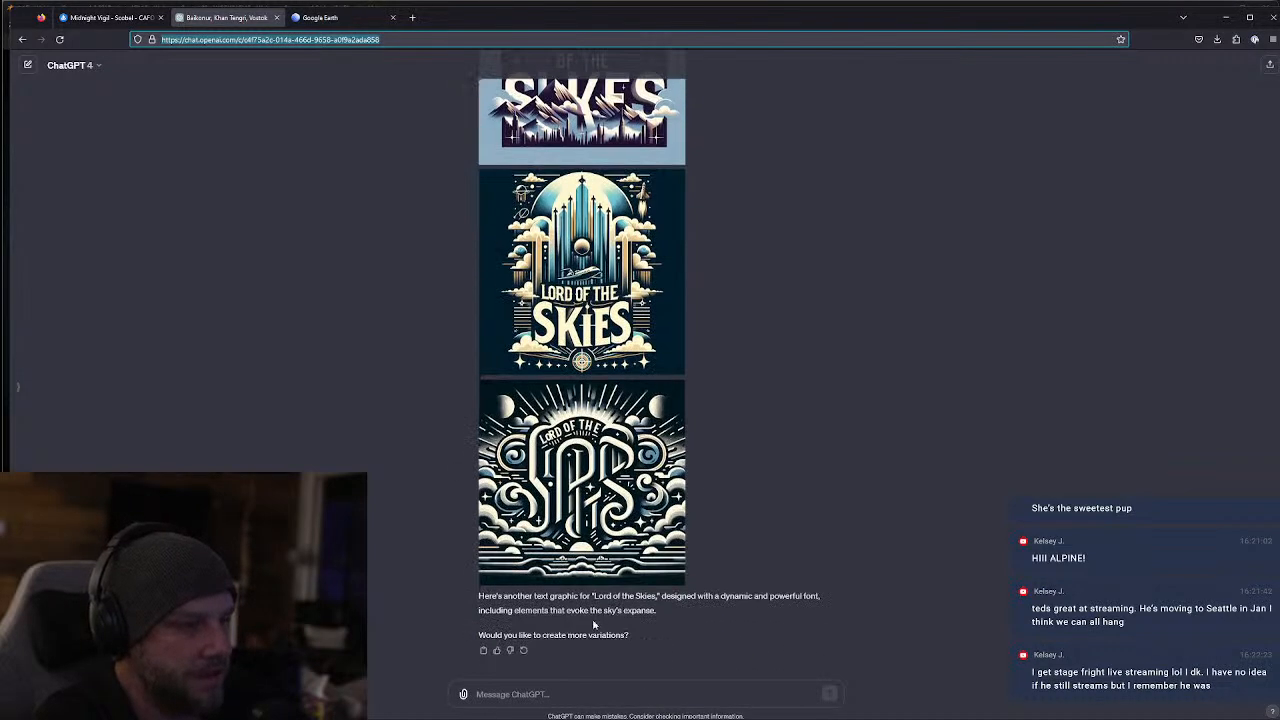
left_click(548, 693)
type("I woudl")
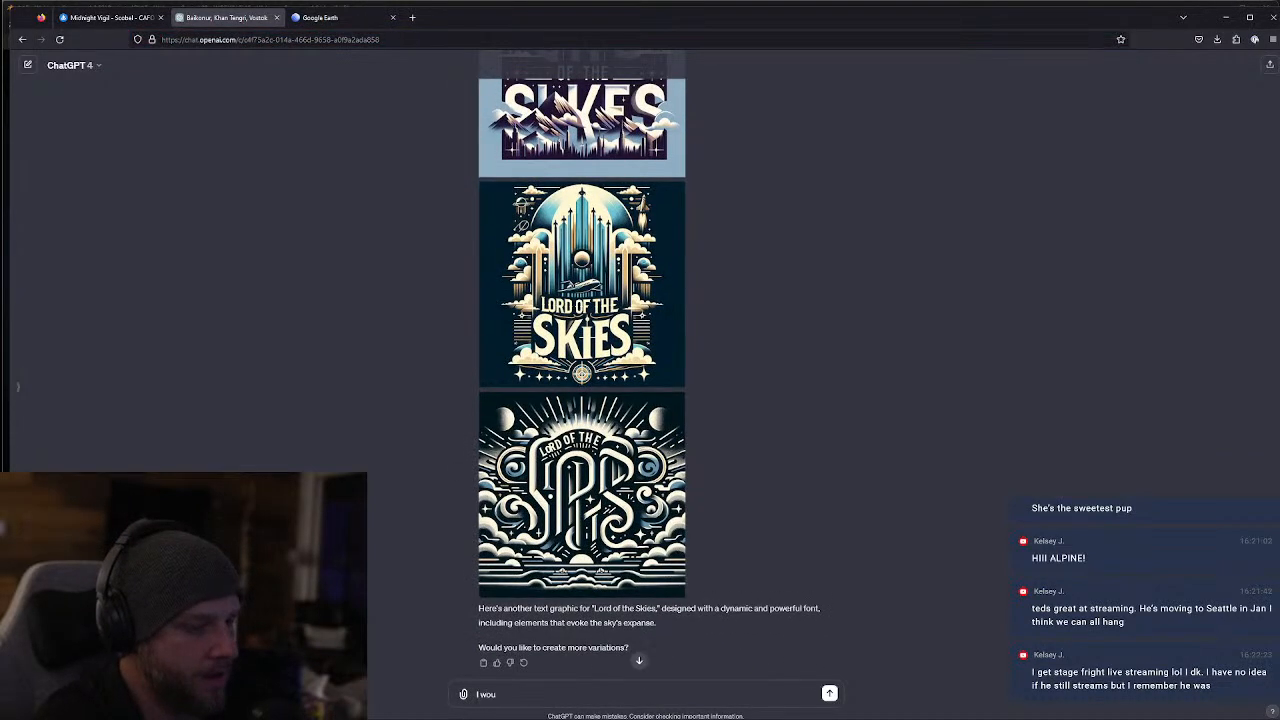
key("BackSpace")
type("ld")
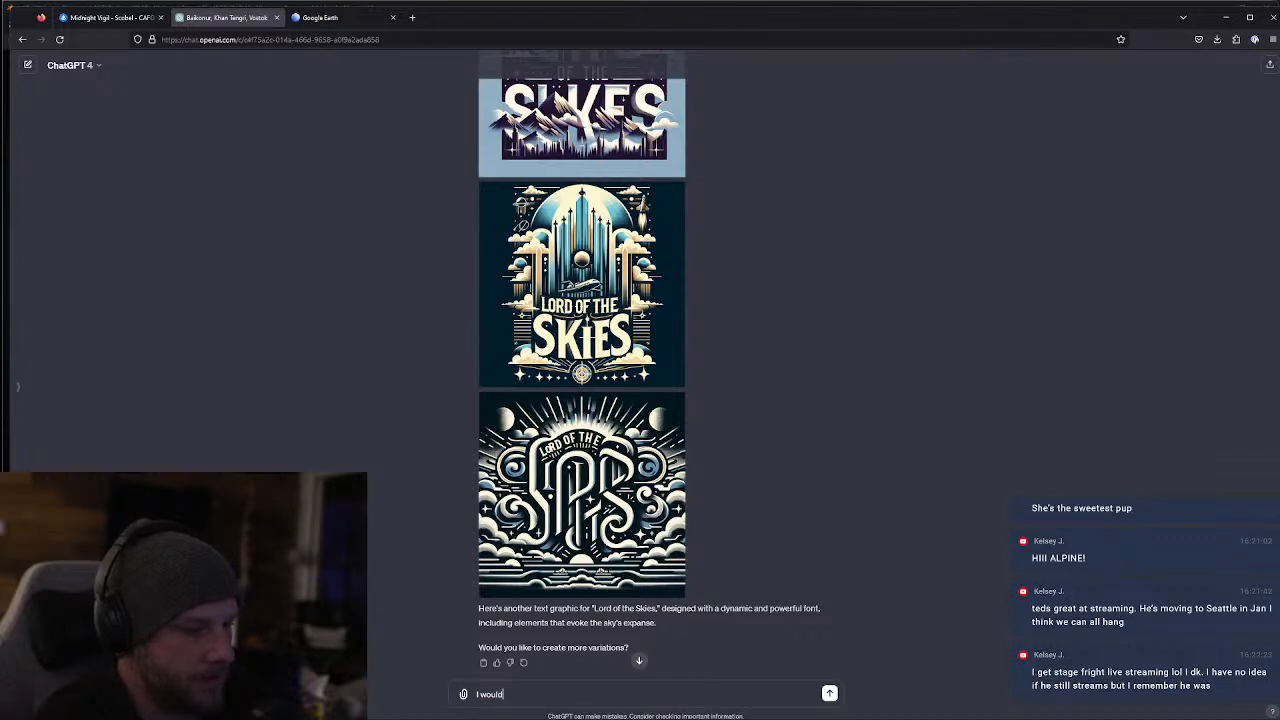
type(" a plane sign, vec")
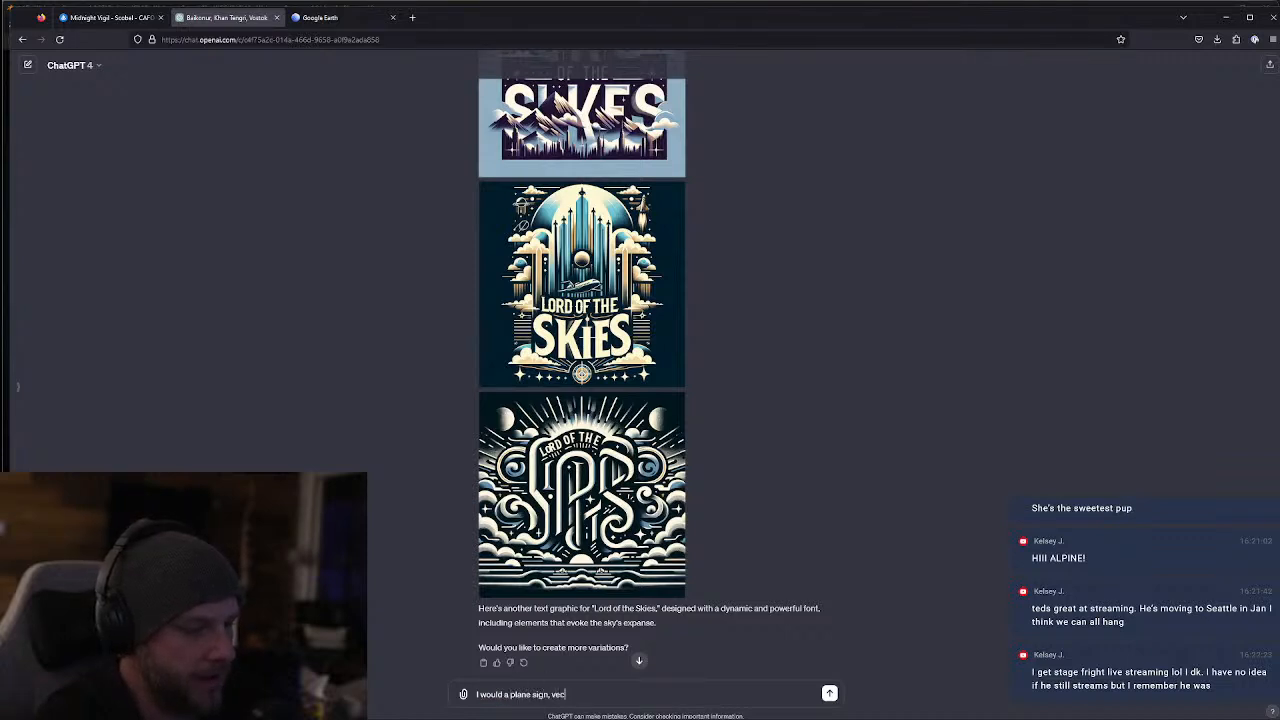
type("tor style something that could go on an actu")
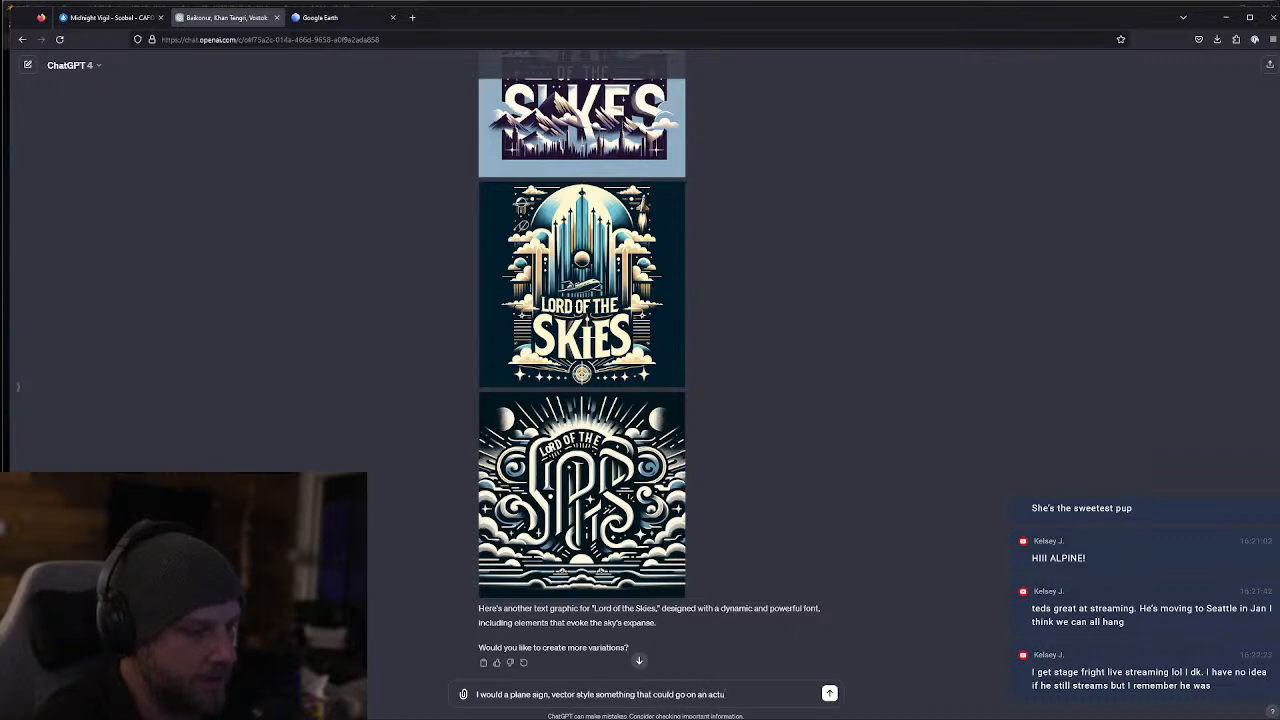
type("al neon or acr")
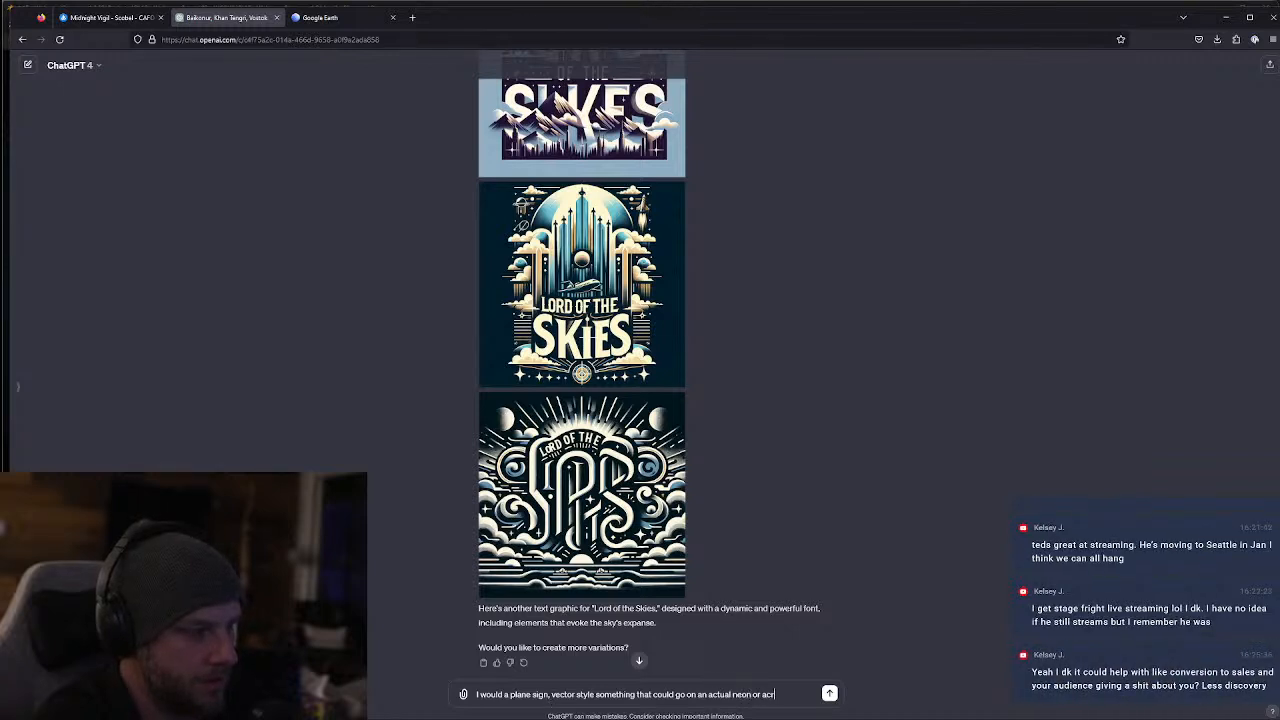
type("ylic sign...fo")
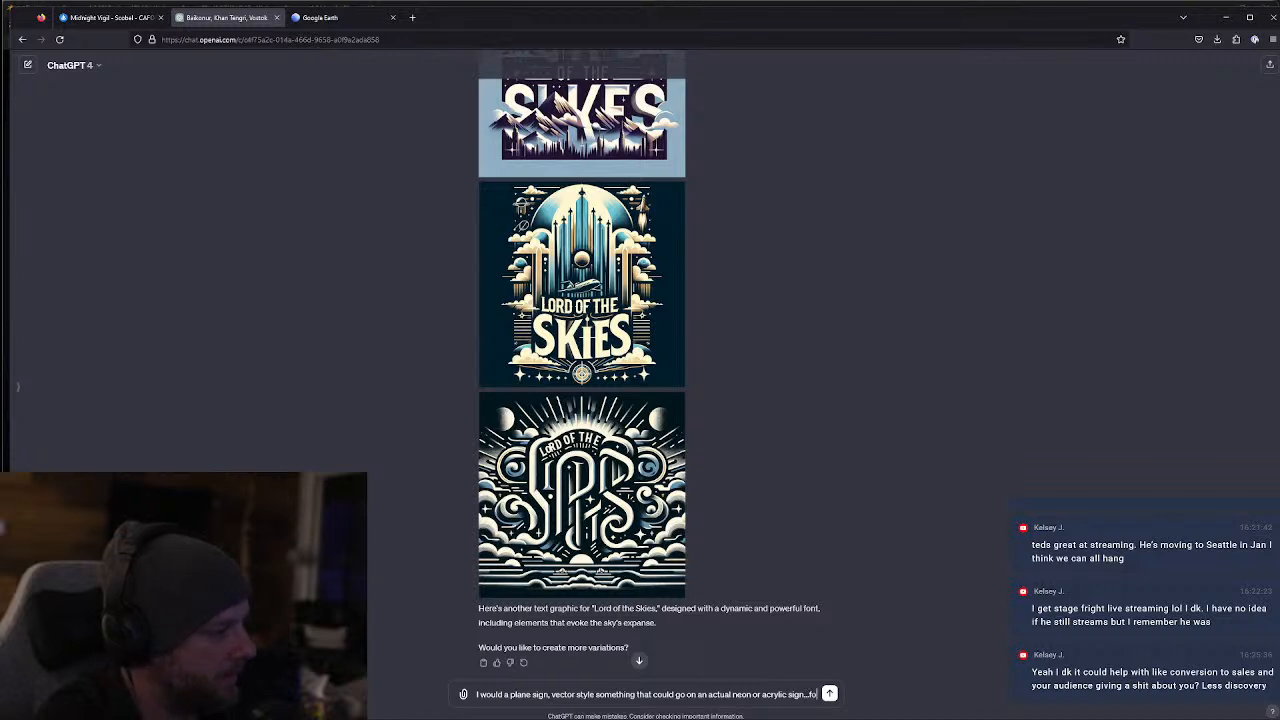
type("nt is good")
key("Return")
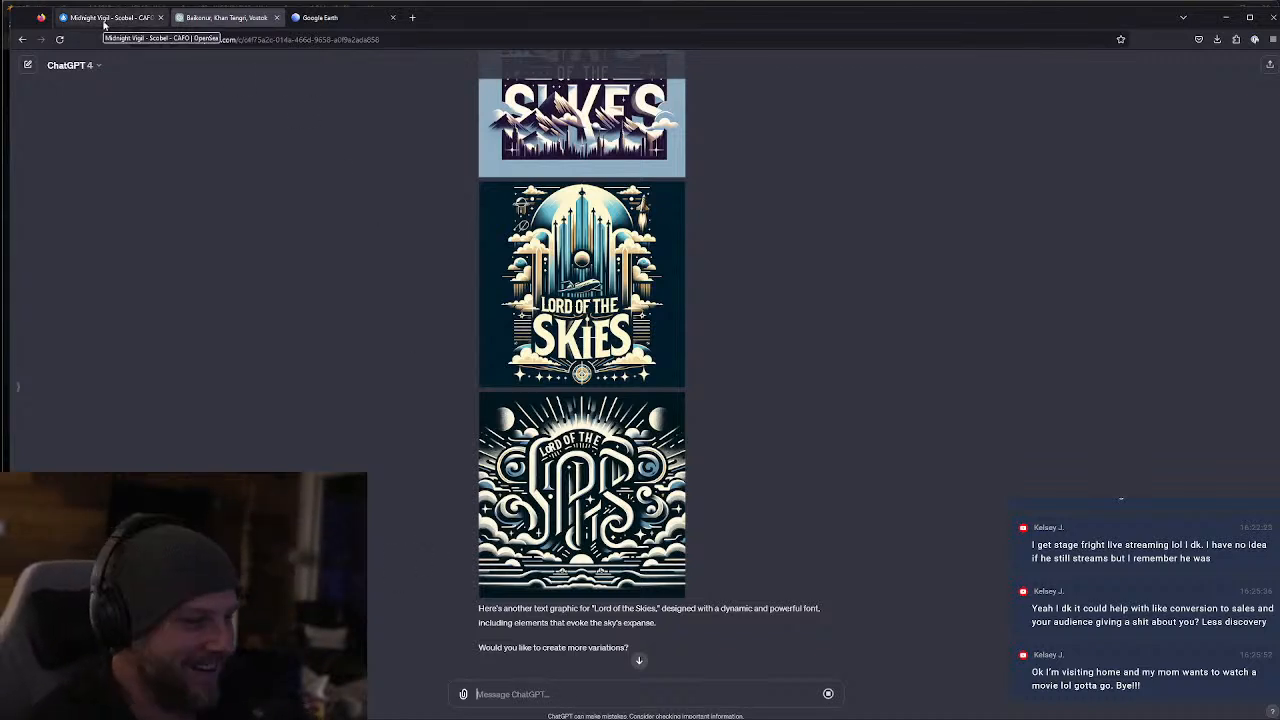
scroll(556, 346, "down", 2)
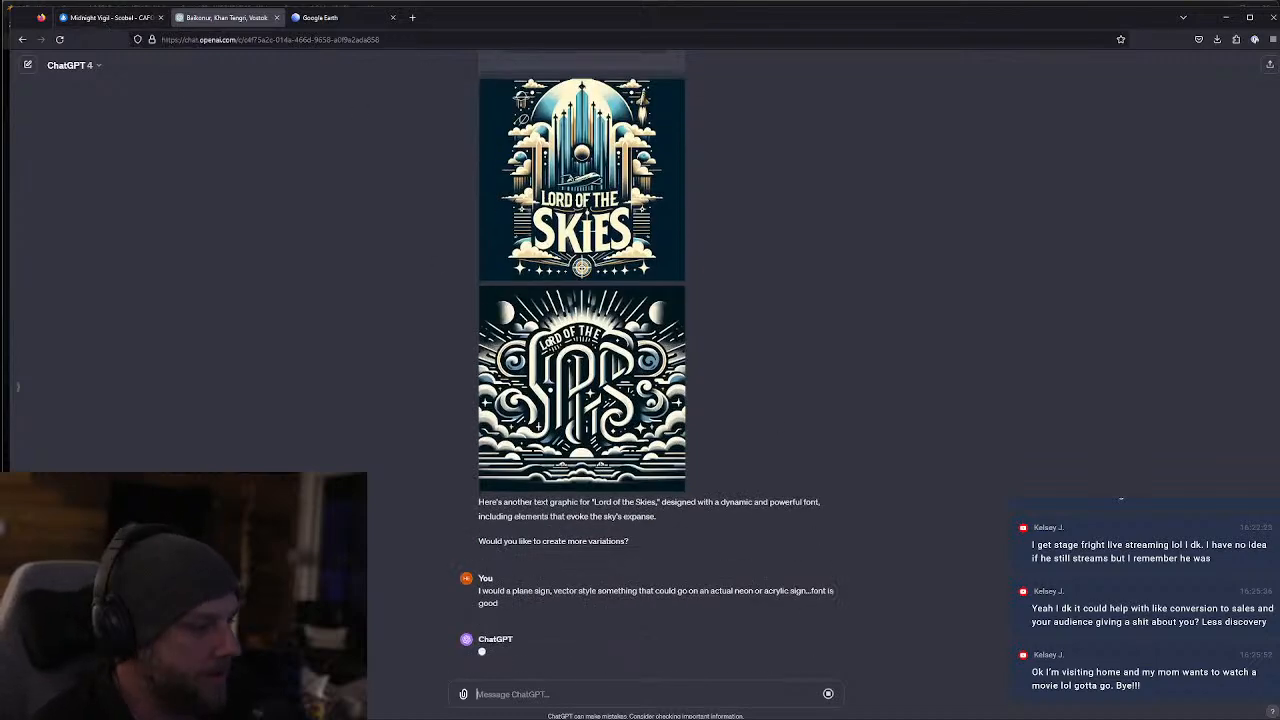
Switch to Blender and hide the KB3D_MTM_PropKiosk_A information stand together with its group
key("alt+Tab")
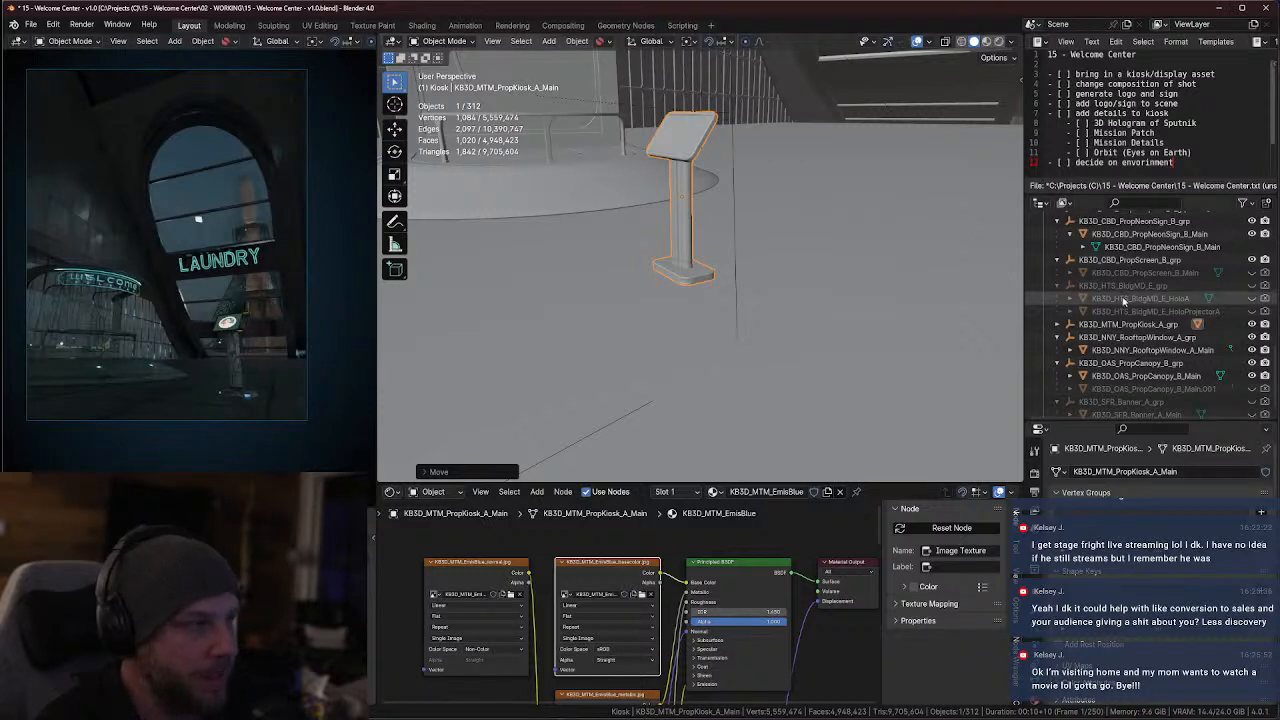
key("KP_Decimal")
left_click(1251, 311)
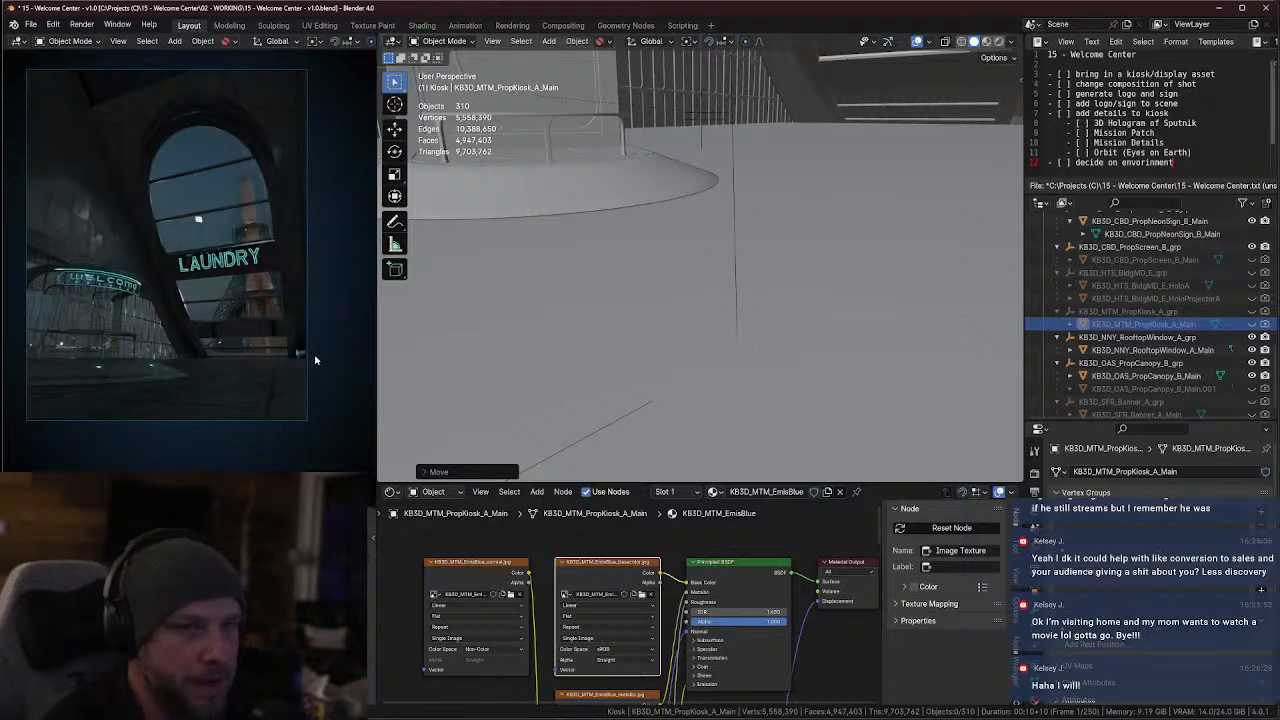
key("Home")
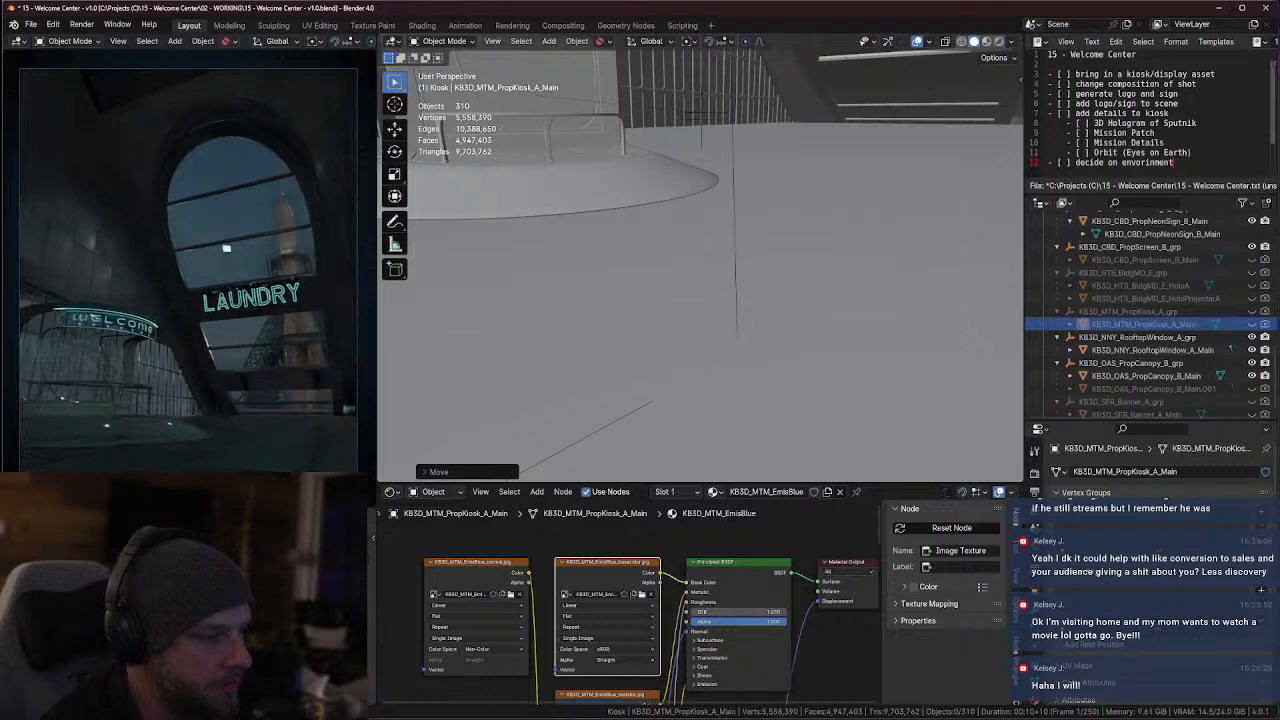
Switch back to ChatGPT in Firefox and enlarge the newly generated neon-style "Lord of the Skies" sign image
key("alt+Tab")
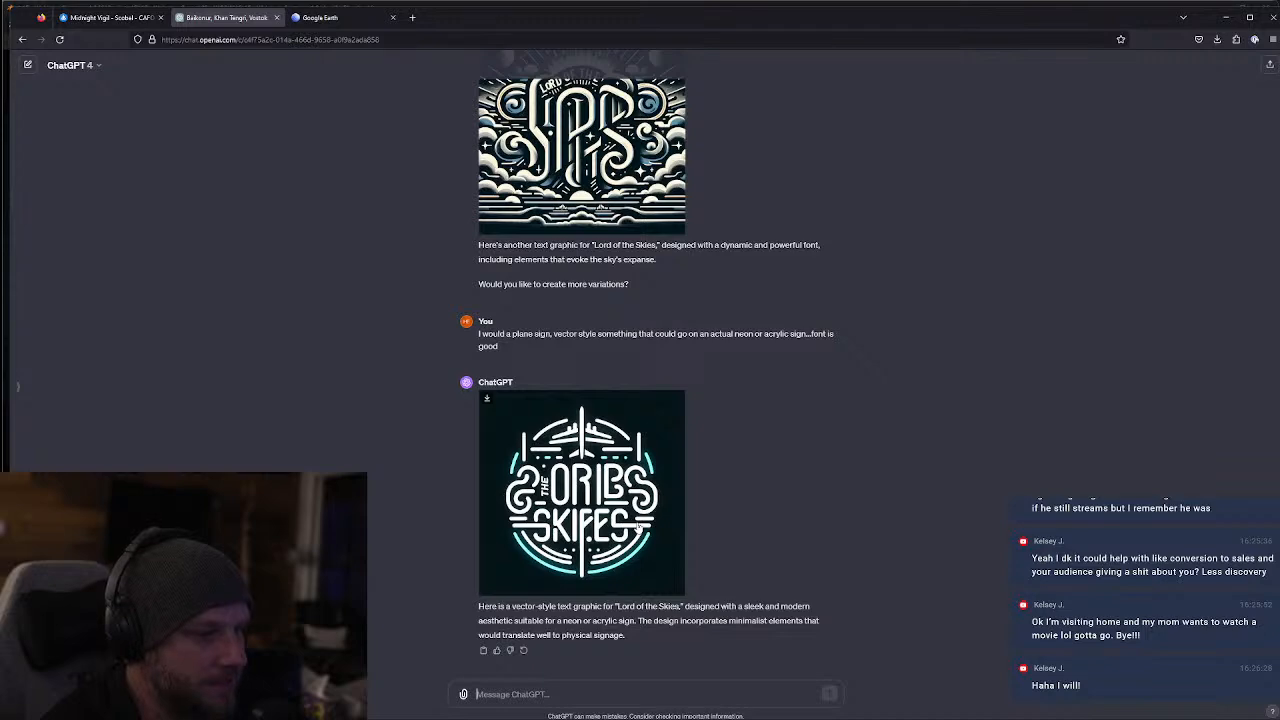
left_click(601, 507)
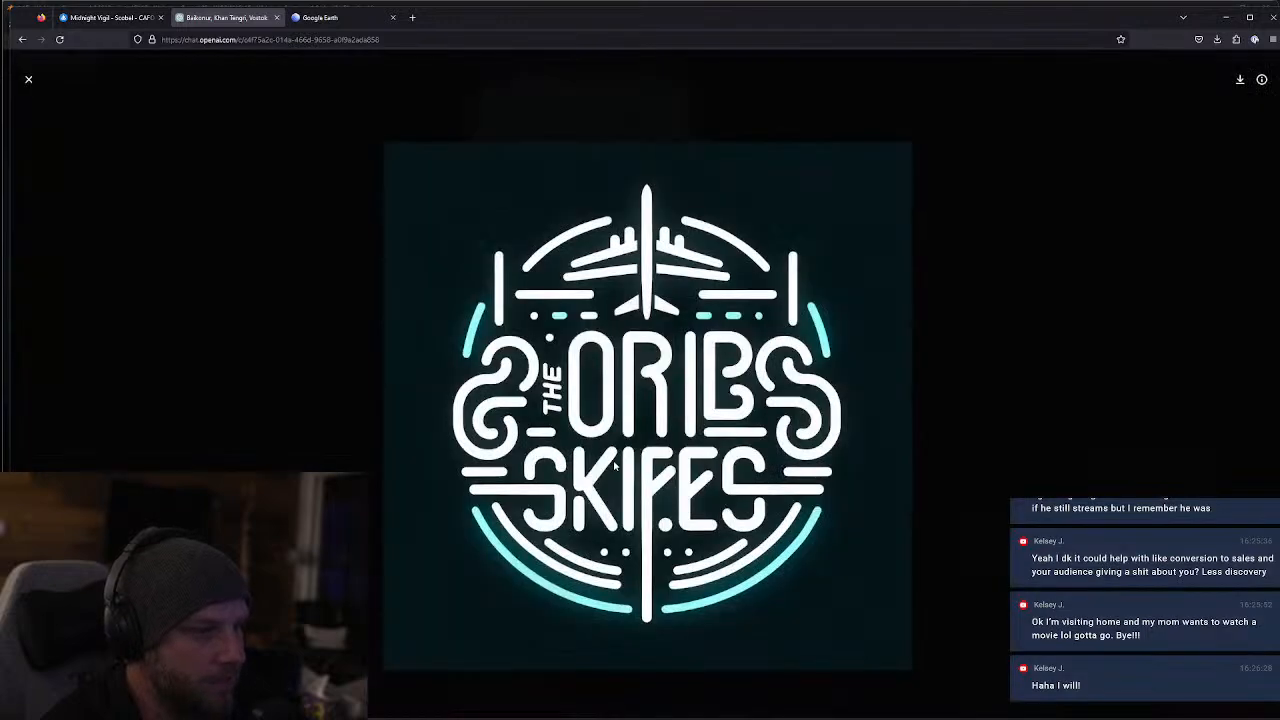
right_click(604, 407)
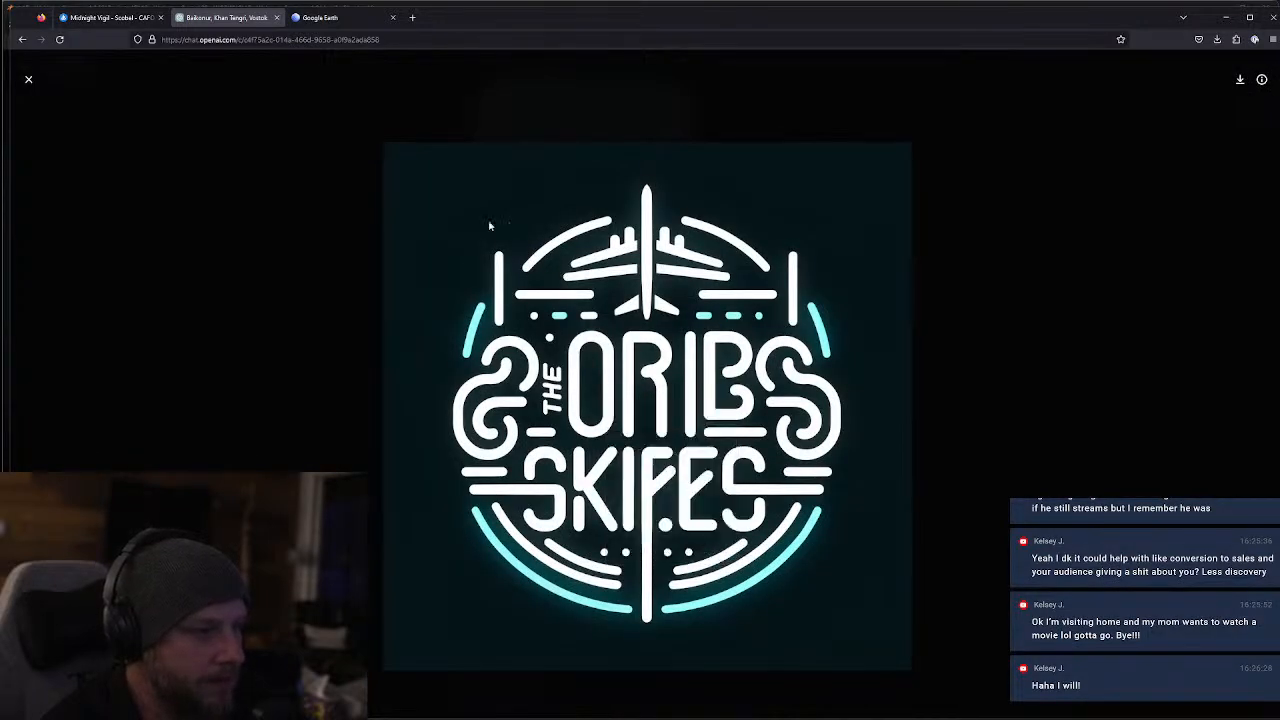
Search the web in a new tab for how to check the font of an image, then return to the enlarged sign image
left_click(412, 17)
type("howt o check the")
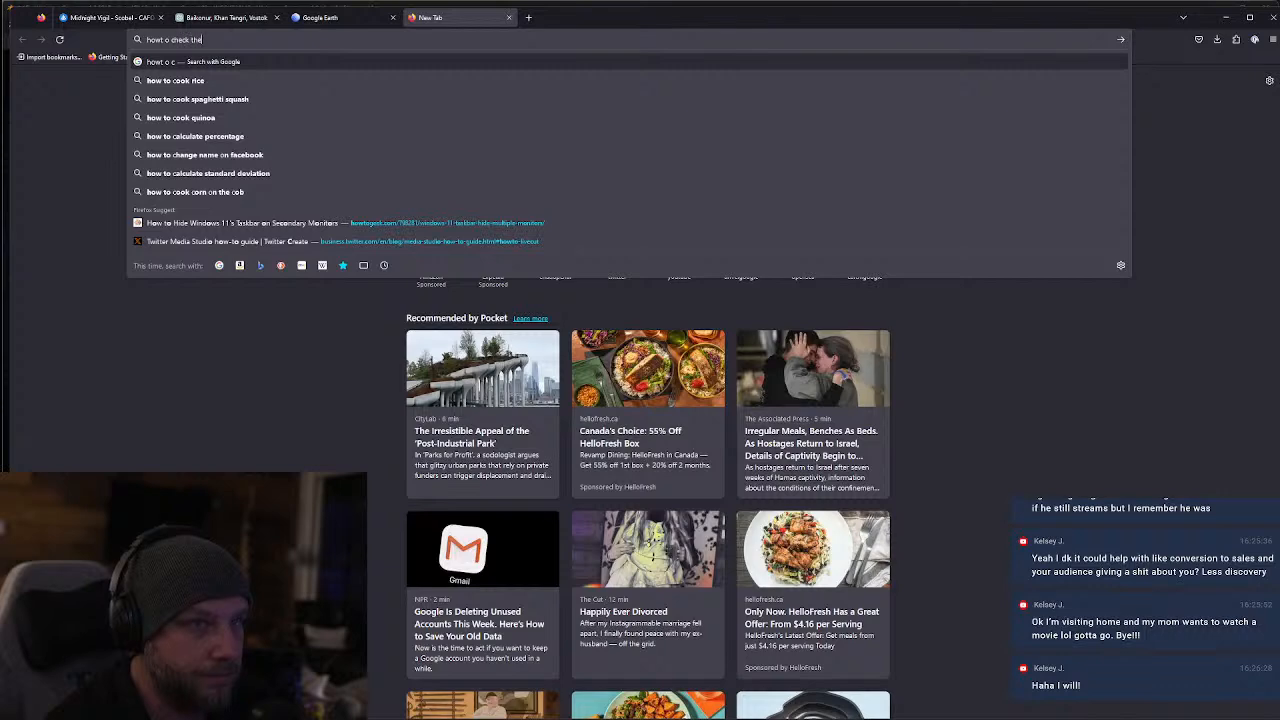
type(" font of an image")
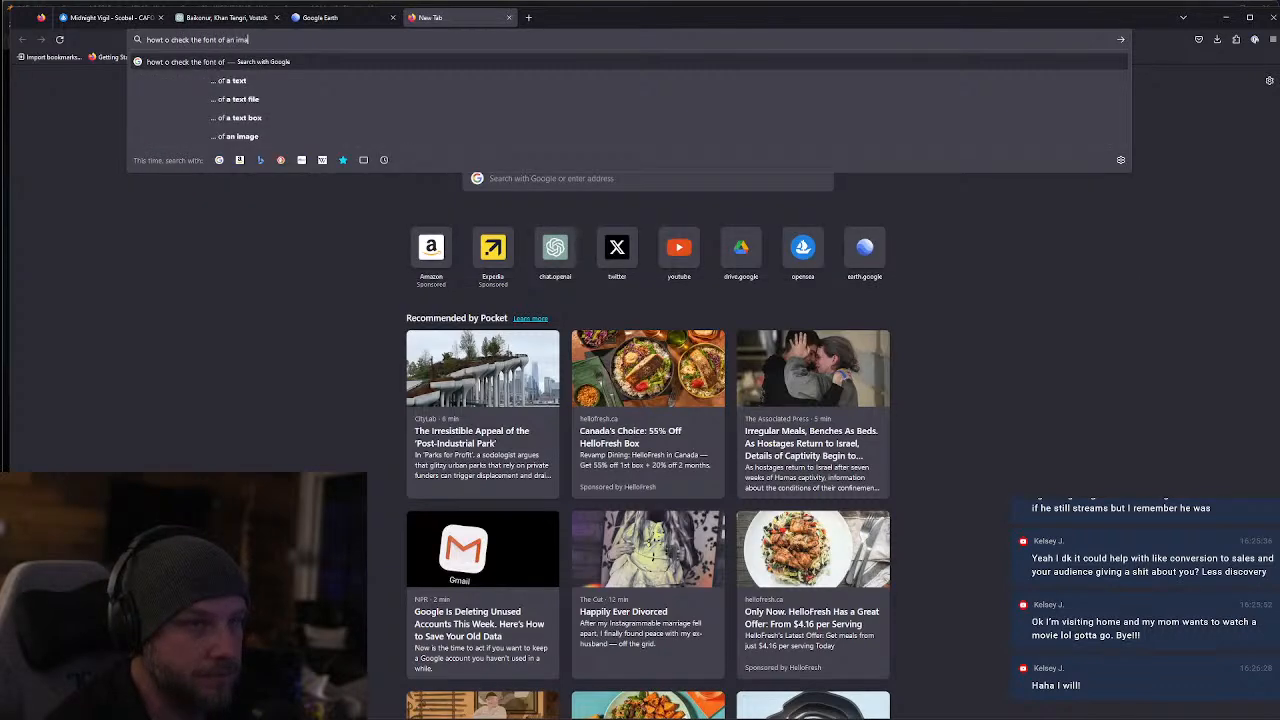
key("Return")
left_click(150, 17)
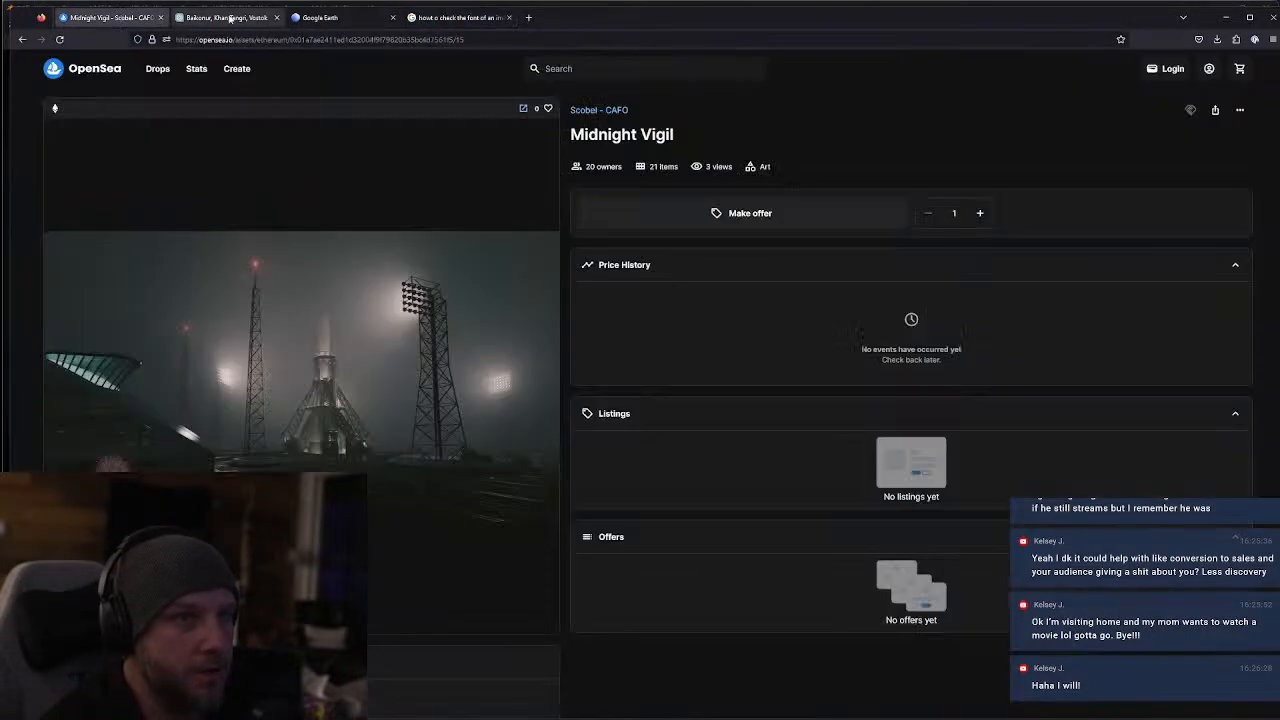
left_click(225, 17)
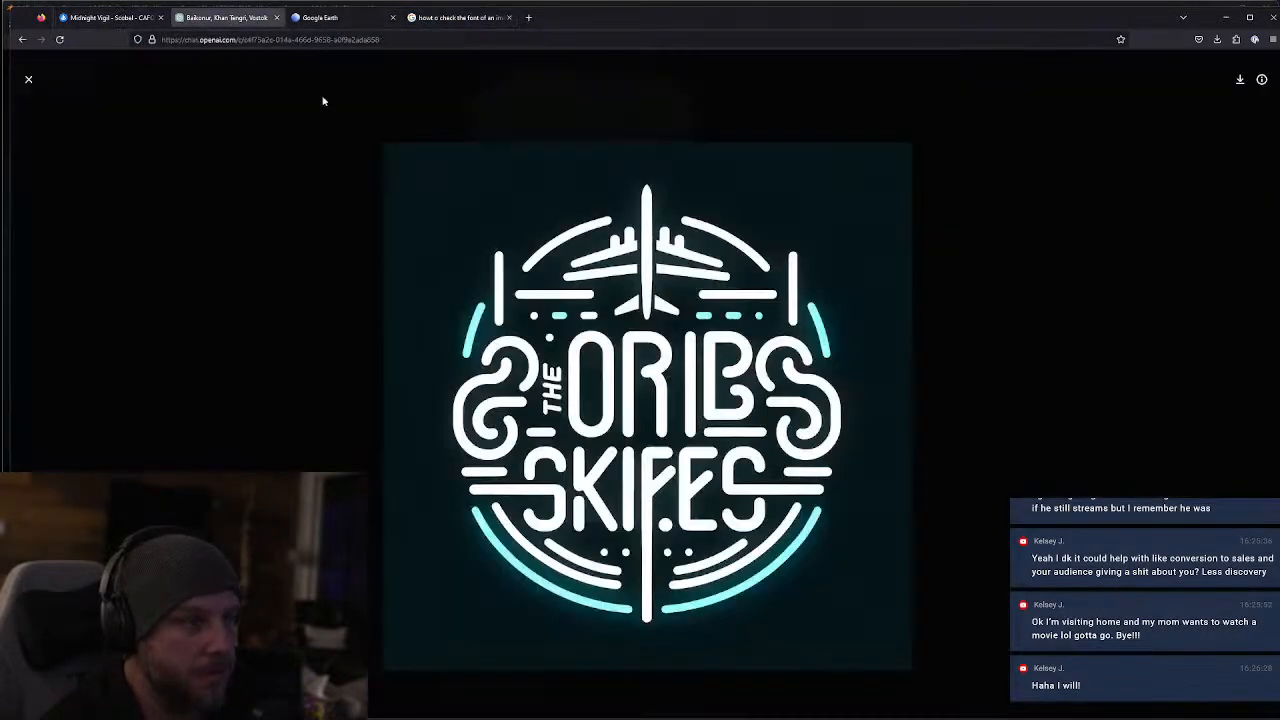
Close the enlarged sign image and ask ChatGPT: "what font is this inspired by"
left_click(45, 100)
type("what fonts are this")
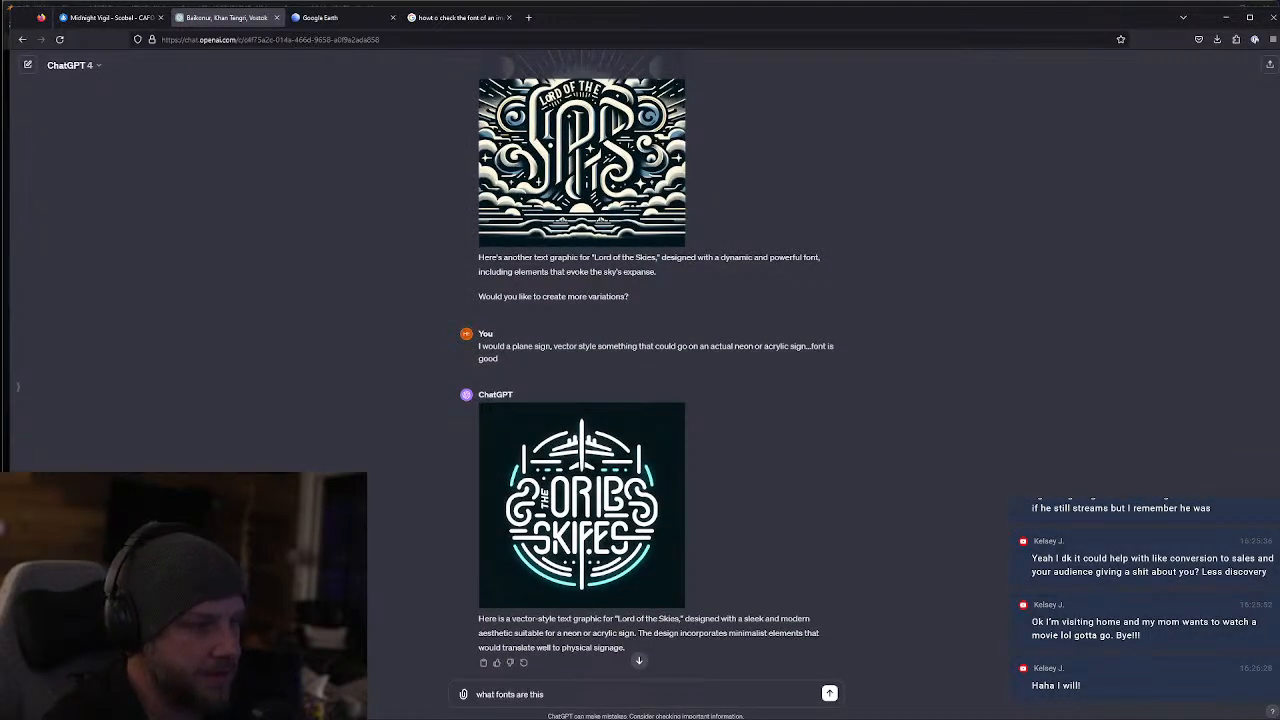
key("BackSpace")
key("BackSpace")
key("BackSpace")
key("BackSpace")
key("BackSpace")
key("BackSpace")
key("BackSpace")
key("BackSpace")
key("BackSpace")
key("BackSpace")
key("BackSpace")
type("t is this inspired b")
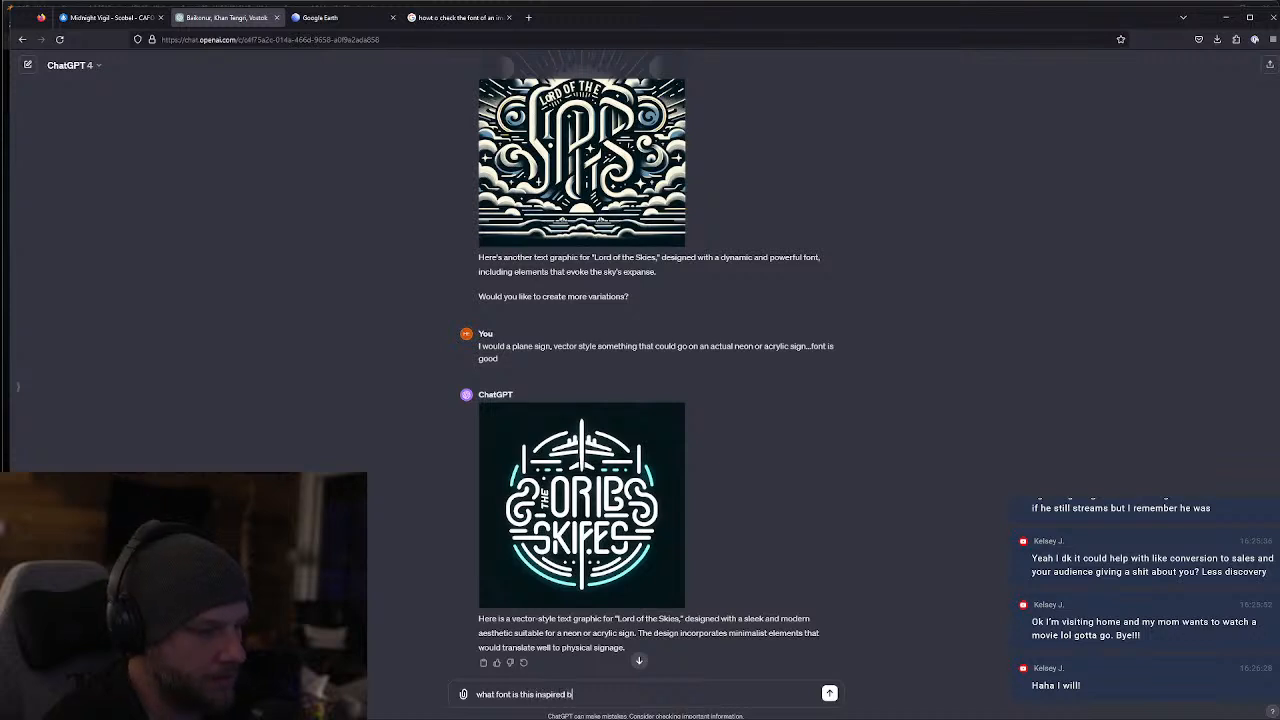
type("y")
key("Return")
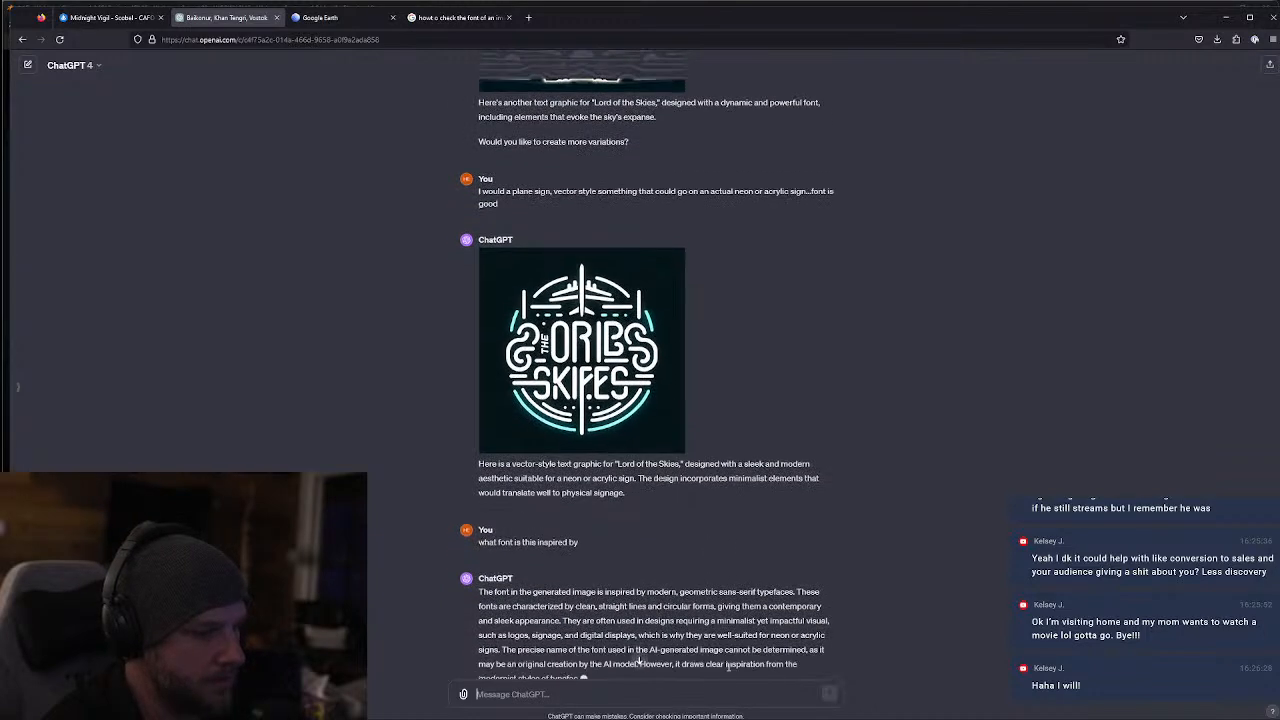
Highlight "Avant Garde" in the reply, copy the generated neon sign image, and launch the app matching a system search for "photo"
left_click(669, 698)
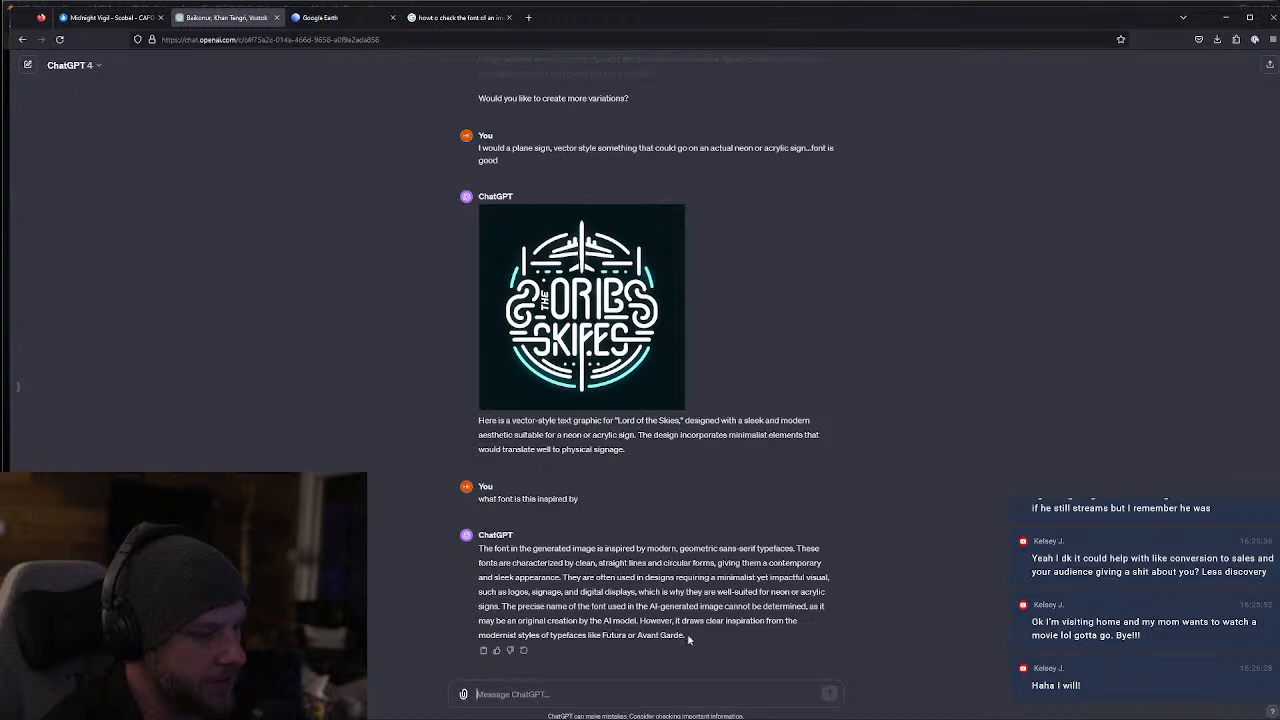
left_click_drag(685, 634, 637, 635)
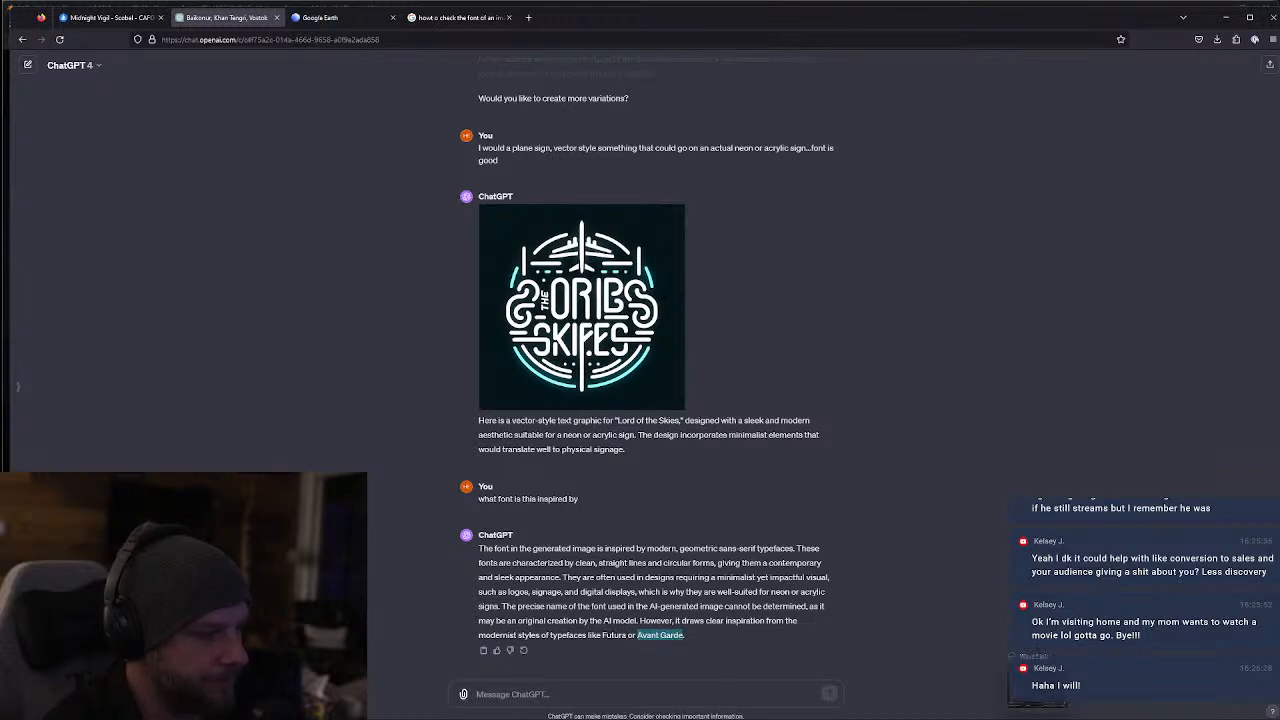
right_click(561, 309)
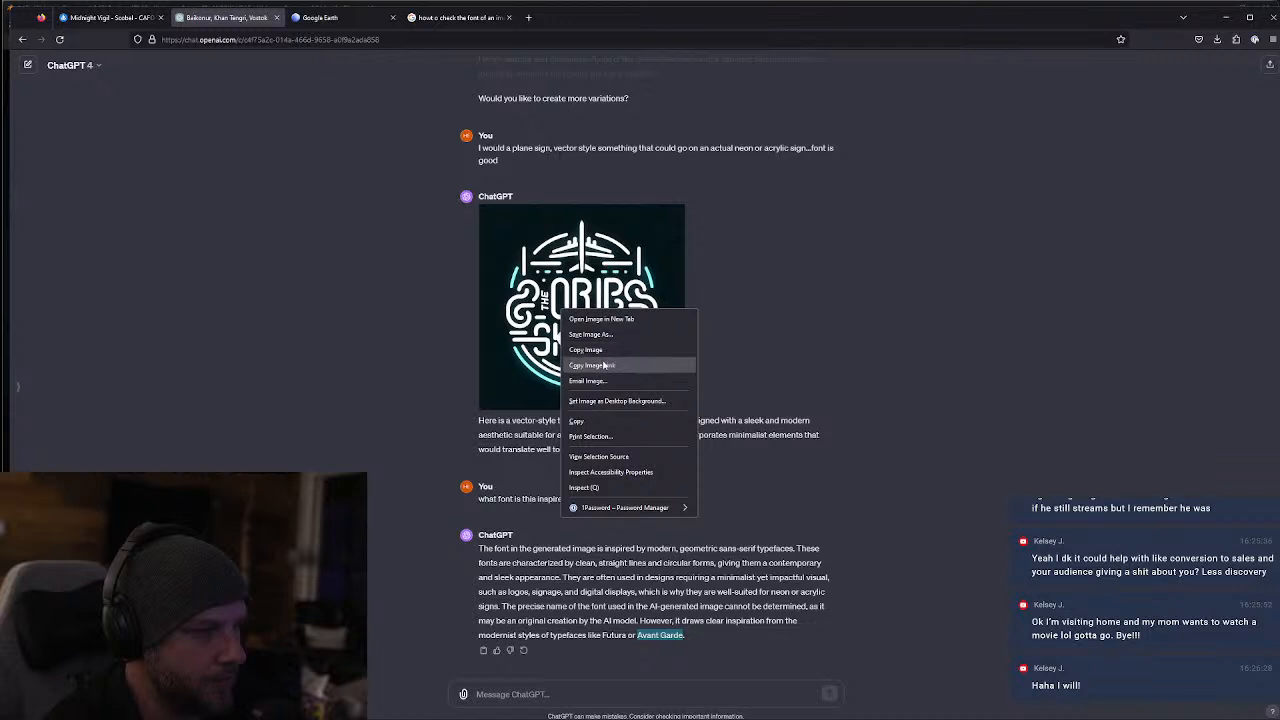
left_click(586, 351)
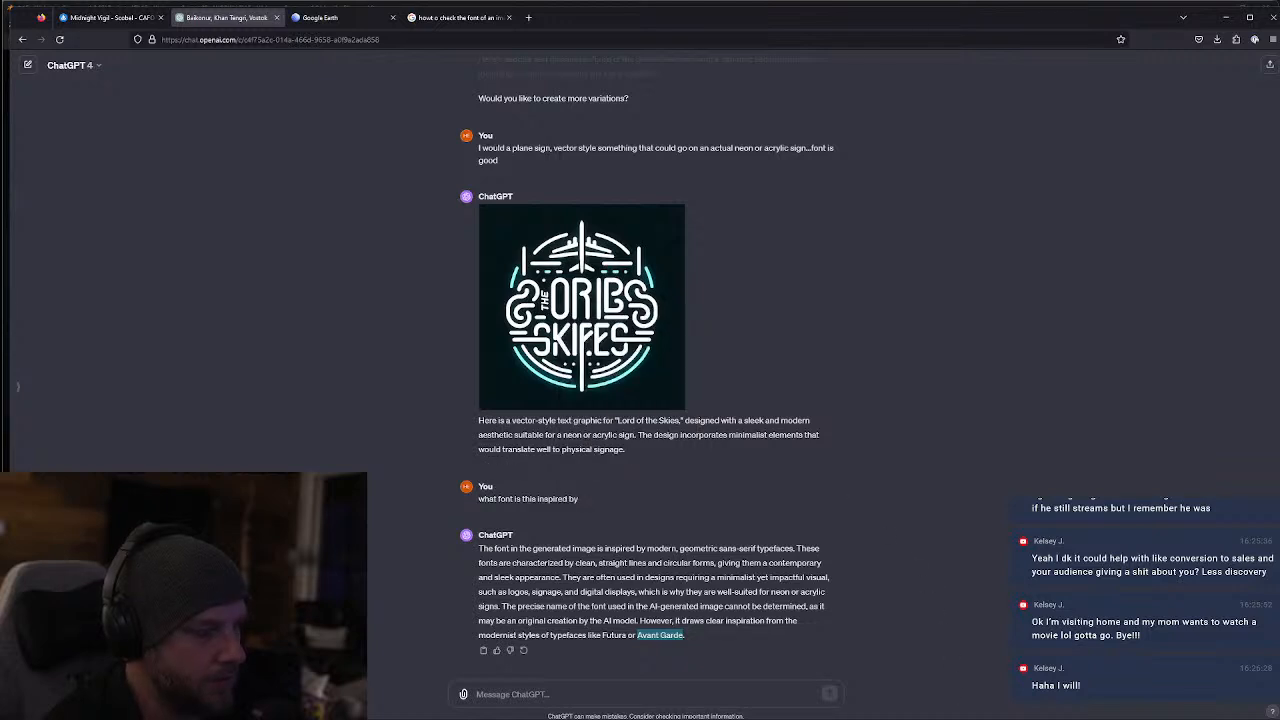
key("super")
type("photo")
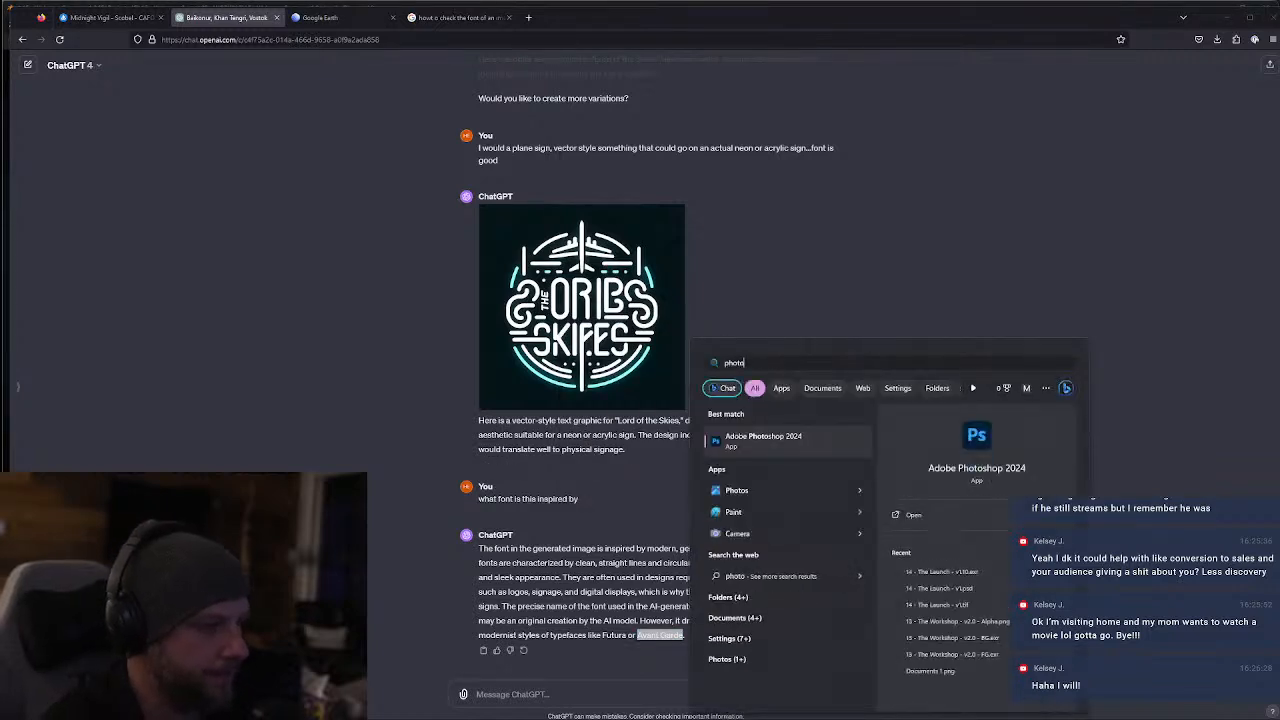
key("Return")
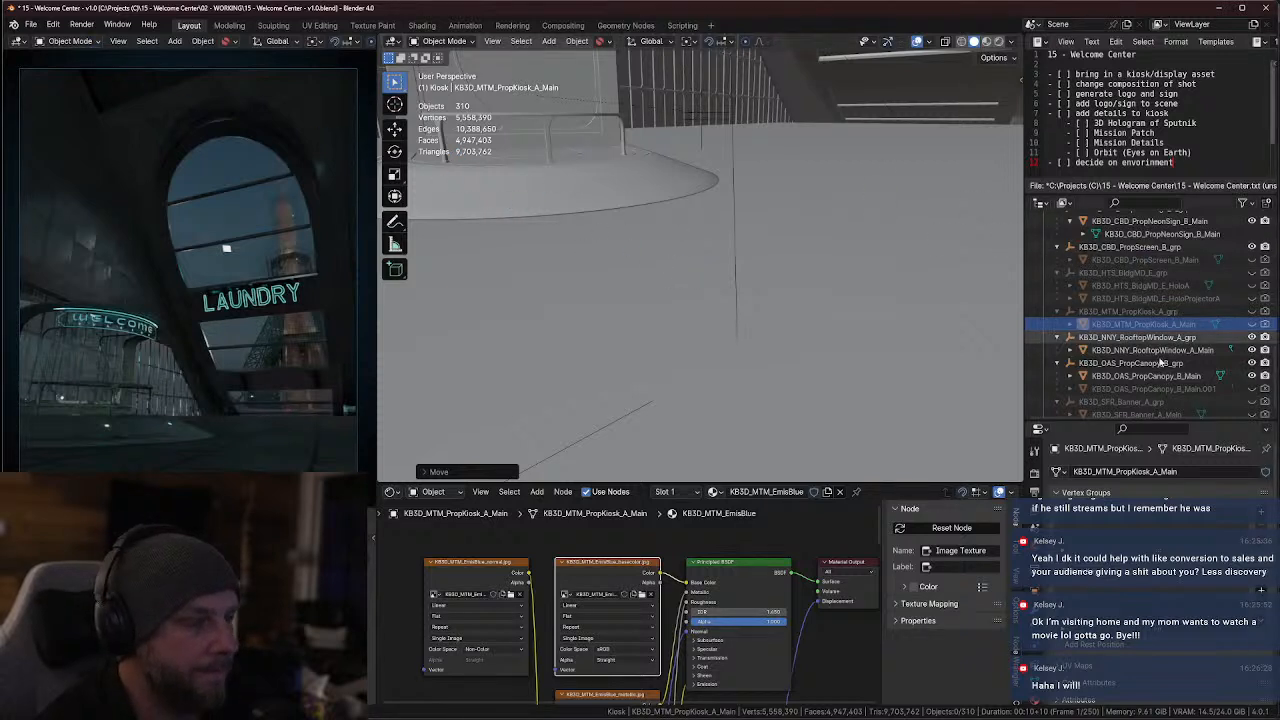
Switch back to Firefox, open the Blender Market login page in a new tab, and detach that tab from the window
key("alt+Tab")
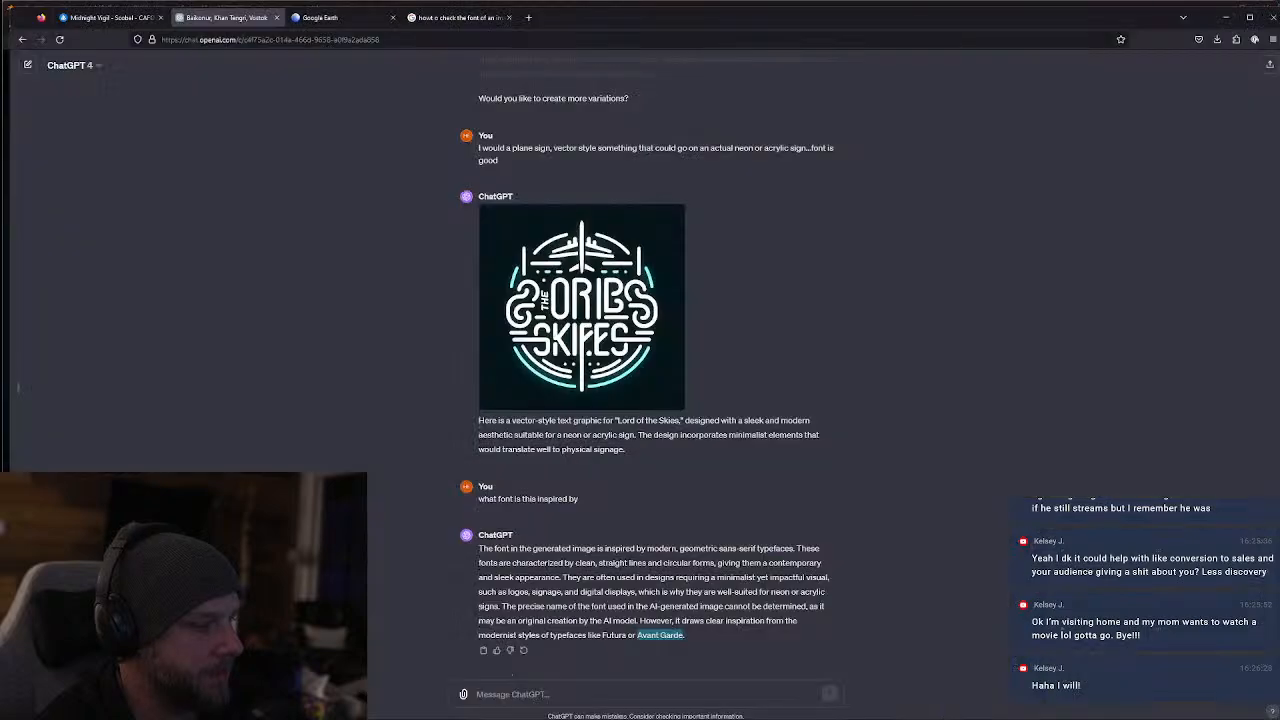
left_click(528, 17)
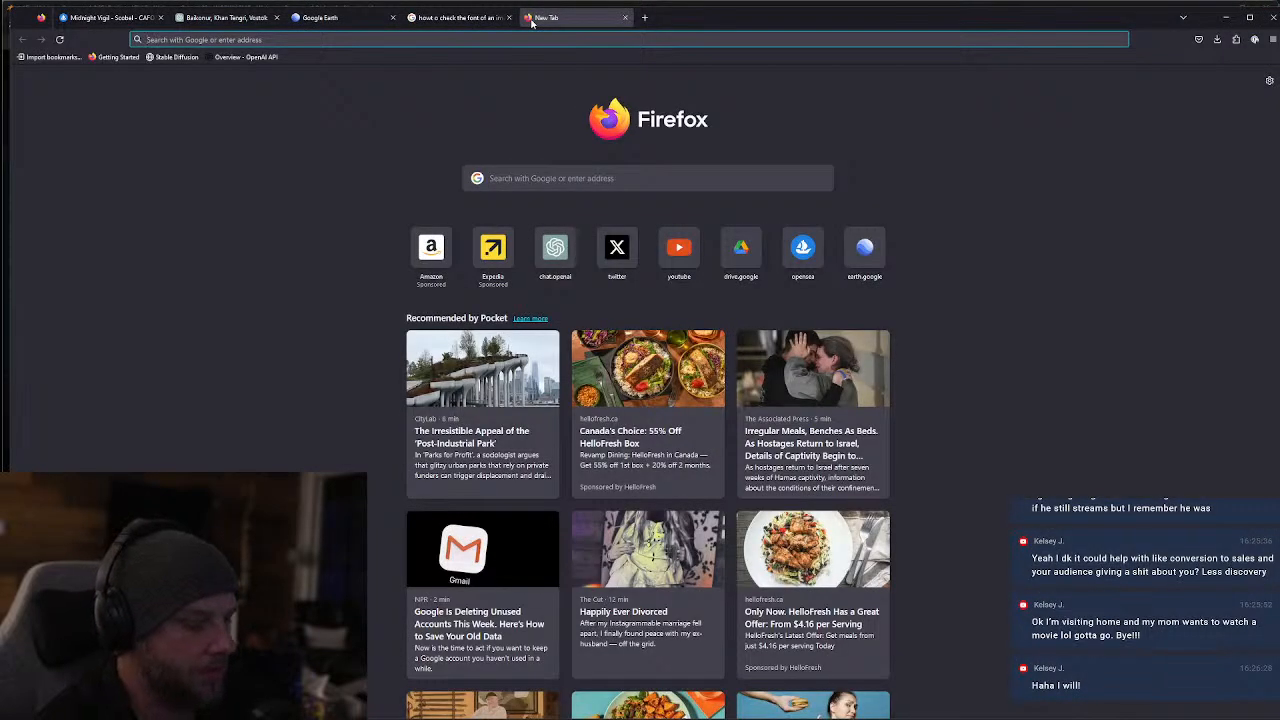
type("blendermarket.com")
key("Return")
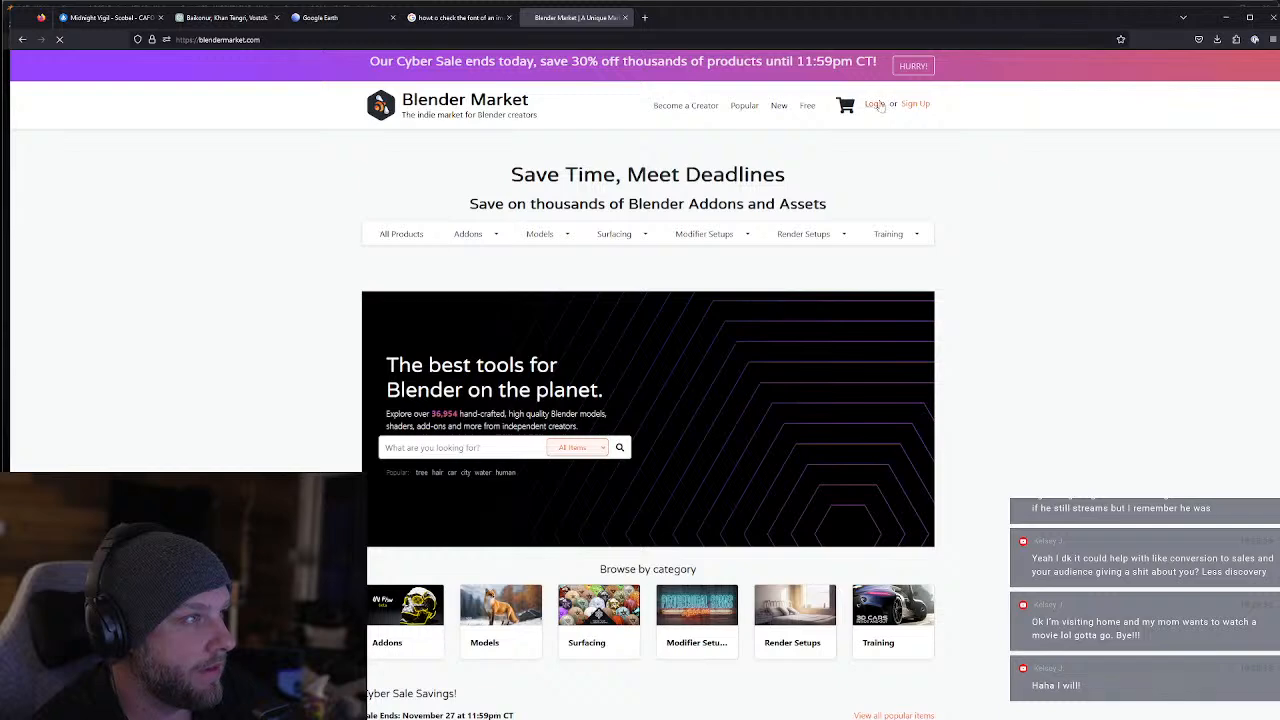
left_click(880, 105)
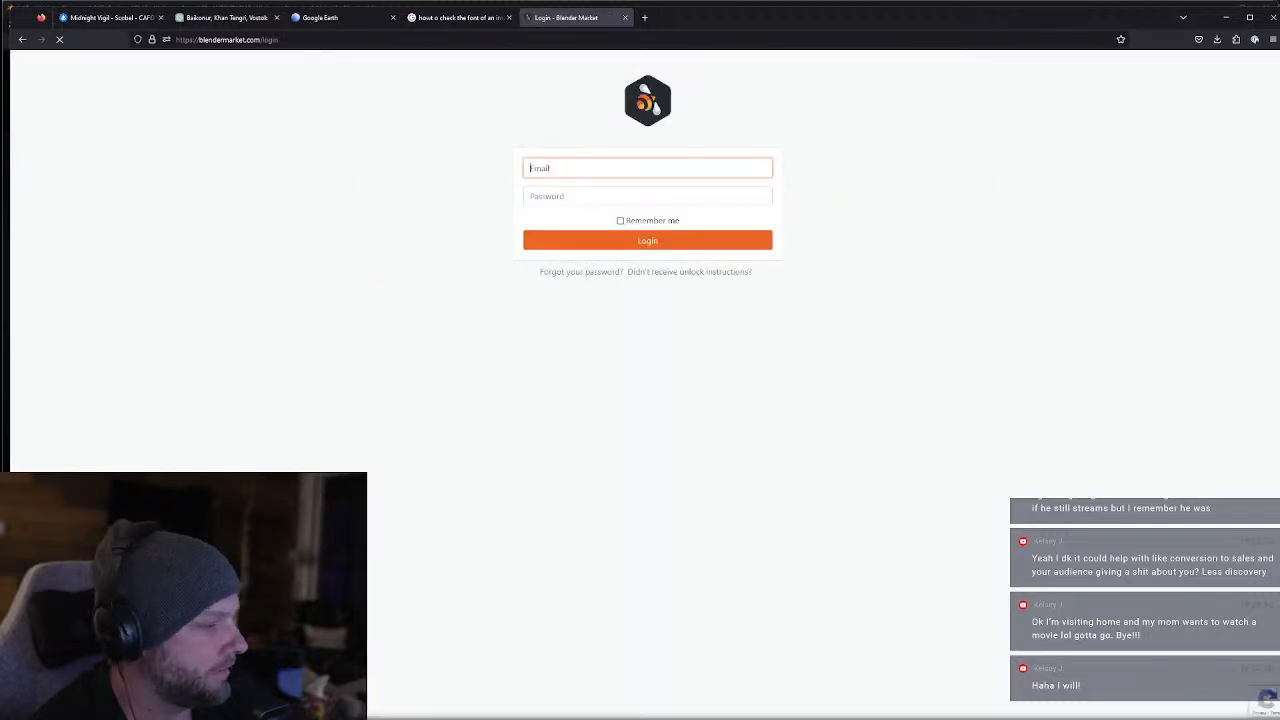
left_click_drag(600, 17, 1279, 140)
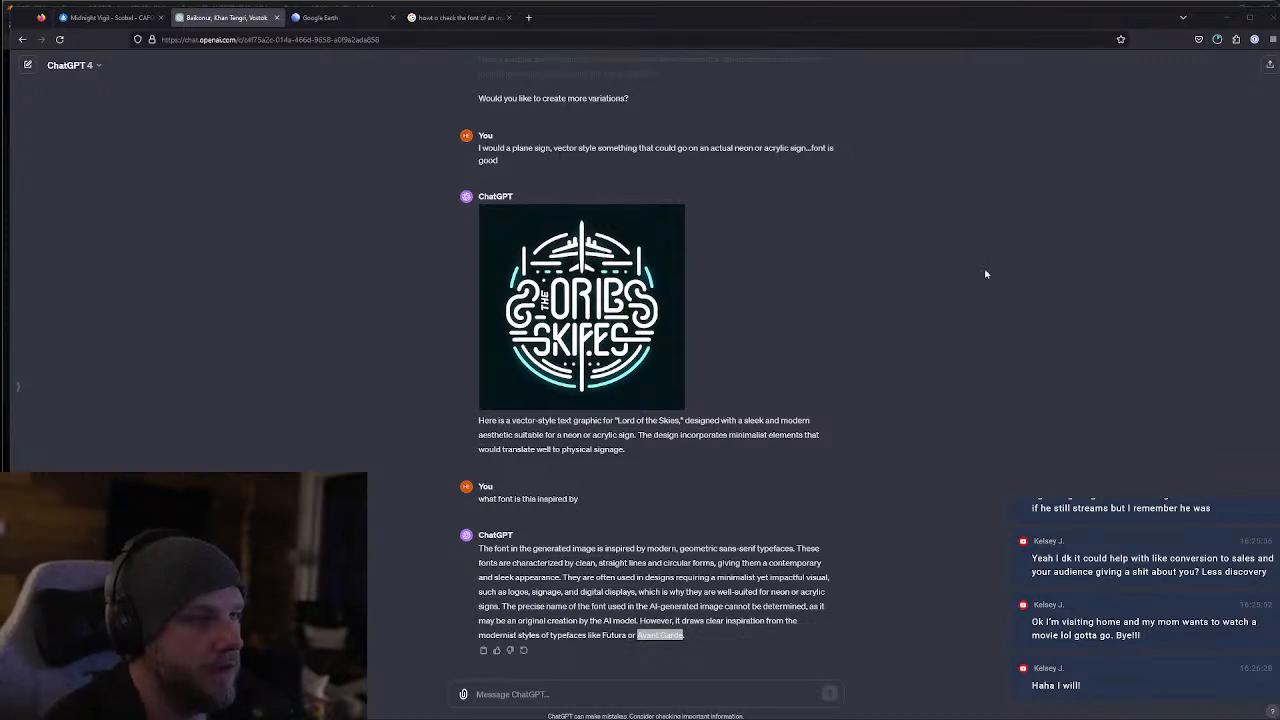
Switch to Blender and open the add-on preferences, placing the preferences window over the 3D viewport
key("alt+Tab")
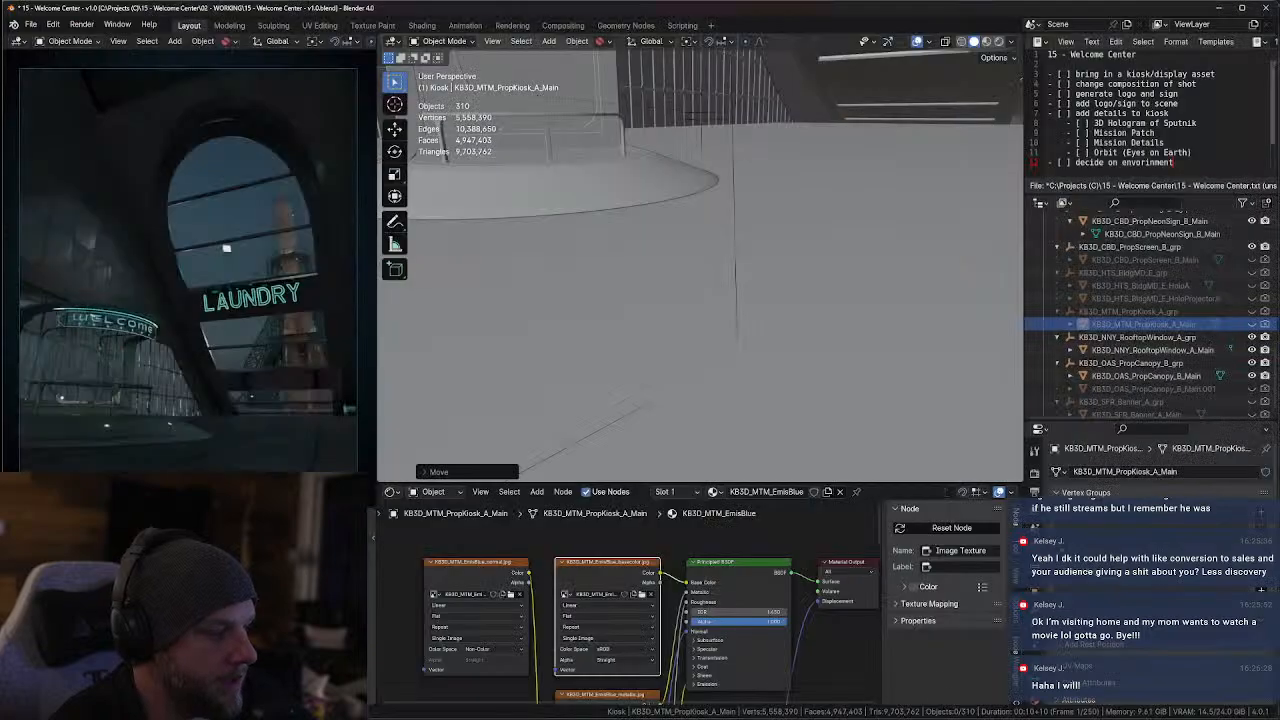
middle_click_drag(674, 208, 682, 258, "shift")
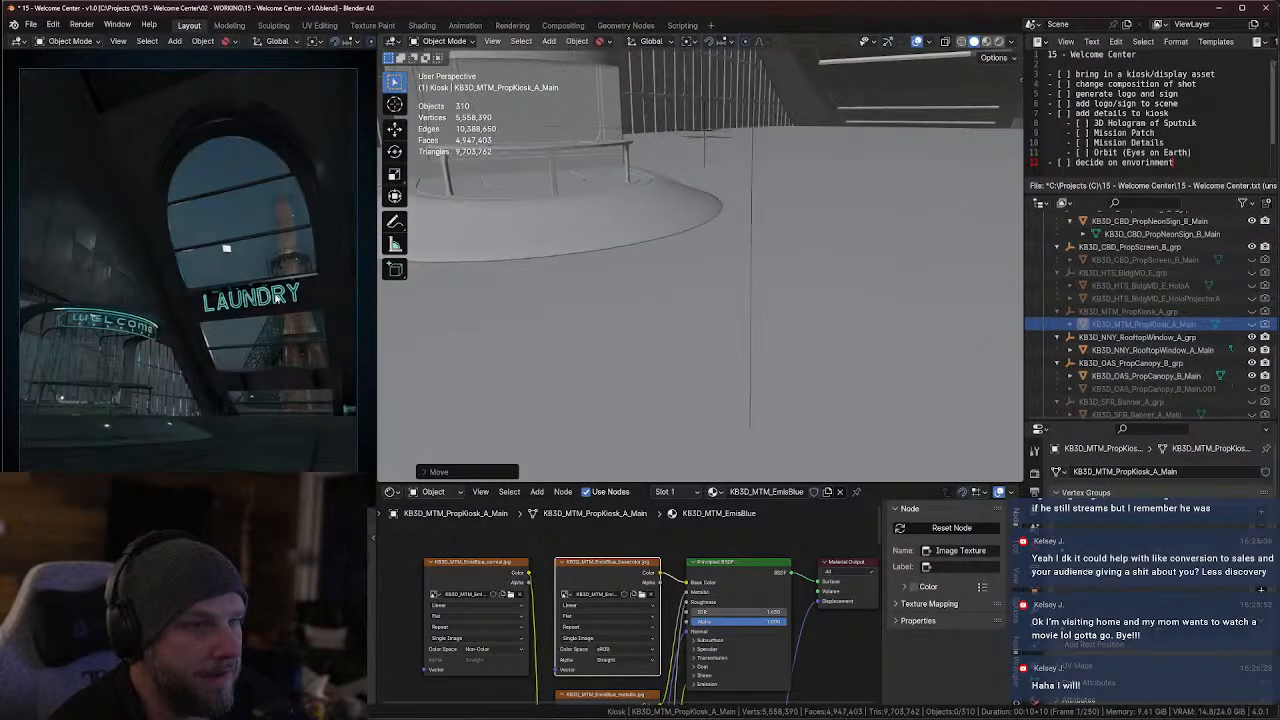
middle_click_drag(874, 234, 711, 268, "shift")
scroll(800, 208, "down", 2)
left_click(31, 24)
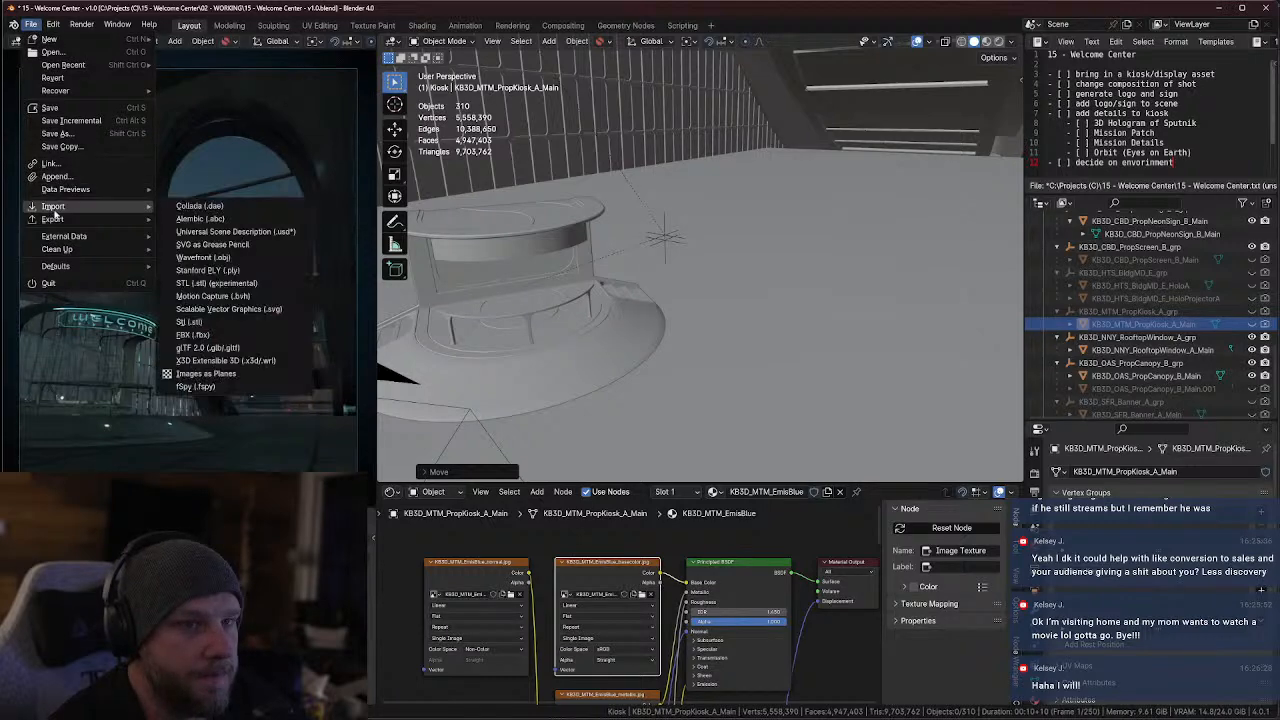
mouse_move(53, 24)
left_click(80, 186)
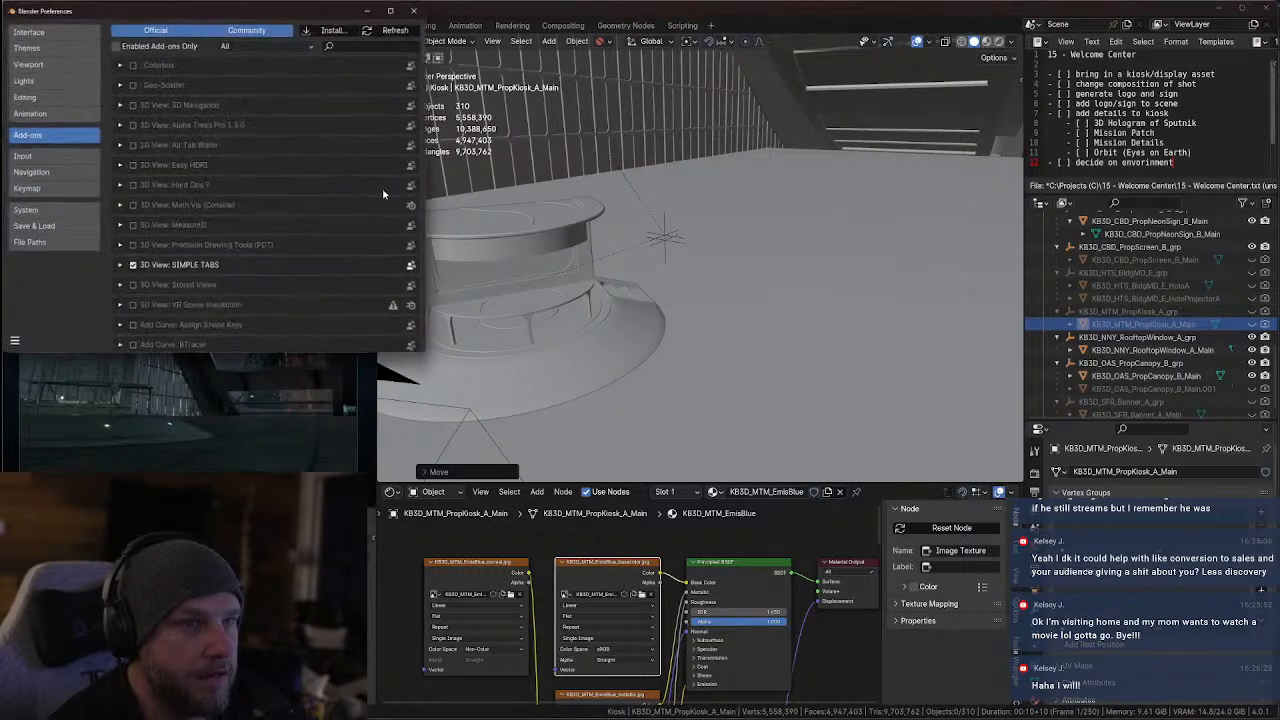
left_click_drag(204, 10, 272, 36)
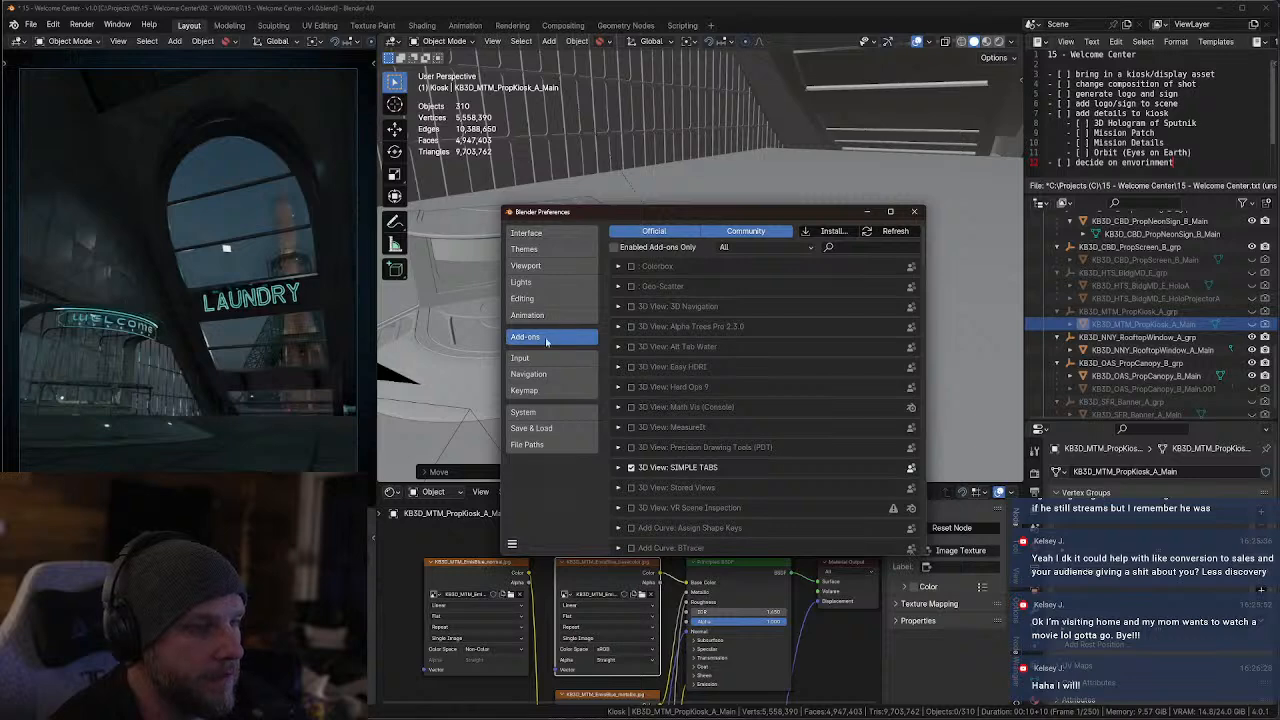
Install Procedural Signs_v1.1.0.zip from ASSETS (T72)\PLUGINS\ProceduralSigns as an add-on, enable it and expand its details
left_click(833, 232)
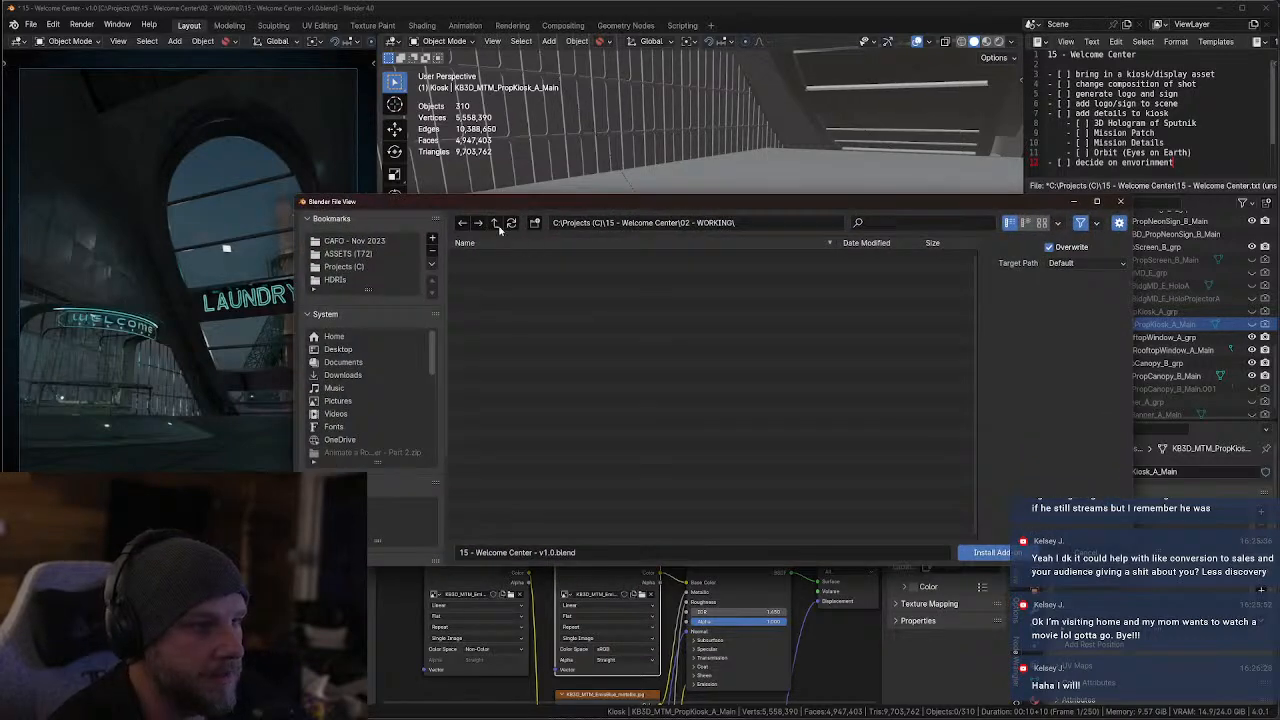
left_click(346, 254)
scroll(503, 470, "down", 3)
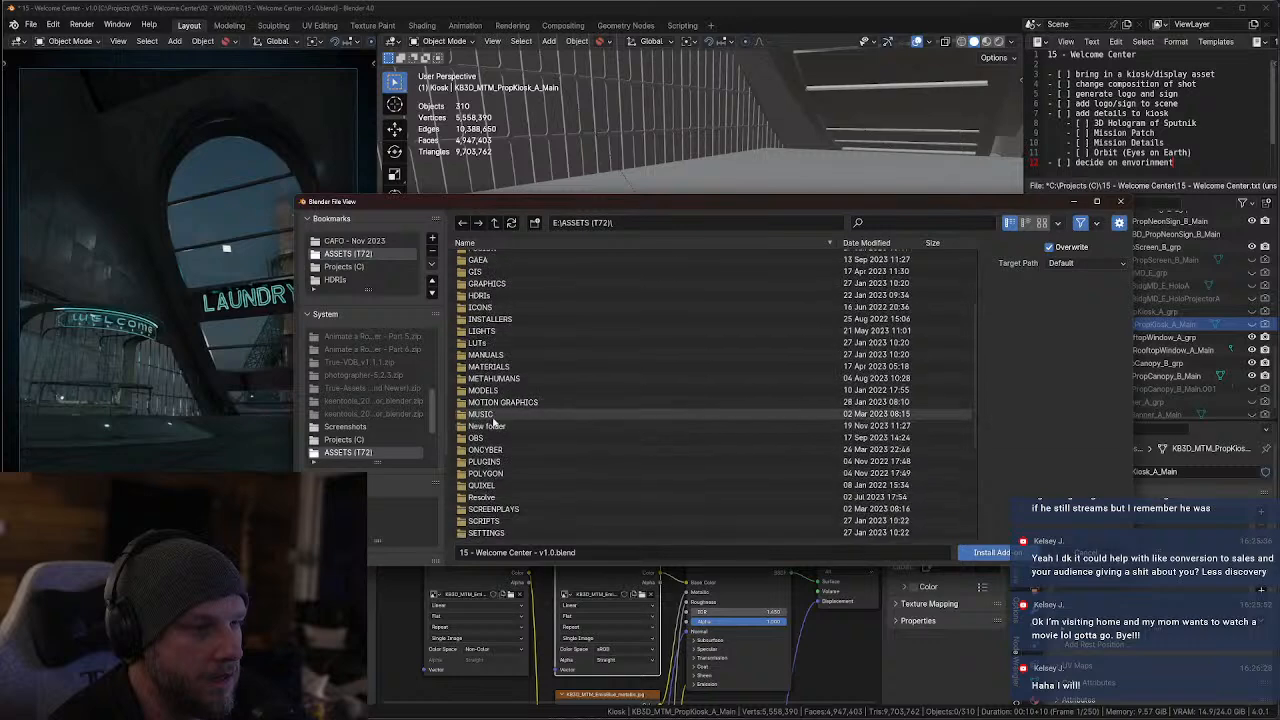
scroll(503, 481, "down", 2)
scroll(495, 342, "up", 5)
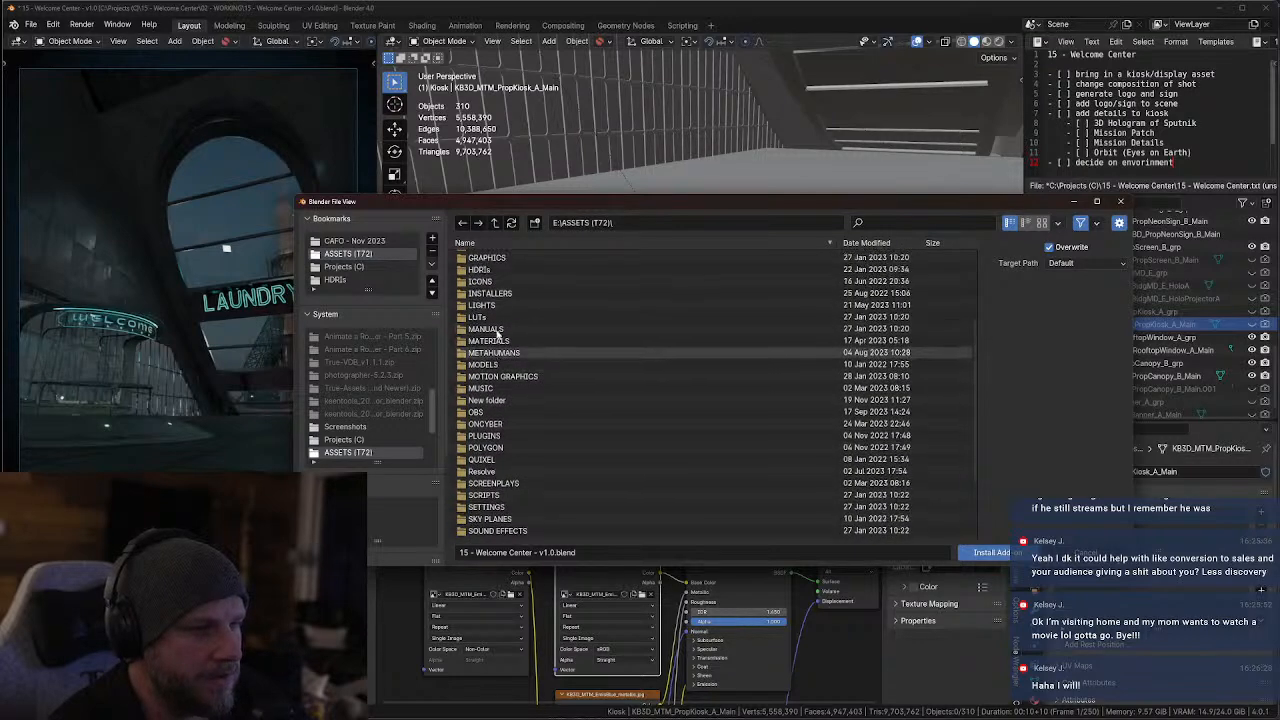
left_click(493, 269)
double_click(495, 269)
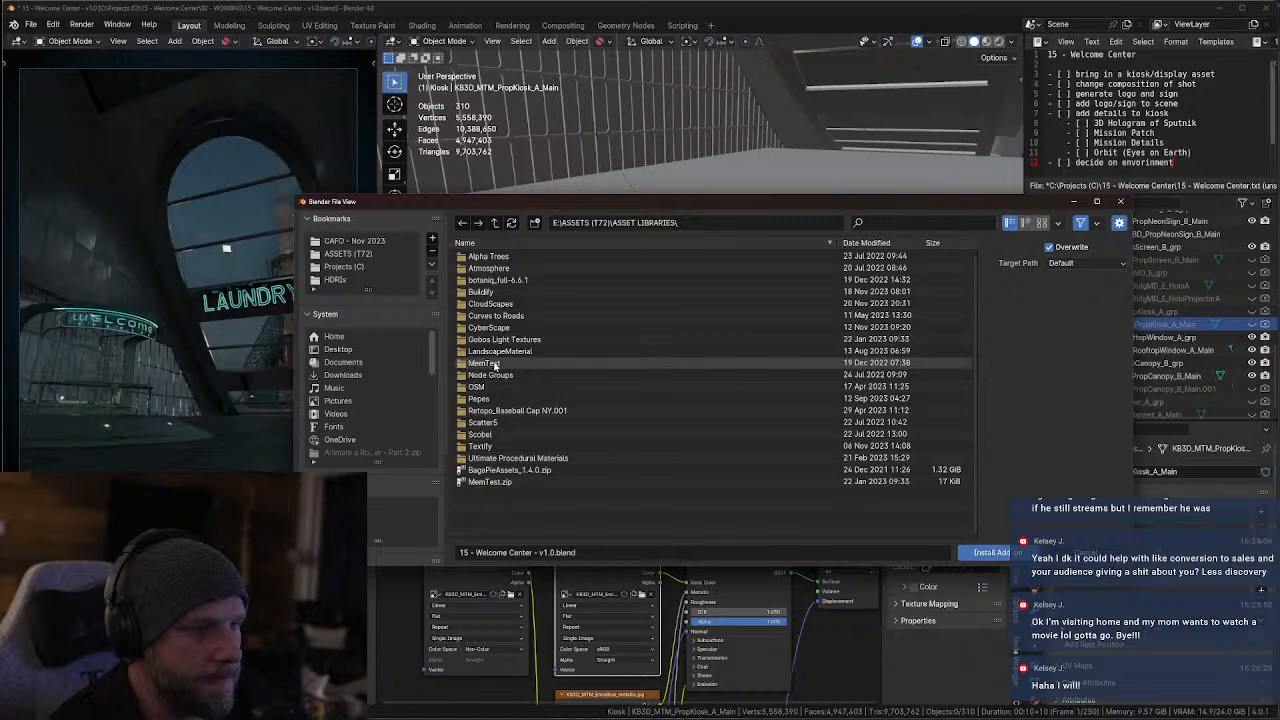
left_click(494, 223)
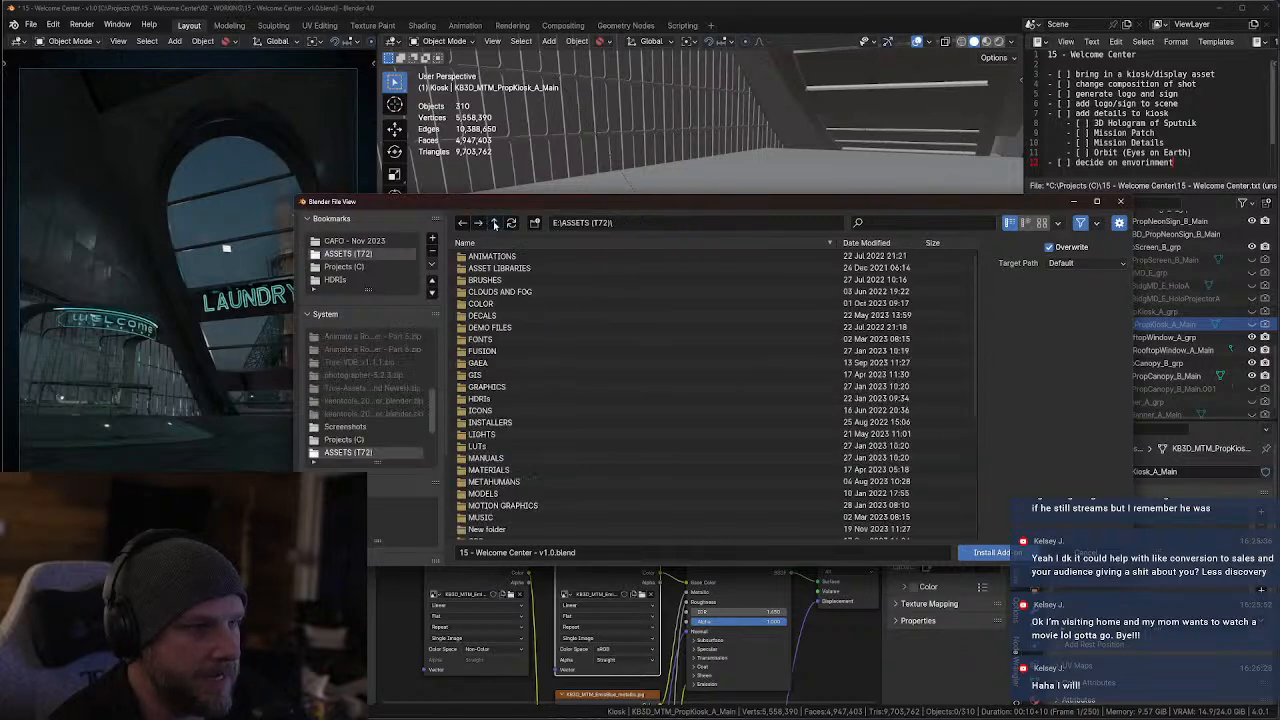
scroll(500, 450, "down", 3)
double_click(500, 459)
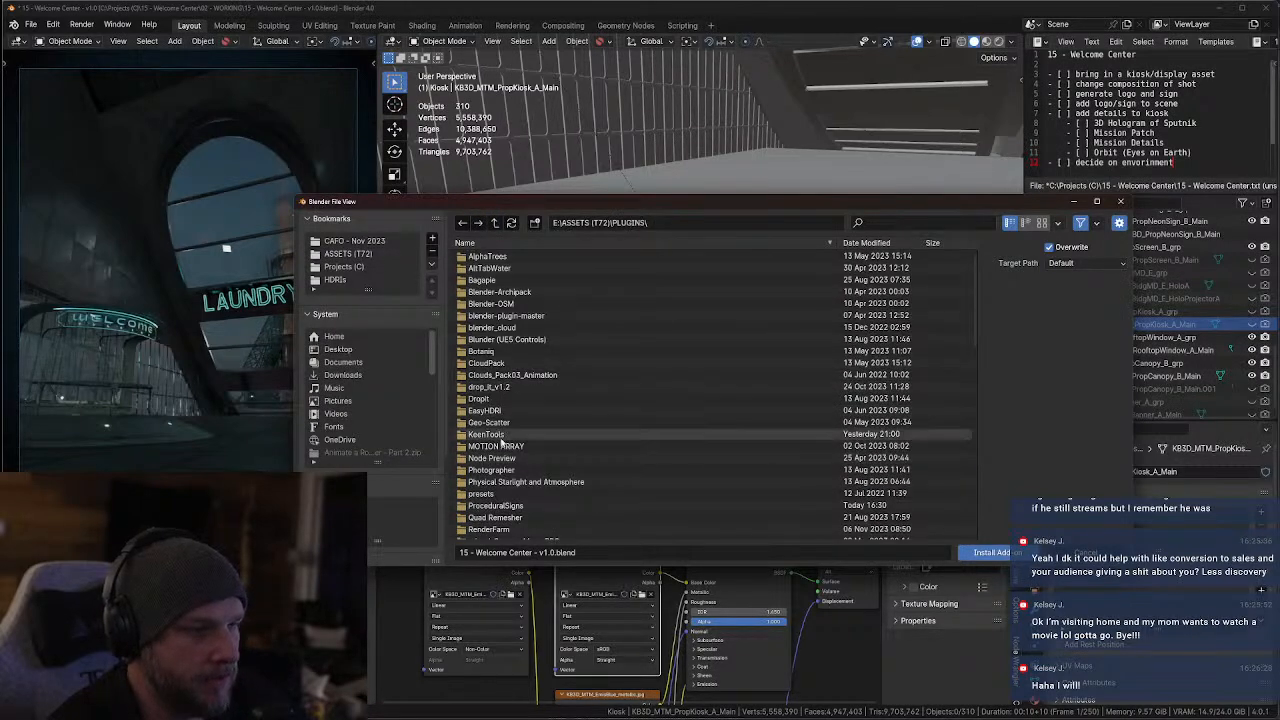
scroll(503, 443, "down", 3)
double_click(500, 404)
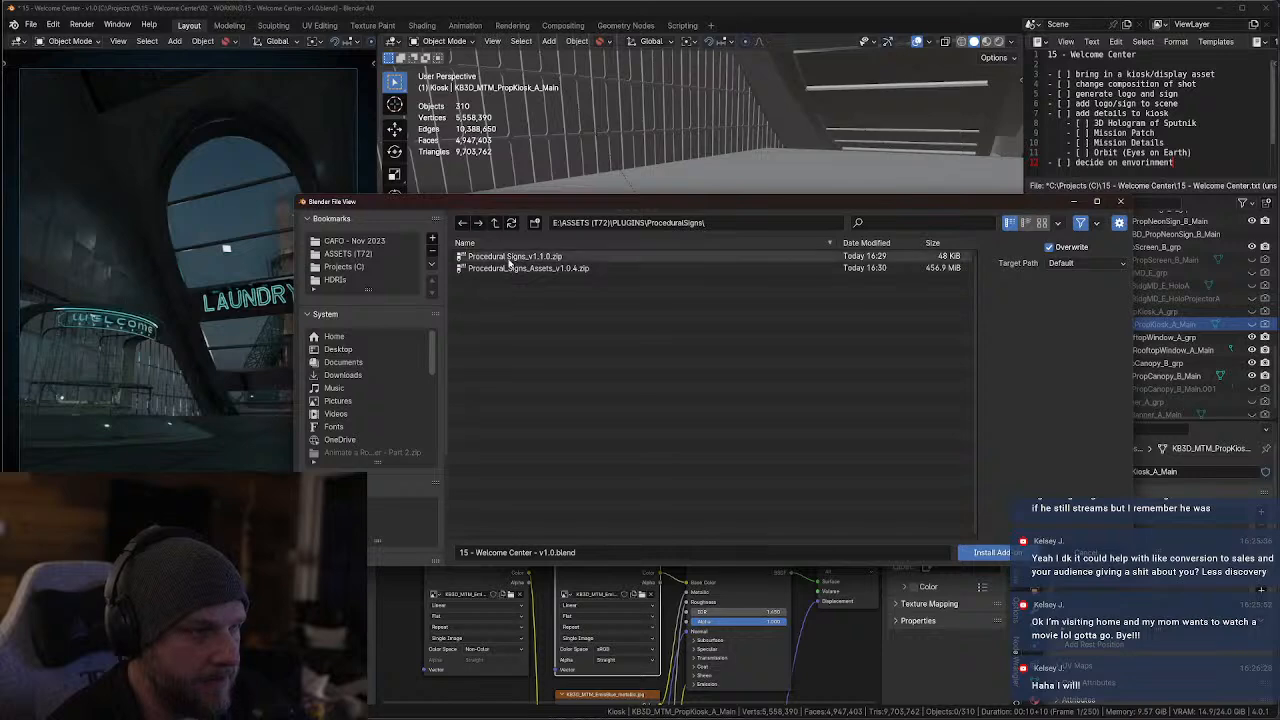
double_click(512, 256)
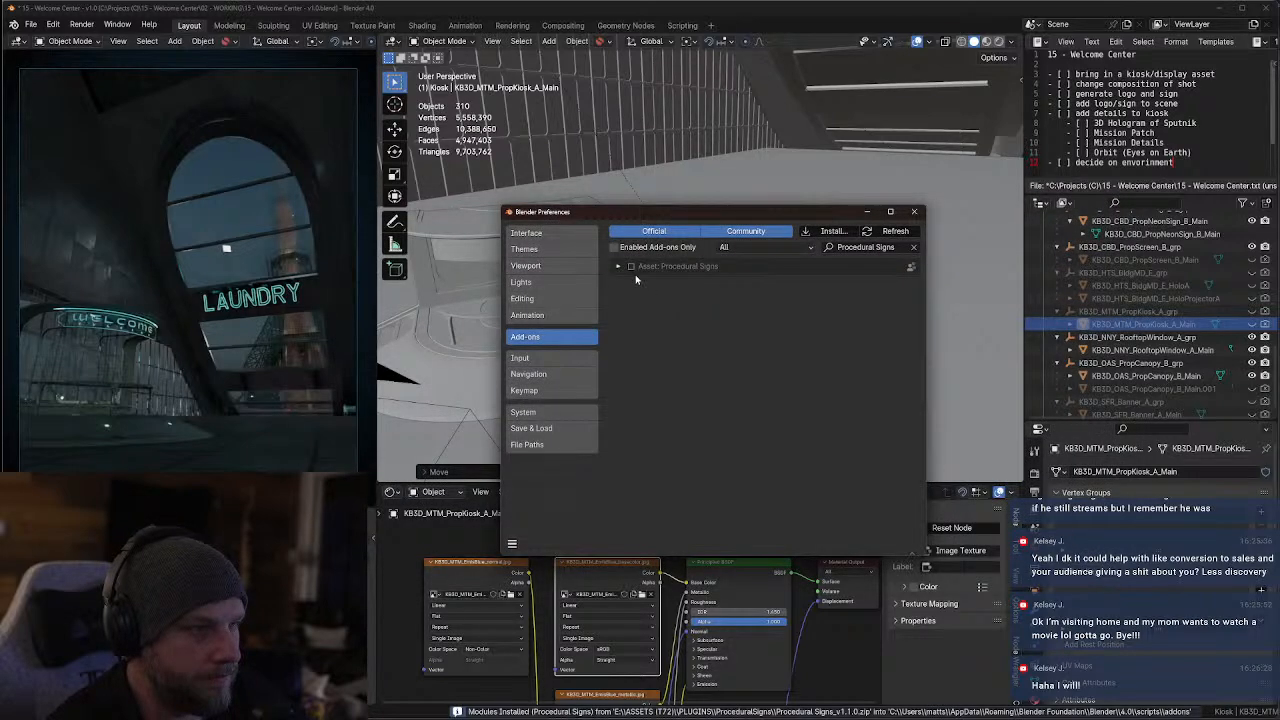
left_click(631, 266)
left_click(618, 266)
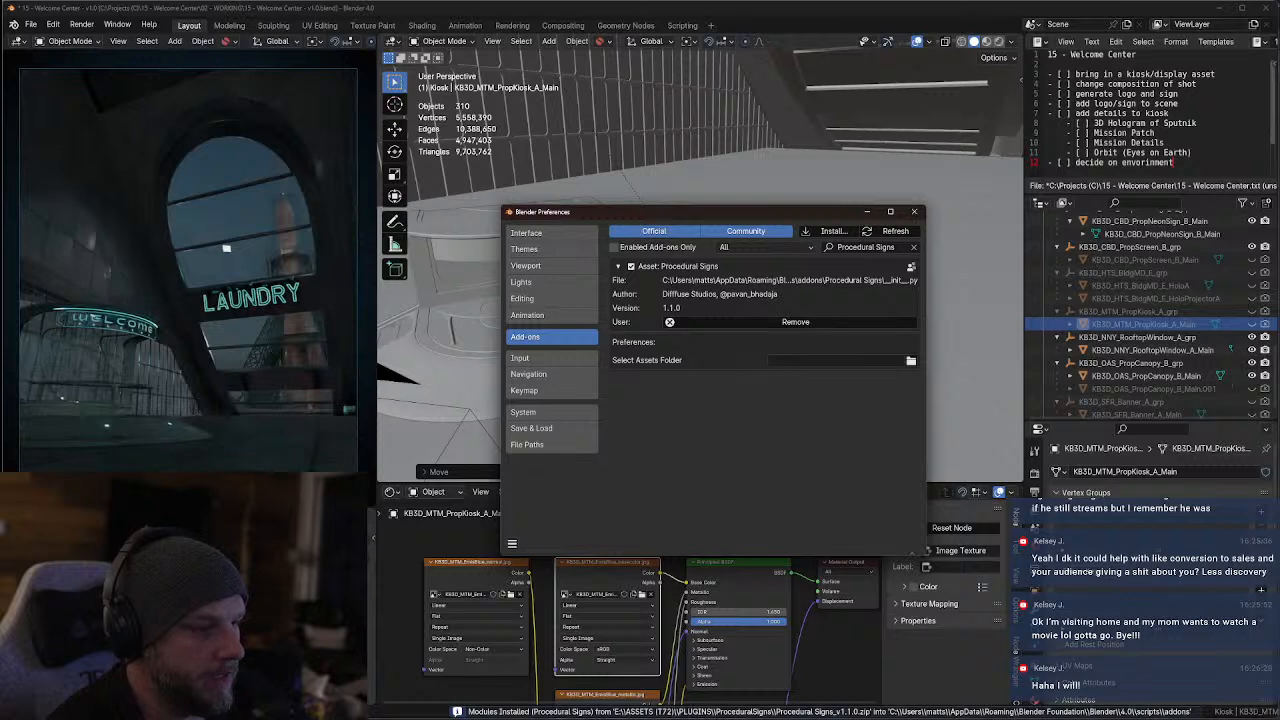
In File Explorer, extract Procedural_Signs_Assets_v1.0.4.zip from ASSETS (T72)\PLUGINS\ProceduralSigns into its default subfolder, and minimize the Explorer window
key("super+e")
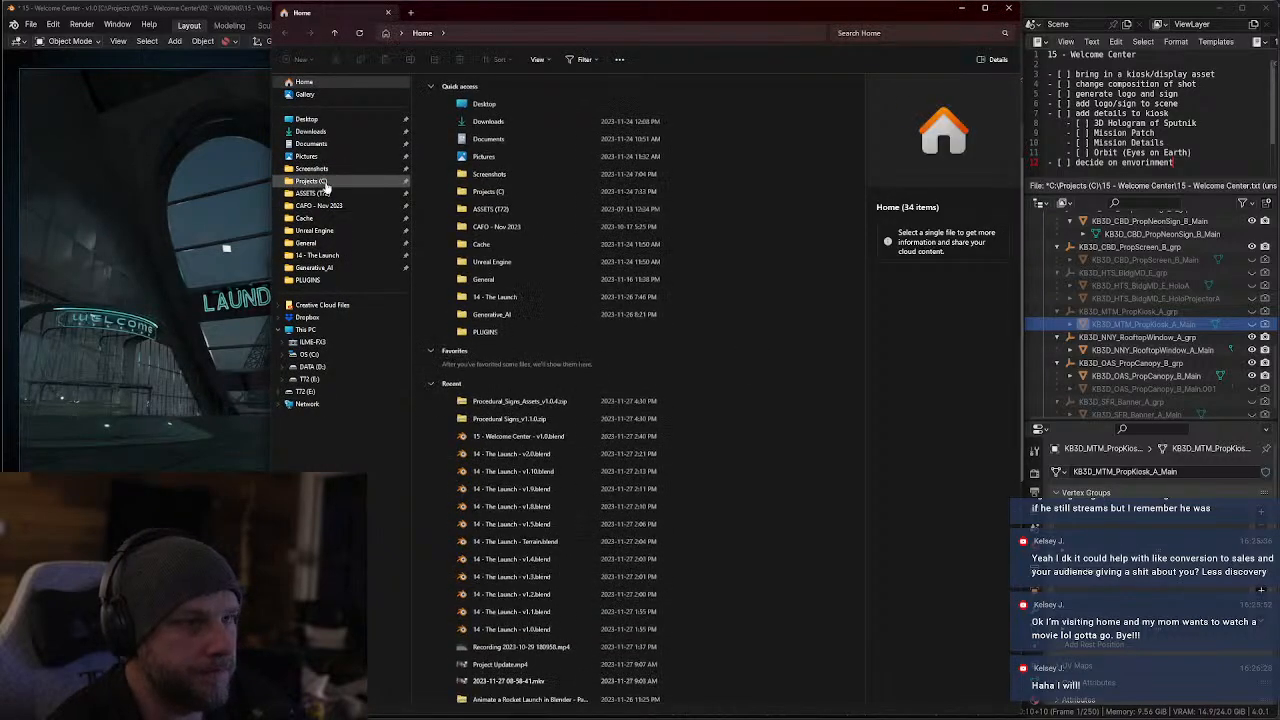
left_click(318, 193)
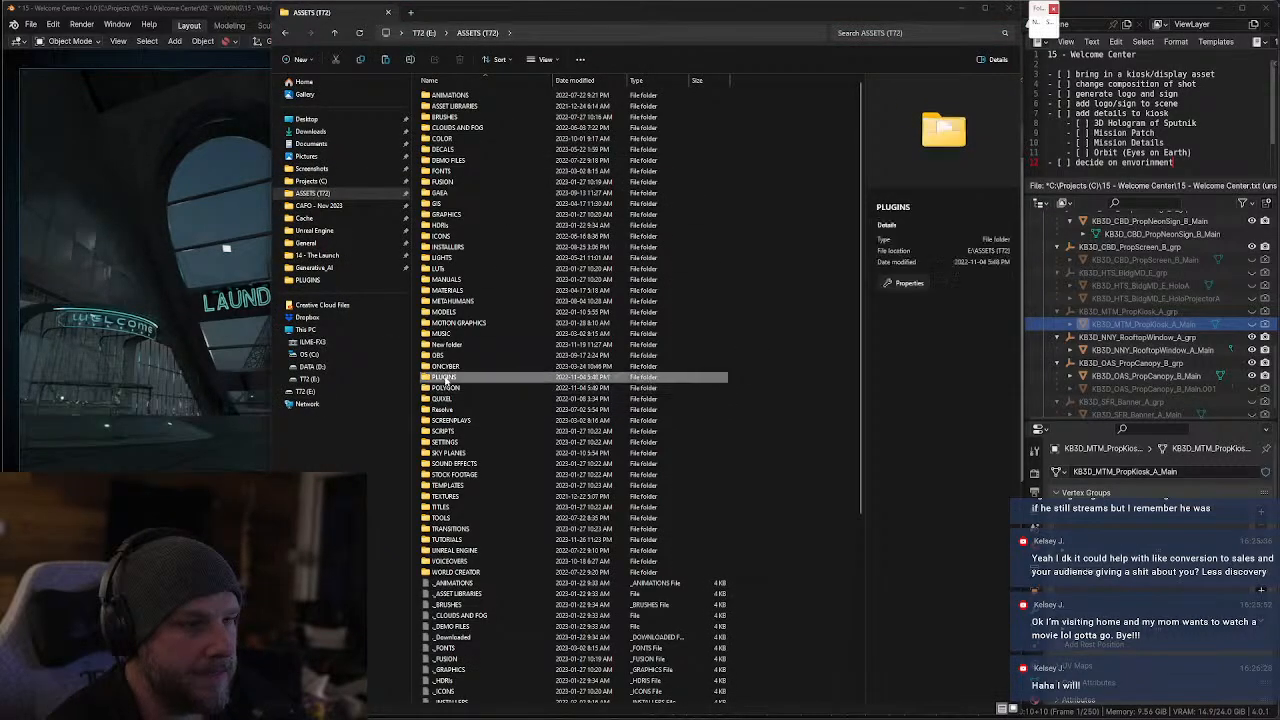
double_click(442, 376)
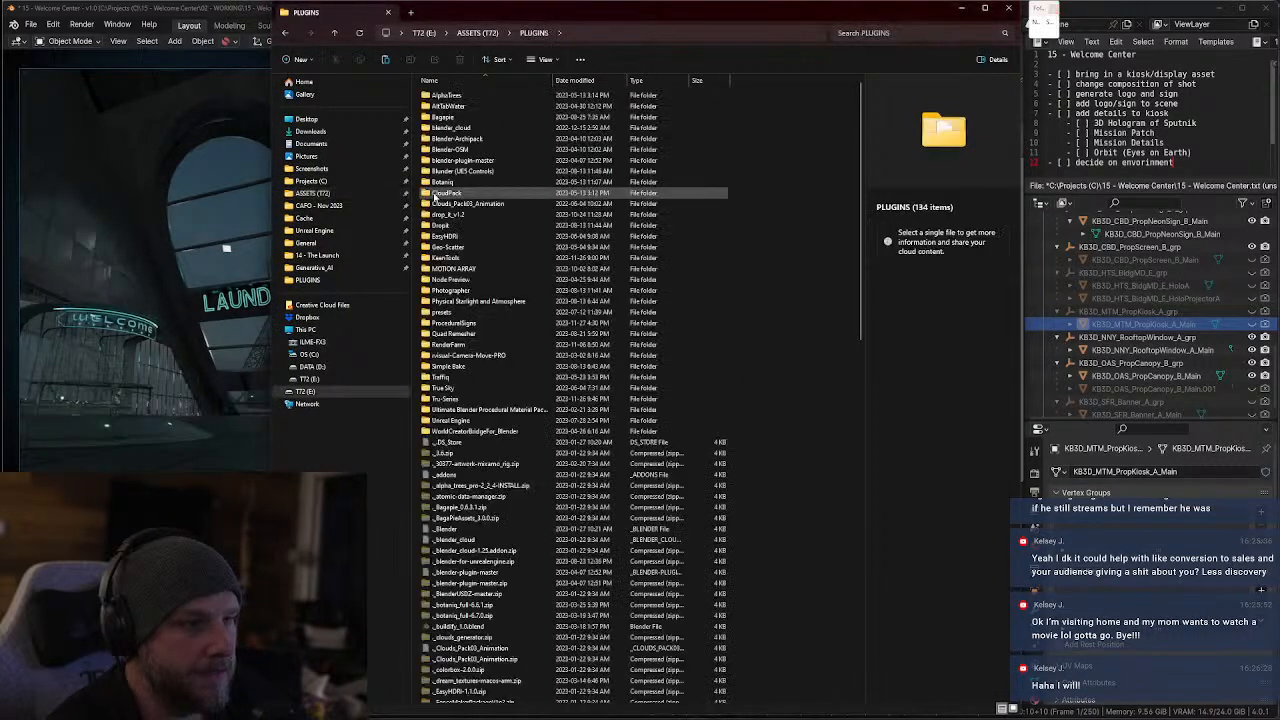
double_click(450, 322)
left_click(466, 107)
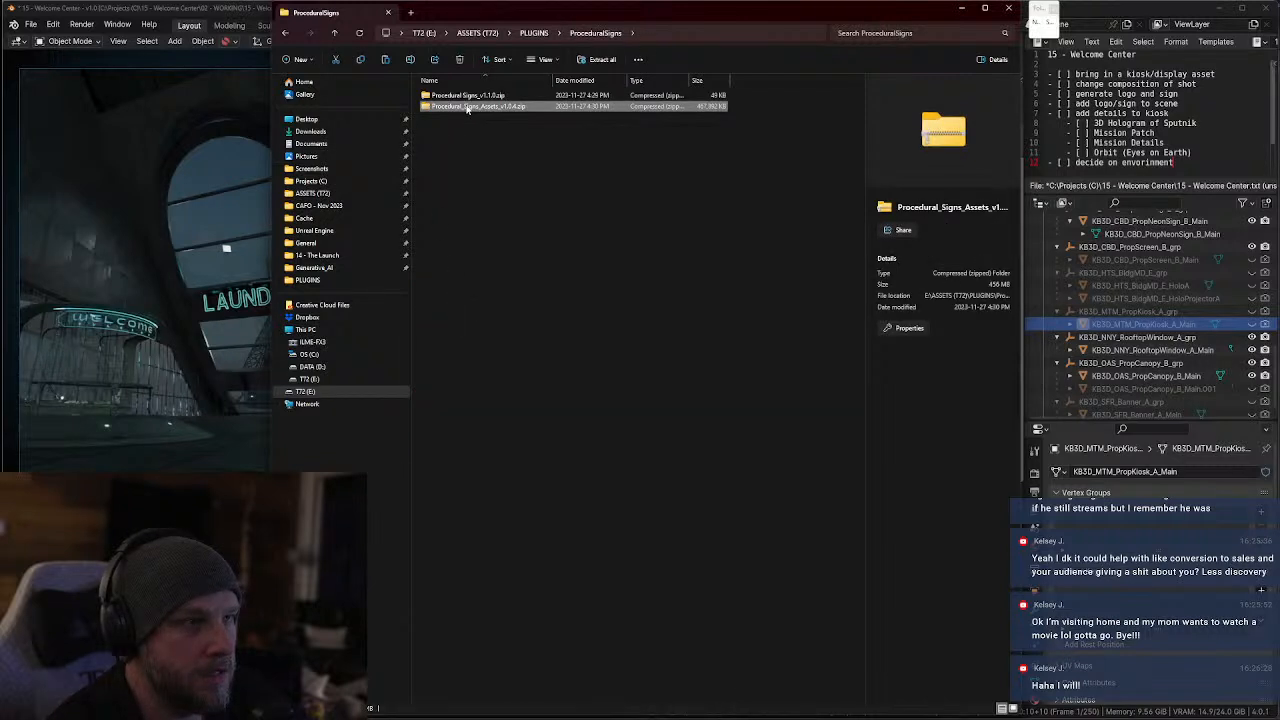
left_click(598, 59)
left_click(981, 465)
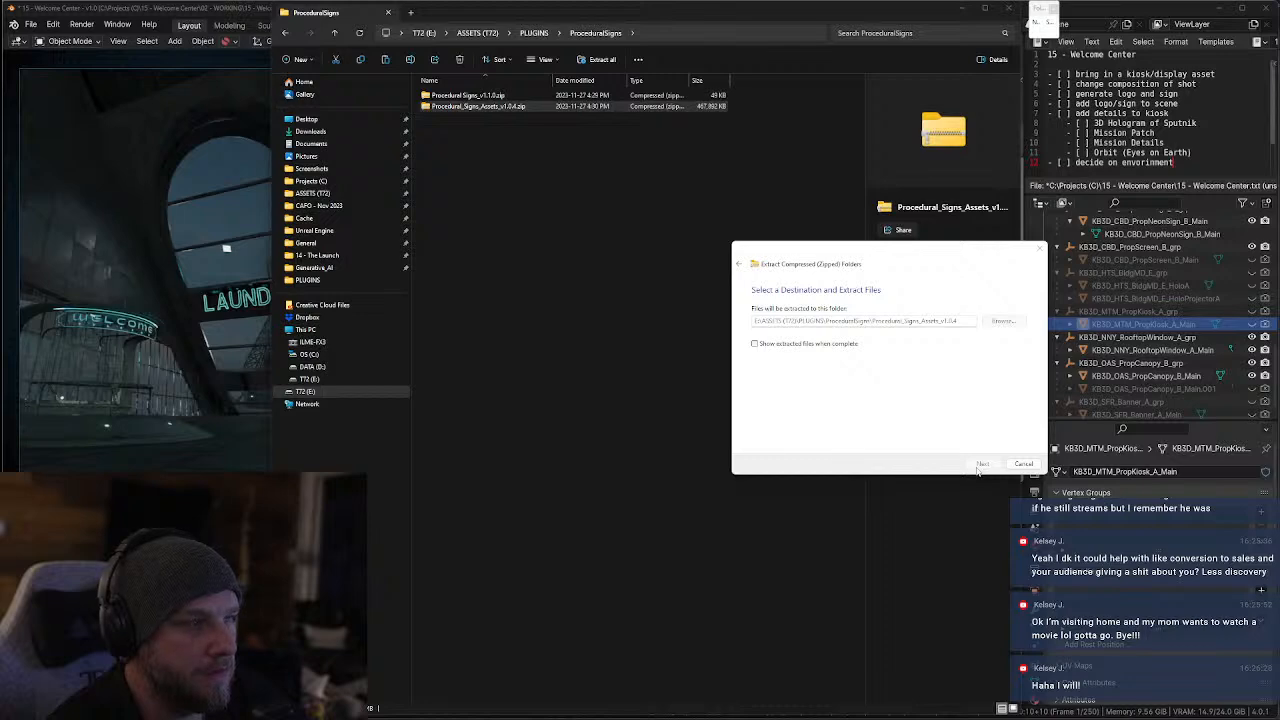
left_click(963, 9)
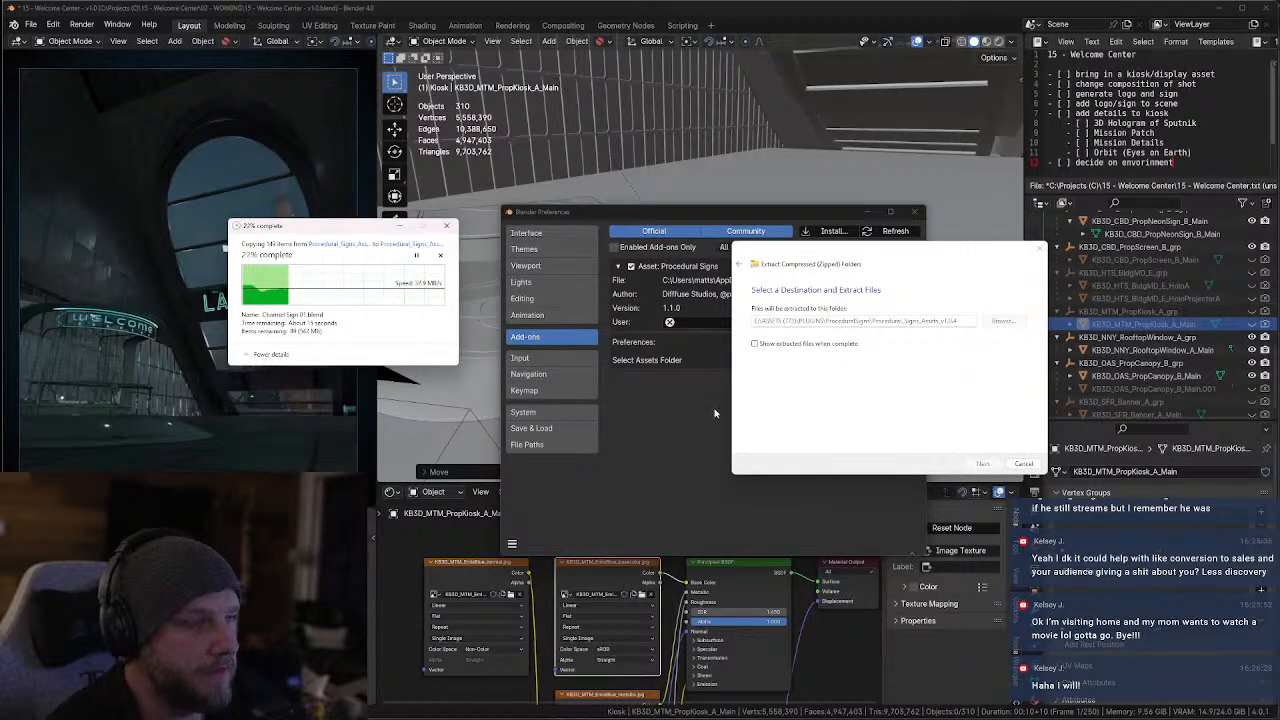
Set the Procedural Signs add-on's assets folder to E:\ASSETS (T72)\PLUGINS\ProceduralSigns\Procedural_Signs_Assets_v1.0.4
left_click(717, 430)
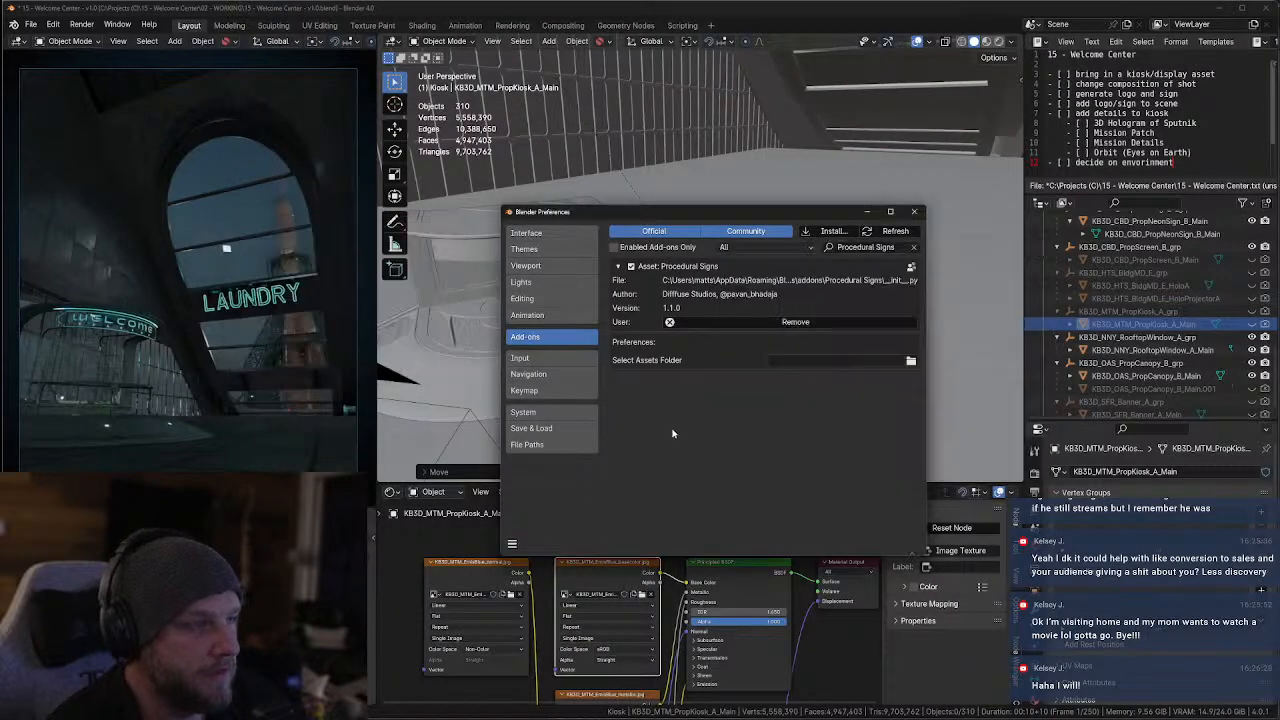
left_click(910, 362)
left_click(347, 253)
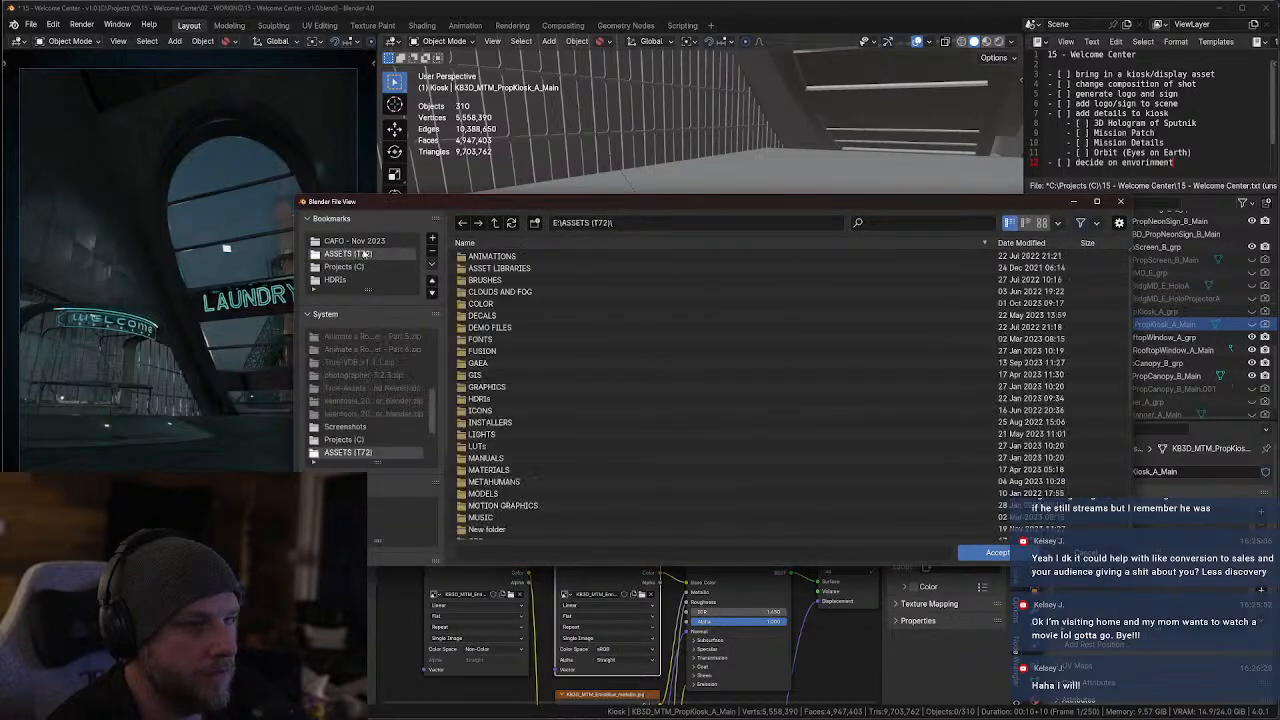
scroll(483, 494, "down", 5)
double_click(484, 487)
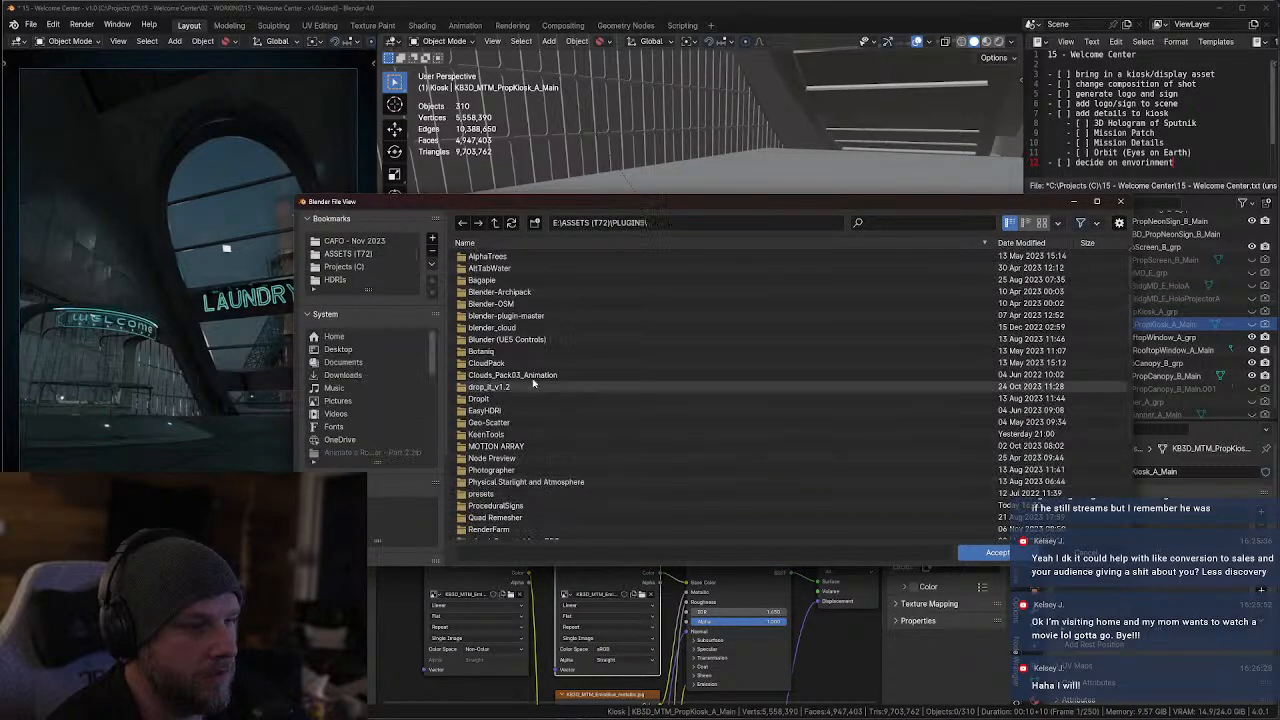
scroll(521, 410, "down", 3)
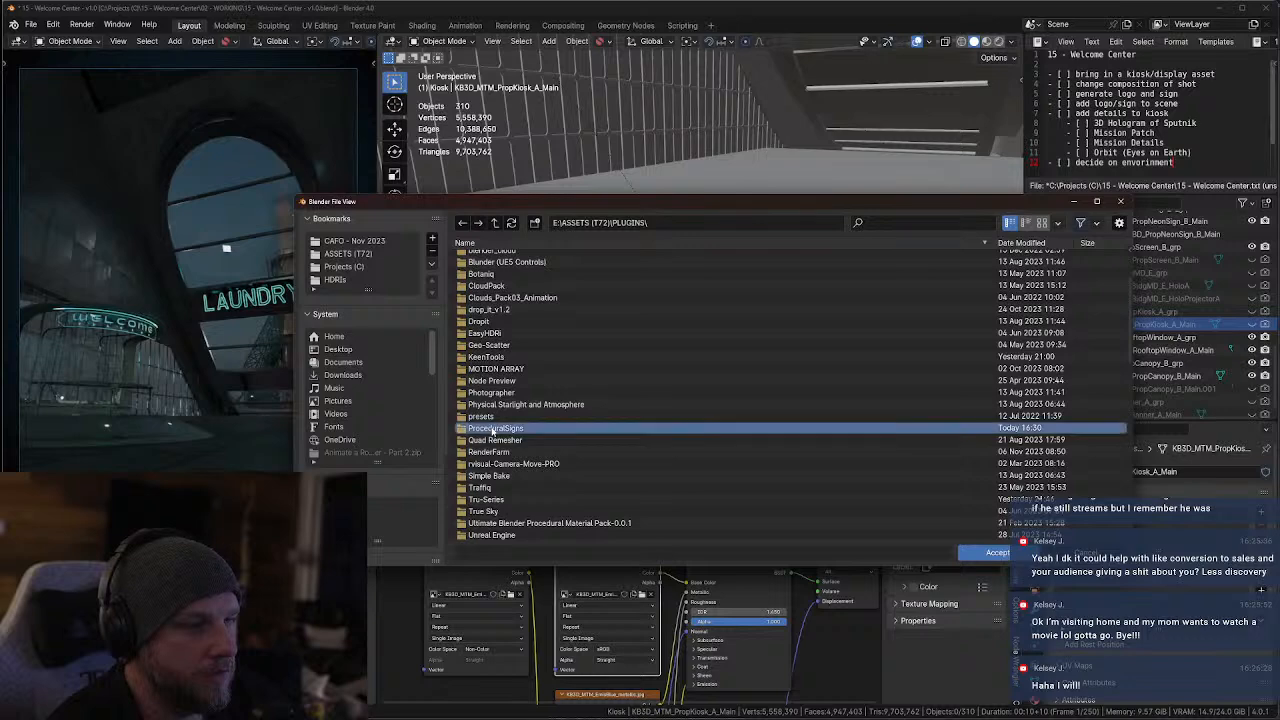
double_click(494, 429)
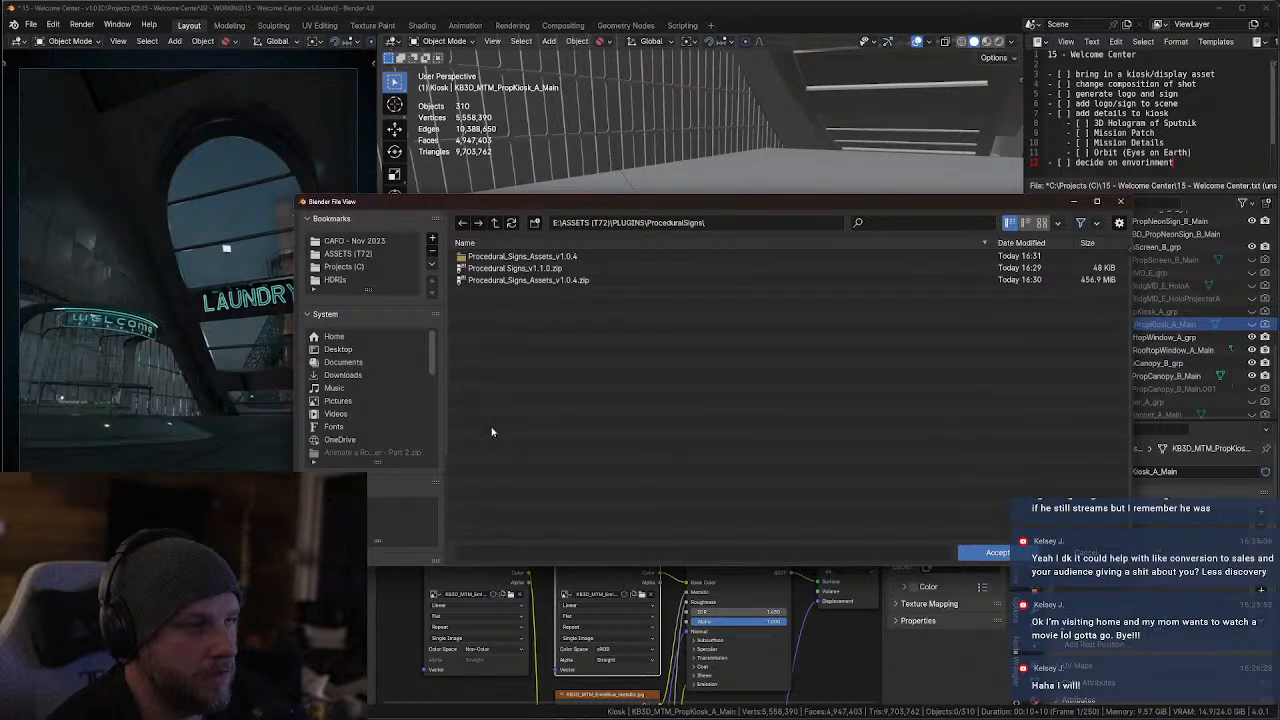
double_click(520, 257)
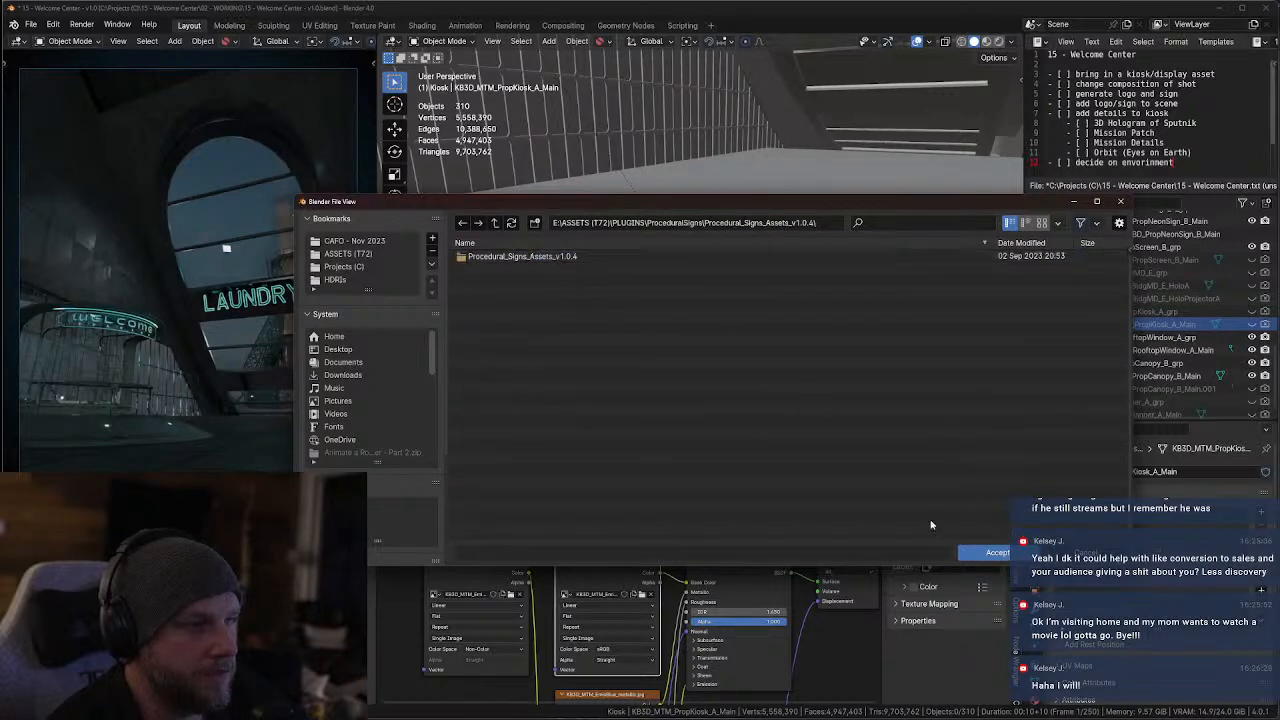
left_click(996, 552)
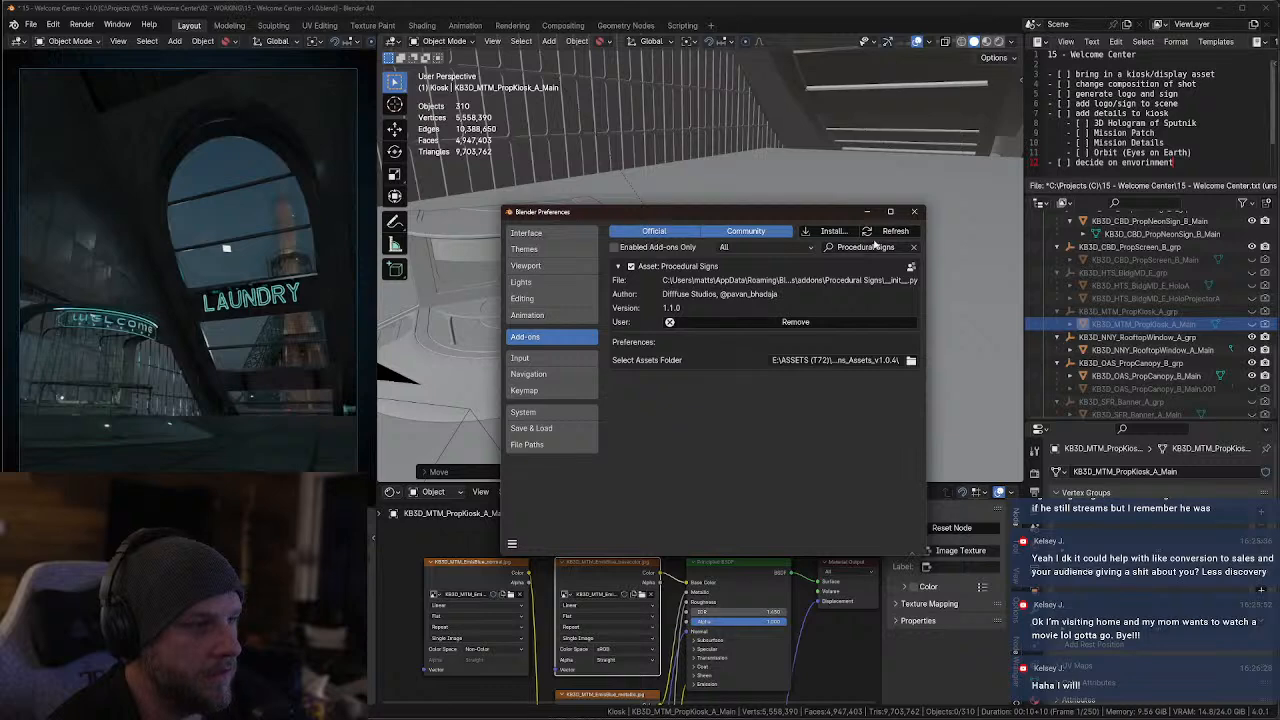
Repoint the add-on's assets folder to the nested Procedural_Signs_Assets_v1.0.4 subfolder and close the preferences window
left_click(911, 362)
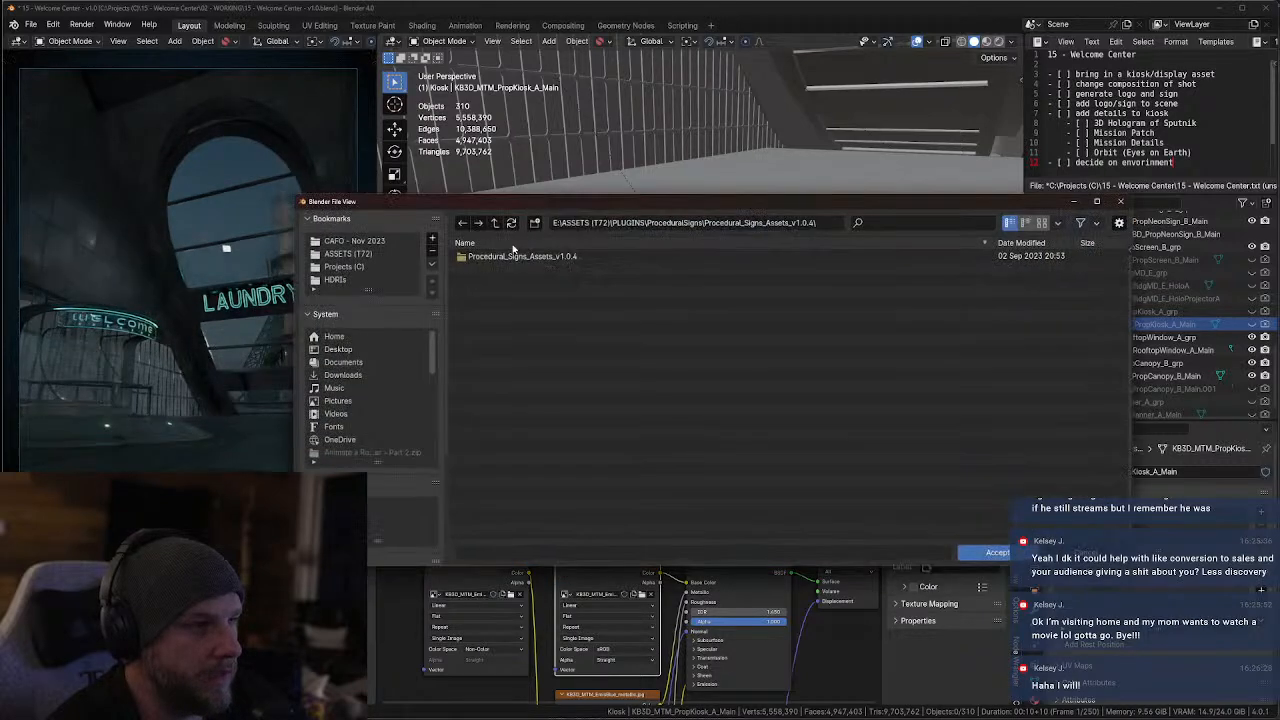
double_click(490, 257)
left_click(1000, 543)
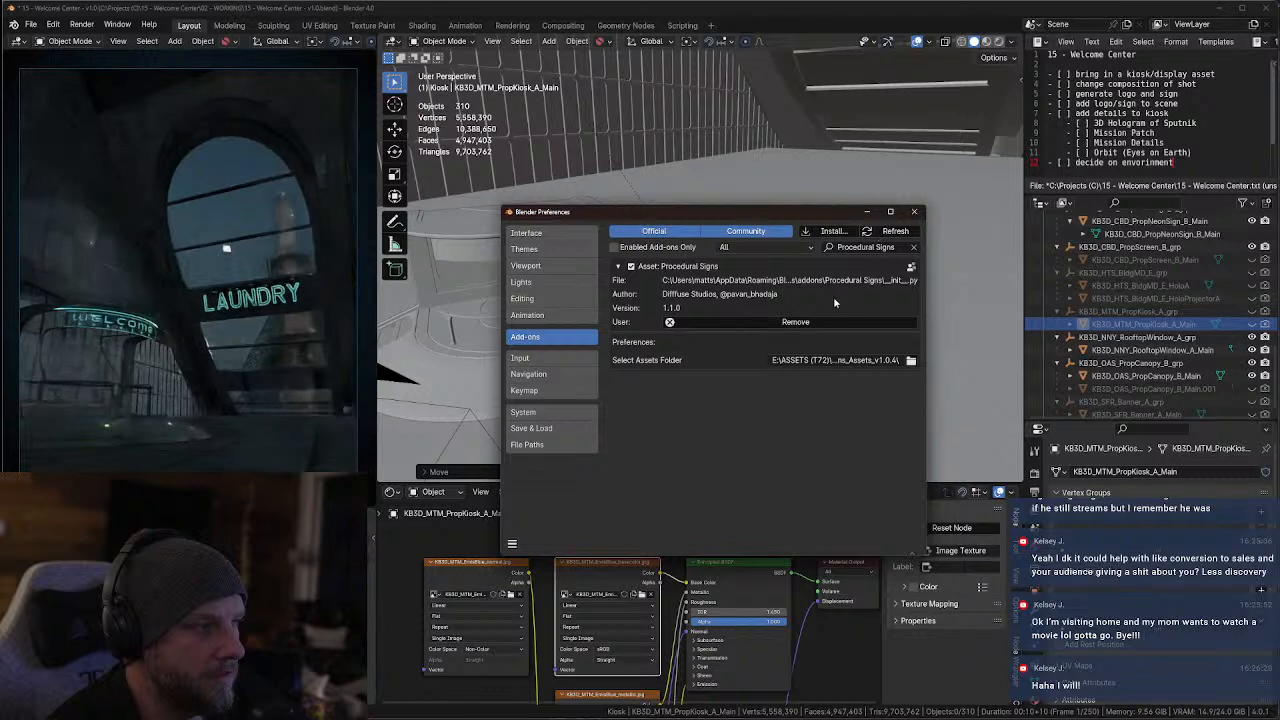
left_click(915, 212)
Add a new text-based Neon sign to the scene with the Procedural Signs add-on
left_click(1018, 120)
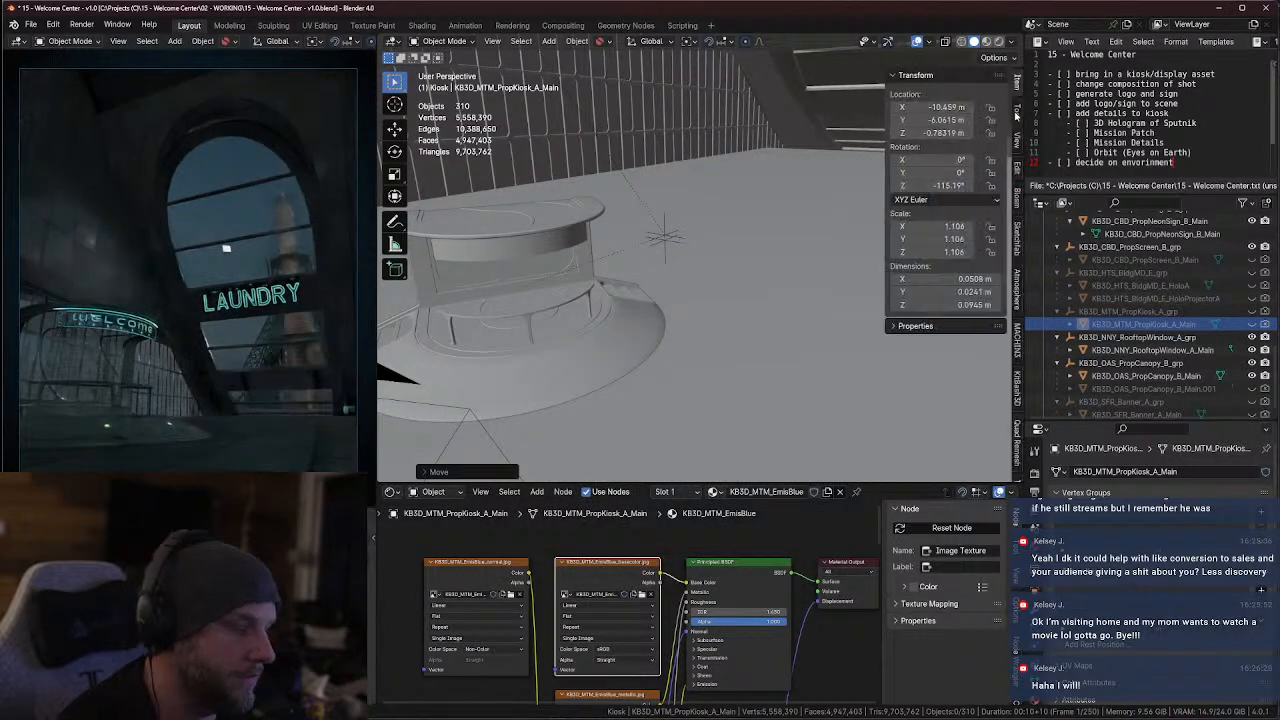
scroll(1016, 380, "down", 5)
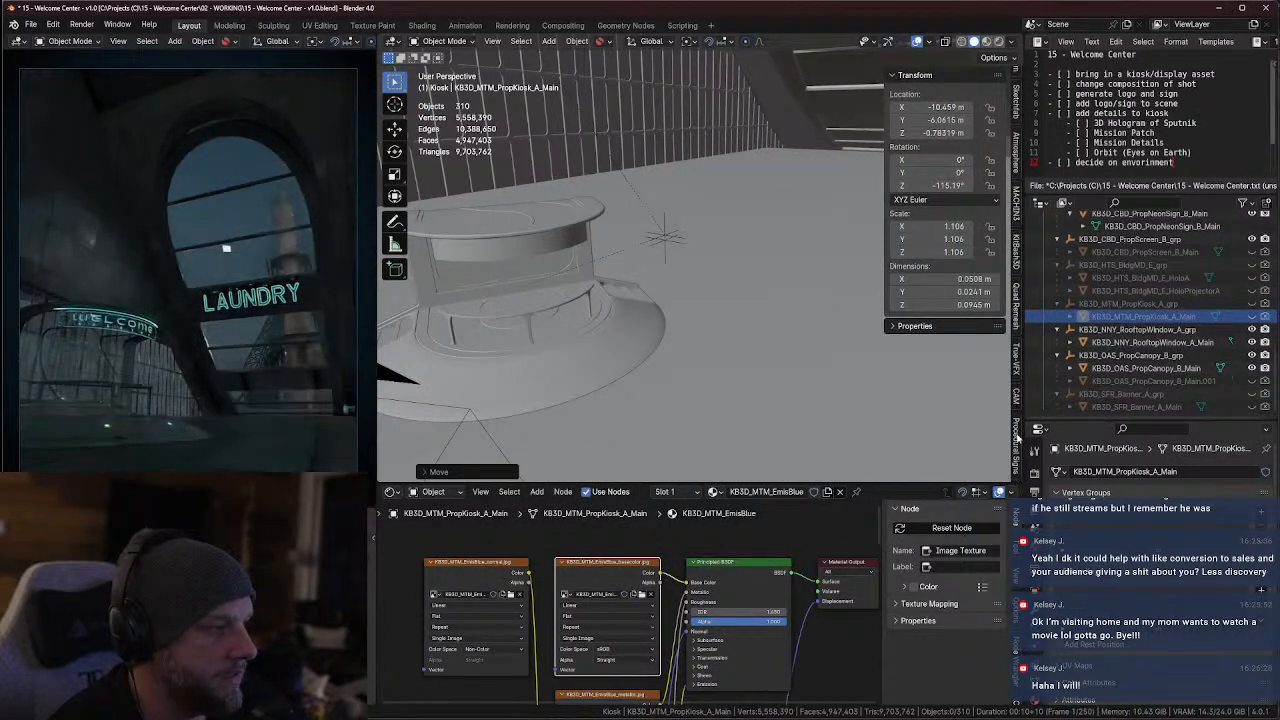
left_click(1016, 440)
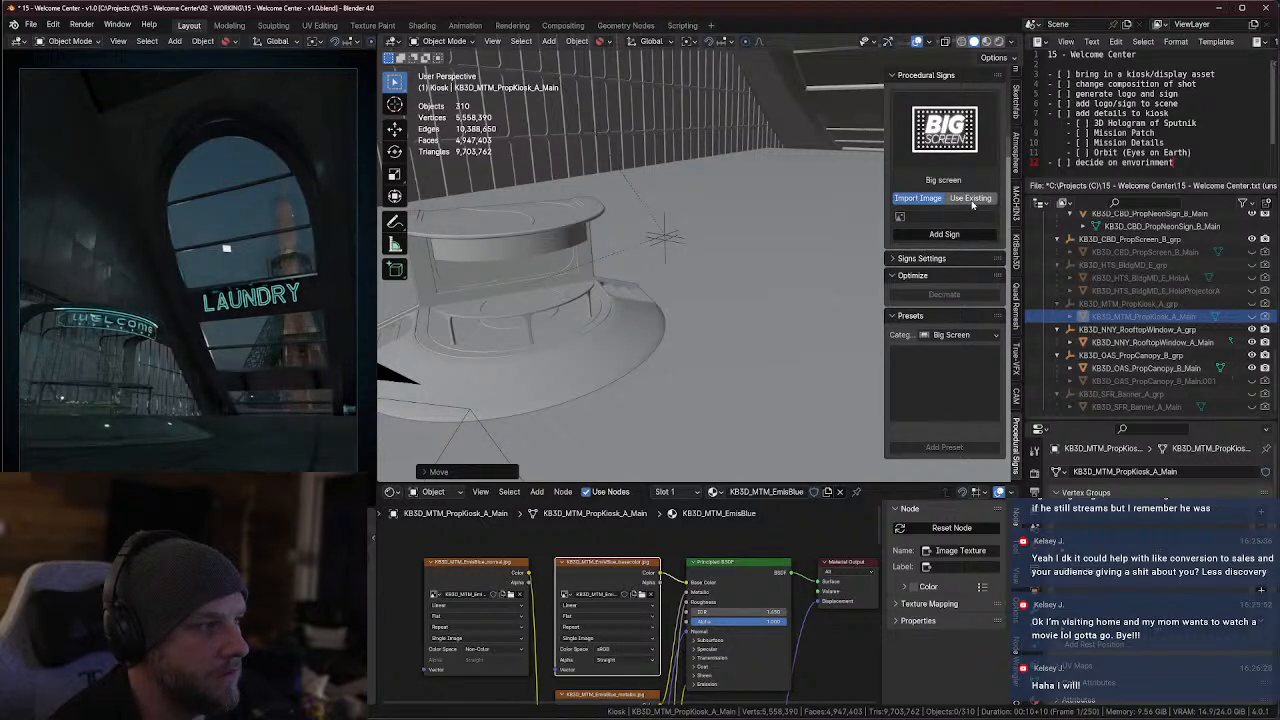
left_click(947, 127)
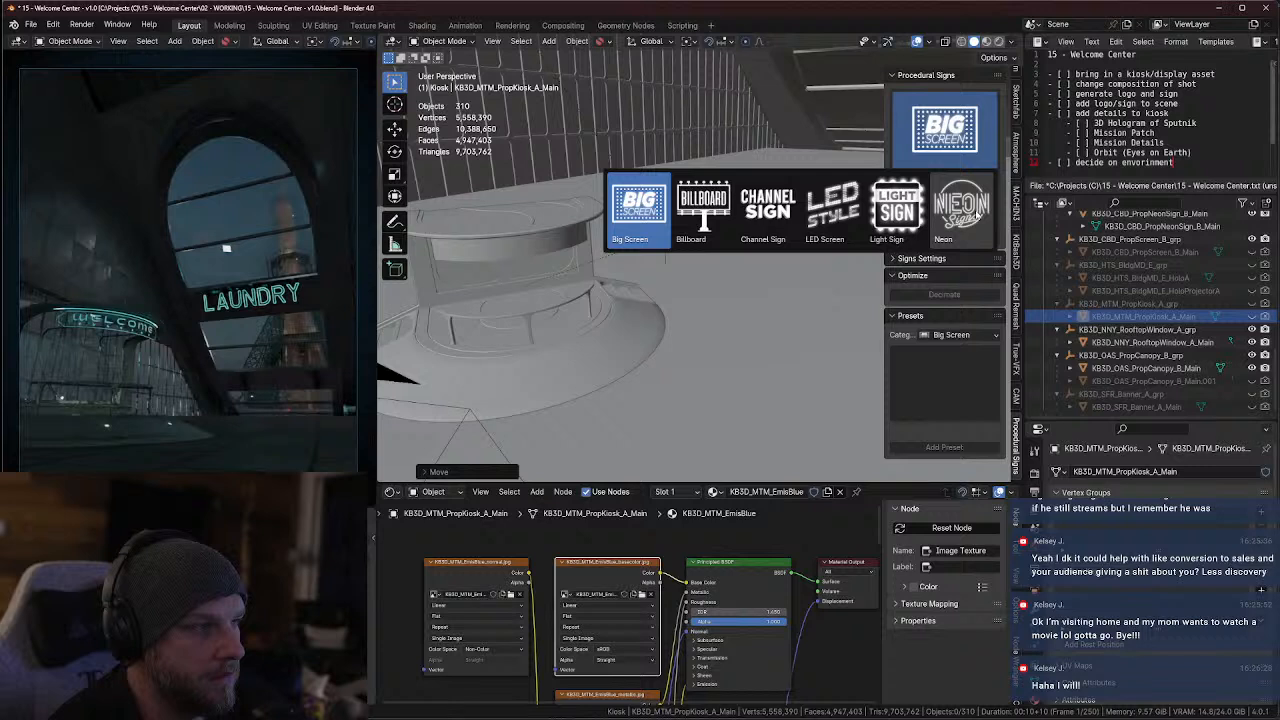
left_click(978, 213)
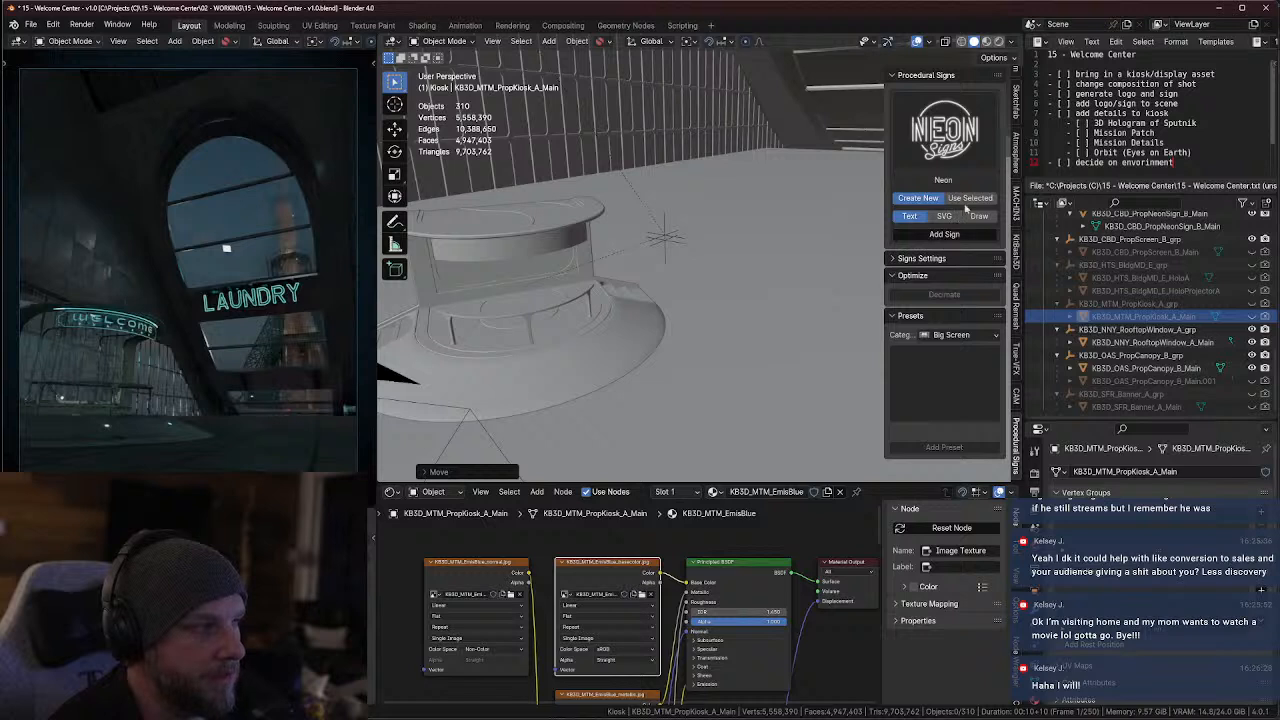
left_click(918, 258)
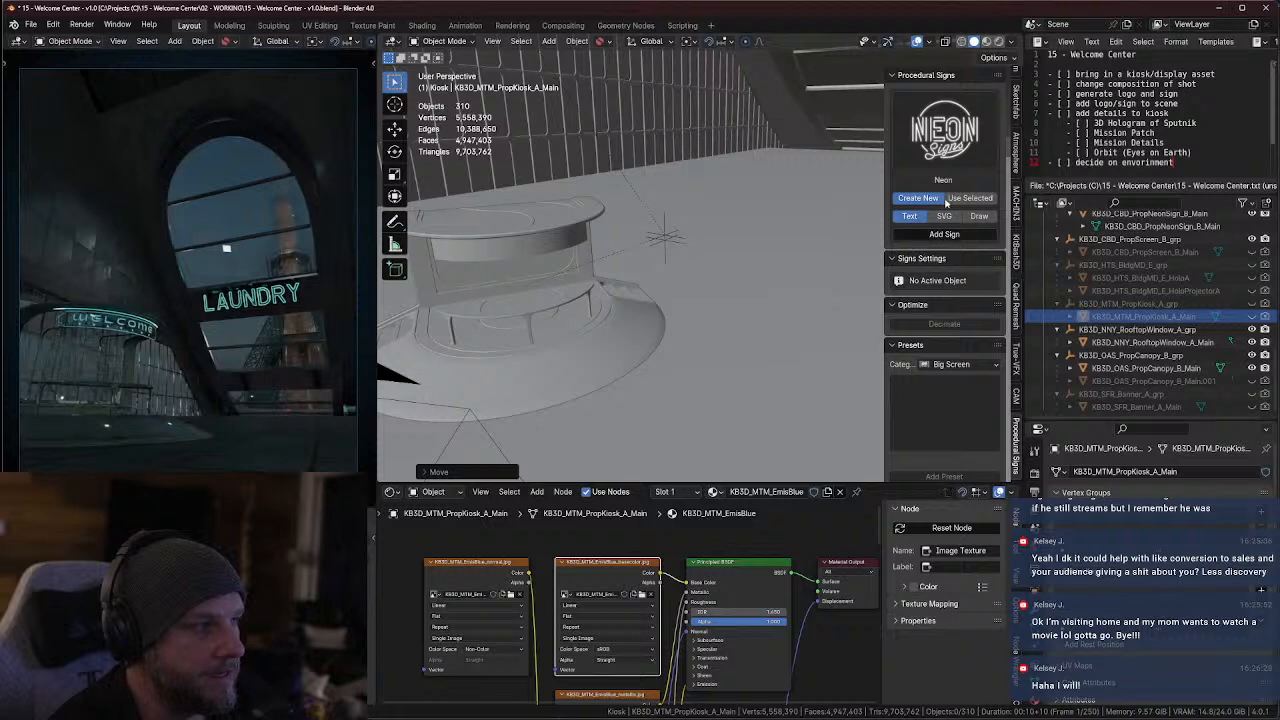
left_click(943, 236)
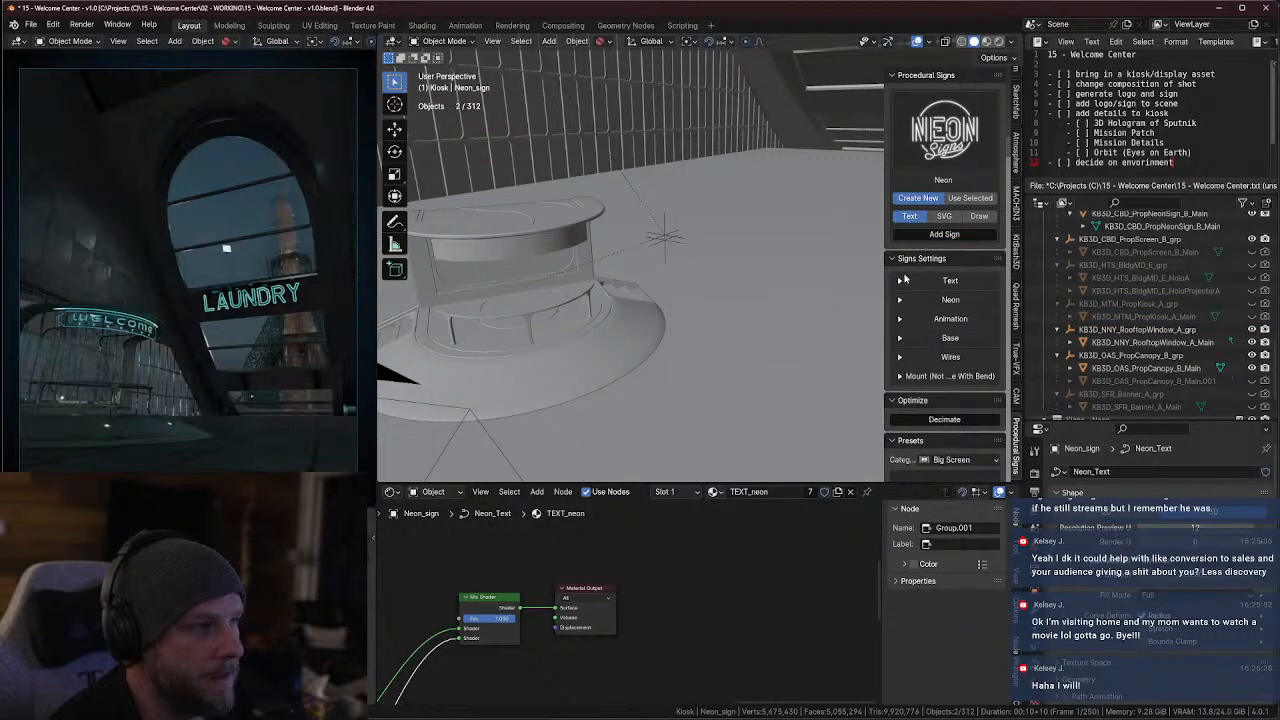
Widen the sidebar and set the neon sign's text to "LORD OF THE SKIES" in the Arial Black font
left_click(904, 280)
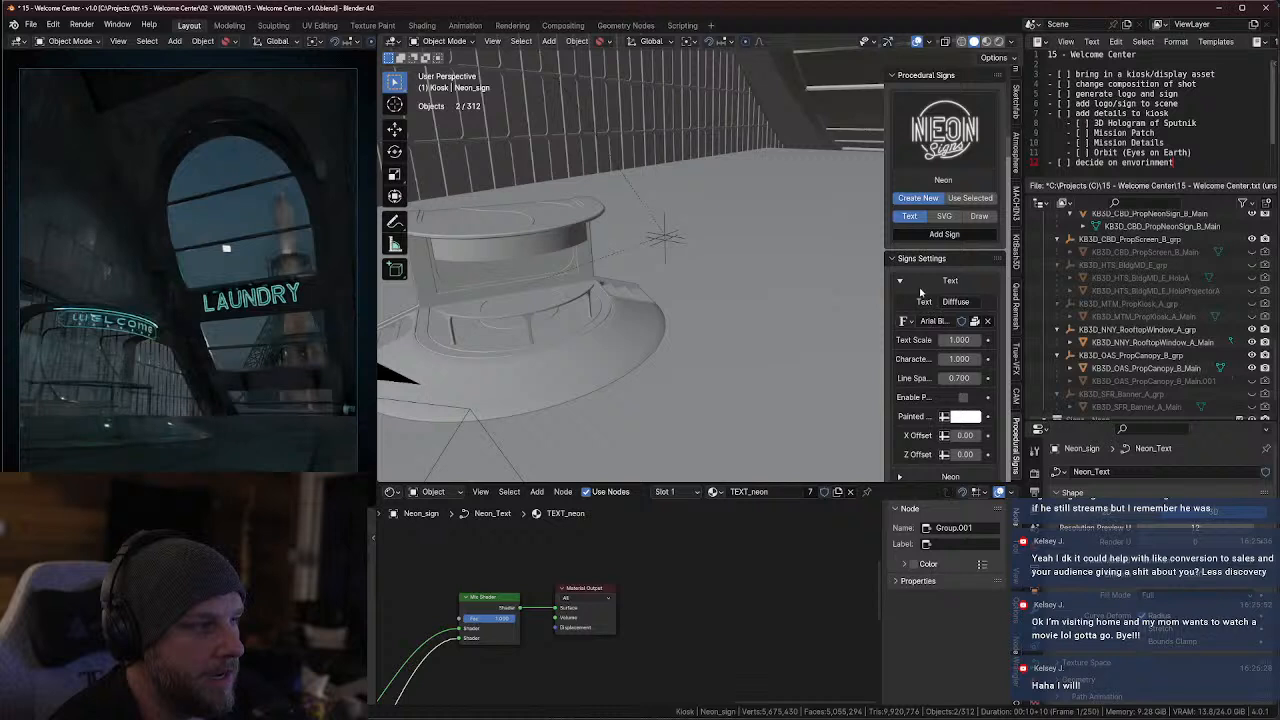
scroll(921, 291, "down", 3)
scroll(930, 287, "down", 4)
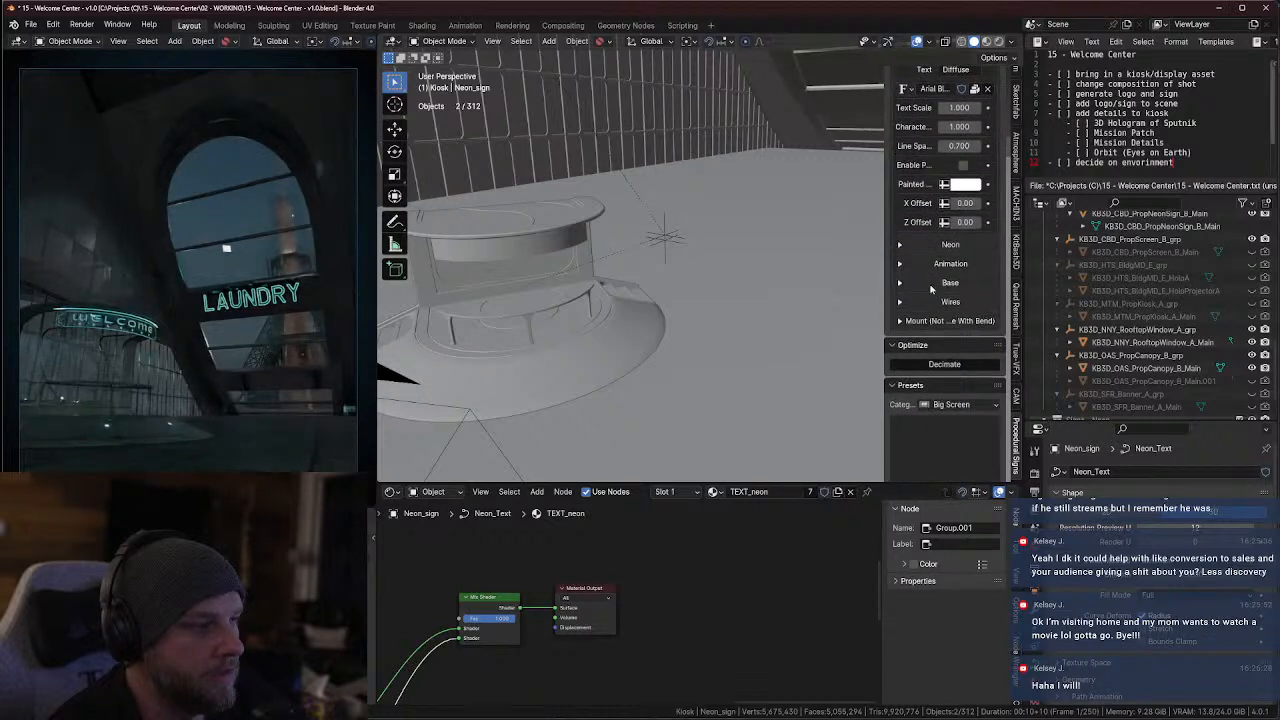
scroll(936, 292, "up", 5)
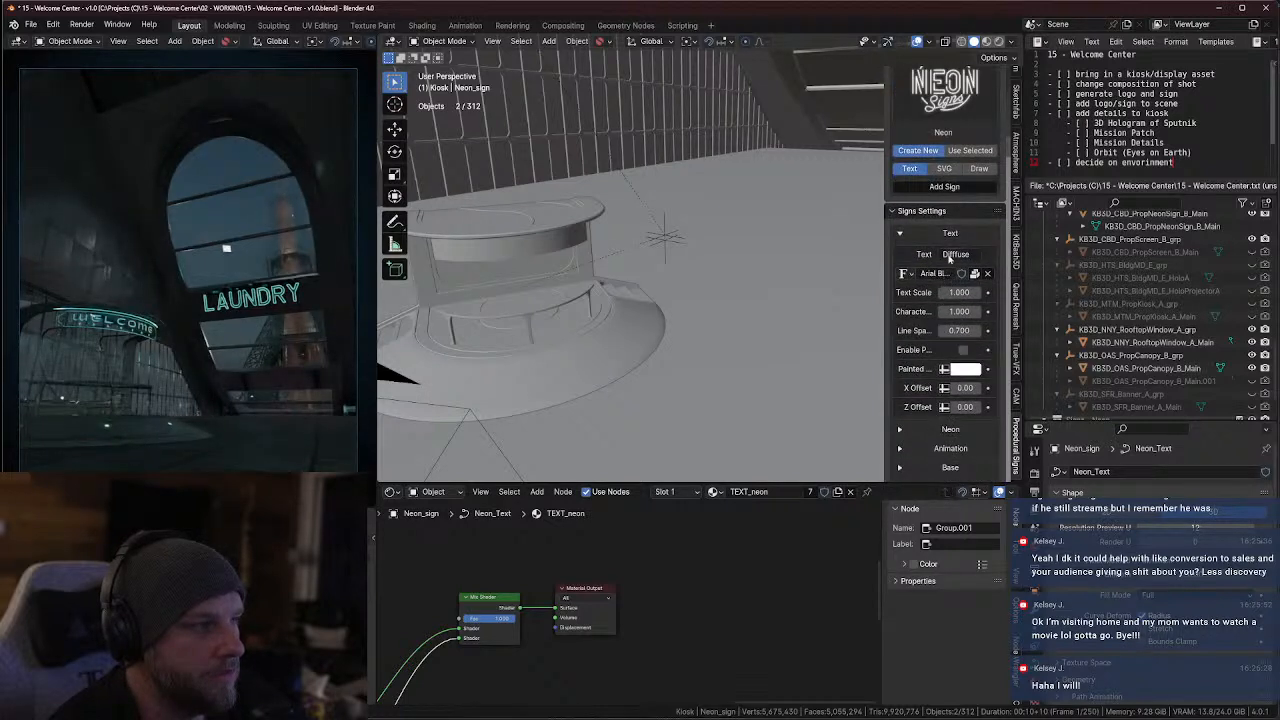
left_click_drag(888, 250, 712, 250)
left_click(870, 255)
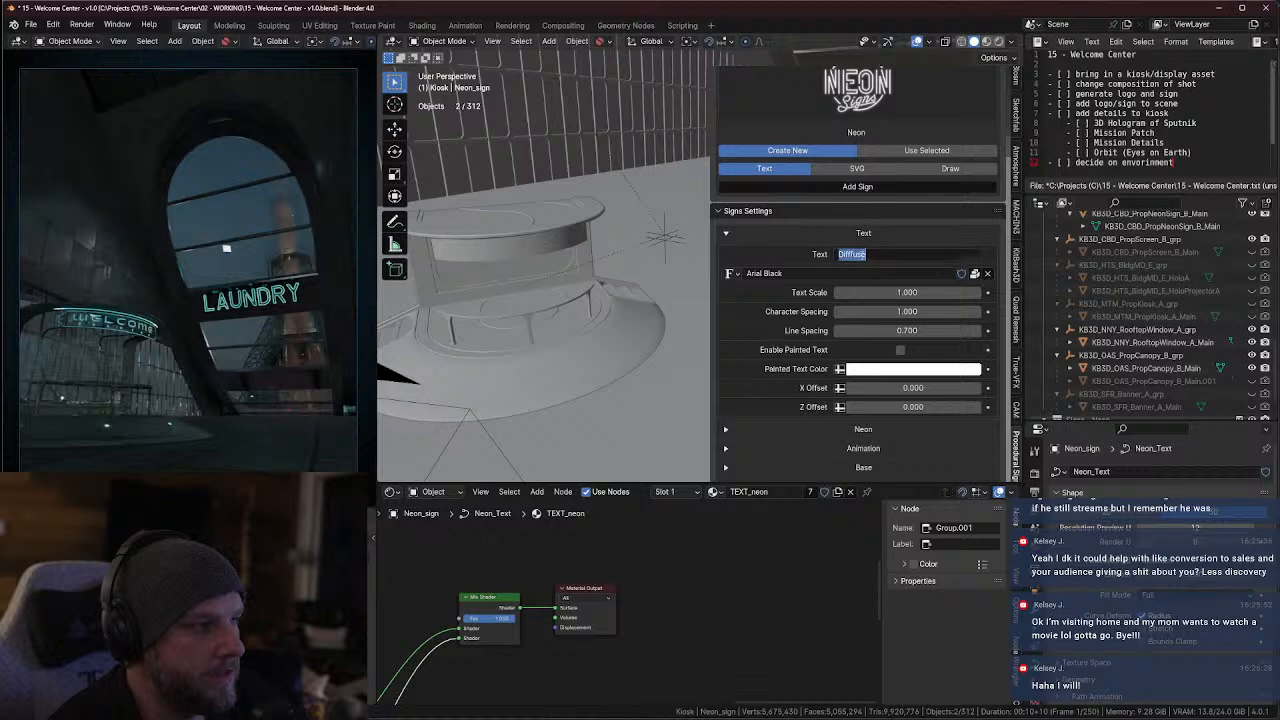
type("LORD OF THE SKIES")
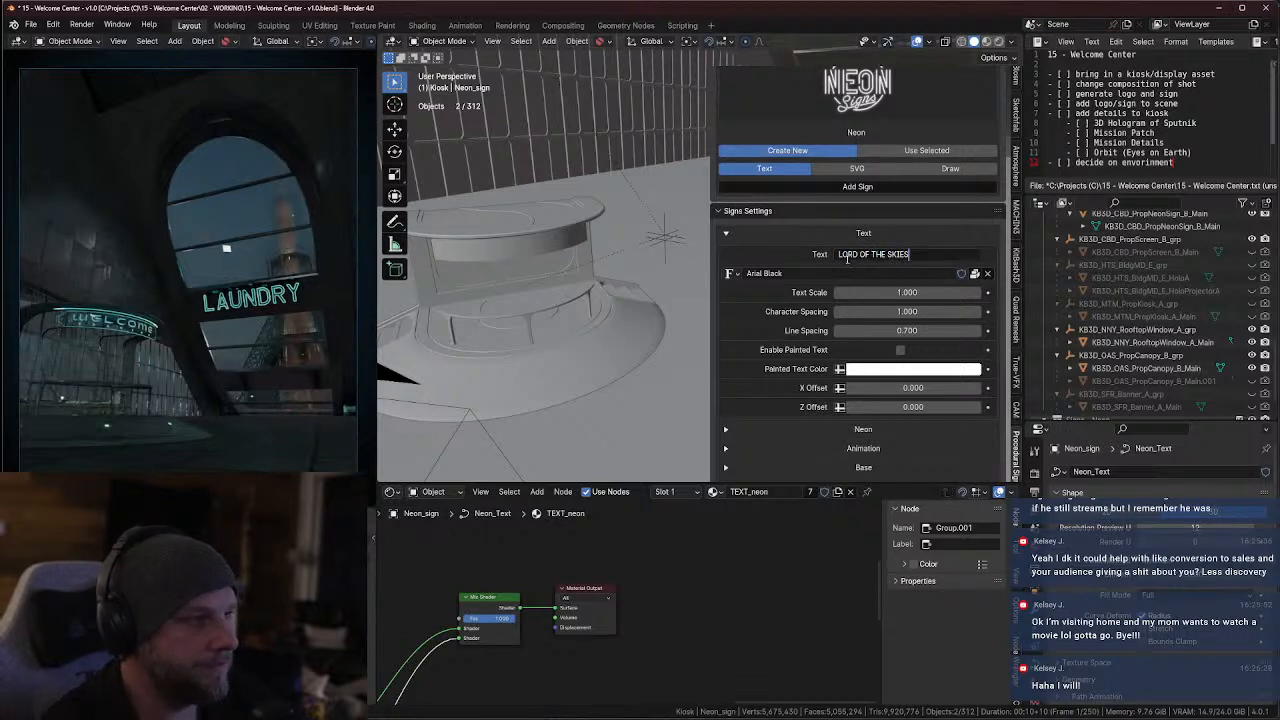
left_click(734, 276)
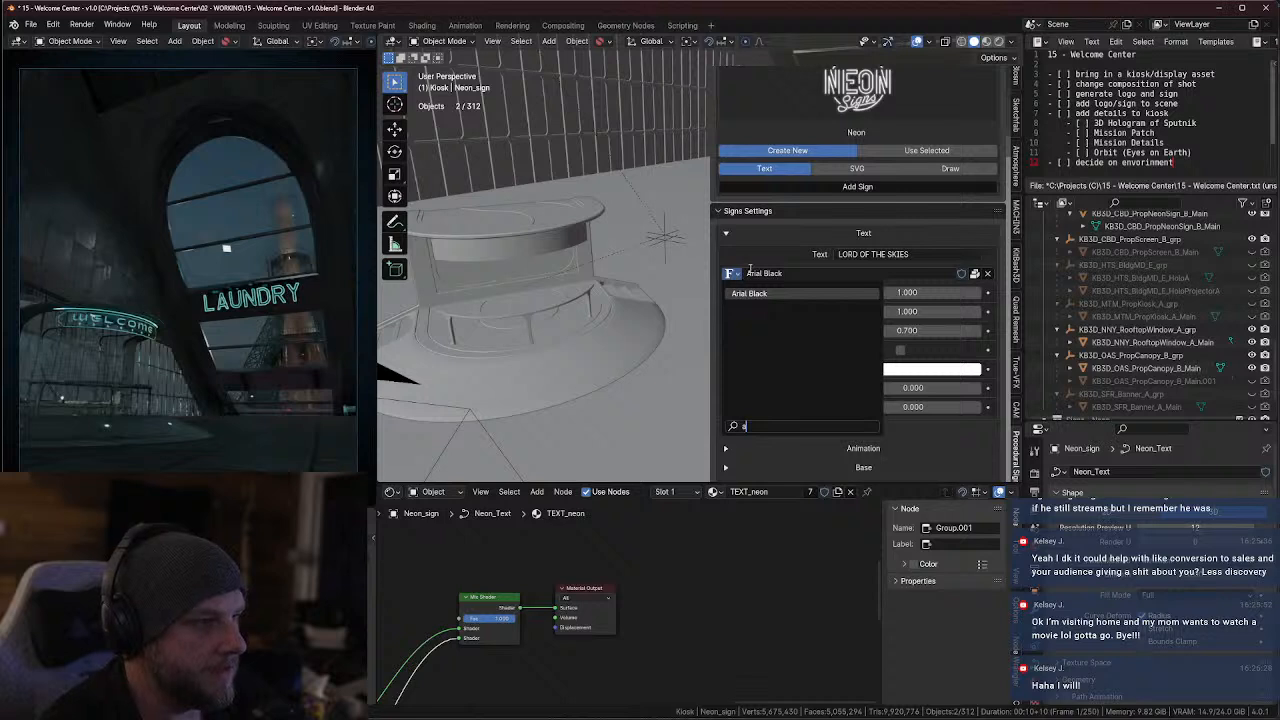
left_click(765, 294)
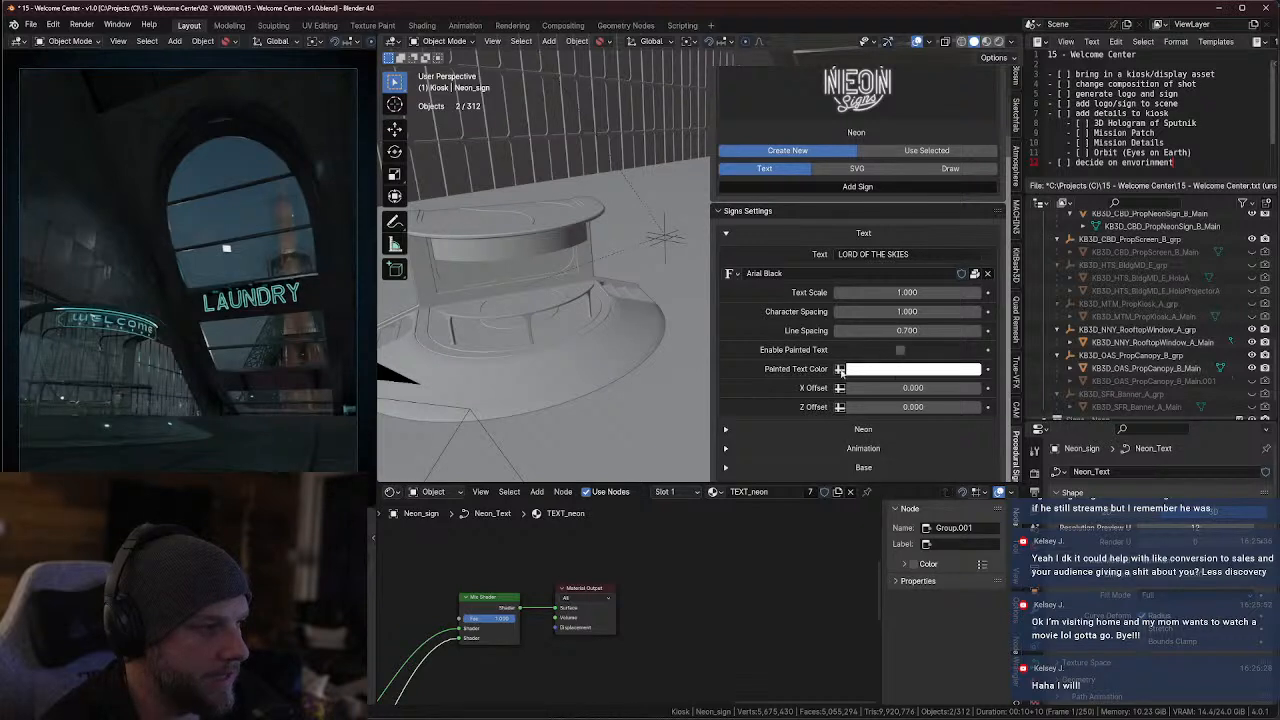
Expand and examine the Neon and Animation settings of the sign, including colour, emission, interior lines and flicker options
scroll(893, 376, "down", 3)
left_click(750, 357)
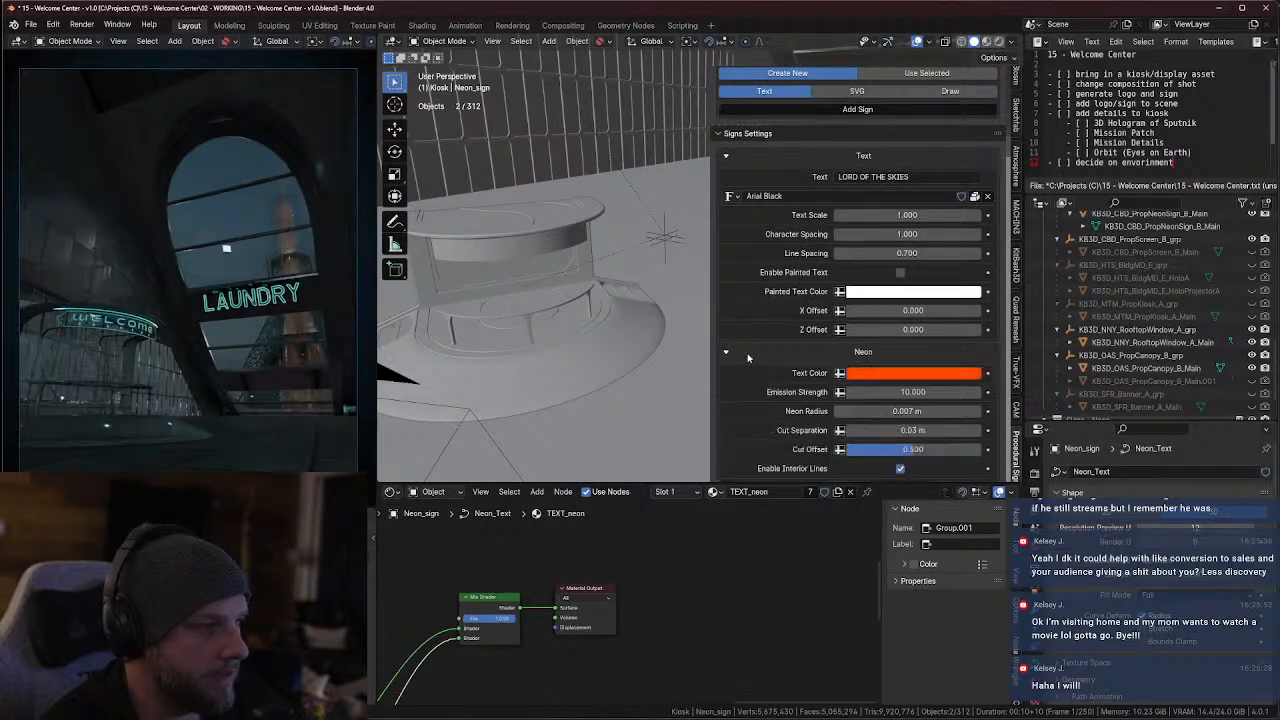
scroll(840, 335, "down", 3)
scroll(889, 302, "down", 2)
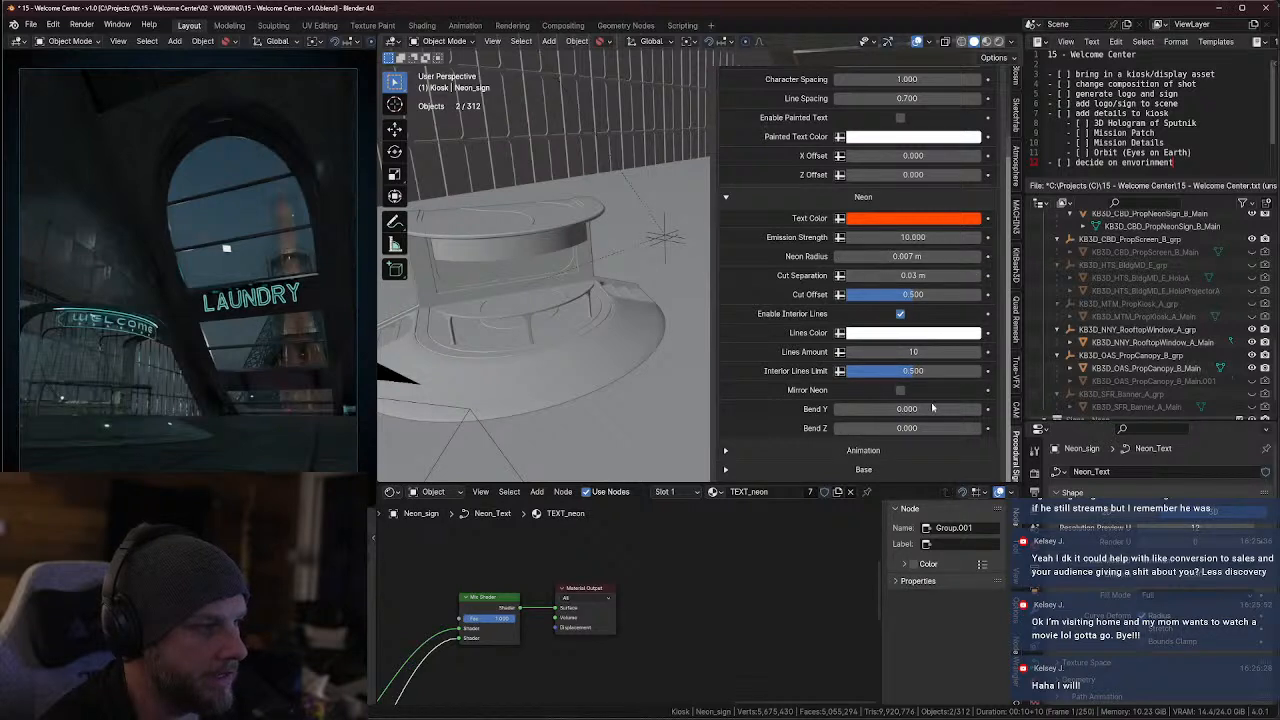
scroll(797, 374, "down", 3)
left_click(727, 348)
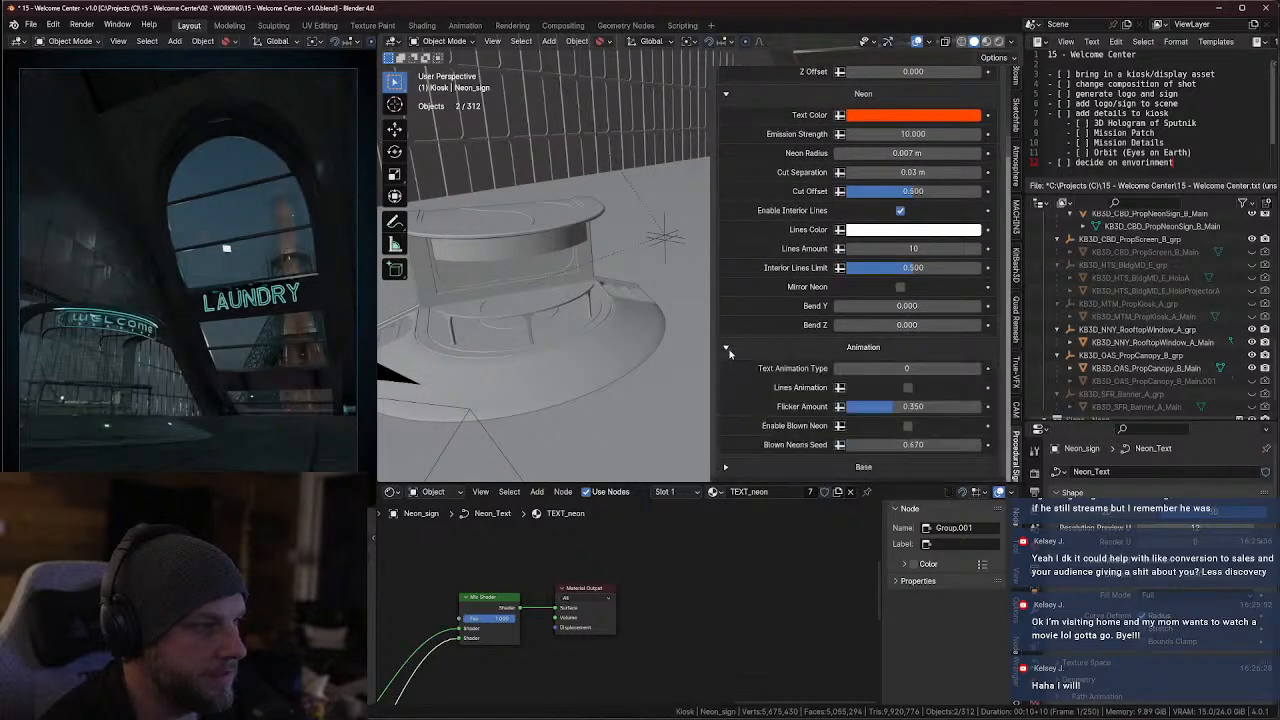
scroll(810, 372, "down", 2)
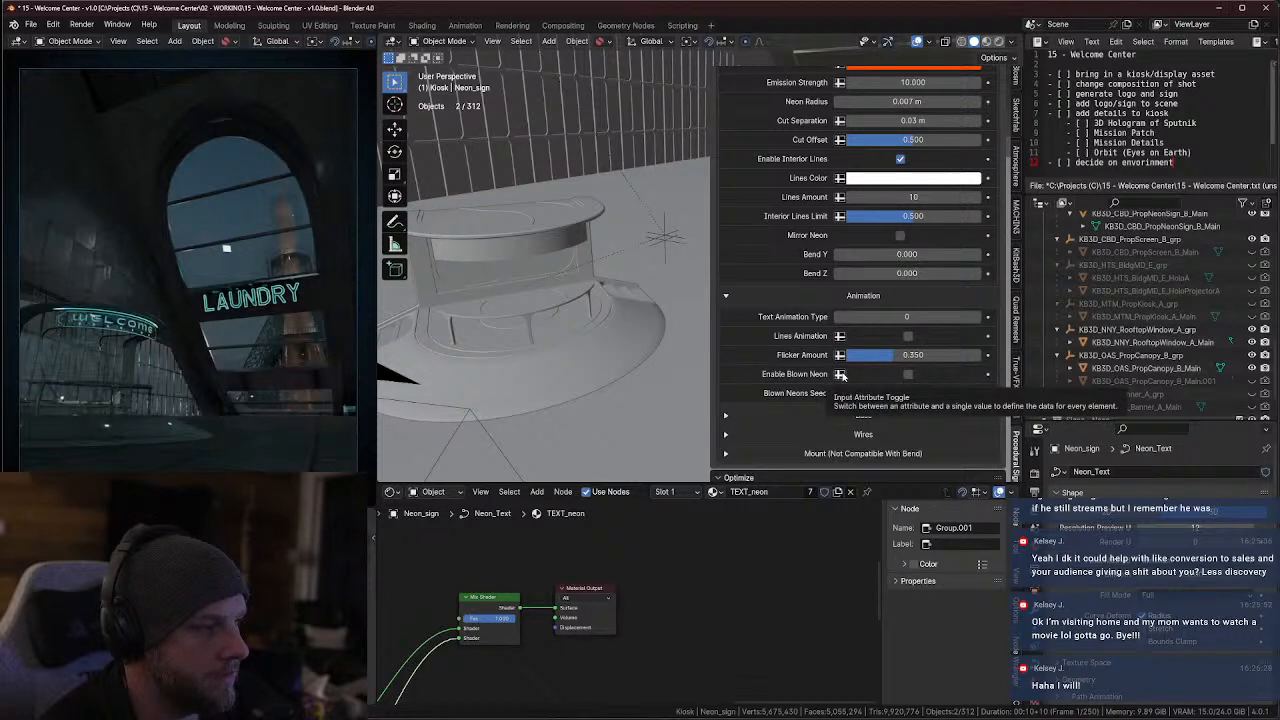
scroll(751, 371, "down", 2)
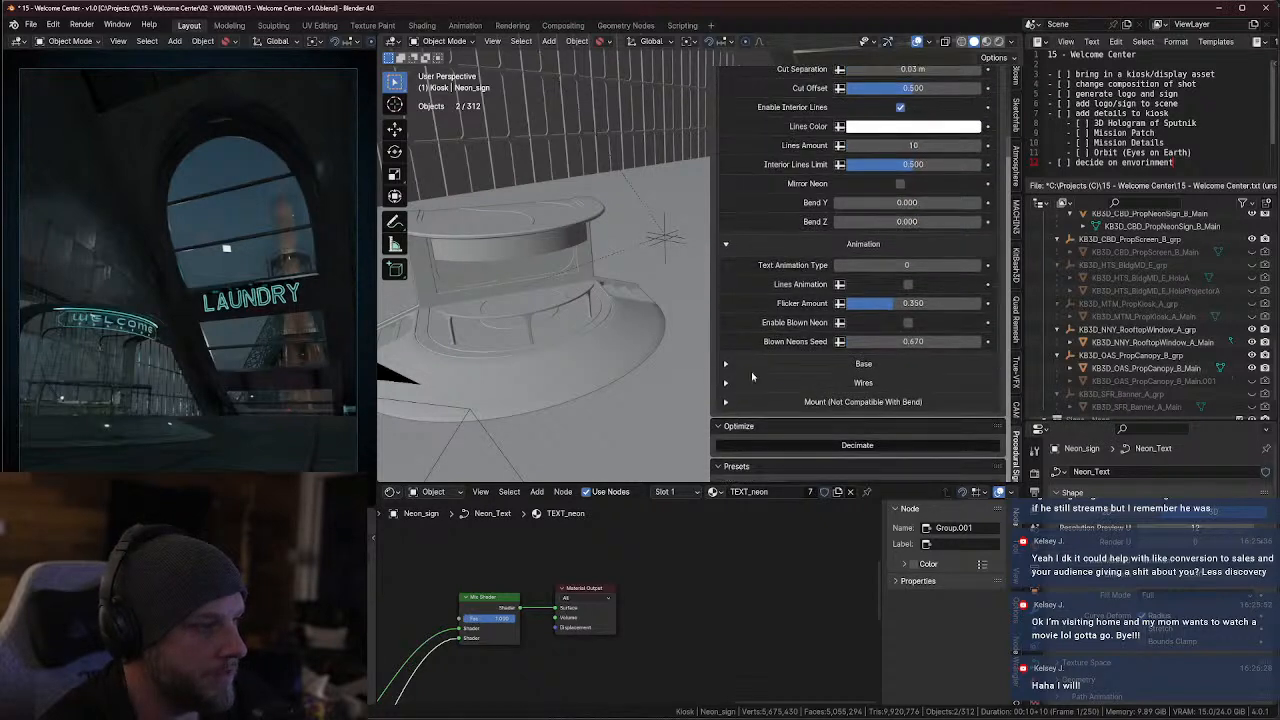
Expand and review the sign's Base and Wires settings, and browse the Big Screen presets without applying one
left_click(728, 364)
scroll(806, 383, "down", 4)
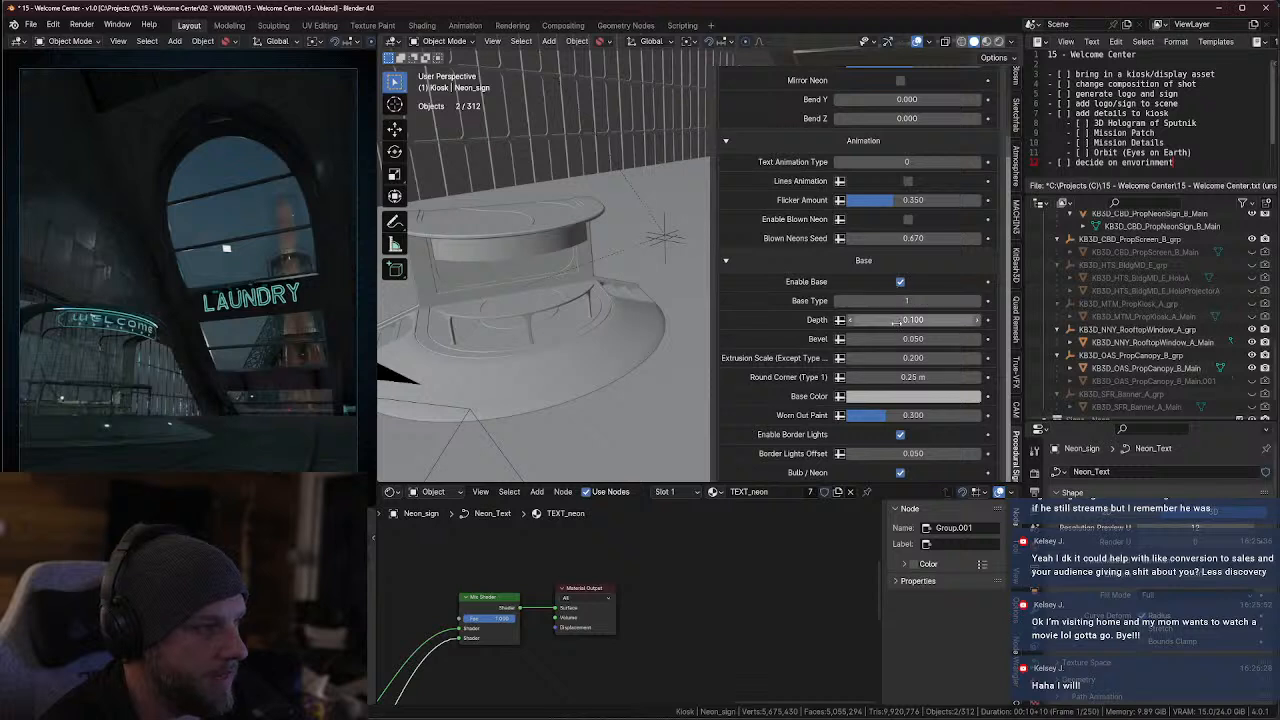
scroll(799, 313, "down", 2)
scroll(810, 358, "down", 5)
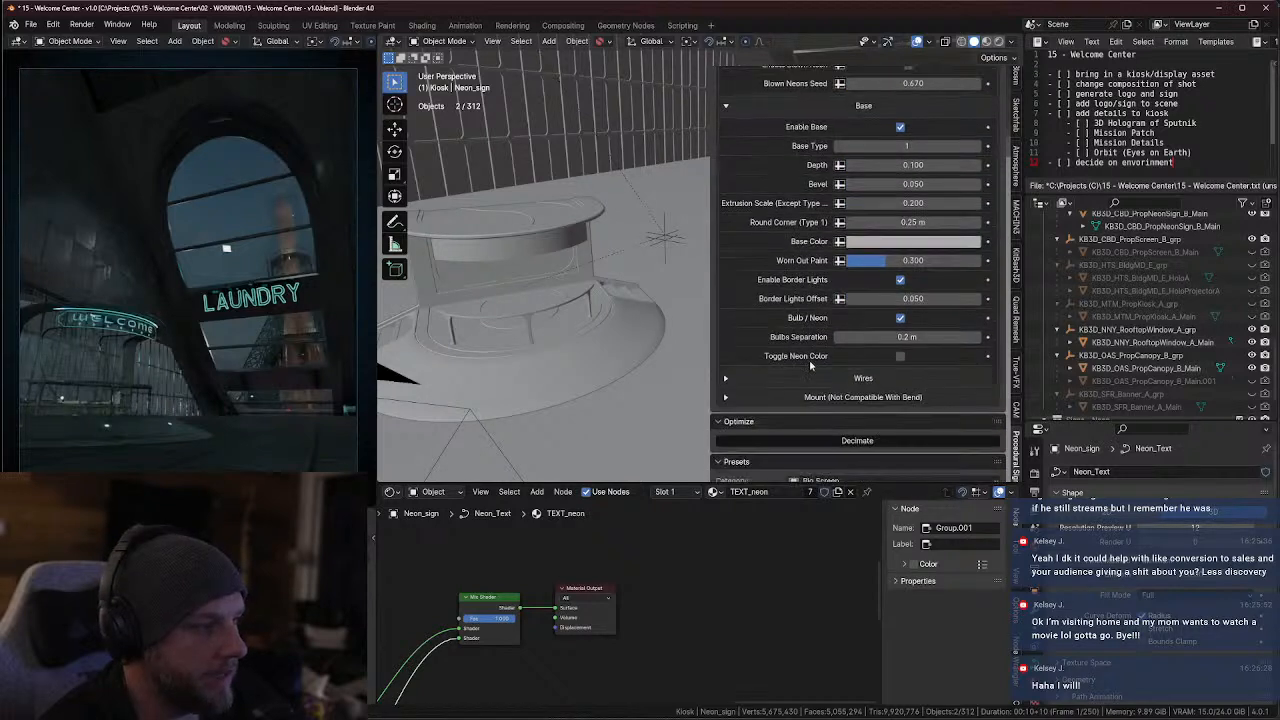
left_click(726, 353)
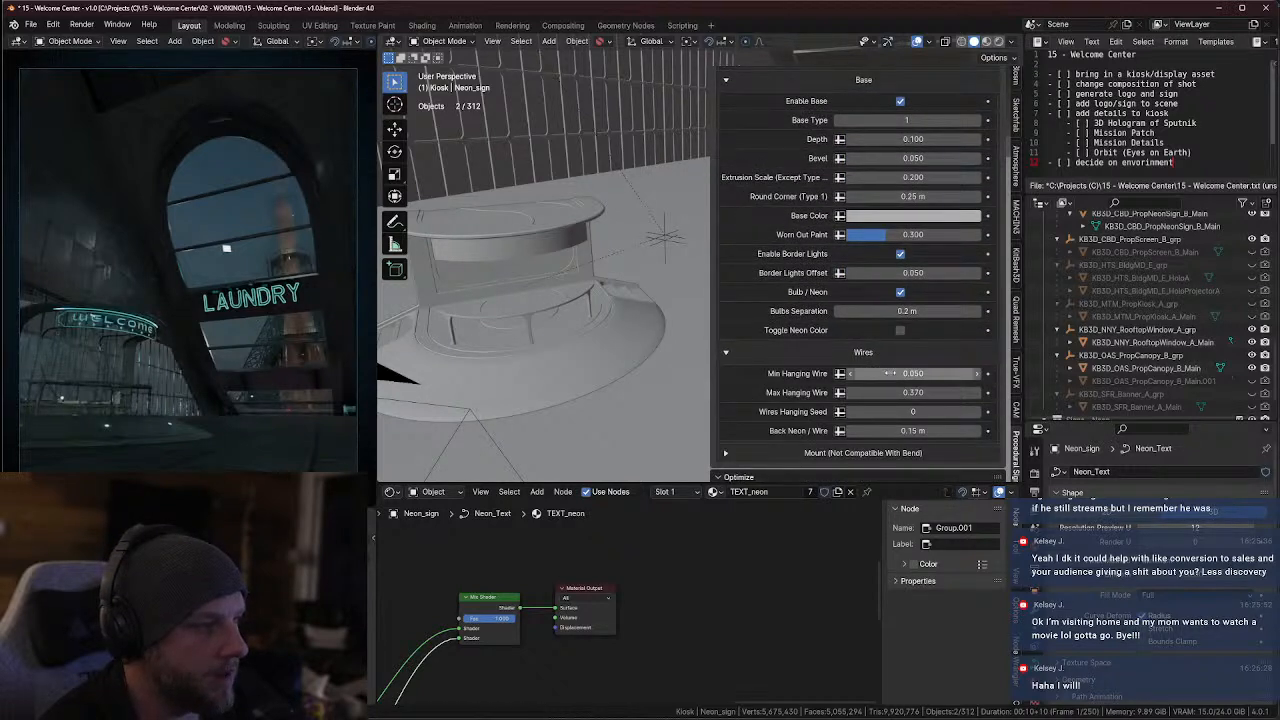
scroll(738, 370, "down", 4)
scroll(741, 377, "down", 3)
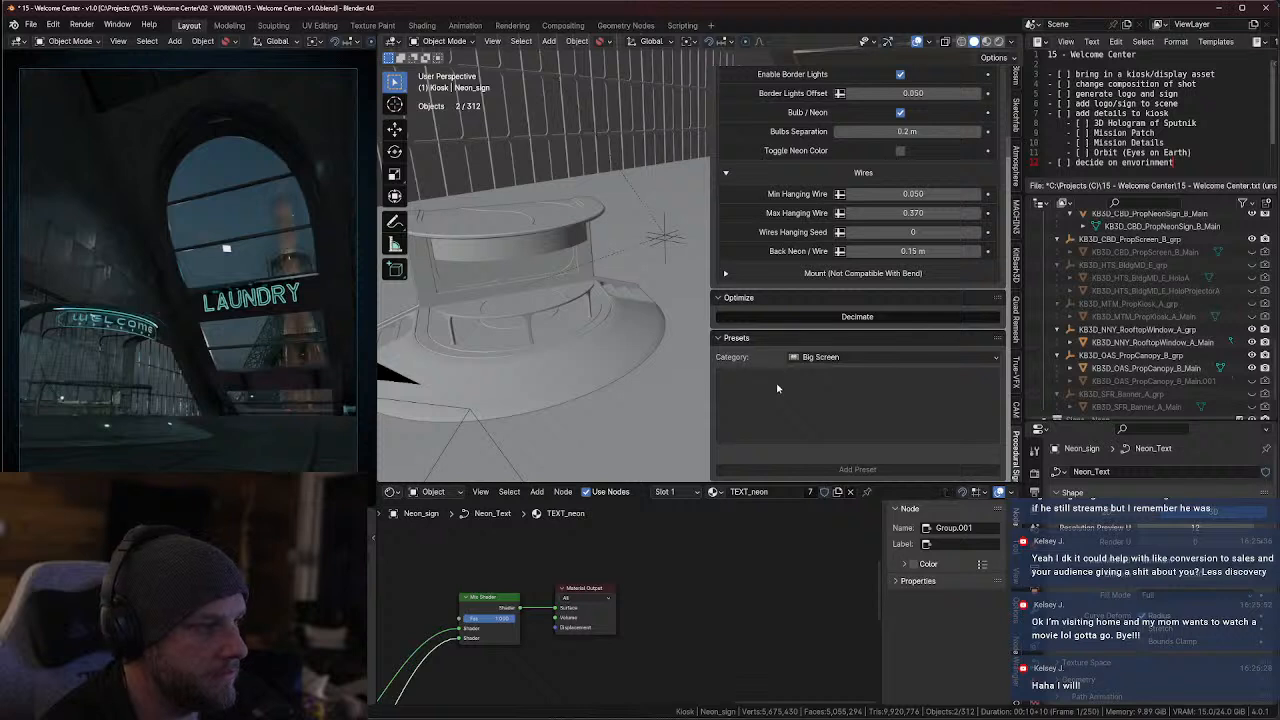
left_click(820, 383)
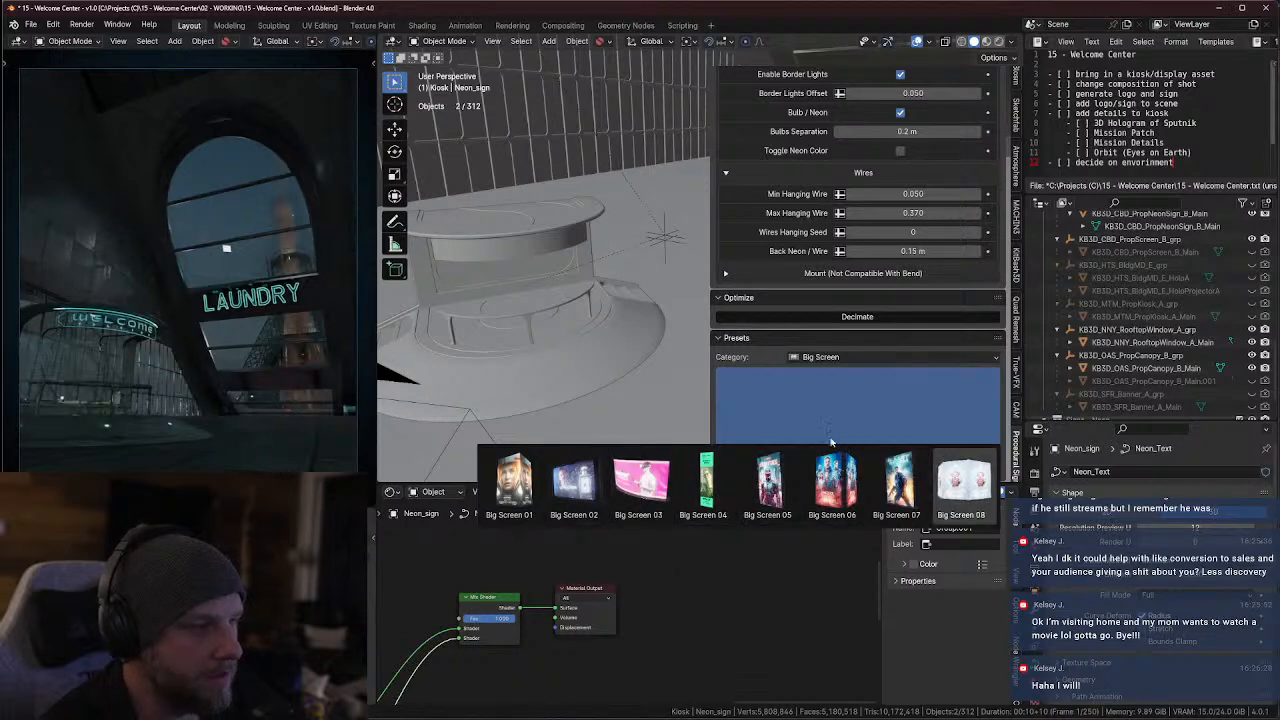
scroll(902, 243, "up", 10)
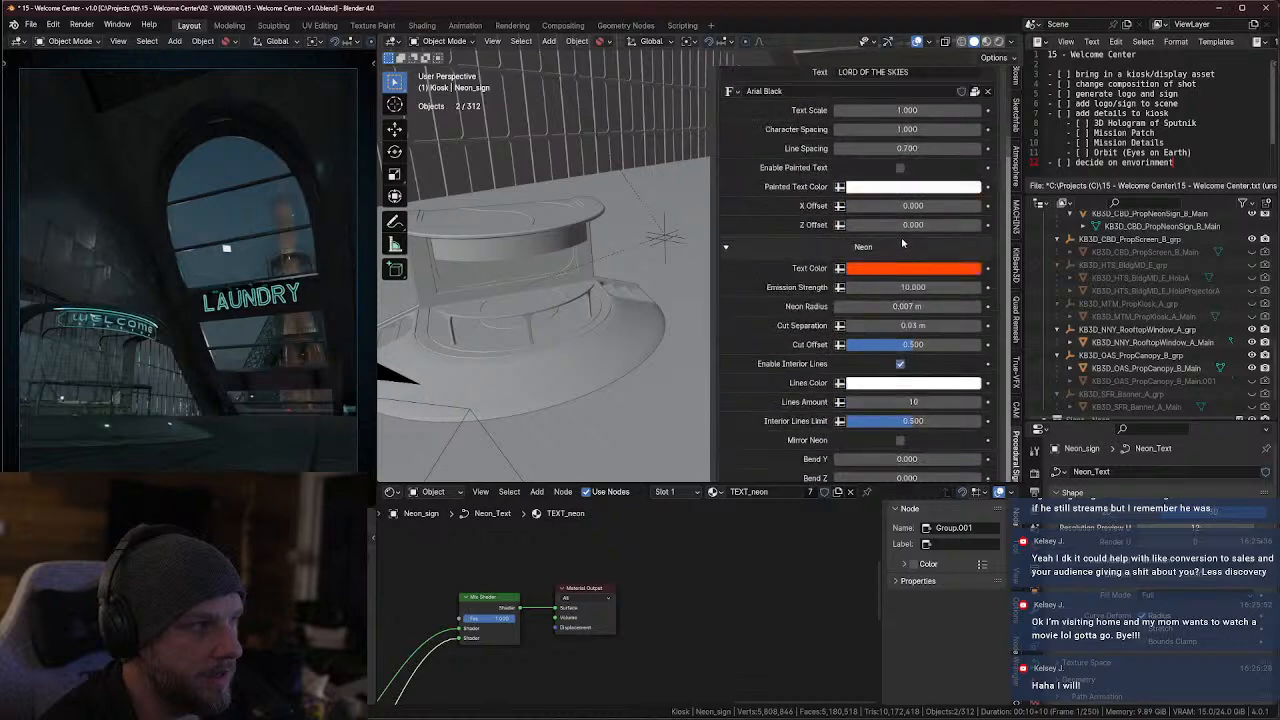
scroll(902, 243, "up", 6)
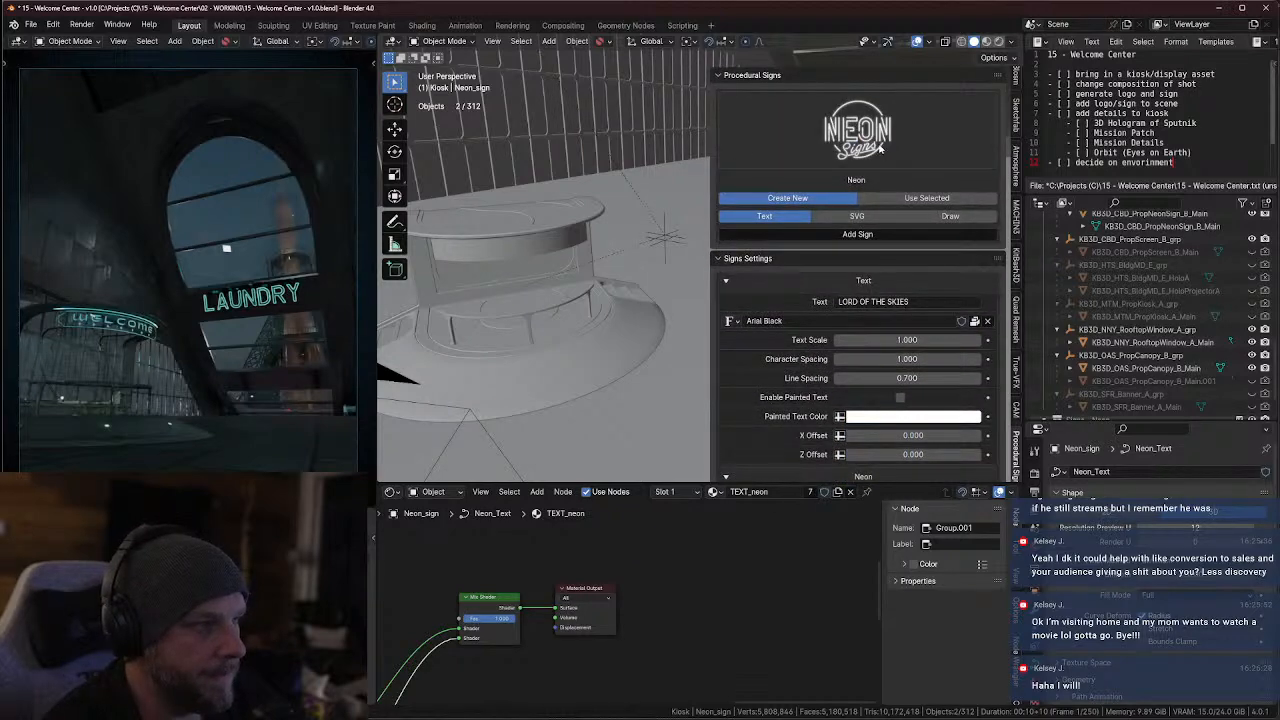
Review the available Procedural Signs types and the neon sign's settings, from Text through Base, Wires and Presets, without changing anything
scroll(779, 337, "down", 15)
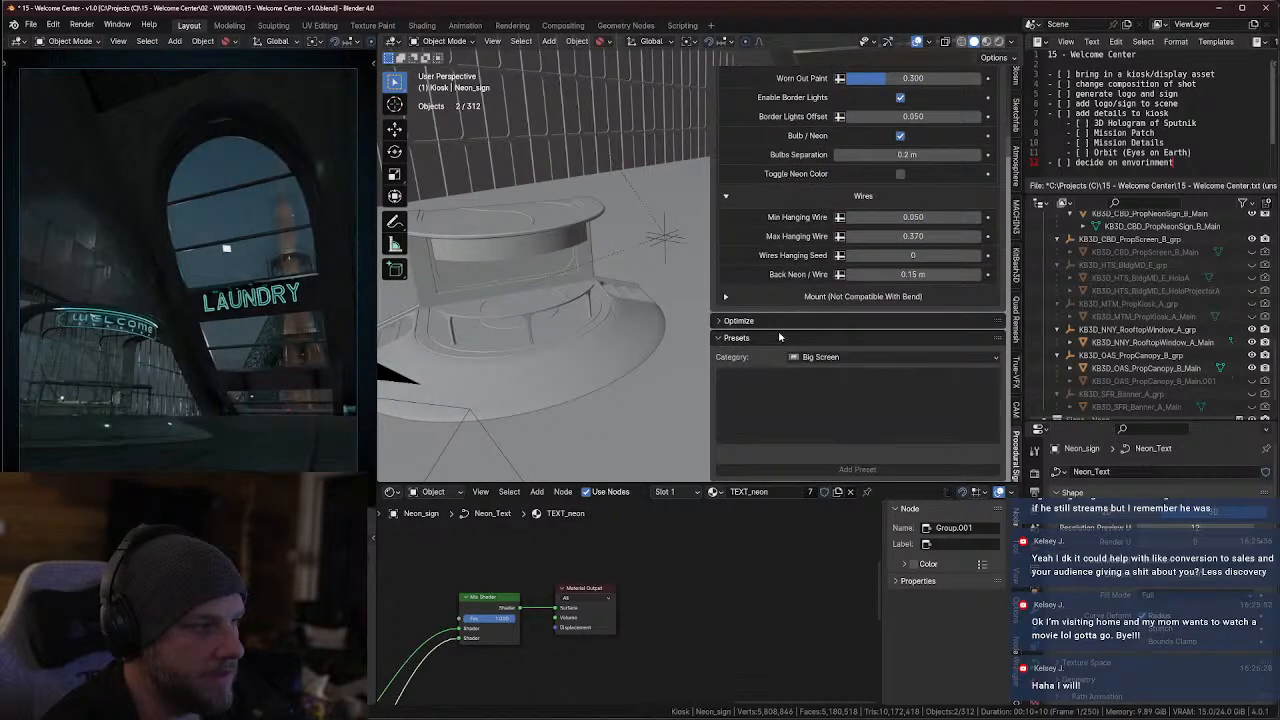
scroll(813, 413, "up", 15)
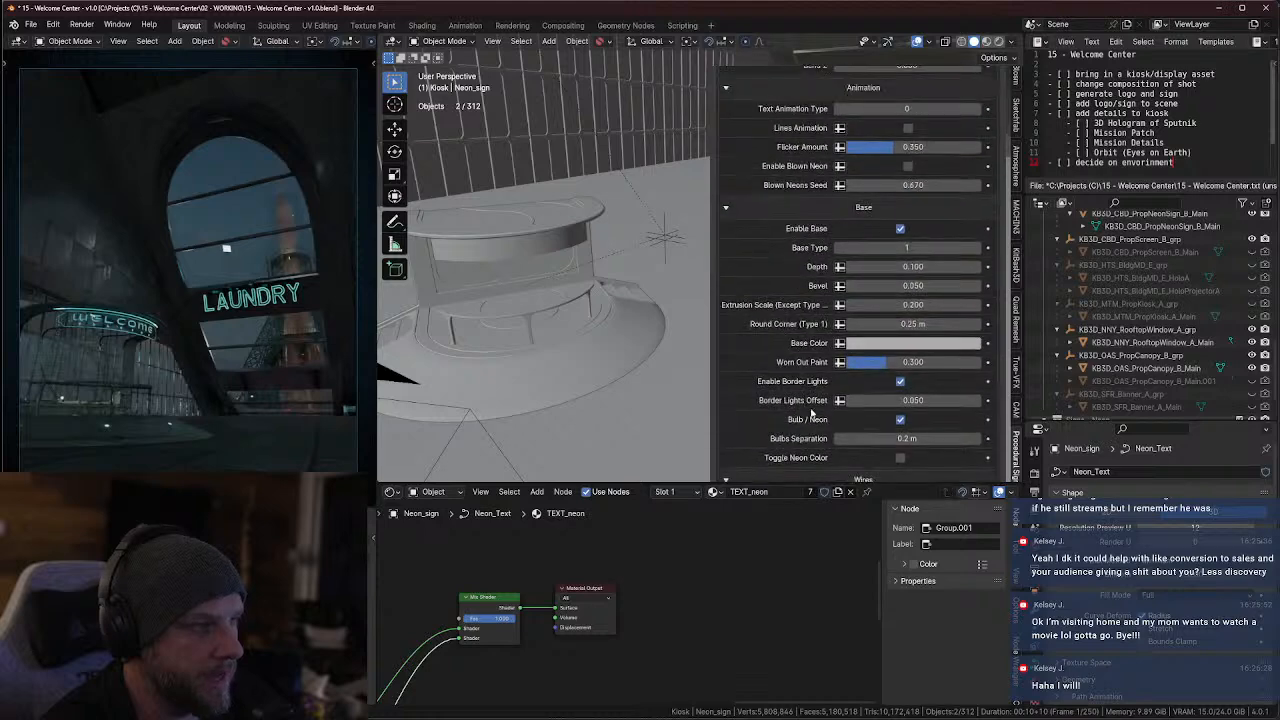
scroll(815, 413, "up", 1)
left_click(858, 125)
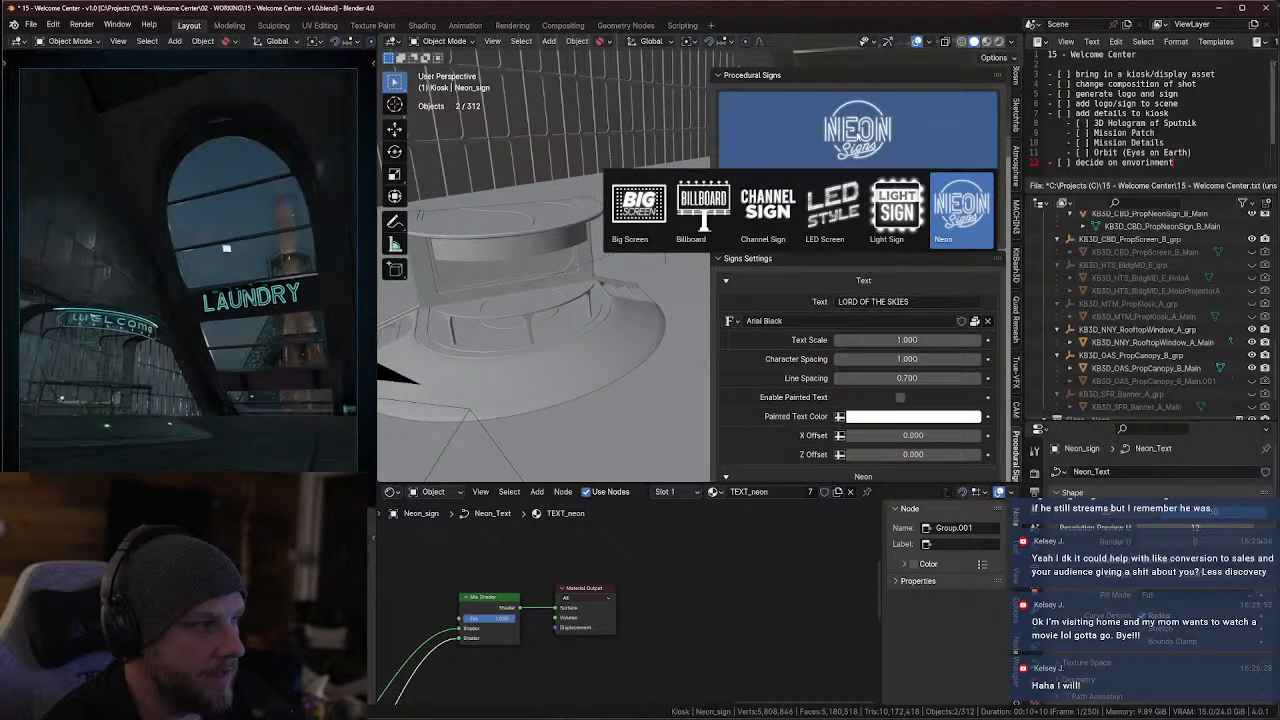
left_click(857, 136)
left_click(857, 136)
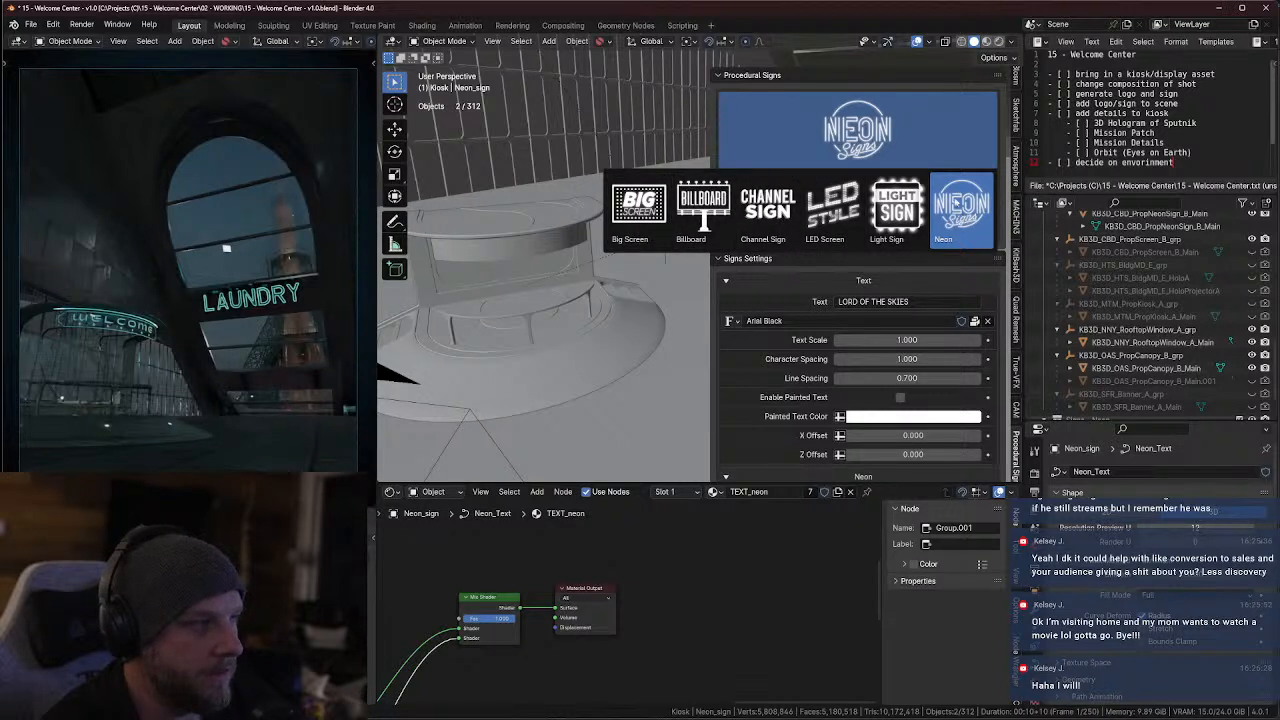
scroll(879, 304, "down", 15)
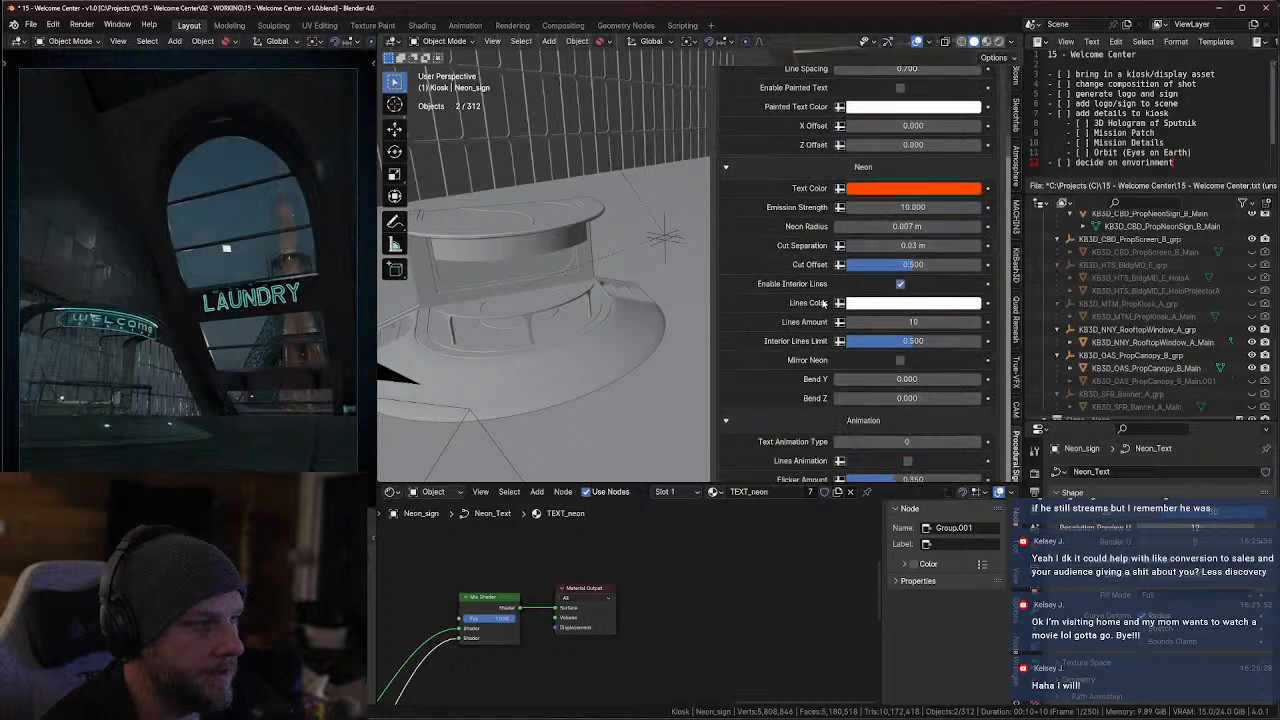
scroll(822, 334, "down", 2)
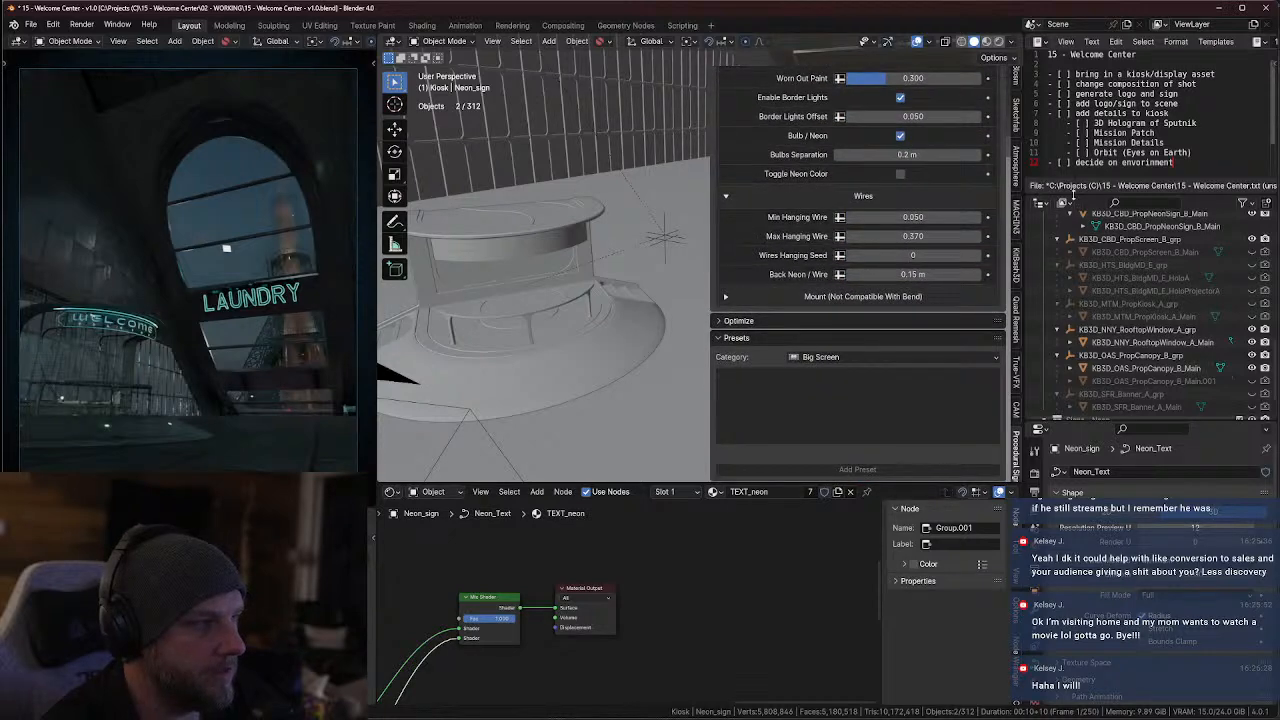
scroll(1120, 300, "down", 3)
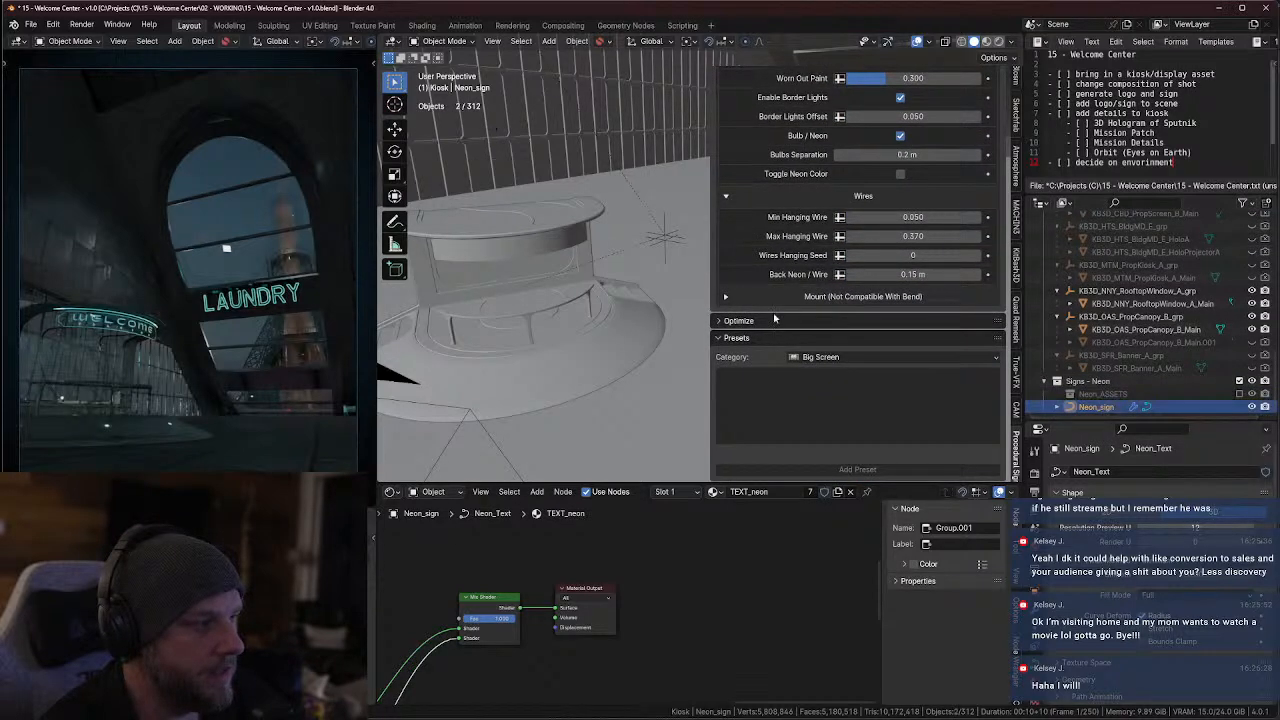
Snap the 3D cursor to the LAUNDRY sign and move the LORD OF THE SKIES neon sign to the cursor
key("KP_Decimal")
middle_click_drag(638, 273, 482, 366)
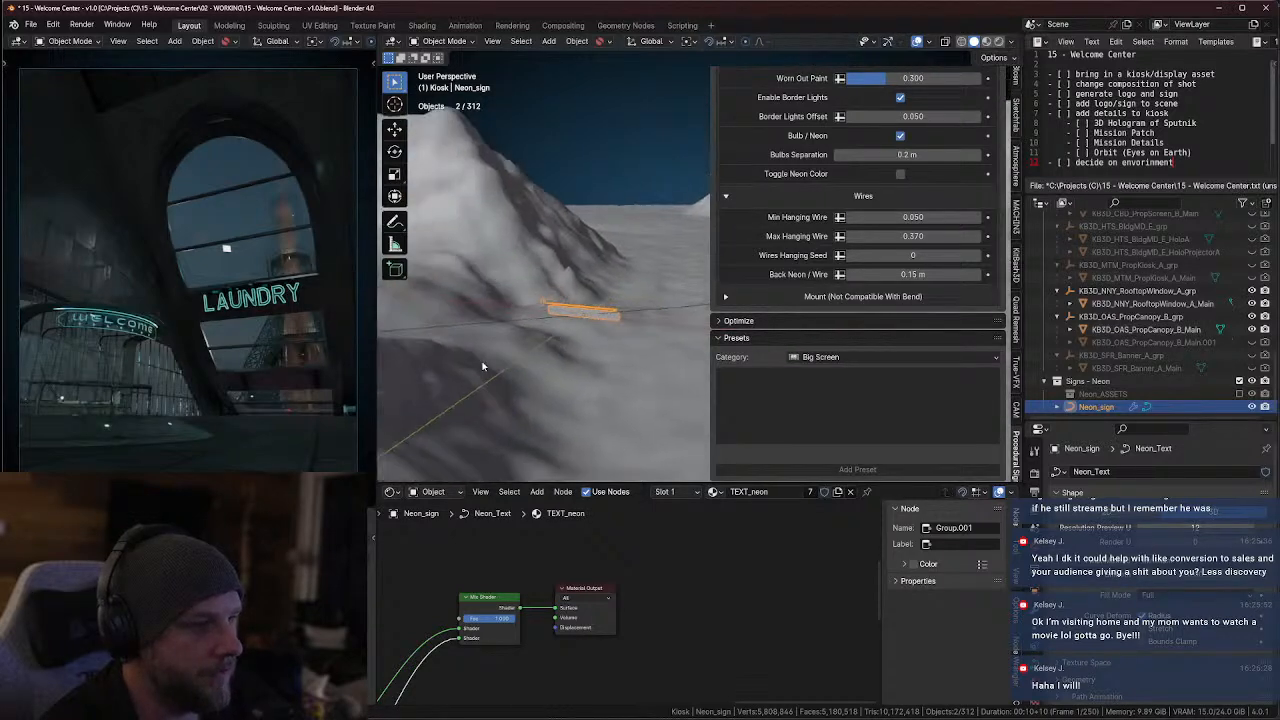
left_click(257, 294)
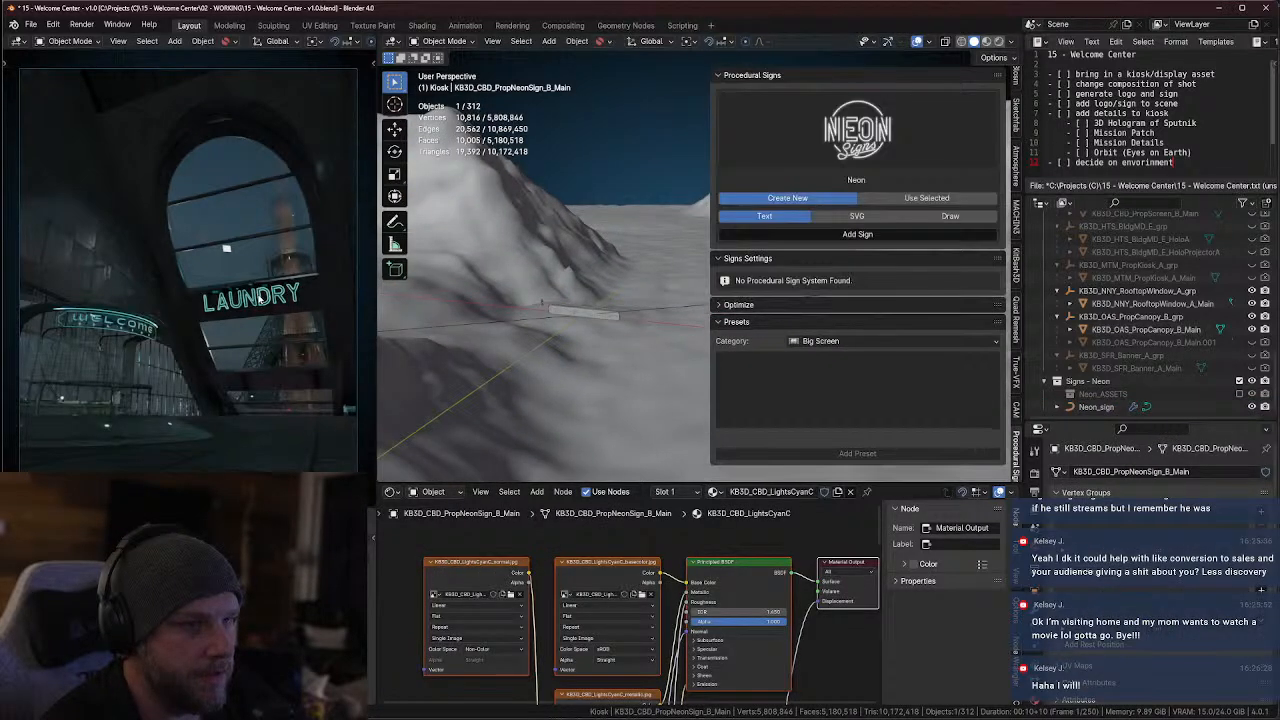
key("shift+s")
left_click(262, 369)
left_click(1096, 406)
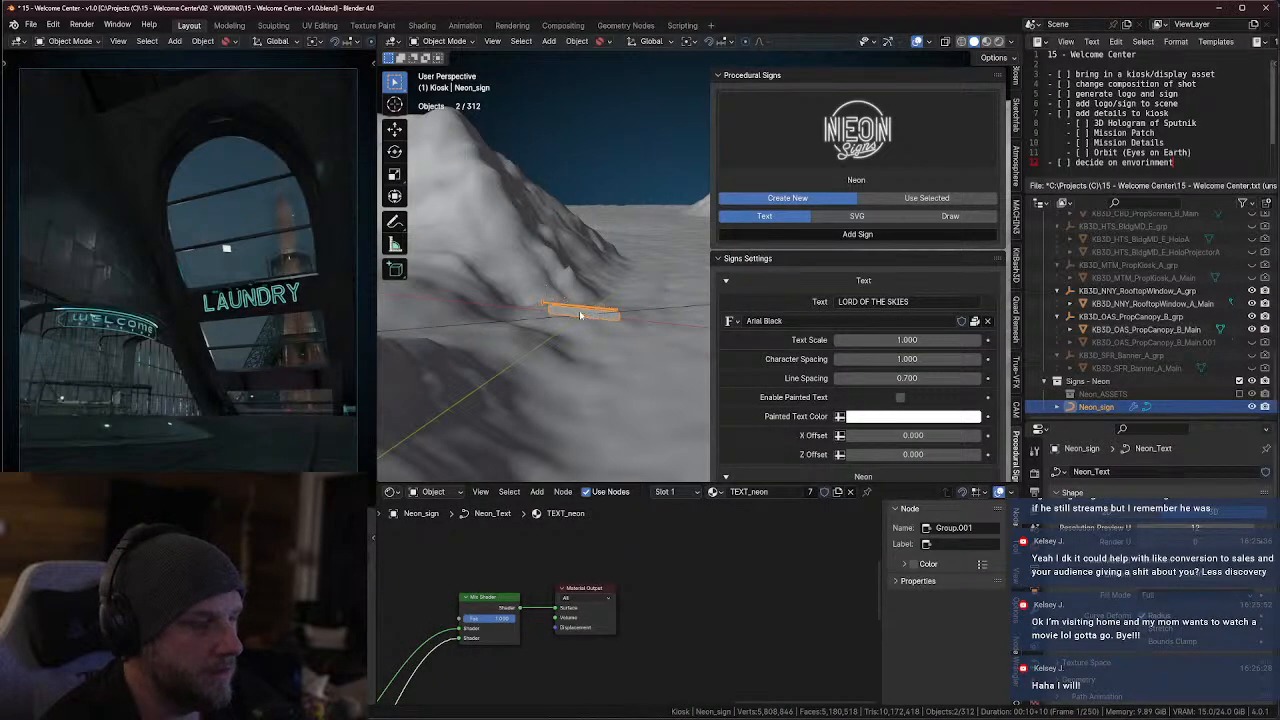
key("shift+s")
left_click(584, 243)
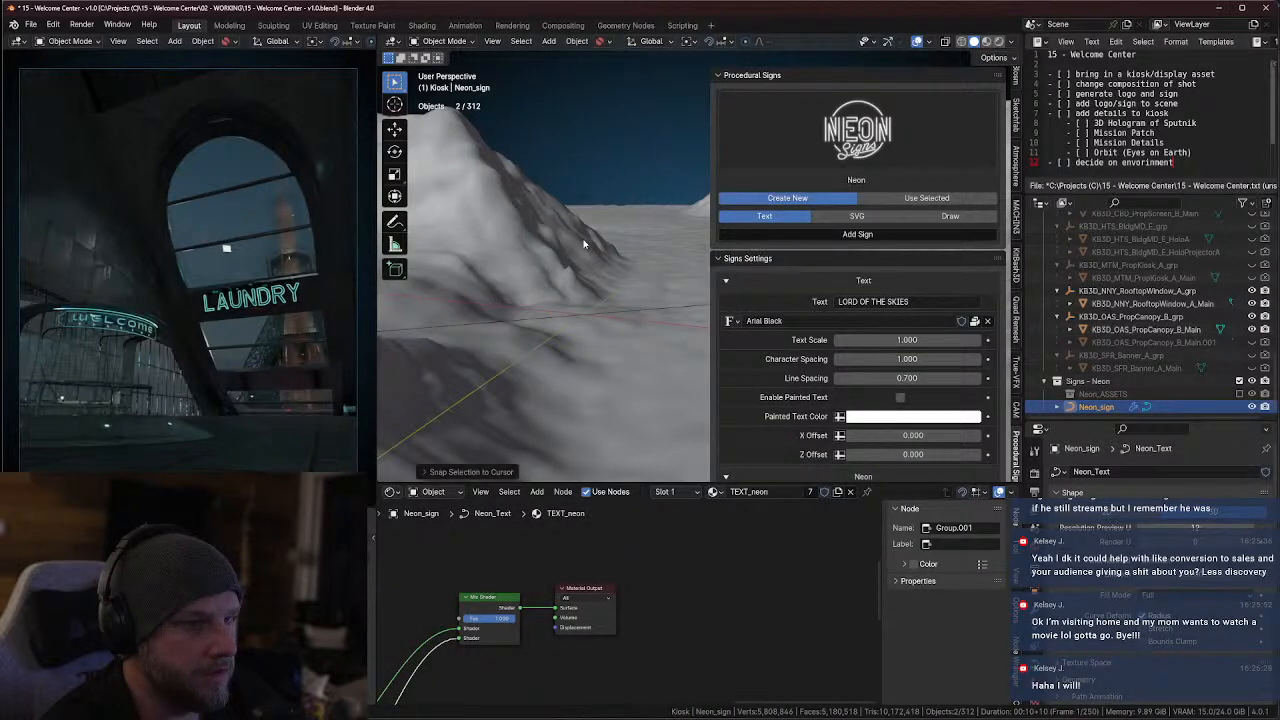
Frame the relocated neon sign and capture a screenshot of the rendered camera view
key("KP_Decimal")
middle_click_drag(614, 279, 539, 307)
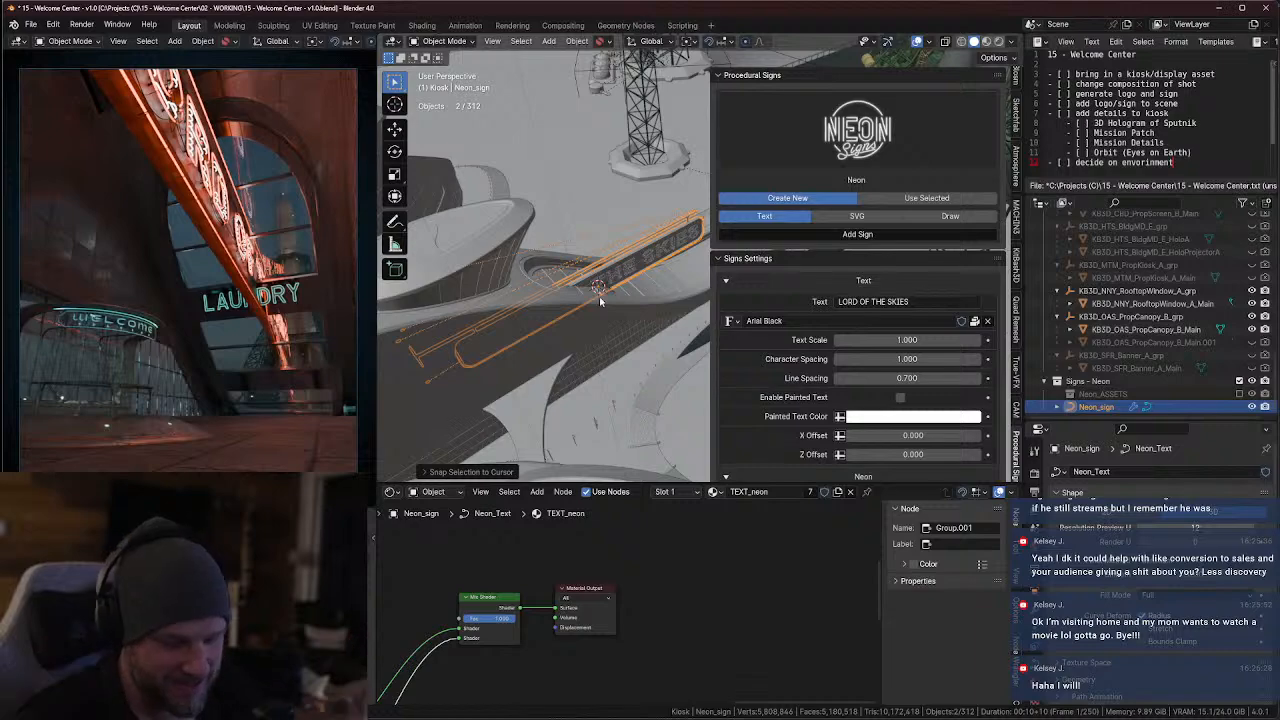
key("super+shift+s")
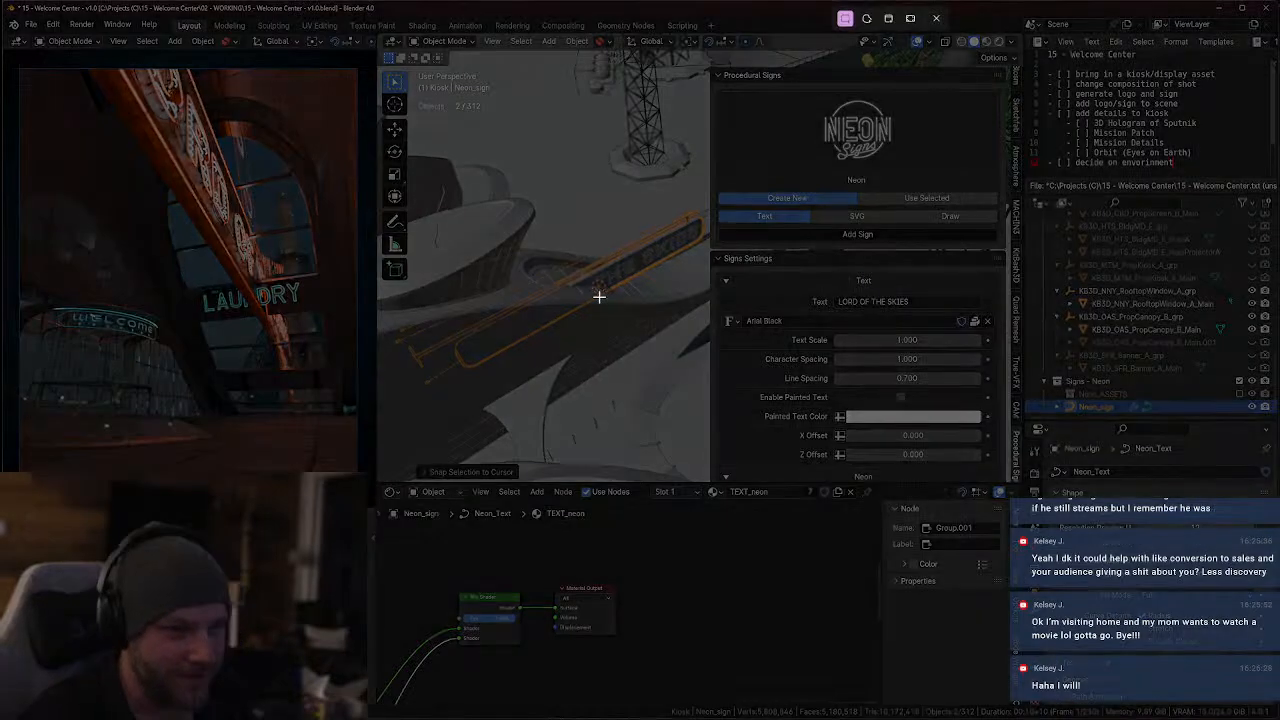
left_click_drag(17, 66, 364, 472)
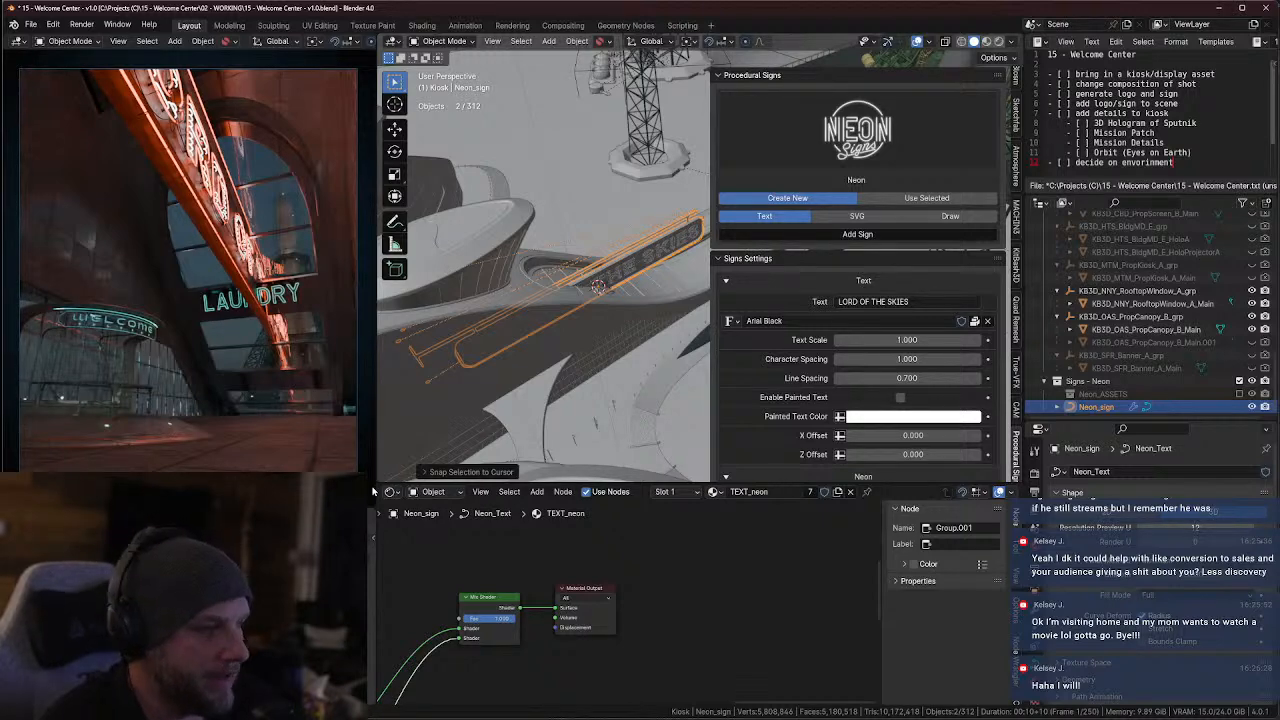
Move the neon sign about 7 m in the negative X direction, working from the top view with X-ray display
scroll(557, 343, "down", 5)
middle_click_drag(582, 342, 609, 328, "shift")
key("KP_7")
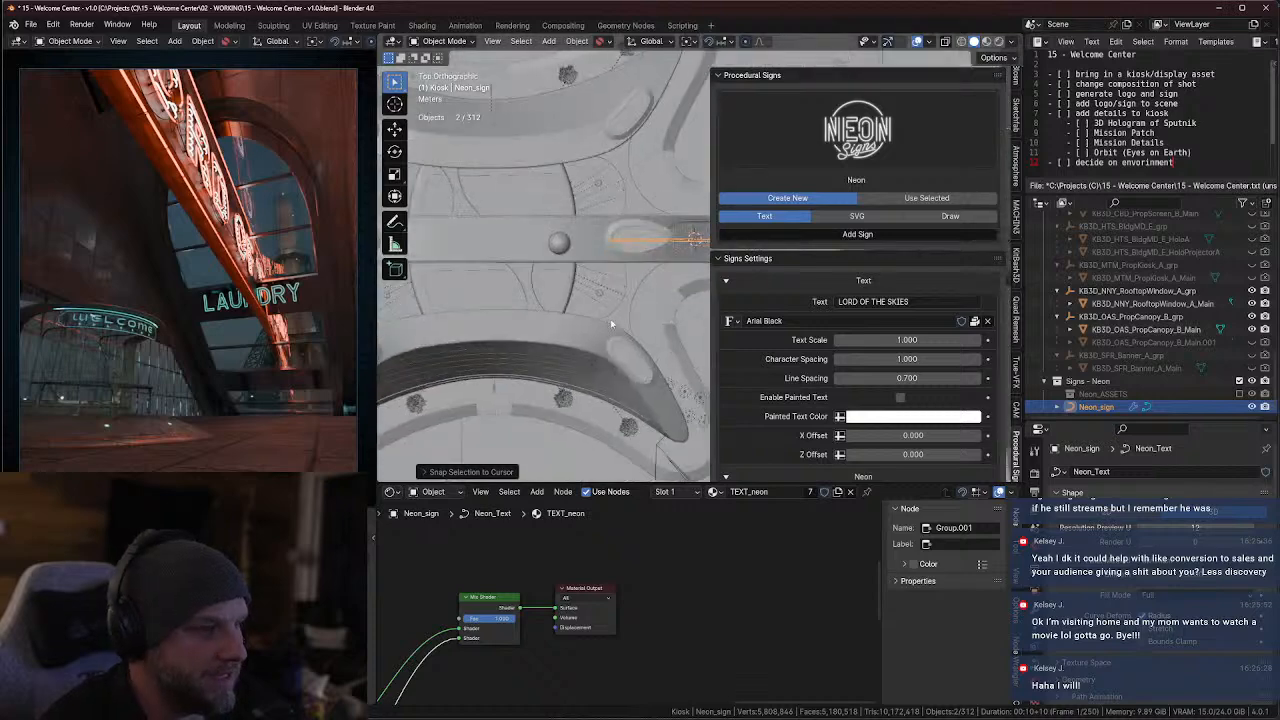
key("alt+z")
key("g")
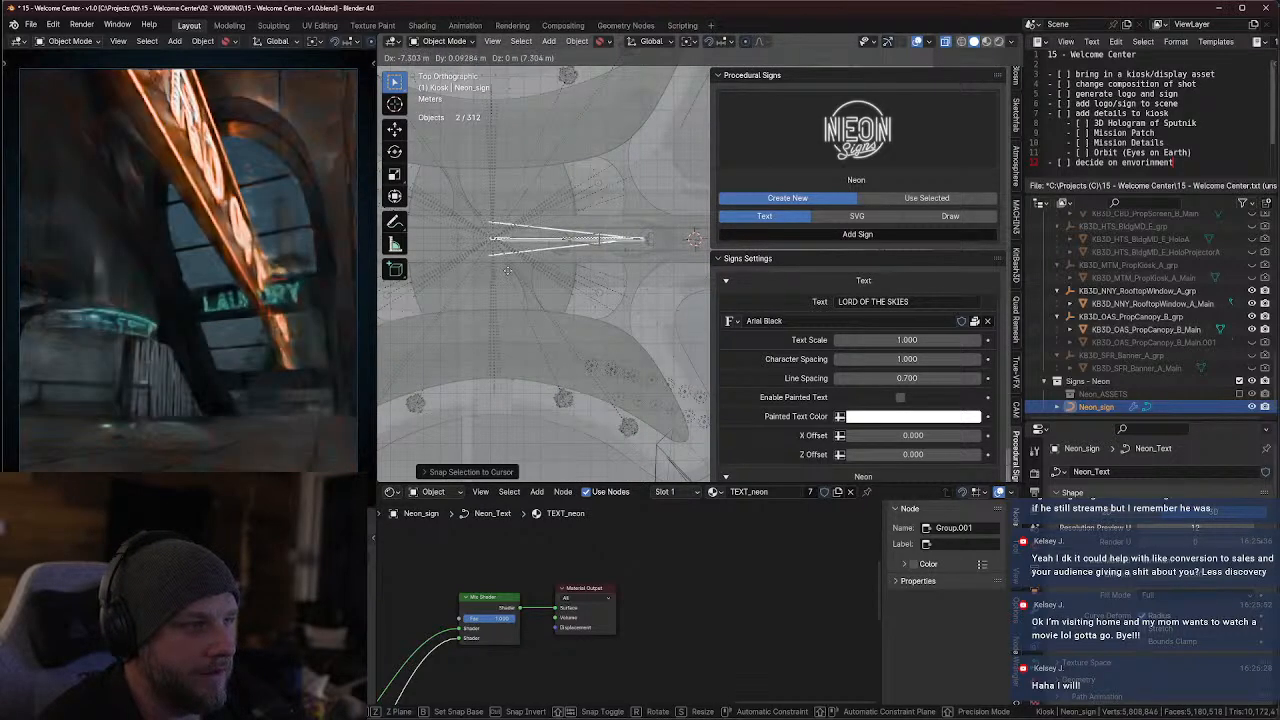
left_click(514, 270)
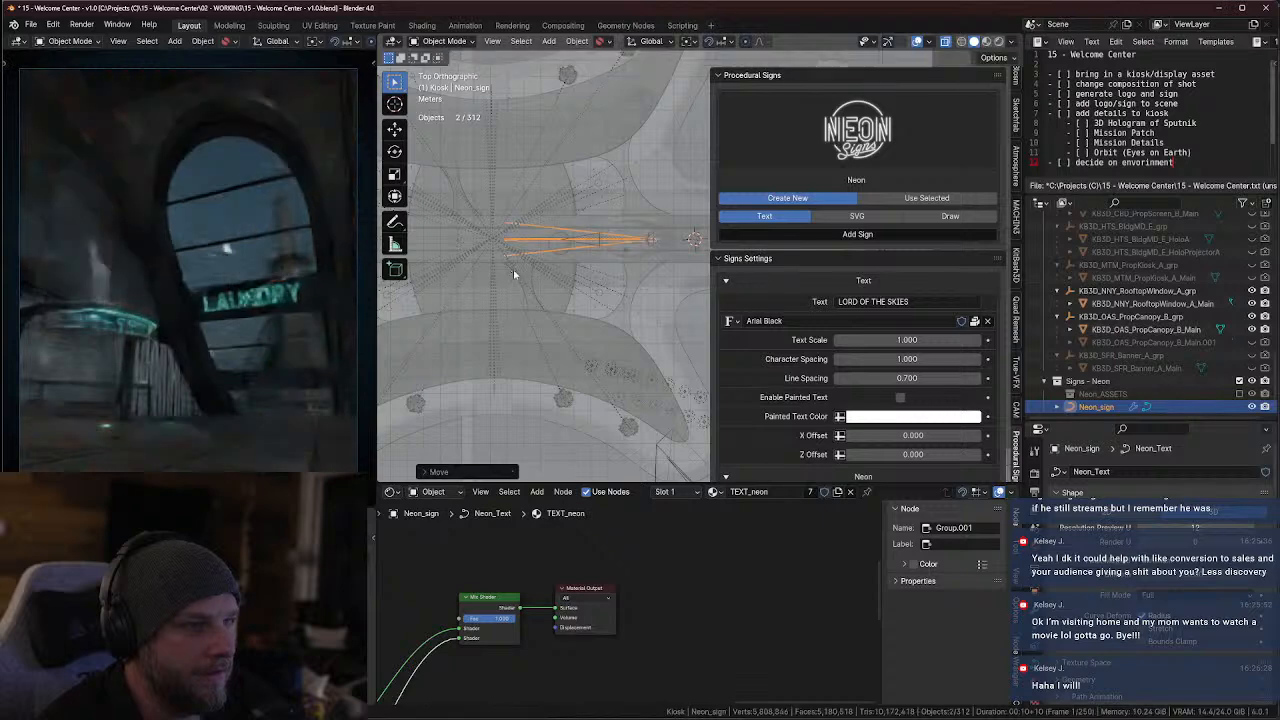
Raise the neon sign along the Z axis so it sits above the LAUNDRY sign
middle_click_drag(517, 351, 646, 283)
key("alt+z")
key("g")
key("z")
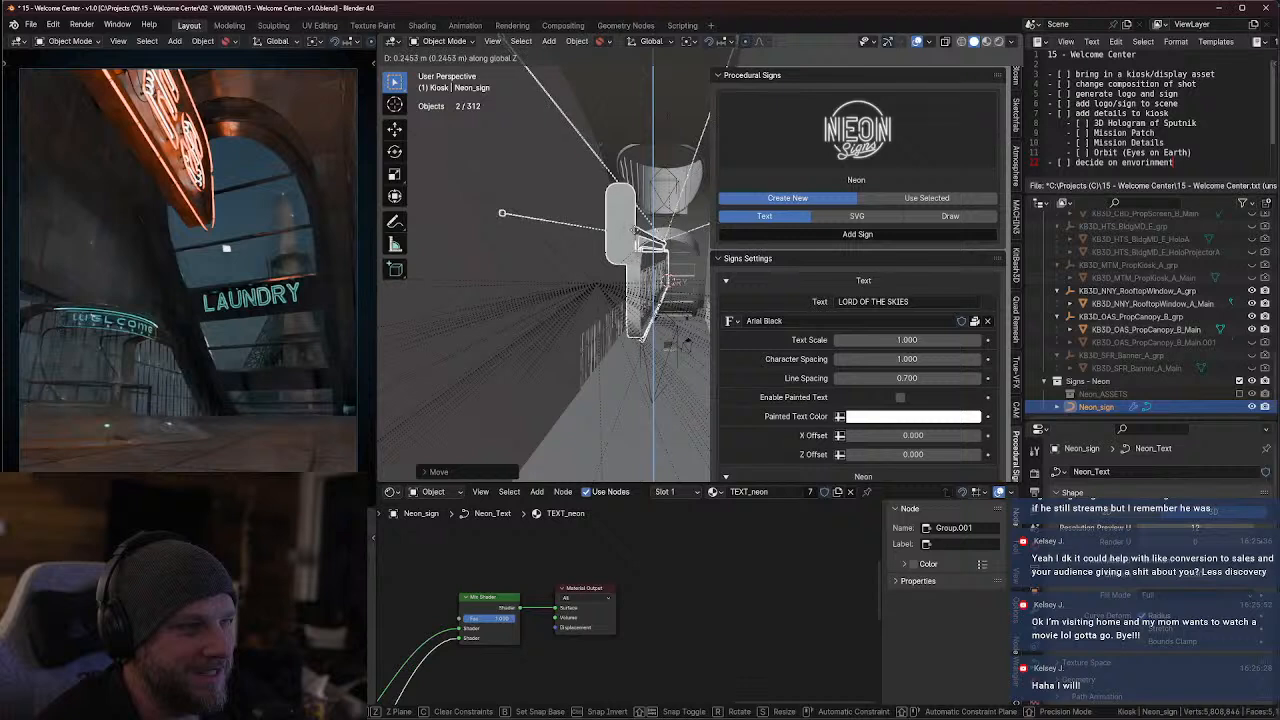
left_click(640, 355)
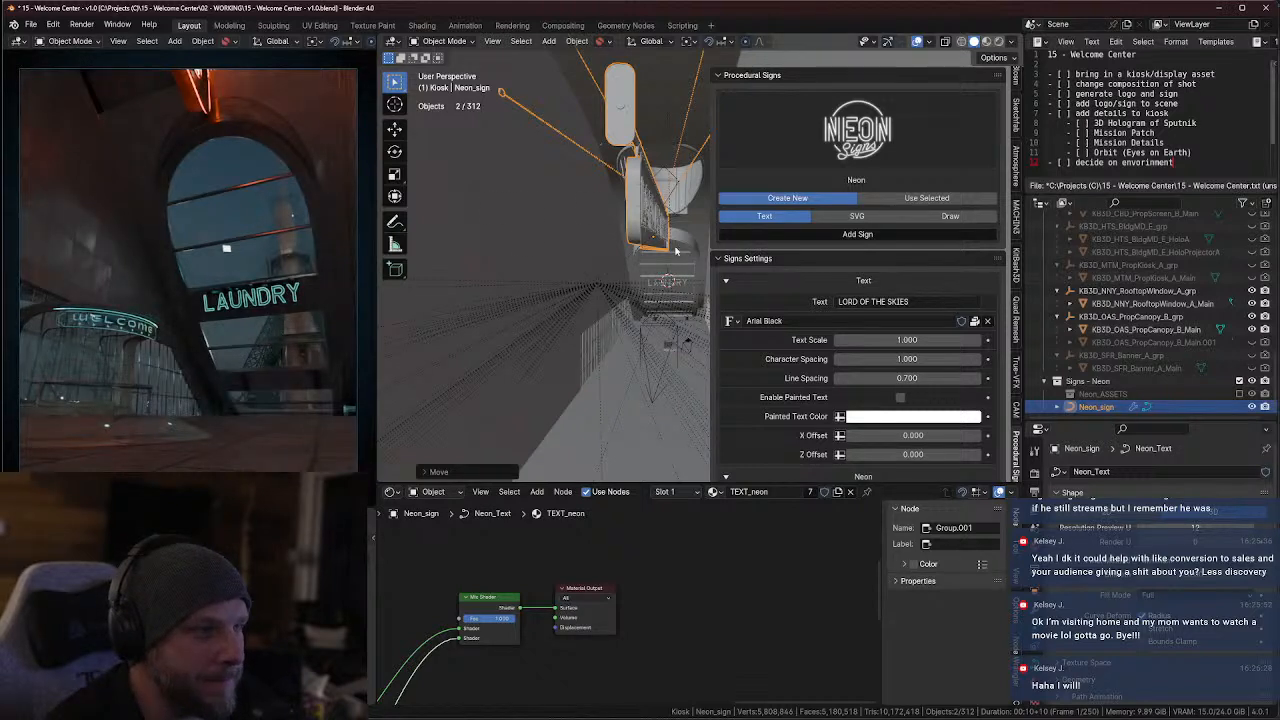
Scale the neon sign down to about 0.42 of its size
scroll(676, 250, "down", 3)
middle_click_drag(676, 240, 660, 300)
key("s")
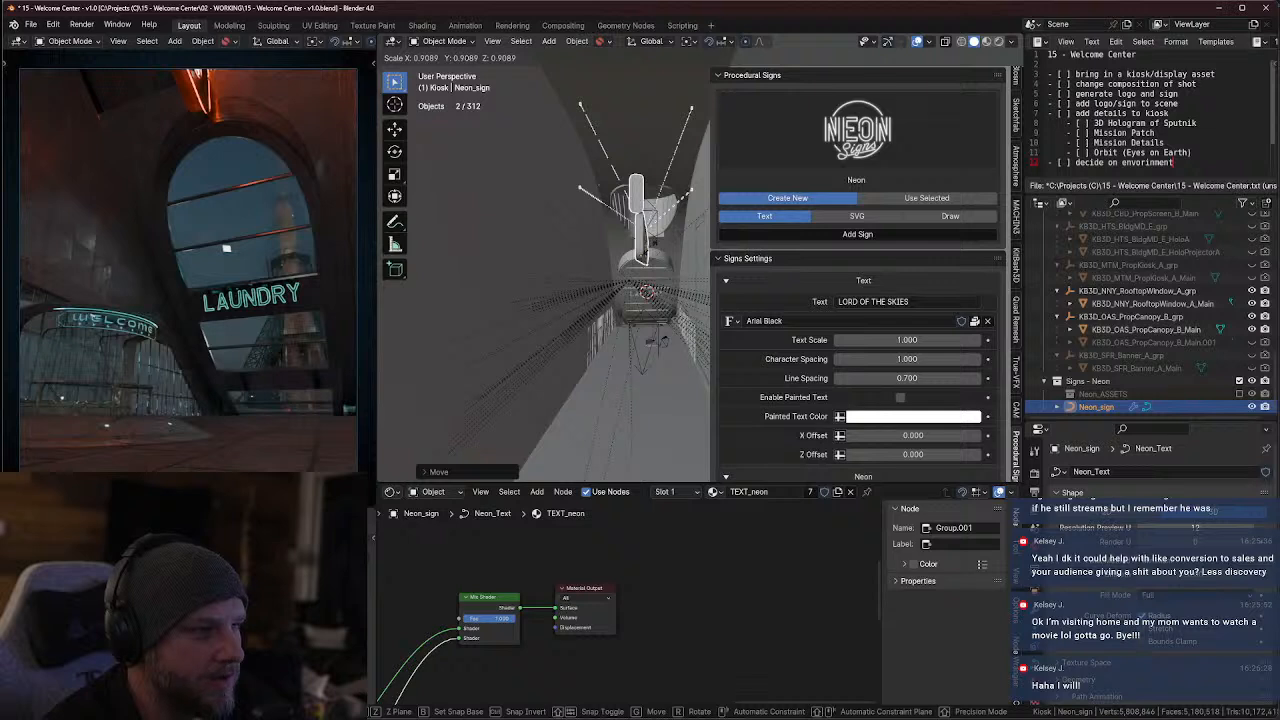
right_click(655, 251)
key("g")
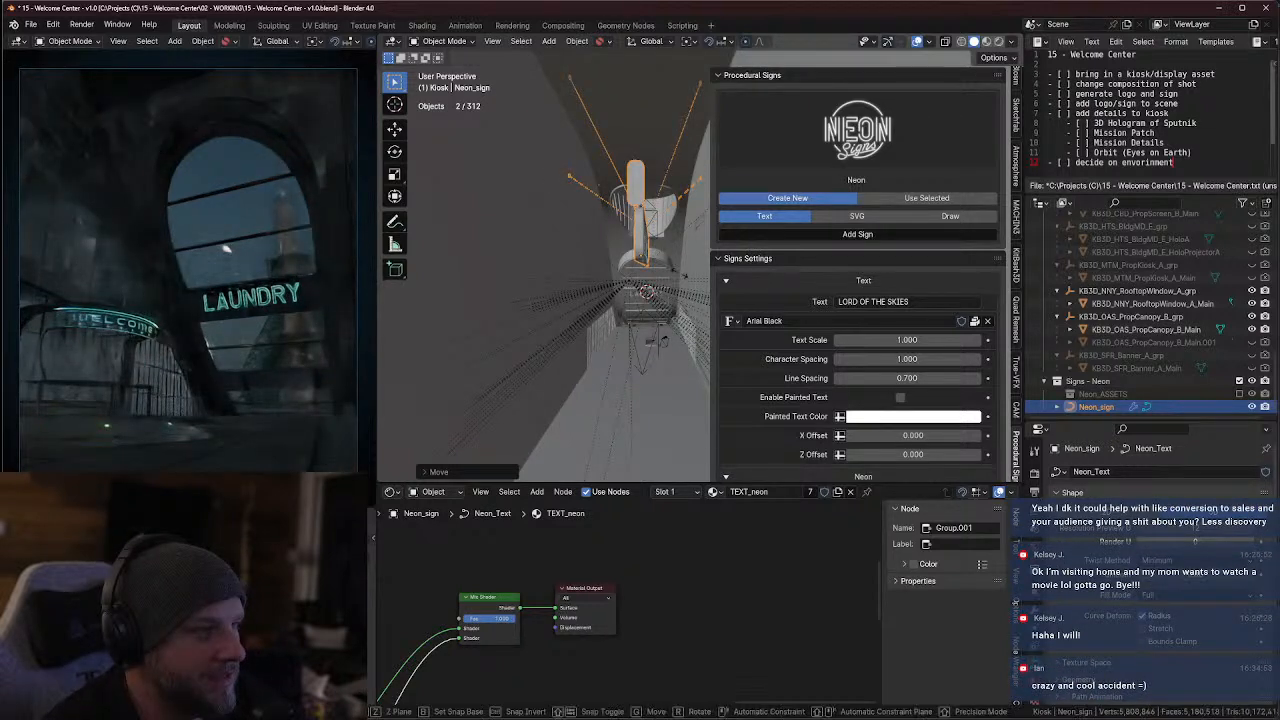
key("s")
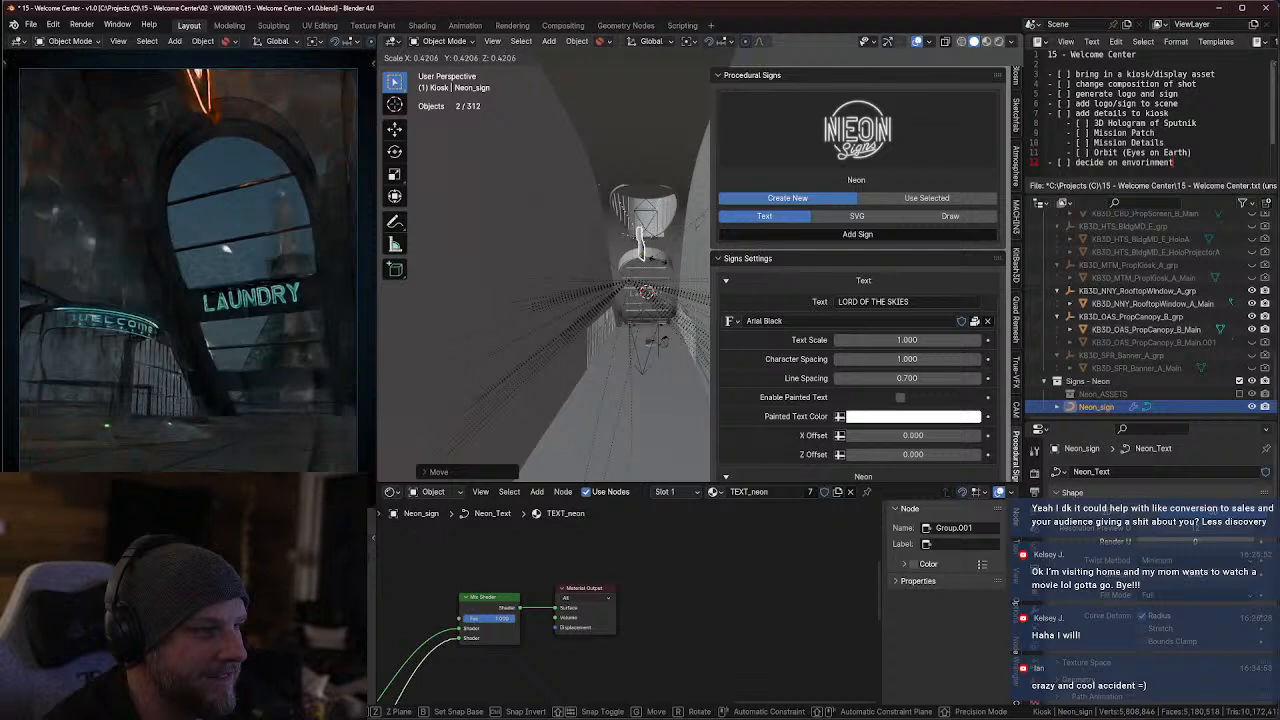
left_click(661, 265)
Rotate the neon sign about -87° around Z so it spans the corridor, and scale it down further
key("r")
key("z")
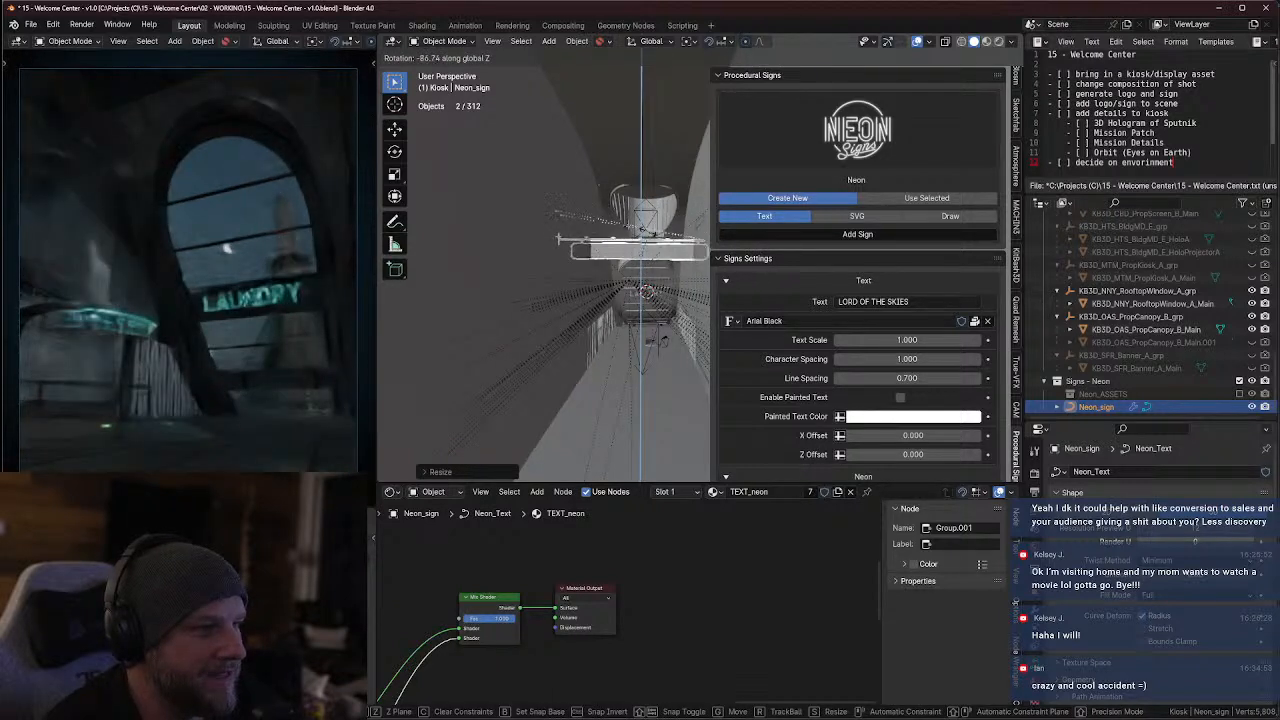
left_click(650, 233)
key("s")
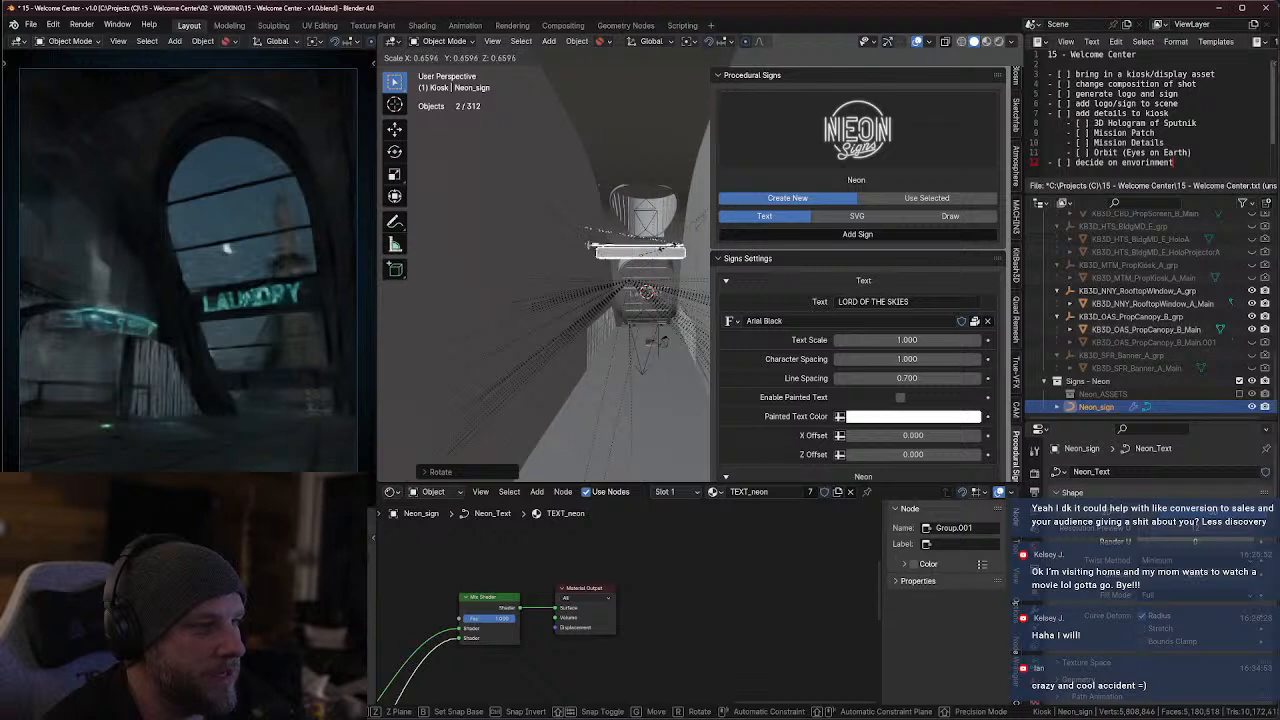
left_click(670, 257)
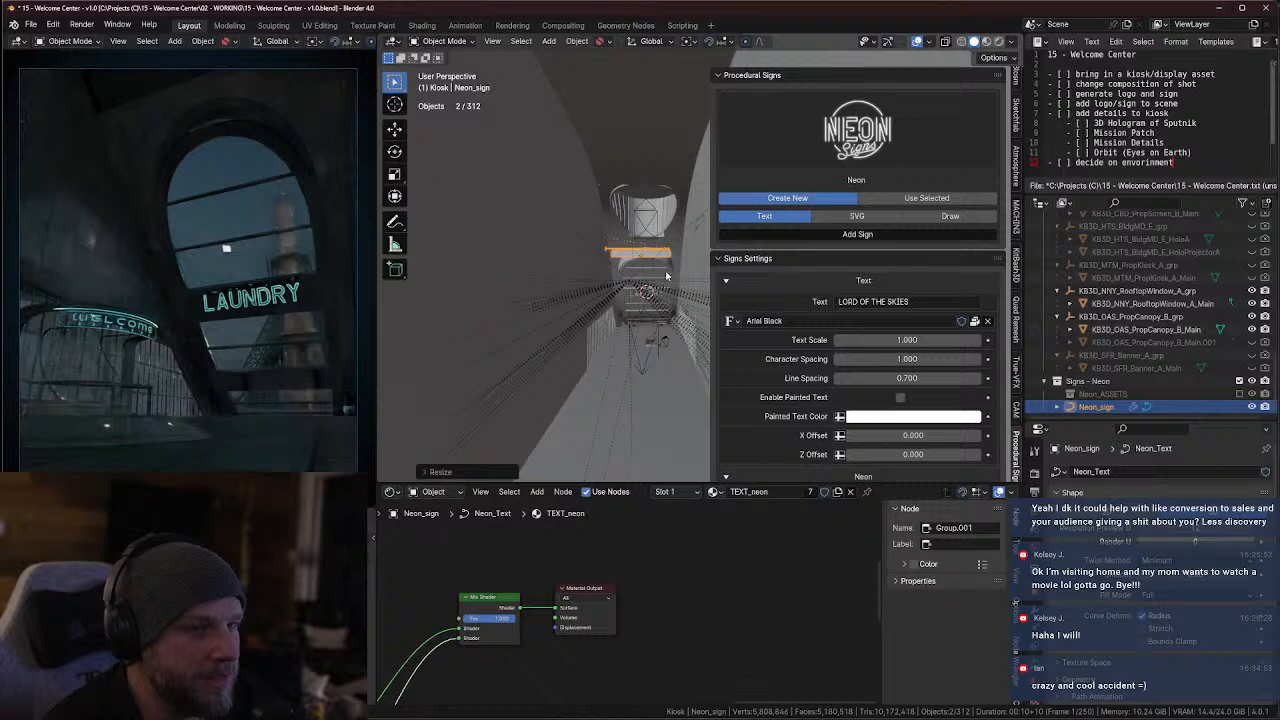
Shift the neon sign in positive X from the top view until it lines up with the LAUNDRY sign
scroll(667, 276, "up", 5)
middle_click_drag(667, 276, 537, 309, "shift")
key("KP_7")
scroll(627, 231, "down", 4)
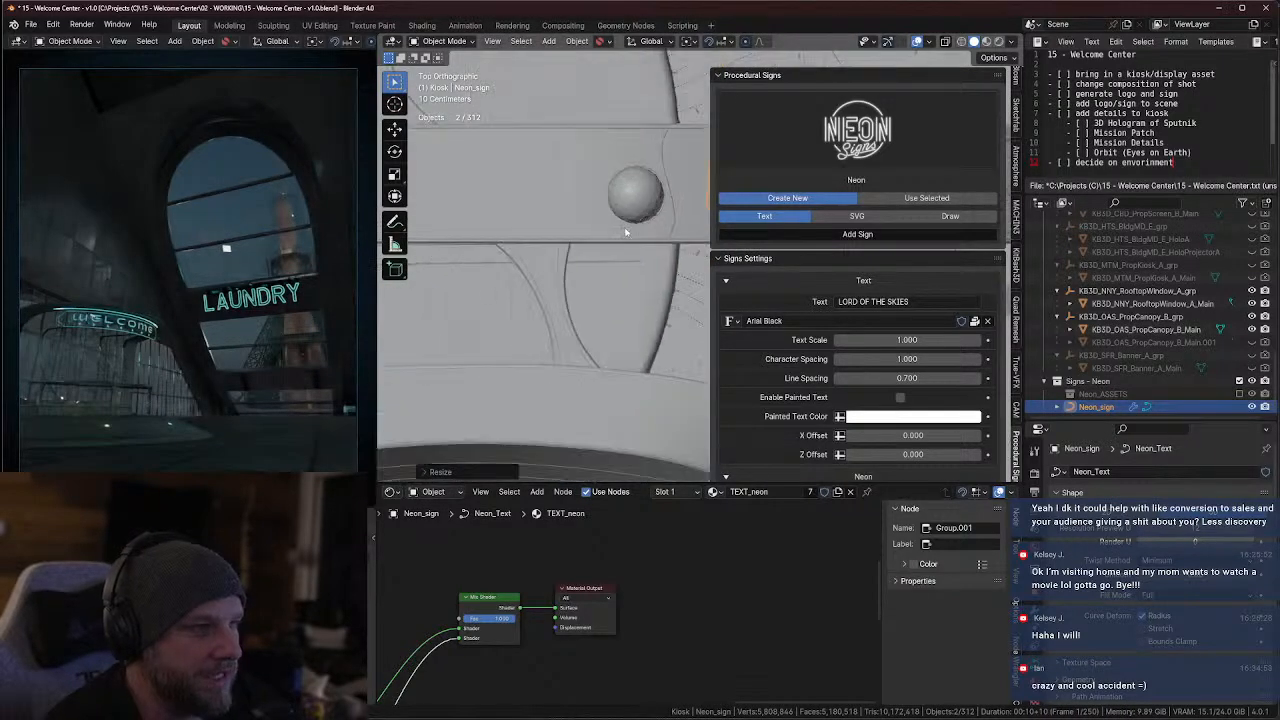
scroll(627, 231, "down", 4)
key("g")
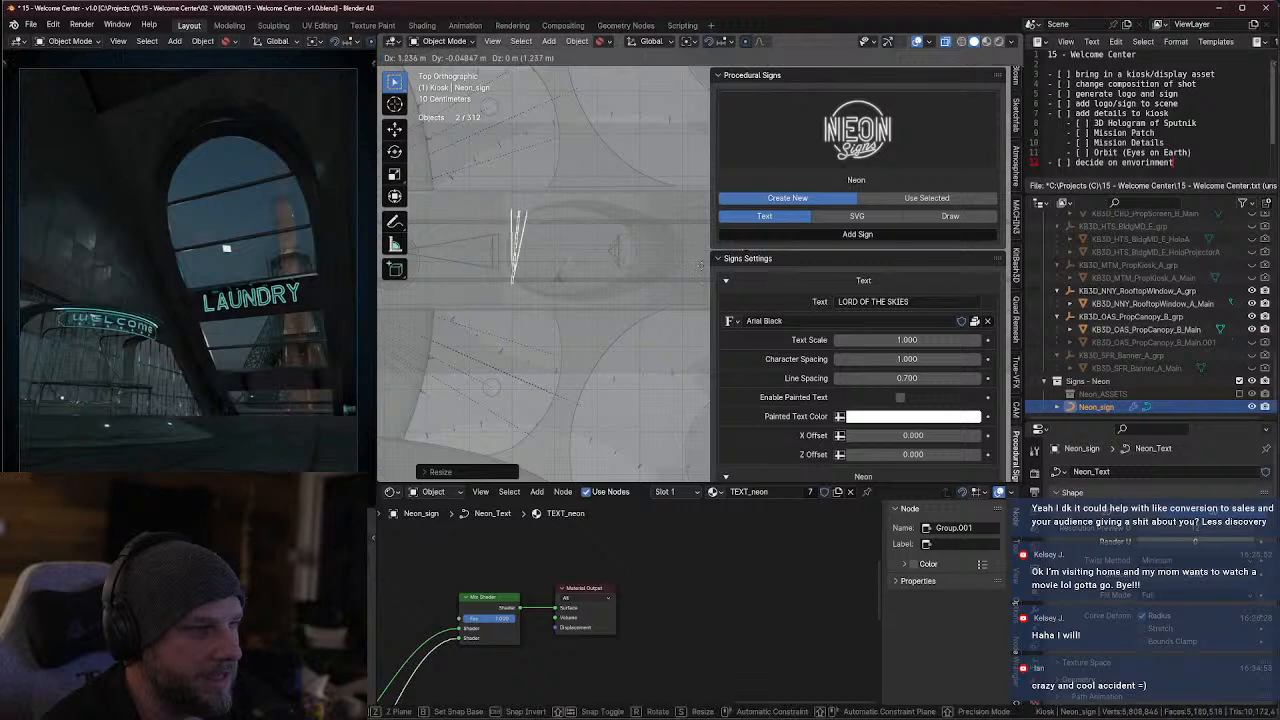
left_click(745, 275)
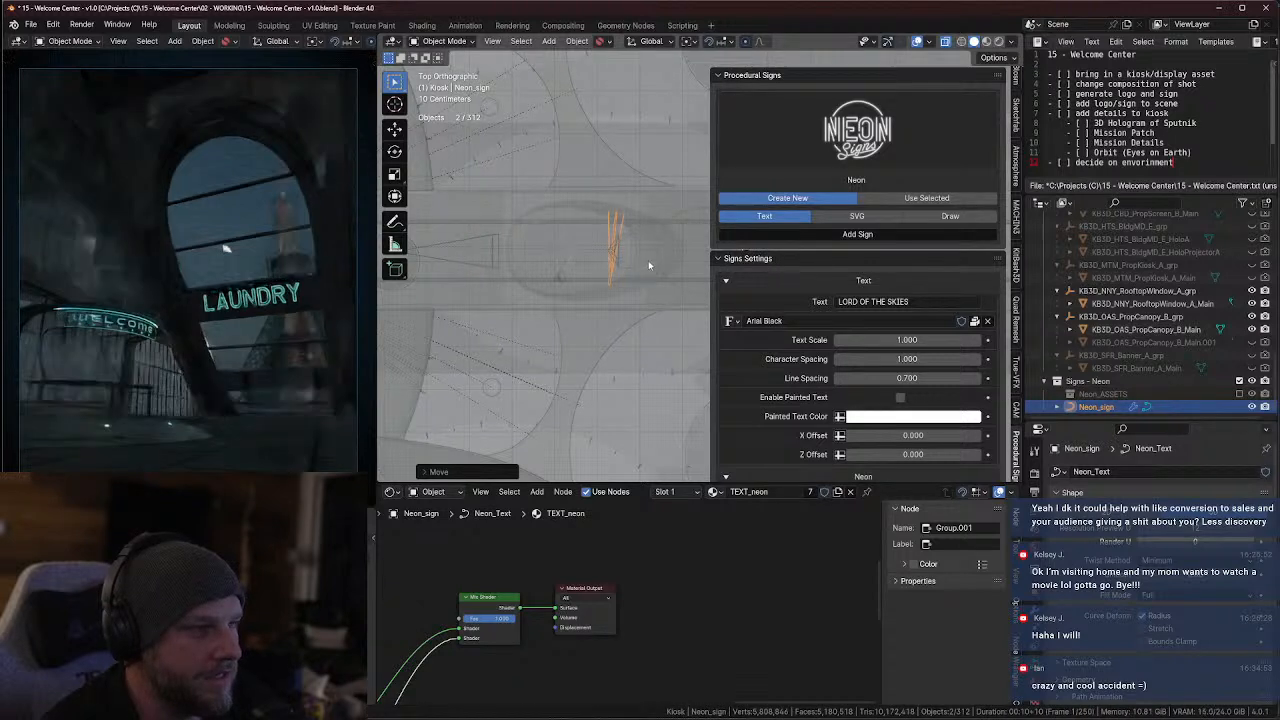
key("KP_Decimal")
scroll(527, 279, "down", 5)
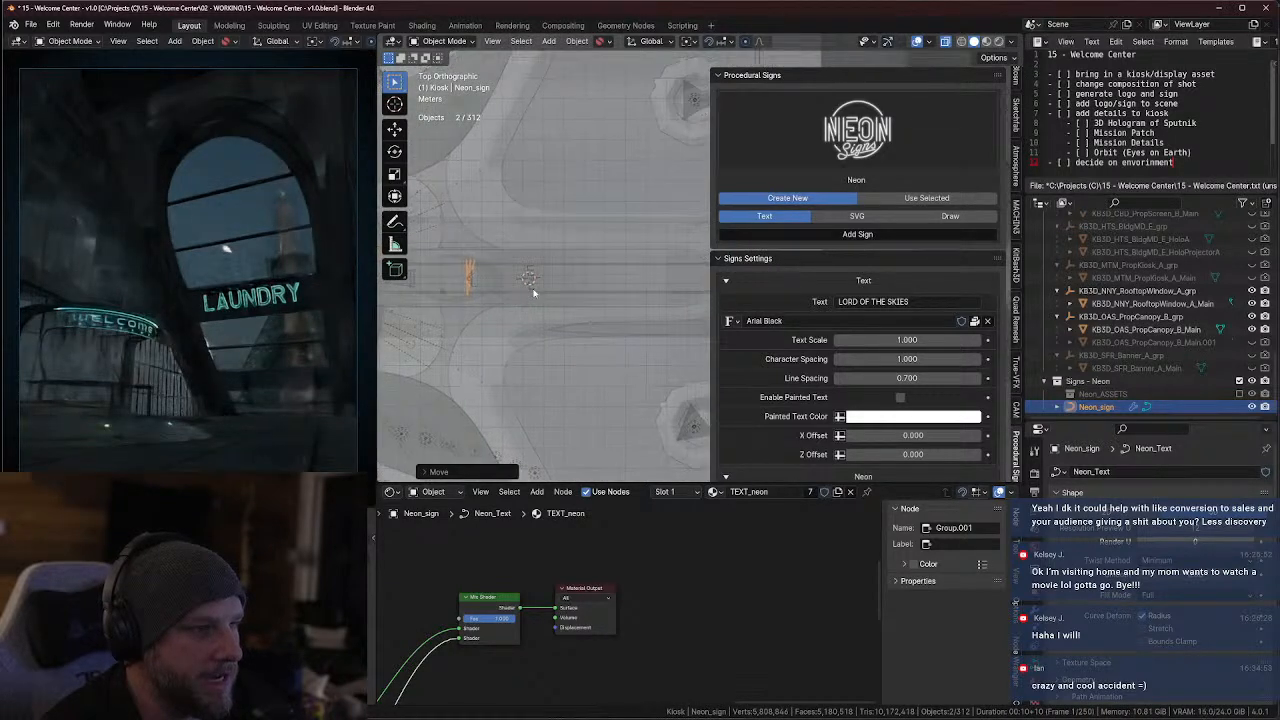
key("g")
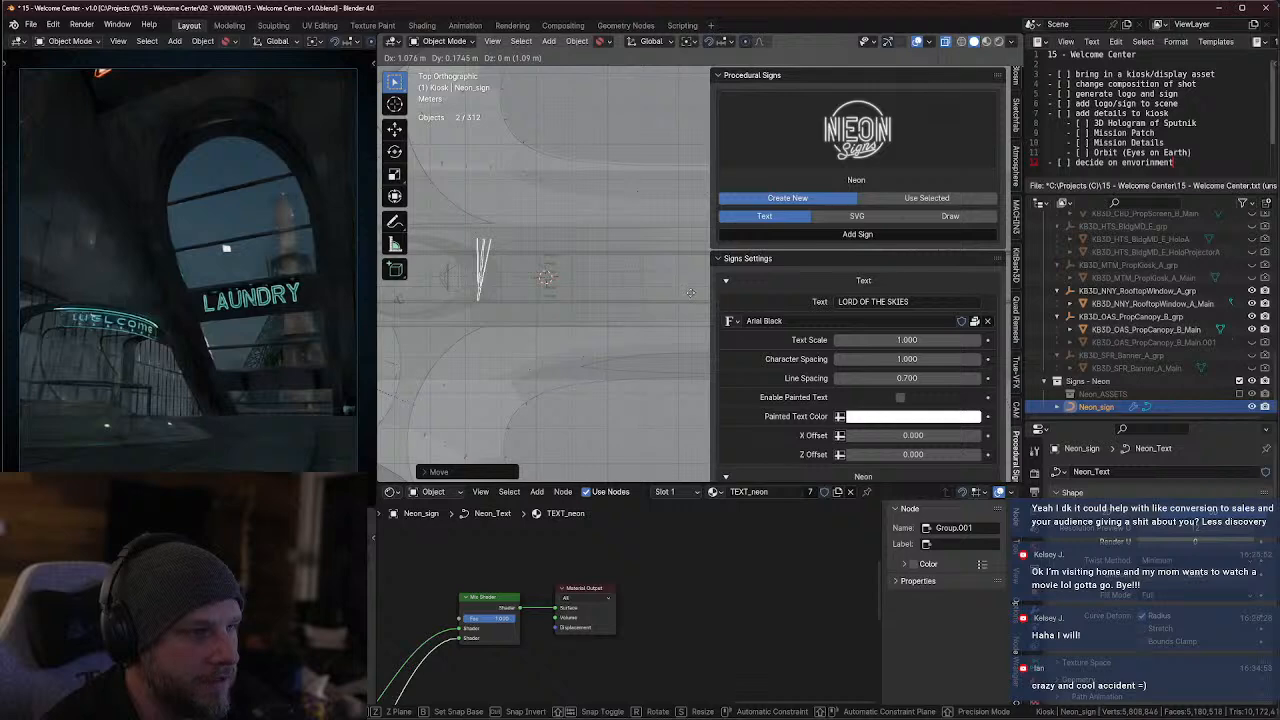
left_click(704, 296)
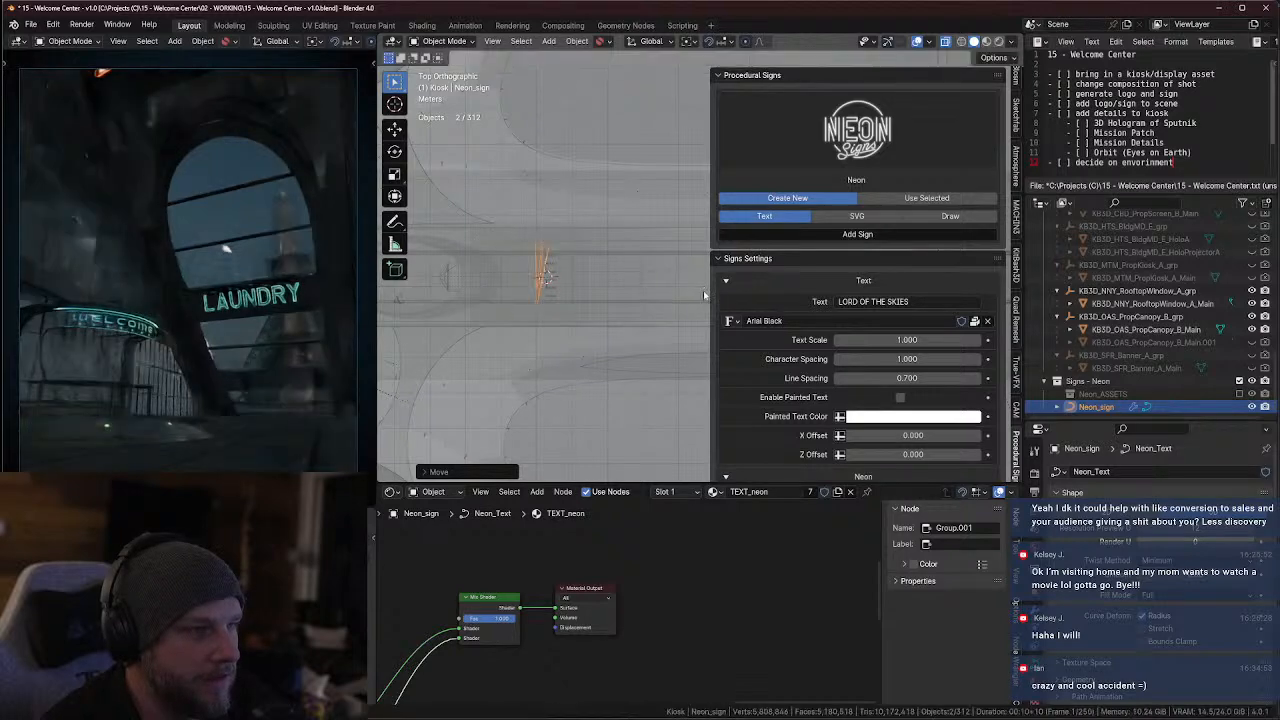
Lower the neon sign about 1.44 m along Z to the height of the LAUNDRY sign in the arched window
middle_click_drag(704, 296, 646, 345)
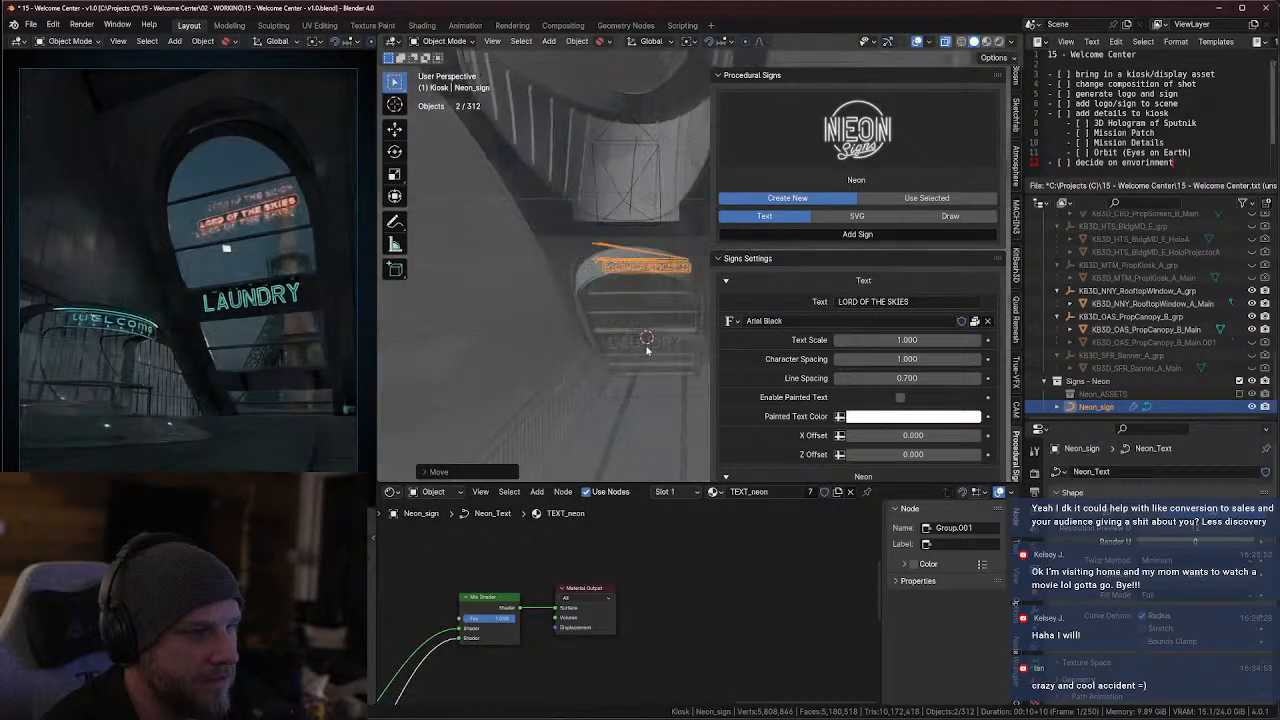
key("g")
key("z")
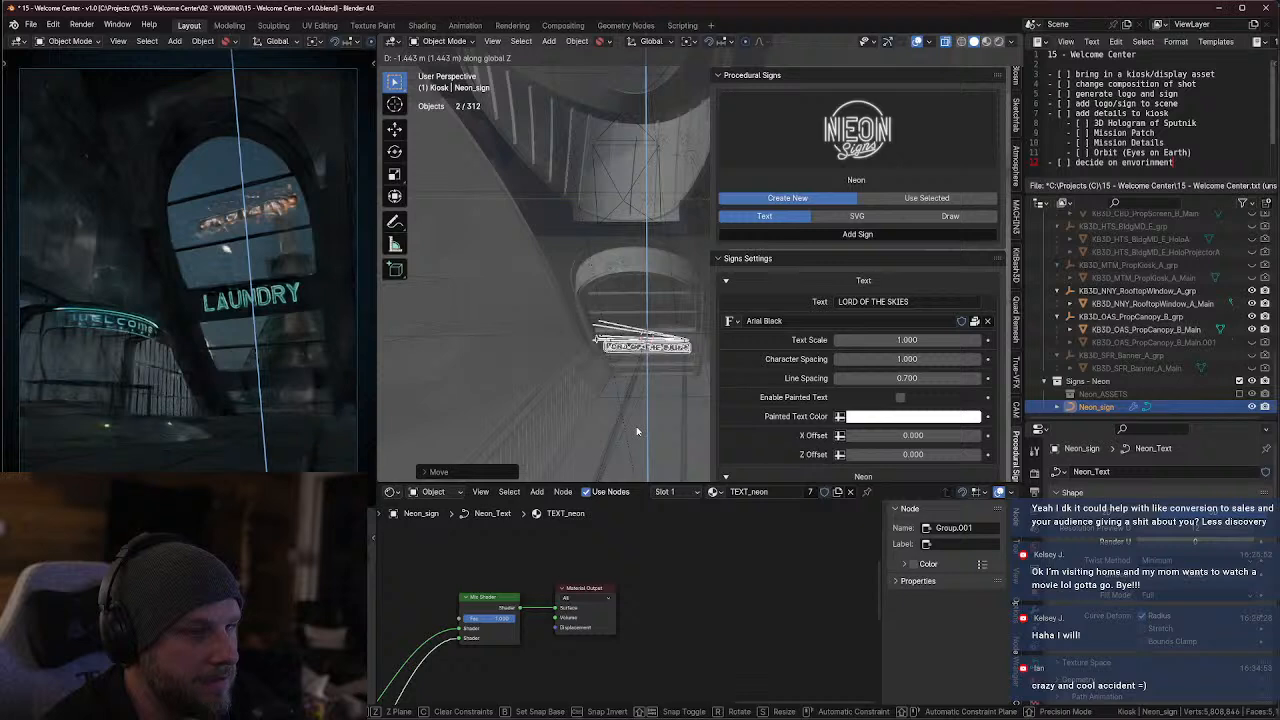
left_click(636, 428)
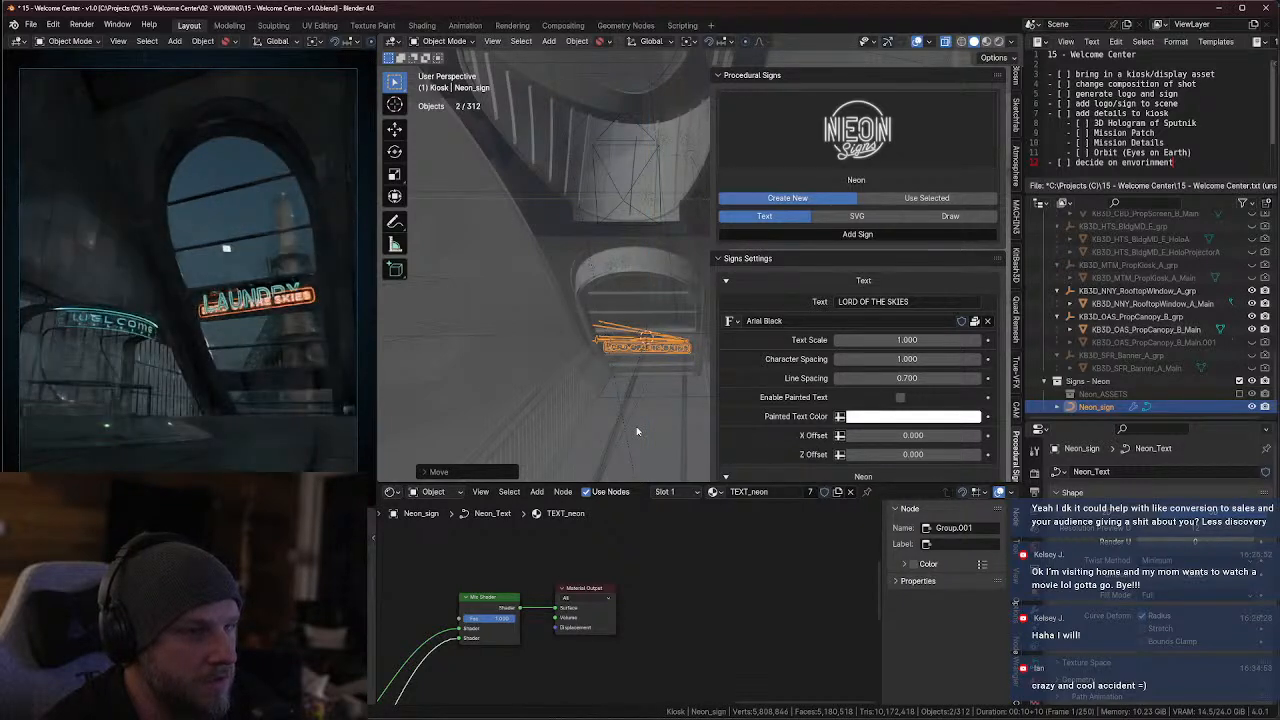
middle_click_drag(680, 376, 545, 385)
scroll(591, 389, "up", 4)
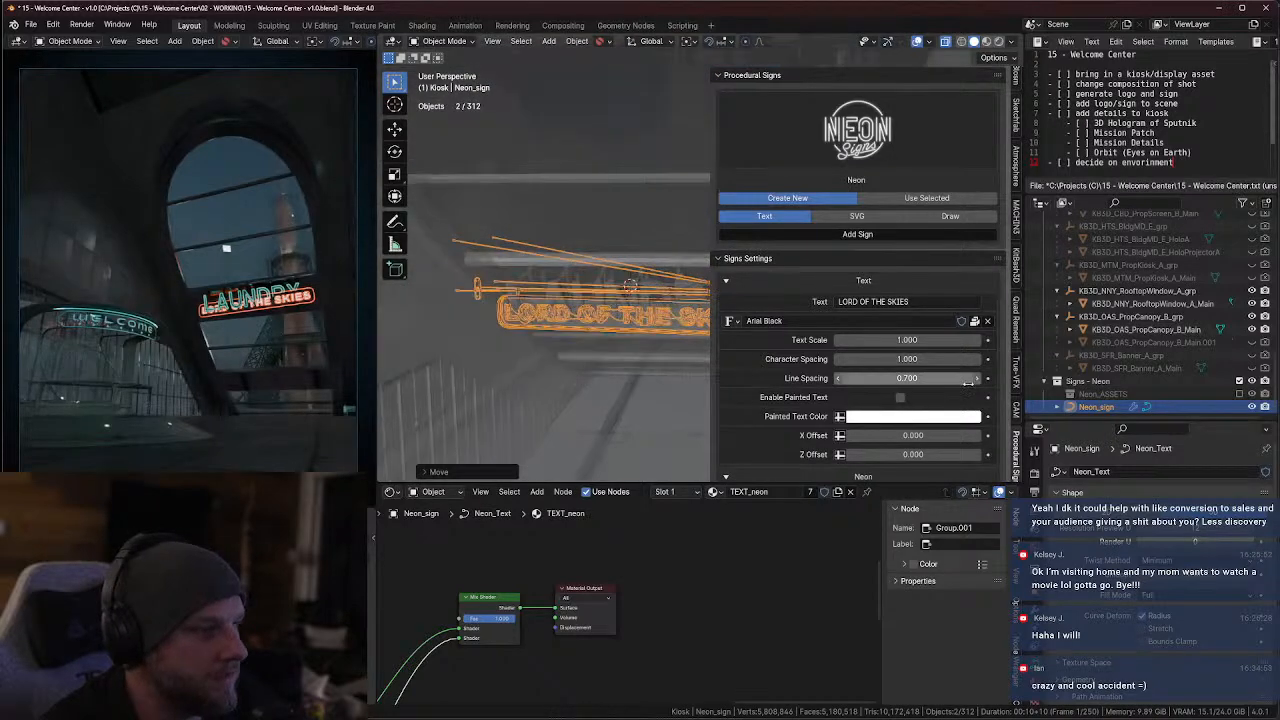
Hide the LAUNDRY sign mesh in the arched window
left_click(648, 286)
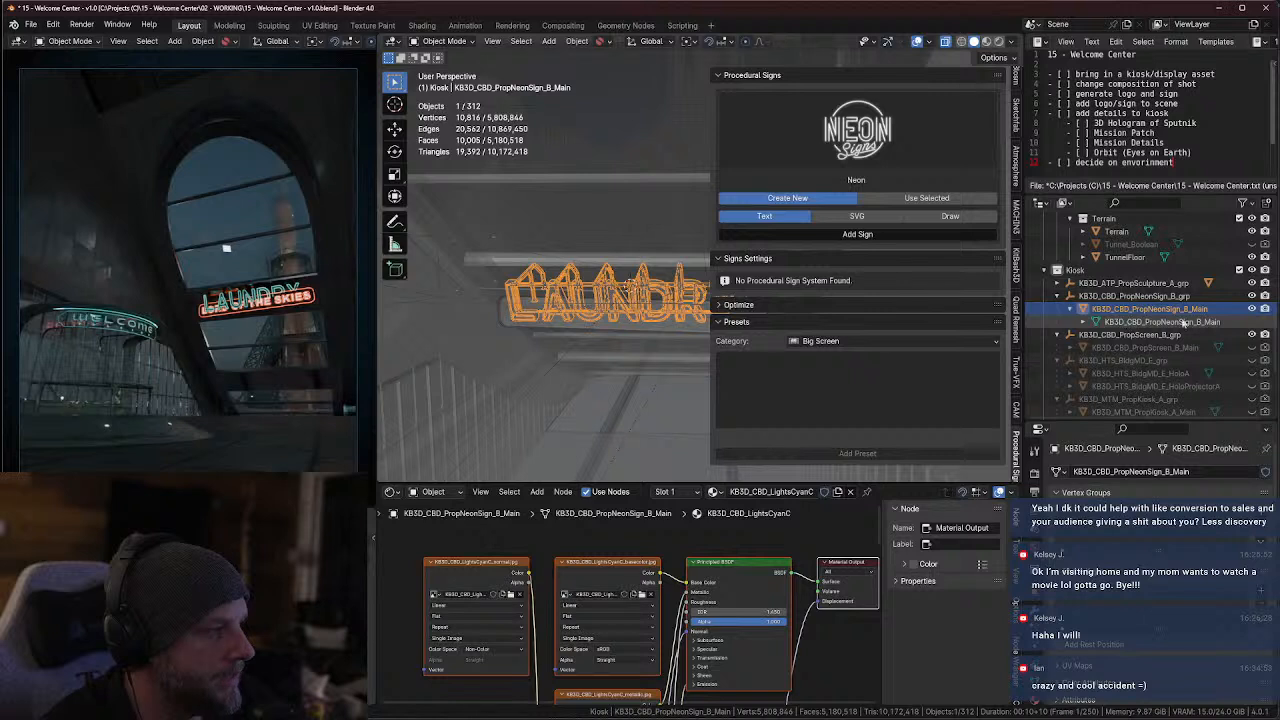
left_click(1252, 309)
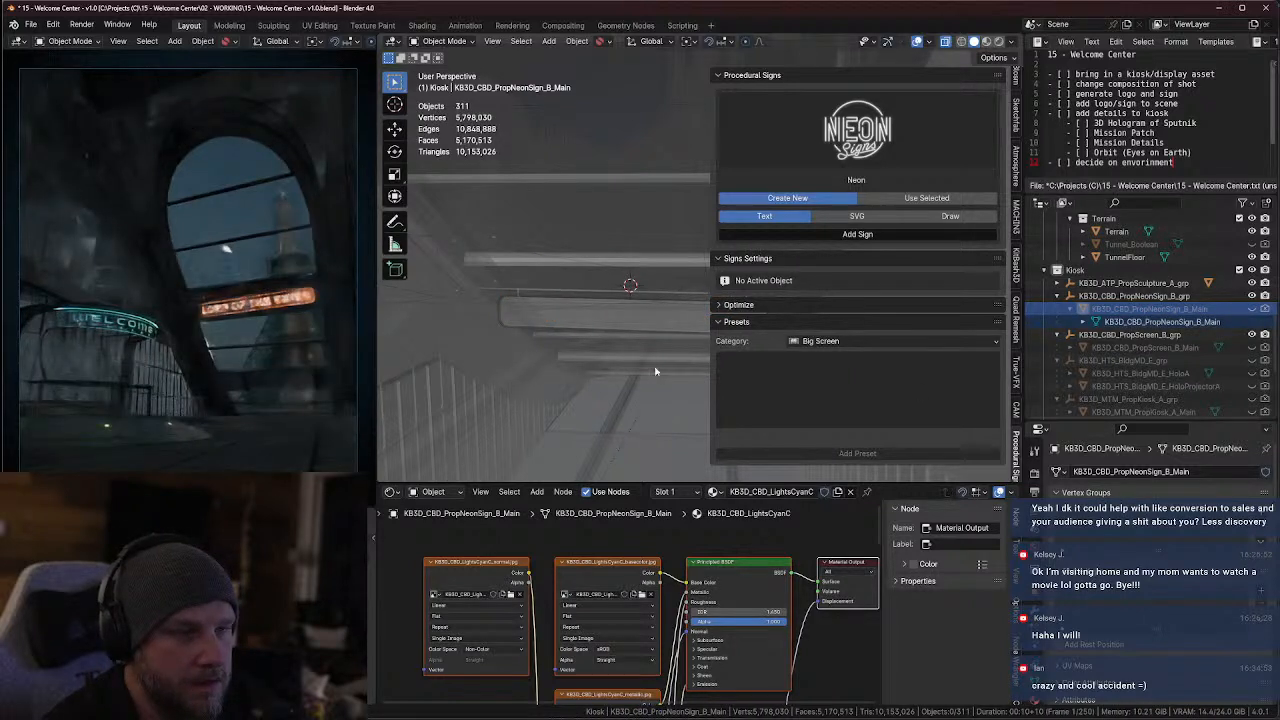
Select the LORD OF THE SKIES neon sign and set its text scale to 1.100
left_click(643, 311)
middle_click_drag(612, 330, 575, 372)
middle_click_drag(551, 282, 510, 381)
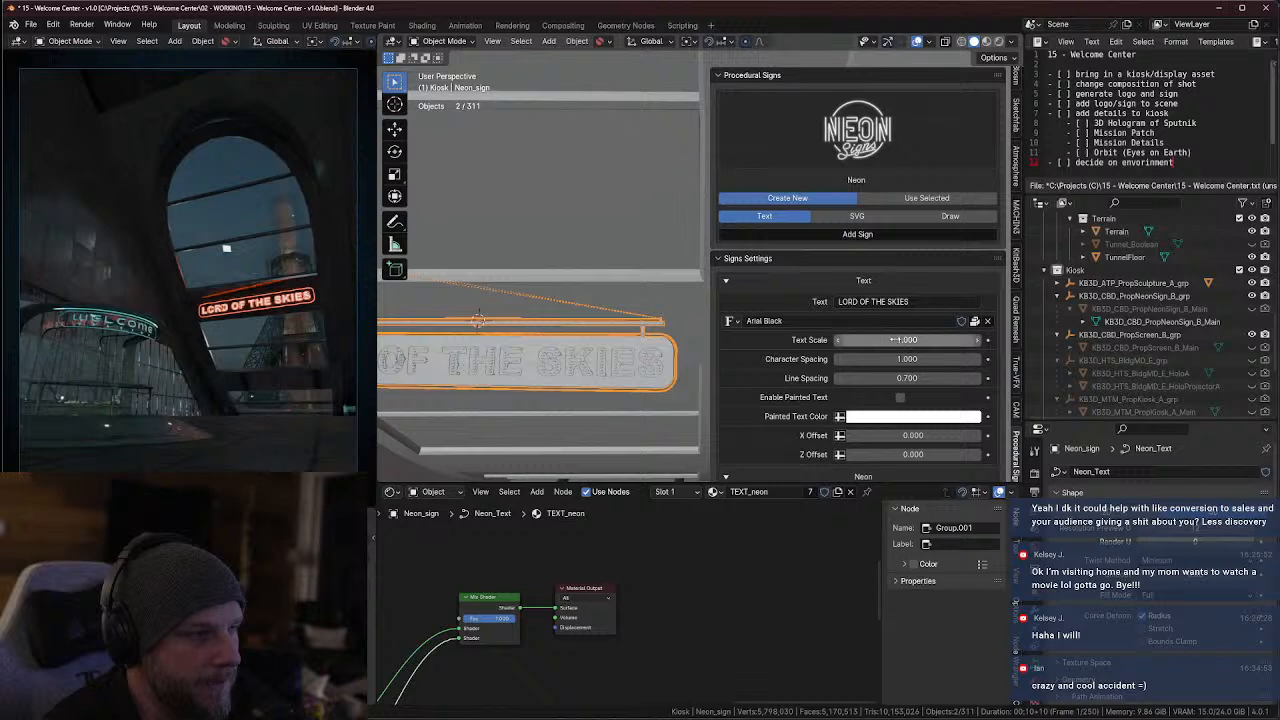
left_click_drag(907, 339, 925, 339)
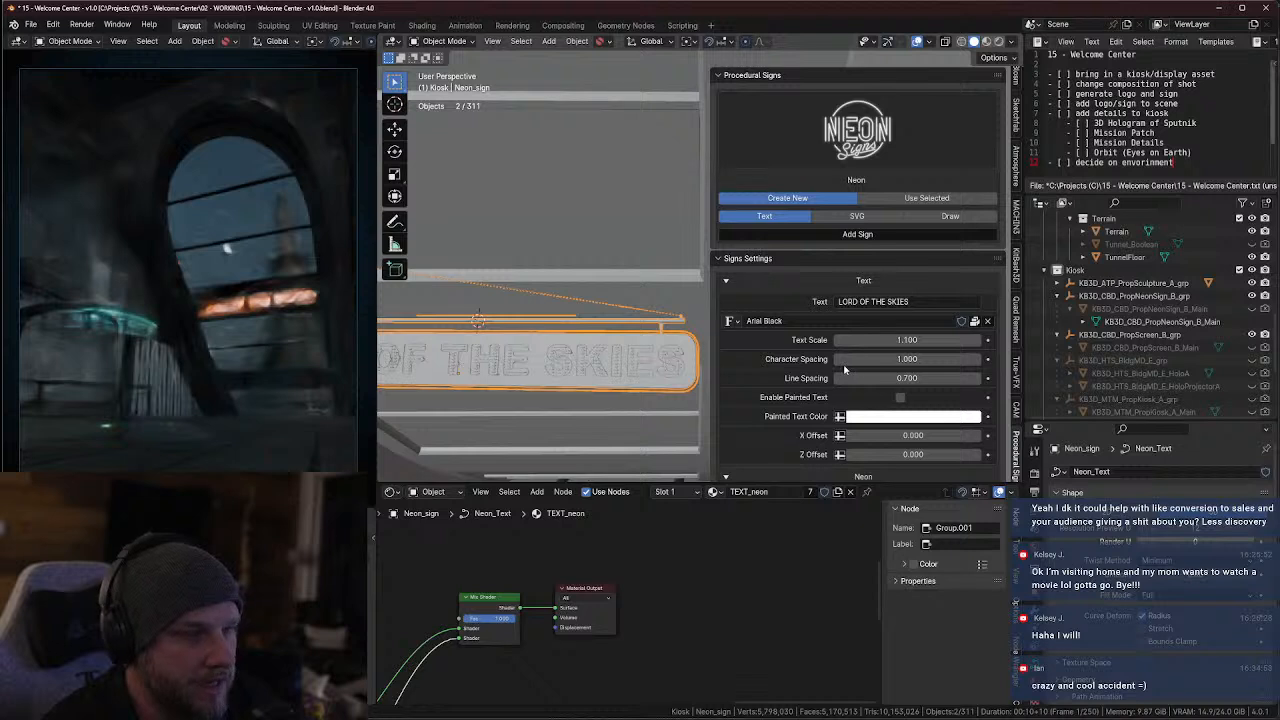
Set the neon sign's minimum and maximum hanging wire and its back neon/wire distance to 0
scroll(646, 334, "down", 3)
middle_click_drag(606, 346, 627, 384)
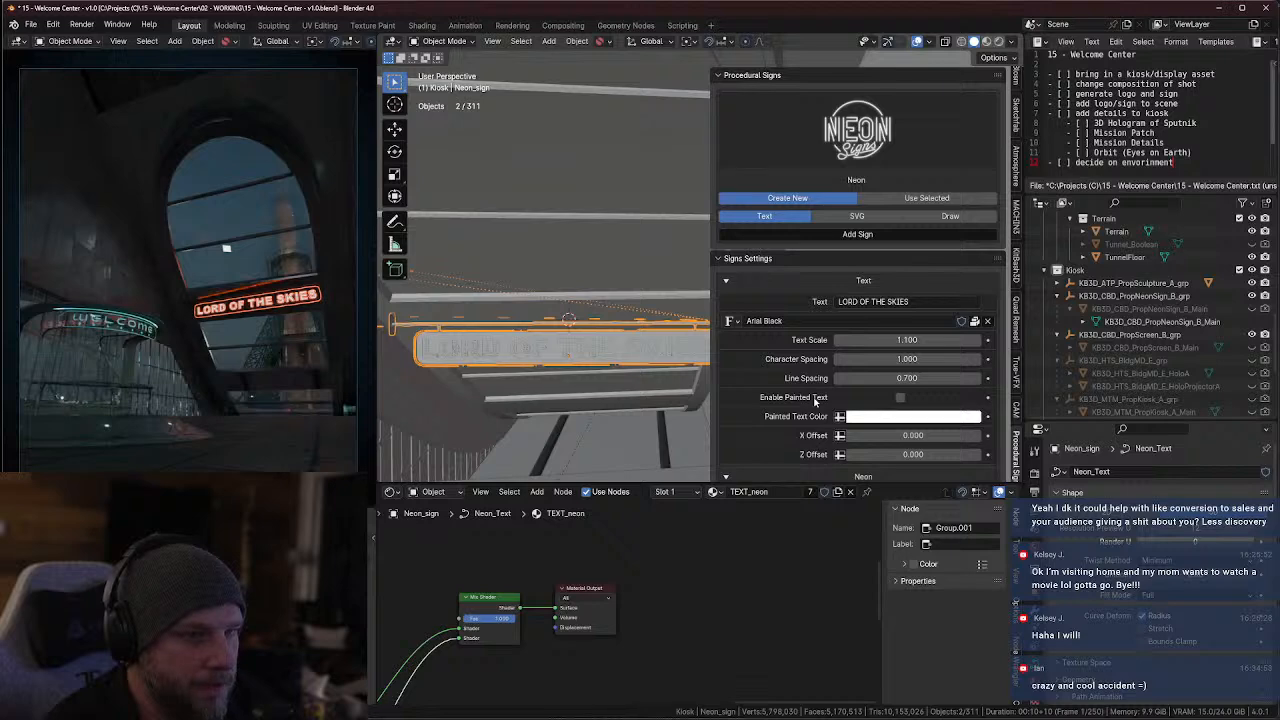
scroll(815, 401, "down", 10)
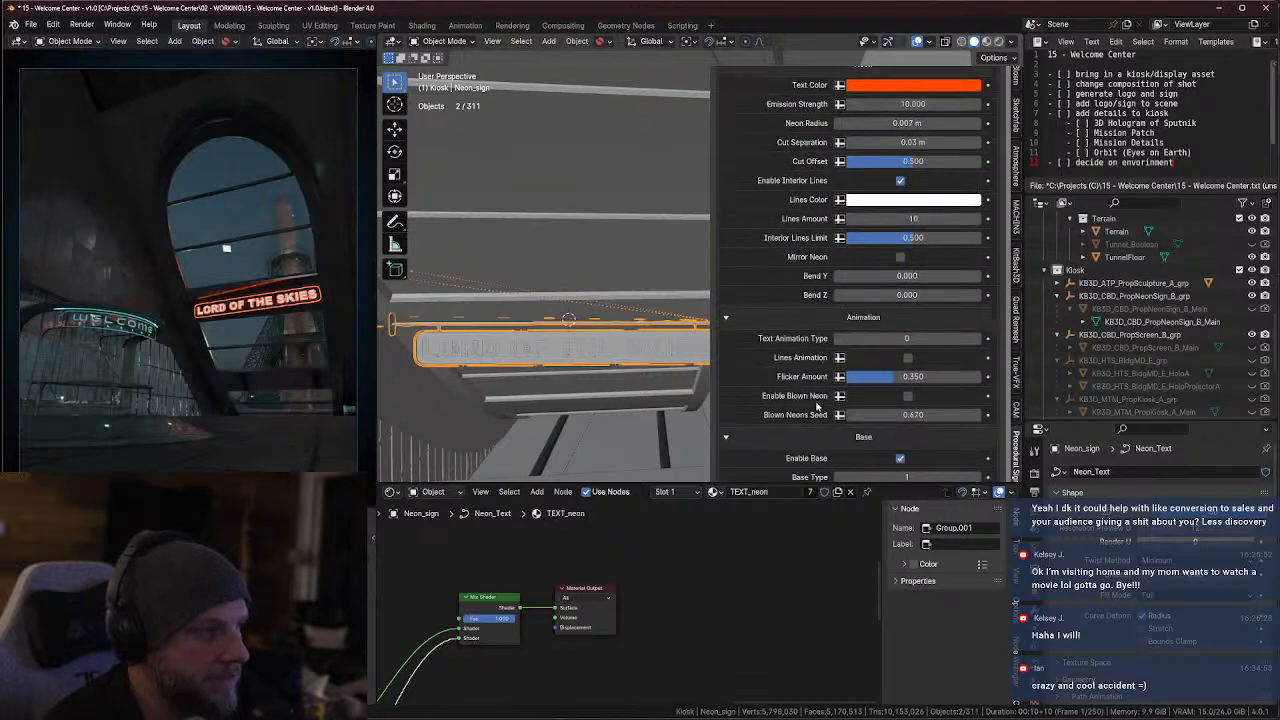
scroll(816, 405, "down", 4)
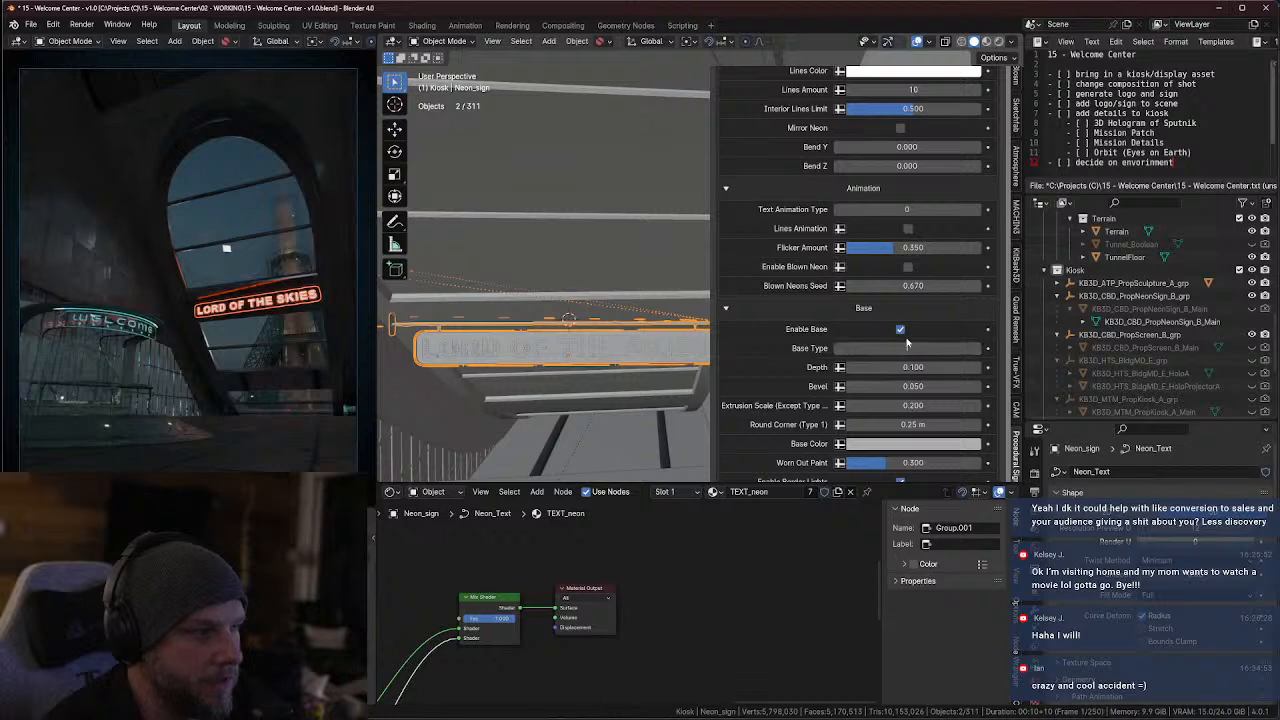
scroll(816, 370, "down", 4)
scroll(810, 357, "down", 3)
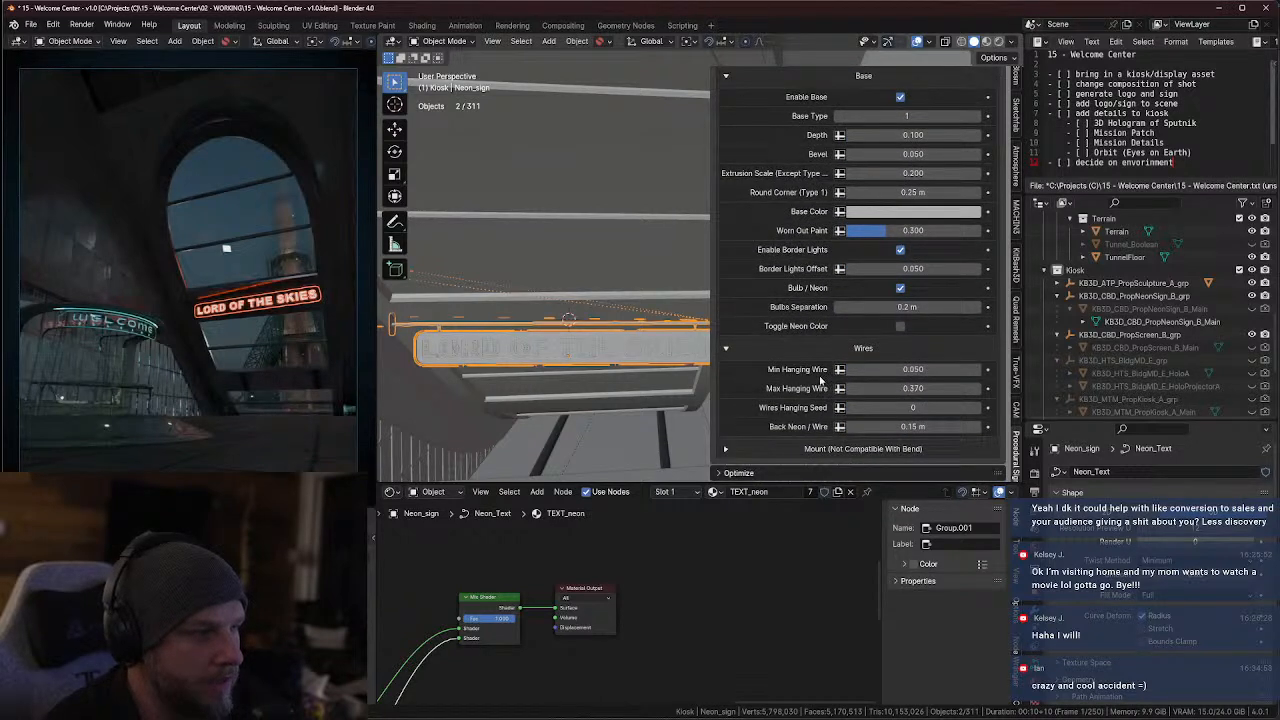
left_click_drag(912, 369, 930, 369)
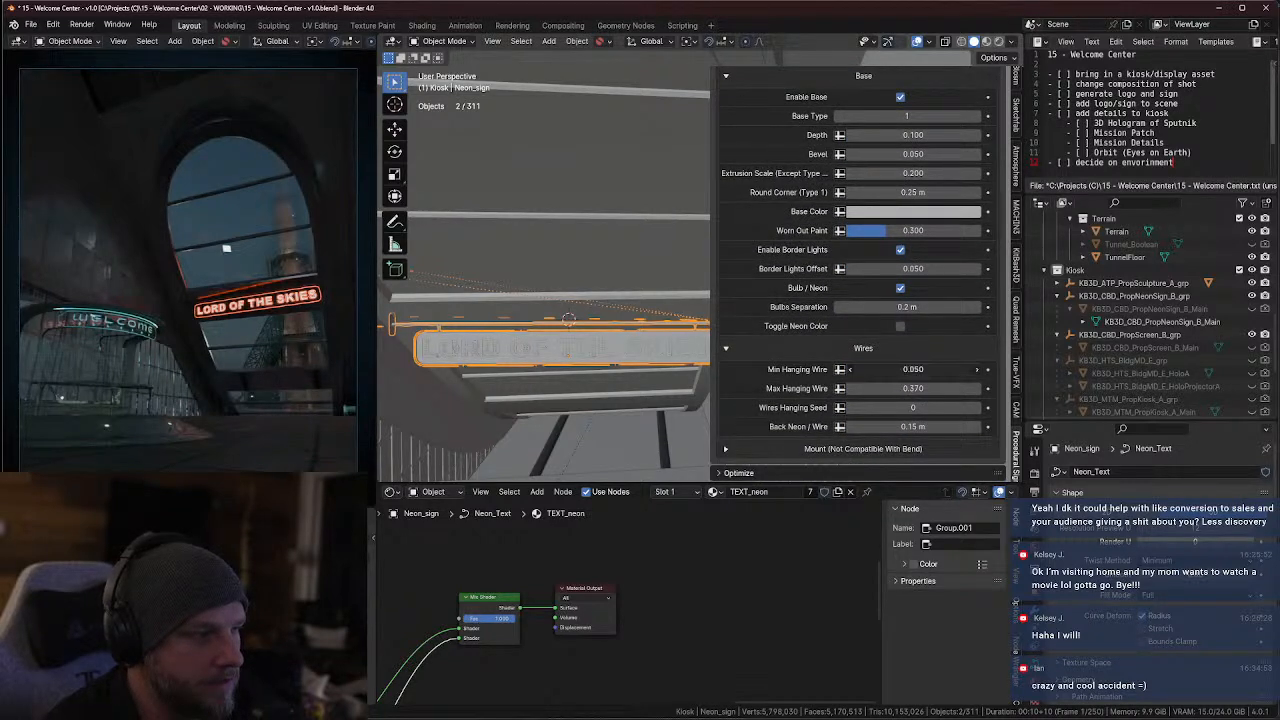
type("0")
left_click(910, 388)
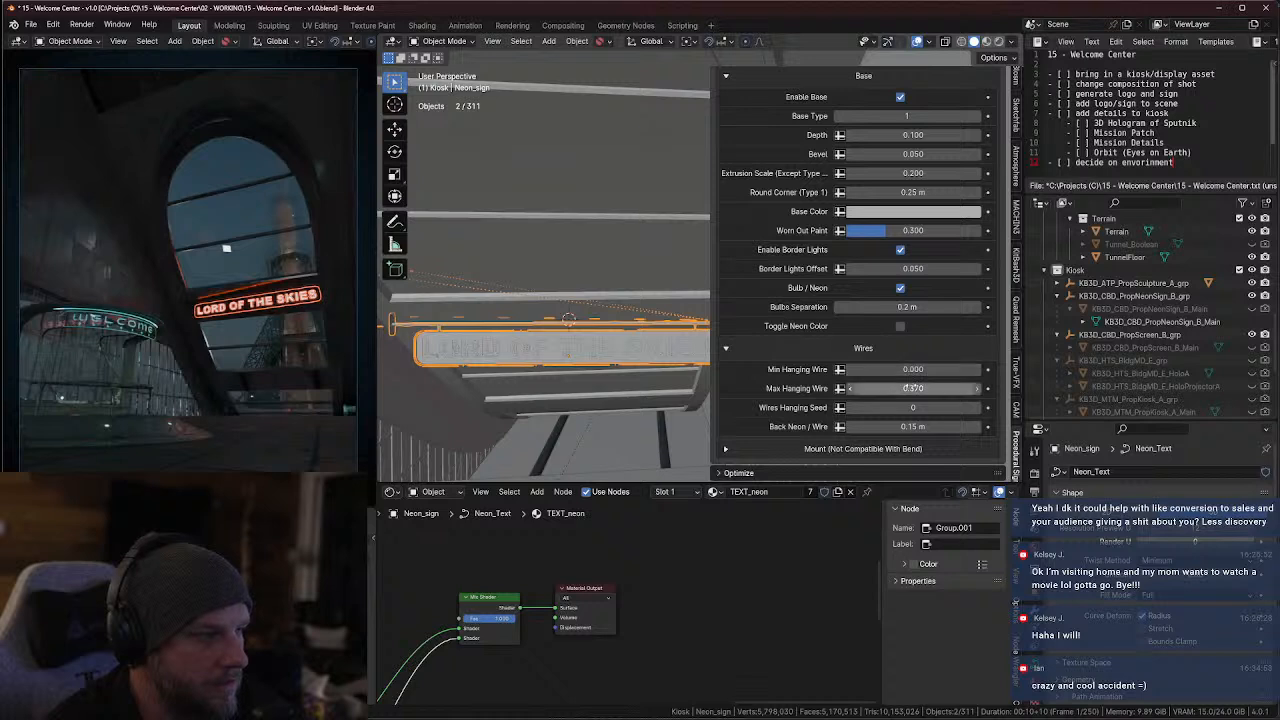
key("Return")
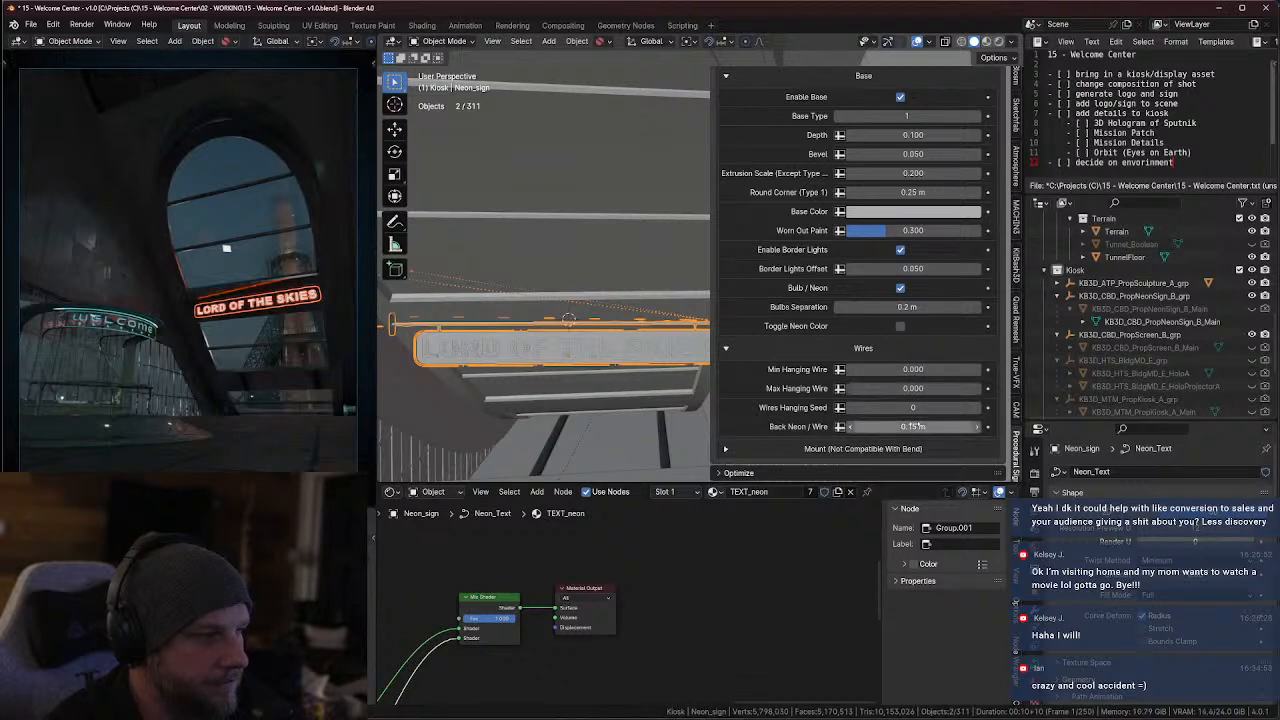
left_click(915, 426)
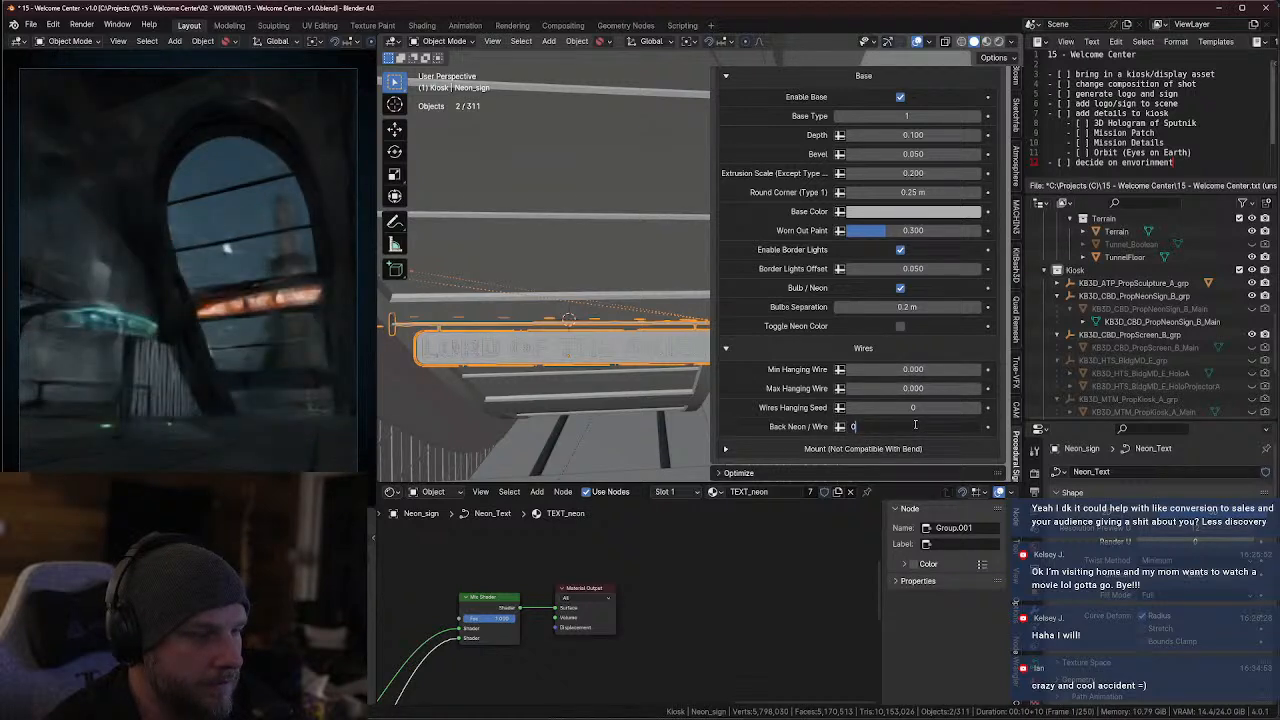
key("Return")
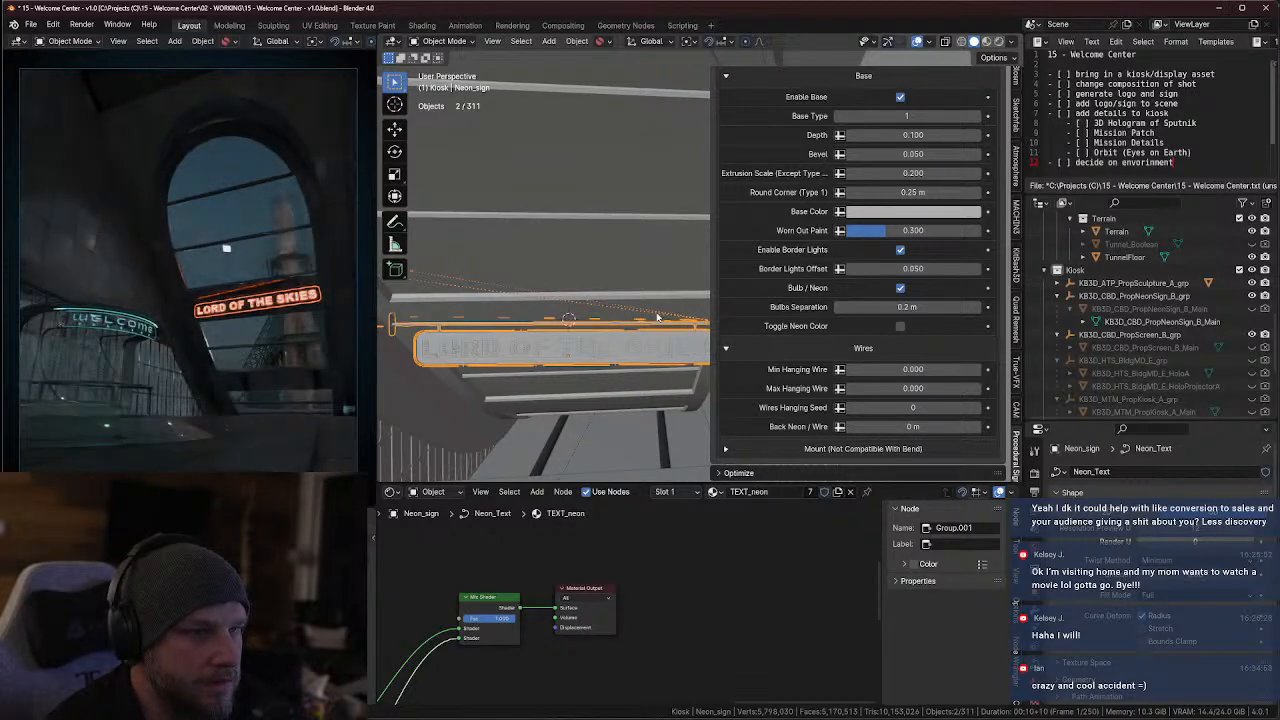
Isolate the neon sign in local view and show it in Material Preview shading with a narrower settings sidebar
middle_click_drag(603, 325, 530, 302)
key("KP_Divide")
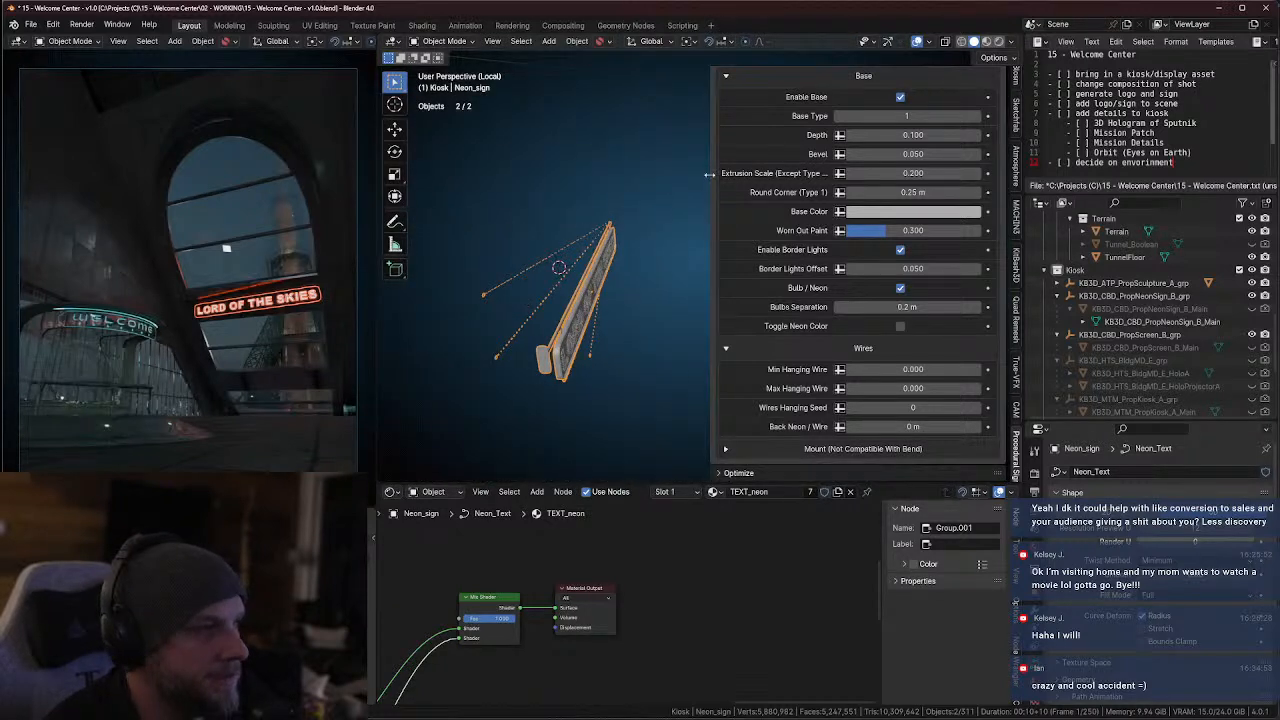
left_click_drag(712, 175, 842, 168)
left_click(985, 41)
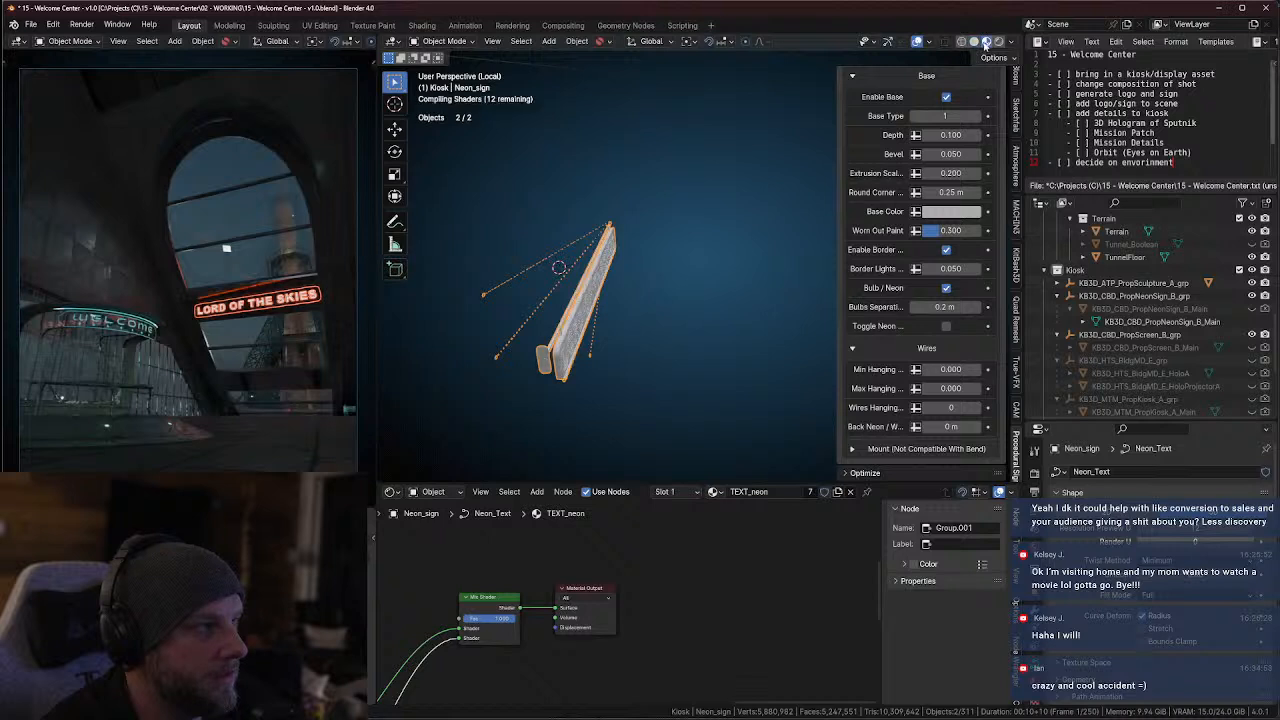
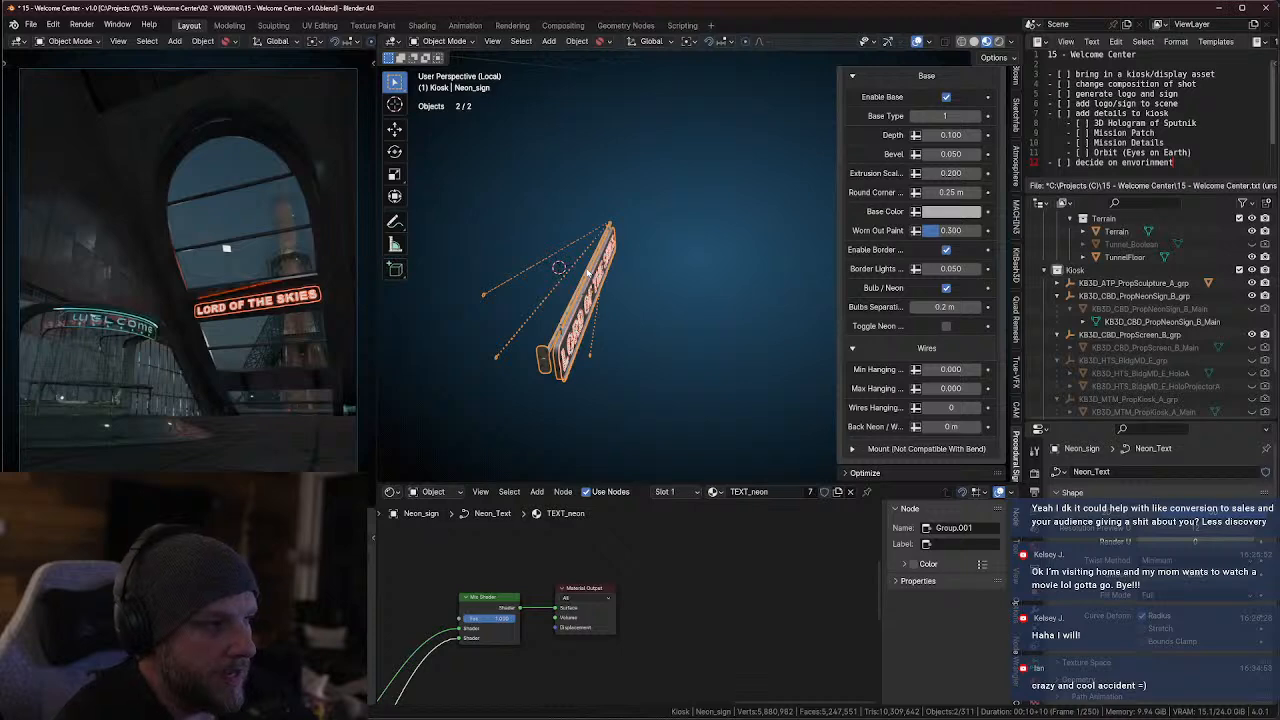
Examine the LORD OF THE SKIES sign from several angles and look through its Procedural Sign modifier settings
middle_click_drag(588, 272, 555, 294)
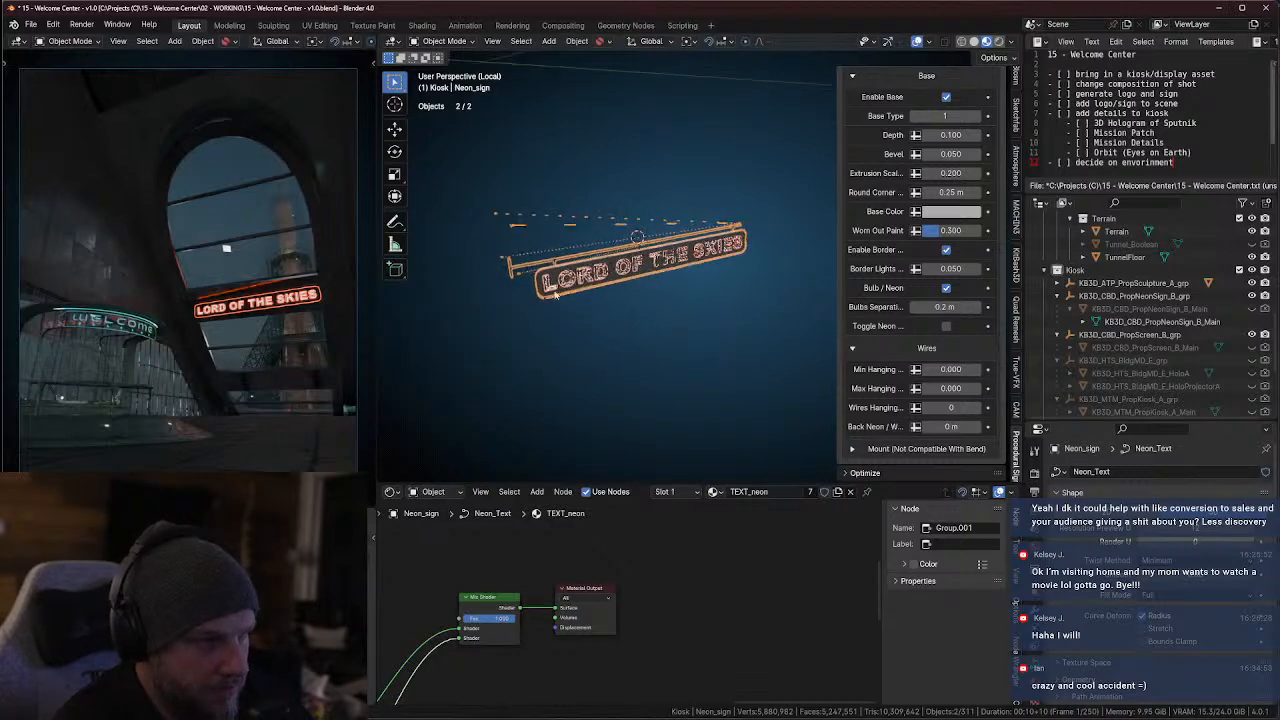
scroll(555, 294, "up", 5)
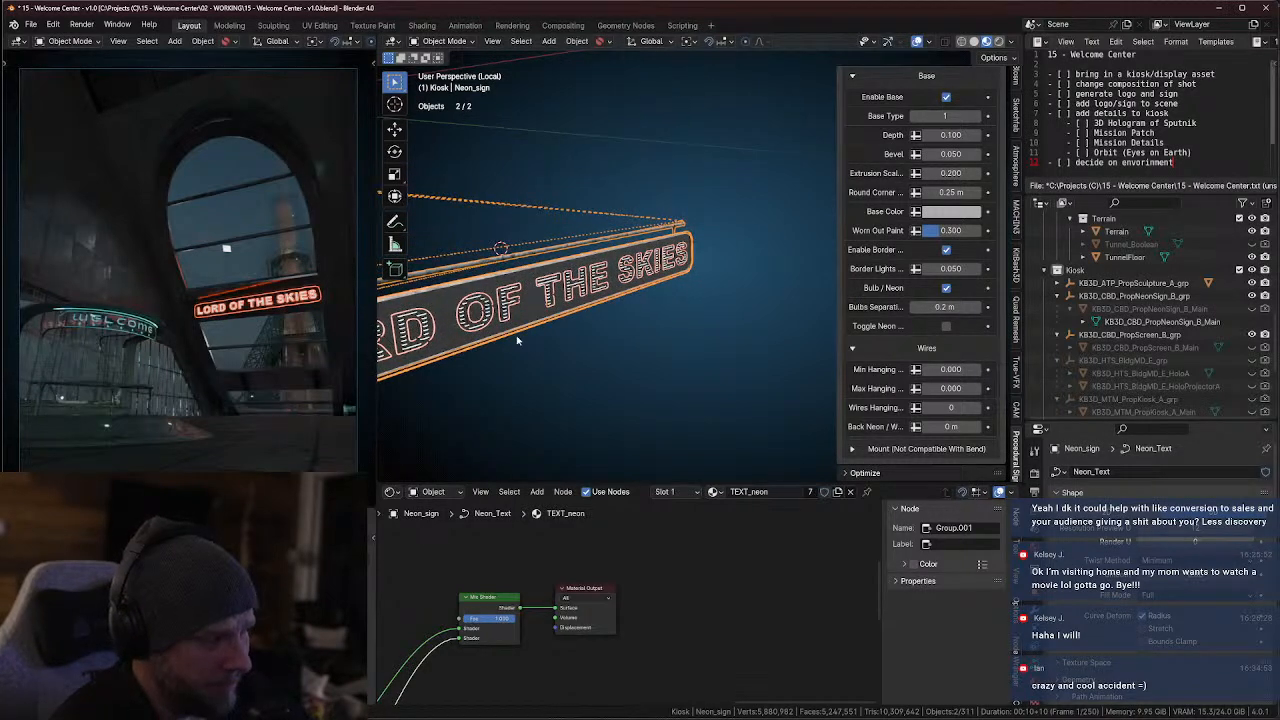
middle_click_drag(547, 350, 692, 340, "shift")
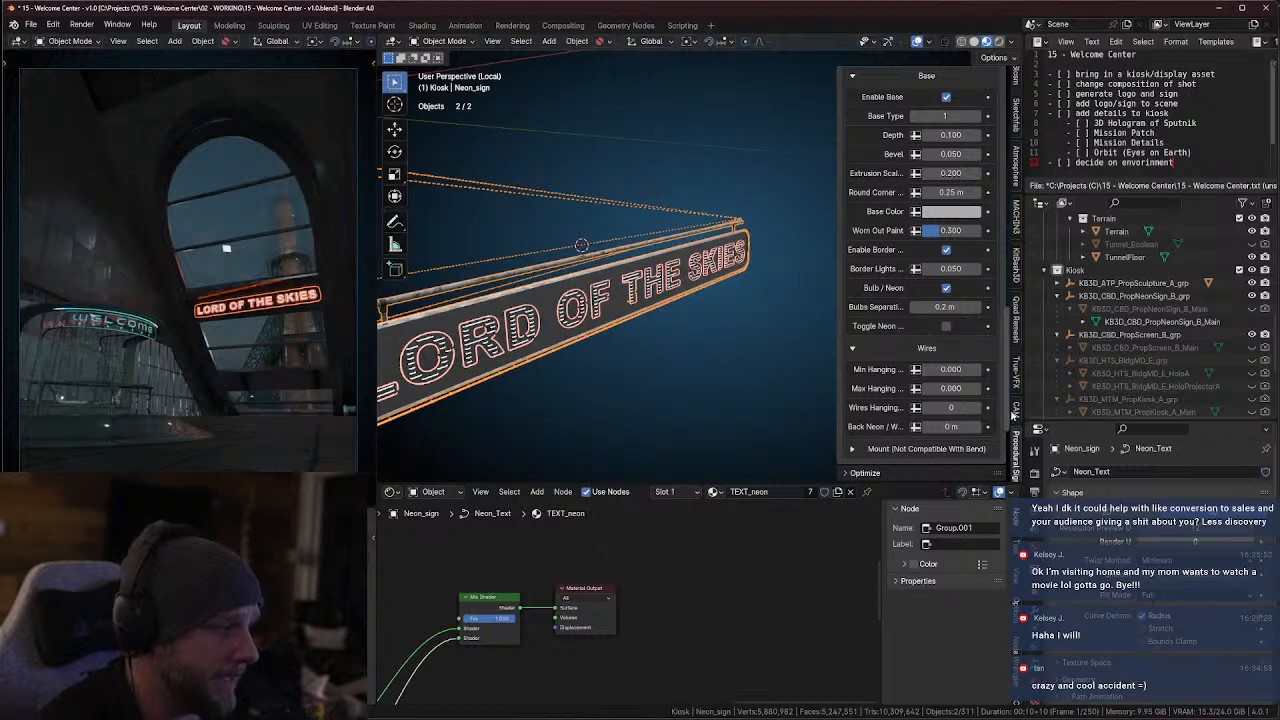
middle_click_drag(632, 370, 762, 348, "shift")
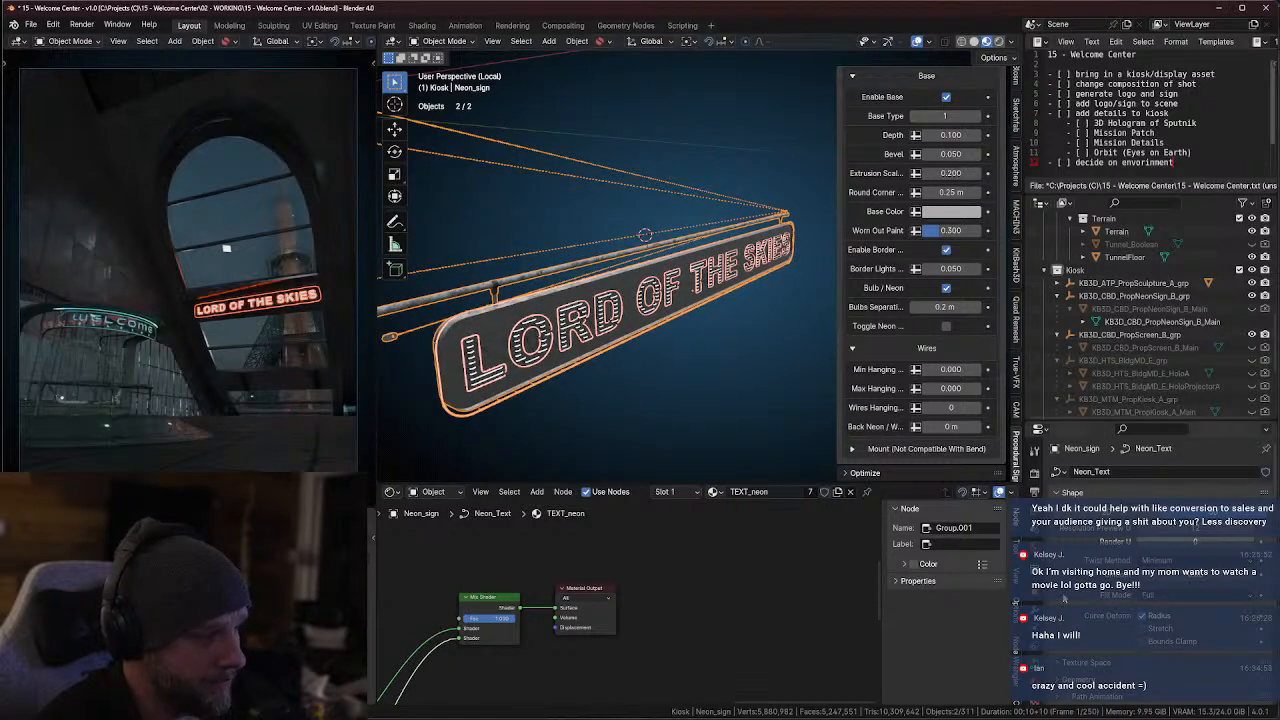
left_click(1037, 611)
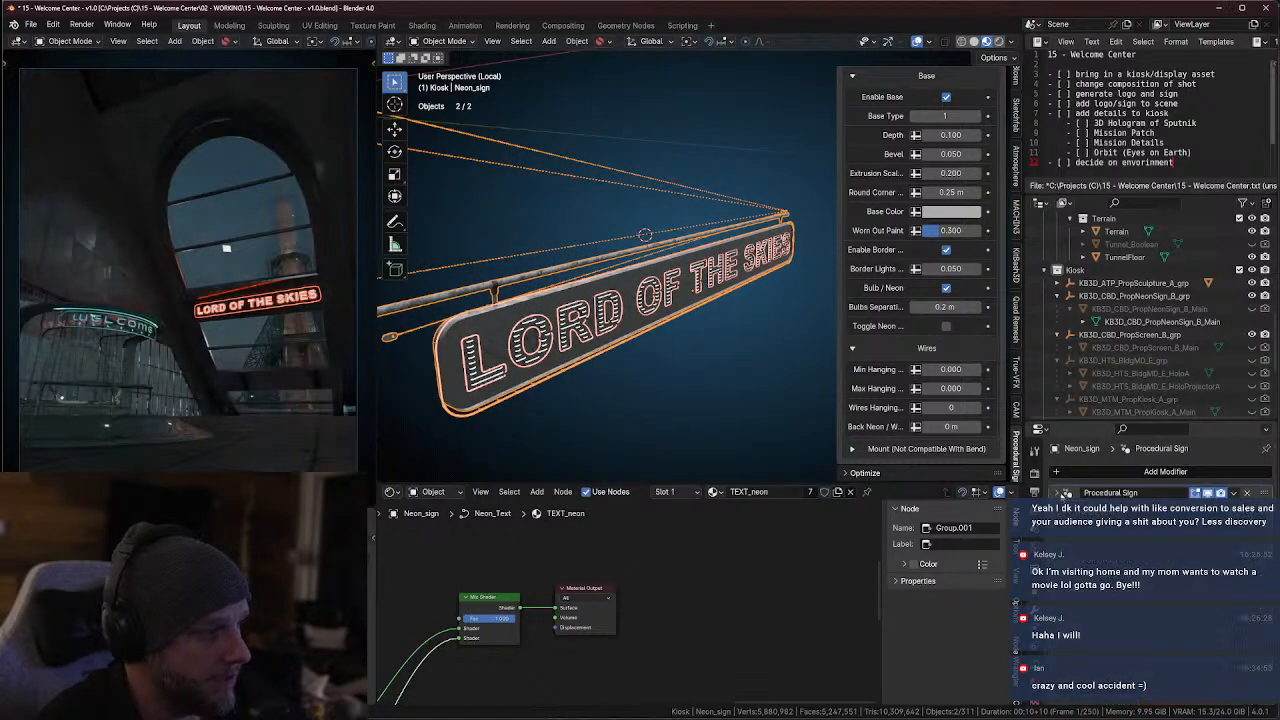
scroll(1053, 493, "down", 3)
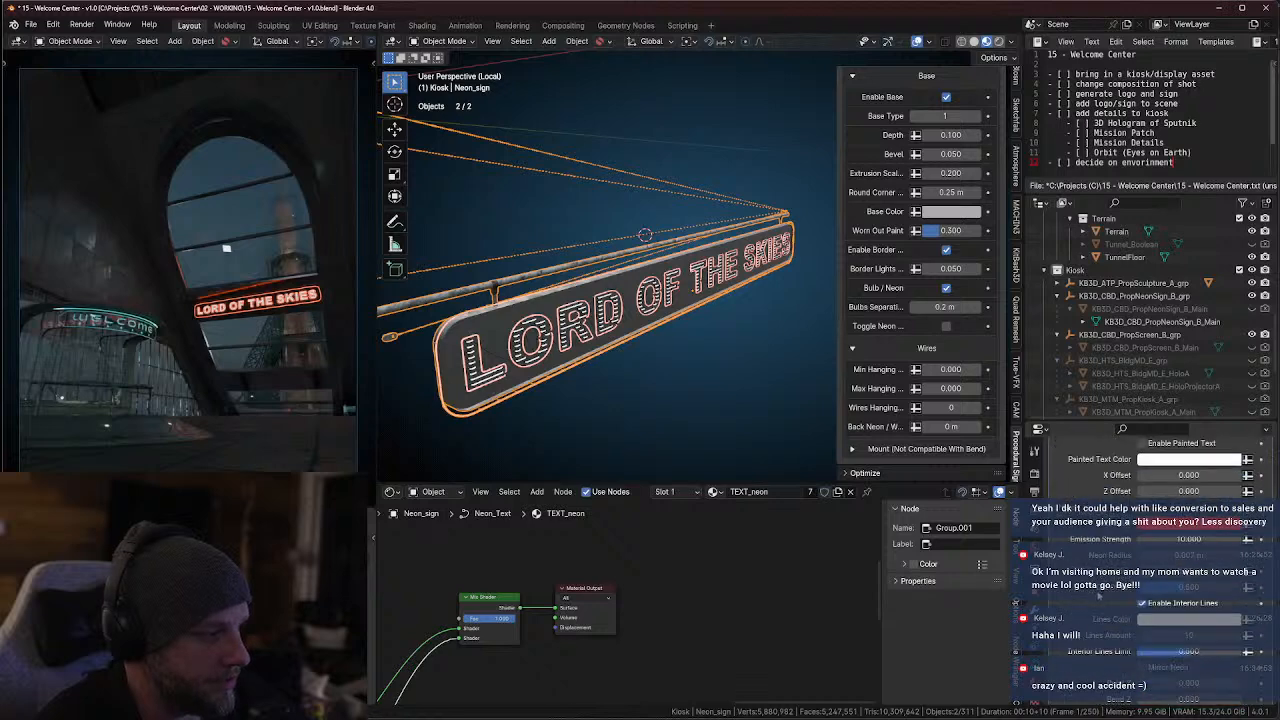
scroll(1150, 470, "down", 5)
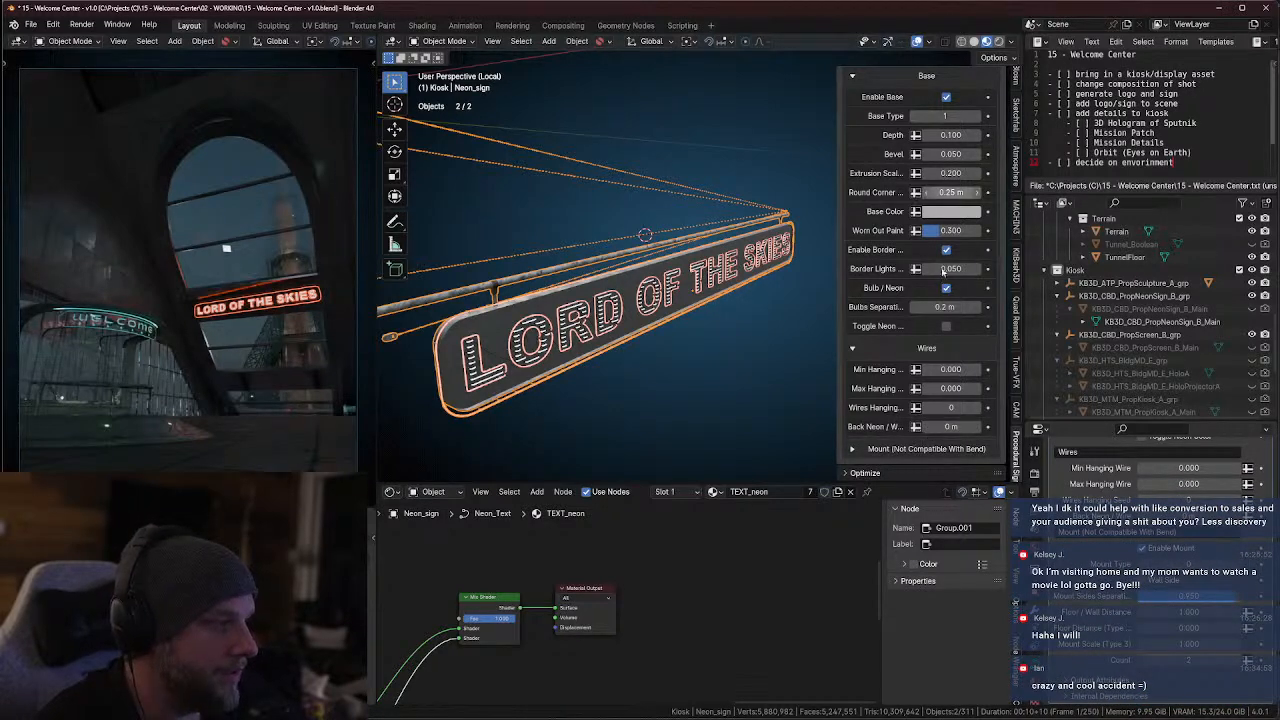
scroll(950, 365, "down", 3)
scroll(935, 354, "up", 3)
scroll(935, 354, "up", 10)
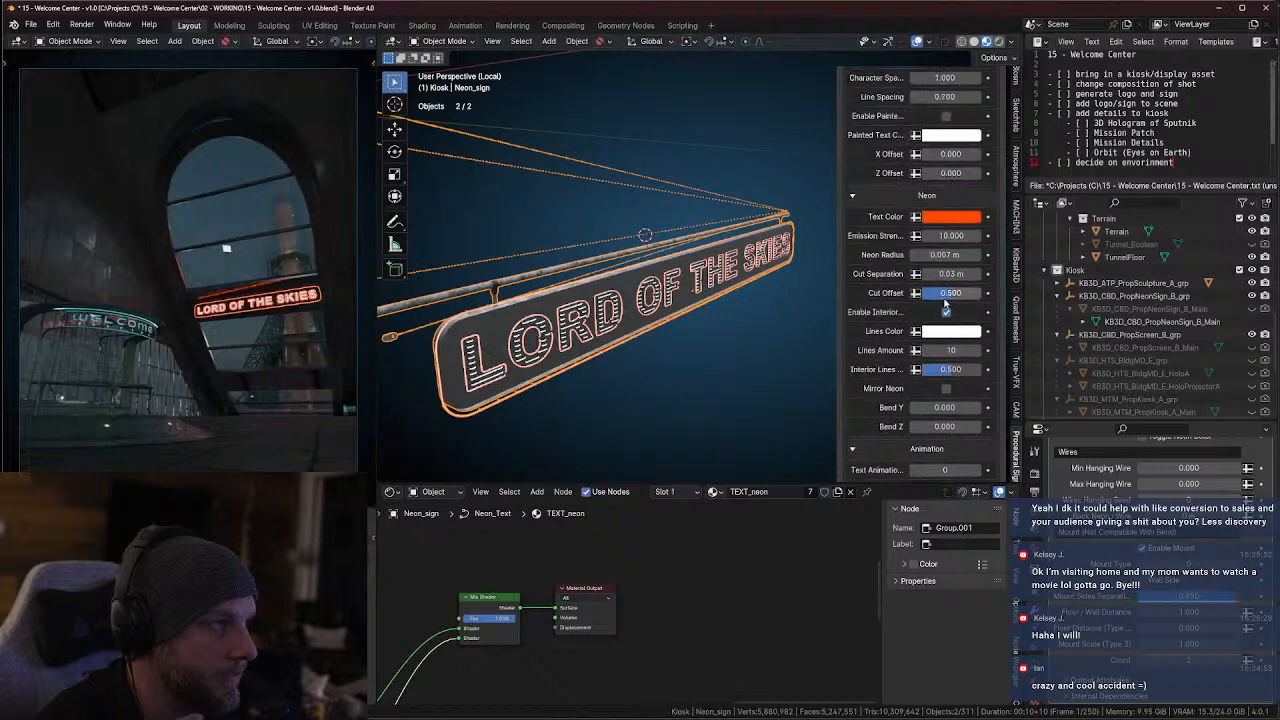
Examine the sign's letter tubes, base plate, mounting bar and support wires up close from the front and side
mouse_move(625, 350)
middle_mouse_down()
mouse_move(637, 356)
mouse_move(619, 301)
mouse_move(641, 337)
mouse_move(620, 330)
mouse_move(603, 350)
middle_mouse_up()
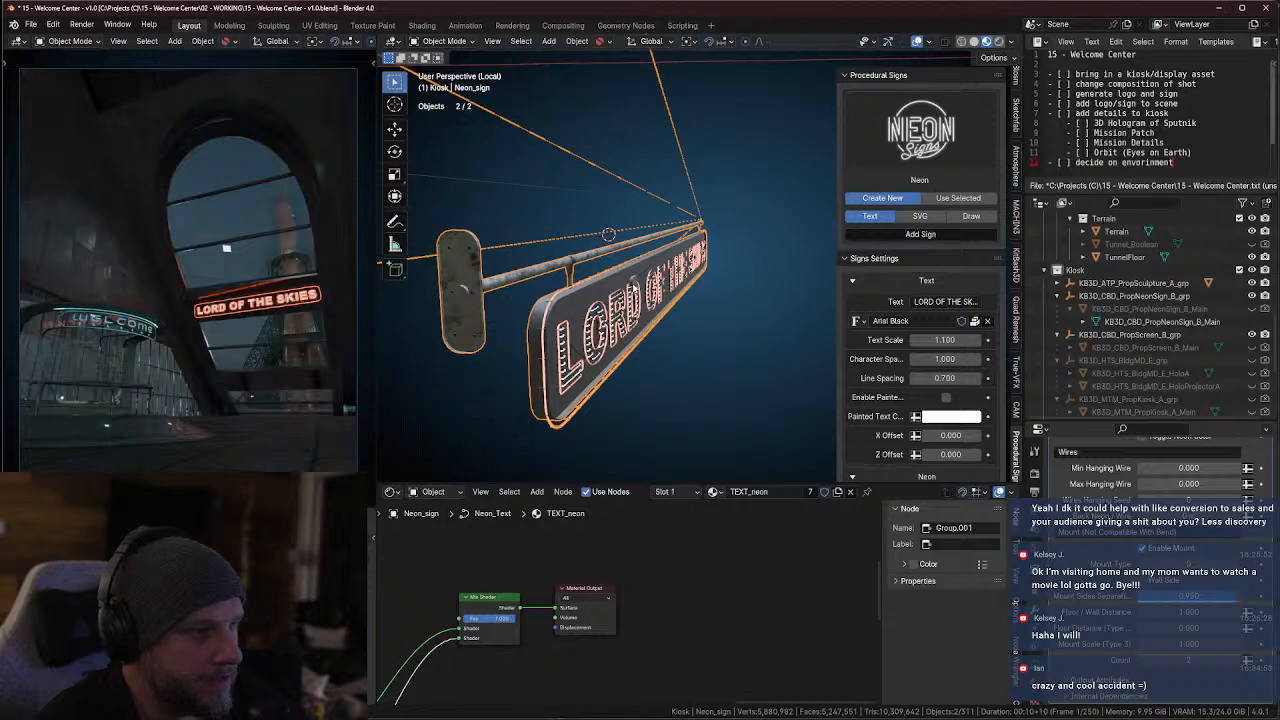
middle_click_drag(635, 286, 560, 300)
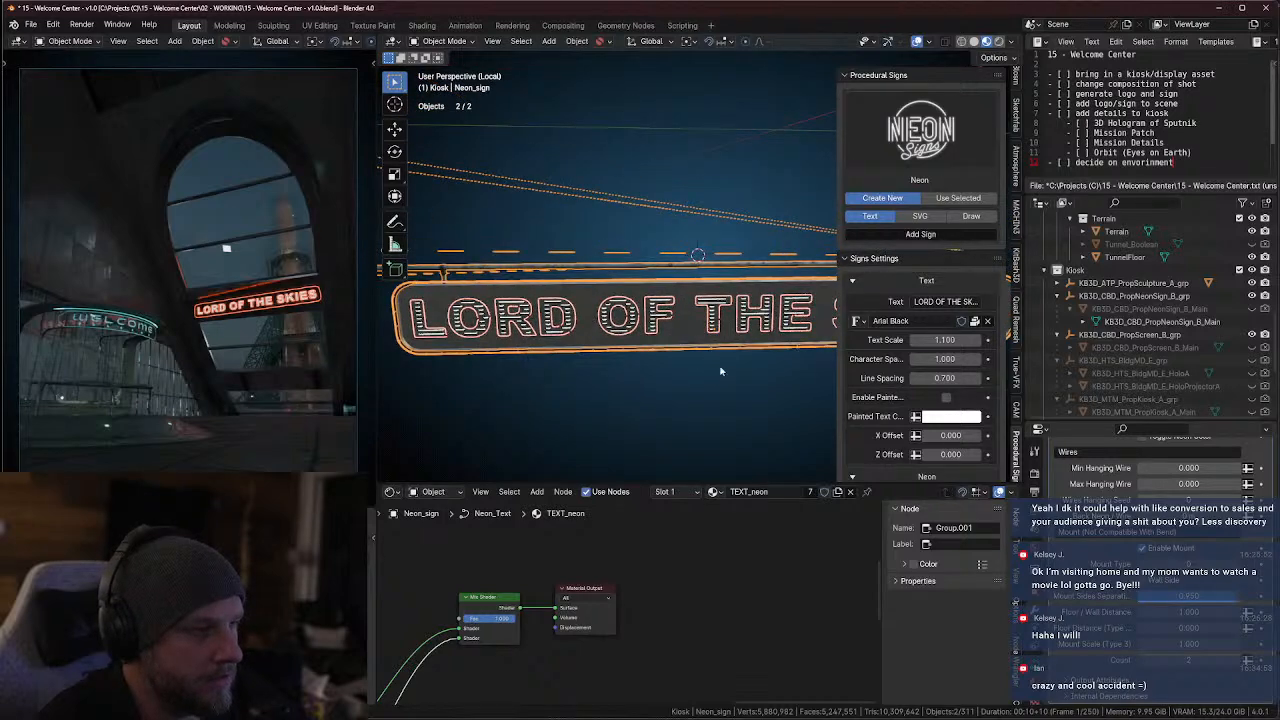
left_click(722, 371)
middle_click_drag(722, 371, 643, 370)
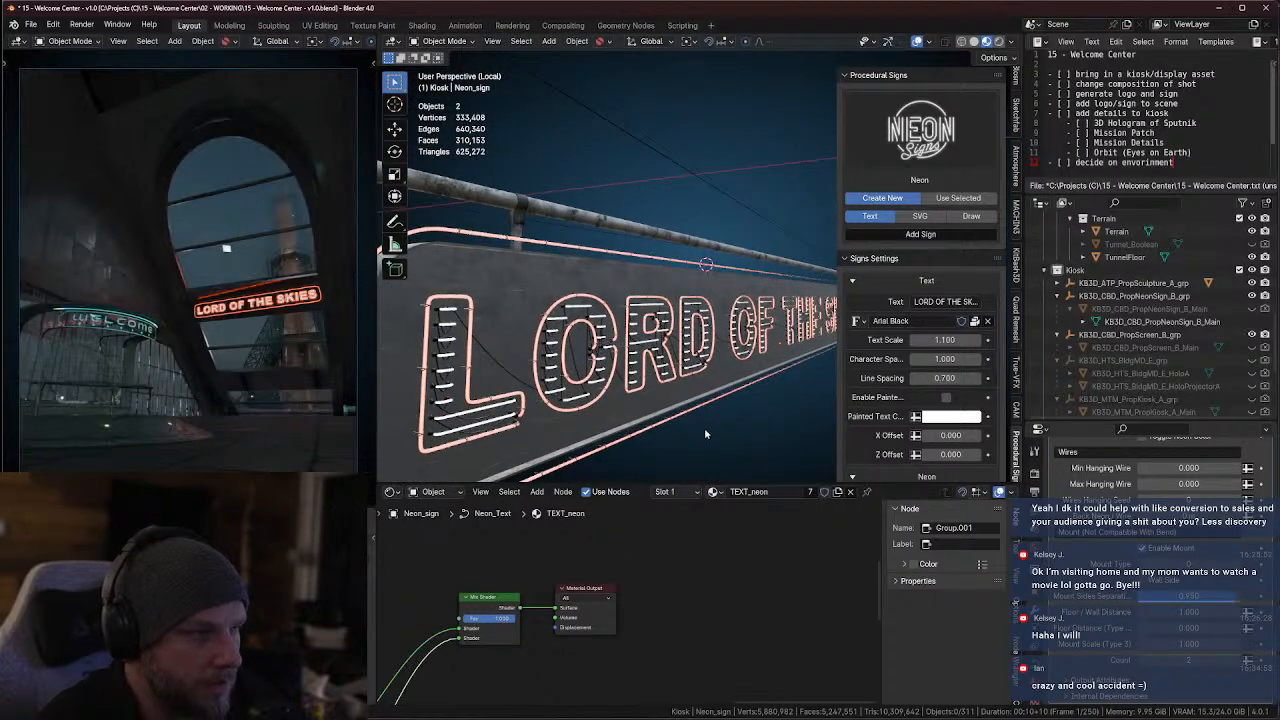
key("a")
mouse_move(641, 233)
middle_mouse_down()
mouse_move(591, 252)
mouse_move(631, 251)
middle_mouse_up()
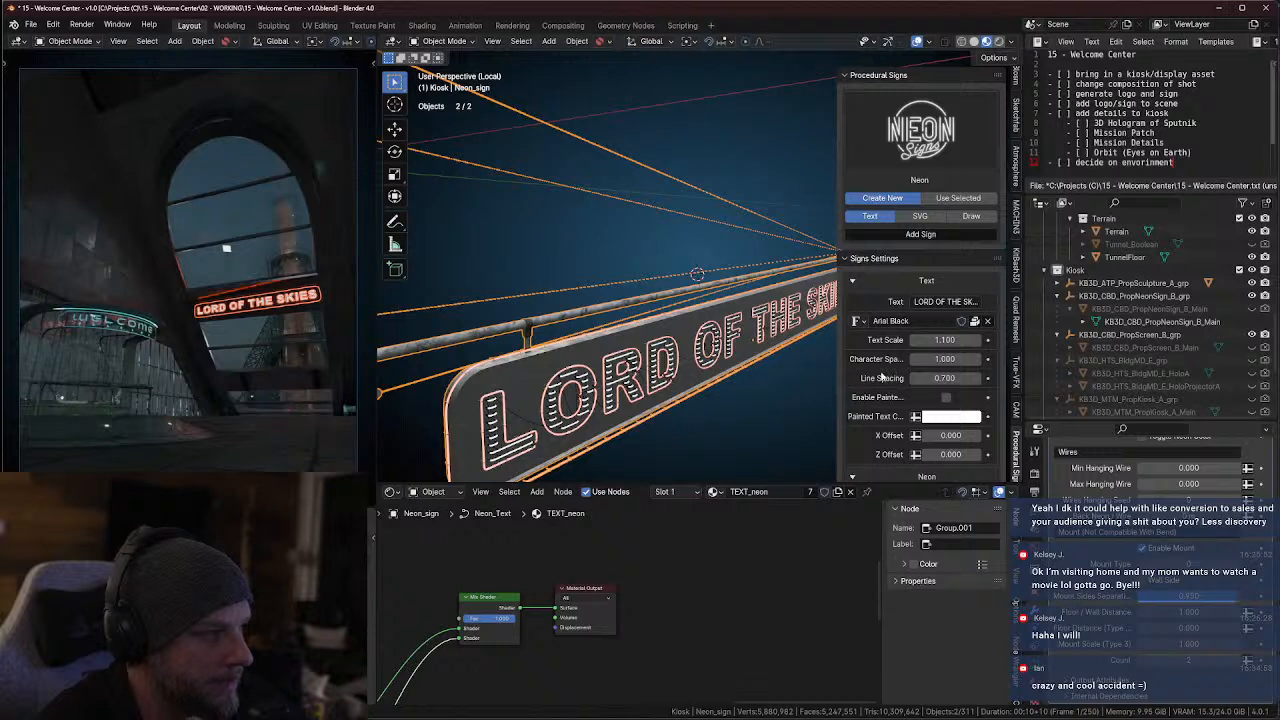
scroll(880, 377, "down", 3)
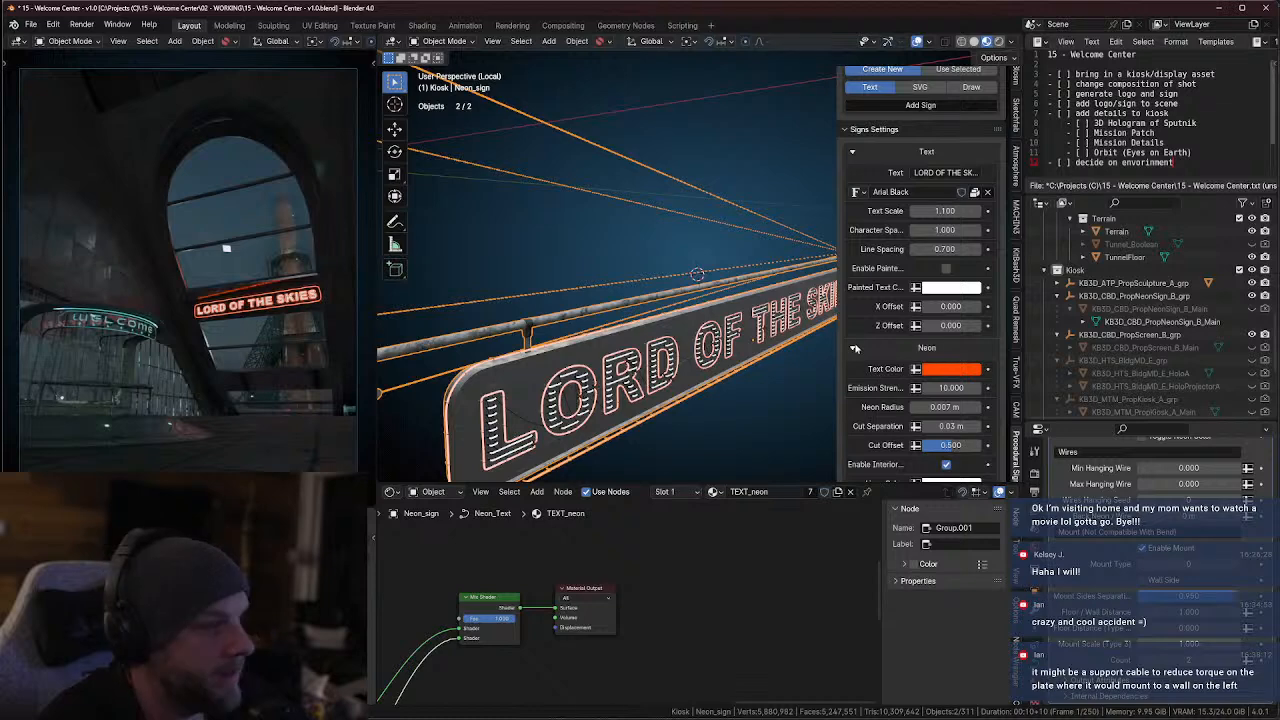
scroll(707, 335, "down", 5)
middle_click_drag(708, 336, 731, 331)
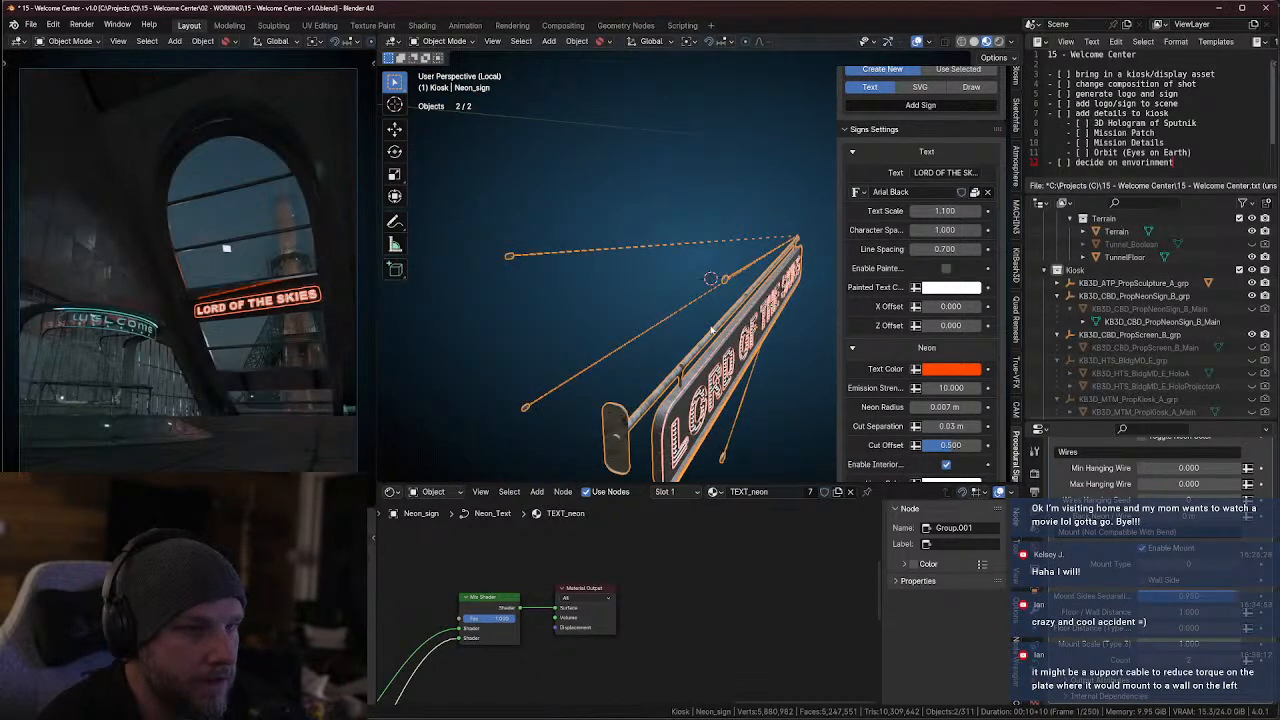
middle_click_drag(689, 333, 410, 318)
Choose Light Sign as the sign type for new procedural signs
scroll(915, 172, "up", 3)
left_click(915, 168)
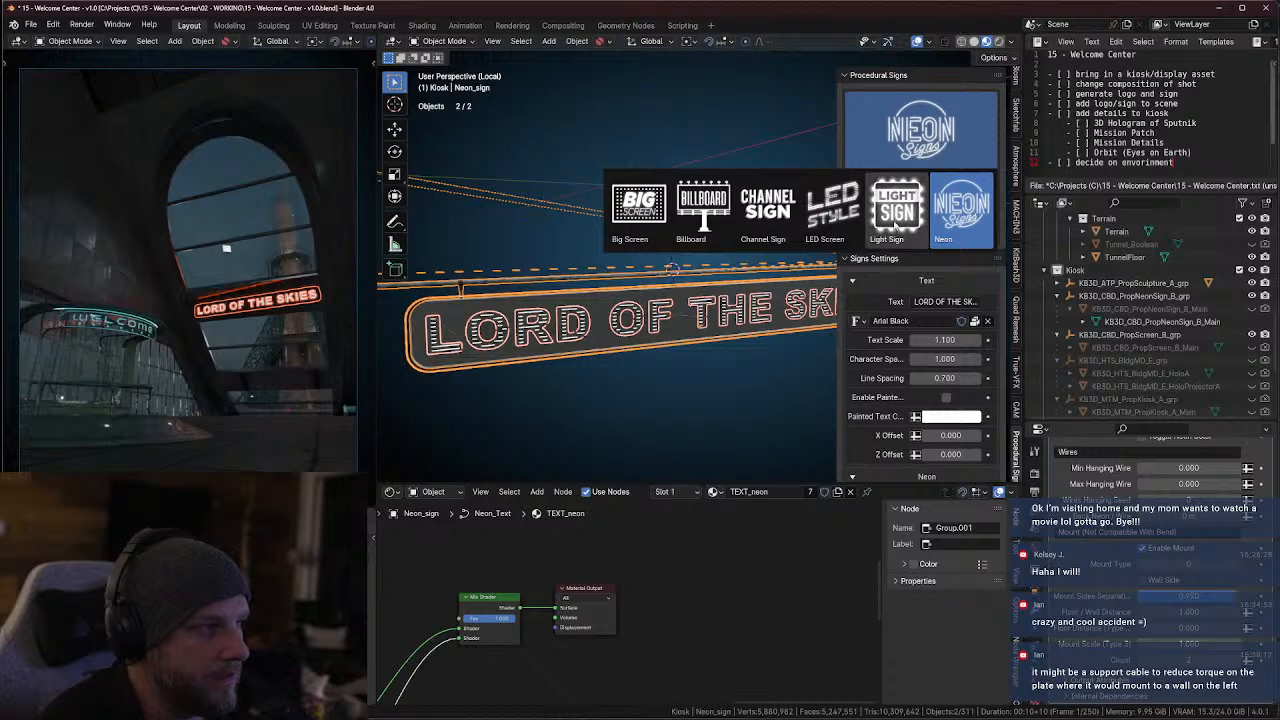
left_click(900, 224)
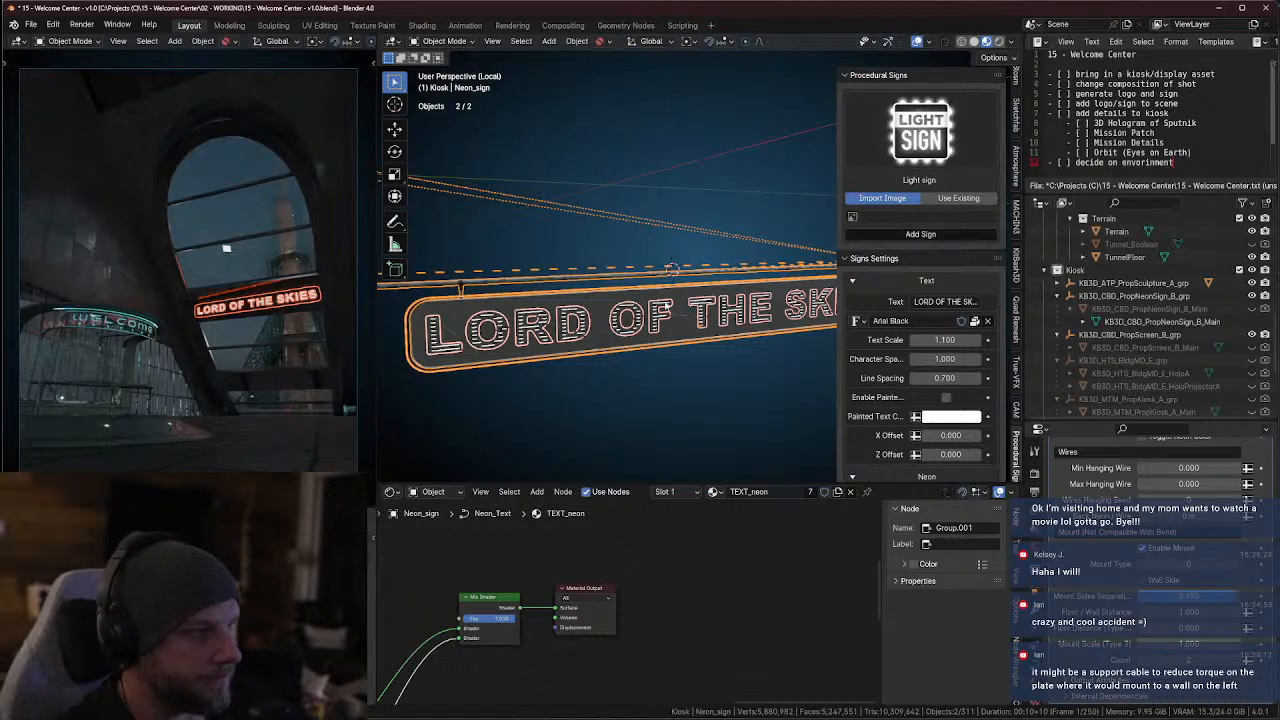
left_click(921, 140)
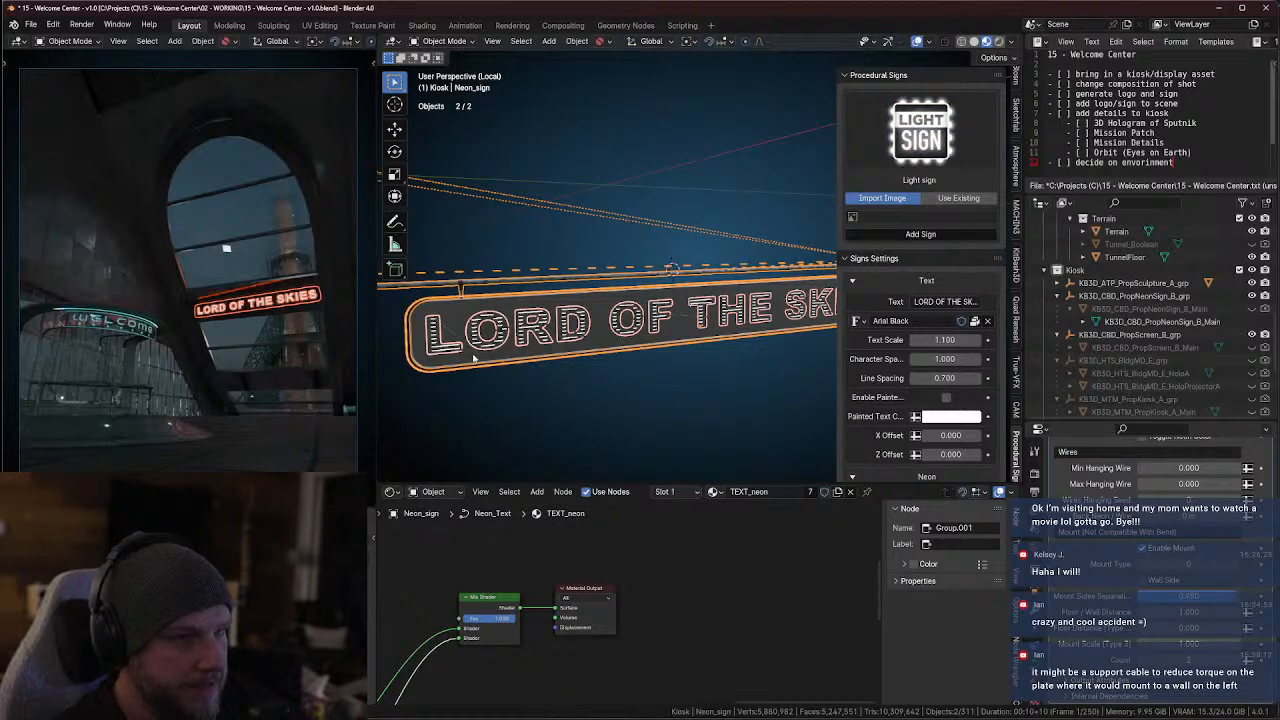
Widen the settings sidebar and expand the neon sign's Mount settings
middle_click_drag(474, 358, 632, 319)
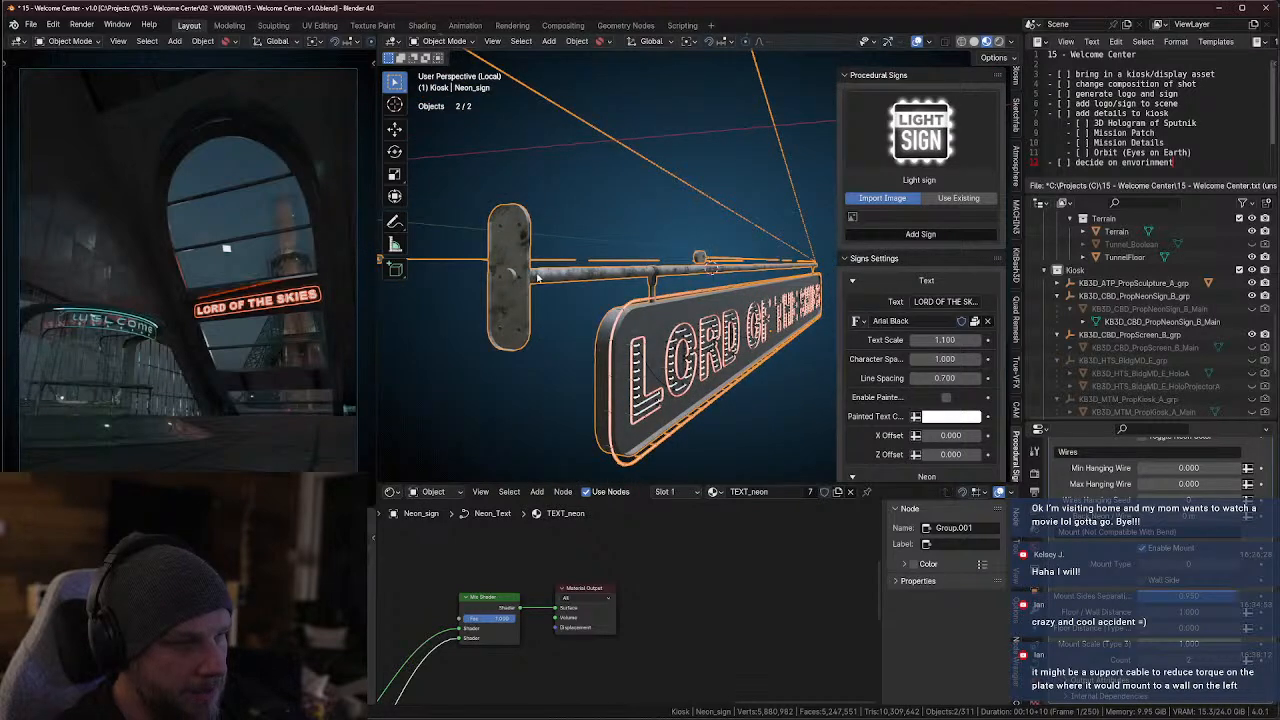
mouse_move(660, 277)
middle_mouse_down()
mouse_move(563, 290)
mouse_move(650, 284)
middle_mouse_up()
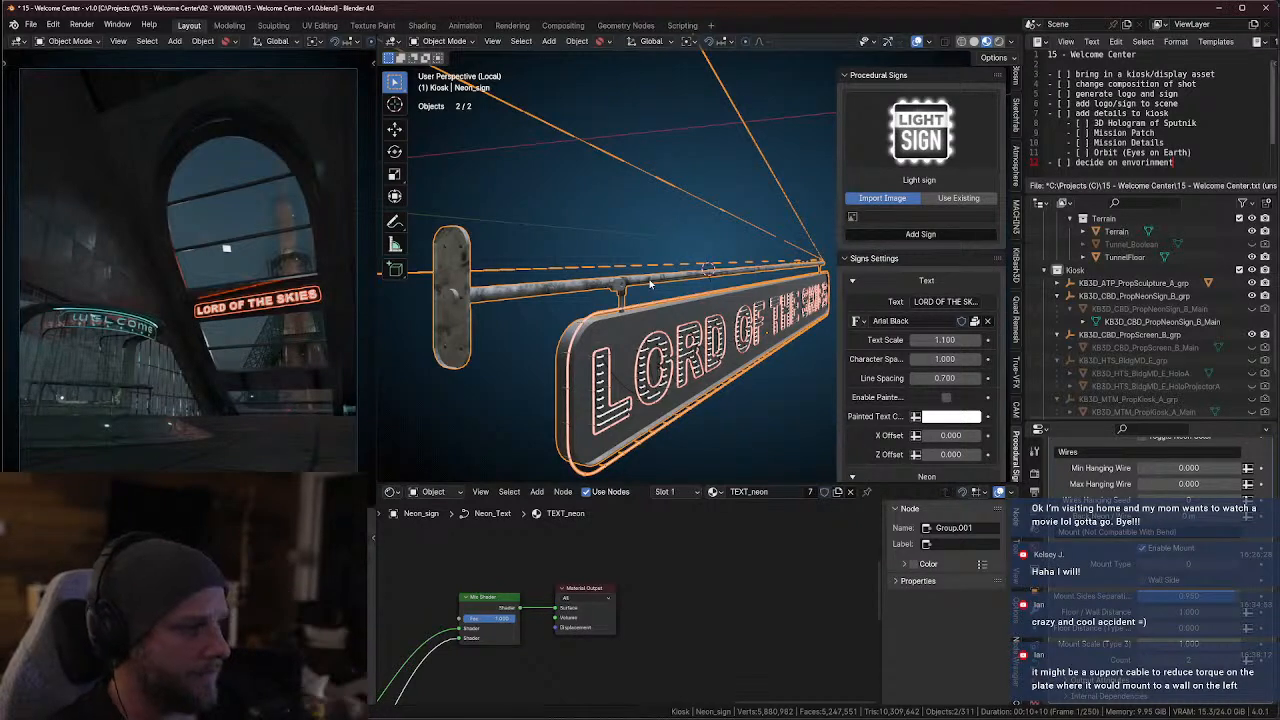
scroll(913, 381, "down", 4)
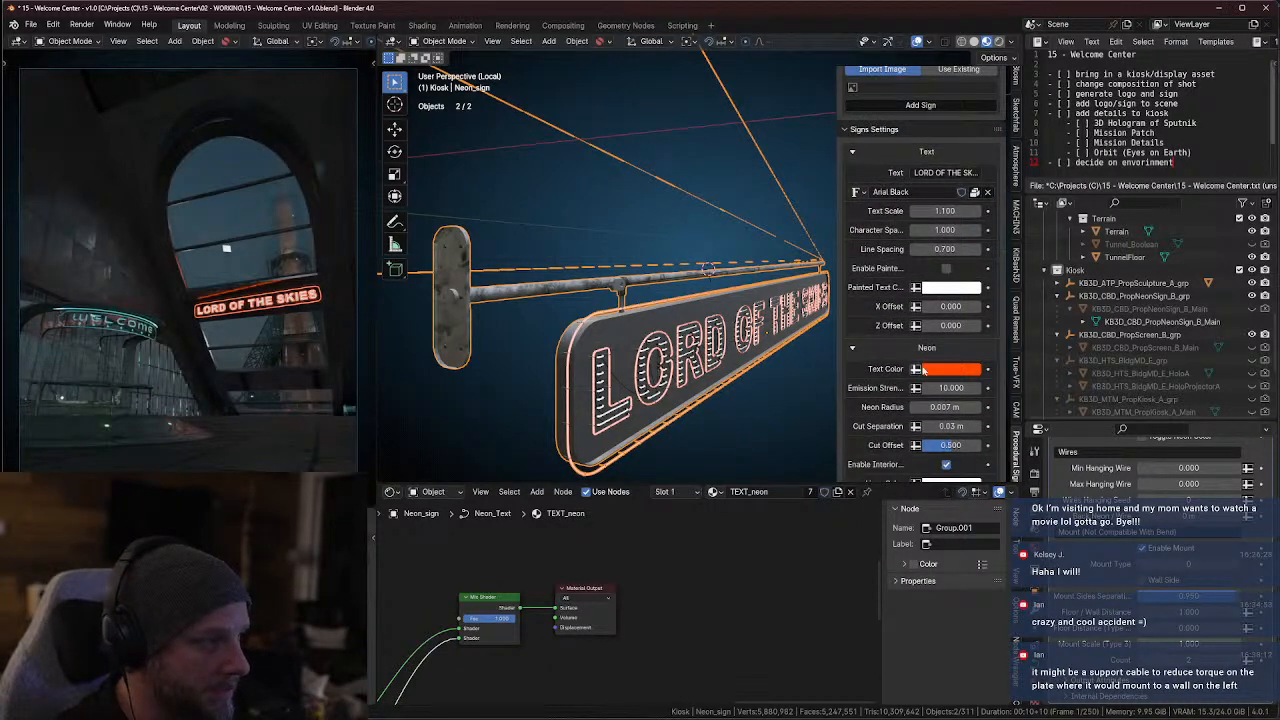
scroll(913, 381, "down", 5)
scroll(893, 380, "down", 5)
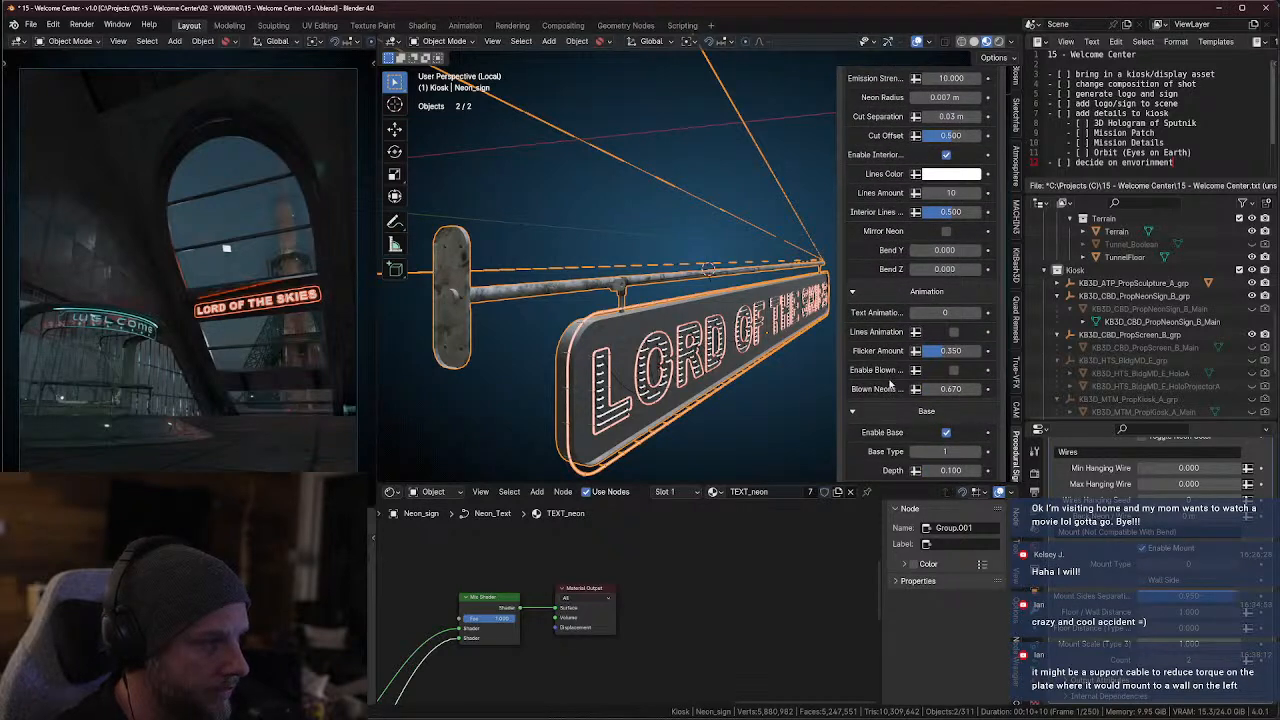
left_click_drag(834, 379, 738, 380)
scroll(900, 366, "down", 3)
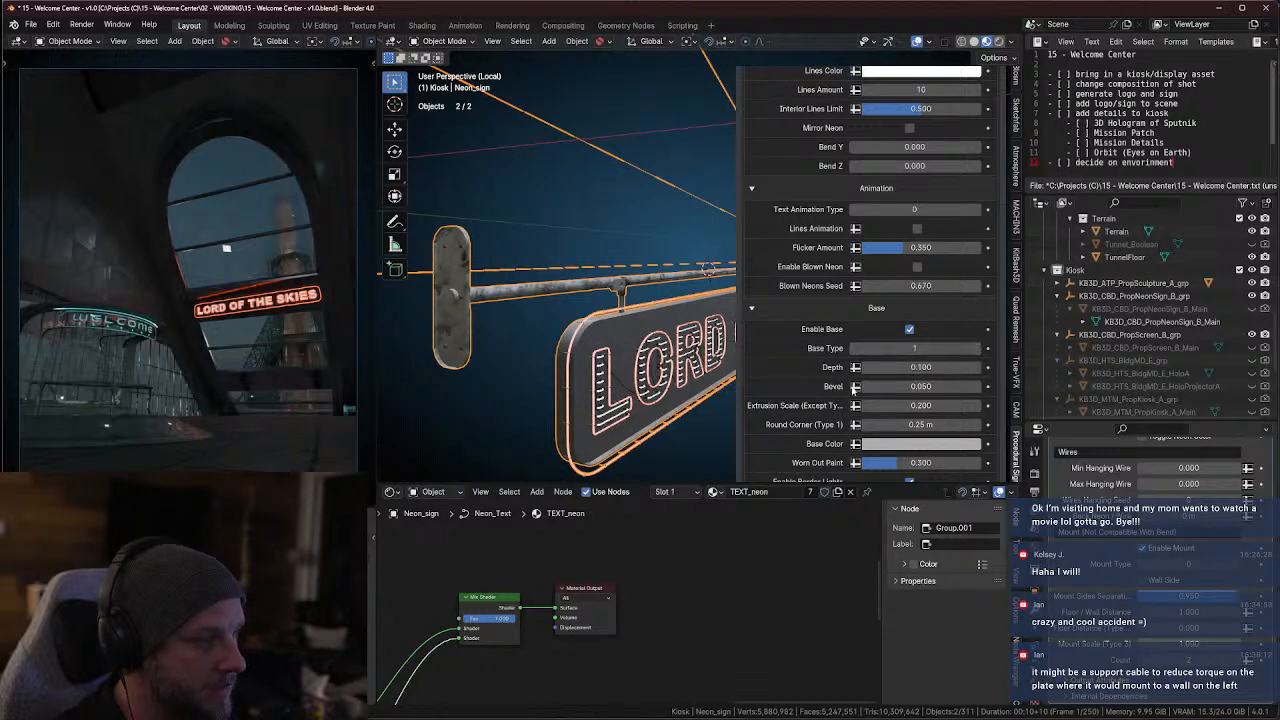
scroll(822, 383, "down", 2)
scroll(838, 375, "down", 2)
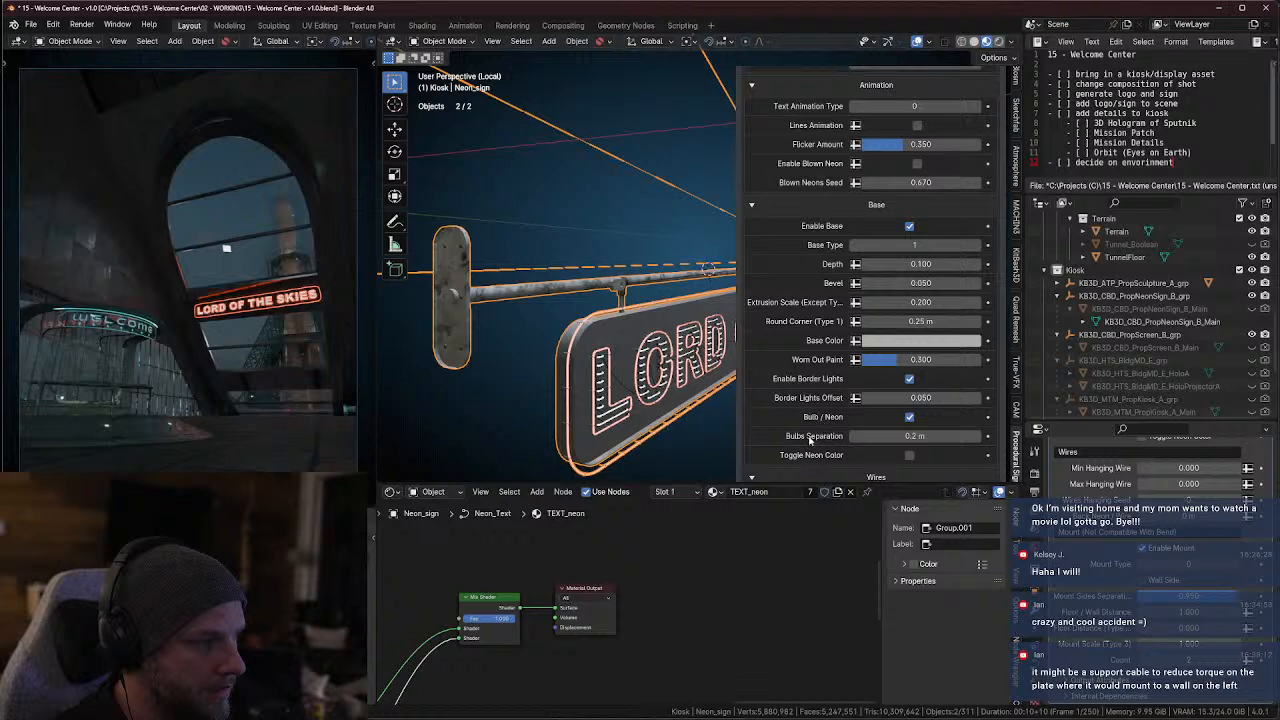
scroll(810, 438, "down", 5)
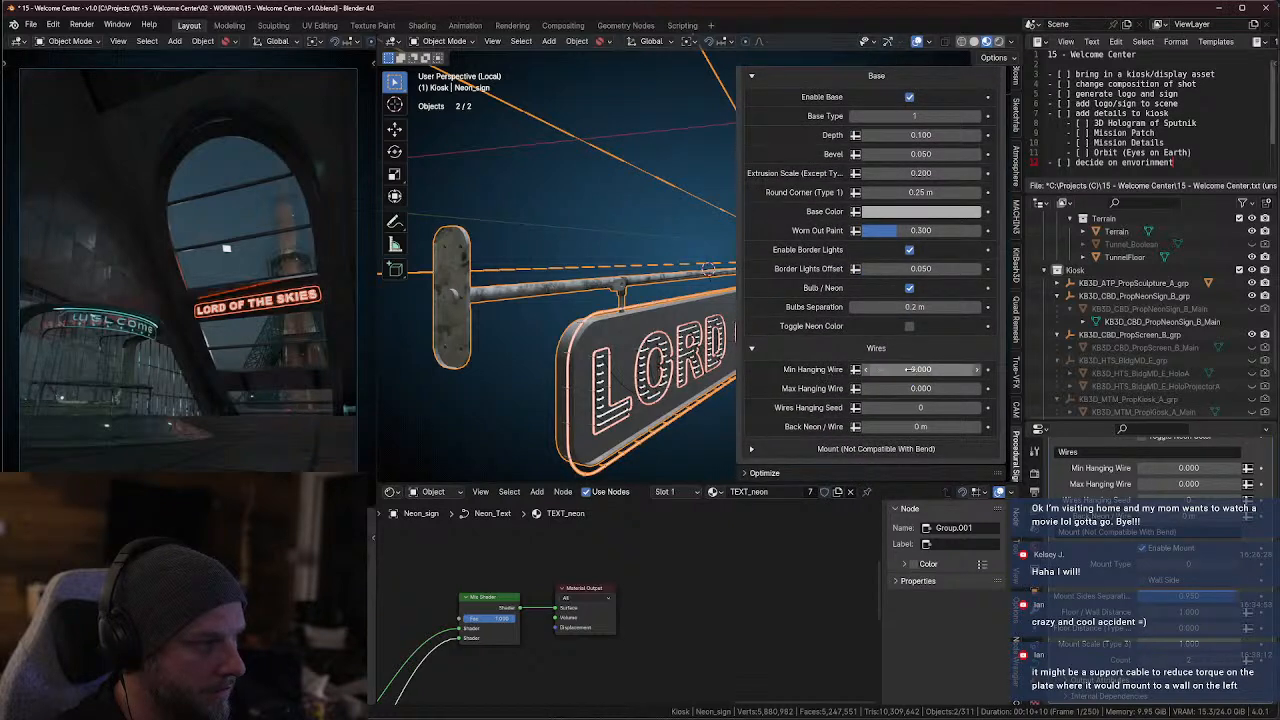
scroll(836, 385, "down", 3)
left_click(752, 371)
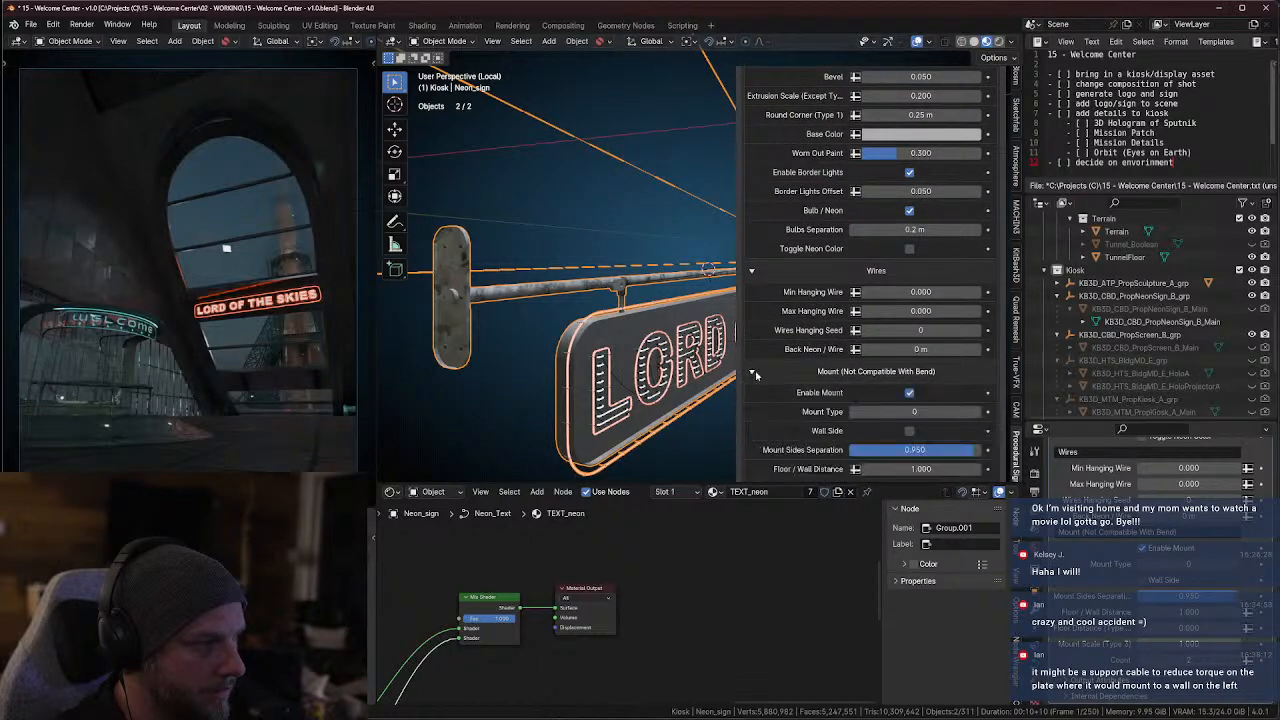
Turn the neon sign's mount off and back on to check which parts it controls
scroll(783, 385, "down", 3)
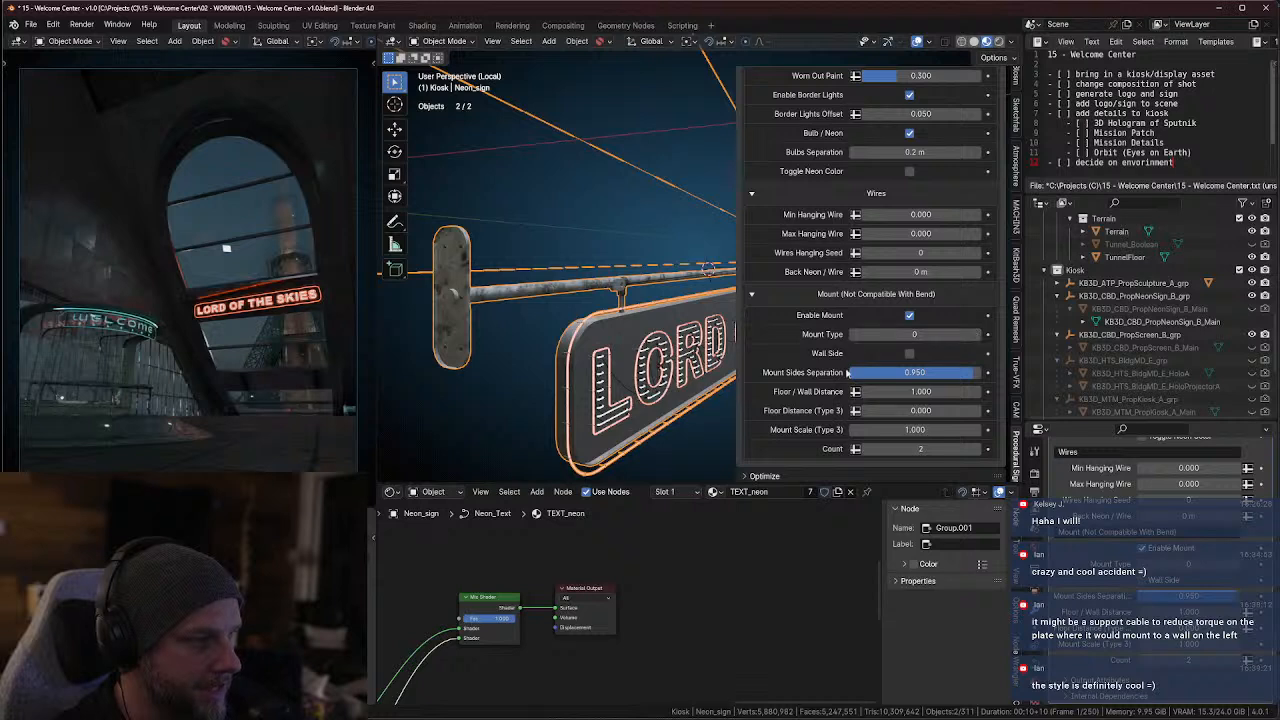
left_click(910, 316)
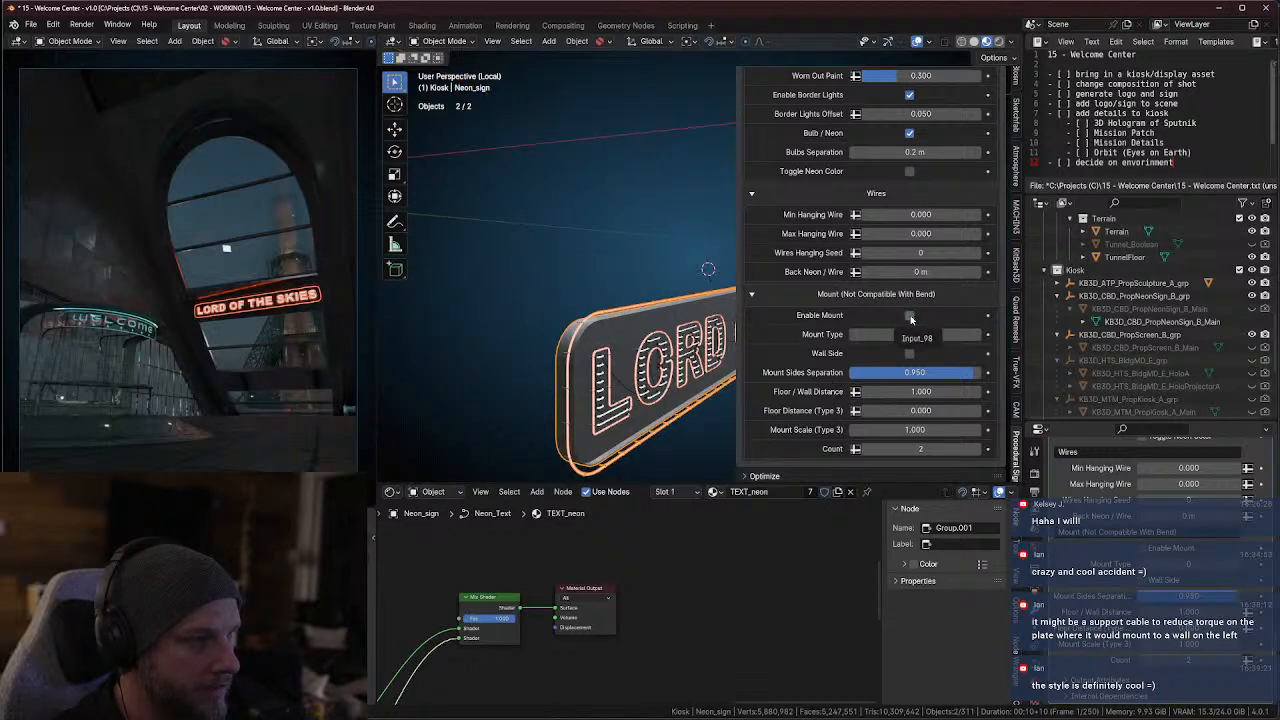
left_click(910, 316)
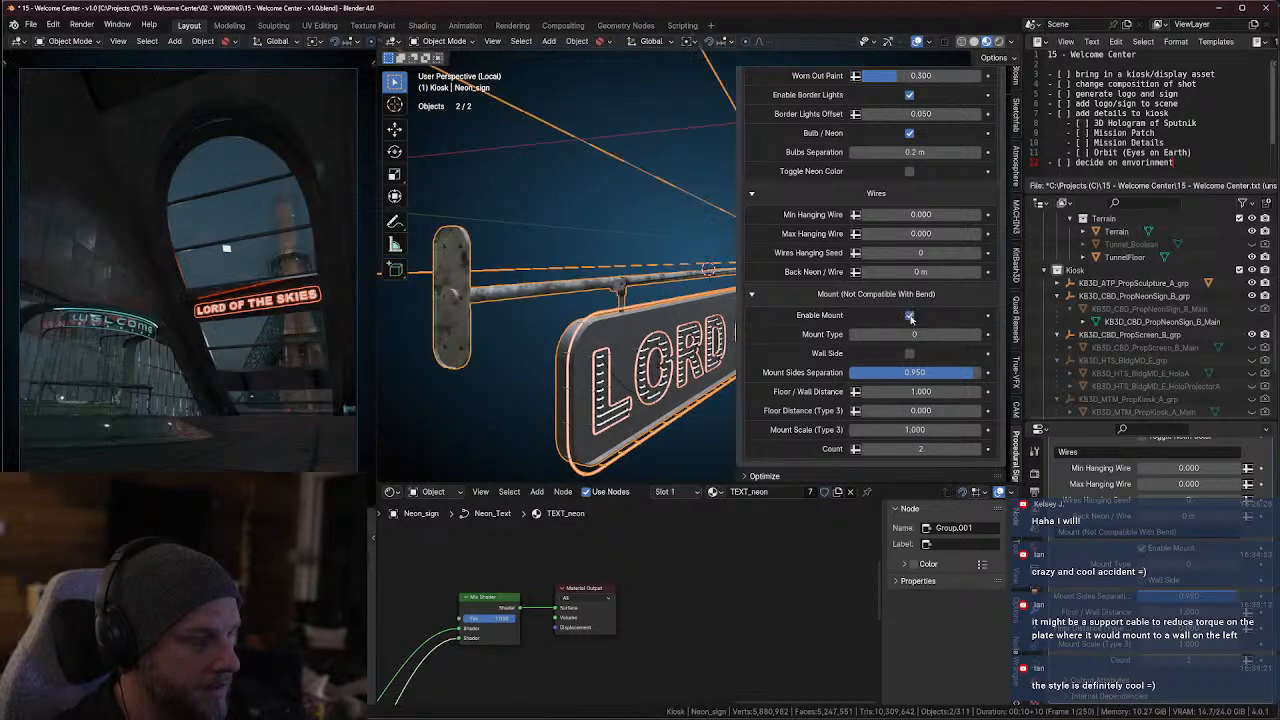
Set the neon sign's mount type to 1 and view the result from the front
left_click(976, 336)
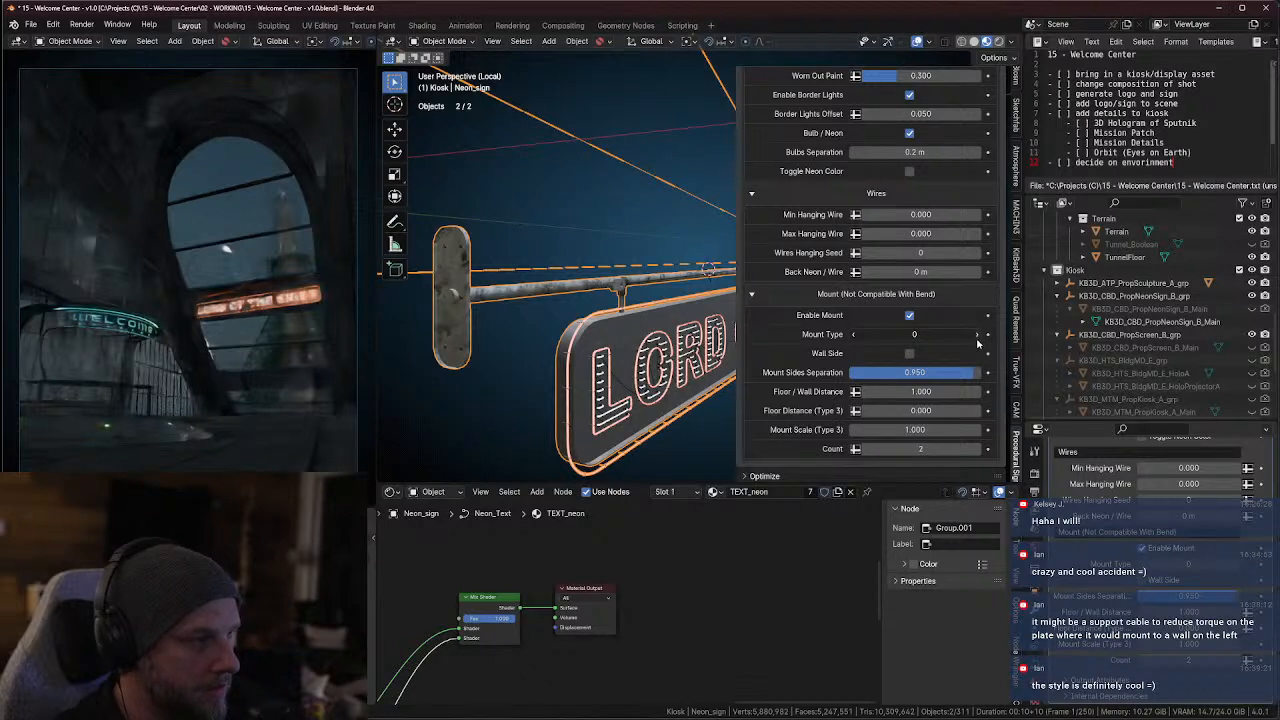
left_click(977, 340)
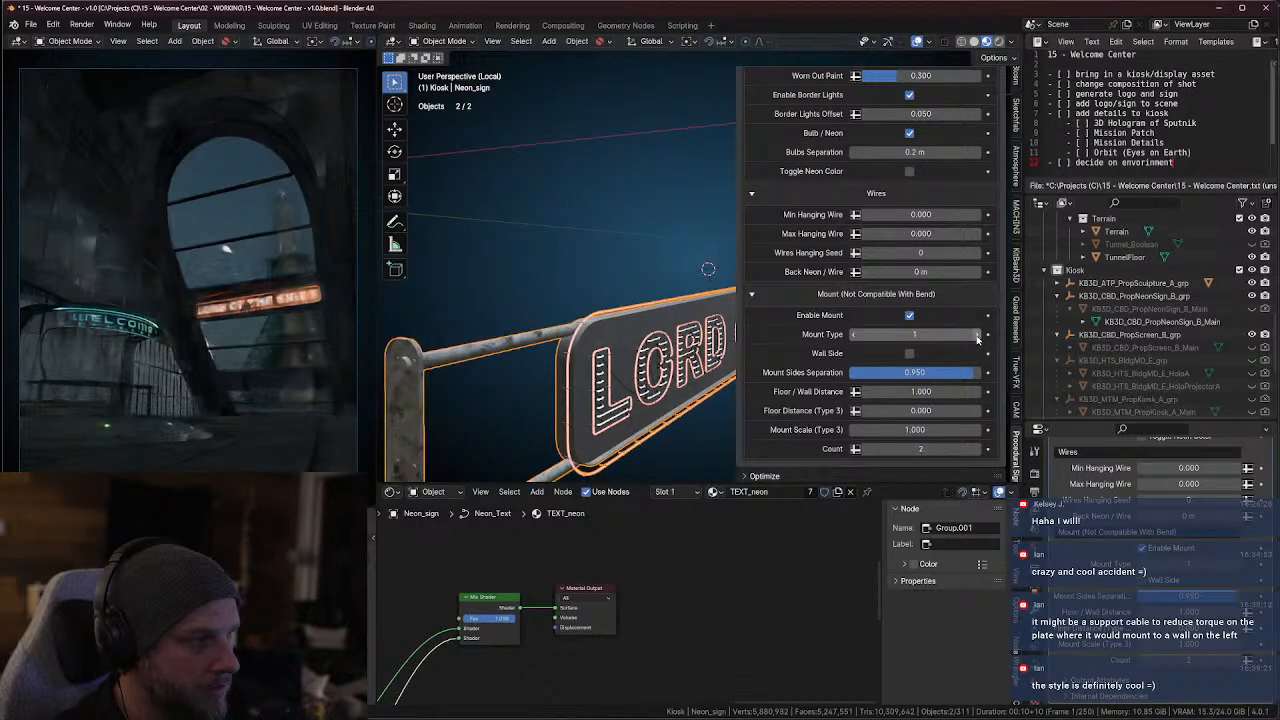
scroll(632, 346, "down", 5)
middle_click_drag(665, 332, 585, 335)
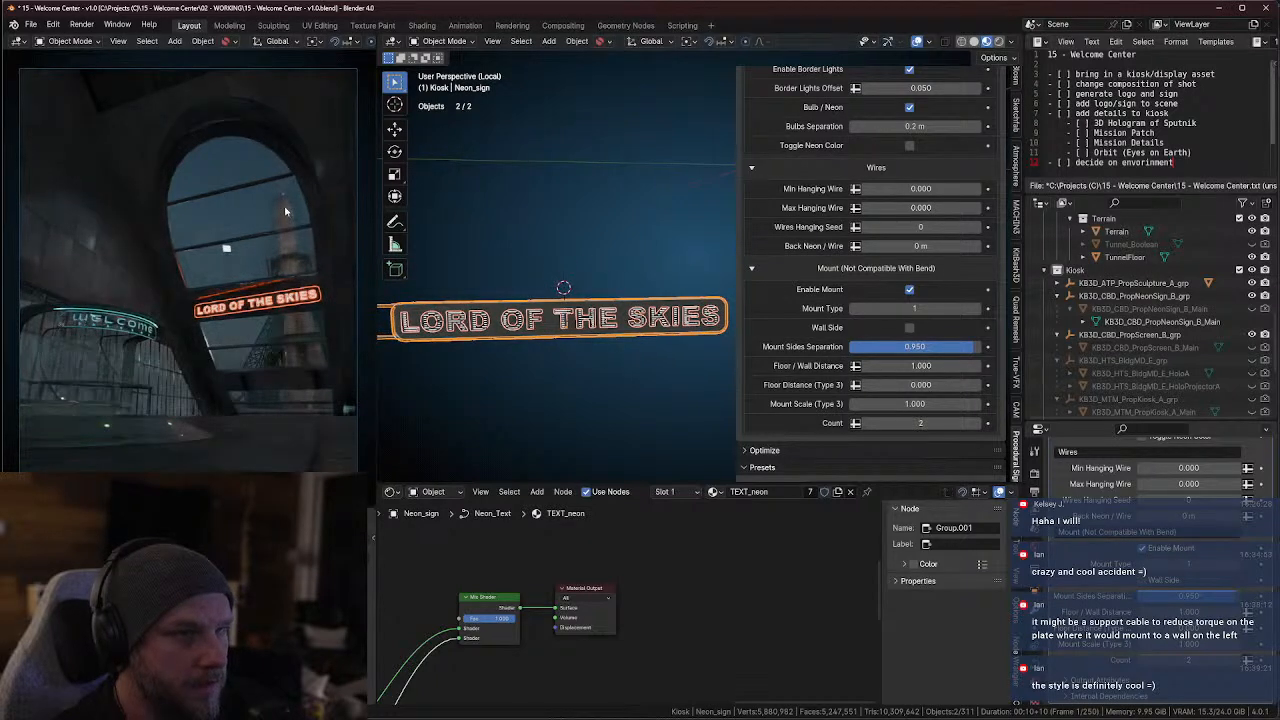
Show the camera view in Solid shading and narrow the settings sidebar to reveal the whole neon sign with its side mount
key("z")
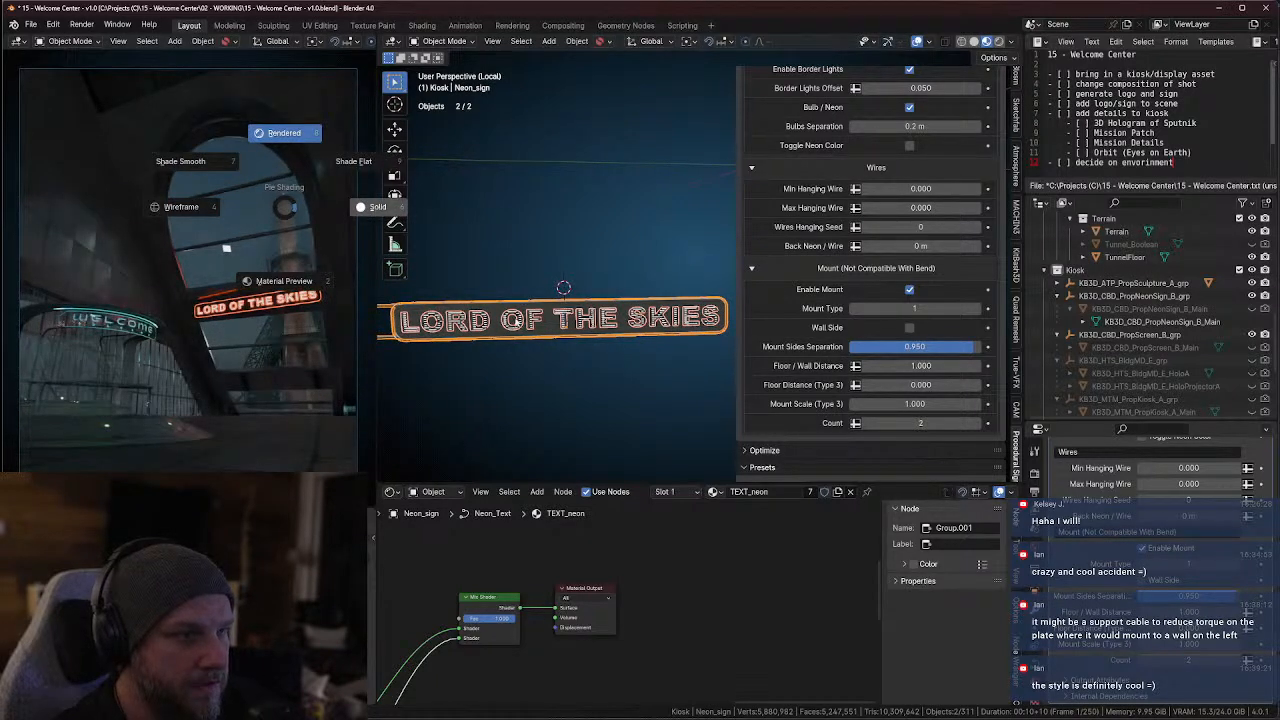
left_click(377, 207)
middle_click_drag(527, 329, 691, 328)
middle_click_drag(607, 363, 720, 282, "shift")
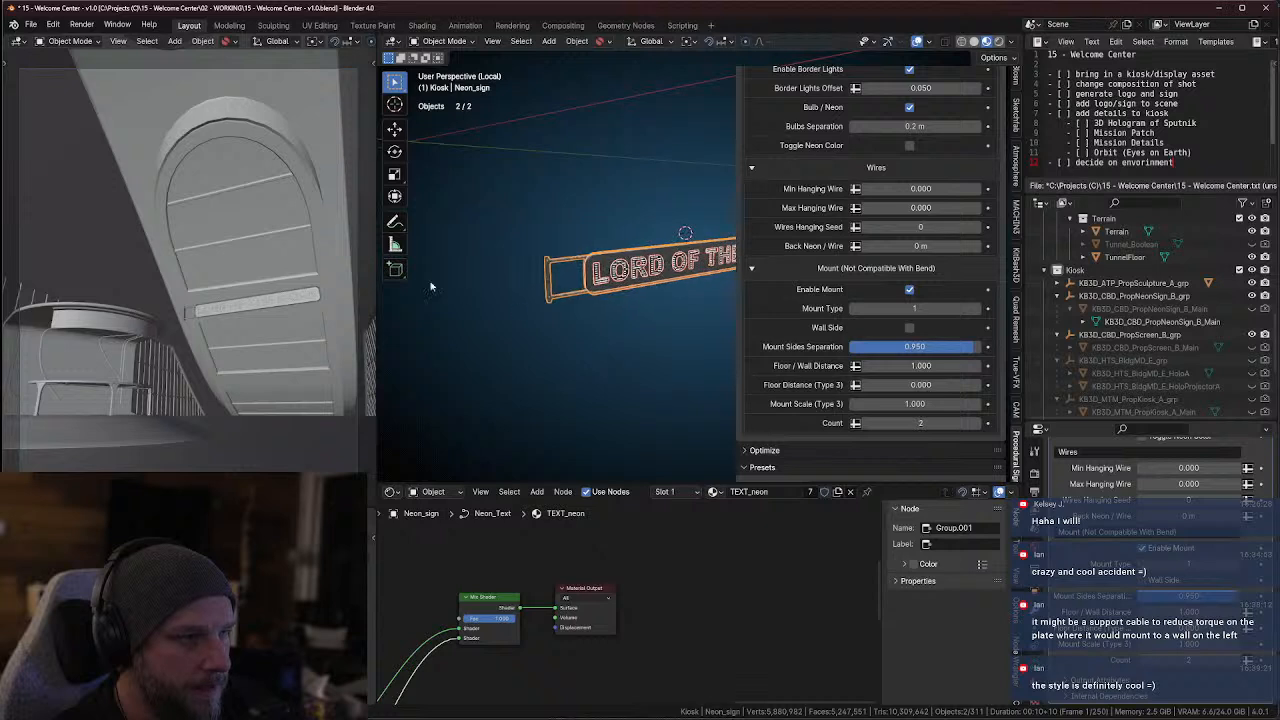
middle_click_drag(580, 300, 681, 328)
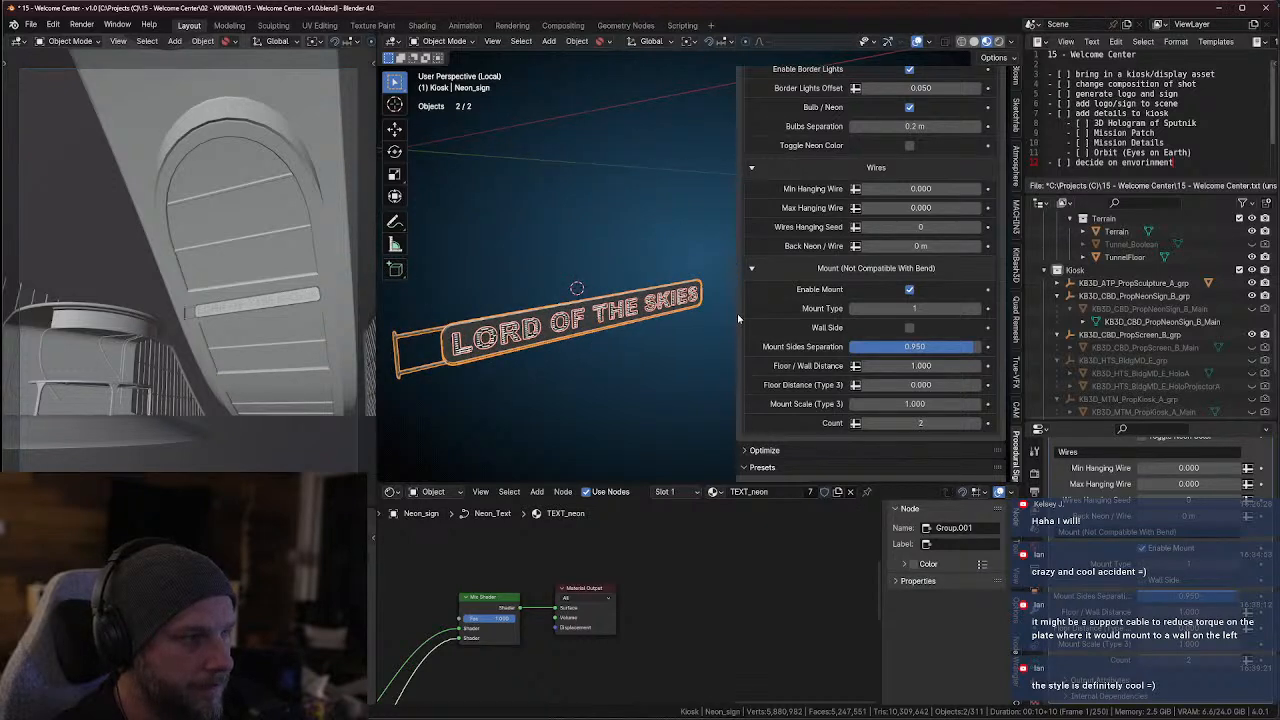
left_click_drag(737, 318, 830, 318)
mouse_move(605, 348)
middle_mouse_down()
mouse_move(618, 330)
mouse_move(612, 345)
middle_mouse_up()
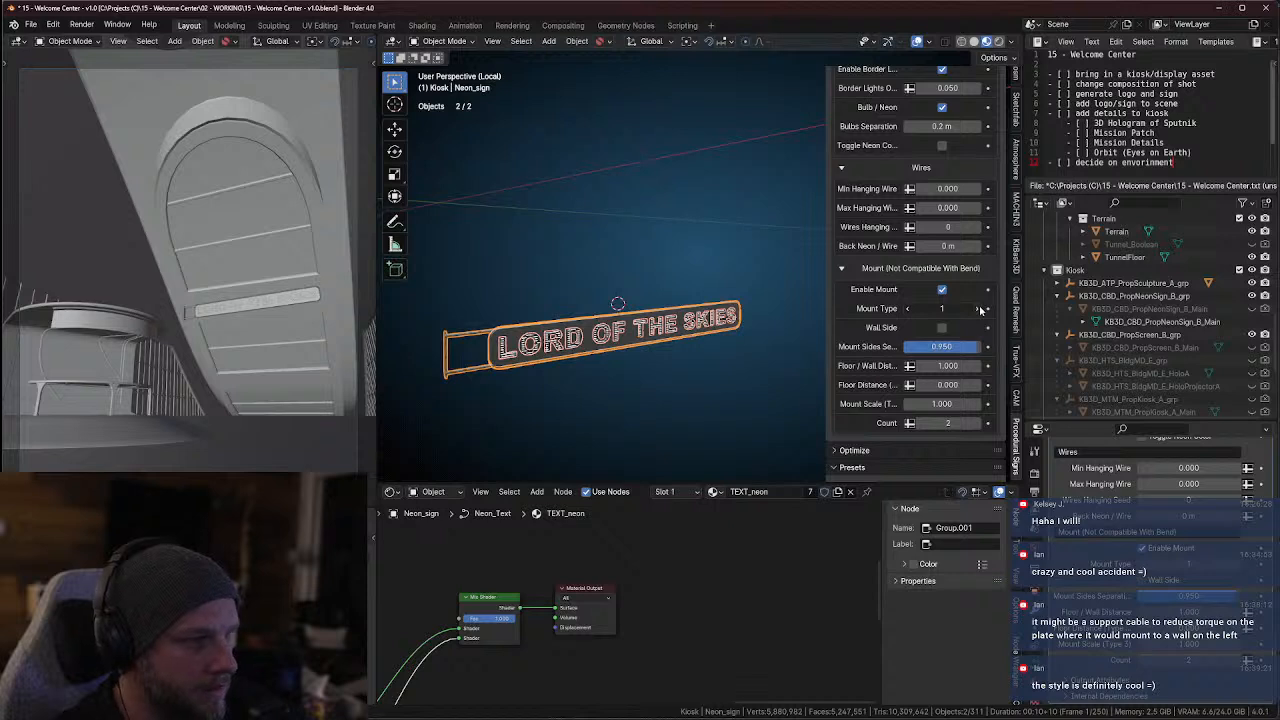
Set the neon sign's mount type to 3 and examine its truss brackets from the side and up close
left_click(980, 310)
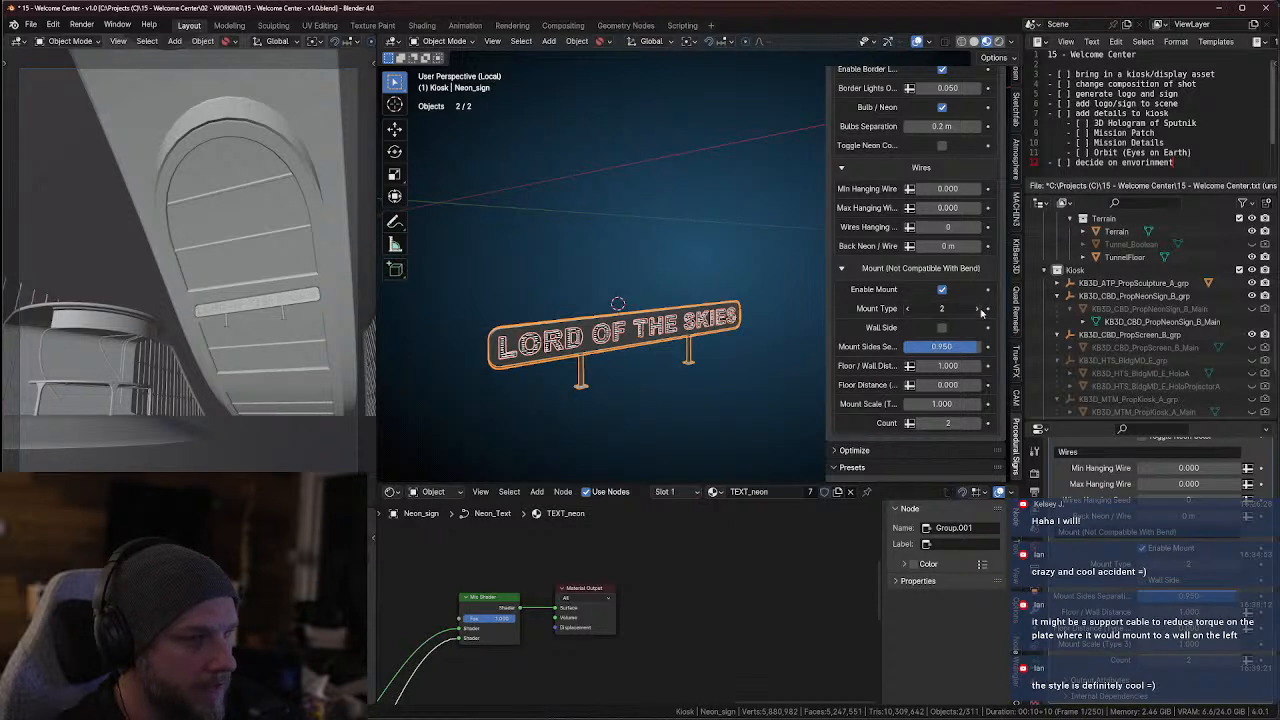
left_click(980, 310)
middle_click_drag(700, 325, 640, 345)
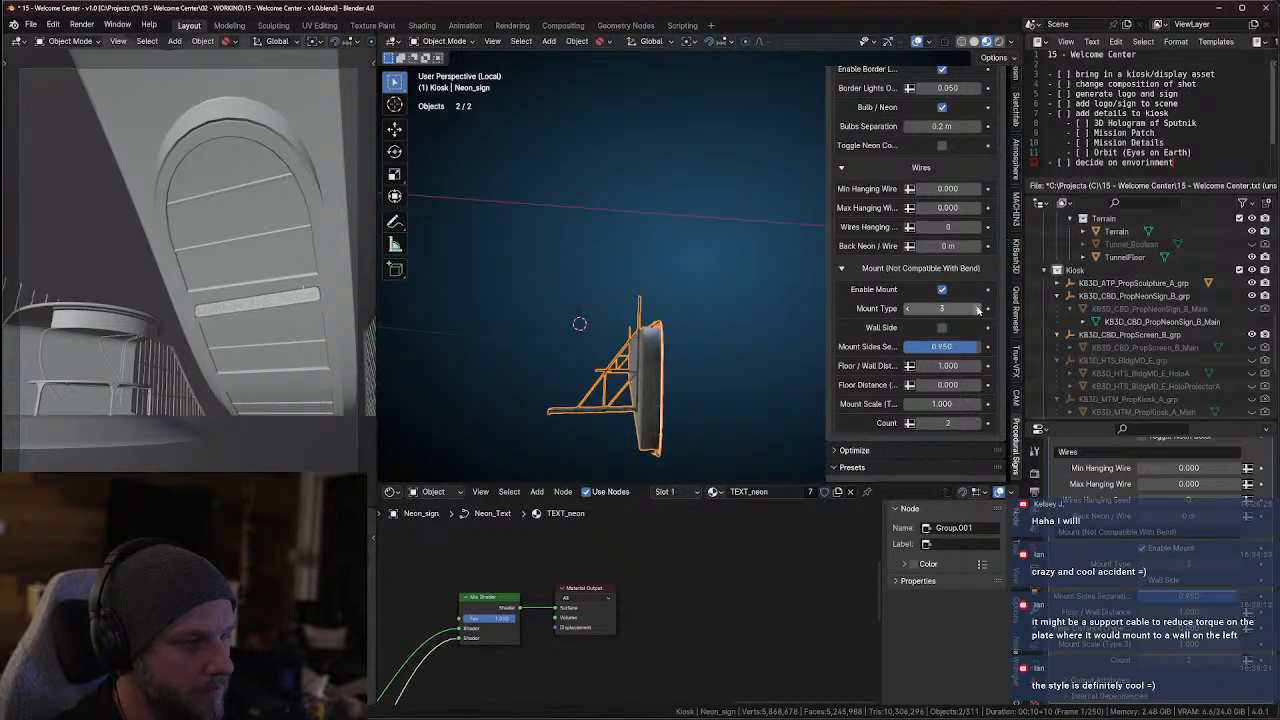
middle_click_drag(617, 366, 688, 383)
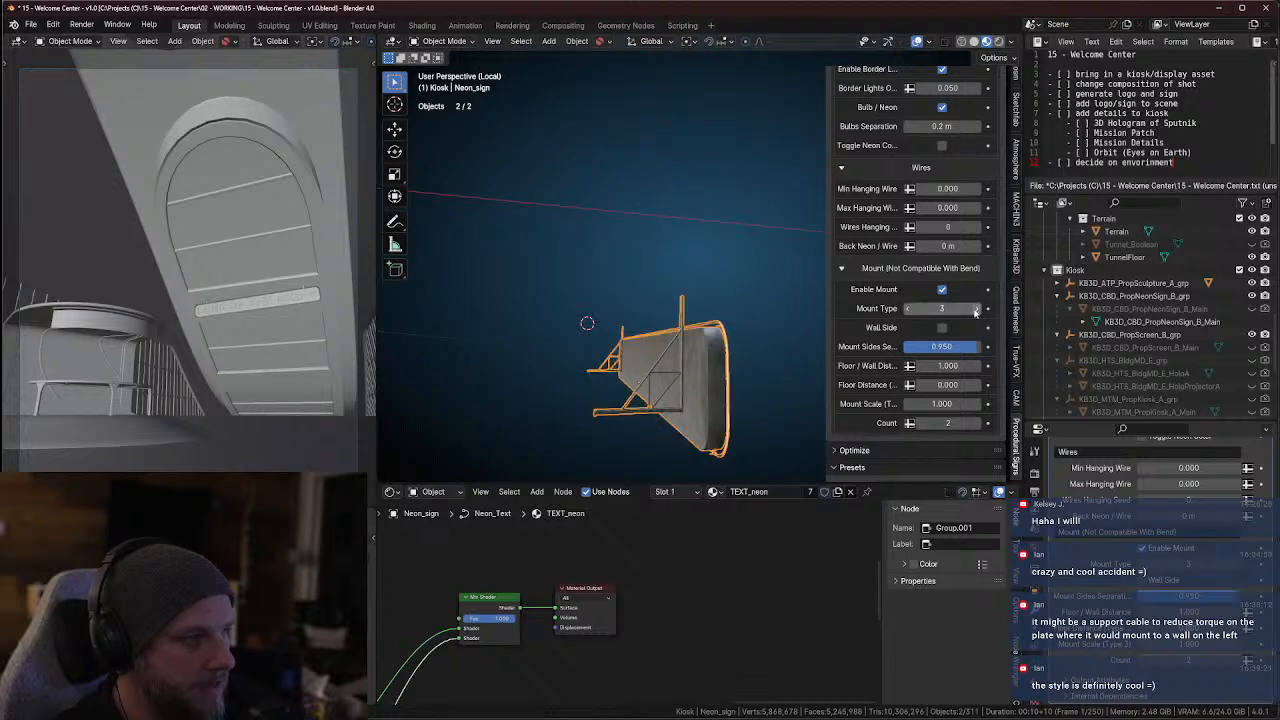
middle_click_drag(677, 371, 618, 377)
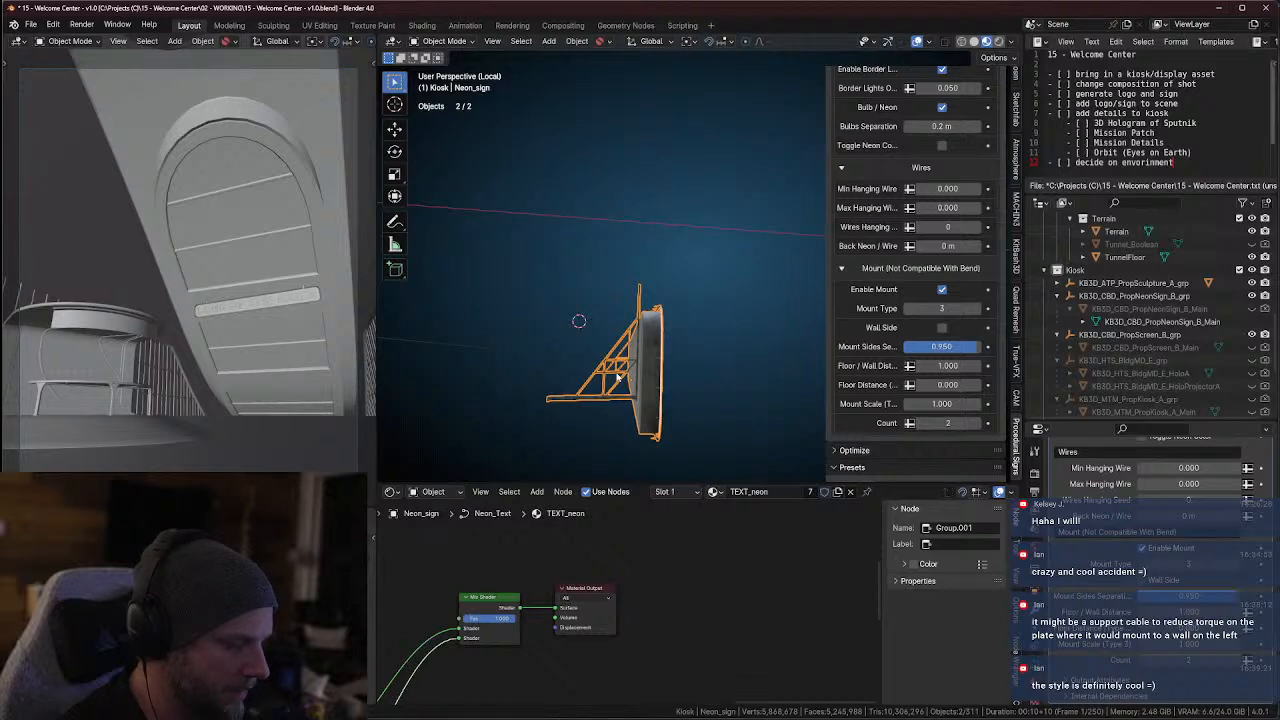
middle_click_drag(617, 377, 719, 400)
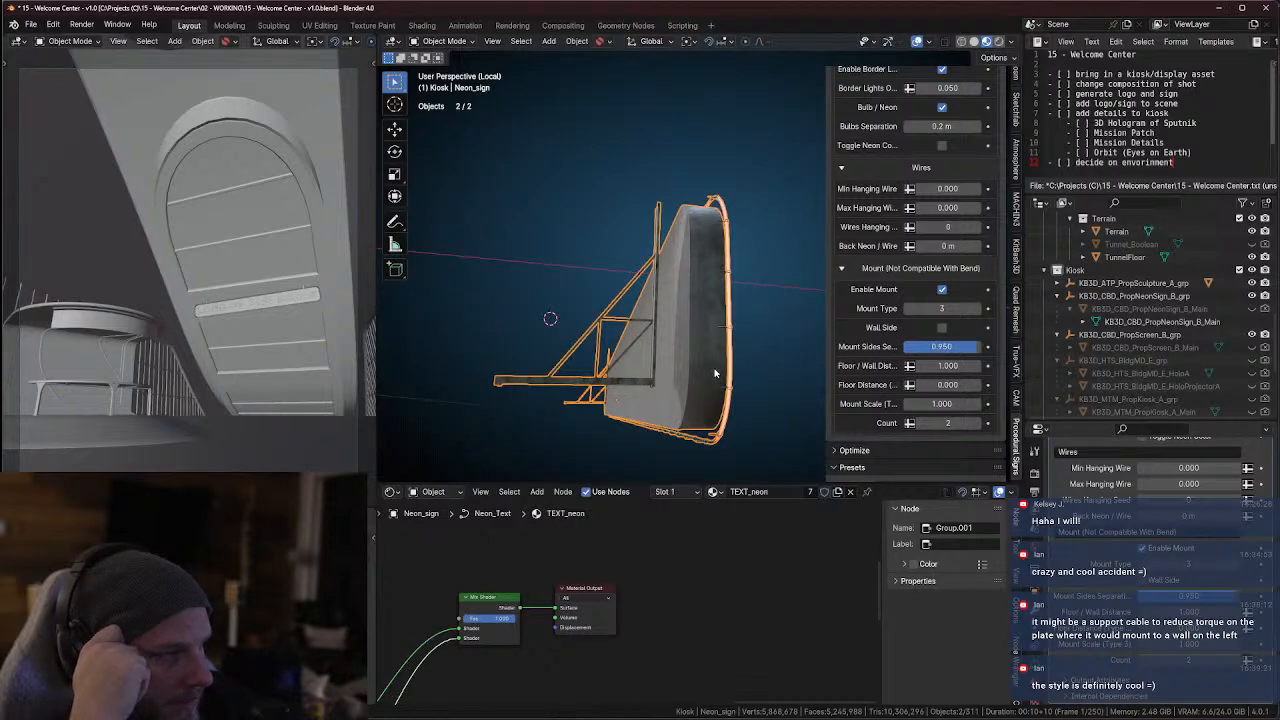
key("alt+a")
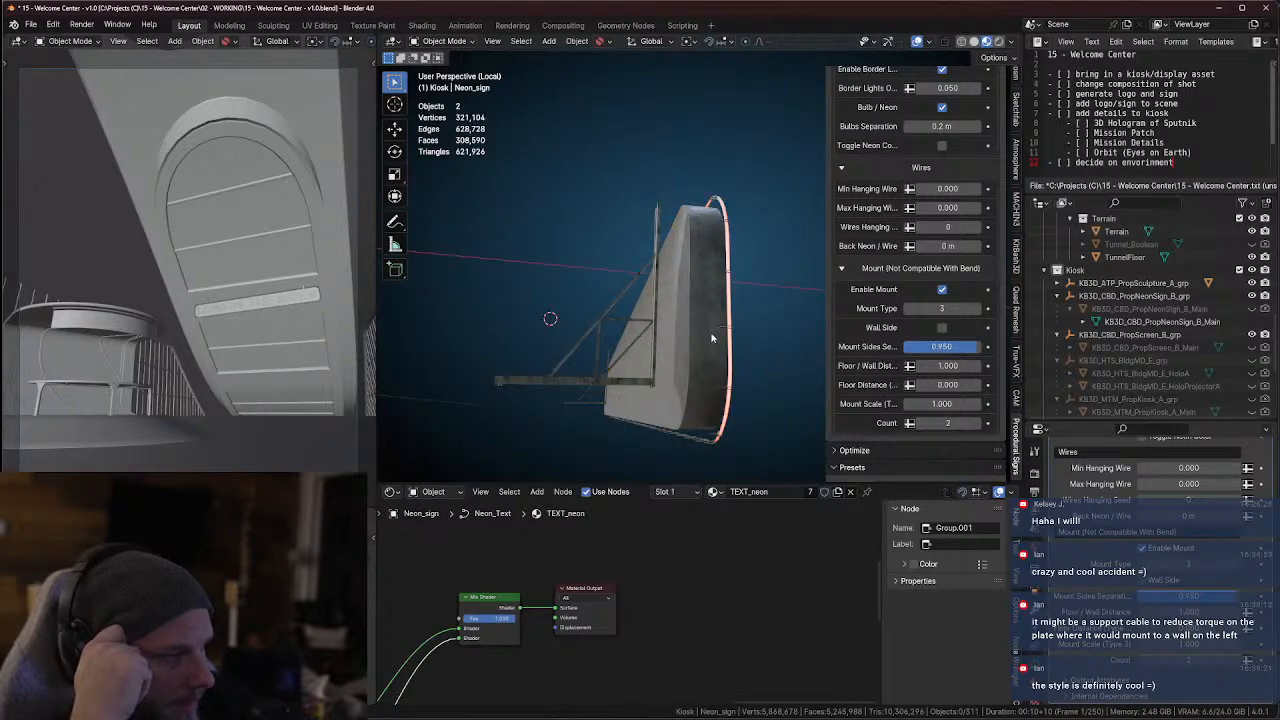
key("a")
scroll(708, 398, "up", 4)
middle_click_drag(708, 398, 708, 419)
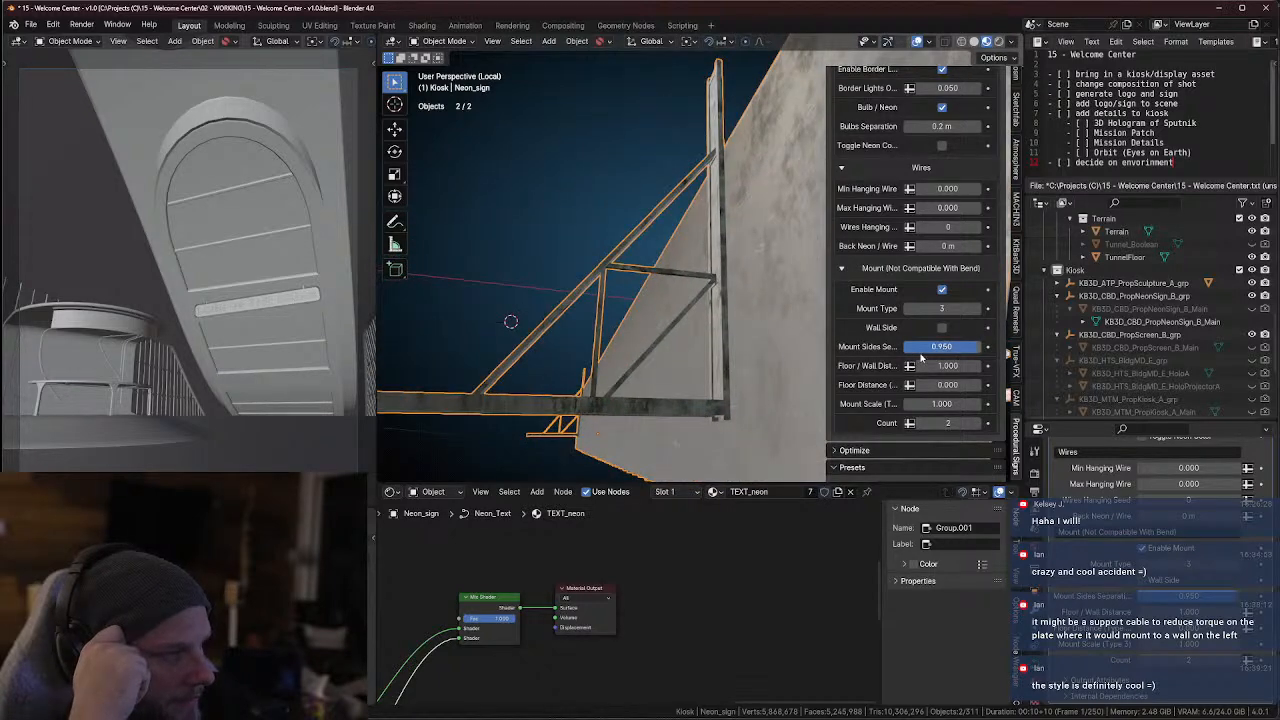
Test the Wall Side option while returning the mount type from 3 to 1, and turn the option off again
left_click(942, 329)
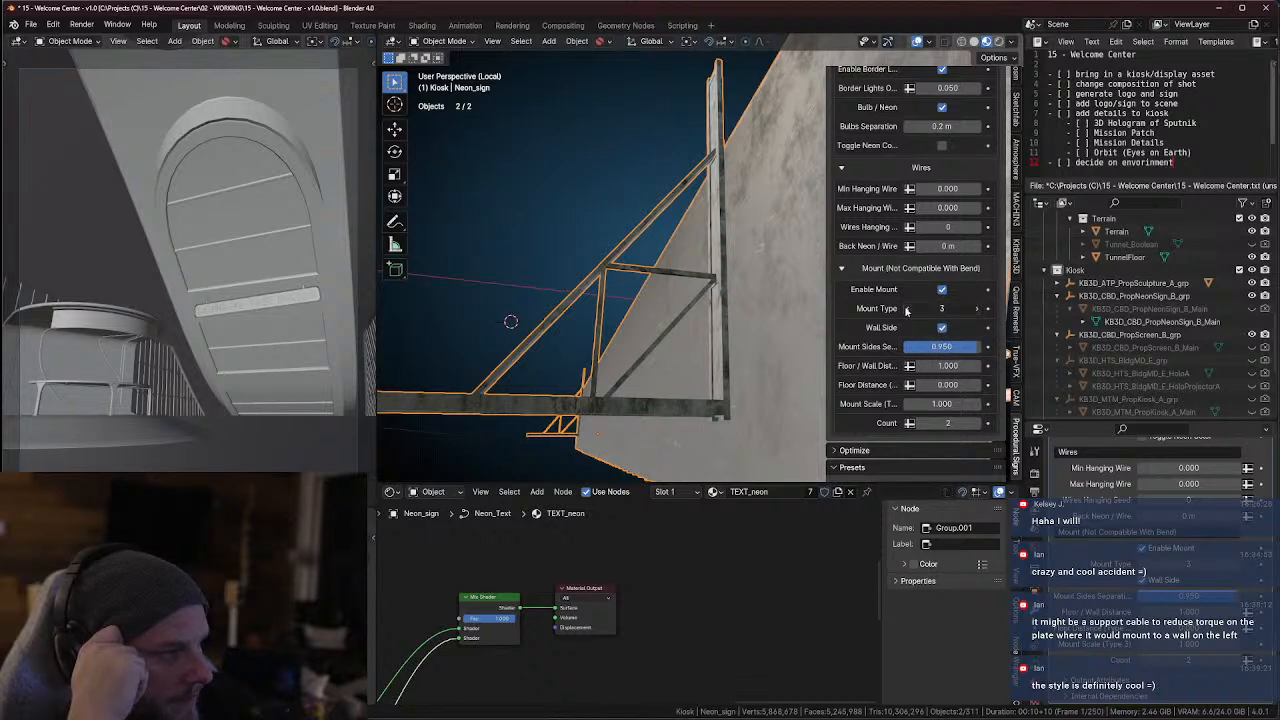
left_click(908, 312)
scroll(591, 366, "down", 6)
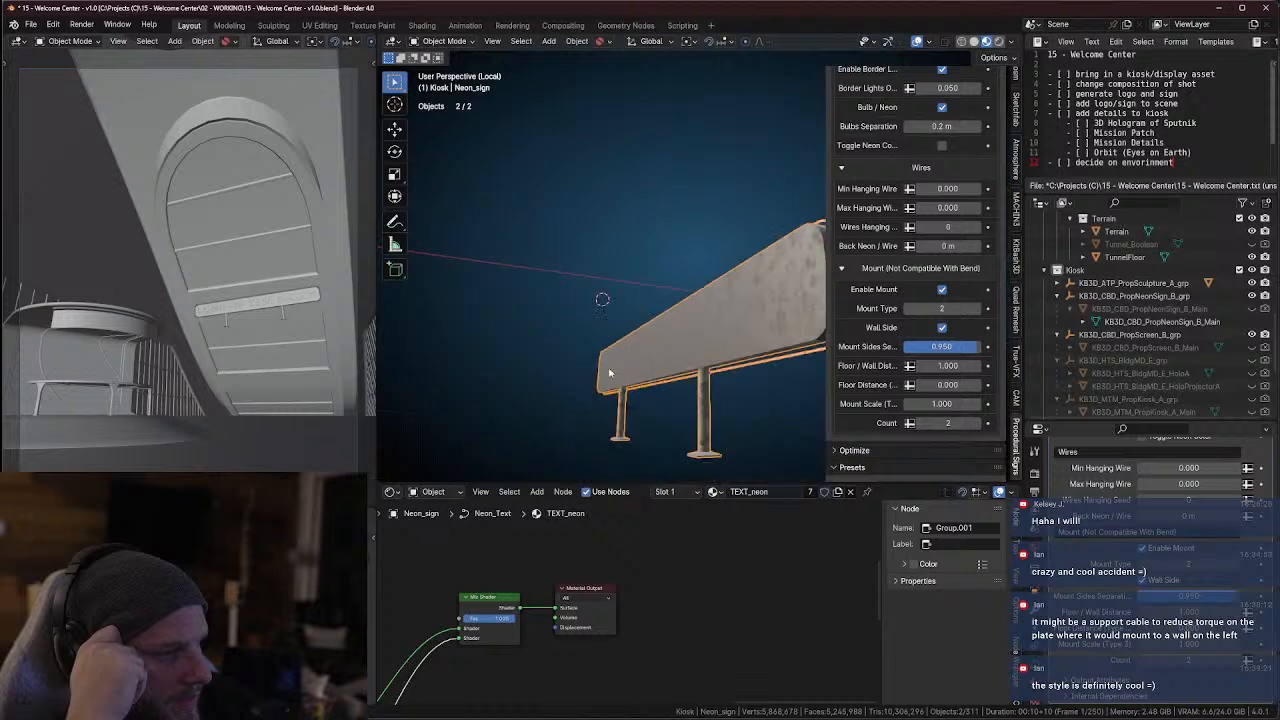
mouse_move(608, 373)
middle_mouse_down()
mouse_move(584, 381)
mouse_move(600, 376)
middle_mouse_up()
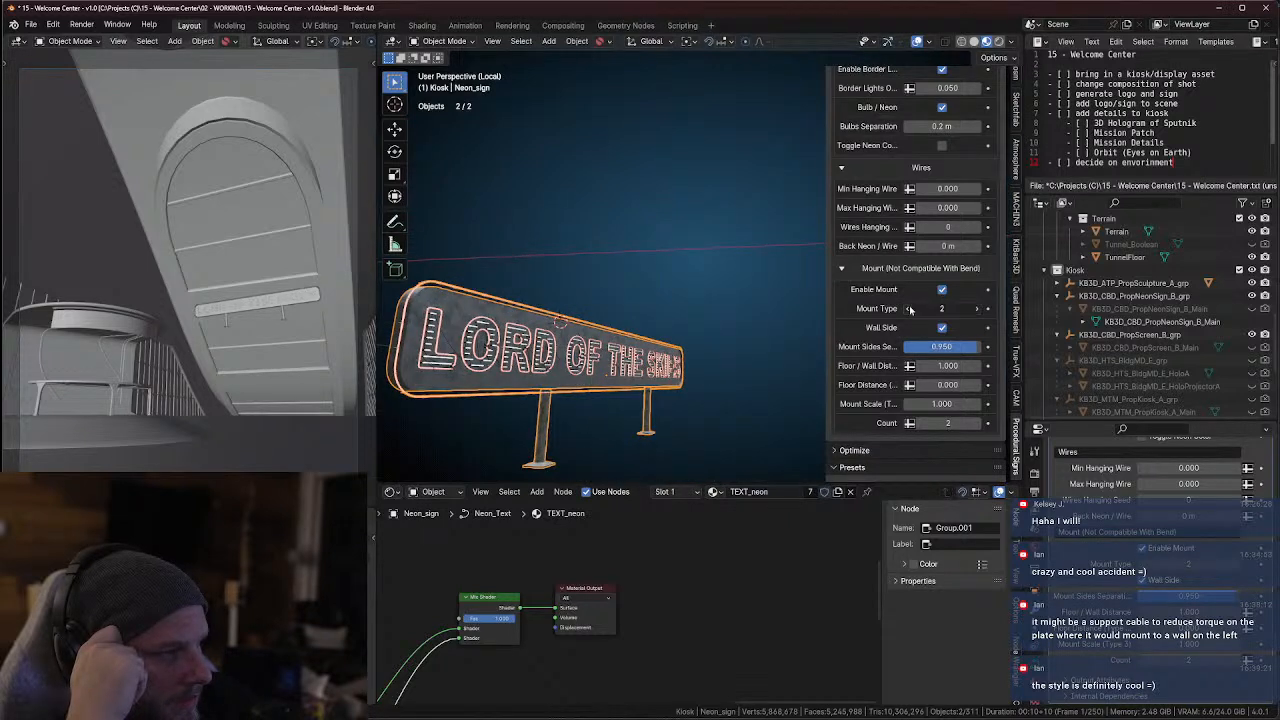
left_click(909, 310)
left_click(942, 328)
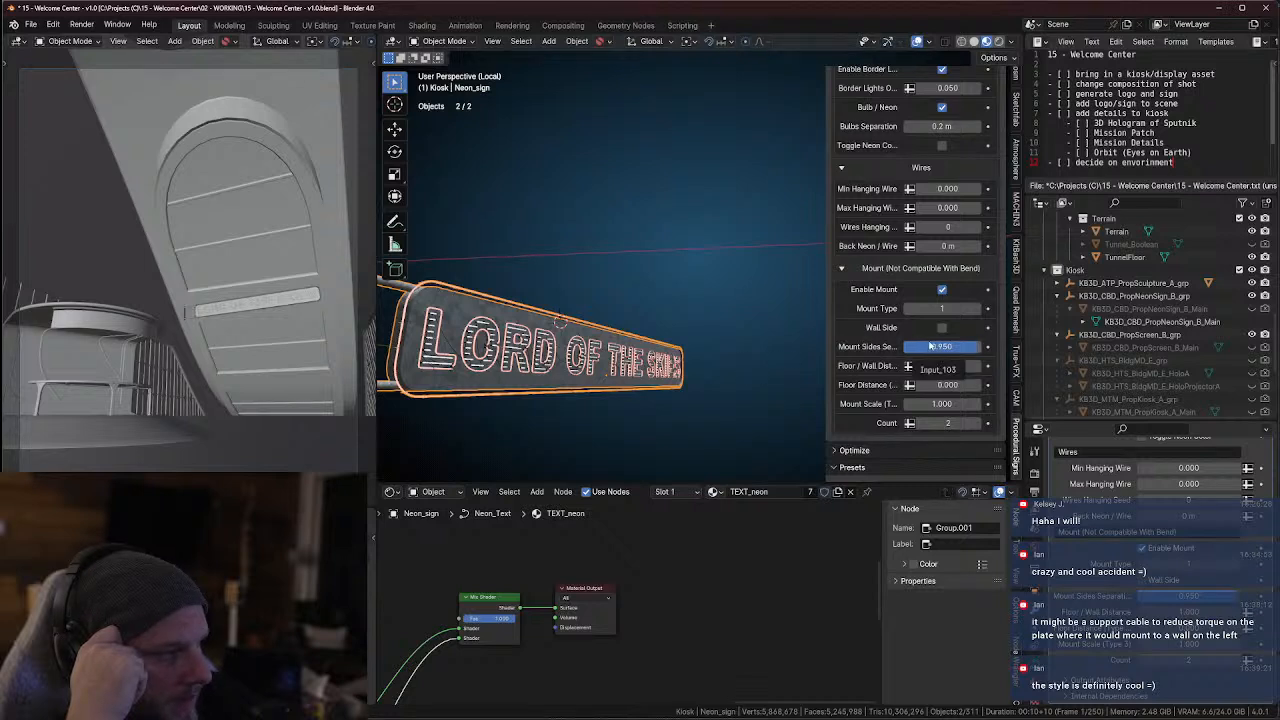
Set the neon sign's Mount Sides Separation to 0.619
mouse_move(826, 336)
left_mouse_down()
mouse_move(709, 342)
mouse_move(831, 347)
left_mouse_up()
middle_click_drag(470, 393, 575, 375)
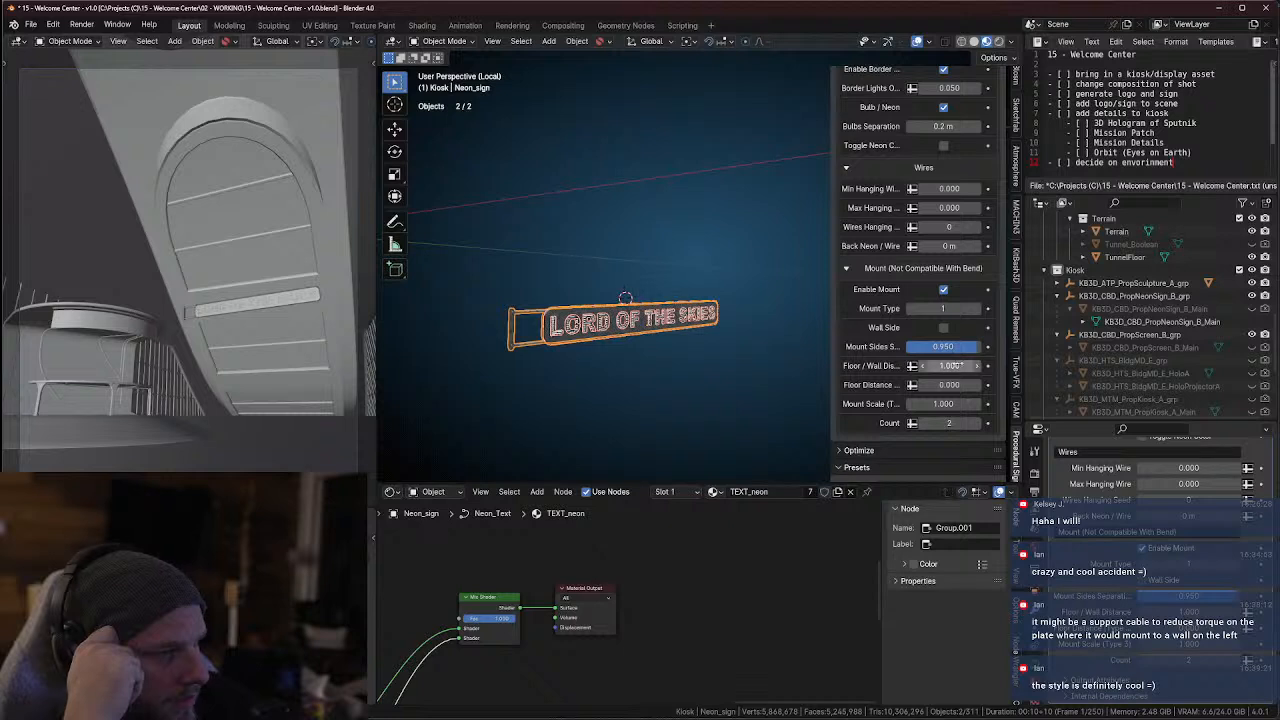
mouse_move(943, 346)
left_mouse_down()
mouse_move(912, 350)
mouse_move(950, 347)
left_mouse_up()
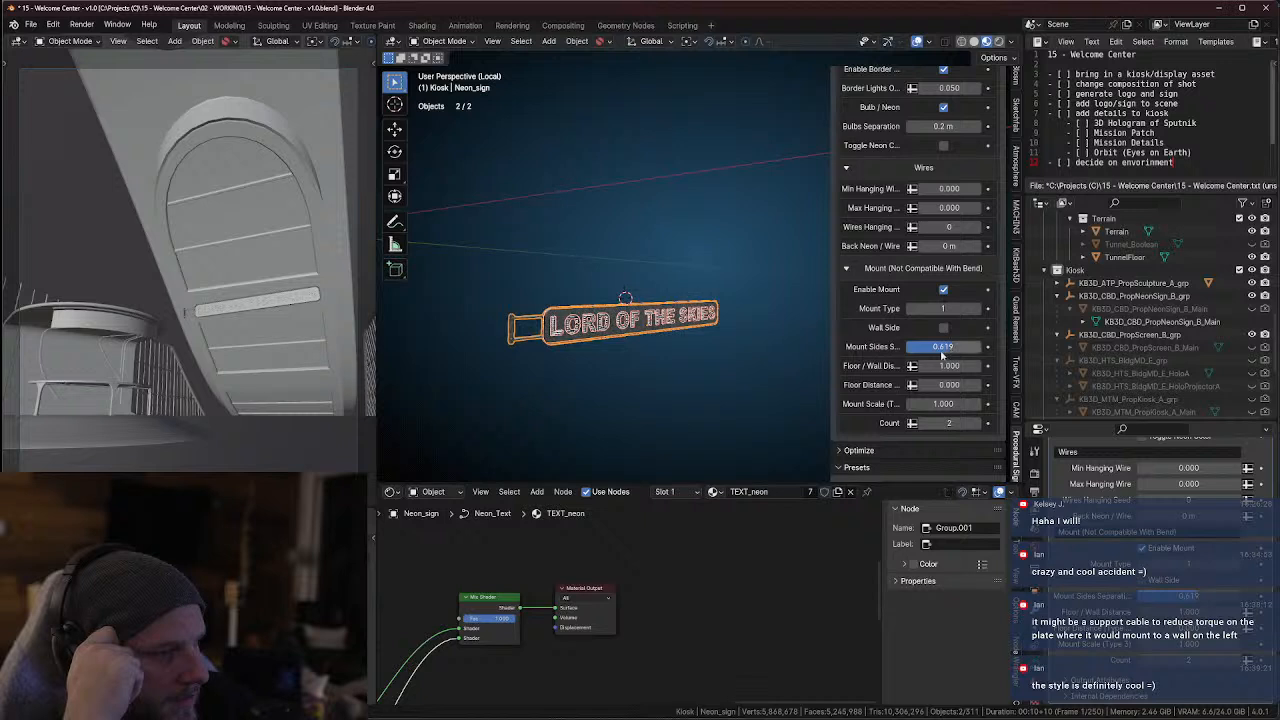
Widen the settings sidebar to show the full setting names and set the mount's Floor / Wall Distance to 10
left_click_drag(829, 353, 724, 356)
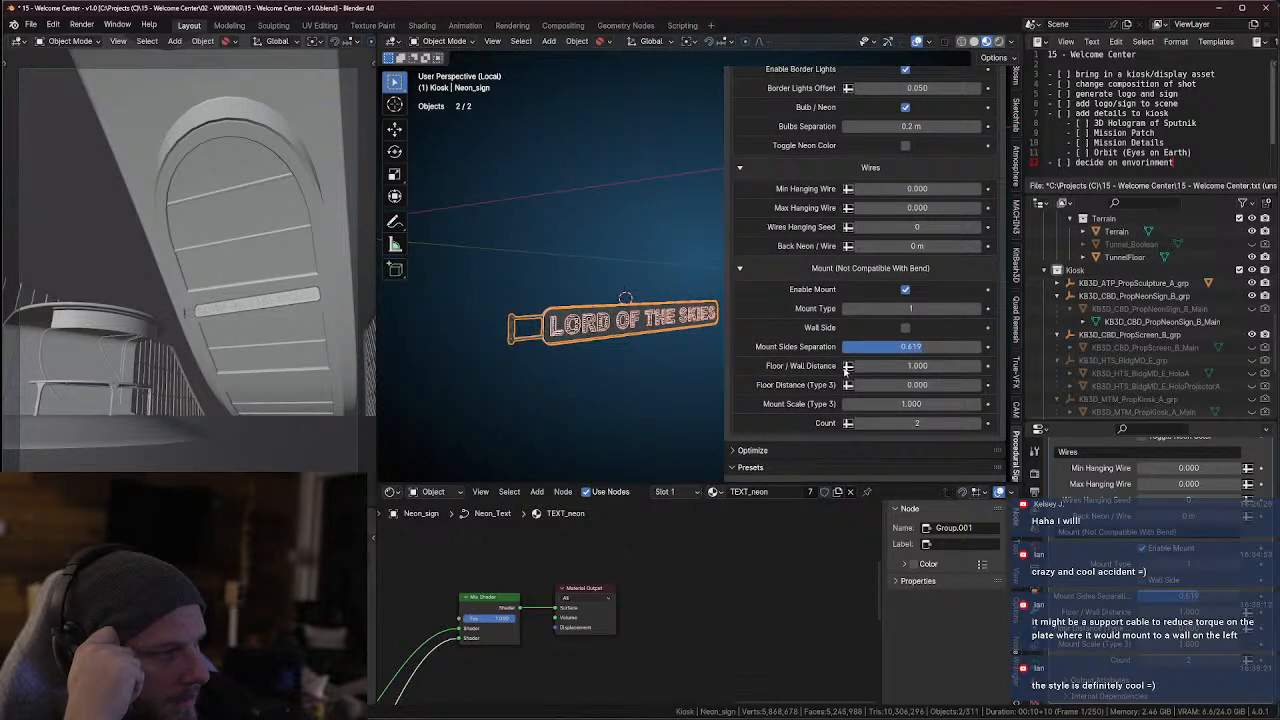
left_click_drag(917, 365, 992, 365)
left_click(905, 366)
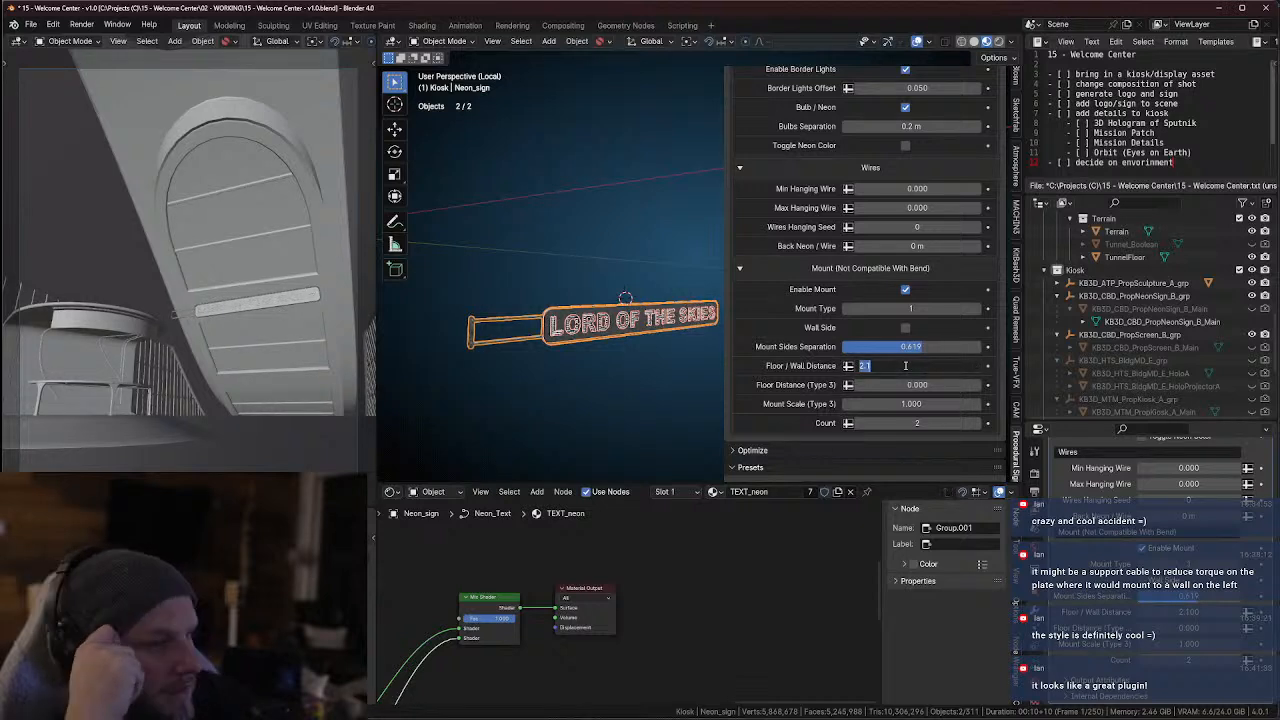
type("10")
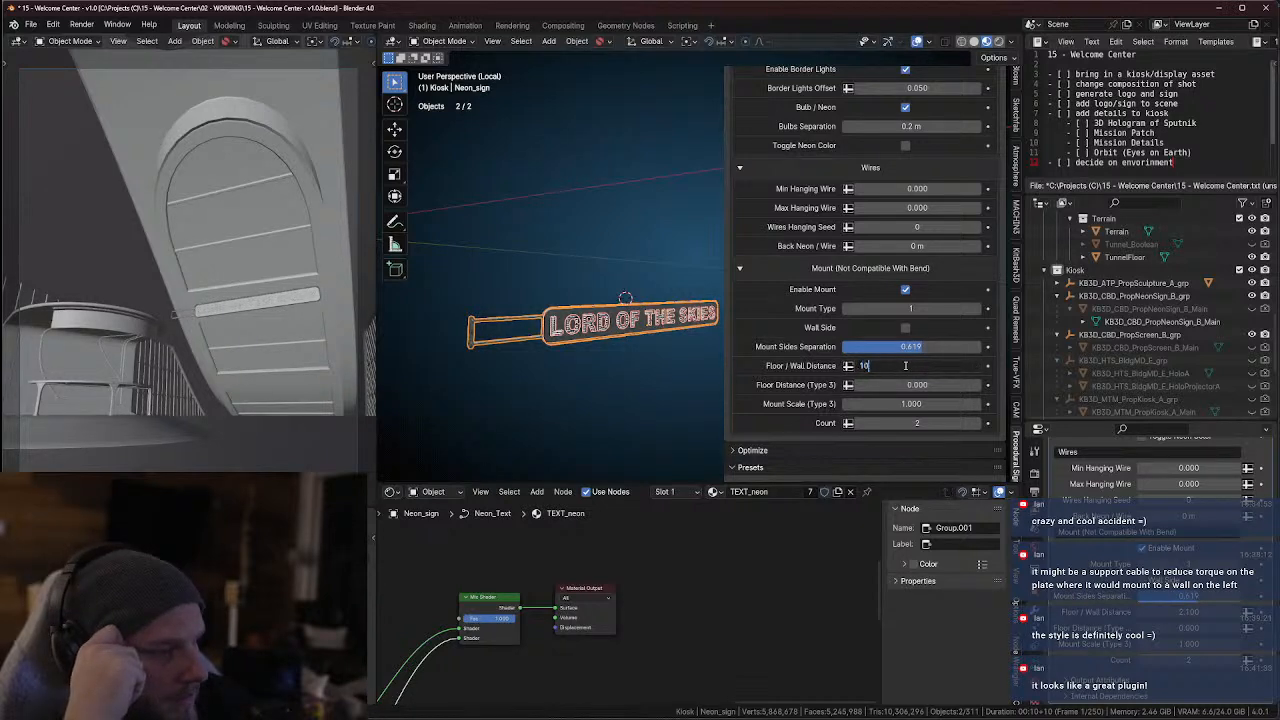
key("Return")
mouse_move(613, 364)
middle_mouse_down()
mouse_move(569, 357)
mouse_move(631, 347)
middle_mouse_up()
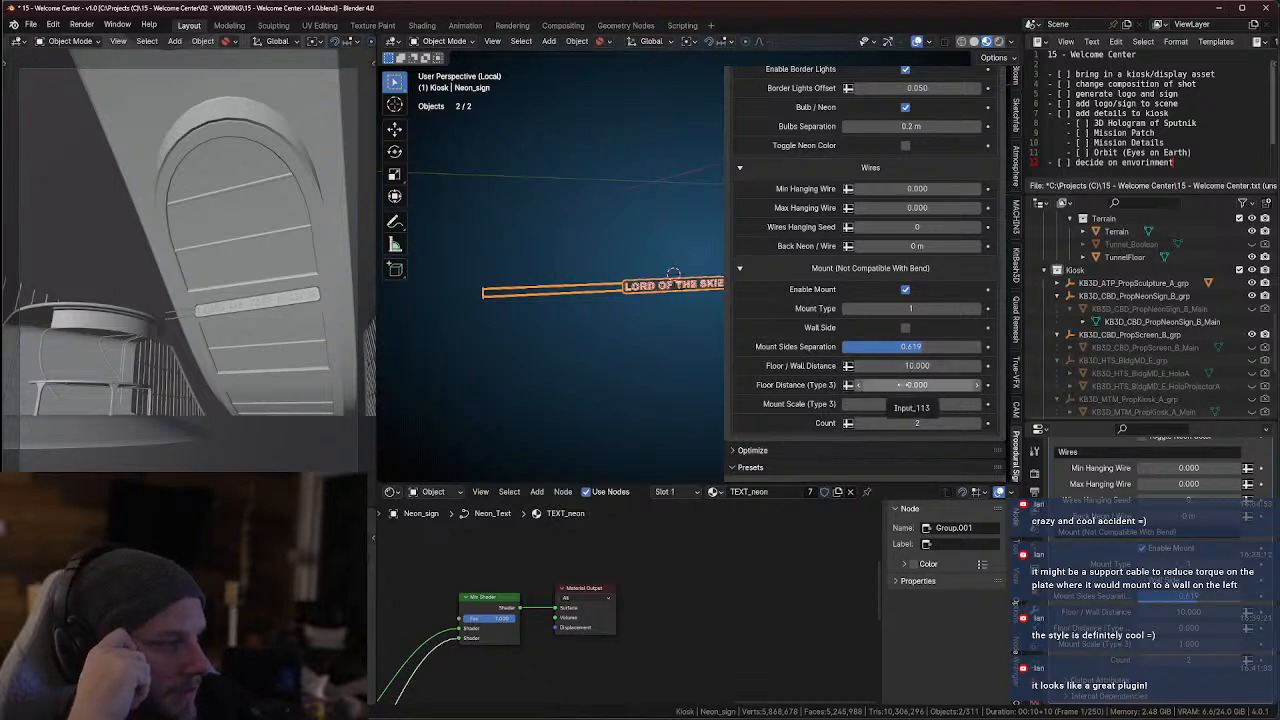
Advance the mount type to 3, examine the brackets from behind and the side, and deselect the sign
left_click(975, 312)
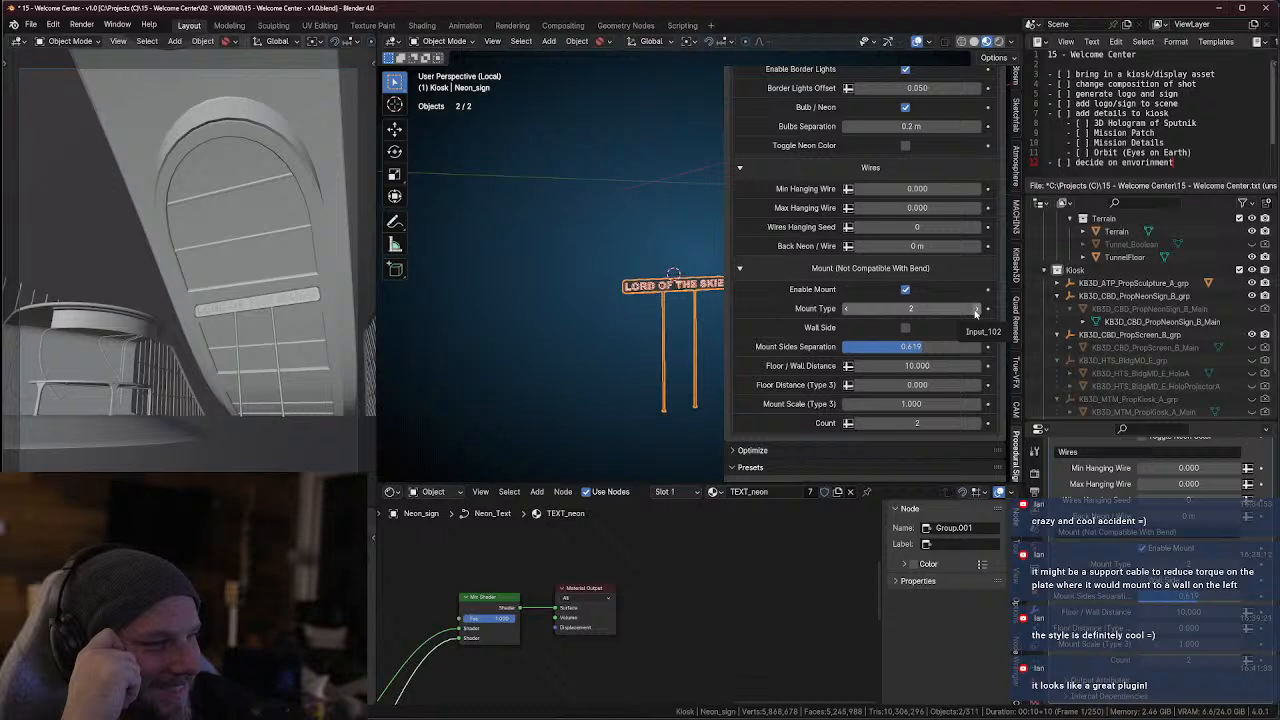
left_click(975, 312)
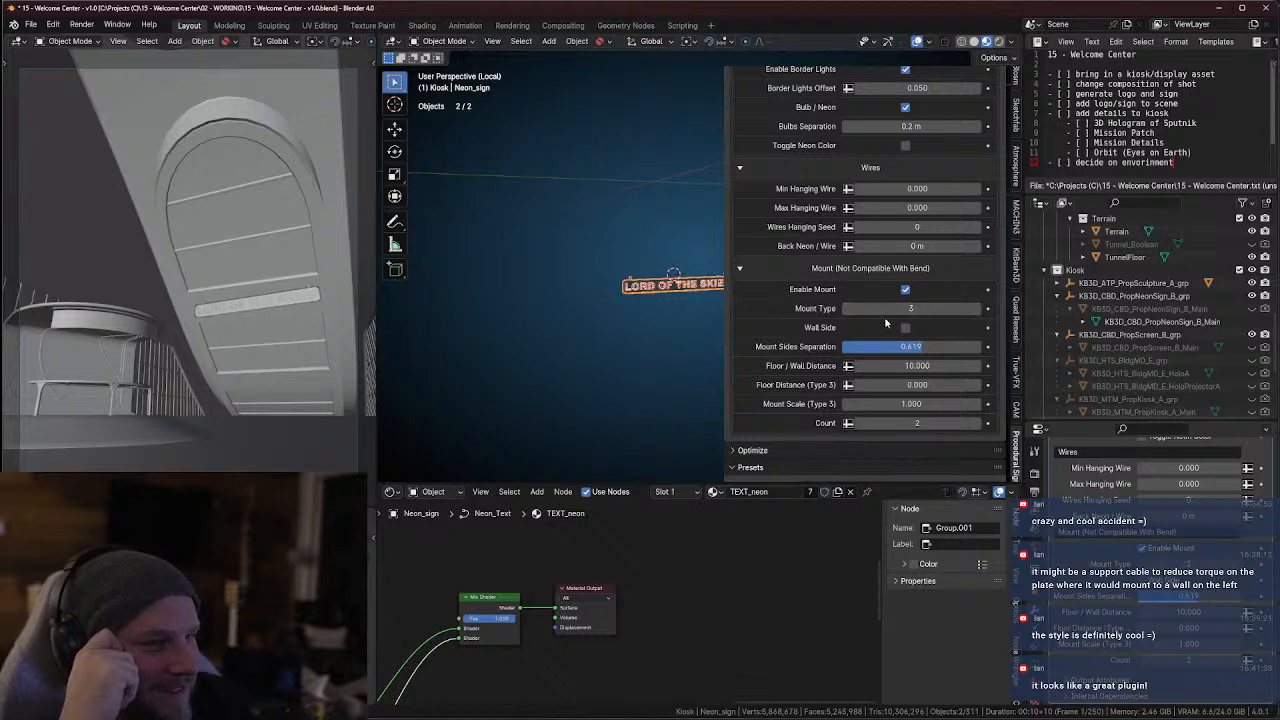
middle_click_drag(642, 302, 680, 308)
scroll(690, 305, "up", 3)
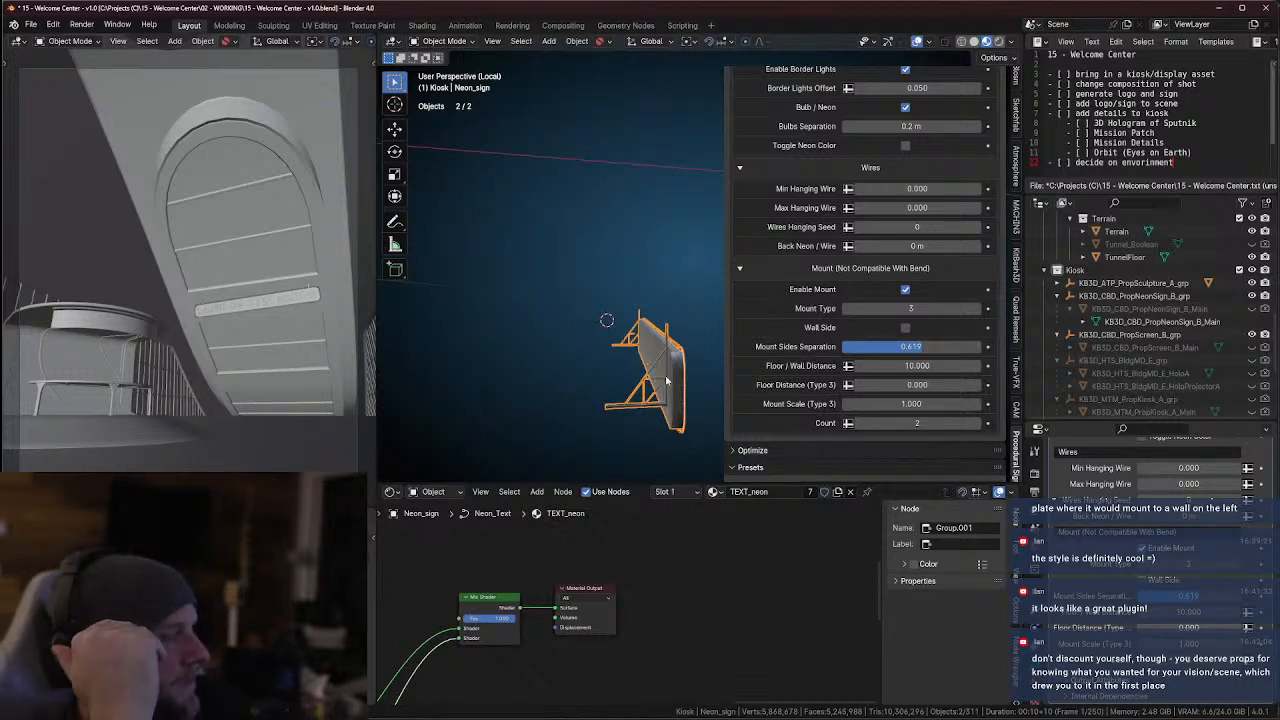
mouse_move(656, 381)
middle_mouse_down()
mouse_move(644, 379)
mouse_move(651, 360)
mouse_move(648, 375)
middle_mouse_up()
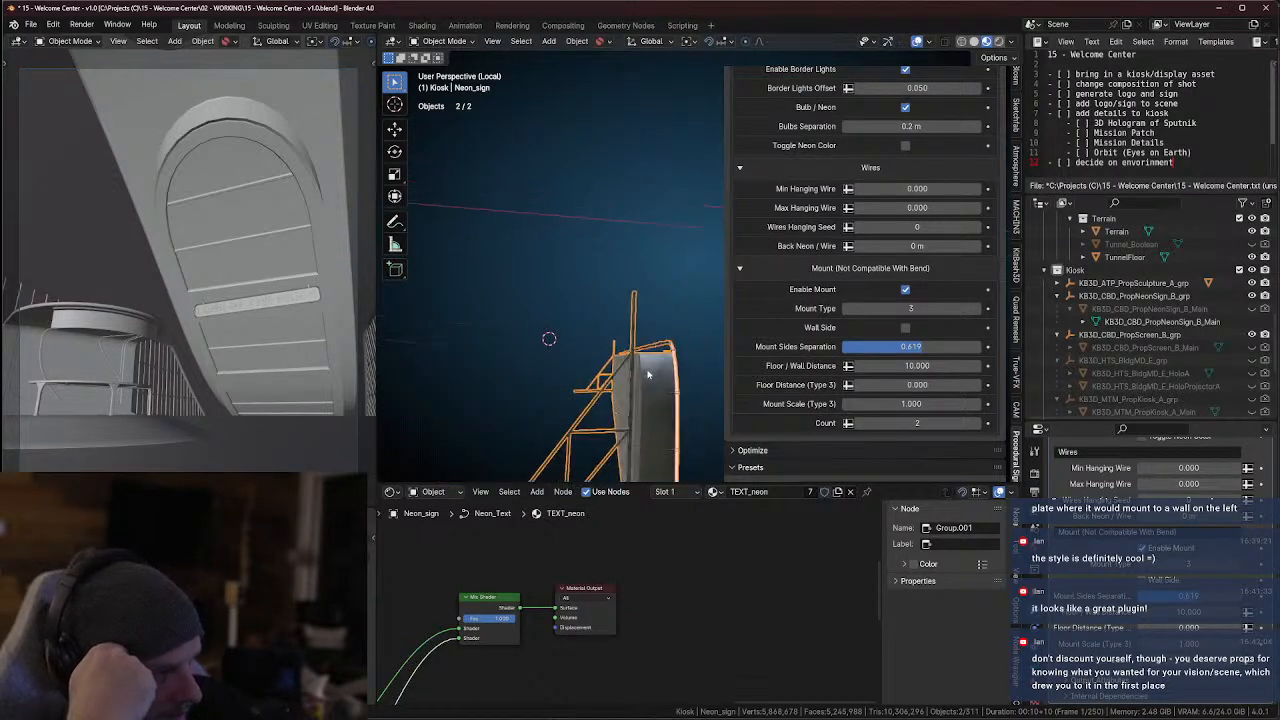
left_click(661, 295)
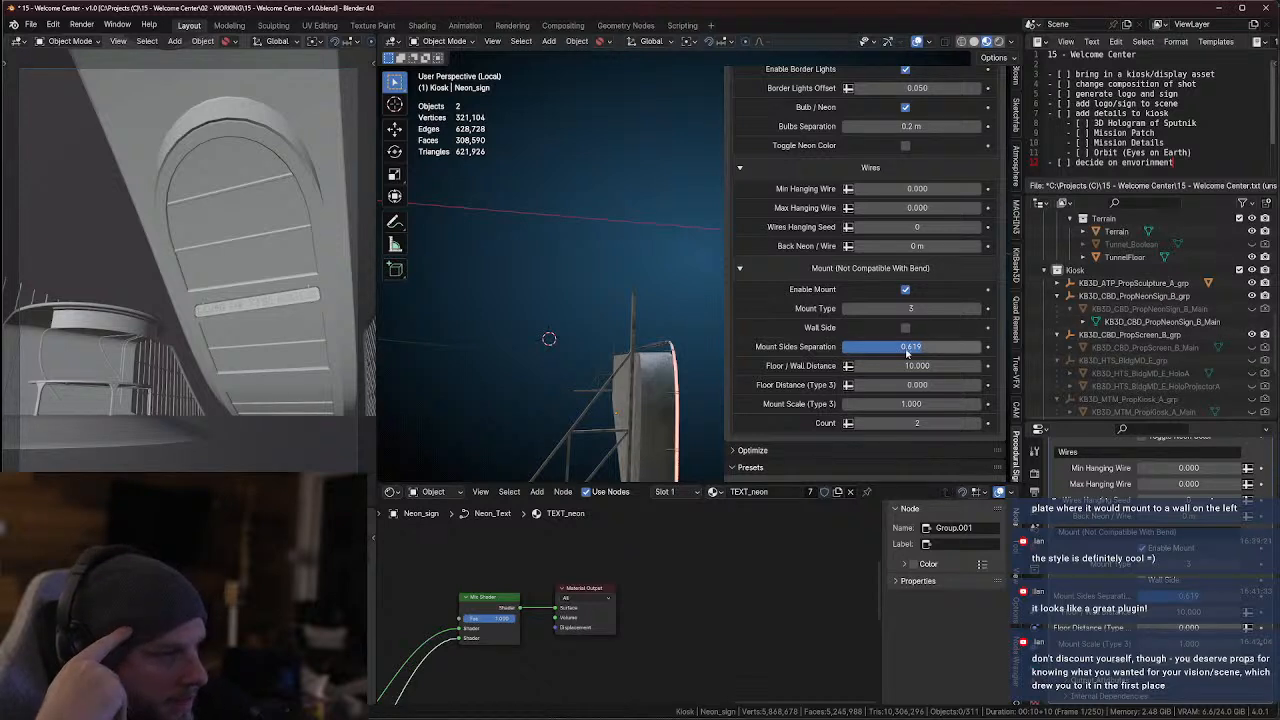
middle_click_drag(715, 359, 671, 363)
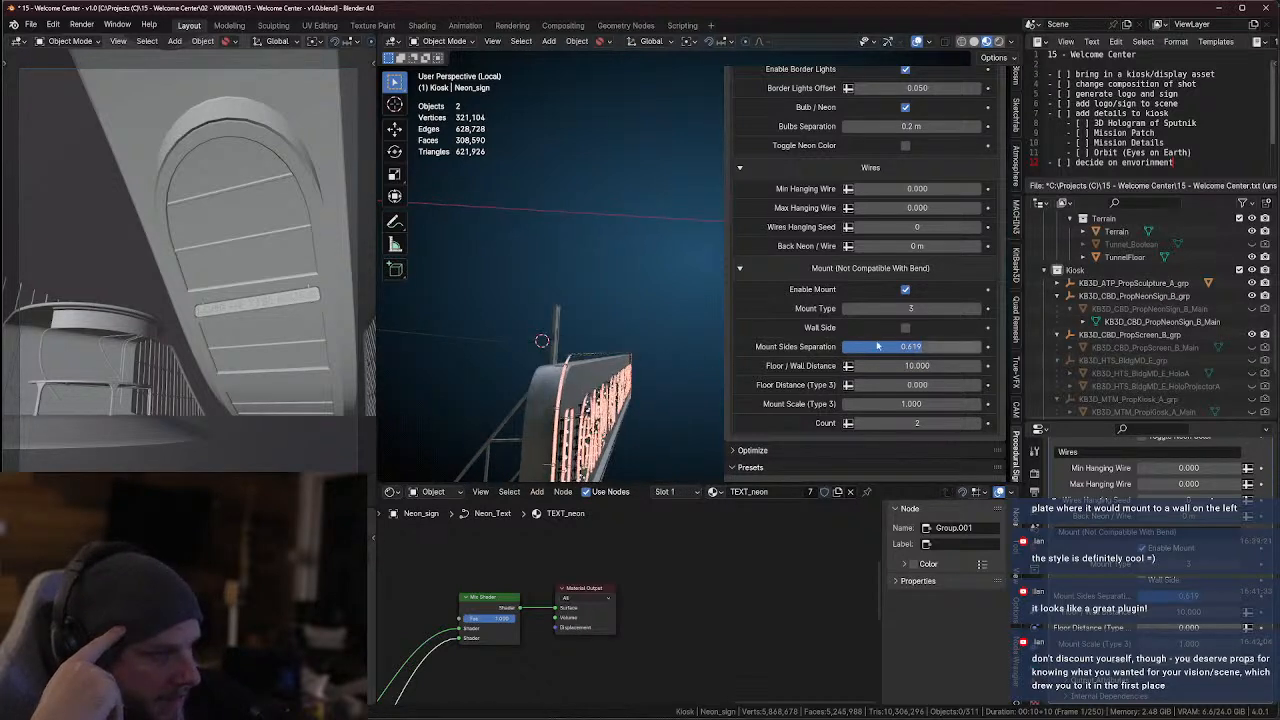
Set the mount type to 2 and toggle Wall Side on and off to check its effect on the posts
left_click(848, 309)
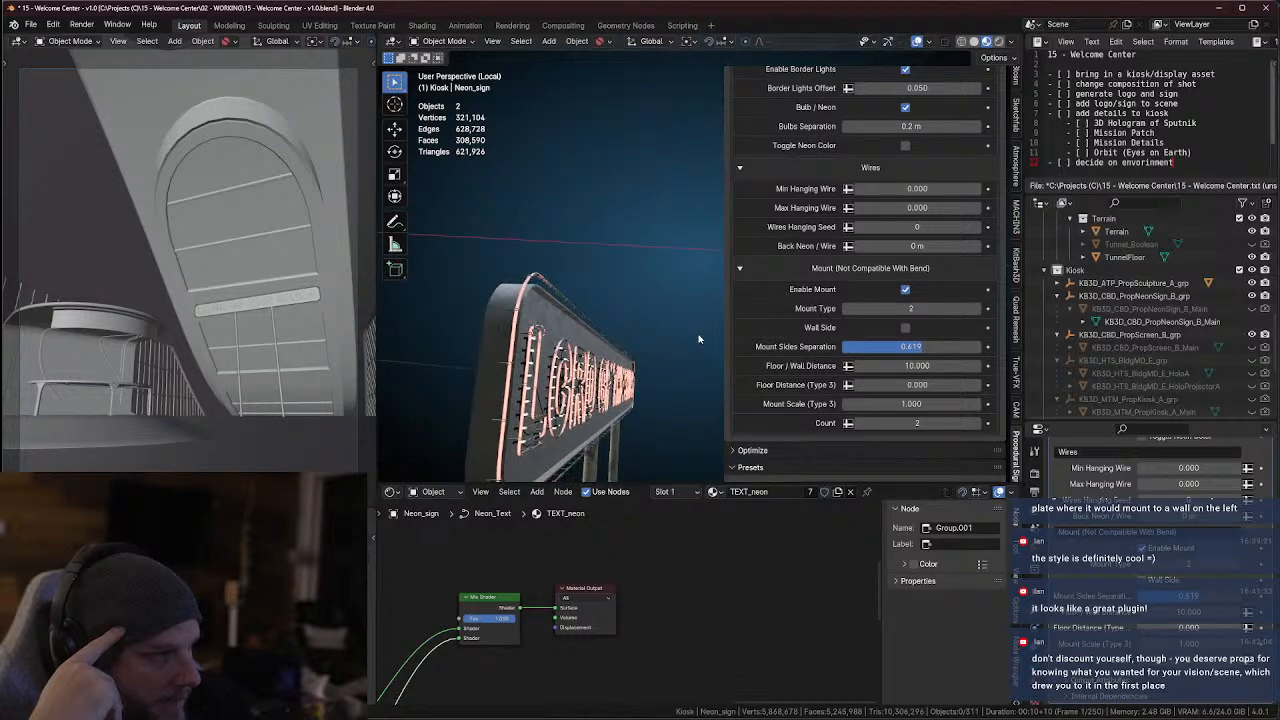
left_click(906, 329)
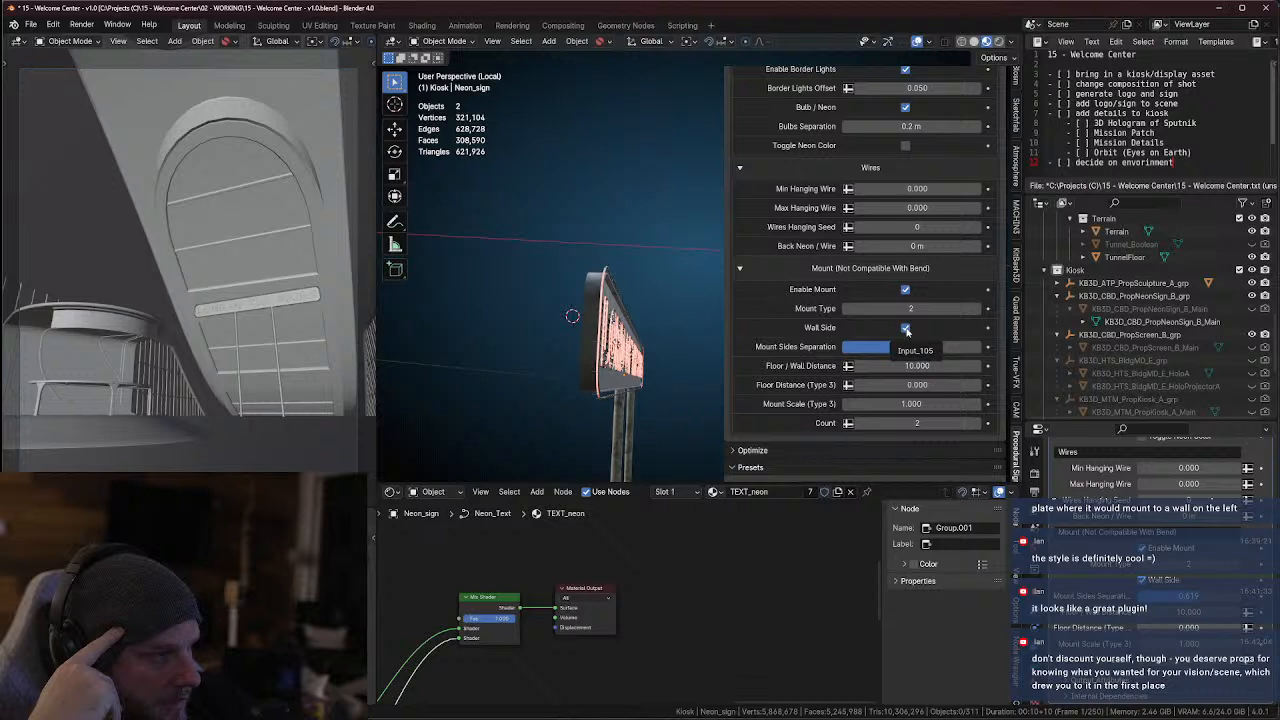
left_click(906, 328)
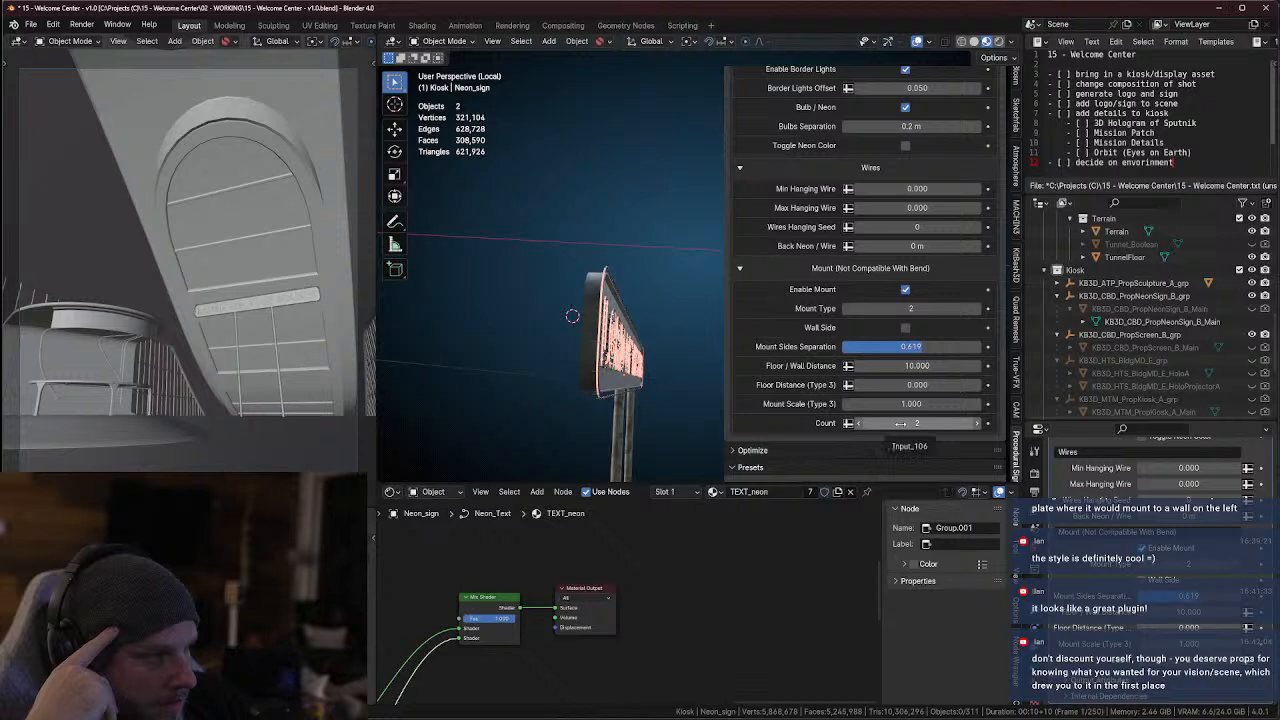
Try a Floor Distance (Type 3) of -10 on the neon sign's mount
key("BackSpace")
left_click_drag(911, 385, 880, 385)
left_click(916, 385)
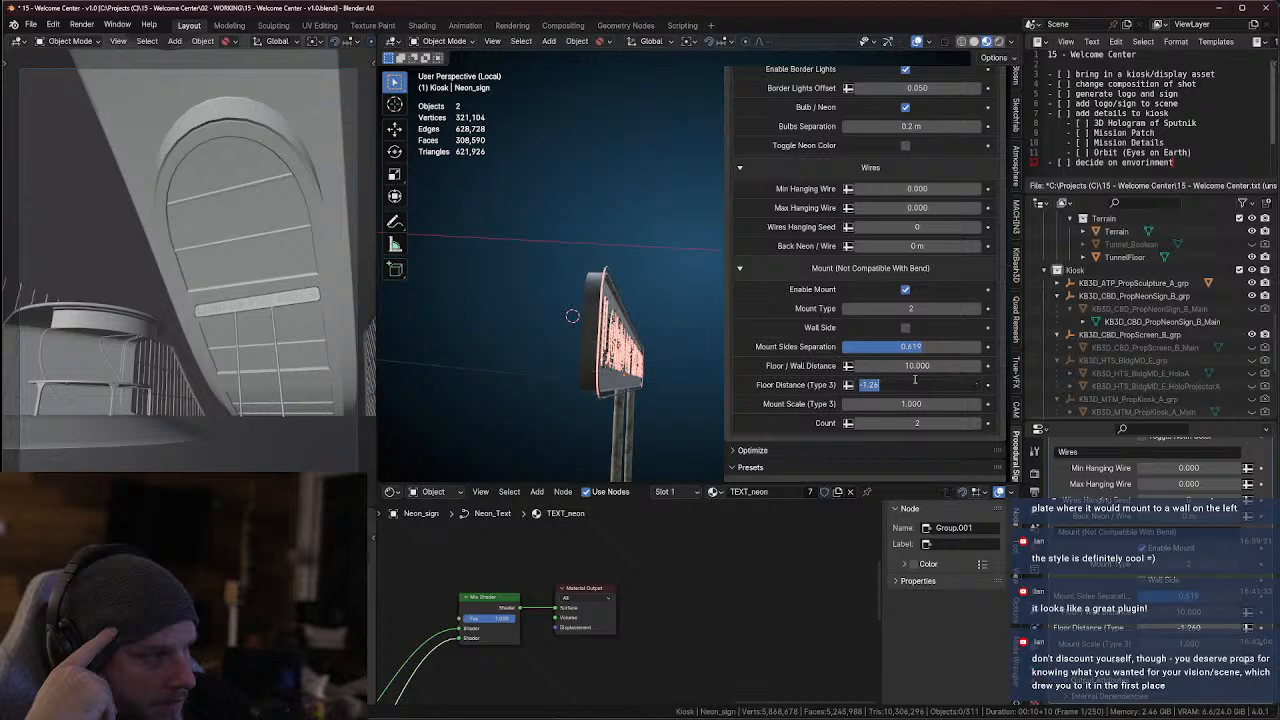
type("-10")
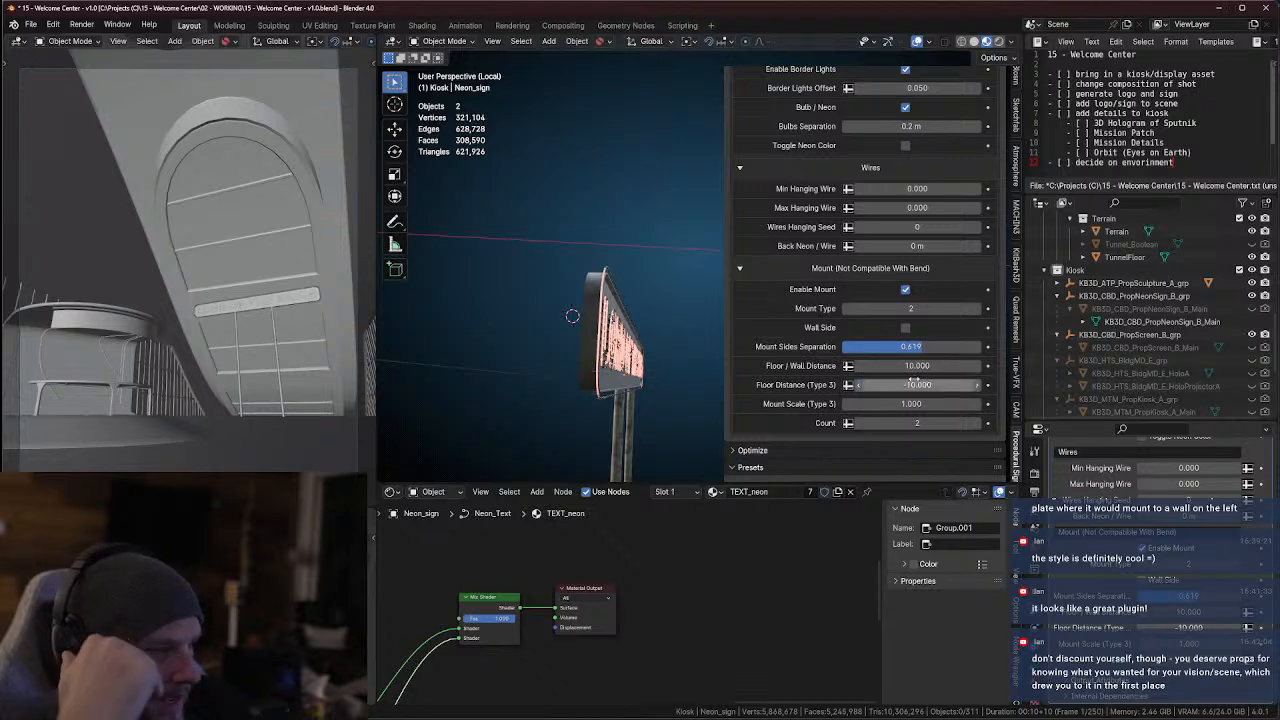
key("Return")
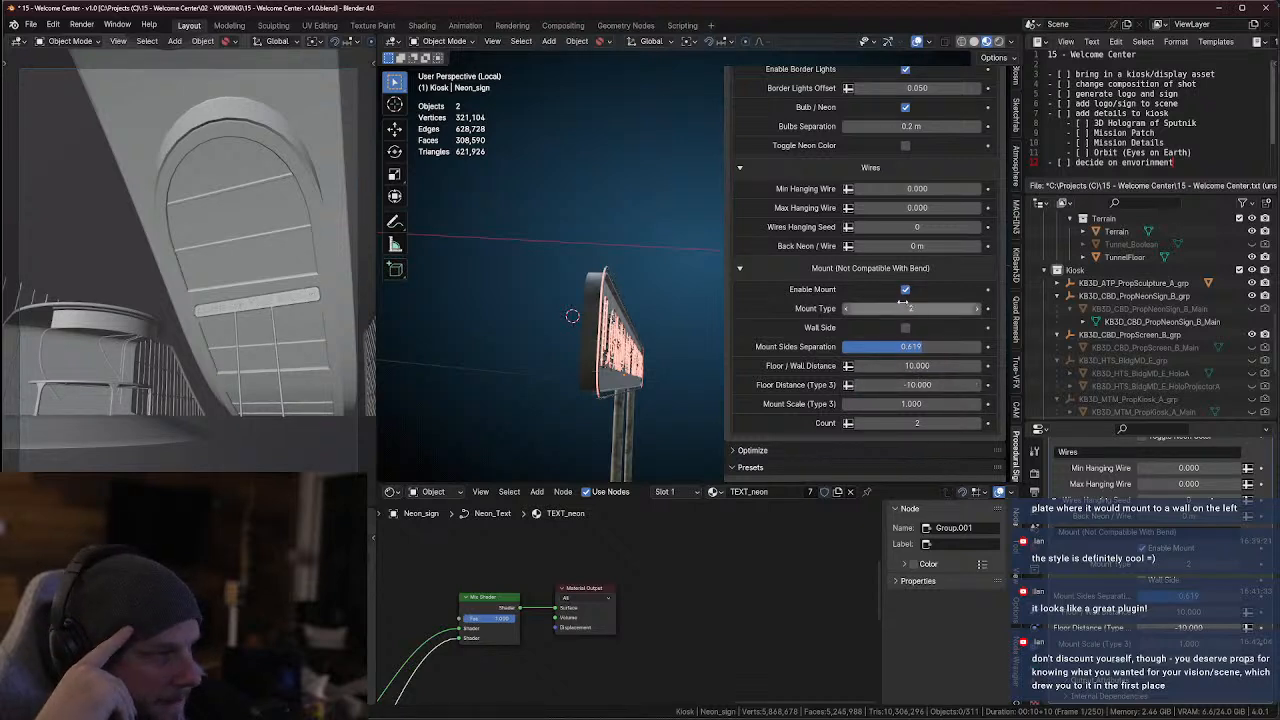
Lower the mount type to 0 to compare the designs, and raise it to 3
left_click(846, 311)
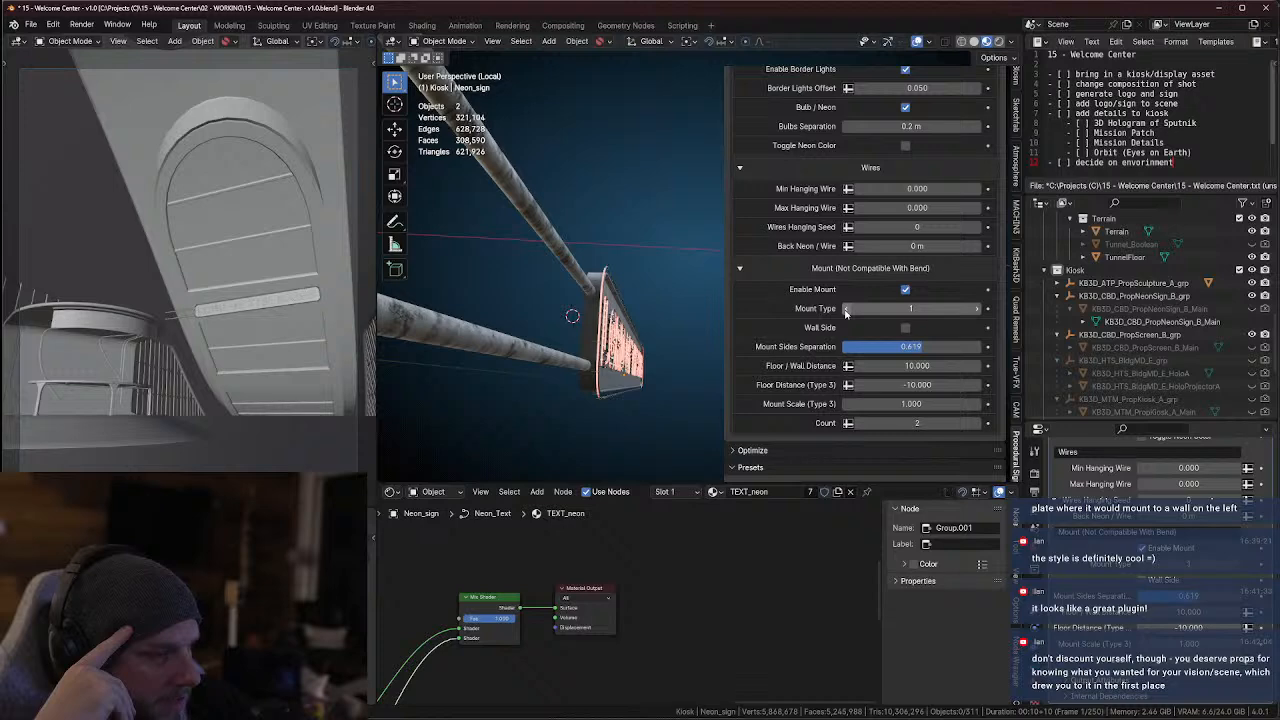
left_click(846, 311)
middle_click_drag(726, 322, 572, 360)
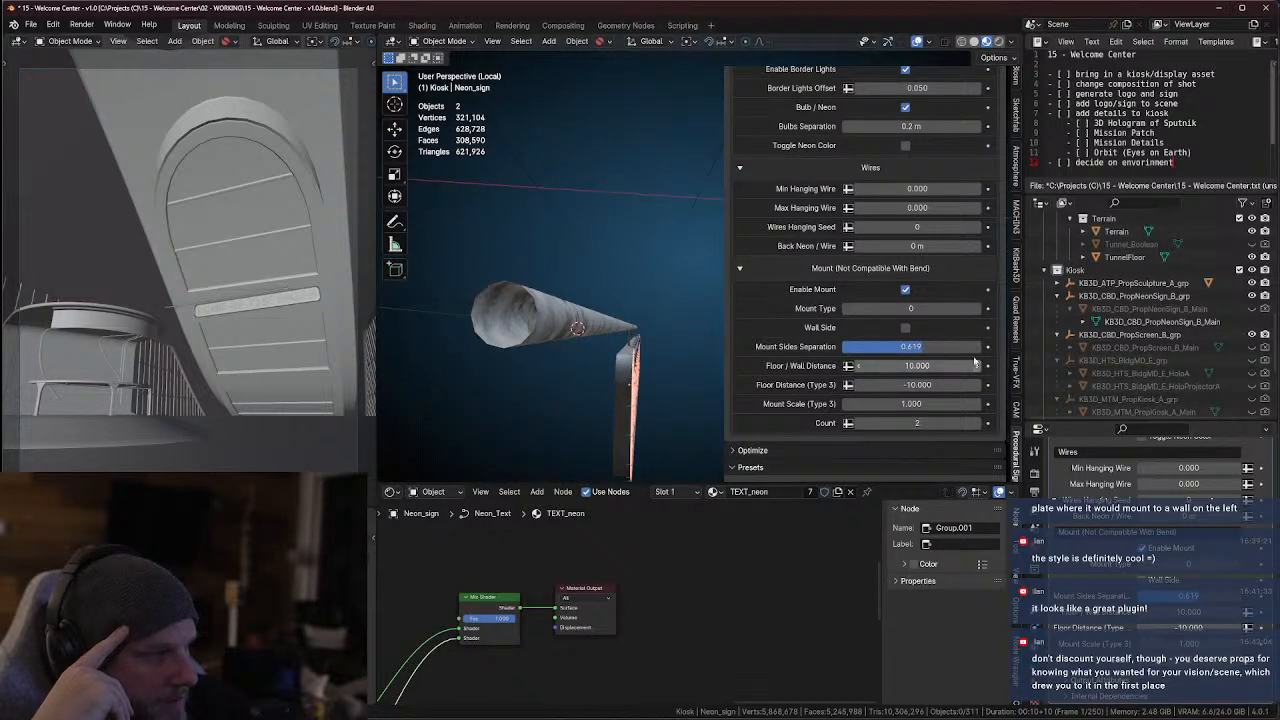
left_click(979, 311)
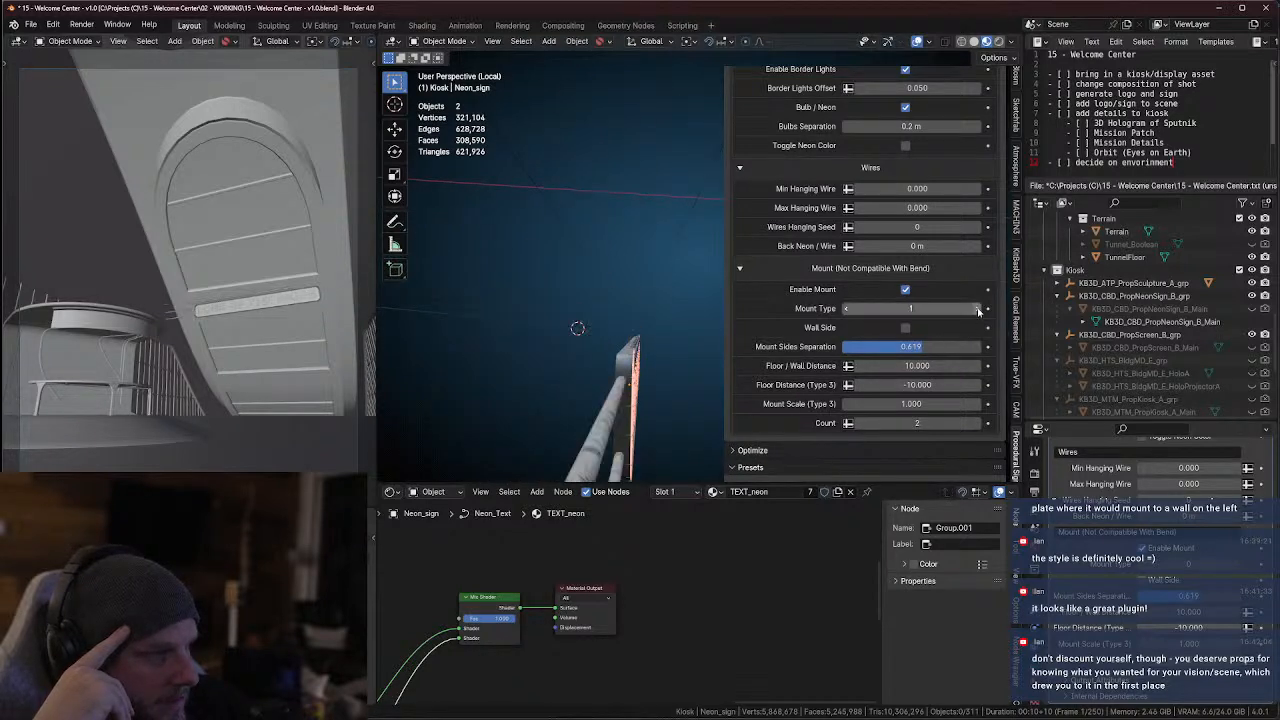
left_click(979, 311)
left_click(979, 311)
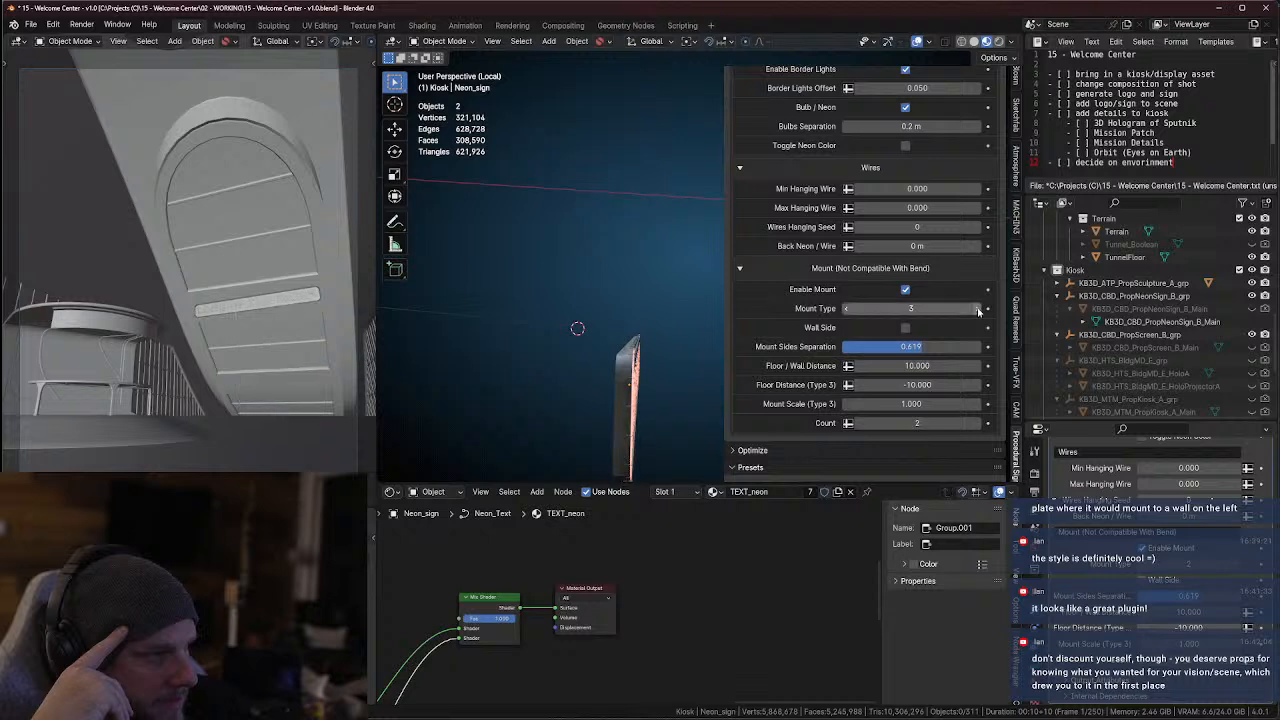
Reset Floor Distance (Type 3) to 0, raise it to 1.26, and view the sign from the front
left_click(911, 386)
type("0")
key("Return")
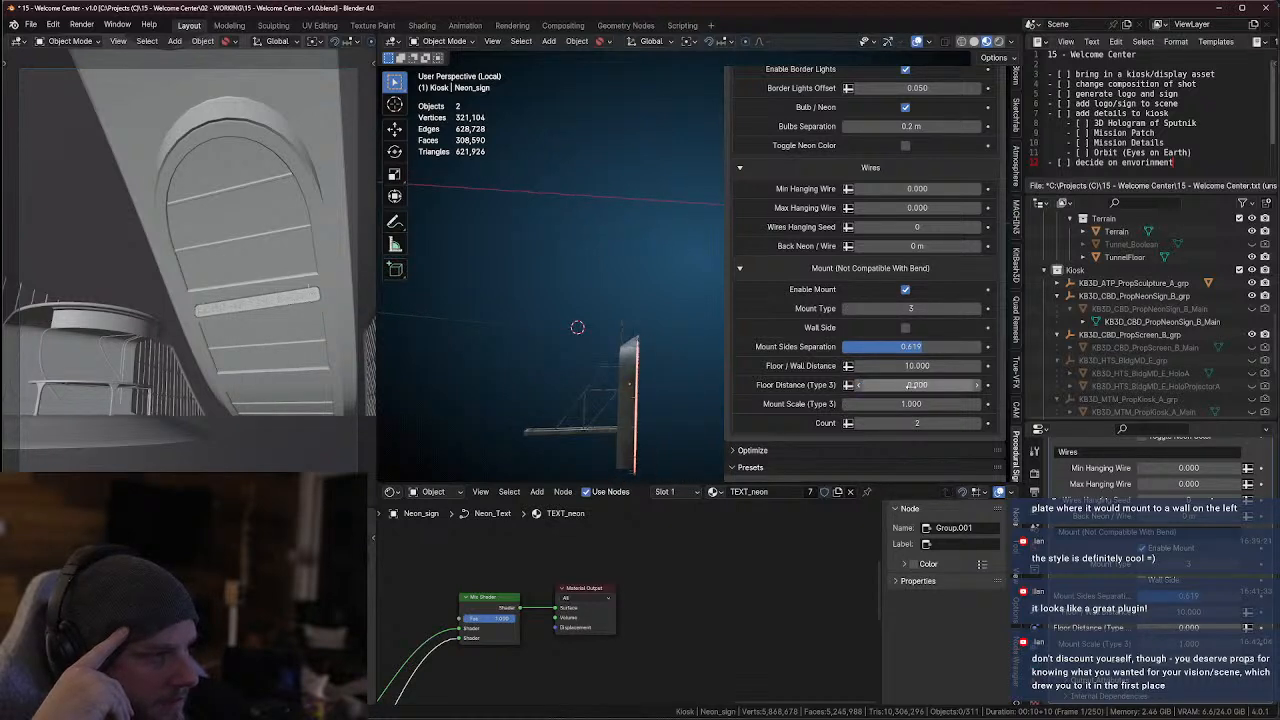
left_click_drag(907, 384, 945, 386)
middle_click_drag(671, 326, 702, 371)
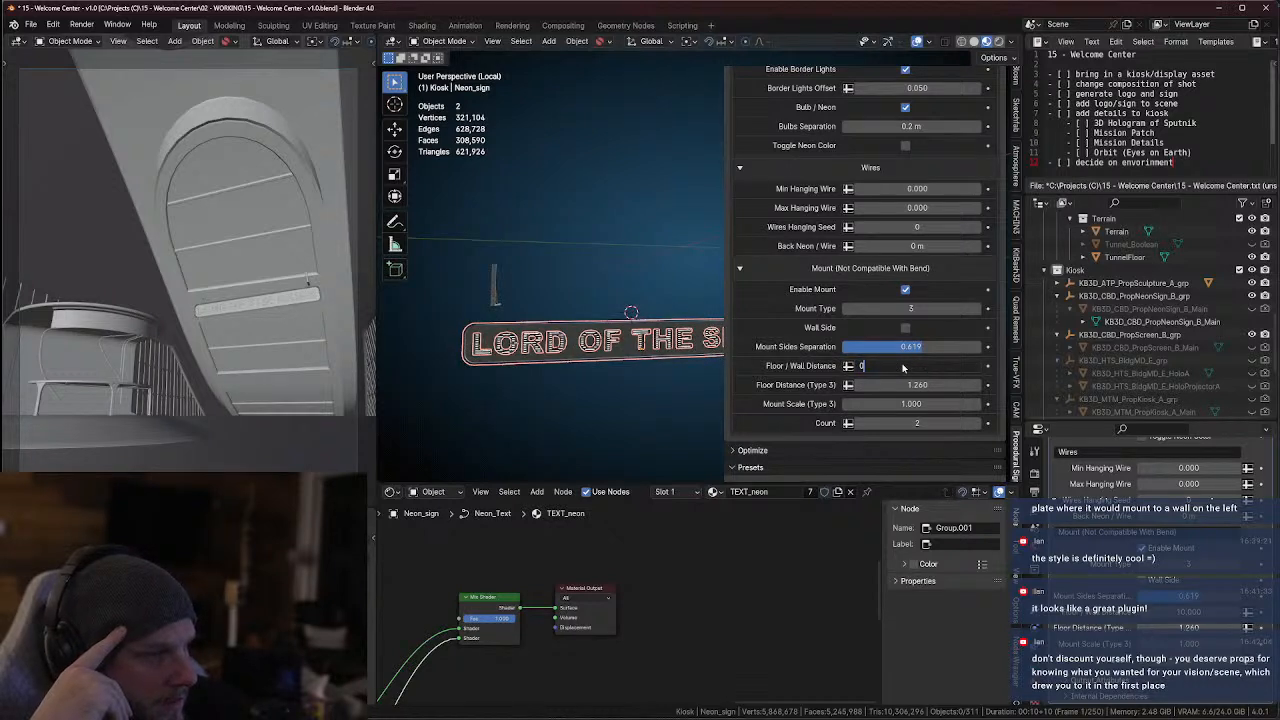
Raise the neon sign's Mount Scale (Type 3) to 1.72 and compare the bracket with the sign from the side
middle_click_drag(545, 343, 788, 366)
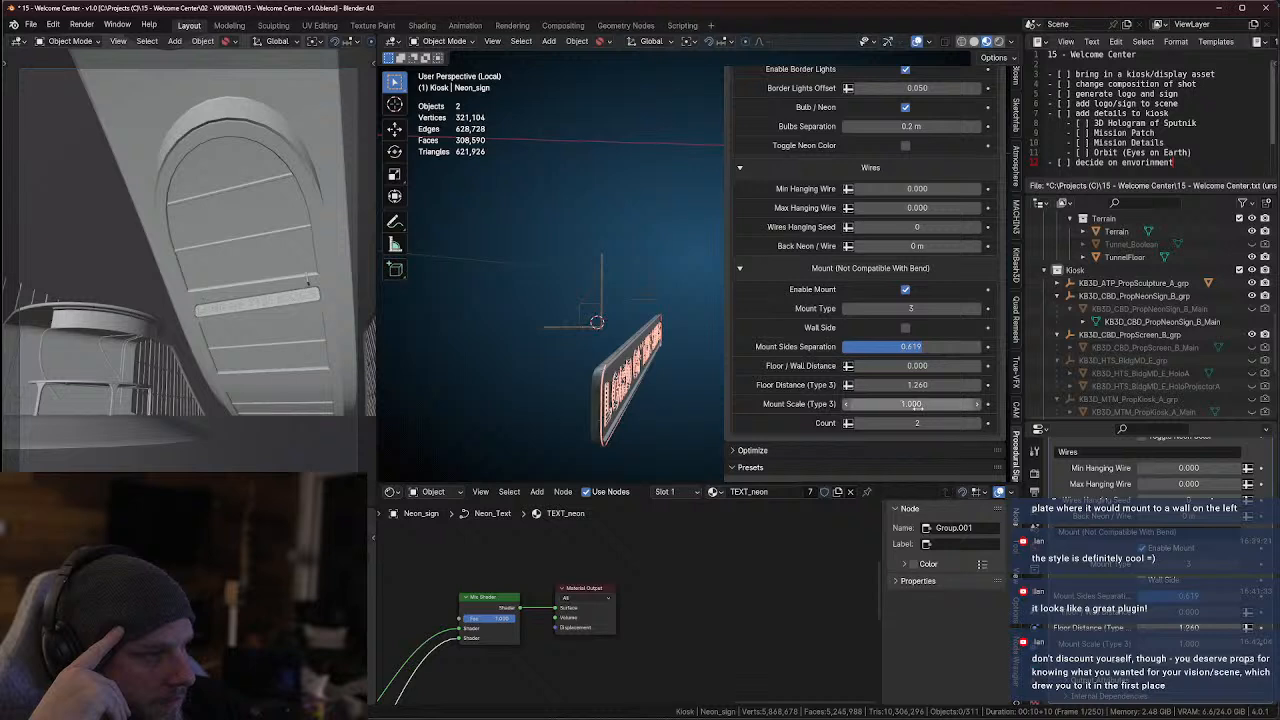
mouse_move(915, 404)
left_mouse_down()
mouse_move(935, 404)
mouse_move(912, 404)
left_mouse_up()
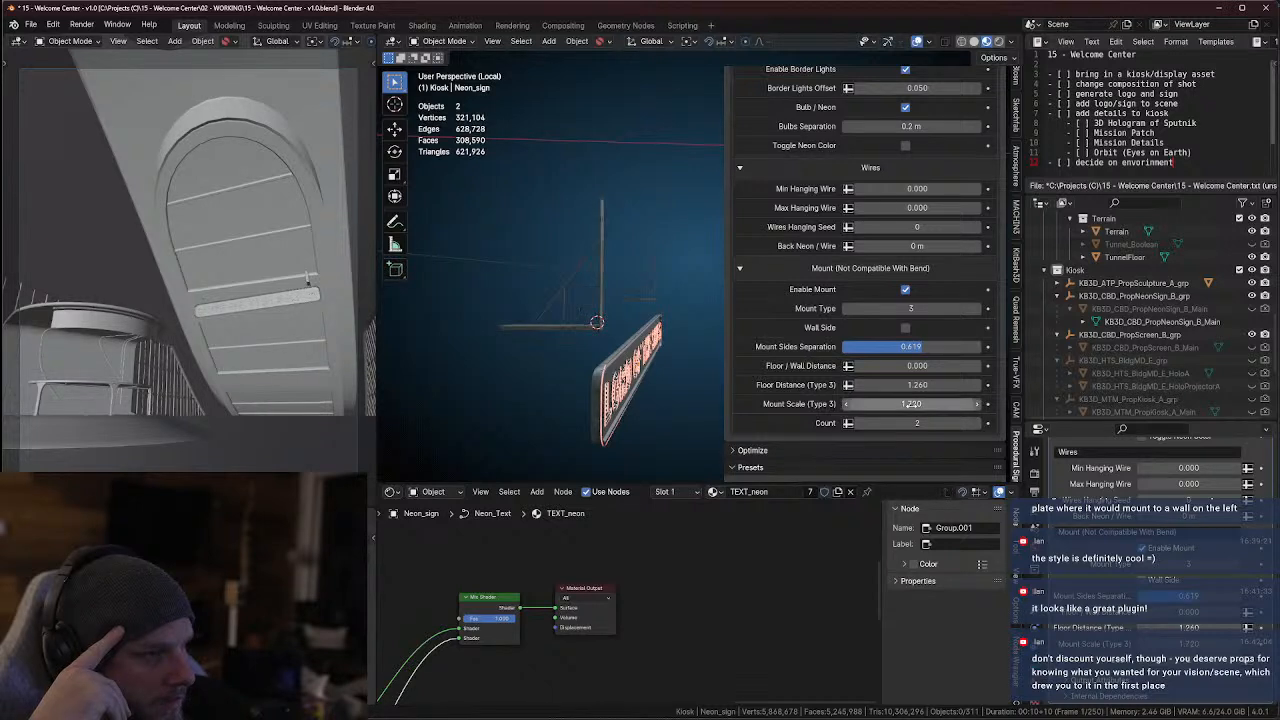
mouse_move(699, 367)
middle_mouse_down()
mouse_move(629, 358)
mouse_move(693, 373)
middle_mouse_up()
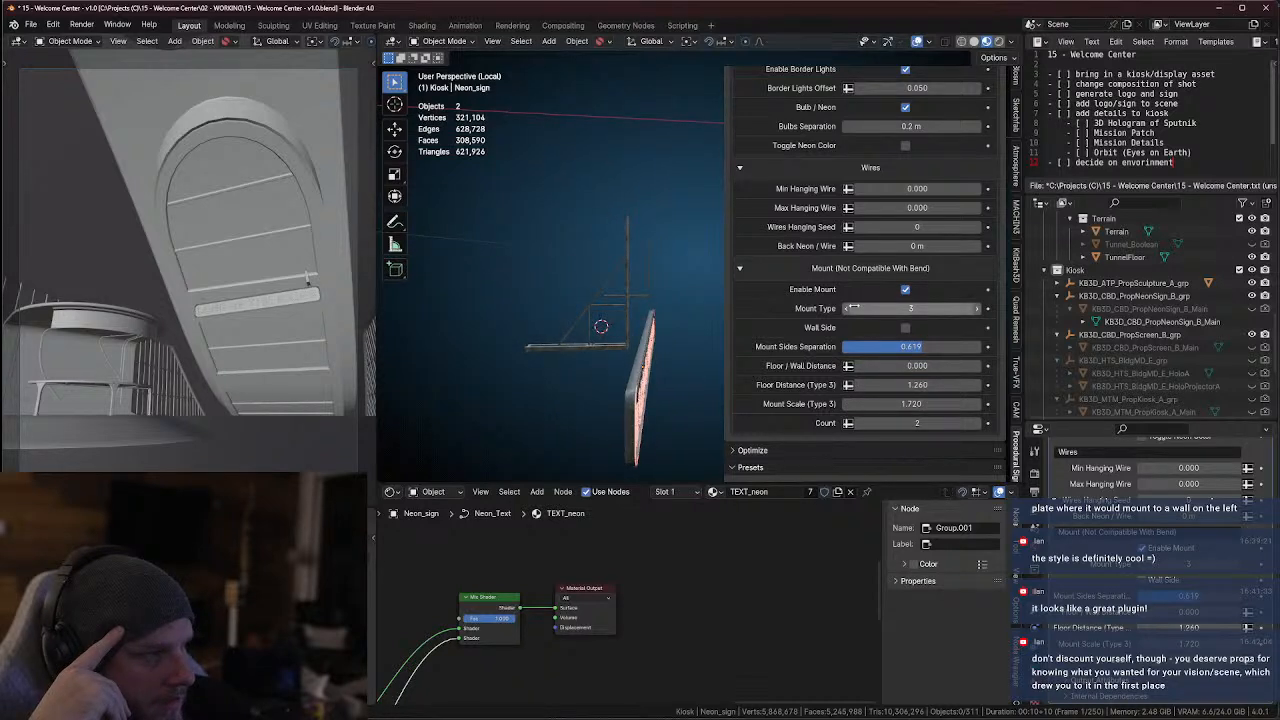
Lower the sign's mount type to 2 and disable the mount
left_click(846, 310)
middle_click_drag(665, 320, 640, 352)
left_click(905, 289)
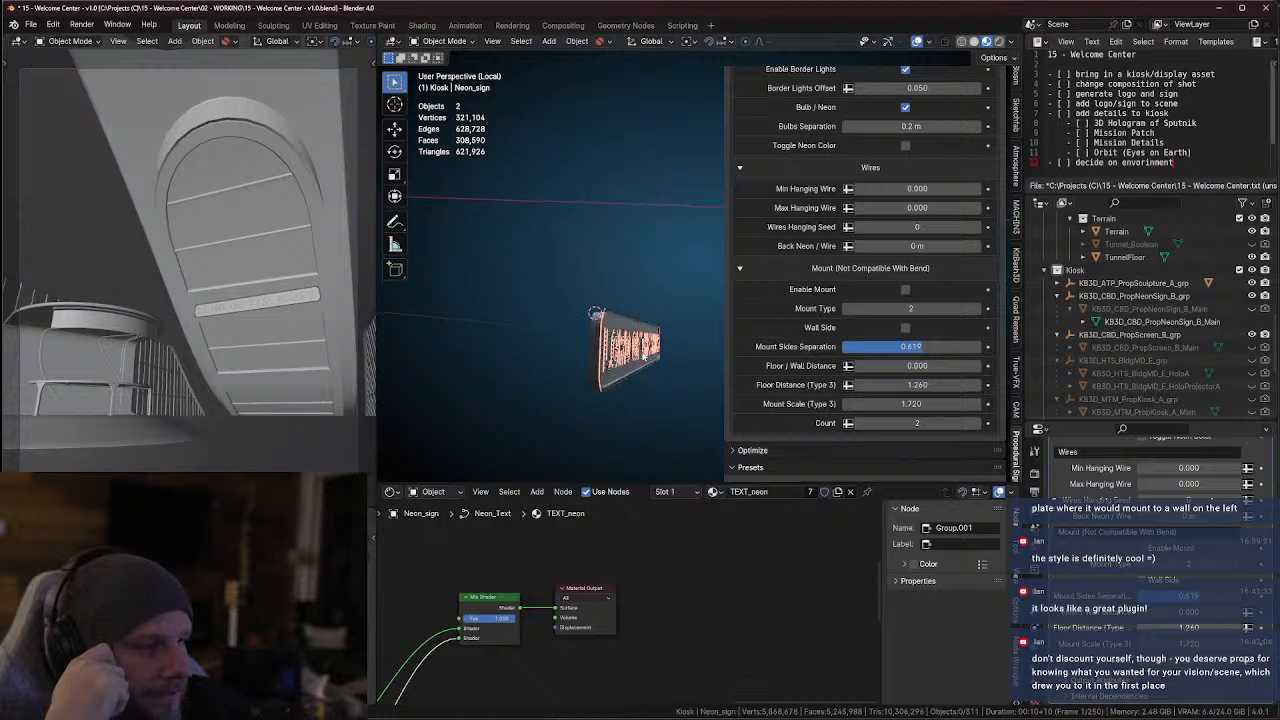
Expand the sign generator's Optimize options and set the preset category to Neon
scroll(808, 394, "down", 2)
left_click(735, 399)
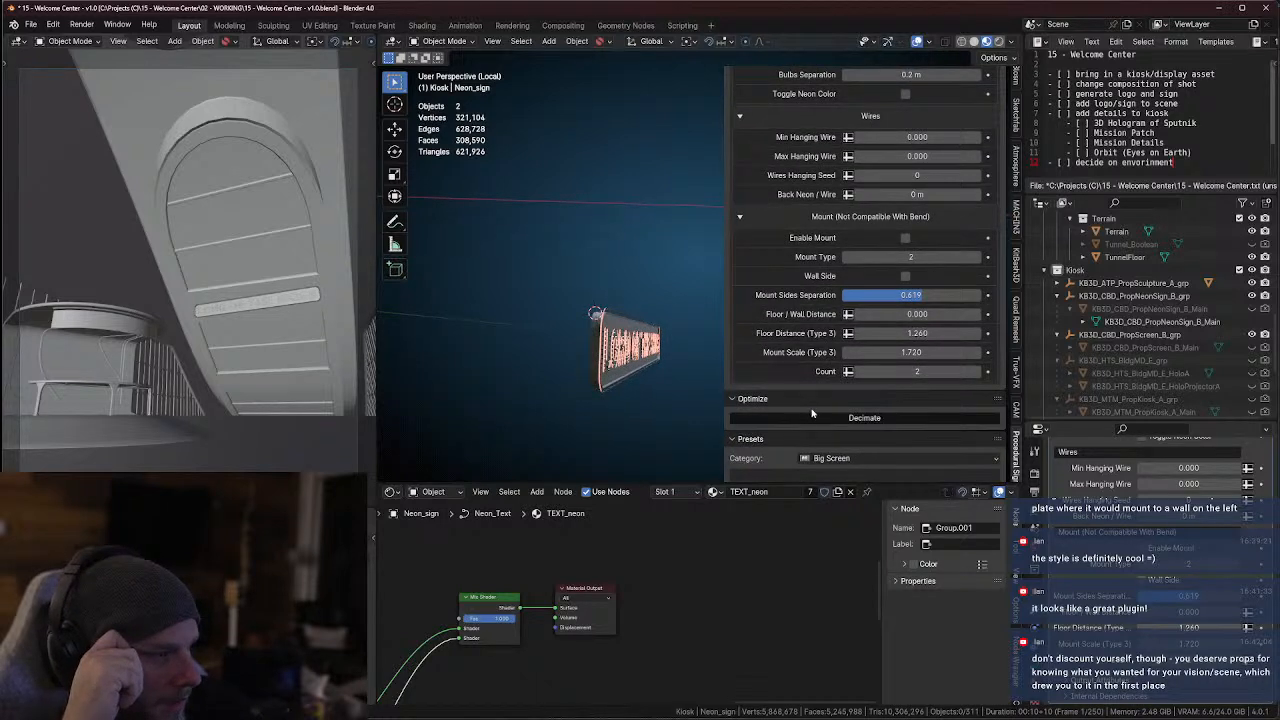
scroll(782, 390, "down", 4)
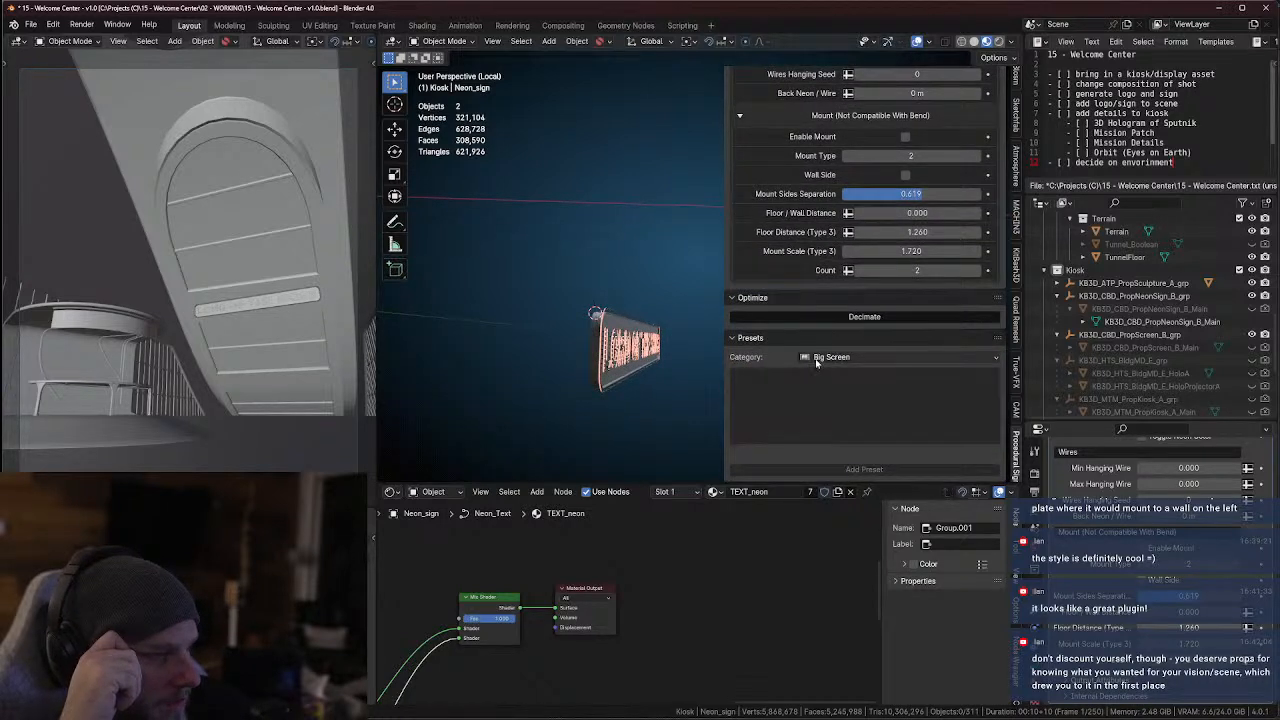
left_click(817, 358)
left_click(817, 360)
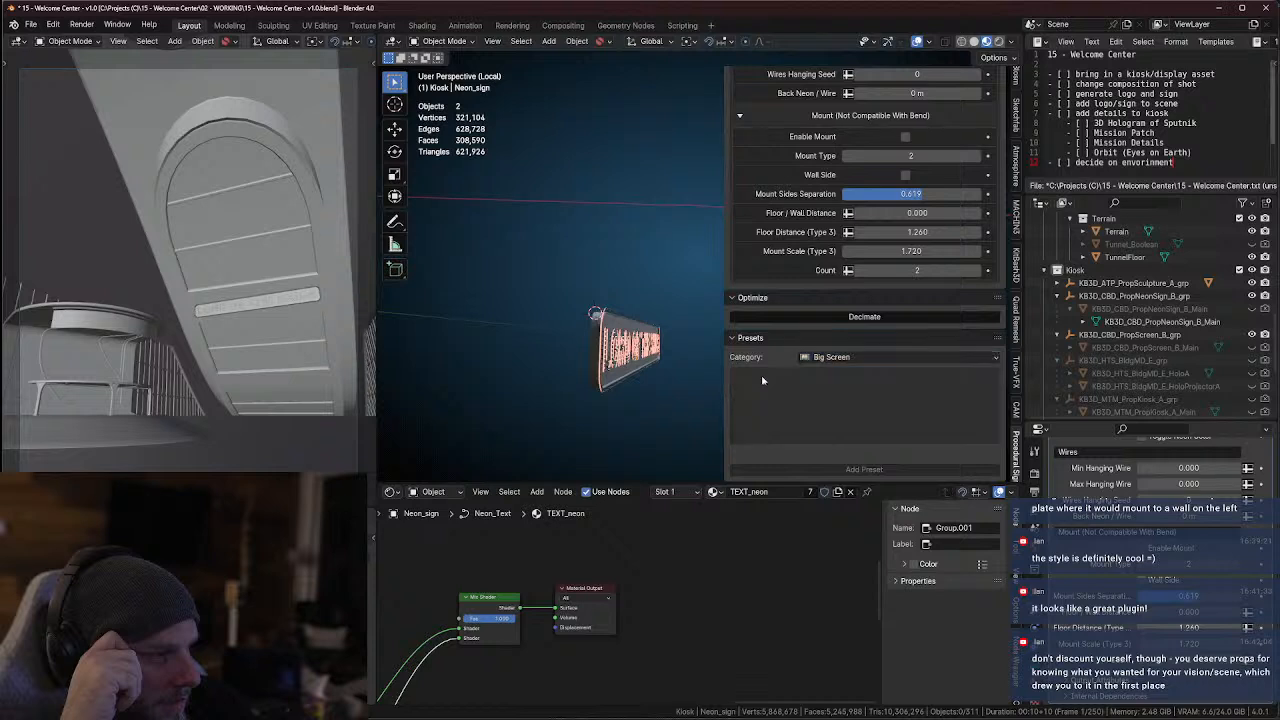
left_click(835, 358)
left_click(828, 427)
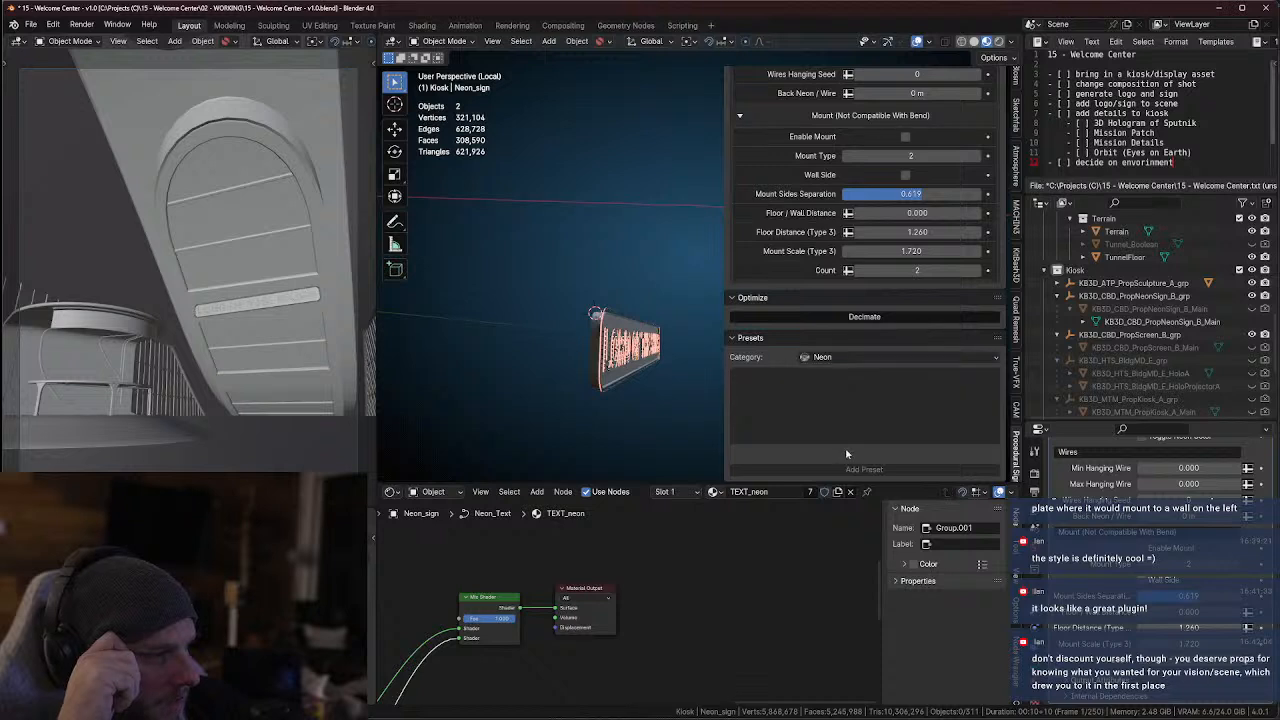
Browse the Neon presets, try Neon 04, choose Neon 01 instead and add it to the scene
left_click(836, 400)
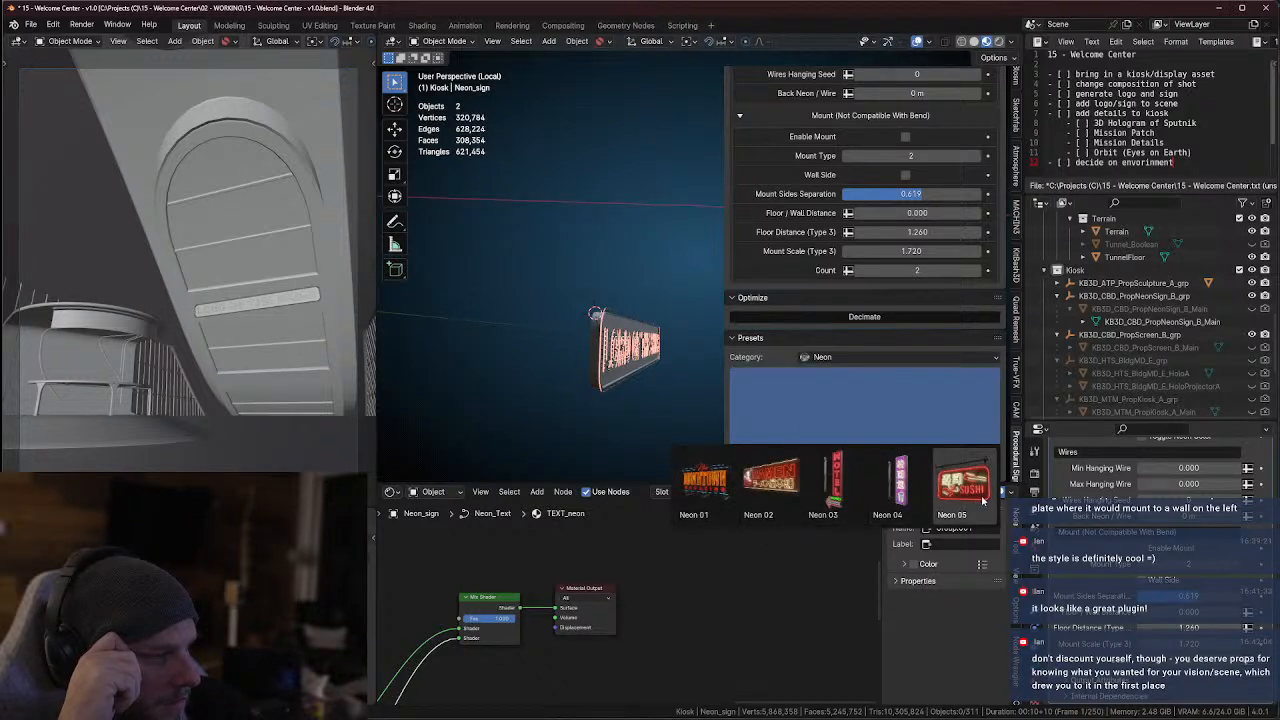
left_click(893, 485)
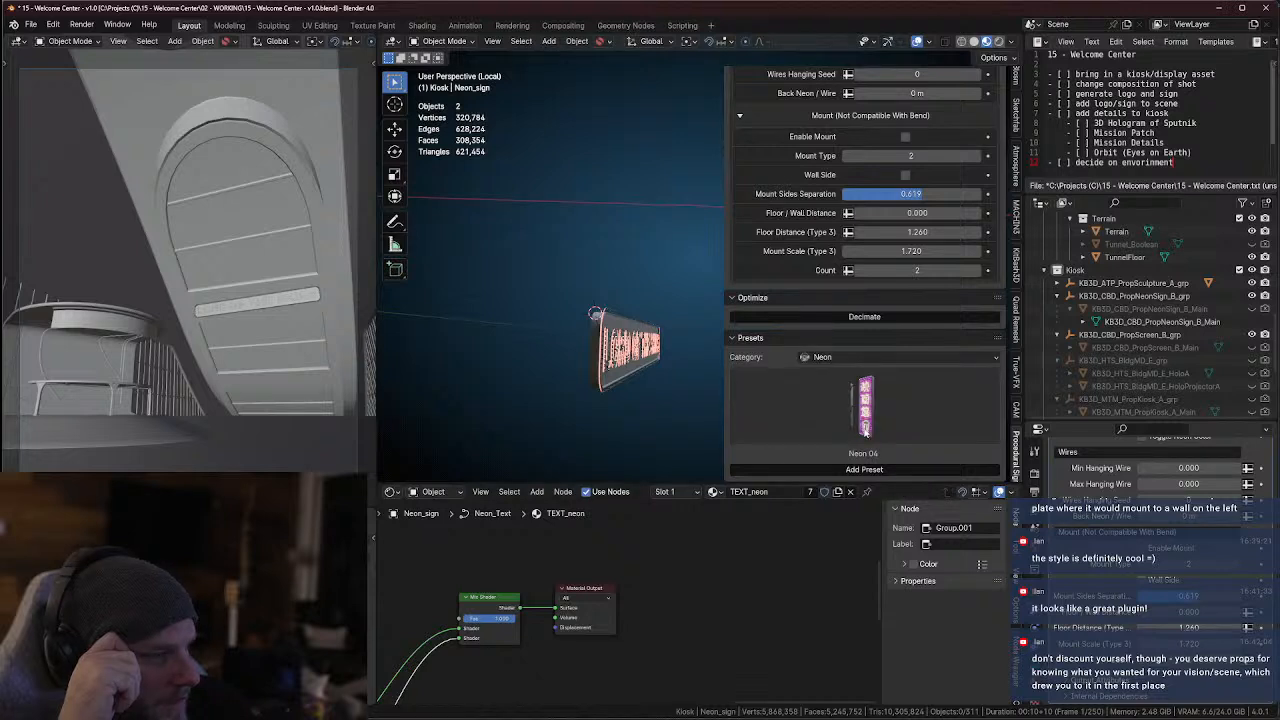
left_click(840, 400)
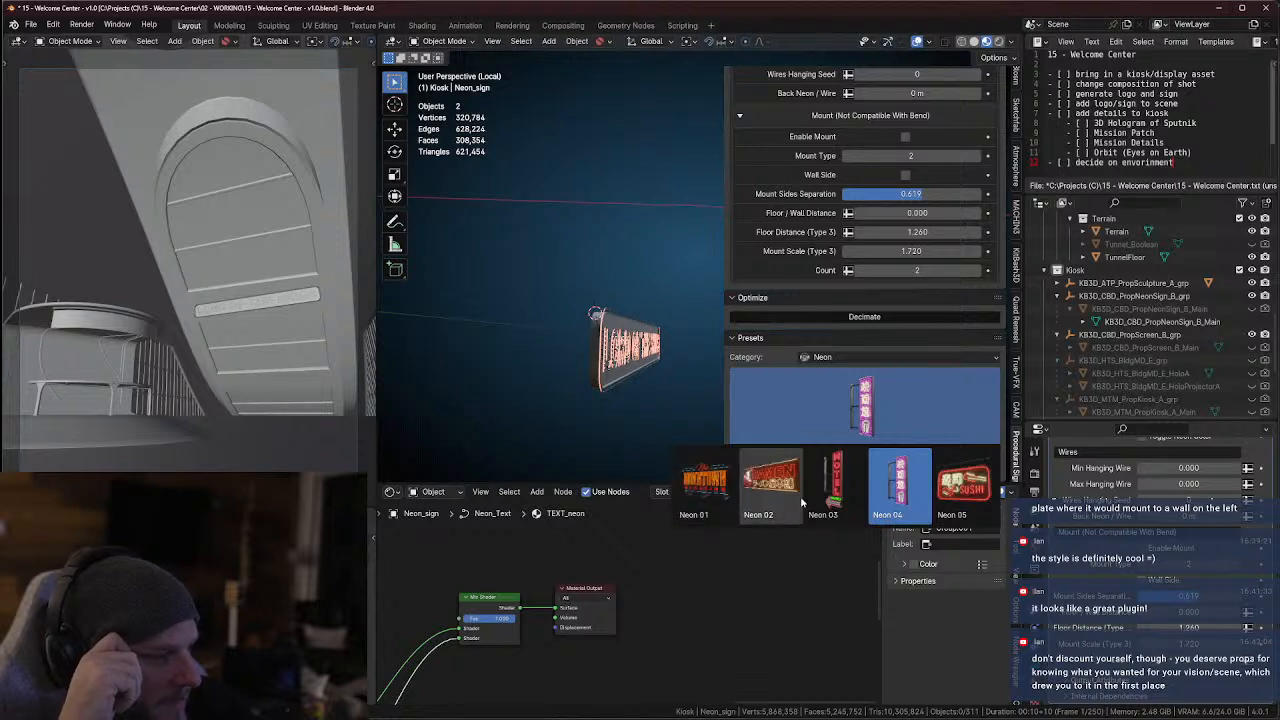
left_click(703, 483)
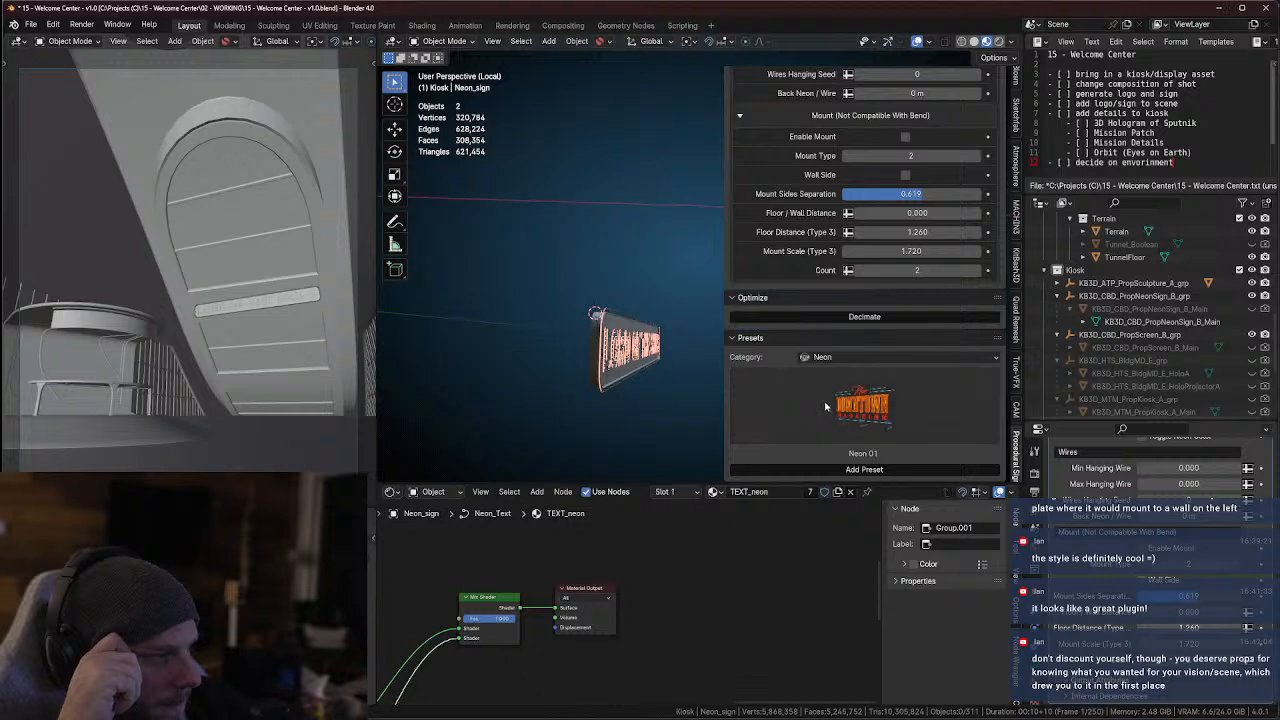
left_click(863, 470)
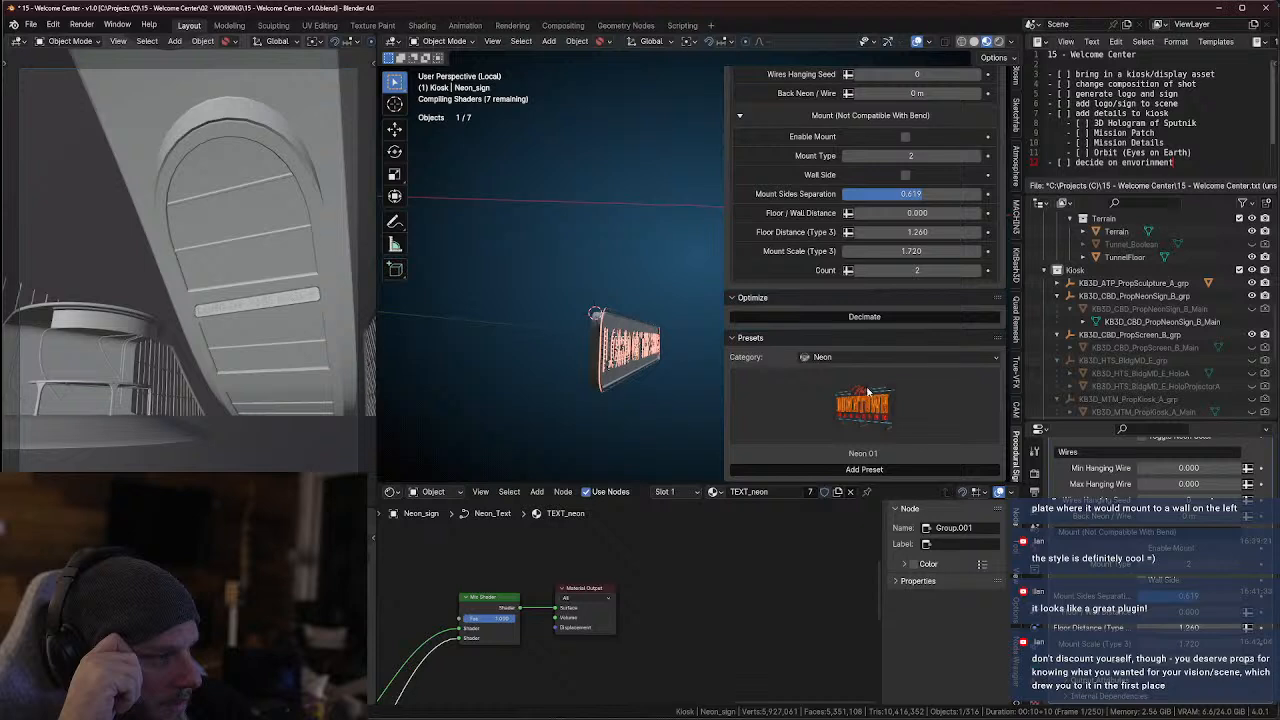
left_click(842, 357)
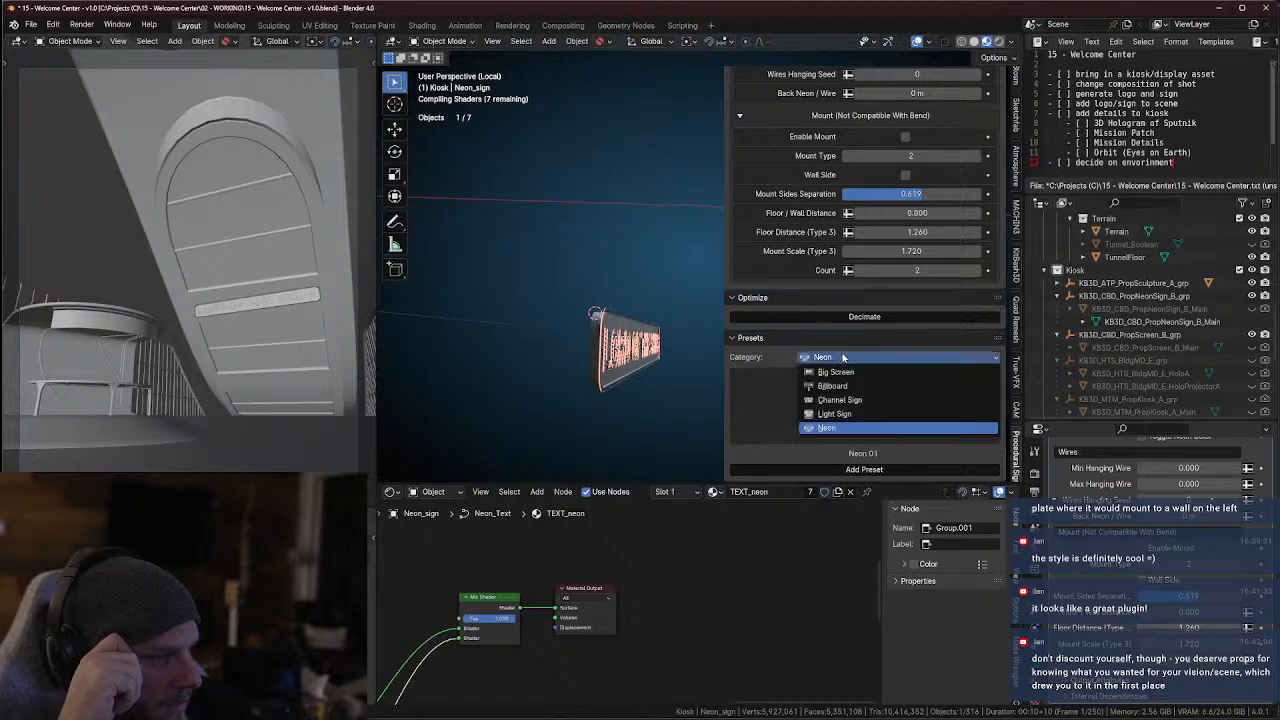
left_click(787, 361)
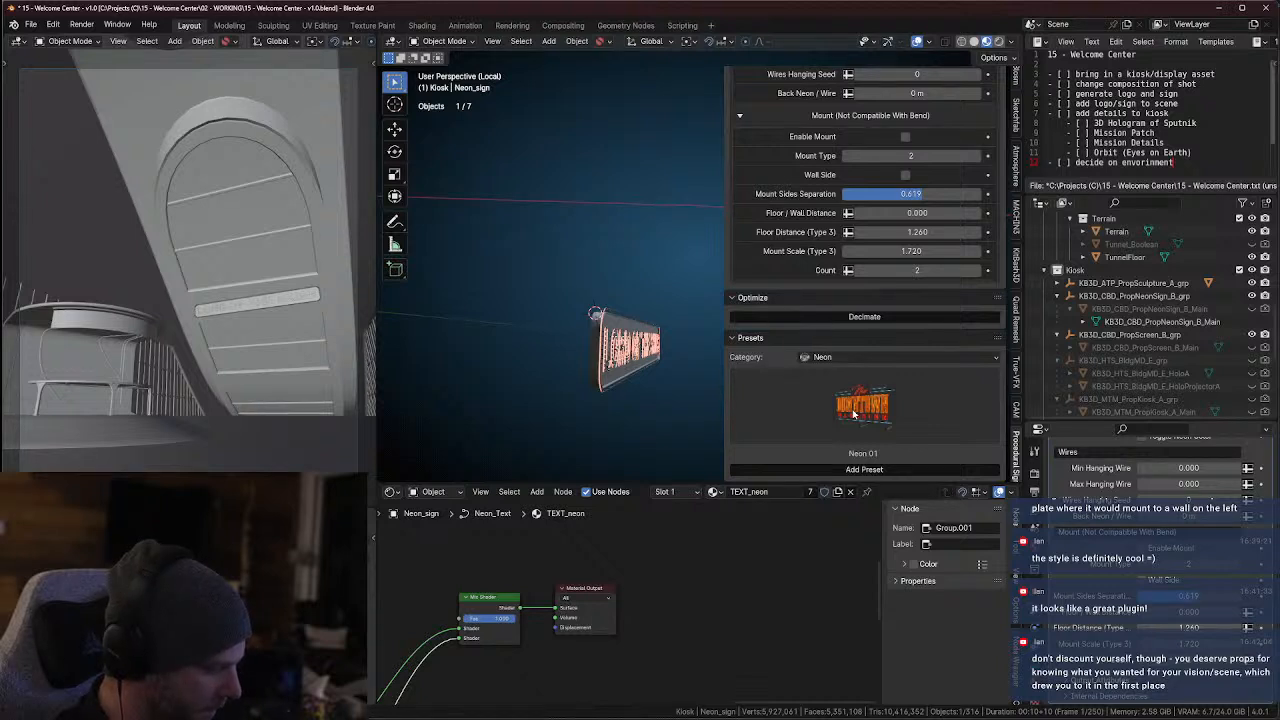
middle_click_drag(676, 360, 595, 362)
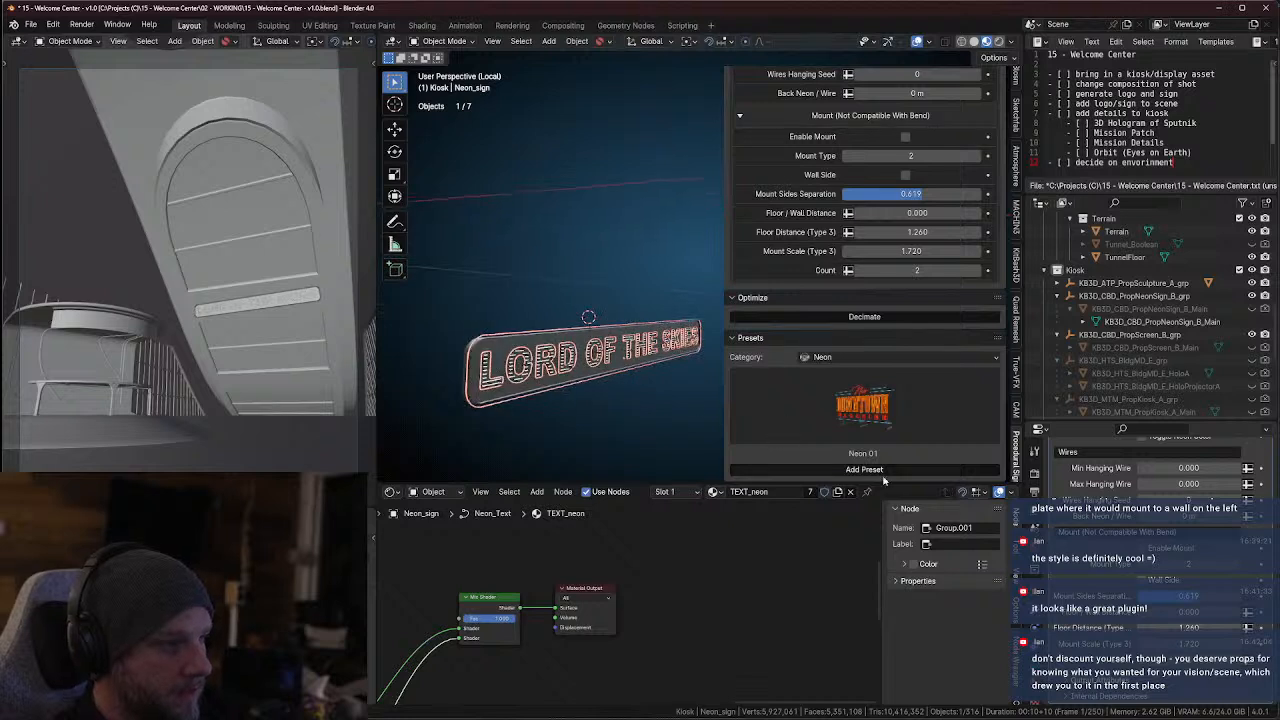
left_click(846, 357)
left_click(840, 358)
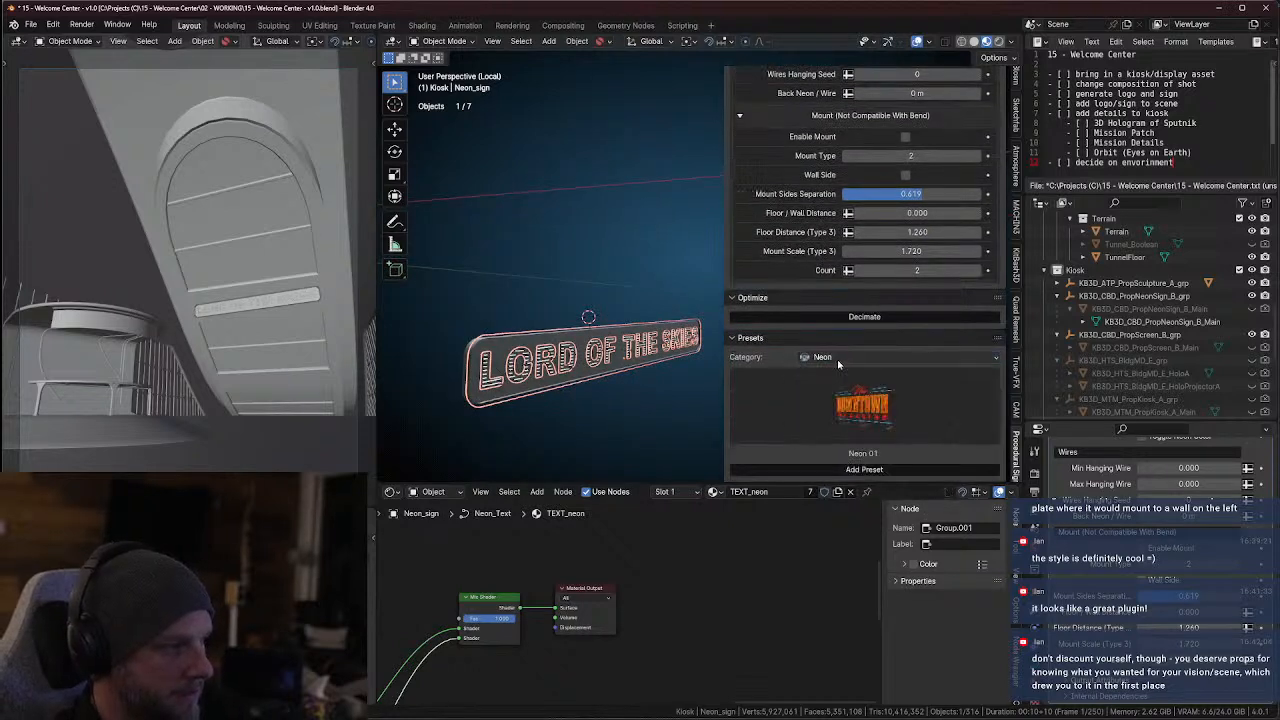
Save the scene as an incremental version, v1.1
left_click(31, 24)
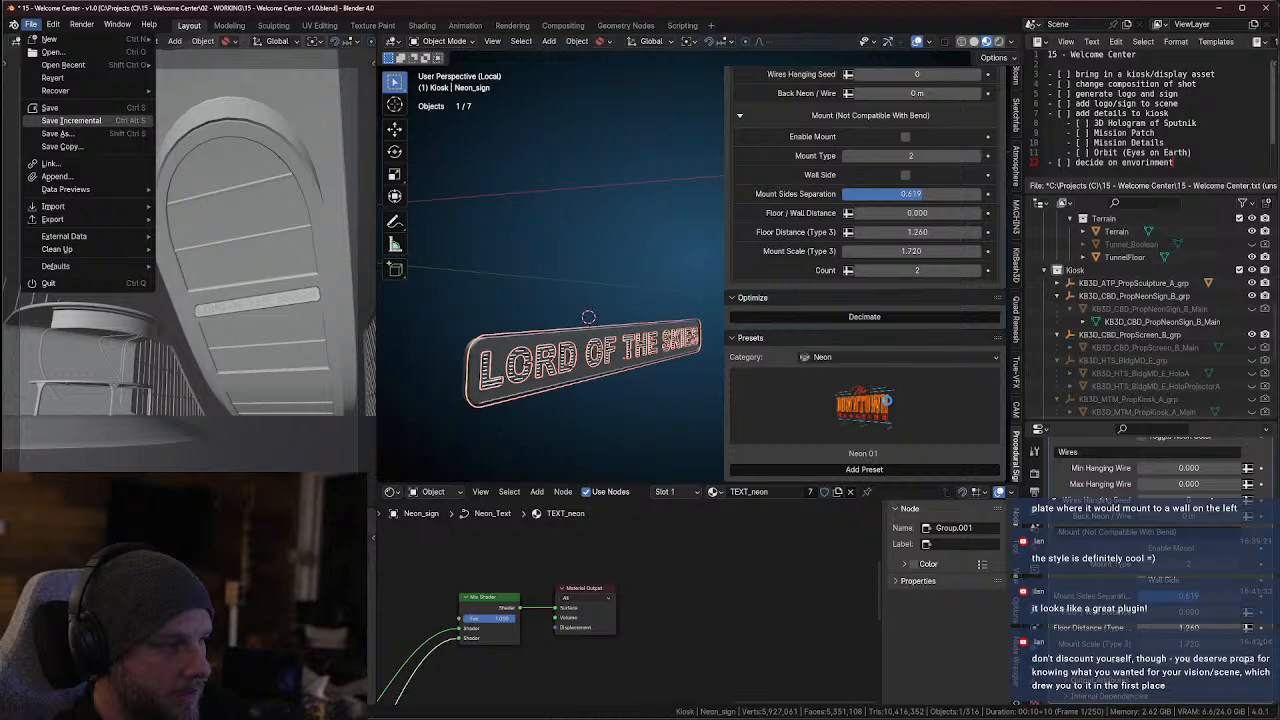
key("Return")
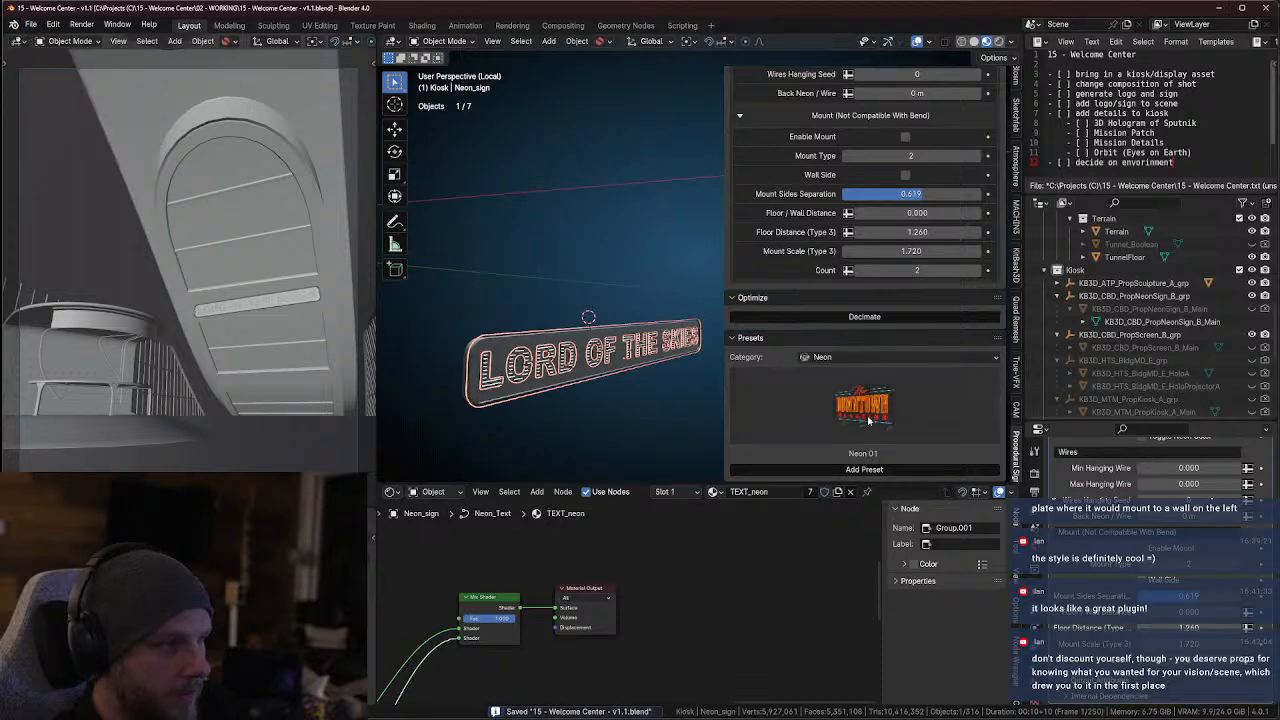
Review the sign's base, animation, neon and text settings up to the font choice, comparing them with the lettering
scroll(900, 385, "up", 3)
scroll(876, 376, "up", 6)
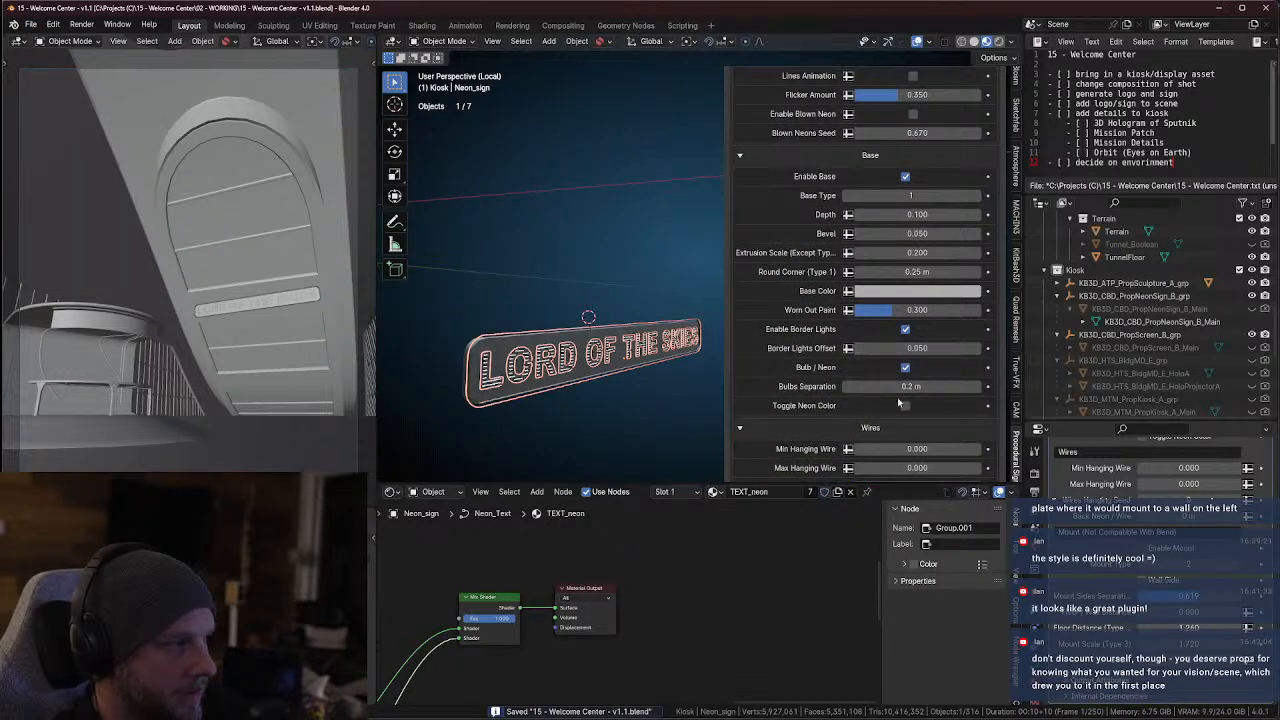
scroll(697, 370, "up", 5)
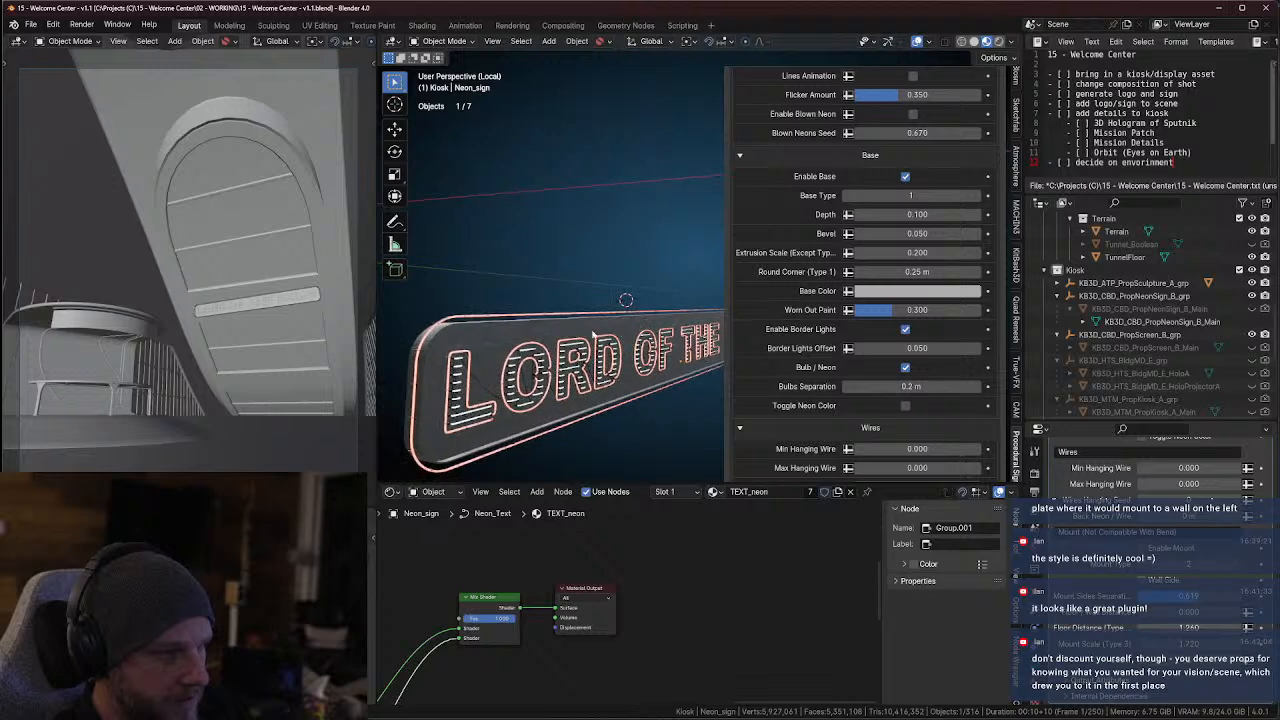
scroll(902, 287, "up", 5)
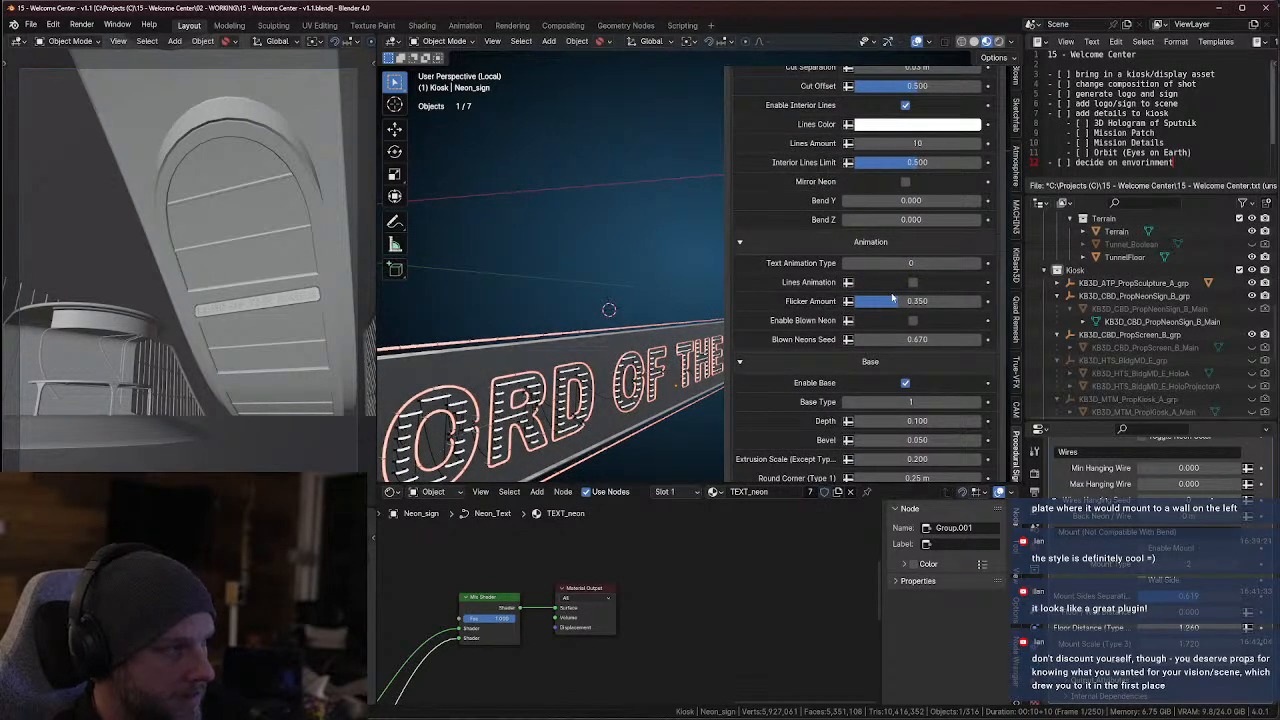
scroll(912, 290, "up", 3)
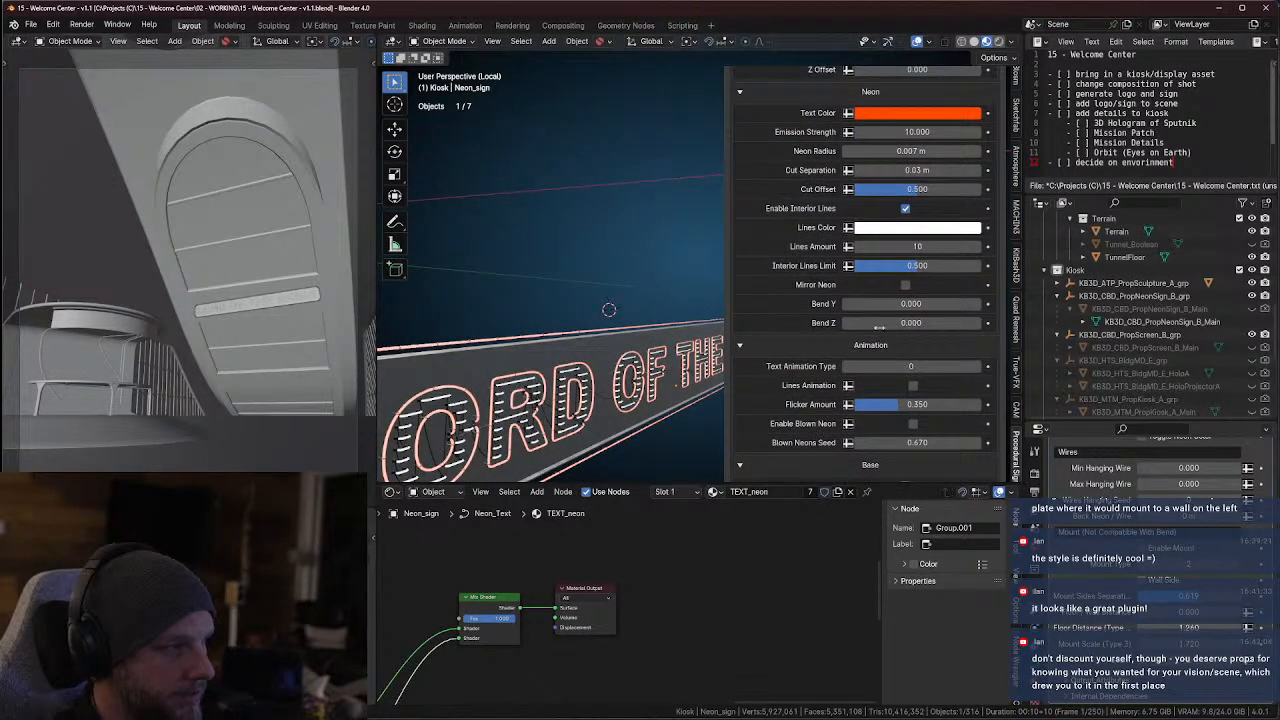
scroll(878, 327, "up", 2)
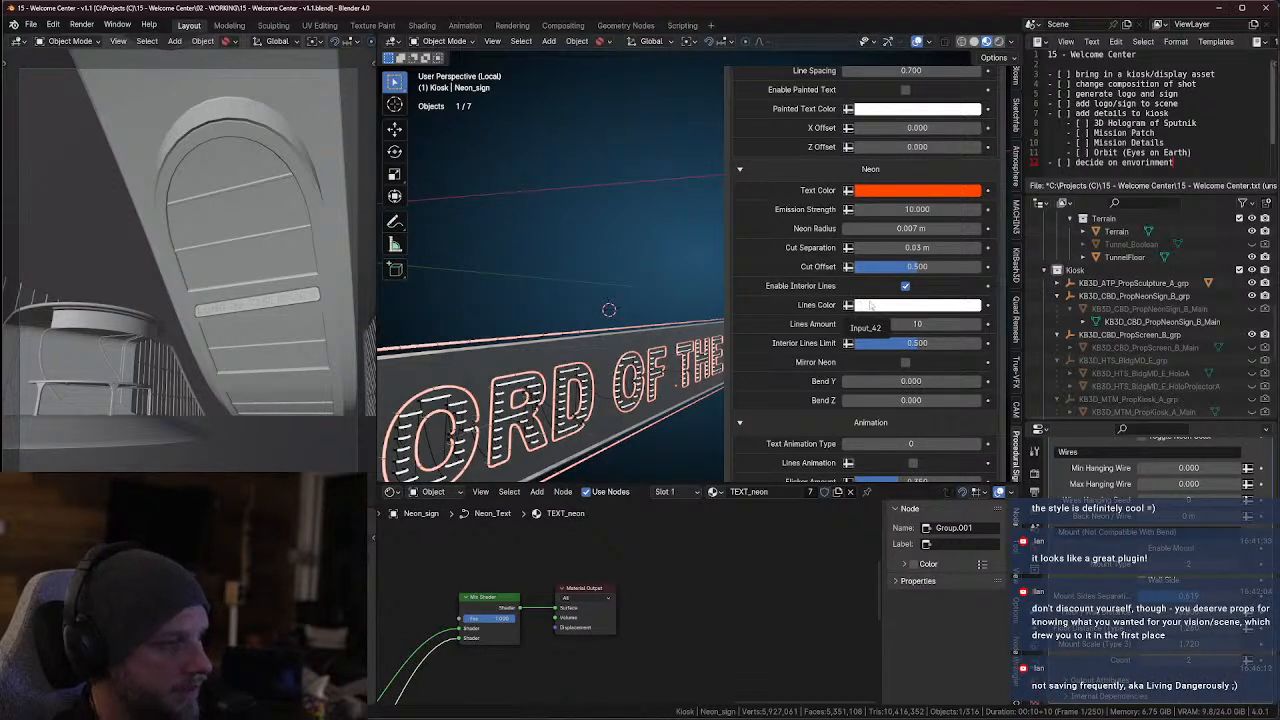
scroll(858, 305, "up", 2)
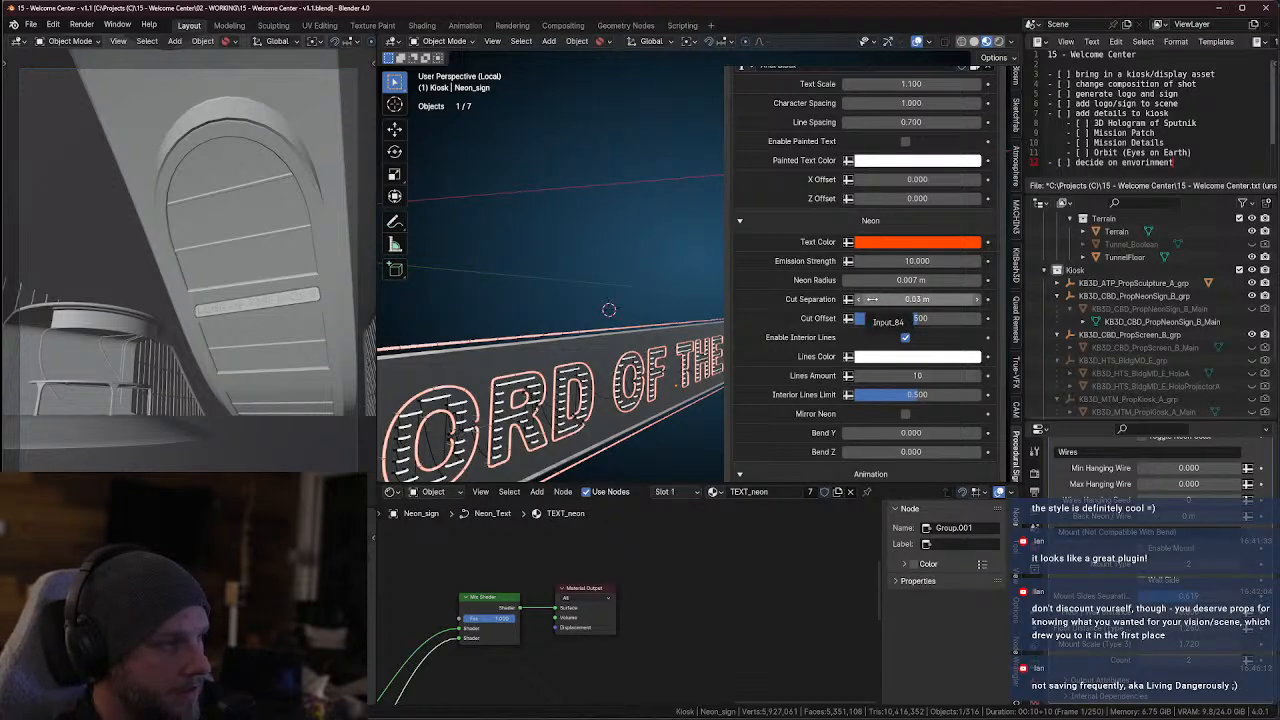
middle_click_drag(483, 398, 602, 336, "shift")
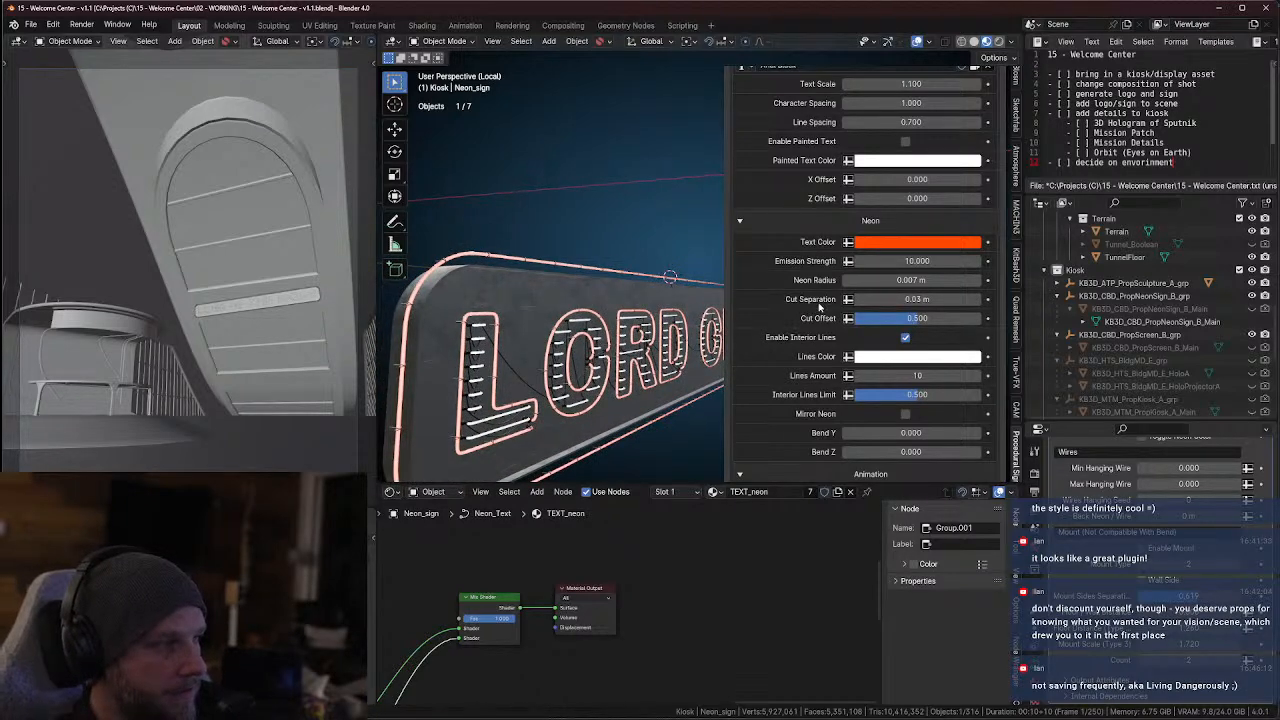
scroll(896, 279, "up", 8)
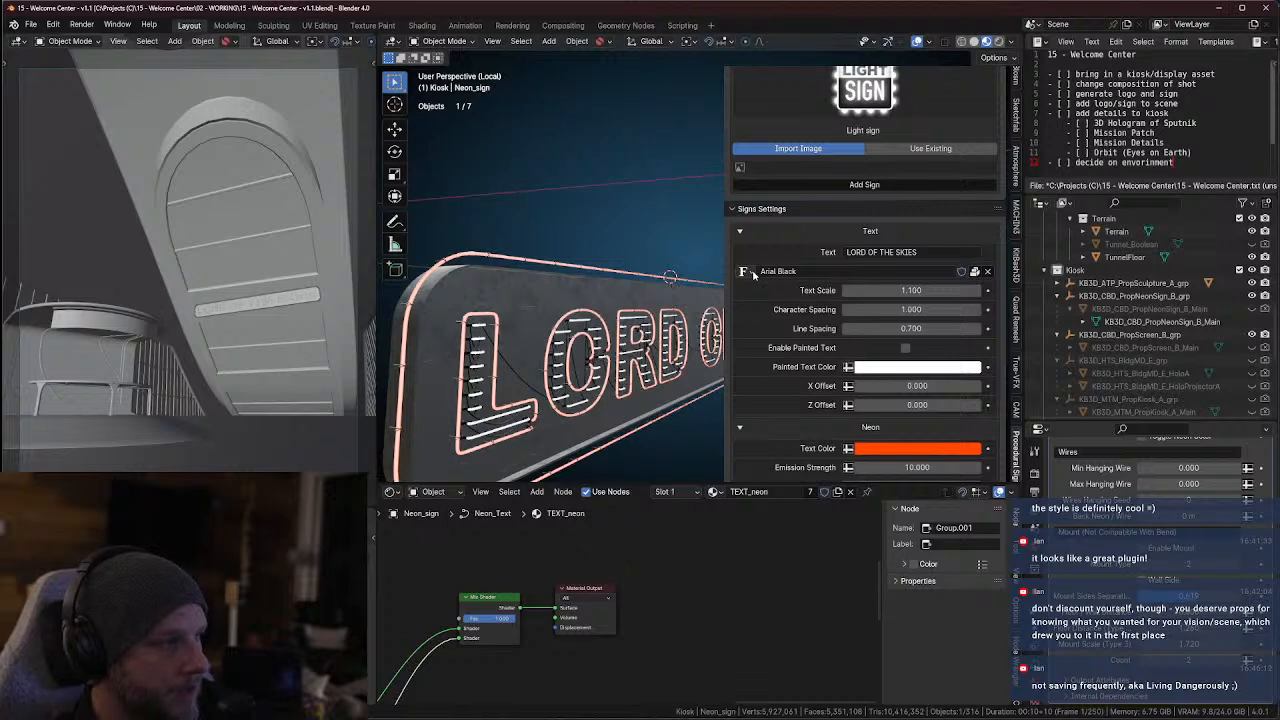
Switch to Firefox and search the web for "google fonts" in a new tab
left_click(889, 718)
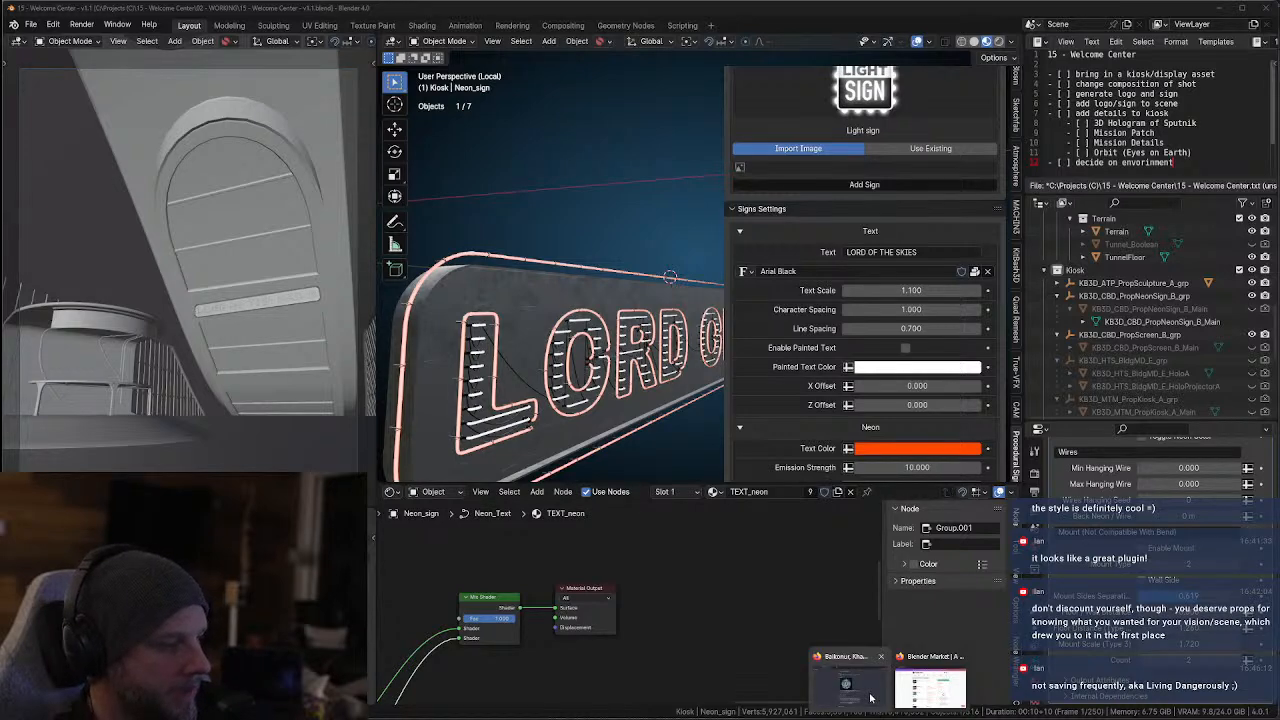
left_click(875, 700)
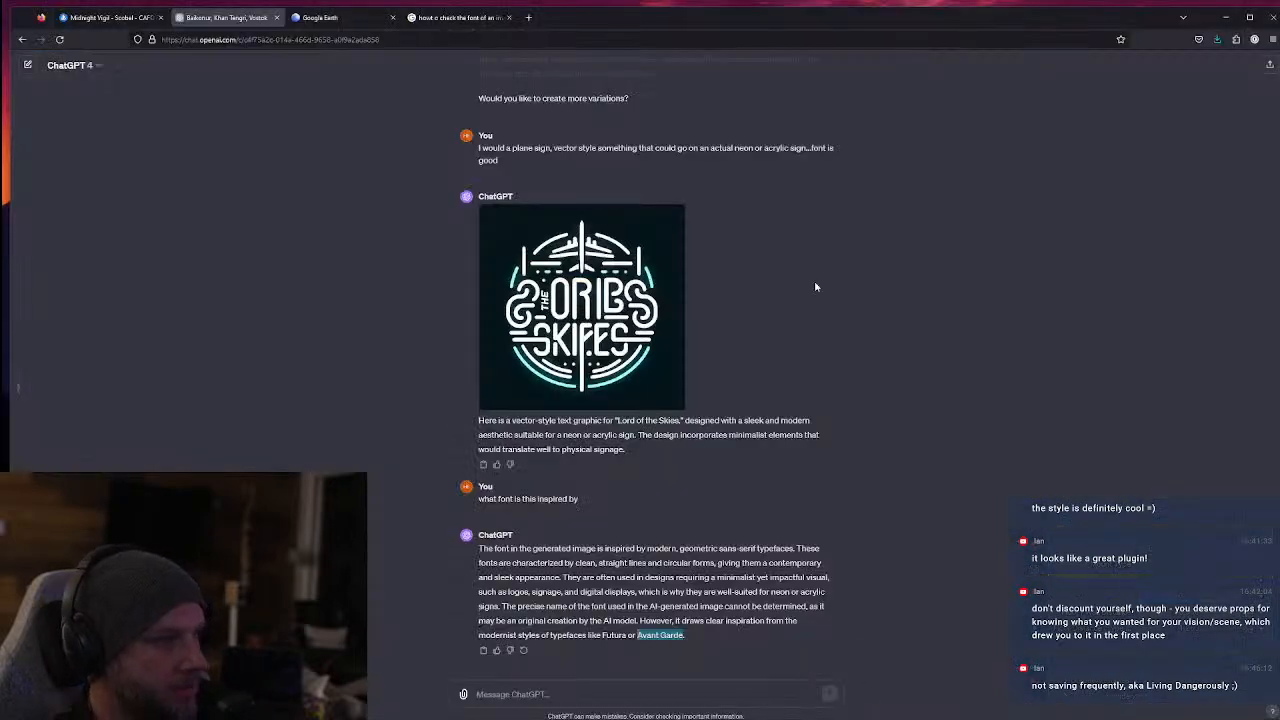
left_click(528, 17)
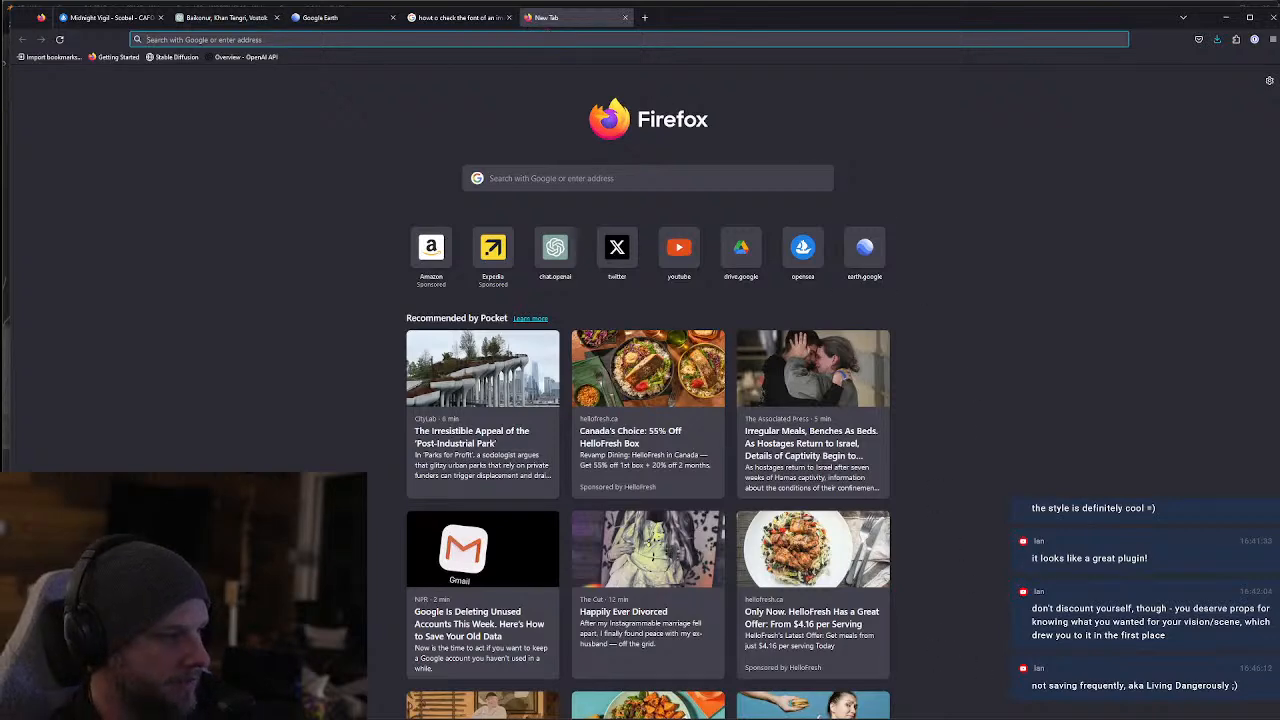
key("alt+Tab")
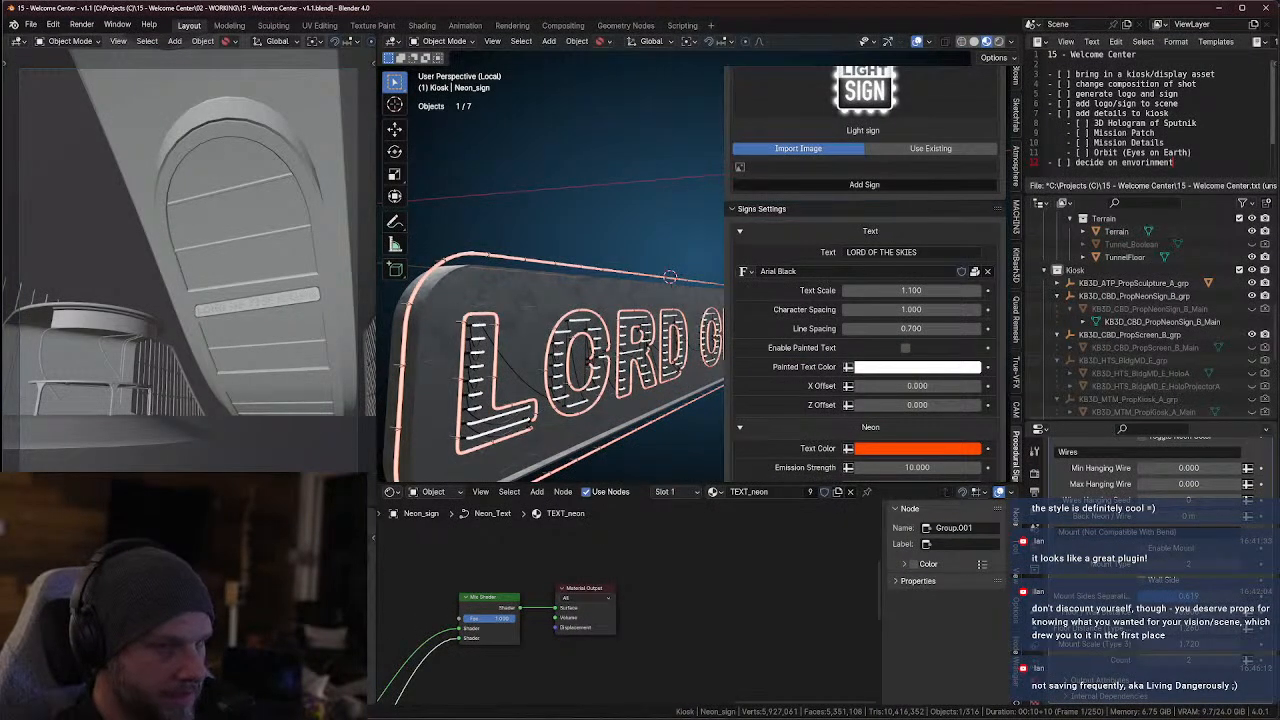
mouse_move(889, 717)
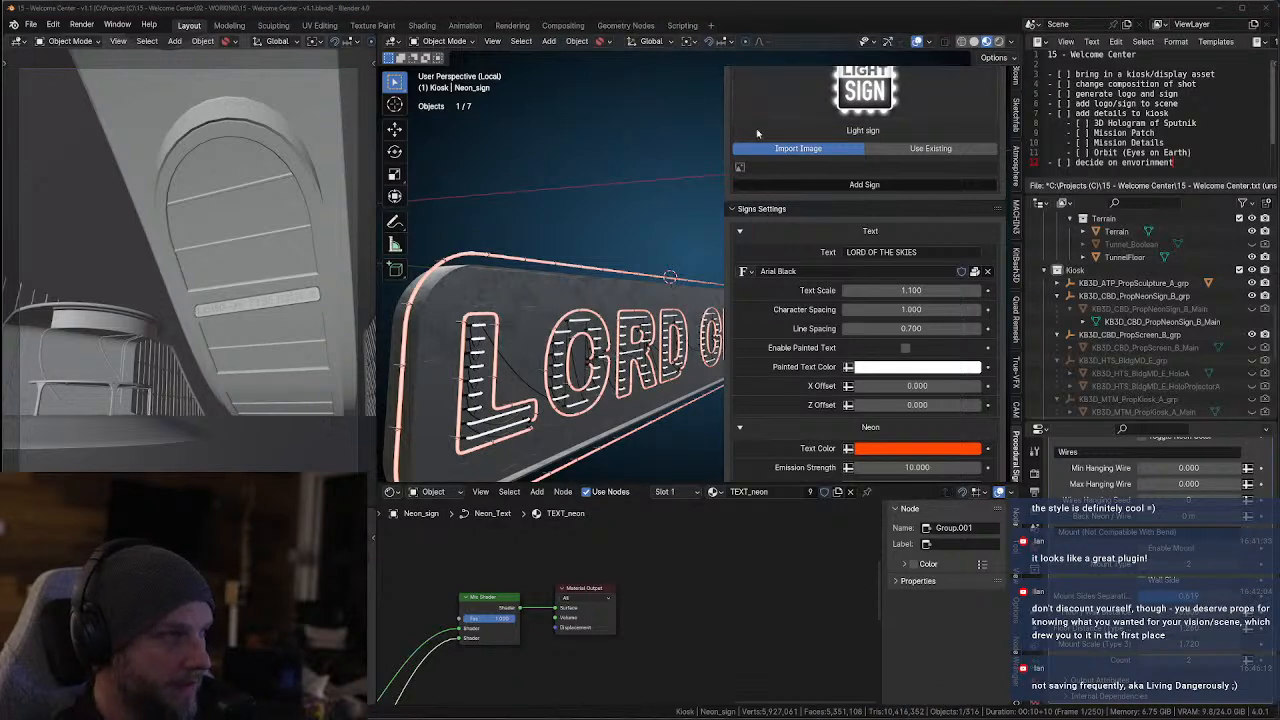
left_click(848, 690)
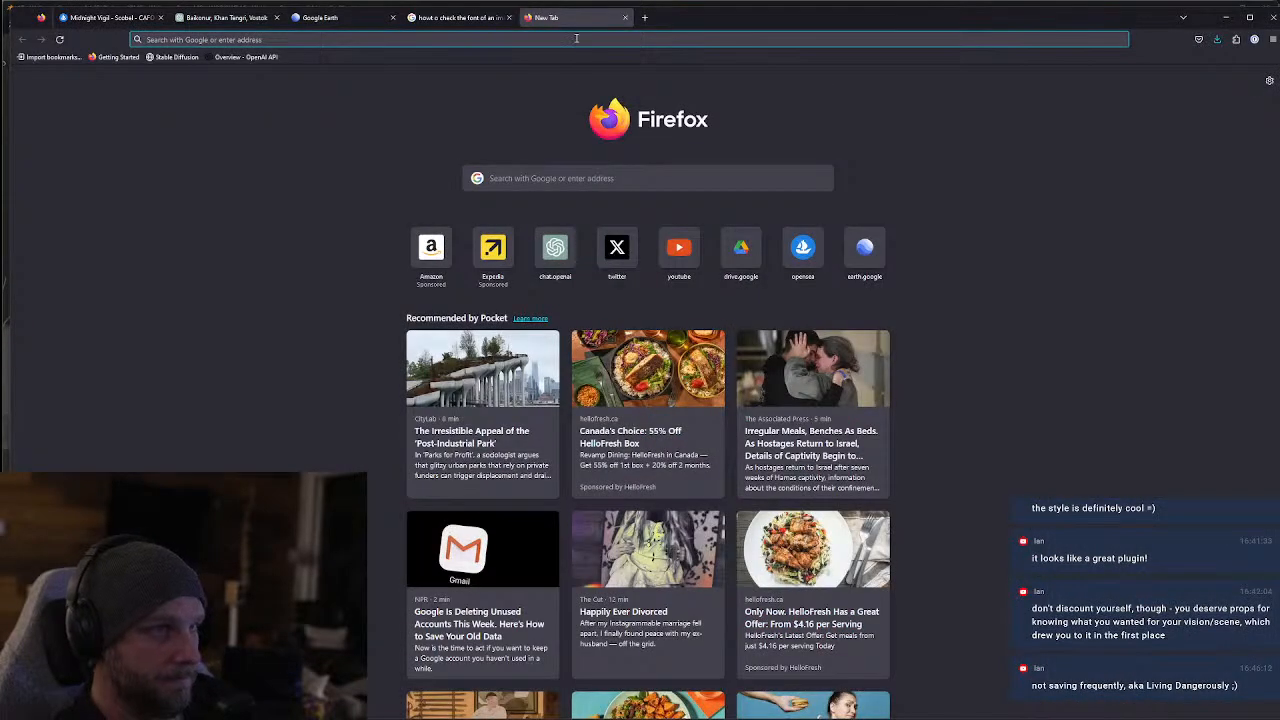
left_click(576, 38)
type("google fonts")
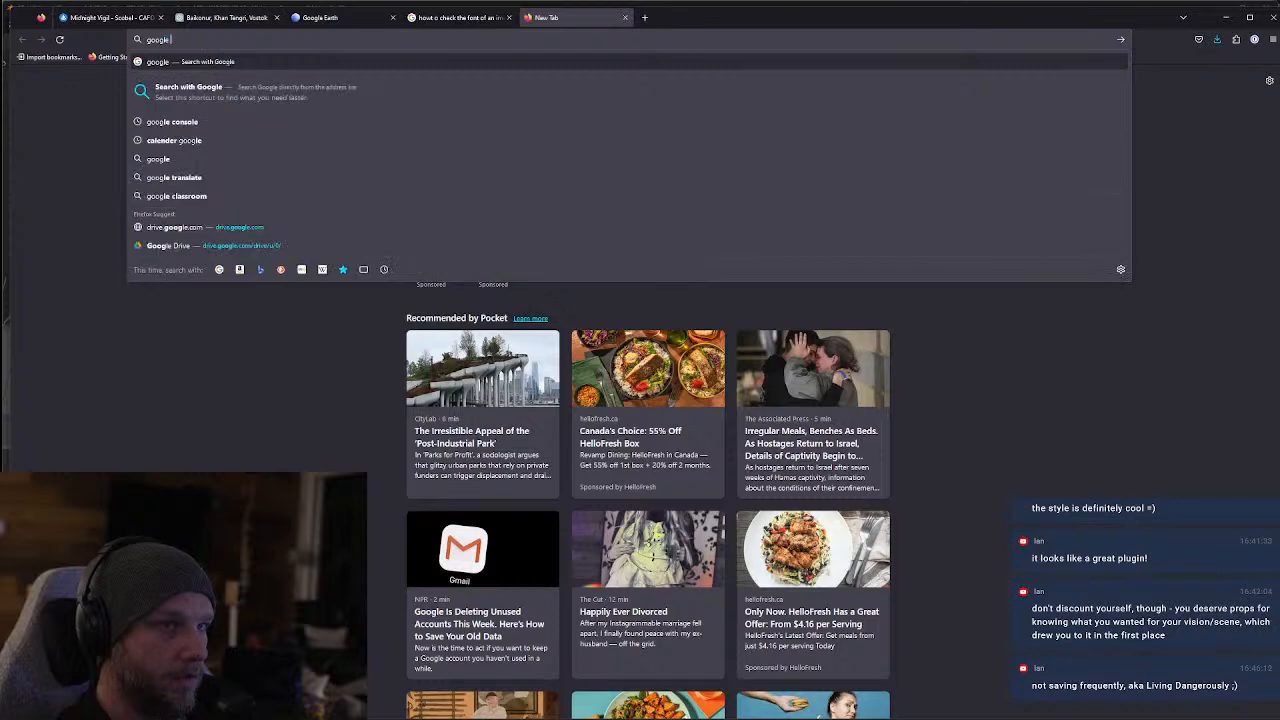
key("Return")
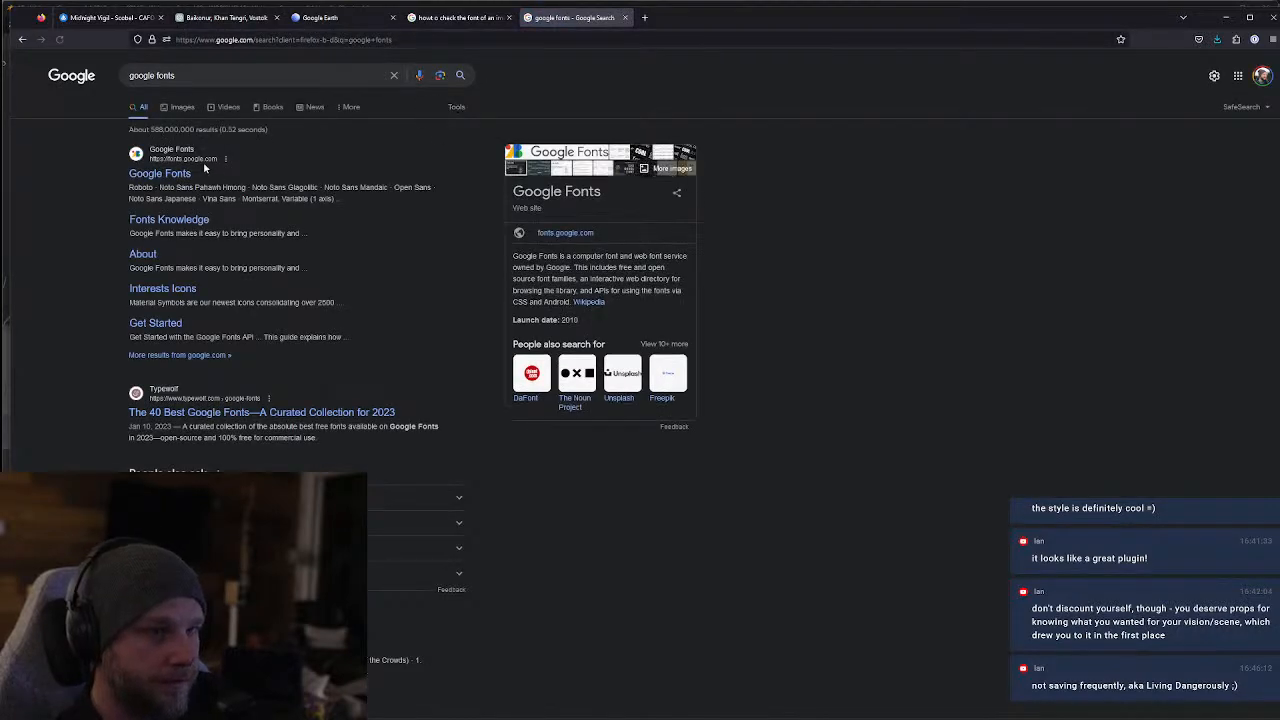
Open the Google Fonts site, hide the filters and search the library for "dayton", "skies" and "sky"
left_click(178, 172)
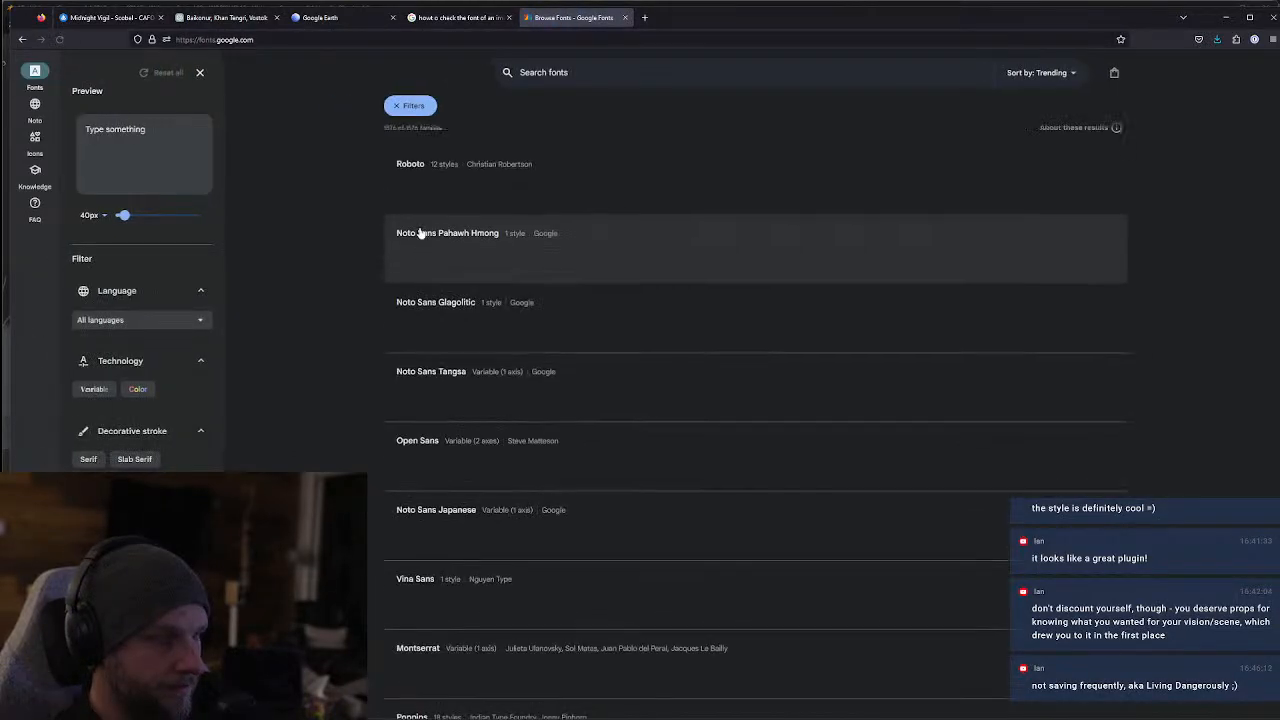
type("dayton")
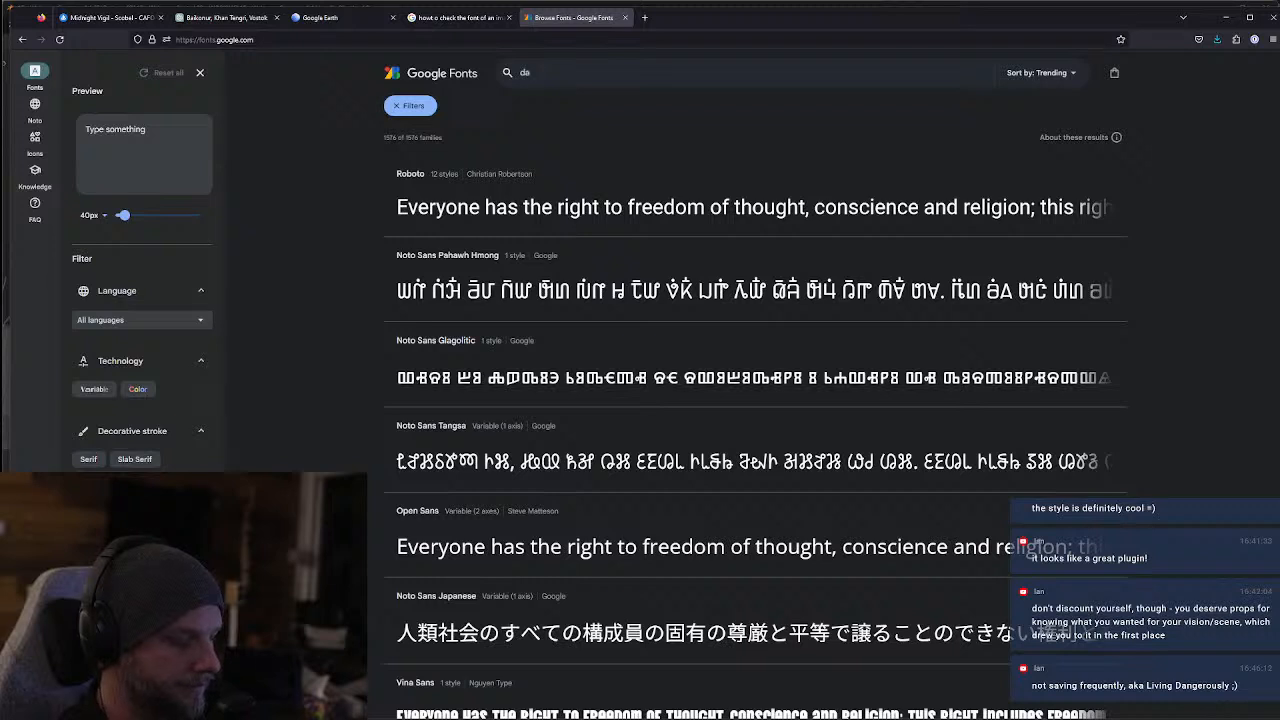
double_click(558, 72)
type("ski")
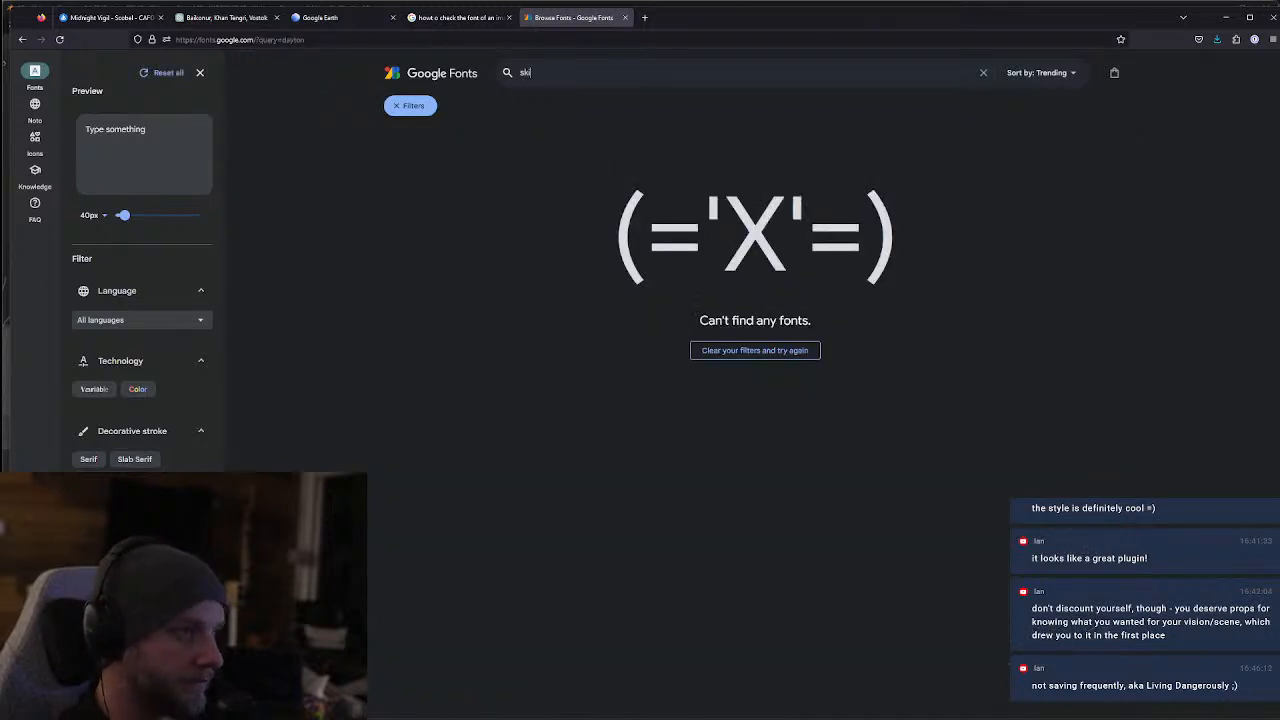
type("es")
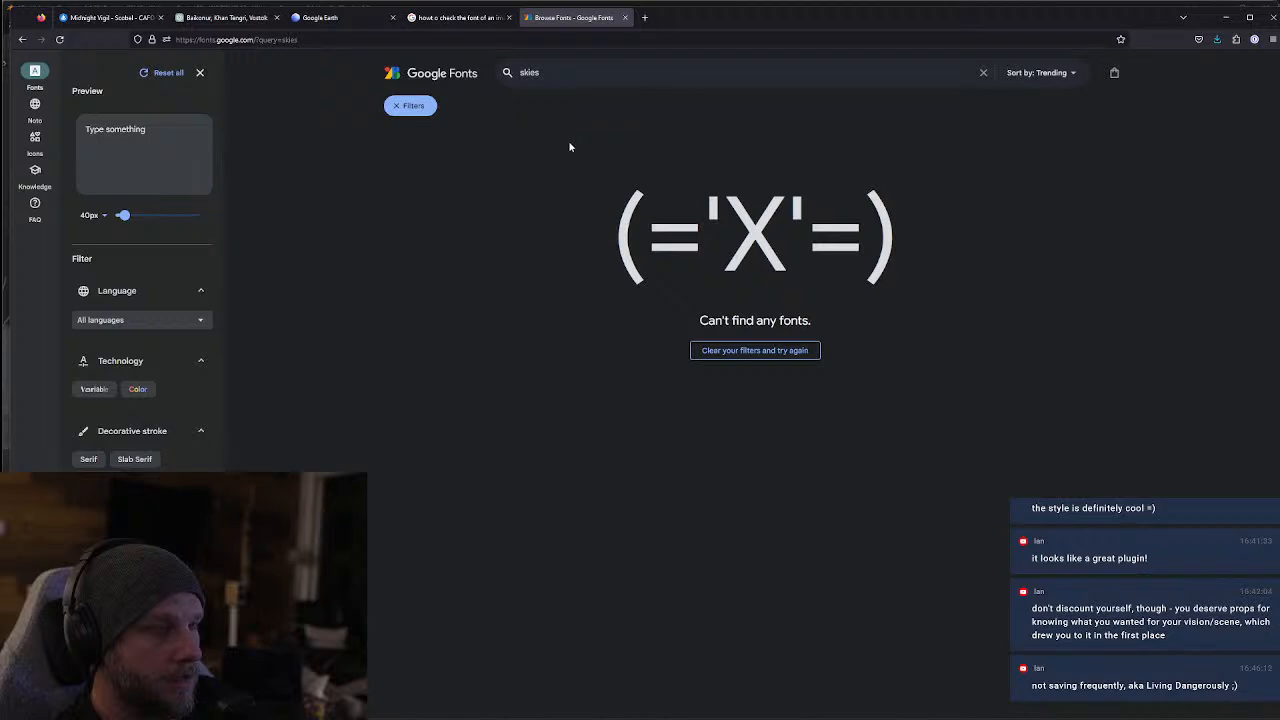
left_click(396, 110)
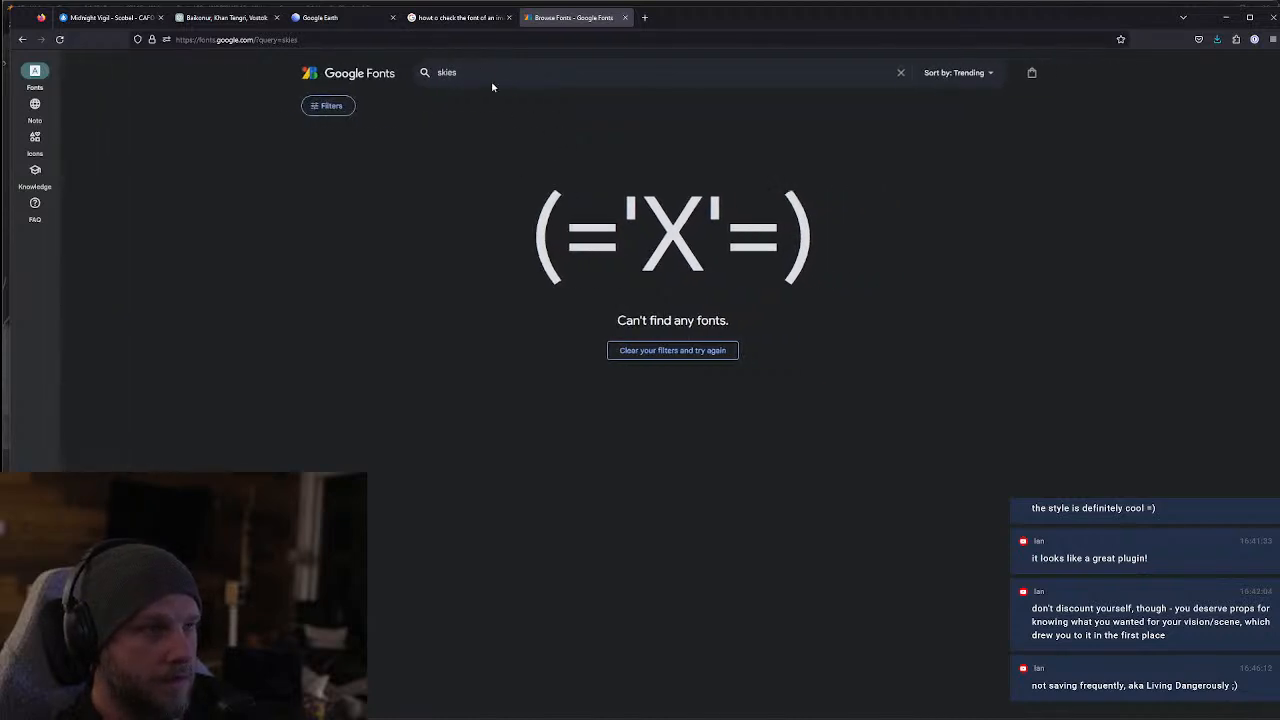
double_click(462, 75)
type("sky")
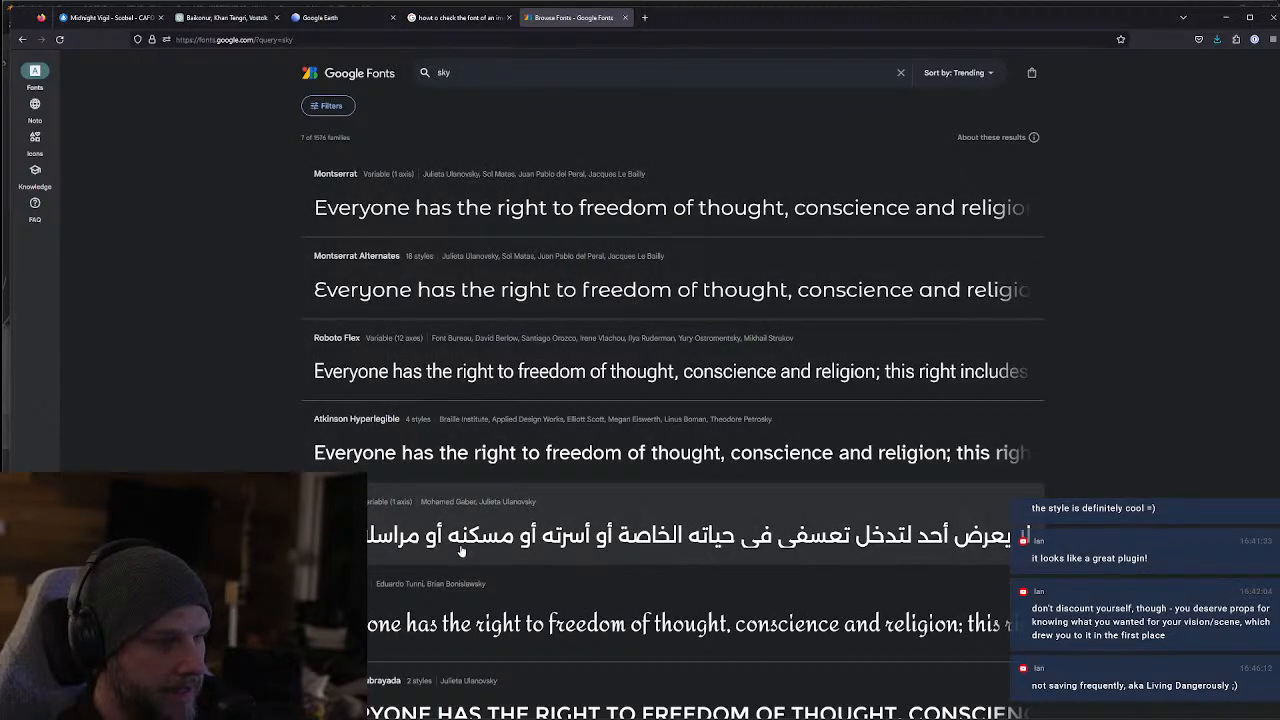
Open the Alexandria font from the search results and set the preview text to "LORD OF THE SKIES"
left_click(465, 534)
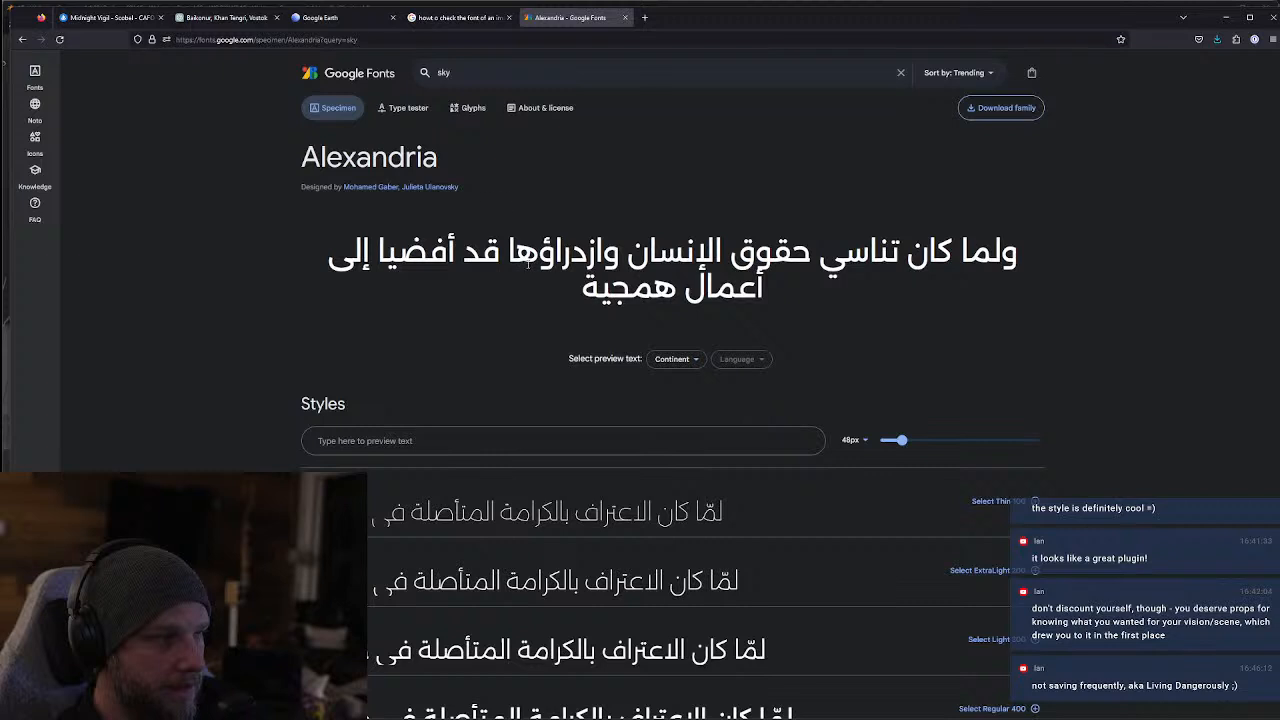
left_click(353, 441)
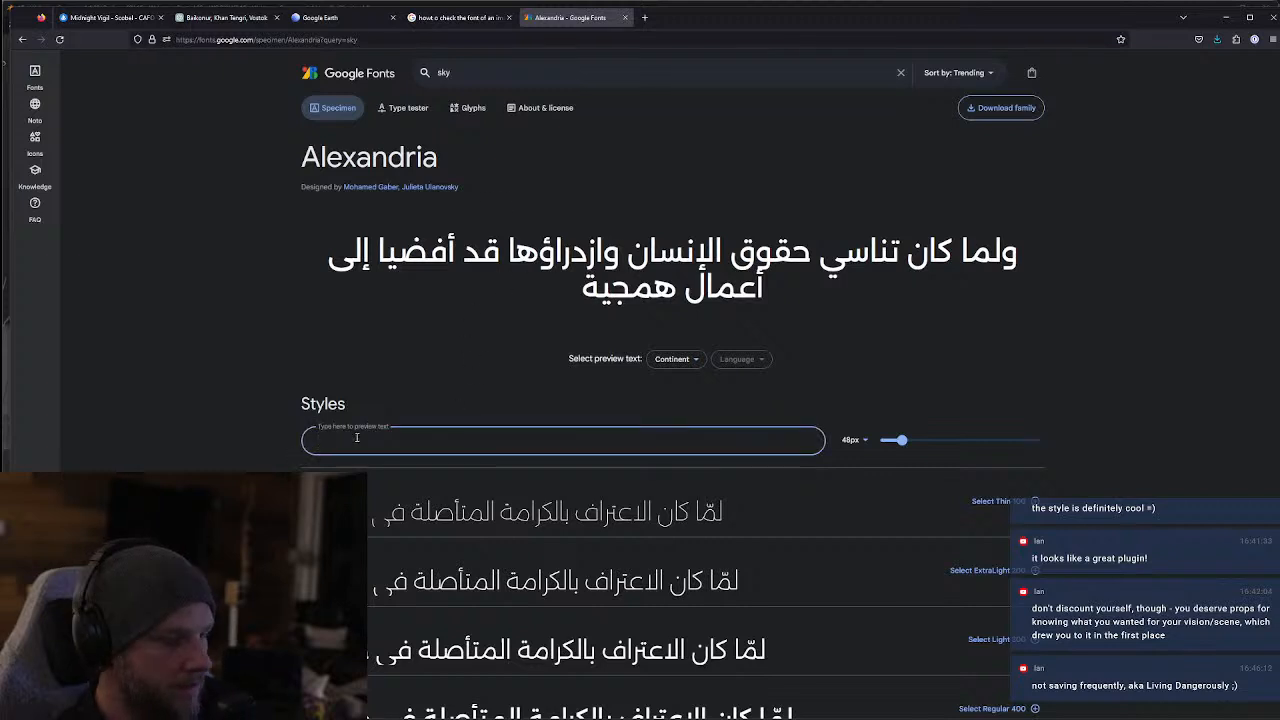
type("LORD OF THE SK")
type("IES")
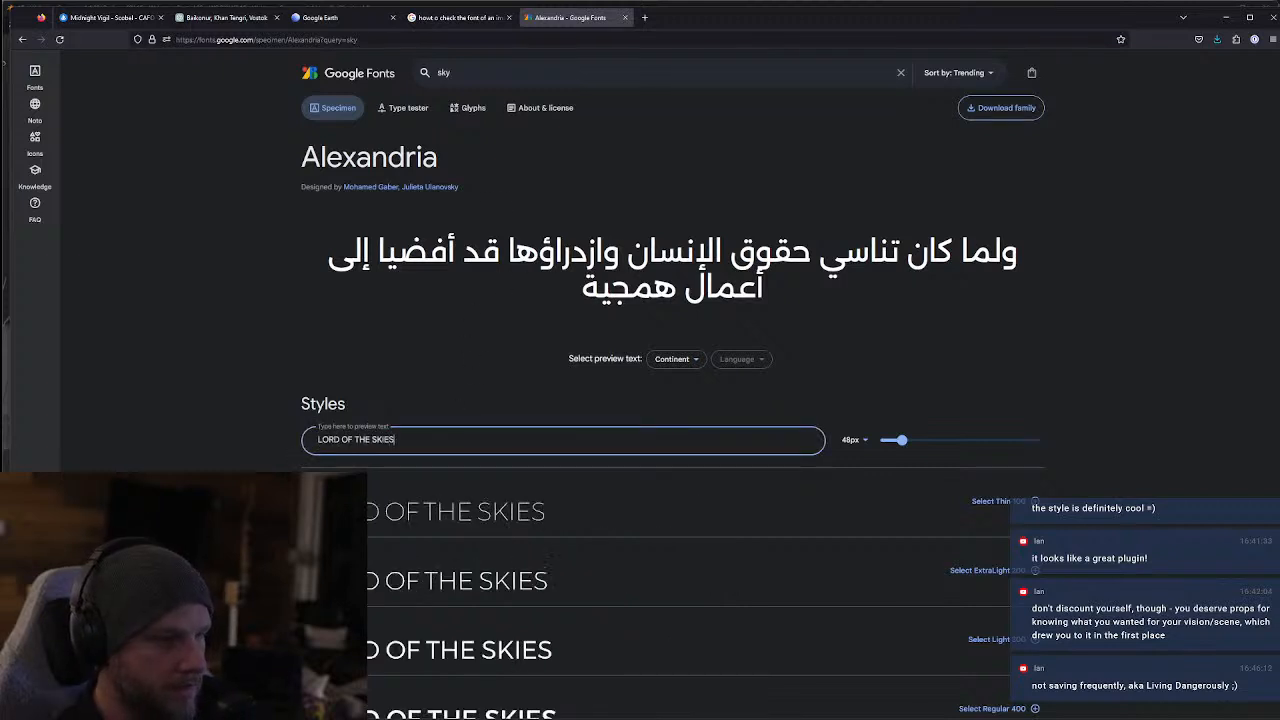
Check Alexandria's glyphs, then return to the "sky" results and compare the lettering across the listed fonts
left_click(349, 110)
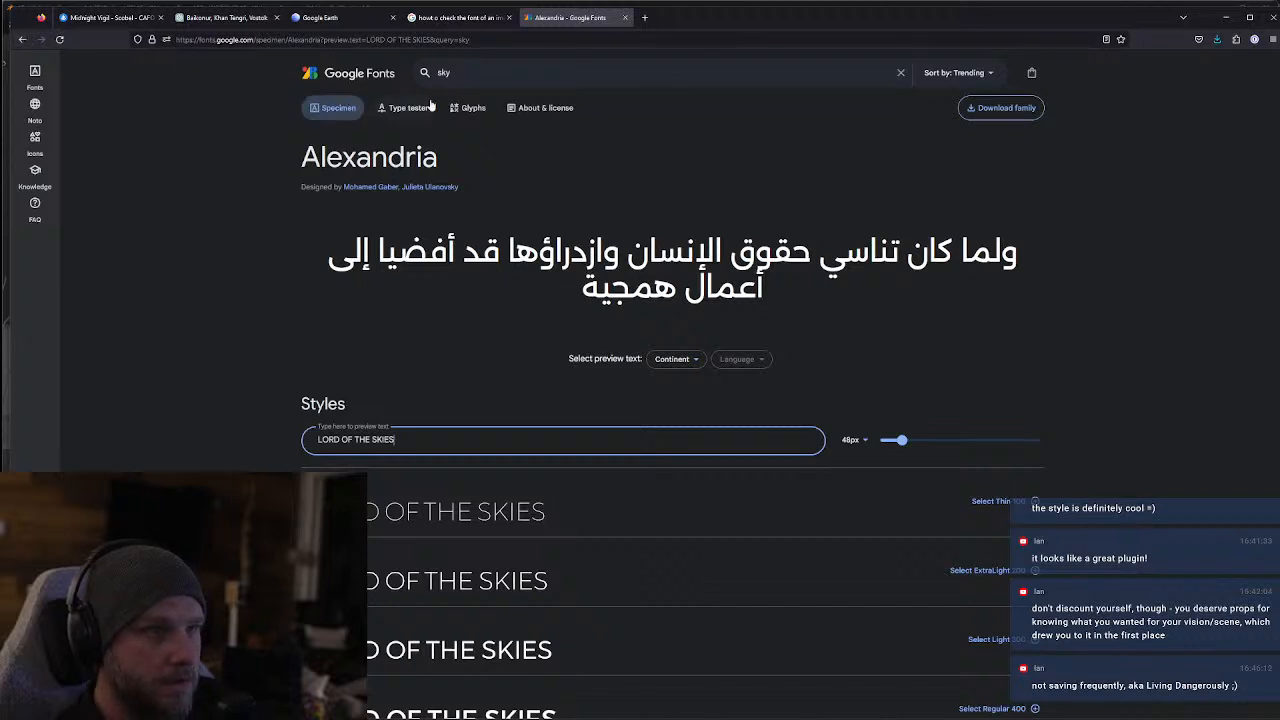
left_click(470, 108)
left_click(22, 39)
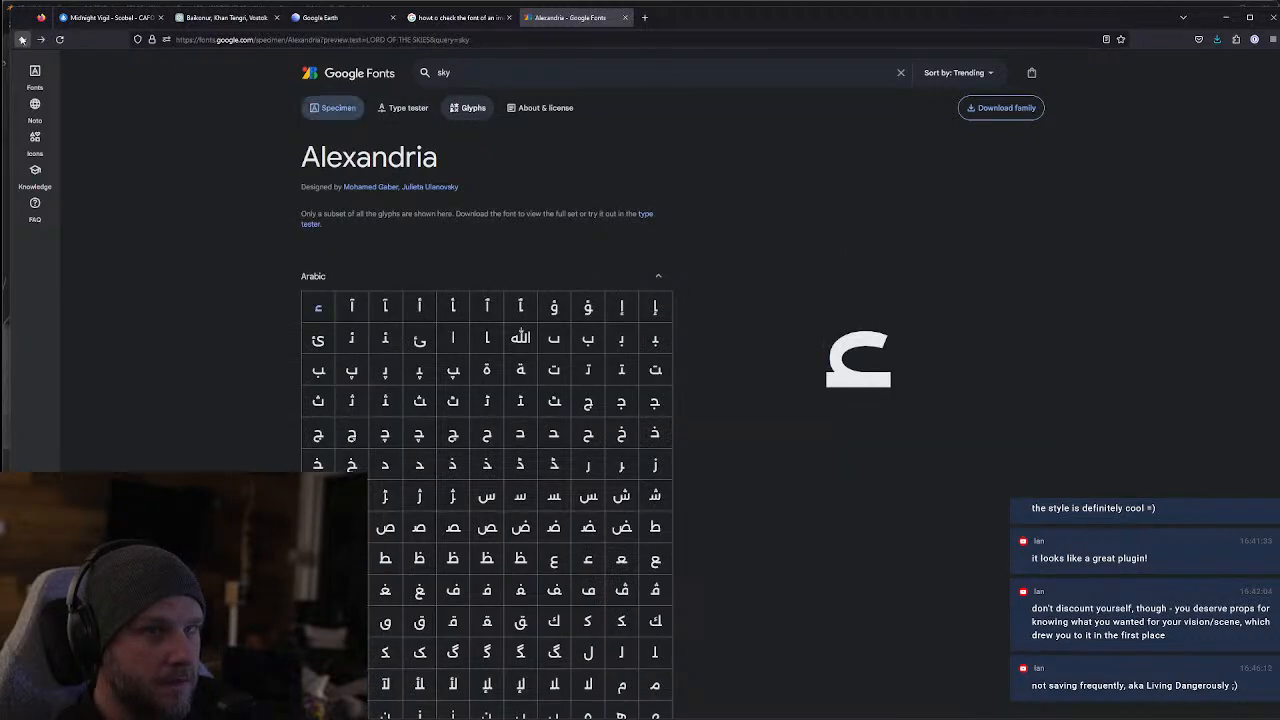
left_click(22, 39)
scroll(540, 475, "down", 1)
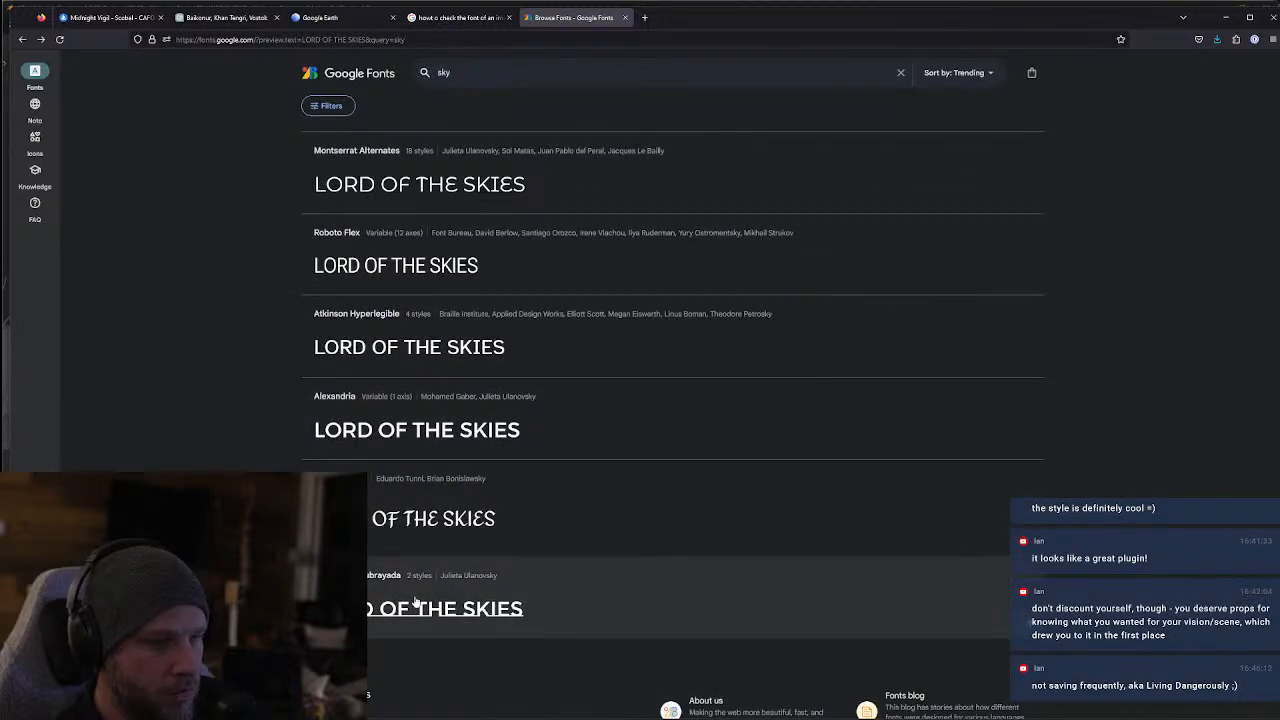
scroll(420, 600, "down", 2)
scroll(523, 505, "up", 3)
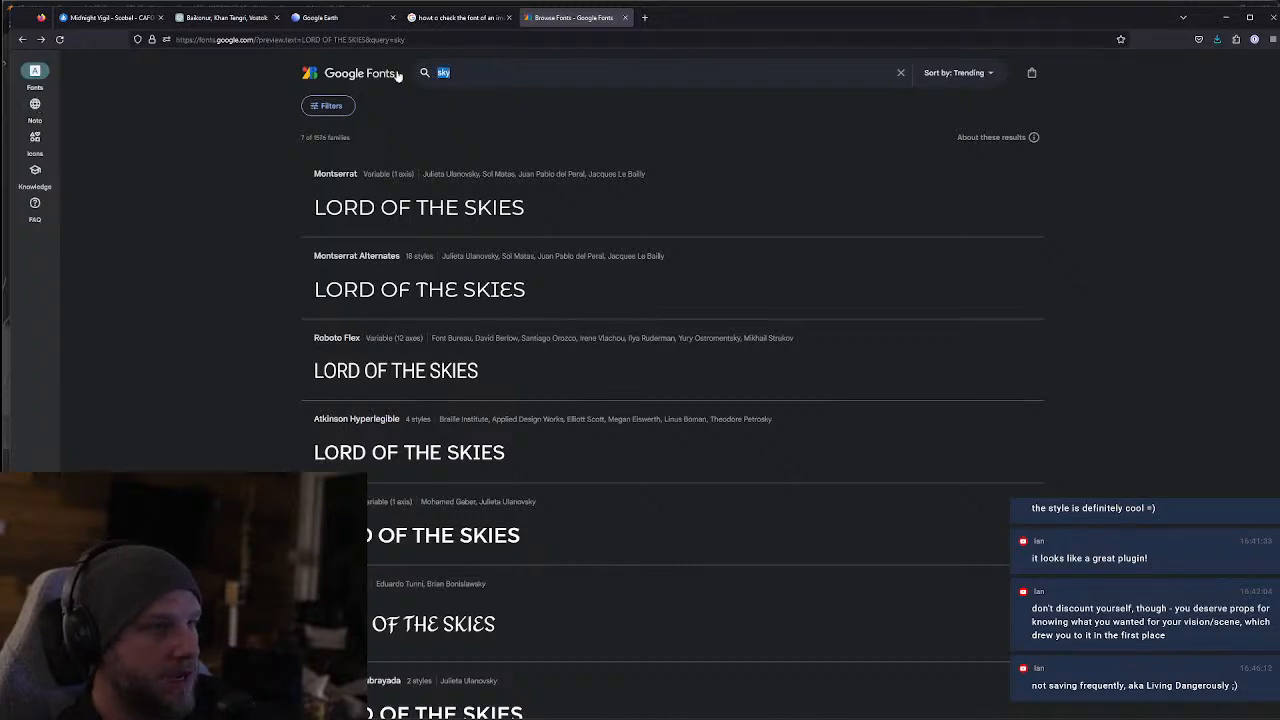
Search the fonts for "flyer" and "flight", and set the sorting to Most popular
type("flyer")
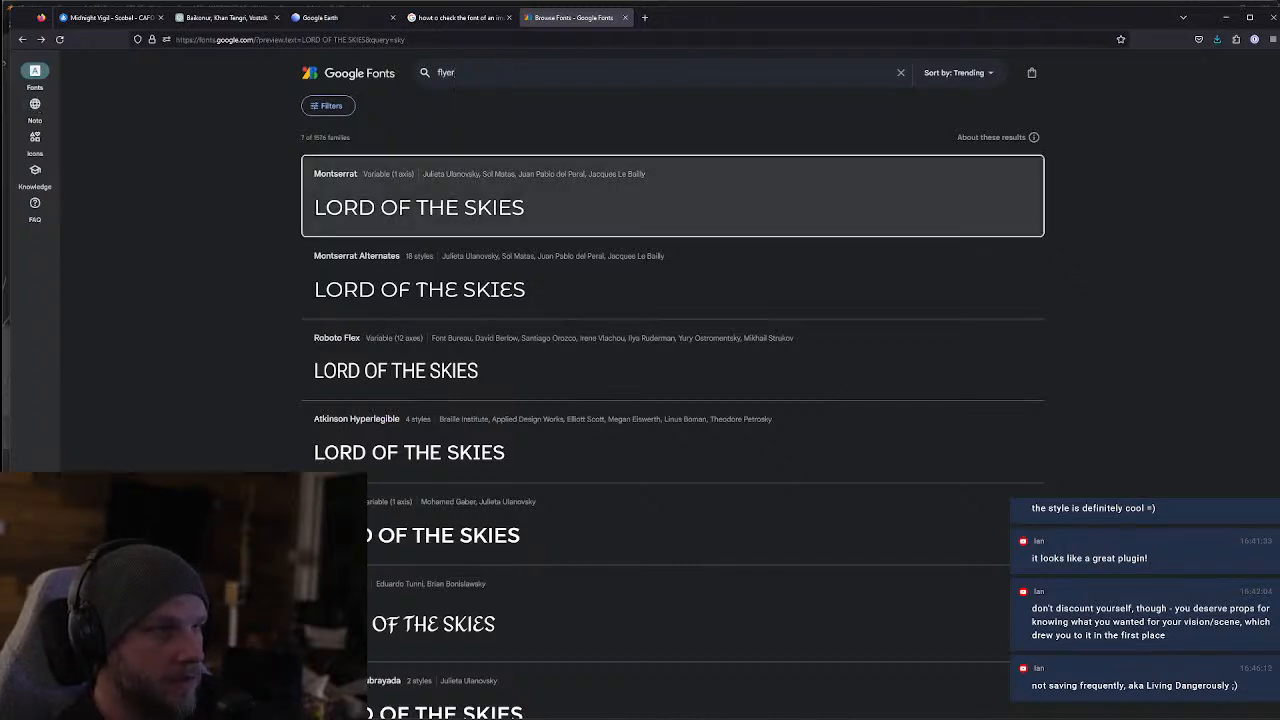
type("flight")
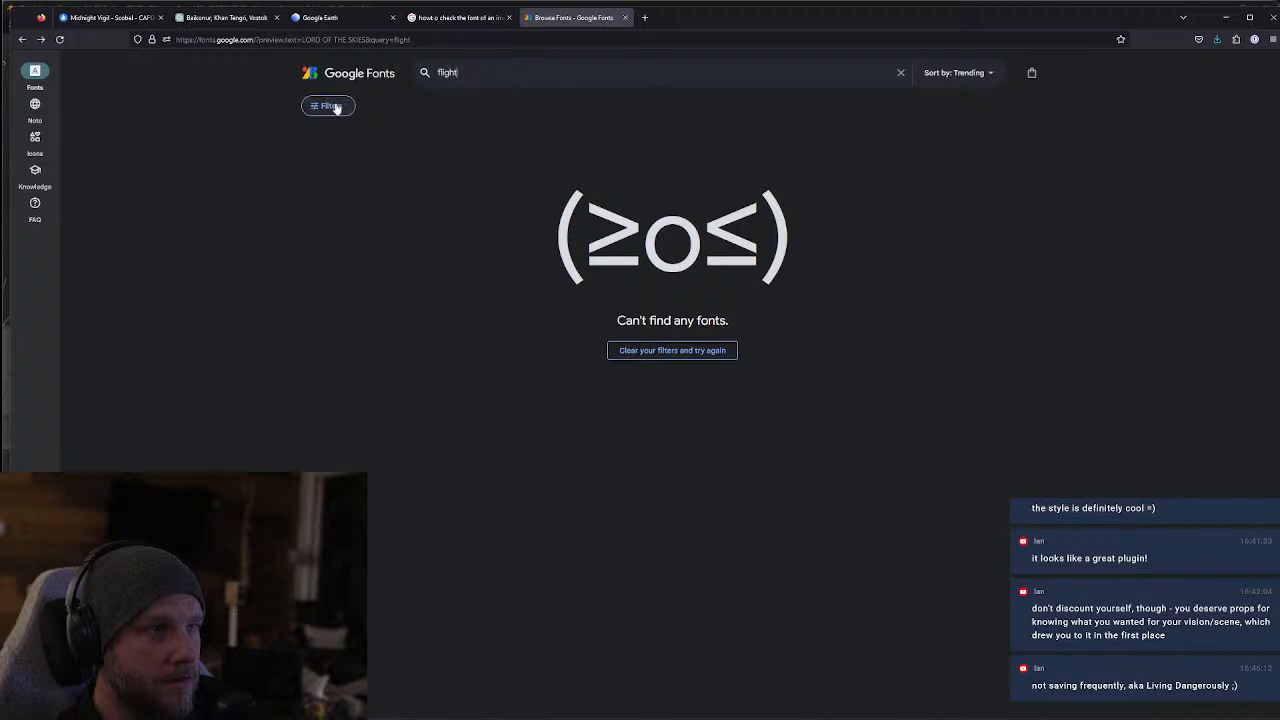
left_click(965, 73)
left_click(975, 126)
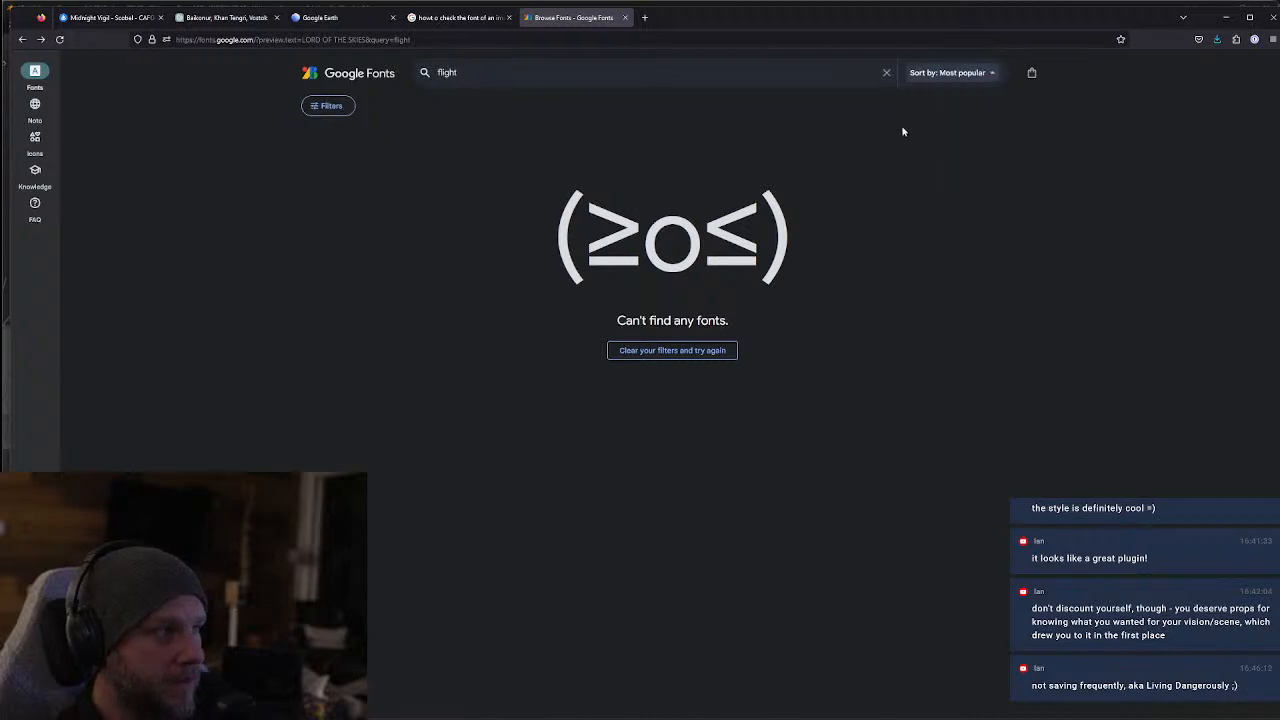
Clear the search term and browse the full list of fonts previewing the sign text
key("BackSpace")
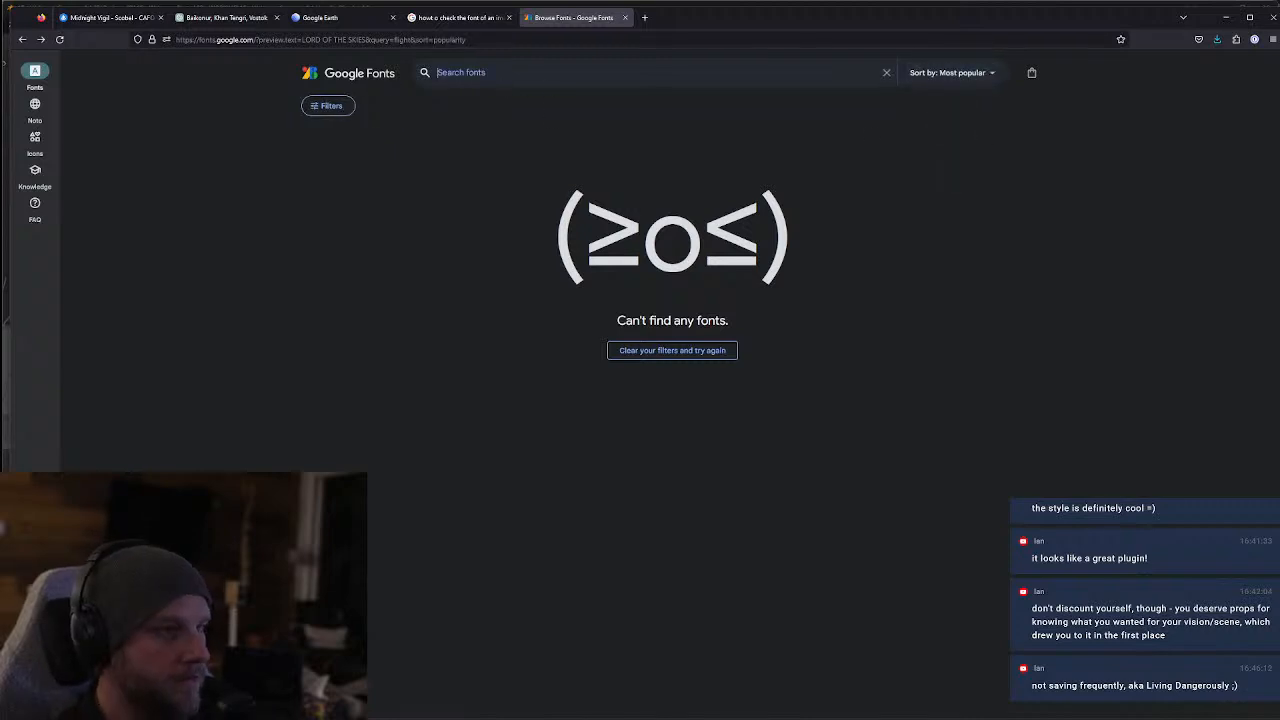
scroll(490, 210, "down", 2)
scroll(474, 218, "down", 5)
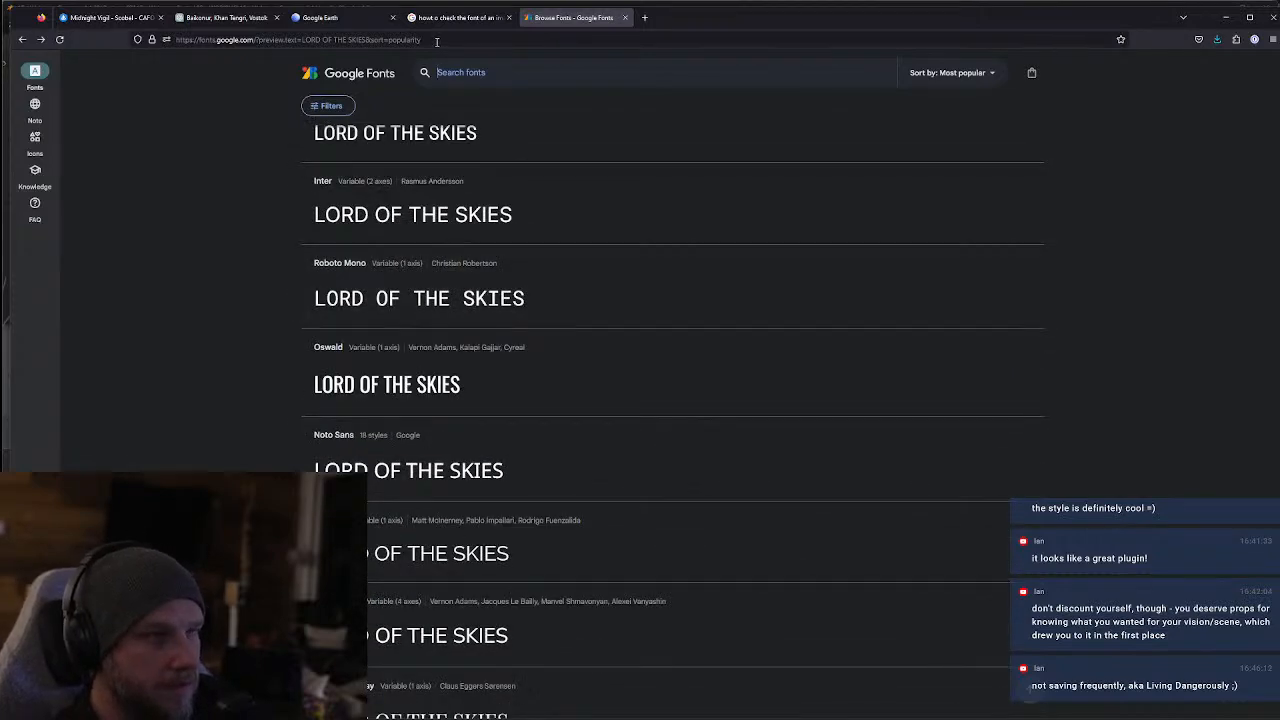
Copy the typeface name "Avant Garde" from the ChatGPT answer and search Google Fonts for it
left_click(194, 18)
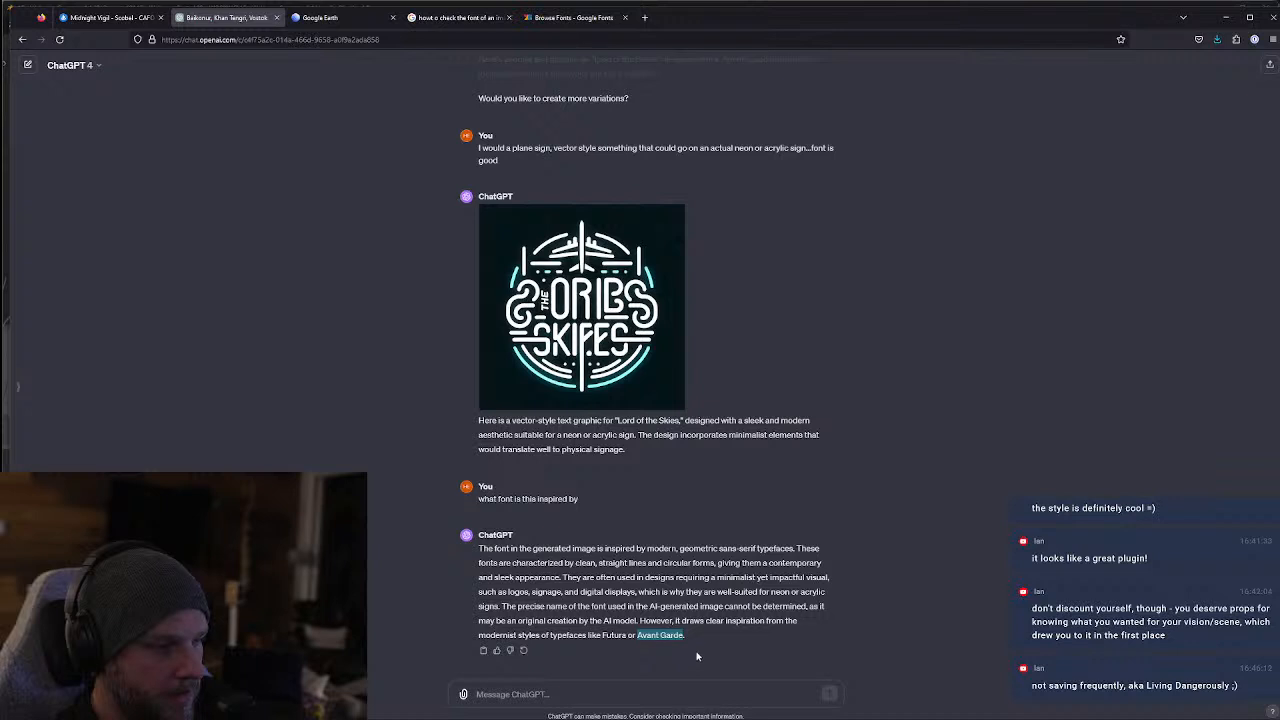
left_click(659, 634)
left_click(565, 18)
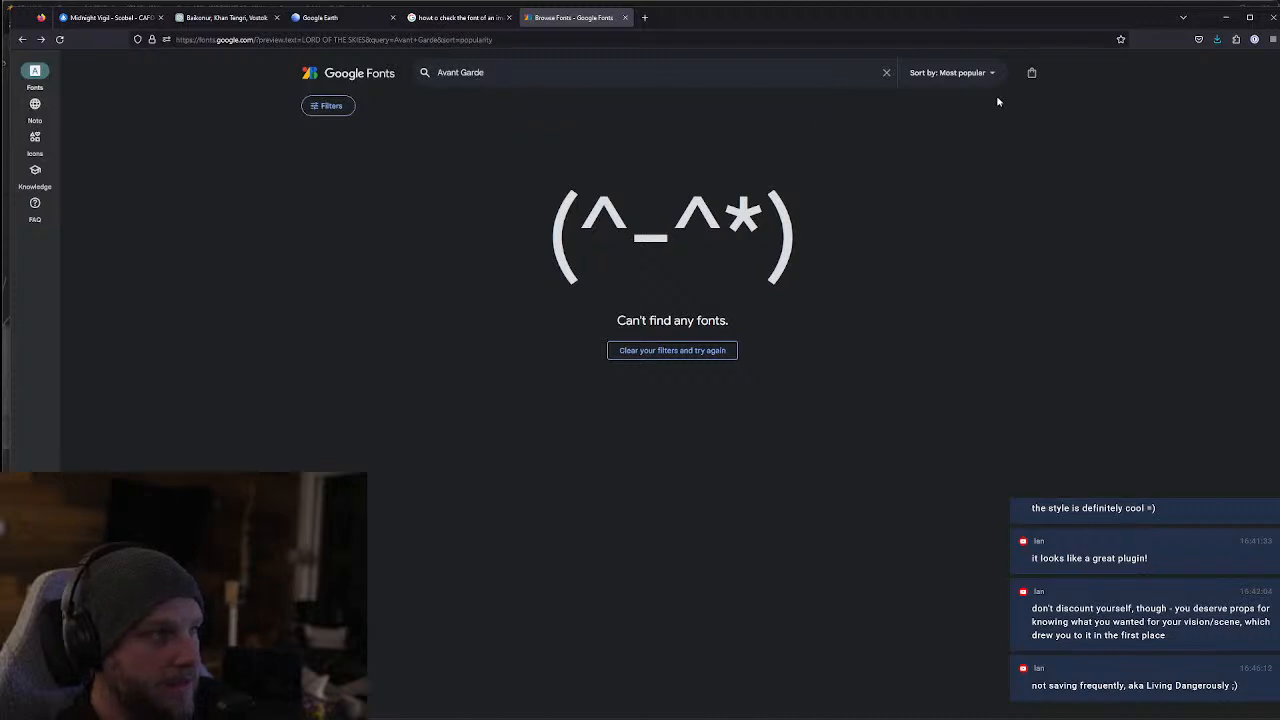
Clear the font search and filter the library to the Handwriting category
left_click(886, 72)
left_click(328, 105)
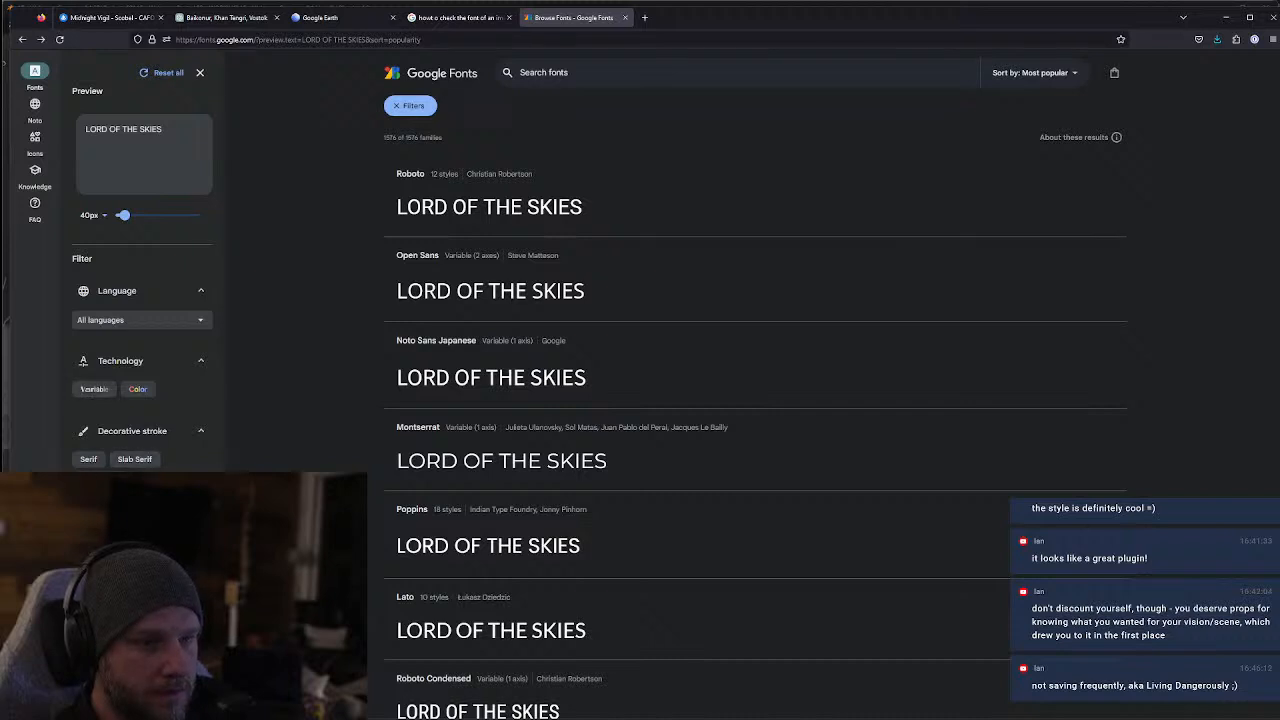
left_click(143, 558)
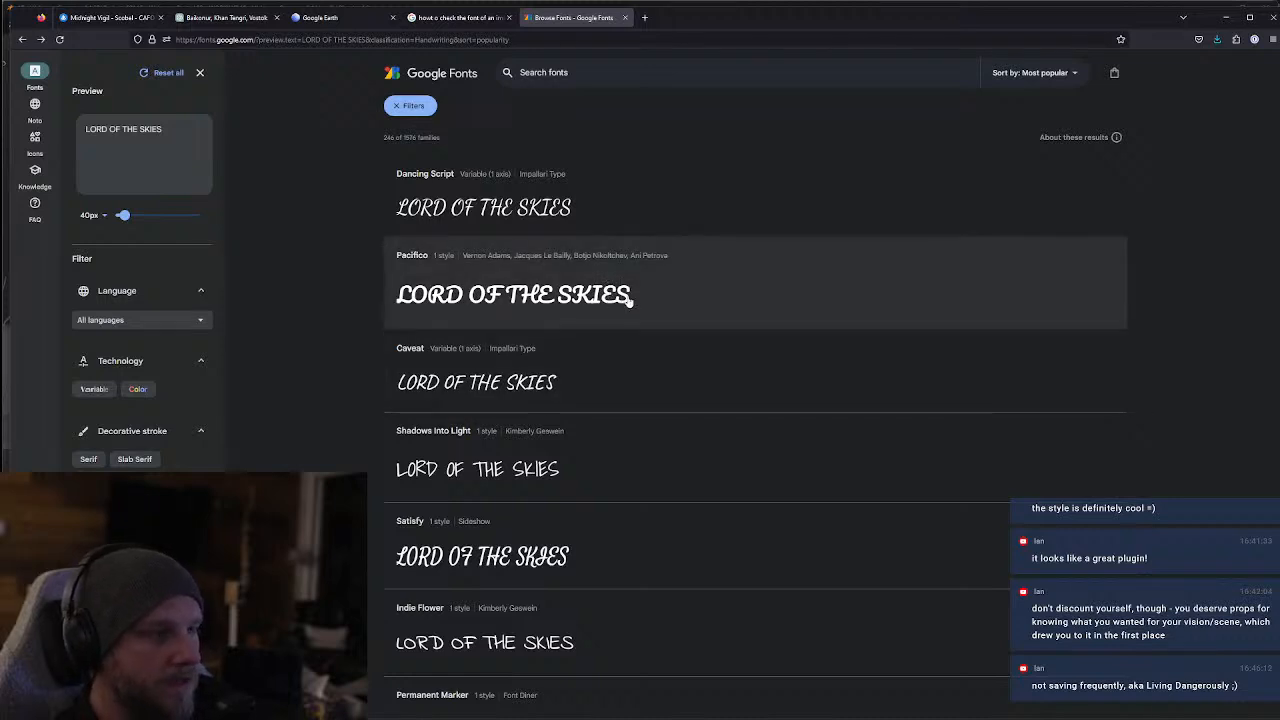
Browse the handwriting fonts, comparing how each one renders "LORD OF THE SKIES"
scroll(612, 415, "down", 4)
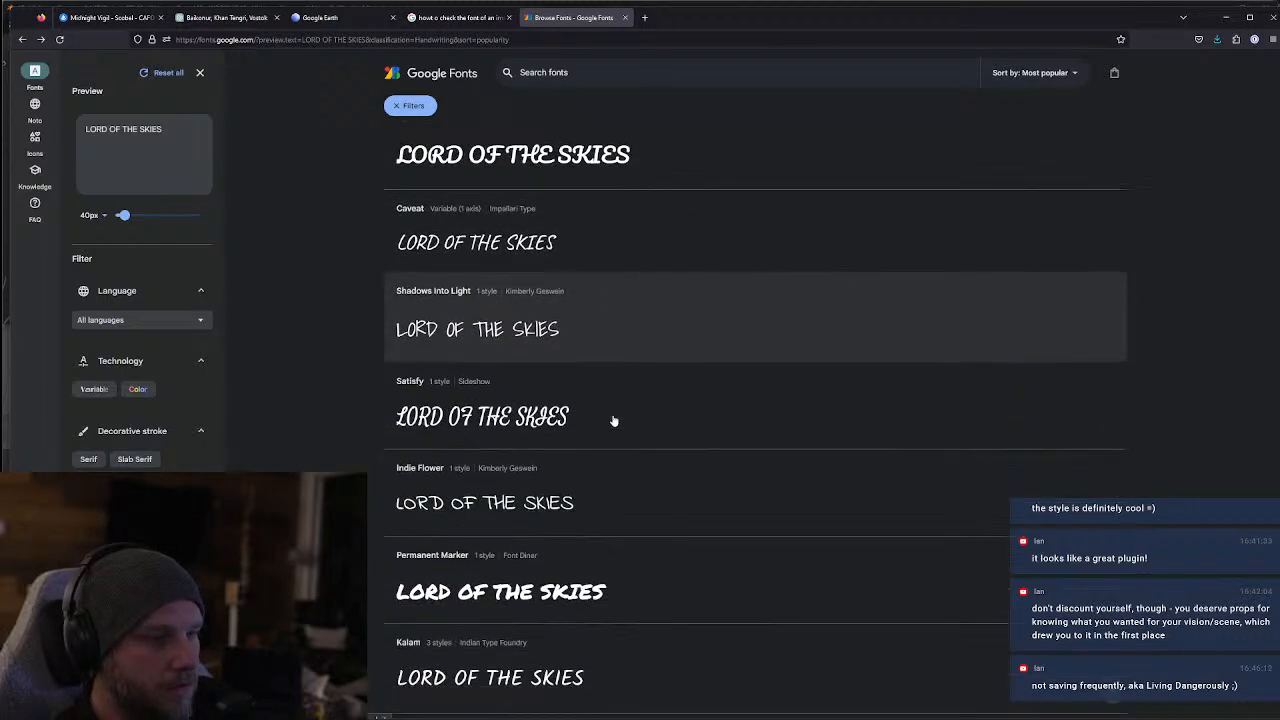
scroll(666, 470, "down", 3)
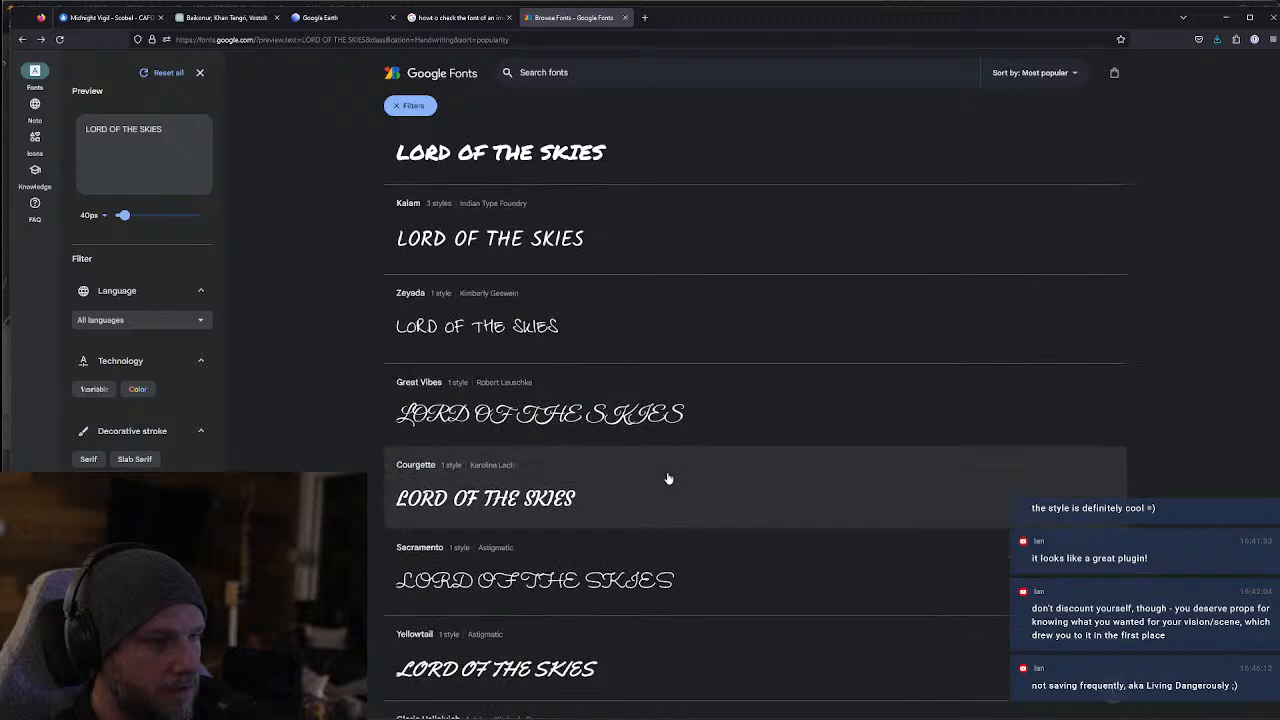
scroll(666, 485, "down", 4)
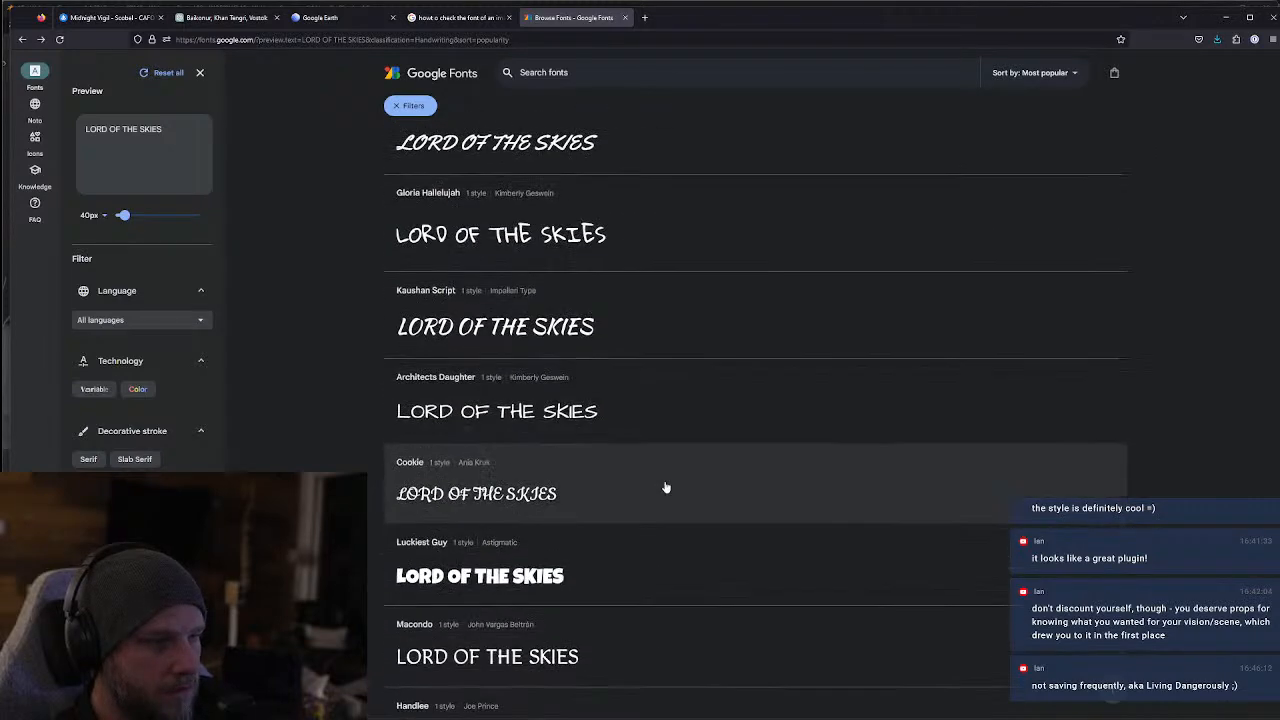
scroll(666, 487, "down", 4)
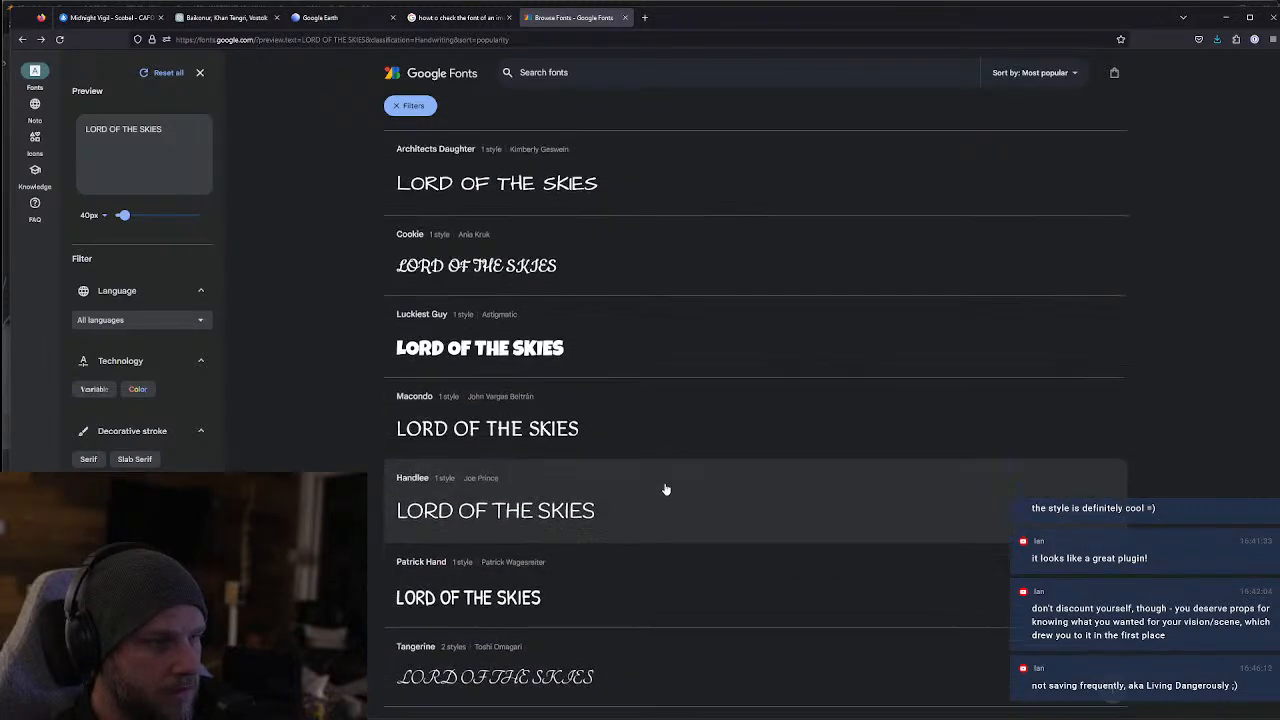
scroll(665, 491, "down", 3)
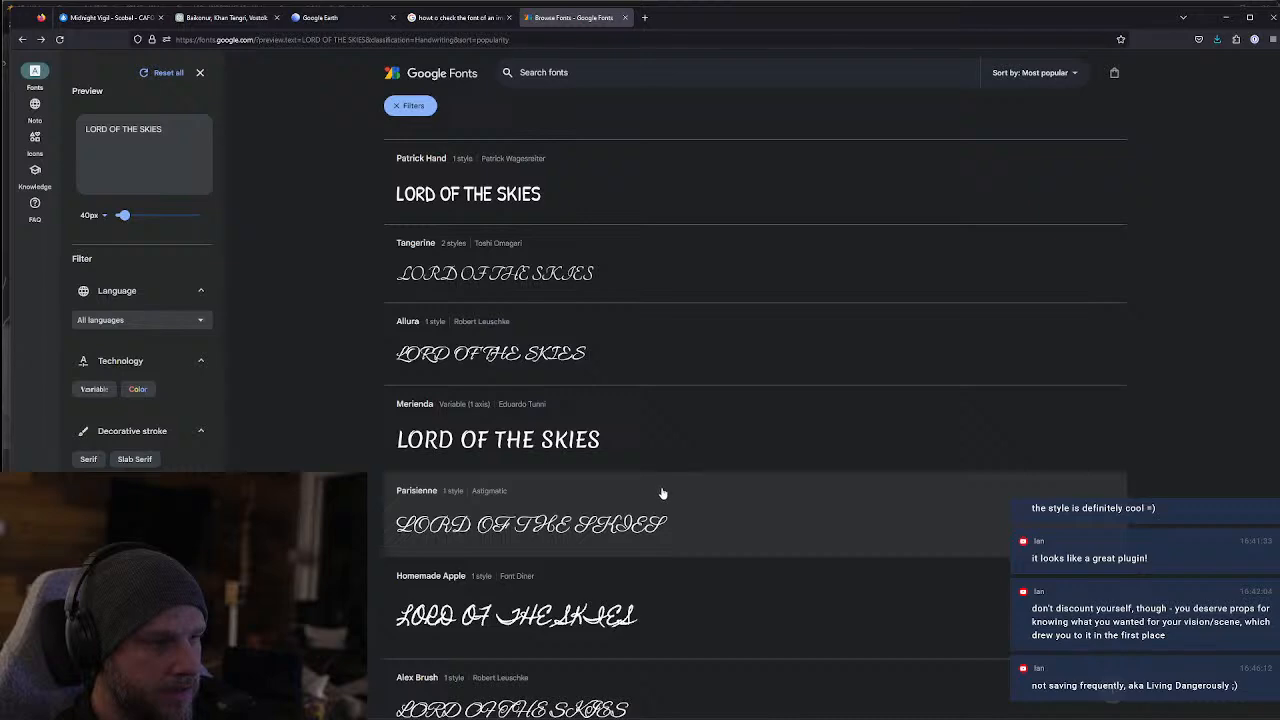
scroll(655, 508, "down", 2)
scroll(657, 530, "up", 20)
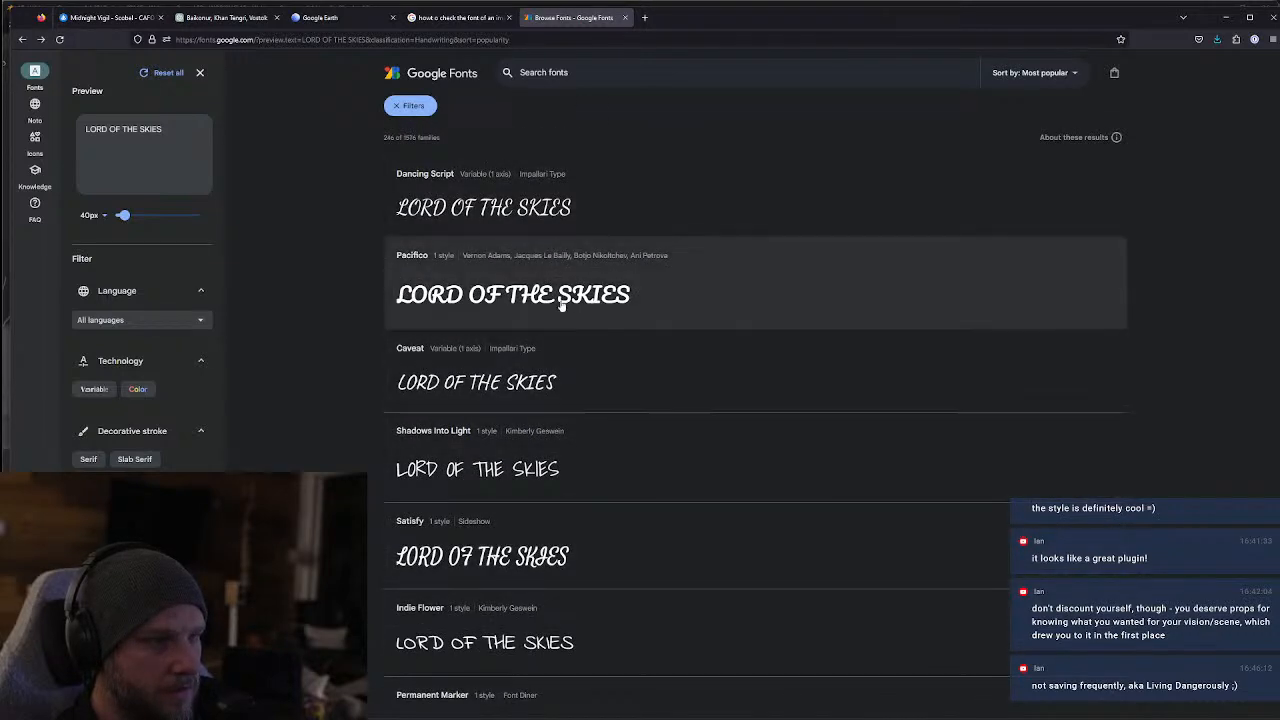
Open the Pacifico font and download its family as Pacifico.zip into the Downloads folder
left_click(600, 296)
left_click(1005, 107)
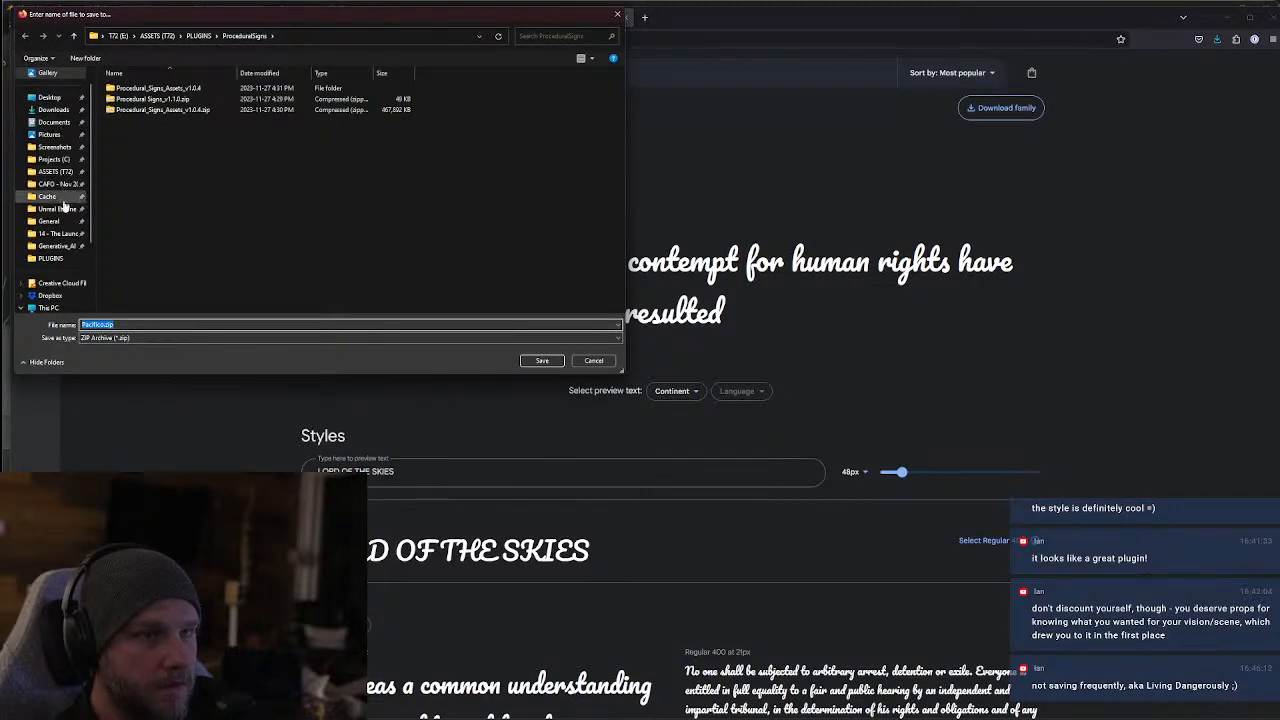
left_click(53, 109)
left_click(542, 361)
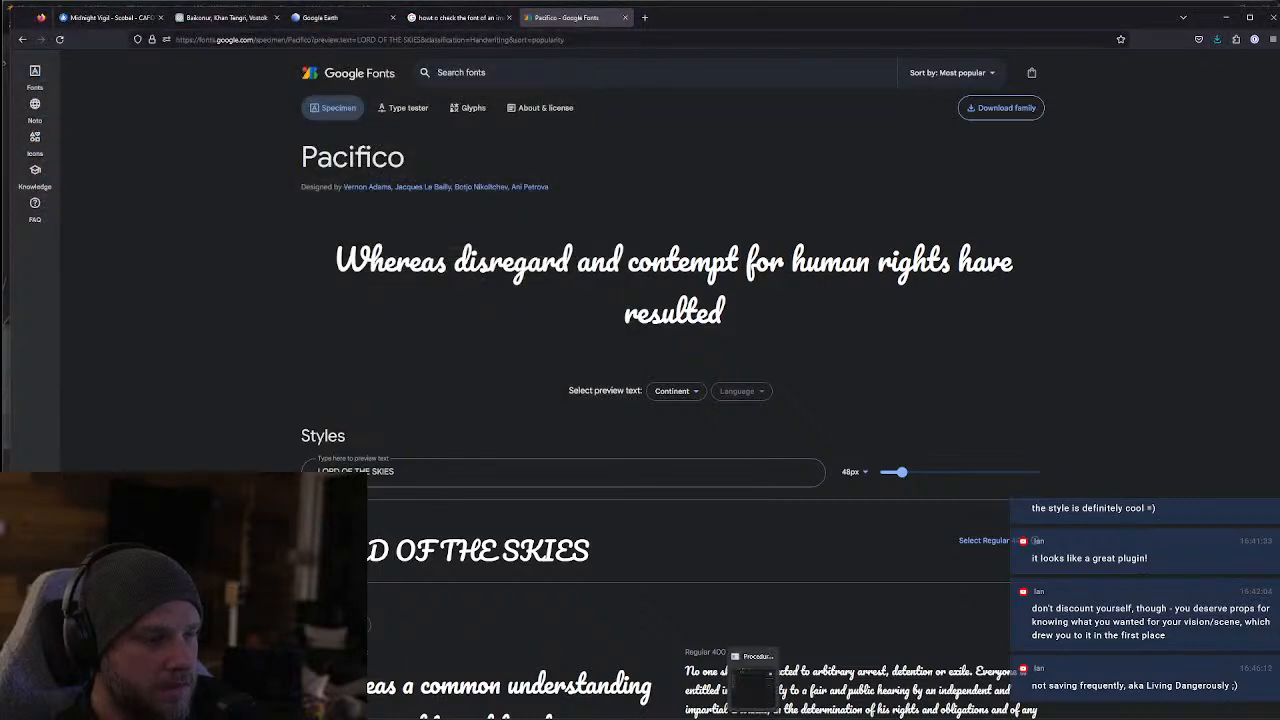
Switch to File Explorer, open the Downloads folder and collapse the Application group
left_click(752, 712)
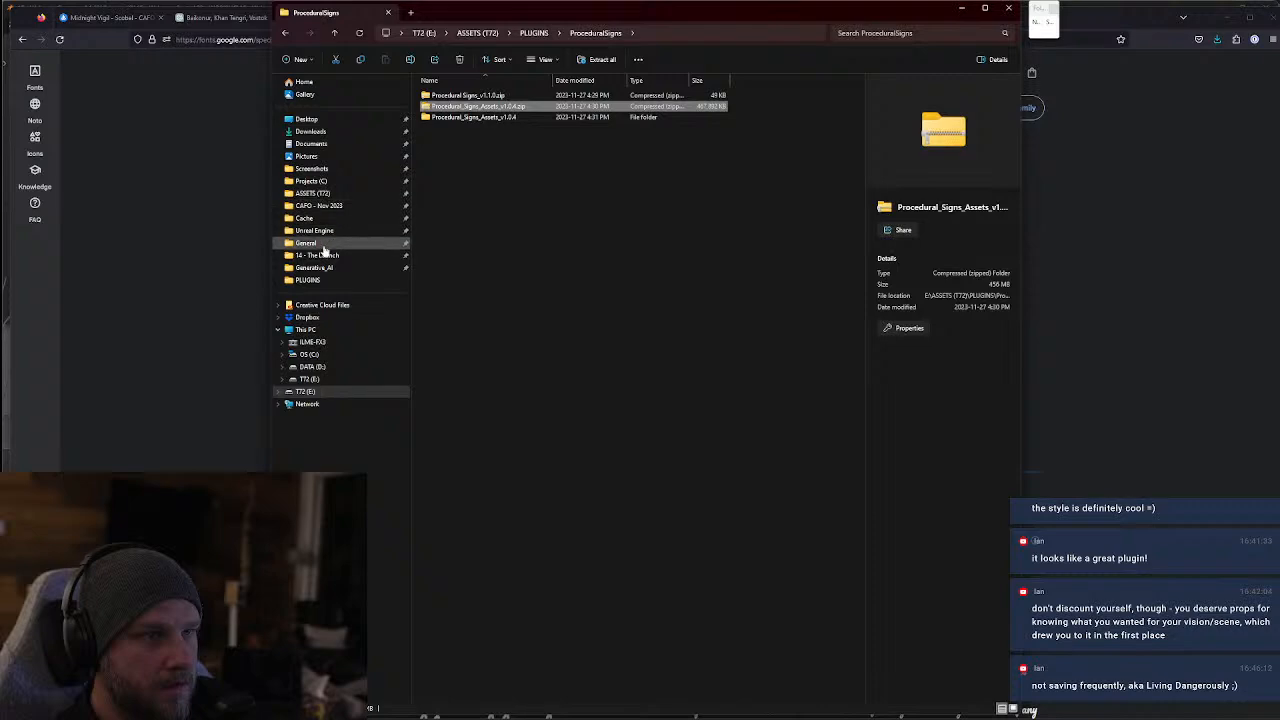
left_click(313, 144)
left_click(312, 132)
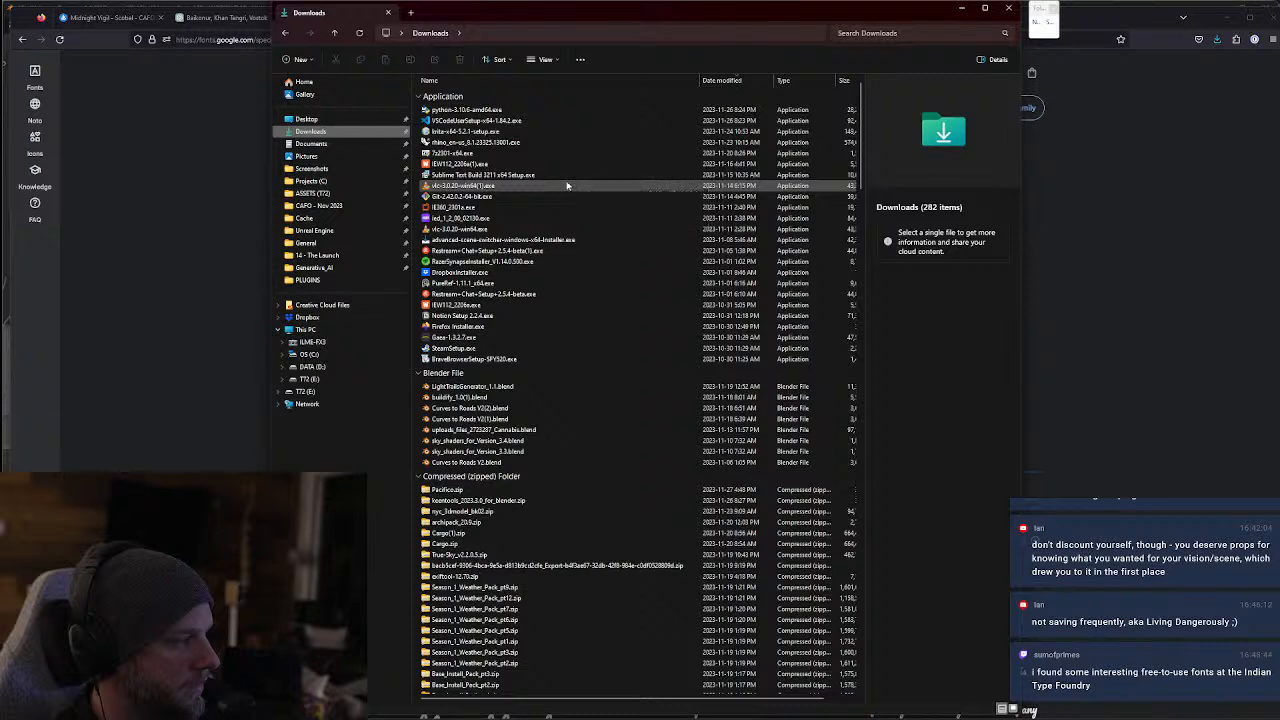
left_click(421, 97)
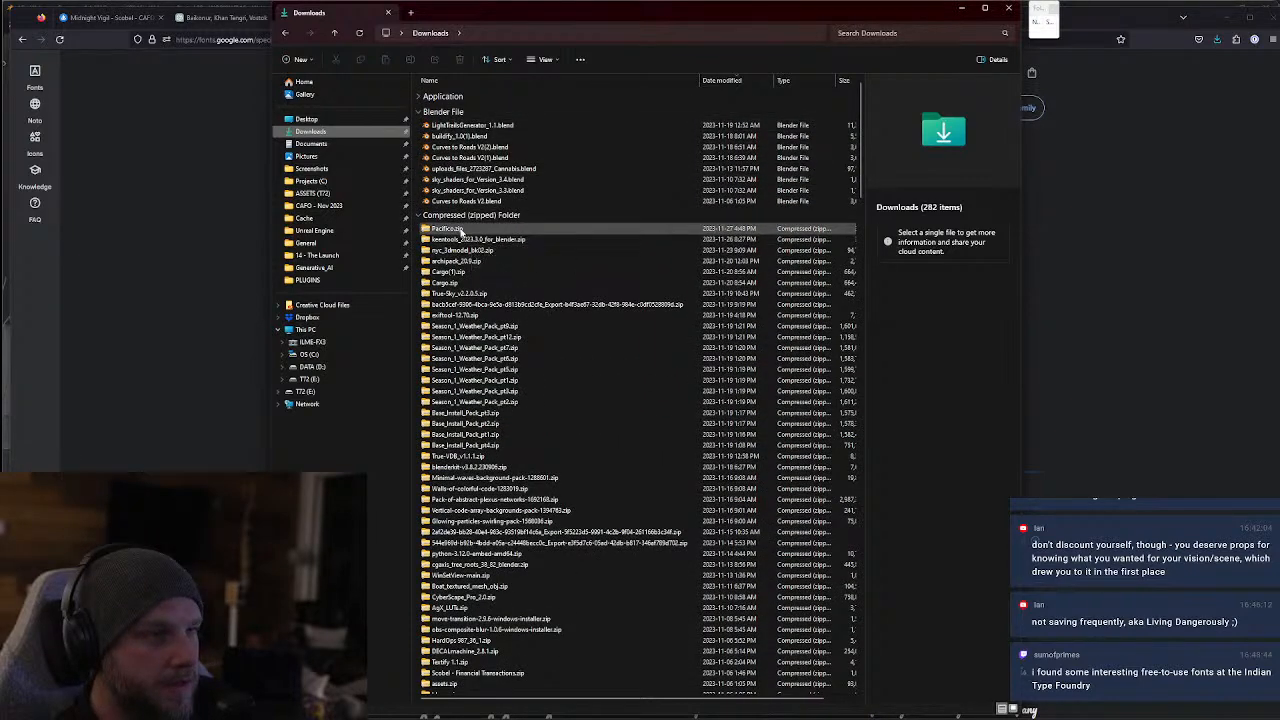
Open Pacifico.zip and extract all its files to a Pacifico folder inside Downloads
left_click(461, 230)
double_click(461, 230)
left_click(603, 59)
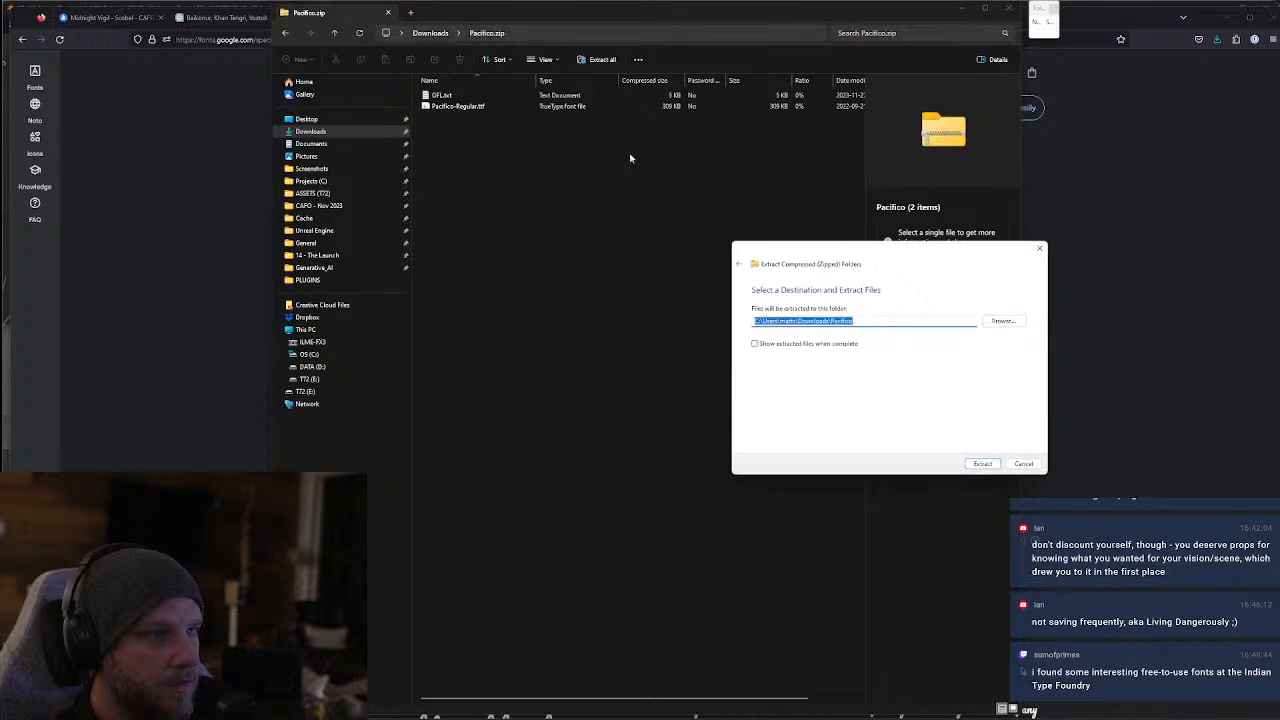
left_click(983, 464)
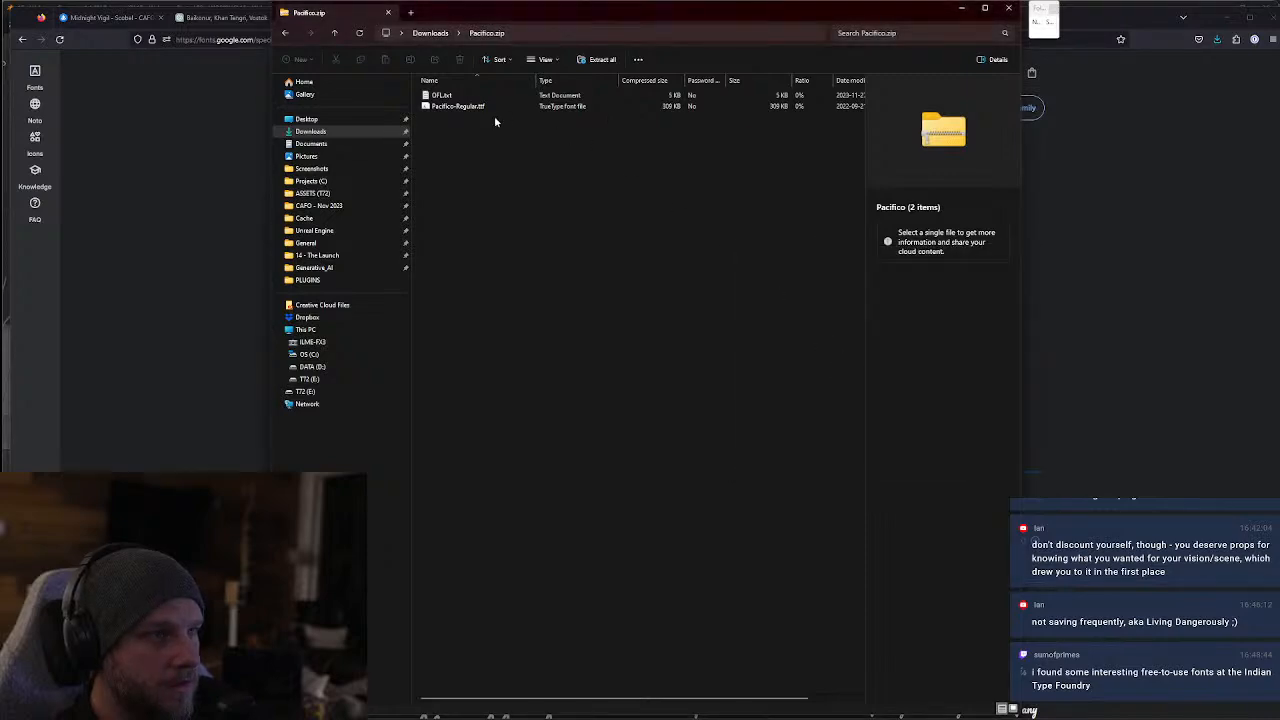
Install Pacifico-Regular.ttf from the Pacifico archive and switch back to Blender
double_click(458, 106)
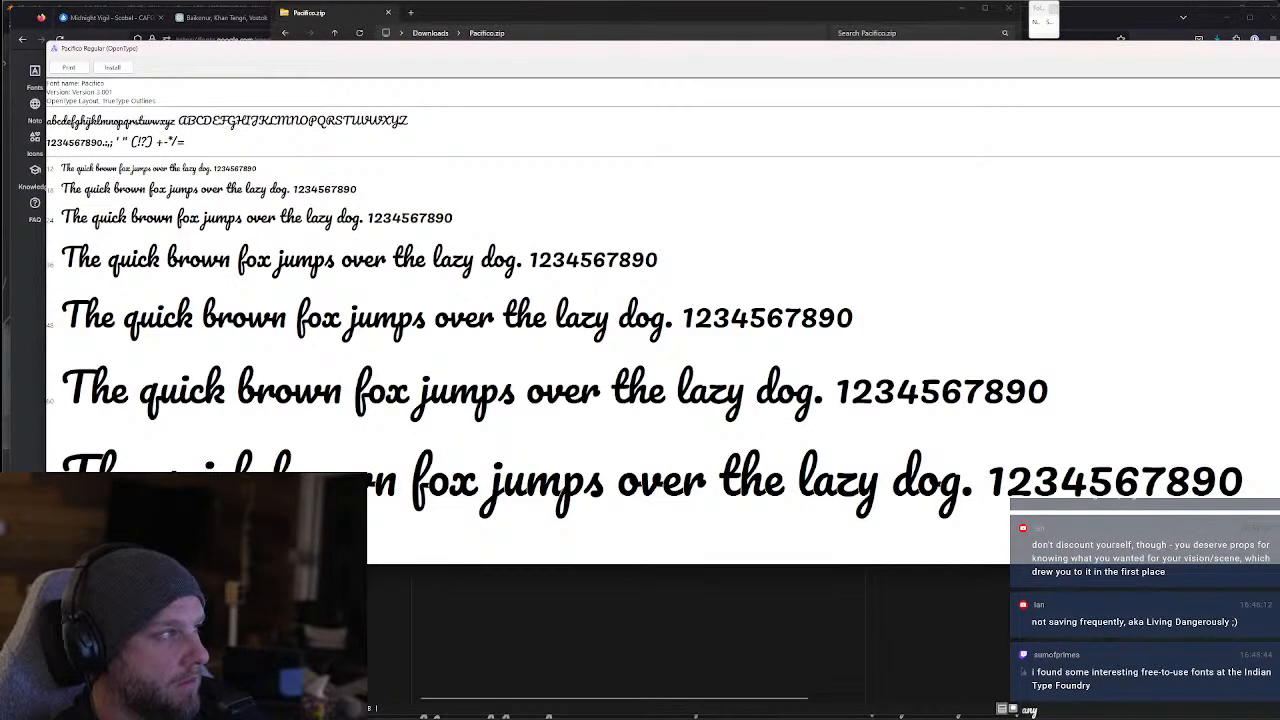
key("alt+F4")
double_click(600, 106)
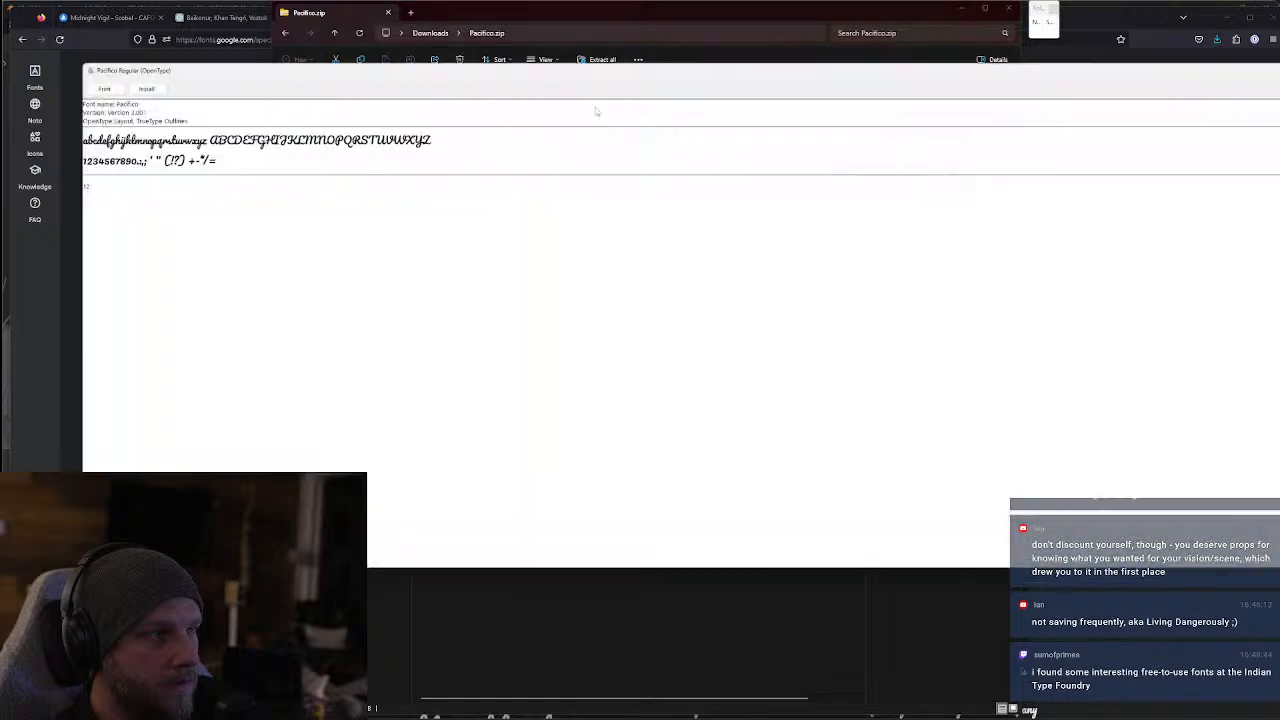
left_click(126, 81)
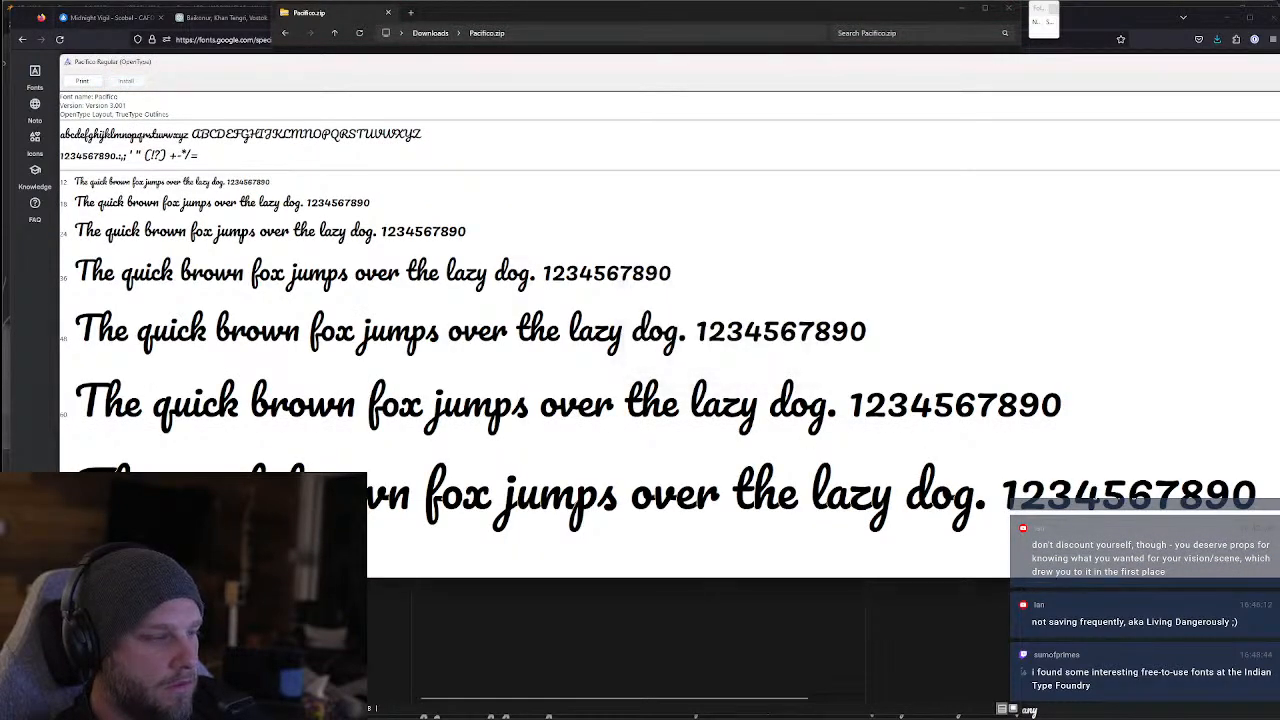
key("alt+Tab")
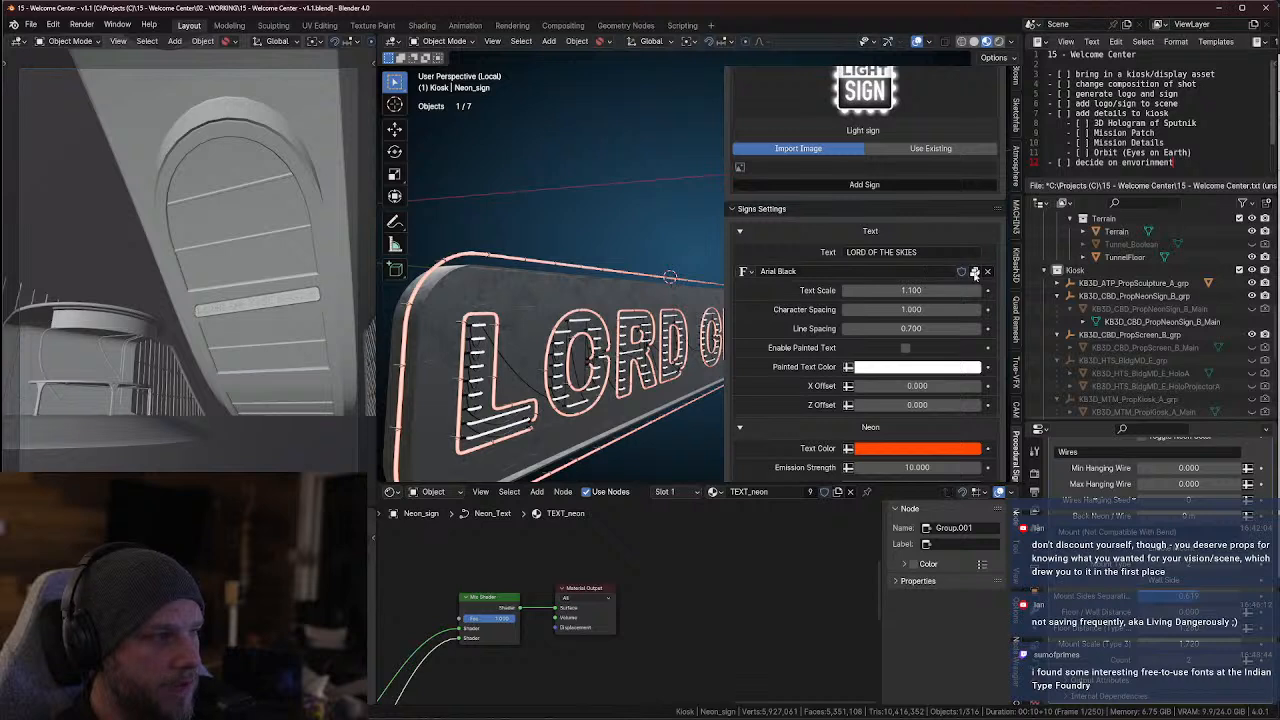
Try Gravtrac Compressed Bold, Great Day Personal Use Regular and Gotham Black Regular as the sign's font, ending on Arial Black
left_click(753, 273)
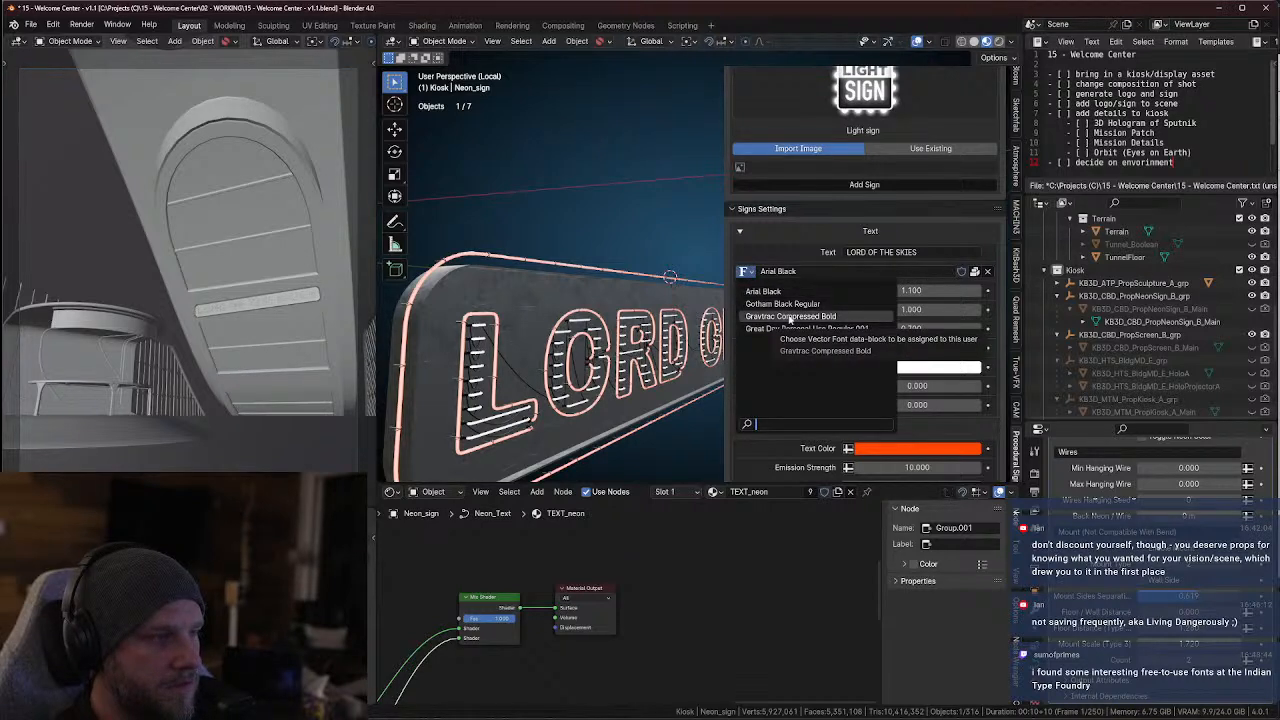
left_click(790, 316)
left_click(745, 273)
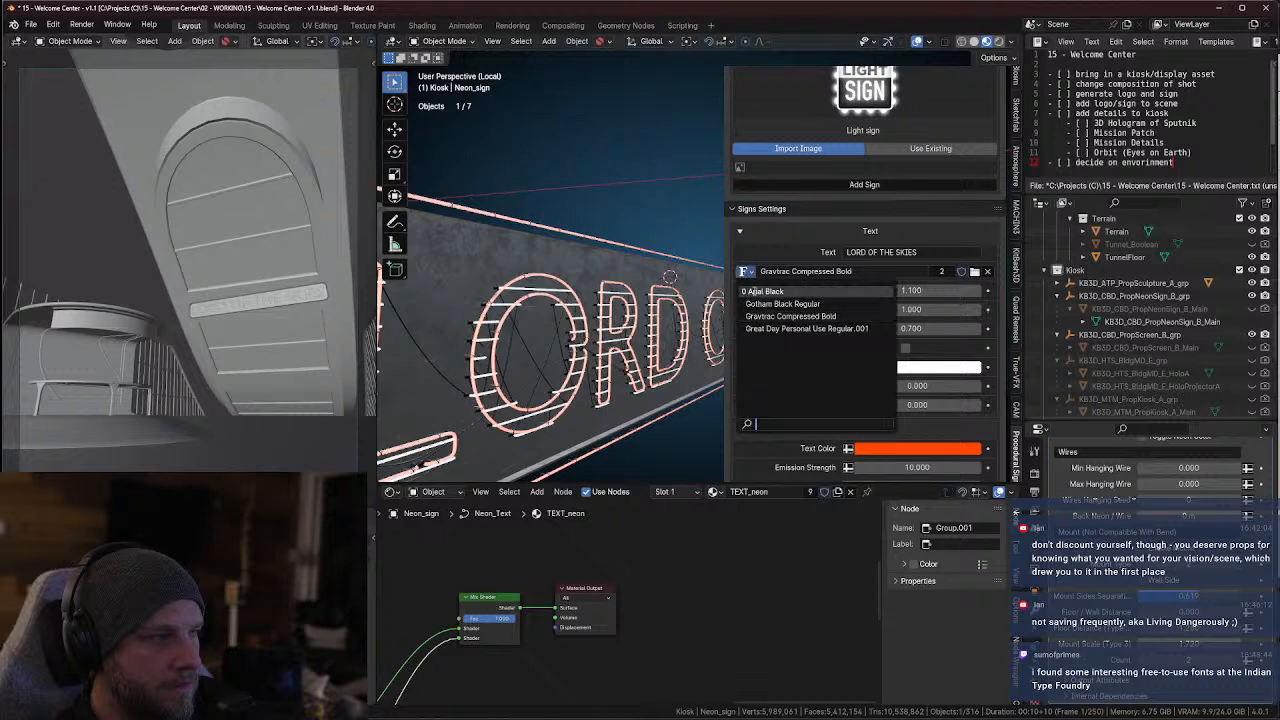
left_click(769, 329)
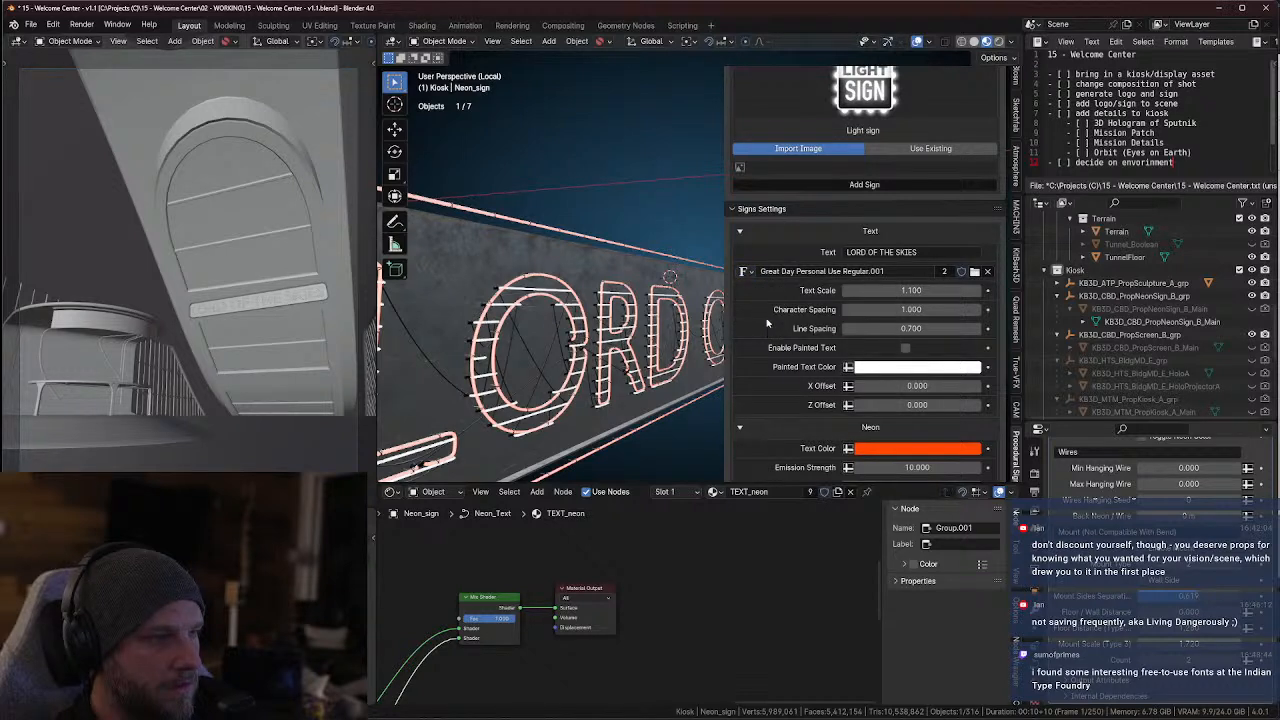
left_click(746, 273)
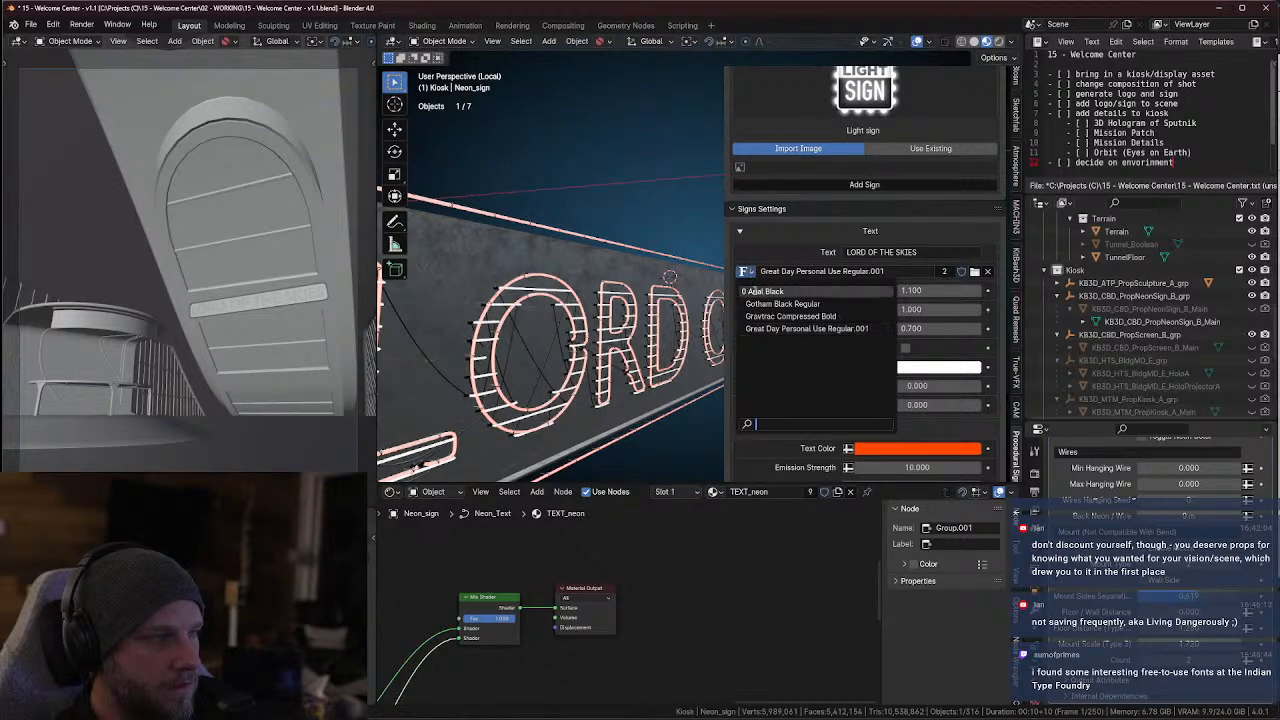
left_click(761, 304)
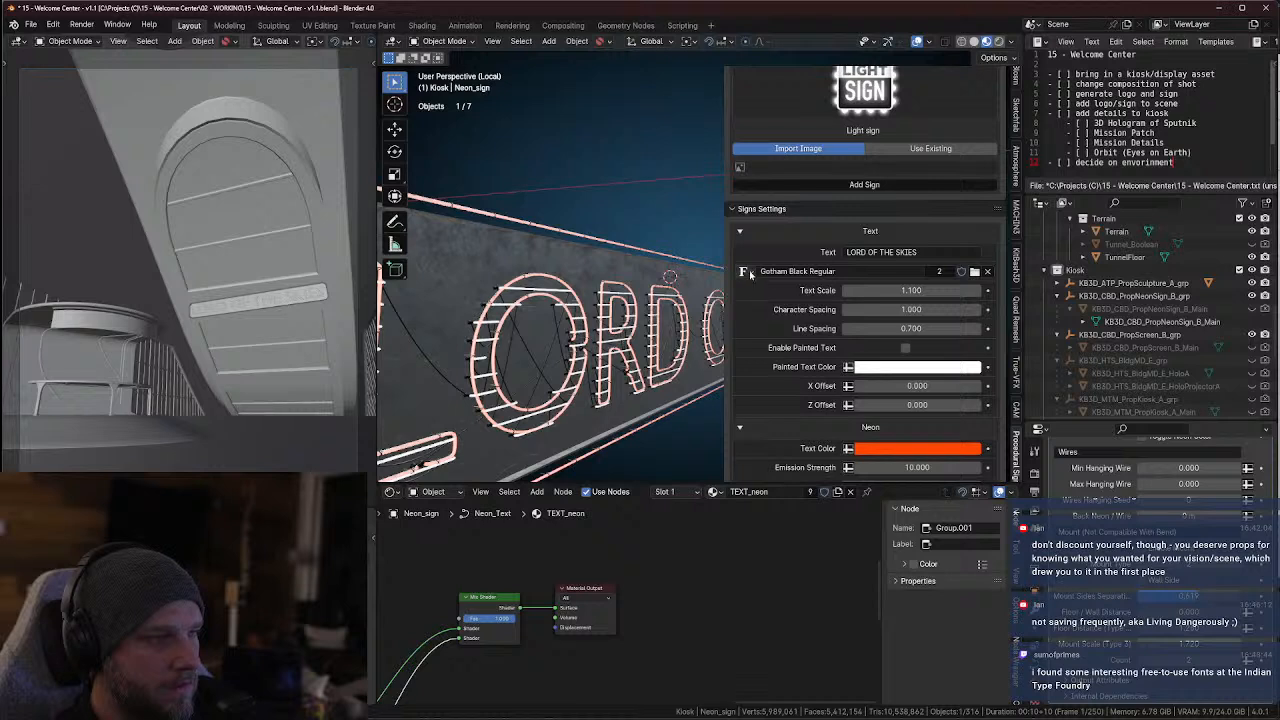
left_click(746, 273)
left_click(757, 292)
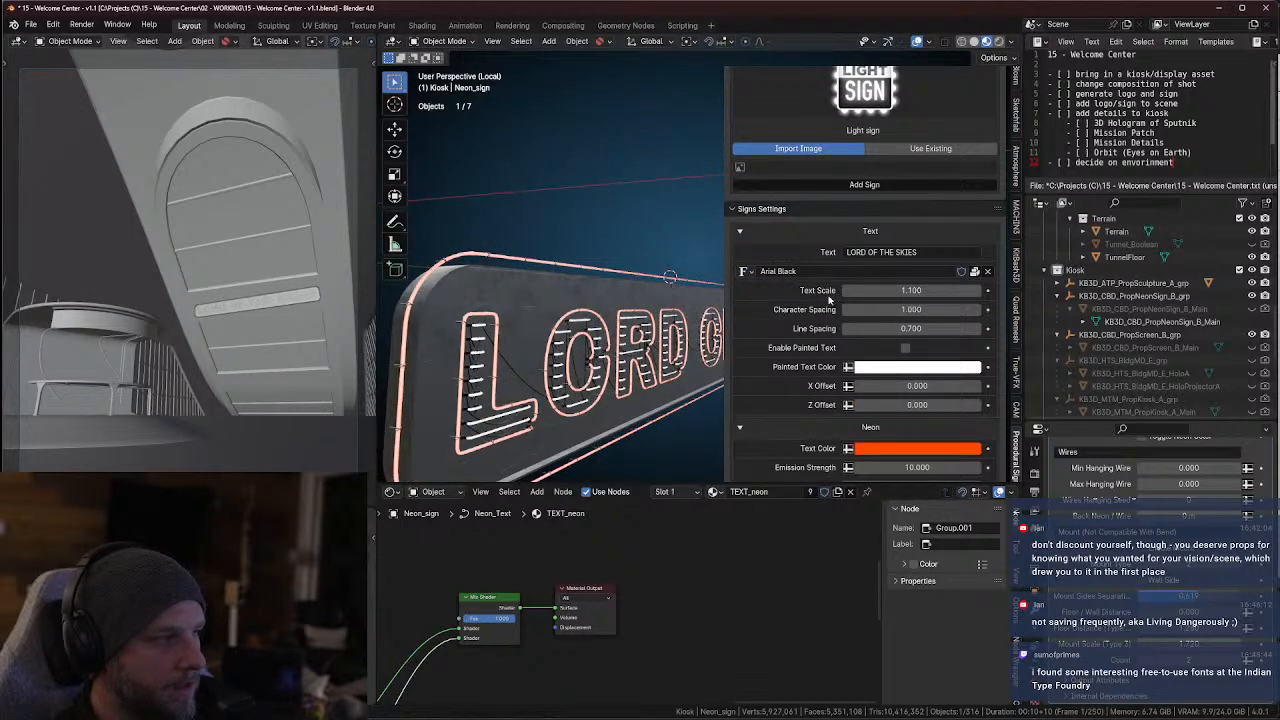
Unpack the current sign font, and load Pacifico Regular from the Pacifico folder in Downloads as the sign's font
left_click(975, 272)
left_click(977, 274)
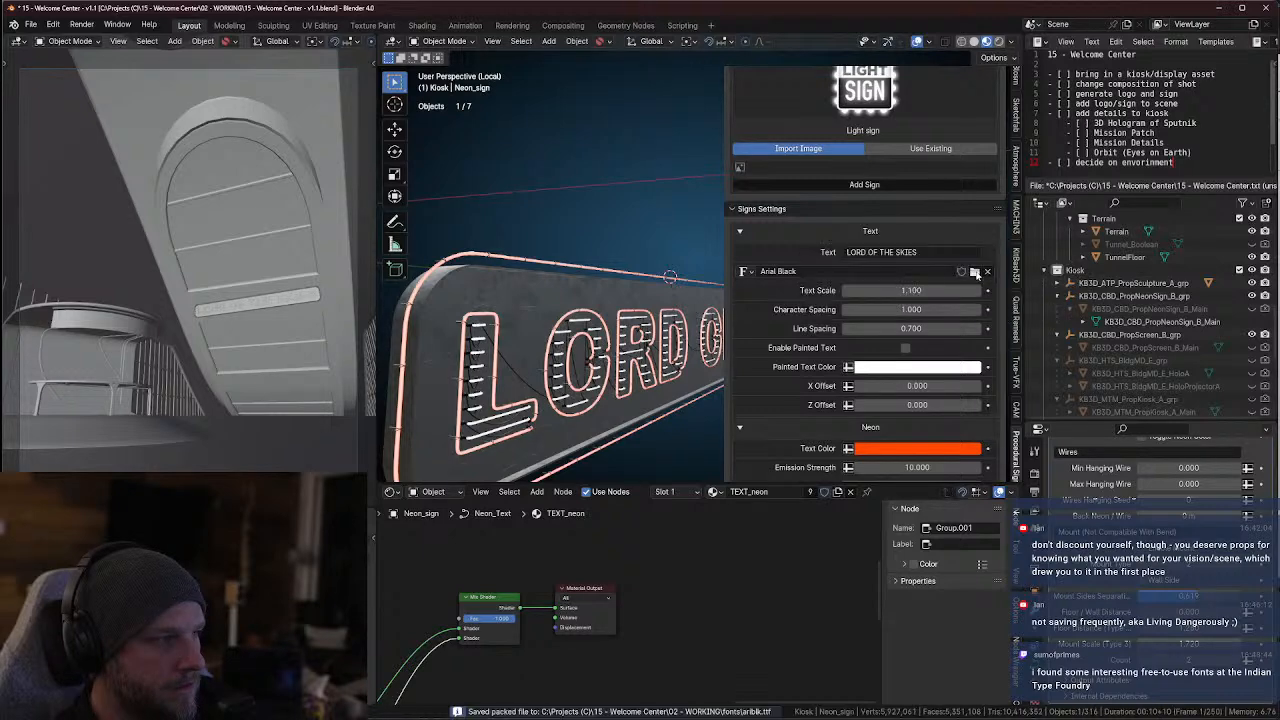
left_click(975, 272)
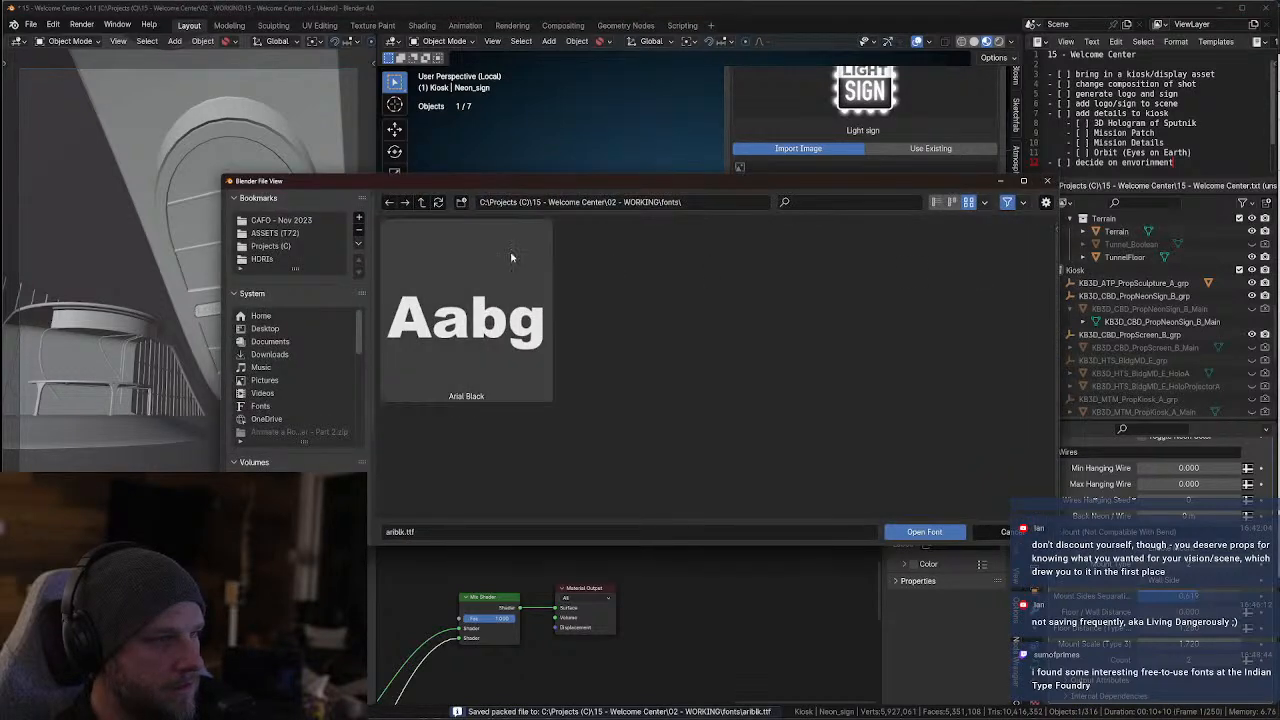
left_click(269, 354)
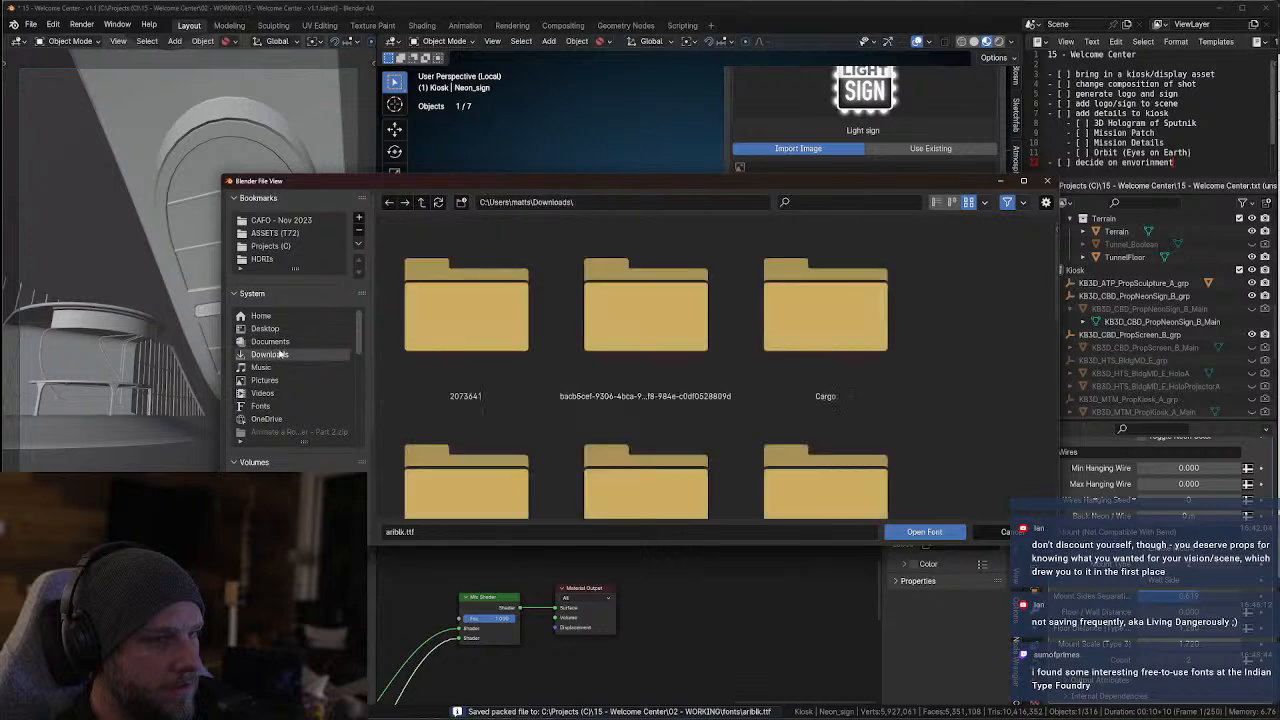
scroll(547, 328, "down", 2)
scroll(545, 326, "down", 10)
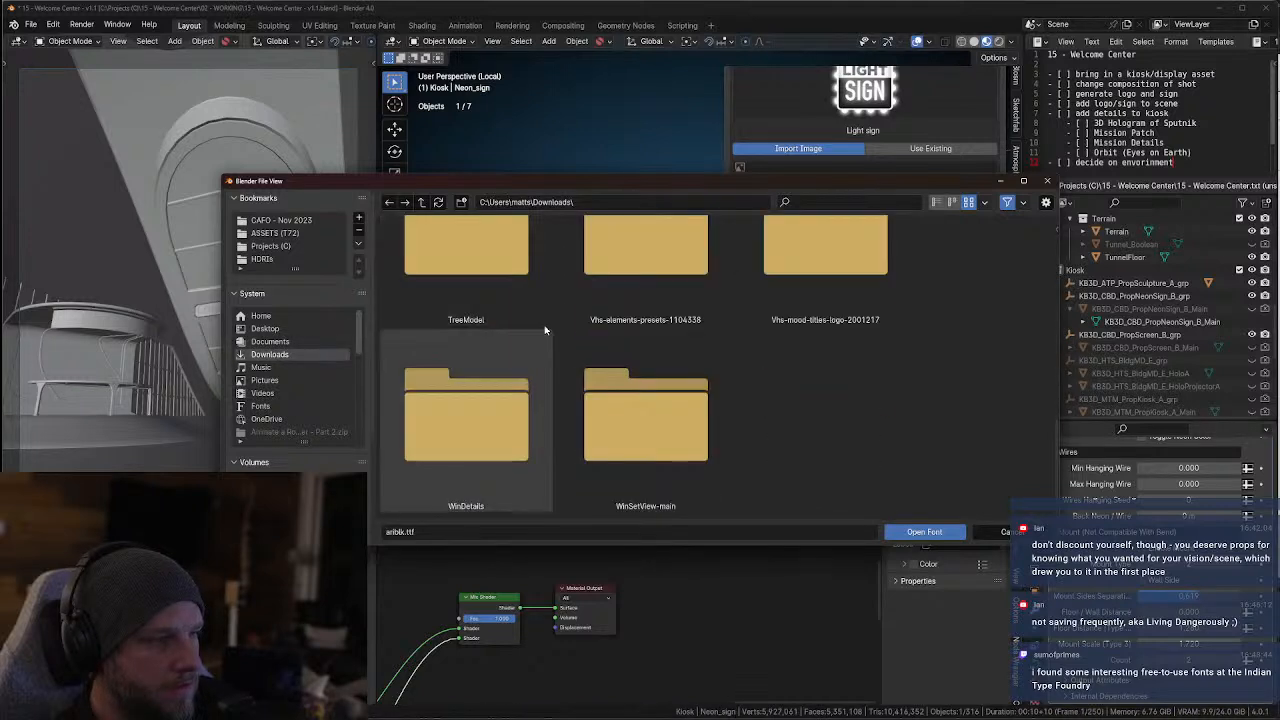
left_click(953, 202)
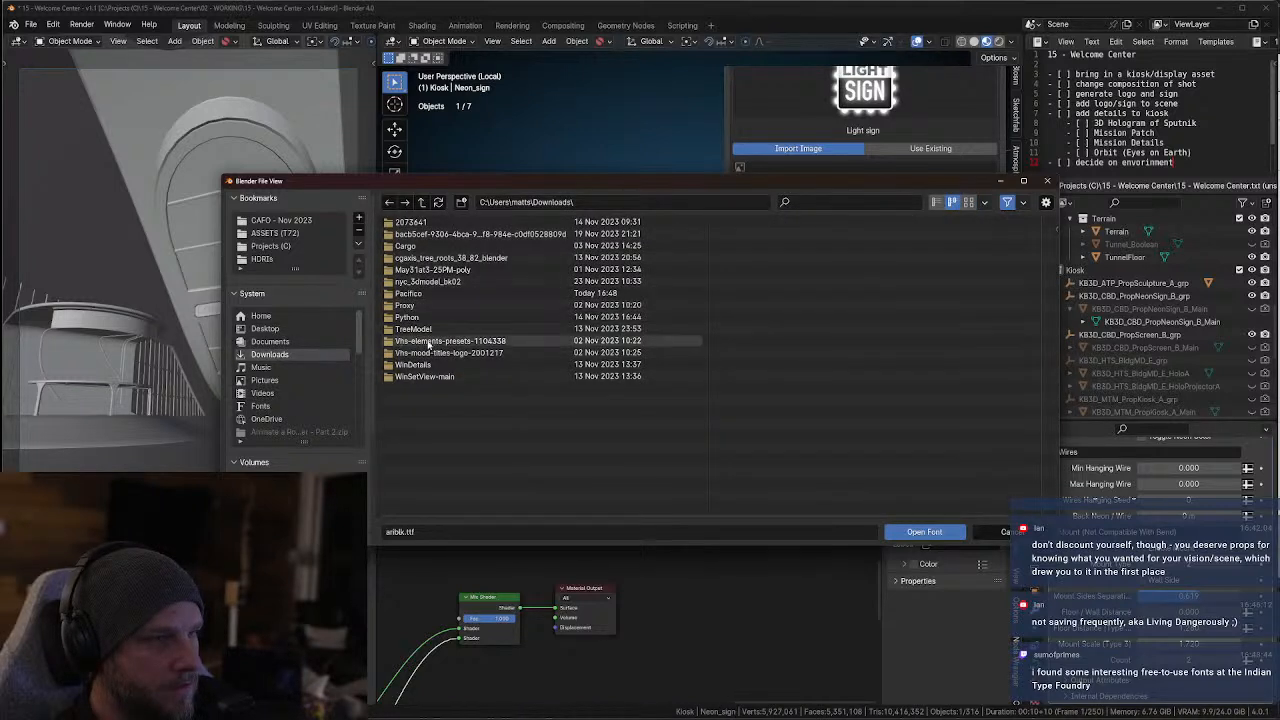
double_click(410, 293)
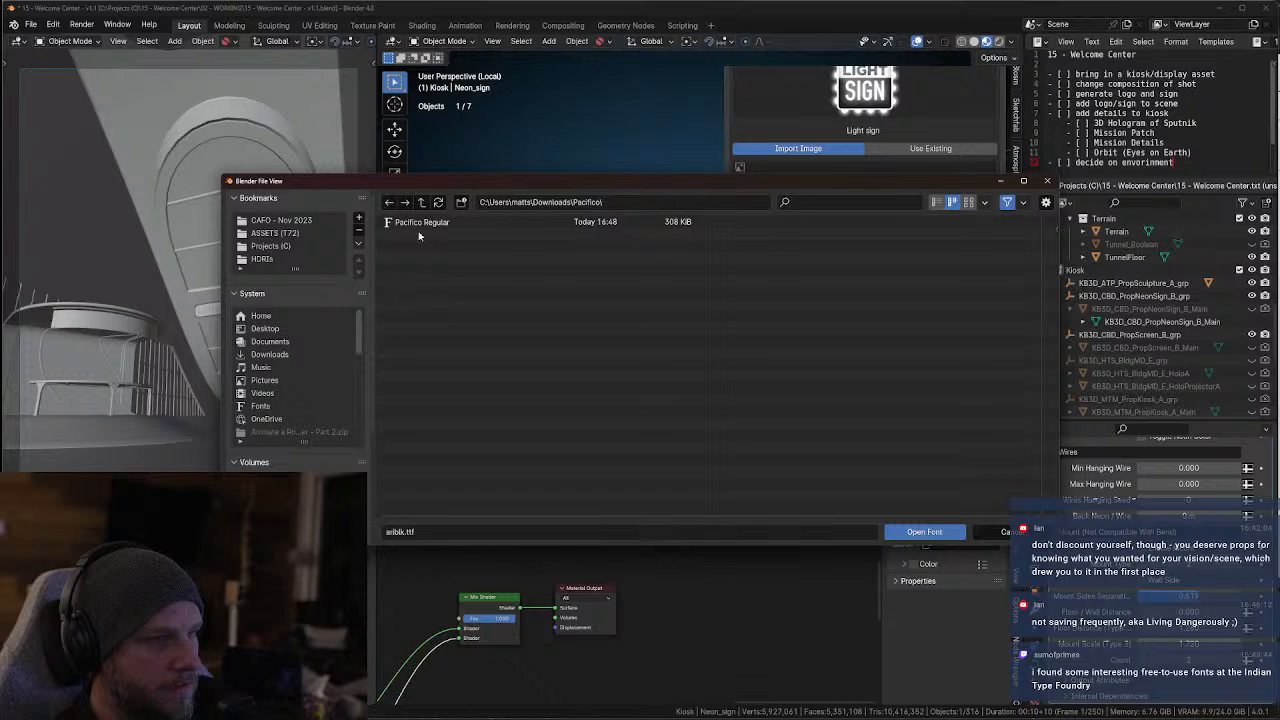
double_click(425, 222)
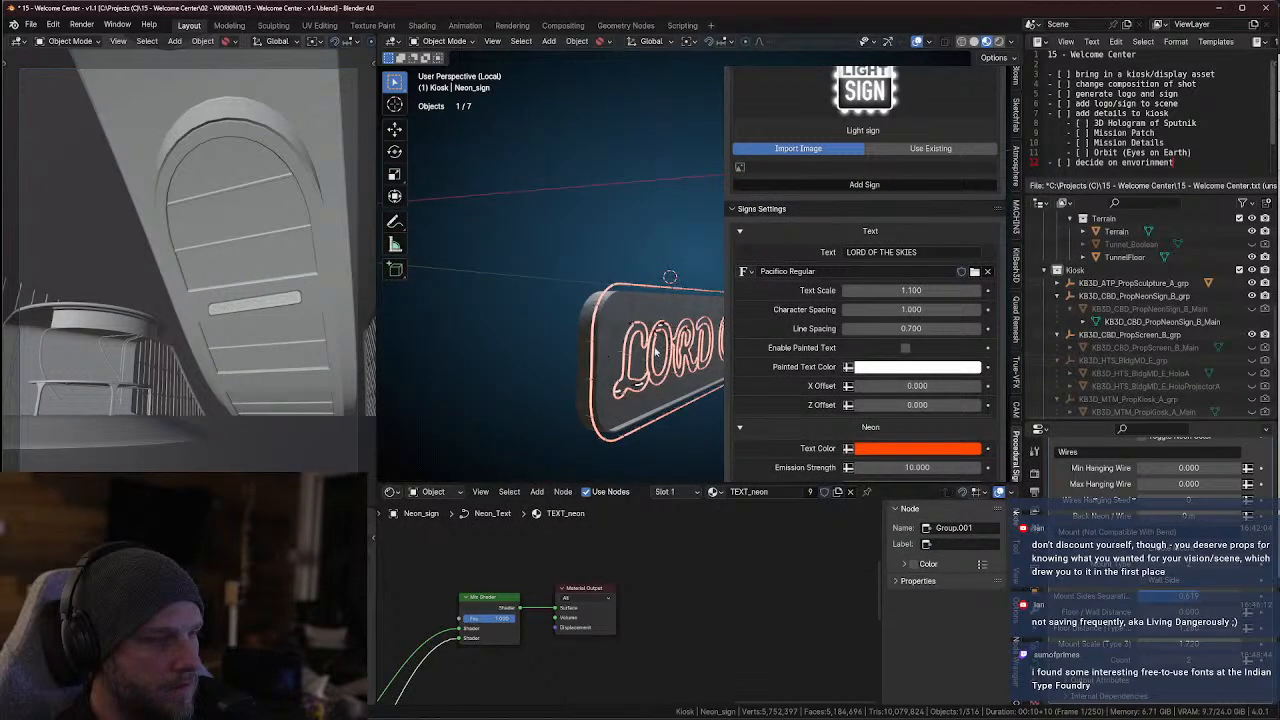
Set the neon sign's Character Spacing to about 1.037 and its Text Scale to about 1.460
middle_click_drag(655, 350, 572, 368)
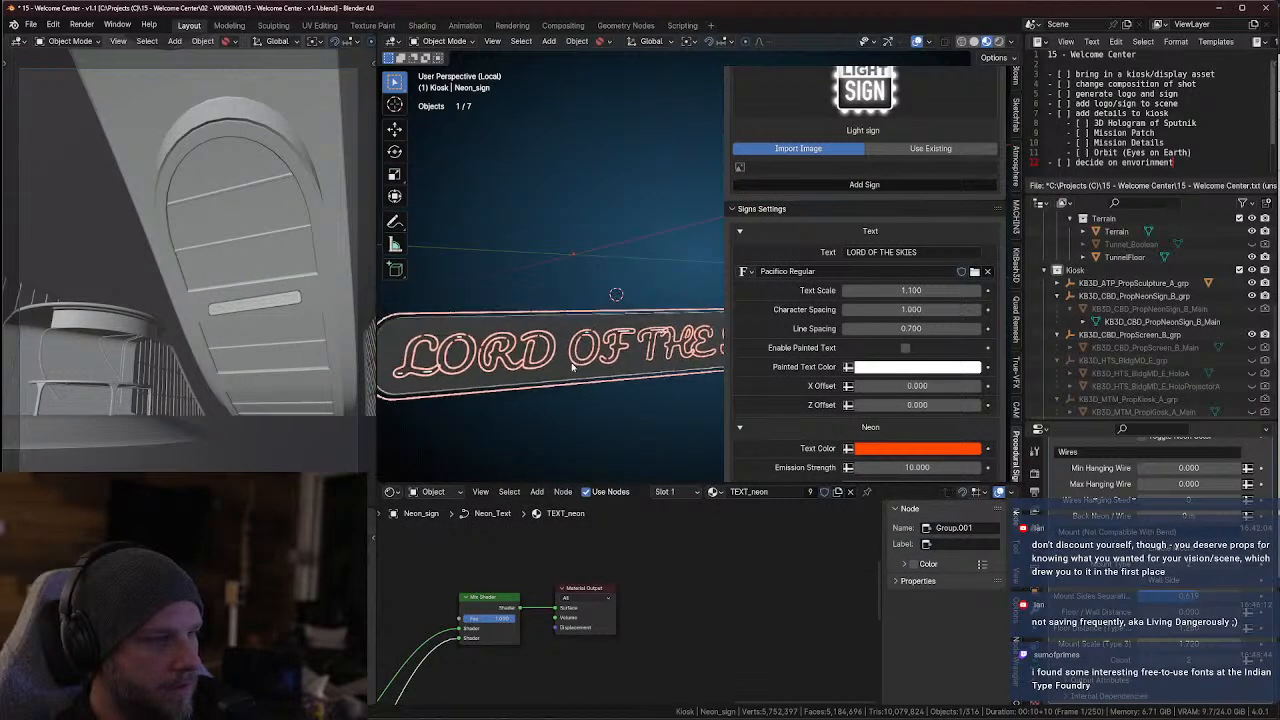
scroll(540, 358, "up", 3)
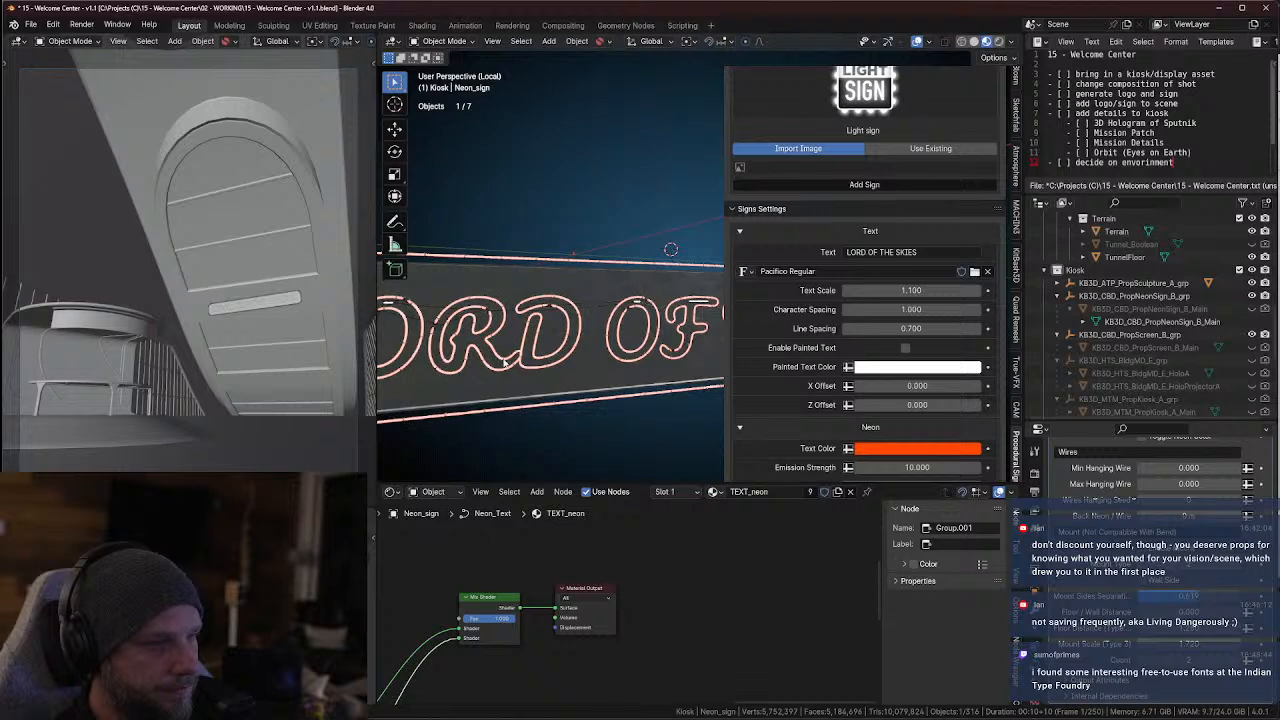
middle_click_drag(512, 358, 556, 373)
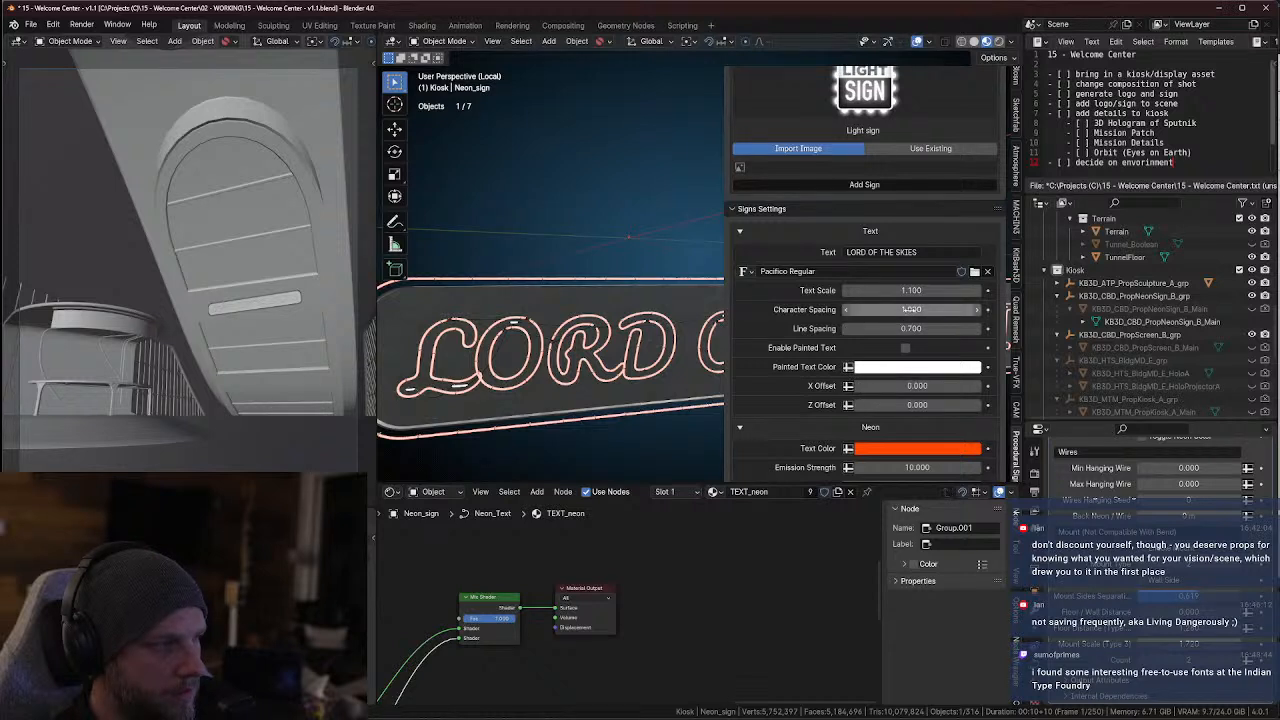
left_click_drag(910, 310, 968, 290)
scroll(560, 325, "down", 3)
middle_click_drag(546, 326, 637, 371, "shift")
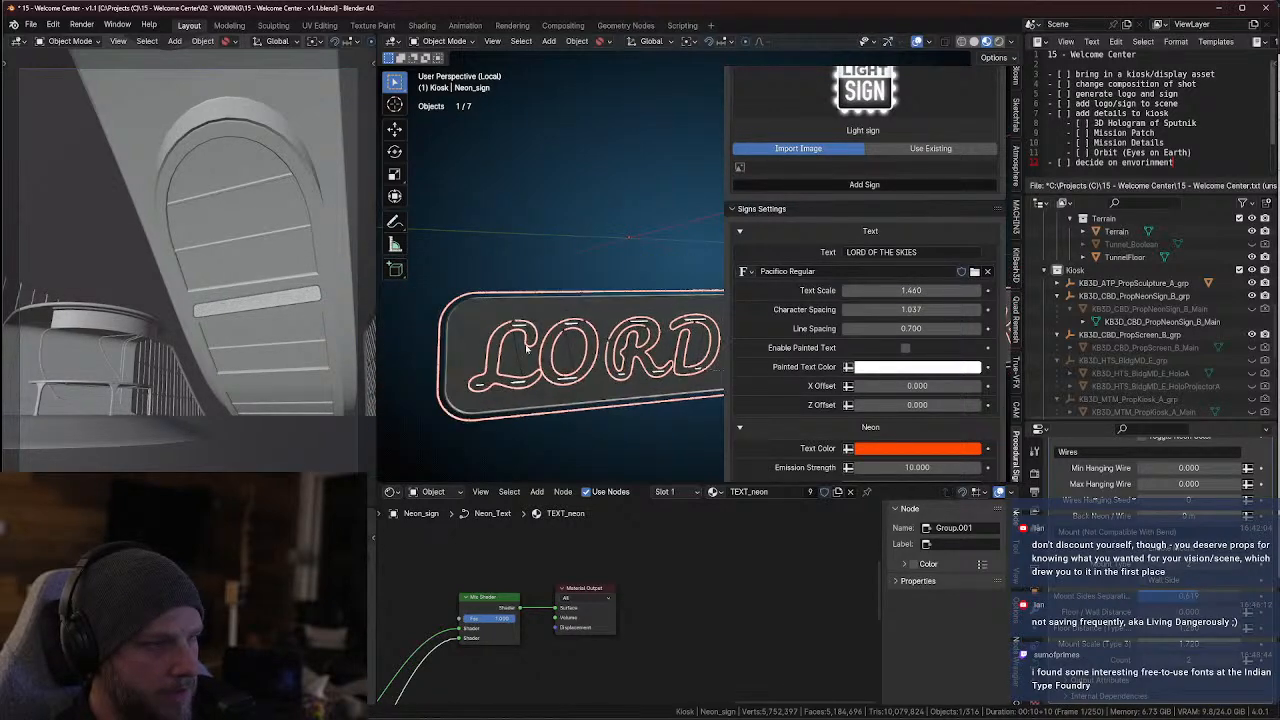
scroll(637, 371, "up", 2)
Change the neon Text Color of the sign to a bright pinkish purple
scroll(860, 386, "down", 2)
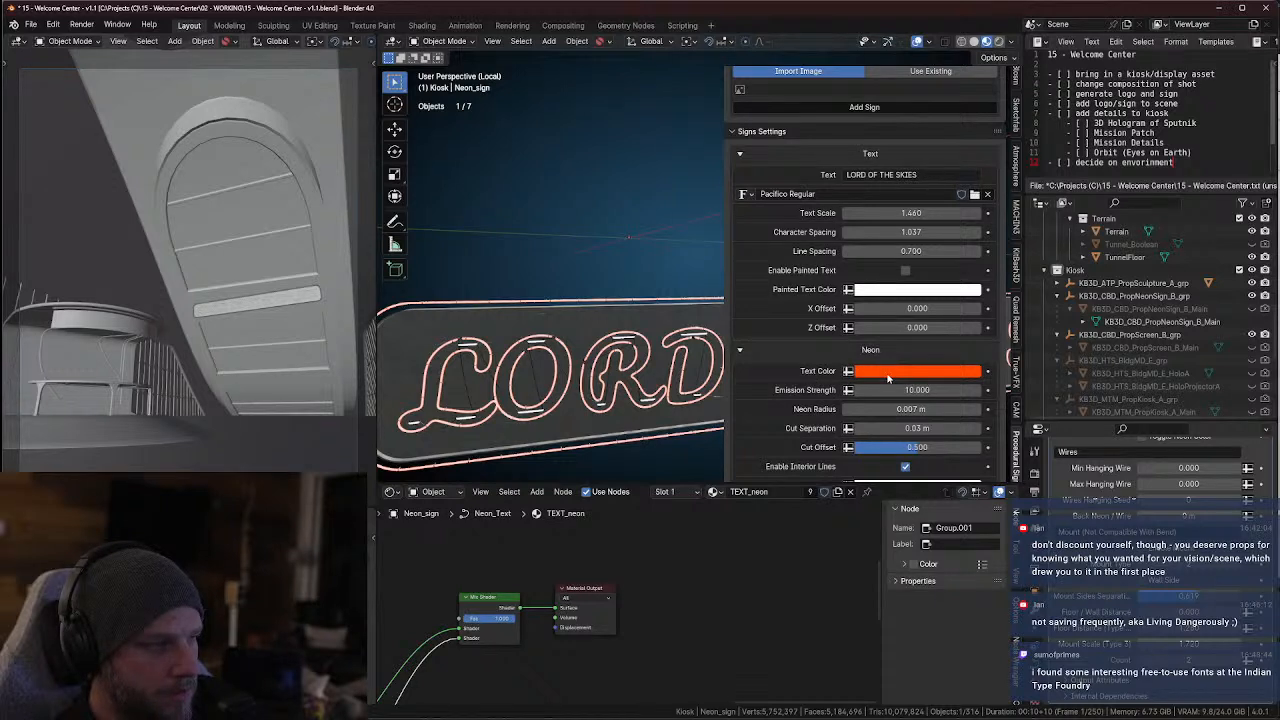
left_click(888, 373)
left_click(949, 237)
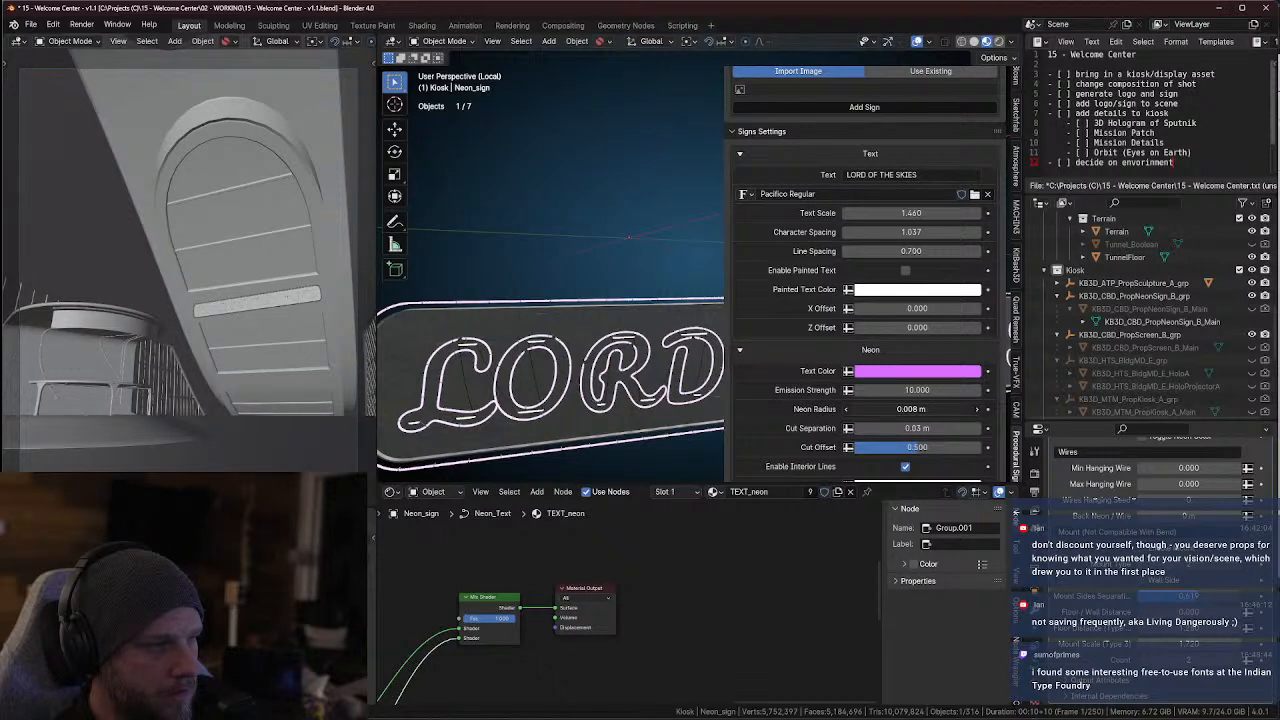
Try a Neon Radius of 0.03 m and a Cut Separation of 0.08 m on the sign, undoing each change
left_click_drag(905, 409, 980, 409)
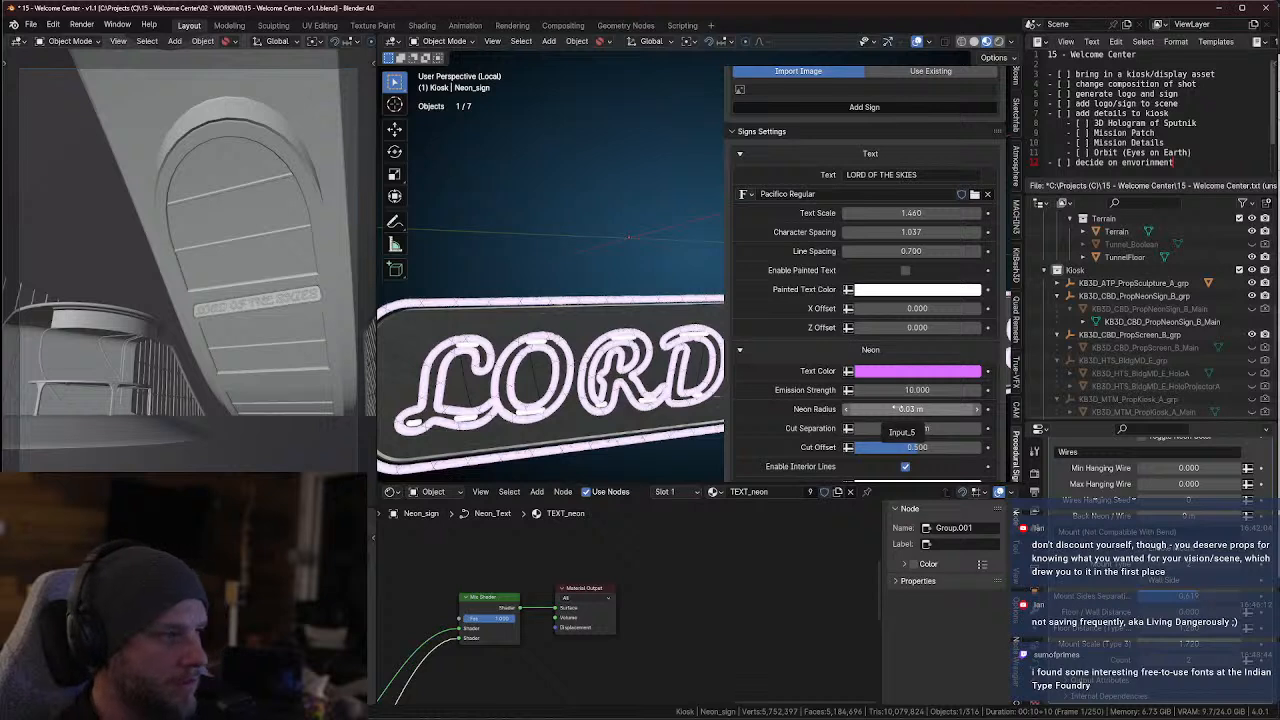
key("ctrl+z")
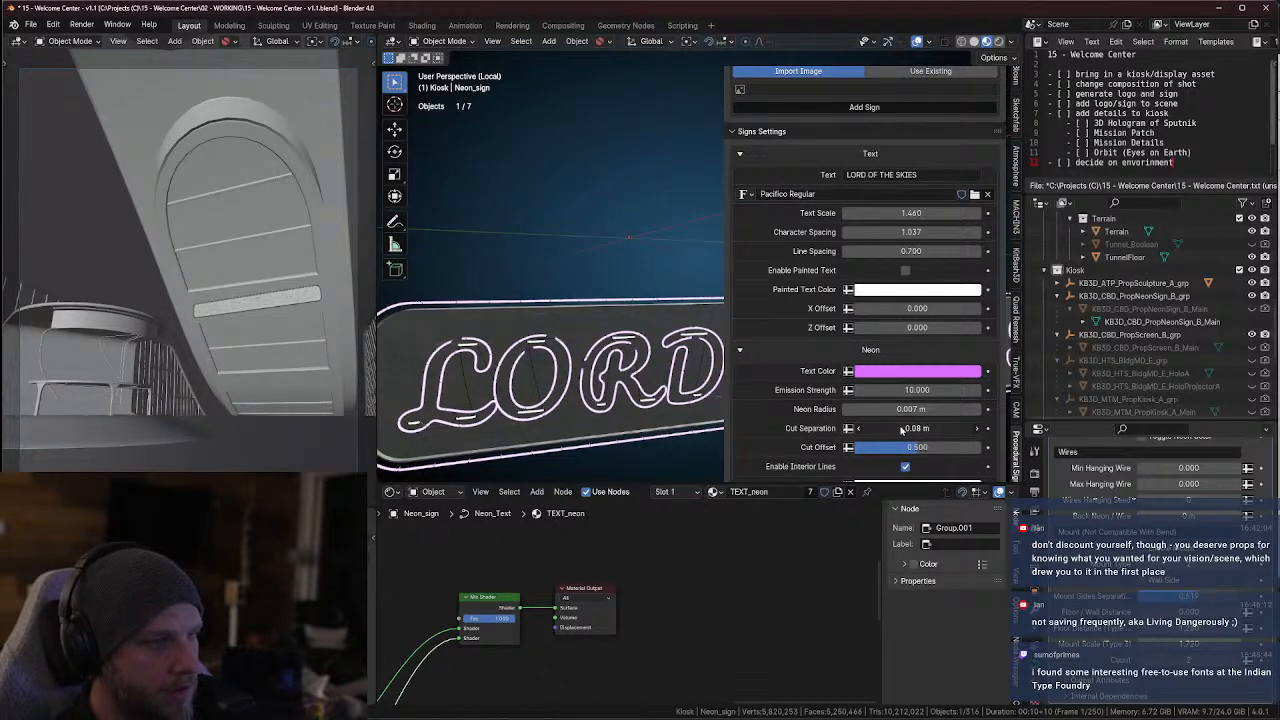
left_click_drag(903, 428, 898, 428)
key("ctrl+z")
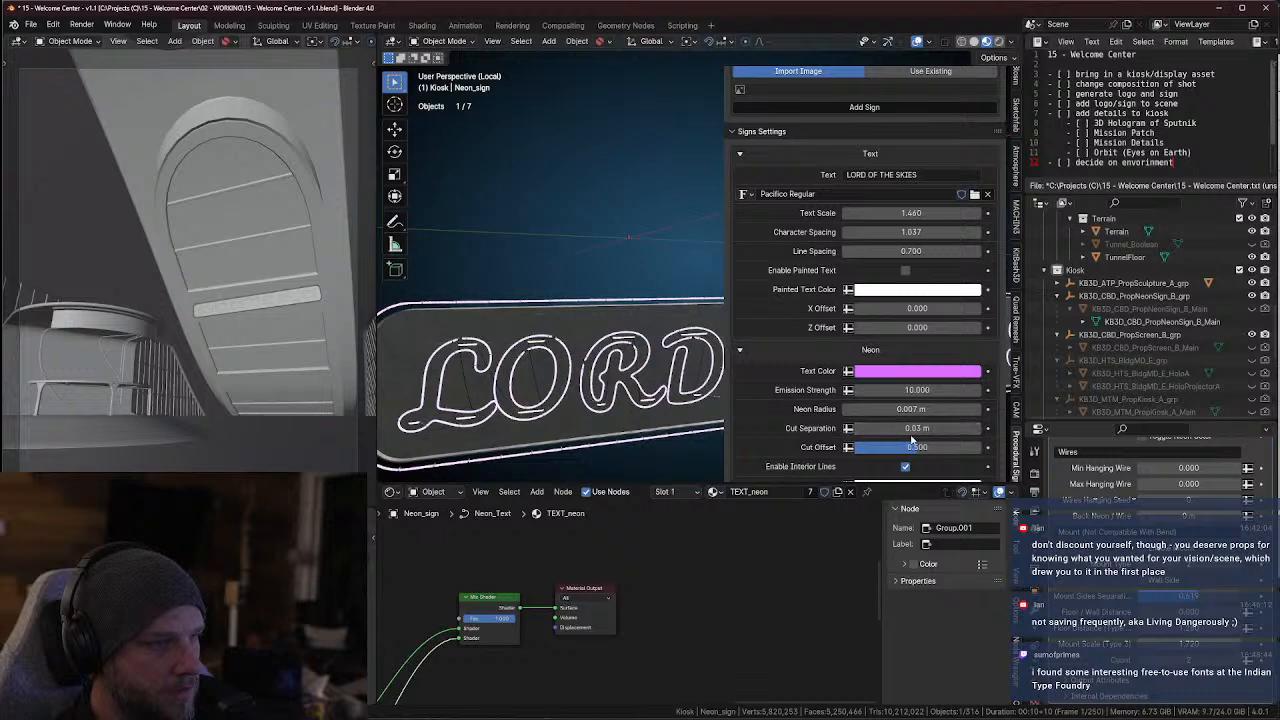
Try the sign with Interior Lines toggled off and on, then with Lines Amount at 90 and Interior Lines Limit at about 0.146
scroll(894, 447, "down", 2)
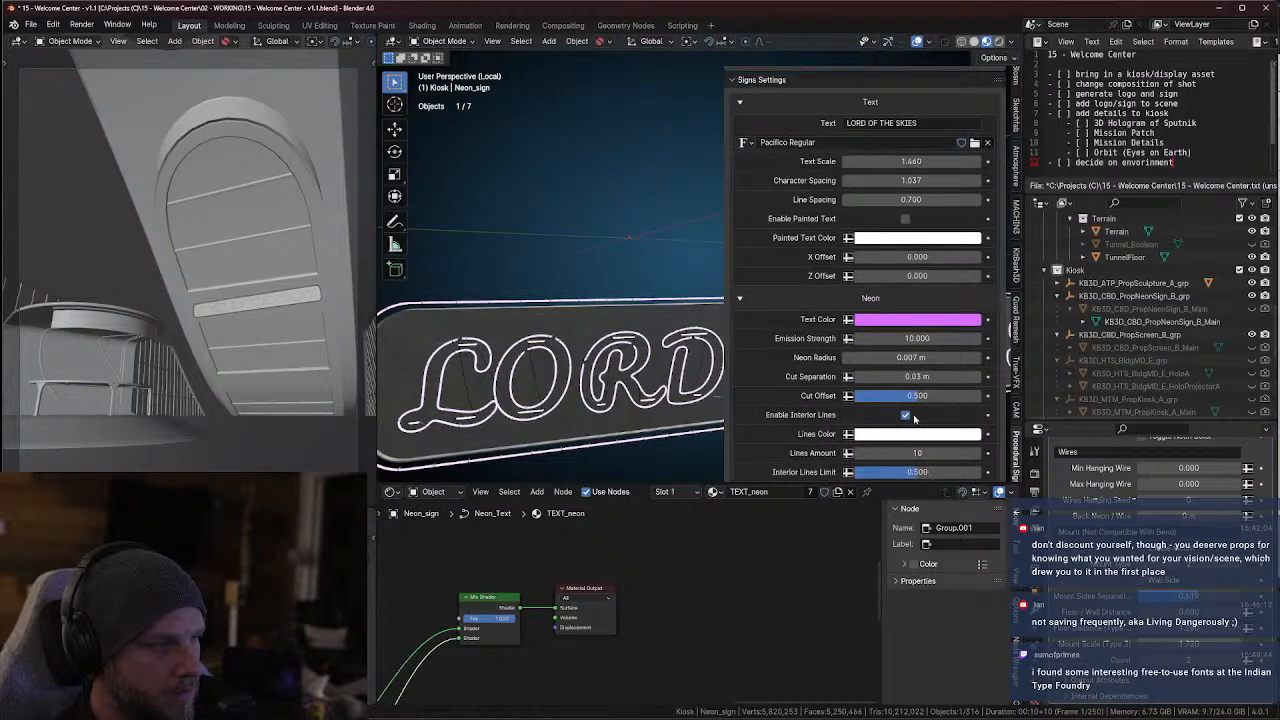
left_click(905, 415)
left_click(905, 415)
left_click_drag(905, 453, 875, 421)
scroll(876, 425, "down", 1)
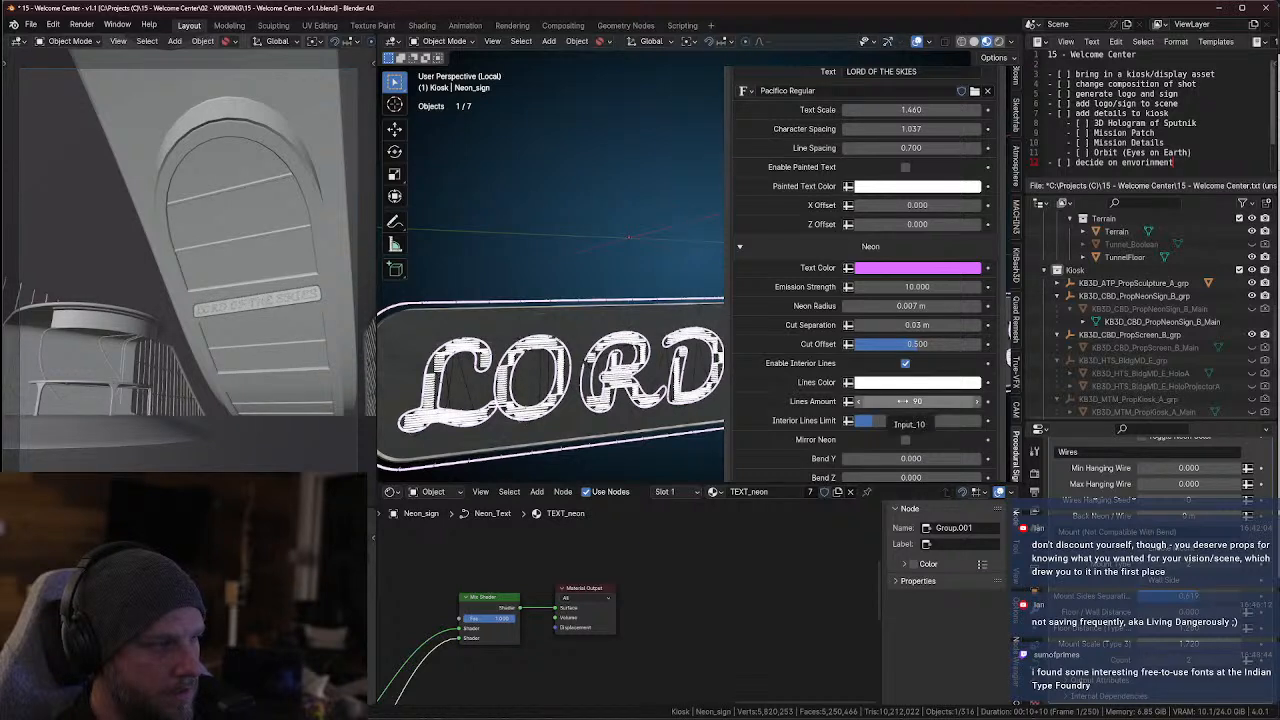
Set the sign's Lines Amount to 10 and its Interior Lines Limit to about 0.419
left_click(903, 401)
type("10")
key("Return")
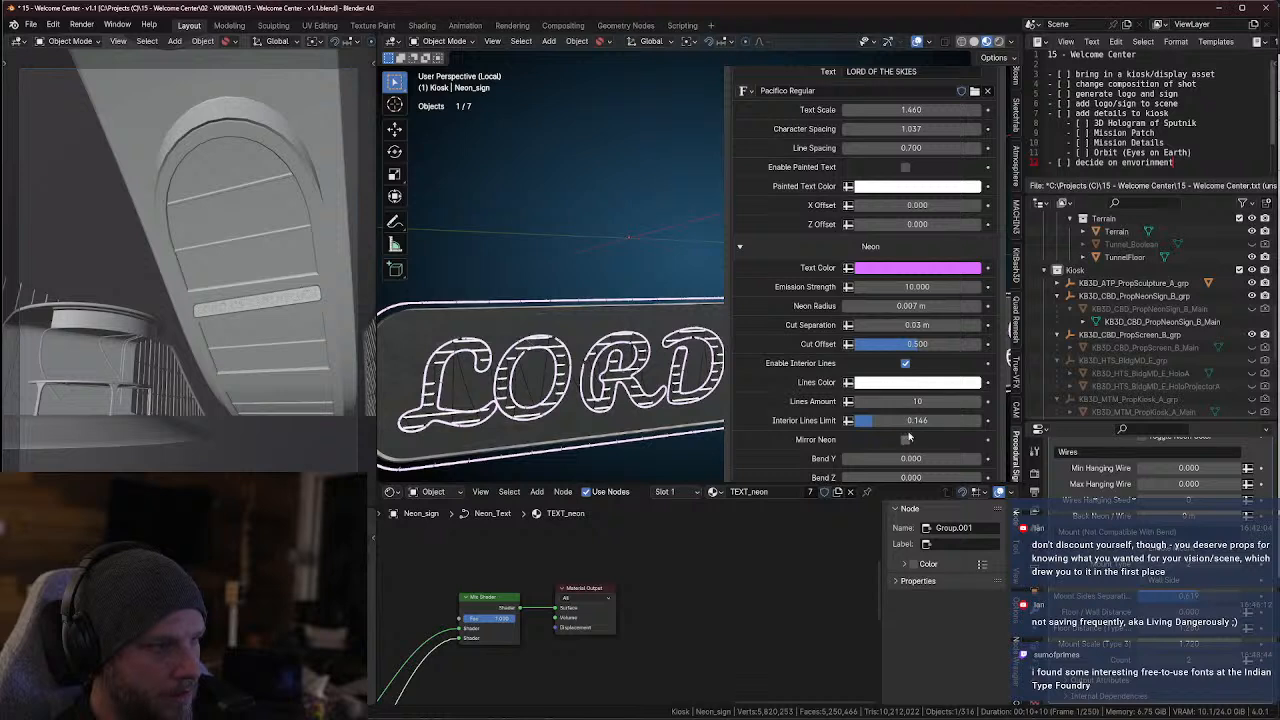
left_click_drag(872, 420, 907, 420)
Widen the 3D viewport and examine the full LORD OF THE SKIES sign and its remaining neon settings
scroll(483, 405, "down", 5)
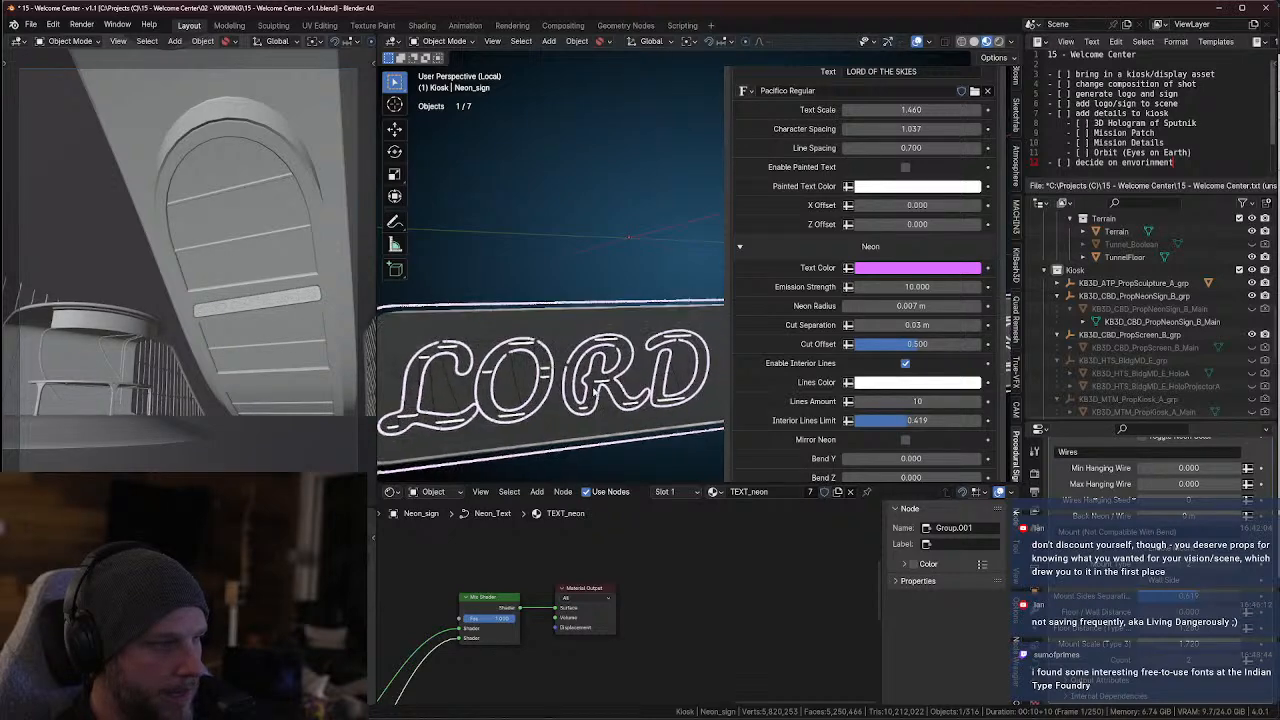
scroll(577, 363, "down", 1)
middle_click_drag(612, 370, 436, 392)
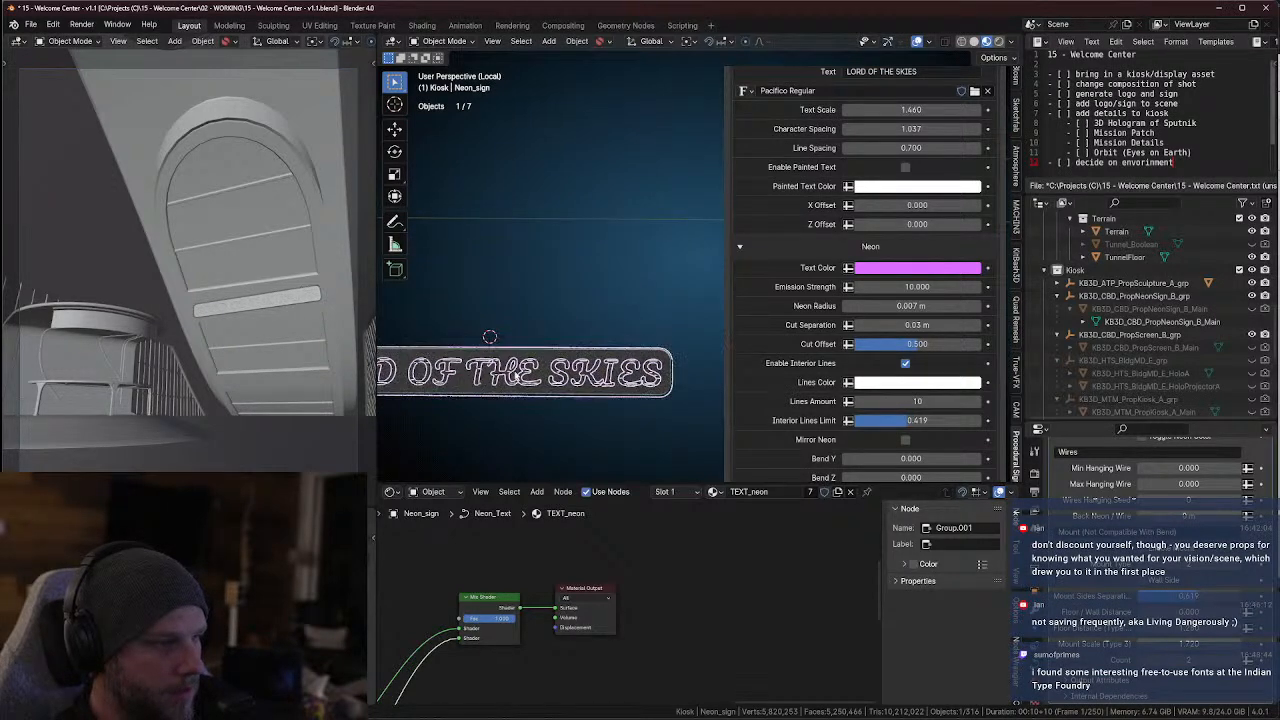
scroll(545, 375, "up", 2)
middle_click_drag(563, 375, 569, 416, "shift")
scroll(606, 411, "down", 1)
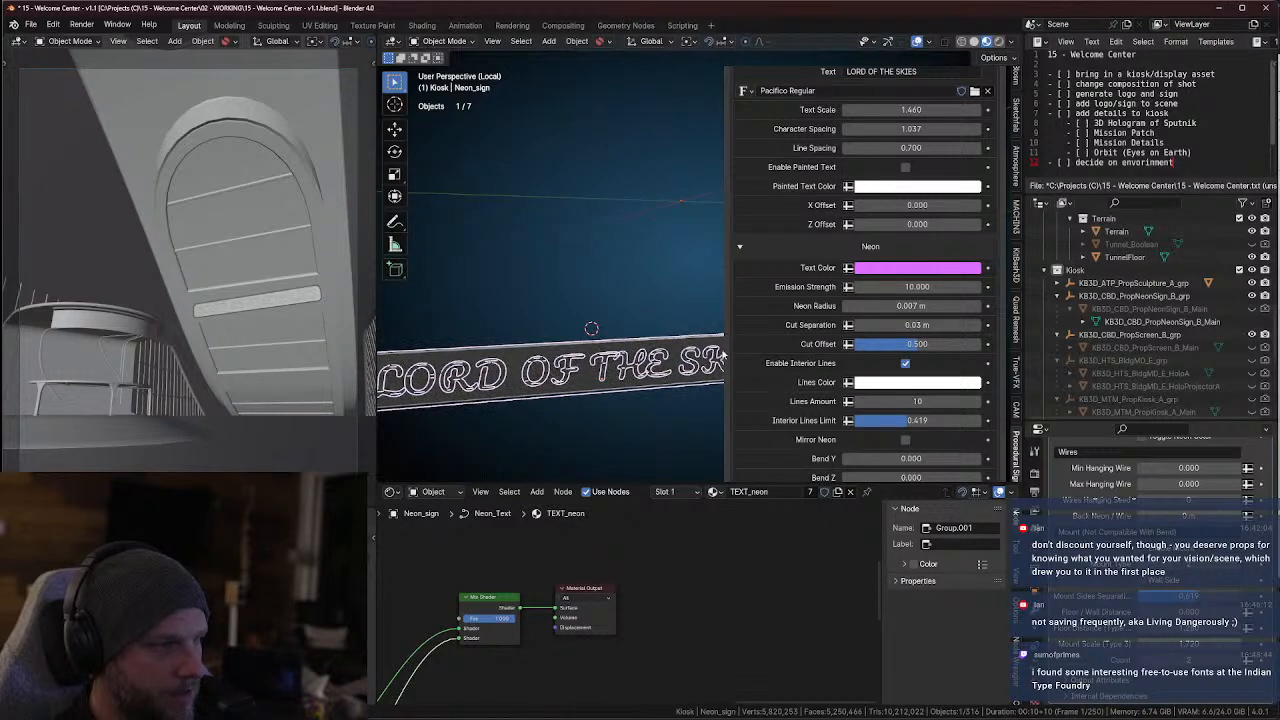
left_click_drag(373, 325, 147, 328)
middle_click_drag(488, 409, 495, 338)
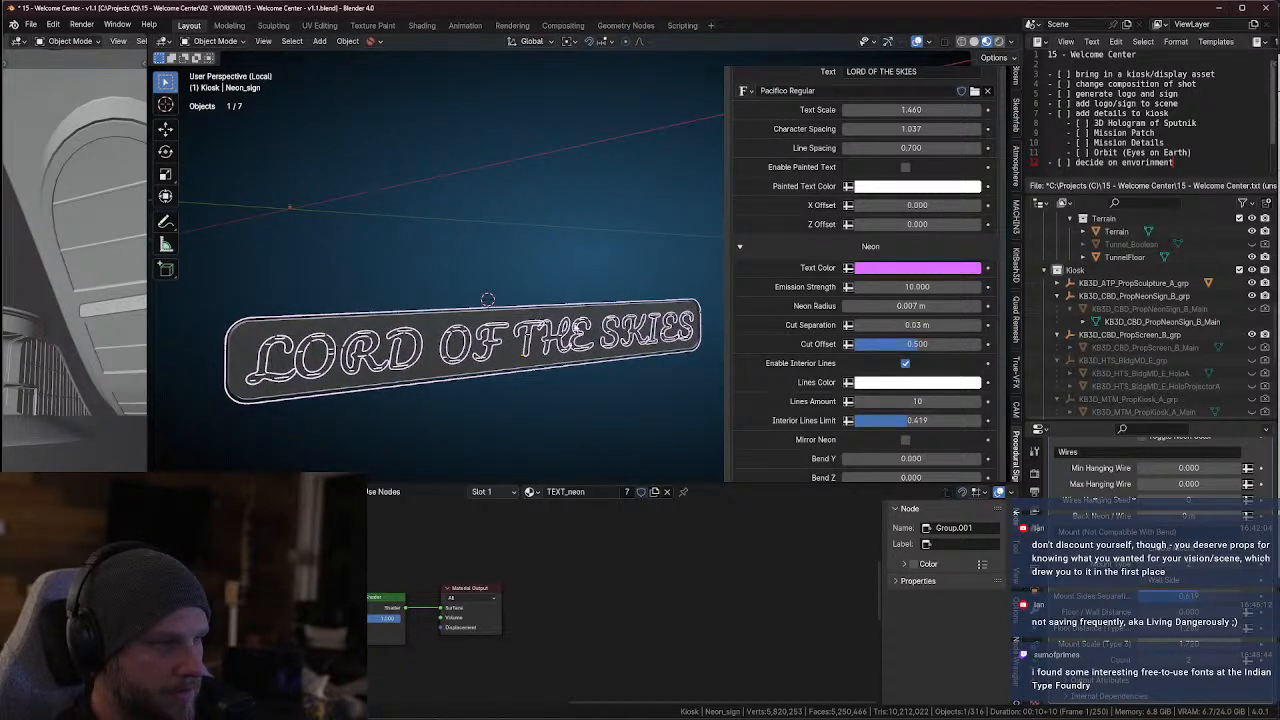
scroll(927, 397, "down", 3)
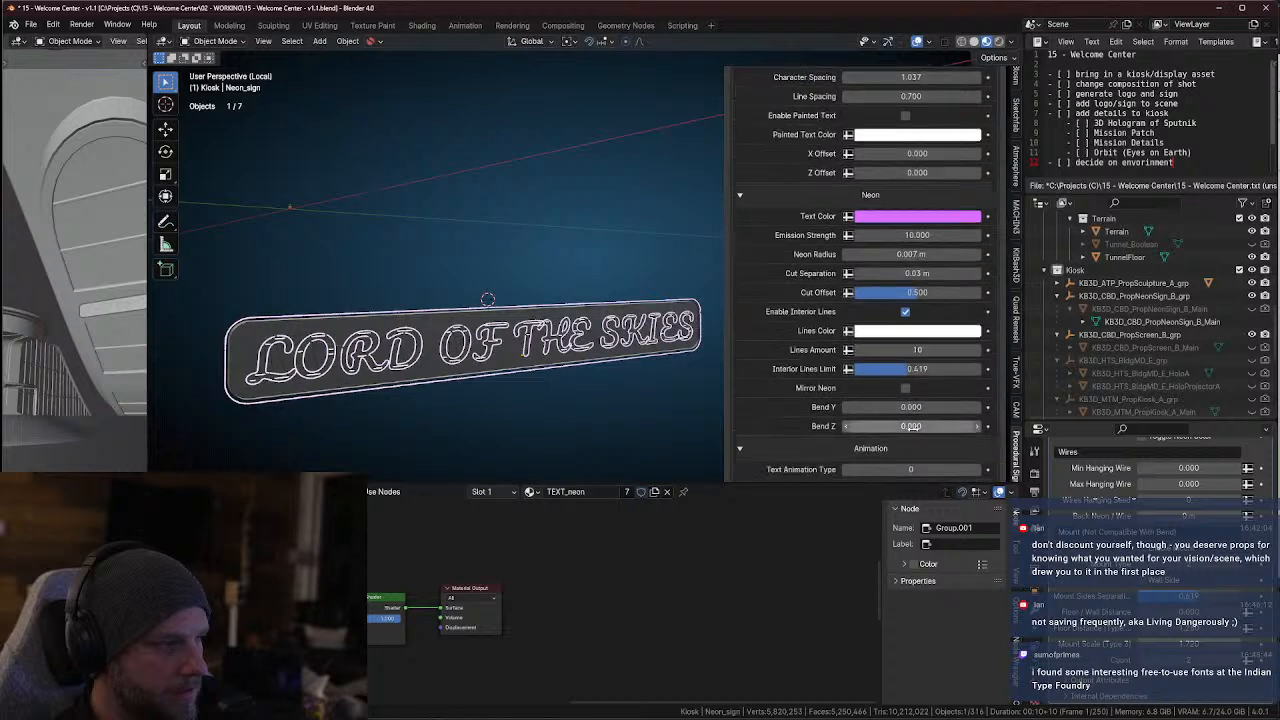
scroll(905, 398, "up", 2)
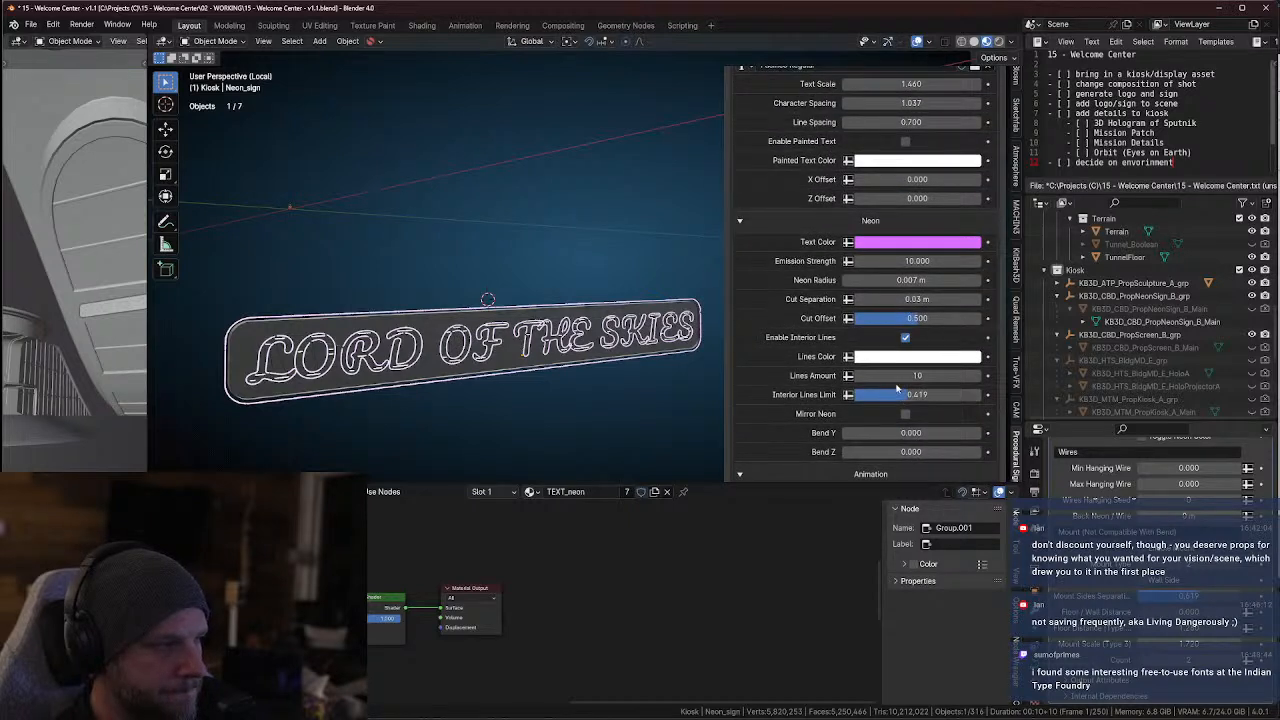
Set the sign's Character Spacing to about 1.018 and change its neon Text Color to a saturated magenta-purple
scroll(949, 378, "up", 5)
scroll(949, 378, "up", 1)
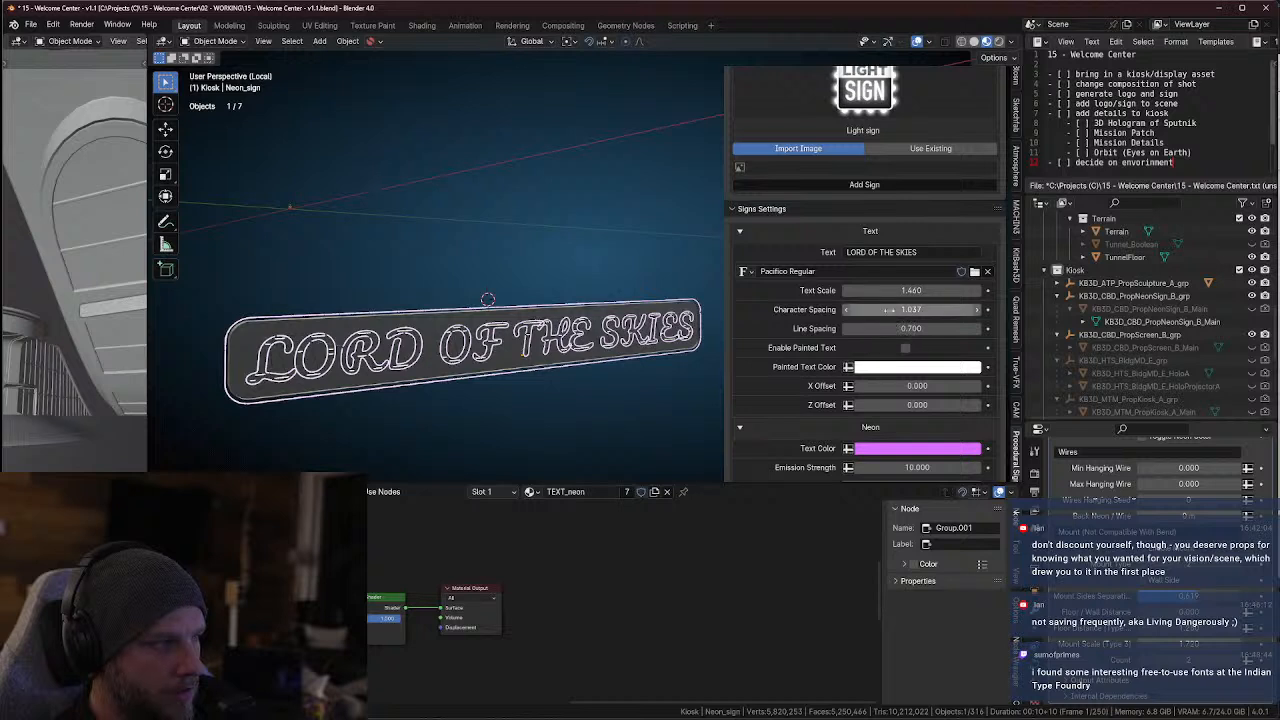
mouse_move(888, 310)
left_mouse_down()
mouse_move(935, 310)
mouse_move(887, 312)
left_mouse_up()
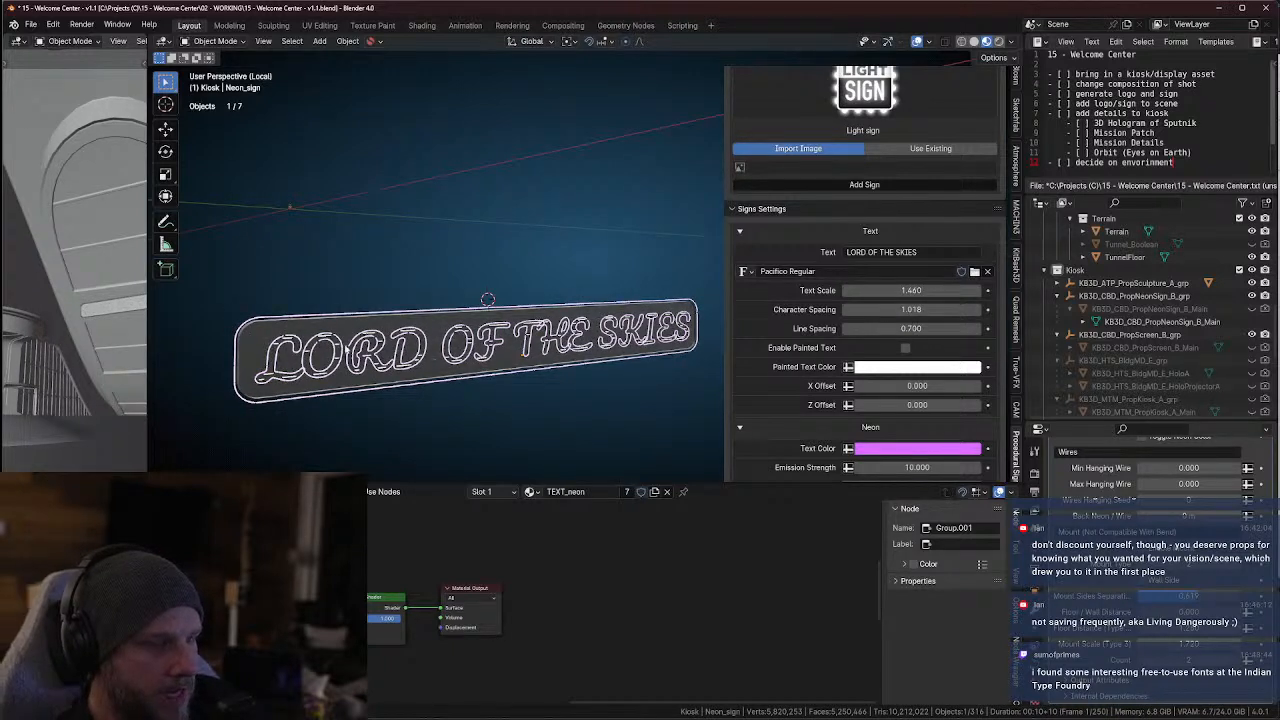
left_click(915, 448)
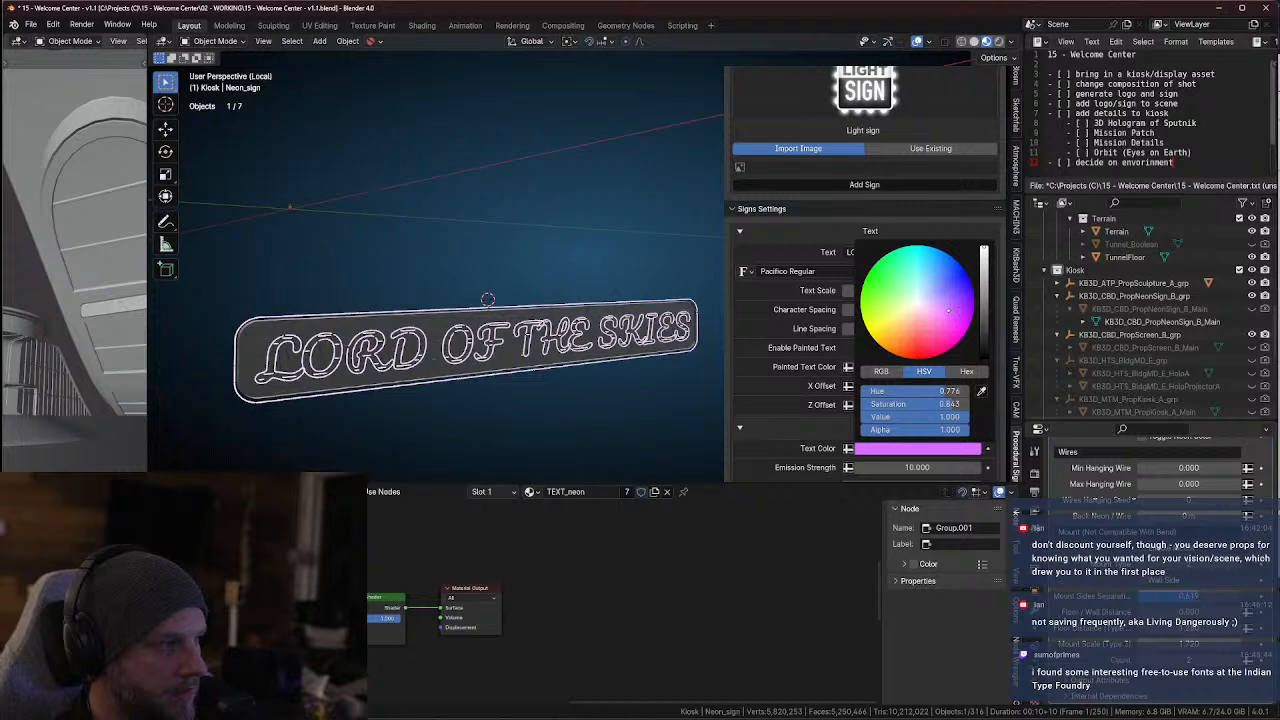
left_click(962, 312)
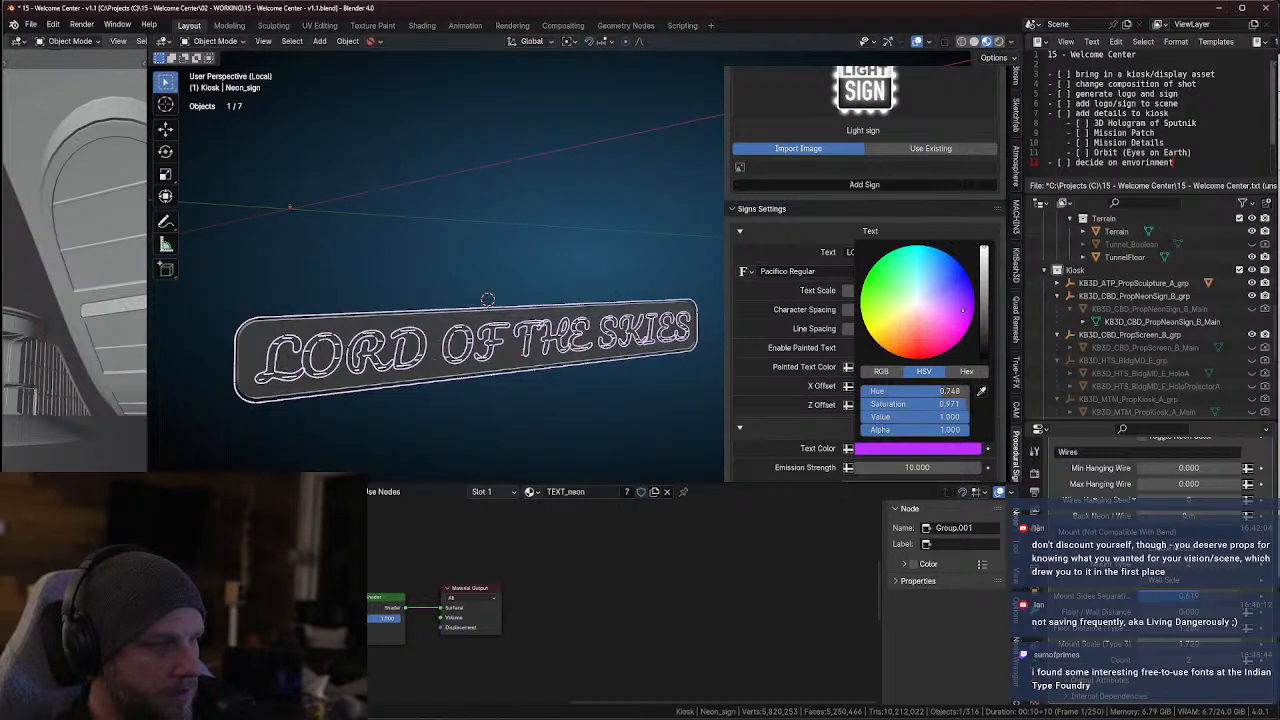
left_click_drag(962, 312, 966, 322)
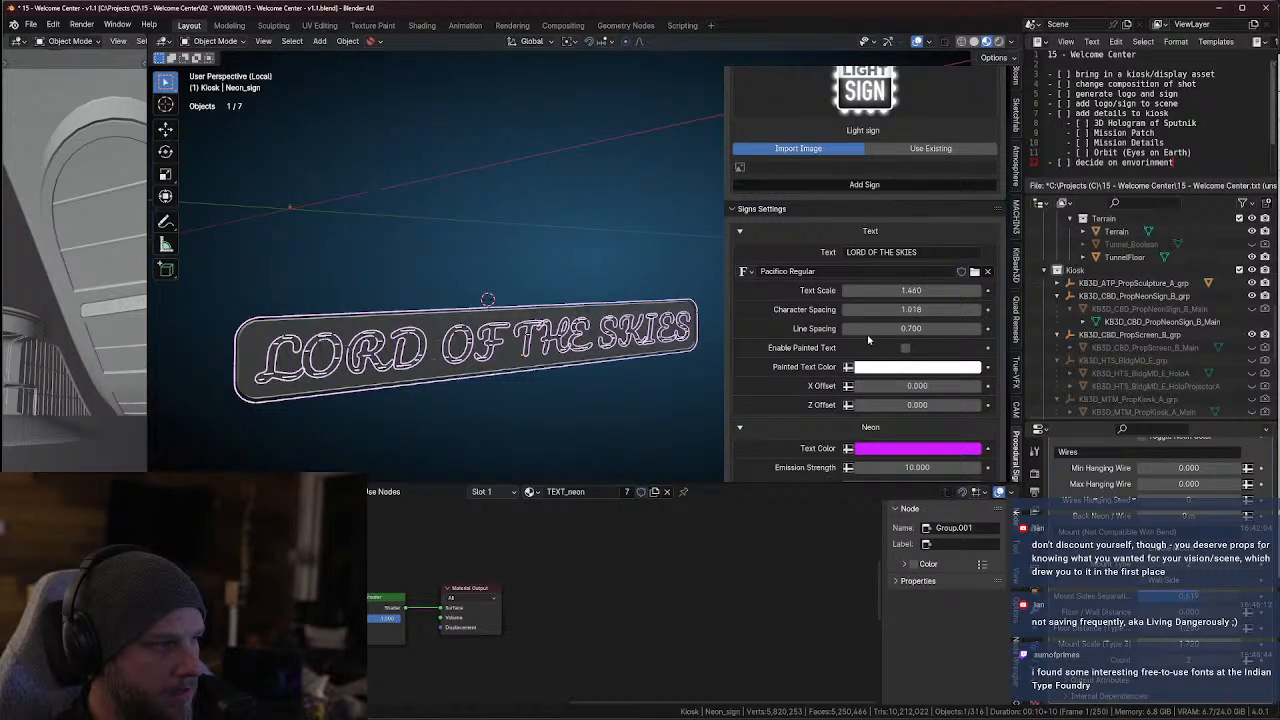
Try the painted text option on and off, then set the neon interior Lines Color to bright cyan
left_click(906, 348)
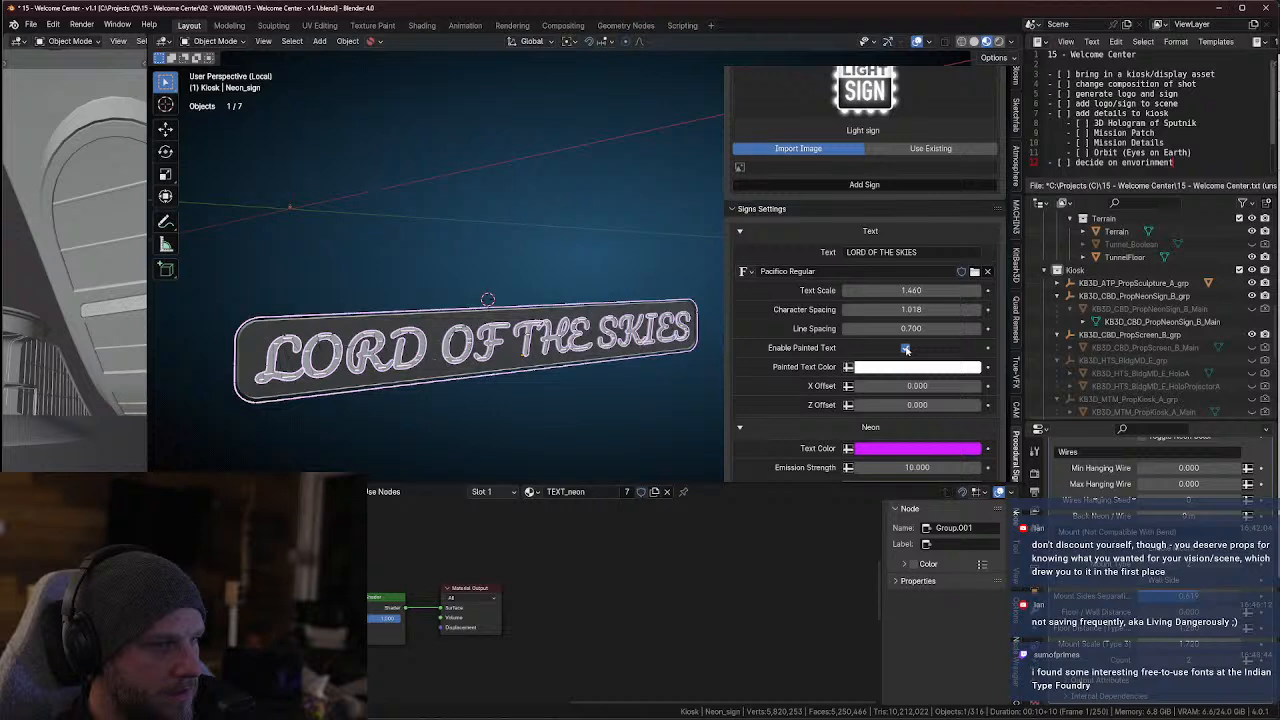
left_click(906, 348)
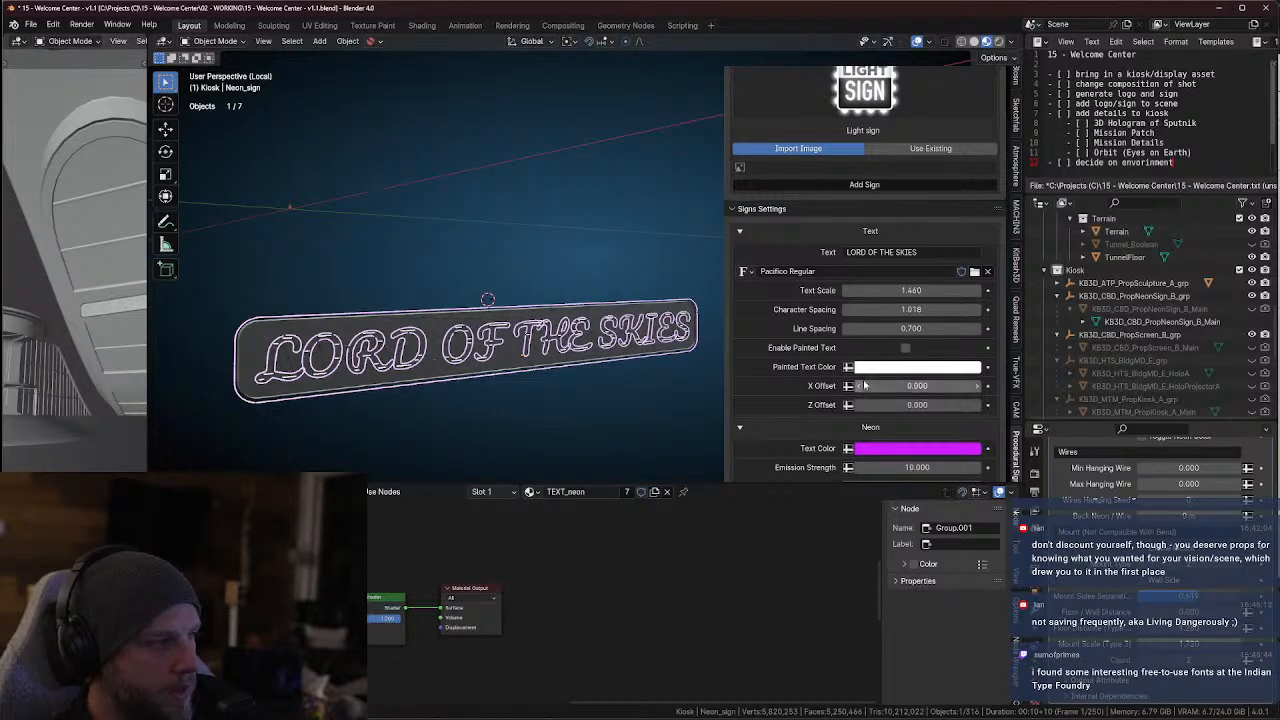
scroll(865, 386, "down", 5)
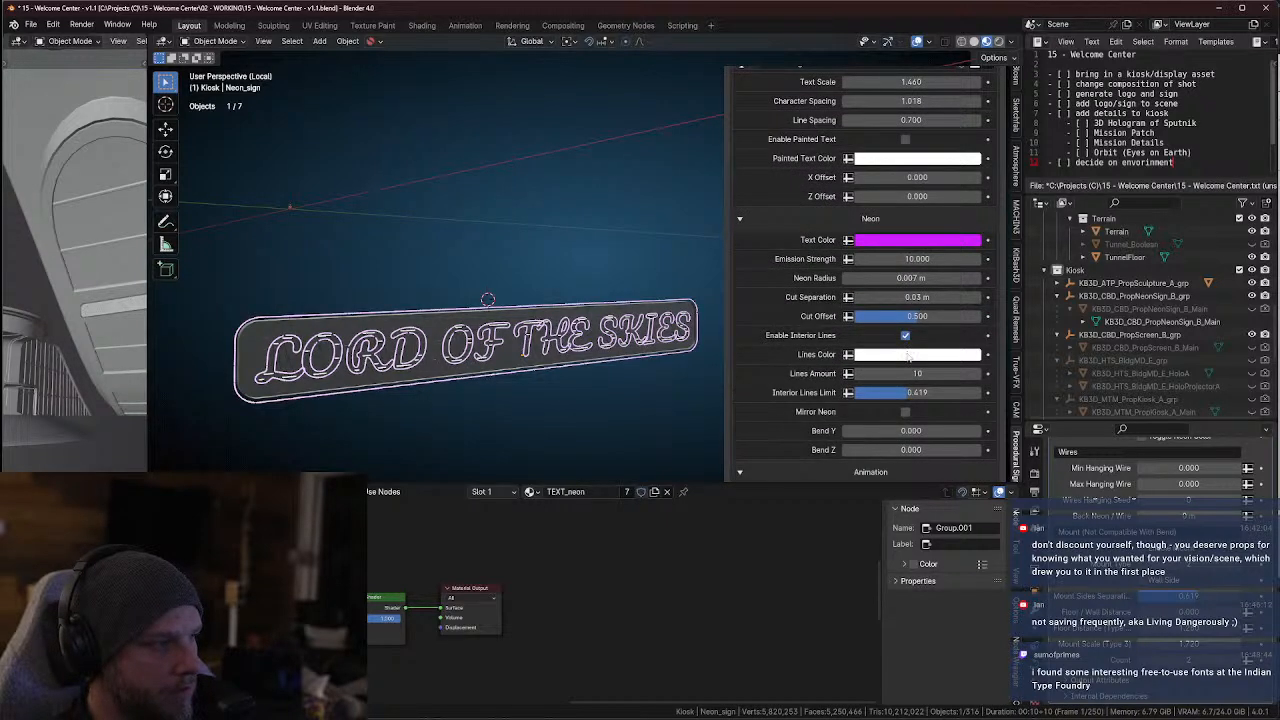
left_click(908, 355)
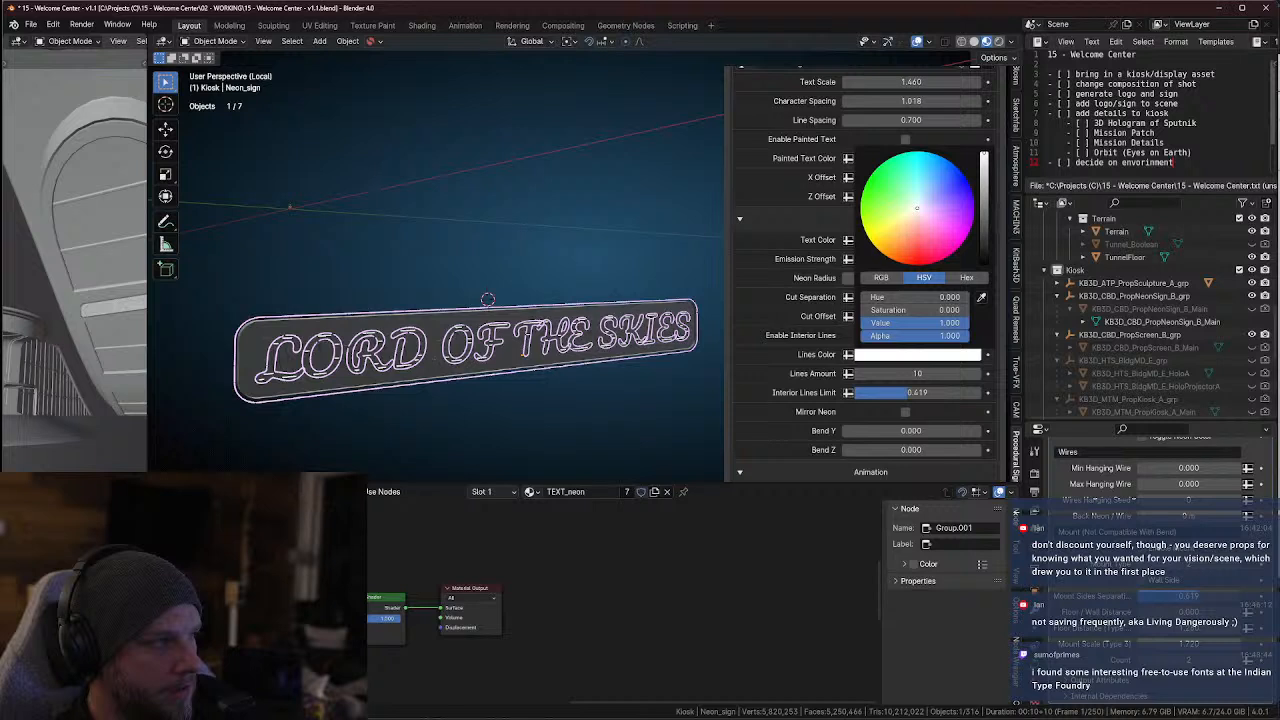
left_click(922, 170)
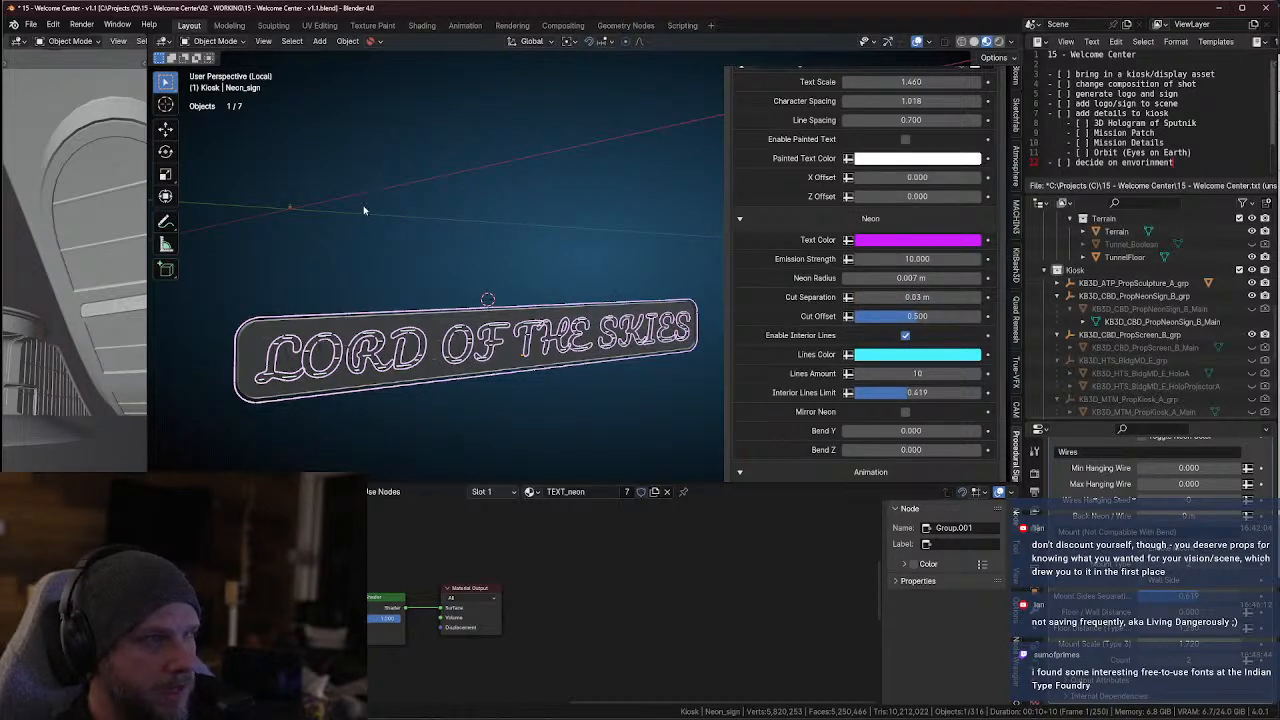
Switch the sign's viewport to solid shading and preview the enlarged camera view in rendered shading with a render region around the camera frame
left_click(974, 41)
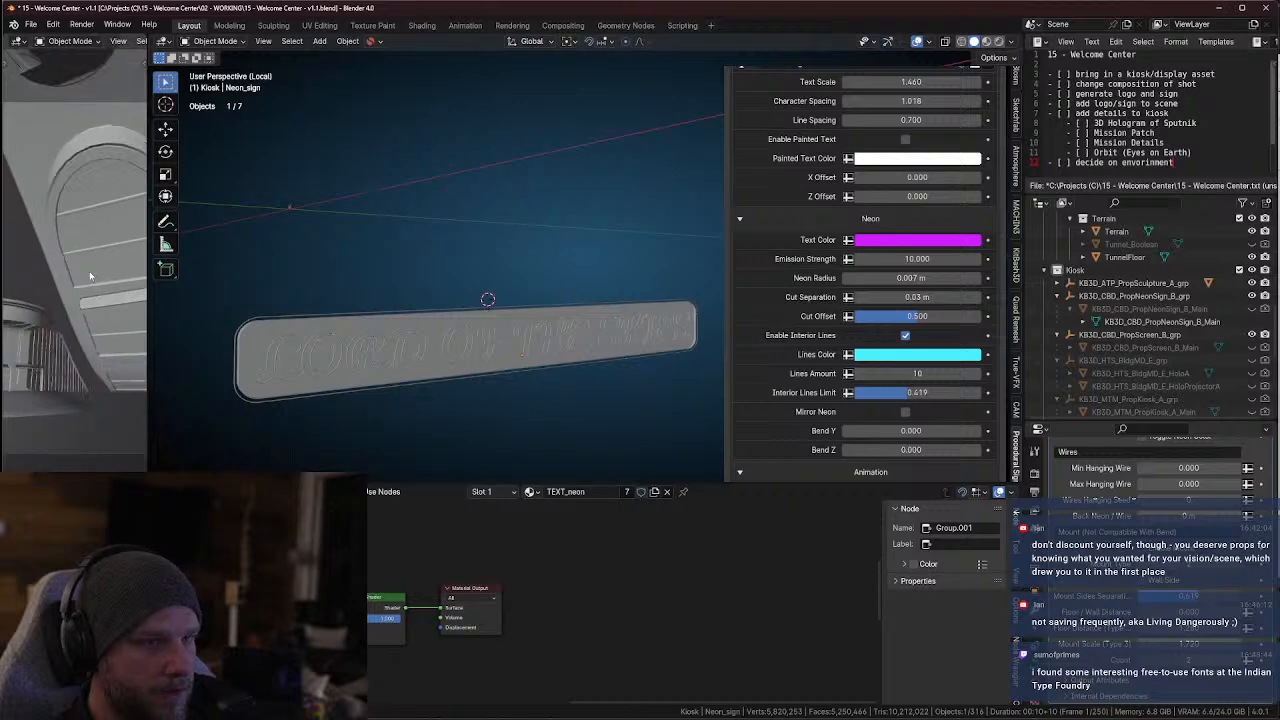
key("ctrl+space")
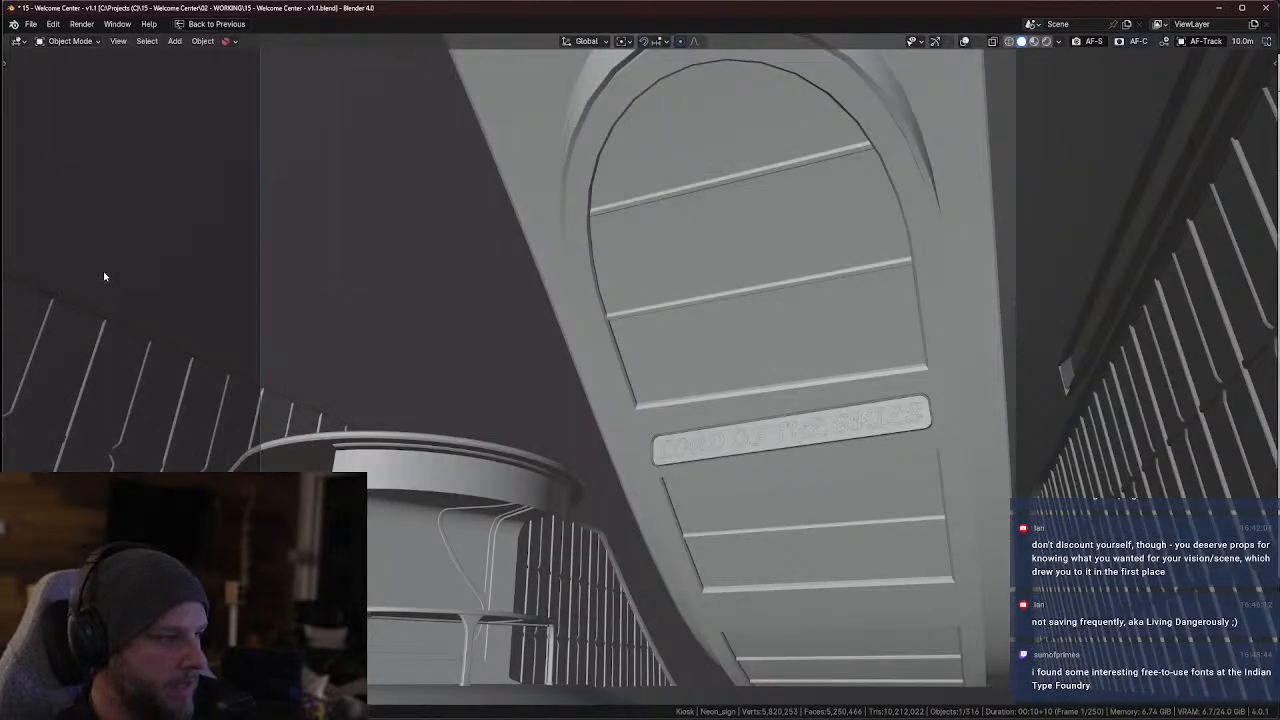
key("KP_0")
scroll(605, 335, "down", 2)
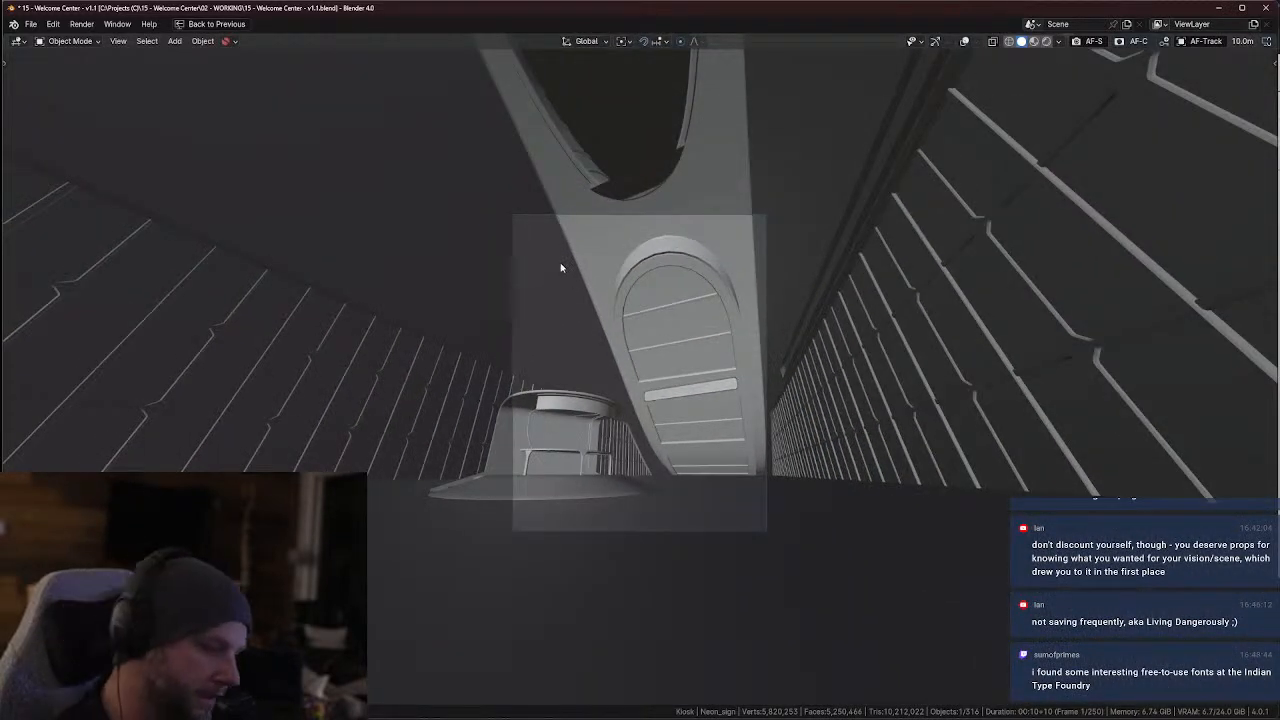
key("ctrl+b")
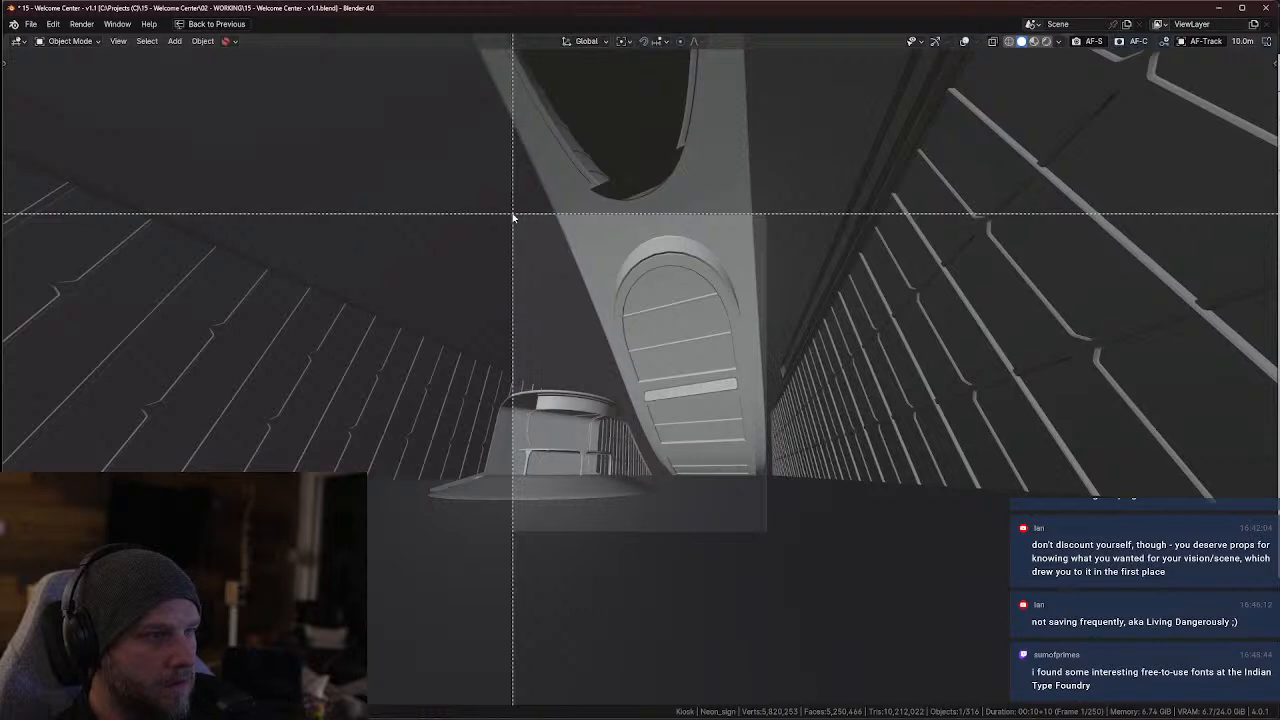
mouse_move(513, 213)
left_mouse_down()
mouse_move(727, 463)
mouse_move(766, 530)
left_mouse_up()
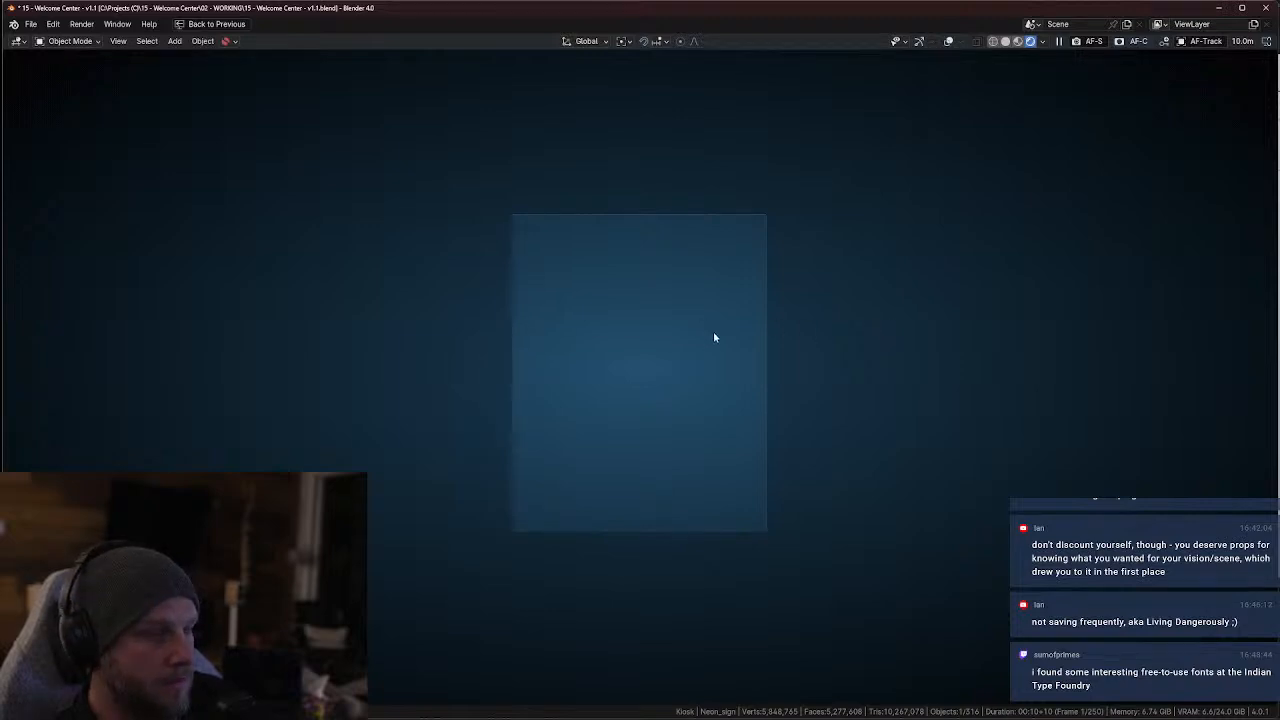
scroll(754, 442, "up", 3)
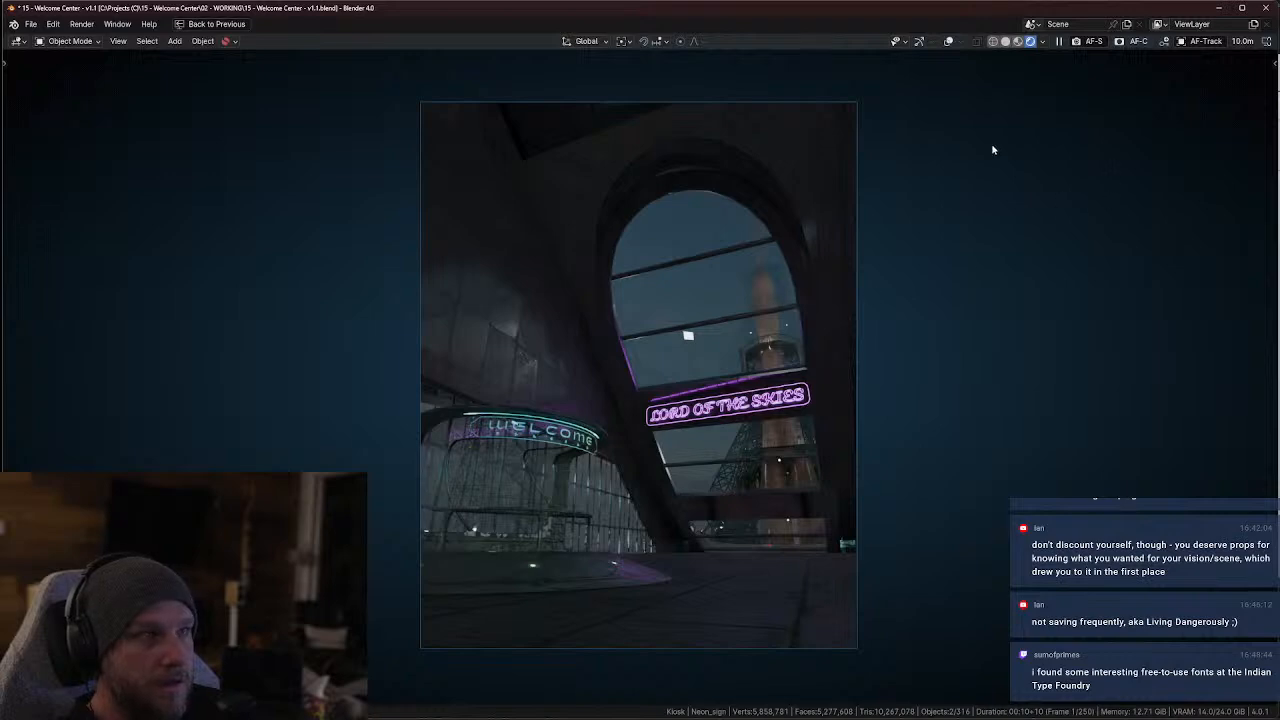
Restore the layout with a wider rendered viewport and rotate the sign about -24° around the global Y axis
key("Escape")
scroll(700, 366, "down", 5)
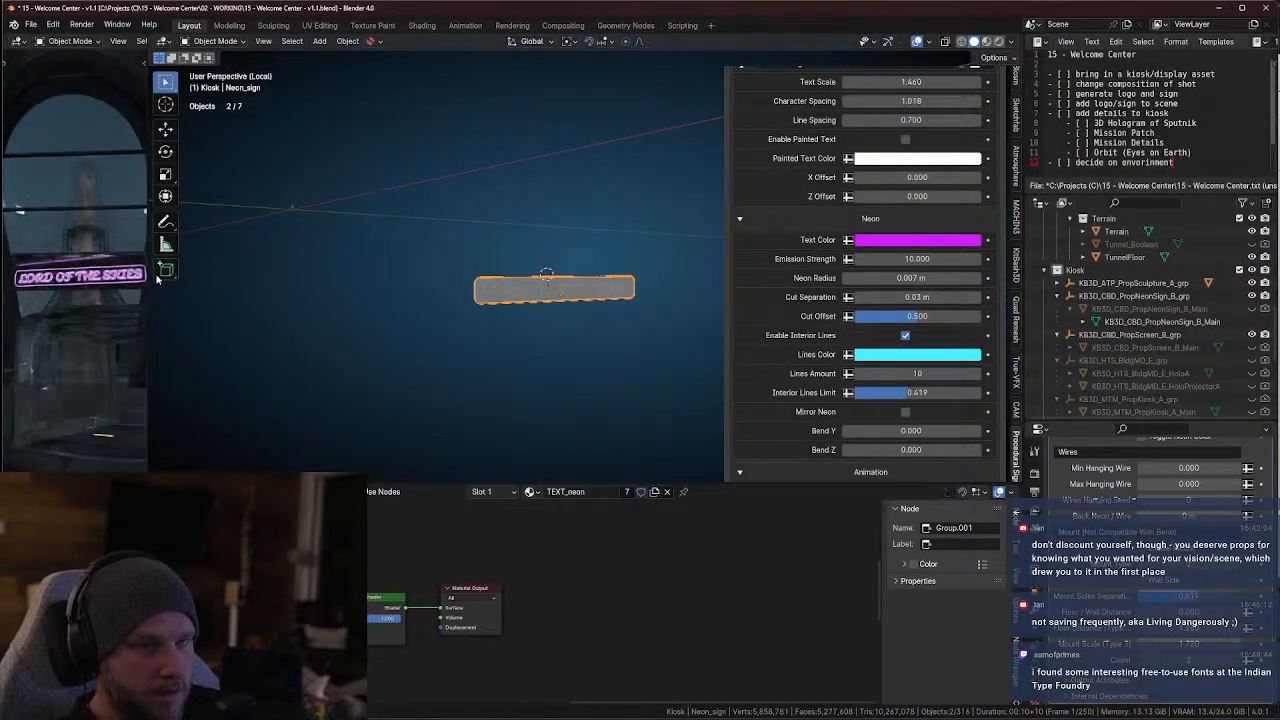
left_click_drag(148, 290, 477, 297)
middle_click_drag(590, 301, 448, 322, "shift")
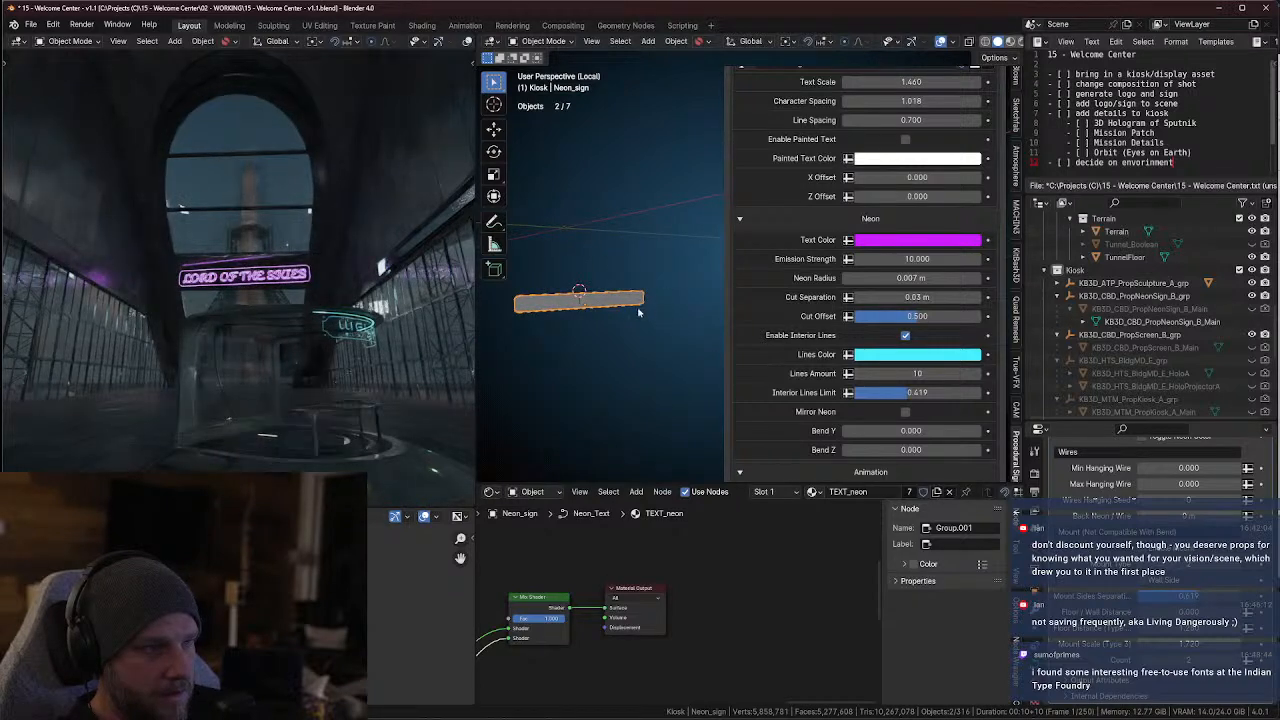
key("r")
key("x")
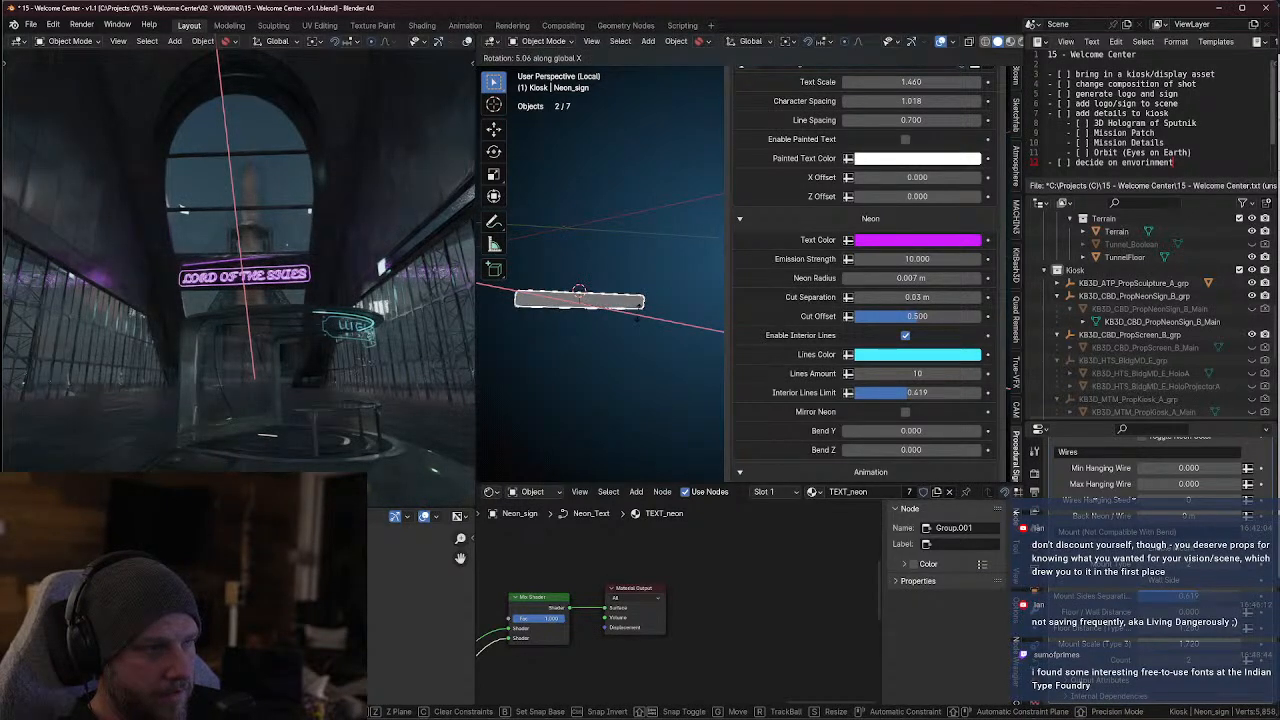
key("y")
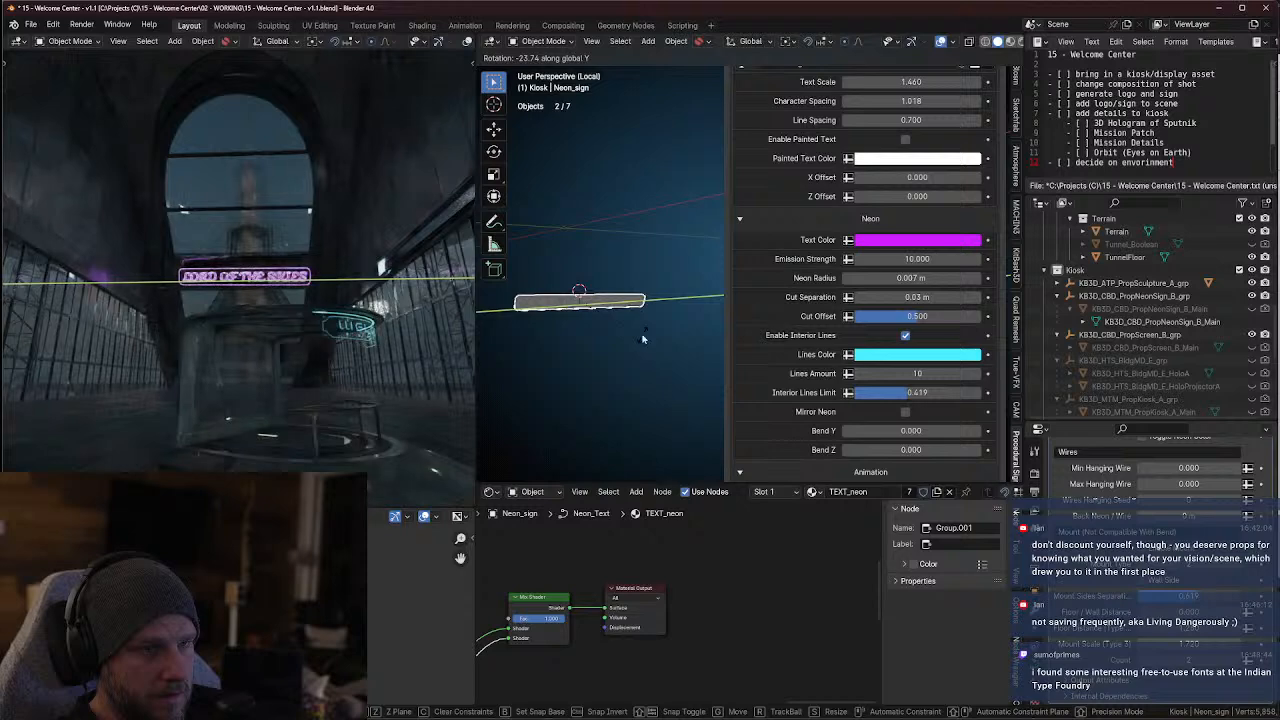
left_click(643, 339)
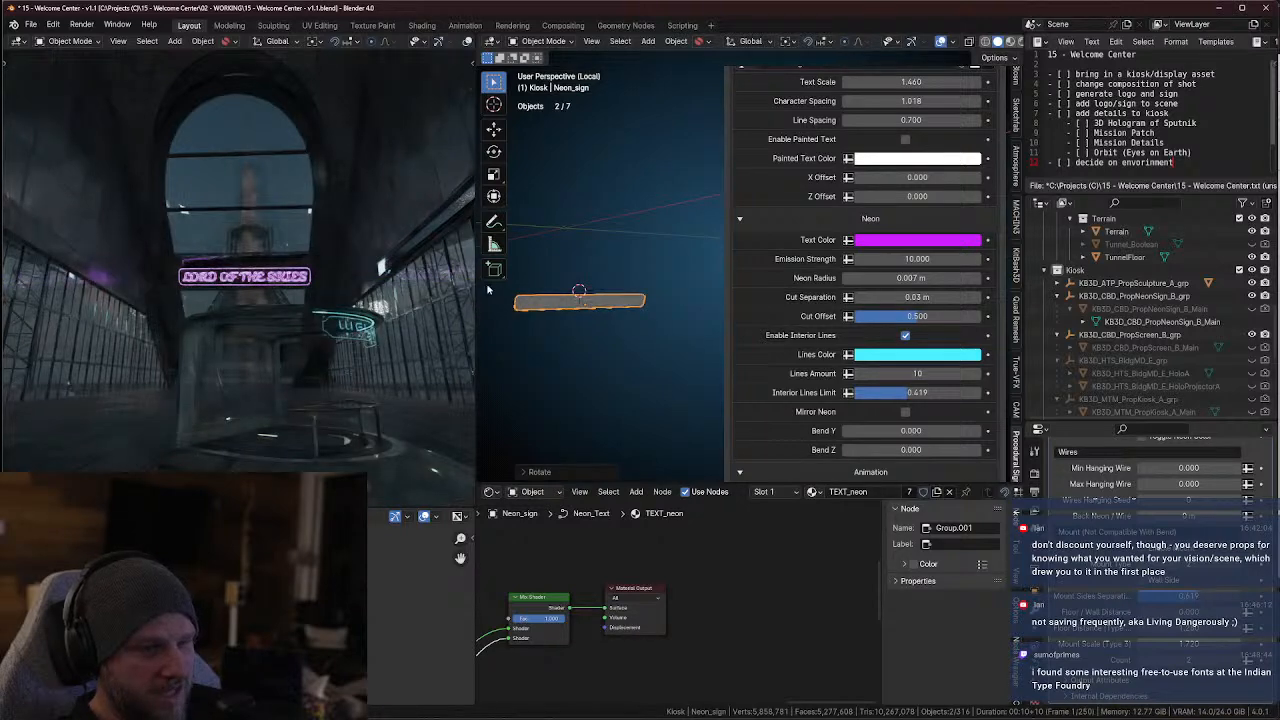
Examine the tilted sign in the rendered camera view, both within the scene and isolated
key("KP_0")
scroll(341, 294, "up", 10)
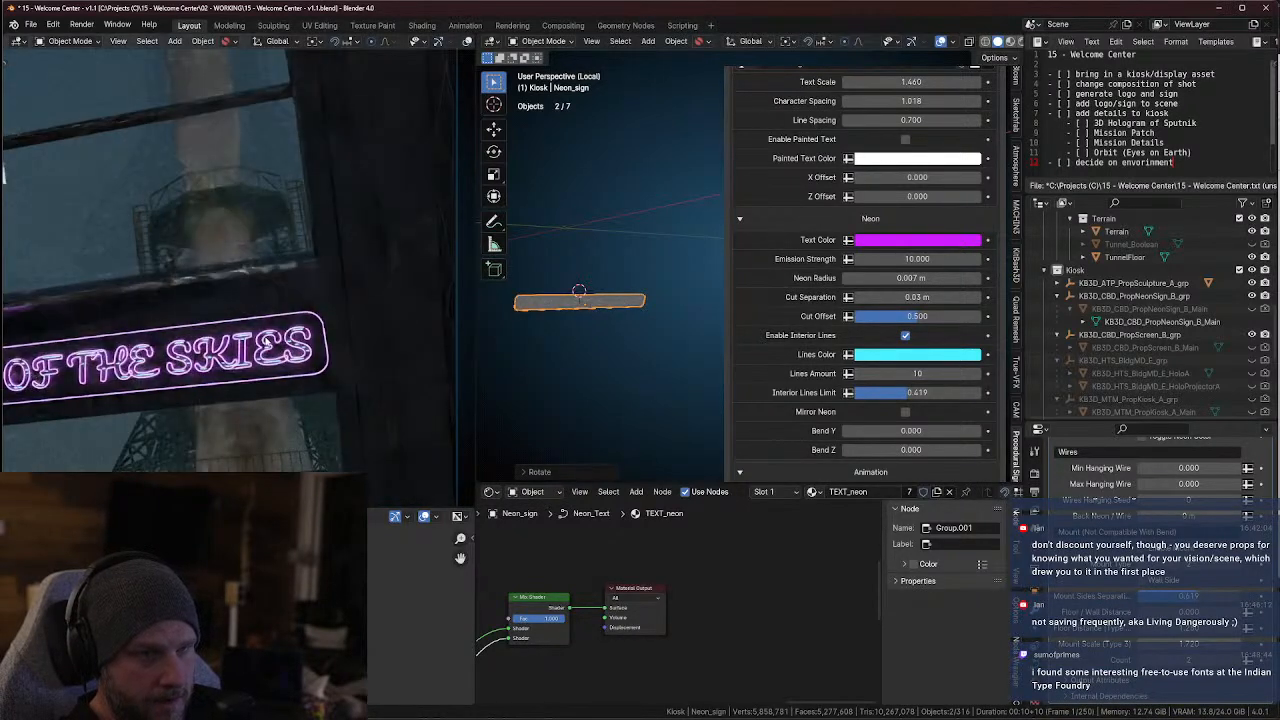
scroll(272, 338, "down", 5)
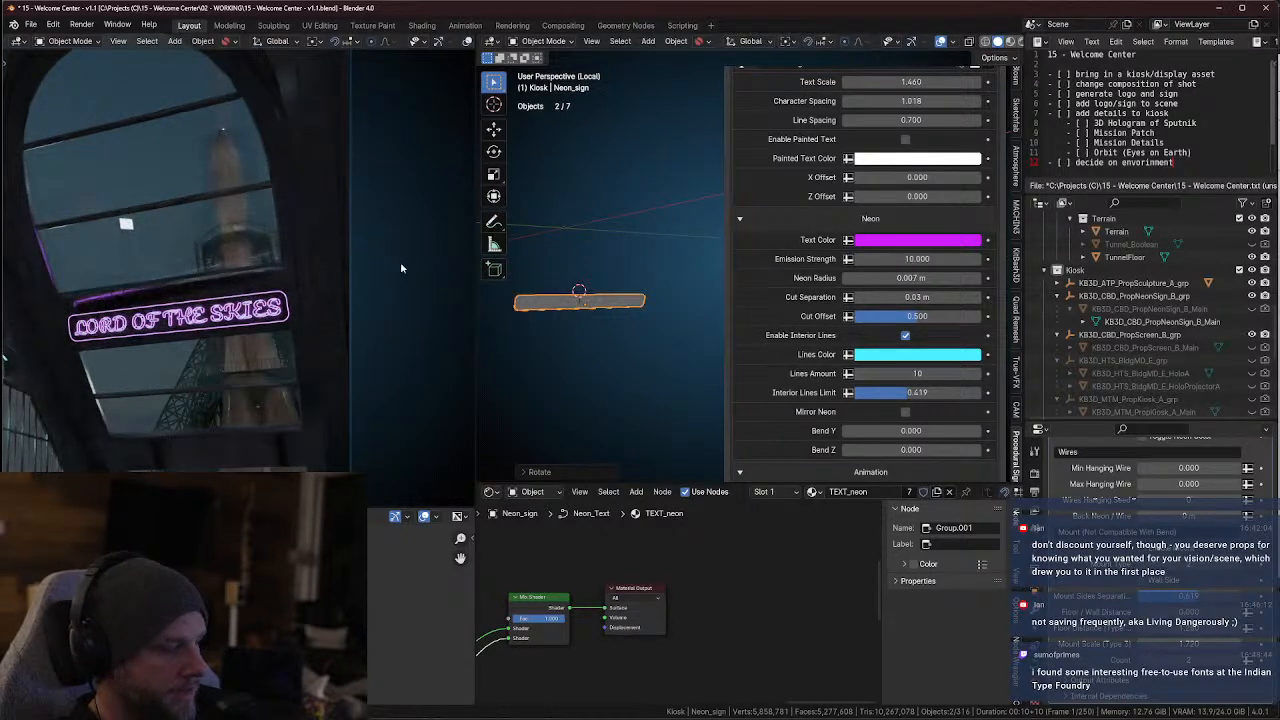
key("KP_Divide")
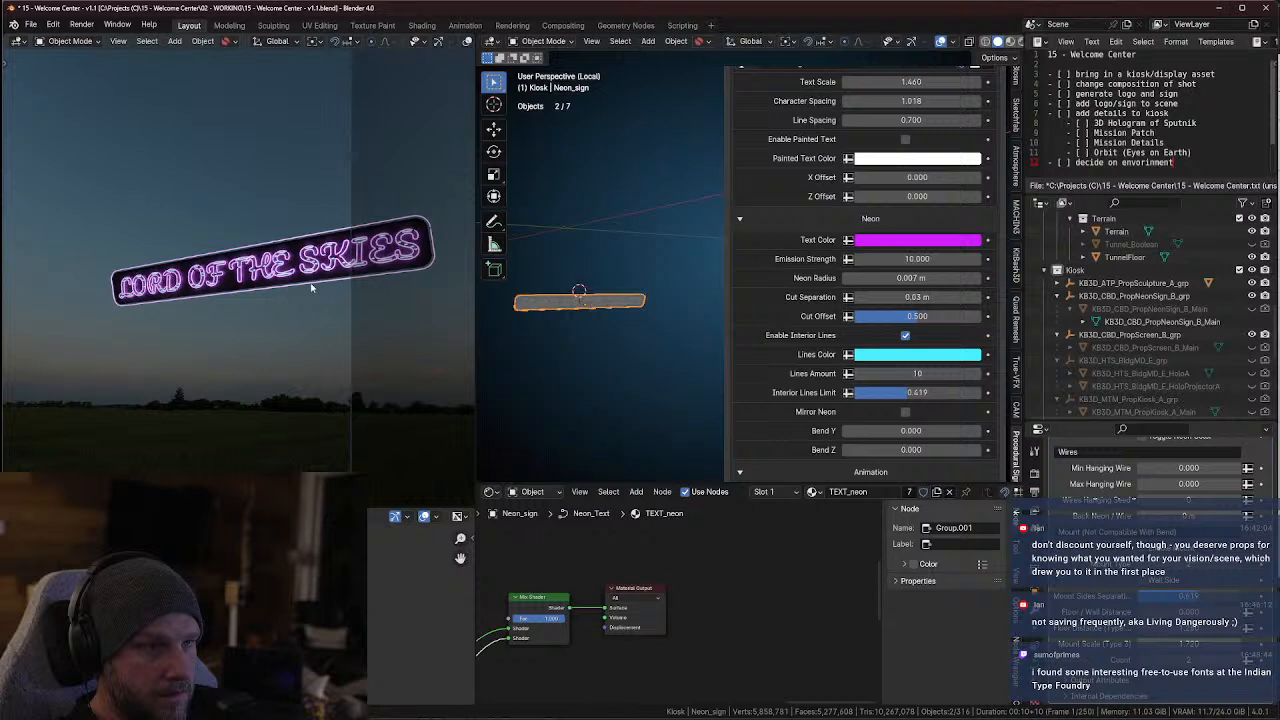
key("KP_Divide")
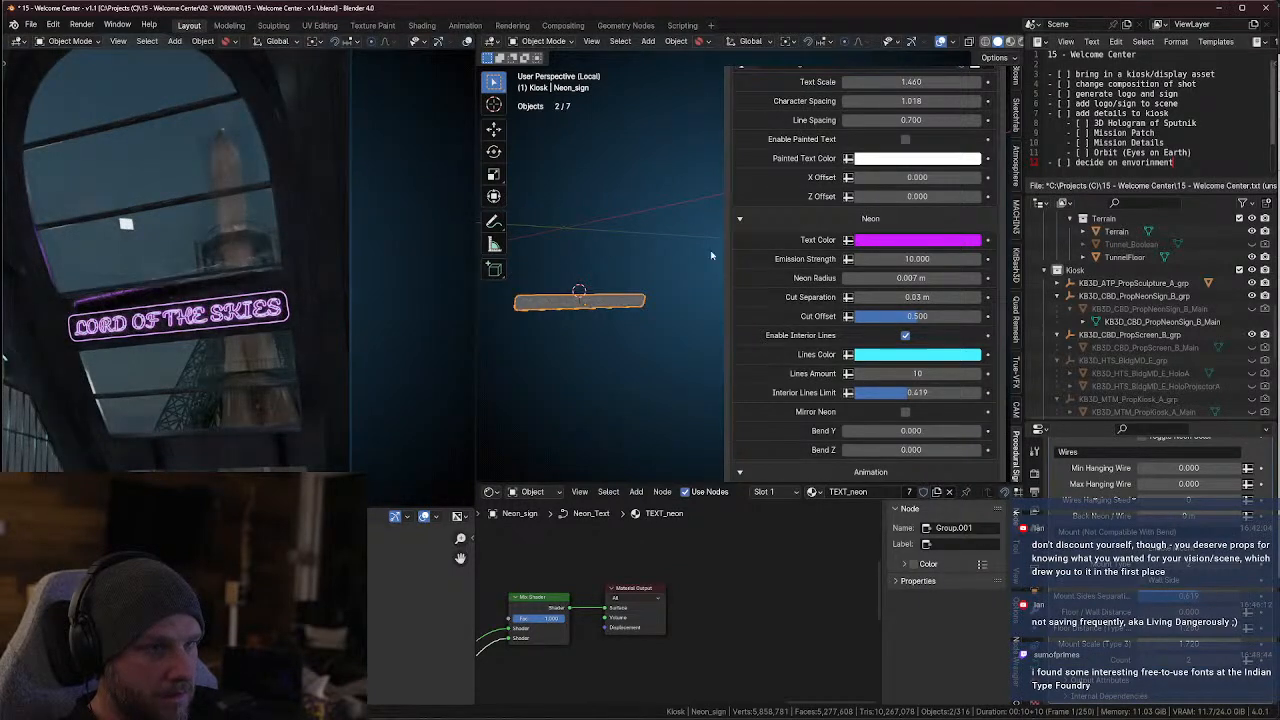
Collapse the Terrain collection and exclude the LaunchPad collection from the view layer
scroll(1125, 341, "up", 5)
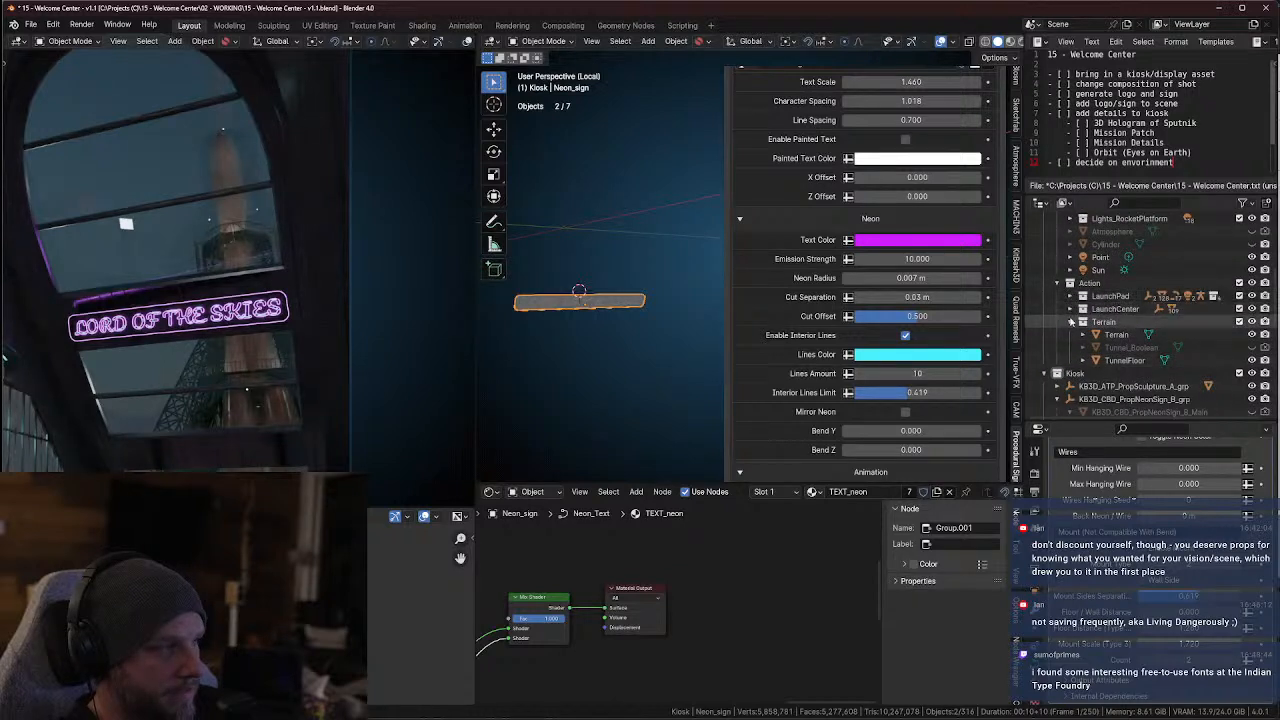
left_click(1071, 321)
left_click(1240, 297)
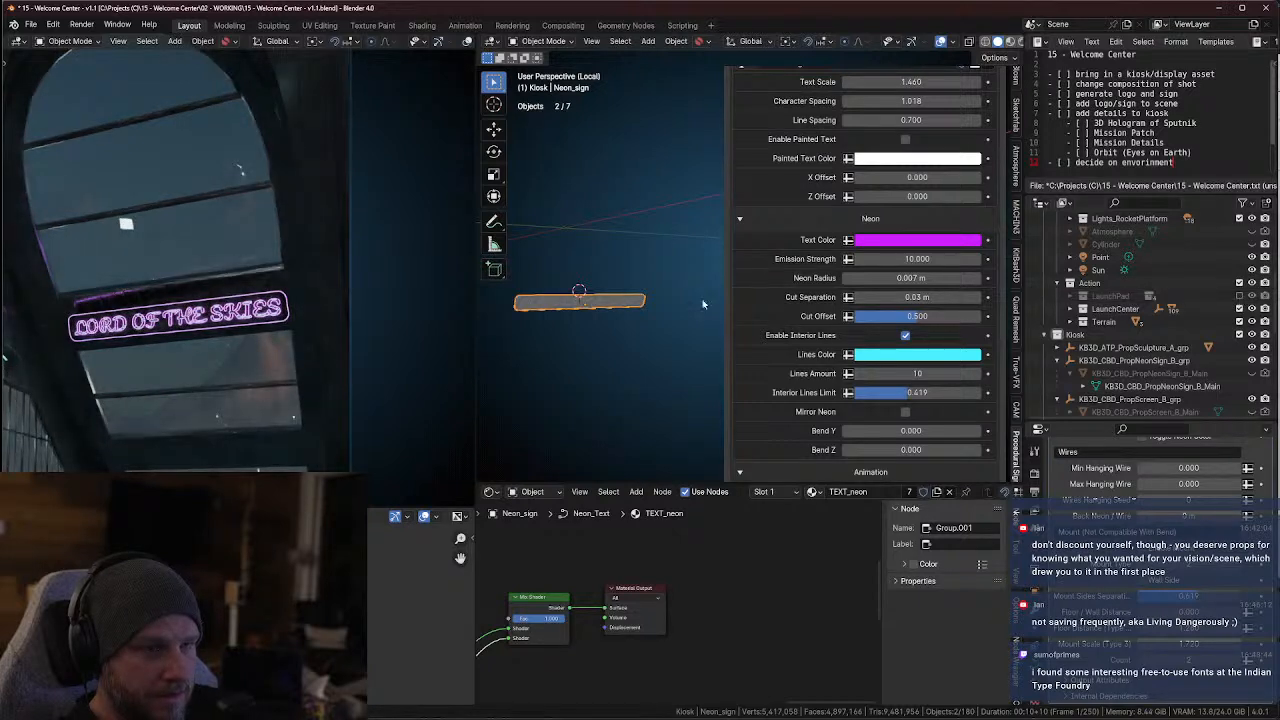
Bring the whole scene back around the sign in the solid viewport and move the sign about 0.17 m along global X
middle_click_drag(530, 262, 548, 274)
key("KP_Divide")
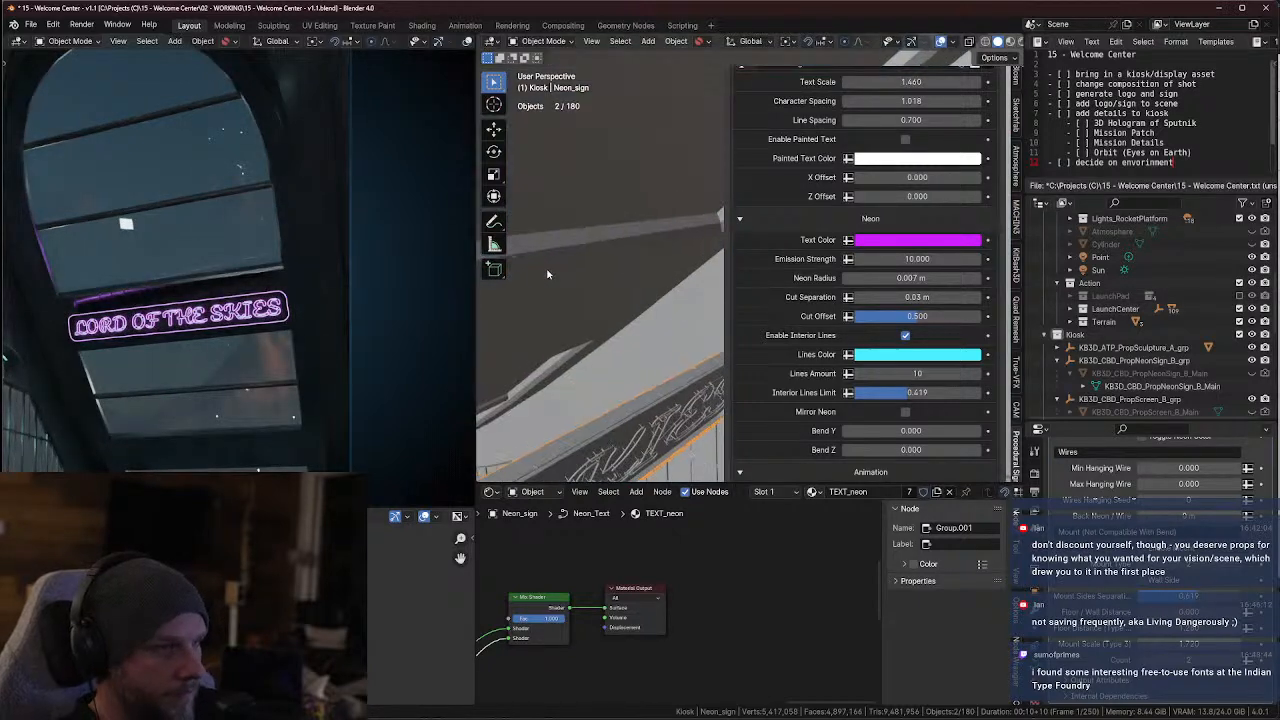
middle_click_drag(645, 300, 974, 312)
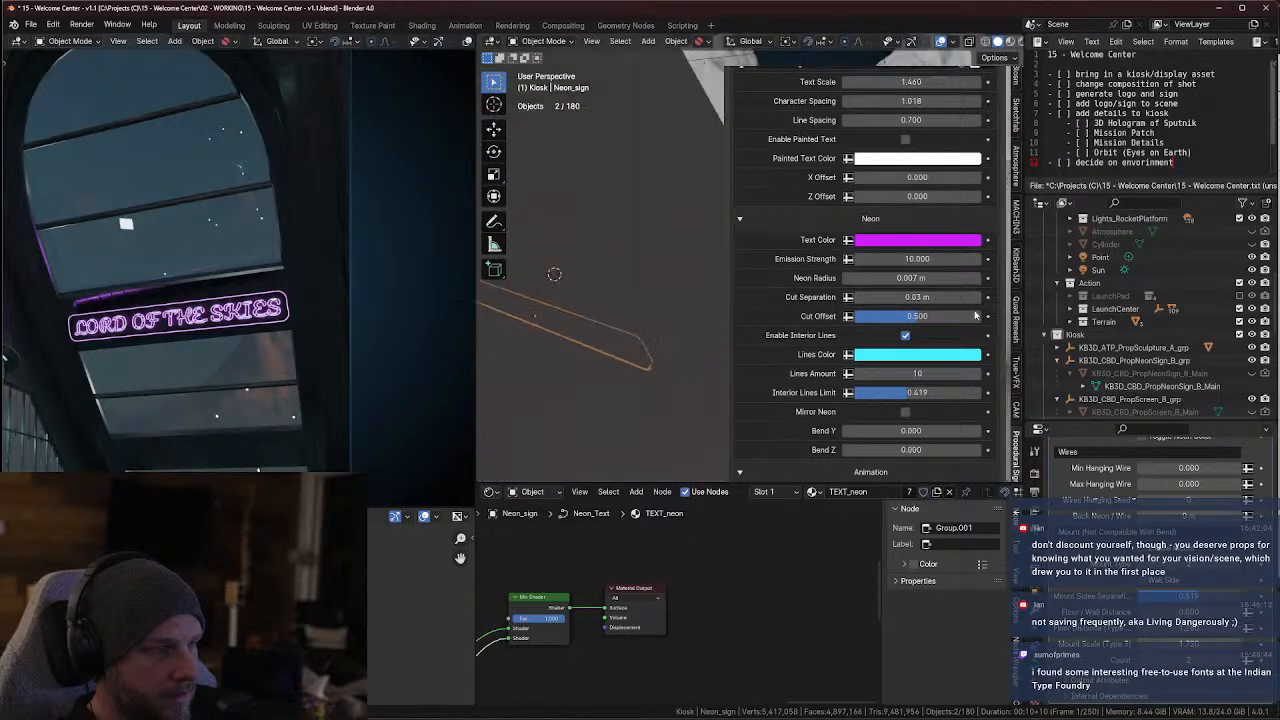
middle_click_drag(631, 314, 886, 271)
key("n")
key("g")
key("x")
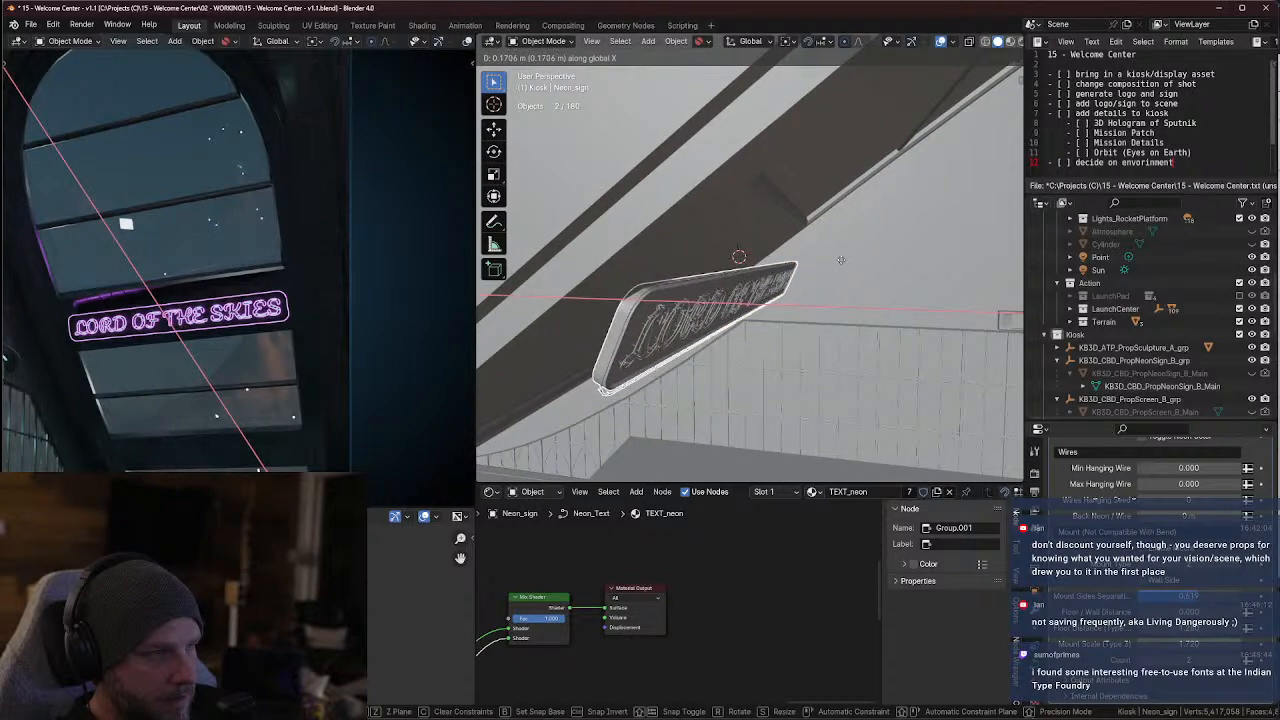
left_click(844, 260)
Move the sign slightly further out from the window frame along the global X axis
key("g")
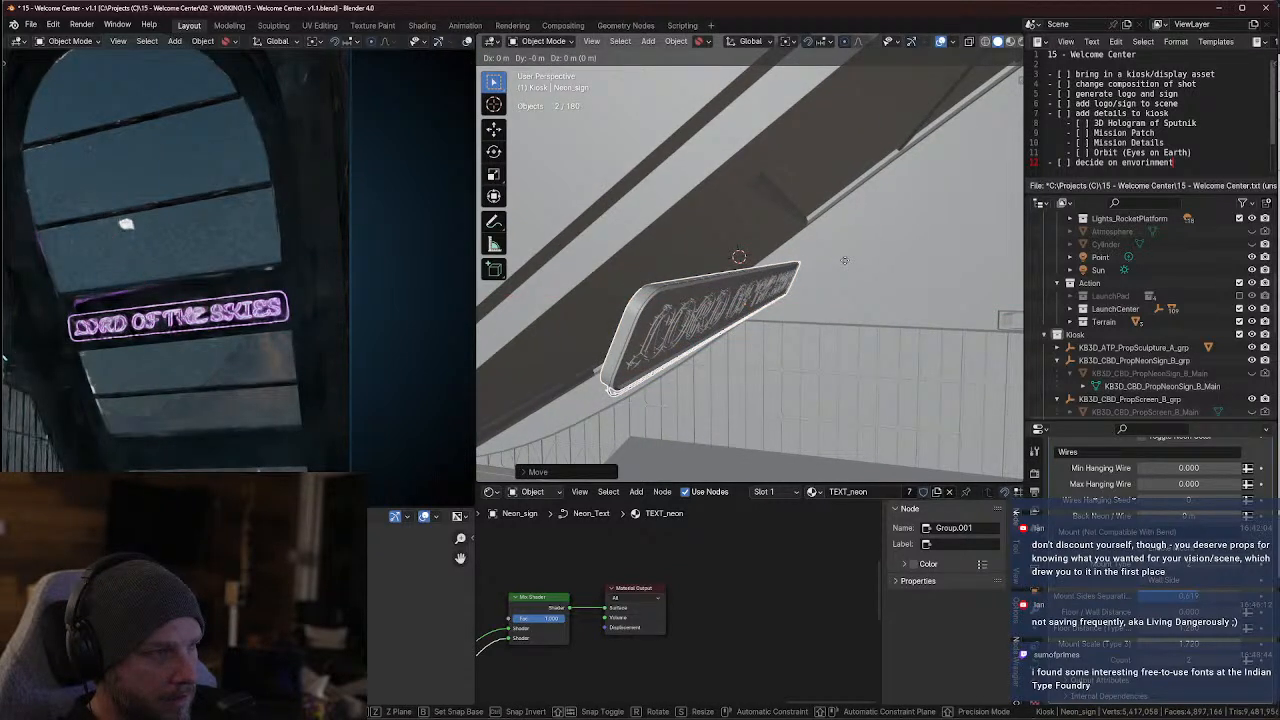
key("y")
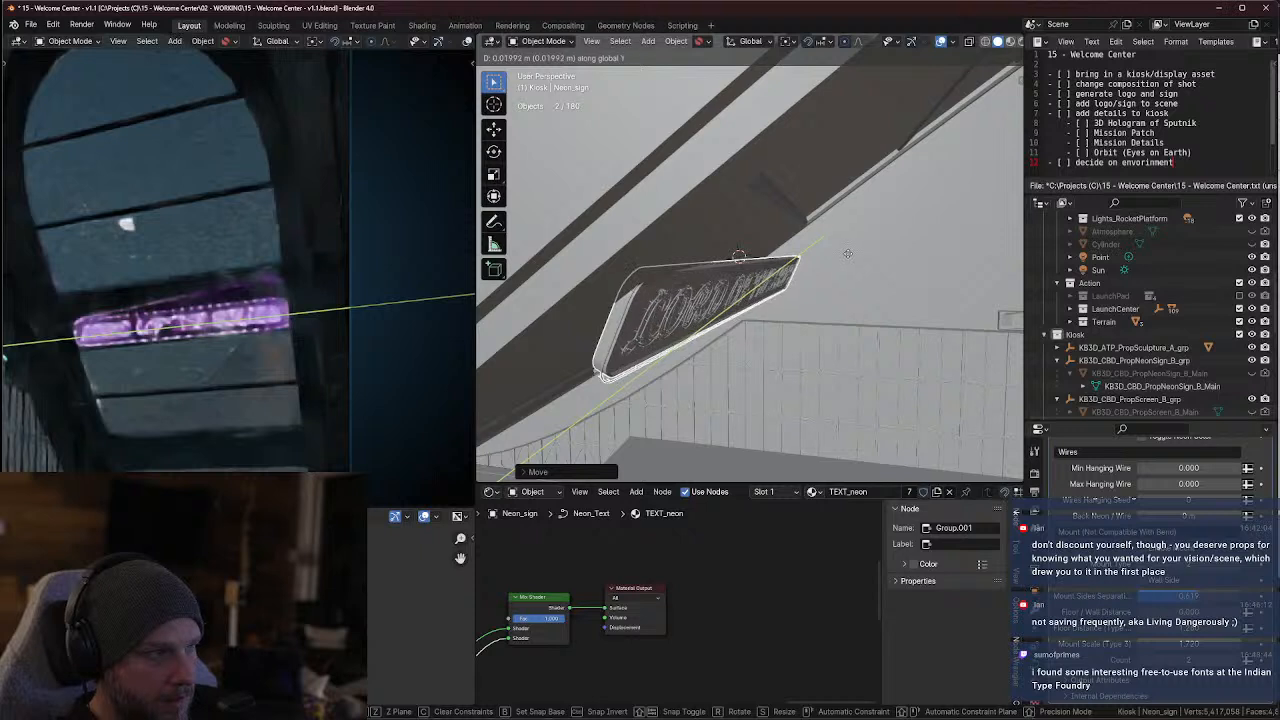
key("x")
left_click(859, 258)
Rotate the sign about 4.8° around the global Z axis
key("r")
key("y")
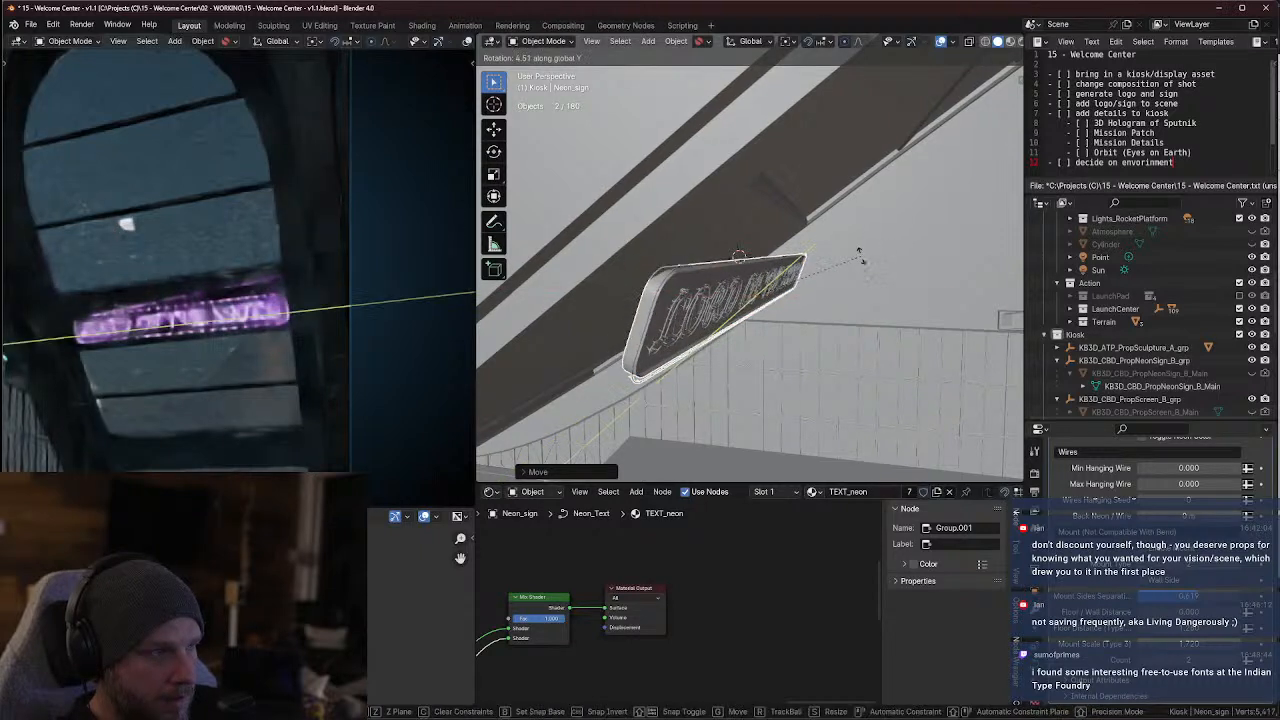
key("x")
key("z")
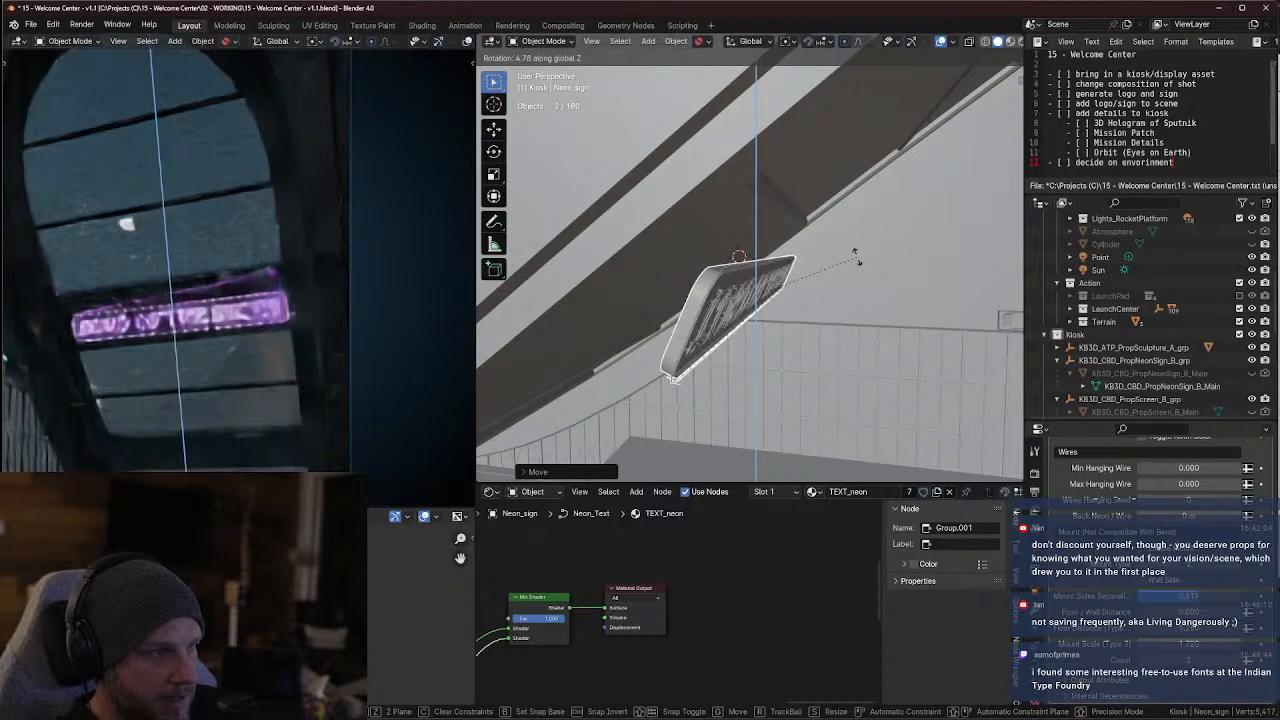
left_click(856, 258)
Move the neon sign about 0.08 m along the global X axis and check its placement against the window frame
key("g")
key("y")
key("x")
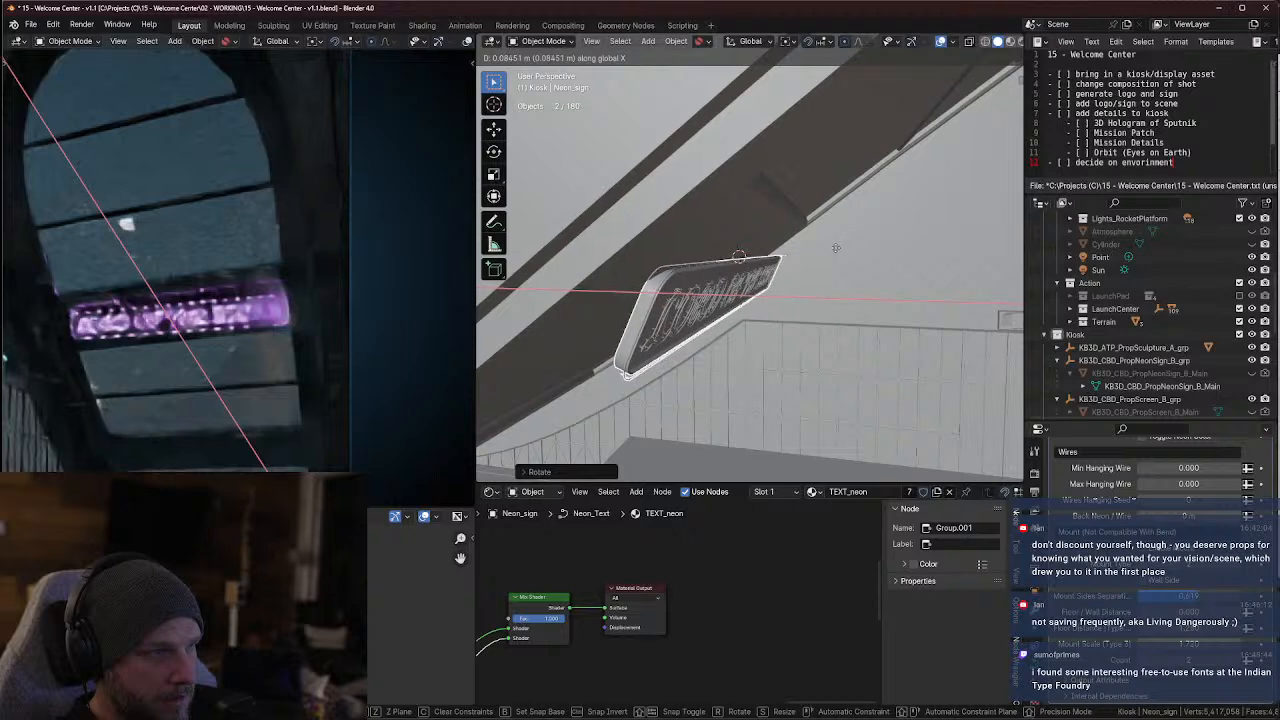
left_click(837, 247)
middle_click_drag(837, 248, 684, 267)
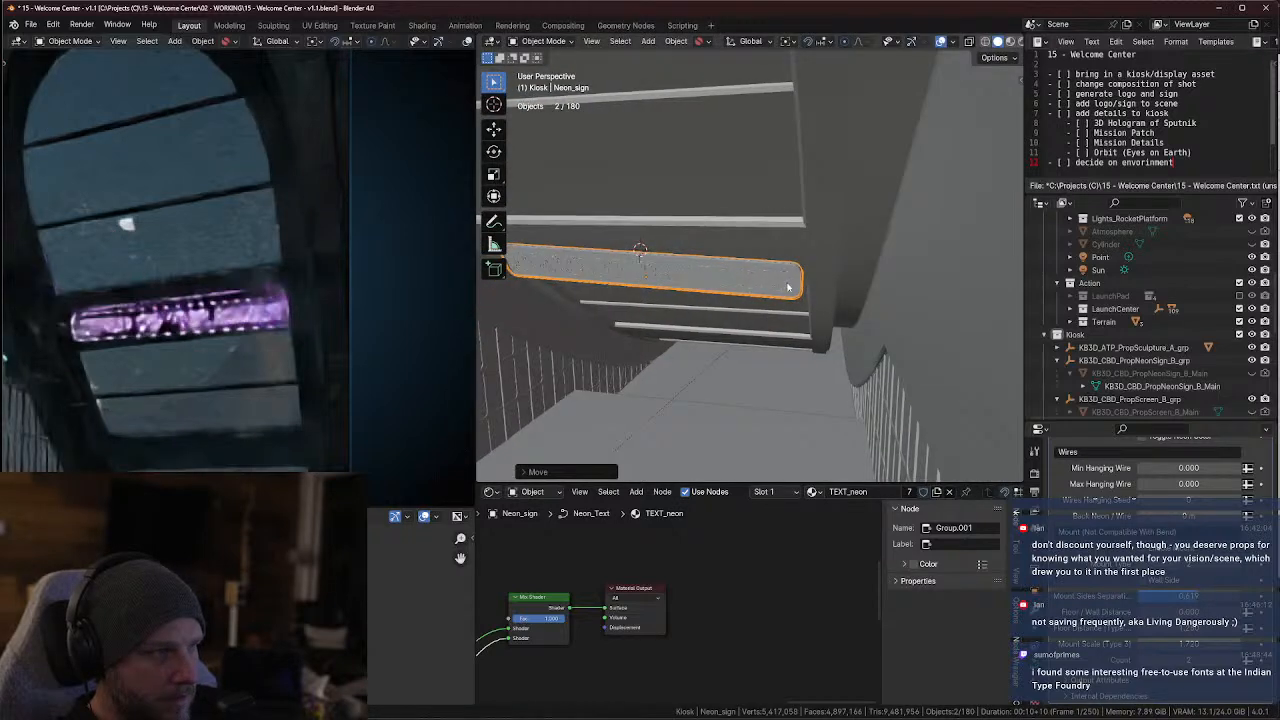
key("r")
key("z")
right_click(829, 243)
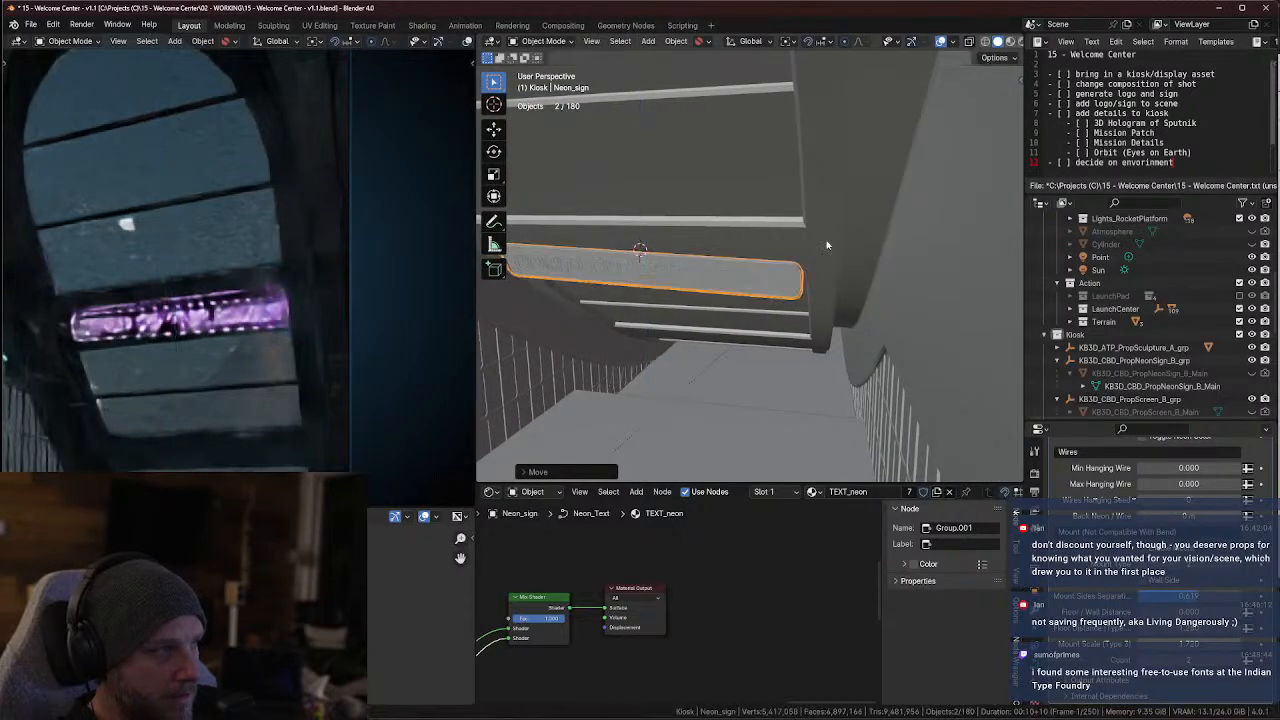
Straighten the neon sign by setting its Z rotation to -90° and its Y rotation to 0°
left_click(1013, 80)
scroll(1001, 89, "up", 5)
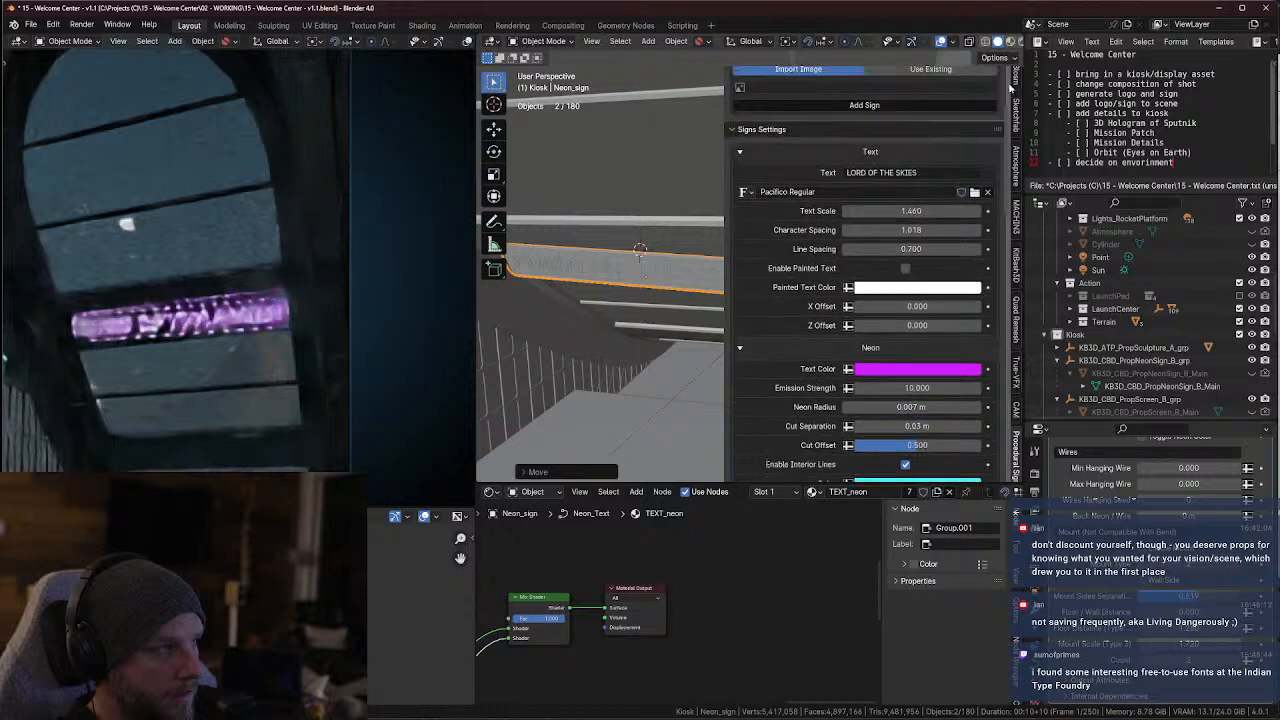
left_click(1017, 79)
scroll(1017, 79, "up", 3)
left_click(1017, 84)
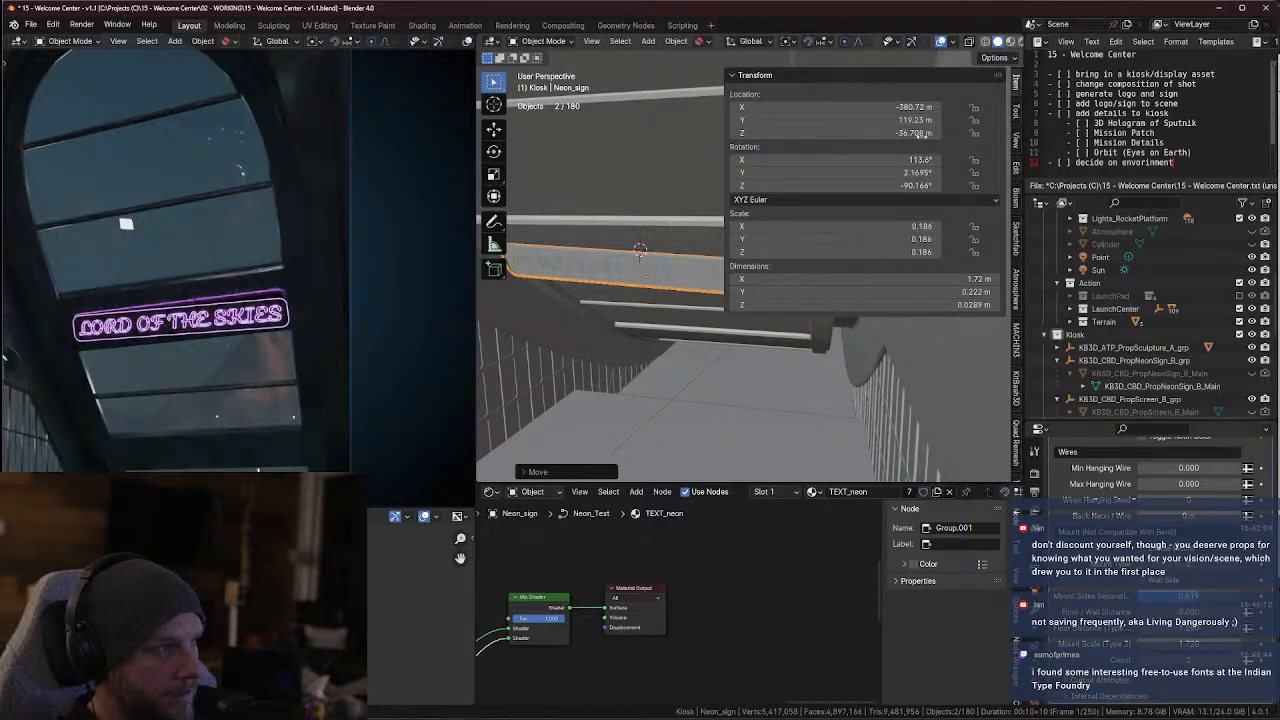
left_click_drag(908, 160, 870, 160)
left_click(913, 186)
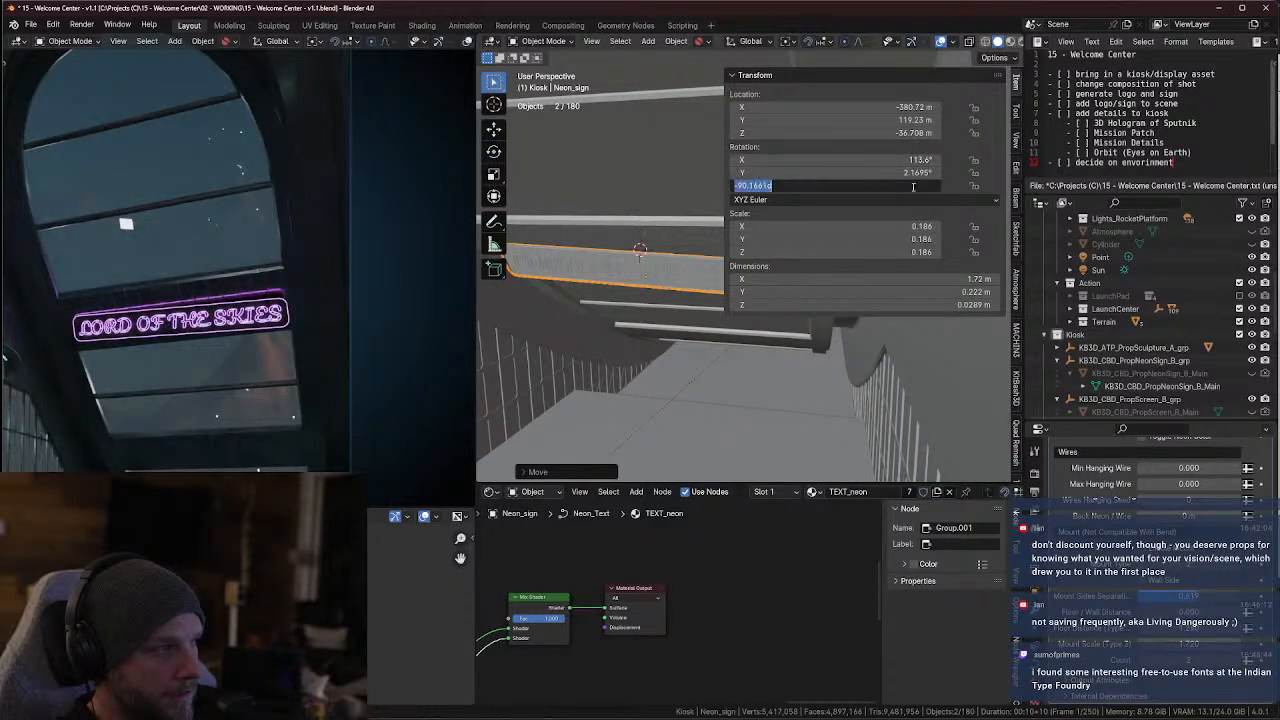
type("-90")
key("Return")
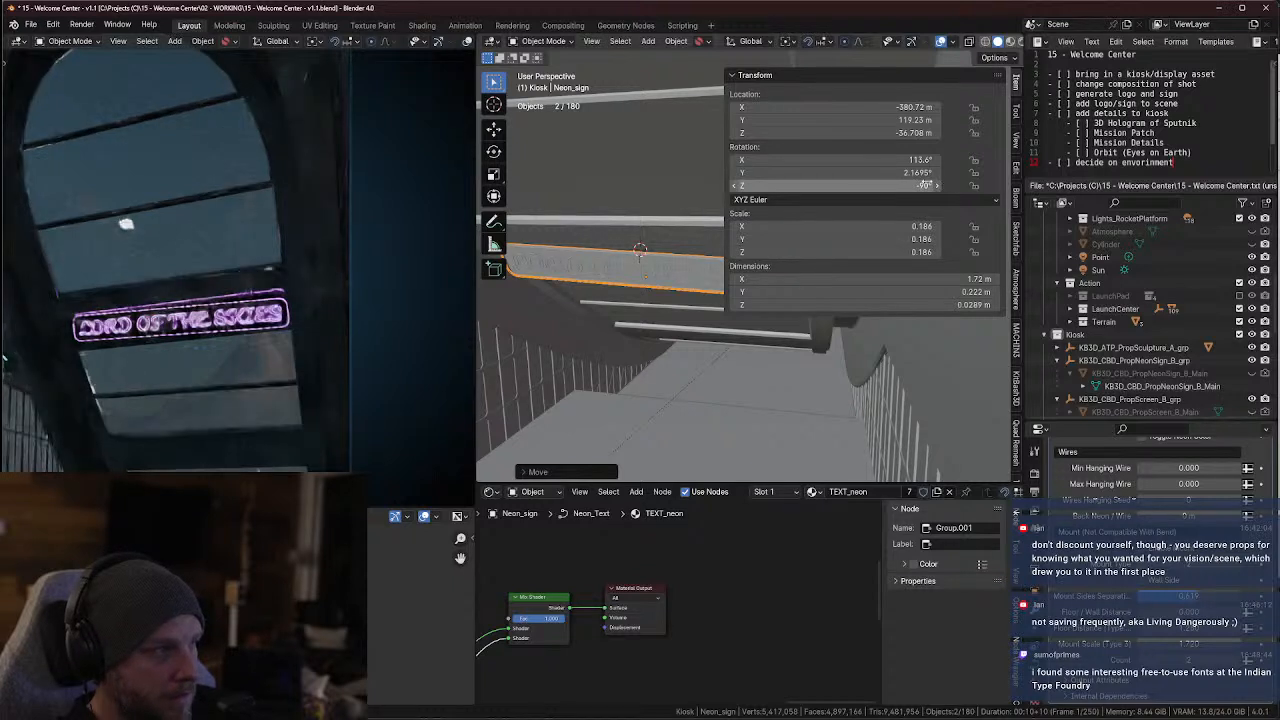
left_click(921, 172)
type("0")
key("Return")
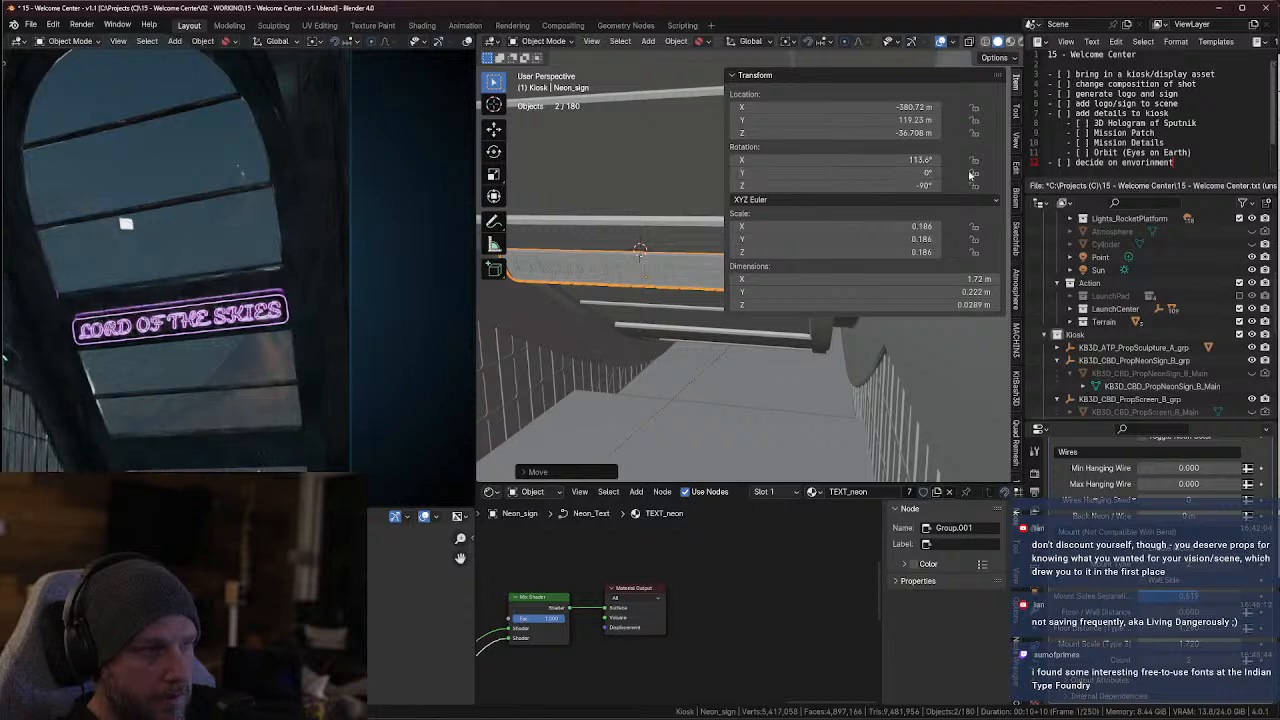
Raise the neon sign about 0.04 m along the global Z axis so it sits on the window crossbar
key("g")
key("z")
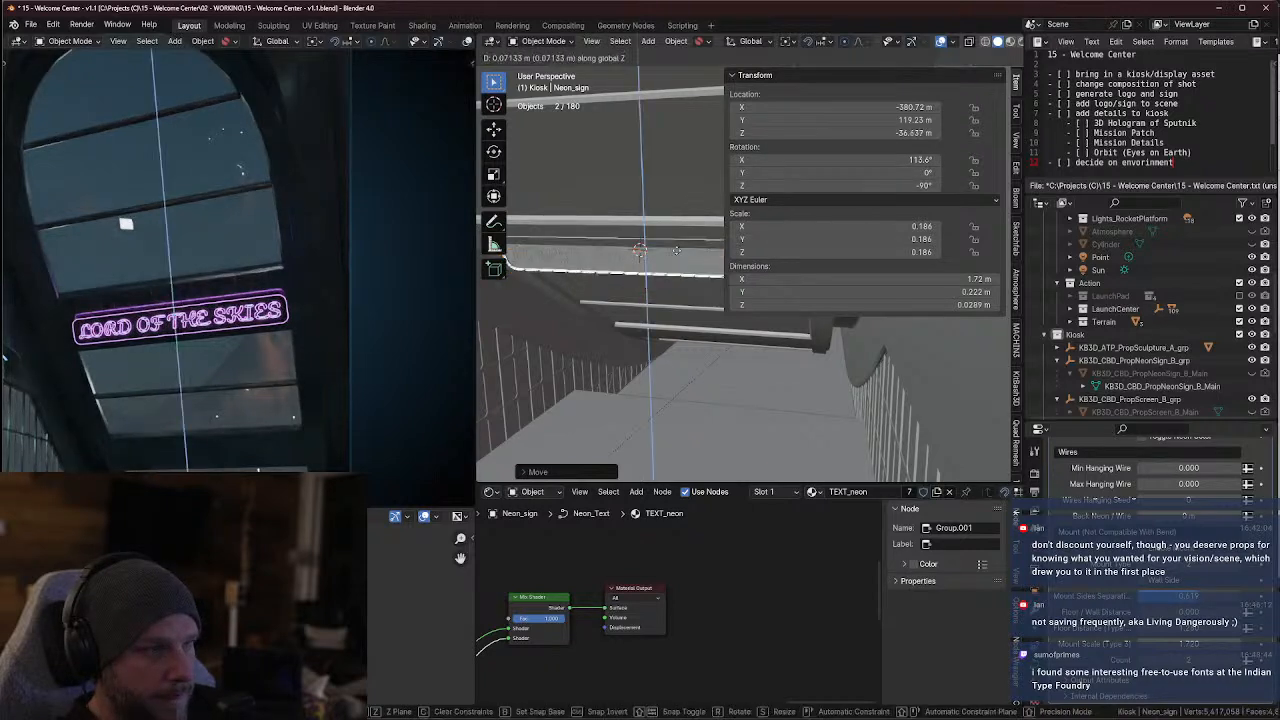
left_click(679, 254)
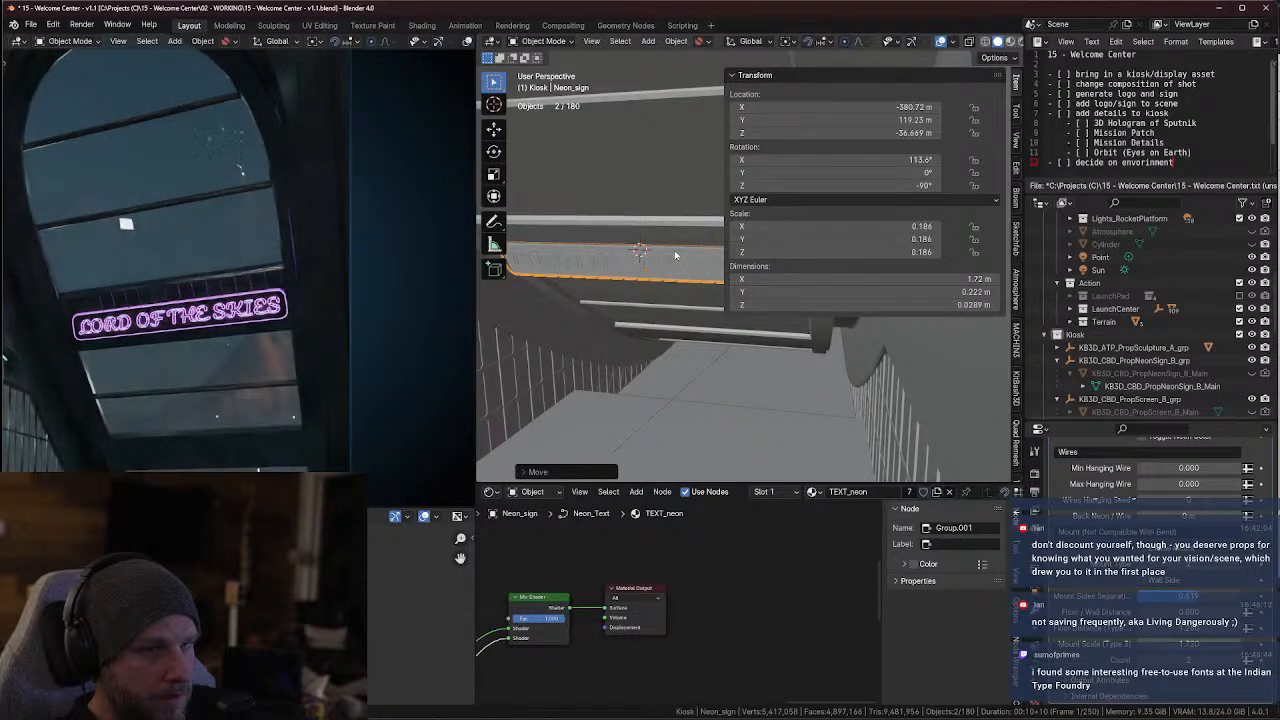
scroll(271, 312, "down", 3)
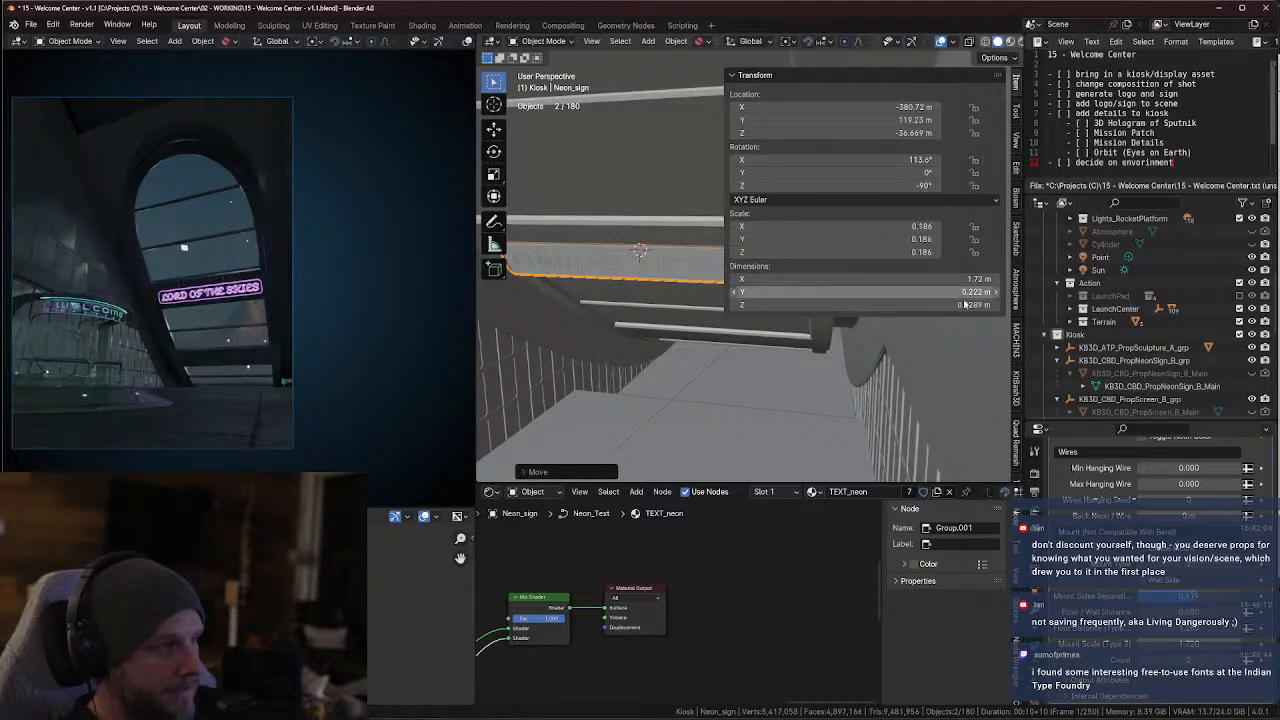
Set the neon sign's text color to light cyan and its emission strength to 5
scroll(1056, 498, "up", 10)
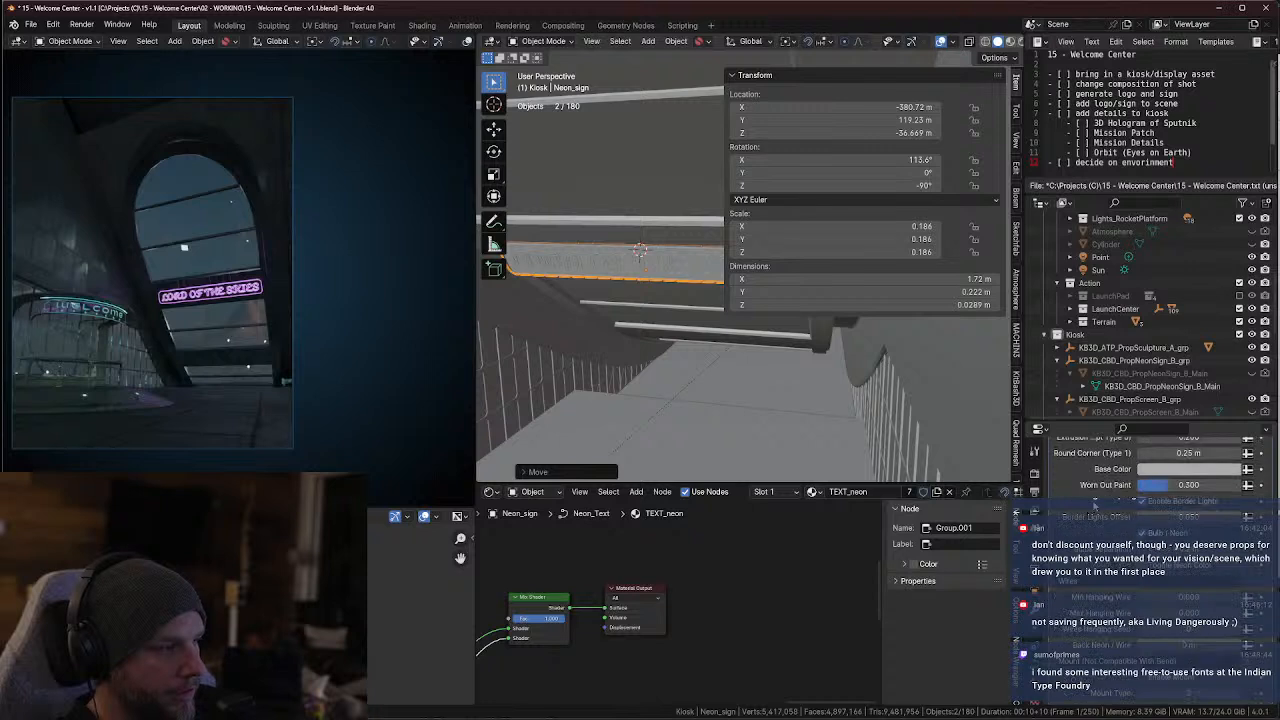
scroll(1136, 480, "up", 5)
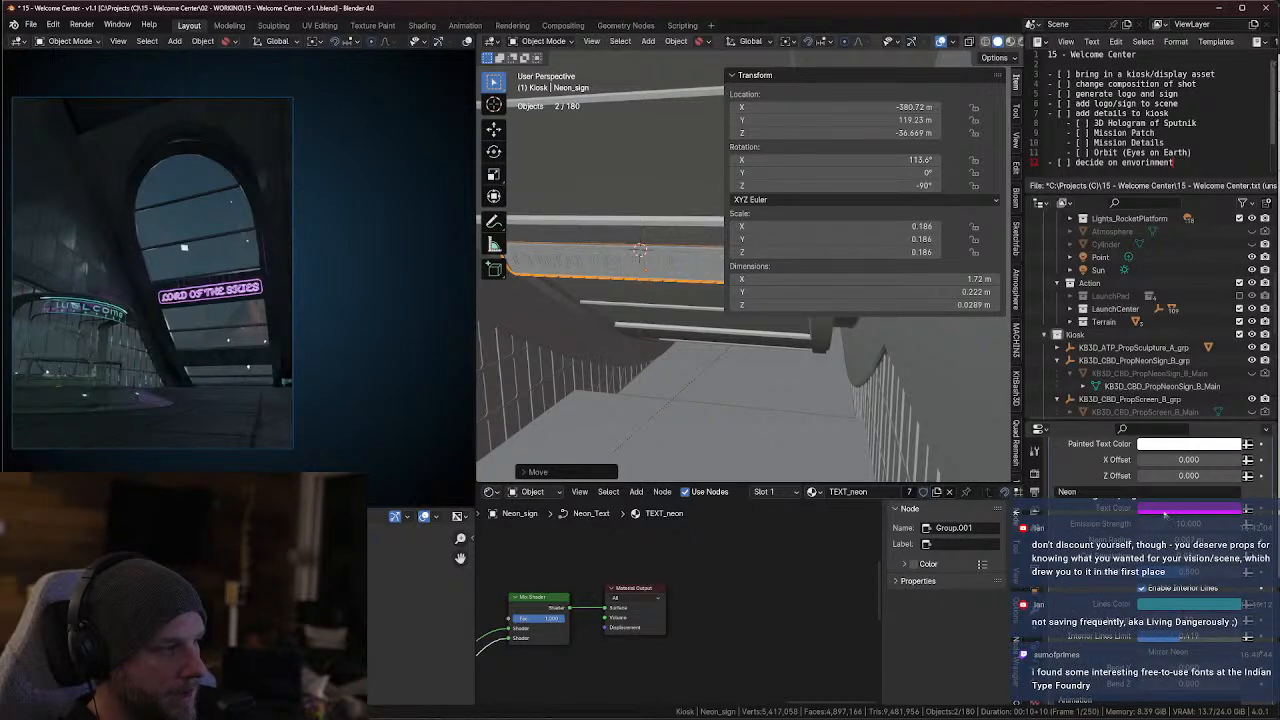
left_click(1180, 508)
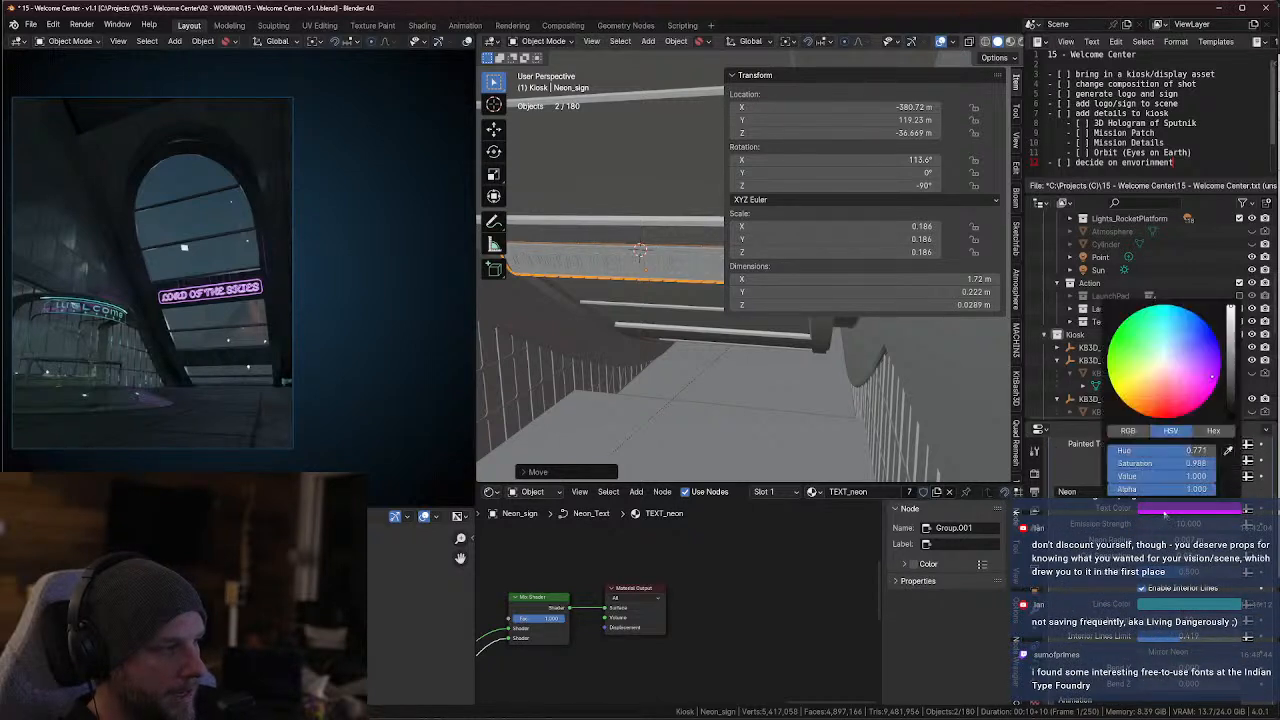
left_click(1164, 336)
left_click_drag(1164, 338, 1162, 334)
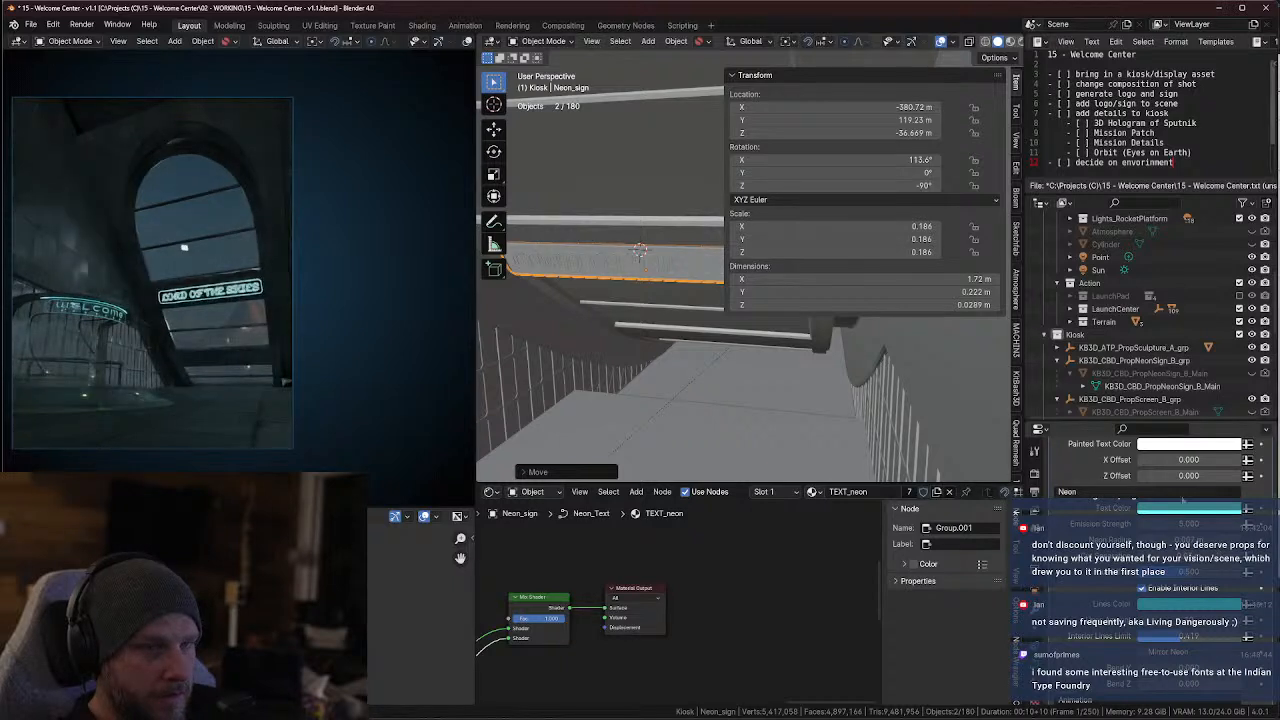
Adjust the sign's cyan text color and set its interior lines color to pinkish magenta
left_click(1175, 443)
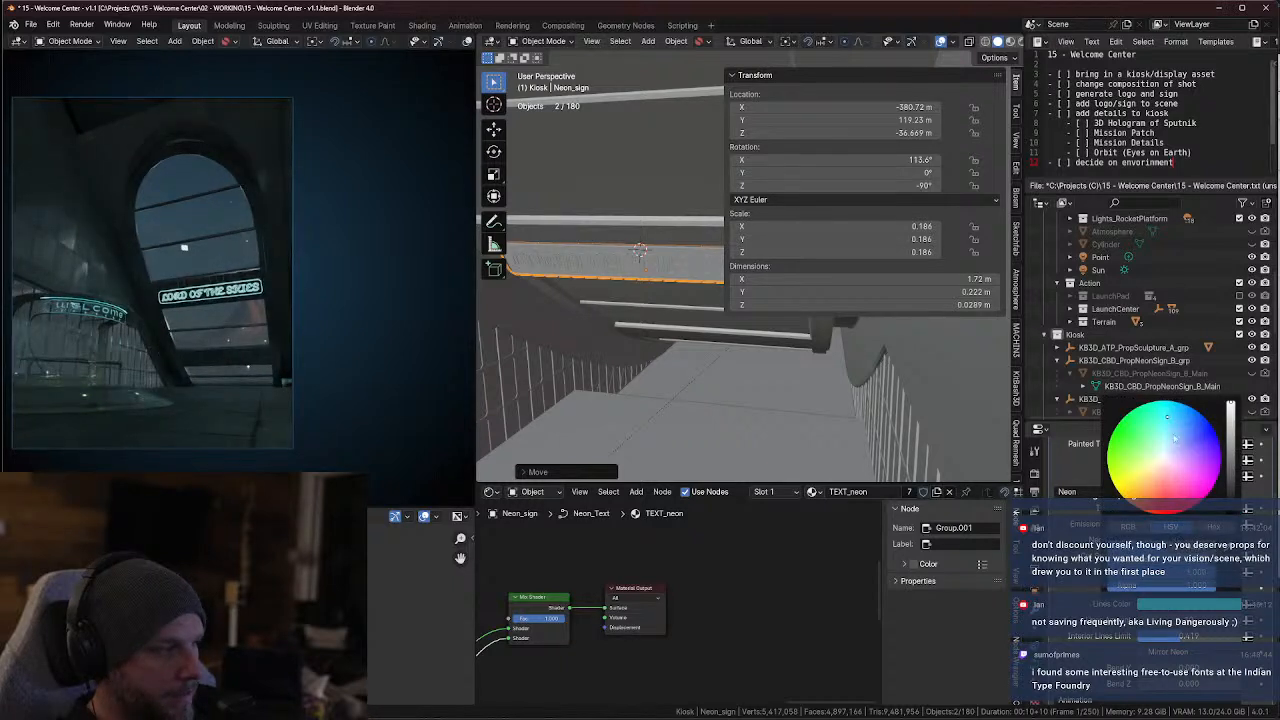
left_click(1196, 472)
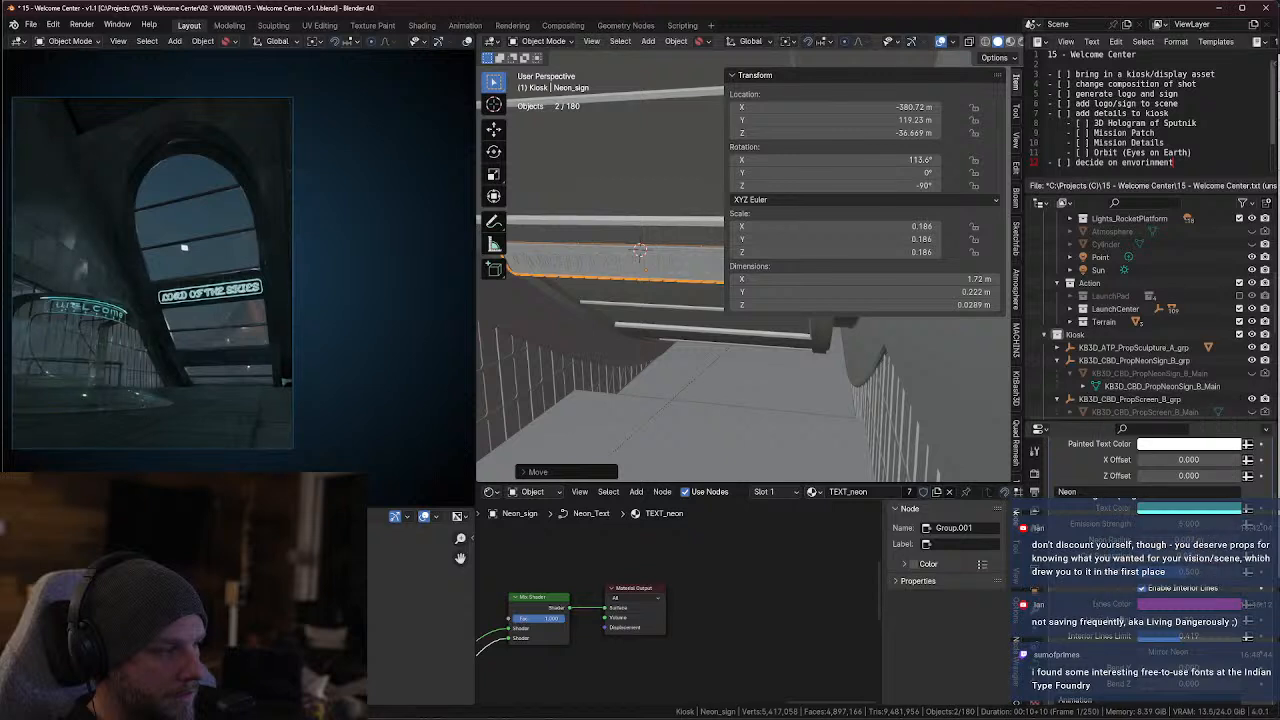
scroll(1189, 568, "down", 5)
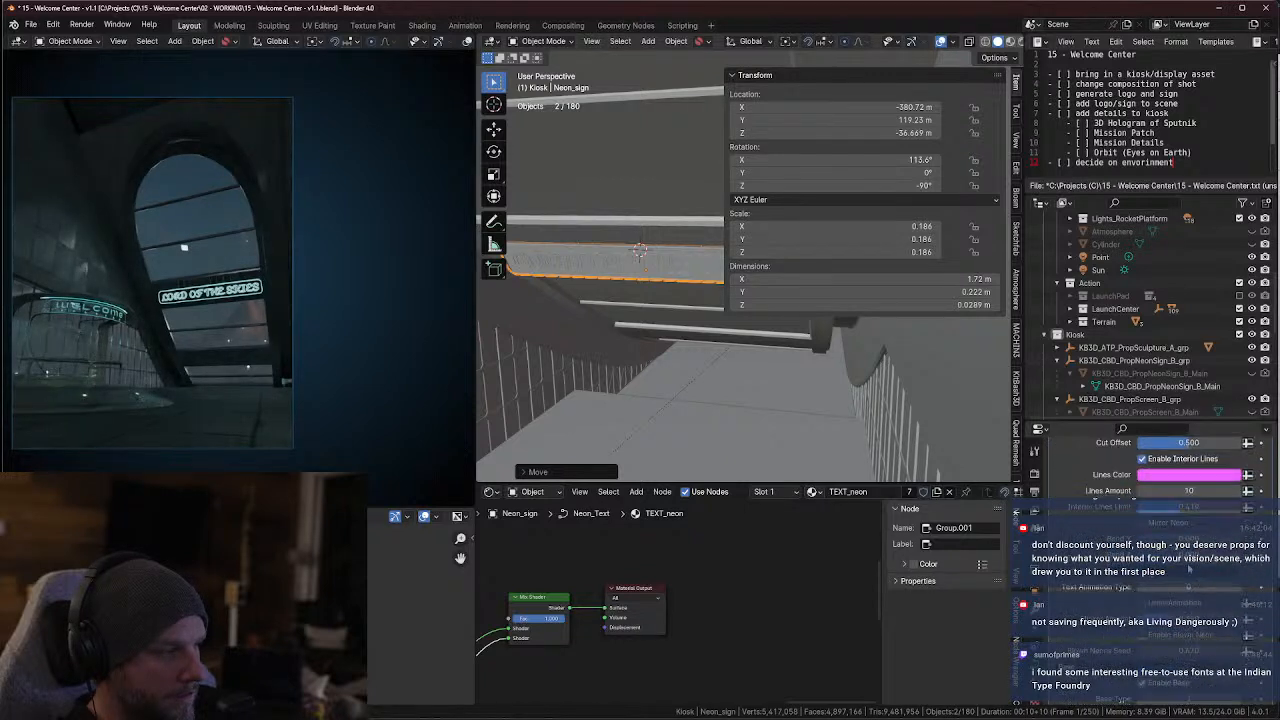
scroll(1213, 586, "up", 5)
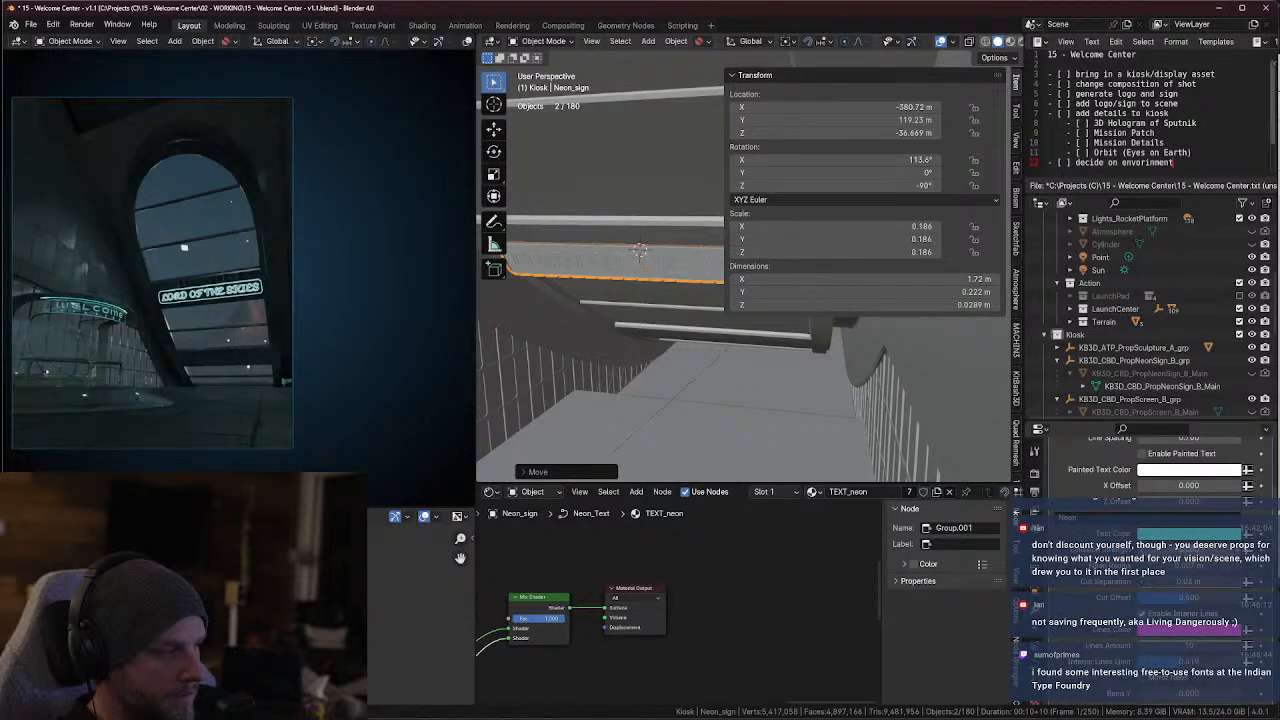